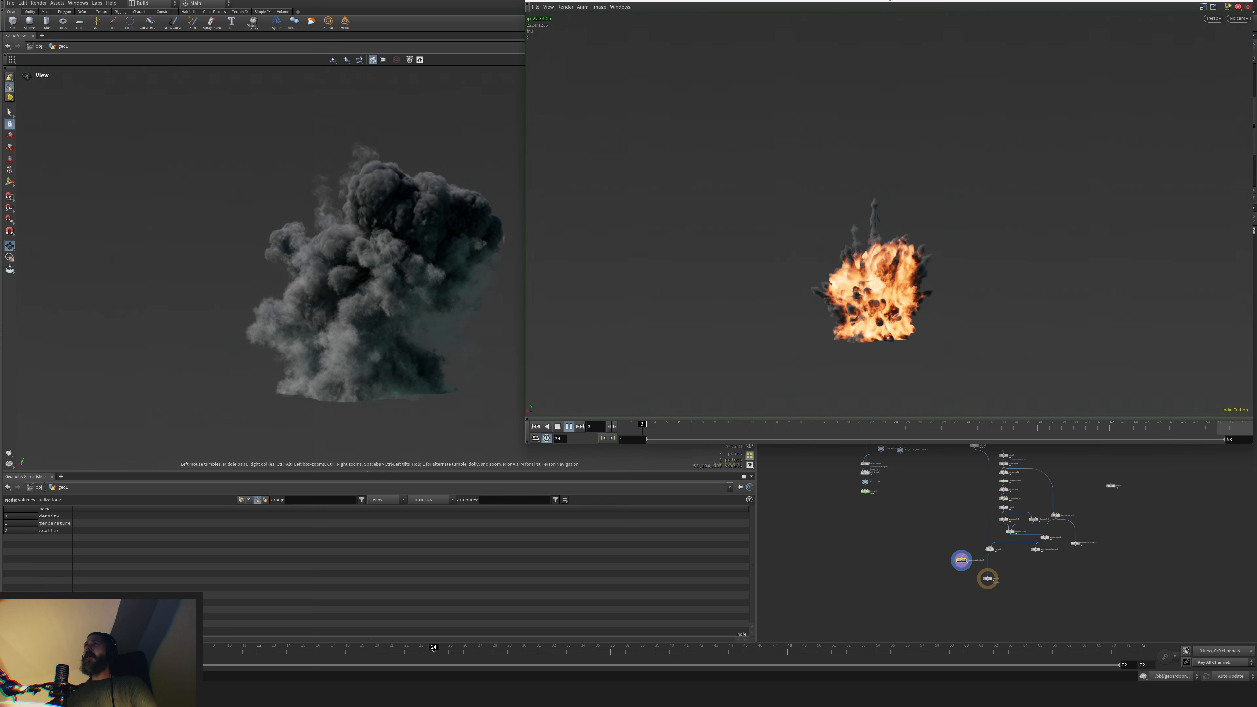
drag(888, 1, 380, 13)
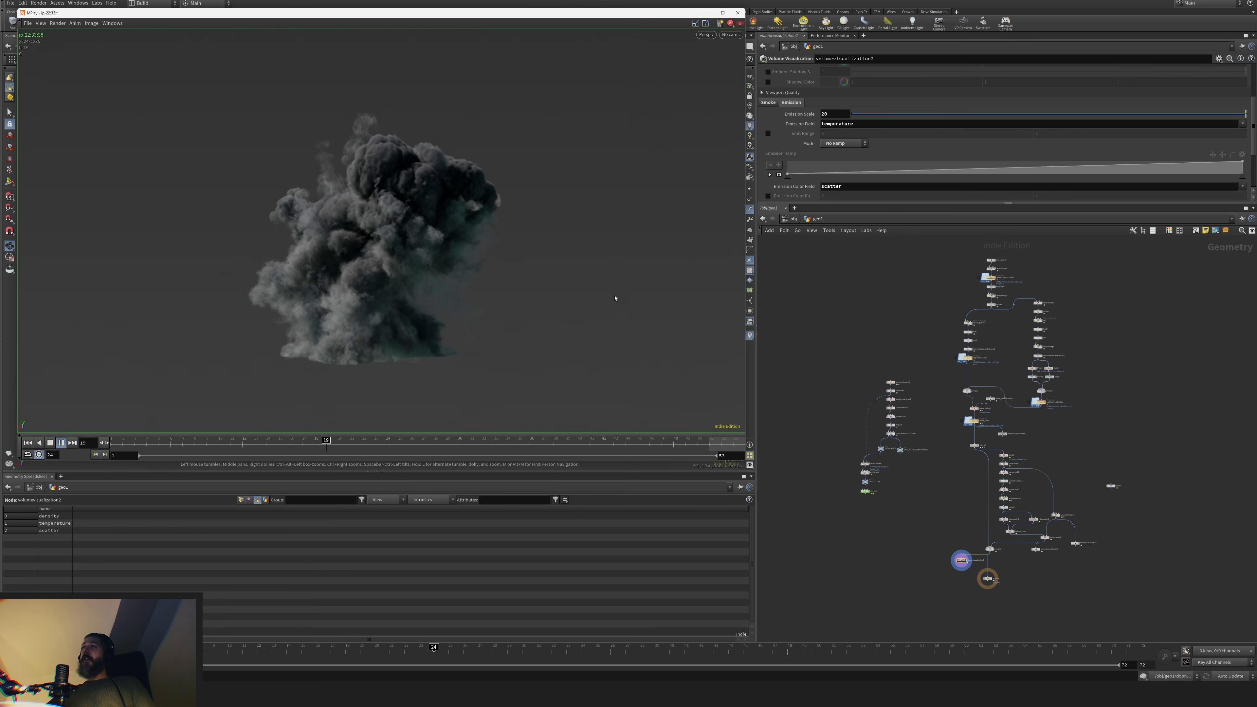
drag(518, 15, 620, 52)
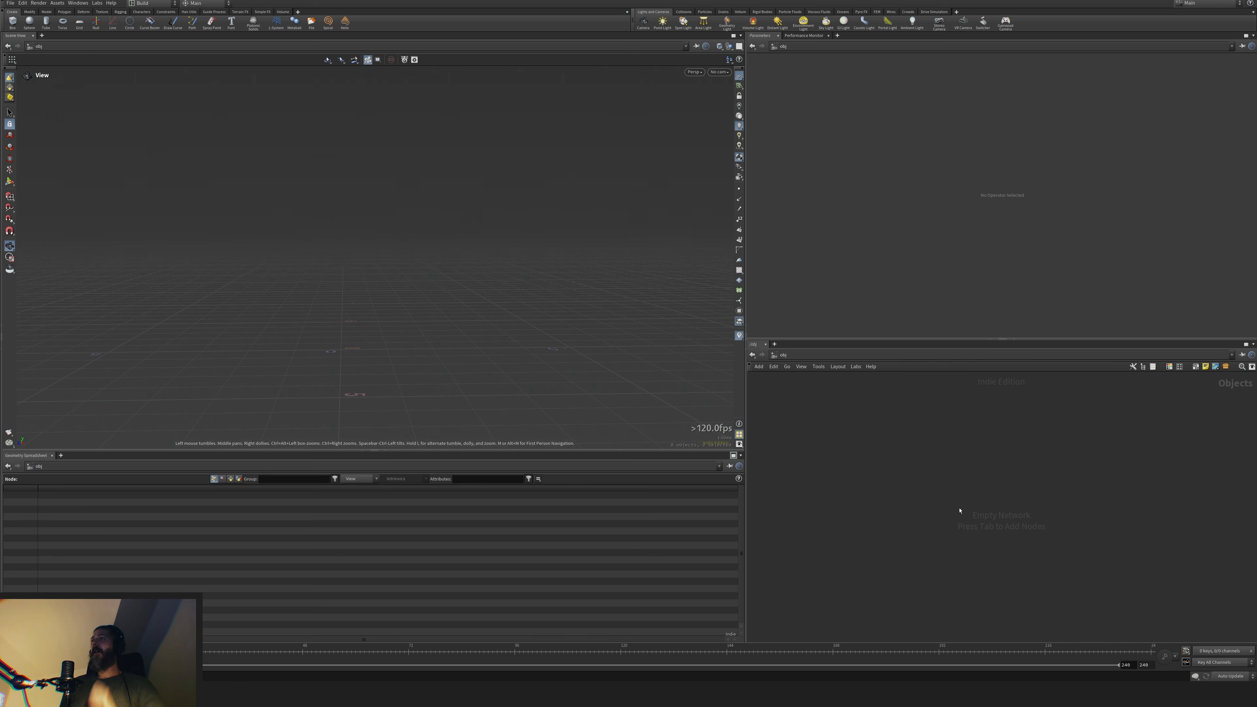
Create a Geometry object in the empty scene and go inside its network
key(Tab)
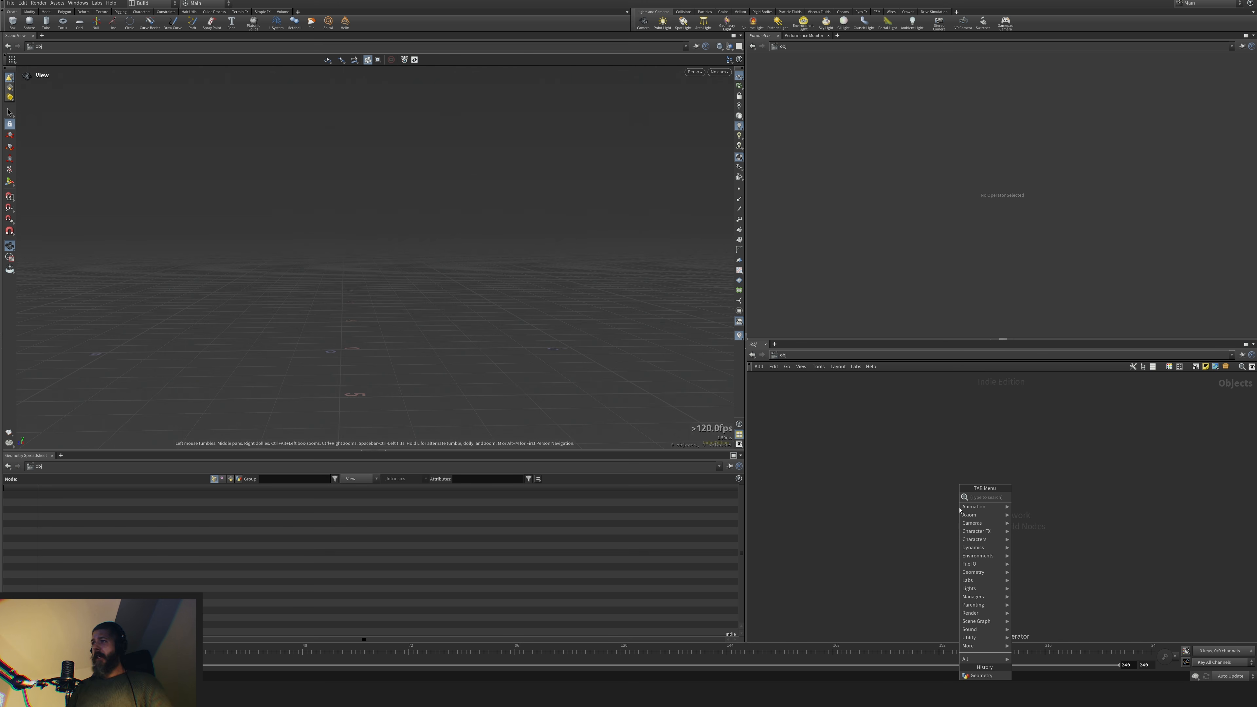
text(geo)
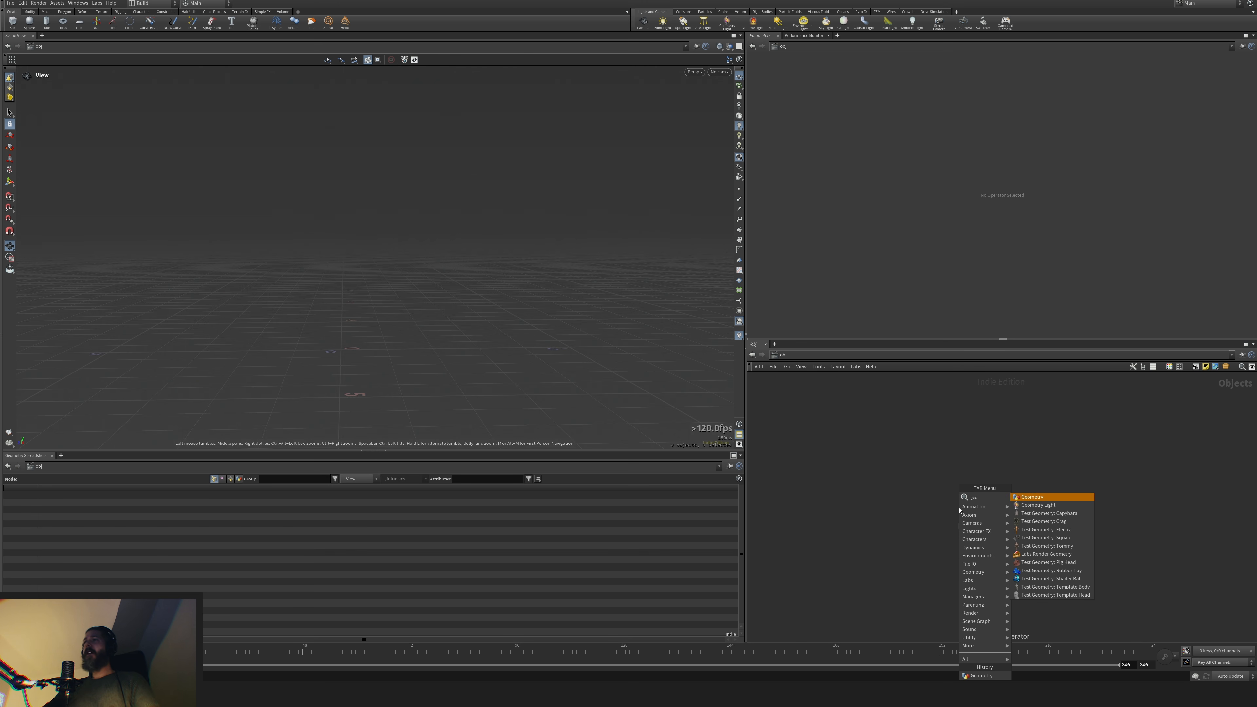
key(Return)
click(956, 488)
double_click(957, 490)
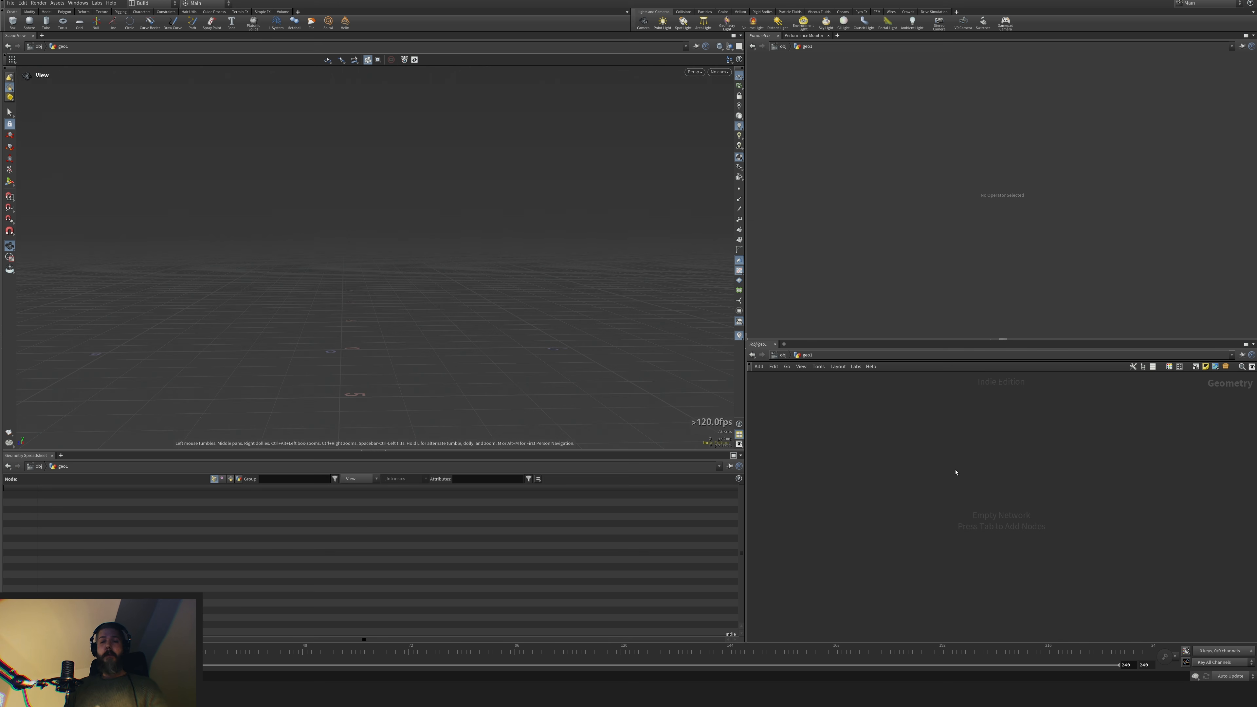
Add a Pyro Burst Source node and set its Burst Type to Muzzle Flash
key(Tab)
text(pbur)
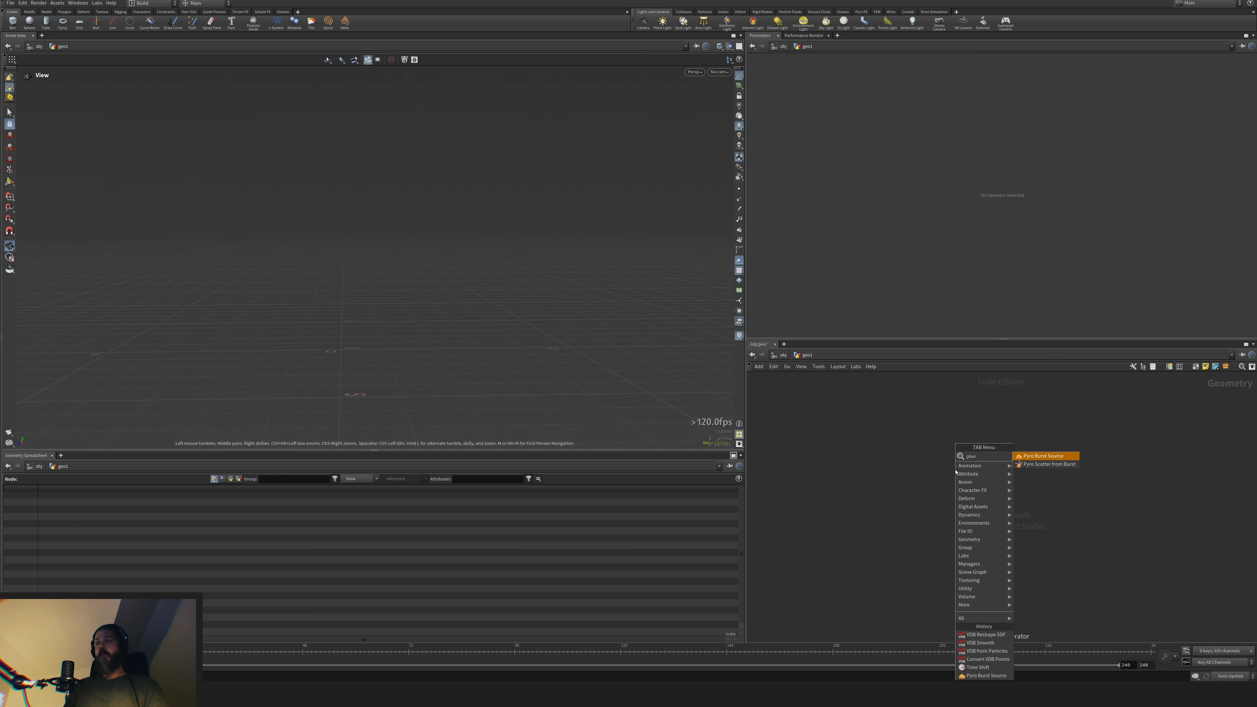
key(Return)
click(955, 469)
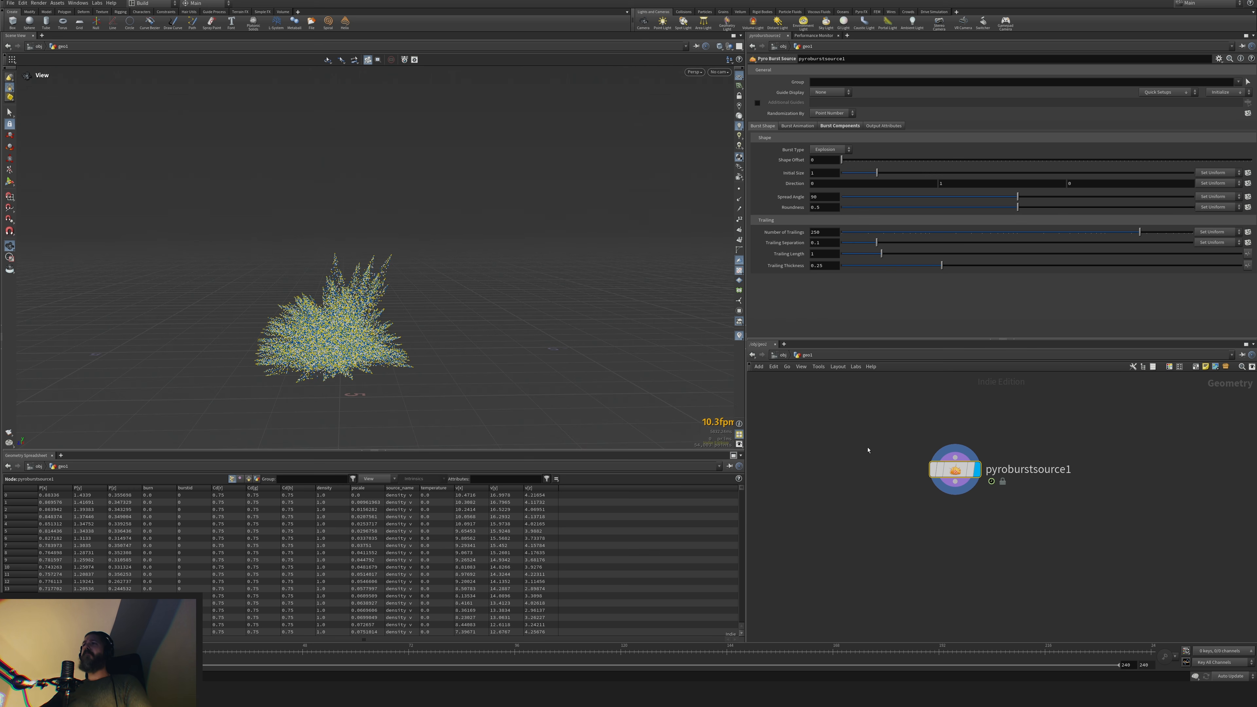
click(825, 150)
click(828, 160)
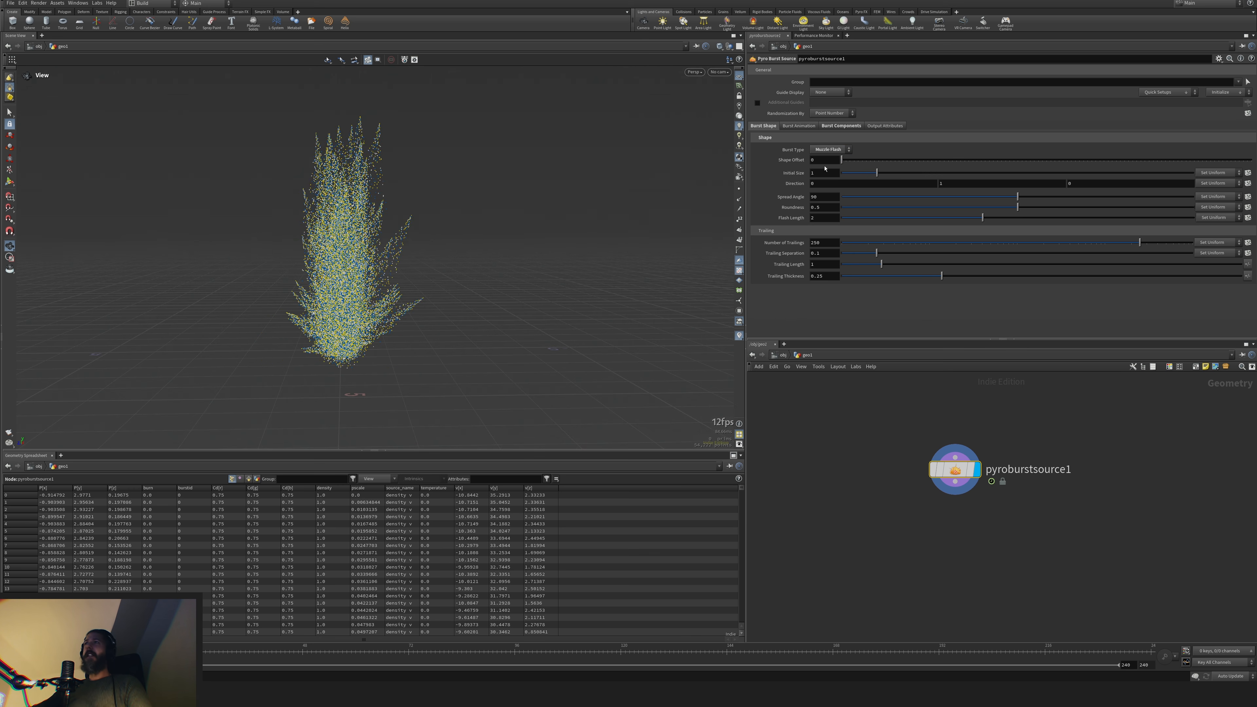
Raise the burst's Trailing Length to about 2.72 and lower its Roundness to about 0.11
mouse_move(946, 478)
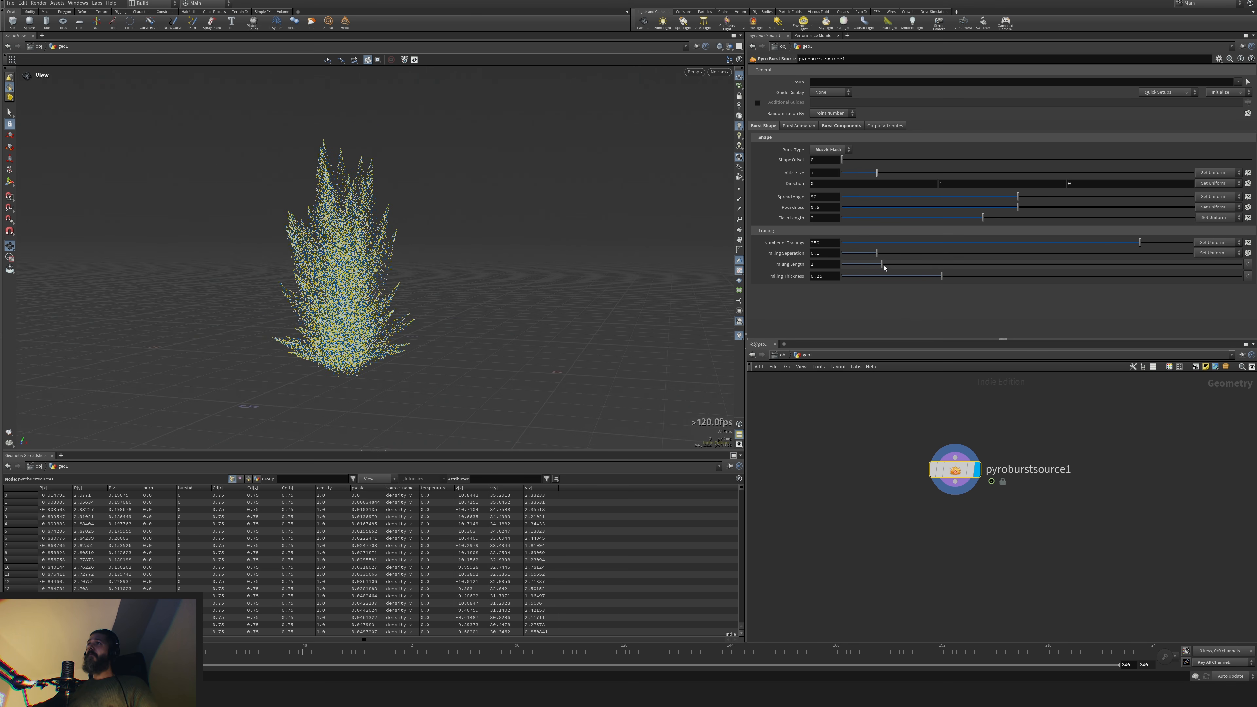
drag(881, 267, 935, 270)
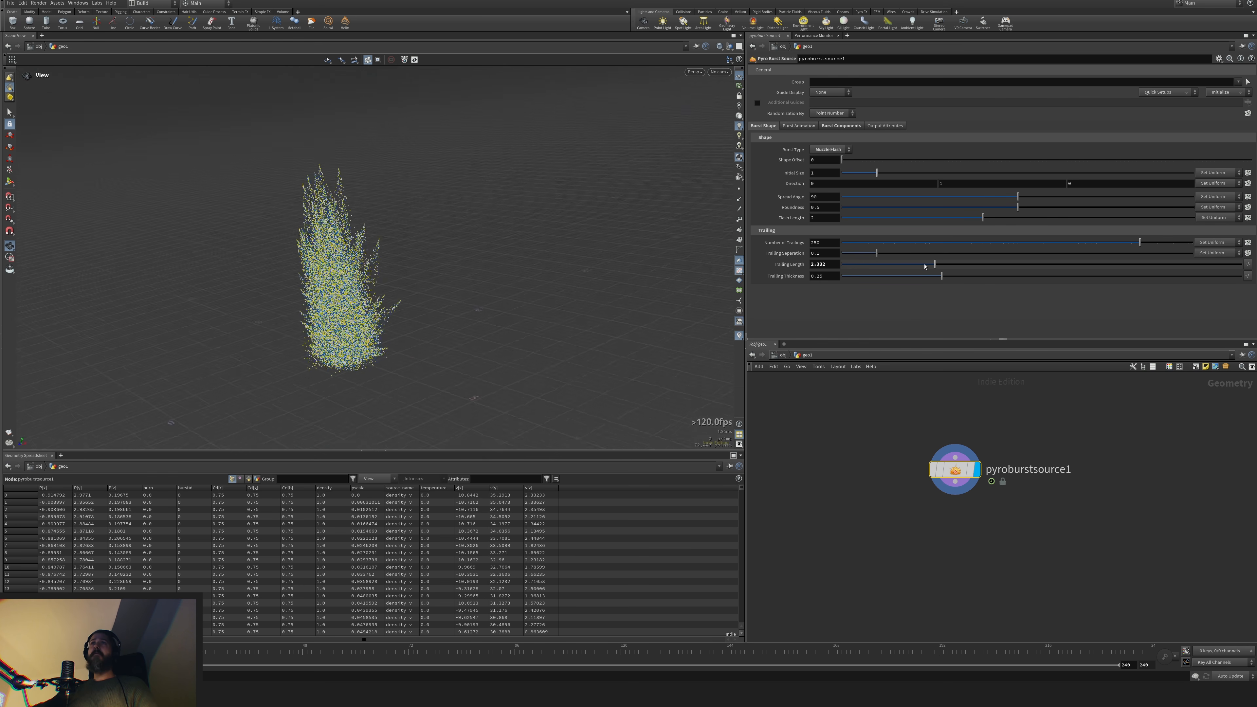
drag(426, 310, 565, 345)
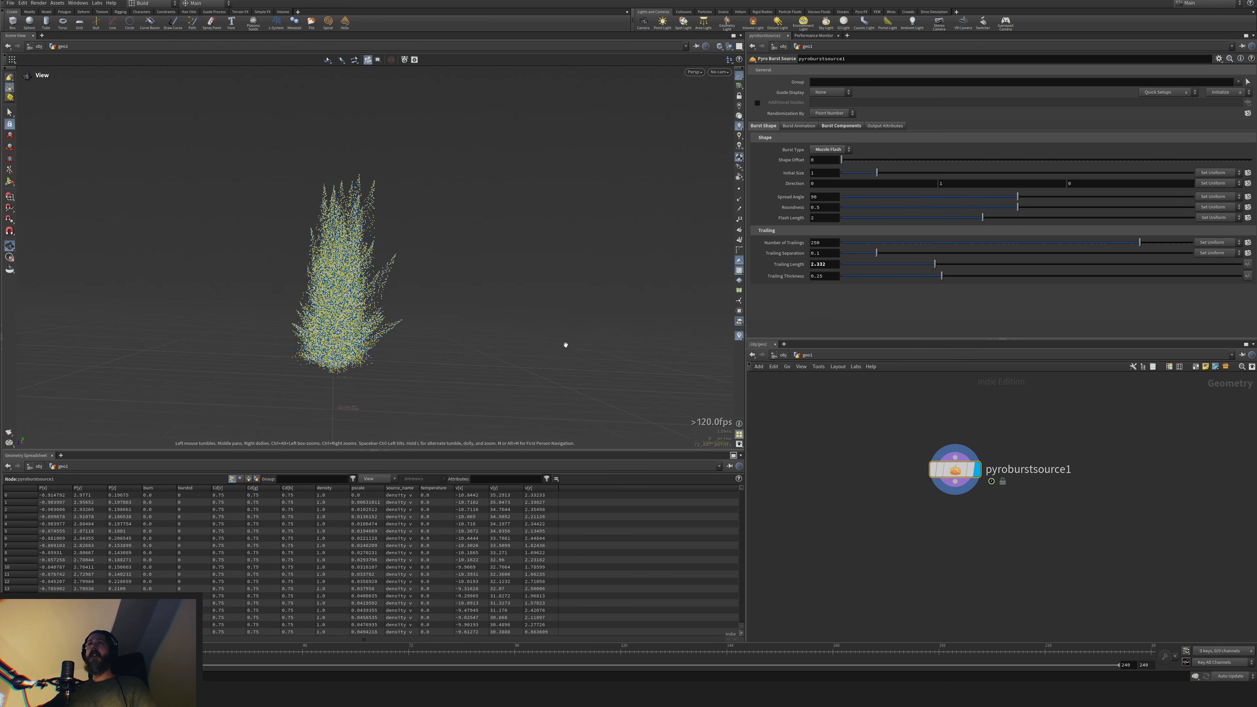
click(799, 125)
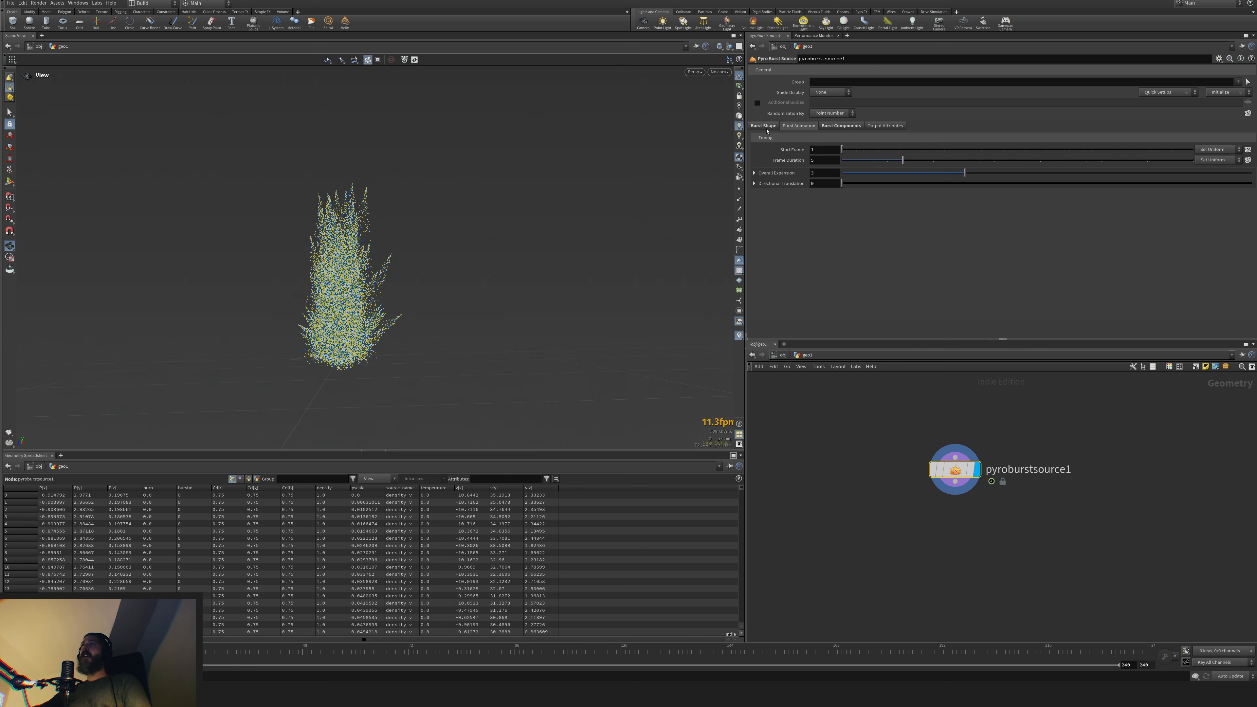
click(841, 125)
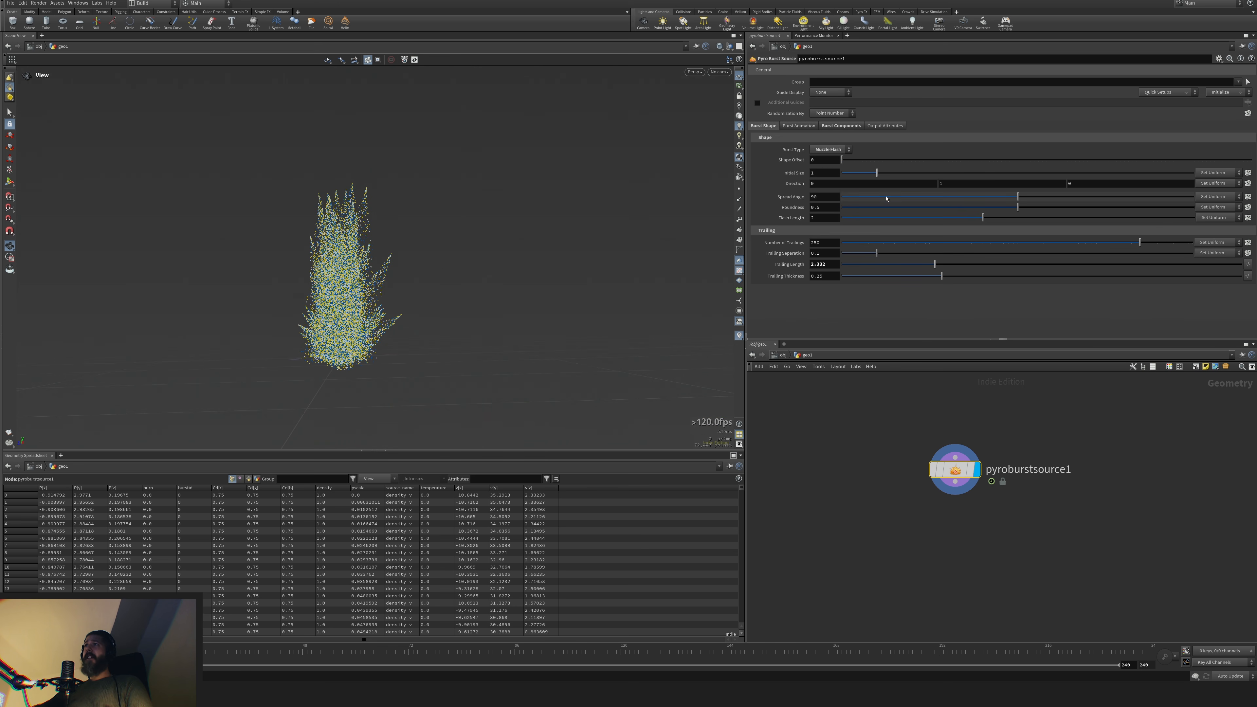
drag(1013, 208, 881, 208)
mouse_move(936, 272)
mouse_down()
mouse_move(1014, 265)
mouse_move(944, 256)
mouse_up()
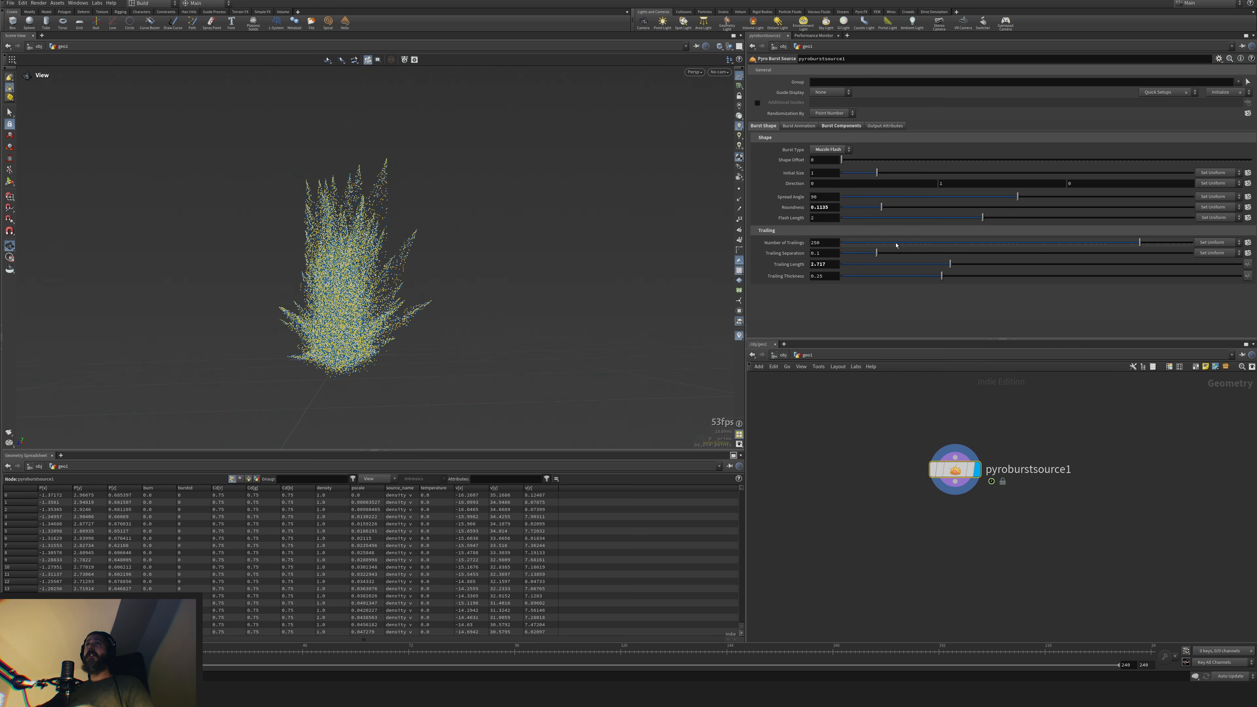
Set the burst's Initial Size to 0.5 and reduce Trailing Thickness to about 0.13 and Trailing Separation to about 0.055
click(824, 173)
text(0.5)
key(Return)
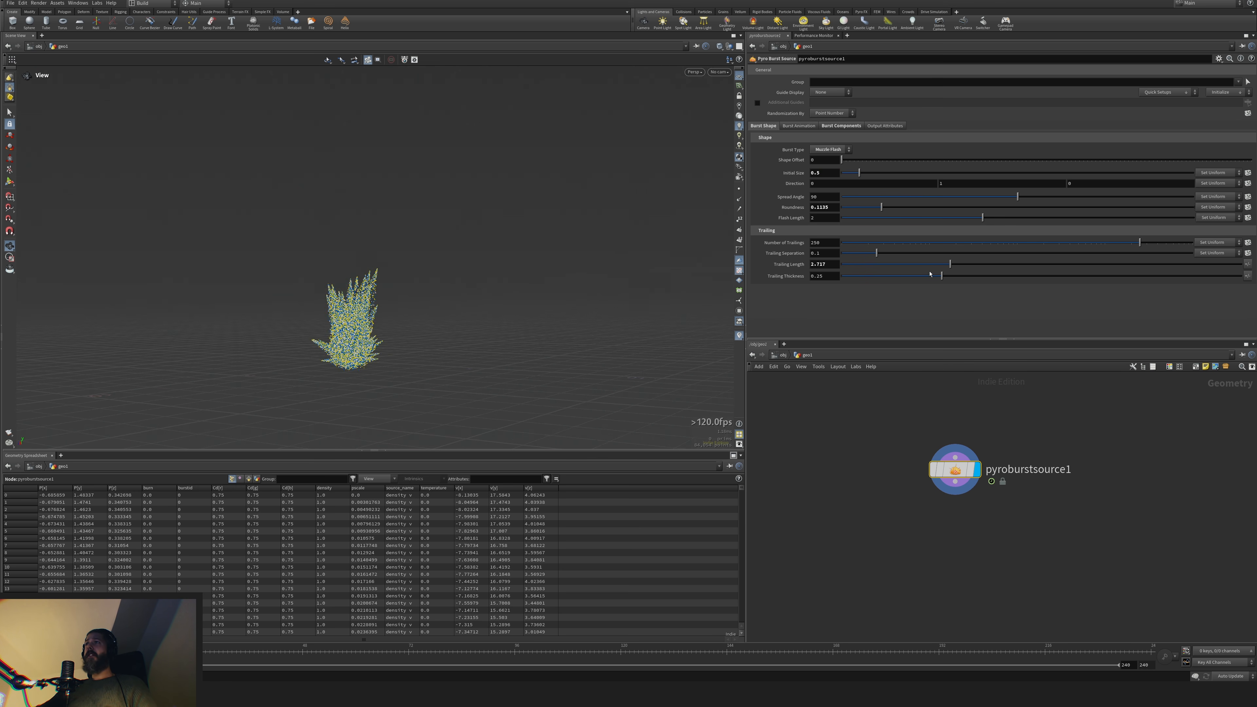
drag(948, 279, 862, 256)
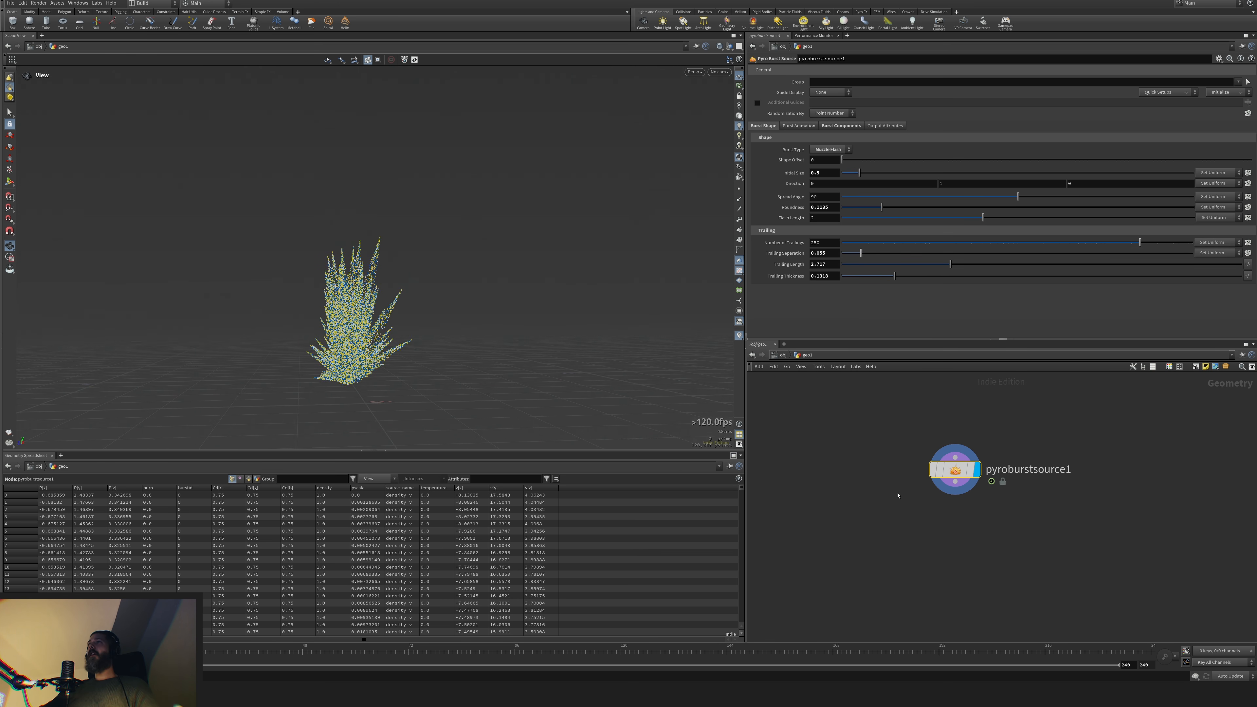
Add a fourth pyro source to the burst components and set its attribute to Divergence
click(841, 126)
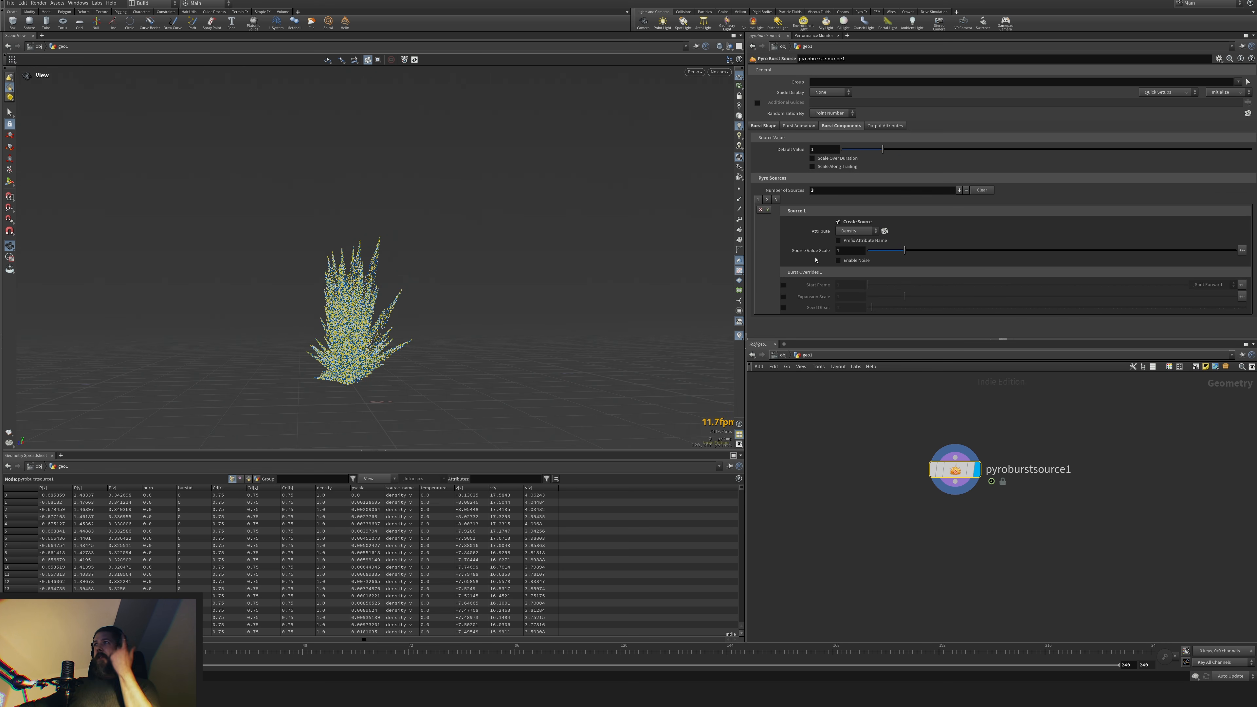
click(767, 201)
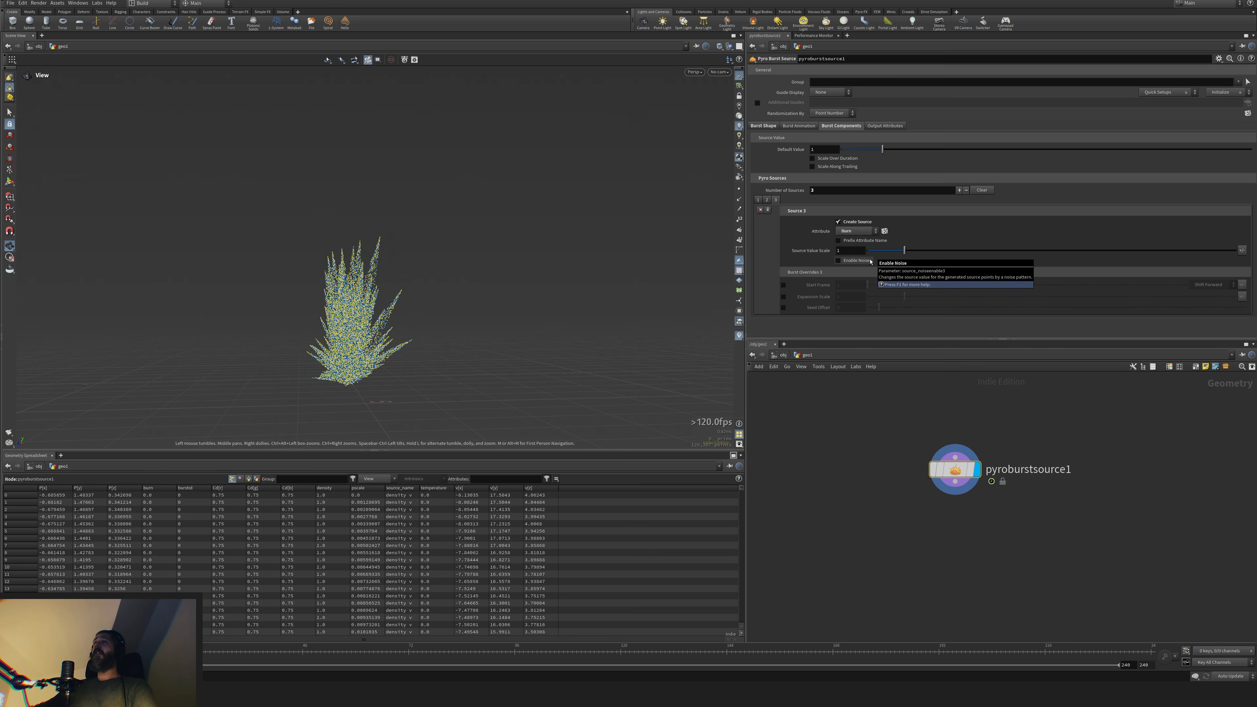
click(776, 200)
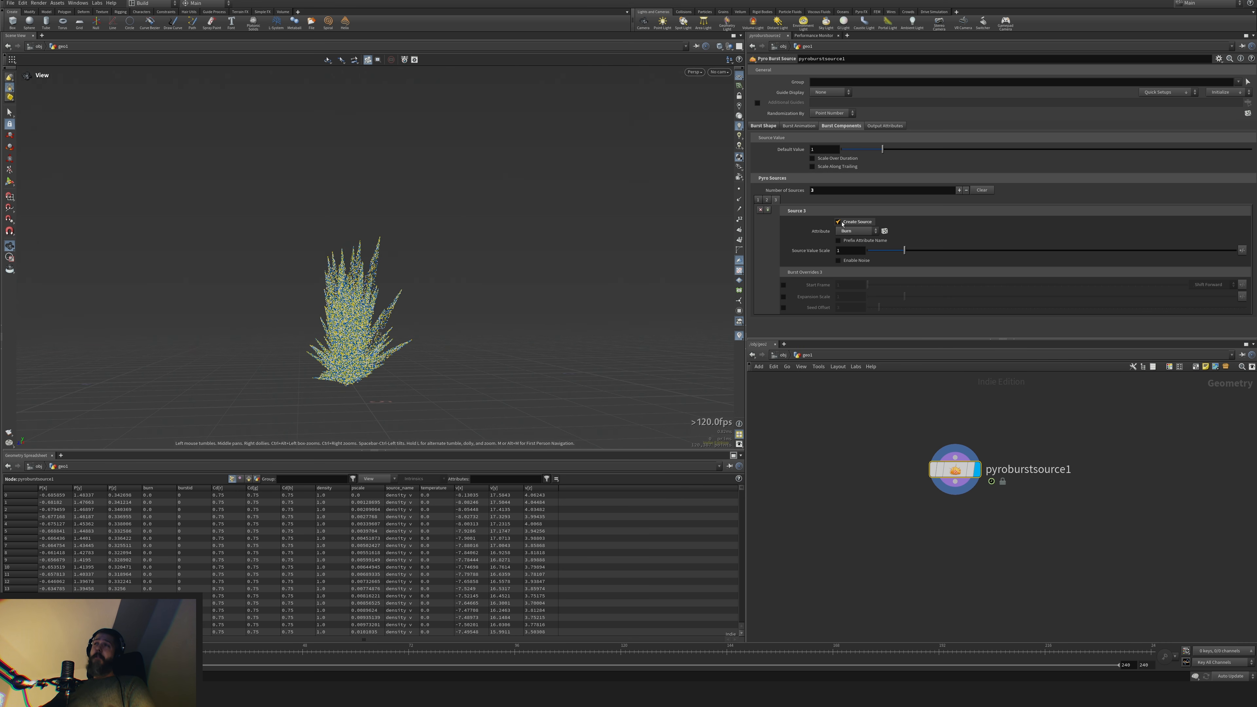
click(768, 200)
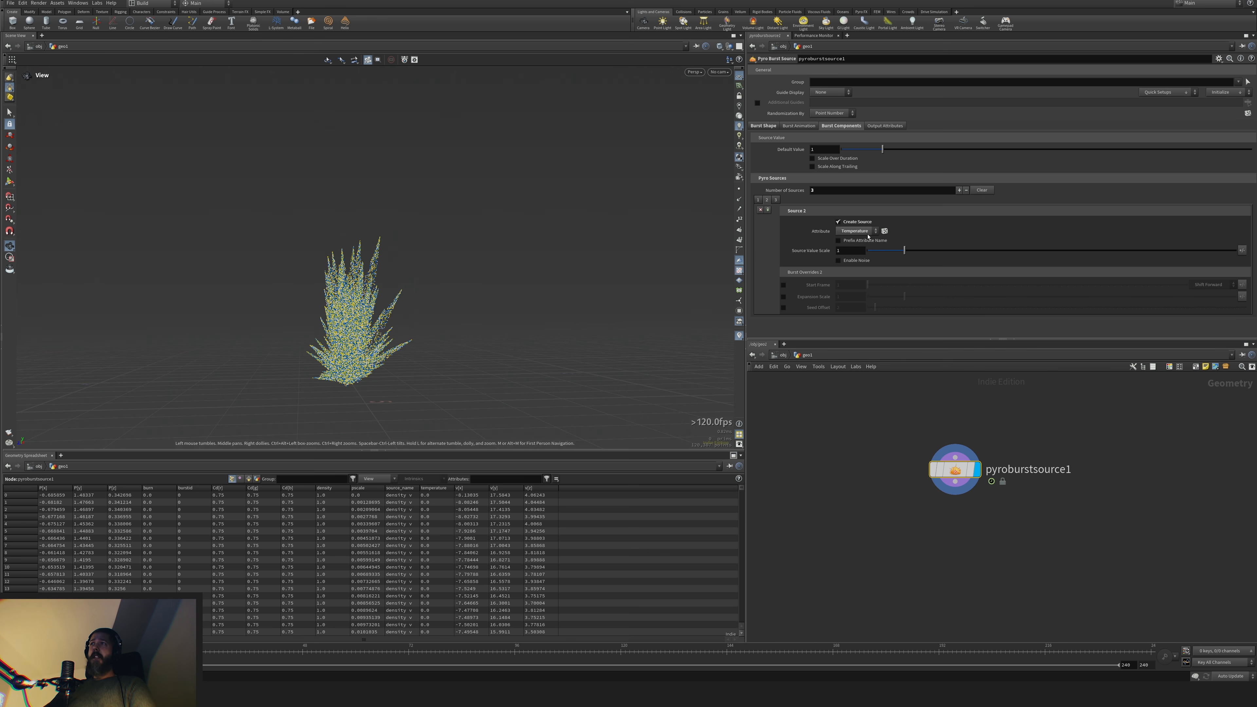
click(960, 192)
click(855, 231)
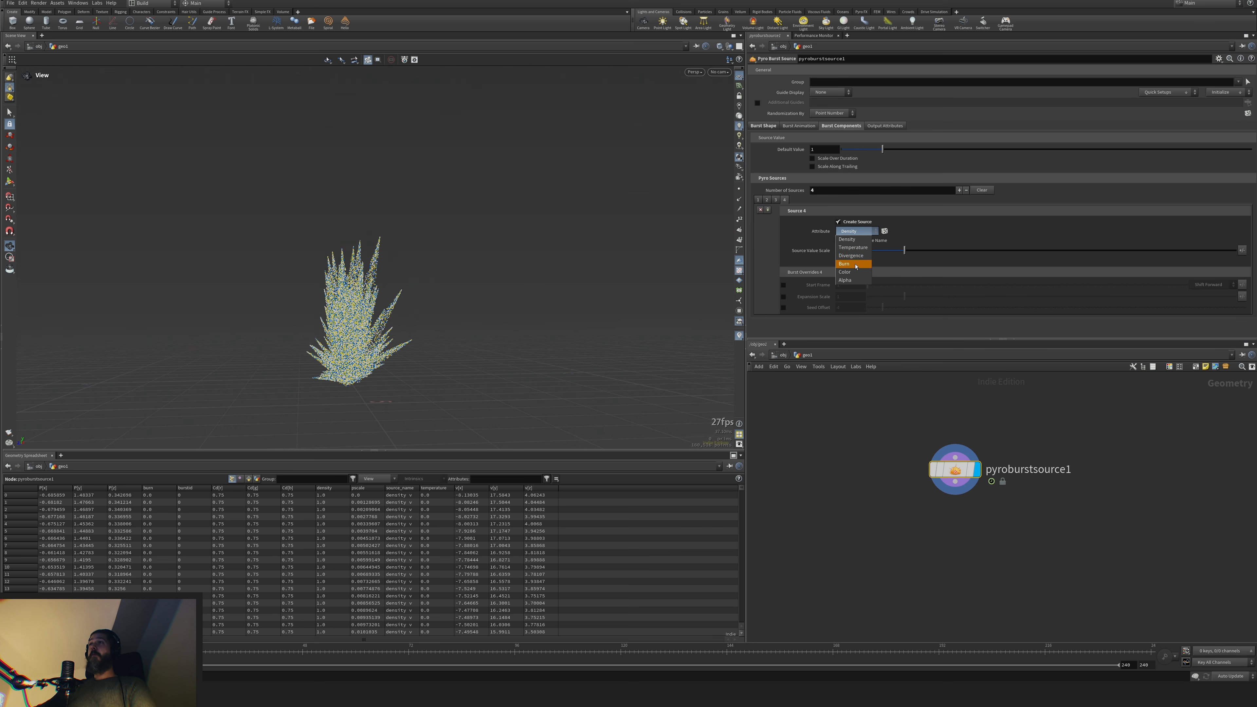
click(854, 256)
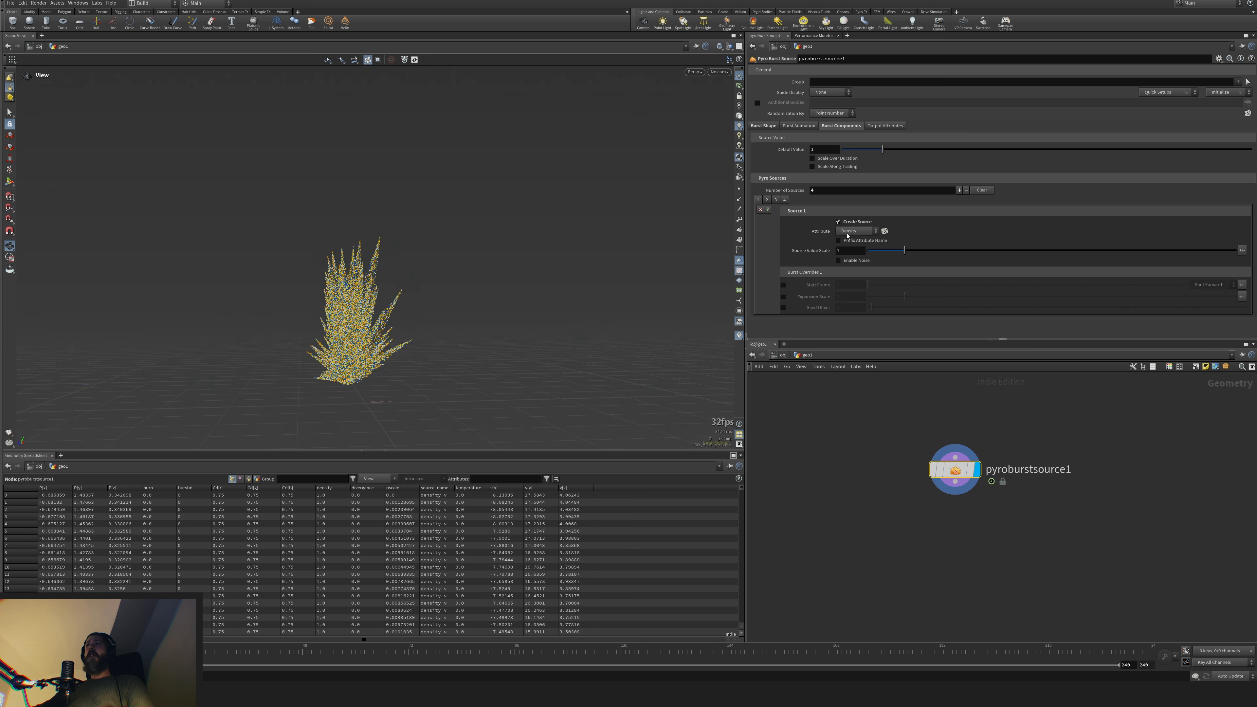
Enable noise on the Density source and set its Source Value Scale to 2
click(847, 260)
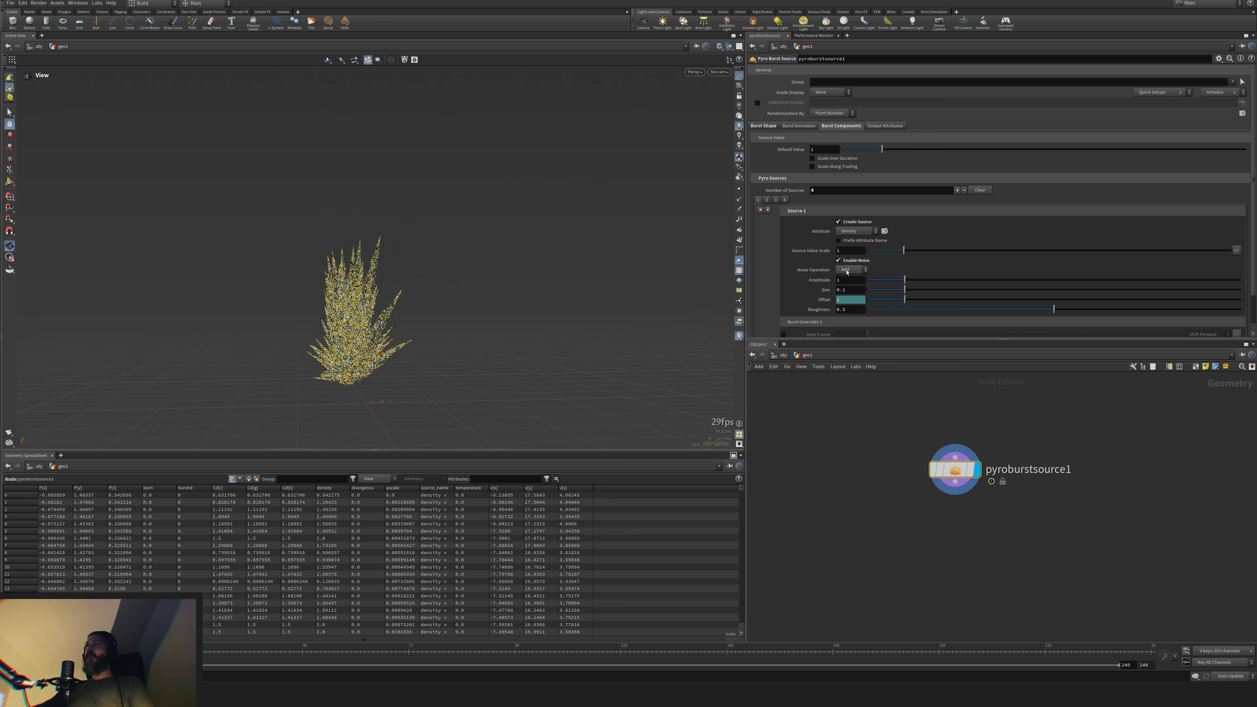
drag(844, 253, 828, 251)
text(2)
key(Return)
Set the Temperature source's Source Value Scale to 2, enable its noise, and bring up the burst's output attributes
click(767, 199)
text(2)
key(Return)
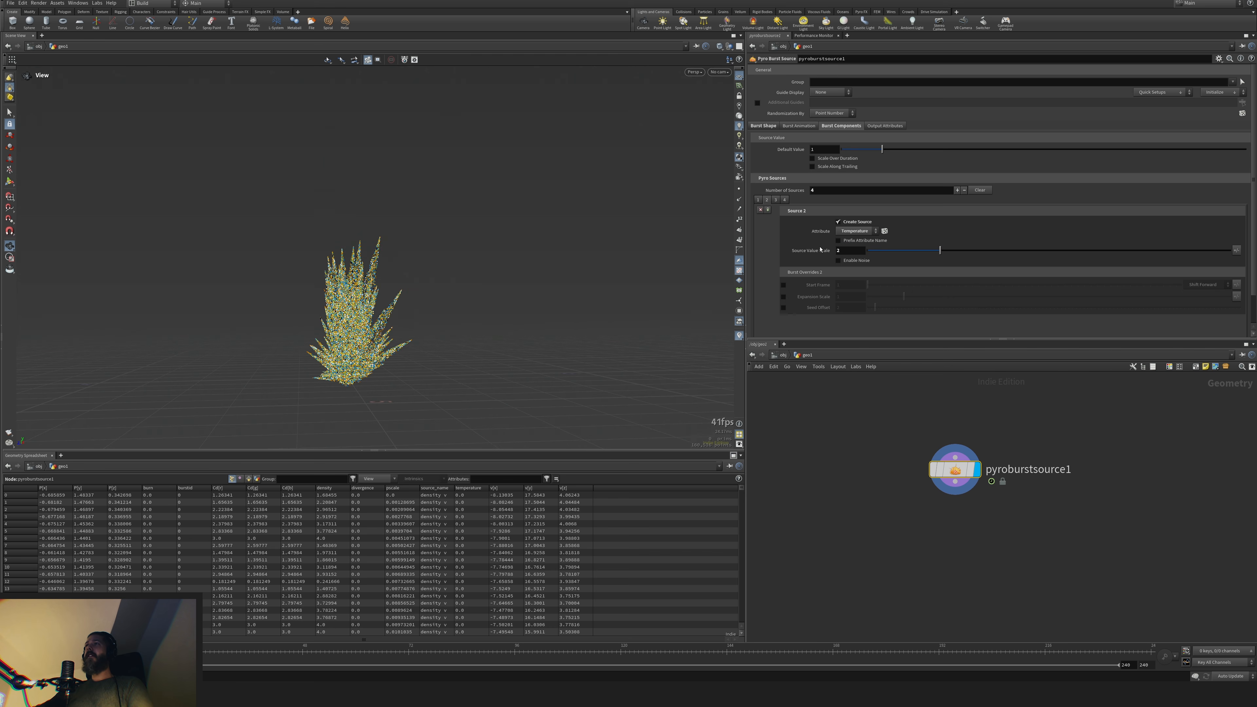
click(839, 261)
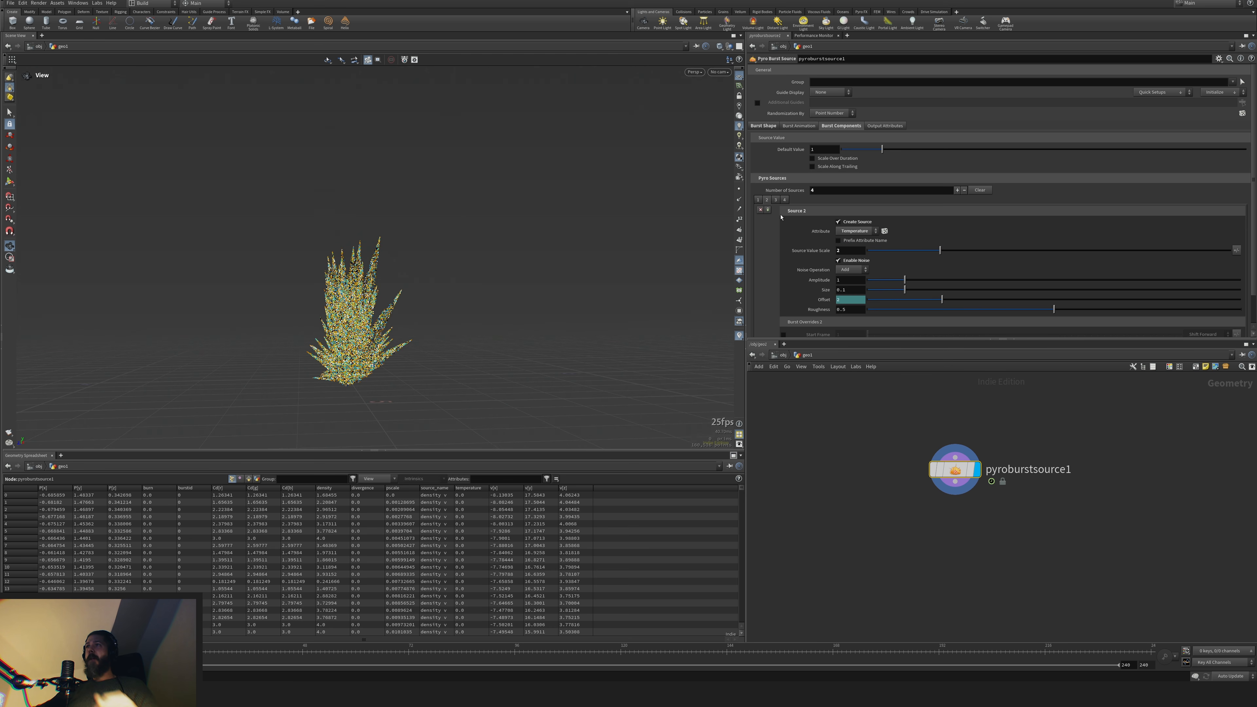
click(758, 200)
click(884, 126)
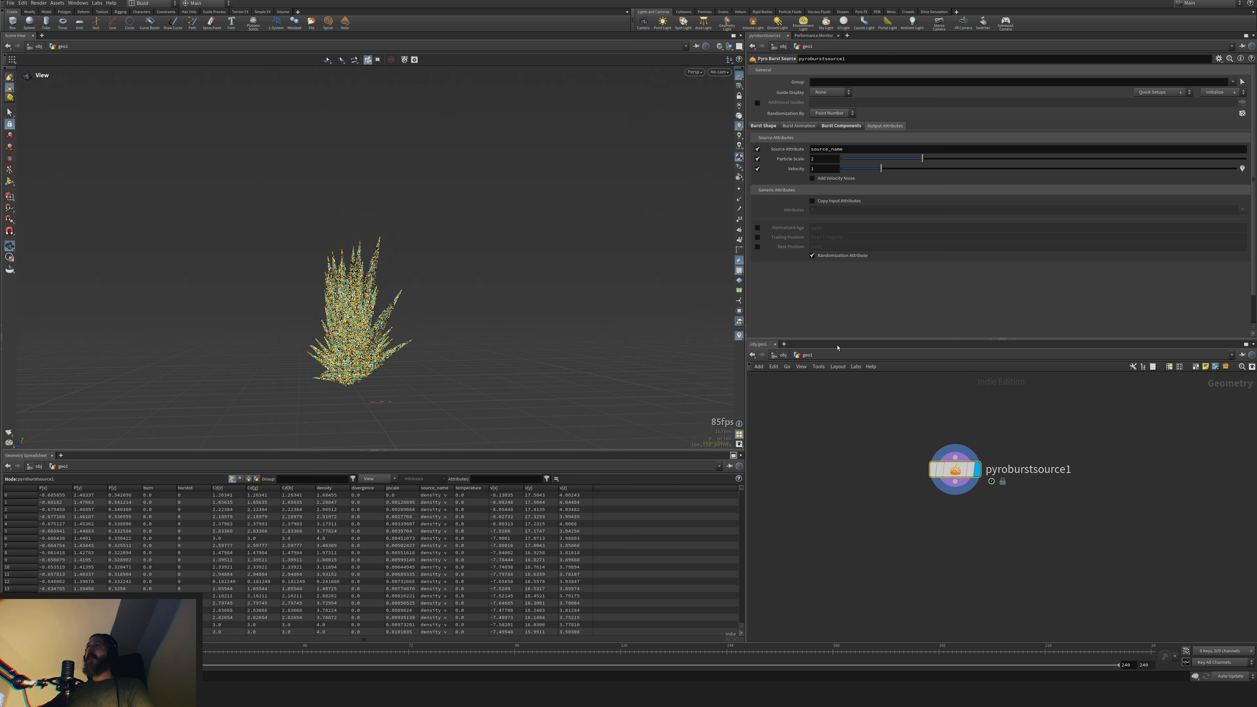
Add a Time Shift node connected below the pyro burst source and make it the displayed node
middle_drag(849, 470, 846, 443)
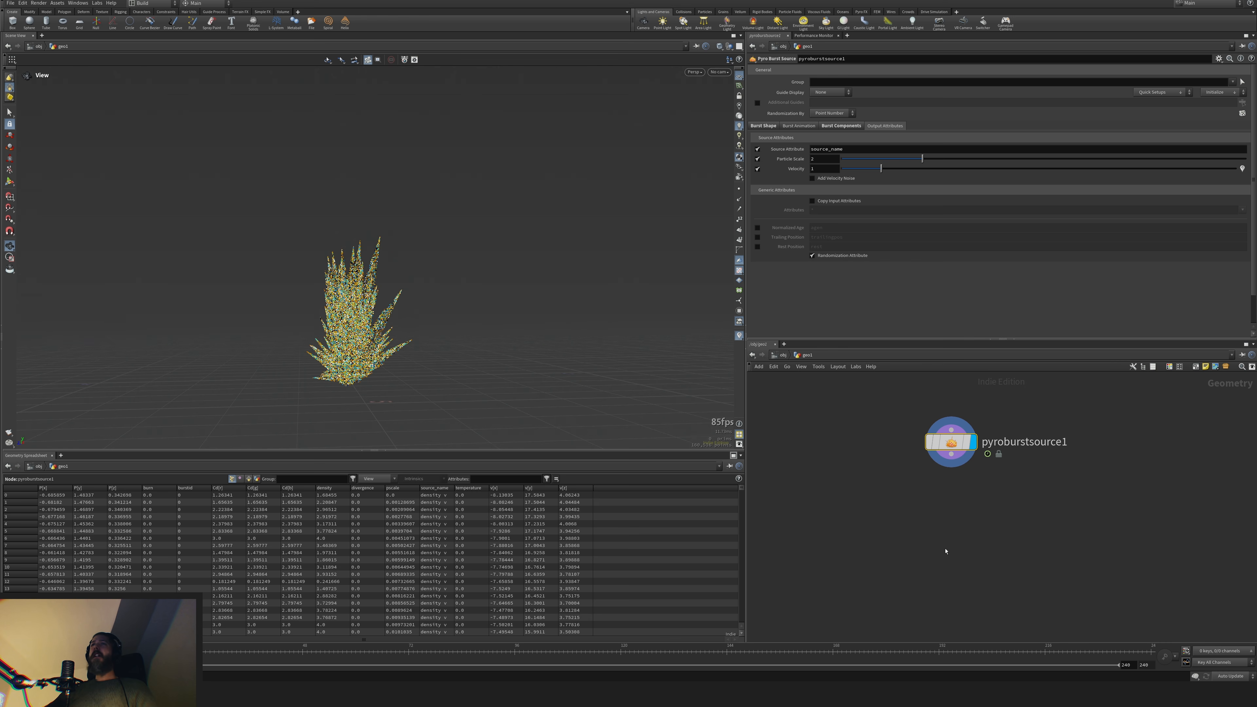
middle_drag(946, 533, 926, 527)
key(Tab)
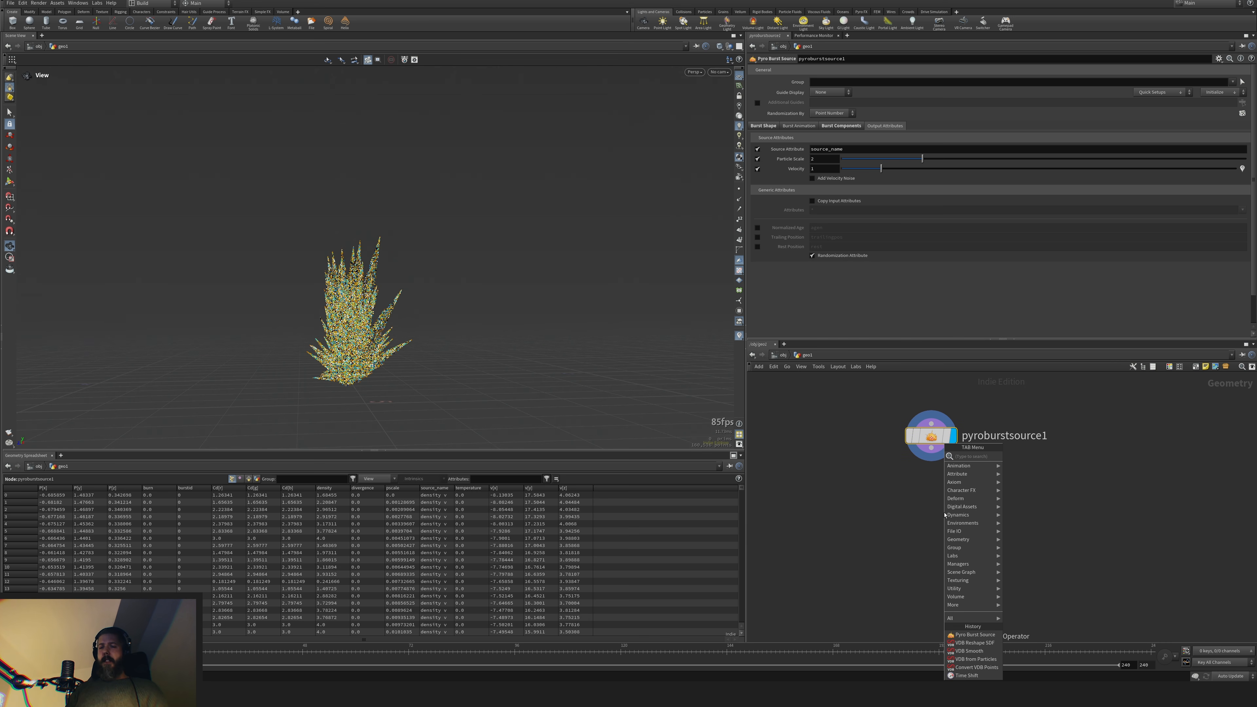
text(time)
key(Down)
key(Return)
key(Return)
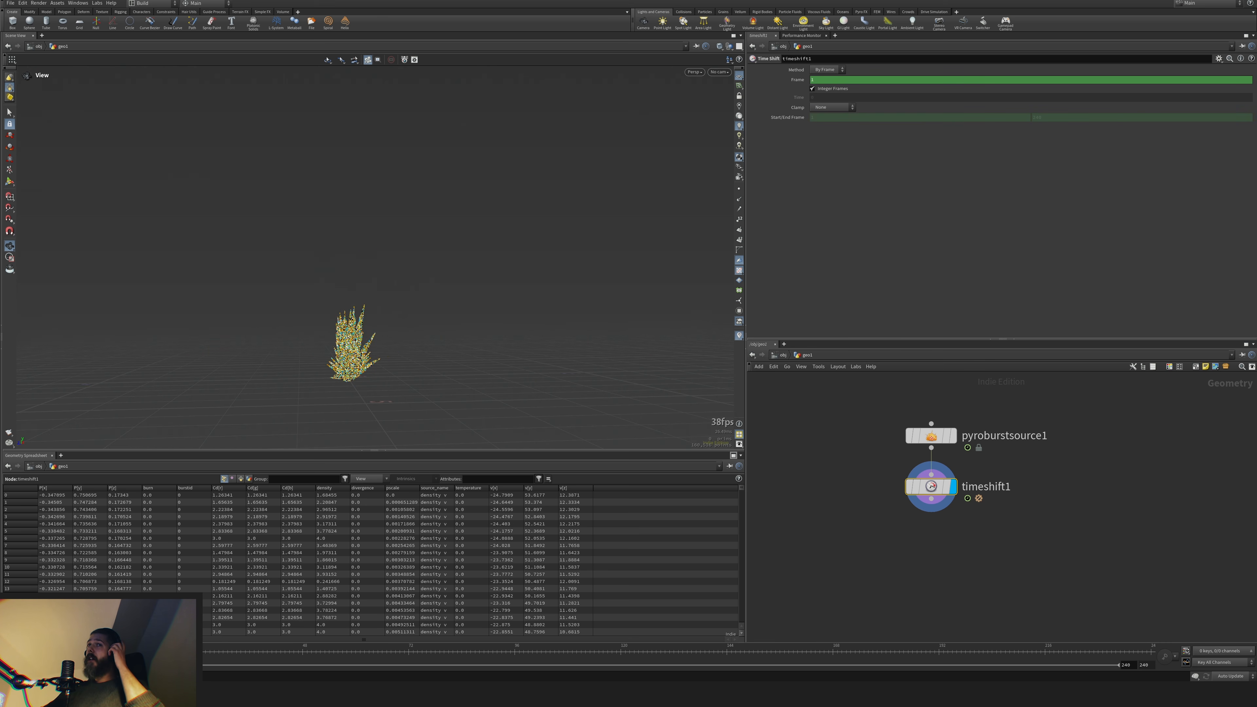
Delete the Time Shift's Frame channel and set the frame to 1 to freeze the burst
right_click(818, 84)
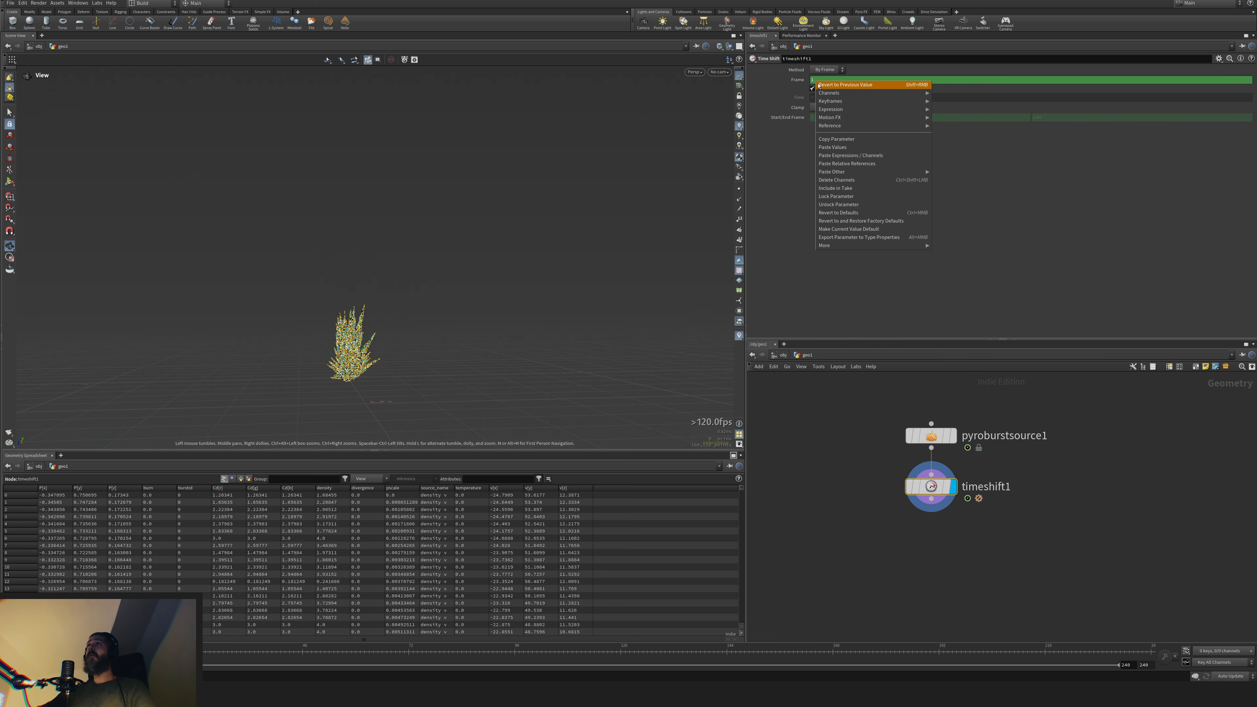
click(794, 213)
key(Right)
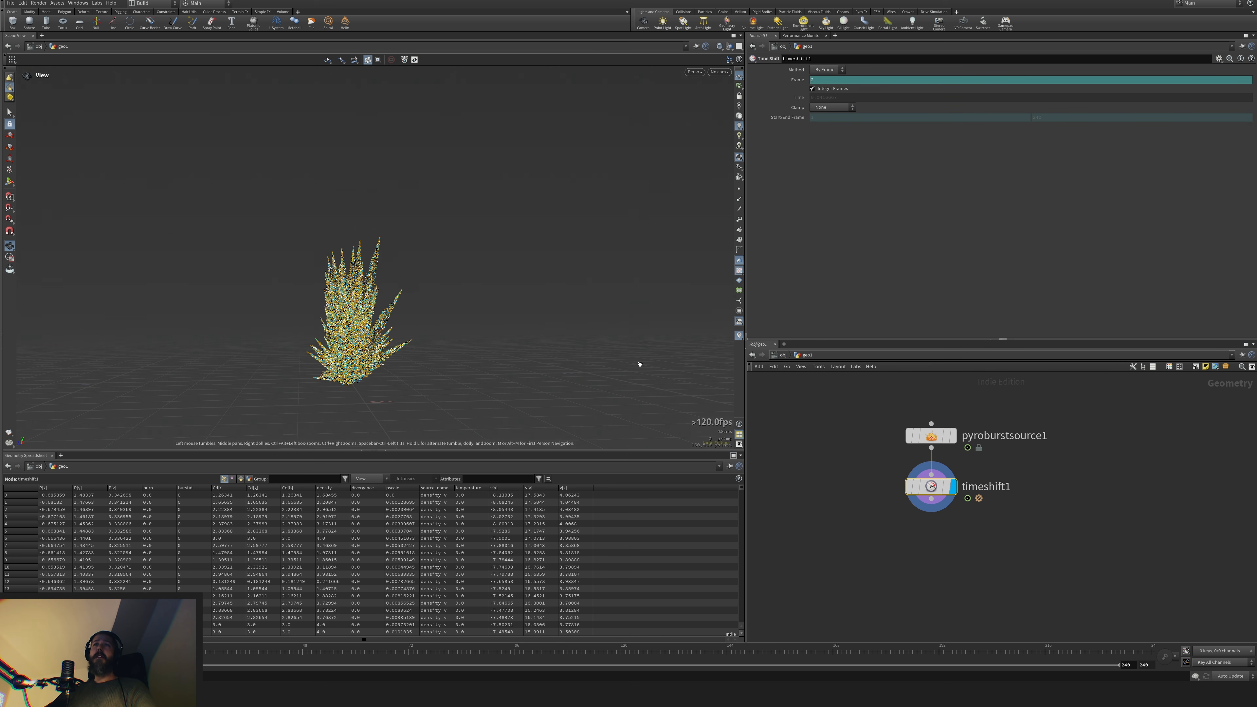
right_click(828, 79)
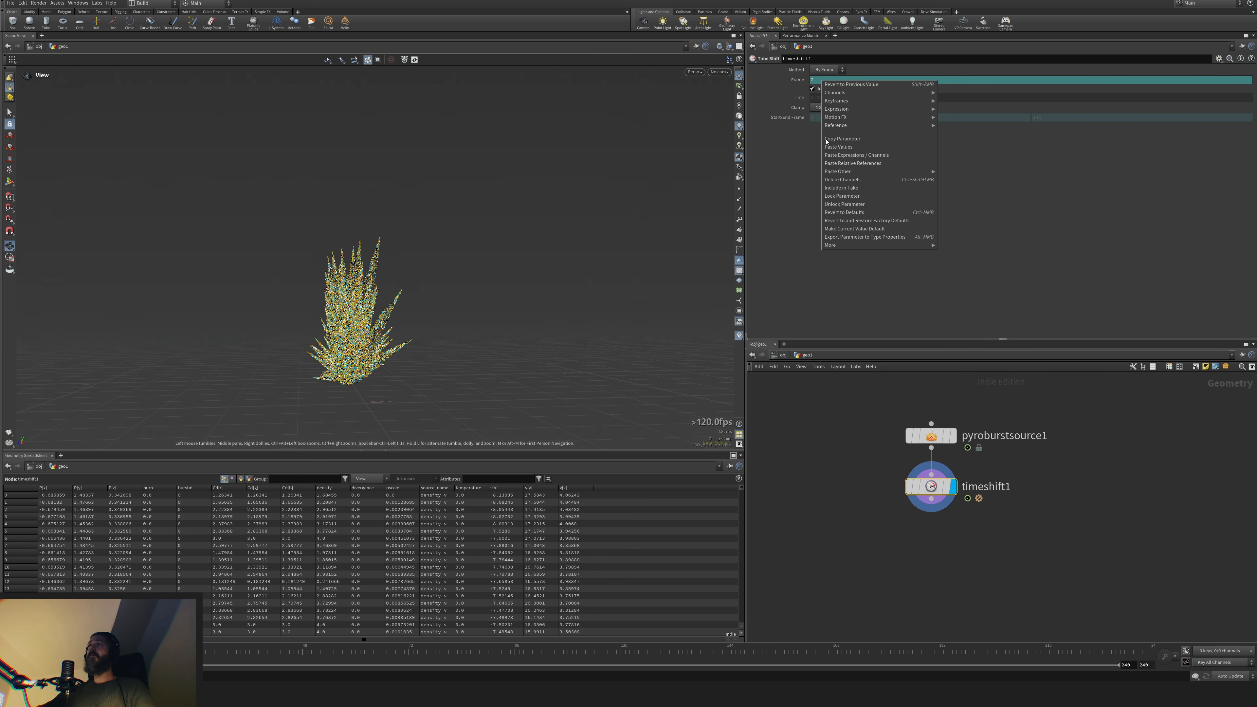
click(850, 179)
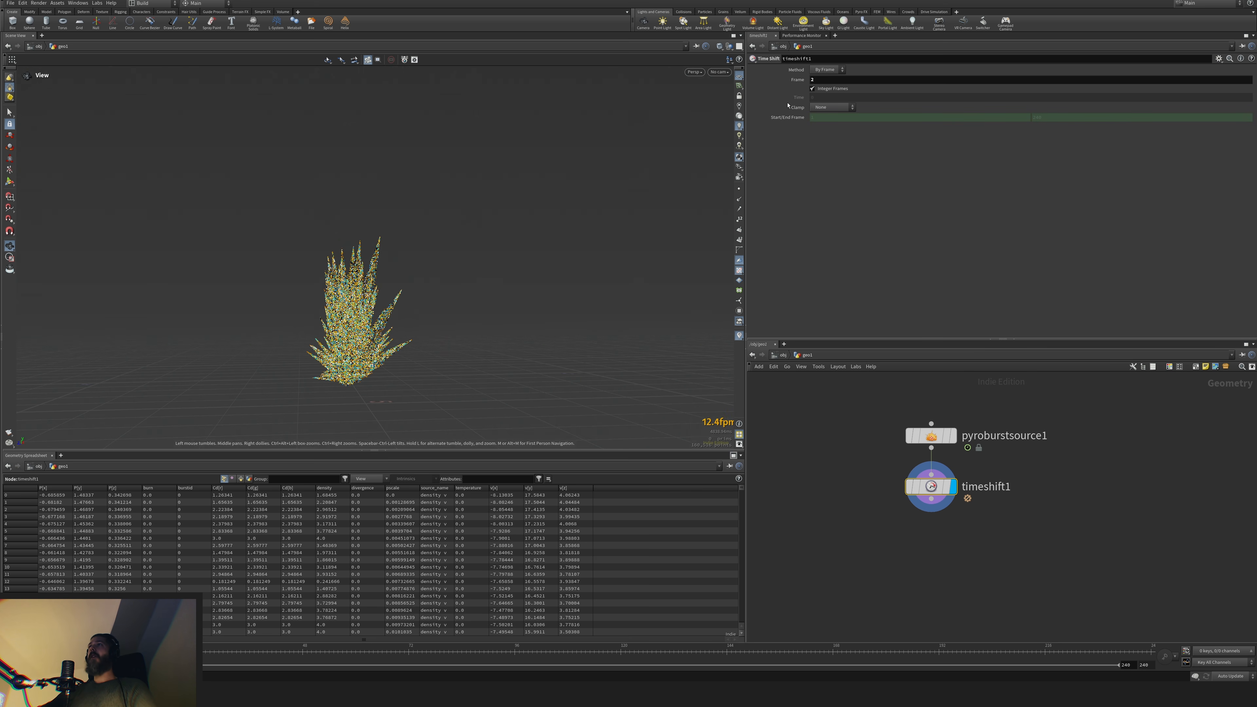
text(1)
key(Return)
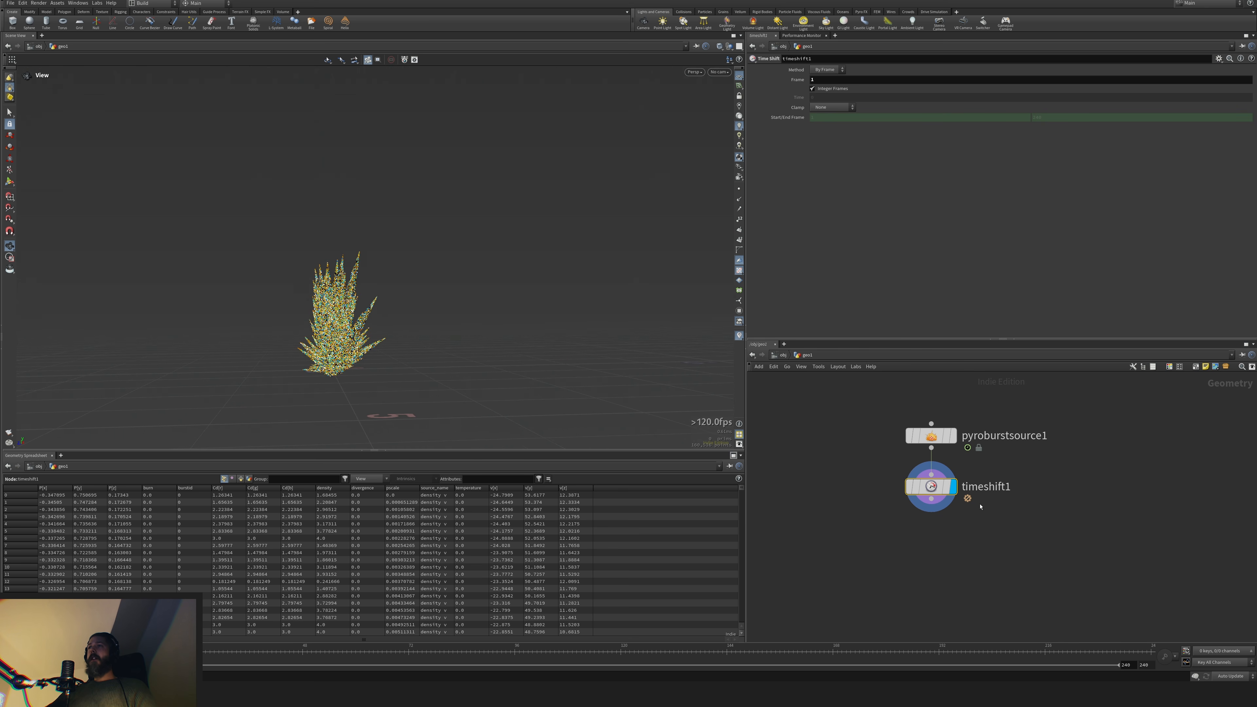
scroll(968, 466, up, 1)
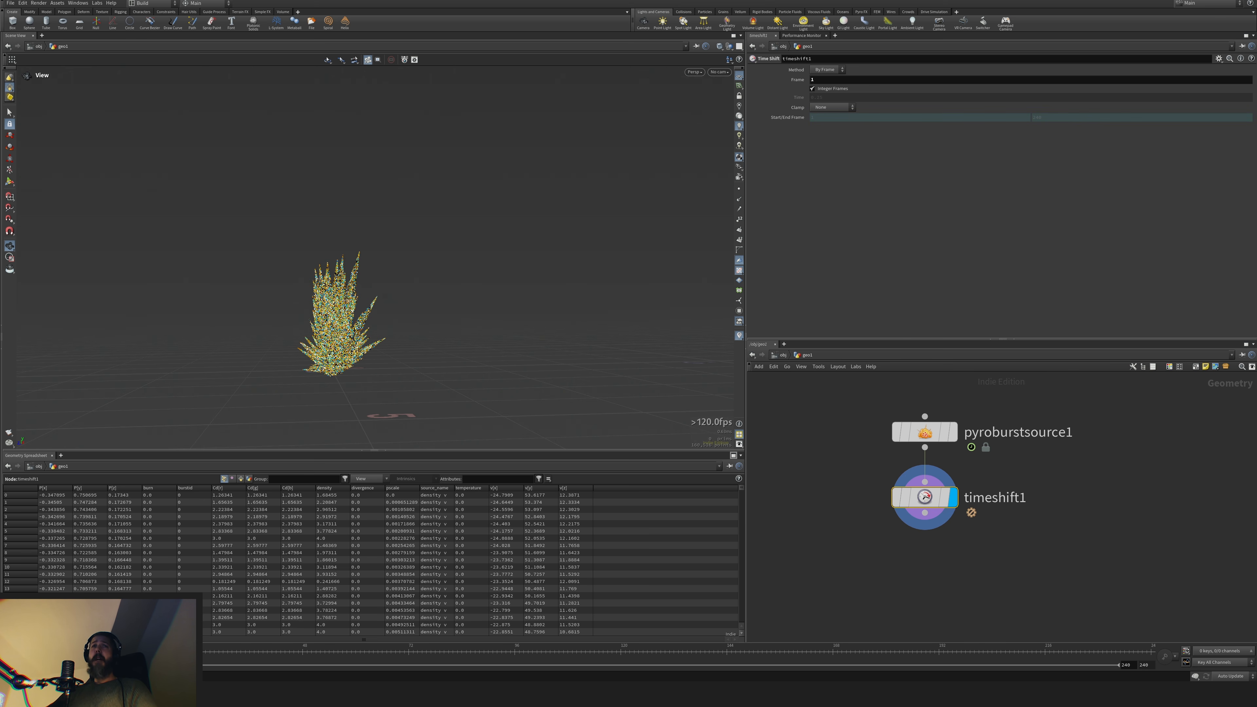
Display the pyro burst source and scrub through the first frames to compare it, ending with the Time Shift displayed
click(953, 432)
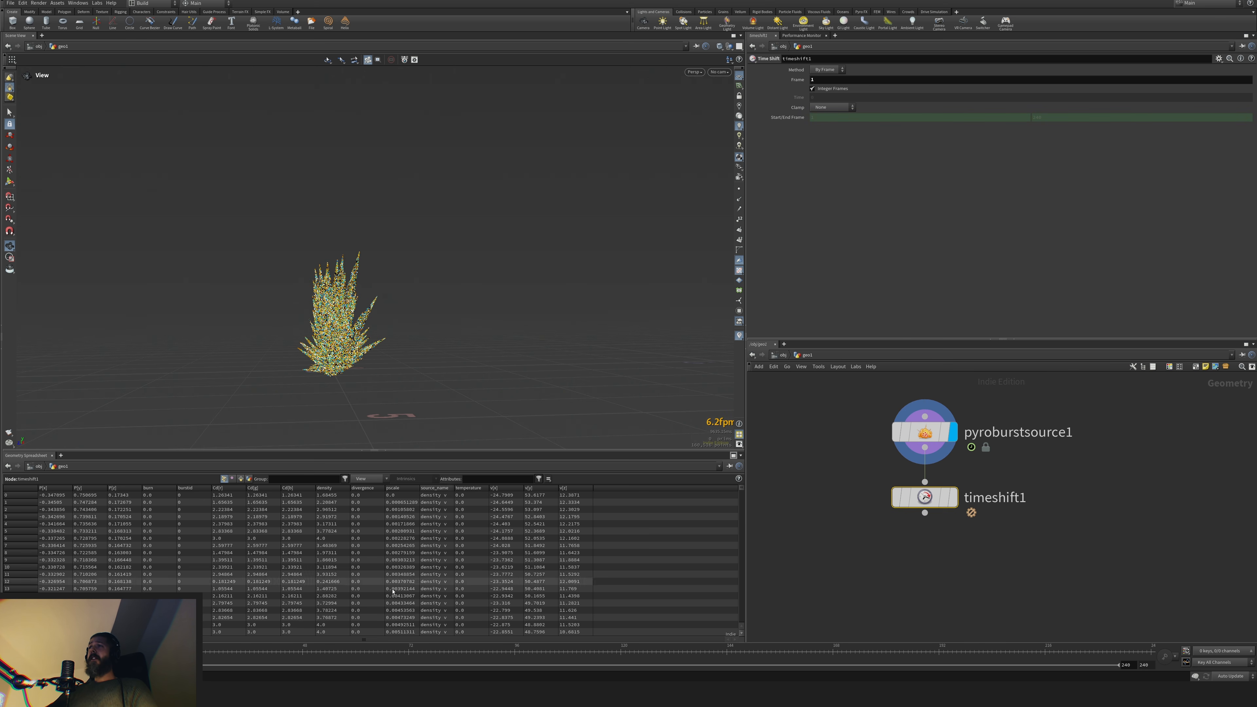
click(119, 652)
drag(154, 652, 97, 652)
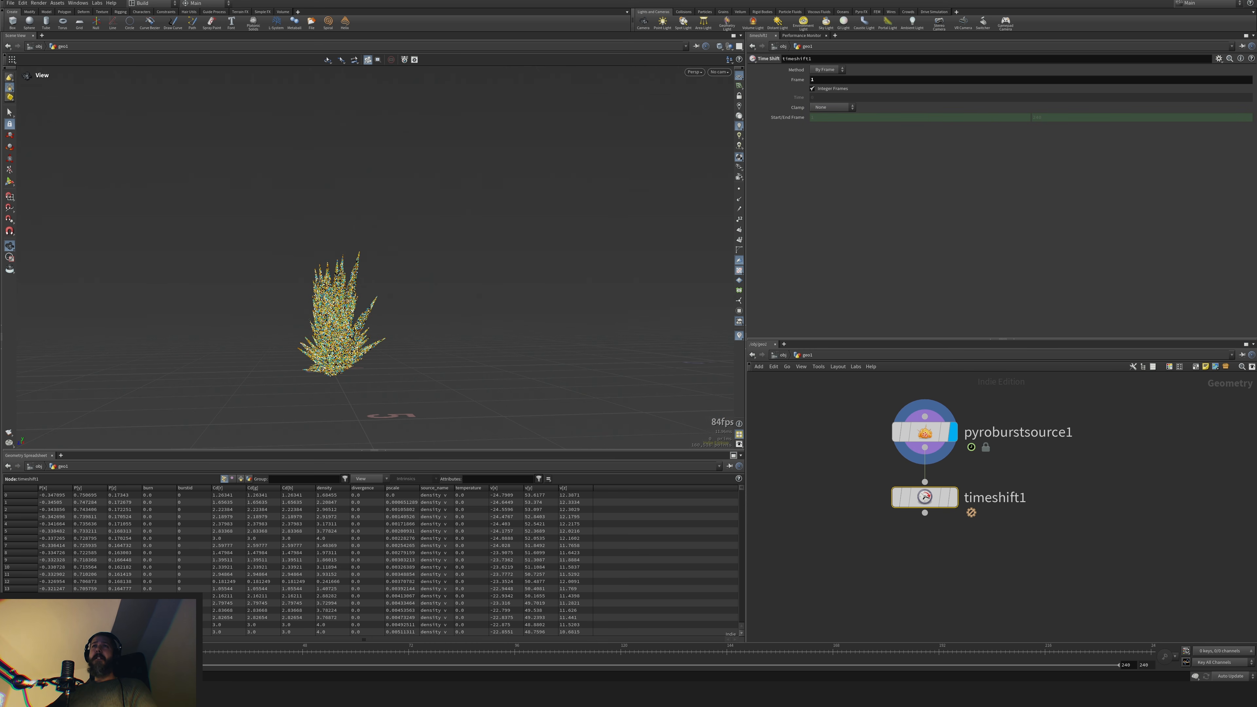
click(953, 497)
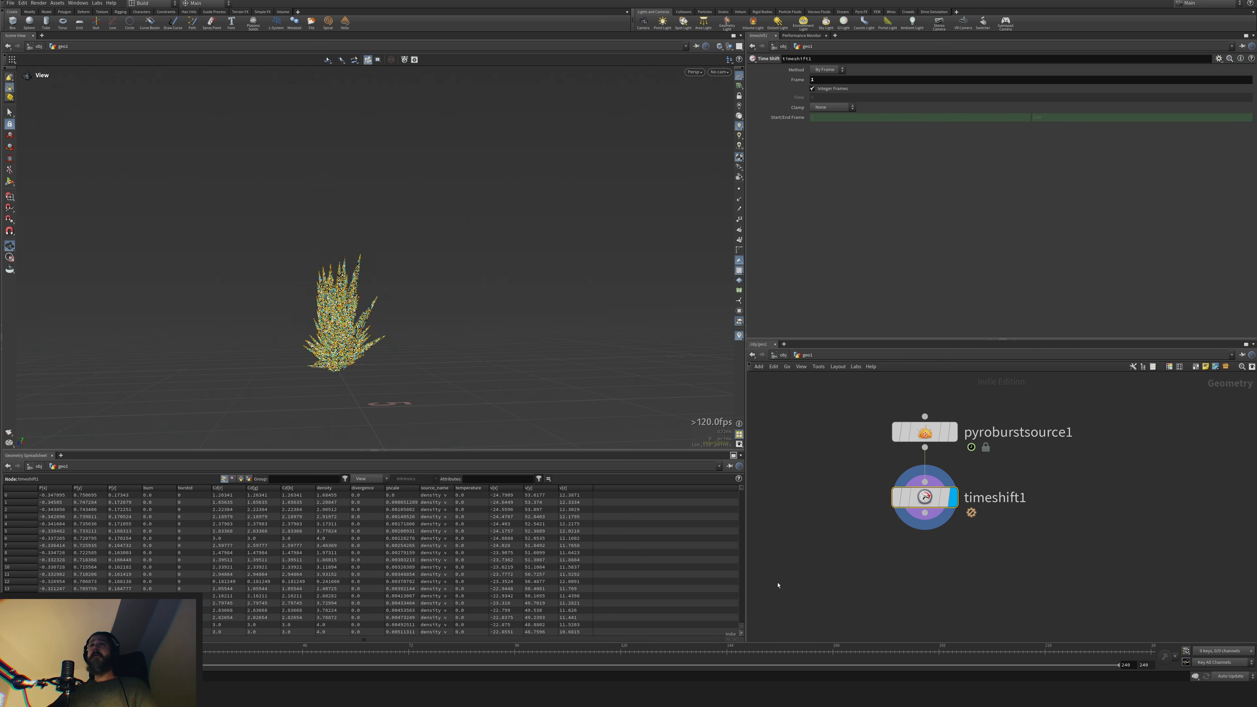
Add a VDB from Particles node connected below the Time Shift and make it the displayed node
drag(901, 520, 901, 531)
middle_drag(905, 582, 915, 498)
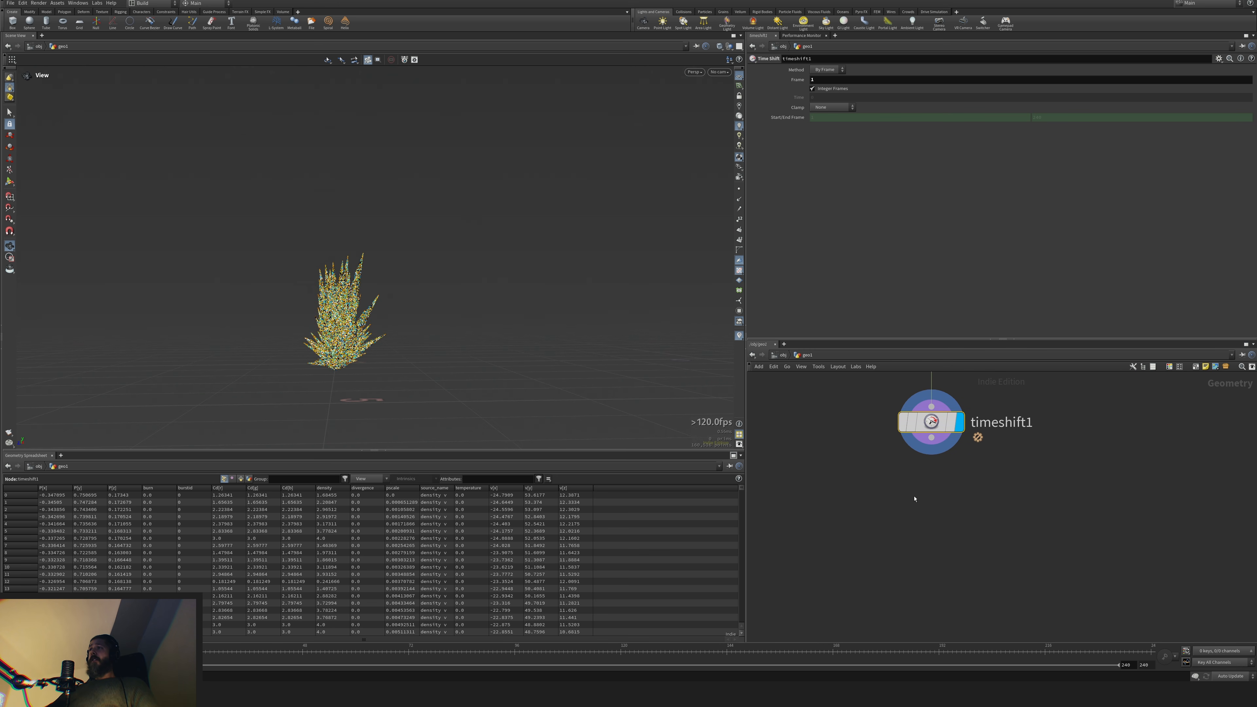
key(Tab)
text(vd)
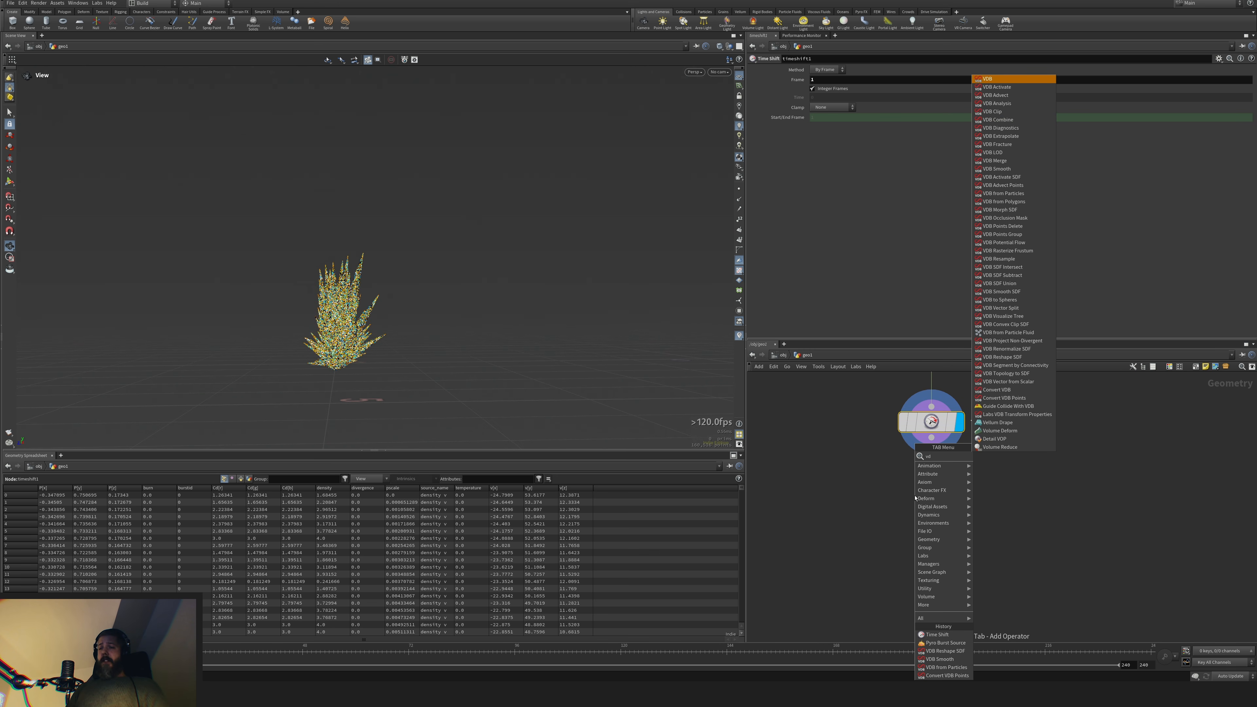
text(part)
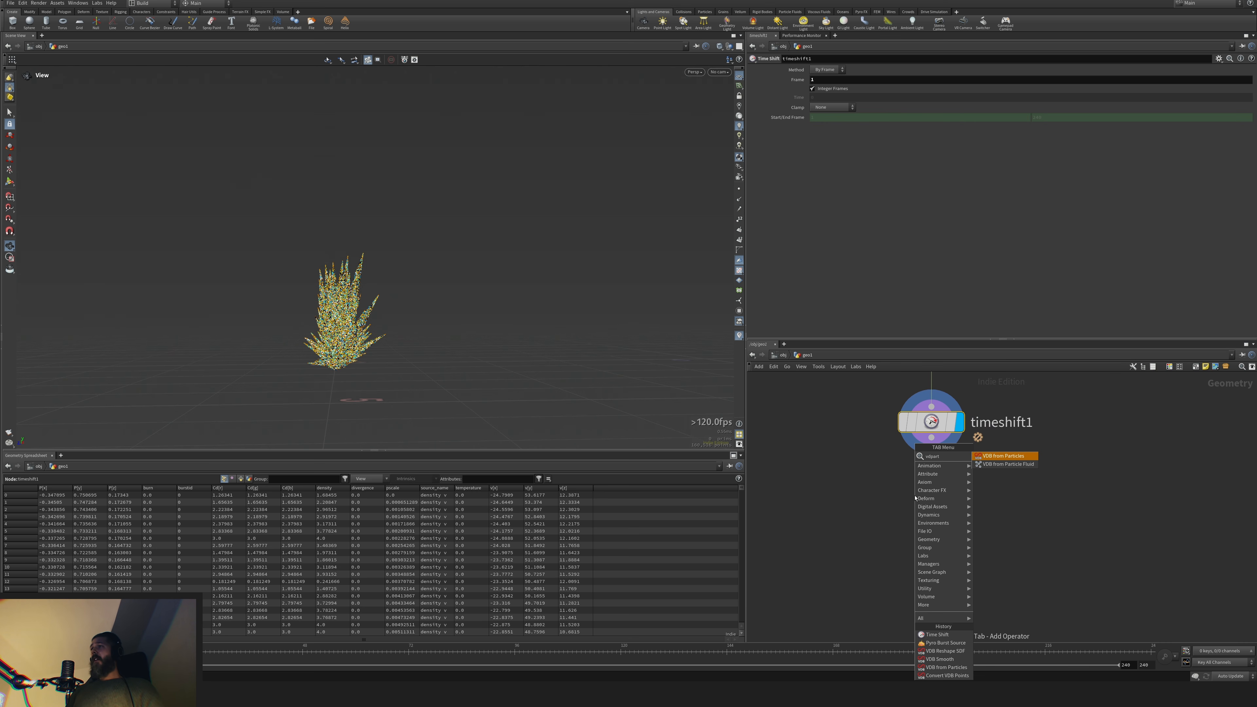
key(Return)
click(916, 498)
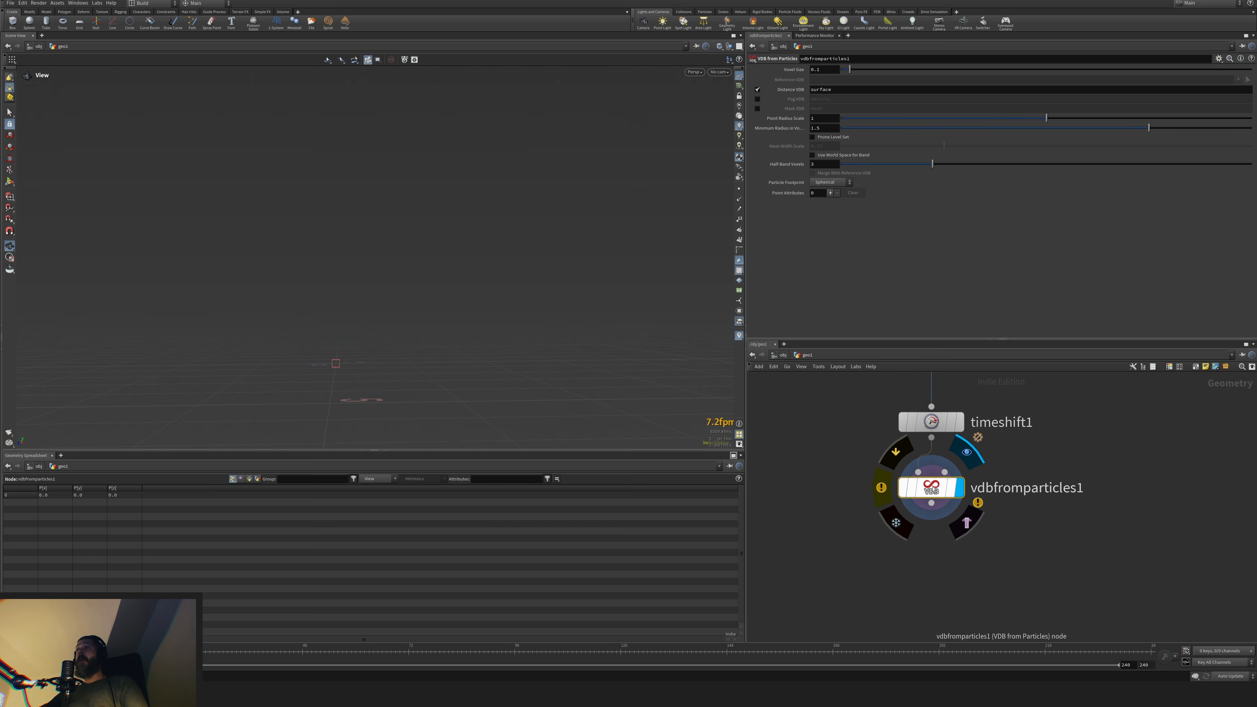
drag(944, 494, 944, 507)
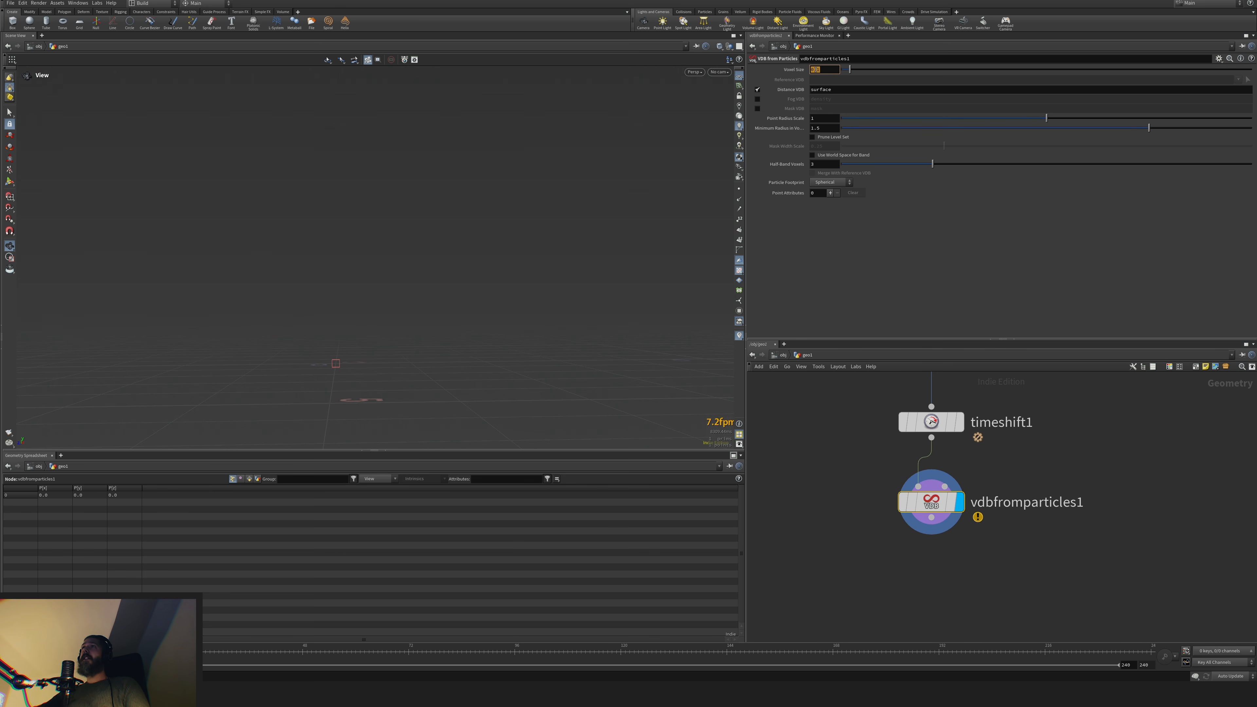
Set the VDB from Particles Voxel Size to 0.01 and try a Point Radius Scale of 0.5
text(0)
key(Return)
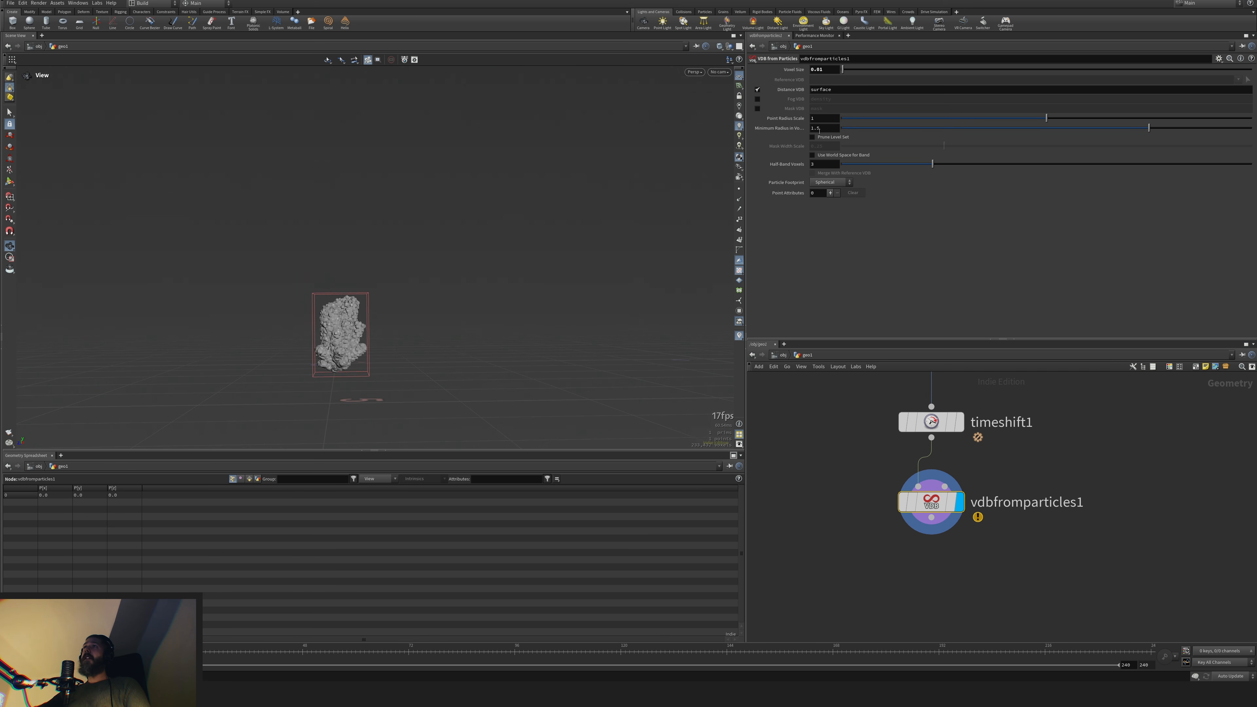
double_click(822, 119)
text(0.5)
key(Return)
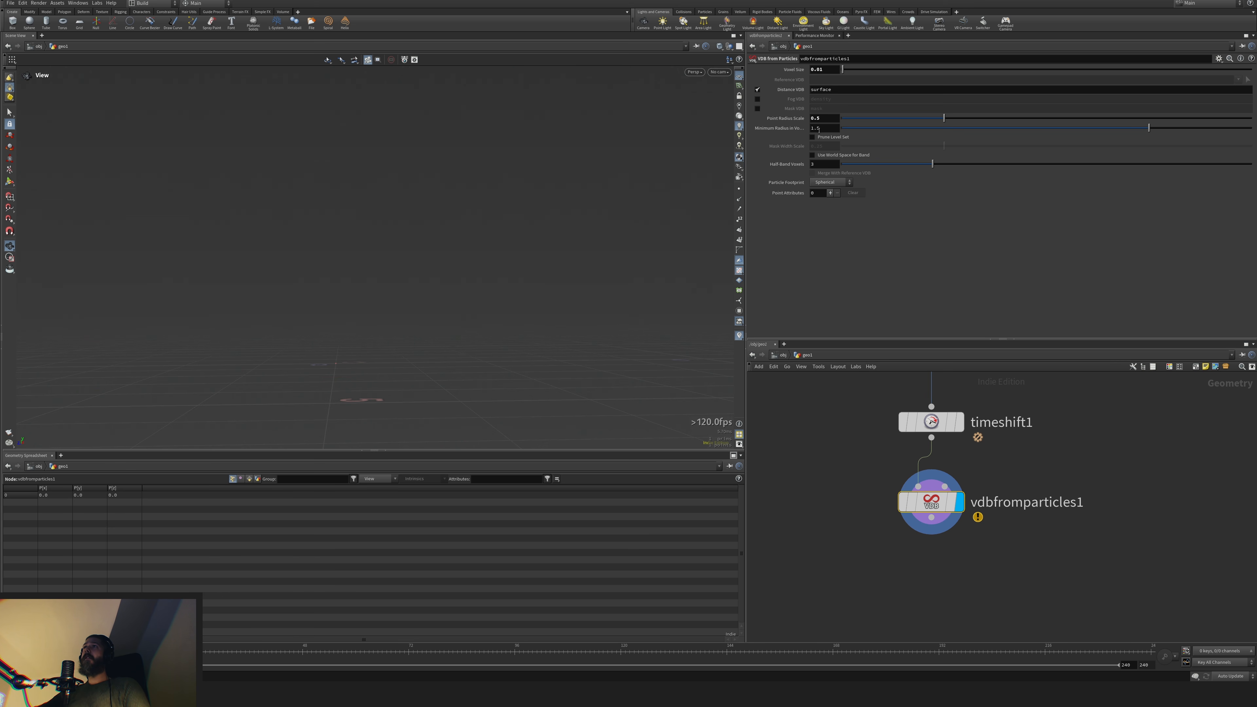
Set the VDB from Particles minimum radius in voxels to 0.1 and raise the Point Radius Scale to 1.5
double_click(823, 128)
text(0.1)
key(Return)
double_click(824, 119)
text(1)
key(Return)
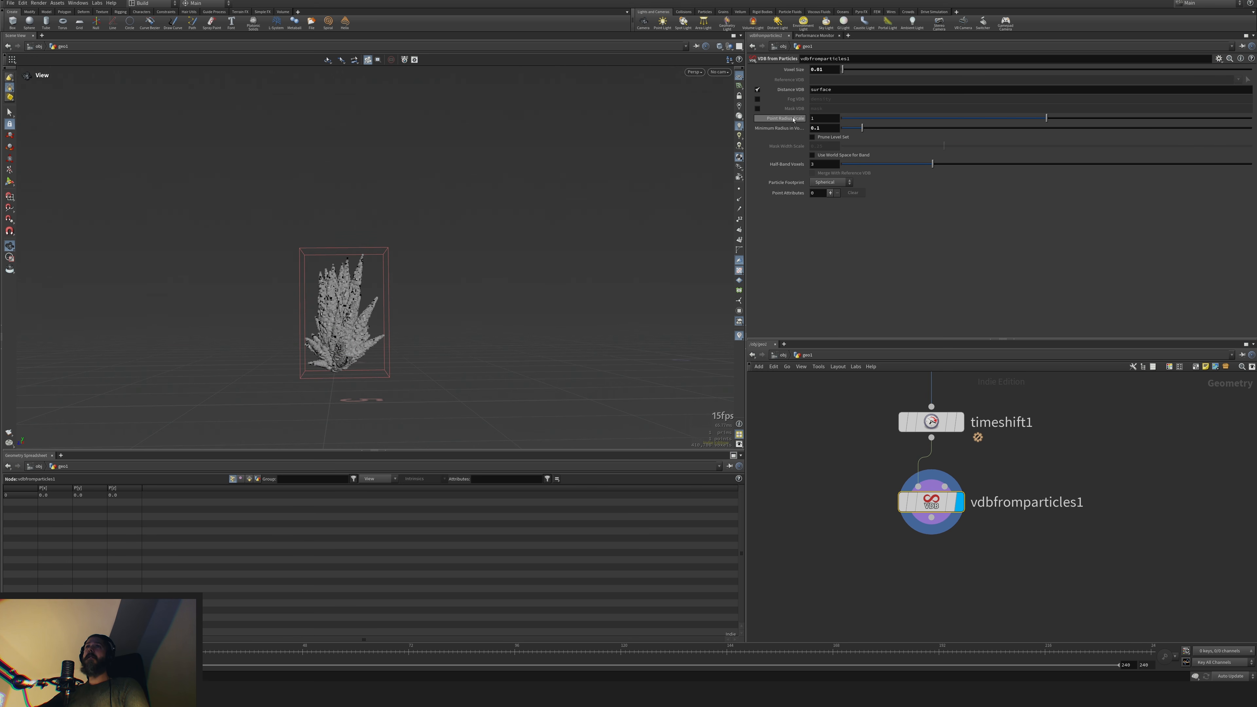
text(.)
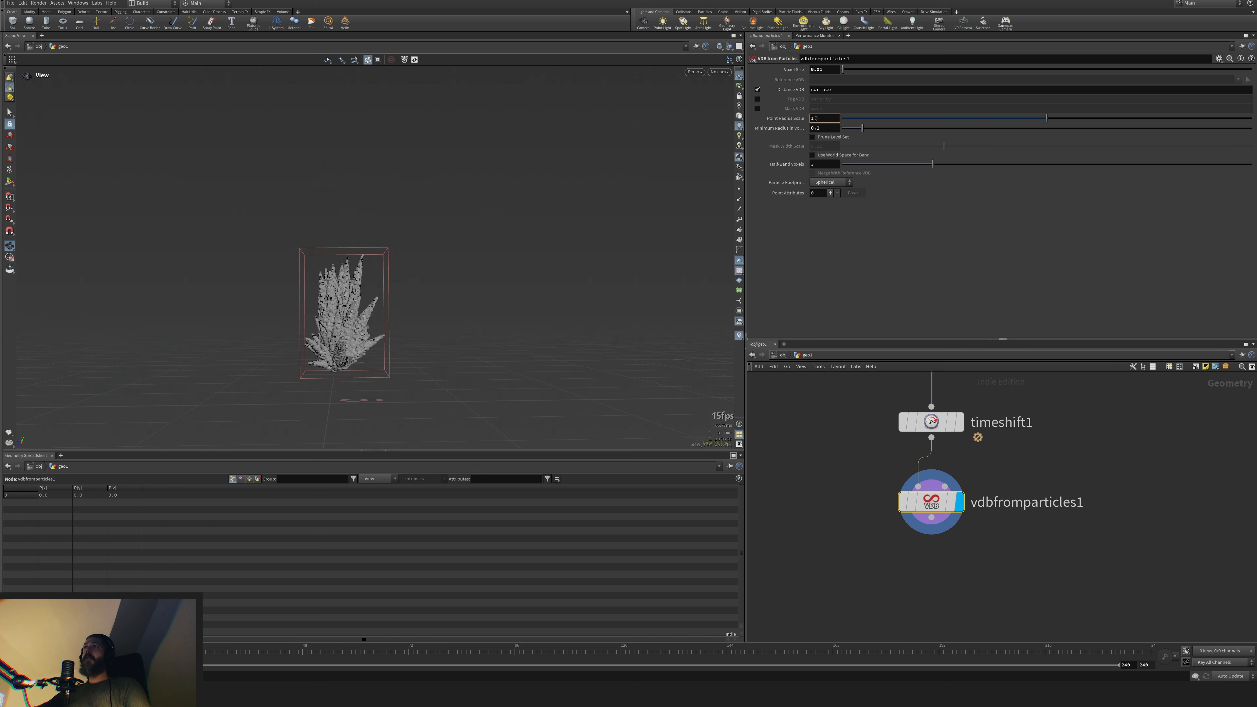
text(5)
key(Return)
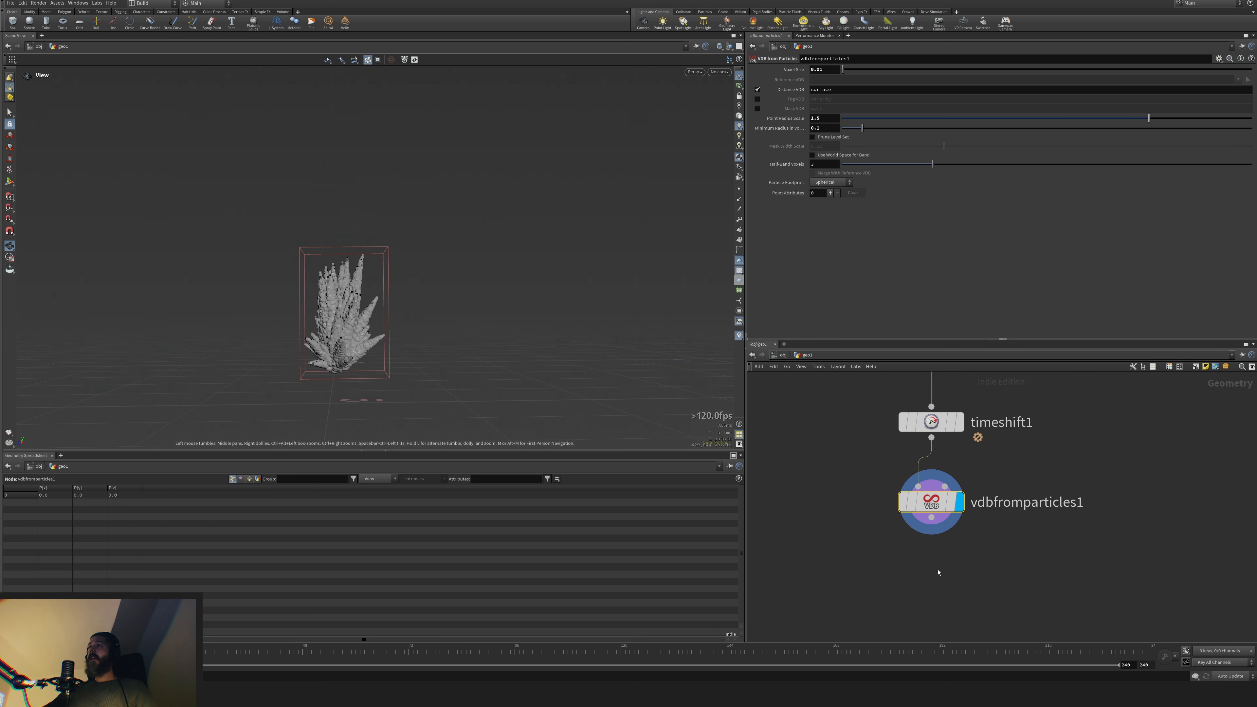
Add a Convert VDB node connected below VDB from Particles and make it the displayed node
middle_drag(938, 573, 941, 522)
key(Tab)
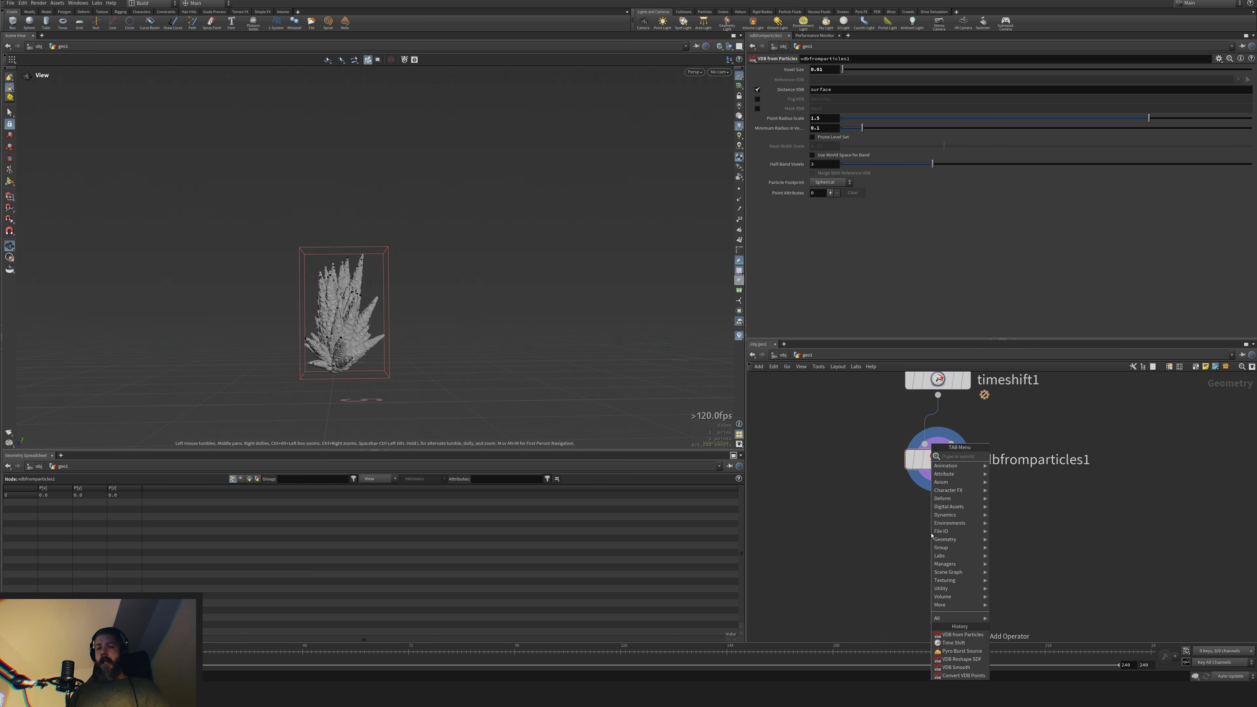
text(vd)
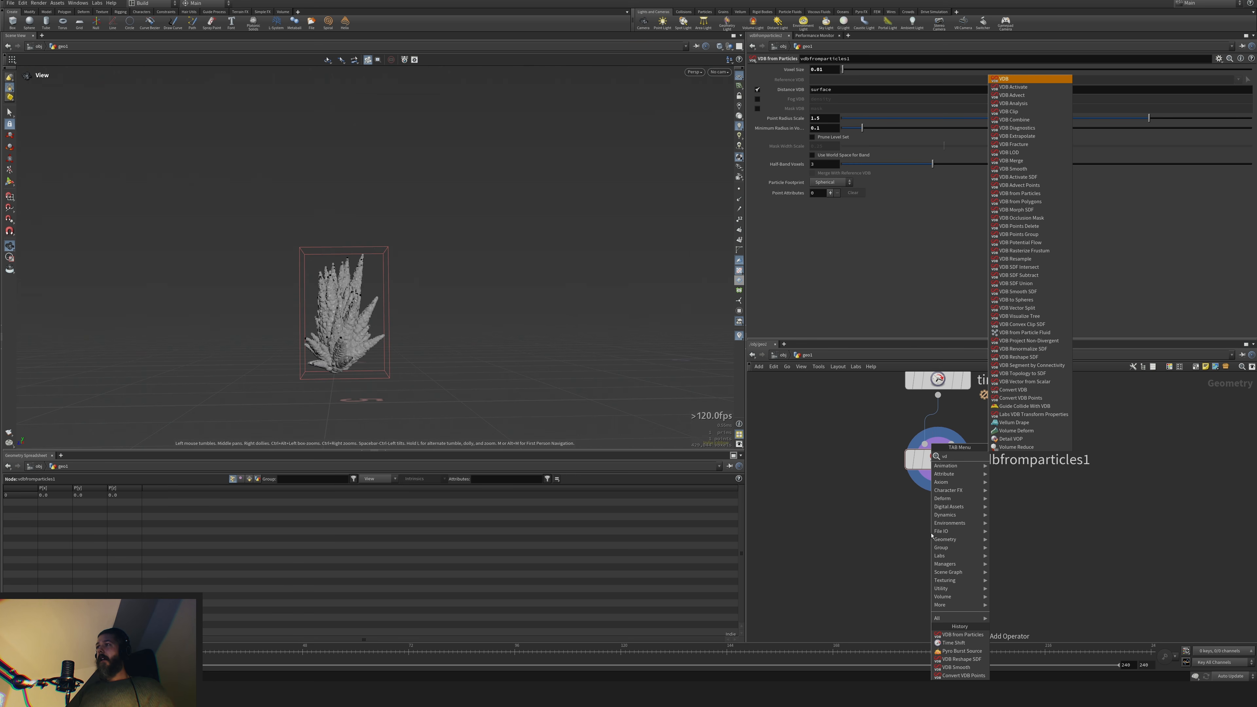
text(con)
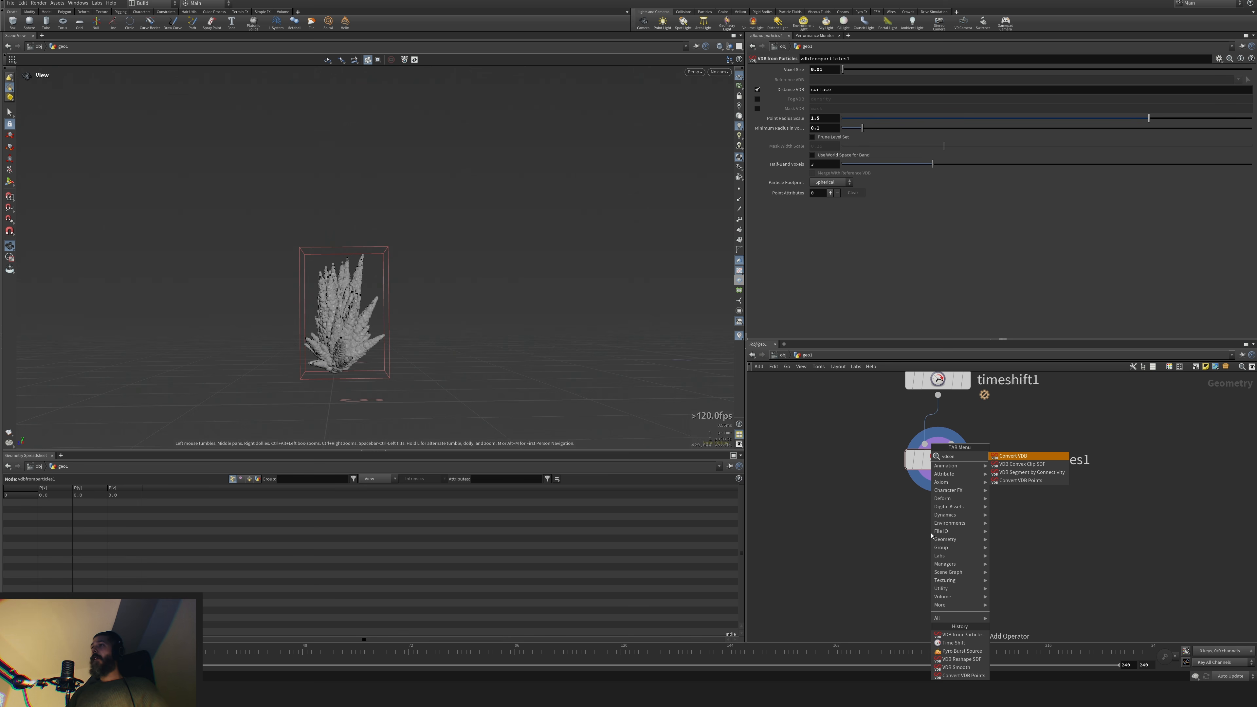
key(Return)
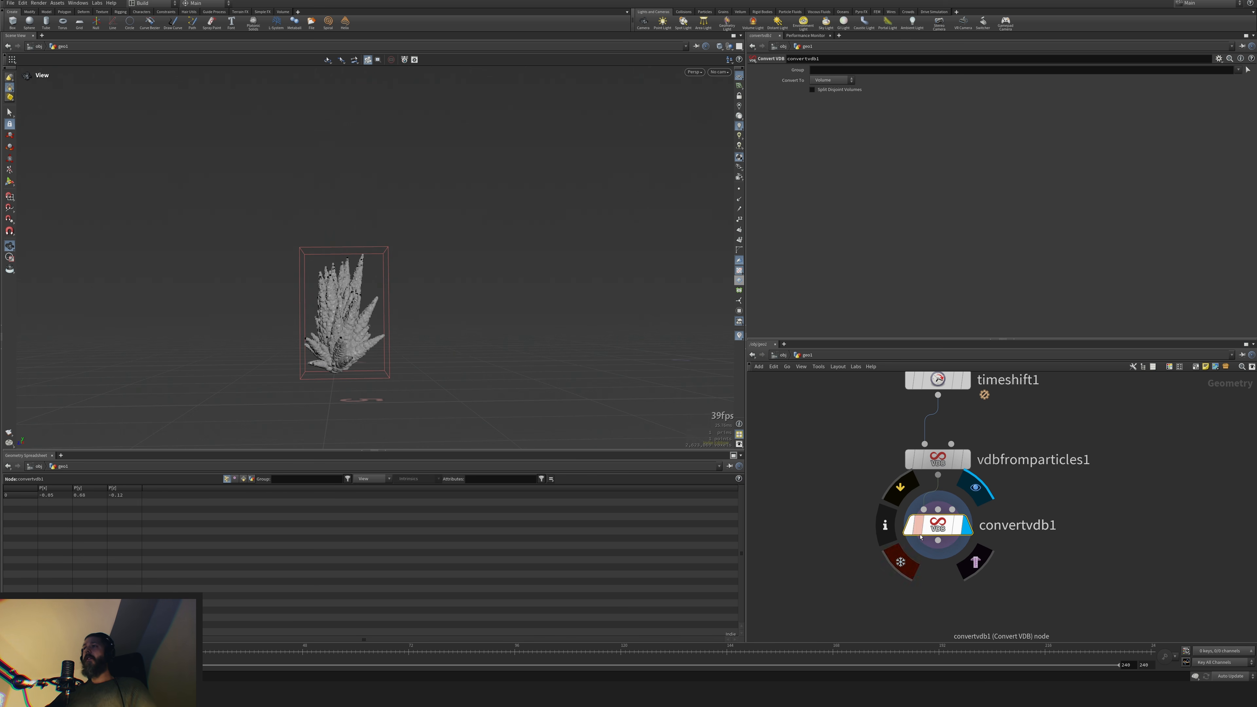
Set Convert VDB to convert to Polygons and move the node lower to make room above it
click(831, 80)
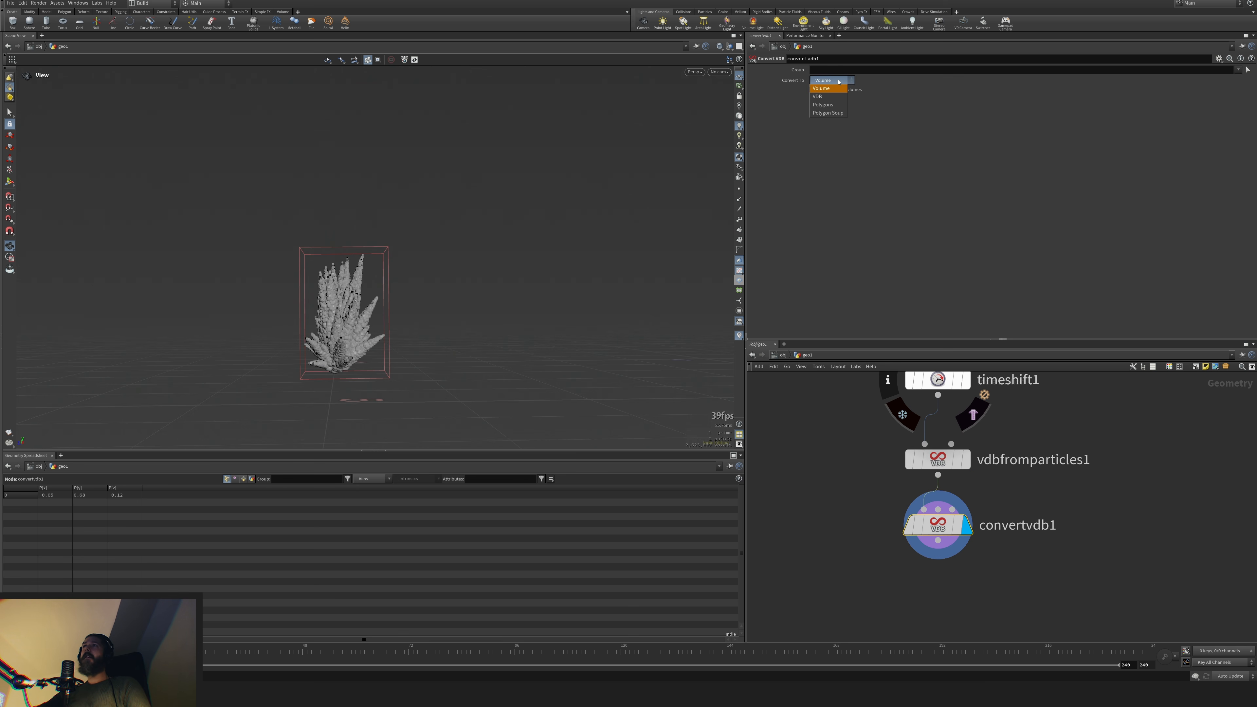
click(837, 100)
click(835, 80)
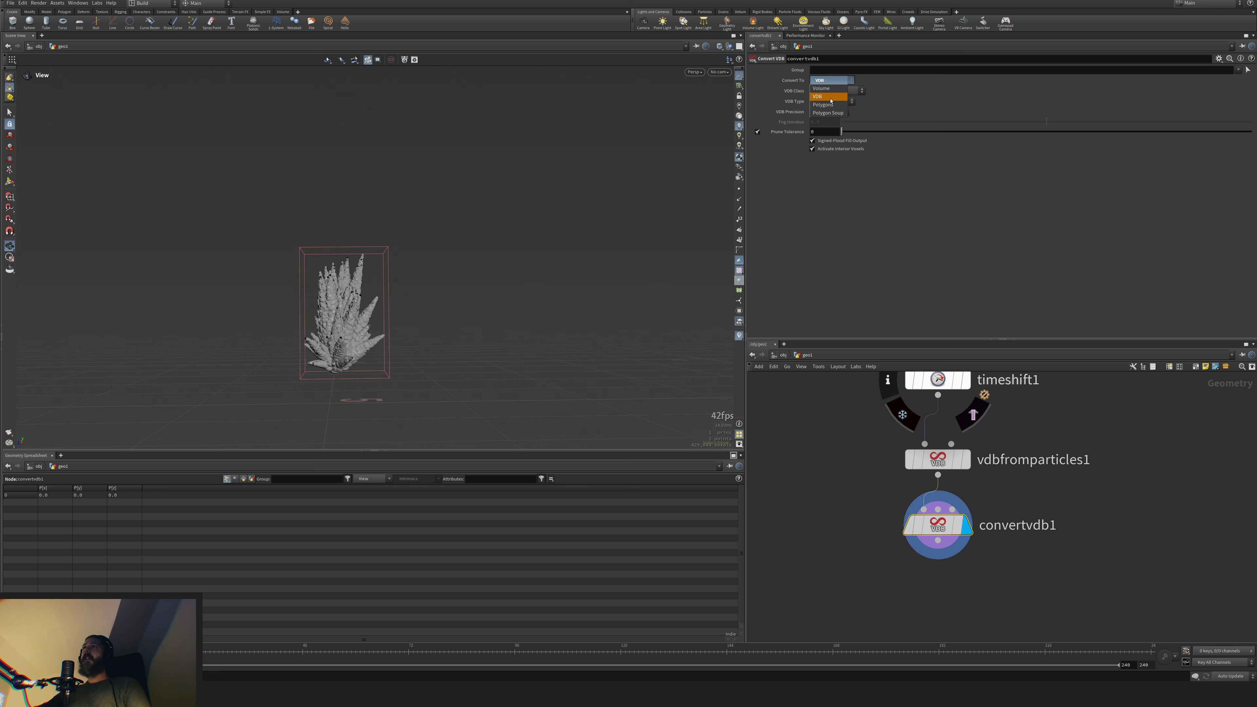
click(834, 112)
mouse_move(537, 347)
mouse_down()
mouse_move(528, 343)
mouse_move(547, 355)
mouse_up()
drag(939, 525, 939, 570)
key(Tab)
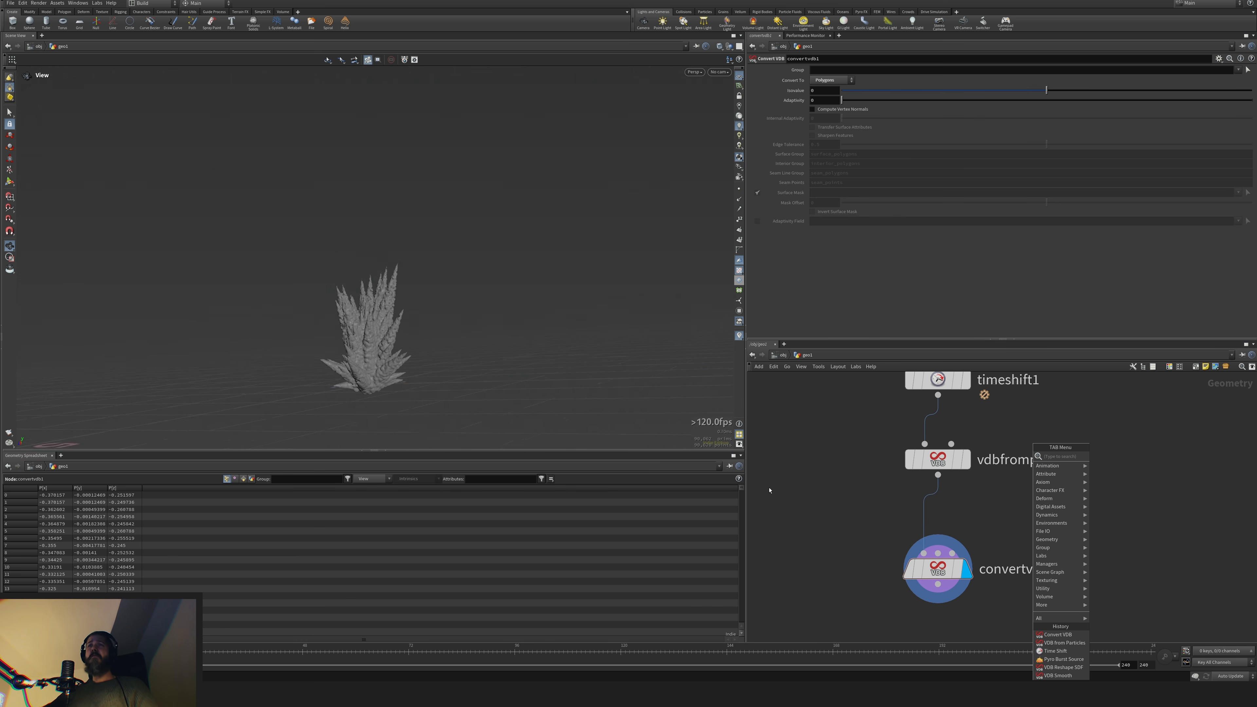
scroll(519, 385, up, 10)
drag(525, 388, 656, 422)
click(847, 496)
key(Tab)
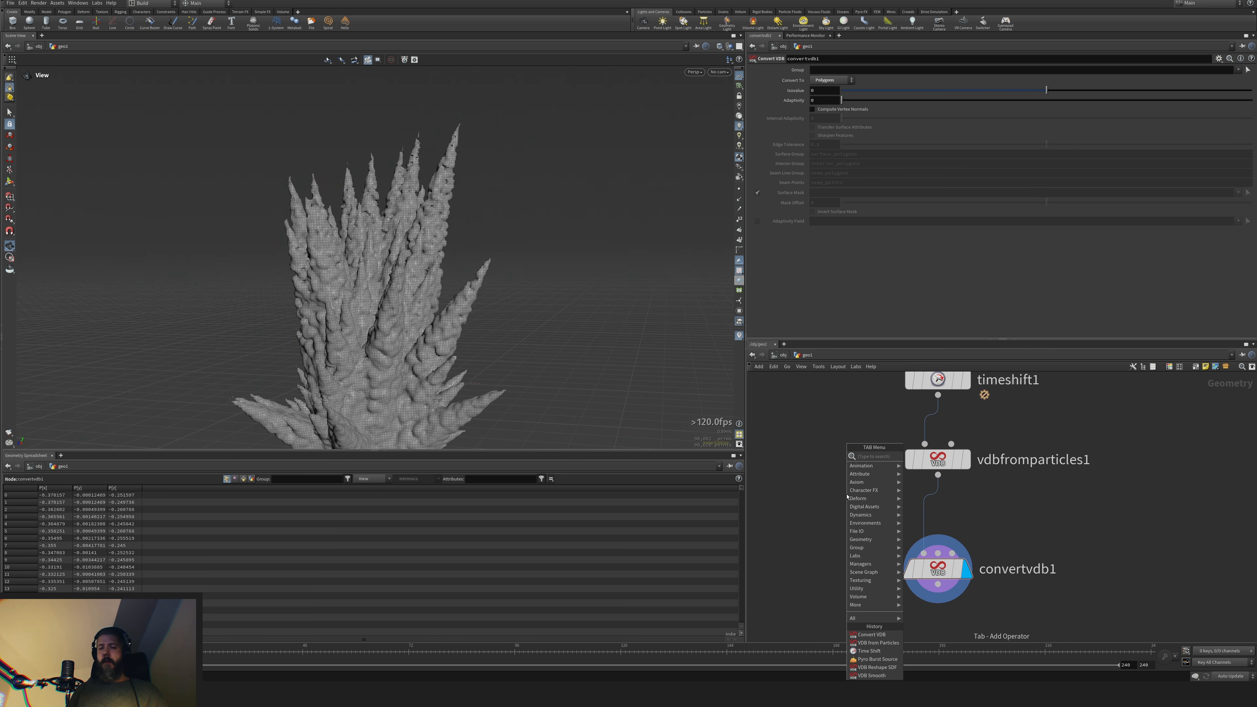
text(vdsmoo)
key(Return)
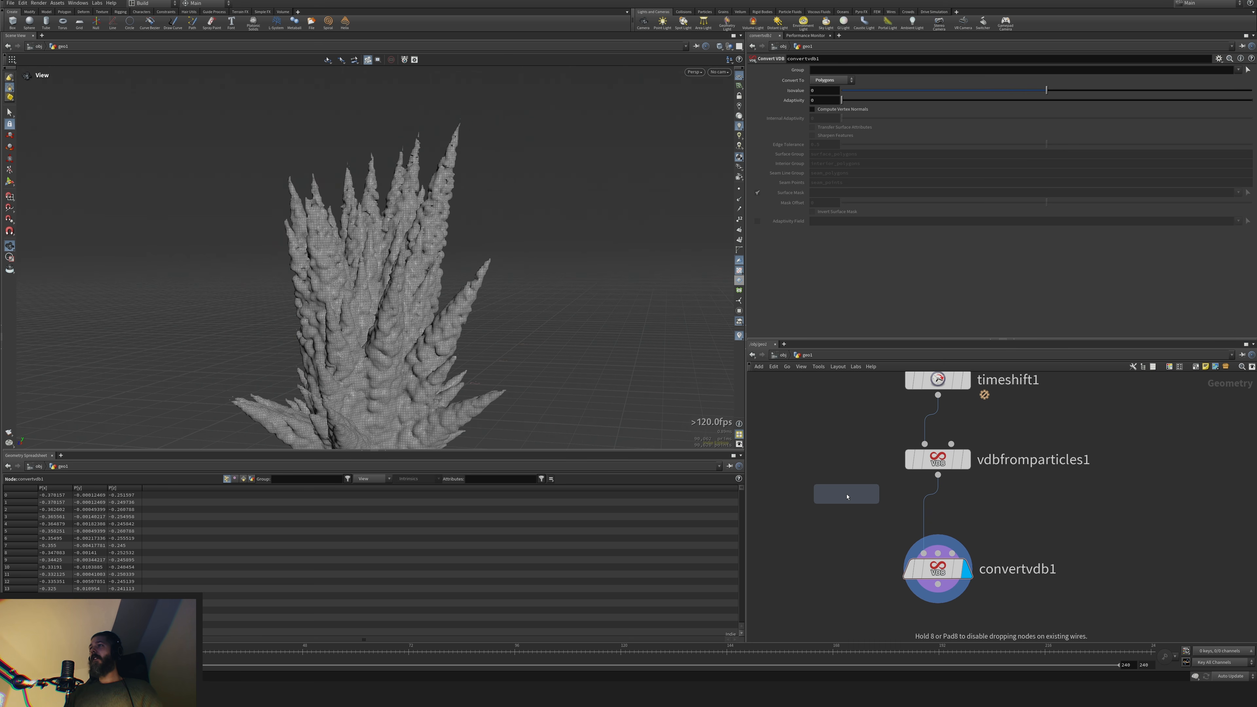
Insert a VDB Smooth SDF node between VDB from Particles and Convert VDB
key(Tab)
text(smoo)
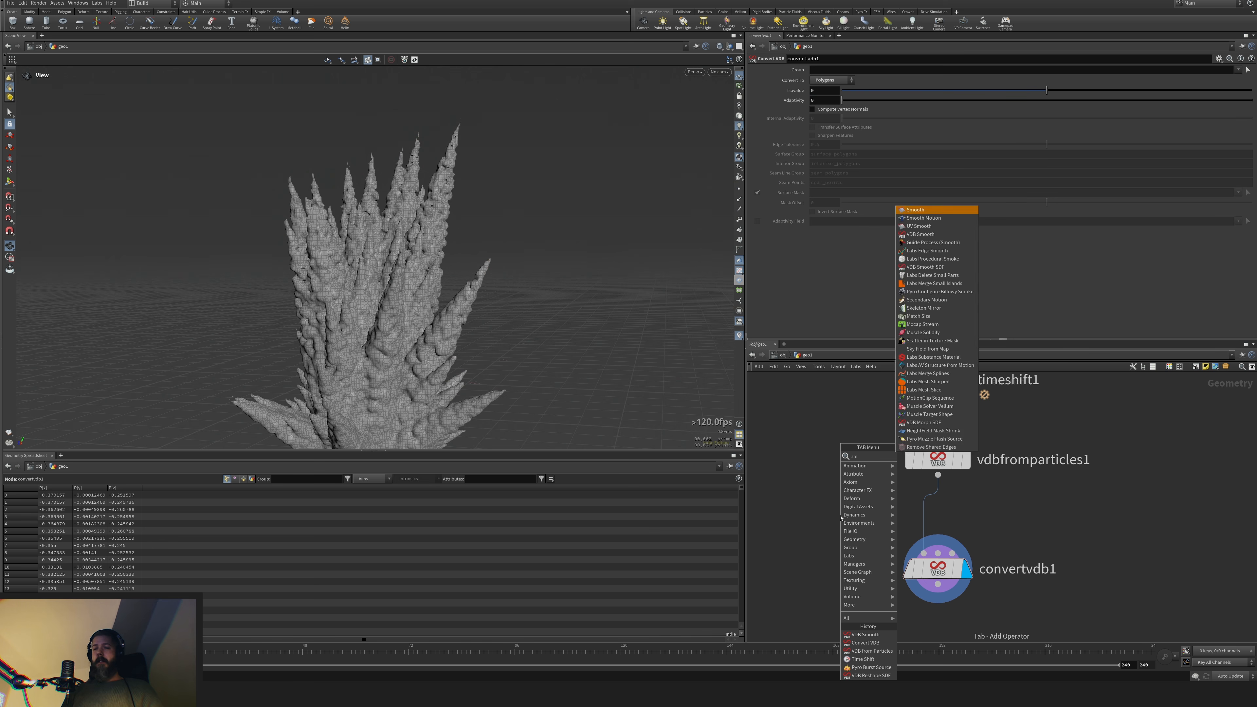
key(Down)
key(Down)
key(Down)
key(Down)
key(Down)
key(Down)
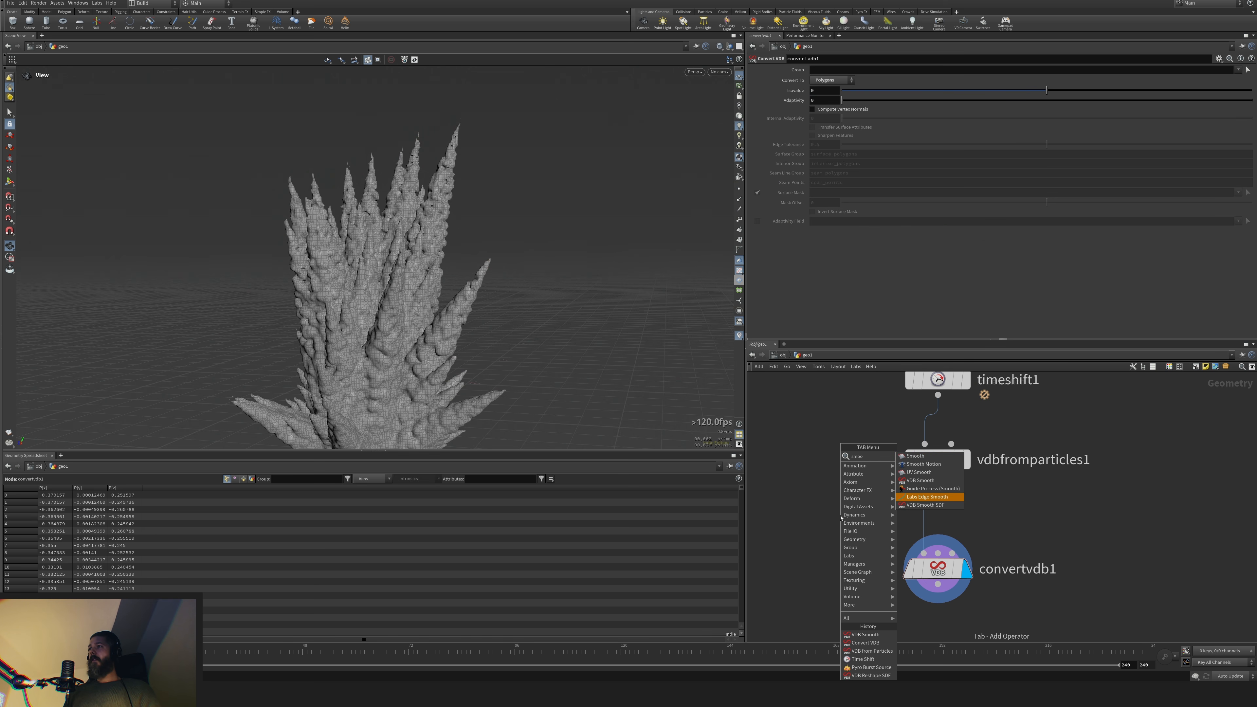
key(Return)
click(924, 519)
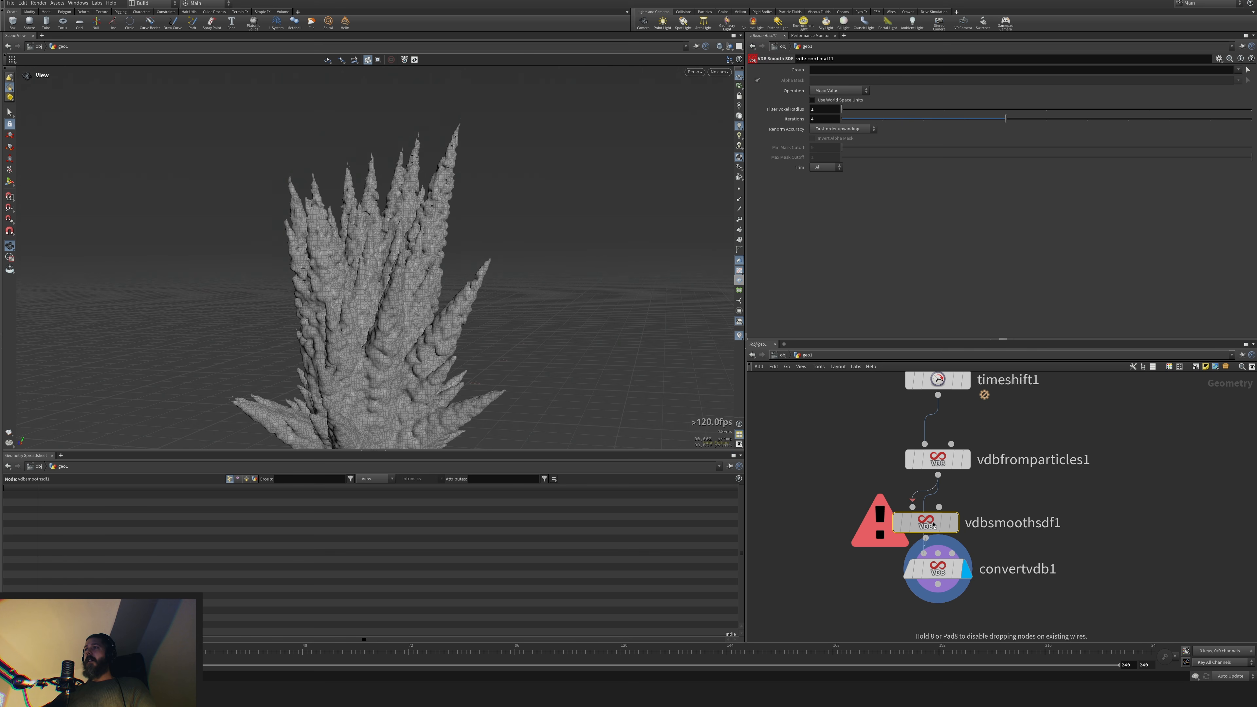
Set the VDB Smooth SDF Iterations to 1 and move Convert VDB further below it
drag(972, 121, 870, 126)
key(space+g)
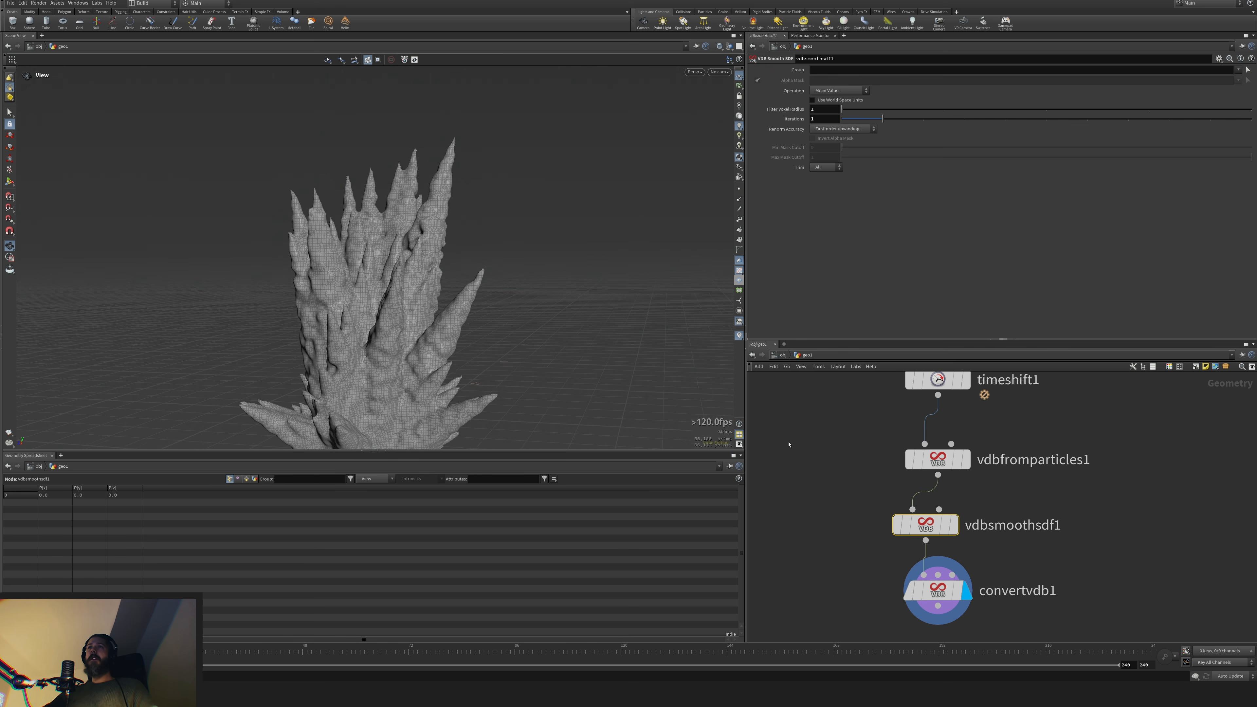
middle_drag(852, 592, 831, 482)
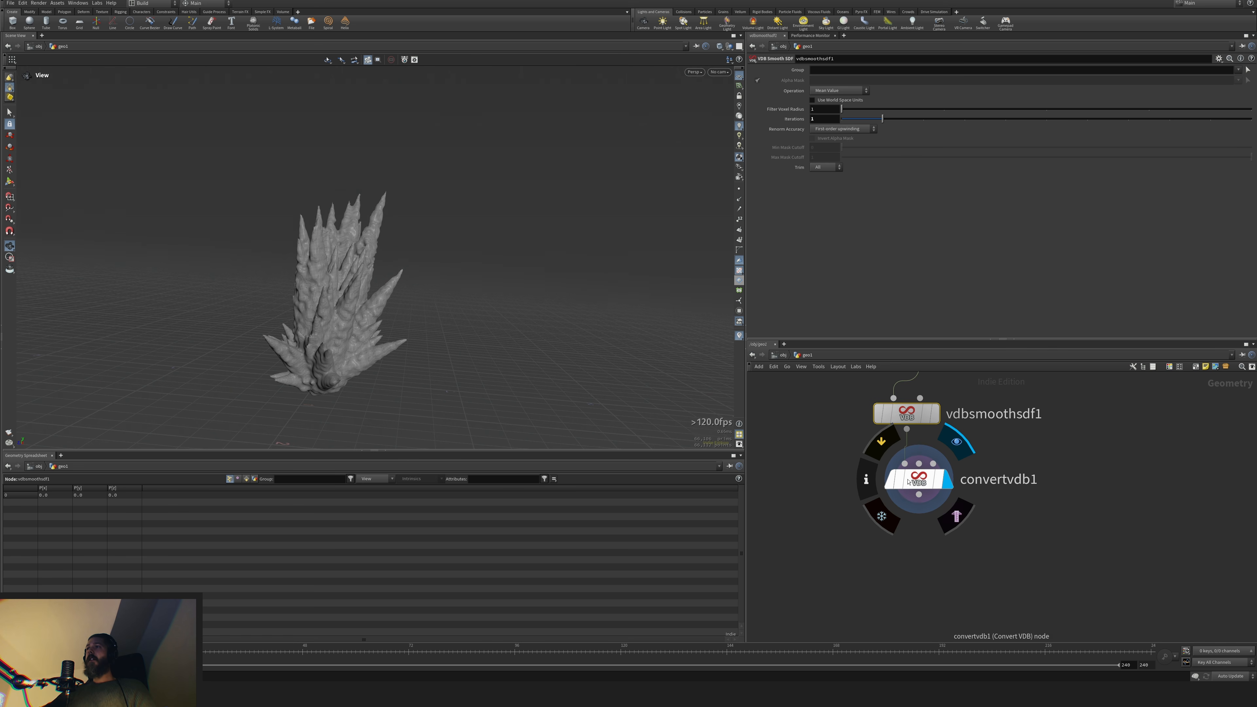
drag(918, 488, 906, 508)
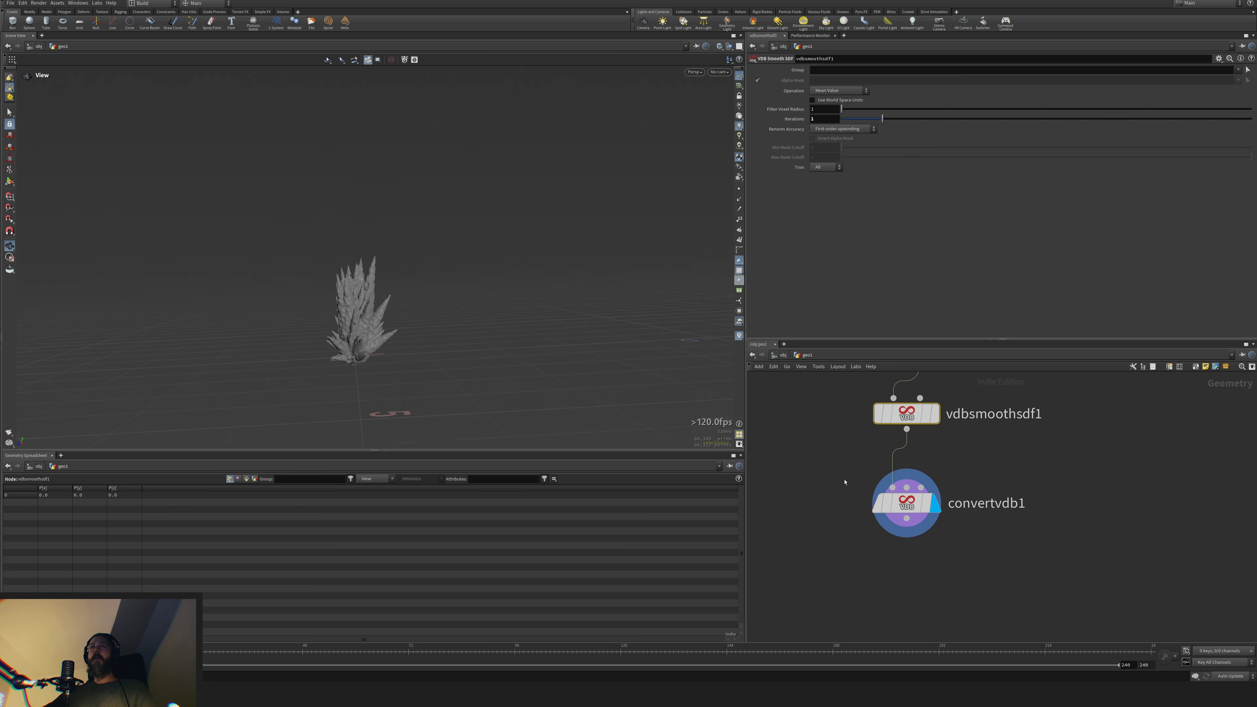
Set the Convert VDB Adaptivity to about 0.6 and check the resulting mesh up close
drag(910, 509, 902, 519)
middle_drag(899, 597, 920, 529)
drag(845, 102, 959, 116)
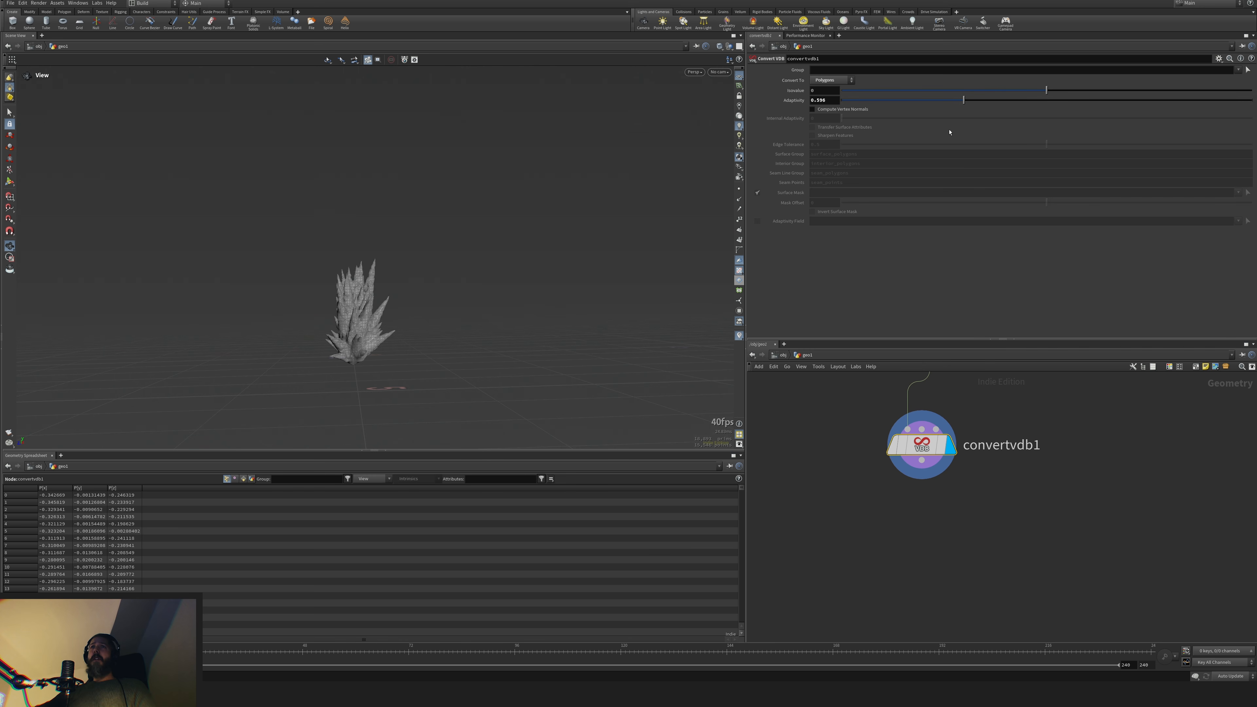
middle_drag(928, 528, 928, 526)
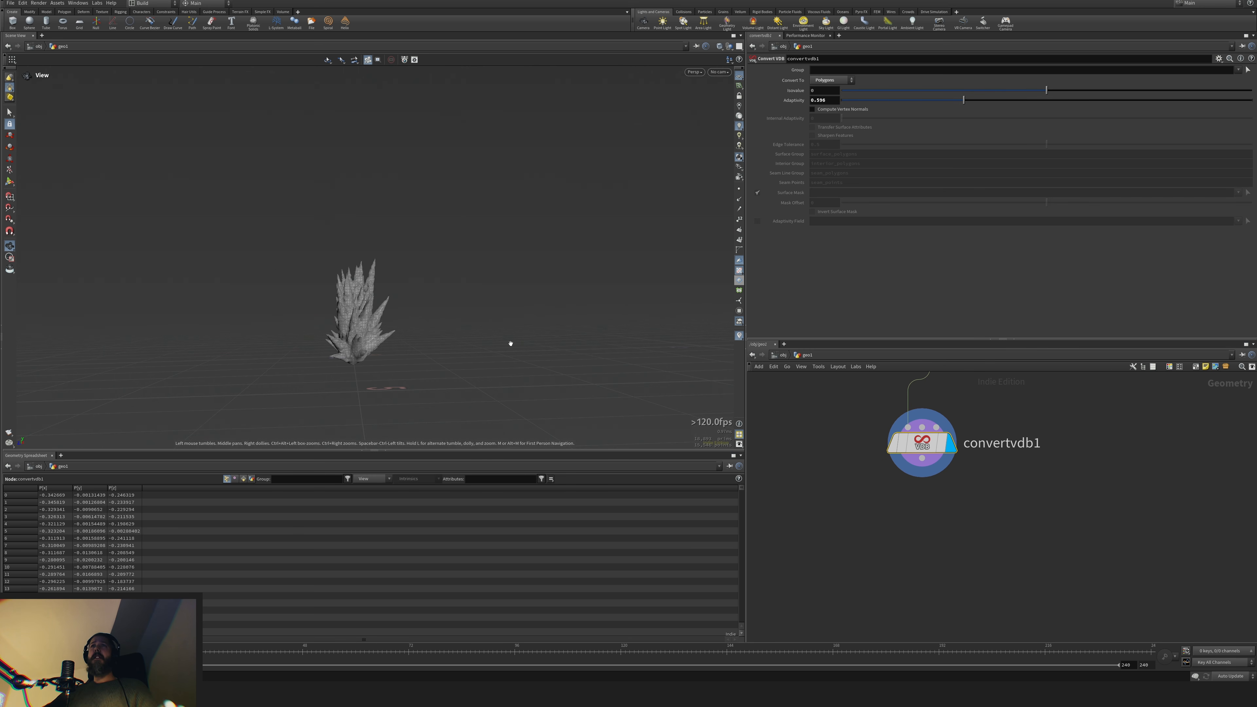
scroll(513, 345, up, 6)
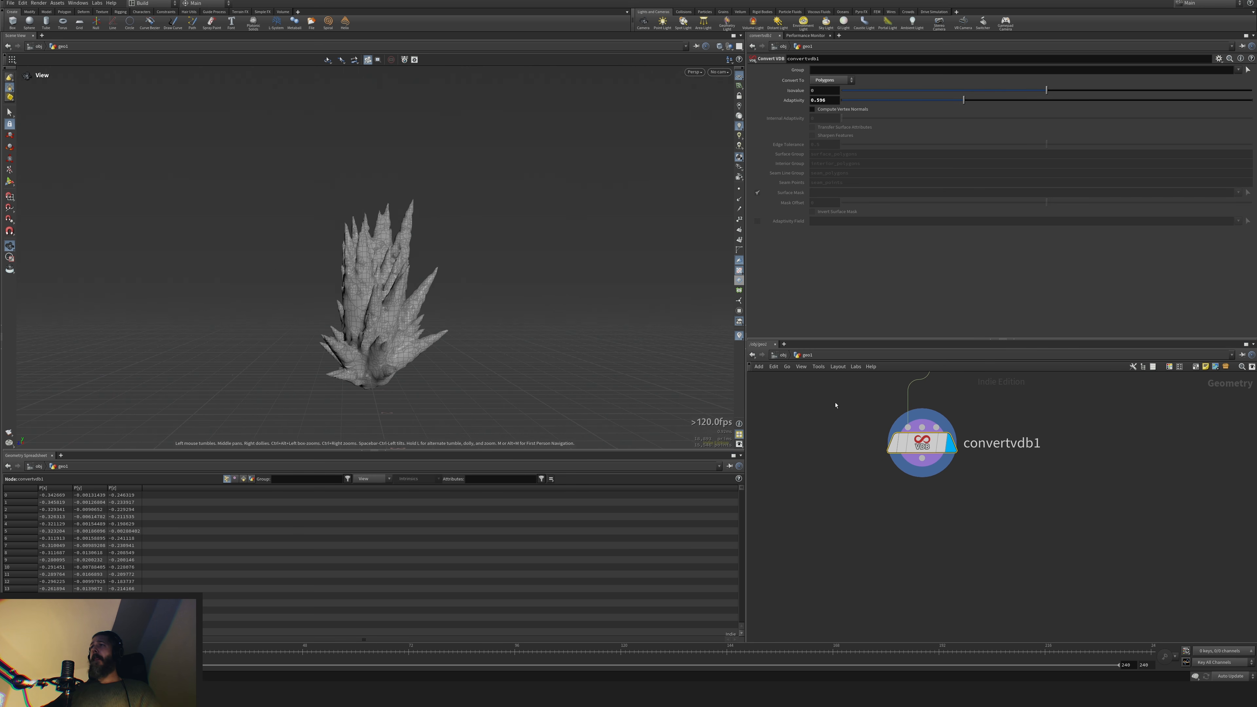
Add a Vellum Configure Grain node below Convert VDB
middle_drag(958, 519, 951, 525)
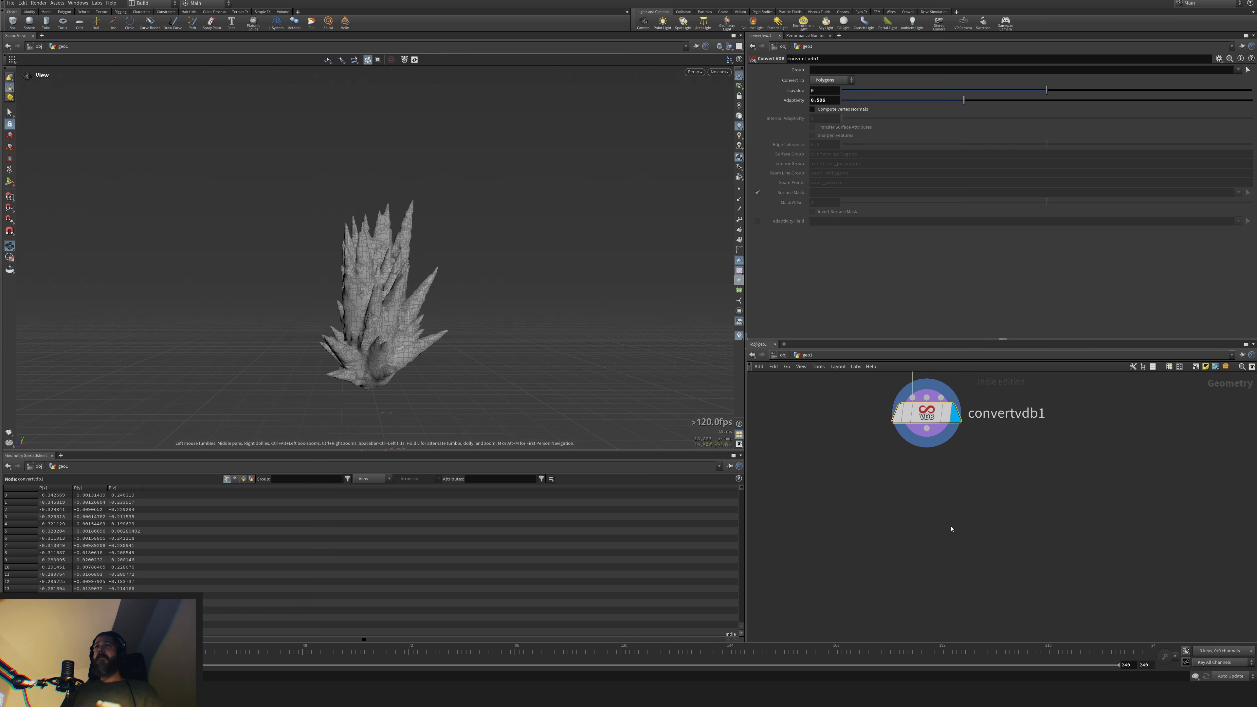
key(Tab)
text(va)
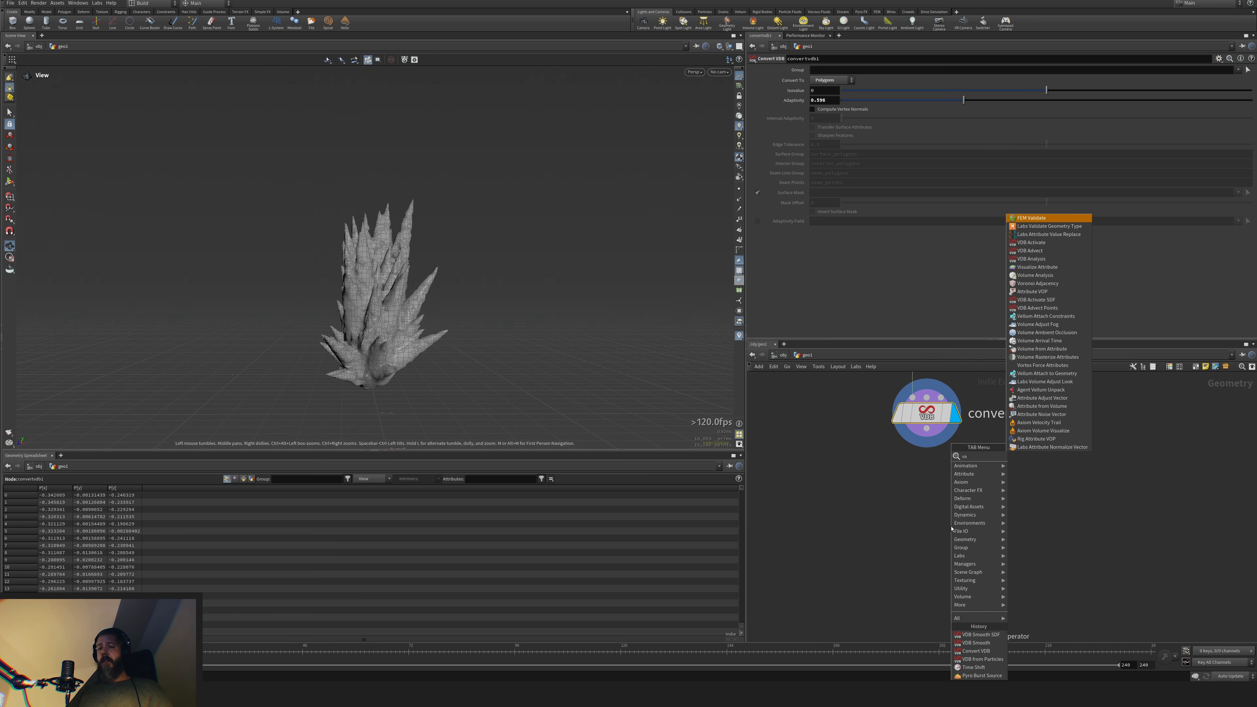
key(BackSpace)
text(ellgr)
key(Return)
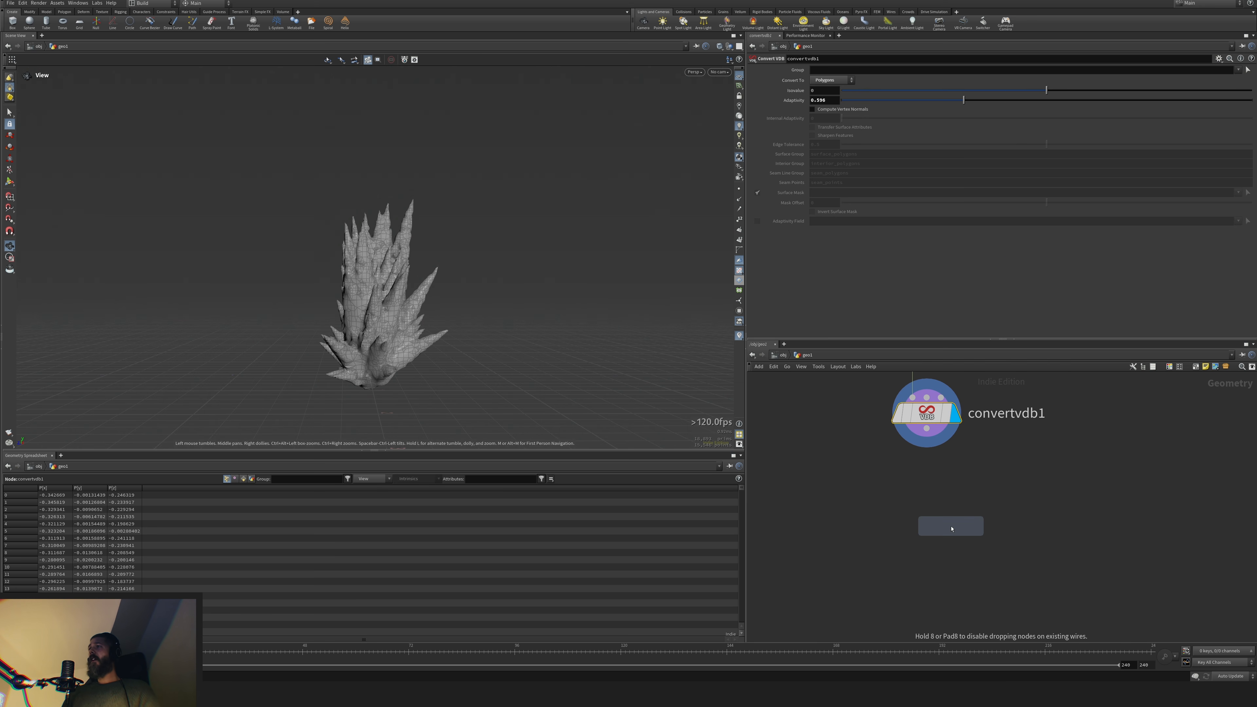
click(951, 529)
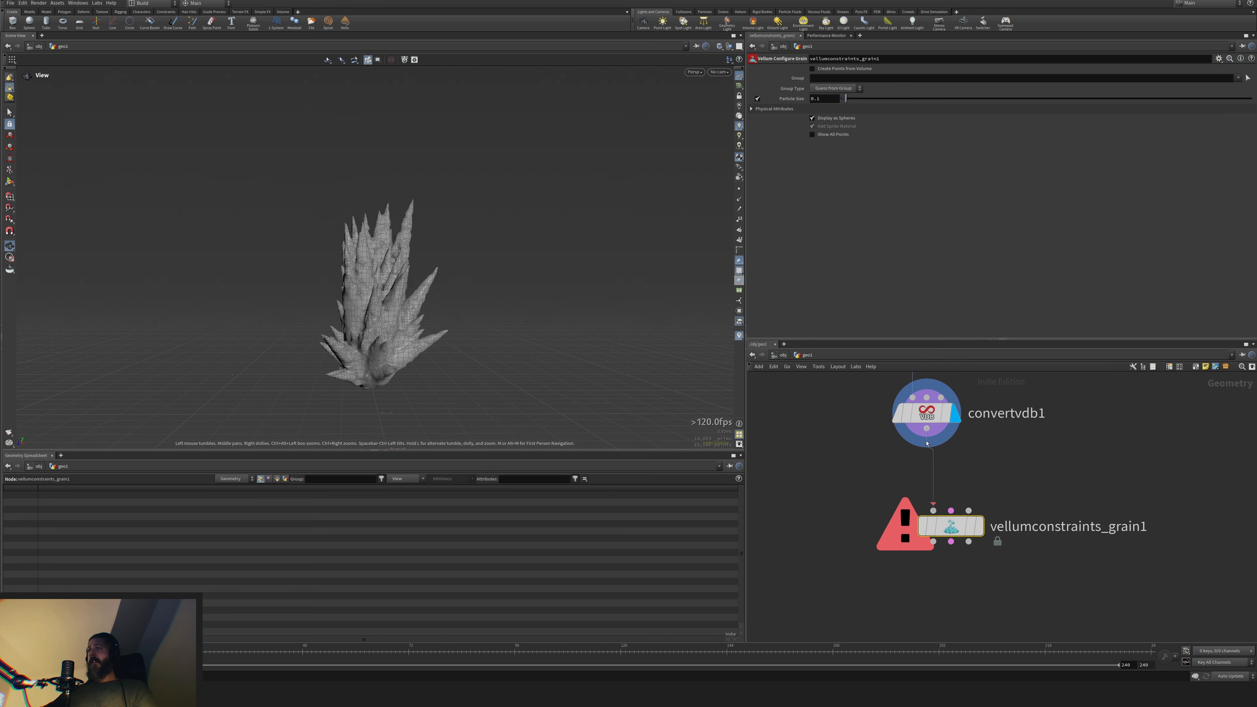
Display the Vellum Configure Grain node, align it under Convert VDB, and enable Create Points from Volume
click(979, 527)
drag(958, 528, 935, 516)
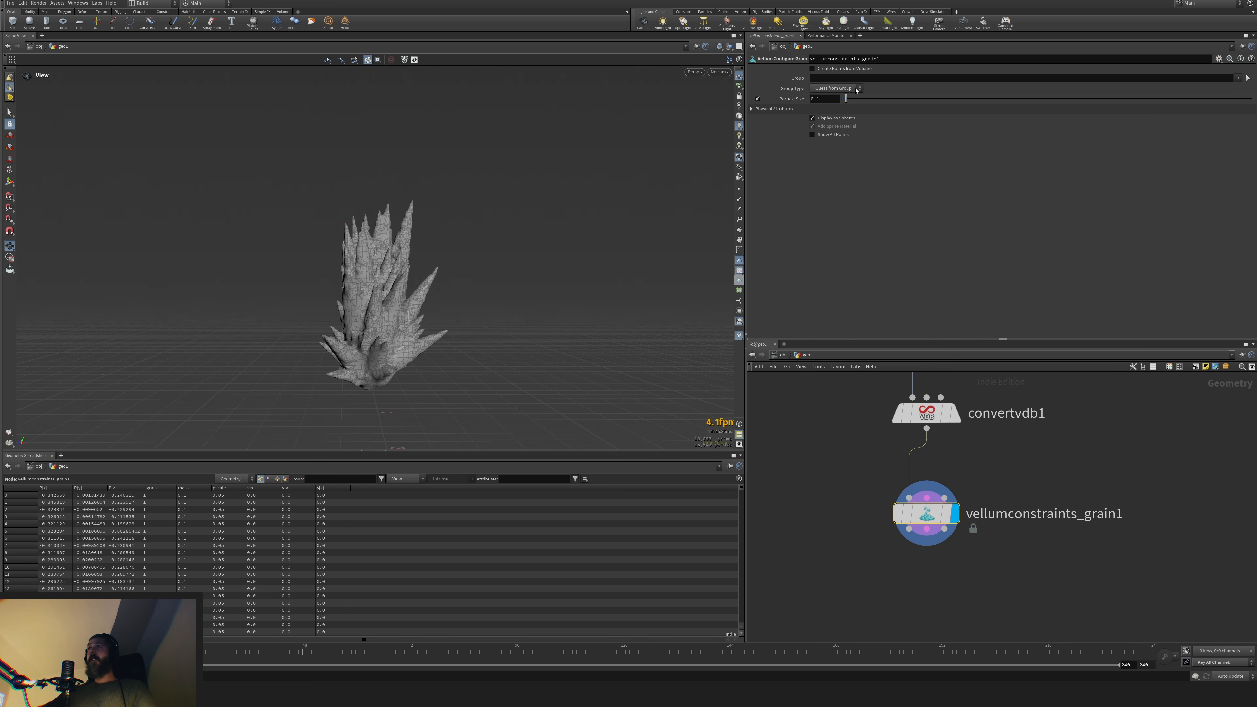
click(845, 69)
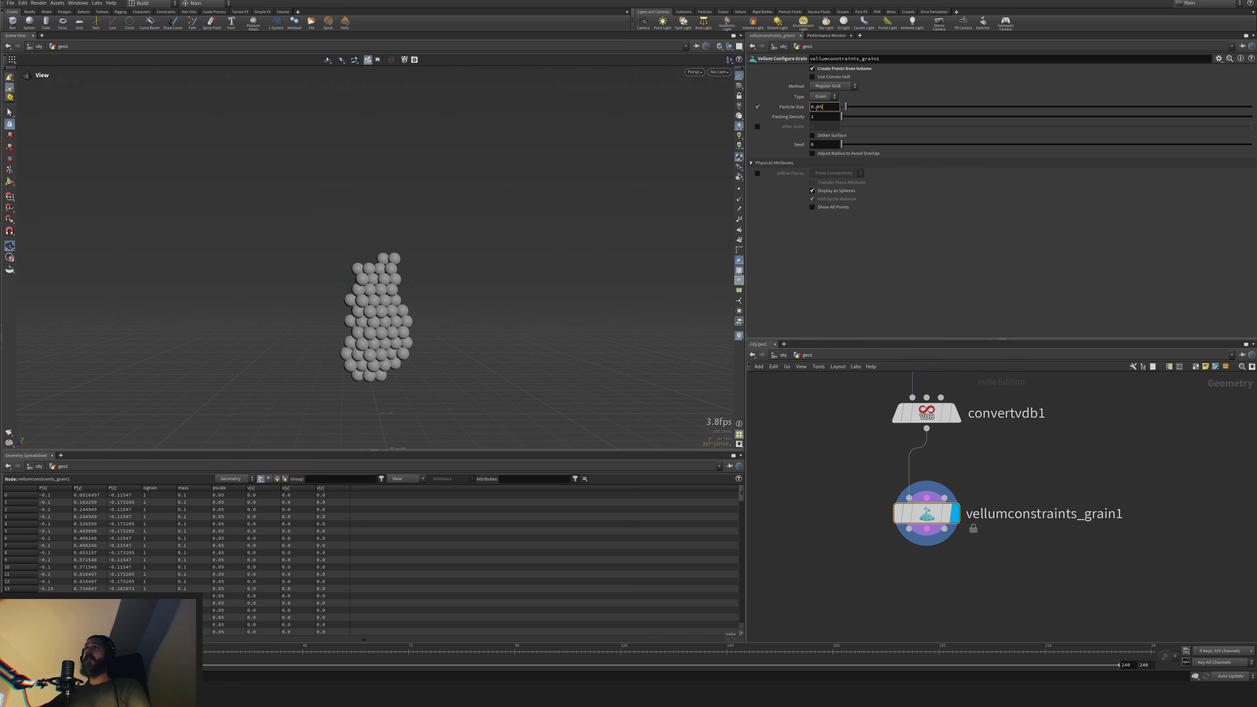
Set the grain node's Particle Size to 0.015, testing coarser and finer sizes such as 0.05 and 0.01
click(817, 107)
text(0.05)
key(Return)
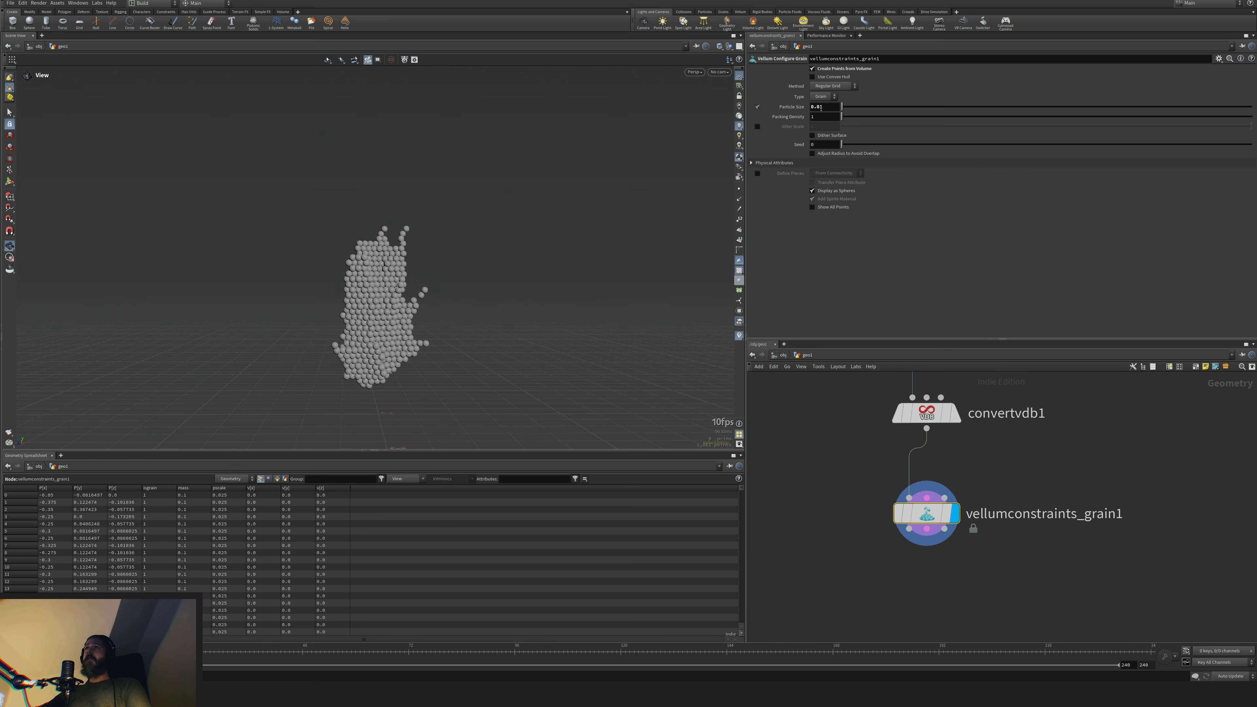
text(1)
key(Return)
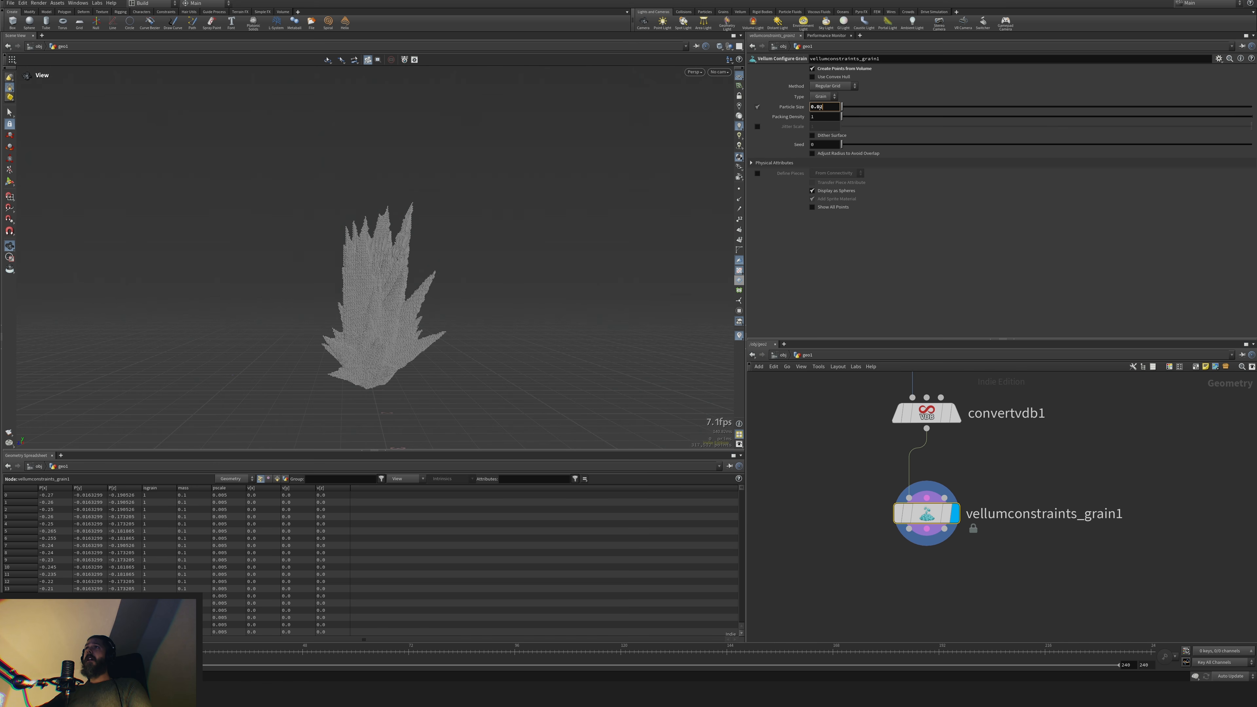
key(Return)
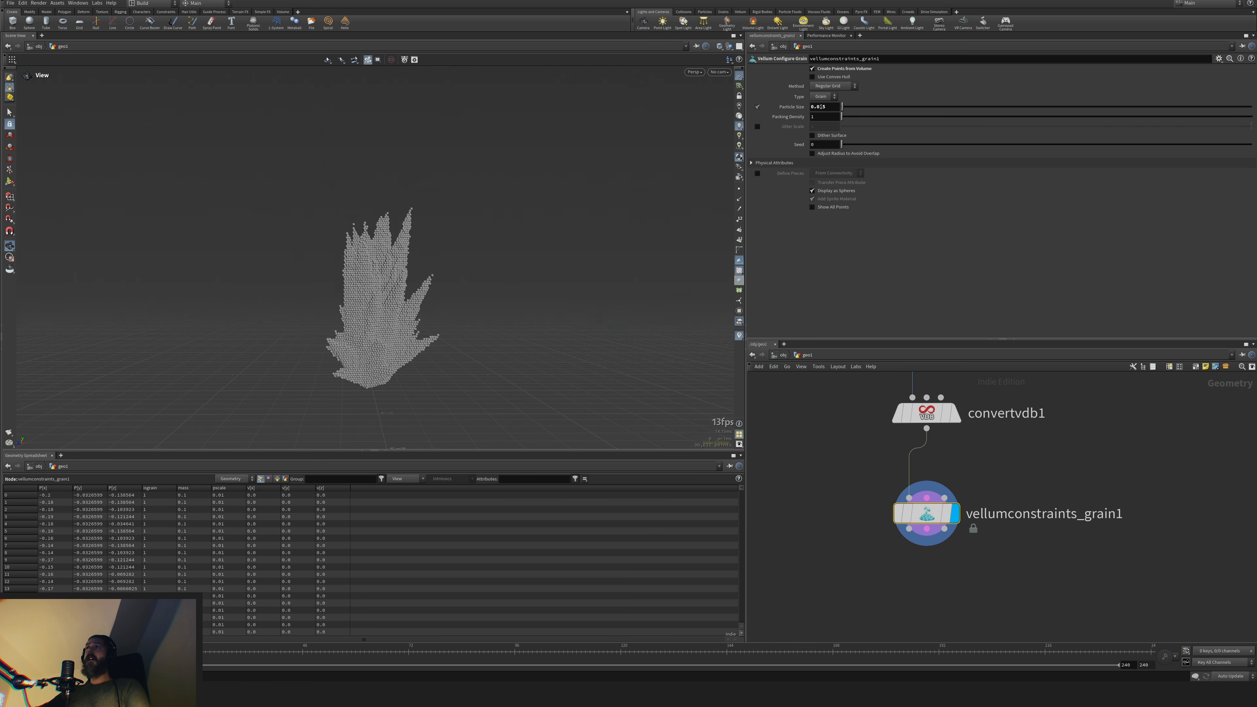
key(Return)
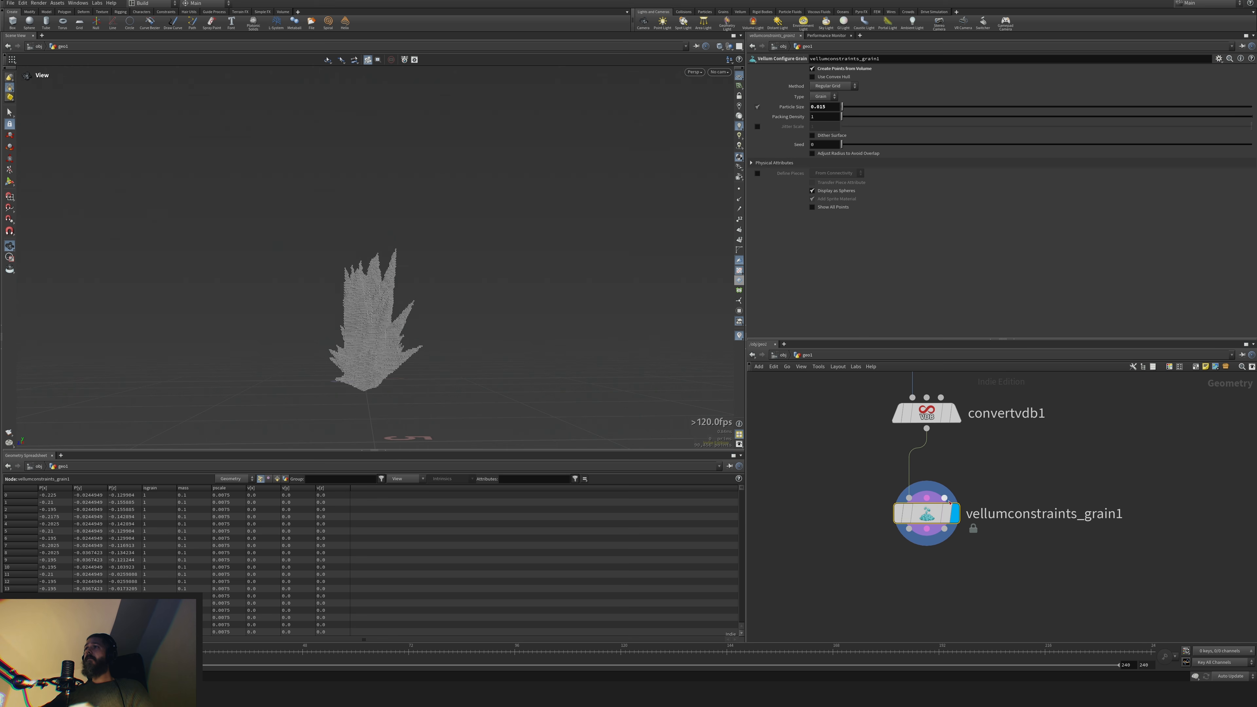
Move the grain node further down and insert a Flatten node between Convert VDB and Vellum Configure Grain
drag(936, 513, 923, 567)
click(955, 415)
mouse_move(983, 483)
middle_down()
mouse_move(989, 463)
mouse_move(982, 480)
middle_up()
key(Tab)
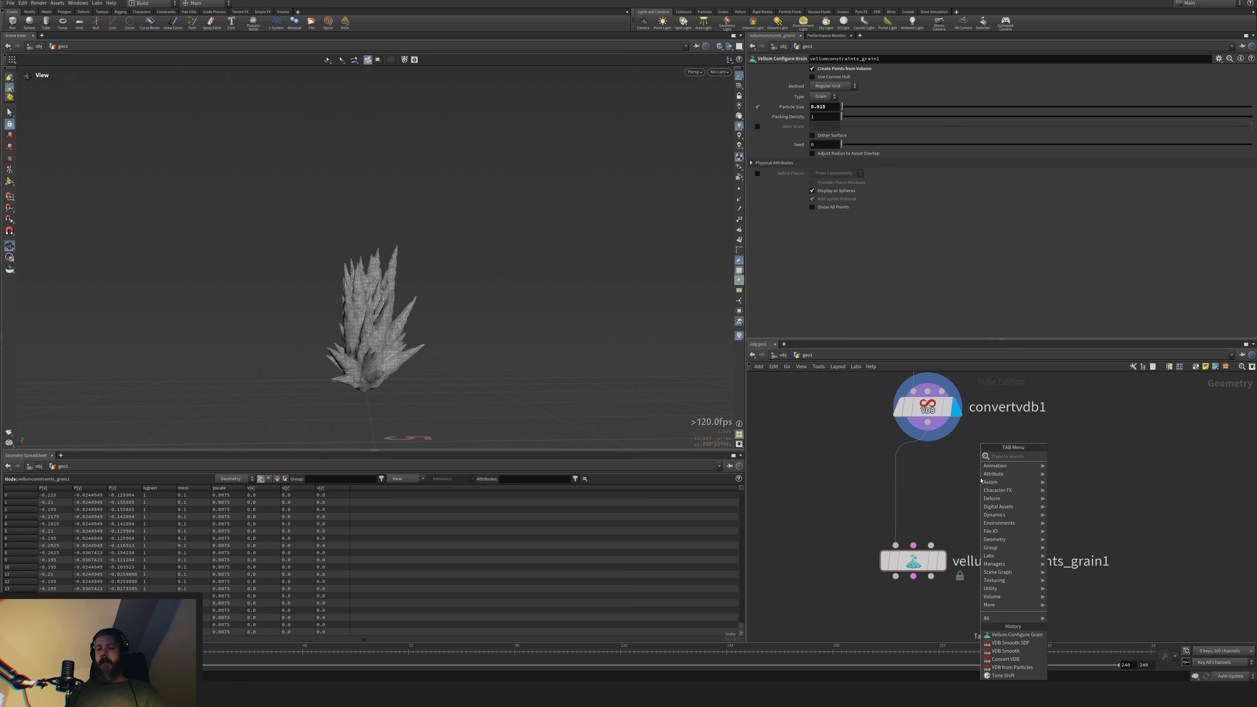
text(flatten)
key(Return)
click(898, 481)
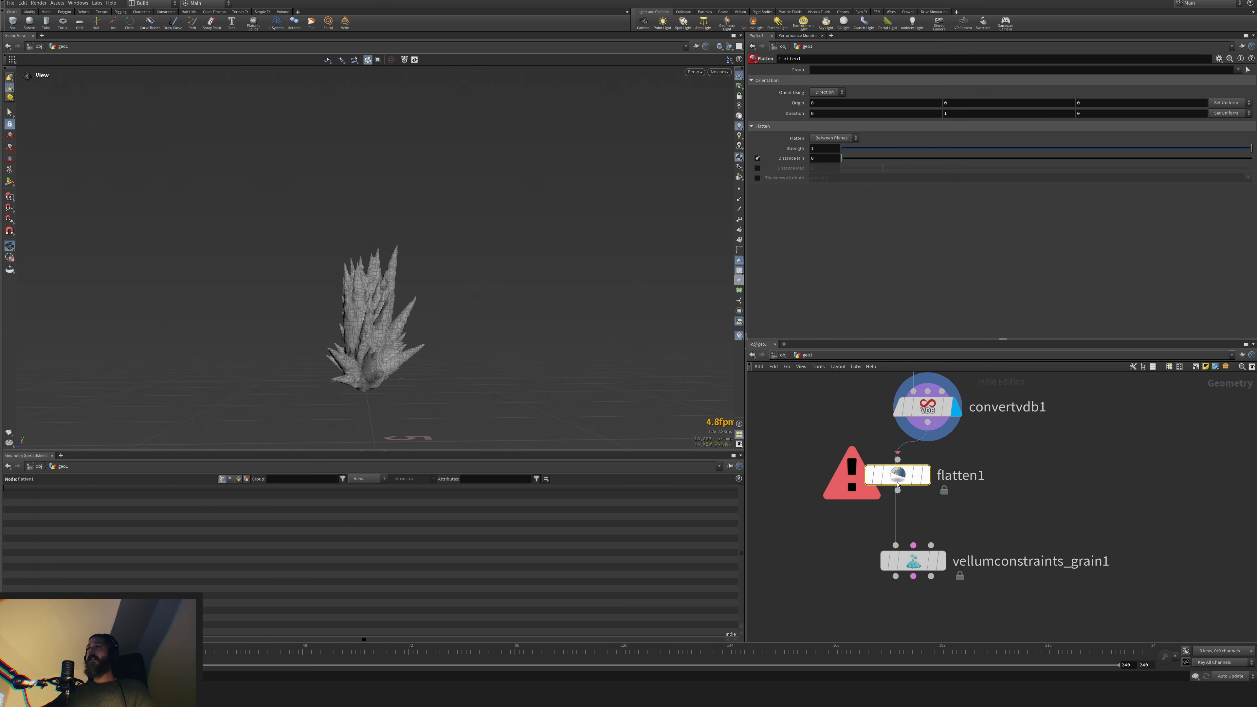
drag(898, 482, 921, 491)
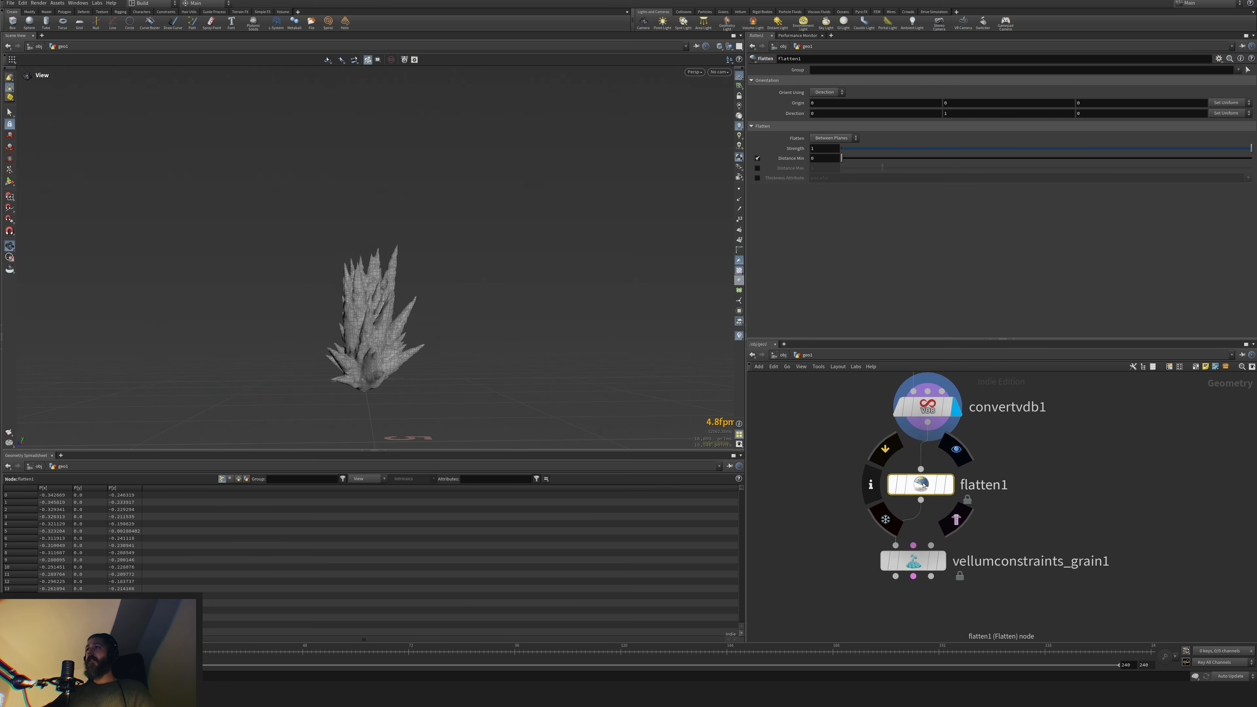
Display the Flatten result, inspect the base of the mesh, and switch the display back to the grain node
click(956, 450)
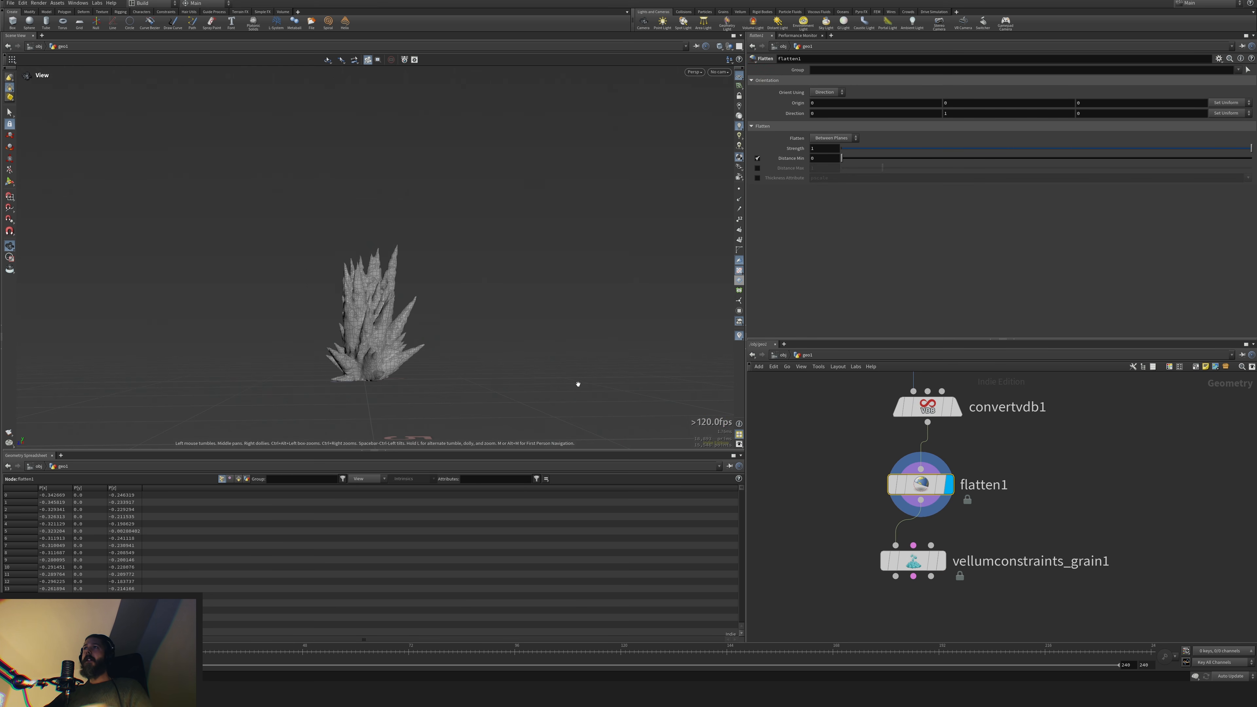
drag(578, 384, 457, 186)
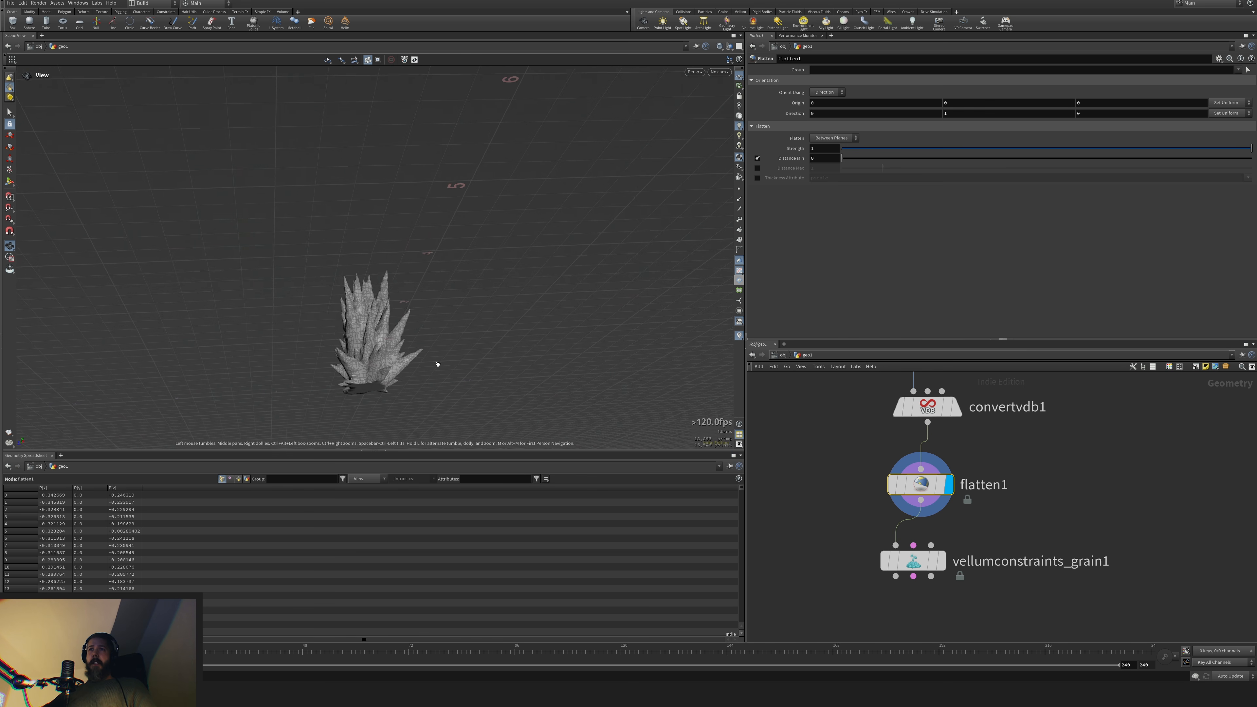
click(940, 569)
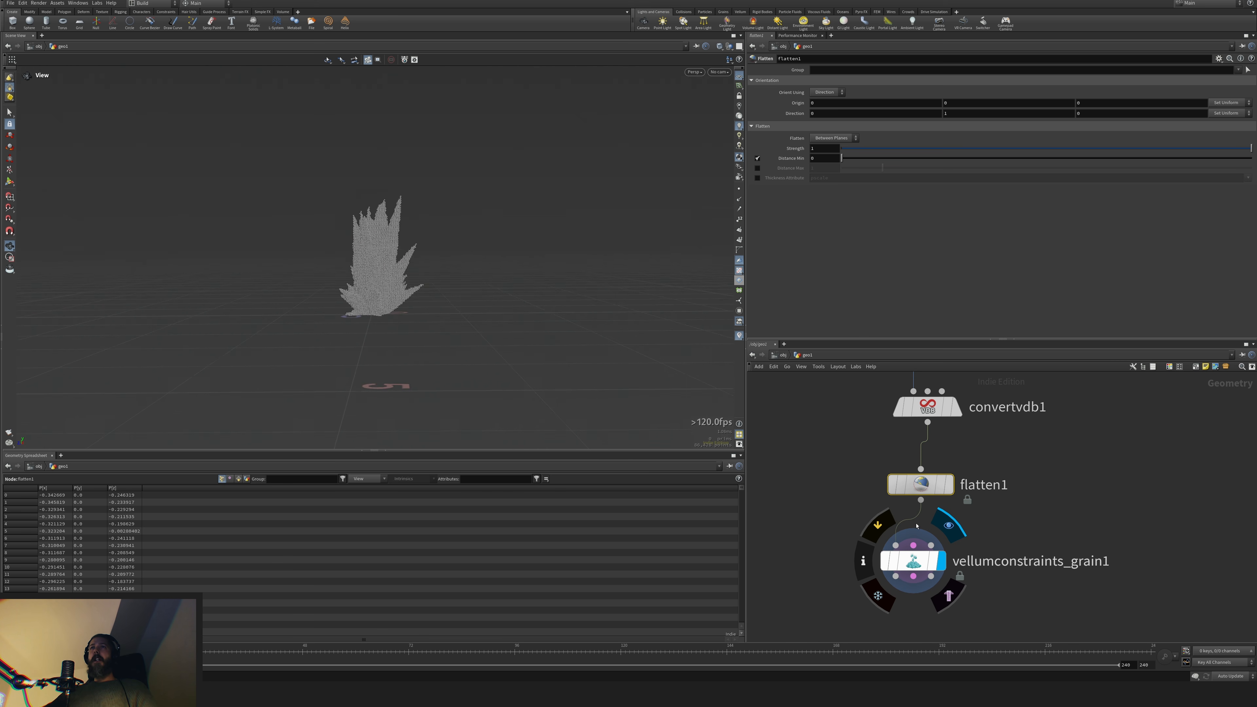
Add two Null nodes side by side below the Vellum Configure Grain node
middle_drag(1049, 506, 1104, 374)
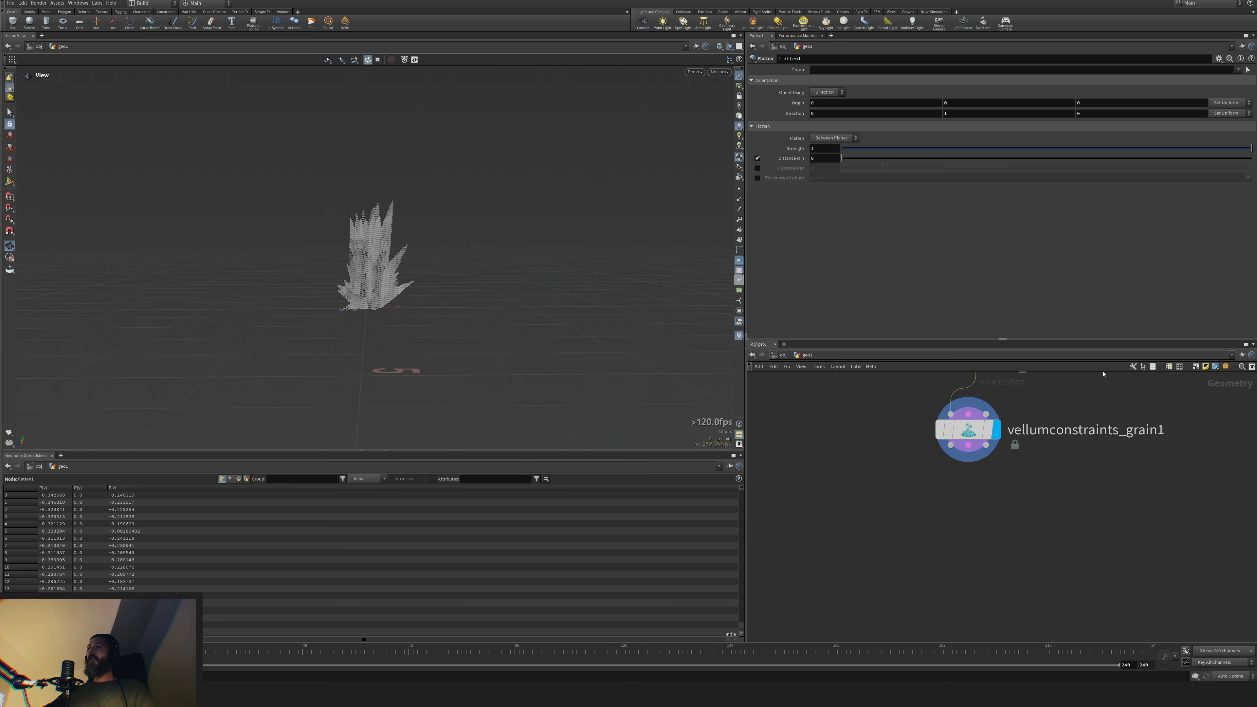
scroll(1048, 463, down, 4)
middle_drag(1035, 472, 1014, 497)
drag(987, 473, 987, 494)
click(971, 565)
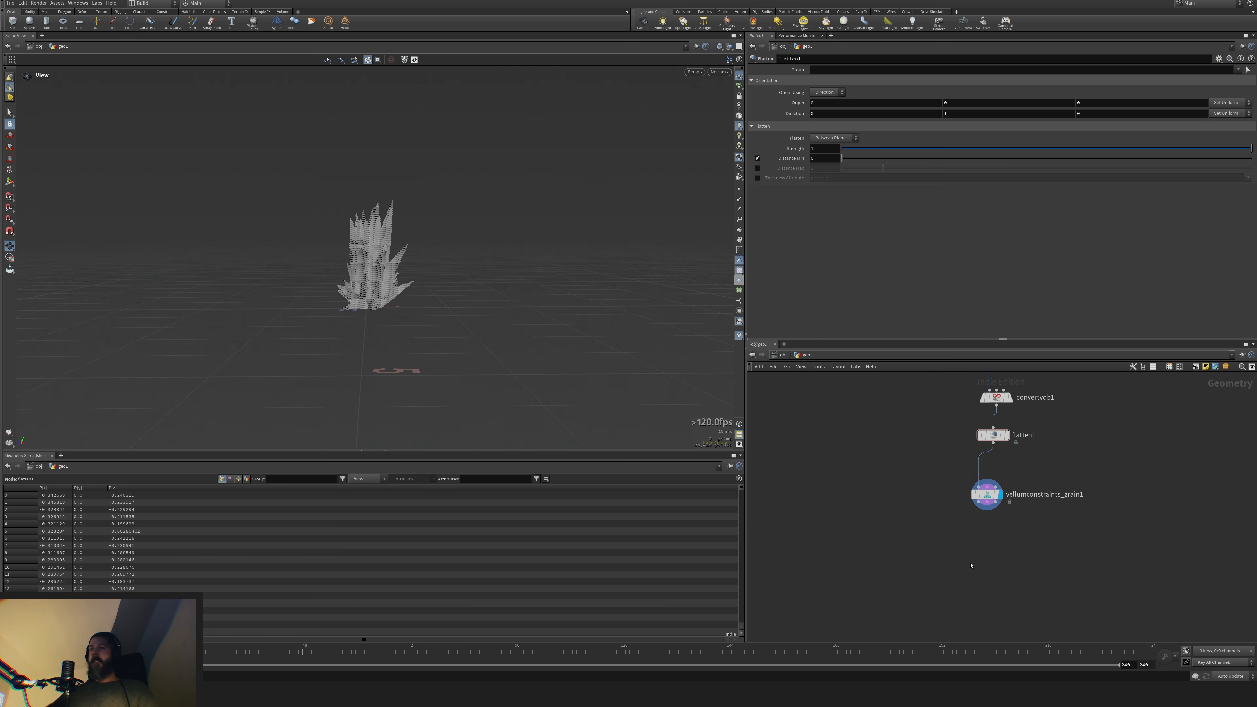
key(Tab)
text(null)
key(Return)
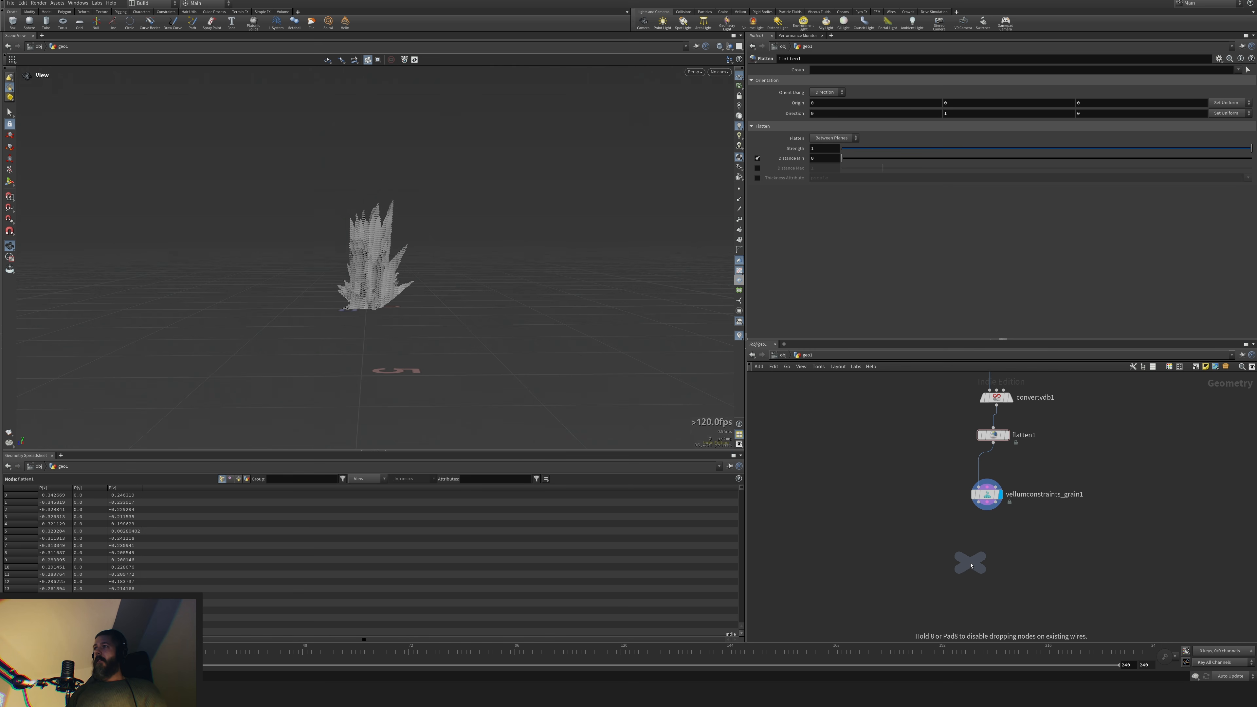
click(923, 551)
alt+drag(923, 551, 1043, 557)
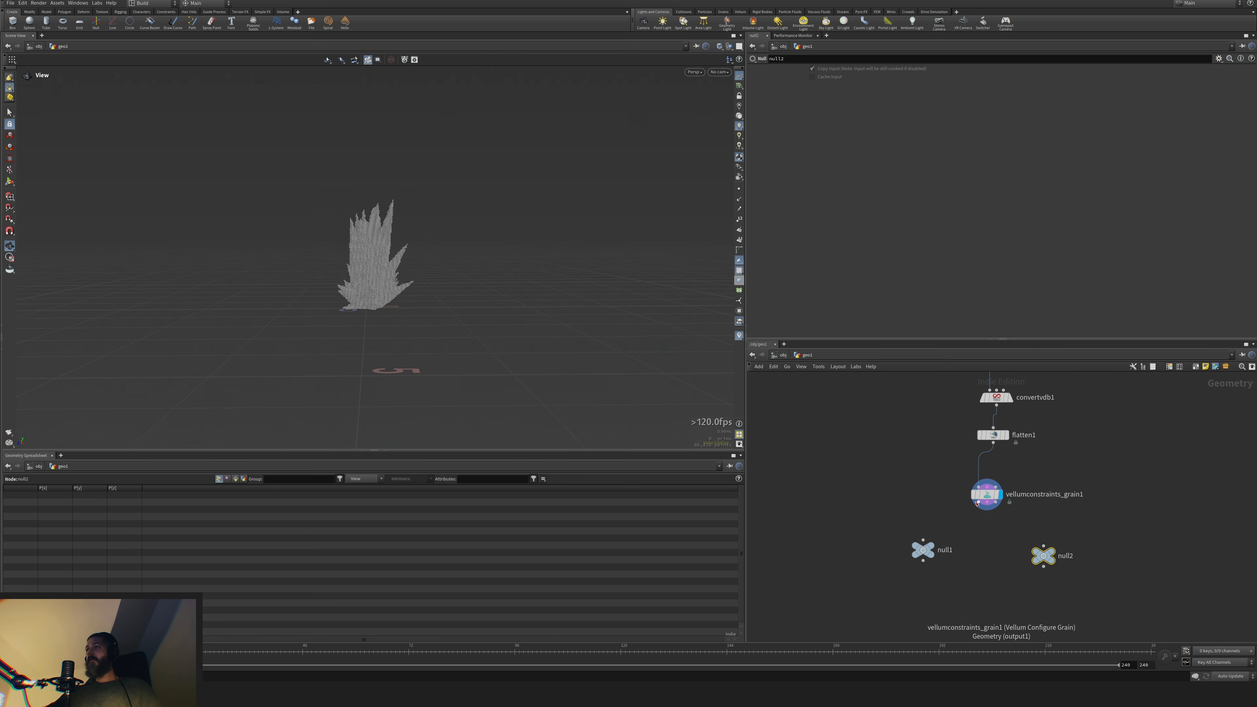
Connect the grain node's first output to the first Null and its second output to the second Null
click(978, 503)
click(924, 541)
click(987, 503)
click(1044, 547)
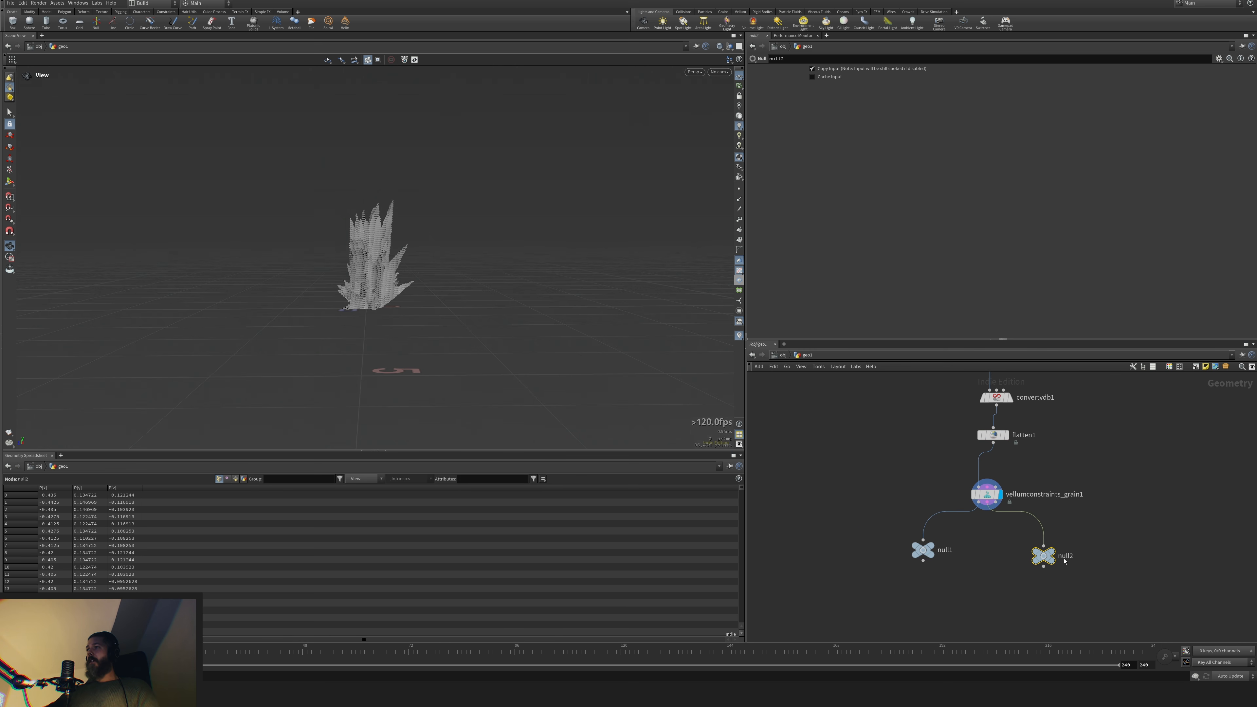
Name the Null on the second grain output "constraints" and the other "vellum_points", and move both closer to the grain node
double_click(1064, 556)
text(constraints)
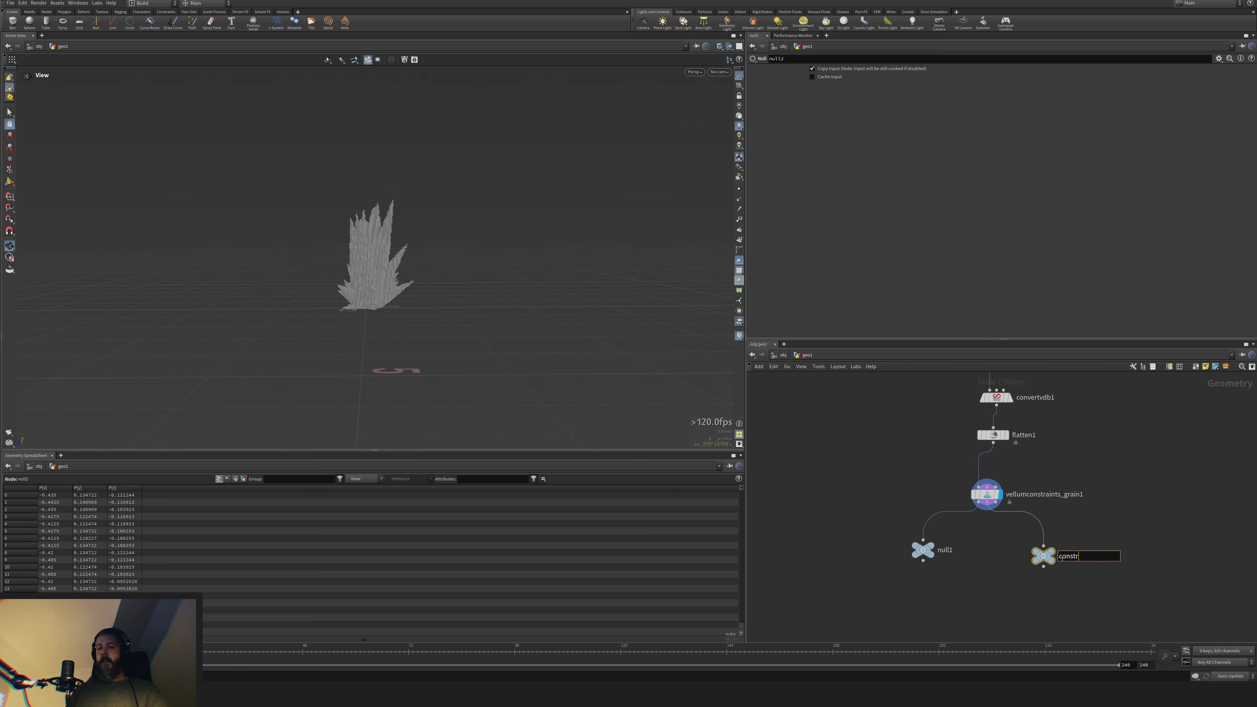
key(Return)
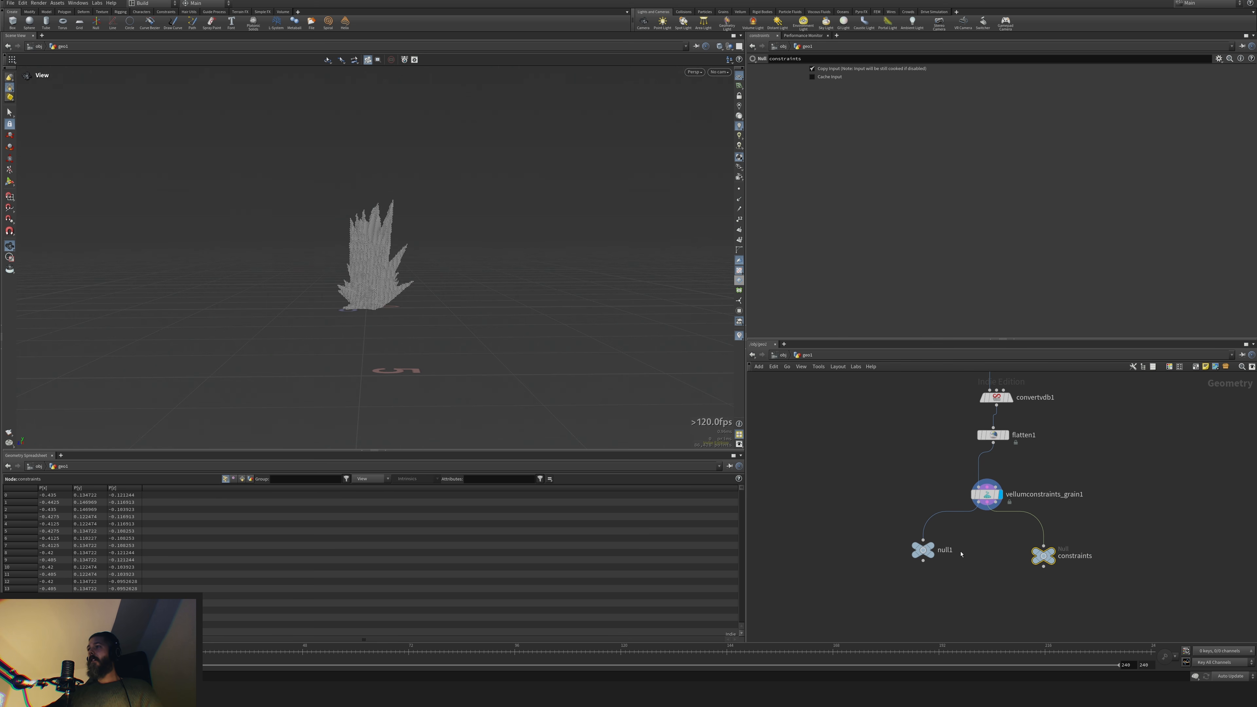
double_click(945, 550)
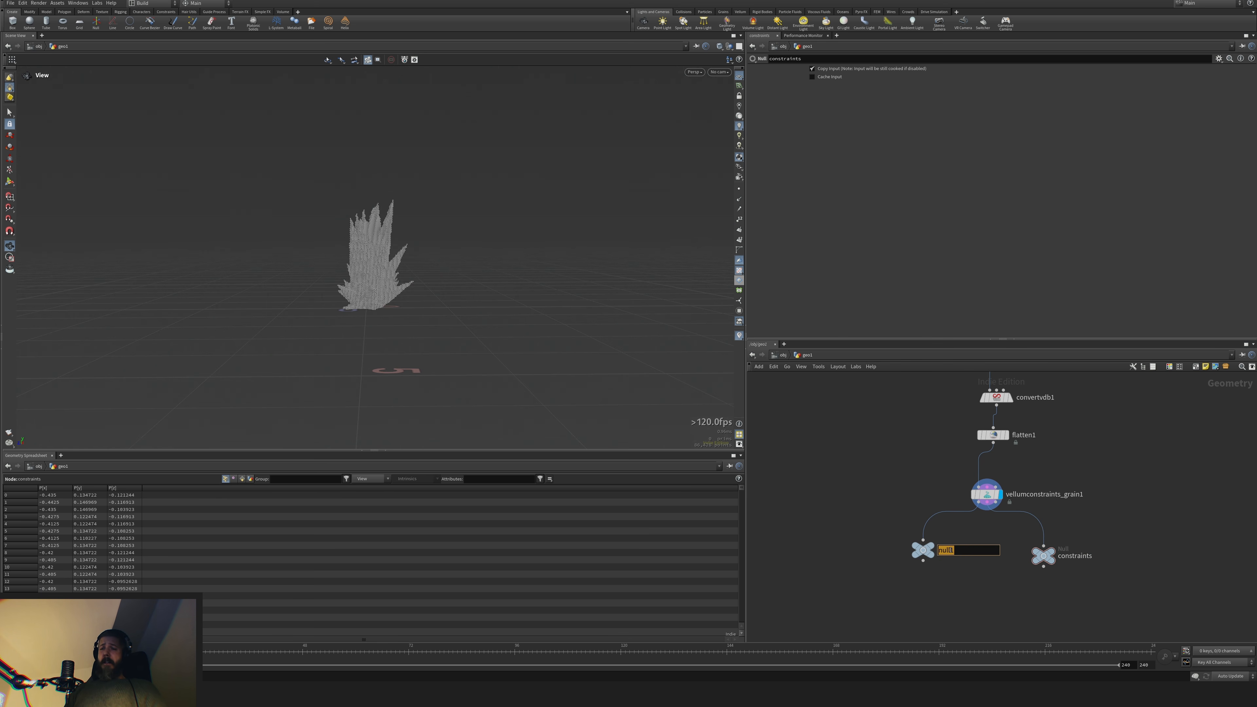
text(vellum_points)
key(Return)
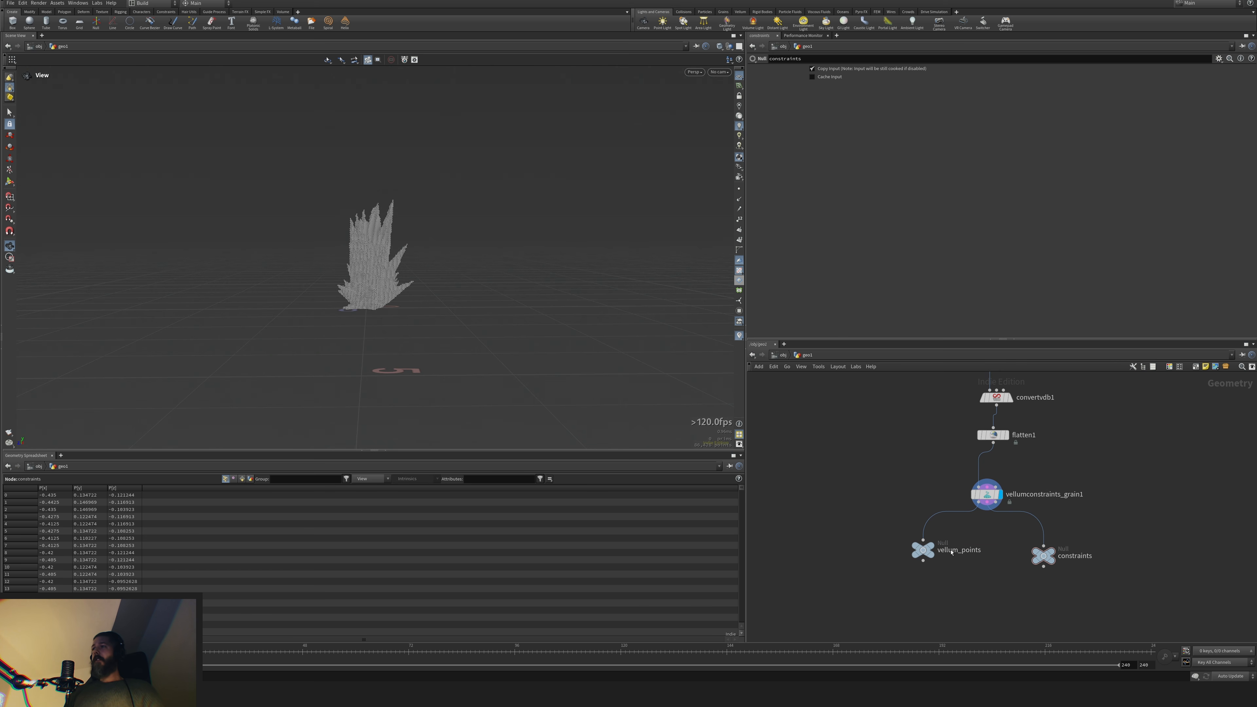
drag(952, 553, 948, 540)
drag(1049, 557, 1057, 537)
middle_drag(979, 580, 967, 556)
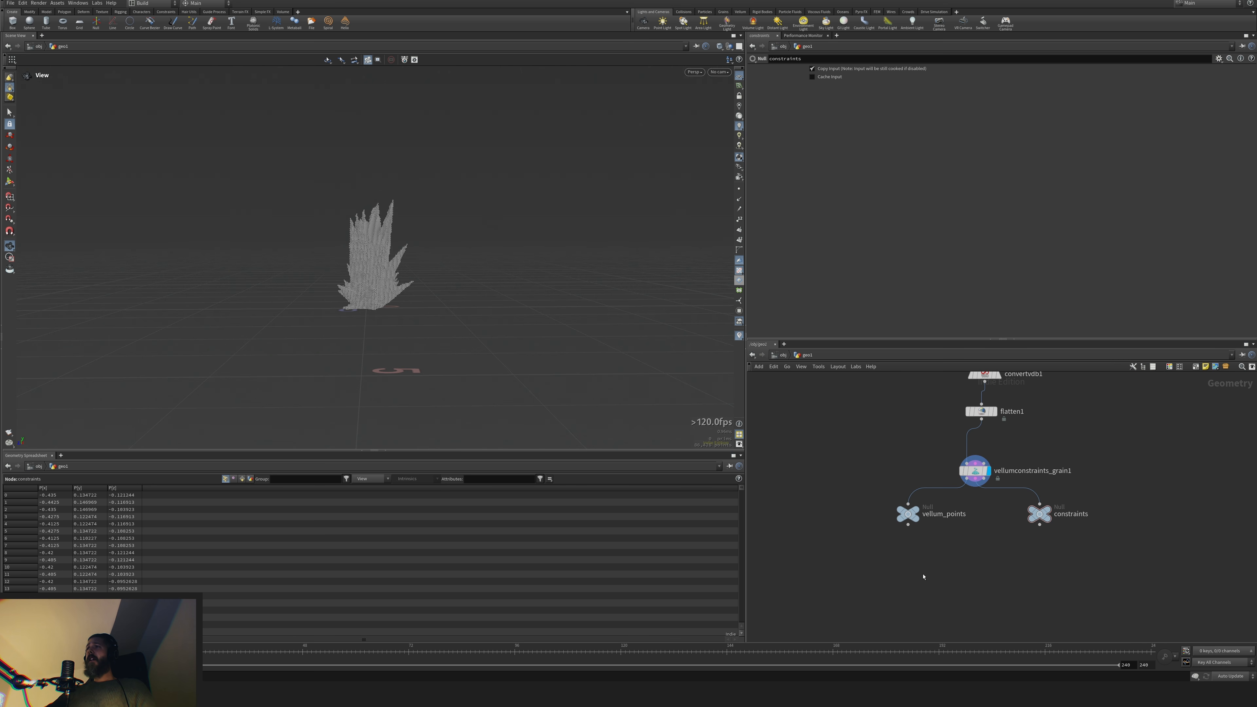
Examine the Pyro Burst Source's animation, component and output attribute settings
middle_drag(934, 448, 885, 531)
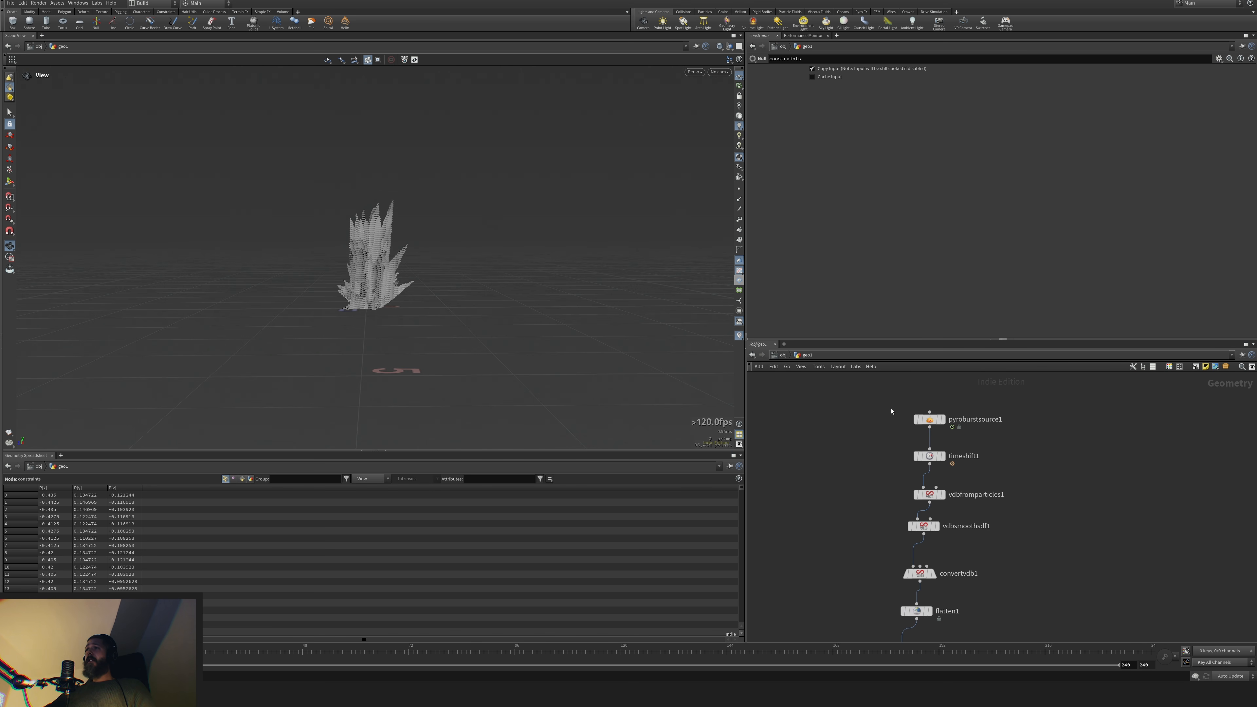
click(930, 420)
click(799, 125)
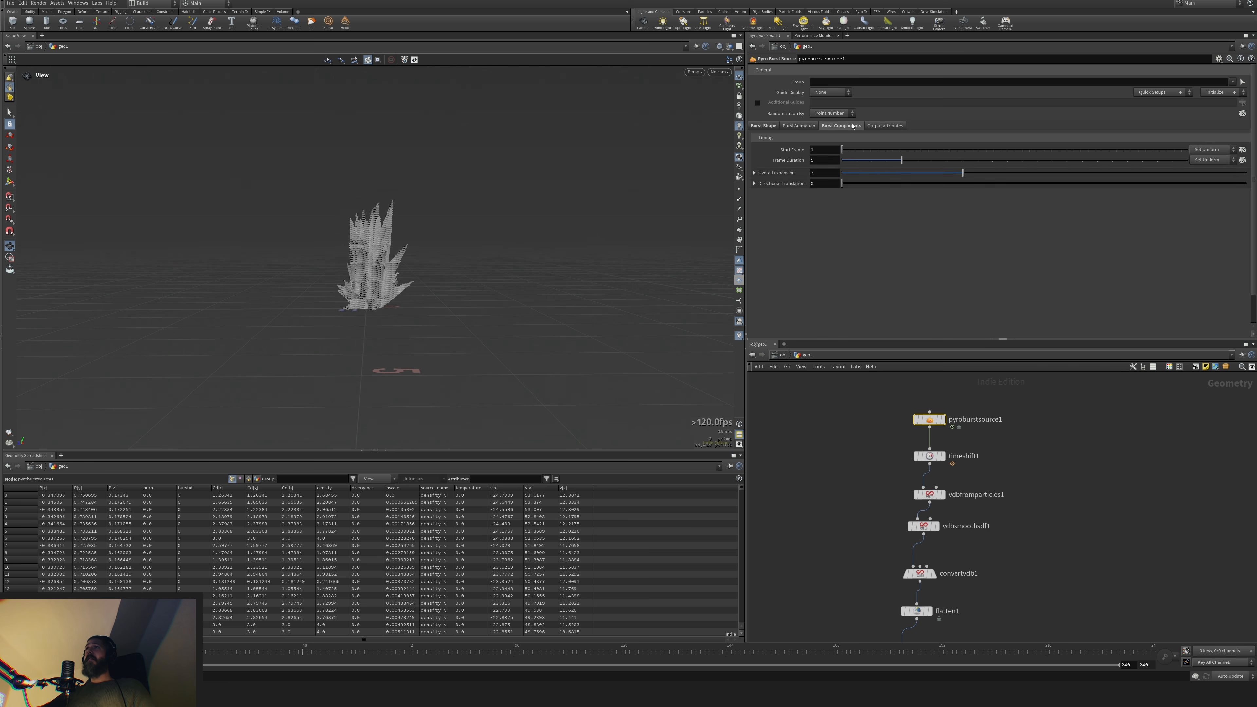
click(842, 126)
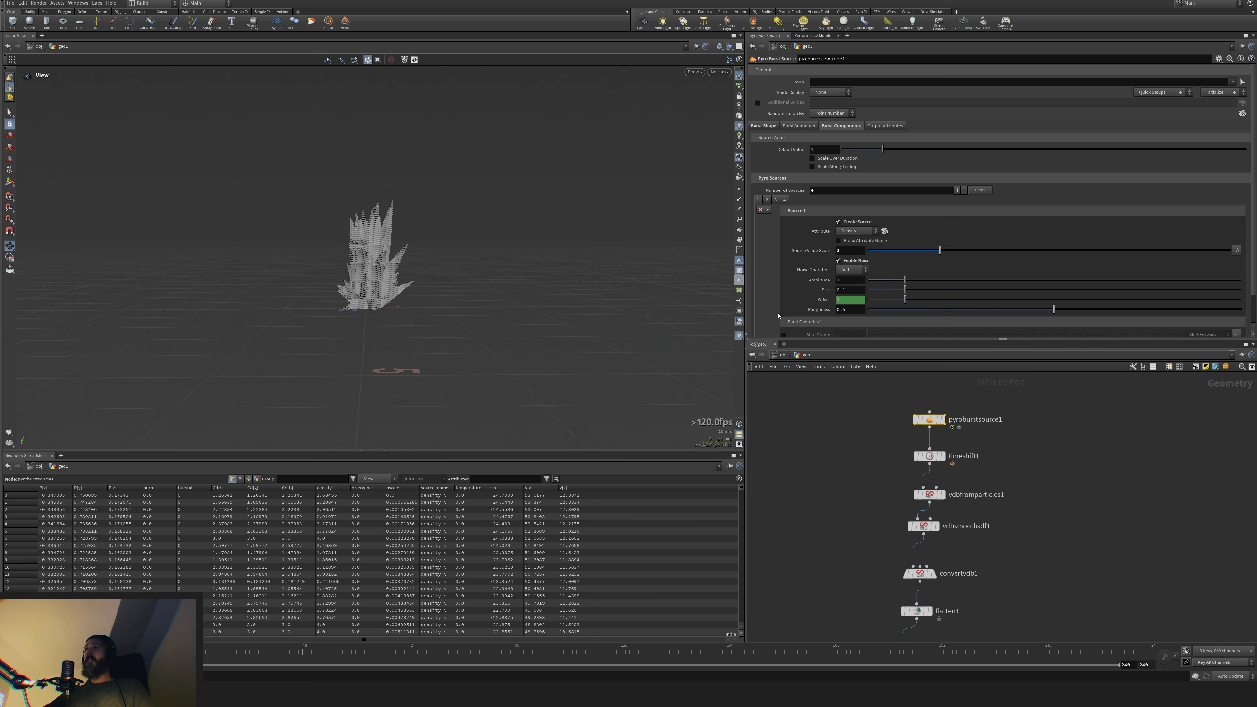
middle_drag(916, 610, 825, 382)
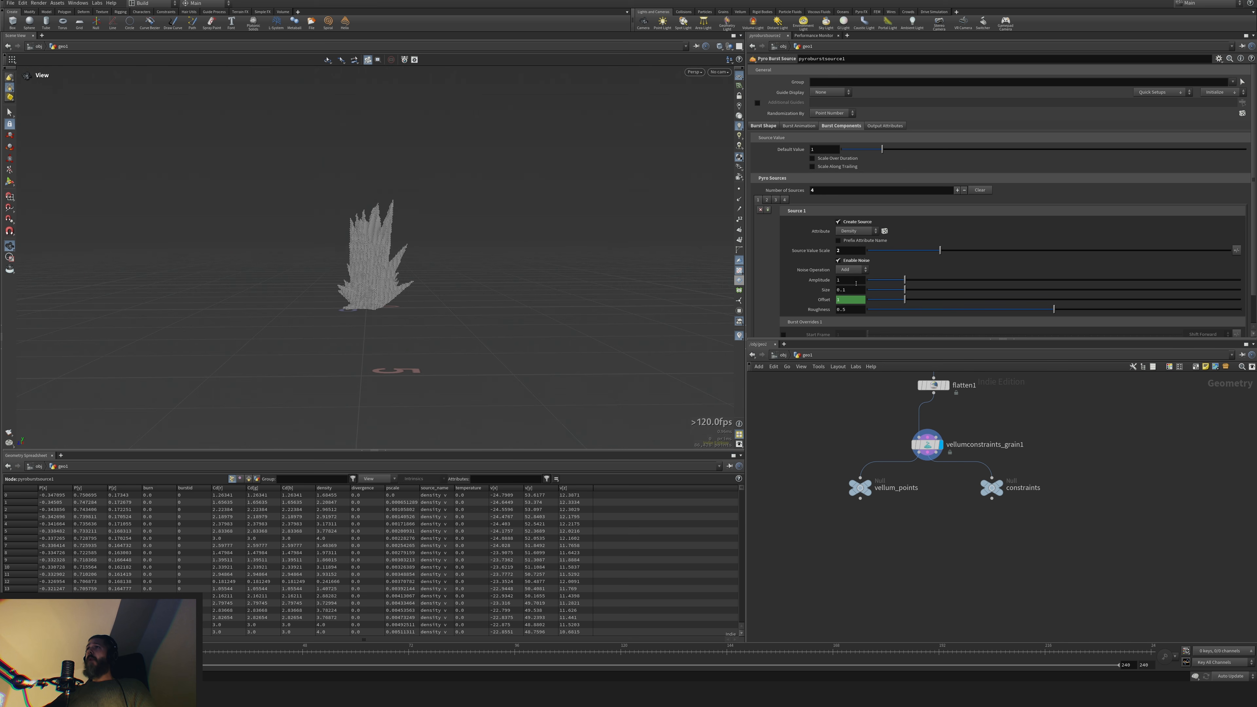
click(884, 125)
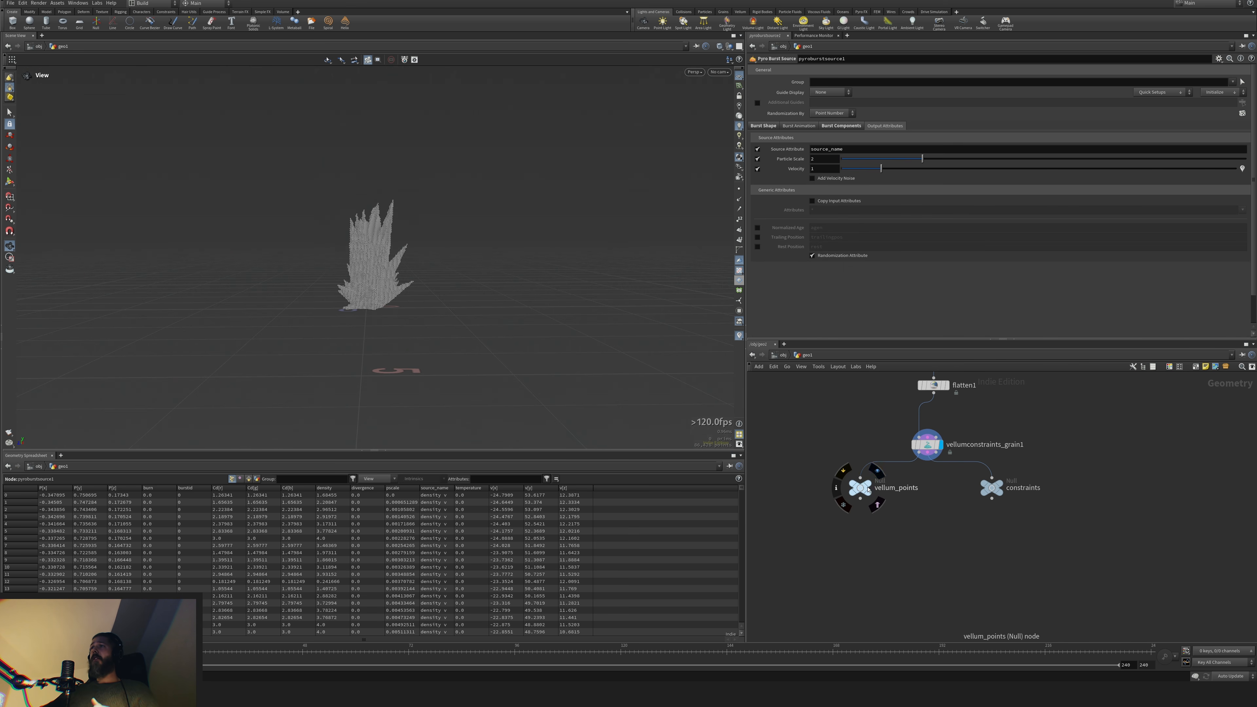
Display the vellum_points Null and check the velocity attributes of its points
click(878, 472)
click(861, 488)
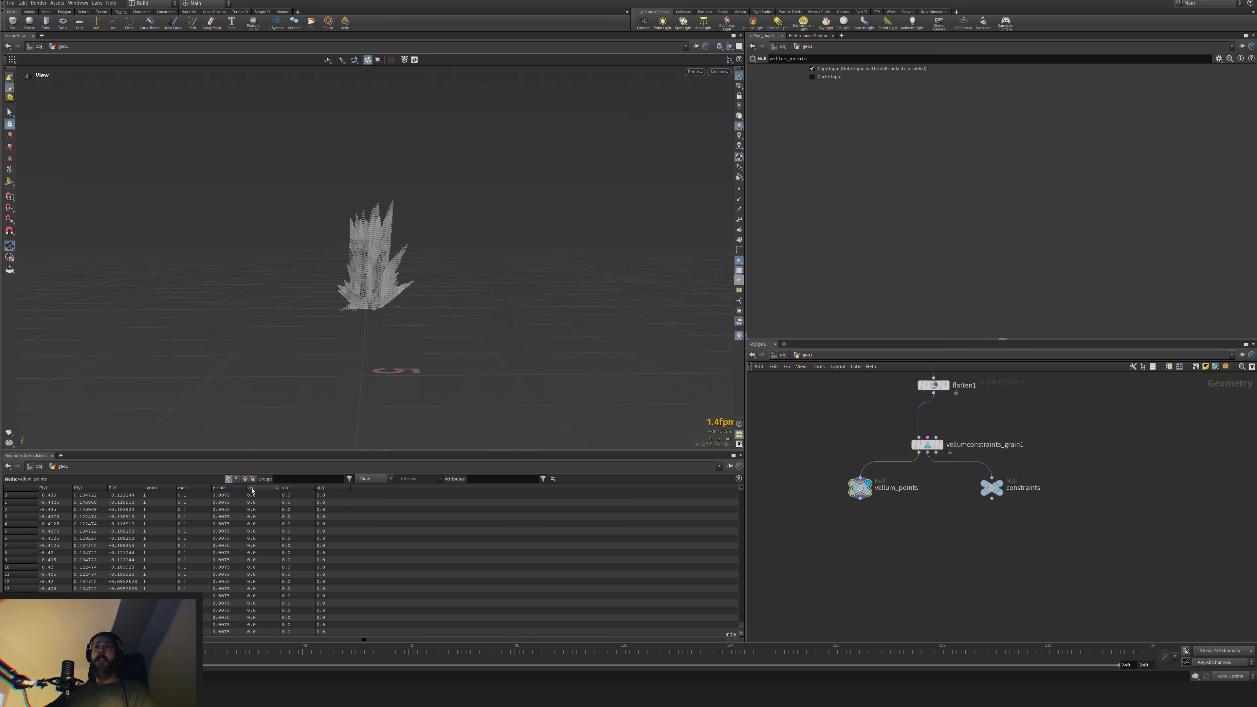
drag(860, 488, 862, 489)
middle_drag(866, 537, 863, 527)
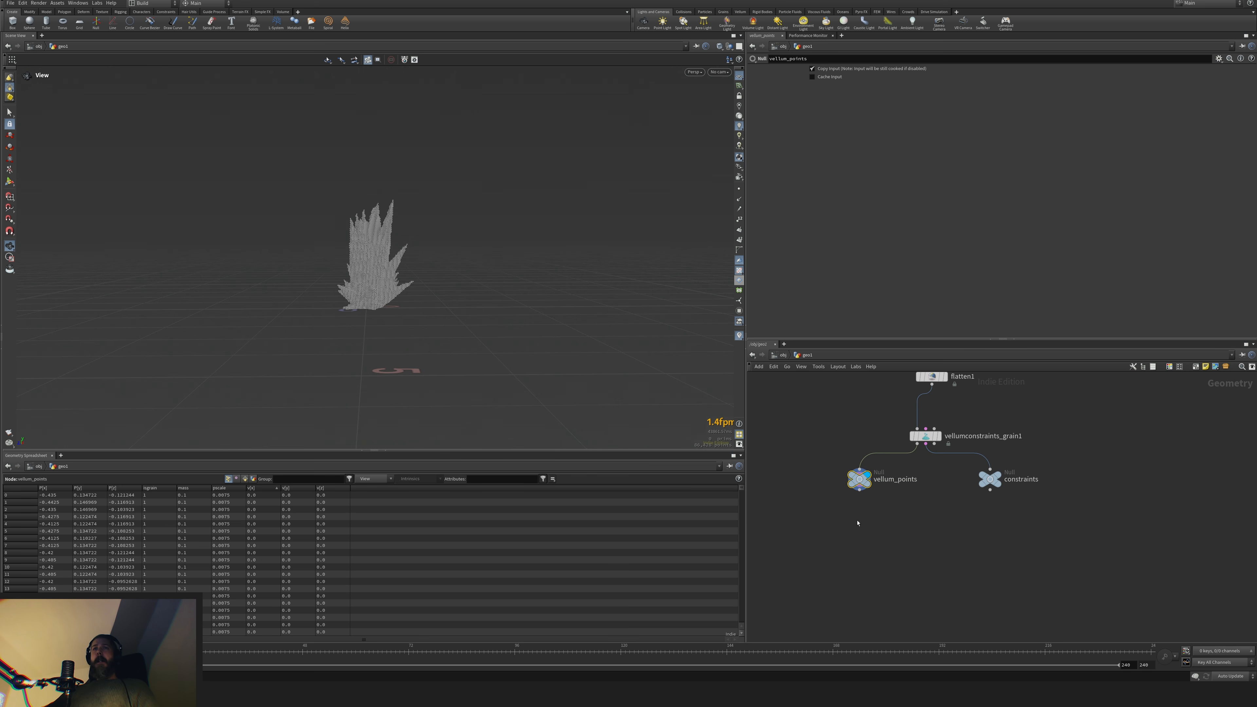
drag(890, 433, 916, 438)
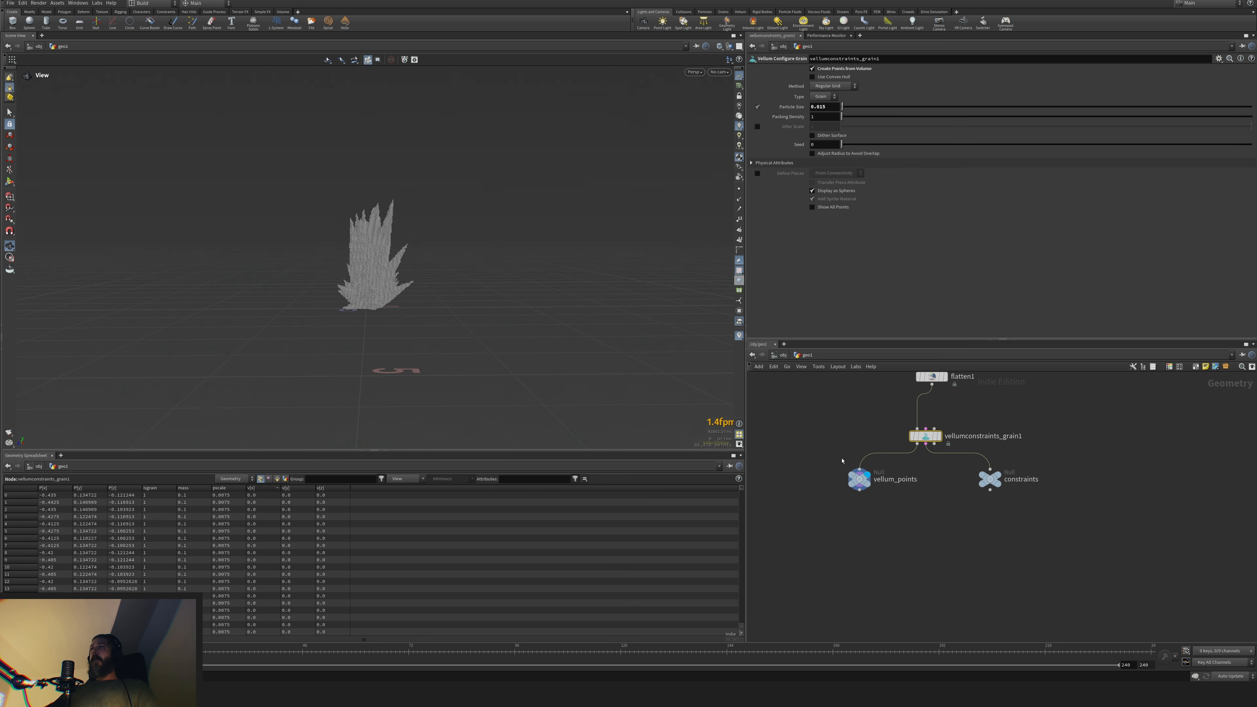
drag(833, 436, 895, 501)
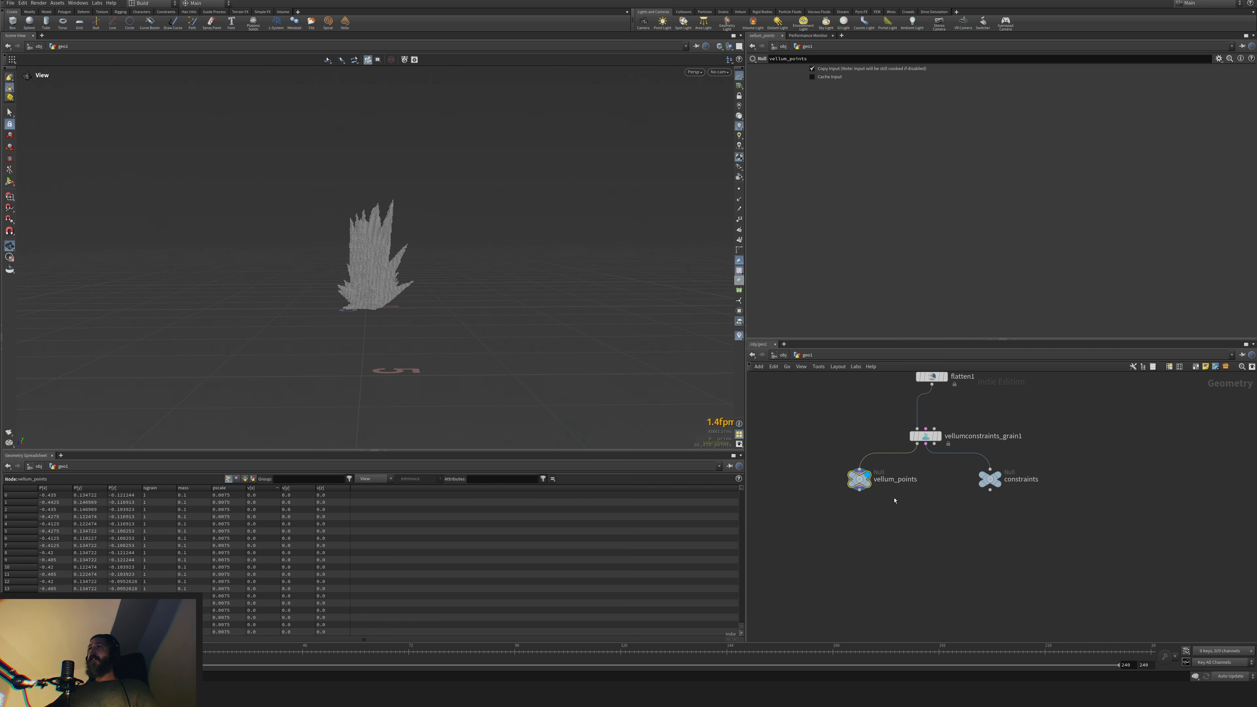
Add an Attribute Transfer node below vellum_points and connect the Null to its first input
key(Tab)
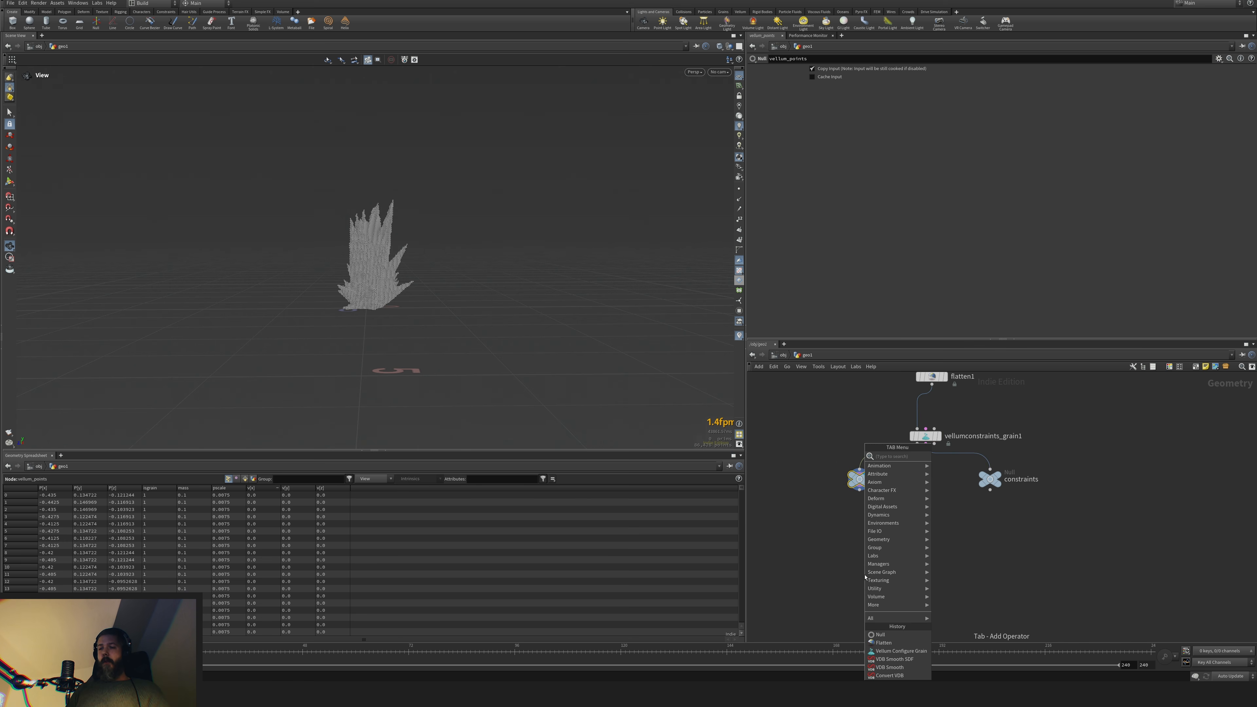
text(attra)
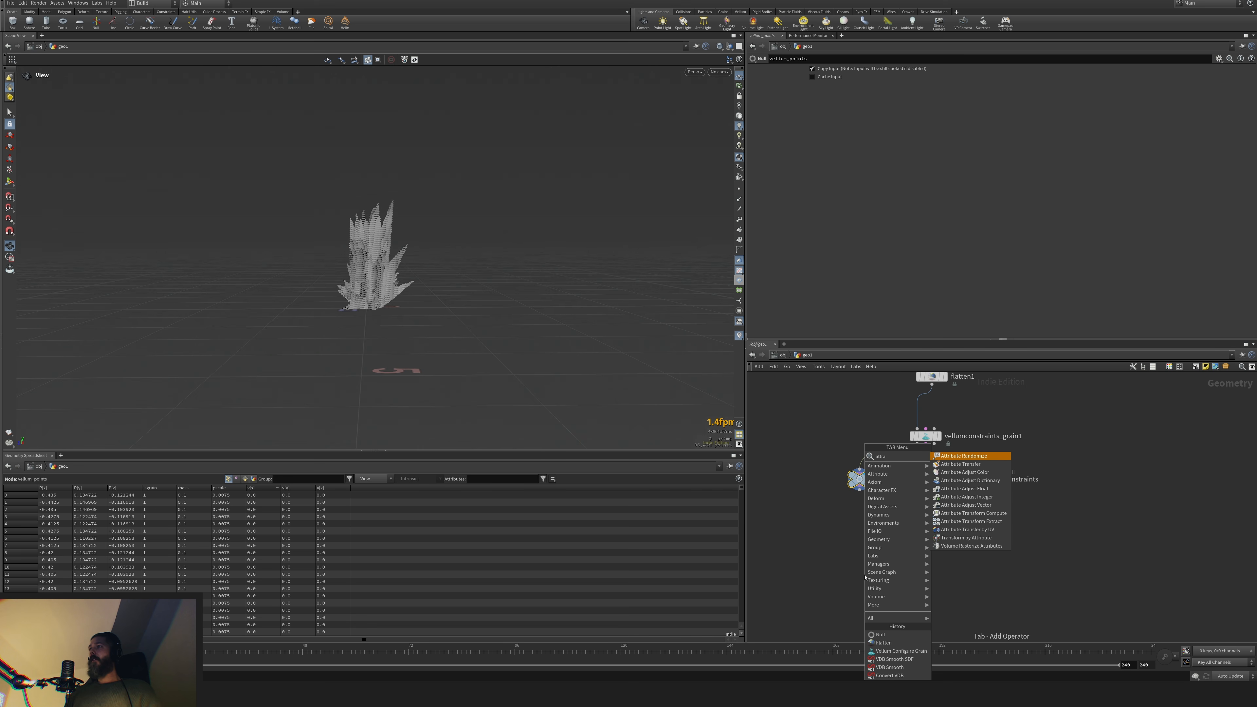
key(Down)
key(Return)
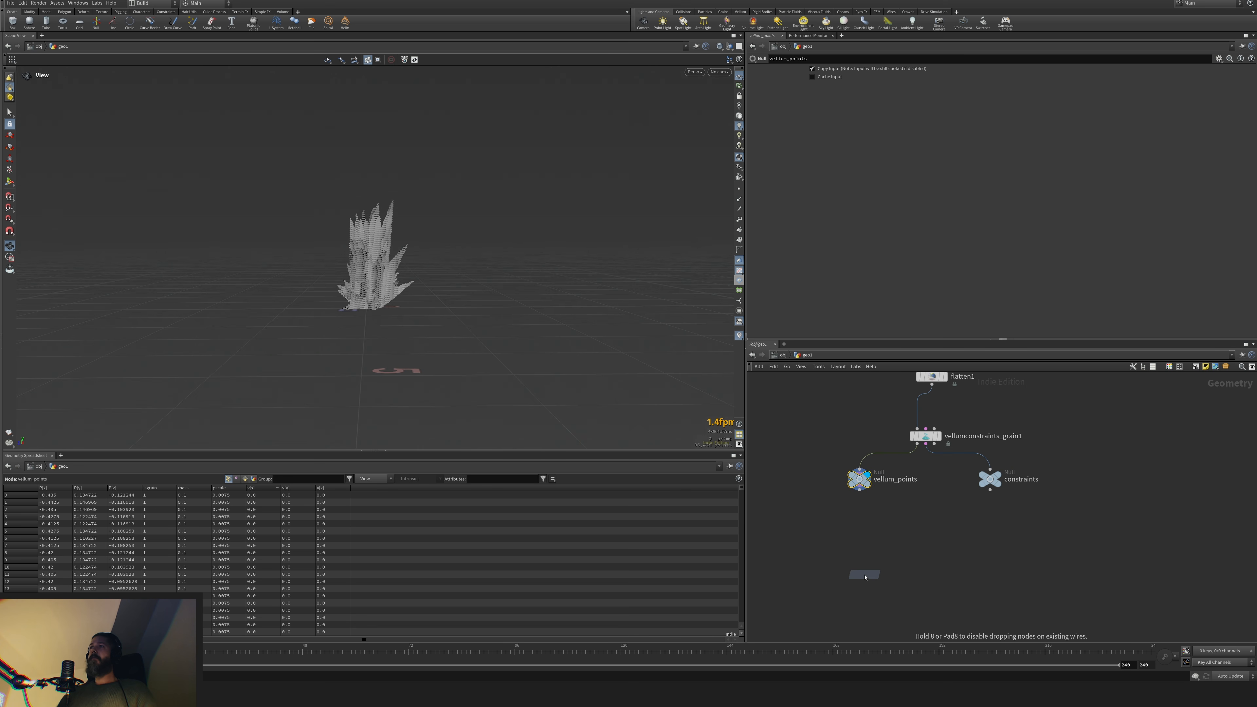
click(860, 526)
click(853, 518)
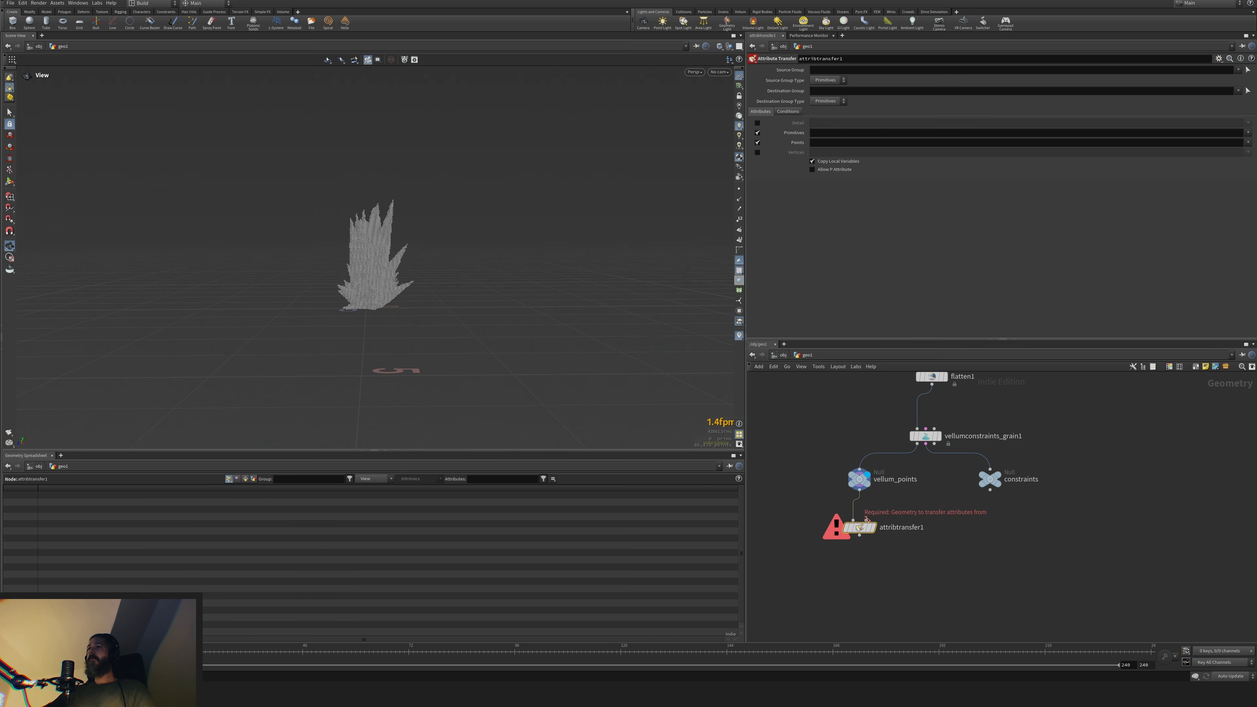
Connect timeshift1 to the Attribute Transfer node's second input and display the Attribute Transfer
middle_drag(852, 479, 862, 440)
click(906, 482)
middle_drag(791, 573, 790, 441)
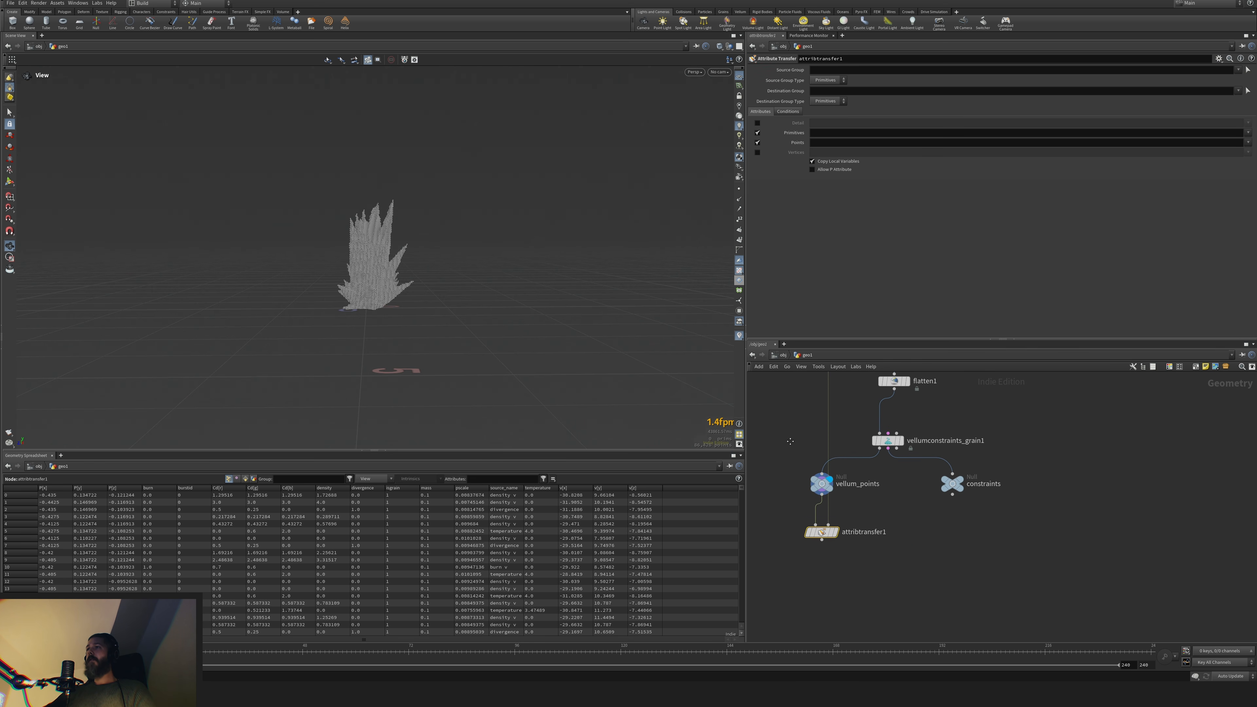
click(837, 533)
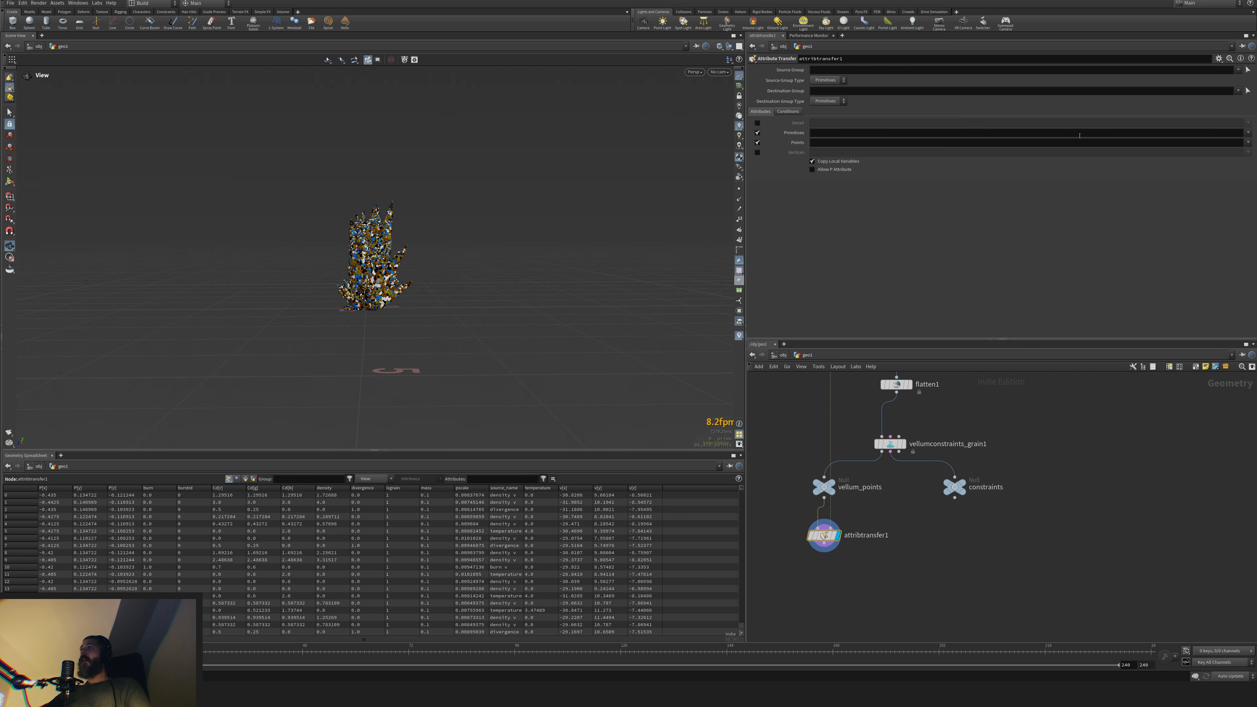
Turn off the transfer of primitive attributes in the Attribute Transfer node
click(1248, 132)
click(759, 133)
click(758, 132)
Limit the transferred point attributes to v, burn, density, divergence and temperature, and nudge the Attribute Transfer node slightly down
click(1248, 142)
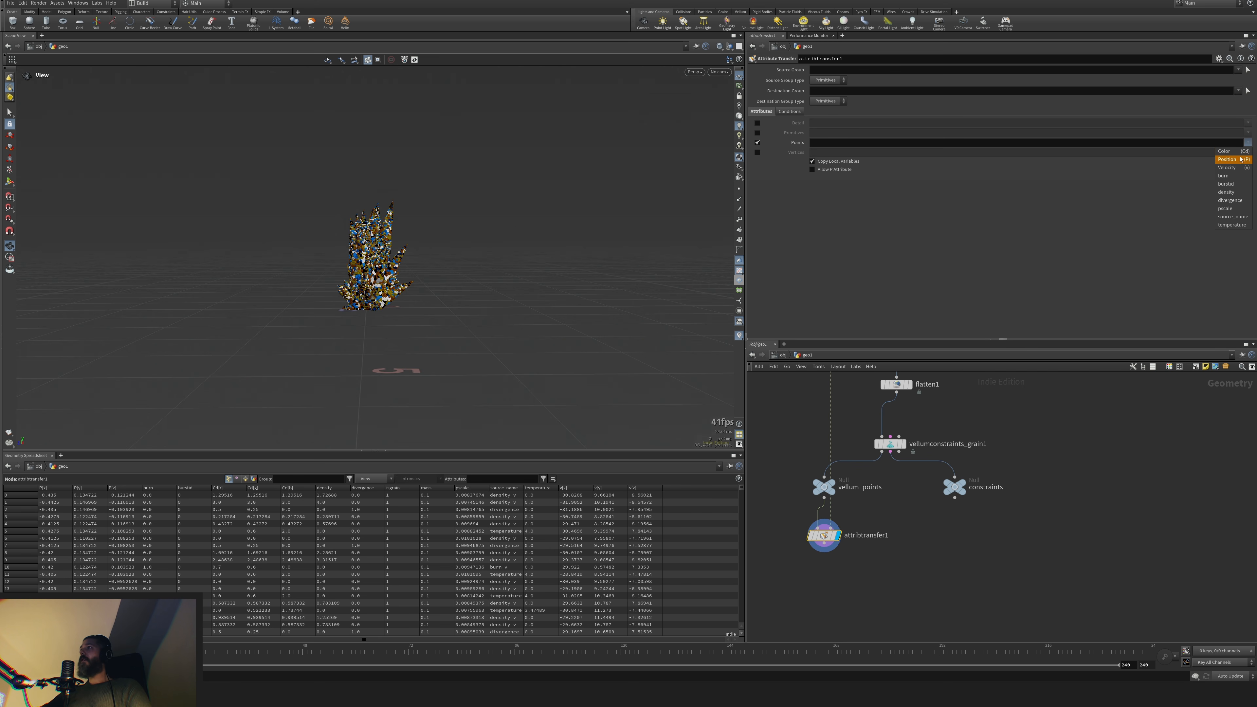
click(1233, 167)
click(1248, 142)
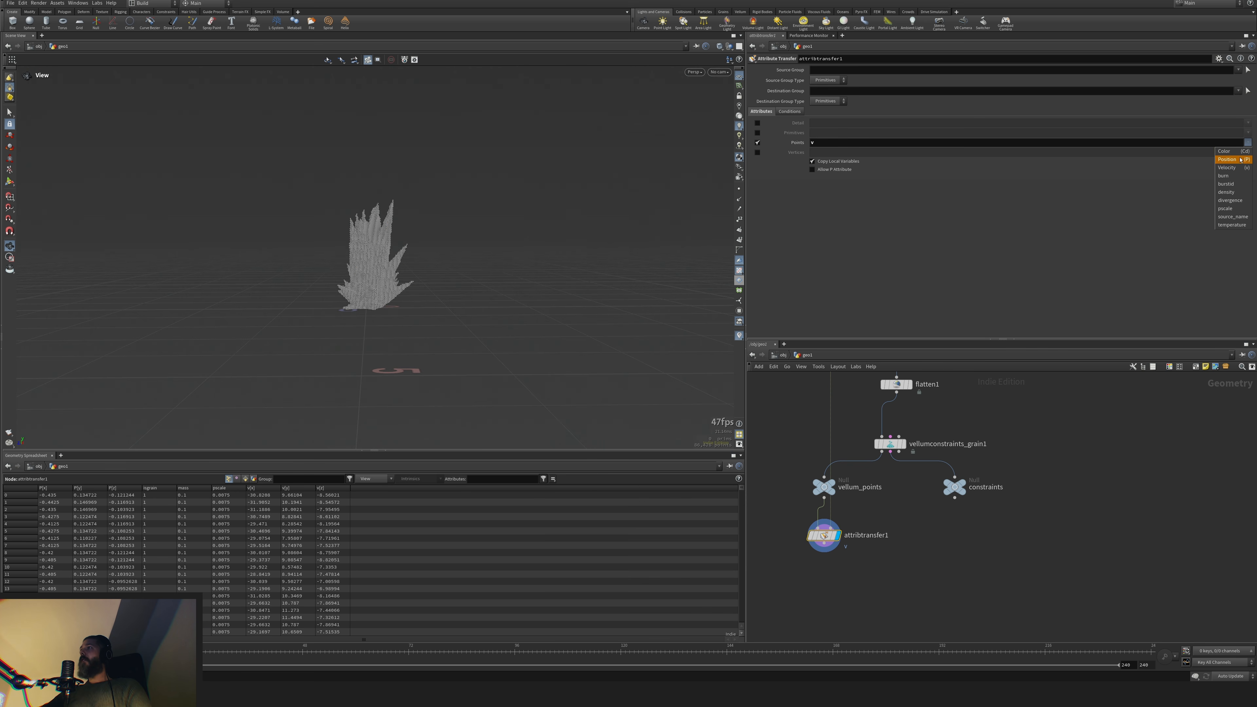
click(1228, 175)
click(1248, 142)
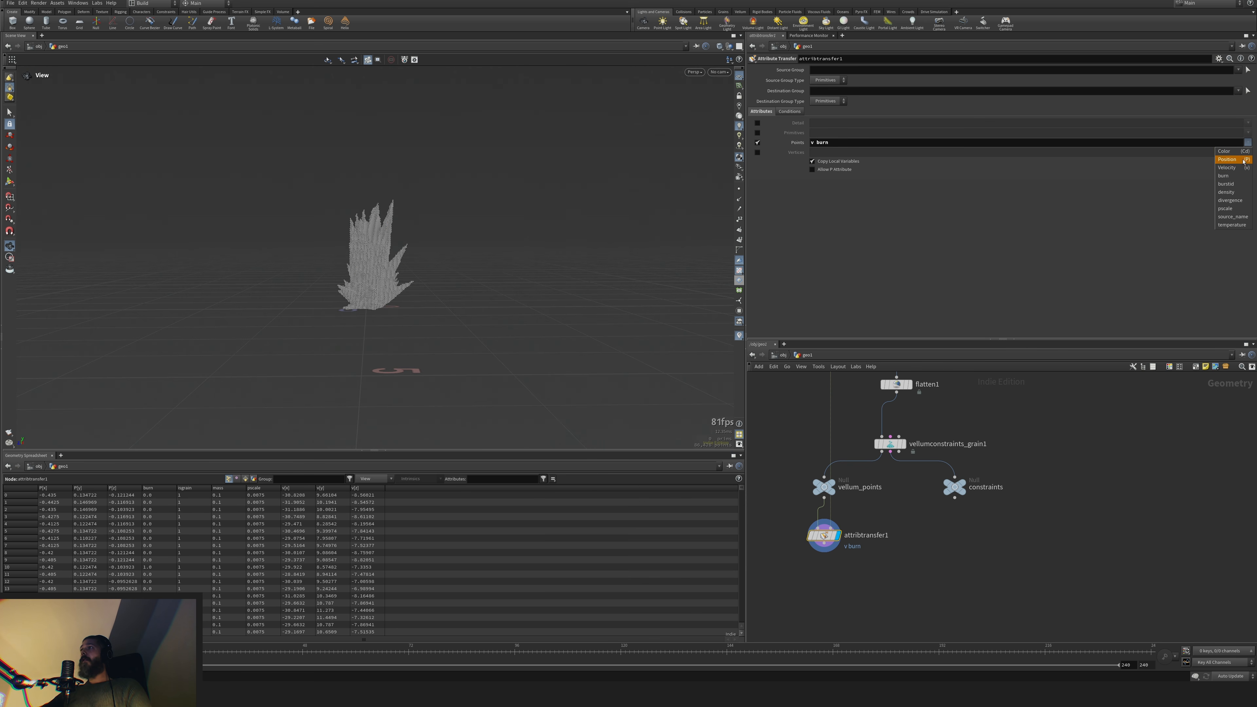
click(1235, 193)
click(1247, 142)
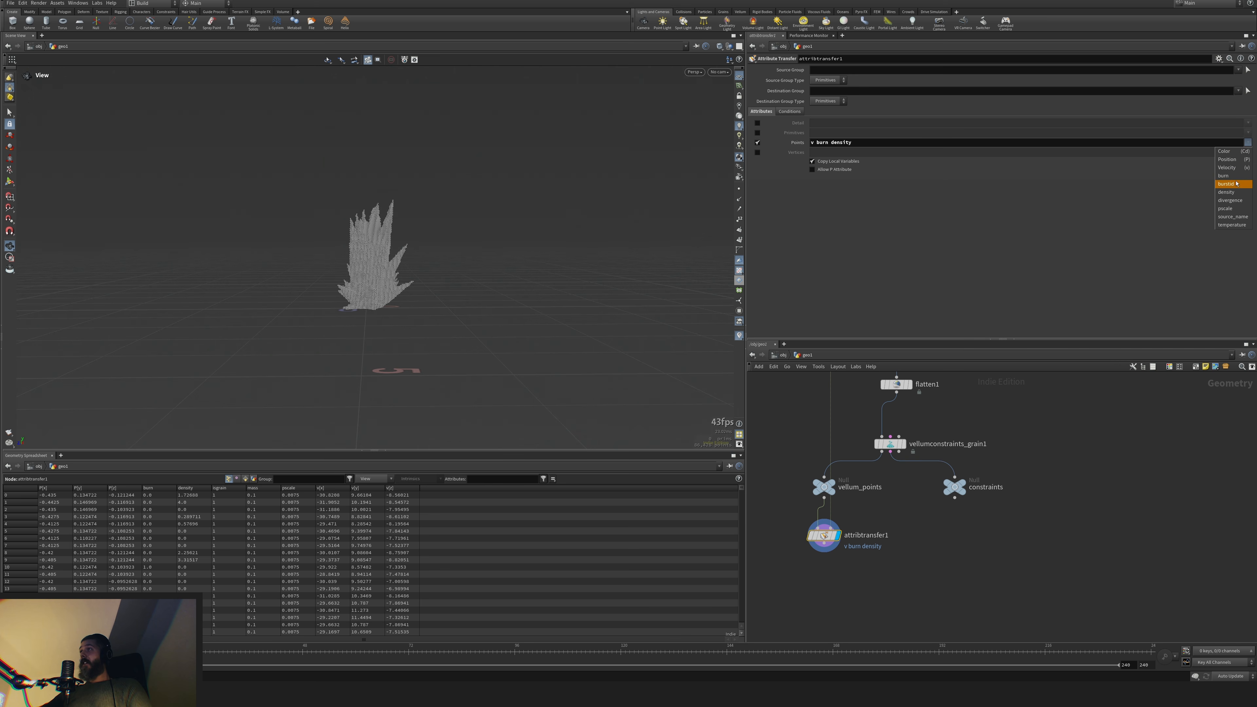
click(1231, 200)
click(1248, 142)
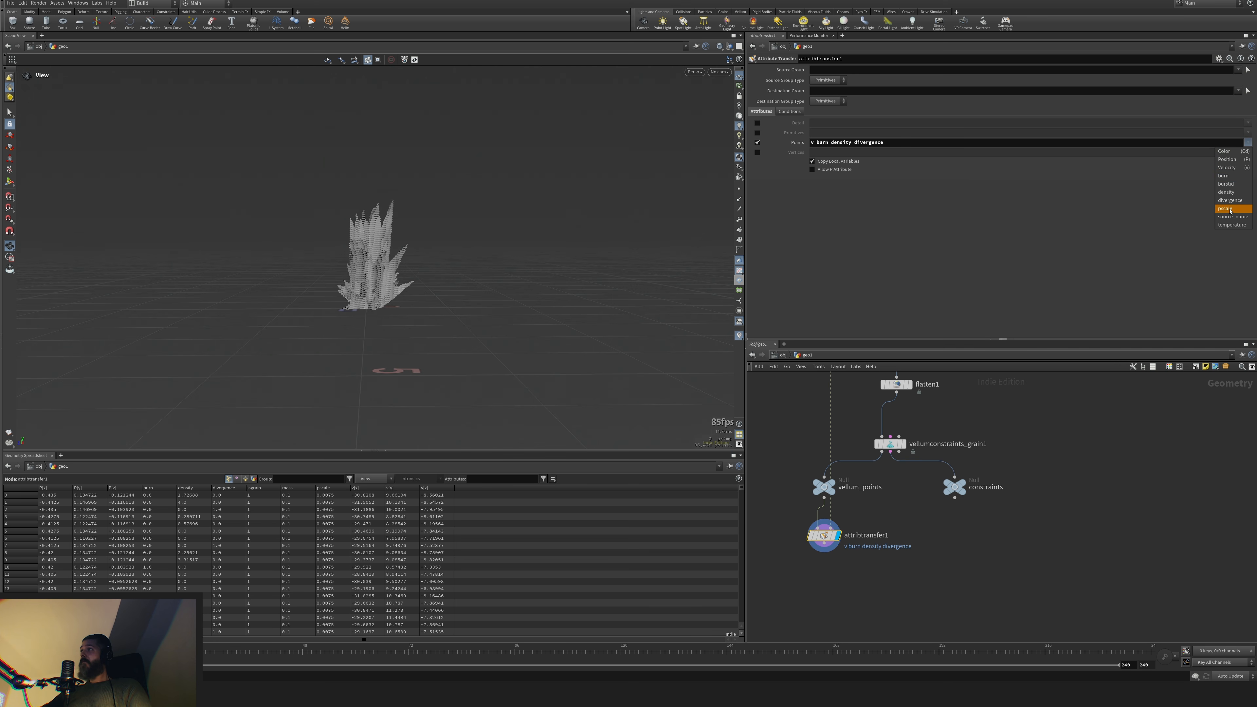
click(1232, 226)
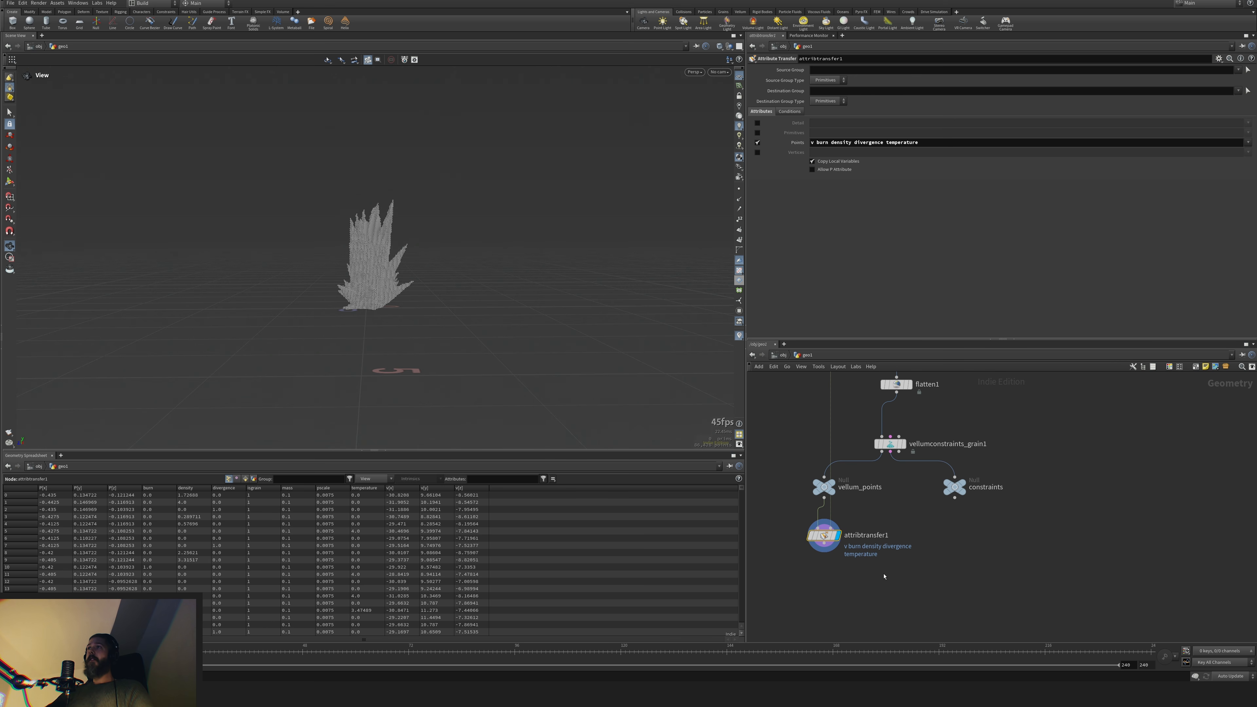
middle_drag(885, 576, 919, 534)
drag(861, 493, 862, 501)
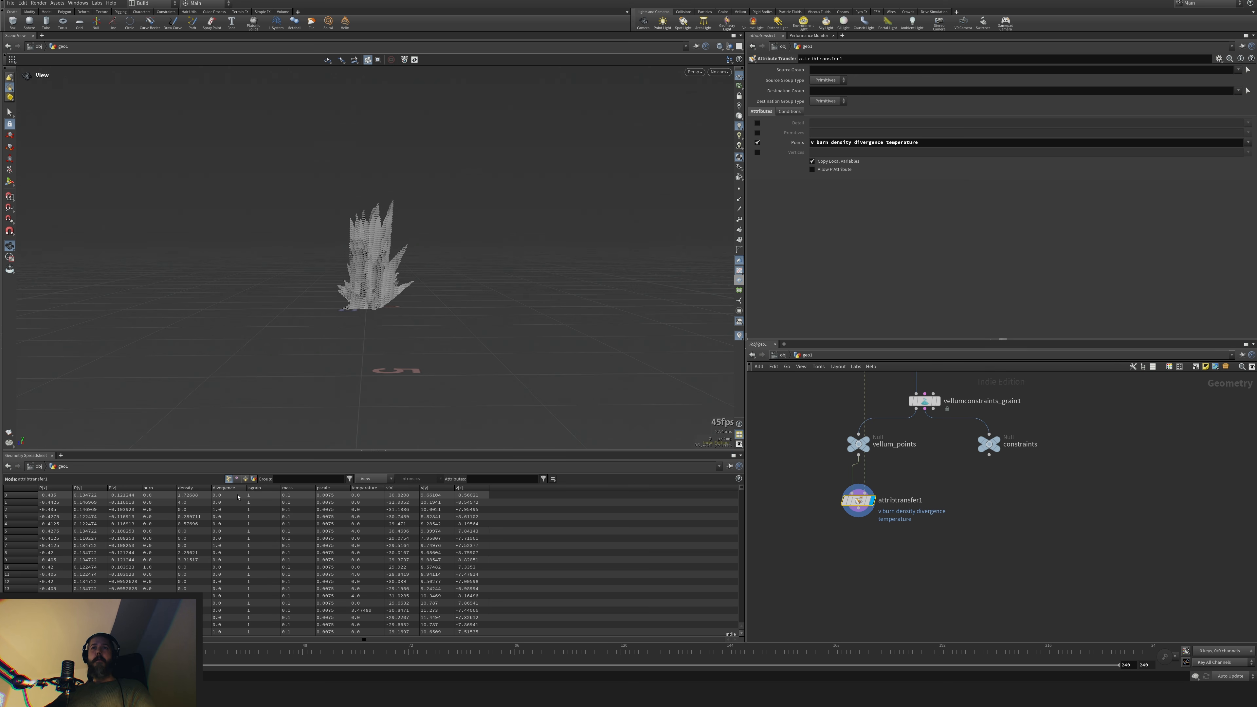
Sort the Attribute Transfer's points by density and examine their attribute values
click(194, 489)
click(194, 488)
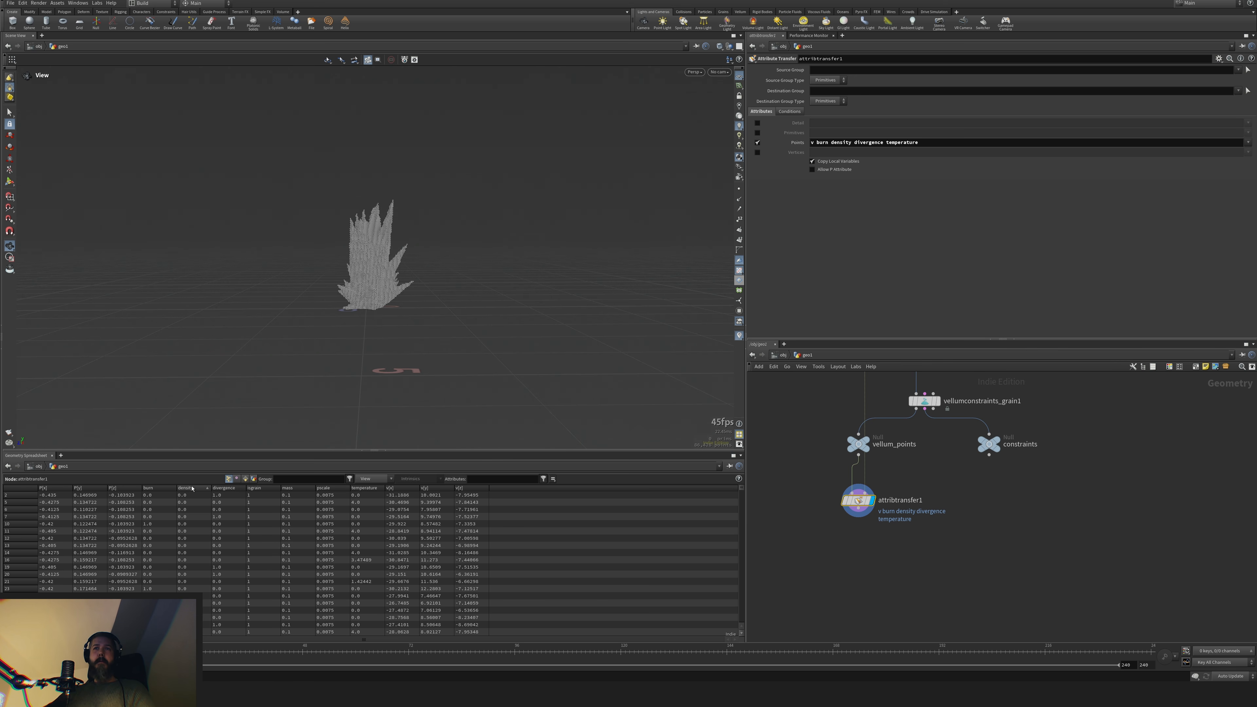
mouse_move(742, 489)
mouse_down()
mouse_move(742, 588)
mouse_move(741, 483)
mouse_up()
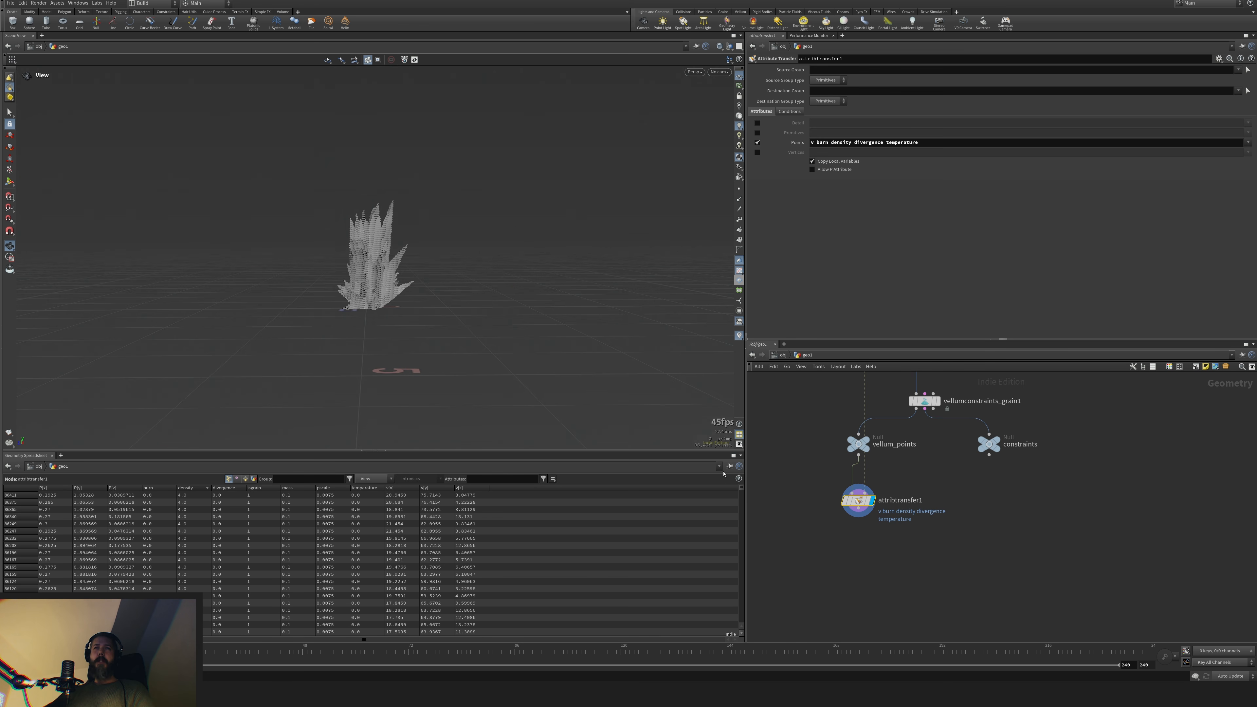
Turn off the divergence, burn and temperature sources in the Pyro Burst Source so that only density is created
middle_drag(794, 444, 777, 623)
scroll(796, 456, down, 3)
middle_drag(797, 453, 792, 508)
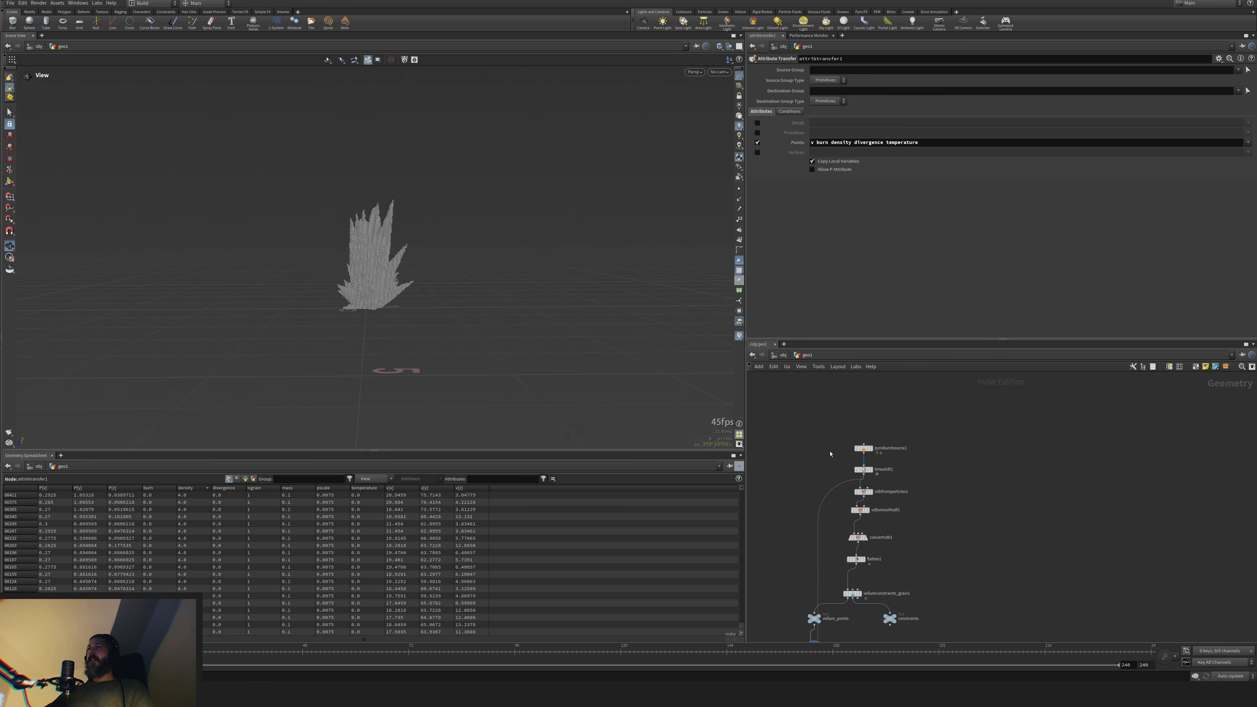
scroll(832, 451, up, 3)
drag(841, 439, 917, 461)
click(837, 127)
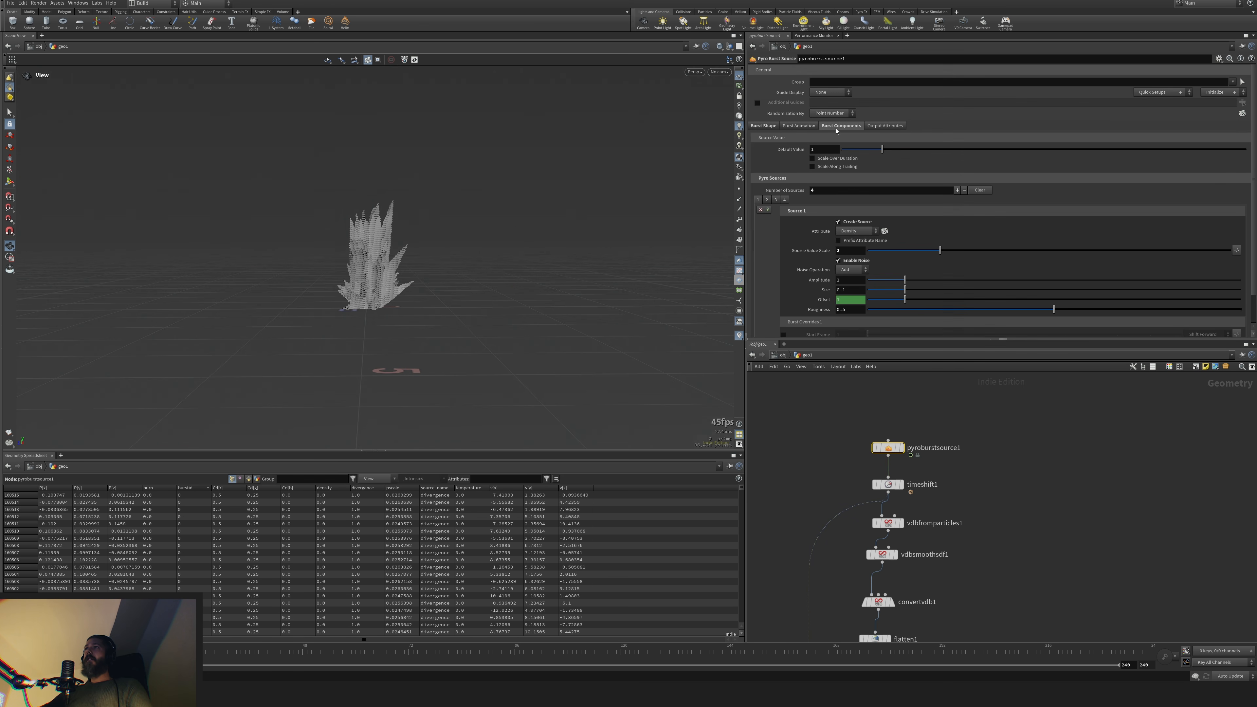
click(786, 200)
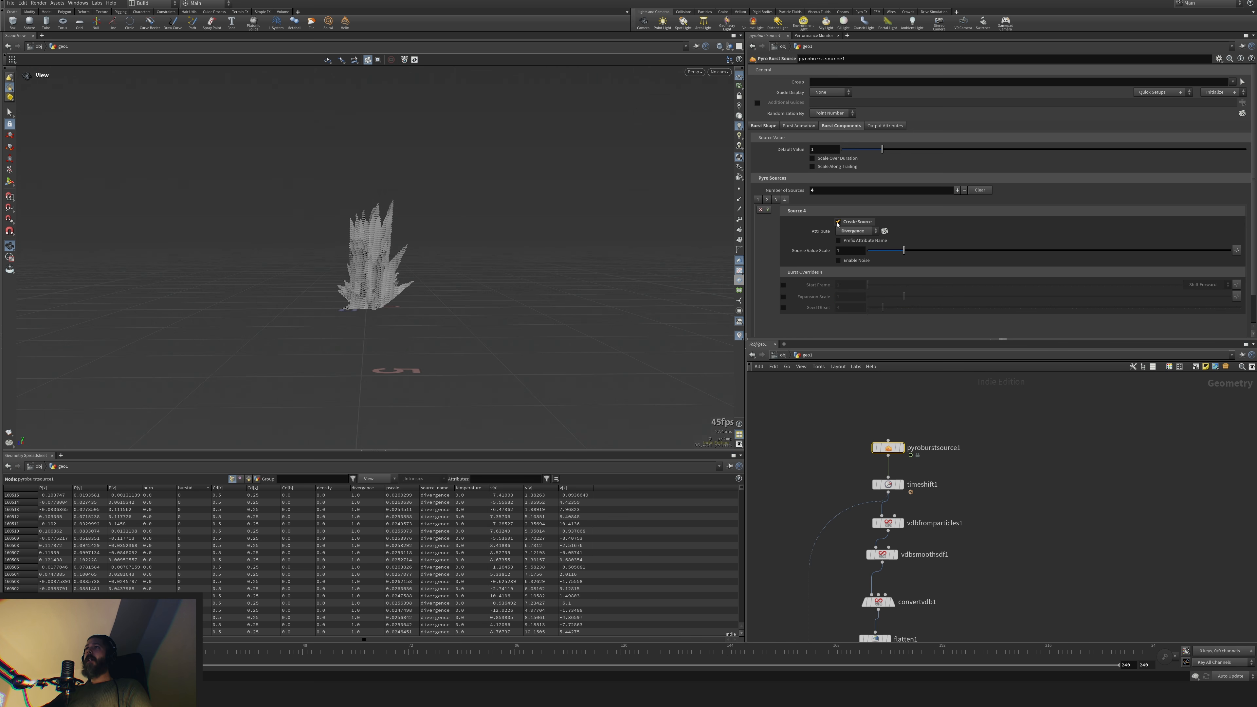
click(776, 200)
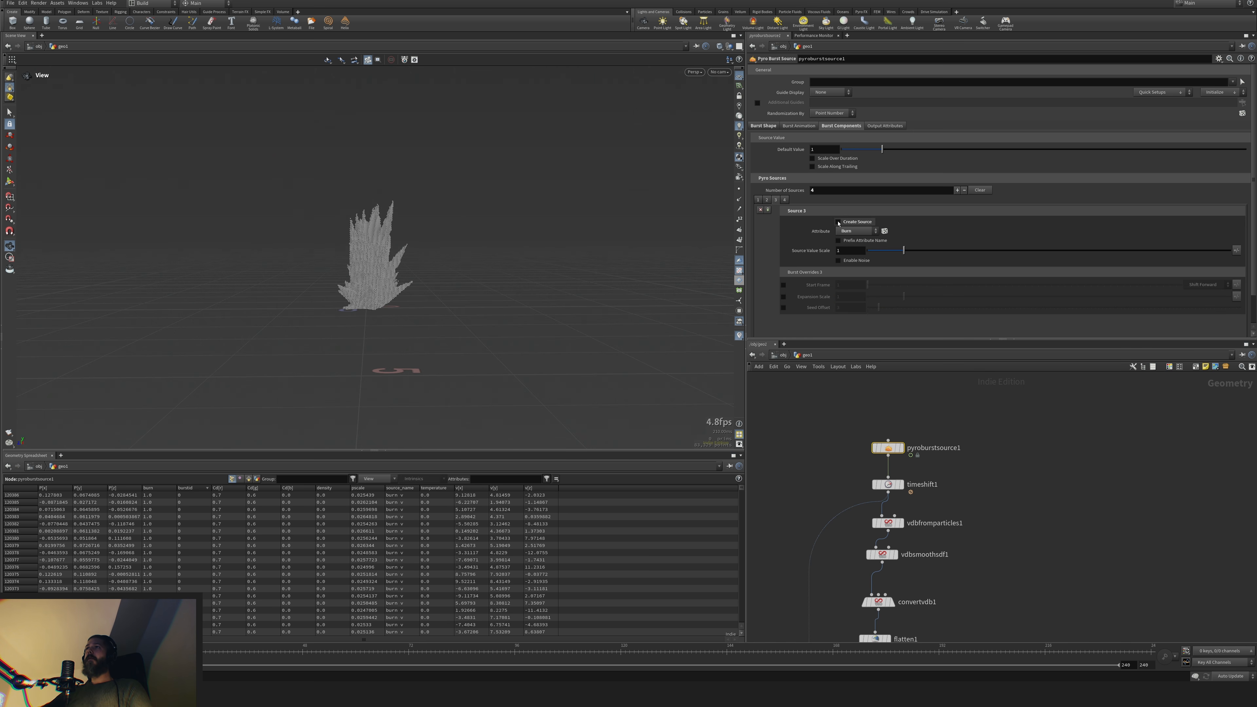
click(838, 222)
click(767, 201)
click(758, 199)
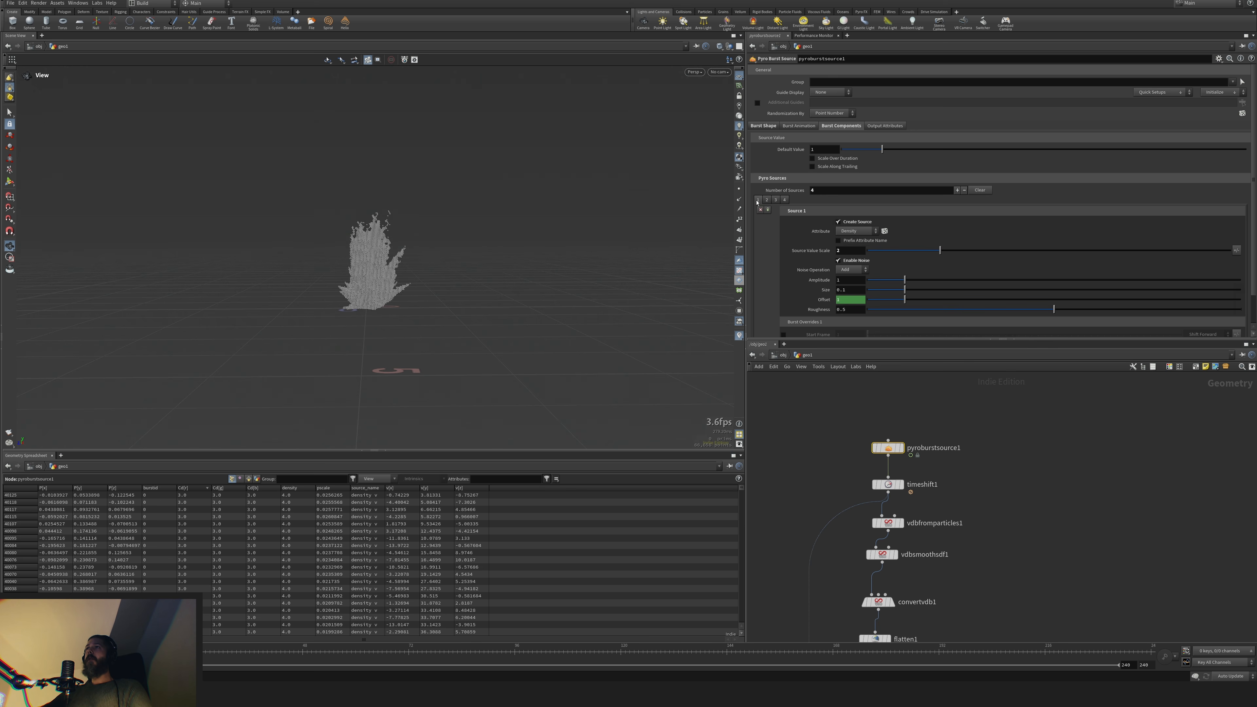
middle_drag(777, 569, 789, 352)
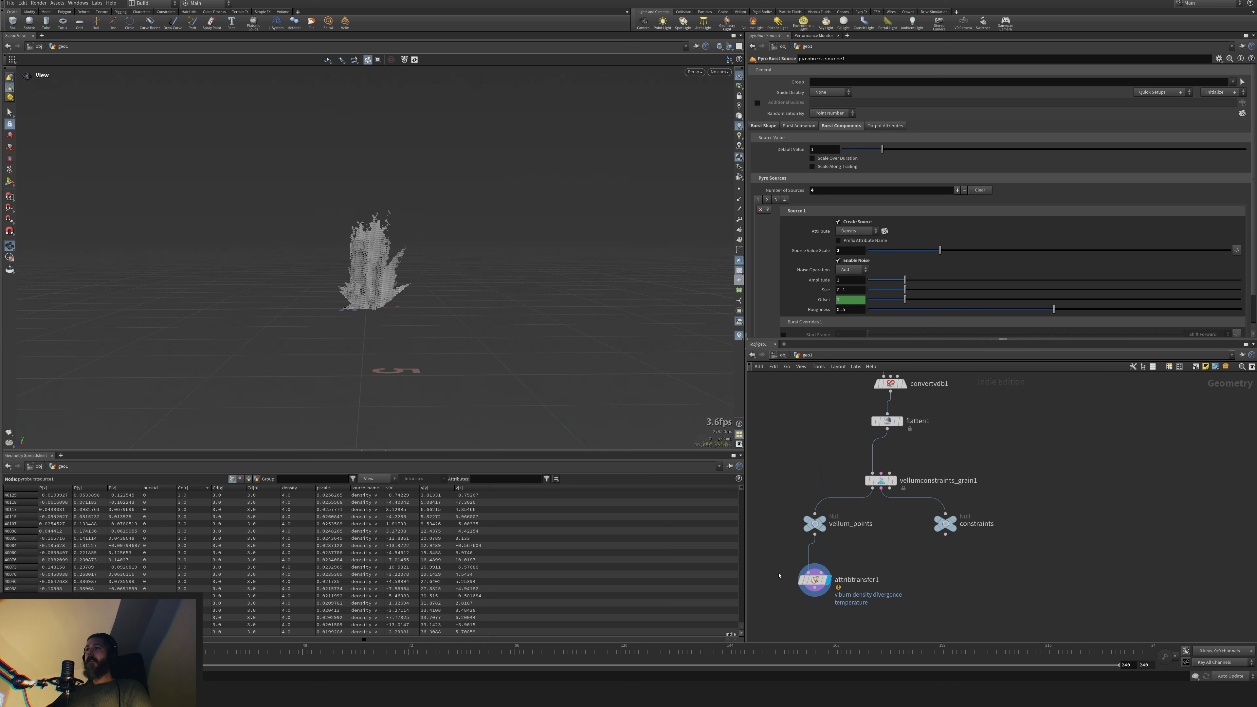
Inspect the density-sorted points of the Attribute Transfer with the reduced burst sources
click(811, 579)
click(158, 487)
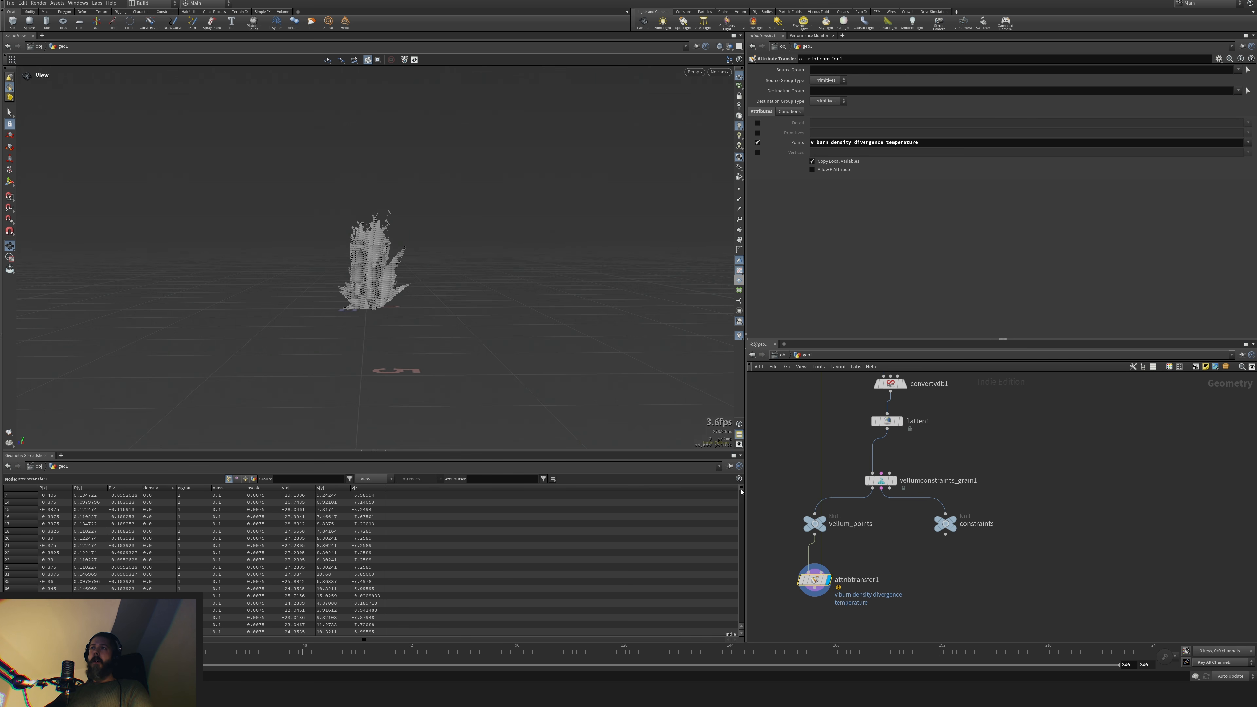
mouse_move(741, 491)
mouse_down()
mouse_move(746, 561)
mouse_move(747, 483)
mouse_up()
Turn the Pyro Burst Source's temperature, burn and divergence sources back on
middle_drag(822, 426, 803, 621)
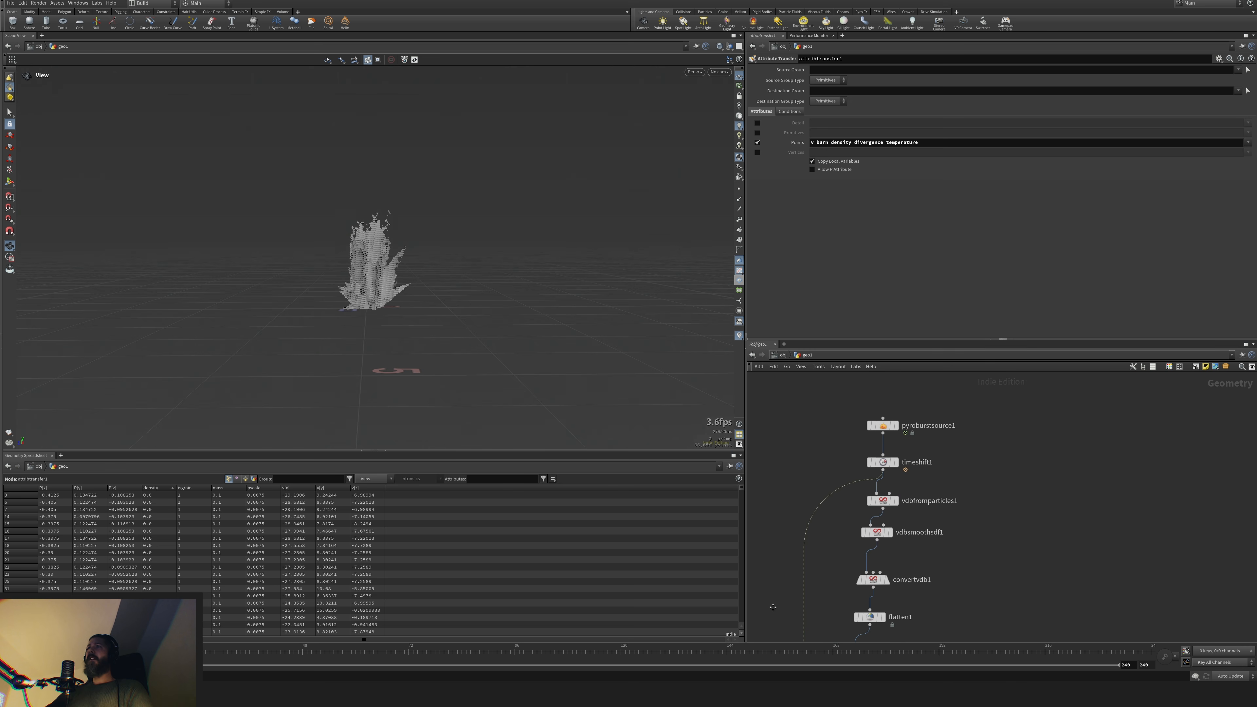
middle_drag(795, 450, 805, 472)
click(891, 445)
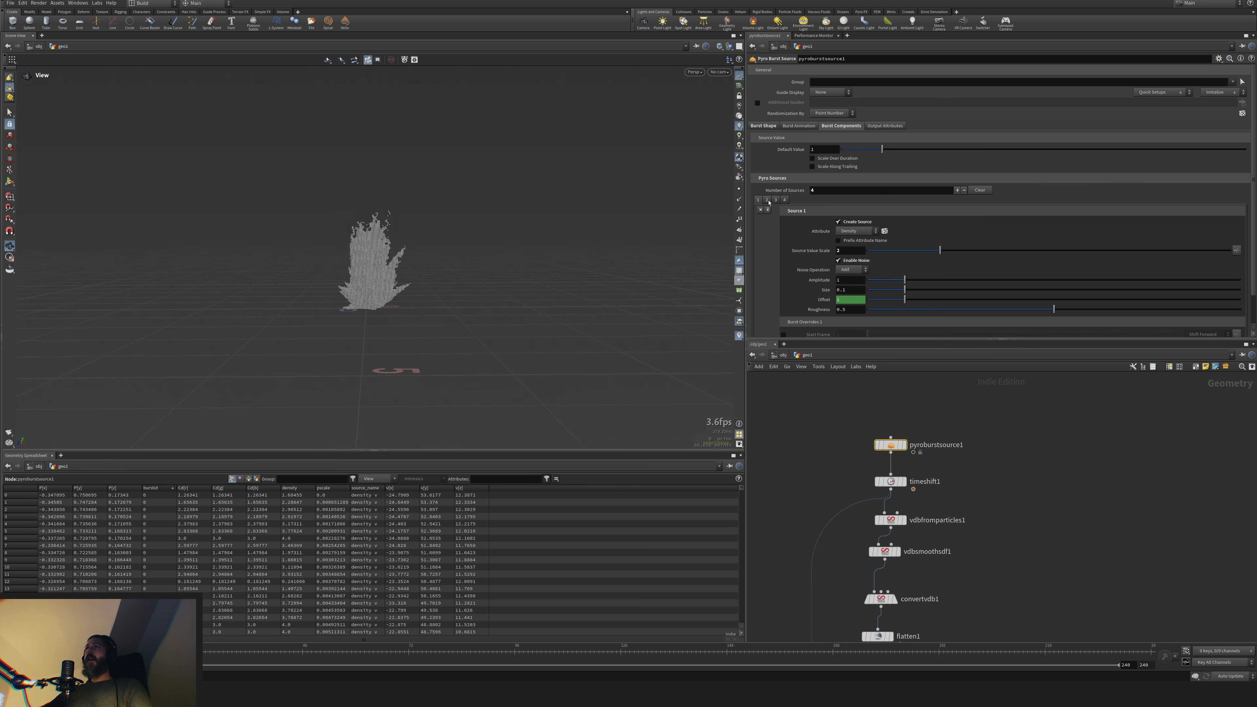
click(766, 200)
click(838, 222)
click(776, 200)
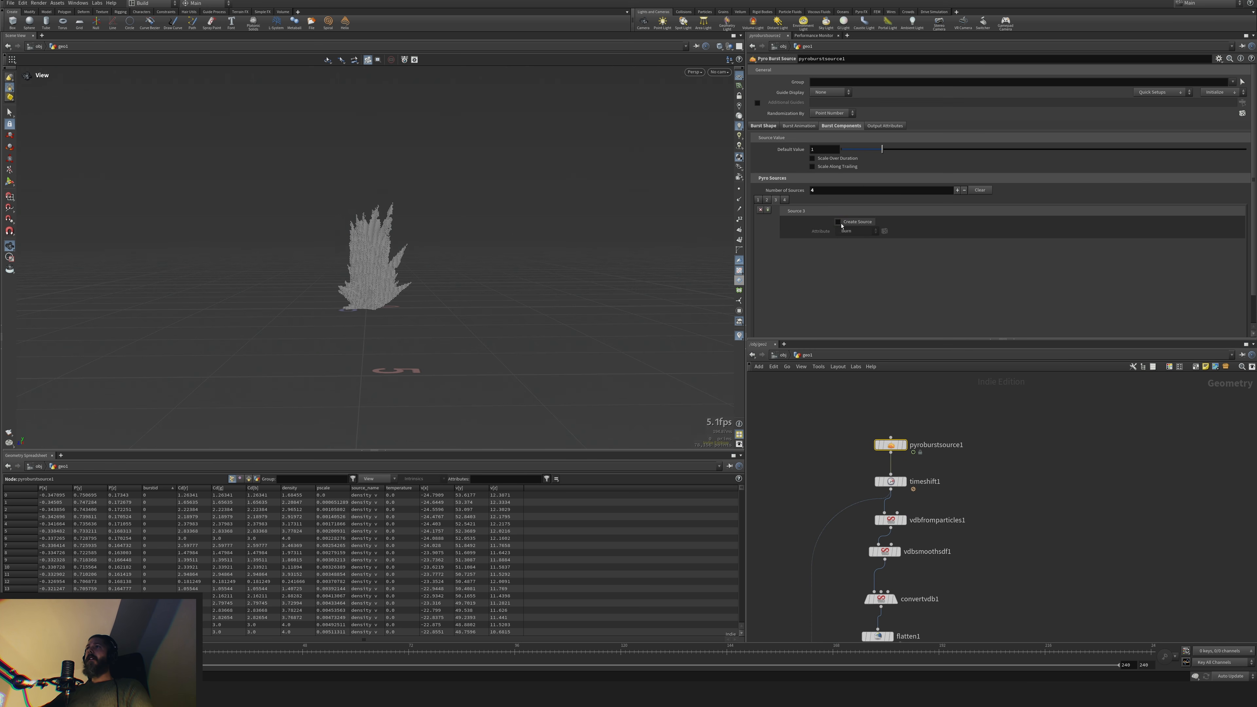
click(838, 222)
click(784, 199)
click(837, 223)
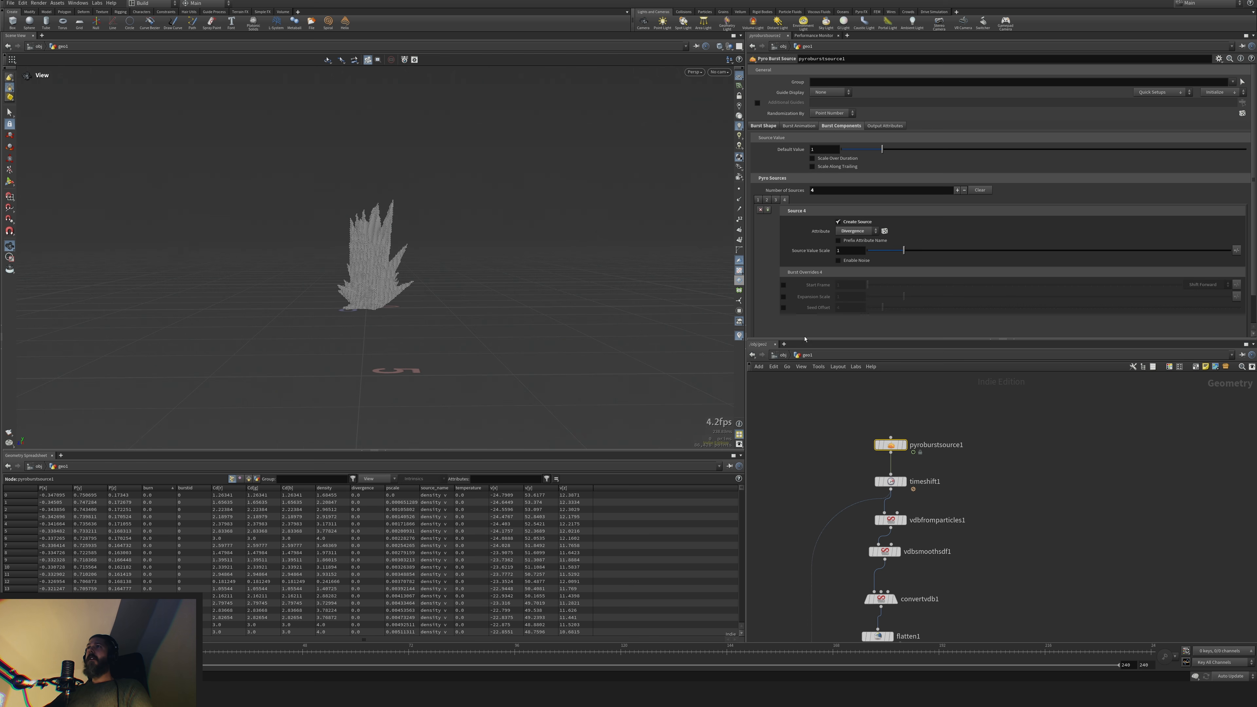
Compare the point attributes of the Attribute Transfer with those of the Pyro Burst Source
scroll(927, 416, down, 6)
click(851, 494)
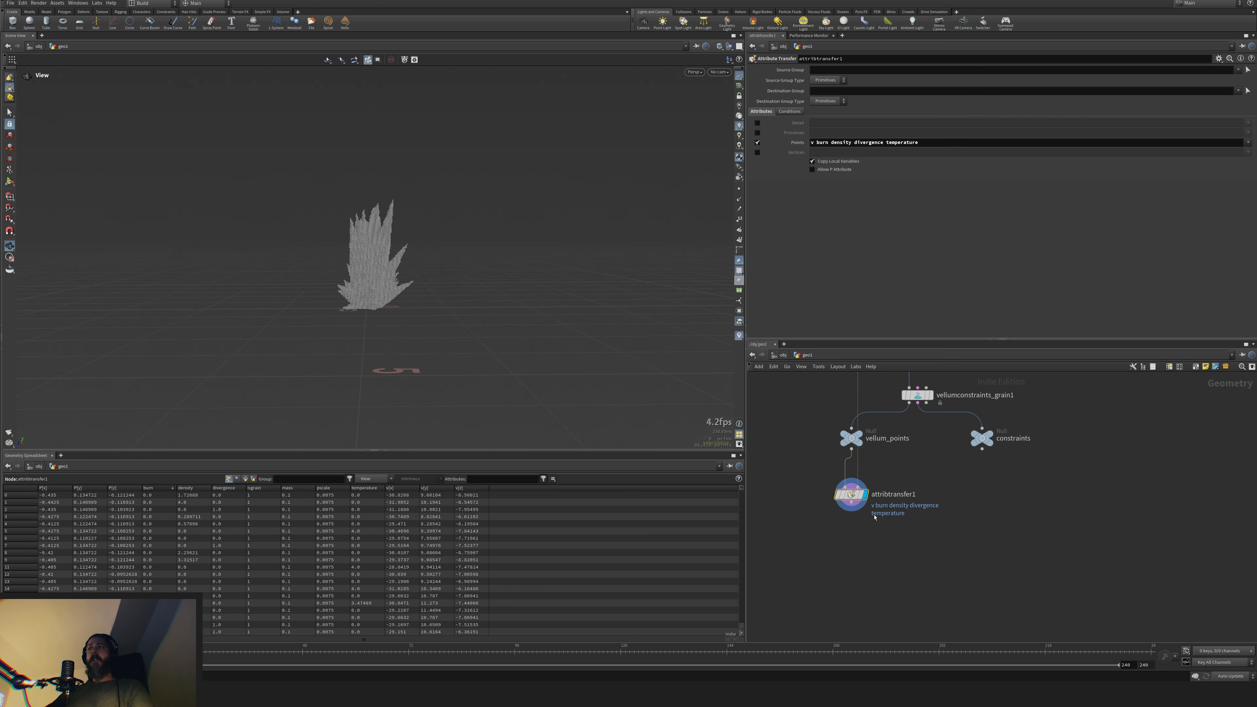
drag(854, 495, 856, 507)
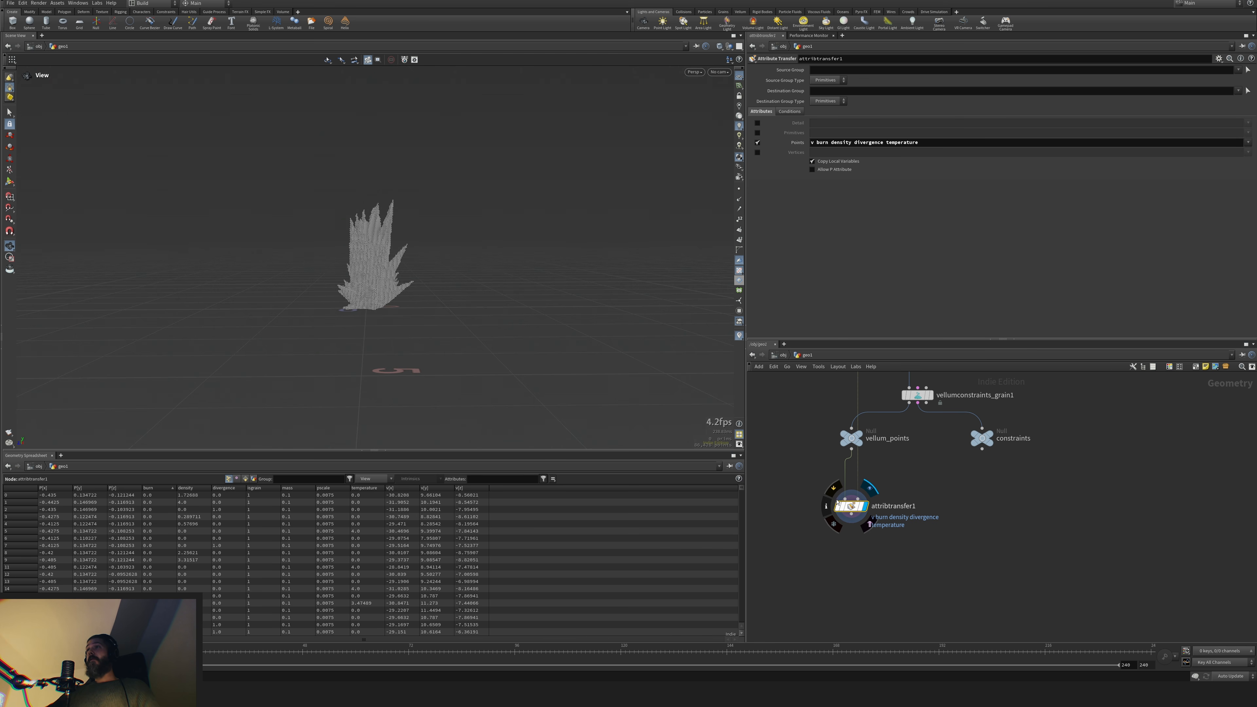
scroll(862, 520, down, 5)
click(883, 438)
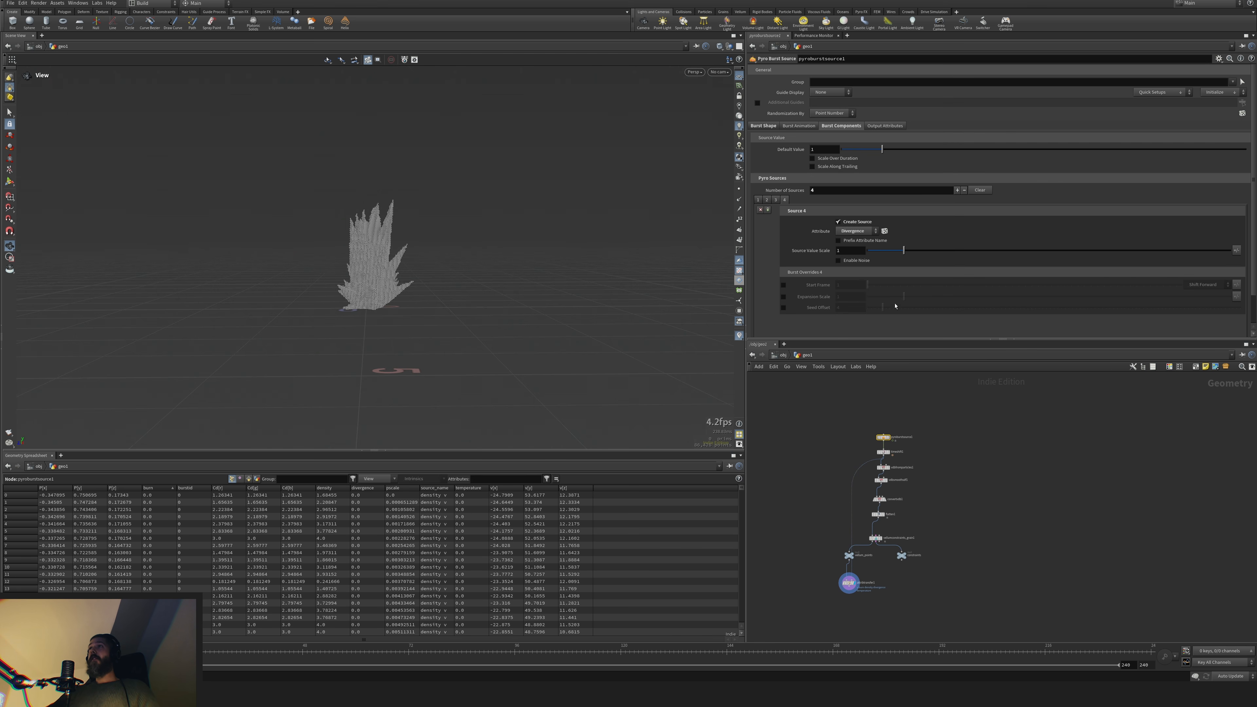
scroll(852, 570, up, 4)
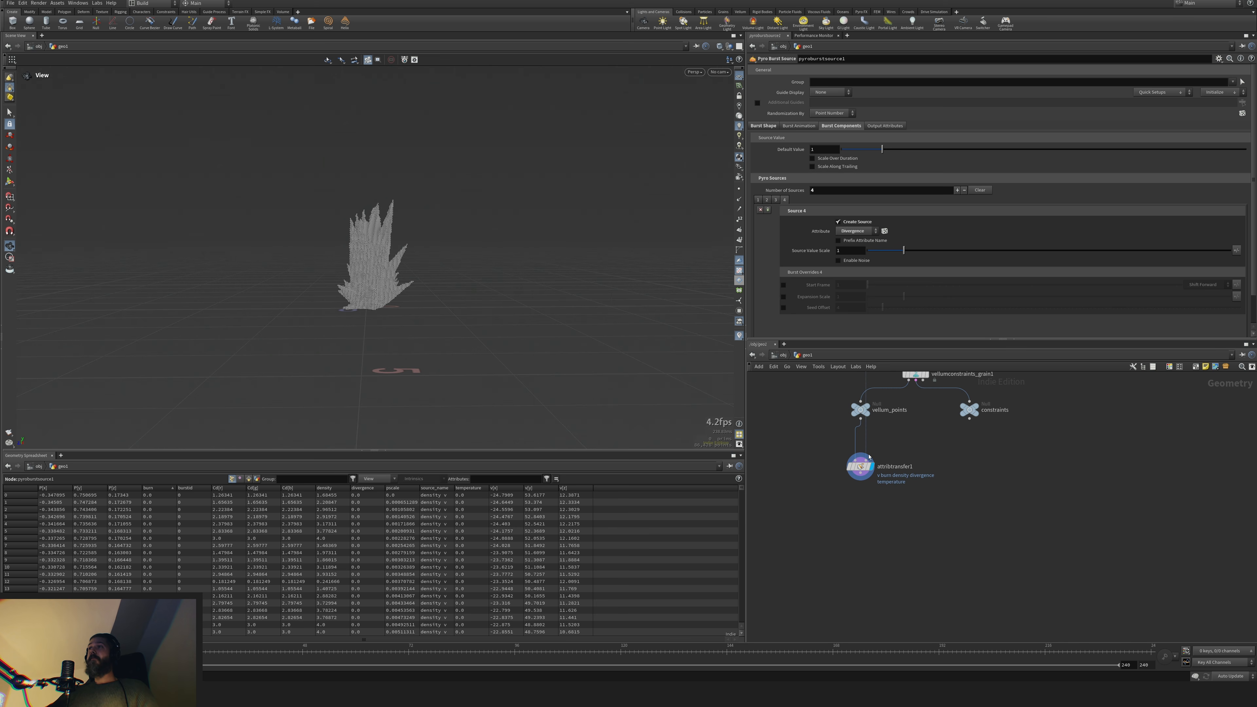
click(856, 477)
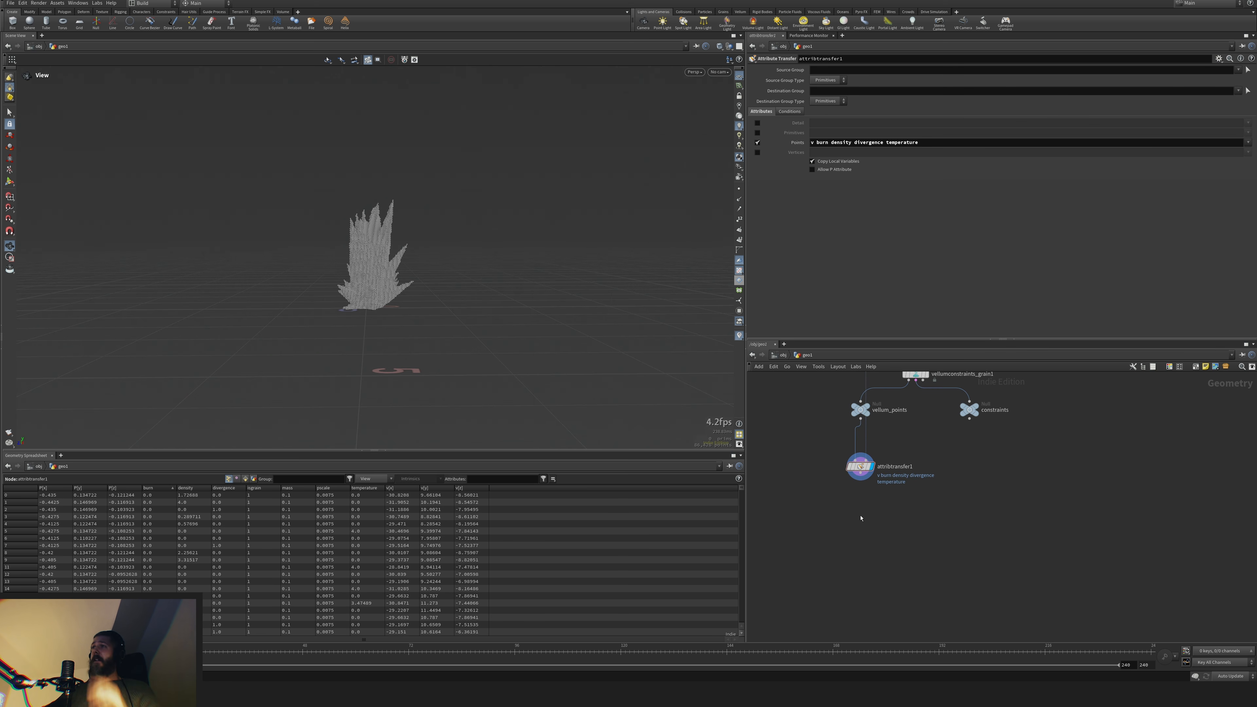
Add a Color node below the Attribute Transfer, connect it to the transfer's output and display it
key(Tab)
text(colo)
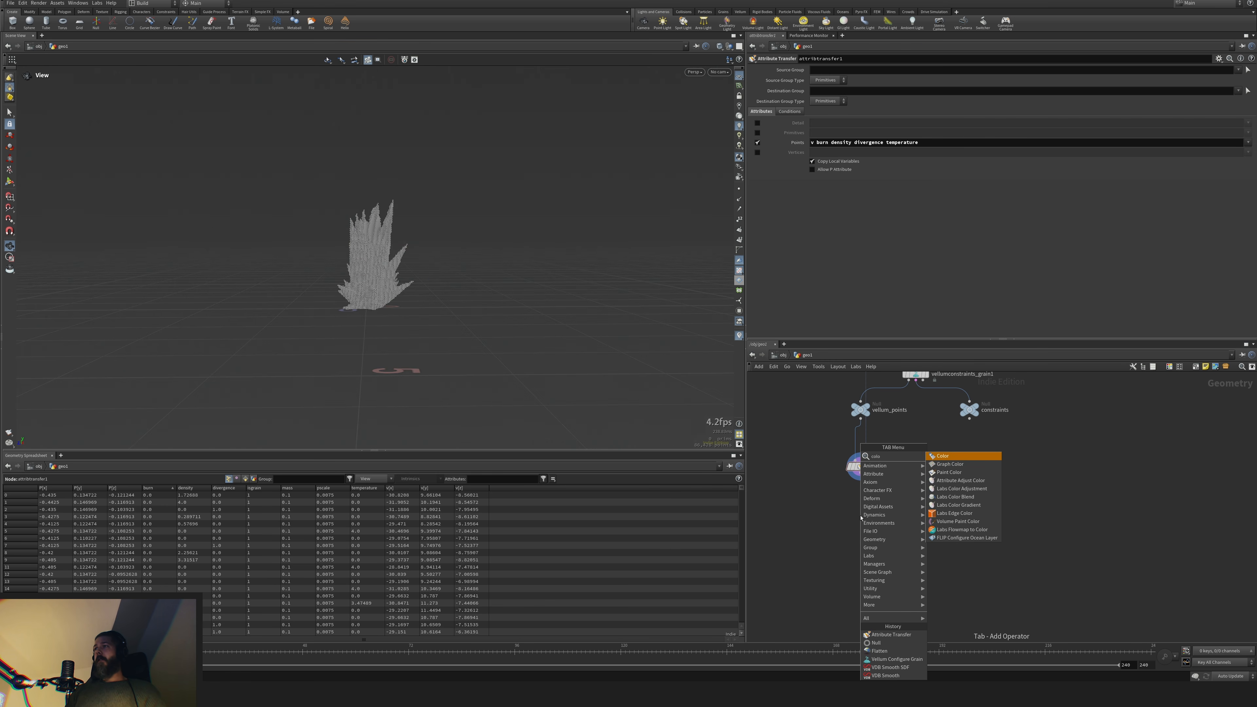
key(Return)
click(813, 518)
click(811, 511)
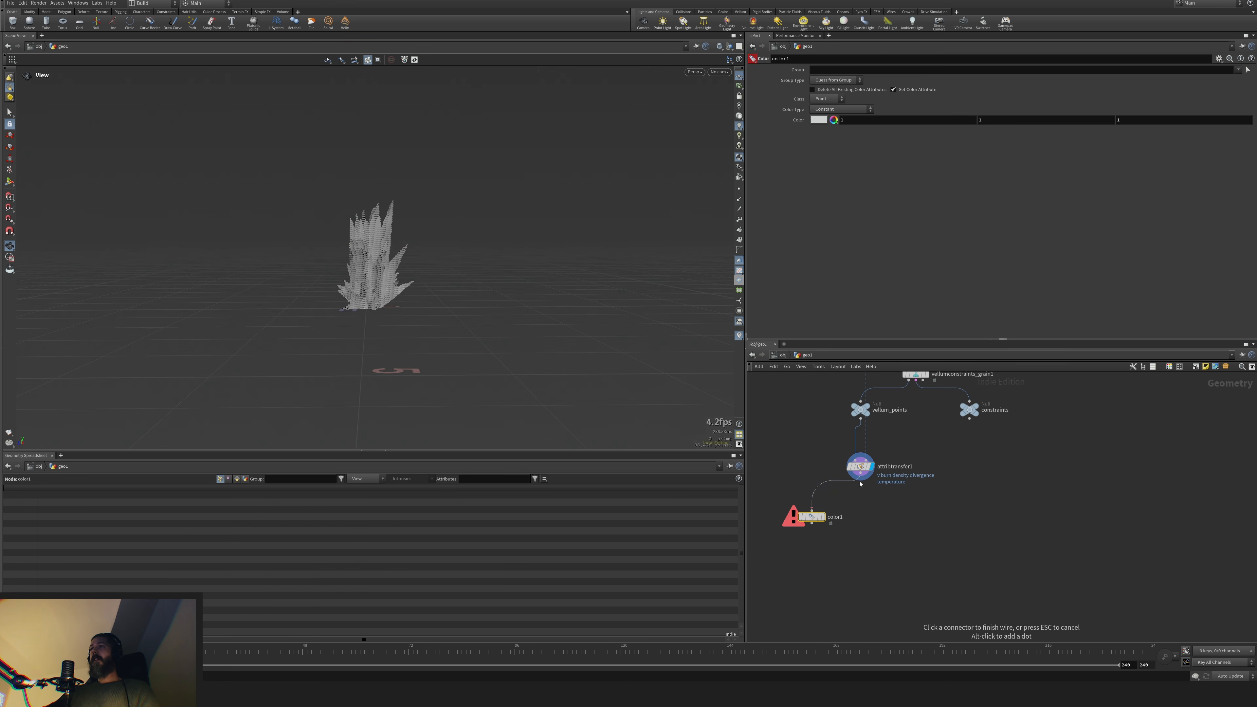
click(860, 479)
click(811, 517)
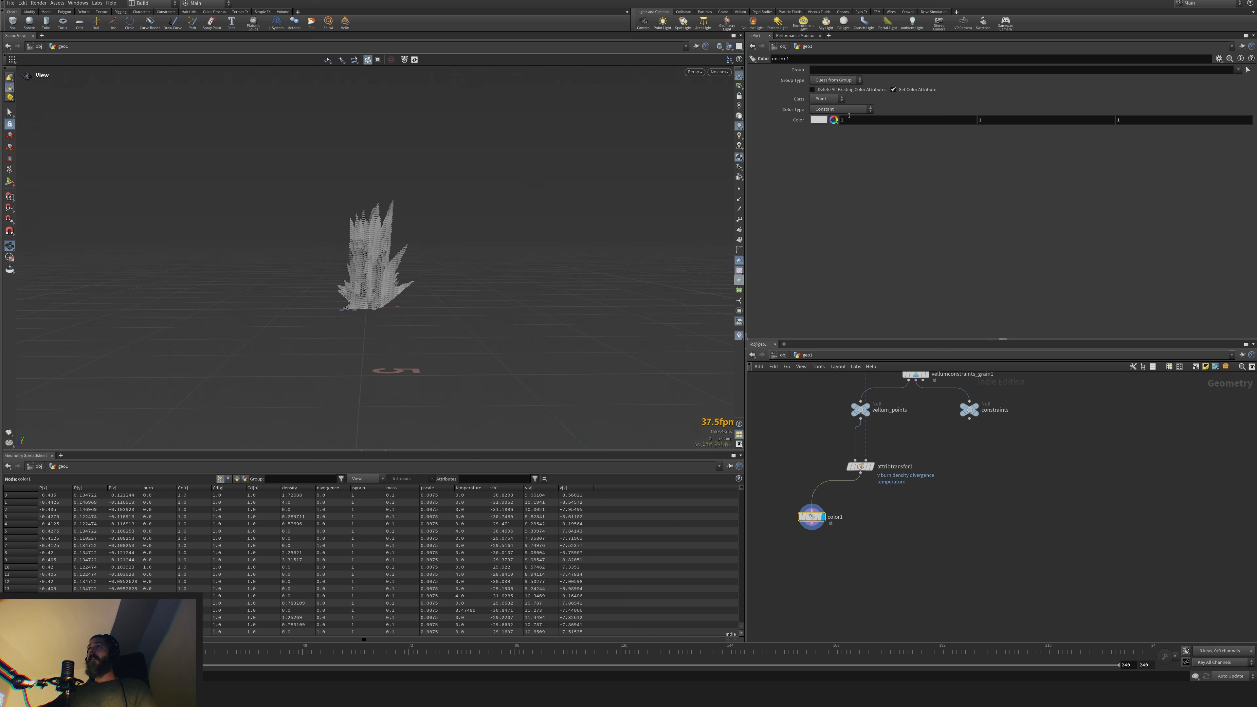
Set the Color node's type to Ramp from Attribute and drive the ramp with density
click(841, 109)
click(842, 143)
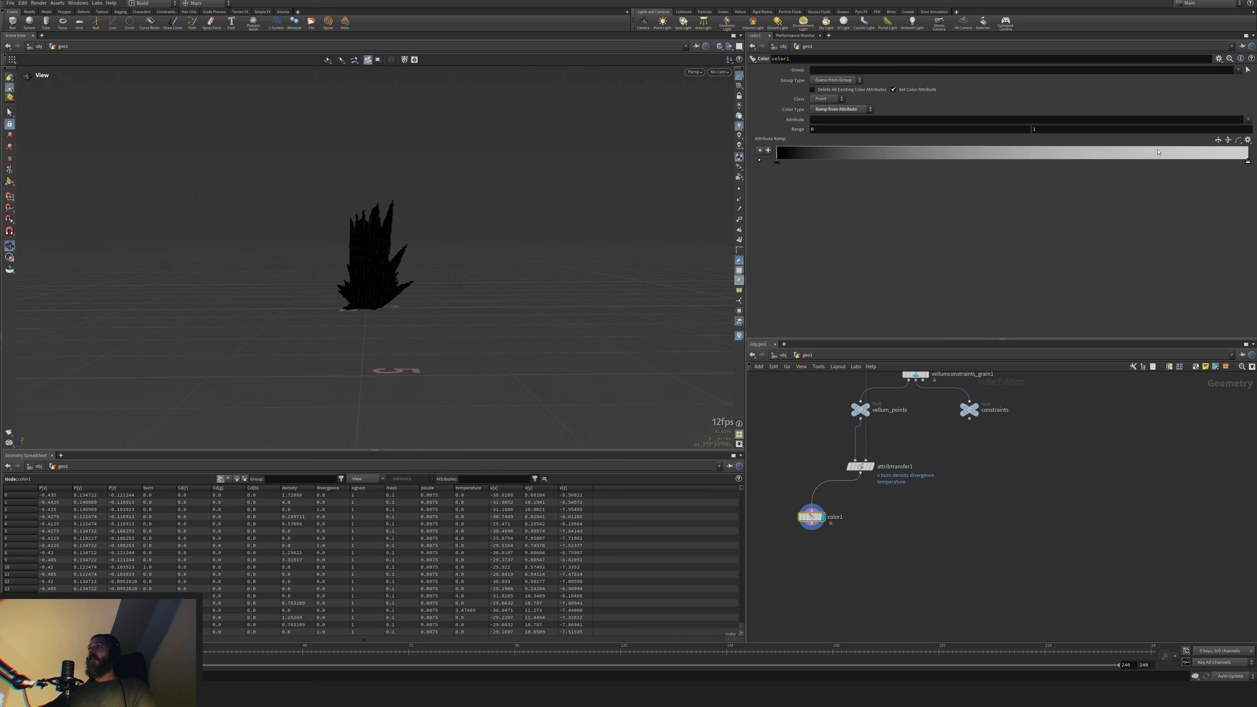
click(1253, 121)
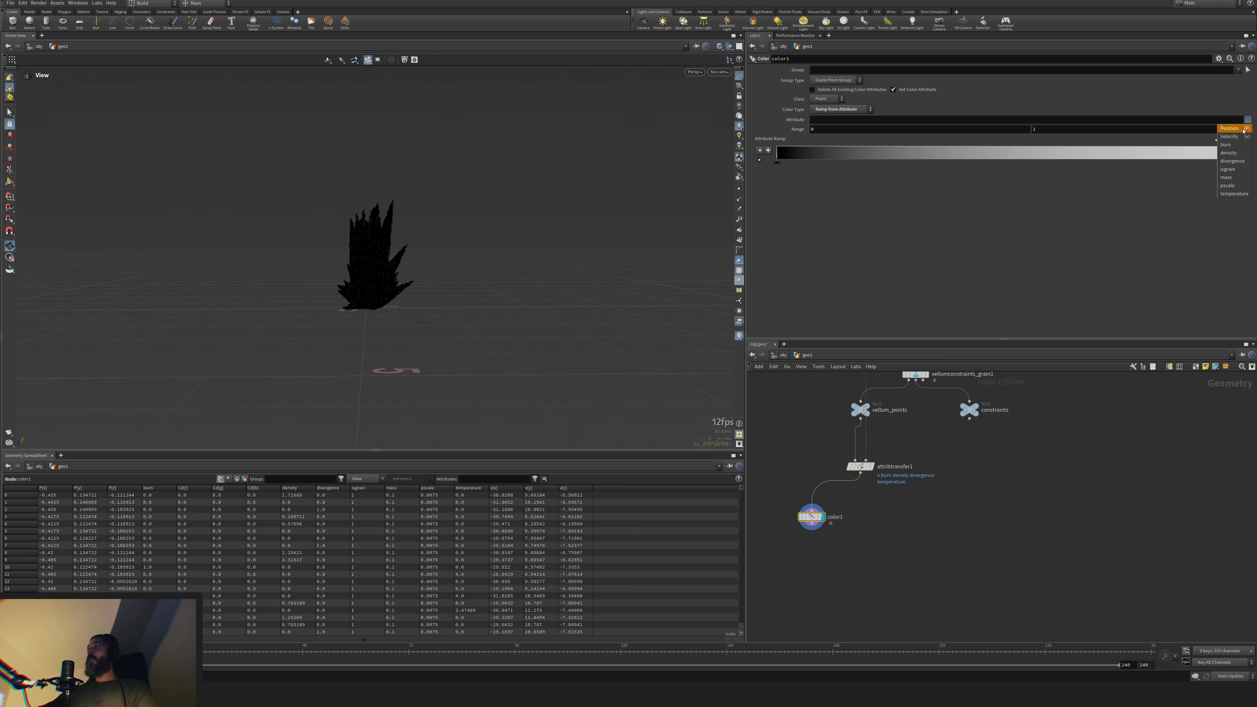
click(1235, 155)
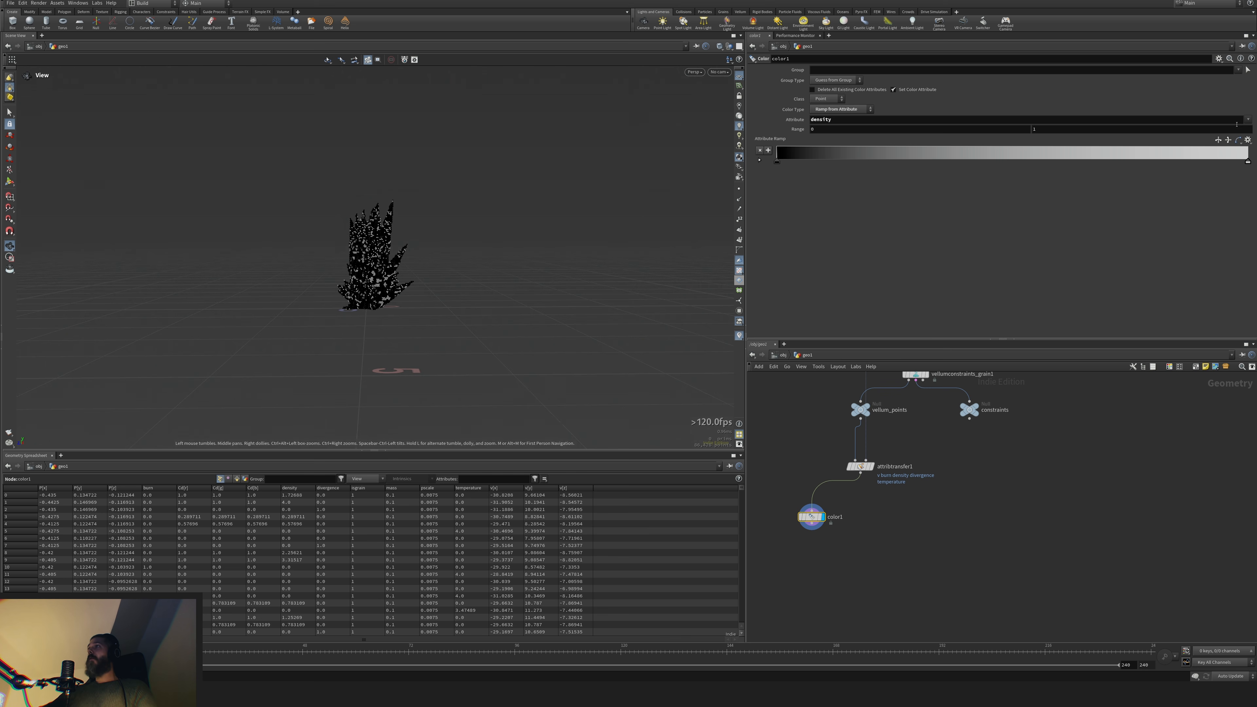
Preview divergence as the Color node's ramp attribute and switch it to temperature
click(1246, 120)
click(1233, 163)
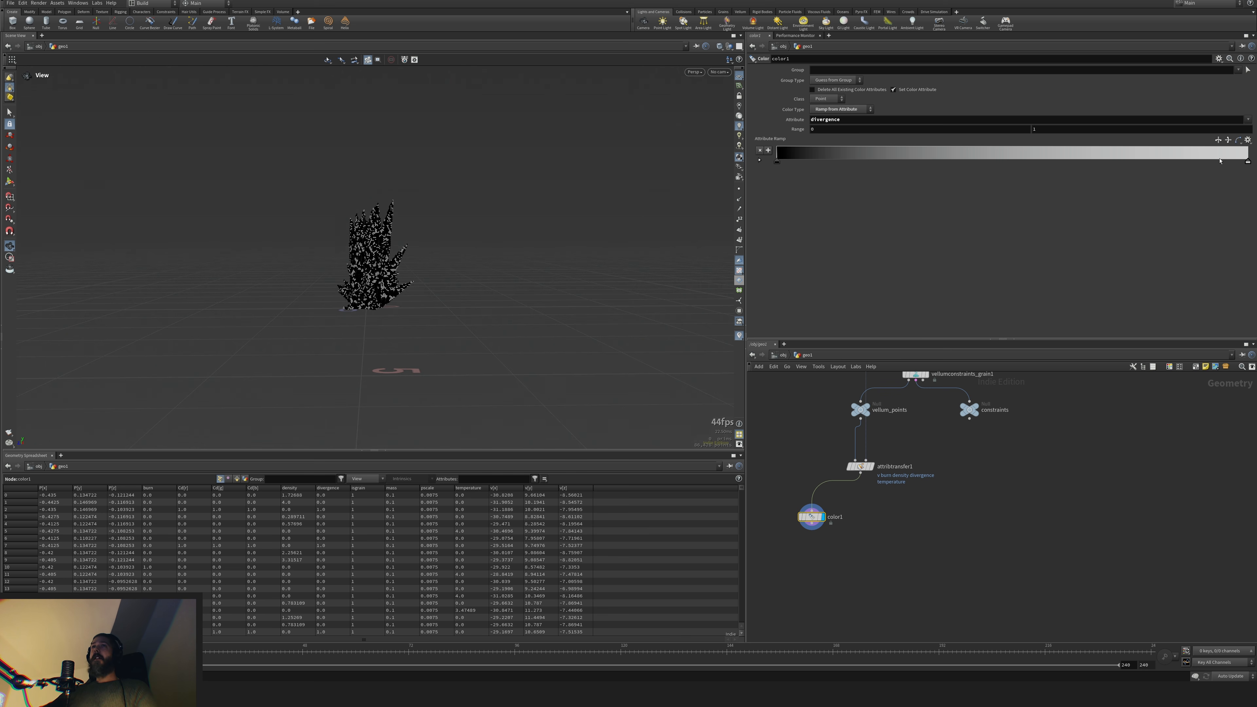
click(1247, 122)
click(1232, 192)
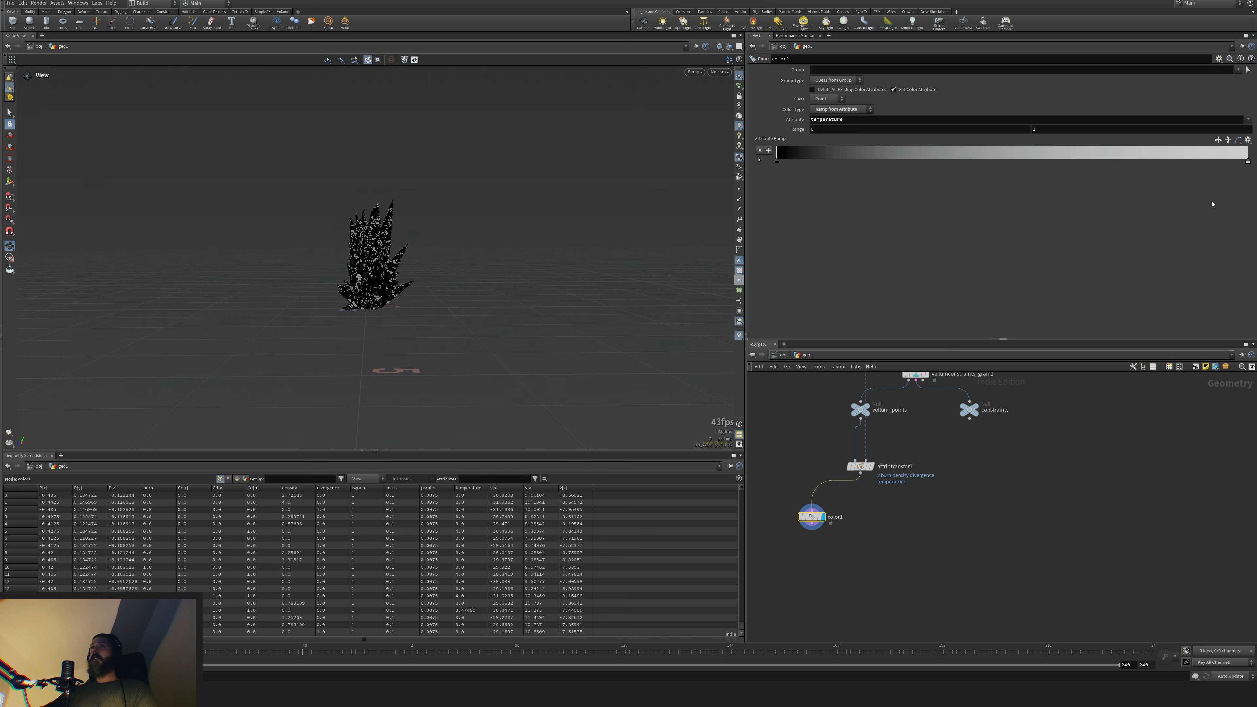
Preview the temperature colouring with a multicoloured ramp preset, and delete the Color node below the Attribute Transfer
click(1248, 140)
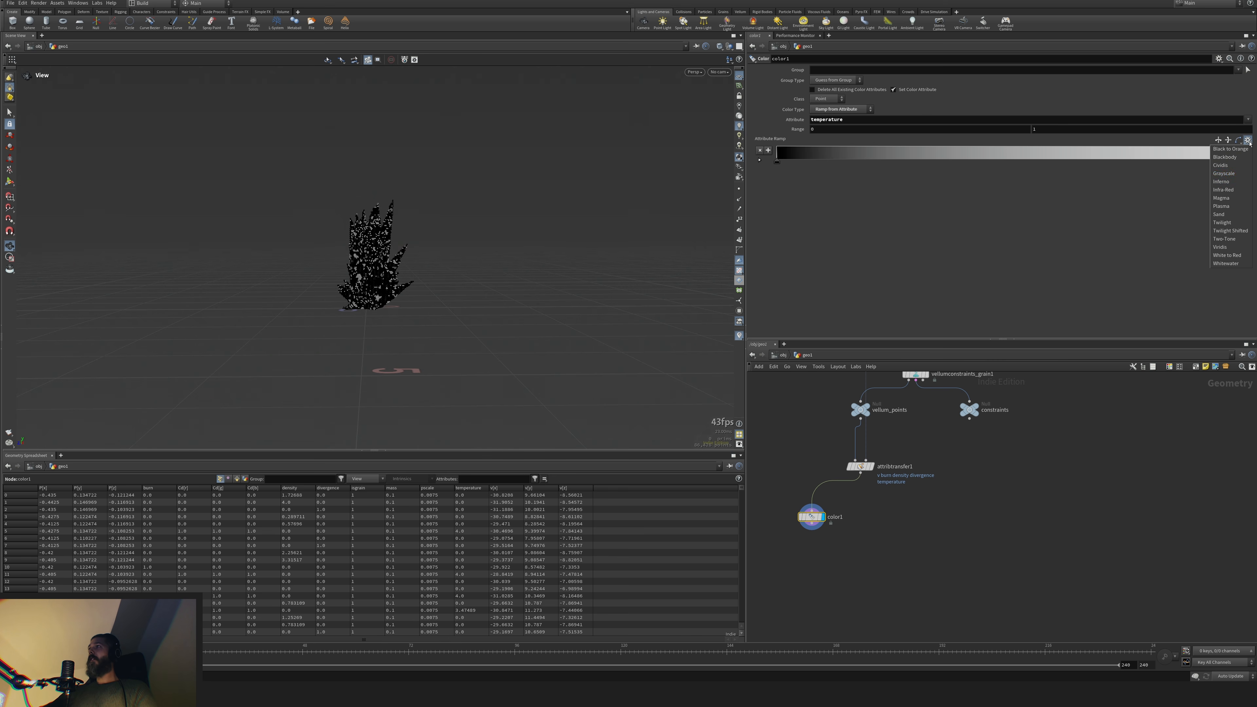
click(1223, 202)
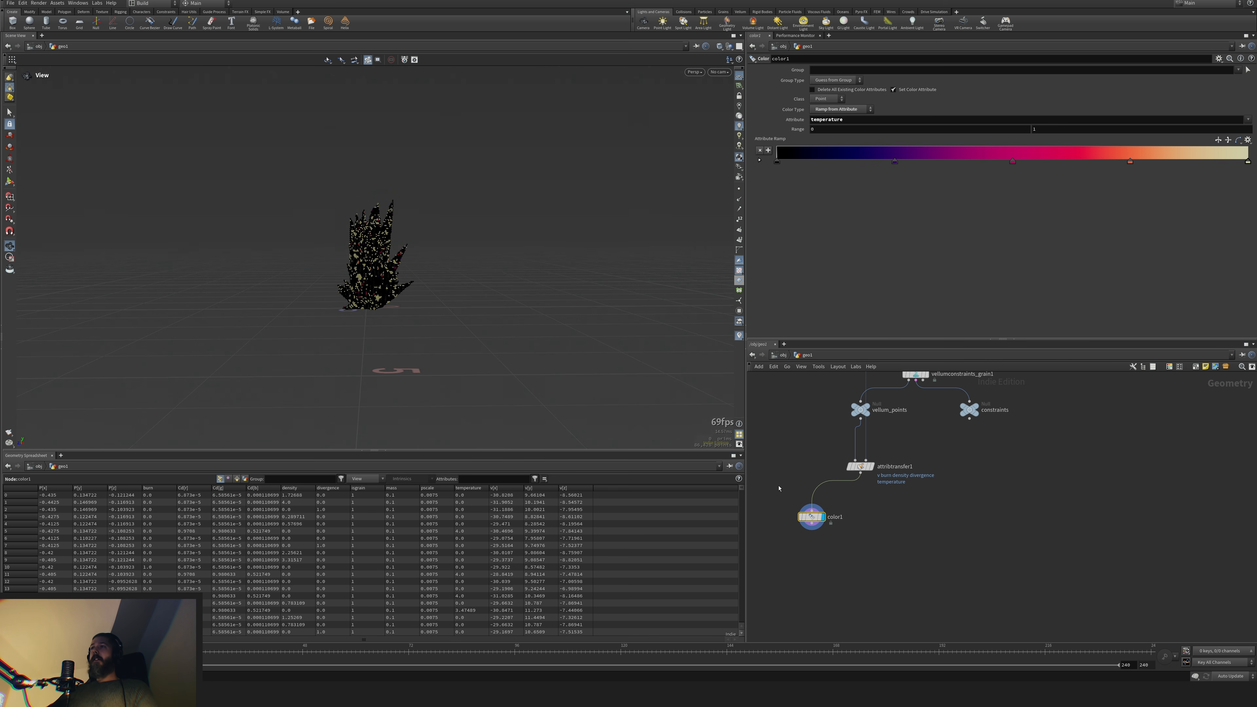
key(Delete)
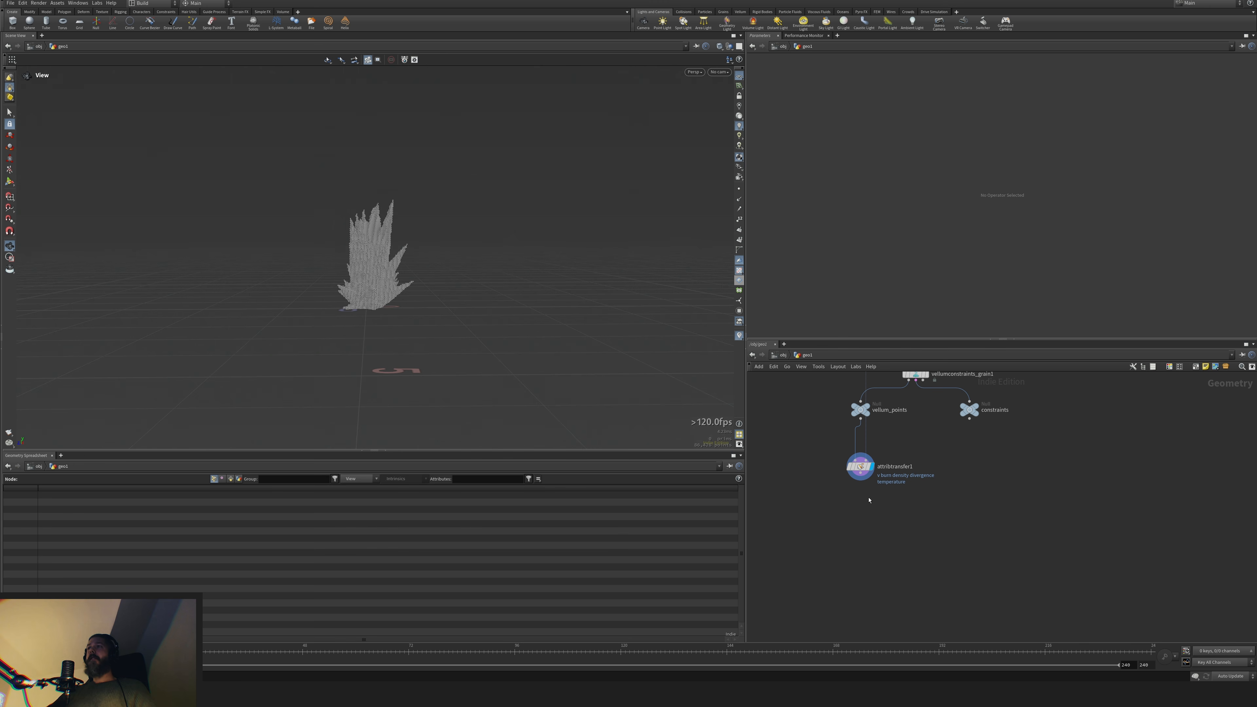
middle_drag(870, 498, 860, 517)
drag(853, 485, 853, 483)
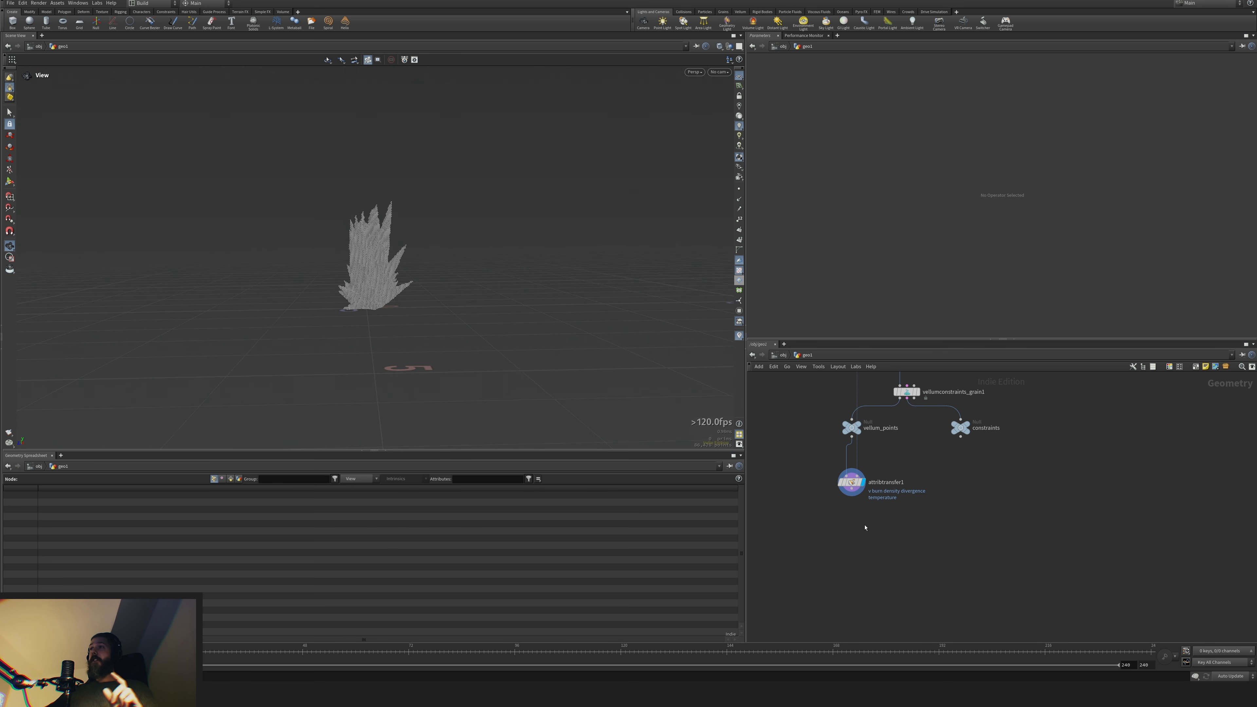
Add a DOP Network node below the Attribute Transfer, leaving space between them
middle_drag(894, 579, 899, 538)
key(Tab)
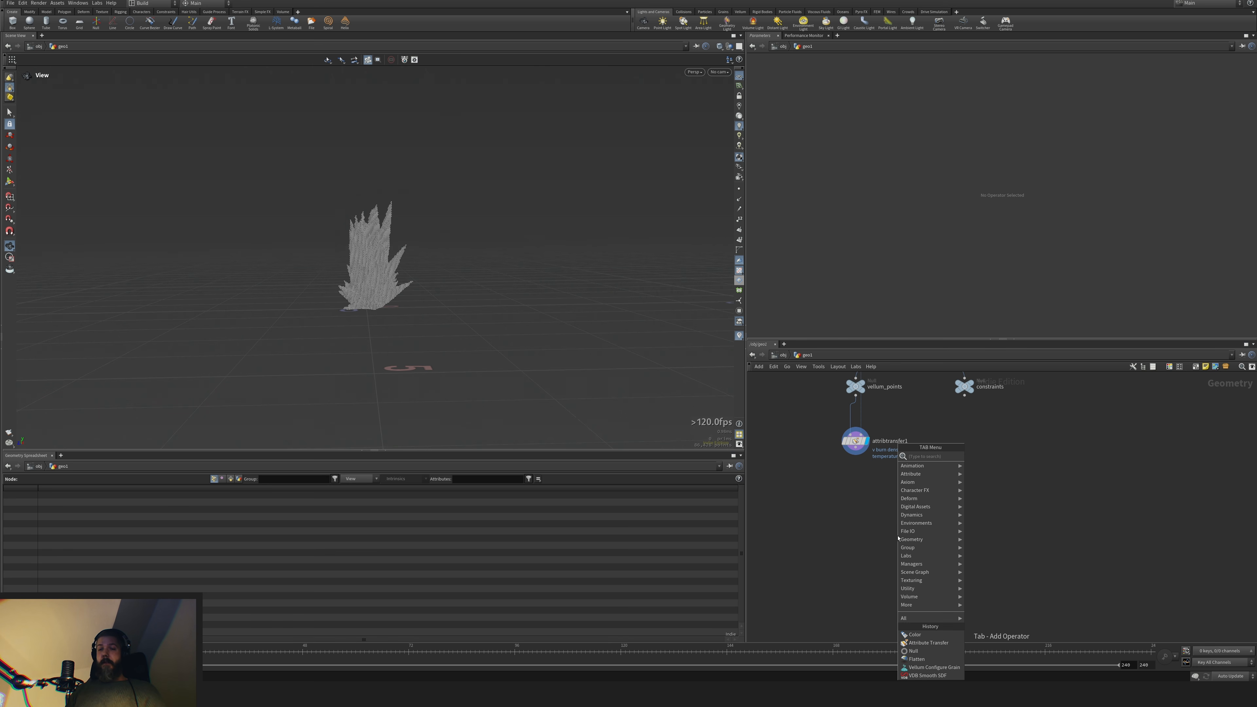
text(dopnet)
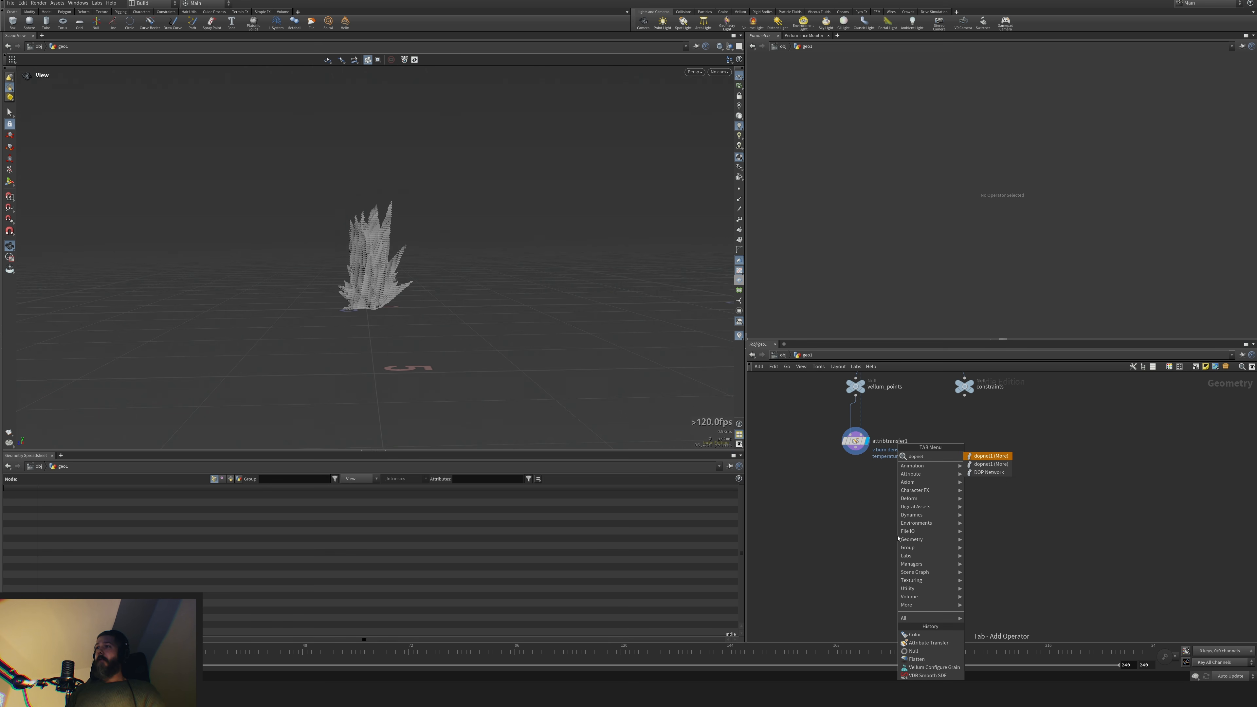
key(Return)
click(902, 500)
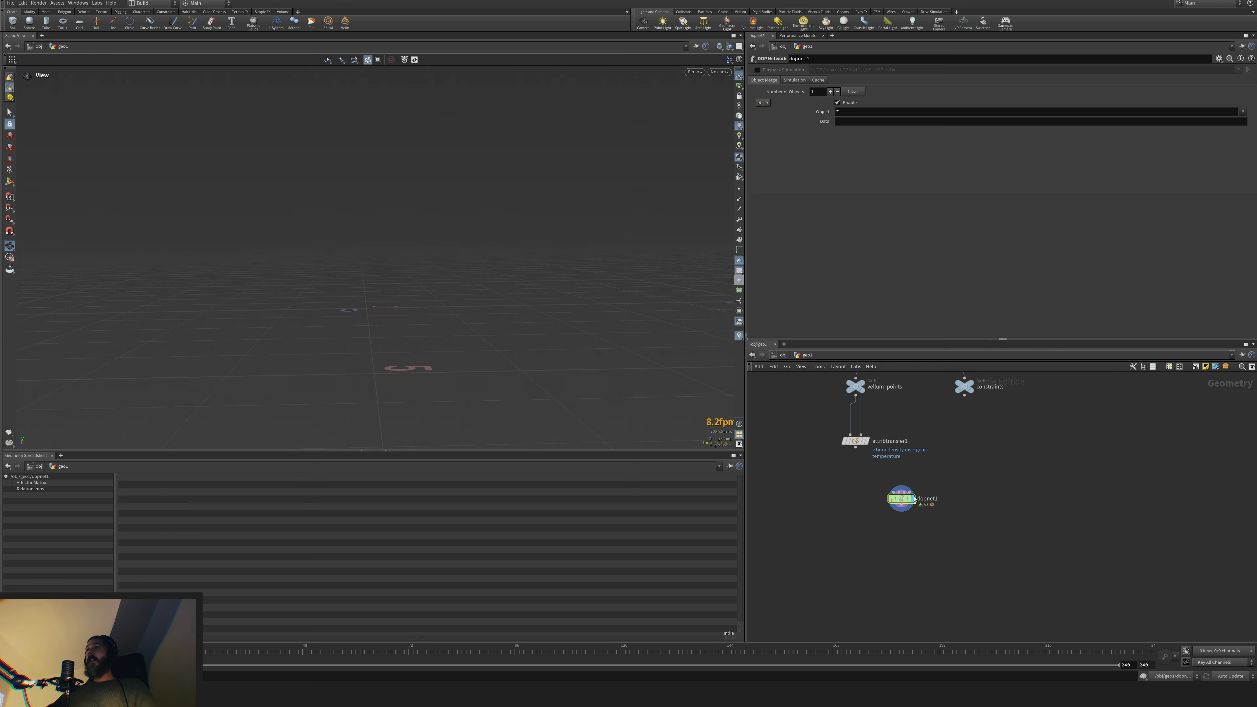
drag(901, 500, 899, 519)
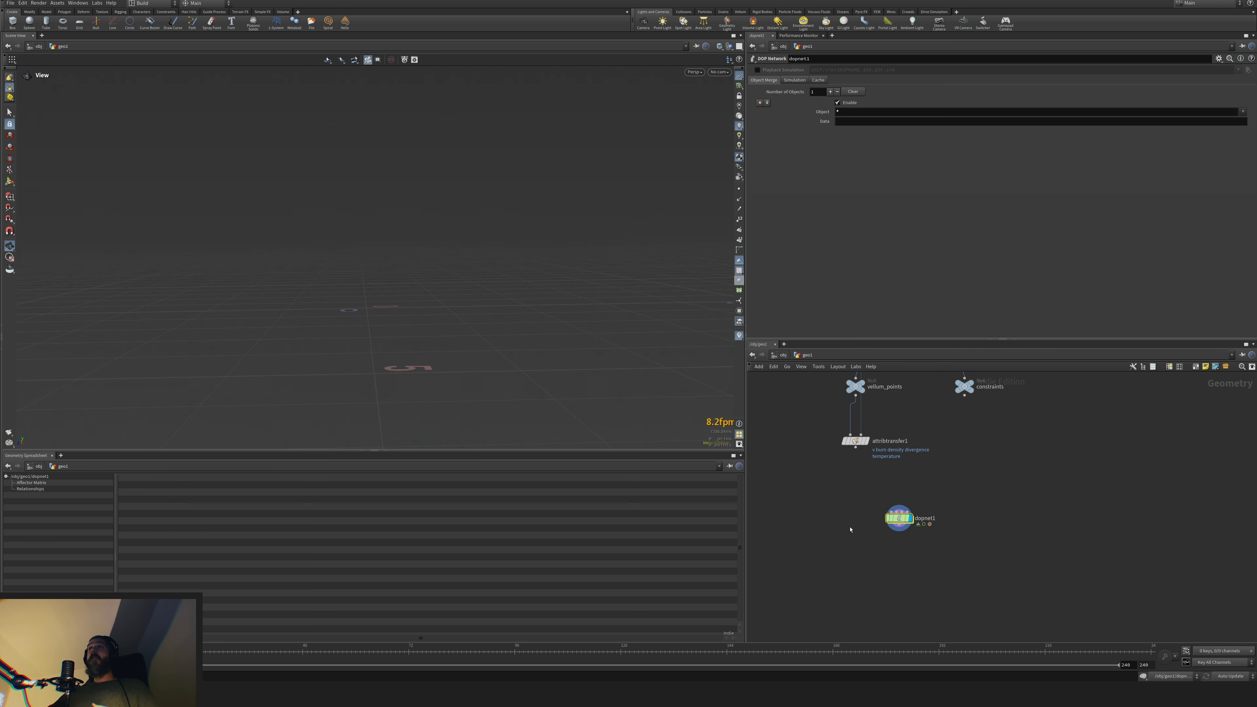
key(Tab)
text(vellso)
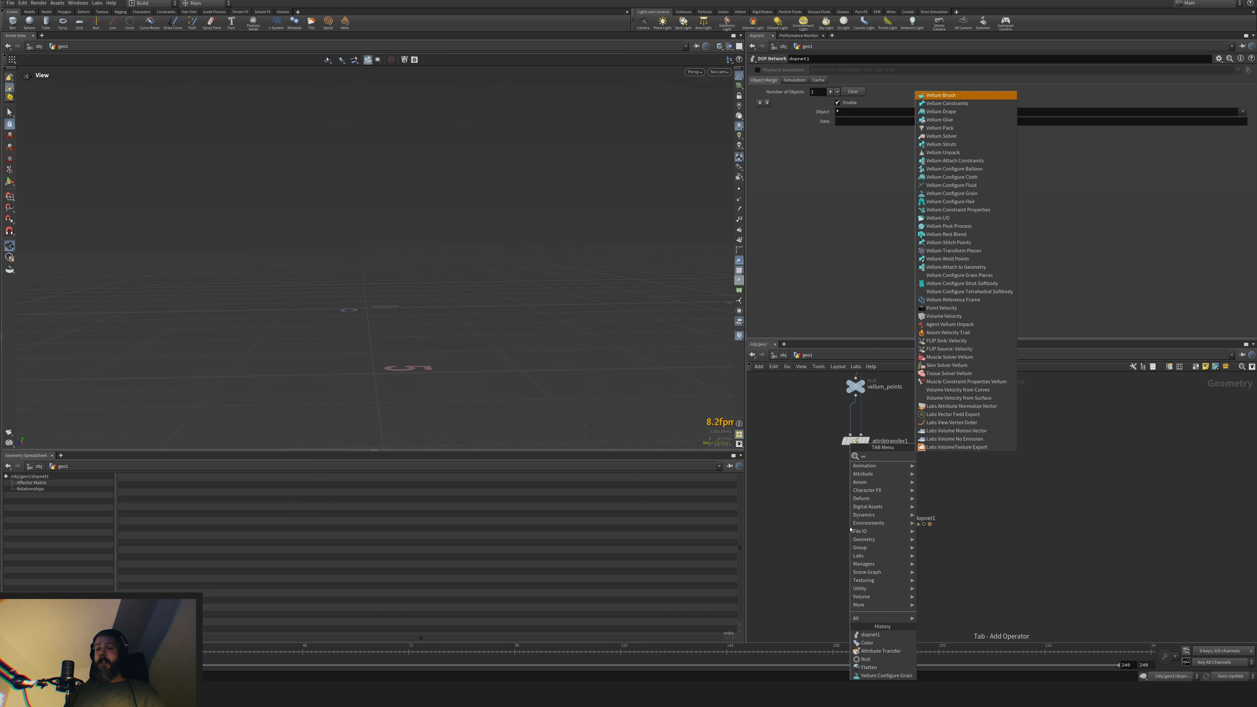
click(791, 524)
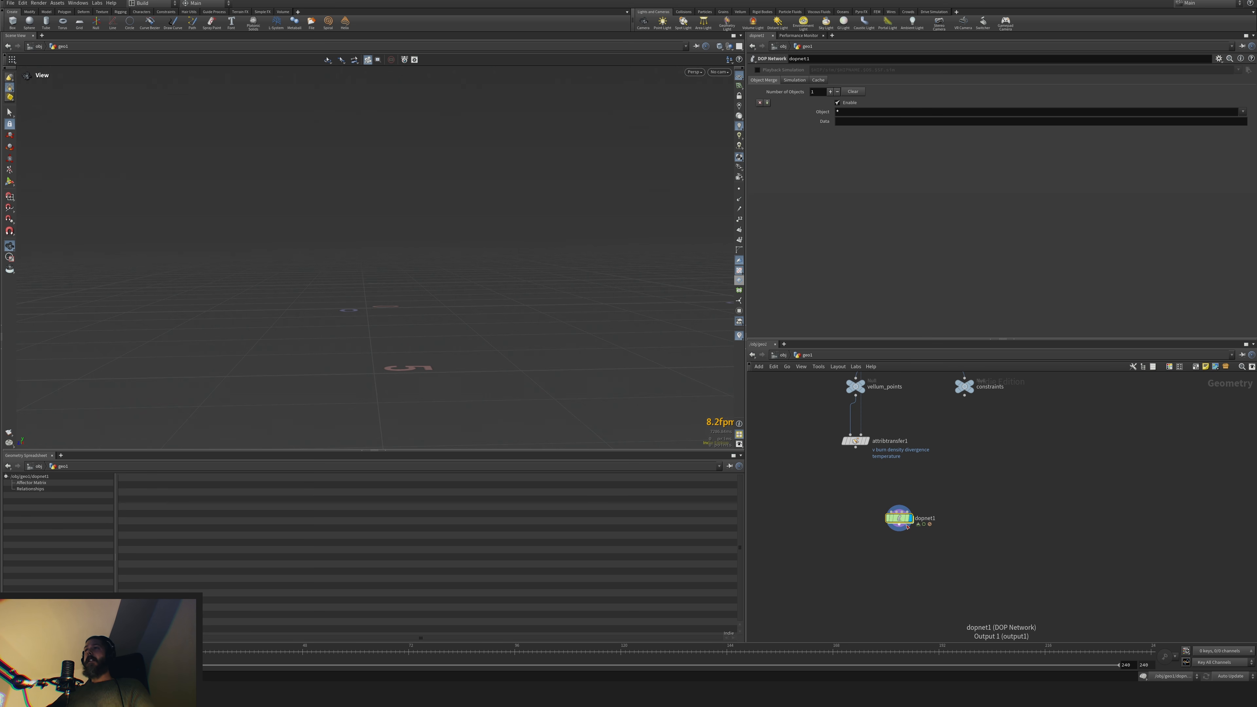
Display the Attribute Transfer, add a Null below it and connect it to the transfer's output
middle_drag(875, 500, 870, 526)
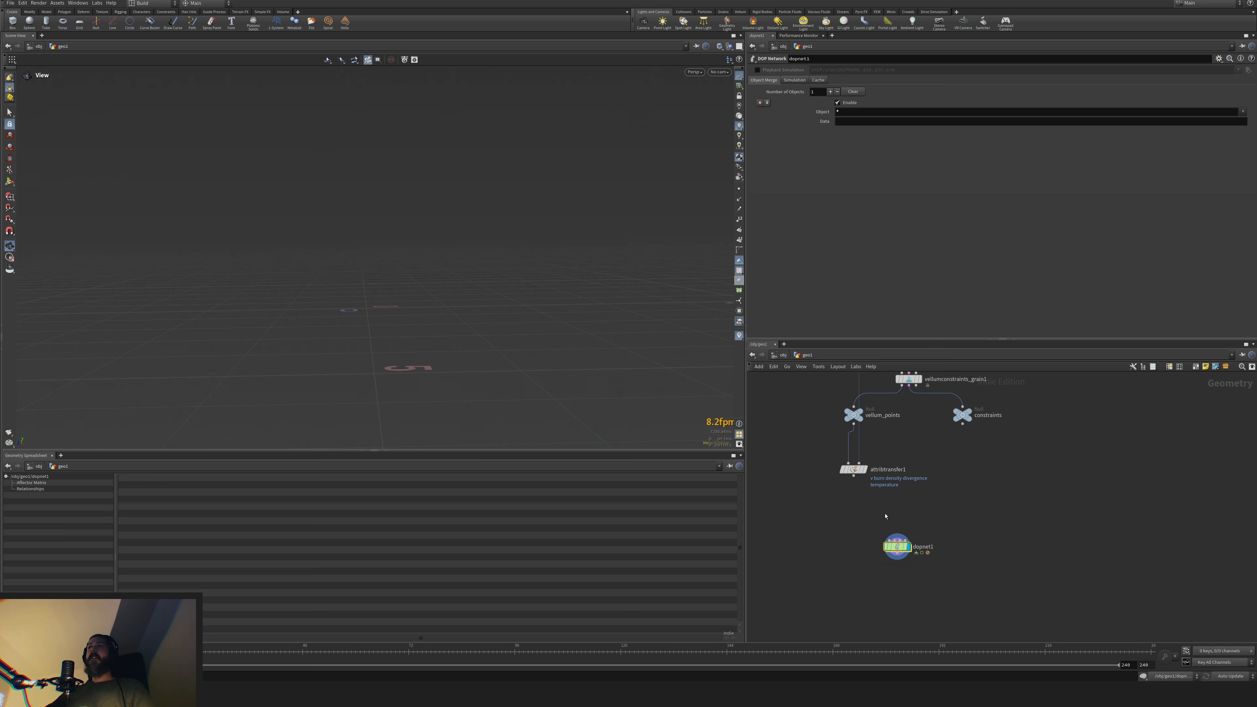
click(864, 469)
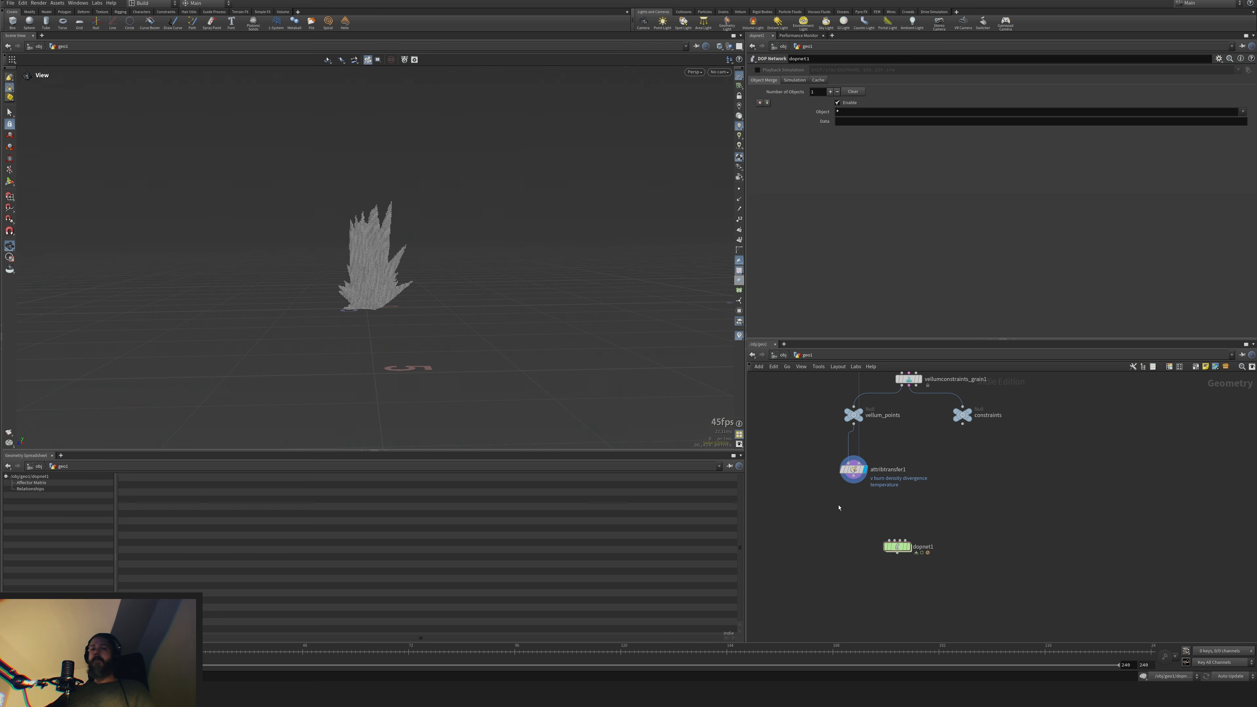
key(Tab)
text(null)
key(Return)
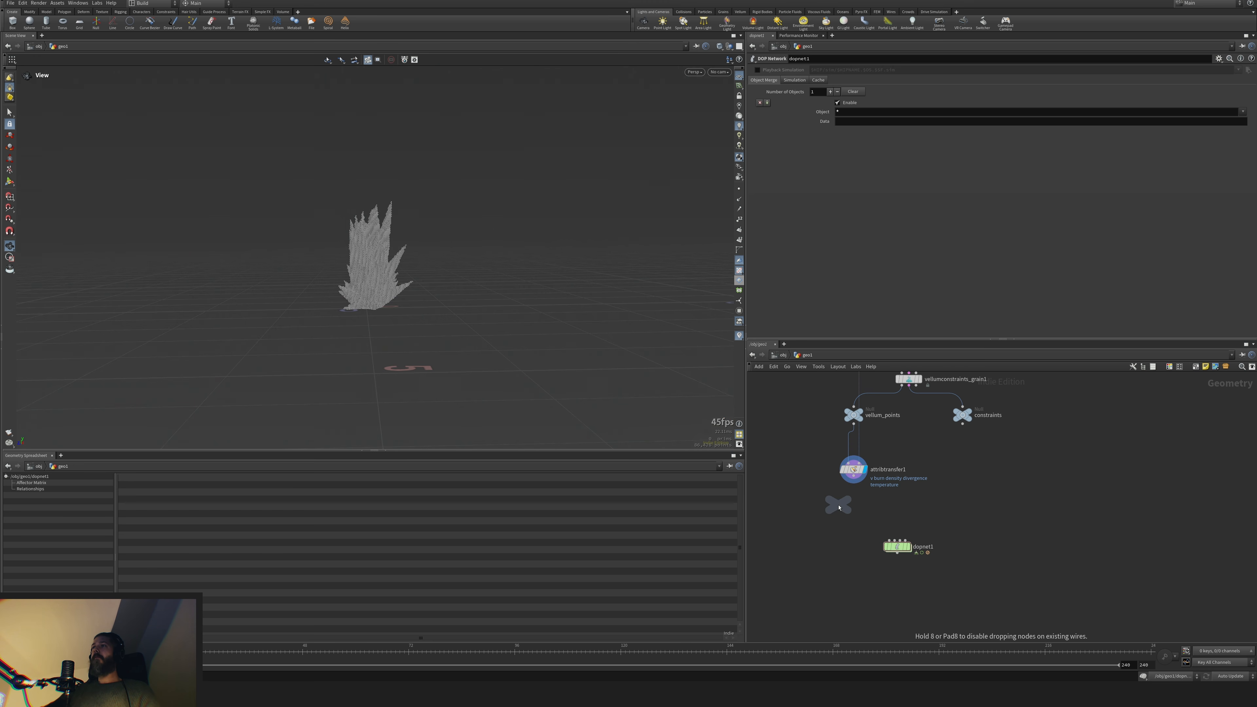
click(839, 507)
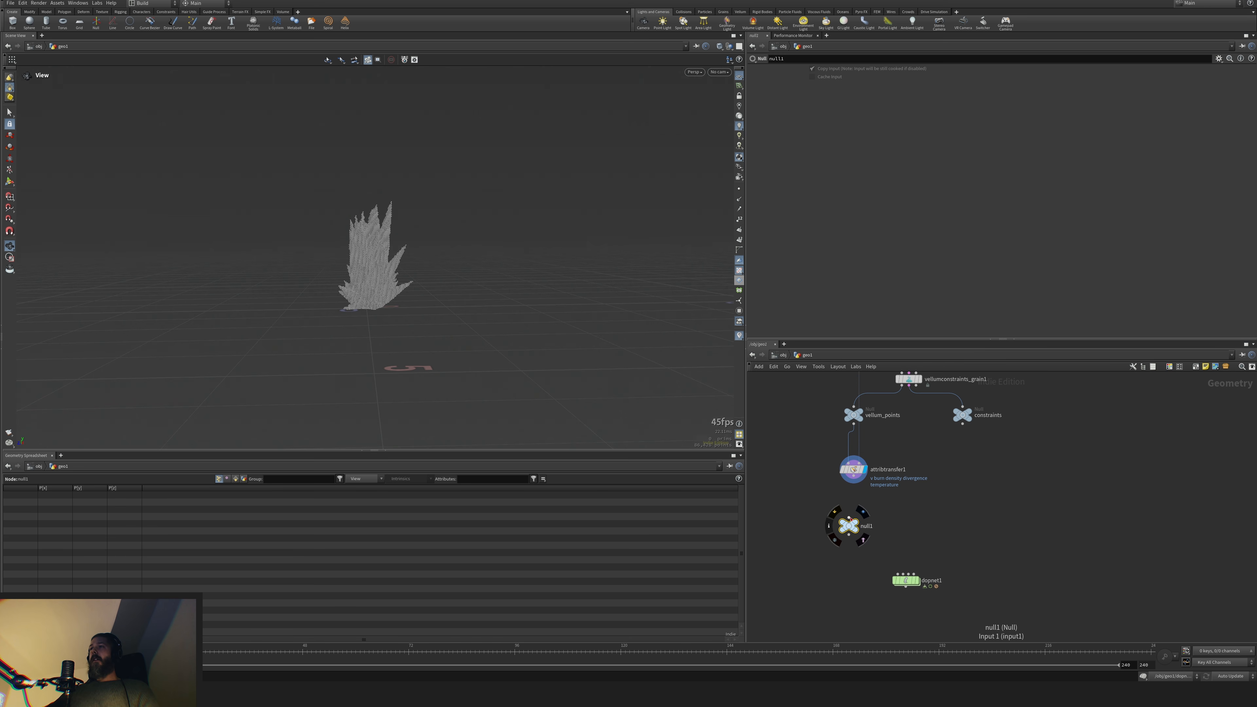
drag(849, 511, 854, 485)
Rename the constraints Null to OUT_VELLUM_CONSTRAINTS and the Null below the Attribute Transfer to OUT_VELLUM
double_click(988, 415)
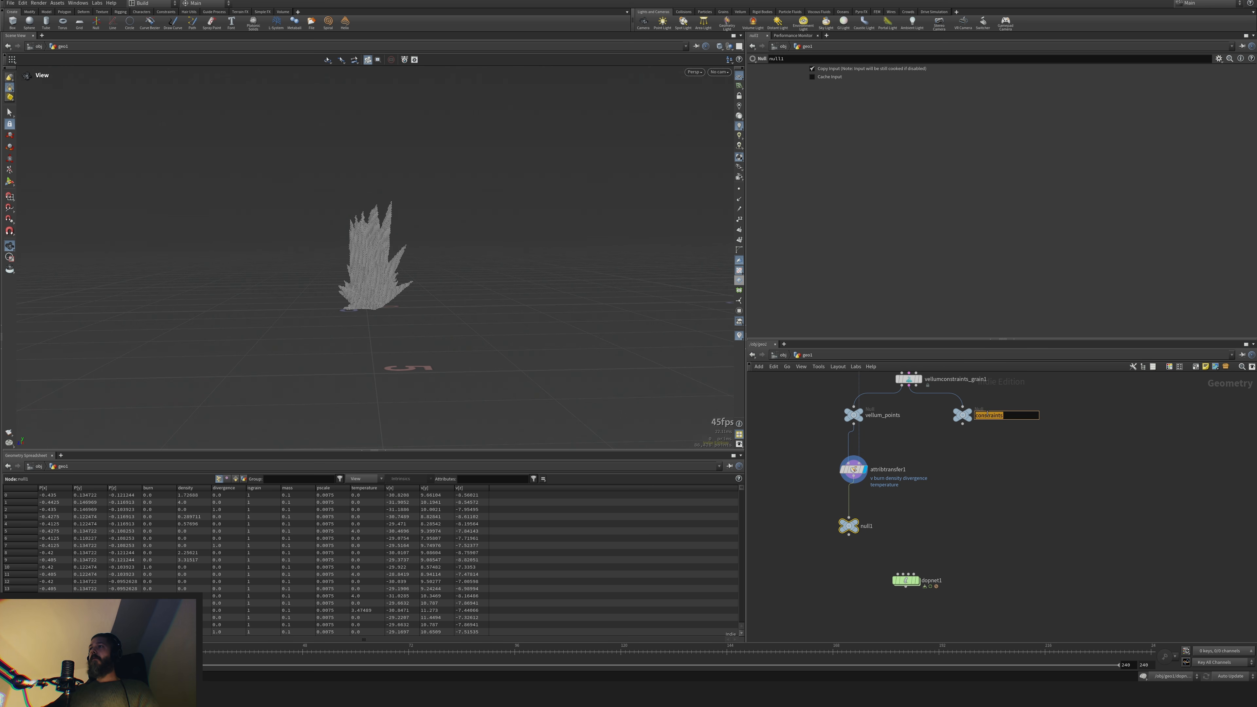
key(Caps_Lock)
text(OUT_VELLUM_CONSTRAINTS)
double_click(867, 526)
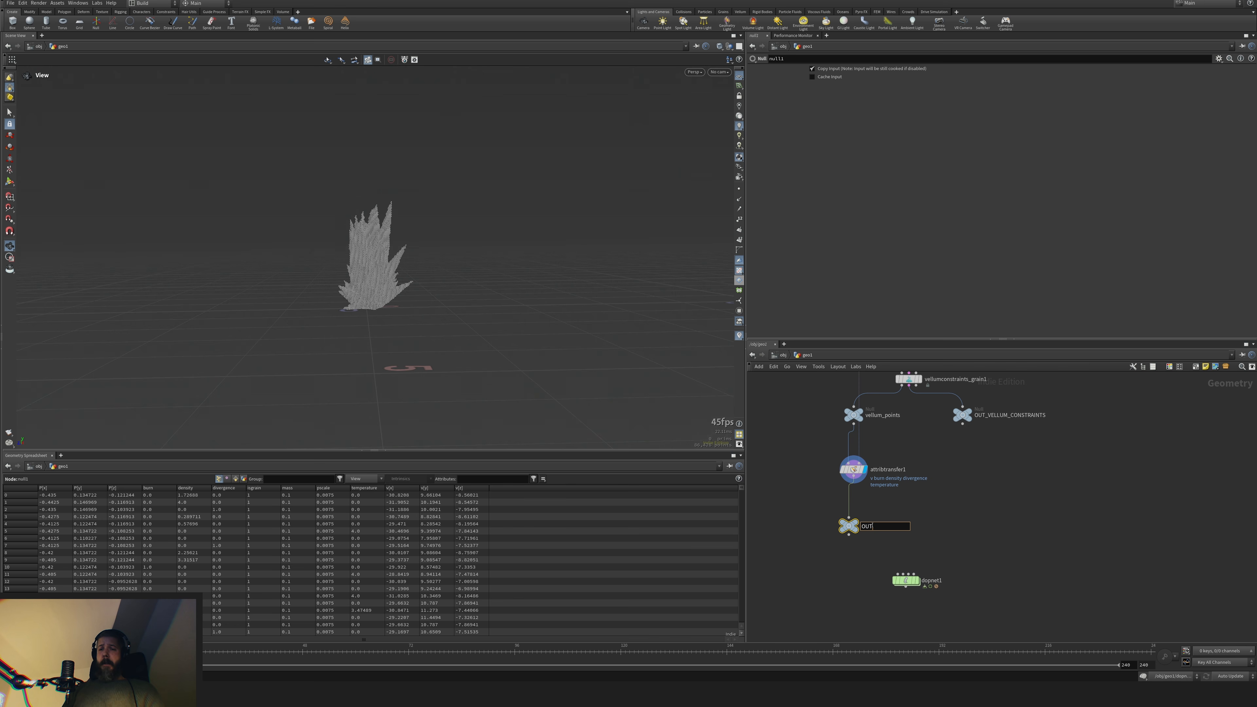
text(OUT_VELLUM)
key(Return)
key(Caps_Lock)
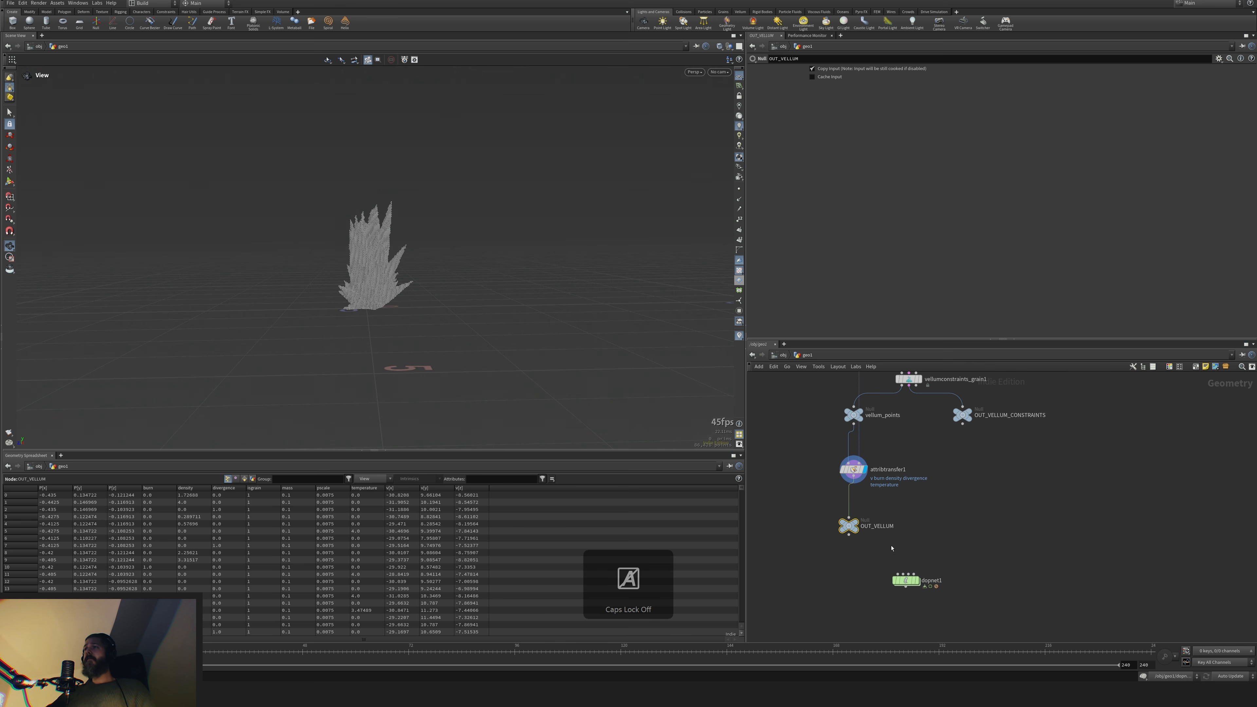
Enter the DOP Network and add a Vellum Object node
double_click(905, 578)
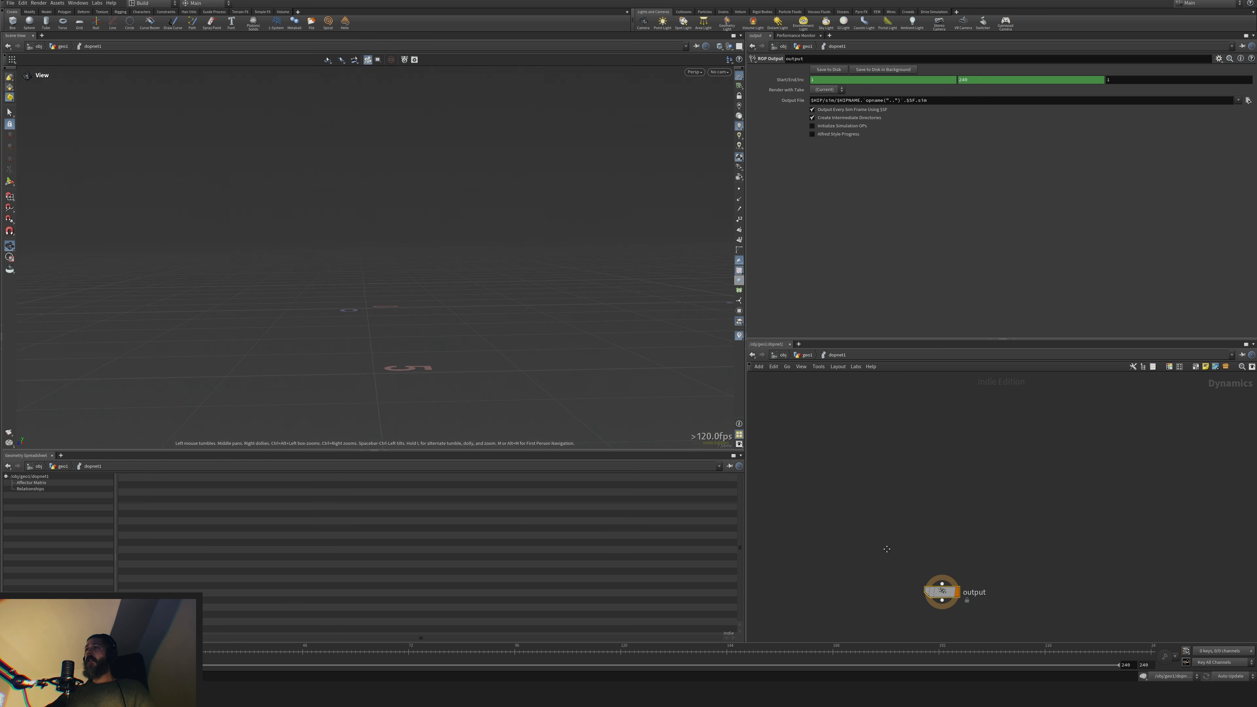
key(Tab)
text(vello)
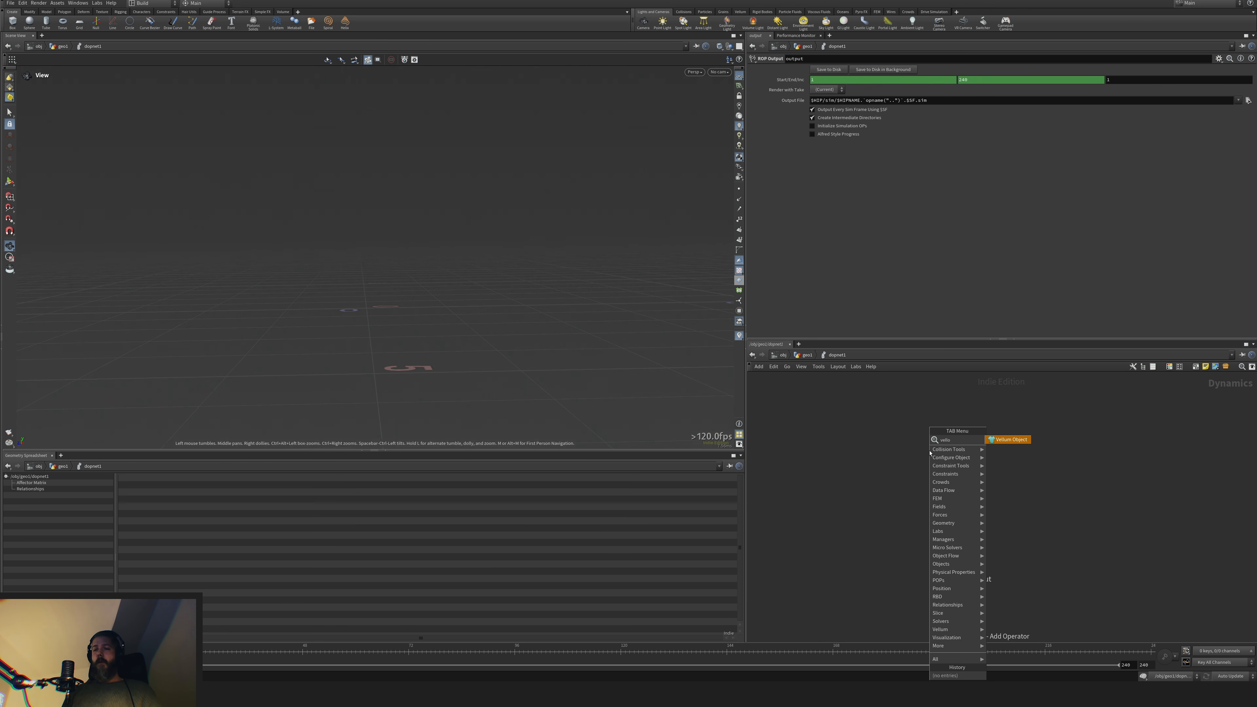
key(Return)
click(825, 492)
Add a Vellum Solver node and a Vellum Source node inside the DOP Network
key(Tab)
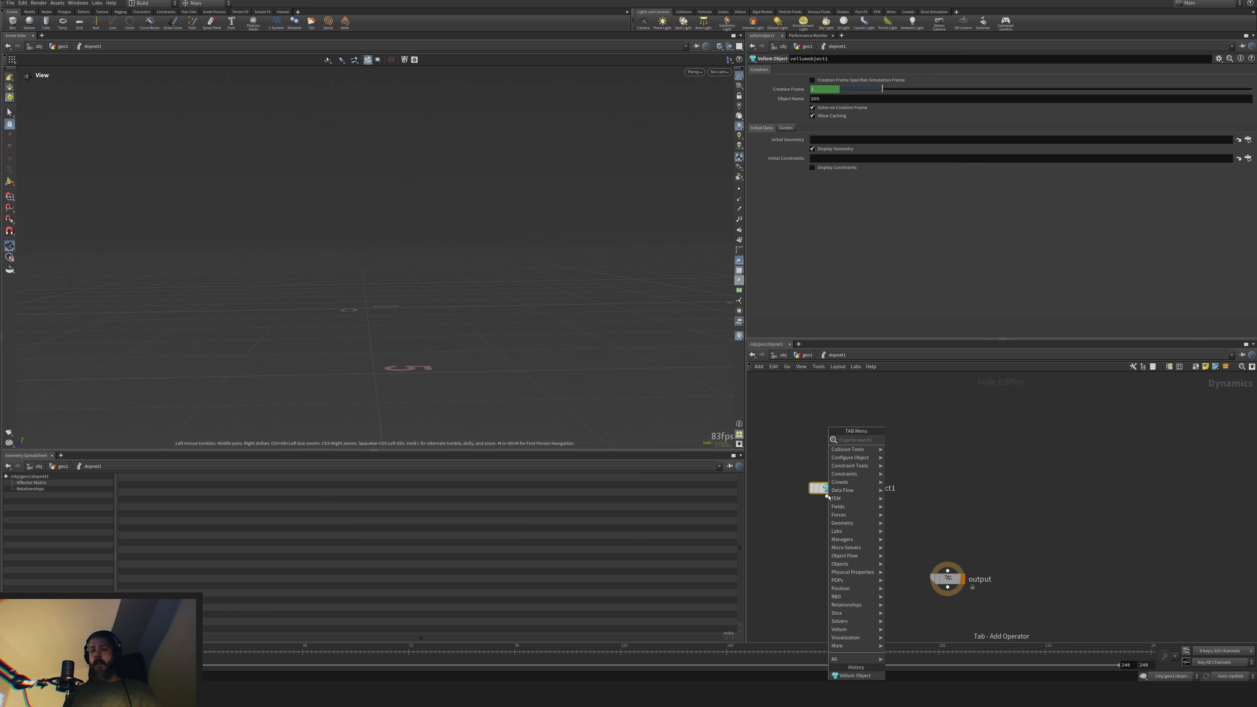
text(velsol)
click(910, 456)
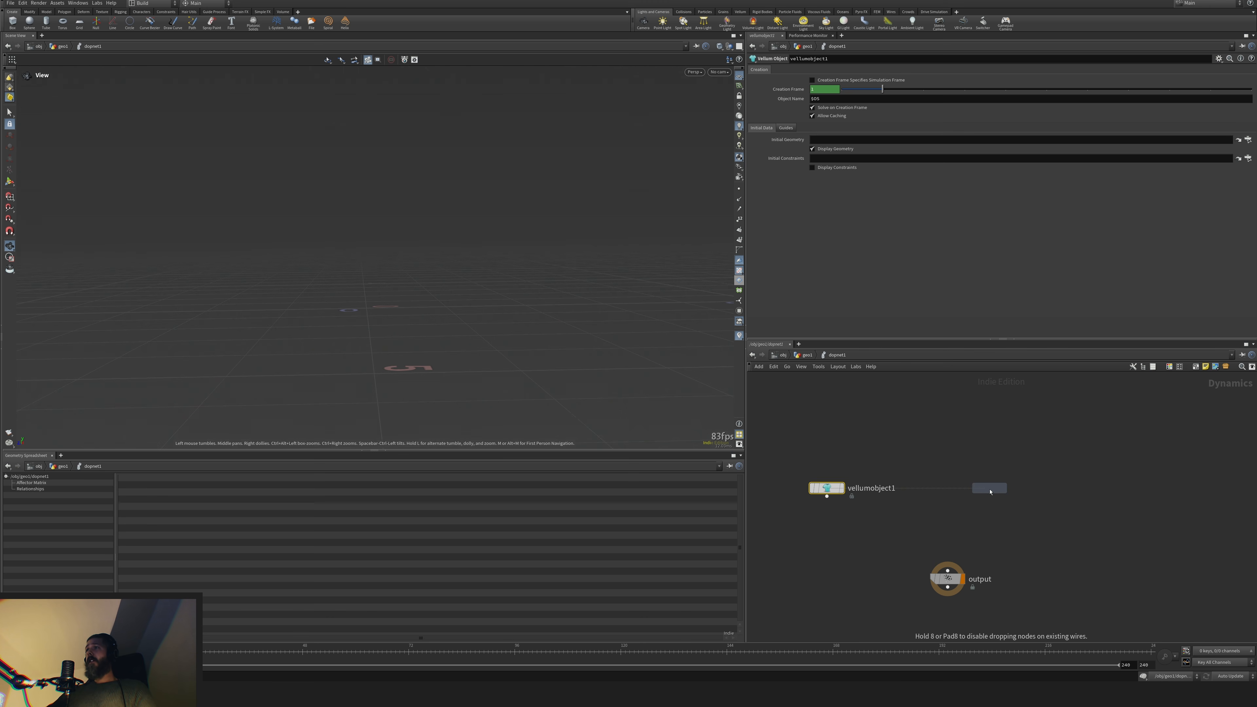
click(989, 488)
key(Tab)
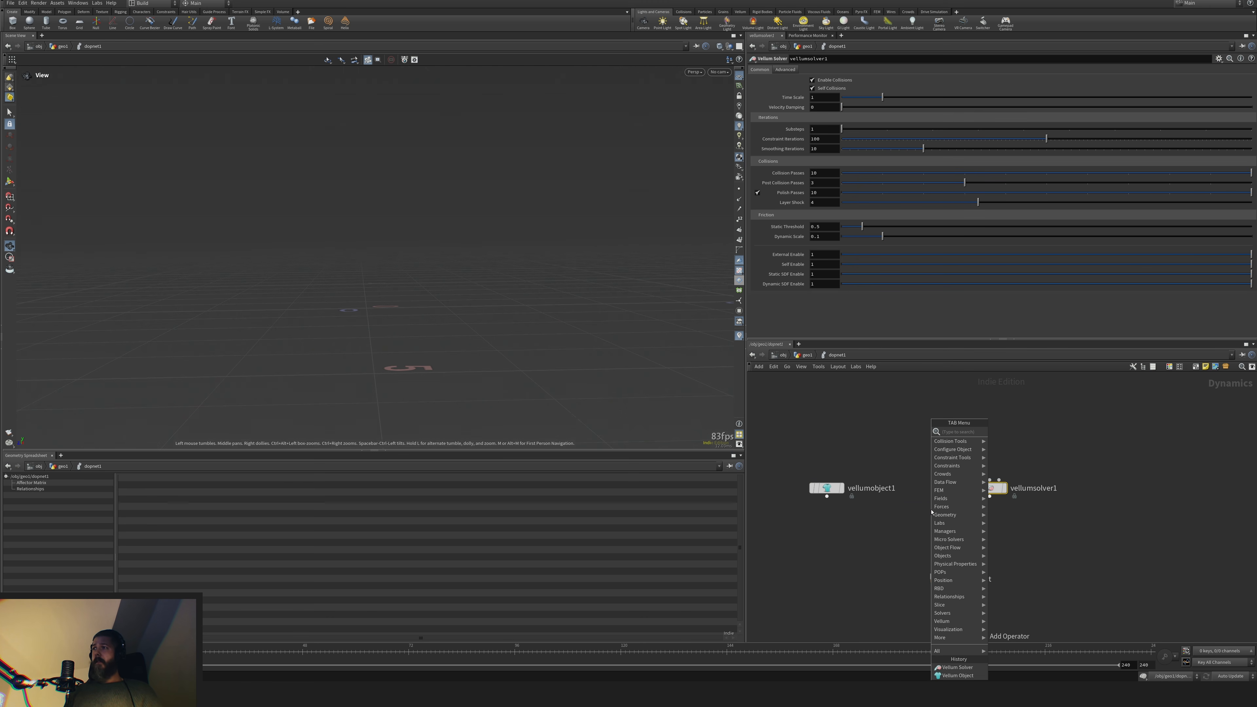
text(velsou)
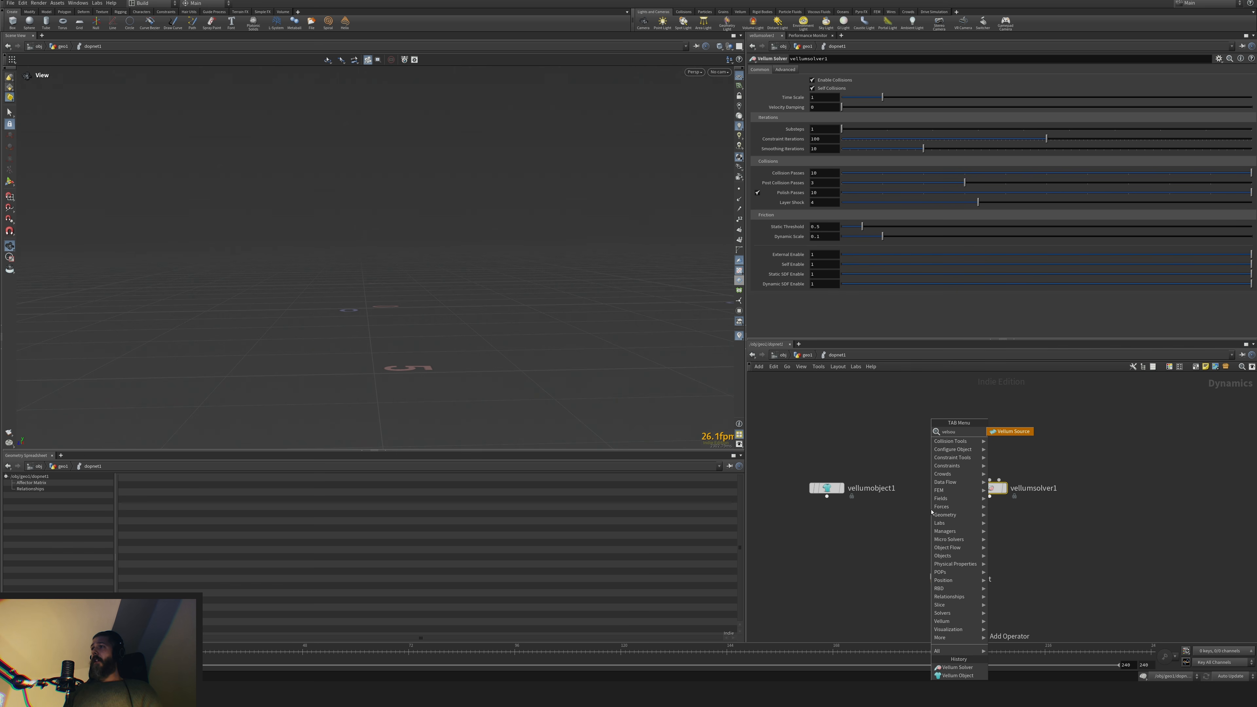
click(1010, 432)
click(1014, 435)
Wire the Vellum Object into the Vellum Solver's first input, the Vellum Source into its third, and the solver into the output
drag(998, 488, 924, 521)
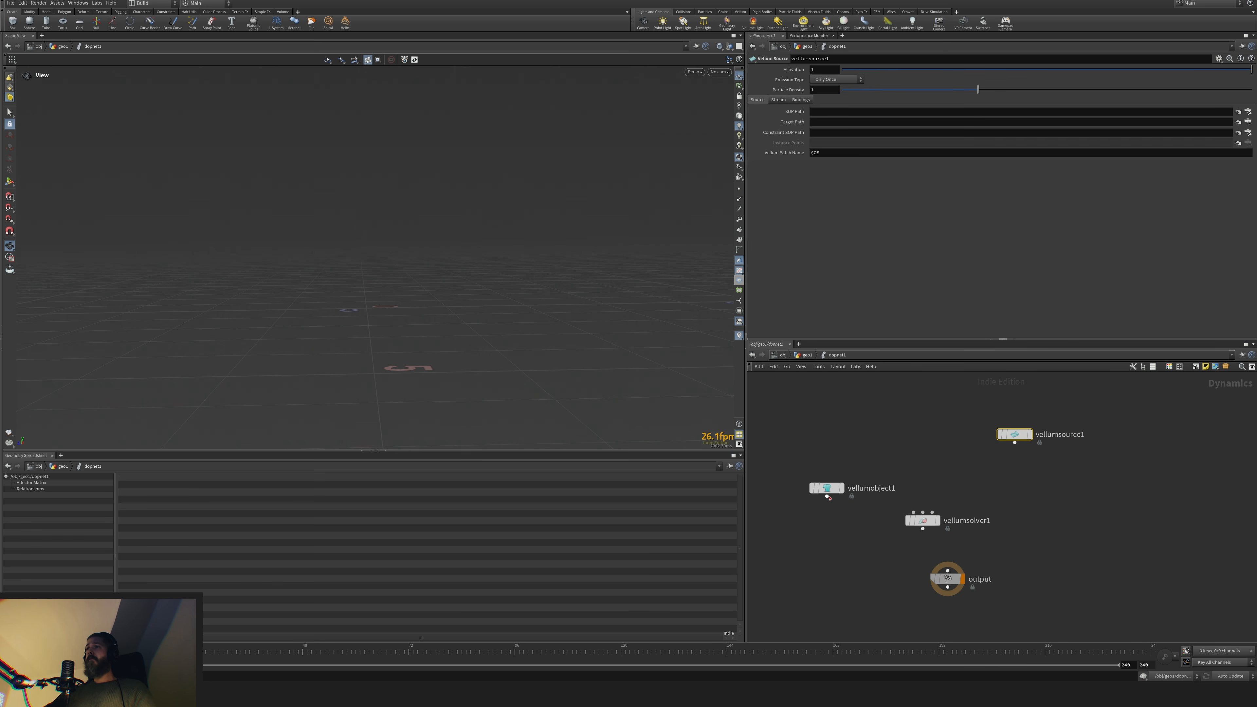
mouse_move(827, 497)
mouse_down()
mouse_move(958, 510)
mouse_move(914, 513)
mouse_move(1015, 443)
mouse_up()
click(923, 530)
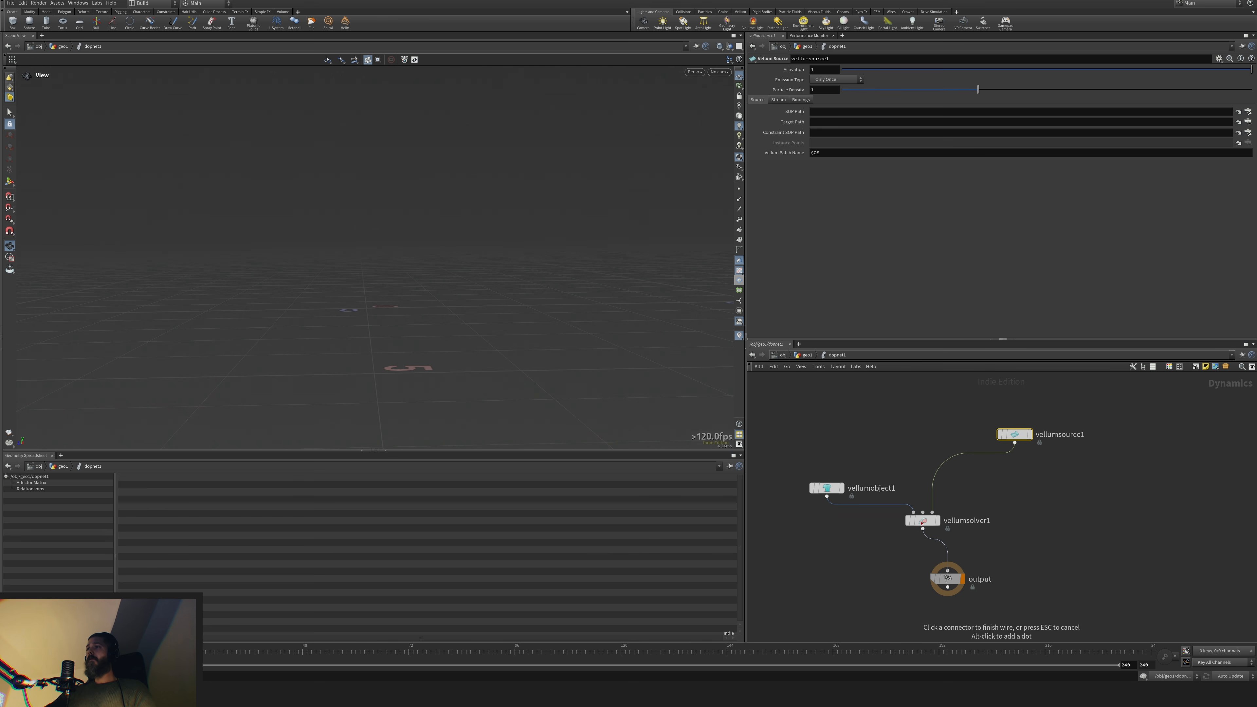
Align the Vellum Solver above the output node and move the Vellum Source level with the Vellum Object
key(h)
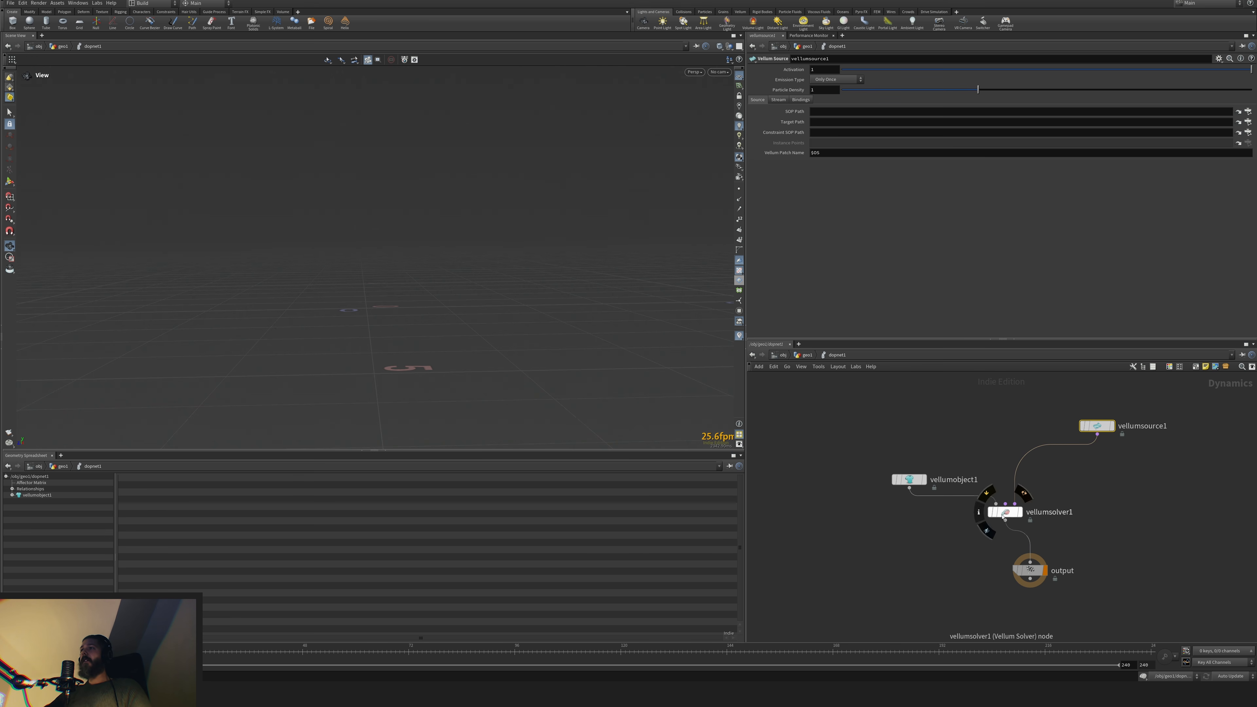
drag(1002, 514, 1039, 516)
middle_drag(1104, 524, 1023, 517)
scroll(1016, 505, up, 2)
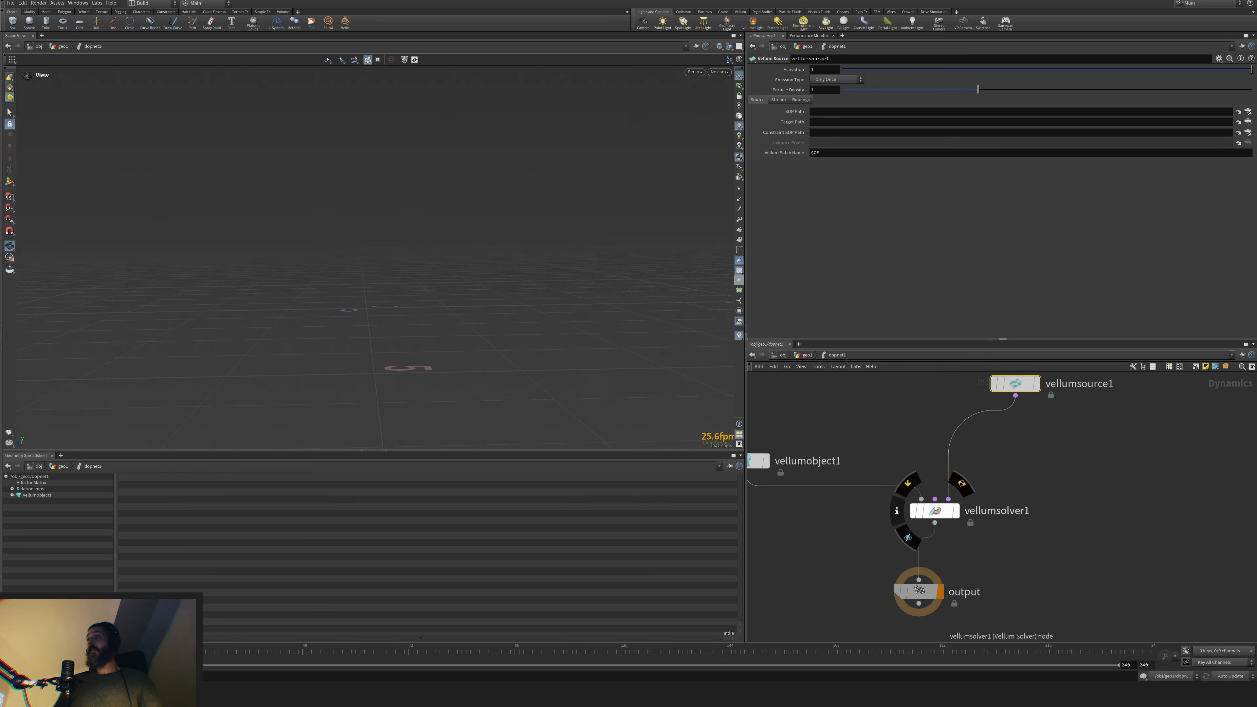
drag(934, 512, 919, 518)
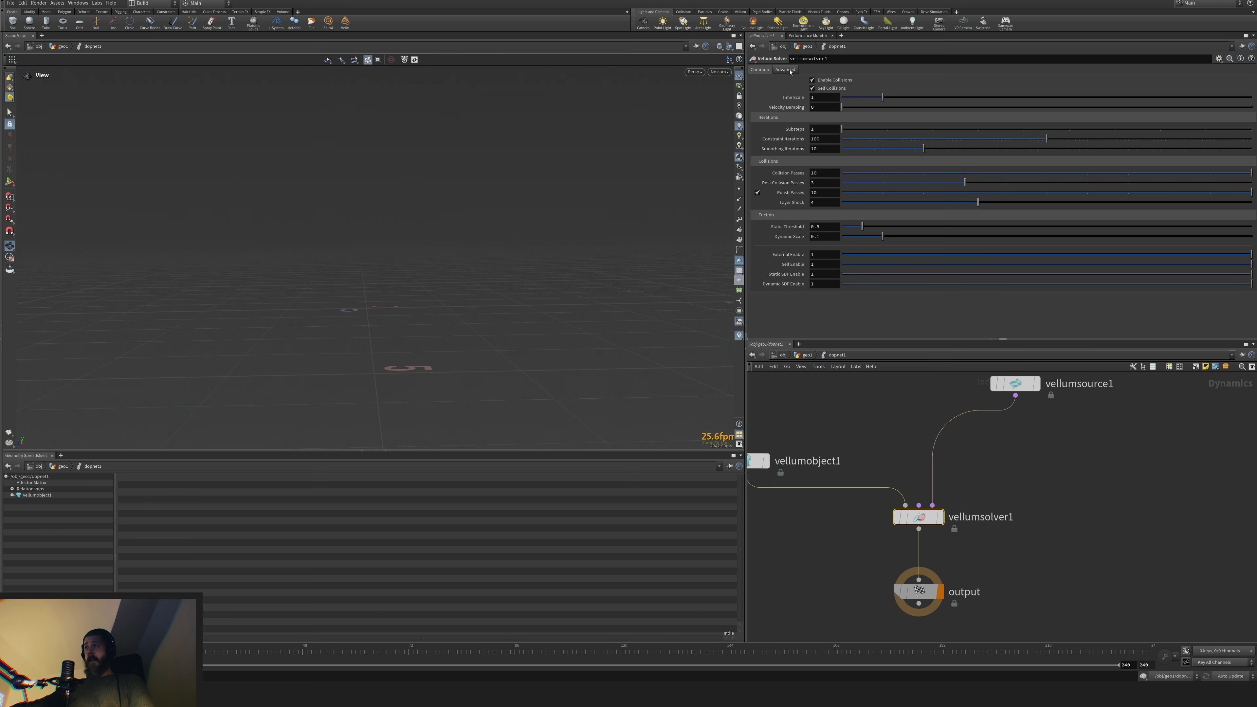
drag(1015, 383, 1013, 460)
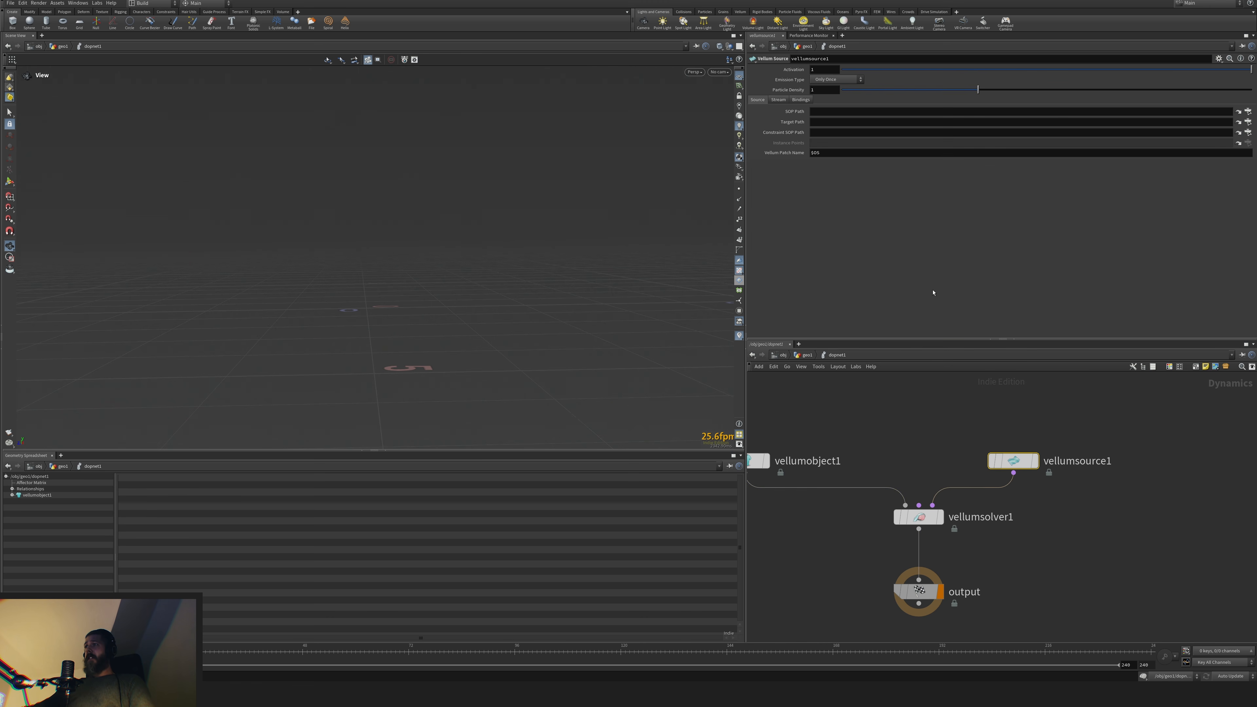
Set the Vellum Source's SOP Path to /obj/geo1/OUT_VELLUM and its Constraint SOP Path to /obj/geo1/OUT_VELLUM_CONSTRAINTS
click(1237, 122)
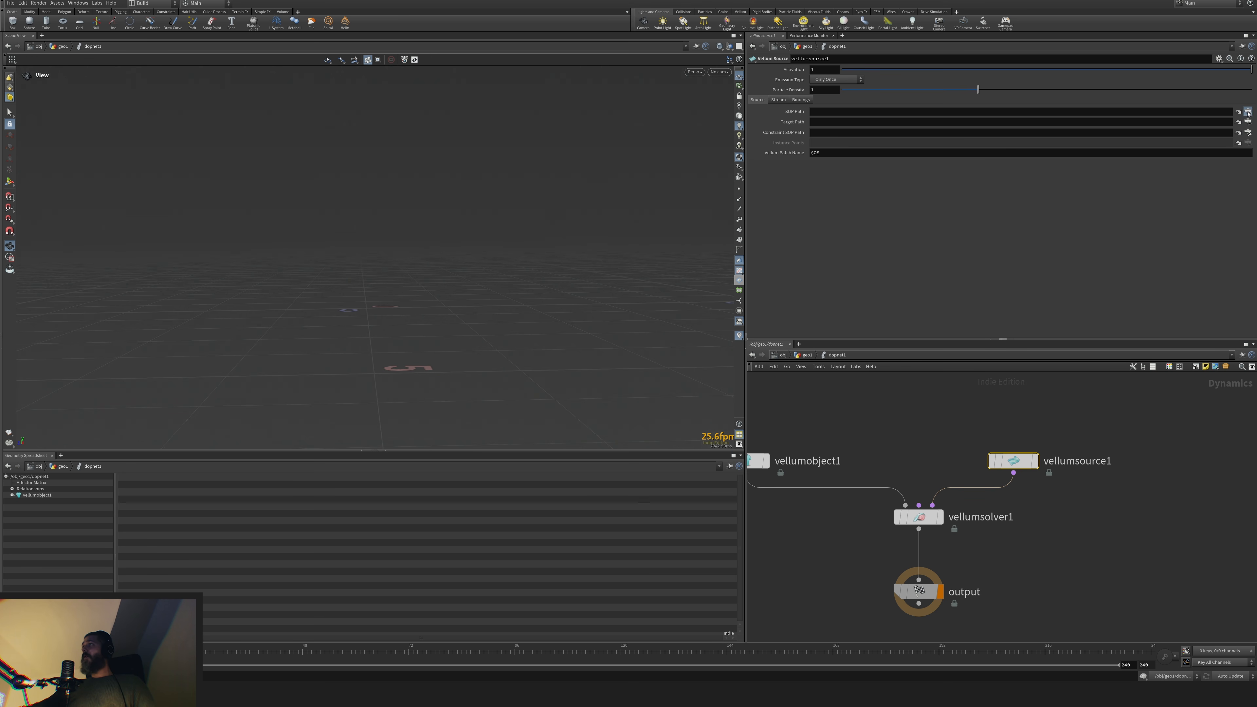
click(1169, 83)
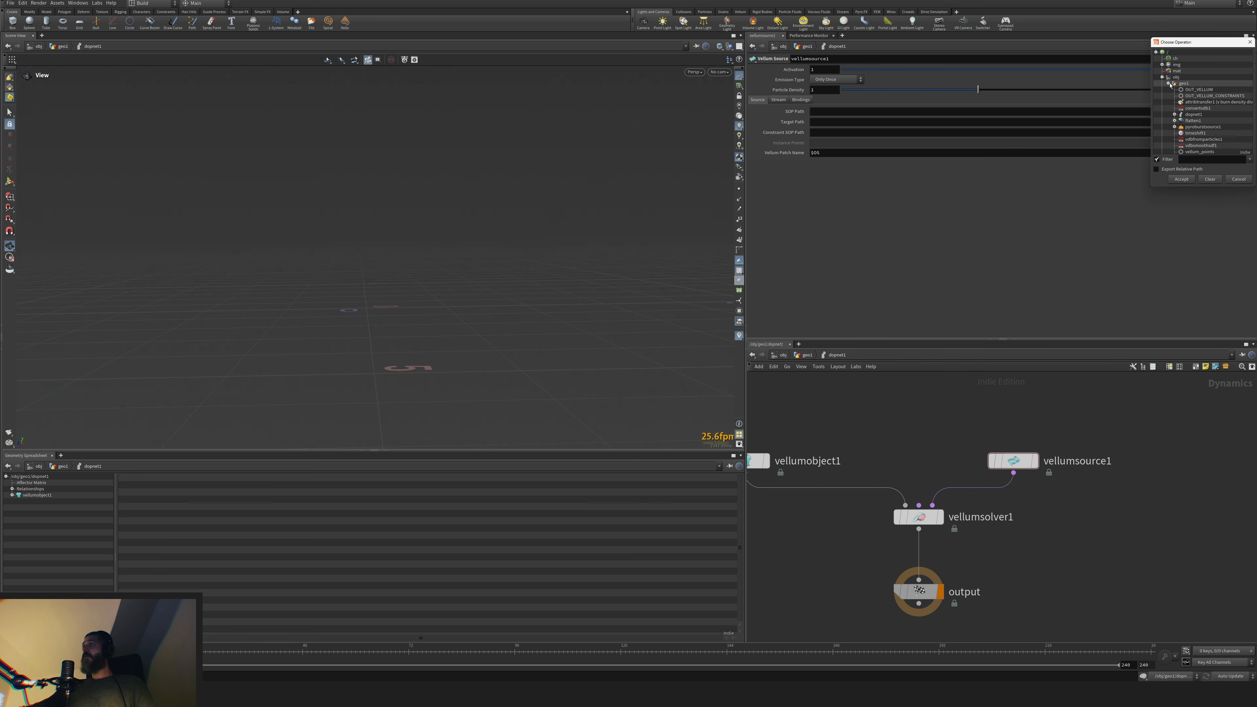
double_click(1198, 89)
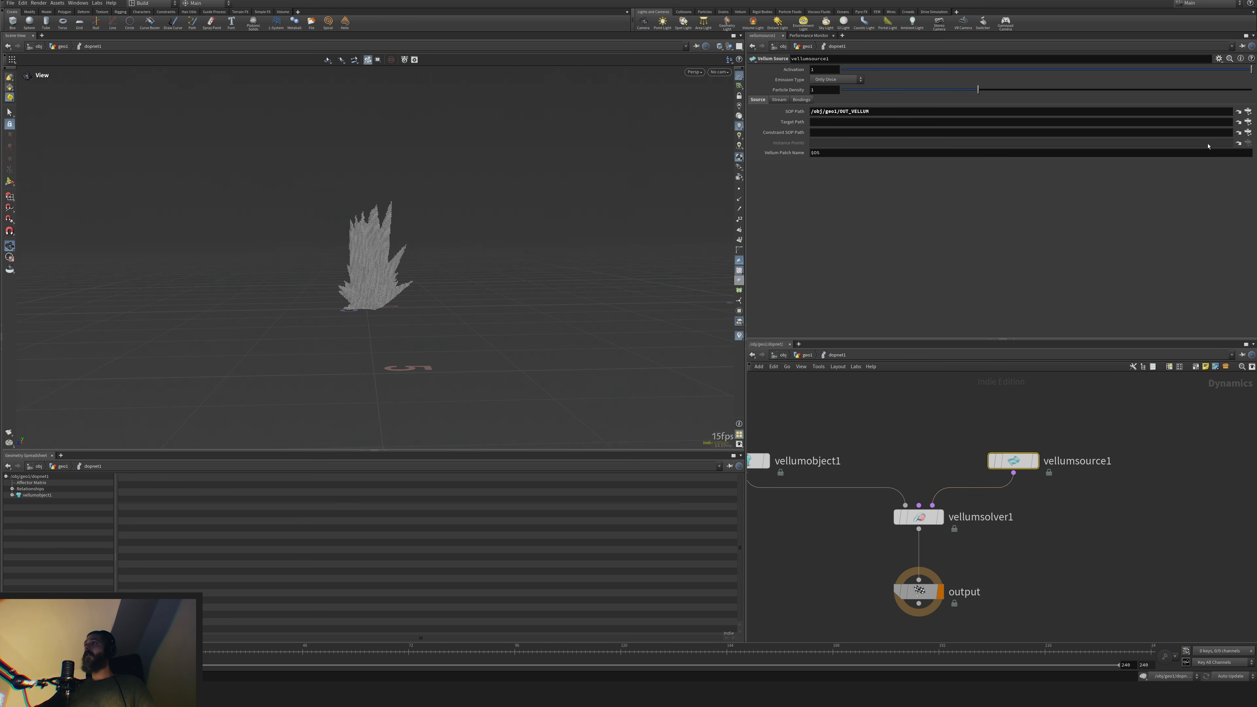
click(1248, 134)
double_click(1200, 120)
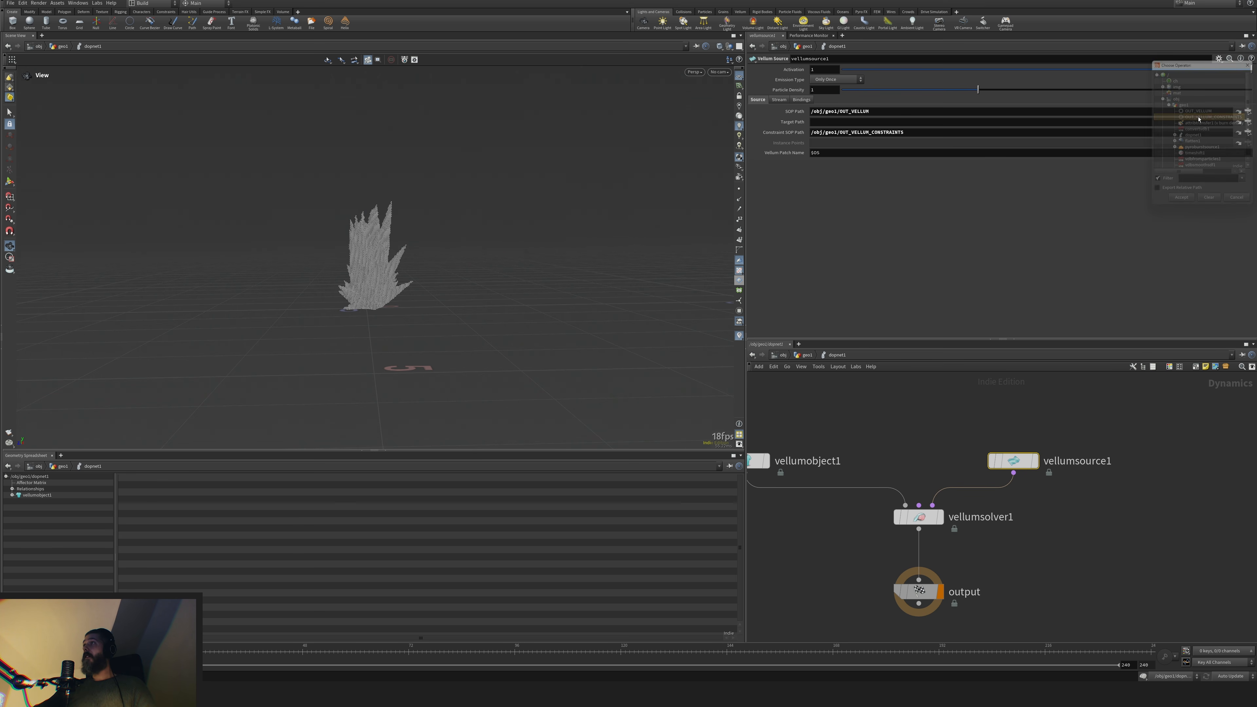
Move the output node further down and insert a Merge node between the Vellum Solver and the output
middle_drag(1020, 525, 1036, 464)
drag(934, 528, 926, 619)
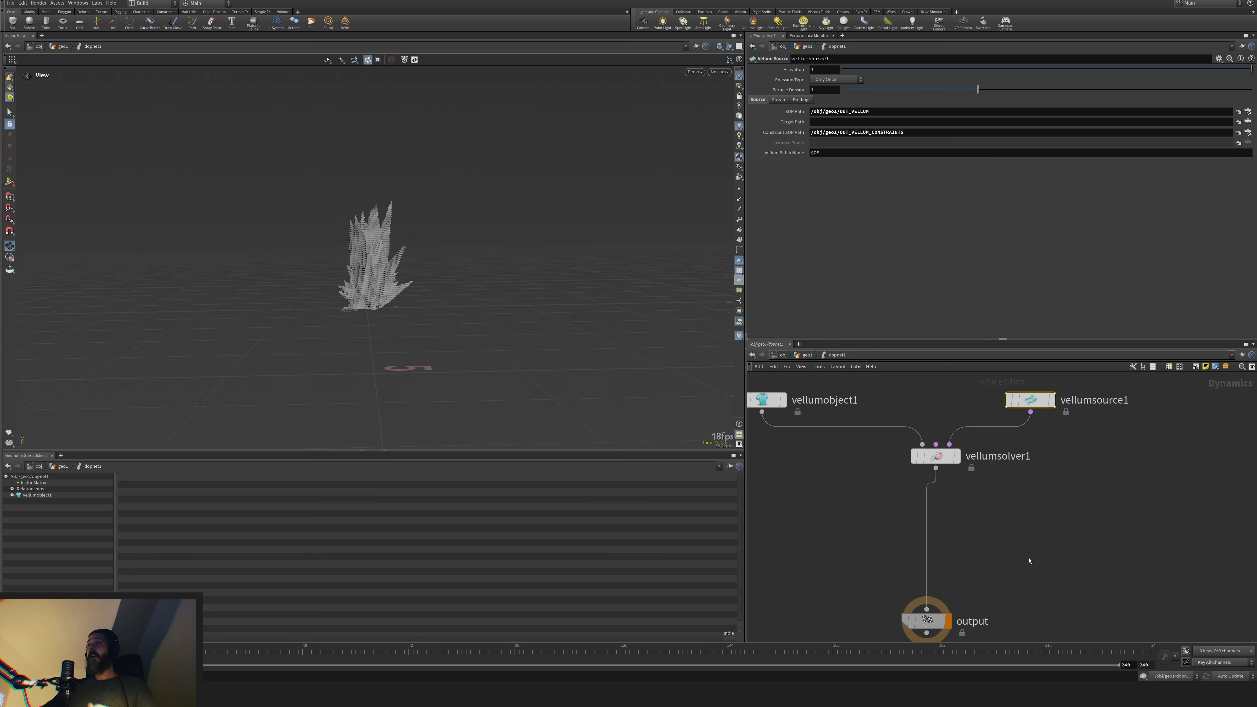
key(Tab)
text(grav)
key(Return)
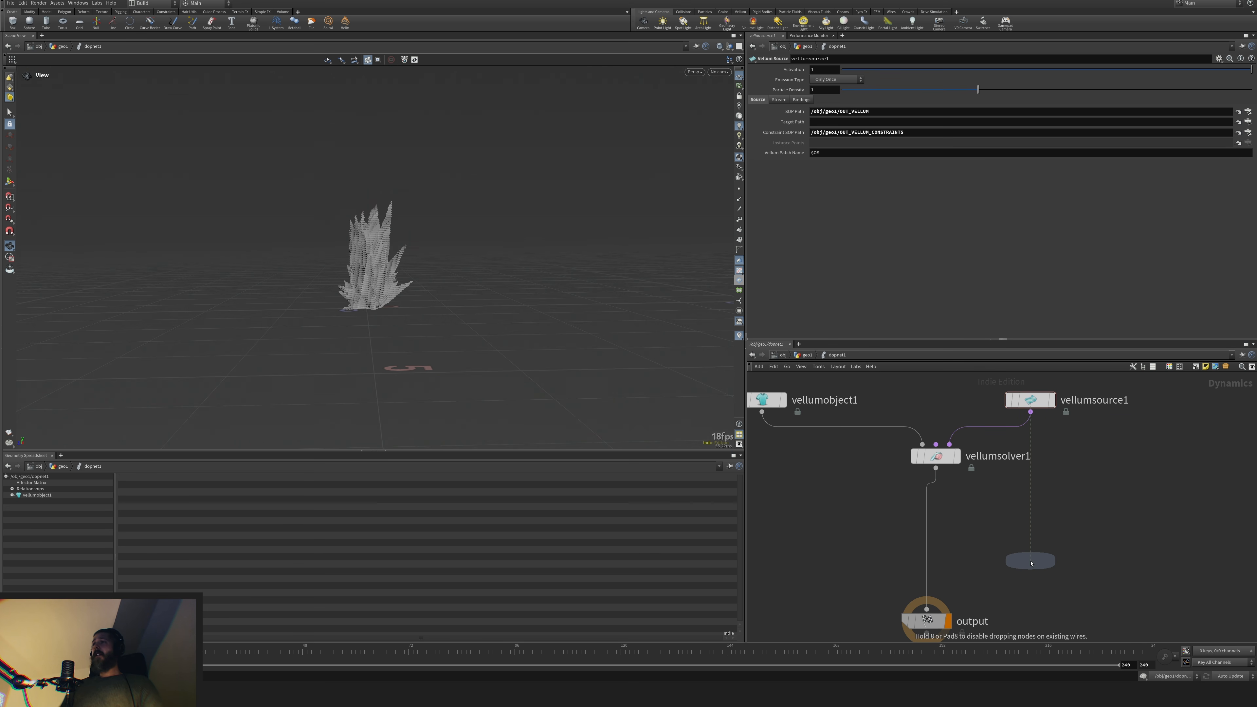
click(930, 563)
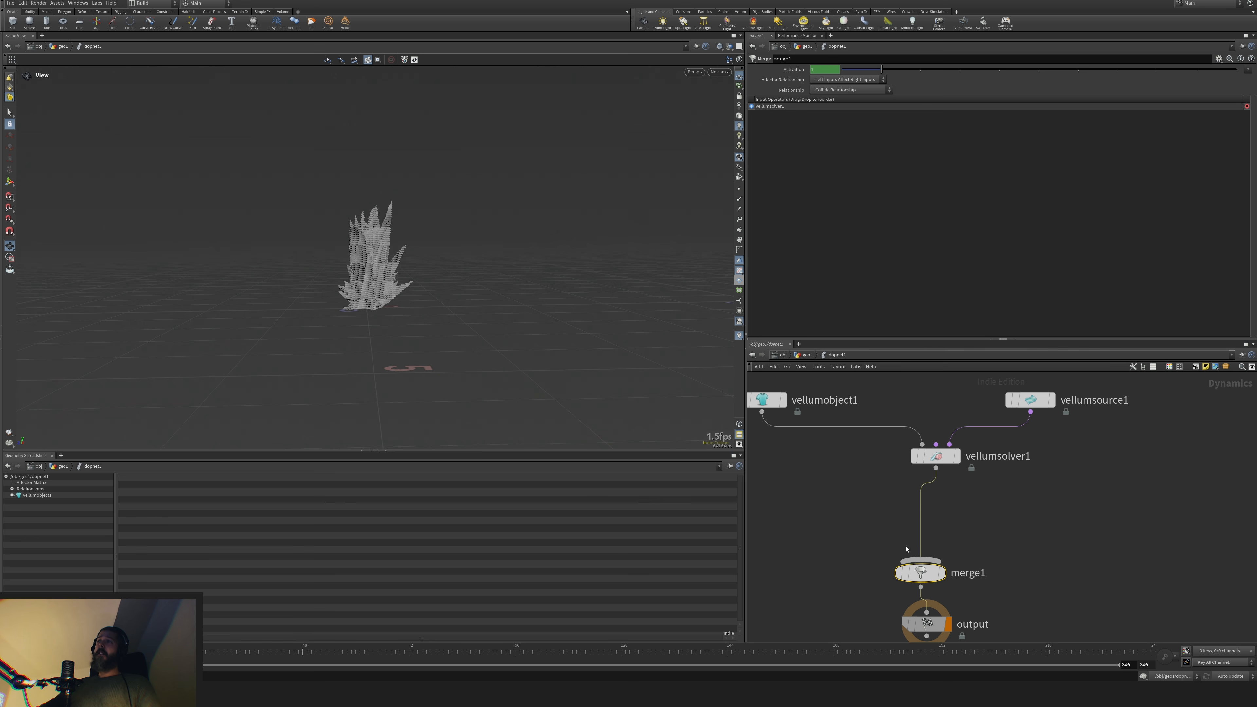
Add a Ground Plane node, wire it into the Merge, and set the Merge's Affector Relationship to Mutual
middle_drag(871, 540, 892, 529)
key(Tab)
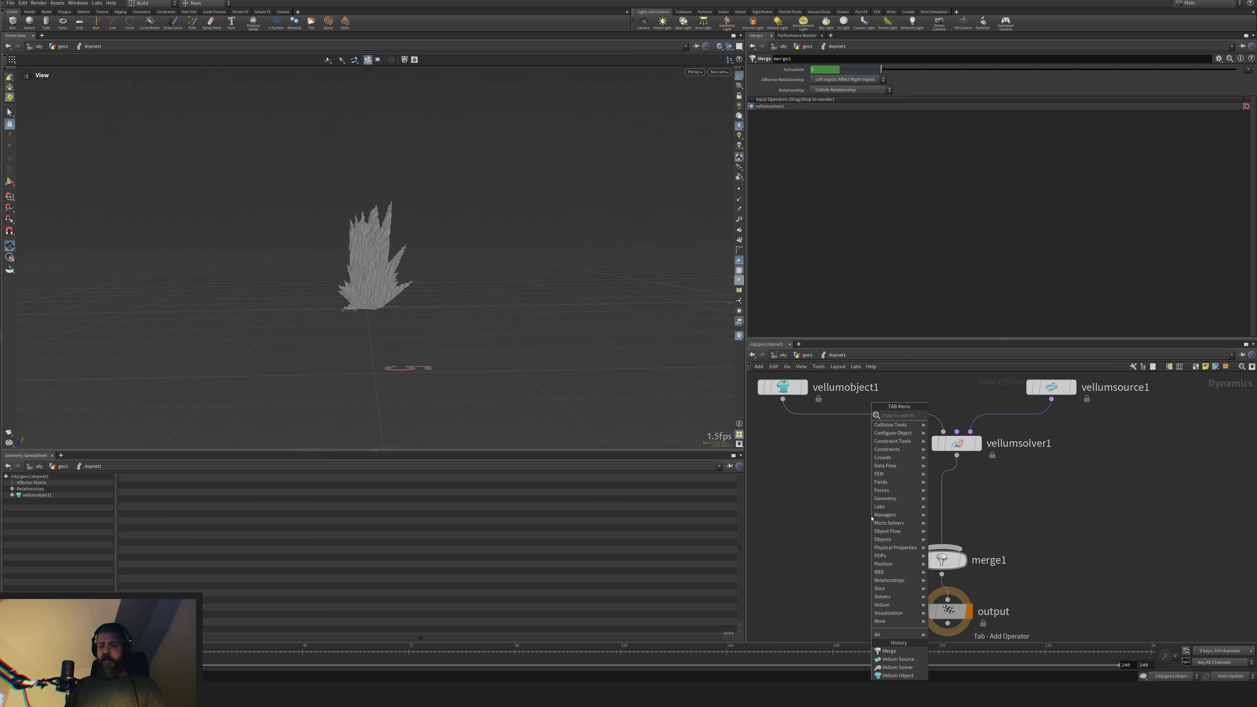
text(groun)
key(Return)
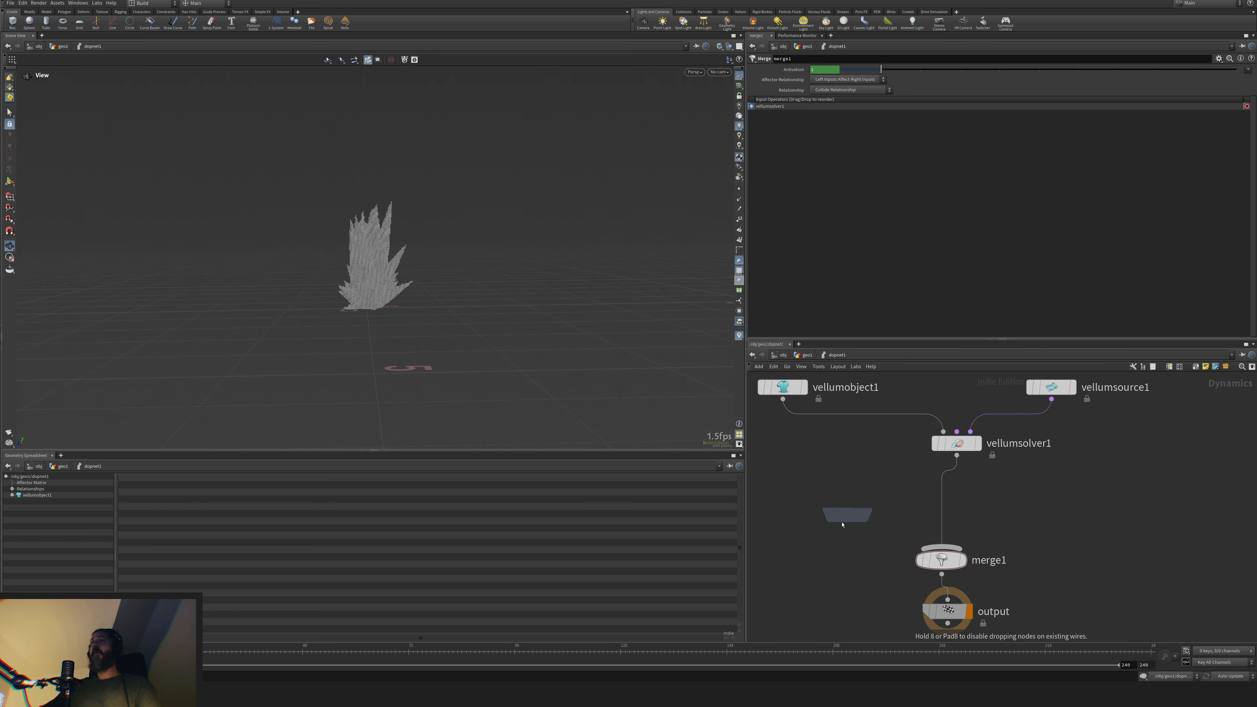
click(820, 523)
drag(834, 529, 943, 562)
click(942, 560)
drag(814, 510, 789, 512)
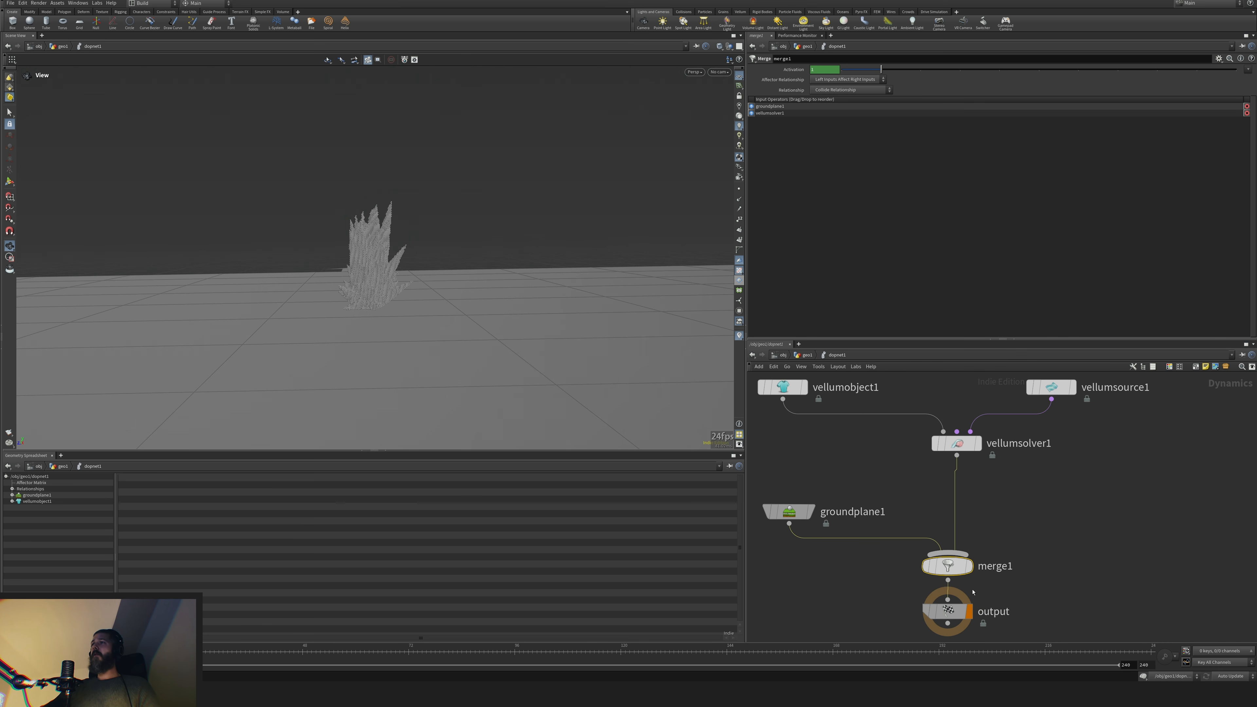
click(848, 80)
click(842, 88)
Insert a Gravity Force node between the Vellum Solver and the Merge, aligned above the Merge
key(Tab)
text(grav)
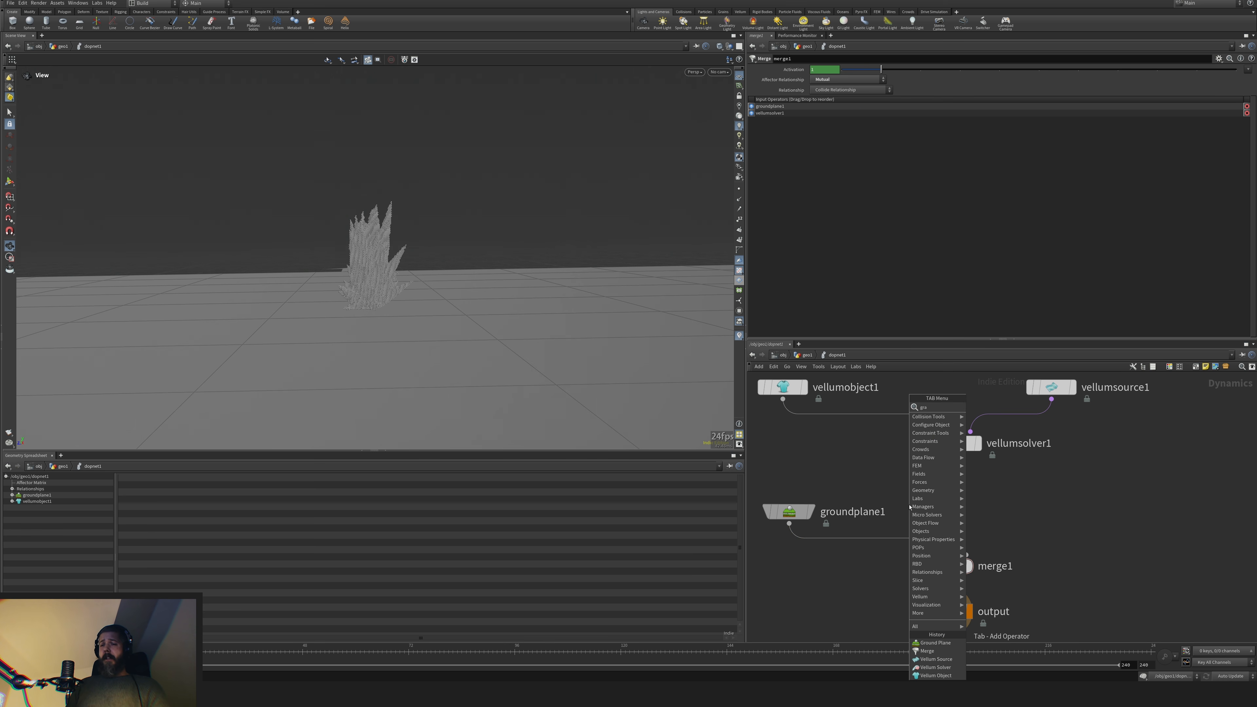
key(Return)
click(962, 506)
drag(964, 512, 950, 518)
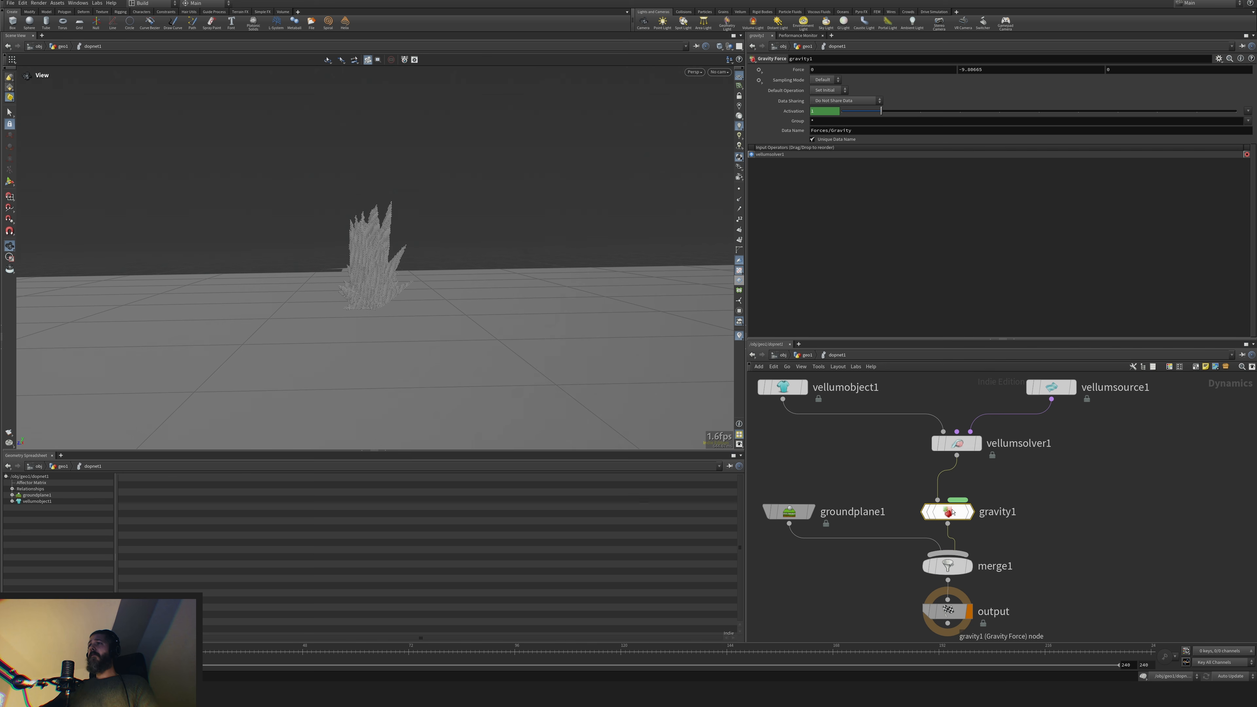
Turn off Display Proxy Geometry on the Ground Plane node
middle_drag(1027, 549, 943, 506)
middle_drag(804, 433, 901, 463)
click(803, 498)
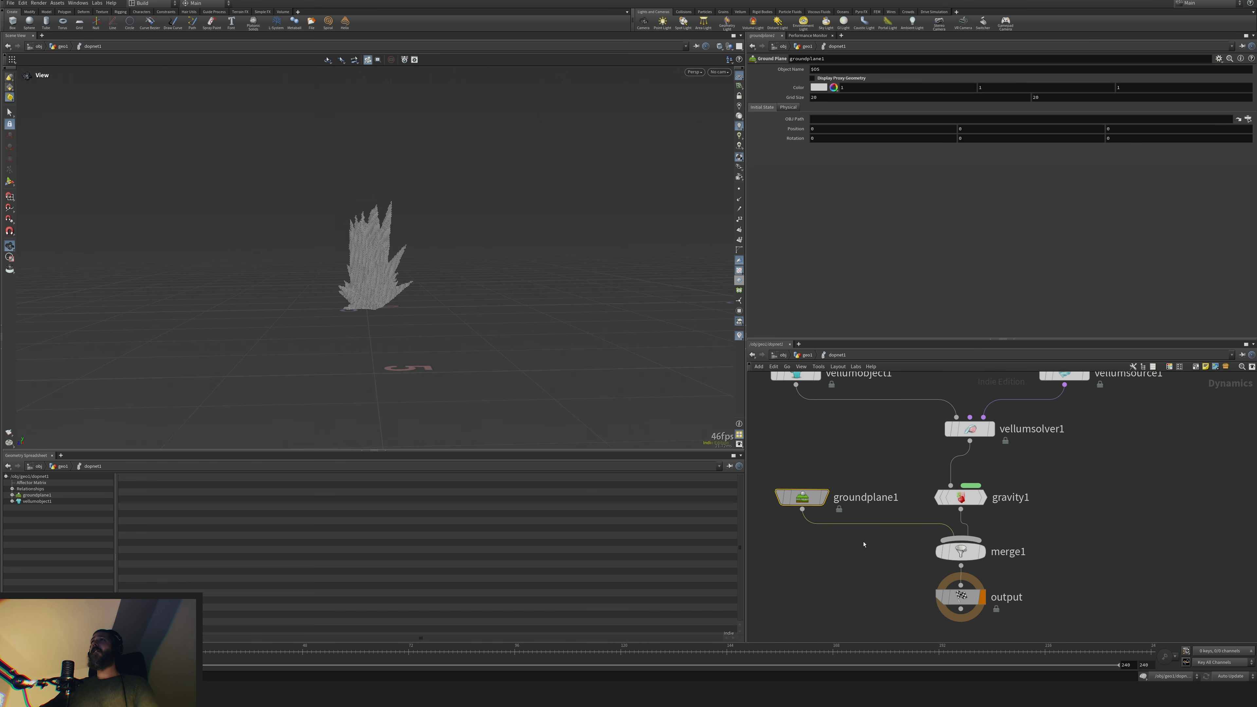
Play the grain simulation several times, returning to the first frame after each run, to check the burst motion
key(Up)
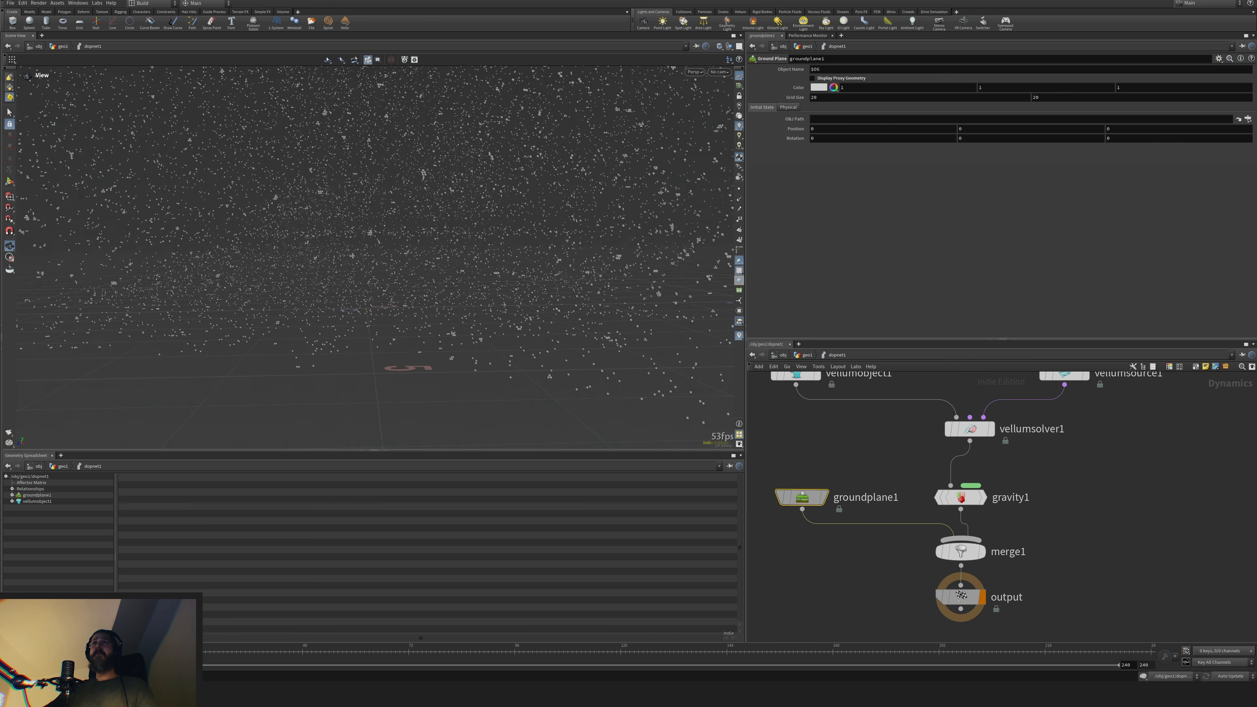
key(ctrl+Up)
key(Up)
key(ctrl+Up)
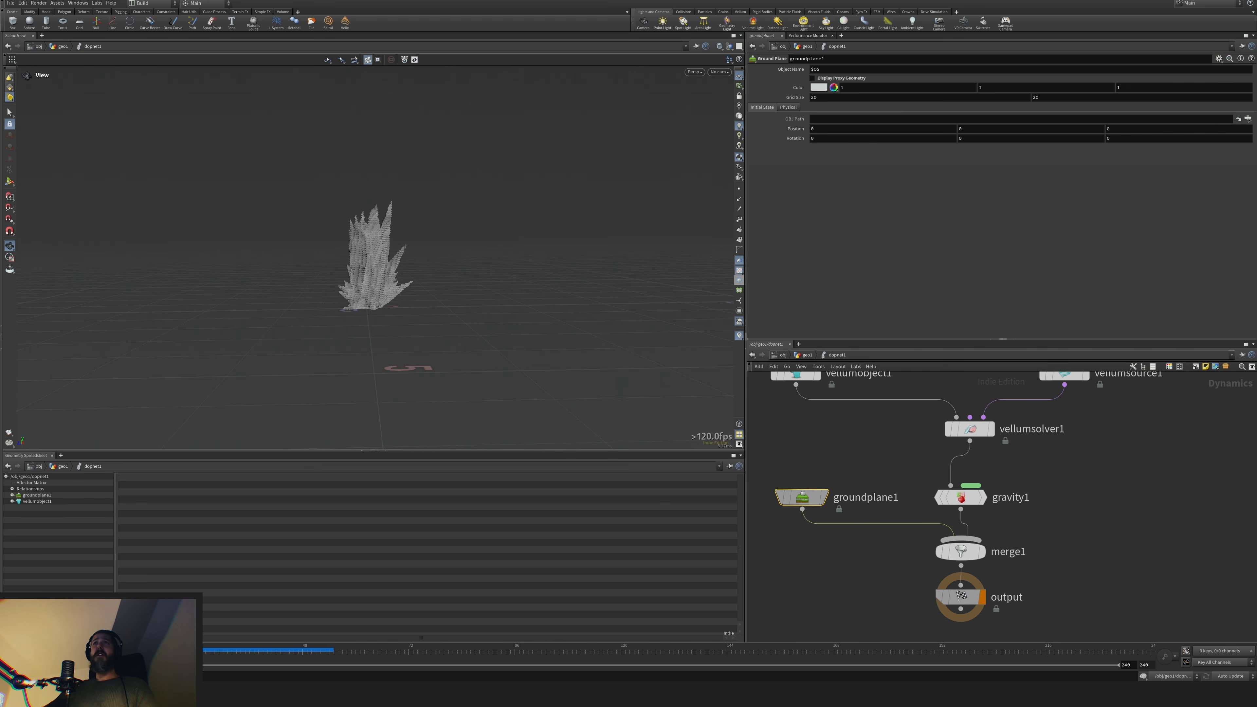
key(Up)
key(ctrl+Up)
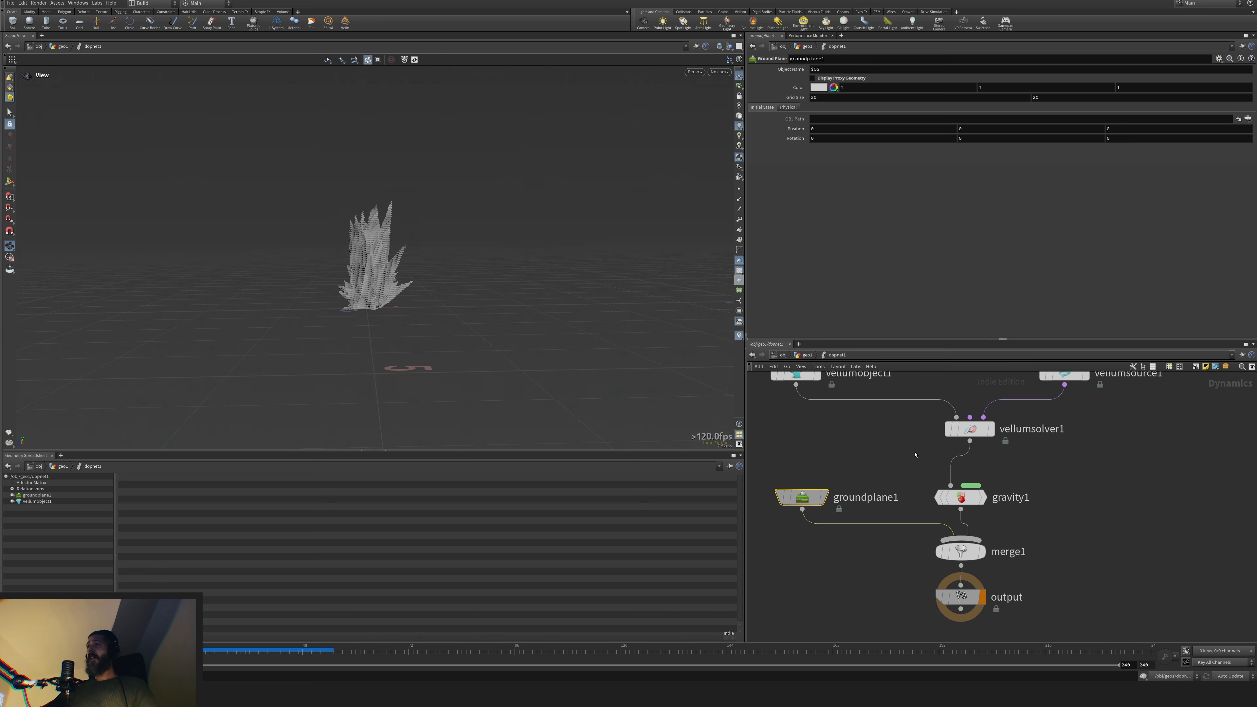
Set the Vellum Solver's Substeps to 10 and replay the simulation, returning to the first frame
middle_drag(915, 455, 880, 476)
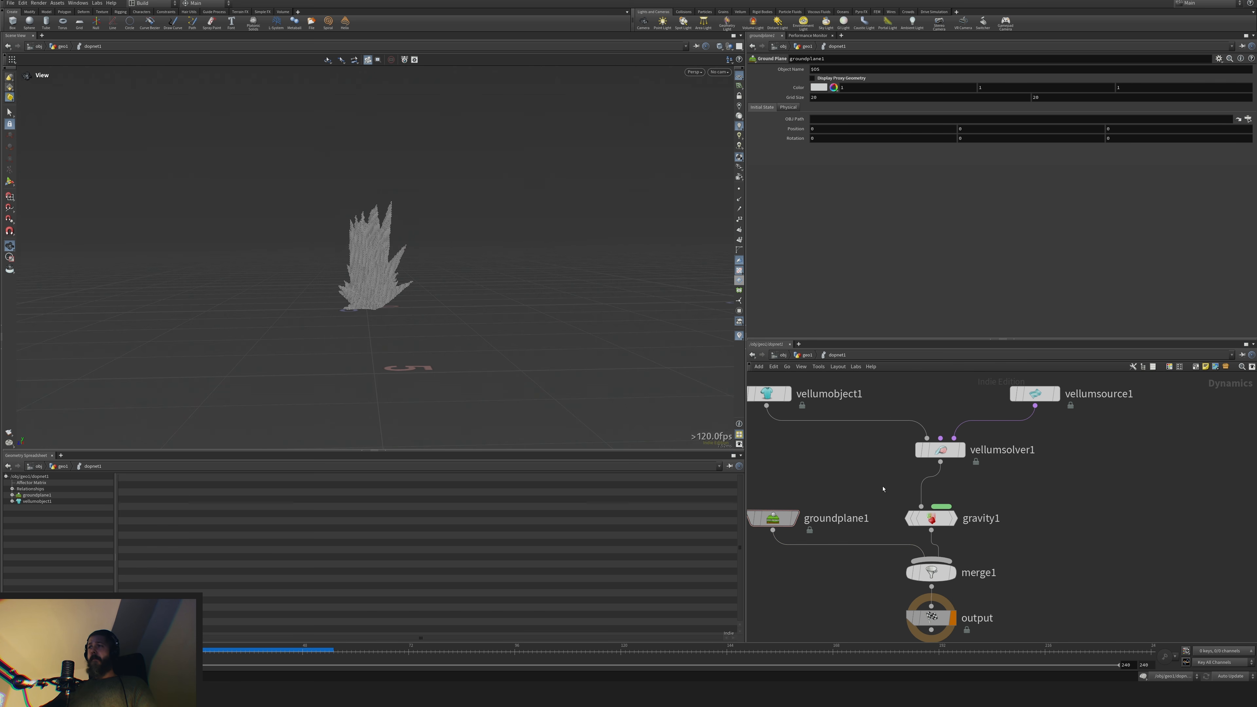
click(930, 449)
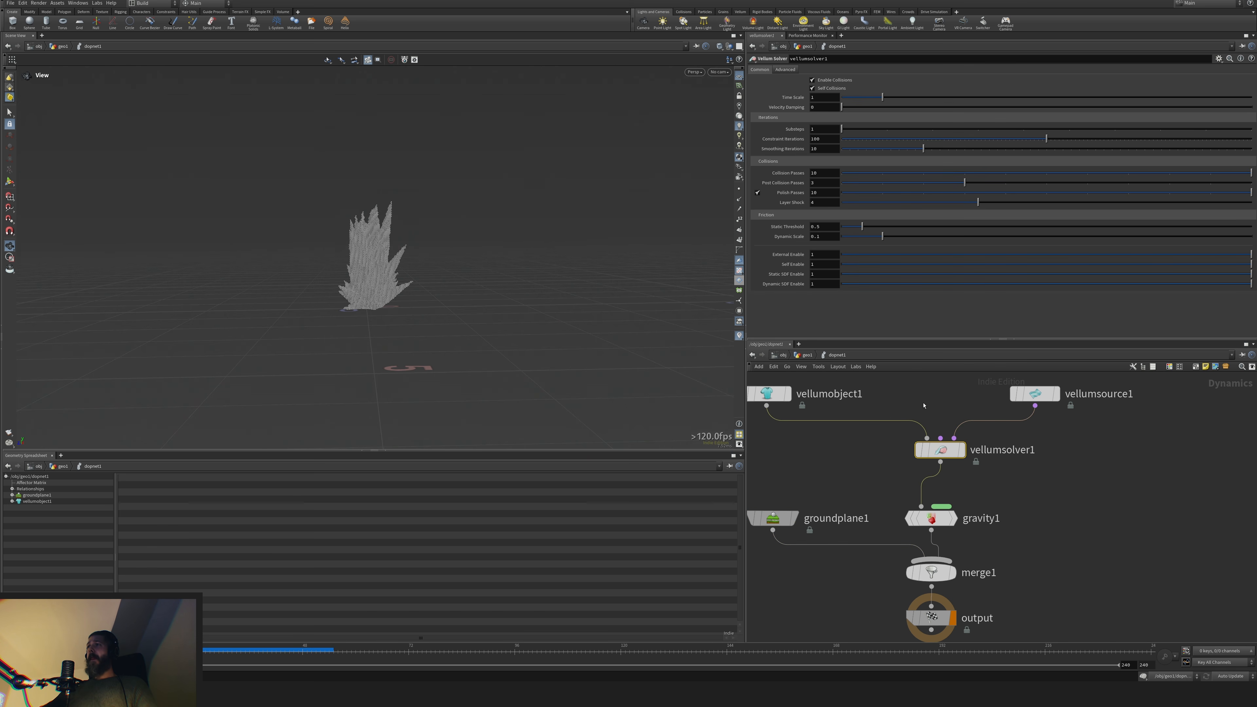
click(821, 130)
text(10)
key(Return)
middle_drag(864, 479, 864, 467)
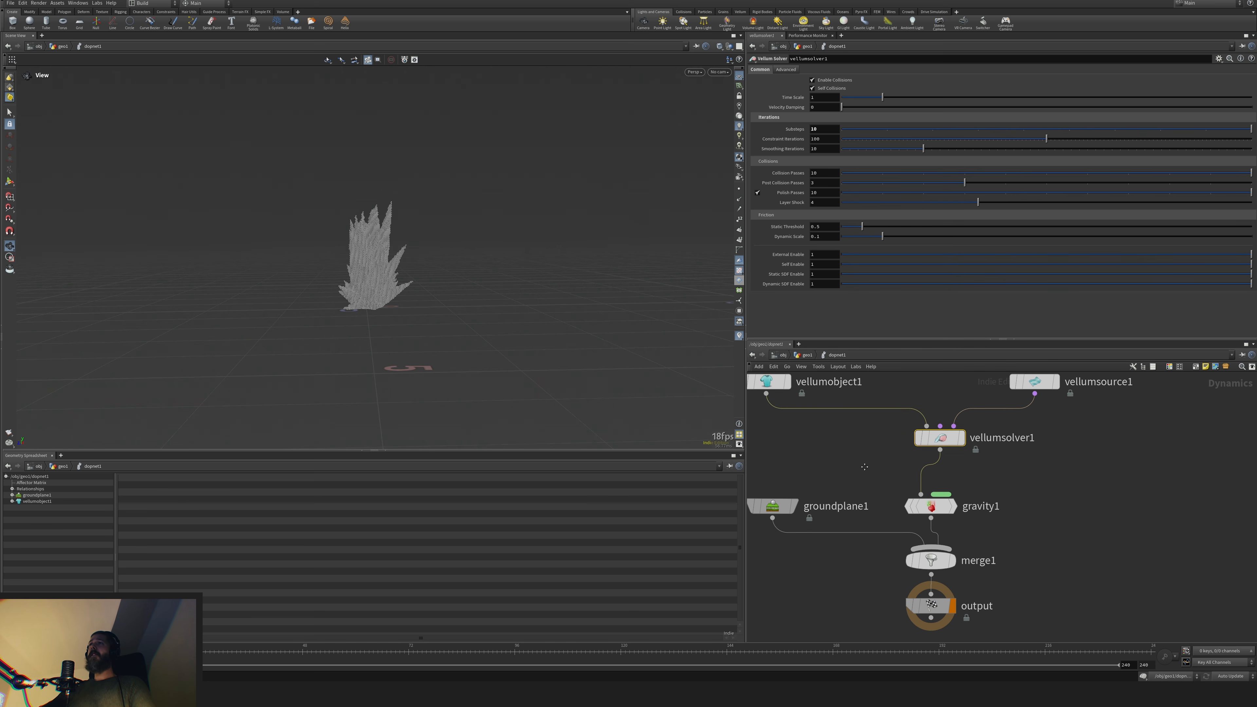
key(Up)
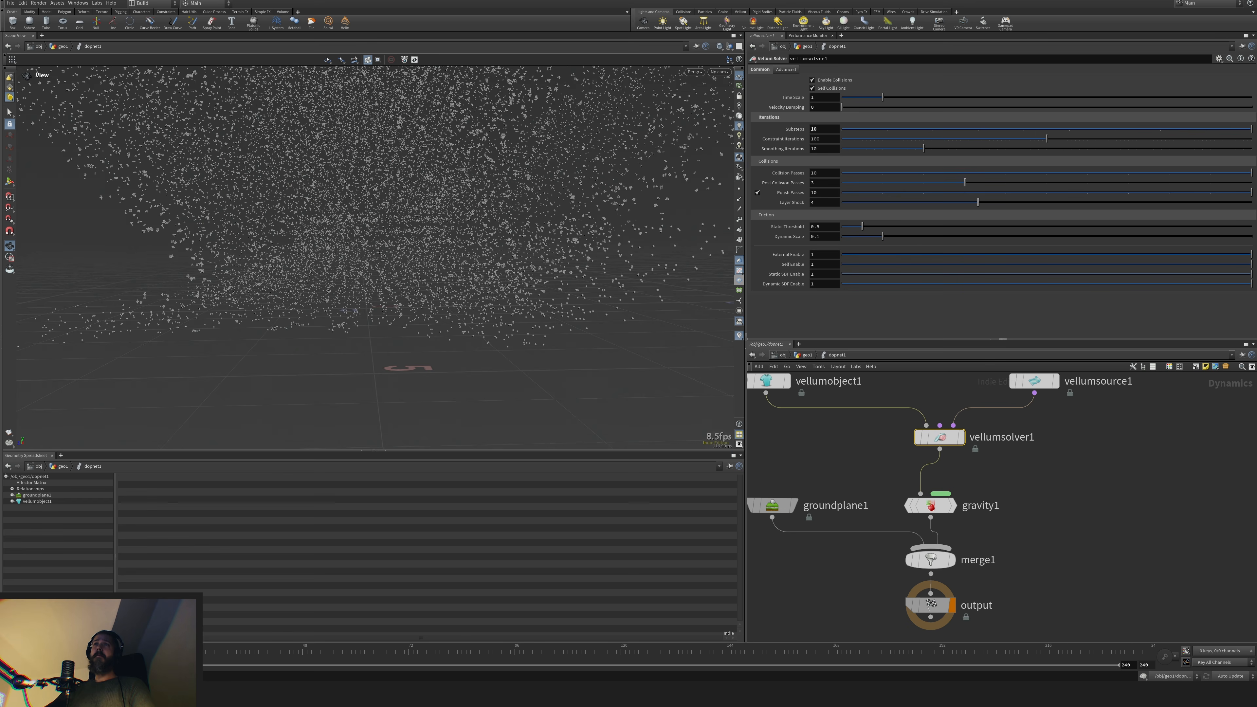
key(ctrl+Up)
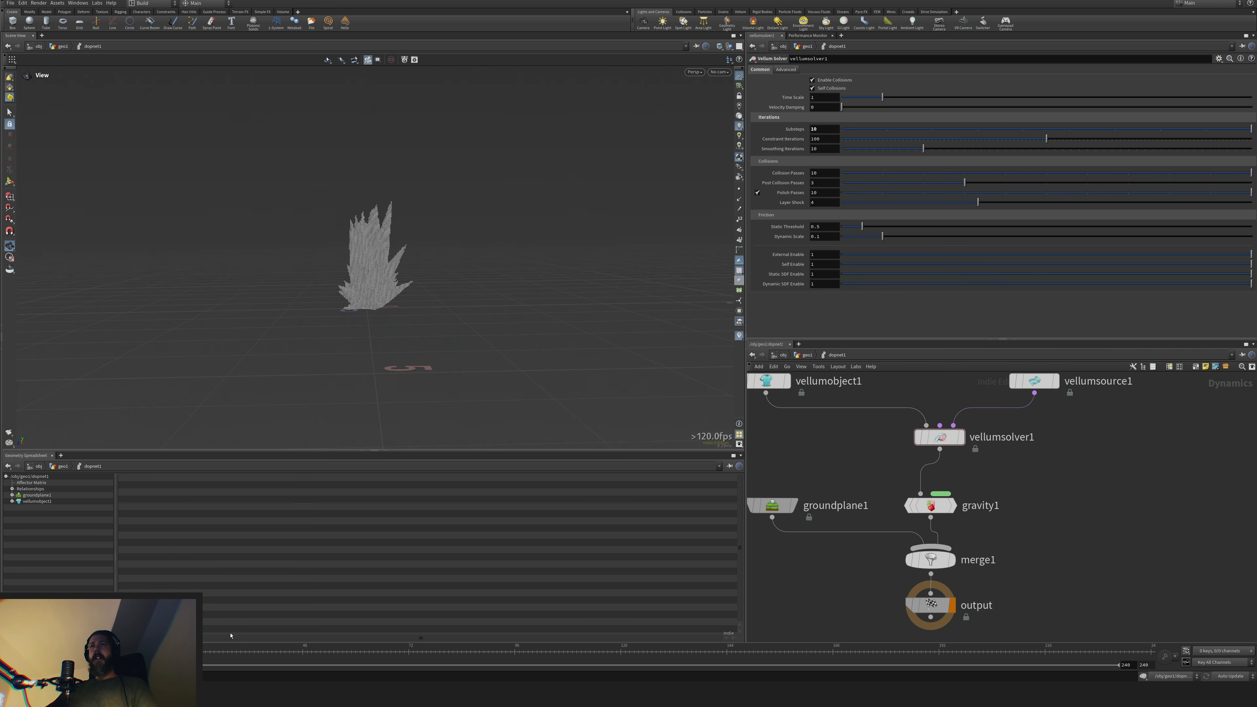
Return to the geometry network and set the Particle Size of the Vellum grain constraints node to 0.02
key(u)
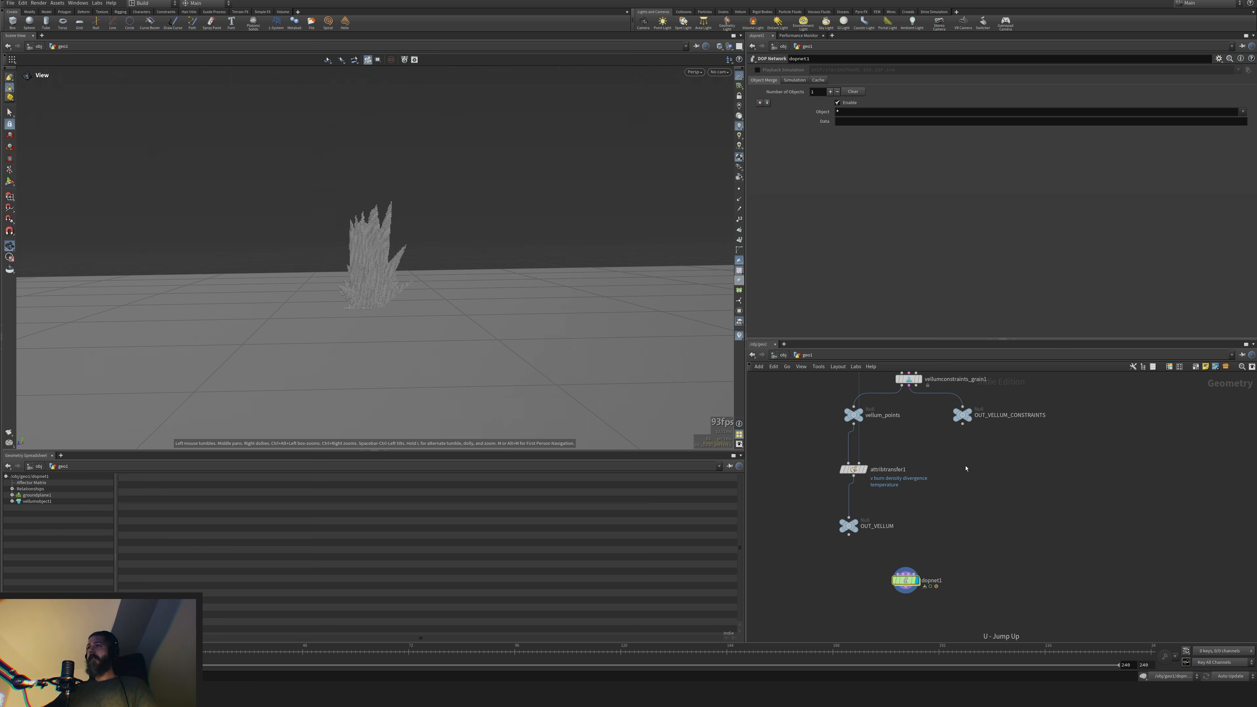
click(885, 518)
click(848, 562)
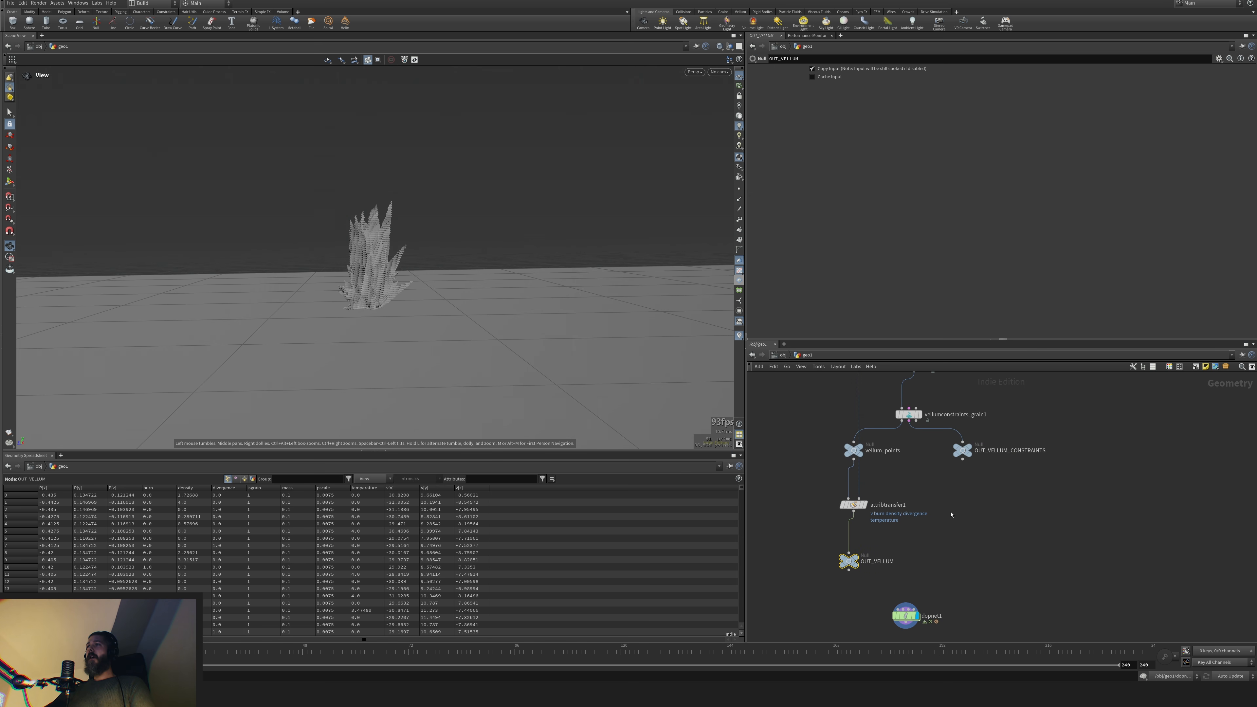
click(900, 444)
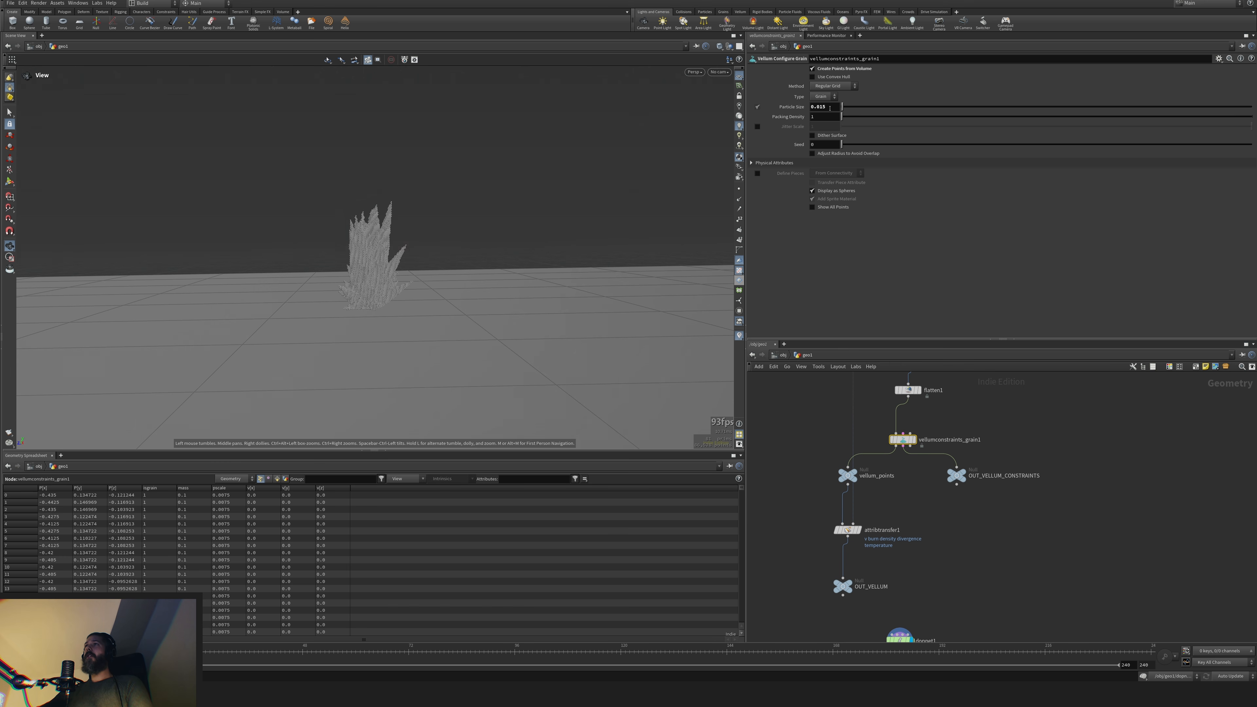
text(2)
key(Return)
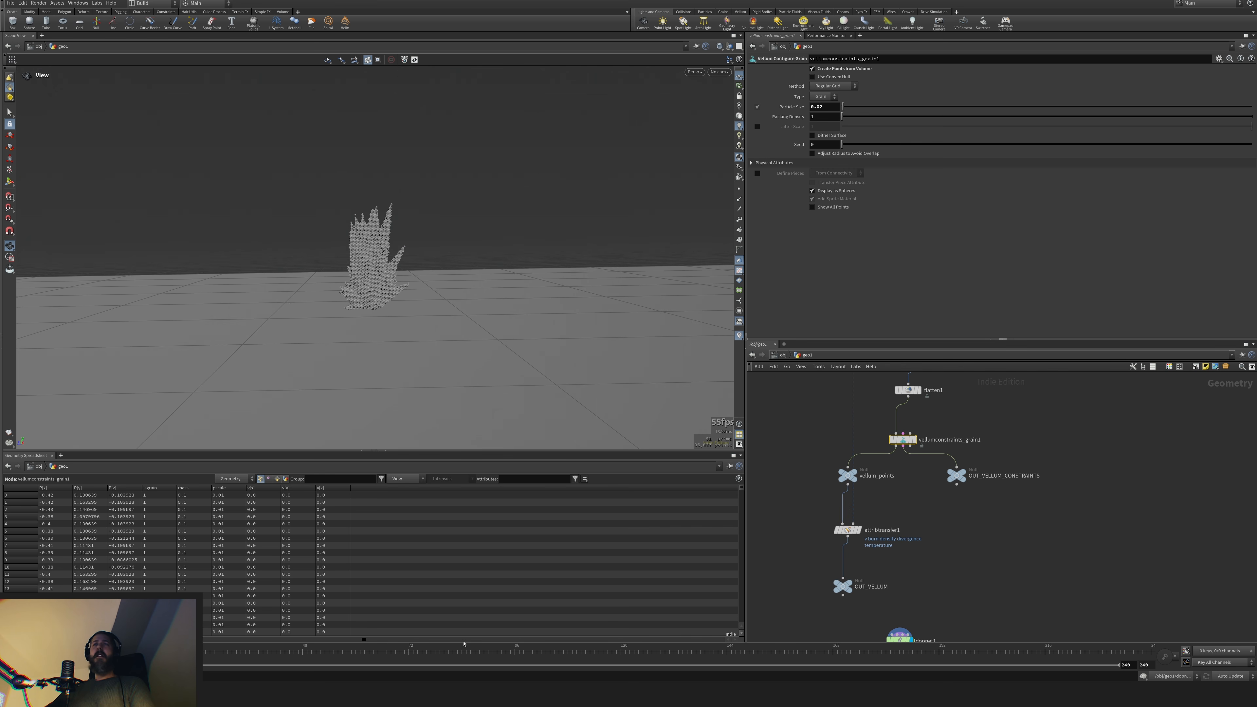
Inside the DOP network, move the Ground Plane and Vellum Object closer to the node chain and raise the Vellum Source
middle_drag(995, 596, 938, 518)
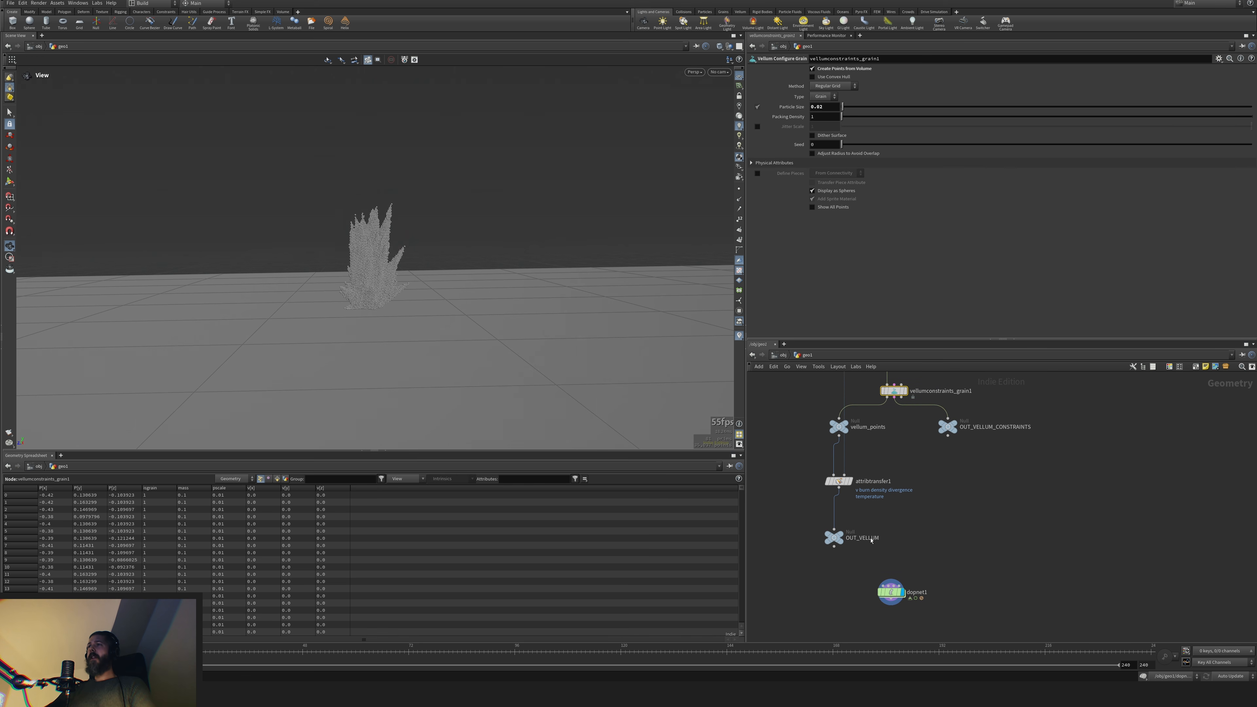
double_click(891, 594)
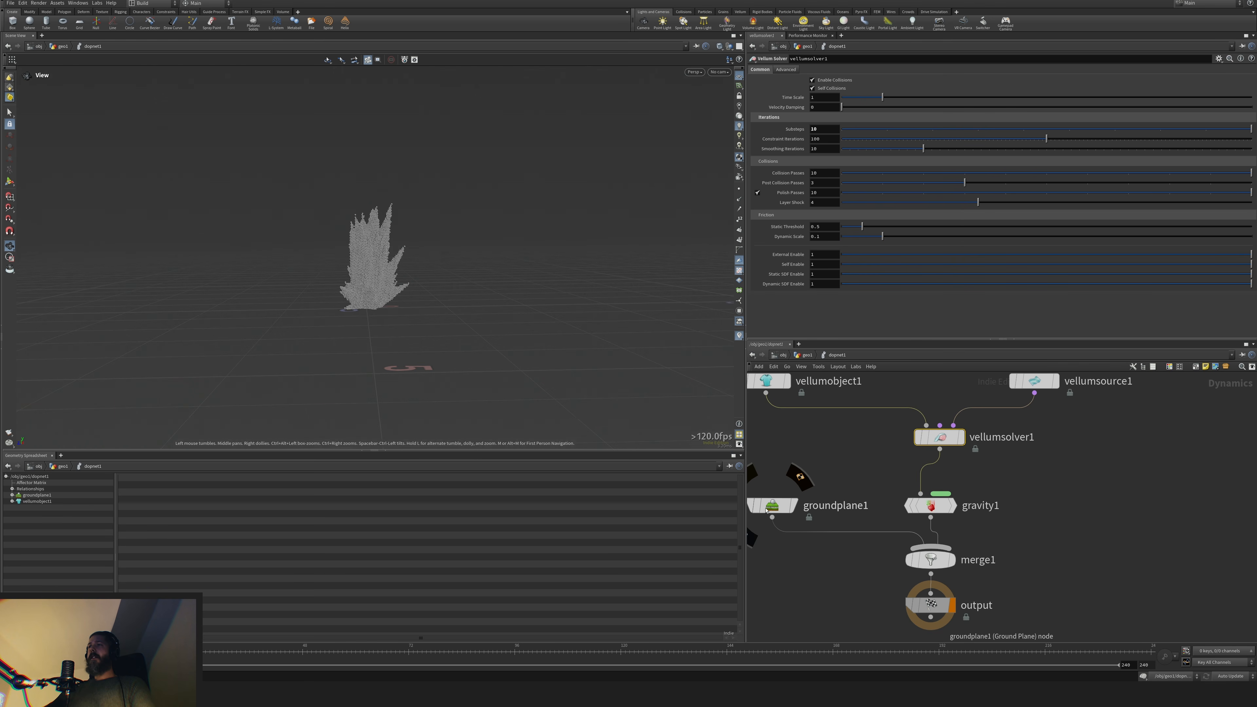
click(782, 506)
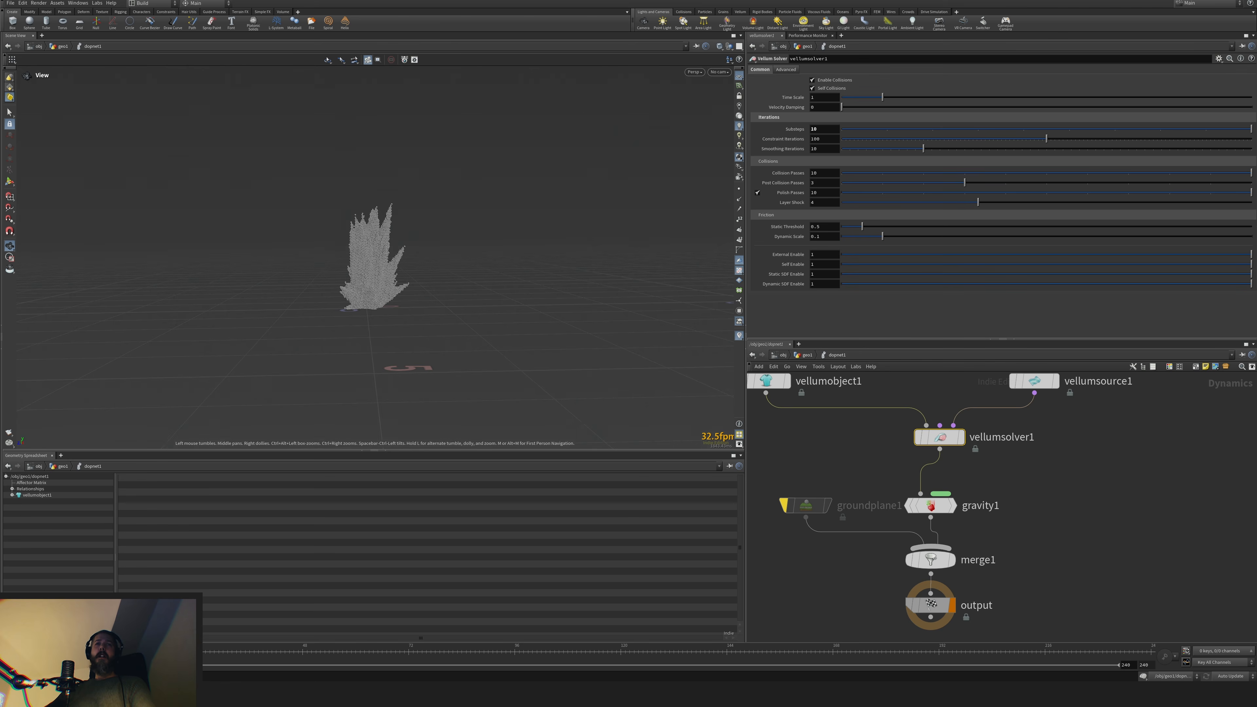
click(789, 504)
key(h)
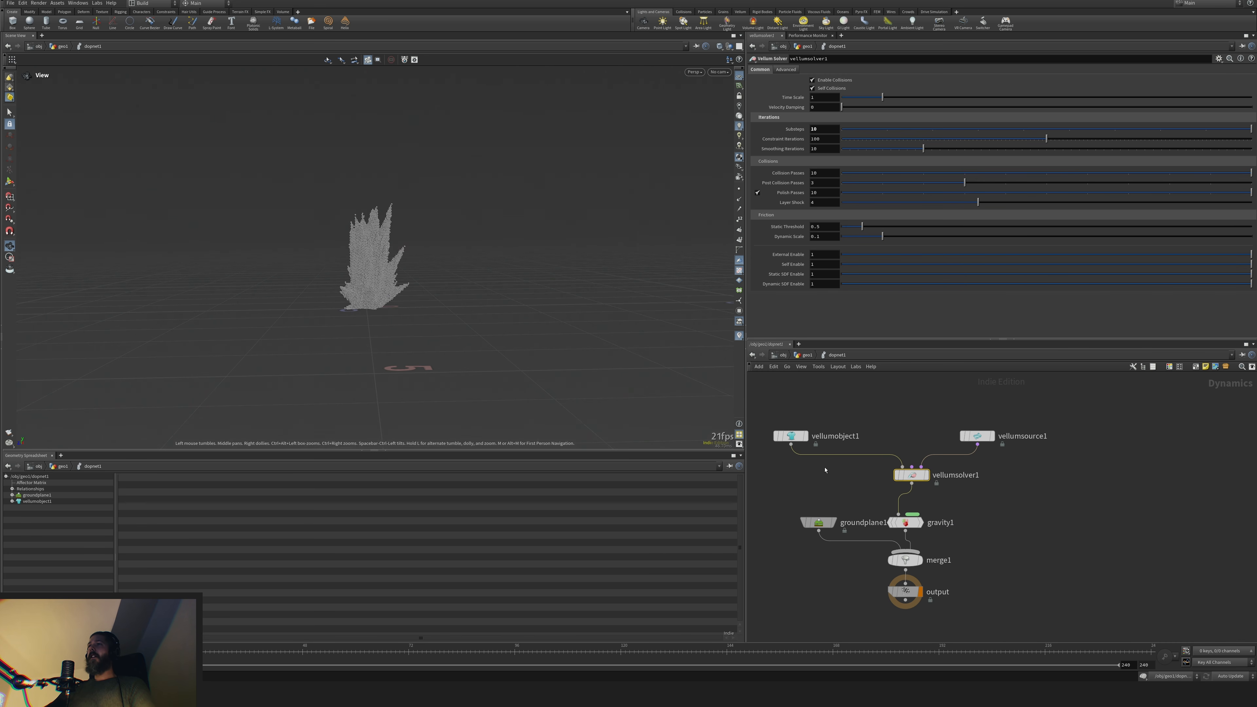
drag(791, 436, 819, 456)
drag(977, 436, 978, 415)
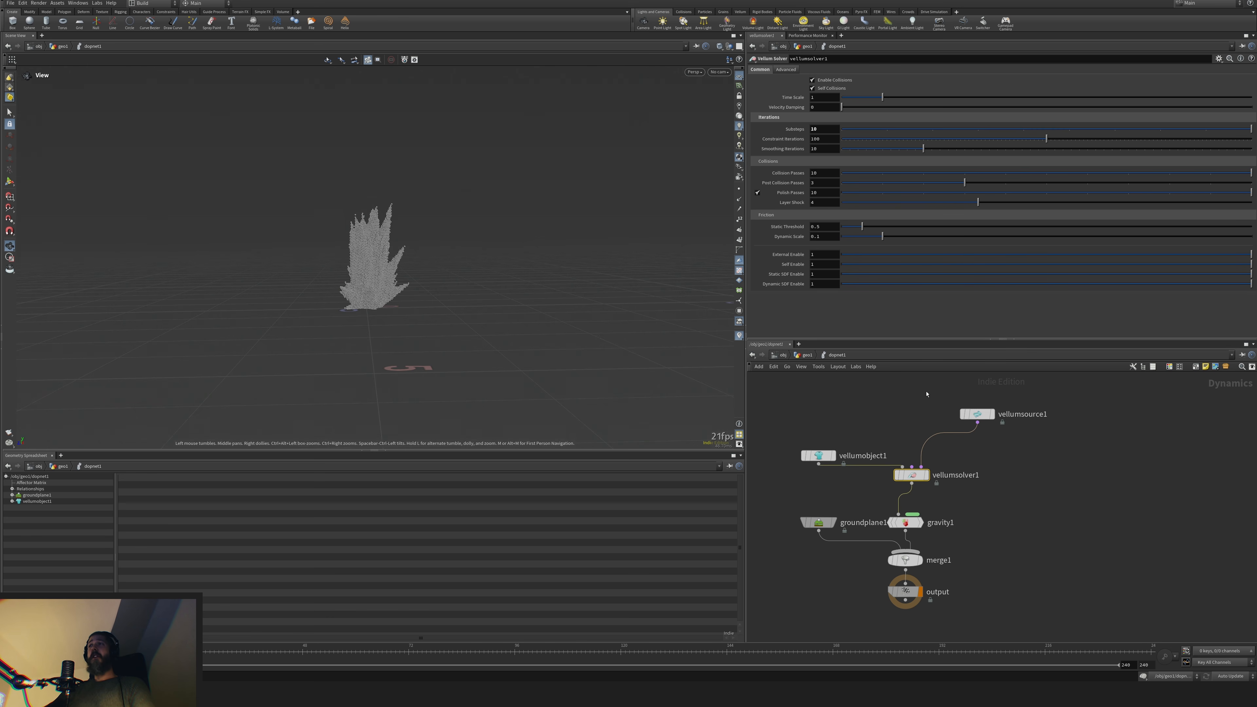
Turn off Enable Collisions on the Vellum Solver
click(977, 414)
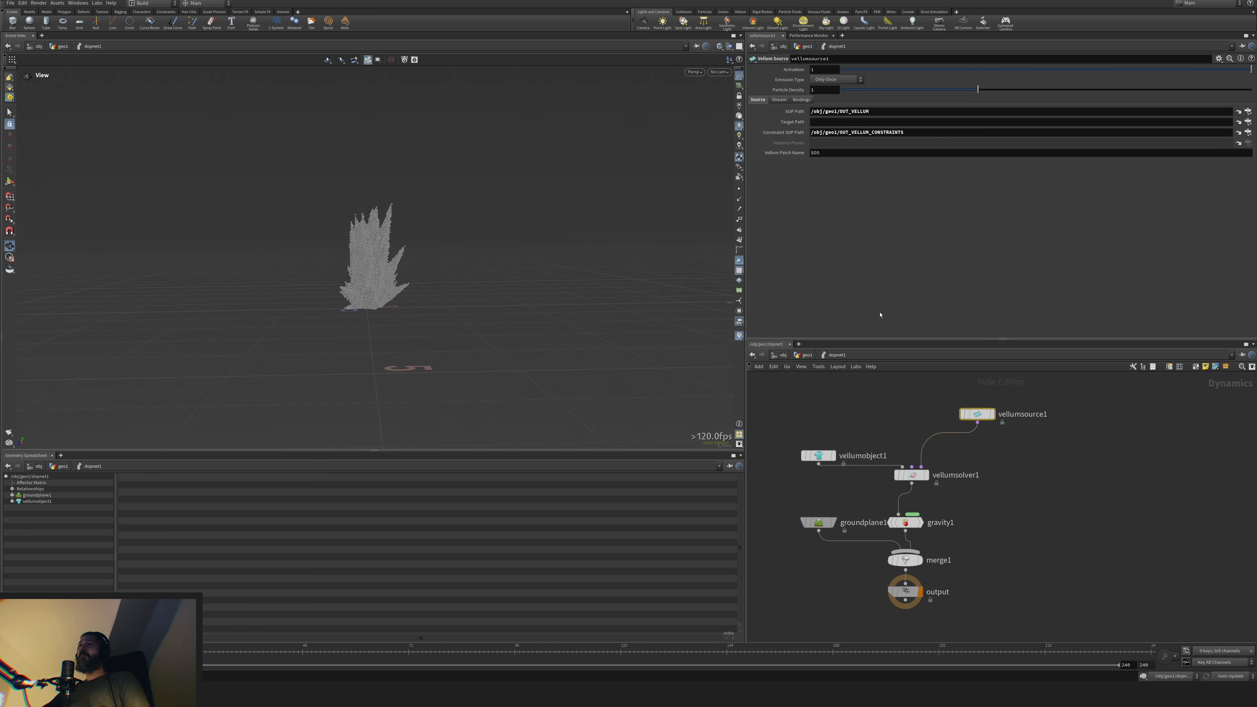
click(914, 477)
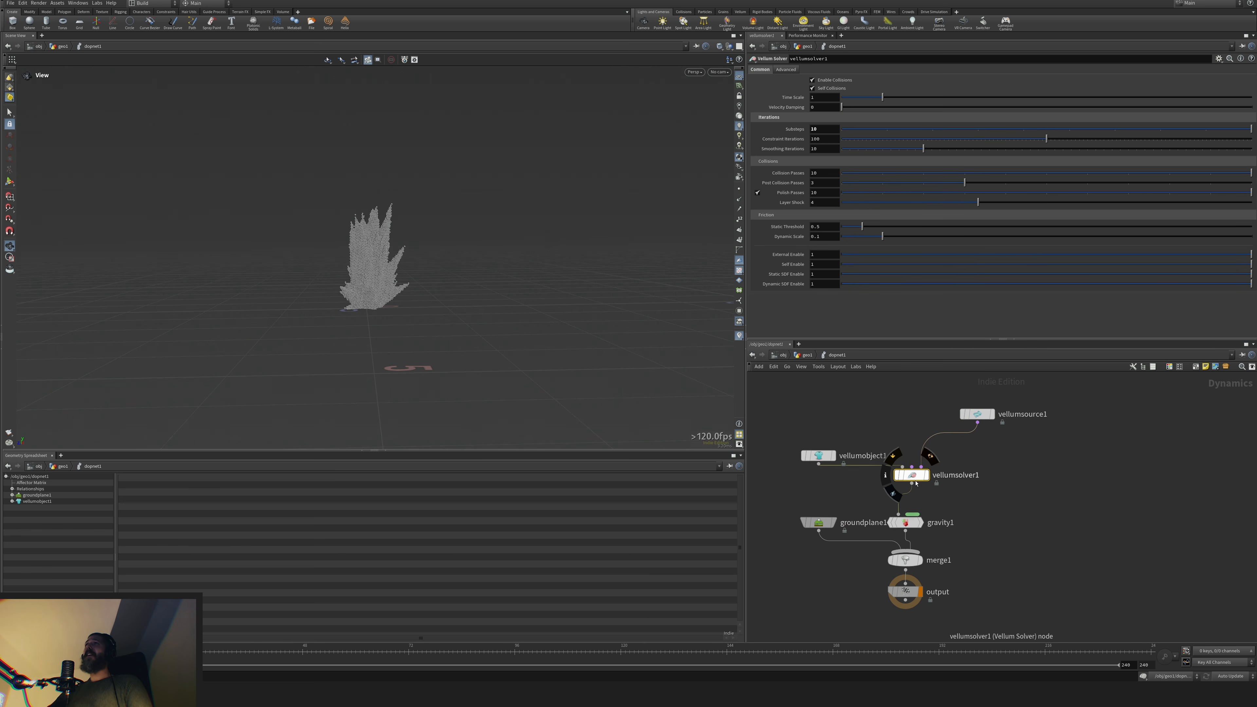
click(835, 79)
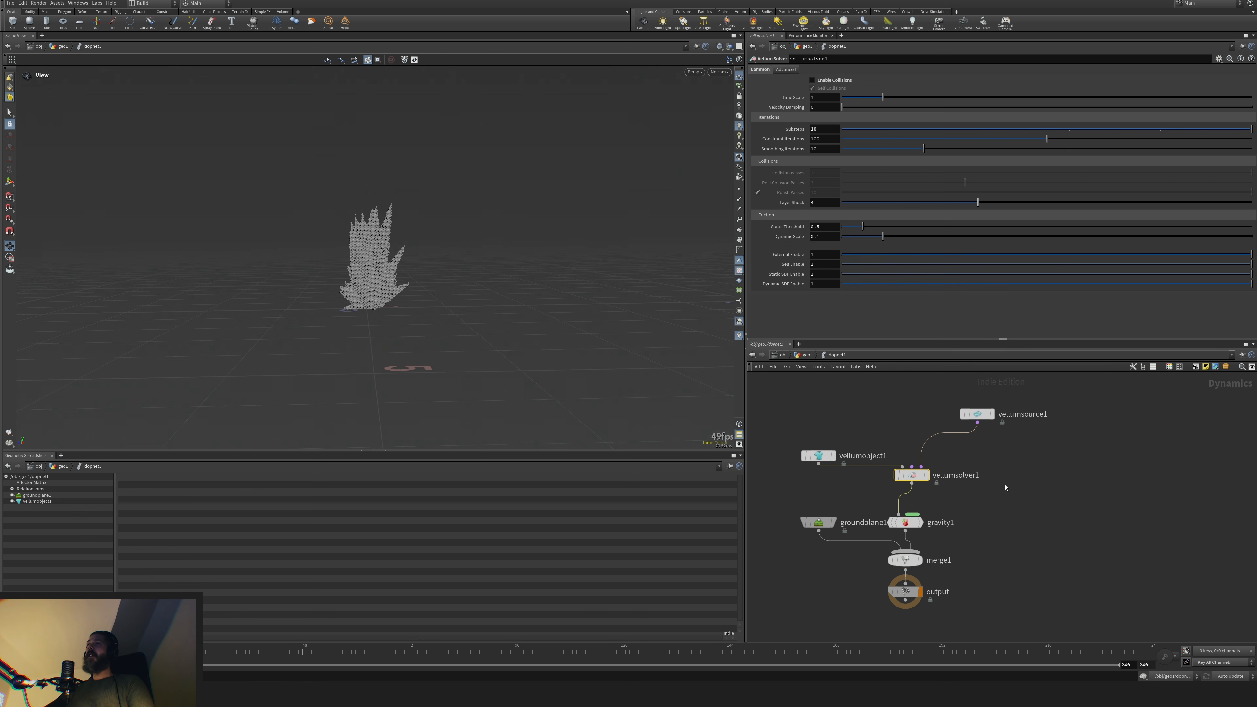
Examine the point attributes listed in the Attribute Transfer node and review the DOP network's Vellum setup again
key(u)
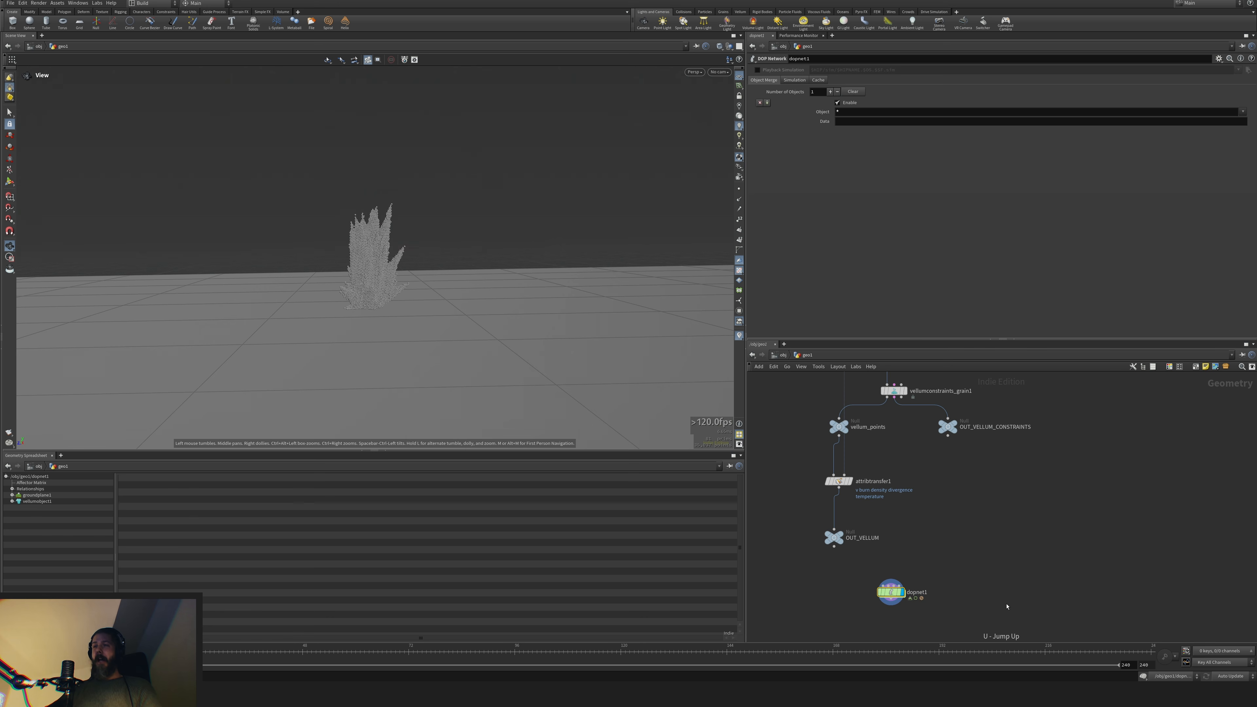
click(834, 540)
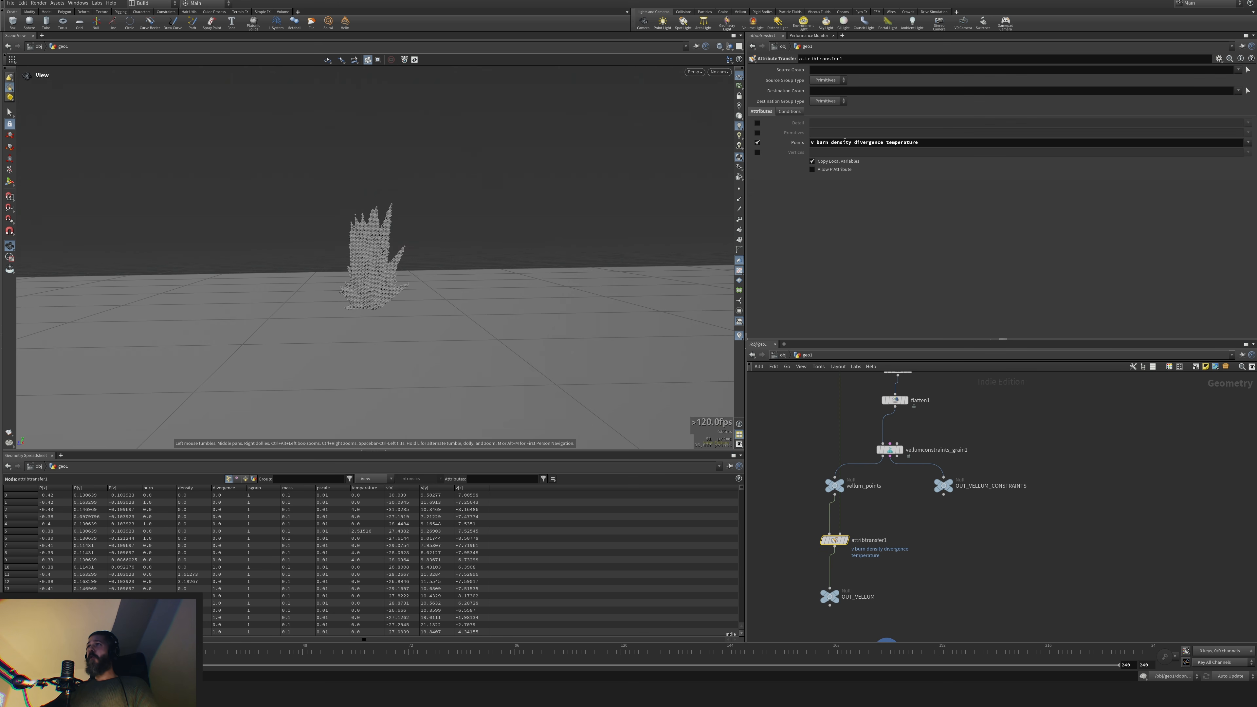
drag(817, 143, 756, 167)
click(959, 604)
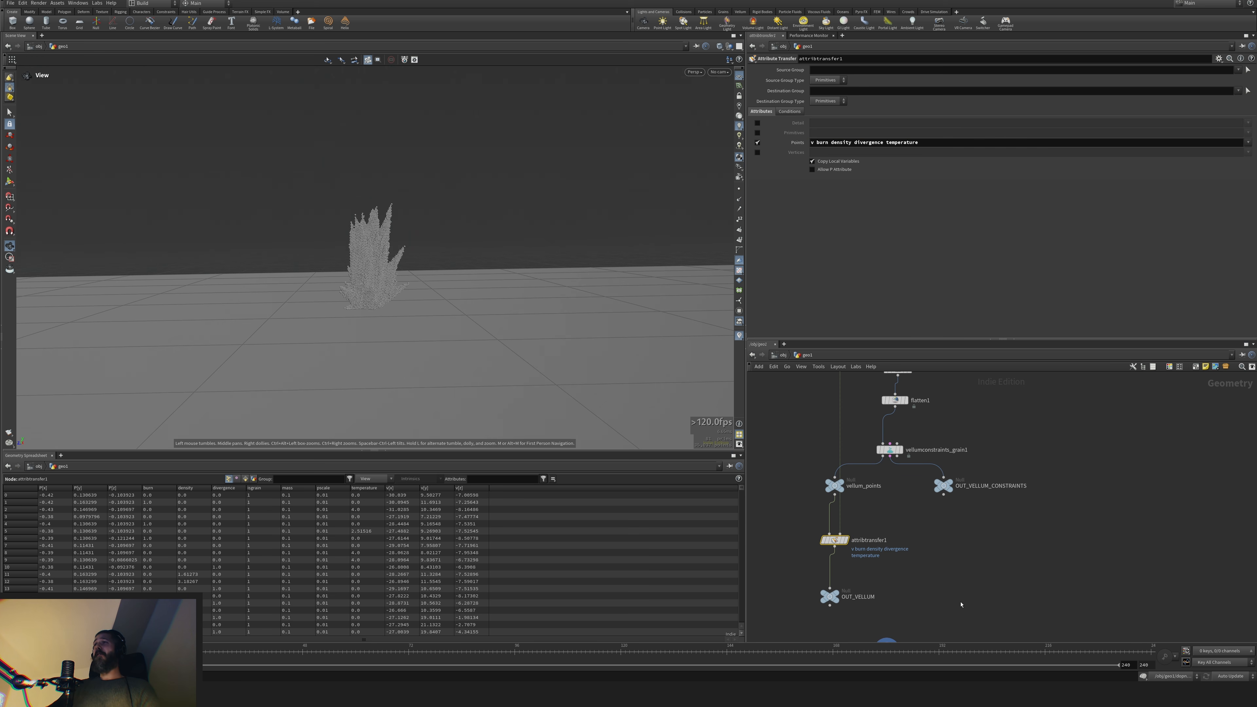
middle_drag(962, 592, 960, 515)
double_click(886, 574)
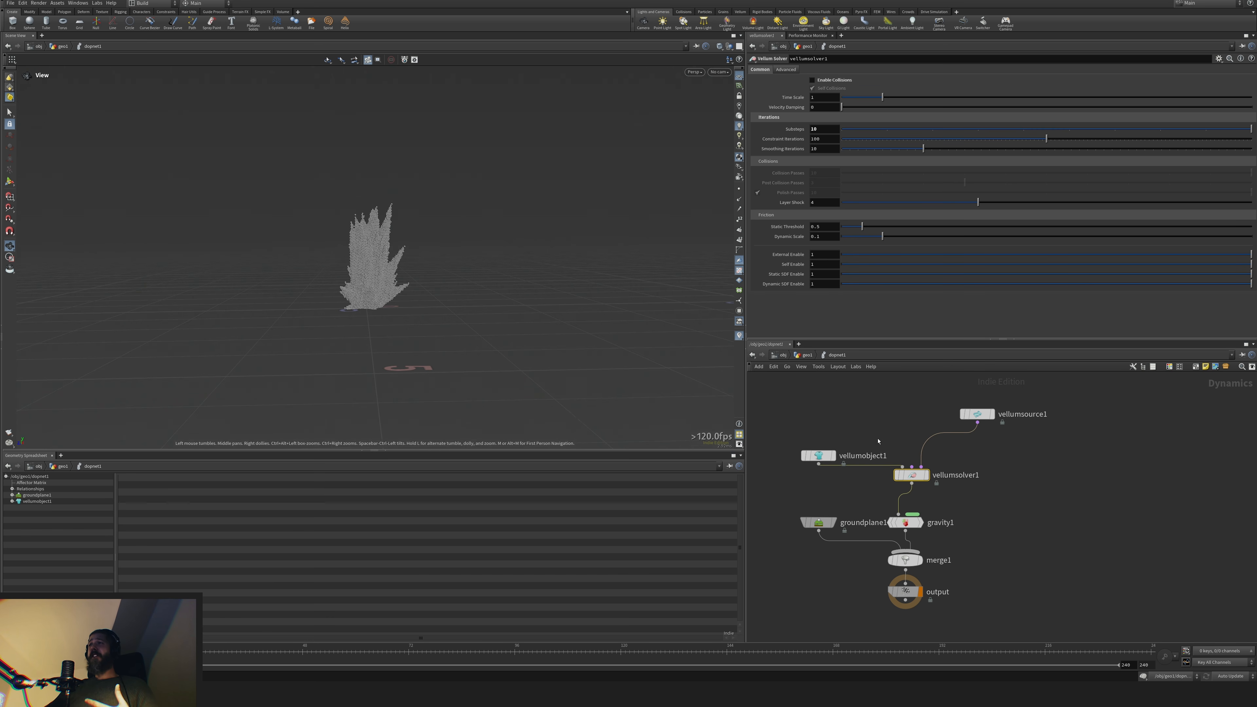
click(975, 492)
key(u)
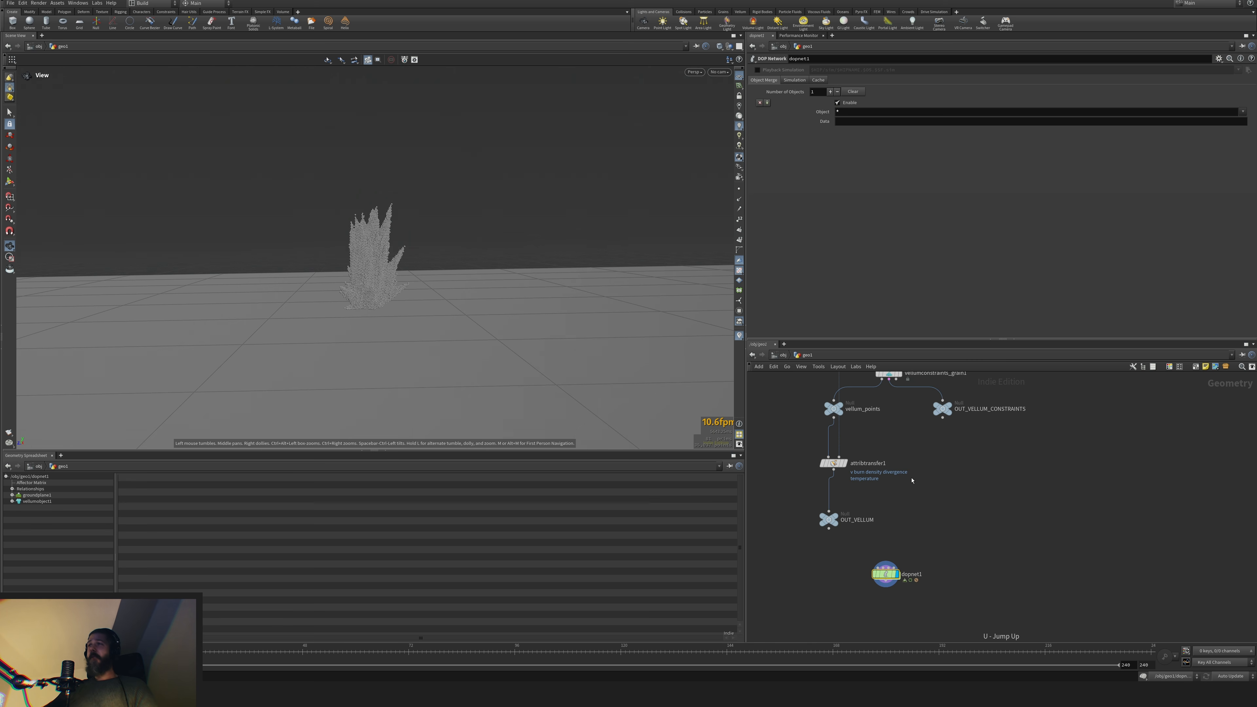
Display the Attribute Transfer node's result in the viewport
click(835, 463)
scroll(855, 475, up, 3)
click(838, 456)
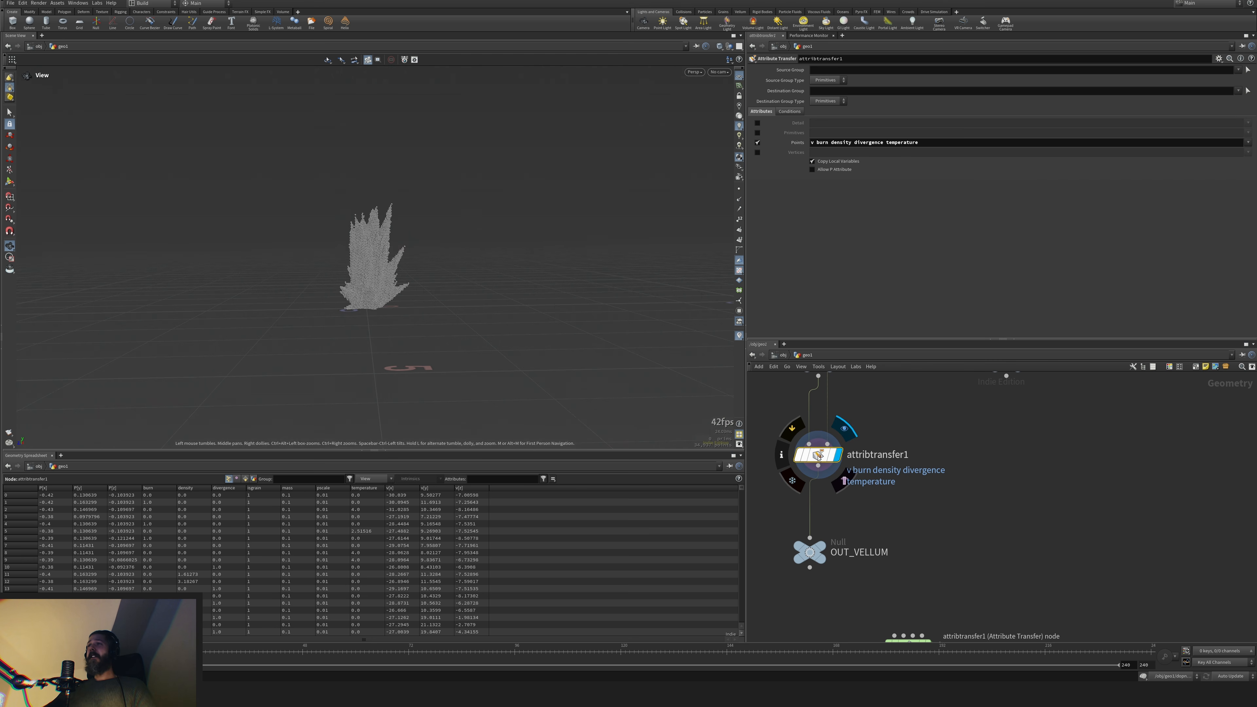
Show point trails in the viewport to inspect the transferred velocities
click(739, 208)
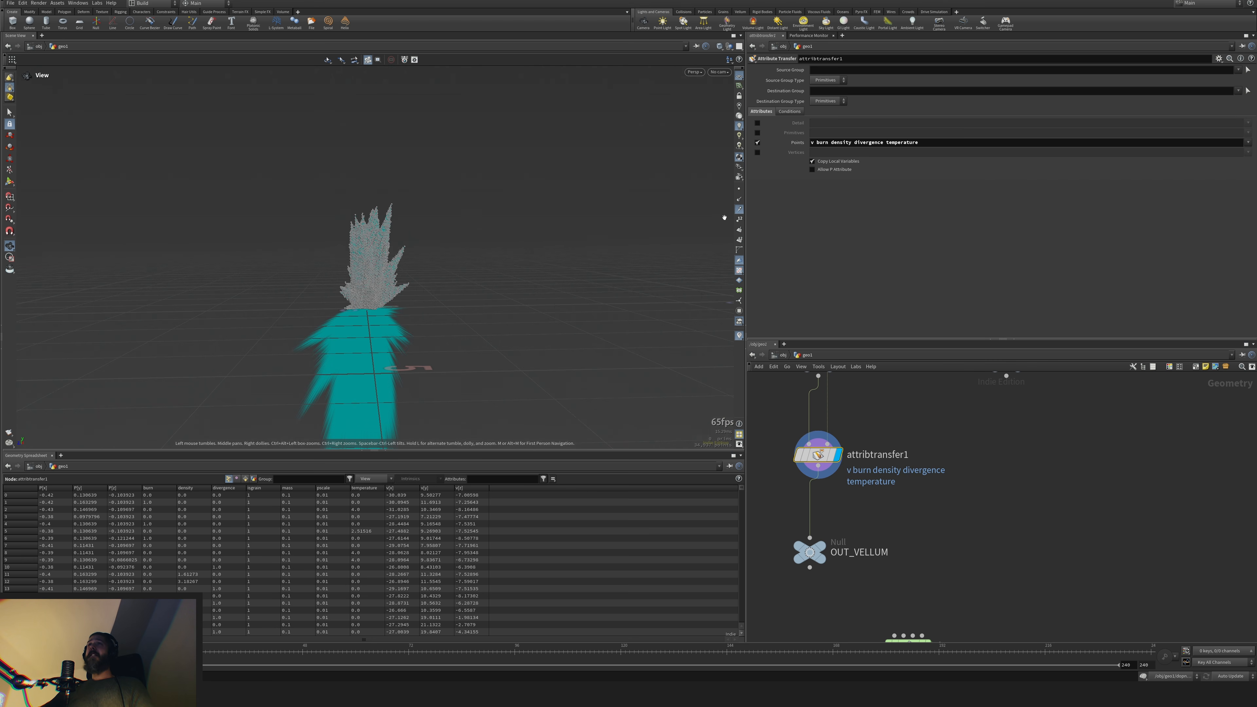
drag(606, 267, 614, 267)
In the Pyro Burst Source's output attributes, set Velocity to 0.25 and enable Add Velocity Noise
middle_drag(925, 381, 927, 501)
scroll(927, 495, down, 3)
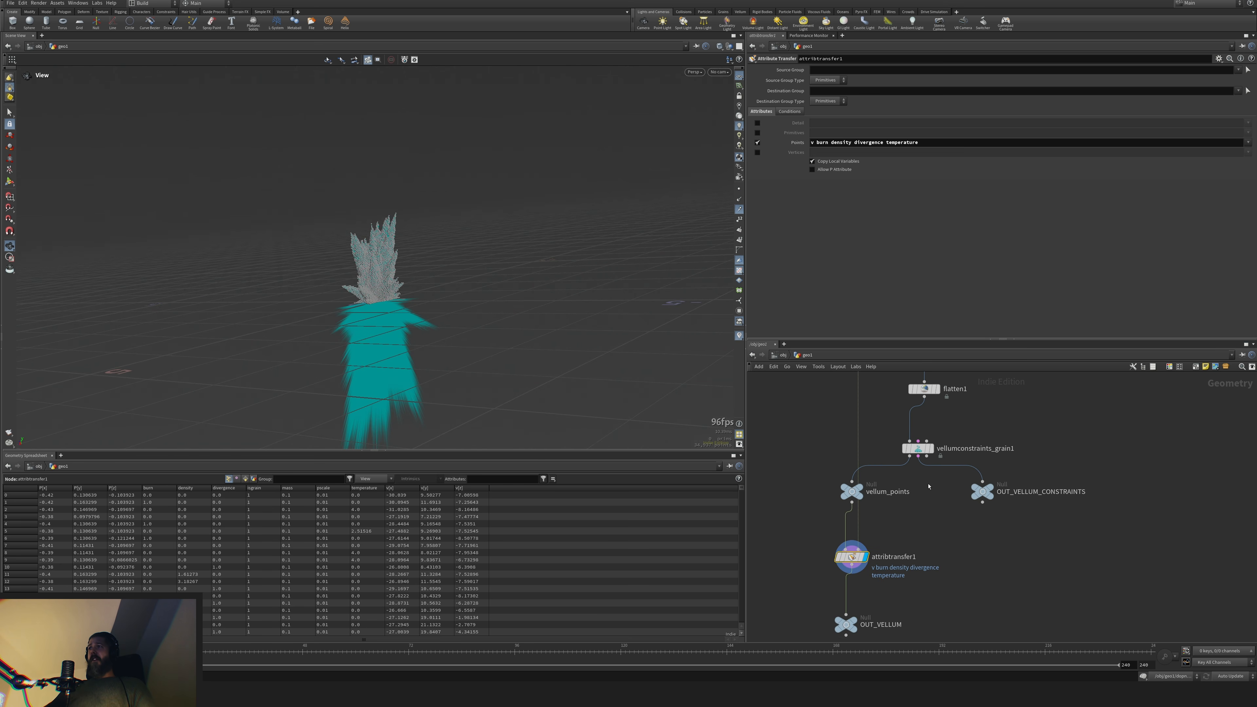
middle_drag(971, 436, 974, 639)
click(953, 411)
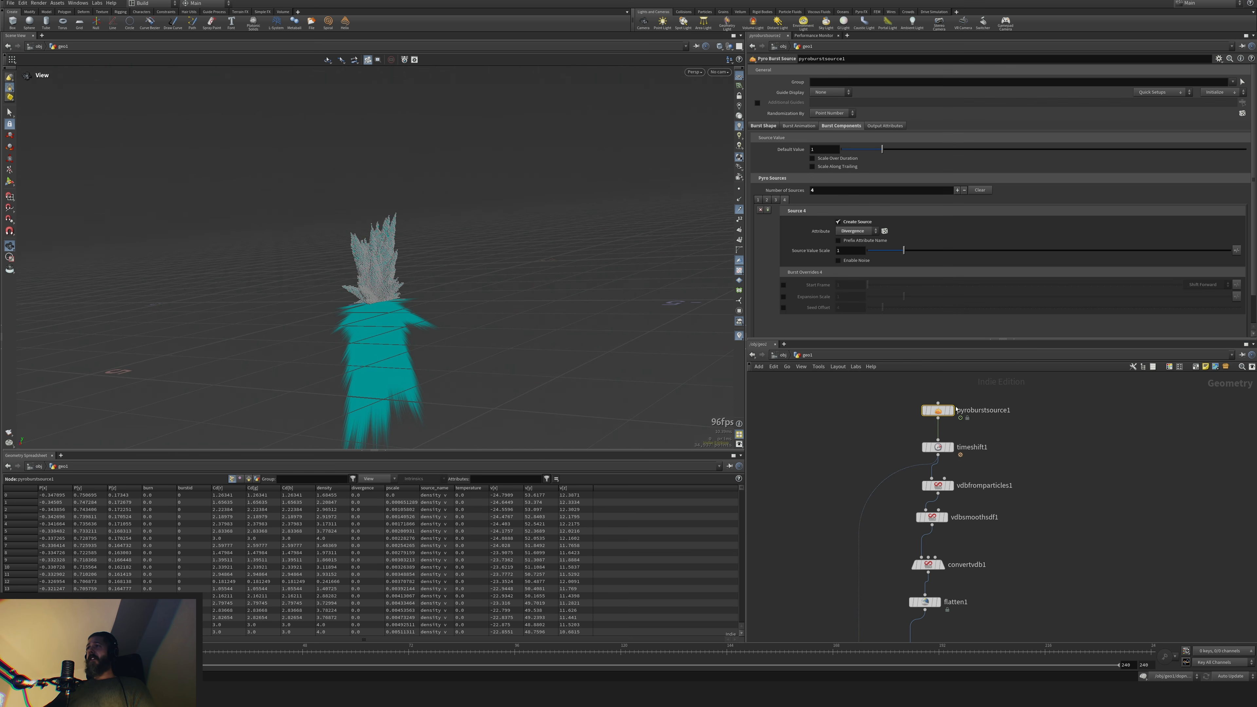
click(876, 125)
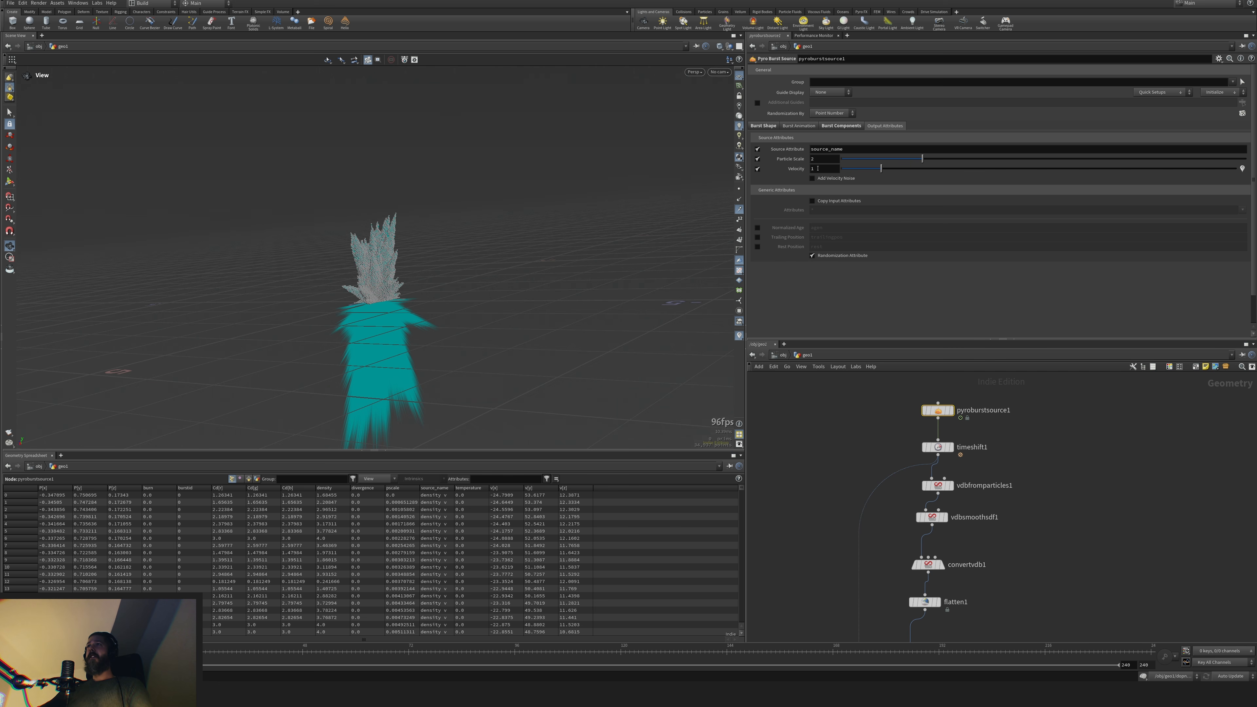
drag(818, 168, 793, 172)
text(.1)
key(Return)
text(0.25)
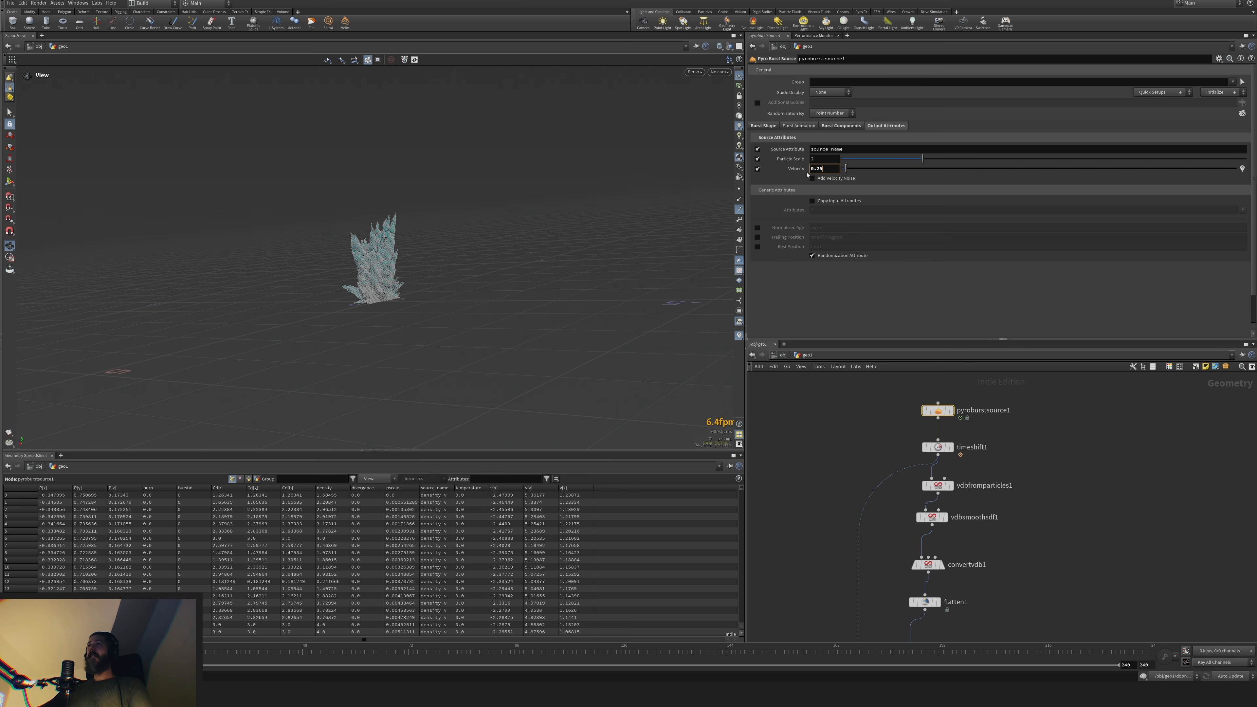
click(833, 179)
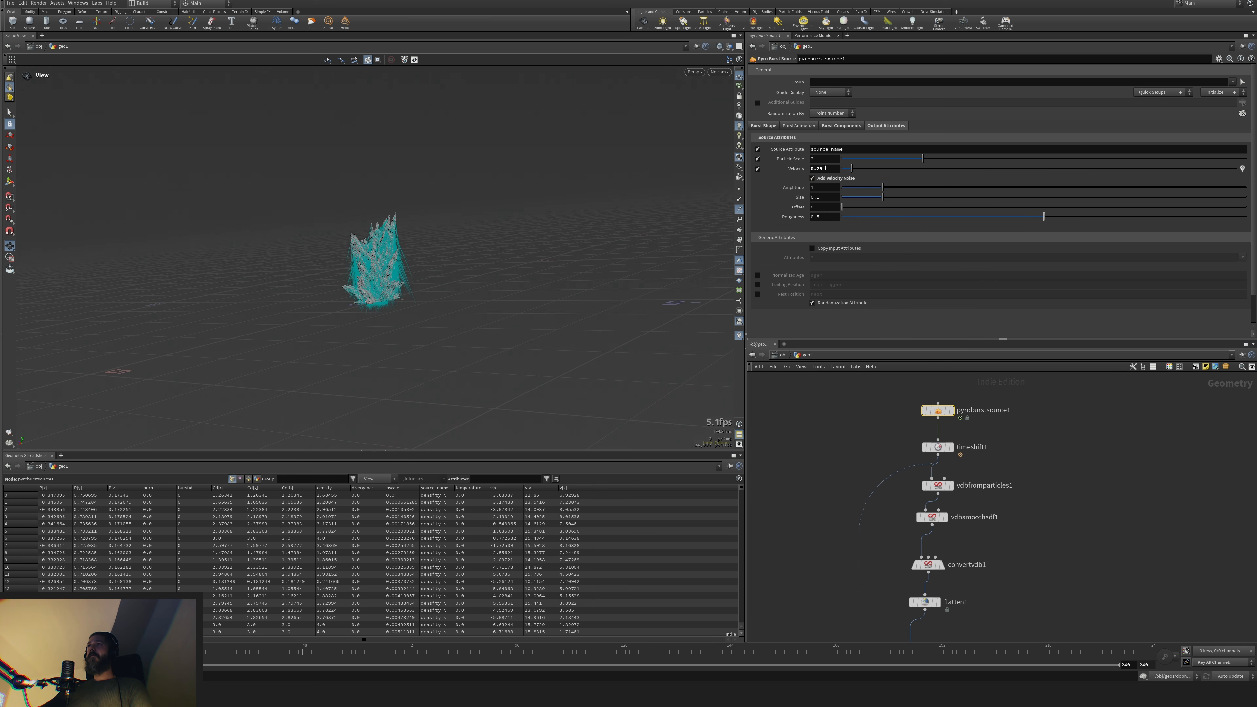
Try a Velocity of 1 on the Pyro Burst Source with noise on and return it to 0.25
text(1)
key(Return)
drag(826, 168, 798, 173)
text(0.2)
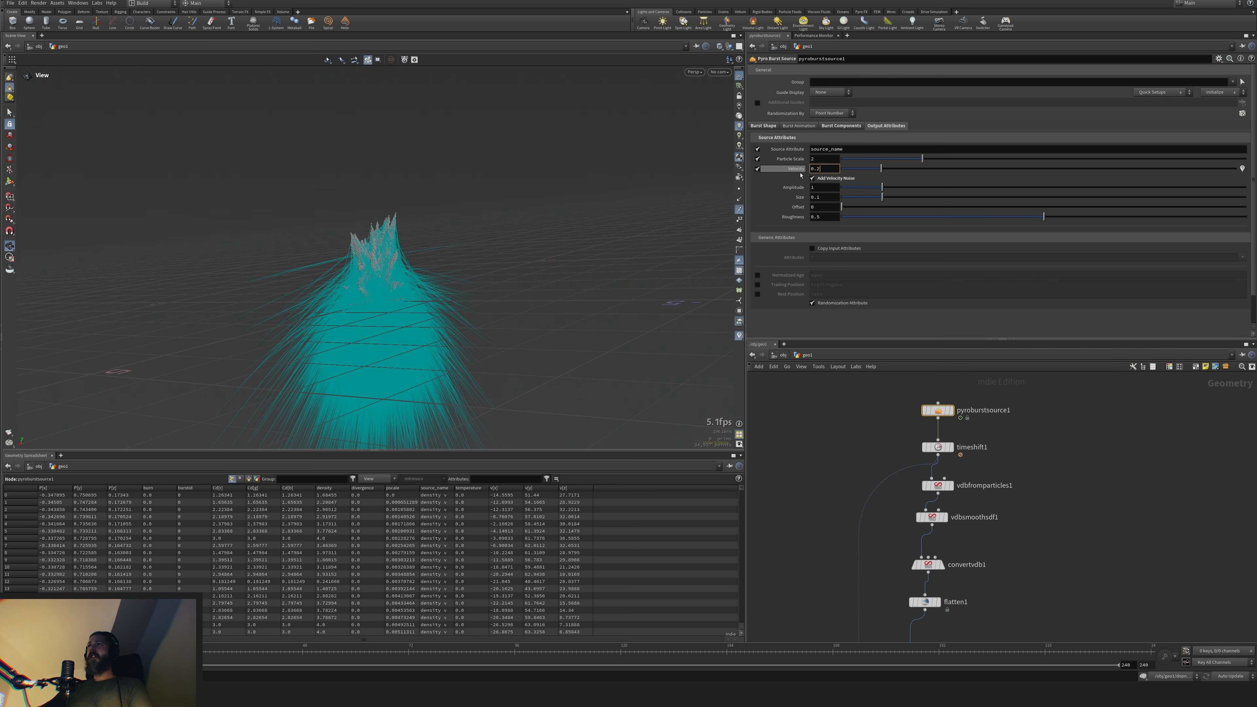
text(5)
key(Return)
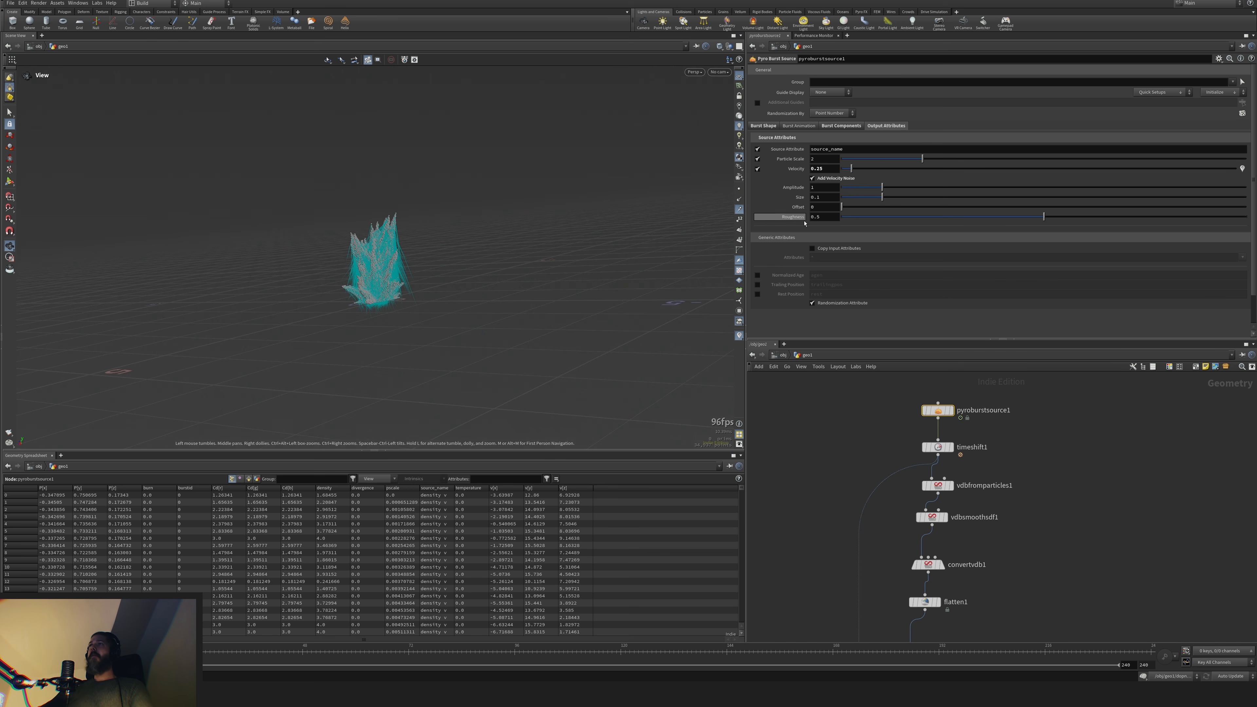
Lower the Pyro Burst Source's velocity noise Amplitude to about 0.7 and select the Attribute Transfer node again
drag(883, 187, 860, 190)
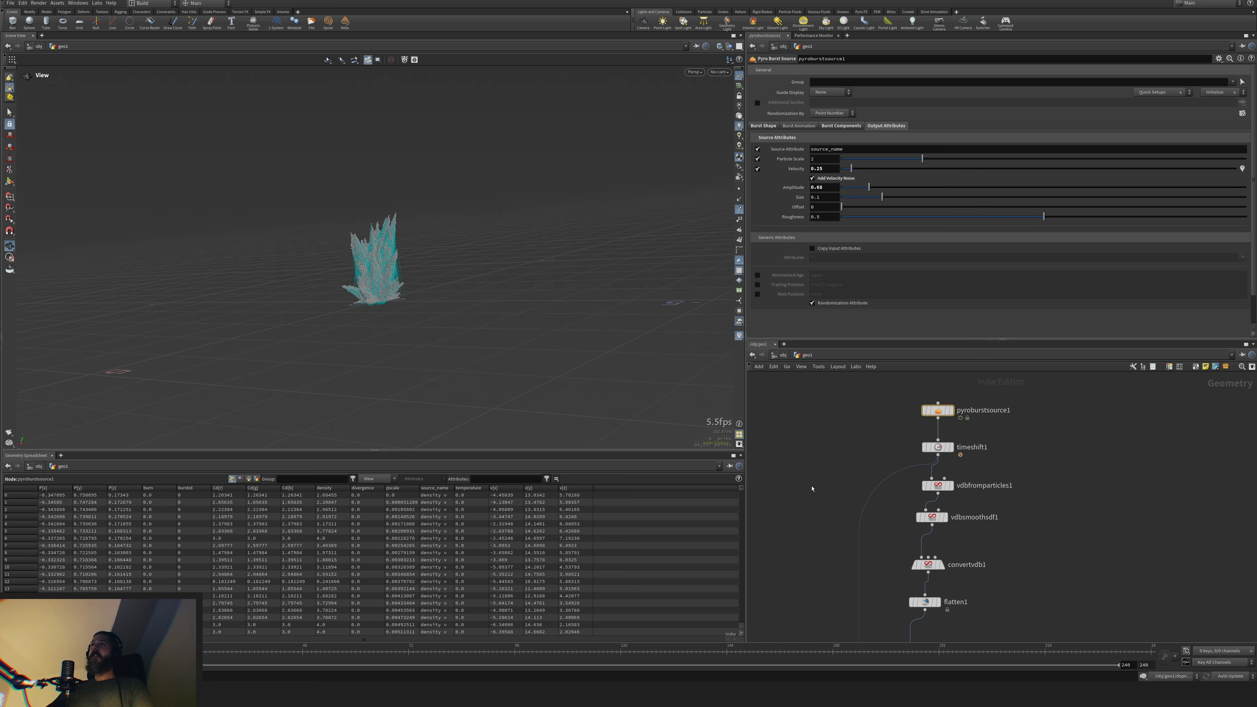
middle_drag(815, 492, 822, 399)
middle_drag(814, 552, 822, 407)
middle_drag(819, 531, 824, 477)
click(871, 476)
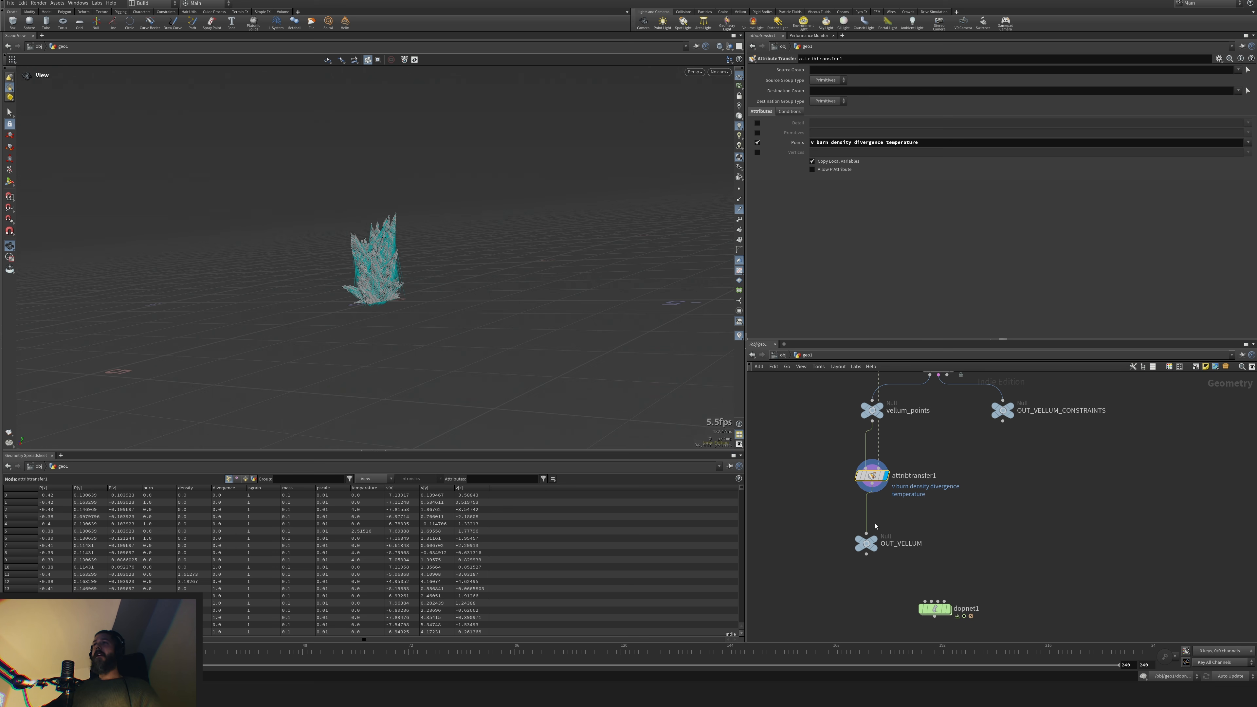
Reposition the OUT_VELLUM null so it lines up directly beneath the Attribute Transfer node
drag(867, 543, 873, 563)
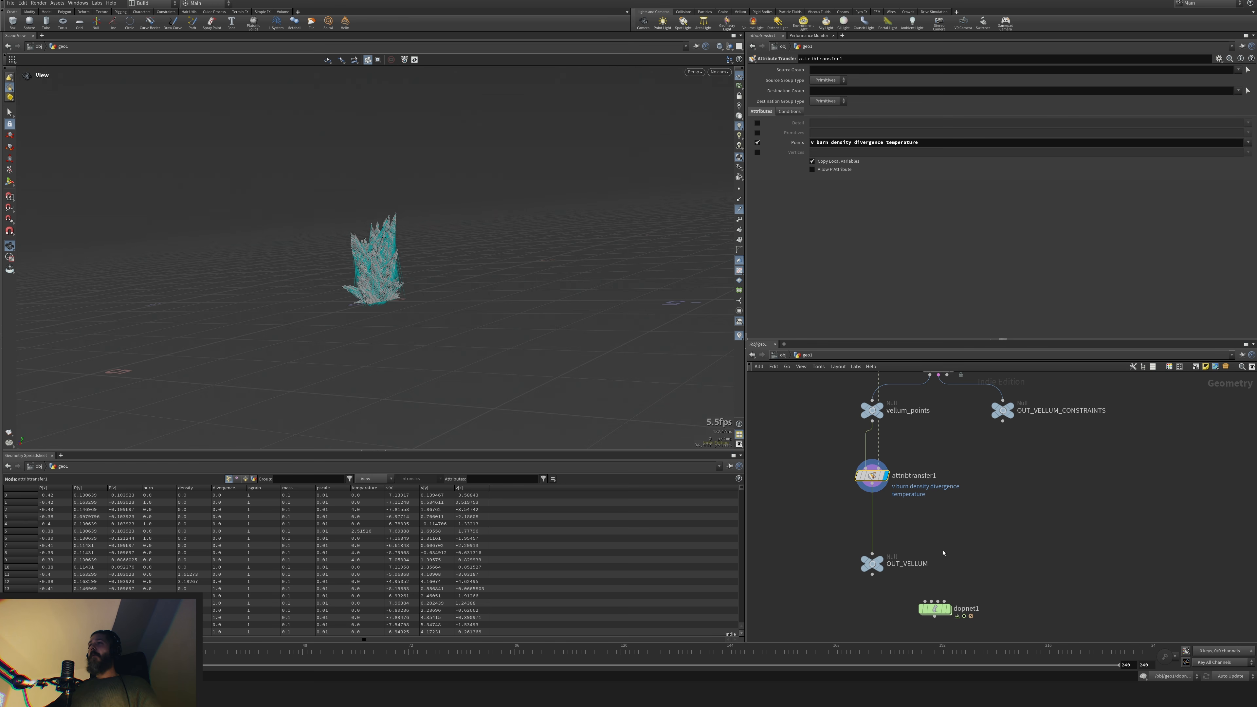
middle_drag(943, 554, 937, 517)
drag(865, 528, 861, 510)
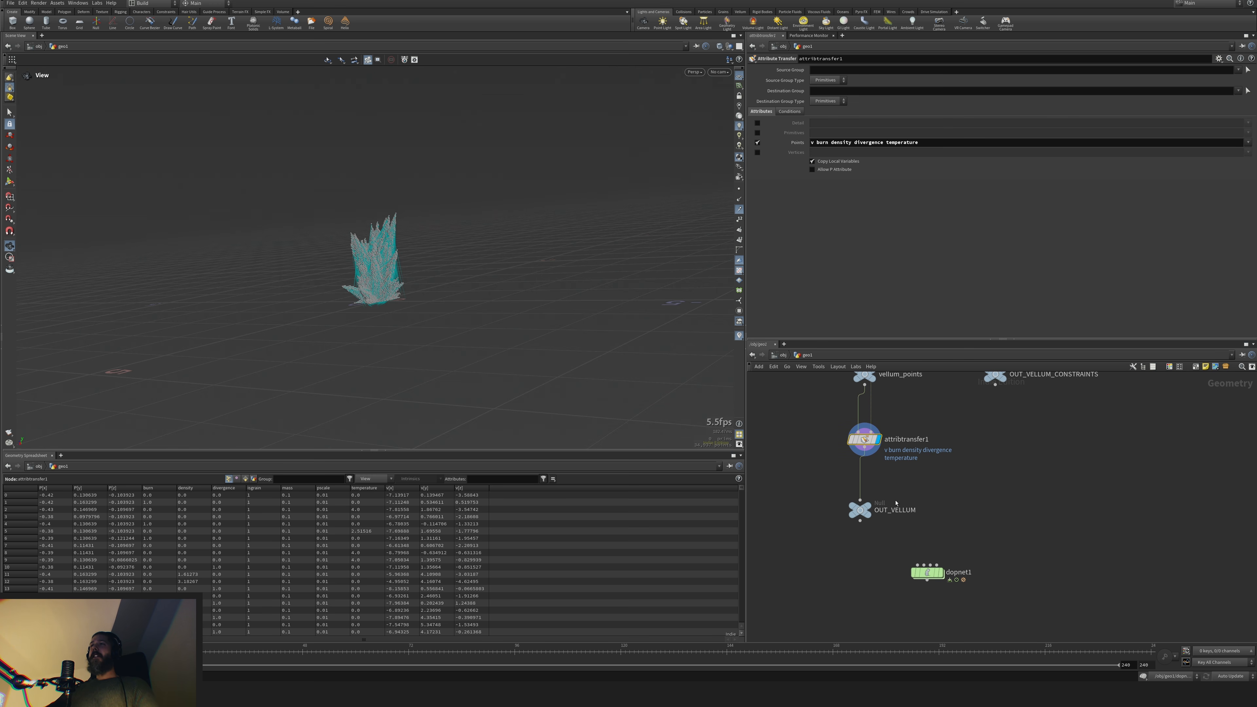
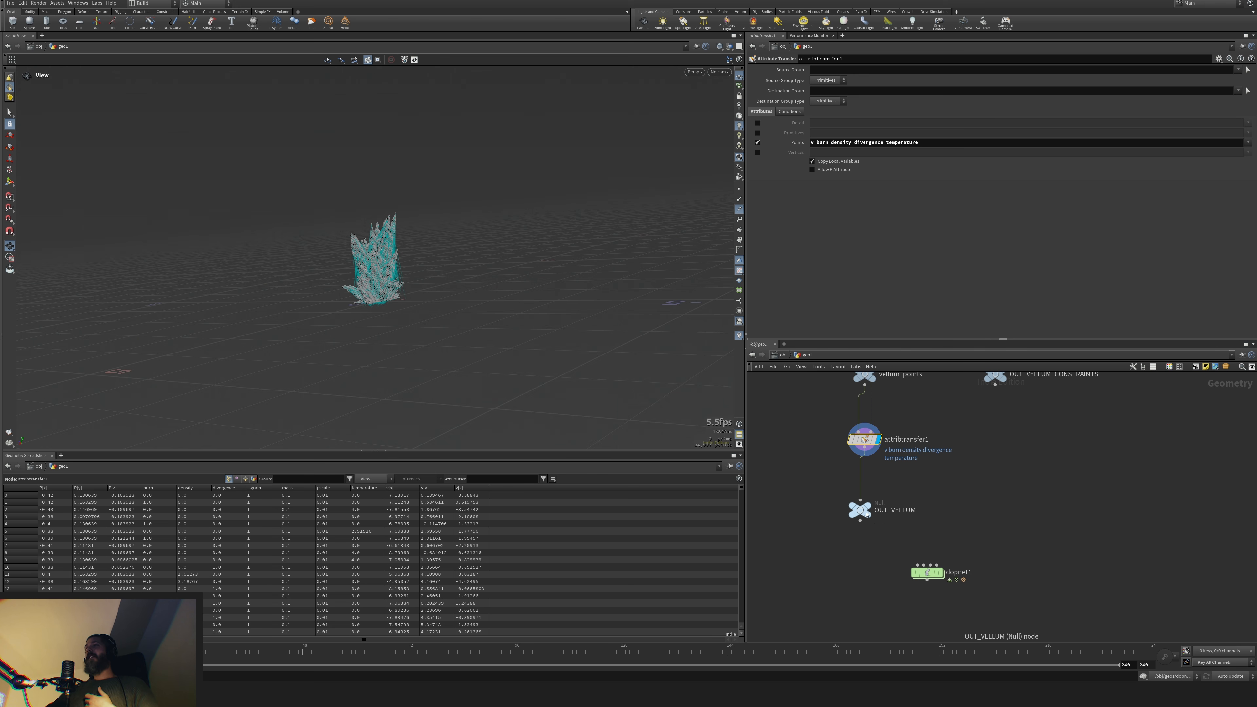
drag(861, 513, 866, 504)
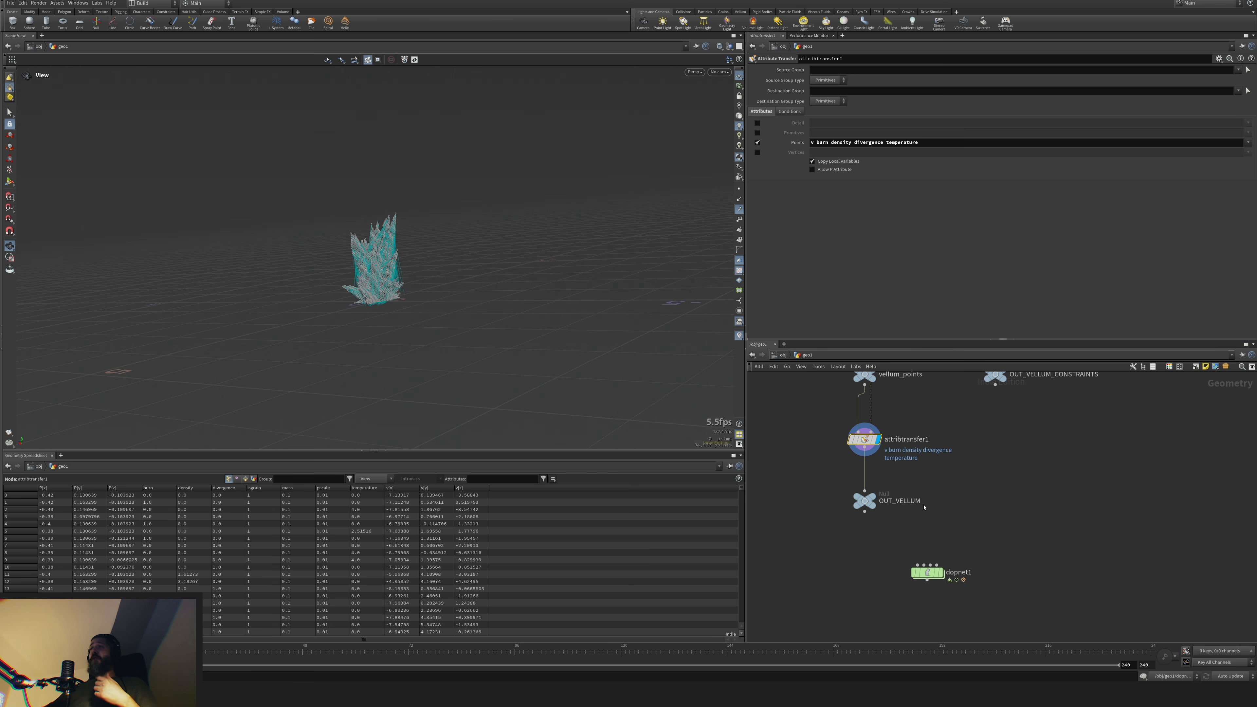
Display the DOP network's result and go inside it to review its Ground Plane, Vellum Source and Vellum Object settings
scroll(936, 525, up, 3)
middle_drag(938, 527, 936, 469)
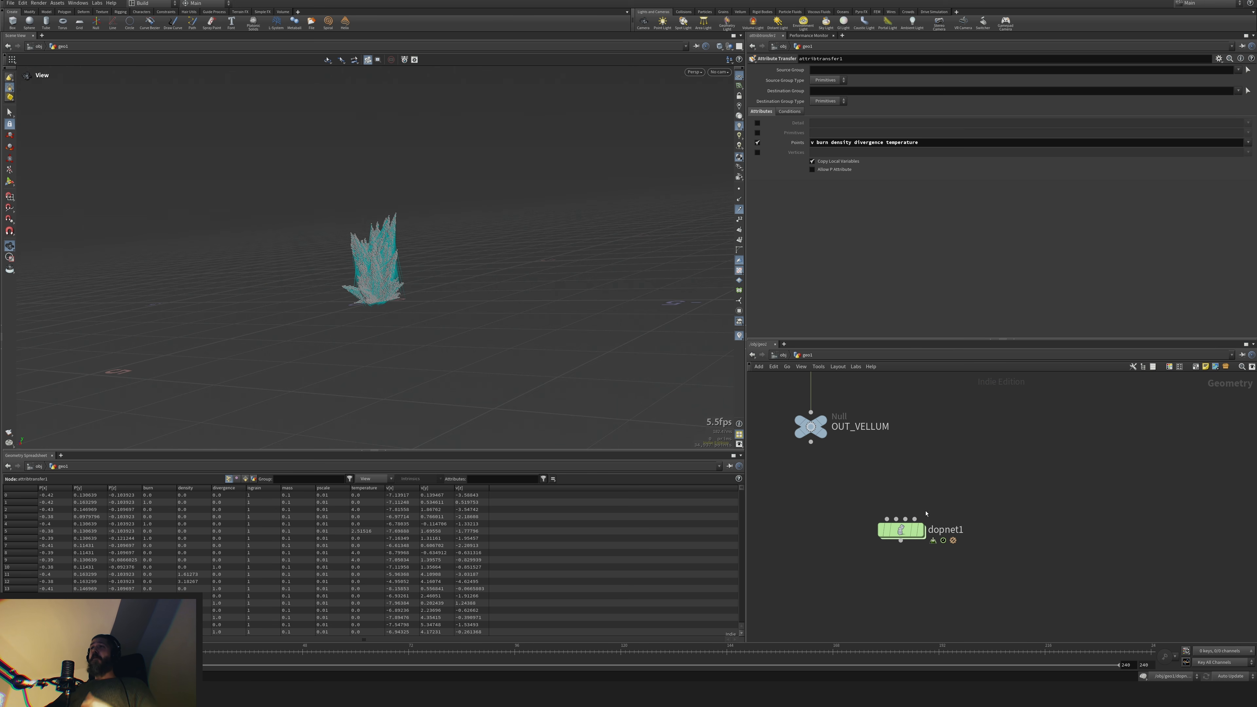
click(924, 531)
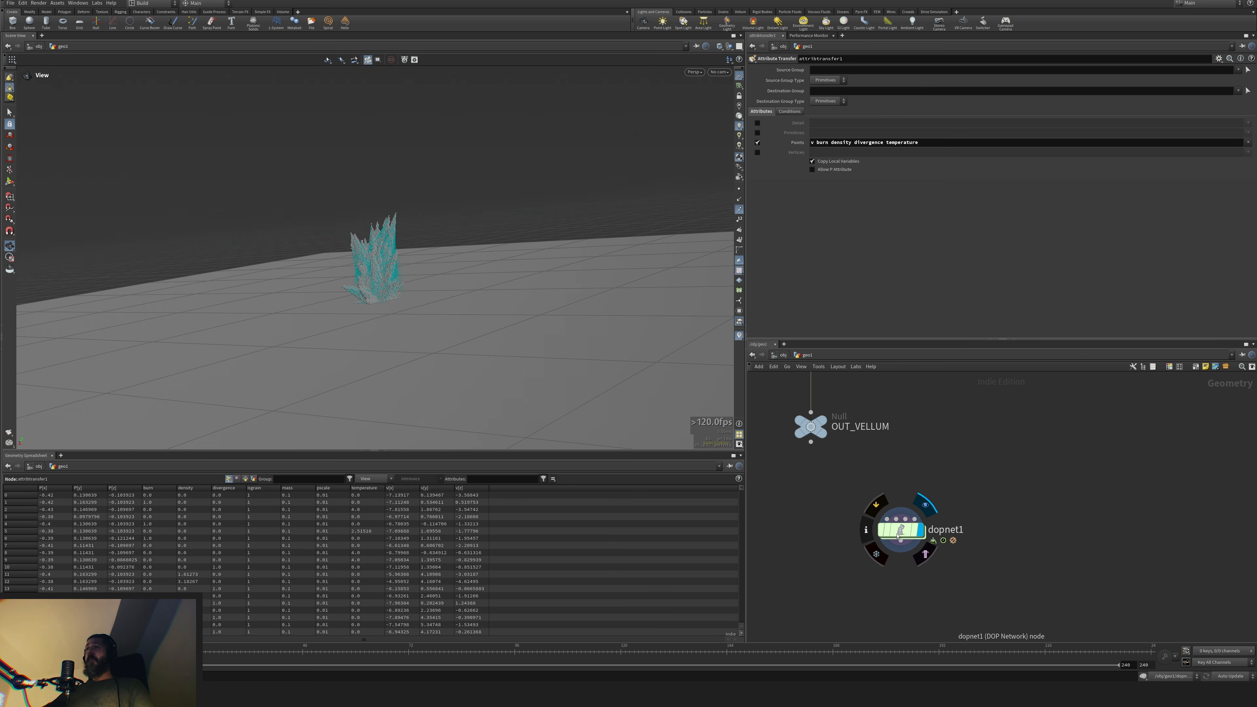
double_click(903, 532)
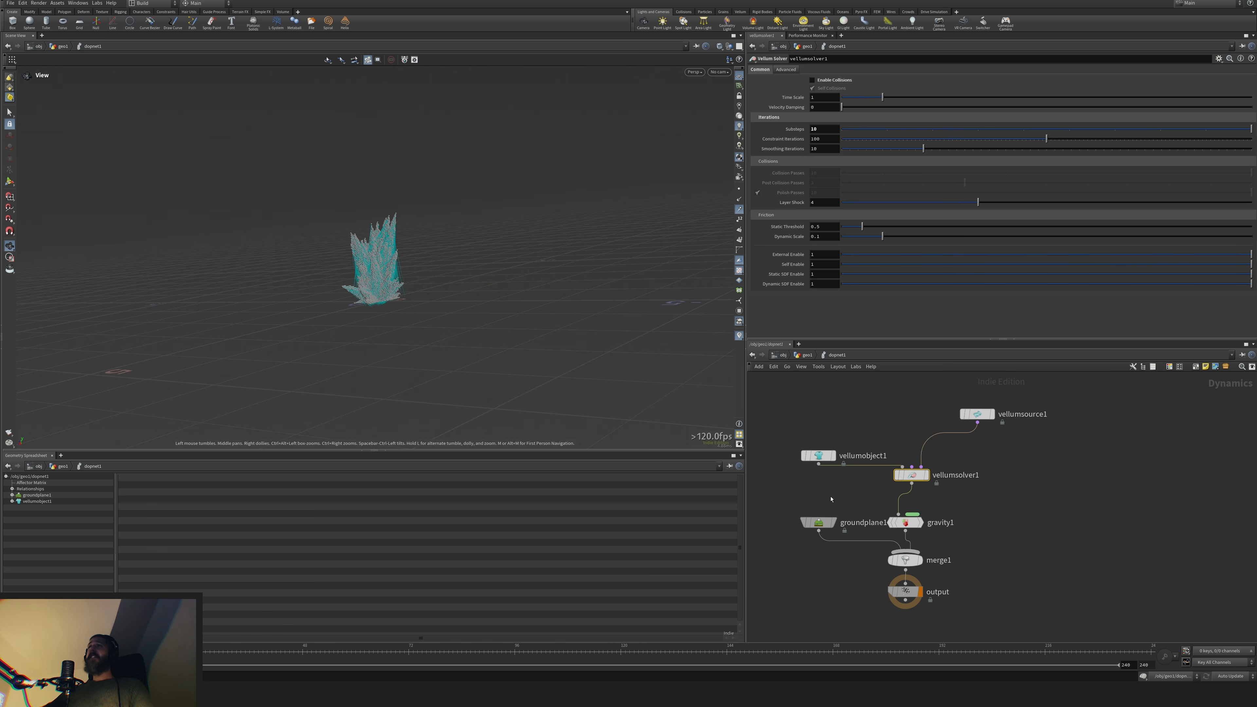
click(819, 523)
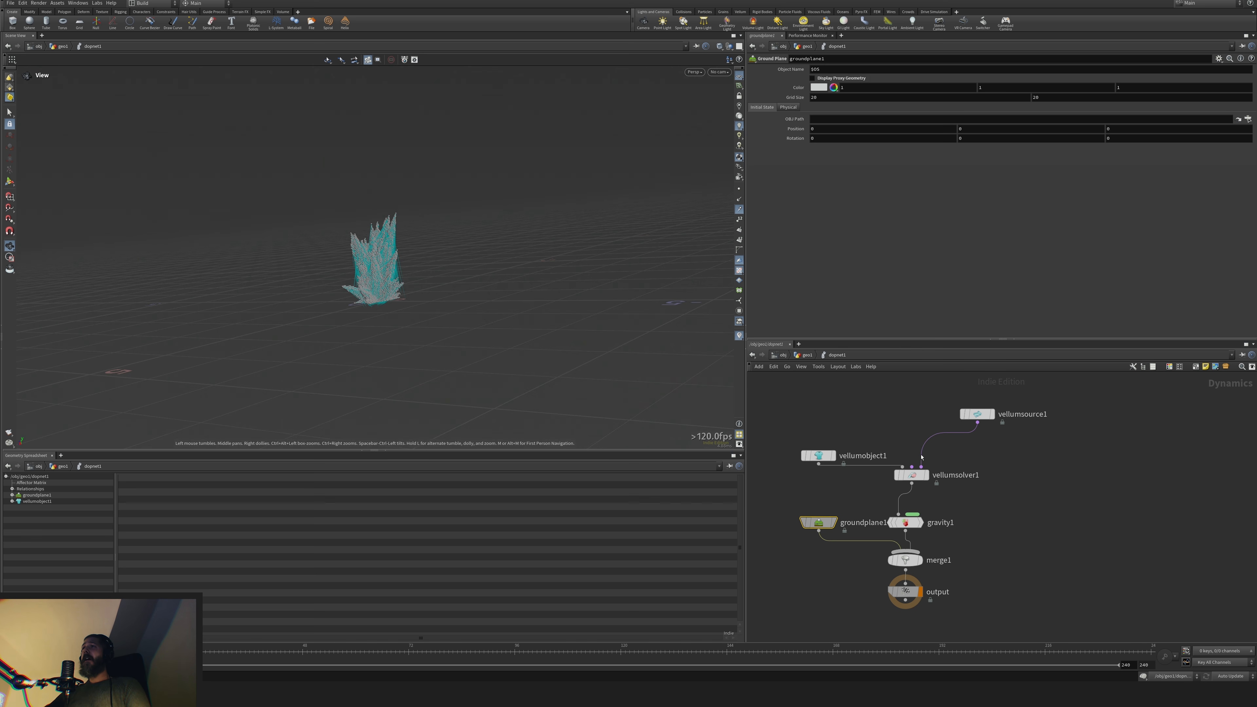
click(977, 414)
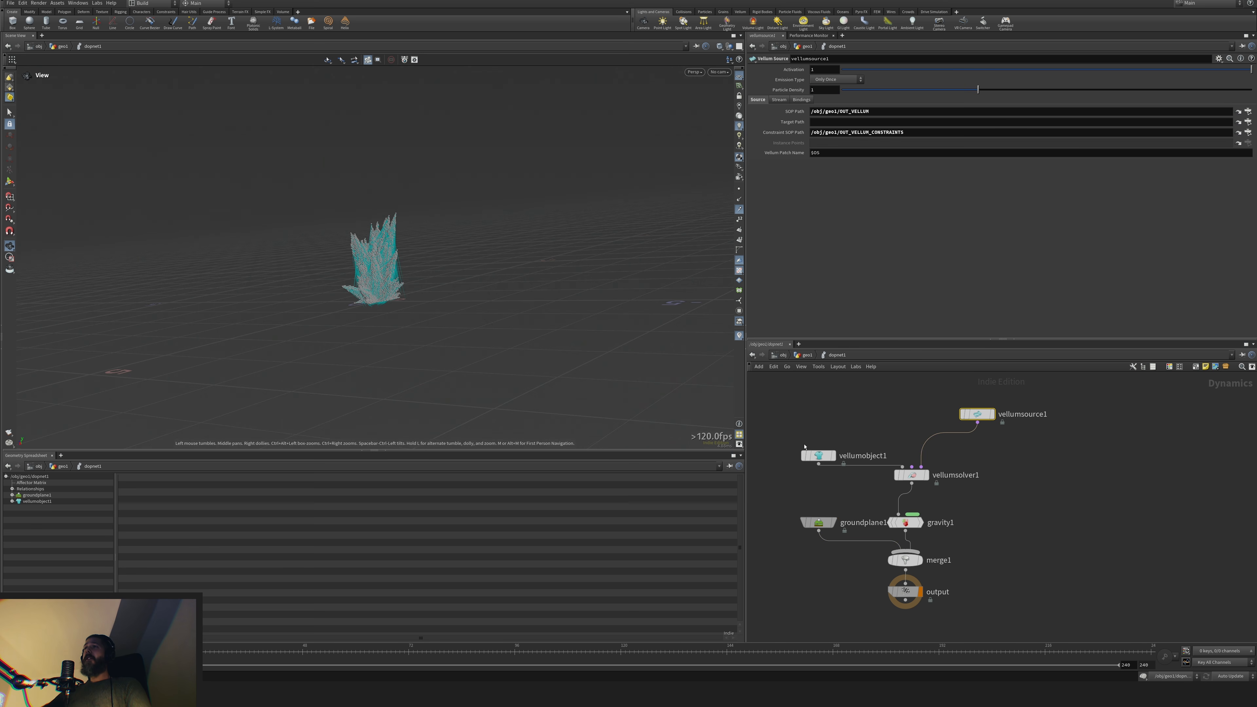
click(814, 455)
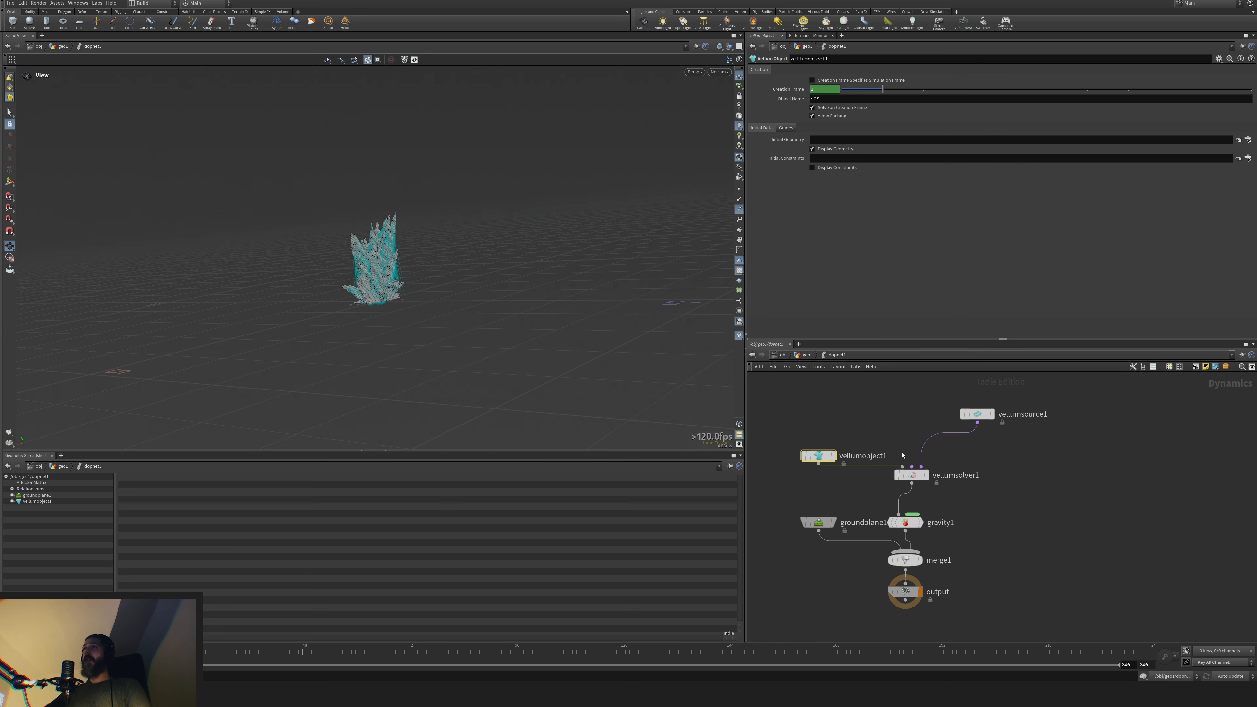
In the Vellum Solver's advanced Grain Collisions settings, set the Attraction Weight to 1
click(911, 475)
click(781, 70)
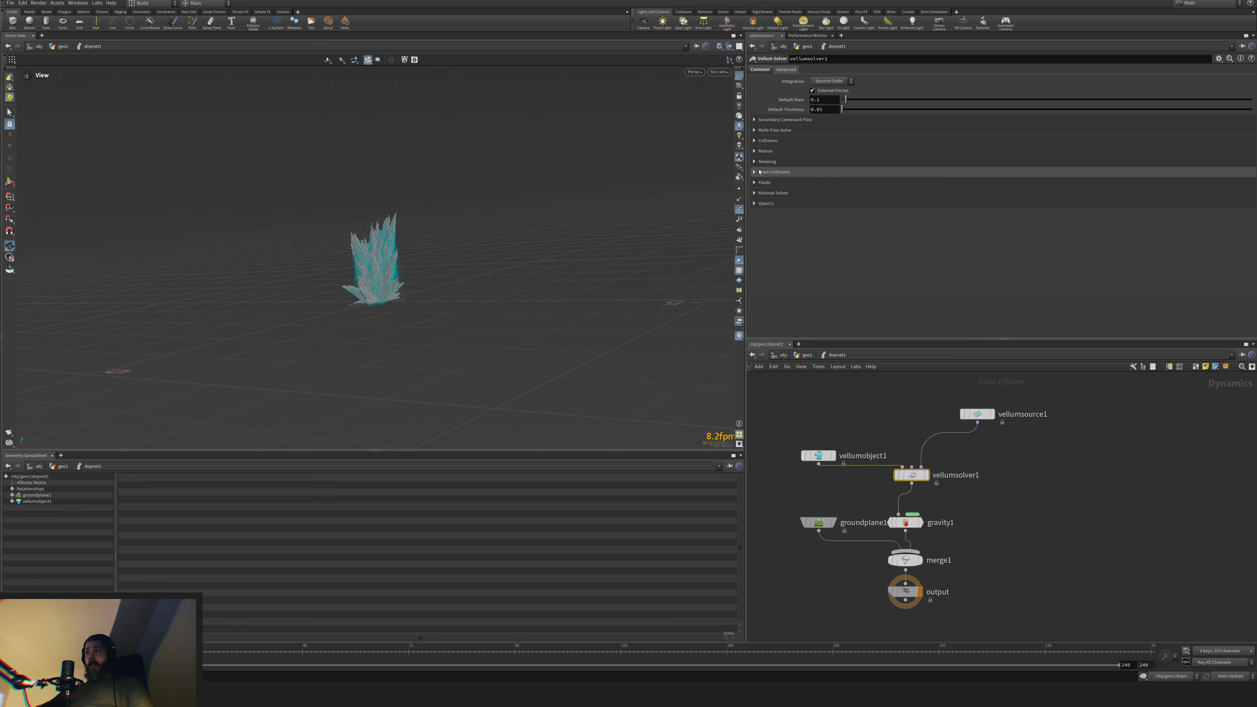
click(788, 173)
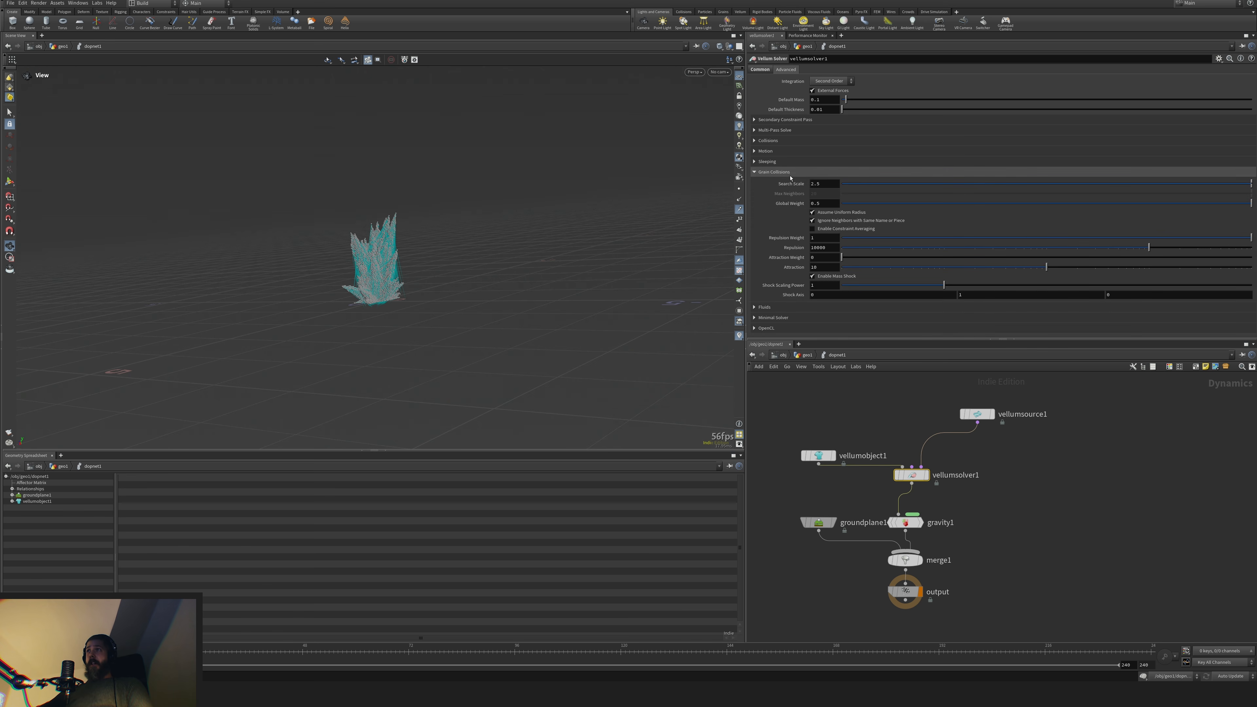
click(822, 258)
text(1)
key(Return)
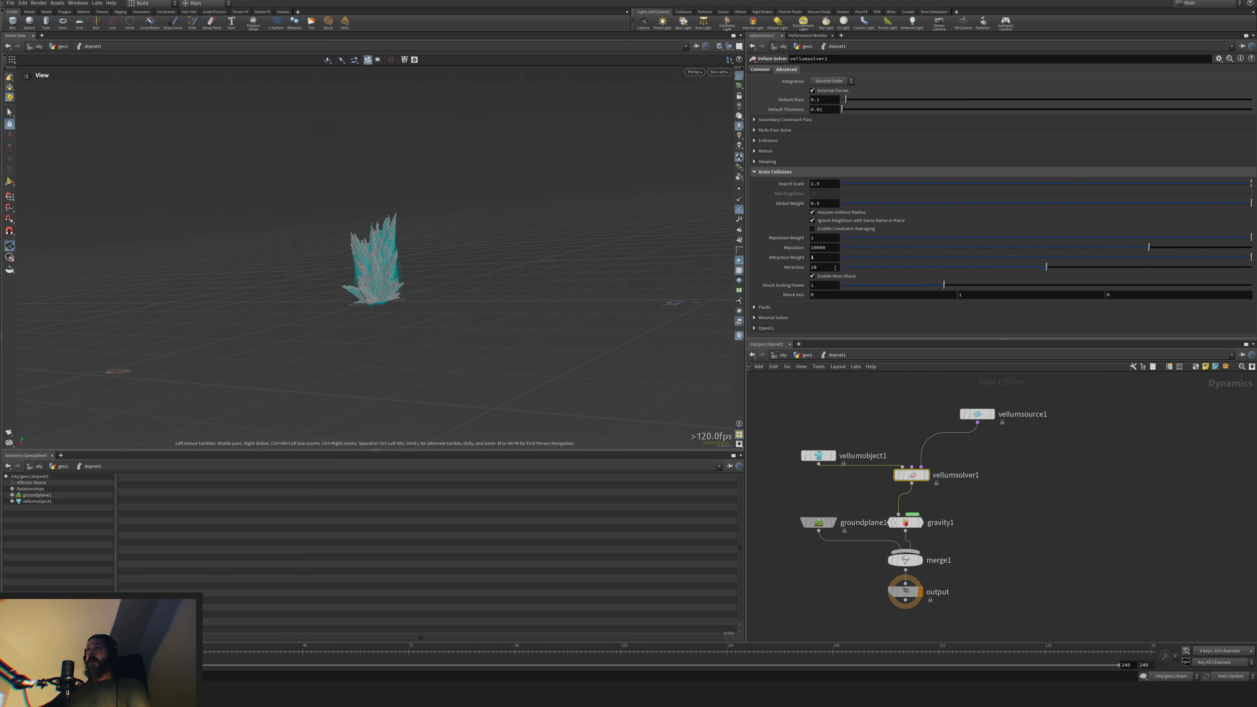
Play the grain simulation, hide the point trails, and replay it several times from the first frame
key(Up)
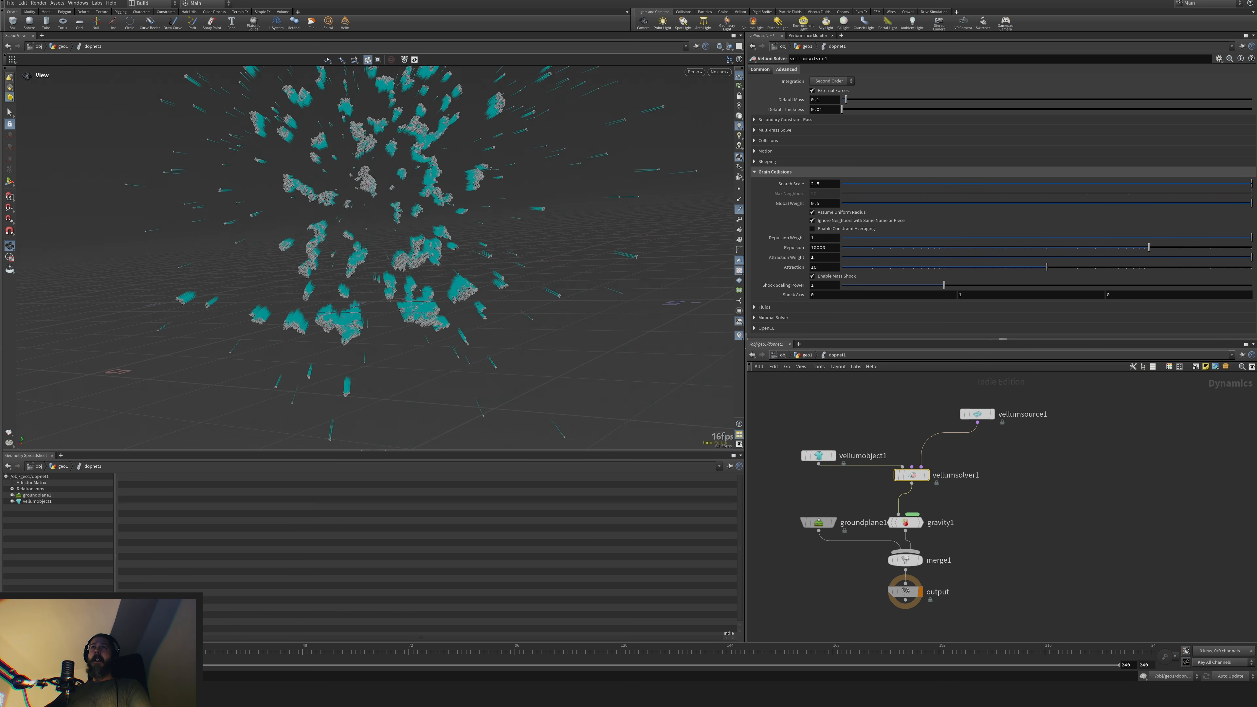
key(ctrl+Up)
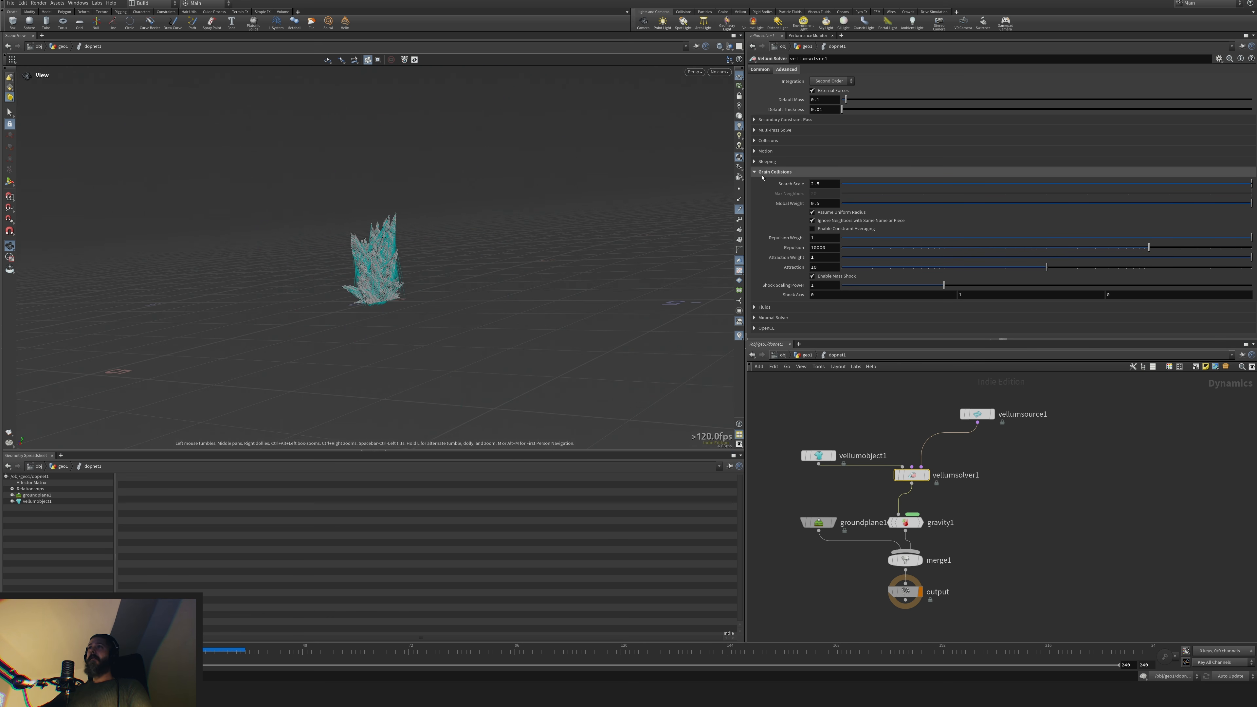
click(740, 212)
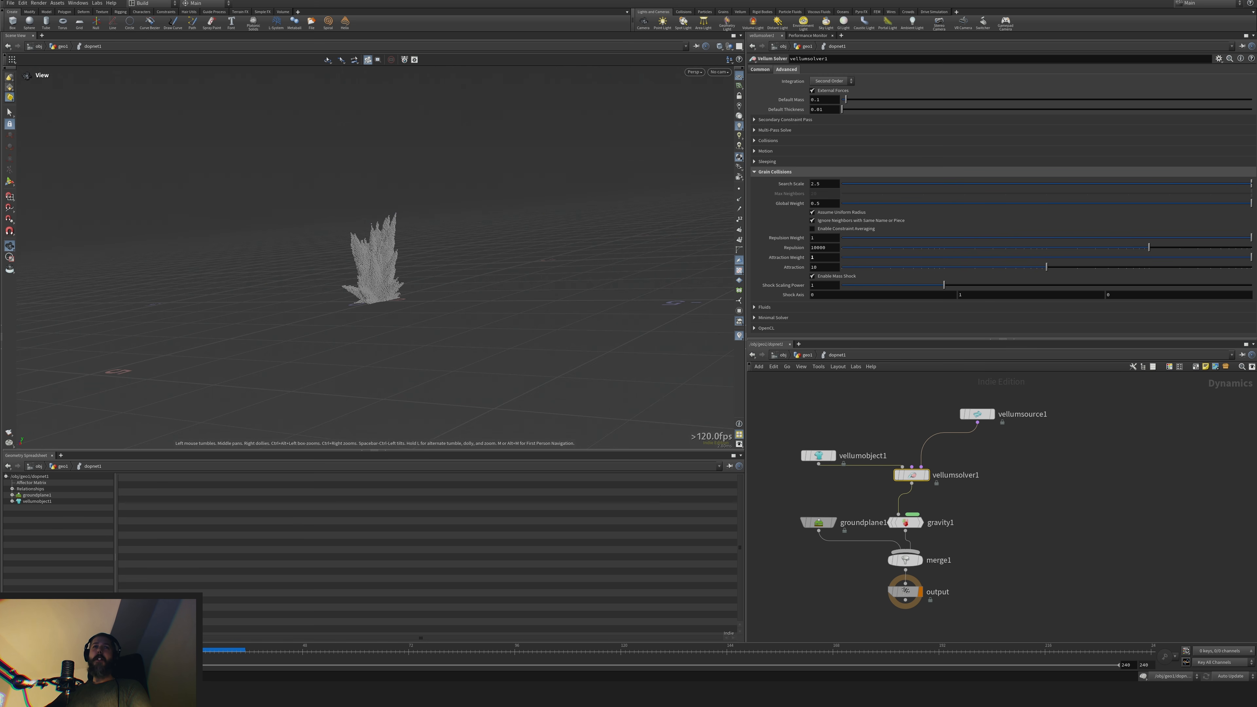
key(Up)
key(ctrl+Up)
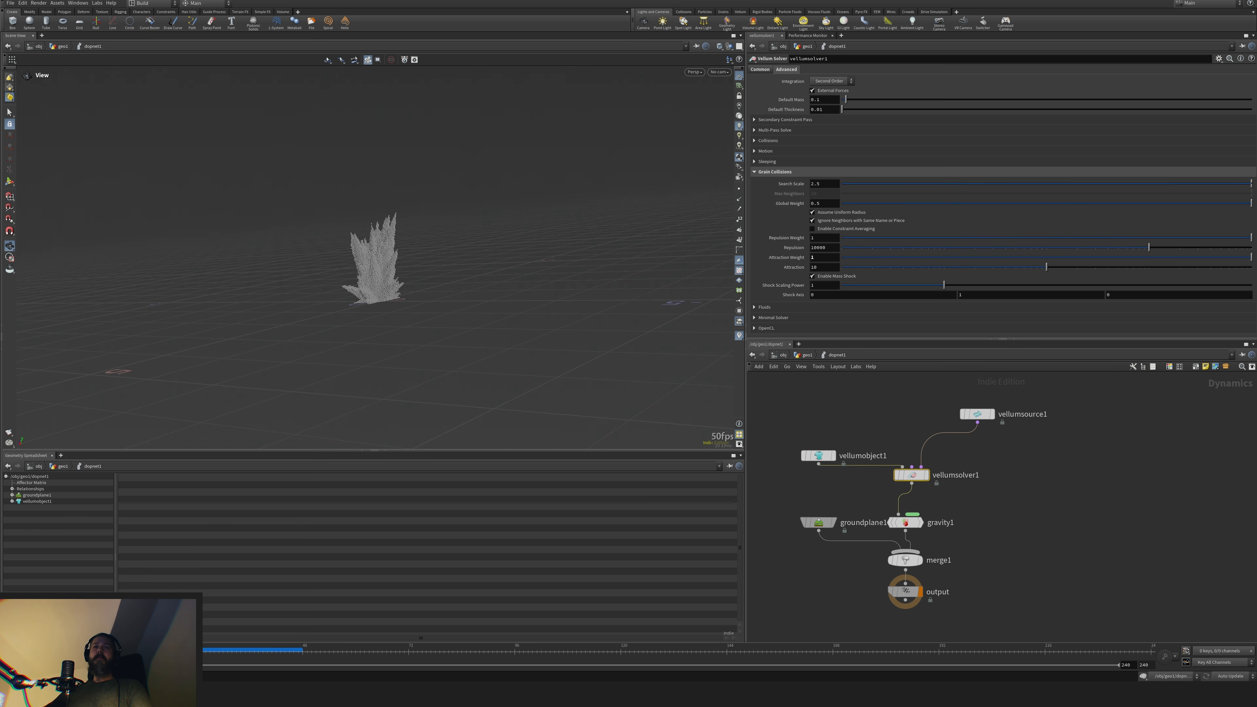
key(Up)
key(ctrl+Up)
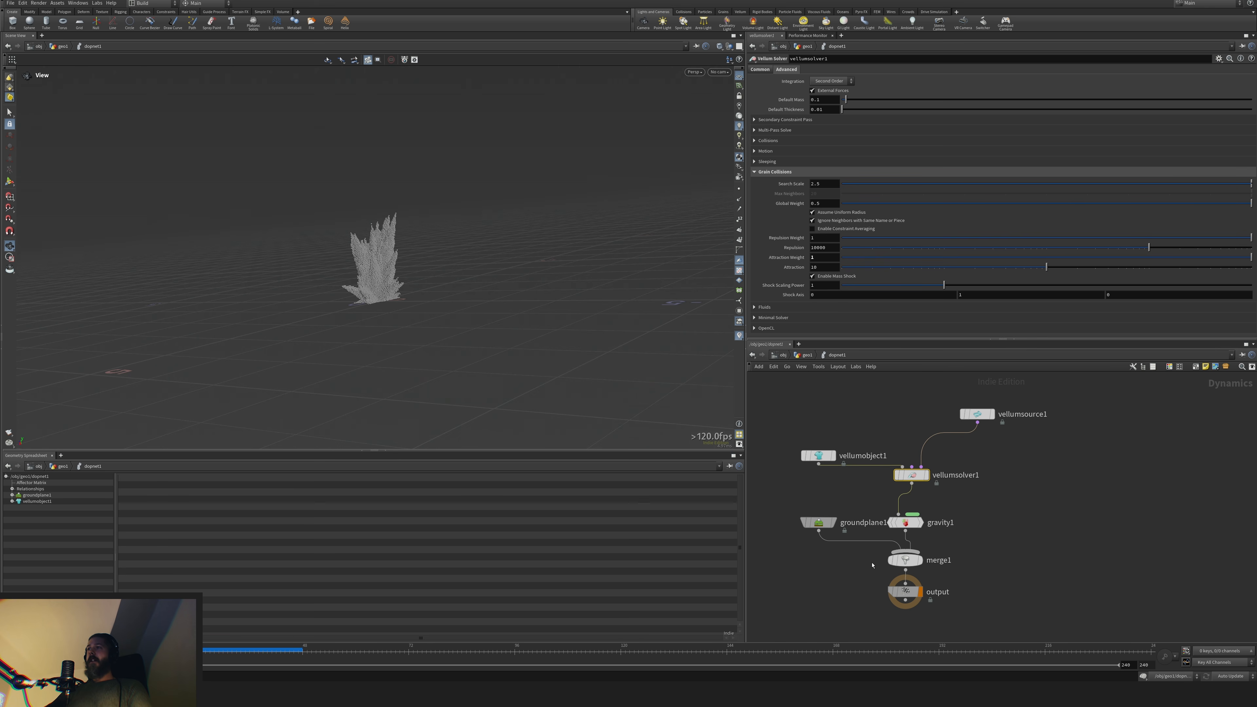
key(Up)
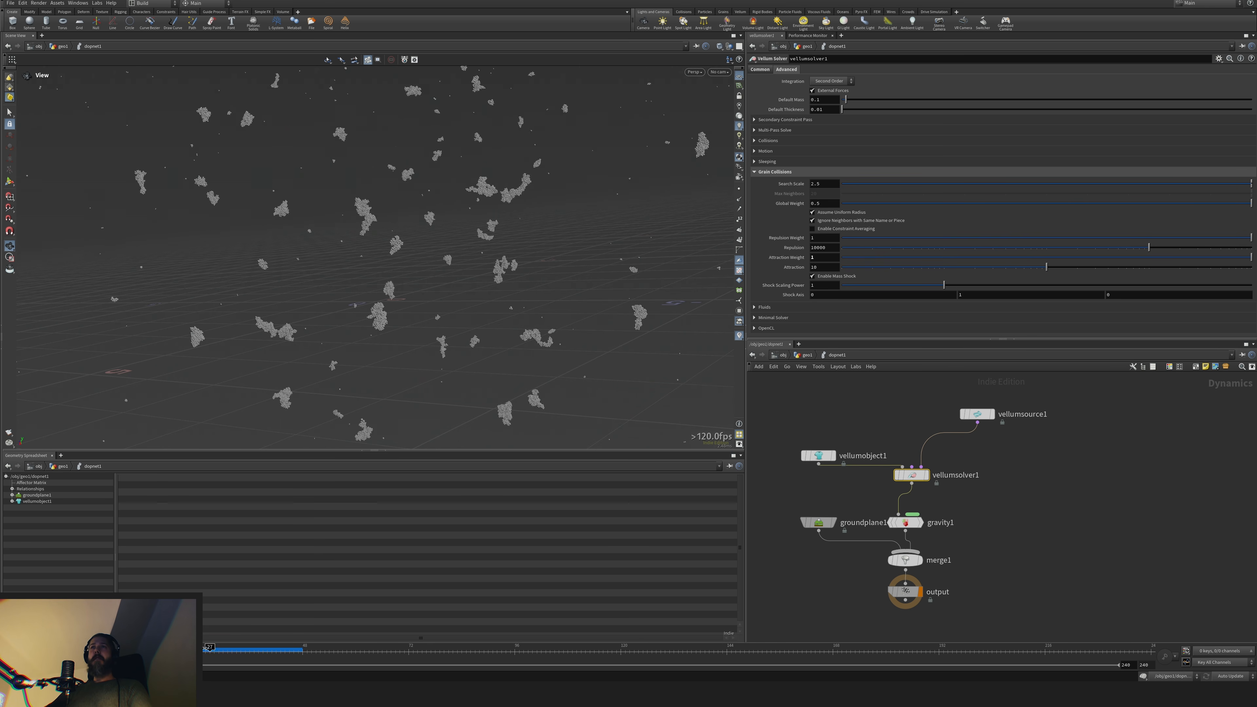
key(ctrl+Up)
Set the Merge node's Effector Relationship to Left Inputs Affect Right Inputs
drag(713, 612, 603, 596)
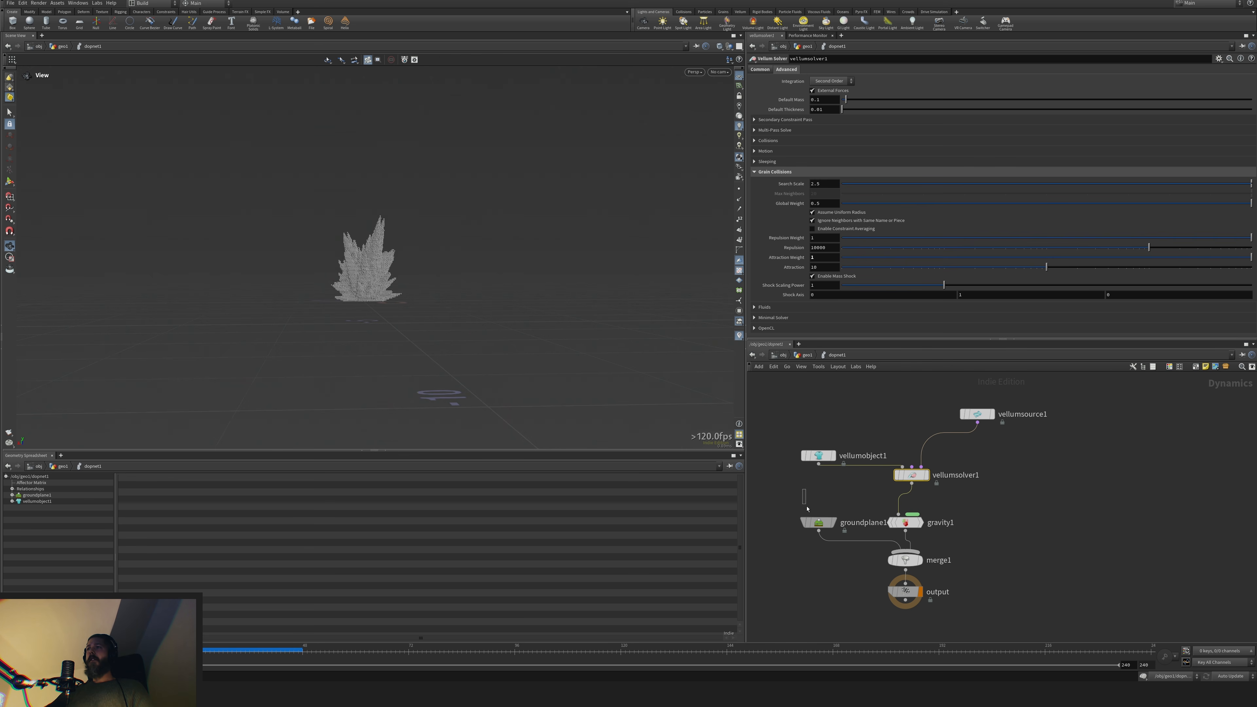
click(816, 521)
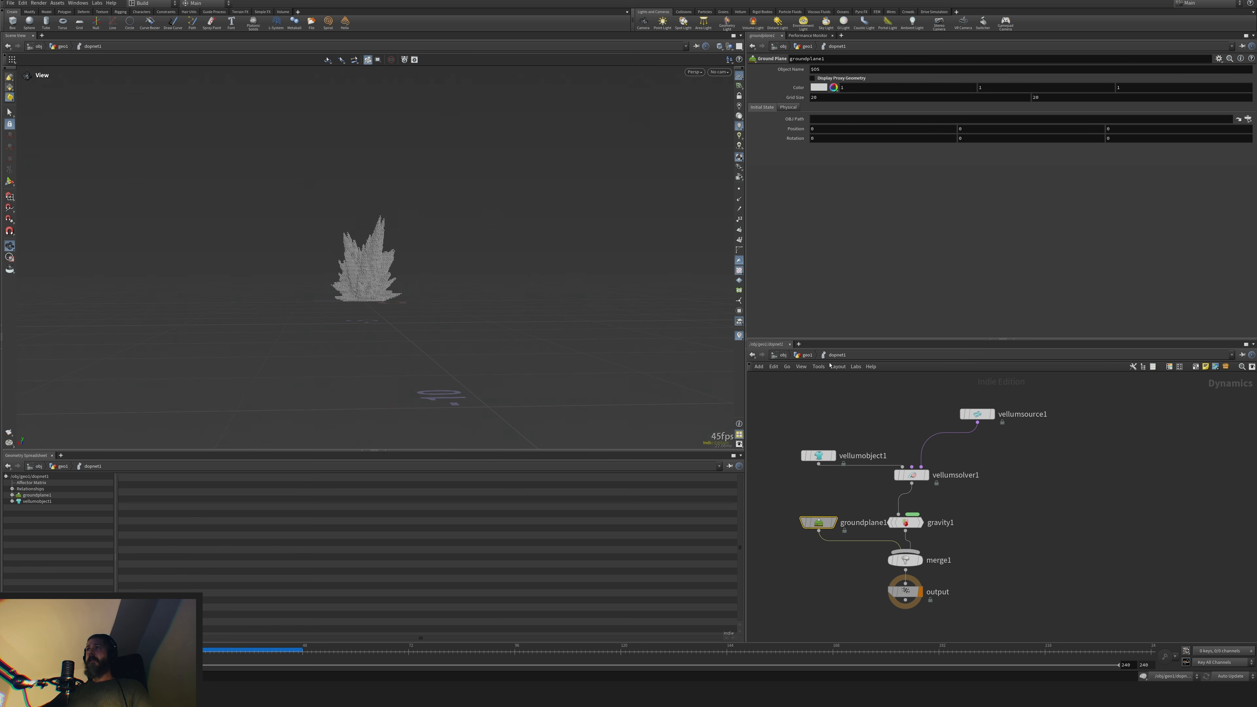
click(906, 560)
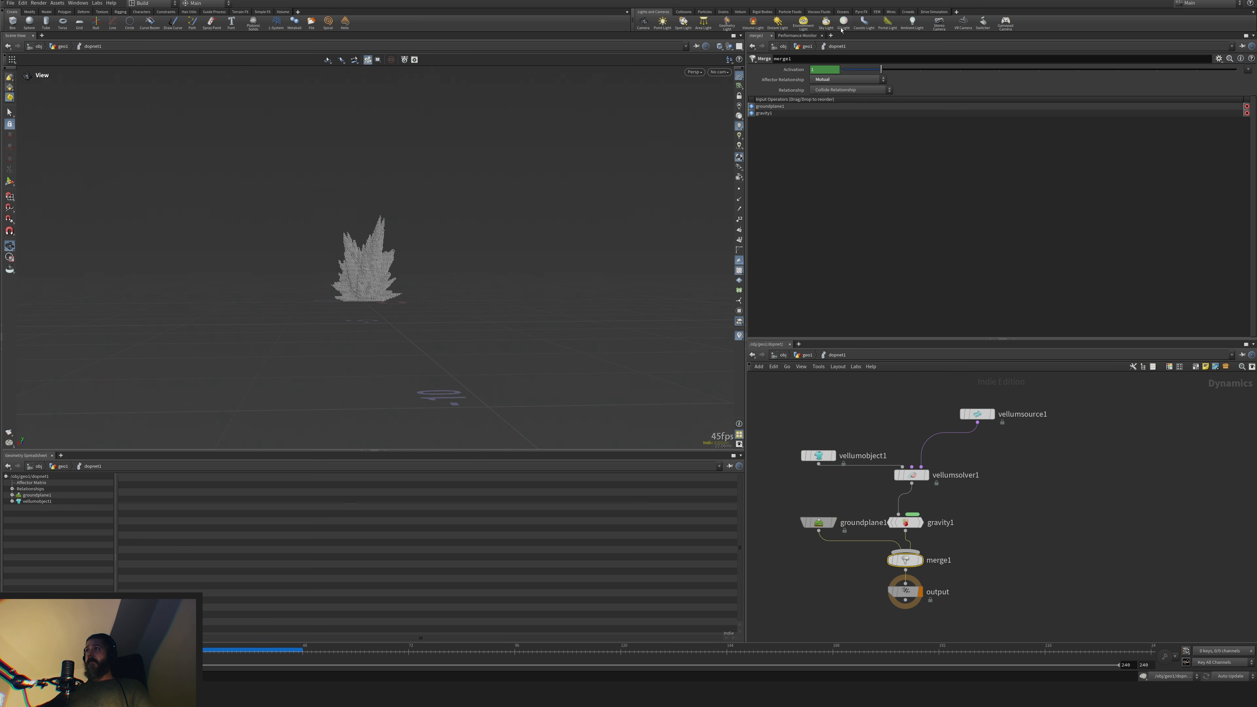
click(848, 79)
click(841, 88)
click(850, 80)
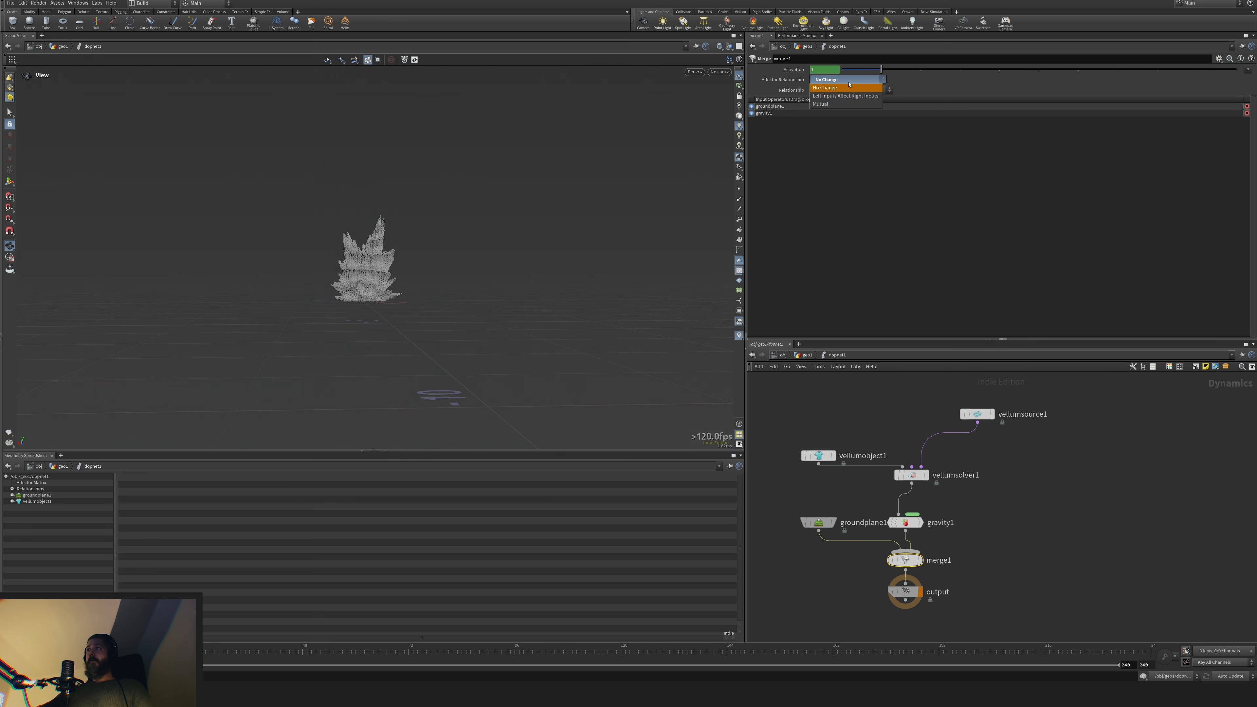
click(845, 95)
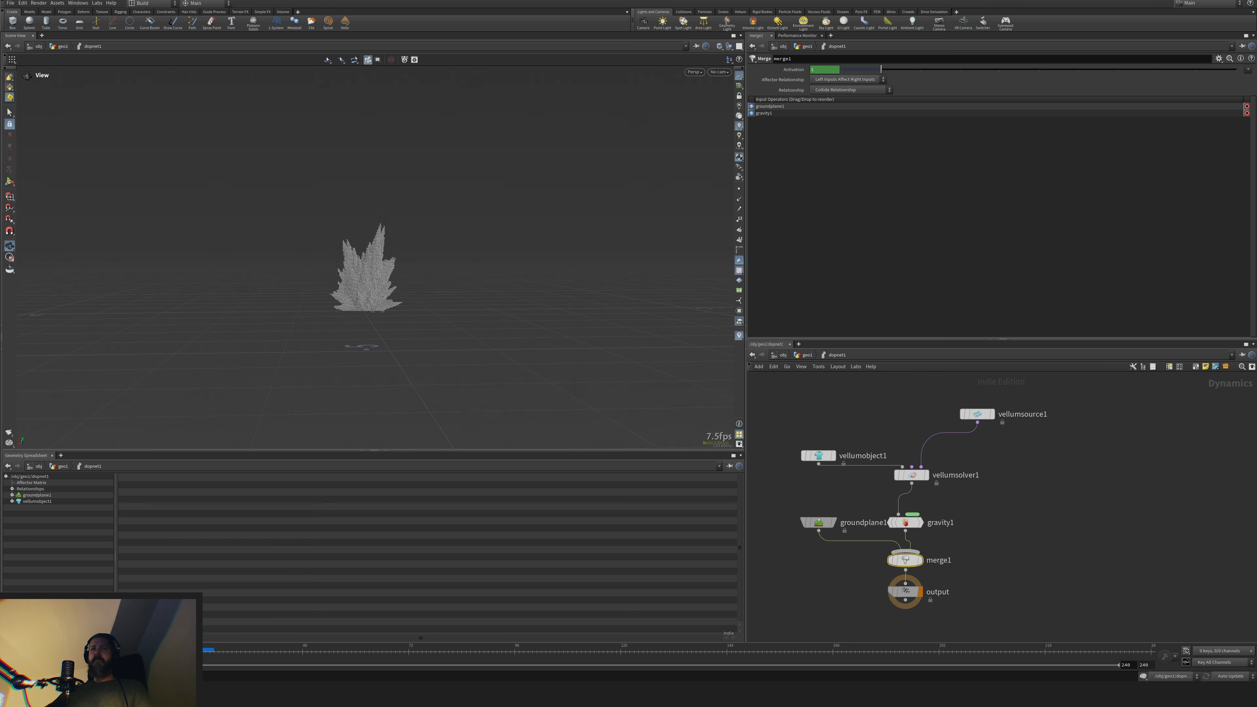
Move the Merge and output nodes further down and place the Ground Plane below the level of the Gravity node
drag(804, 494, 841, 540)
drag(941, 613, 908, 562)
drag(907, 563, 913, 589)
drag(819, 524, 808, 552)
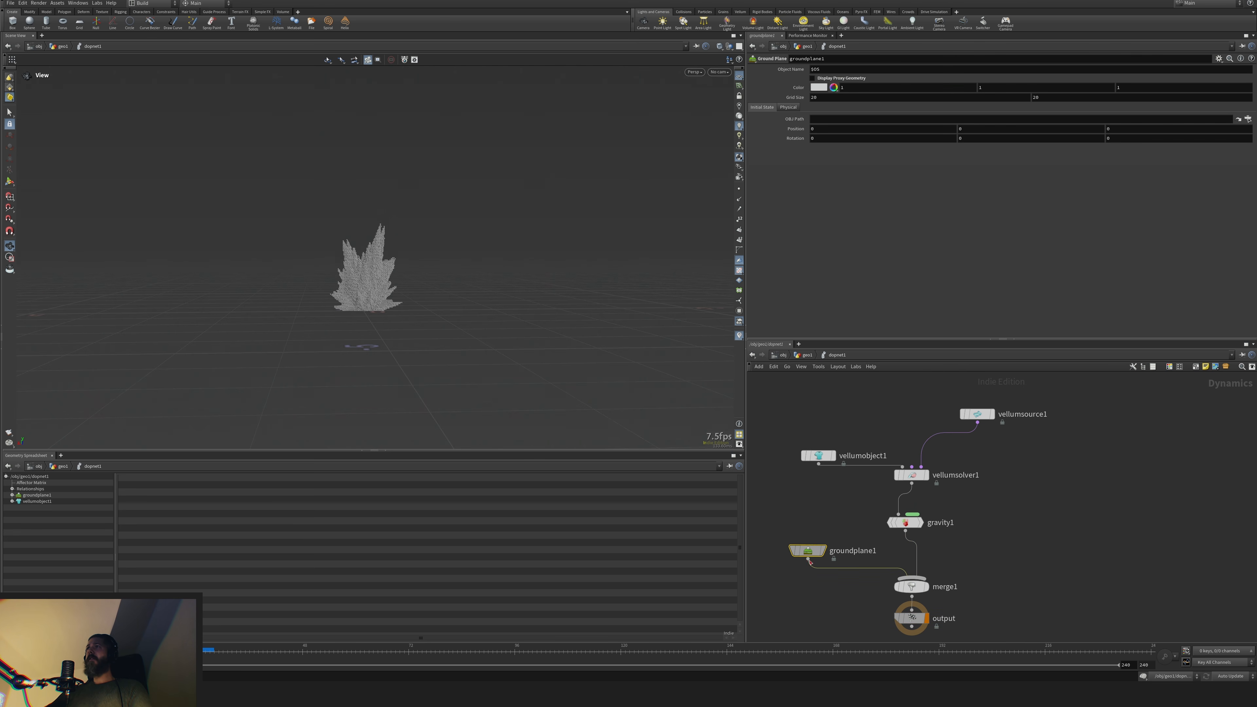
Enable Display Proxy Geometry on the Ground Plane, play the simulation and return to the first frame
click(837, 79)
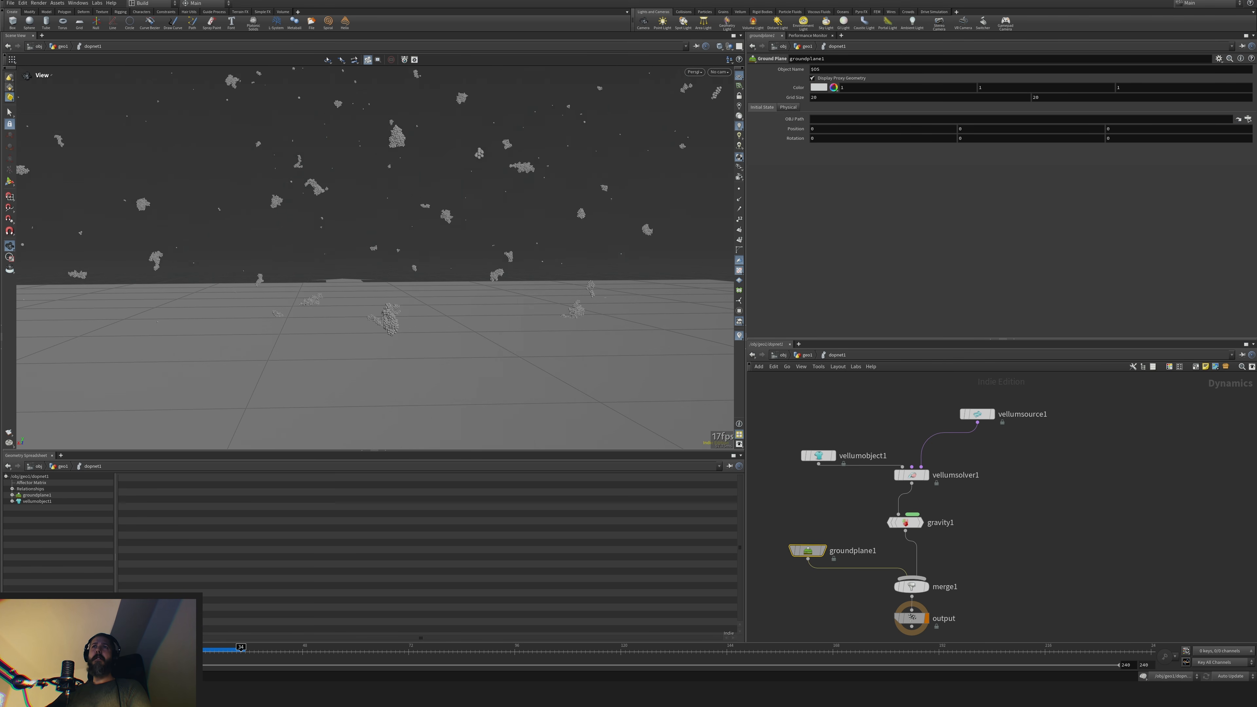
key(ctrl+Up)
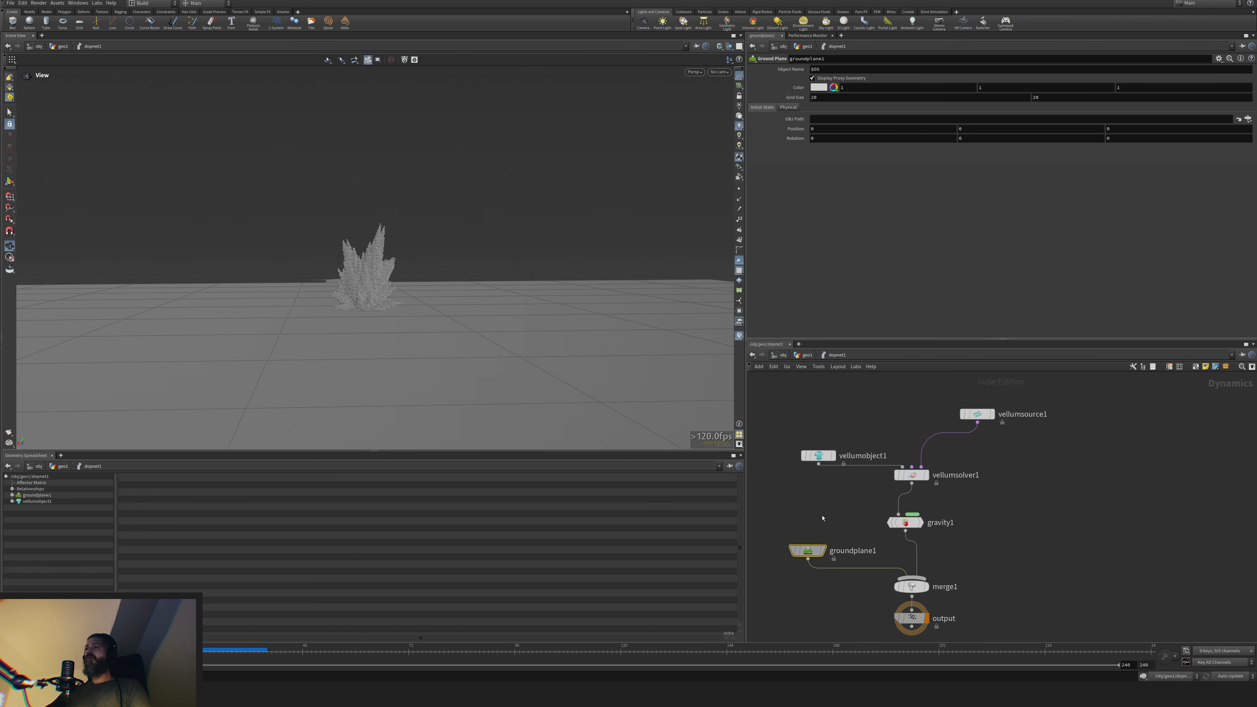
Reorder the Merge node's inputs so groundplane1 comes before gravity1, and replay the simulation
click(919, 590)
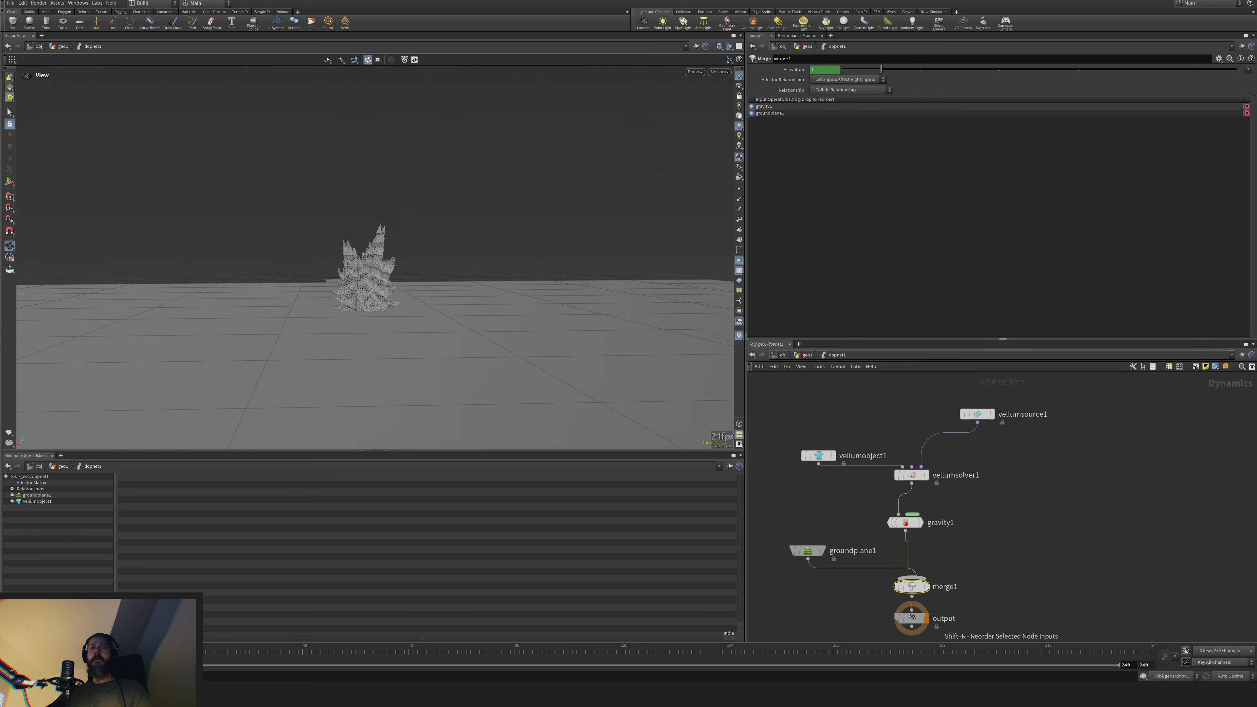
click(34, 652)
click(8, 652)
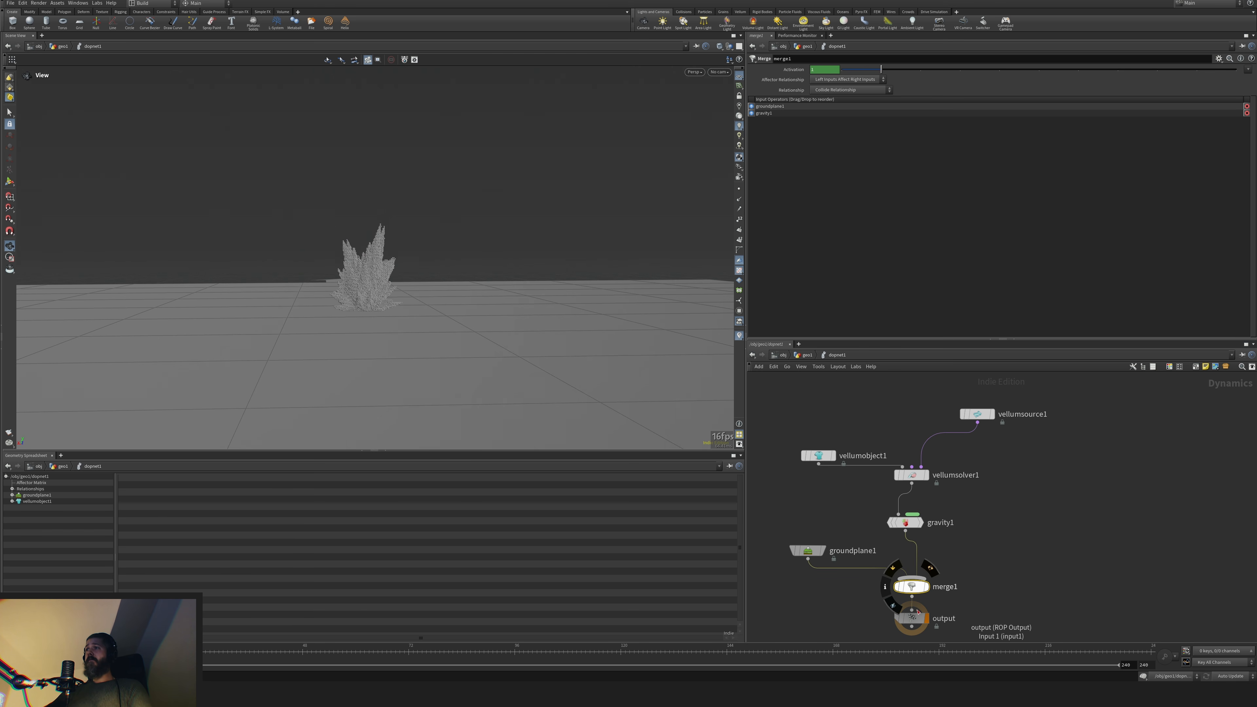
middle_drag(1013, 564, 1038, 547)
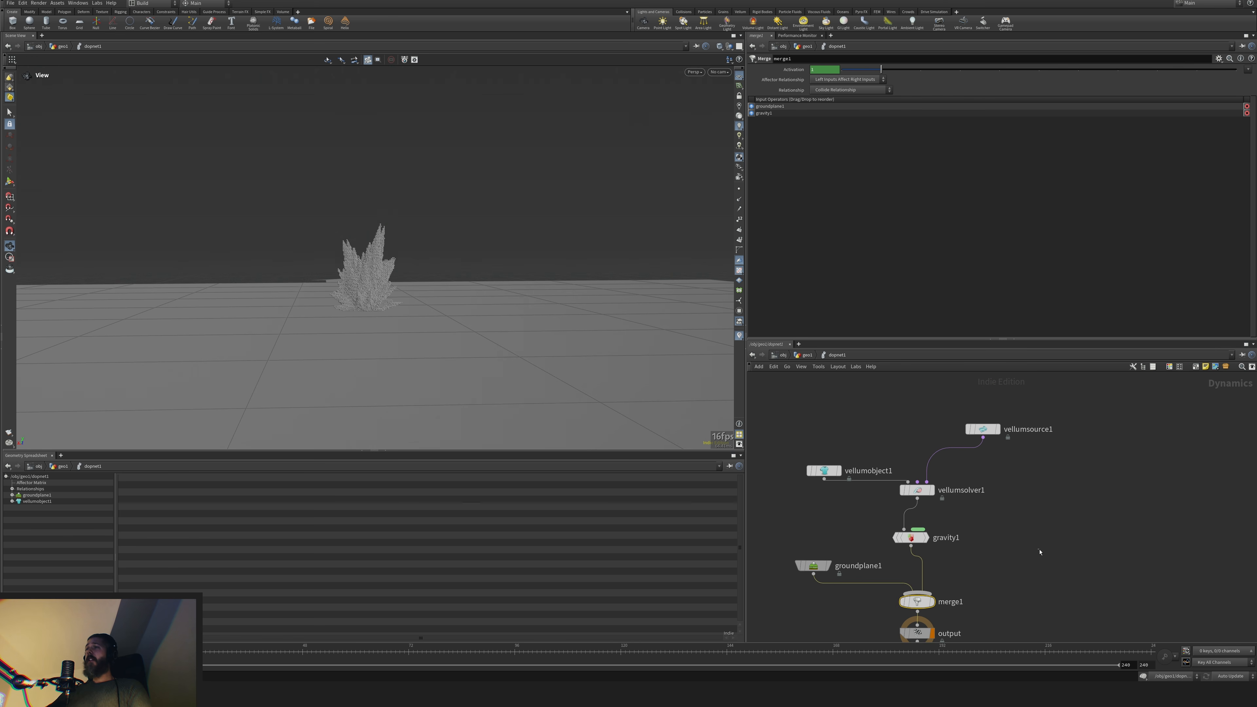
Go up to the geometry network and shift the vellum_points null slightly away from the attribtransfer1 wires
key(u)
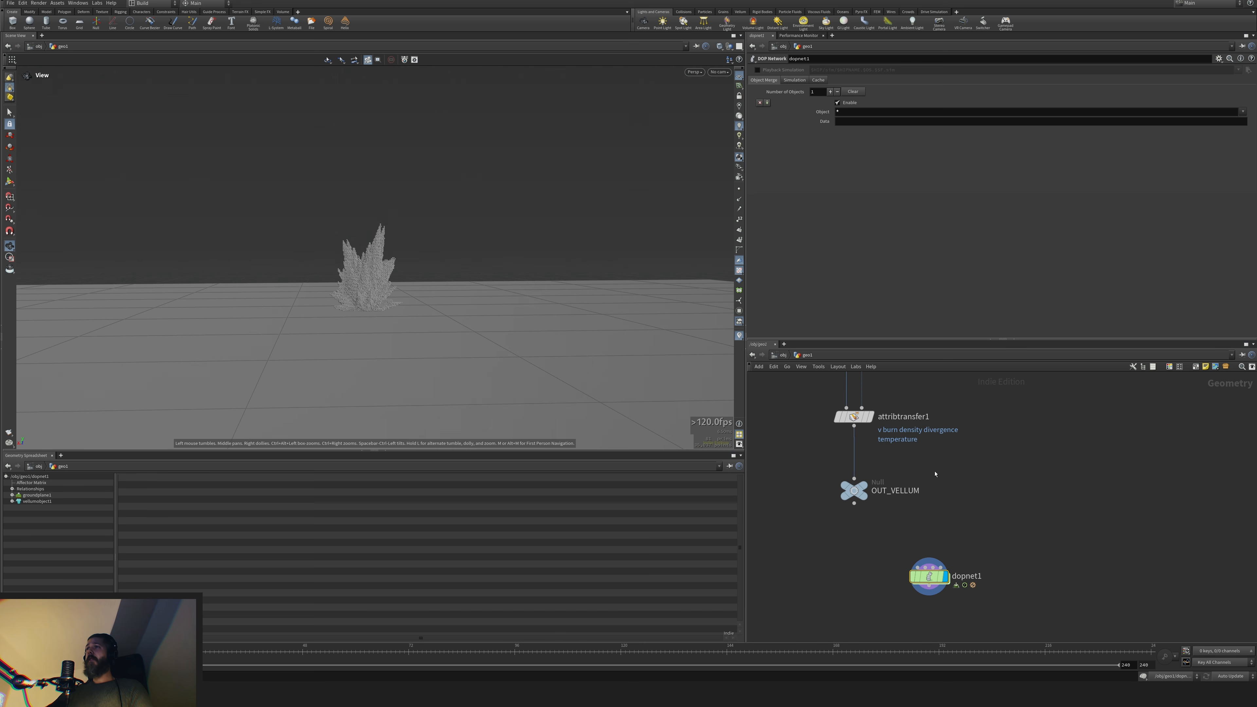
middle_drag(967, 532, 966, 559)
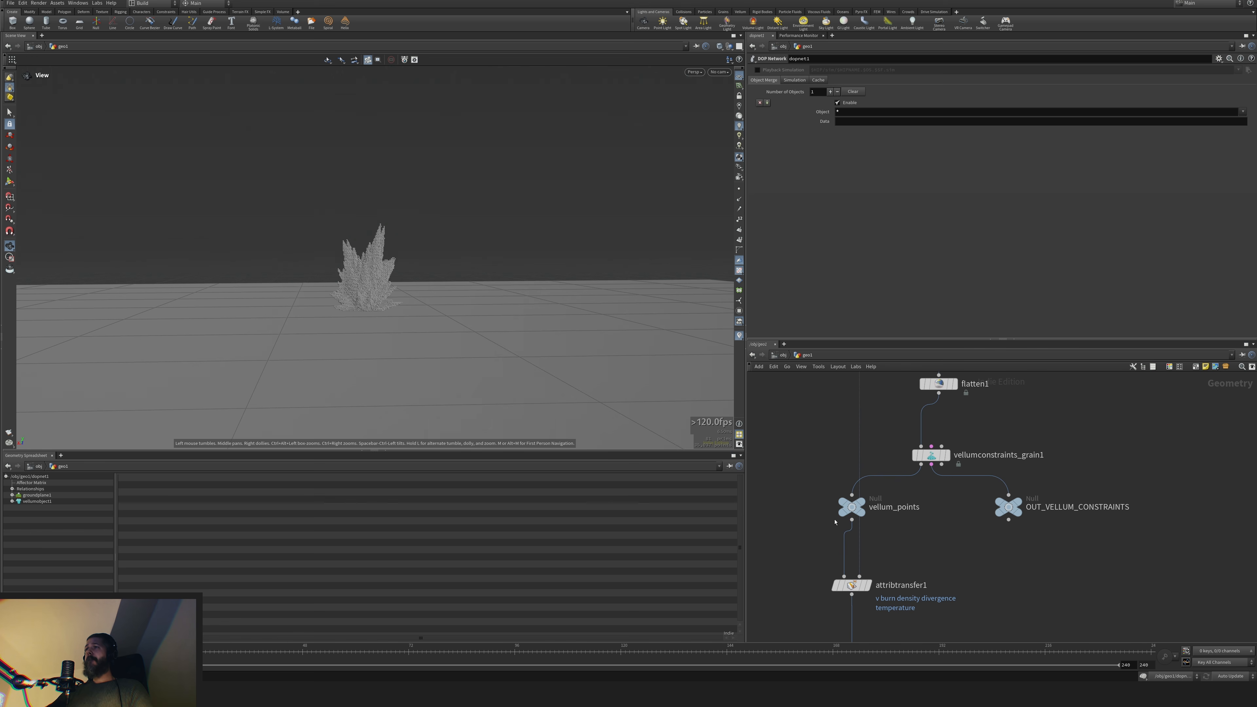
drag(849, 508, 825, 513)
middle_drag(927, 580, 927, 478)
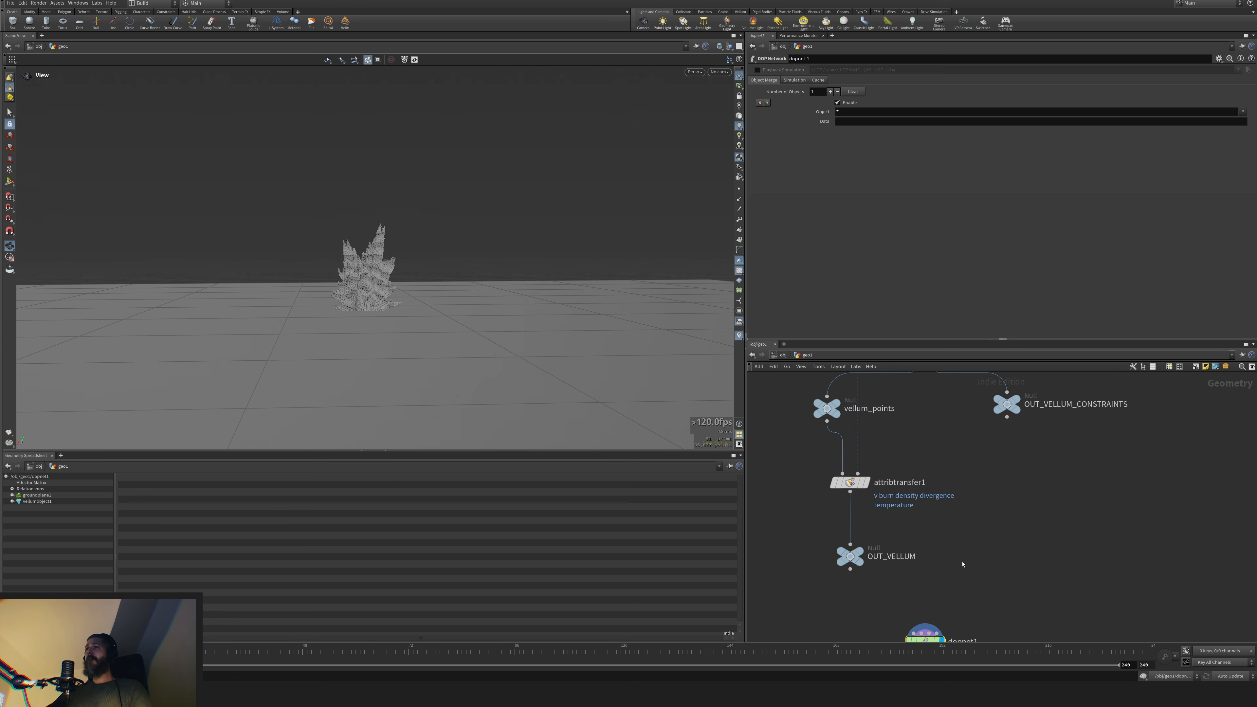
middle_drag(963, 565, 961, 493)
Inside dopnet1, raise the Vellum Object node above the solver and show the Vellum Source settings
double_click(927, 567)
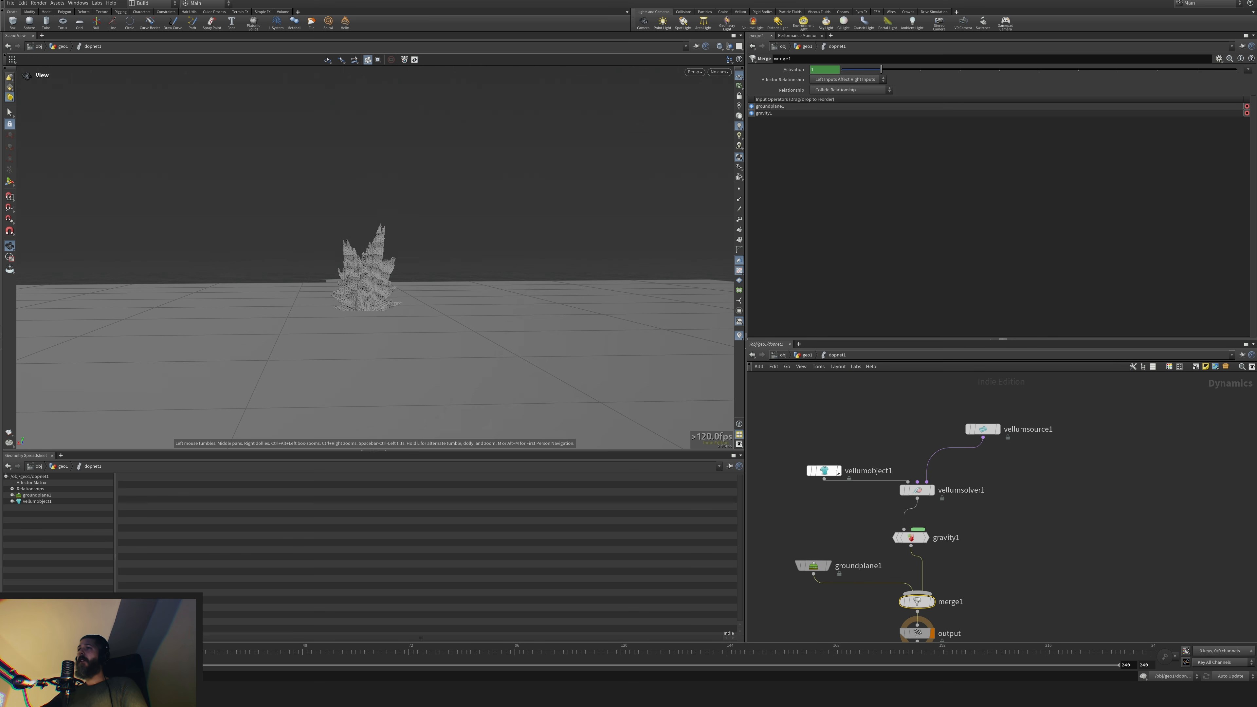
drag(837, 473, 846, 439)
click(984, 429)
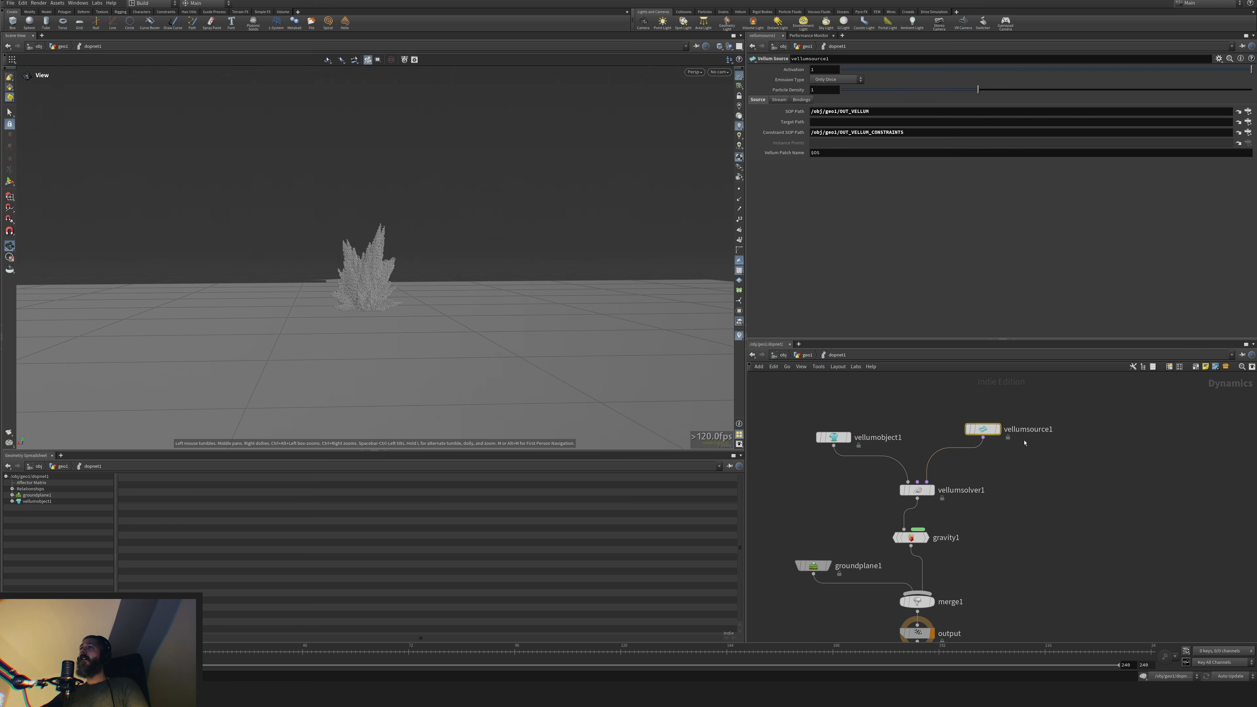
Try the Gravity node between the Merge and output, then put it back between the Vellum Solver and Merge
middle_drag(869, 581, 857, 499)
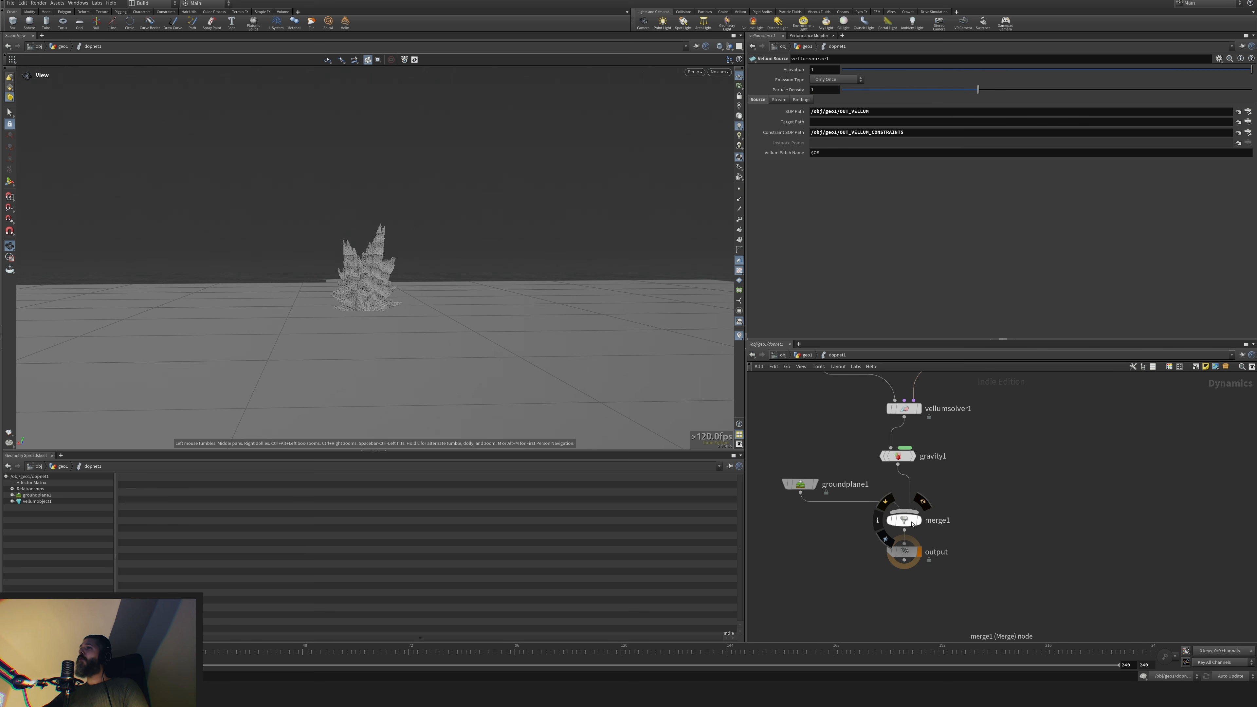
drag(898, 456, 898, 542)
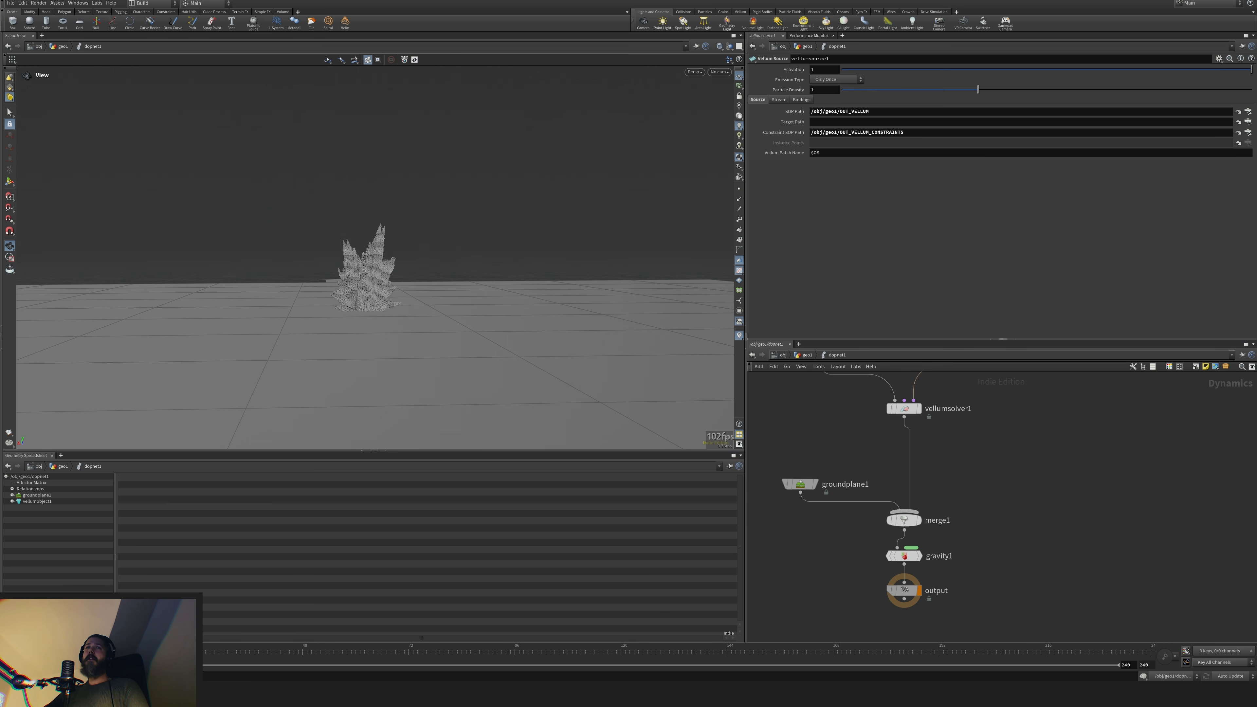
drag(903, 555, 904, 463)
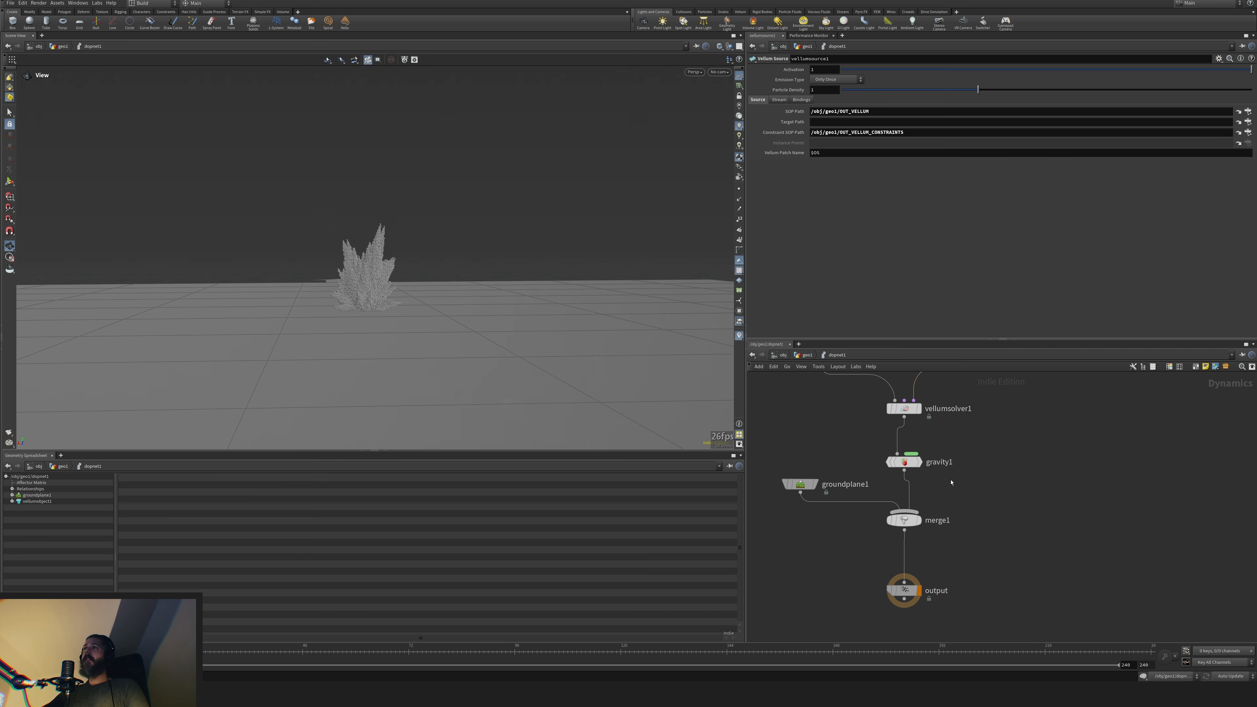
Back in the geometry network, try a Distance Min of 0.391 on flatten1 and replay the simulation against the ground plane
key(u)
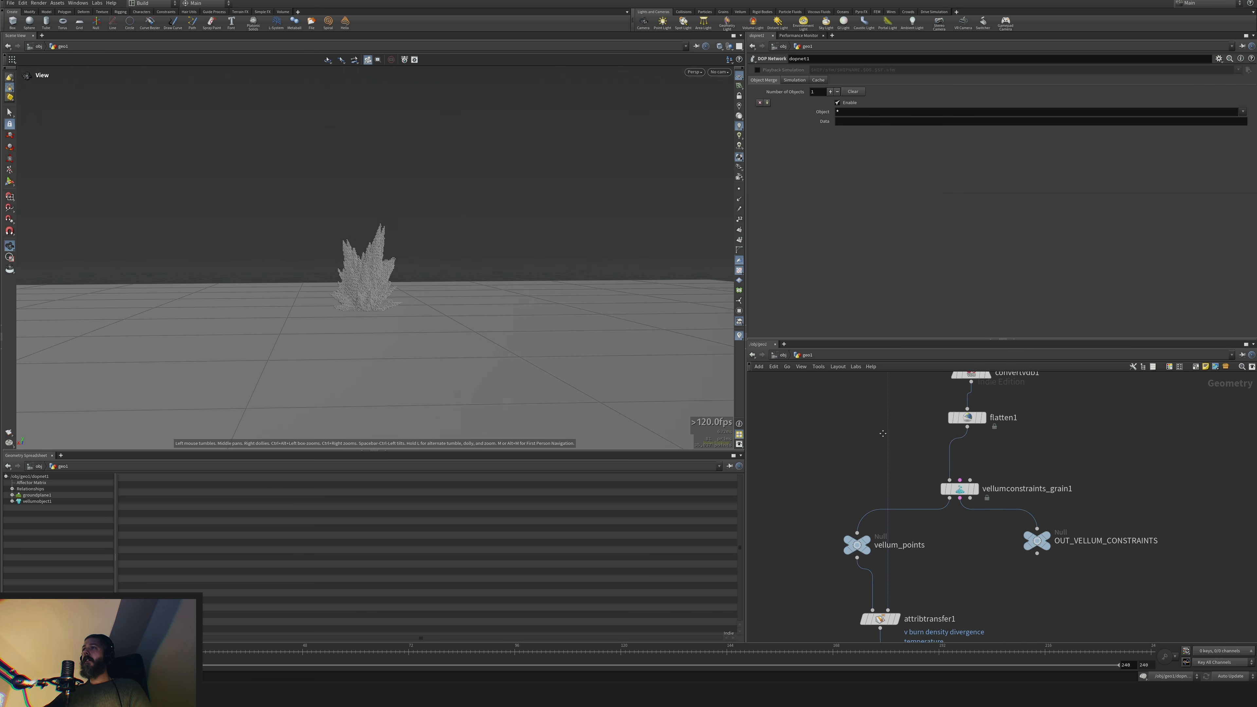
click(911, 511)
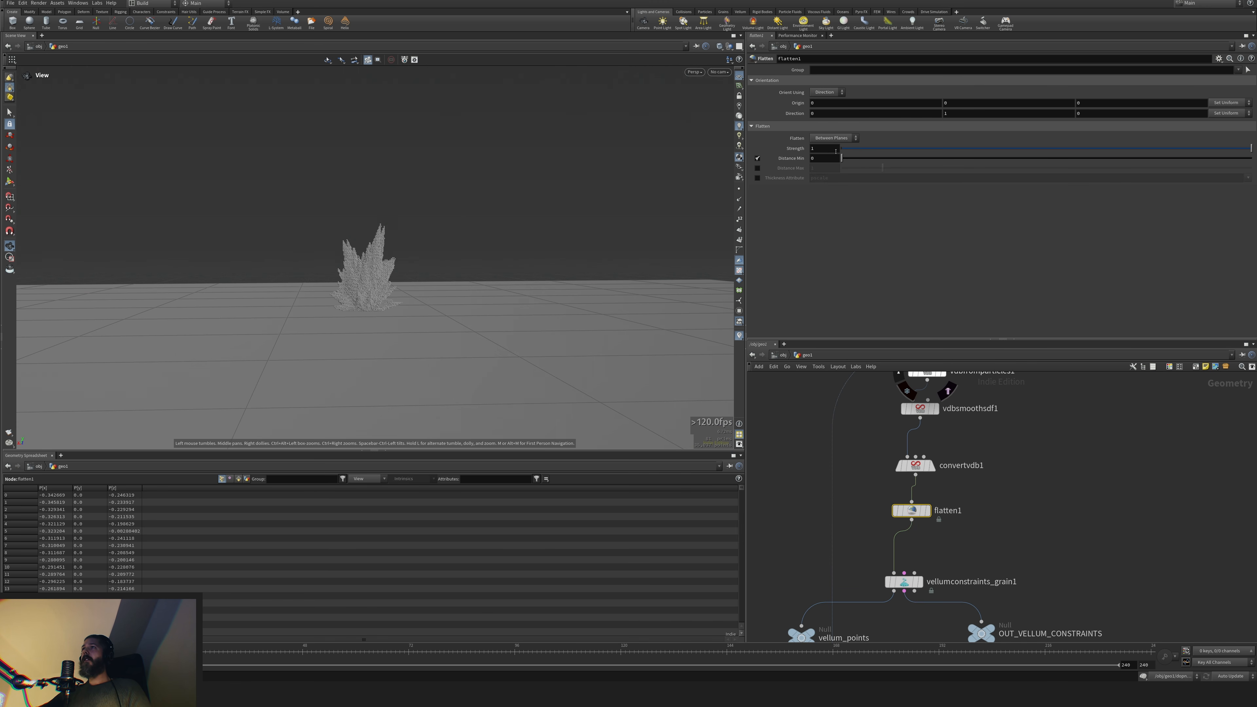
mouse_move(853, 161)
mouse_down()
mouse_move(886, 159)
mouse_move(860, 159)
mouse_up()
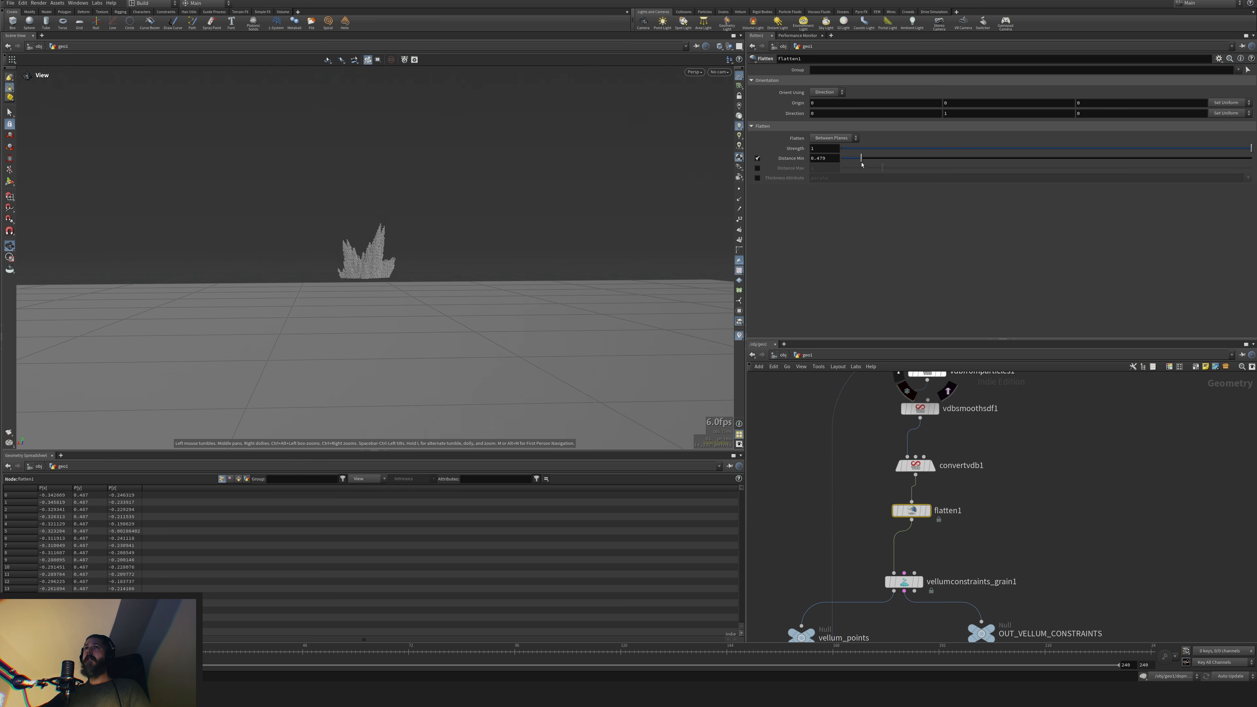
key(Up)
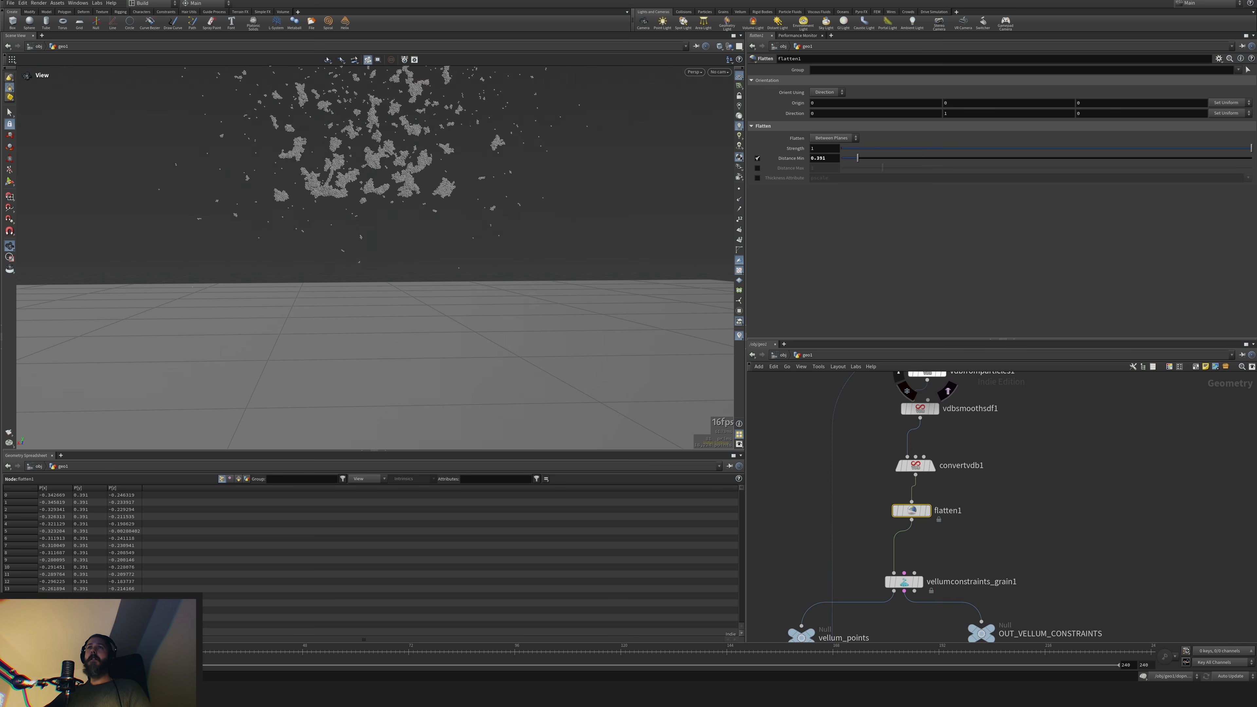
drag(402, 449, 407, 449)
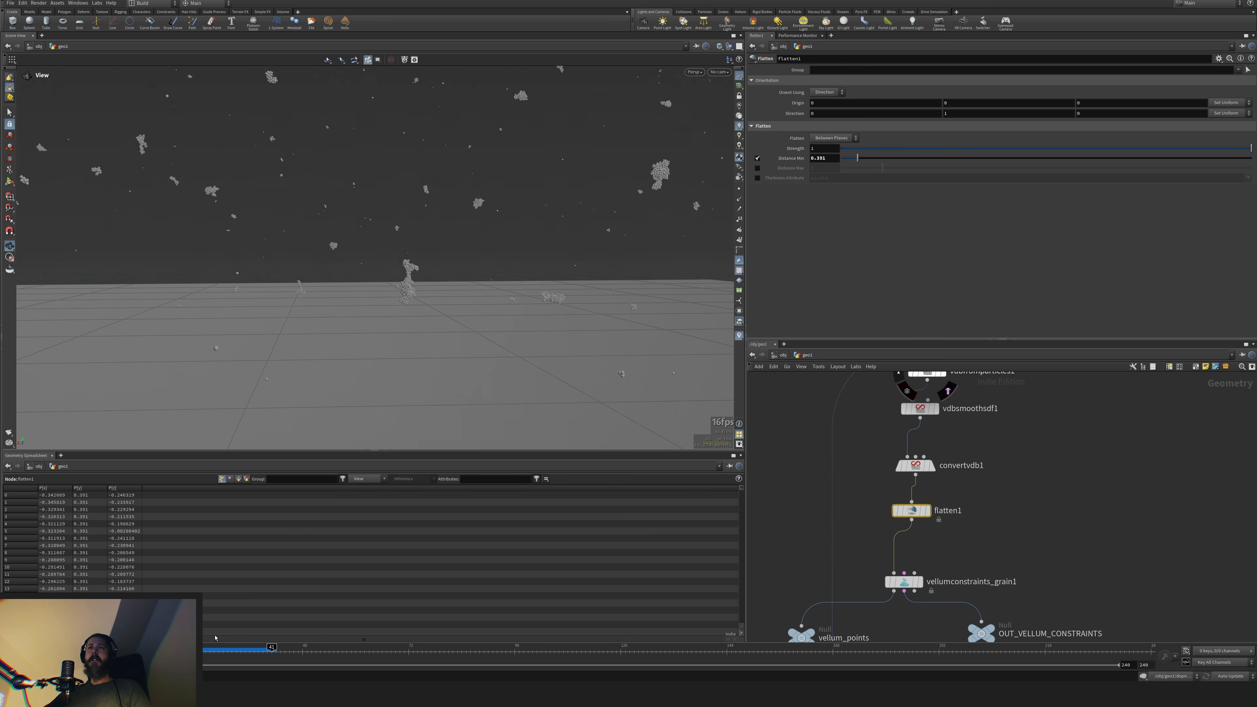
mouse_move(213, 645)
mouse_down()
mouse_move(179, 646)
mouse_move(207, 645)
mouse_up()
scroll(346, 396, down, 5)
drag(347, 396, 344, 374)
drag(211, 651, 295, 654)
key(ctrl+Up)
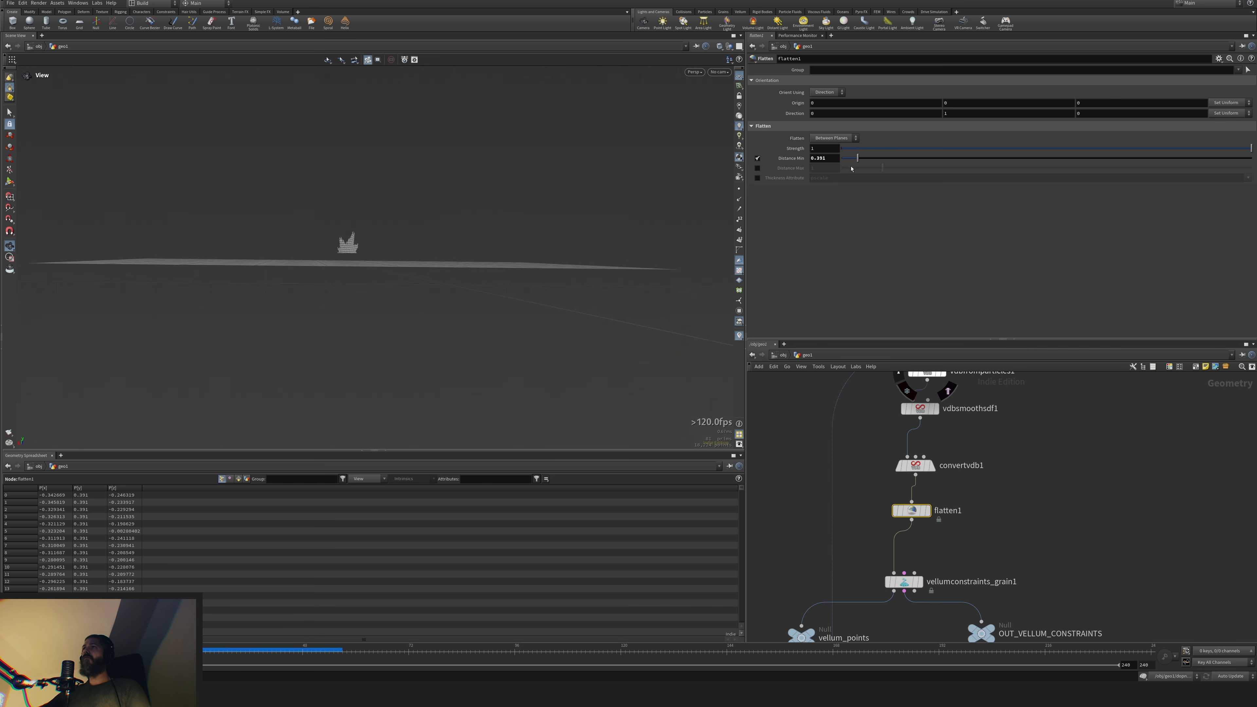
Reset the Distance Min of flatten1 to 0
drag(836, 159, 759, 165)
text(0)
key(Return)
Display OUT_VELLUM, bypass attribtransfer1, check the dopnet1 result with the bypass on, and re-enable the attribute transfer
middle_drag(1003, 539, 1067, 318)
mouse_move(900, 566)
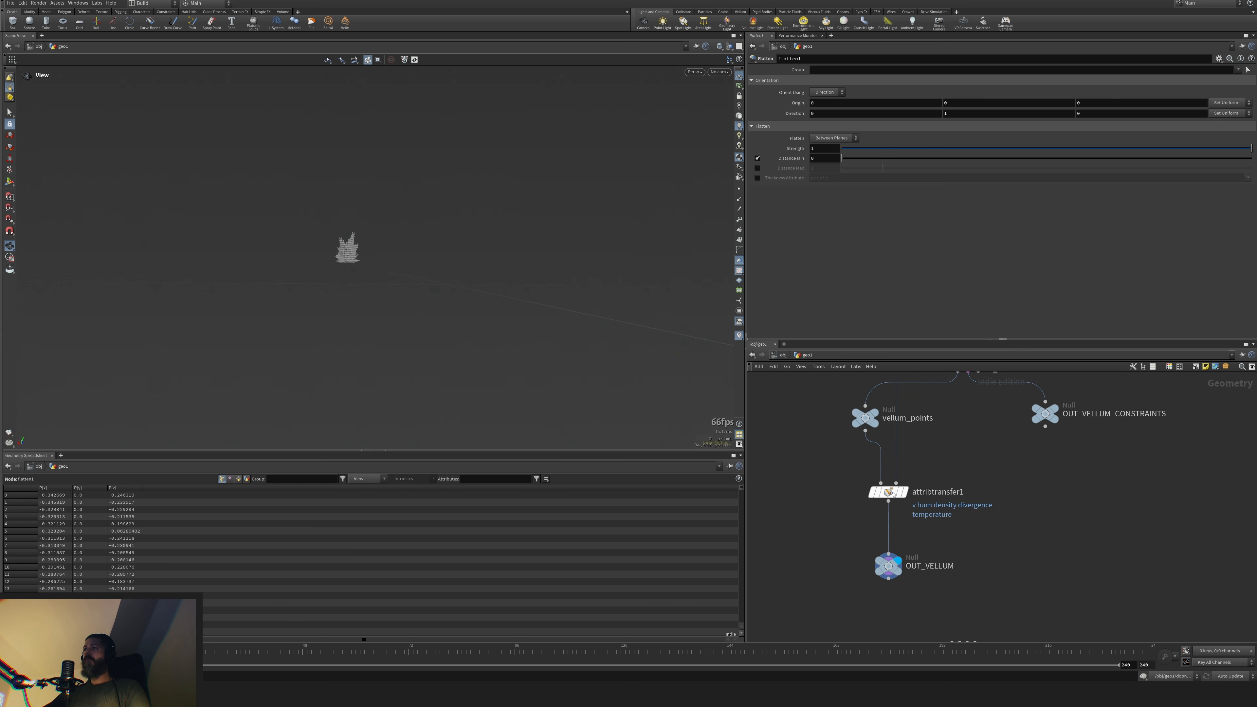
middle_drag(873, 500, 838, 409)
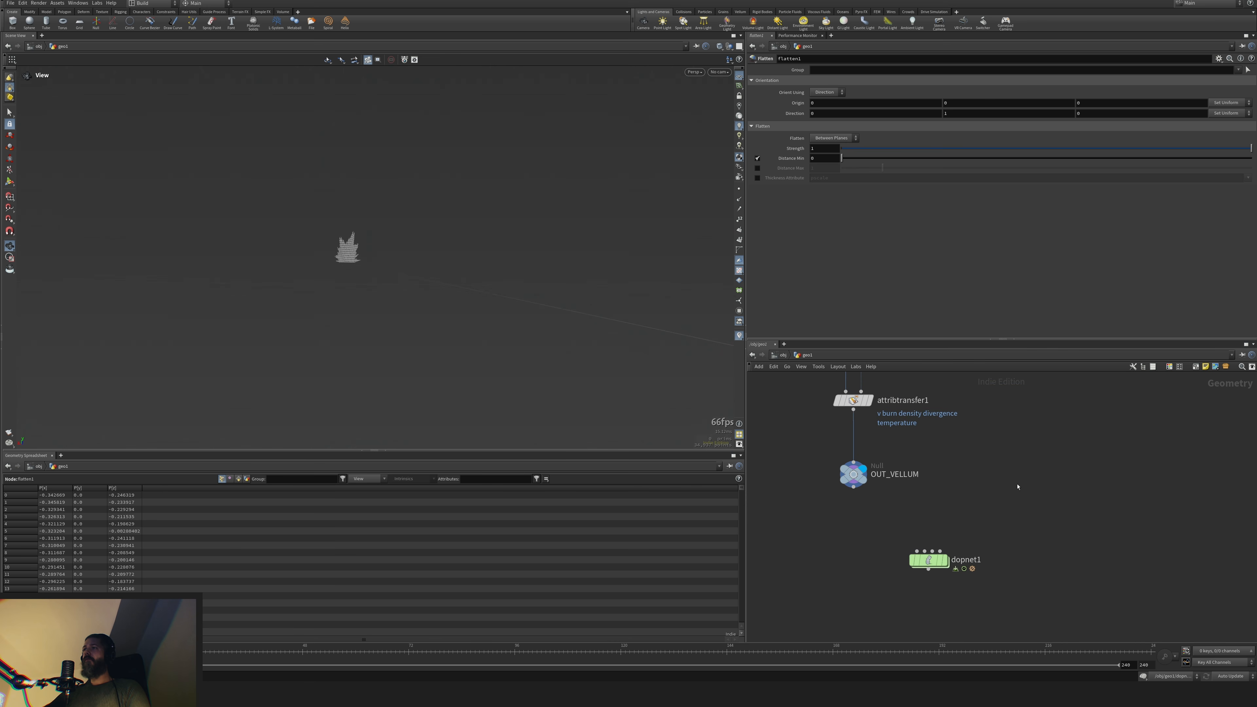
click(837, 400)
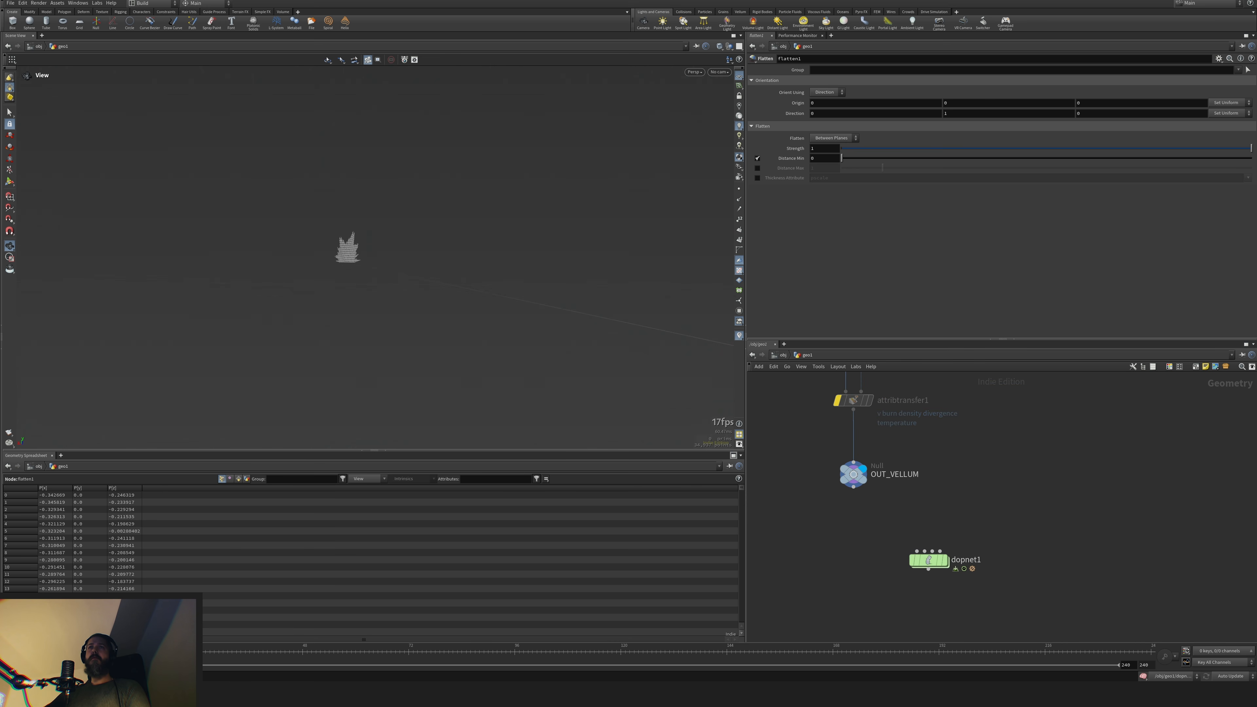
click(945, 560)
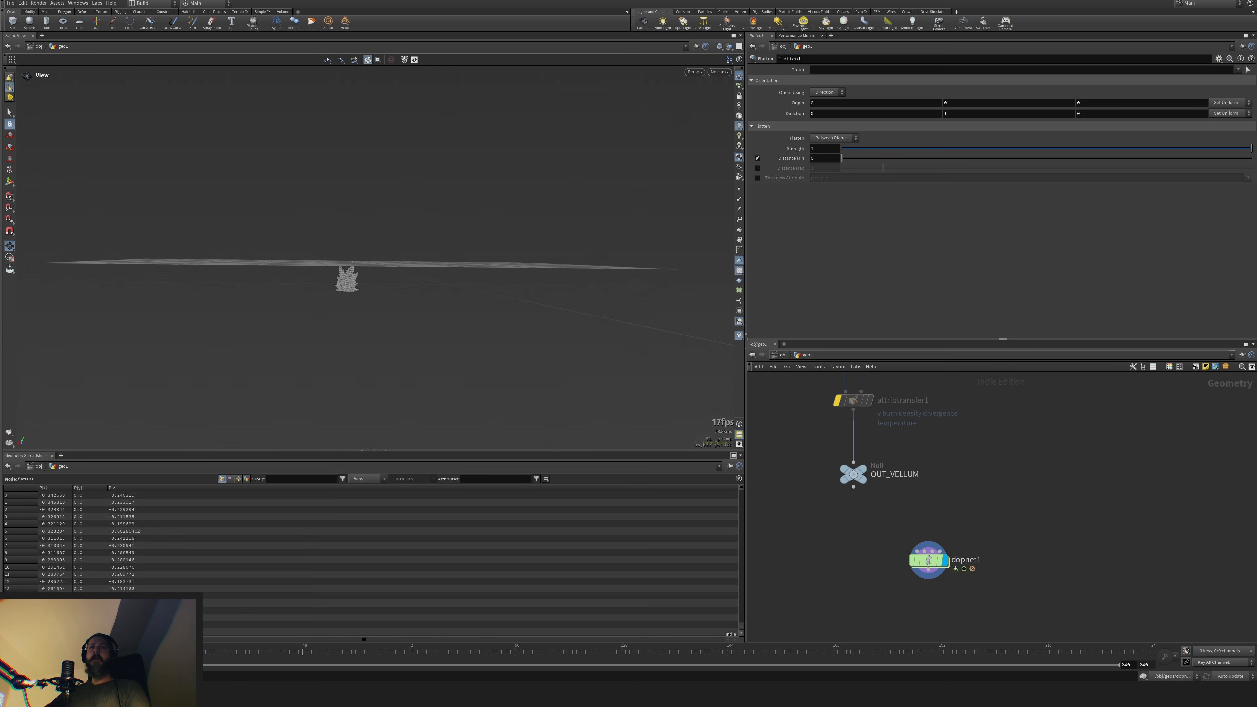
click(836, 401)
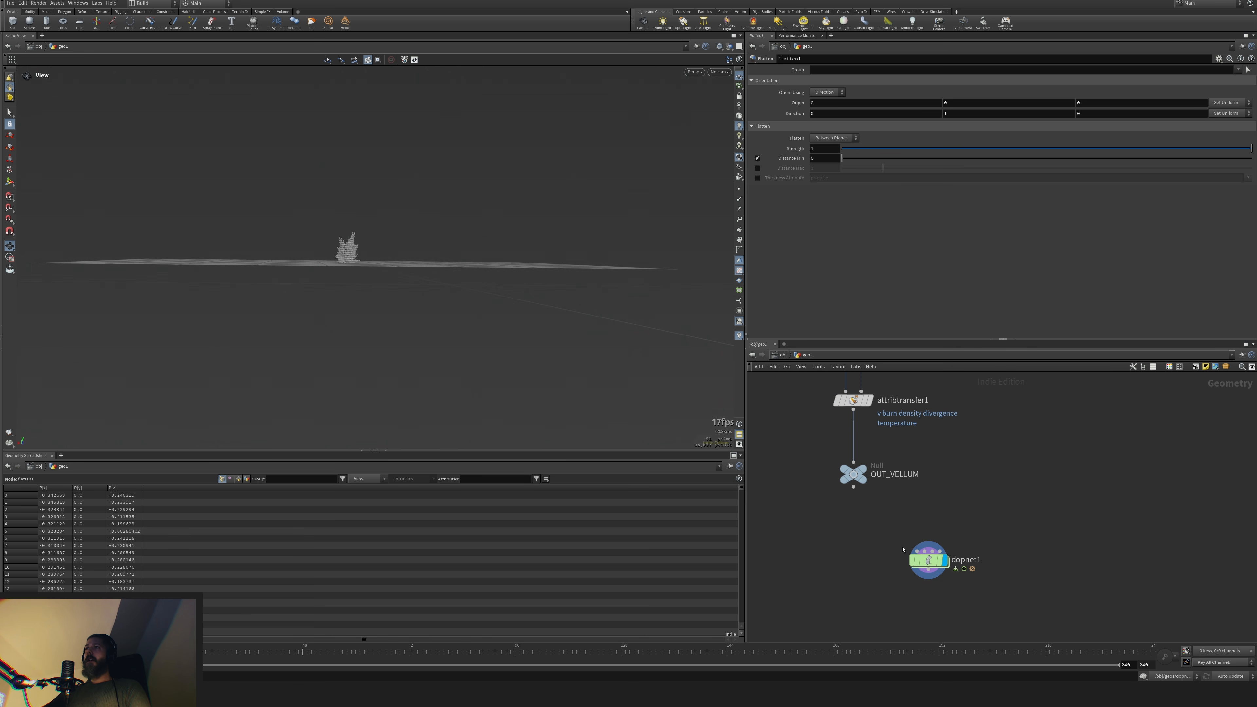
Inside dopnet1, delete the Ground Plane node, add a new one and wire it into the Merge node
double_click(929, 565)
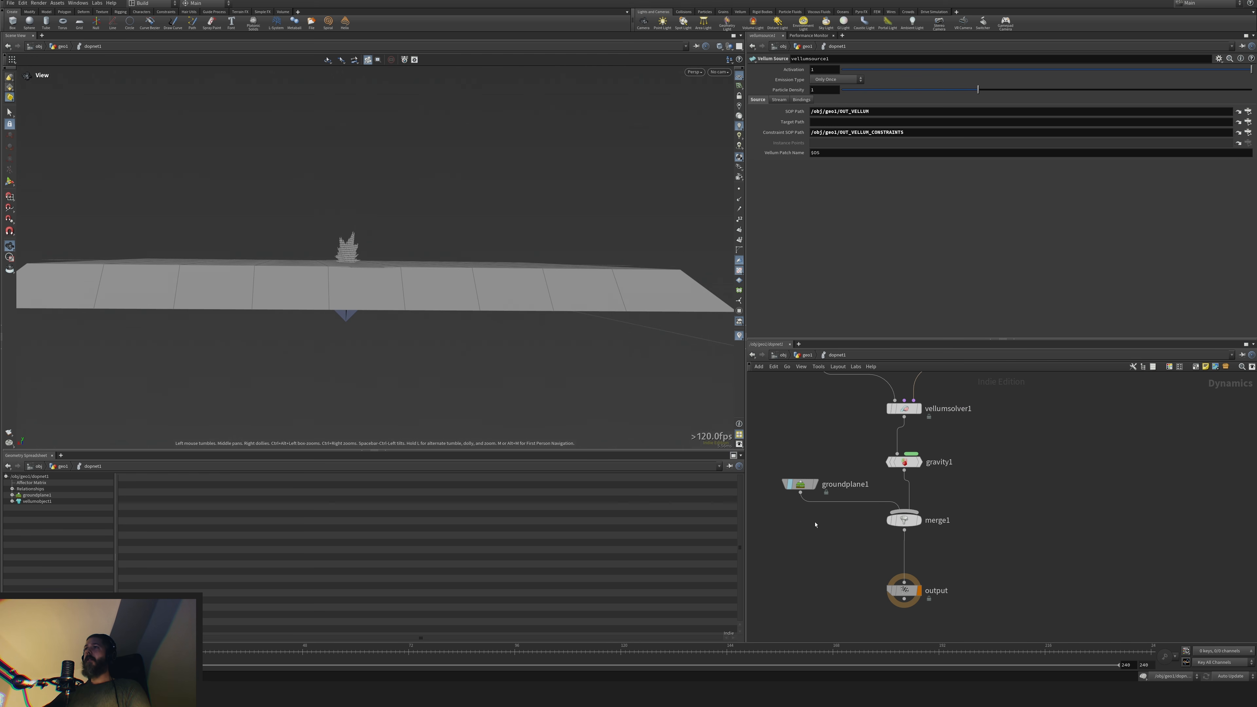
key(l)
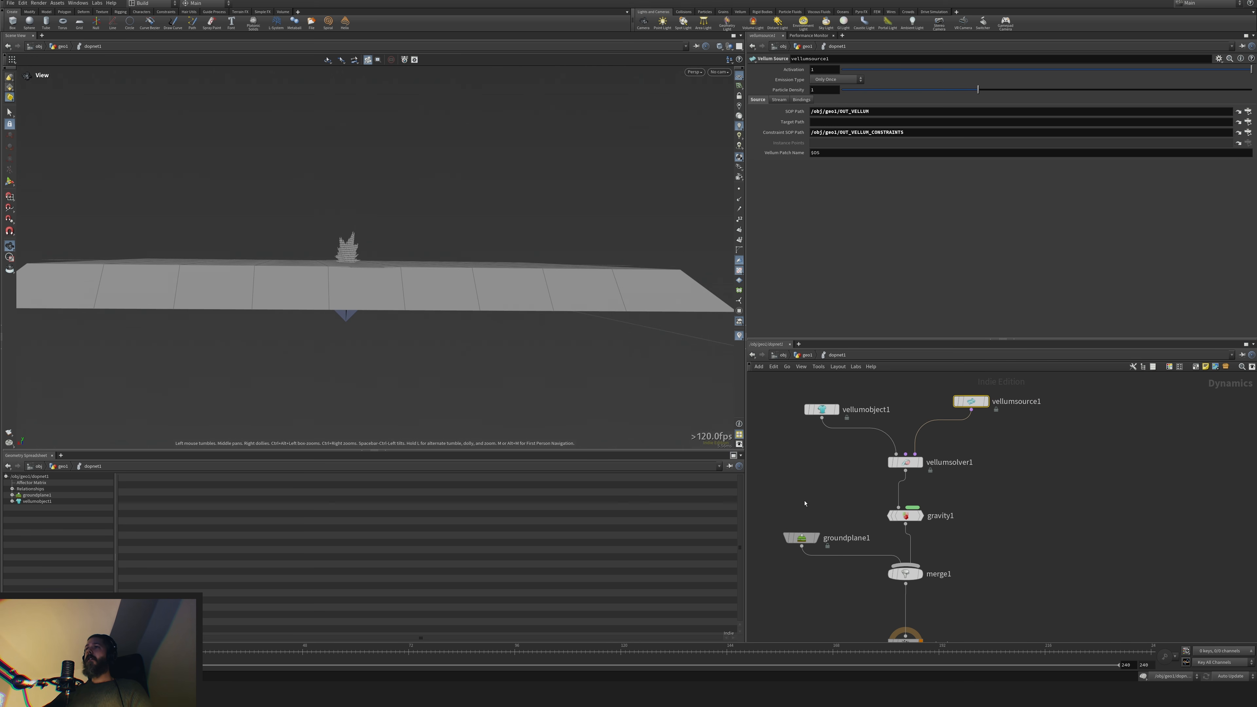
click(802, 539)
key(Delete)
key(Tab)
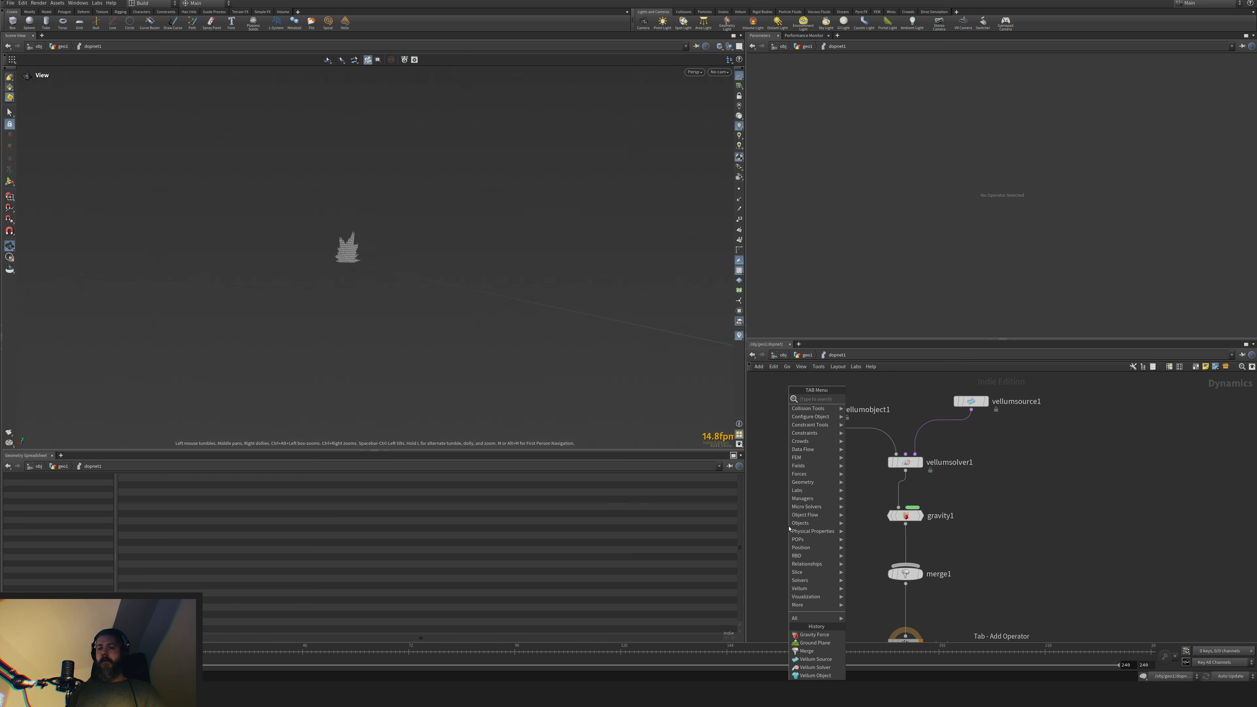
text(static)
key(Return)
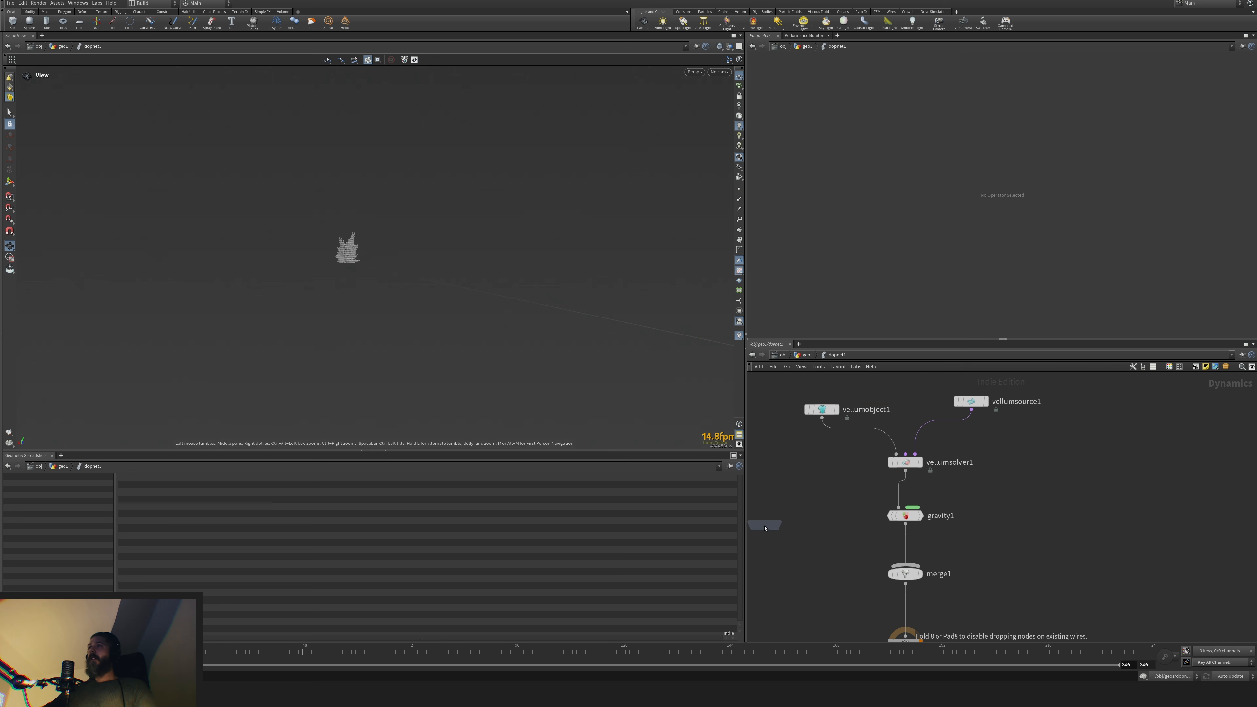
click(826, 546)
drag(826, 554, 910, 565)
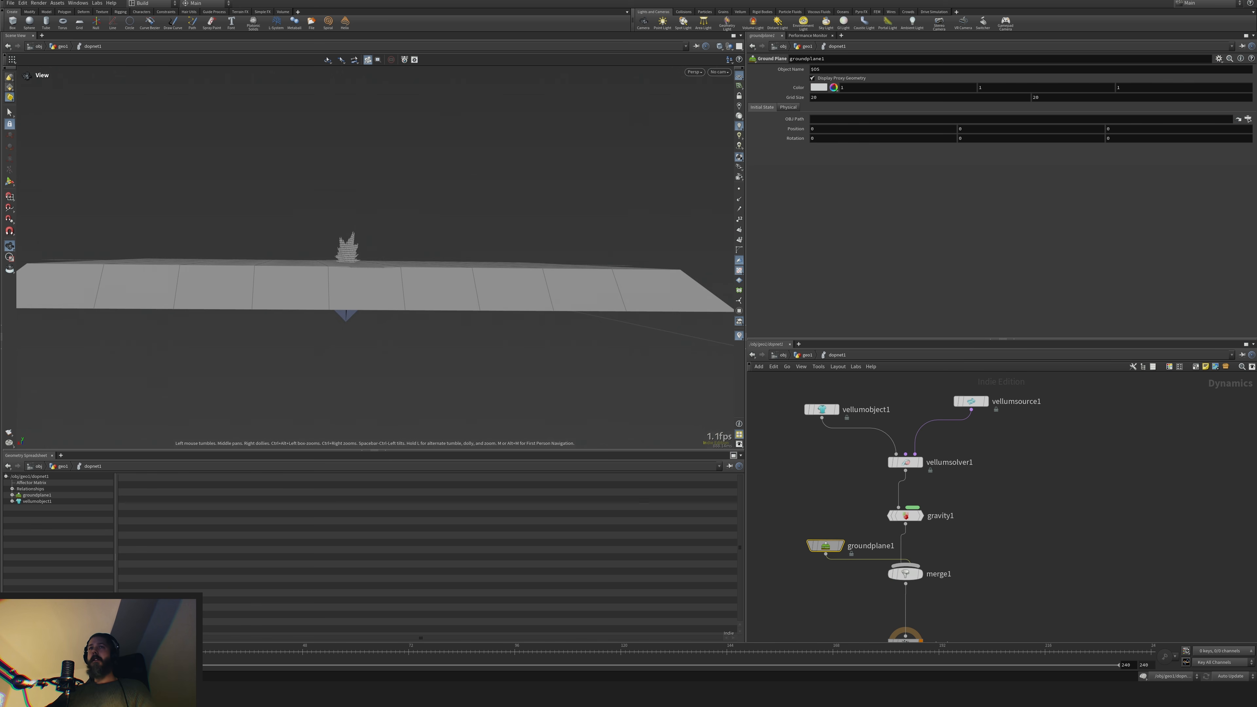
Play the simulation with the new Ground Plane, return to the first frame and review the Merge node's input order
key(Up)
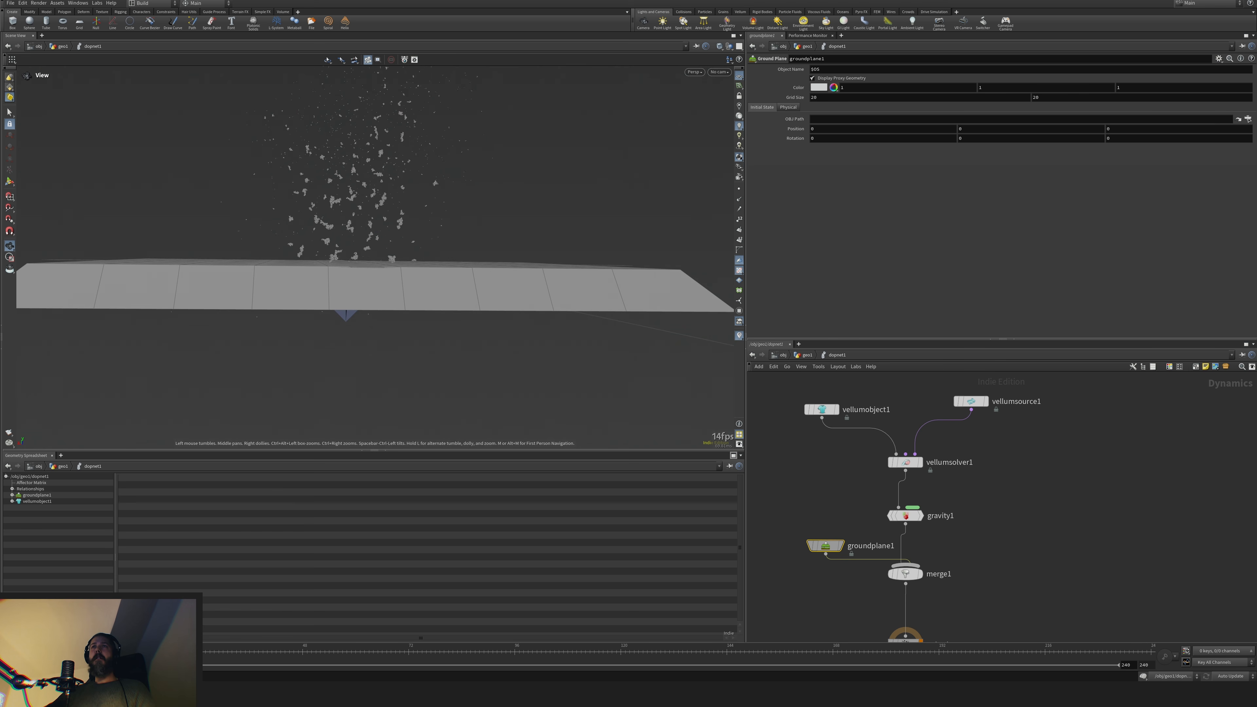
key(ctrl+Up)
click(905, 574)
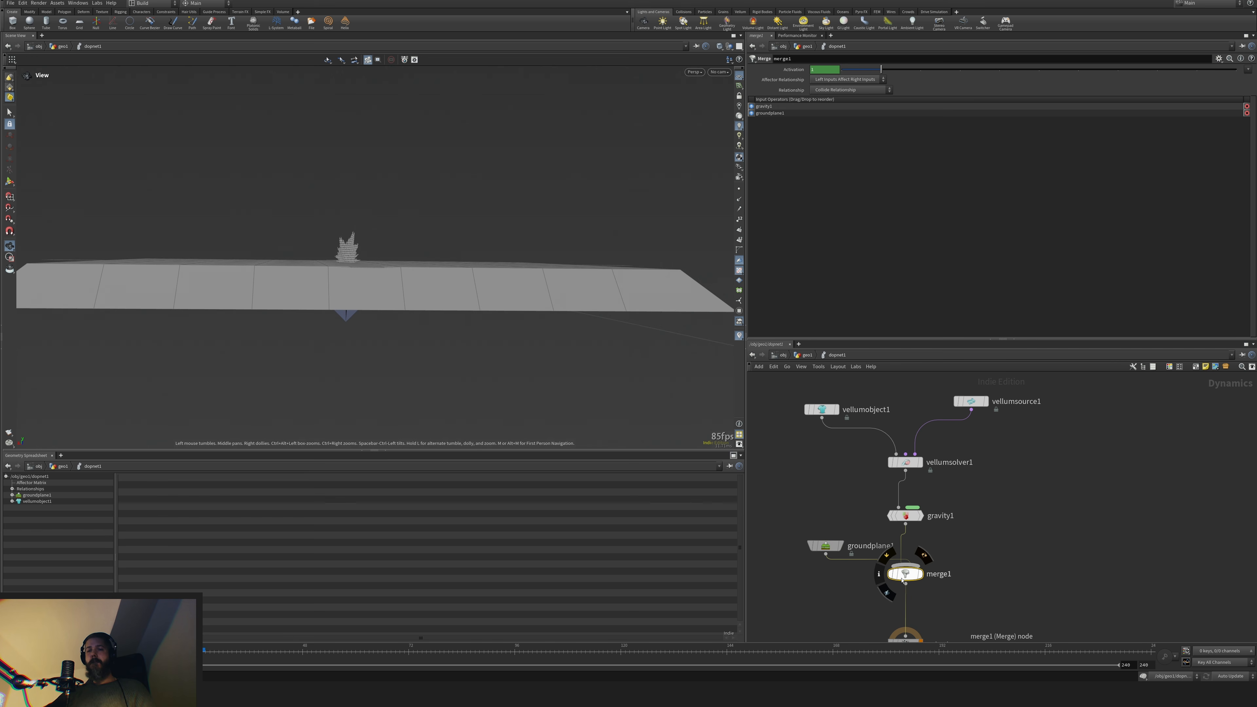
middle_drag(865, 480, 833, 527)
Check the Vellum Solver's advanced motion and collision settings, and turn on Enable Collisions in its common settings
click(875, 509)
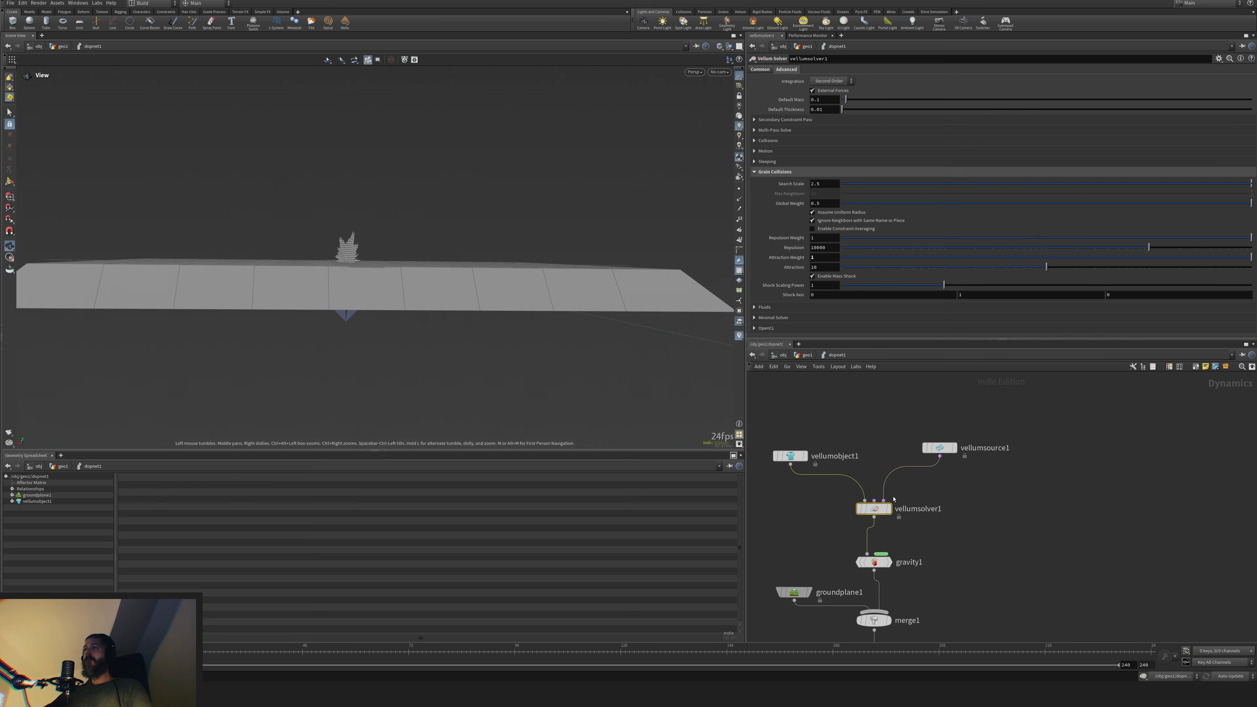
click(765, 151)
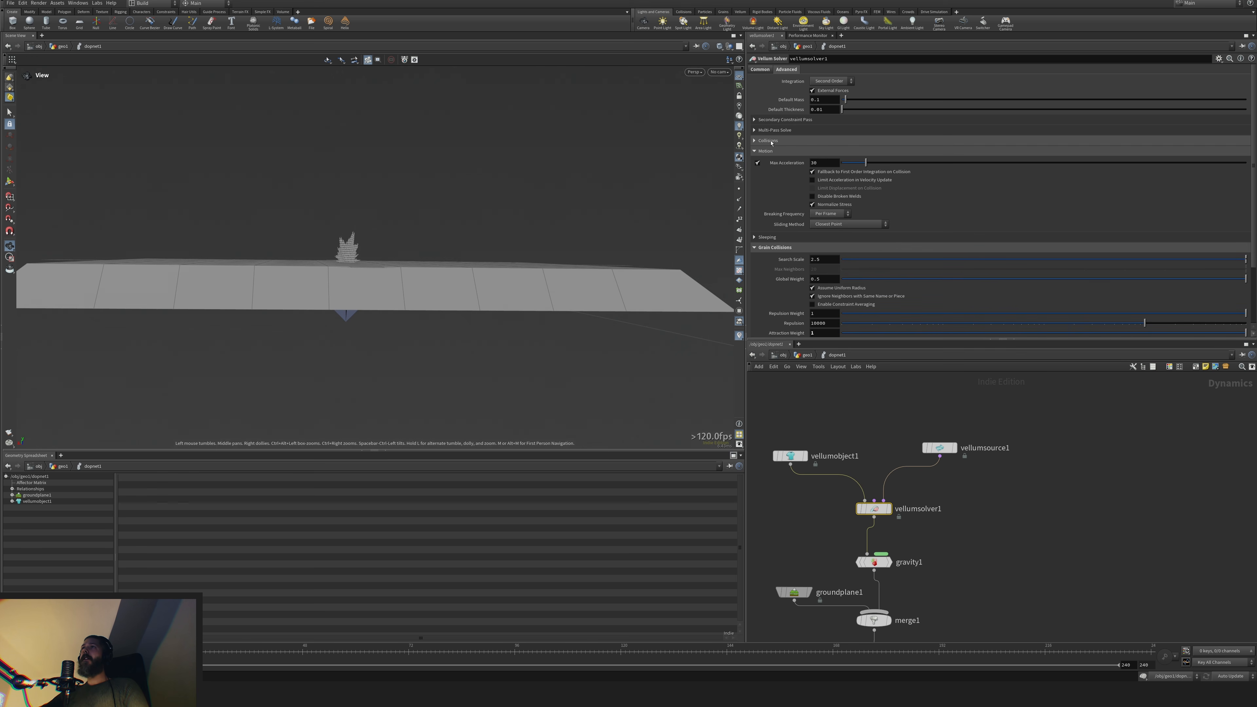
click(768, 141)
click(760, 69)
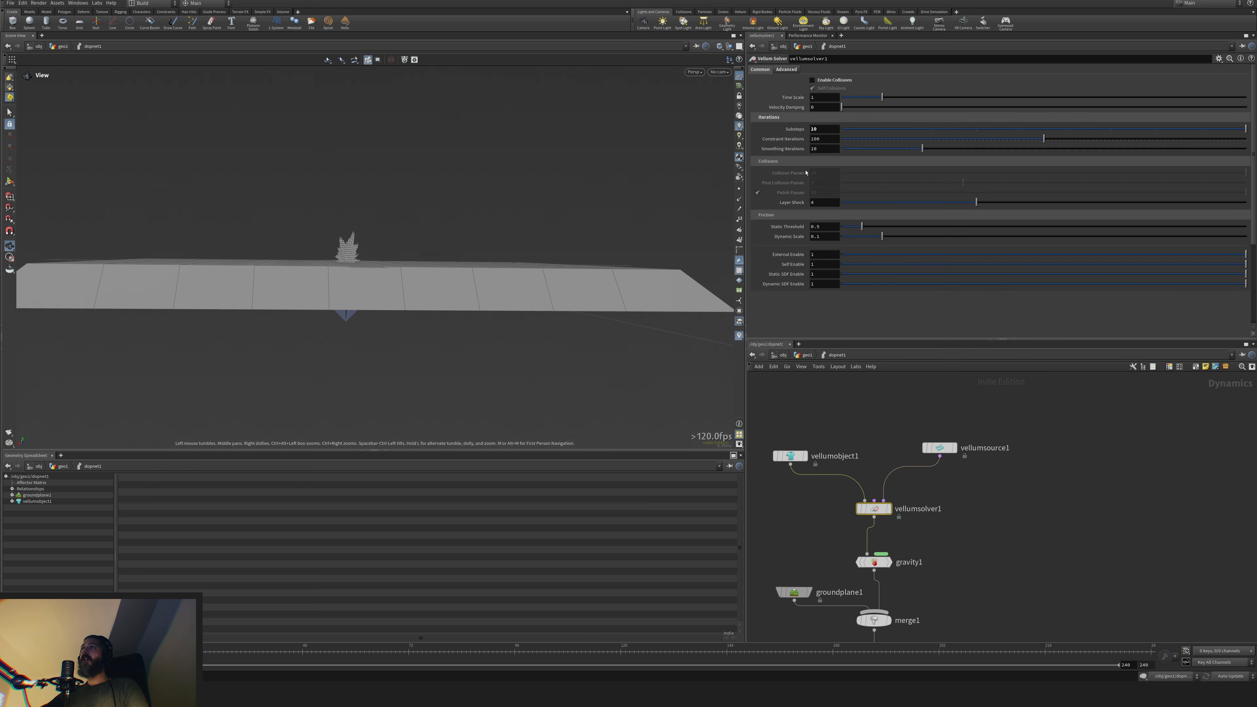
click(826, 81)
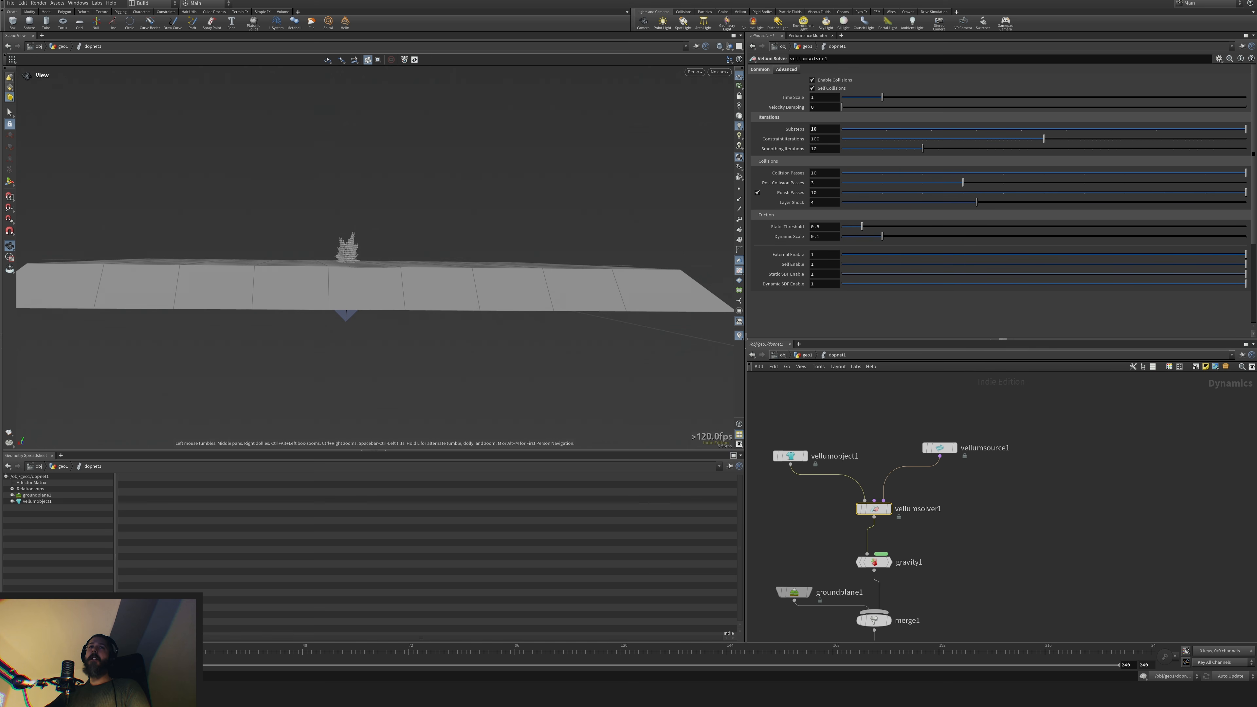
Play the simulation with the Vellum Solver's collisions enabled and return to the first frame
key(Up)
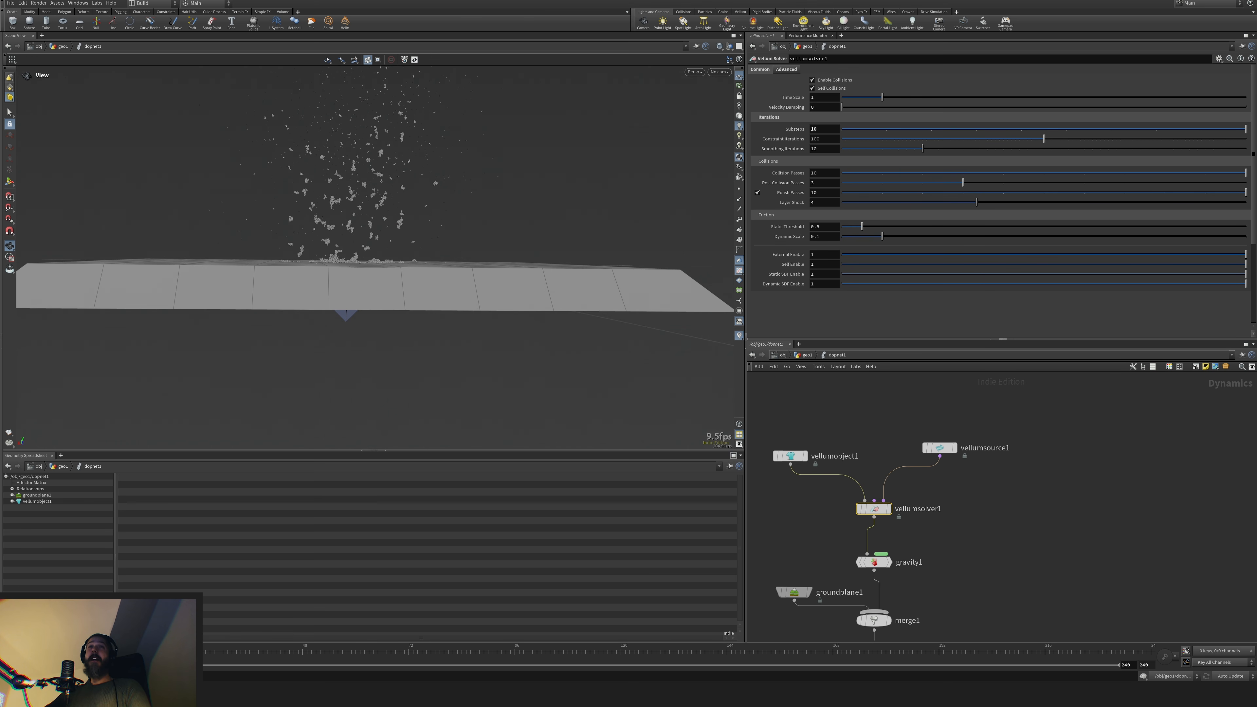
key(ctrl+Up)
middle_drag(989, 577, 999, 500)
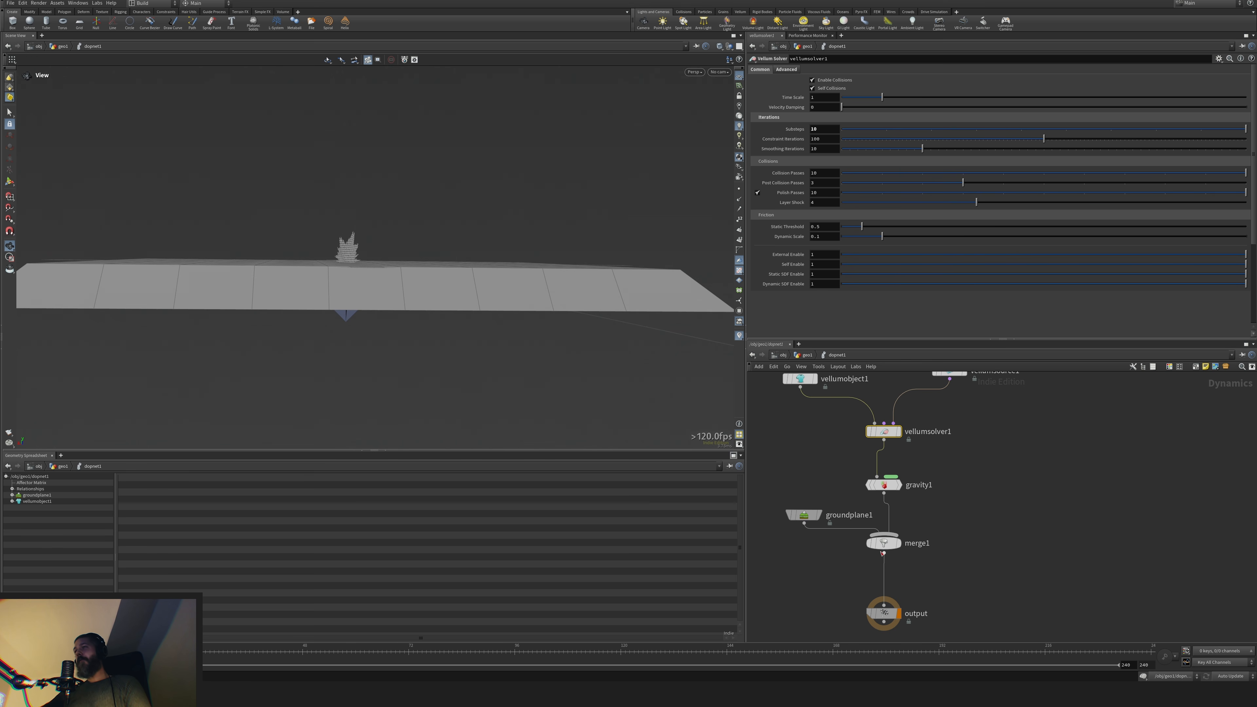
Shift merge1 and groundplane1 closer to the output node, and turn off Display Proxy Geometry on the Ground Plane
drag(883, 545, 884, 575)
drag(817, 517, 809, 548)
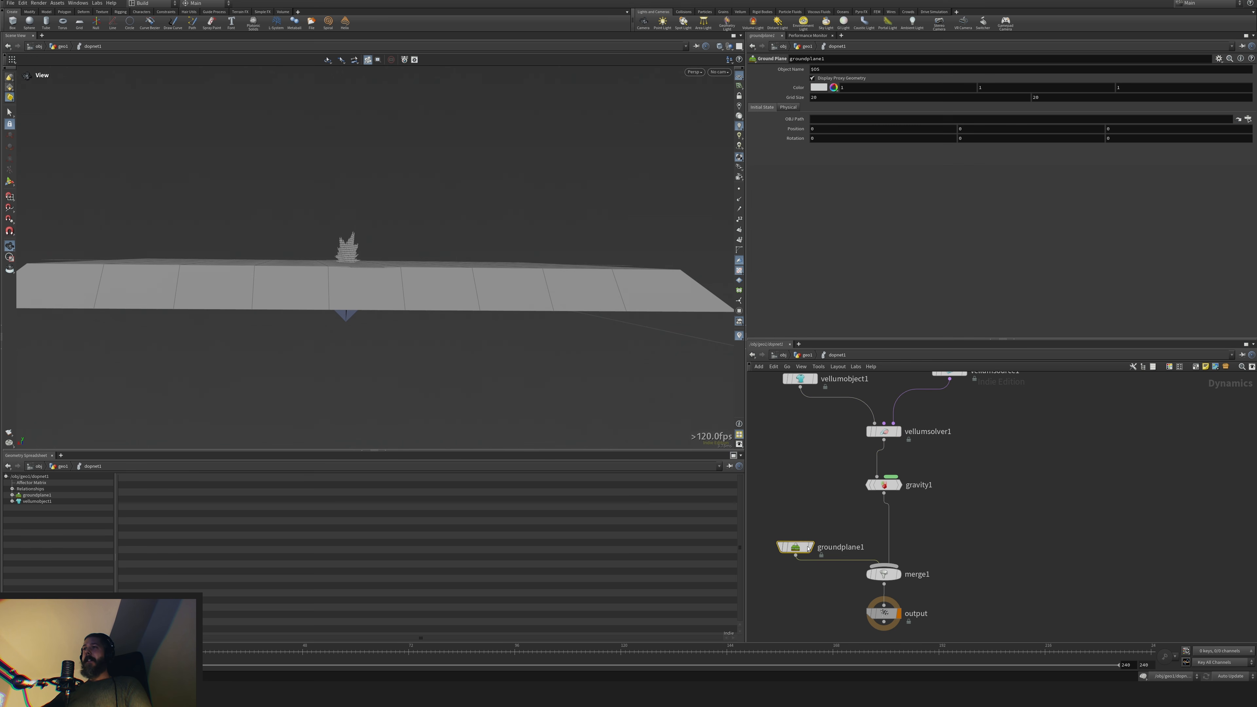
click(823, 78)
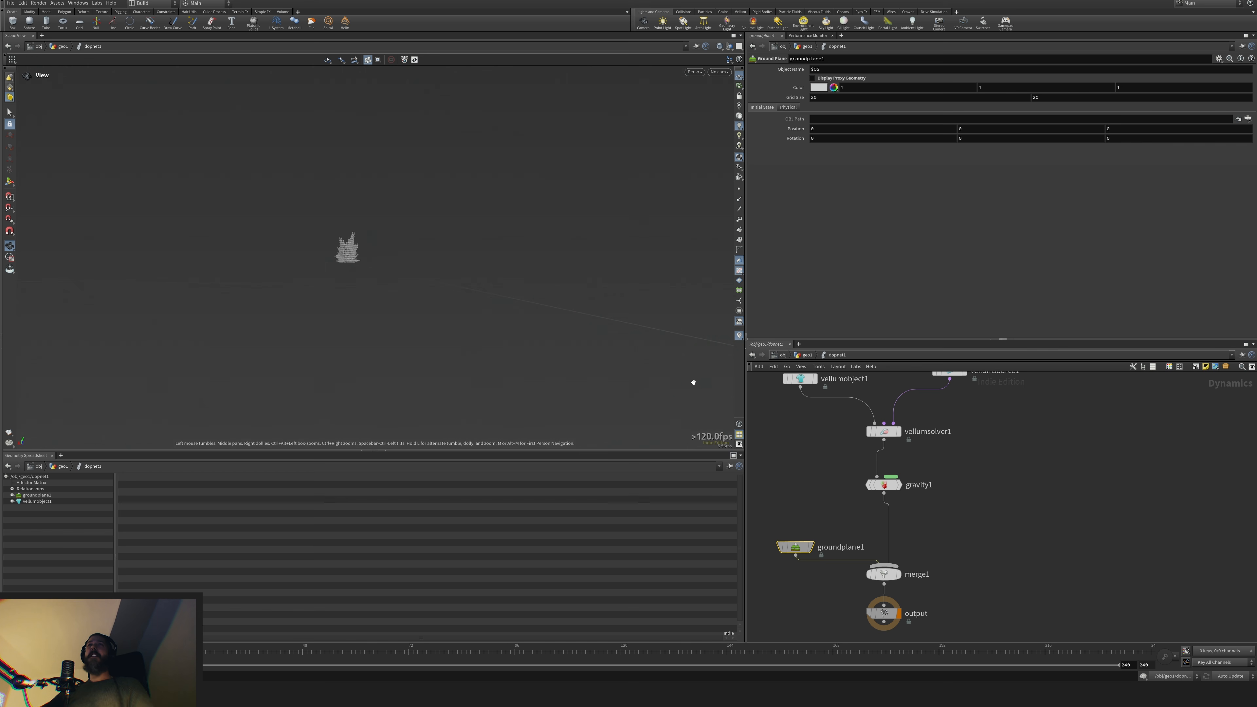
Get a closer view of the grains, play the simulation without the ground proxy and return to the first frame
mouse_move(695, 377)
mouse_down()
mouse_move(717, 350)
mouse_move(704, 365)
mouse_up()
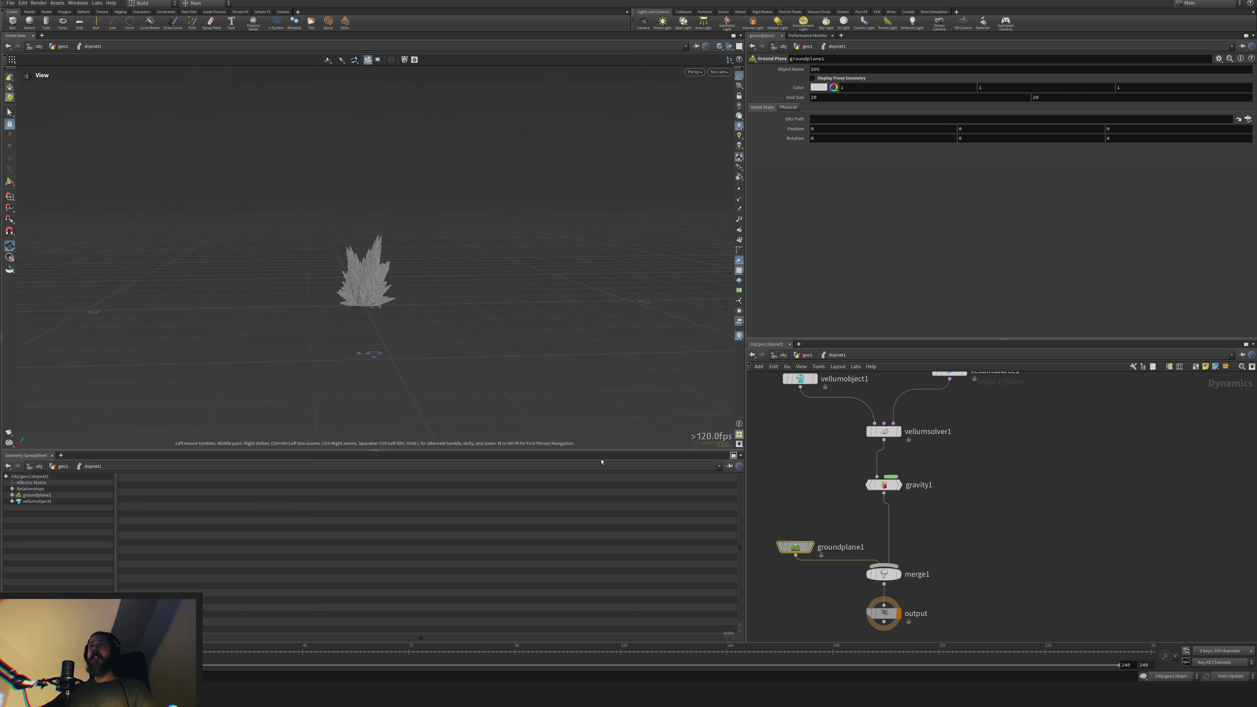
drag(291, 572, 299, 564)
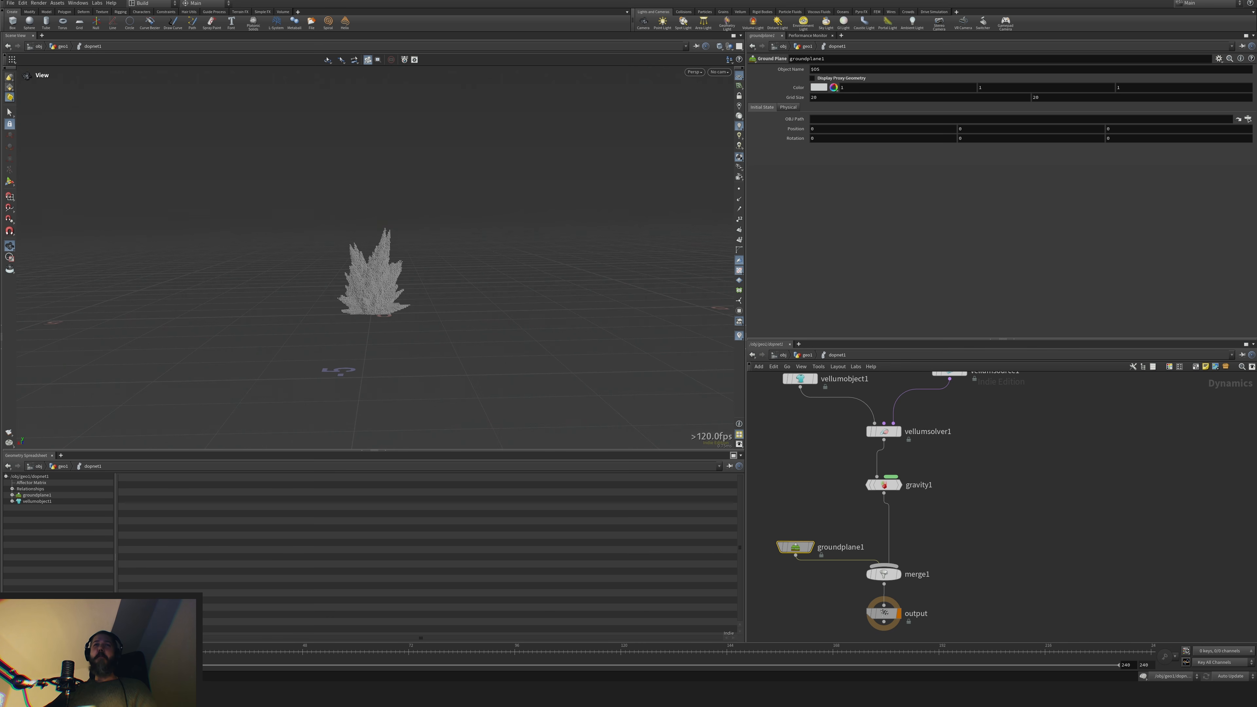
key(Up)
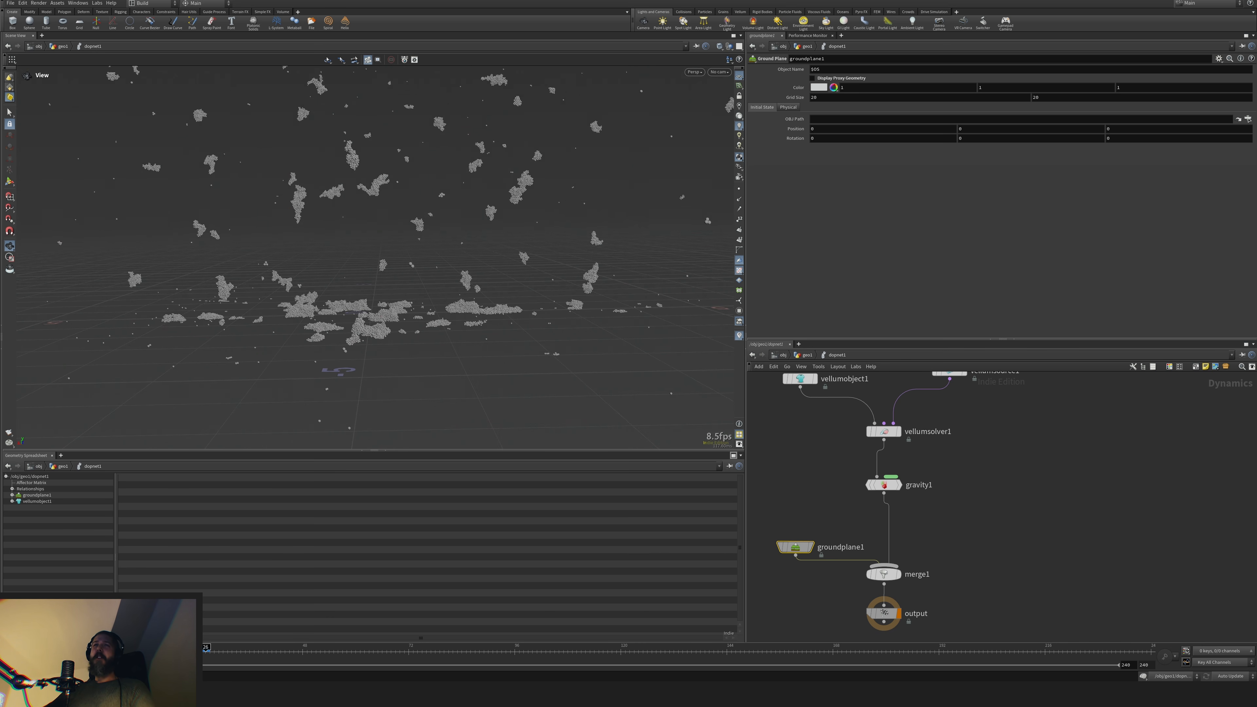
key(ctrl+Up)
In geo1, move OUT_VELLUM lower to make room below attribtransfer1, and go back inside dopnet1
middle_drag(1066, 531, 1080, 520)
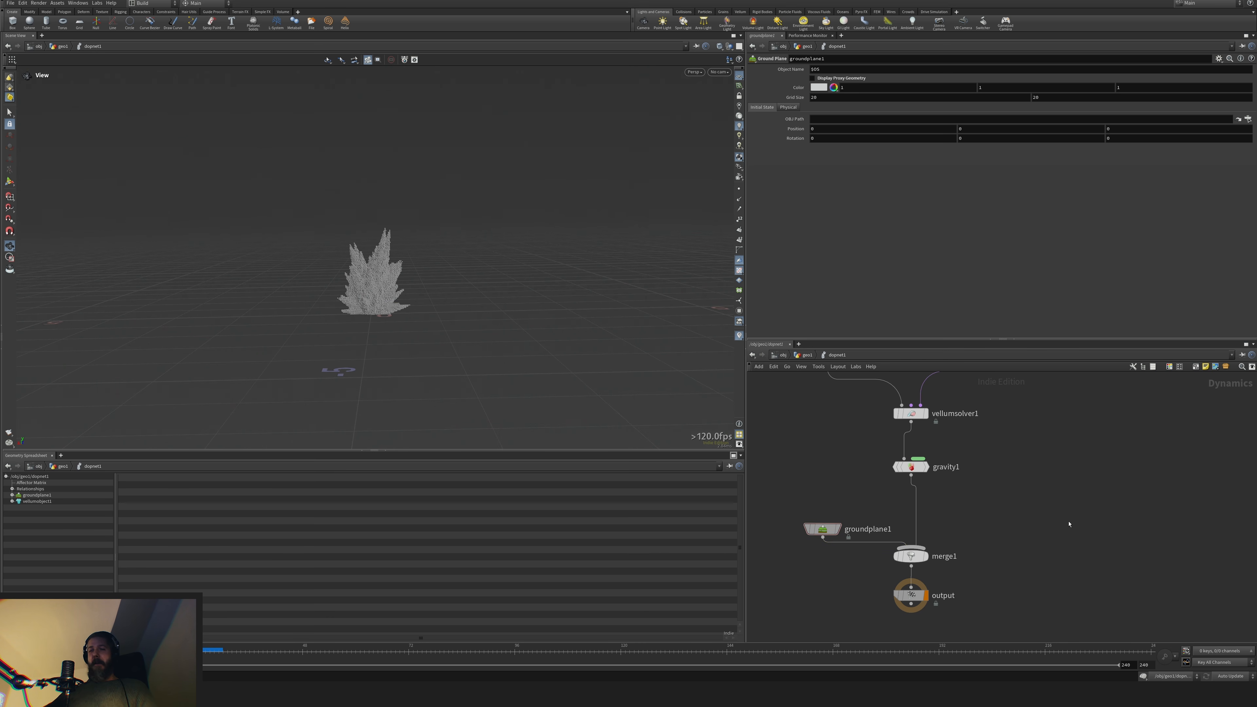
key(u)
middle_drag(982, 494, 1016, 556)
drag(886, 537, 879, 563)
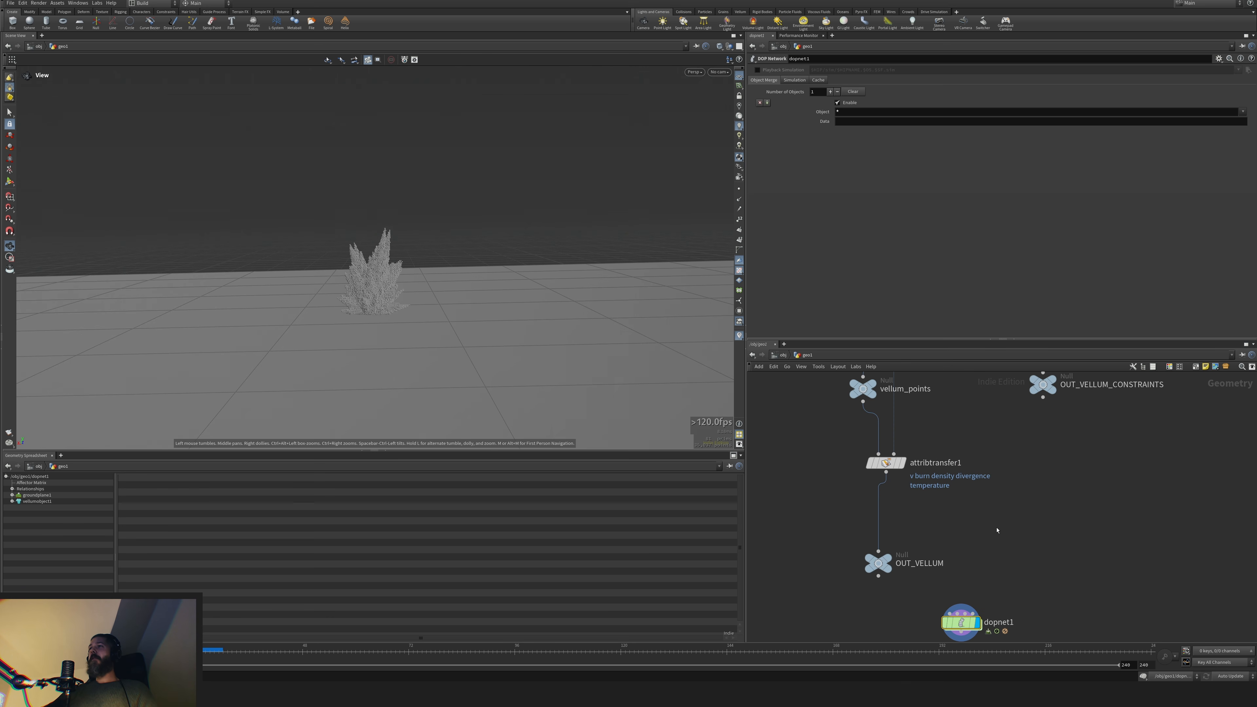
double_click(966, 618)
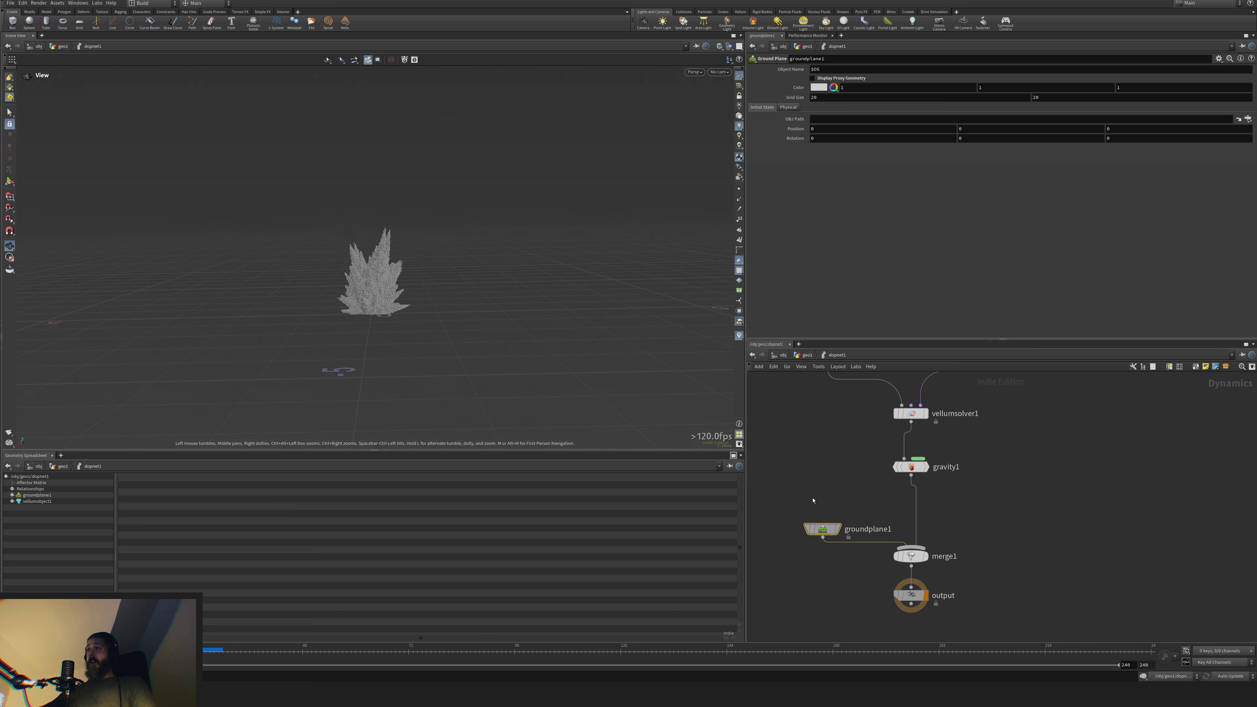
Review vellumsolver1's advanced settings, collapsing the Collisions and Motion sections to examine the Grain Collisions attraction and repulsion weights
middle_drag(911, 545, 901, 578)
click(901, 449)
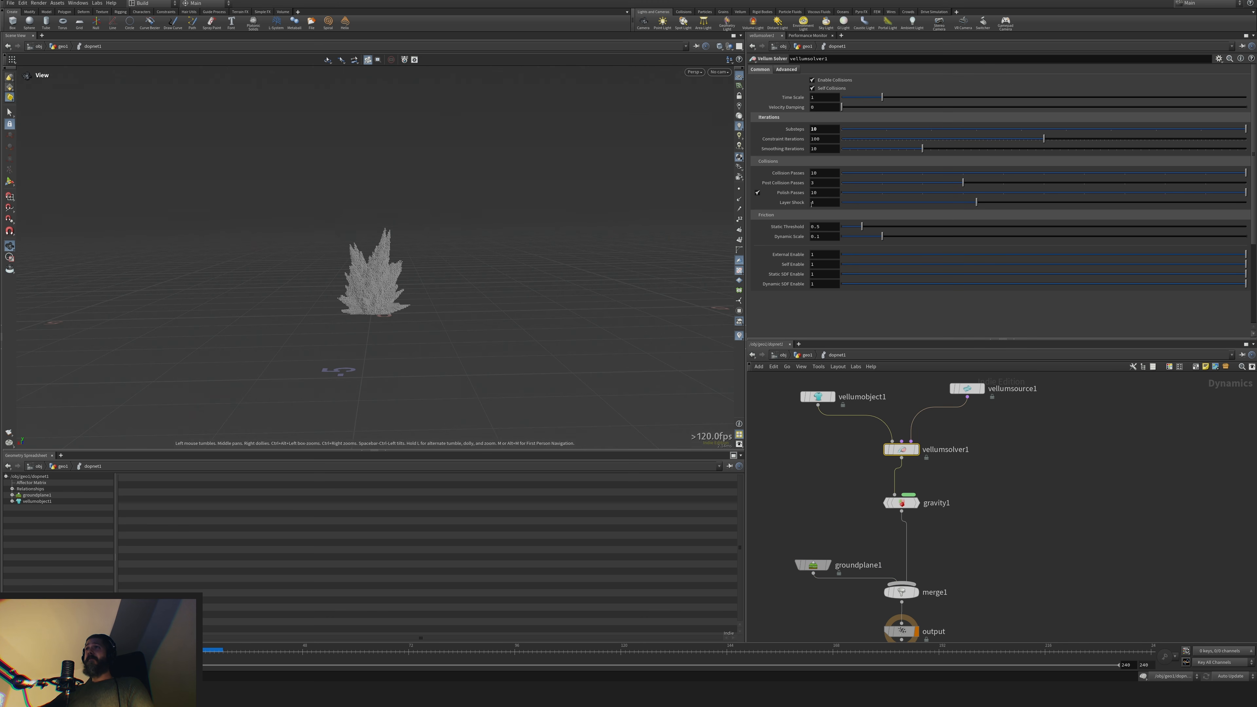
click(787, 70)
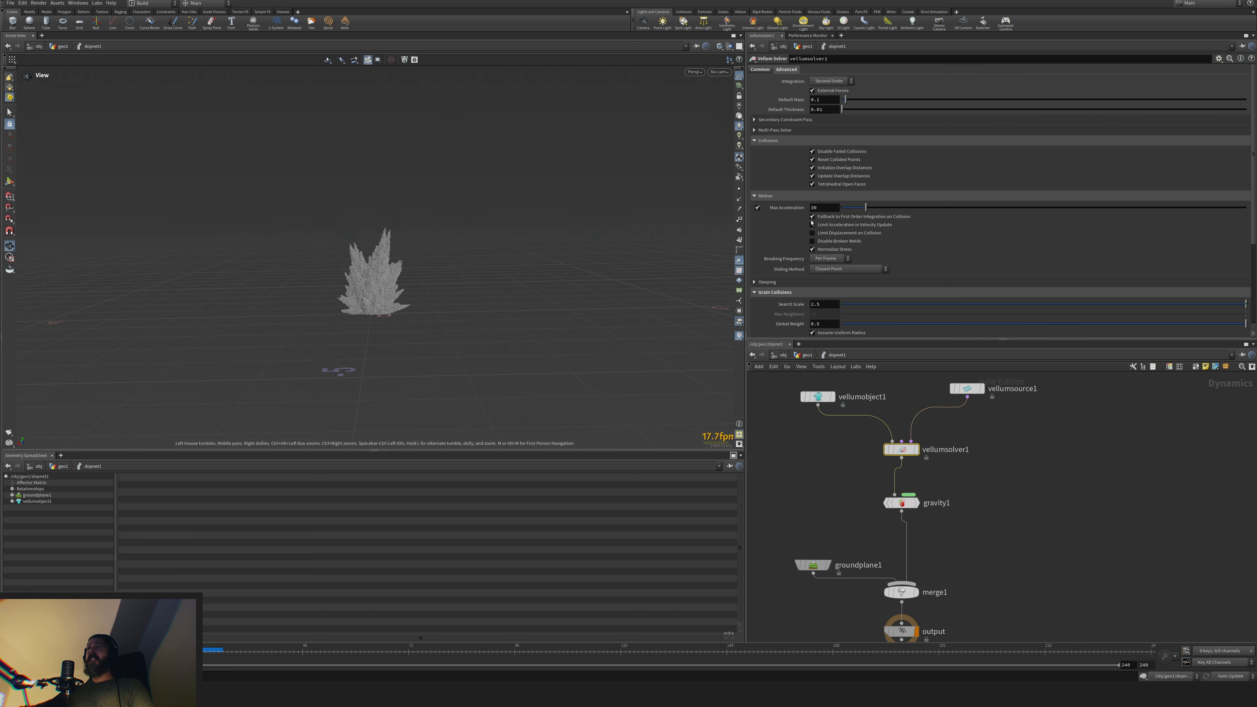
click(769, 141)
click(767, 151)
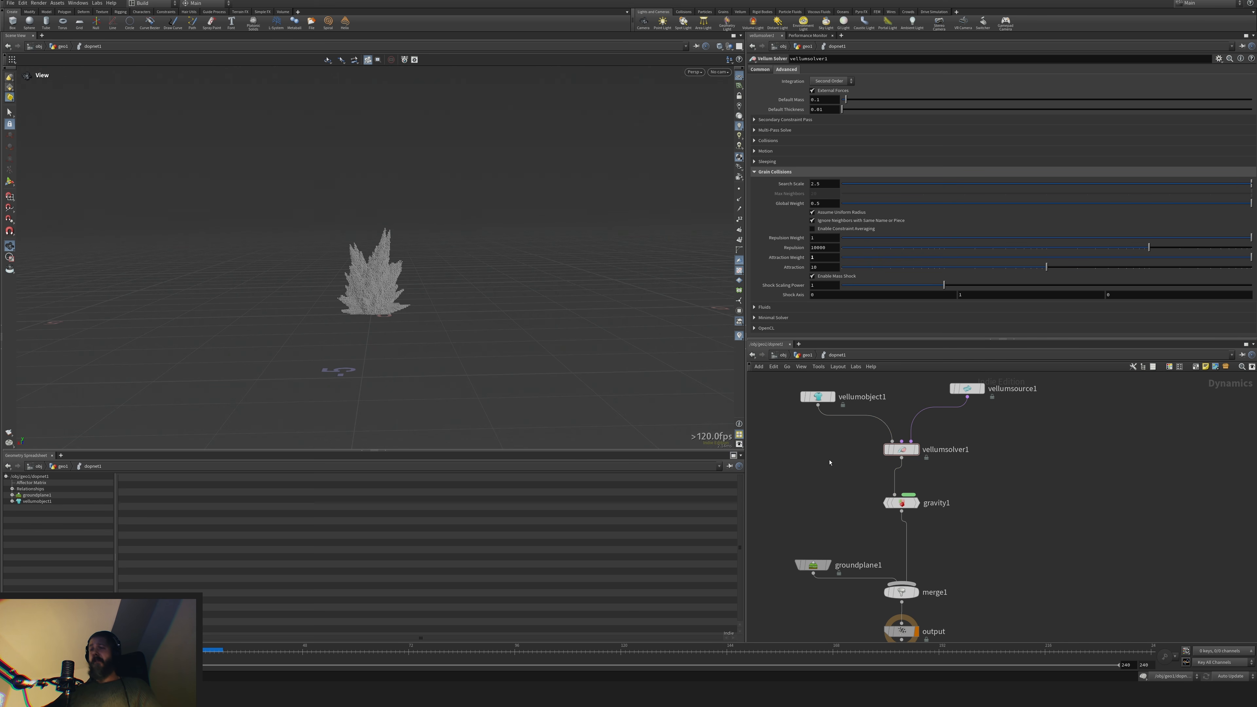
Back in geo1, insert a Point VOP between attribtransfer1 and OUT_VELLUM
key(u)
key(Tab)
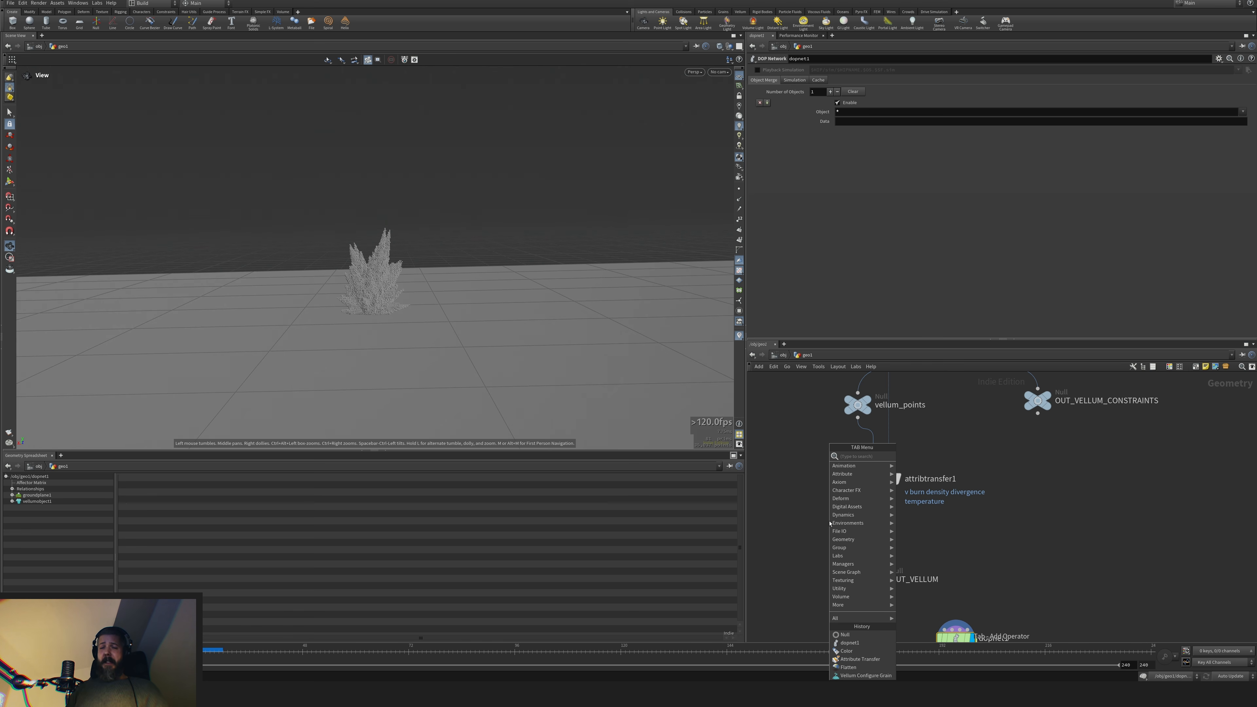
text(vop)
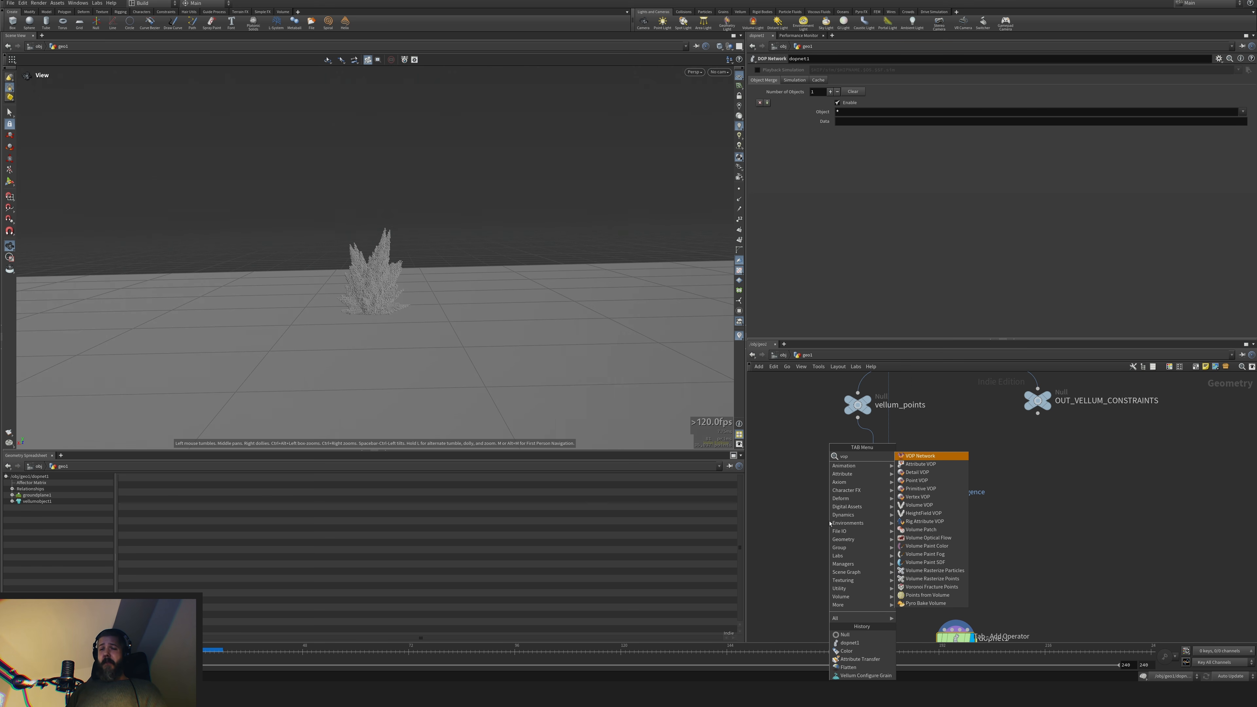
text(po)
key(Return)
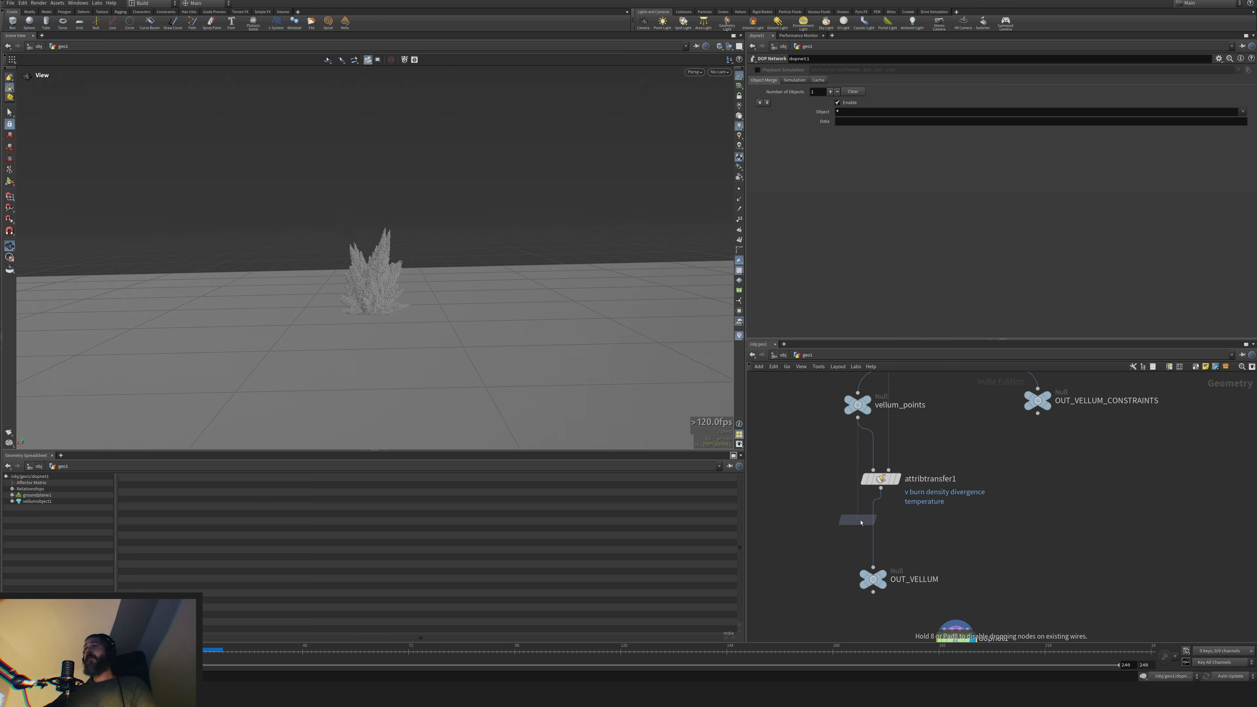
click(873, 534)
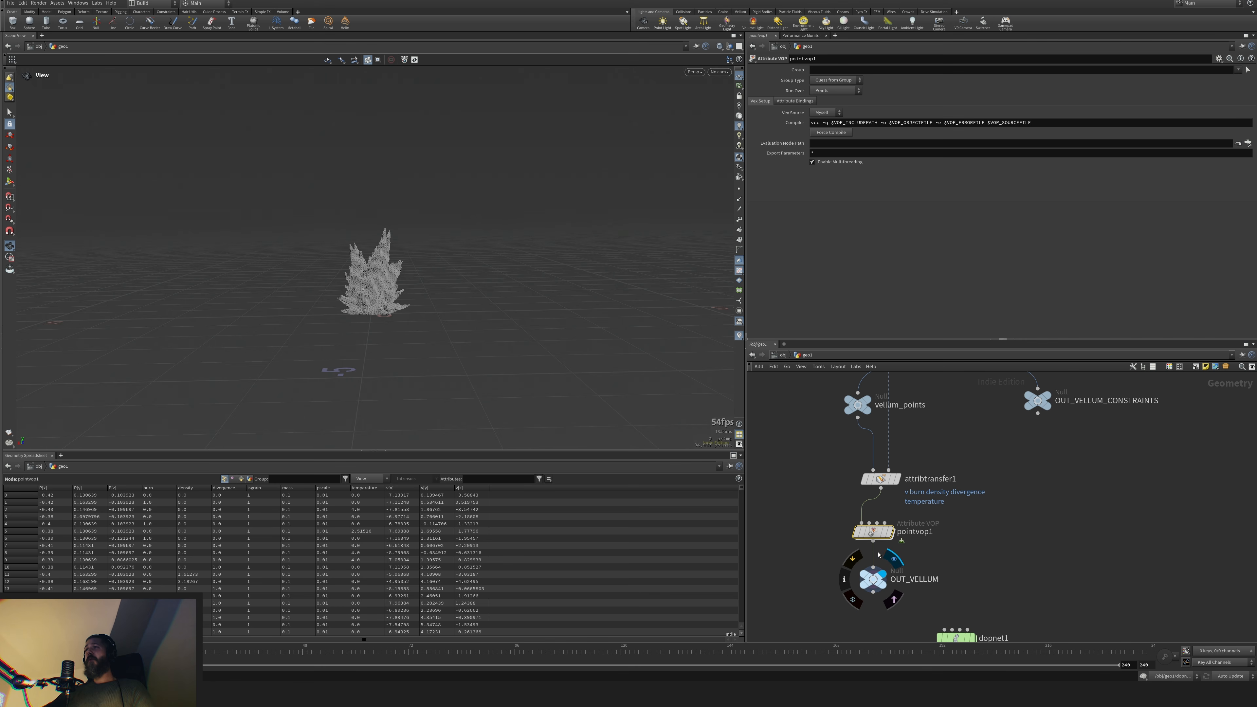
Inside the Point VOP, spread the global and output nodes apart and add a Turbulent Noise node between them
double_click(873, 531)
drag(919, 475, 815, 416)
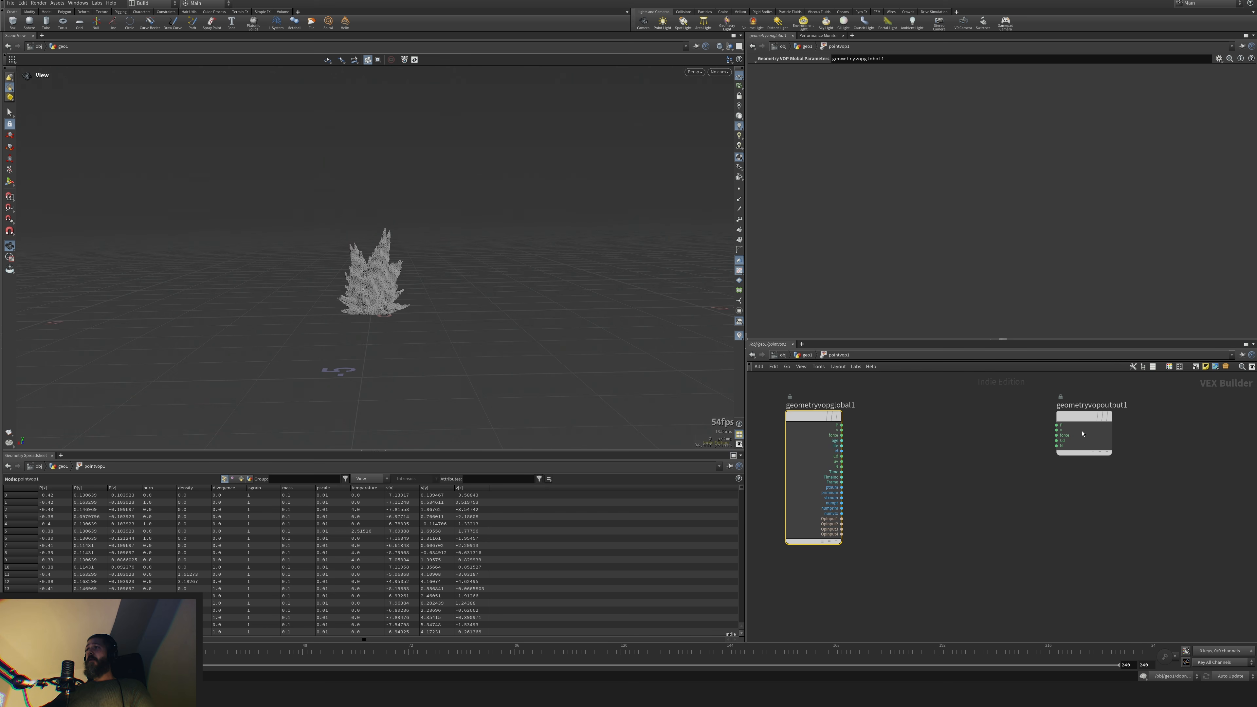
drag(1083, 432, 1117, 485)
middle_drag(978, 489, 943, 508)
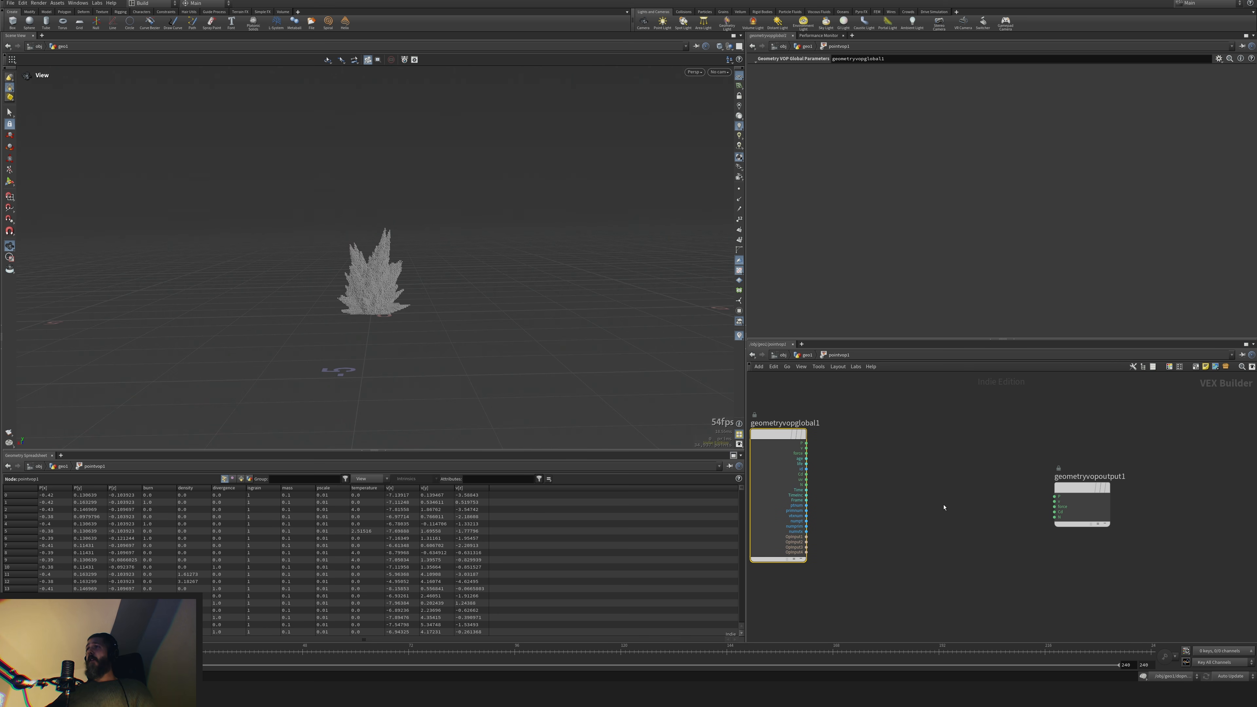
drag(1082, 507, 1111, 493)
key(Tab)
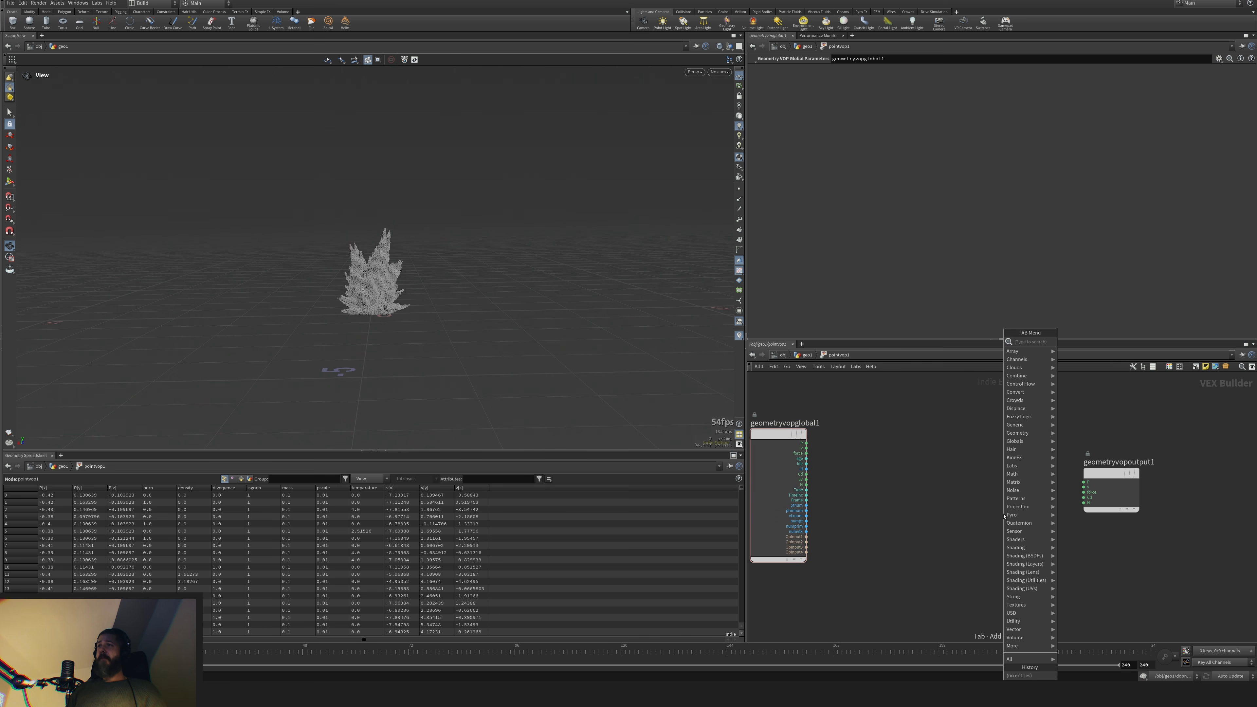
text(noi)
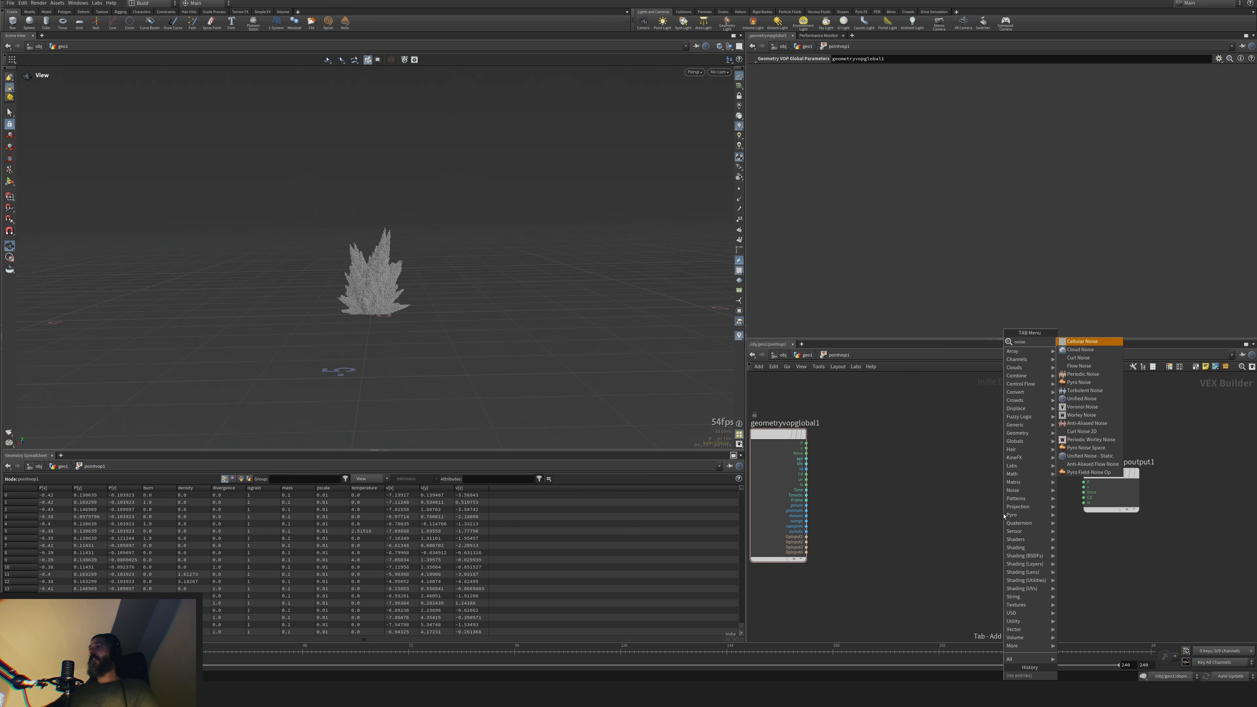
text(se)
click(1084, 391)
click(874, 479)
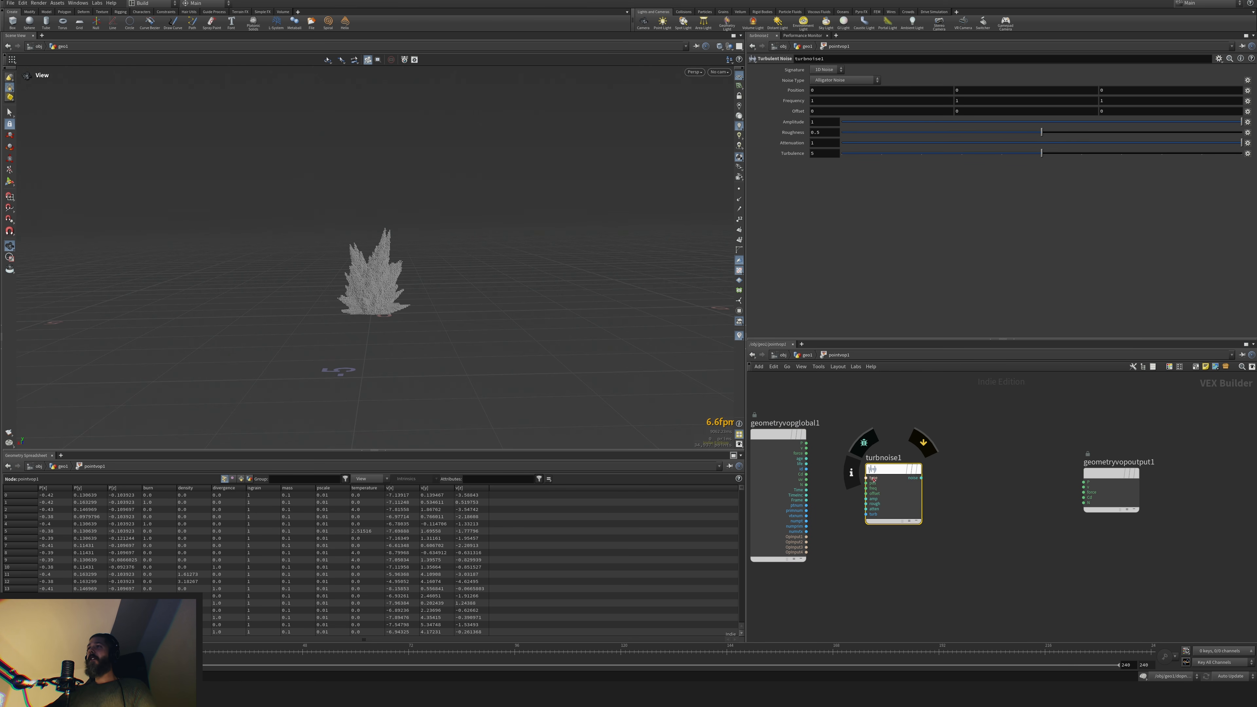
Wire the global P output into the Turbulent Noise position input, and the noise output into Cd on the geometry output
click(867, 483)
click(806, 444)
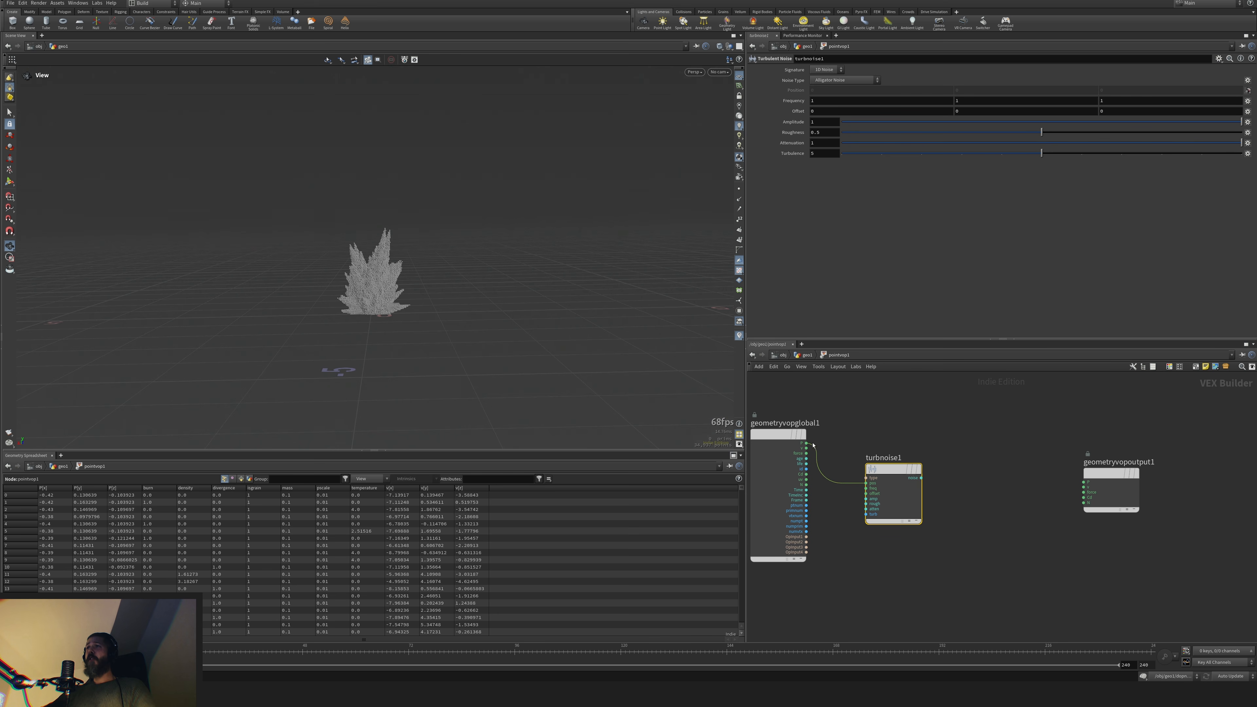
click(921, 478)
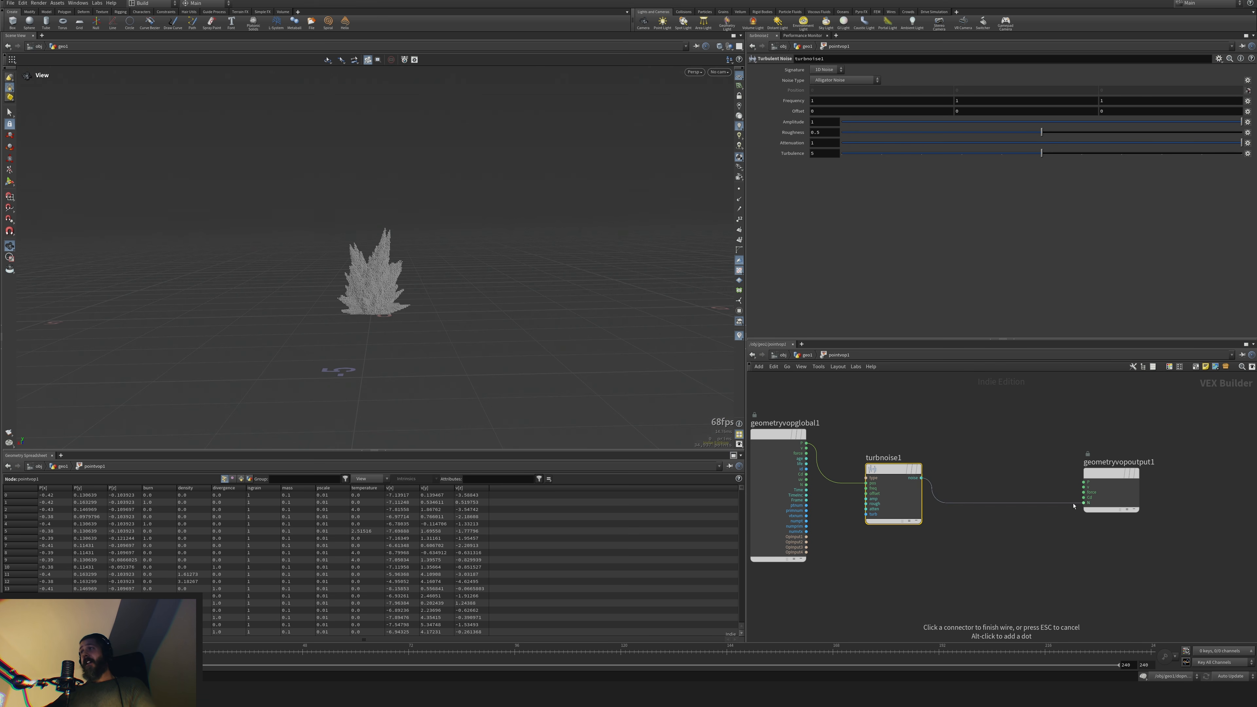
click(1084, 497)
Set the Turbulent Noise frequency to 5.3 on all axes and its amplitude to 3.7
drag(893, 496, 905, 505)
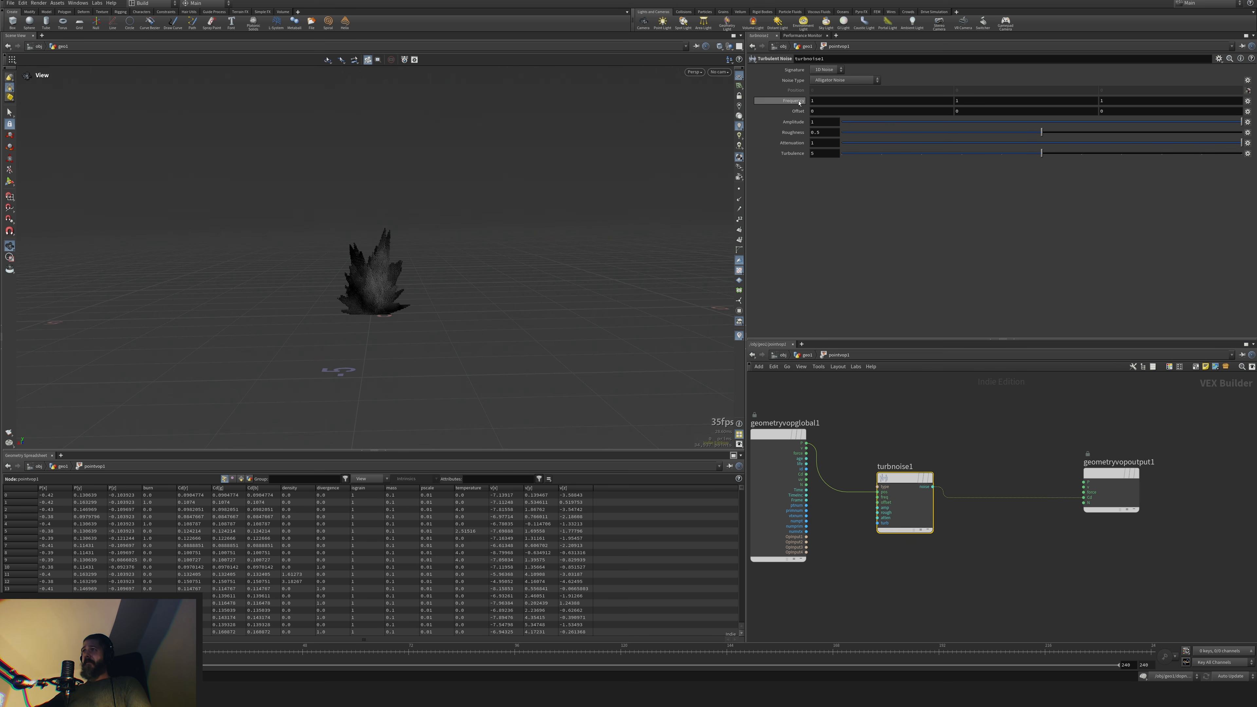
middle_drag(798, 102, 911, 121)
middle_drag(965, 545, 923, 513)
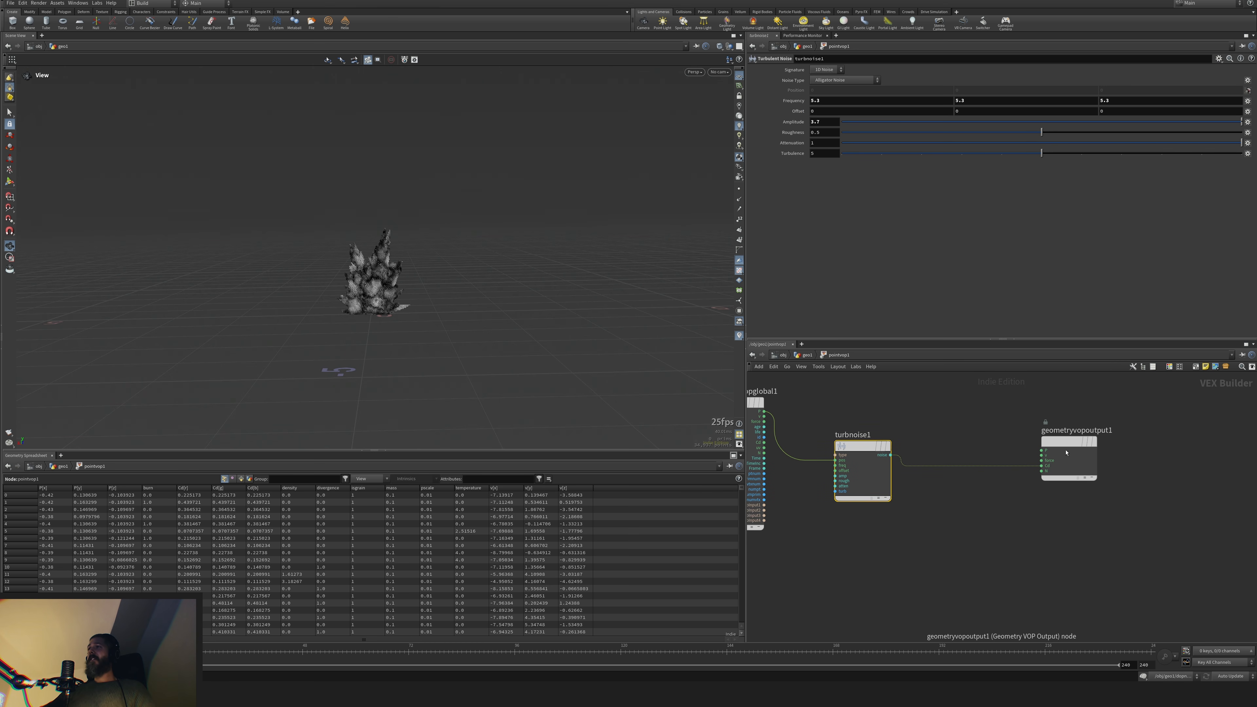
Add a Bind Export node below the geometry output, feed it the turbulent noise output and name it attractionweight
drag(1069, 444, 1088, 415)
click(1065, 488)
key(Tab)
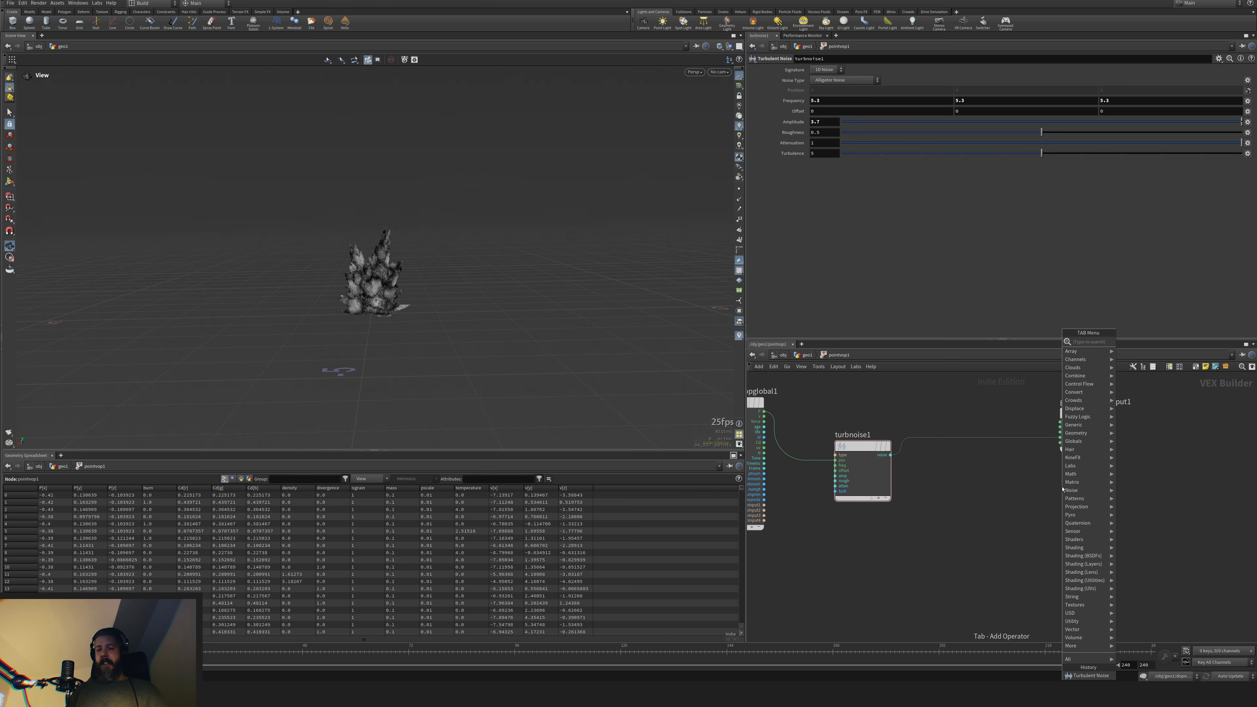
text(binex)
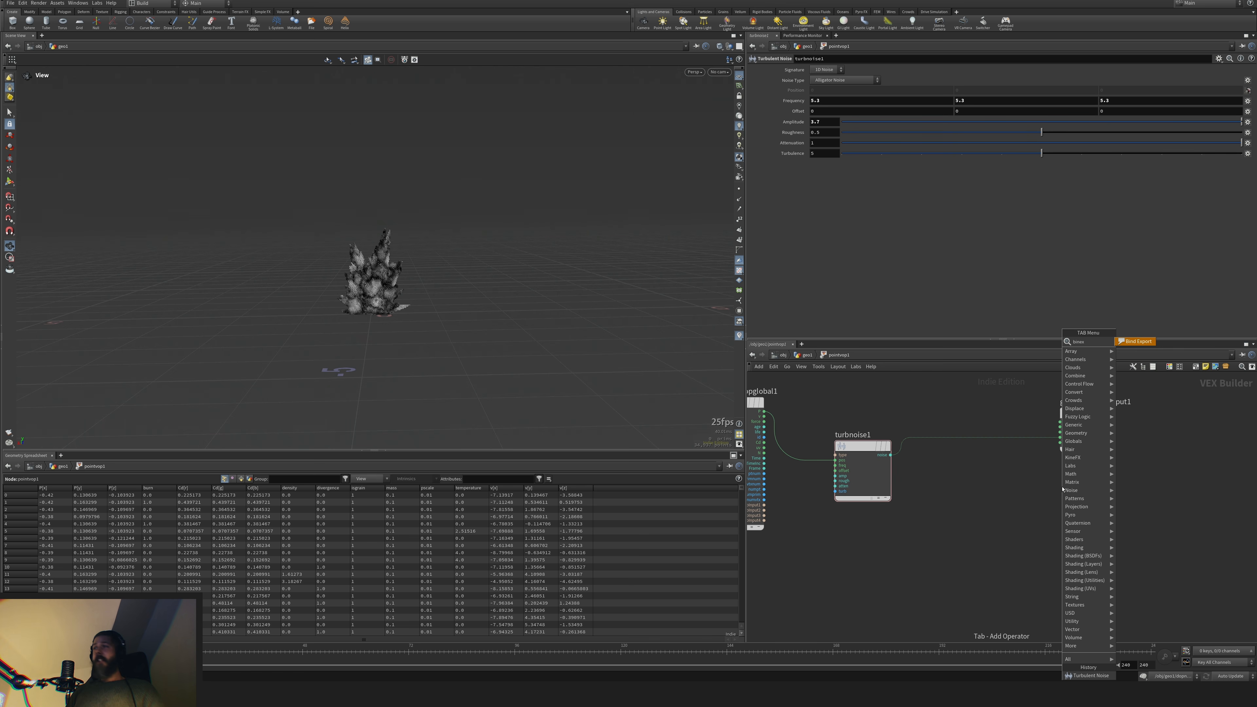
key(Return)
click(1070, 500)
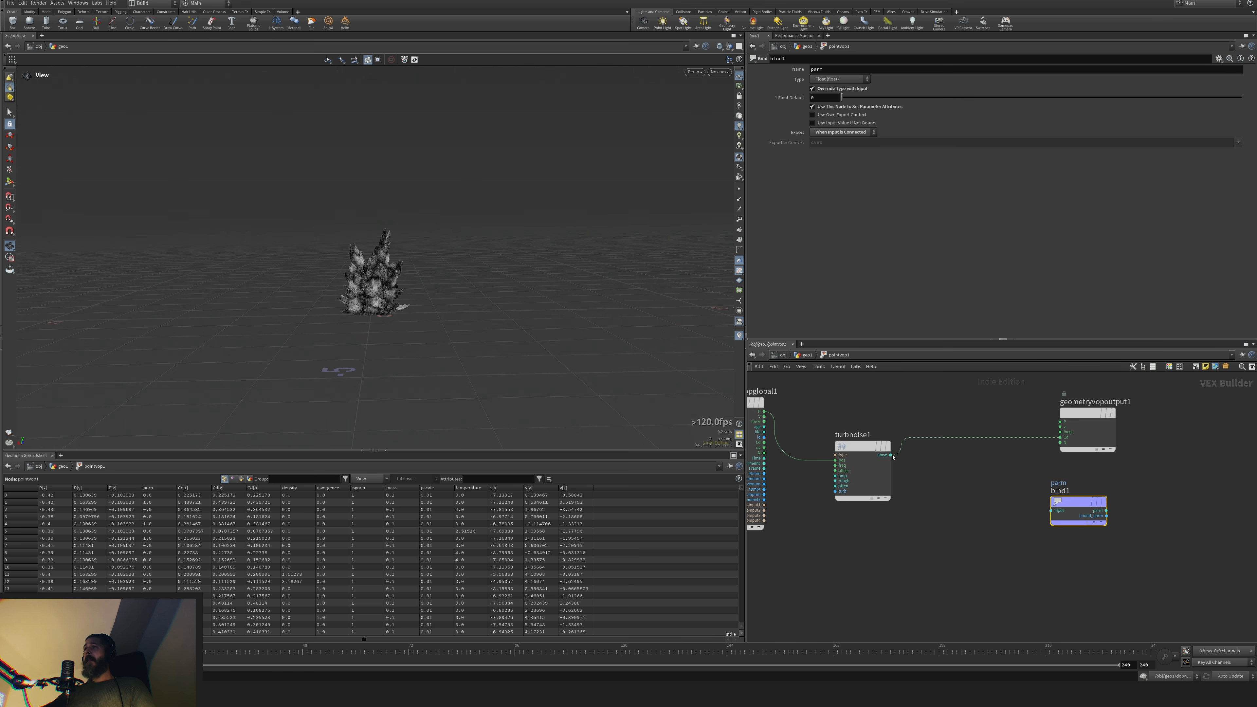
drag(953, 487, 890, 455)
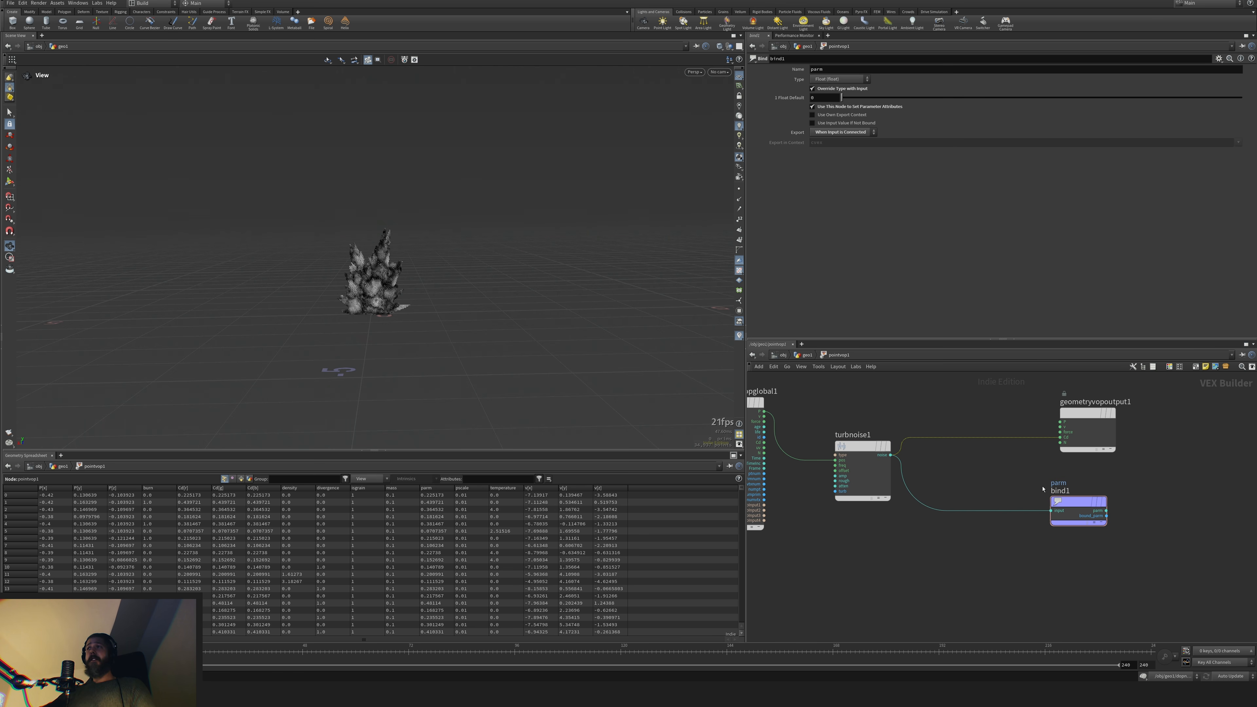
drag(798, 73, 787, 78)
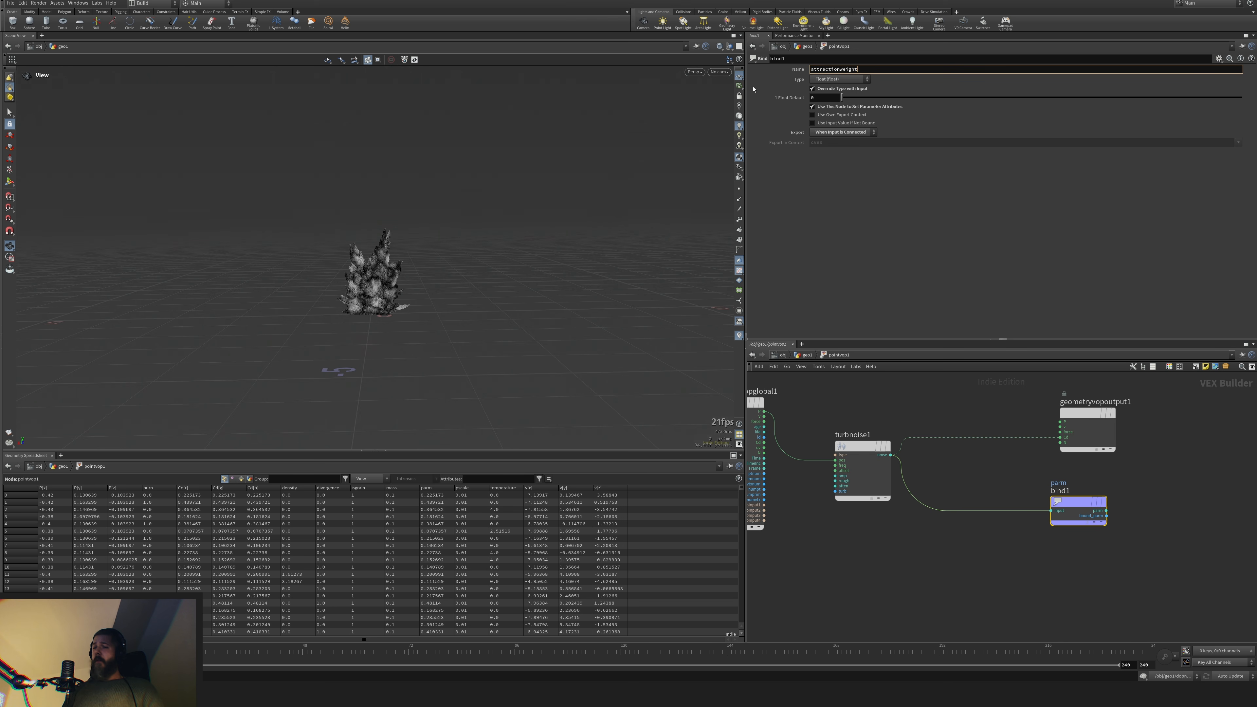
key(Return)
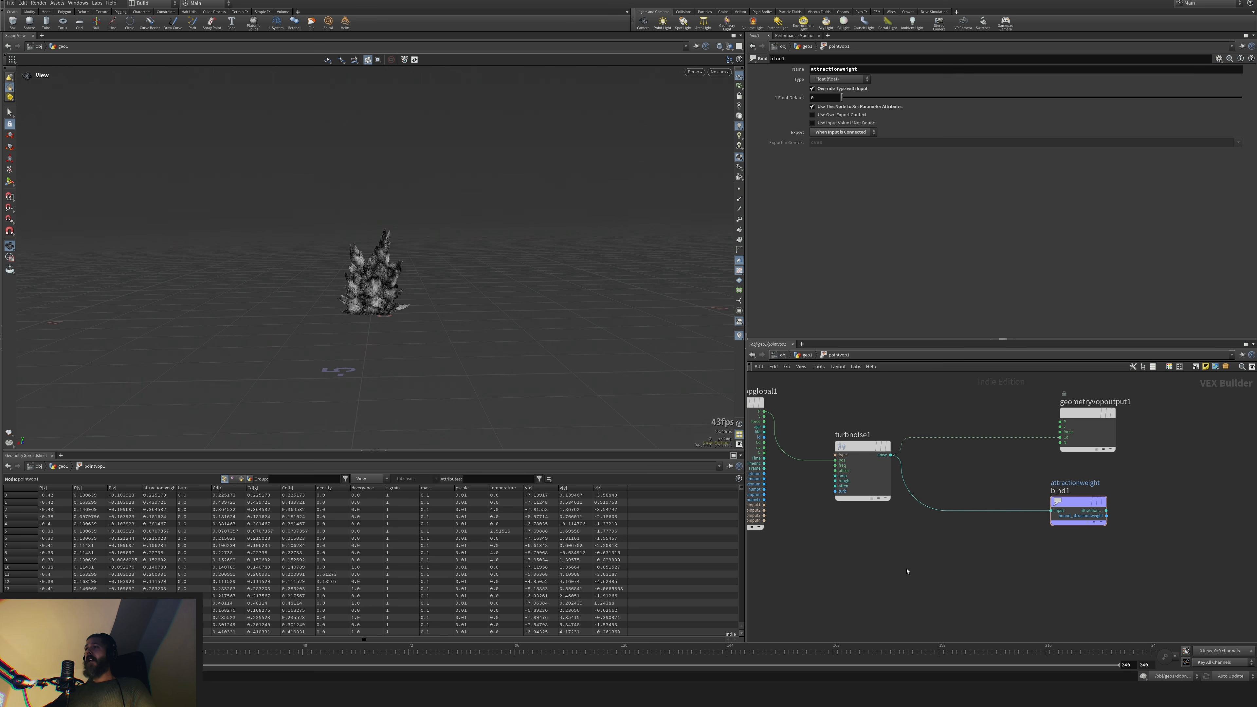
Back in geo1, display dopnet1, play the simulation with the noisy attraction weight and return to the first frame
key(u)
middle_drag(940, 589, 880, 482)
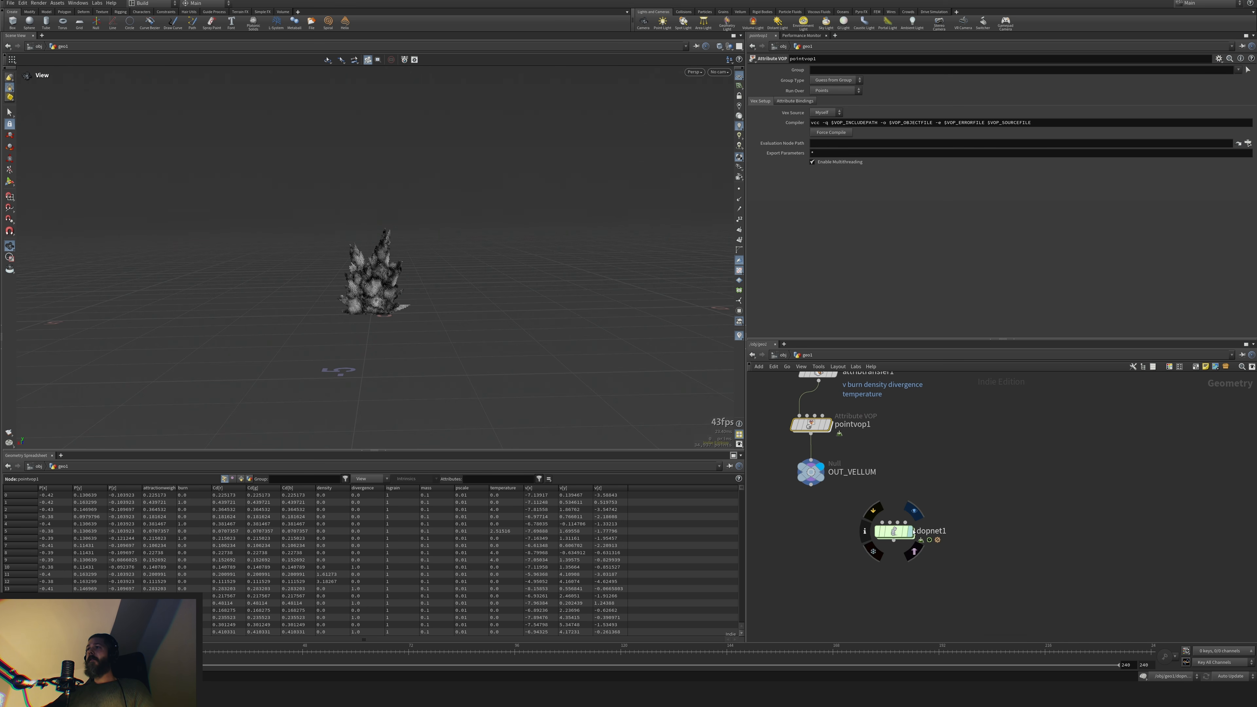
click(910, 531)
key(Up)
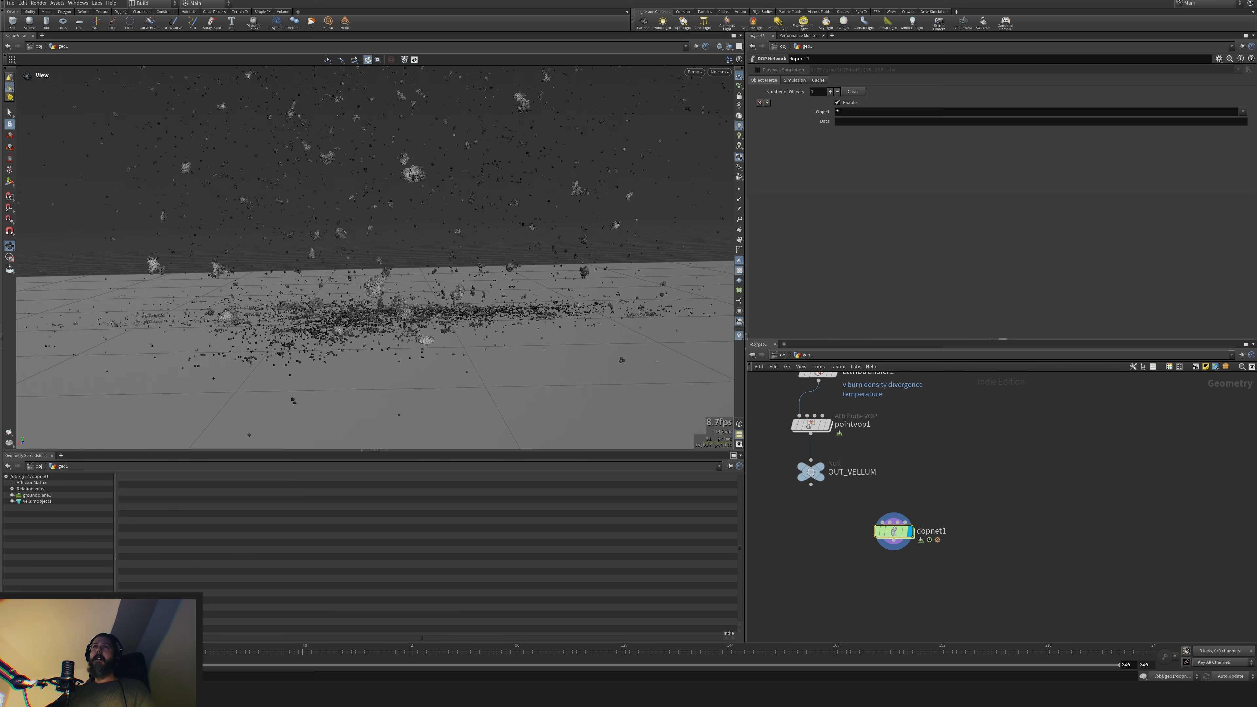
key(ctrl+Up)
middle_drag(921, 448, 941, 532)
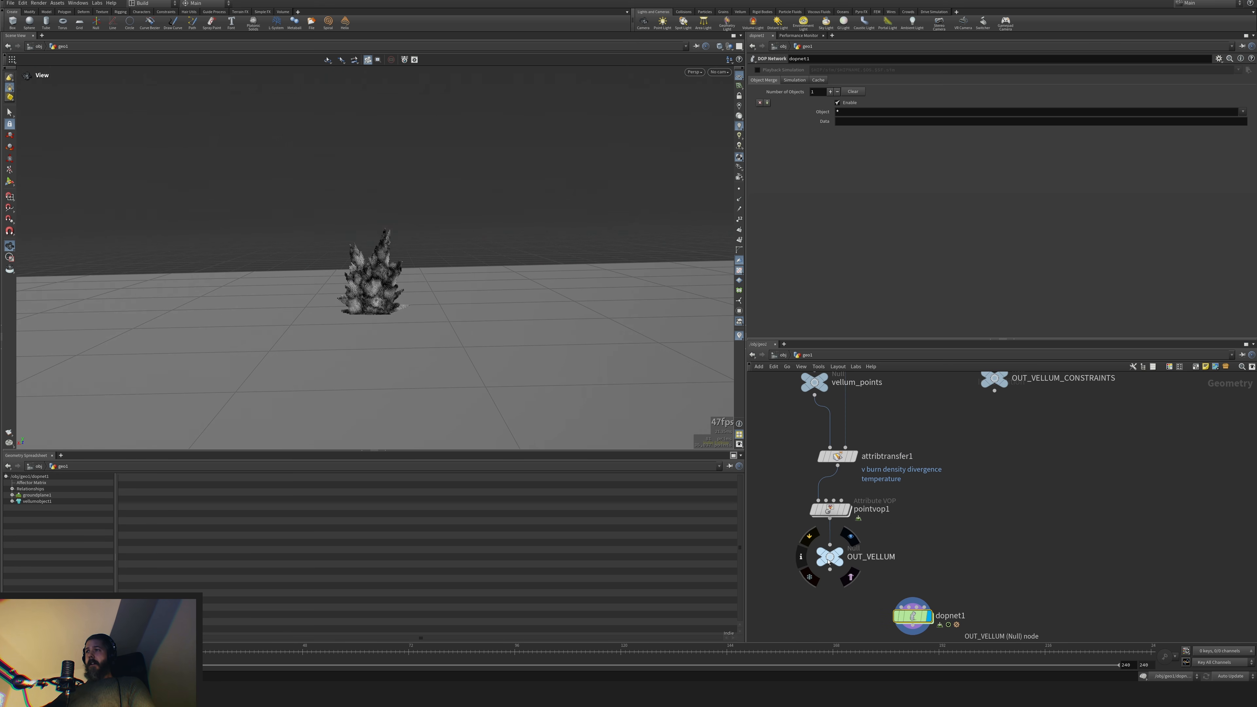
Filter the spreadsheet attributes of pointvop1 with att* to examine the attraction weight values
click(832, 513)
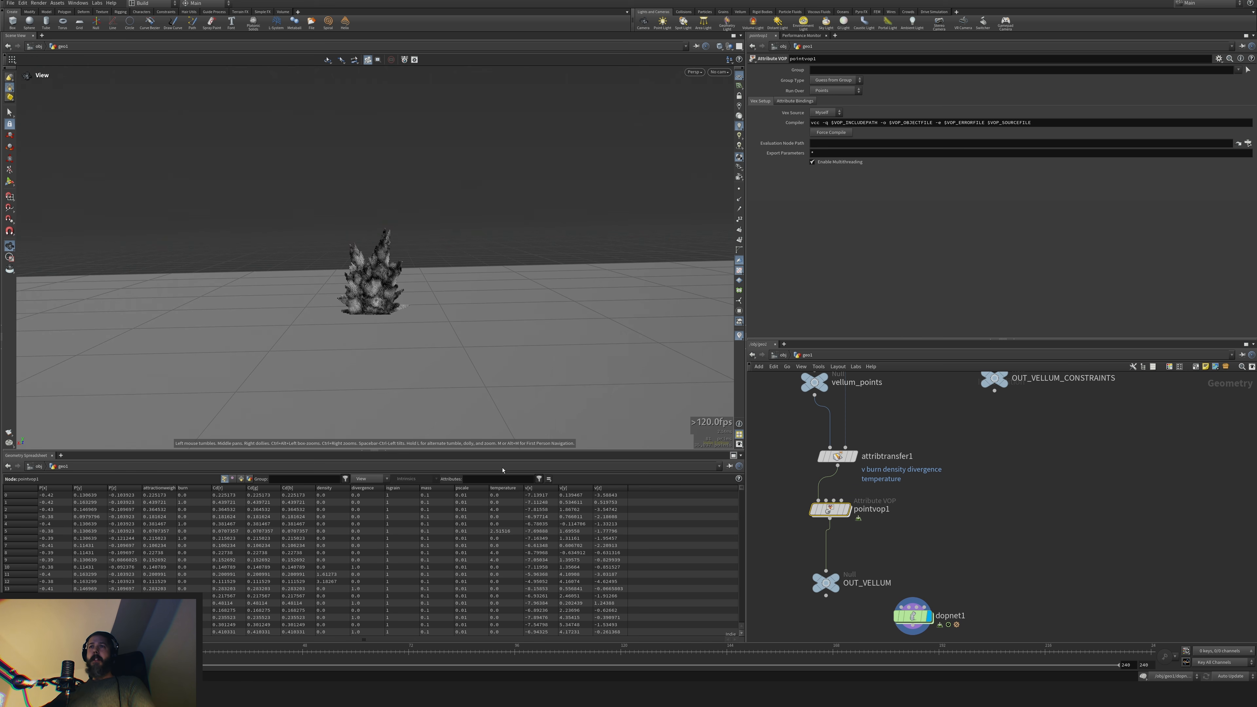
click(489, 482)
text(att*)
key(Return)
mouse_move(97, 652)
mouse_down()
mouse_move(148, 652)
mouse_move(98, 652)
mouse_up()
Inside pointvop1, make room beside bind1 and insert a Multiply Constant node on the wire between turbnoise1 and bind1
double_click(824, 509)
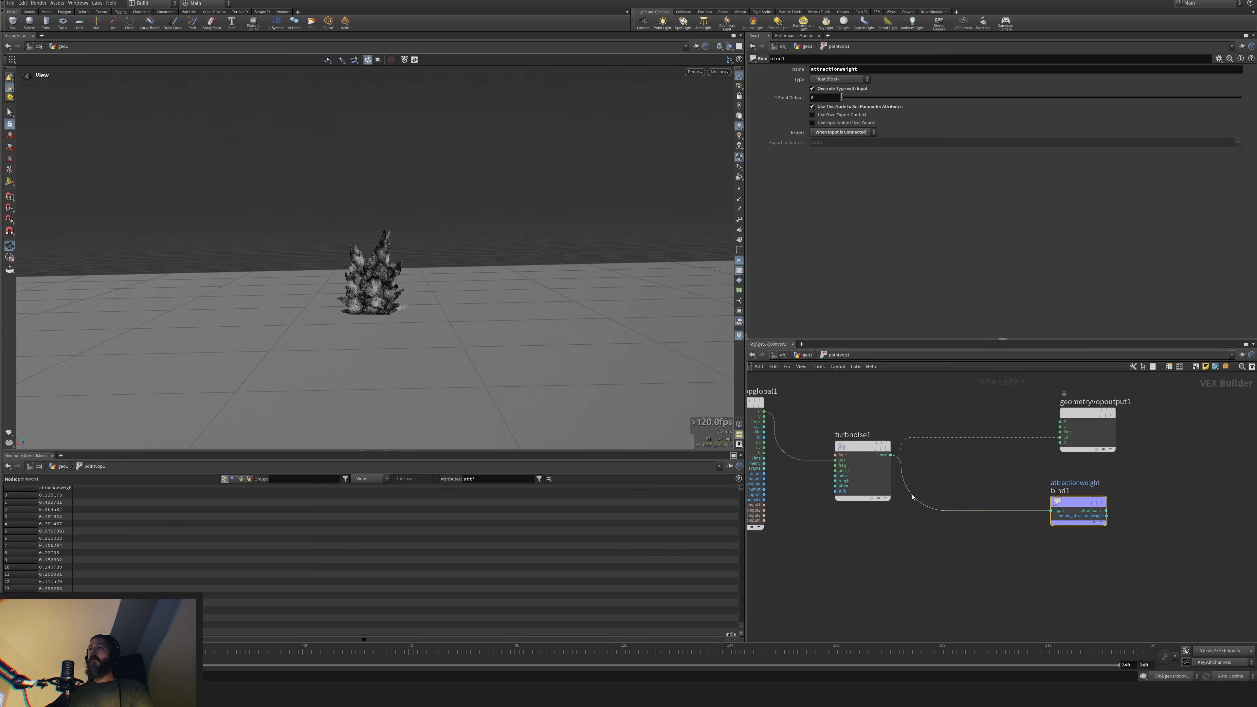
drag(1078, 504, 1122, 508)
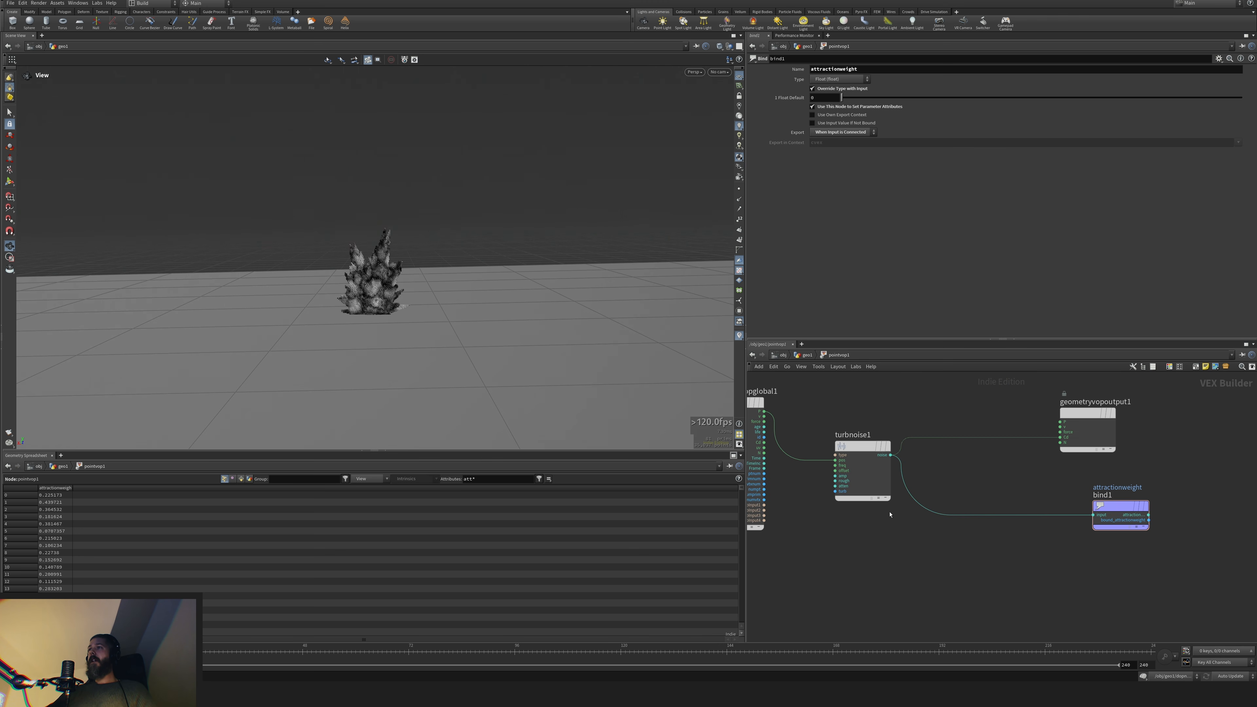
key(Tab)
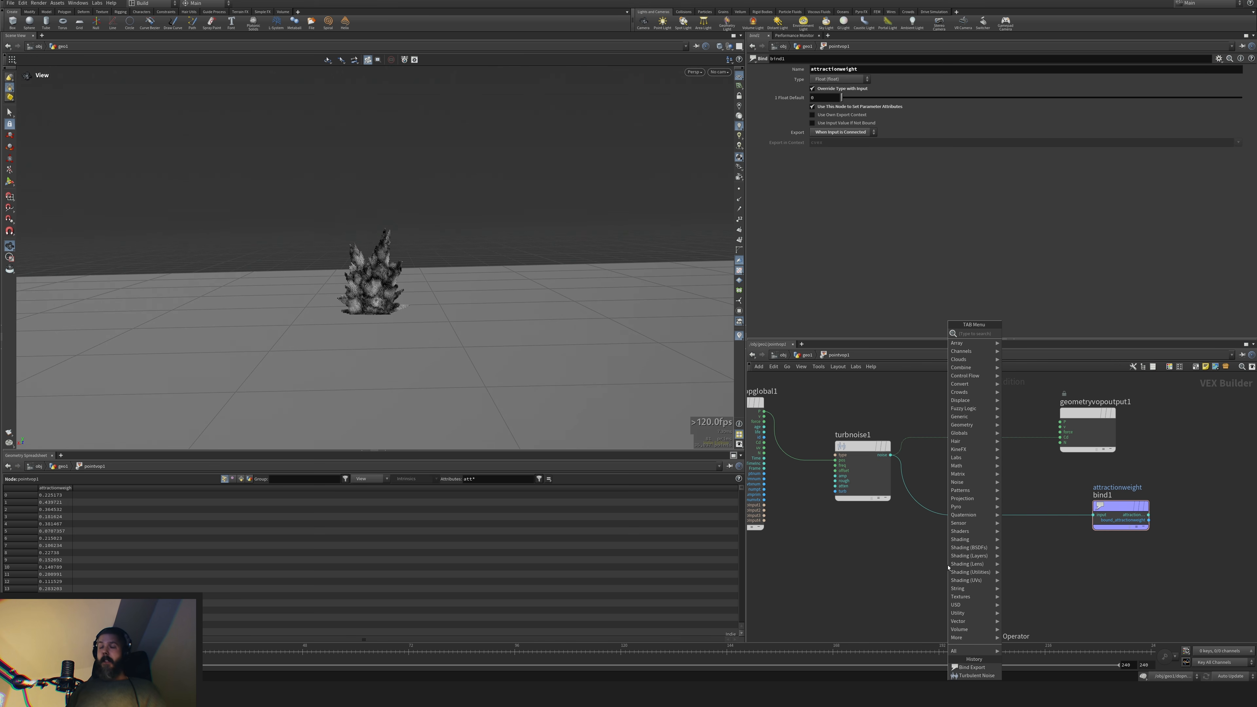
text(m)
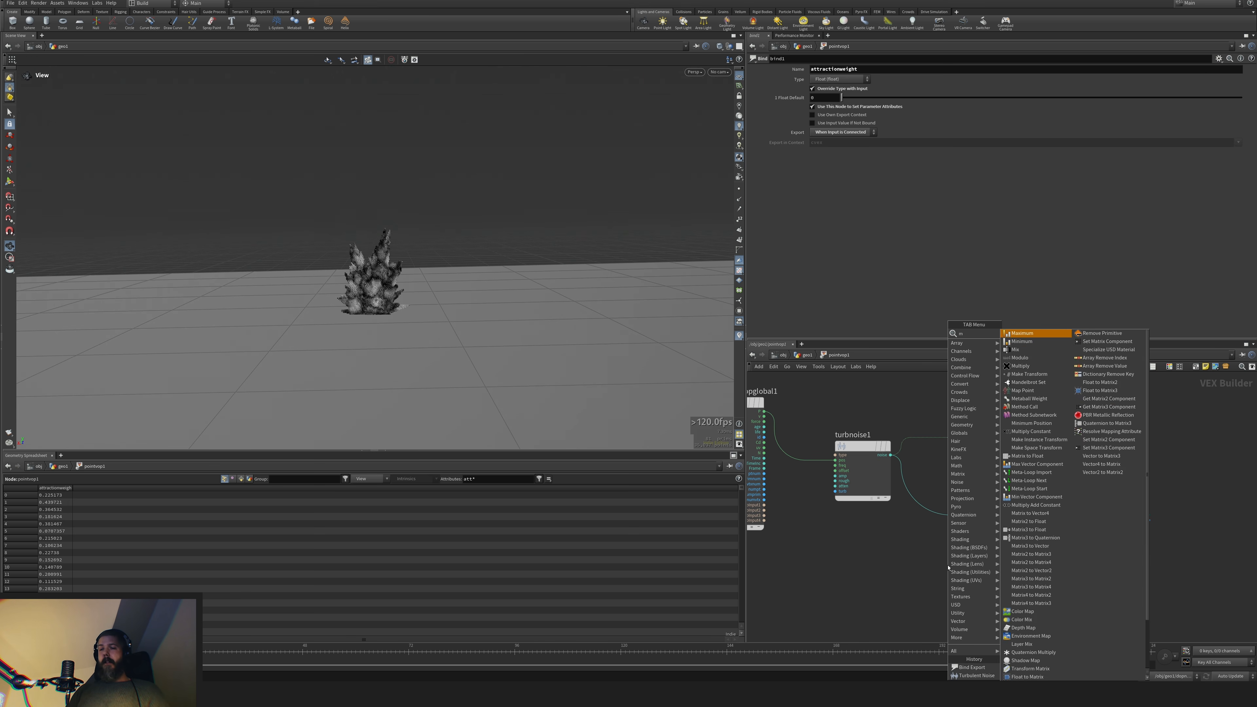
text(ulcon)
key(Return)
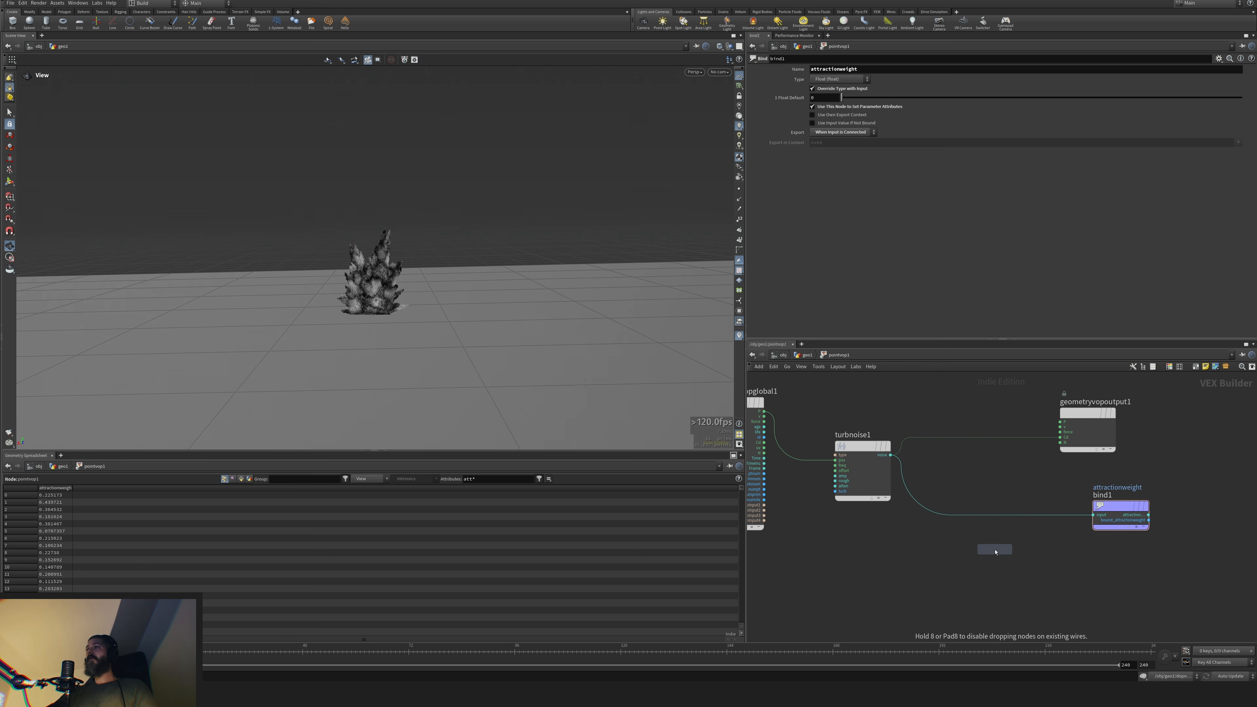
click(1012, 519)
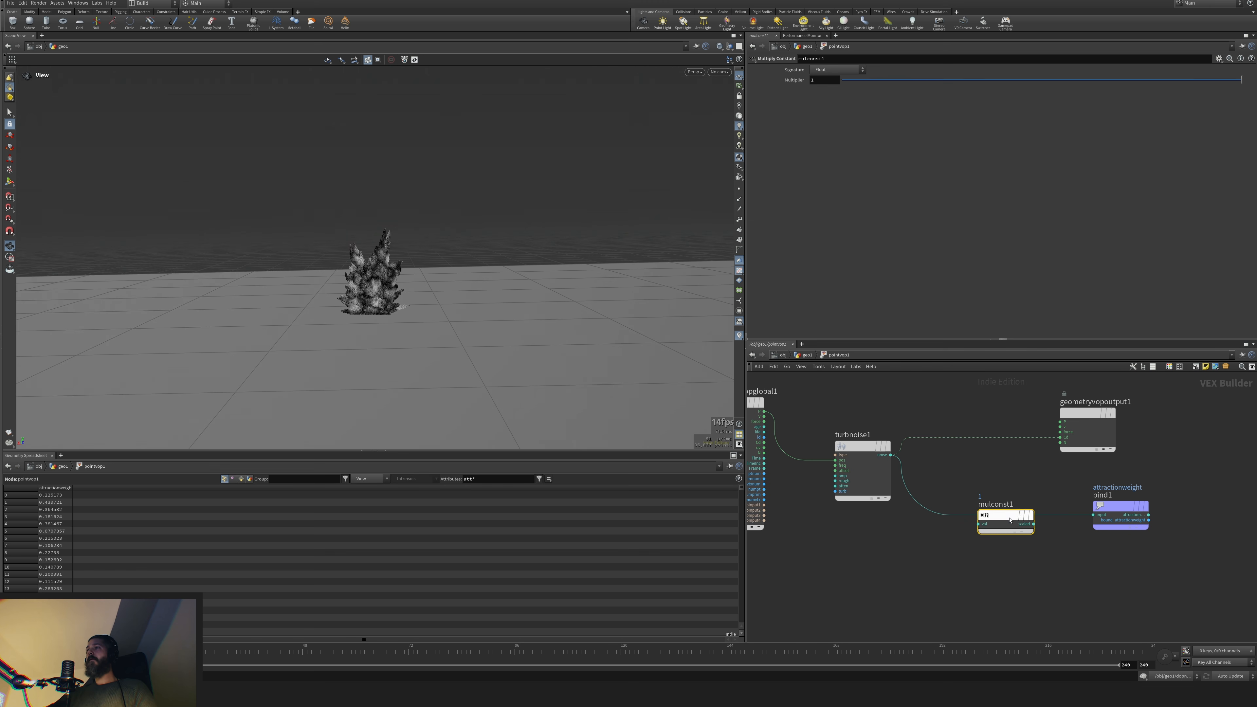
Try multipliers of 10 and 3 on the Multiply Constant node, set it to 2 and play the simulation
click(830, 82)
text(0)
key(Return)
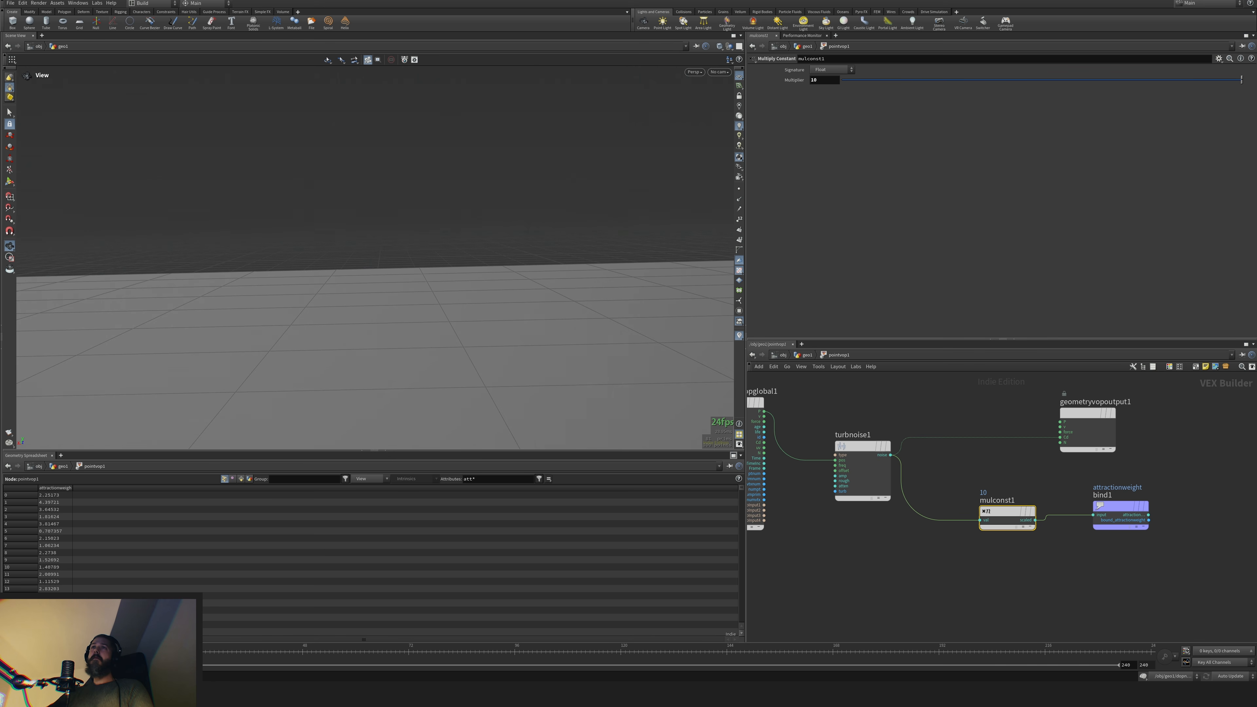
double_click(820, 80)
text(3)
key(Return)
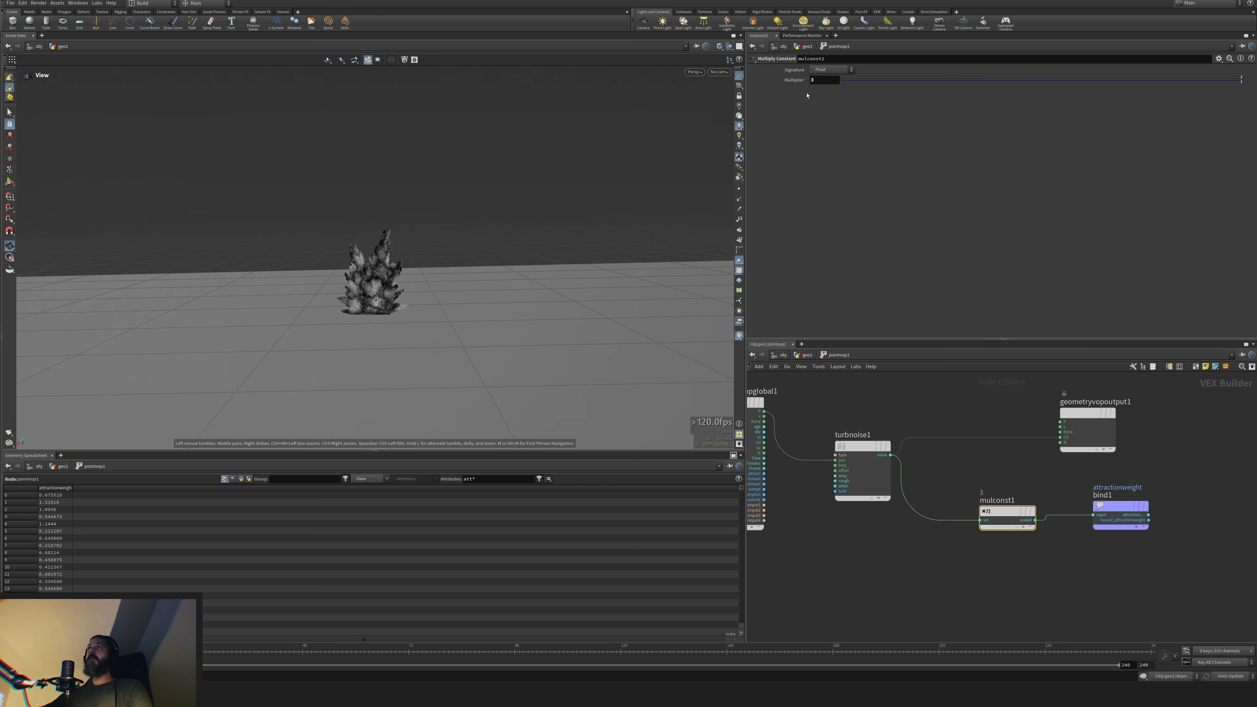
key(Return)
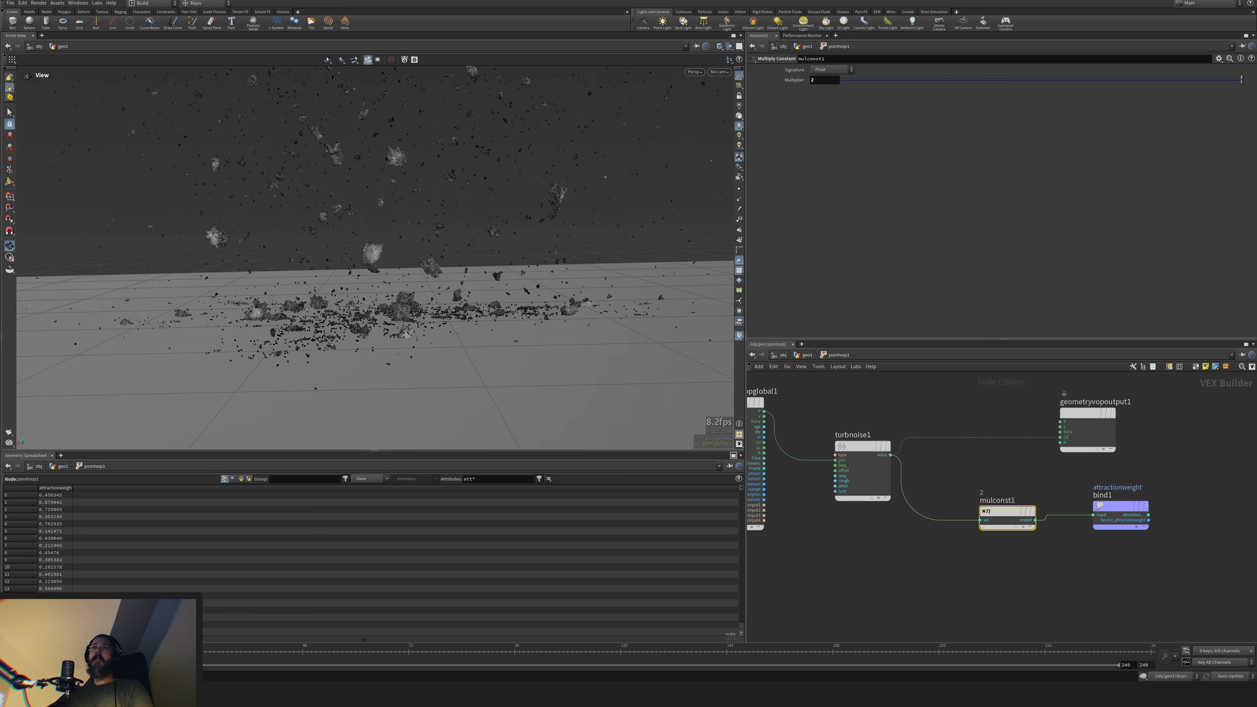
mouse_move(396, 277)
mouse_down()
mouse_move(341, 248)
mouse_move(372, 277)
mouse_move(381, 269)
mouse_up()
scroll(366, 272, down, 4)
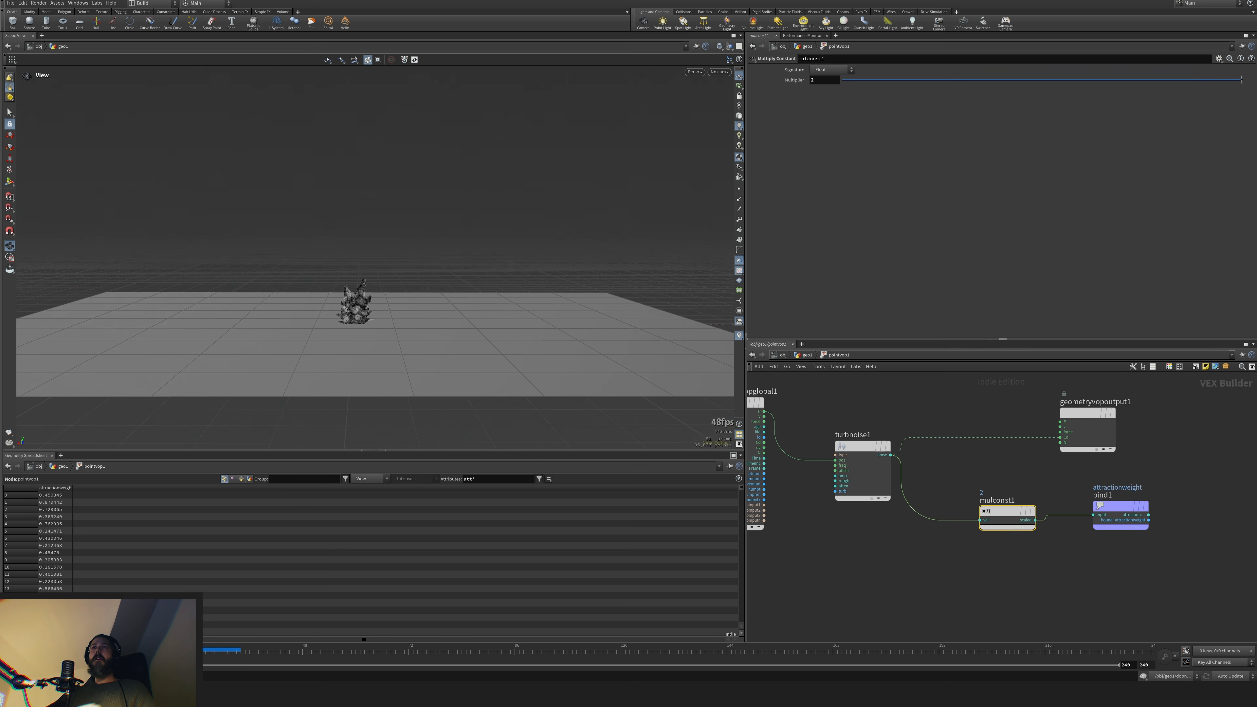
Back in geo1, set the velocity of pyroburstsource1 to 0.2, replay the simulation and return to the first frame
key(u)
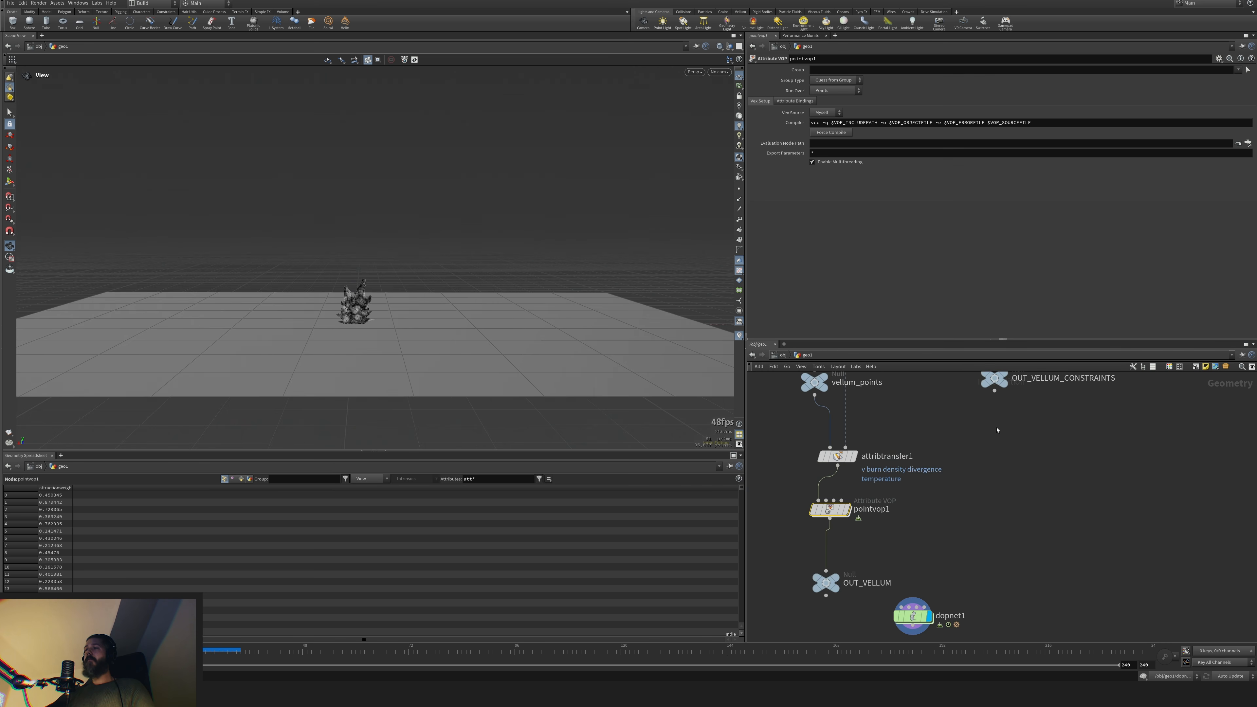
scroll(996, 421, down, 1)
middle_drag(1000, 396, 982, 561)
scroll(991, 520, down, 3)
middle_drag(1034, 453, 1008, 595)
scroll(995, 530, up, 2)
click(863, 506)
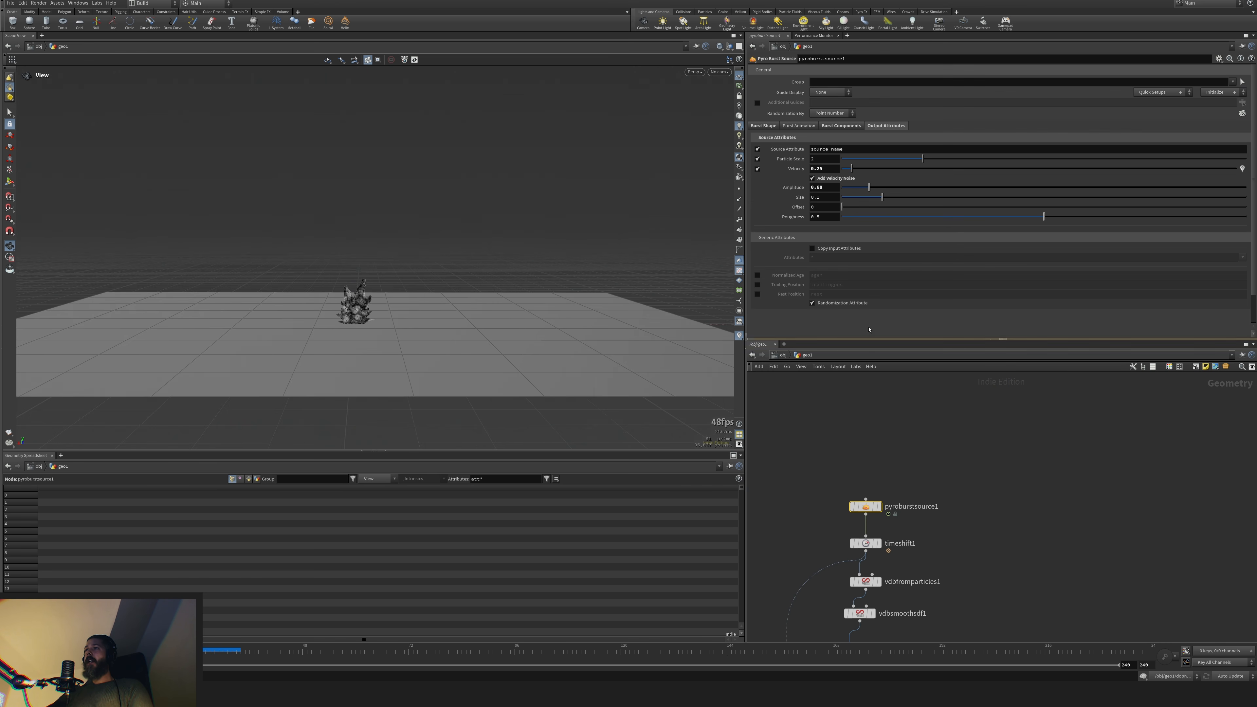
double_click(821, 169)
text(2)
key(Return)
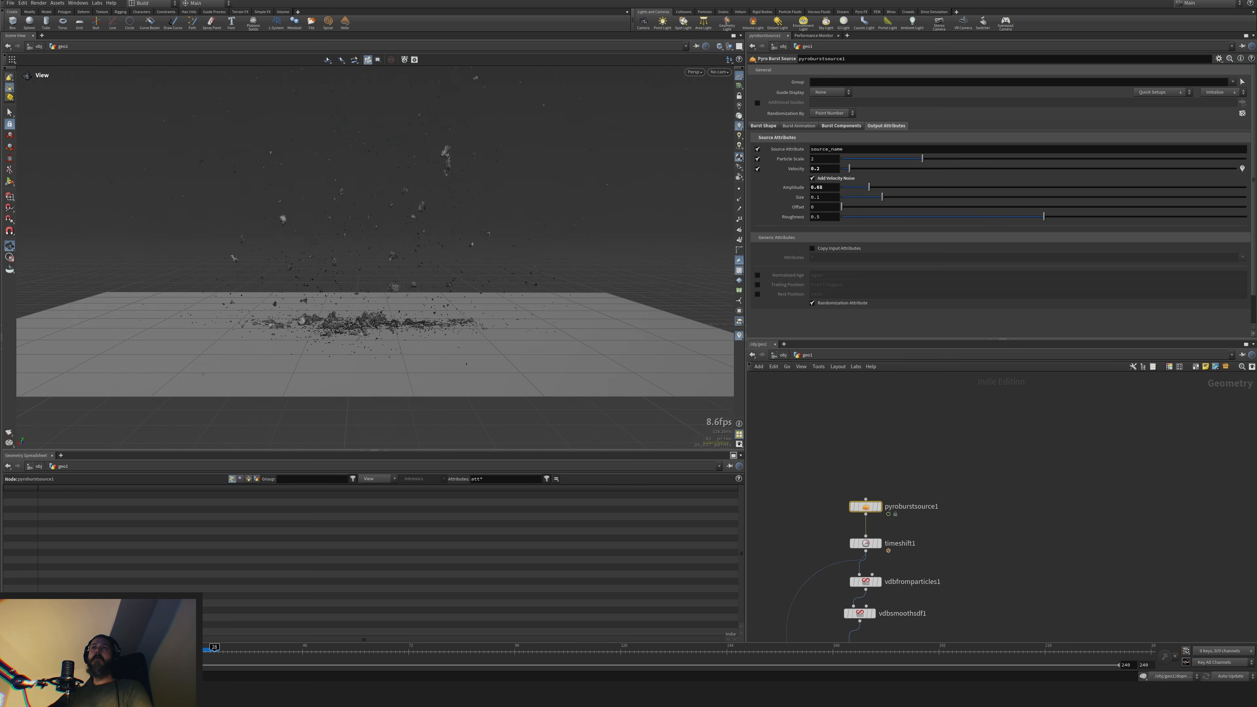
click(9, 652)
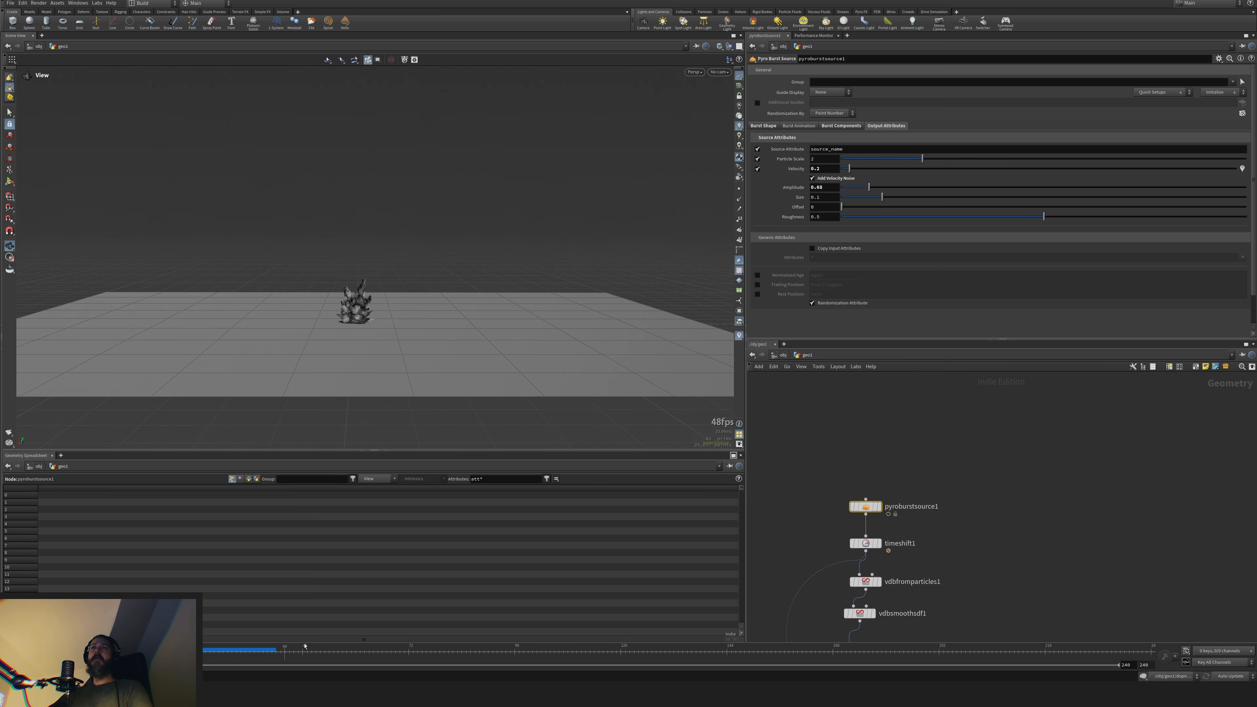
Inside dopnet1, try an attraction weight of 2 on vellumsolver1 and set it back to 1
mouse_move(976, 594)
middle_down()
mouse_move(1017, 401)
mouse_move(1000, 456)
middle_up()
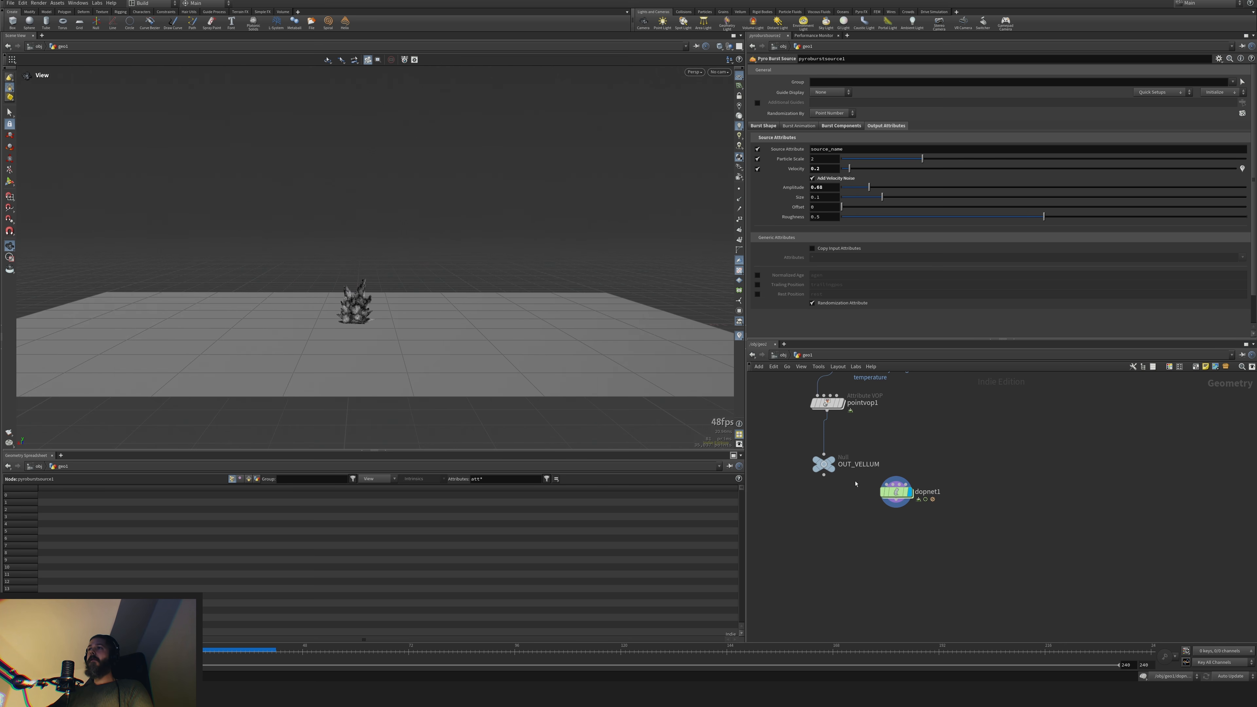
drag(840, 491, 807, 388)
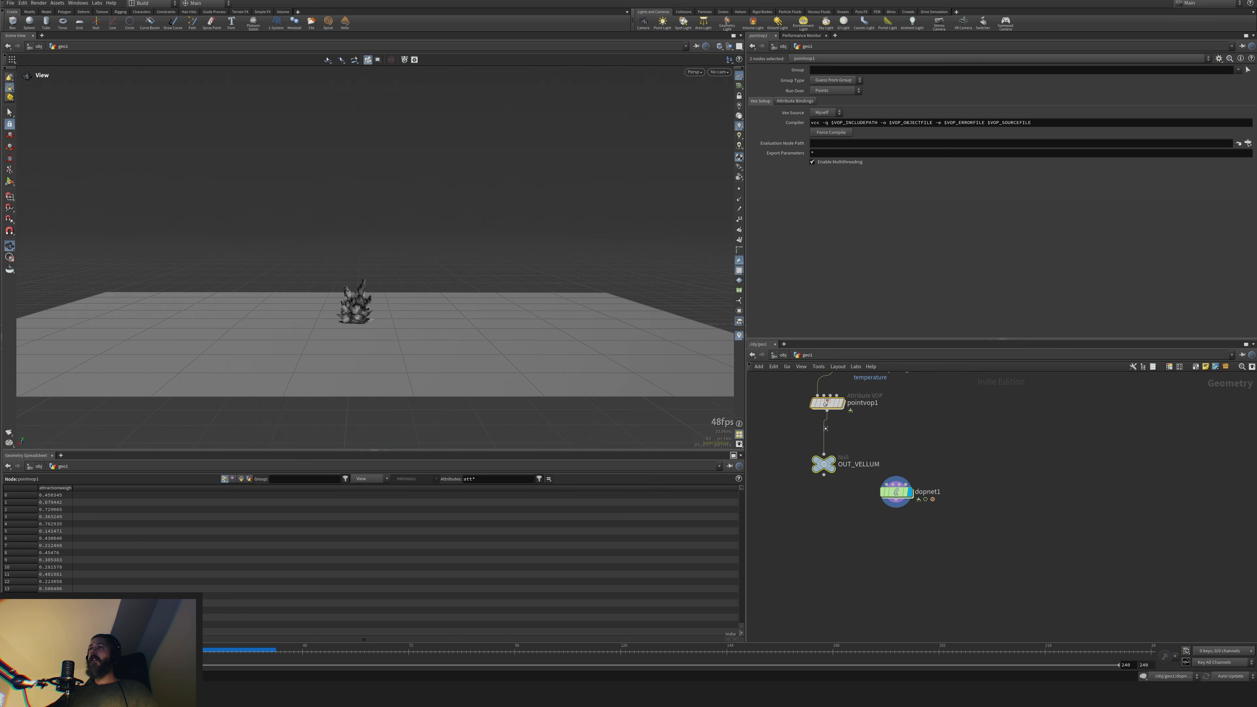
double_click(896, 504)
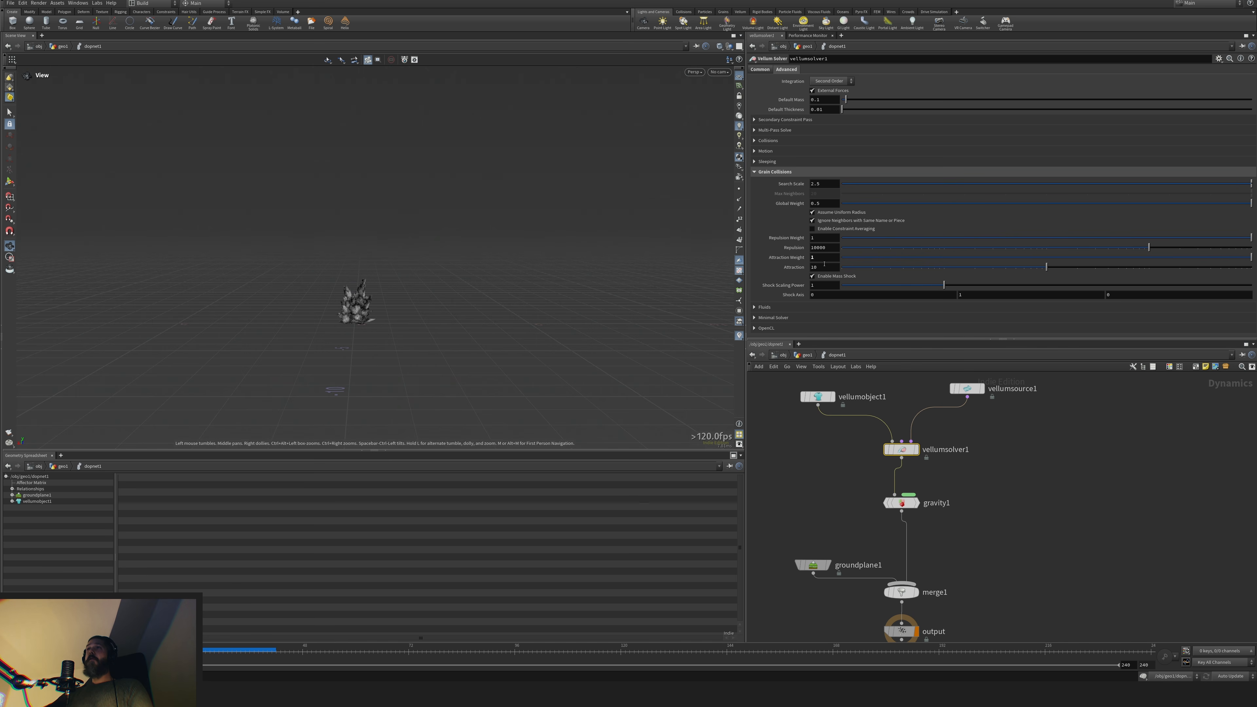
text(2)
key(Return)
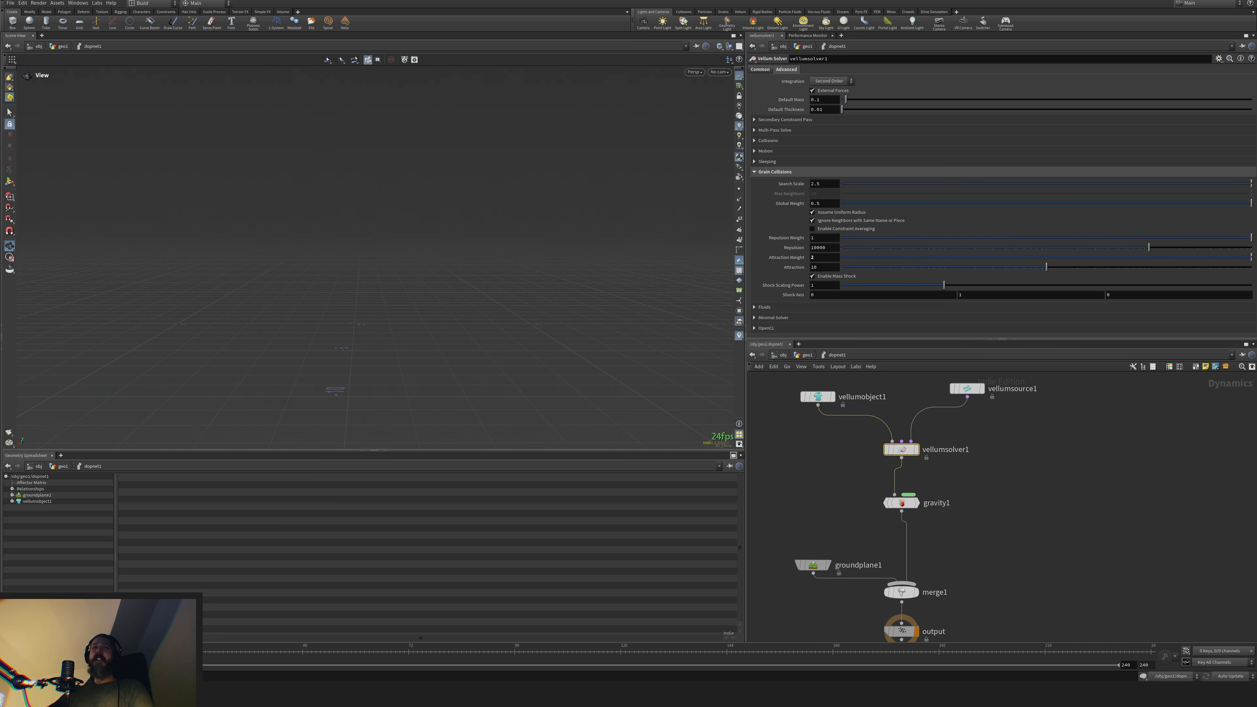
text(1)
key(Return)
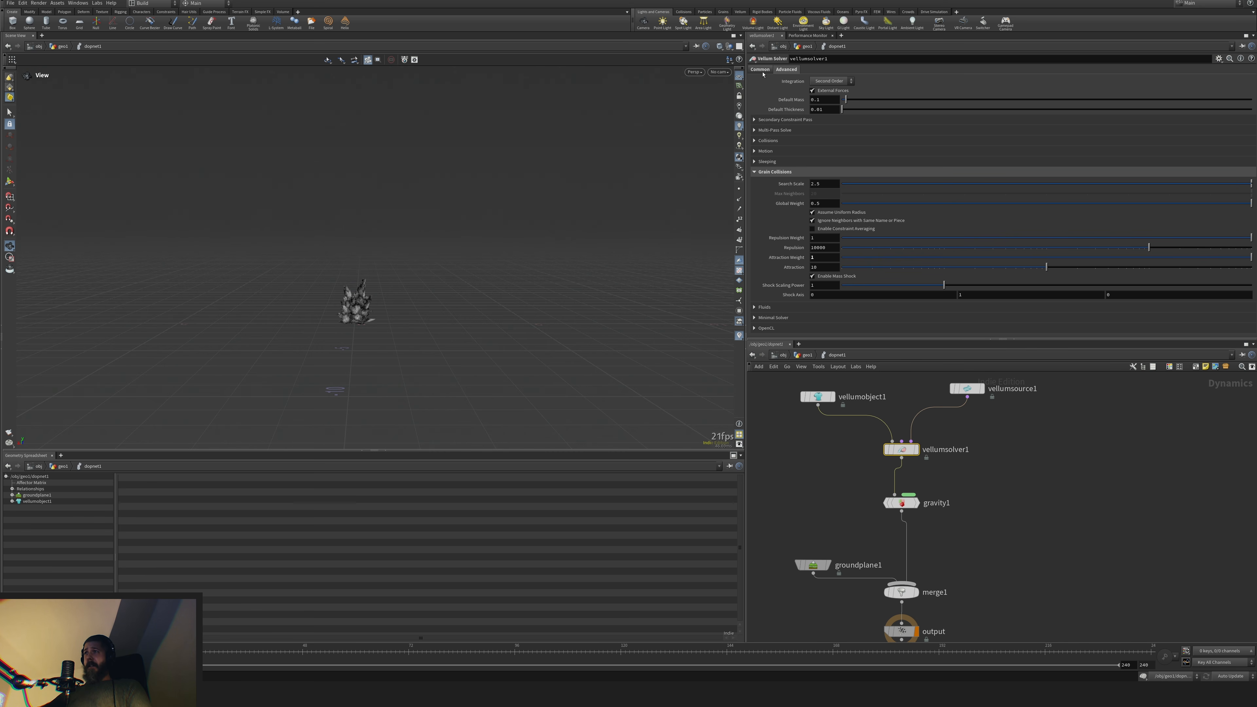
Try 20 substeps on vellumsolver1, undo the change and return the simulation to the first frame
click(786, 70)
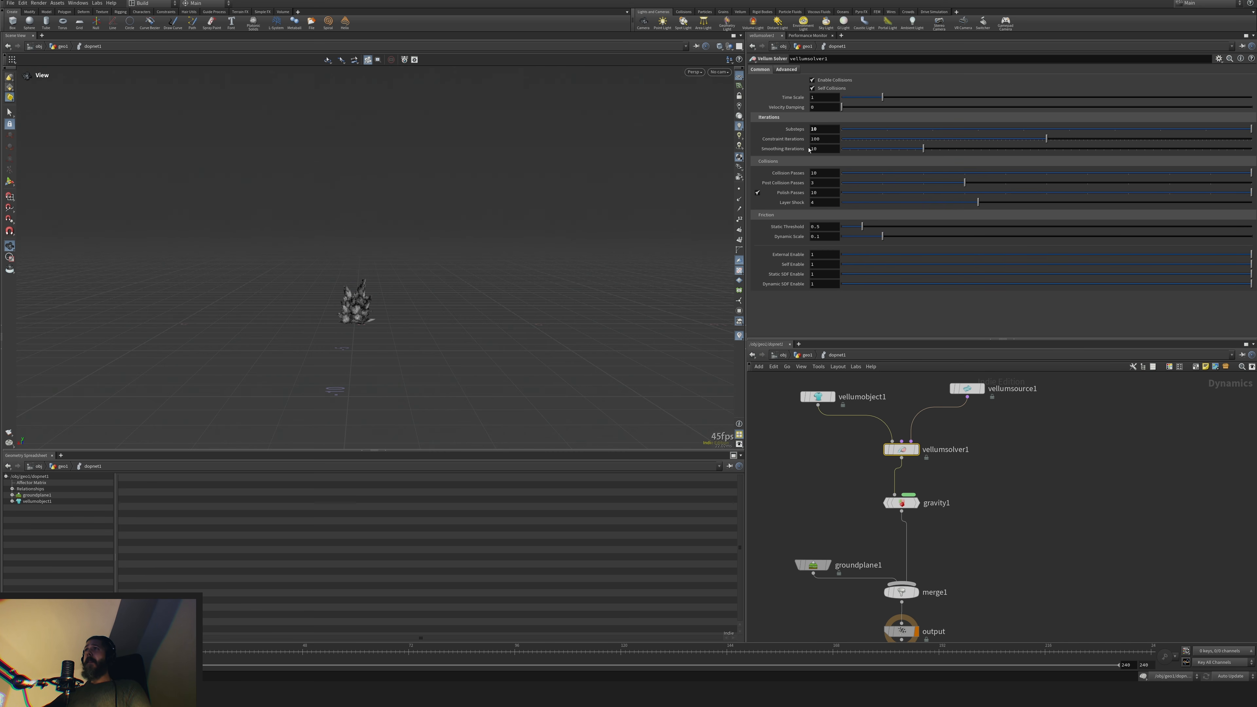
drag(826, 129, 793, 134)
text(20)
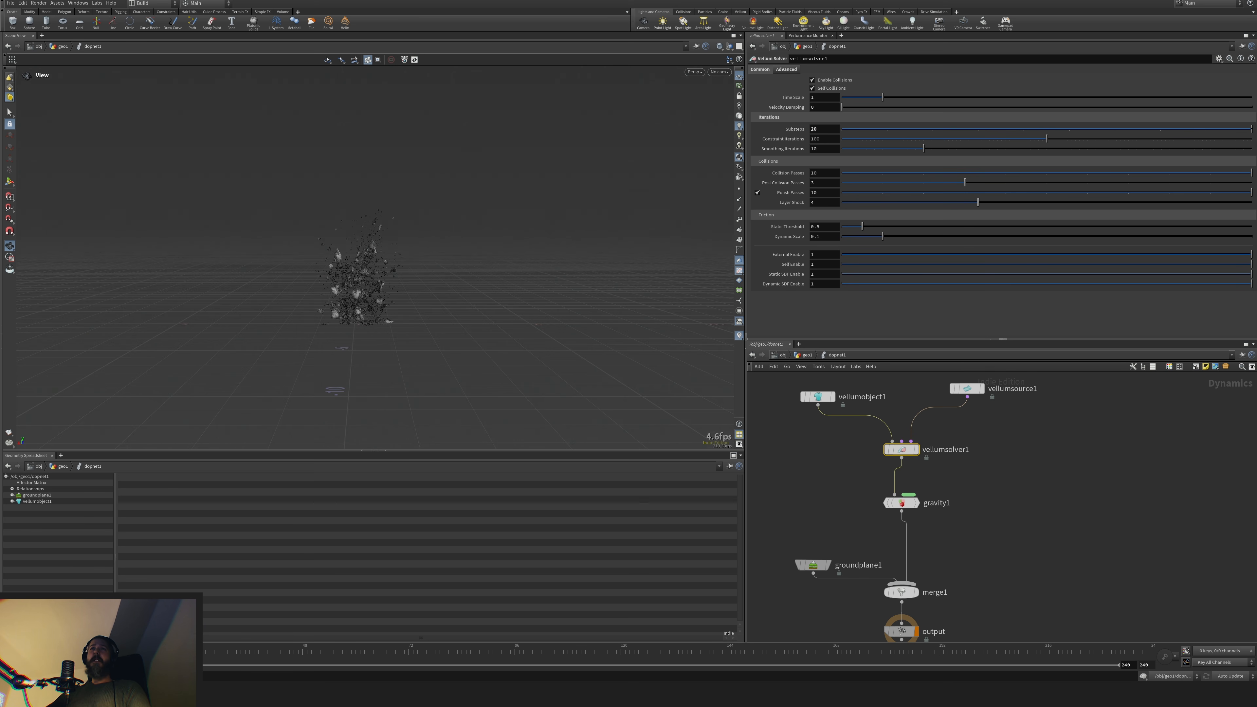
key(ctrl+z)
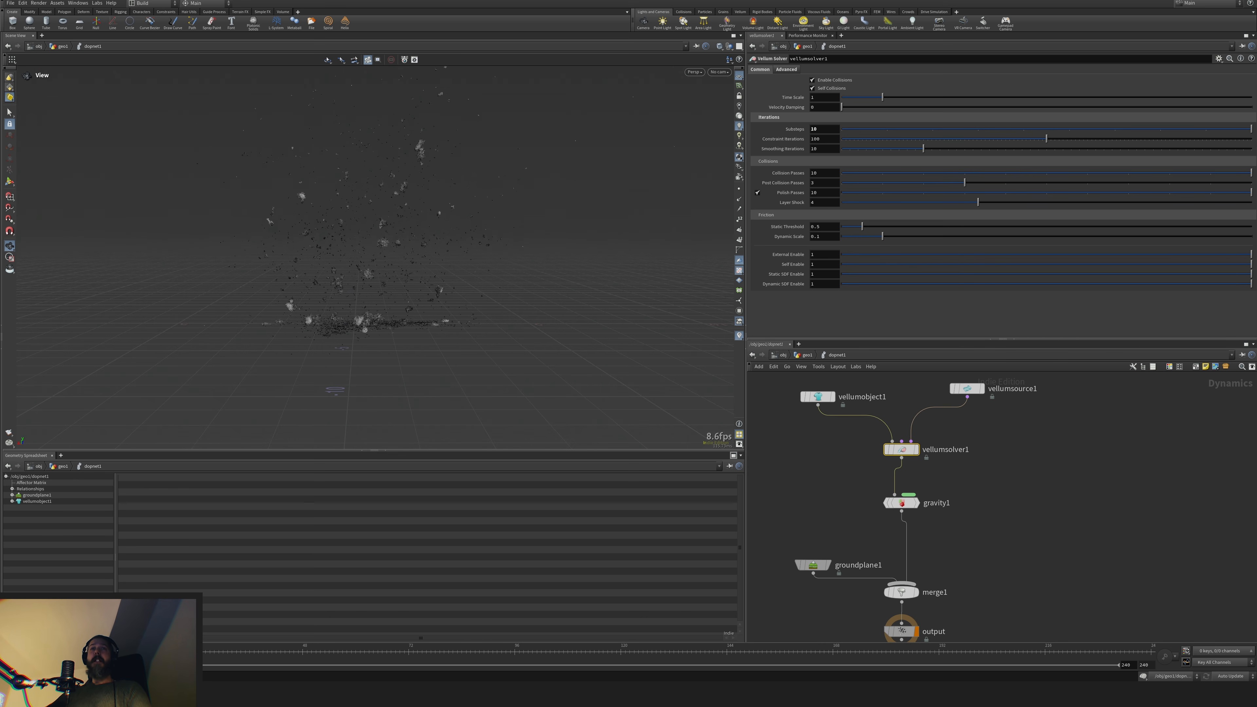
key(ctrl+Up)
click(1031, 586)
middle_drag(1041, 559, 1042, 548)
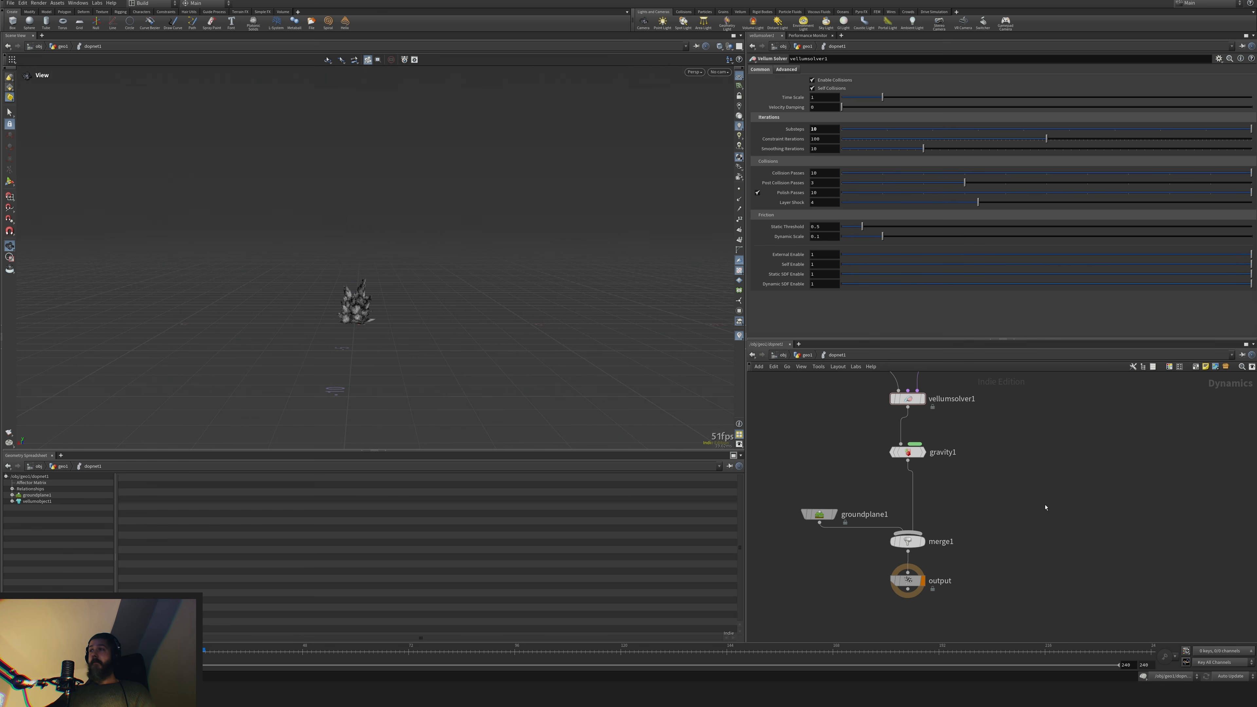
Back in geo1, move dopnet1 aside and add a DOP Import node below it
key(u)
drag(894, 494, 967, 507)
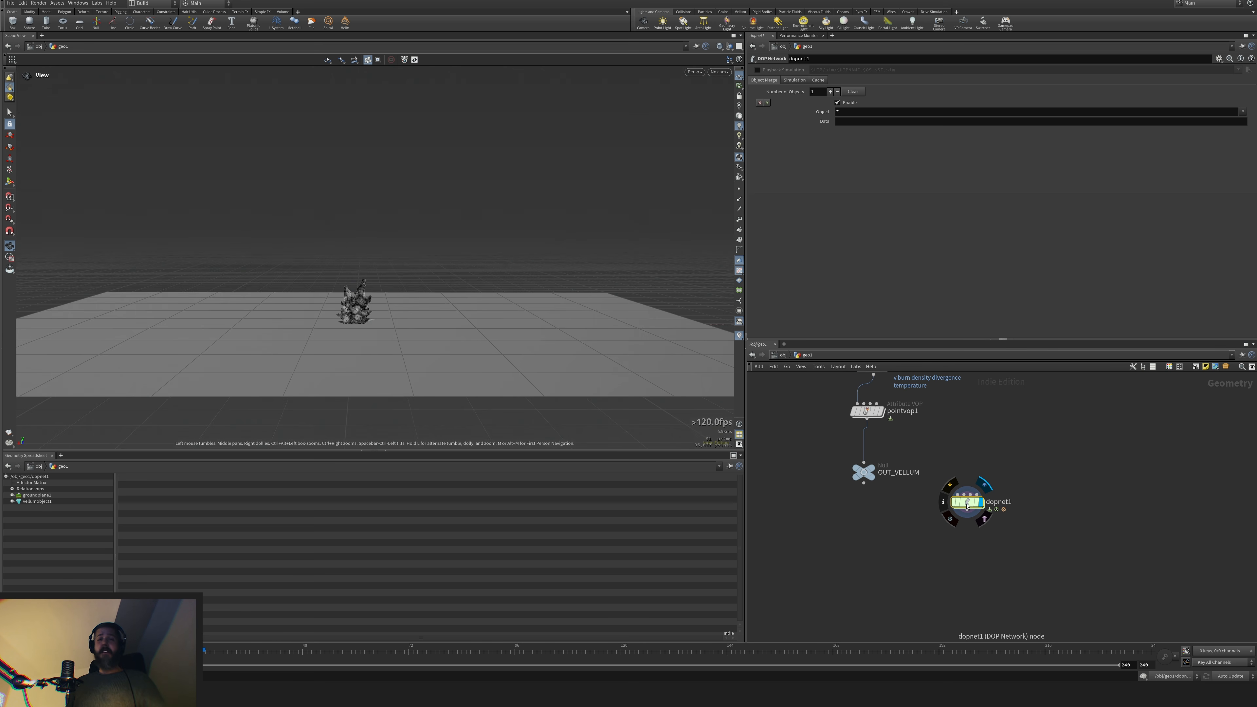
key(Tab)
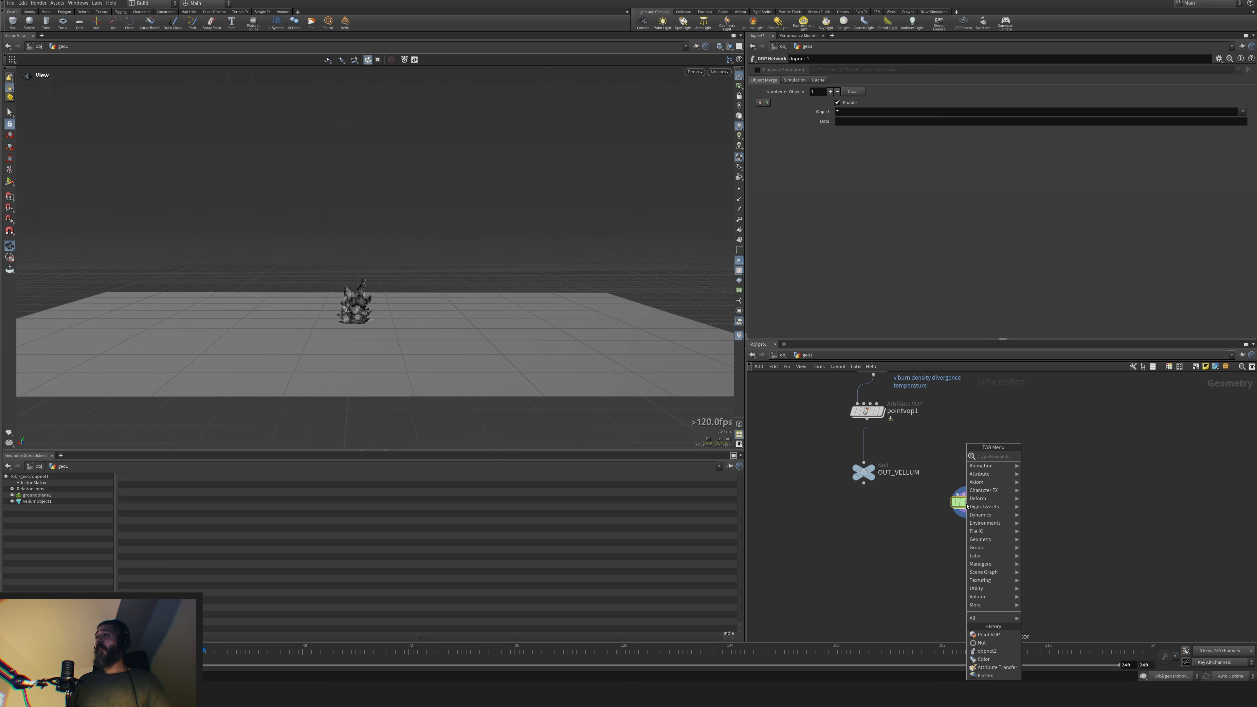
text(dopim)
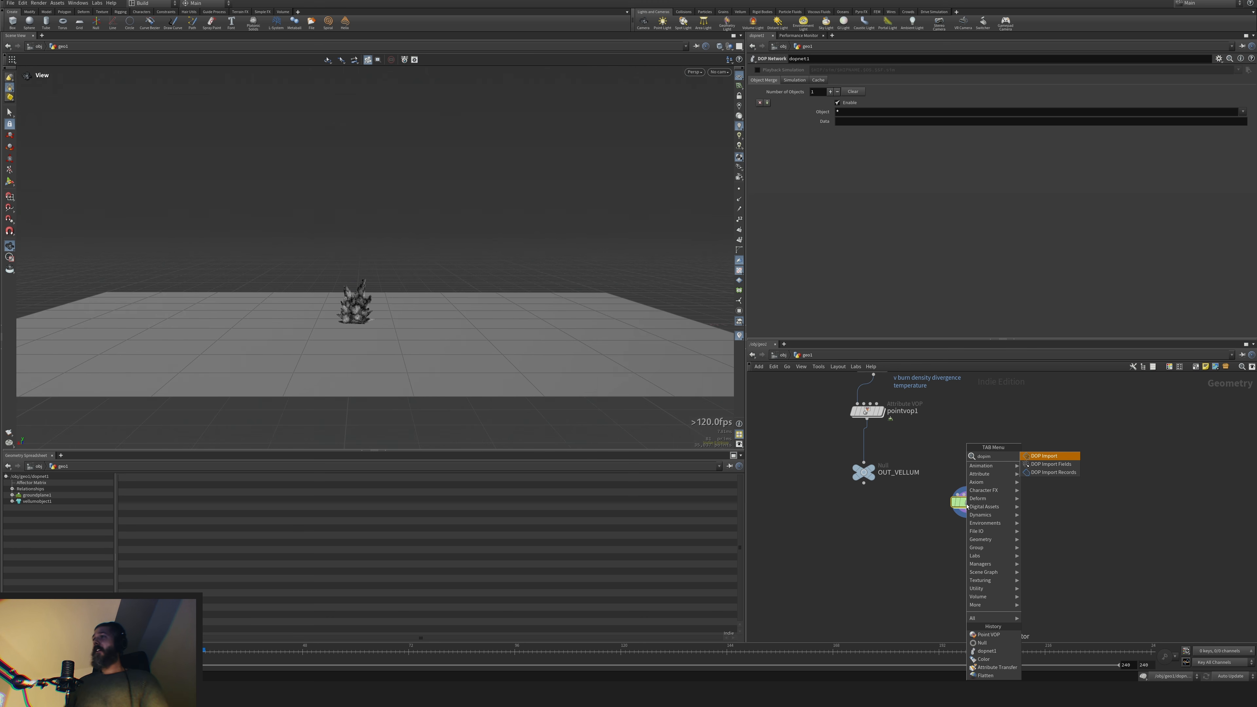
key(Return)
click(960, 542)
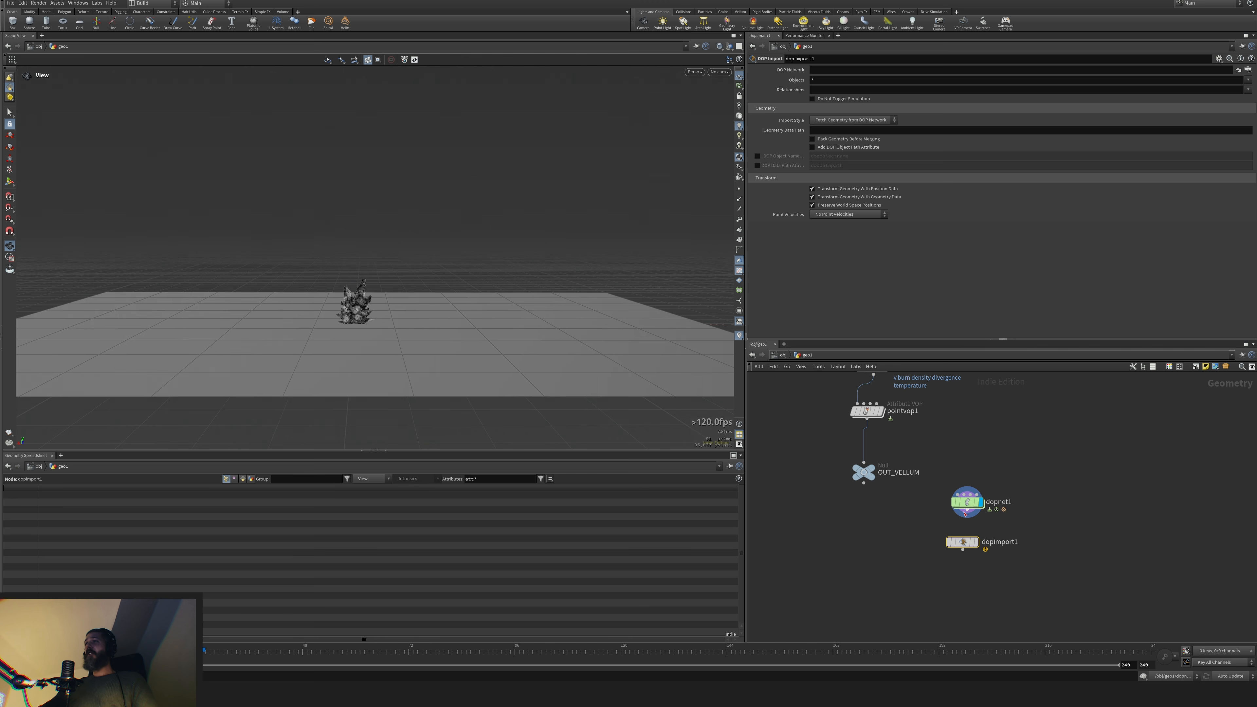
Point dopimport1 at the DOP network ../dopnet1, limit its objects to vellumobject1 and display the node
drag(845, 75, 844, 71)
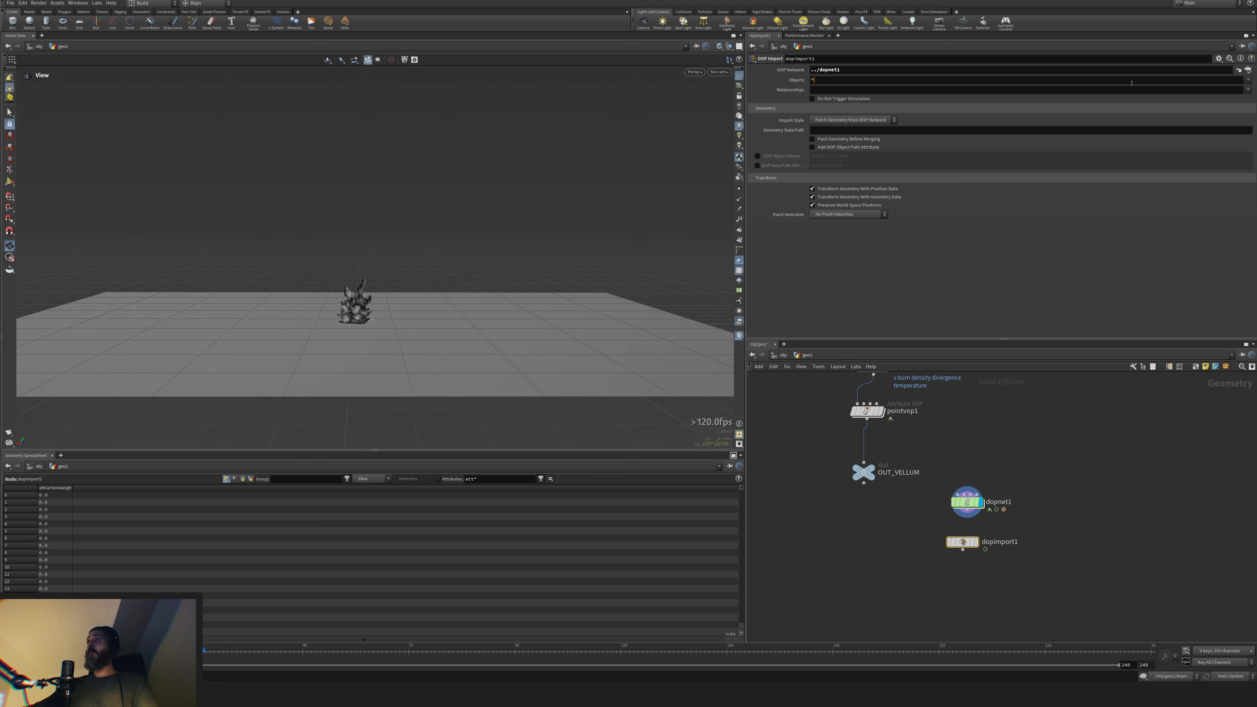
click(1131, 80)
key(BackSpace)
click(1248, 80)
click(1228, 92)
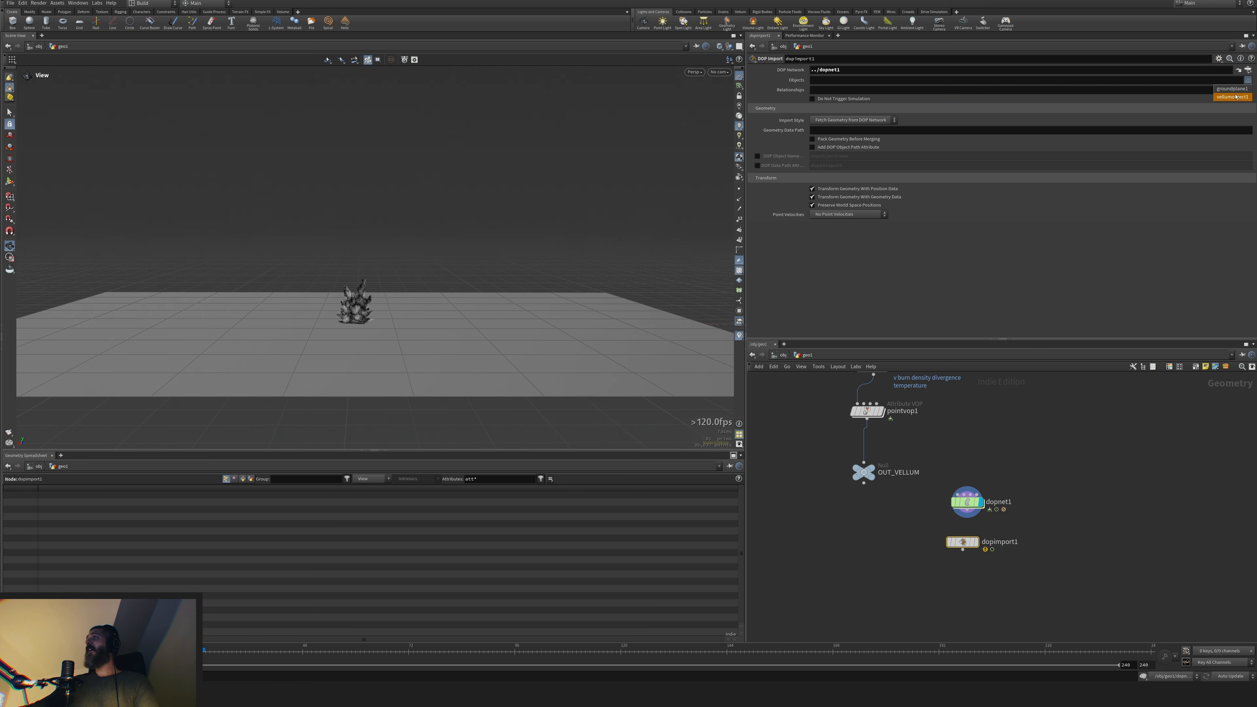
click(975, 542)
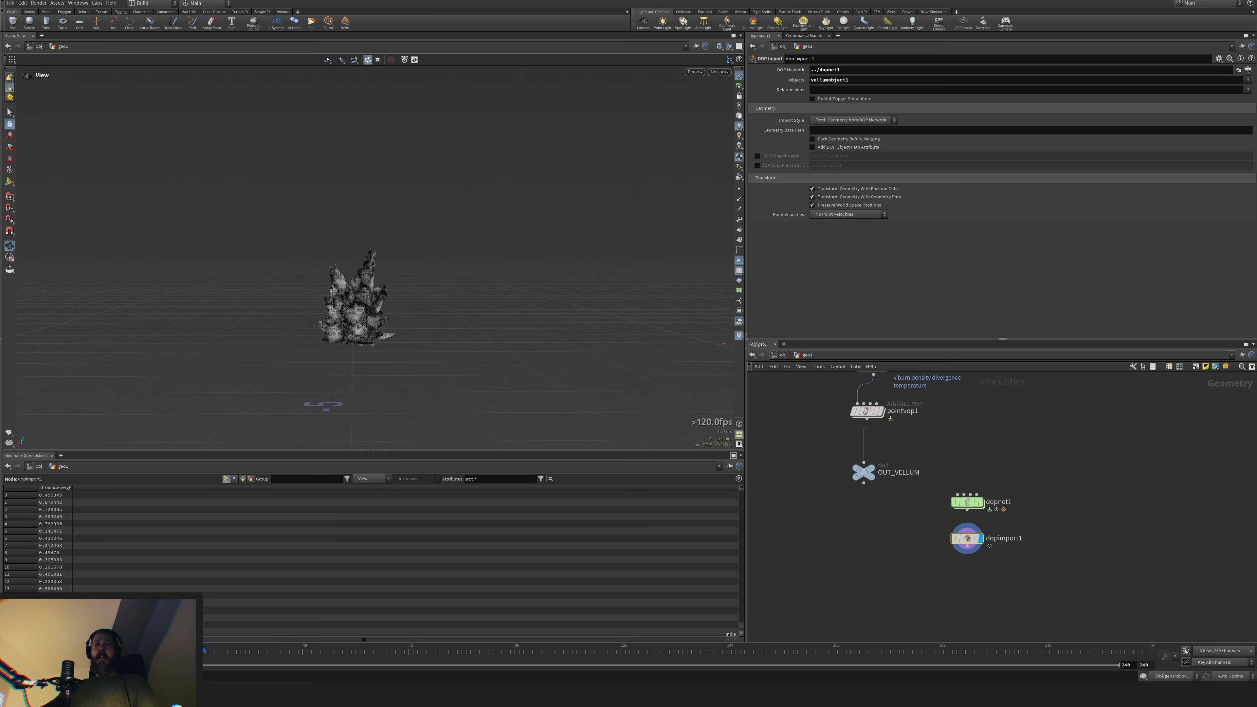
Set the particle size of the vellumconstraints_grain1 node to 0.015
middle_drag(1018, 376, 971, 549)
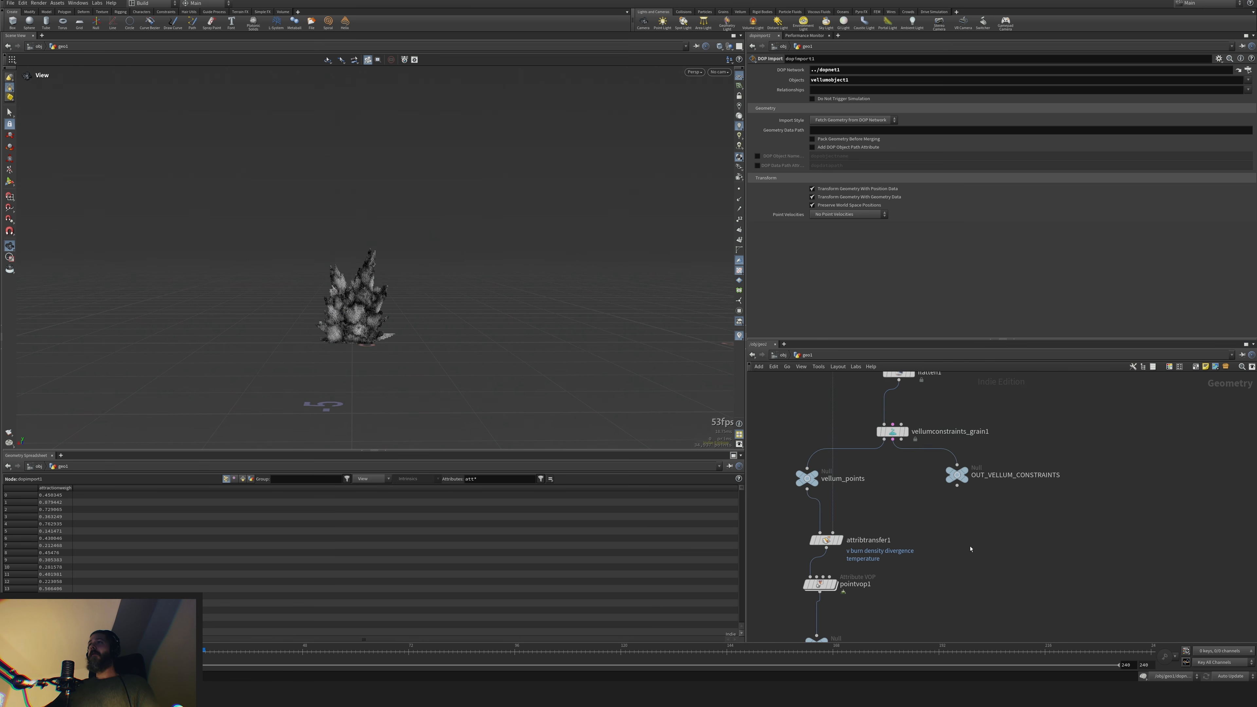
scroll(971, 549, down, 2)
click(916, 465)
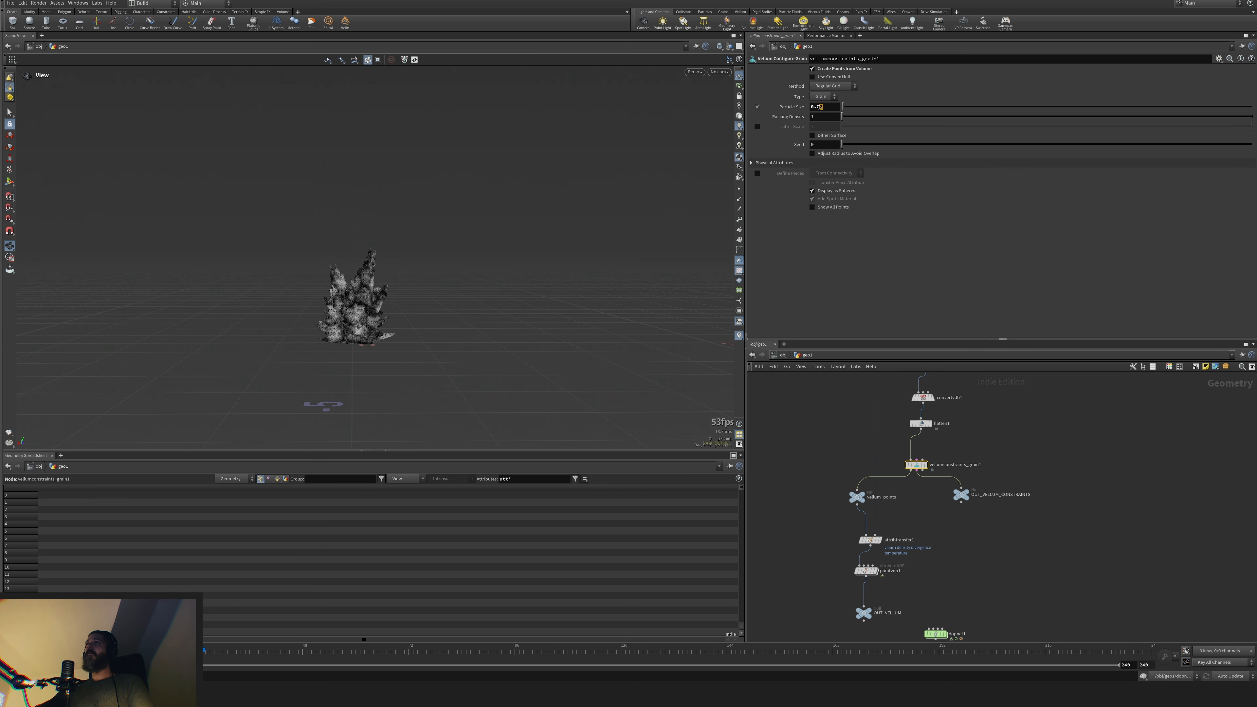
text(15)
key(Return)
Play the grain simulation from dopimport1 to check its motion and return to the first frame
middle_drag(999, 581, 986, 396)
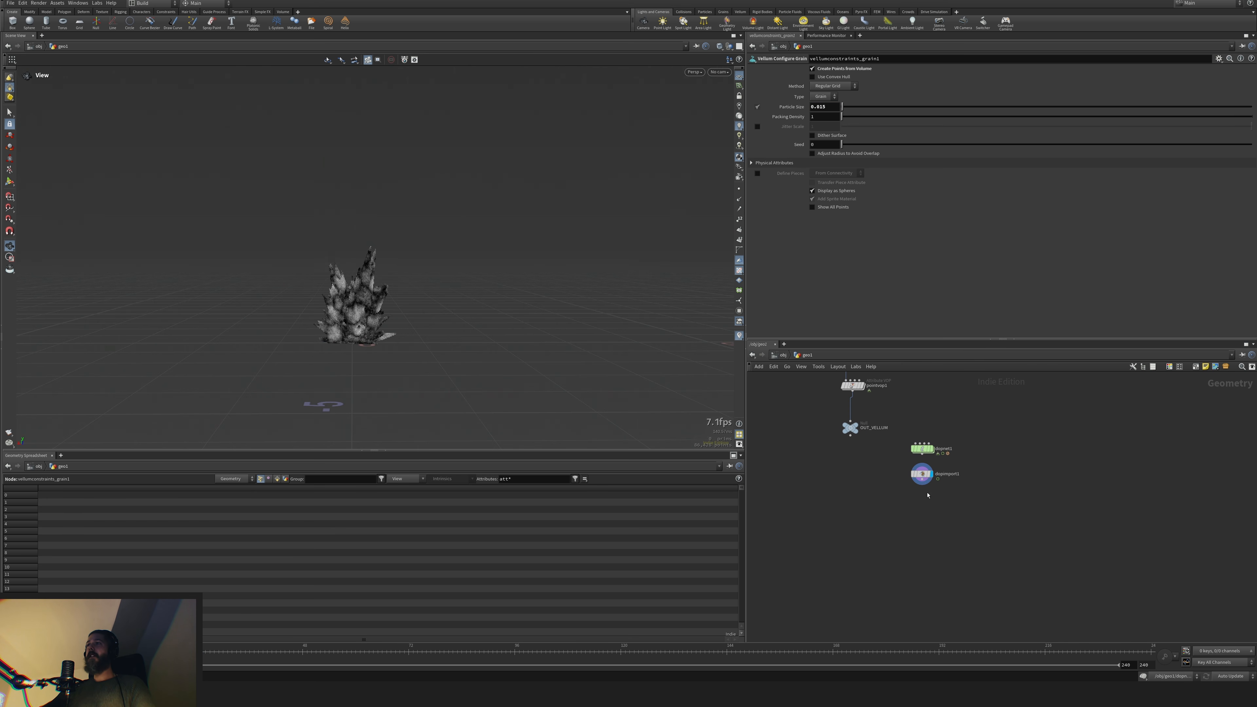
click(921, 476)
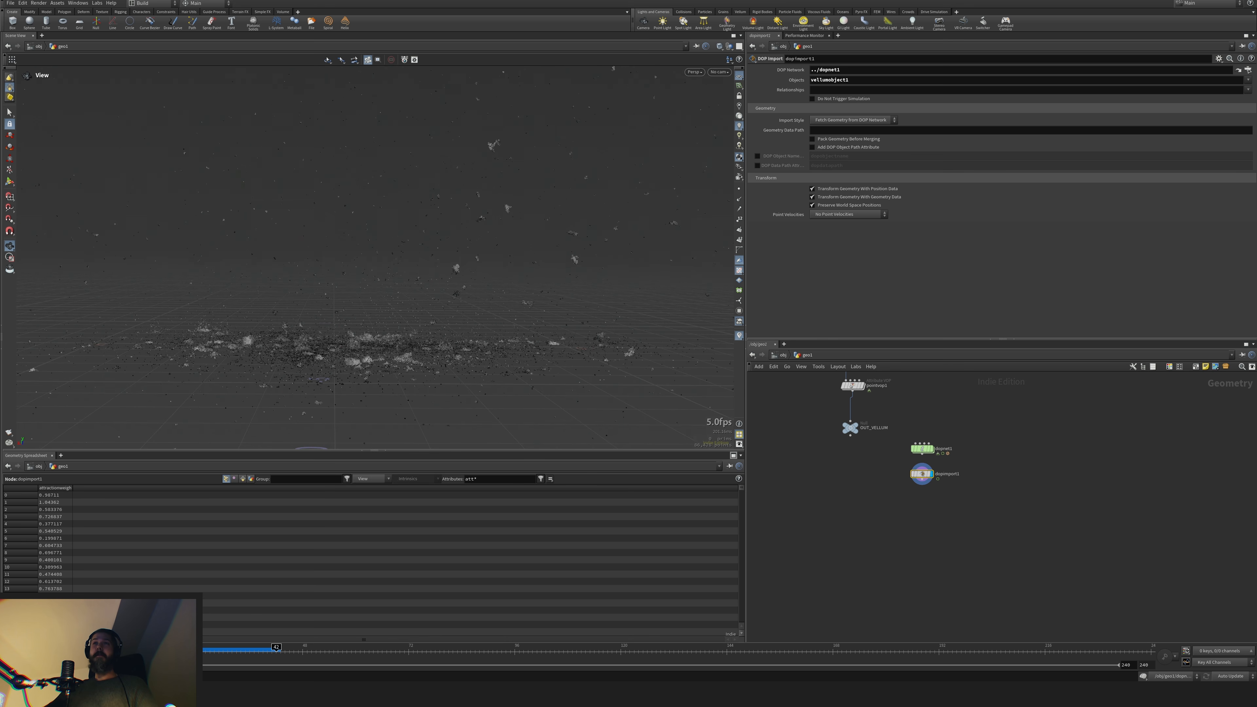
click(214, 651)
Move the dopimport1 node slightly further down so it sits aligned below dopnet1
middle_drag(864, 507, 798, 539)
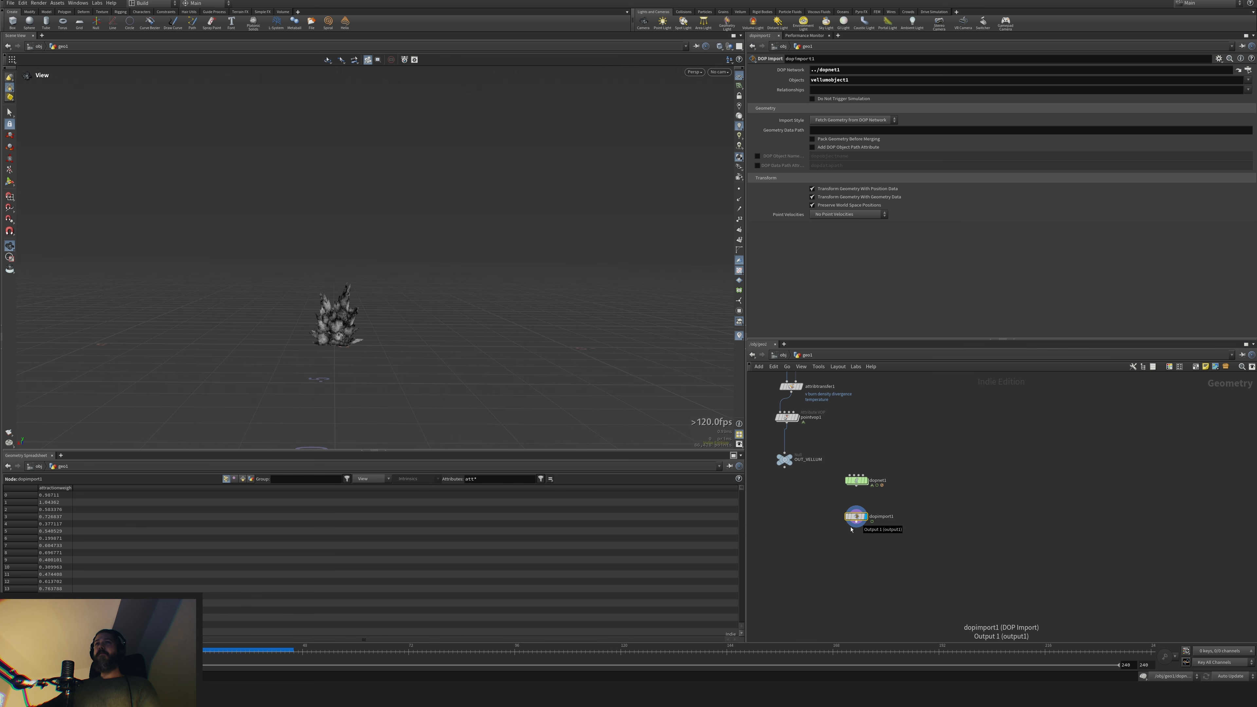
drag(862, 520, 856, 522)
click(856, 480)
click(856, 522)
middle_drag(858, 592, 854, 565)
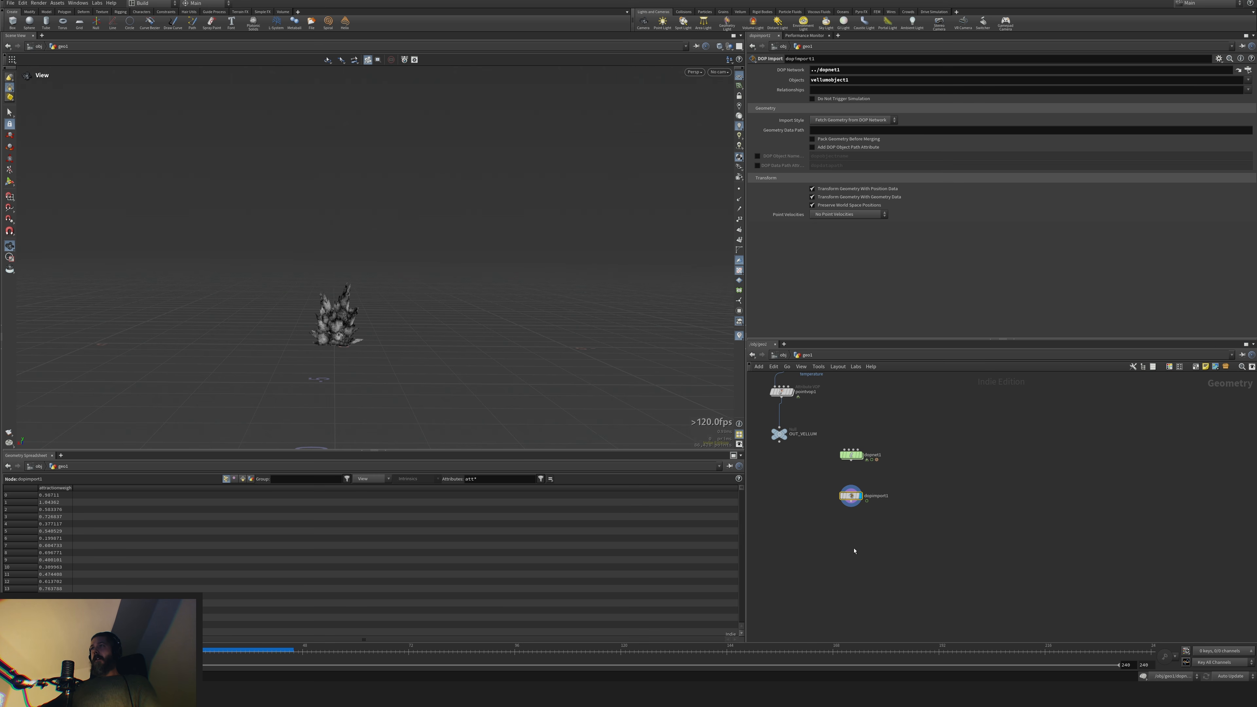
Clear the attribute filter in the geometry spreadsheet and review all point attributes of dopimport1
double_click(485, 479)
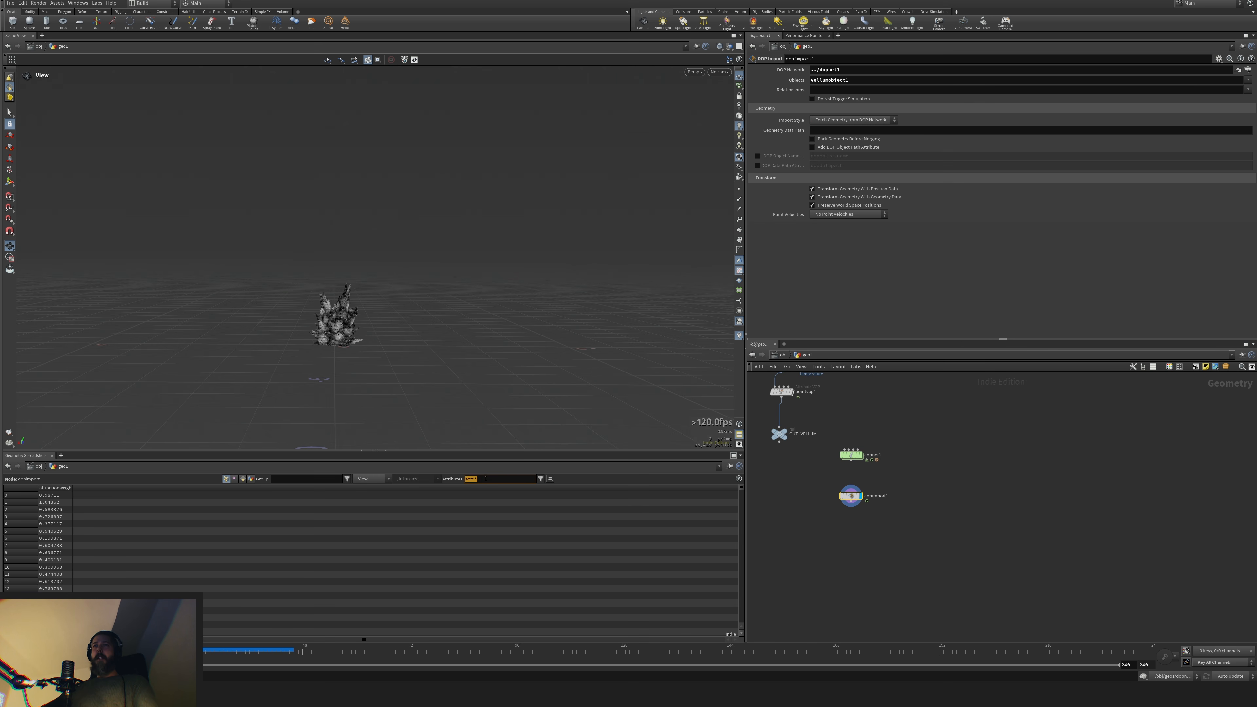
key(BackSpace)
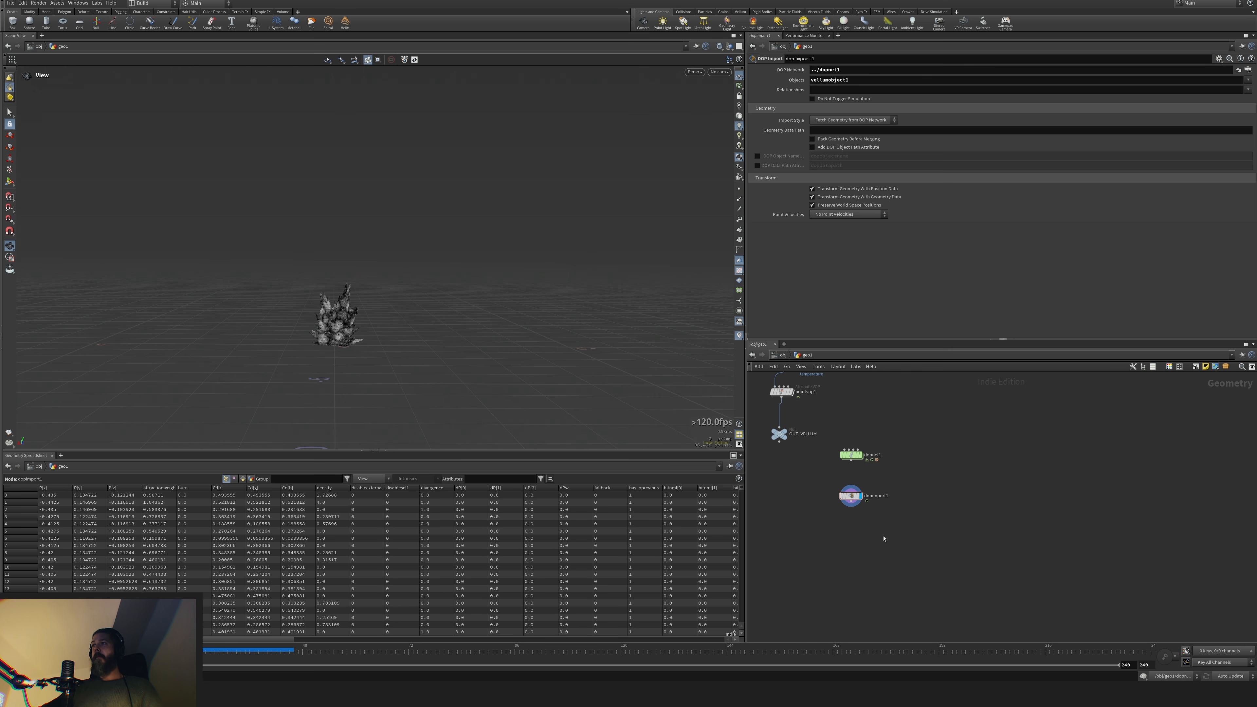
drag(220, 645, 659, 643)
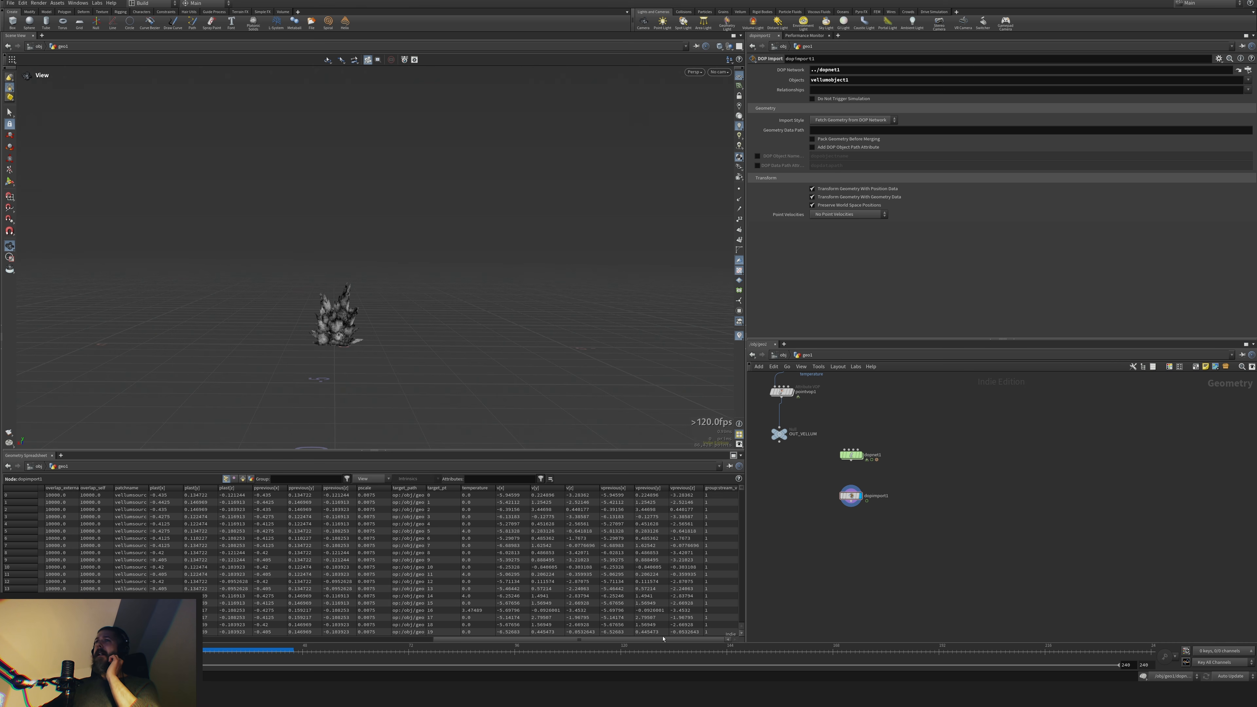
drag(663, 639, 436, 640)
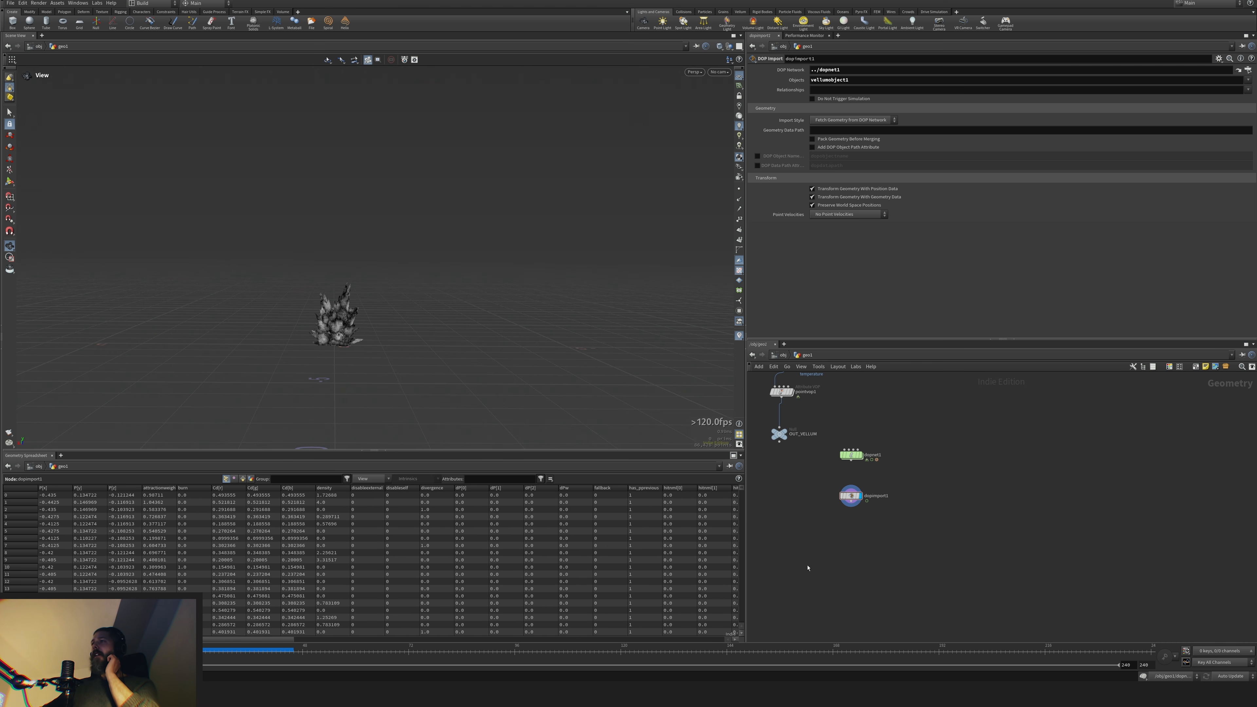
Inspect the parameters and point attributes of the vellumconstraints_grain1 node
middle_drag(805, 467, 808, 583)
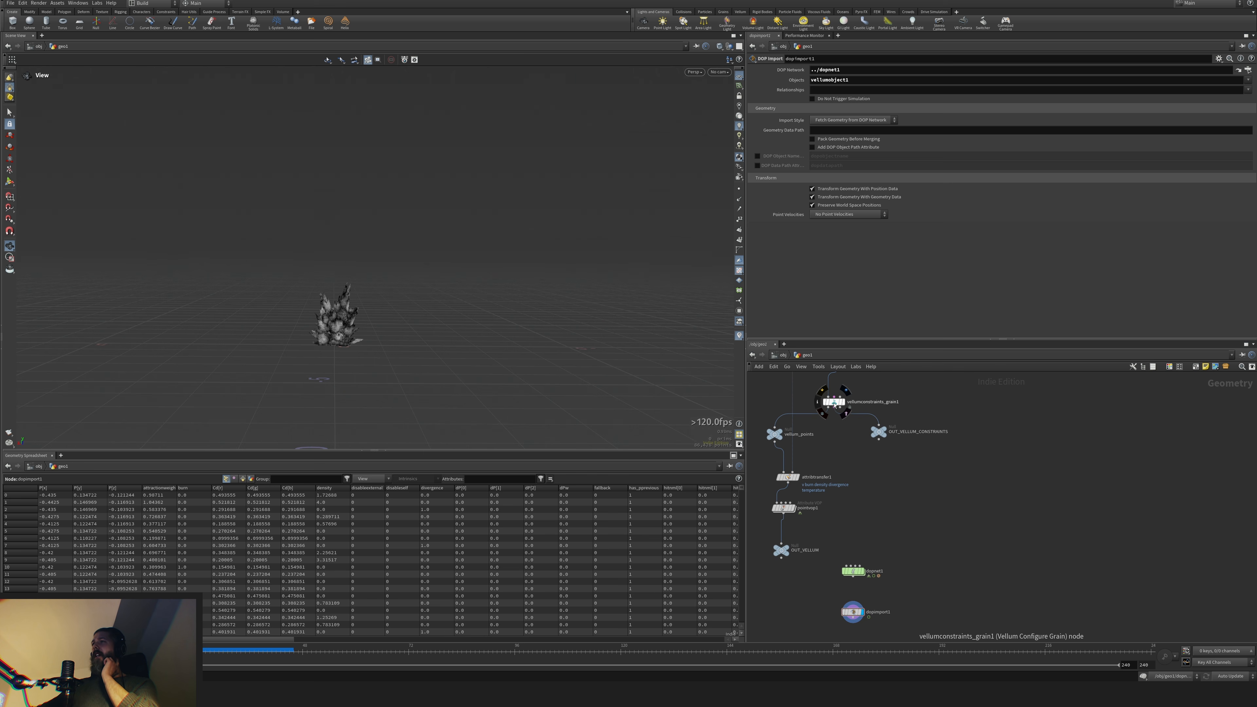
double_click(834, 406)
key(u)
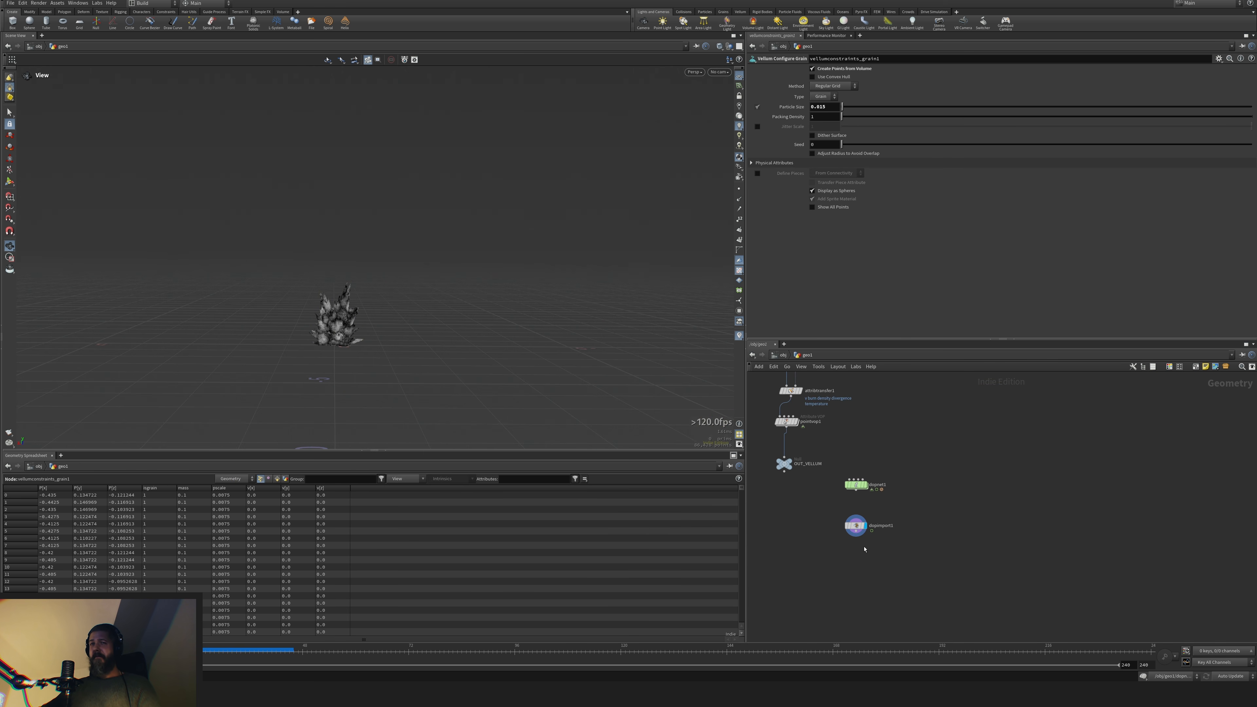
Add an Attribute Delete node below dopimport1, connect it to the import's output and display it
scroll(860, 560, up, 4)
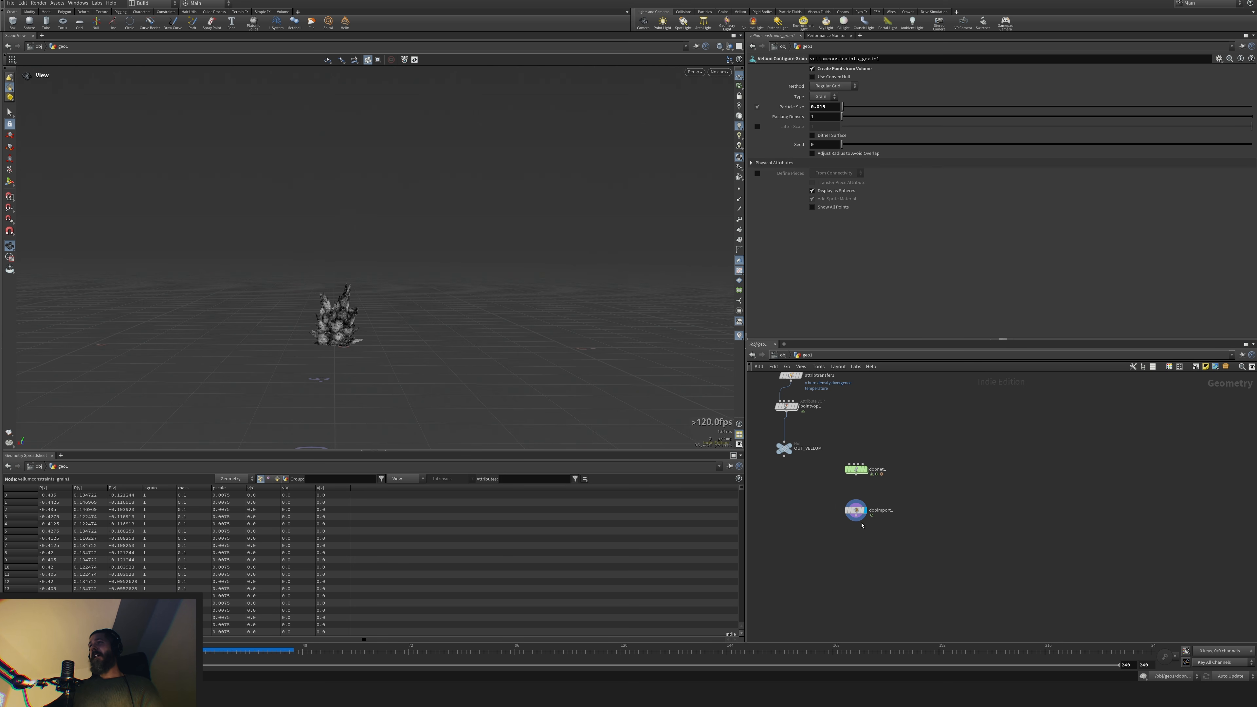
click(852, 503)
key(Tab)
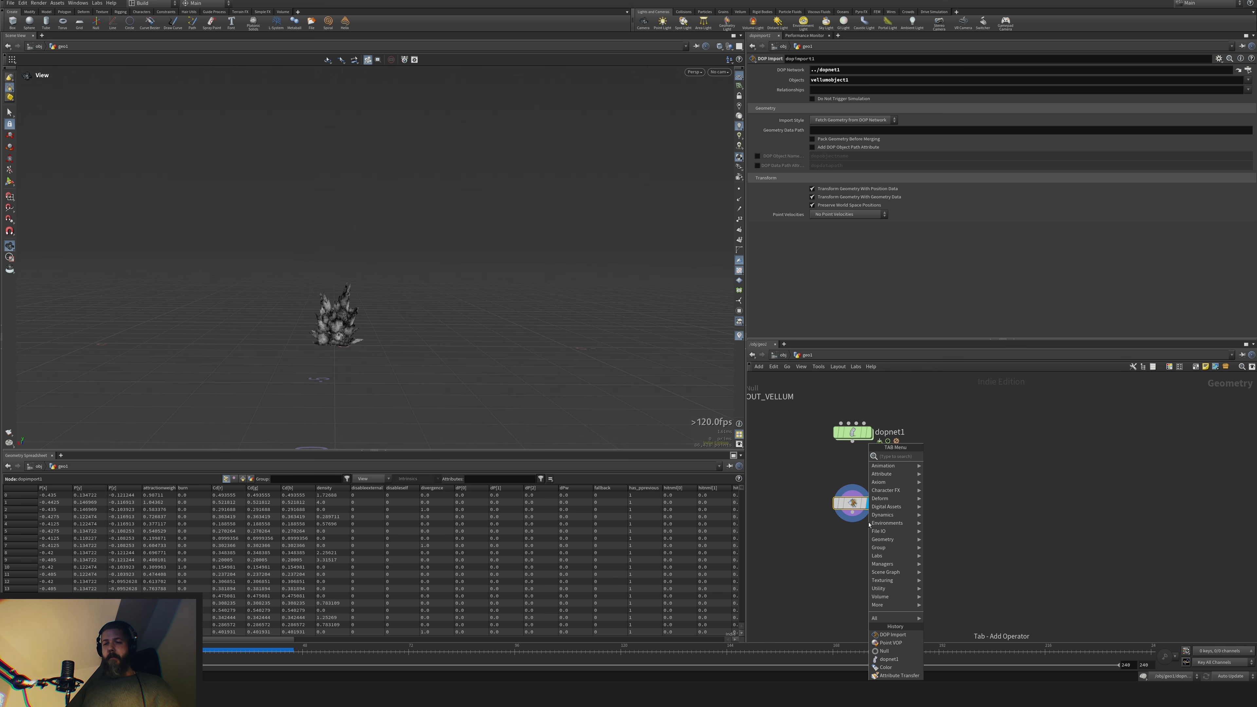
text(delat)
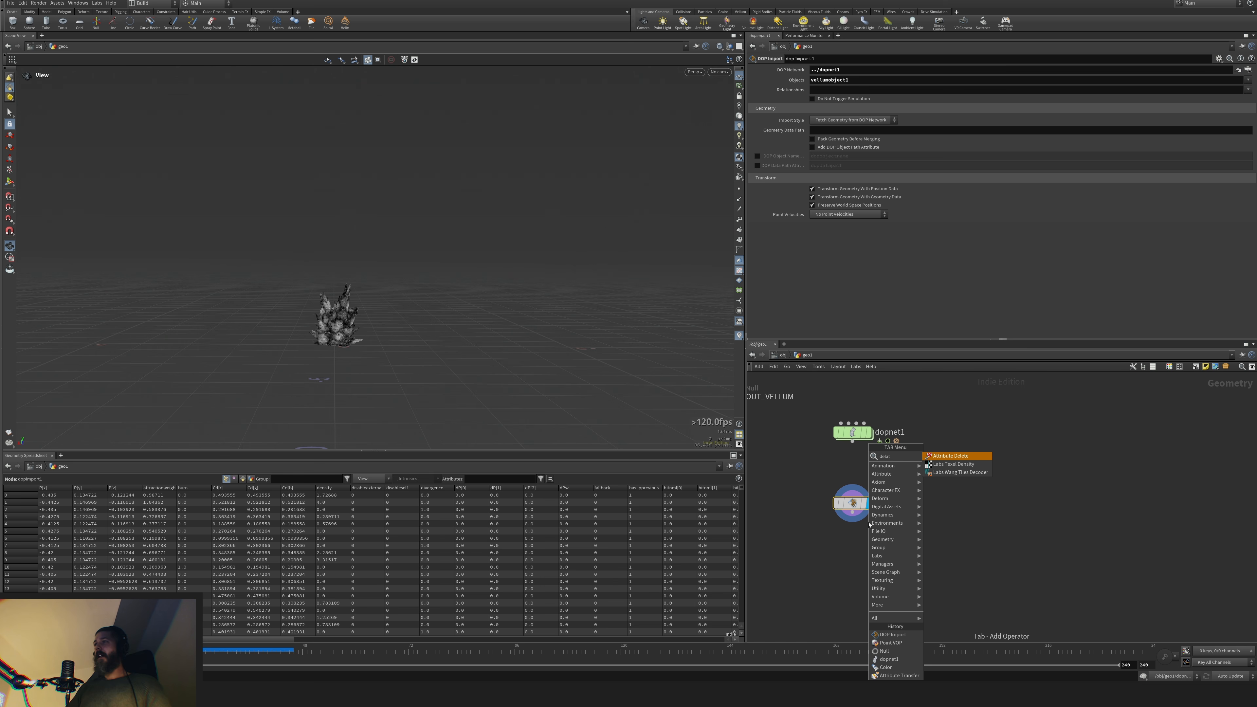
key(Return)
click(844, 535)
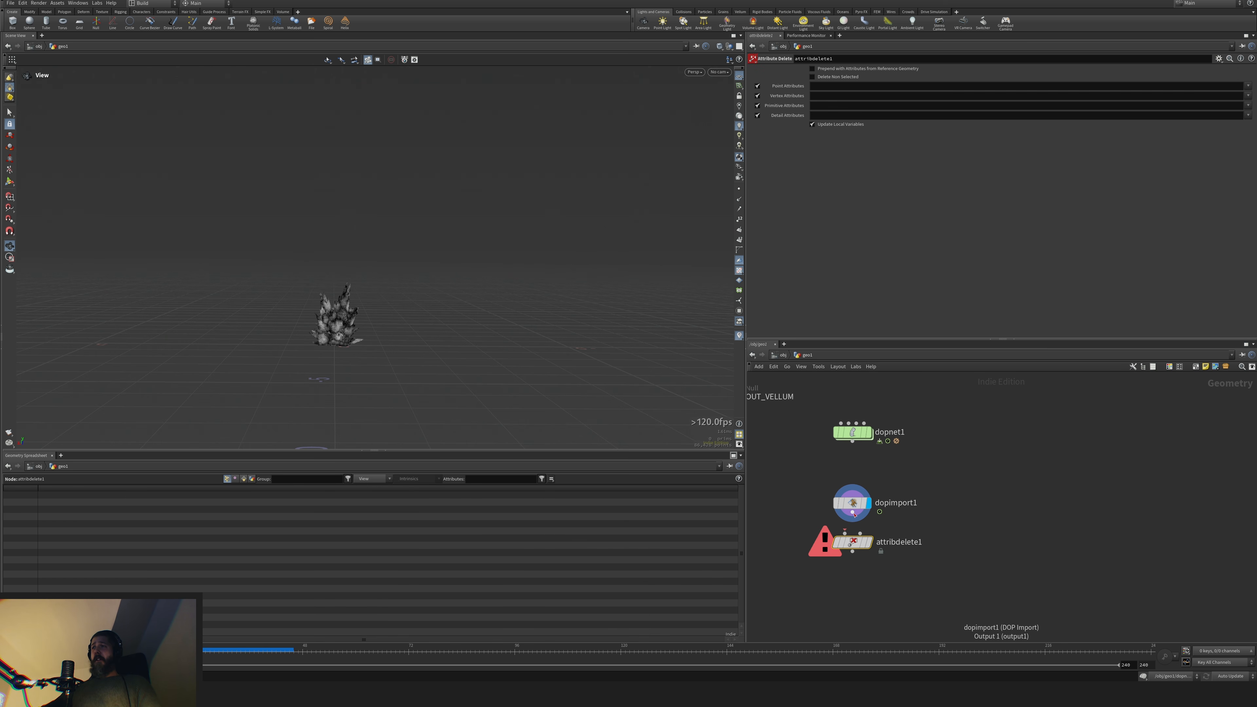
drag(845, 535, 853, 513)
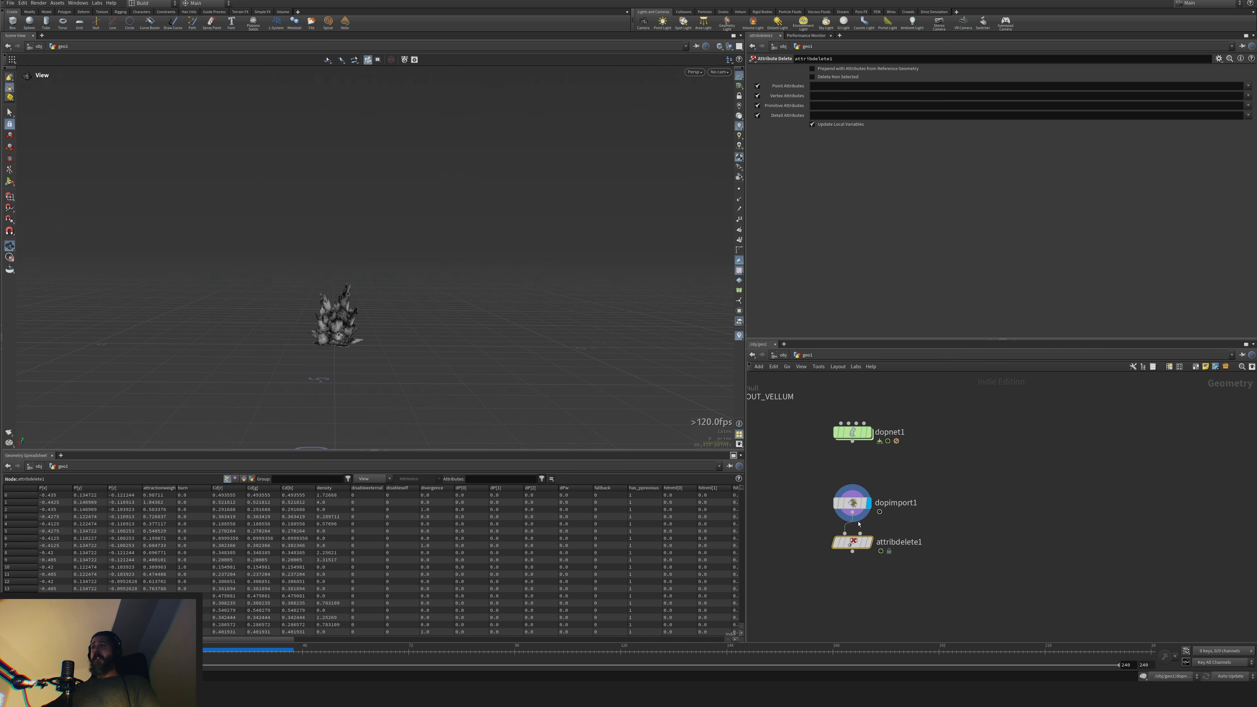
click(870, 542)
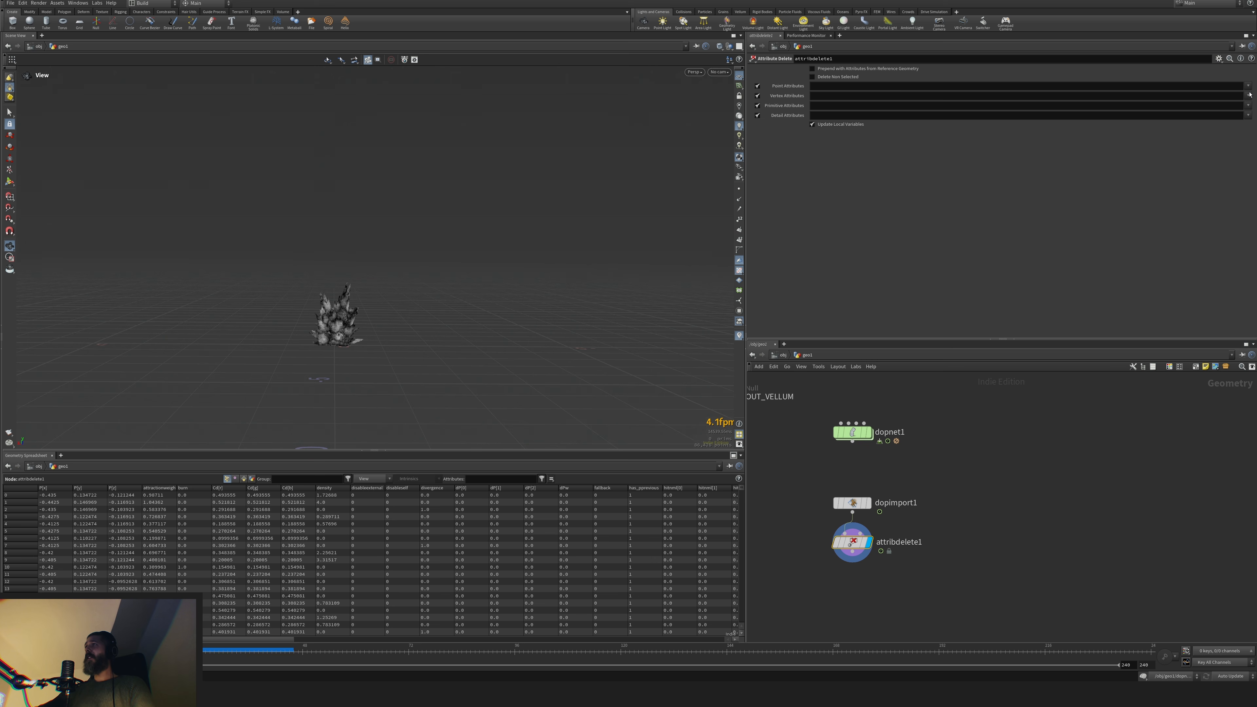
Set the Attribute Delete node's detail attributes to * and check the list of available detail attributes
click(1249, 115)
click(1239, 116)
click(1226, 115)
text(*)
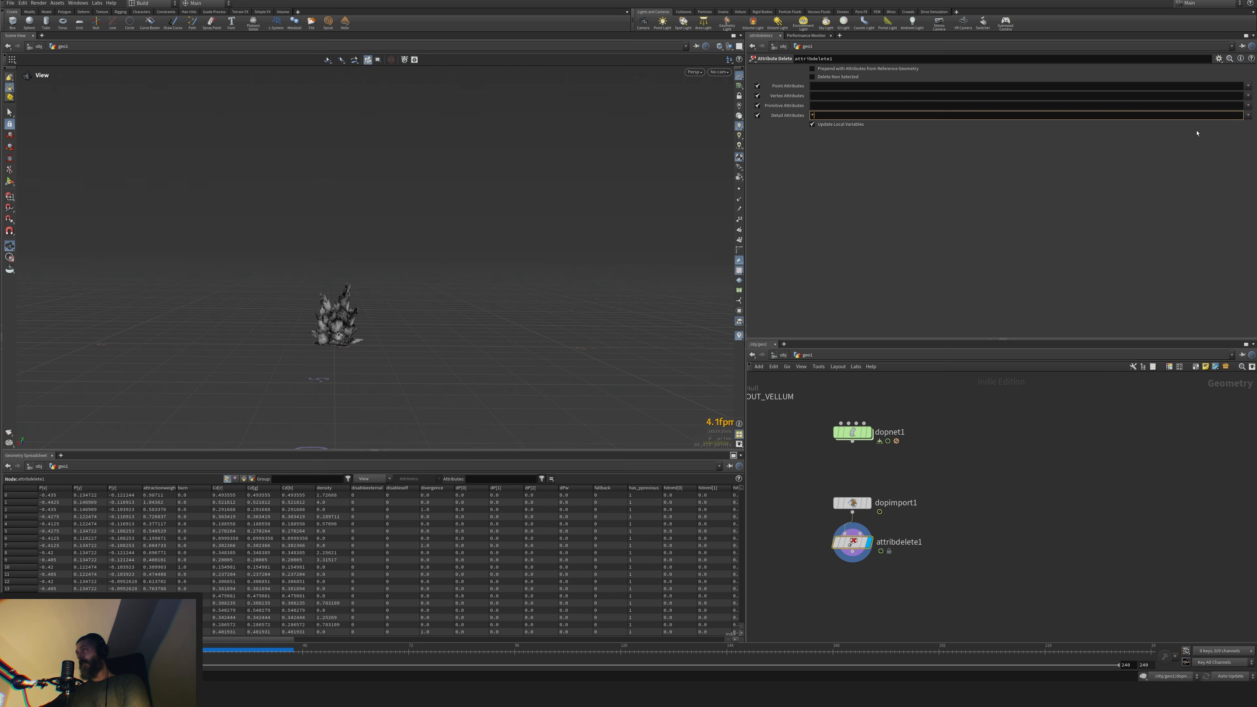
key(Return)
click(1248, 115)
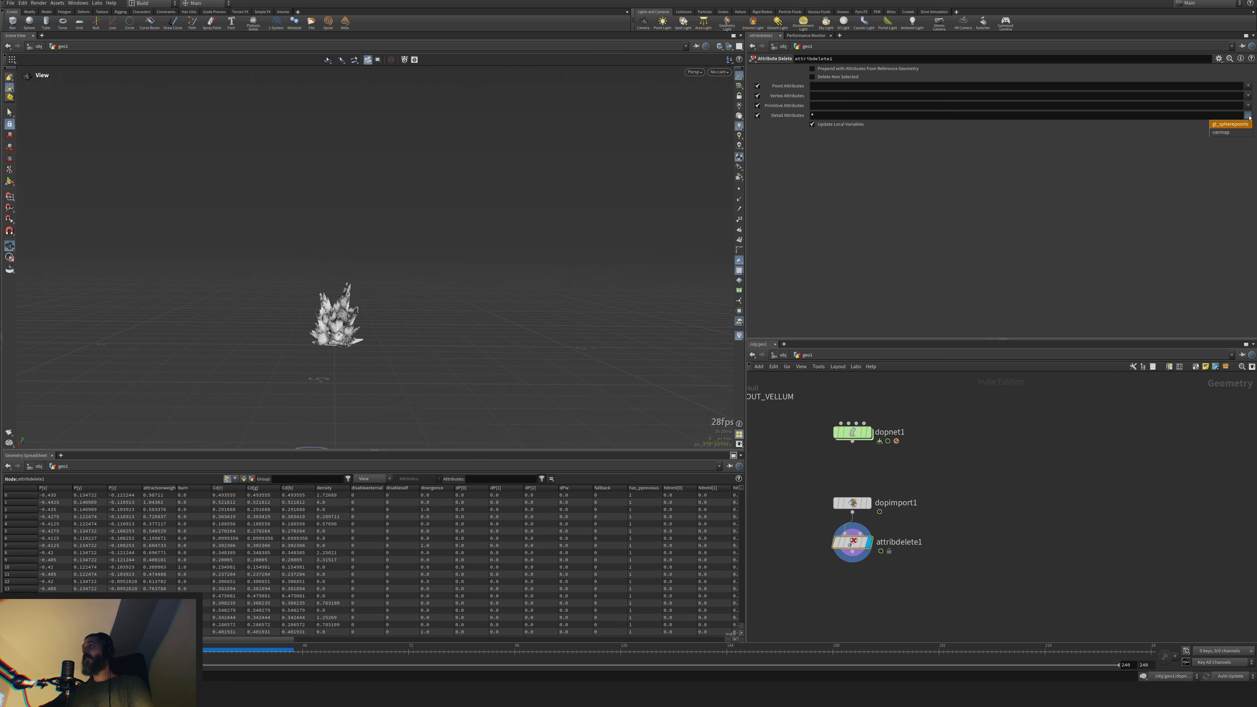
click(1078, 201)
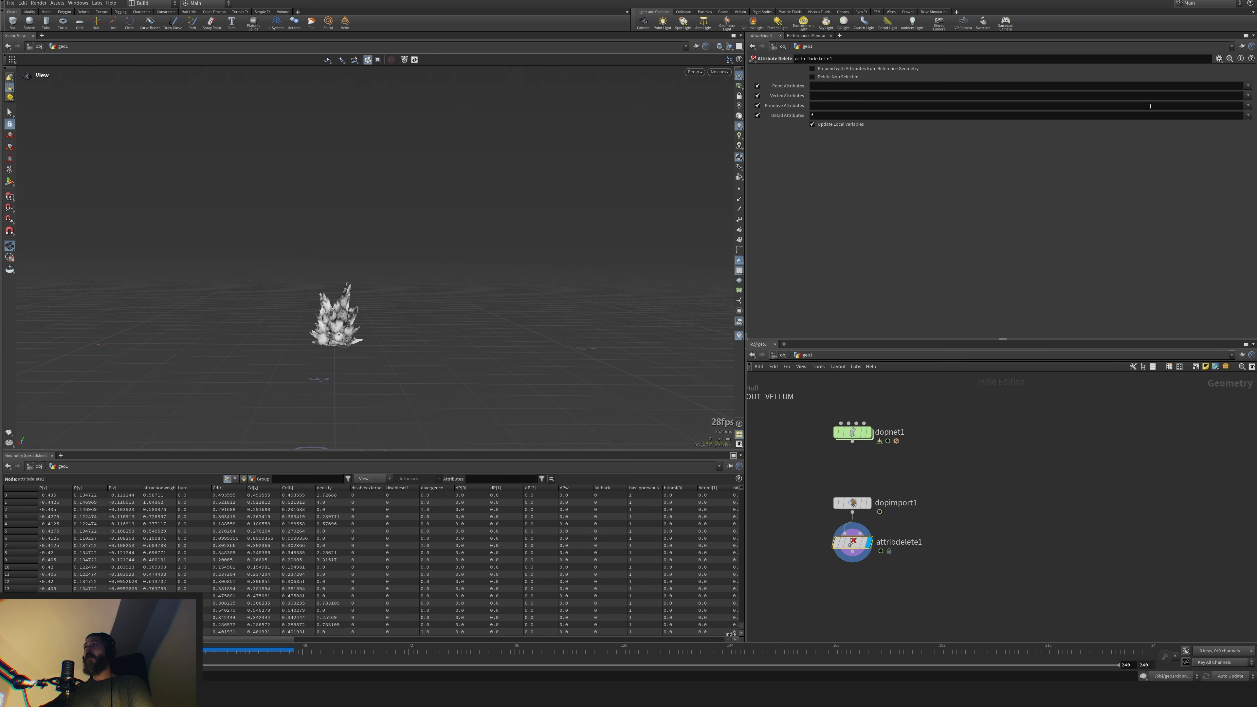
Set the Attribute Delete node's point attributes to *
click(1248, 86)
click(1182, 88)
click(1181, 88)
text(*)
key(Return)
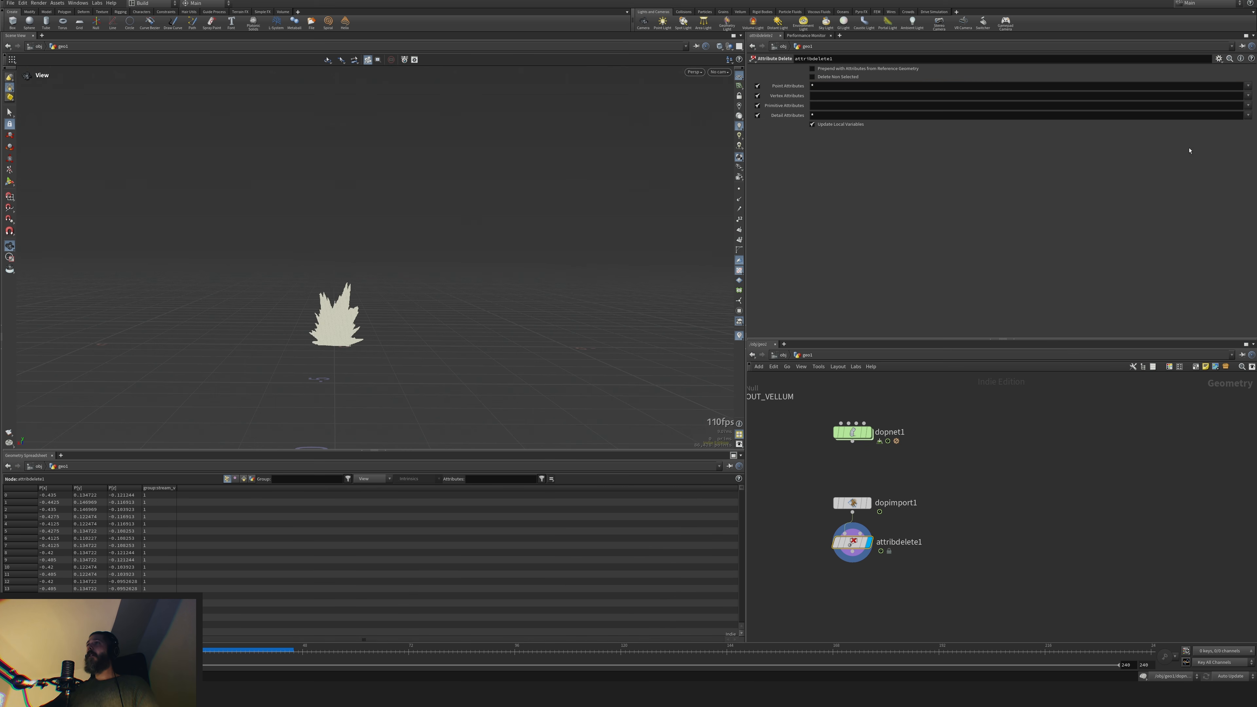
Exclude the simulation fields from deletion by setting the point attributes to "* ^burn ^v ^divergence ^temperature ^density"
click(1248, 88)
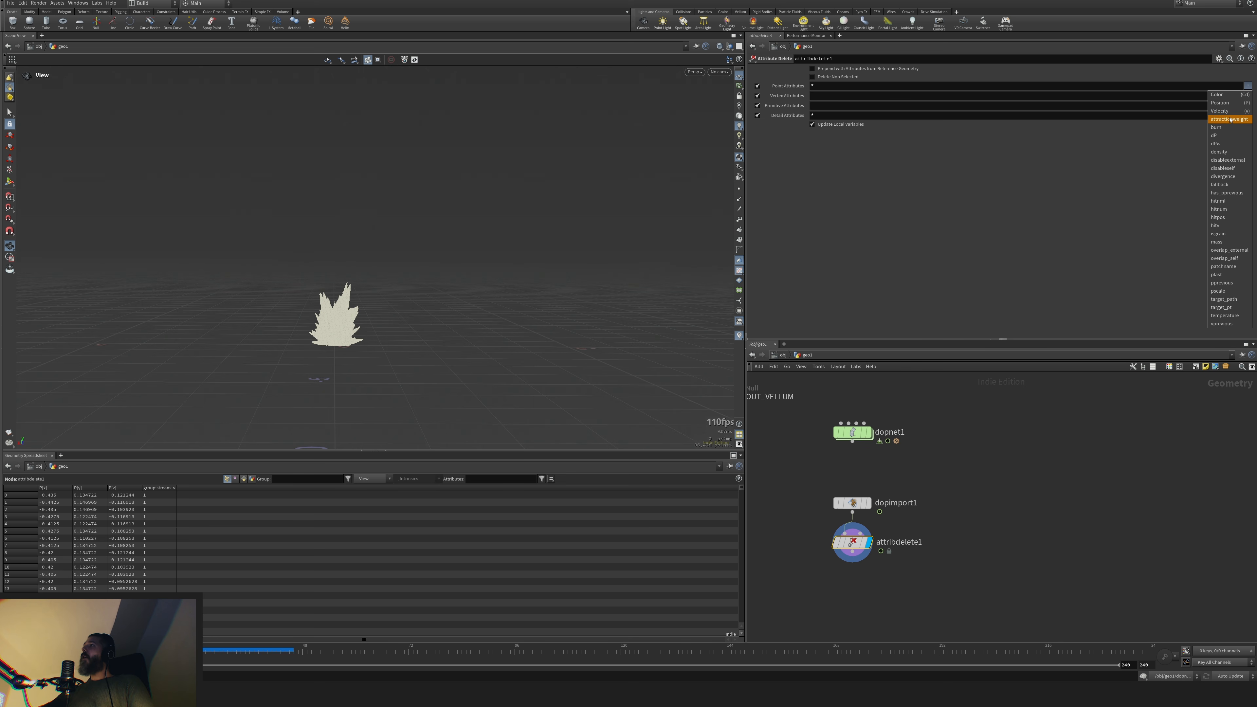
click(974, 87)
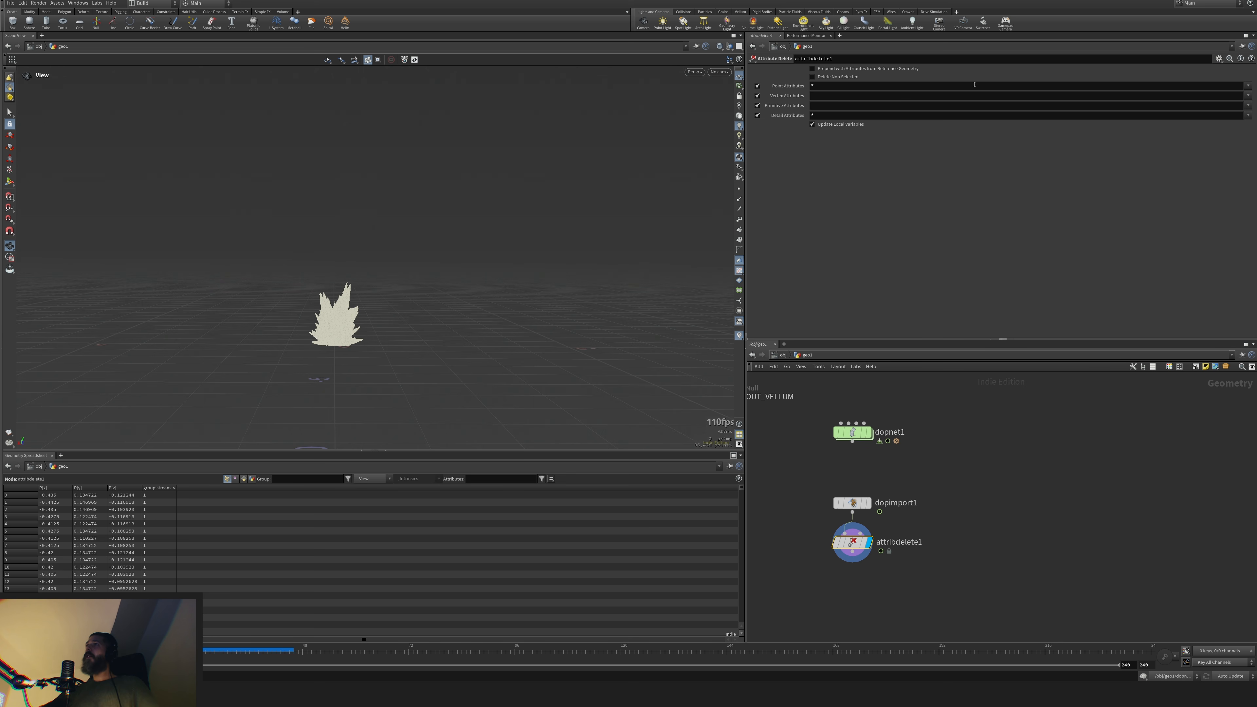
click(982, 88)
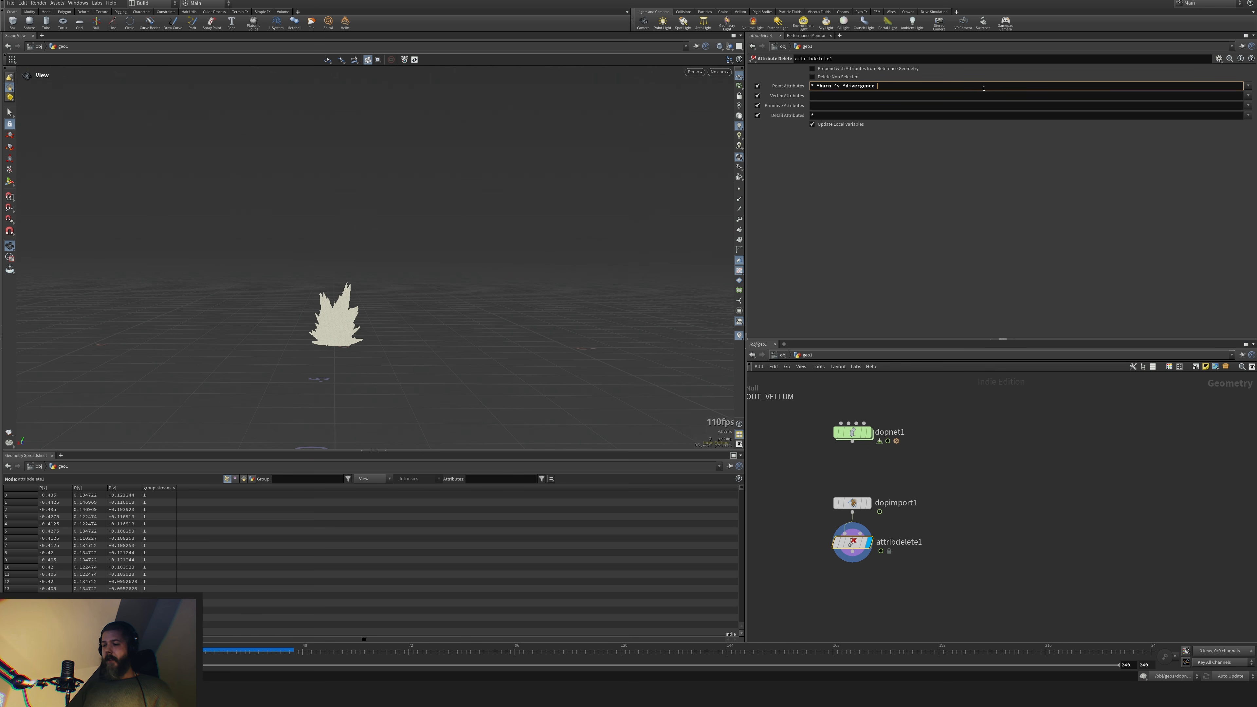
text(^temperature ^)
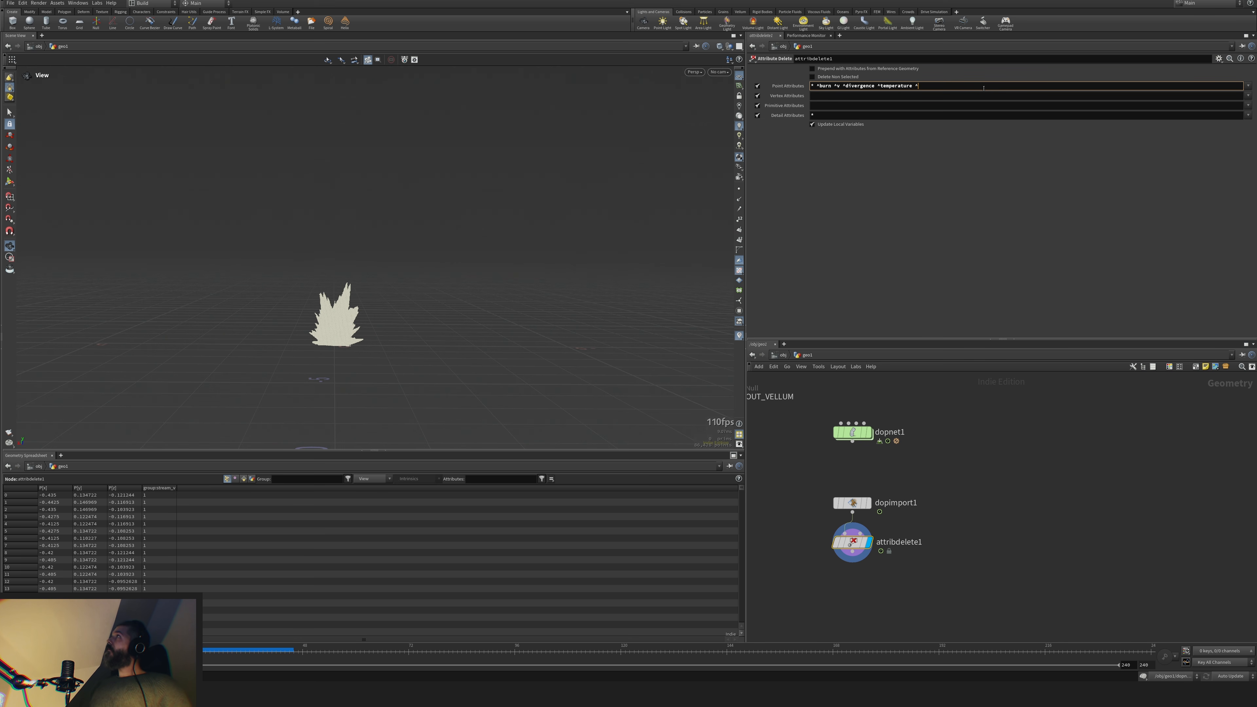
click(1248, 86)
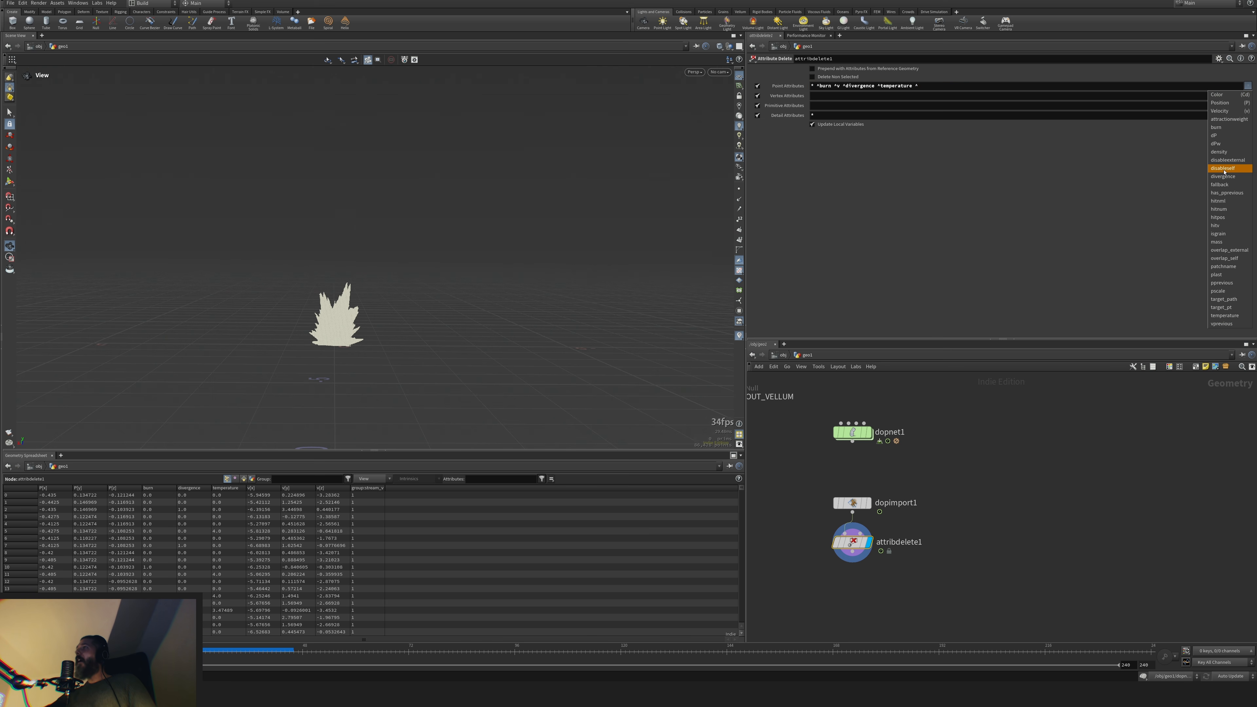
click(946, 84)
text(de)
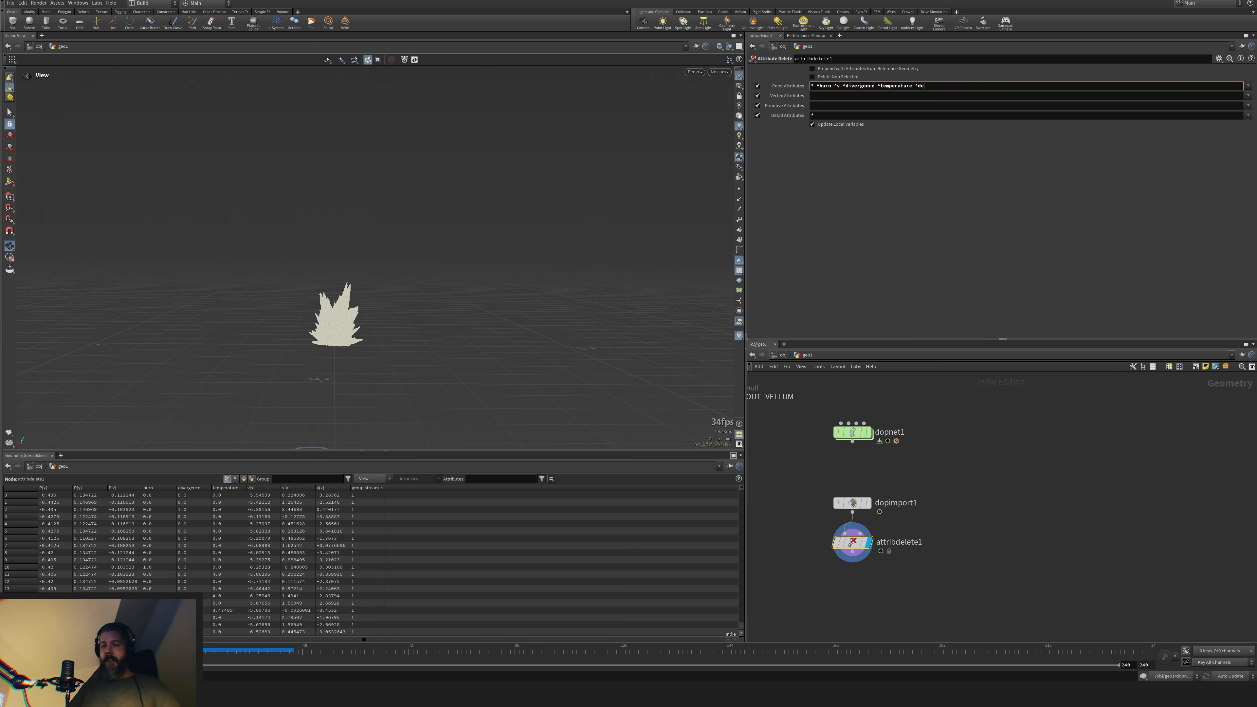
text(nsity)
key(Return)
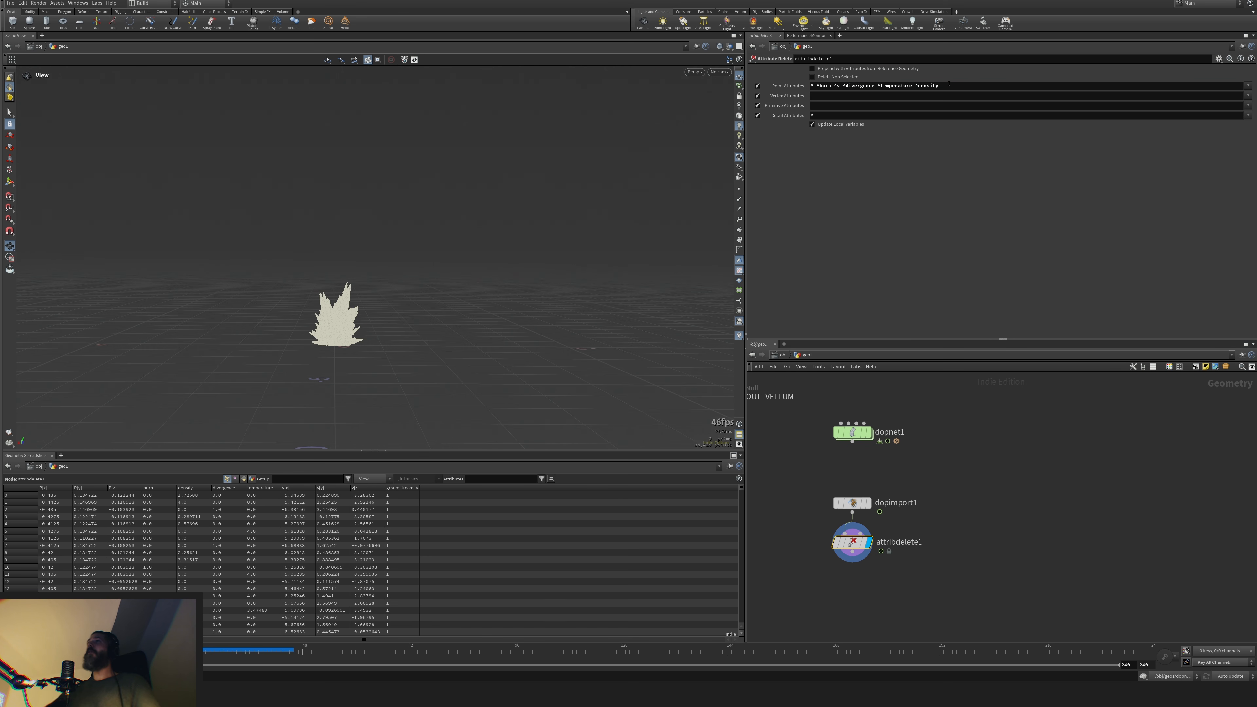
Add ^pscale to the end of the Attribute Delete node's point attribute pattern
click(1248, 86)
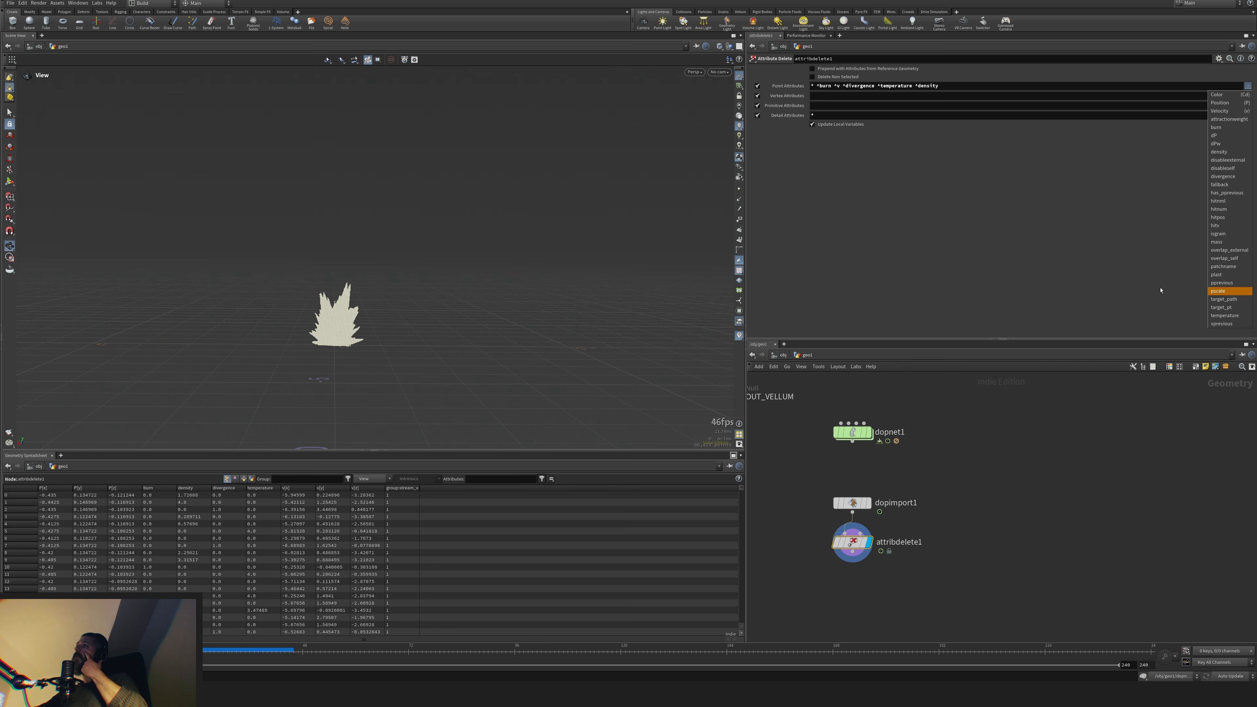
click(1043, 242)
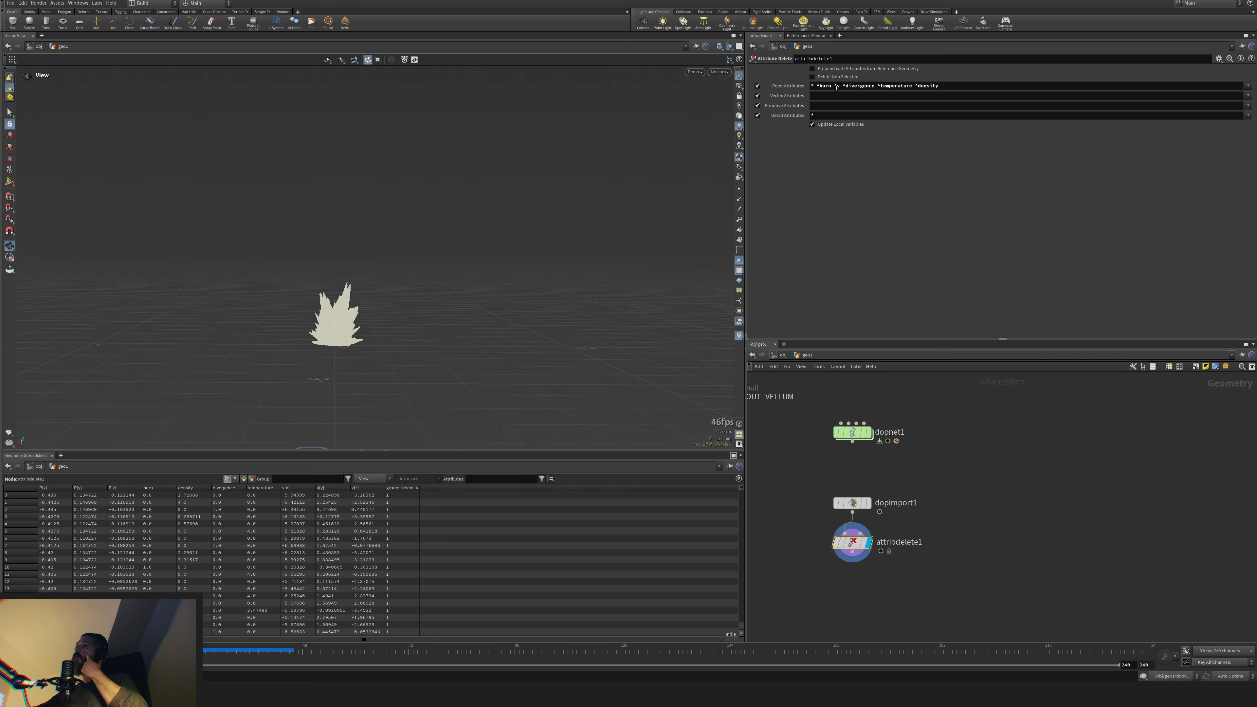
click(955, 86)
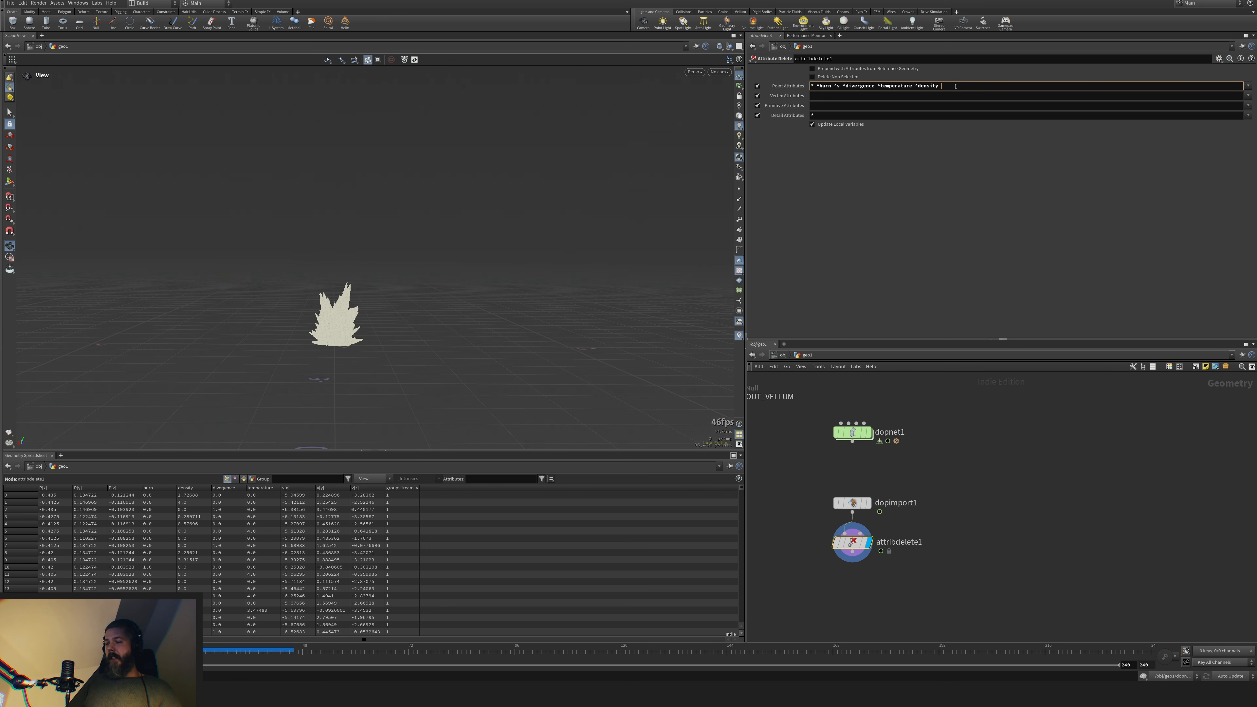
text(^pscale)
key(Return)
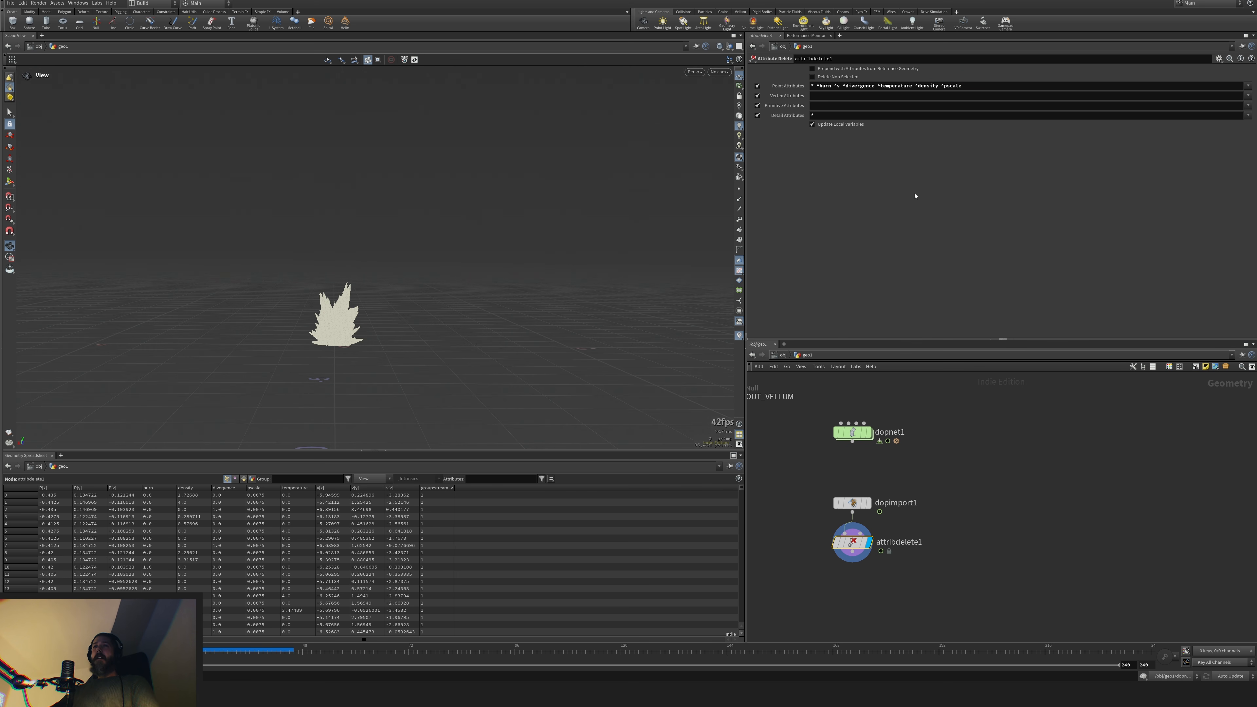
Remove the ^pscale exclusion from the Attribute Delete node's point attribute pattern
double_click(965, 88)
key(BackSpace)
key(BackSpace)
key(Return)
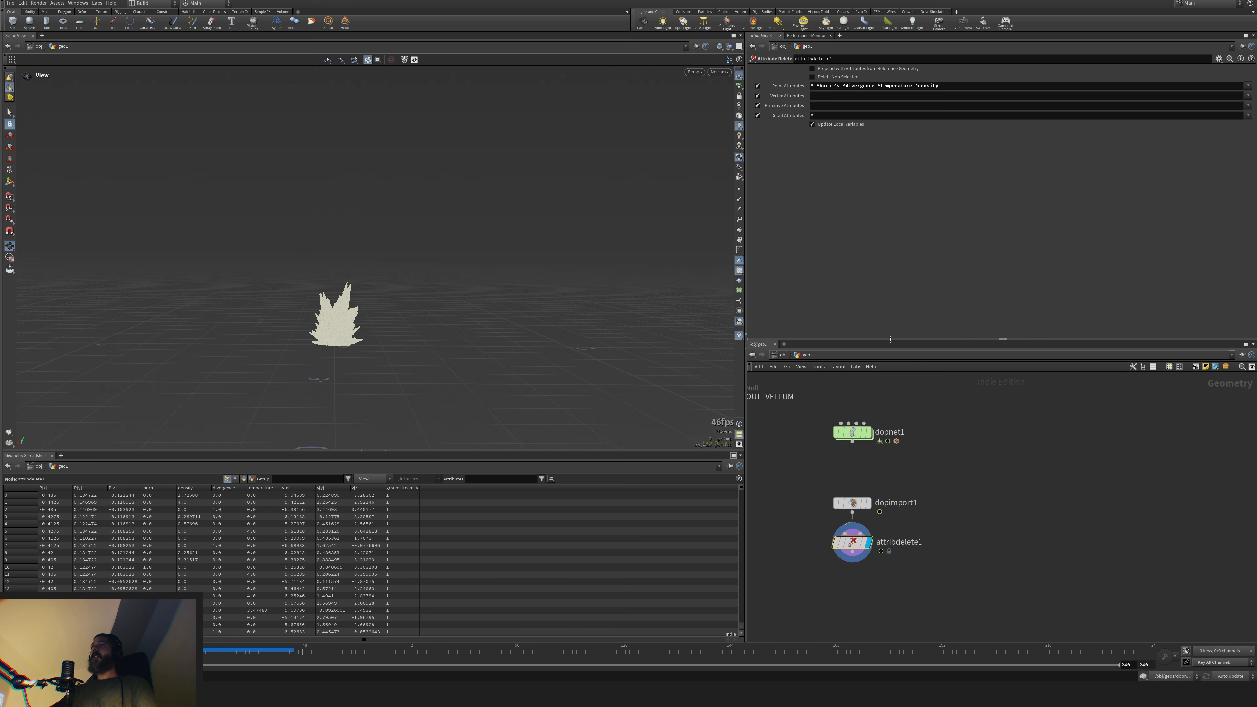
Add a File Cache node after the Attribute Delete node
middle_drag(831, 586, 843, 501)
key(Tab)
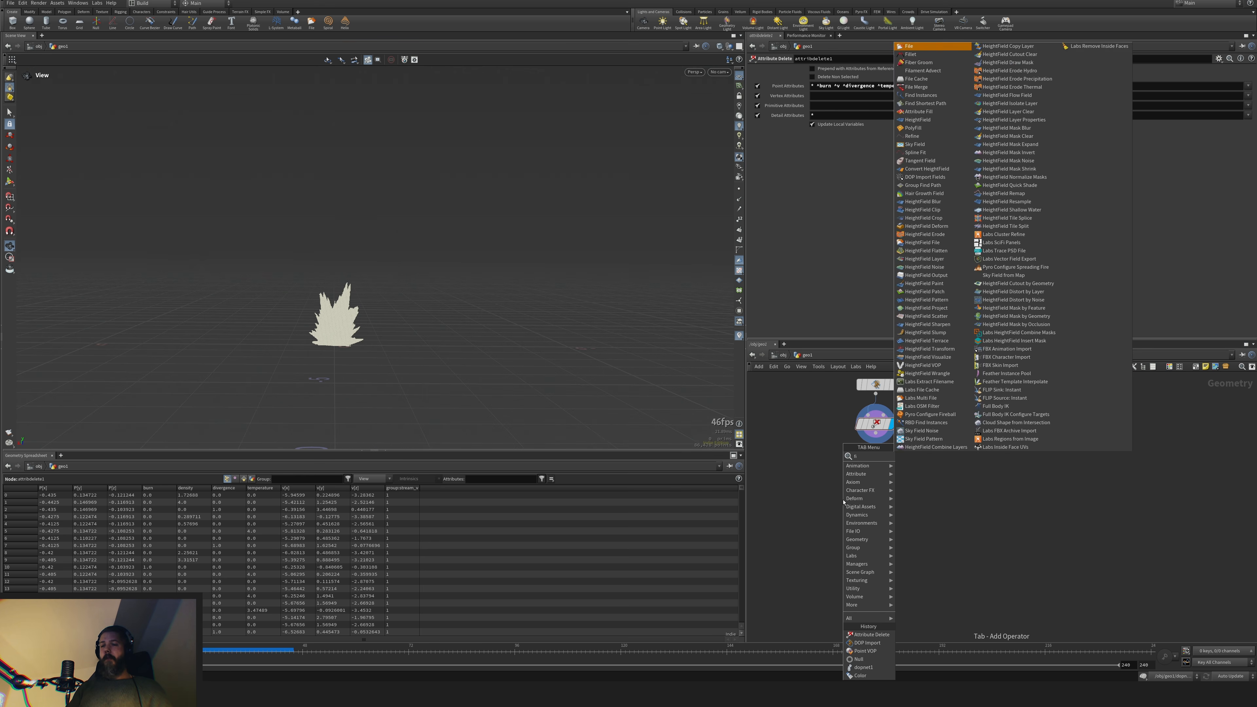
text(filca)
key(Return)
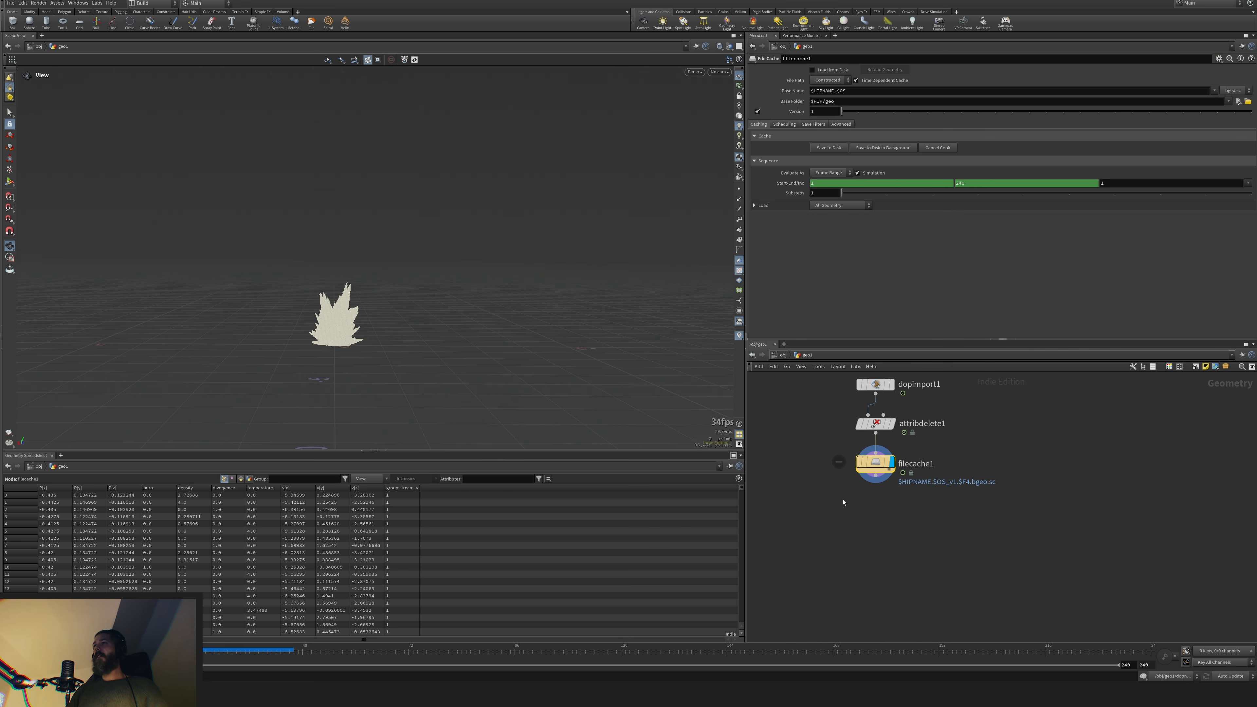
Rename the File Cache node to vellum_source_points and switch its base name to the evaluated value
double_click(921, 463)
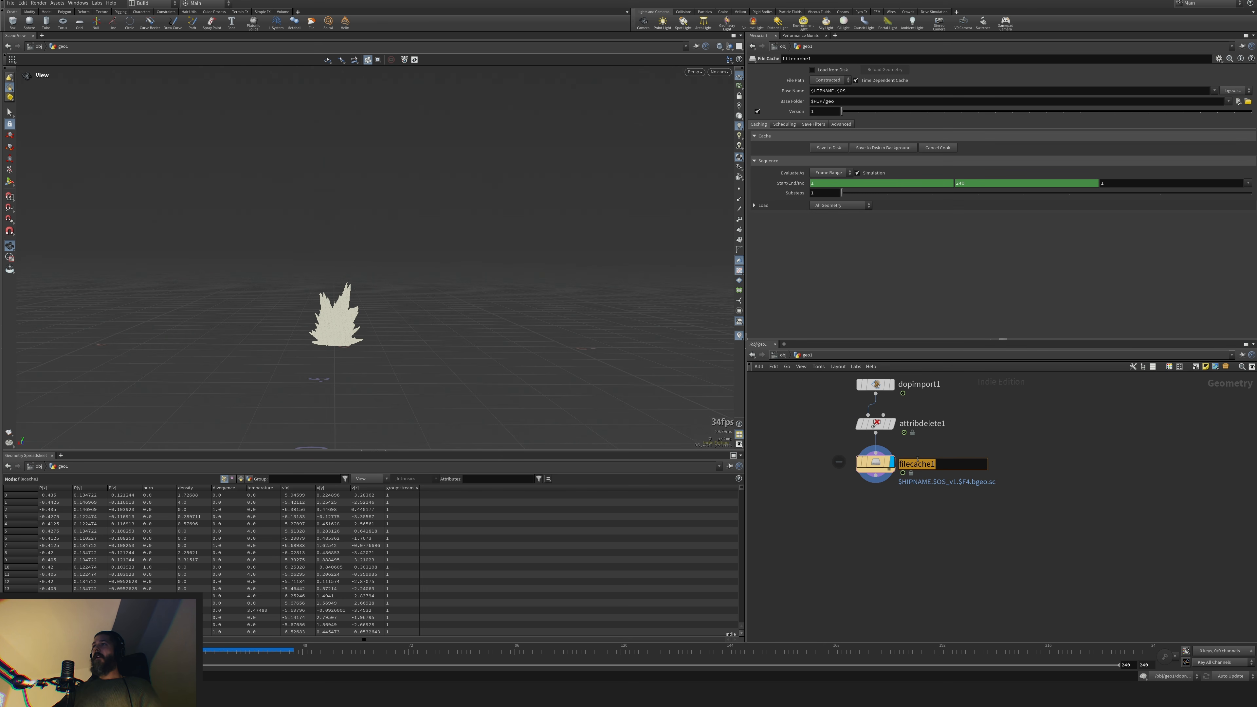
key(Caps_Lock)
key(Caps_Lock)
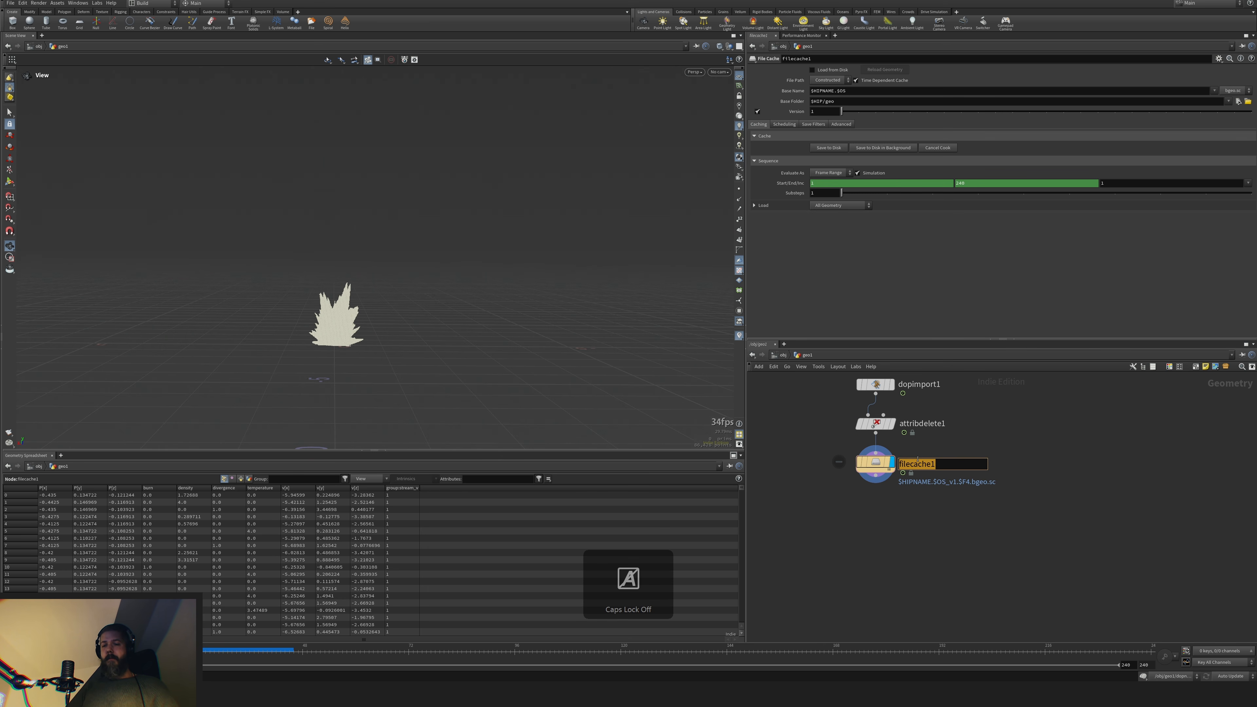
text(vellum)
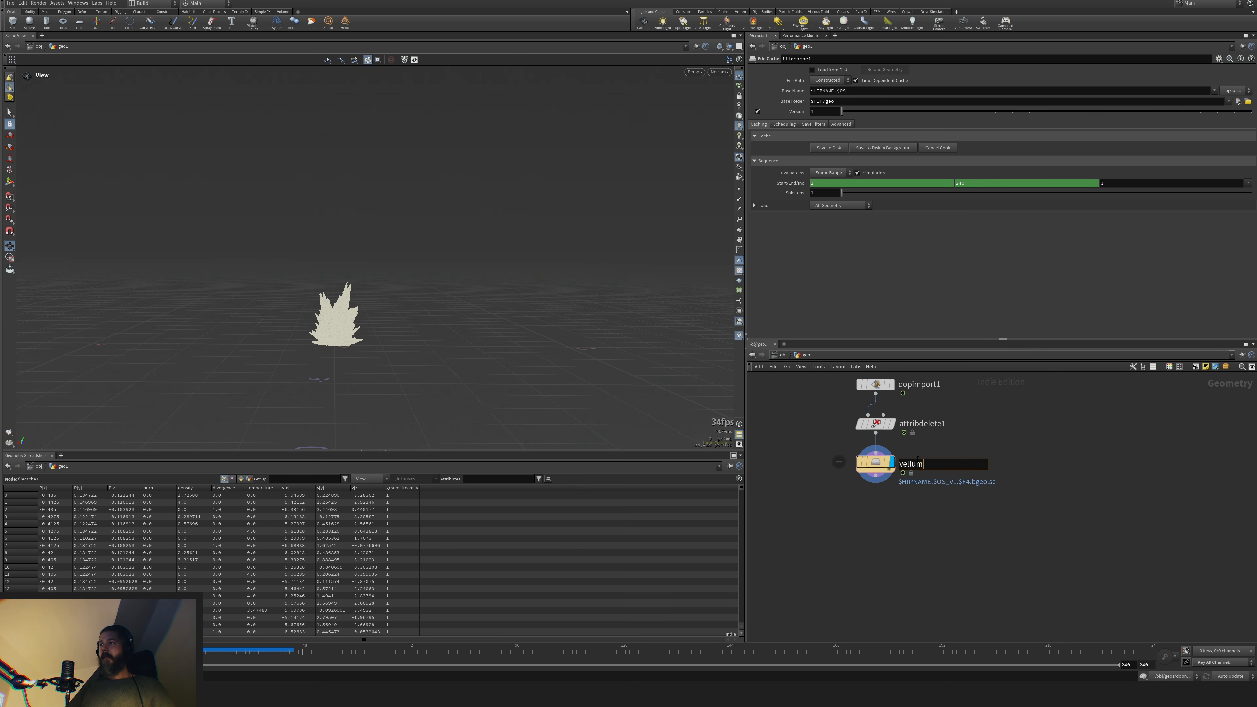
text(_sourc)
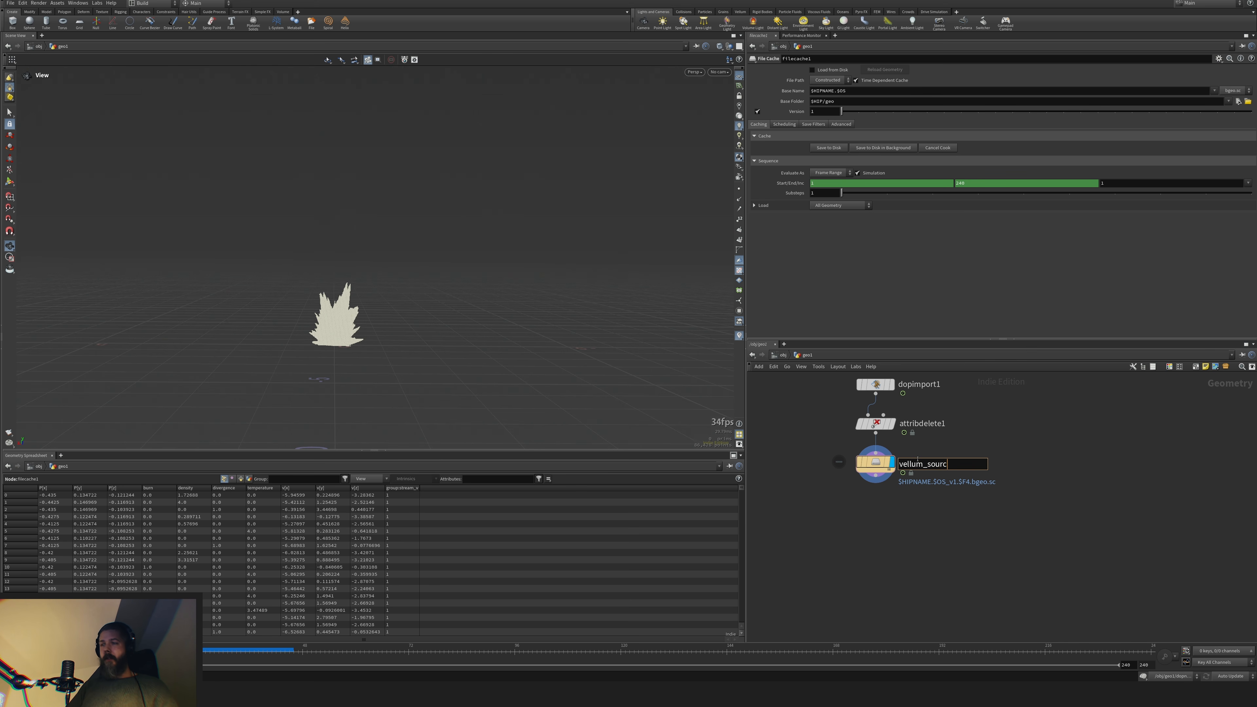
text(e_point)
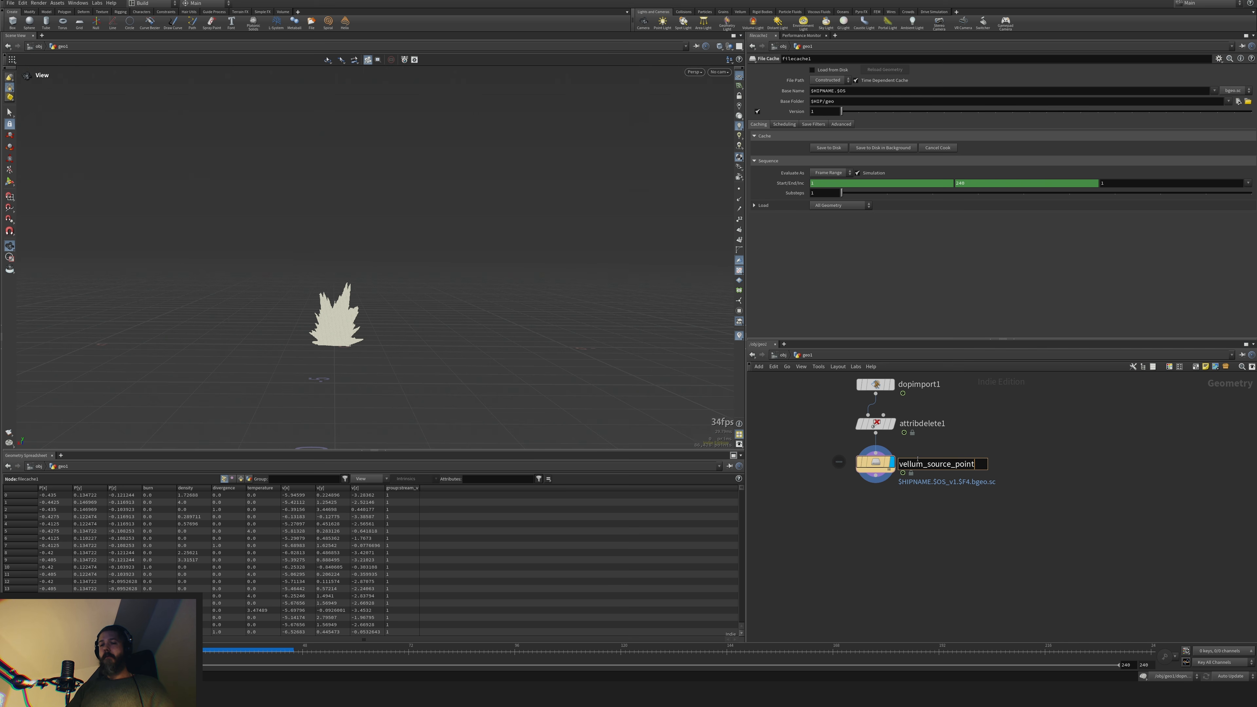
text(s)
key(Return)
click(795, 92)
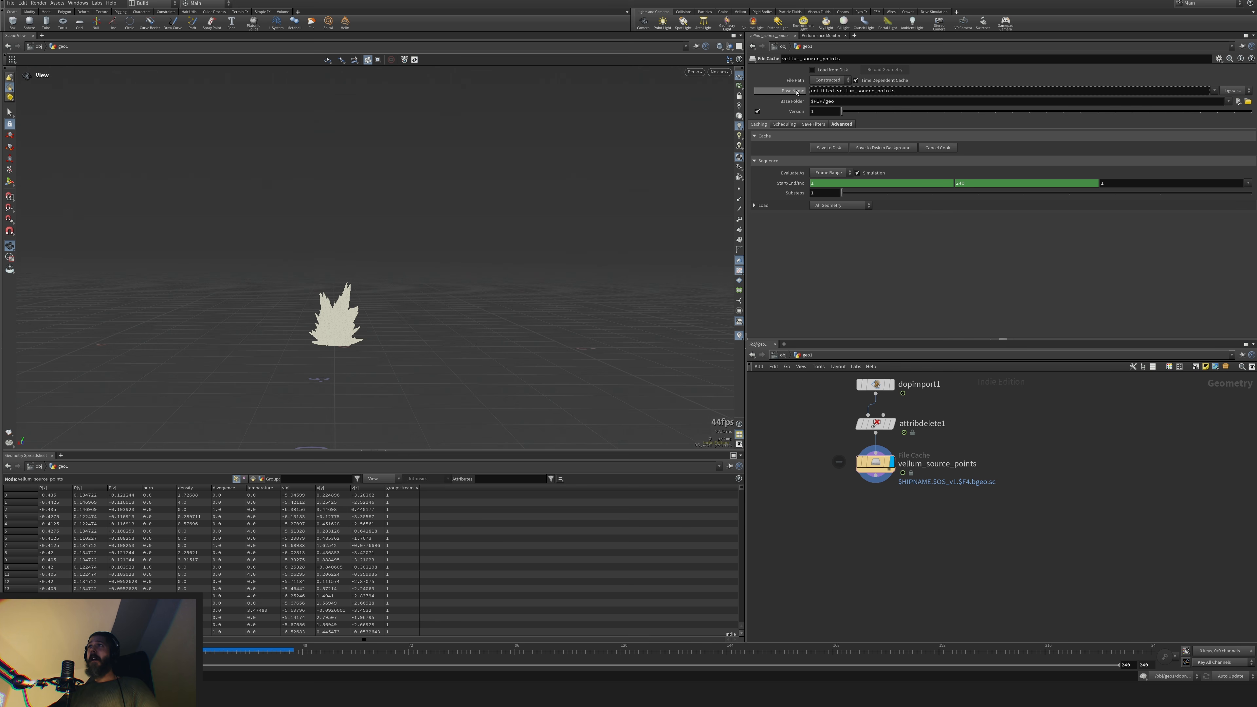
mouse_move(797, 91)
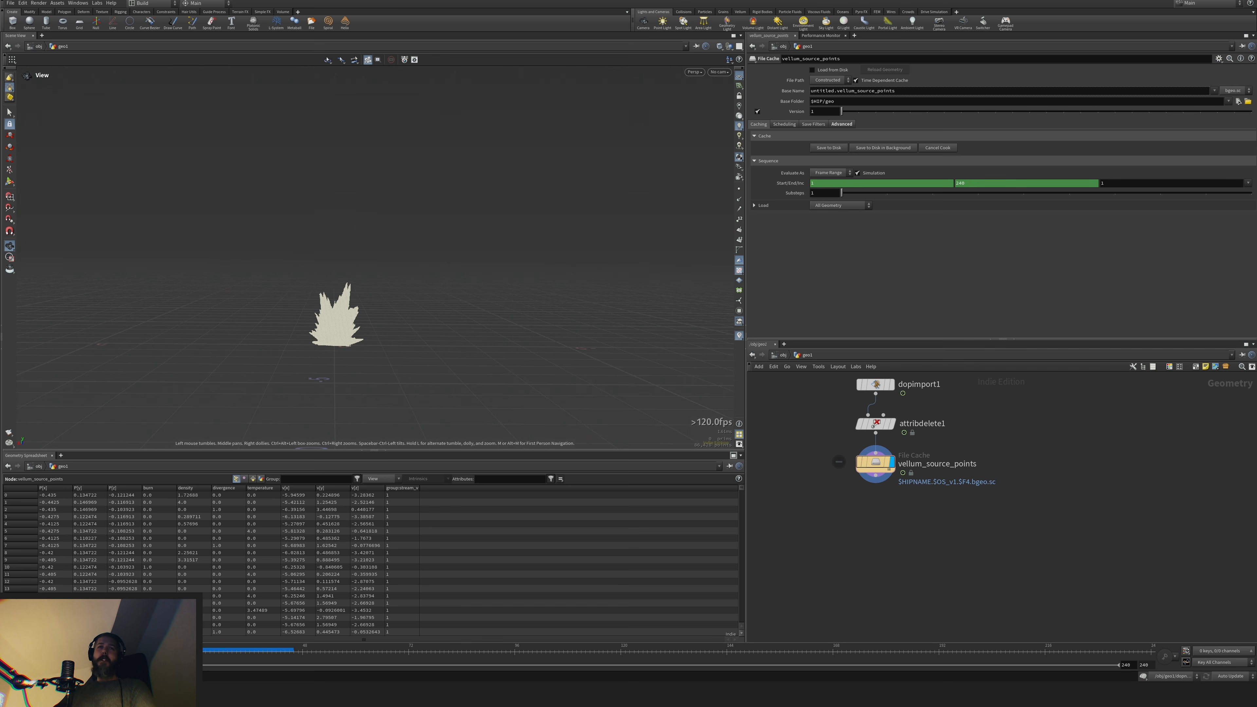
Set the global animation end frame to 72 and apply the new range
click(9, 665)
double_click(76, 525)
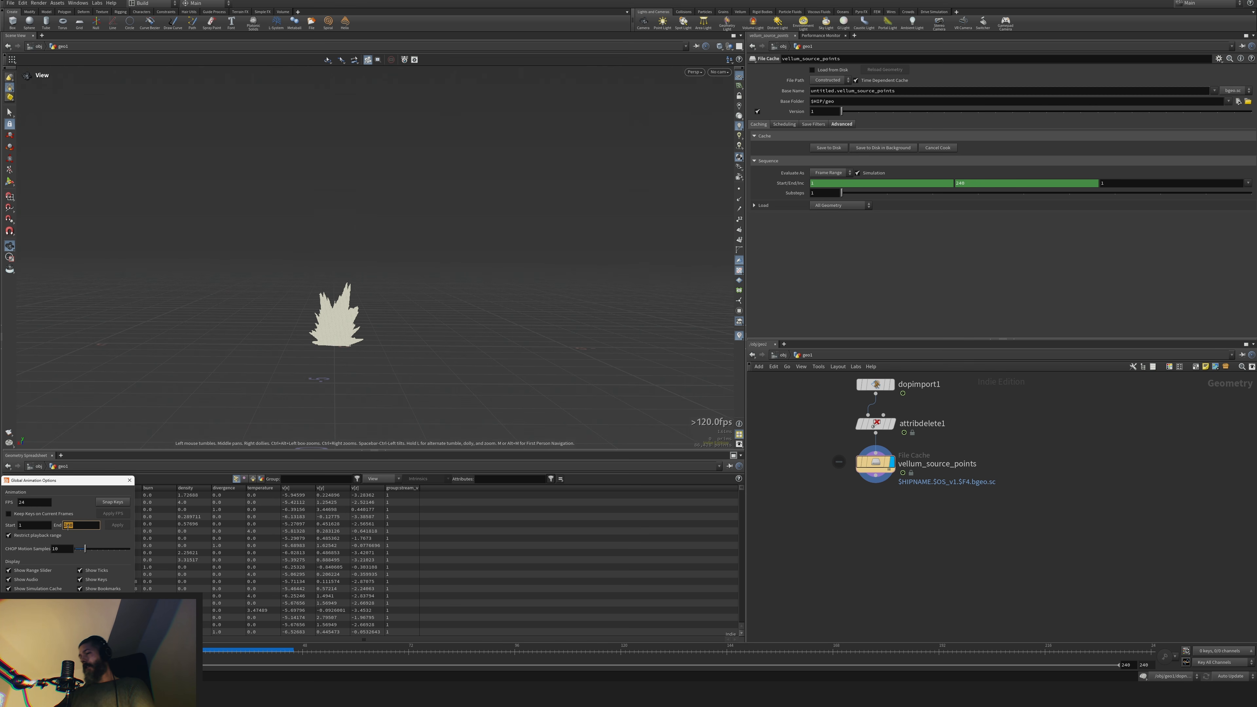
text(72)
key(Return)
click(117, 525)
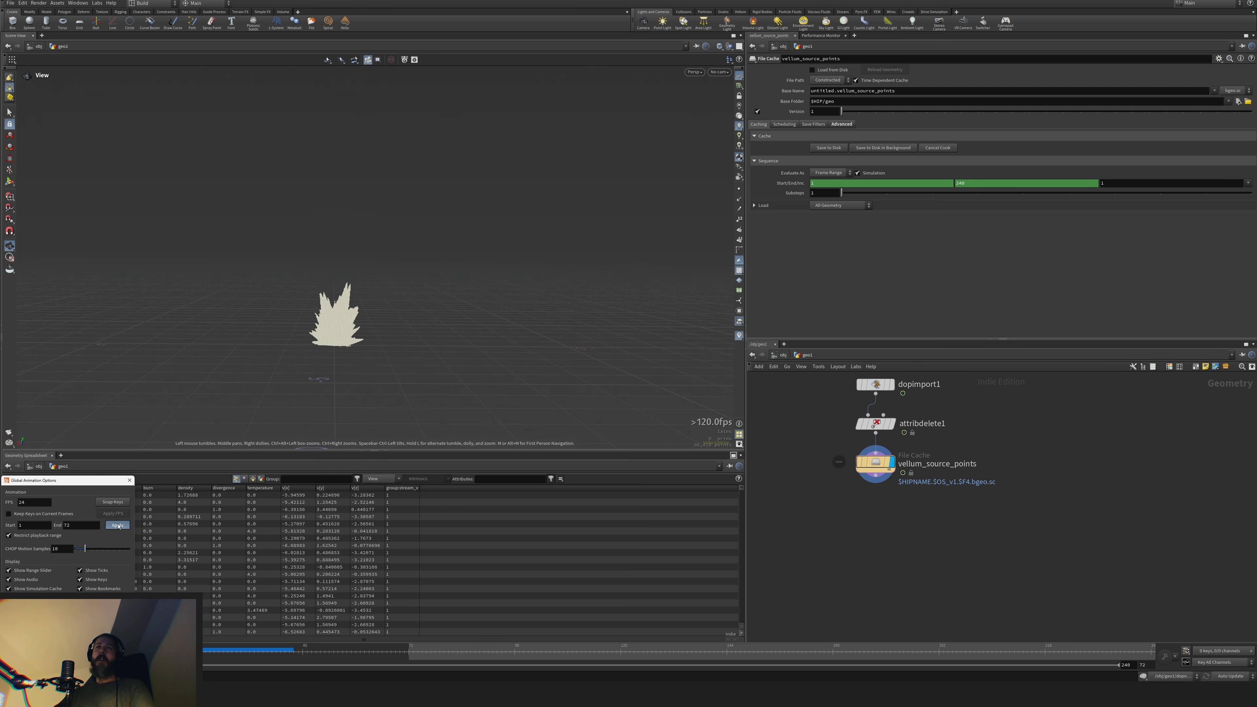
click(130, 480)
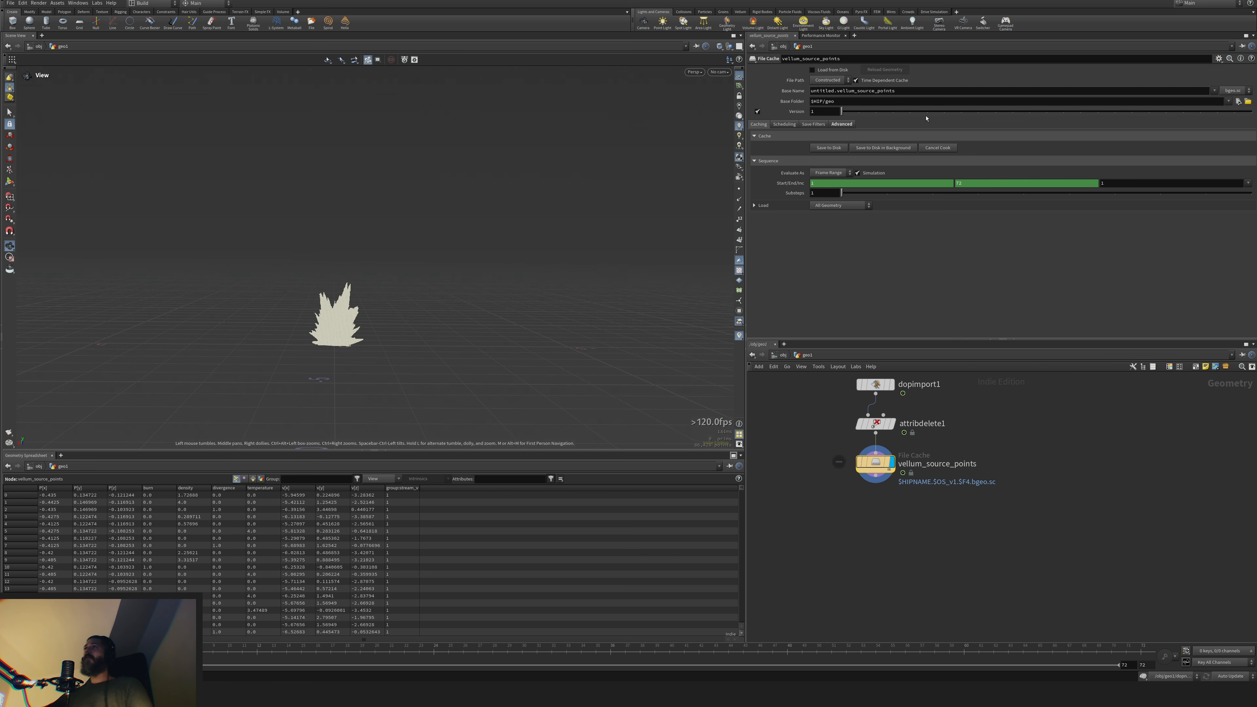
Save the vellum_source_points cache to disk and reposition its node below the Attribute Delete node
click(830, 148)
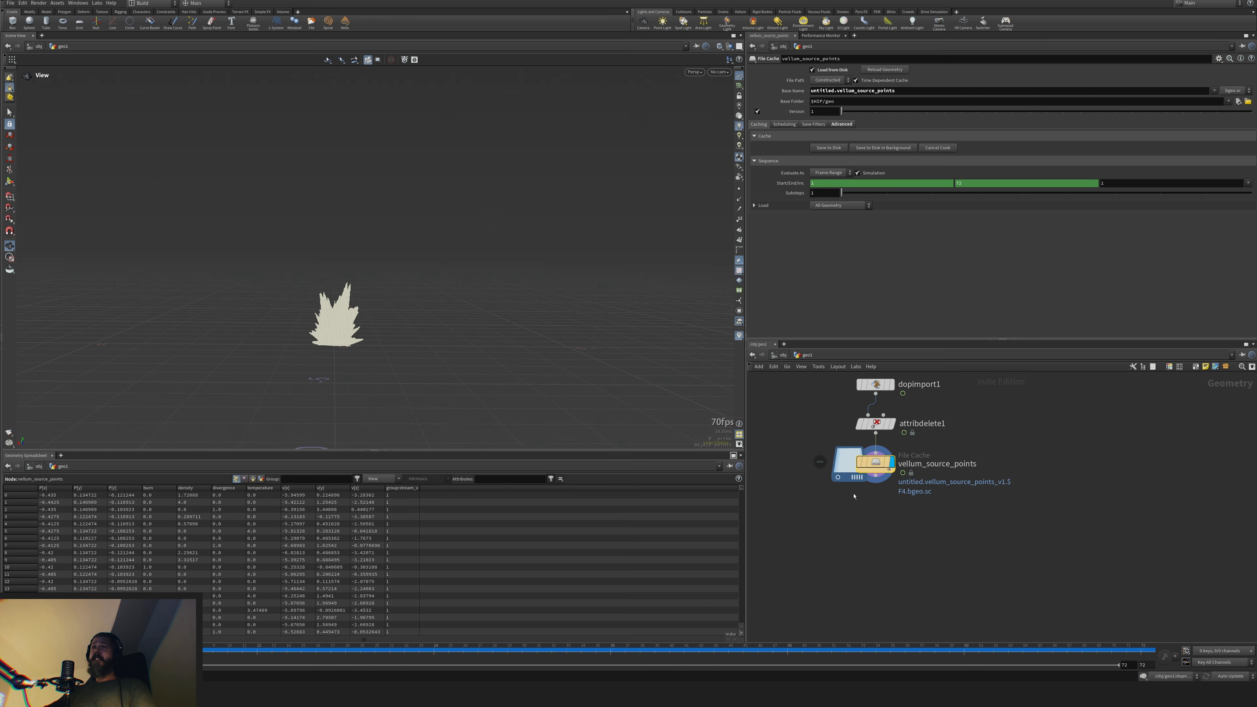
middle_drag(854, 515, 851, 531)
drag(873, 478, 872, 504)
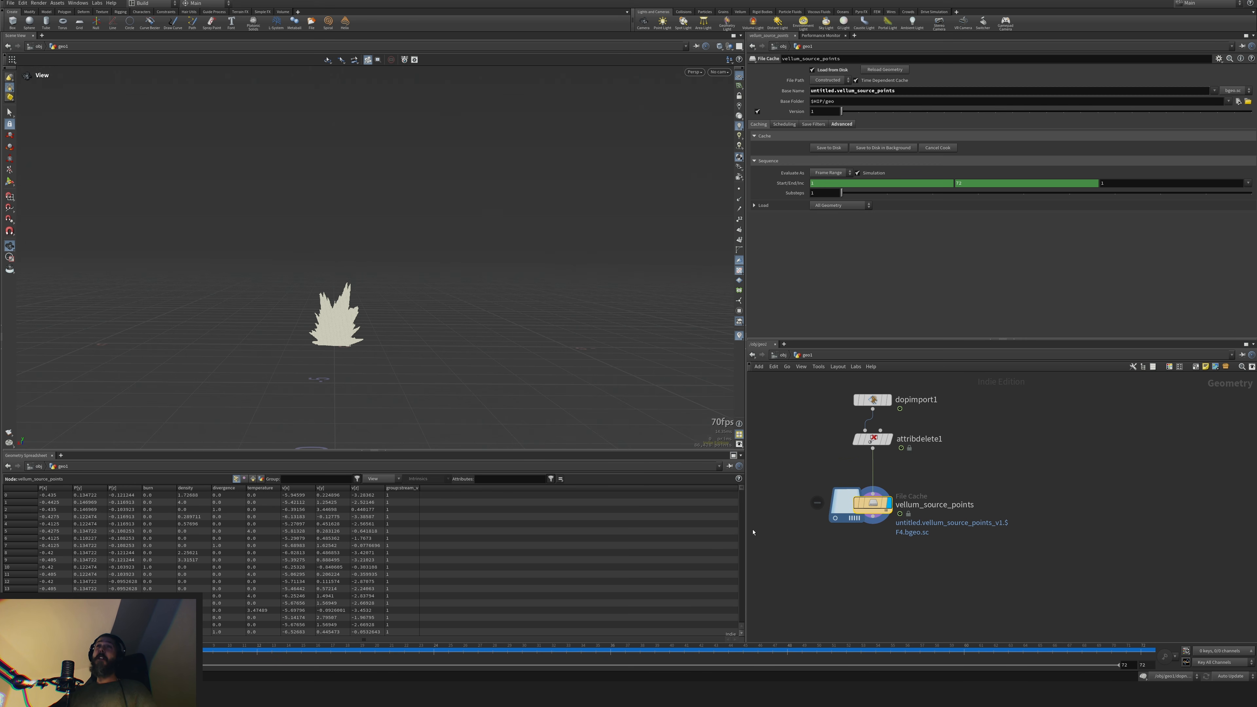
click(48, 651)
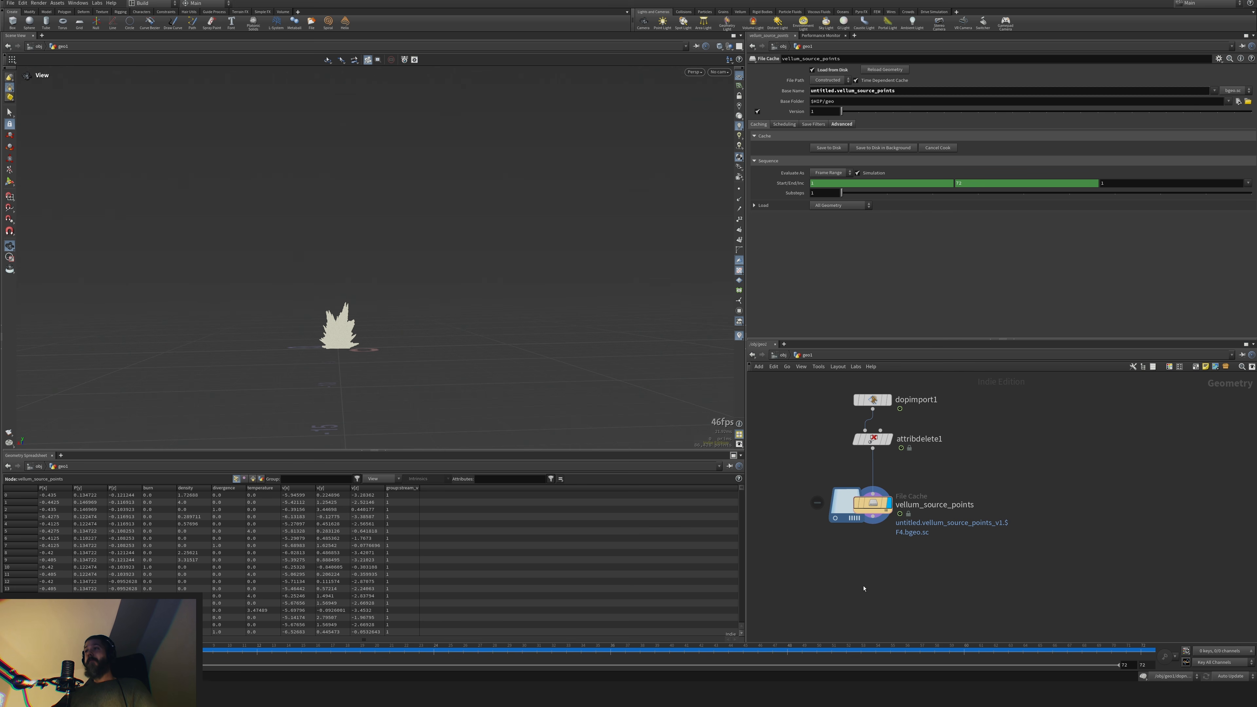
middle_drag(882, 568, 887, 540)
drag(877, 480, 876, 457)
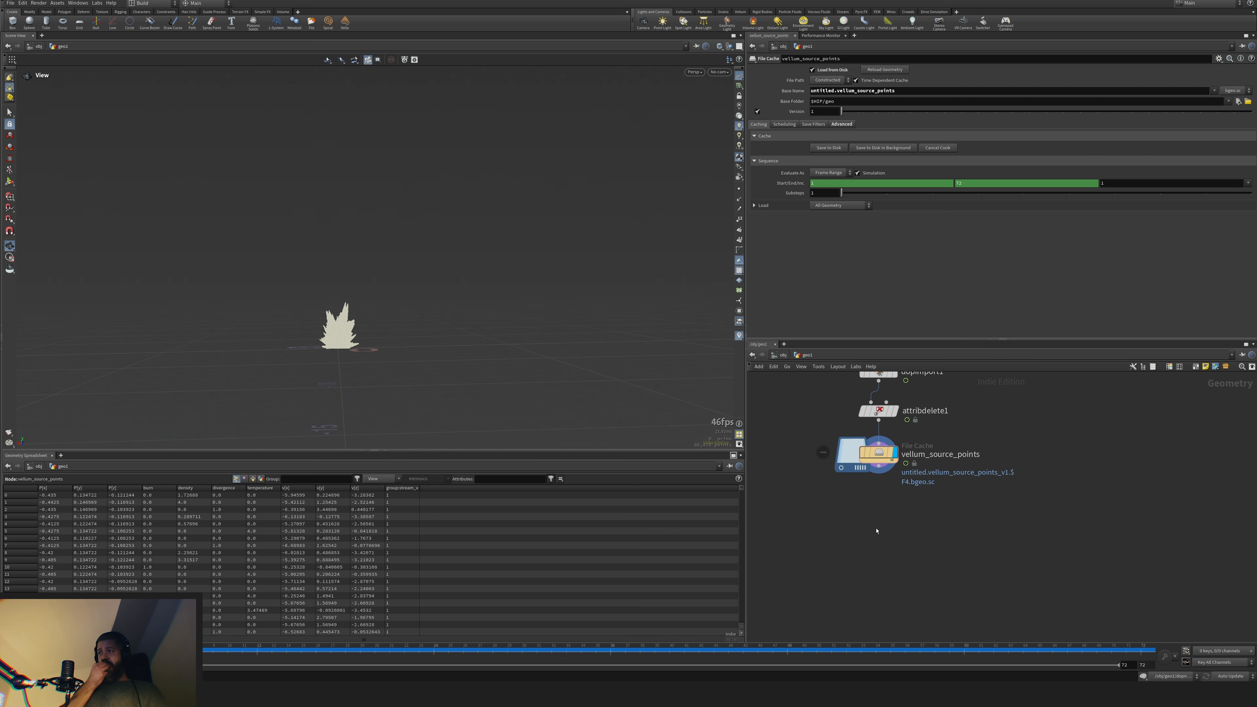
key(Tab)
text(wrang)
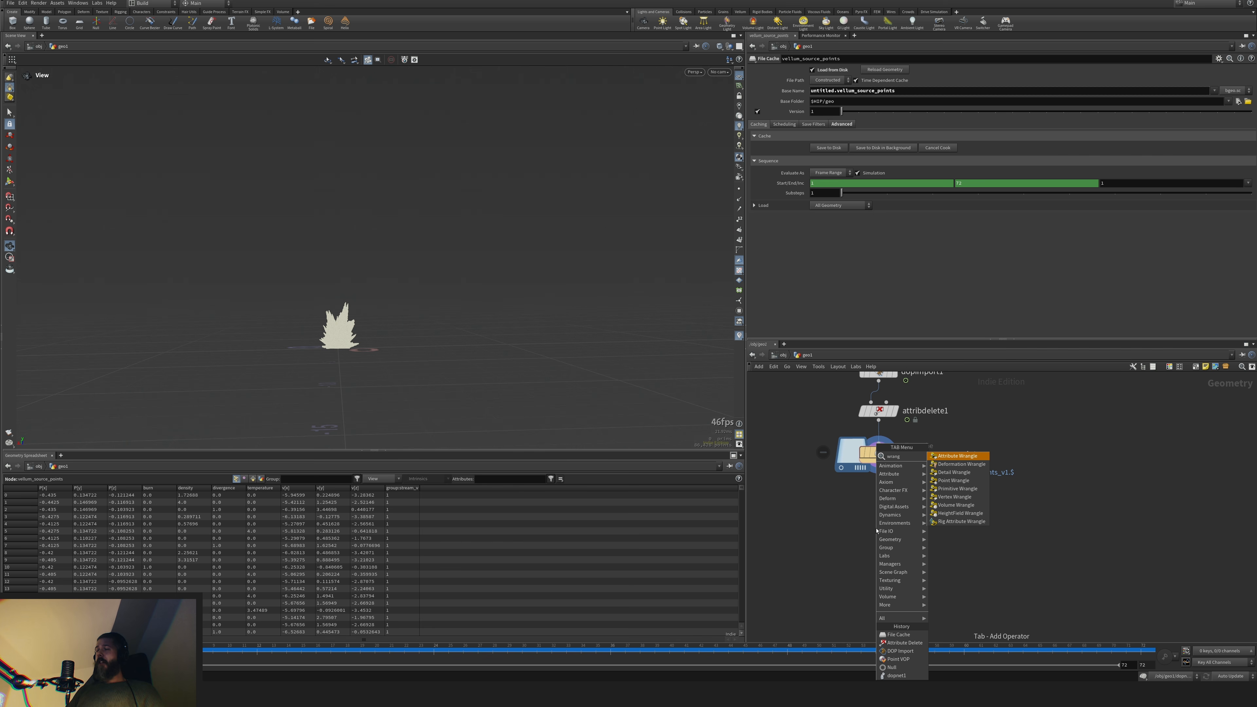
key(BackSpace)
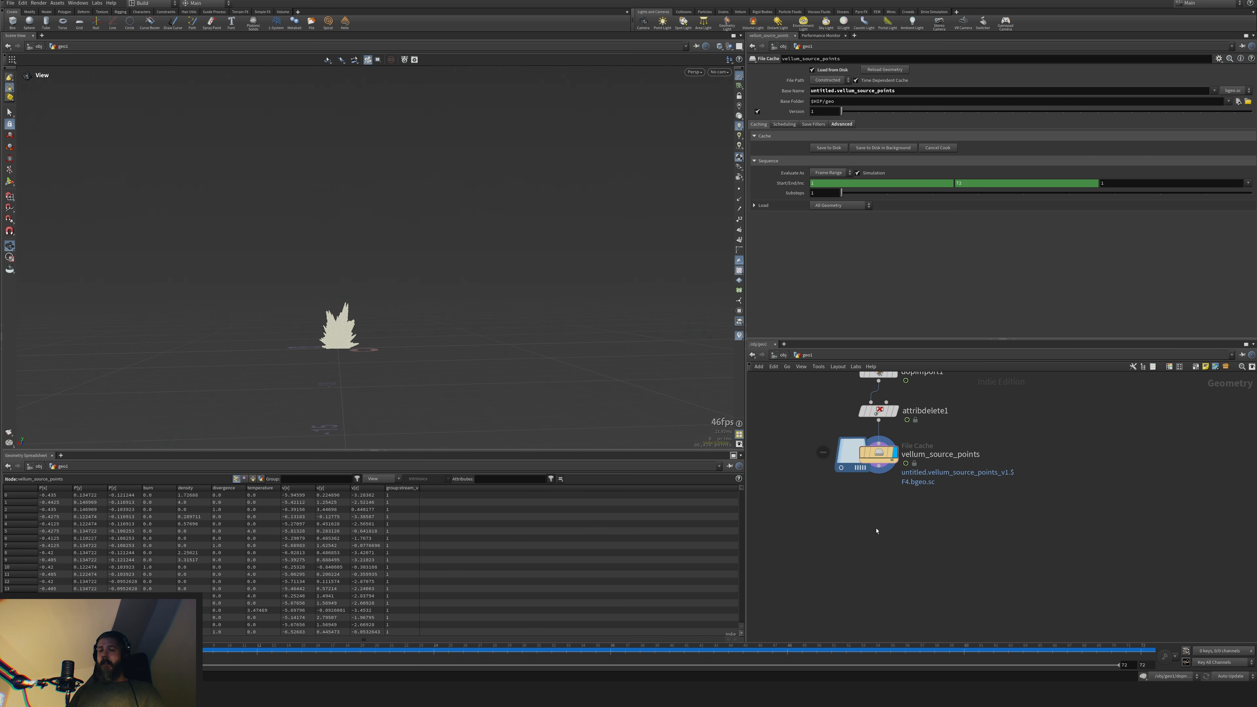
text(blast)
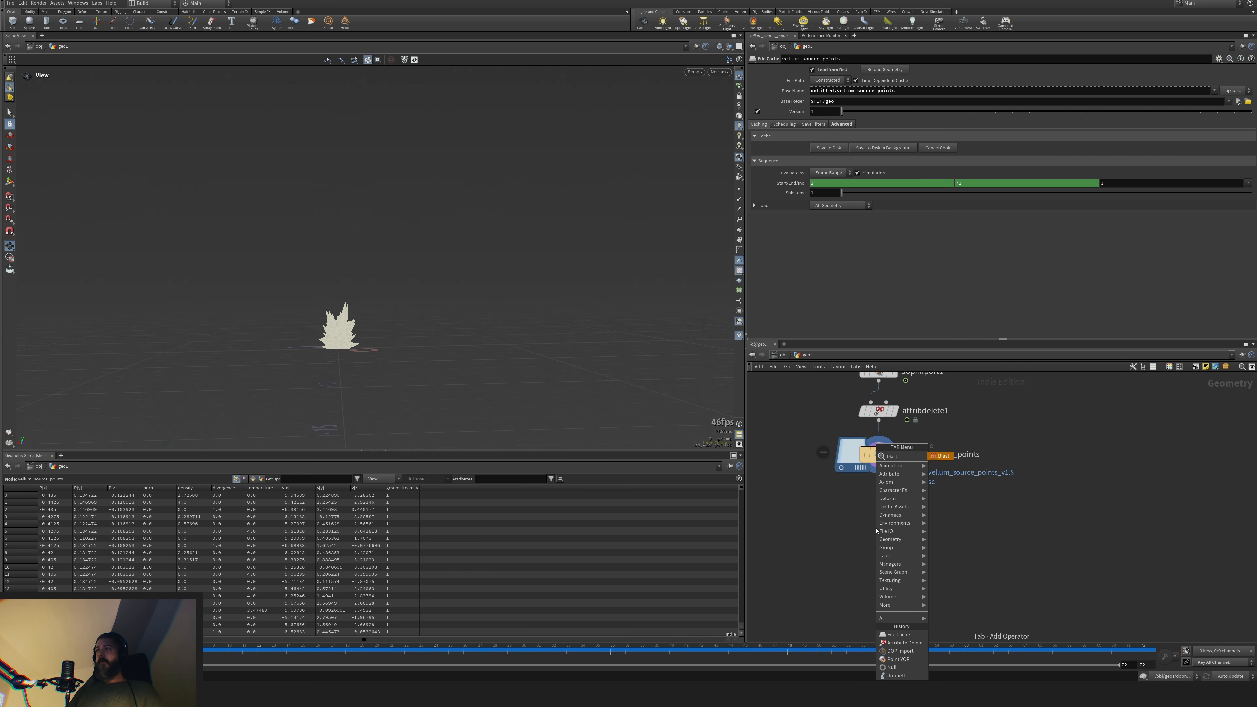
key(Return)
click(878, 495)
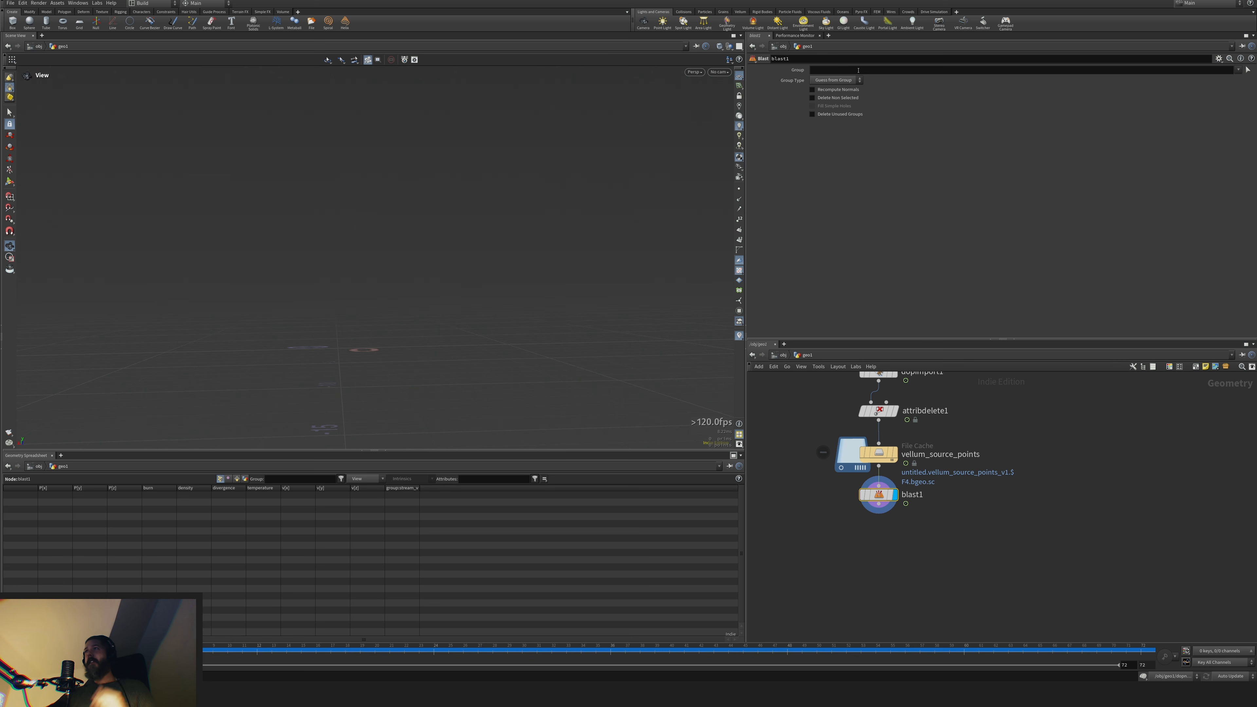
click(858, 70)
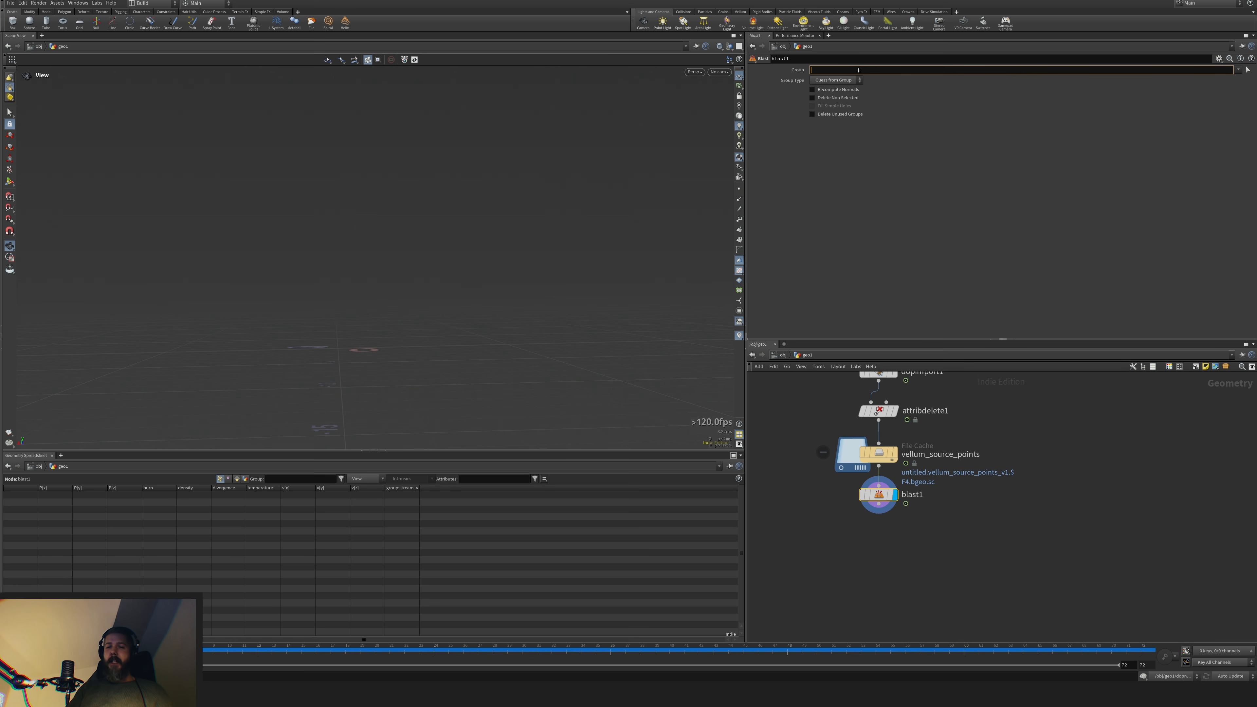
text(@Frame>6)
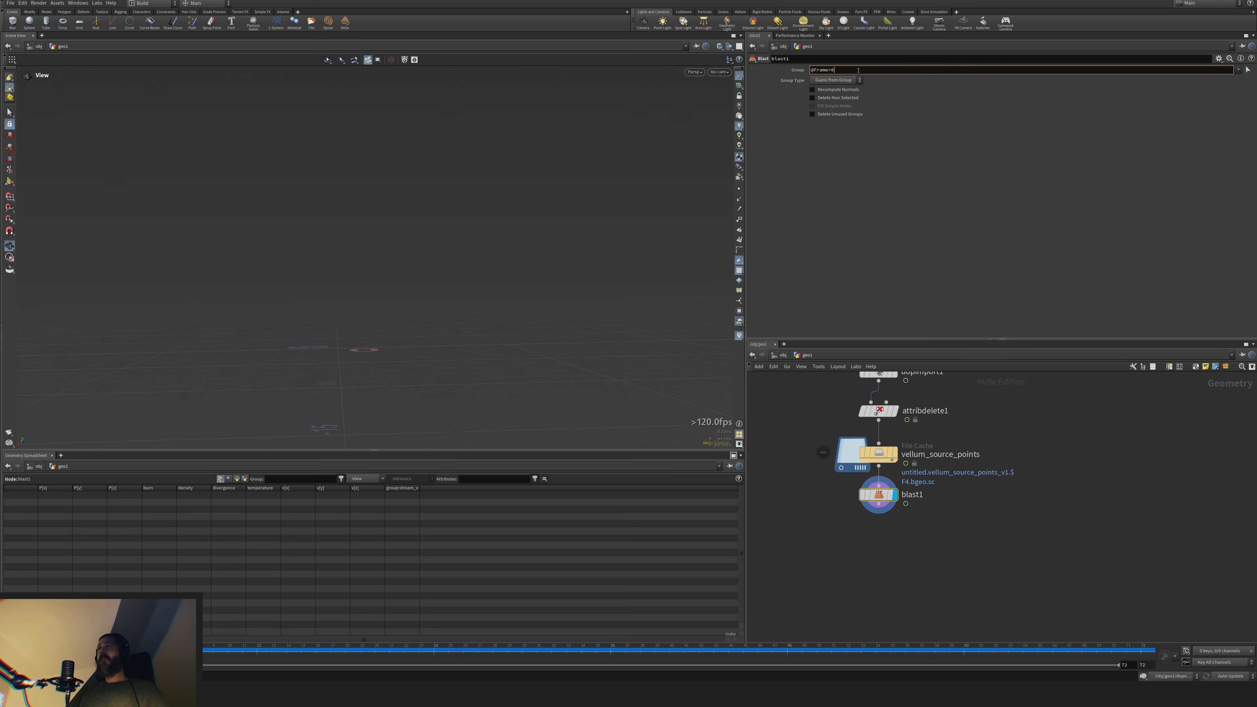
key(Return)
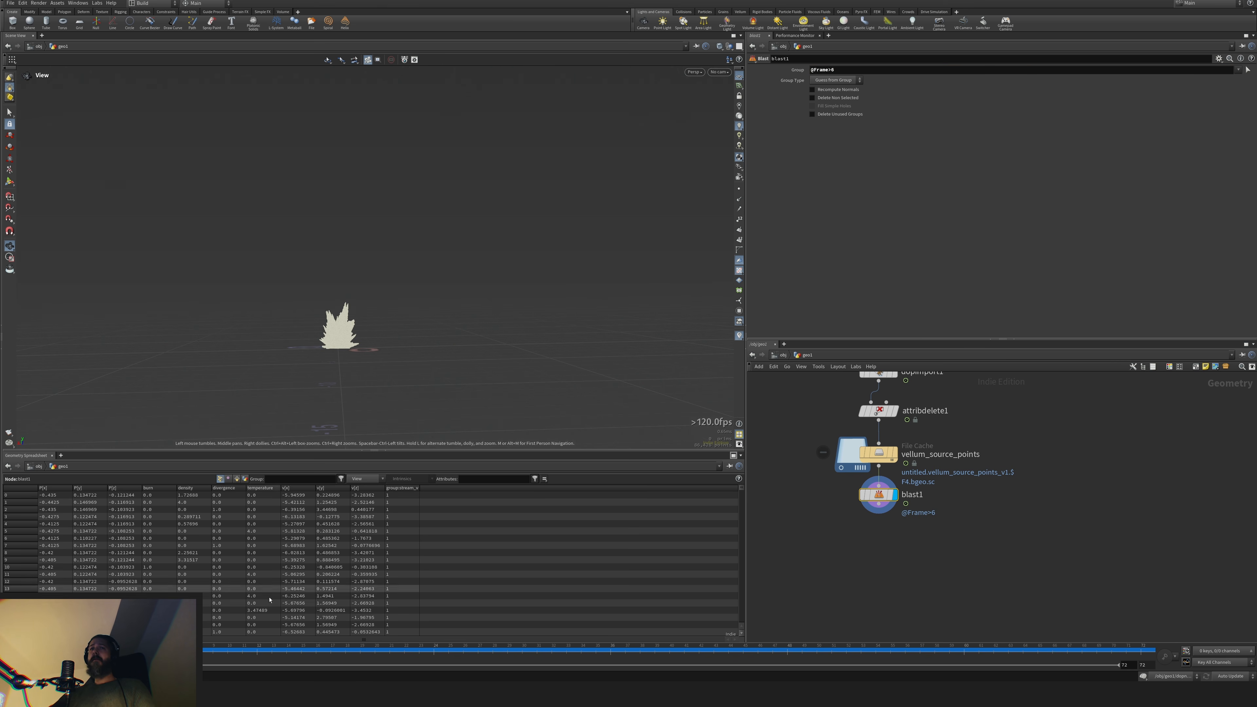
drag(96, 650, 228, 649)
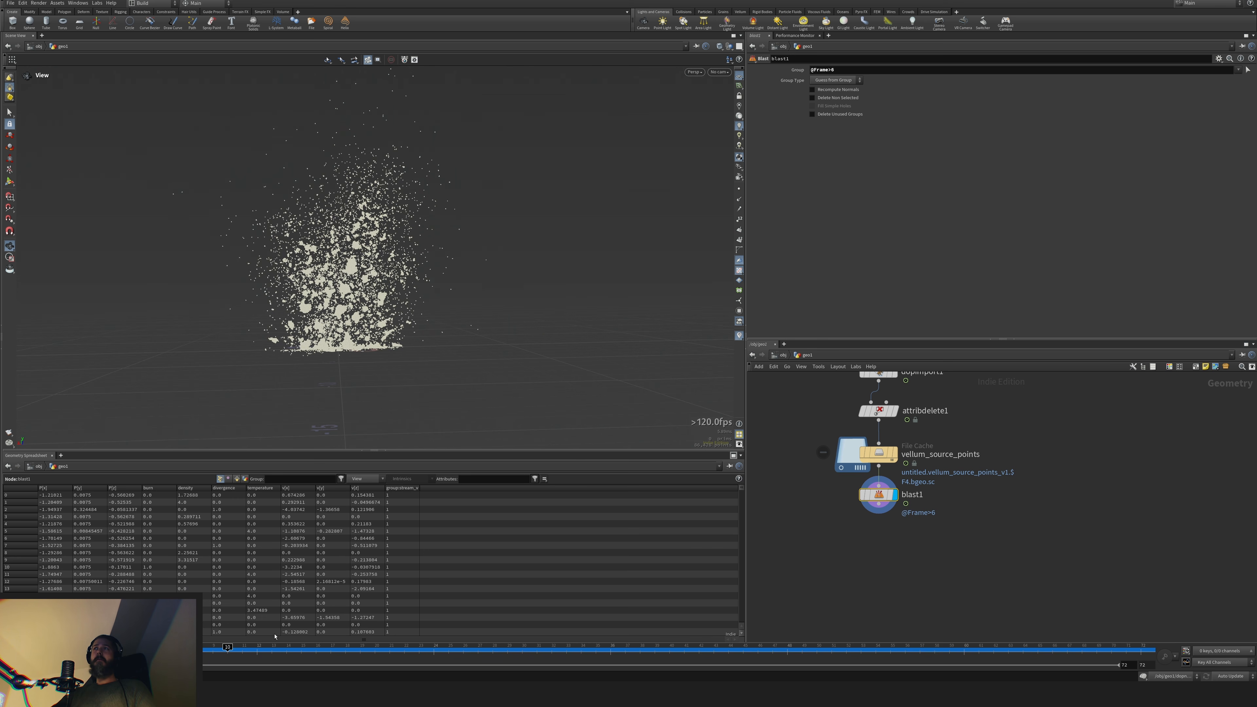
Set the Blast node's group type to Points and enable Delete Non Selected
click(837, 79)
click(826, 111)
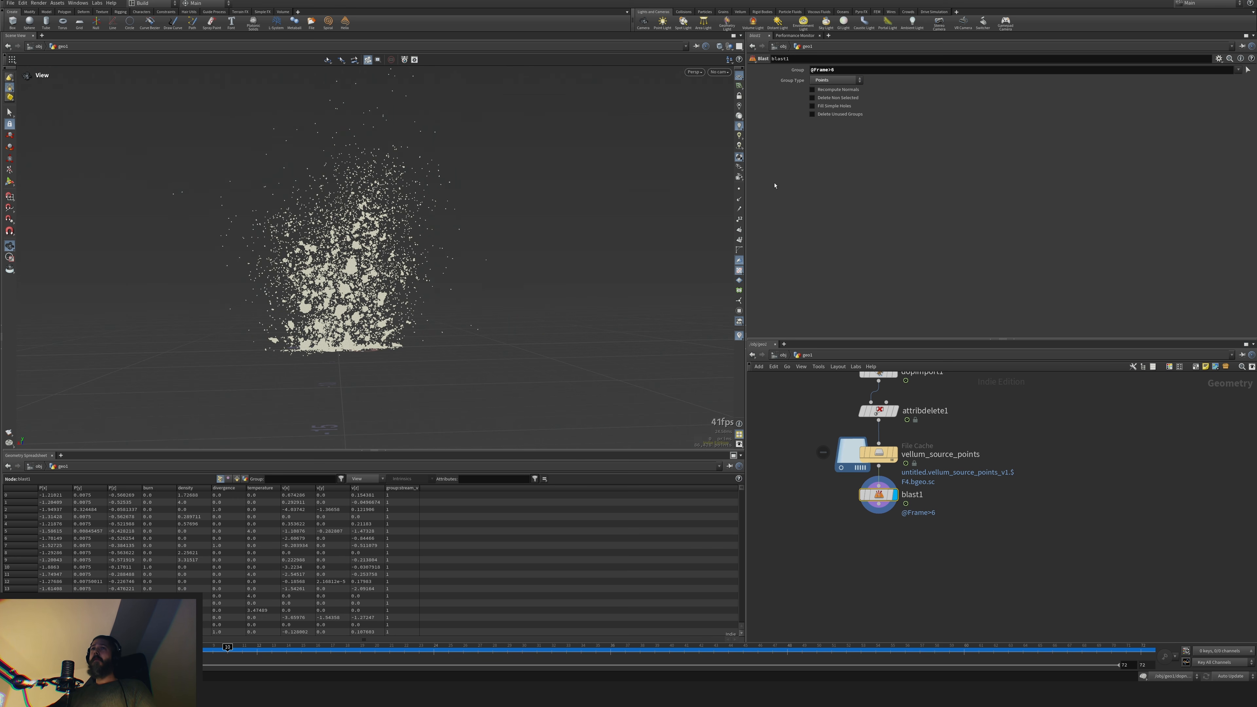
drag(879, 495, 873, 523)
click(835, 98)
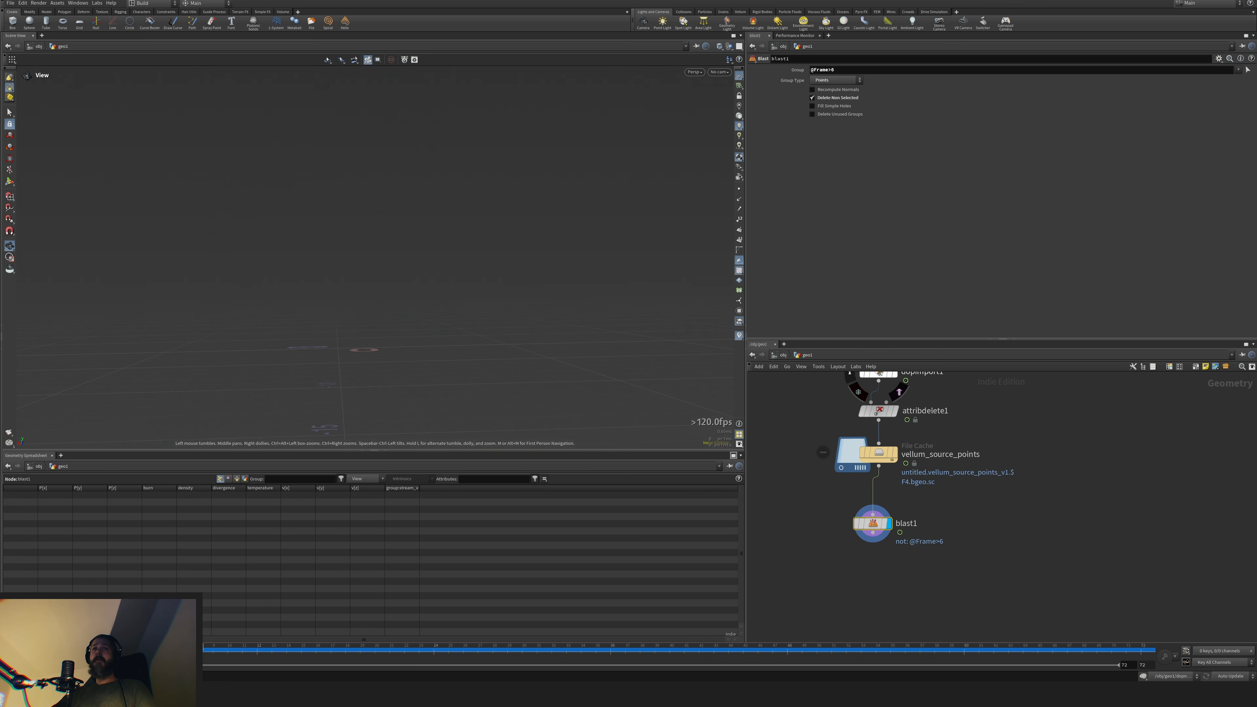
Try $FF=6 as the Blast node's group expression and delete the node
click(829, 70)
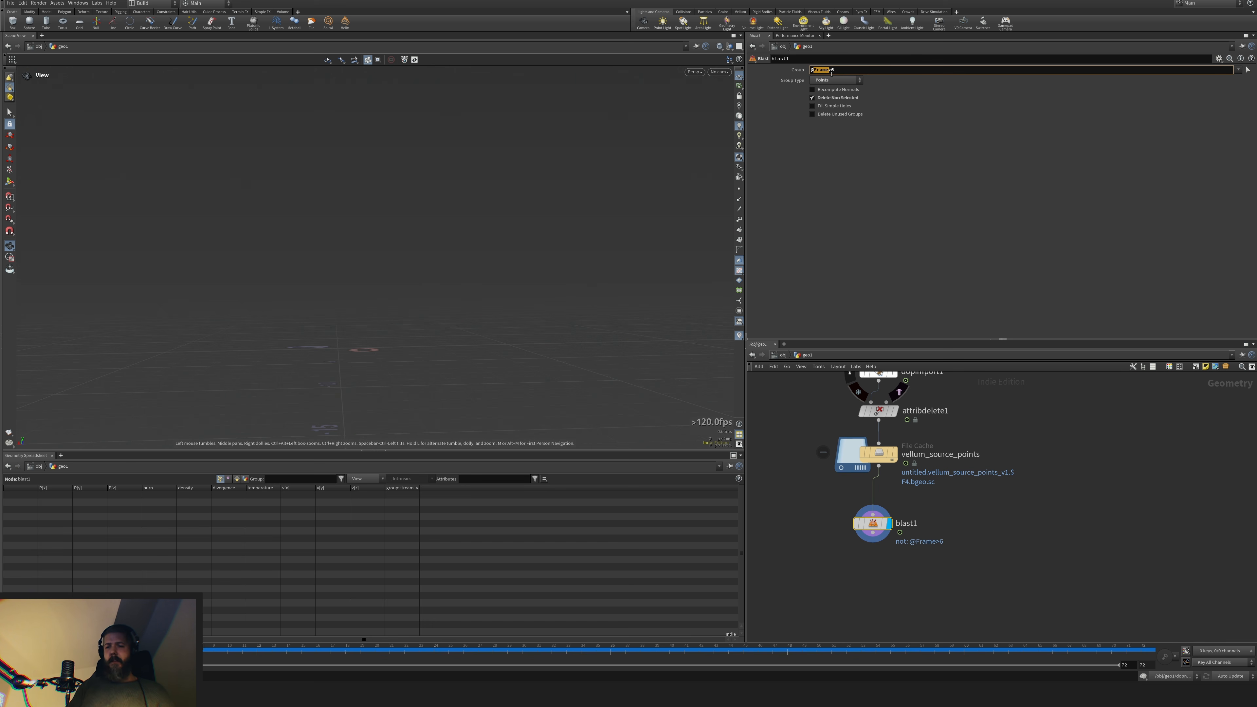
key(BackSpace)
key(BackSpace)
text($FF)
key(Return)
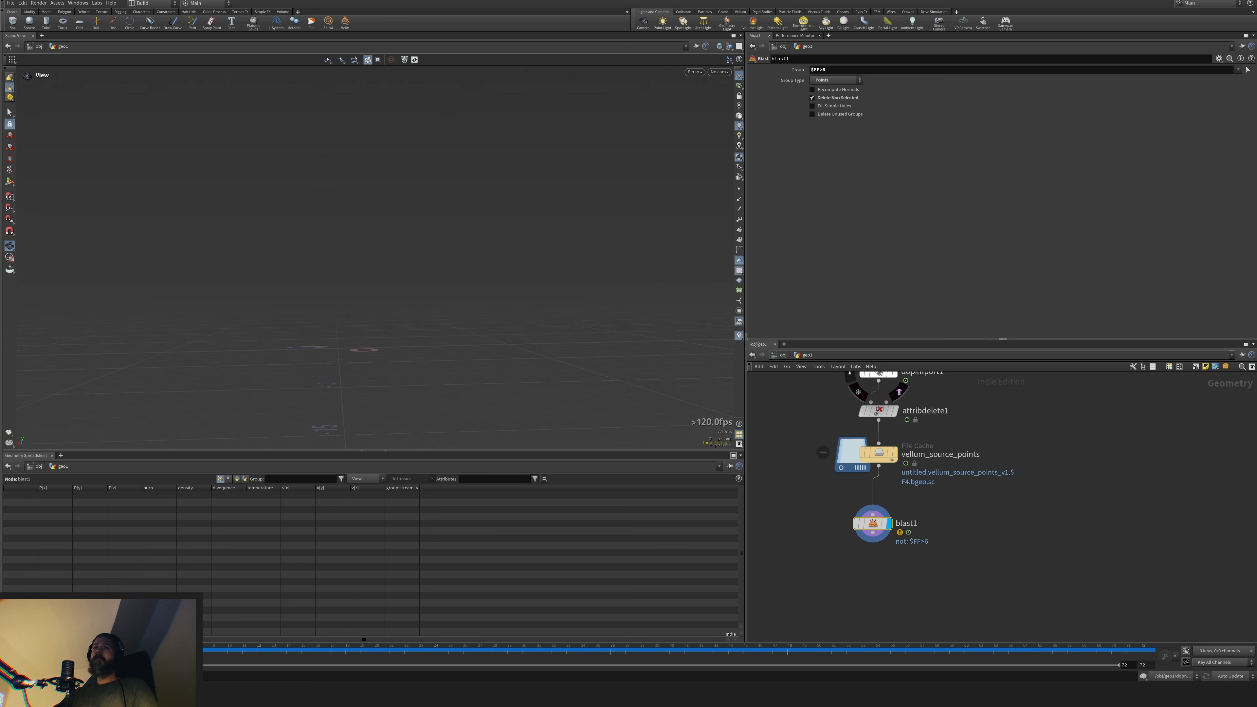
key(Delete)
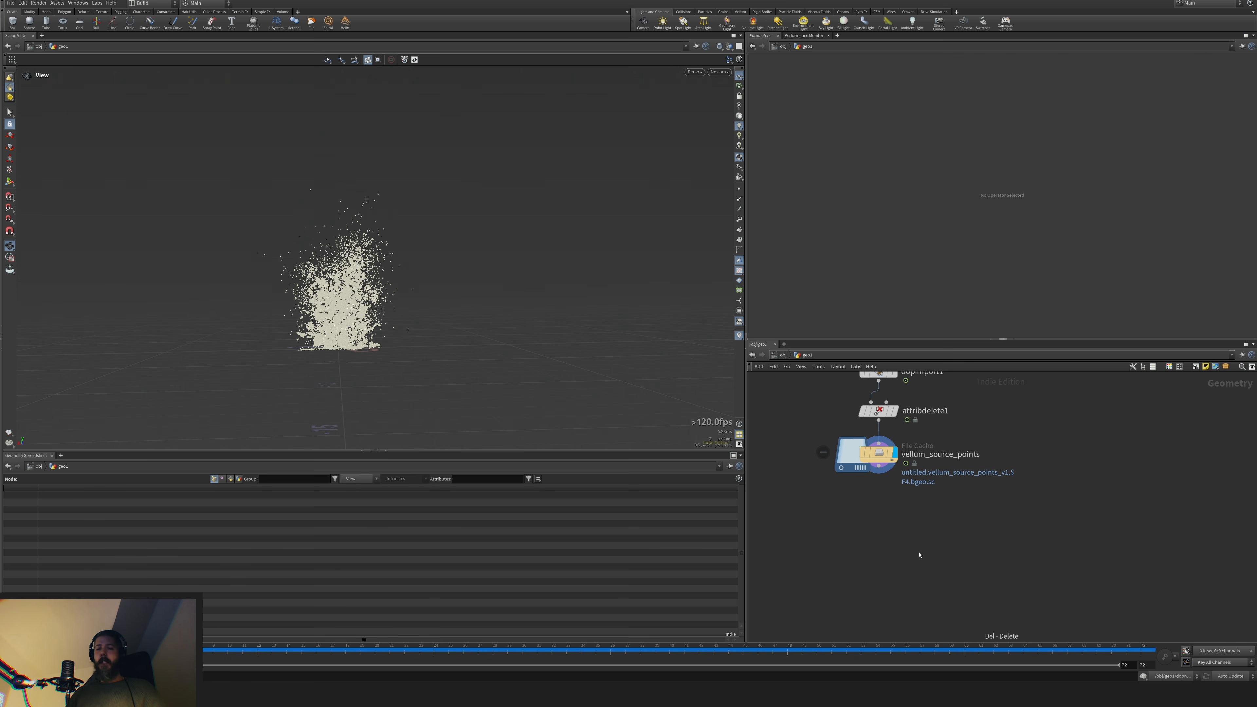
Add an Attribute Wrangle node after the vellum_source_points file cache
key(Tab)
text(wra)
key(Return)
key(Return)
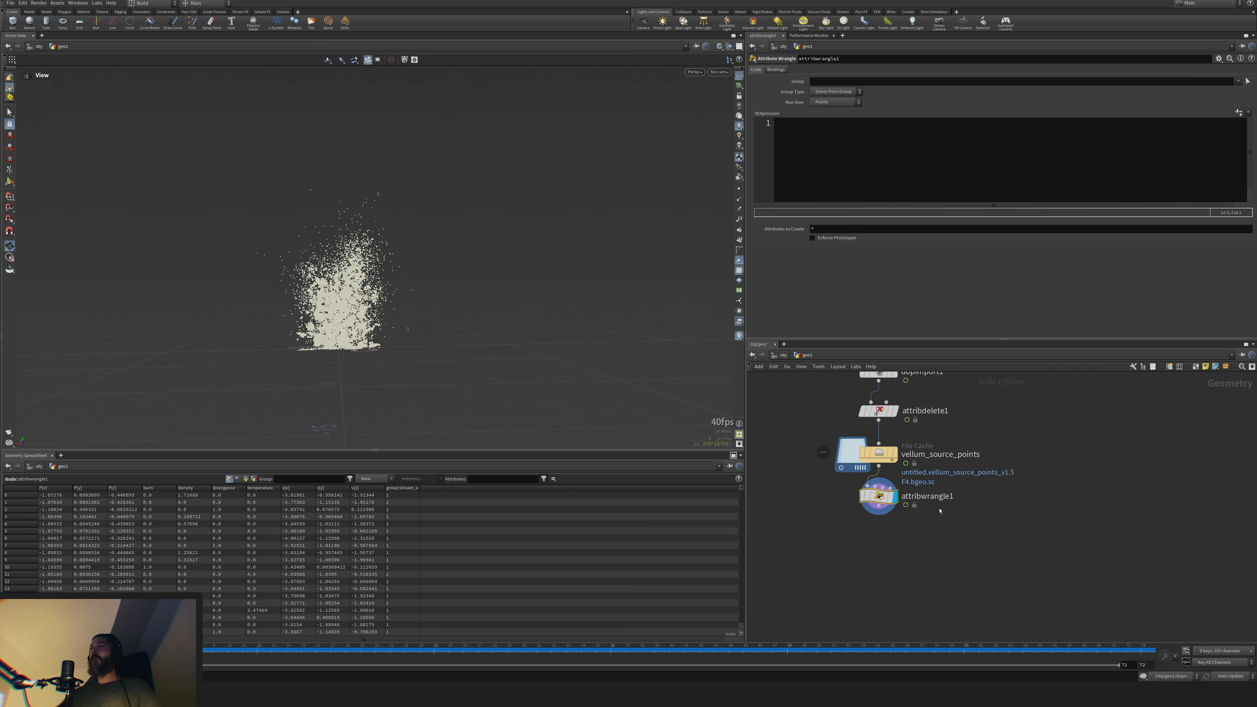
click(989, 146)
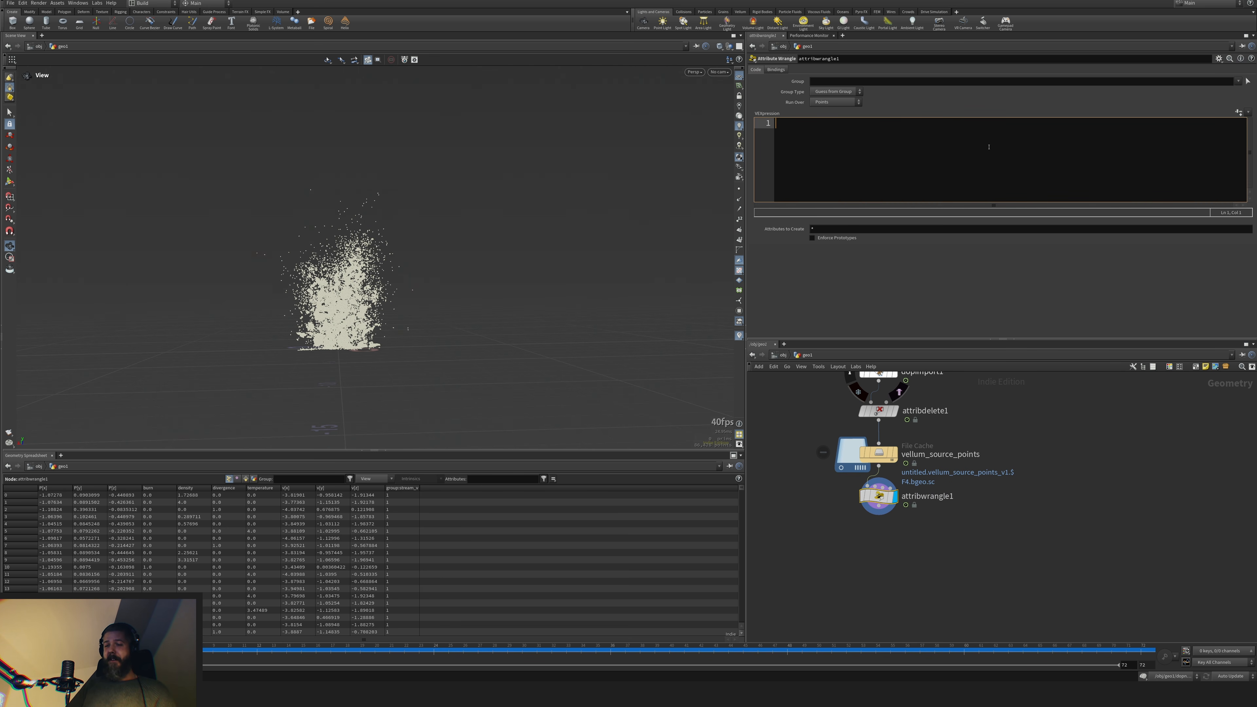
text(if())
key(Left)
text(+)
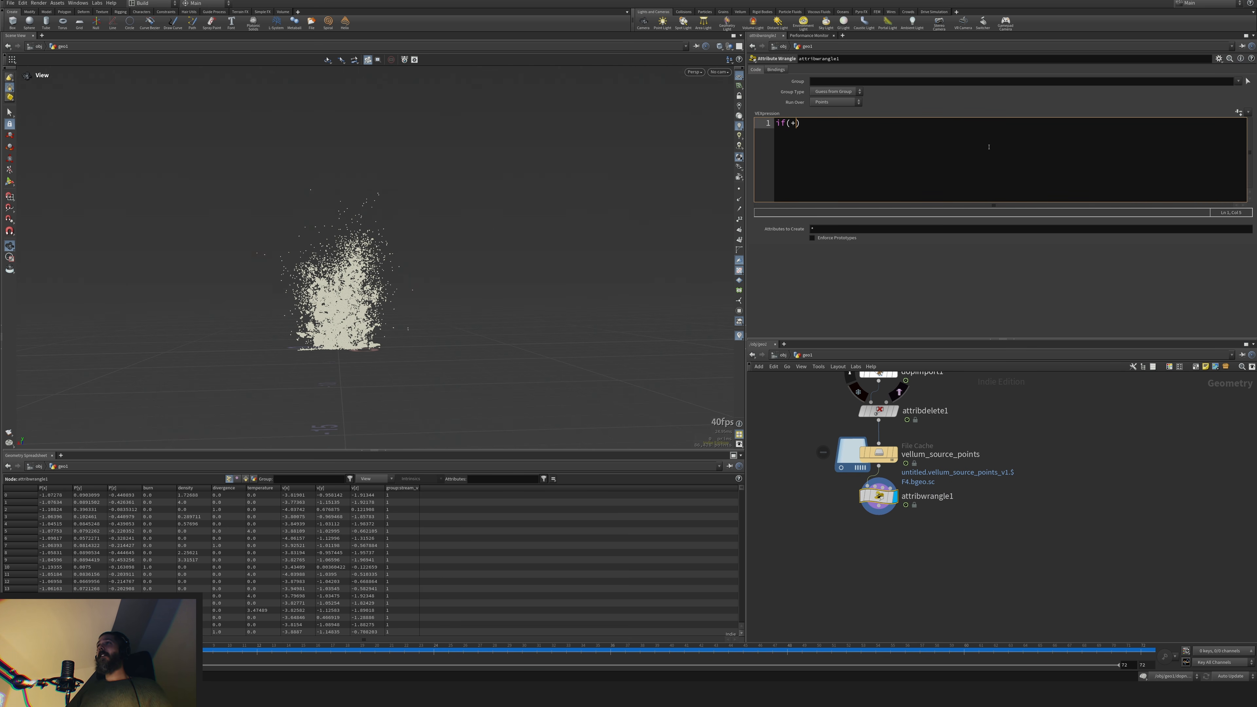
ctrl+scroll(990, 147, up, 2)
key(BackSpace)
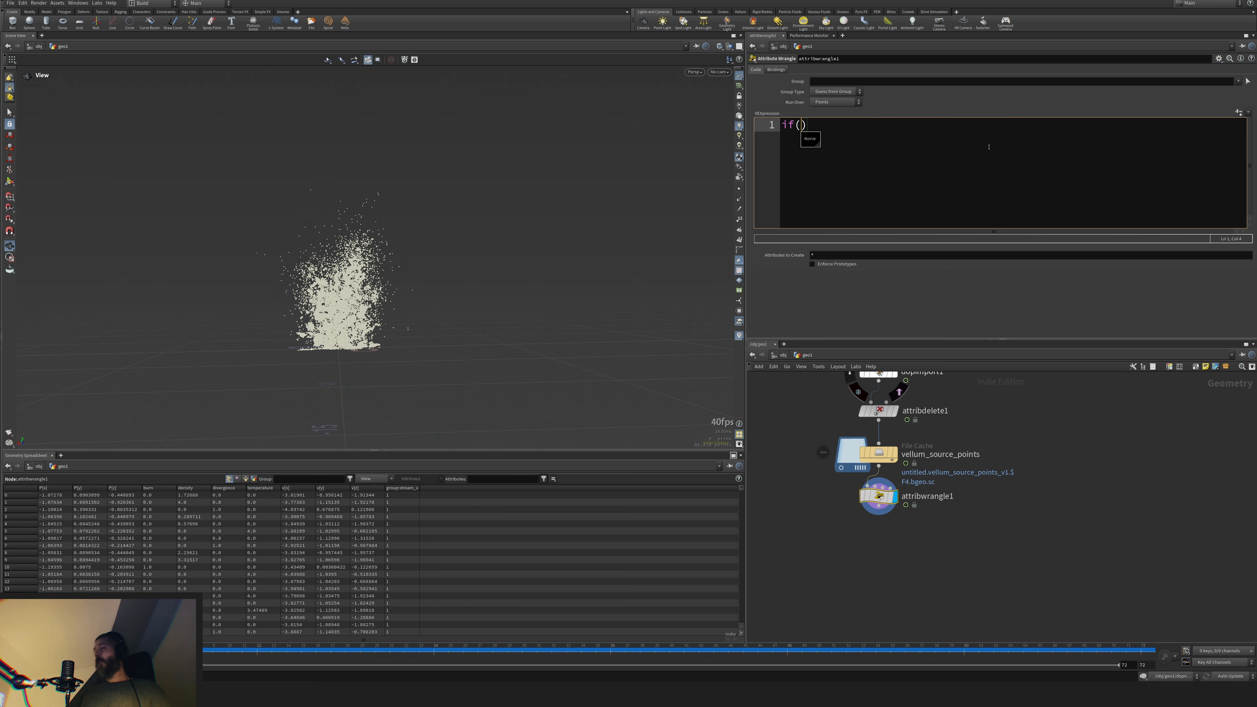
ctrl+scroll(990, 147, up, 1)
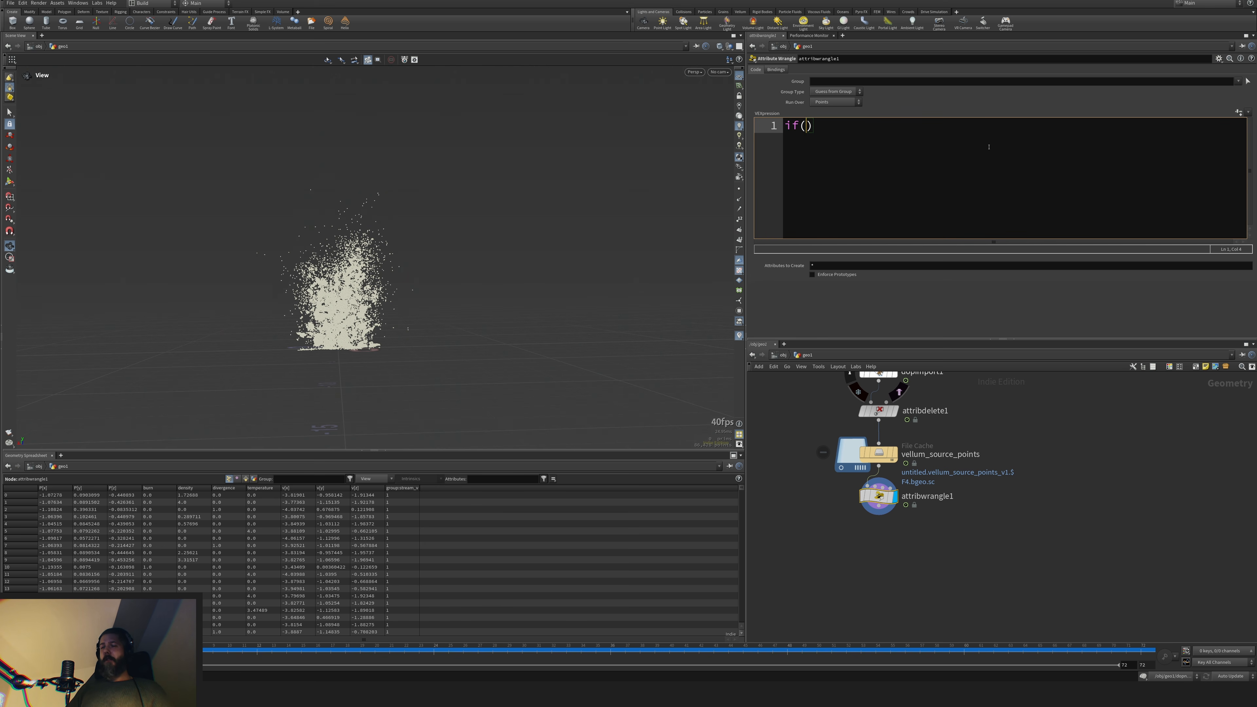
key(Left)
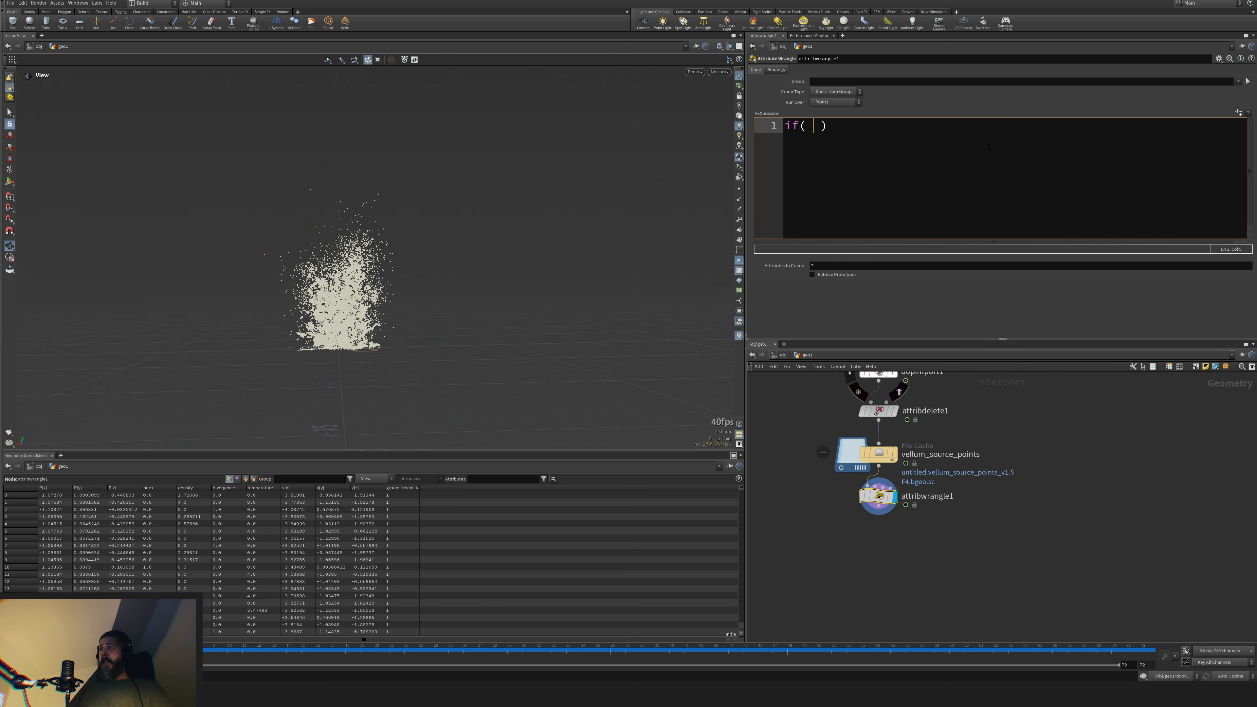
text(@Frame)
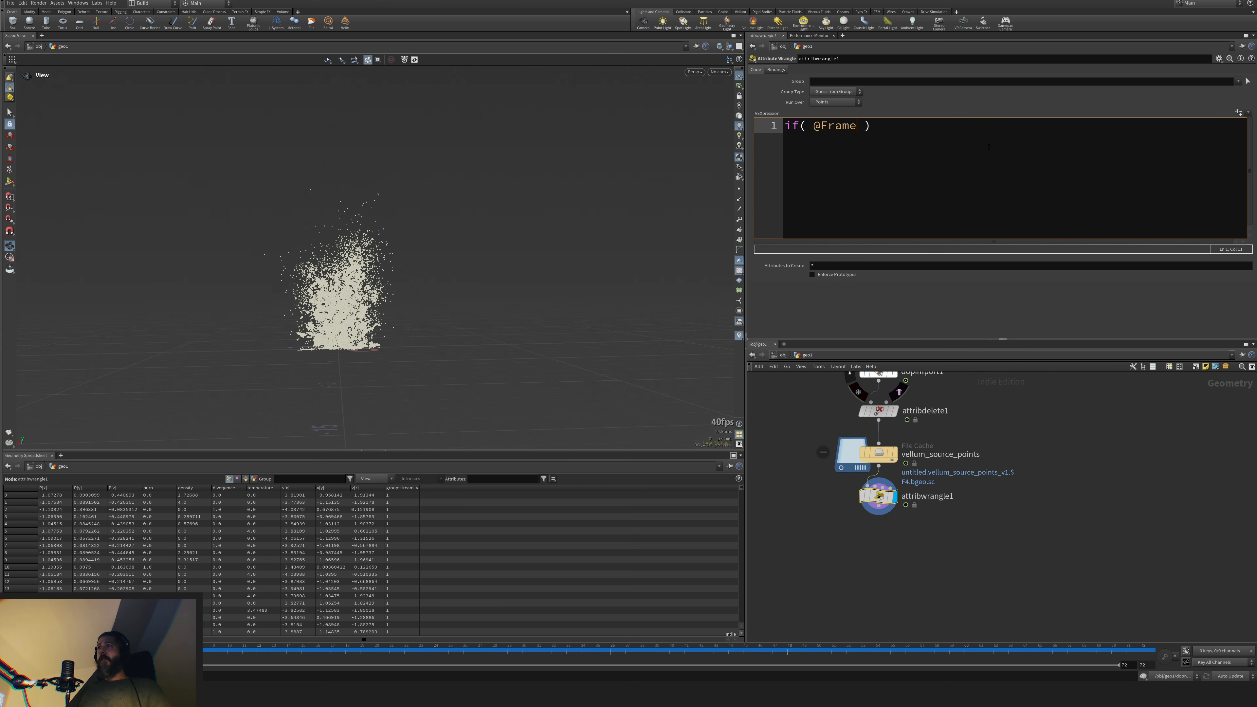
text( >)
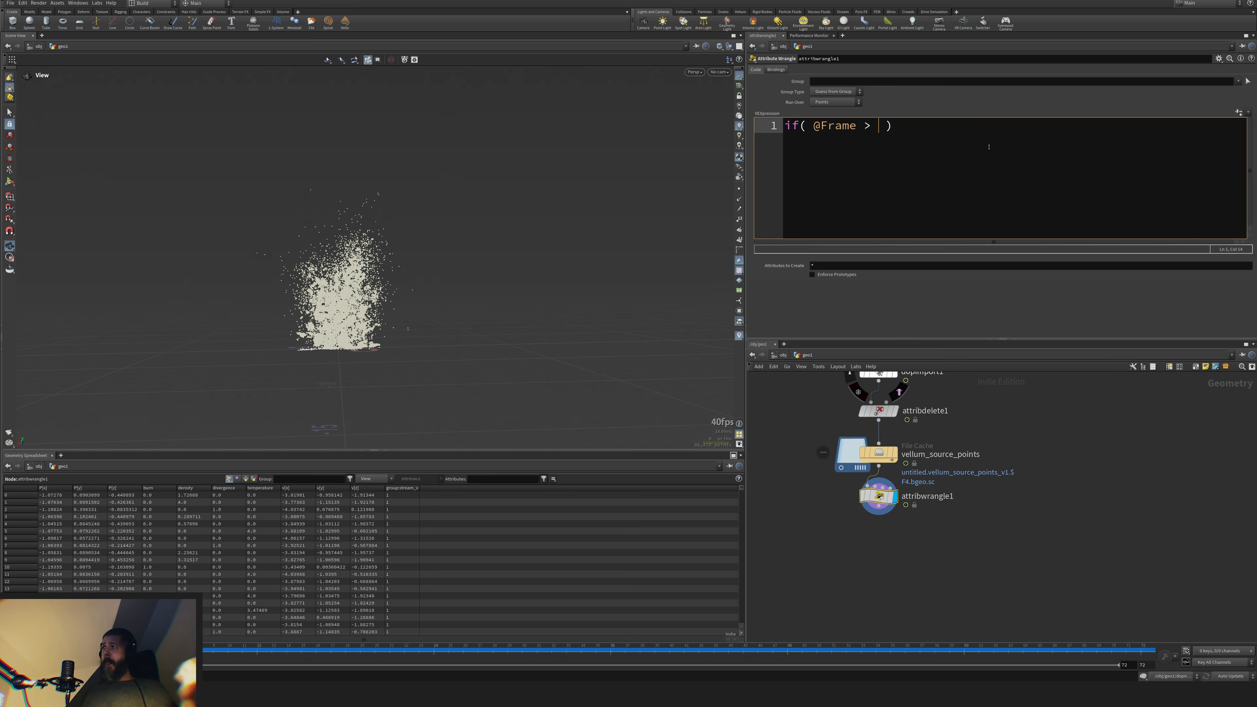
text( 6)
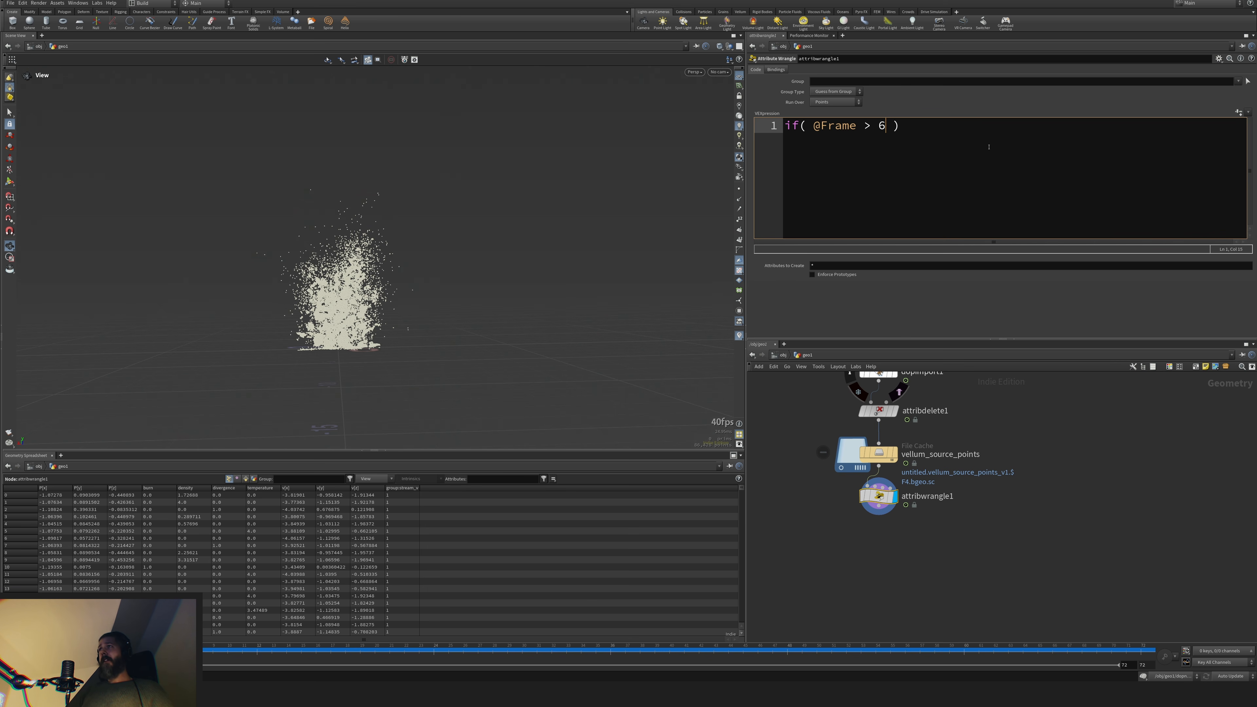
text(rempov)
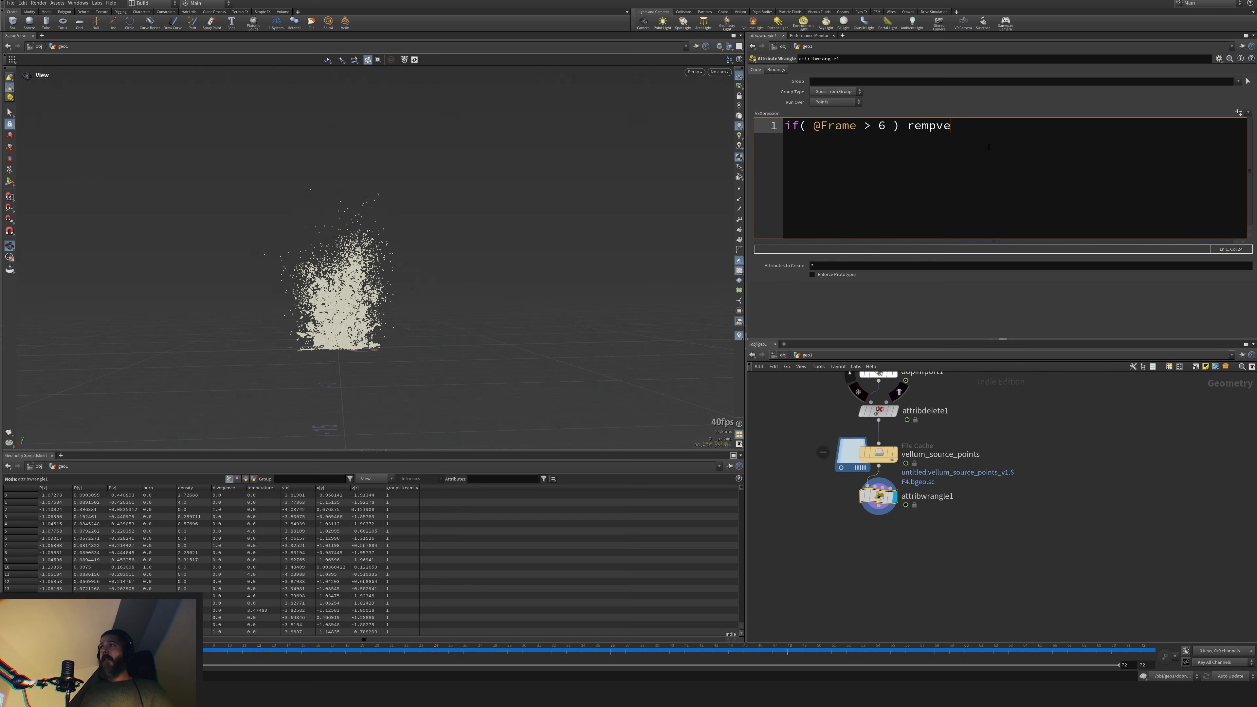
key(BackSpace)
key(BackSpace)
key(BackSpace)
key(BackSpace)
key(BackSpace)
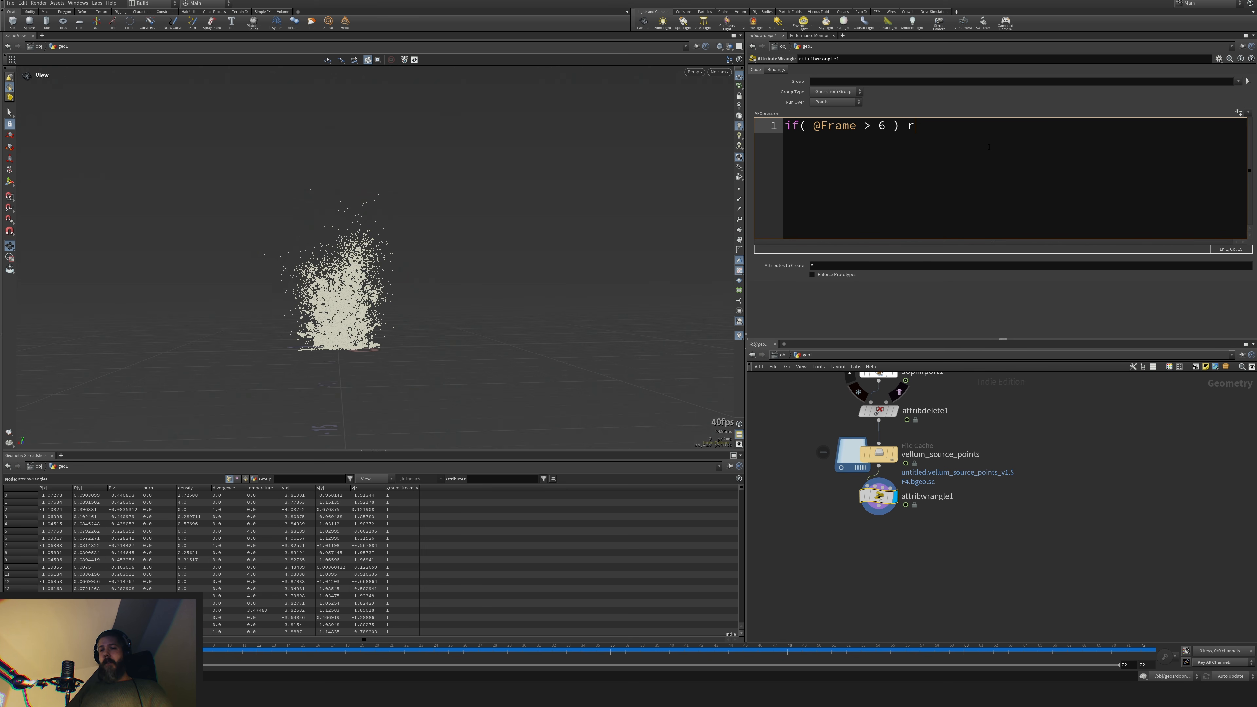
text(em)
key(BackSpace)
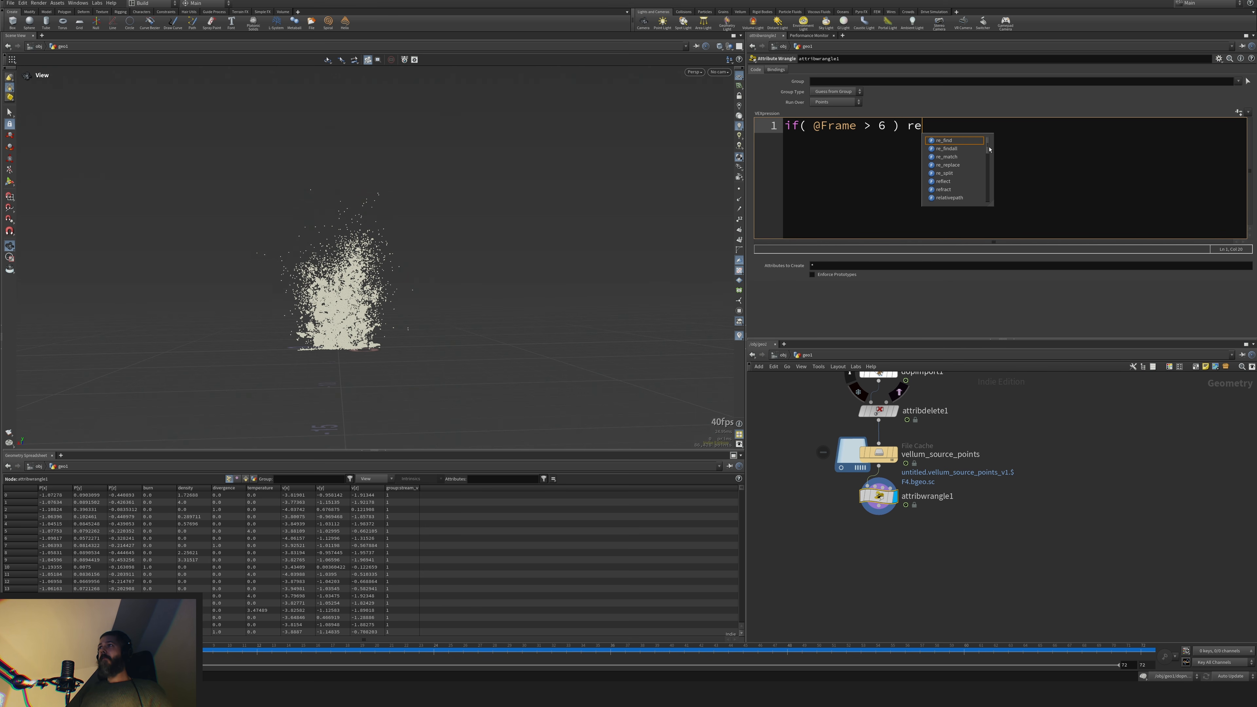
text(vo)
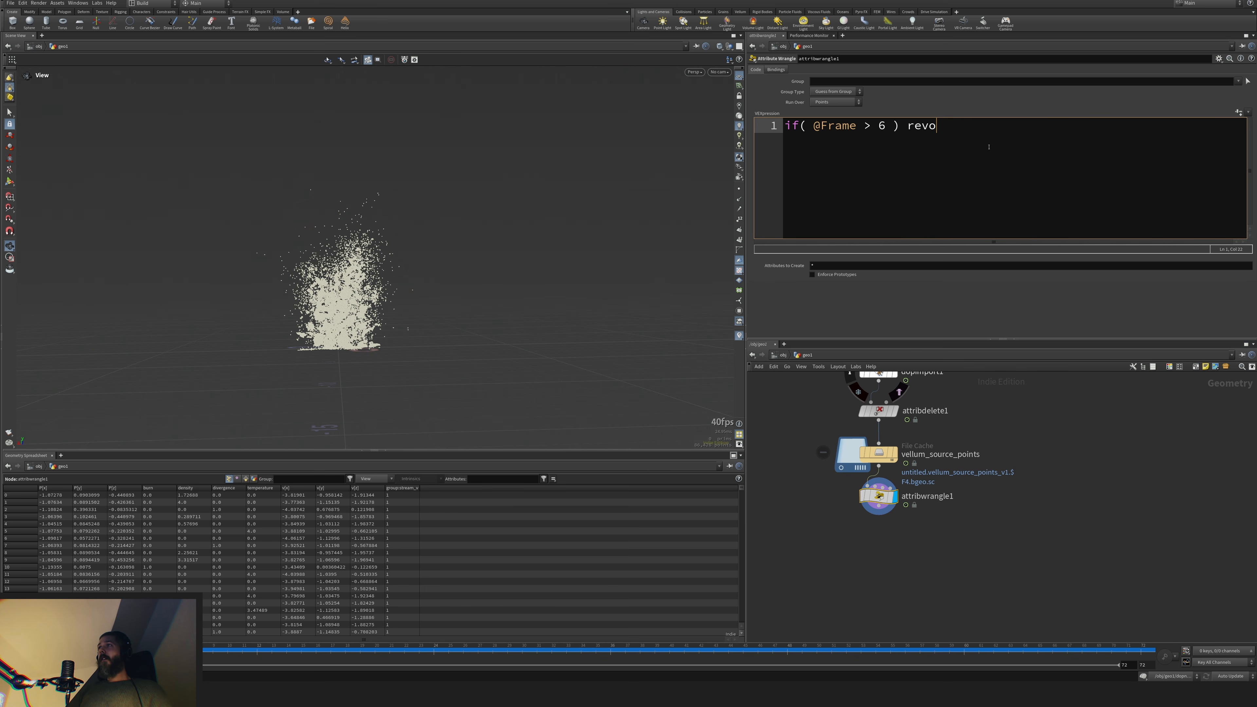
text(meremove)
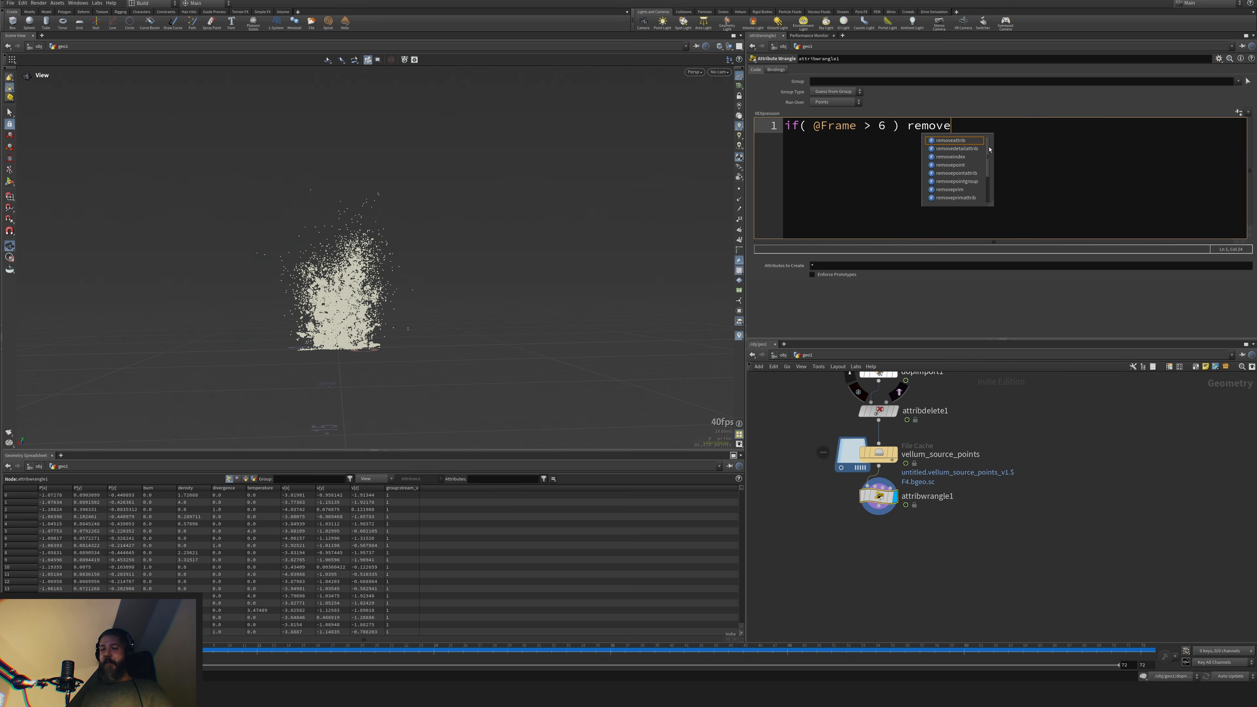
text(point();)
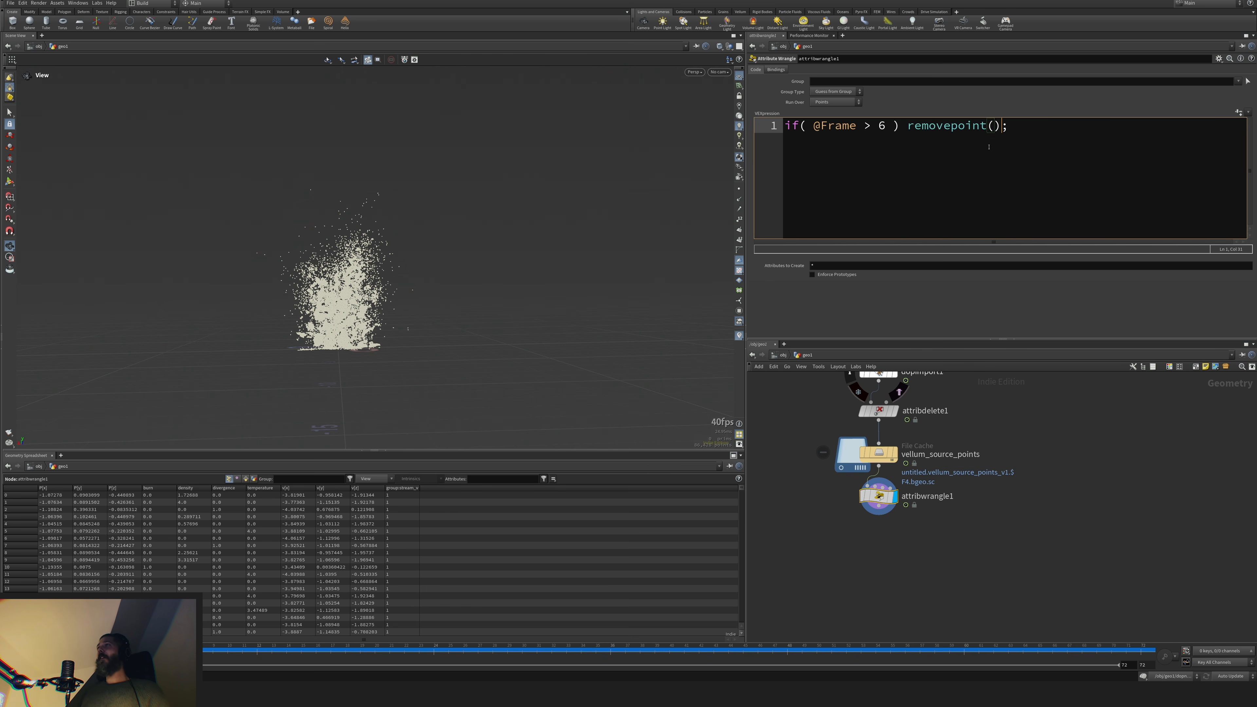
key(Left)
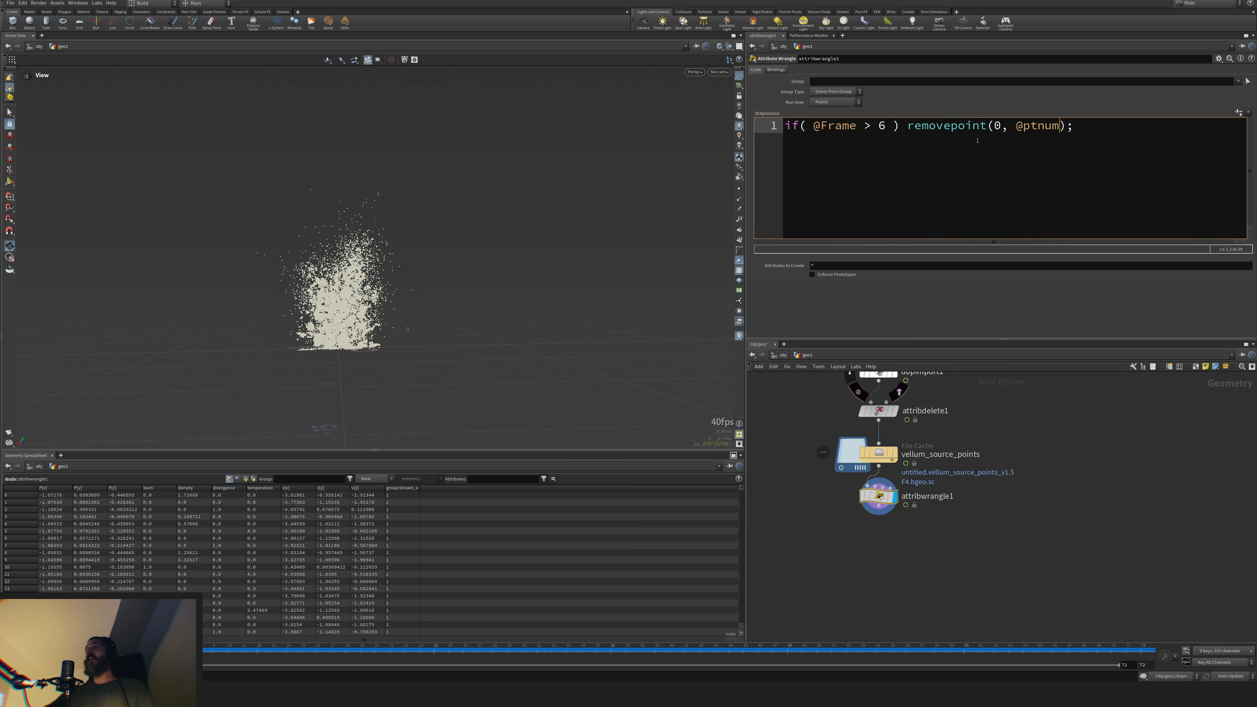
scroll(872, 488, up, 3)
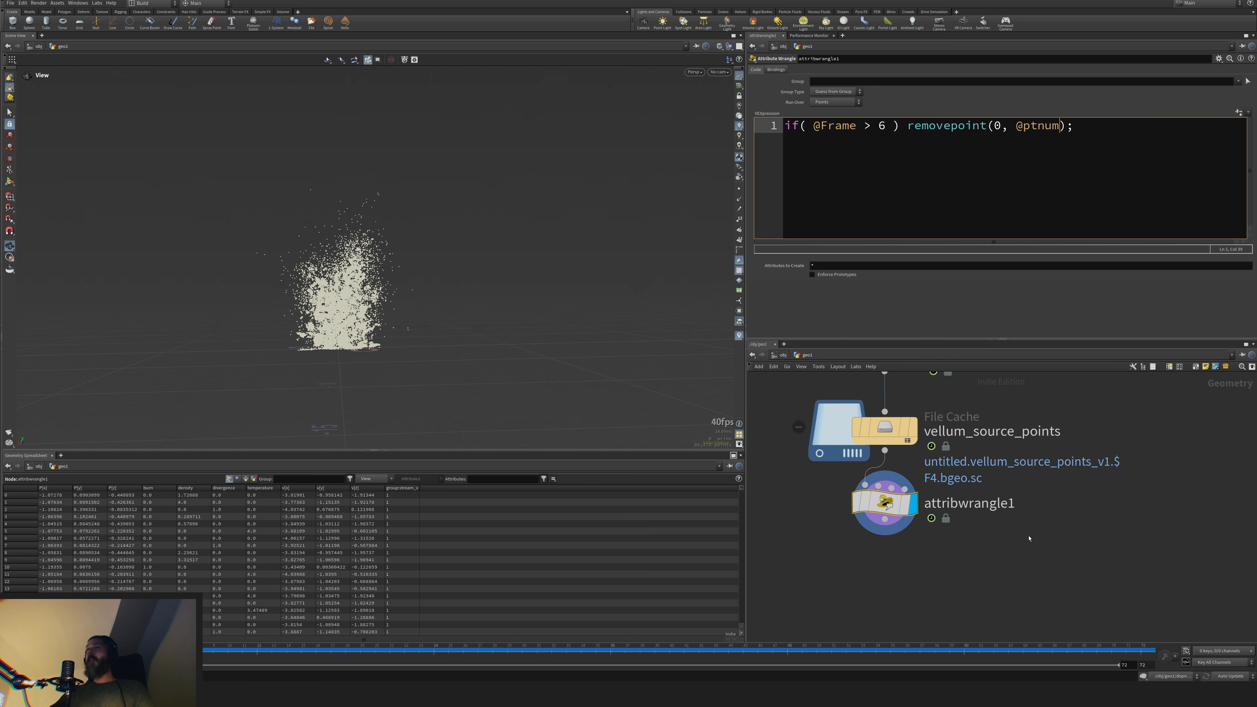
click(1018, 538)
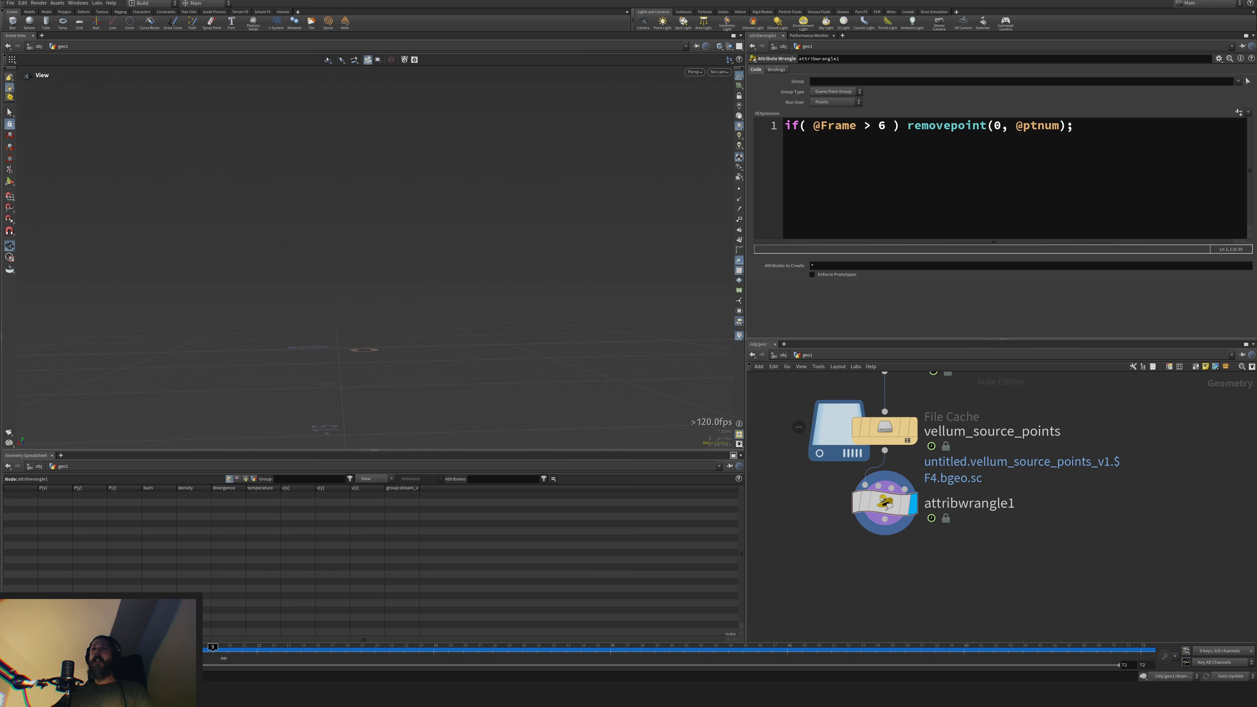
Move attribwrangle1 further down and insert a Retime node between vellum_source_points and the wrangle
drag(885, 503, 870, 582)
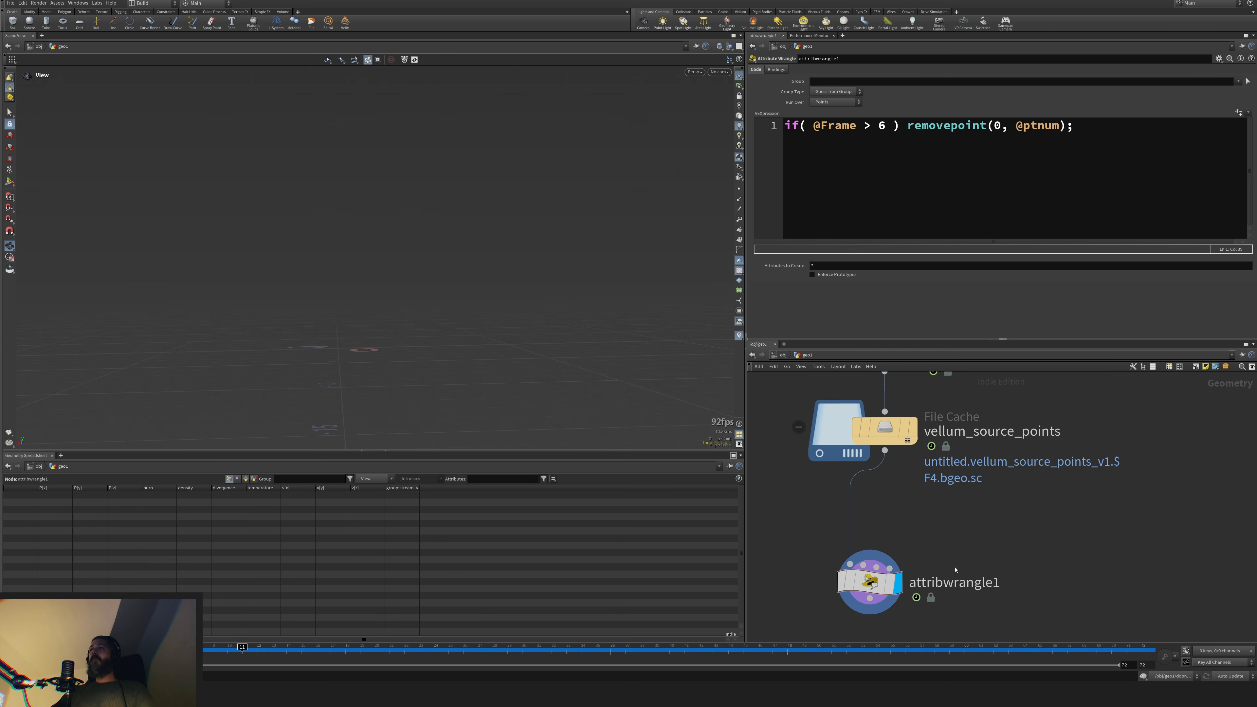
middle_drag(956, 569, 968, 437)
drag(881, 450, 884, 526)
middle_drag(986, 443, 978, 520)
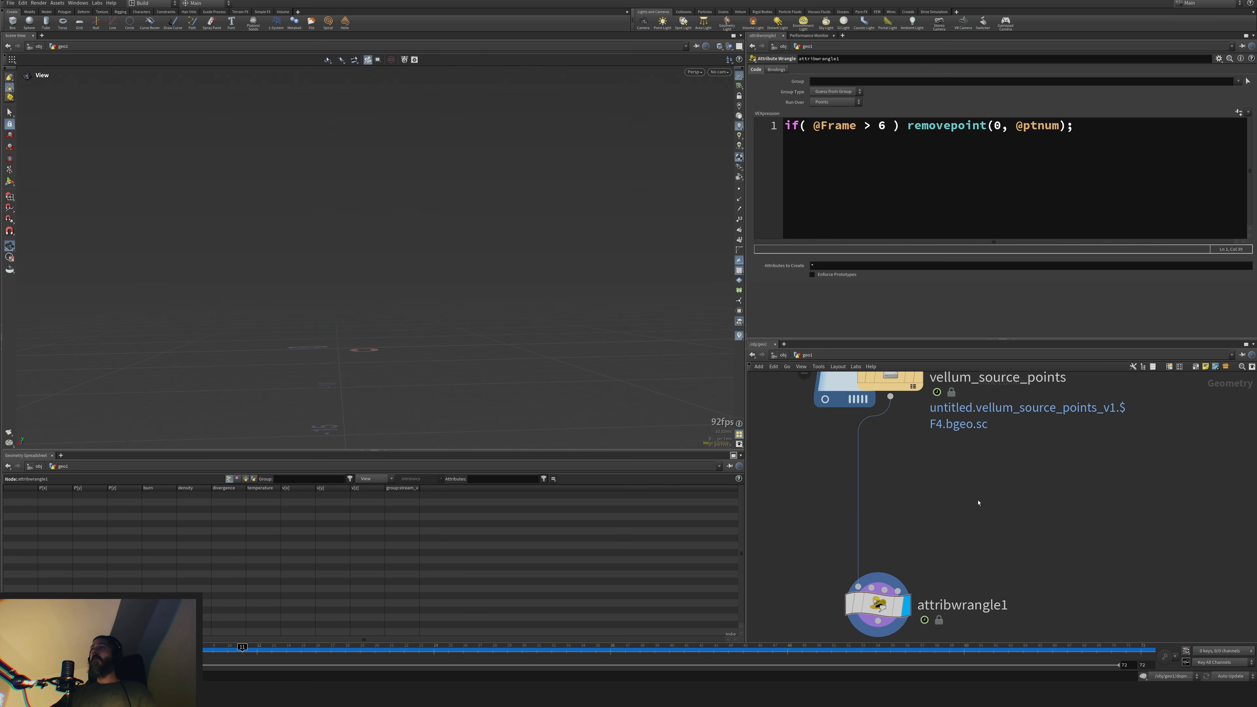
key(Tab)
text(sw)
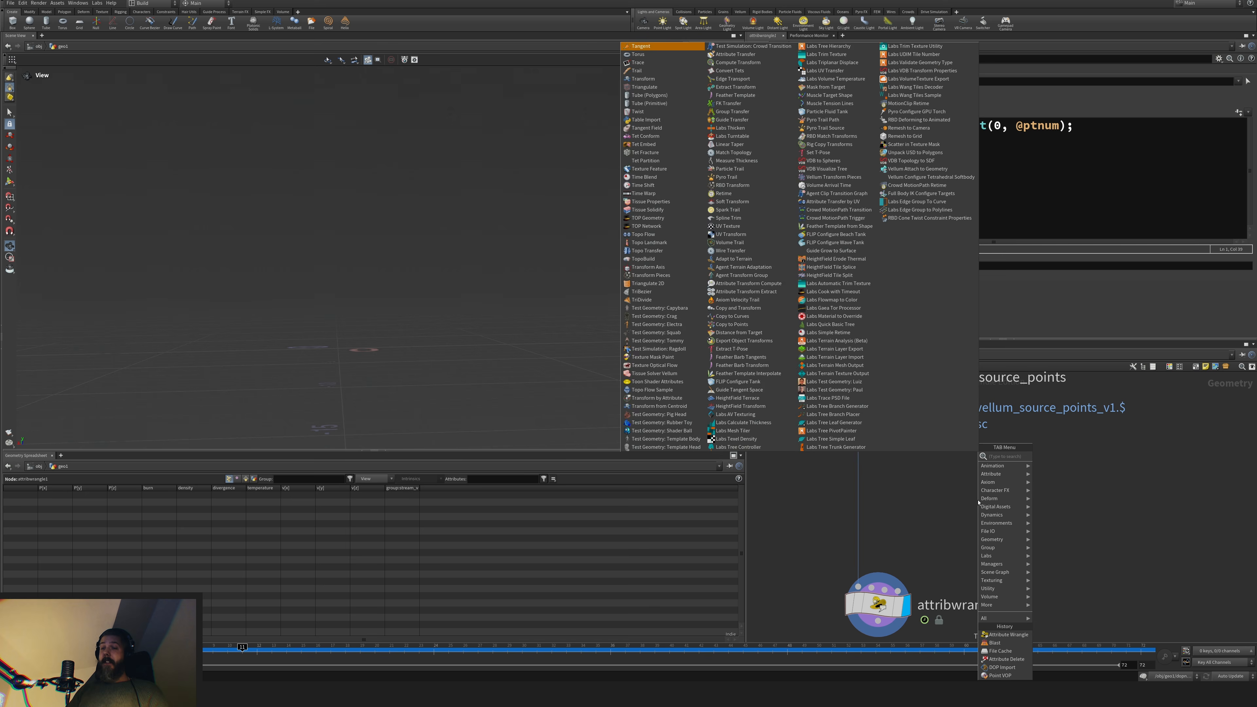
key(Down)
key(Down)
key(Down)
key(Return)
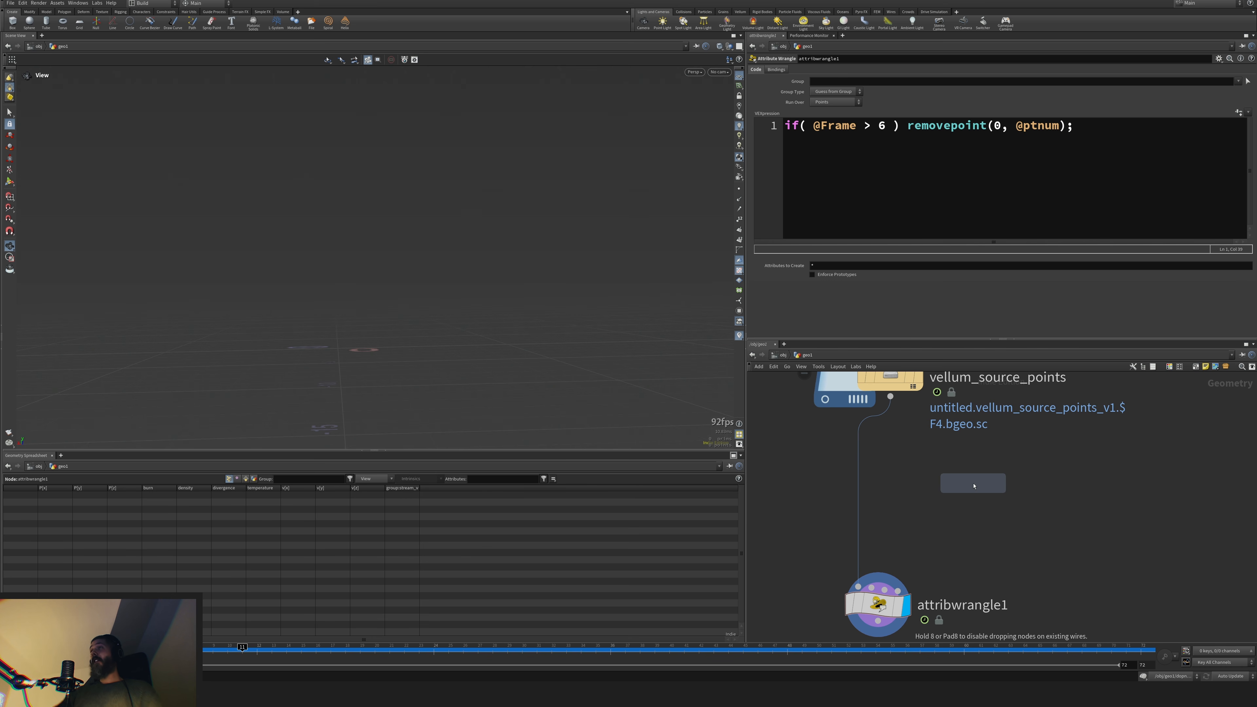
click(891, 488)
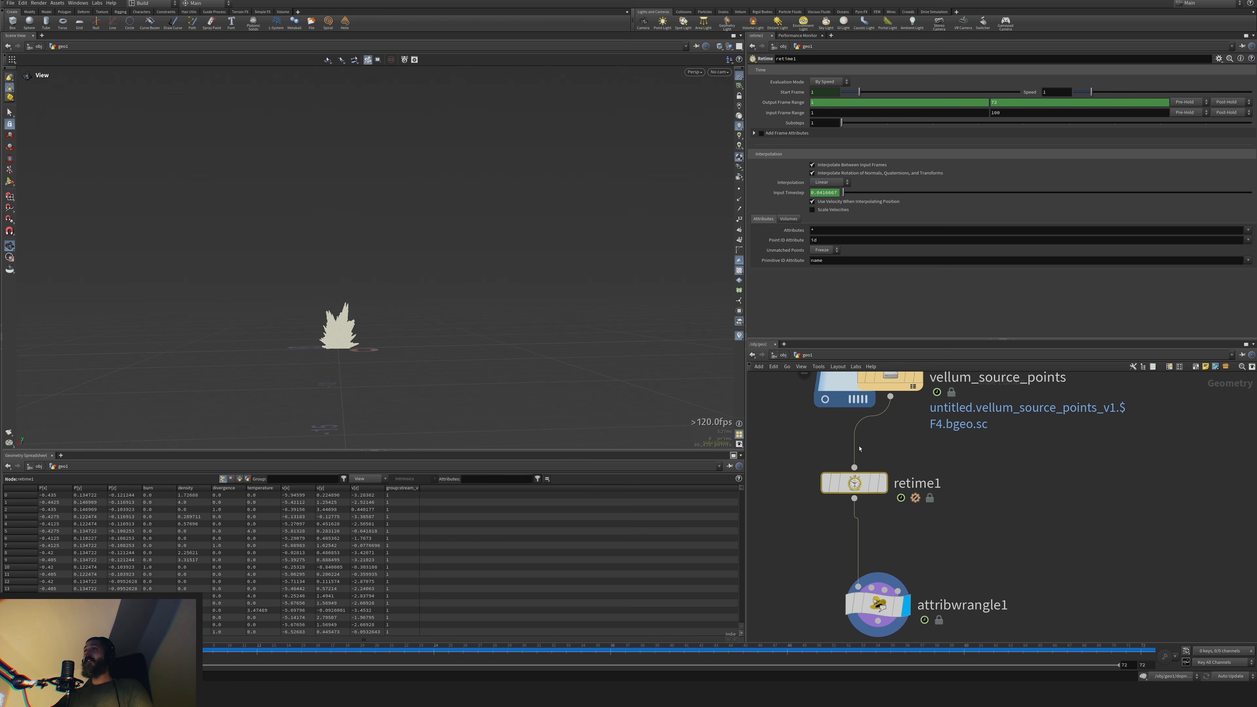
Move the Retime node down and insert a Transform node between vellum_source_points and retime1
drag(858, 482, 883, 531)
middle_drag(1069, 471, 1064, 523)
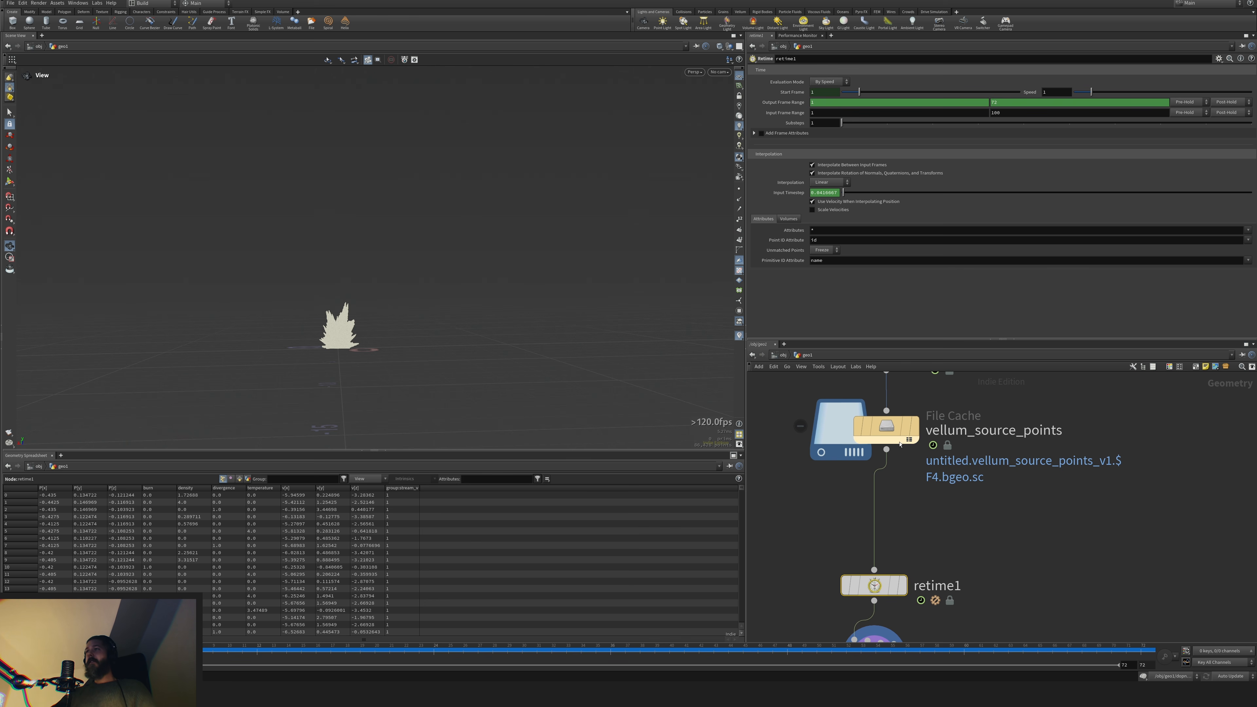
drag(900, 444, 901, 436)
key(Tab)
text(tran)
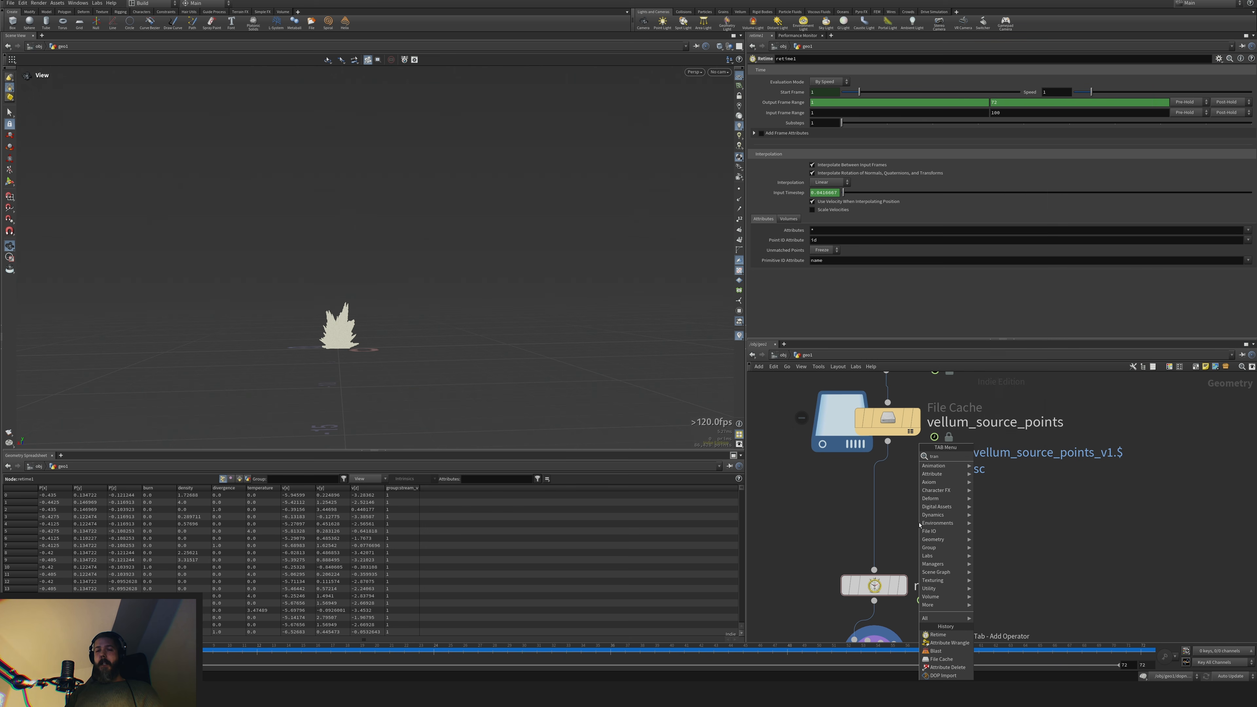
key(Return)
click(874, 494)
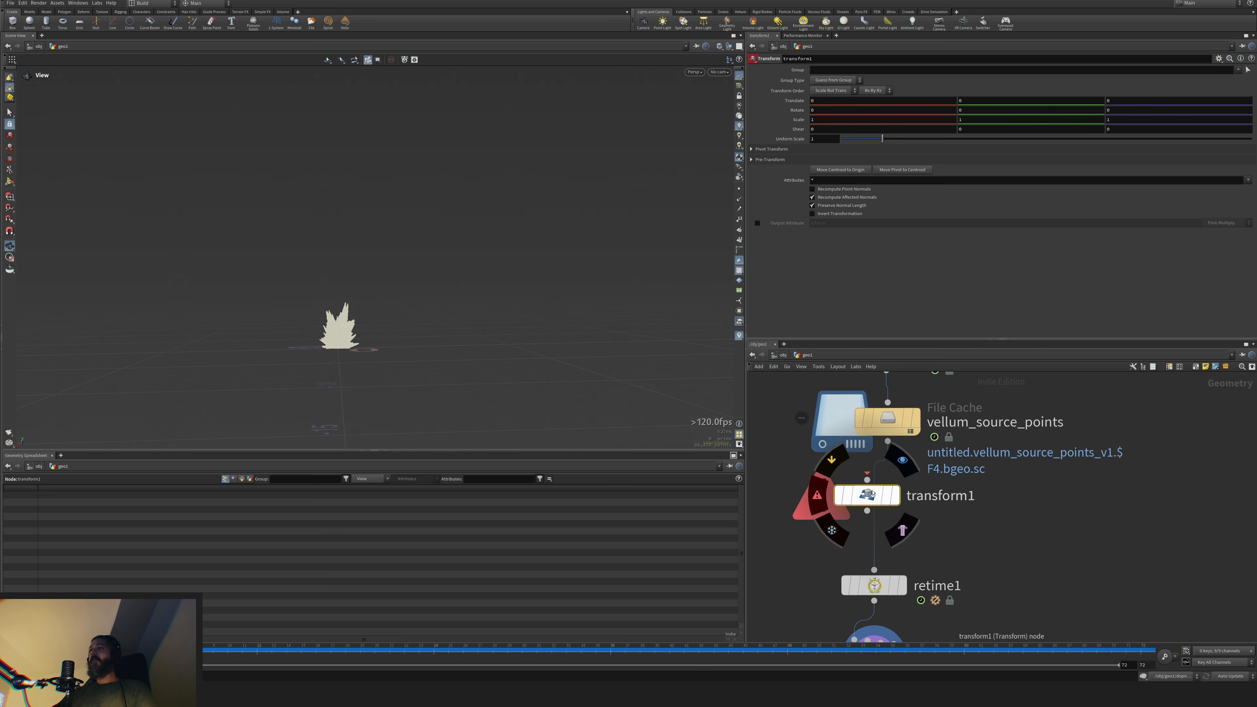
drag(873, 494, 880, 501)
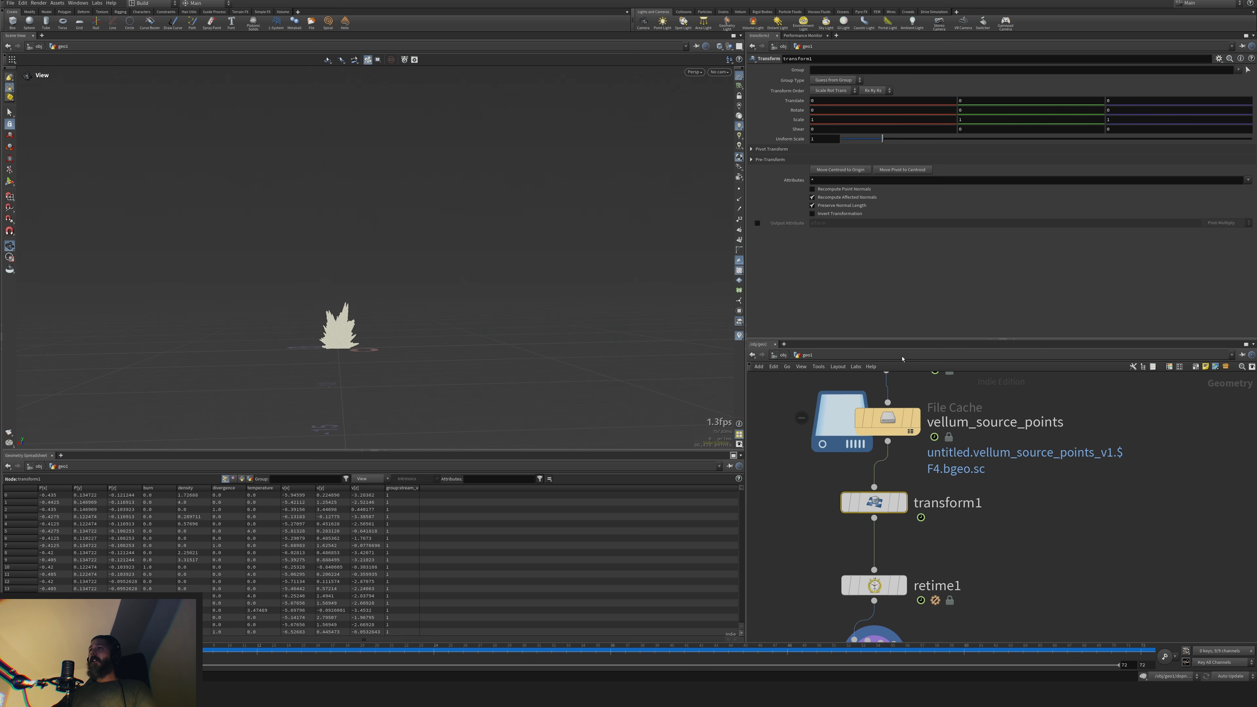
Set the Transform node's uniform scale to 0.112, keyframe it, and advance the timeline past the early frames
drag(882, 139, 850, 141)
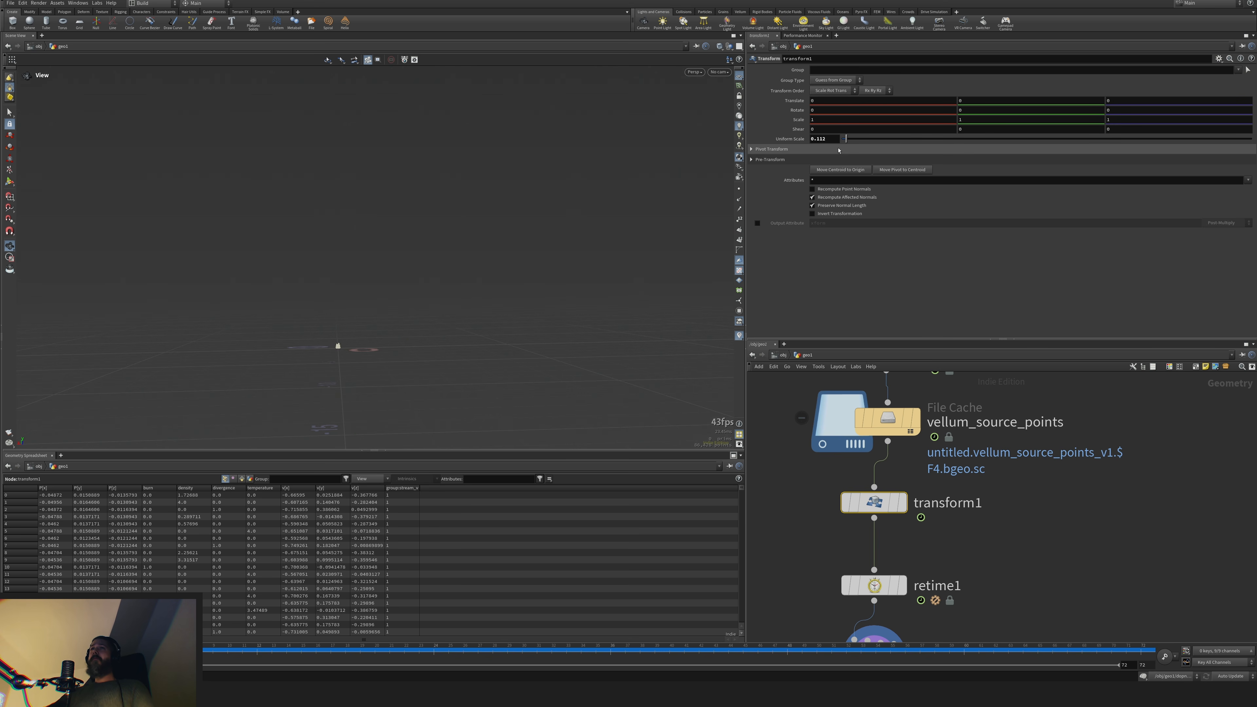
alt+click(832, 139)
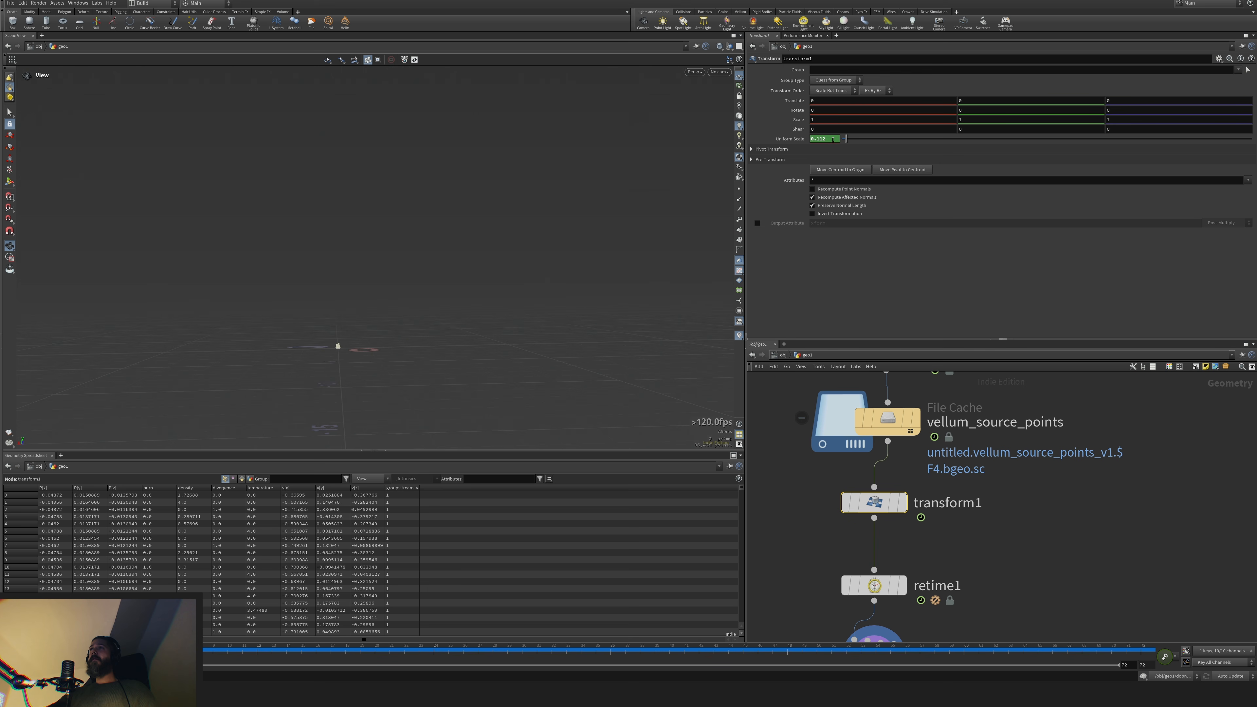
drag(98, 651, 127, 651)
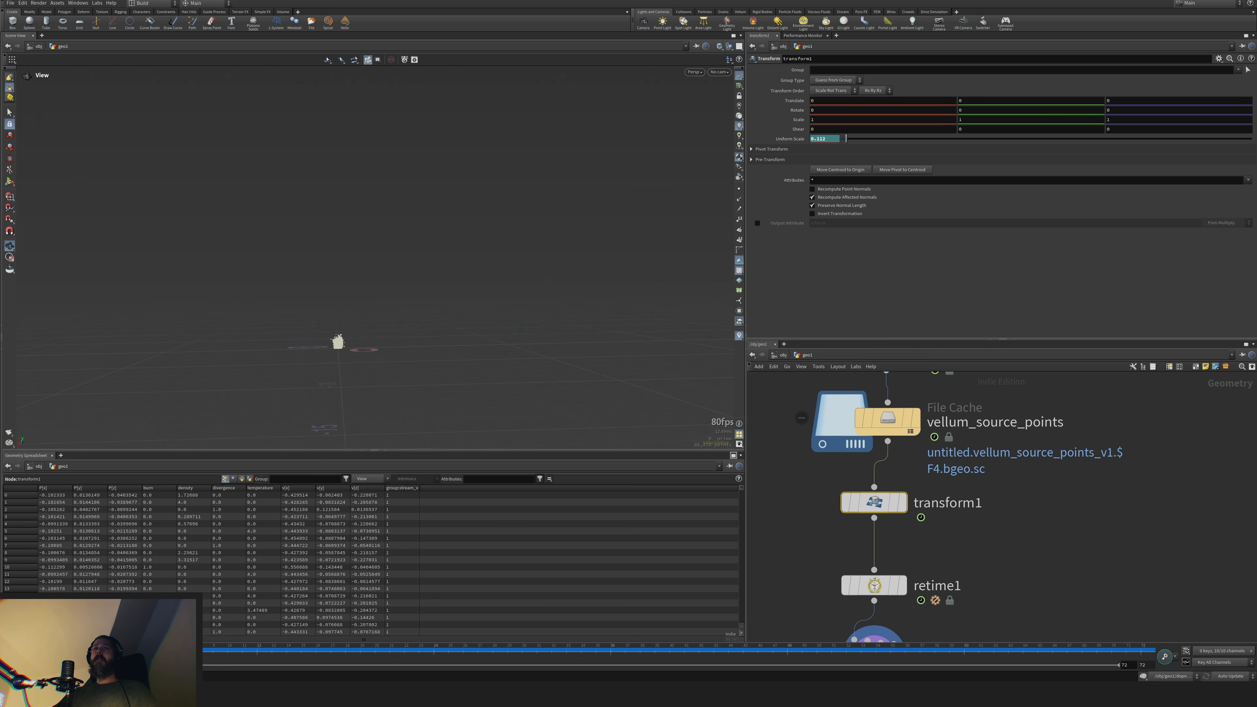
Set a second uniform scale keyframe of 1 on the Transform node and scrub the timeline to check the growth
drag(847, 139, 875, 139)
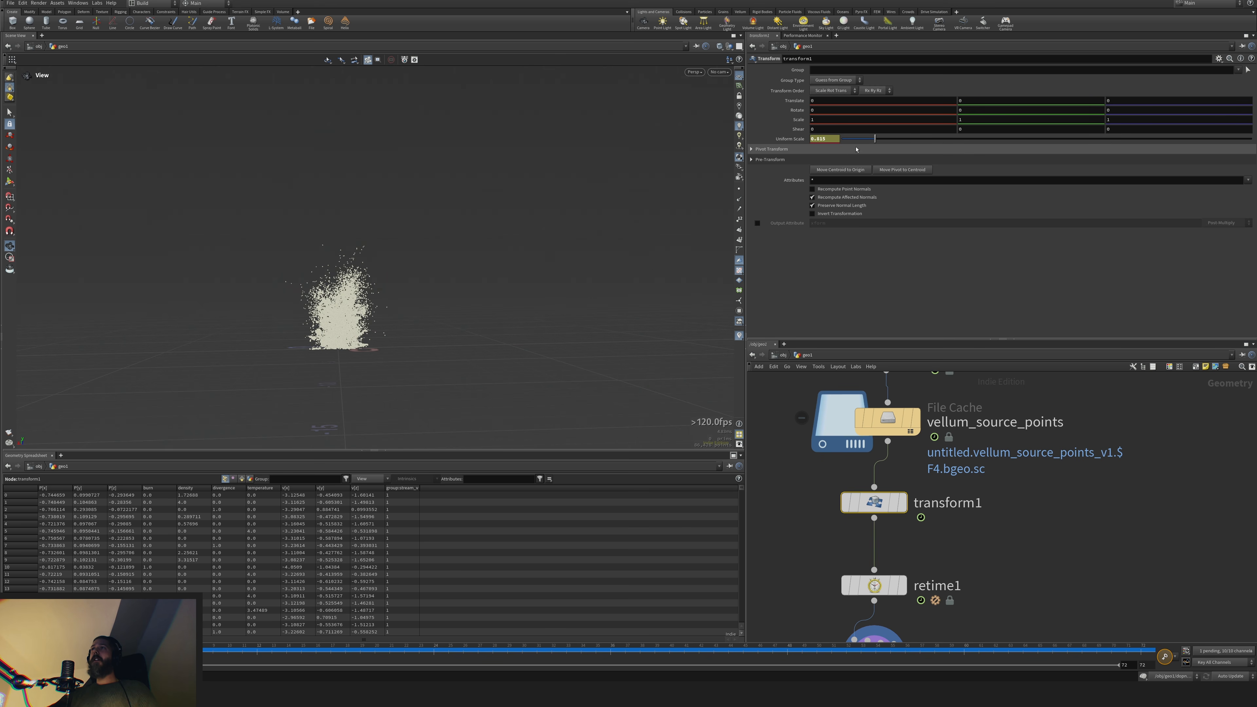
double_click(822, 139)
text(1)
key(Return)
alt+click(824, 139)
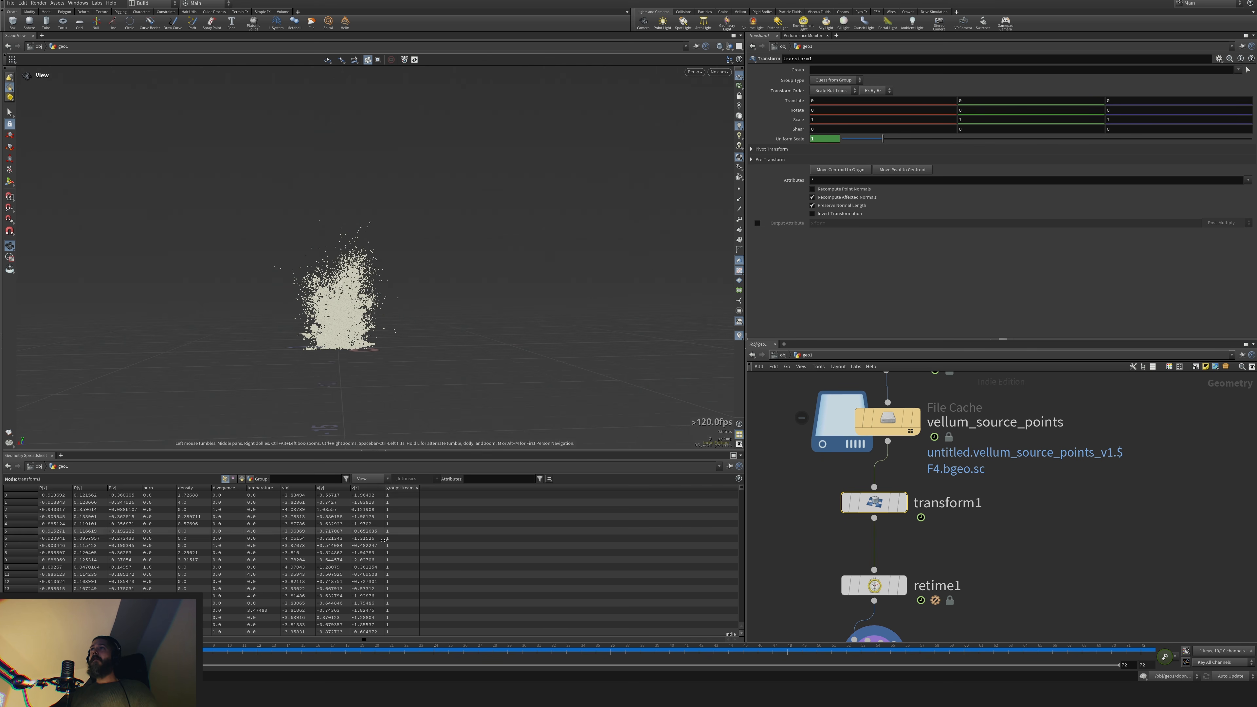
drag(97, 651, 552, 656)
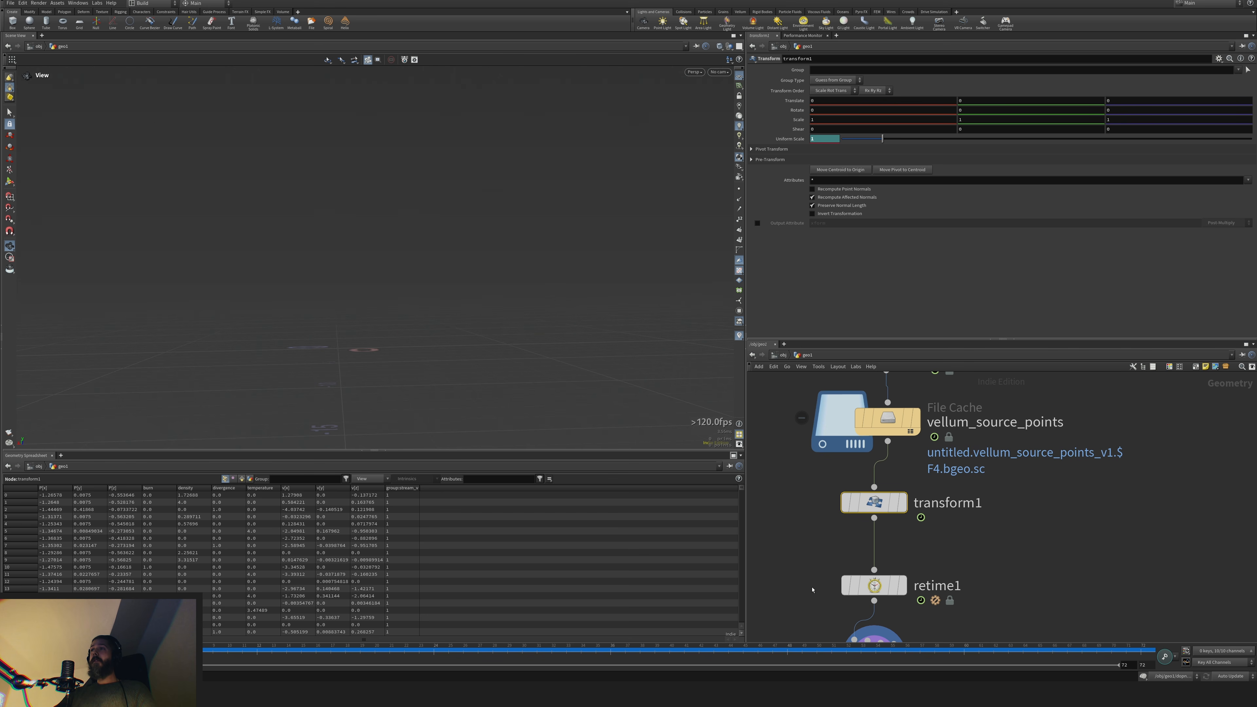
Bypass the attribwrangle1 node and scrub the timeline back to the scale animation's first keyframe
middle_drag(812, 590, 811, 458)
click(844, 525)
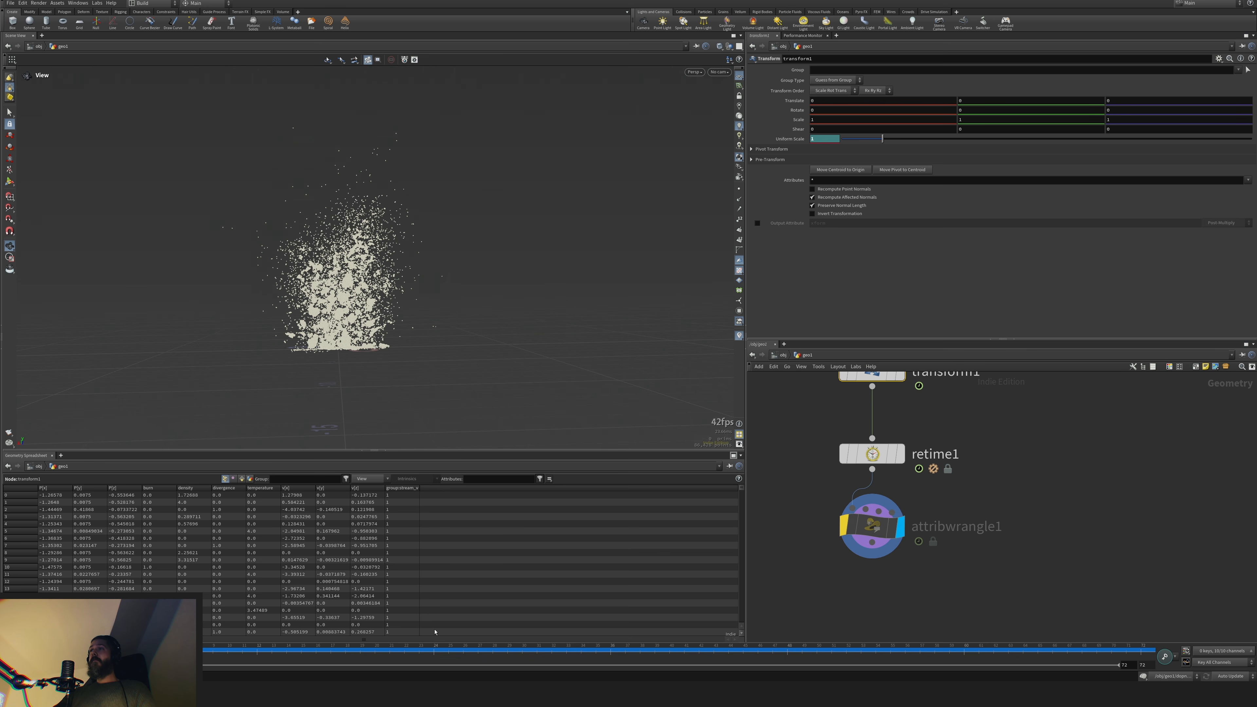
drag(187, 651, 97, 651)
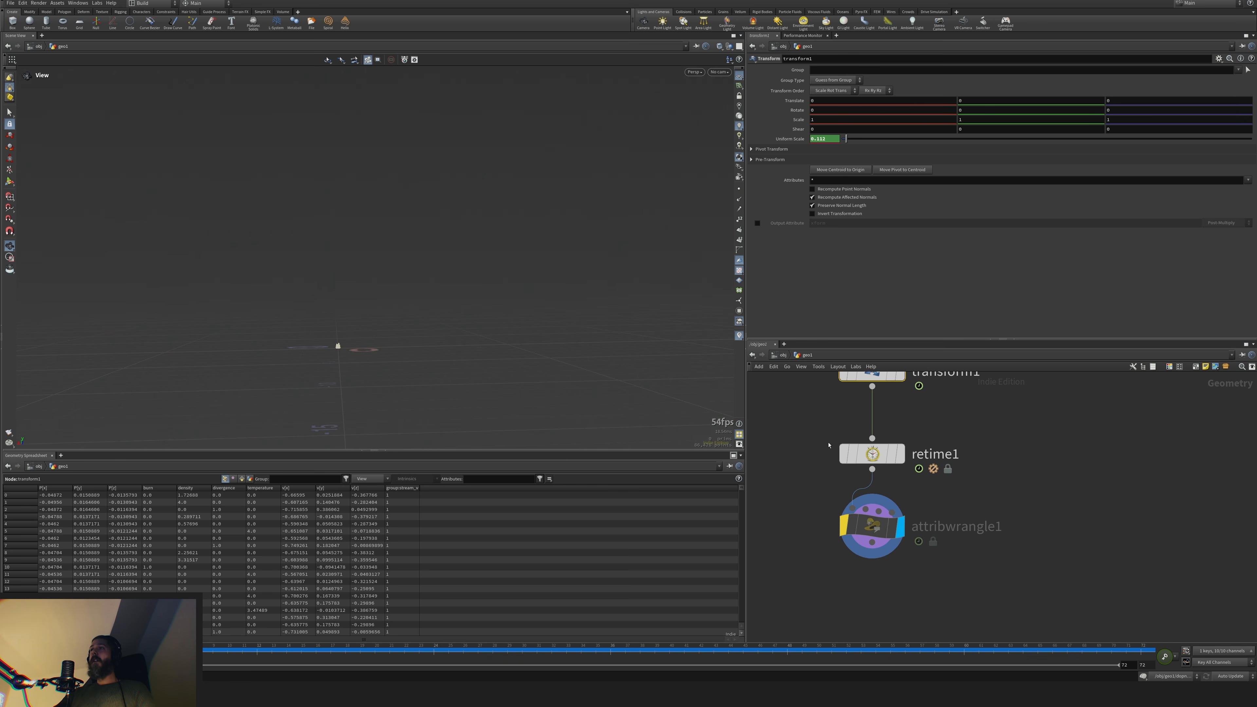
Try a keyframed speed of 0.1 on the retime1 node at the first frame and scrub the timeline to check it
click(847, 451)
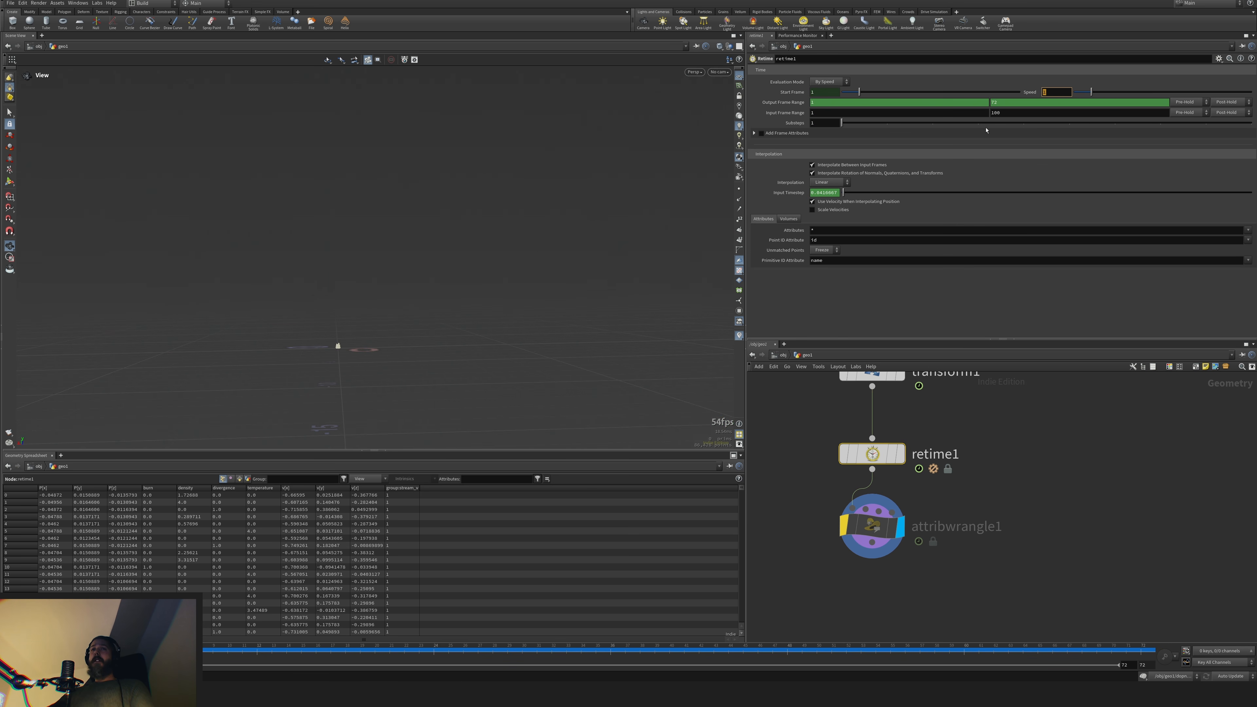
key(Return)
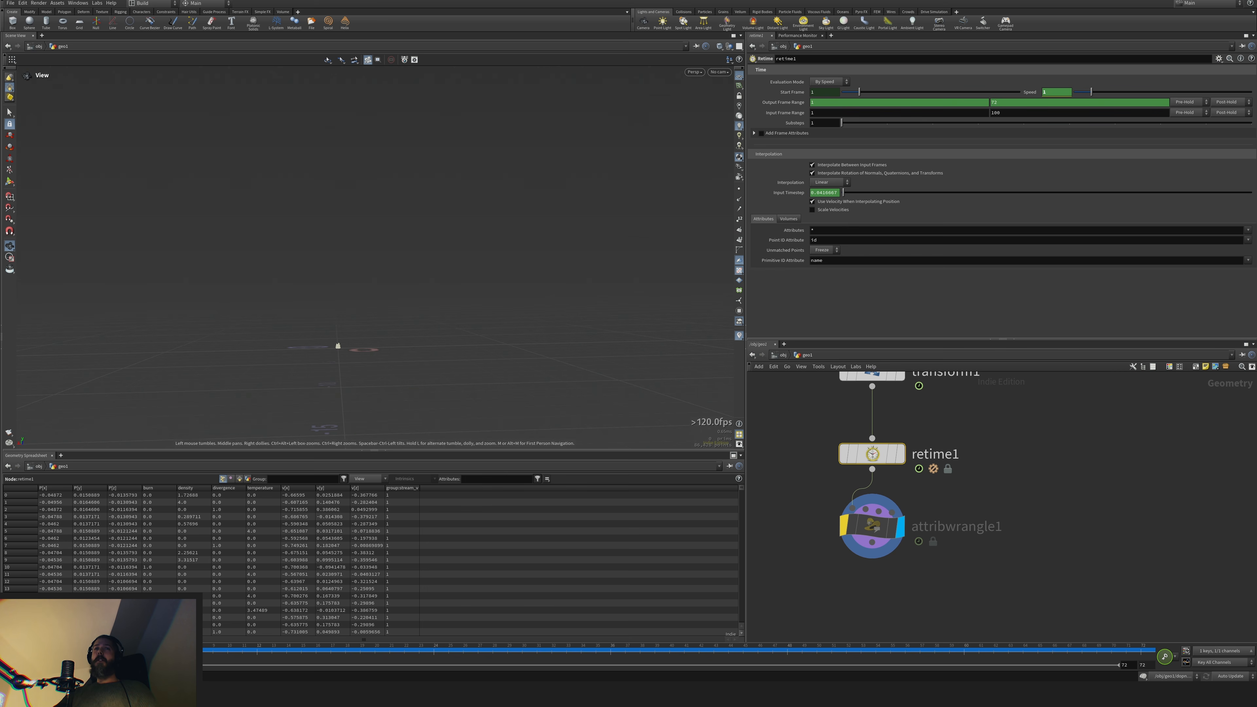
drag(170, 651, 97, 651)
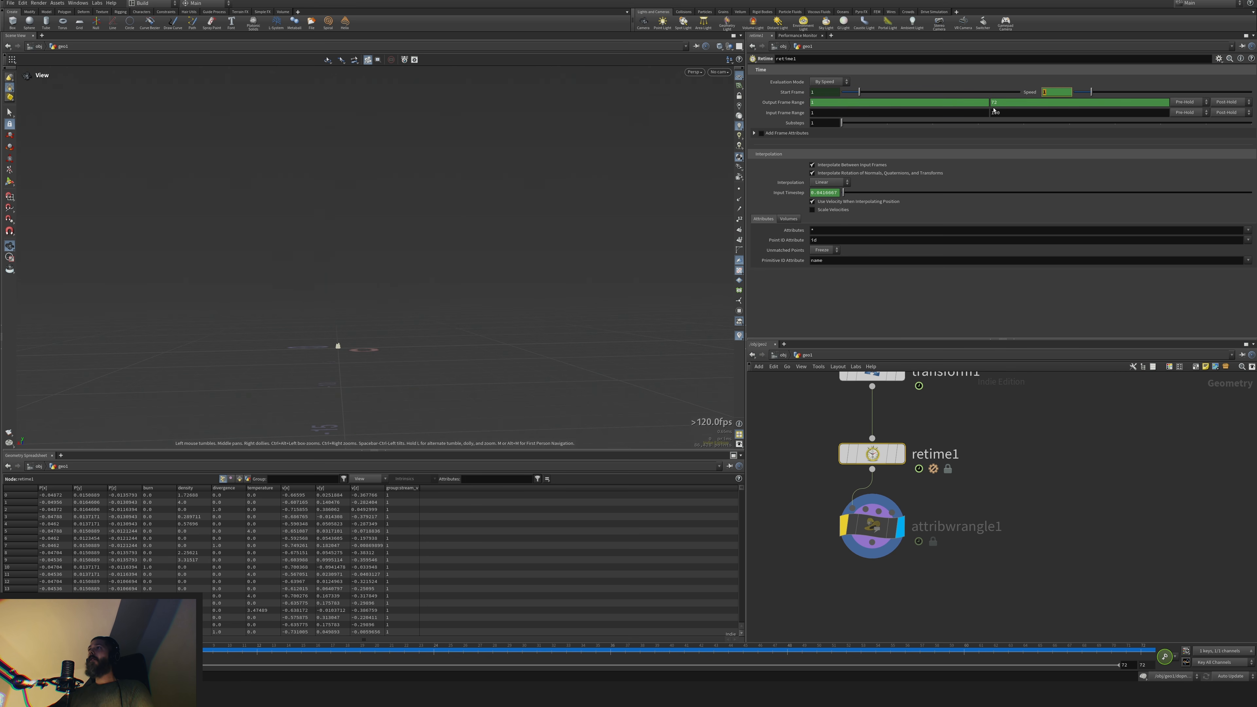
text(0.1)
key(Return)
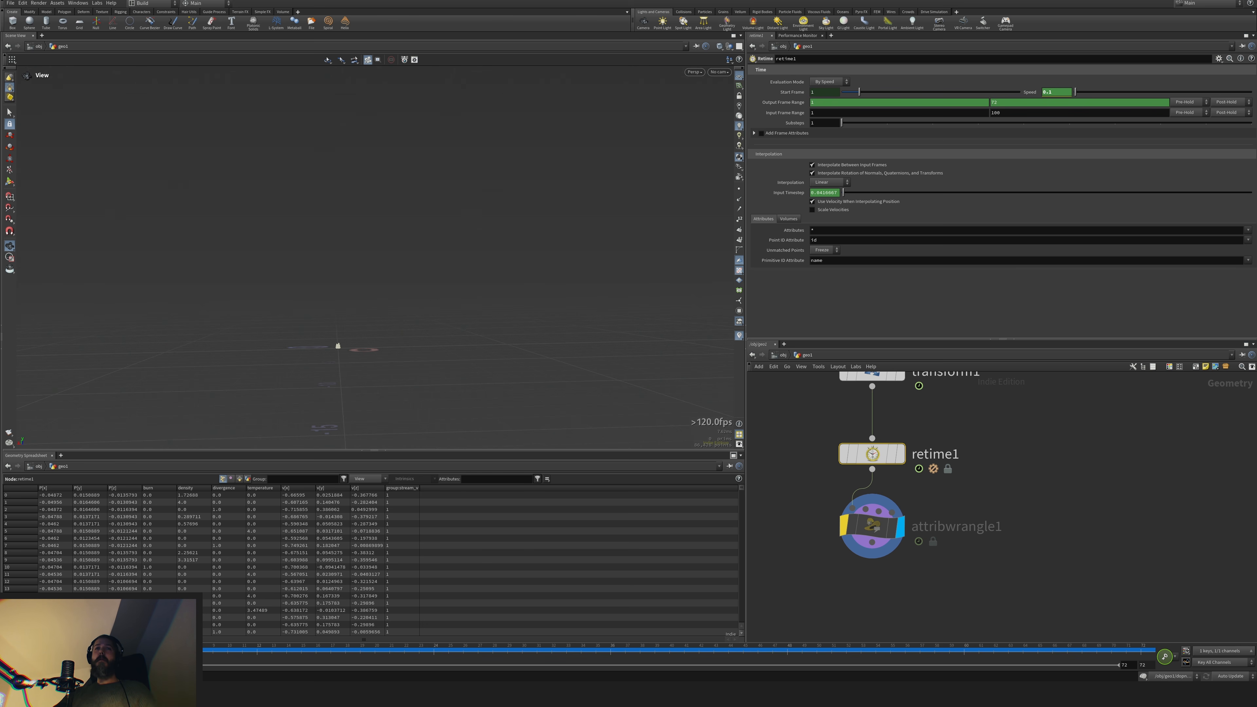
drag(97, 651, 127, 651)
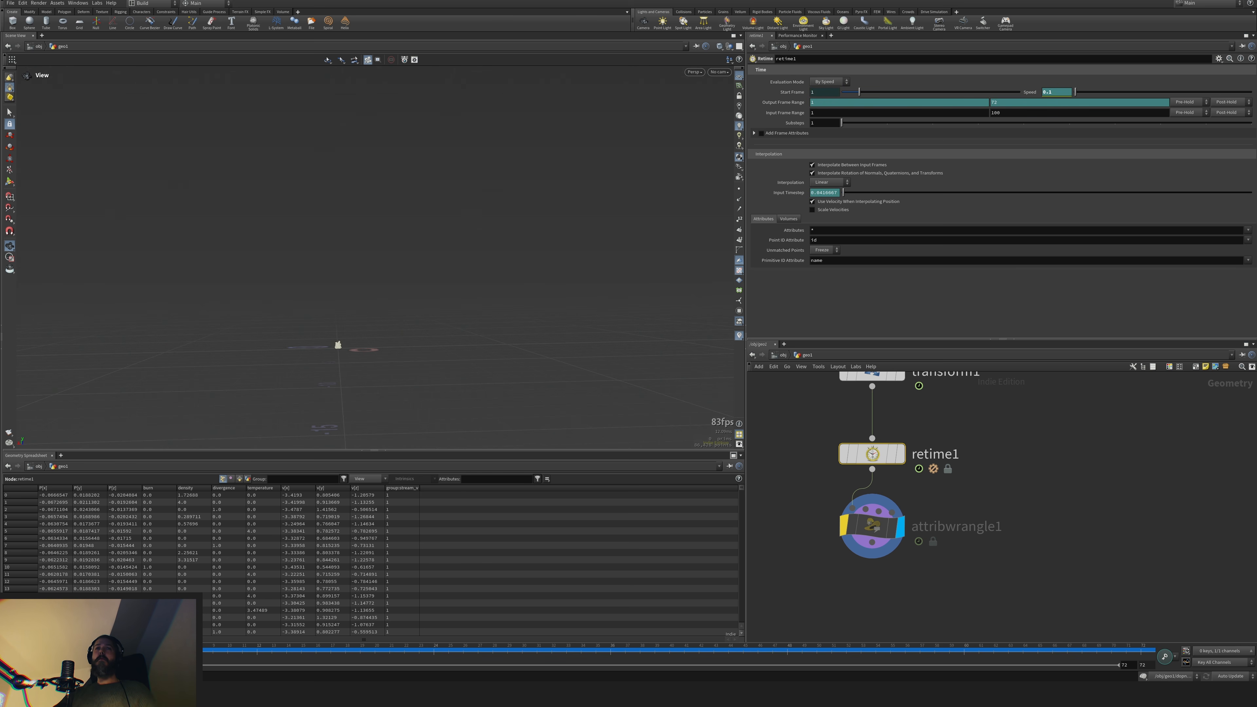
drag(198, 651, 97, 651)
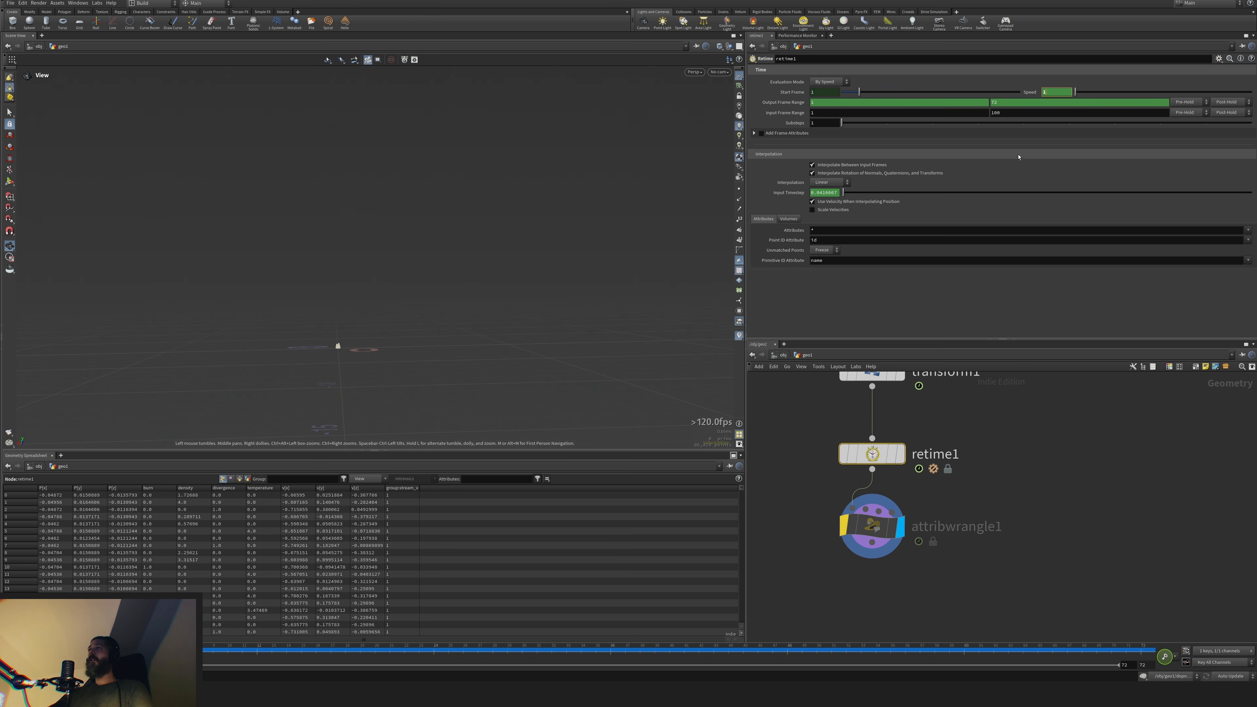
Try animating retime1's speed with a keyframe of 1 on an early frame and a keyframe of 2 further along
drag(97, 651, 166, 651)
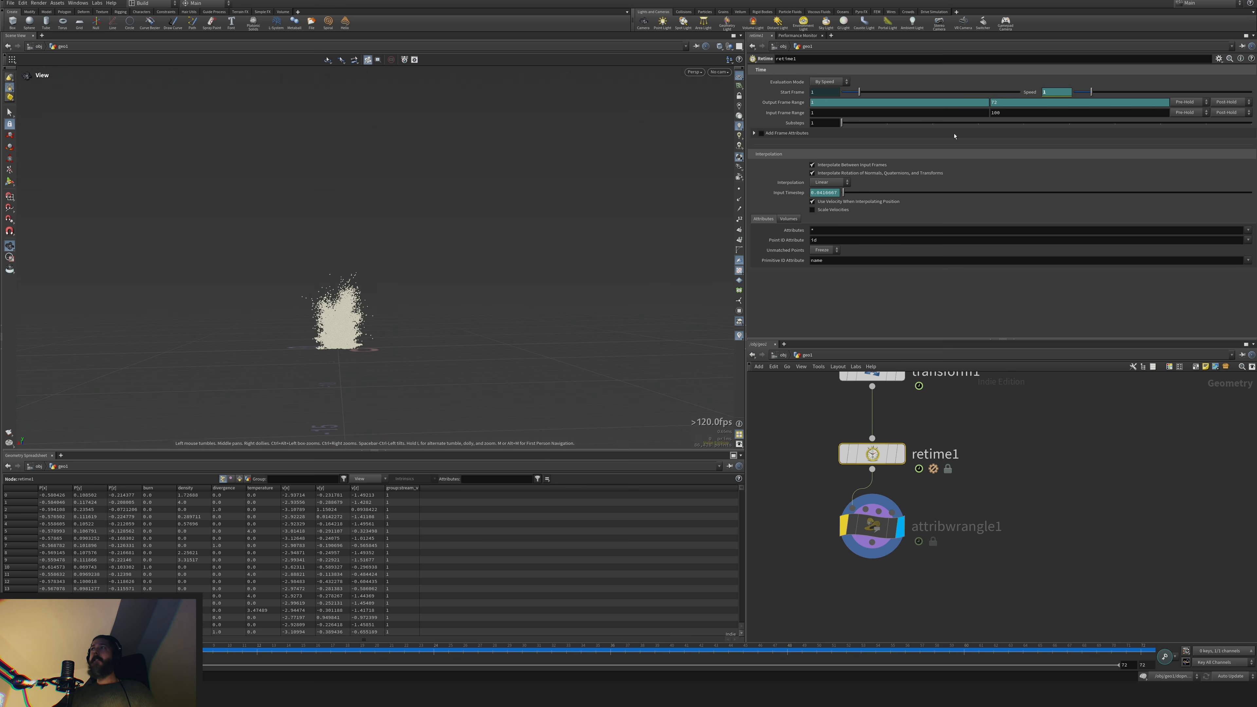
alt+click(1055, 92)
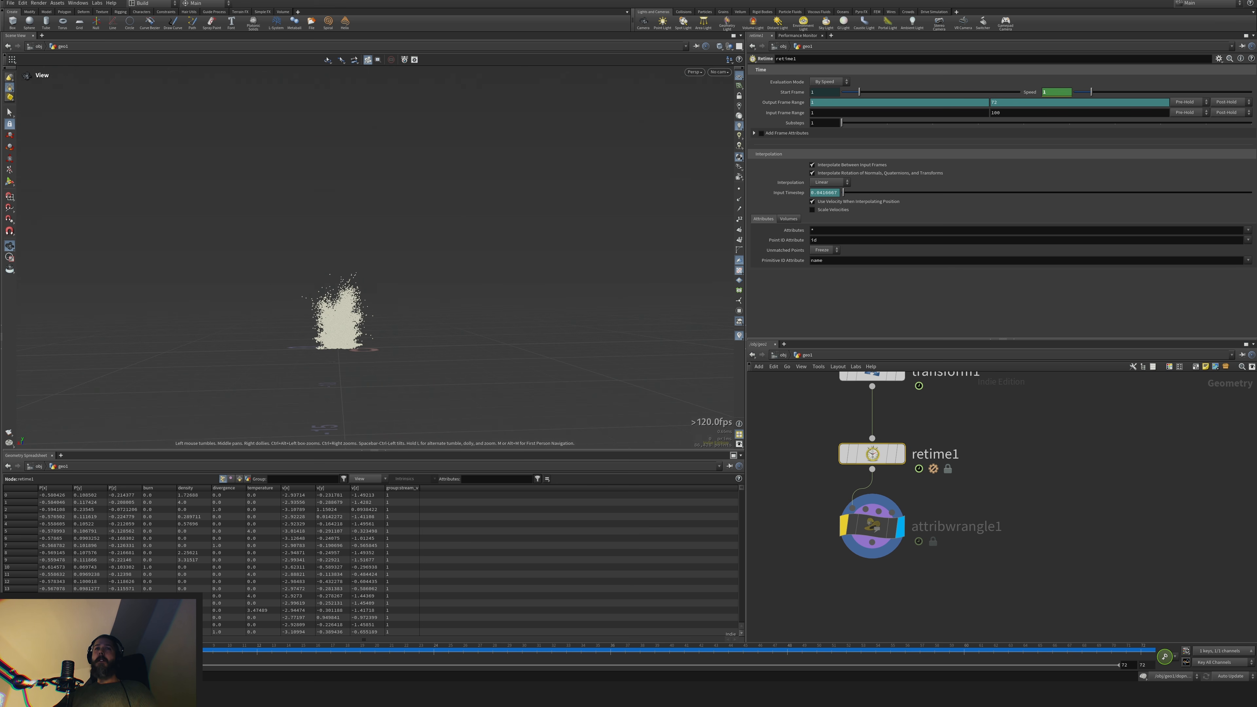
mouse_move(98, 654)
mouse_down()
mouse_move(227, 653)
mouse_move(204, 654)
mouse_up()
key(Return)
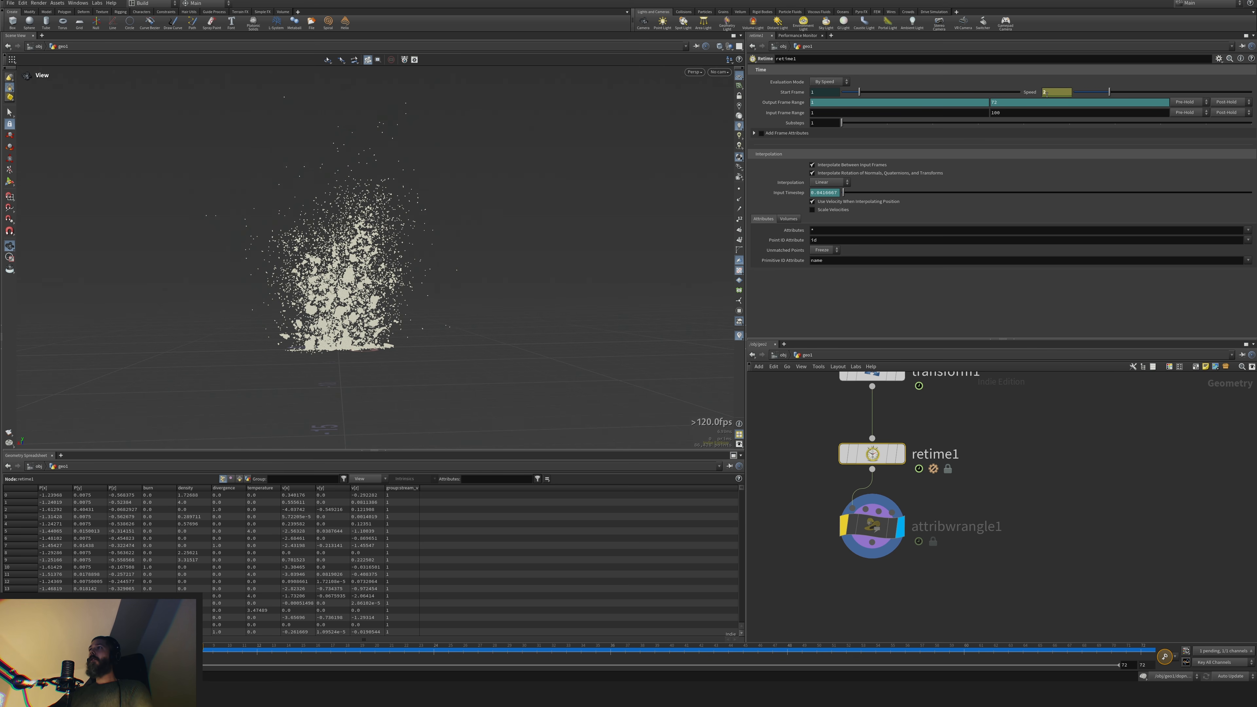
alt+click(1050, 92)
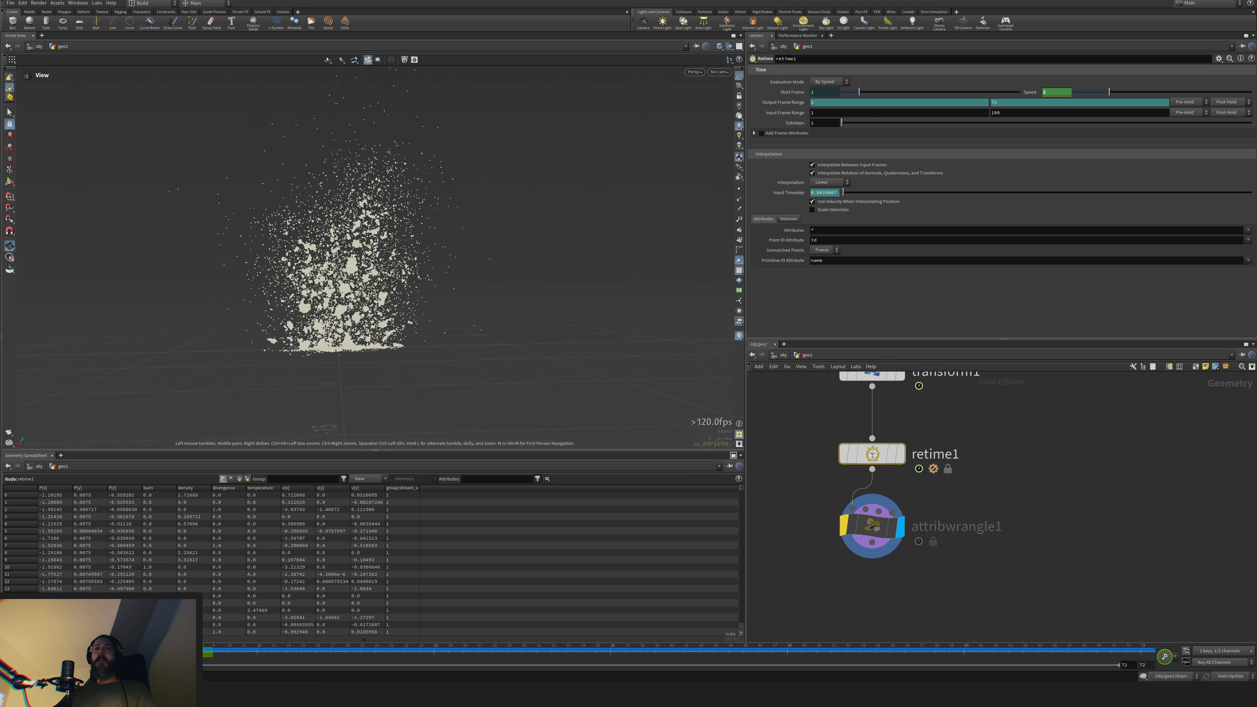
Delete the animation channels from retime1's speed
click(192, 654)
right_click(1044, 92)
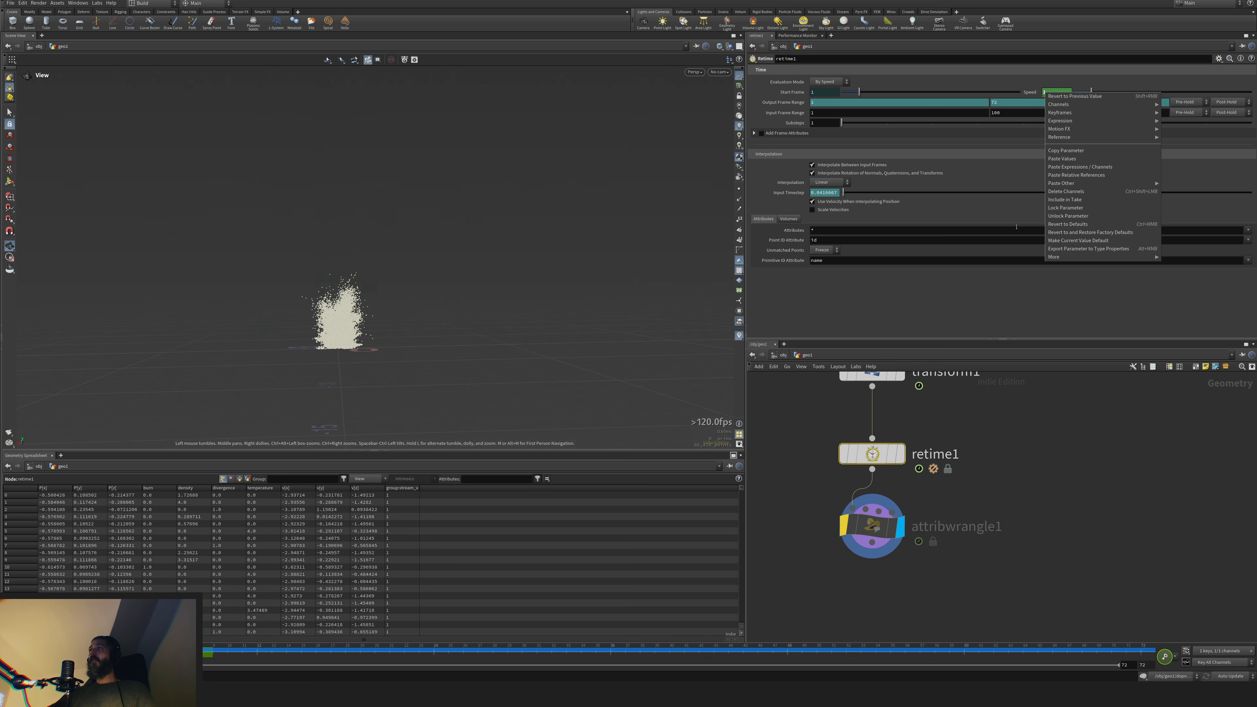
click(1069, 196)
Set retime1's speed to 2 with a keyframe on the first frame, play the explosion and rewind
click(97, 652)
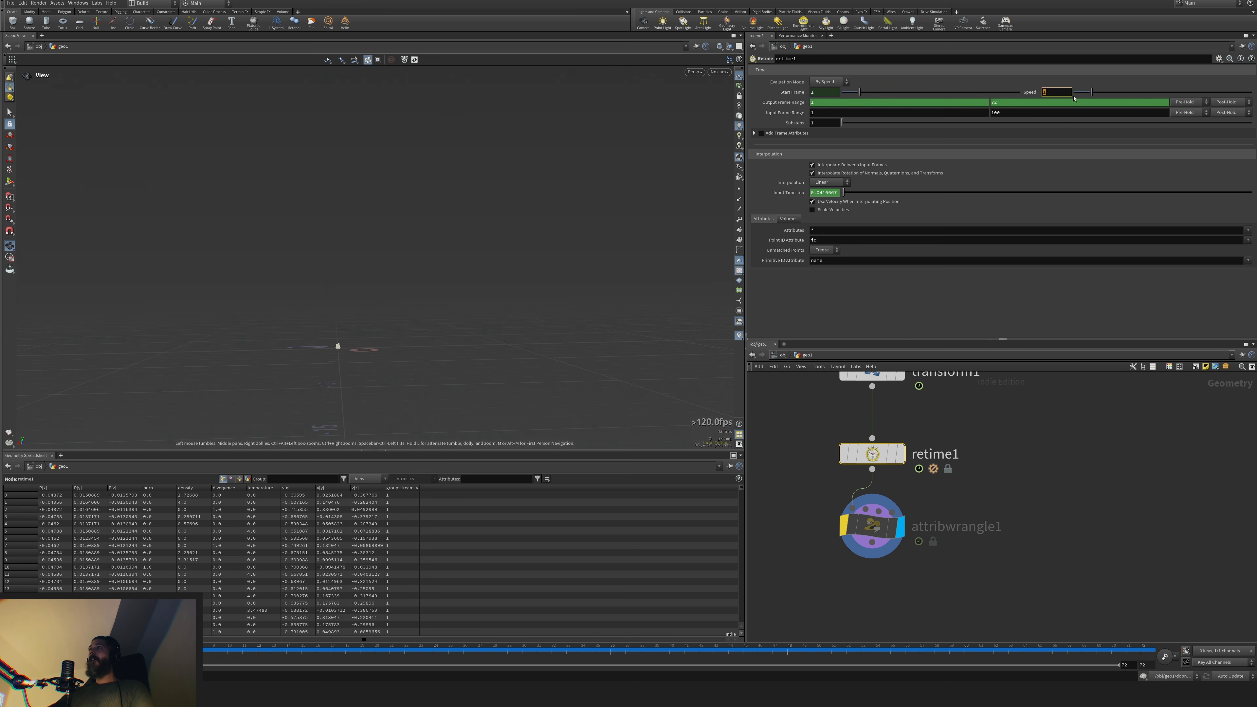
drag(1052, 92, 1046, 91)
click(1055, 95)
alt+click(1055, 94)
mouse_move(96, 653)
mouse_down()
mouse_move(183, 653)
mouse_move(97, 652)
mouse_up()
key(Up)
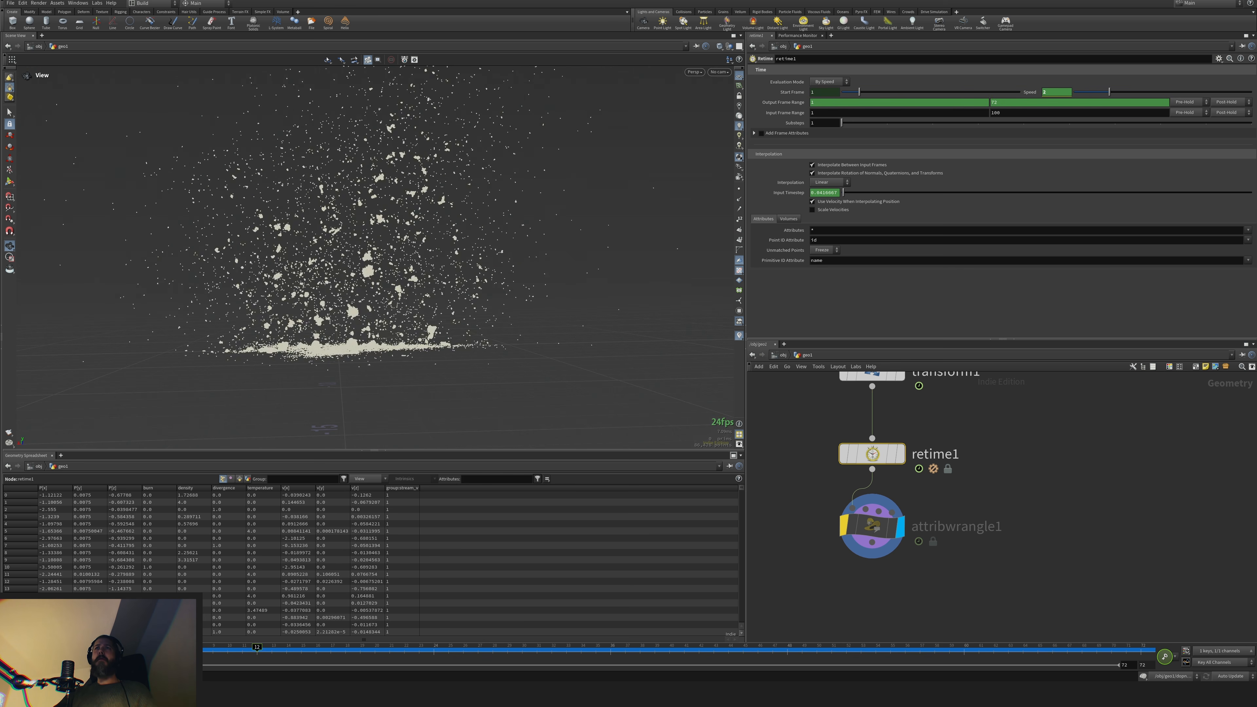
key(ctrl+Up)
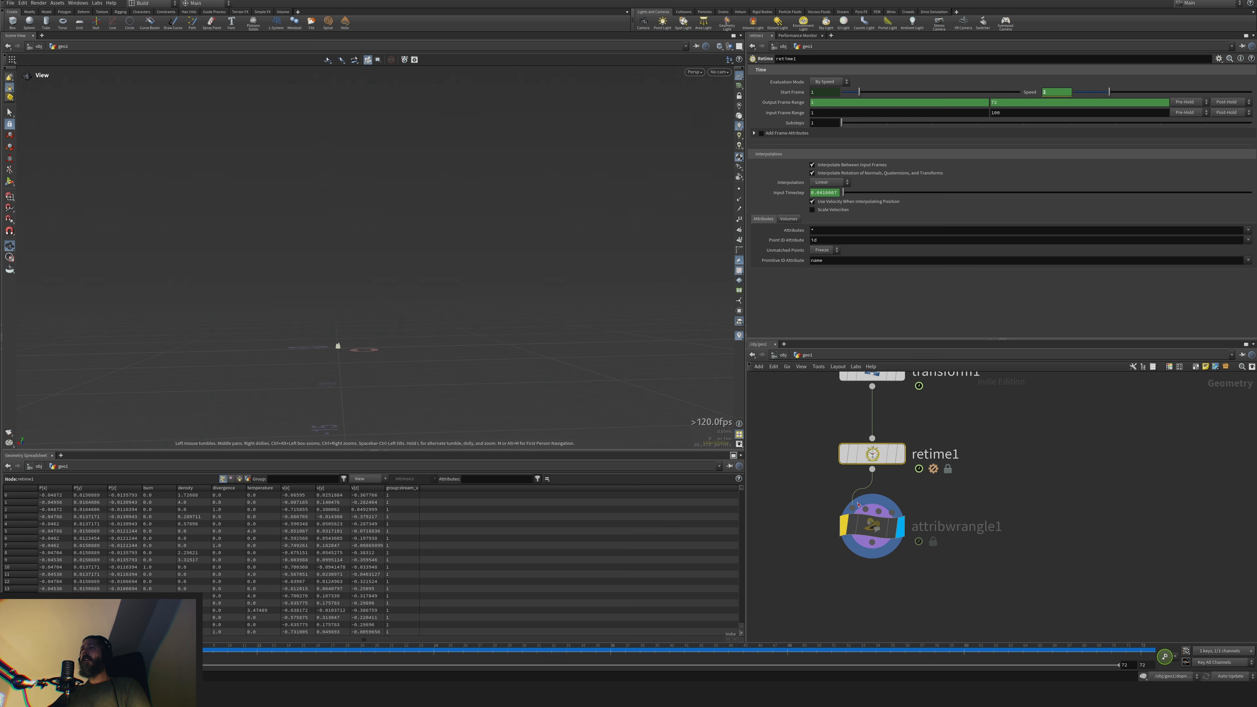
Re-enable attribwrangle1, move it further below retime1, play the animation and rewind
click(843, 526)
drag(872, 528, 865, 573)
key(Up)
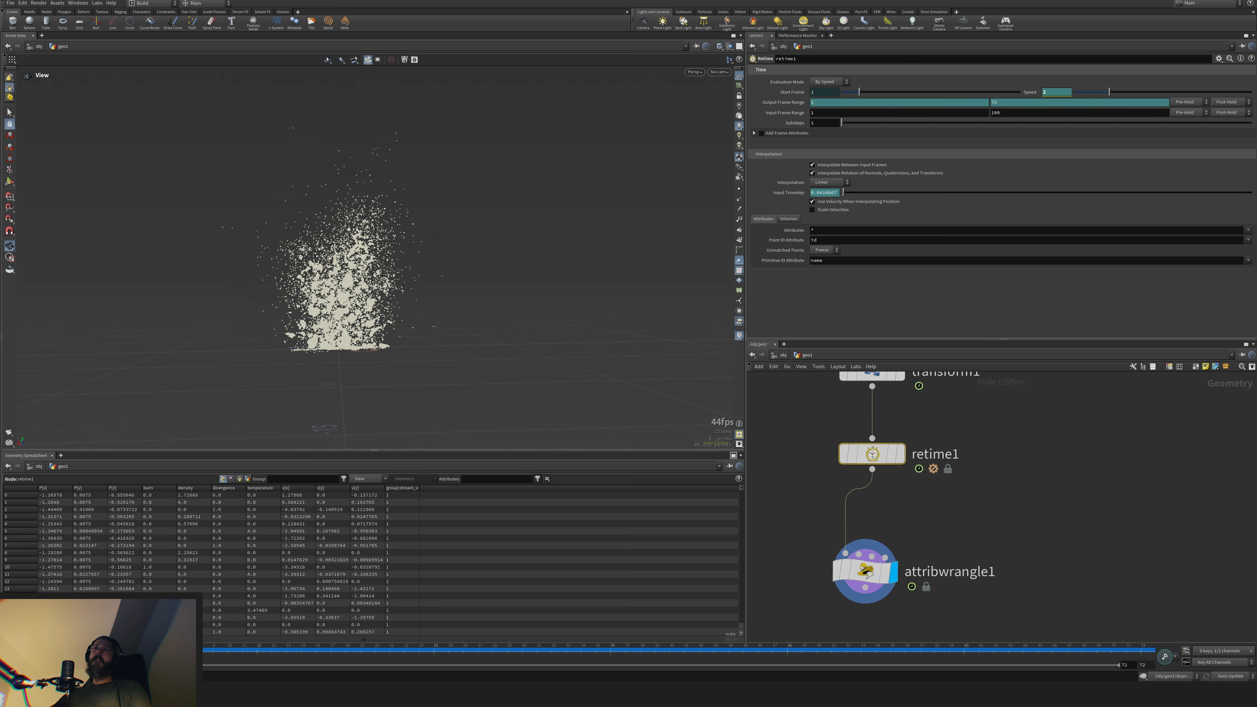
key(ctrl+Up)
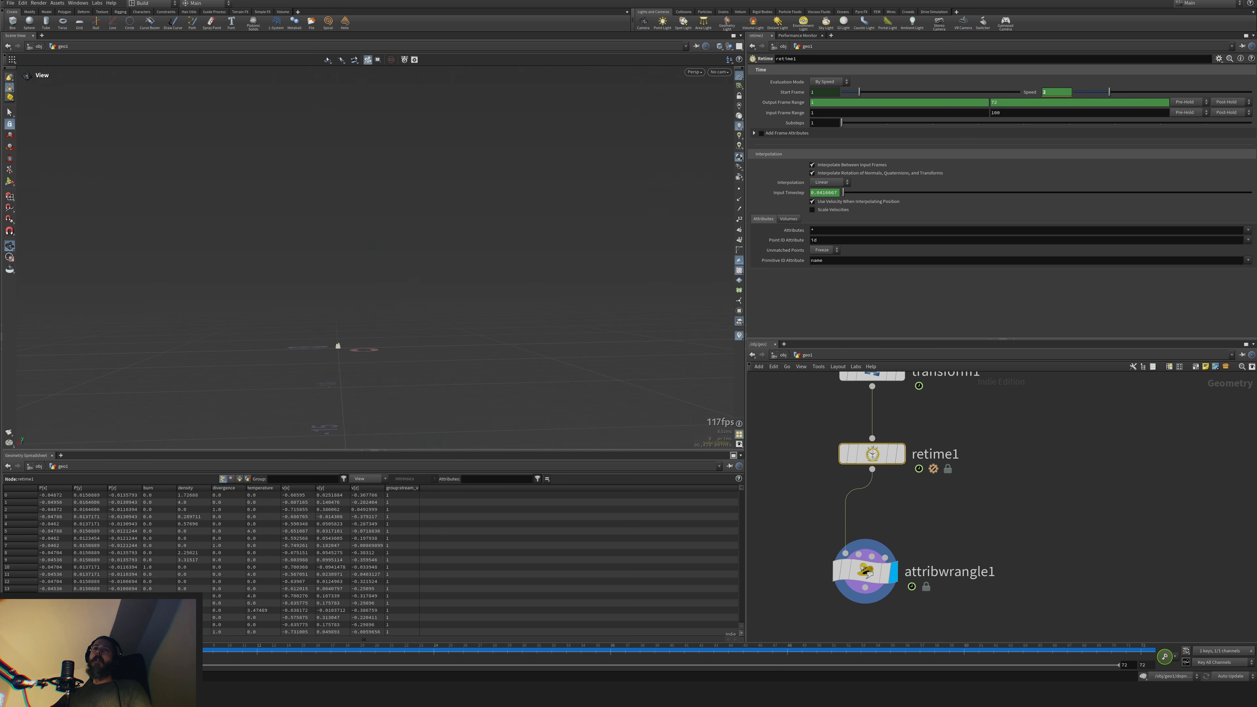
middle_drag(995, 574, 932, 529)
scroll(1028, 434, down, 3)
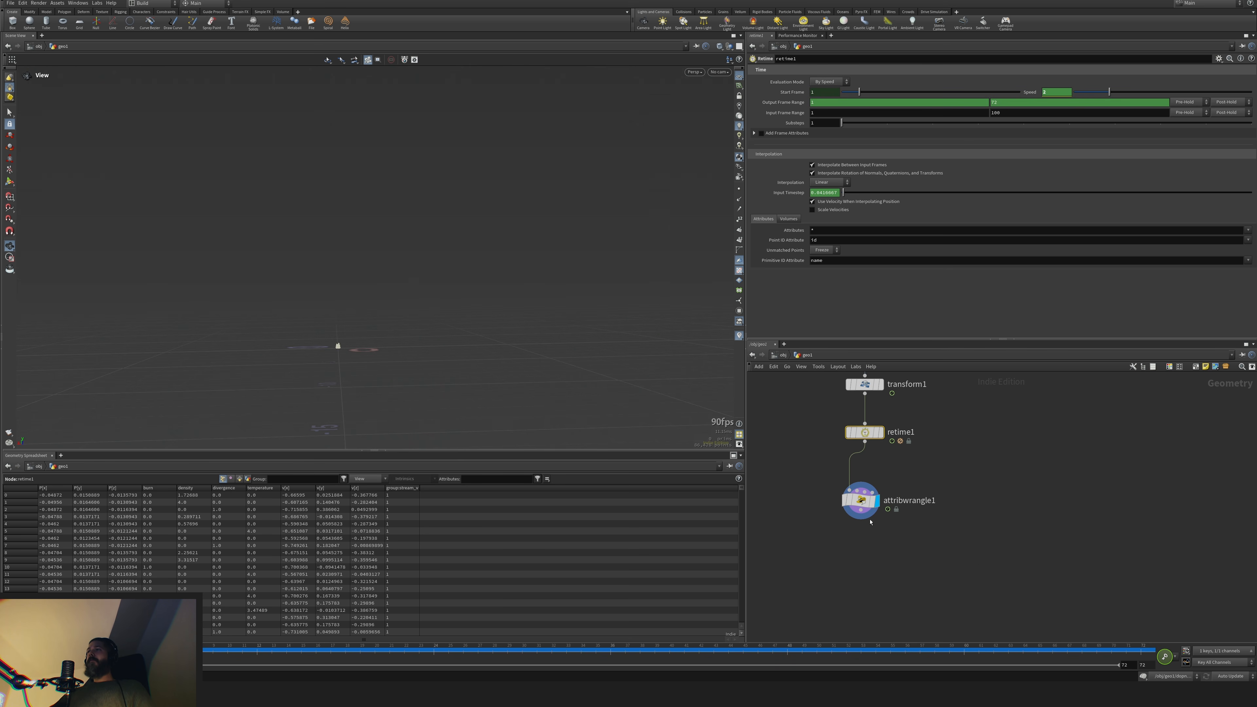
drag(859, 506, 1010, 501)
double_click(883, 126)
text(12)
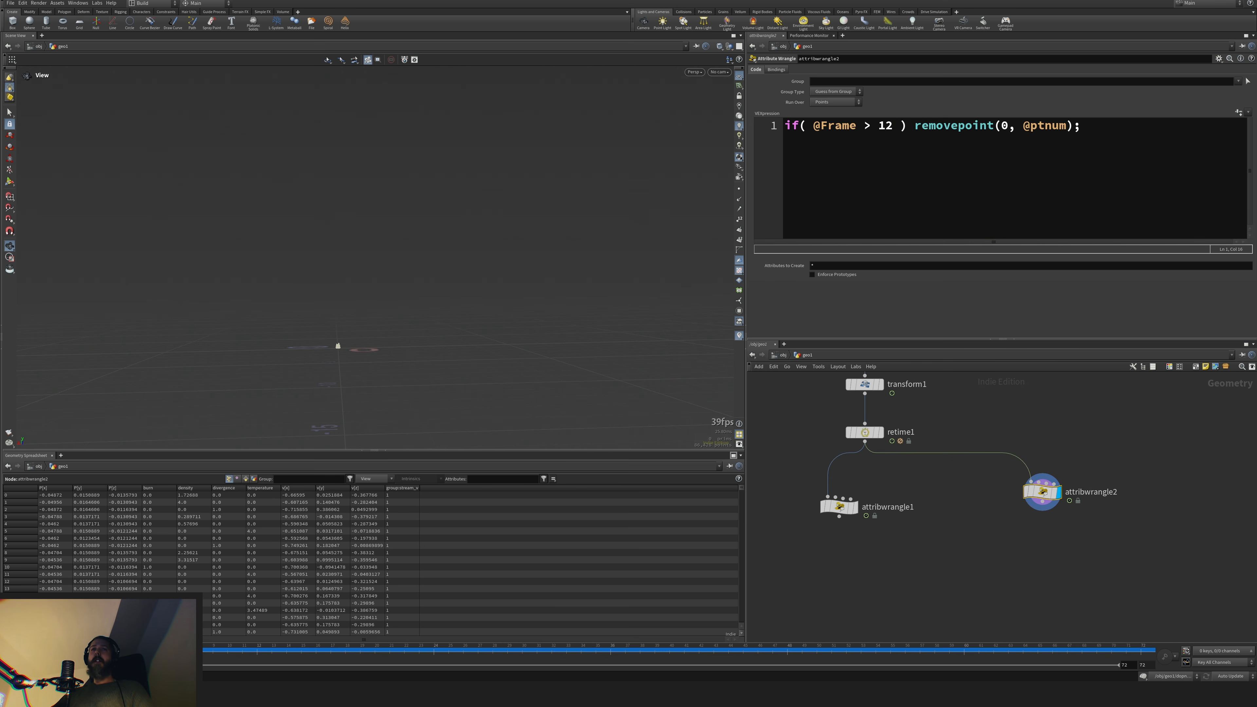
click(259, 647)
drag(262, 648, 98, 648)
Rename the duplicated wrangle to vel and move it up beside retime1
double_click(1089, 493)
text(vel)
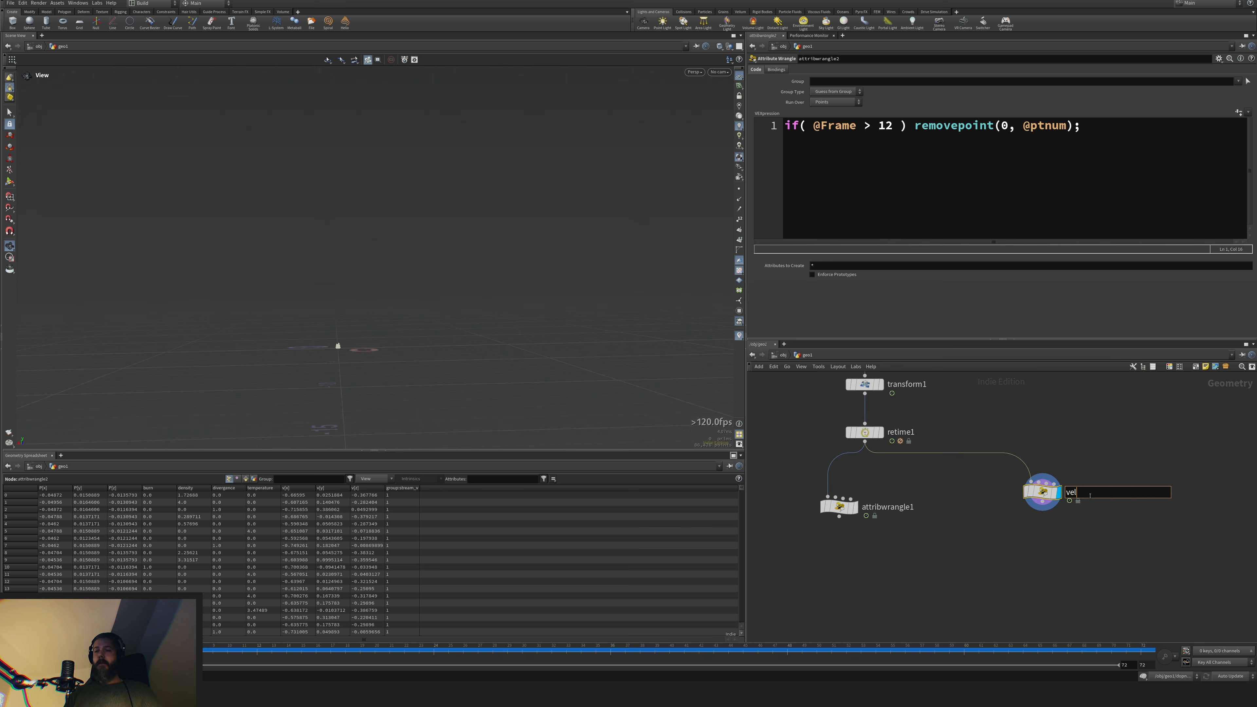
key(Return)
drag(1040, 493, 1054, 440)
middle_drag(949, 529, 1002, 517)
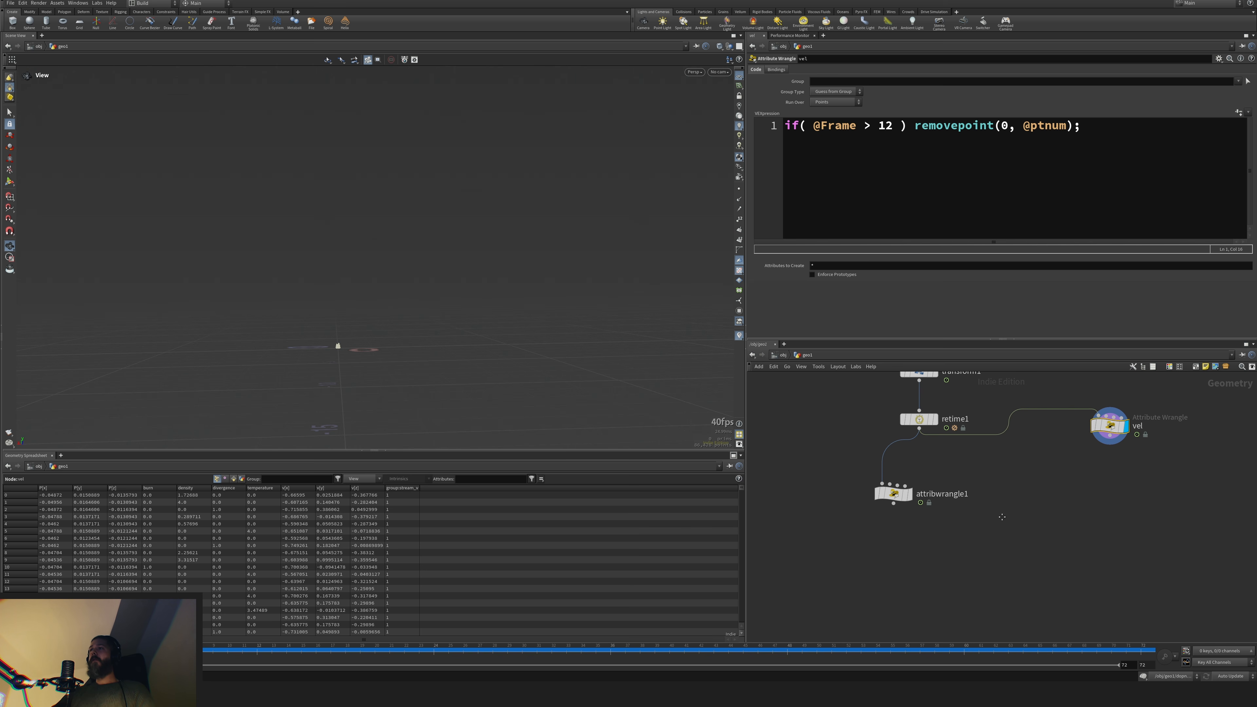
Display attribwrangle1 and rename it to delete_particles
drag(902, 498, 887, 495)
click(888, 496)
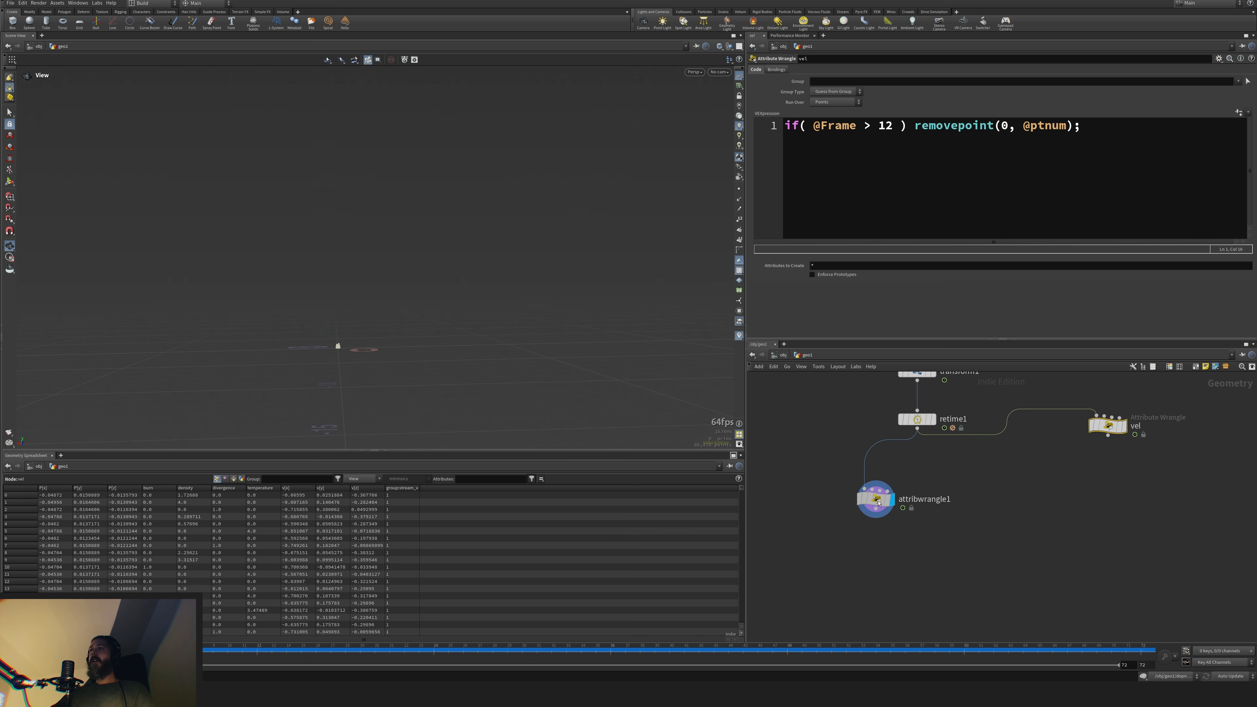
click(882, 500)
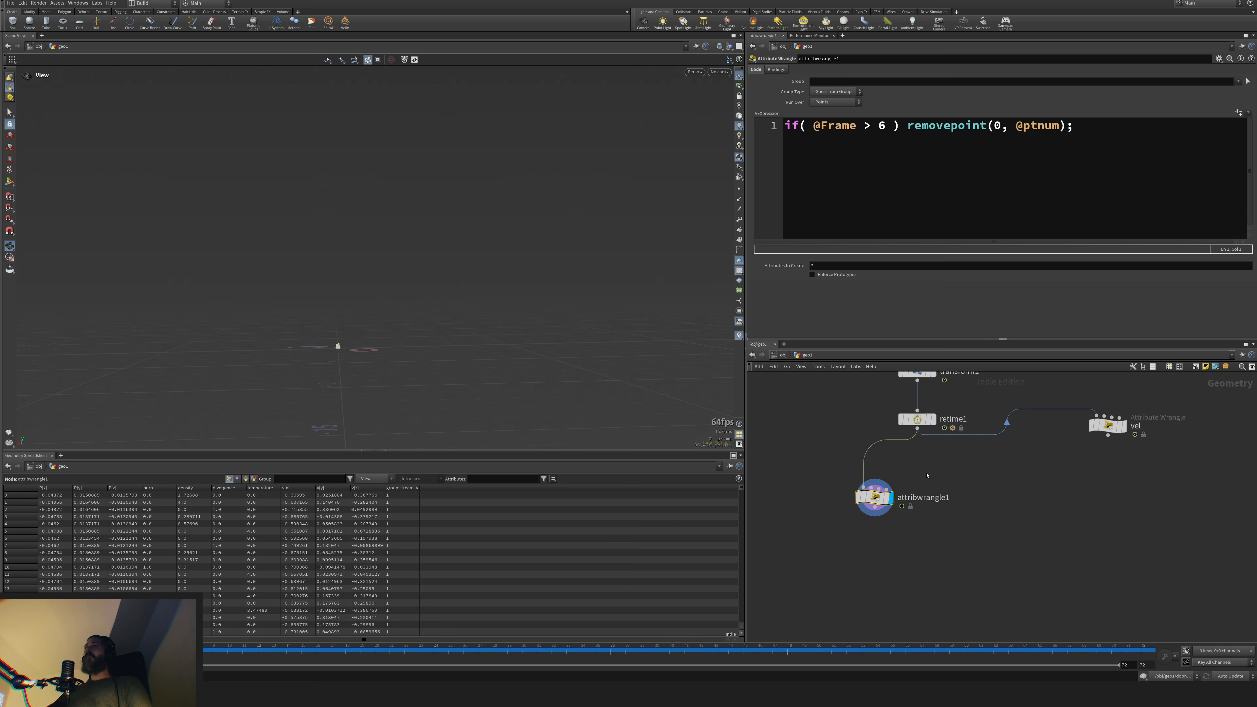
double_click(917, 498)
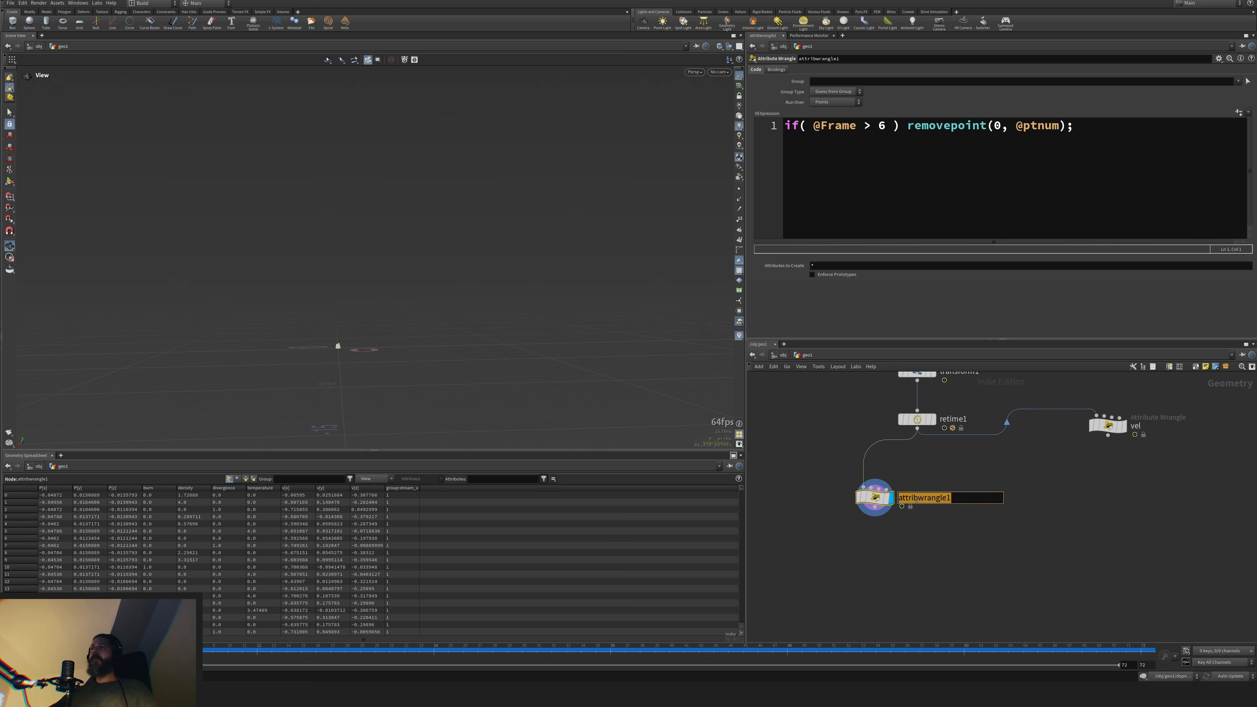
text(delete_)
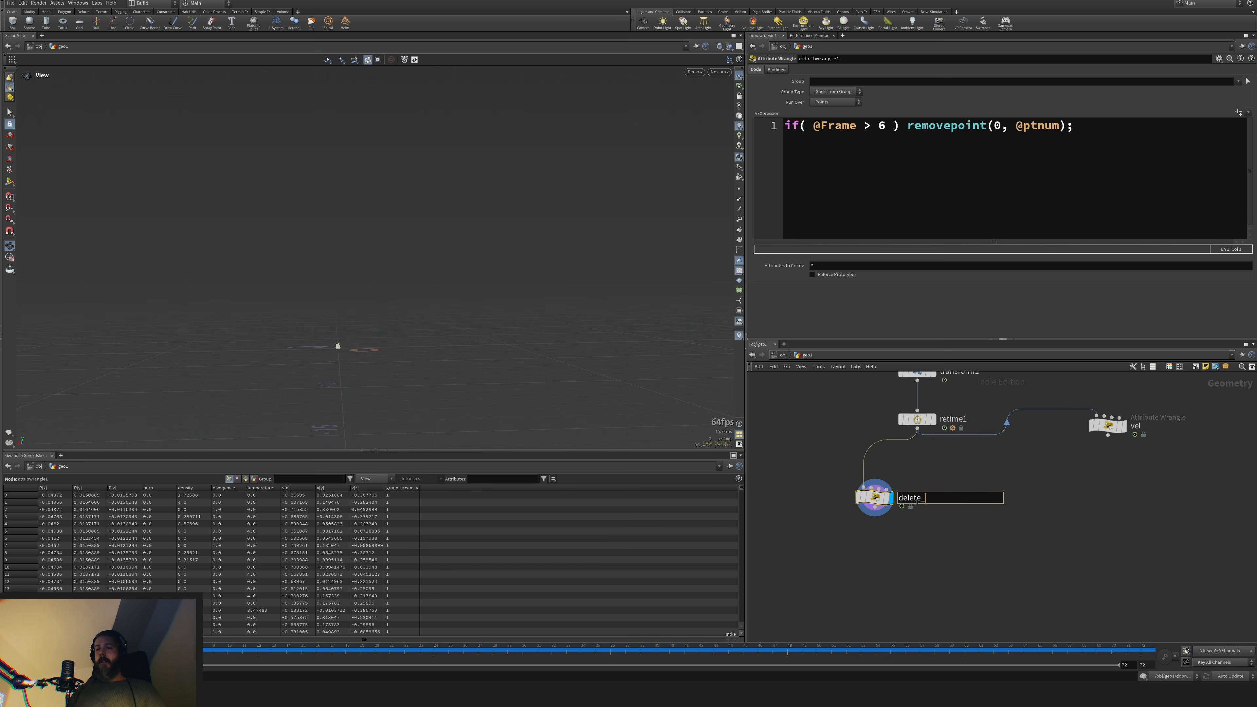
text(particles)
key(Return)
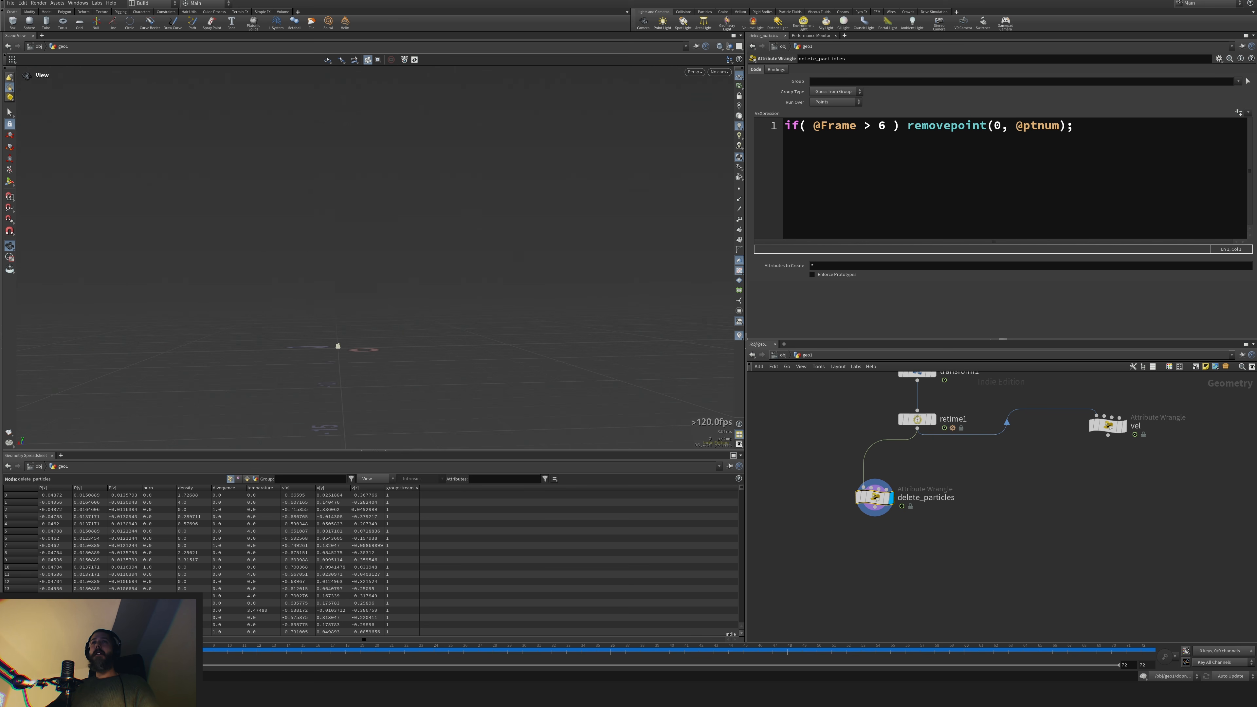
Add an empty line after the removepoint code in delete_particles and scrub the timeline to the first frames of the explosion
middle_drag(867, 579, 876, 540)
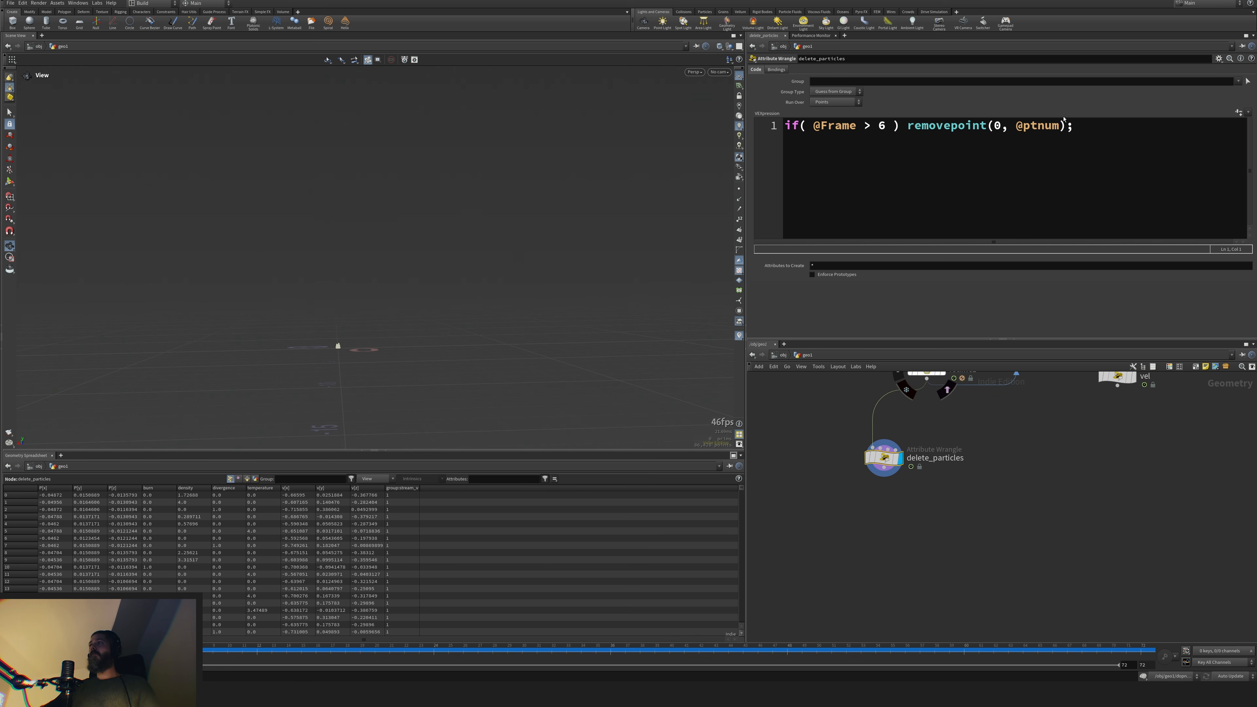
click(1115, 135)
key(Return)
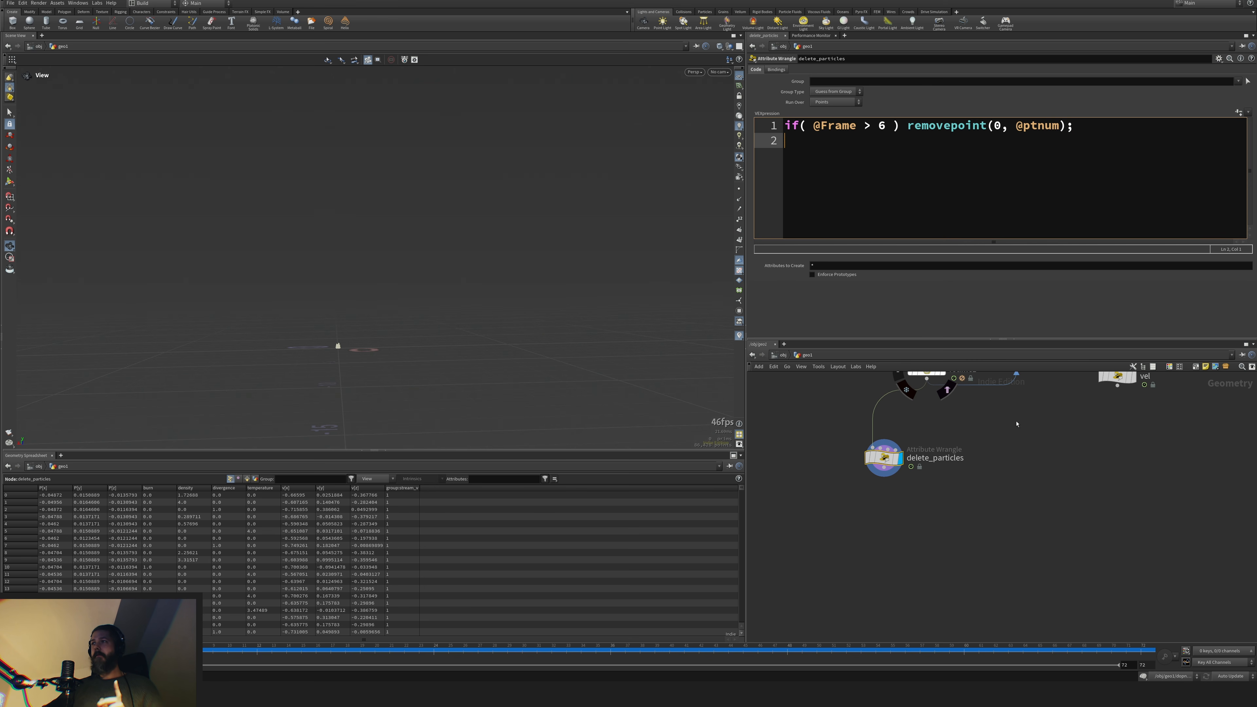
click(968, 560)
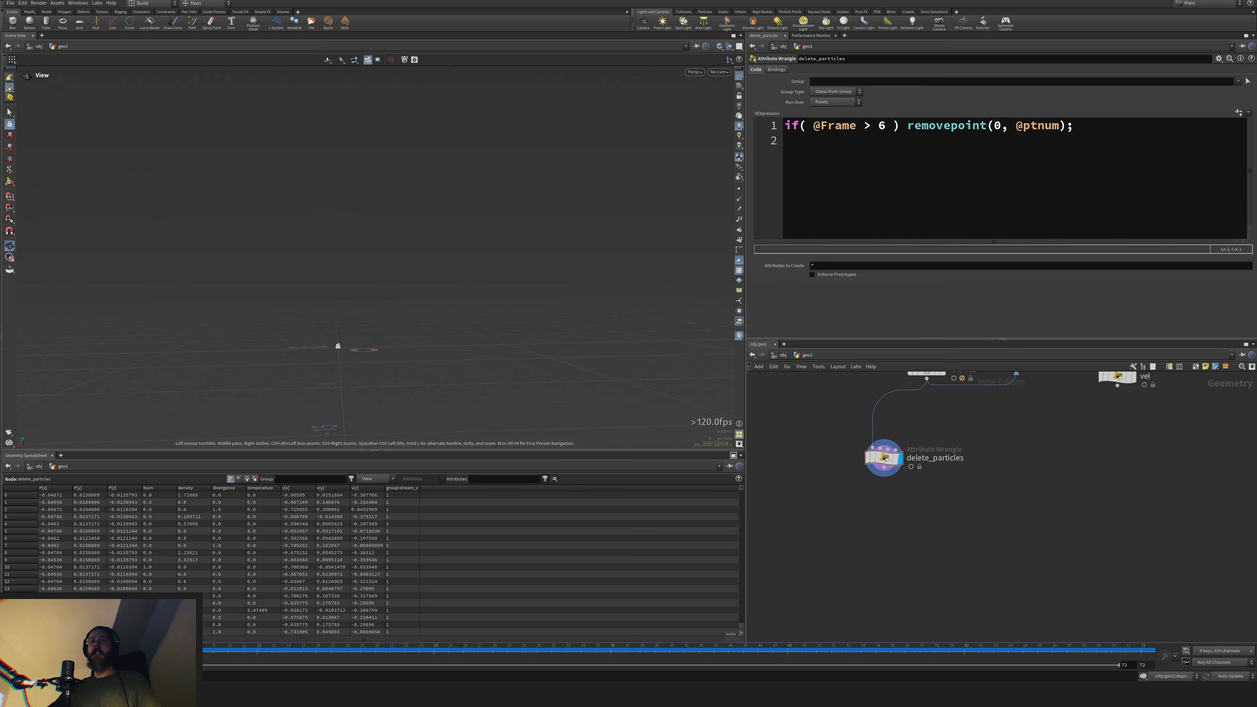
drag(99, 652, 171, 652)
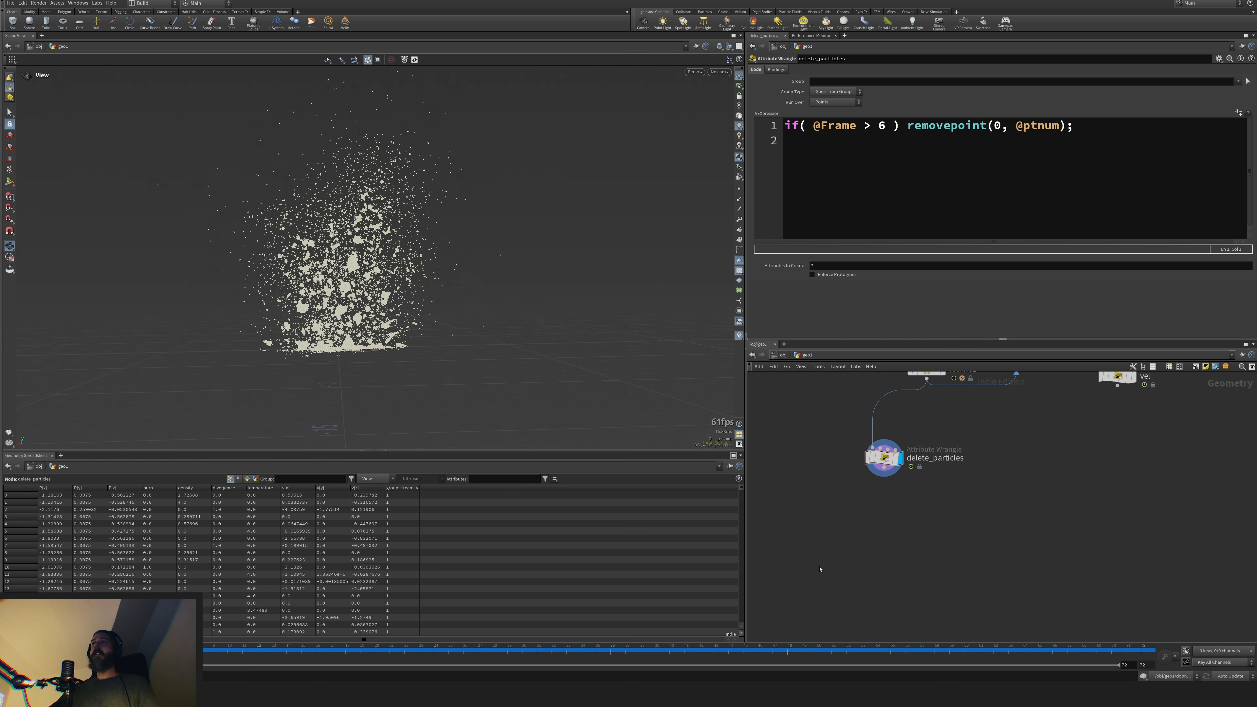
middle_drag(872, 544, 860, 515)
key(Tab)
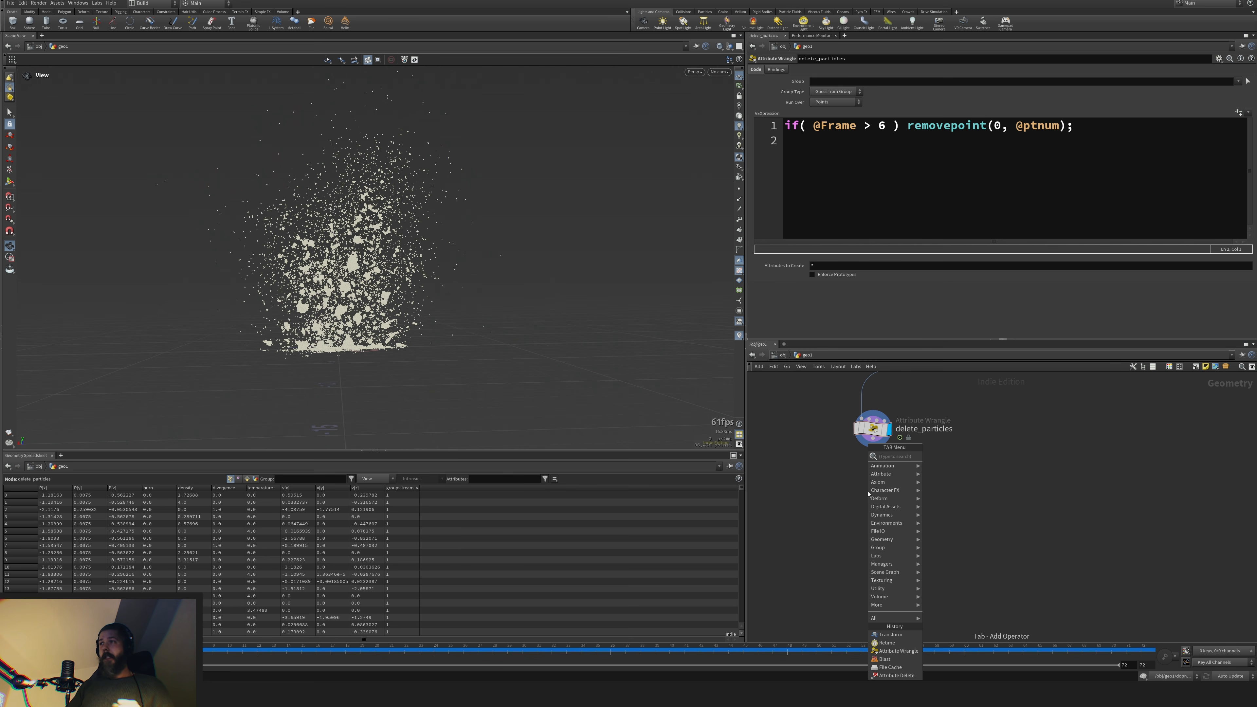
key(Escape)
middle_drag(872, 434, 876, 426)
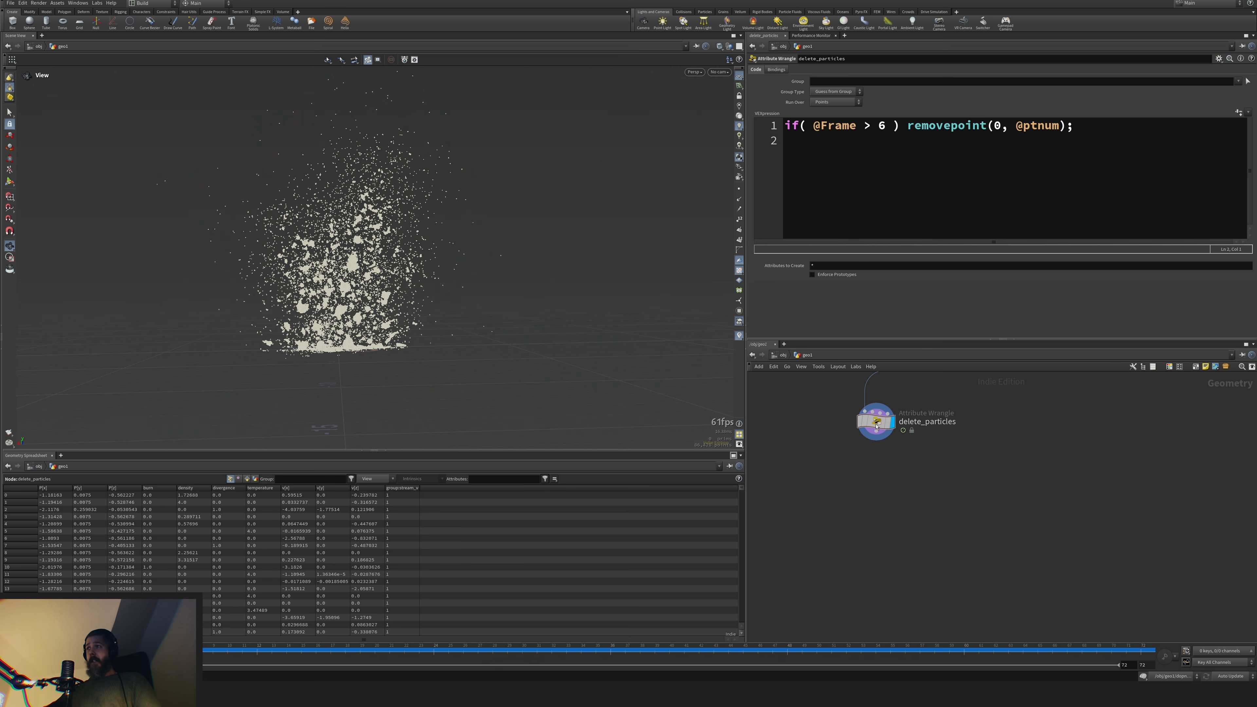
scroll(870, 457, up, 2)
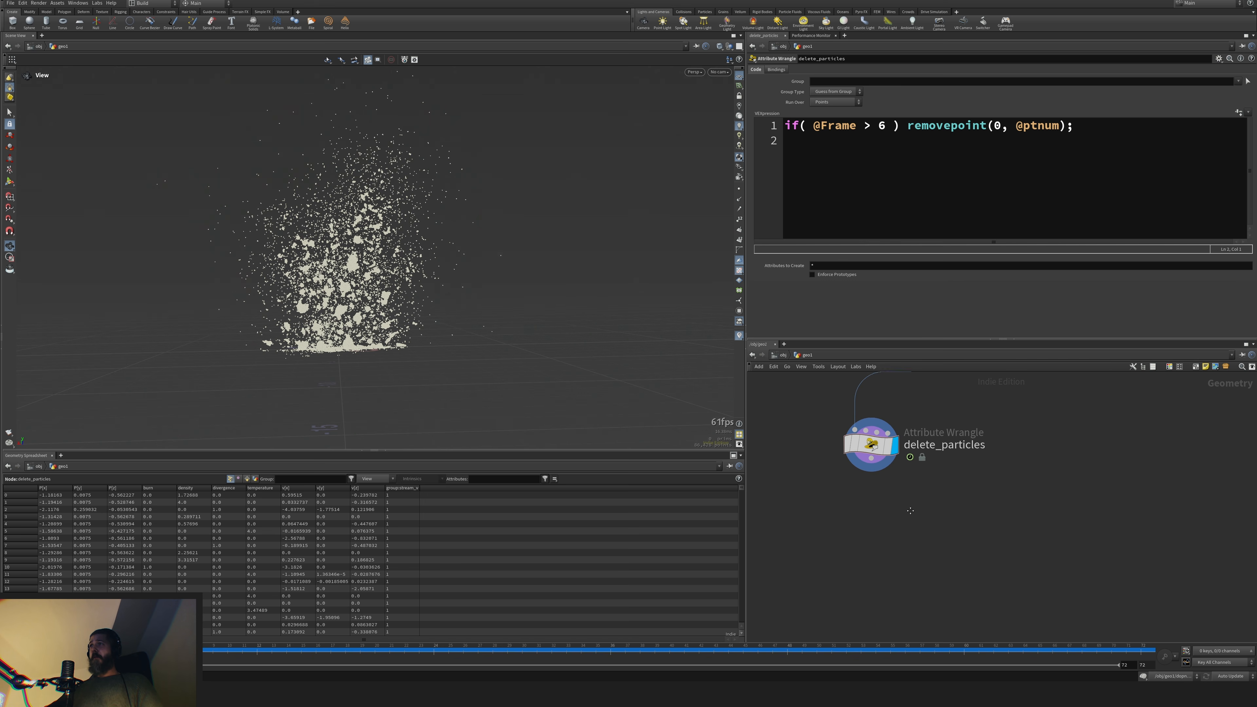
middle_drag(911, 511, 910, 508)
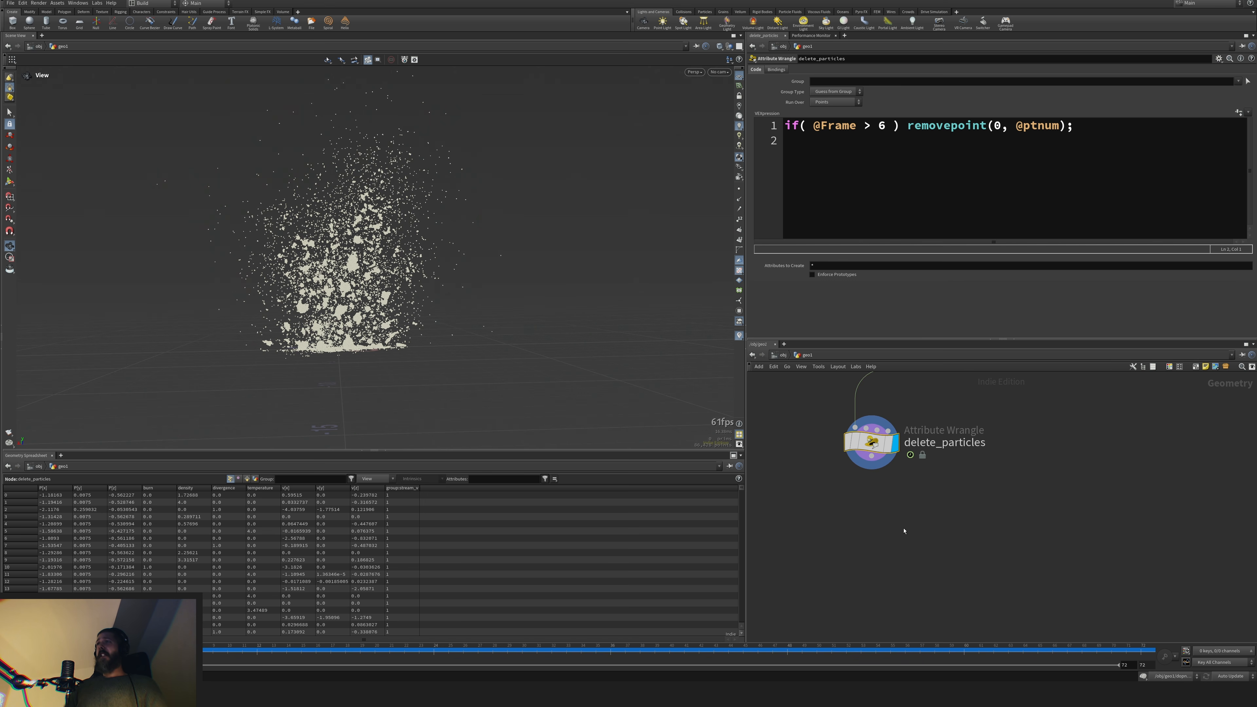
Add a Trail node below delete_particles, restore display to the wrangle and move the trail node further down
key(Tab)
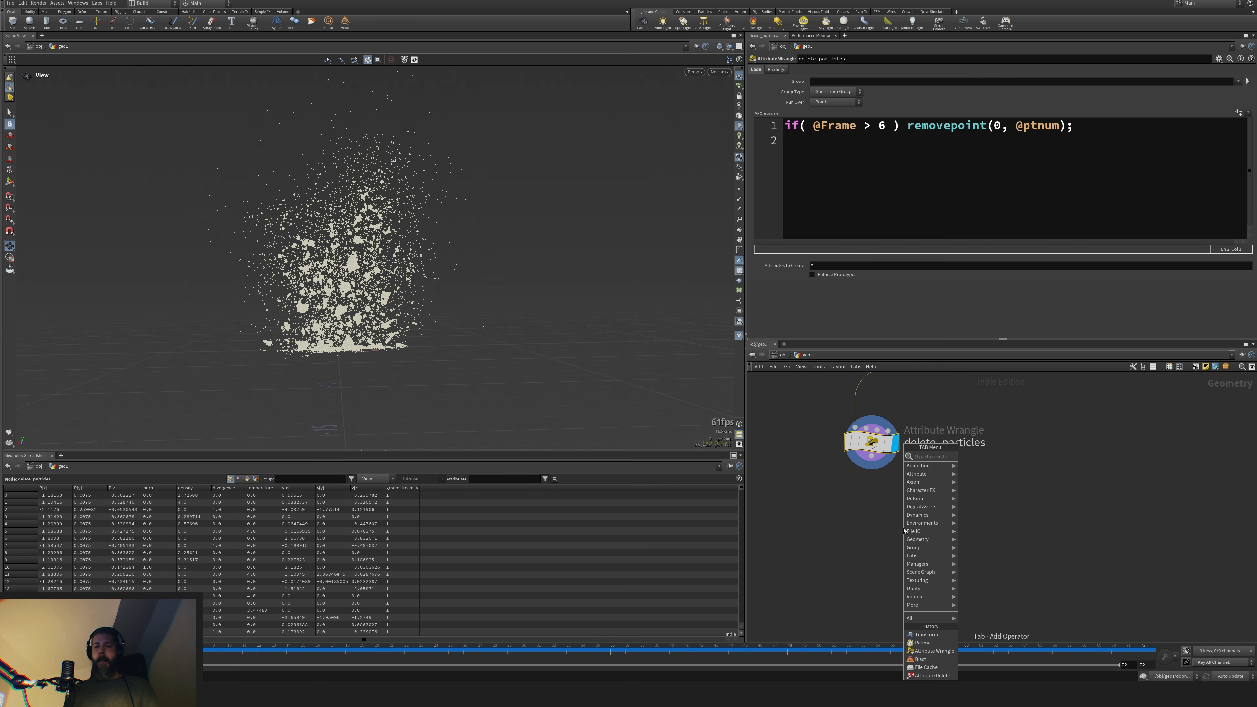
text(trai)
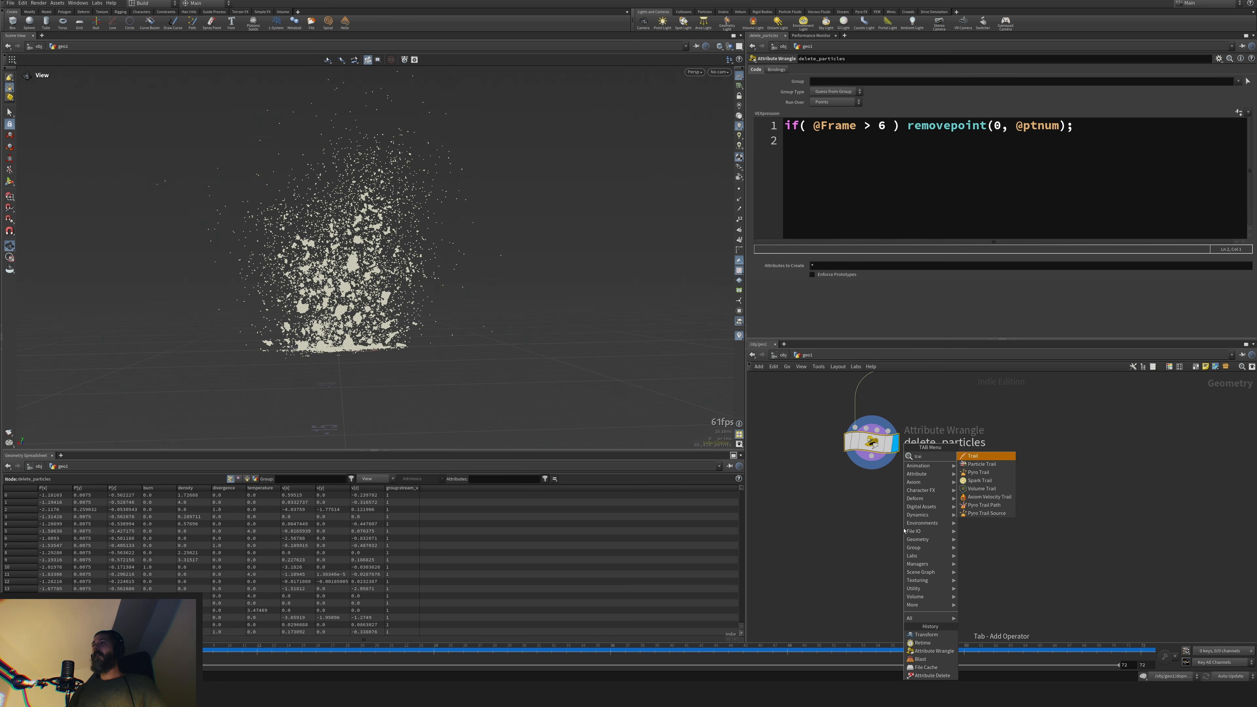
key(Return)
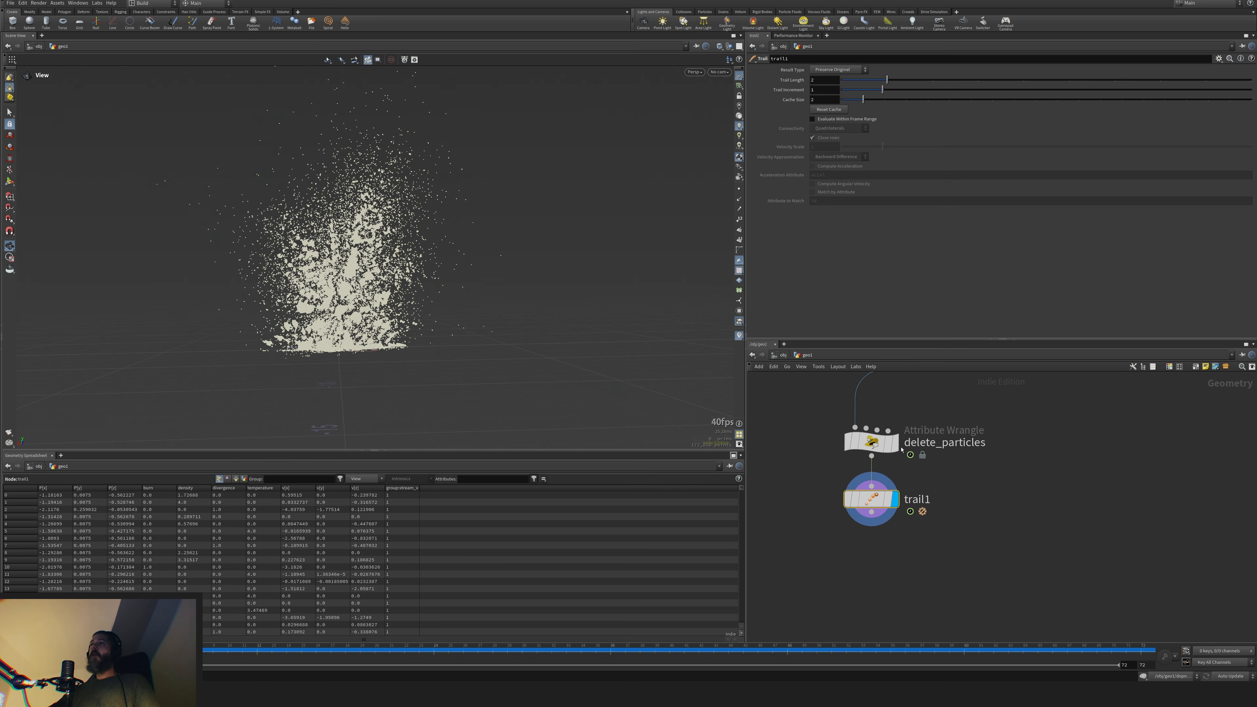
click(895, 442)
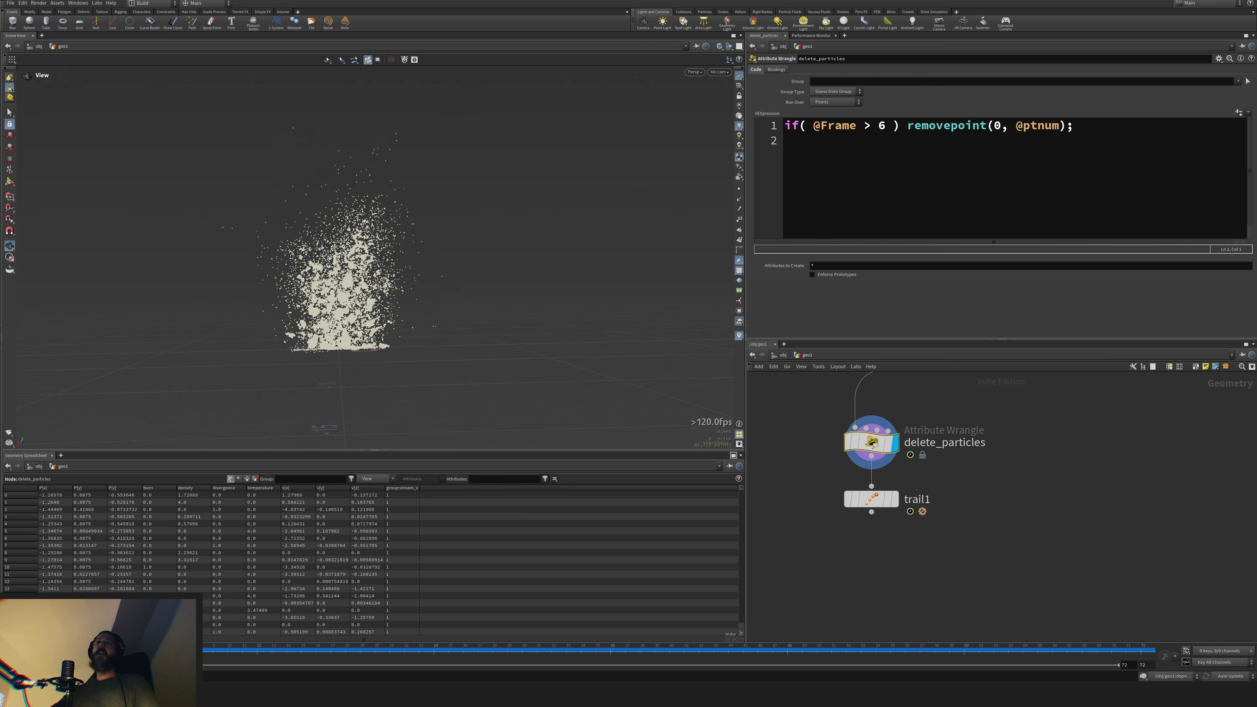
drag(871, 499, 871, 527)
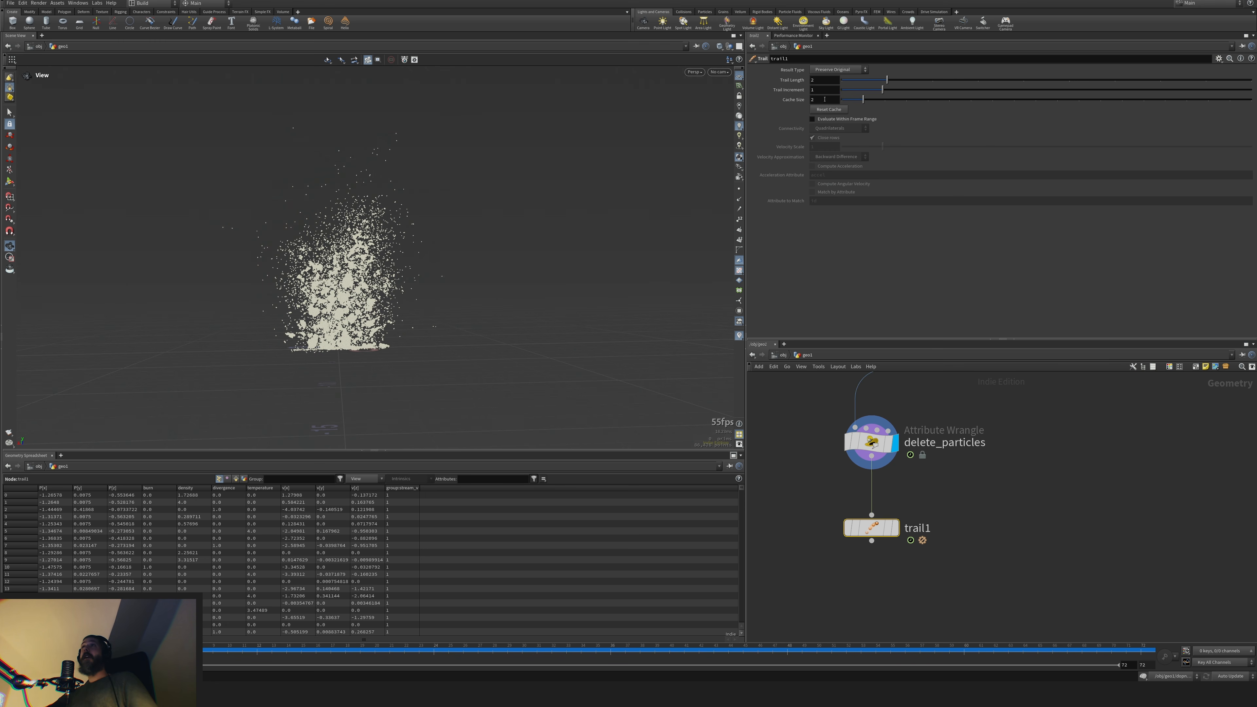
Set the trail length of trail1 to 10 and display that node
text(10)
key(Return)
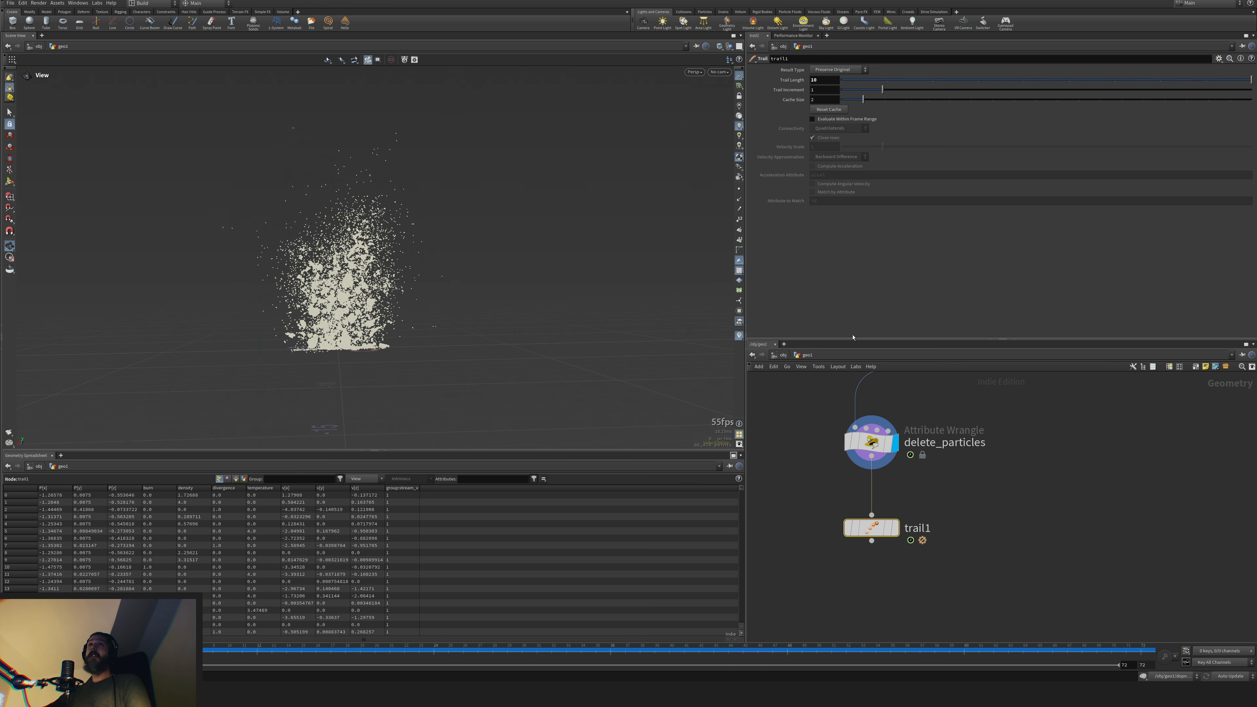
mouse_move(879, 533)
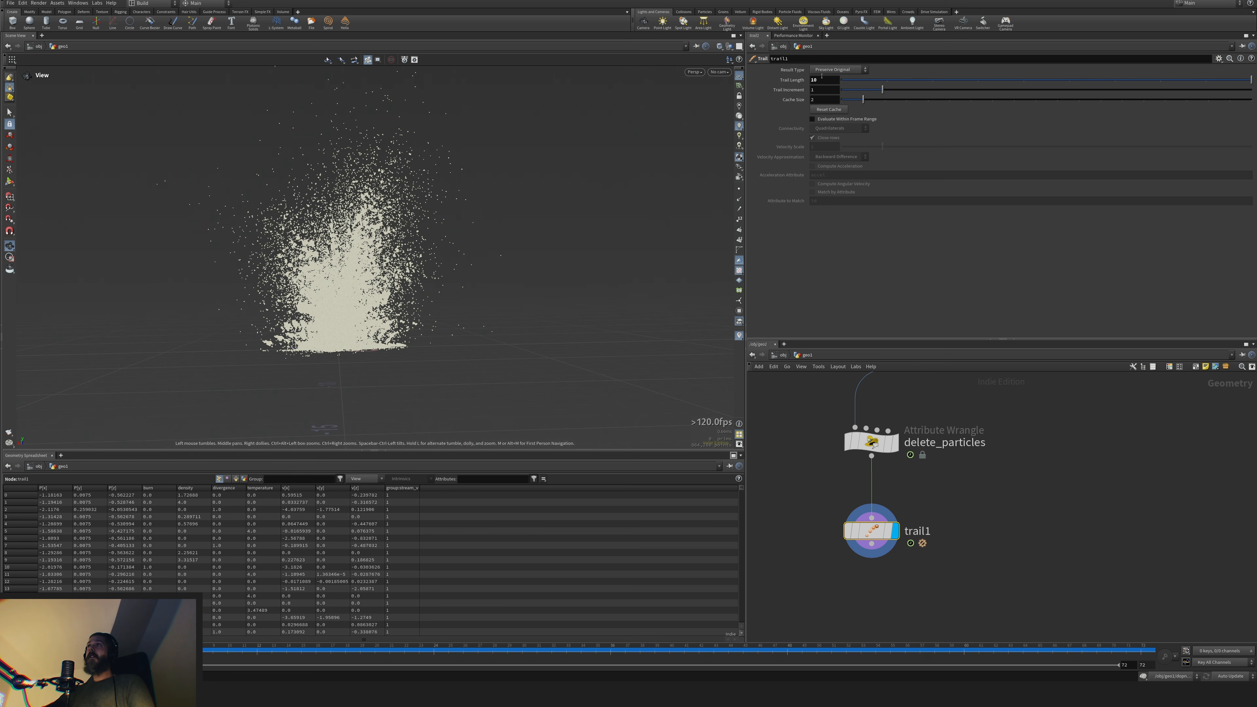
Try trail lengths of 1 and 3 on trail1
drag(822, 79, 789, 91)
text(1)
key(Return)
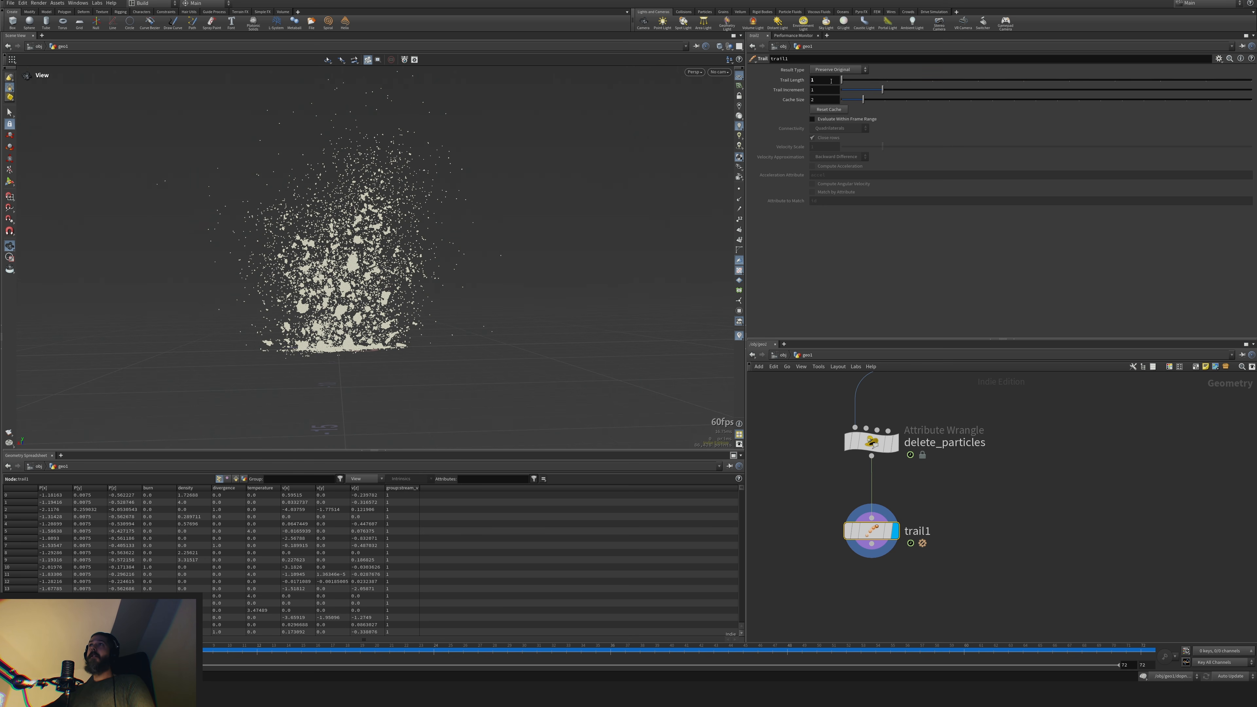
drag(859, 84, 921, 85)
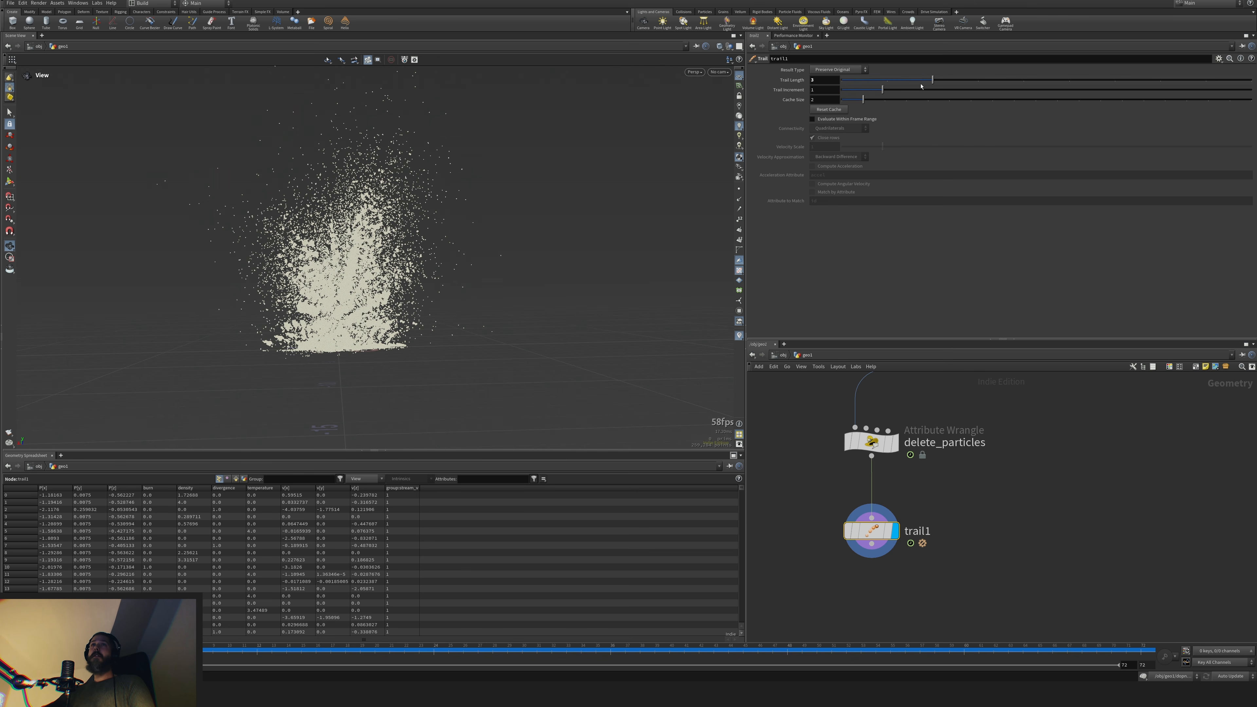
Create an Add node in the network near the trail branch
click(872, 443)
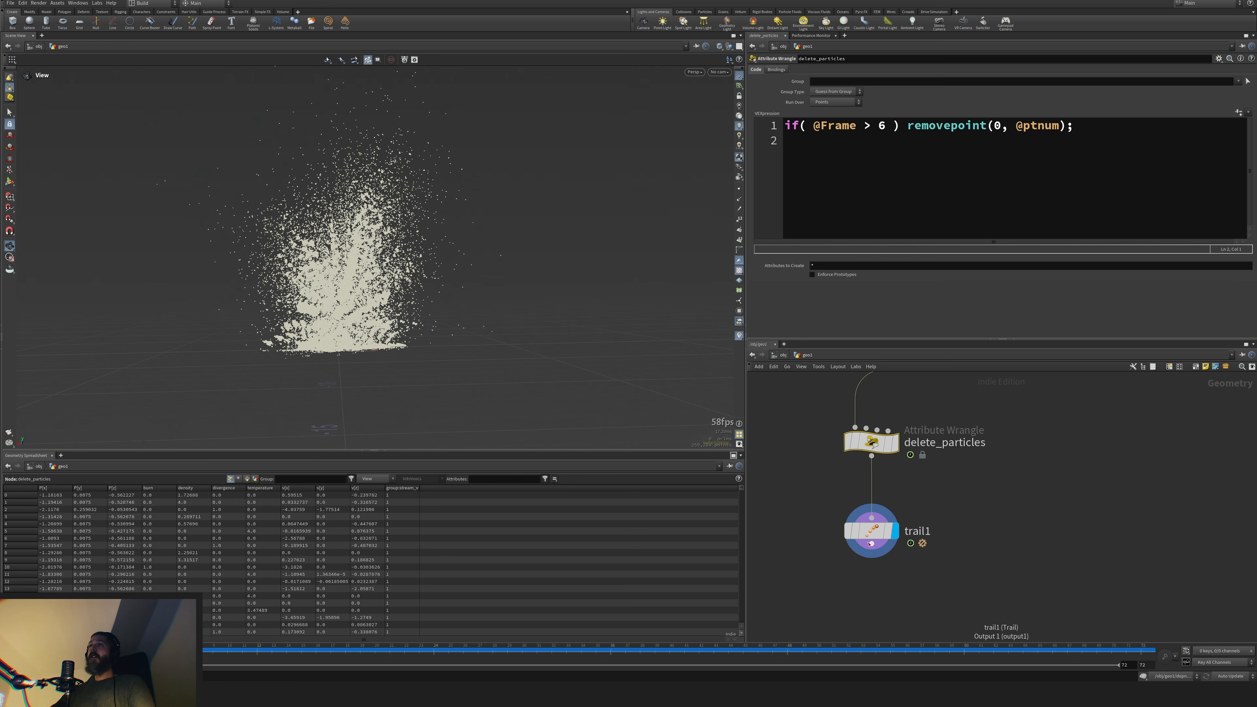
key(l)
key(Tab)
text(add)
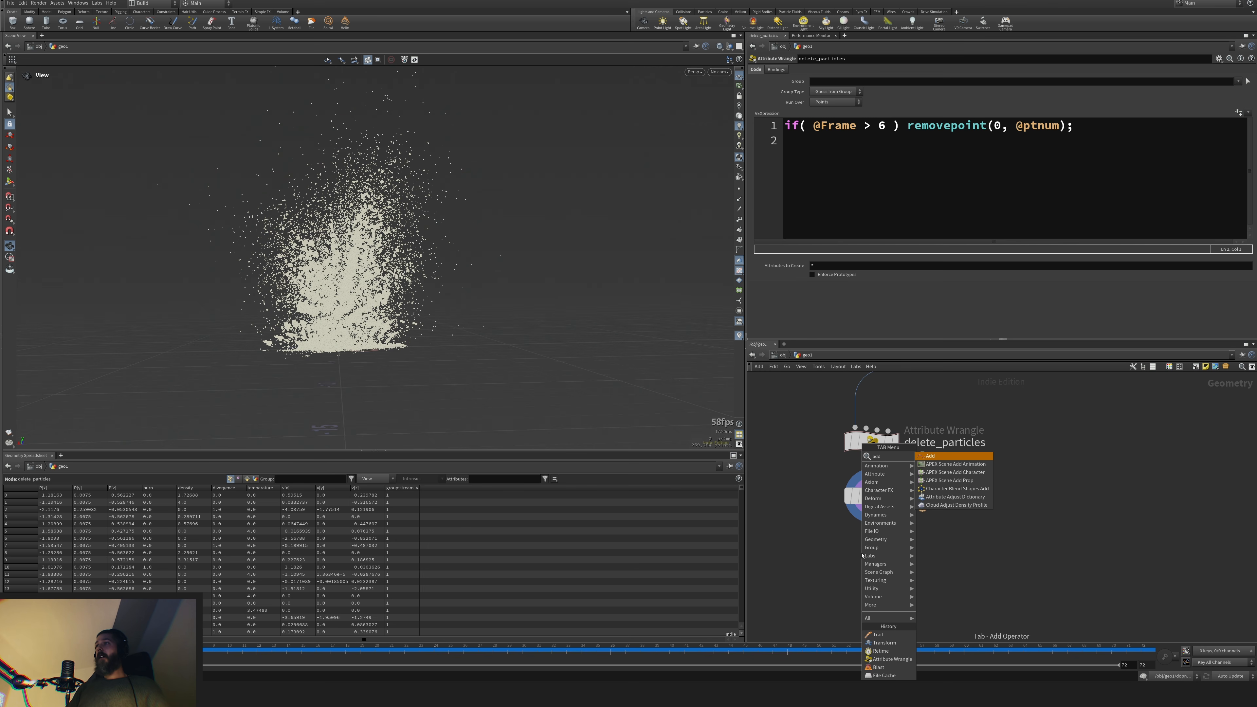
key(Return)
Connect the output of trail1 to add1, display add1 and place it below trail1
click(872, 508)
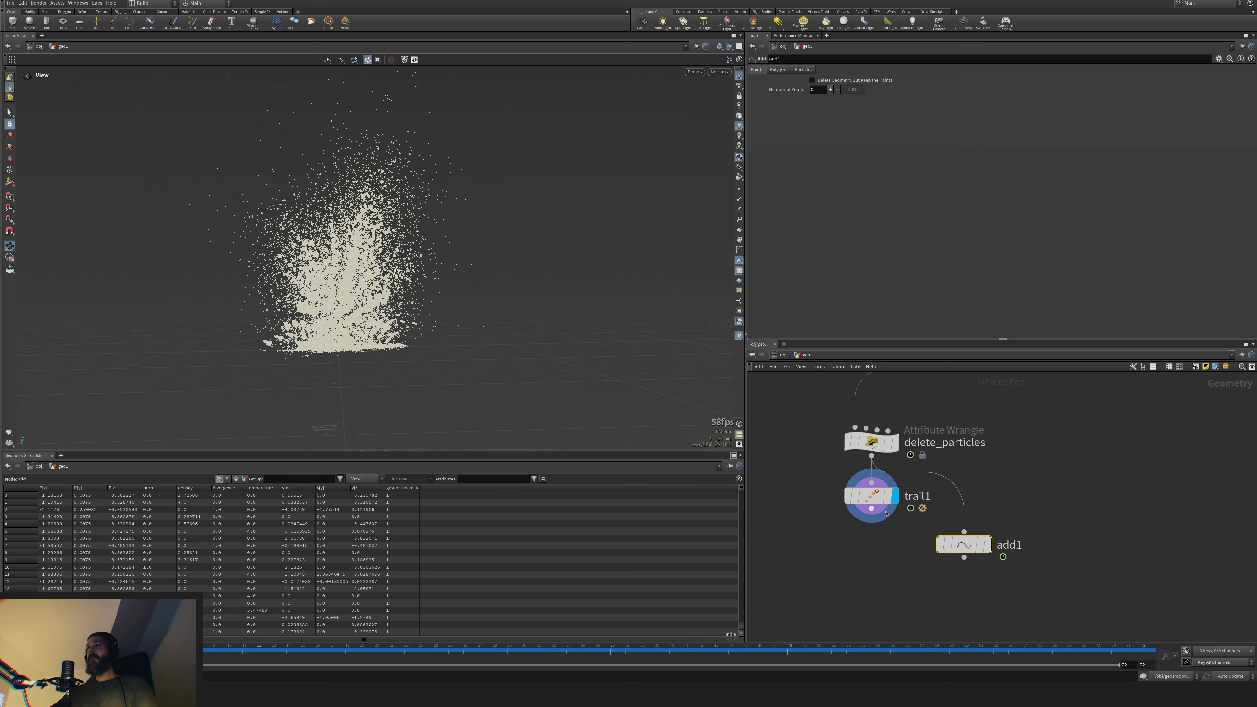
click(964, 532)
key(r)
click(964, 552)
drag(965, 552, 889, 569)
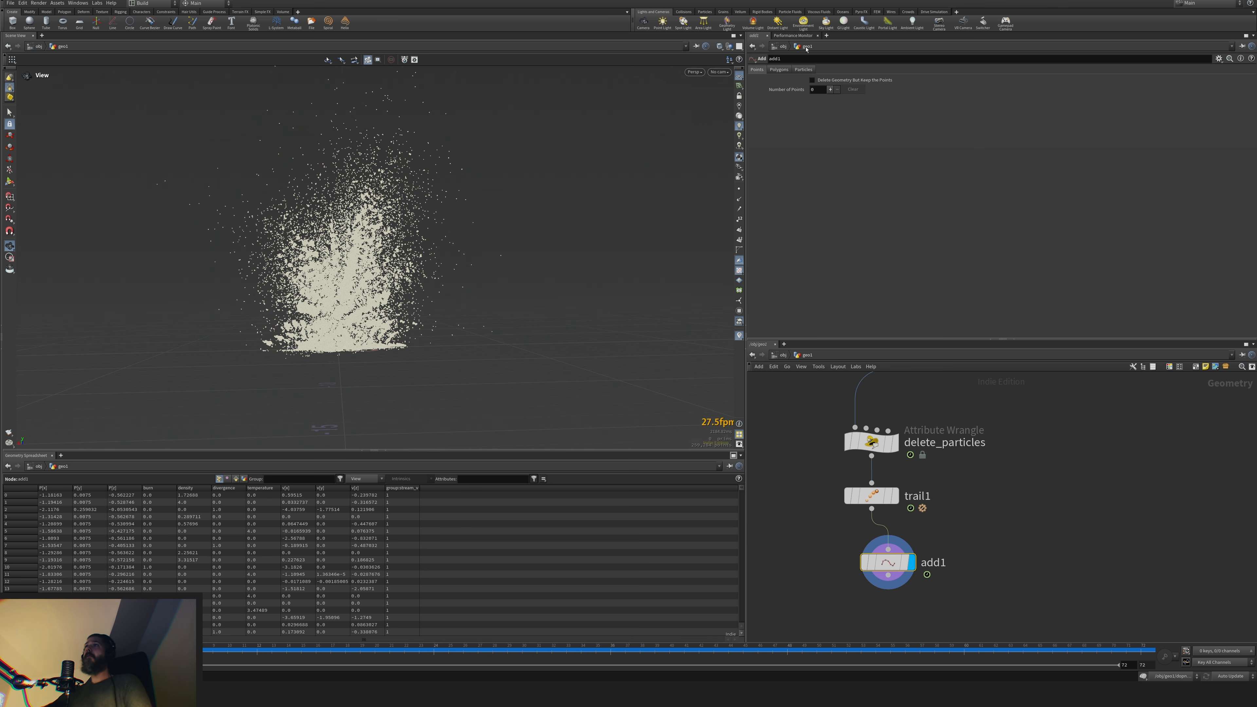
In add1, delete geometry but keep the points, and build polygons by group with By Attribute and attribute name id
click(812, 80)
click(779, 69)
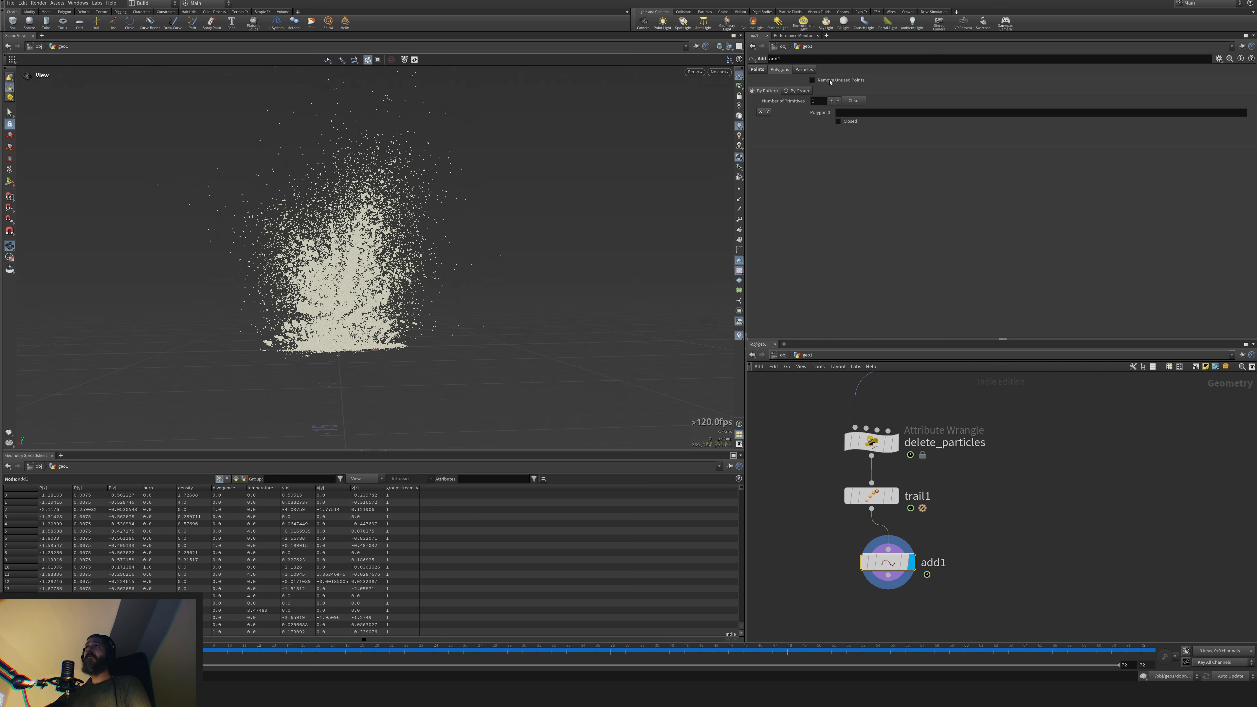
click(799, 91)
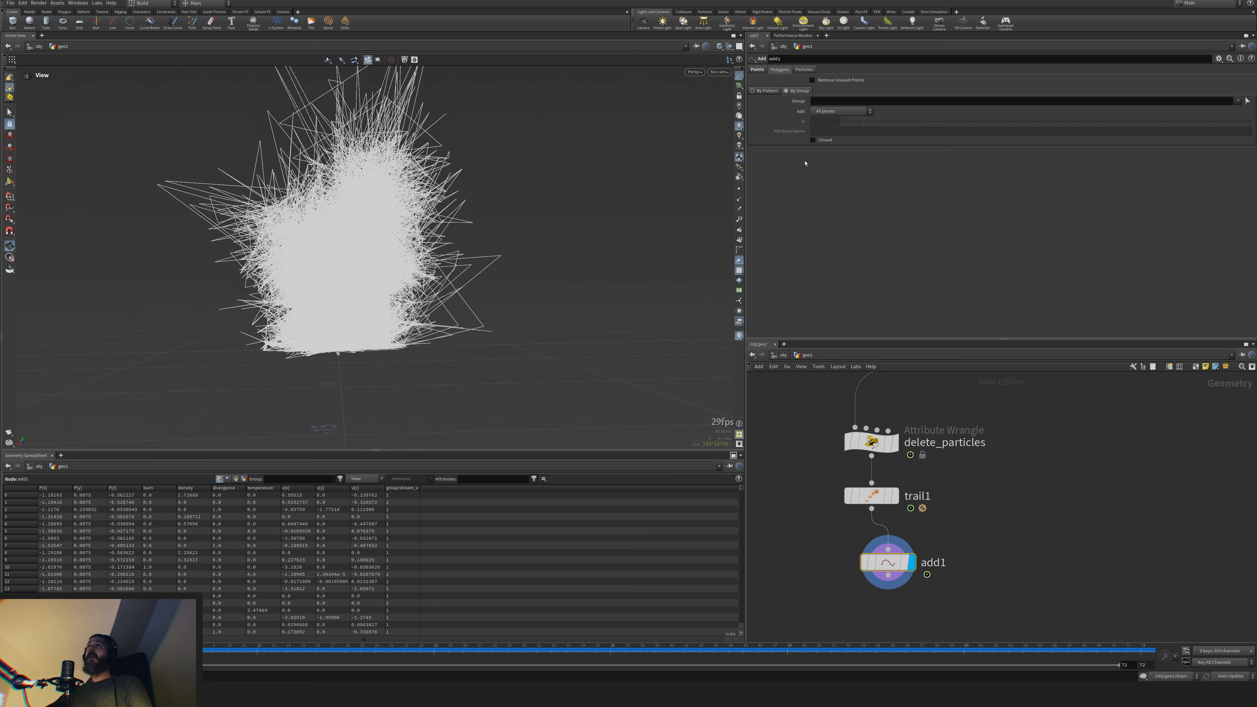
click(836, 112)
click(837, 153)
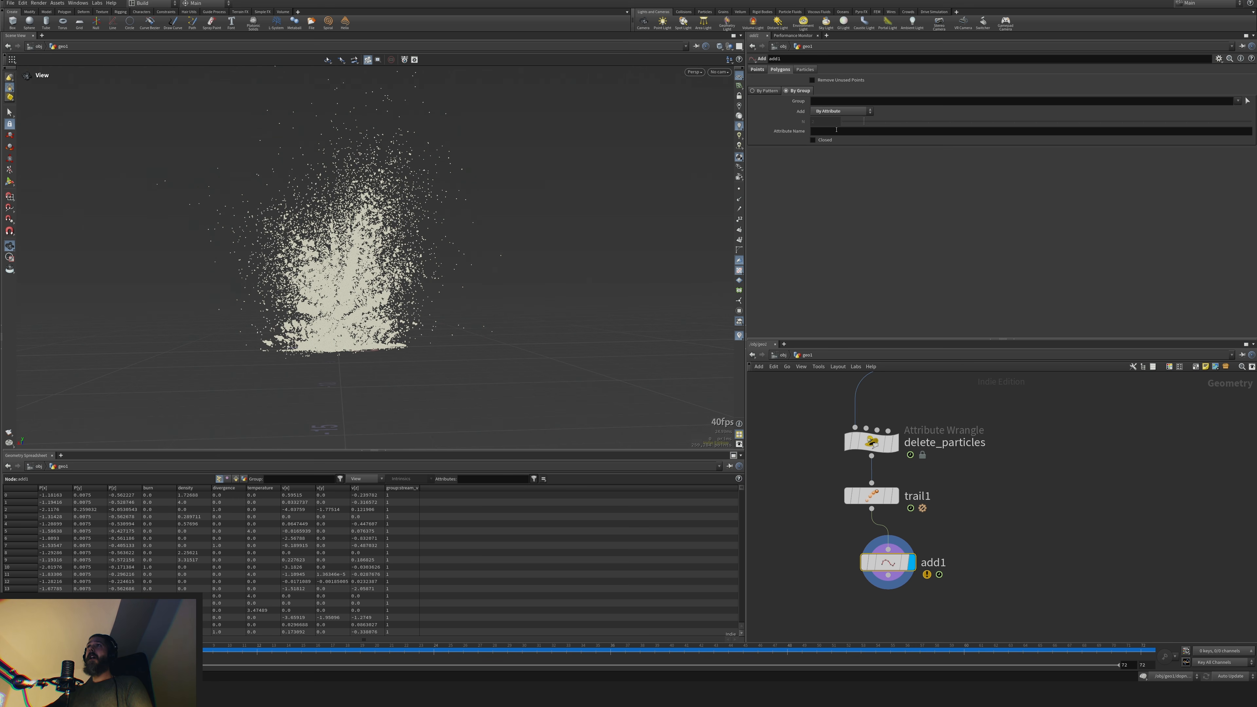
click(835, 132)
text(id)
key(Return)
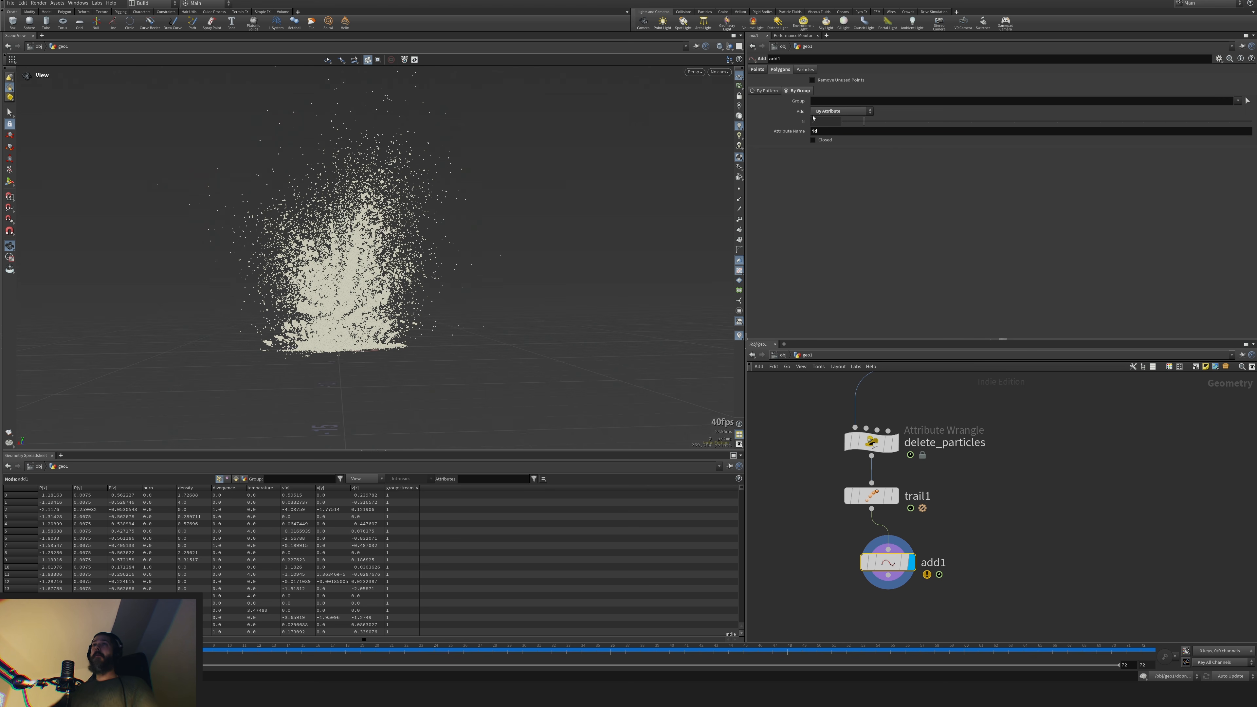
click(871, 442)
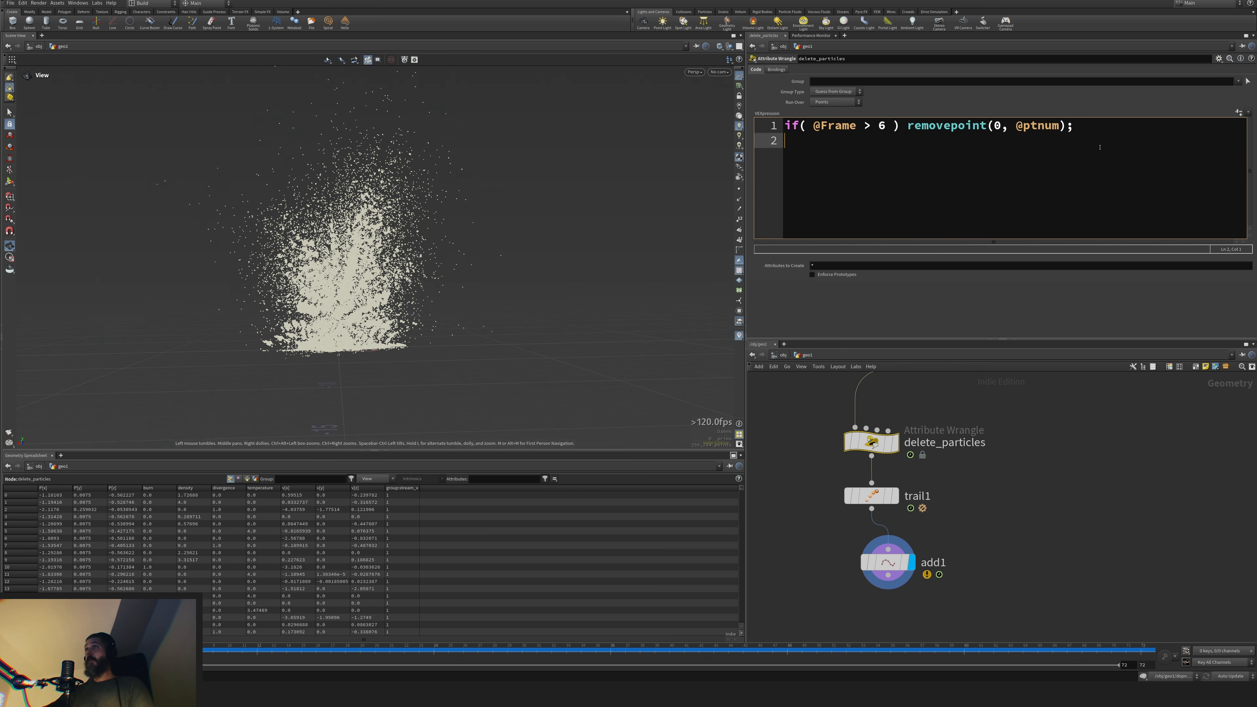
text(@)
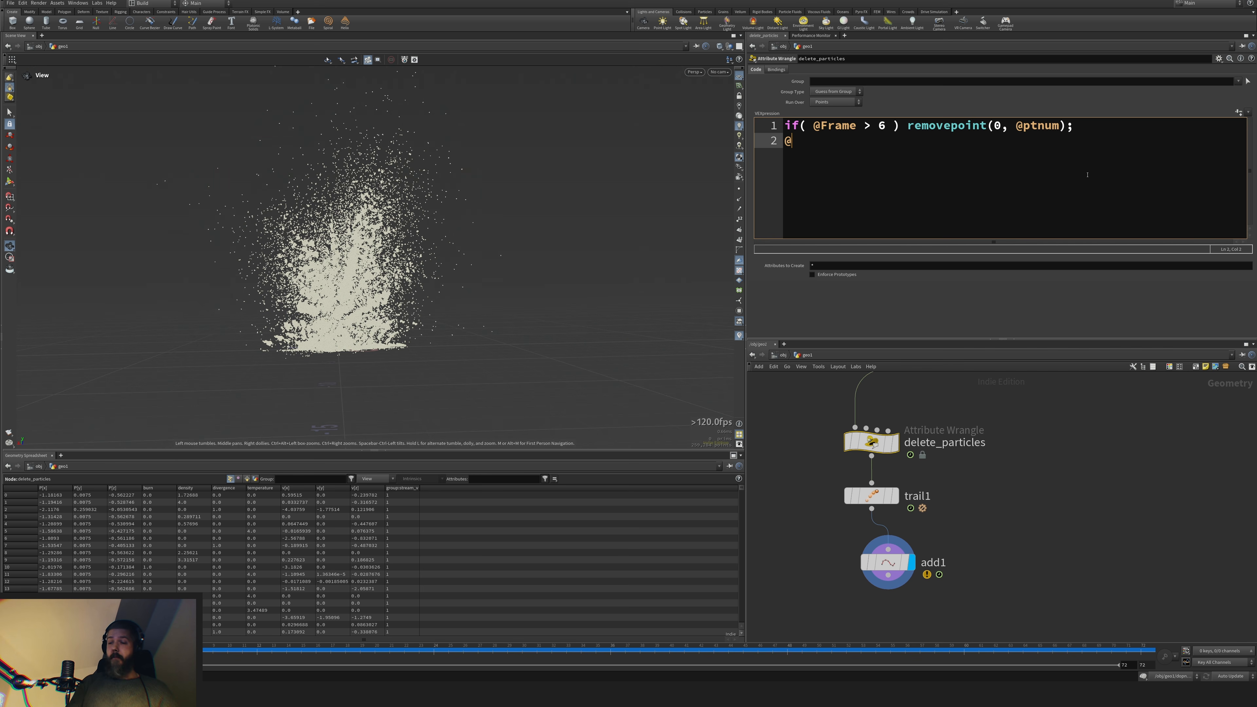
text(id =)
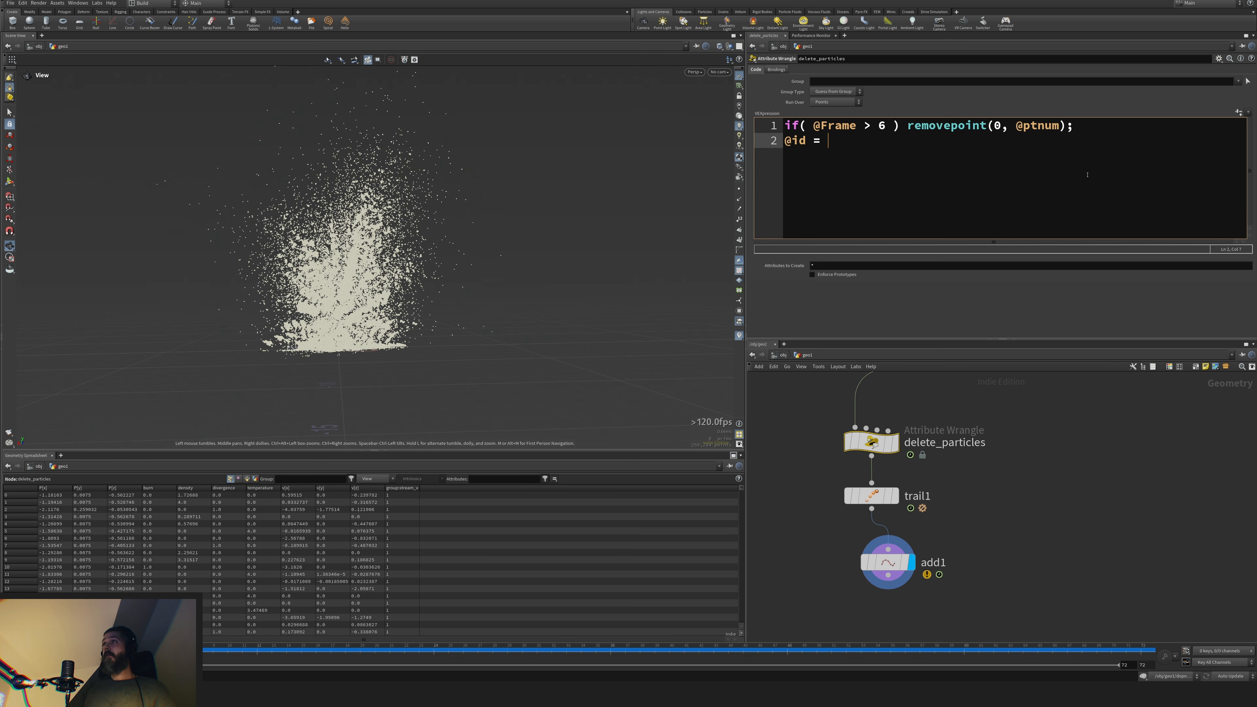
key(BackSpace)
key(BackSpace)
key(BackSpace)
key(BackSpace)
key(BackSpace)
text(i@)
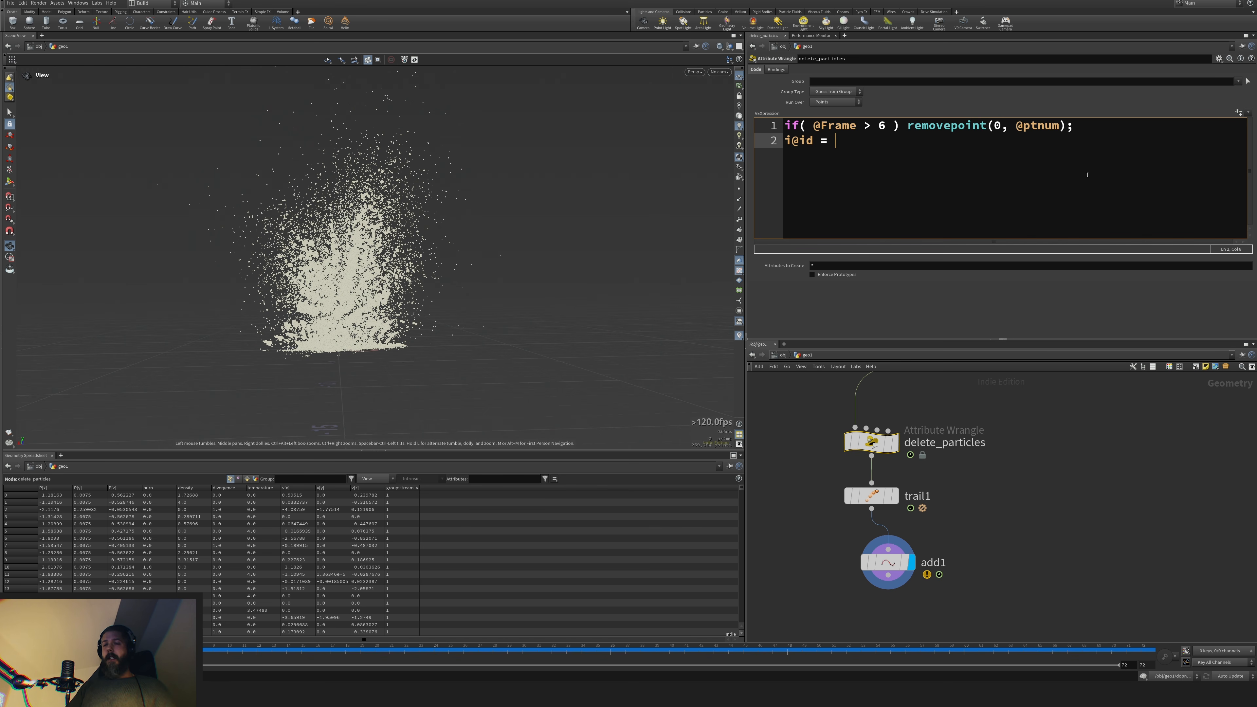
text(id = @ptnum;)
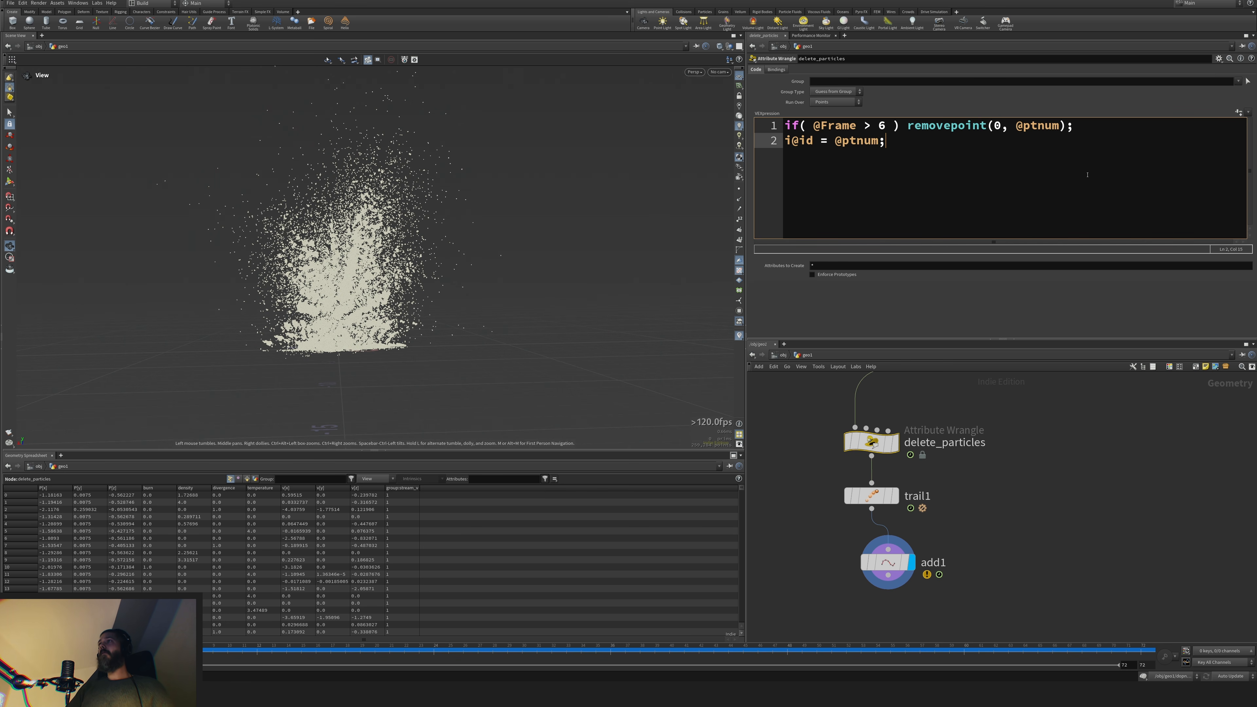
key(ctrl+Return)
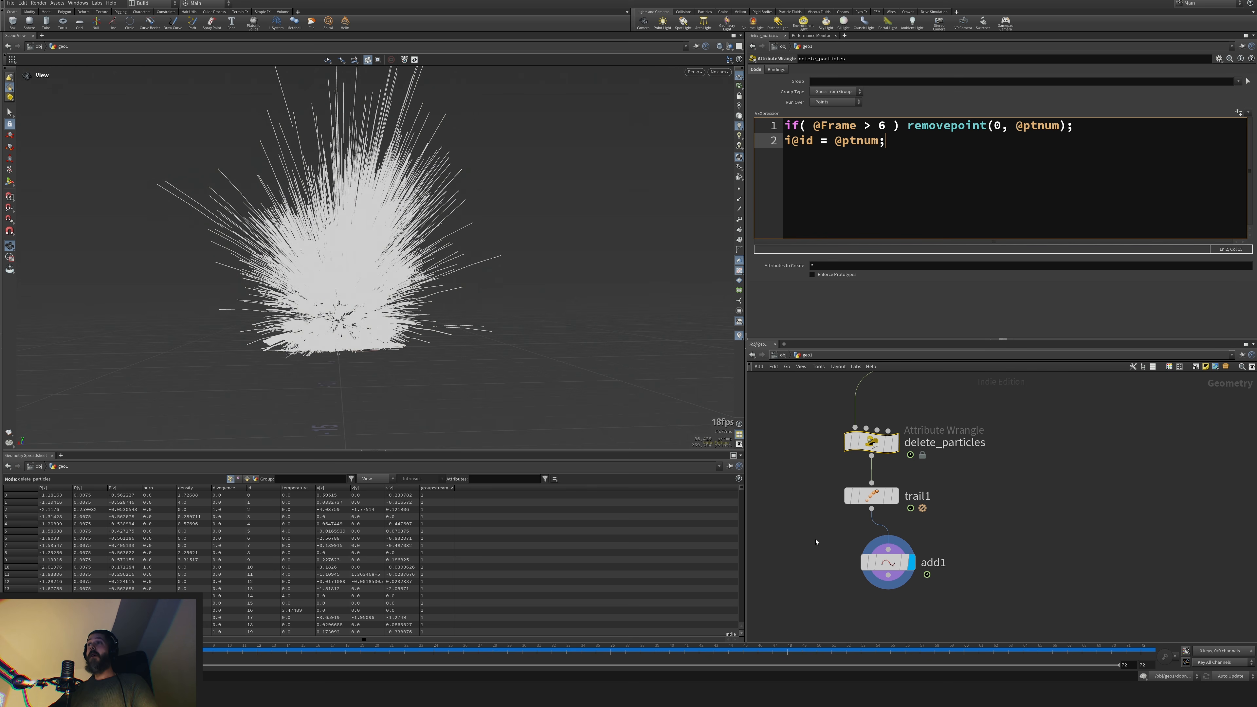
Align add1 under trail1, and set trail1's trail length to 10 and trail increment to 0.128
drag(886, 563, 869, 573)
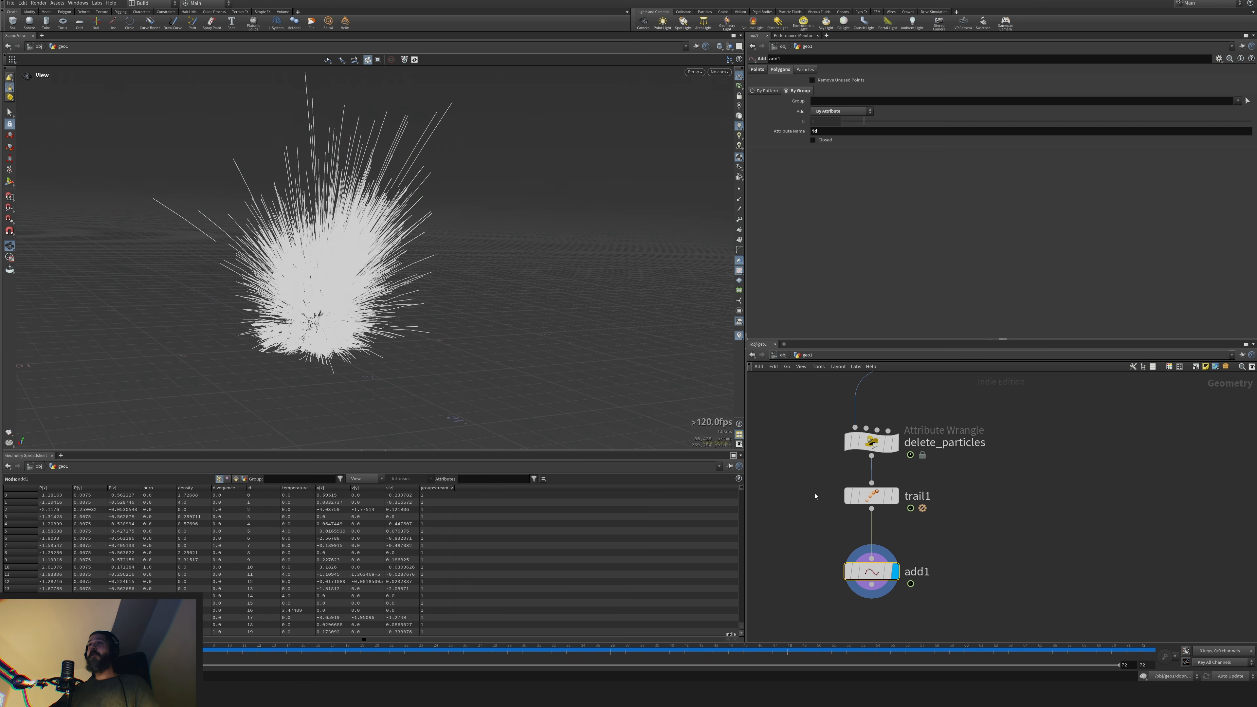
click(871, 496)
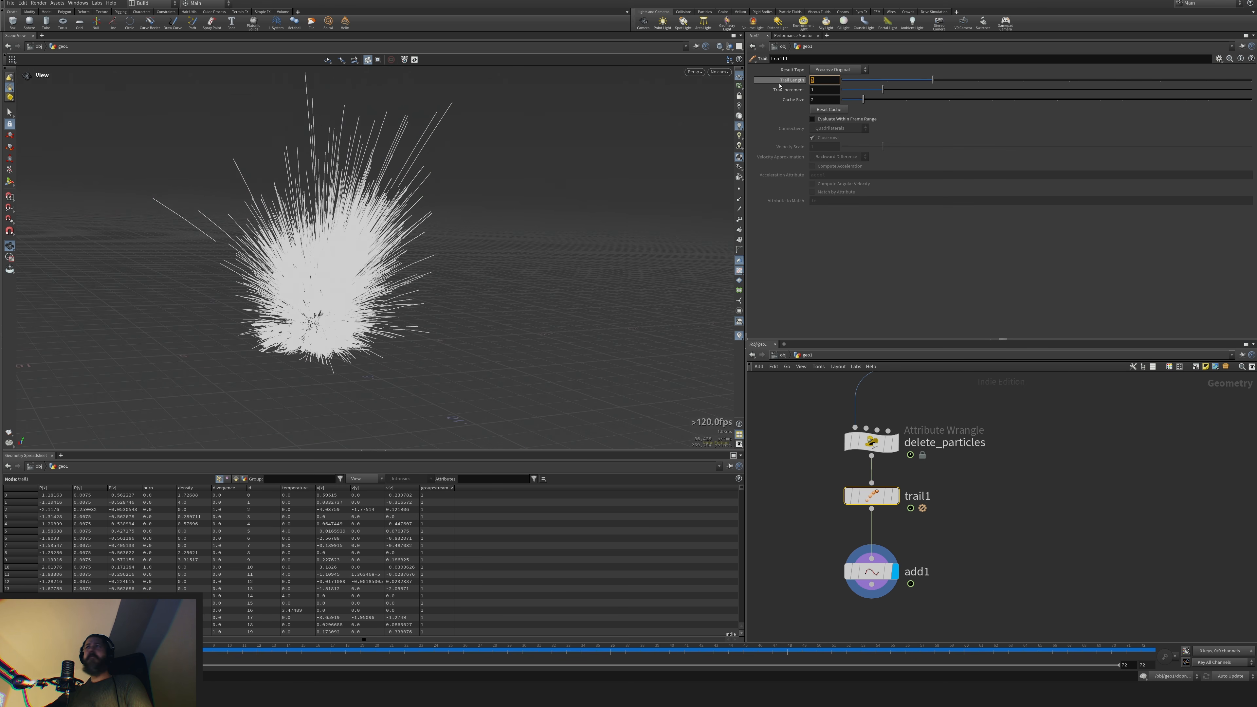
text(10)
key(Return)
mouse_move(876, 93)
mouse_down()
mouse_move(969, 94)
mouse_move(847, 91)
mouse_up()
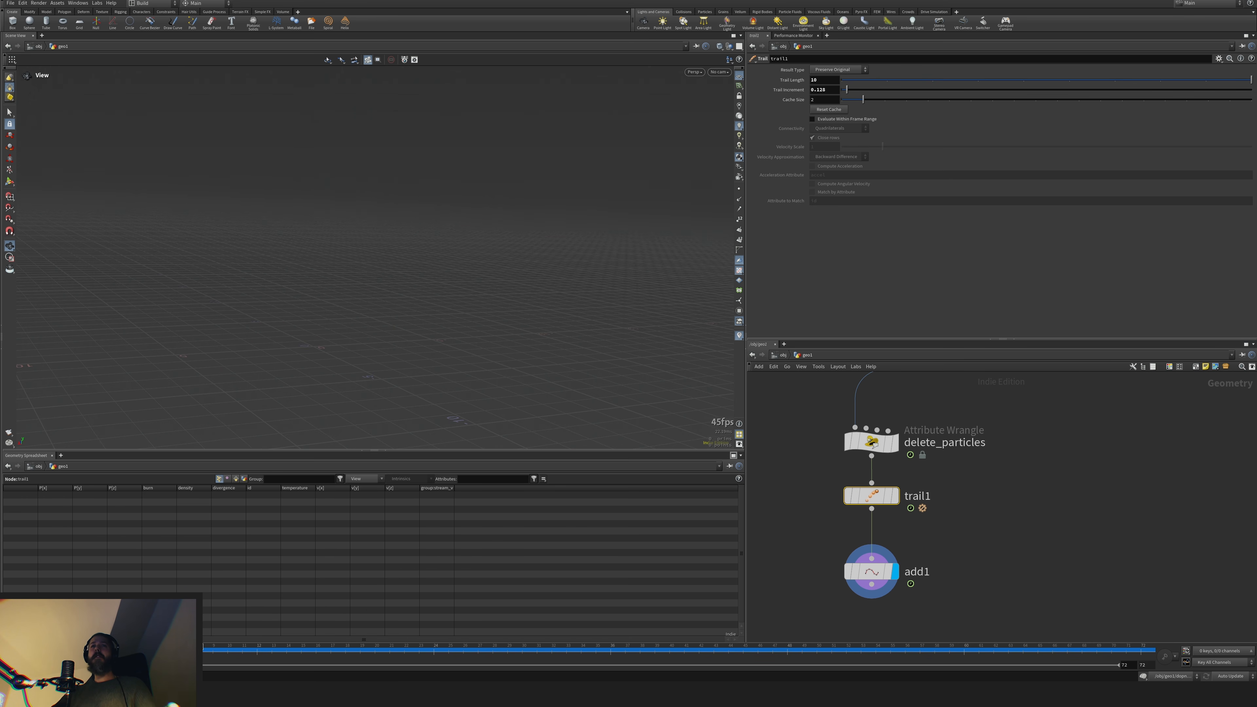
Move add1 closer below trail1 and replay the timeline from the start to refresh the trail lines
mouse_move(317, 267)
mouse_down()
mouse_move(440, 248)
mouse_move(550, 282)
mouse_up()
drag(683, 406, 646, 399)
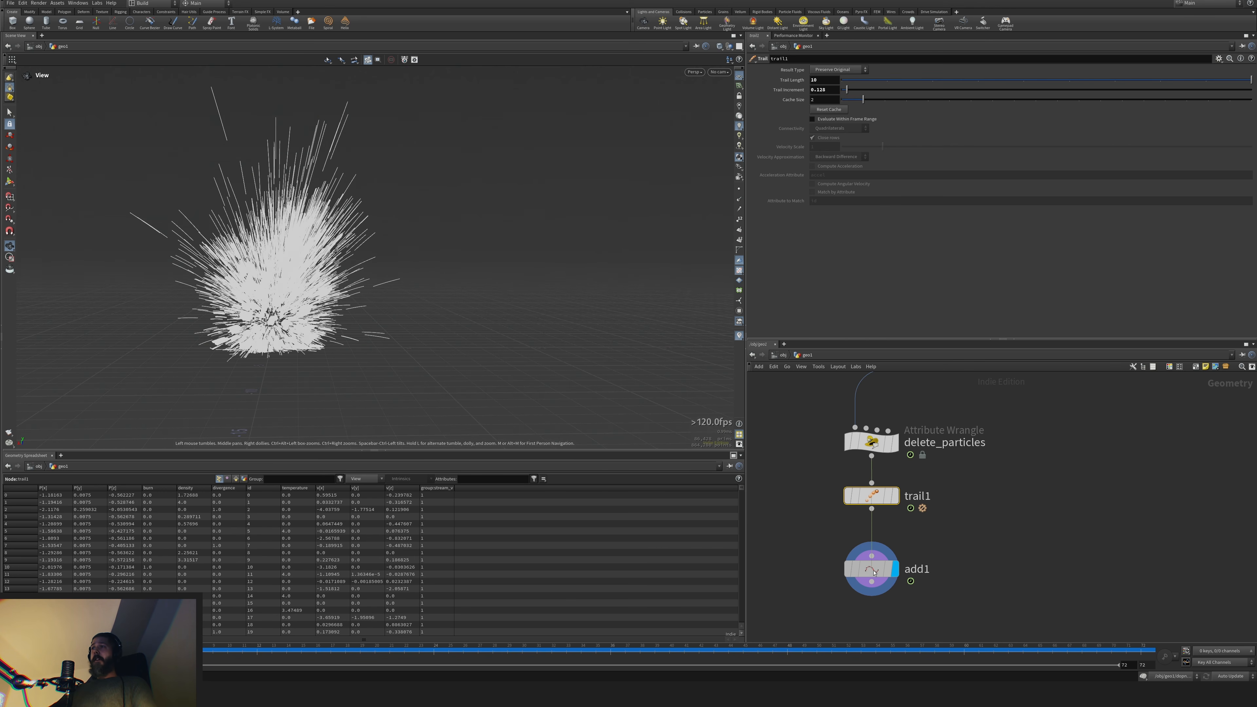
drag(871, 572, 871, 557)
key(ctrl+Up)
key(Up)
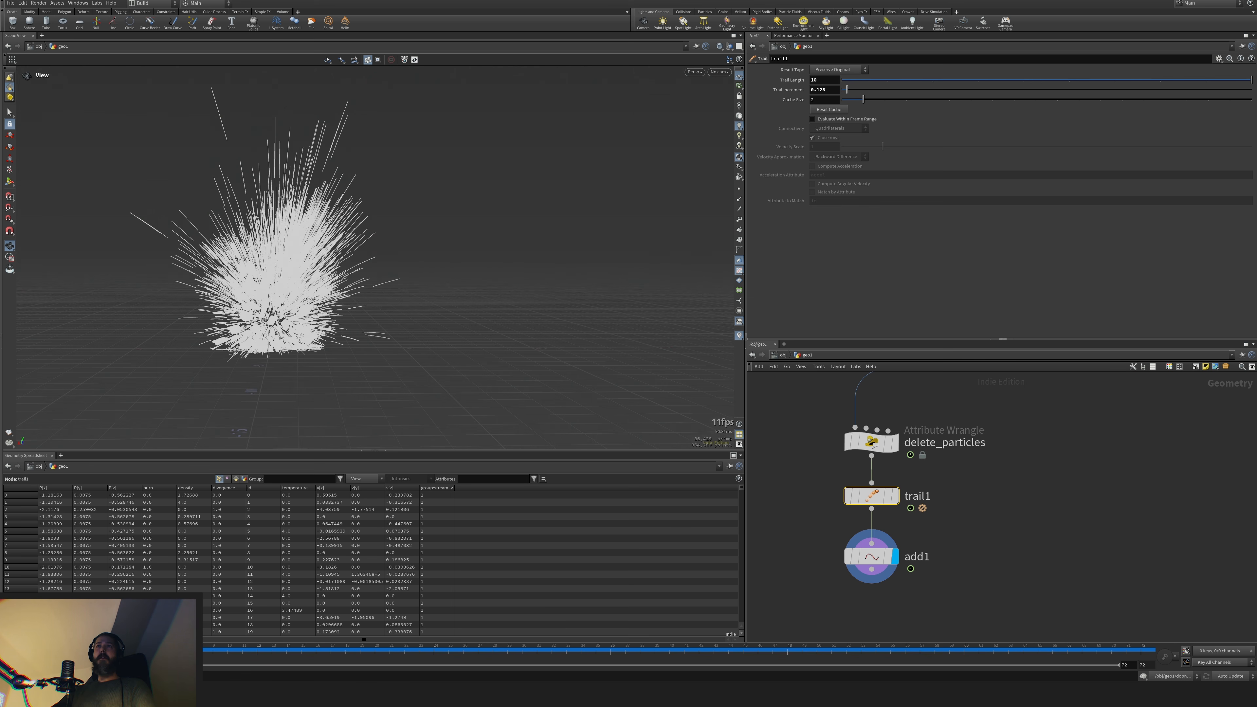
Review add1's point options, including Delete Geometry But Keep the Points
mouse_move(889, 561)
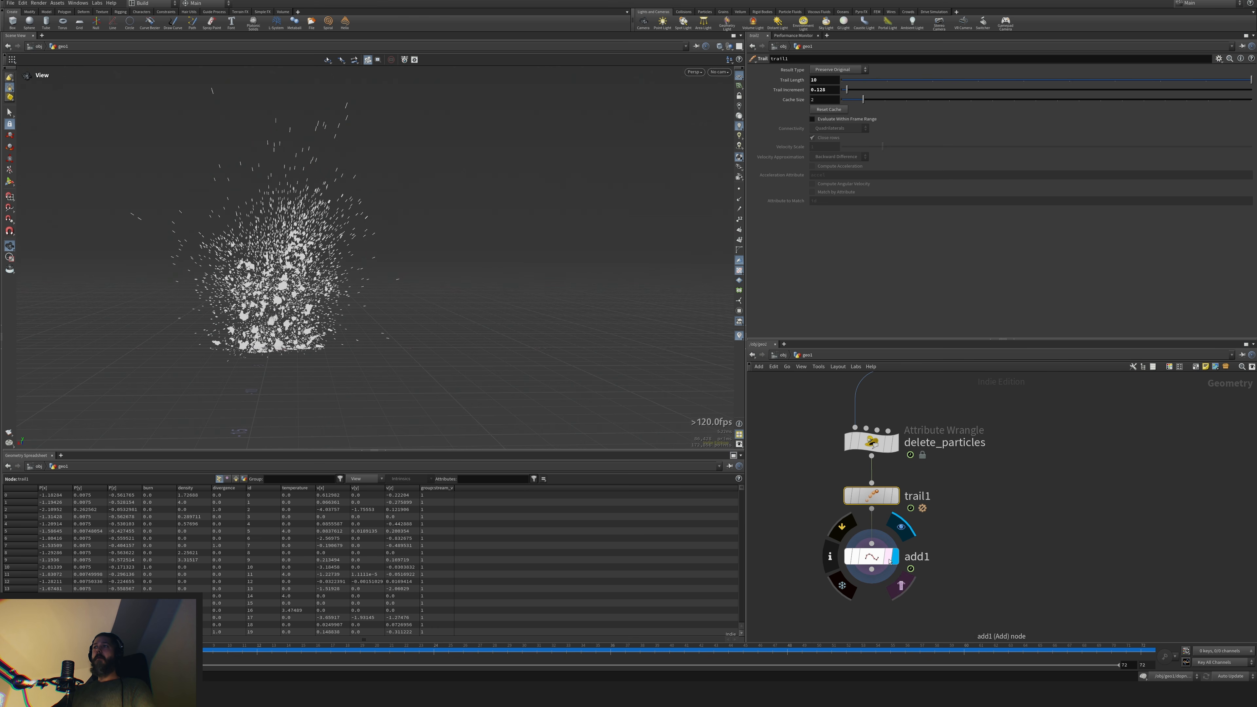
click(889, 560)
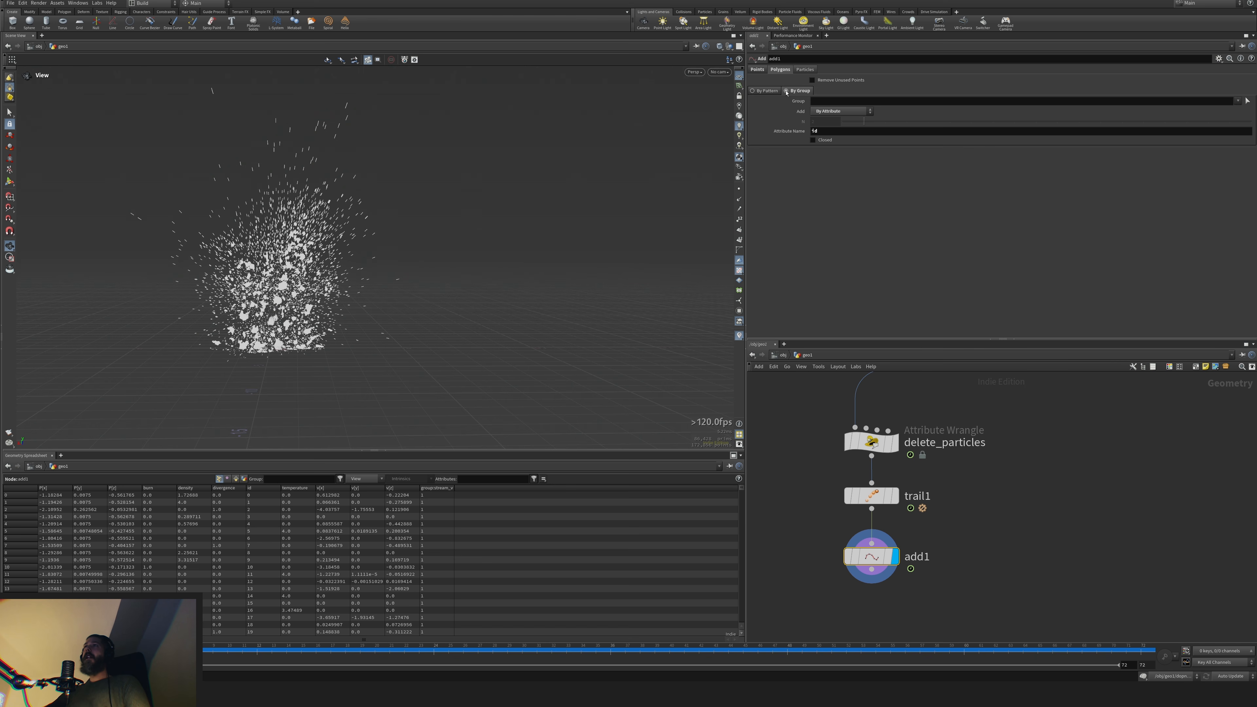
click(757, 70)
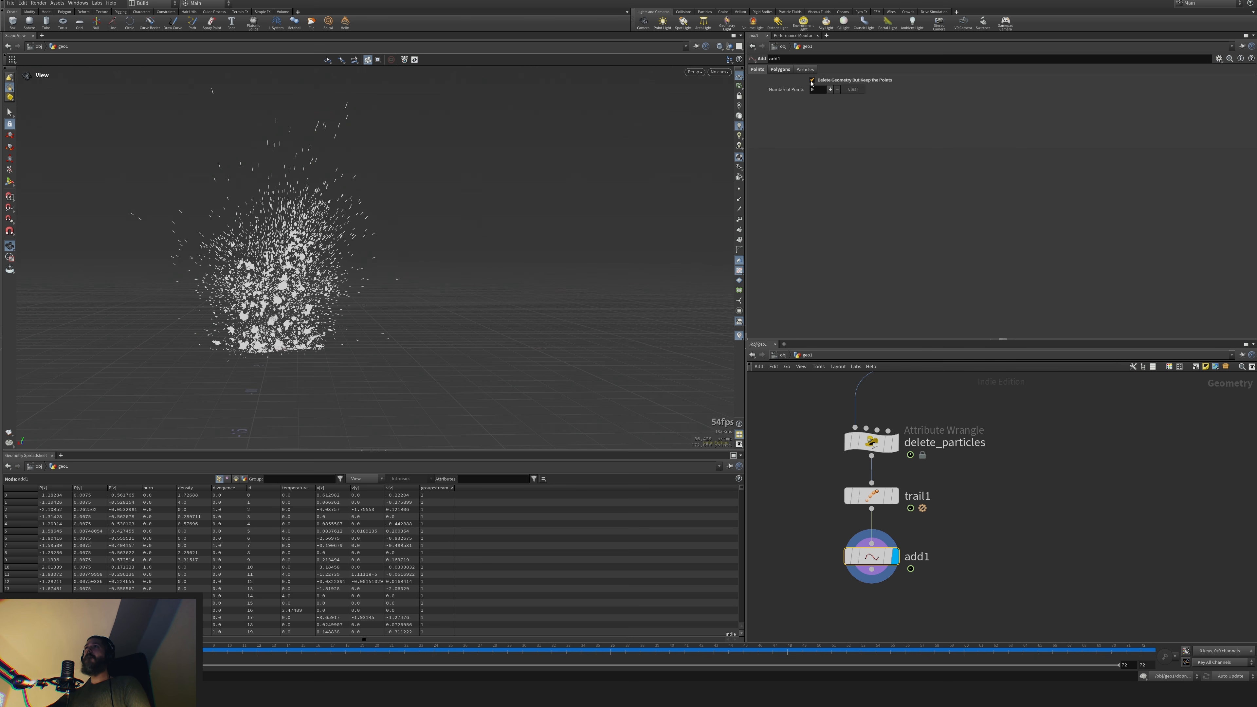
Review add1's polygon grouping by the id attribute and scrub the timeline to check the trail lines
click(781, 71)
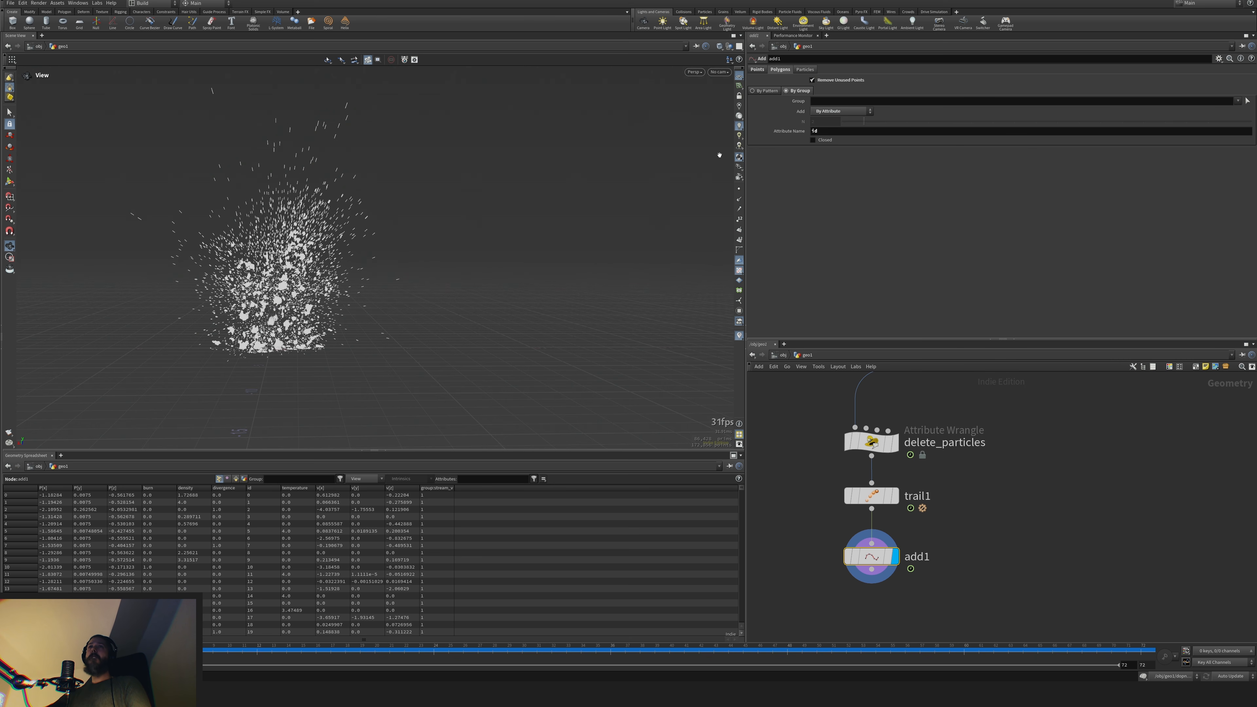
click(149, 652)
drag(149, 652, 181, 652)
mouse_move(181, 652)
mouse_down()
mouse_move(168, 652)
mouse_move(181, 652)
mouse_up()
Set trail1's cache size to 1
click(859, 496)
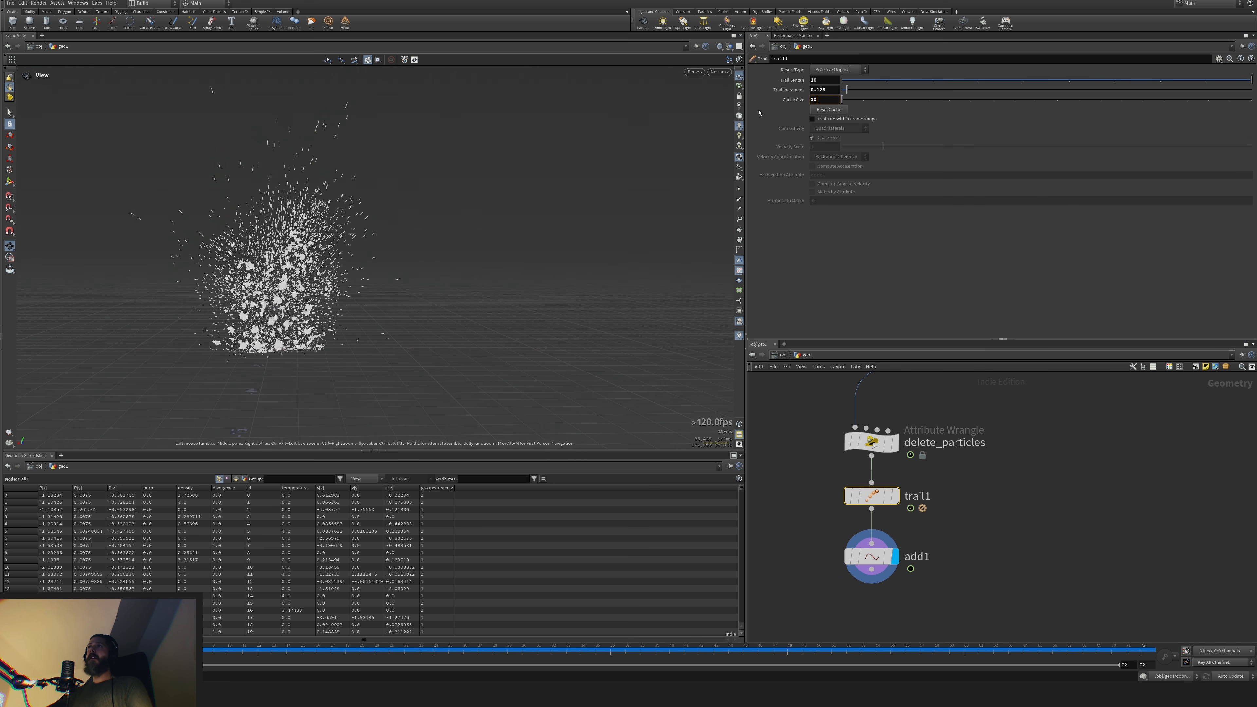
key(Return)
click(820, 100)
key(BackSpace)
key(Return)
Try a trail length of 20 on trail1, scrub the timeline, and return the trail length to 10
drag(819, 80, 788, 92)
text(20)
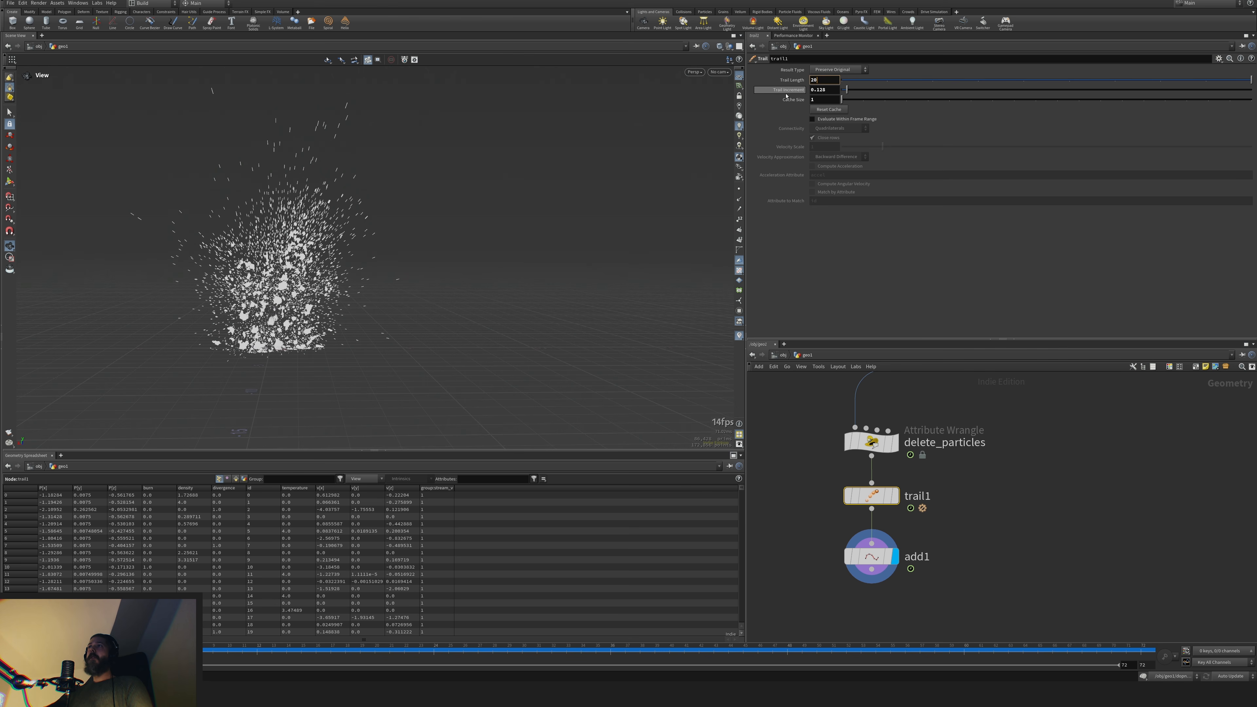
key(Return)
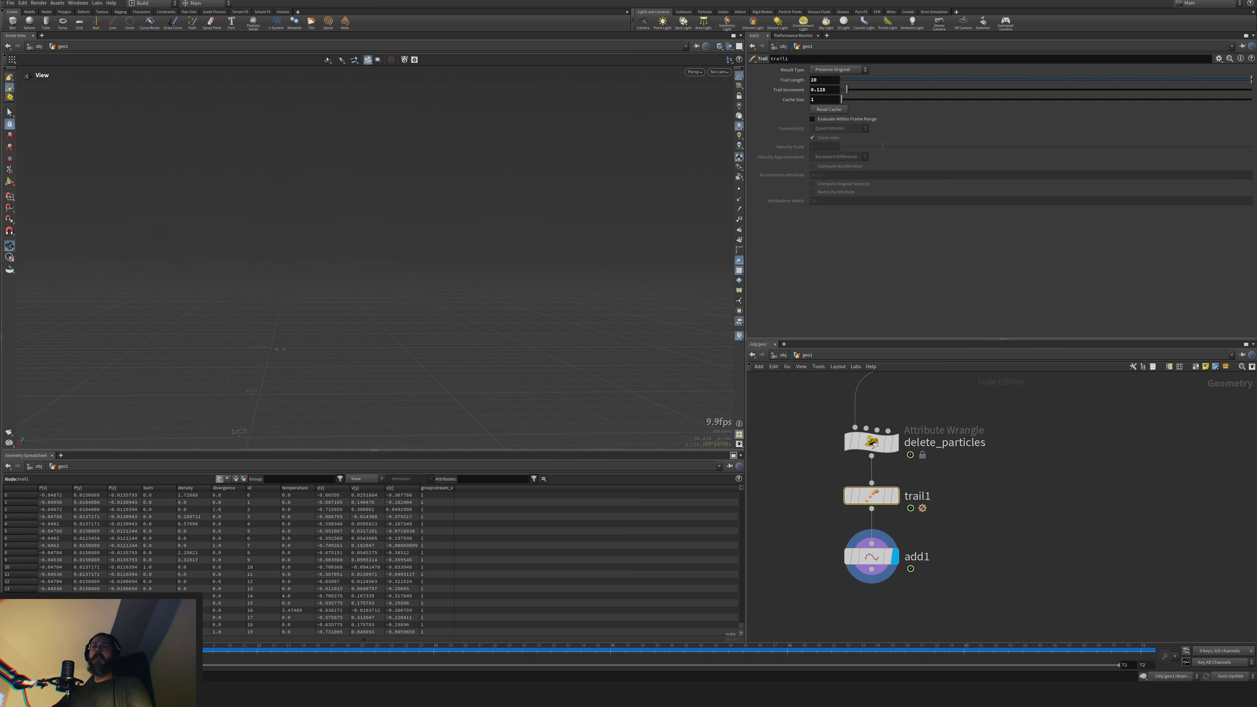
drag(98, 651, 185, 651)
drag(820, 81, 801, 82)
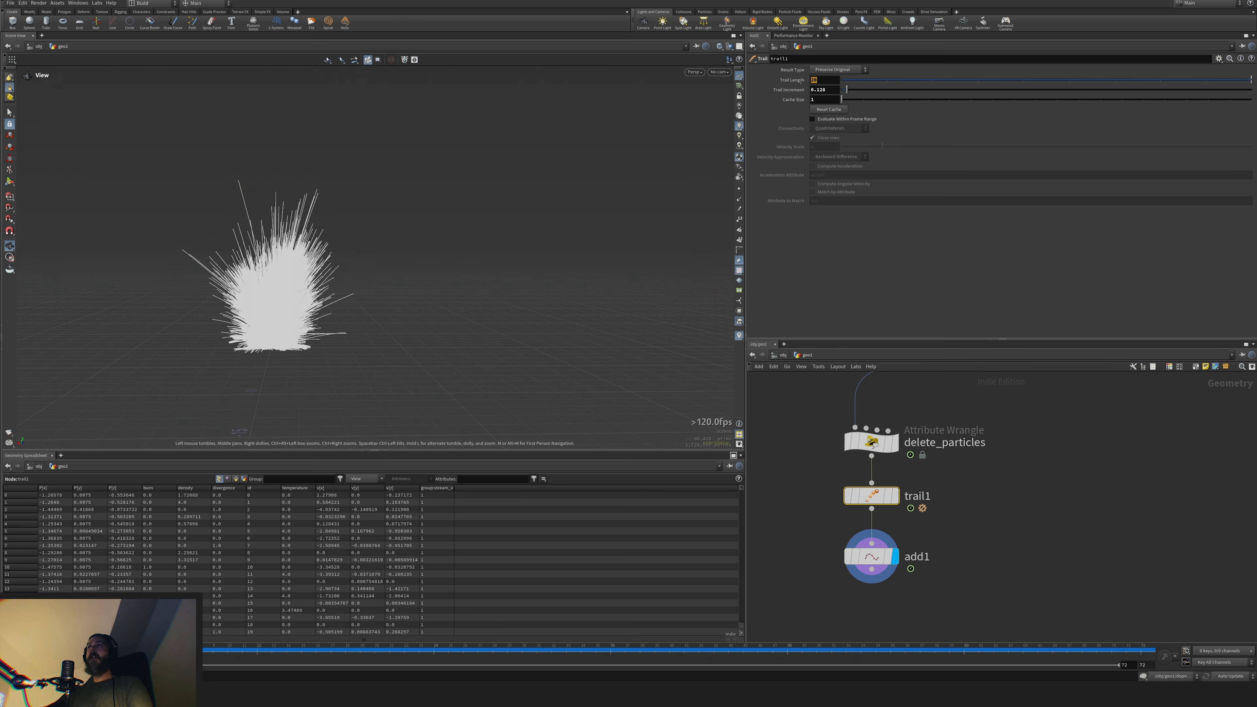
text(10)
key(Return)
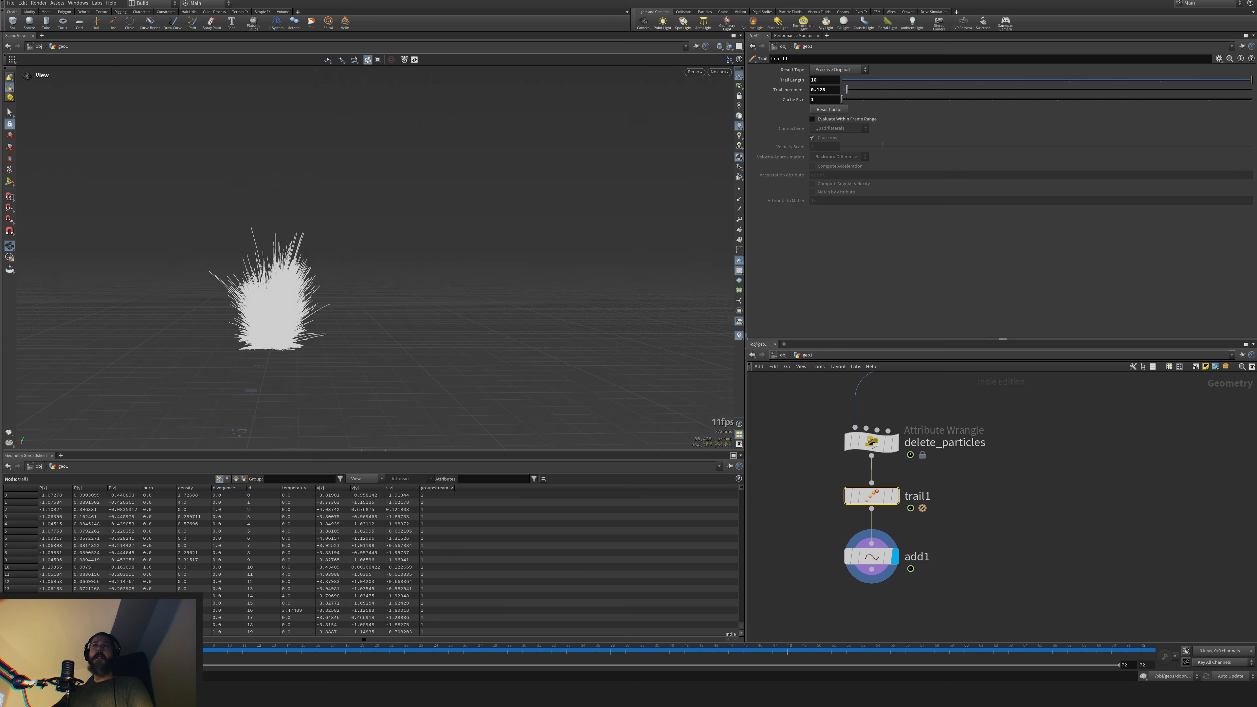
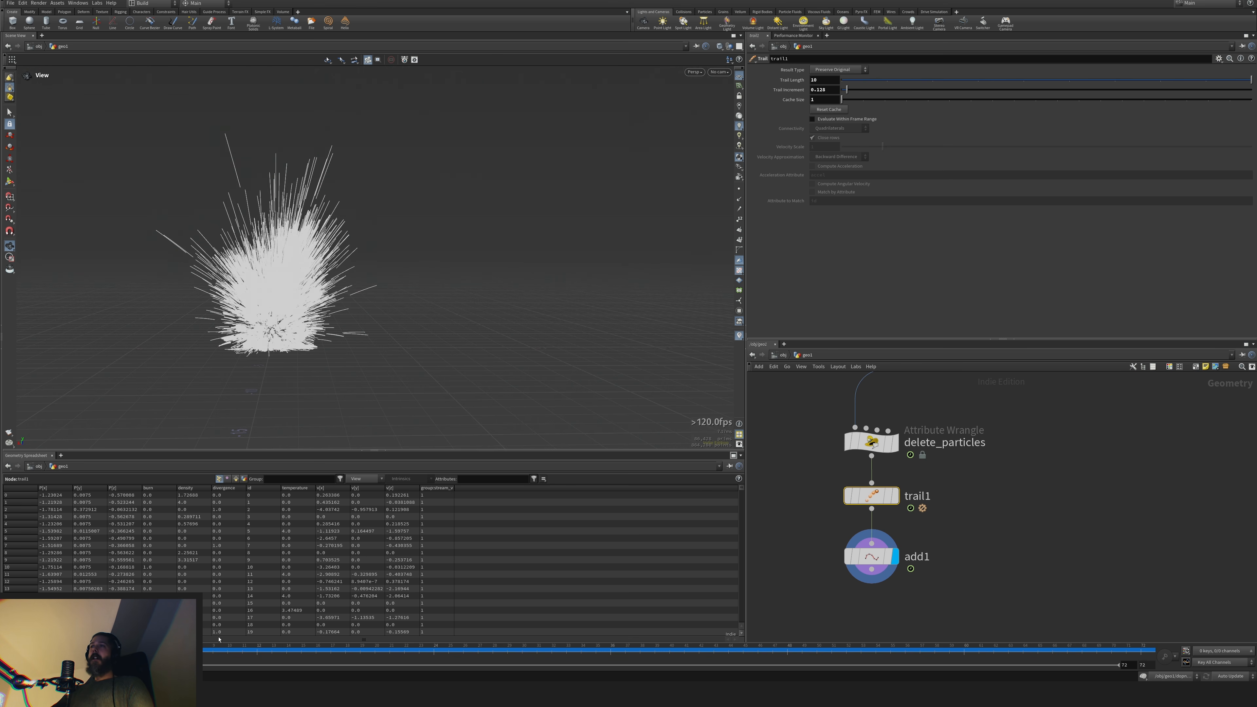
Move add1 slightly further below trail1 and sort the geometry spreadsheet by temperature
middle_drag(898, 583, 920, 535)
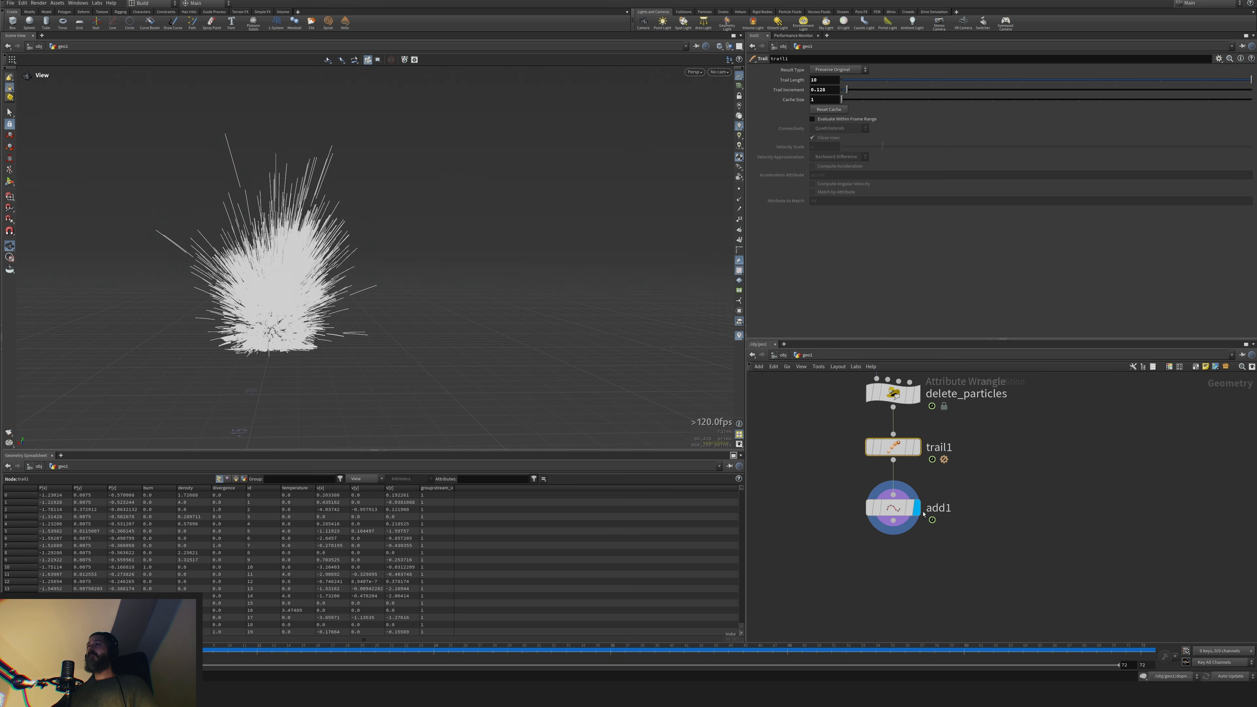
click(904, 515)
drag(904, 514, 904, 531)
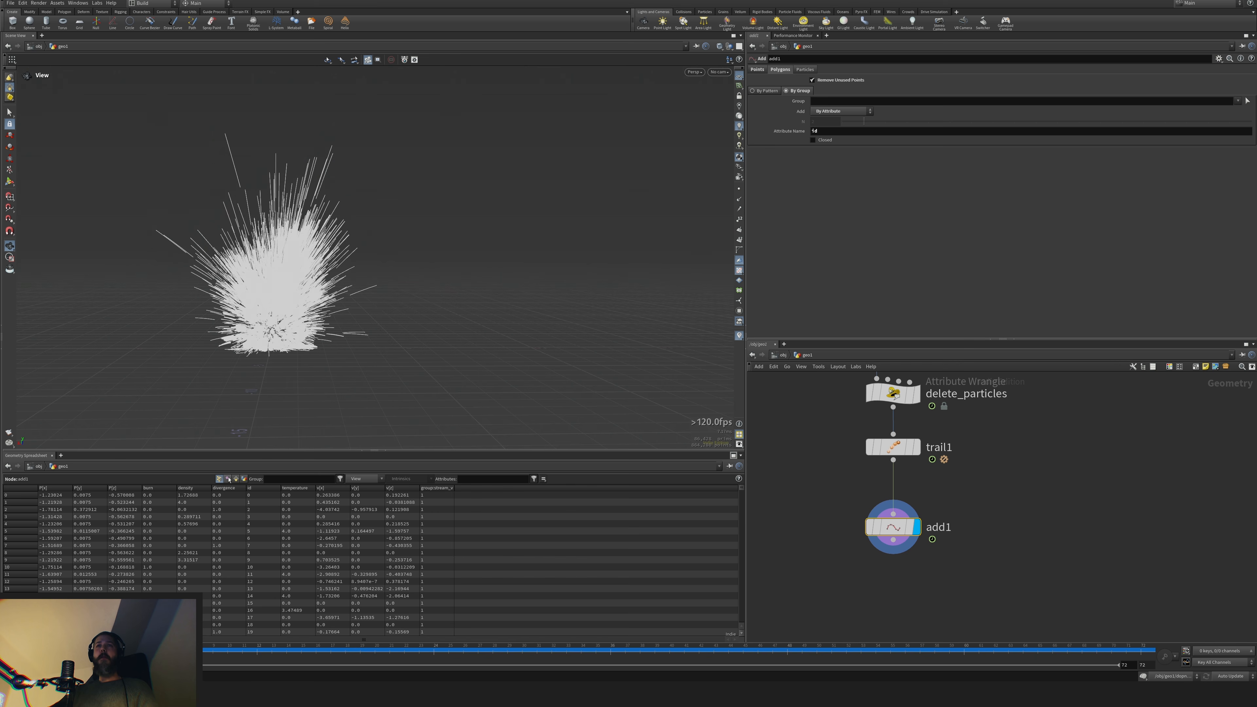
click(300, 488)
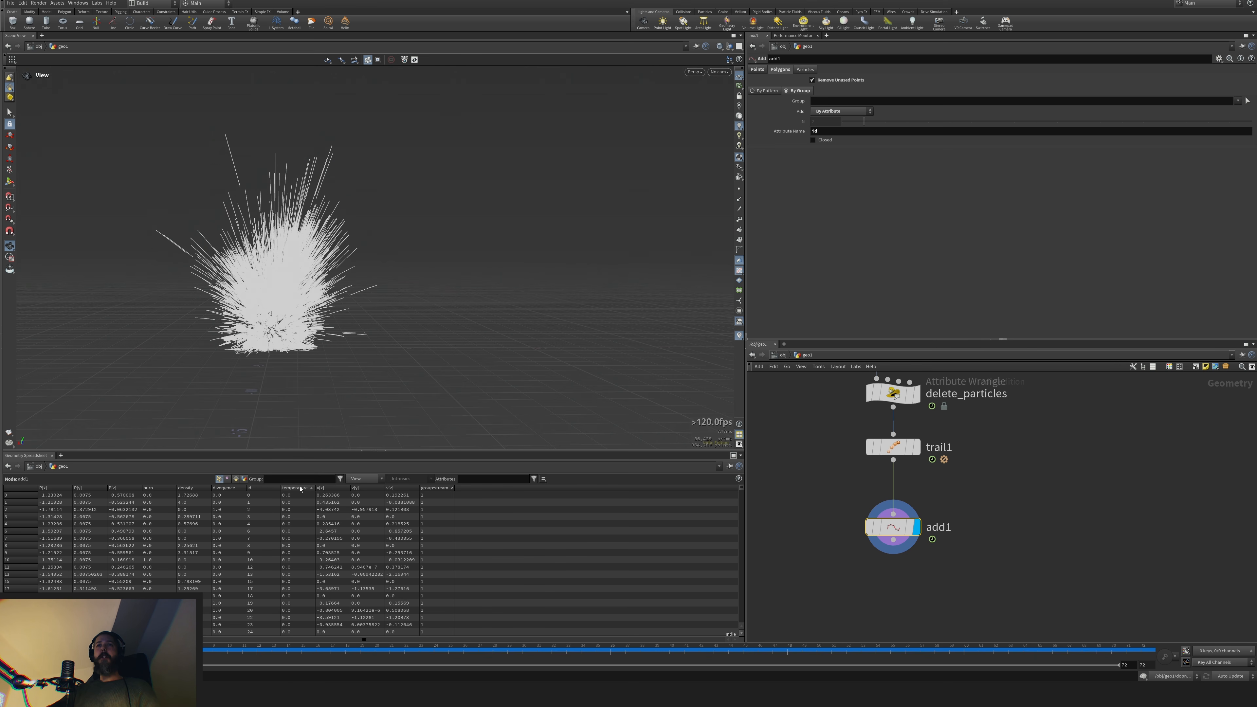
Move add1 slightly closer to trail1 and shift the vel wrangle a little lower in the network
middle_drag(839, 537, 814, 549)
drag(866, 540, 866, 528)
middle_drag(972, 504, 945, 528)
scroll(946, 568, down, 3)
drag(1066, 438, 1077, 458)
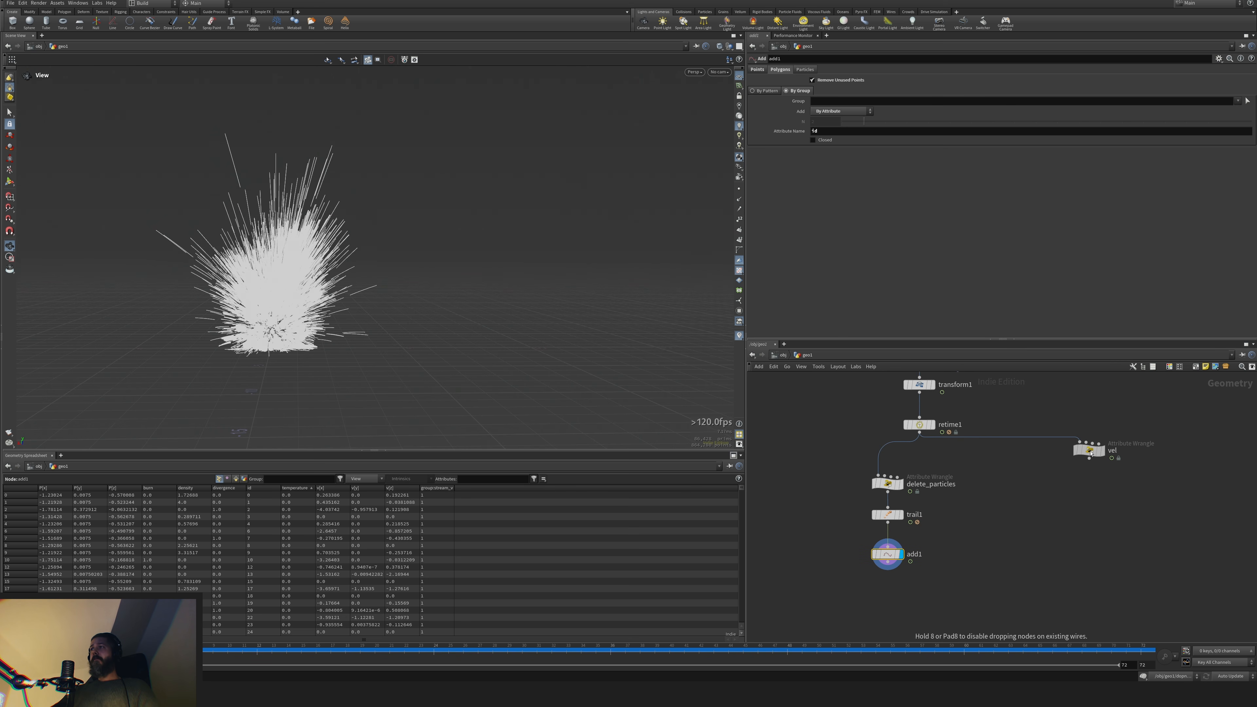
Add a Volume Rasterize Attributes node below add1, connected to its output, and display it
middle_drag(896, 614, 914, 557)
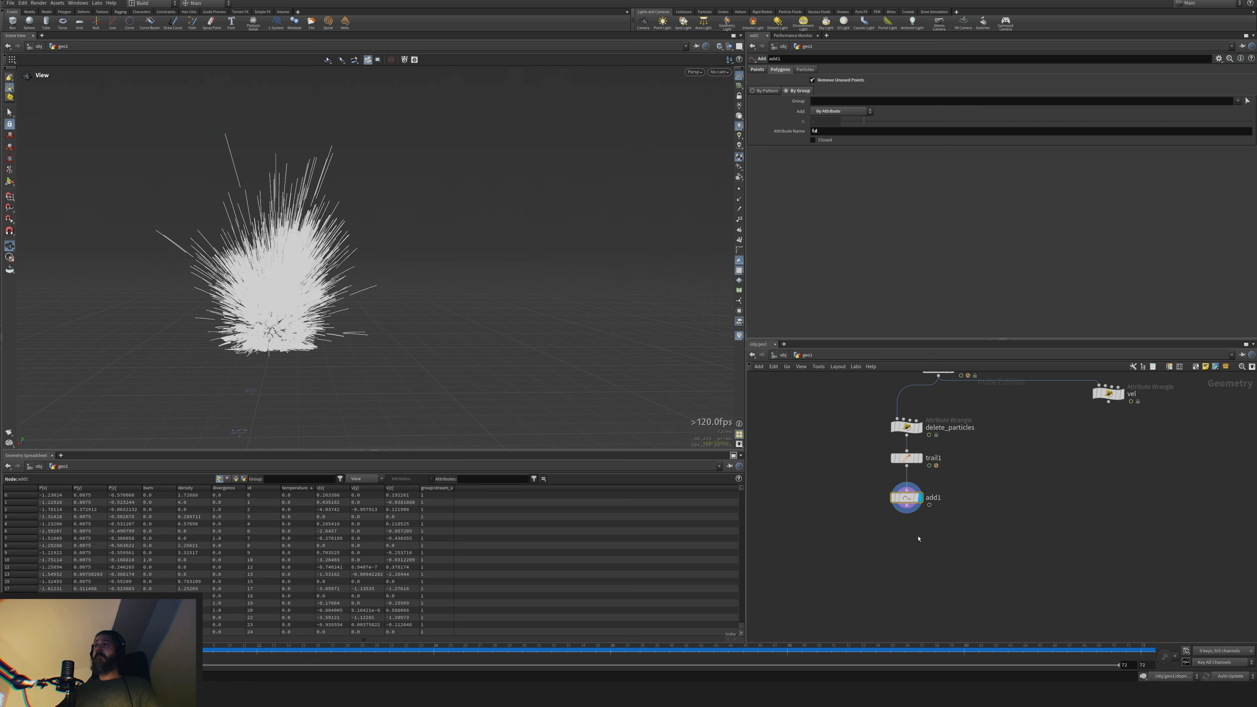
key(Tab)
text(att)
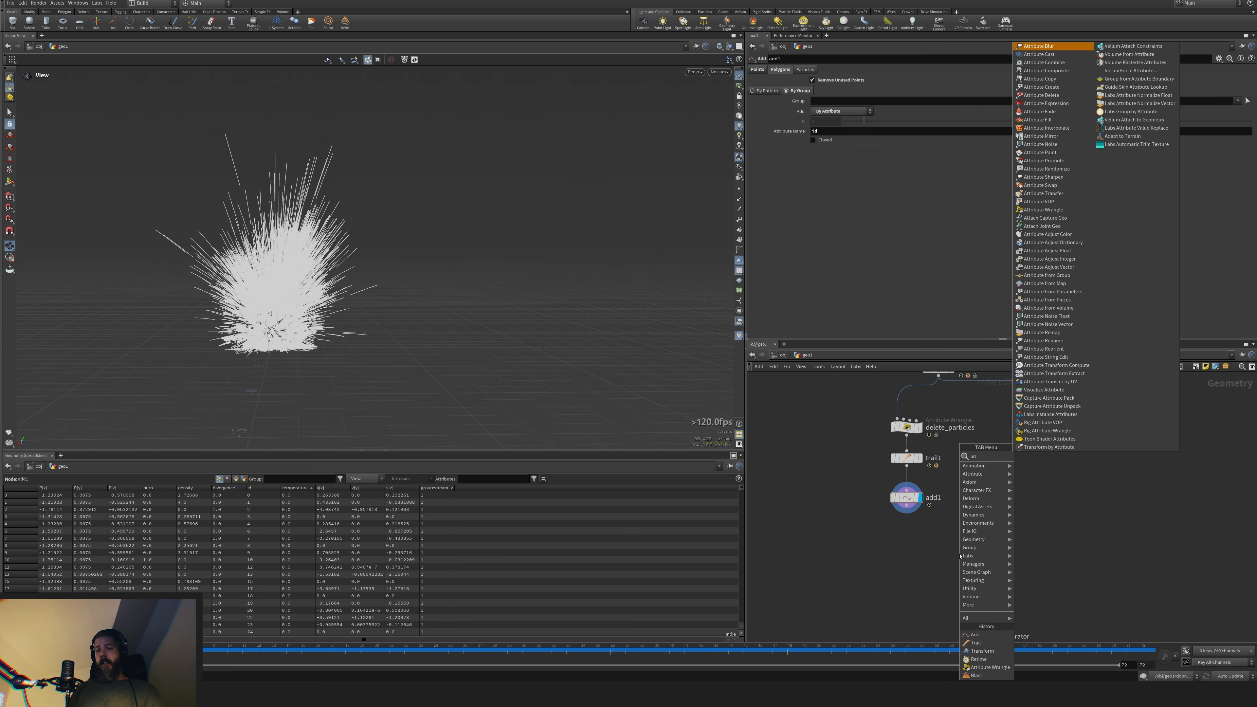
text(volra)
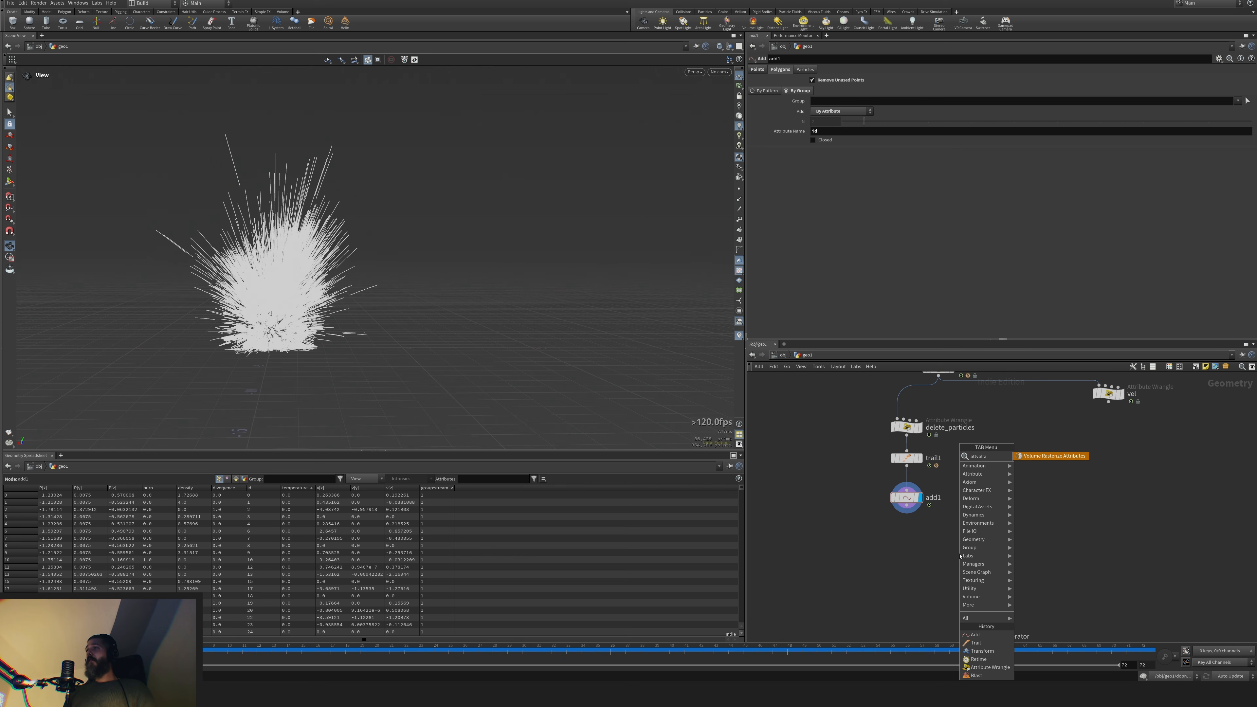
key(Return)
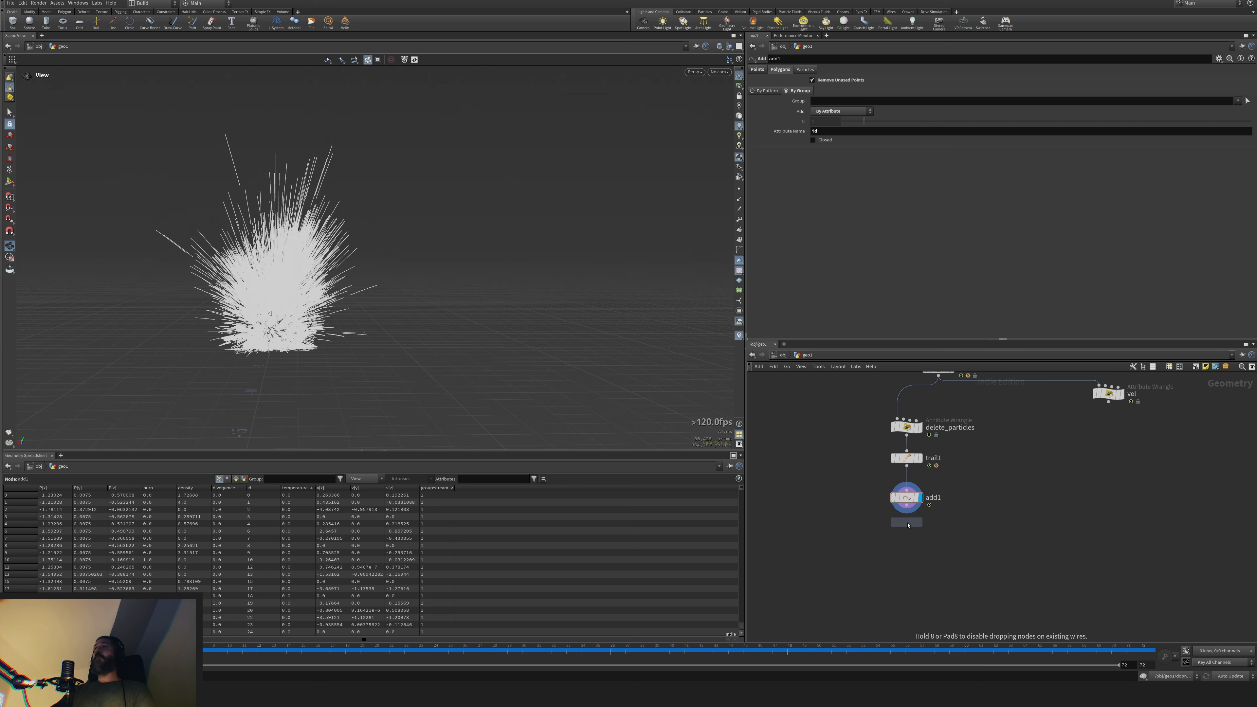
click(896, 549)
drag(898, 550, 906, 543)
click(923, 525)
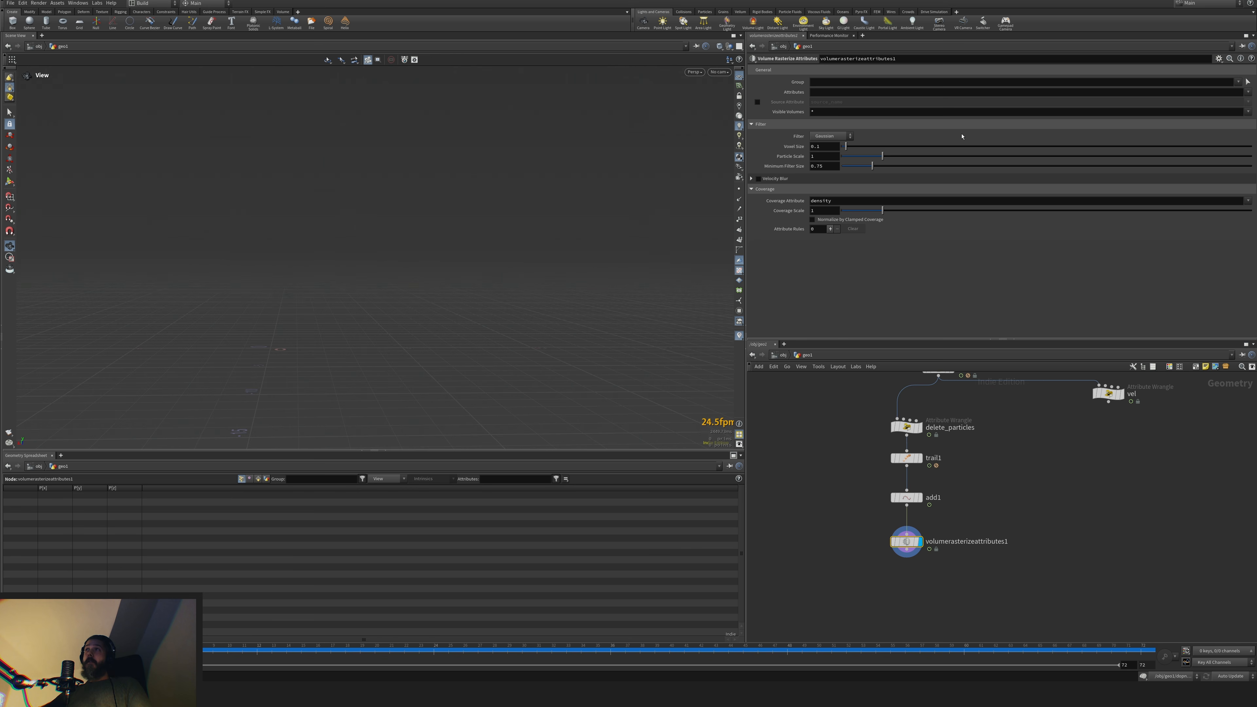
Choose burn and density as the attributes to rasterize and set the voxel size to 0.5
click(1248, 92)
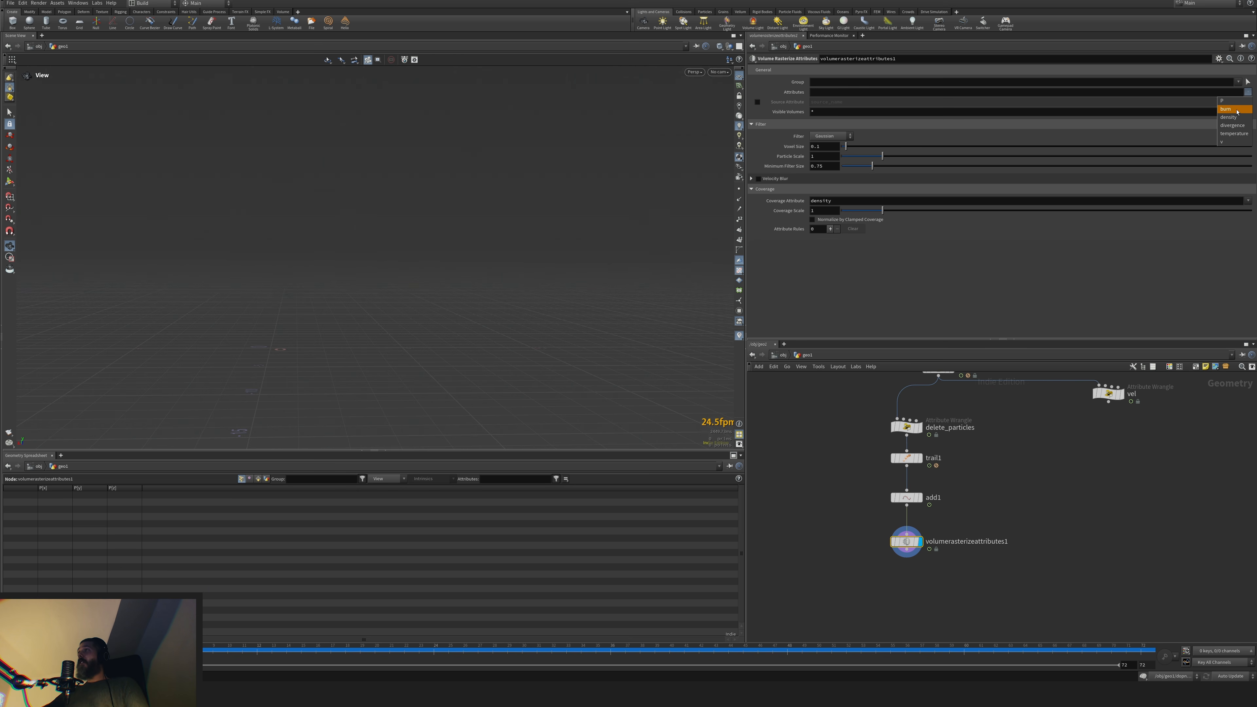
click(1248, 109)
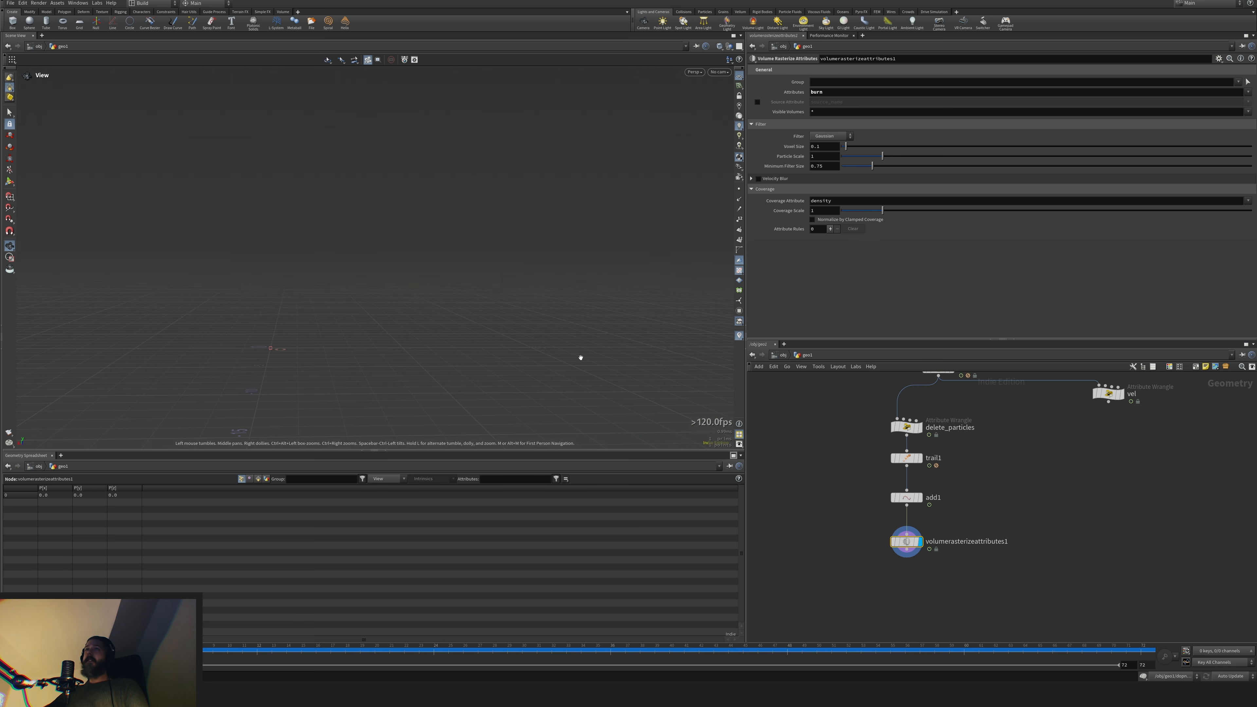
click(1177, 111)
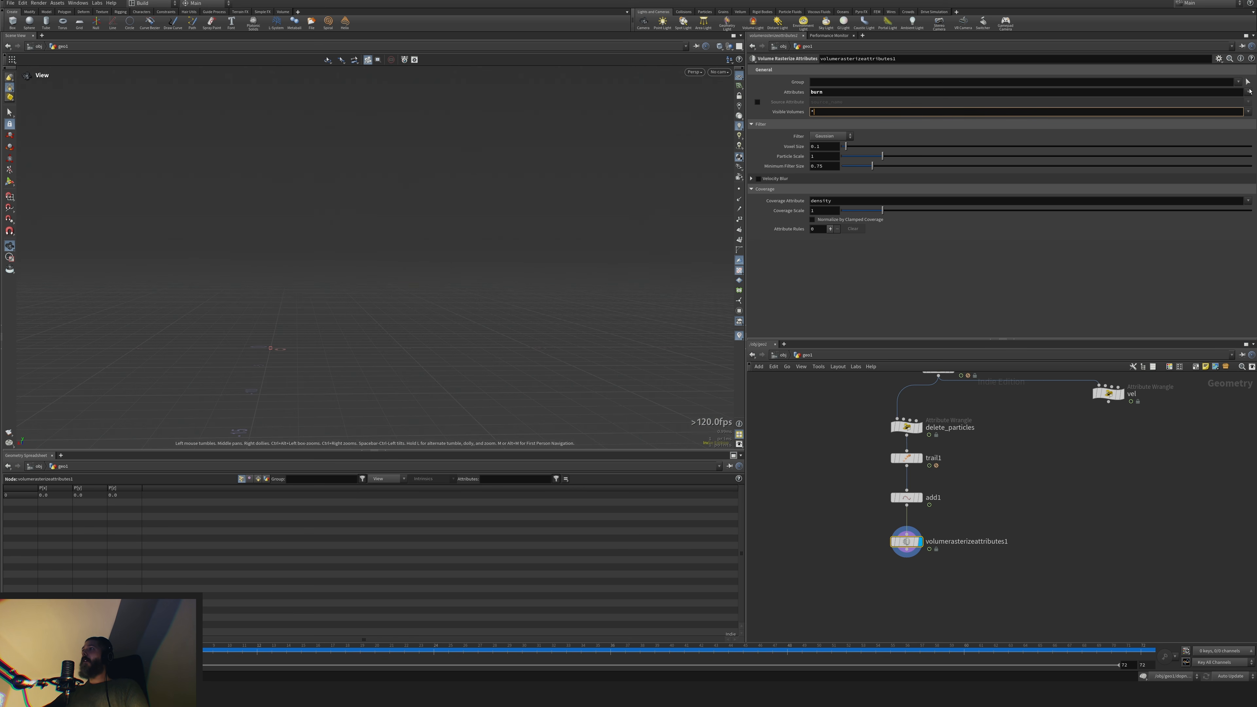
click(1250, 91)
click(1241, 117)
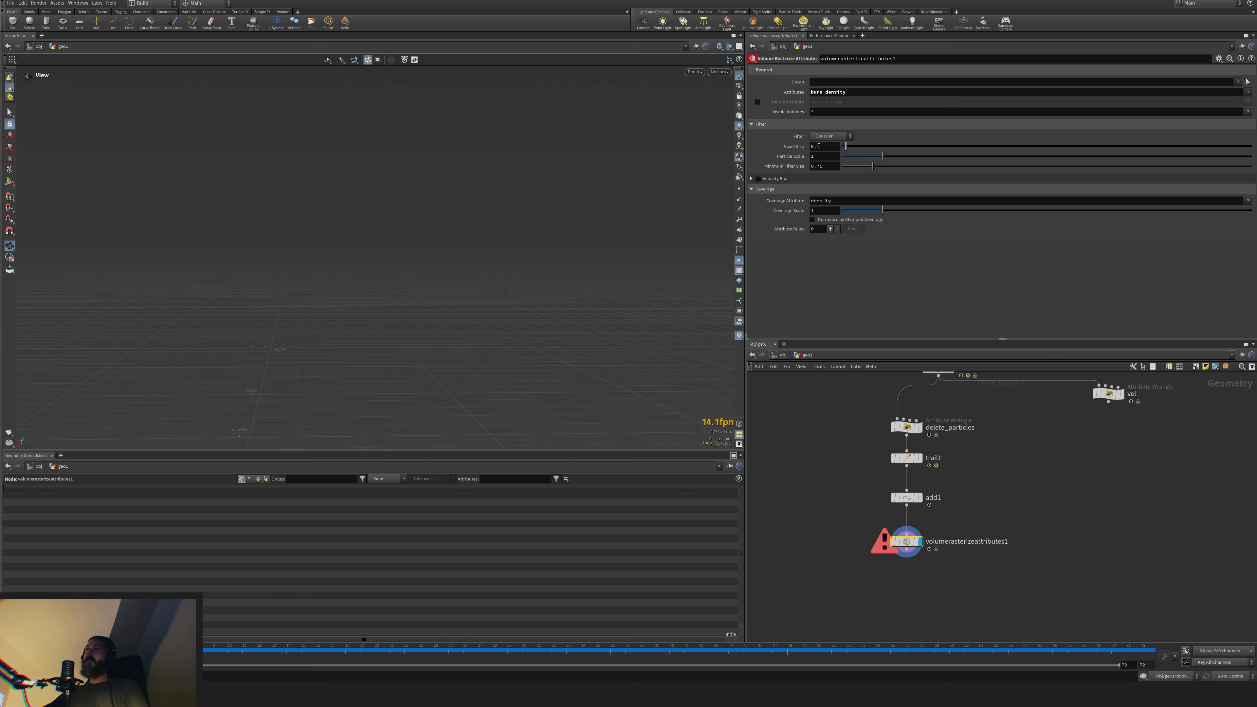
key(Return)
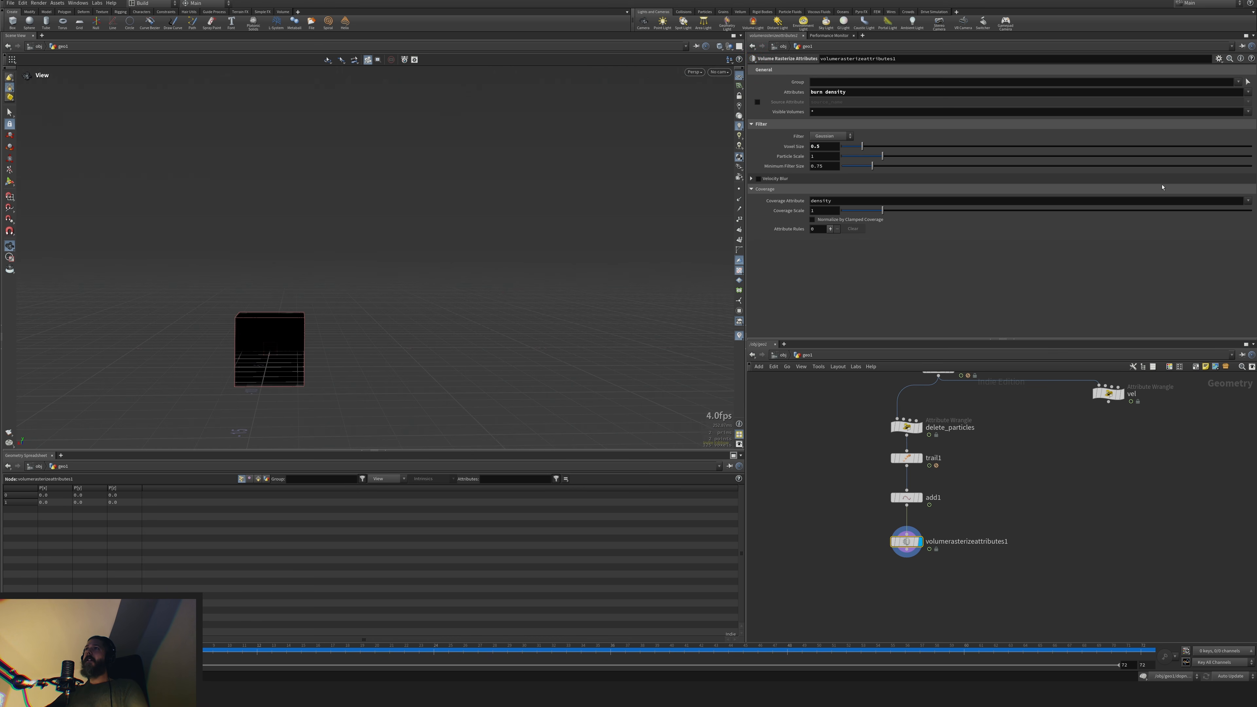
Add divergence, temperature and v to the attributes rasterized by volumerasterizeattributes1
click(1249, 92)
click(1232, 125)
click(1248, 92)
click(1235, 134)
click(1248, 92)
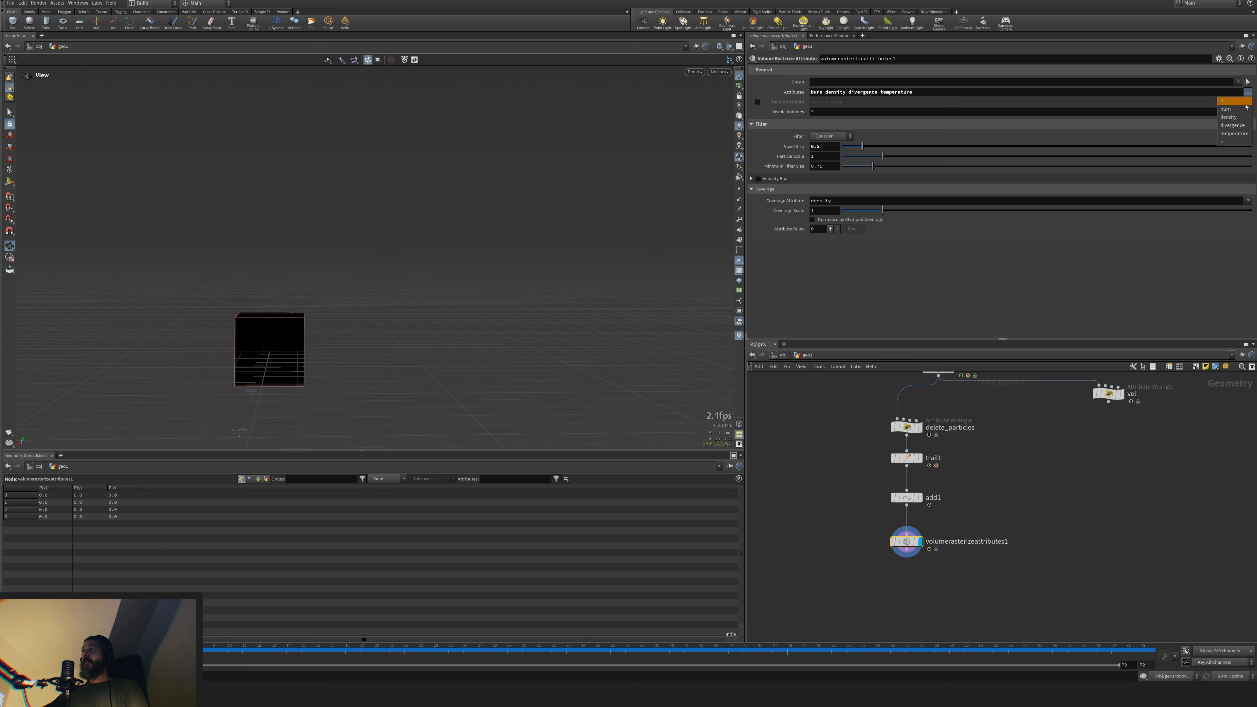
key(Escape)
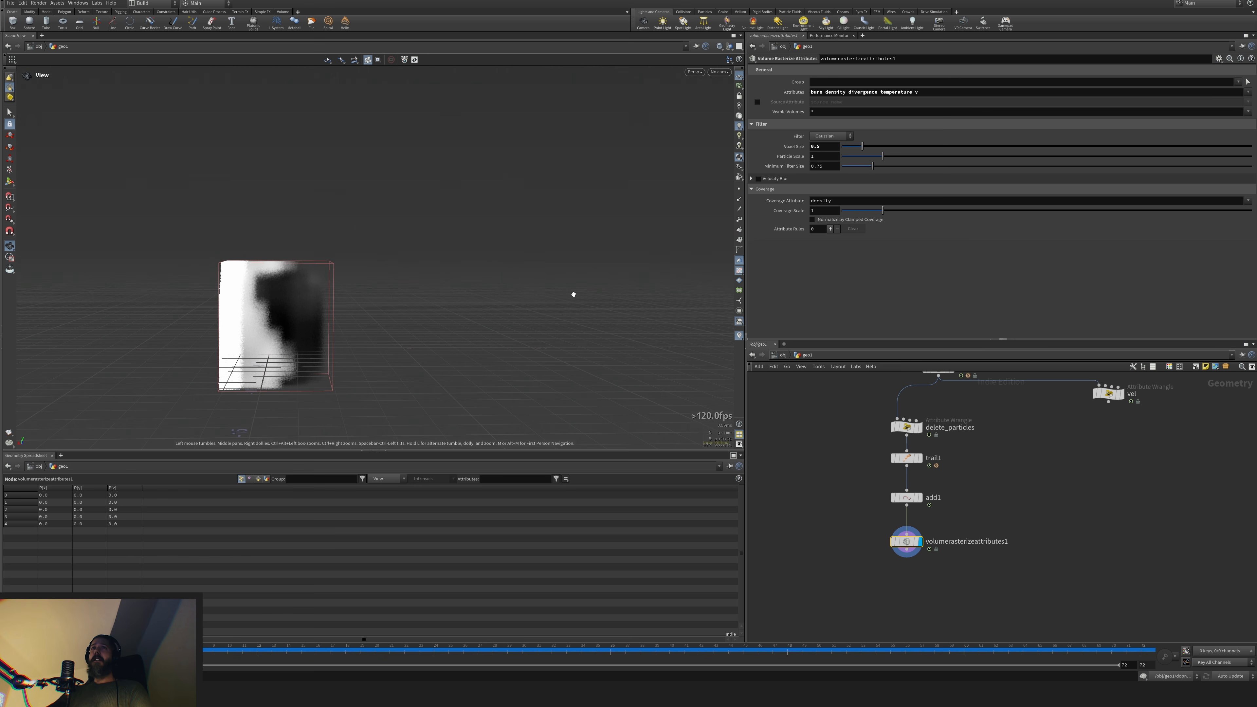
Set the voxel size to 0.1 and clear the coverage attribute on volumerasterizeattributes1
key(Return)
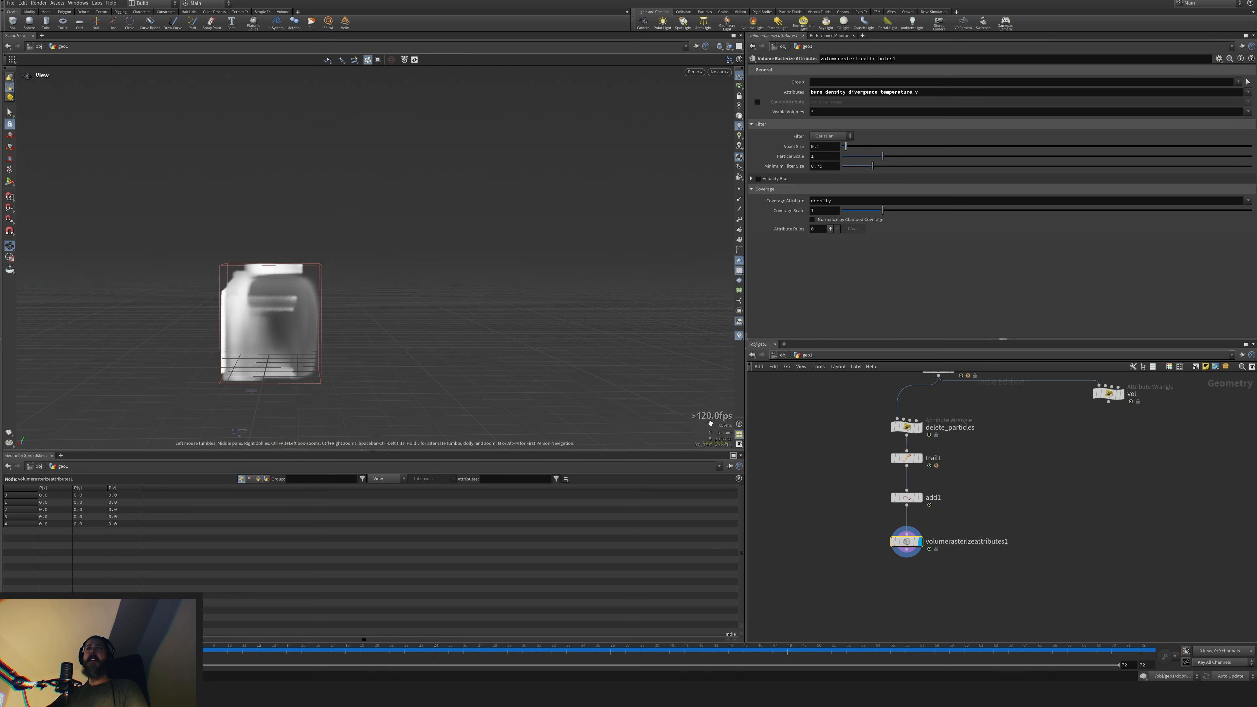
double_click(844, 200)
text(0)
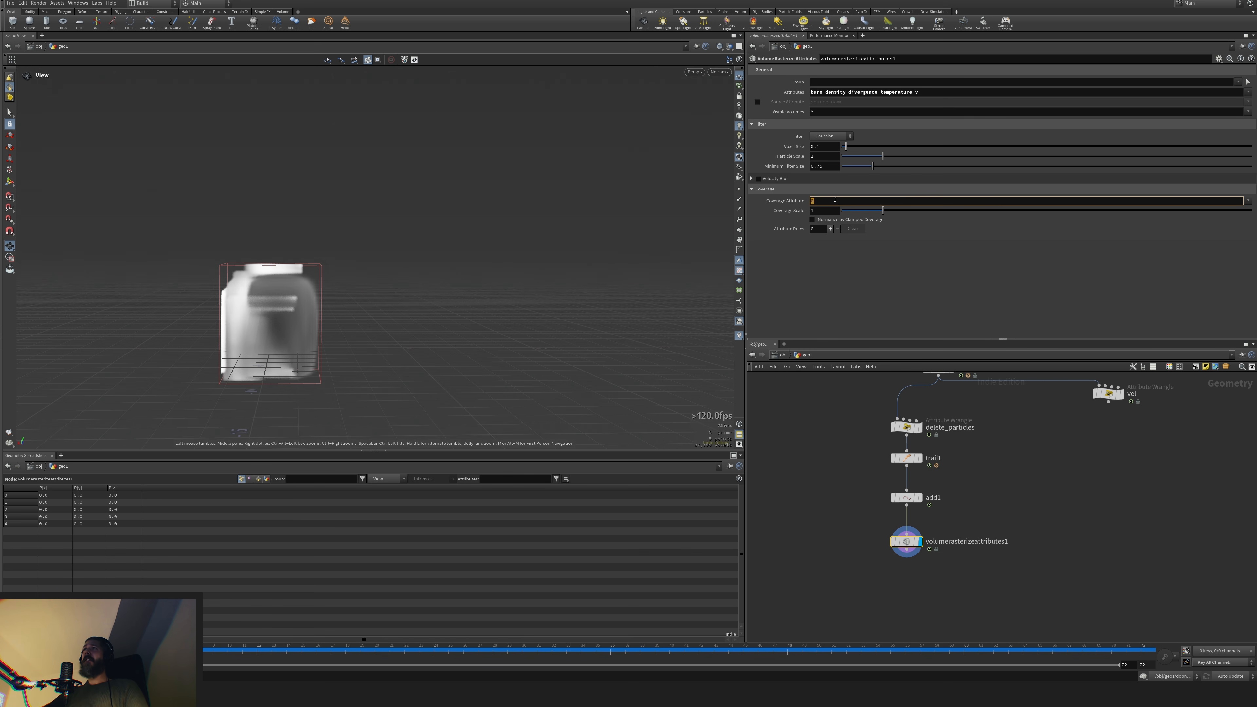
key(BackSpace)
click(826, 324)
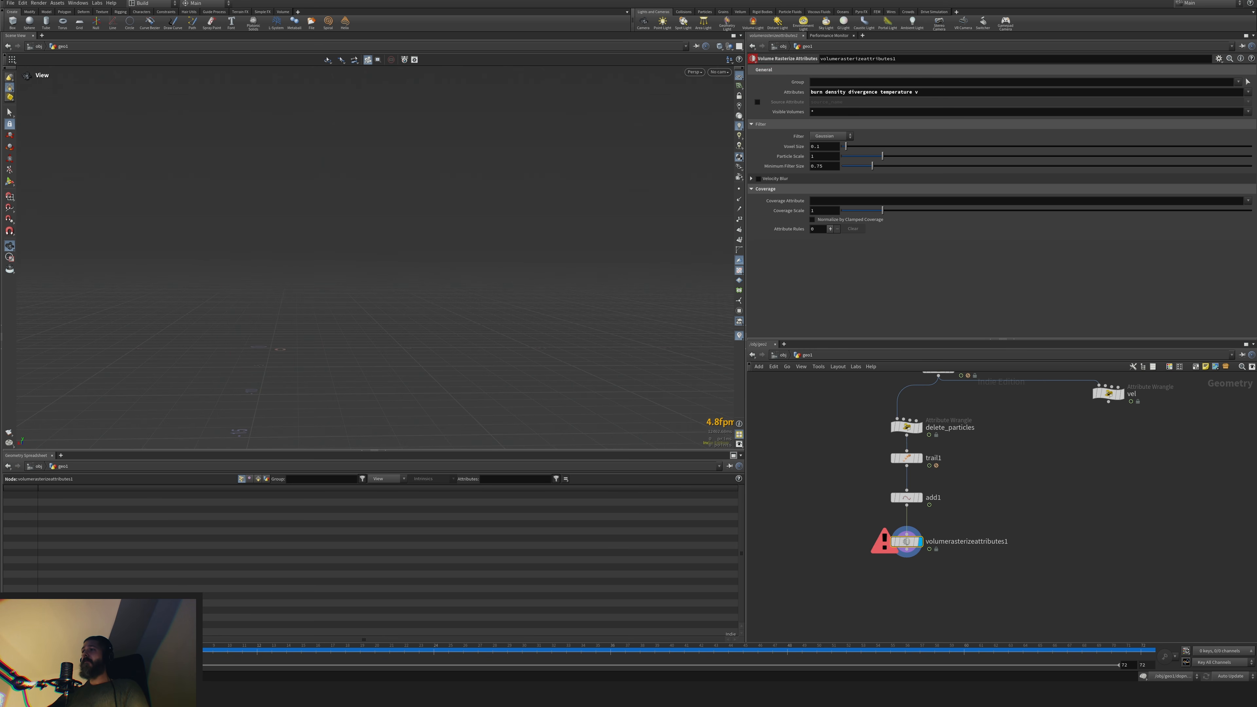
Set volumerasterizeattributes1's particle scale to 0.1 and its voxel size to 0.05
double_click(820, 156)
text(0.)
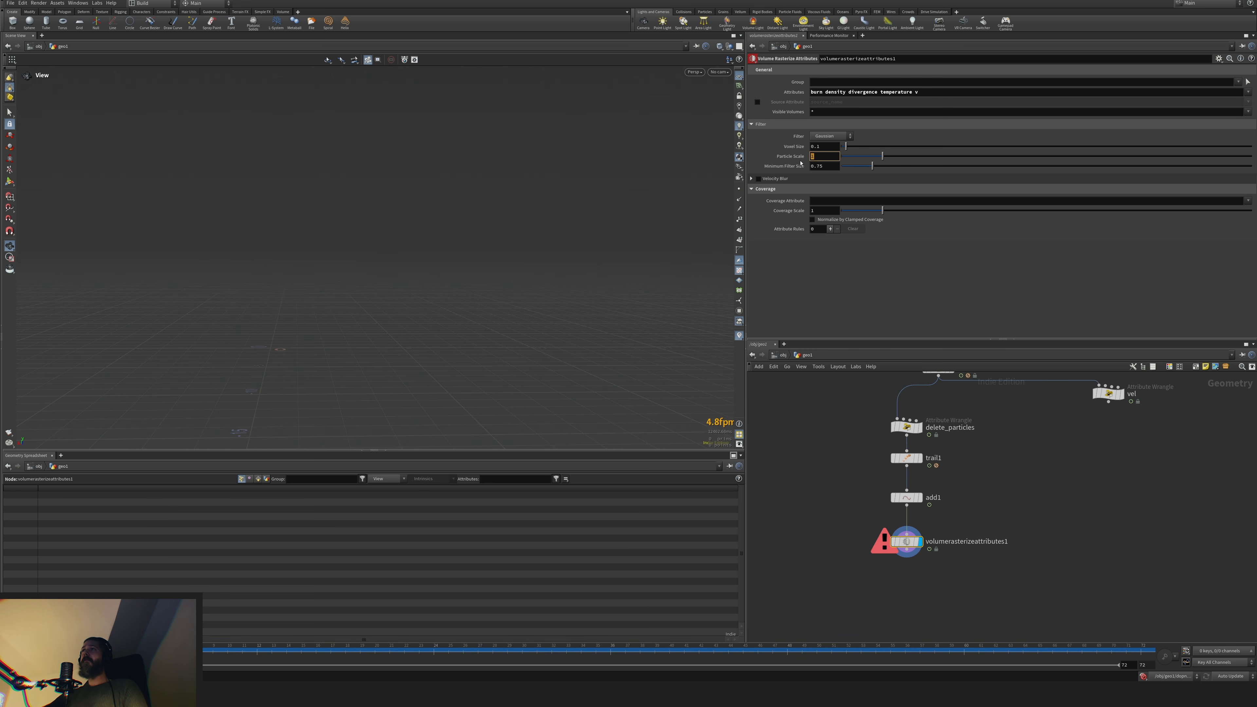
text(2)
key(Return)
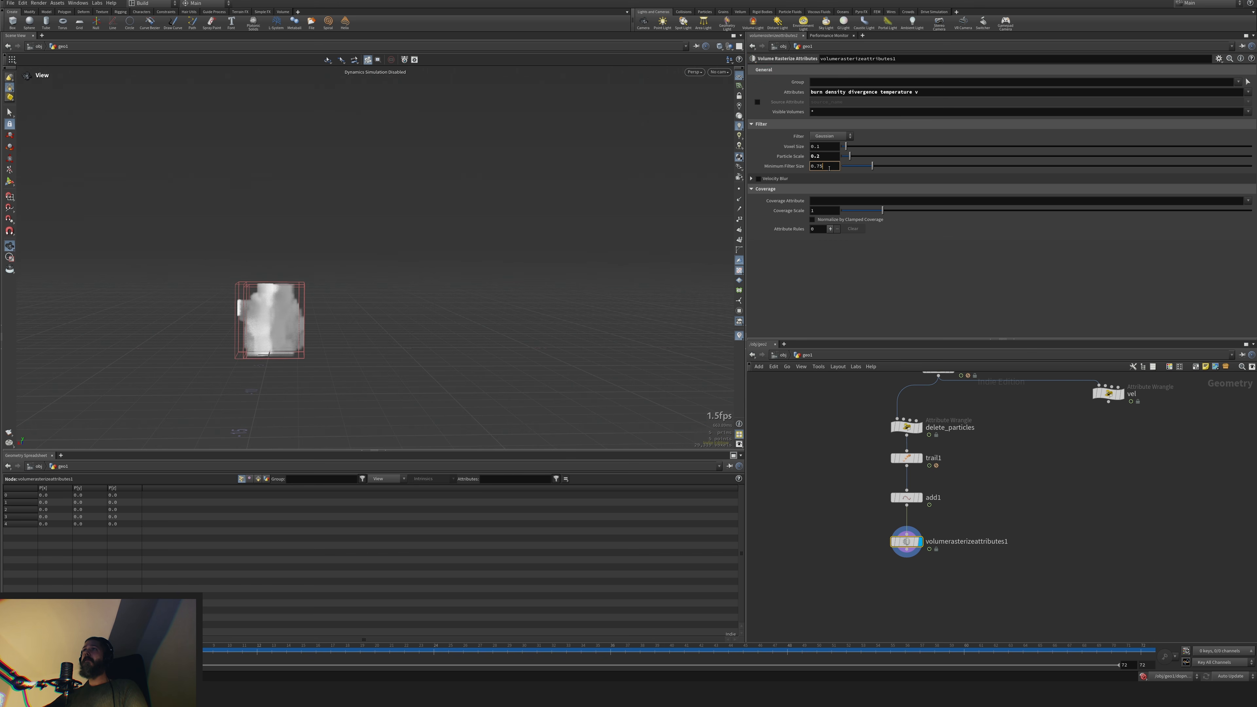
text(0.1)
key(Return)
double_click(828, 147)
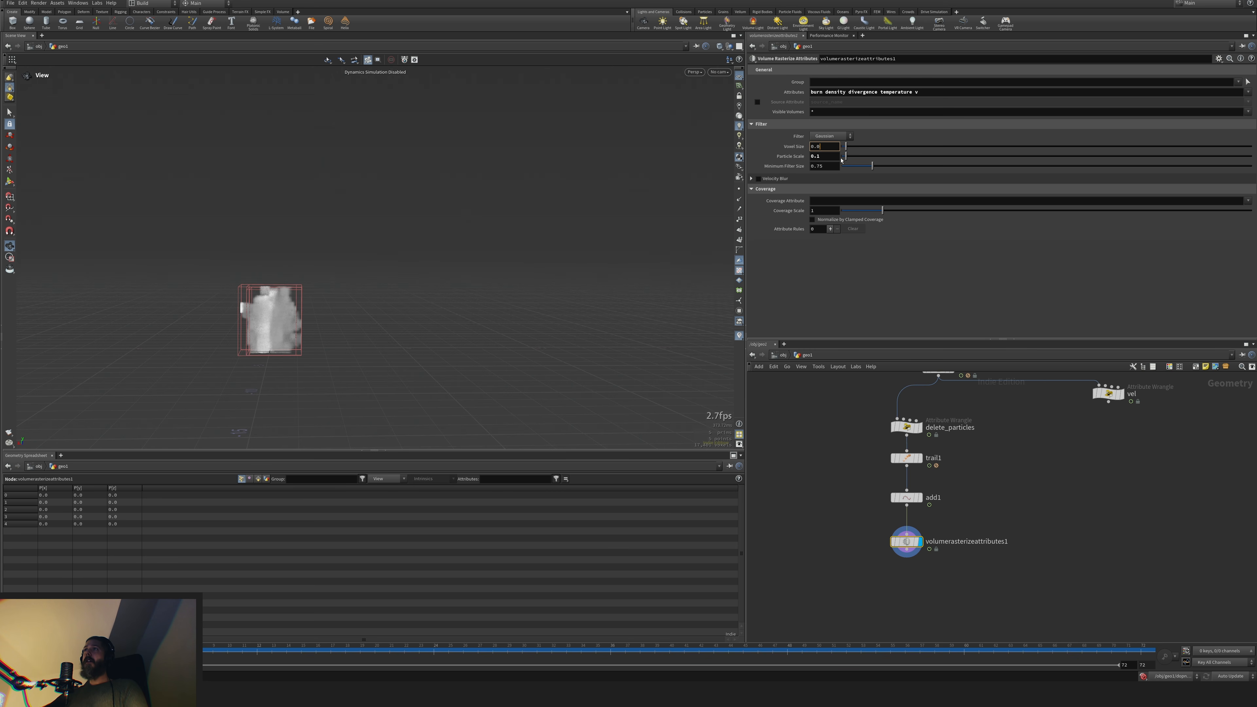
key(Return)
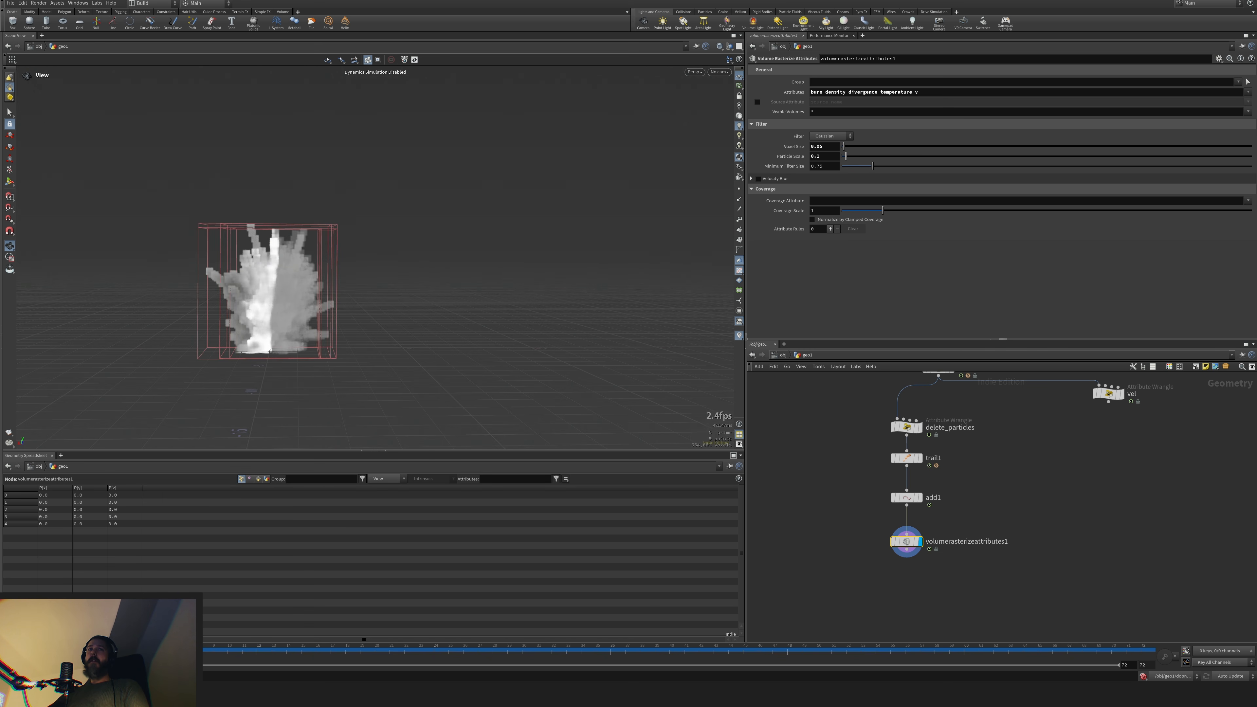
Step back and forth between neighbouring frames to compare the rasterized volume with and without the trails
right_drag(418, 482, 223, 681)
key(Right)
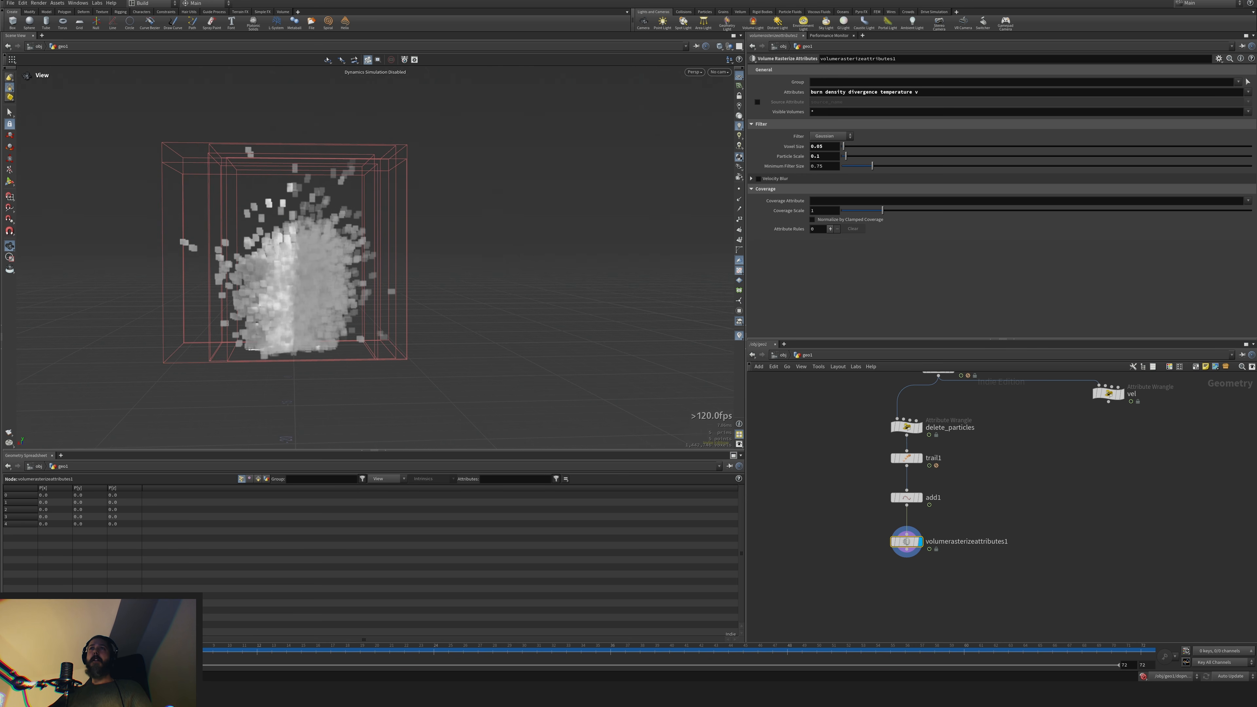
key(Left)
key(Right)
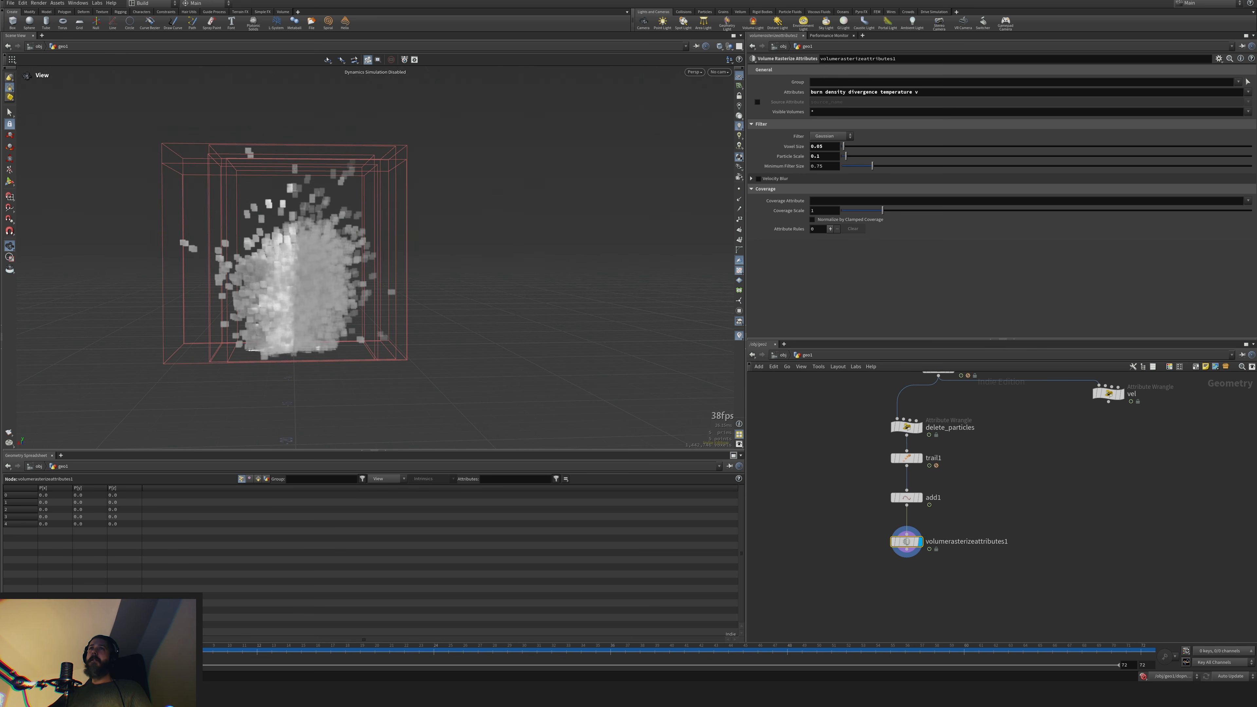
key(Left)
key(Left)
drag(396, 307, 367, 307)
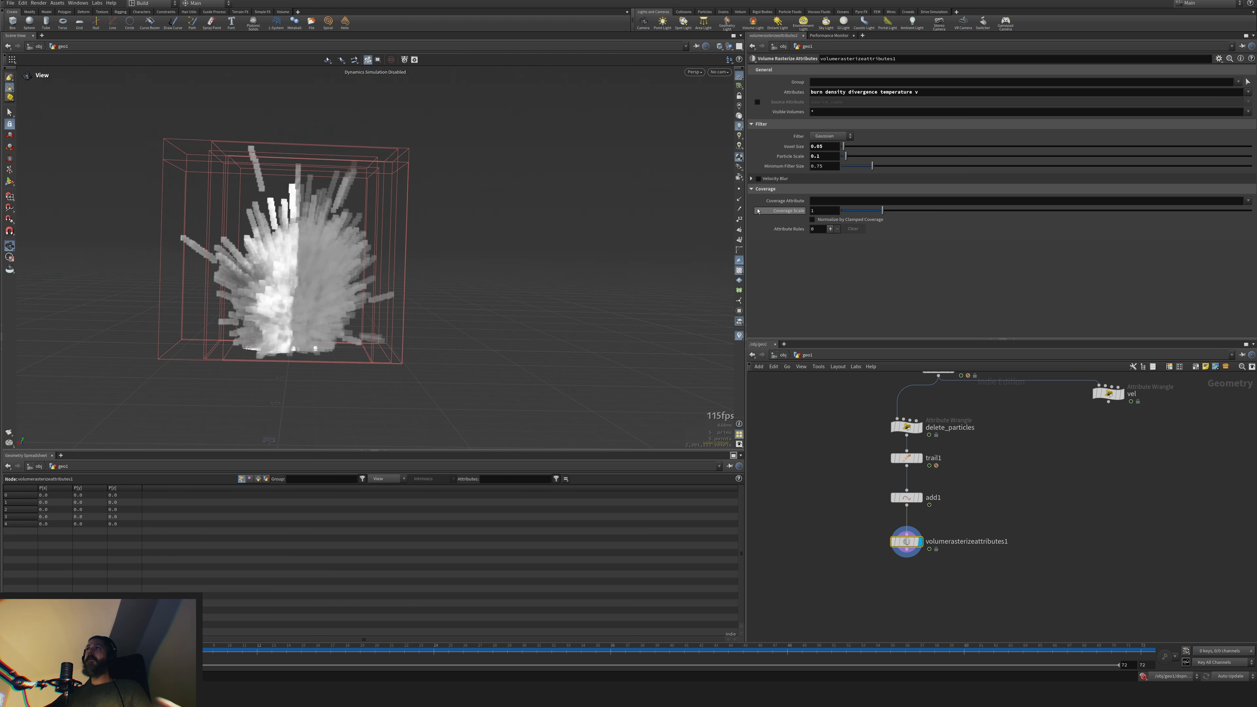
Set volumerasterizeattributes1's voxel size to 0.02 and its particle scale to 0.2
text(2)
key(Return)
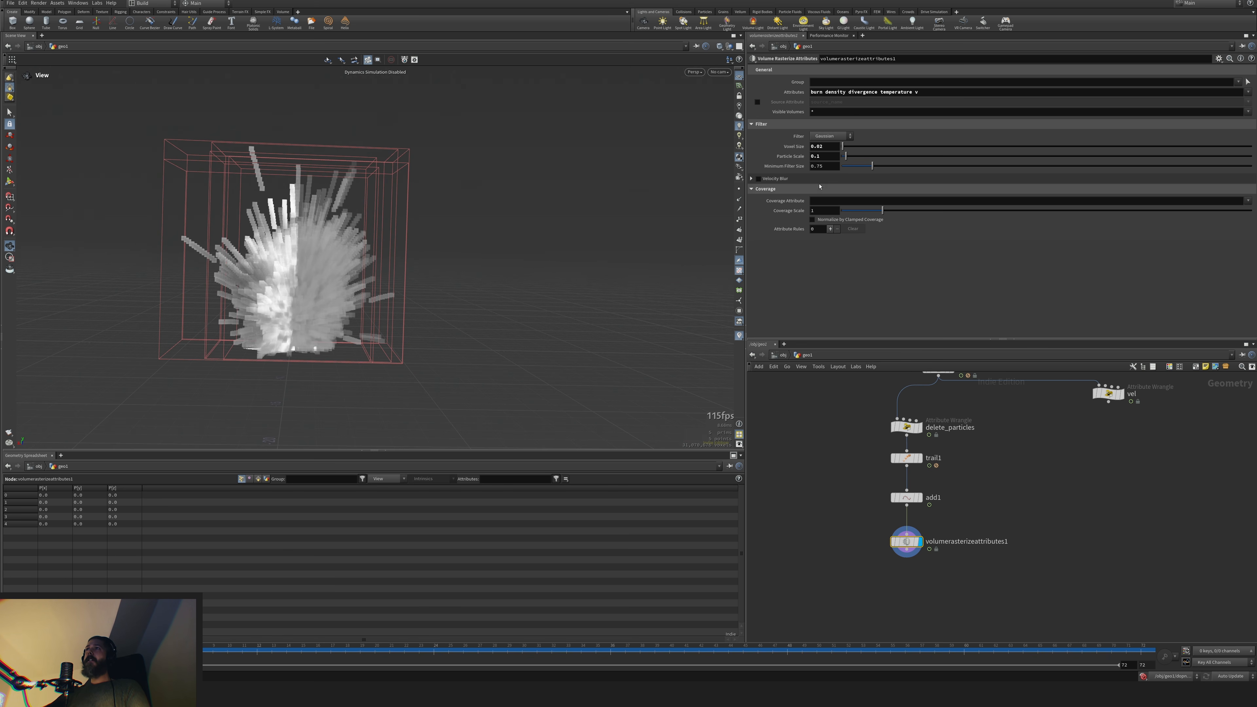
double_click(822, 157)
text(2)
key(Return)
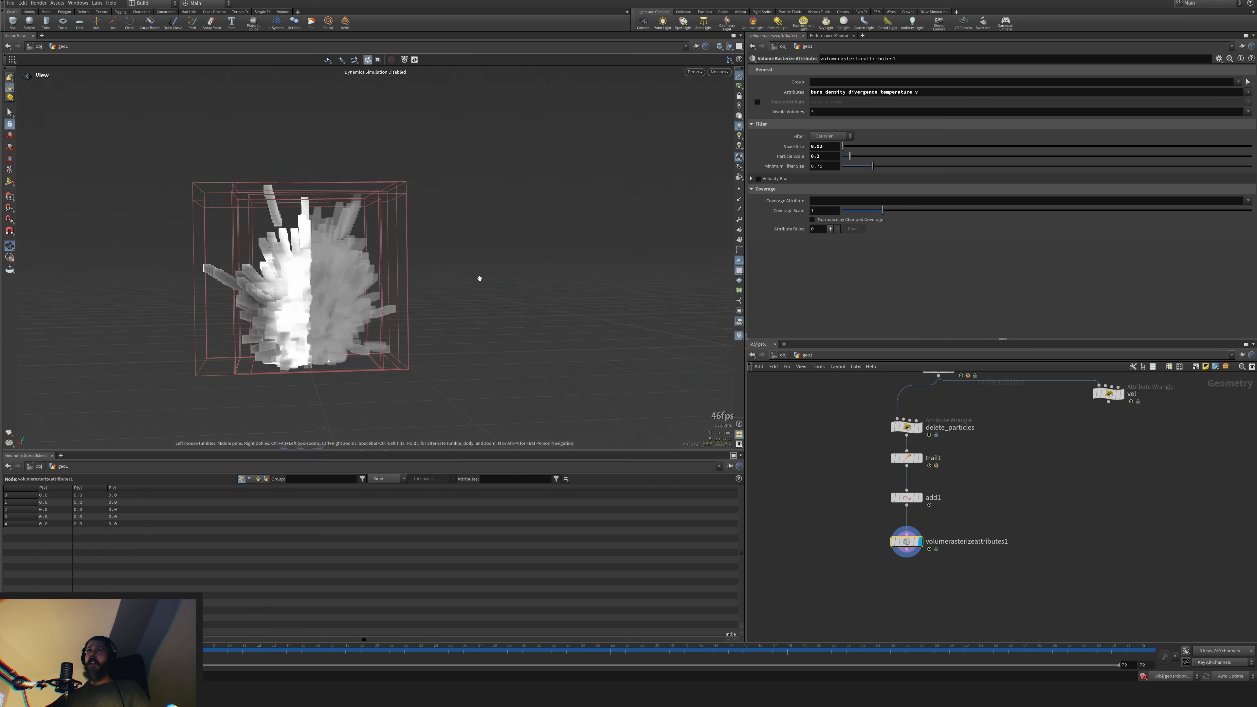
Set volumerasterizeattributes1's particle scale to 0.1
text(1)
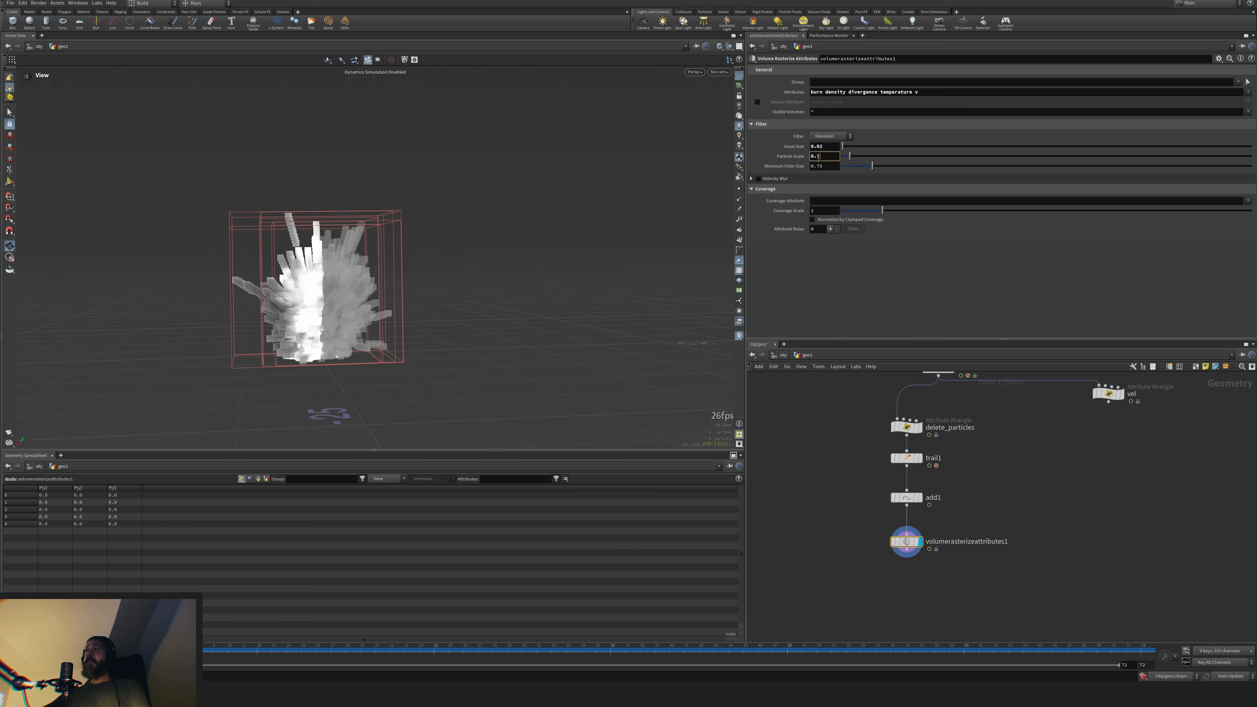
key(Return)
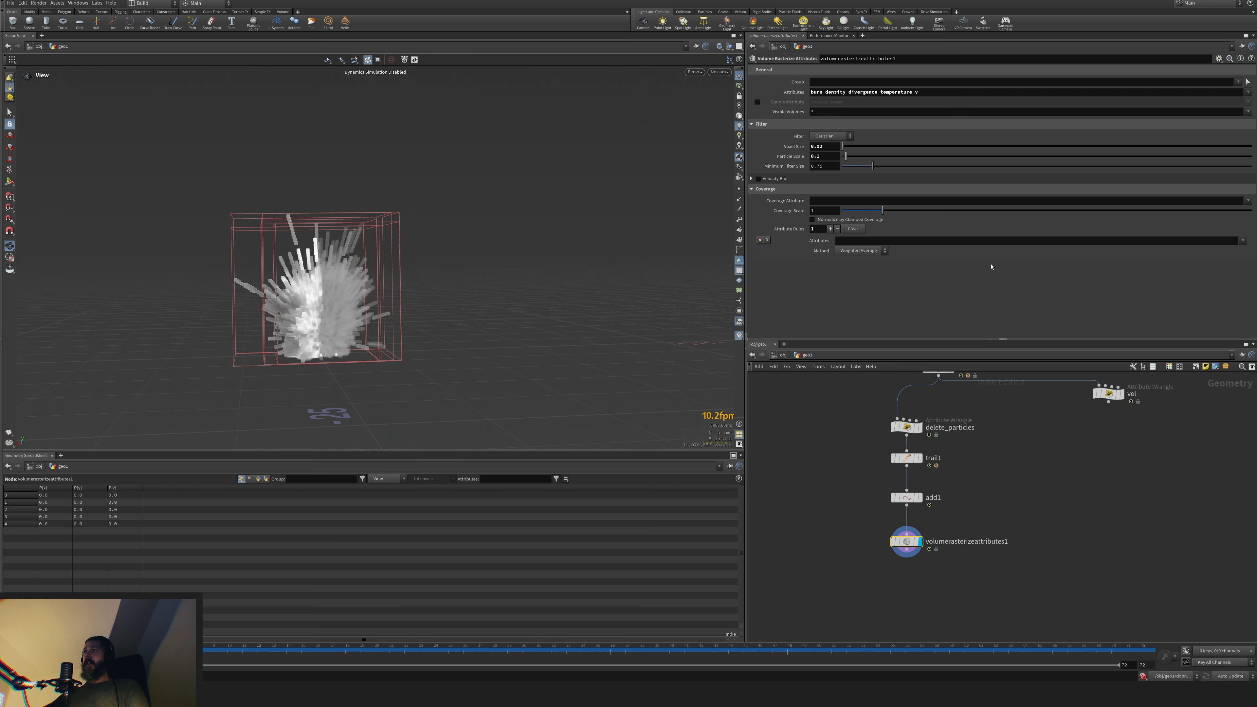
Assign v to the weighted-average attribute rule and enable Normalize by Clamped Coverage on volumerasterizeattributes1
click(1243, 242)
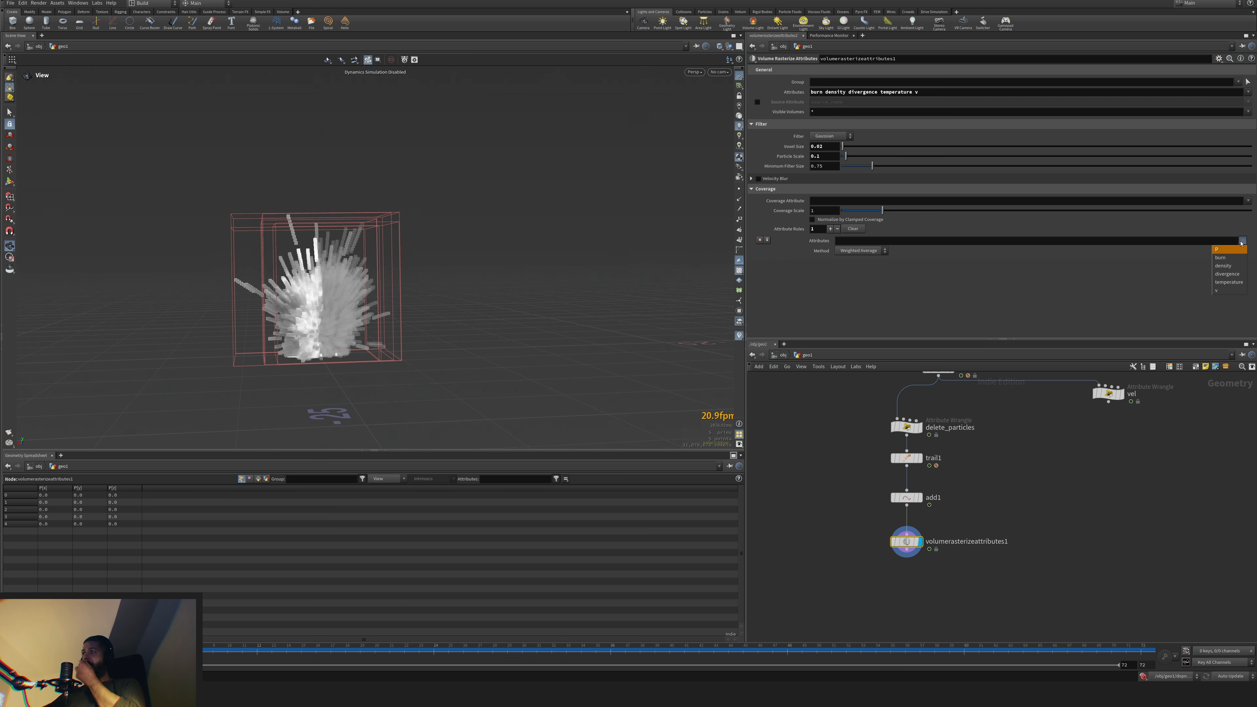
click(1219, 290)
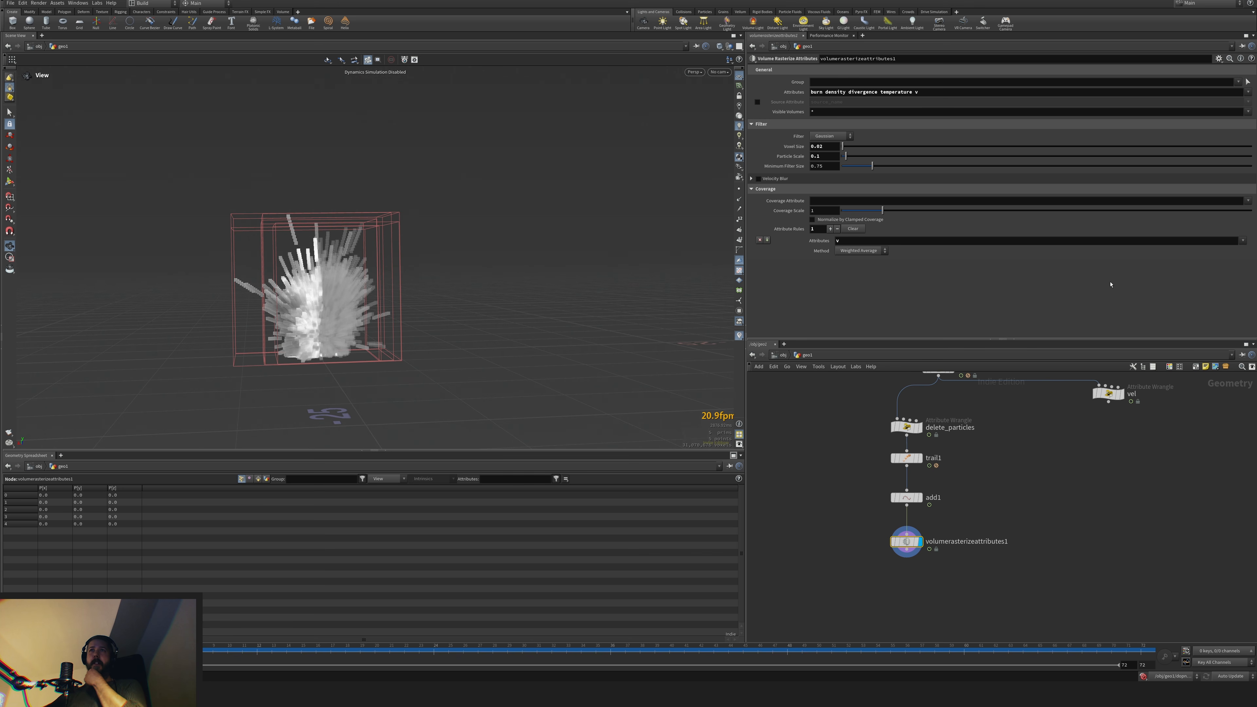
click(813, 220)
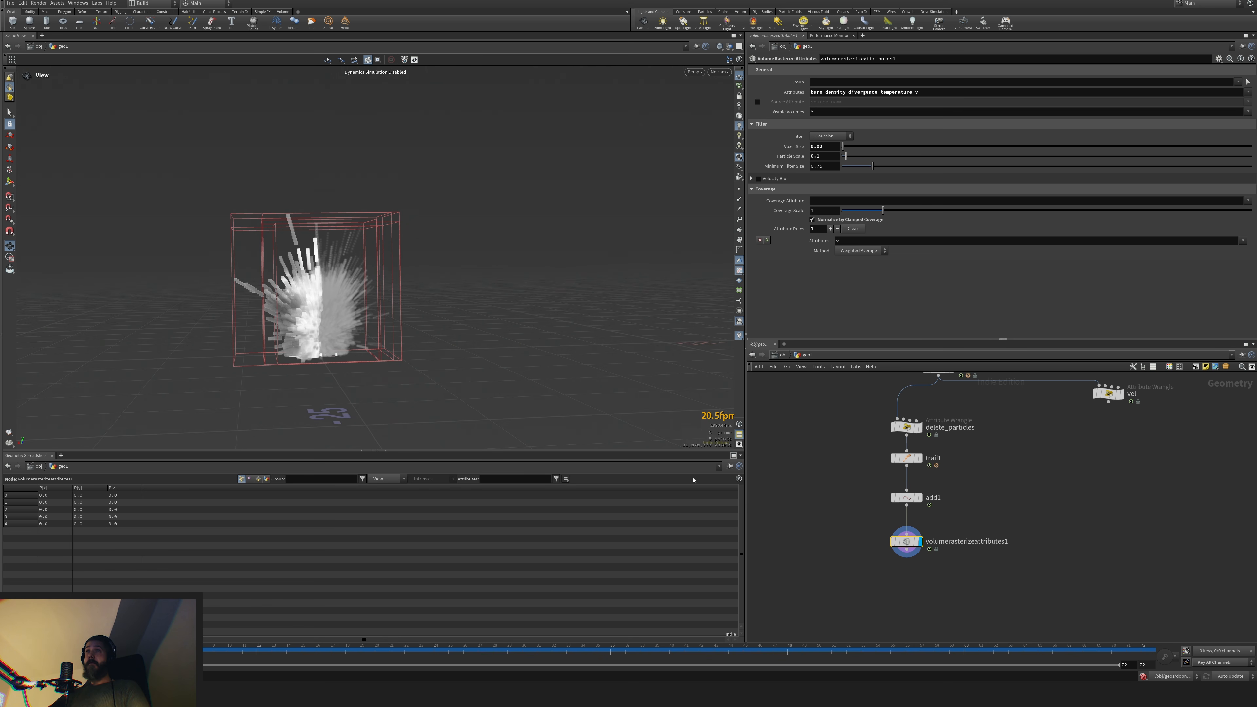
middle_drag(895, 590, 870, 548)
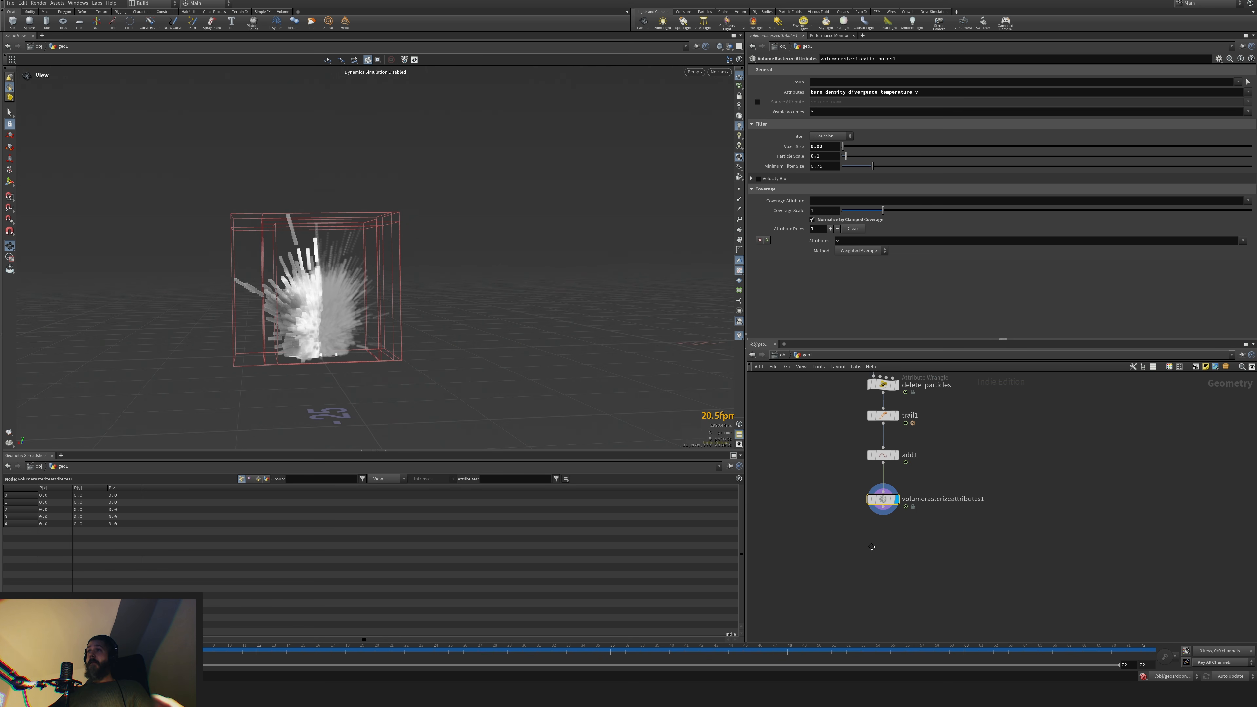
click(211, 648)
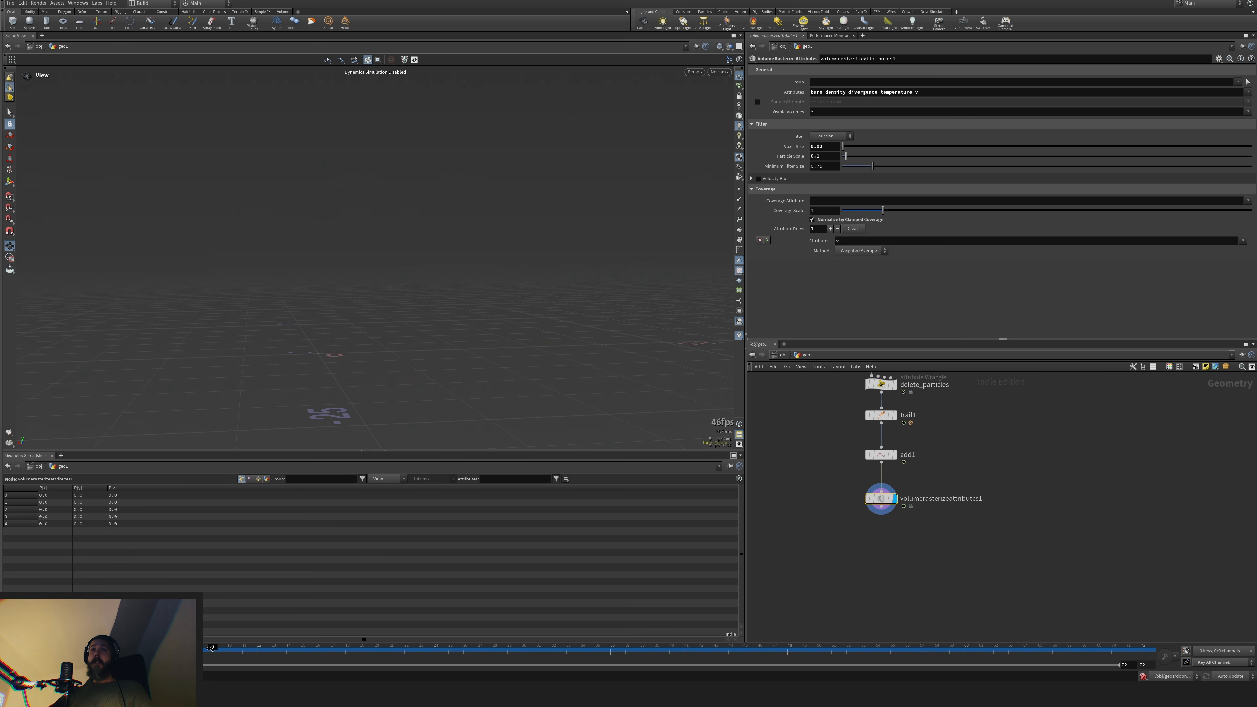
click(892, 571)
key(Tab)
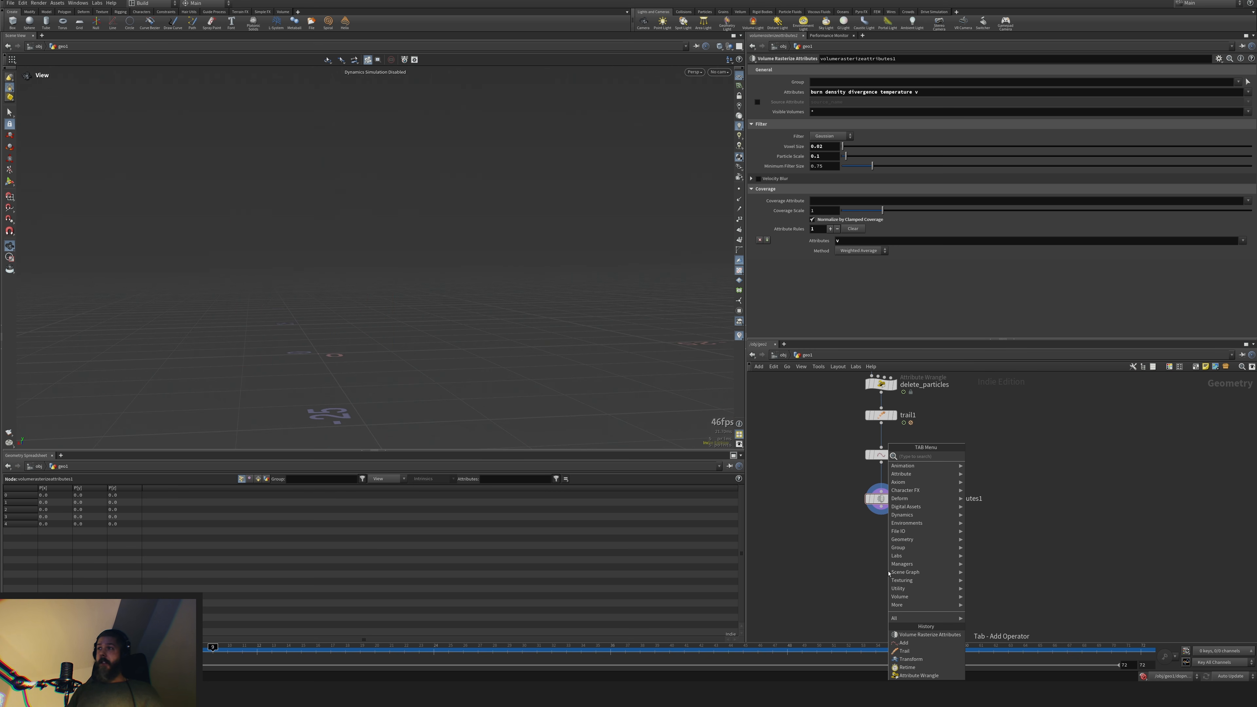
click(797, 518)
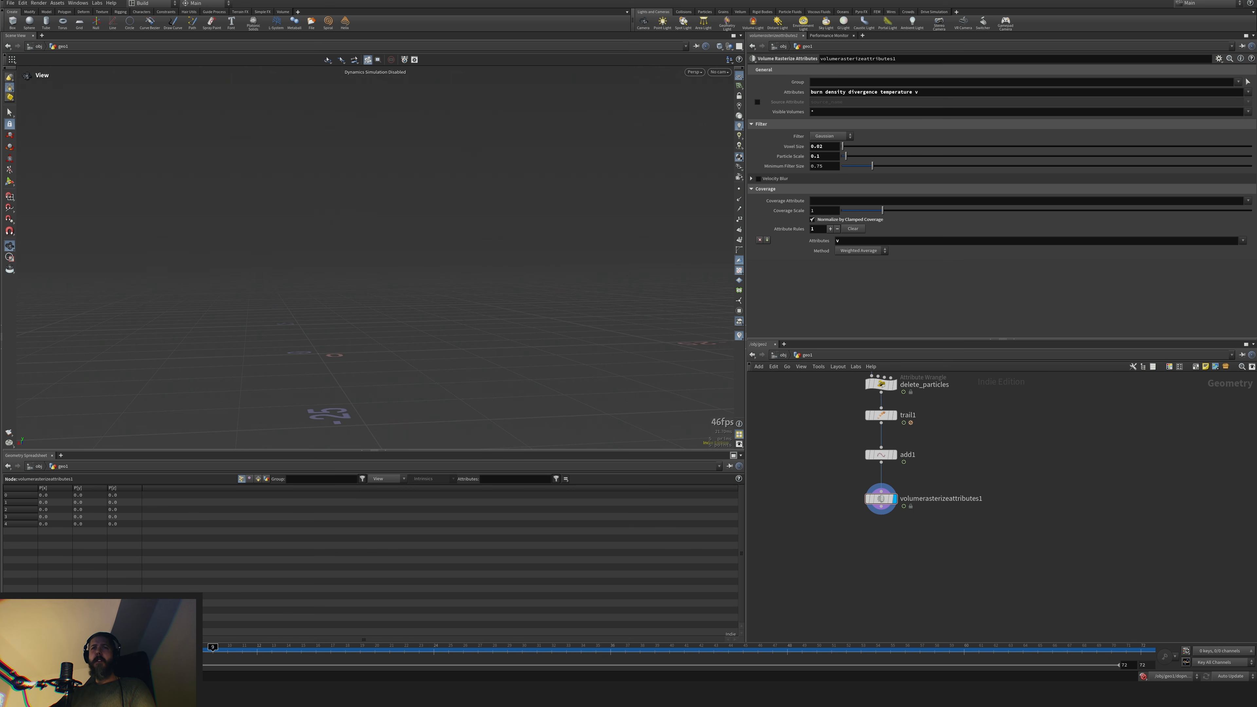
click(96, 649)
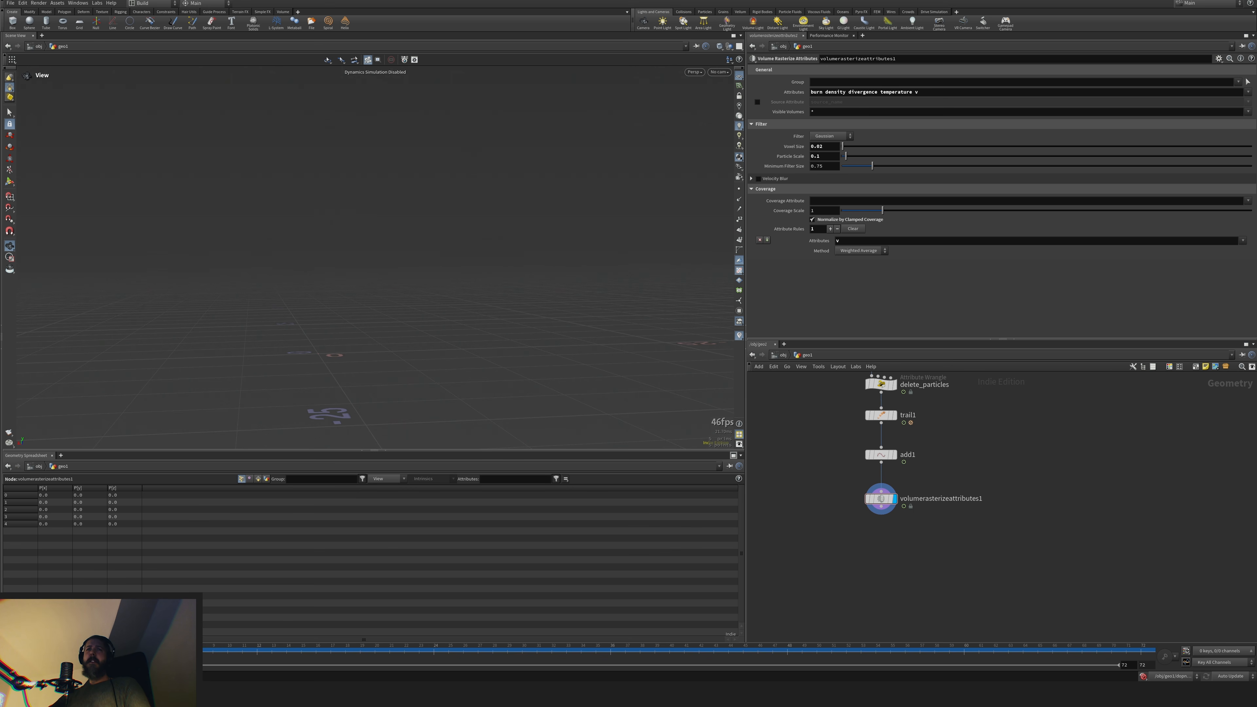
Try voxel sizes 0.05 and 0.035 on volumerasterizeattributes1, settling on 0.04
click(820, 146)
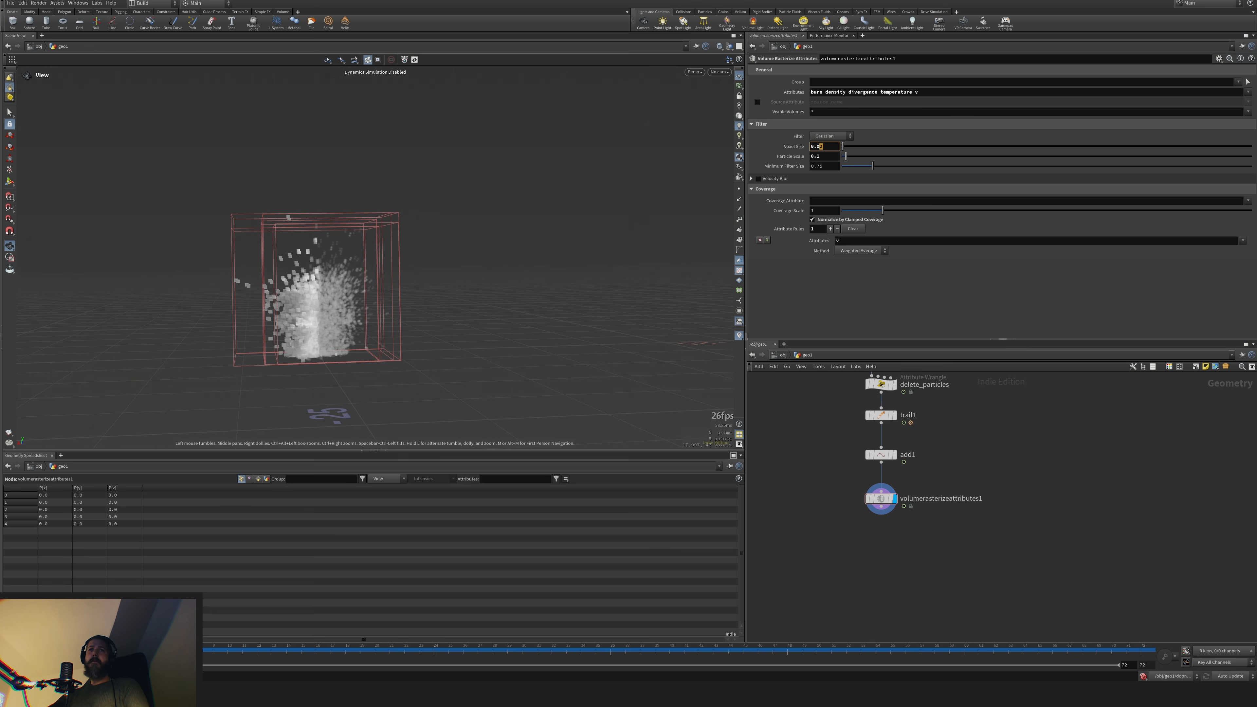
key(Return)
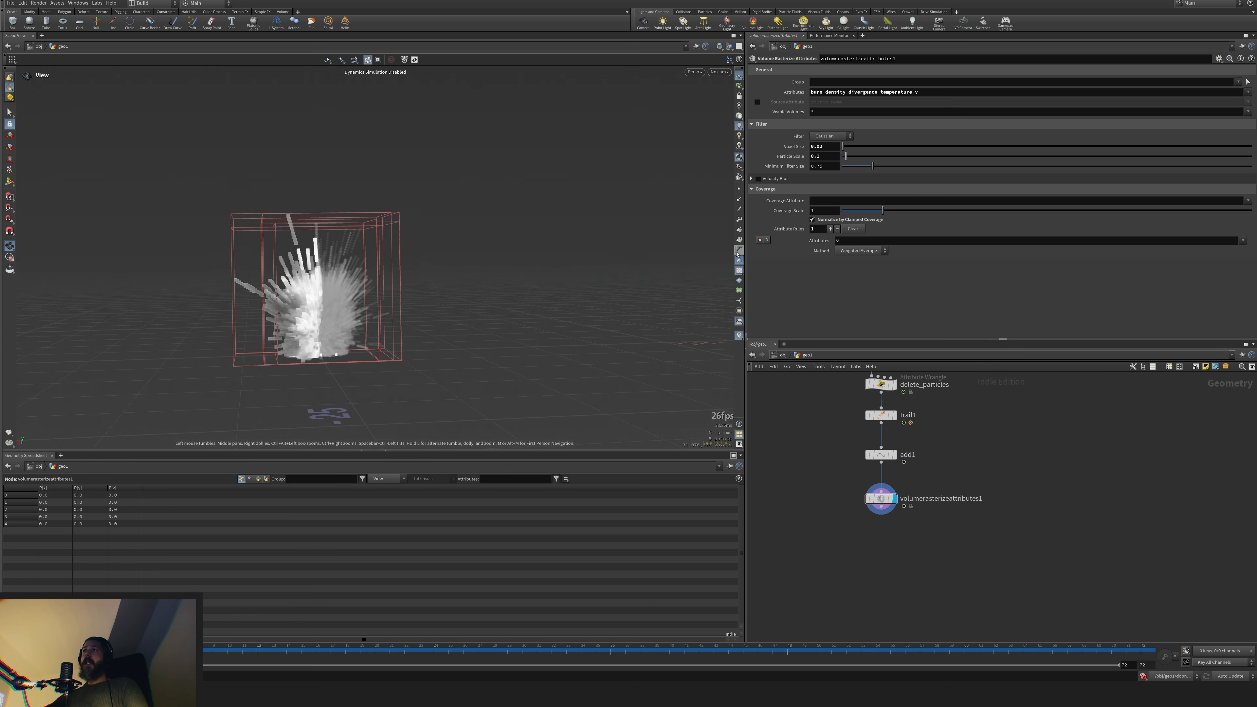
text(5)
key(Return)
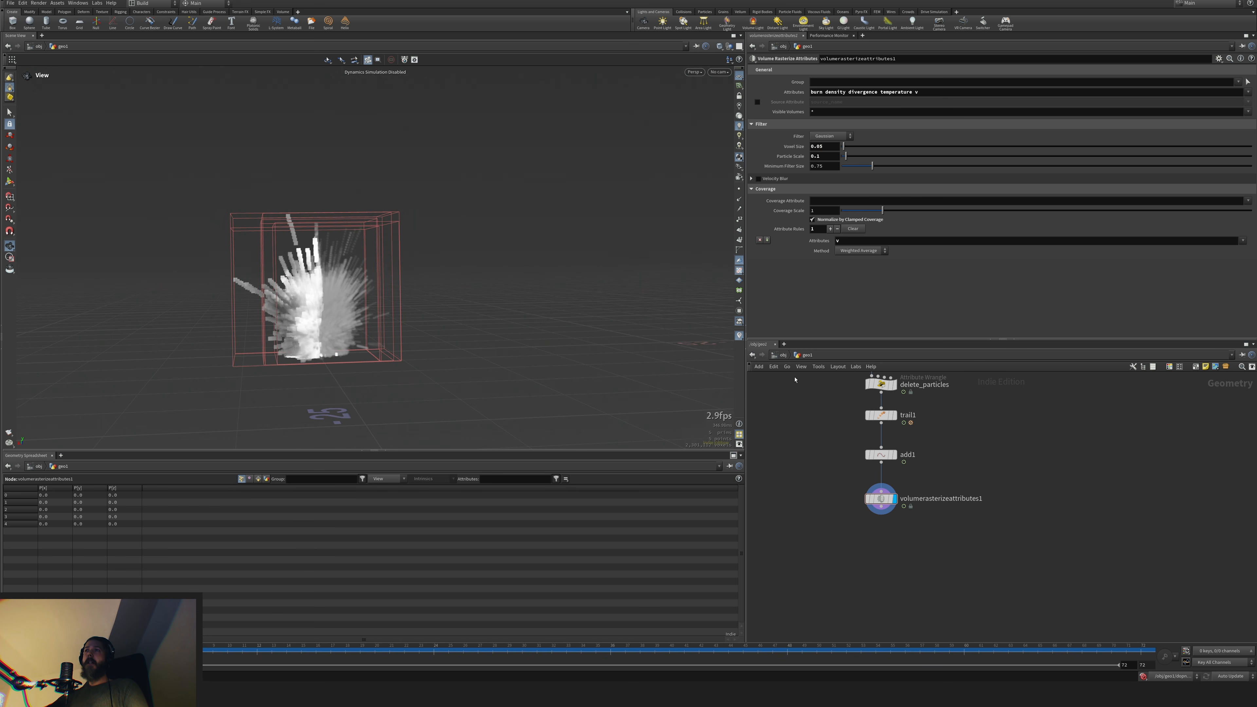
drag(819, 146, 832, 157)
text(35)
key(Return)
text(4)
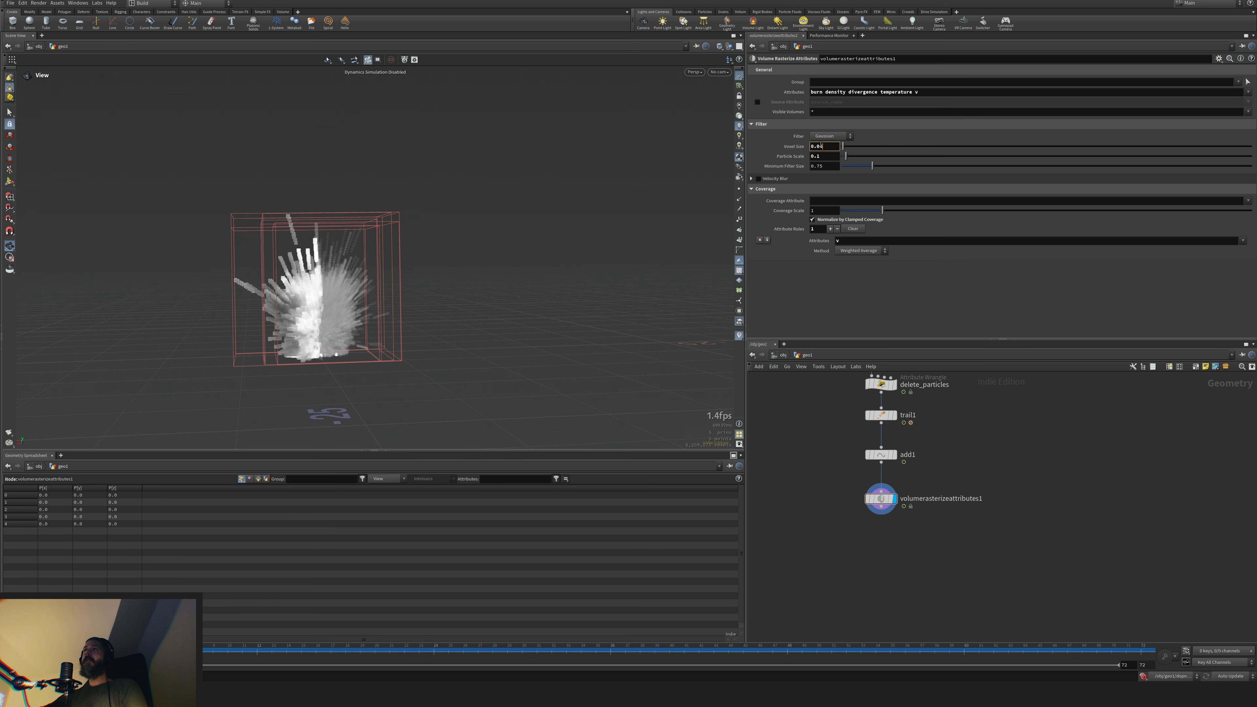
key(Return)
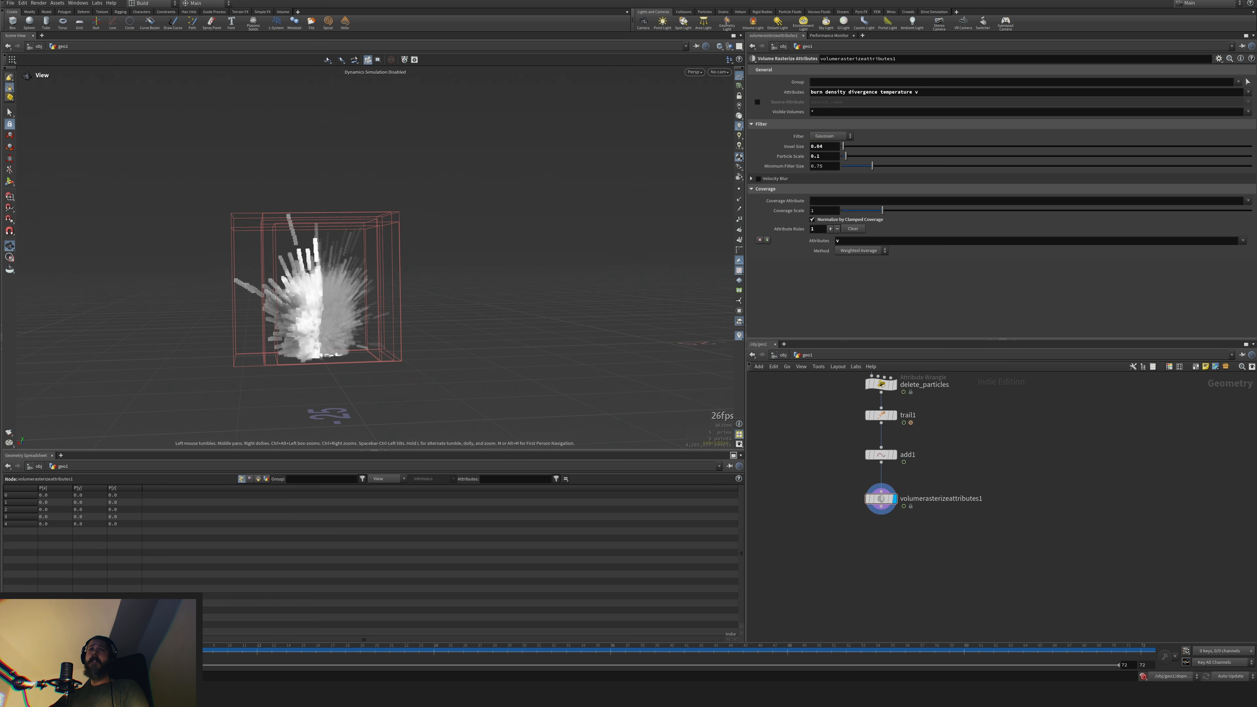
Clear volumerasterizeattributes1's visible volumes, comparing the timeline with them hidden and with * shown
key(ctrl+Up)
click(817, 112)
key(BackSpace)
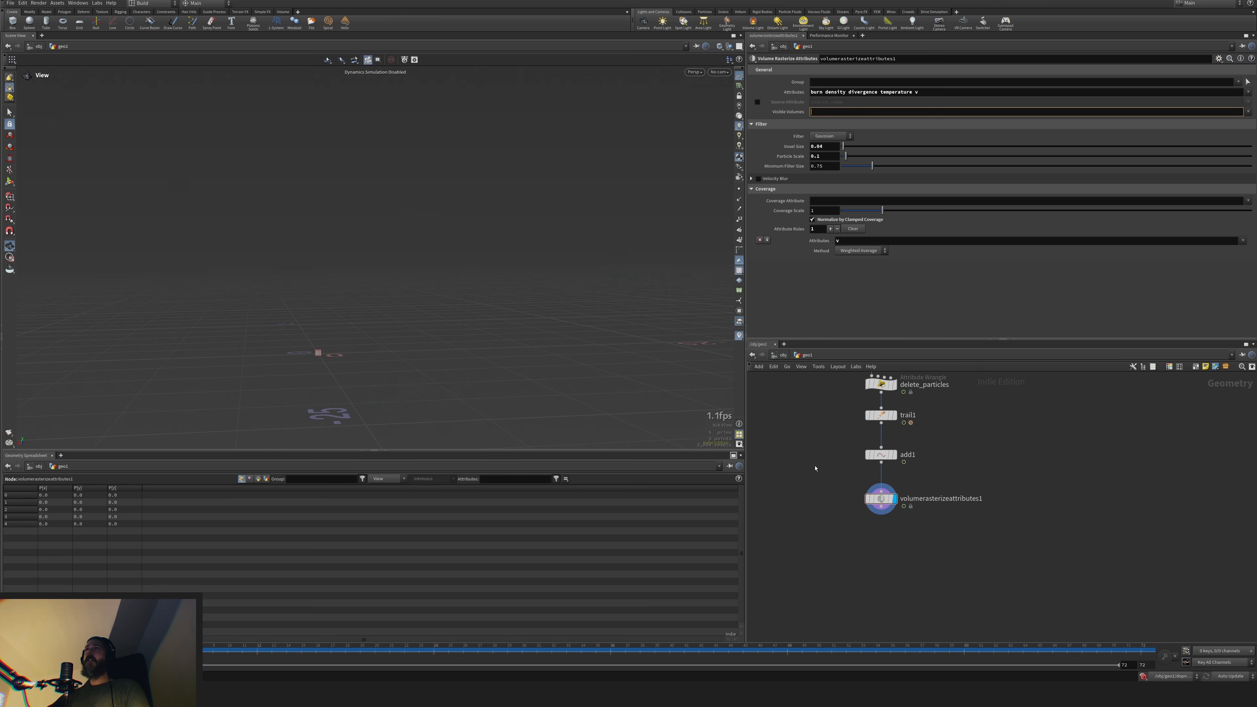
key(Return)
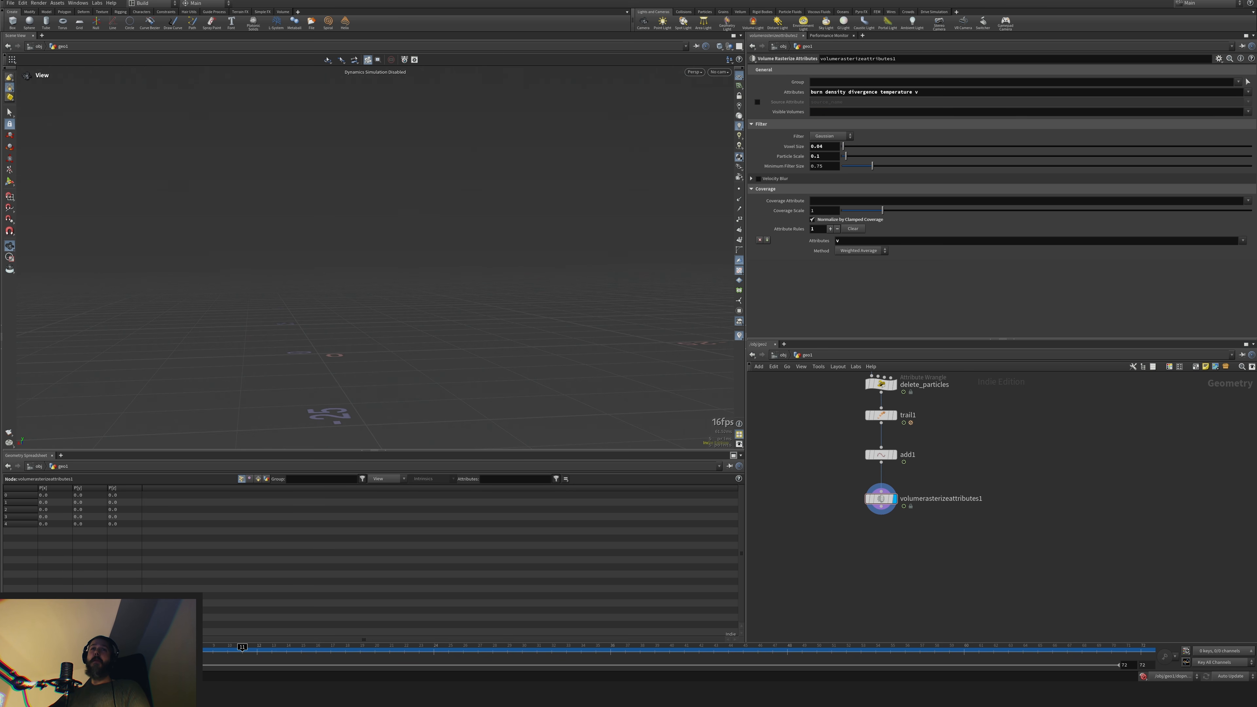
click(832, 113)
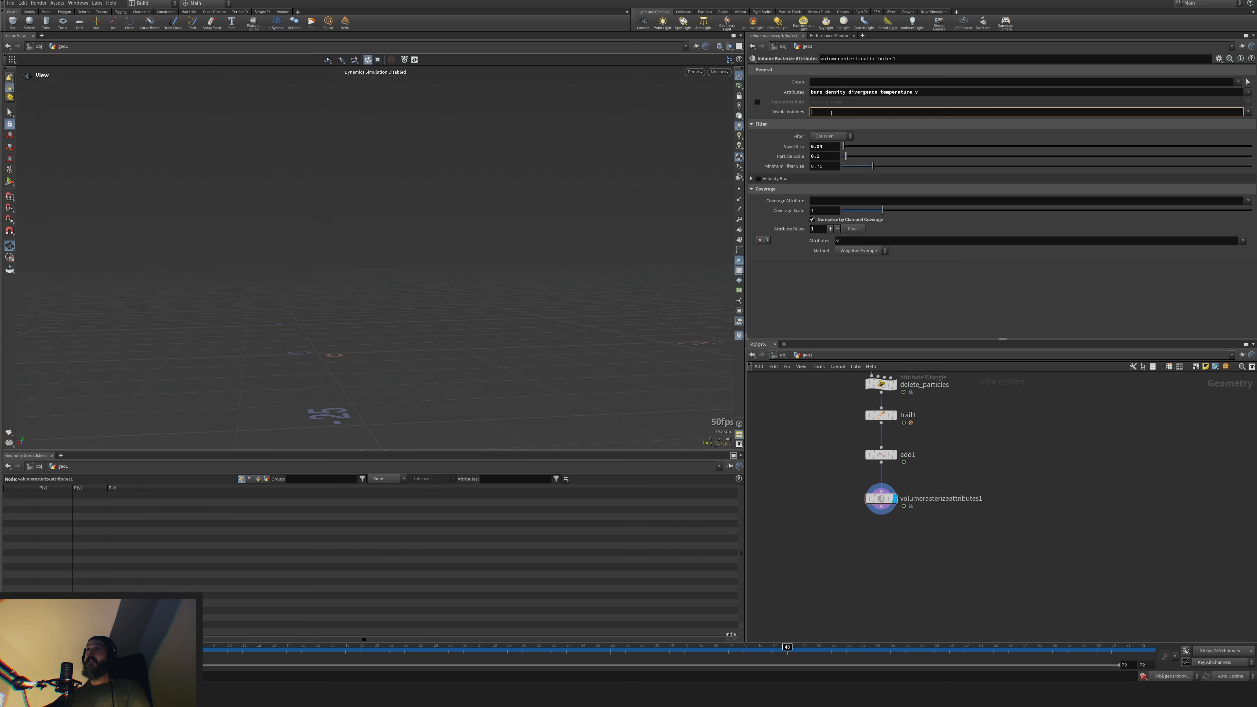
text(*)
key(Return)
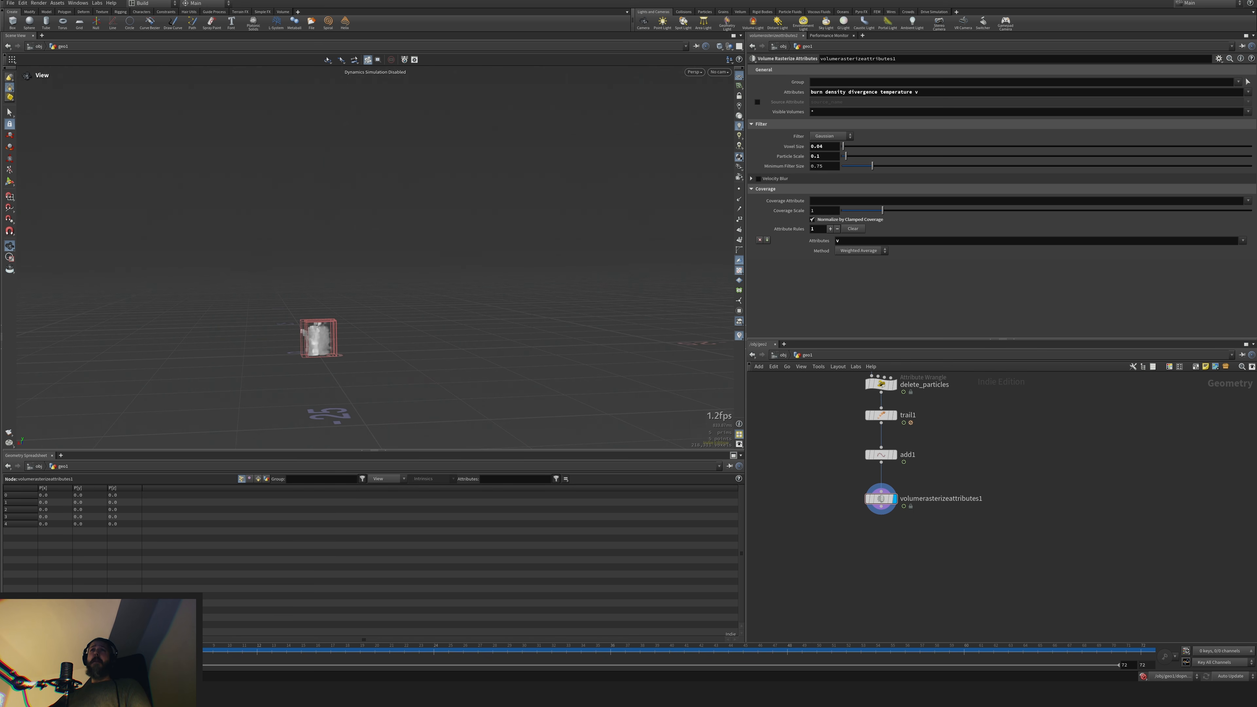
click(242, 650)
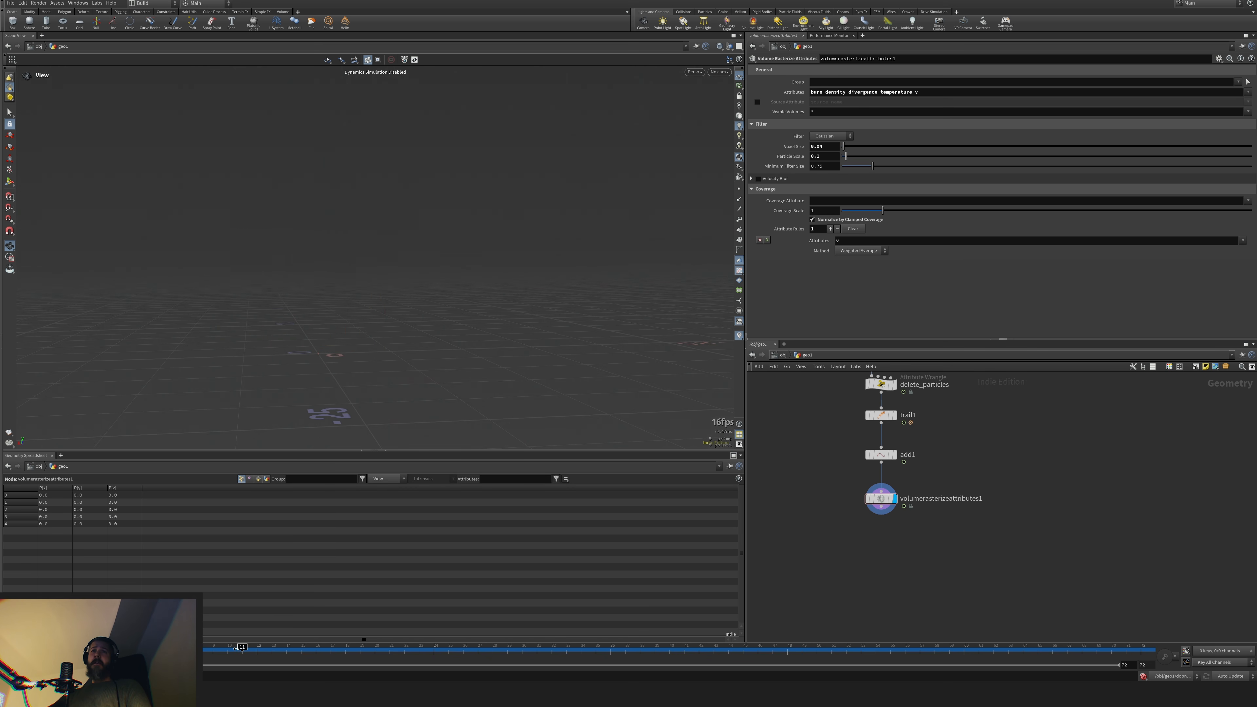
click(864, 112)
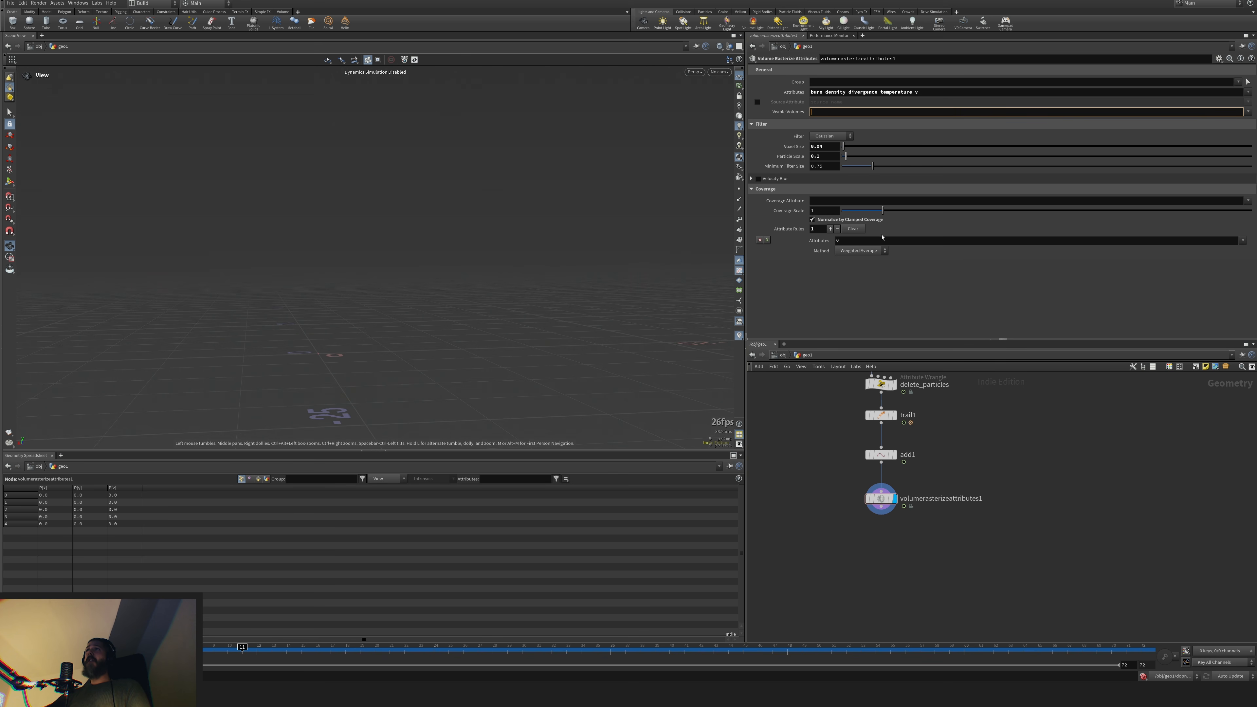
Add a File Cache node below volumerasterizeattributes1
middle_drag(946, 566, 962, 515)
drag(861, 436, 891, 454)
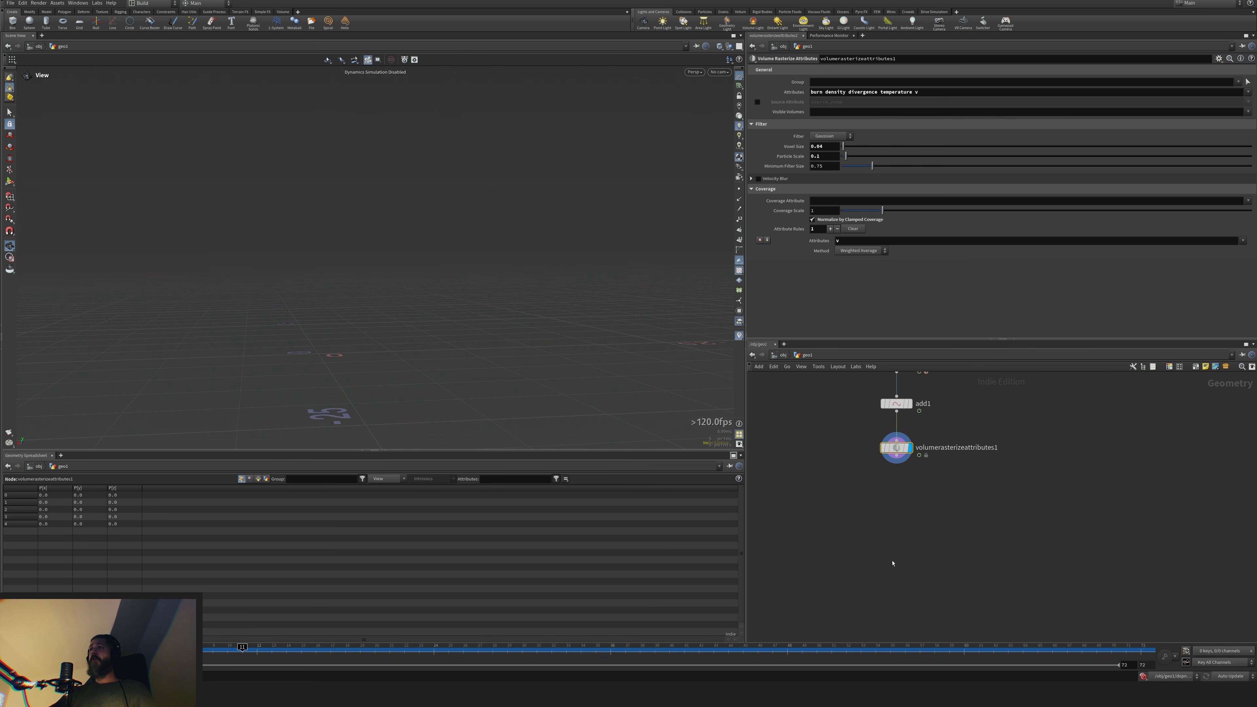
key(Tab)
text(filca)
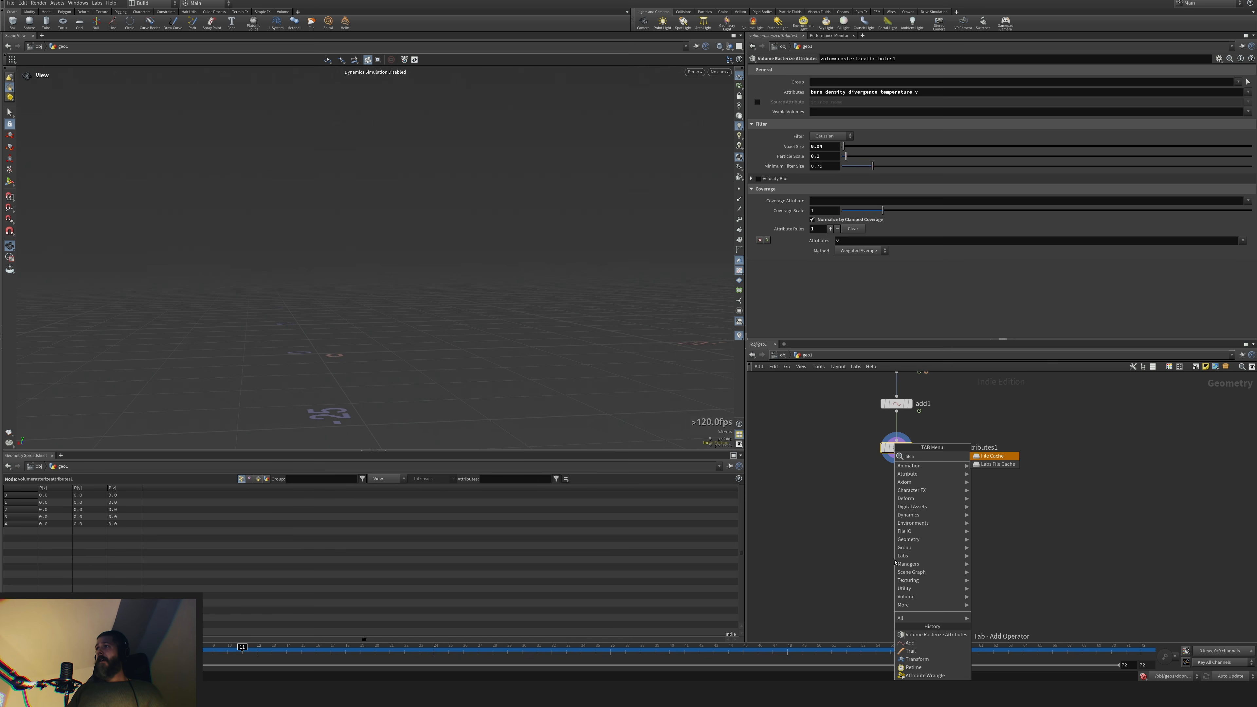
key(Return)
Rename the File Cache node to explosion_raster and save its frame range to disk
double_click(939, 482)
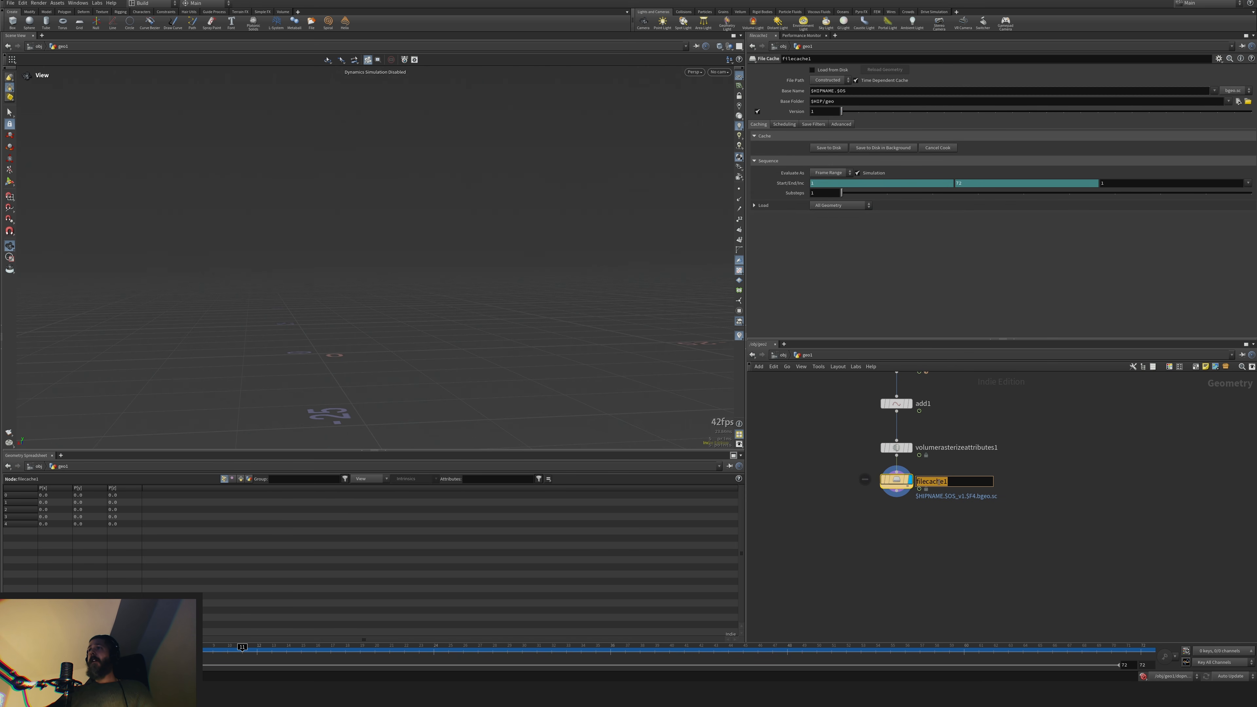
key(BackSpace)
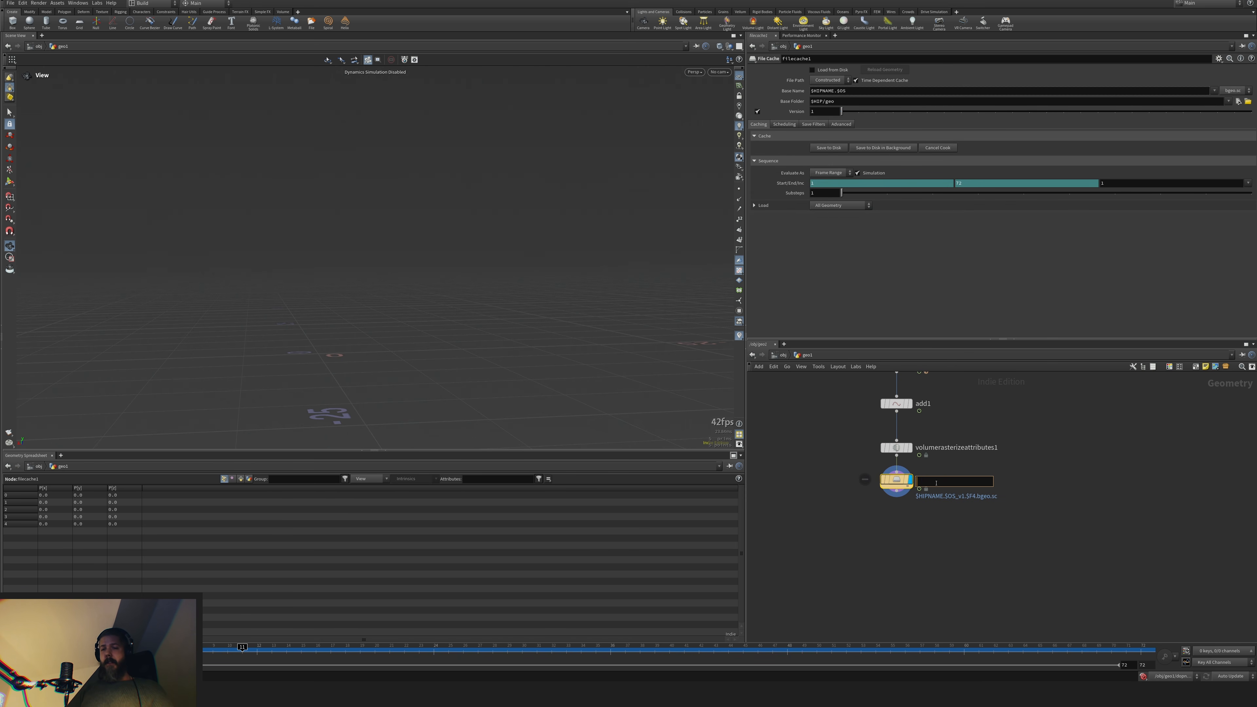
key(Caps_Lock)
text(explosion_)
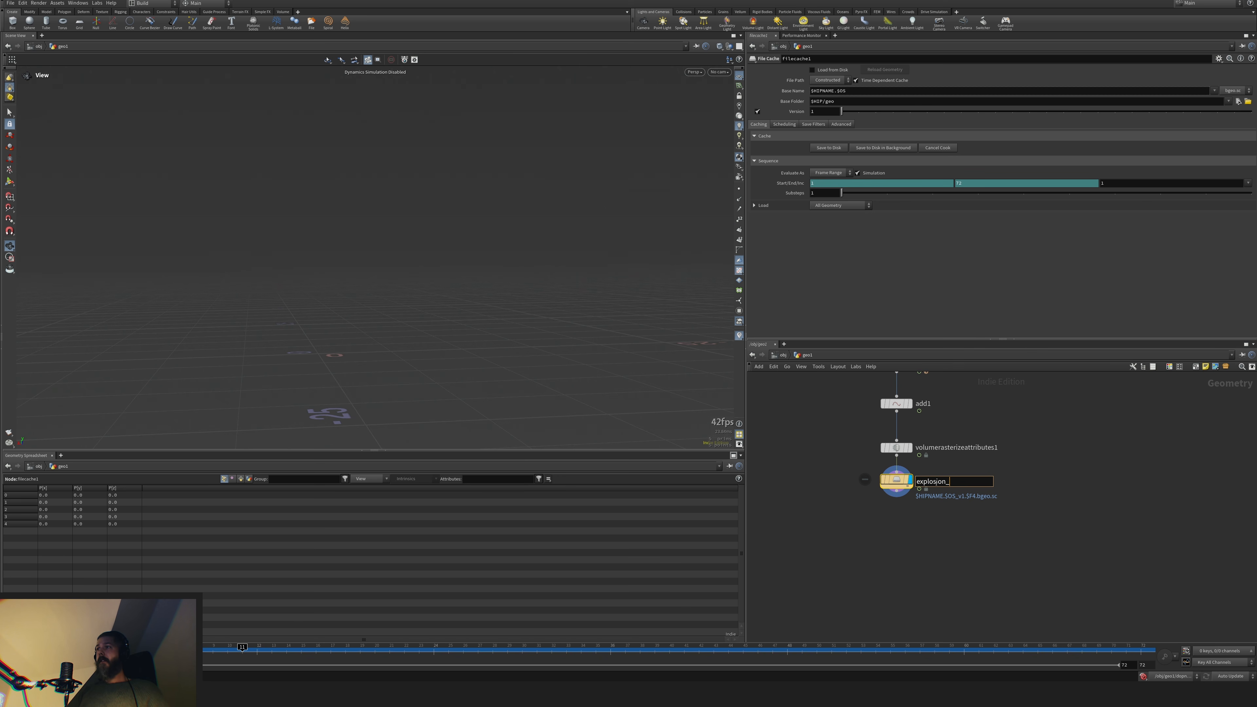
text(raster)
text(_)
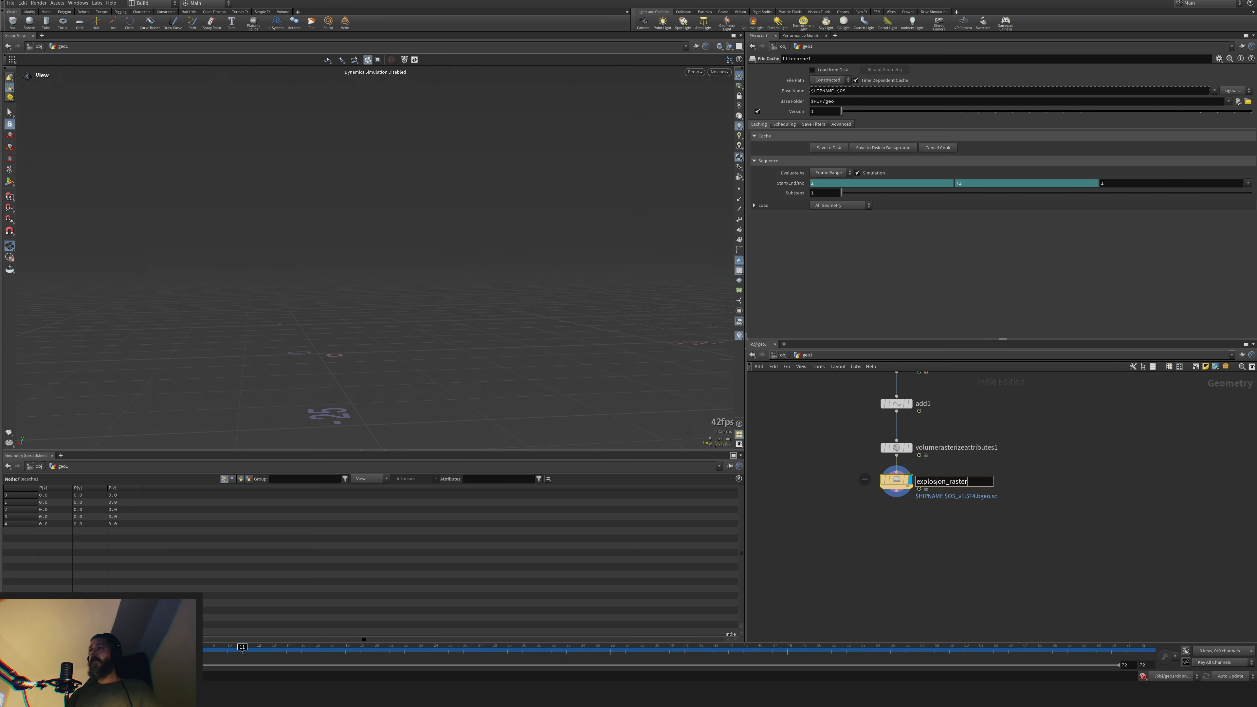
key(BackSpace)
key(Return)
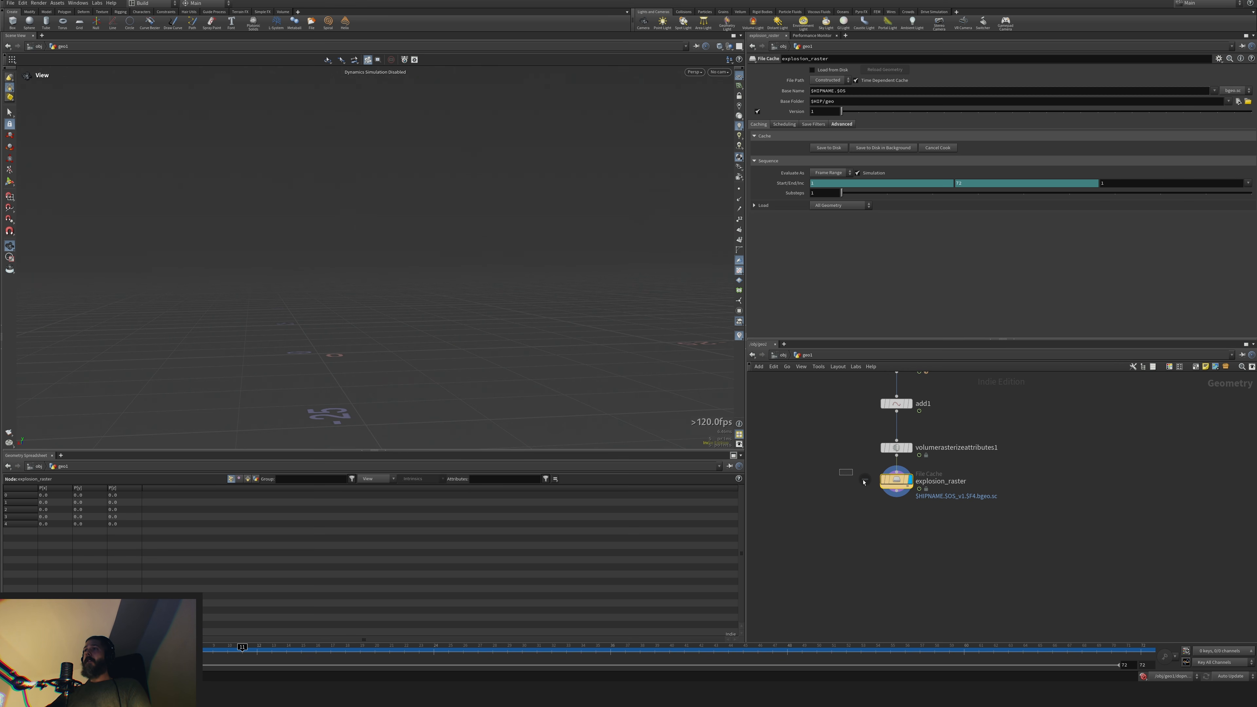
click(827, 148)
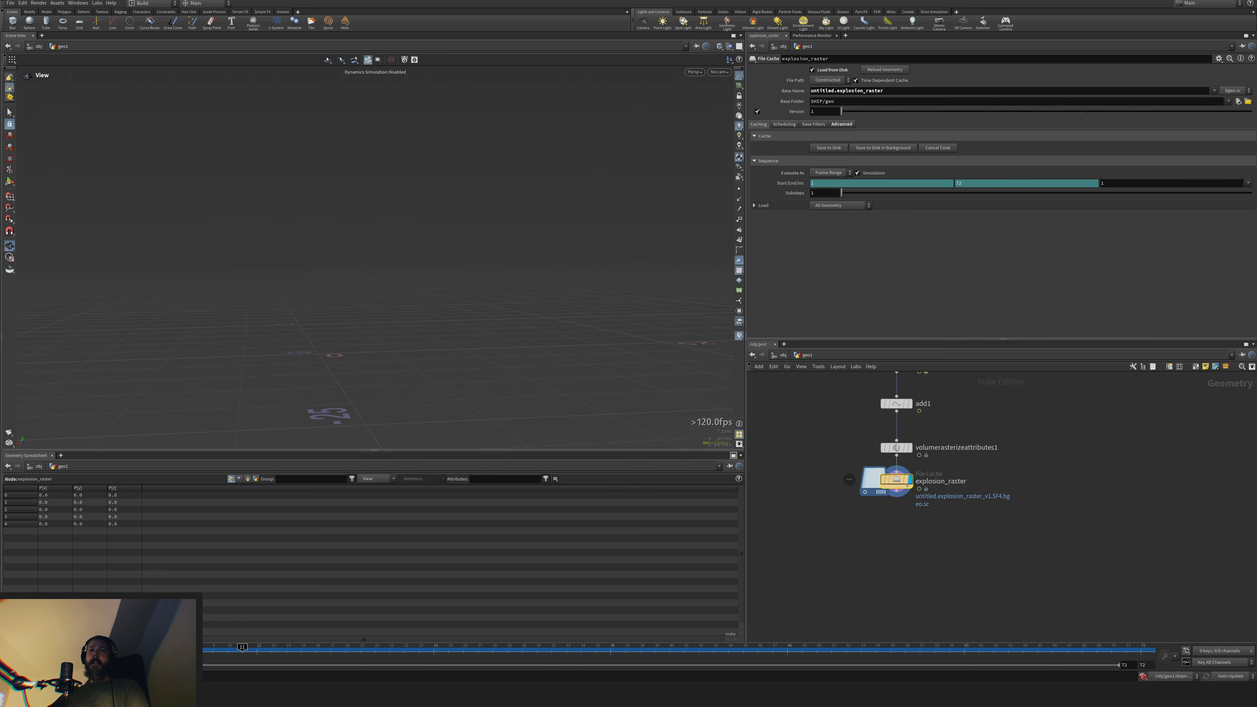
click(10, 651)
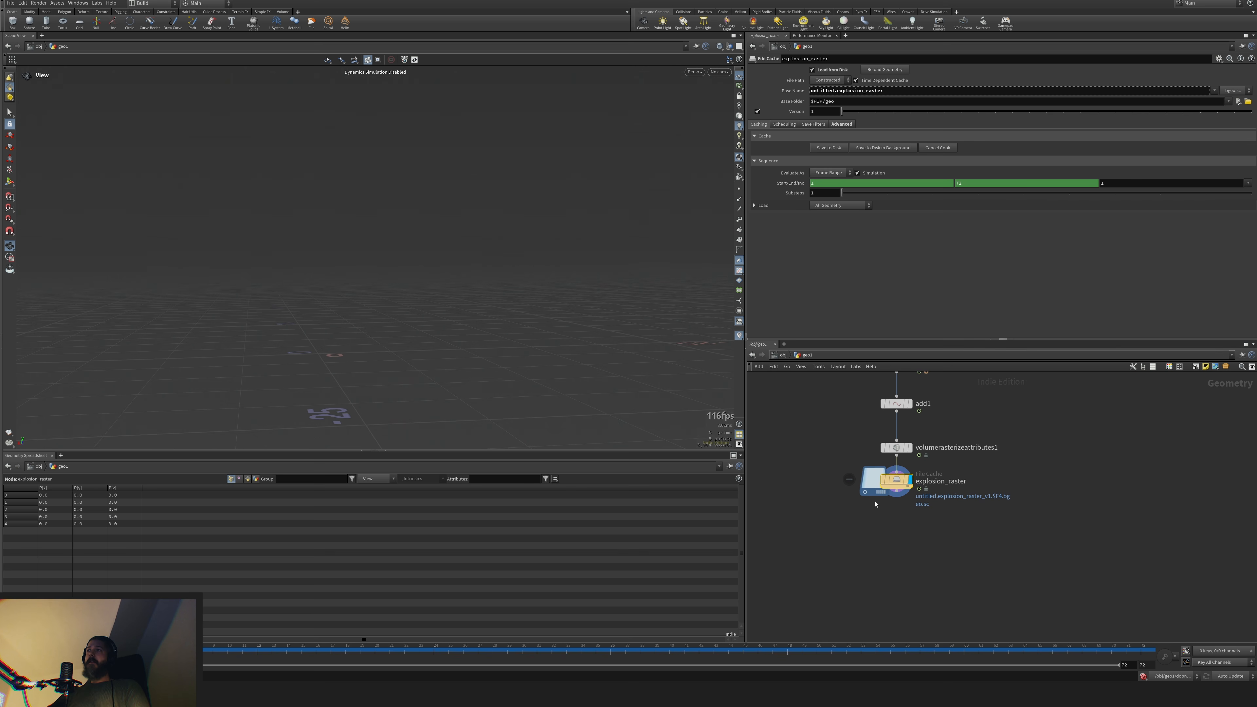
Set volumerasterizeattributes1's visible volumes back to * and reselect the explosion_raster file cache
middle_drag(849, 479, 830, 519)
scroll(836, 496, down, 2)
drag(837, 479, 890, 492)
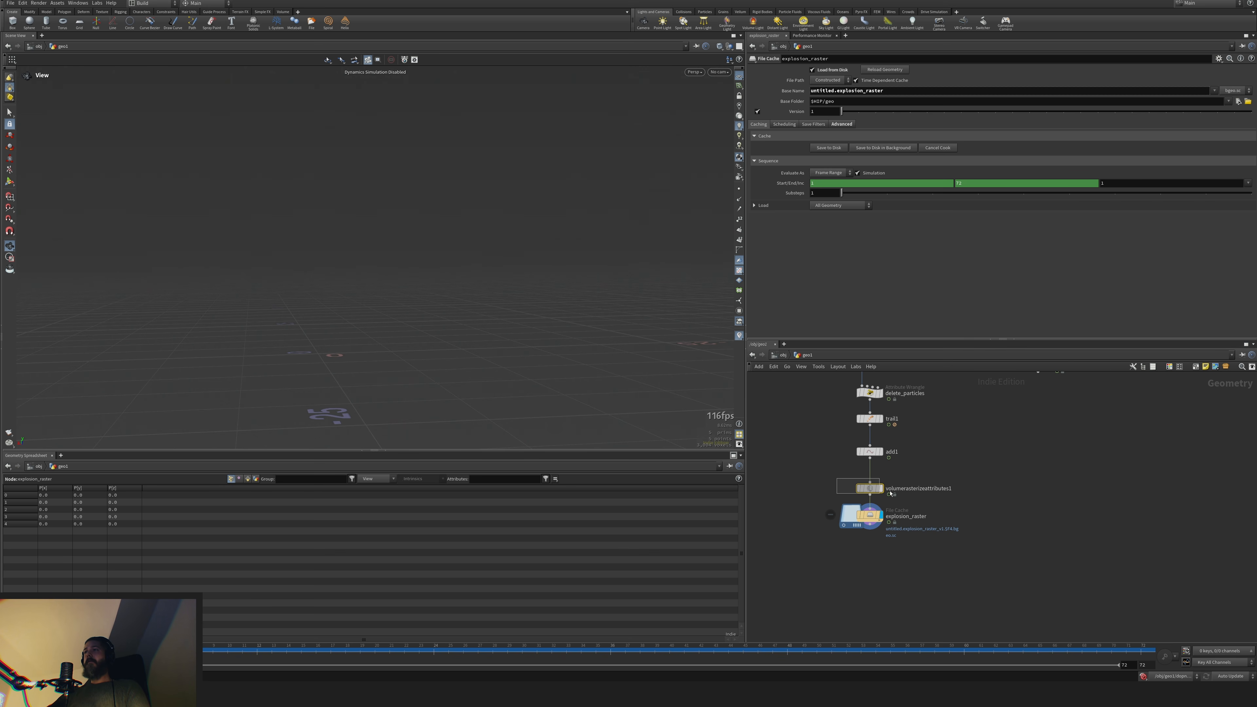
click(839, 553)
drag(815, 508, 907, 540)
drag(837, 487, 878, 494)
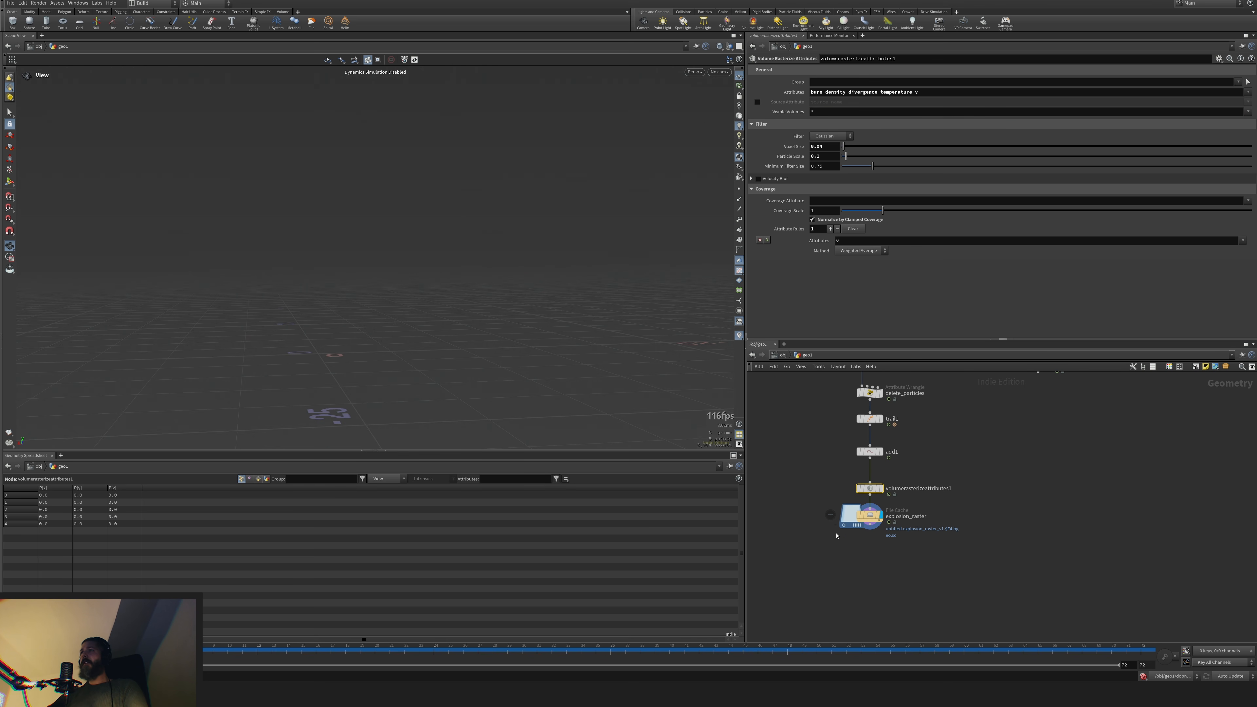
drag(818, 511, 872, 524)
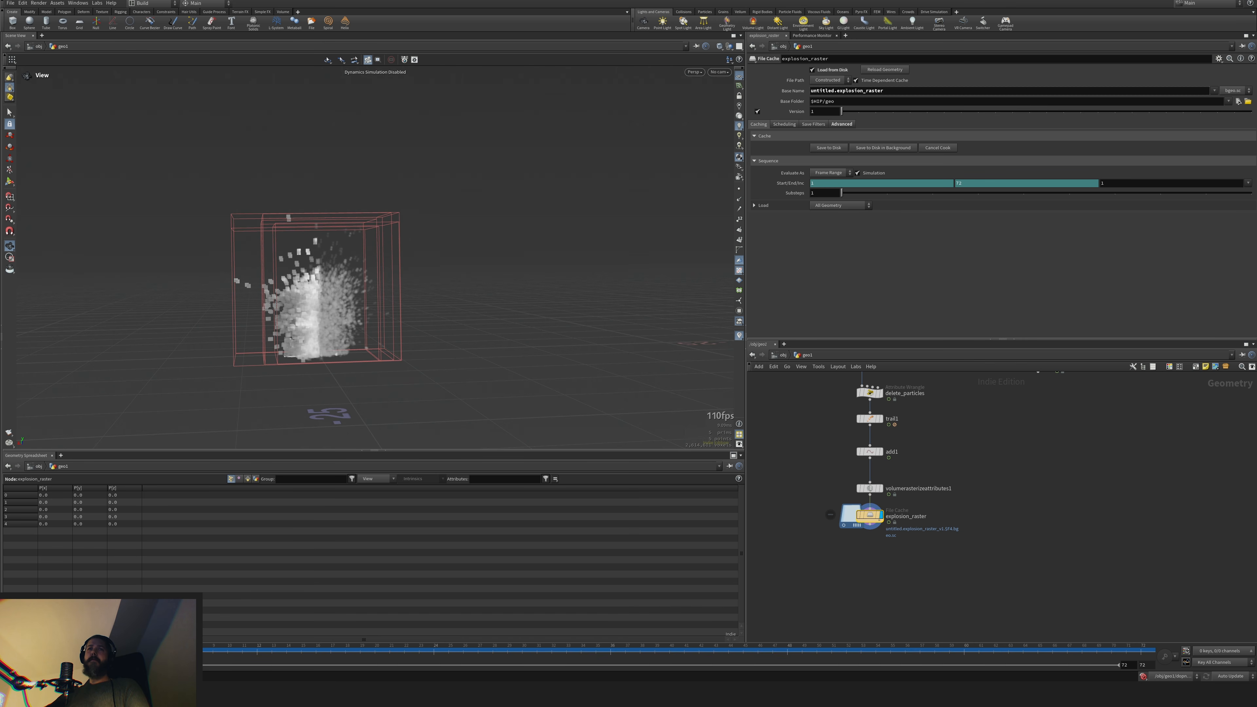
middle_drag(1021, 429, 929, 510)
drag(945, 448, 949, 479)
middle_drag(895, 539, 940, 450)
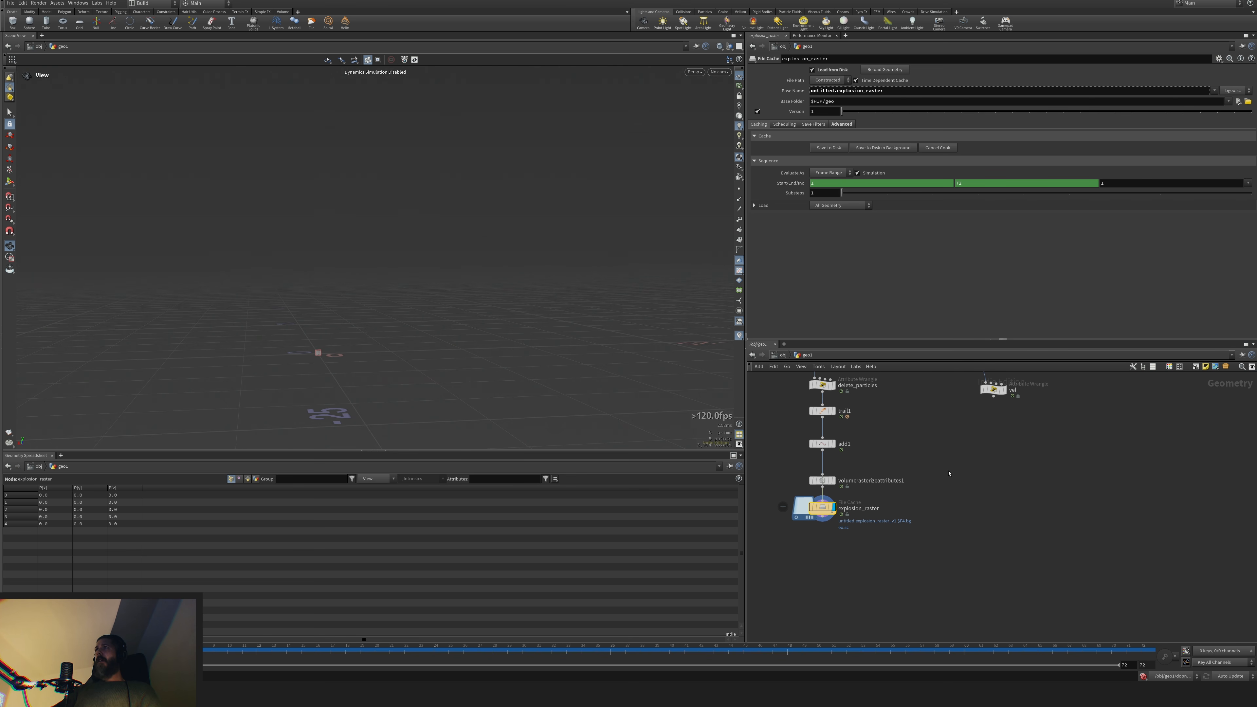
middle_drag(946, 476, 946, 513)
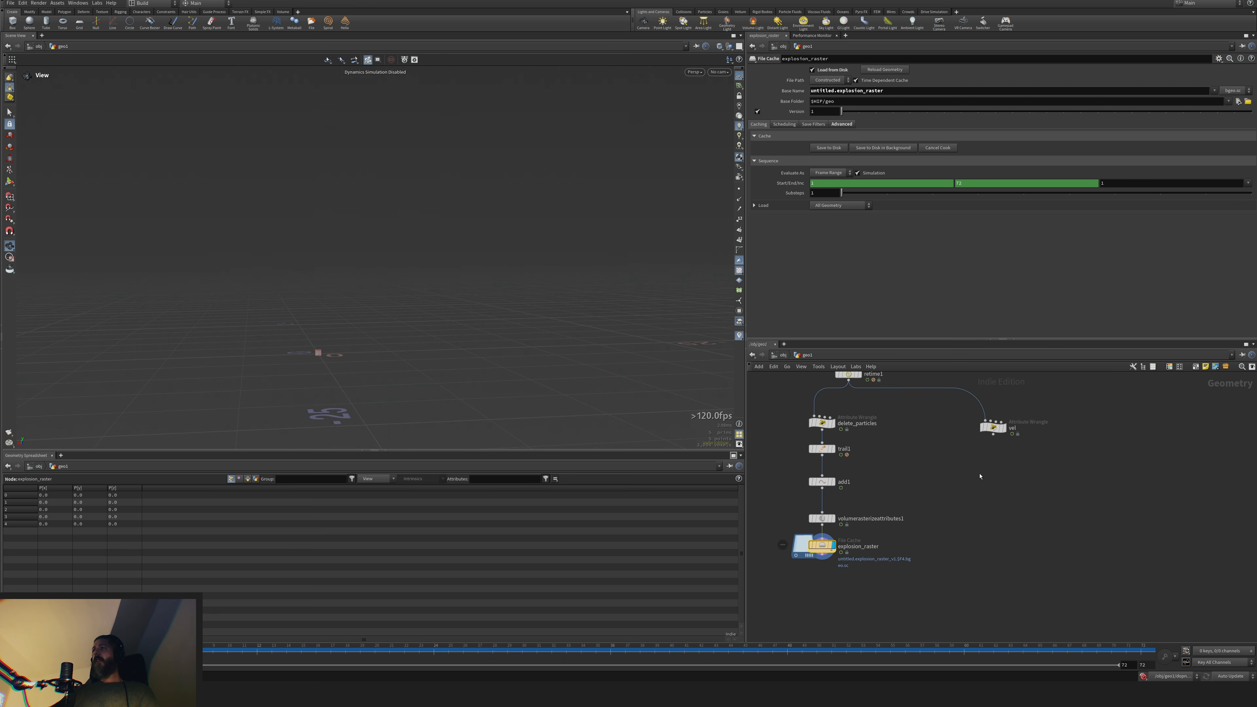
Play back the cached explosion_raster volumes and return to the first frame
drag(995, 428, 995, 427)
middle_drag(966, 548, 1085, 420)
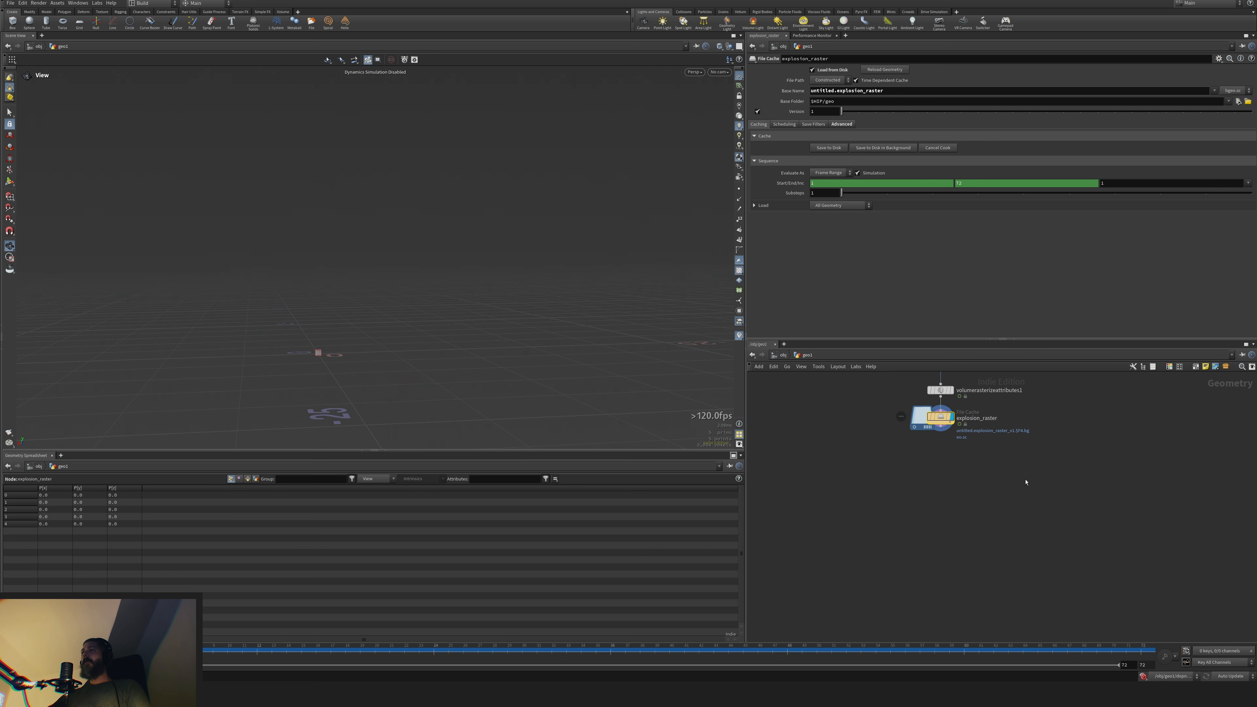
middle_drag(1026, 482, 996, 529)
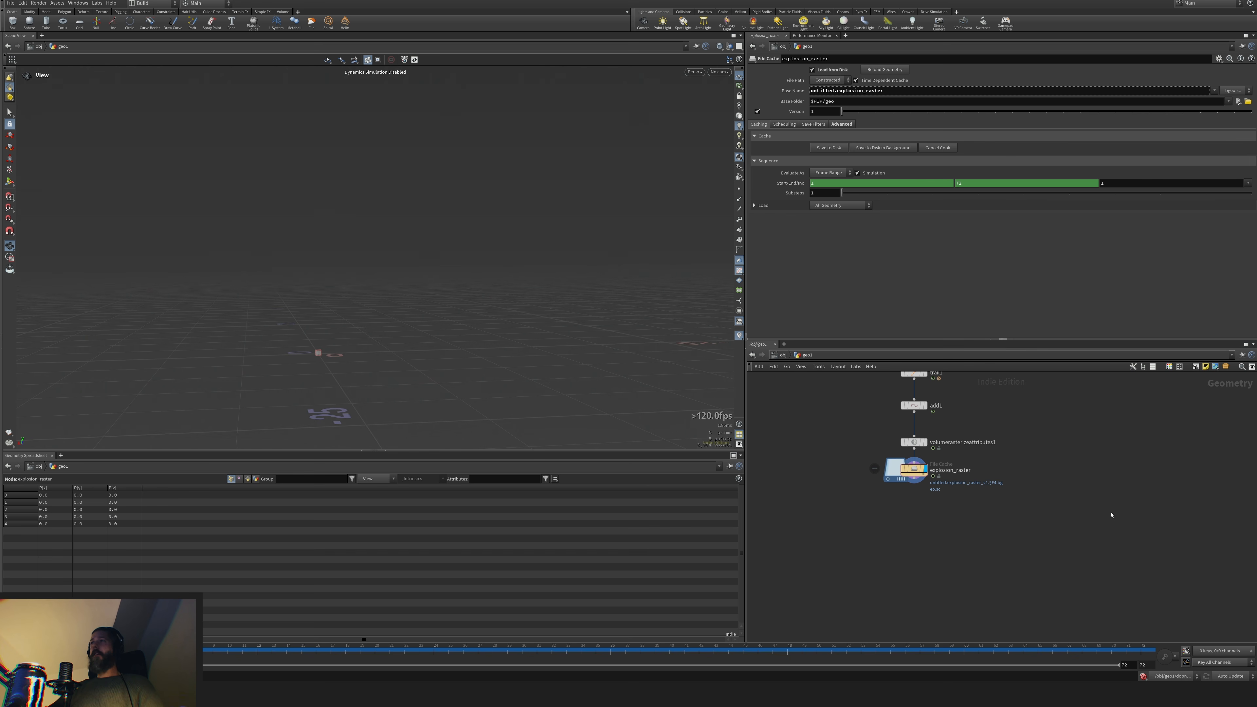
scroll(1006, 533, up, 3)
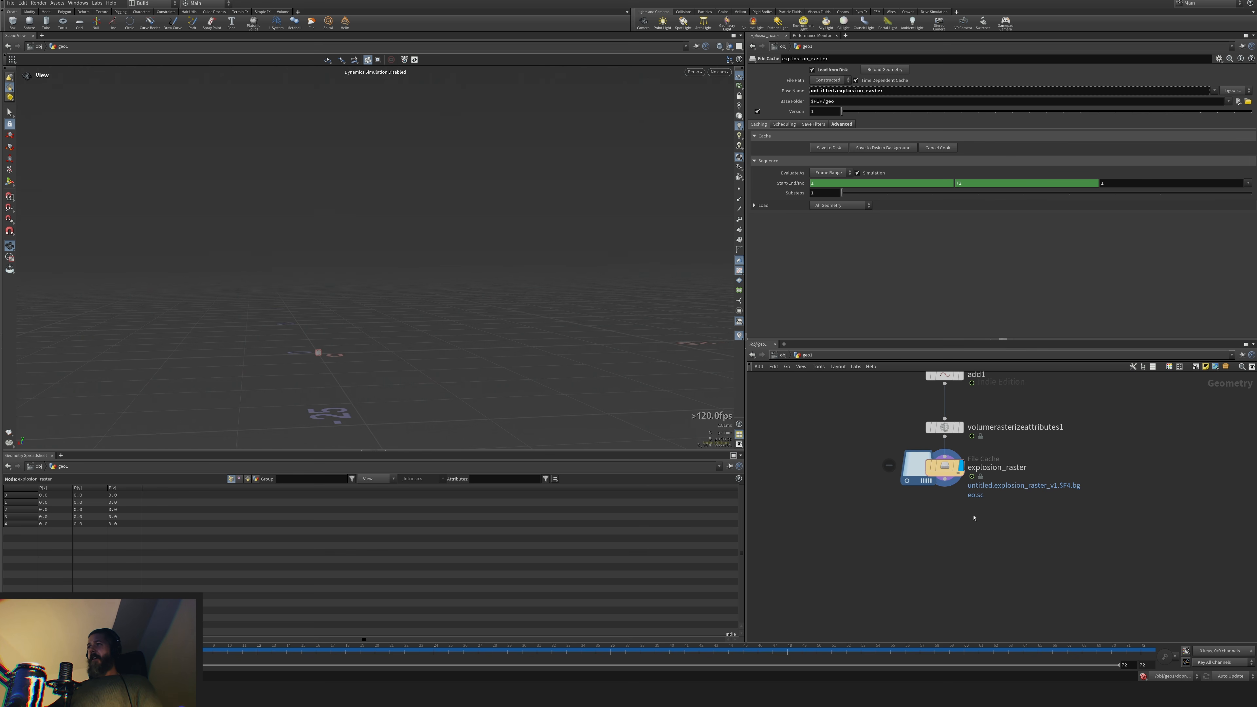
middle_drag(954, 523, 971, 517)
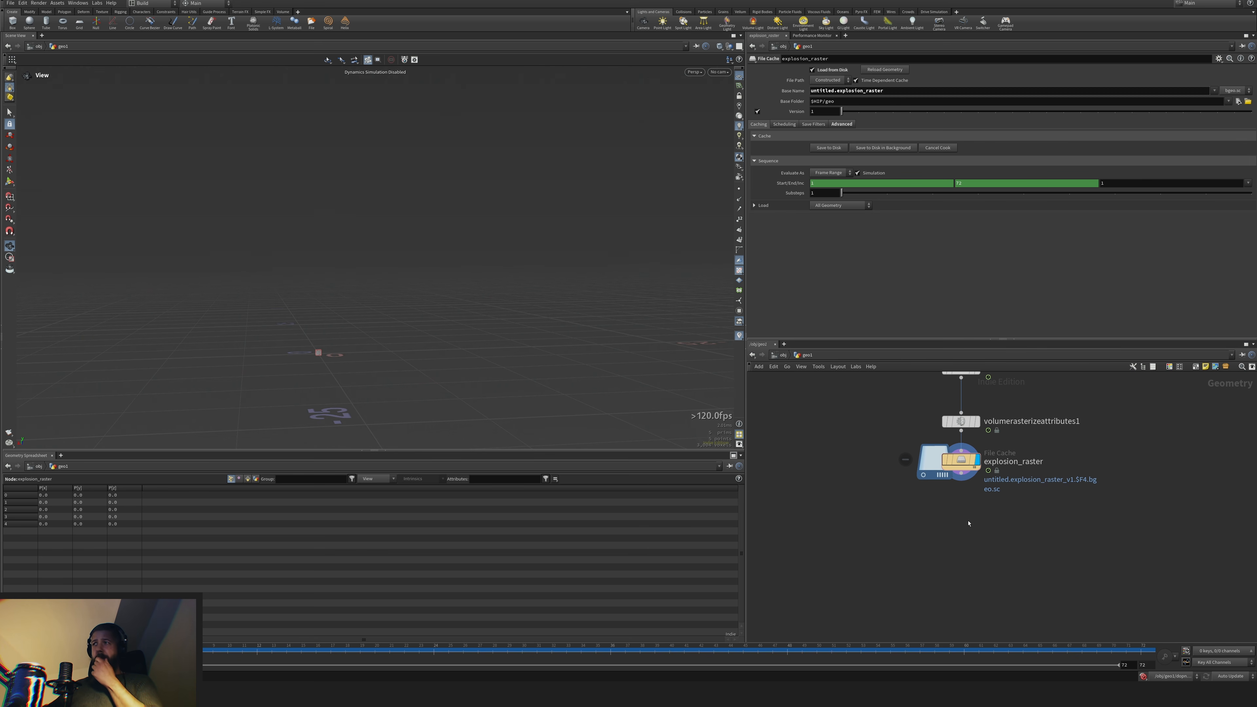
key(Up)
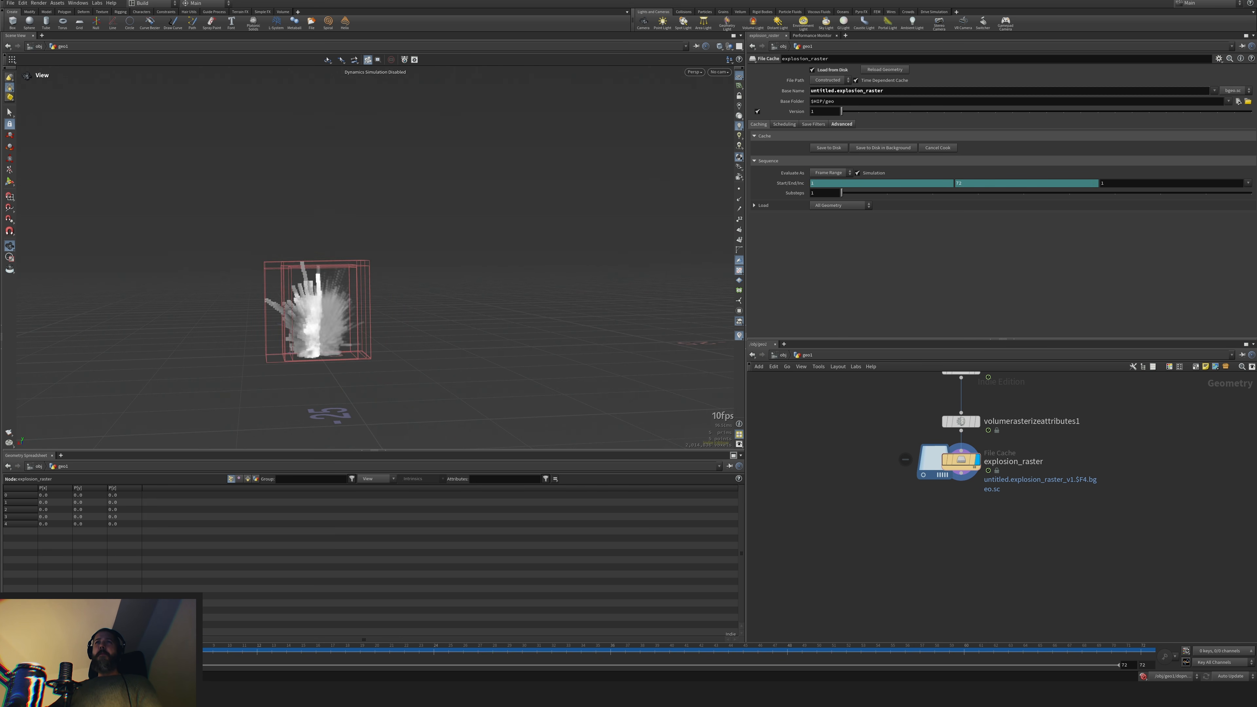
key(ctrl+Up)
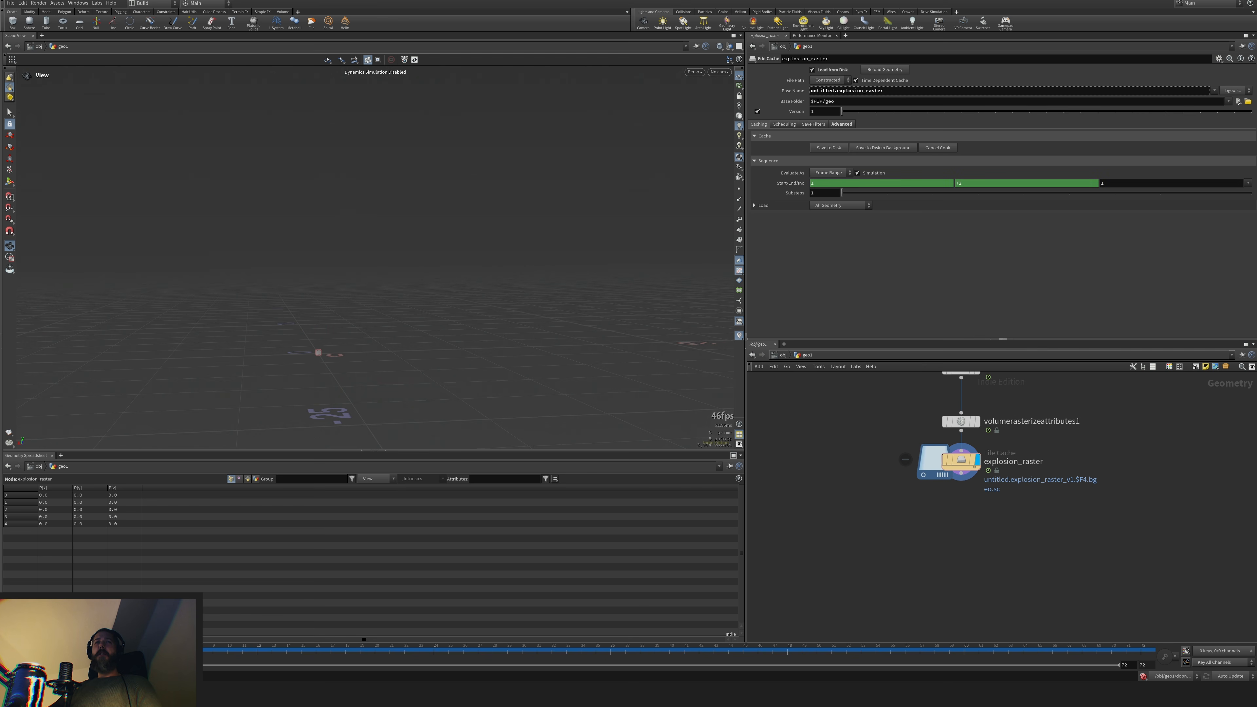
Add an Axiom Solver below explosion_raster and wire the cache into its Source VDBs input
middle_drag(916, 588, 906, 561)
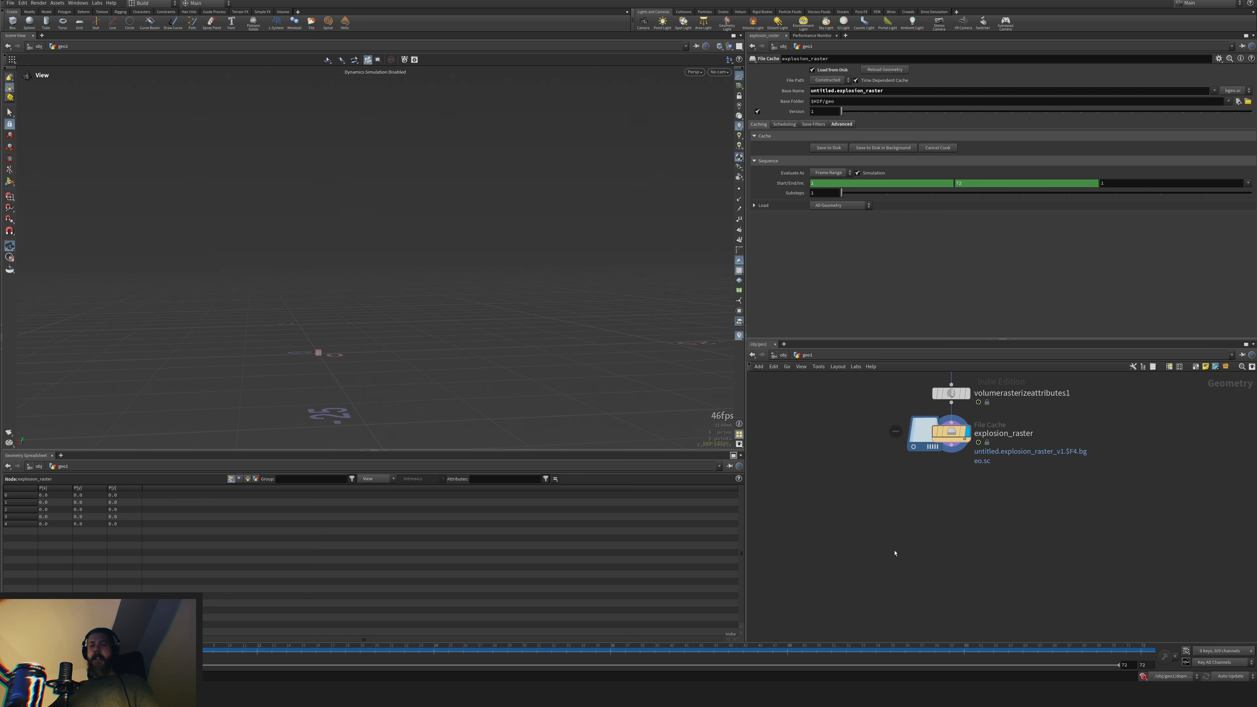
key(Tab)
text(axsolver)
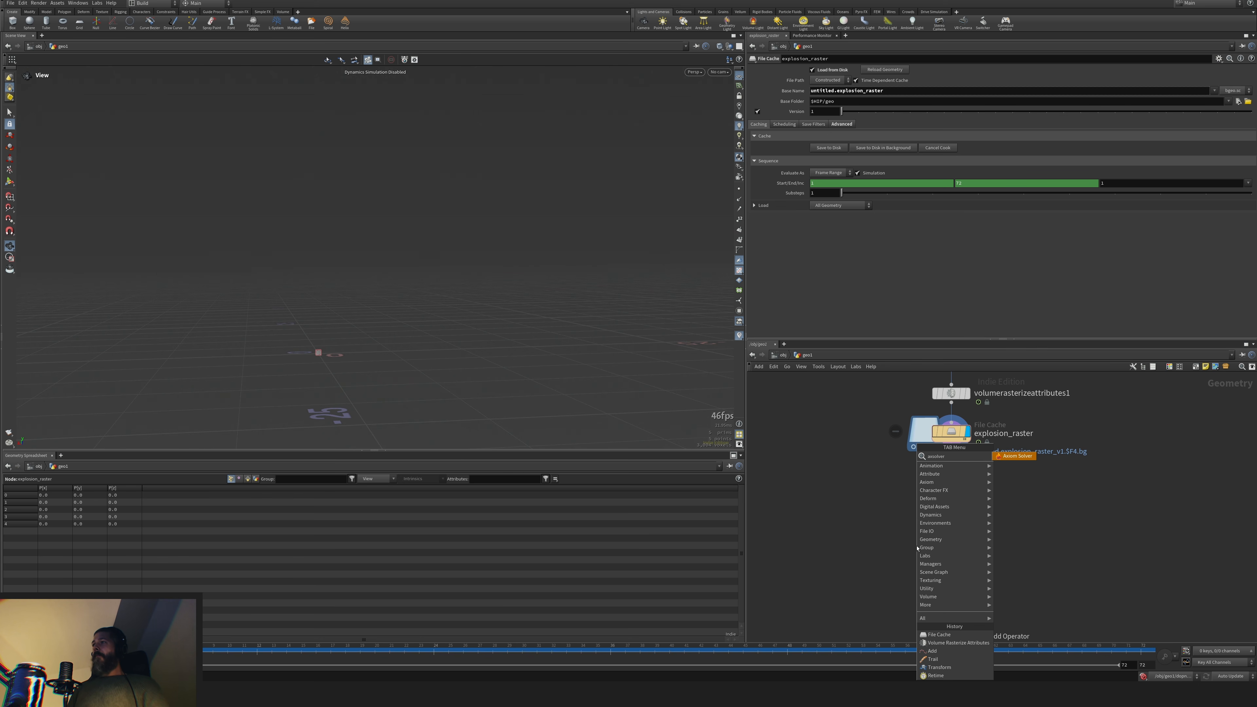
key(Return)
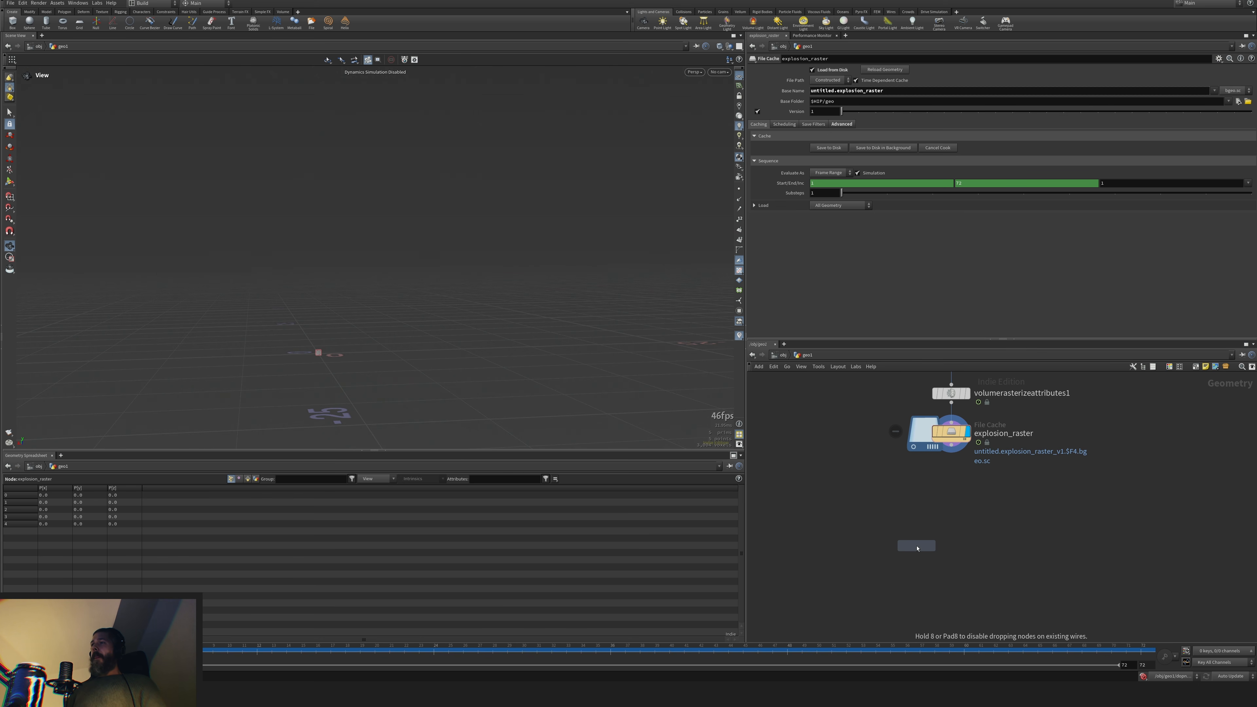
click(968, 534)
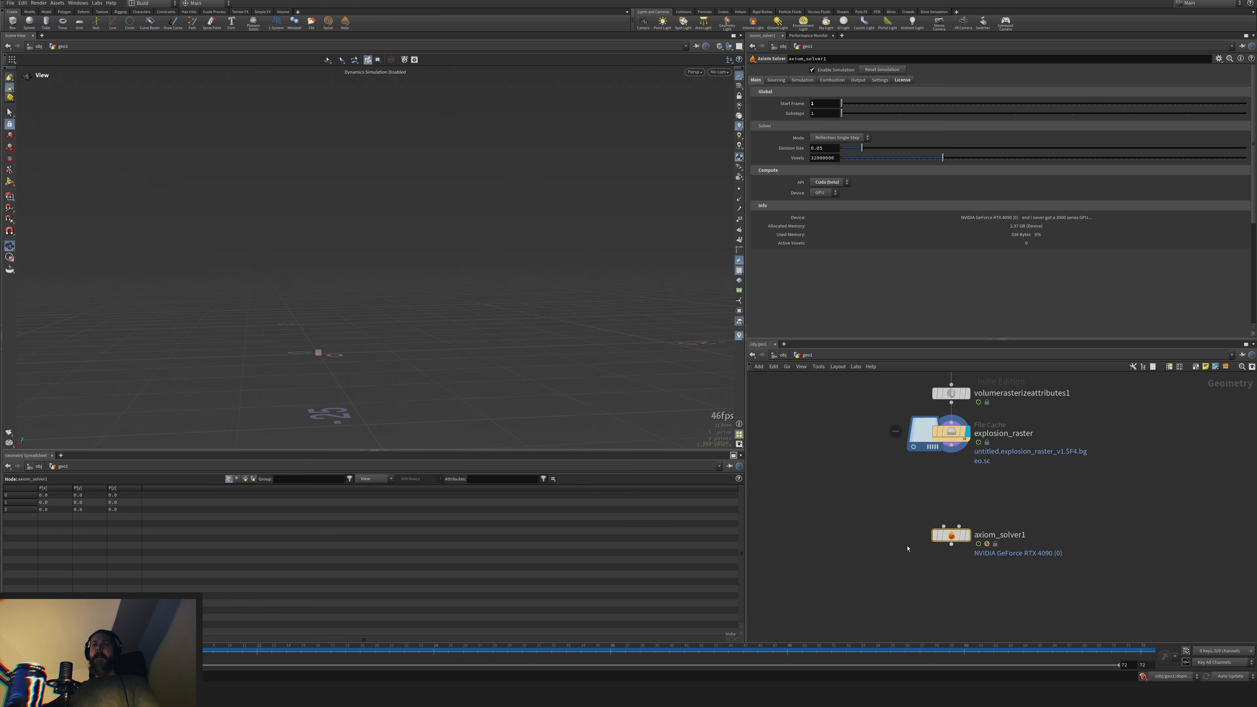
click(952, 449)
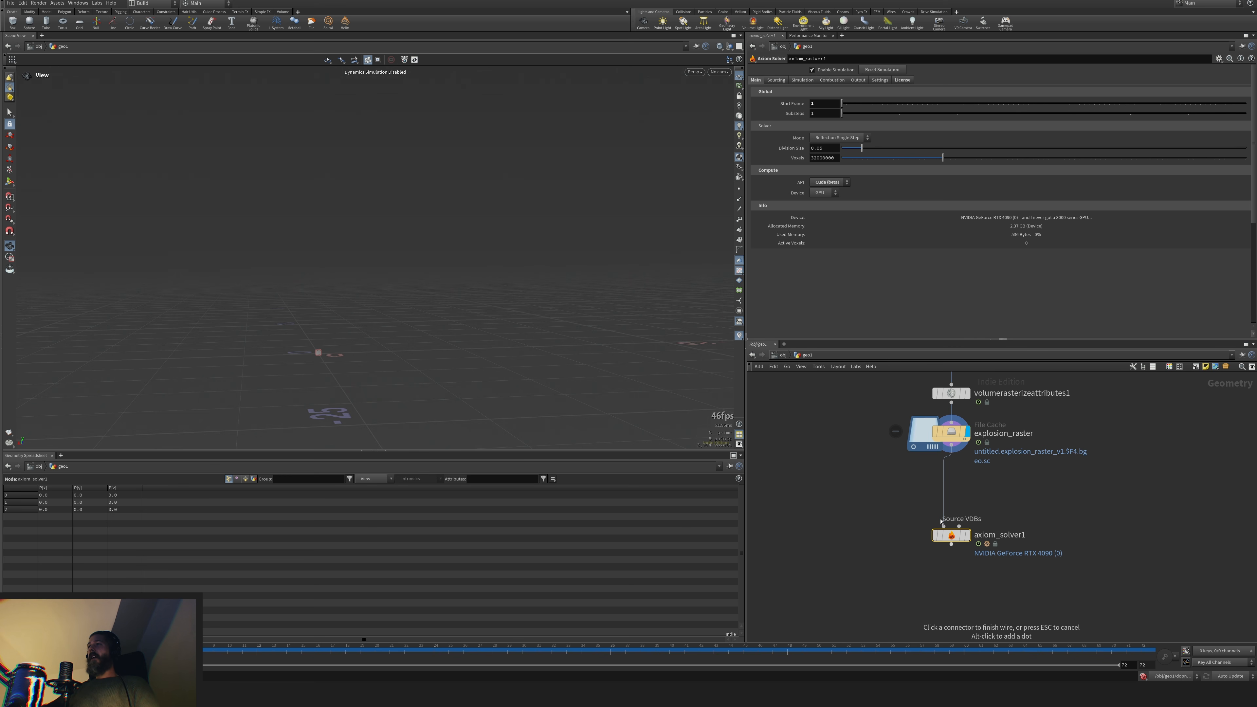
click(944, 526)
mouse_move(954, 539)
drag(955, 539, 955, 546)
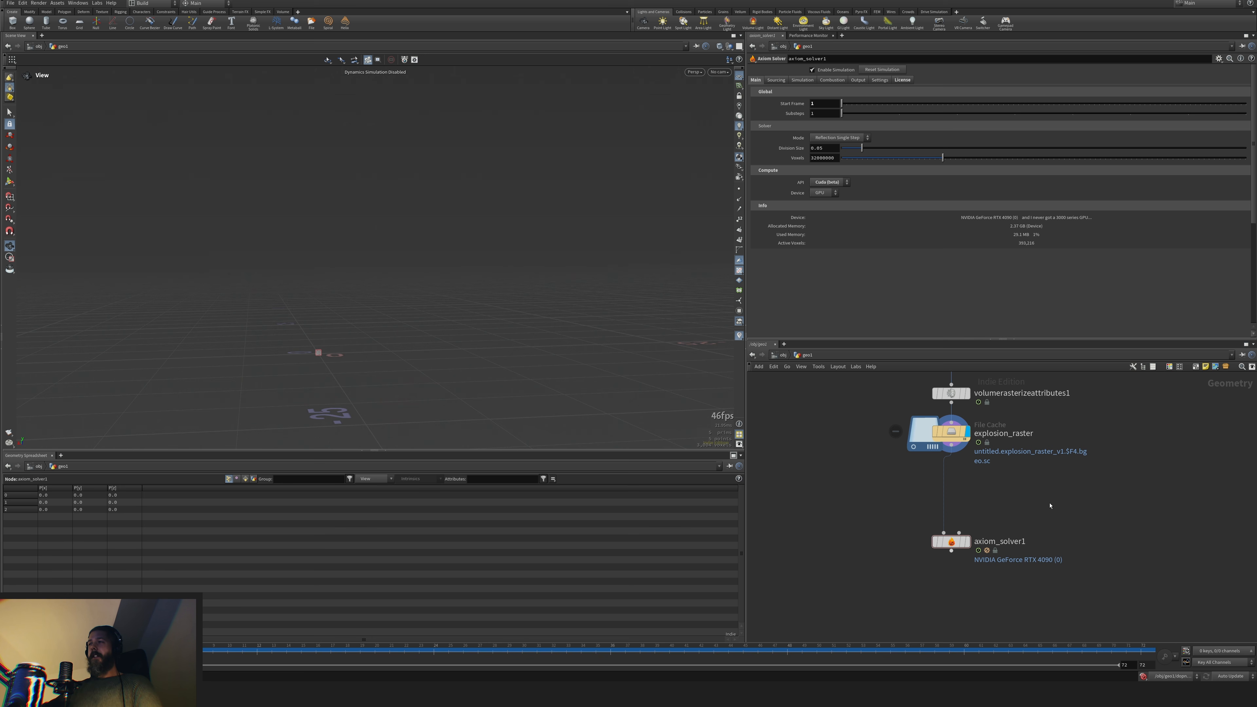
Add an Axiom Source Shape node and connect it to the second input of axiom_solver1
click(959, 532)
click(1046, 498)
key(Tab)
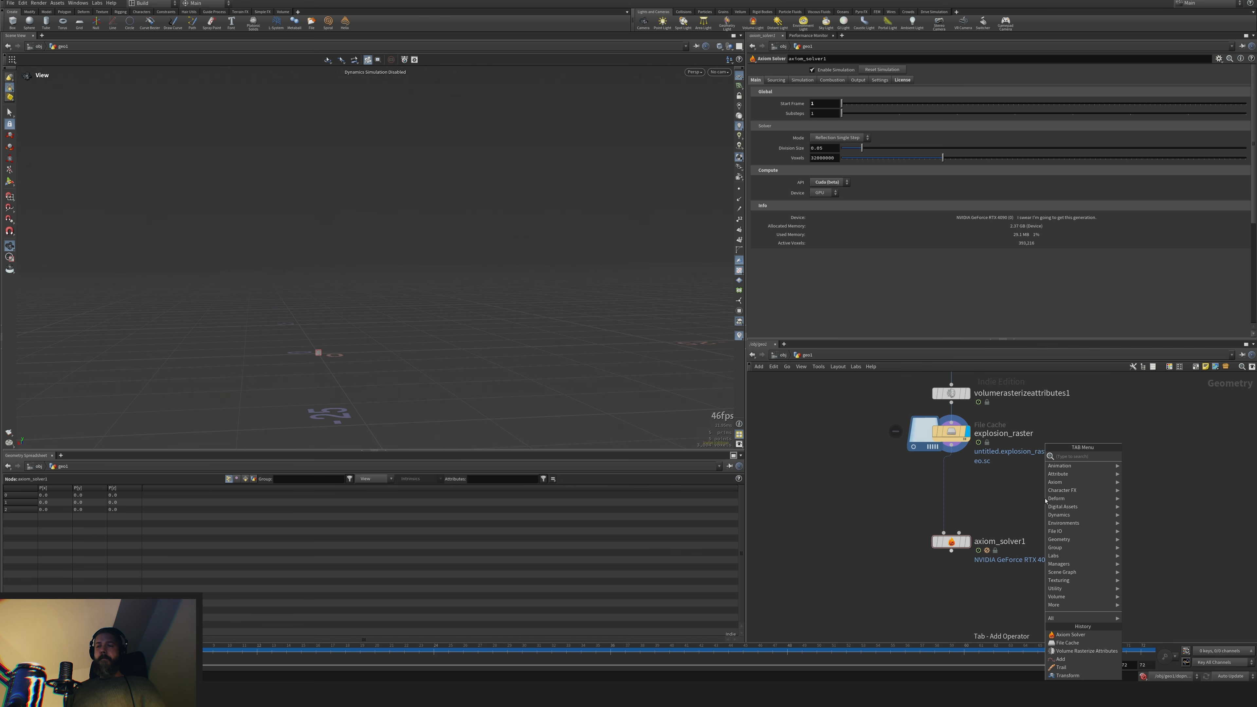
text(axsour)
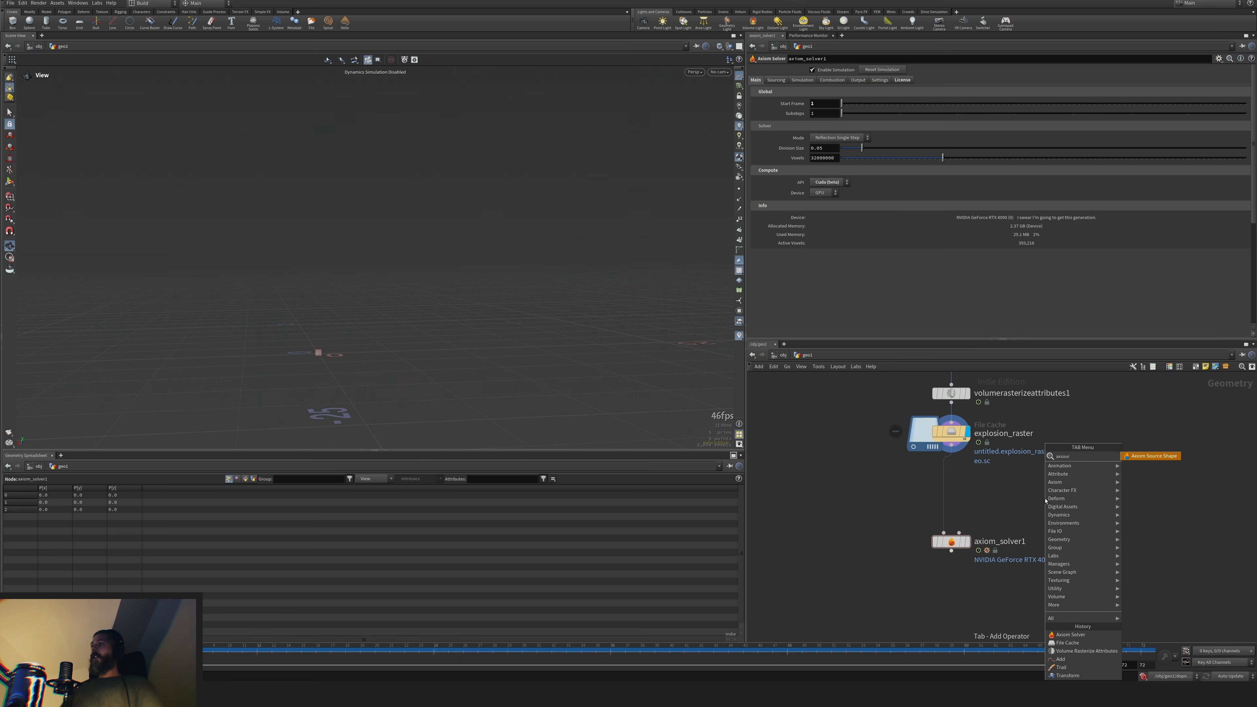
key(Return)
click(1034, 492)
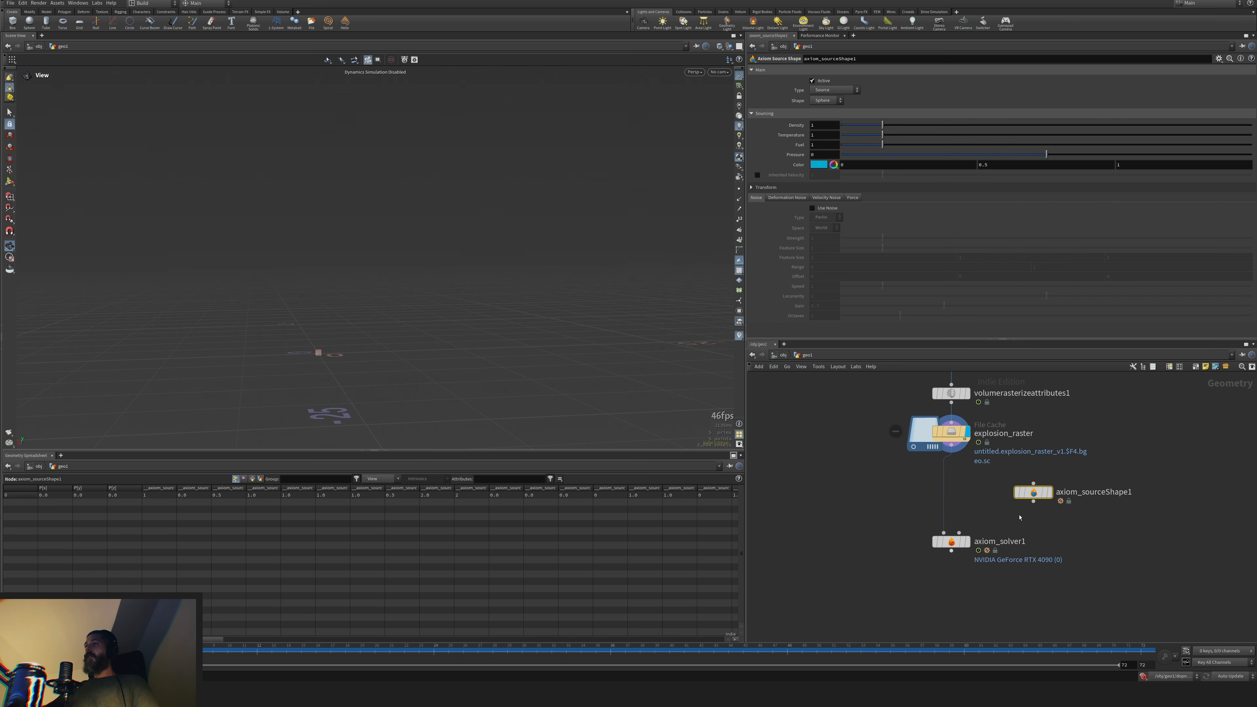
click(1033, 502)
click(960, 533)
Set axiom_sourceShape1's type to Collision and its shape to Plane
click(834, 90)
click(832, 107)
click(826, 101)
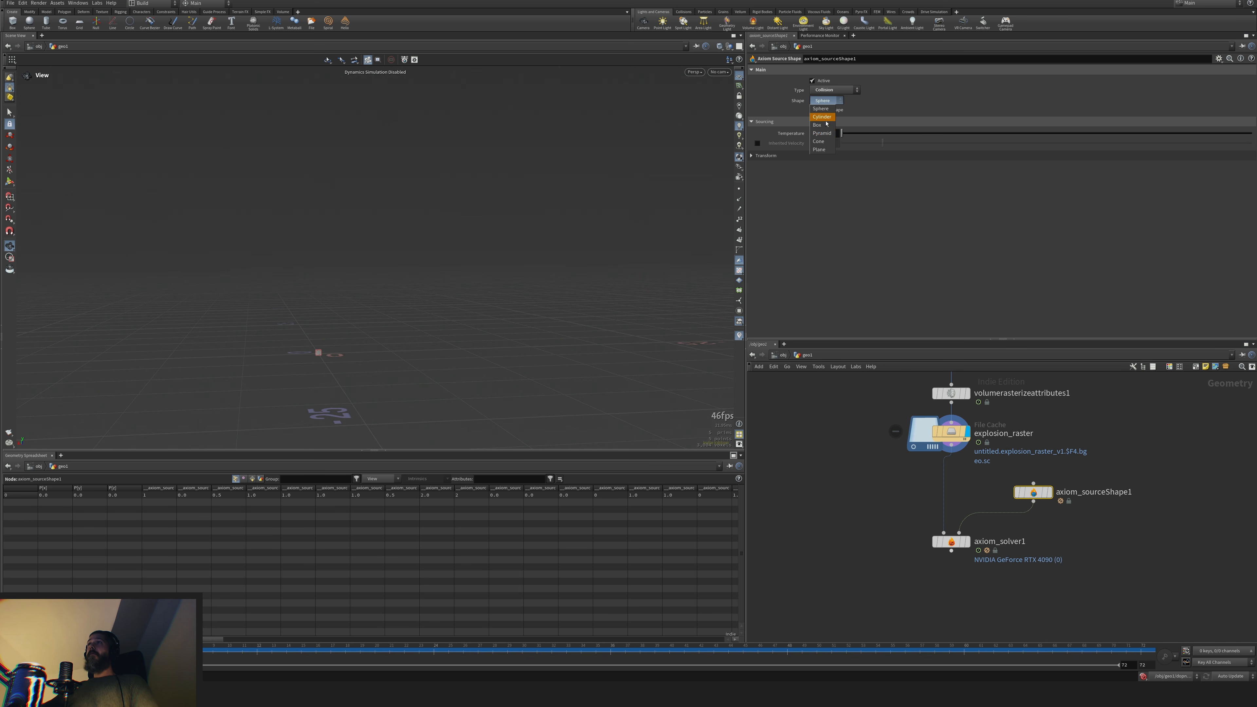
click(824, 149)
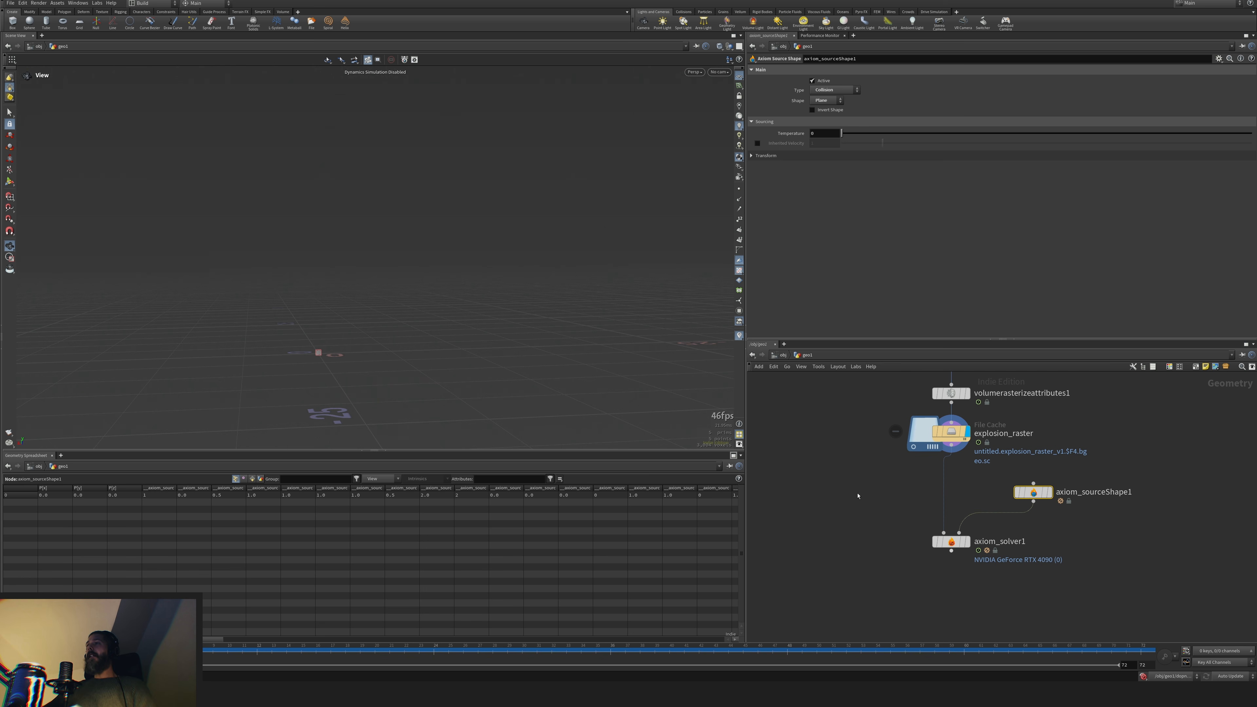
drag(1034, 492, 1040, 497)
Add a Box node beside explosion_raster and a VDB from Polygons node wired below it
key(Tab)
text(box)
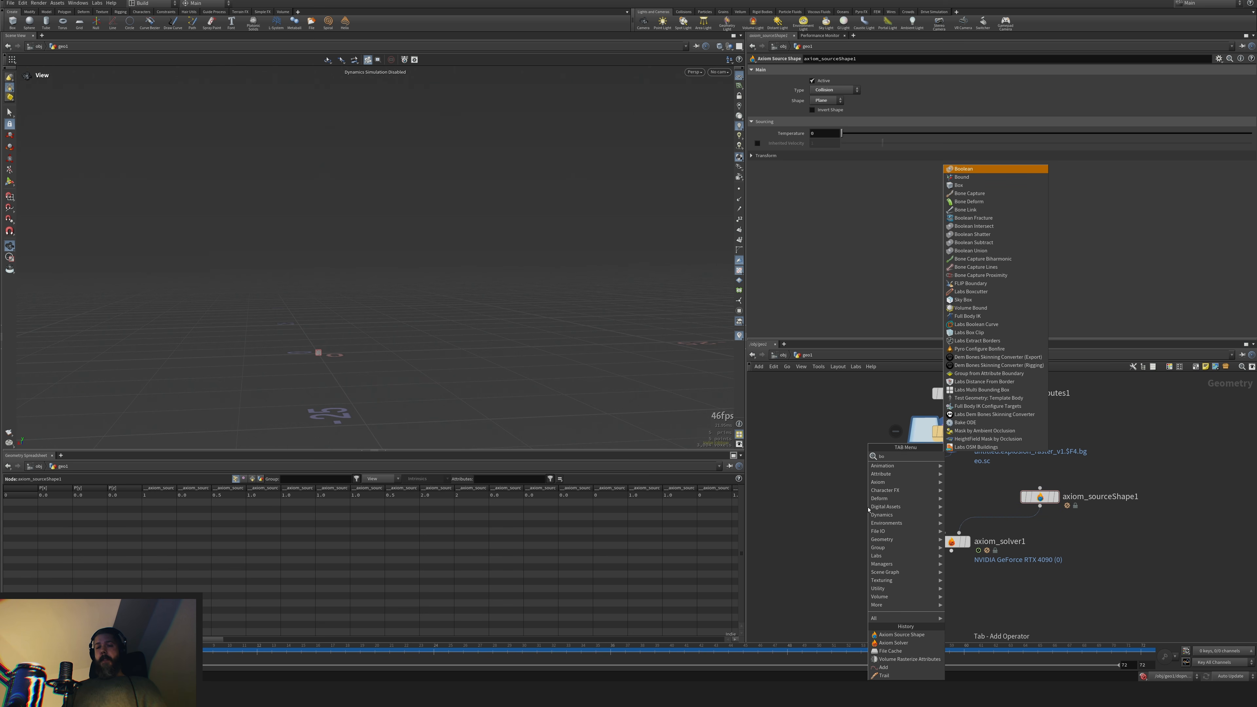
key(Return)
click(811, 436)
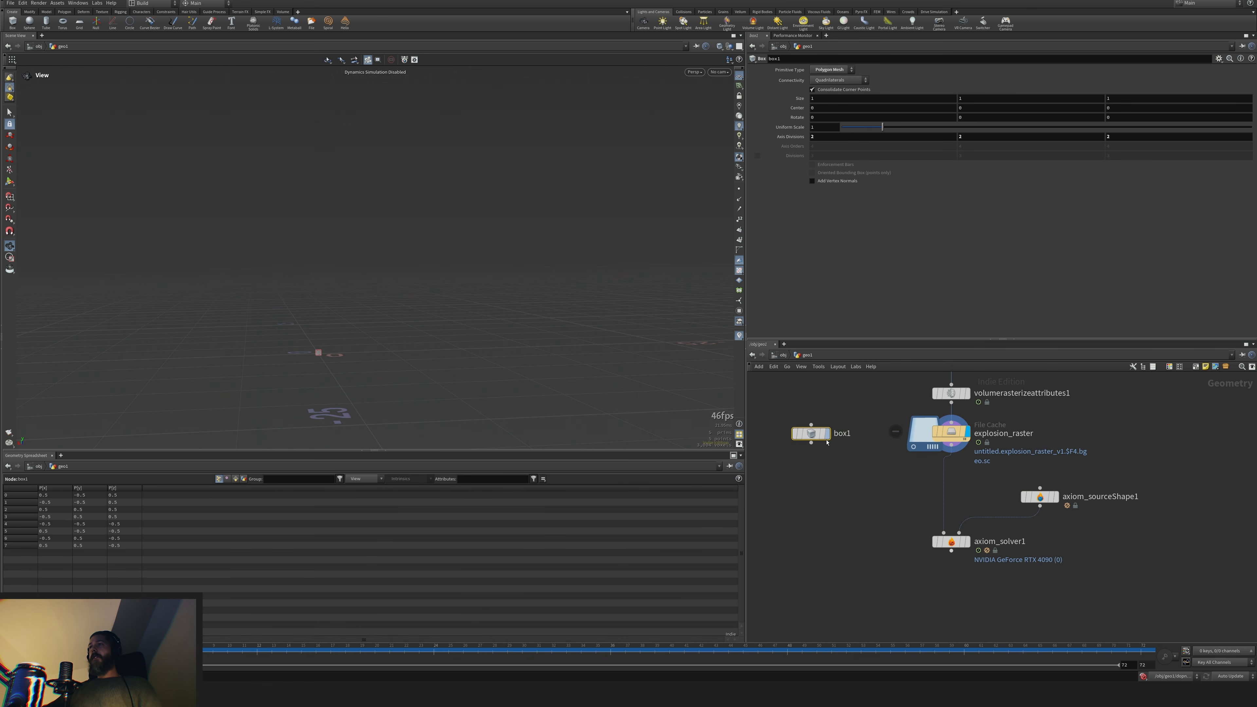
key(Tab)
text(vd)
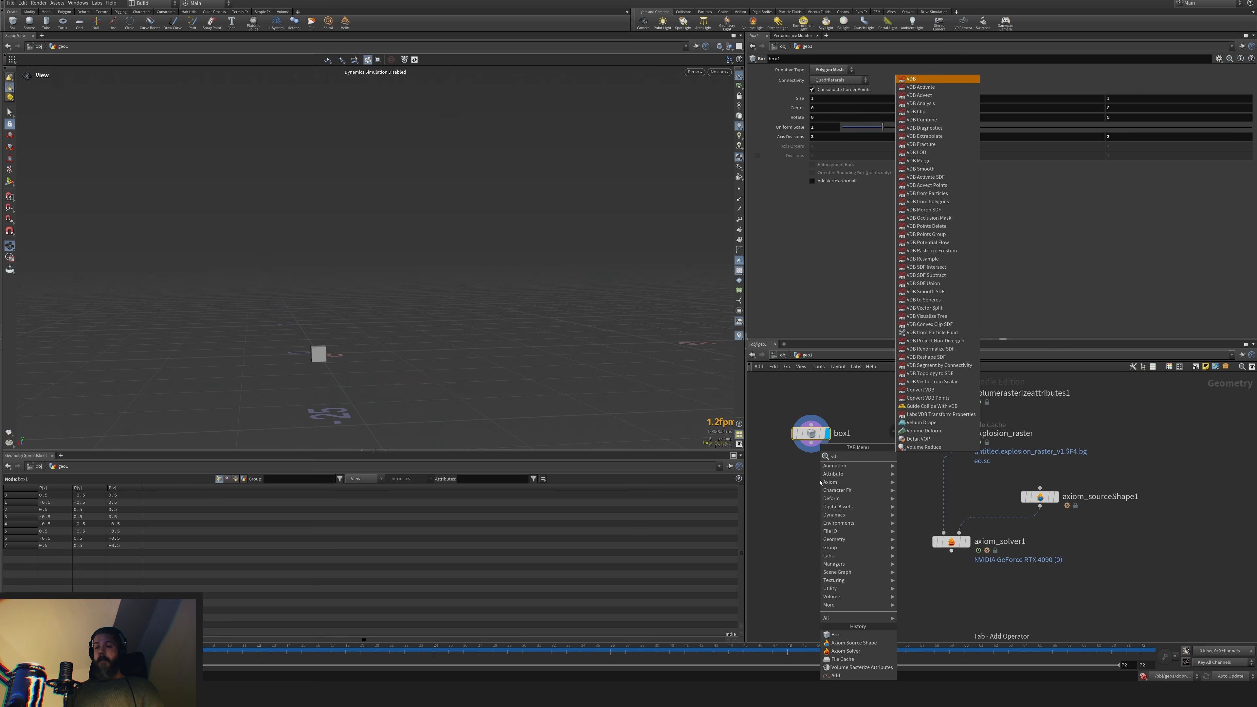
text(pol)
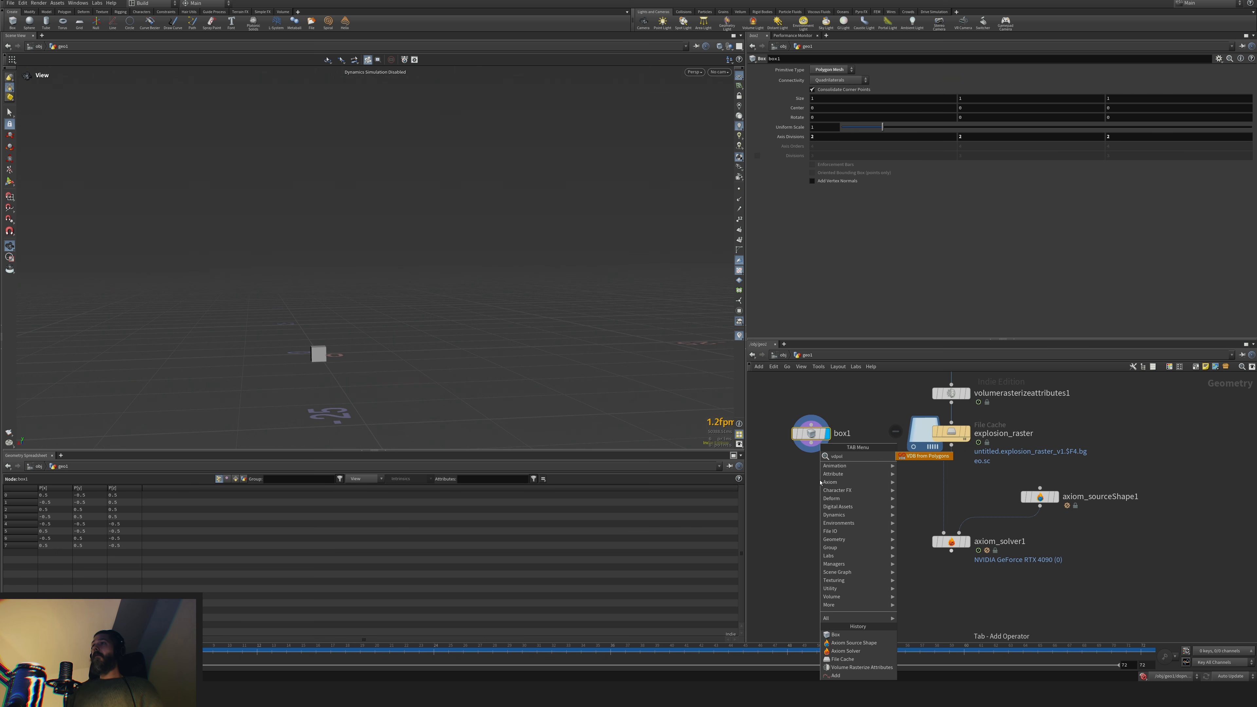
key(Return)
click(811, 470)
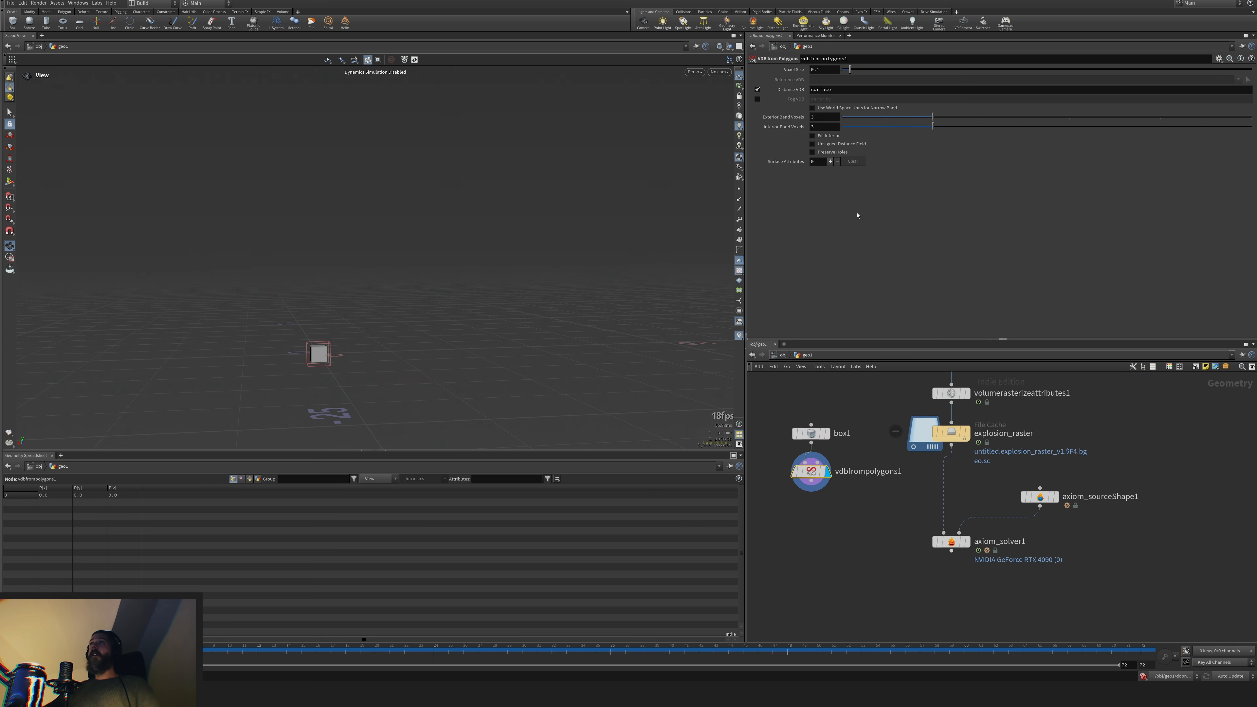
Name vdbfrompolygons1's Distance VDB collison, and switch the node's output from Distance VDB to Fog VDB
drag(841, 89, 767, 100)
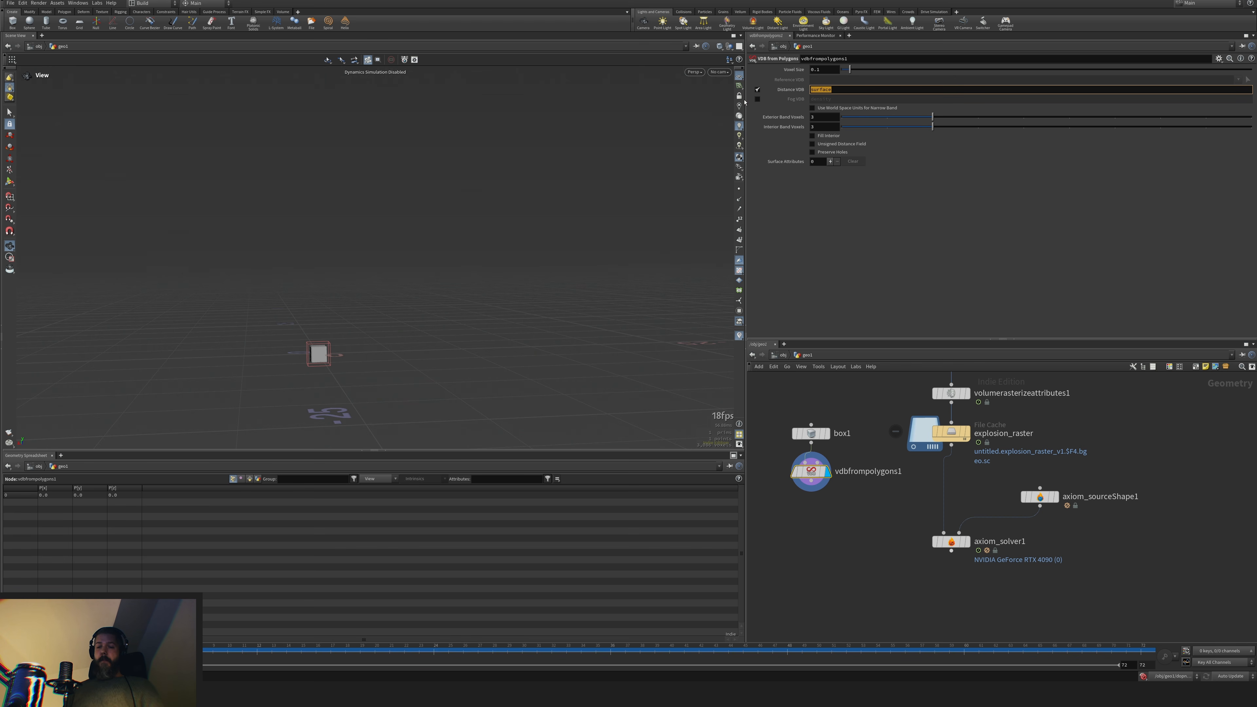
text(collison)
key(Return)
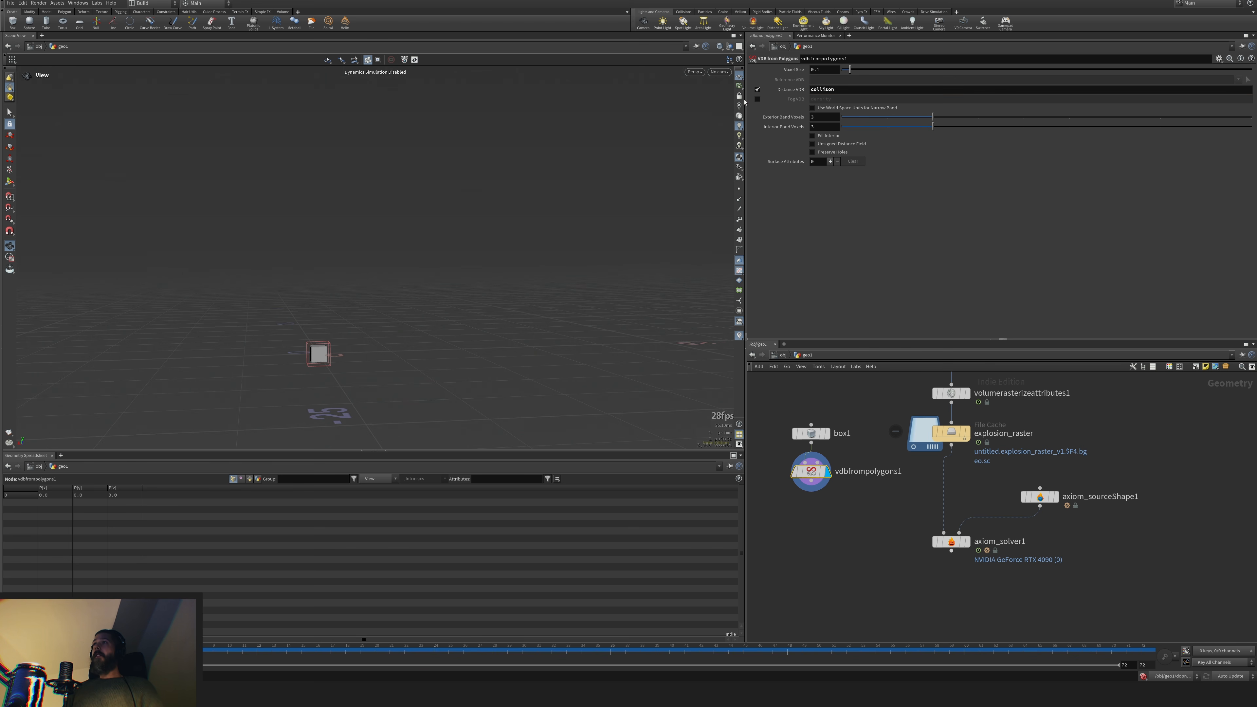
drag(842, 90, 788, 92)
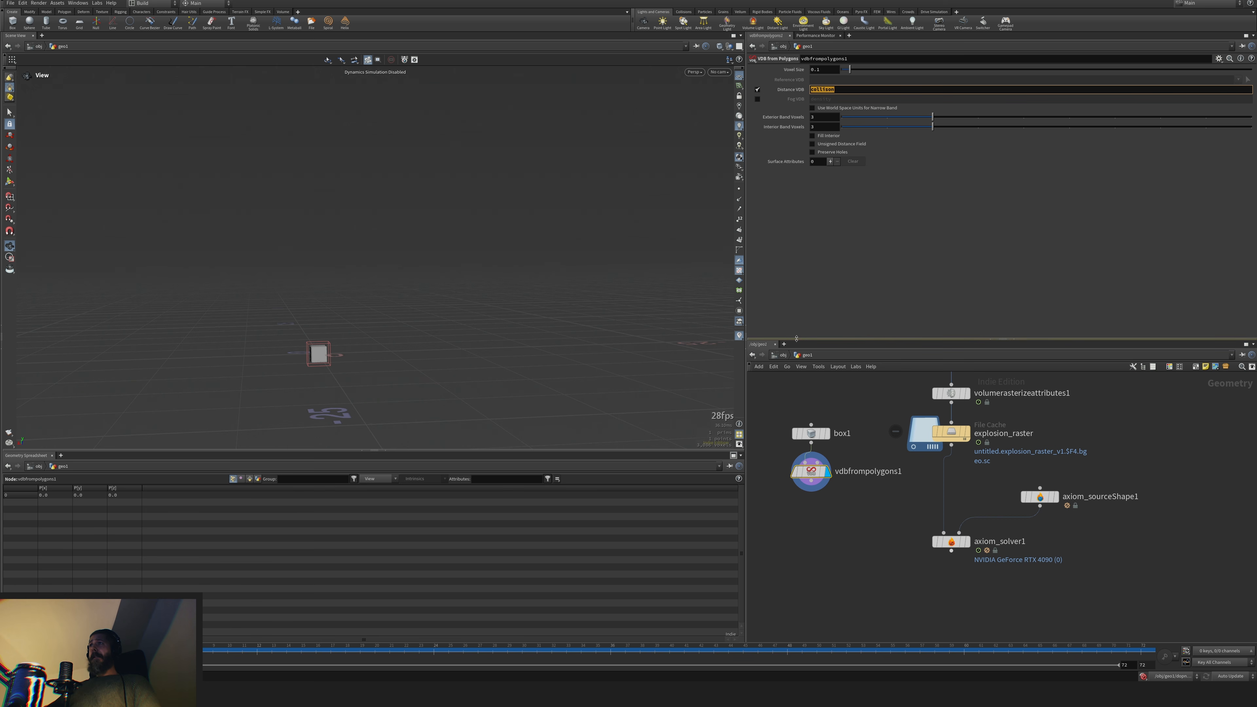
mouse_move(787, 442)
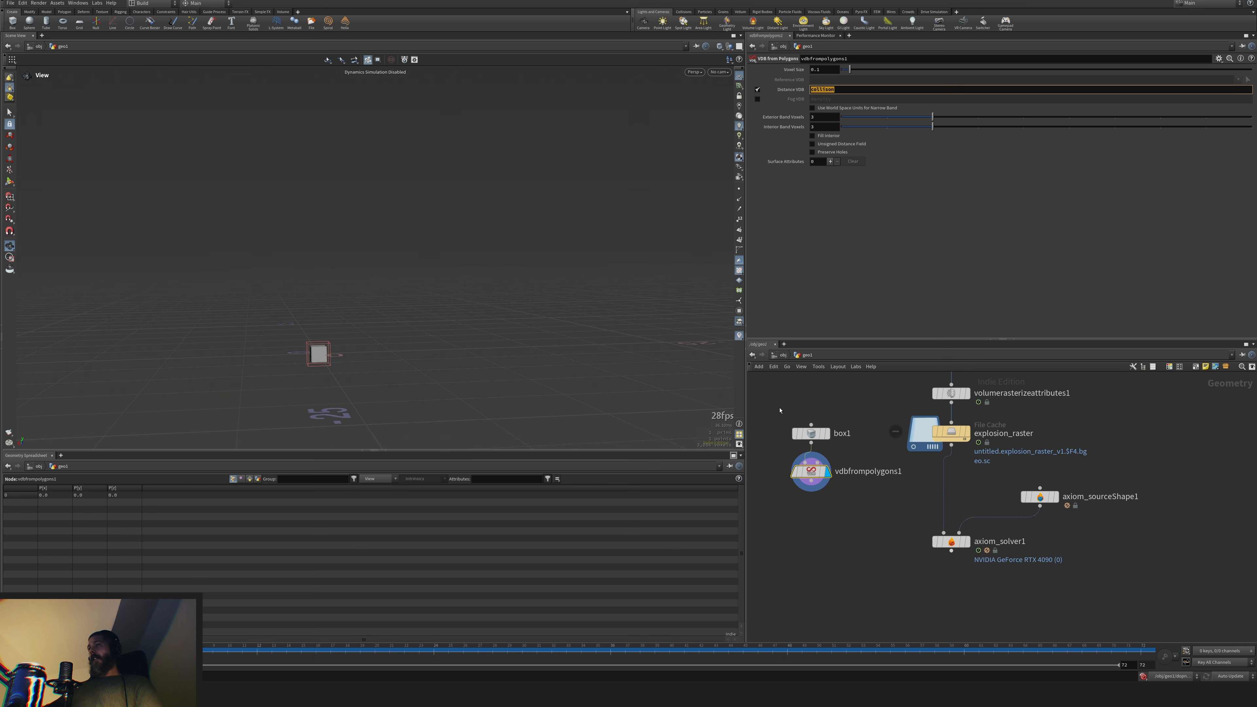
click(814, 479)
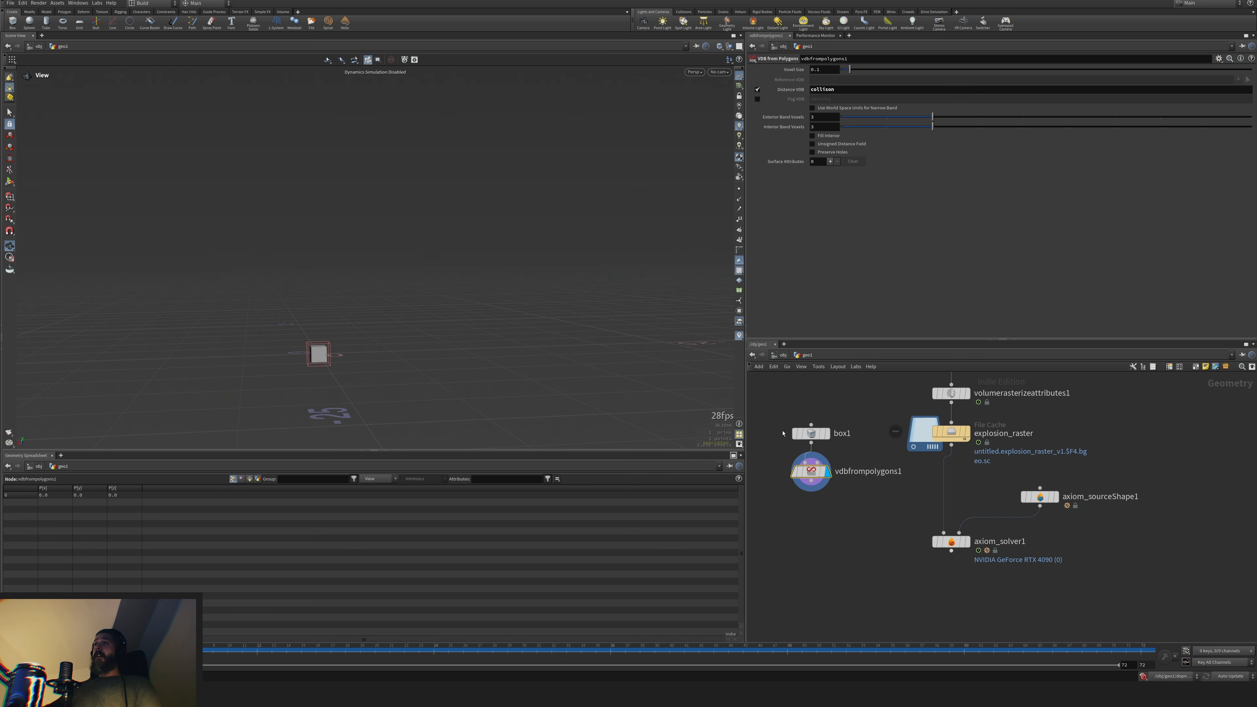
click(757, 89)
click(757, 100)
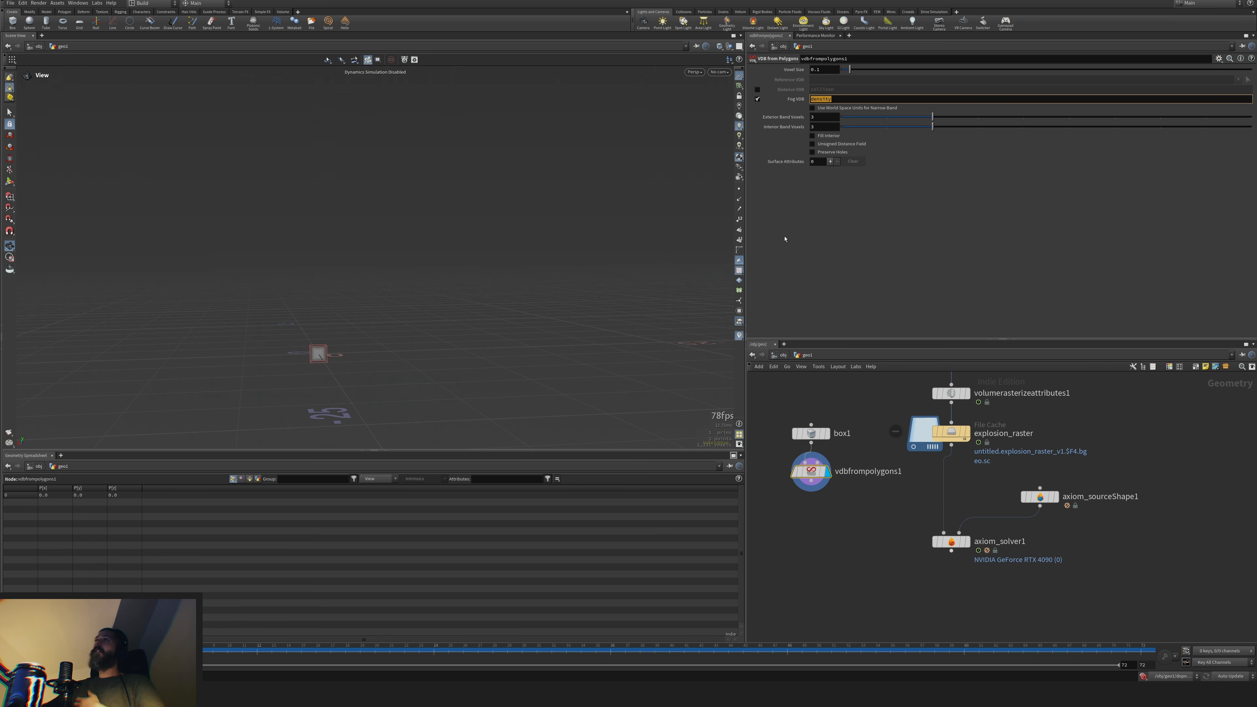
Insert a Merge node between explosion_raster and axiom_solver1 and wire vdbfrompolygons1 towards it
drag(780, 409, 816, 497)
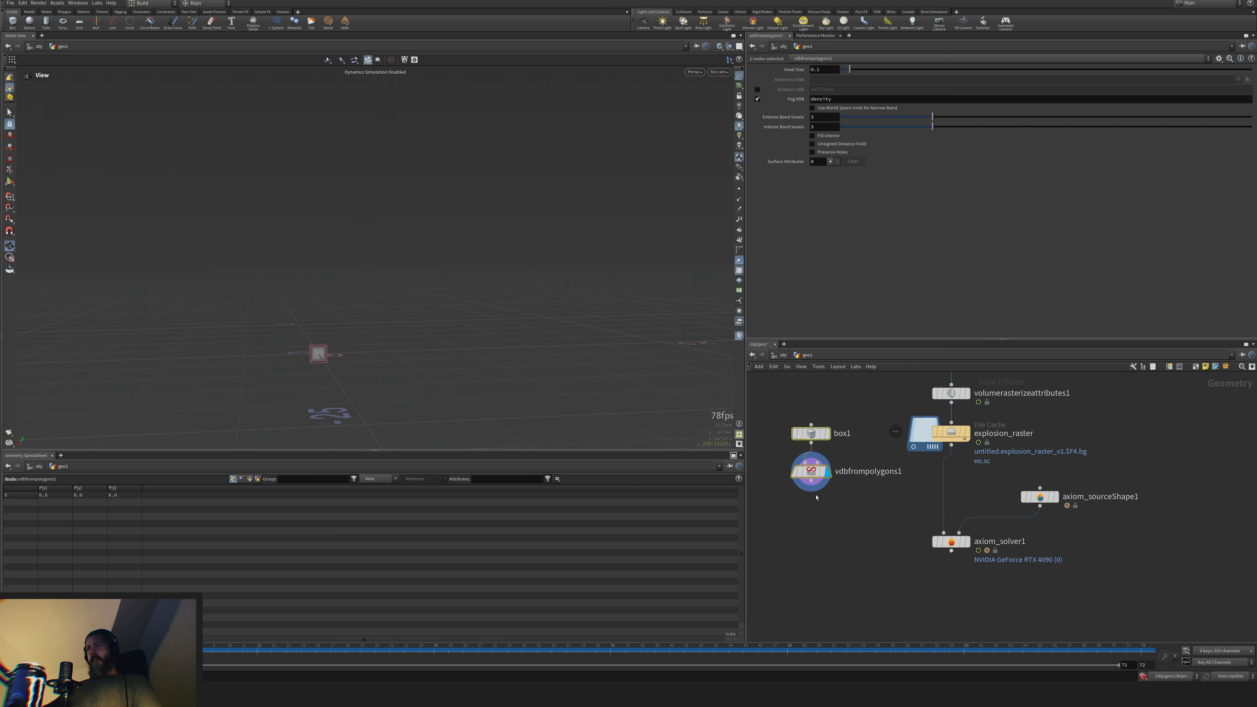
key(Tab)
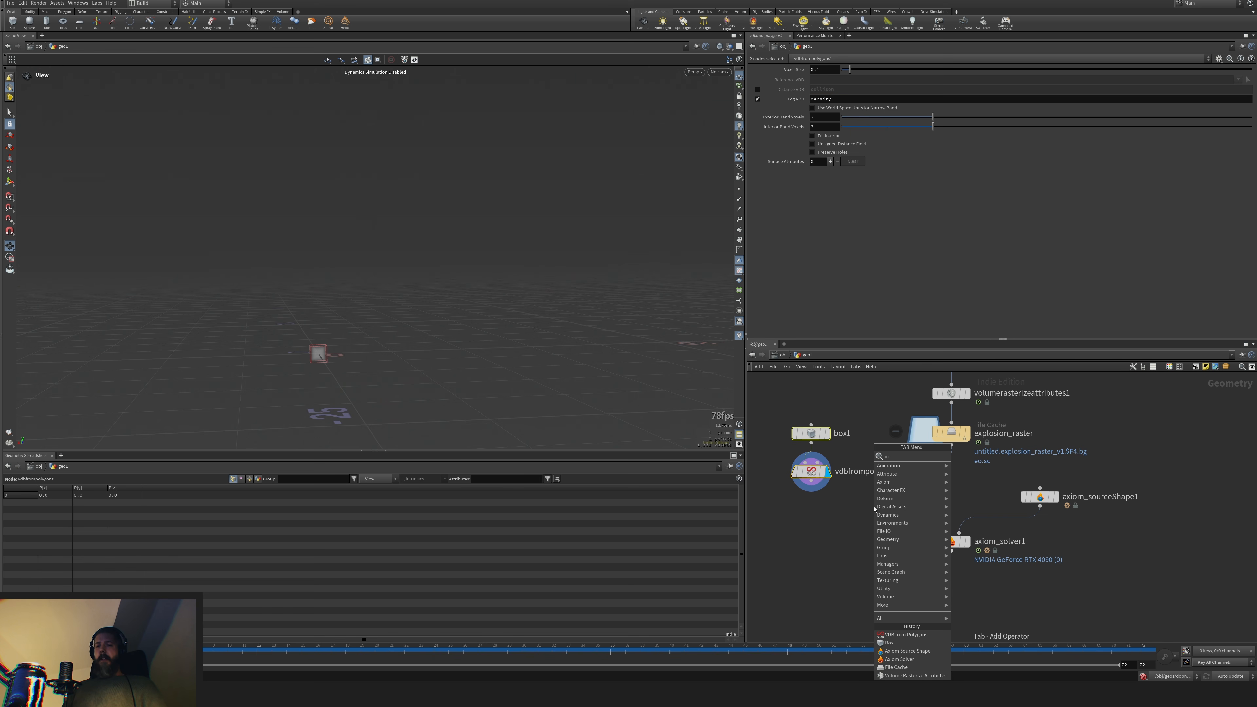
text(mer)
key(Return)
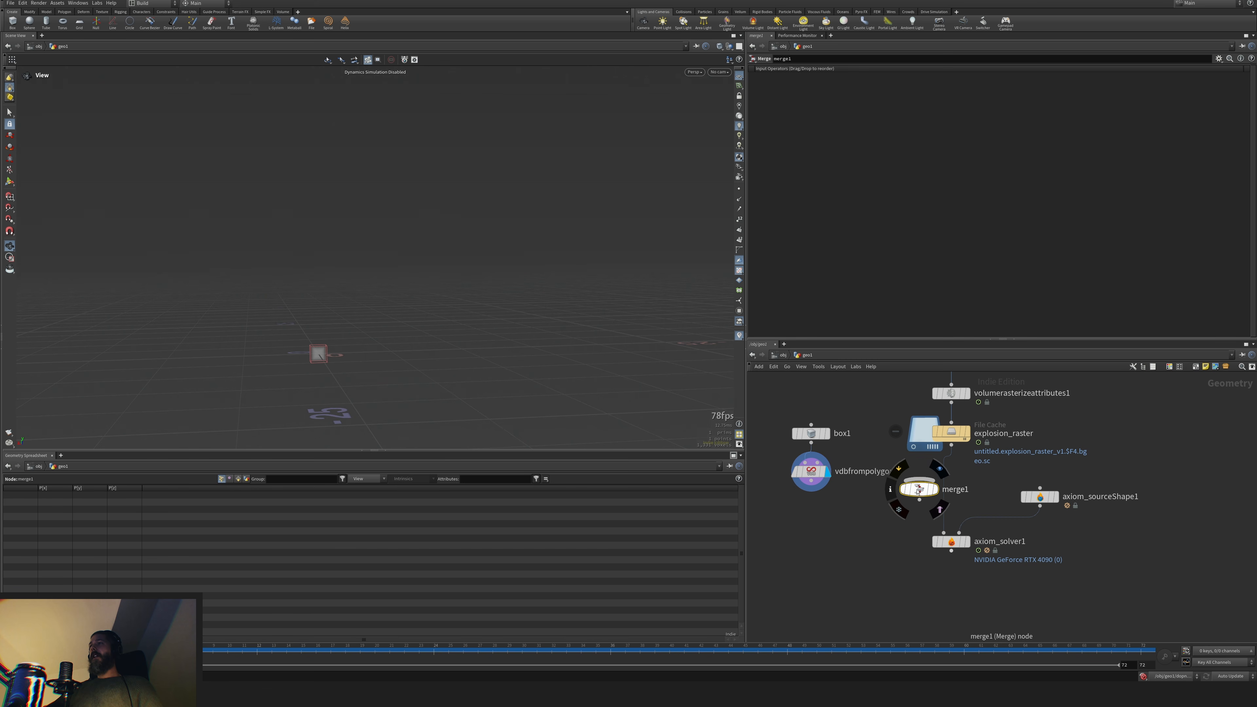
click(944, 503)
click(944, 493)
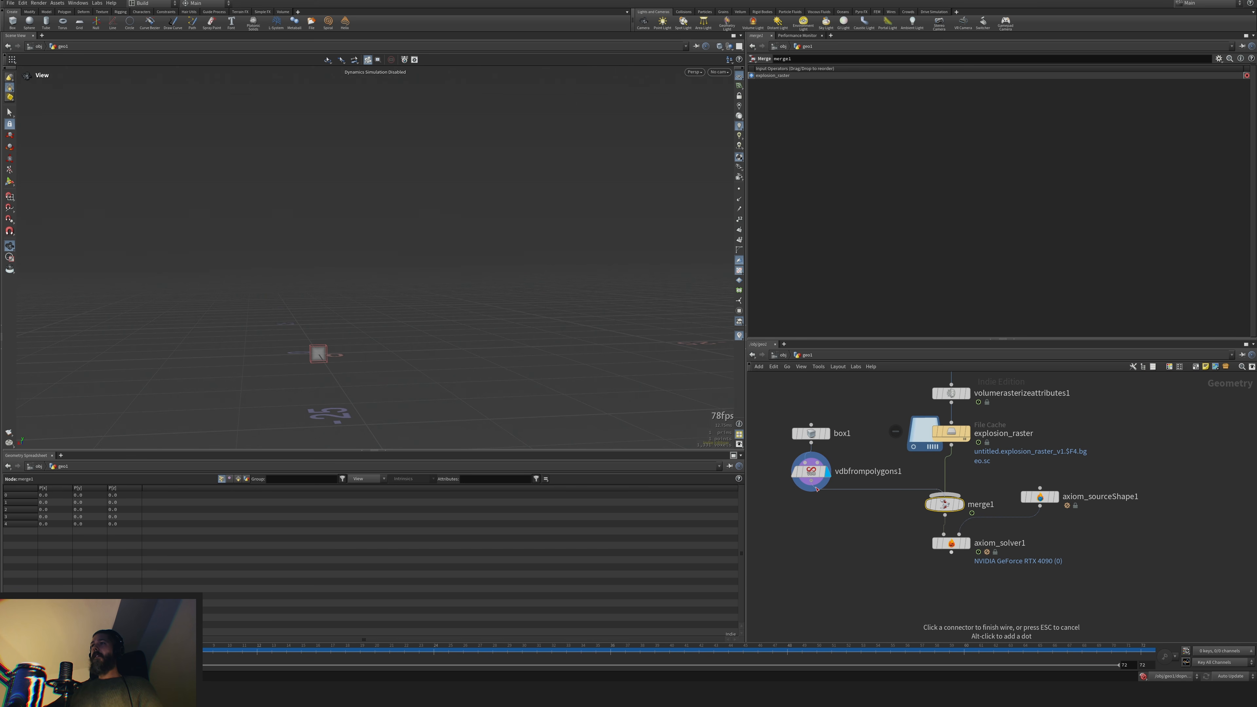
click(811, 481)
Delete the box1, vdbfrompolygons1 and merge1 nodes and reselect axiom_sourceShape1
drag(795, 402, 1047, 515)
key(Delete)
key(Delete)
key(Delete)
key(ctrl+z)
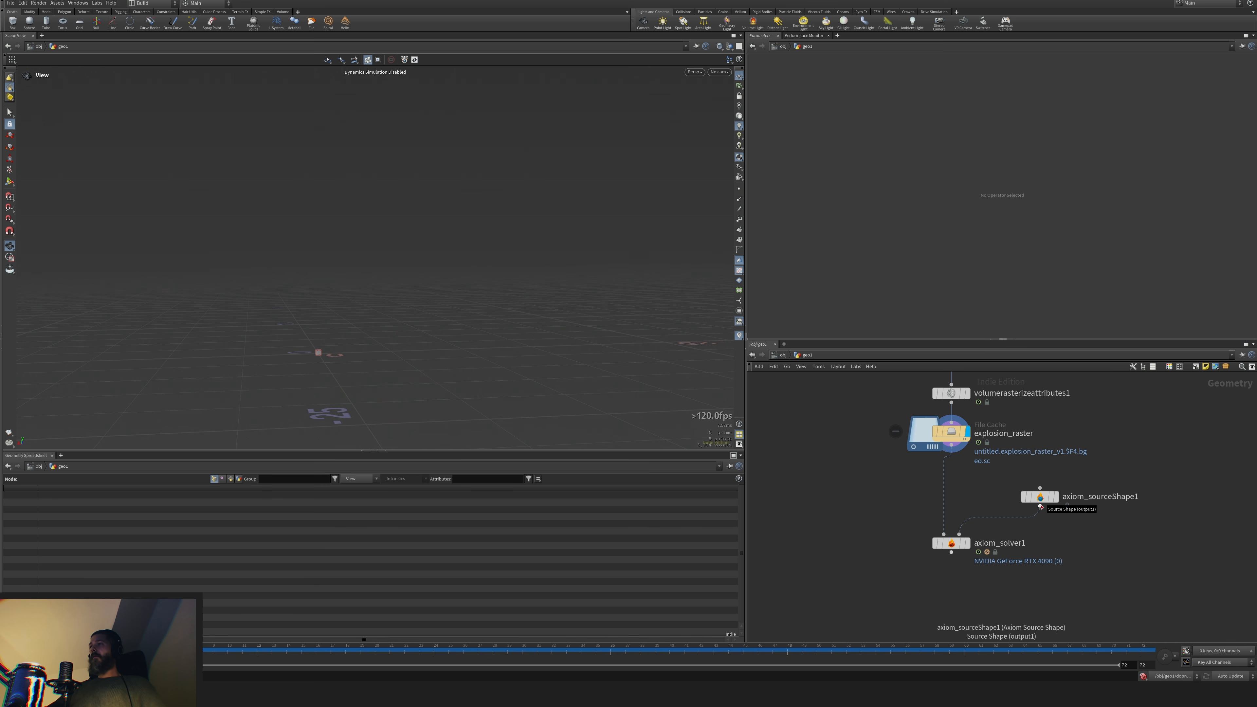
click(1040, 498)
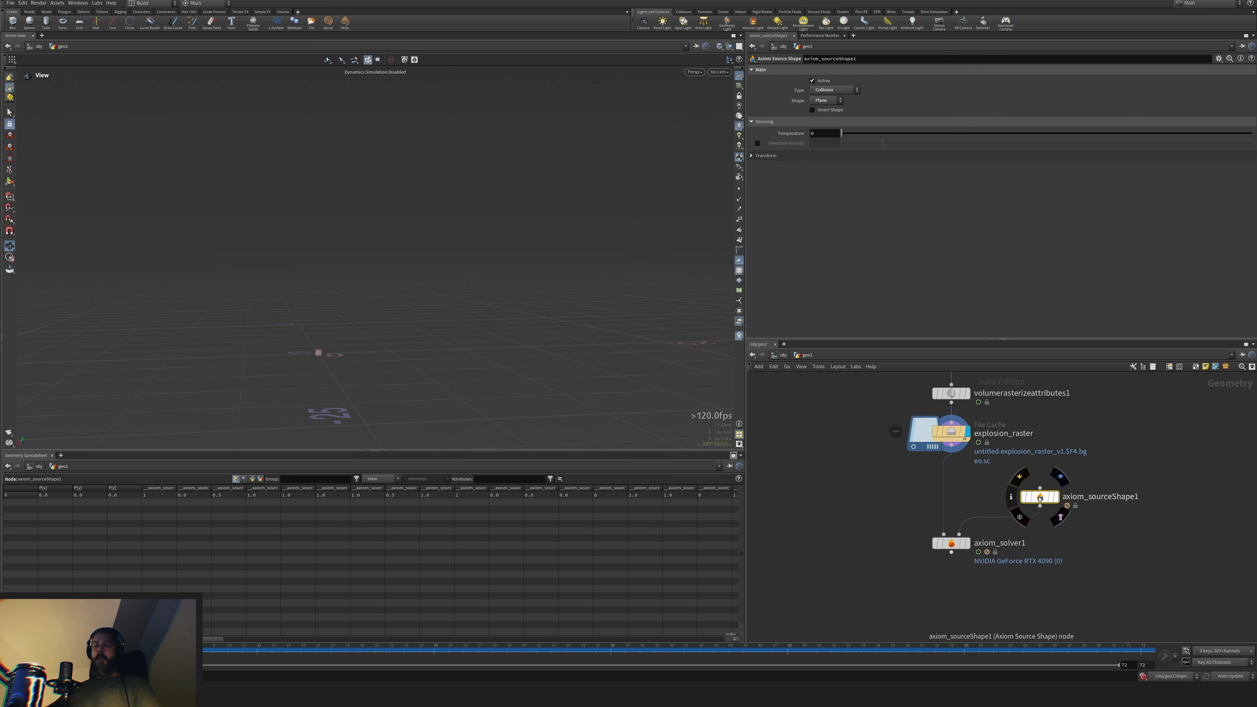
drag(1041, 499, 1042, 502)
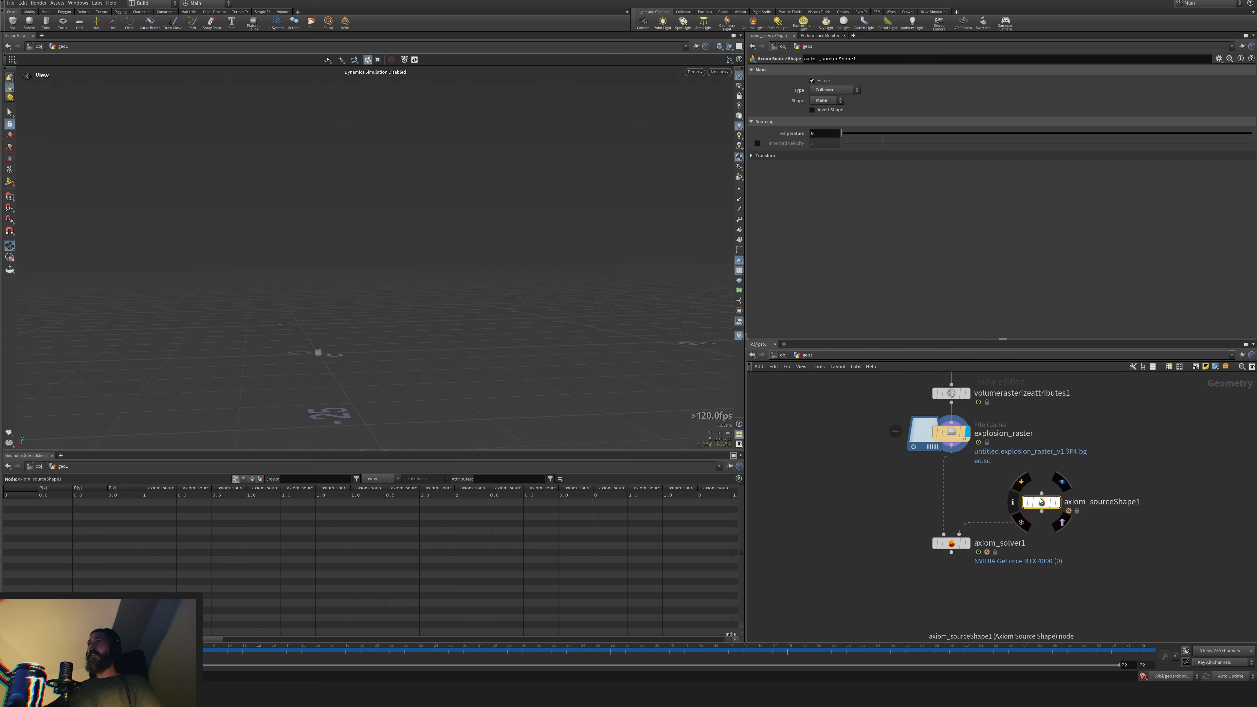
Move axiom_solver1 slightly, display and select it, and set its Field Precision to 16 Bit
drag(953, 551, 943, 551)
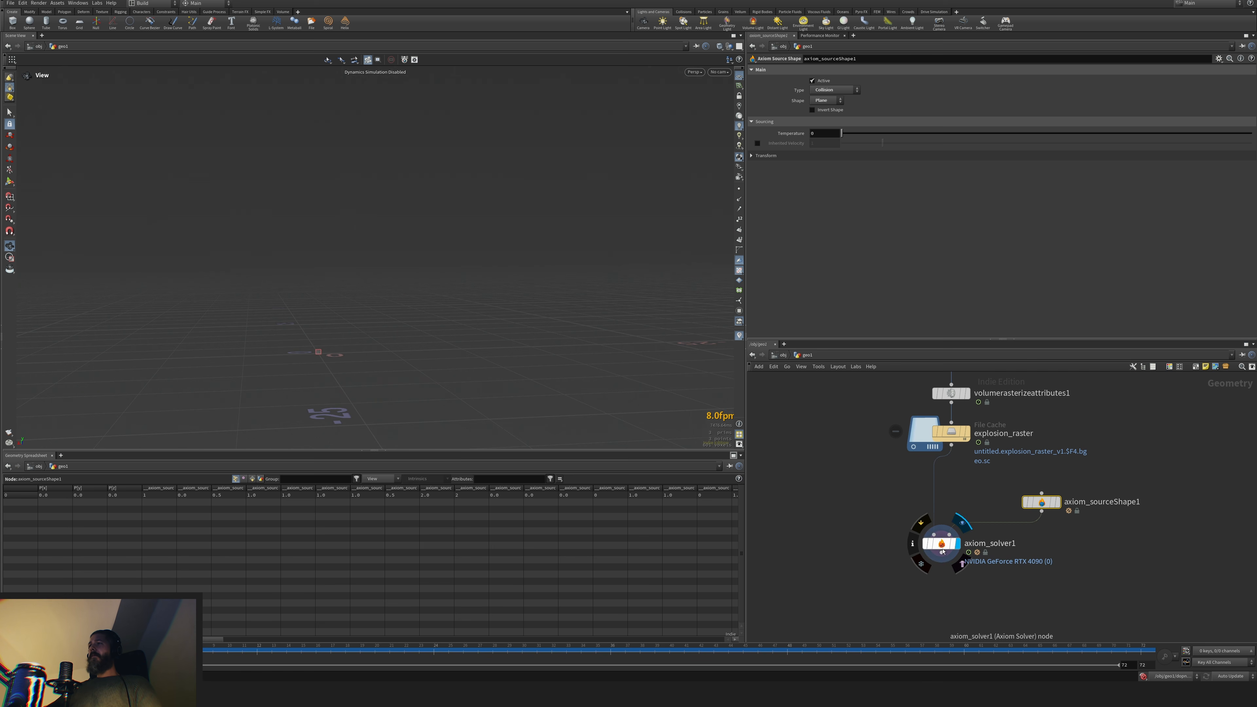
click(943, 552)
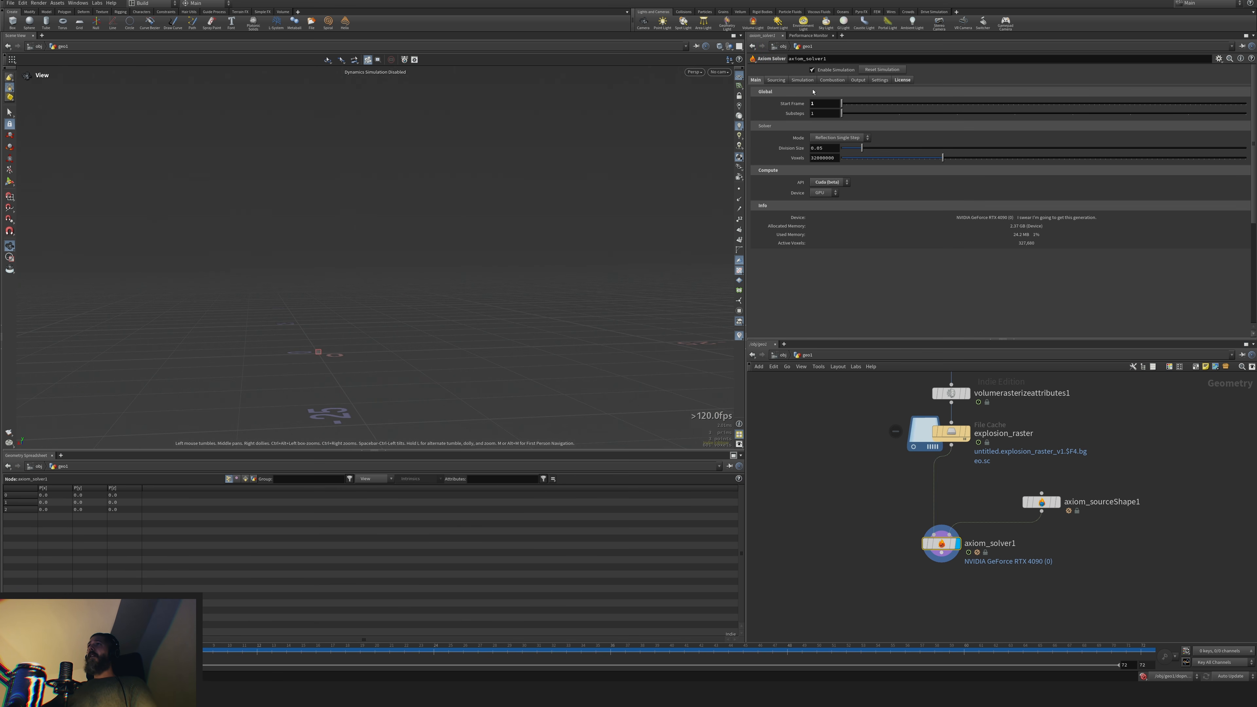
click(879, 80)
click(822, 105)
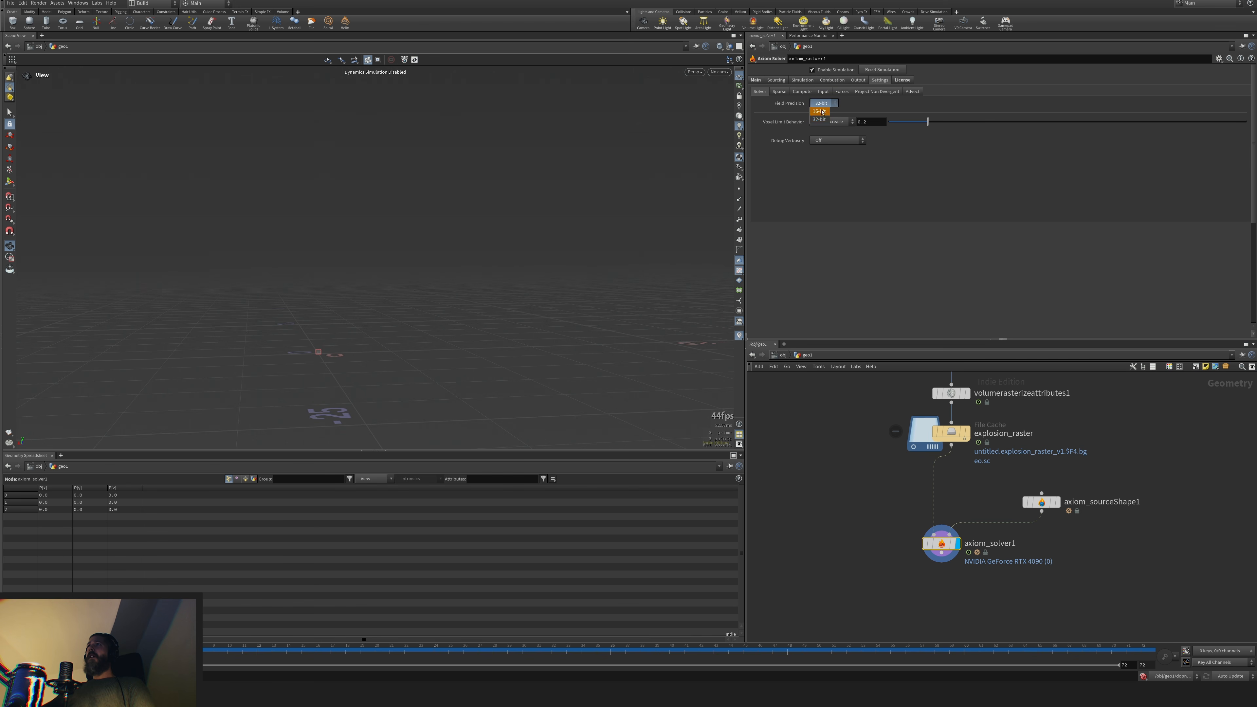
click(822, 100)
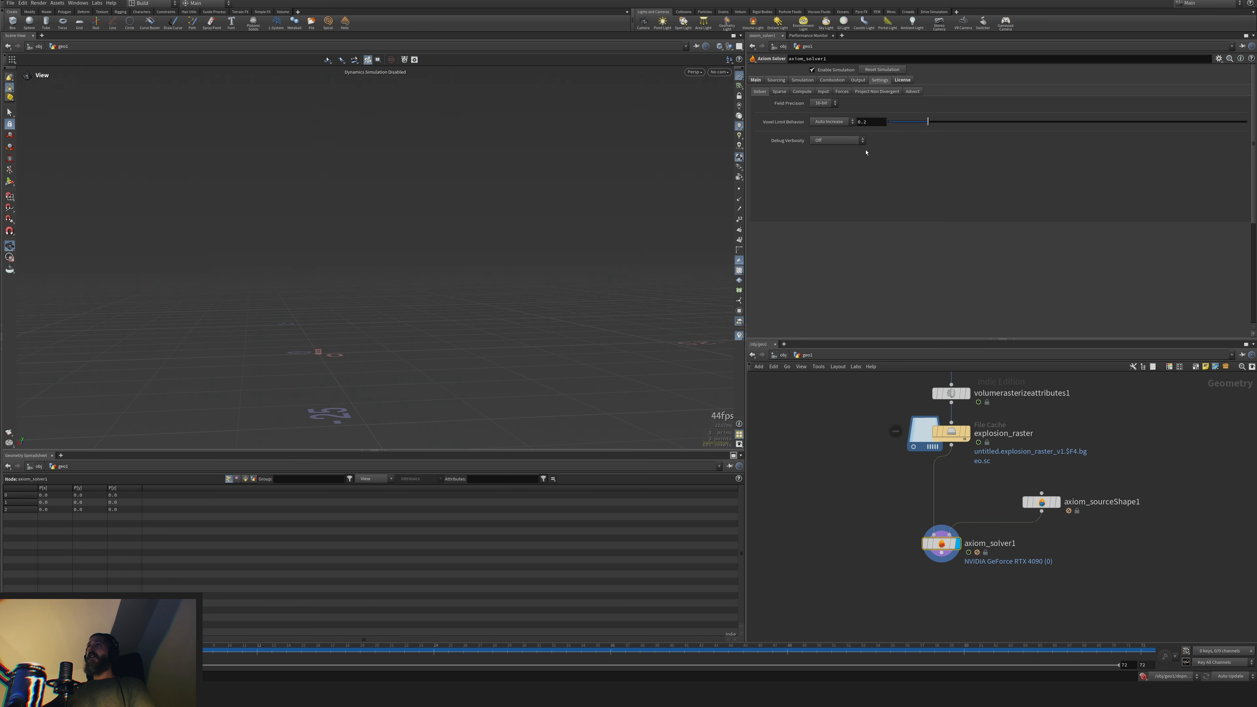
Exclude the Temperature and Velocity fields from axiom_solver1's output, leaving only Density enabled
click(858, 79)
click(826, 154)
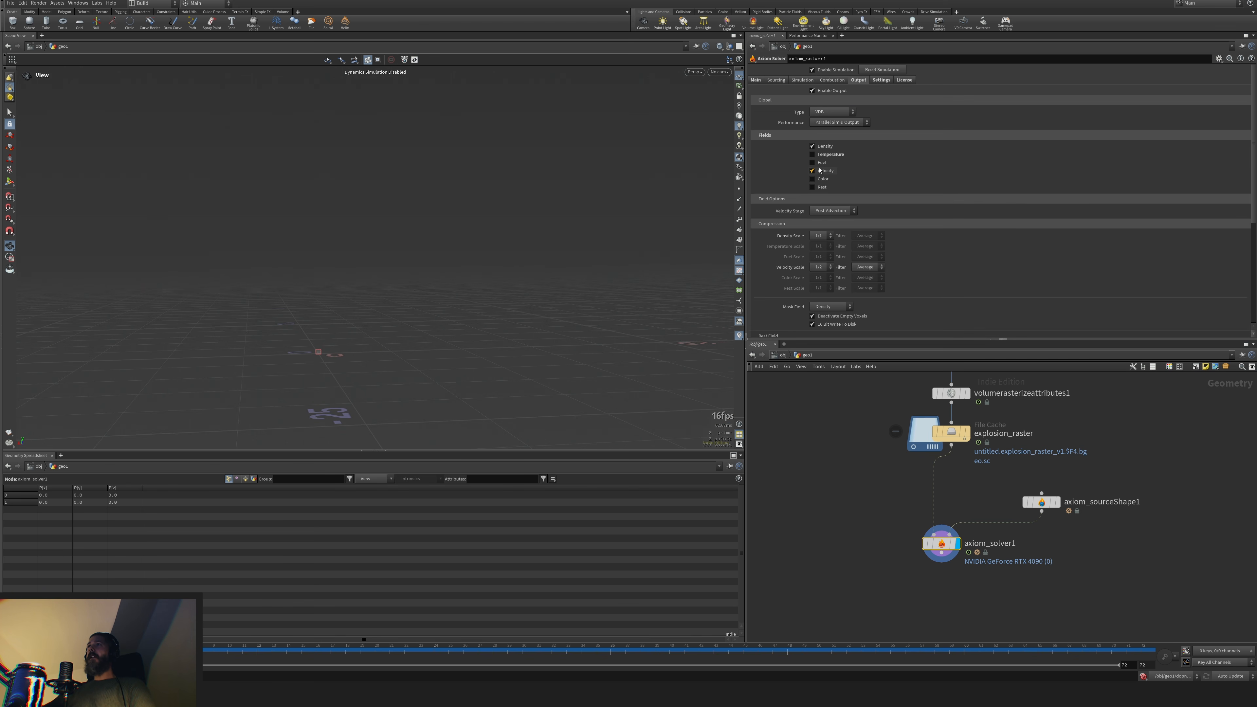
click(825, 171)
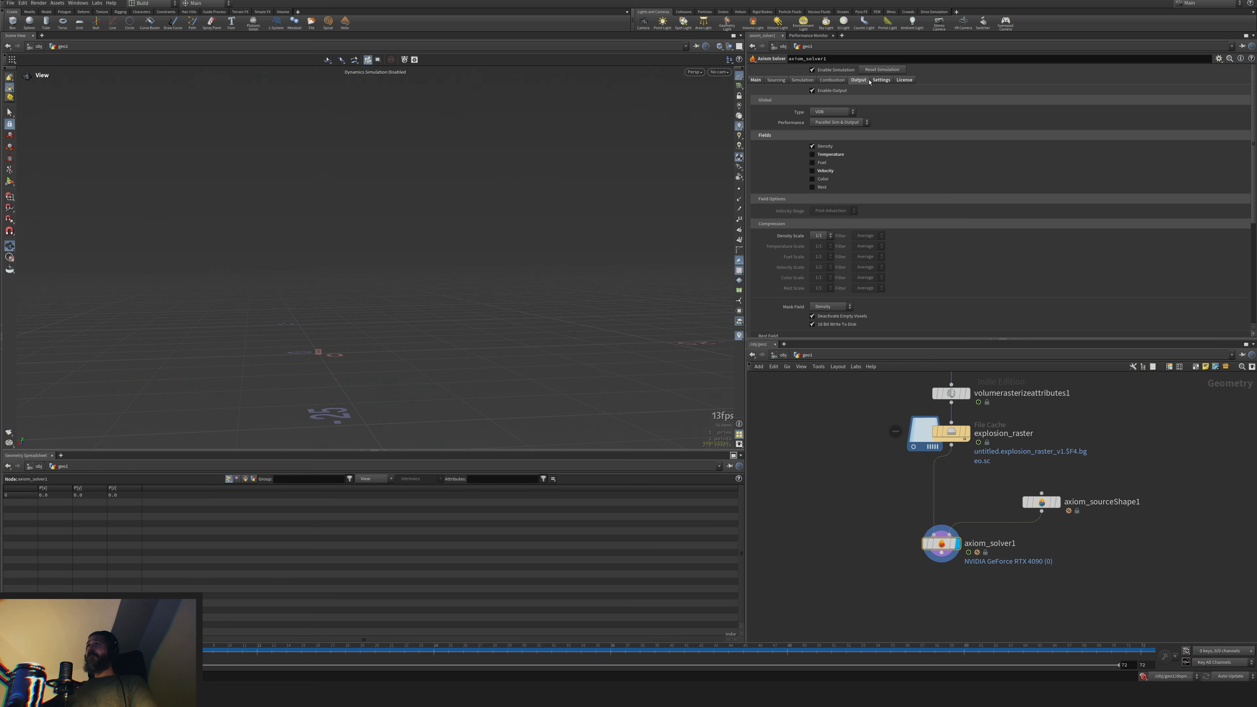
Raise axiom_solver1's maximum Voxels to 62000000
click(882, 81)
click(856, 82)
click(802, 80)
click(776, 80)
click(756, 80)
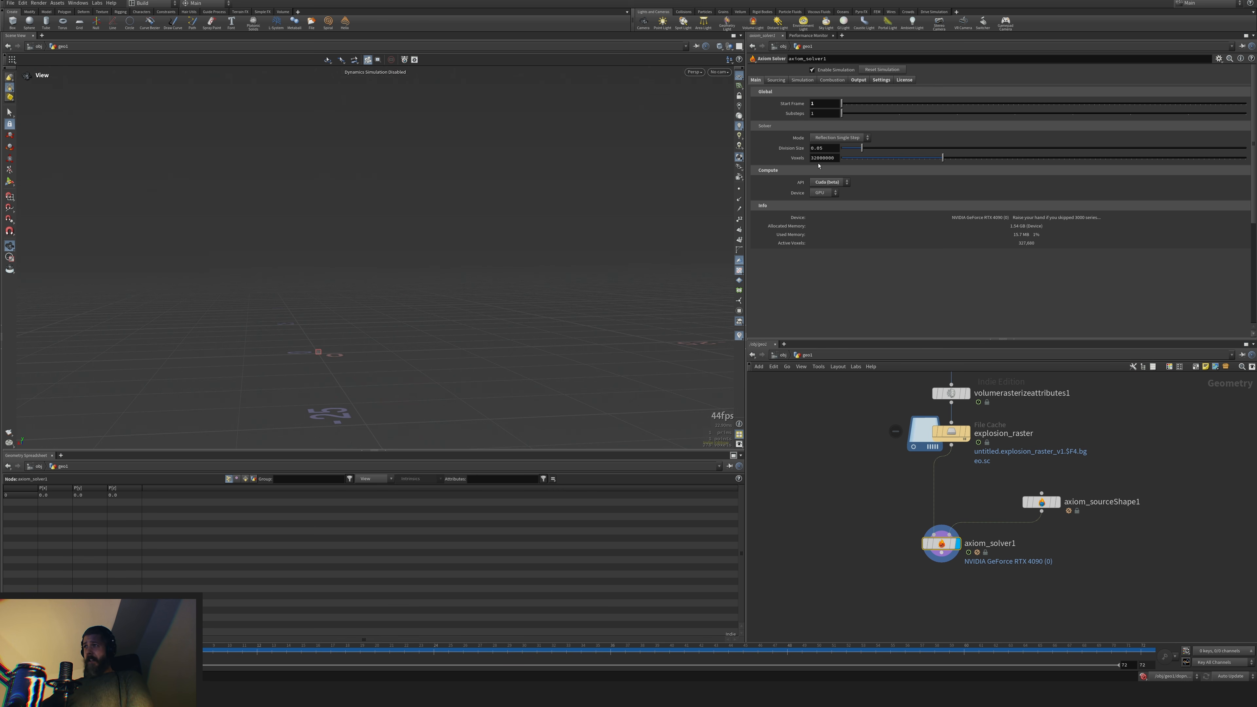
double_click(831, 157)
click(810, 266)
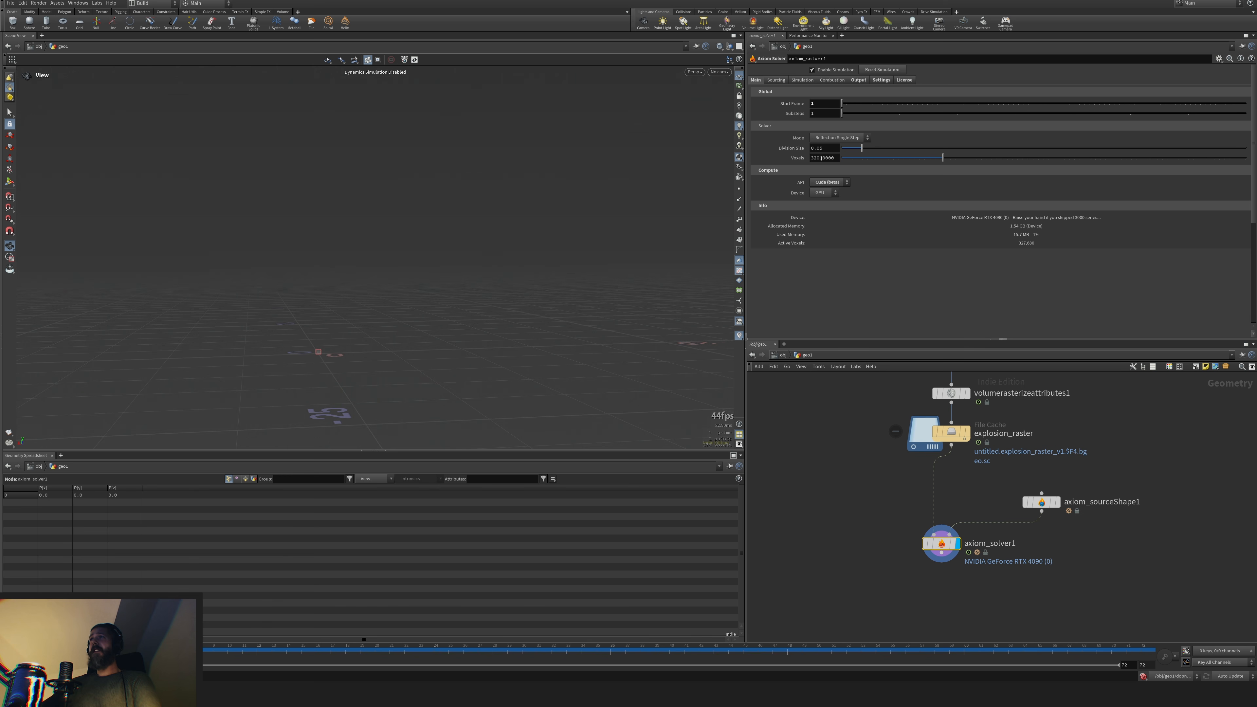
drag(819, 158, 798, 172)
click(839, 255)
text(6)
key(Return)
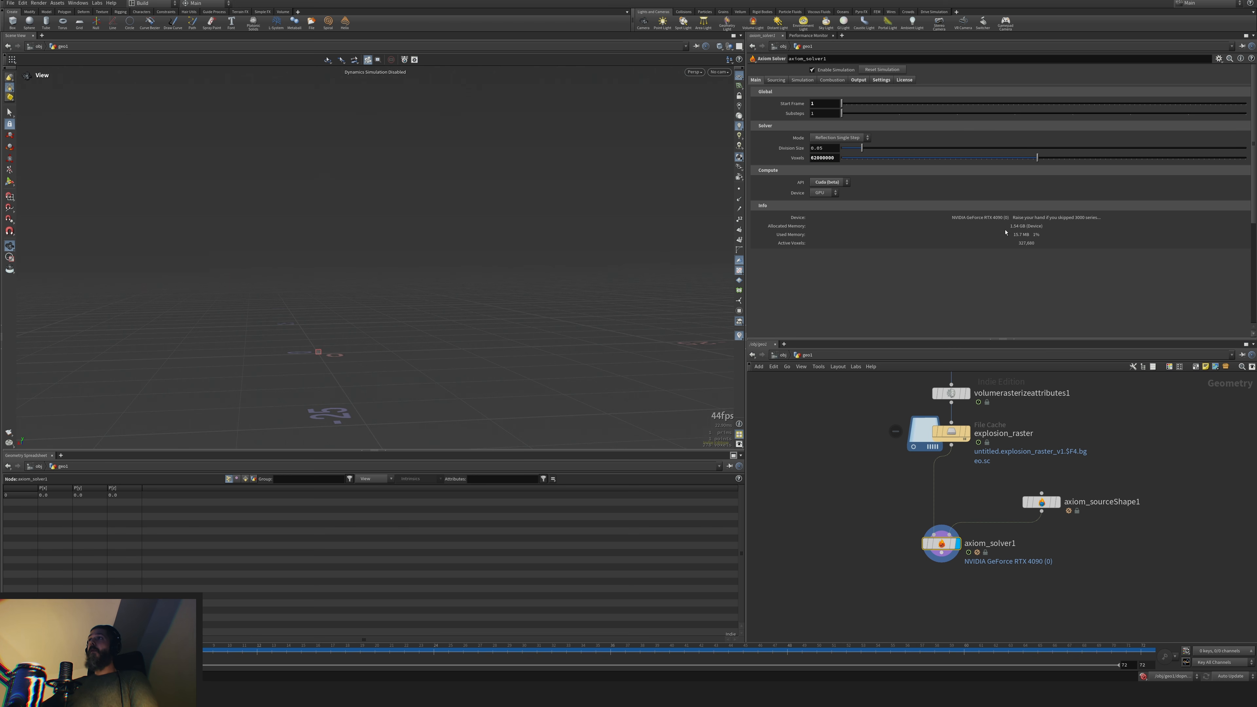
Review axiom_solver1's voxel limit behavior, memory information, sourcing values and simulation settings
click(878, 80)
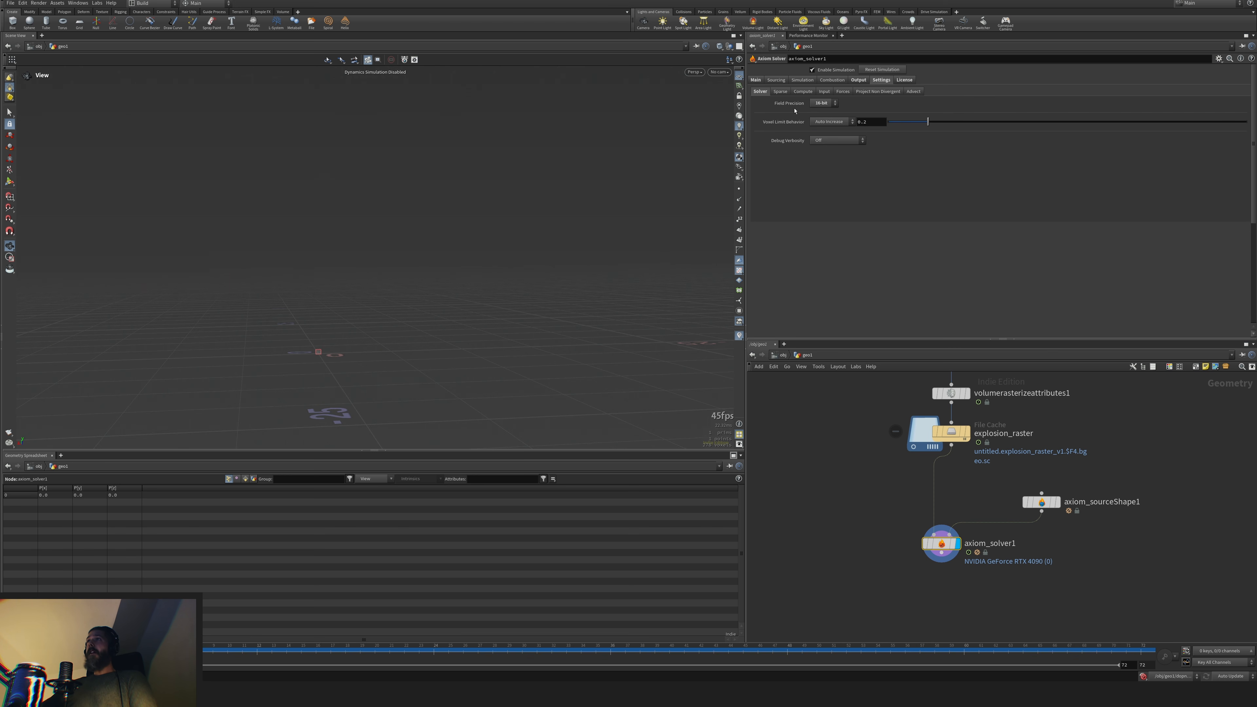
click(782, 91)
click(762, 91)
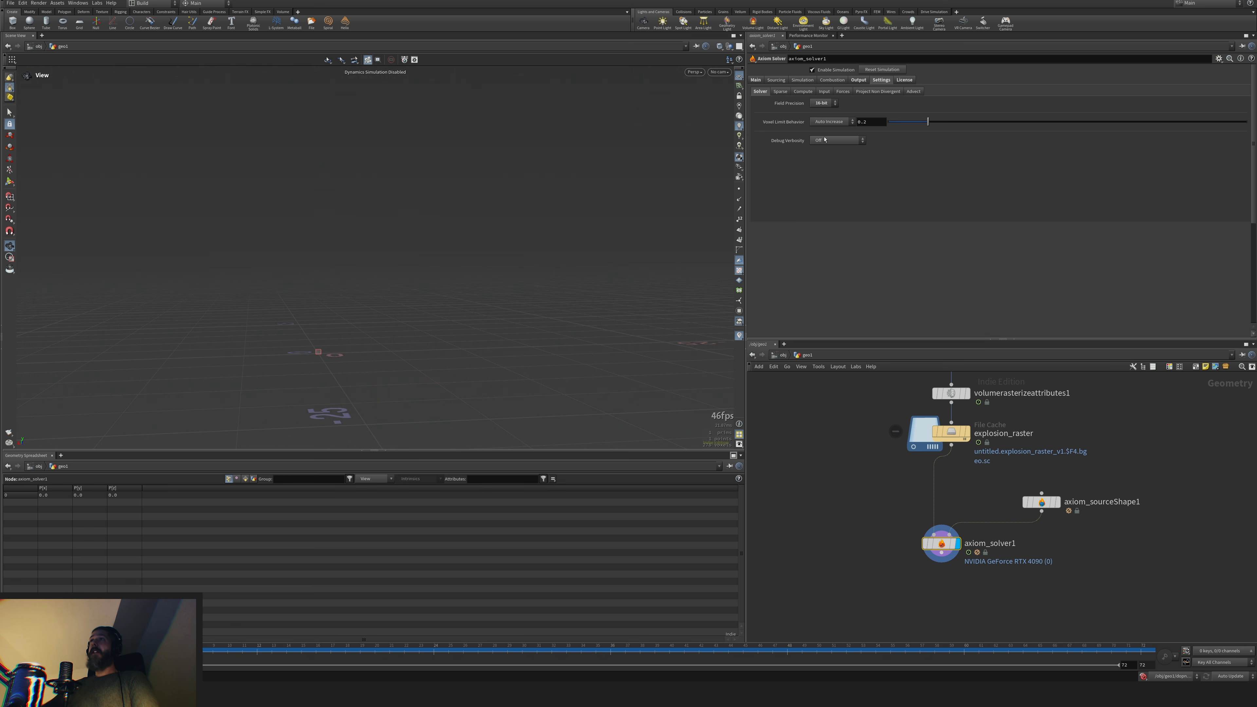
click(757, 80)
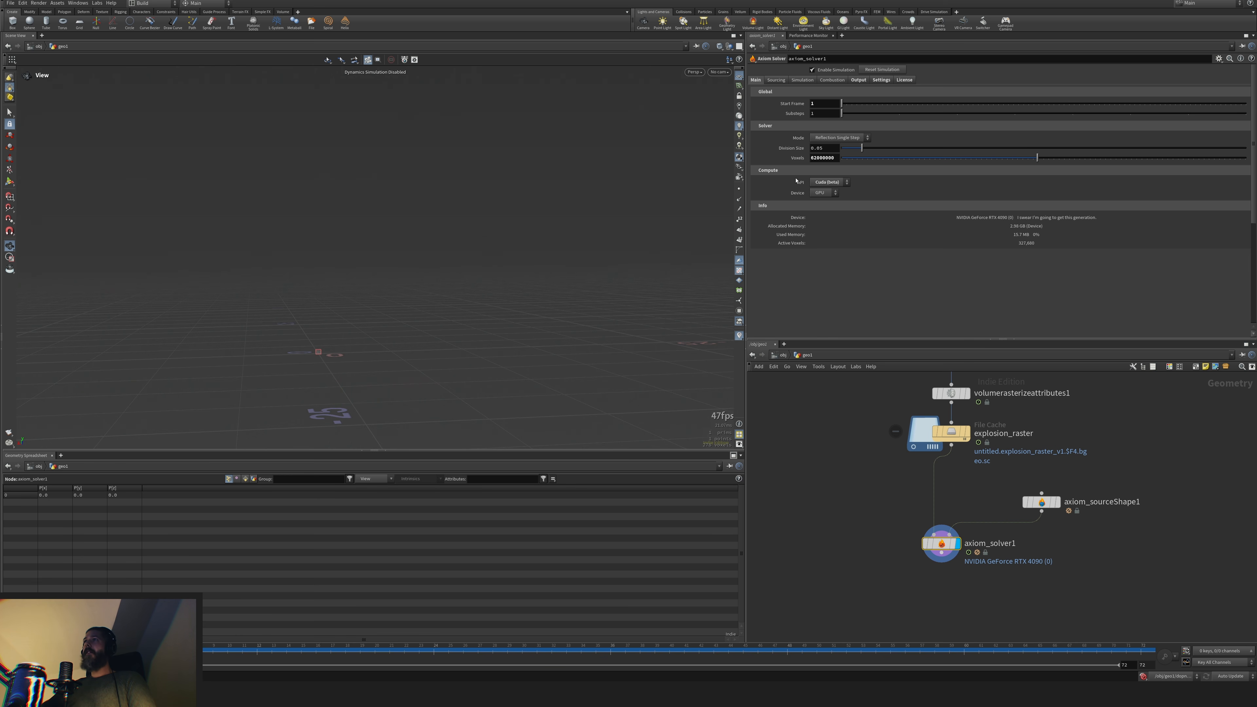
click(779, 79)
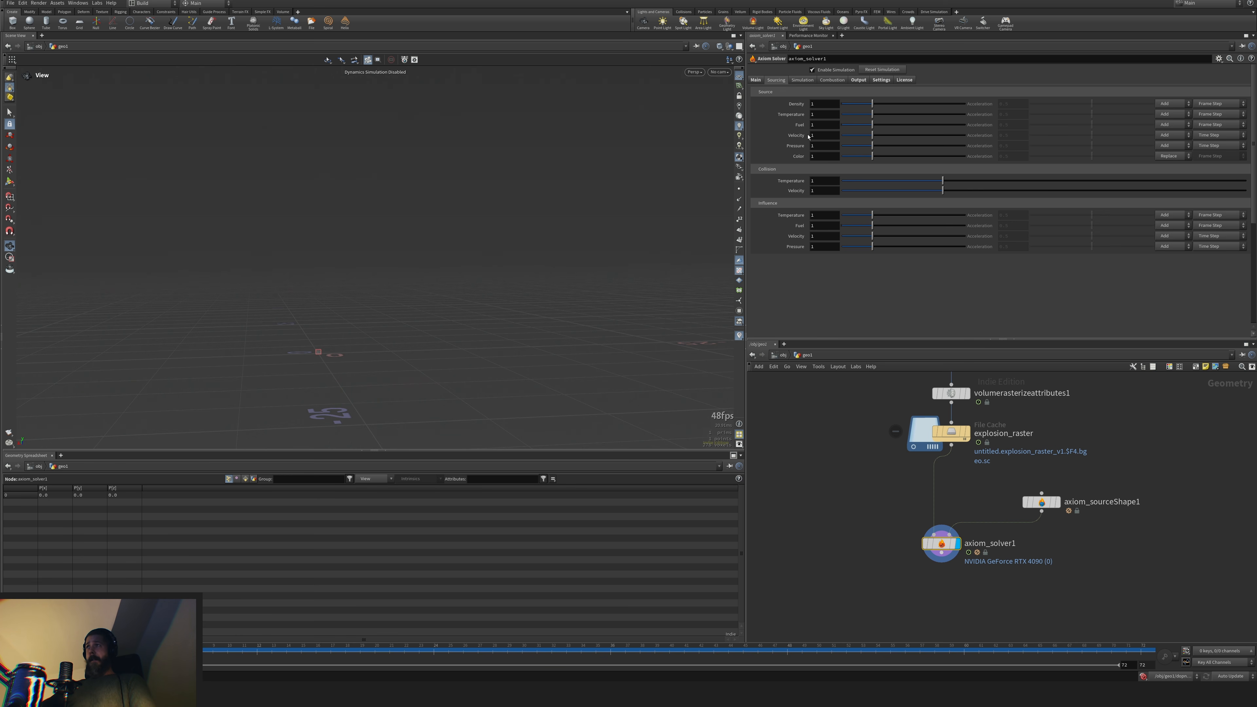
click(803, 81)
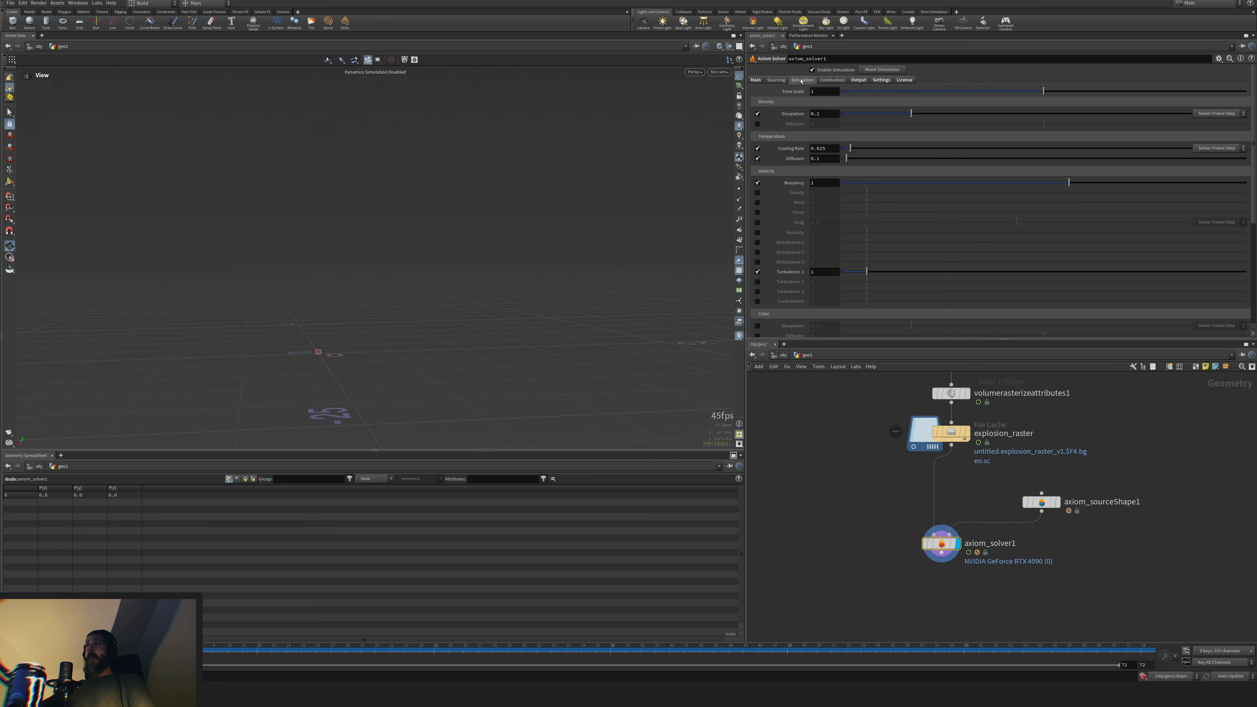
Set the Velocity and Pressure source fields of axiom_solver1 to Frame Step
click(776, 81)
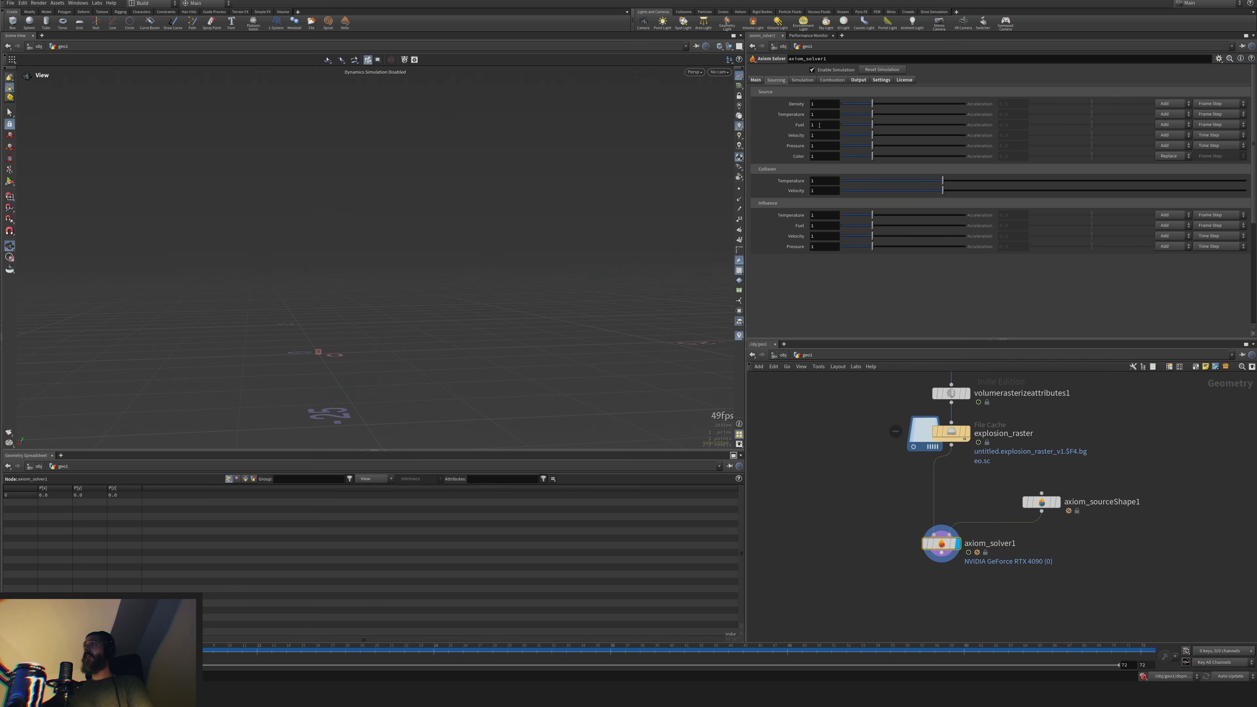
click(1215, 136)
click(1209, 152)
click(1215, 136)
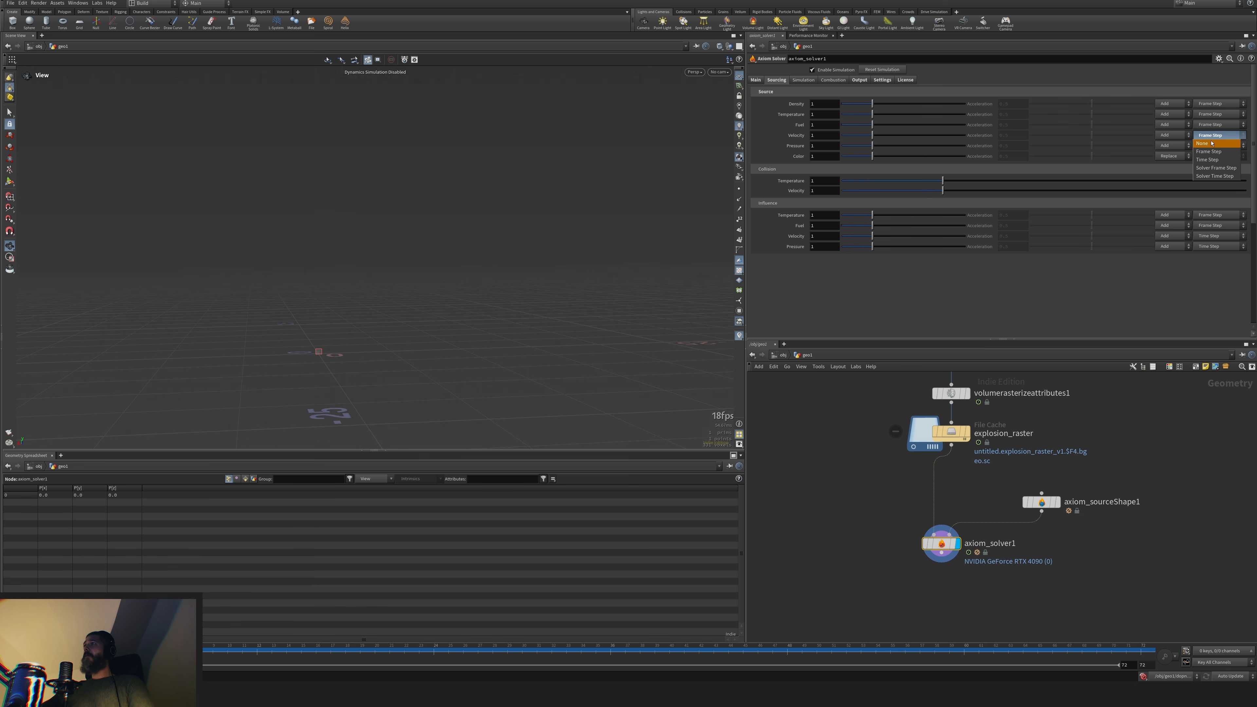
click(1209, 152)
click(1215, 146)
click(1211, 162)
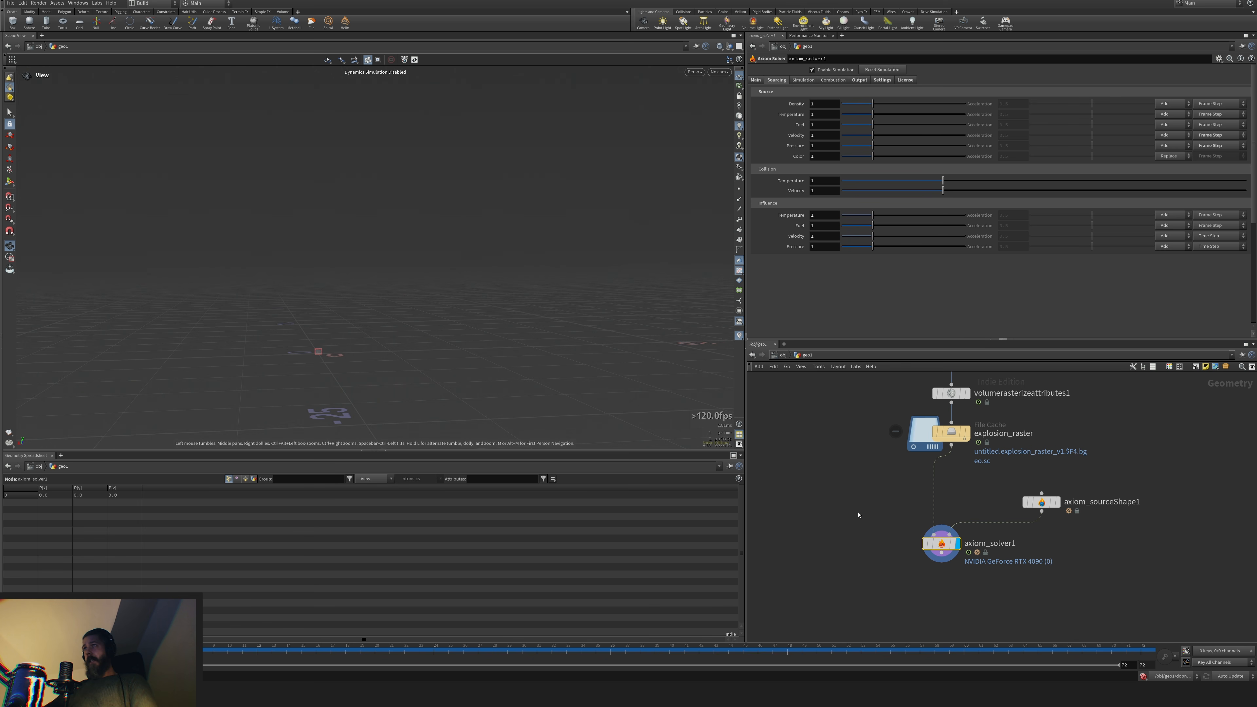
Enable Disturbance 1 in the solver's velocity settings and set it to 0.3
click(802, 80)
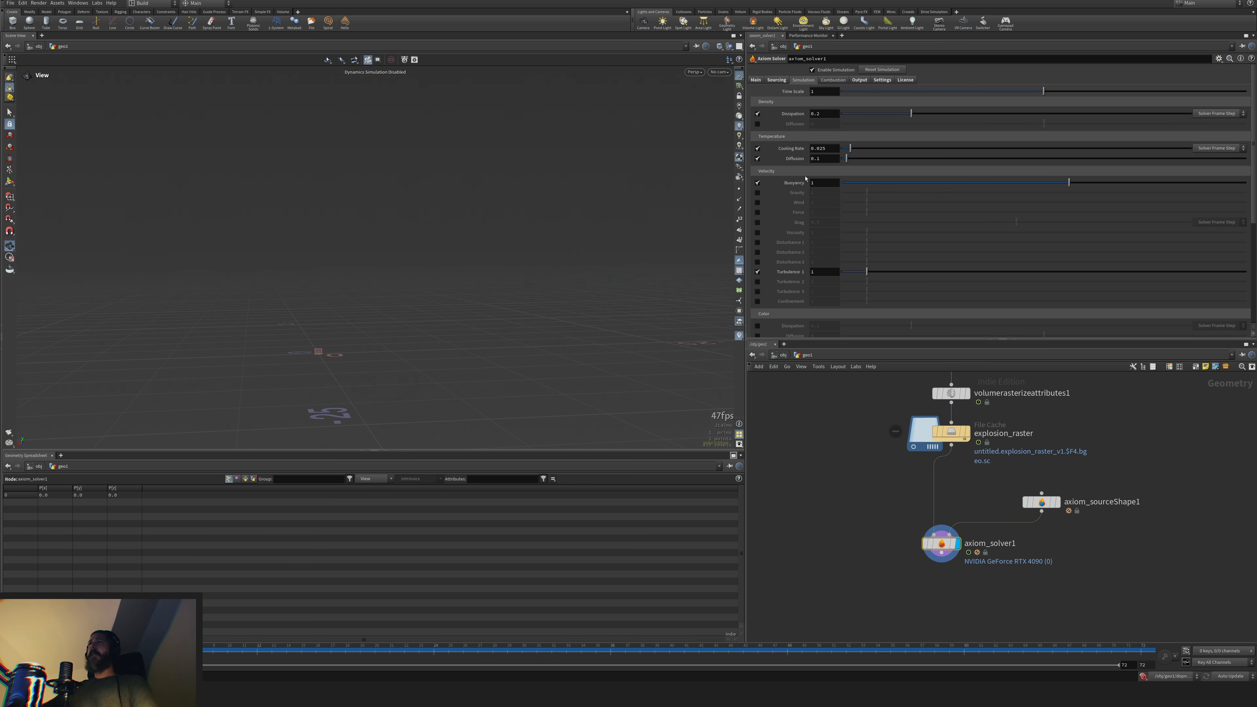
click(757, 242)
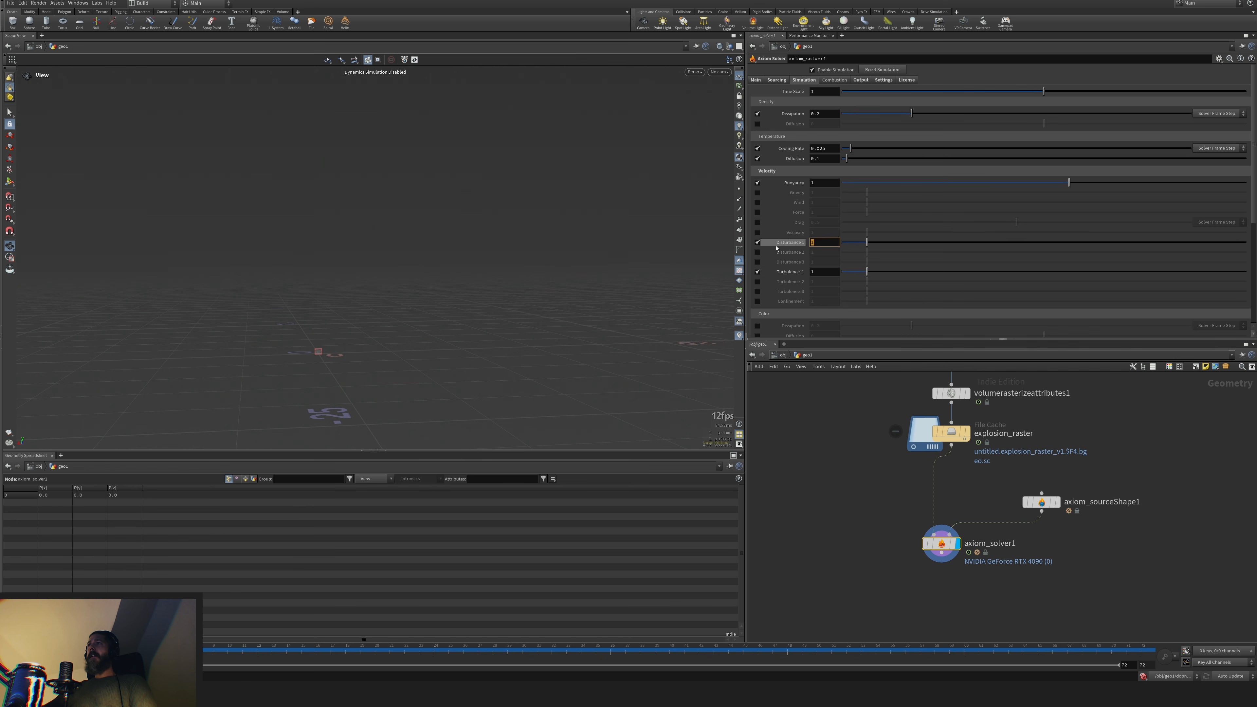
text(0.3)
key(Return)
scroll(782, 267, down, 3)
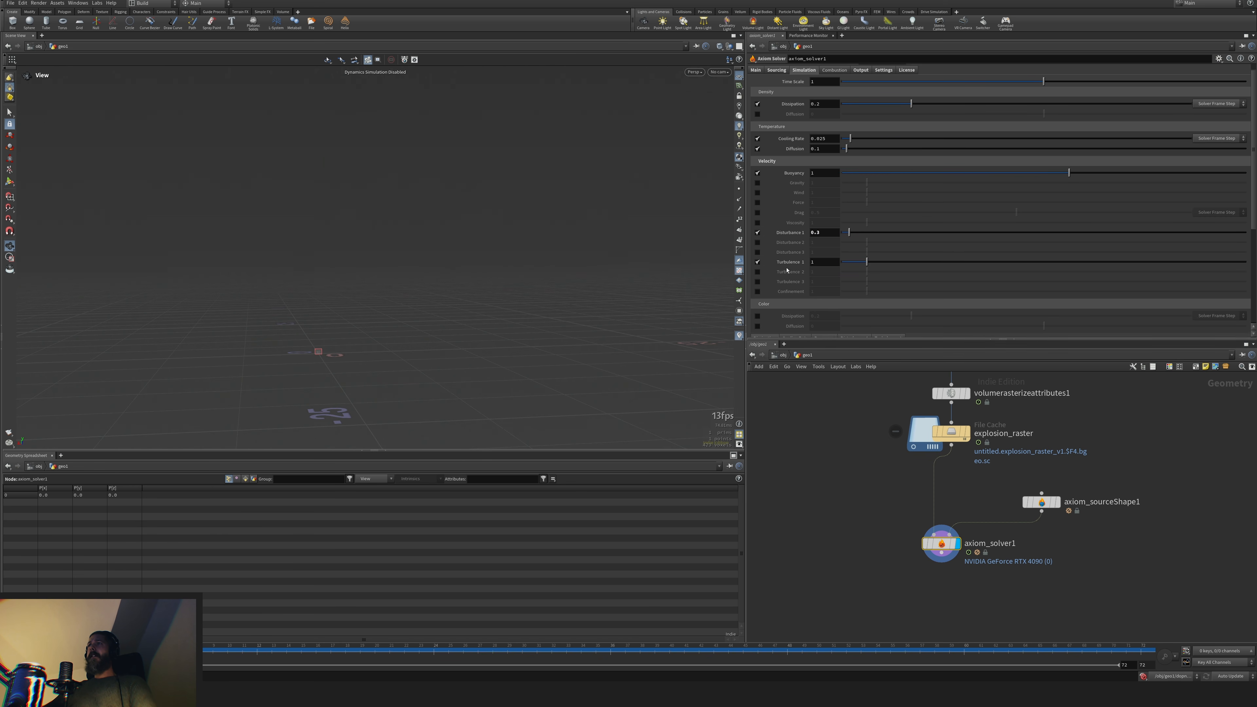
scroll(782, 268, up, 3)
Set the density Dissipation to 0.01 and the temperature Cooling Rate to 0.1, and preview the simulation before rewinding to the first frame
double_click(816, 105)
text(0.01)
key(Return)
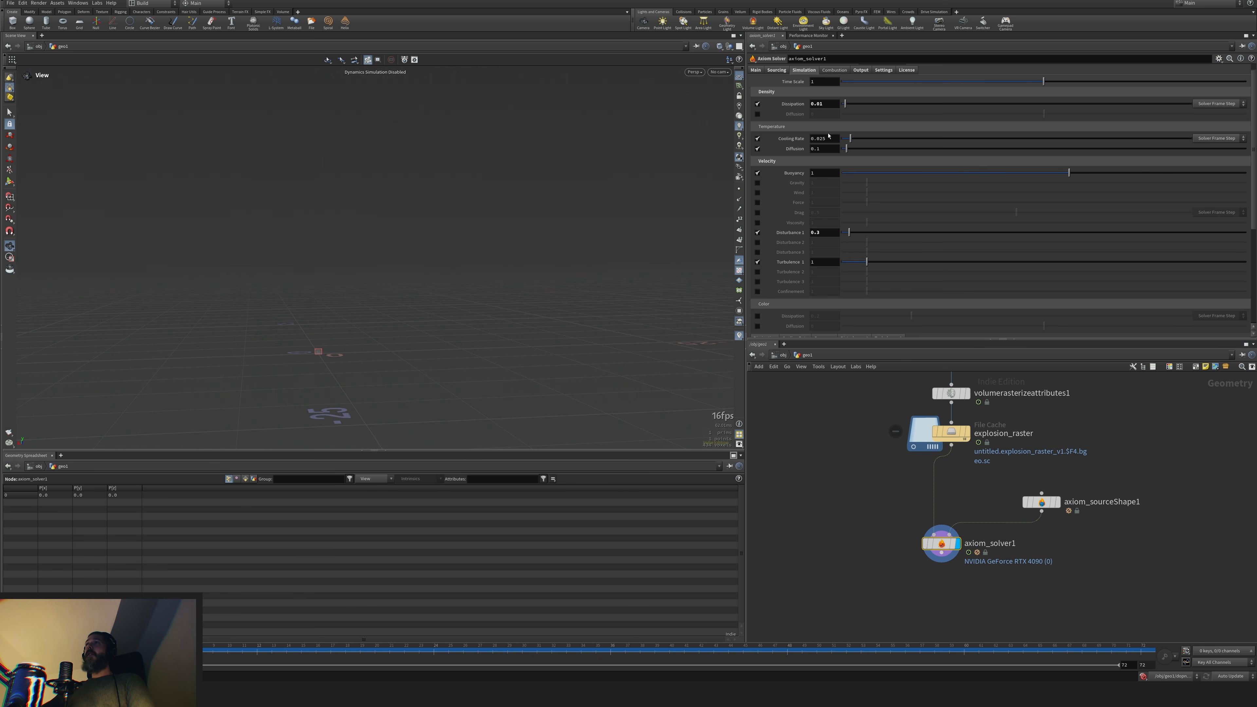
double_click(818, 137)
text(0.1)
key(Return)
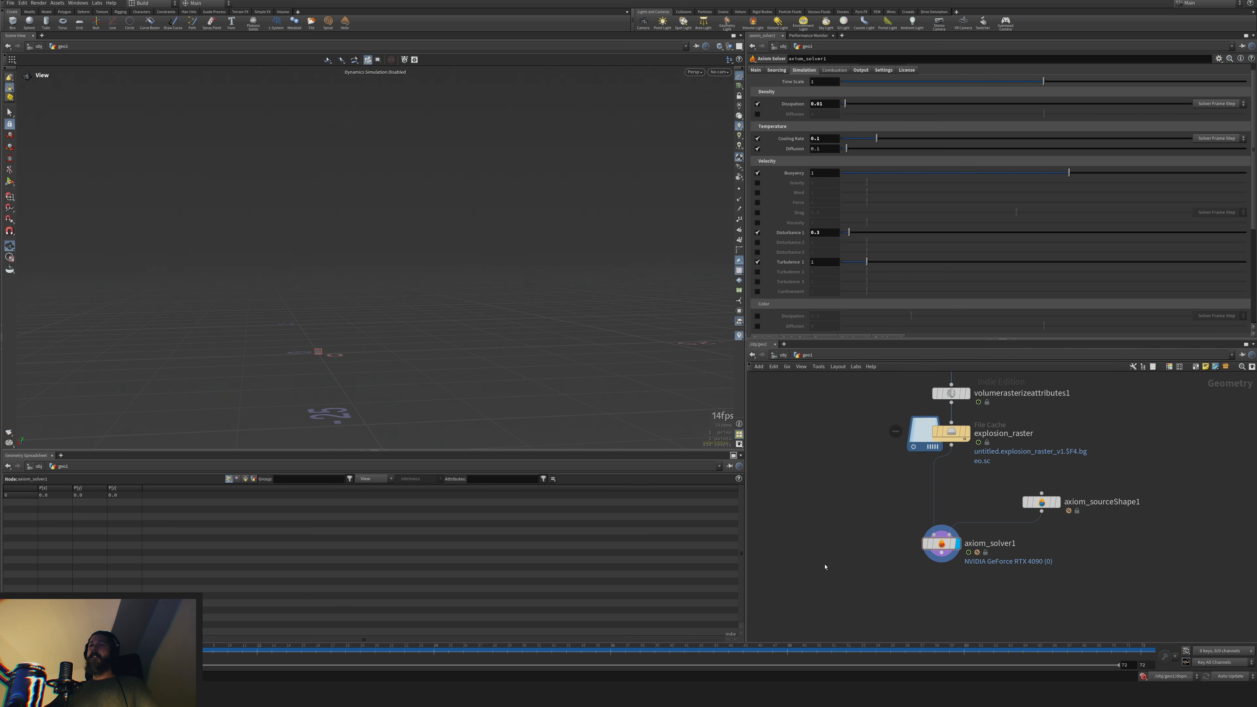
key(Up)
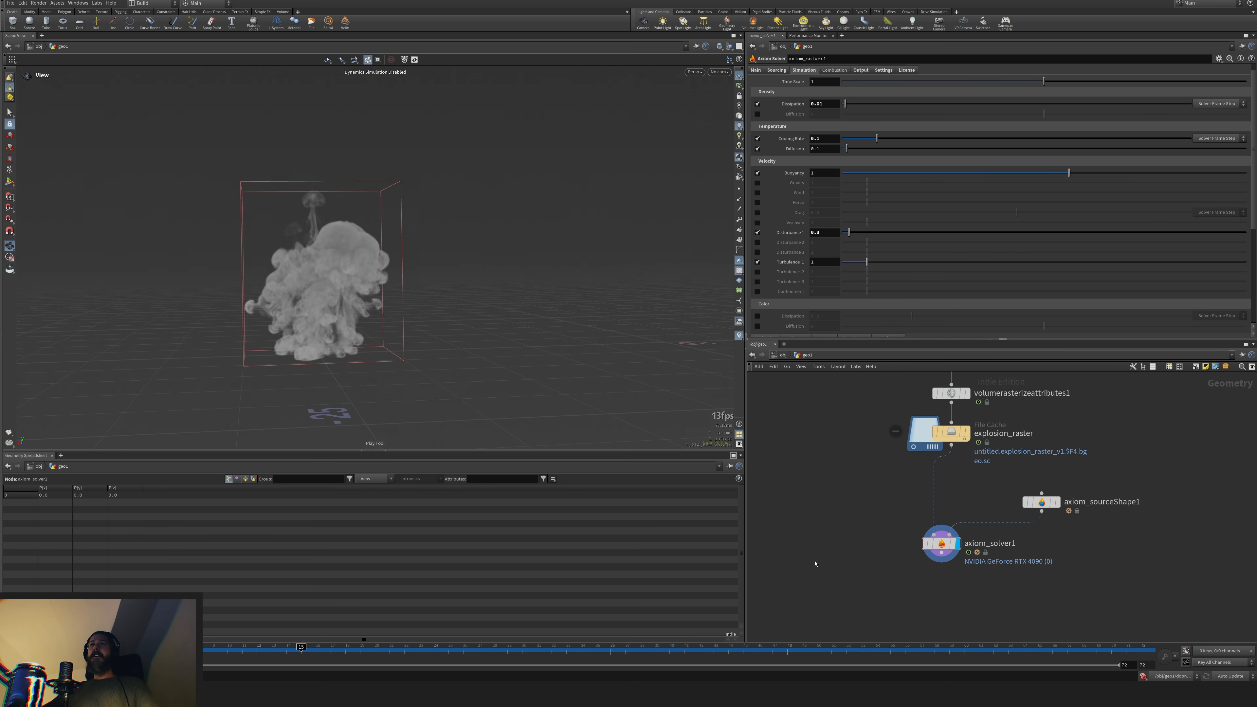
key(ctrl+Left)
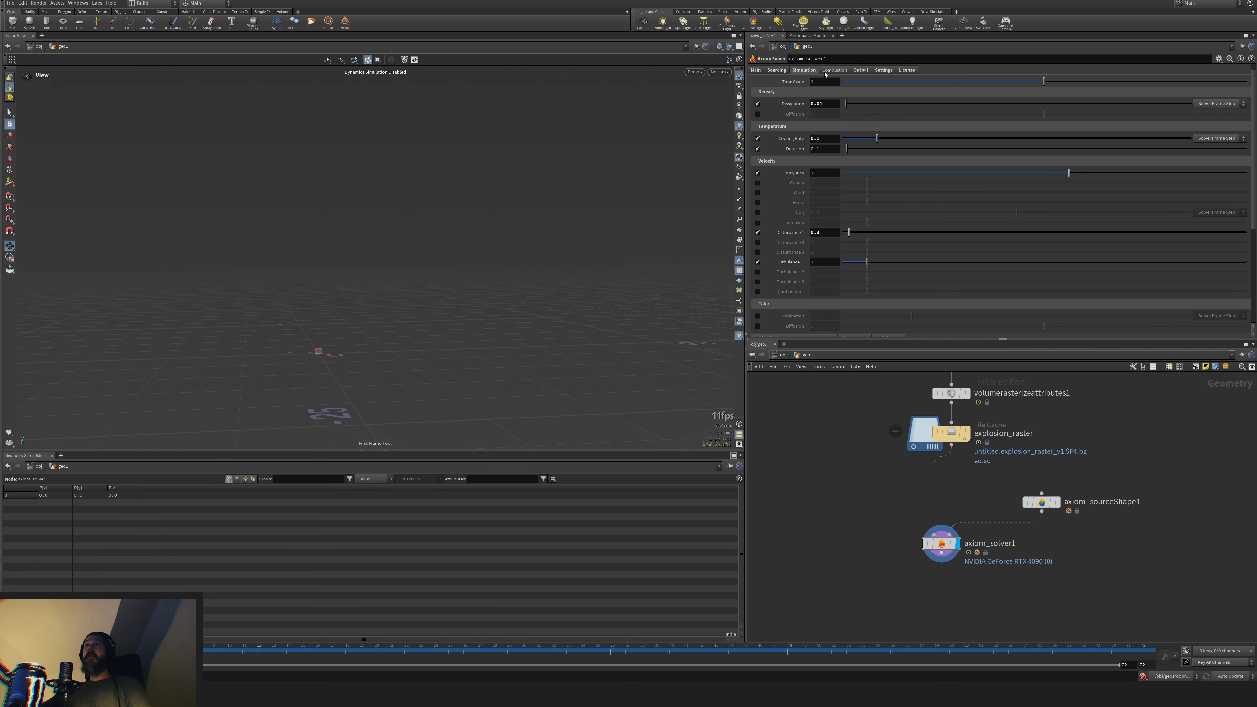
Set the source Density multiplier to 2 and preview the simulation before rewinding to the first frame
click(777, 71)
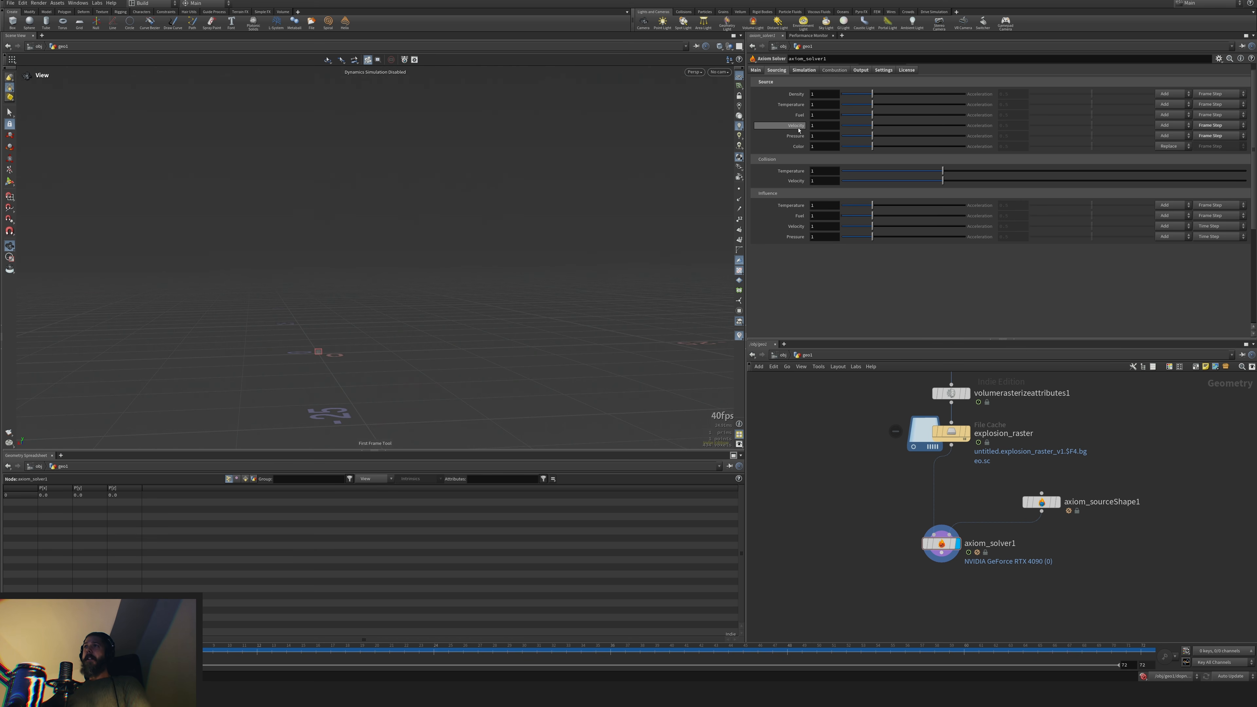
drag(820, 93, 771, 104)
text(2)
key(Return)
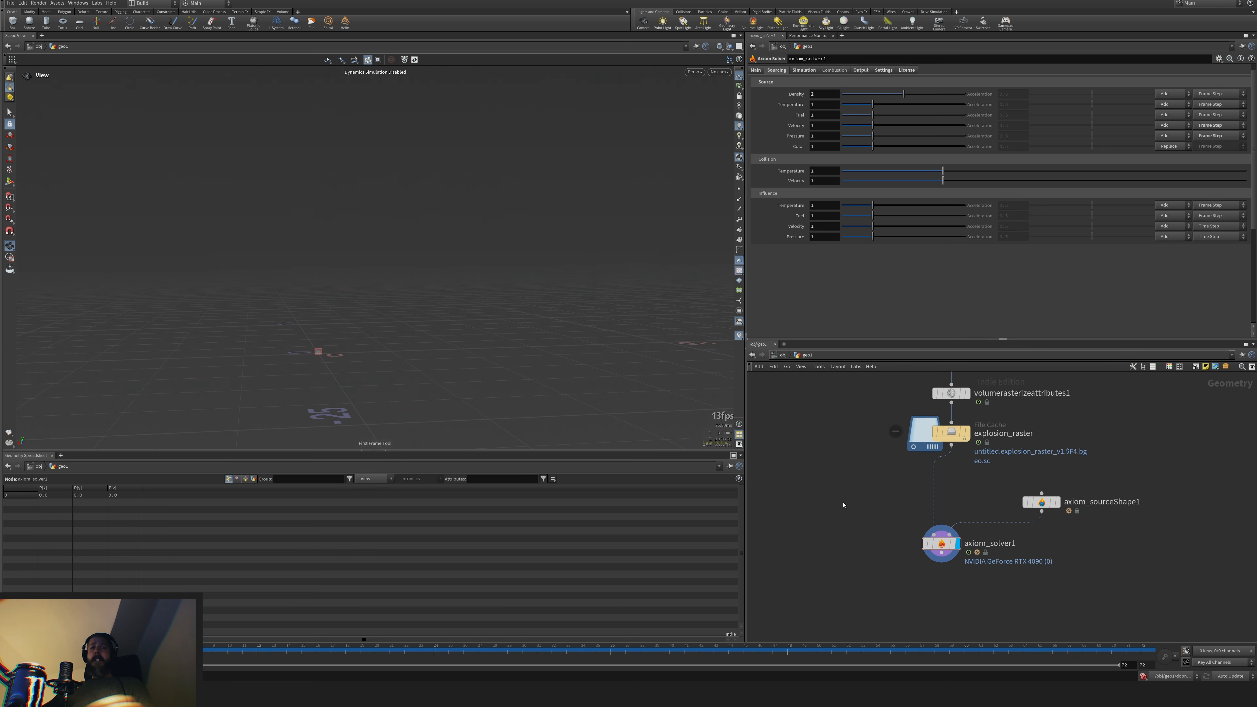
key(Up)
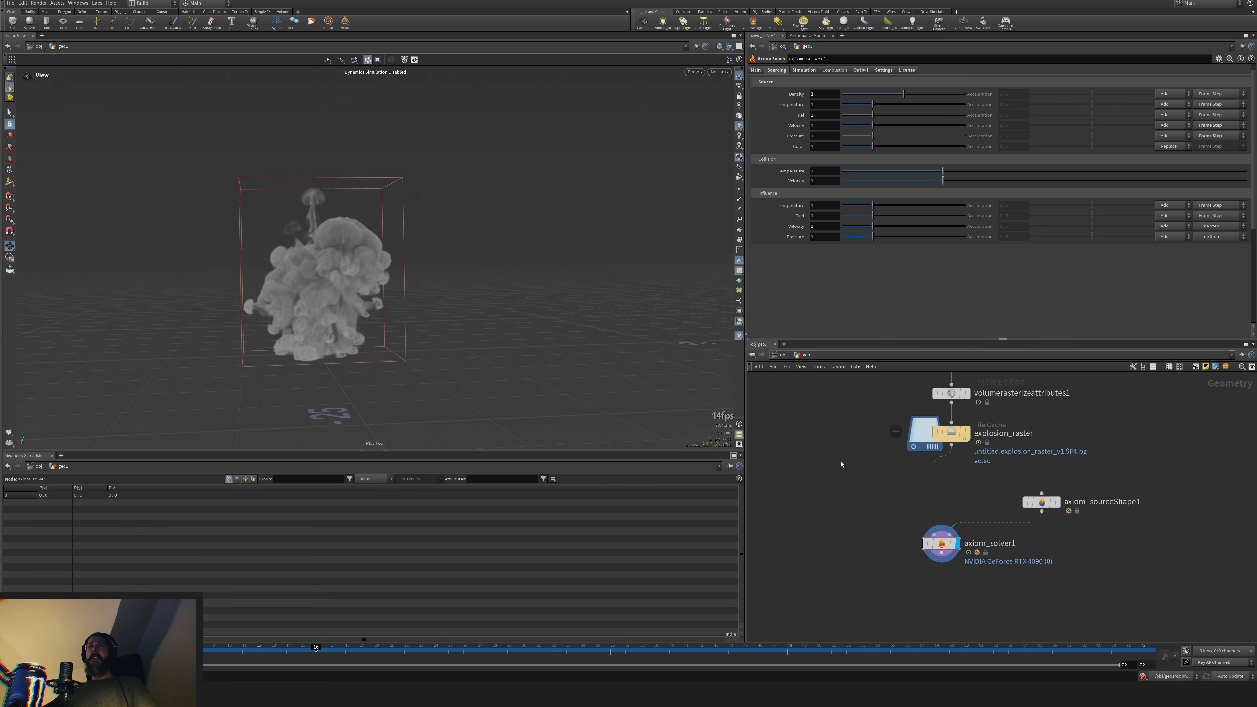
key(Left)
key(ctrl+Left)
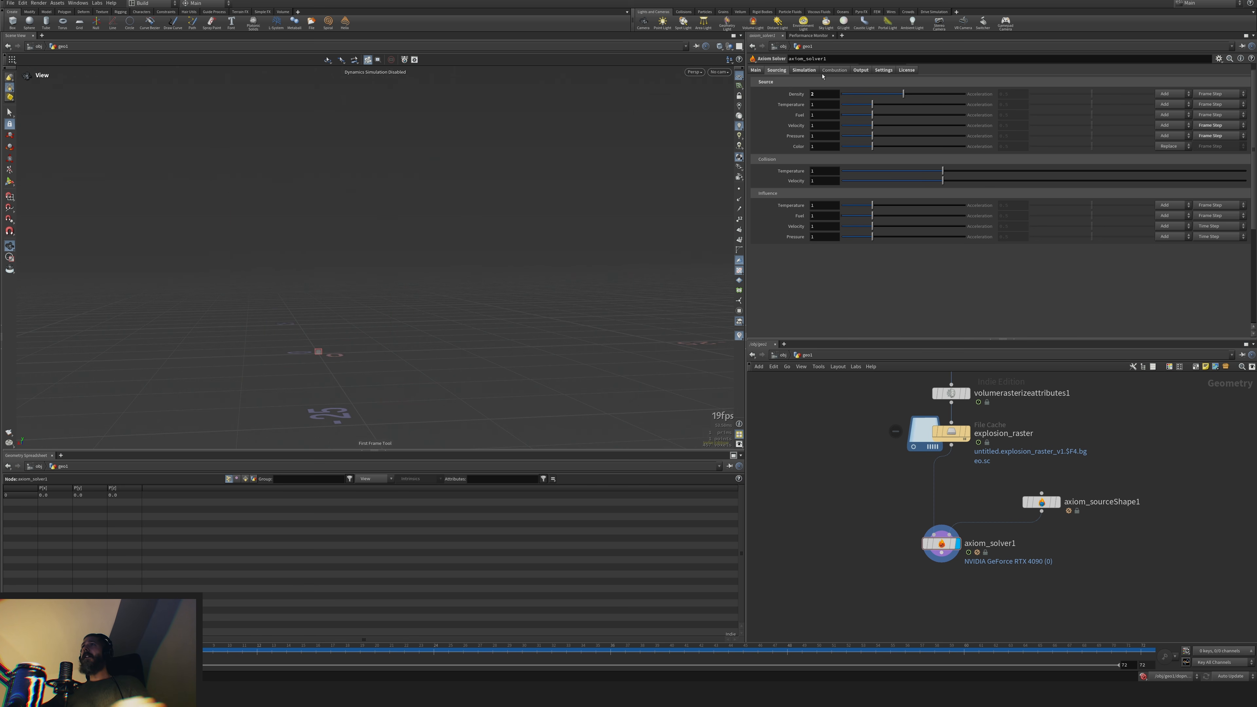
Enable combustion on axiom_solver1 and set the fuel Burn to 1
click(835, 71)
click(812, 81)
click(792, 148)
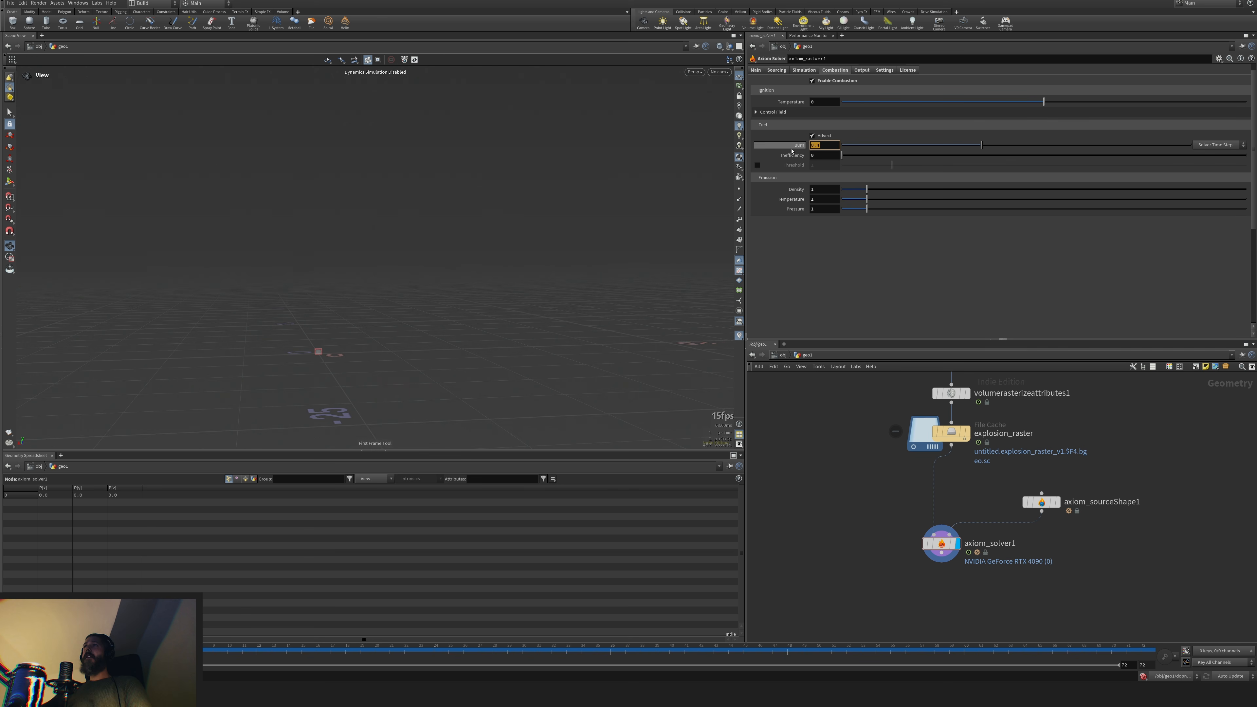
text(1)
key(Return)
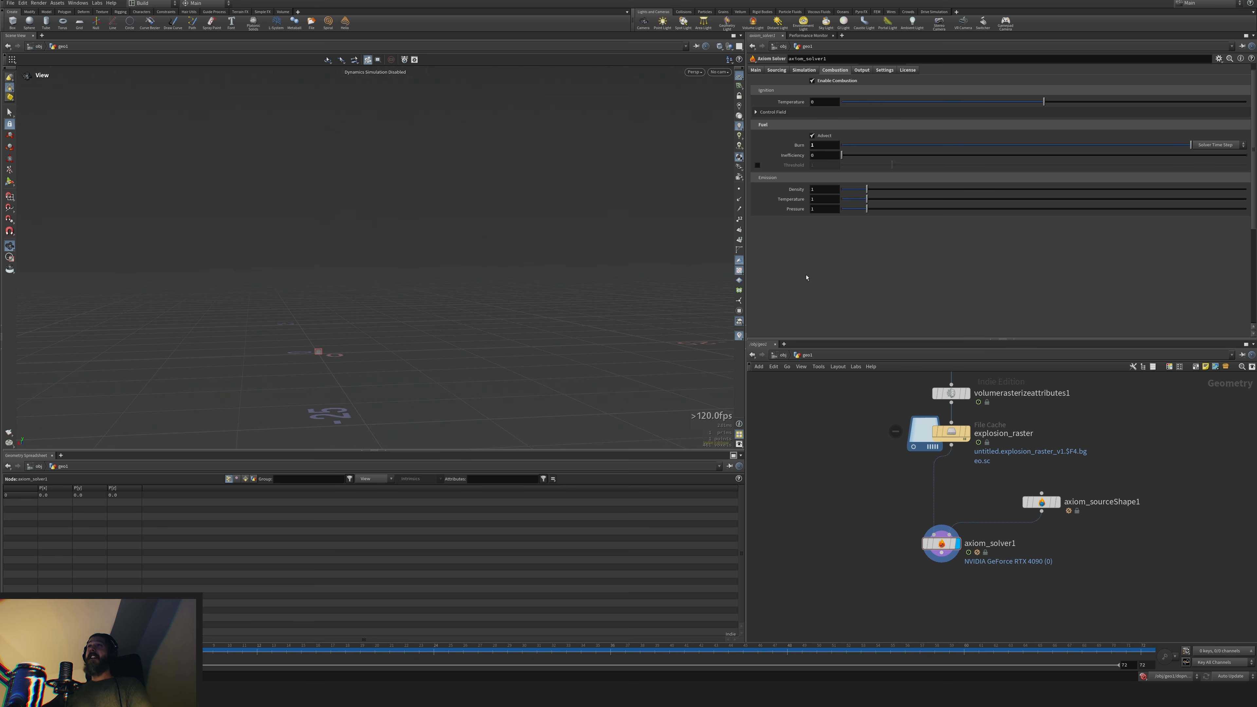
click(813, 144)
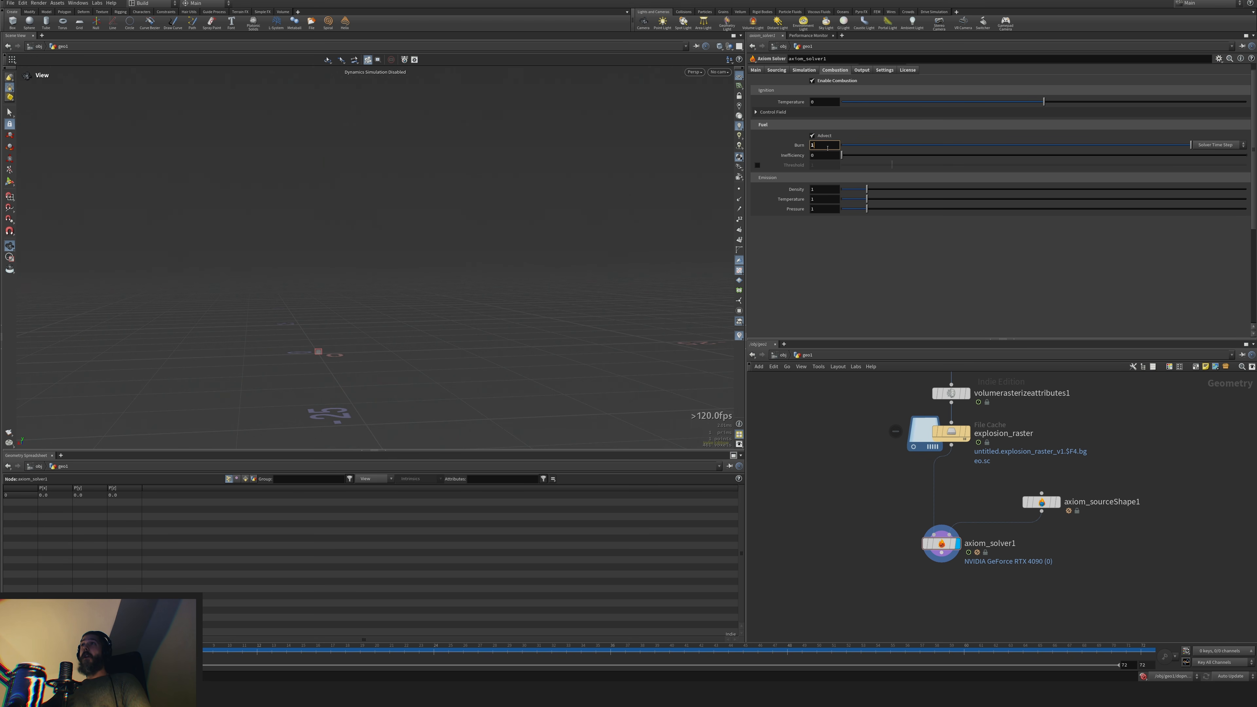
click(801, 150)
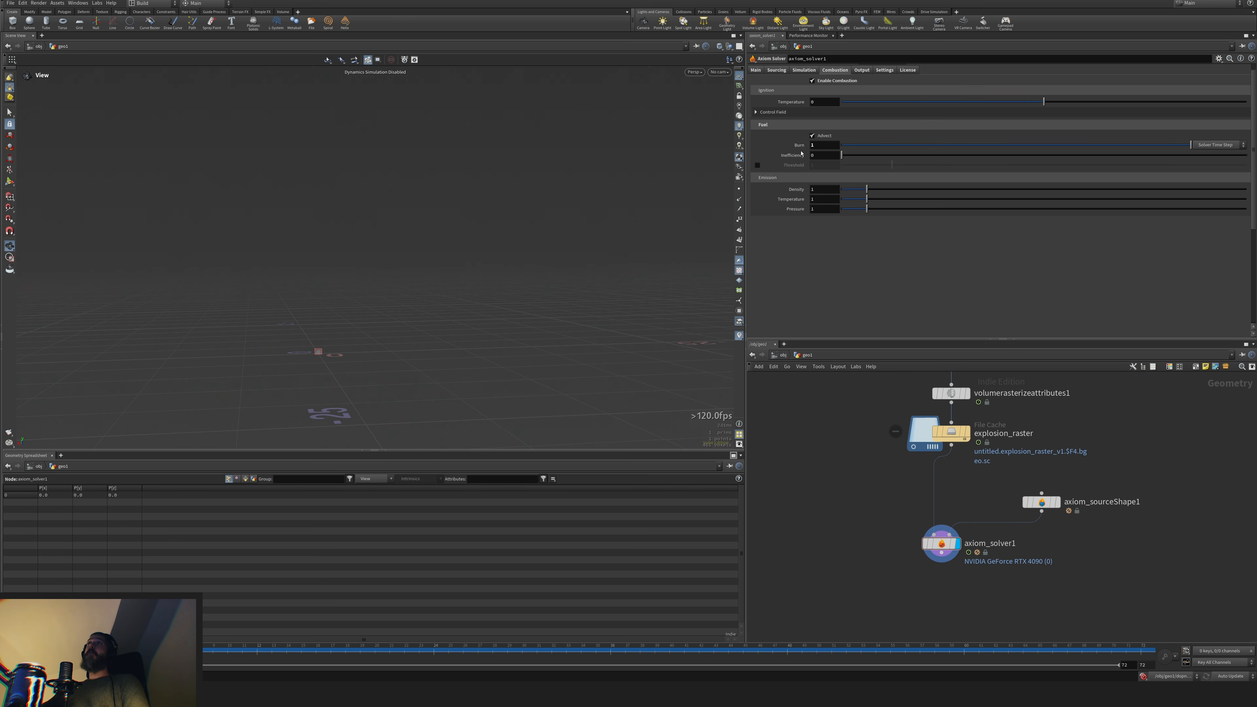
Try a fuel Inefficiency of 0.1 and set it back to 0
click(821, 156)
key(Return)
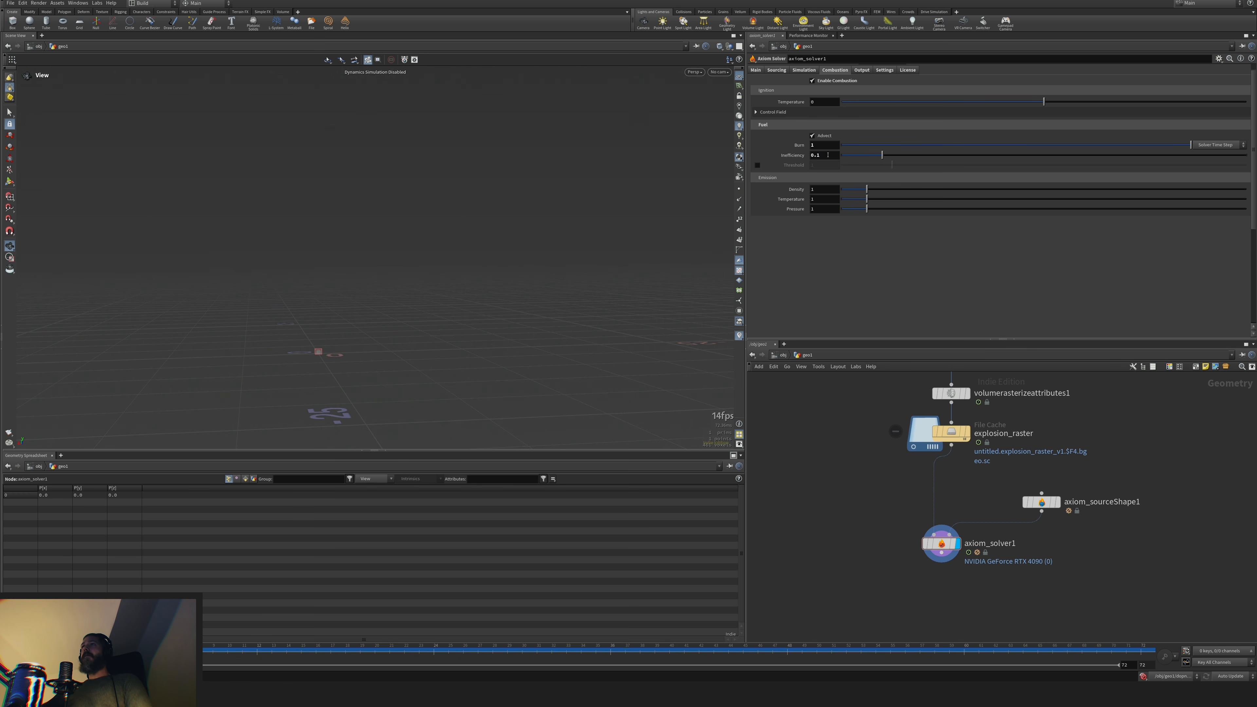
drag(828, 155, 800, 156)
text(0)
key(Return)
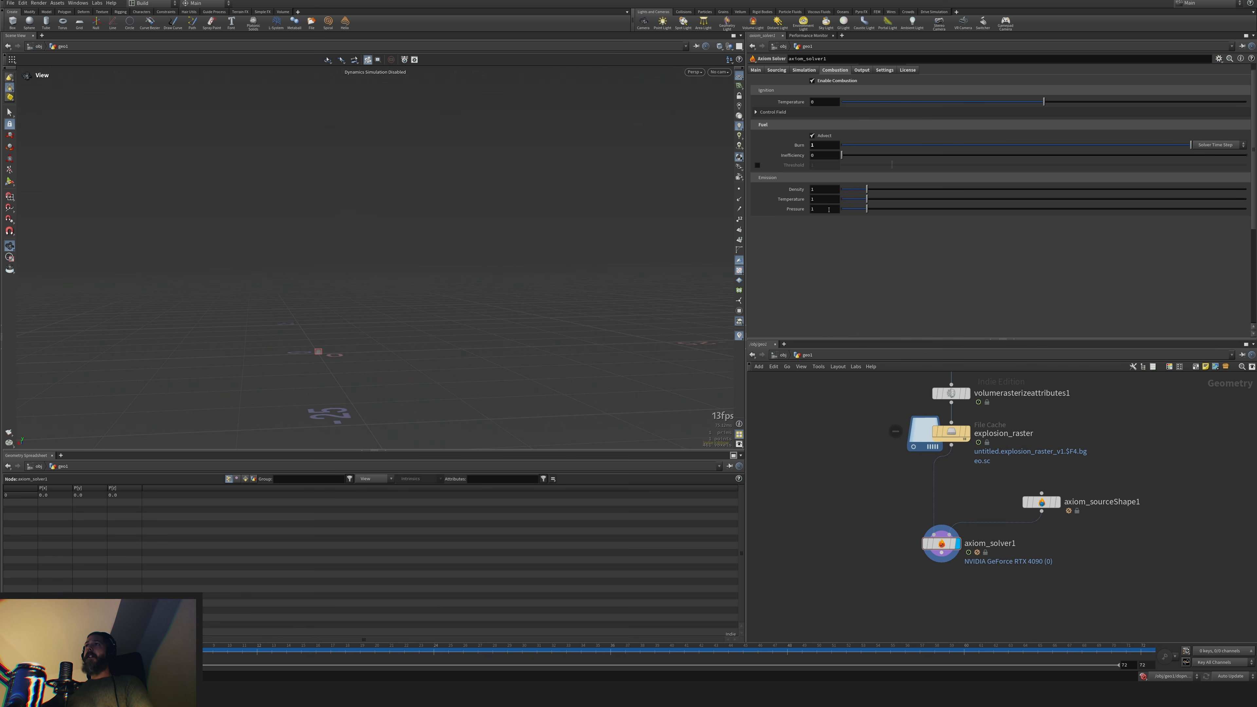
Set the combustion emission Pressure to 0.2, Temperature to 0.5 and Density to 0.25, and preview the simulation before rewinding to the first frame
double_click(826, 209)
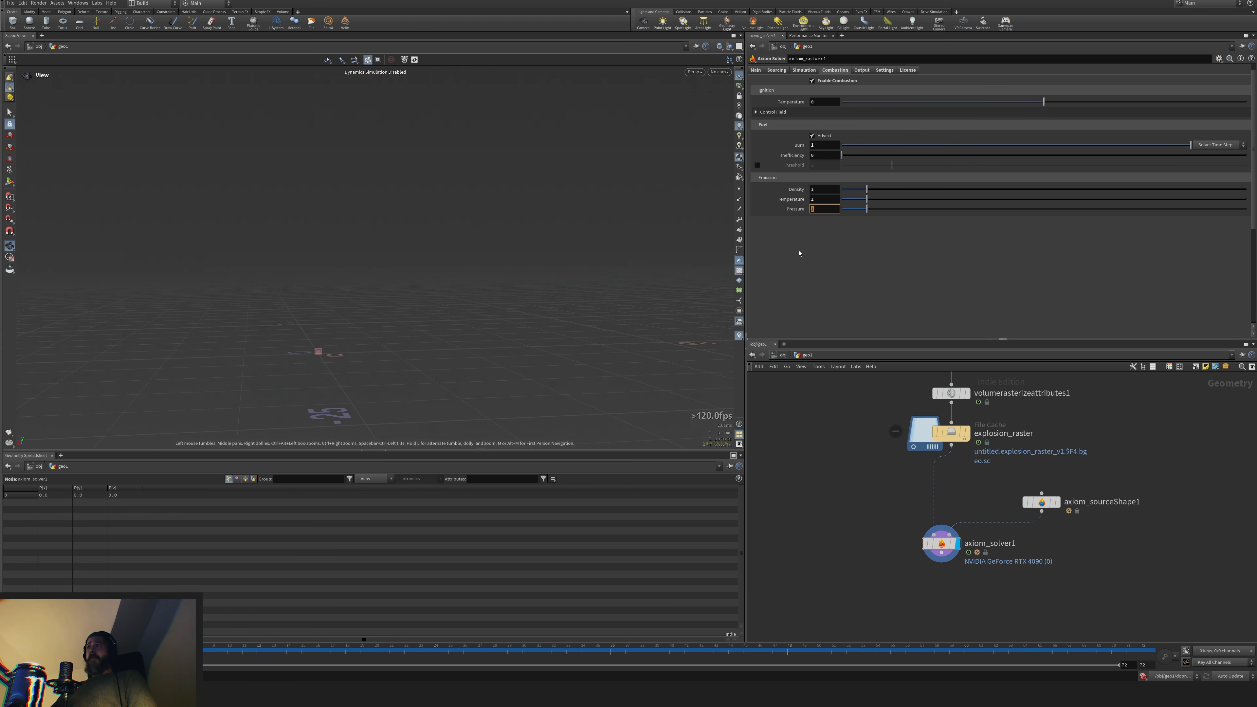
text(0.2)
key(Return)
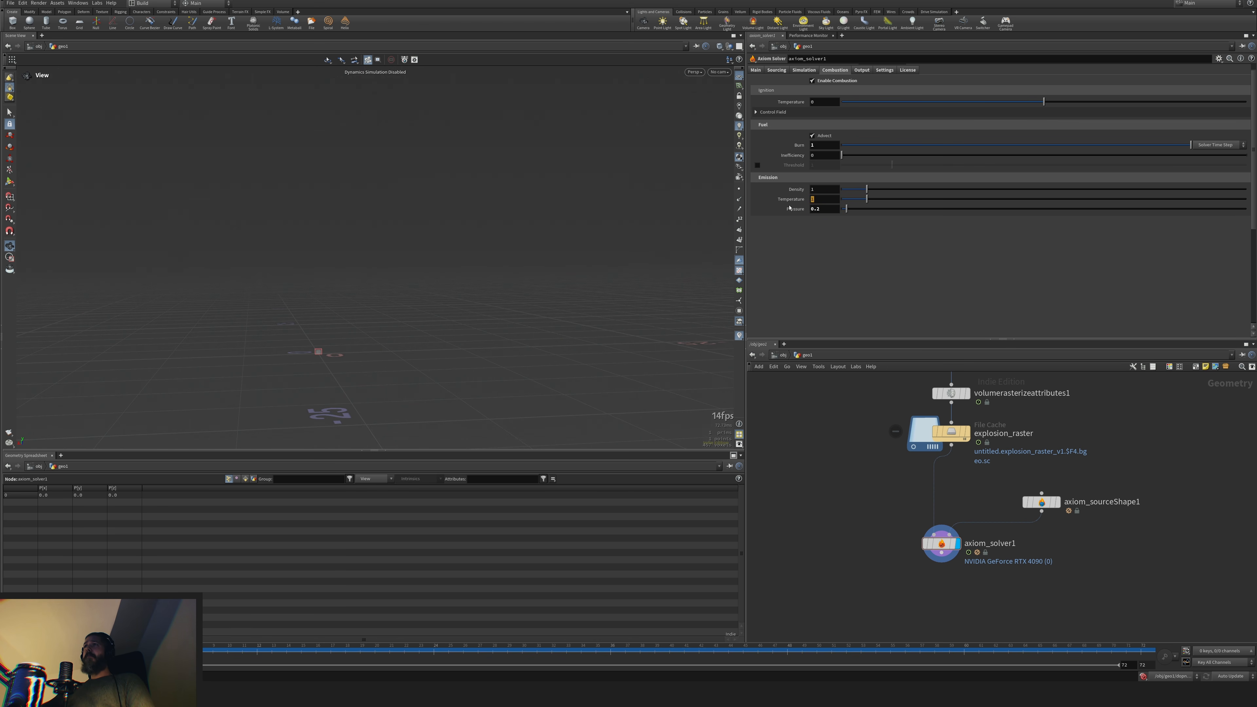
text(0.5)
key(shift+Tab)
text(0.25)
key(Return)
key(Up)
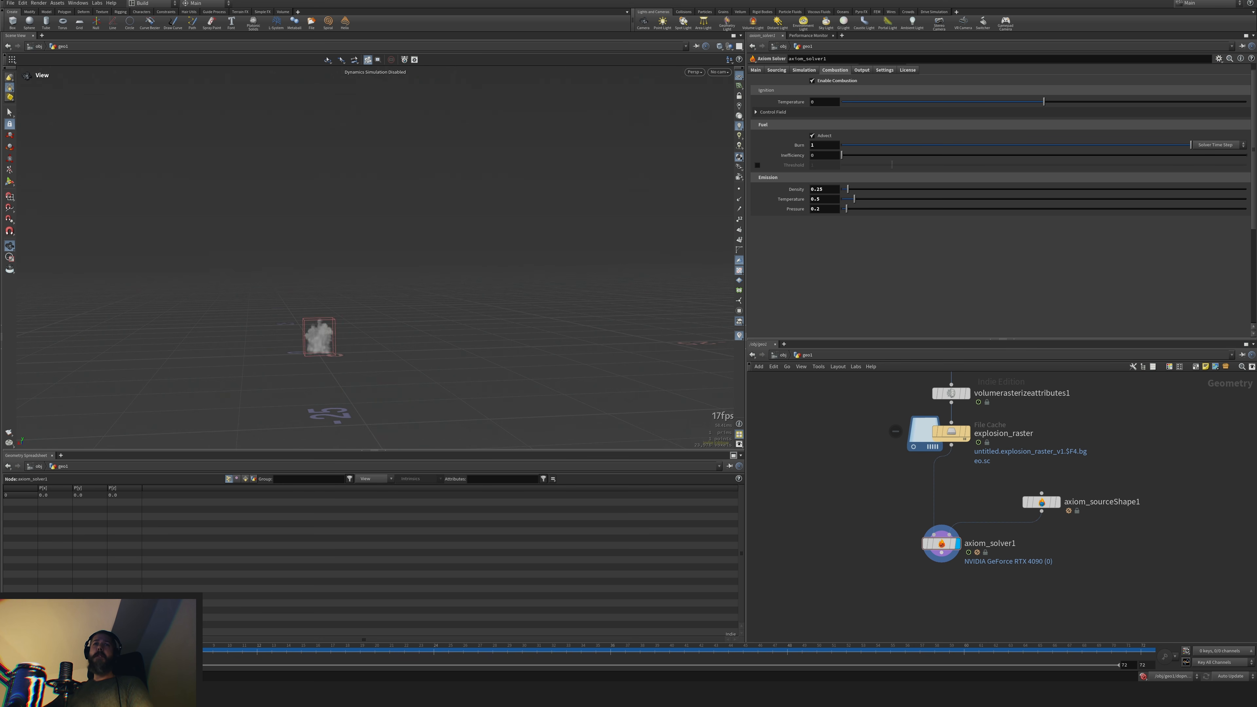
key(ctrl+Up)
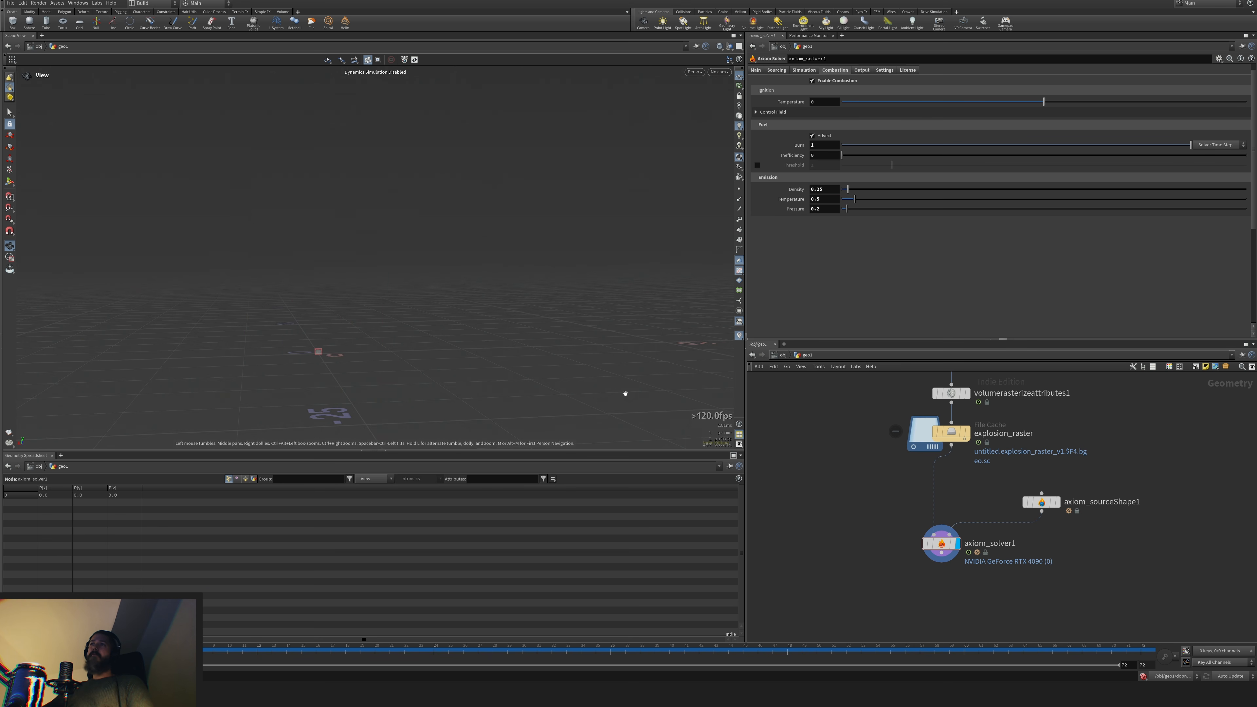
Set the emission Pressure to 1 and preview the simulation before rewinding to the first frame
drag(824, 209, 789, 213)
text(1)
key(Return)
key(Up)
key(ctrl+Up)
Try an emission Pressure of 10 in a simulation preview and set it back to 1
click(830, 205)
text(0)
key(Return)
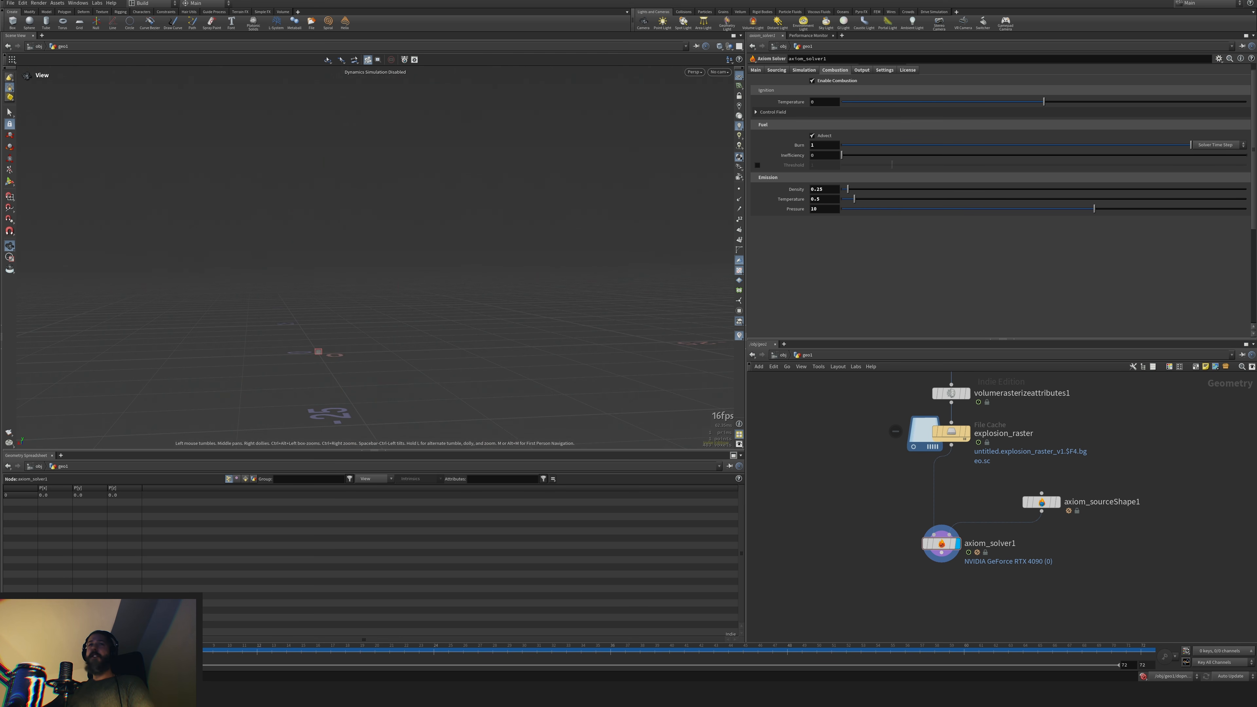
key(Up)
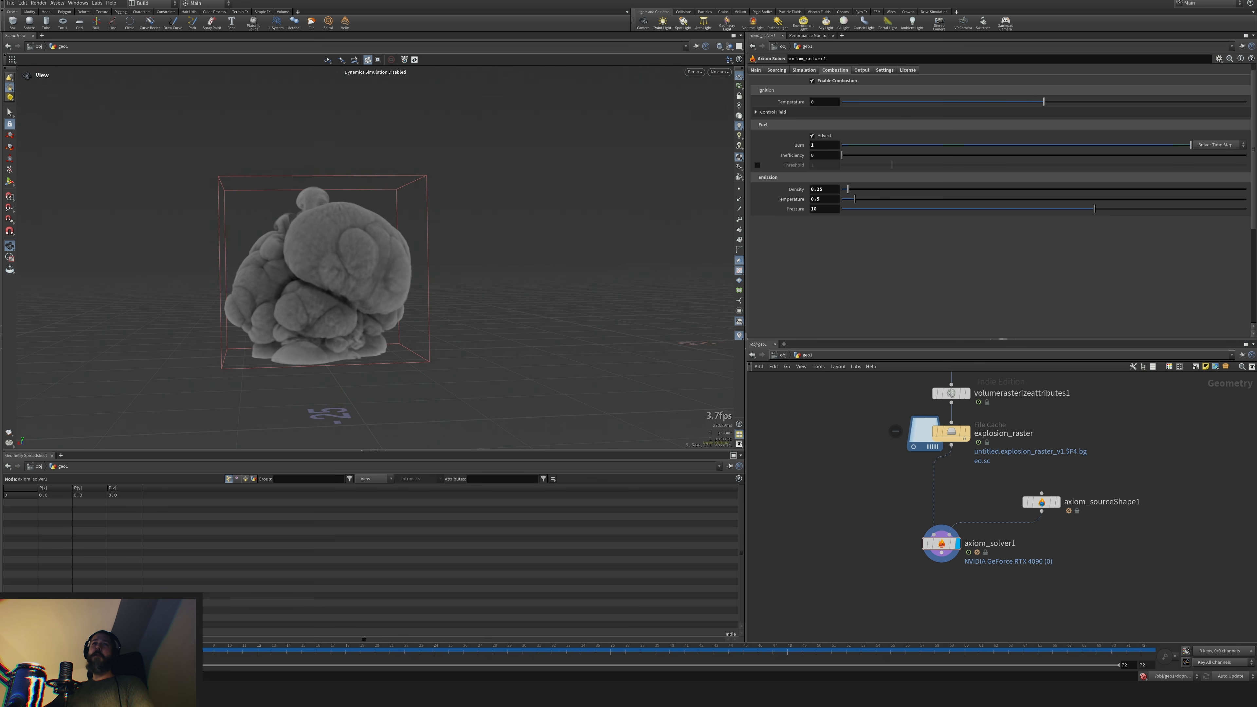
key(ctrl+Up)
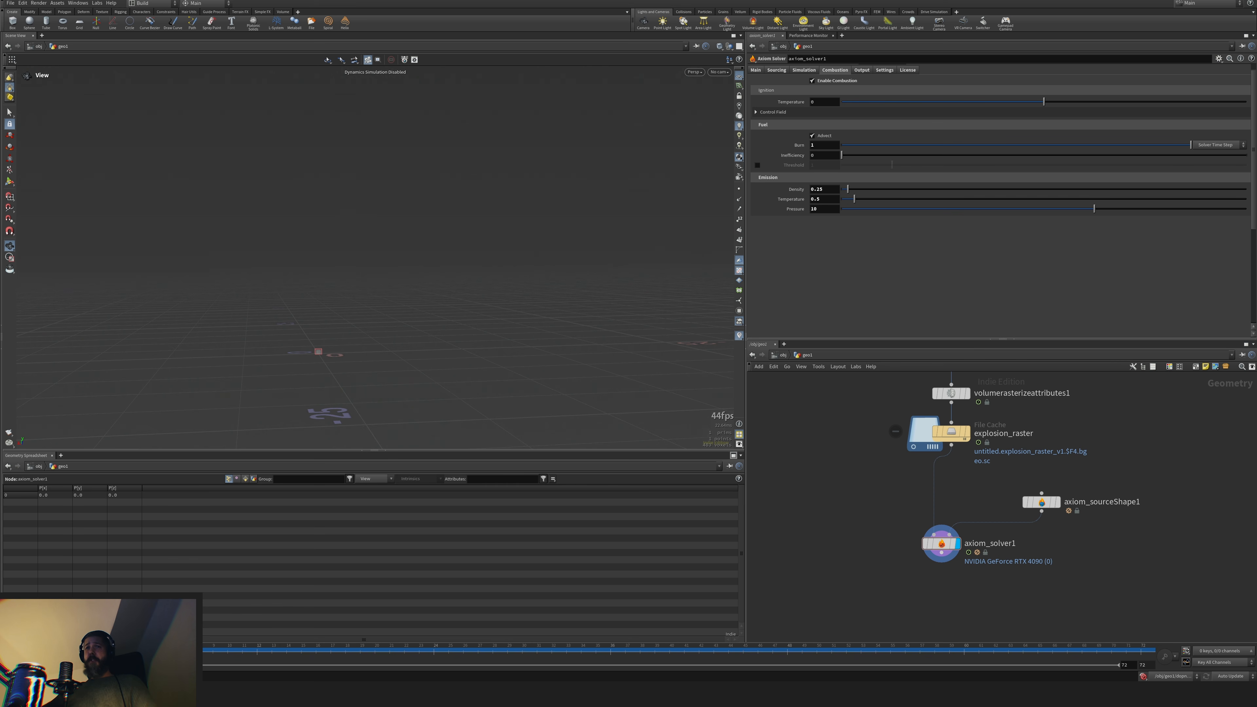
double_click(825, 209)
text(1)
key(Return)
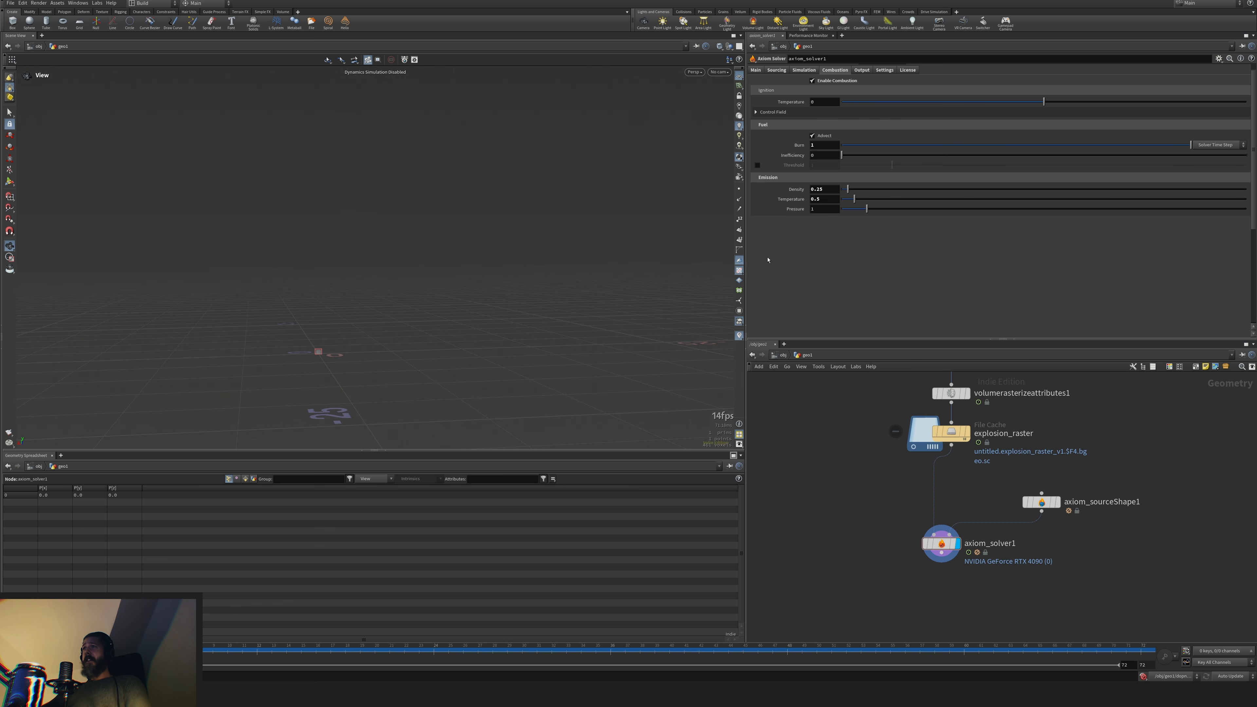
Try Solver Frame Step for the fuel Burn in a simulation preview and switch it back to Solver Time Step
click(1217, 144)
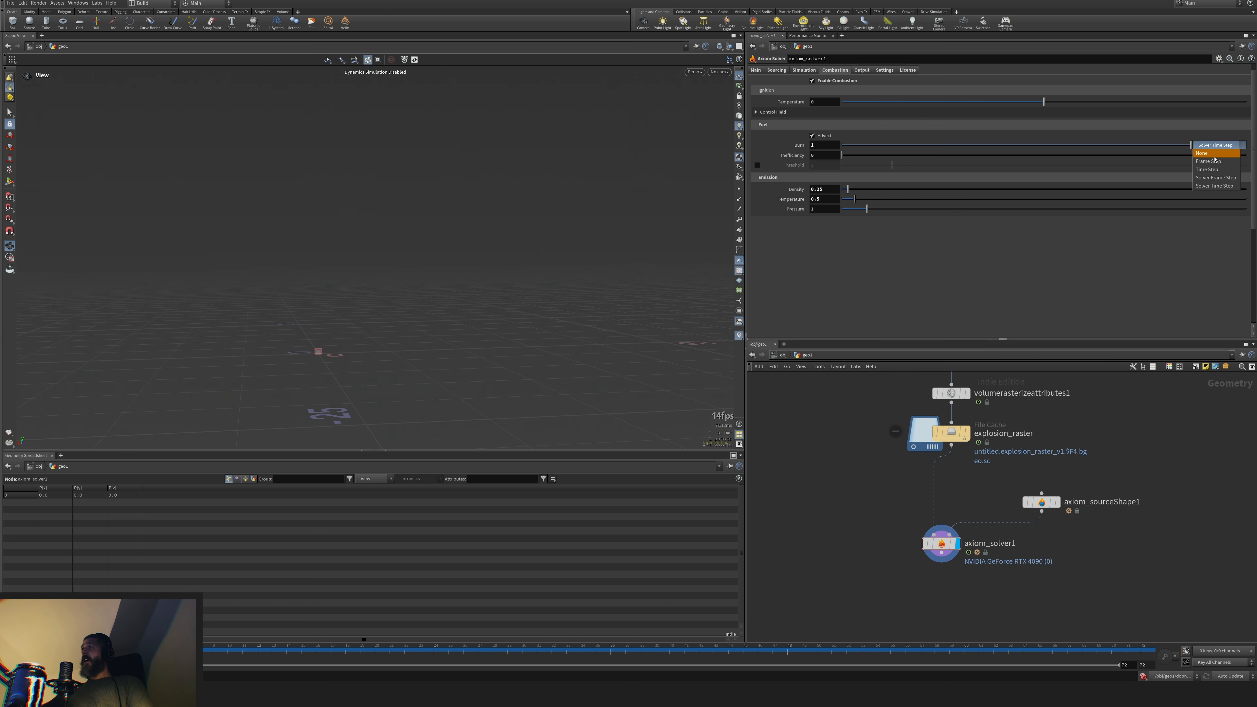
click(1216, 178)
key(Up)
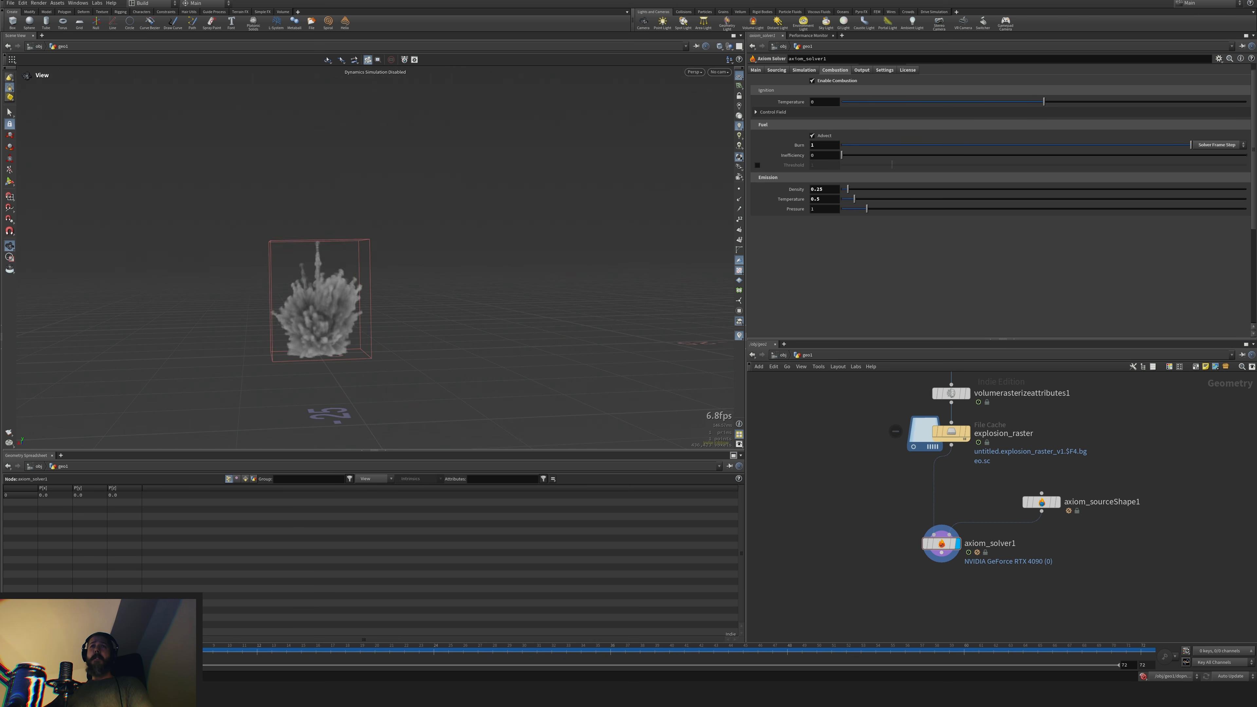
key(ctrl+Up)
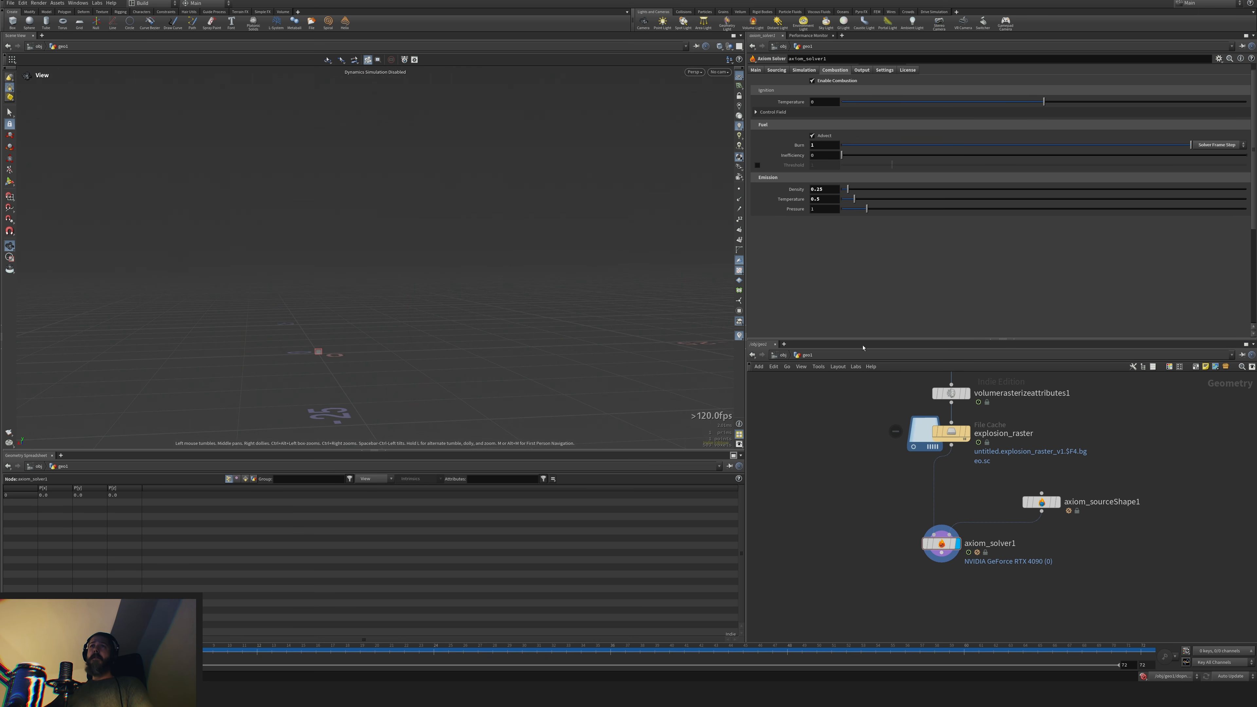
click(1217, 145)
click(1208, 186)
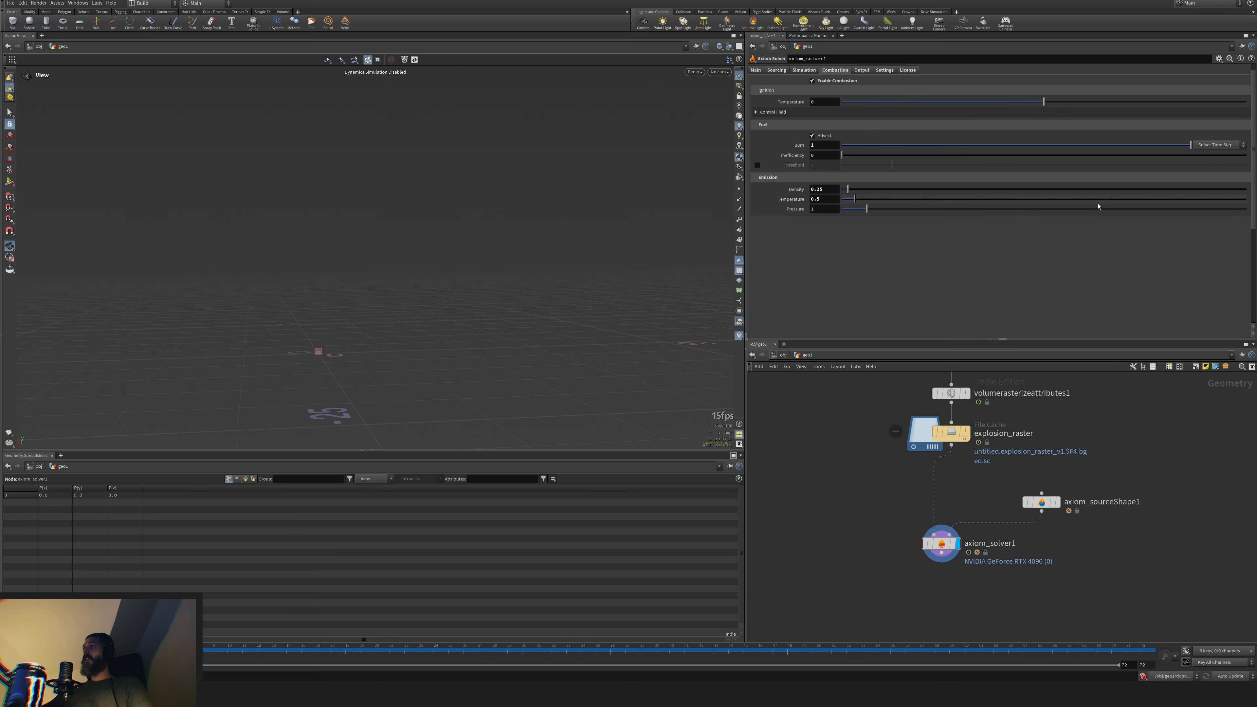
Drive the solver's simulation Time Scale with the expression fit($FF, 1, 5, 2, 1)
click(794, 71)
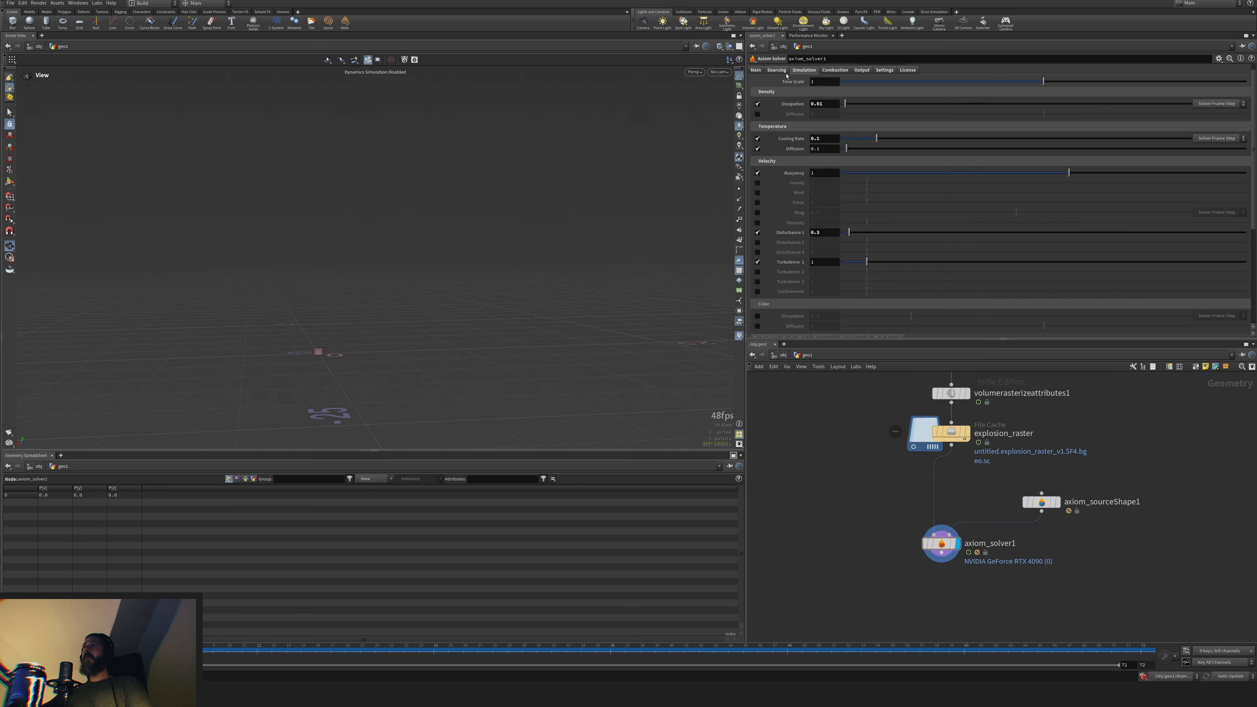
click(828, 82)
text(fi)
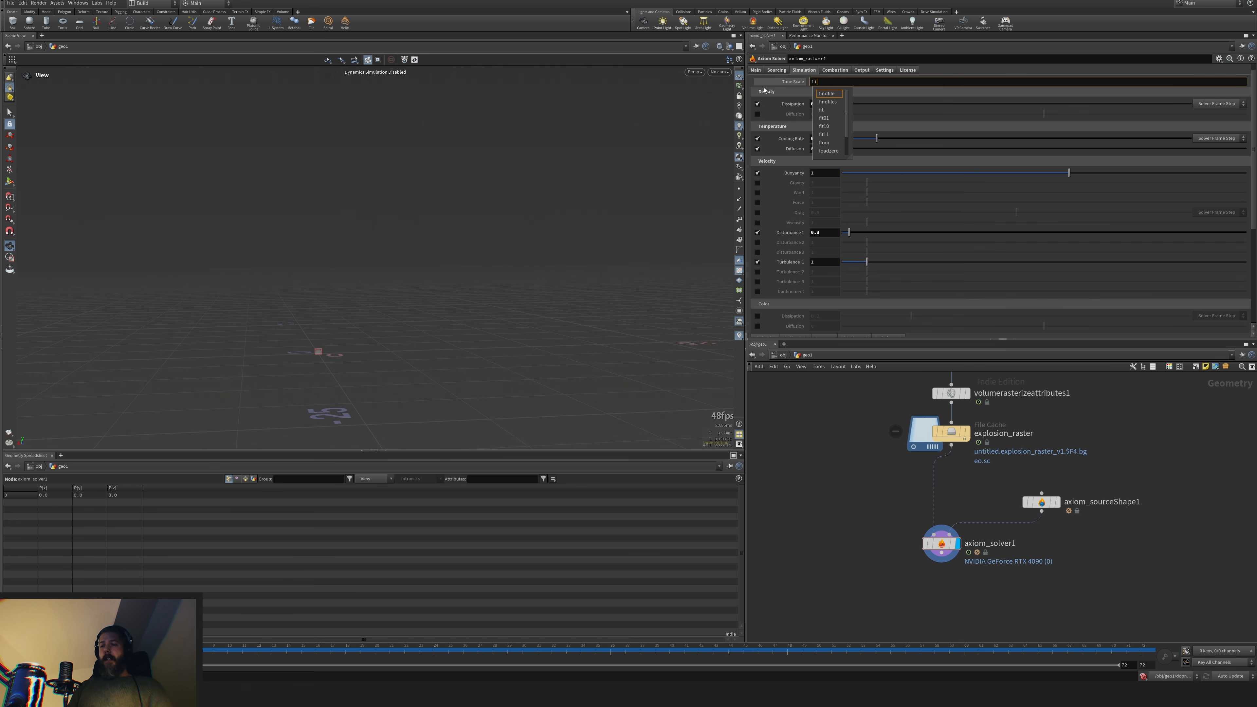
text(t())
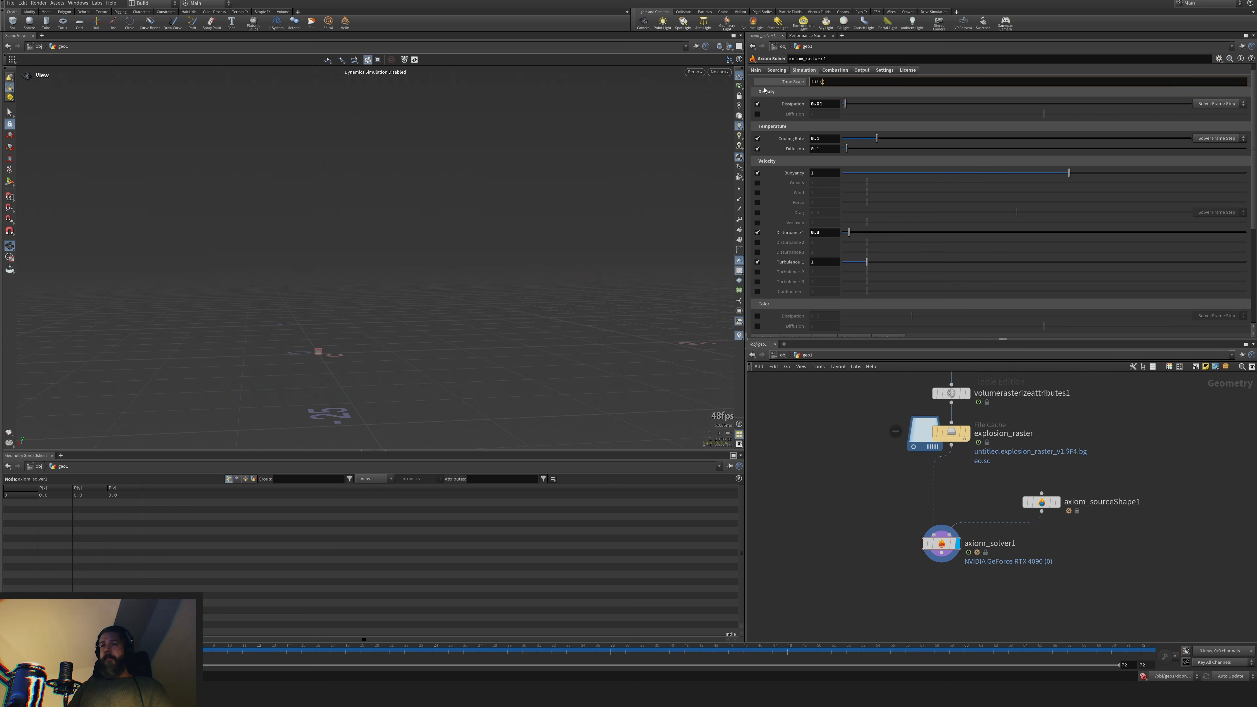
text(1,)
key(BackSpace)
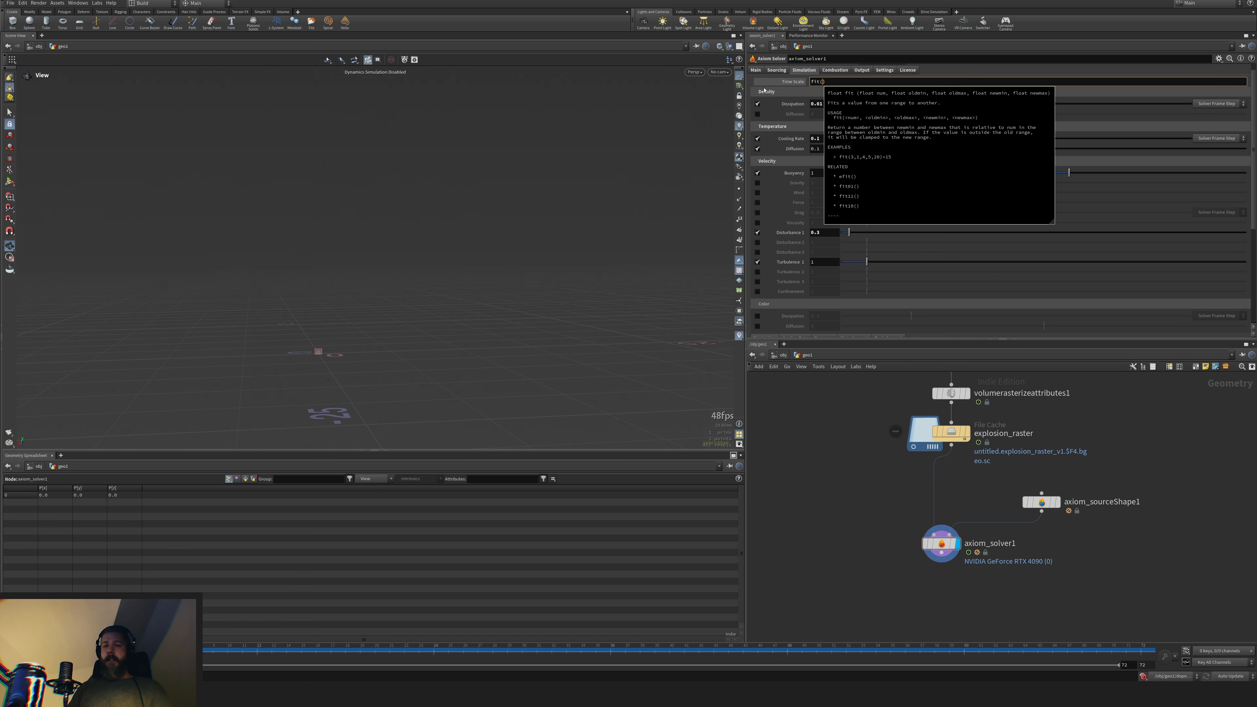
text($FF, 1, 5, 2, 1)
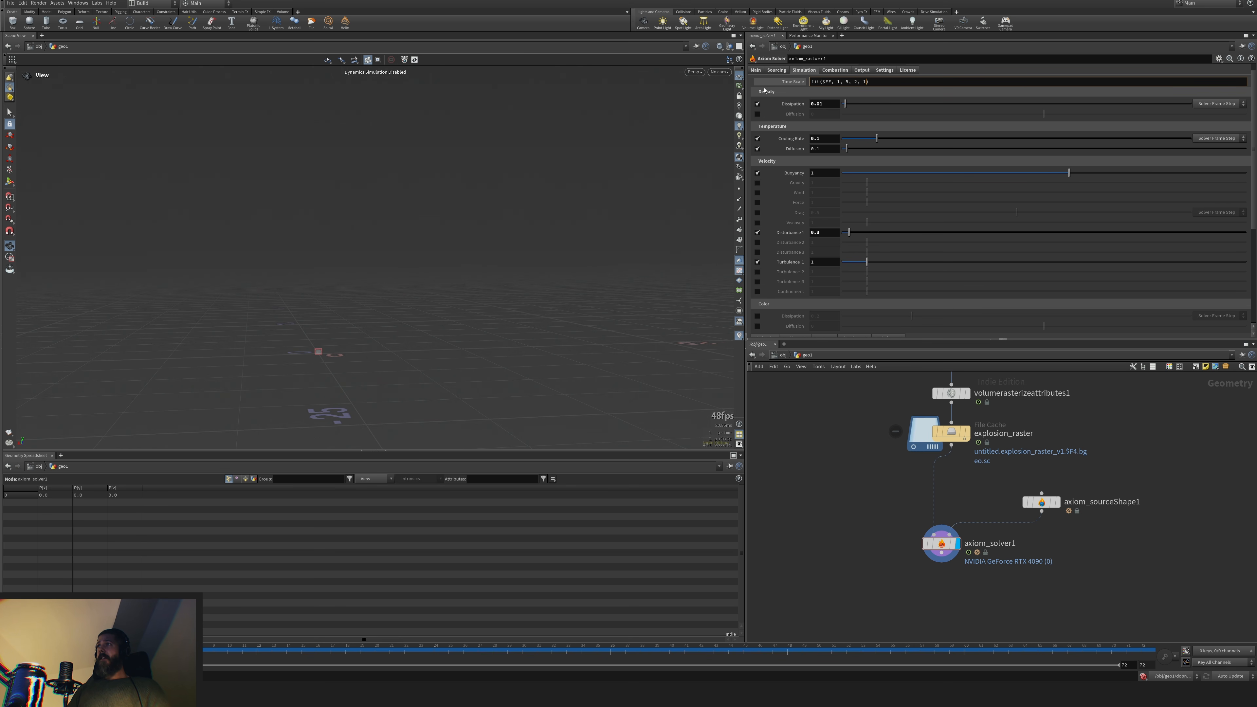
key(Return)
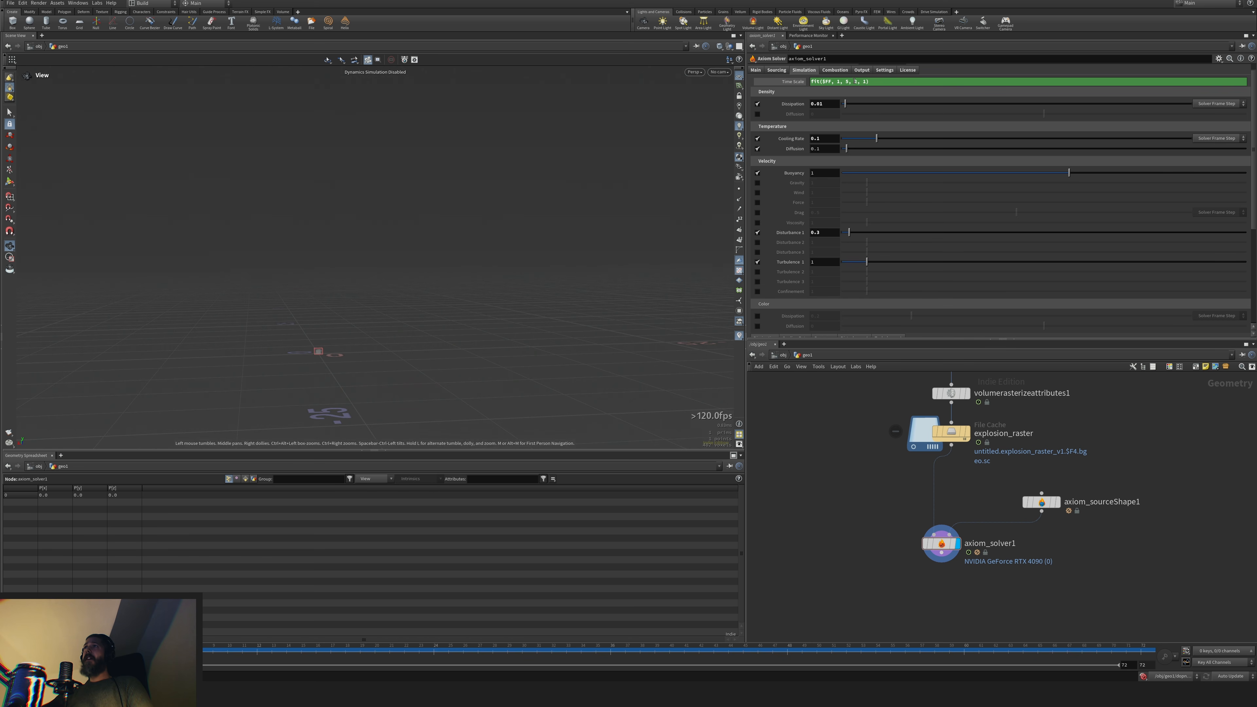
Check the evaluated Time Scale value and preview the simulation before rewinding to the first frame
click(793, 81)
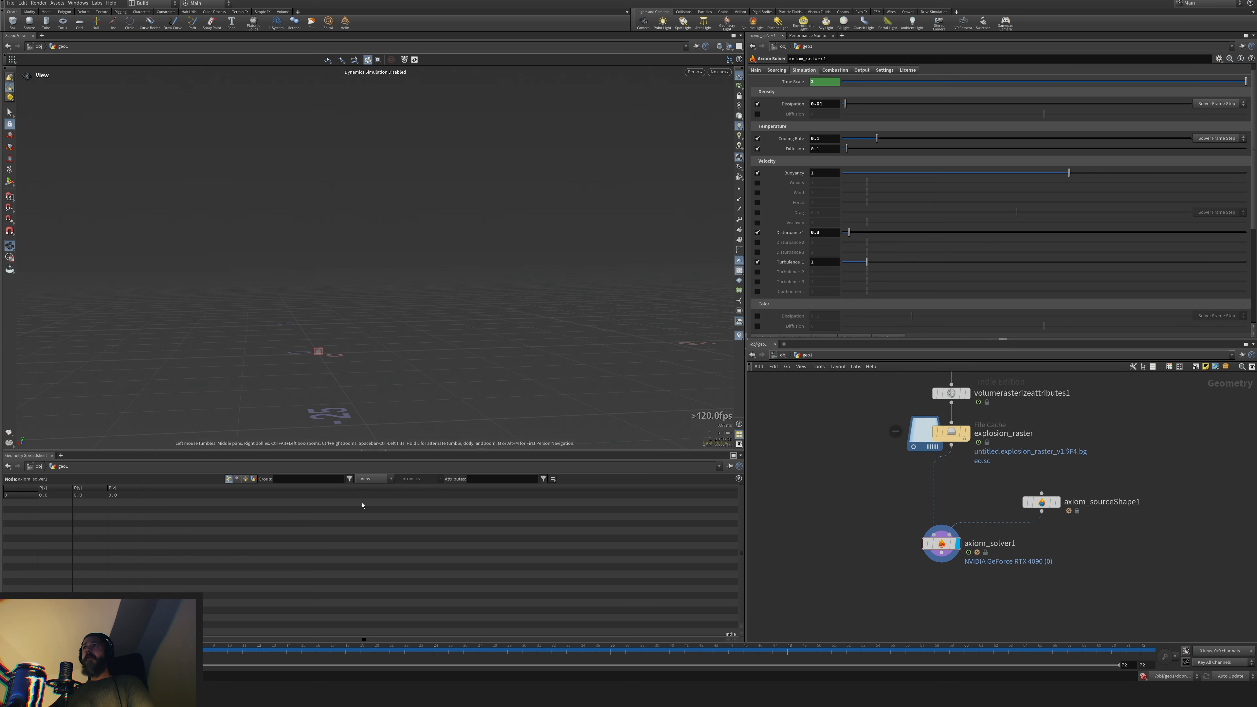
click(793, 81)
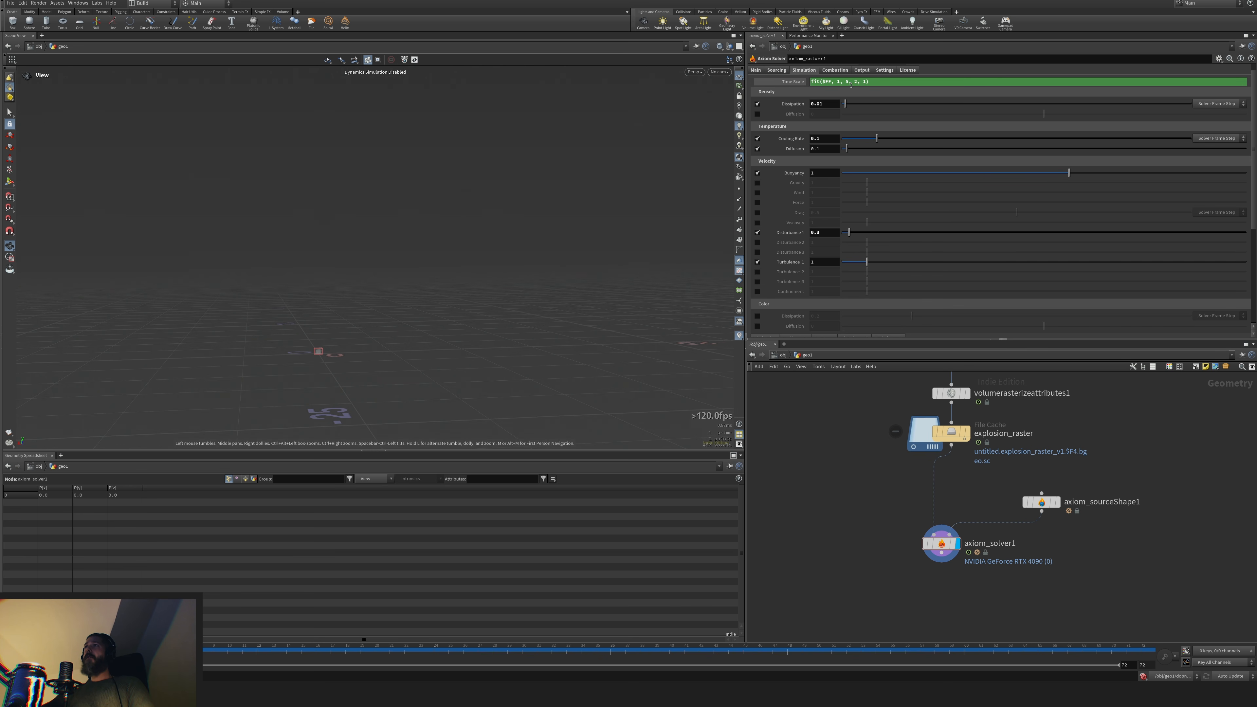
double_click(865, 82)
click(793, 82)
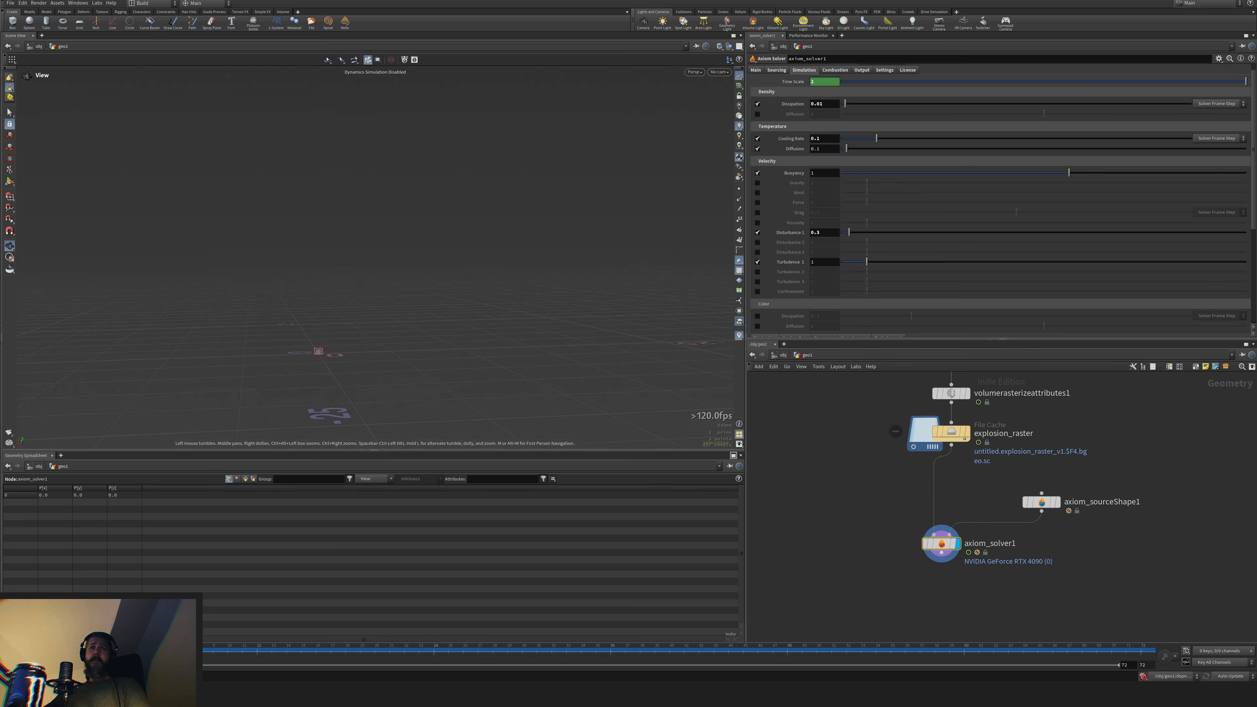
key(Up)
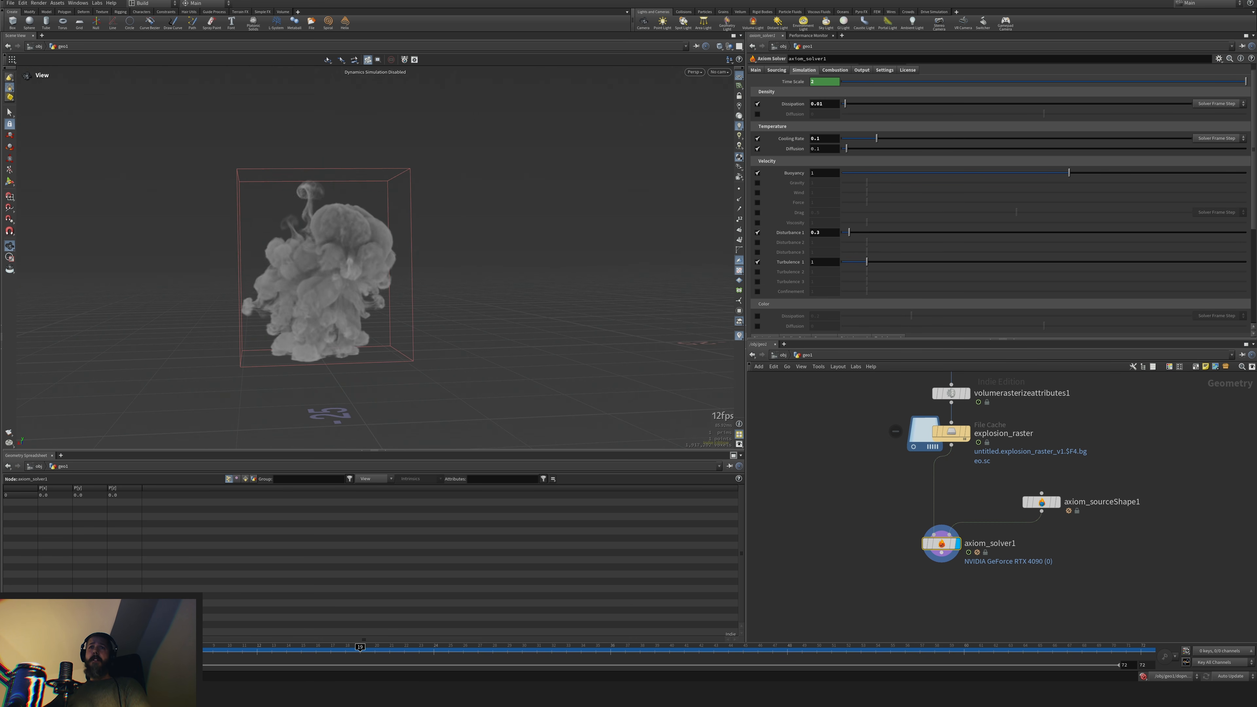
key(ctrl+Up)
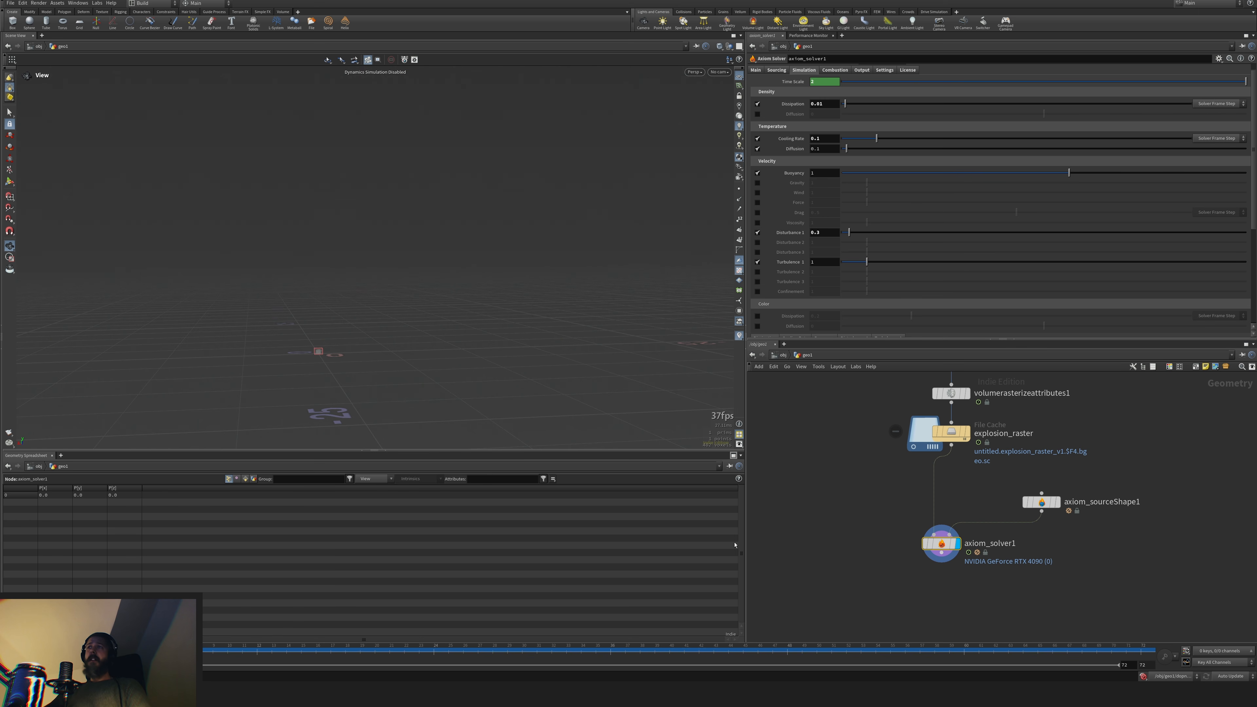
Examine the burst shape, output attributes and density source settings of pyroburstsource1 at the start of the node chain
middle_drag(878, 500, 848, 515)
middle_drag(864, 435, 813, 593)
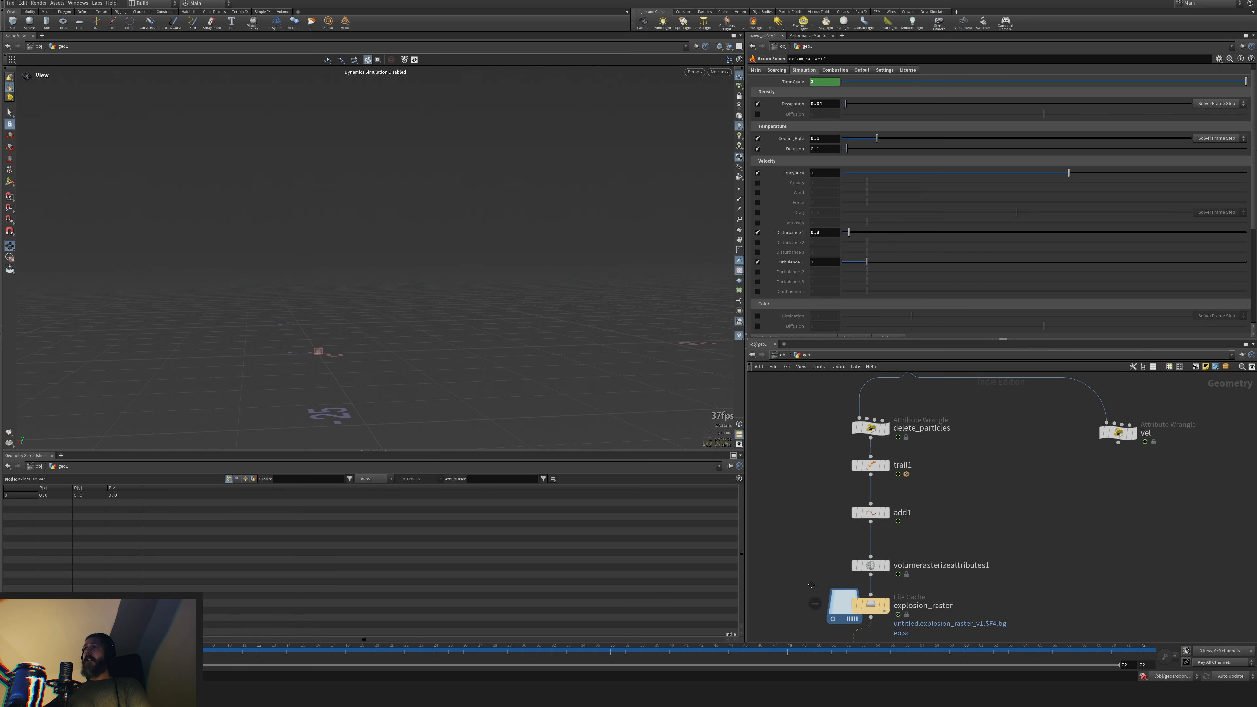
scroll(818, 496, down, 3)
middle_drag(828, 450, 804, 628)
middle_drag(815, 478, 834, 539)
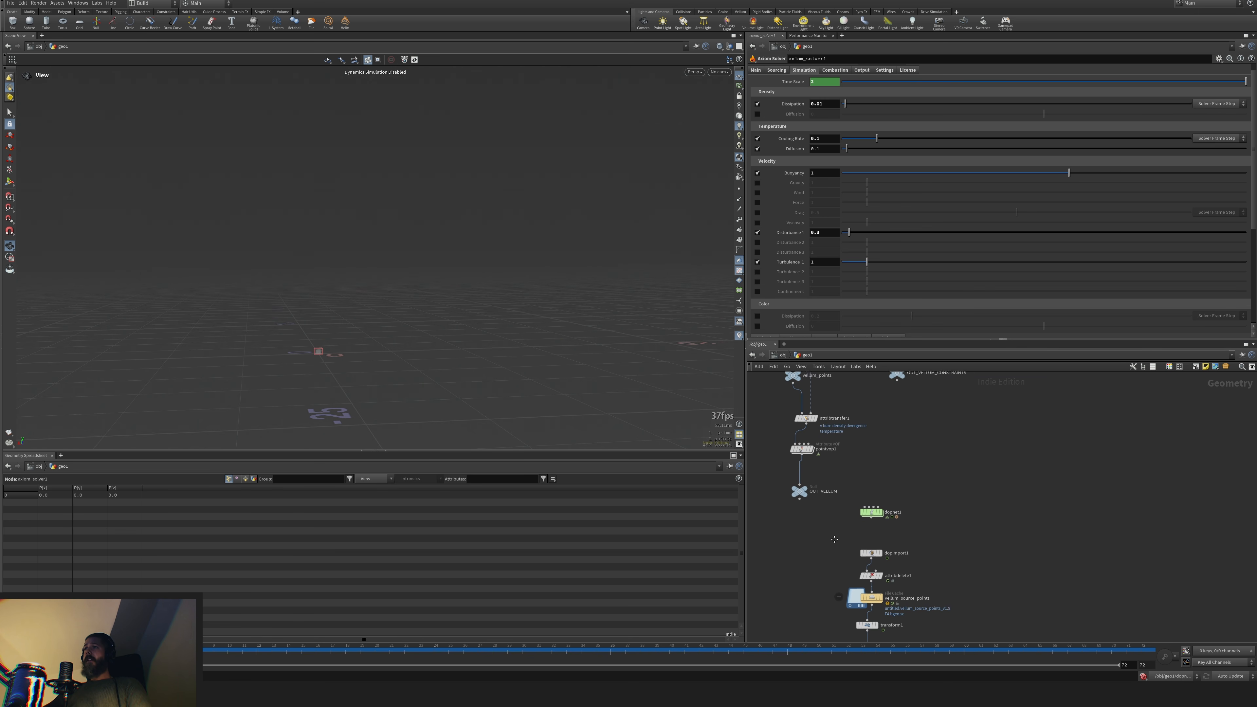
mouse_move(893, 435)
middle_down()
mouse_move(918, 500)
mouse_move(915, 554)
middle_up()
middle_drag(990, 421, 988, 545)
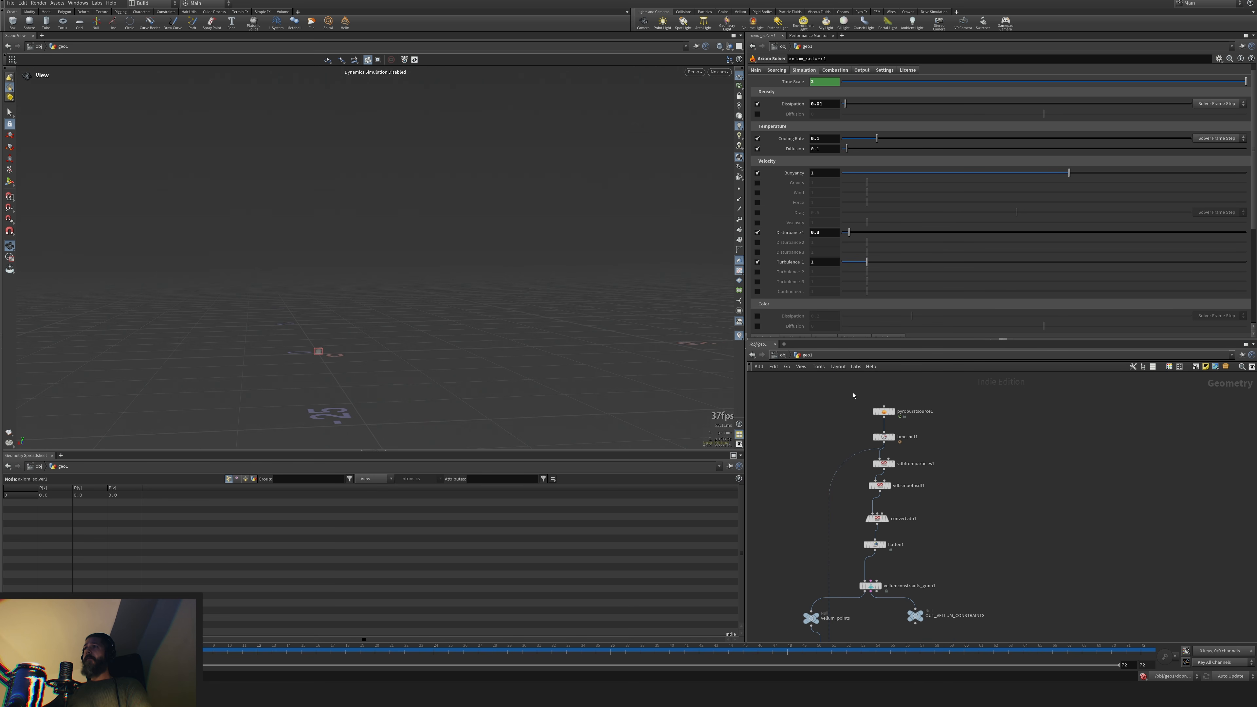
click(884, 411)
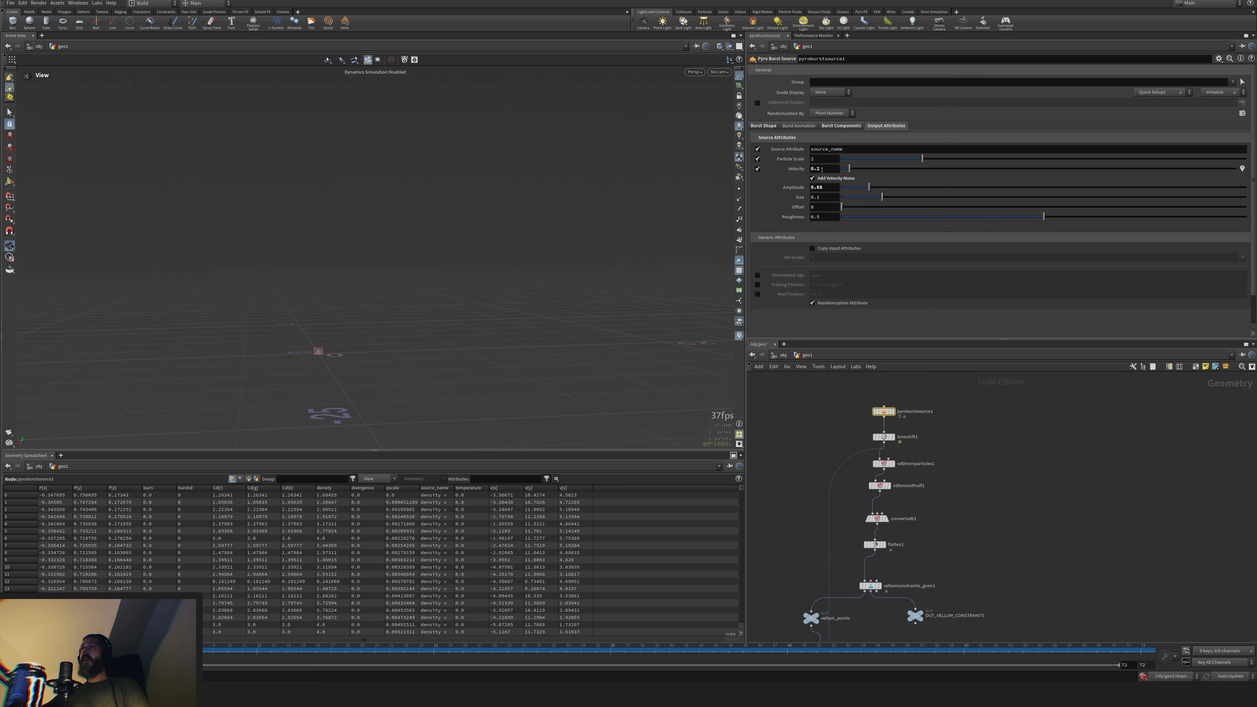
click(764, 126)
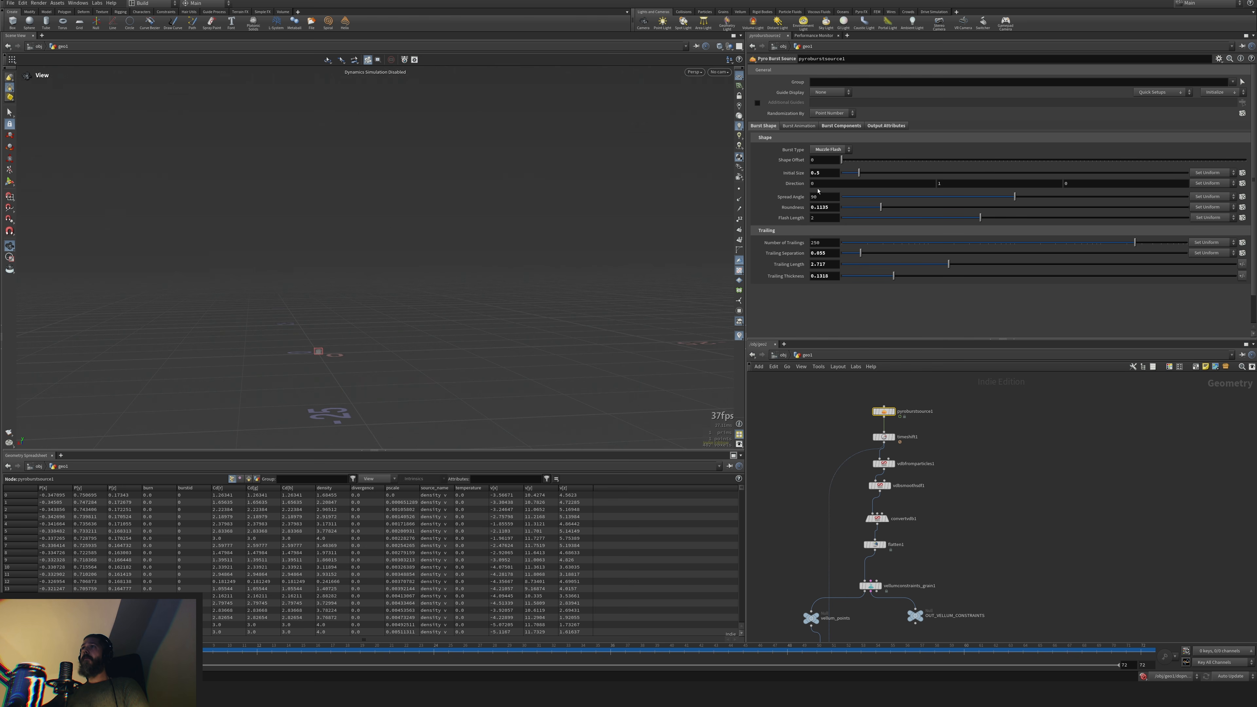
click(873, 128)
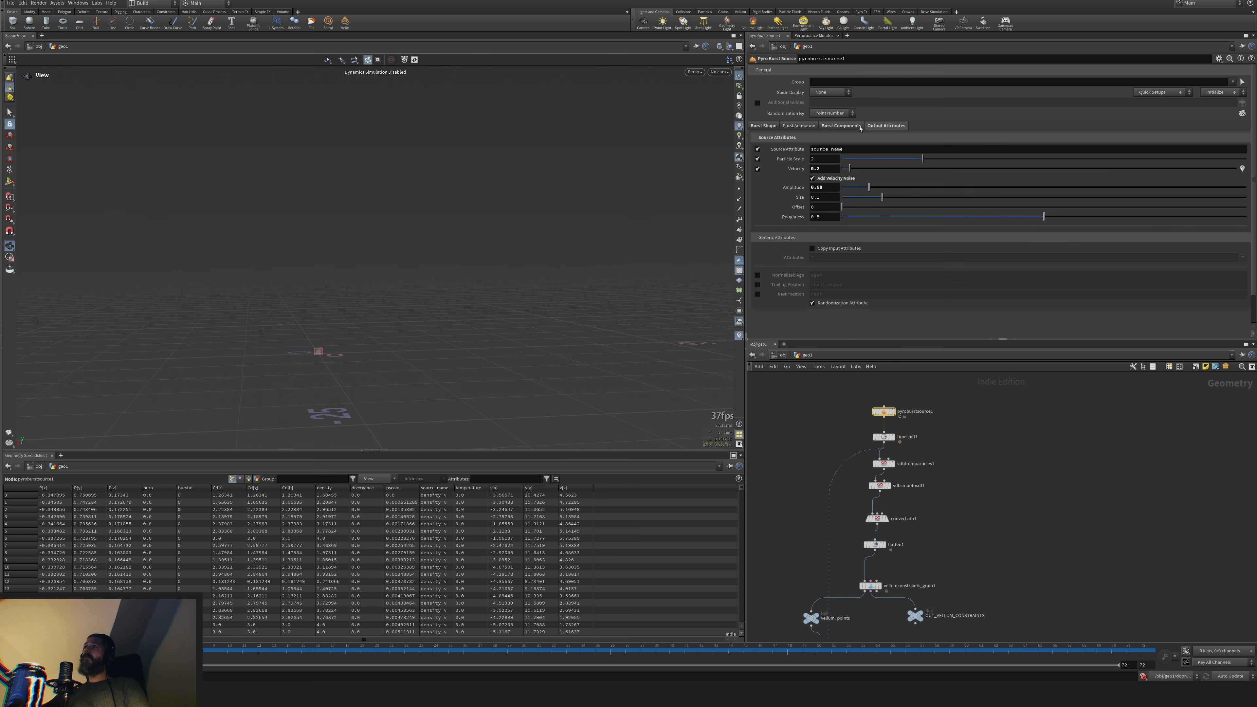
click(853, 127)
click(881, 129)
click(840, 126)
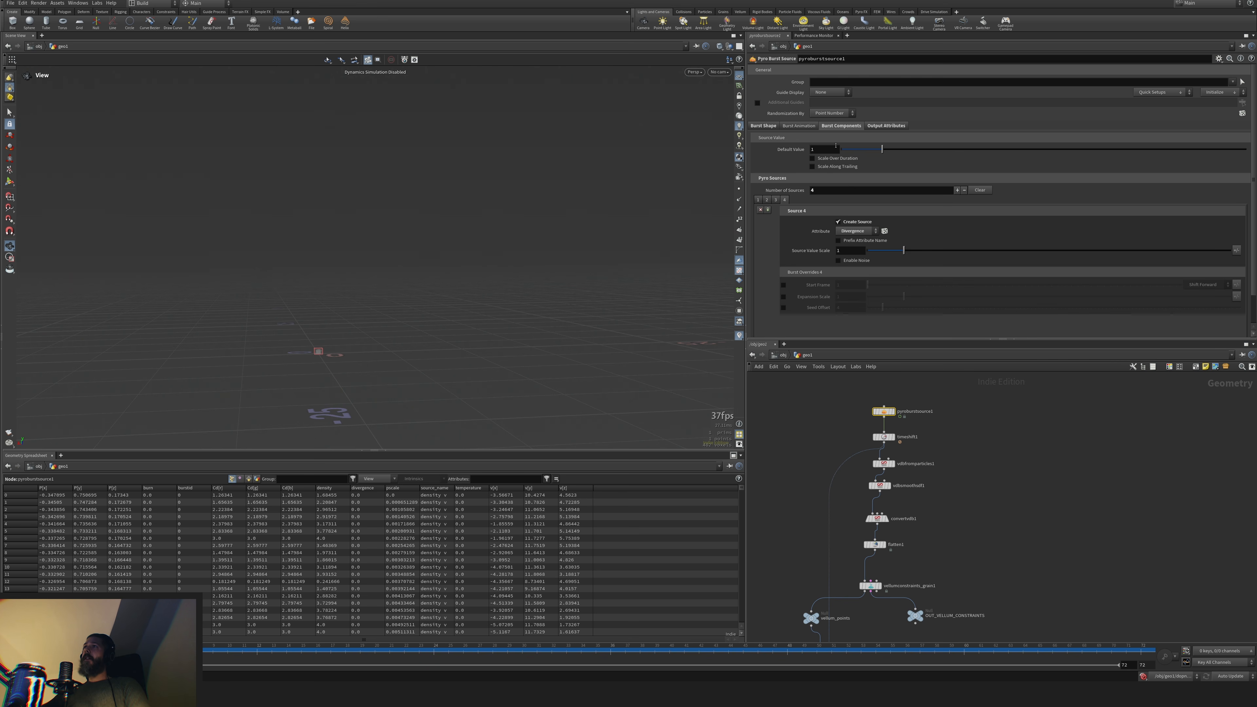
click(760, 199)
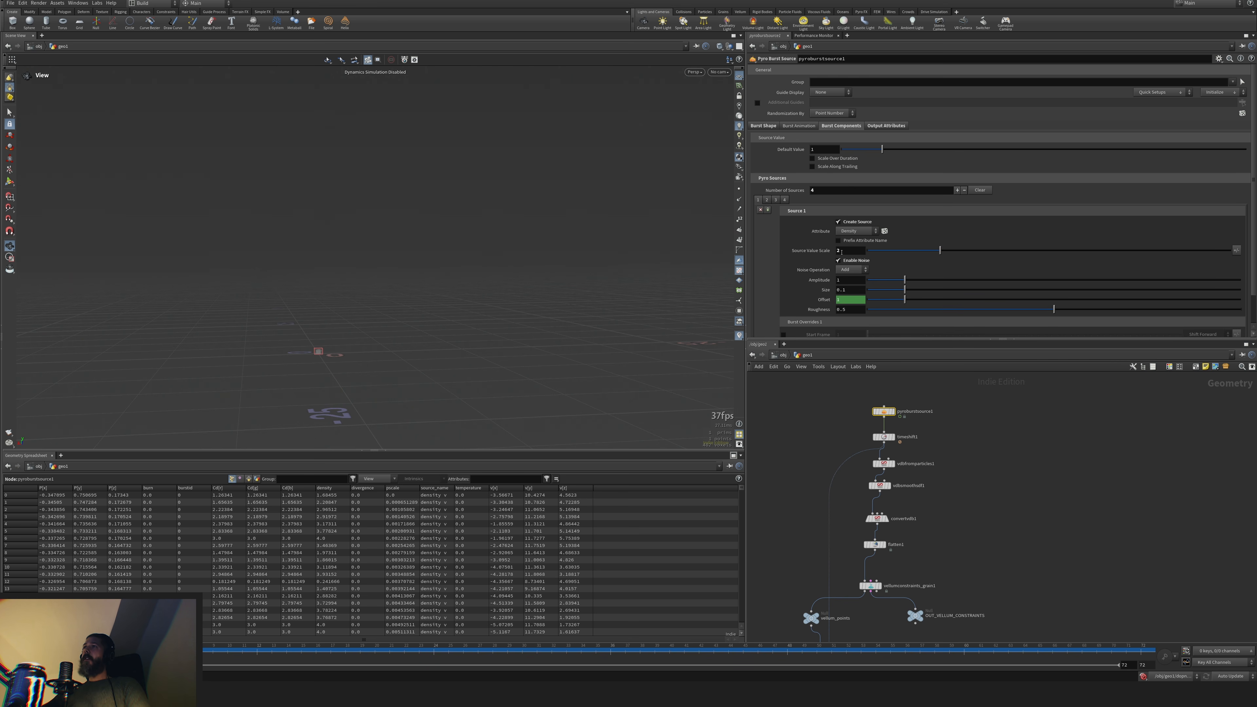
Set the source Density multiplier on axiom_solver1 to 3 and preview the simulation
middle_drag(799, 510, 819, 379)
middle_drag(783, 619, 800, 461)
middle_drag(814, 634, 809, 461)
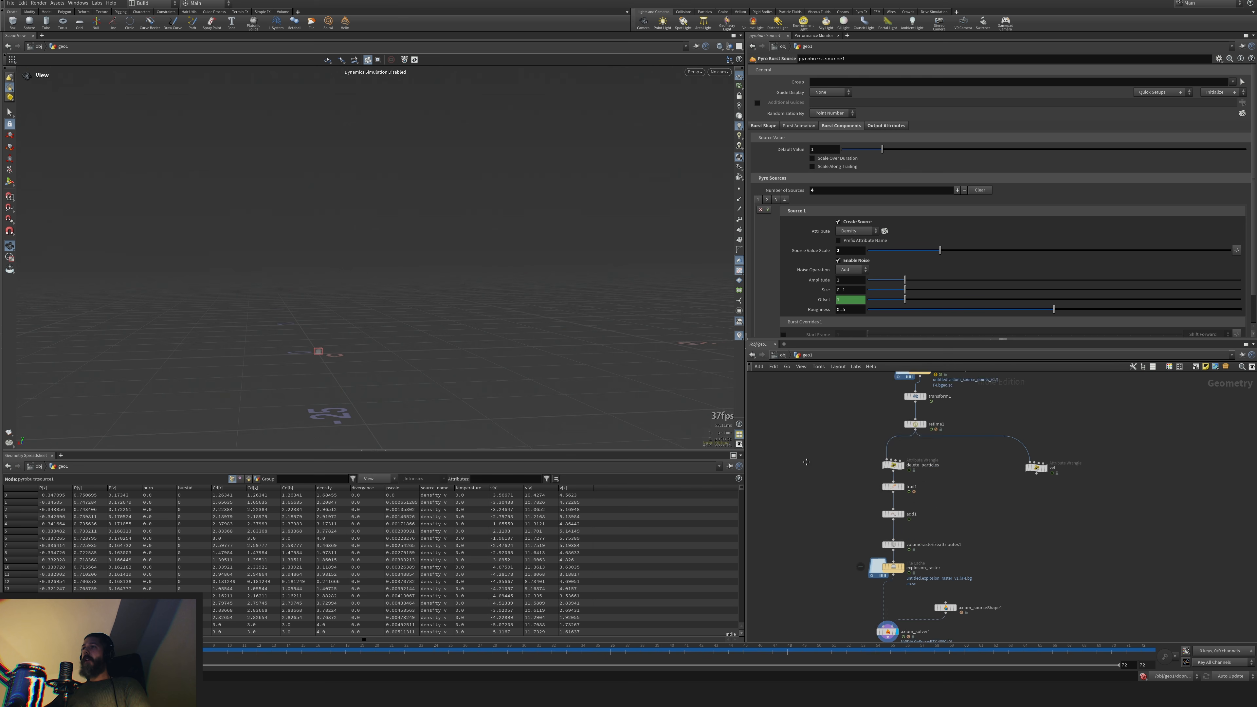
middle_drag(849, 593, 827, 492)
click(864, 531)
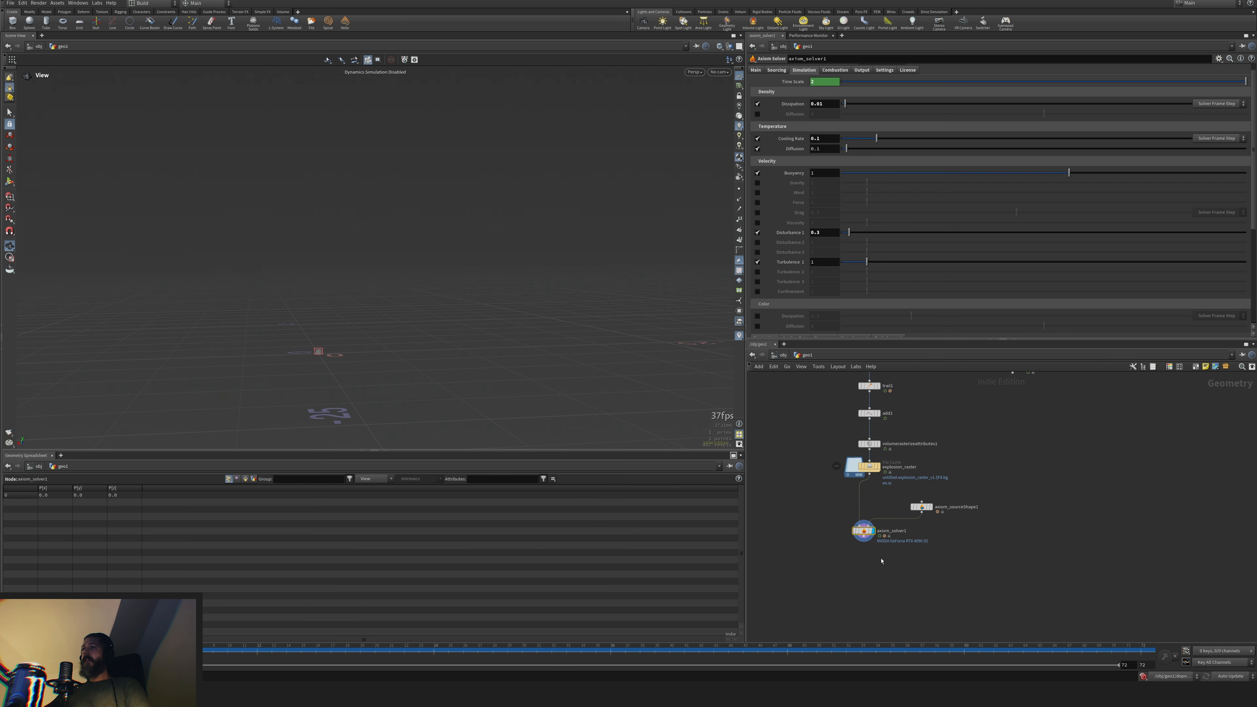
click(777, 70)
drag(823, 94, 795, 95)
text(3)
key(Return)
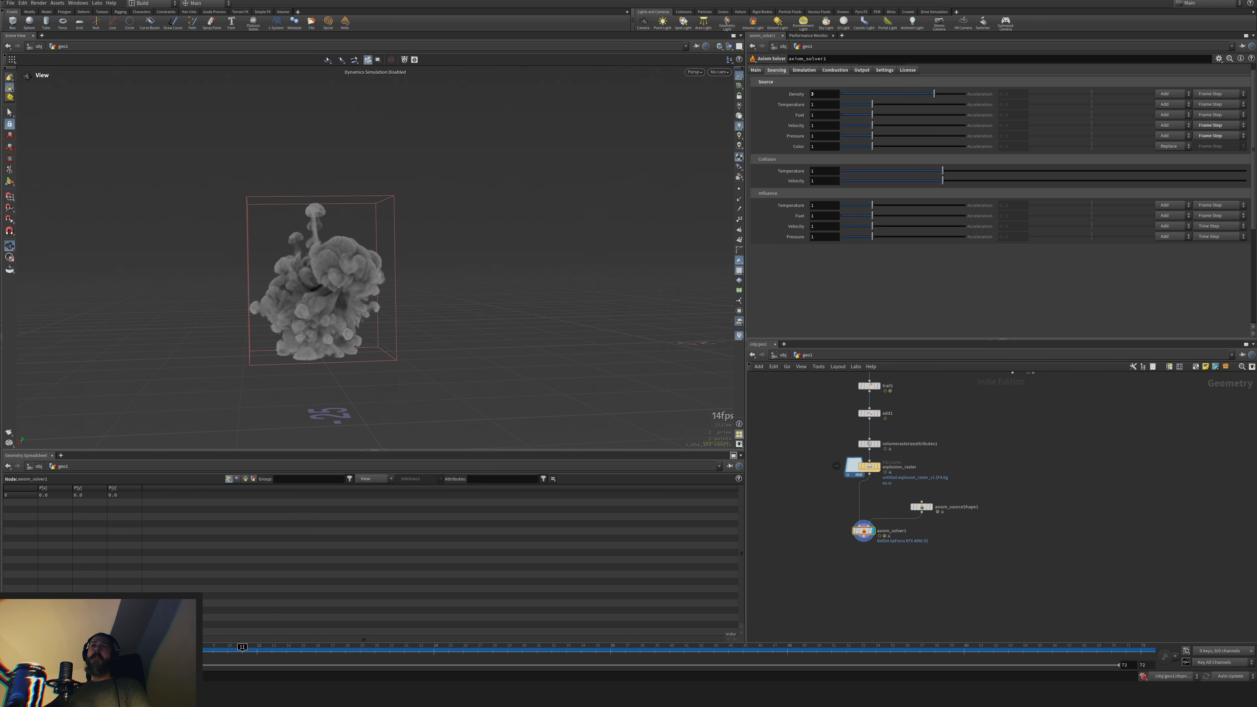
Add a Sky Light to the scene at object level, beside geo1
key(u)
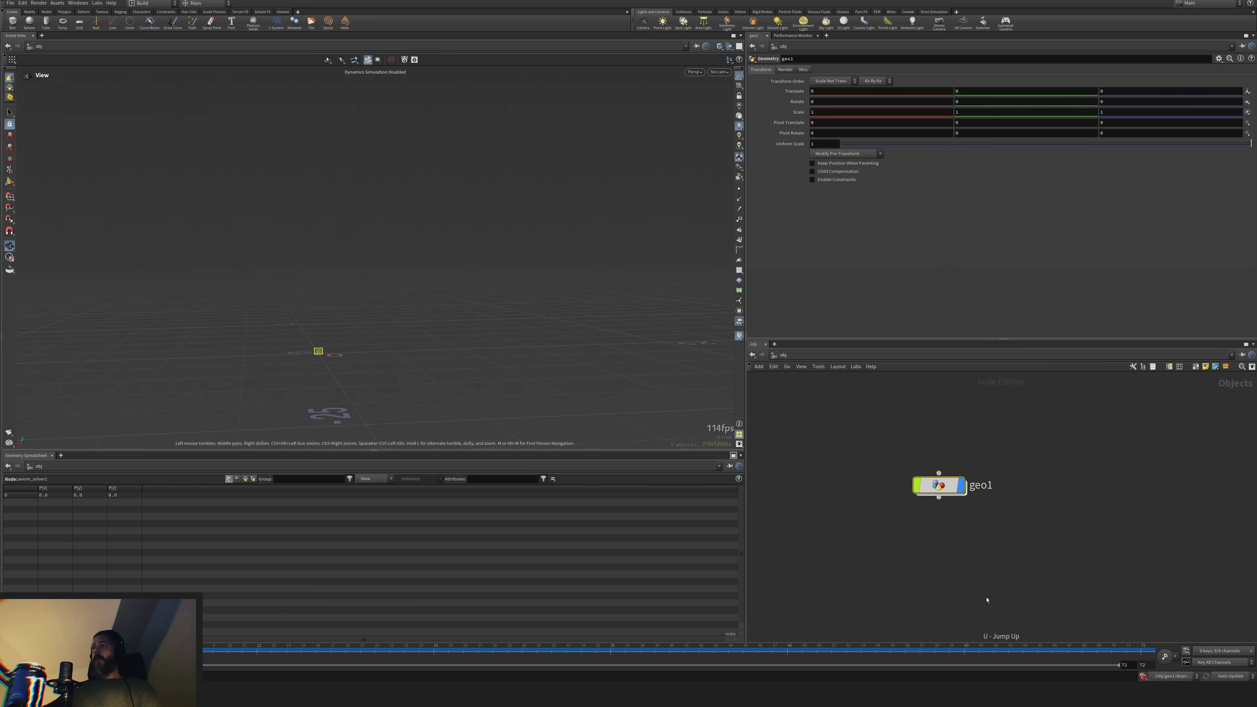
key(Tab)
text(ligh)
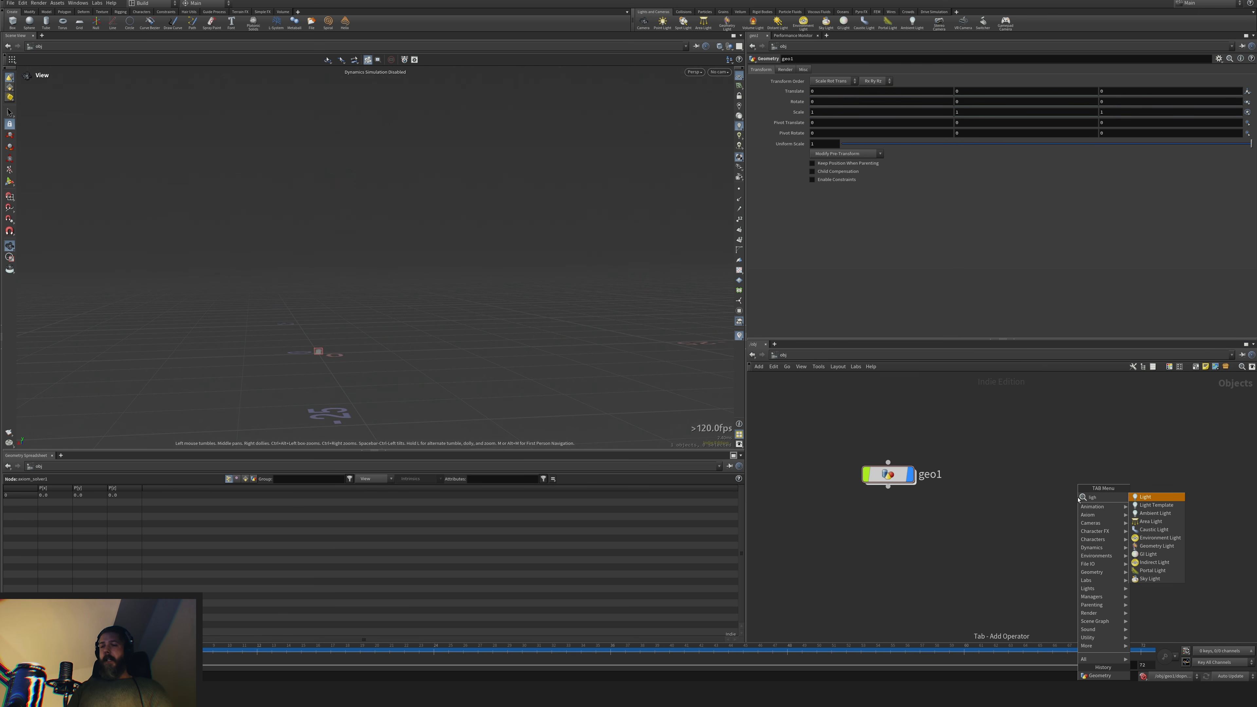
key(Down)
key(Down)
key(Return)
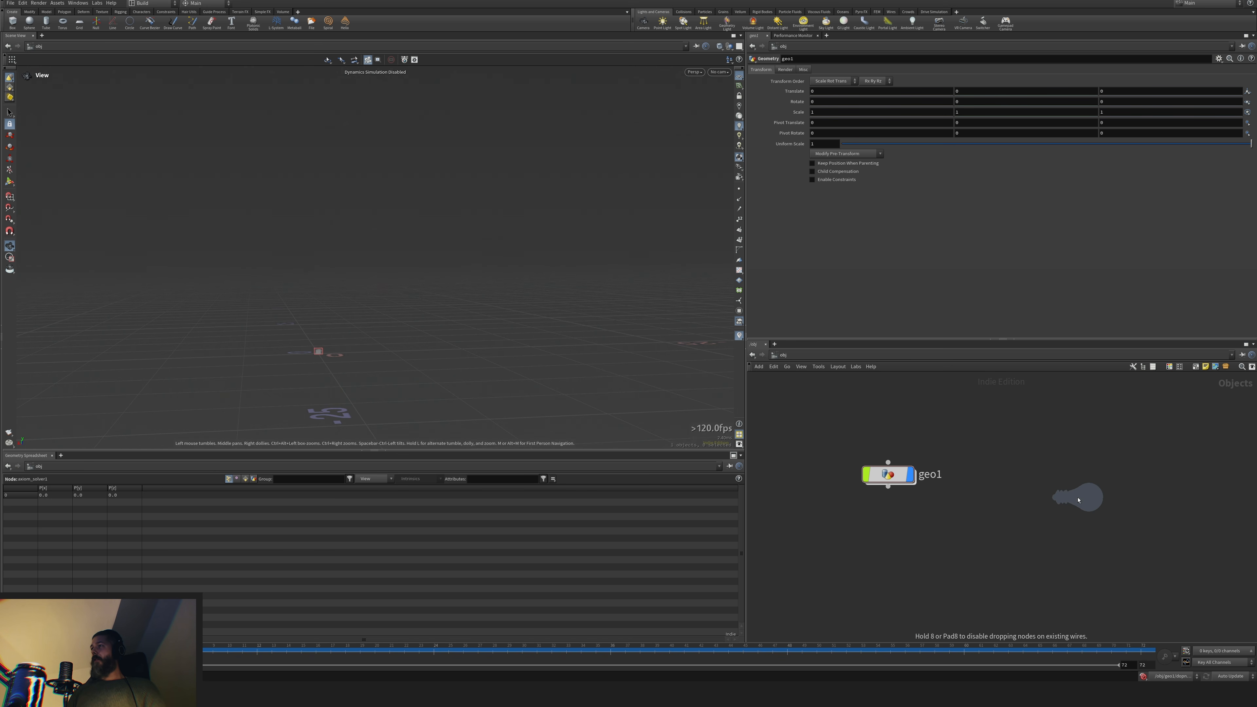
click(1031, 493)
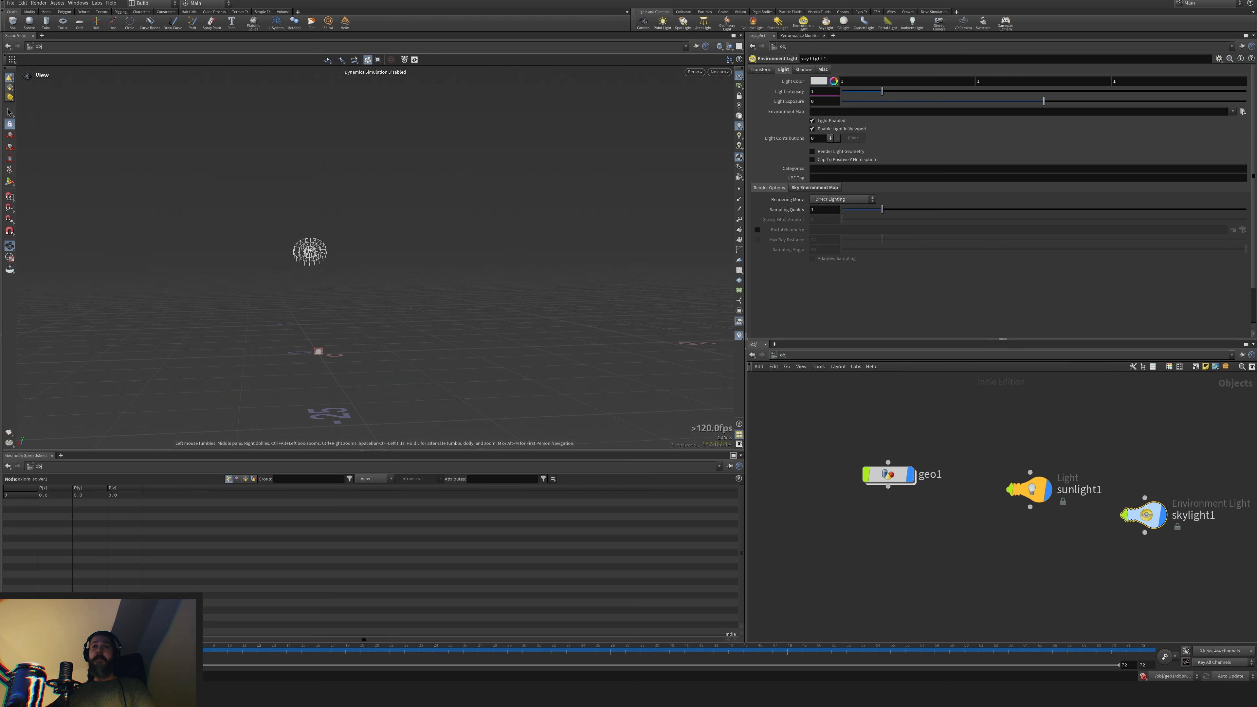
Preview the simulation under the sky light and rotate the sky environment map's sun around Y to relight the smoke
click(45, 651)
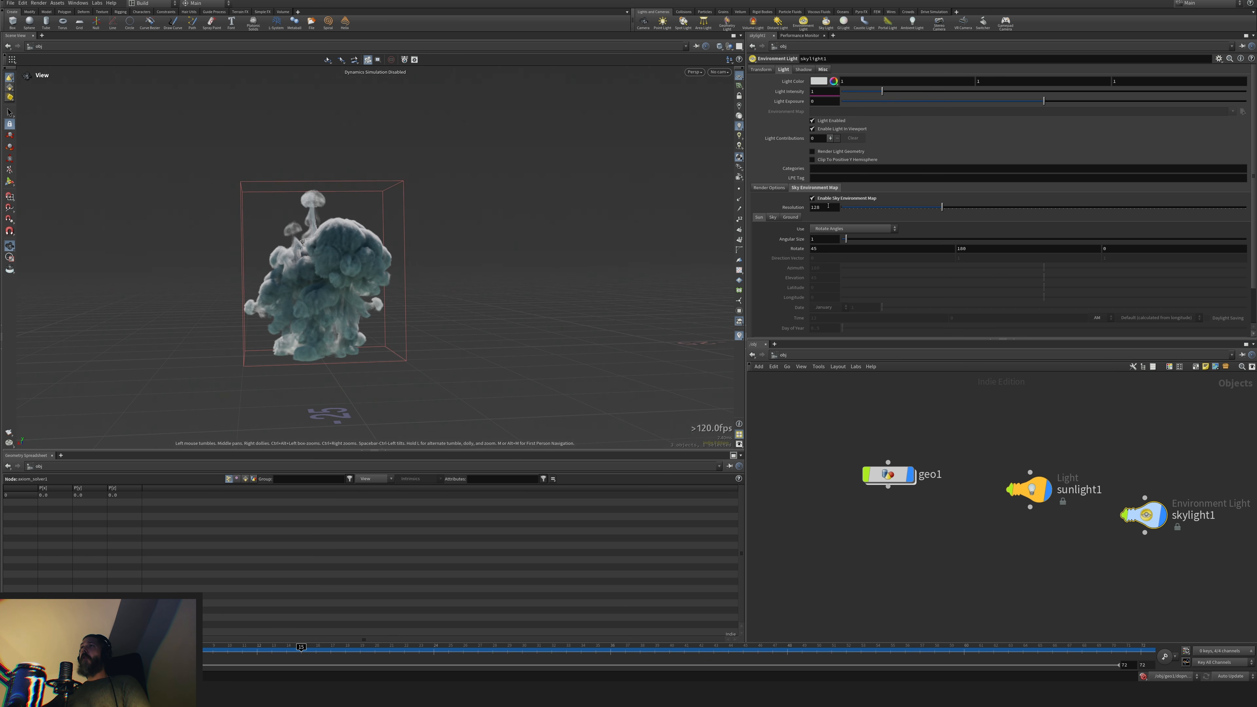
mouse_move(973, 252)
middle_down()
mouse_move(975, 235)
mouse_move(1237, 242)
mouse_move(942, 276)
middle_up()
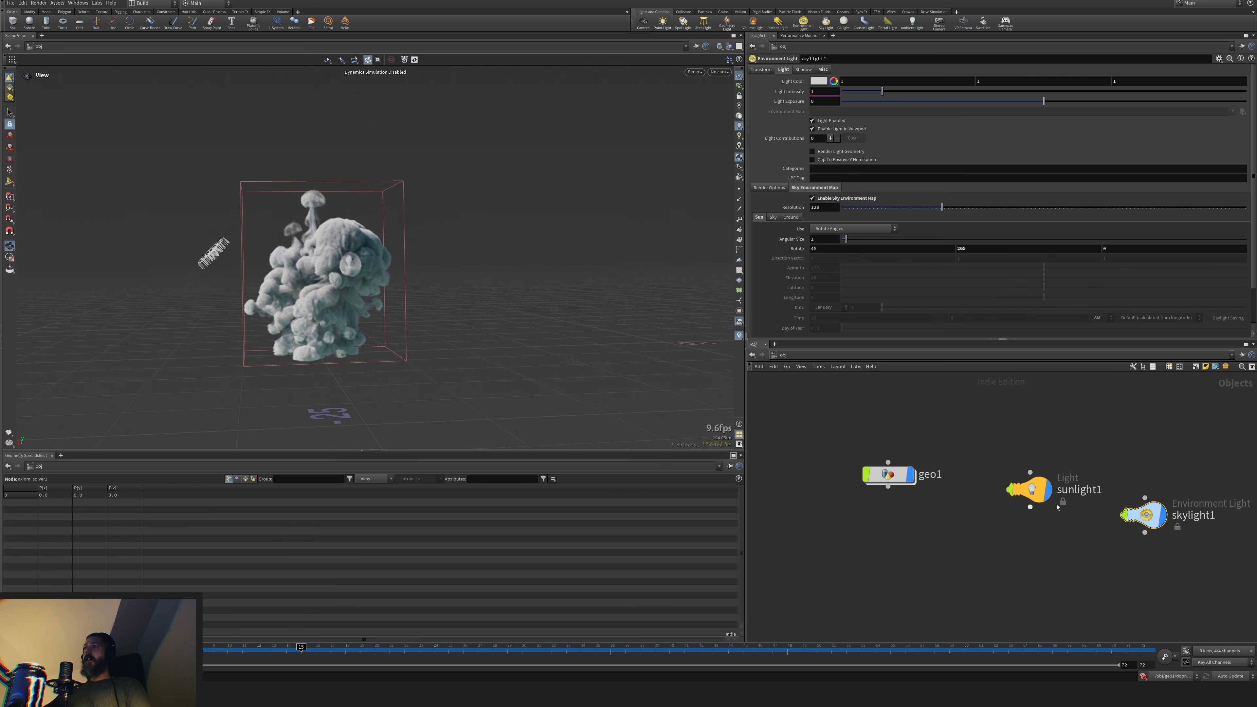
click(1048, 488)
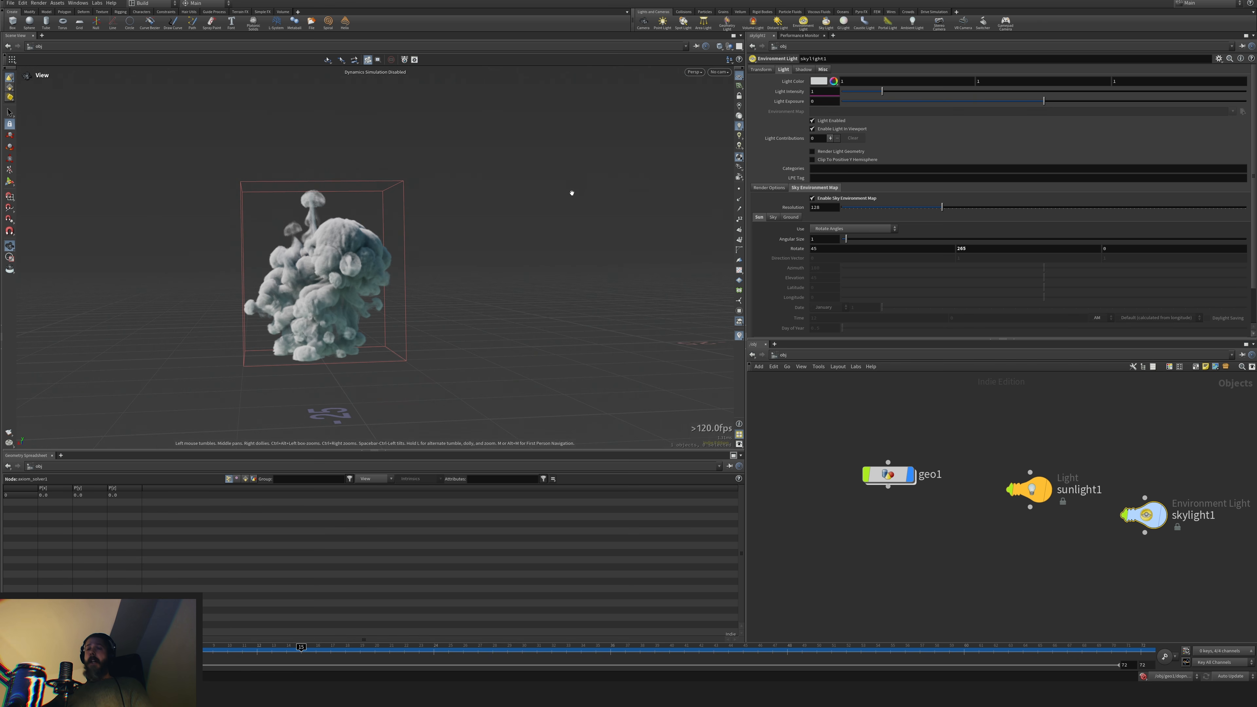
Open the viewport's background display options and toggle the display of background images
key(d)
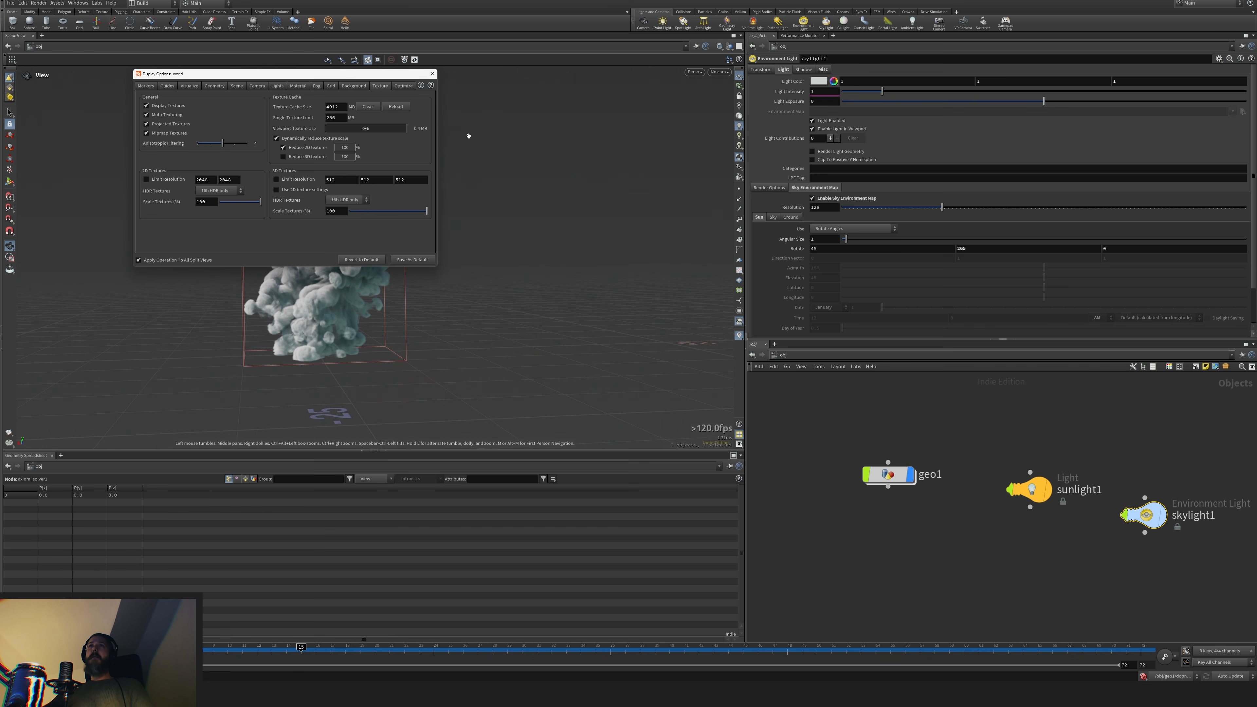
click(358, 86)
click(189, 120)
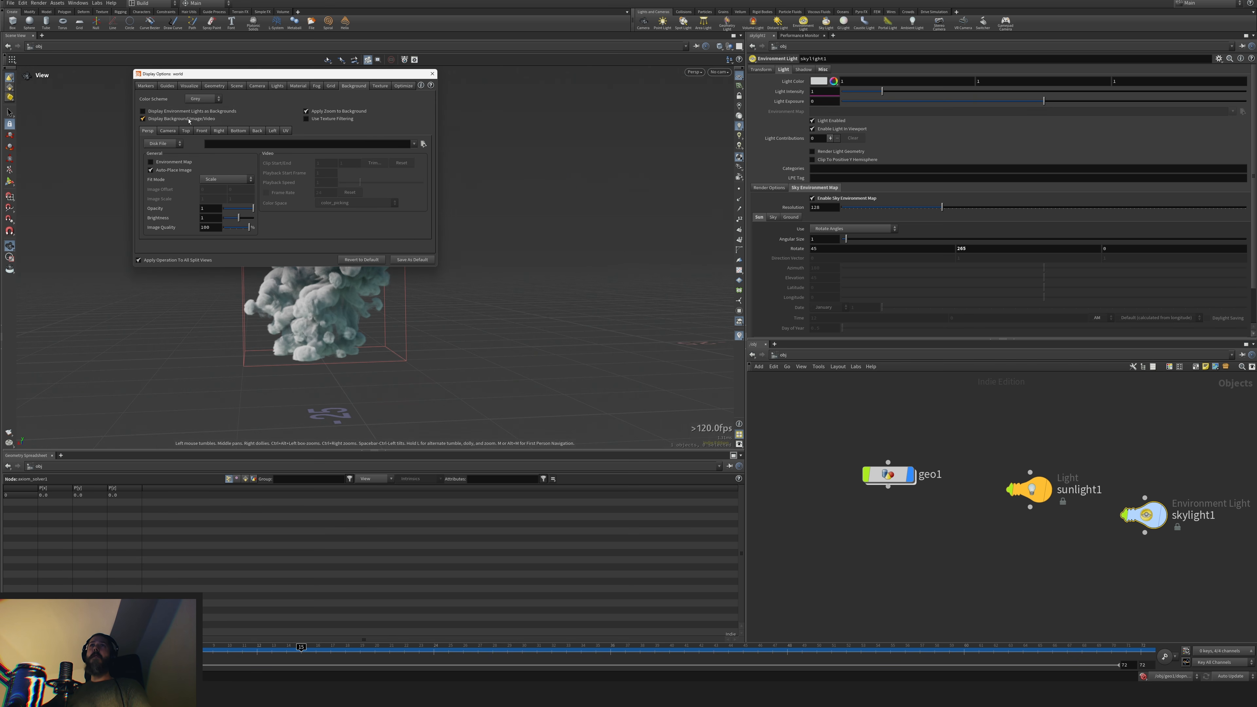
Try displaying the environment lights as the viewport background
click(153, 112)
click(155, 113)
click(155, 113)
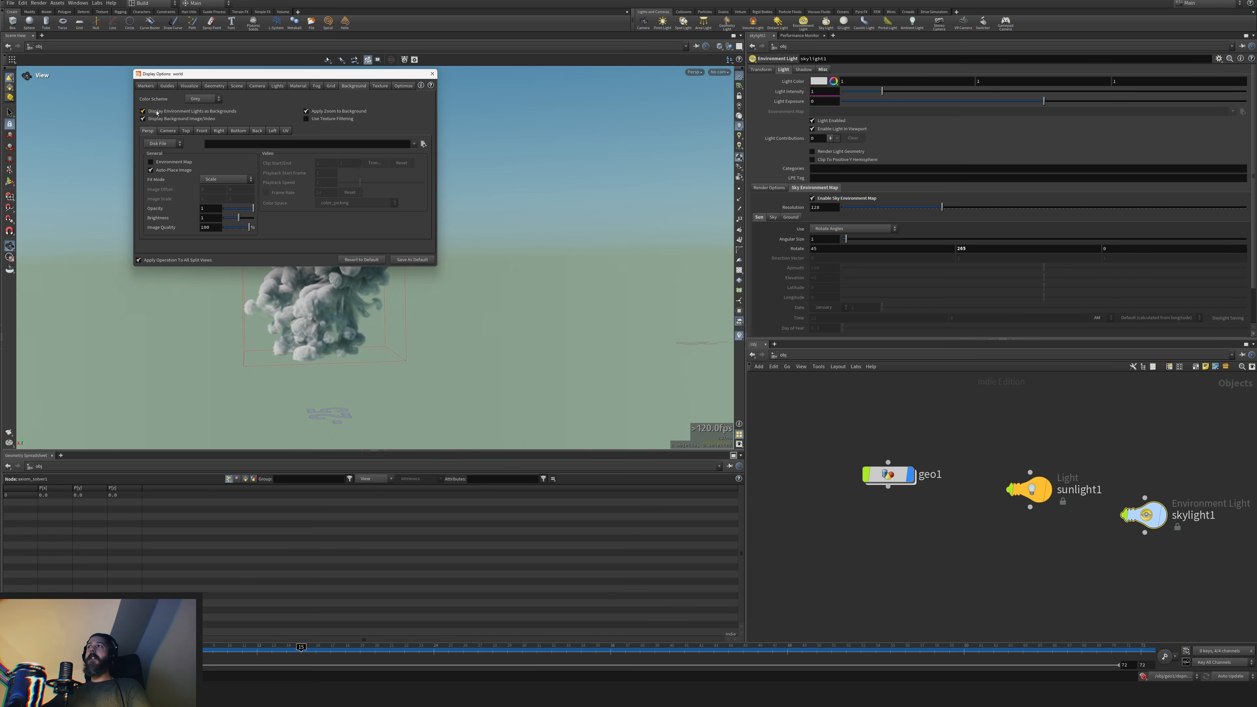
click(158, 113)
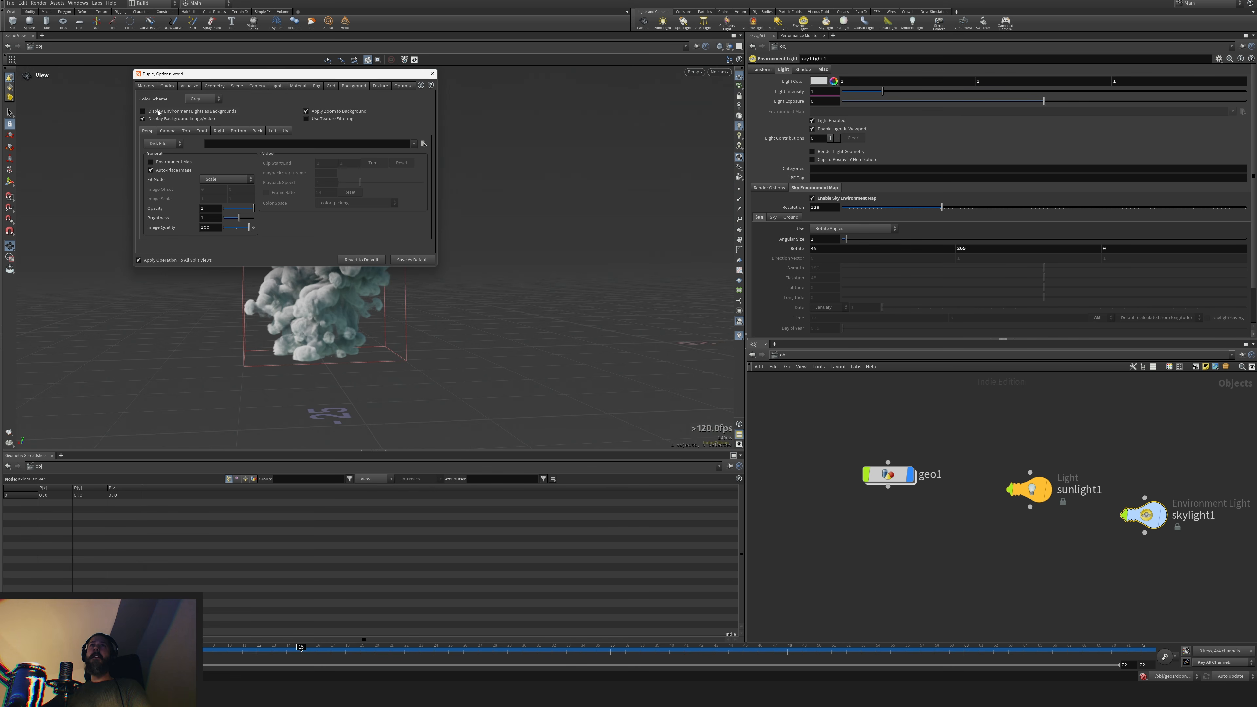
Examine the viewport display options for geometry, volume quality and filtering, background and textures, and close the display options
click(191, 87)
click(215, 86)
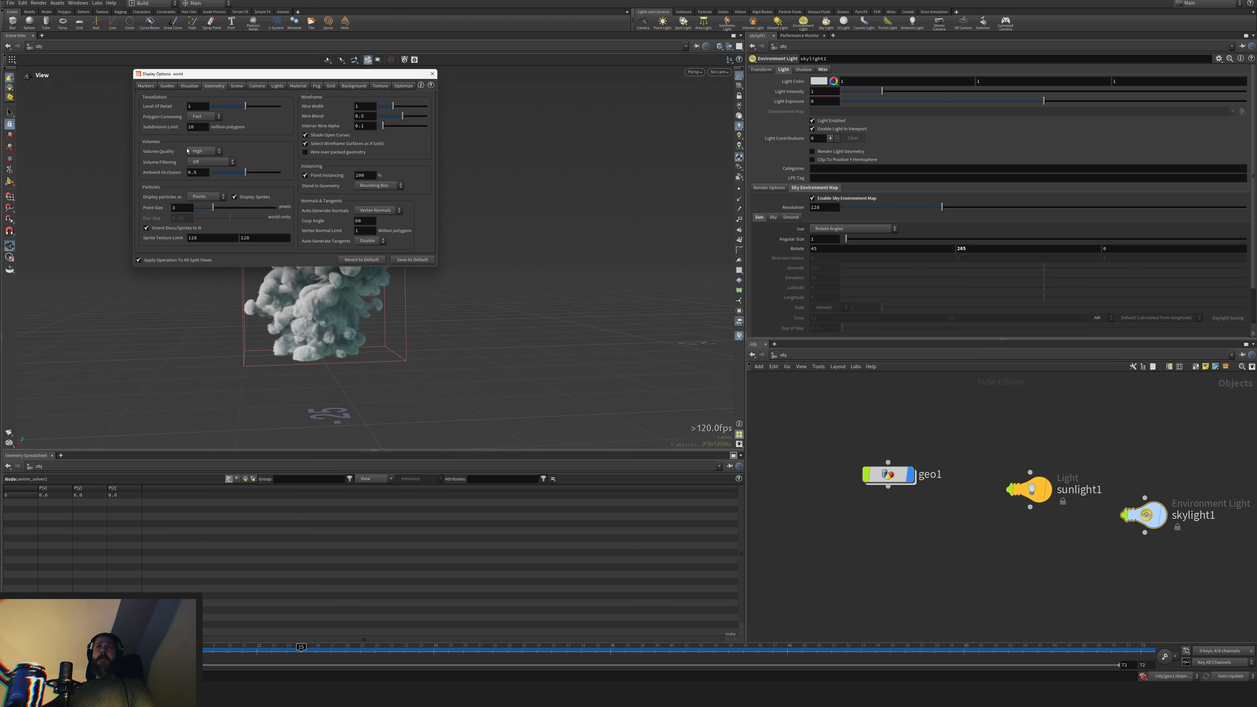
click(203, 151)
click(230, 151)
click(214, 163)
click(273, 155)
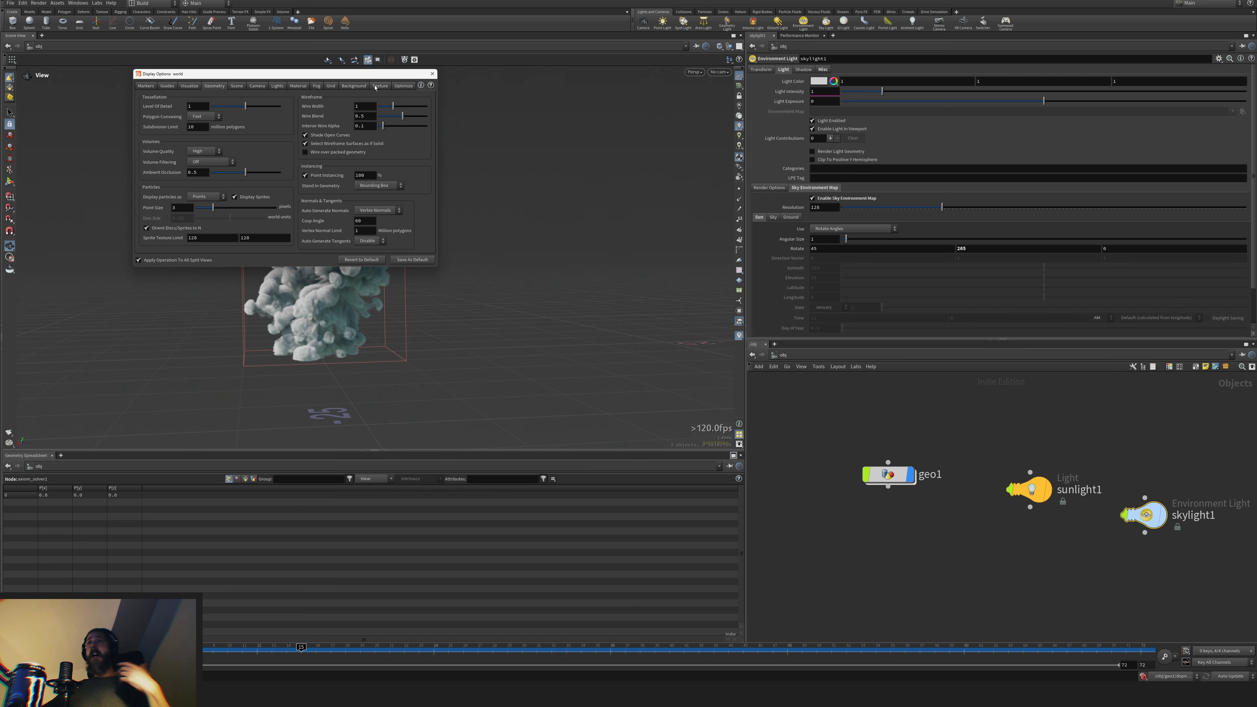
click(359, 86)
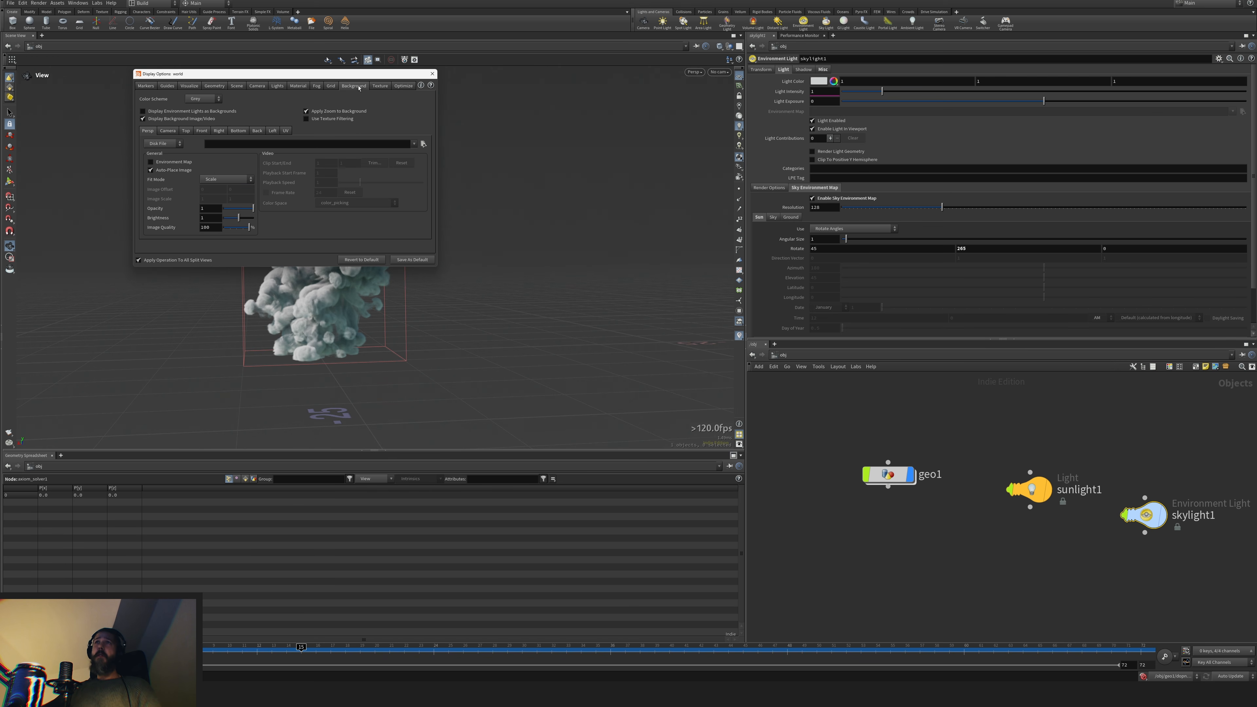
click(381, 86)
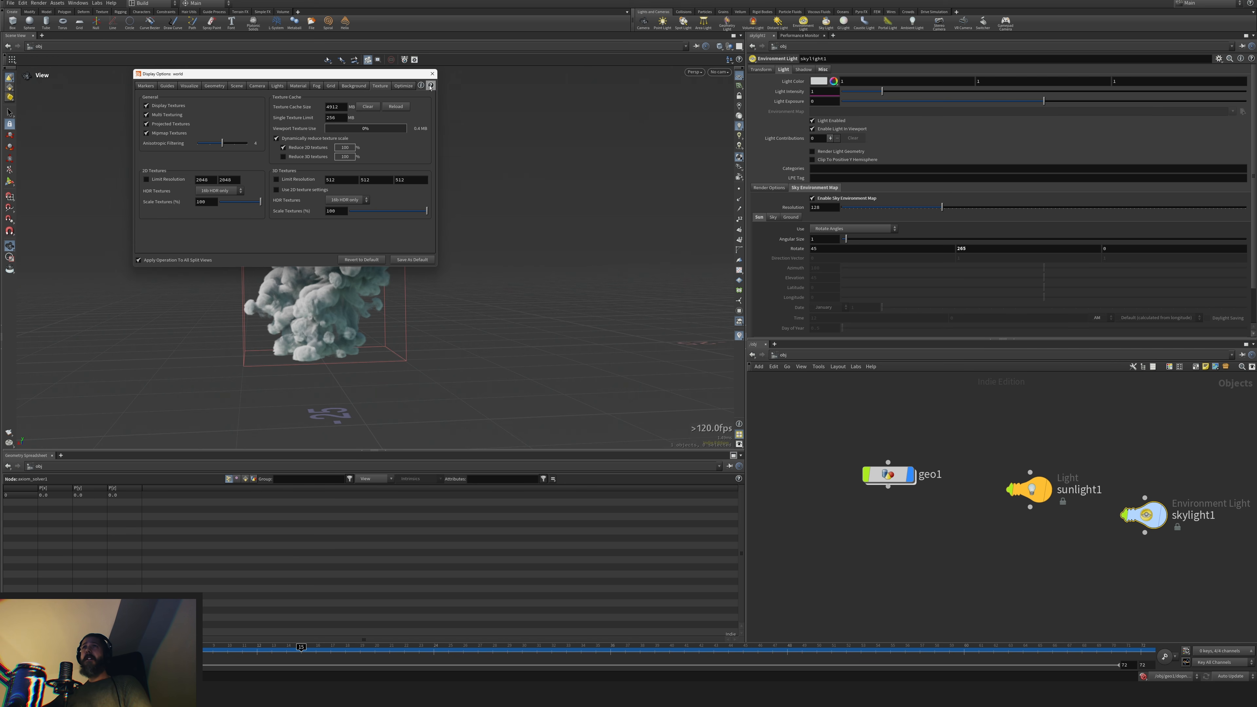
click(432, 74)
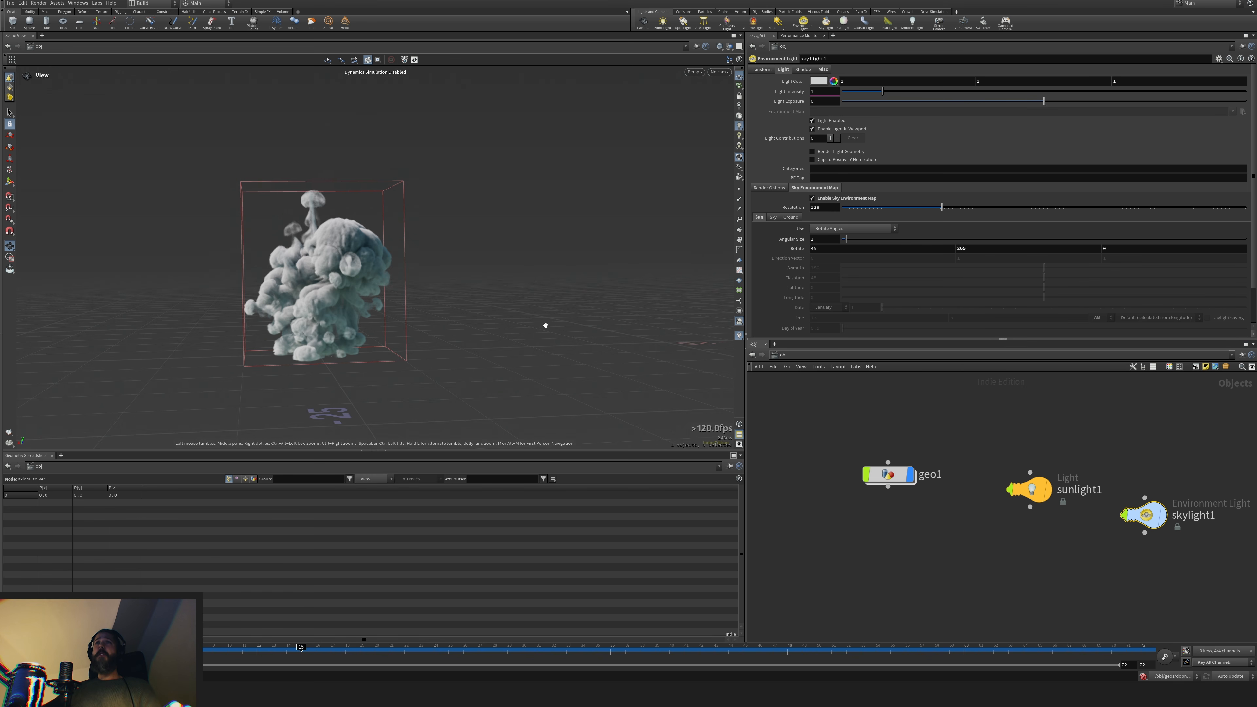
Switch the viewport shading mode to Smooth Shaded
scroll(551, 323, up, 3)
click(719, 47)
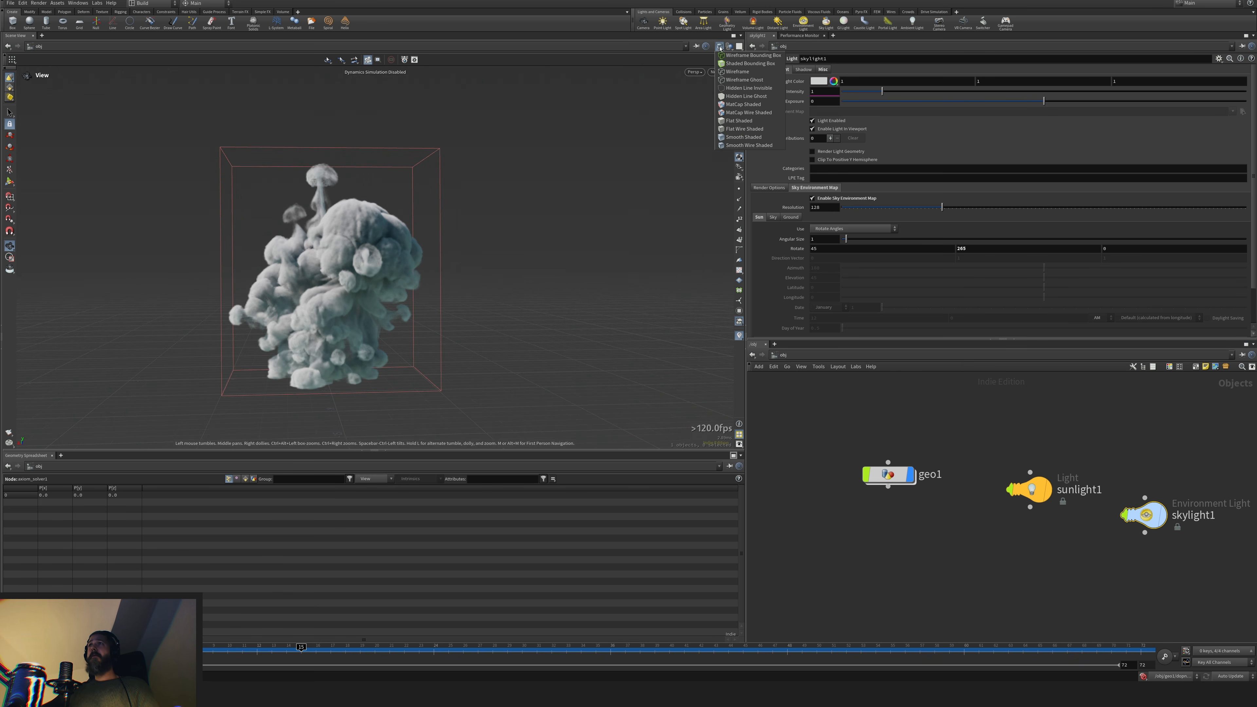
click(728, 137)
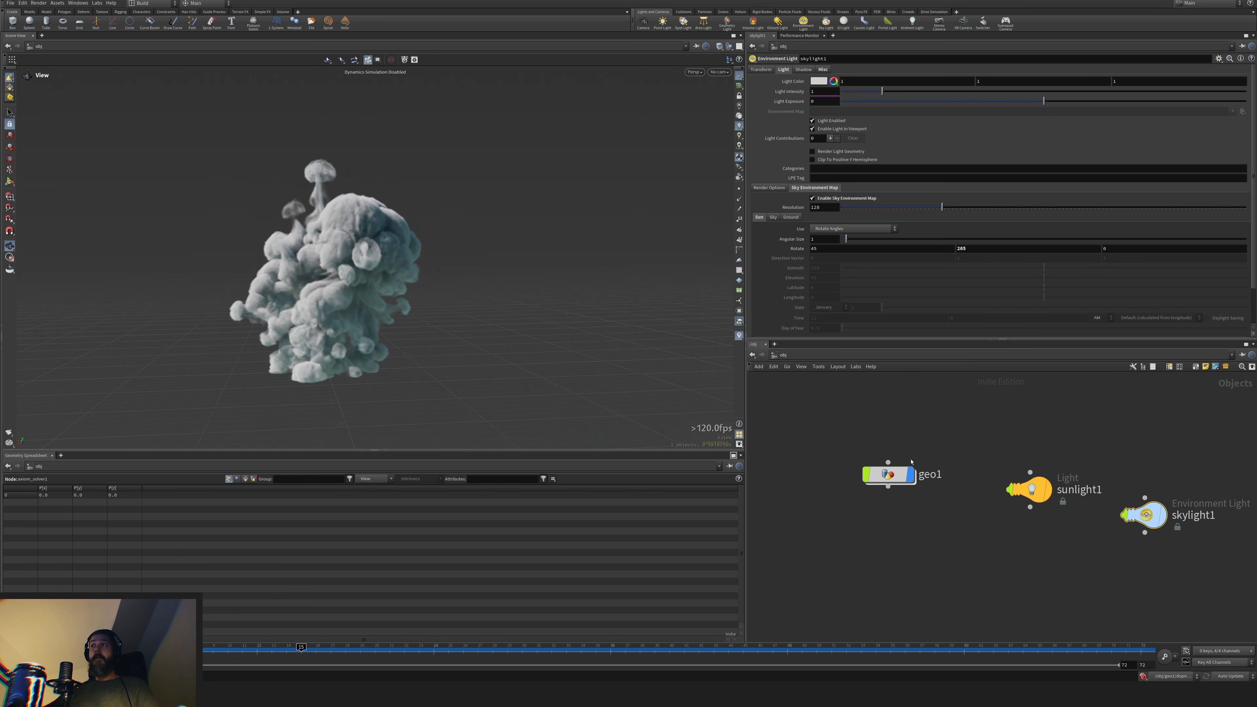
Enter the geo1 network and move the axiom_solver1 node further below the axiom_sourceShape1 node
double_click(888, 475)
middle_drag(999, 553, 1019, 518)
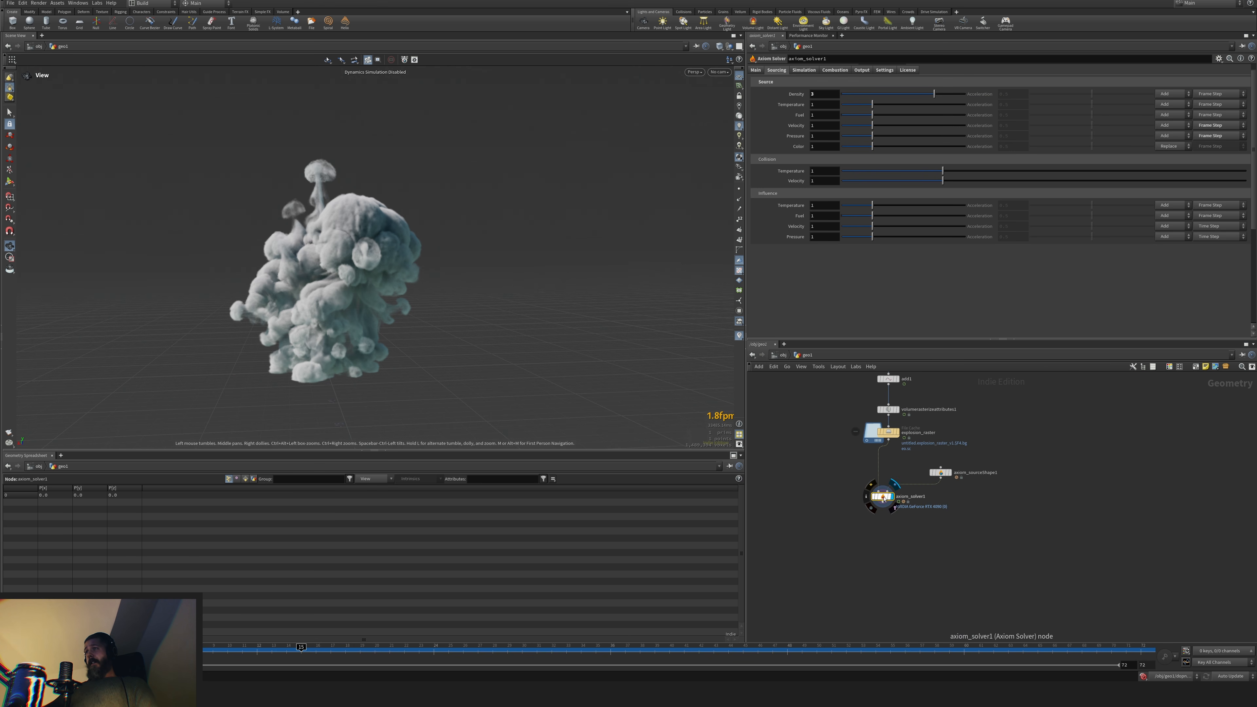
drag(884, 497, 883, 525)
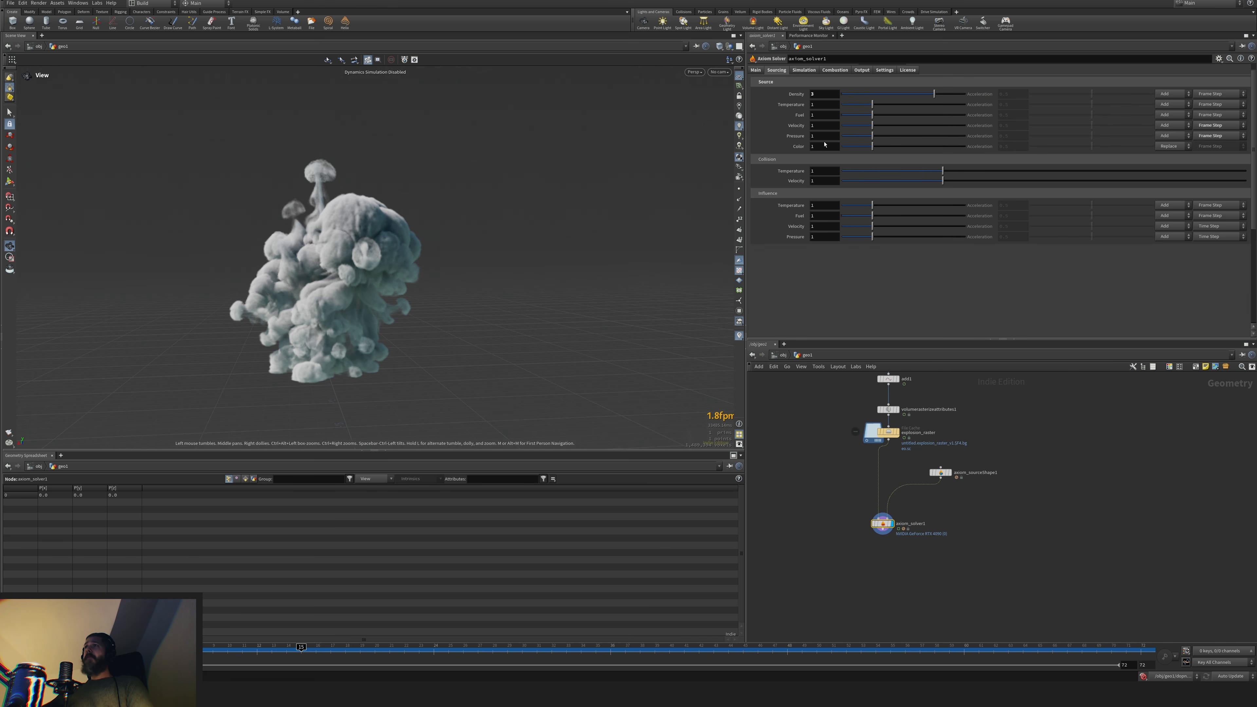
Set the solver's source Pressure to 2 and replay the simulation from the first frame
drag(825, 139, 752, 156)
text(2)
key(Return)
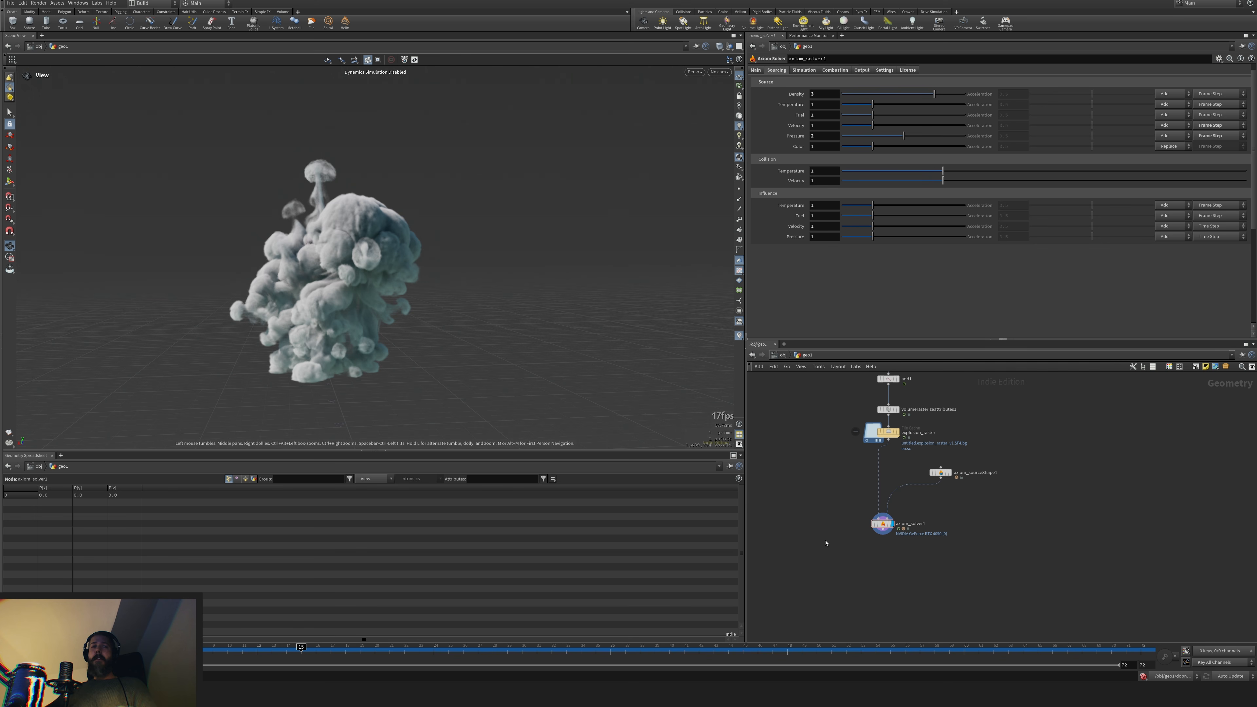
key(ctrl+Up)
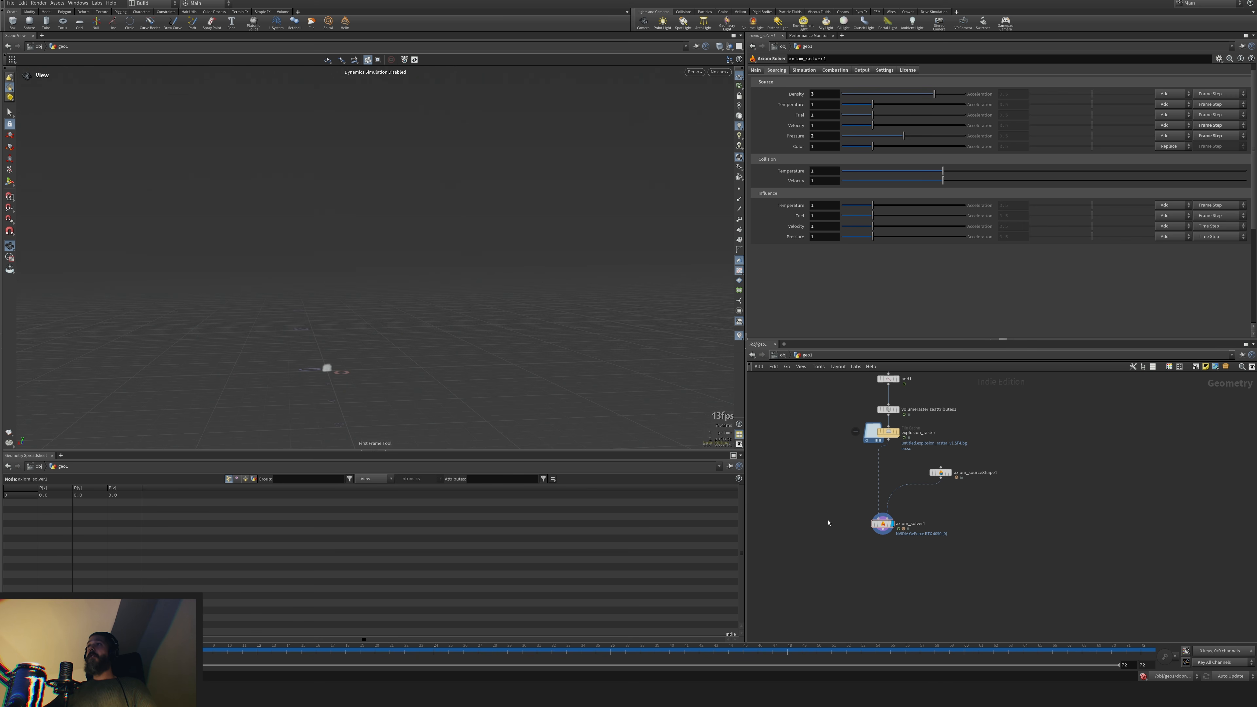
key(Up)
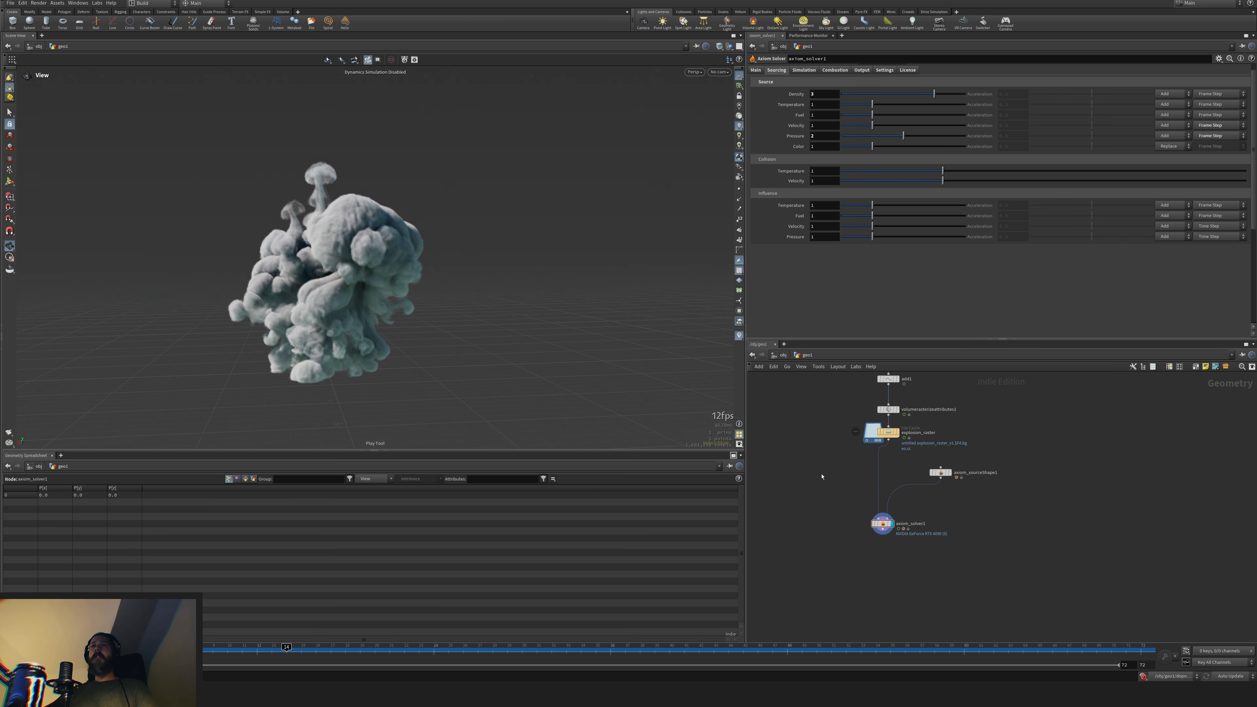
key(ctrl+Up)
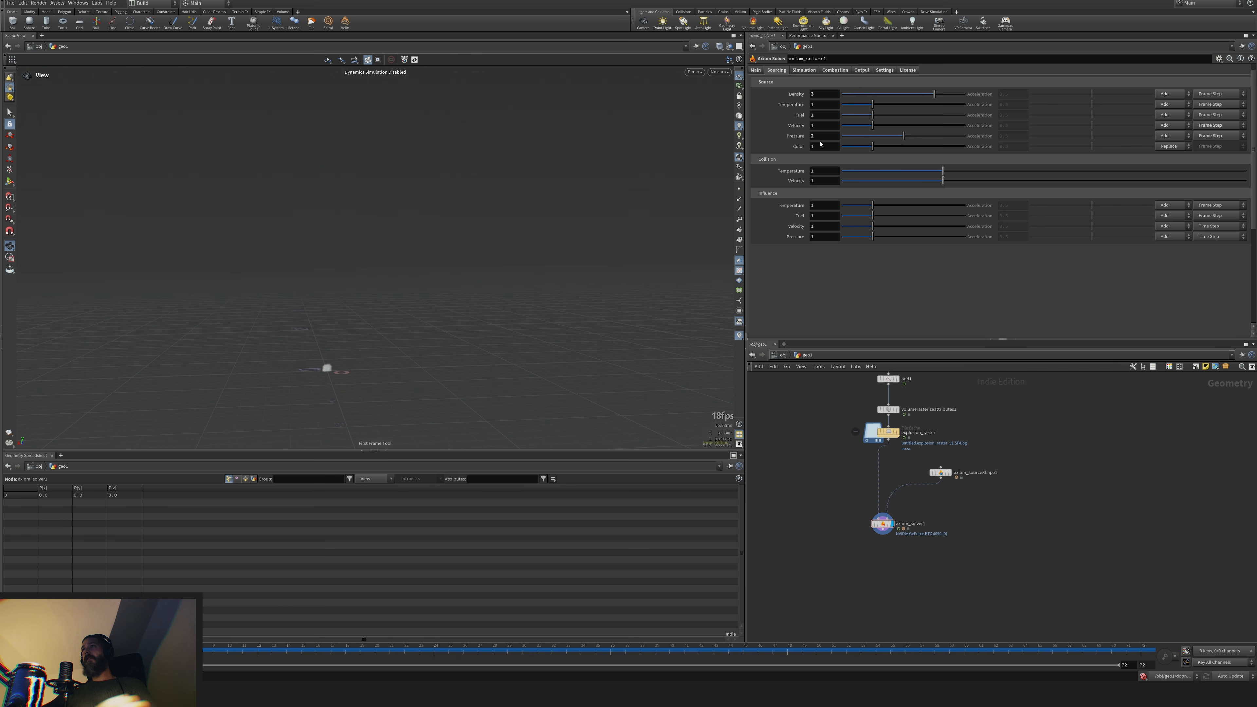
Set the solver's source Pressure to 1.5 and Velocity to 2, and run the simulation
mouse_move(820, 136)
mouse_down()
mouse_move(789, 138)
mouse_move(799, 130)
mouse_up()
text(1.5)
key(Return)
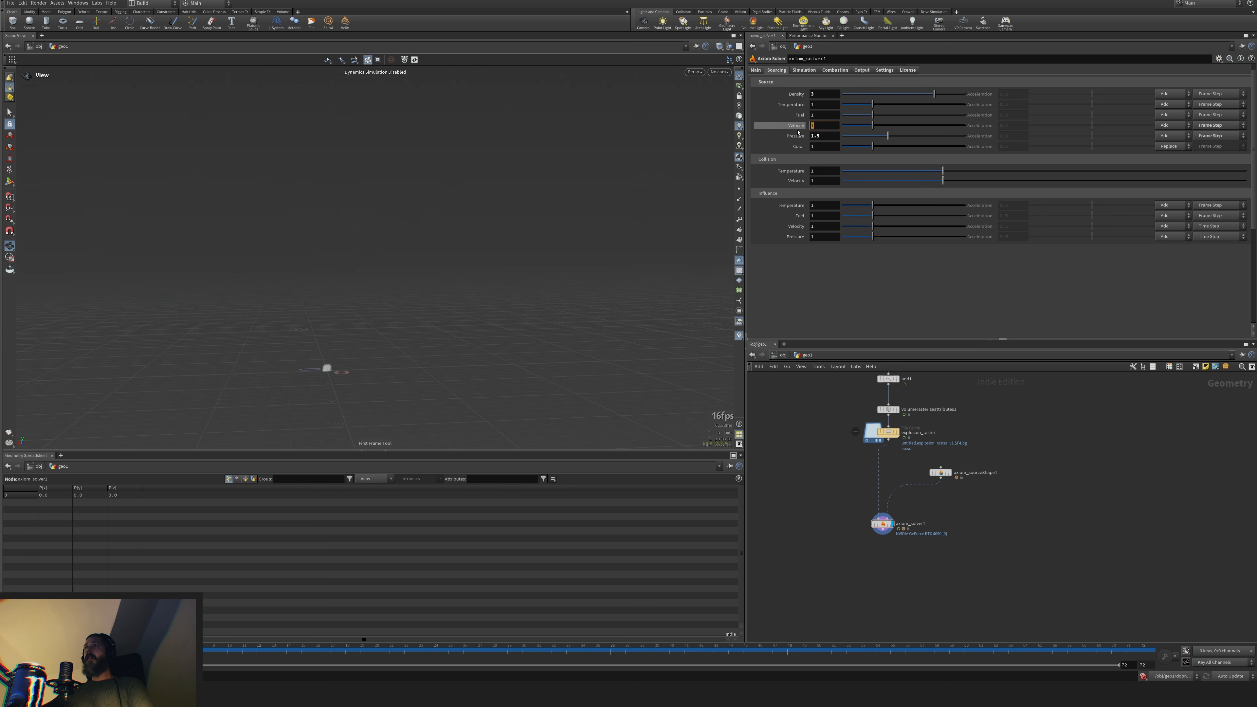
text(2)
key(Return)
key(Up)
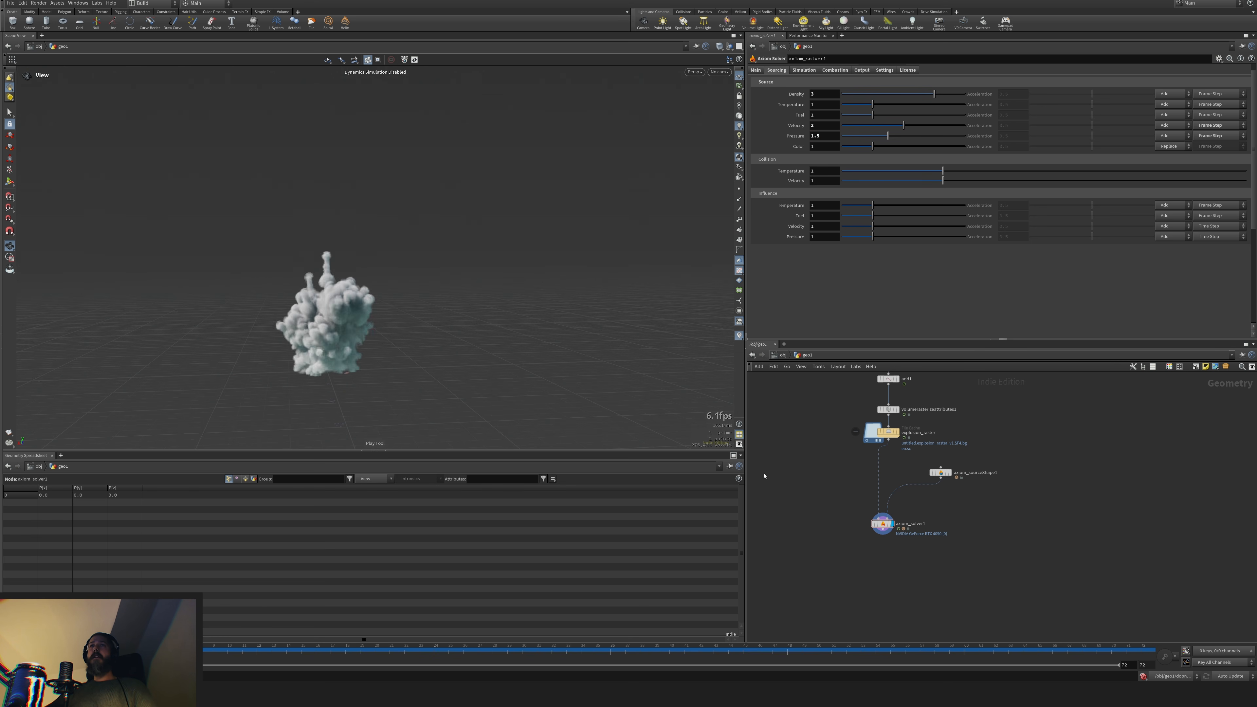
key(Left)
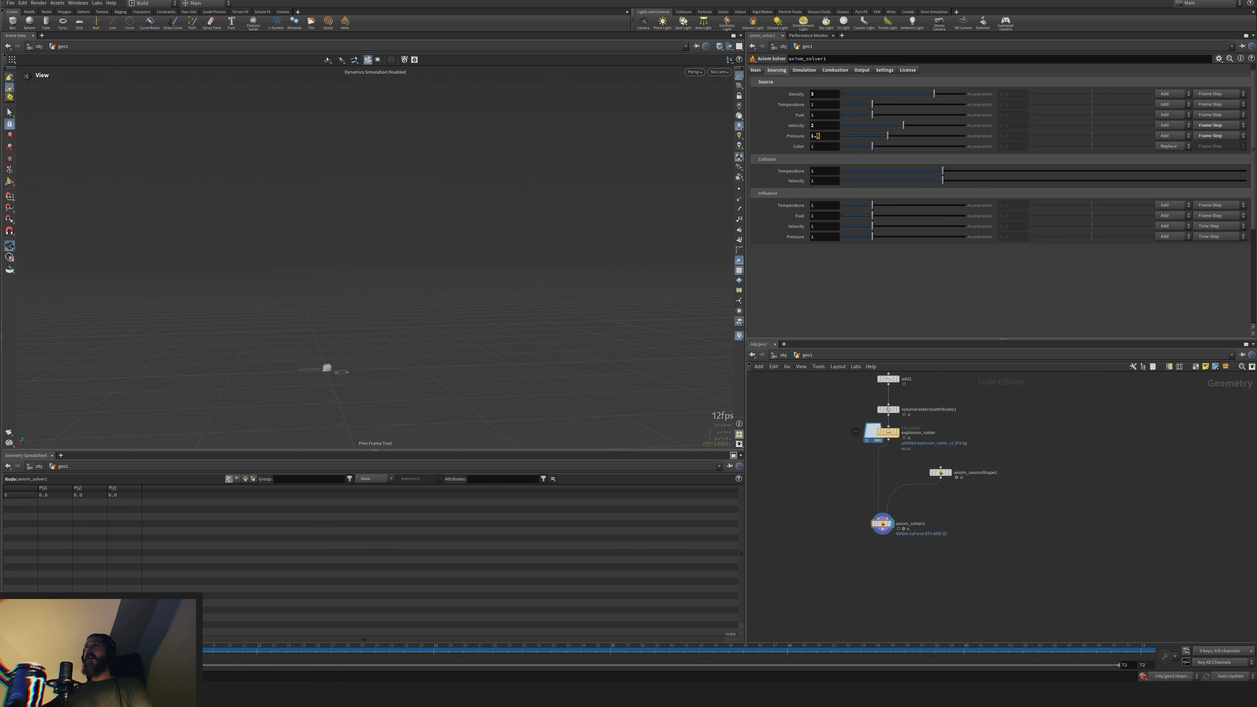
text(2)
key(Return)
double_click(821, 136)
text(5)
key(Return)
Set the solver's source Fuel to 2 and Velocity to 1.2, run the simulation and return to the first frame
double_click(813, 115)
text(2)
key(Return)
text(1.2)
key(Return)
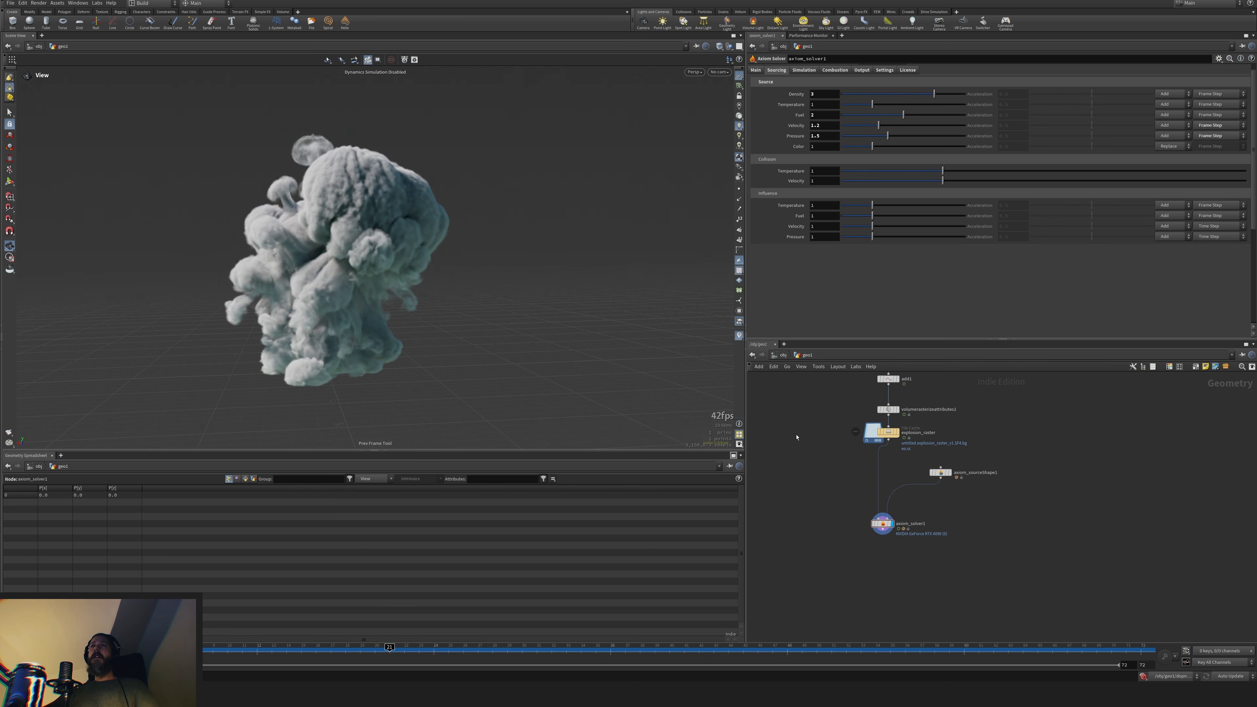
key(ctrl+Left)
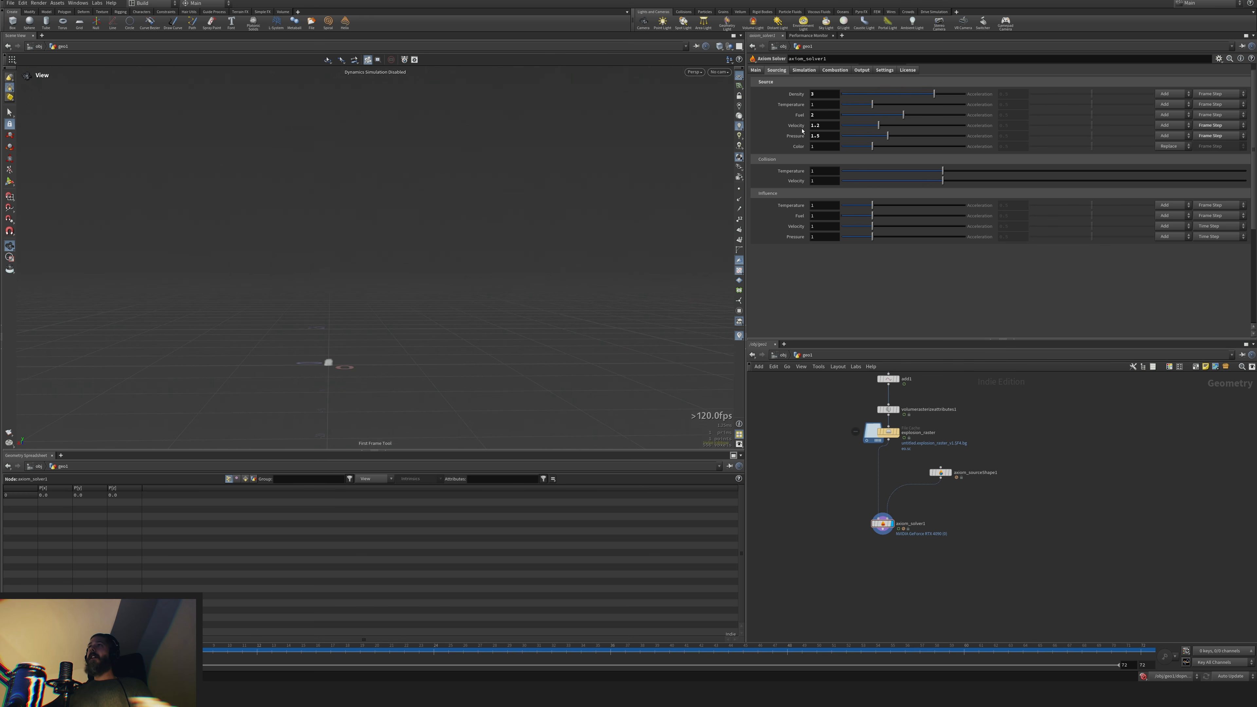
Set the solver's source Density to 2, play the simulation and return to the first frame
drag(819, 94, 802, 95)
text(2)
key(Return)
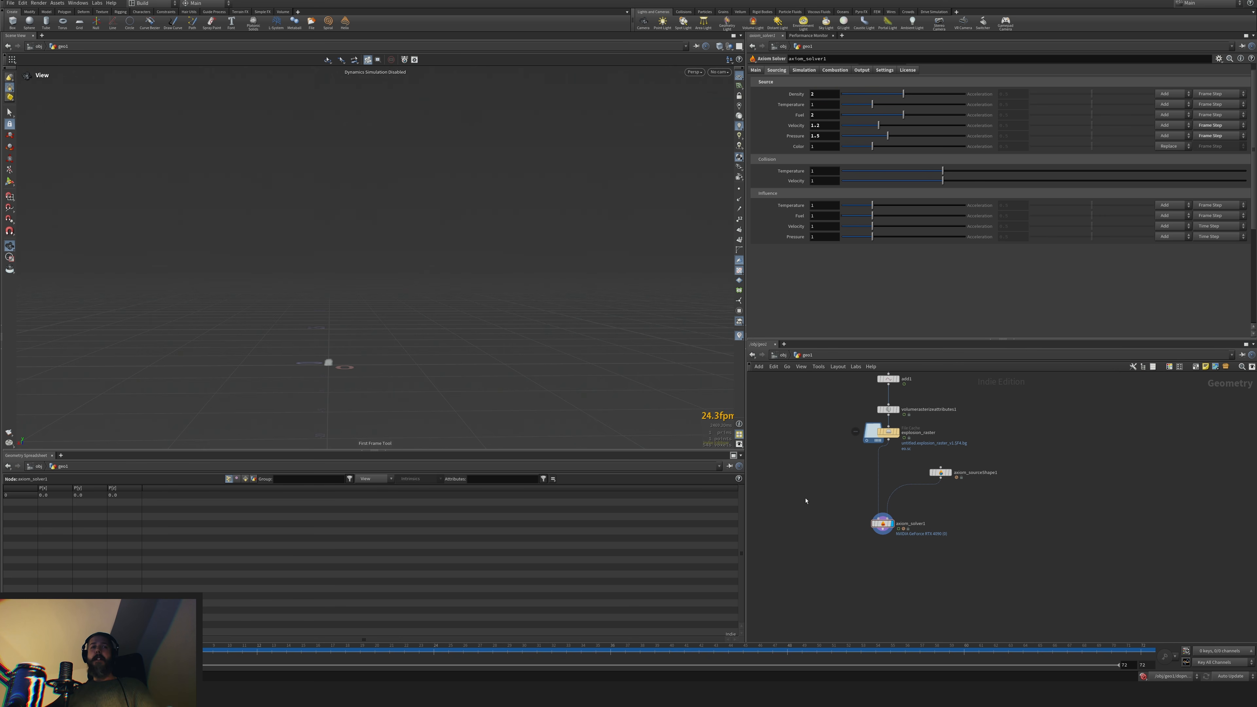
key(Up)
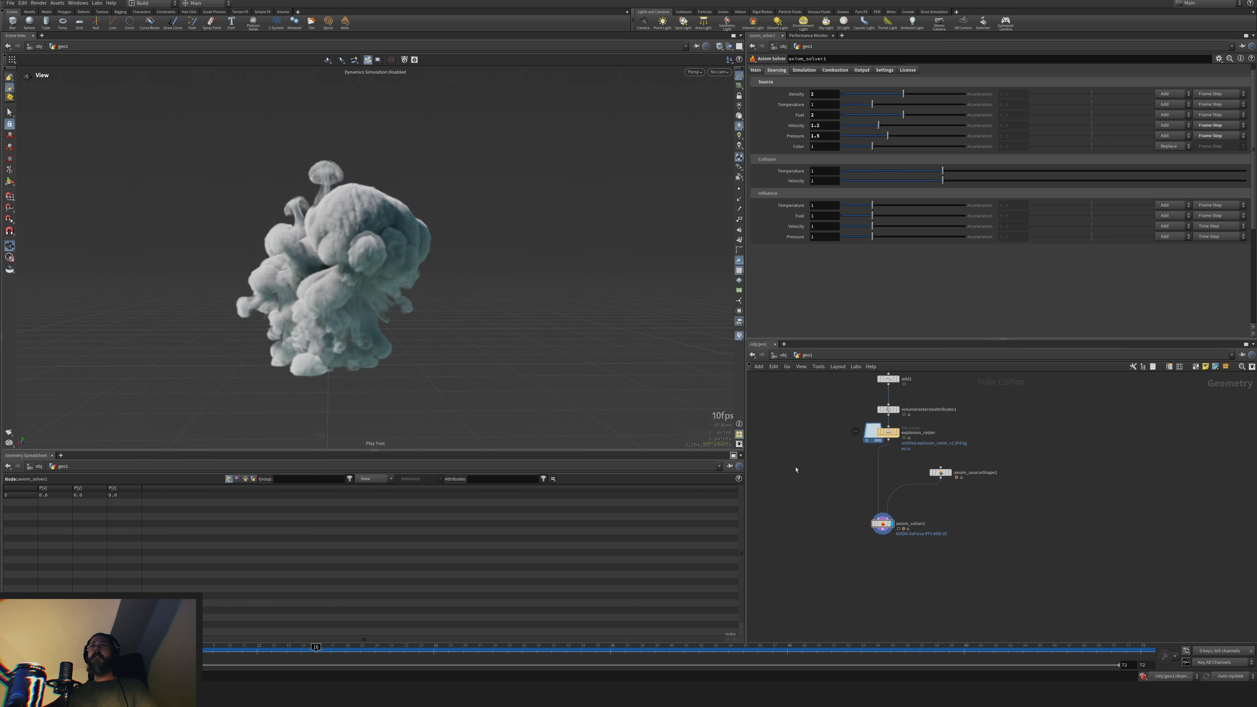
key(Left)
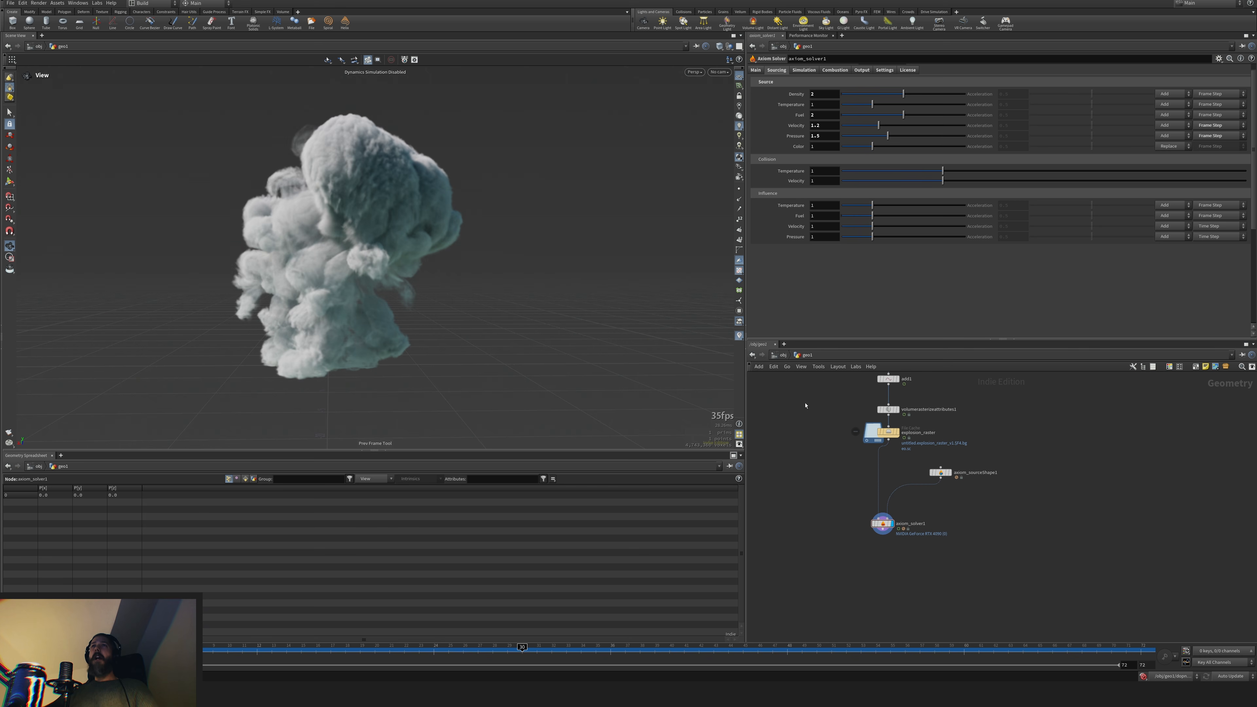
key(ctrl+Up)
Set the solver's Disturbance 1 strength to 1 in the velocity simulation settings and run the simulation
click(804, 70)
scroll(794, 288, down, 1)
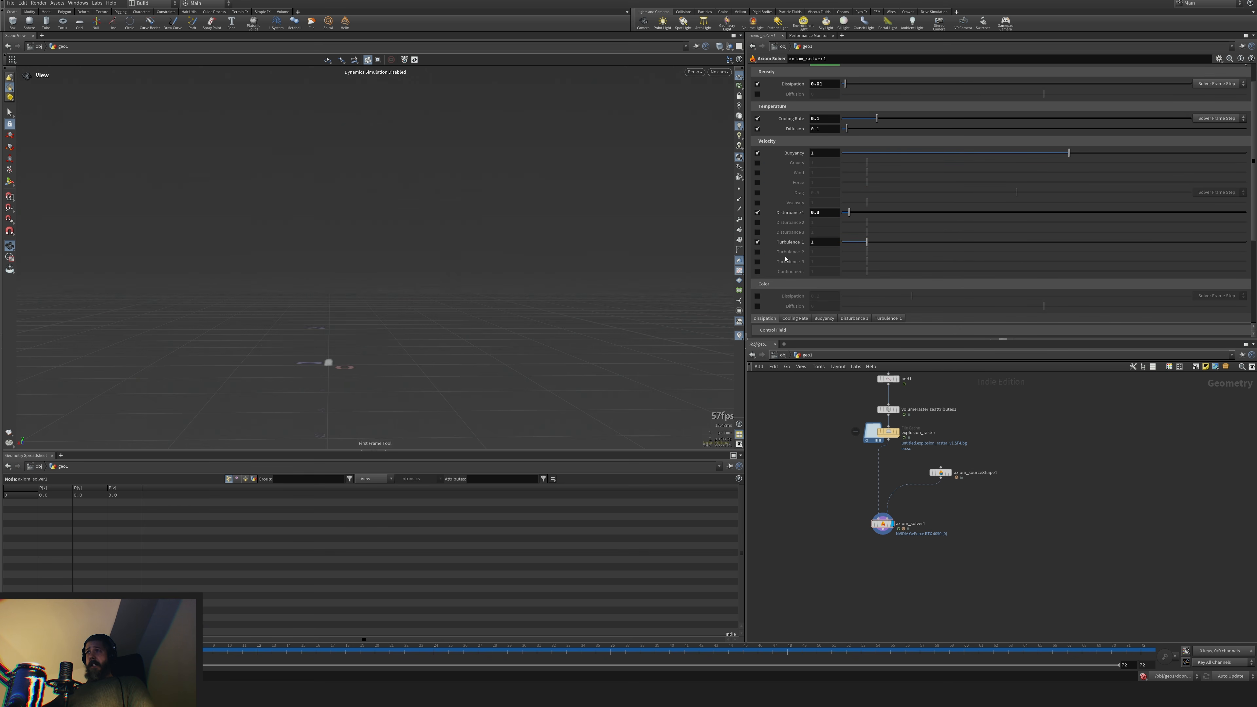
scroll(810, 271, down, 2)
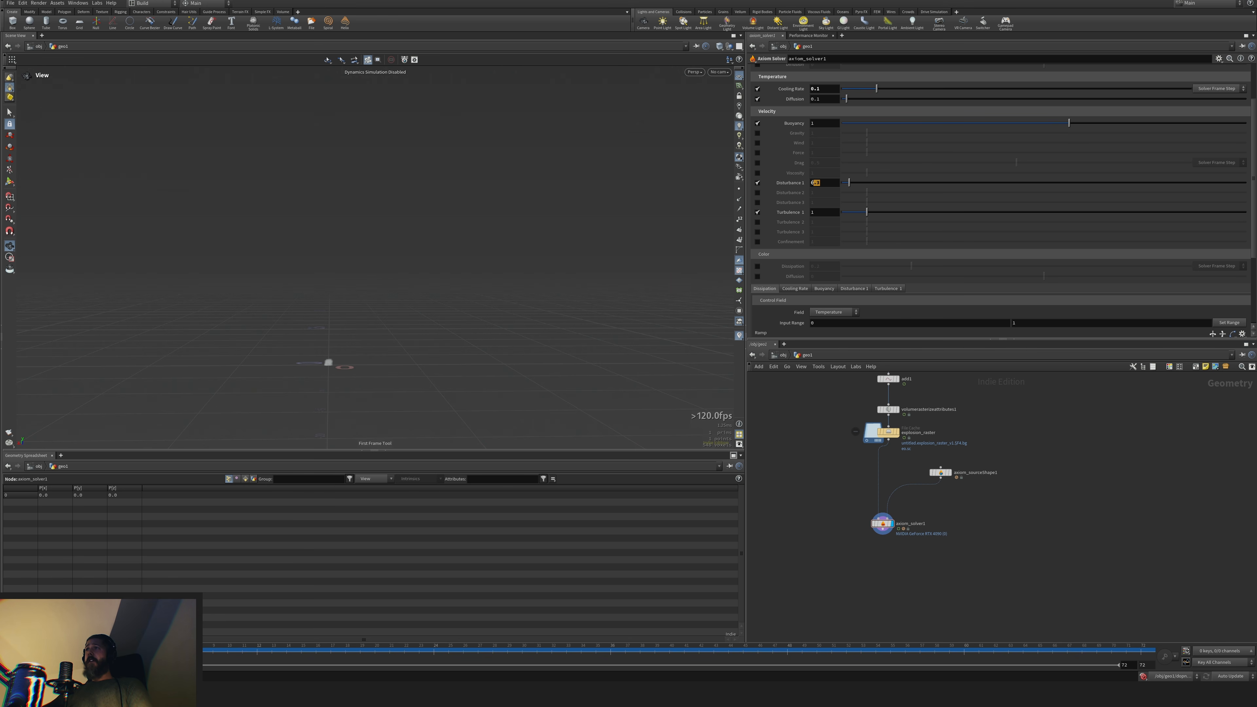
text(1)
key(Return)
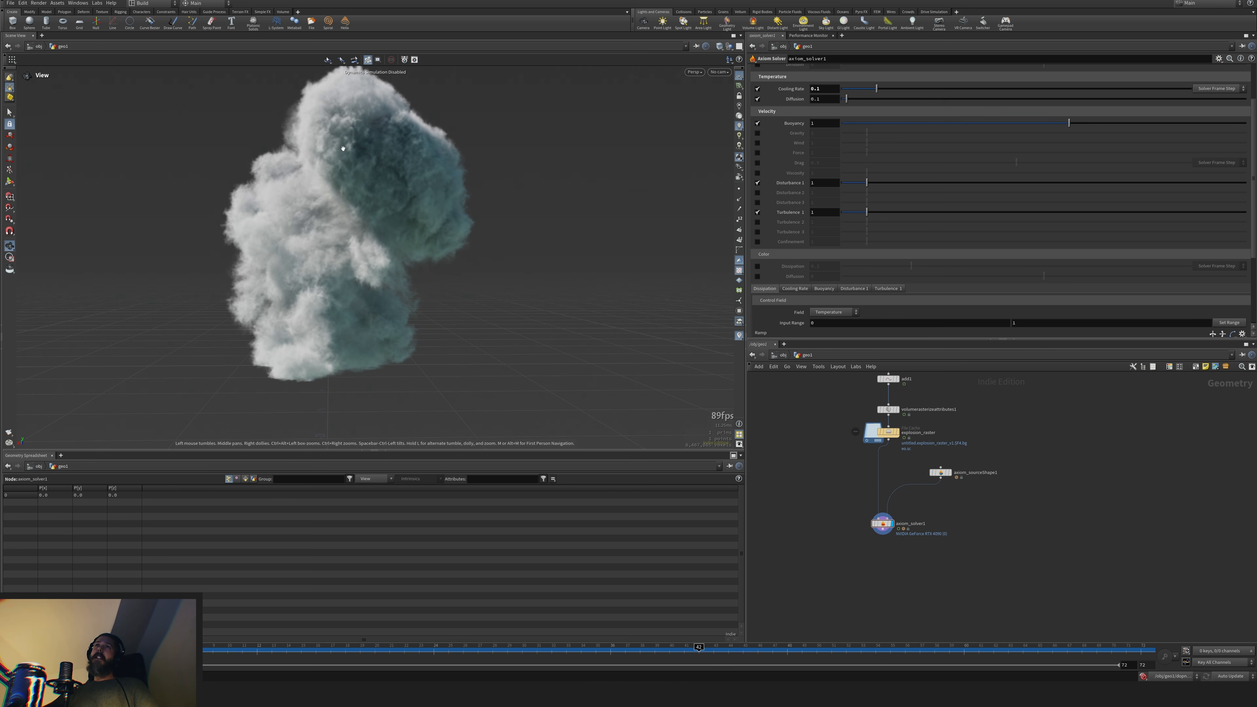
Disable Turbulence 1 and run the simulation from the first frame with only Disturbance 1 active
key(ctrl+Left)
click(757, 212)
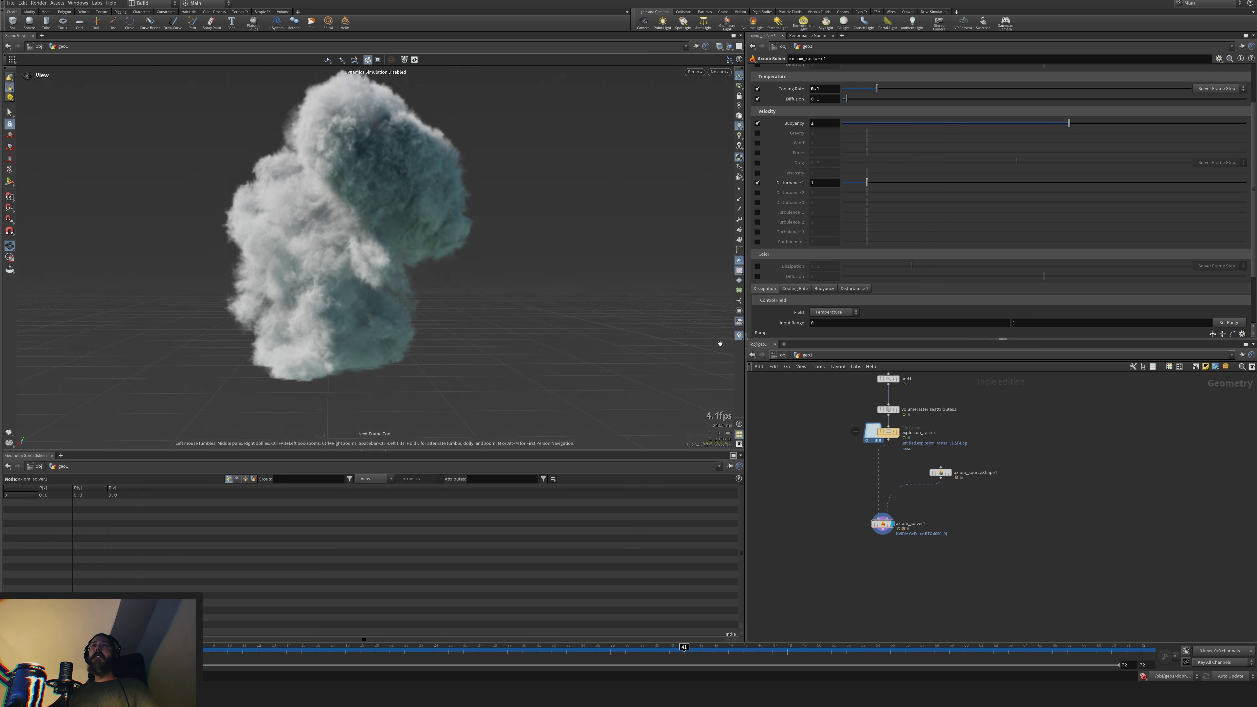
key(ctrl+Up)
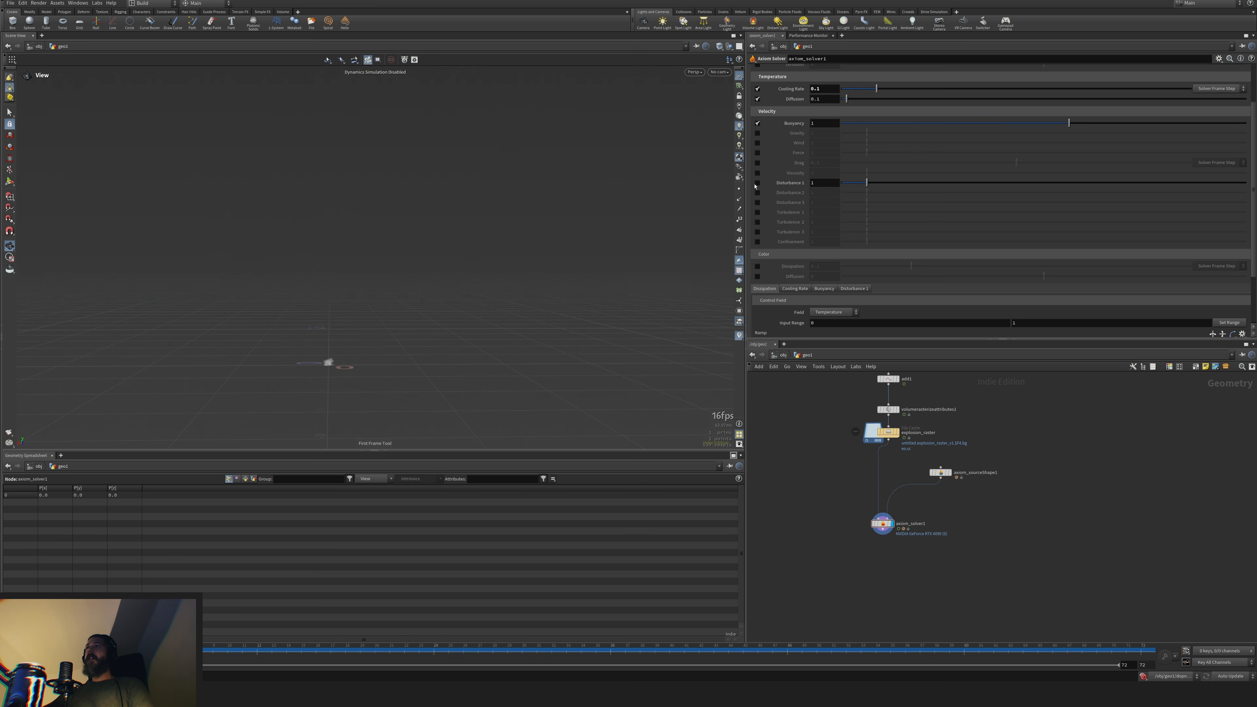
Disable Disturbance 1, enable Turbulence 1 again, and play the simulation before returning to the first frame
click(757, 183)
click(757, 212)
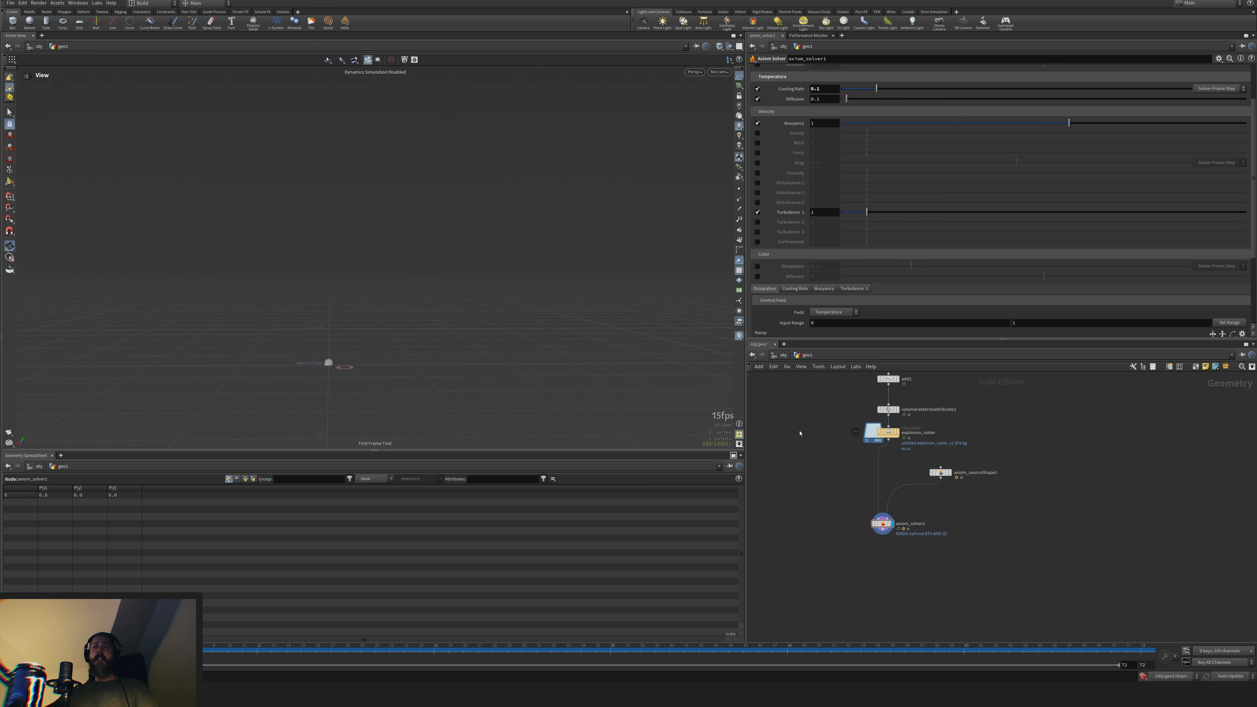
key(Up)
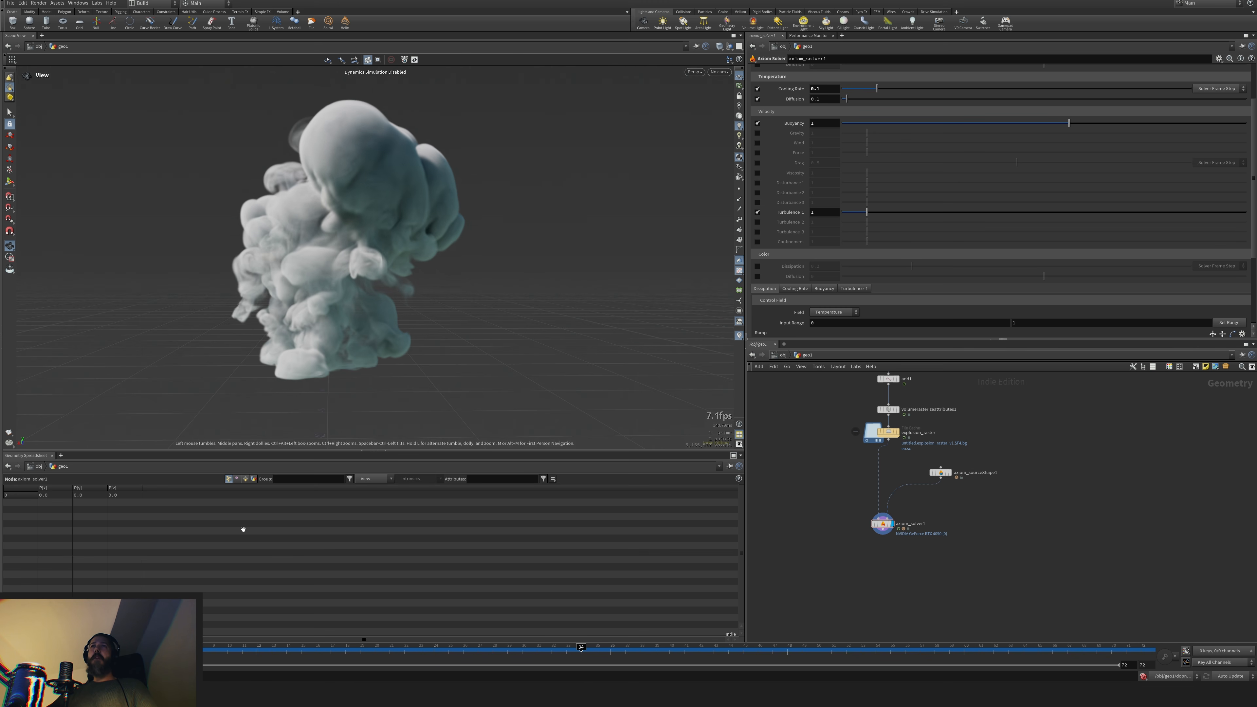
key(ctrl+Up)
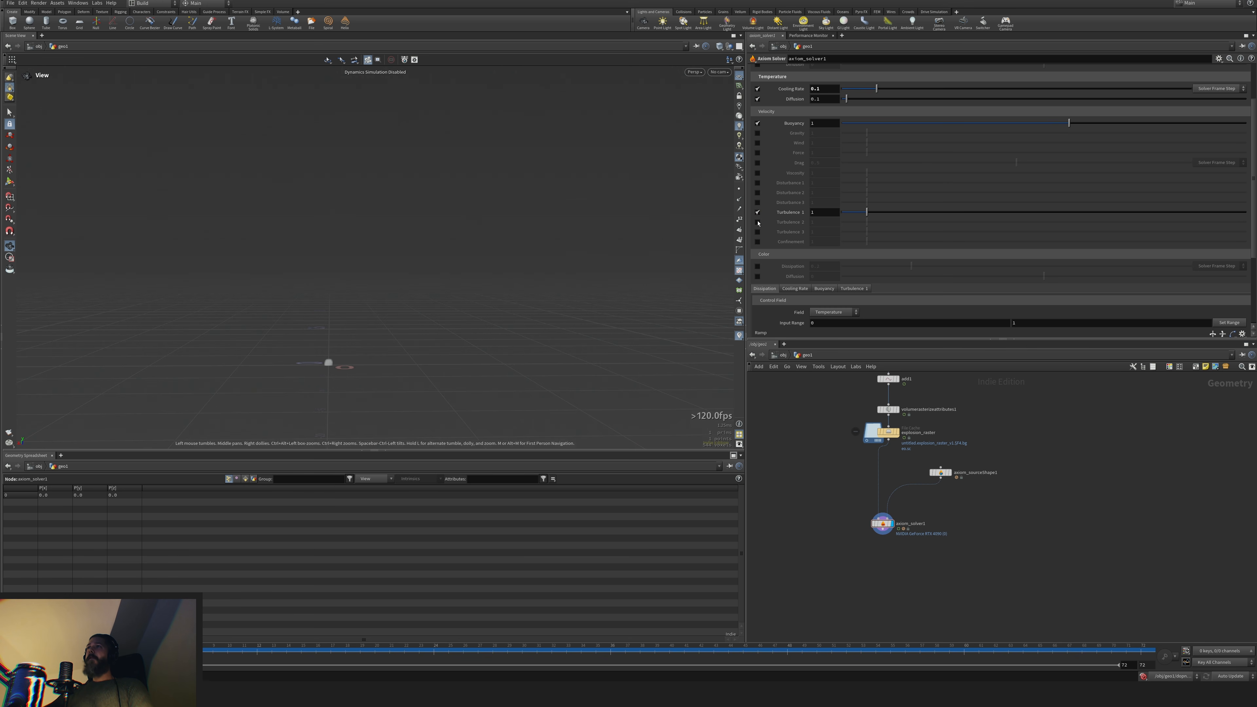
Enable Turbulence 2 on the solver and show its noise settings
click(757, 223)
click(887, 289)
scroll(871, 278, down, 3)
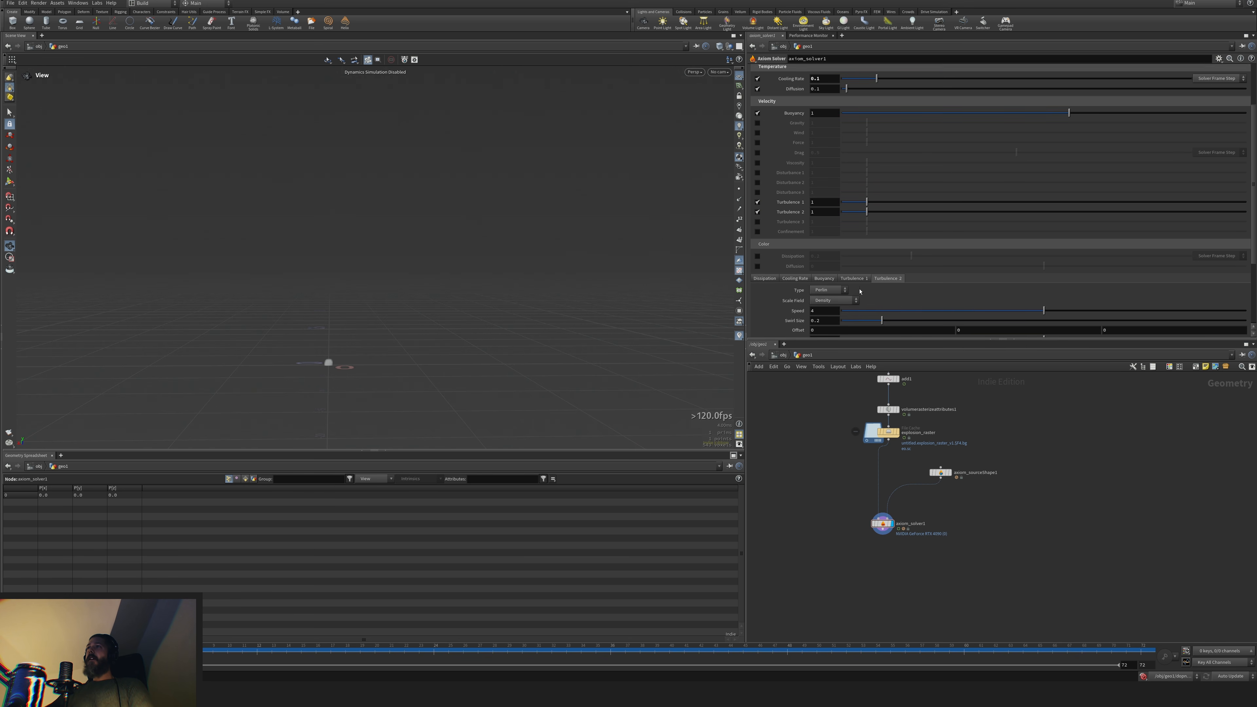
click(758, 152)
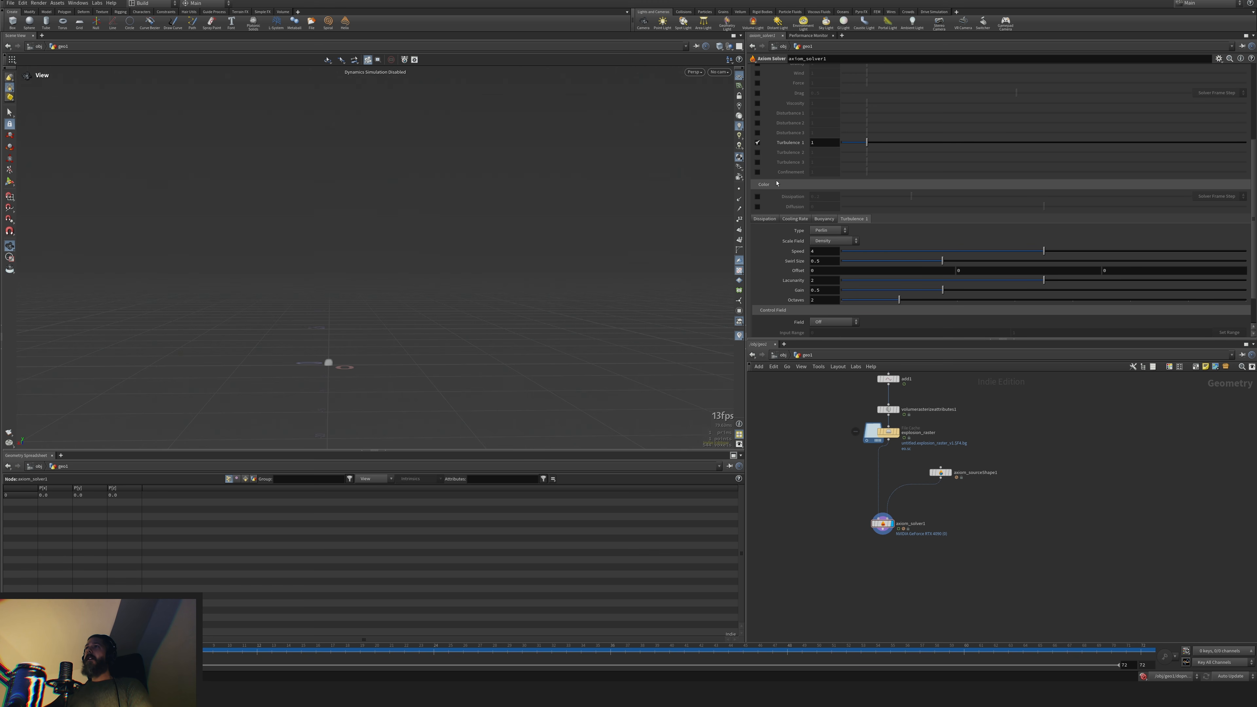
click(757, 152)
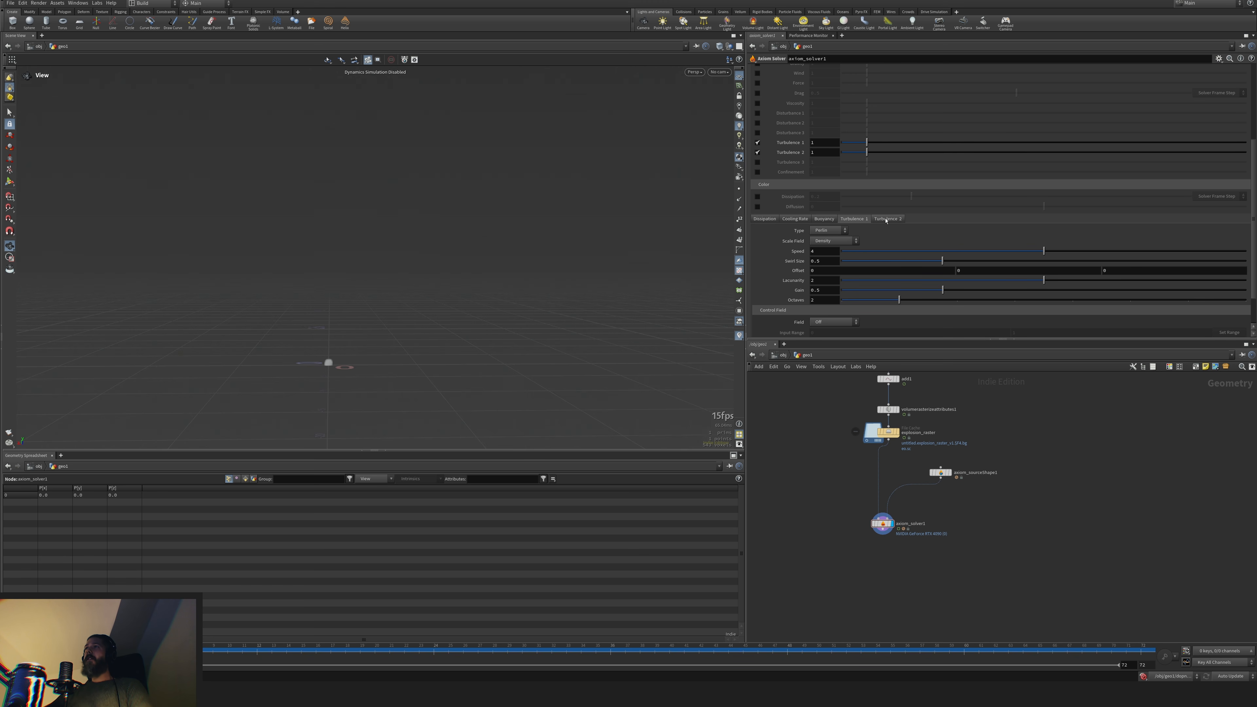
click(886, 219)
scroll(841, 218, down, 2)
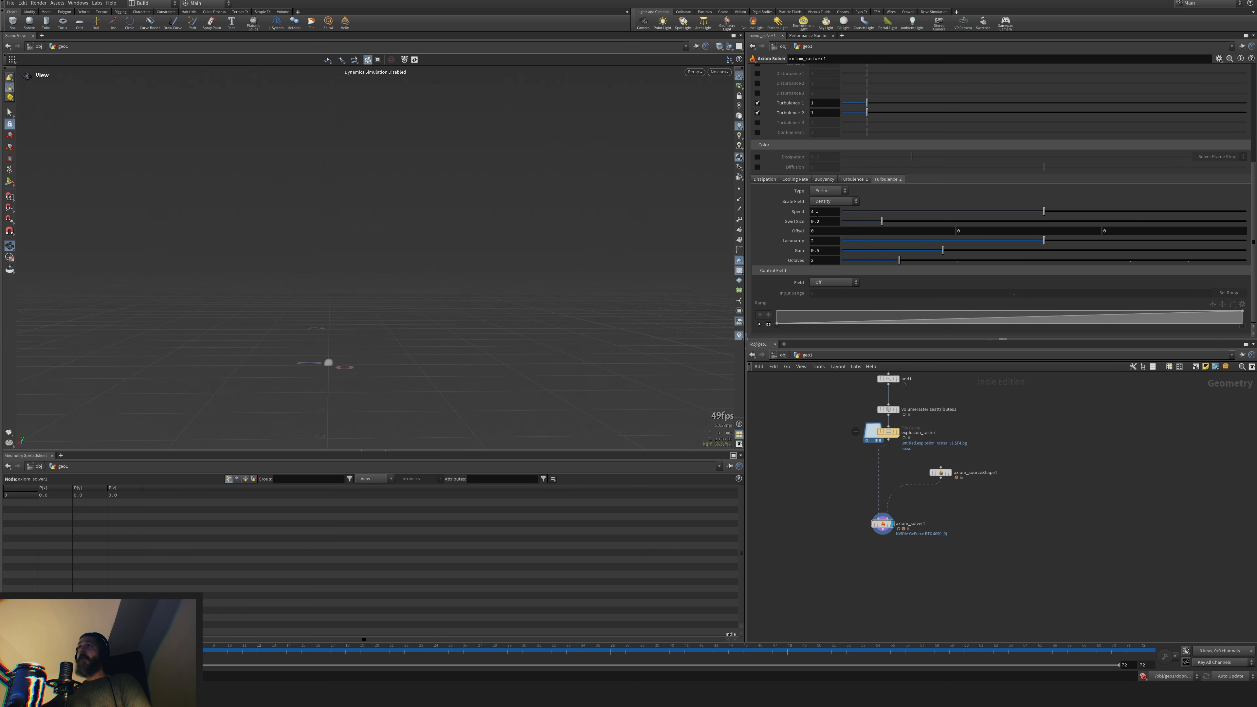
Set Turbulence 2's noise speed to 12, play the simulation, and return to the first frame
drag(817, 213, 798, 220)
text(12)
key(Return)
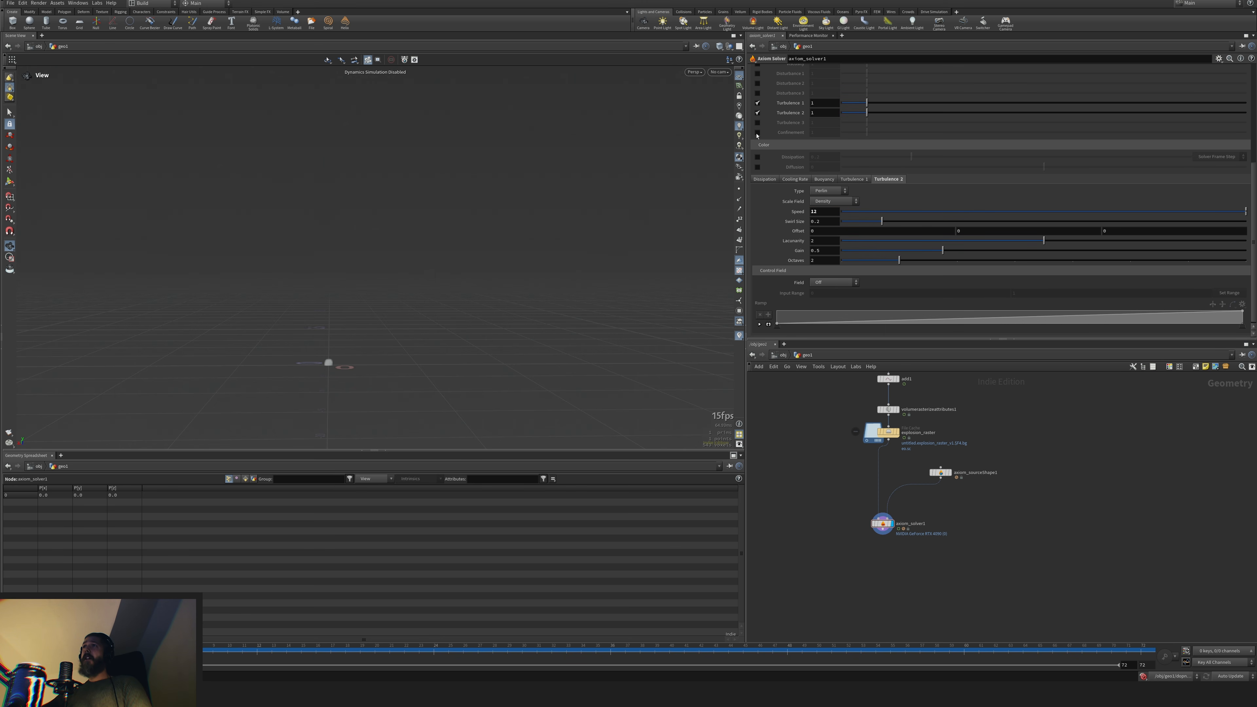
key(Up)
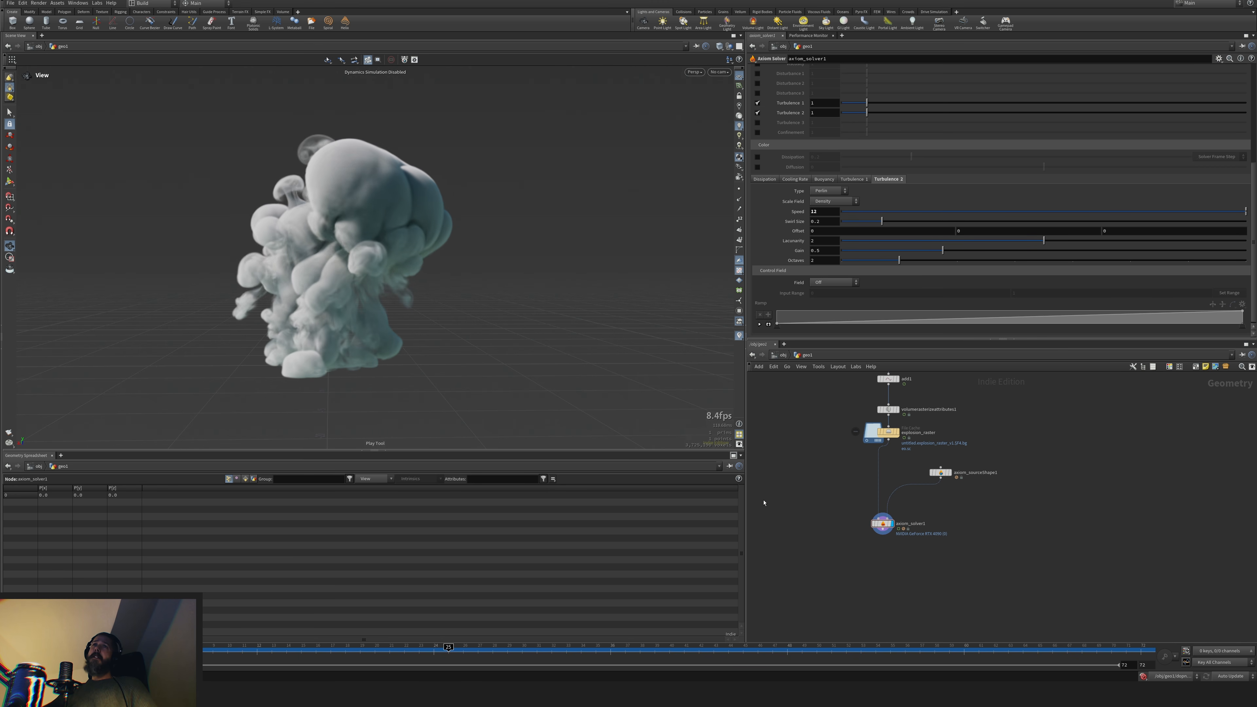
key(ctrl+Left)
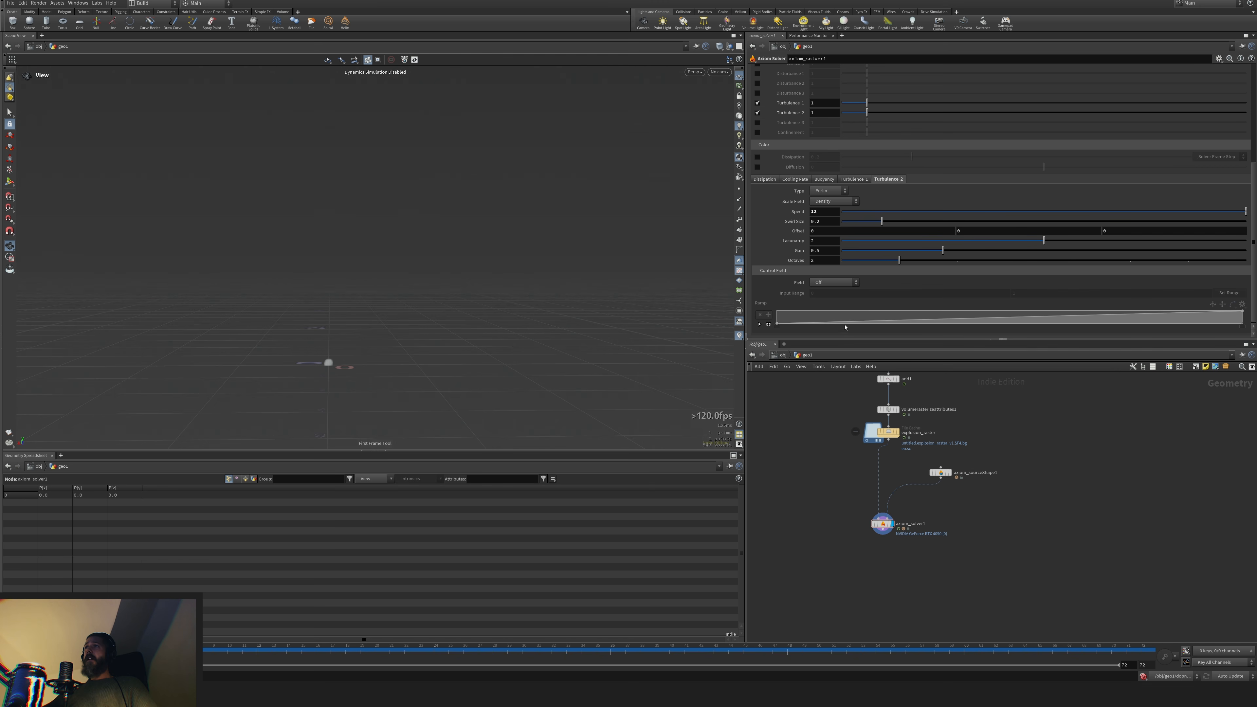
Set Turbulence 2's noise speed to 10 and its strength to 5, and run the simulation
drag(826, 214, 787, 216)
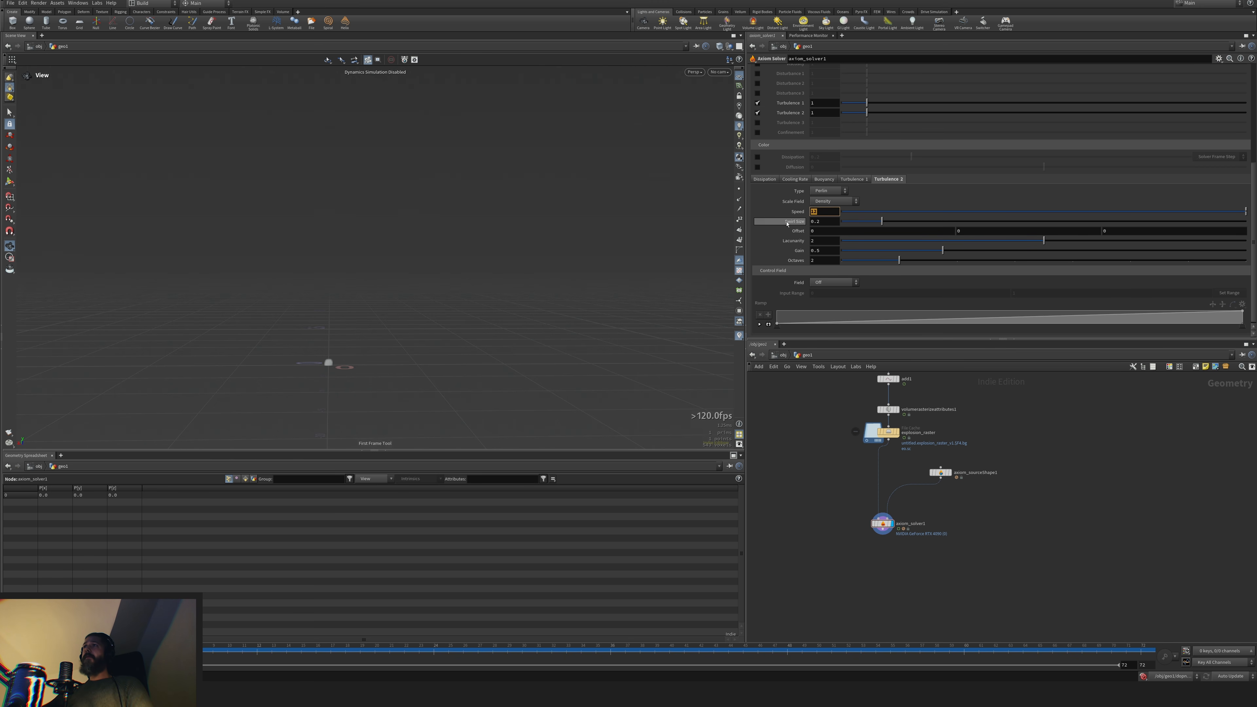
drag(823, 113, 787, 121)
text(5)
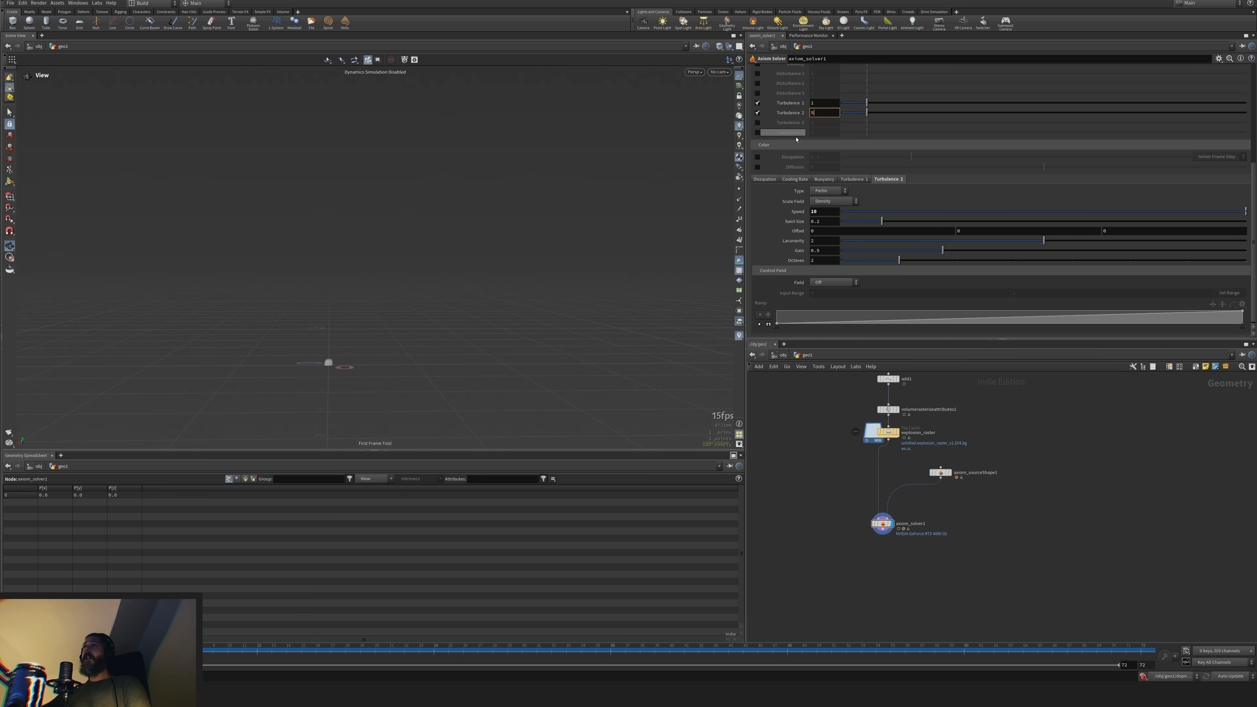
key(Return)
key(Up)
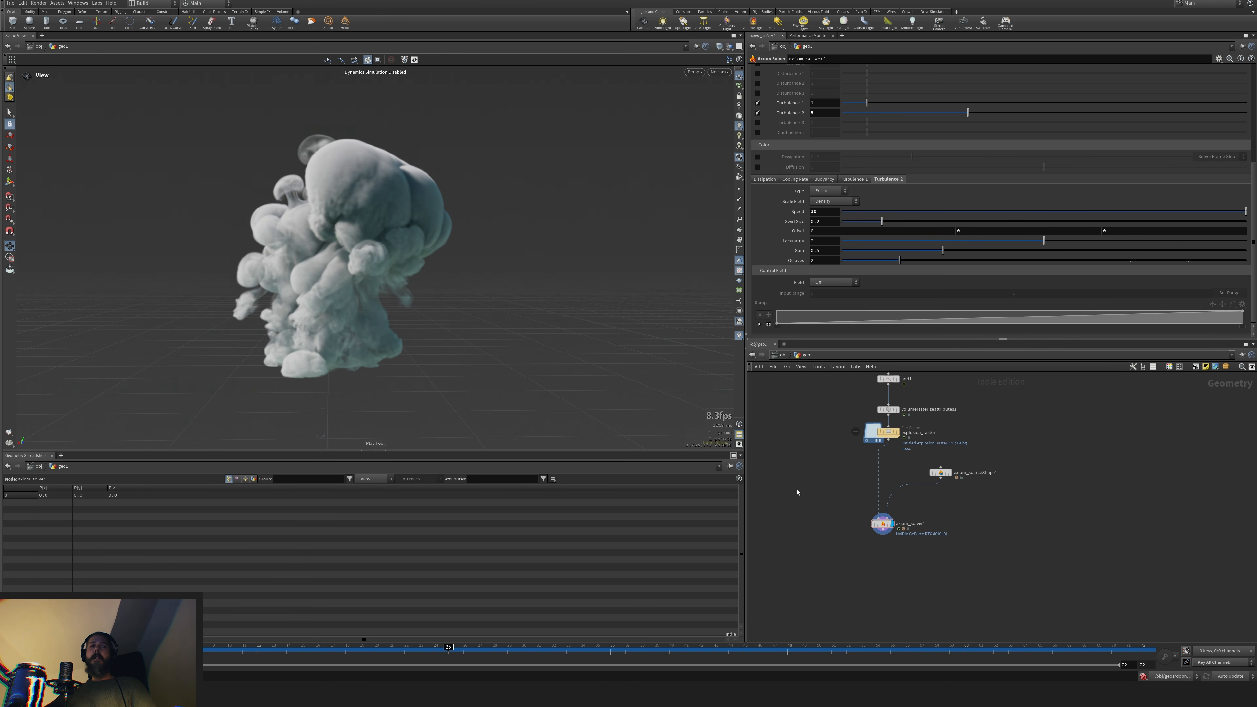
Set the Turbulence 2 strength to 10, replay the simulation, and return to the first frame
key(Left)
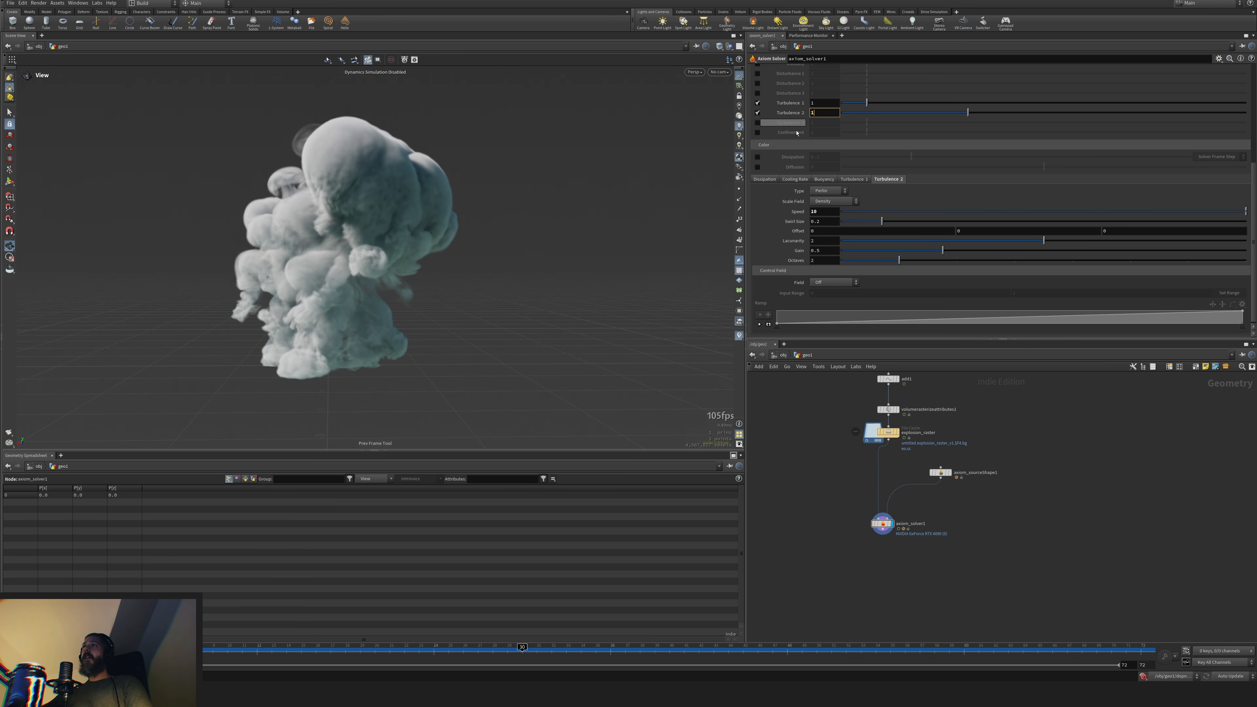
text(0)
key(Return)
key(Up)
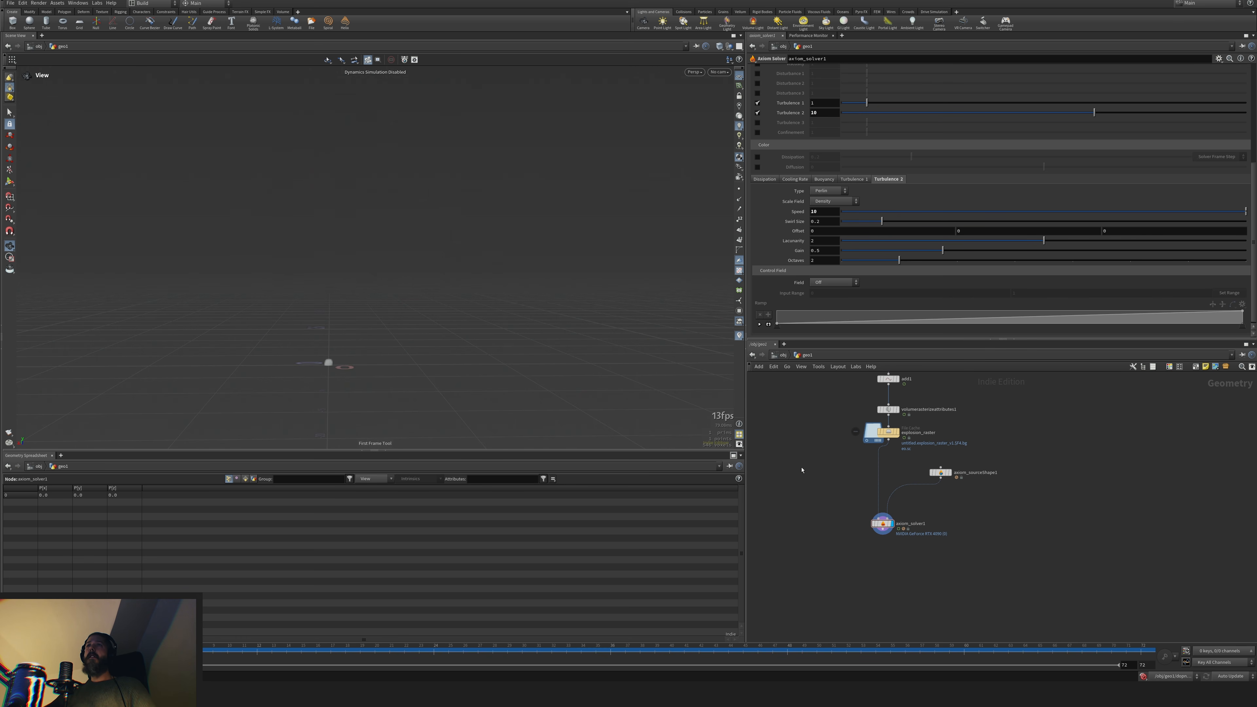
key(Left)
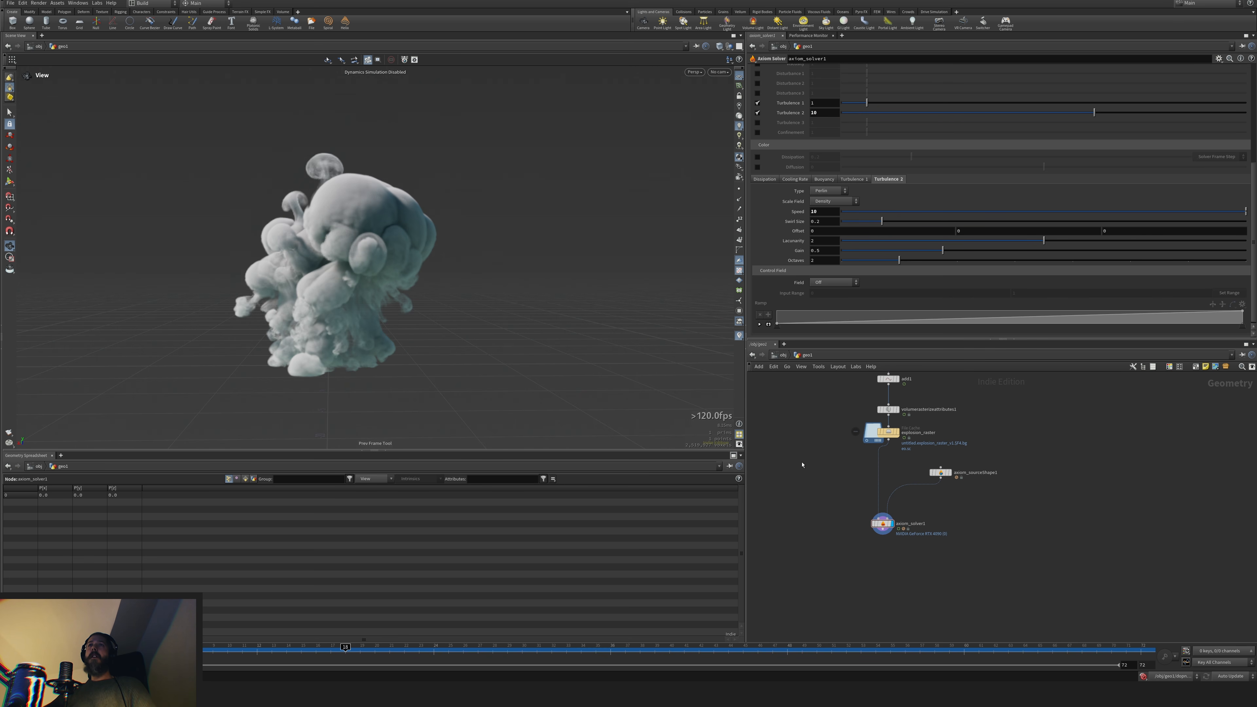
key(ctrl+Left)
Drive Turbulence 2 by the Y Axis control field with a reversed ramp and input range maximum 2, and replay the simulation
click(833, 284)
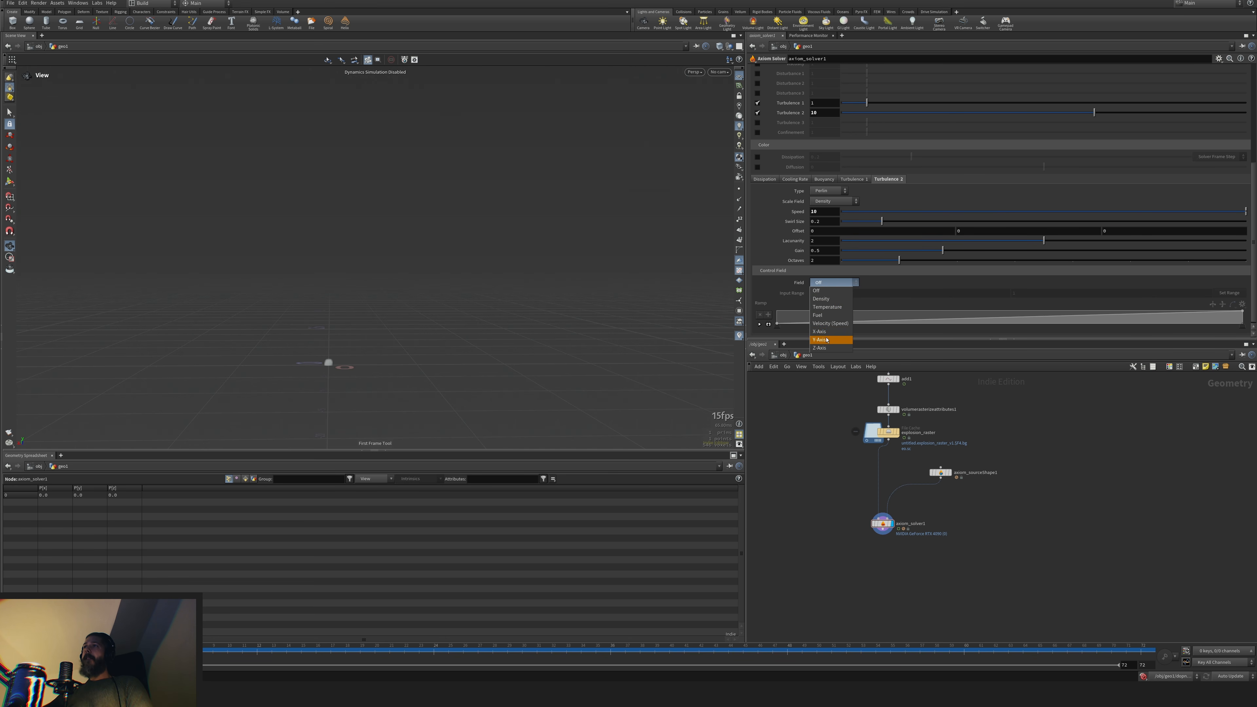
click(823, 341)
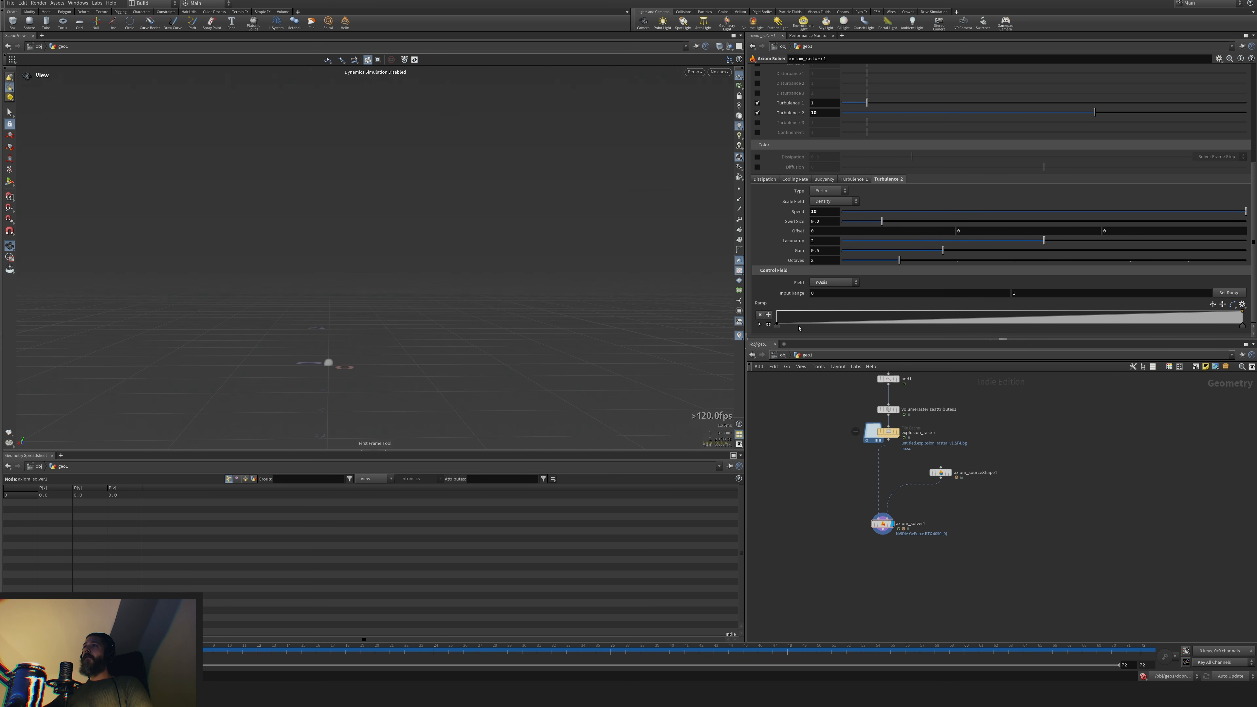
click(1212, 304)
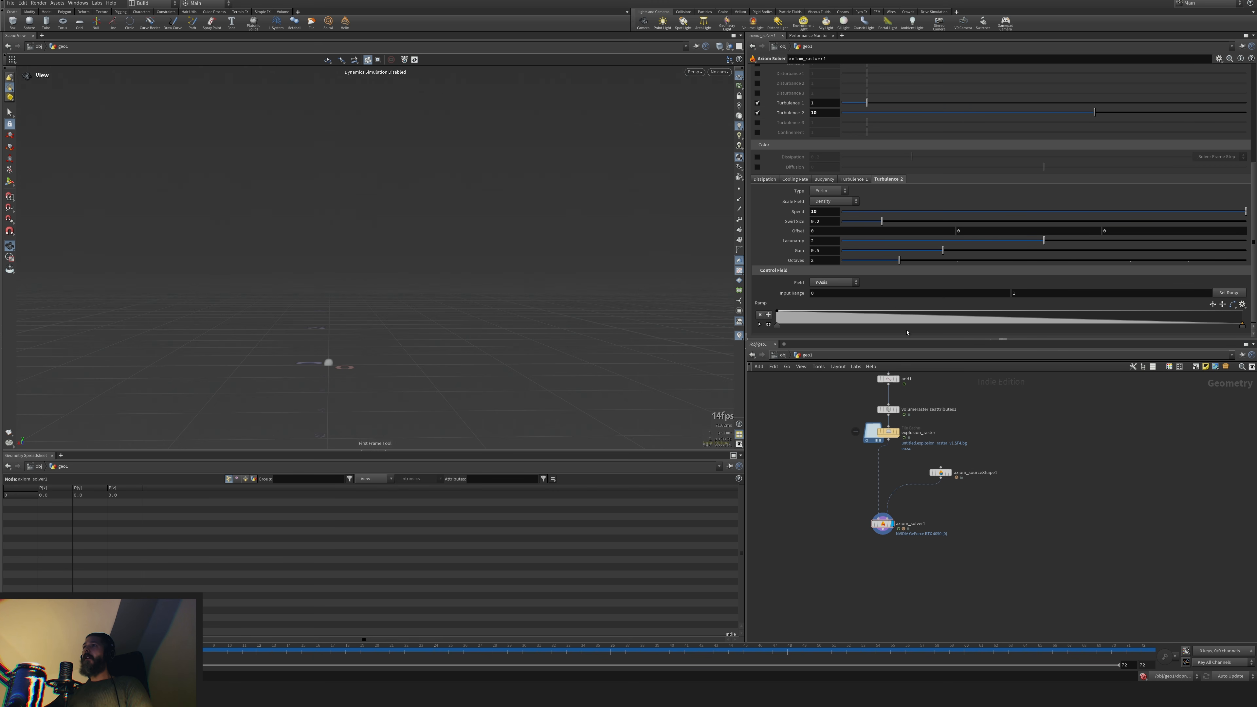
click(1026, 293)
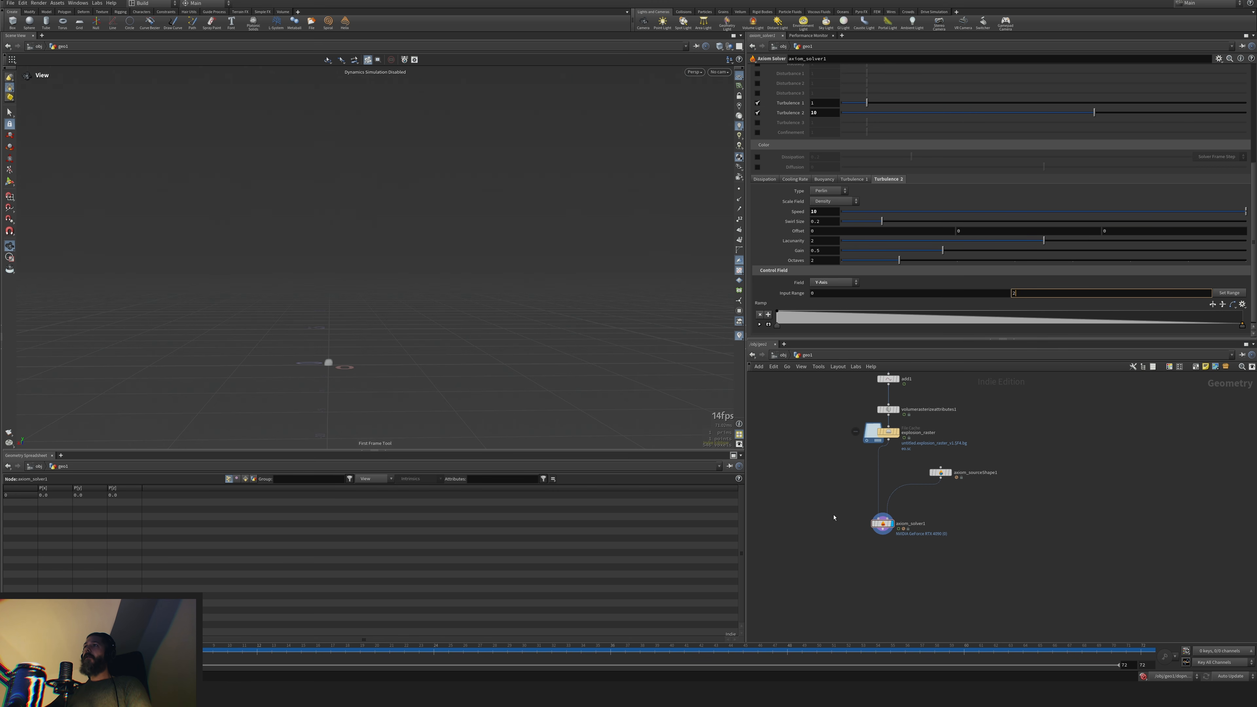
text(2)
key(Return)
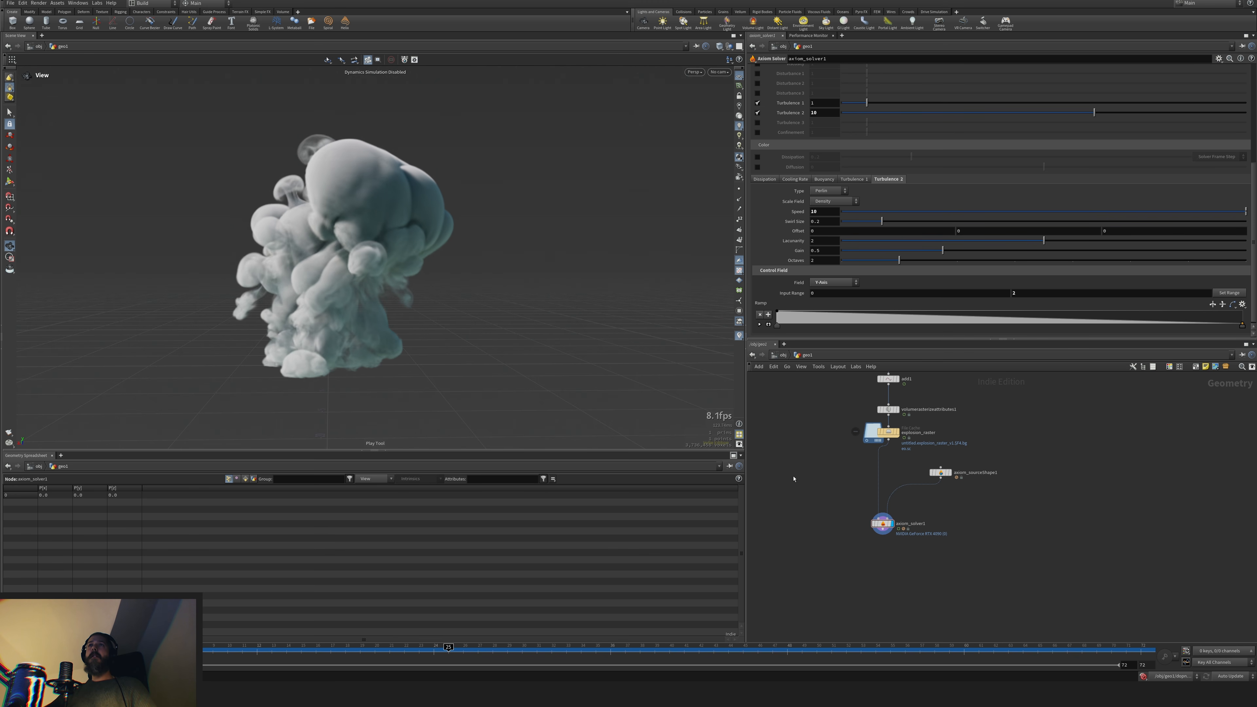
key(ctrl+Up)
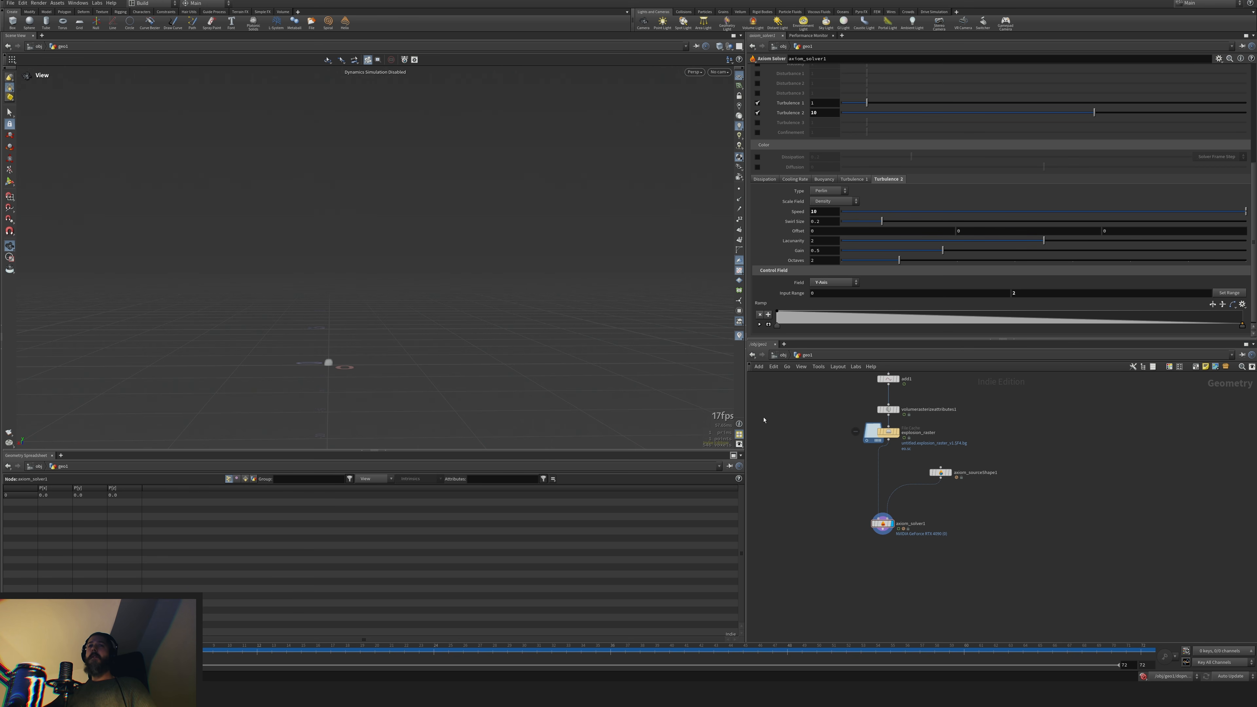
Set the Turbulence 2 strength to 20 and replay the simulation with the Y Axis control
drag(1018, 293, 835, 229)
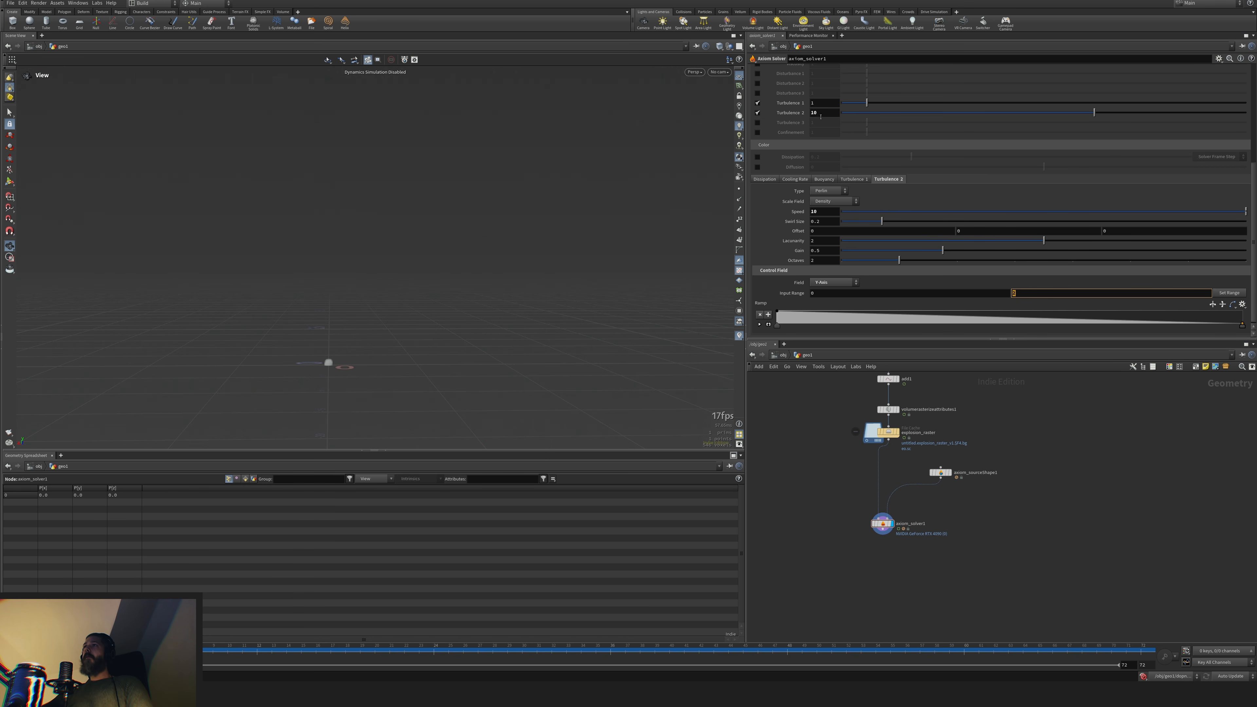
double_click(820, 114)
text(20)
key(Return)
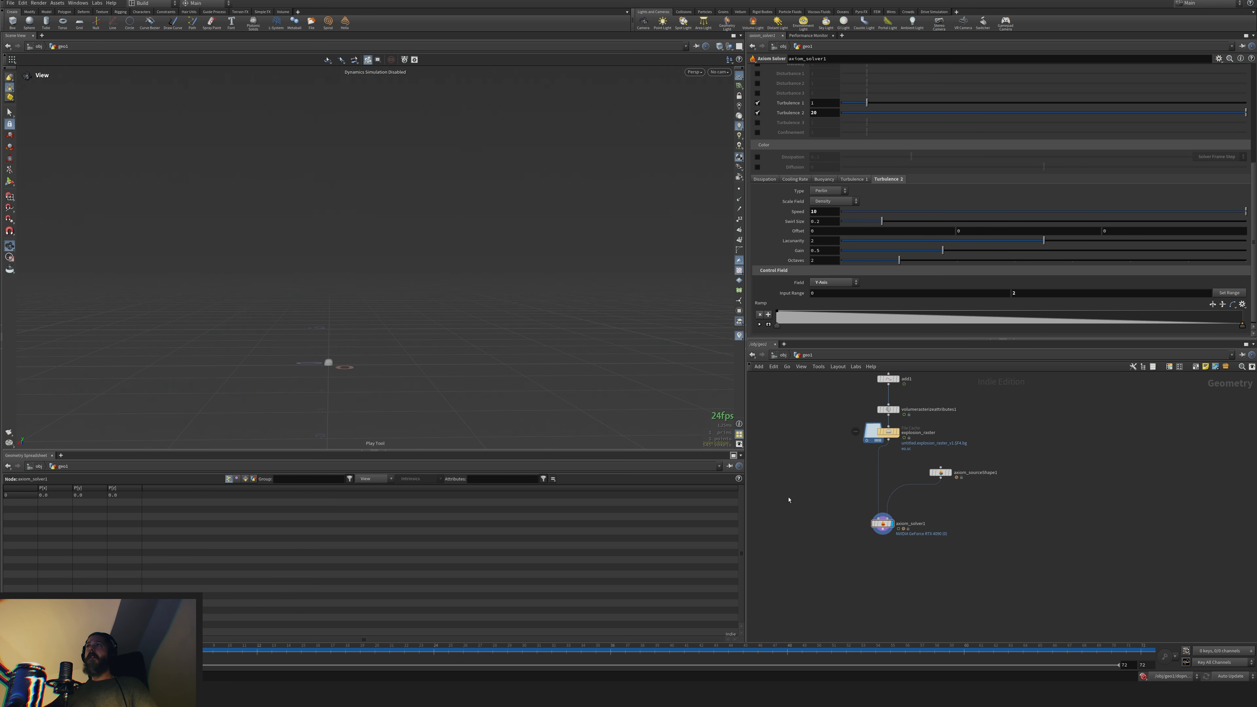
key(ctrl+Up)
Enable Disturbance 1 alongside both turbulences, run the simulation, and return to the first frame
scroll(822, 198, up, 3)
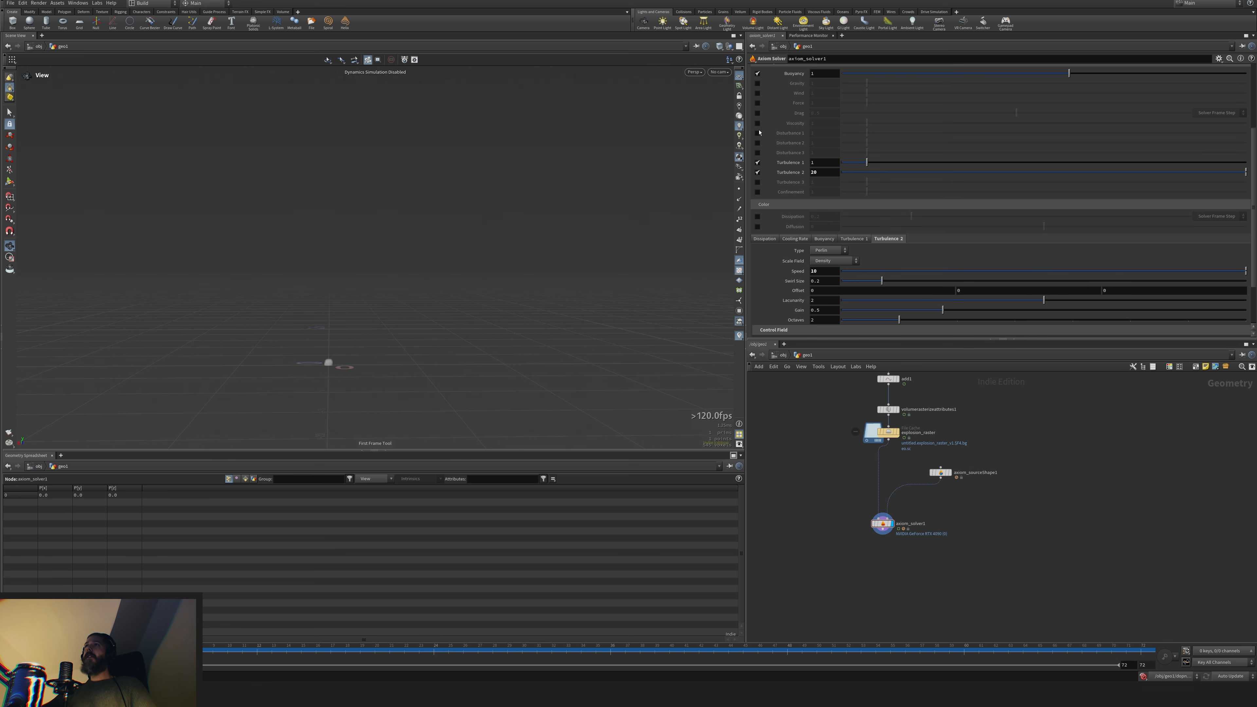
click(757, 133)
key(Up)
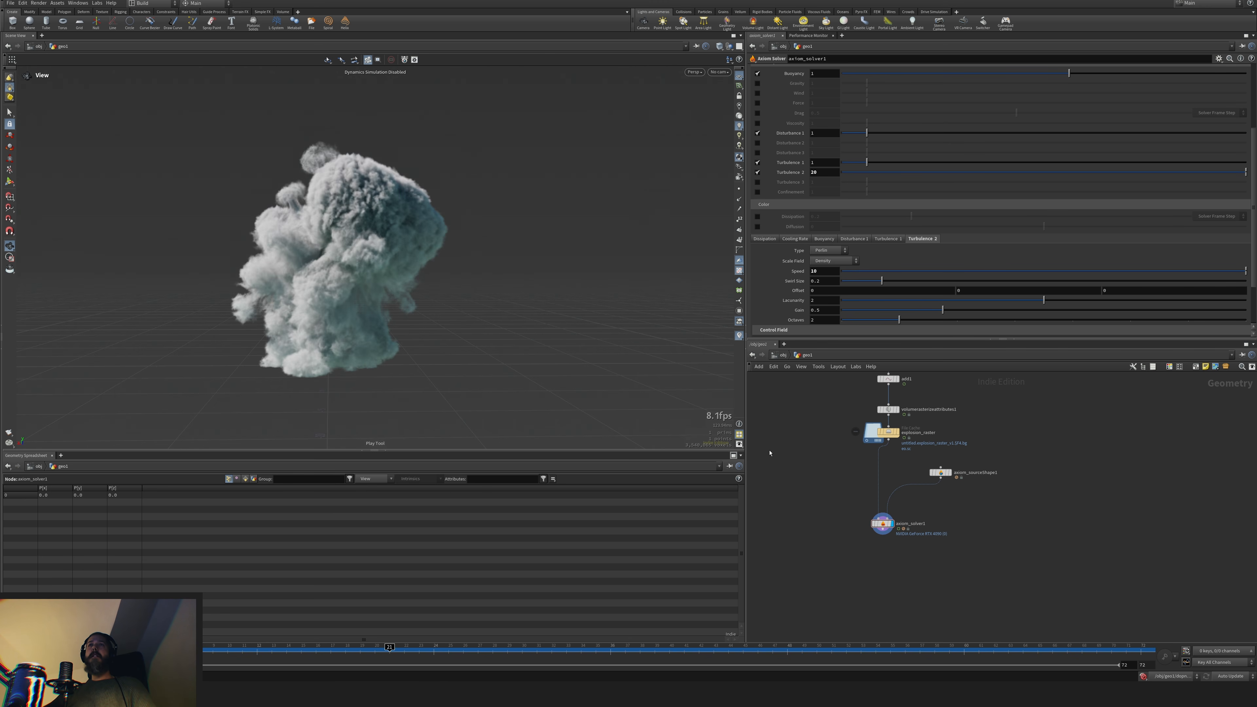
key(ctrl+Up)
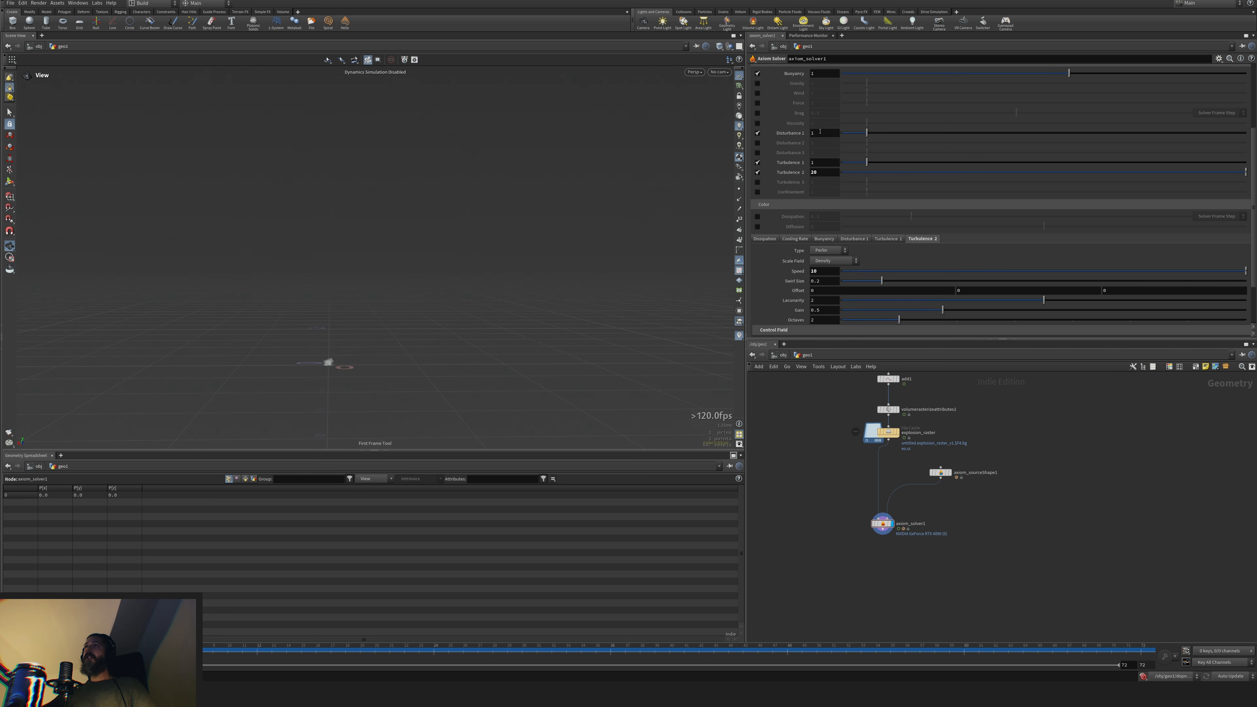
Set the Disturbance 1 strength to 0.5, play the simulation, and return to the first frame
click(820, 132)
text(.5)
key(Return)
key(Up)
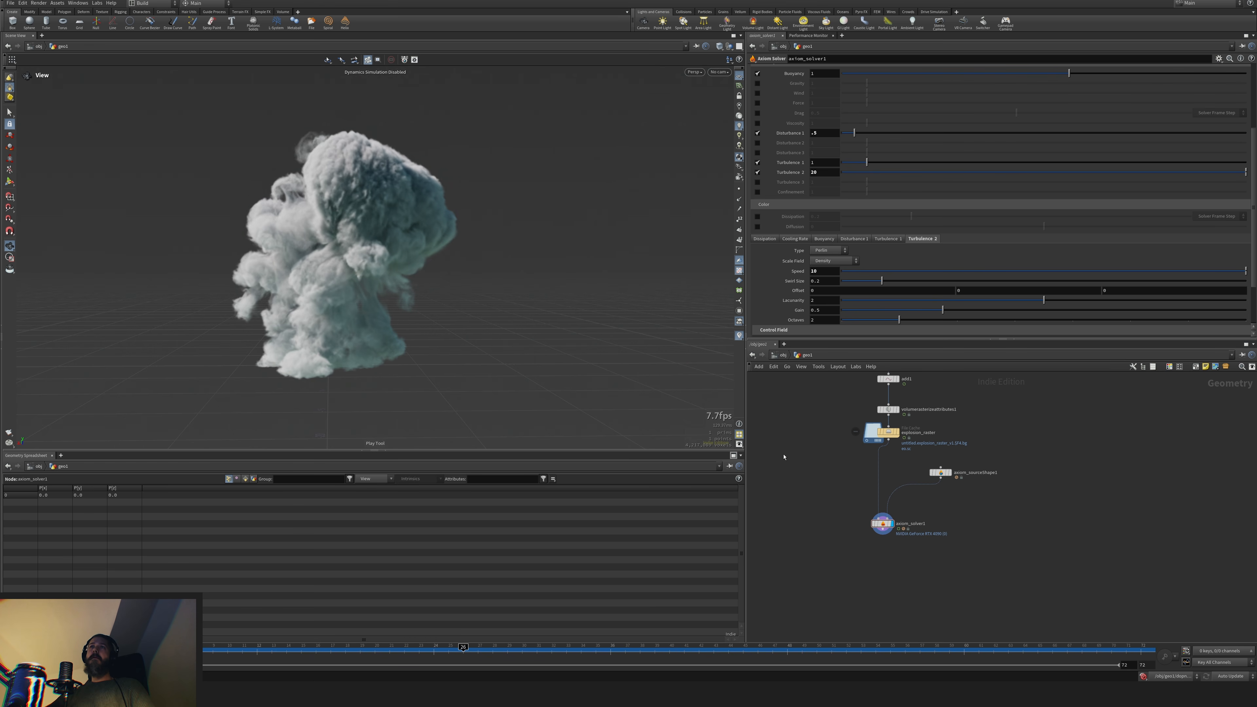
key(Left)
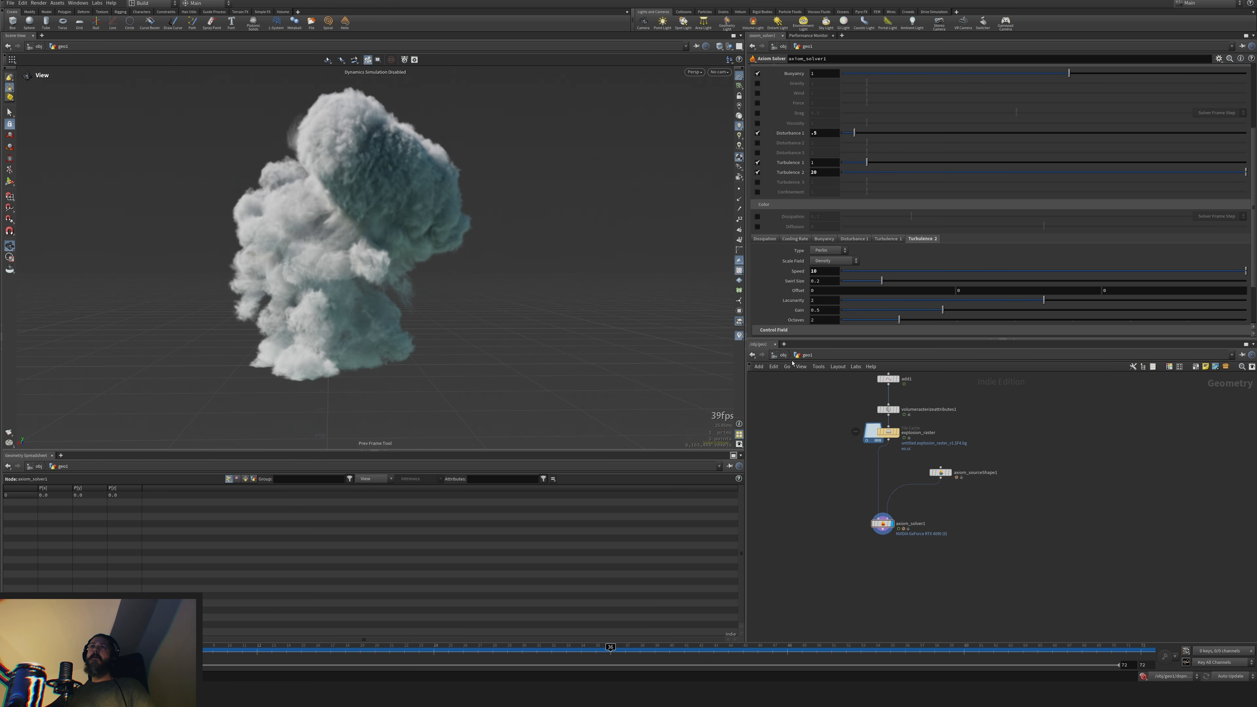
key(ctrl+Up)
Enable Confinement with a strength of 0.1 and preview the simulation before returning to the first frame
click(757, 192)
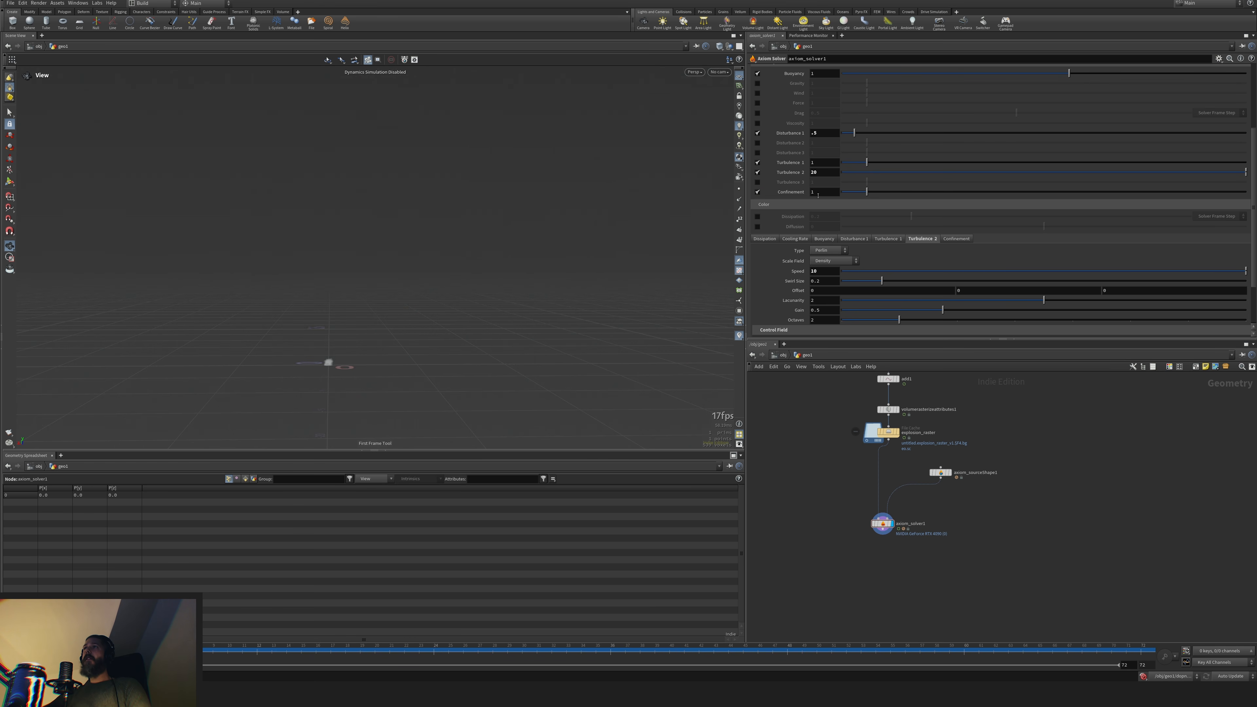
double_click(819, 192)
text(0.)
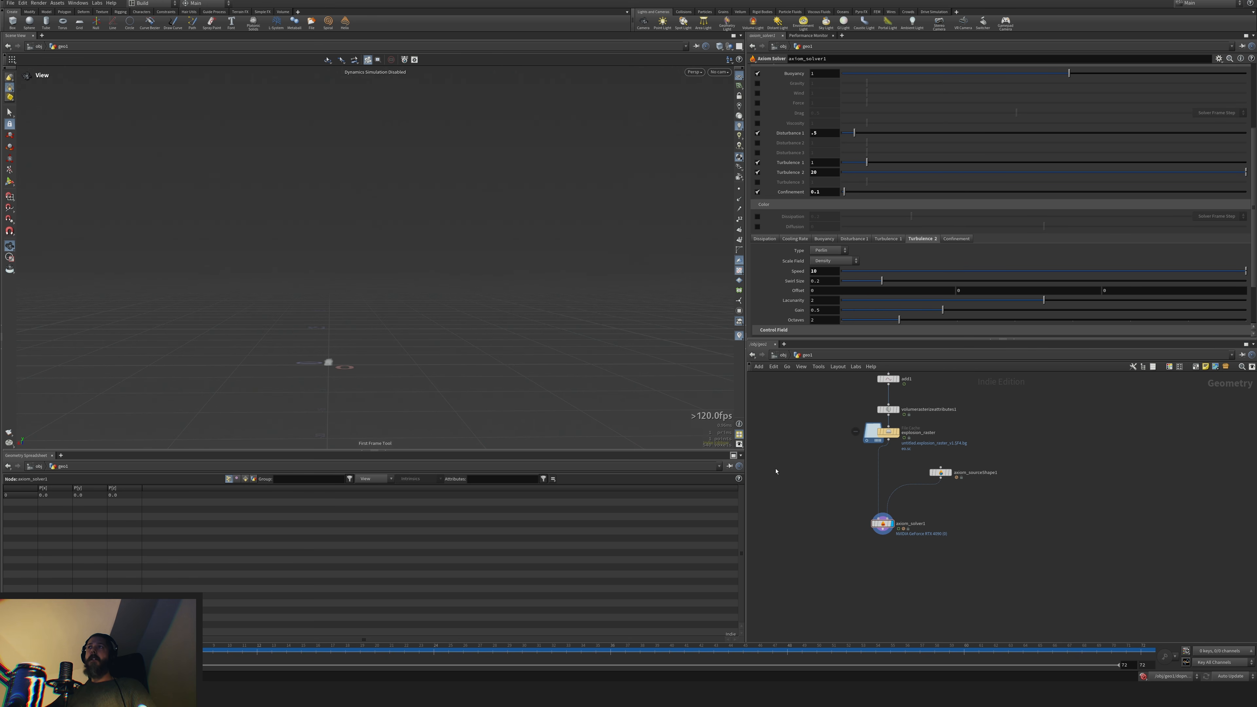
key(Up)
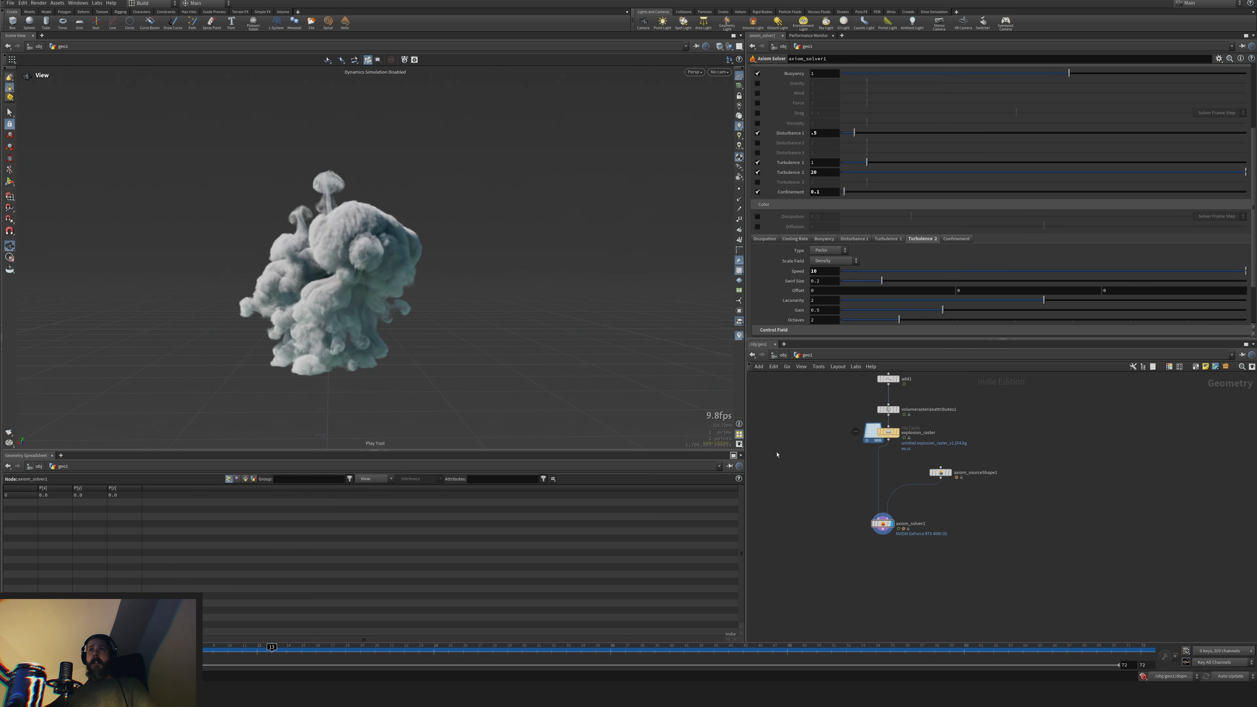
key(ctrl+Up)
Set the Confinement strength to 2, play the simulation, and return to the first frame
drag(826, 192, 789, 203)
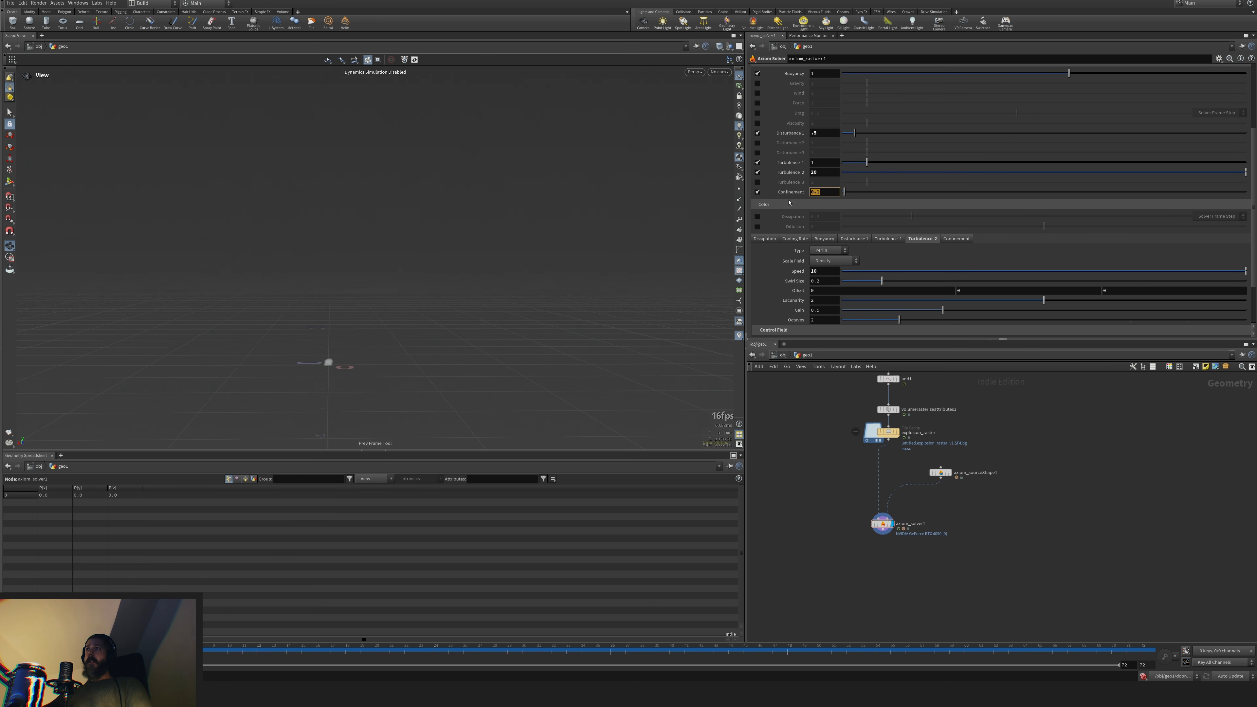
key(Up)
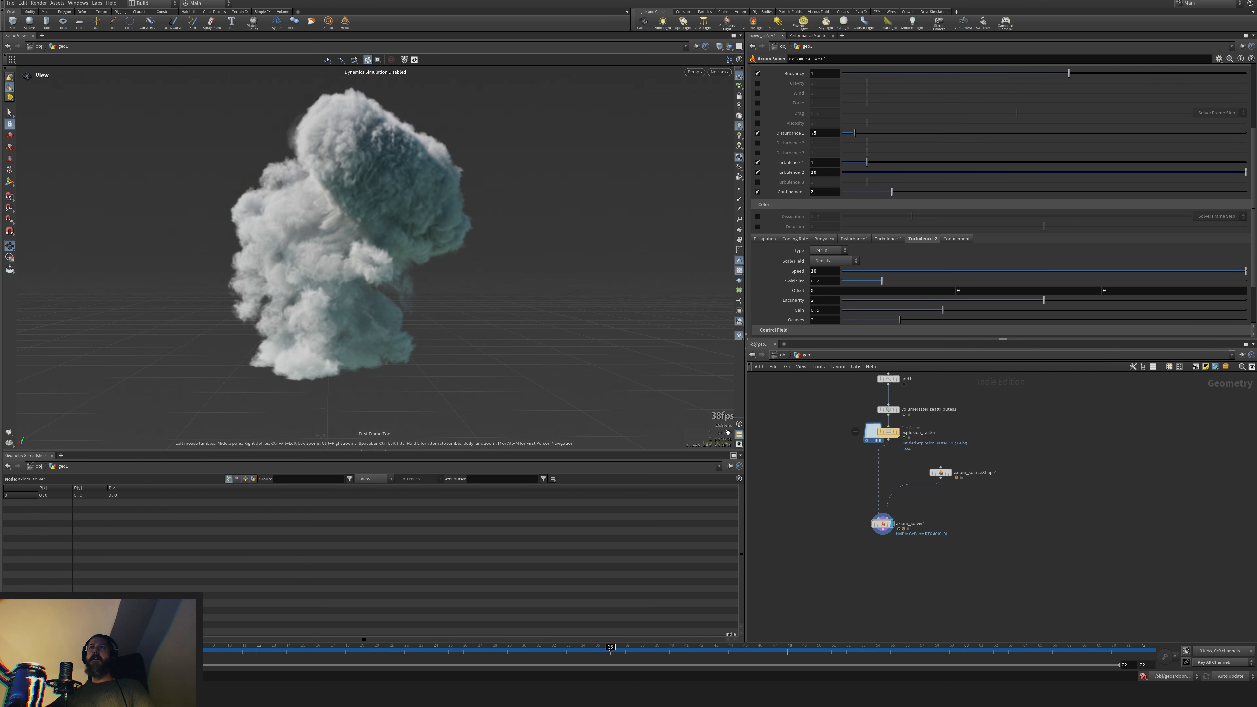
key(ctrl+Up)
drag(585, 307, 581, 309)
Set the Confinement strength to 0.5 in the velocity settings
drag(823, 192, 792, 204)
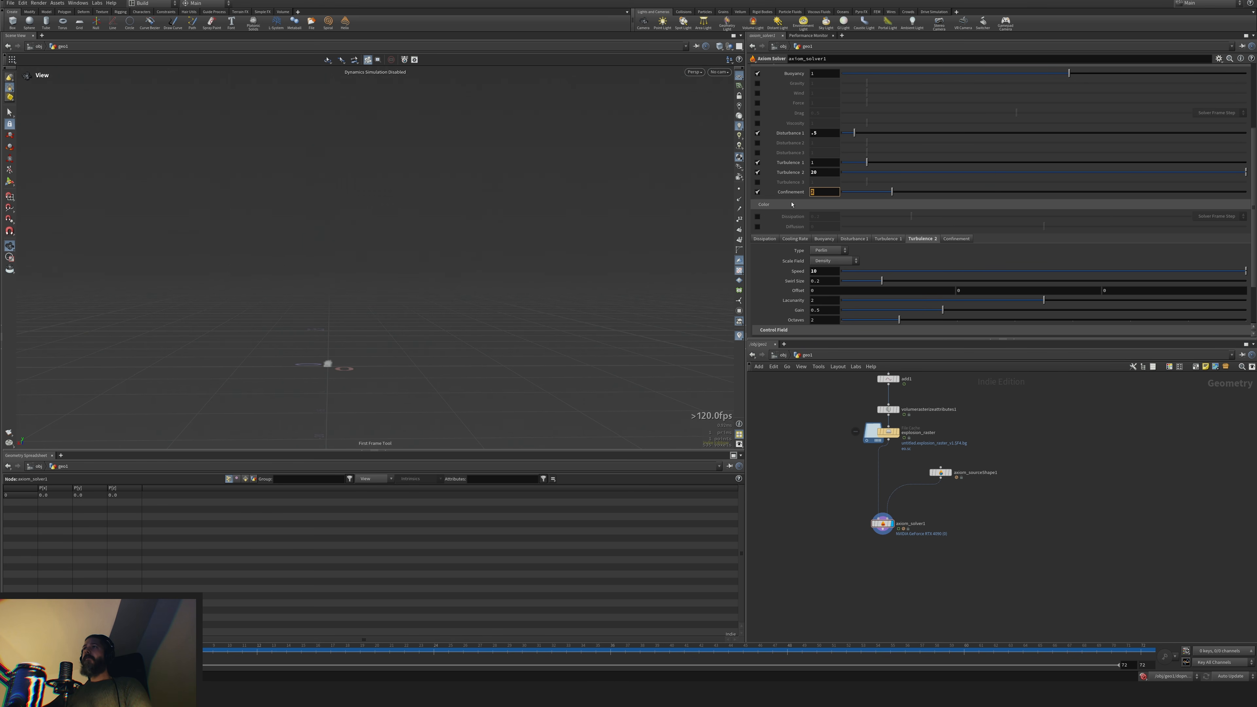
scroll(821, 268, up, 5)
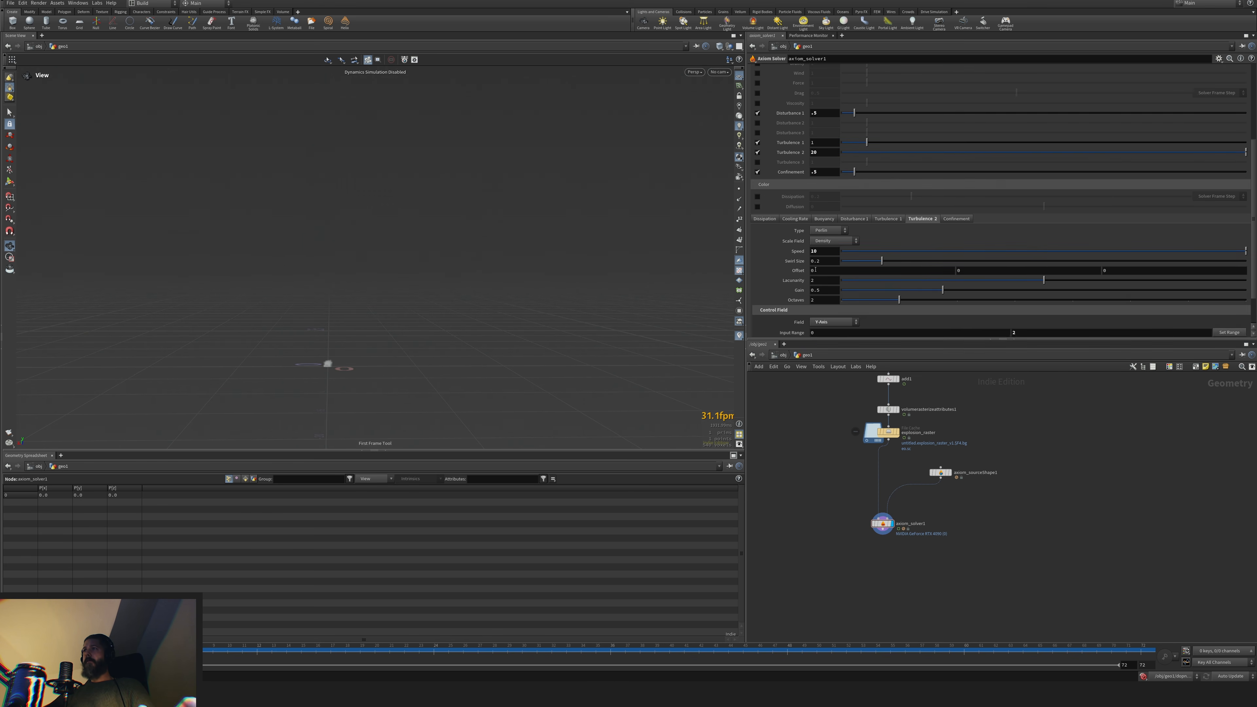
scroll(812, 132, up, 2)
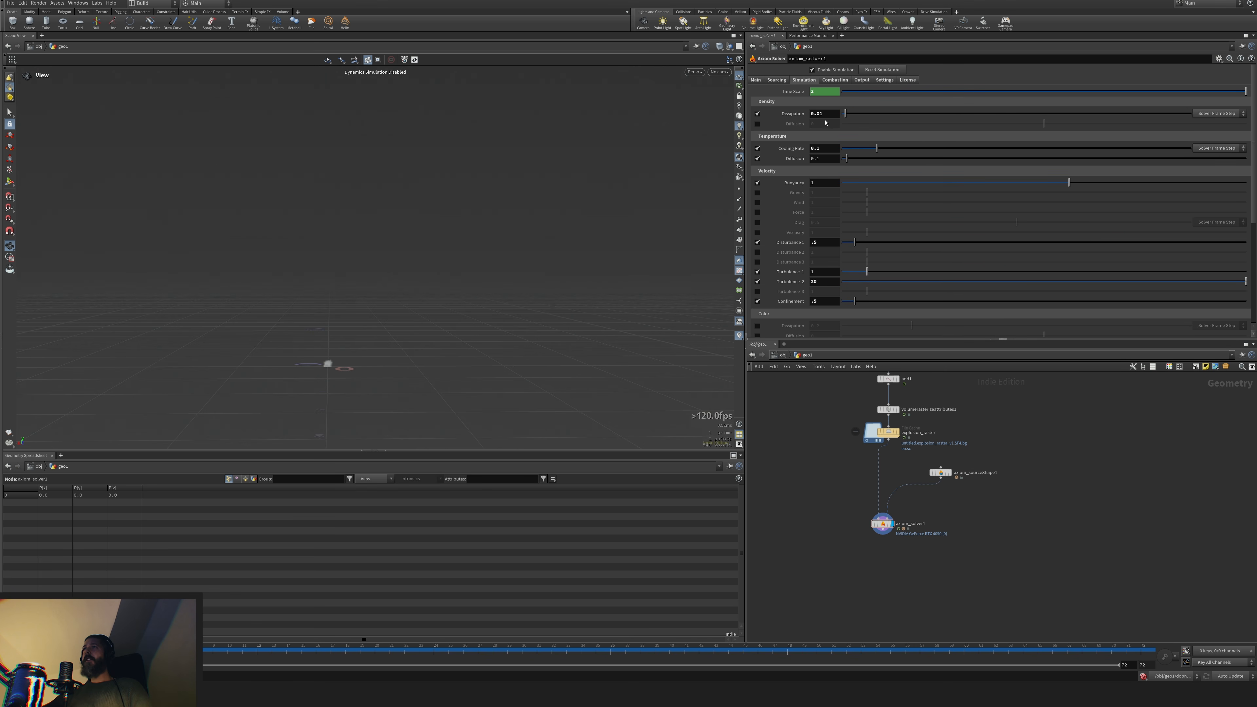
Set the Influence pressure to 10 in the solver's sourcing settings and test the simulation
click(774, 81)
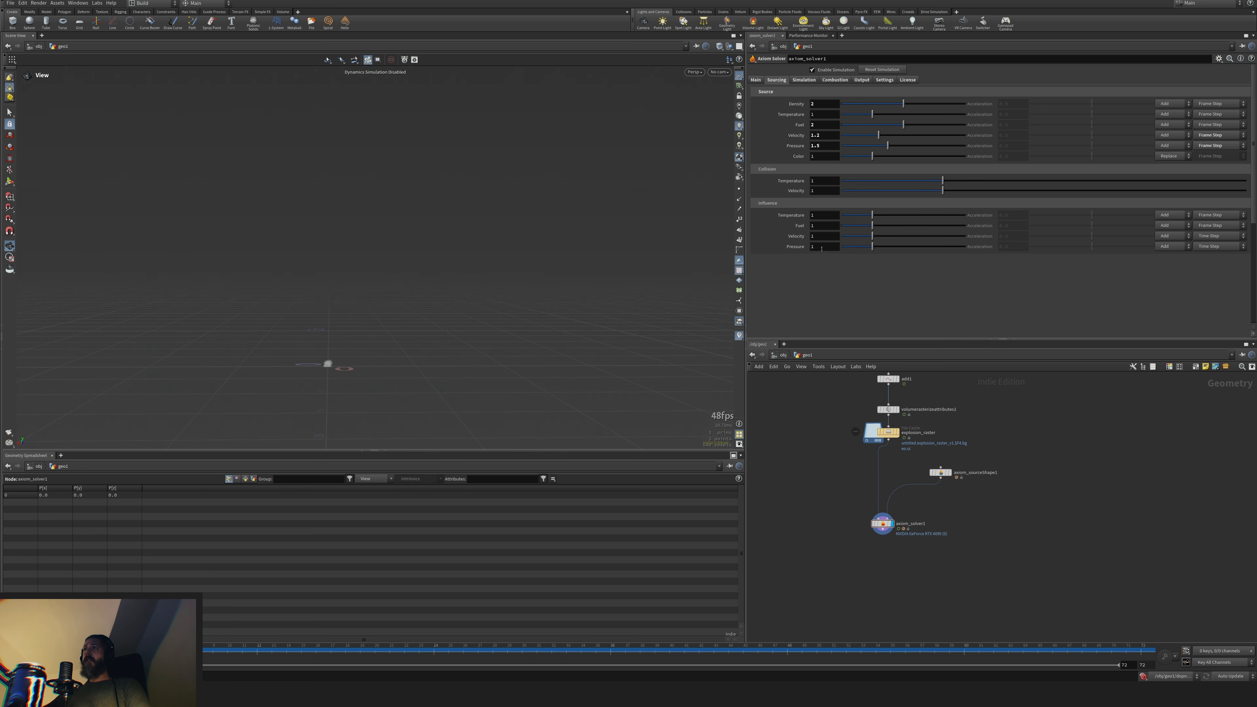
drag(821, 246, 787, 248)
text(10)
key(Return)
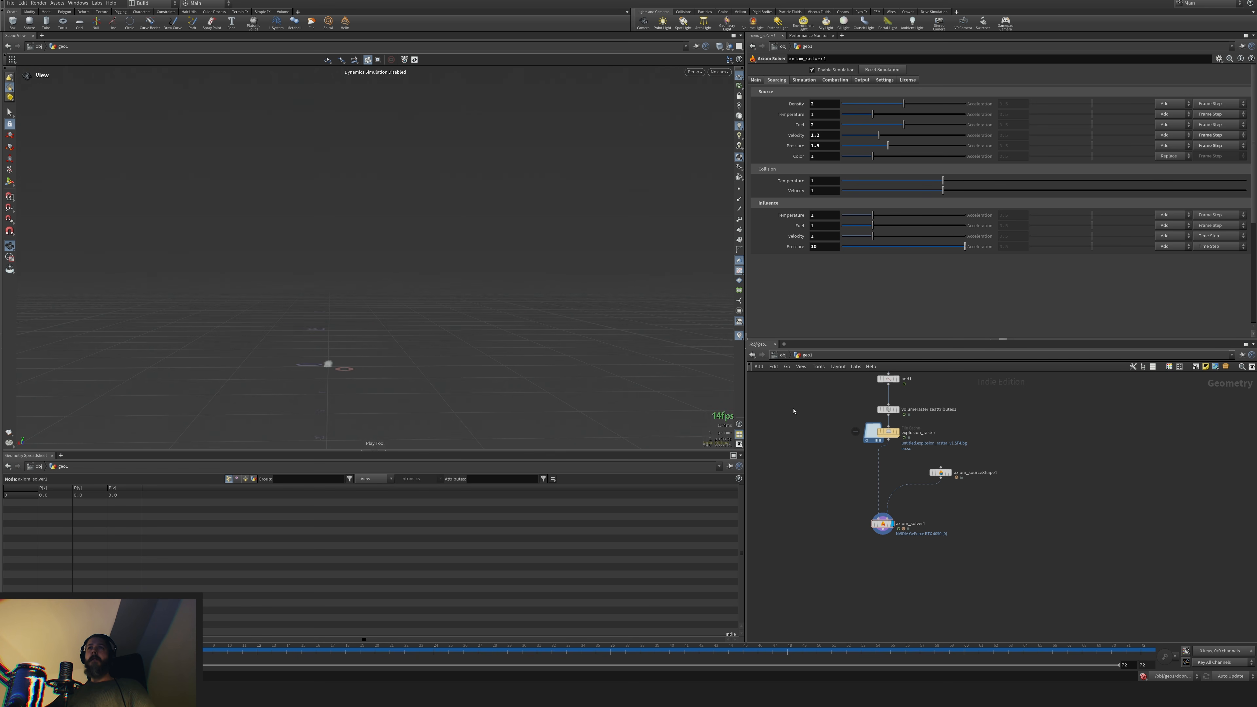
key(ctrl+Up)
Set the Influence pressure back to 1
drag(822, 248, 798, 248)
text(1)
key(Return)
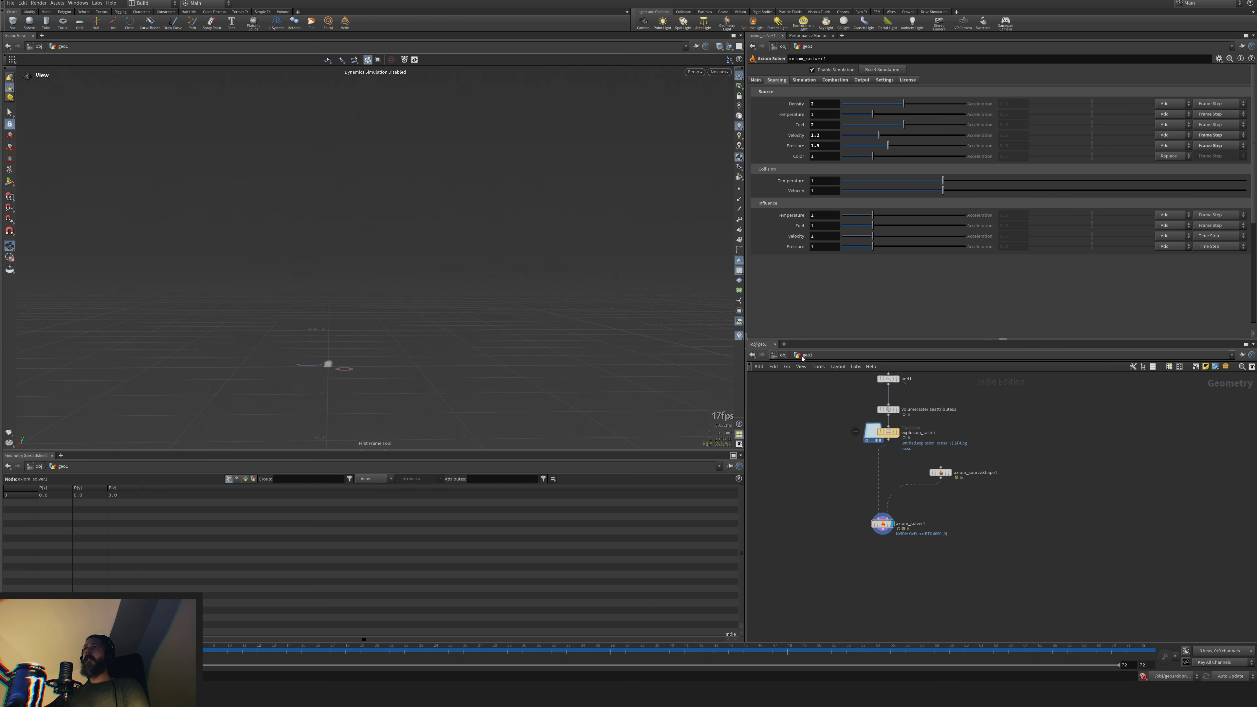
Show the solver's main settings and play the simulation to check its memory use and active voxels
click(756, 80)
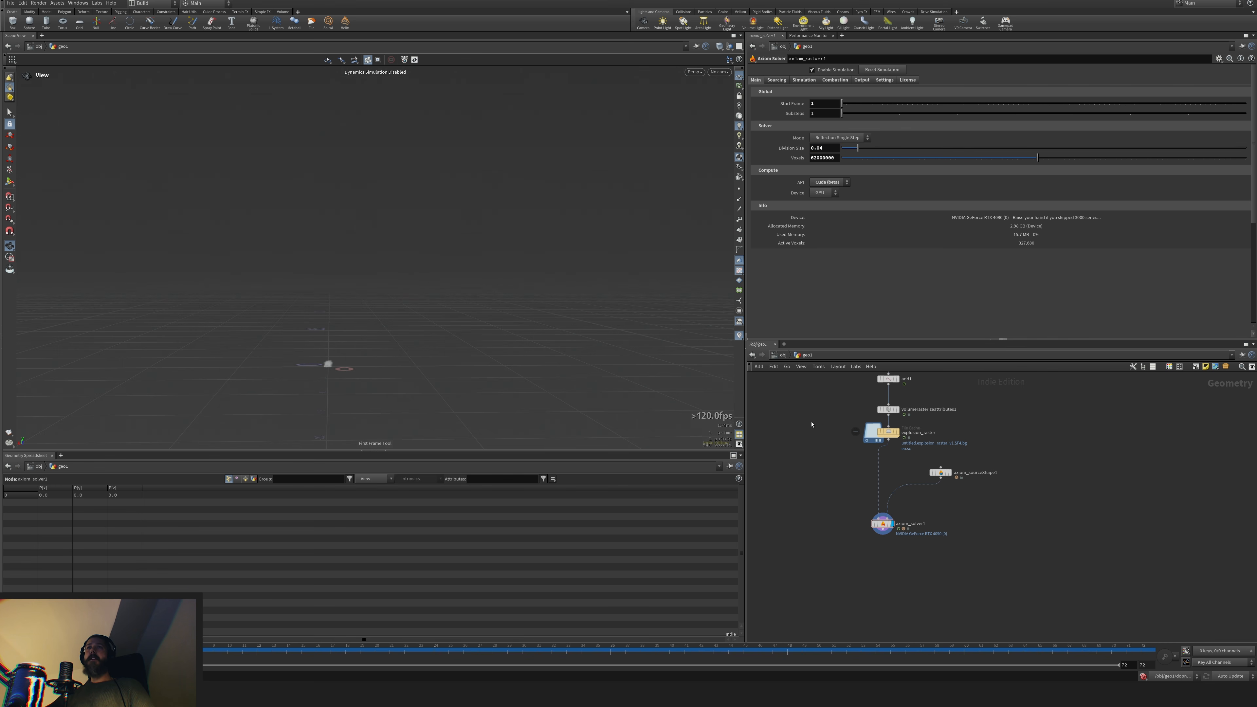
key(Up)
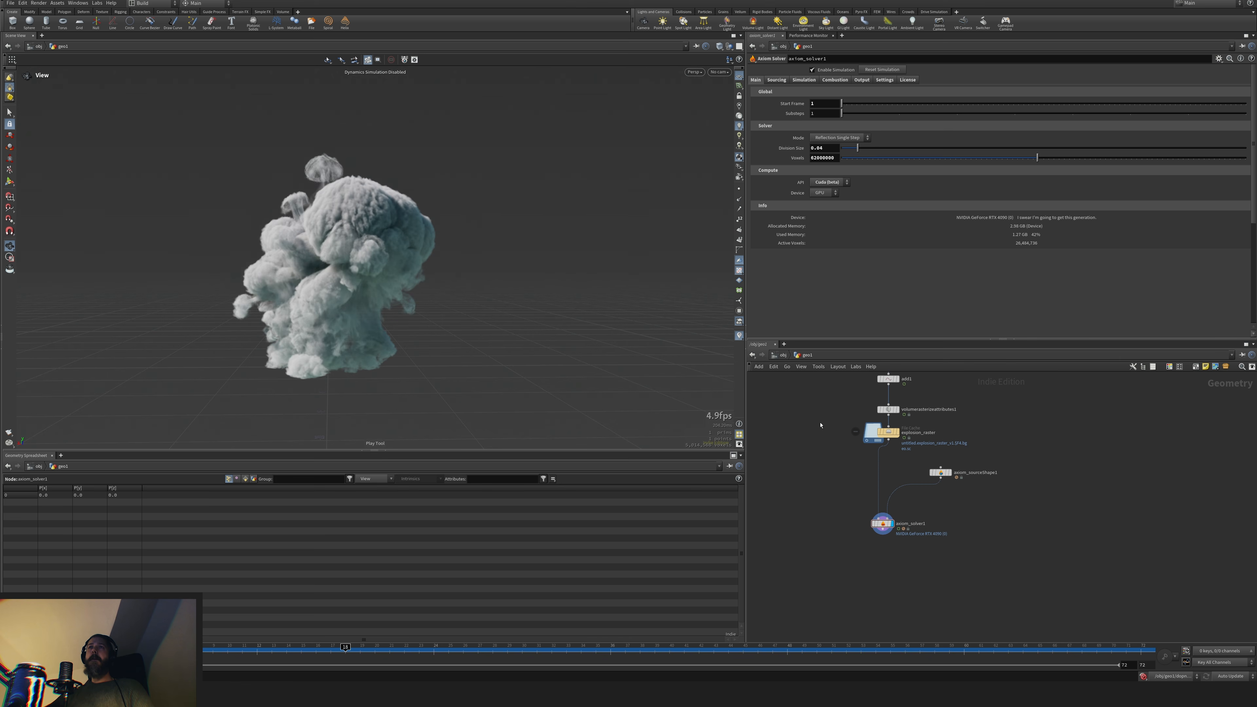
Rewind the simulation to its first frame and place the vel wrangle beside the delete_particles wrangle
key(Left)
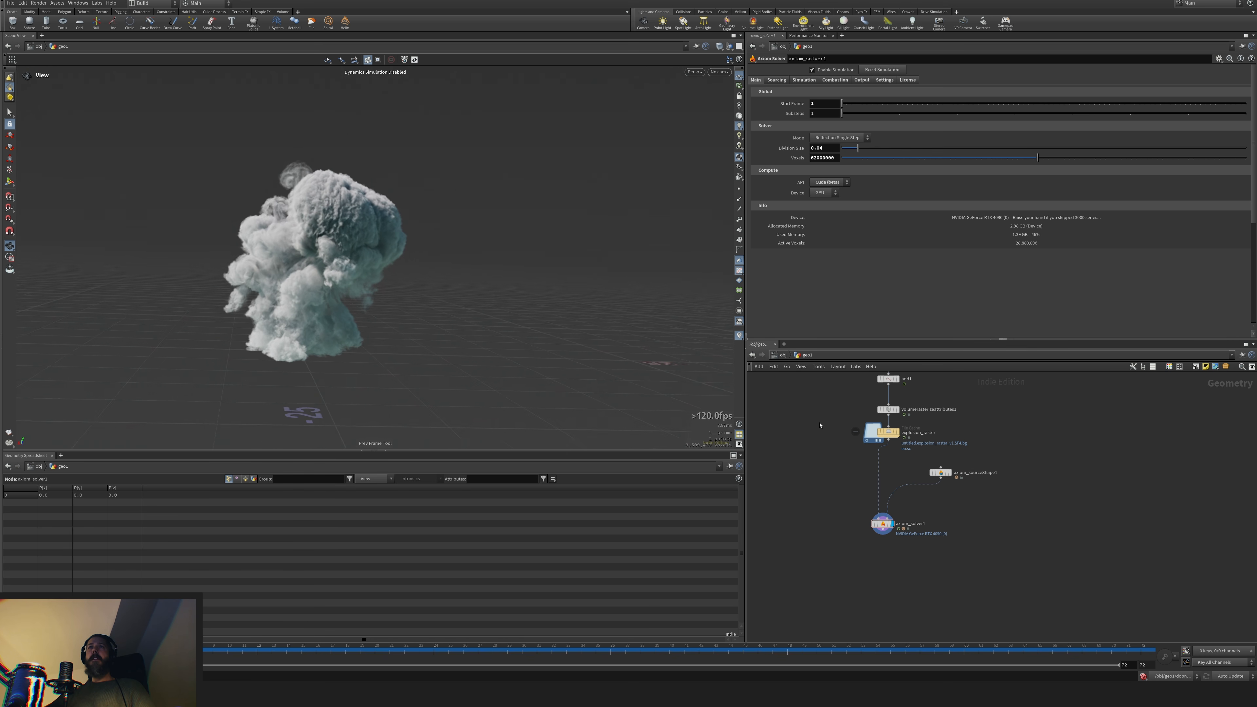
key(ctrl+Up)
middle_drag(838, 423, 800, 583)
middle_drag(949, 534, 938, 523)
drag(1014, 523, 966, 479)
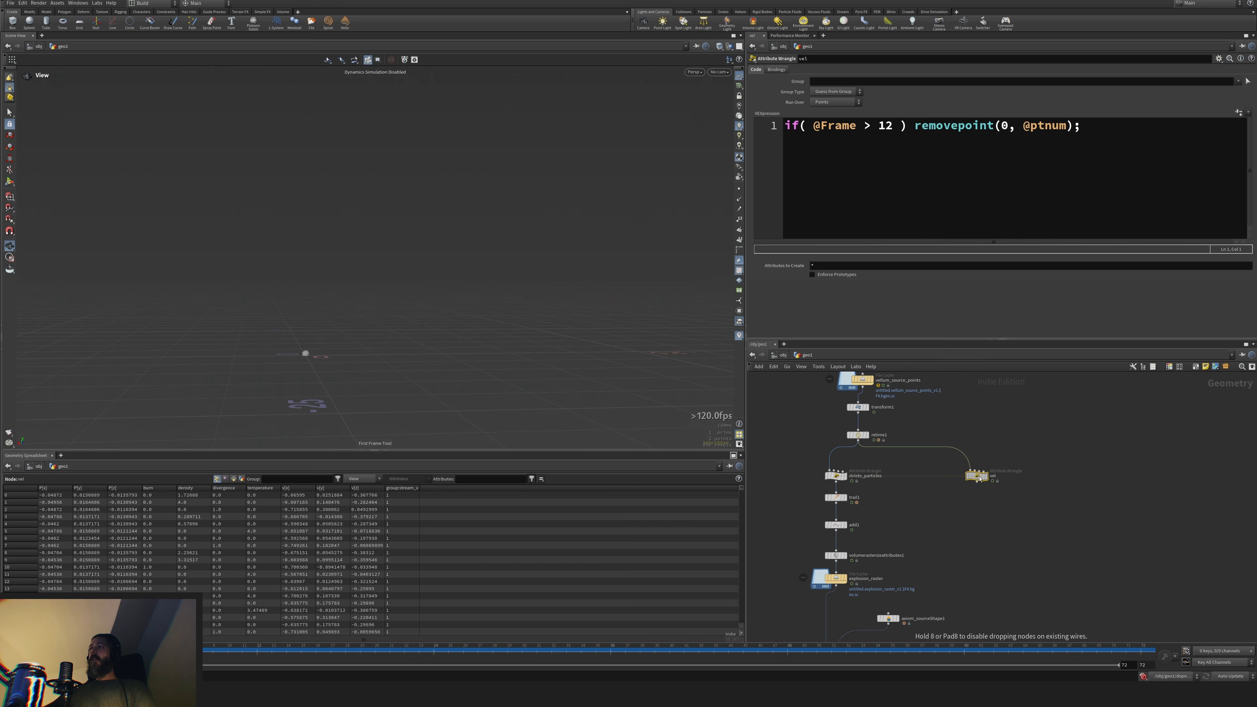
middle_drag(957, 568, 986, 478)
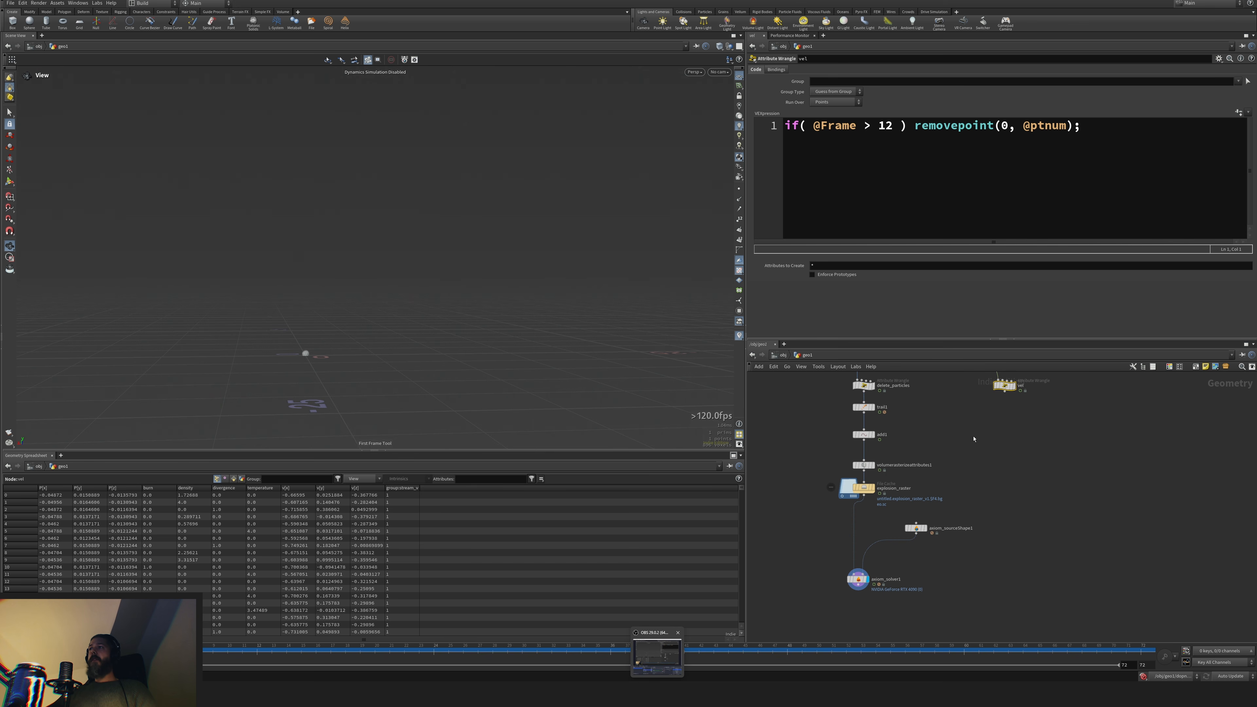
Duplicate the Trail and Add nodes below delete_particles and connect the copies beneath the vel wrangle
mouse_move(657, 695)
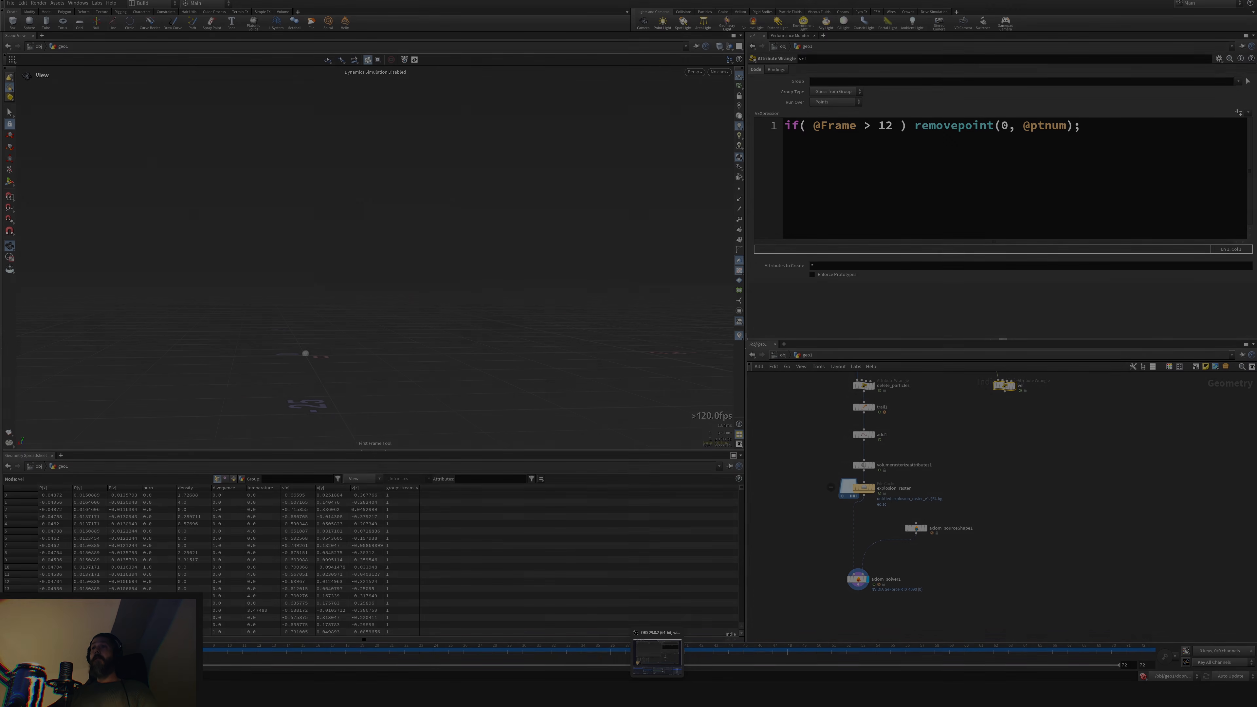
click(858, 579)
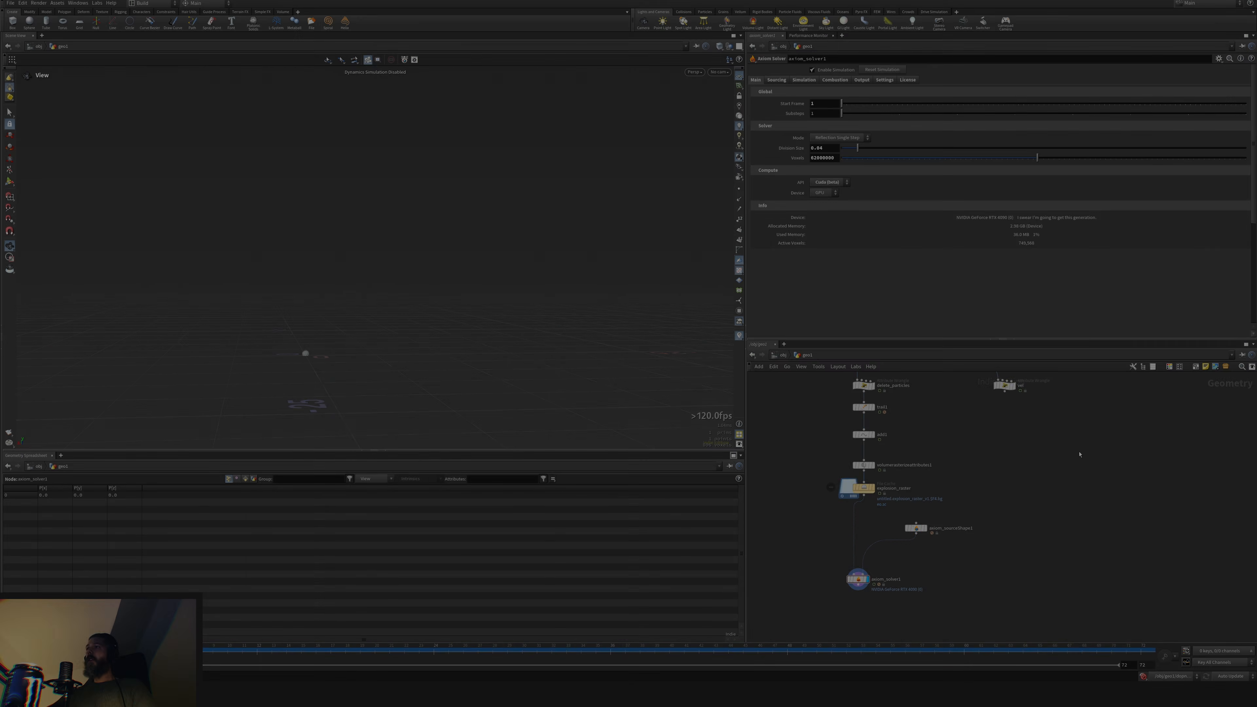
middle_drag(1077, 452, 1066, 523)
drag(858, 494, 870, 519)
key(ctrl+c)
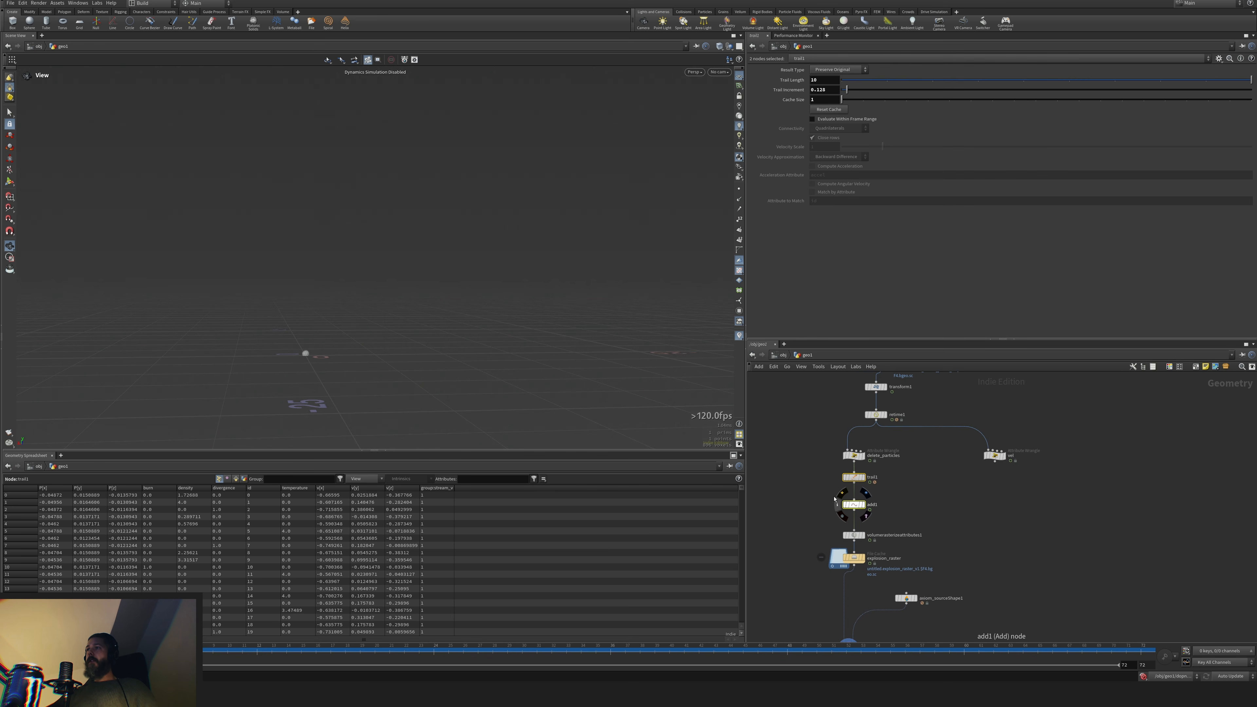
key(ctrl+v)
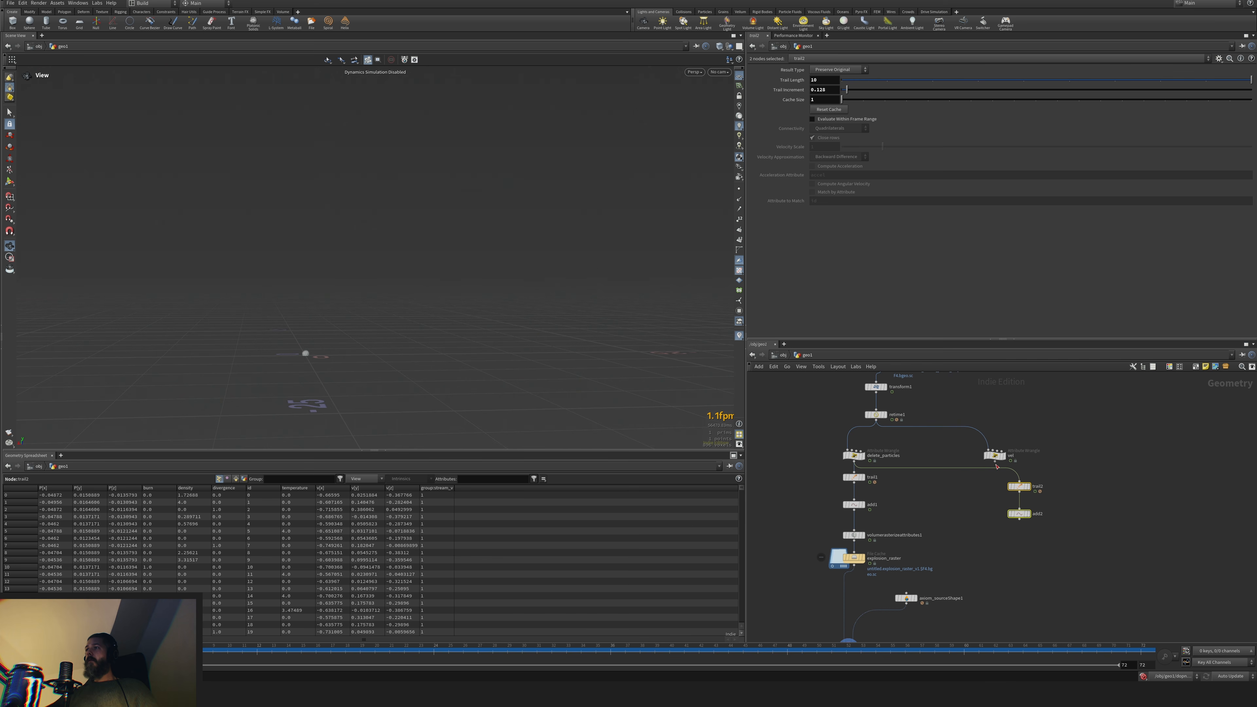
mouse_move(997, 467)
mouse_down()
mouse_move(1020, 494)
mouse_move(998, 488)
mouse_up()
click(994, 454)
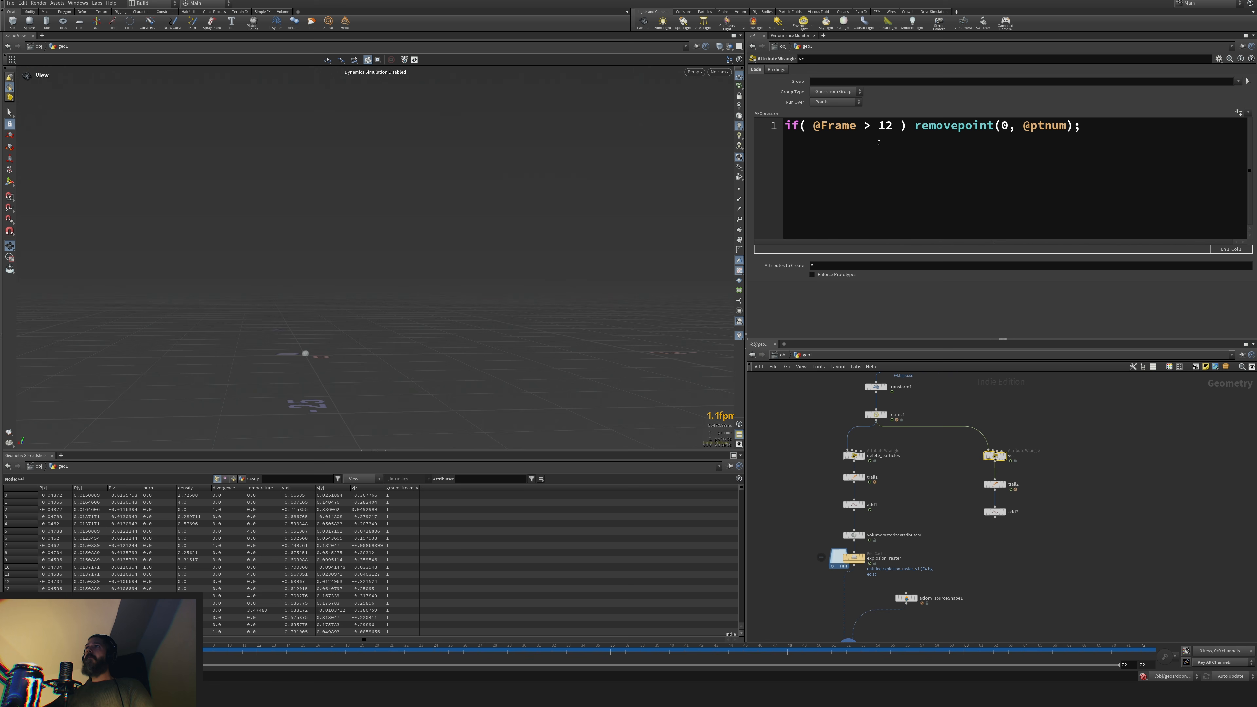
click(854, 456)
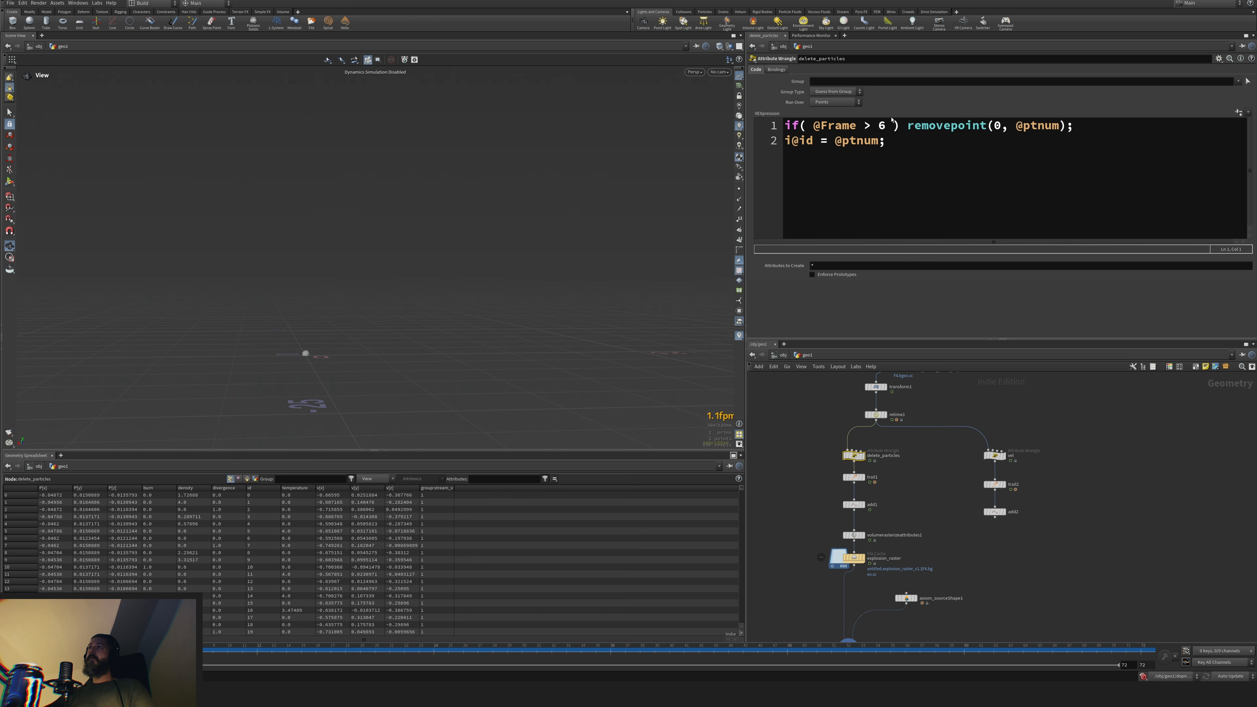
click(1013, 456)
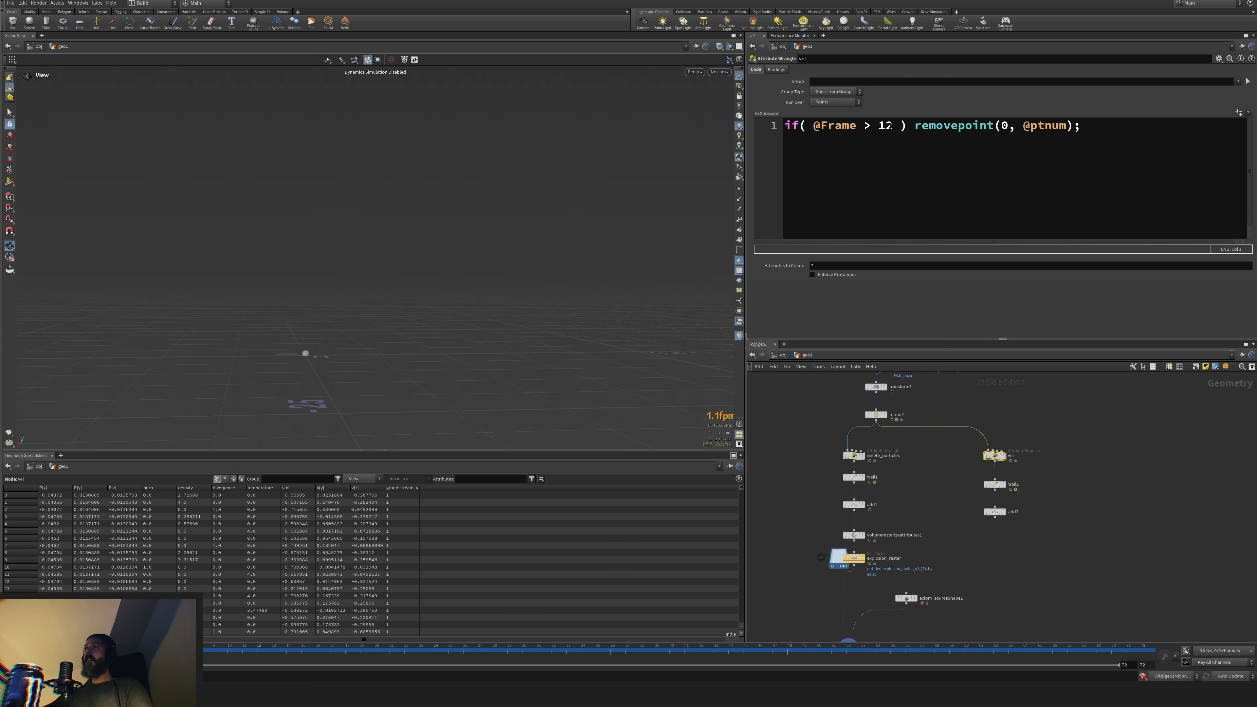
click(889, 125)
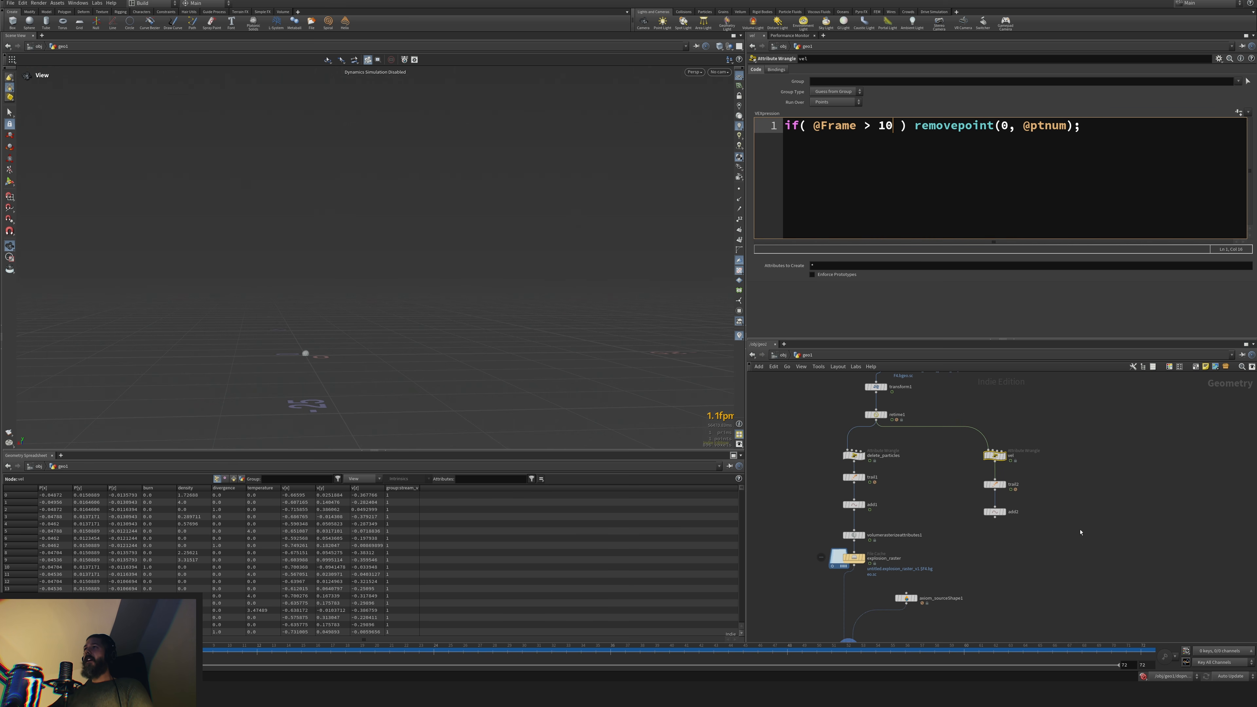
click(1082, 532)
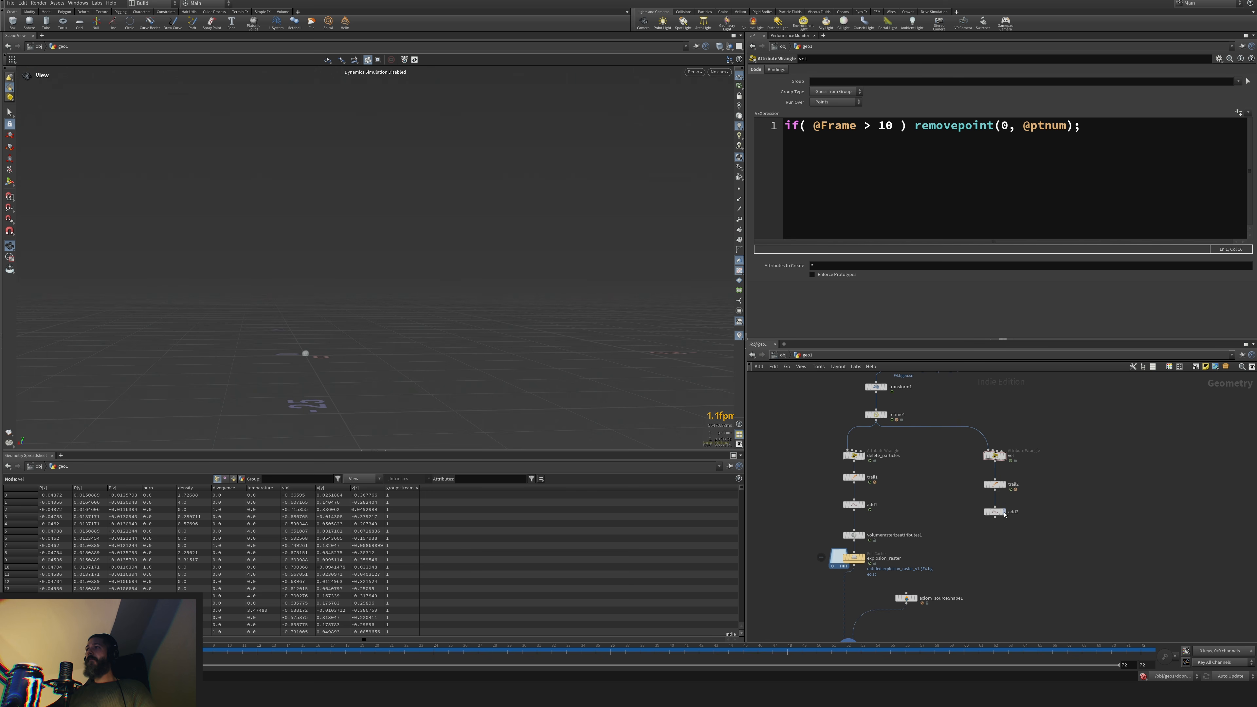
Display the copied Add node's output on the vel branch and show its settings
click(1004, 512)
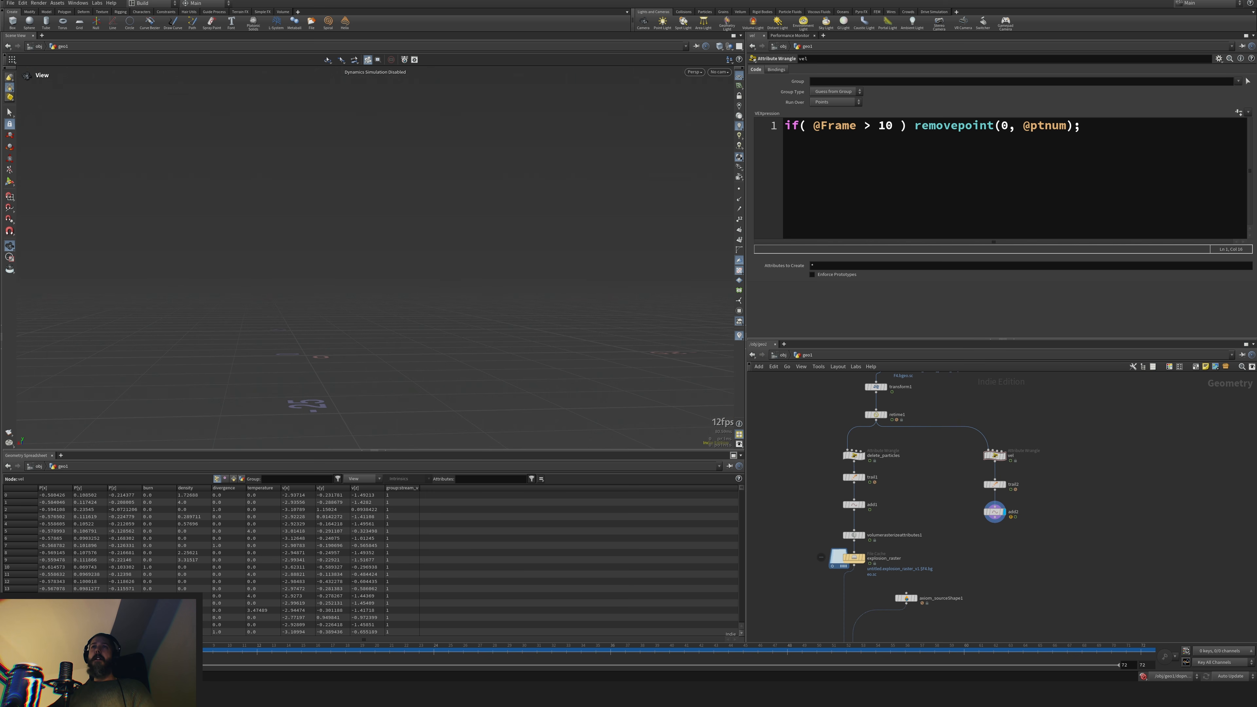
click(1006, 486)
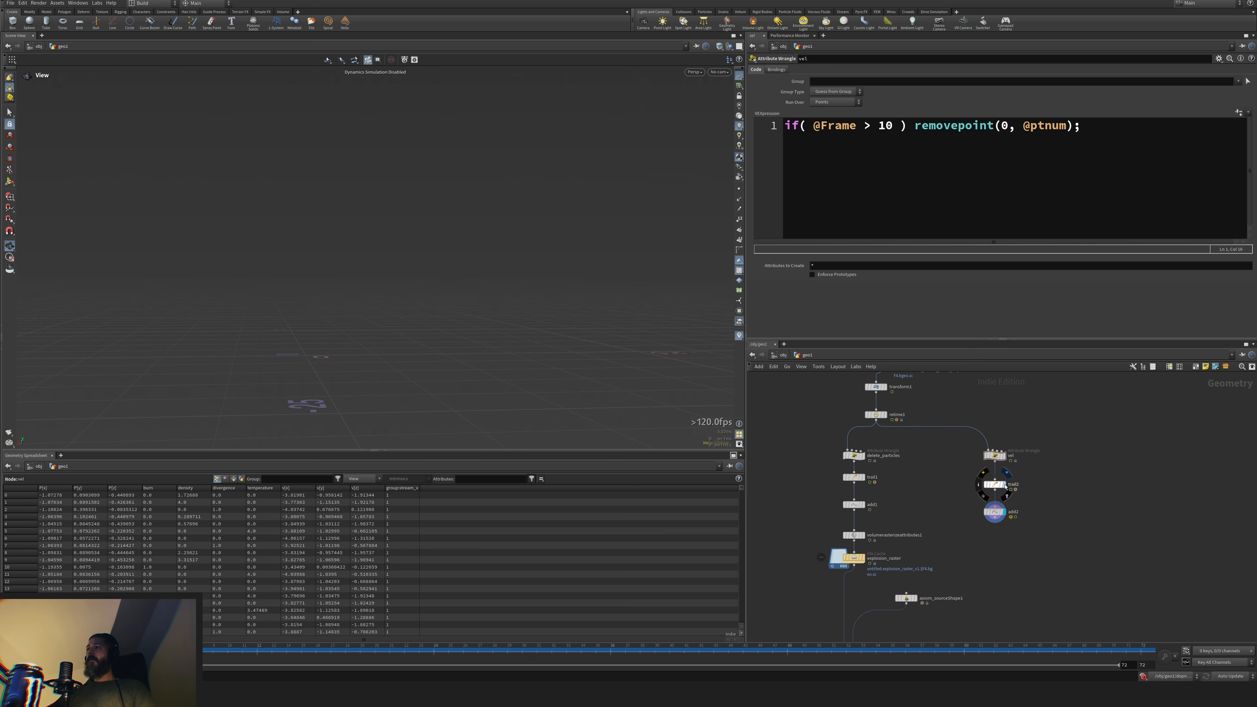
click(1005, 512)
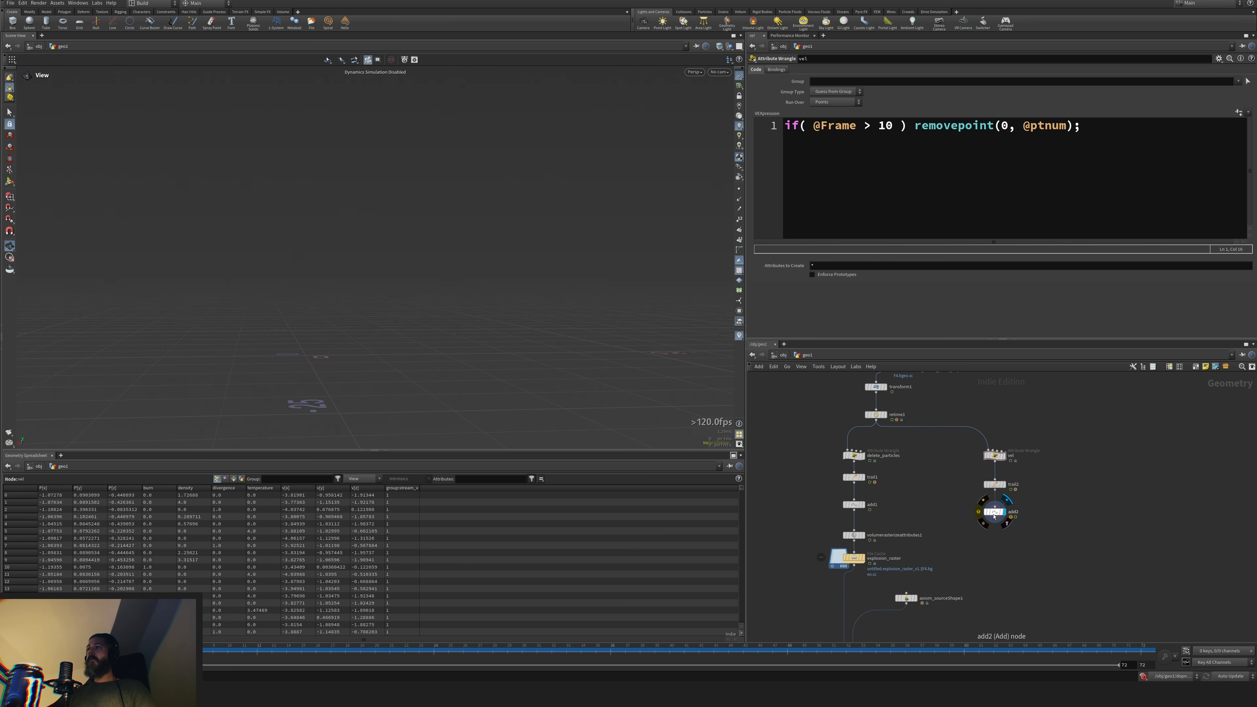
drag(998, 516, 999, 523)
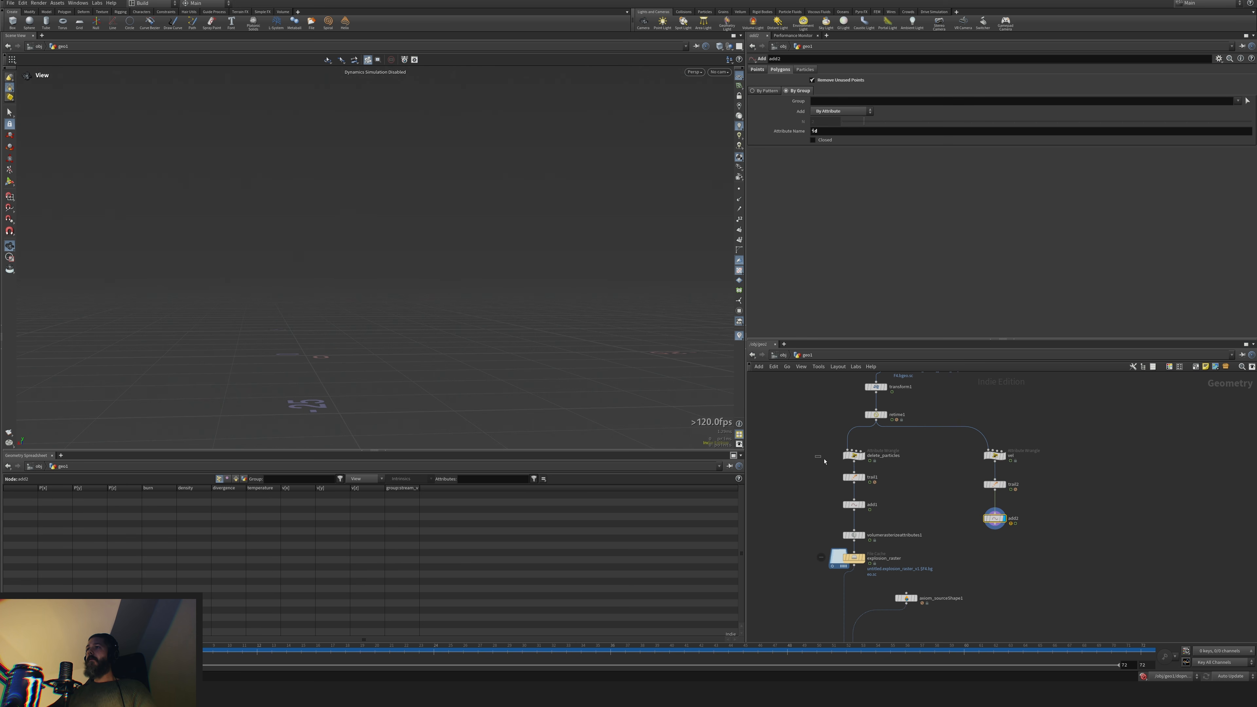
click(853, 455)
drag(901, 140, 749, 143)
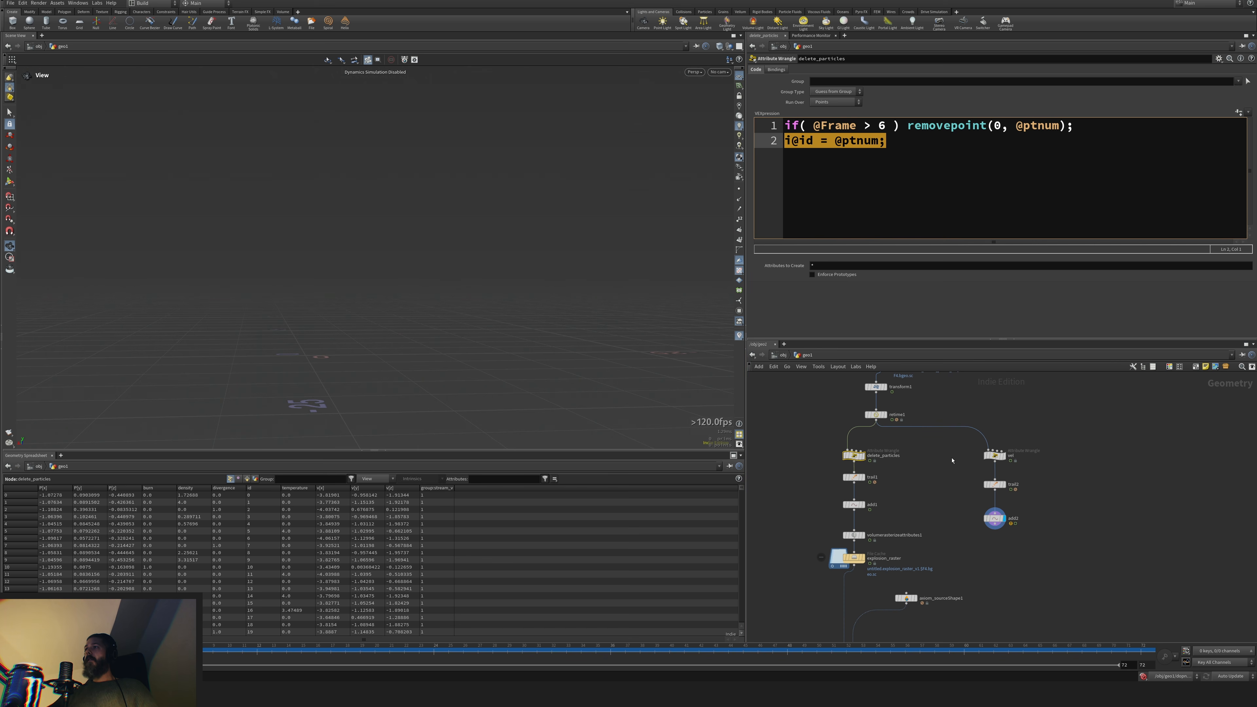
click(994, 457)
middle_drag(935, 441, 930, 480)
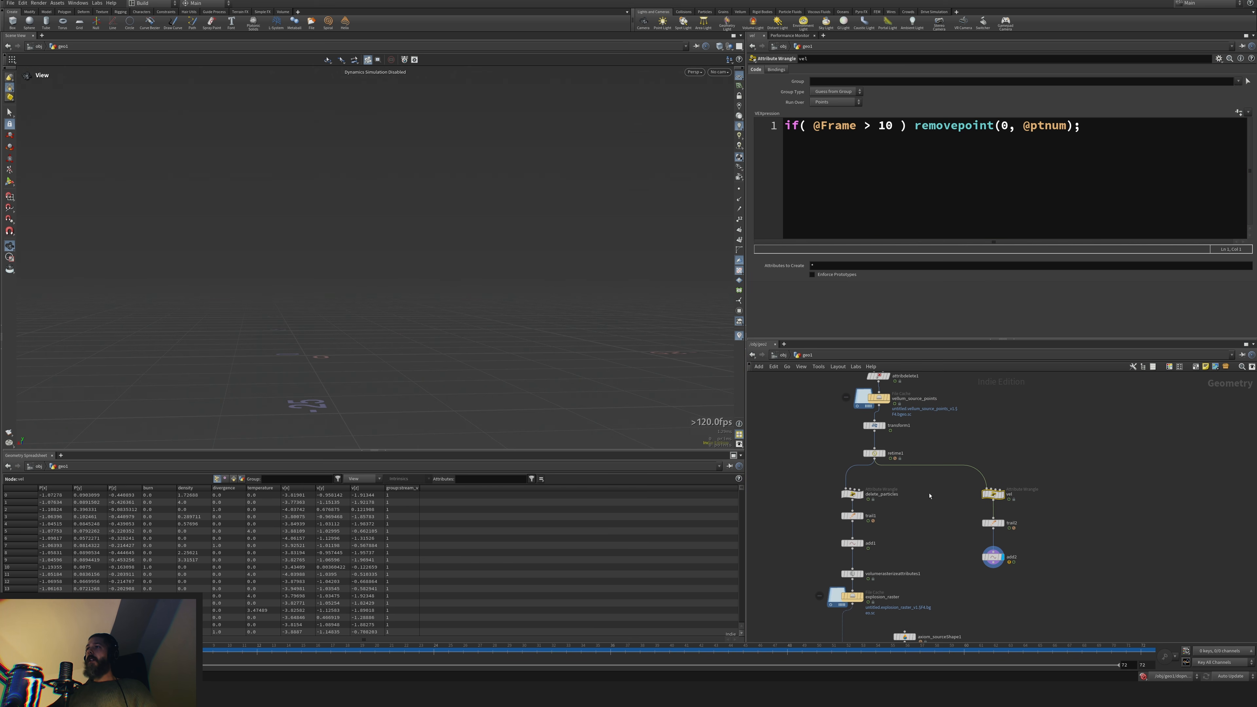
key(Tab)
text(wr)
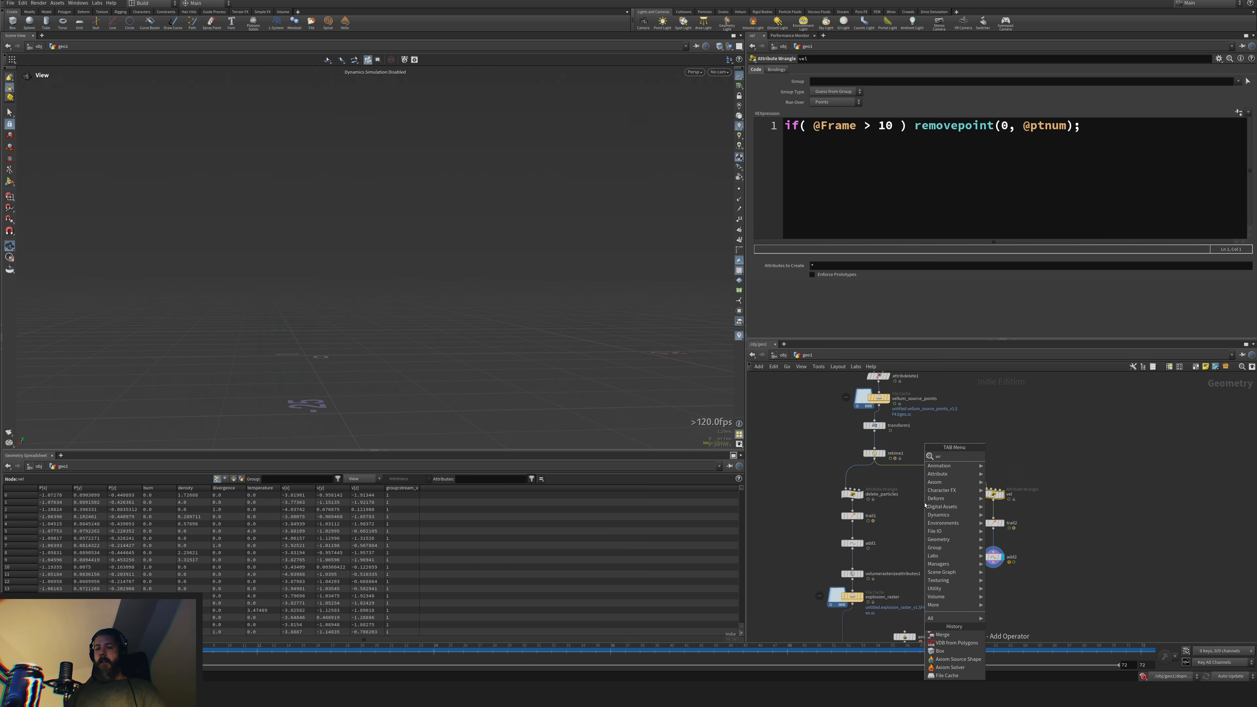
key(Return)
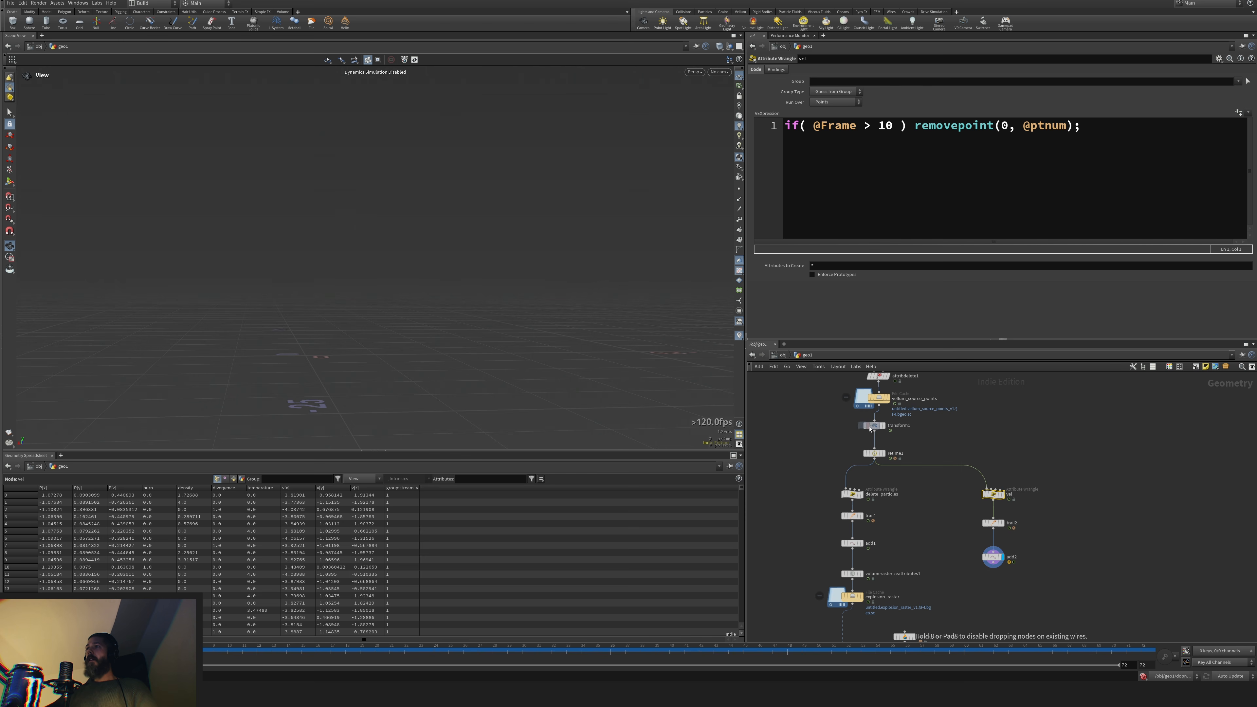
click(874, 440)
click(891, 149)
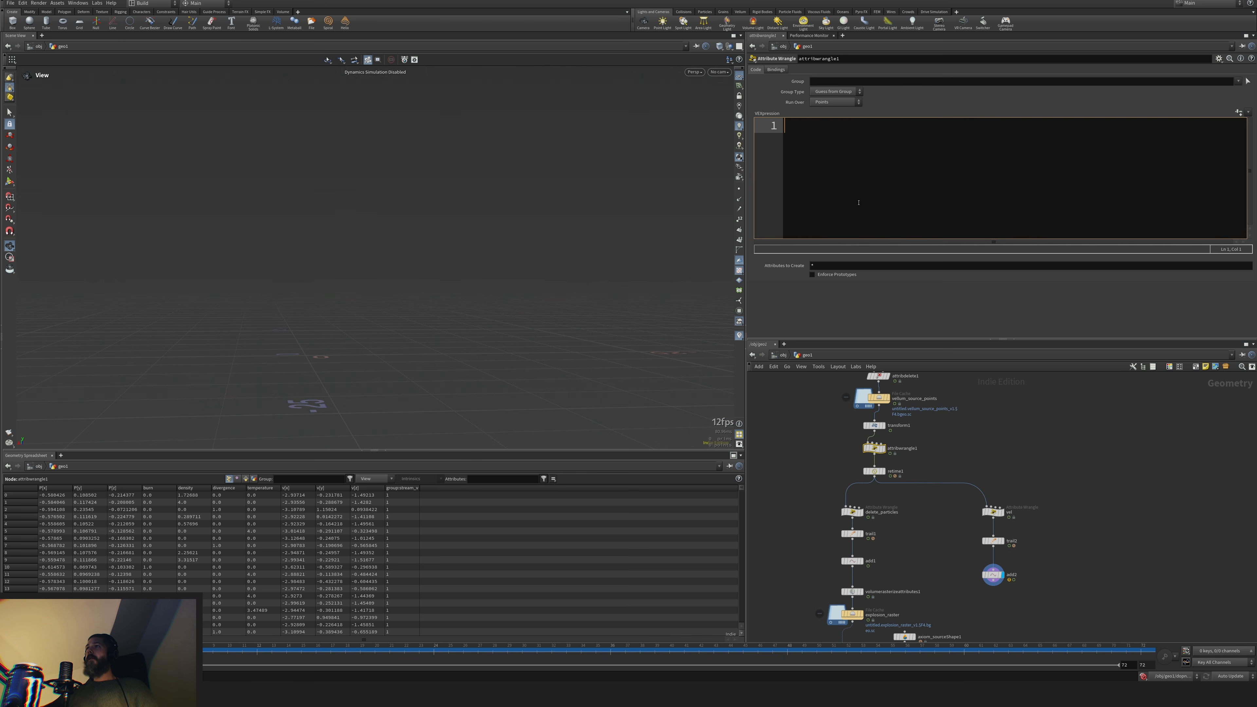
text(i@id = @ptnum;)
click(856, 510)
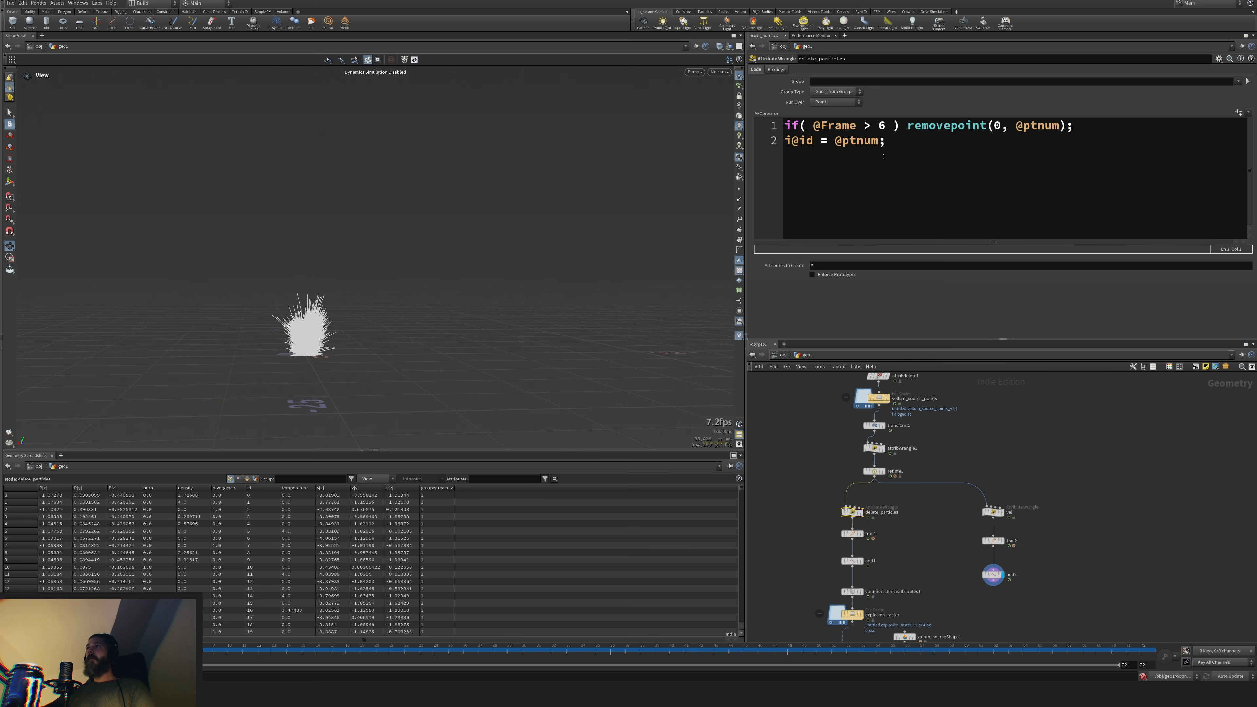
drag(886, 141, 786, 141)
key(BackSpace)
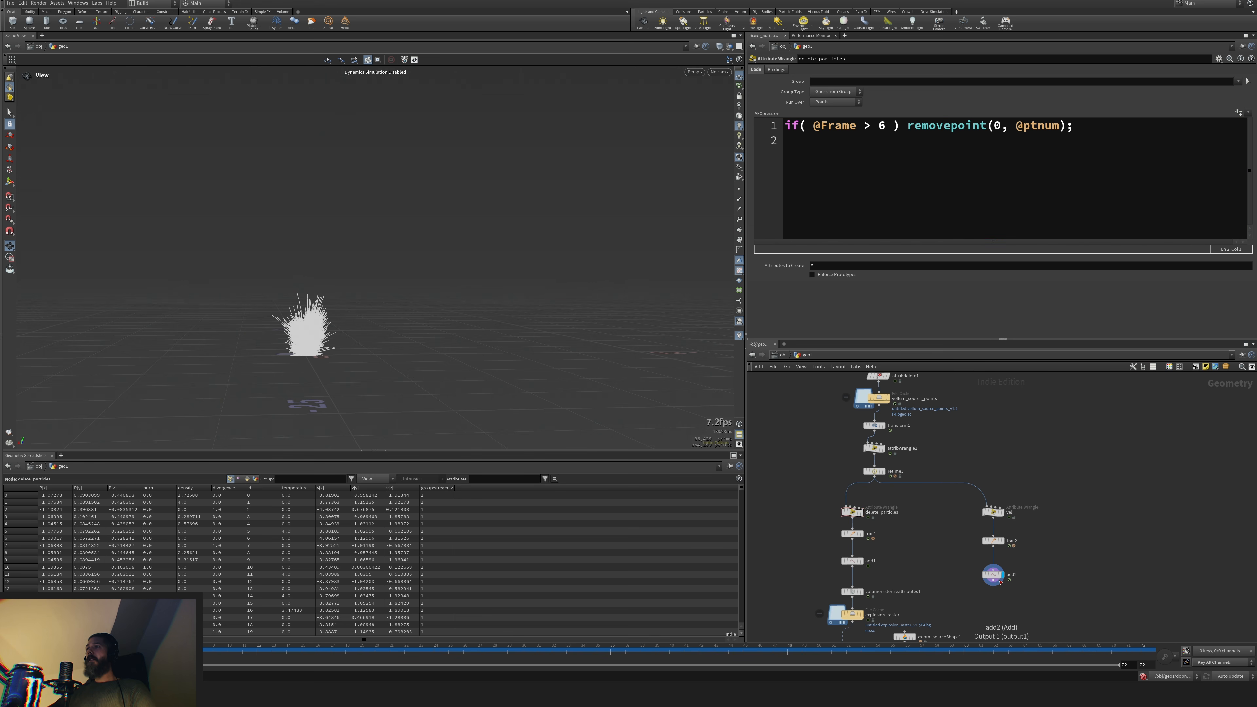
Move to a later frame to view the trails closely and set the Trail Increment of trail2 to 0.075
drag(97, 650, 149, 651)
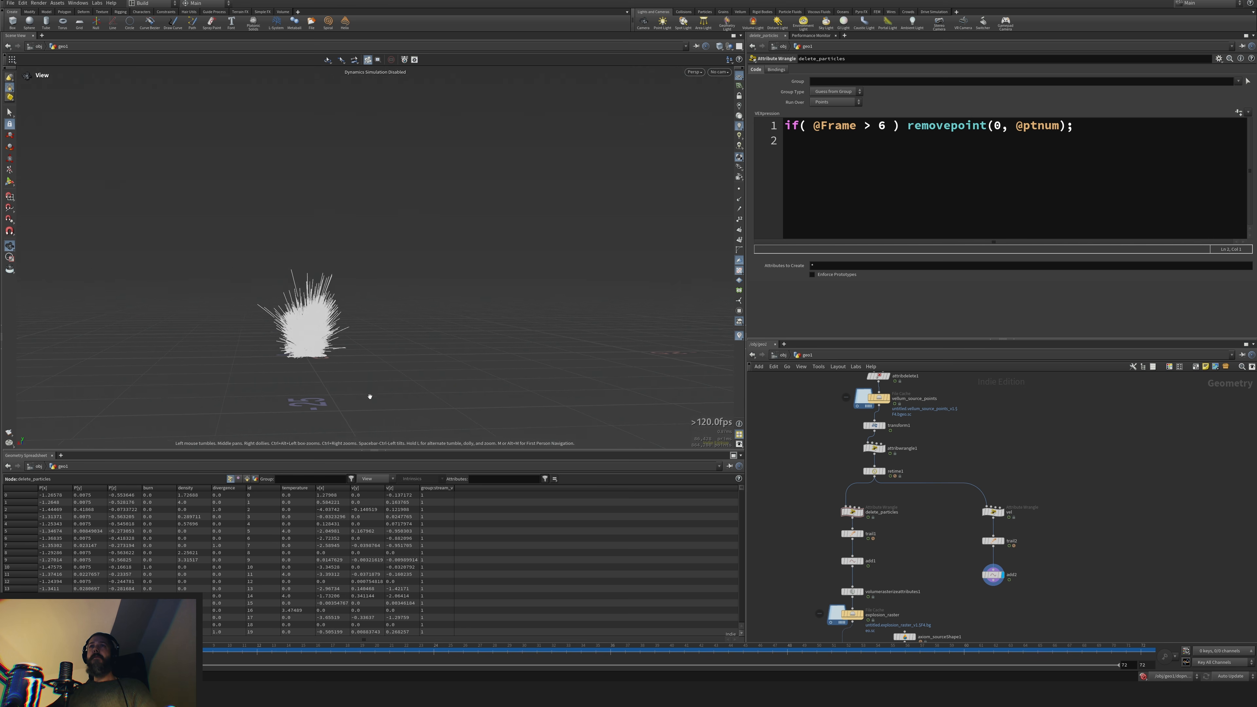
scroll(381, 394, up, 5)
click(992, 541)
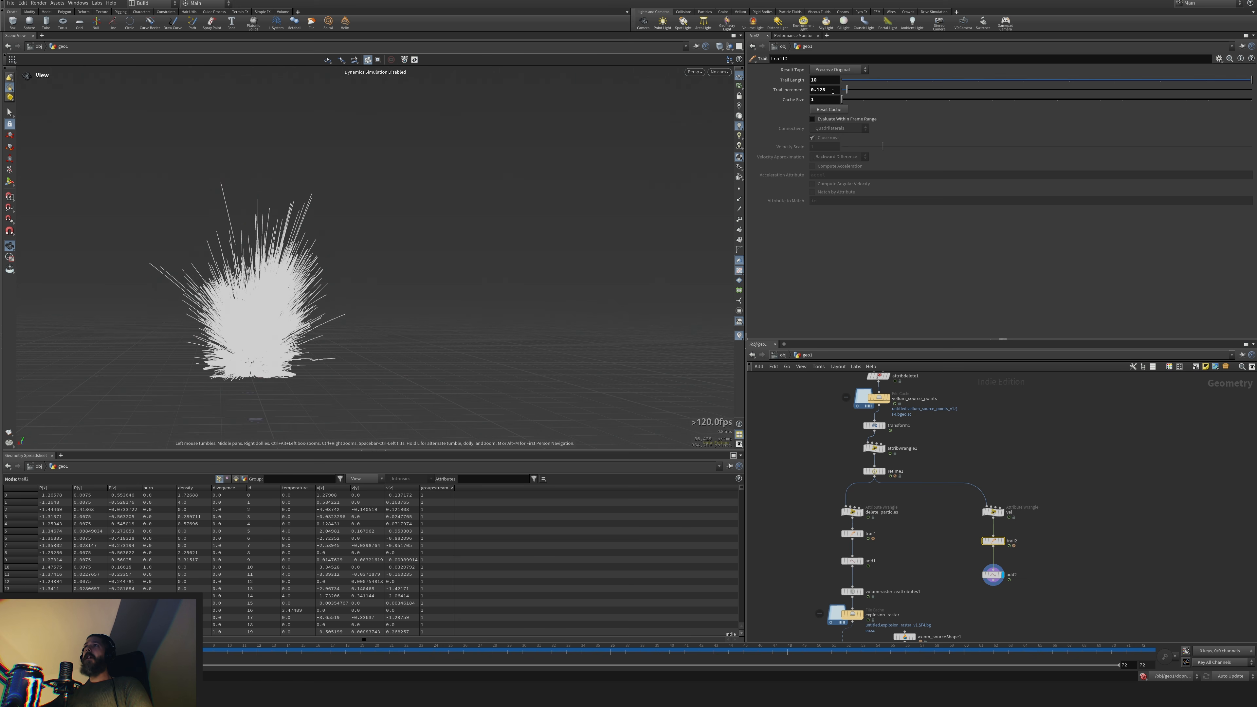
key(Return)
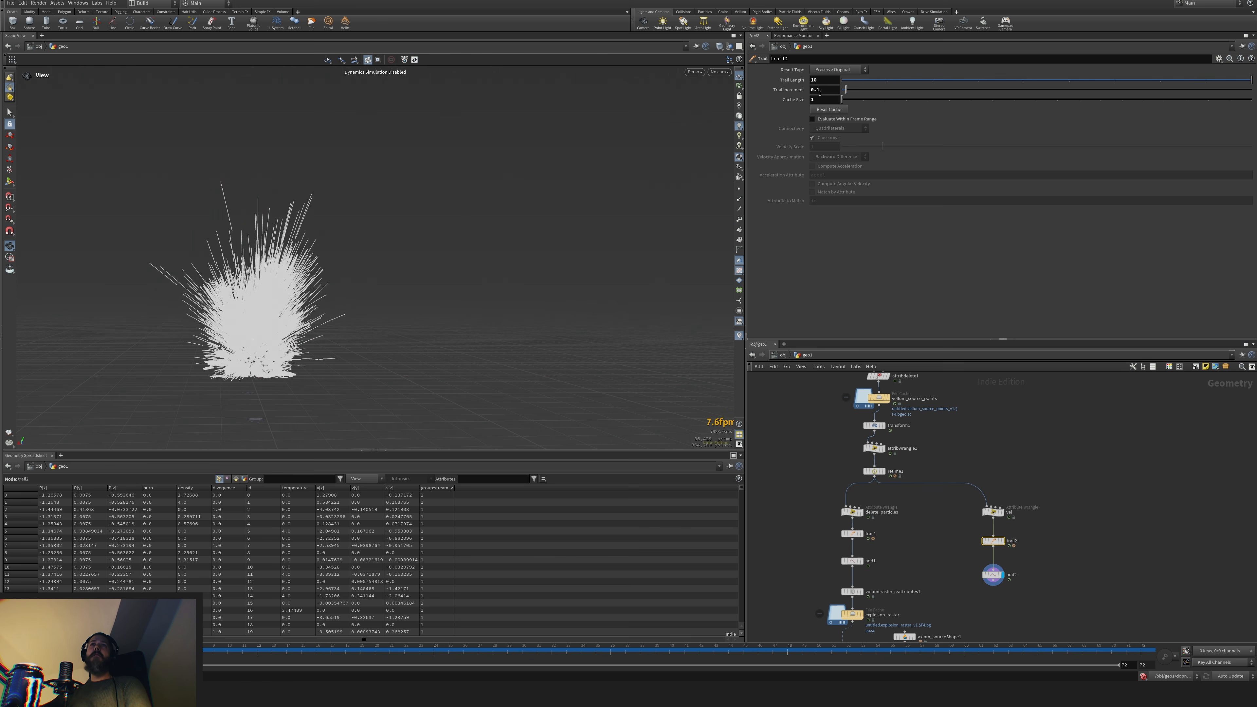
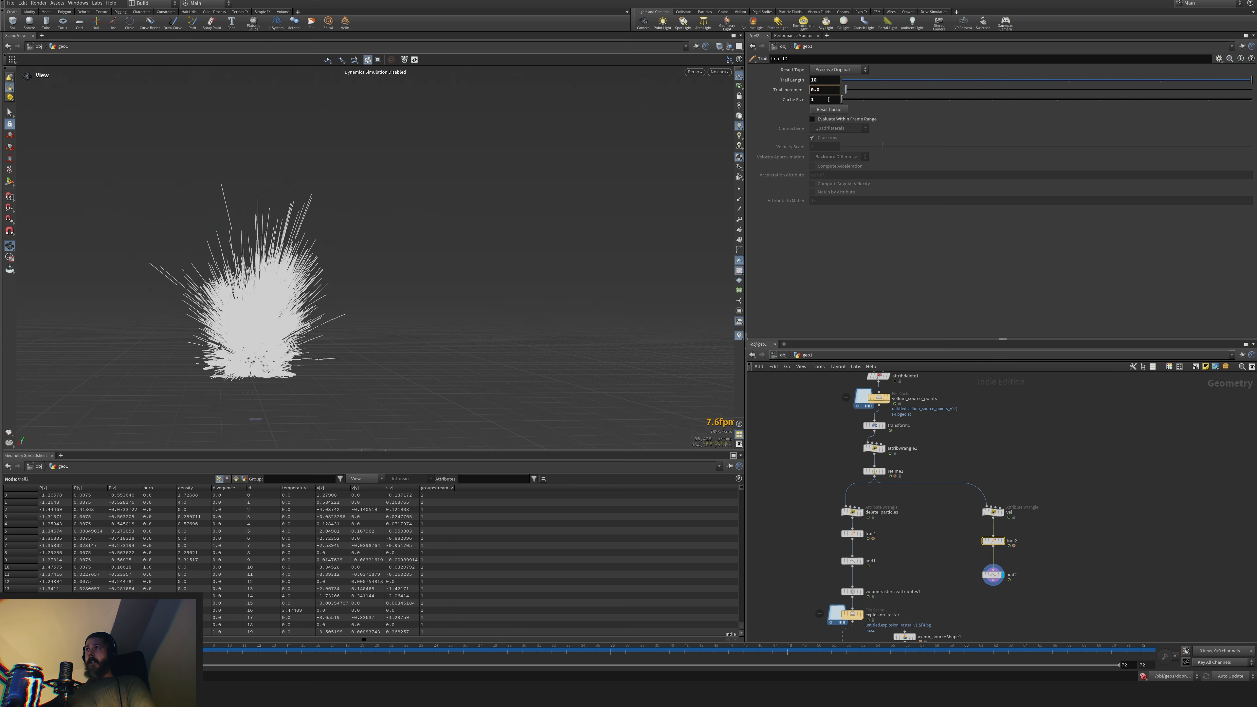
key(Return)
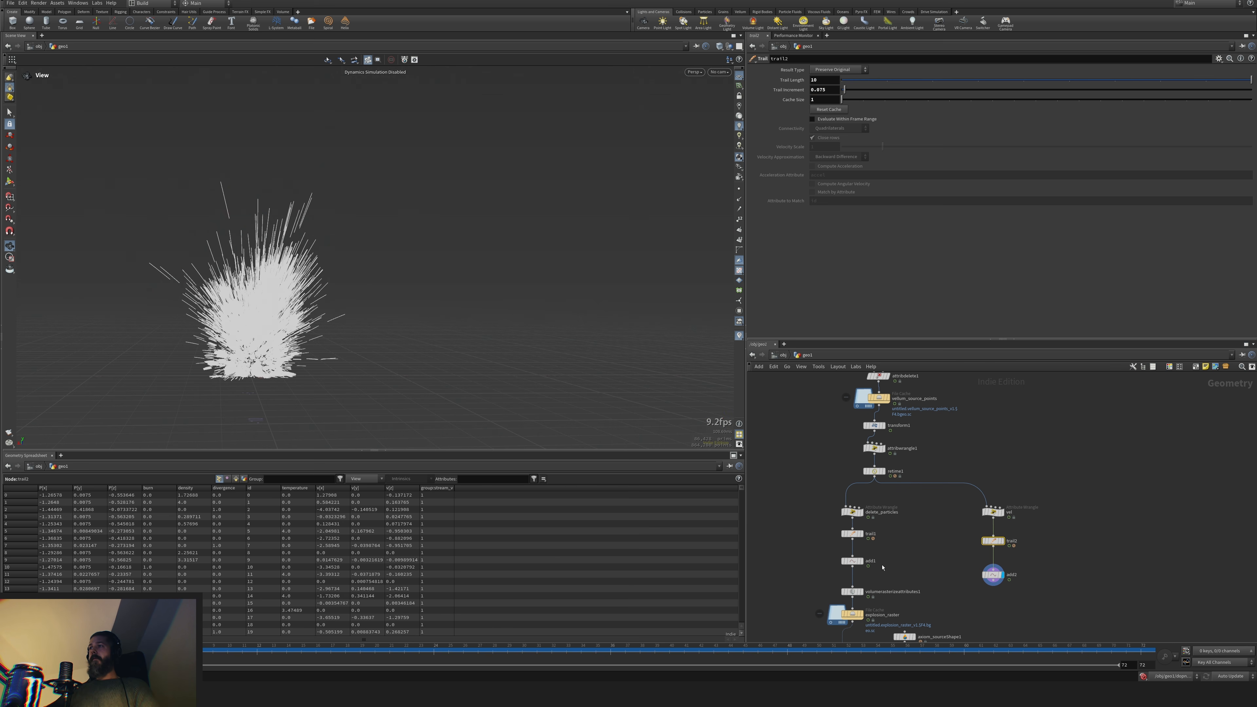
Template the add1 node on the delete_particles branch so its trails overlay the displayed vel trails
mouse_move(860, 538)
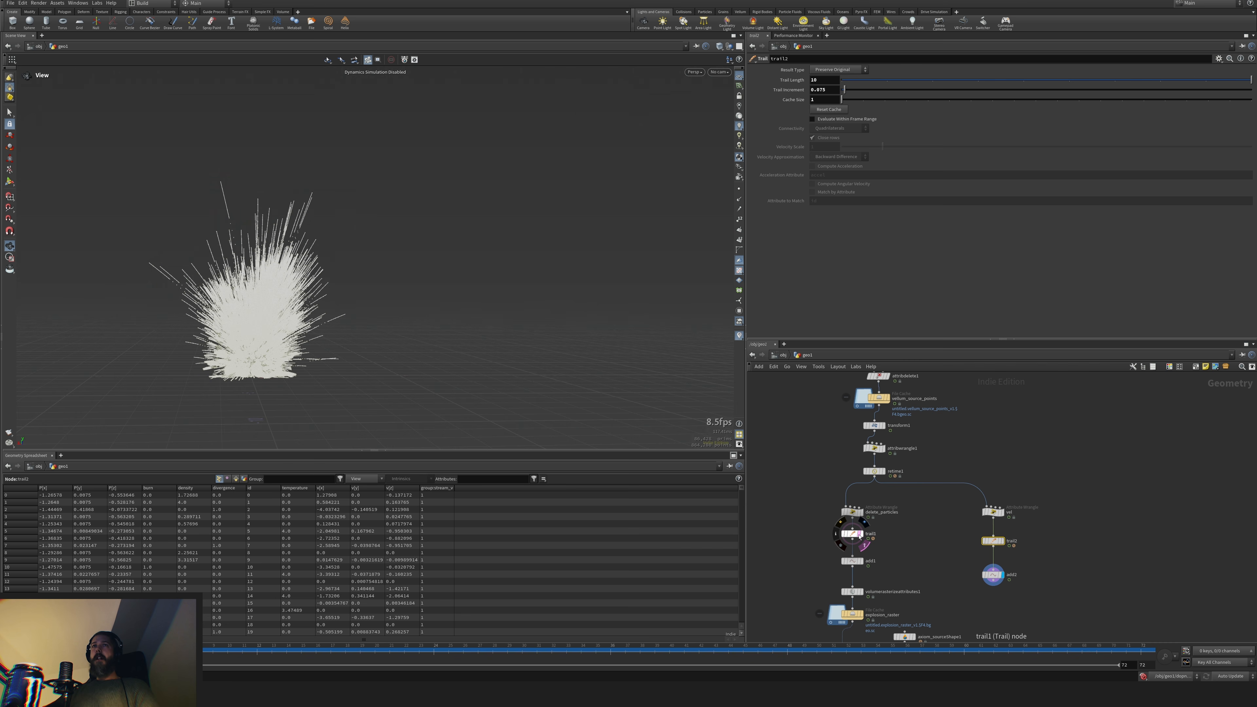
mouse_move(860, 563)
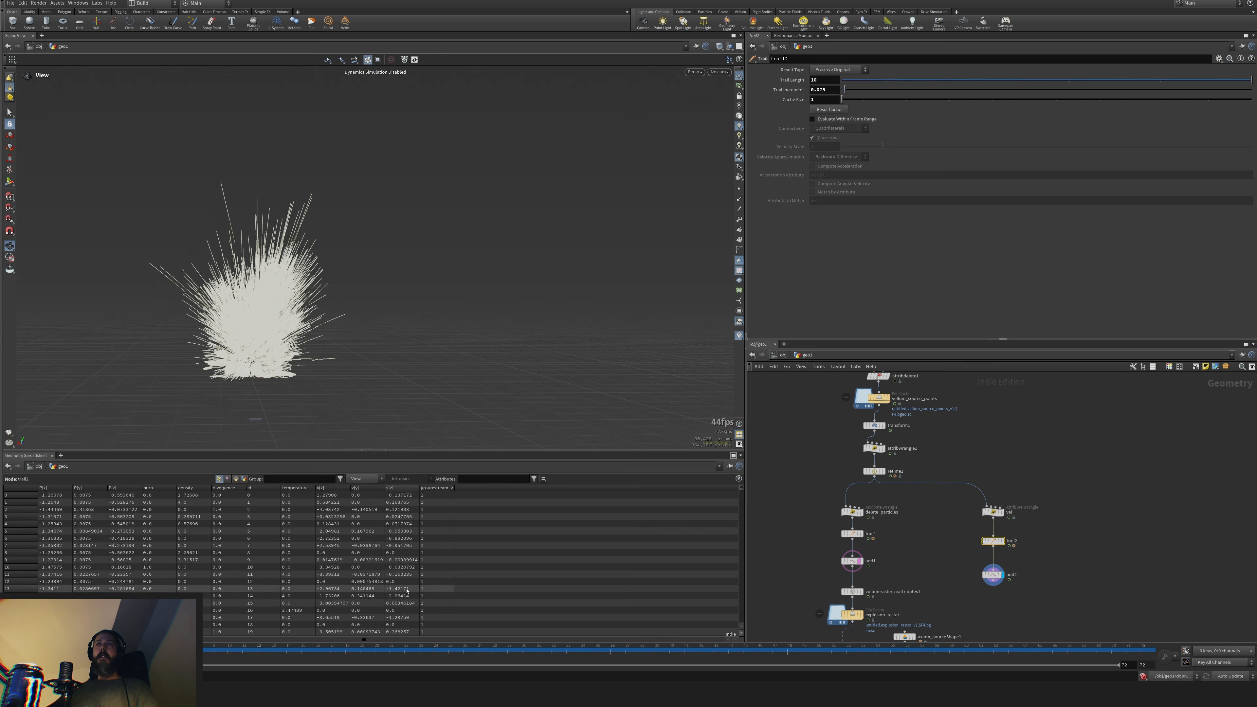
middle_drag(961, 574, 949, 547)
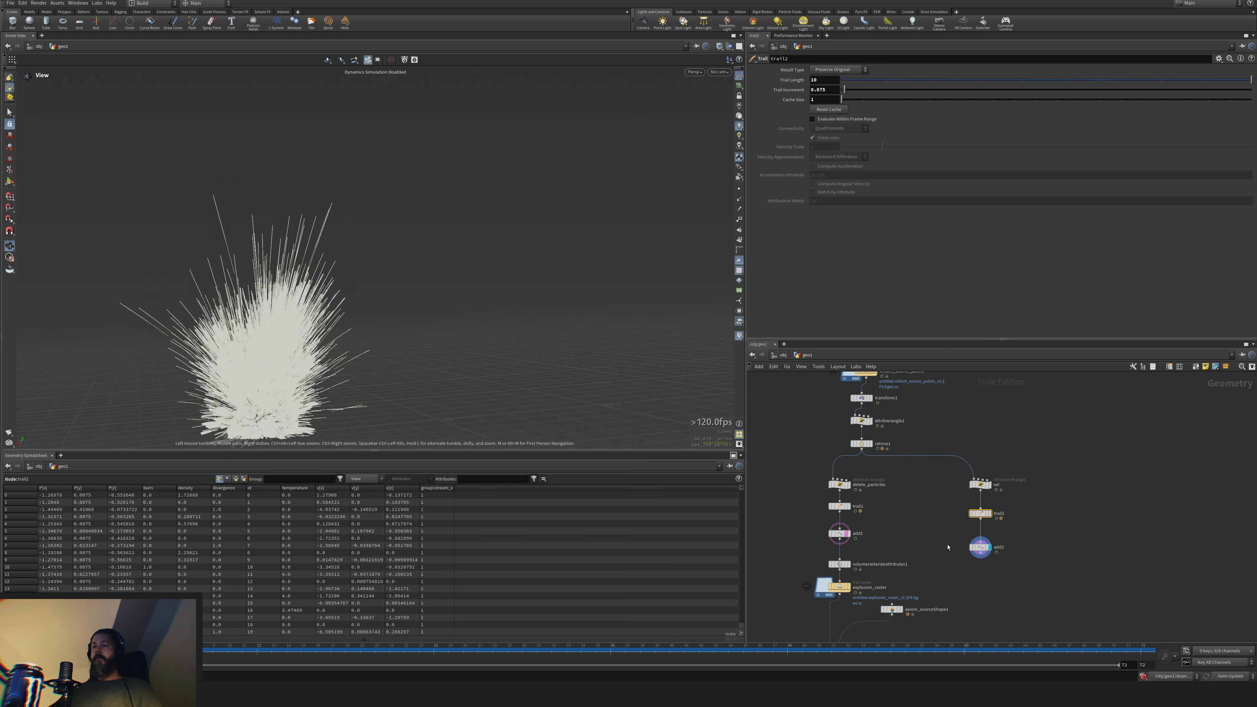
Append a Color node after add2 on the vel branch and set its color to red
key(Tab)
text(rast)
key(Return)
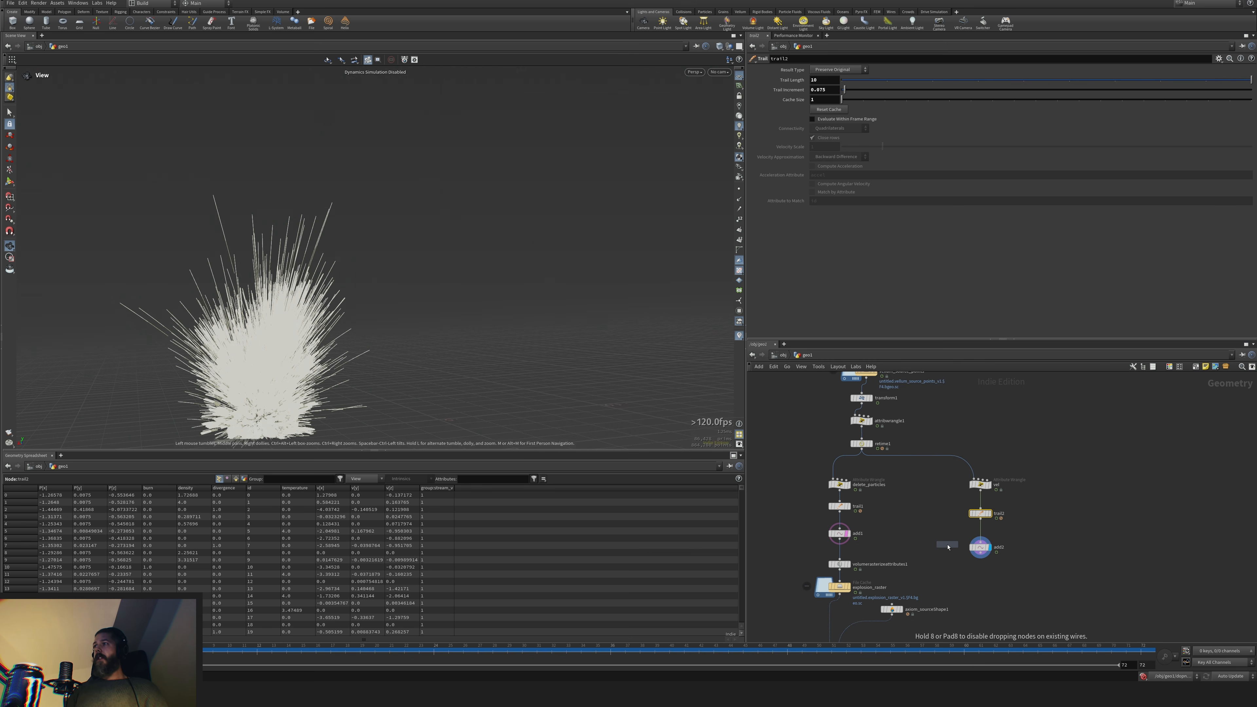
click(986, 574)
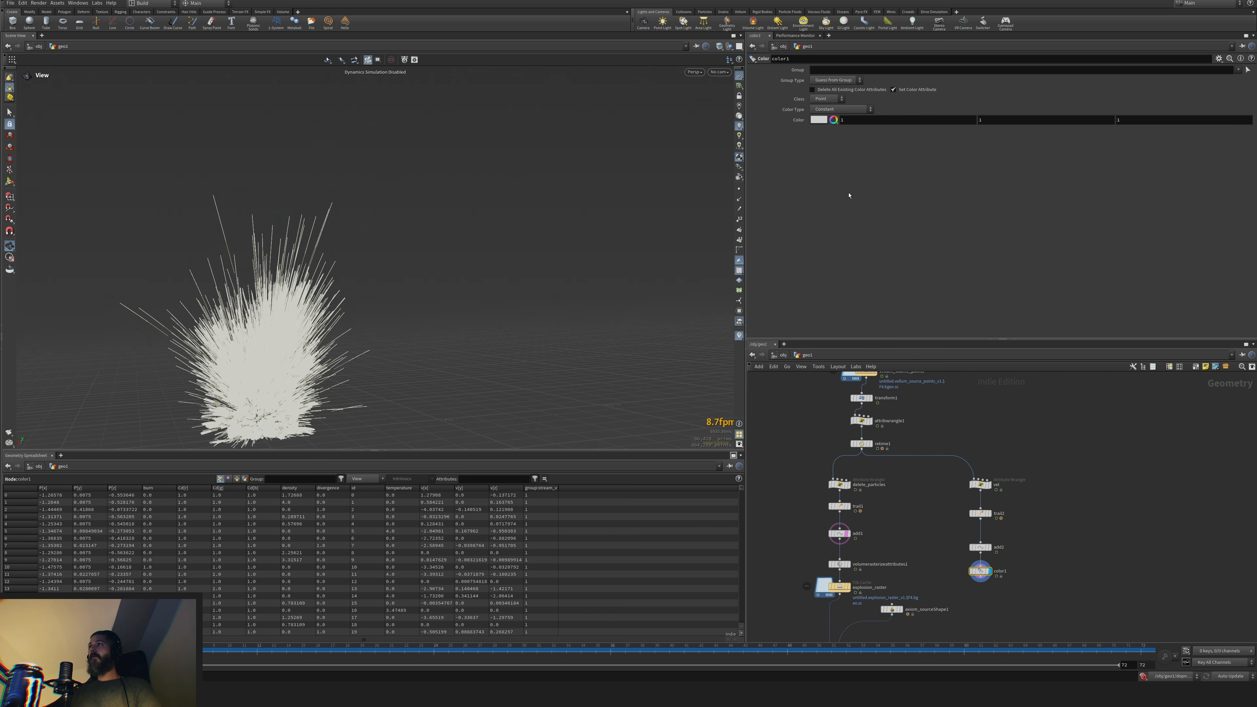
click(834, 120)
click(789, 68)
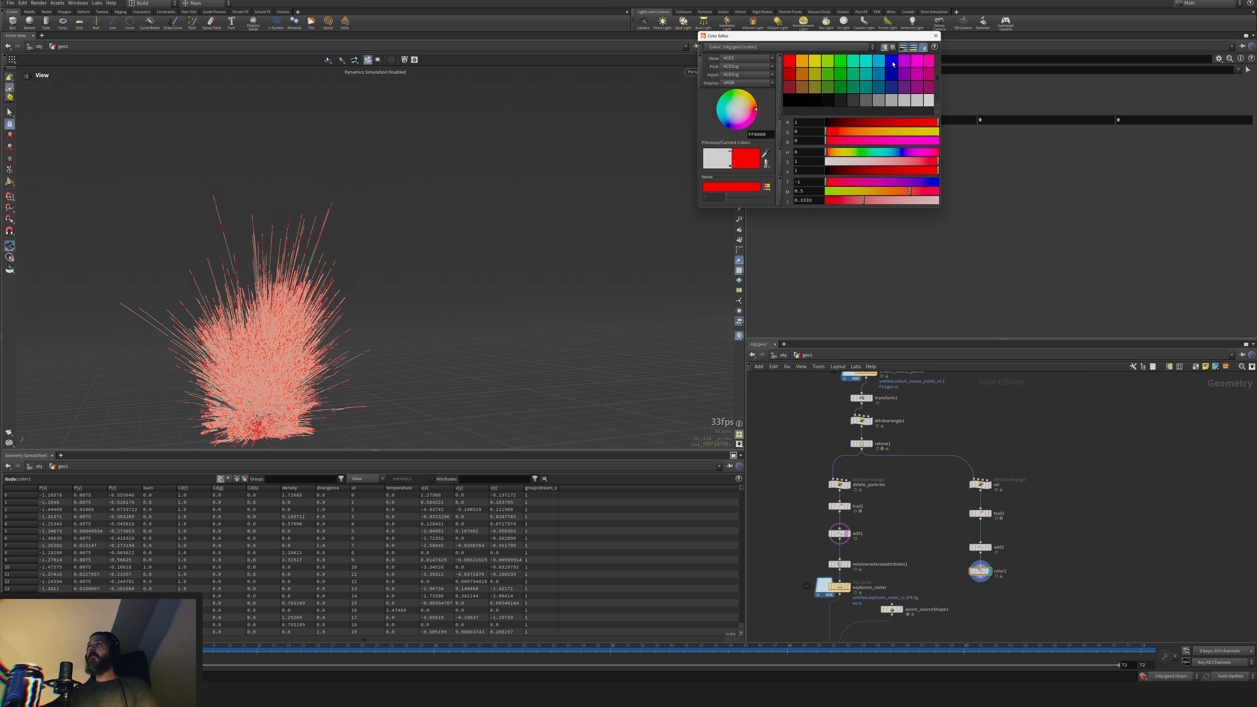
click(938, 37)
Add a Merge node below color1 in the vel branch
middle_drag(1081, 585, 1102, 502)
click(1033, 557)
key(Tab)
text(merge)
key(Return)
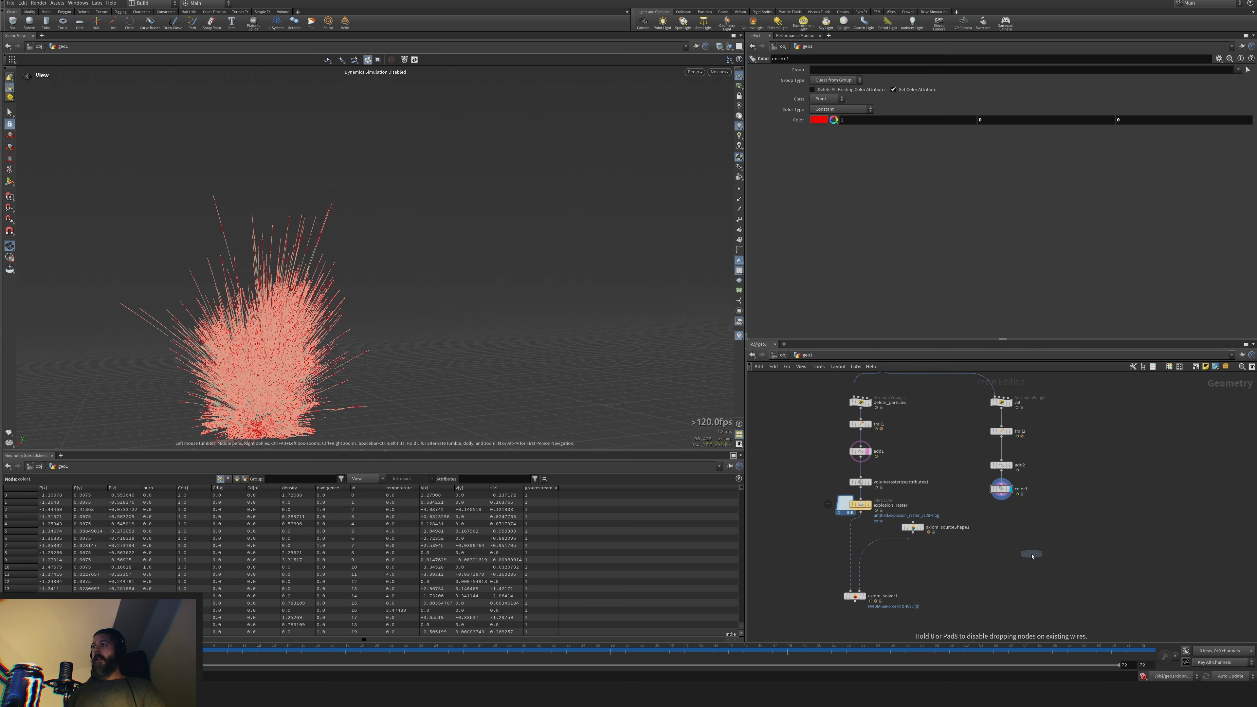
click(997, 527)
Wire color1 and add1 into the Merge node and display it to compare both sets of trails
click(860, 460)
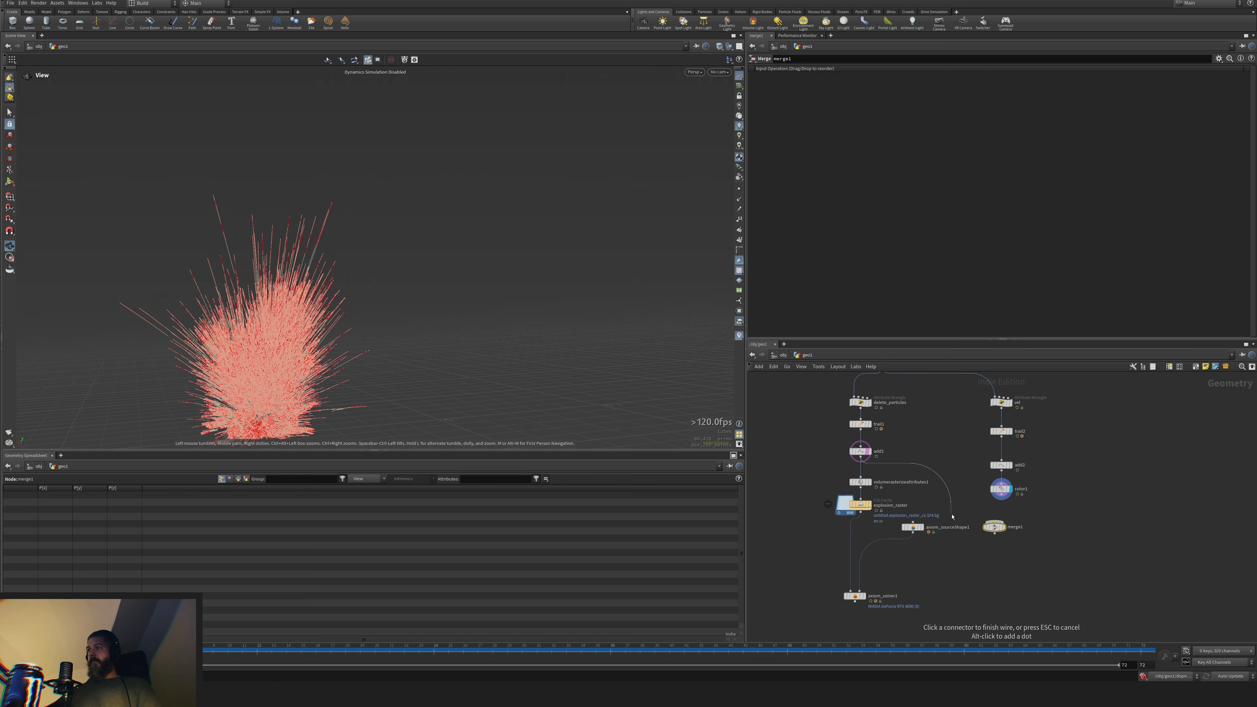
click(996, 525)
click(1000, 499)
click(1001, 508)
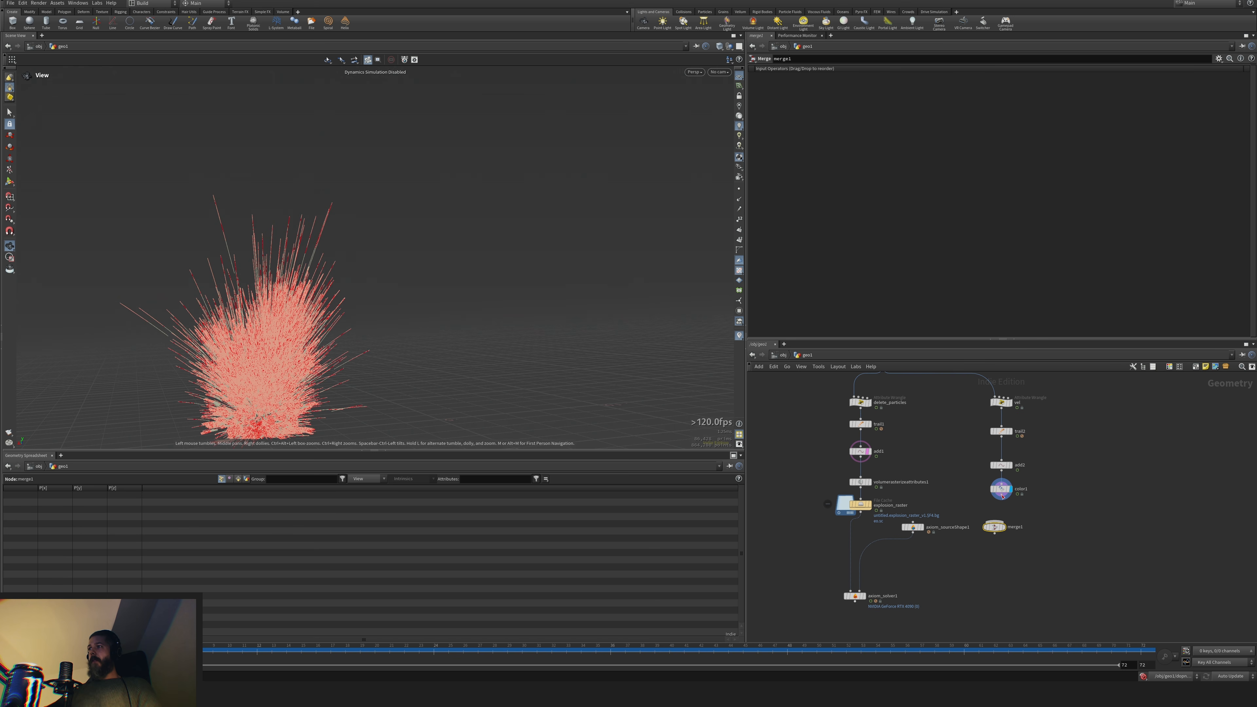
click(1002, 496)
click(997, 523)
click(993, 523)
click(861, 459)
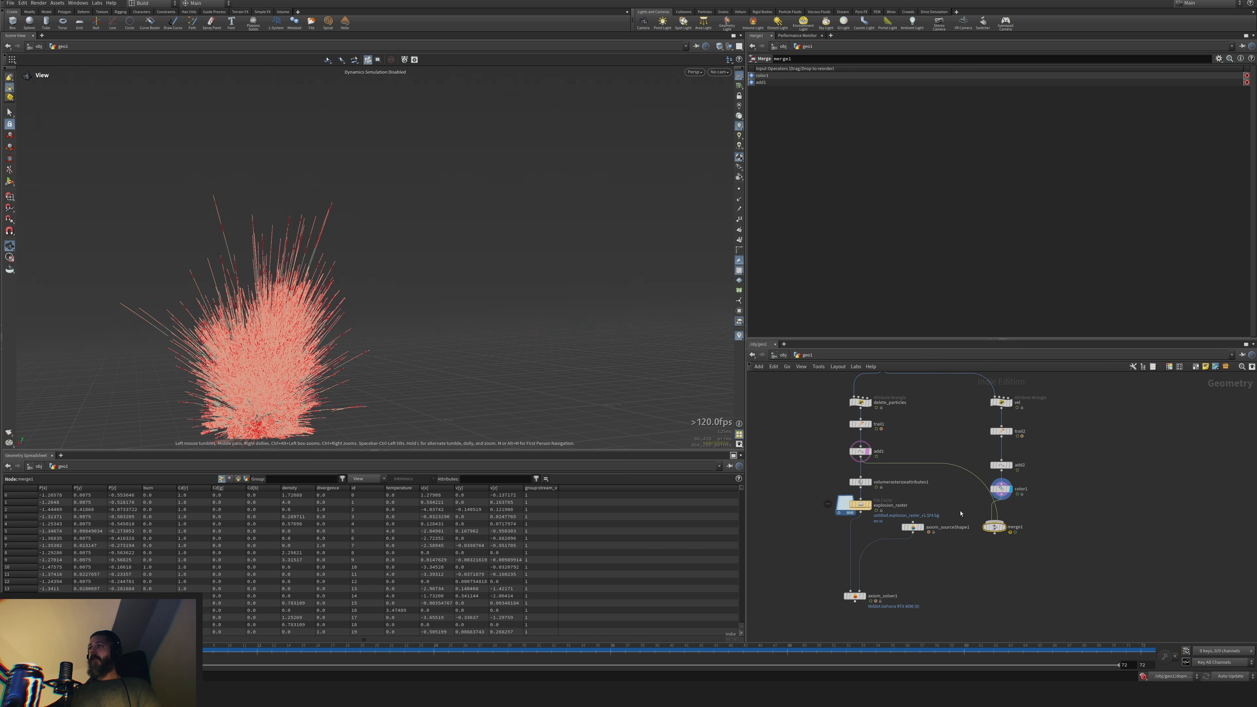
click(1002, 526)
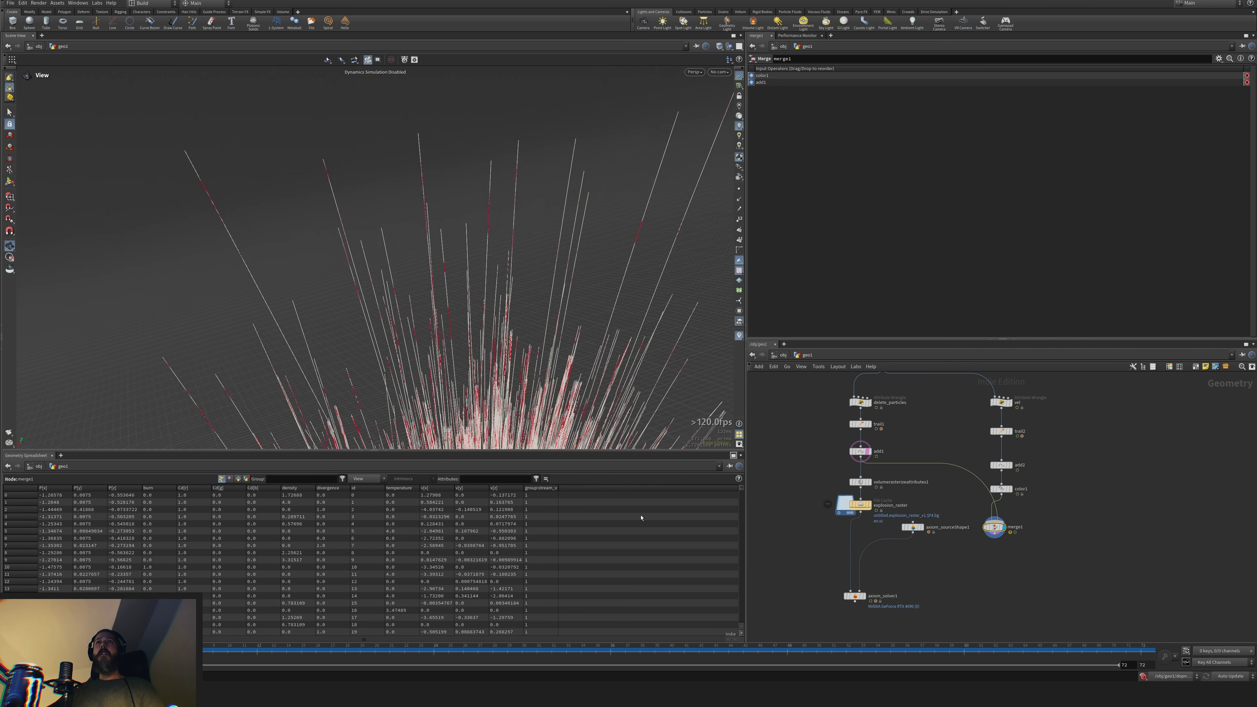
drag(641, 518, 990, 507)
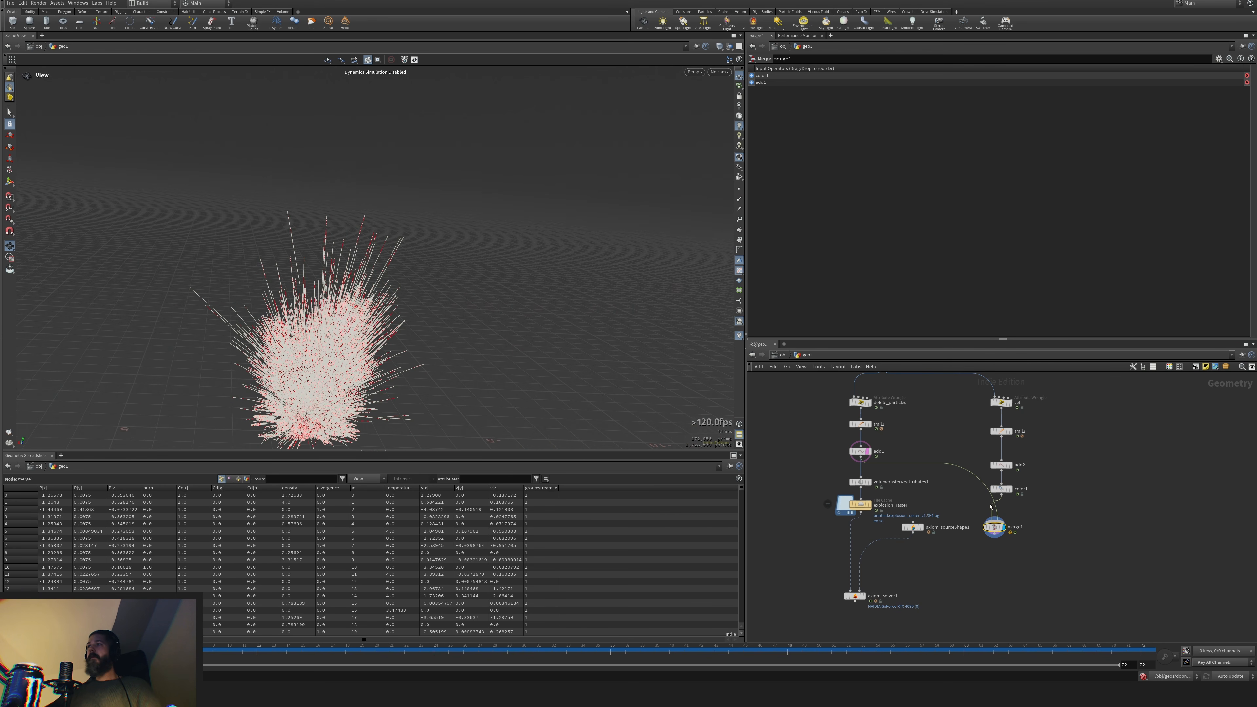
Insert a Retime node before the vel wrangle and set its Speed to 1.05
mouse_move(1108, 460)
middle_down()
mouse_move(1106, 523)
mouse_move(1106, 483)
middle_up()
click(1003, 454)
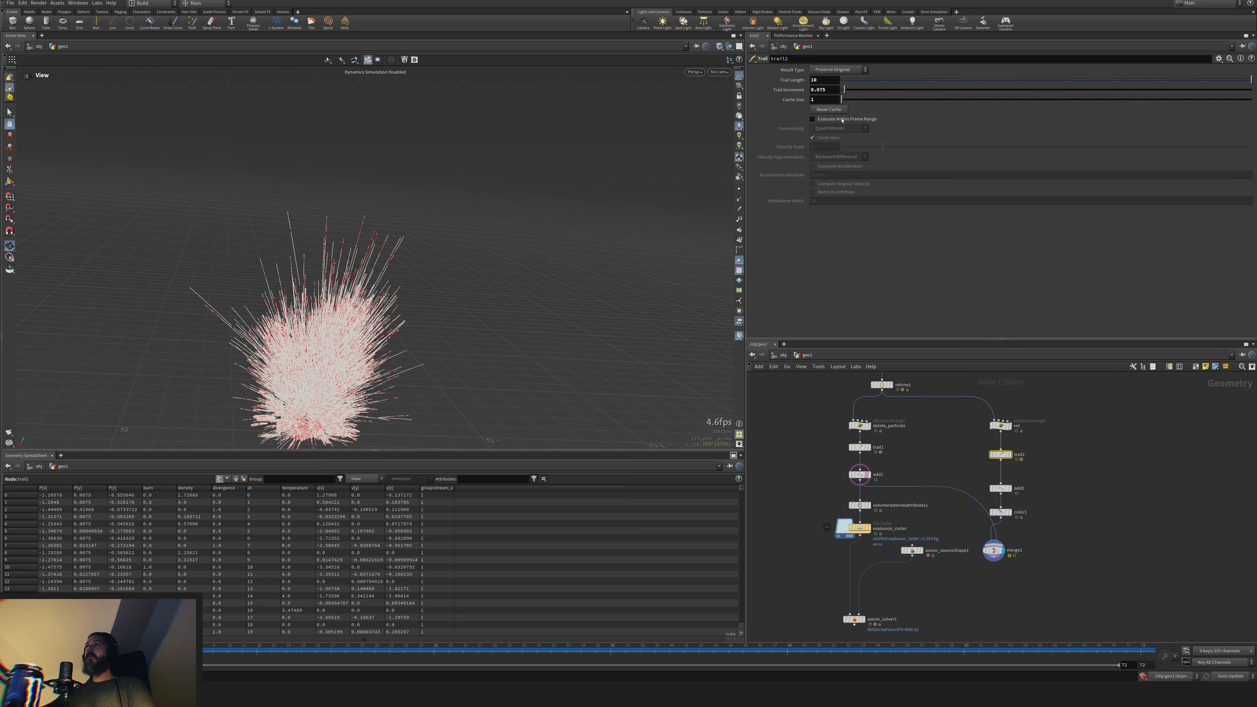
scroll(1011, 468, up, 3)
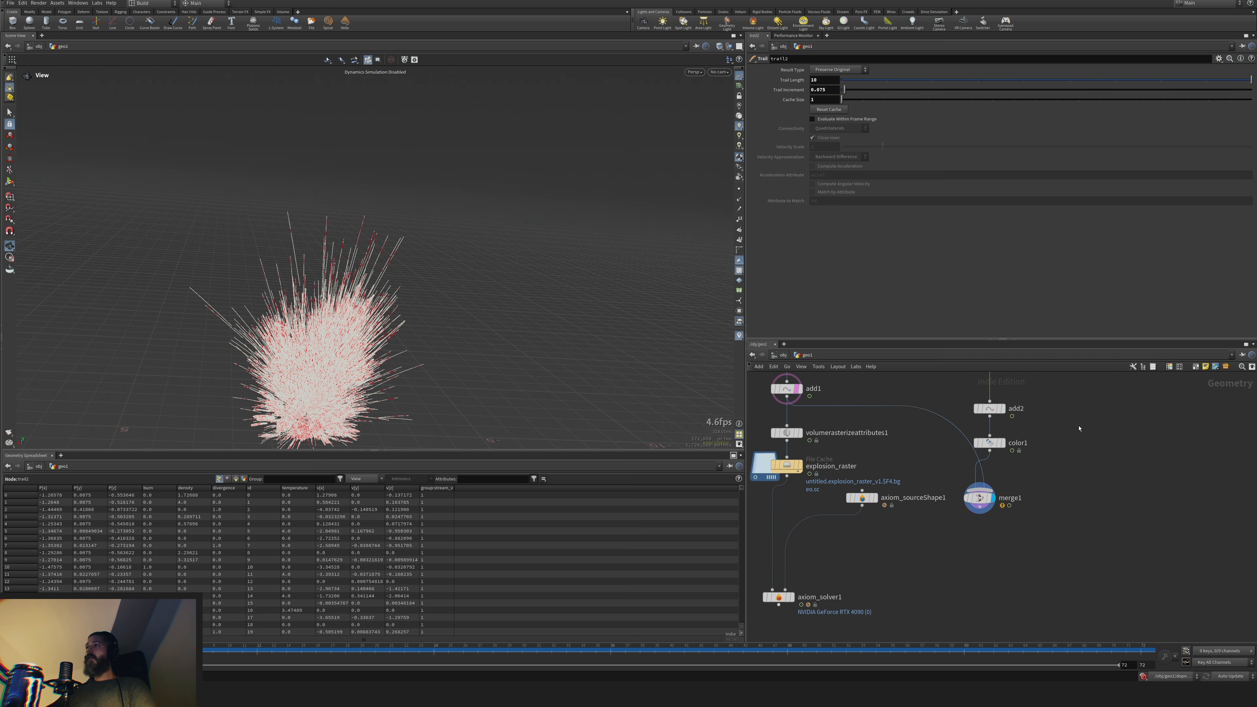
middle_drag(958, 402, 969, 437)
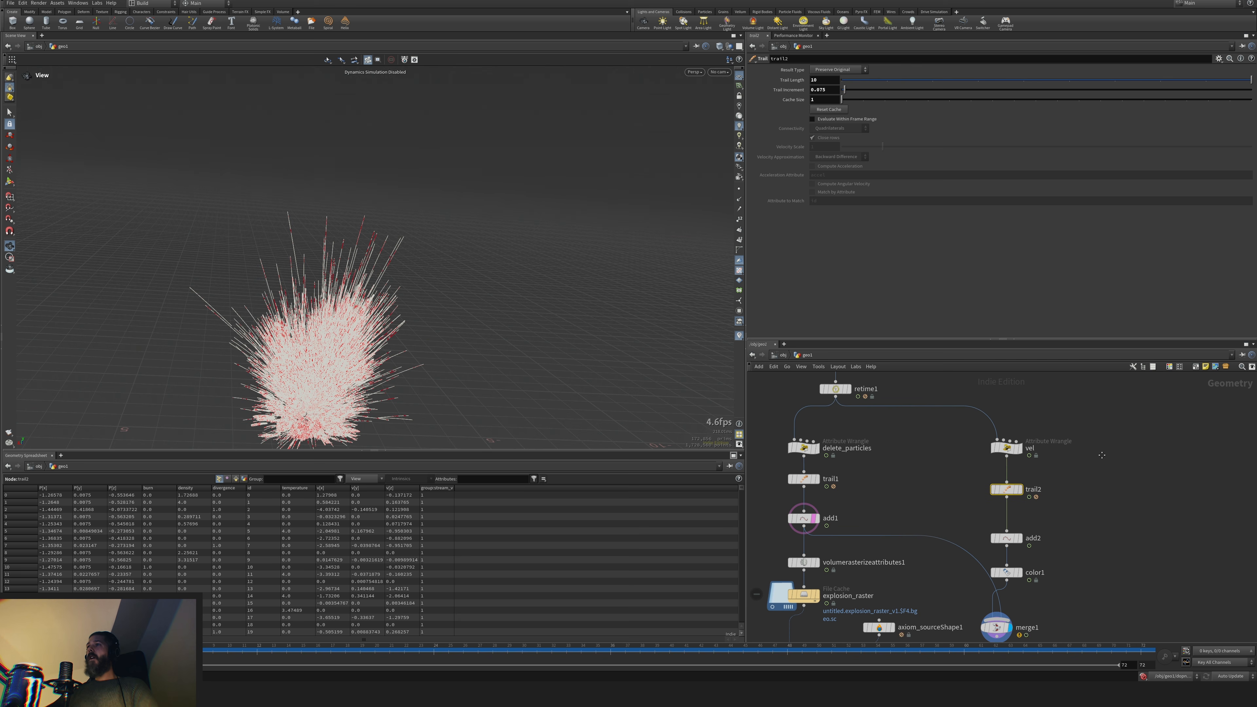
key(Tab)
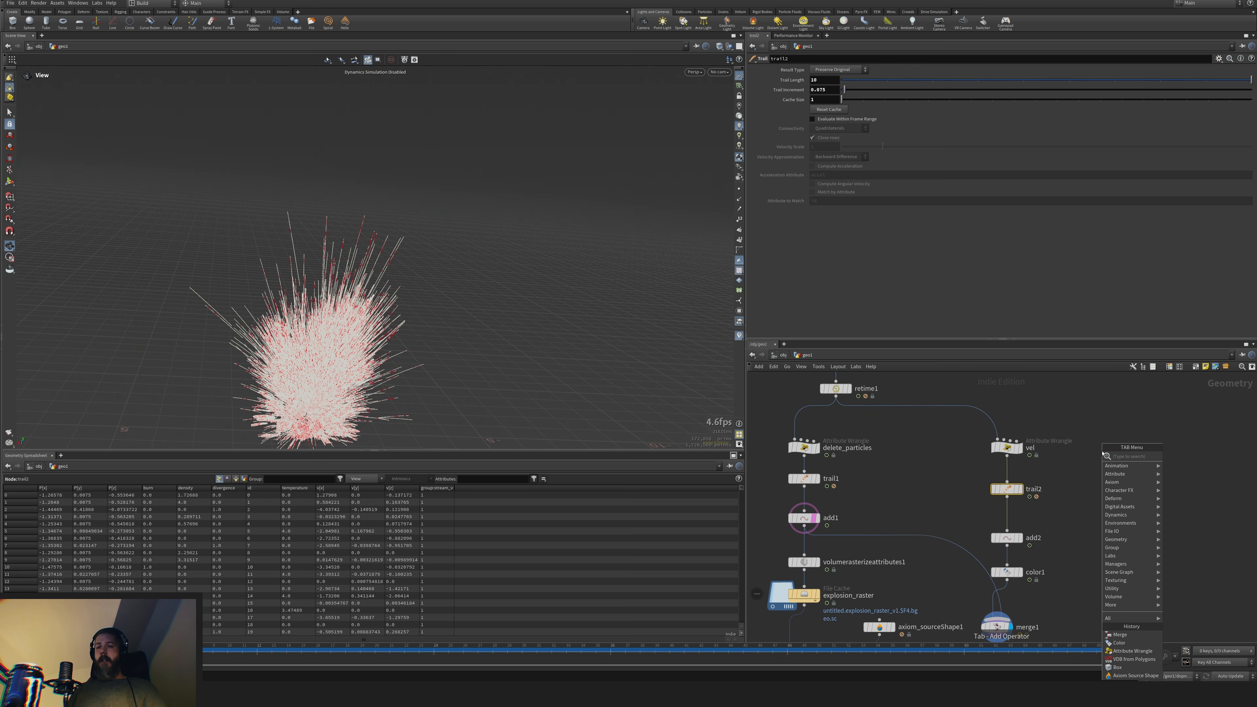
text(re)
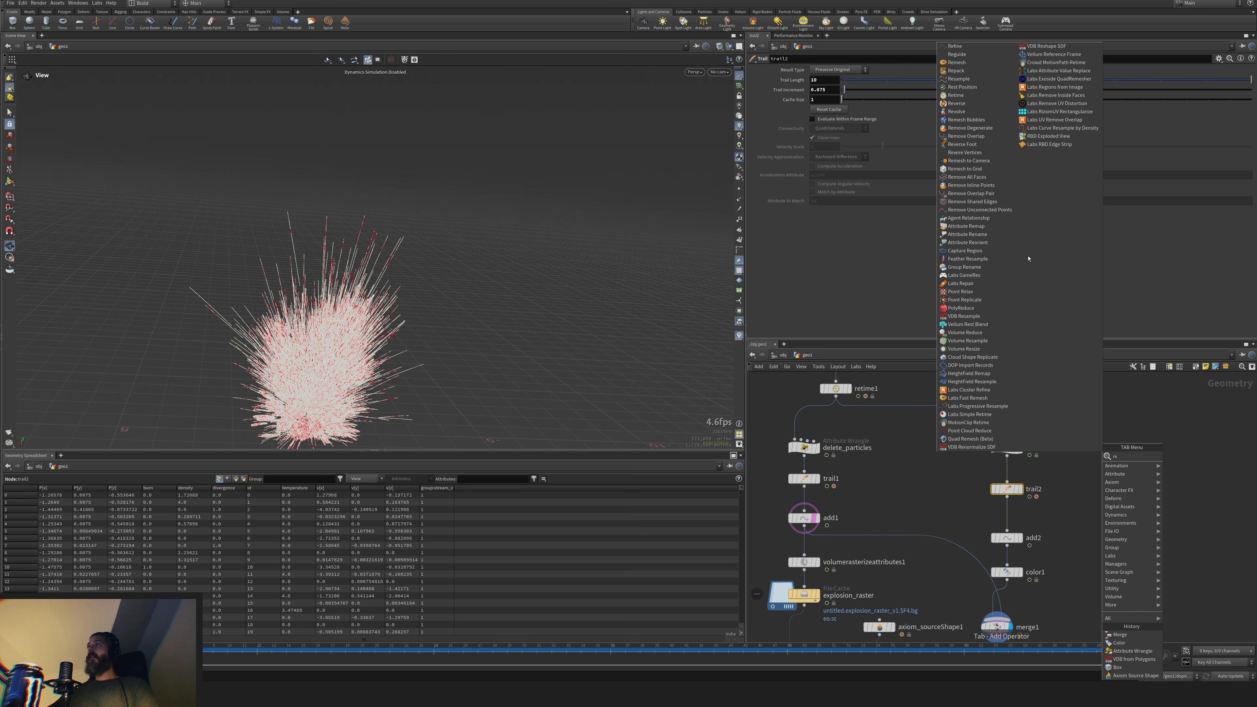
text(ti)
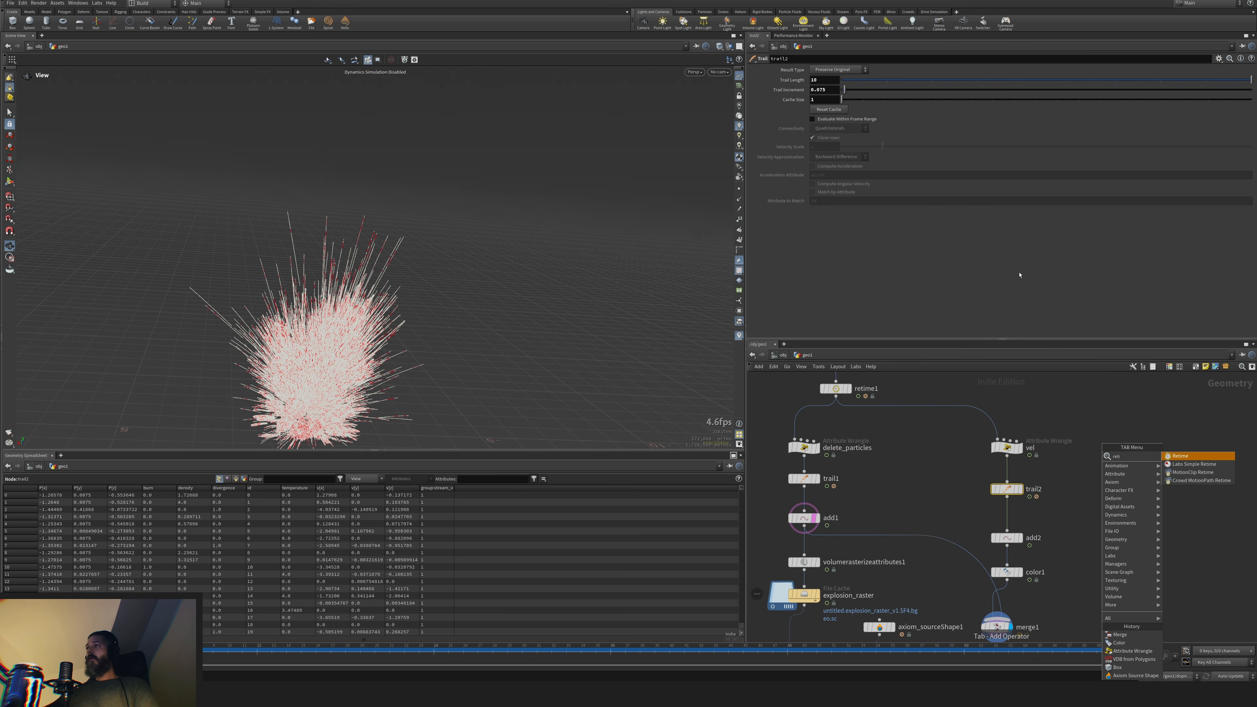
key(Return)
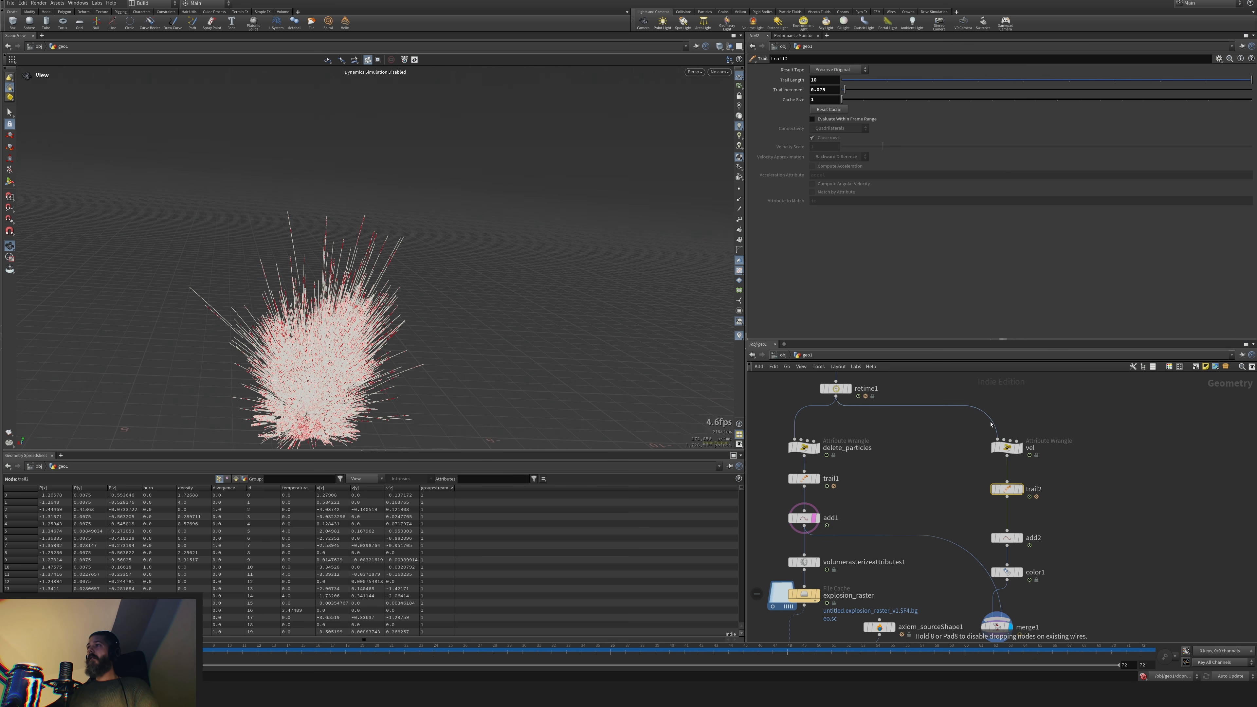
click(991, 424)
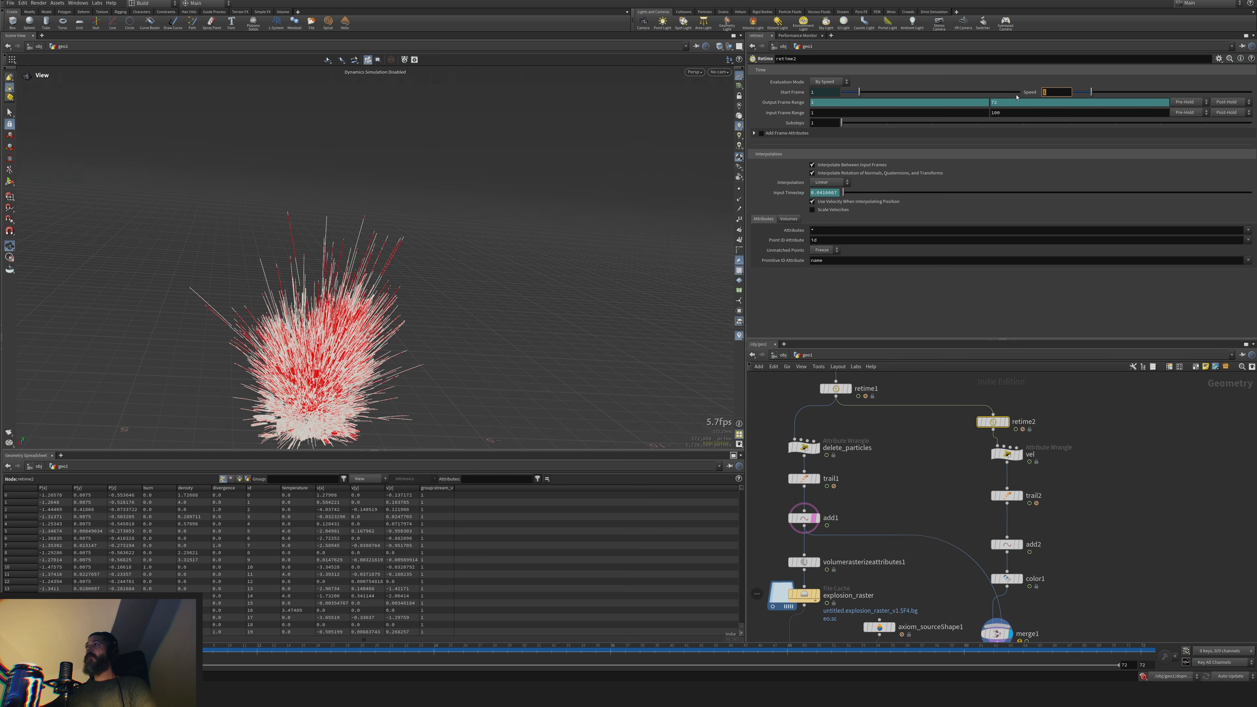
key(Return)
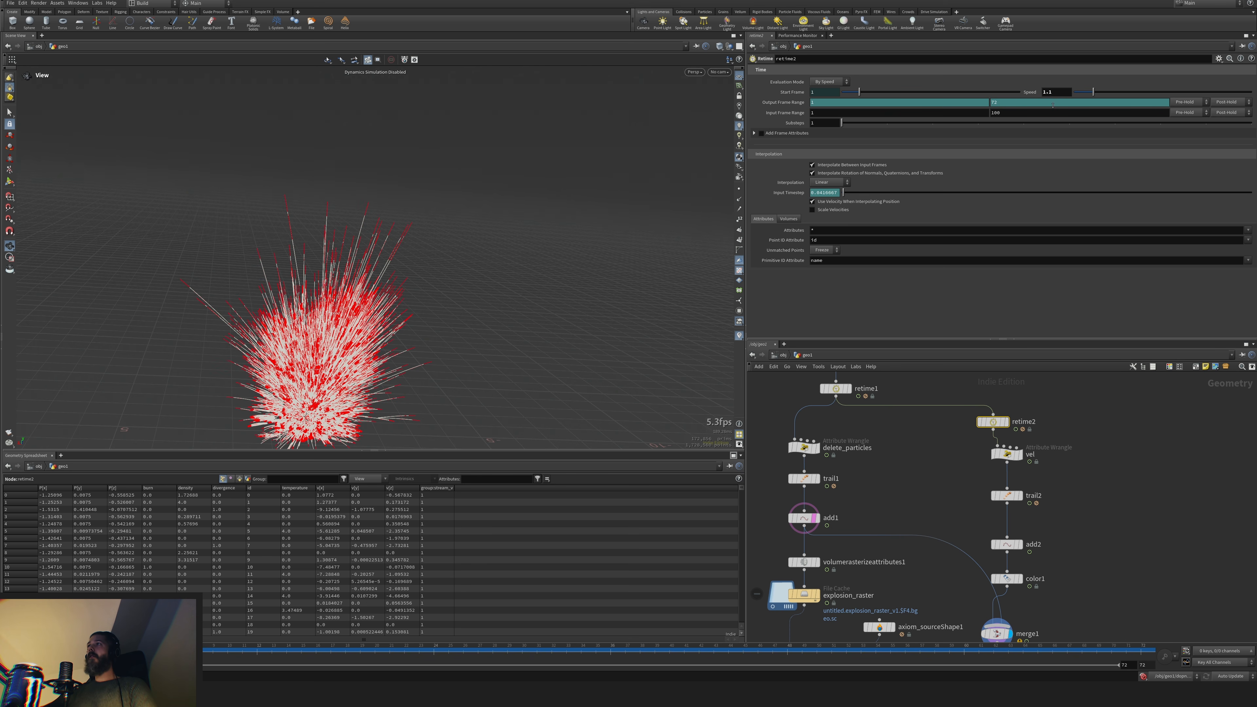
key(Return)
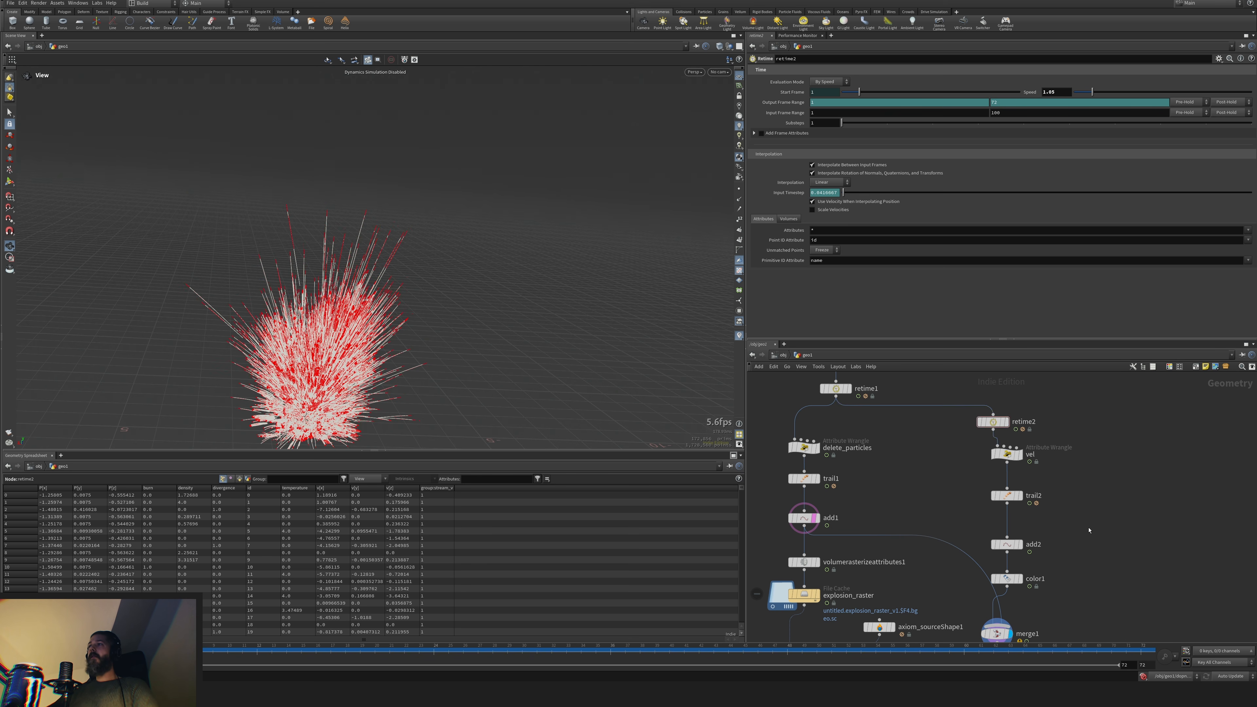
Delete color1 and merge1 from the vel branch, and display add2 moved closer beneath trail2
middle_drag(1082, 582, 1073, 447)
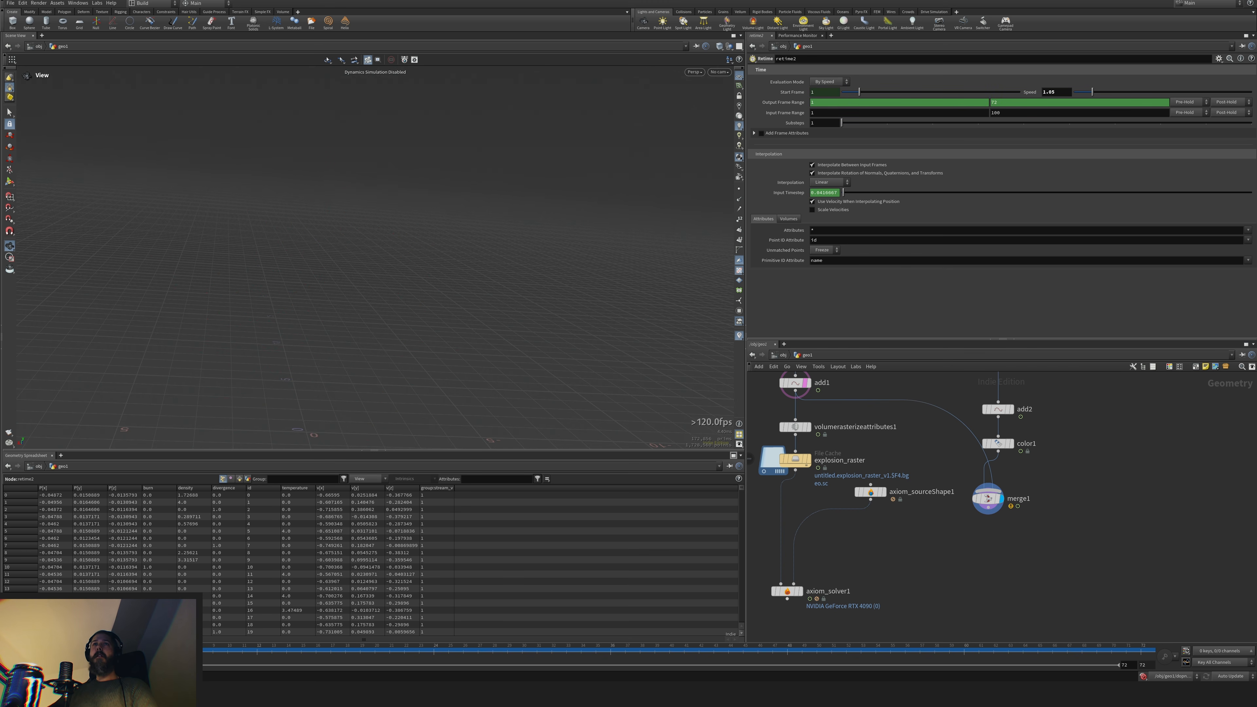
middle_drag(865, 461, 845, 530)
drag(931, 509, 997, 590)
key(Delete)
middle_drag(980, 478, 982, 523)
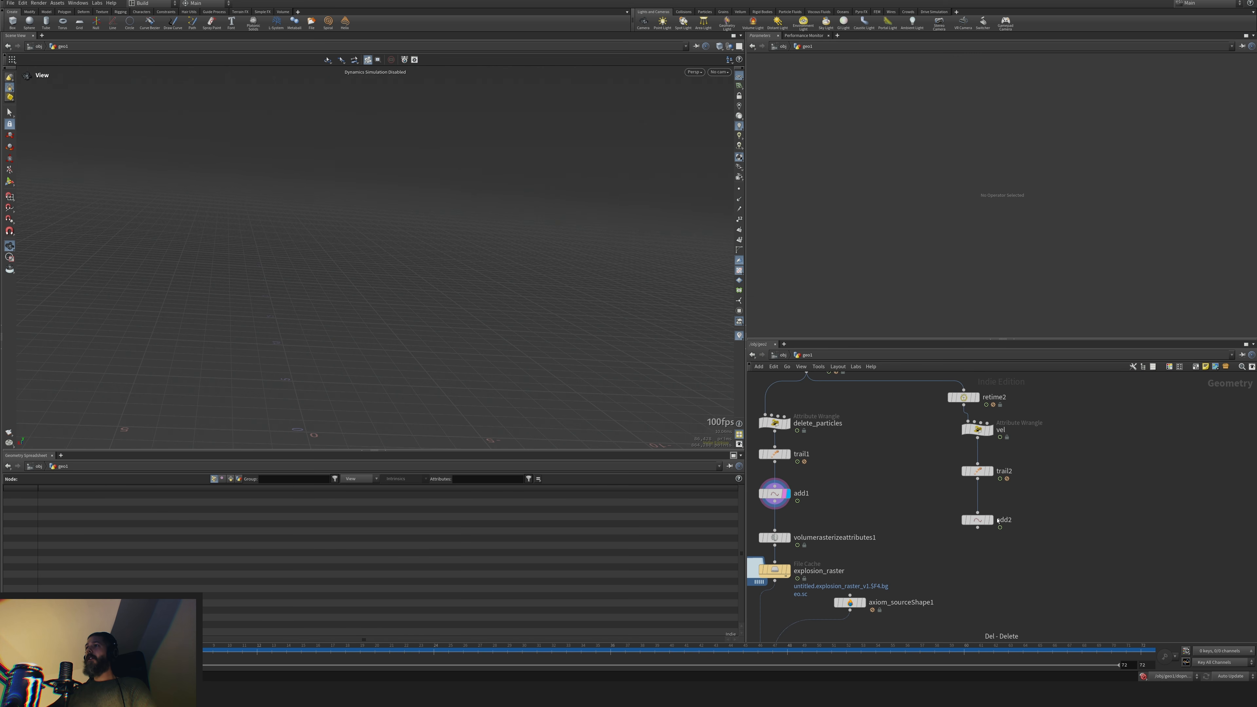
drag(978, 521, 978, 503)
middle_drag(984, 563, 1022, 512)
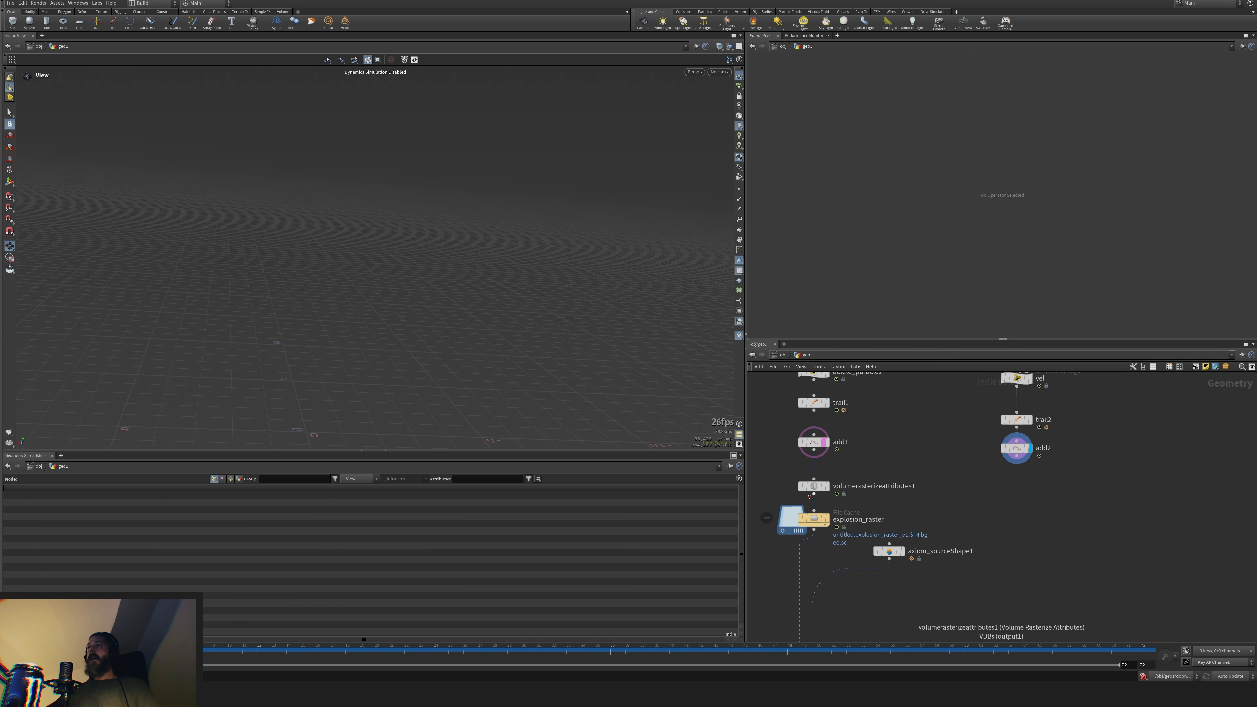
Insert an Attribute Delete node between retime1 and retime2 with Point Attributes set to *
middle_drag(984, 427, 966, 481)
click(996, 474)
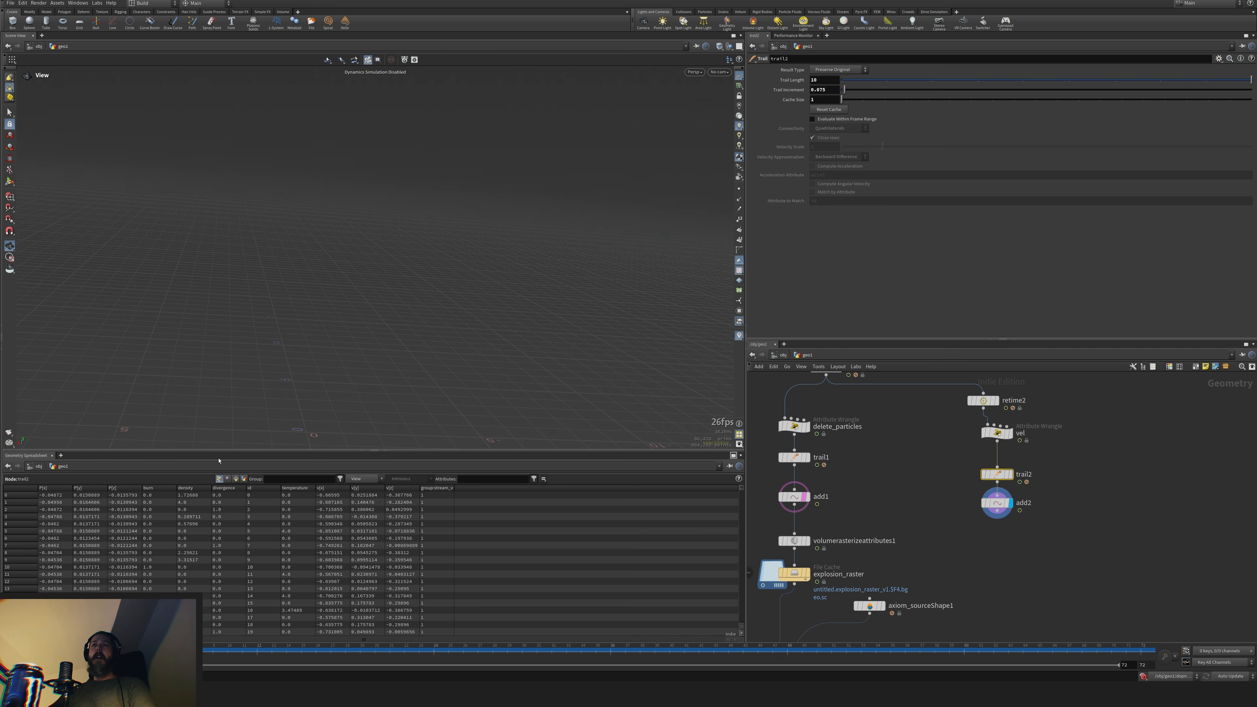
middle_drag(978, 509, 974, 545)
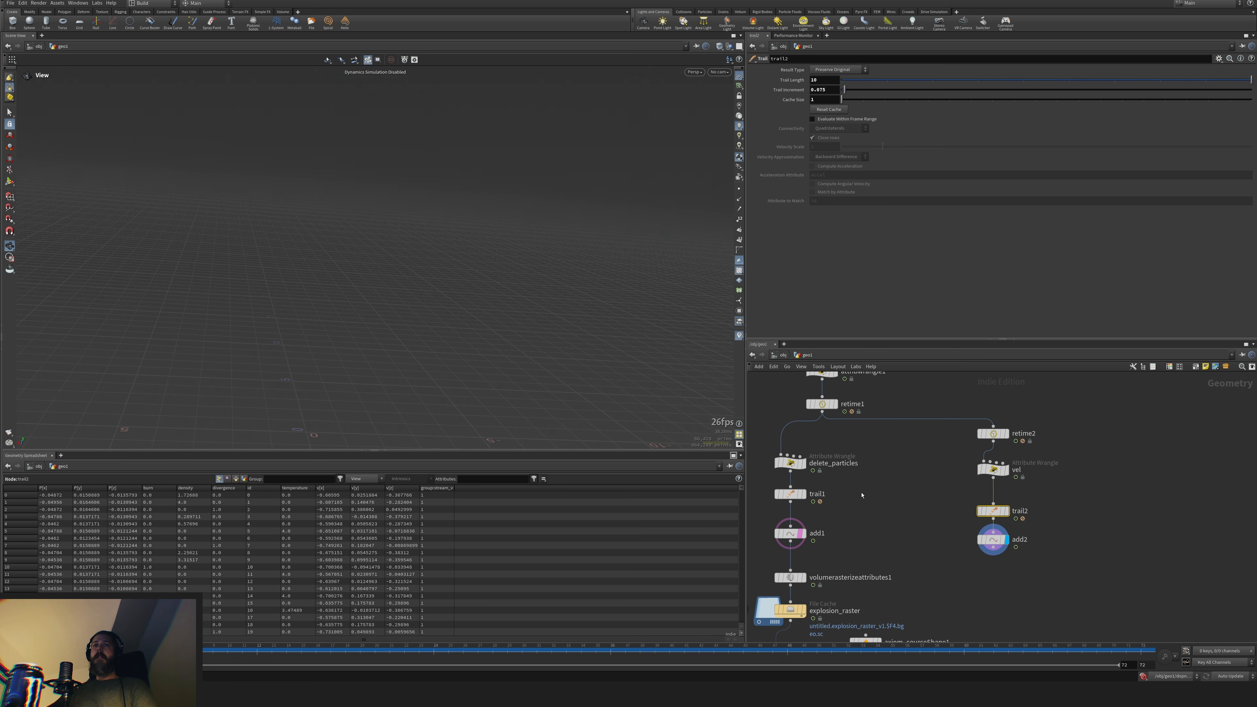
click(1089, 477)
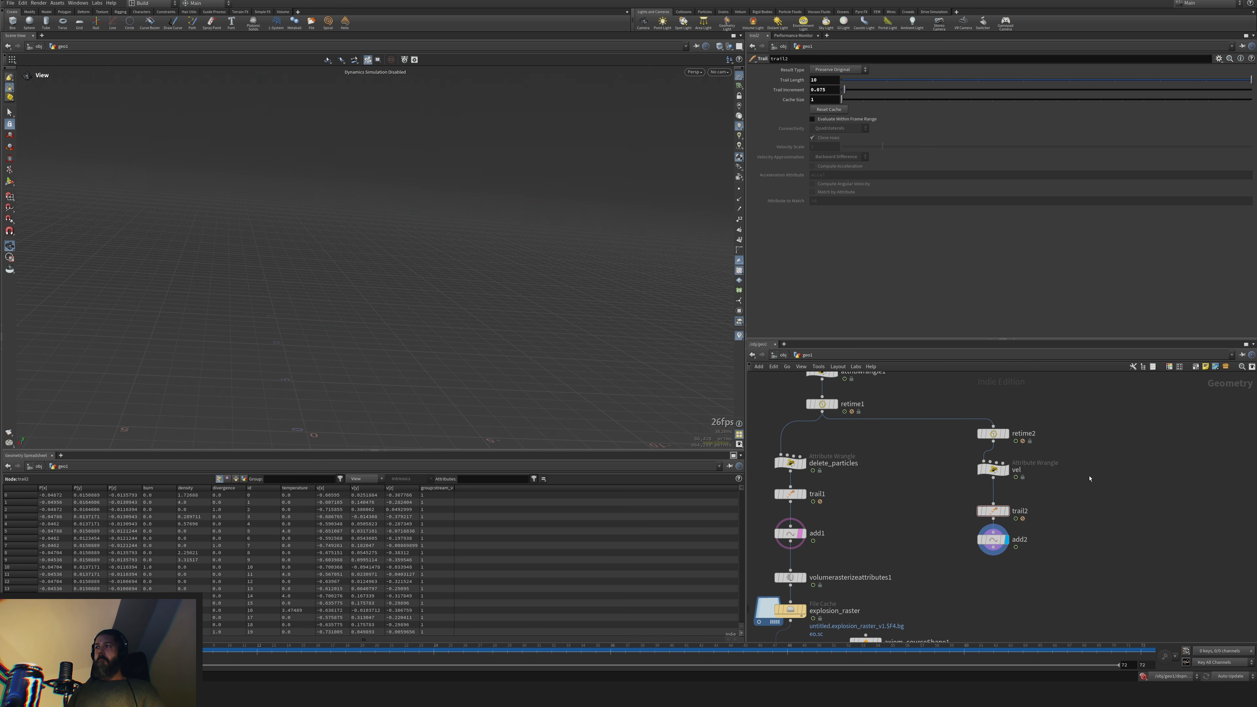
key(Tab)
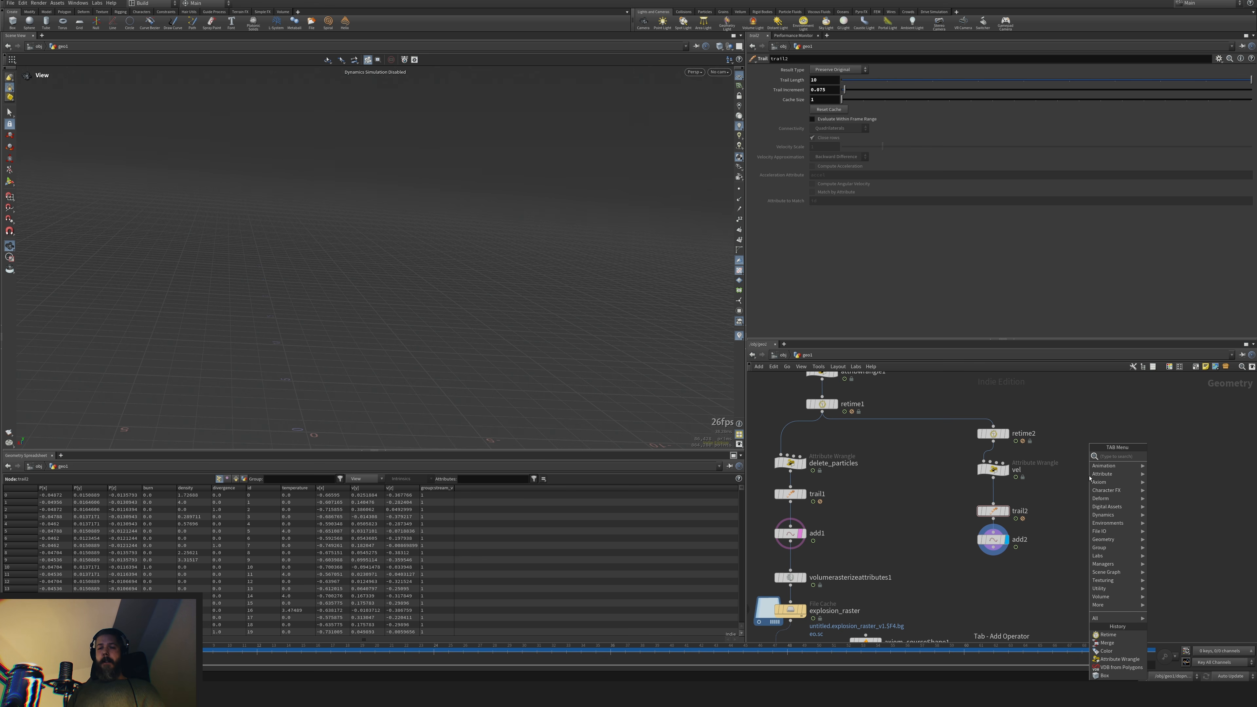
text(blast)
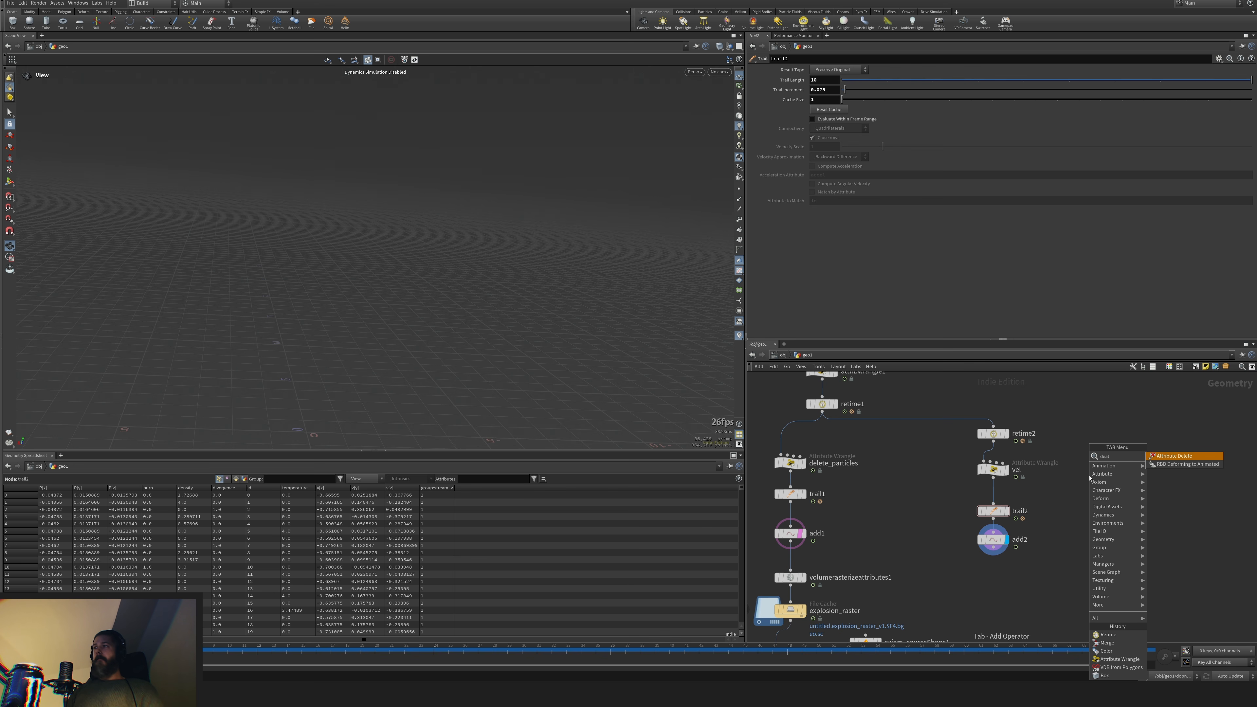
key(Return)
click(957, 422)
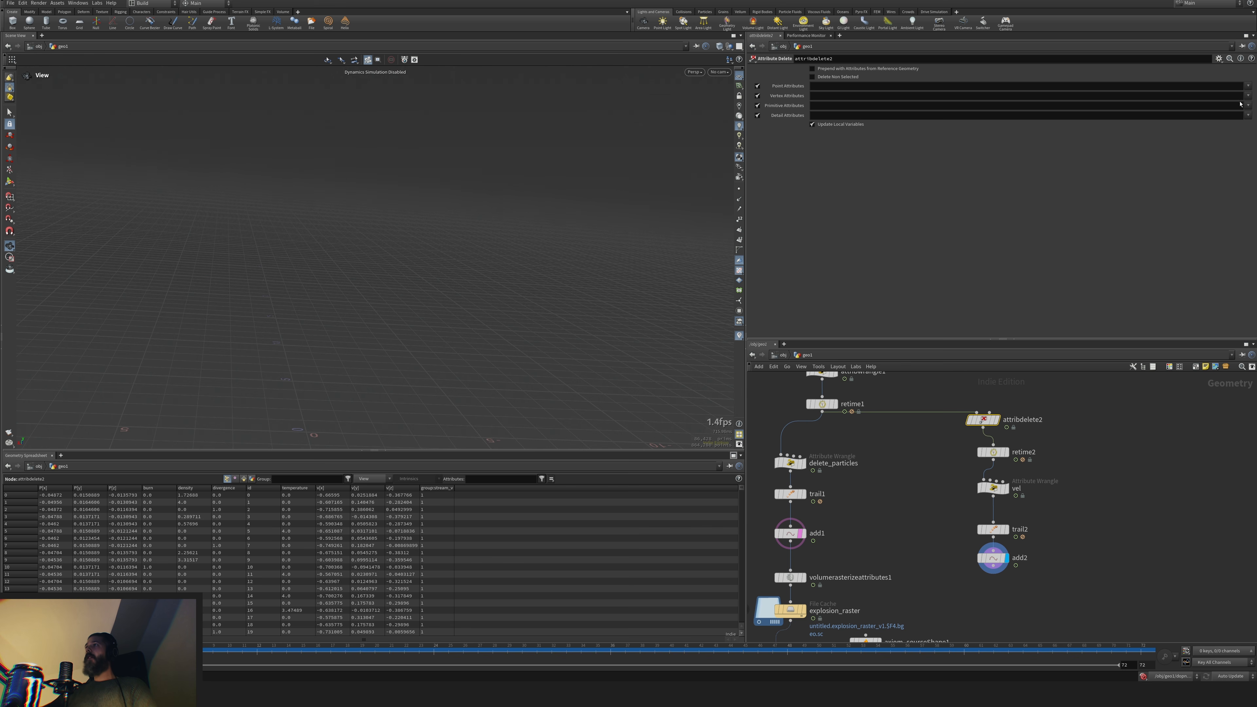
click(1249, 86)
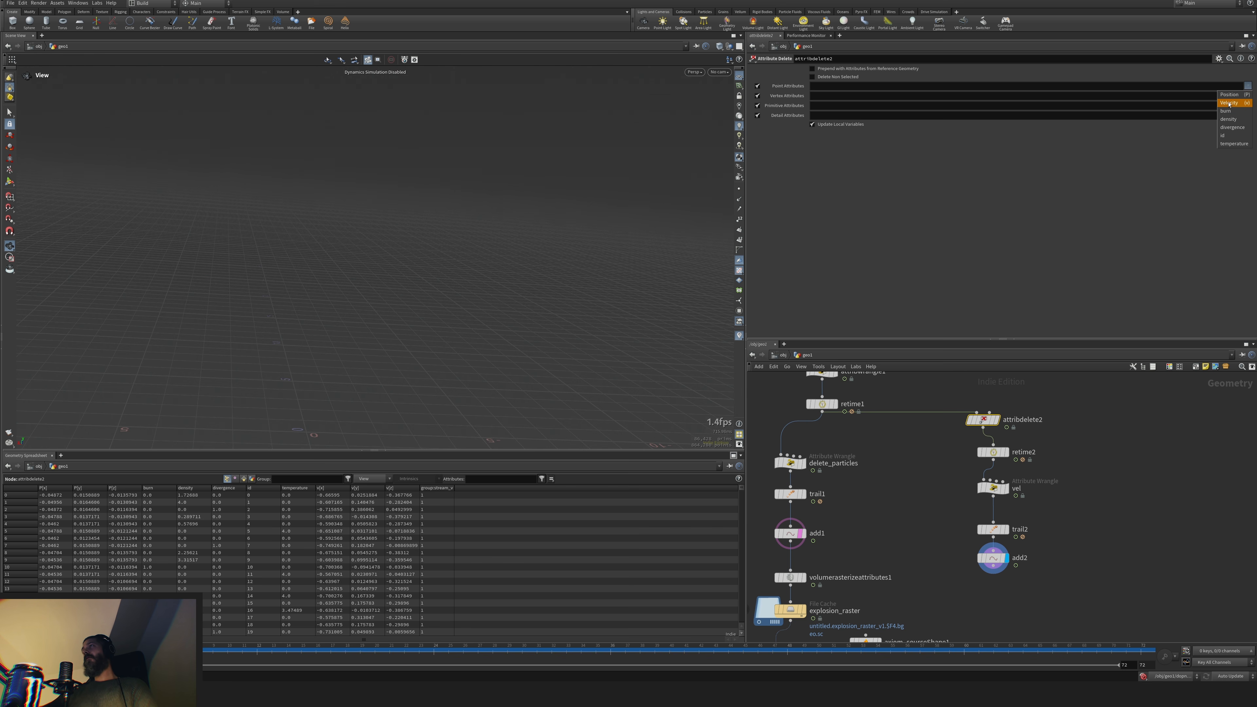
click(1229, 103)
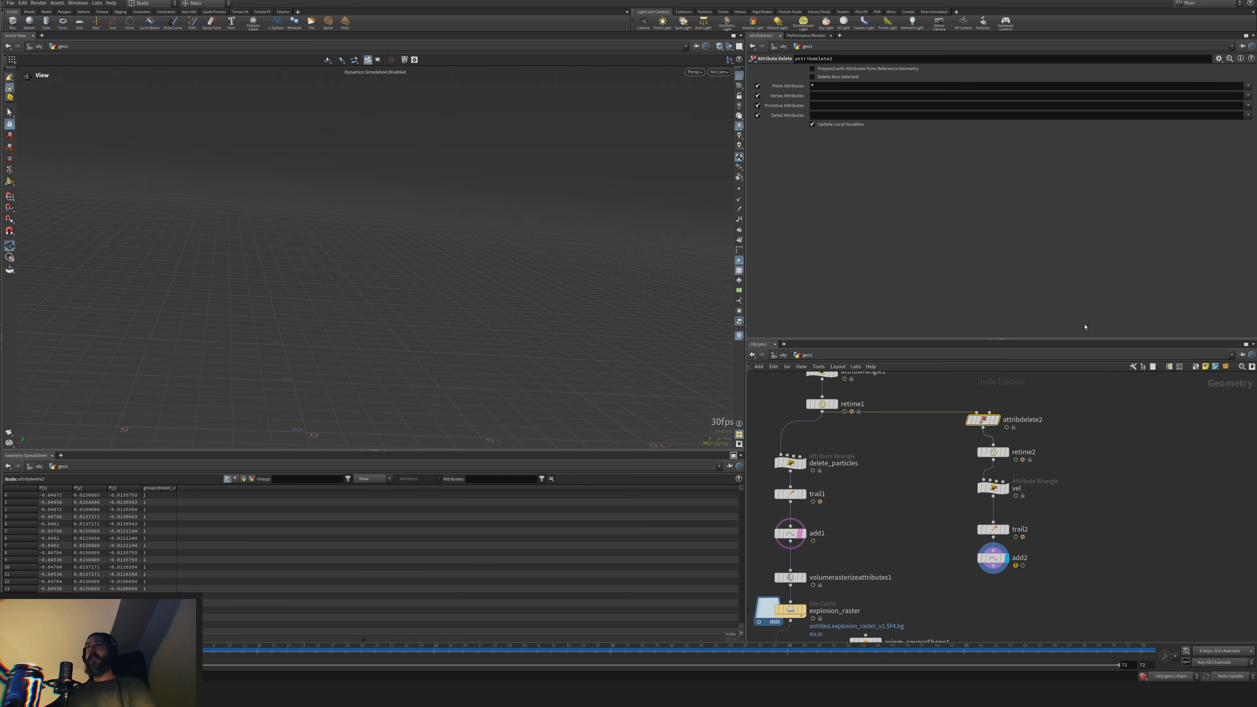
Display retime2 and trail2 in turn, and spread trail2 and add2 apart in the vel branch
click(1007, 452)
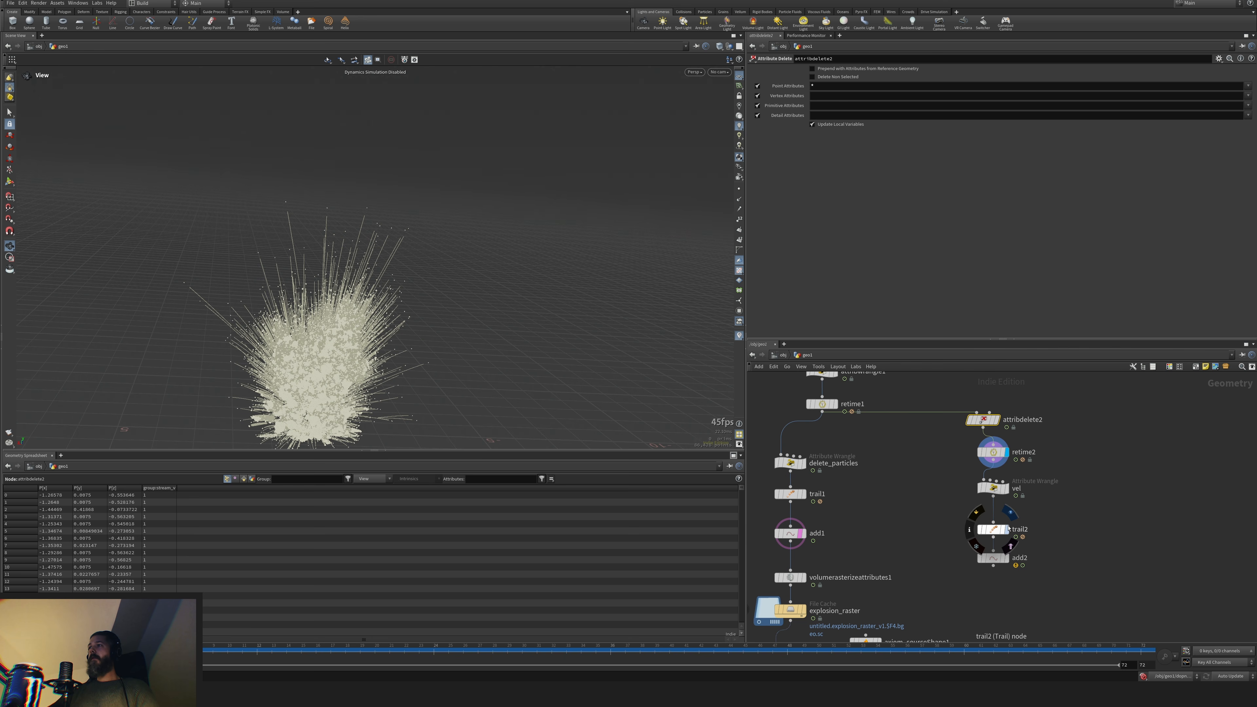
click(1007, 529)
drag(993, 529, 993, 518)
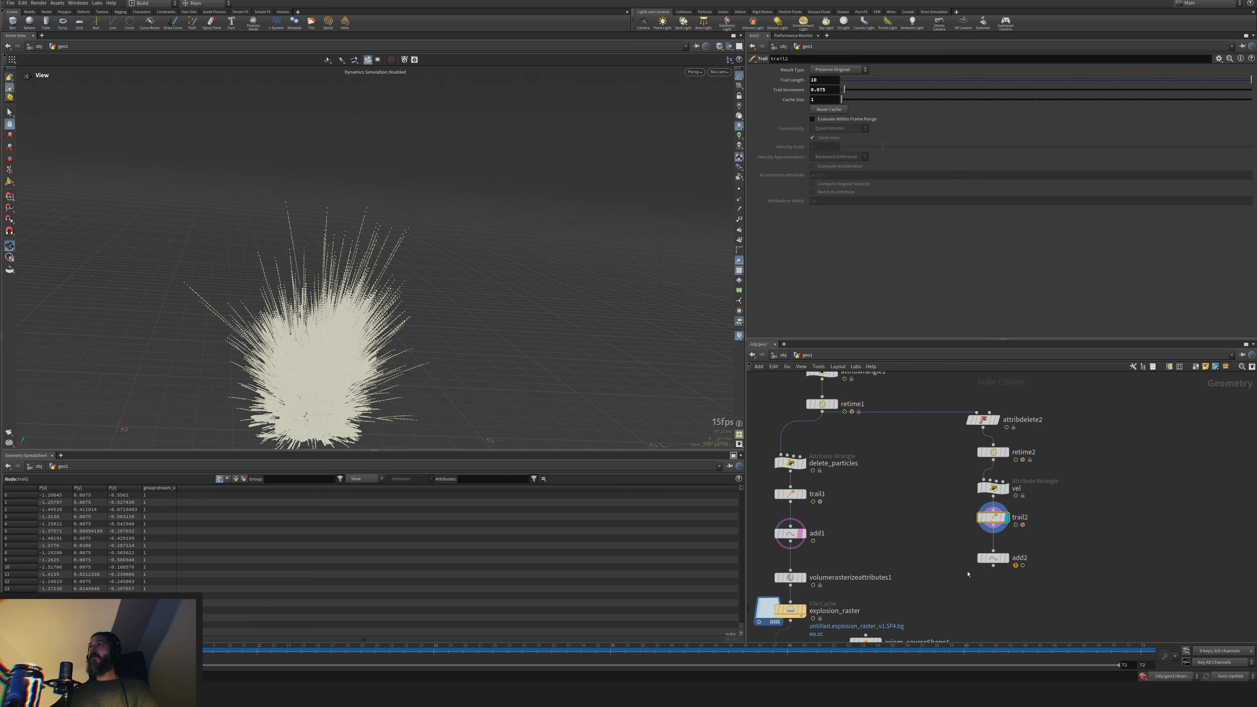
click(995, 560)
drag(995, 560, 995, 580)
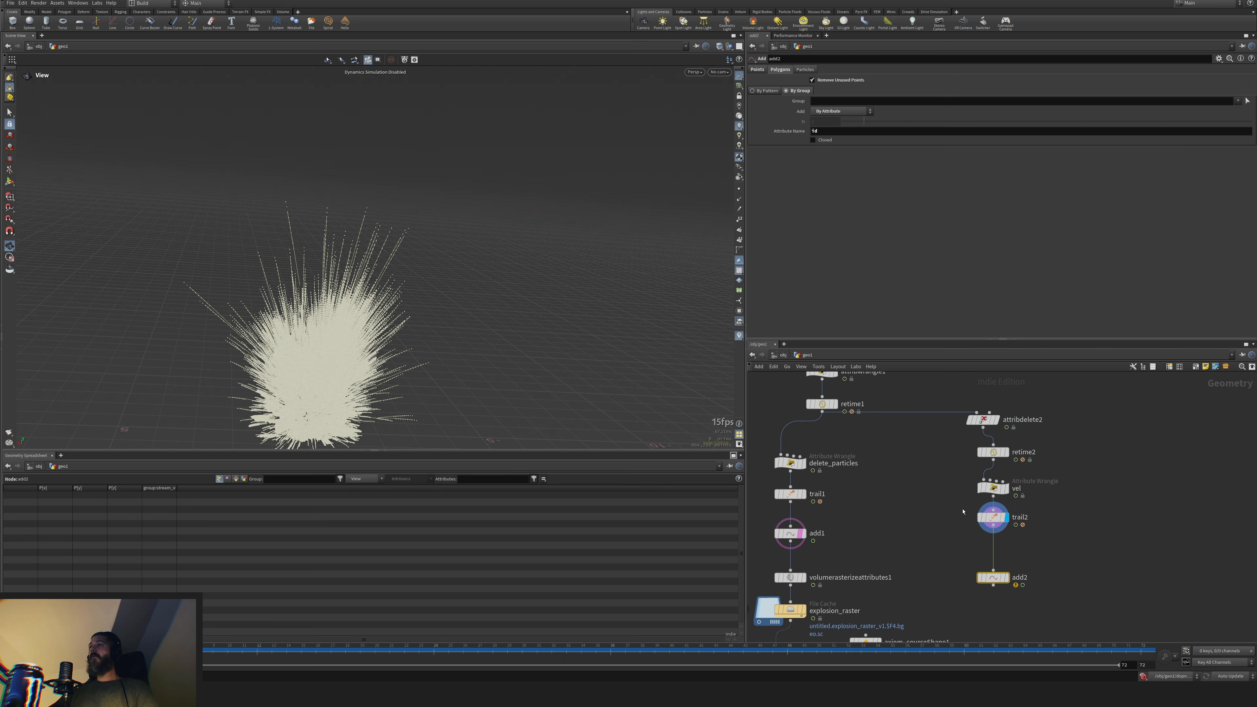
click(993, 518)
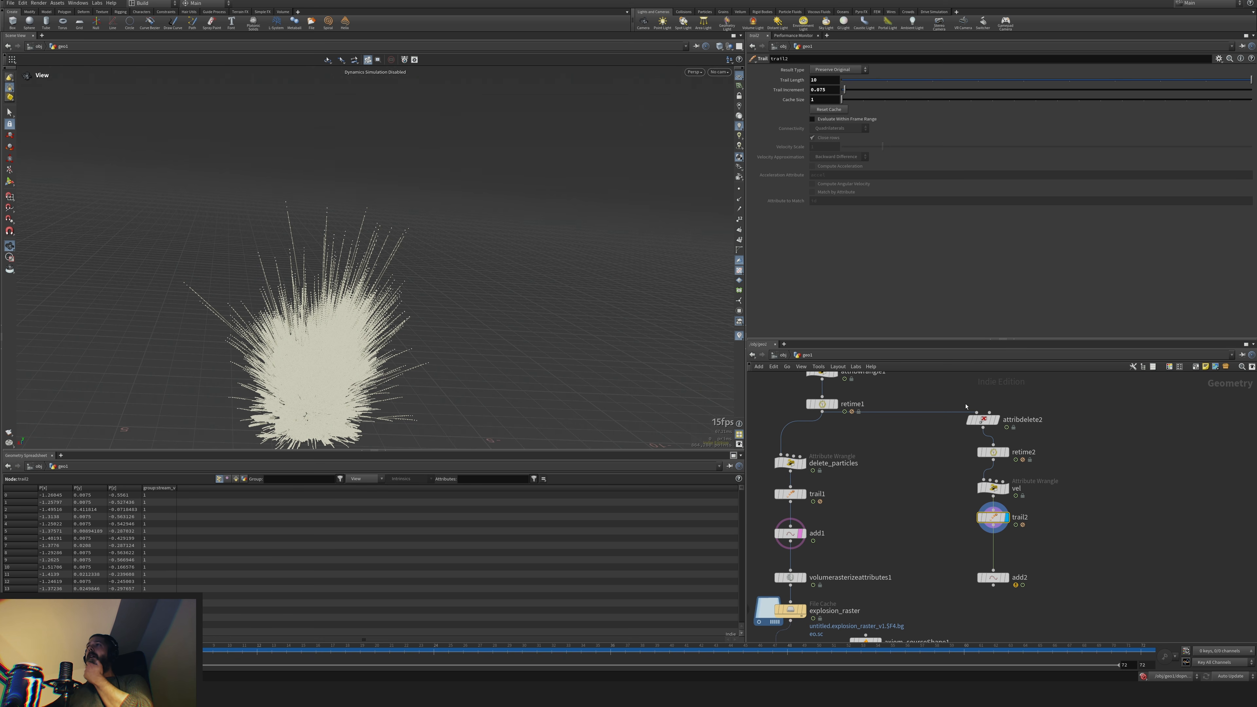
Add a Trail node after add2 in the vel branch and set its Result Type to Compute Velocity
middle_drag(1087, 568, 1097, 498)
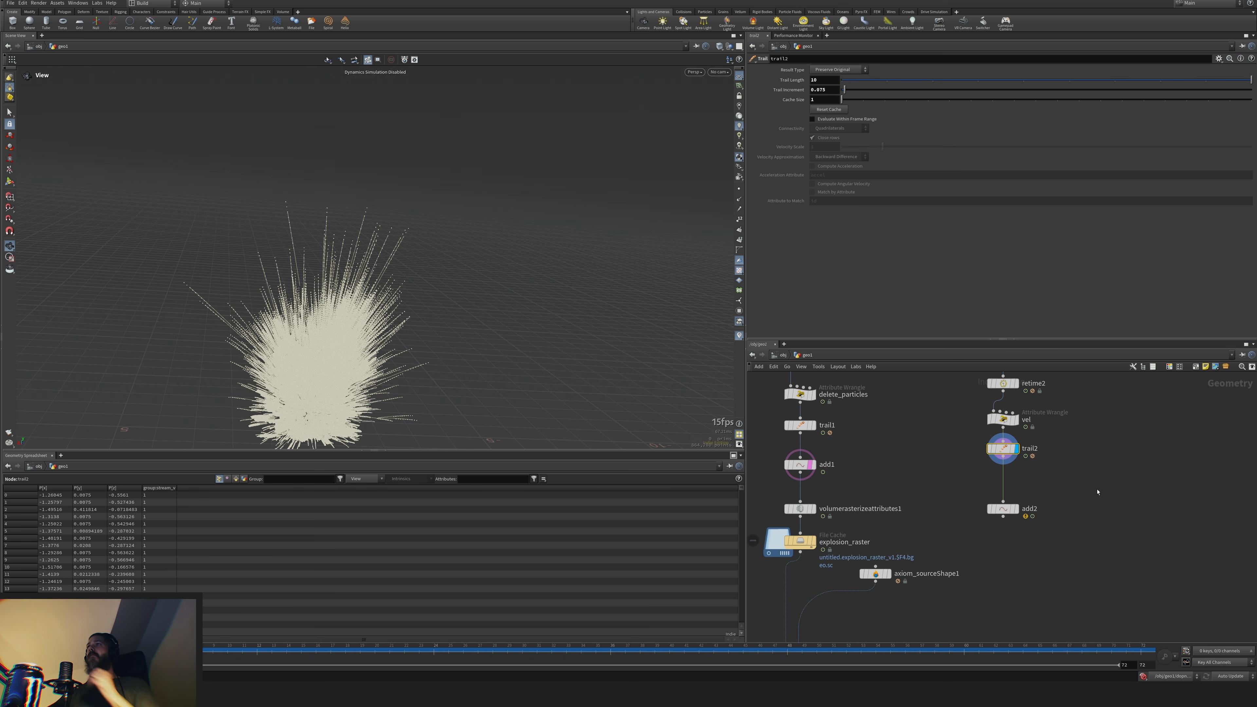
key(Tab)
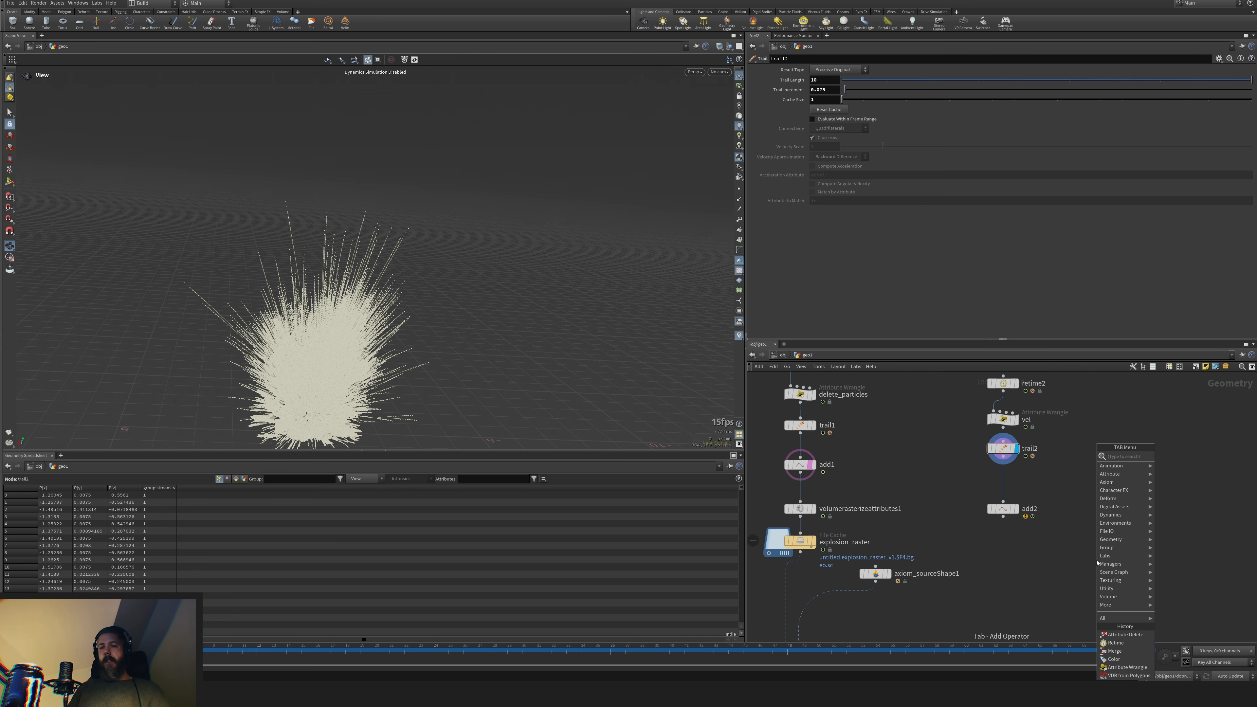
text(merge)
key(Return)
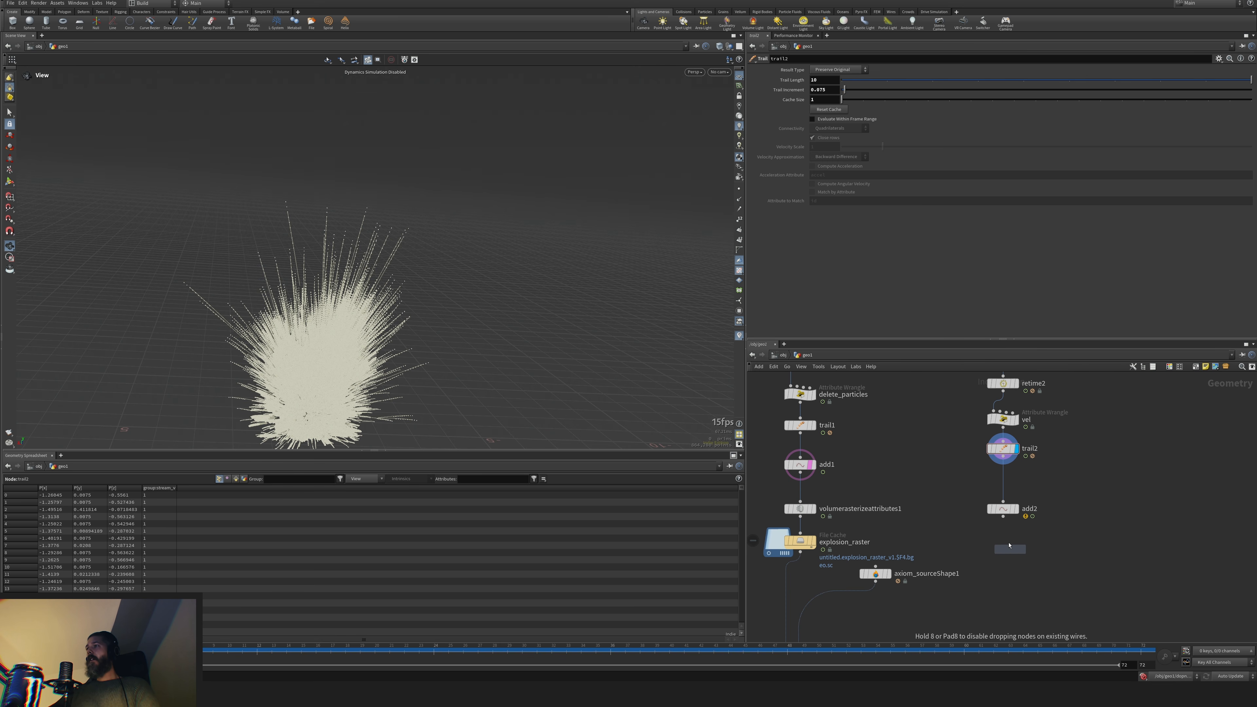
click(1003, 548)
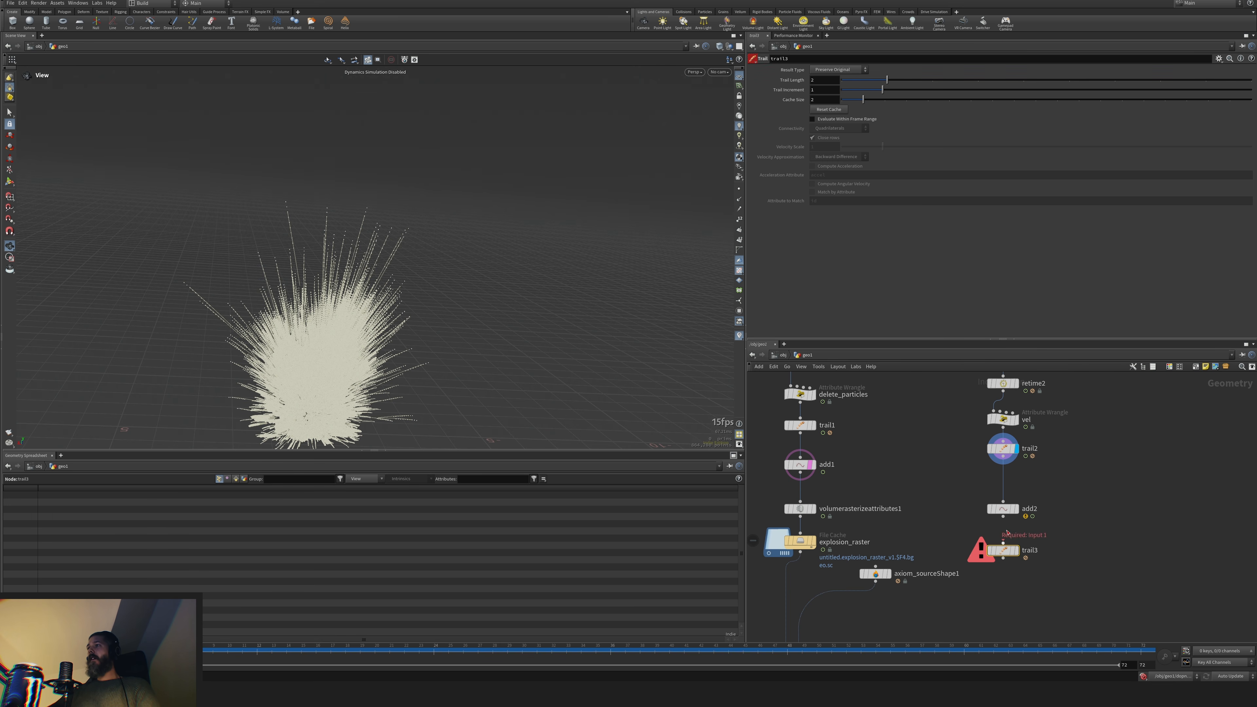
click(1015, 551)
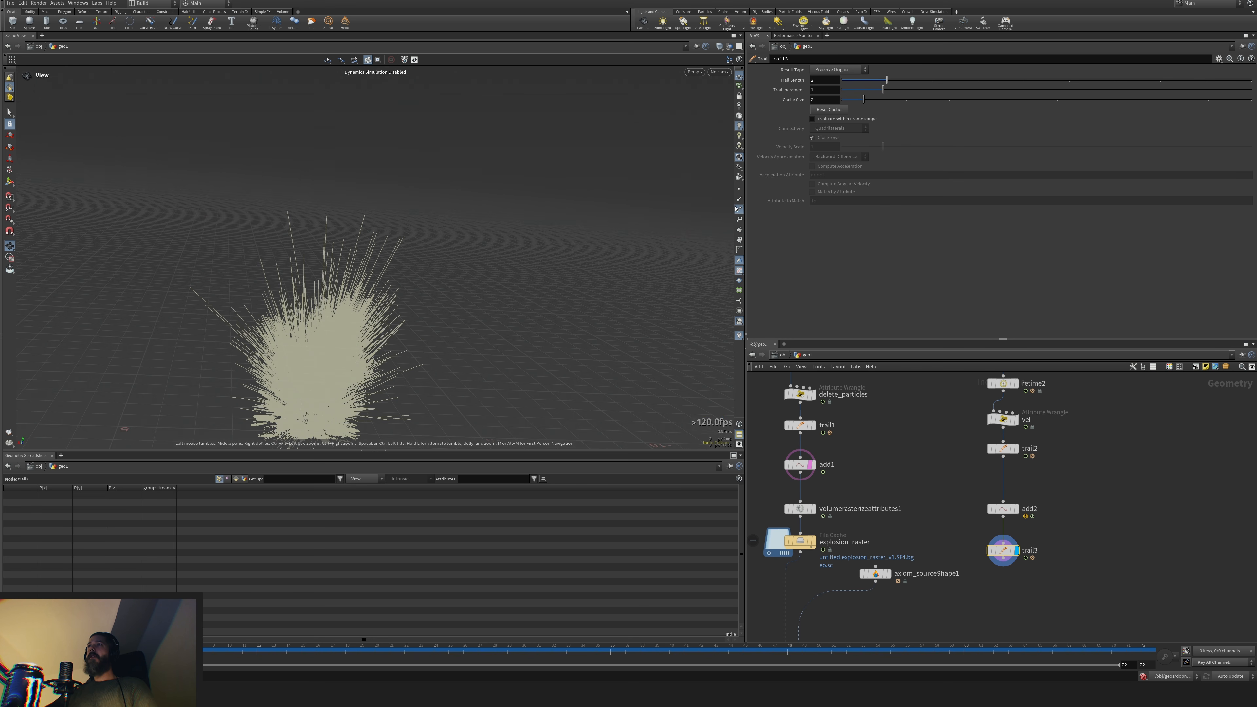
click(837, 69)
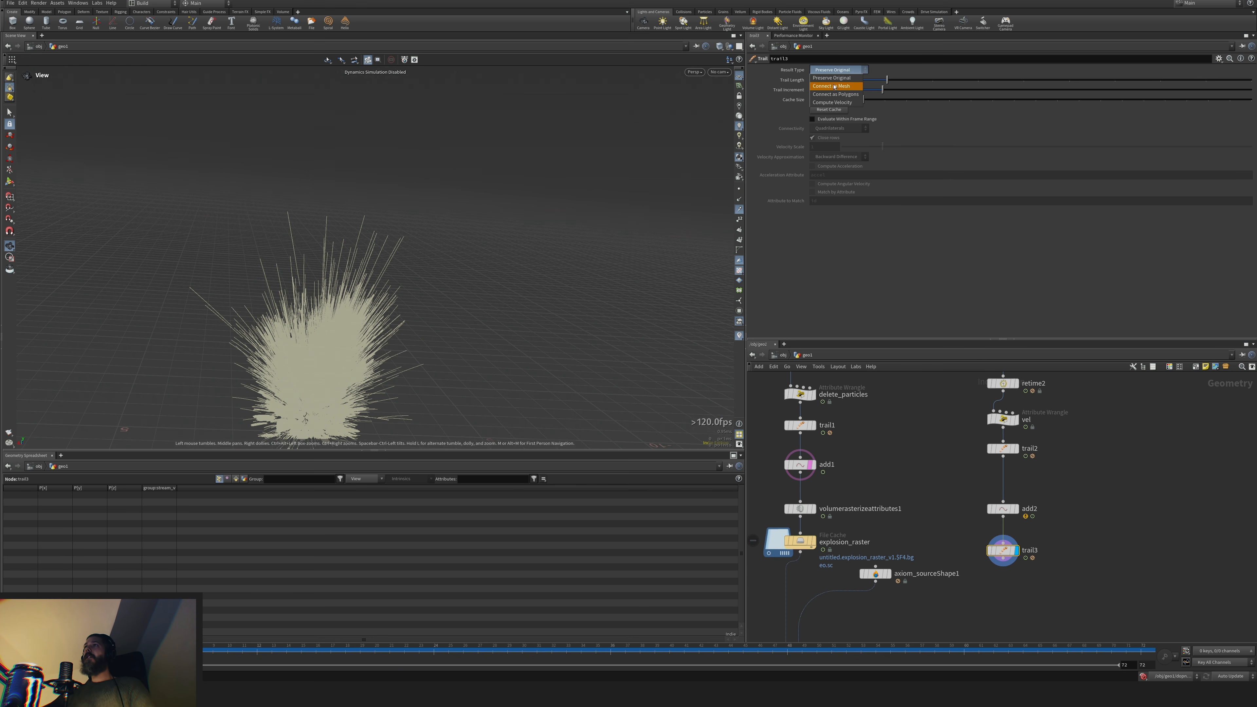
click(832, 102)
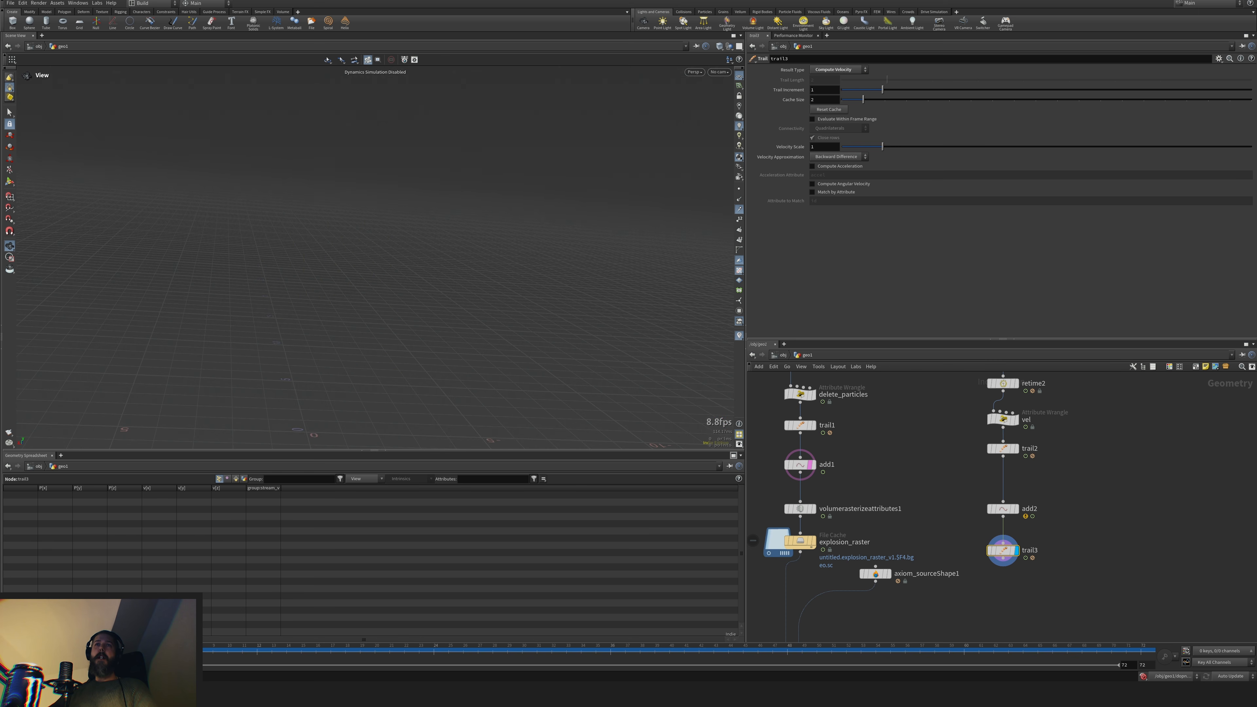
Disable Remove Unused Points on add2, and move add2 and trail3 closer together beneath trail2
scroll(420, 392, up, 6)
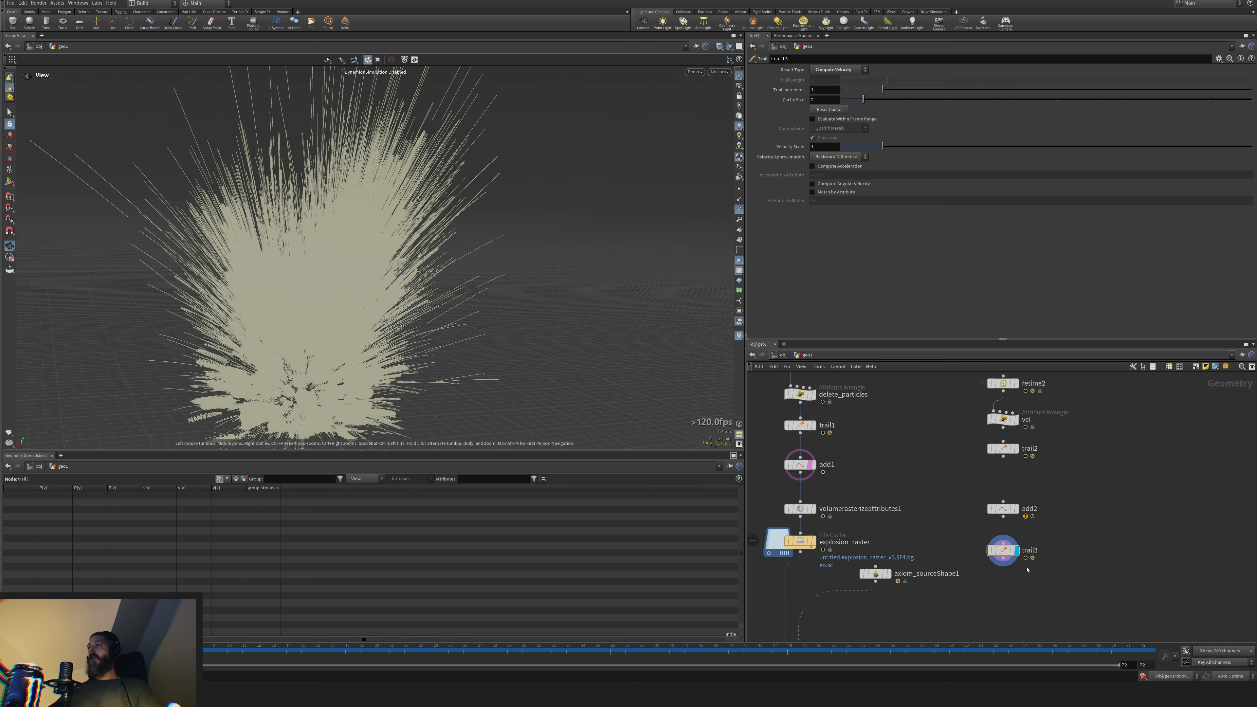
drag(1003, 508, 1003, 482)
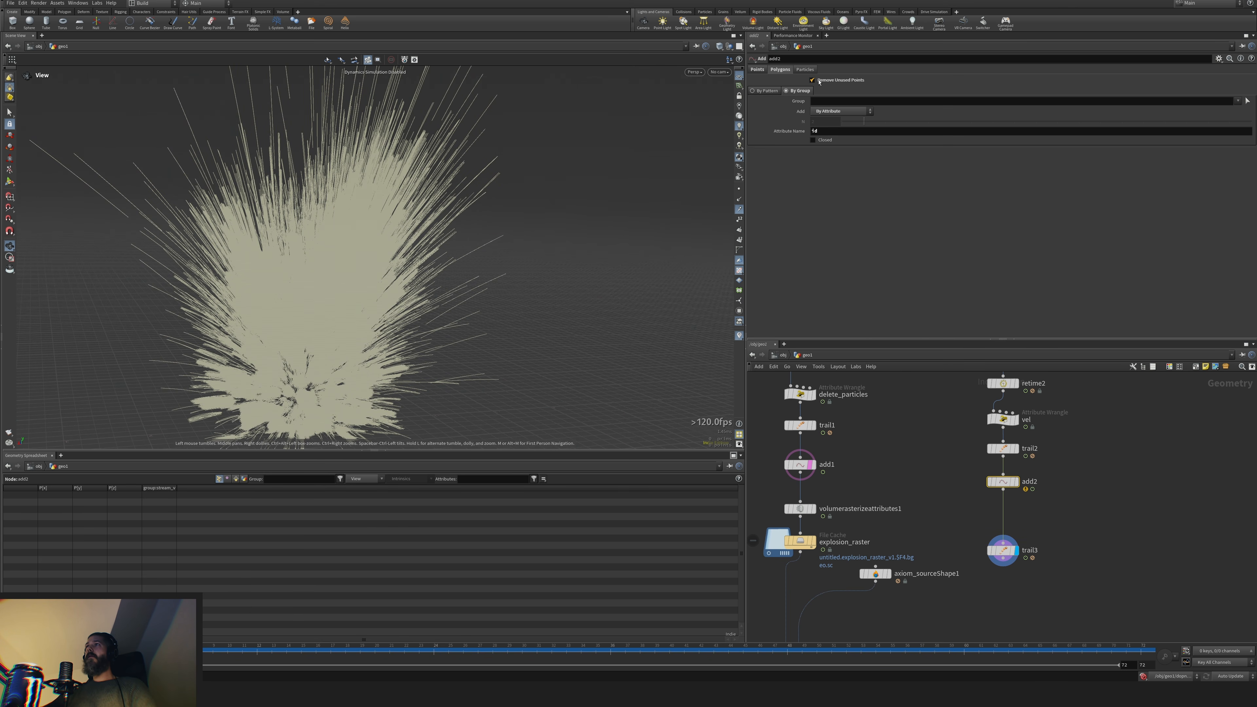
click(818, 81)
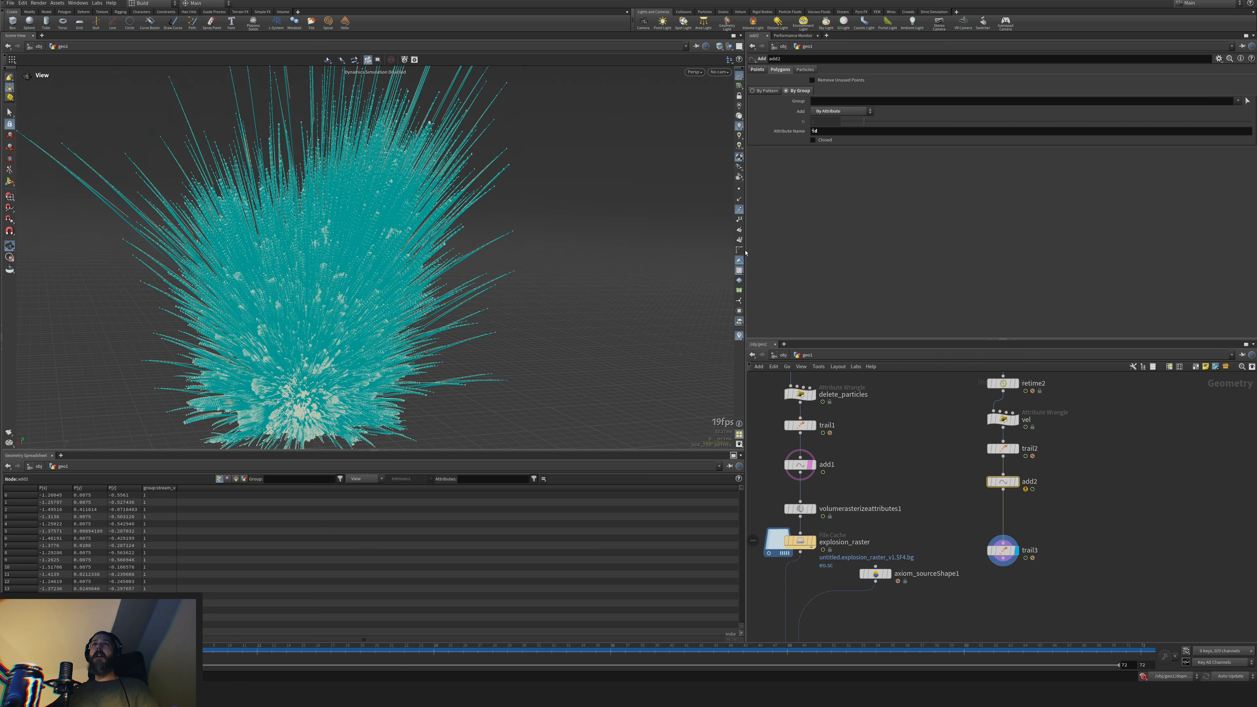
scroll(743, 252, down, 5)
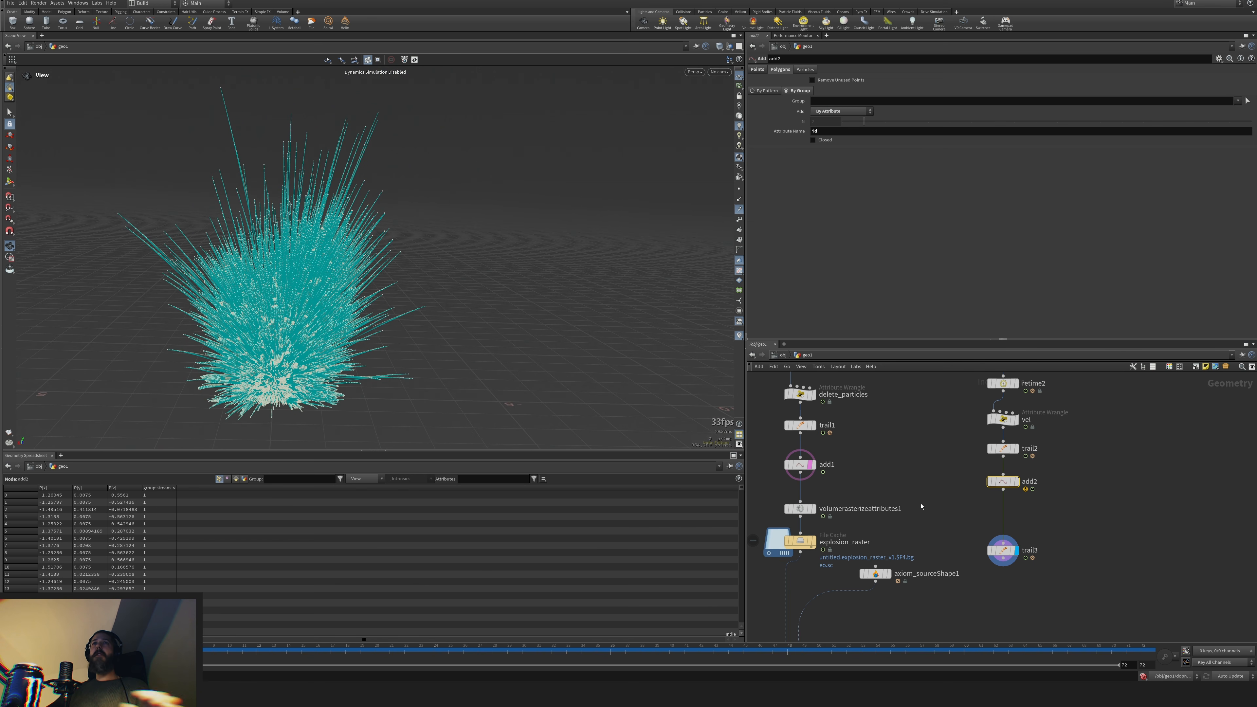
click(1000, 550)
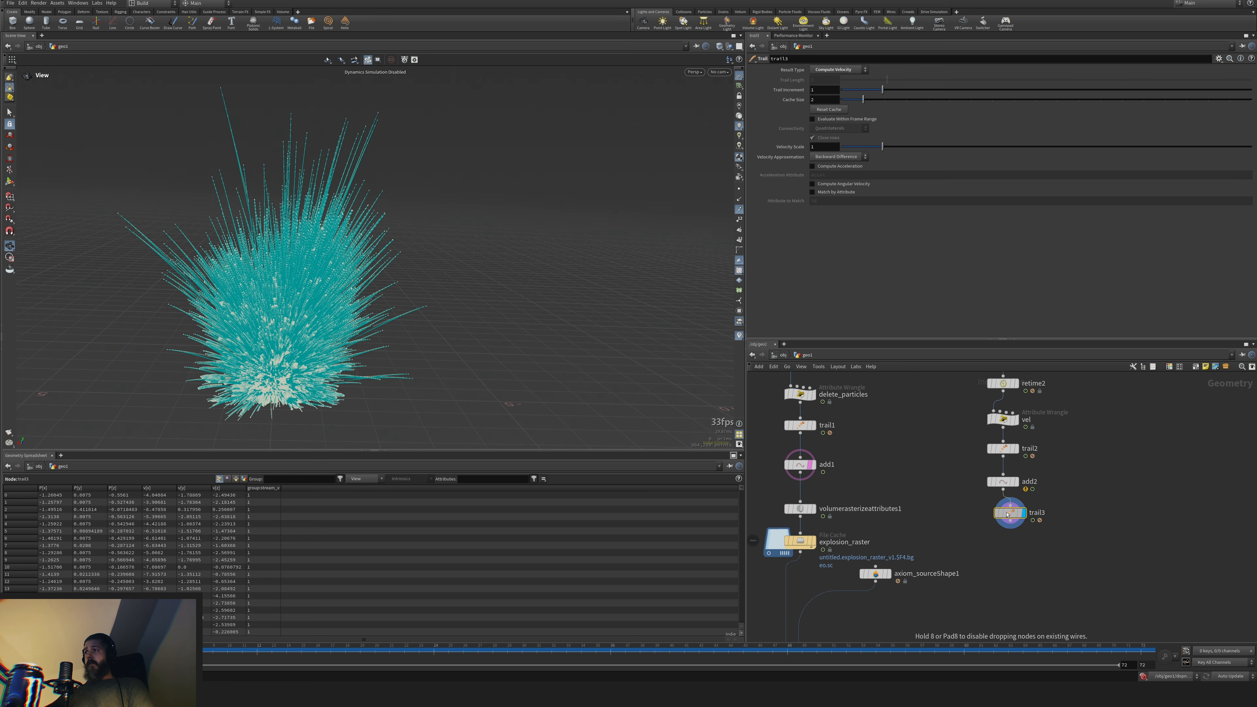
Set the Point Attributes of attribdelete2 to * ^density so that density is kept
middle_drag(1103, 501, 1090, 567)
click(979, 446)
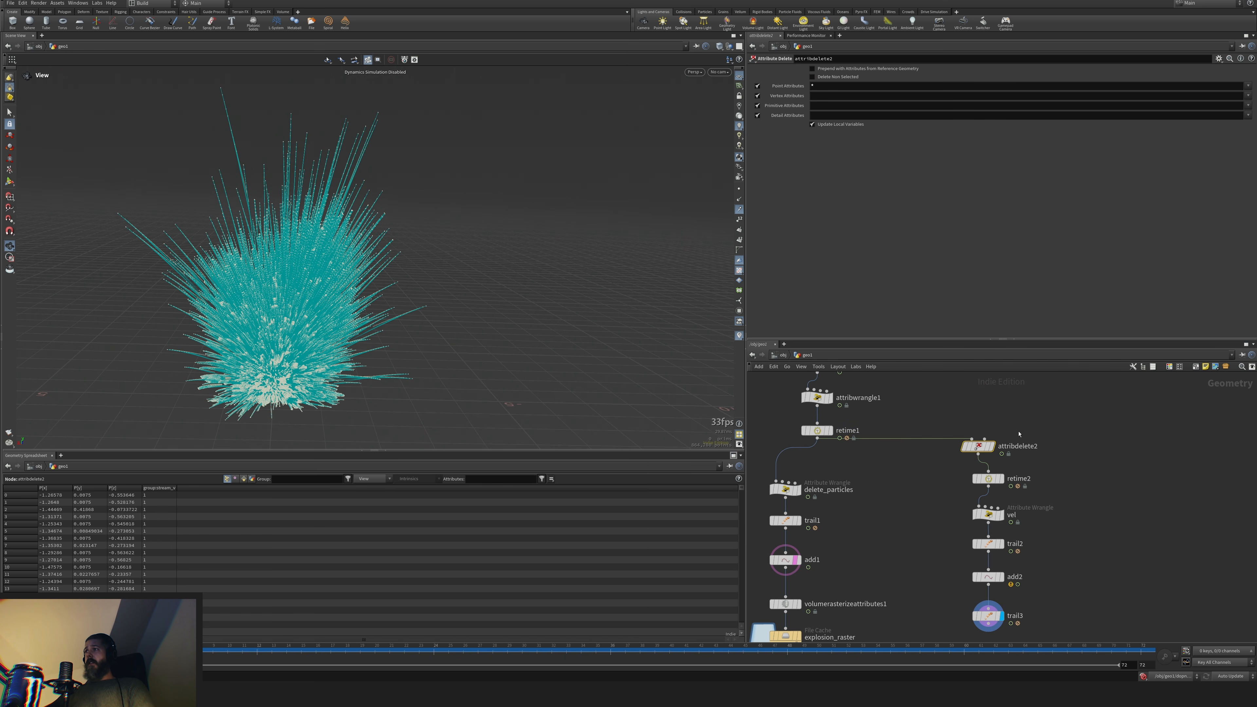
click(1145, 88)
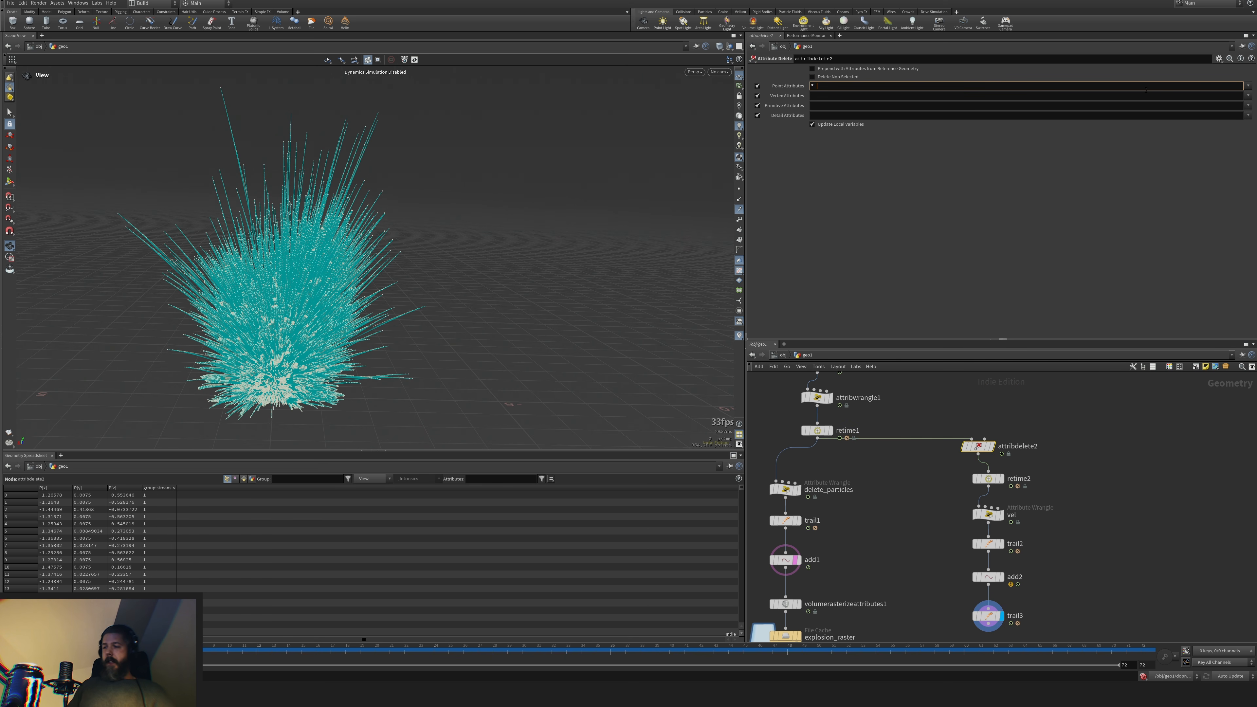
text(^)
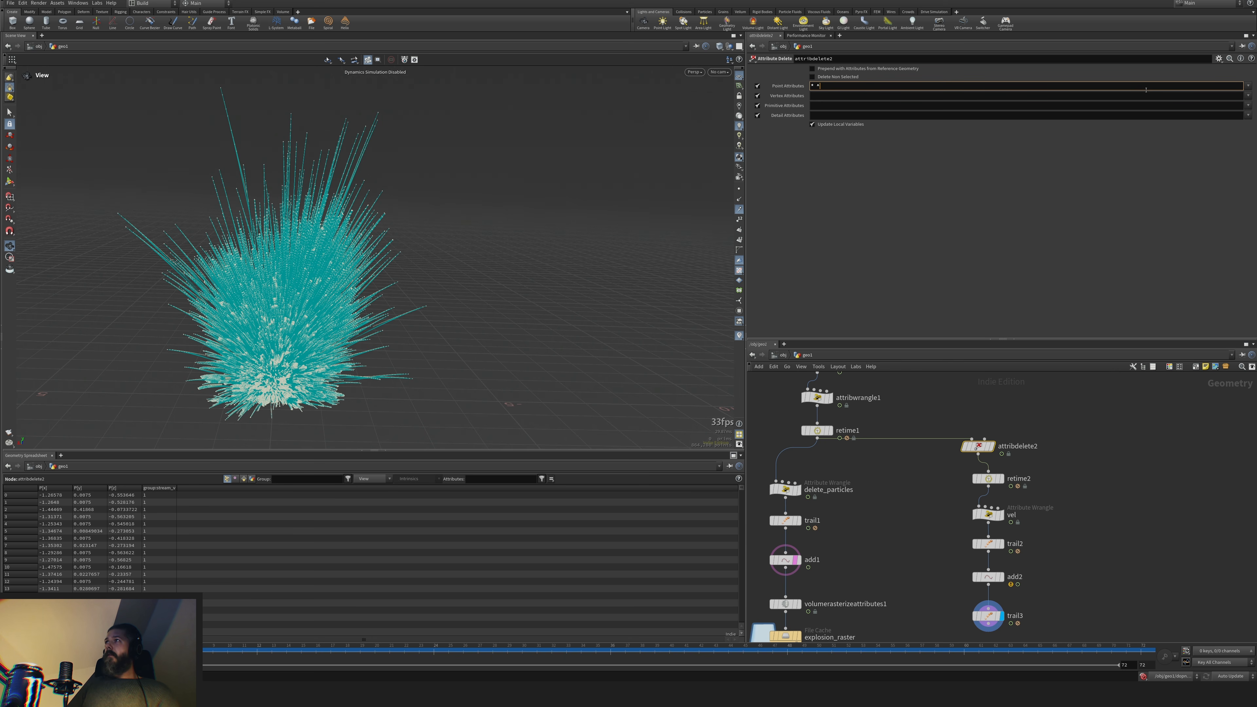
text(density)
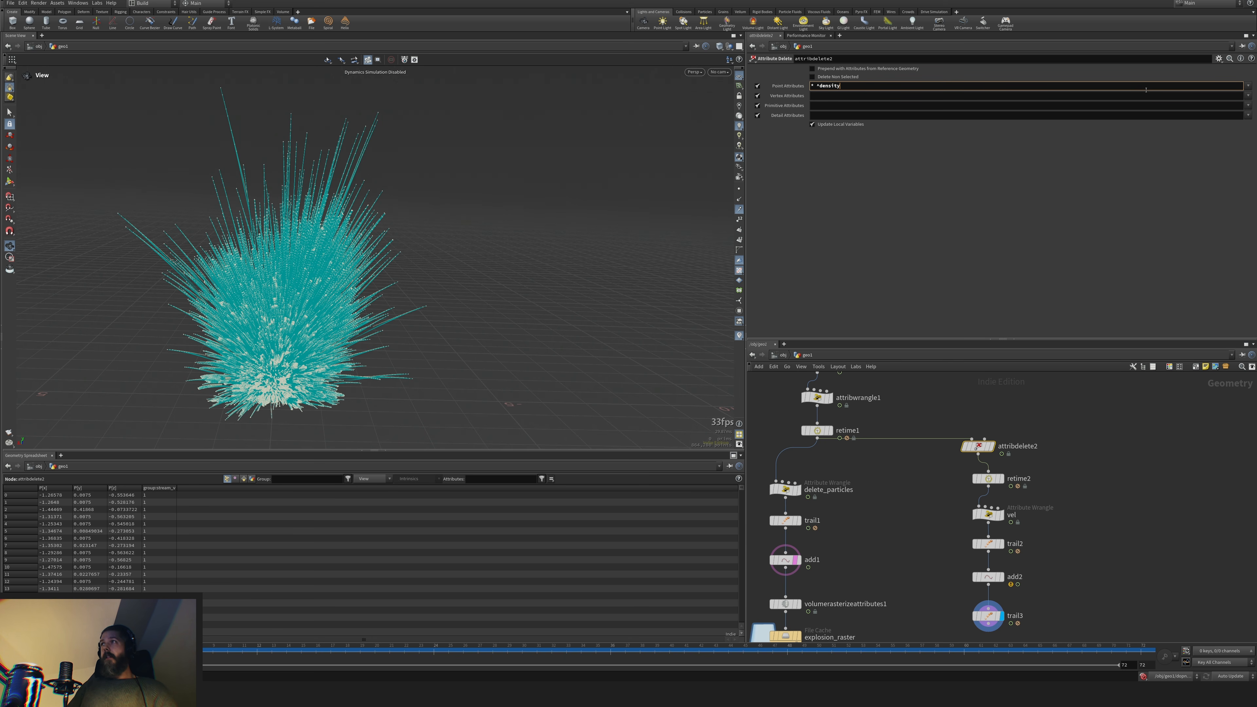
key(Return)
middle_drag(1072, 511, 1062, 426)
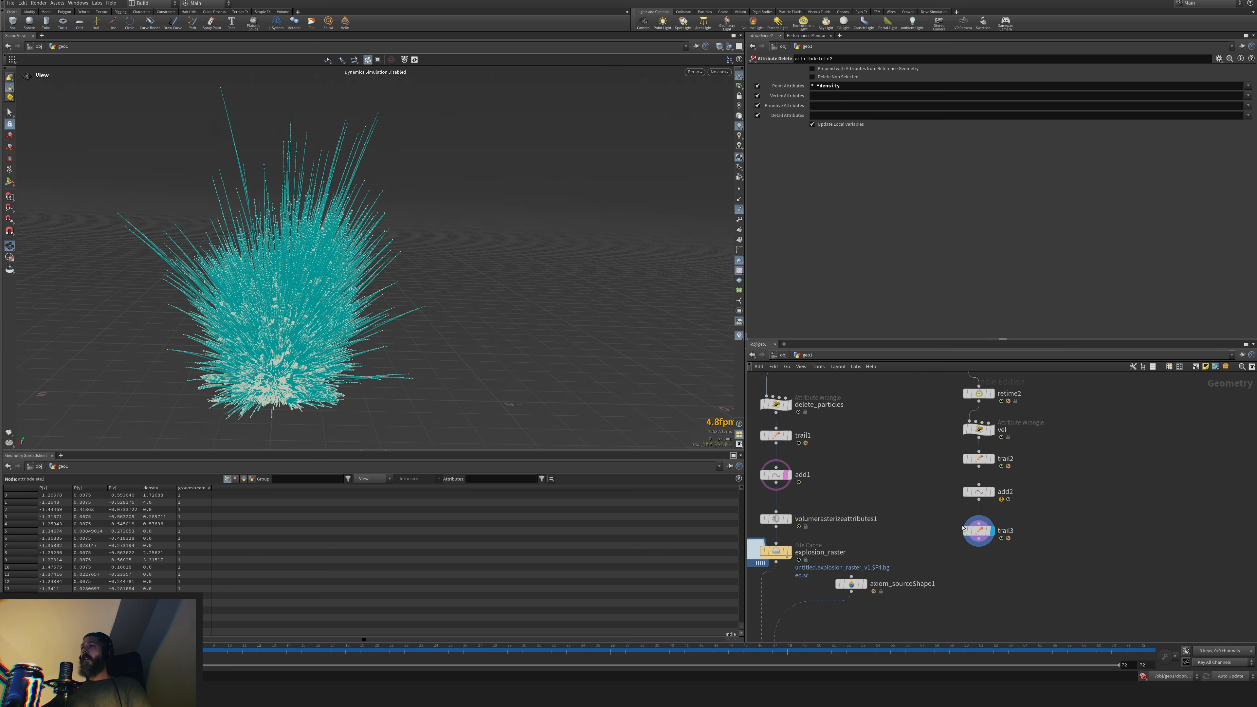
Turn off the point trail display in the viewport, and select trail3, keeping it beneath add2
click(740, 211)
mouse_move(148, 651)
mouse_down()
mouse_move(97, 651)
mouse_move(155, 651)
mouse_up()
click(971, 532)
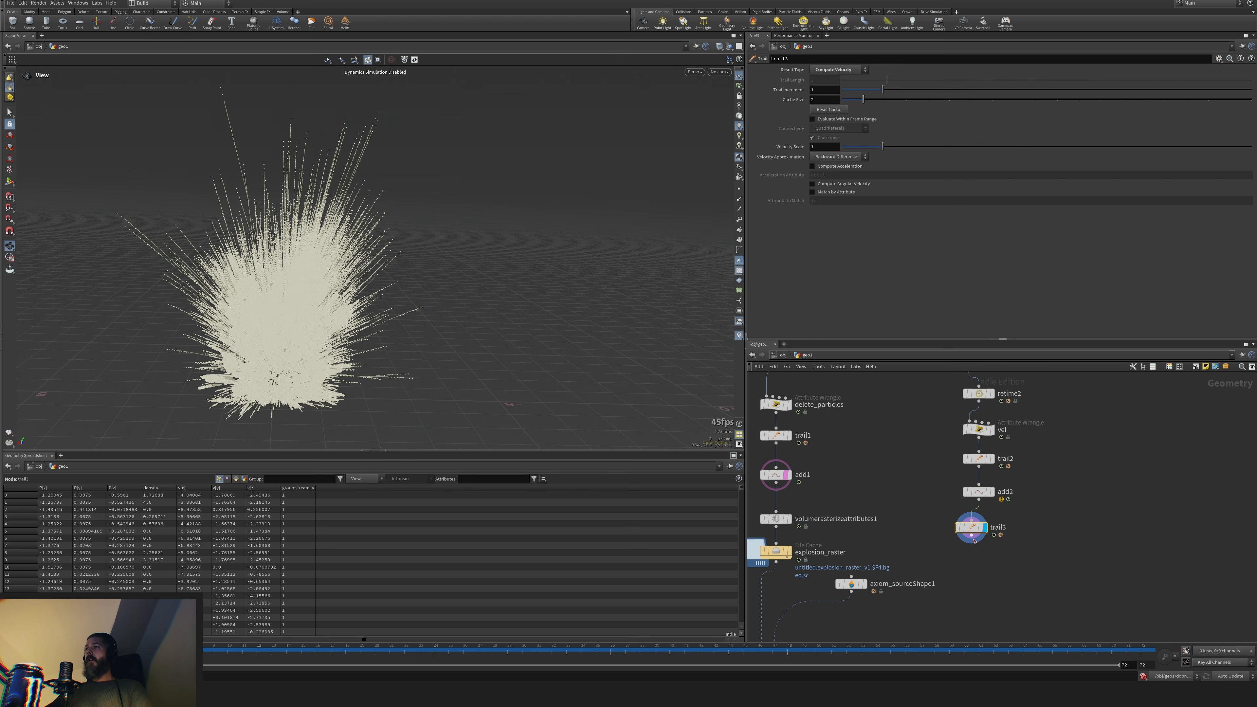
Duplicate volumerasterizeattributes1 beneath trail3 and set the copy's Attributes to density v
middle_drag(909, 585, 961, 509)
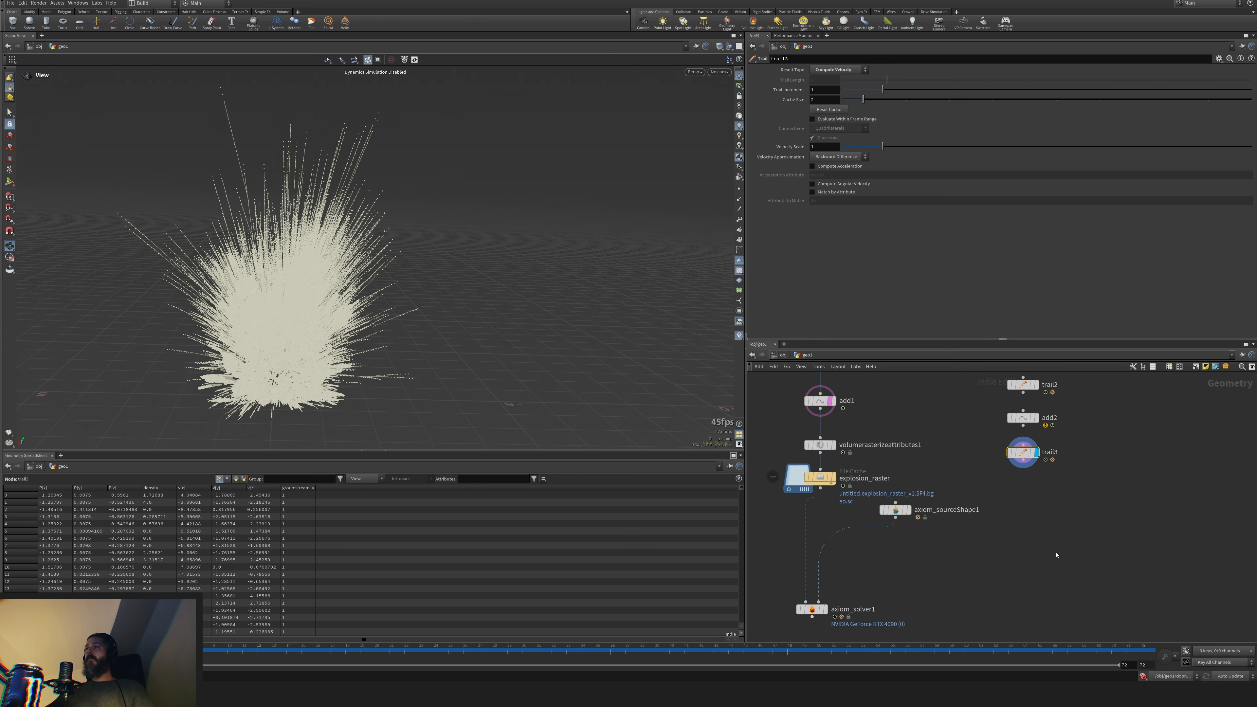
key(Tab)
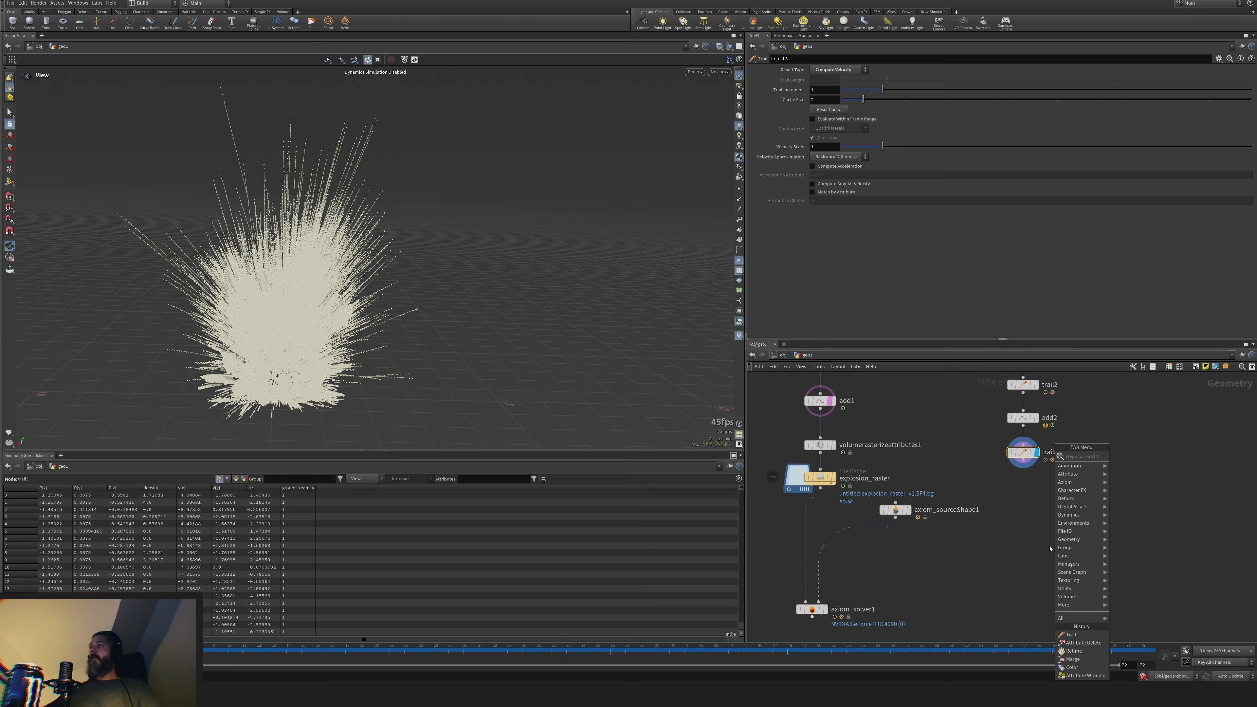
key(Escape)
alt+drag(826, 446, 1033, 506)
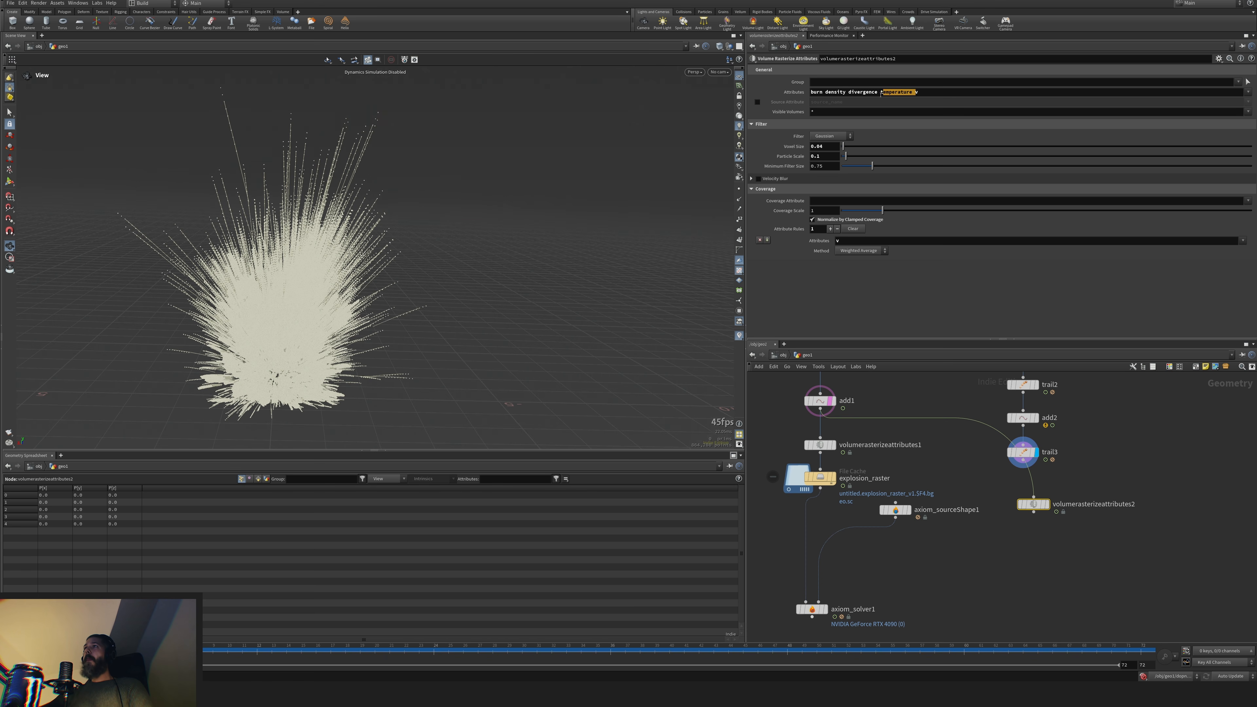
drag(881, 93, 798, 92)
key(BackSpace)
key(BackSpace)
Wire trail3 into volumerasterizeattributes2, align it beneath trail3, and display it
click(1010, 488)
click(1023, 461)
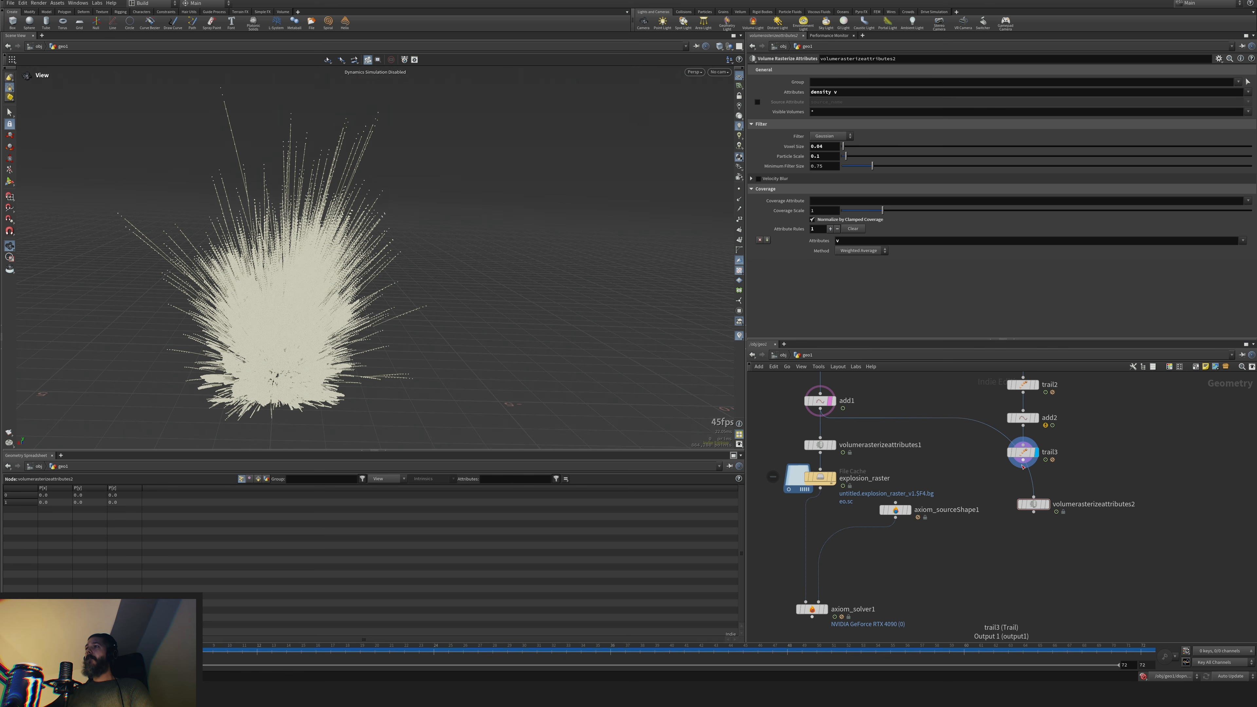
click(1035, 497)
drag(1034, 504, 1024, 496)
click(1037, 495)
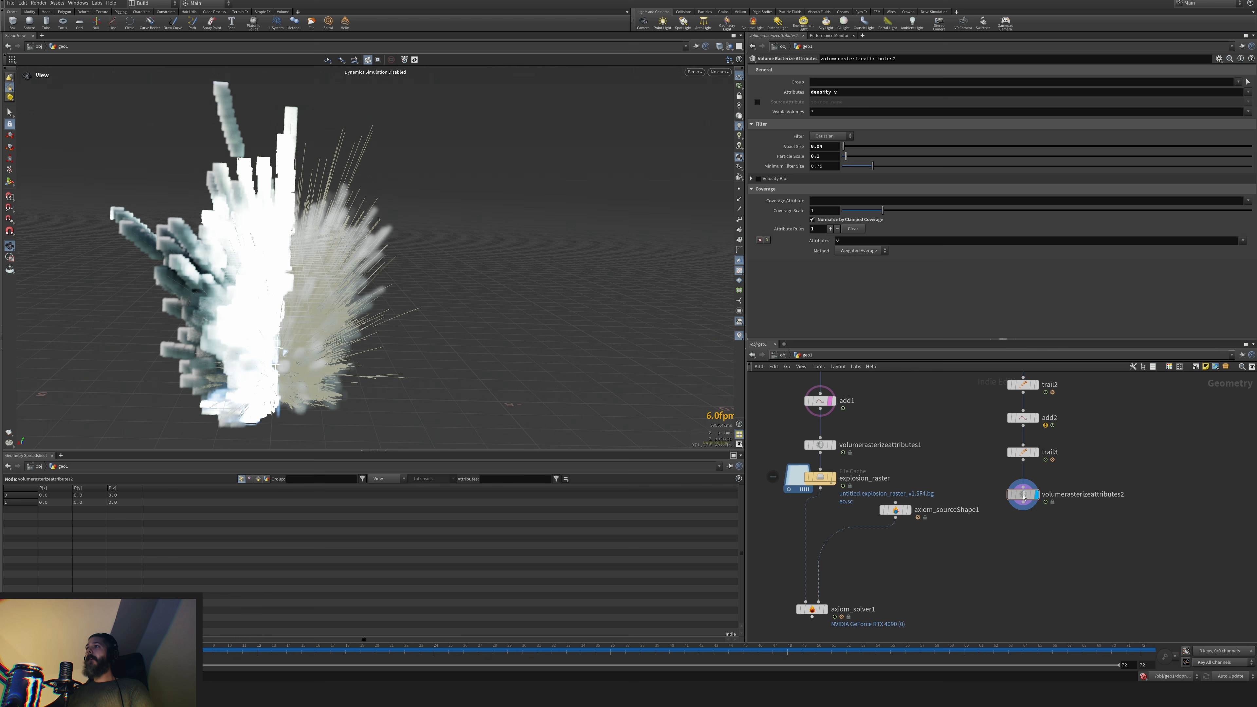
drag(1024, 497, 1024, 492)
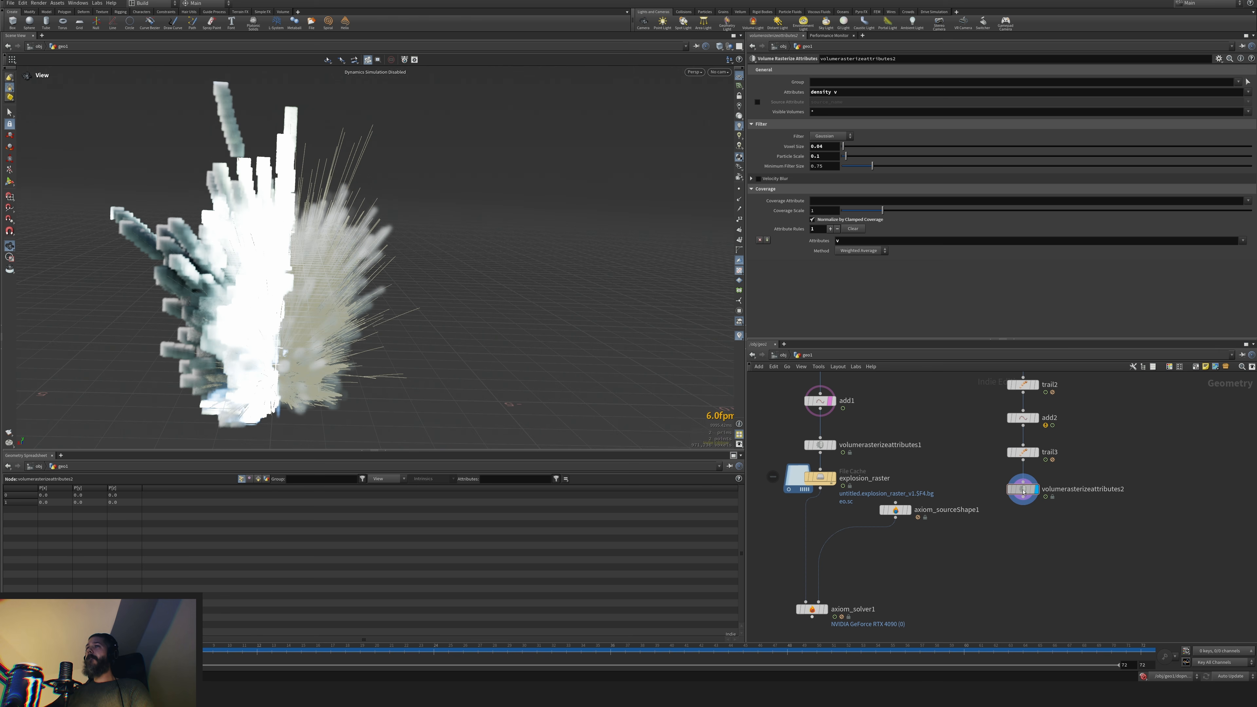
Try limiting Visible Volumes on volumerasterizeattributes2 to v, and restore the field to *
click(825, 113)
key(BackSpace)
text(v)
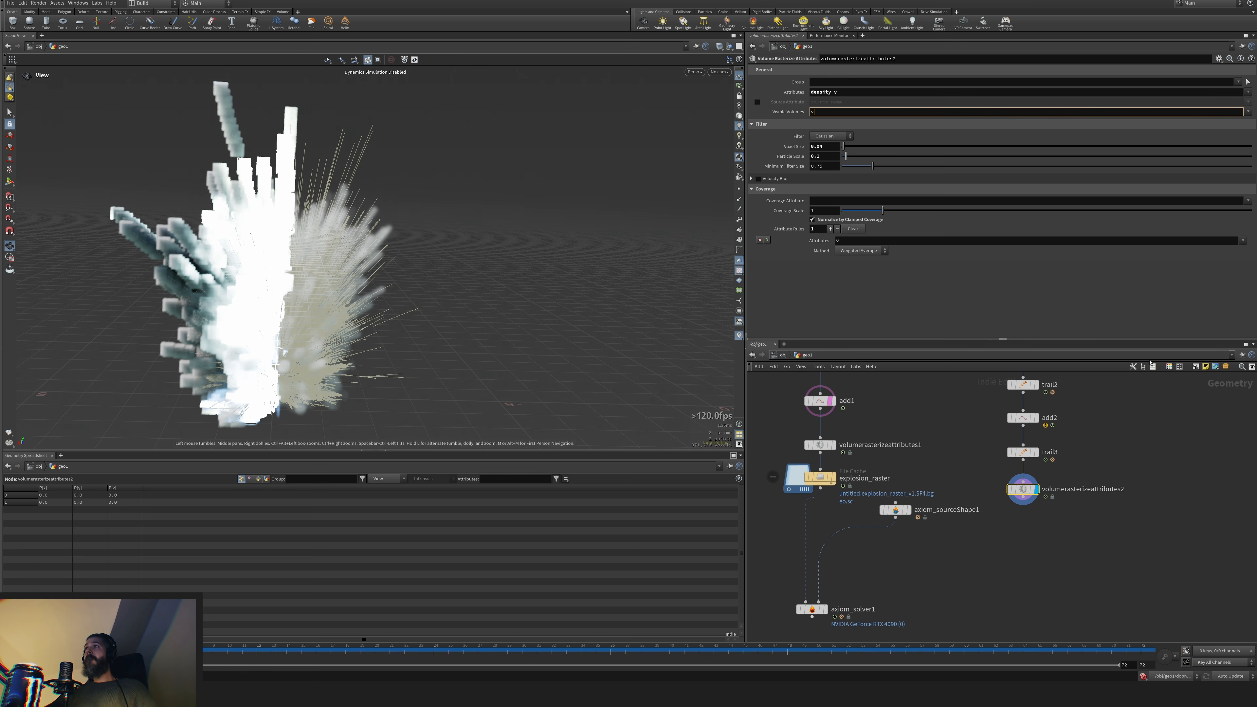
key(Return)
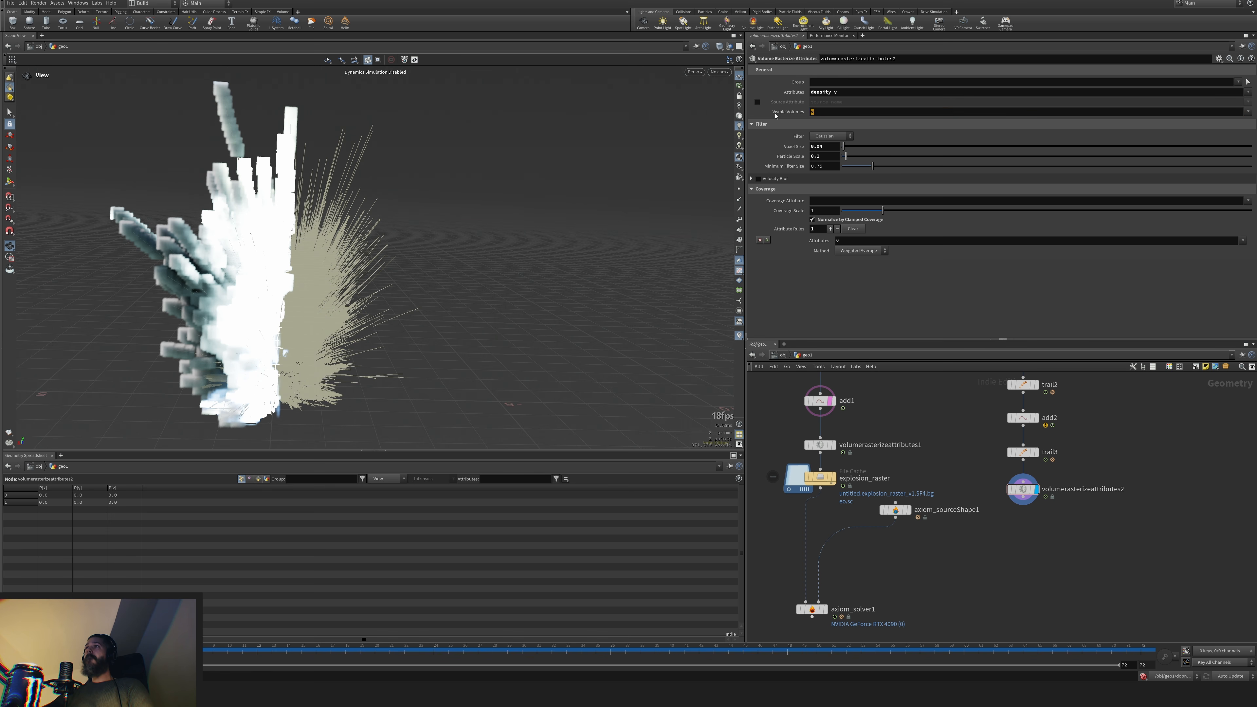
text(*)
key(Return)
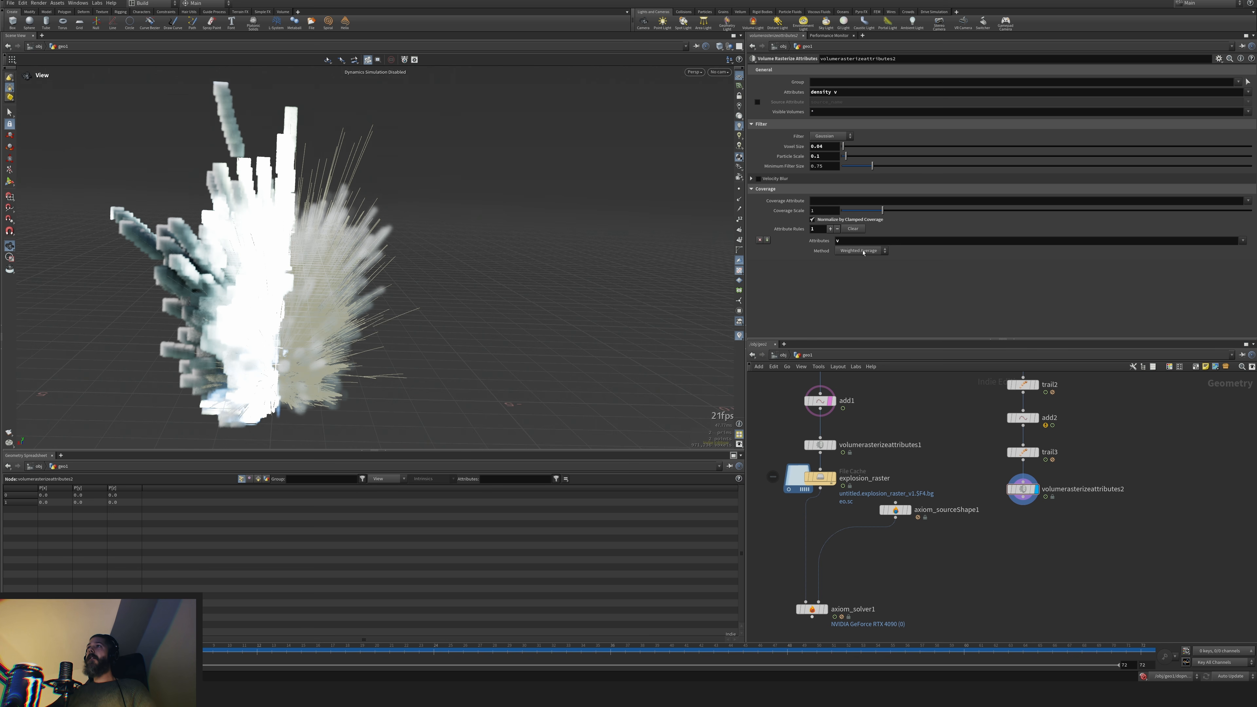
Set the Particle Scale of volumerasterizeattributes2 to 0.05, keeping Normalize by Clamped Coverage enabled
click(817, 220)
click(817, 220)
key(Return)
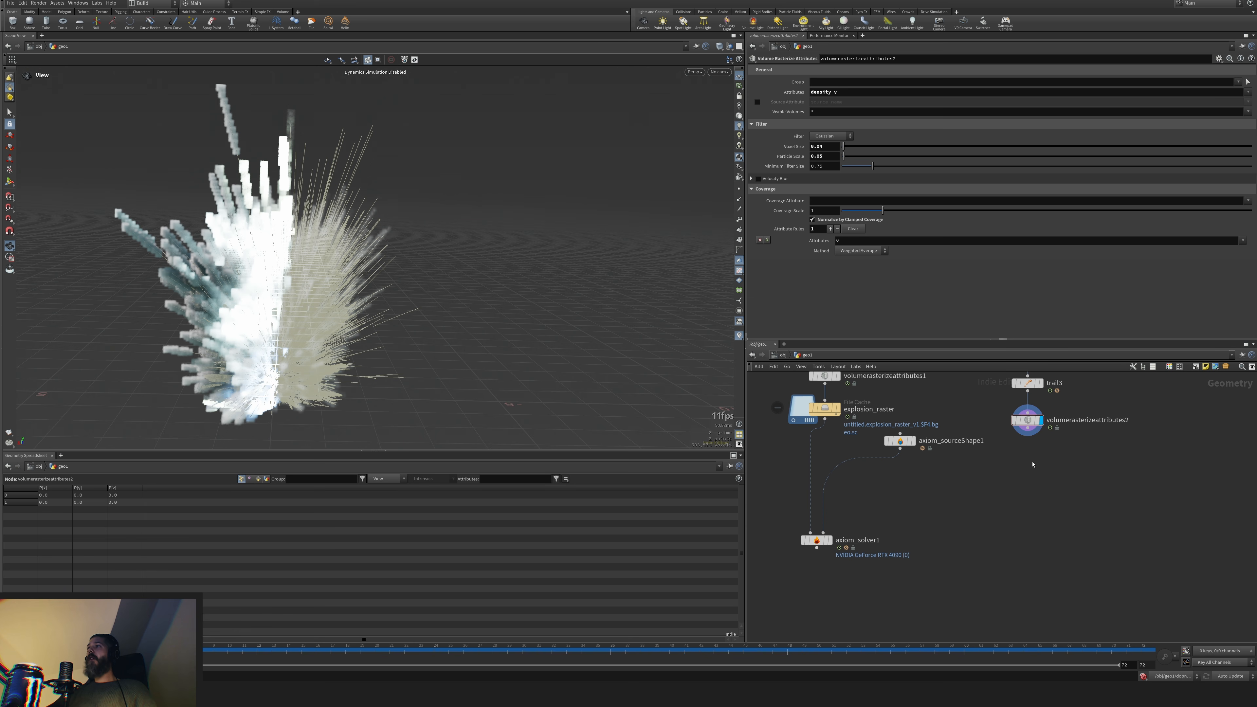
Select the whole vel branch from attribdelete2 to volumerasterizeattributes2 and move it up, farther from the main chain
middle_drag(1081, 504, 1110, 694)
drag(1099, 632, 1021, 408)
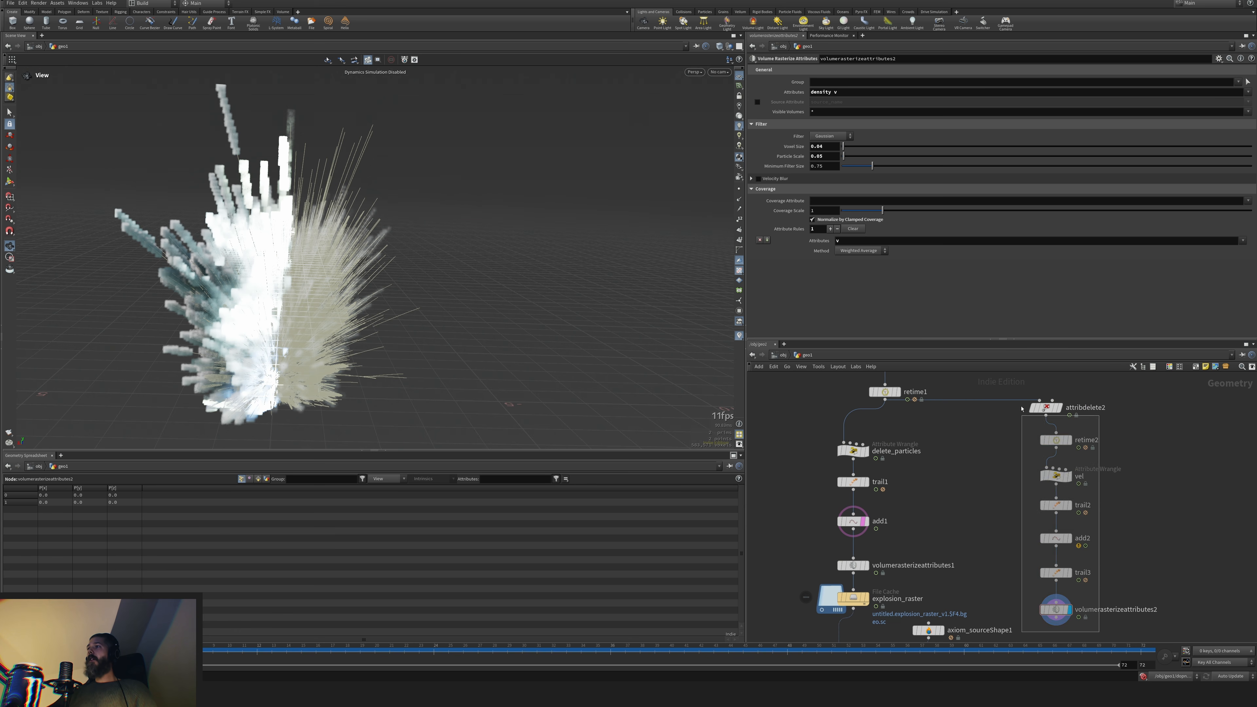
scroll(1054, 426, down, 4)
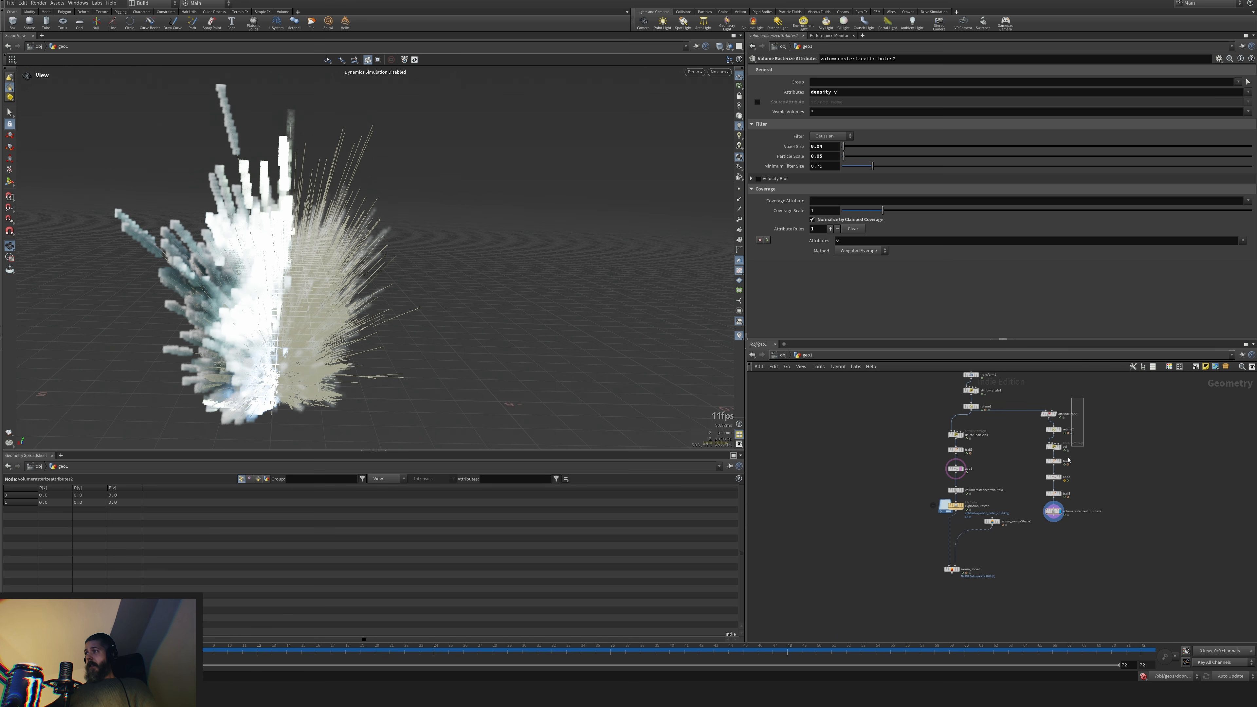
drag(1053, 511, 1071, 478)
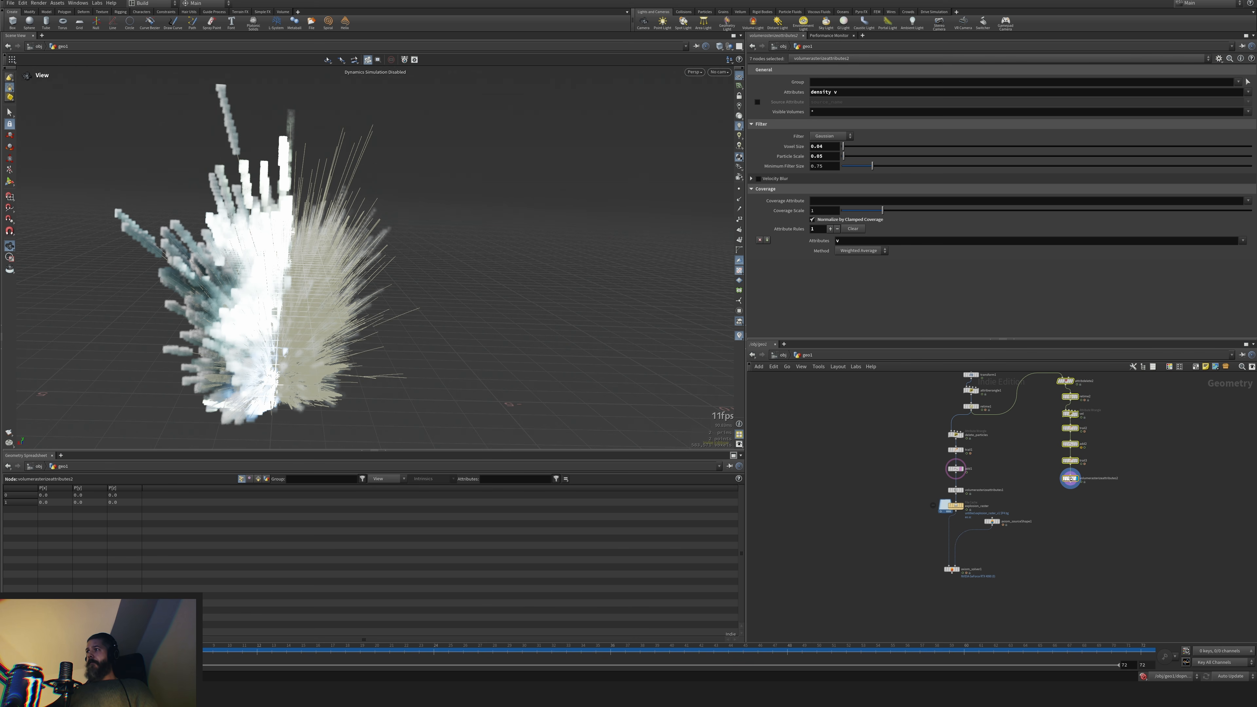
Turn off the template display of add1 so only the rasterized velocity volumes are shown
scroll(1074, 502, up, 2)
click(914, 459)
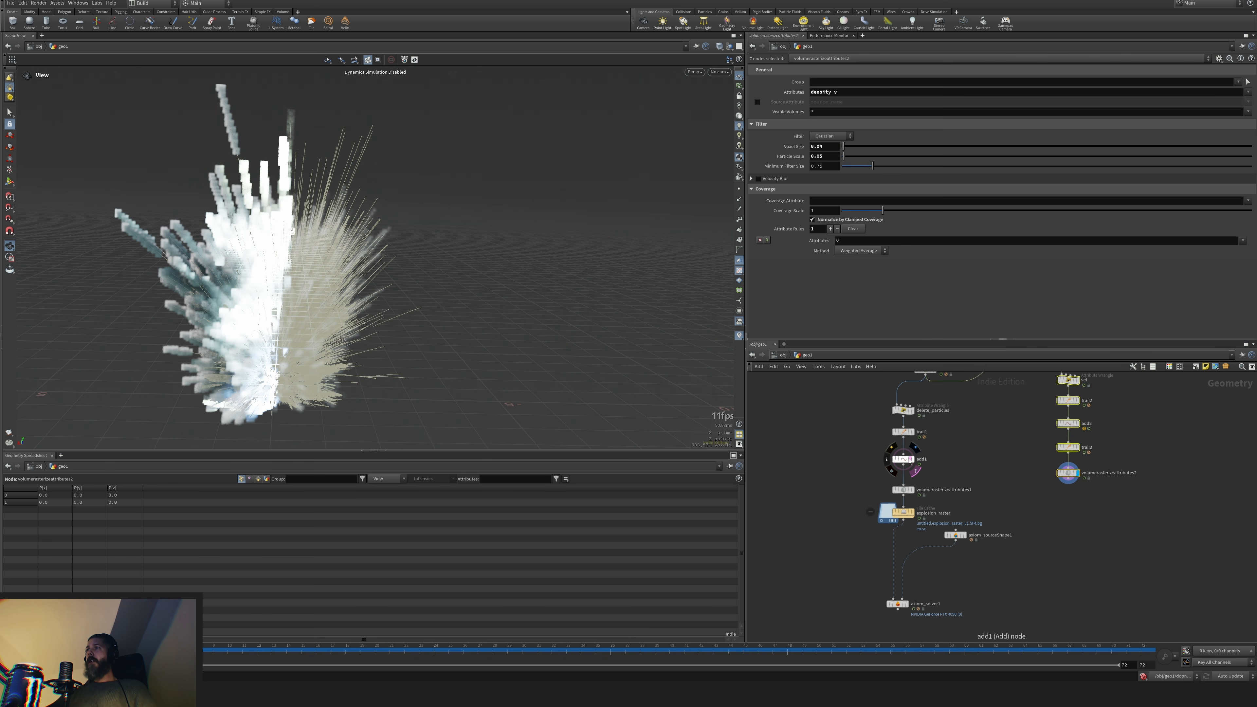
click(1086, 488)
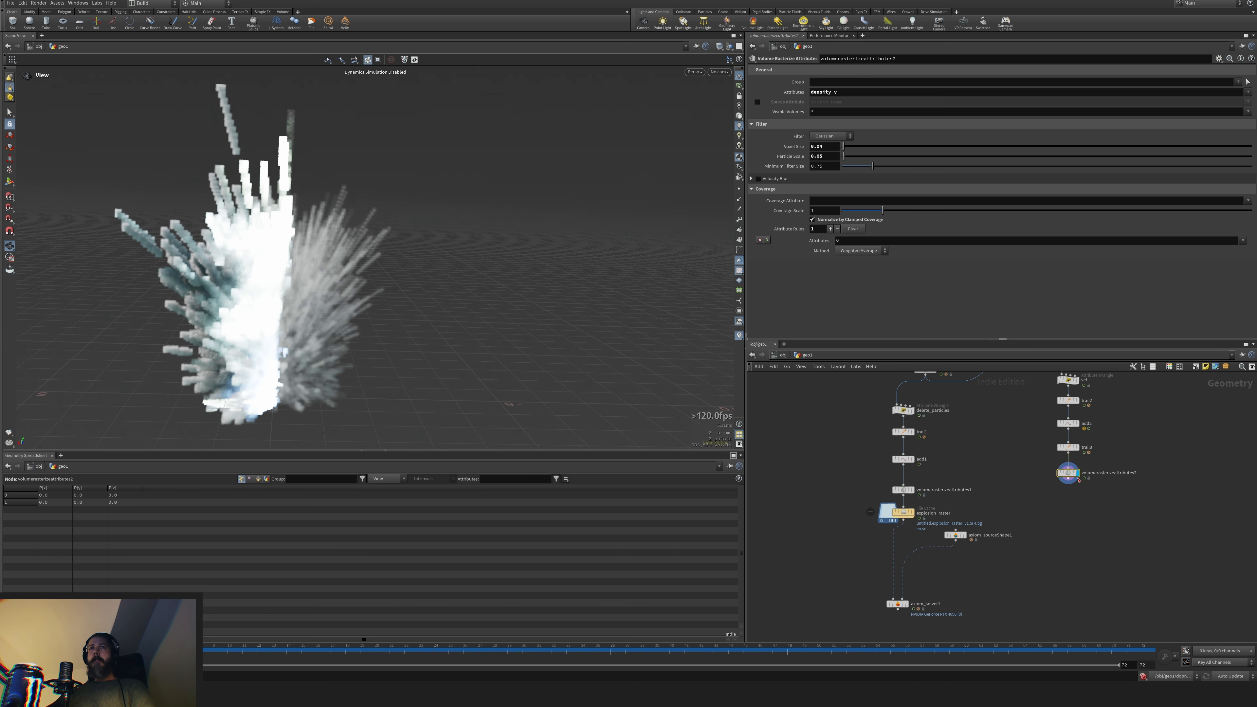
Place a Name node beneath volumerasterizeattributes2
scroll(1030, 520, up, 2)
key(Tab)
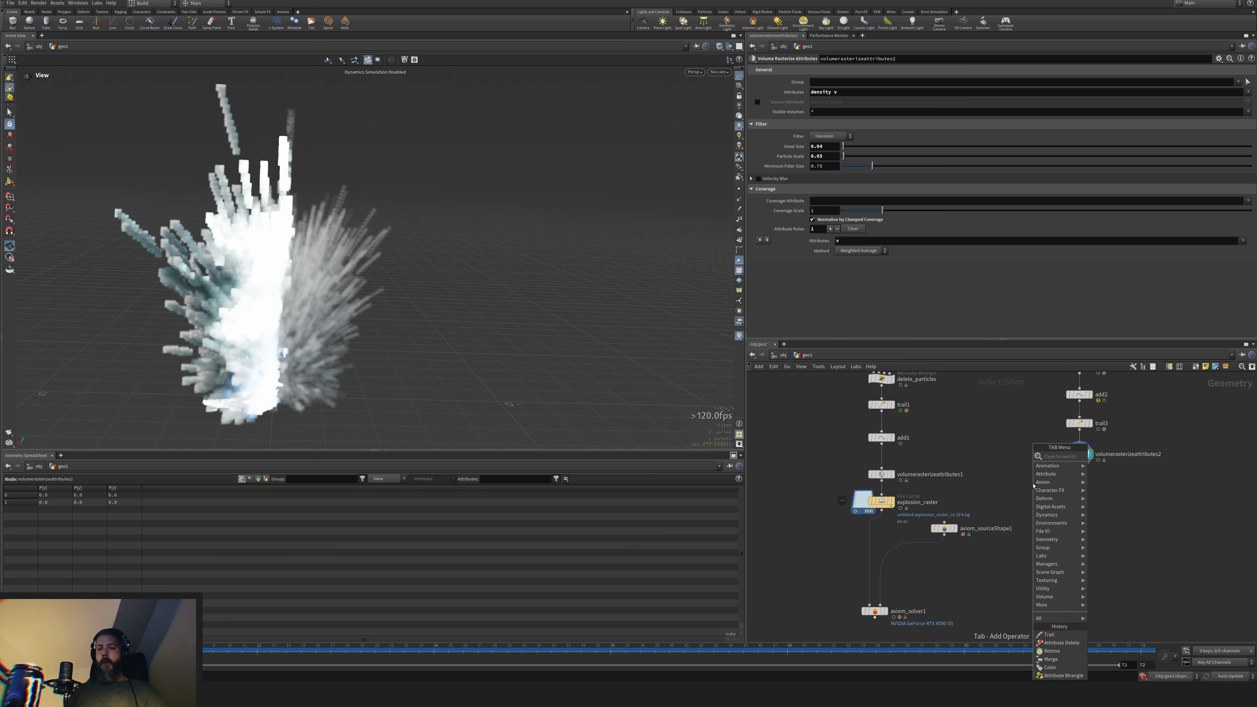
text(name)
key(Return)
click(1074, 492)
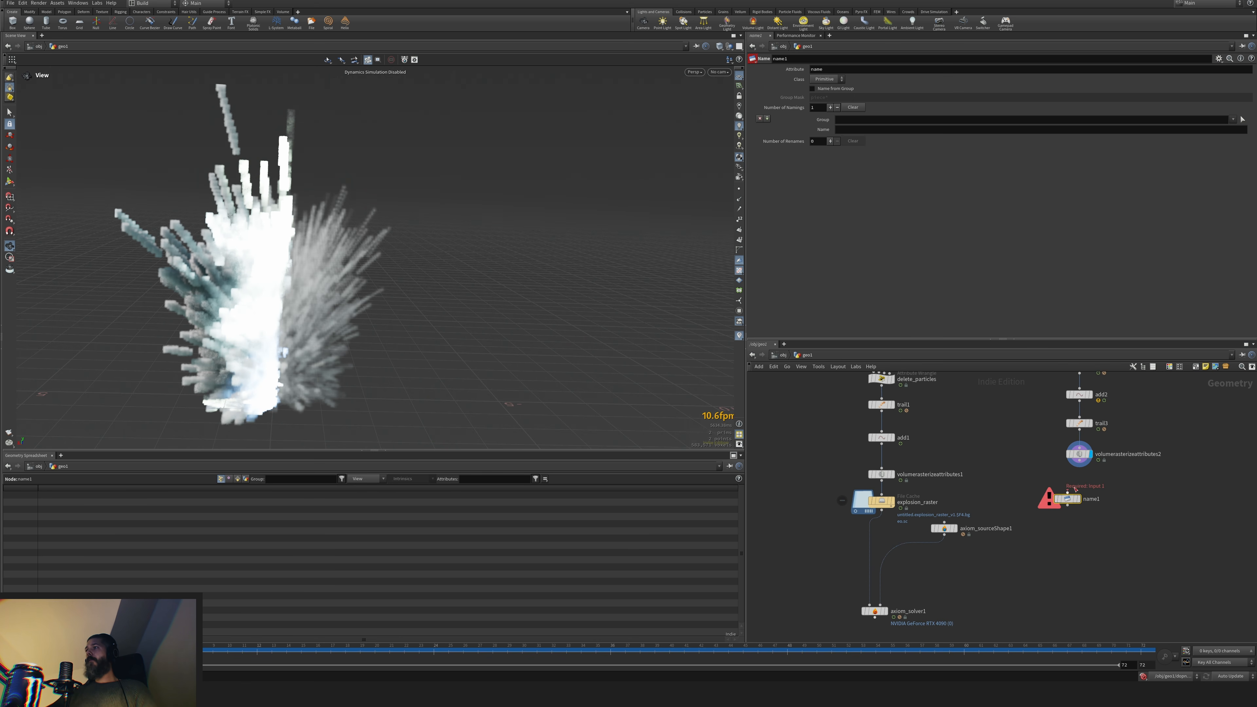
drag(1080, 465, 1067, 494)
click(1079, 499)
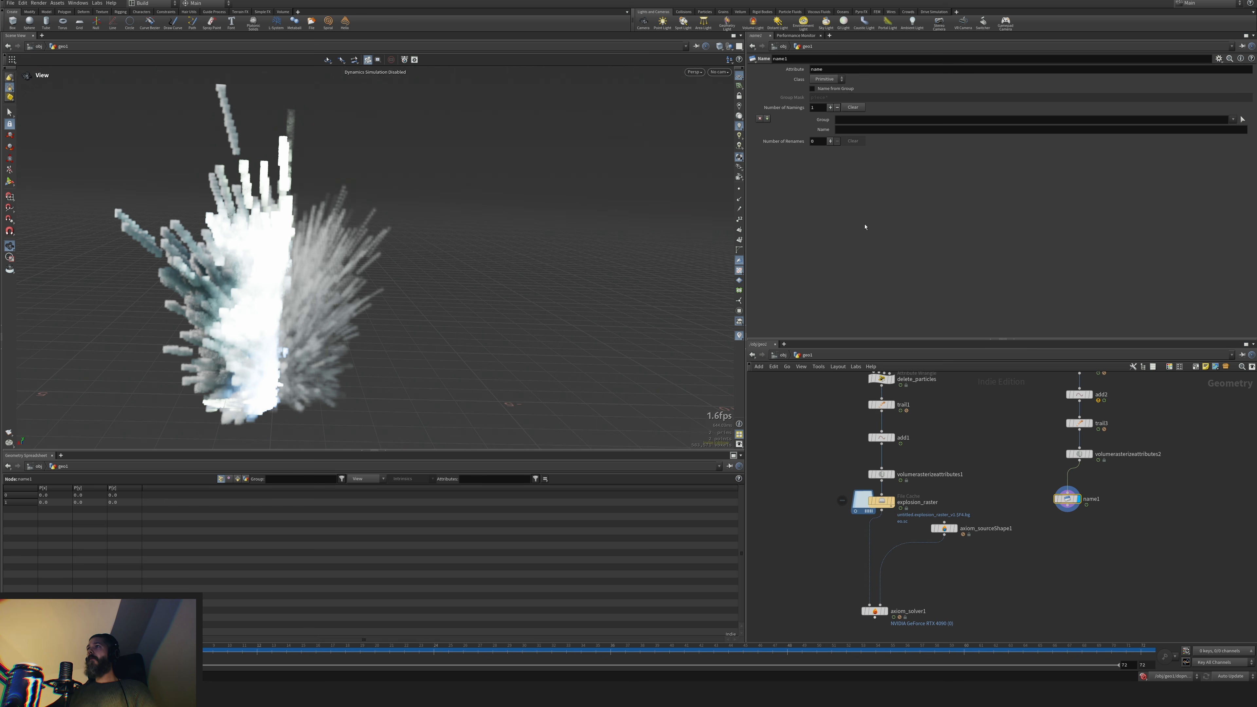
click(1232, 120)
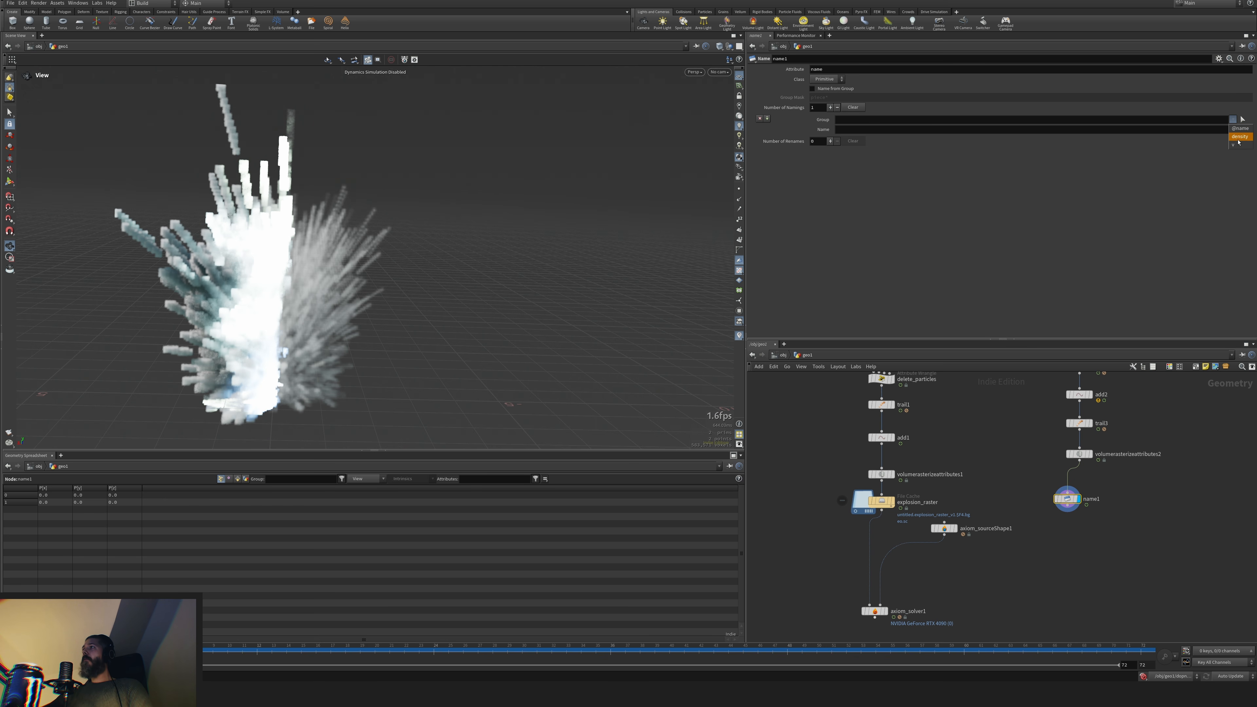
click(1241, 141)
click(907, 130)
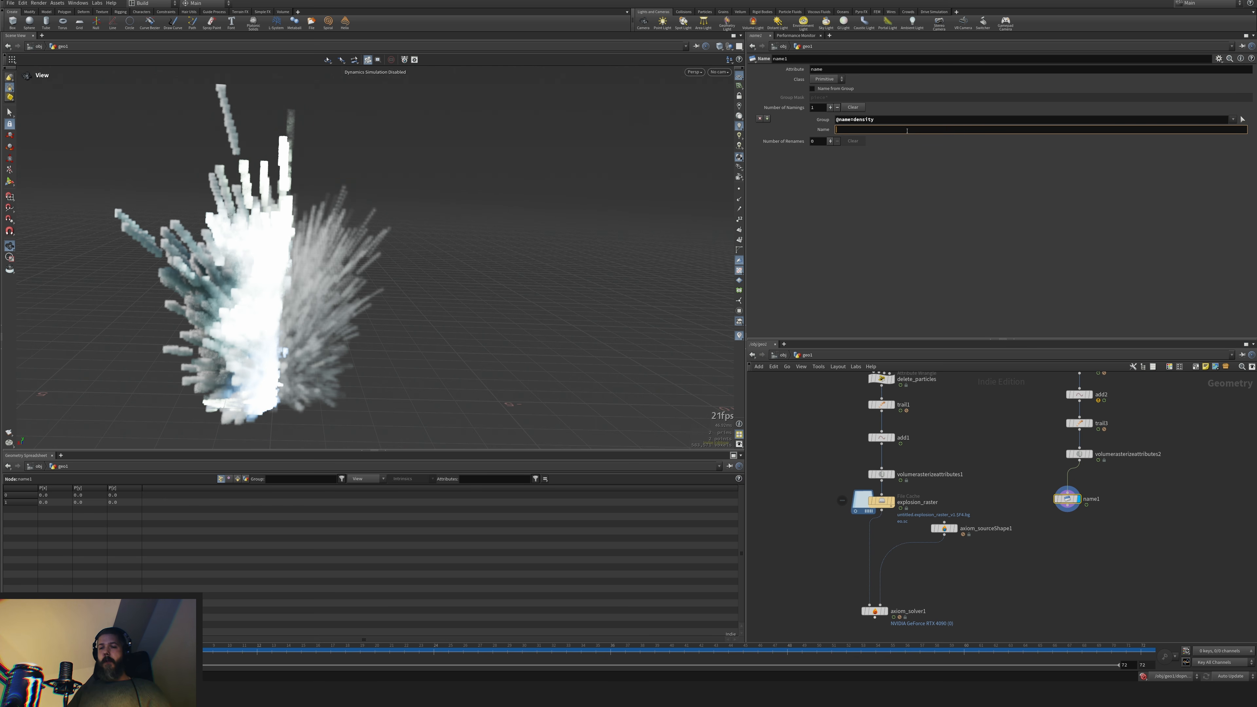
text(in)
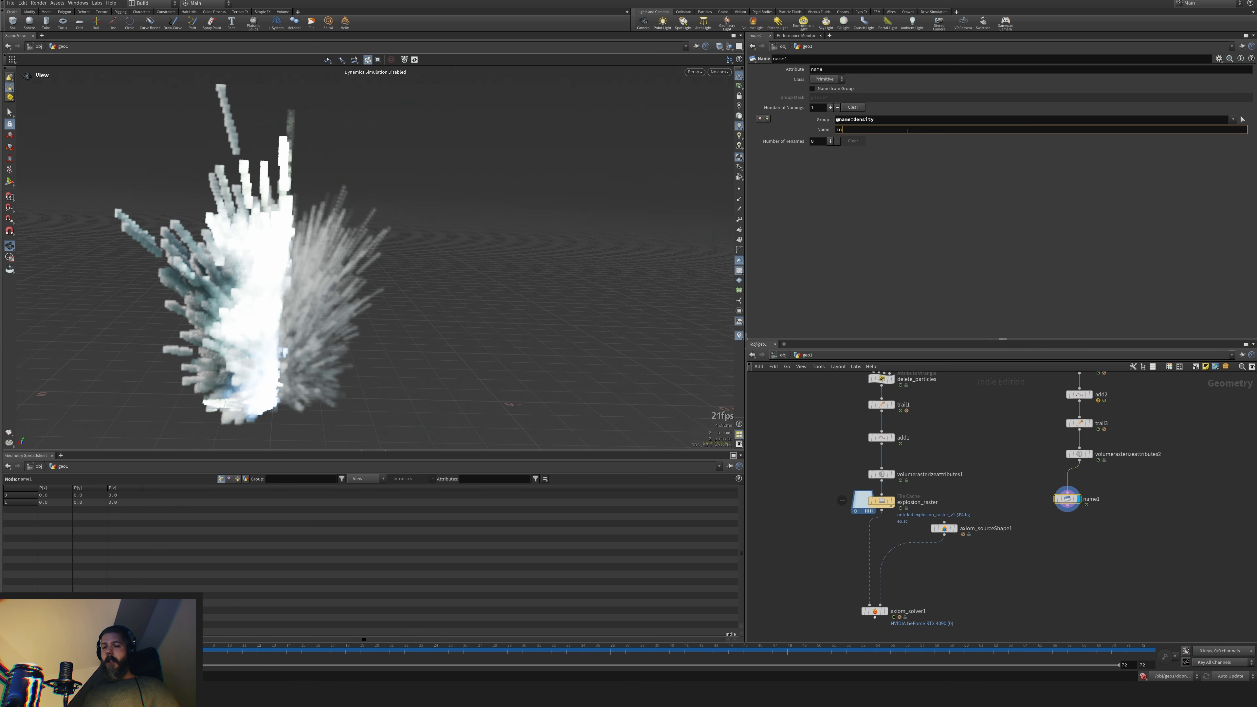
text(fluenc)
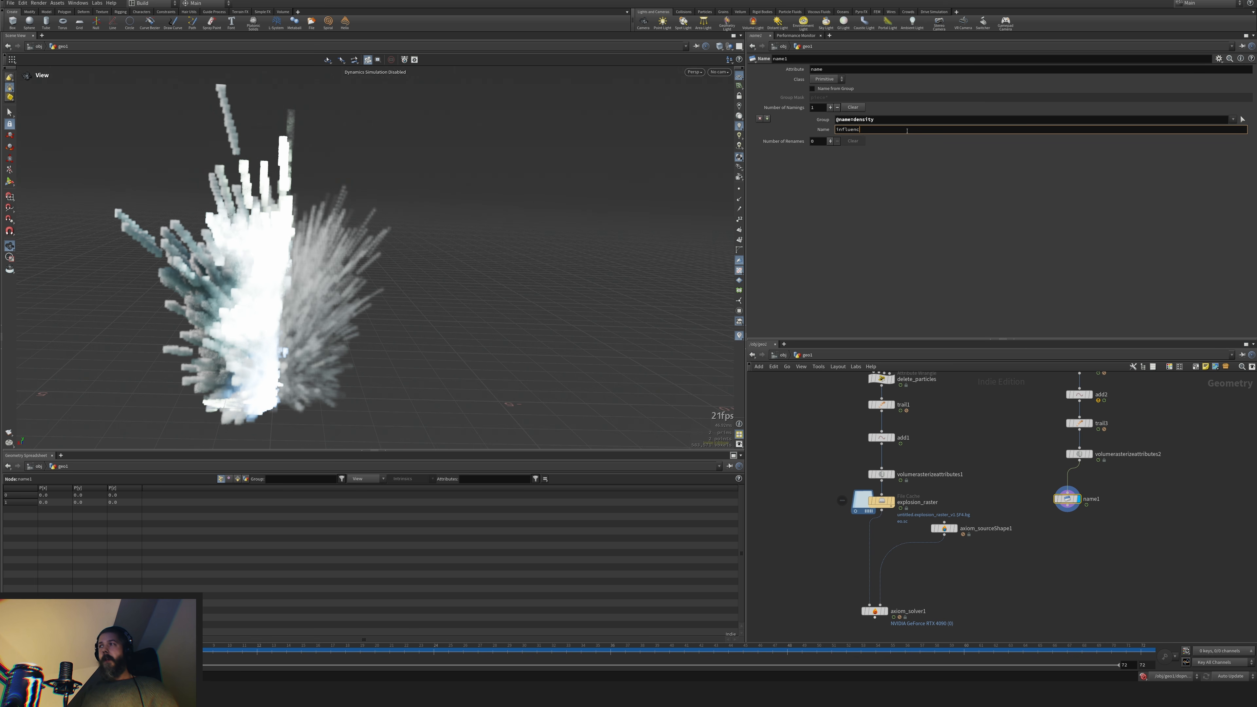
text(e)
key(Return)
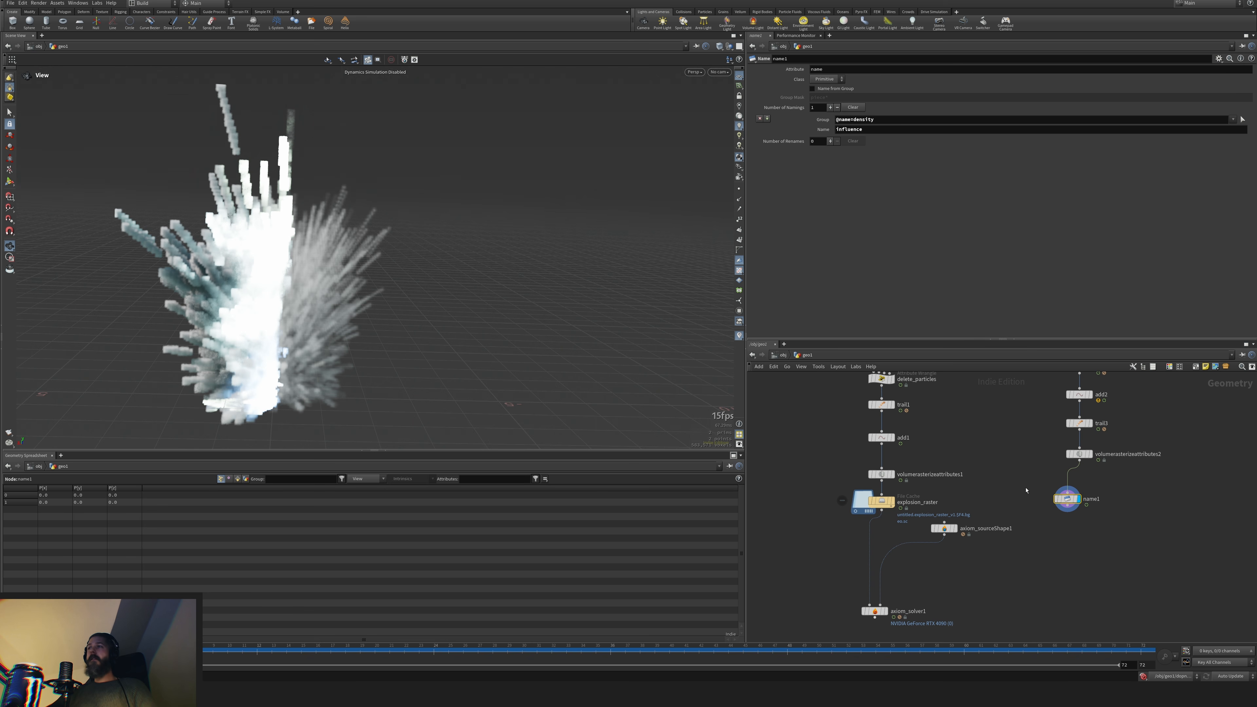
click(238, 480)
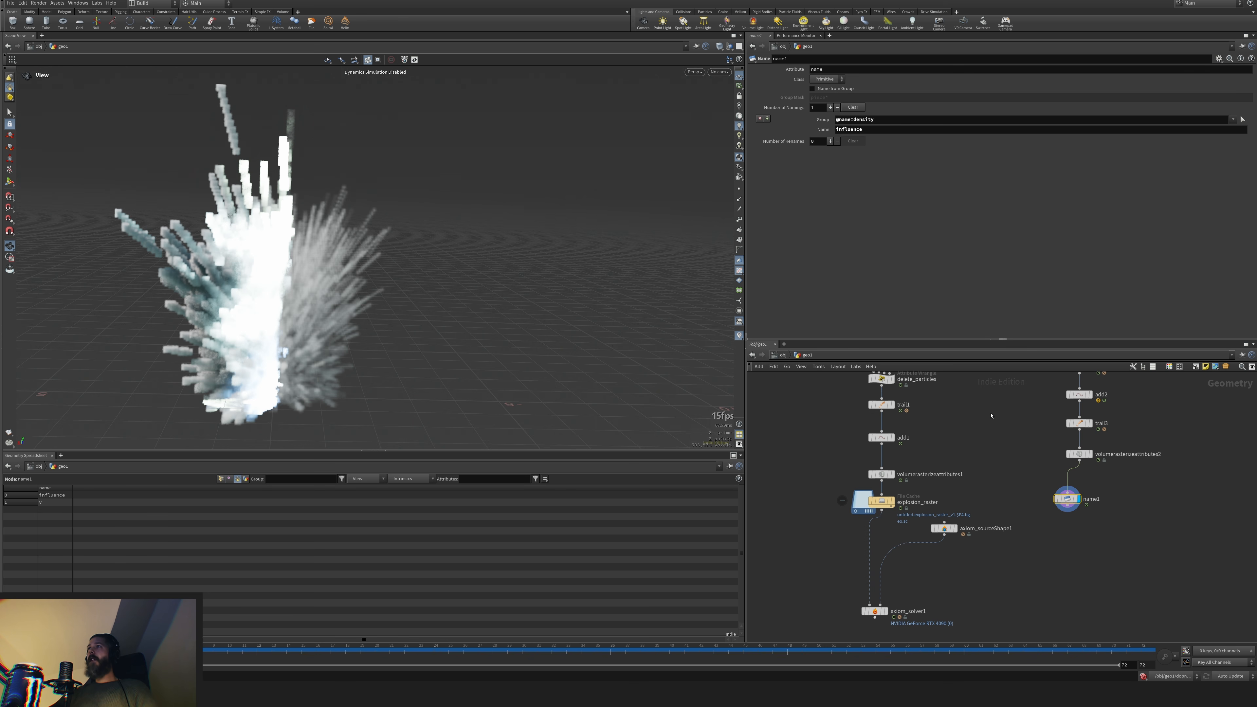
Try renaming influence to influenceVel with a rename entry on name1, and clear the rename entries
click(831, 141)
click(1155, 169)
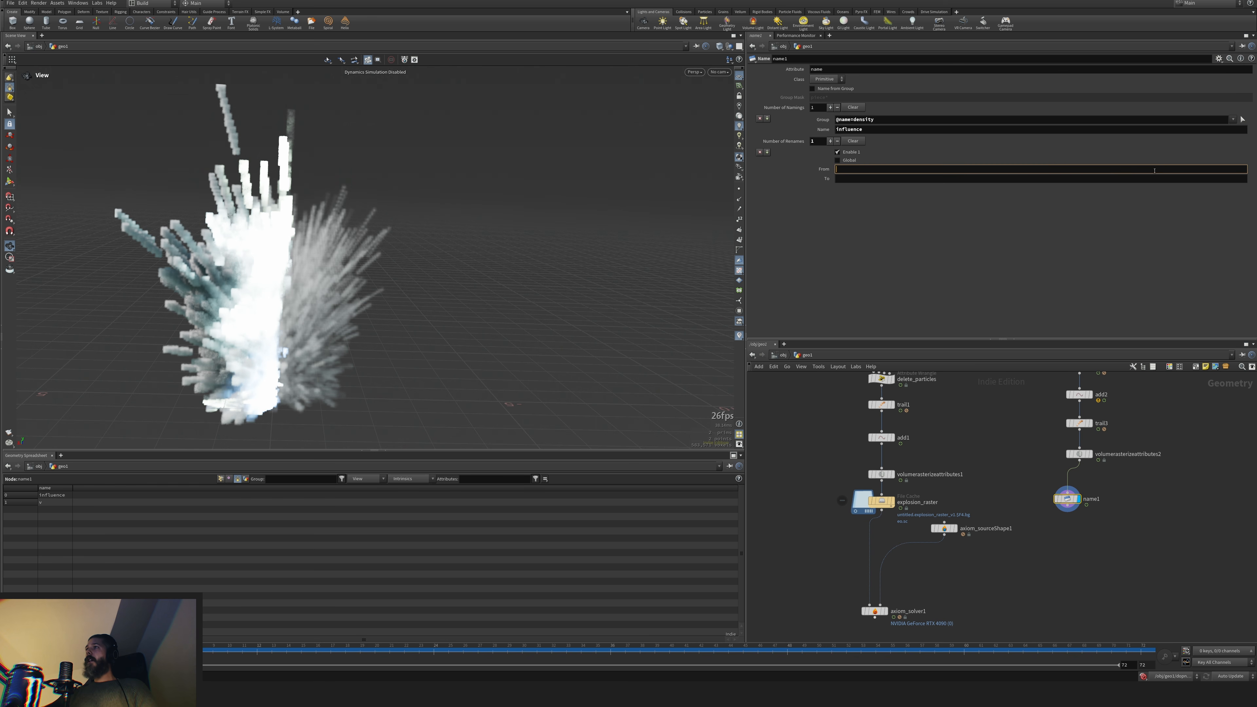
text(i@id = @ptnum;)
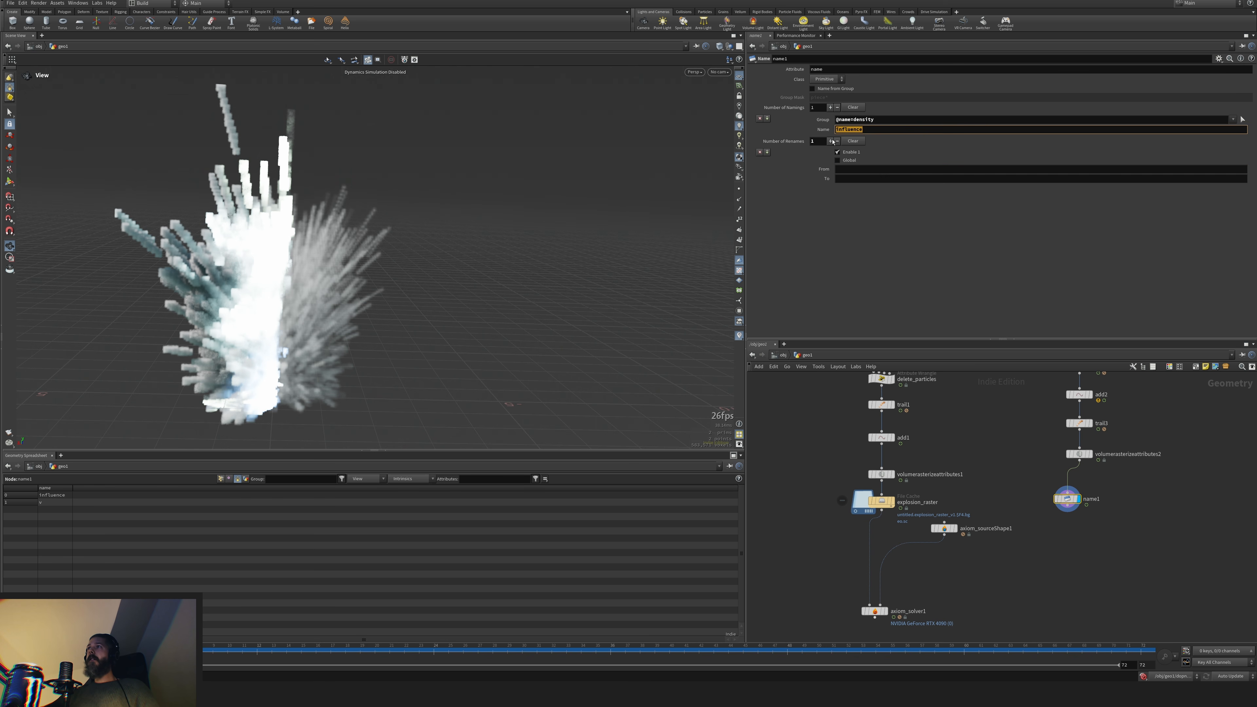
click(880, 179)
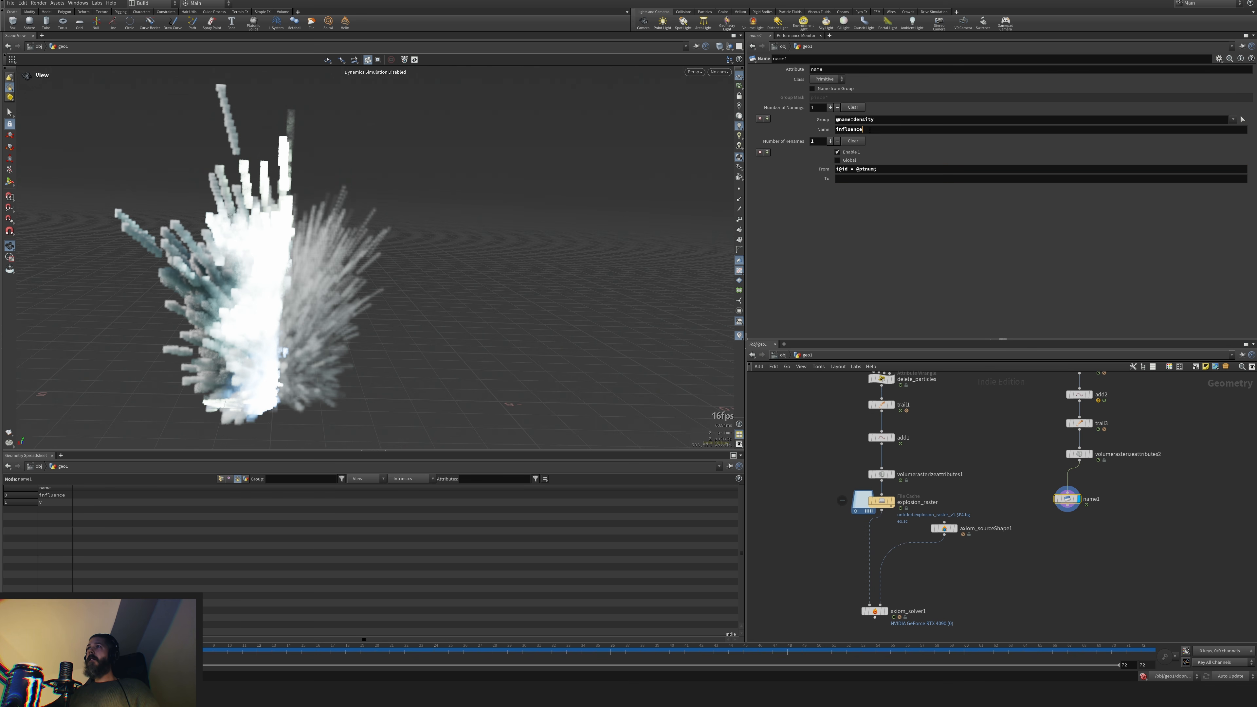
drag(886, 129, 812, 129)
key(ctrl+c)
drag(895, 169, 807, 169)
key(ctrl+v)
click(866, 178)
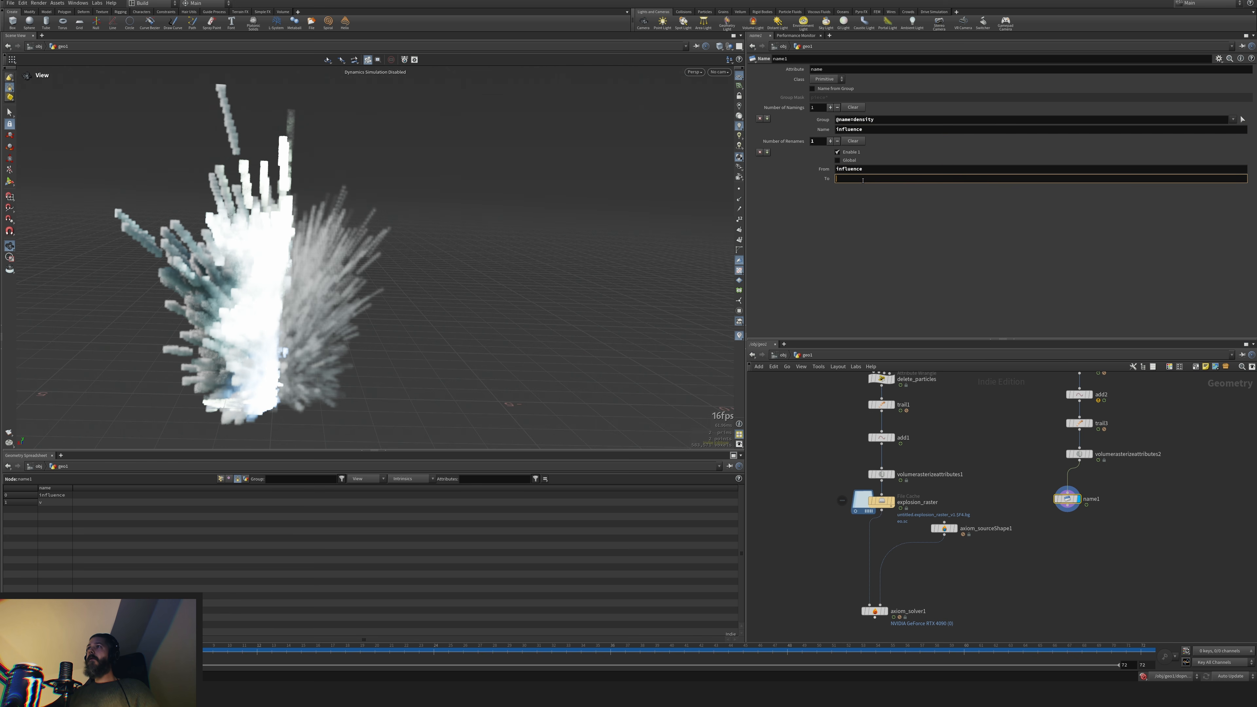
key(ctrl+v)
text(Vel)
key(Return)
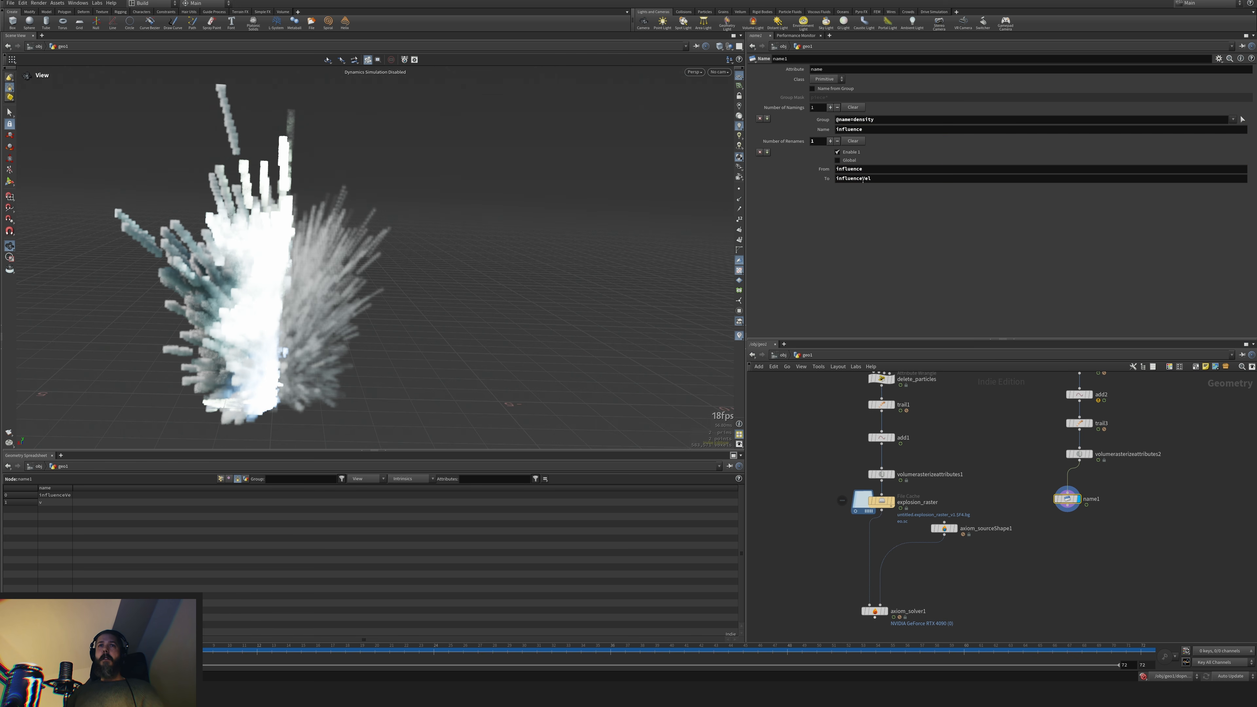
click(831, 141)
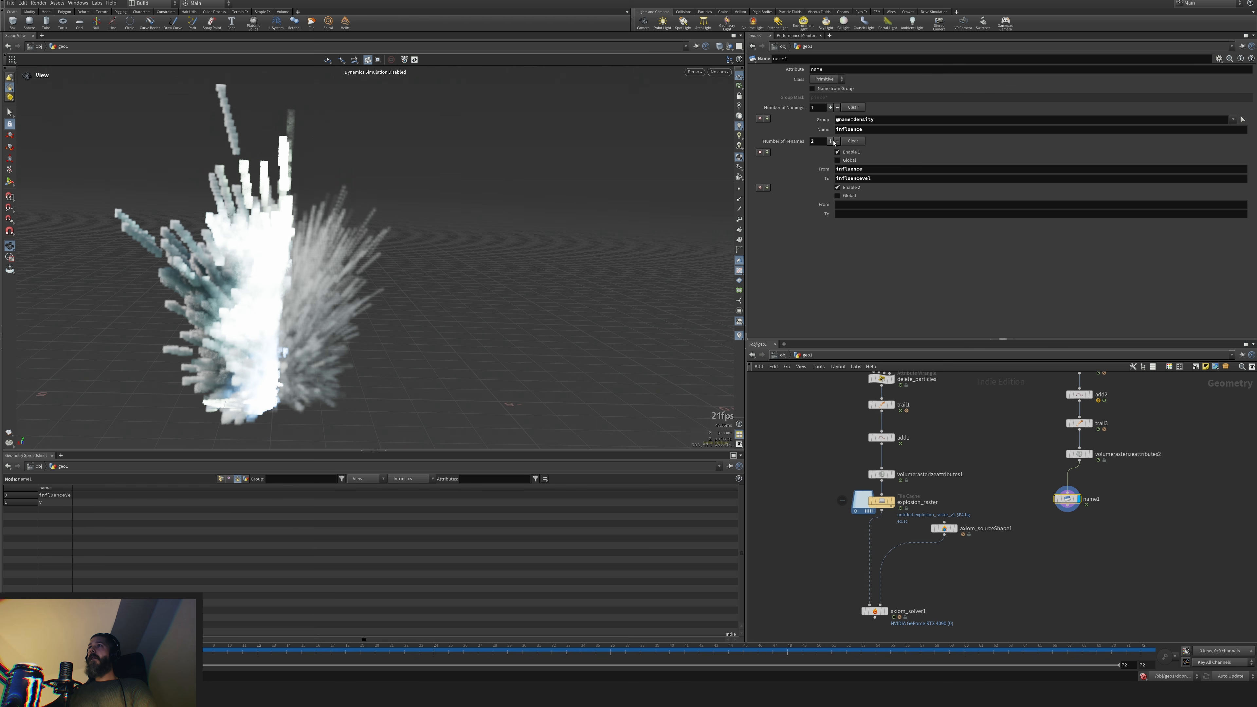
click(854, 142)
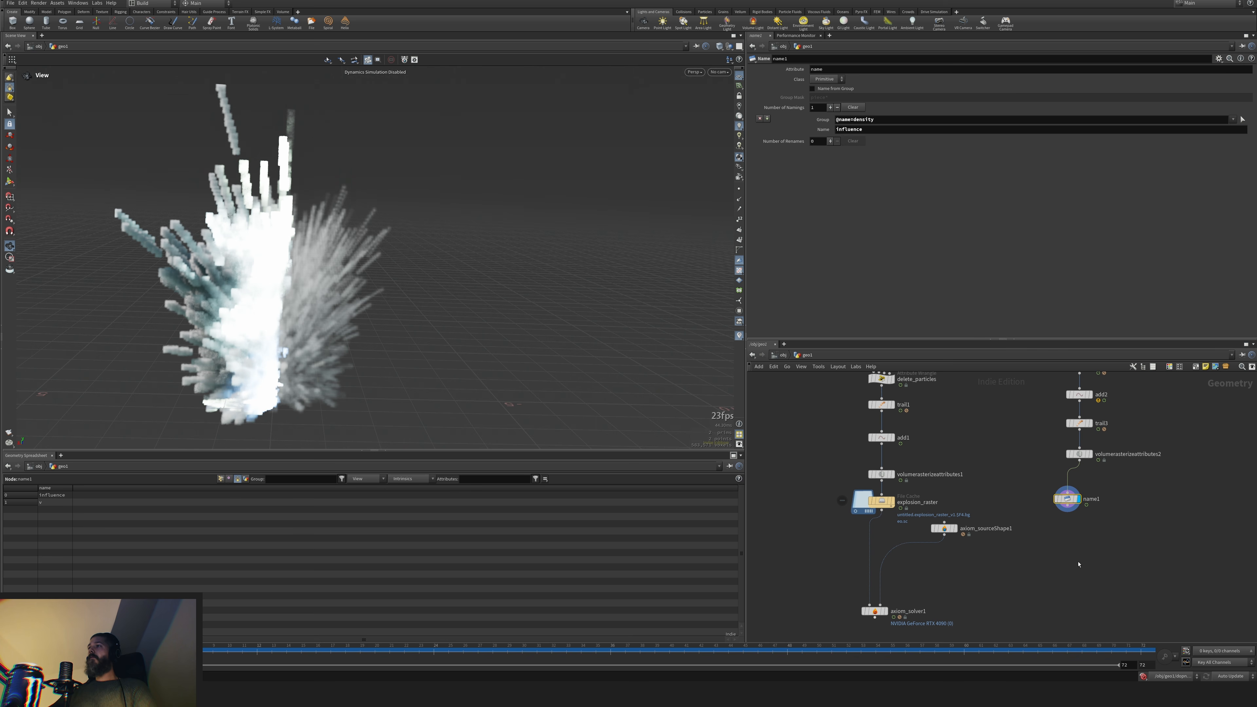
middle_drag(1087, 544, 1042, 525)
alt+drag(1024, 481, 1077, 488)
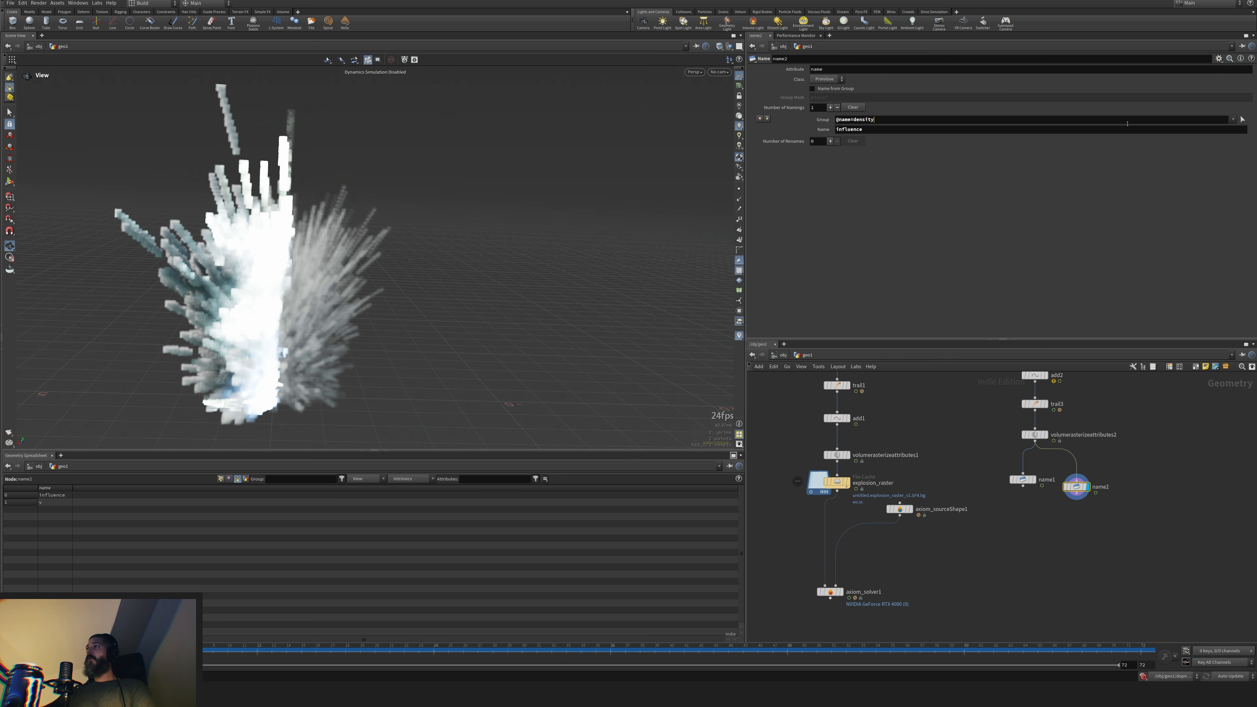
key(ctrl+a)
key(BackSpace)
click(1233, 119)
click(1240, 145)
text(Vel)
key(Return)
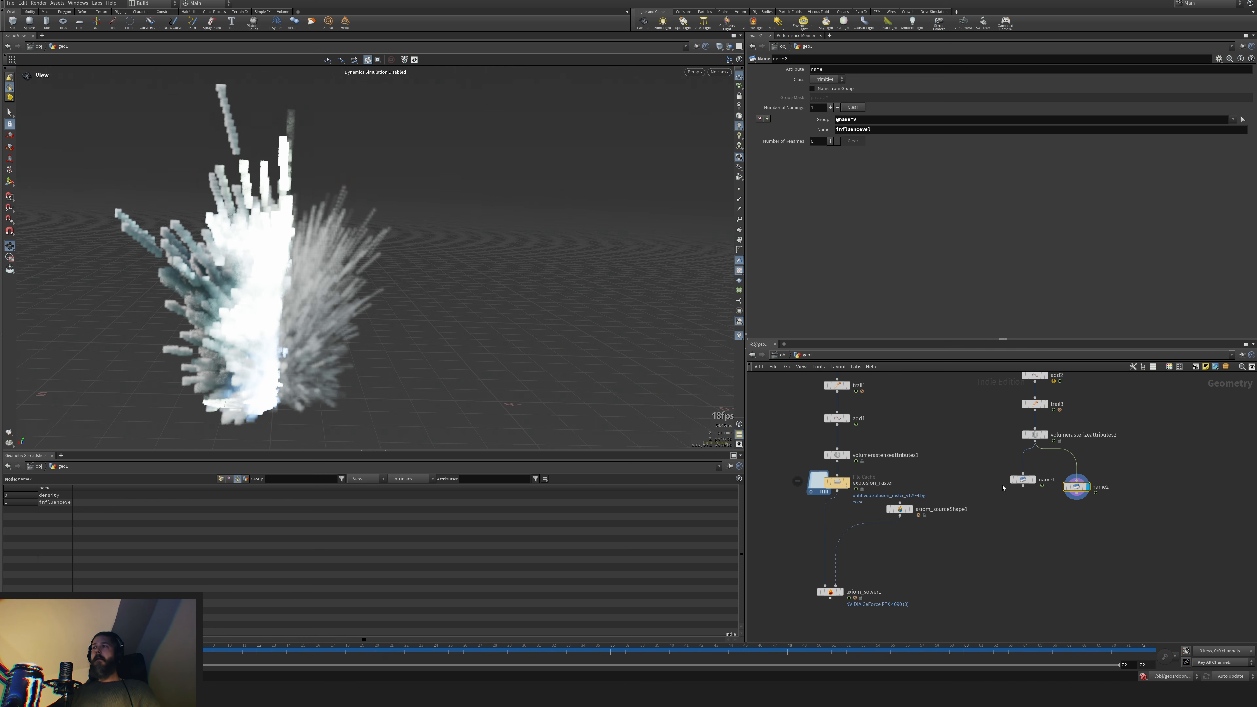
Merge name1 and name2 with a Merge node below them and display the merged result
key(Tab)
text(merge)
key(Return)
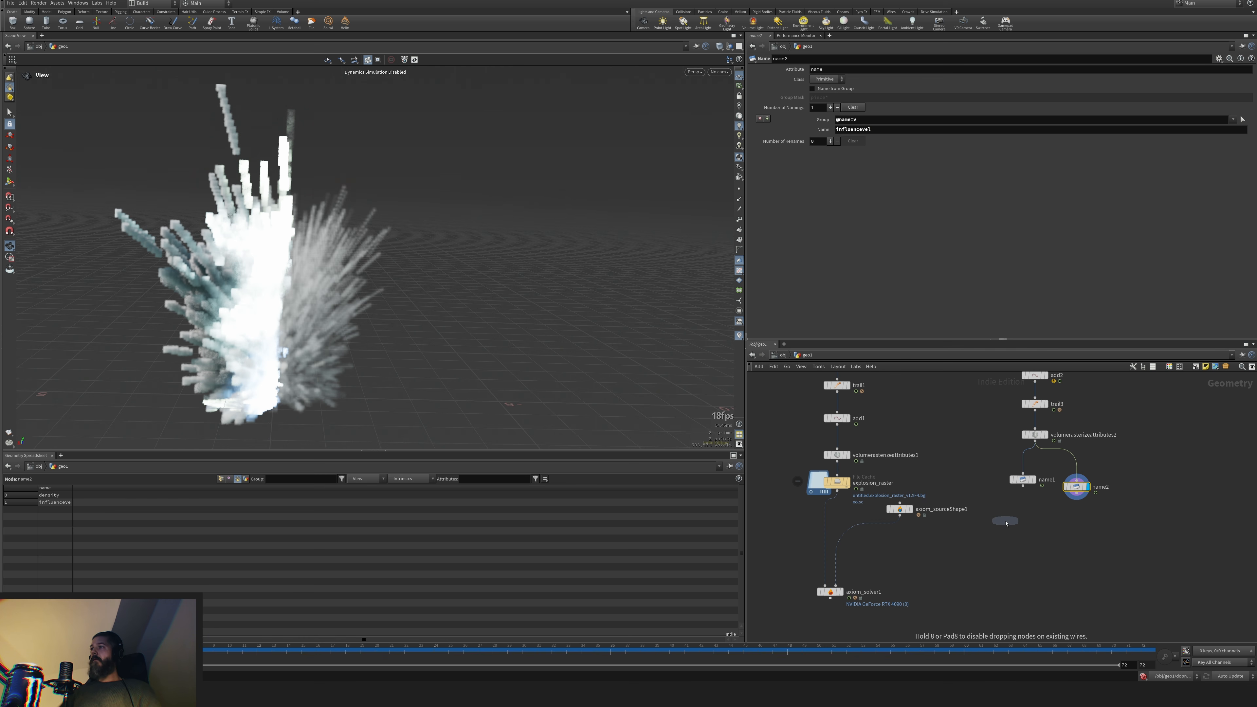
click(1048, 541)
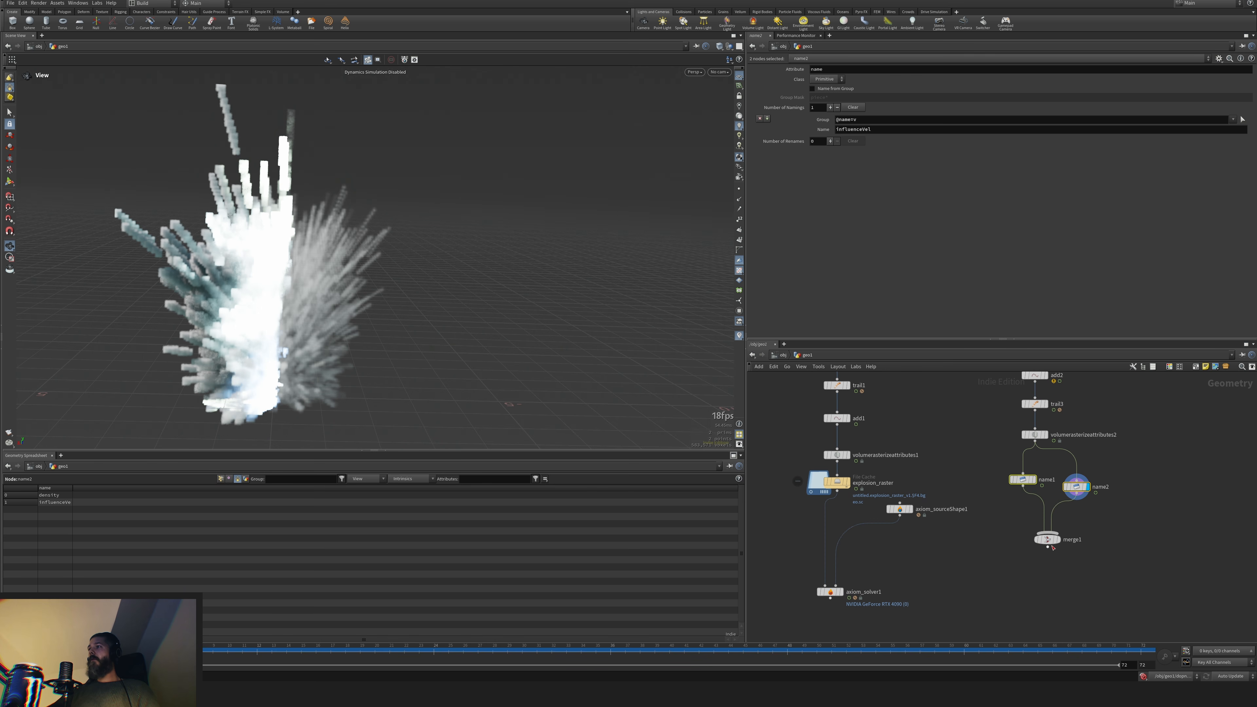
click(1064, 540)
click(1059, 540)
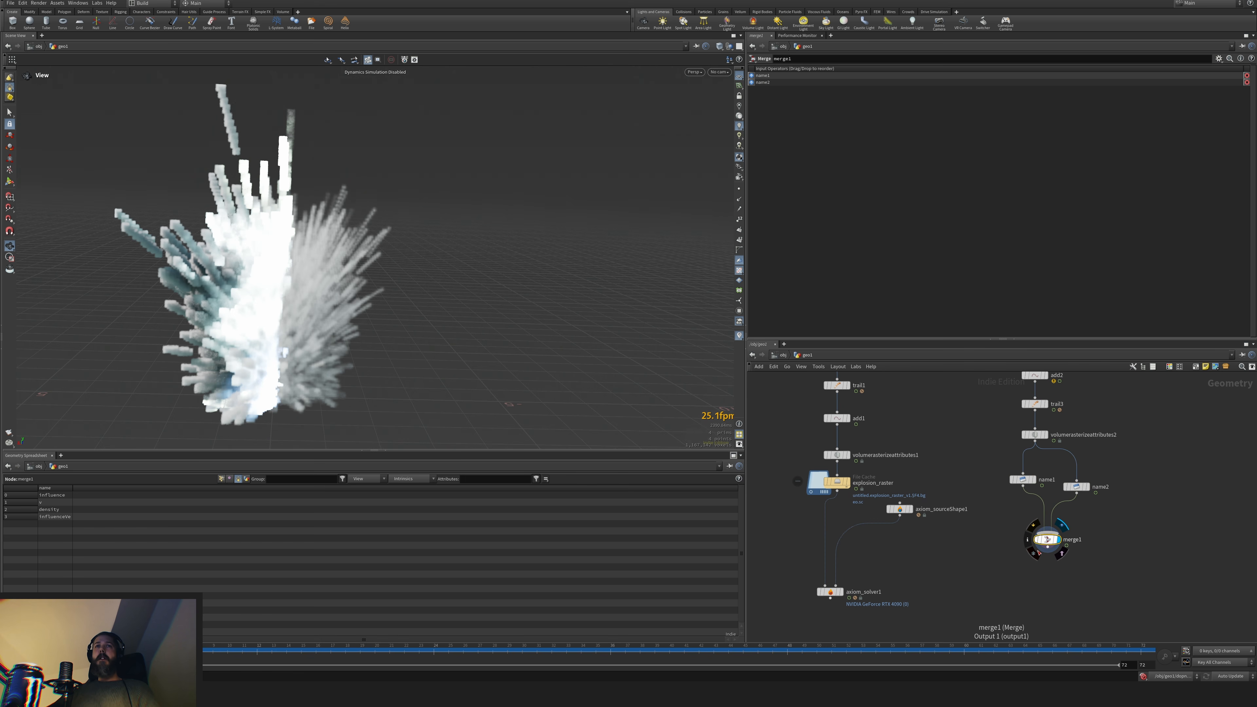
middle_drag(1135, 492, 1094, 548)
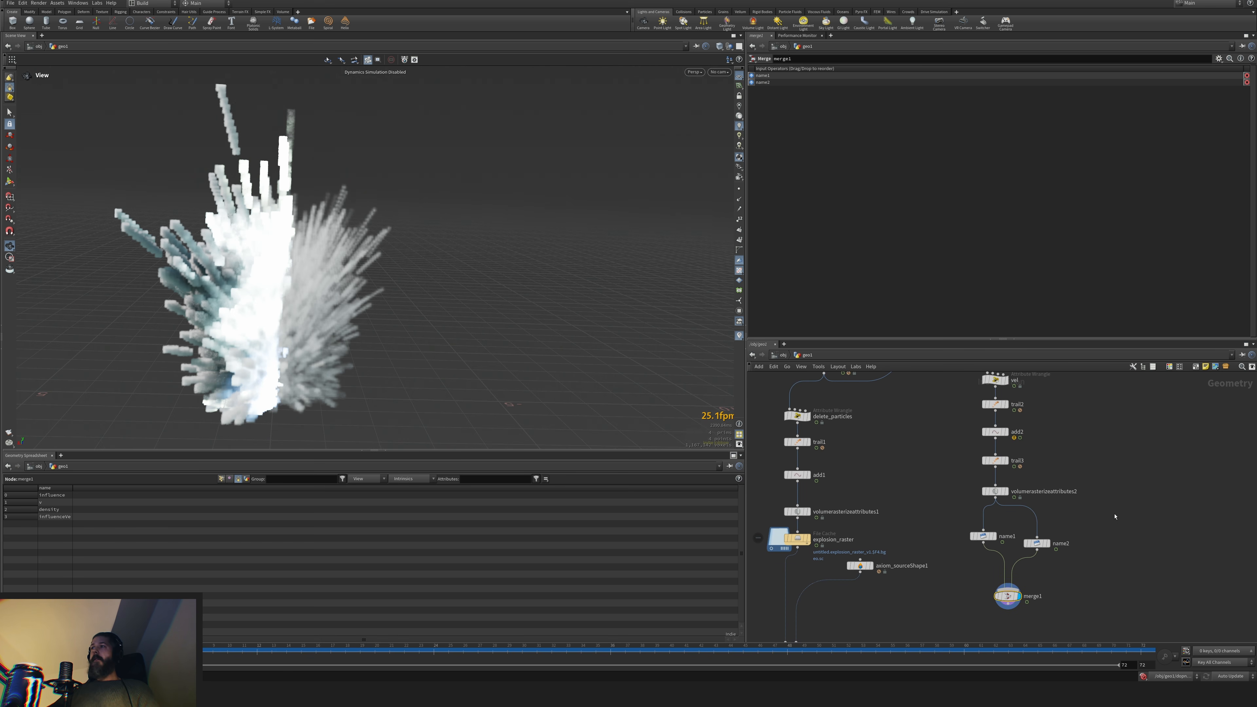
key(Tab)
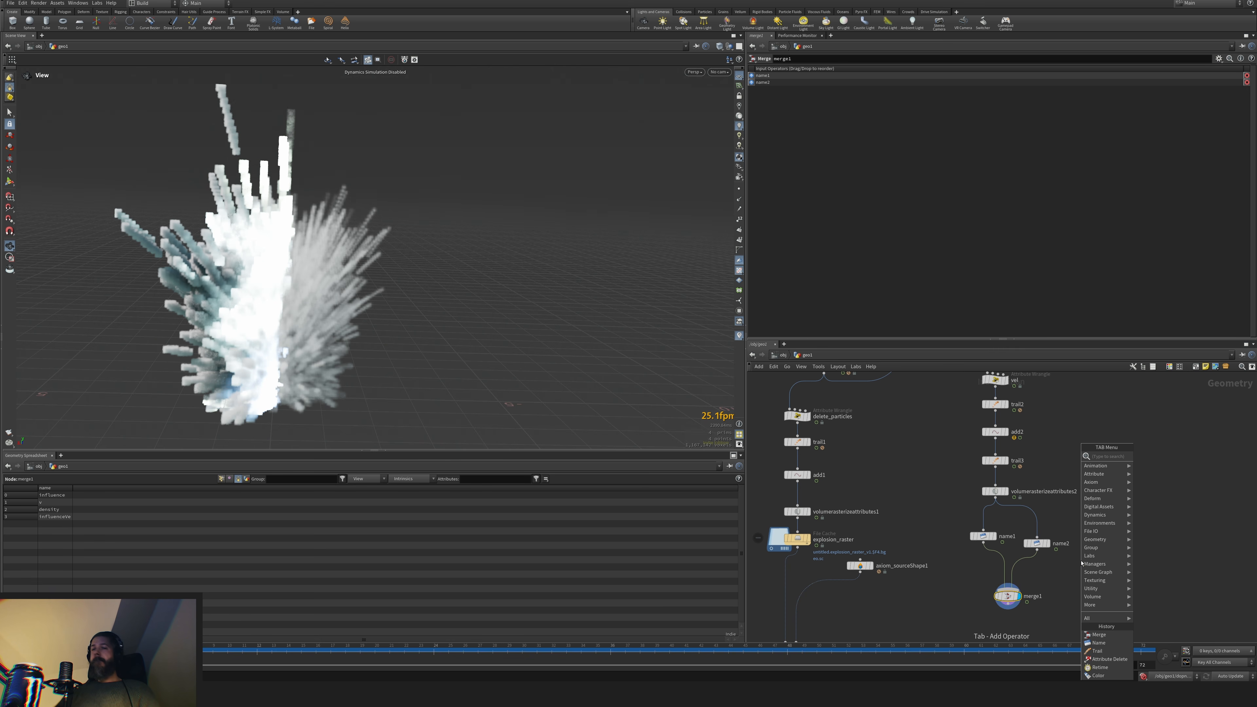
text(null)
key(Return)
click(1035, 519)
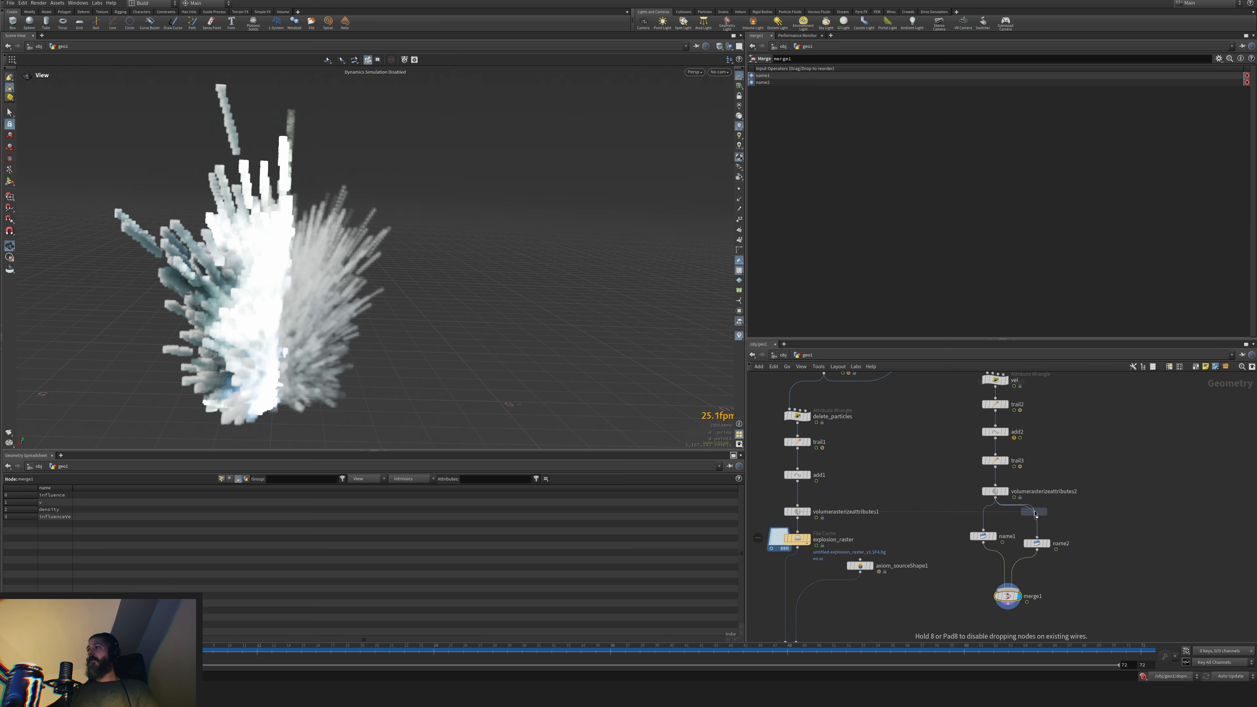
click(1239, 71)
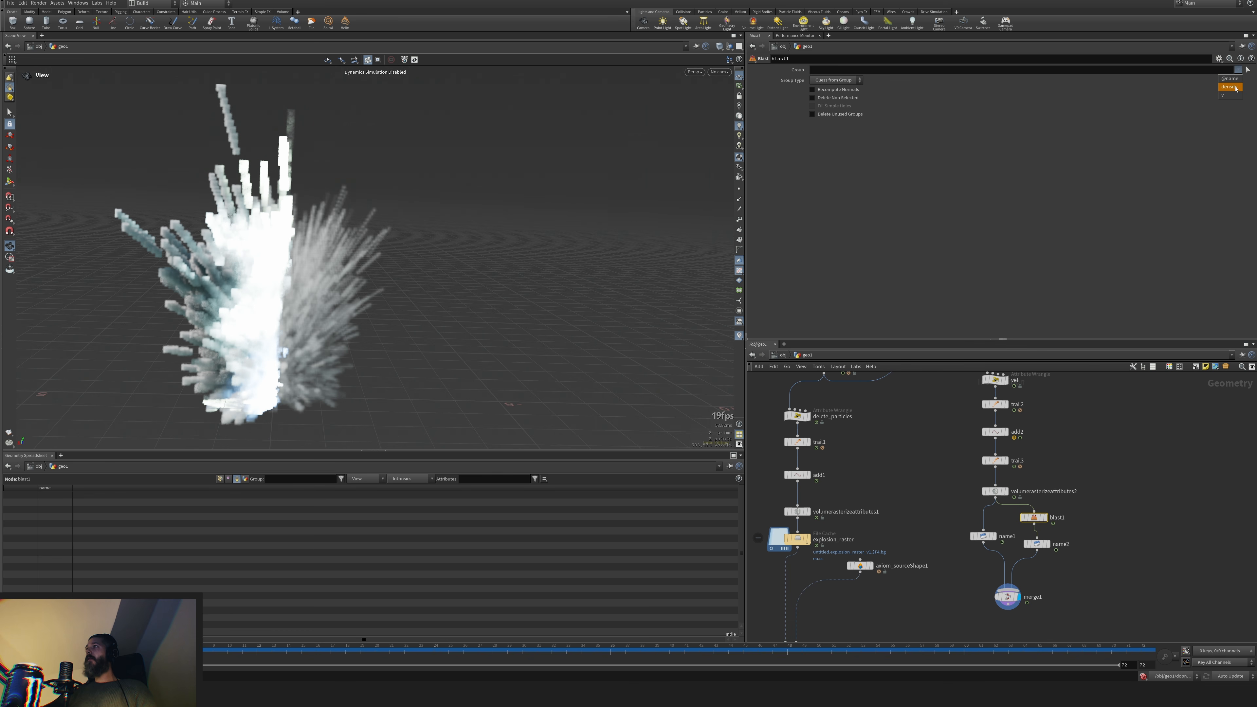
click(1227, 95)
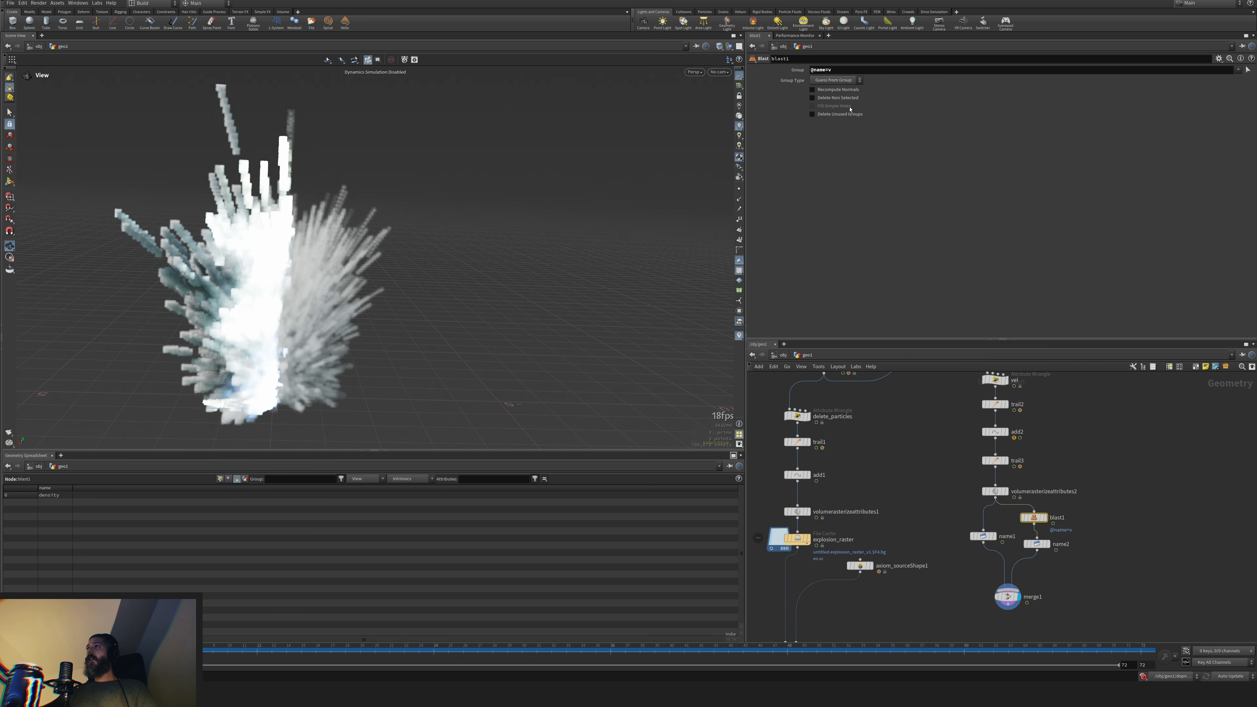
drag(979, 601, 1000, 604)
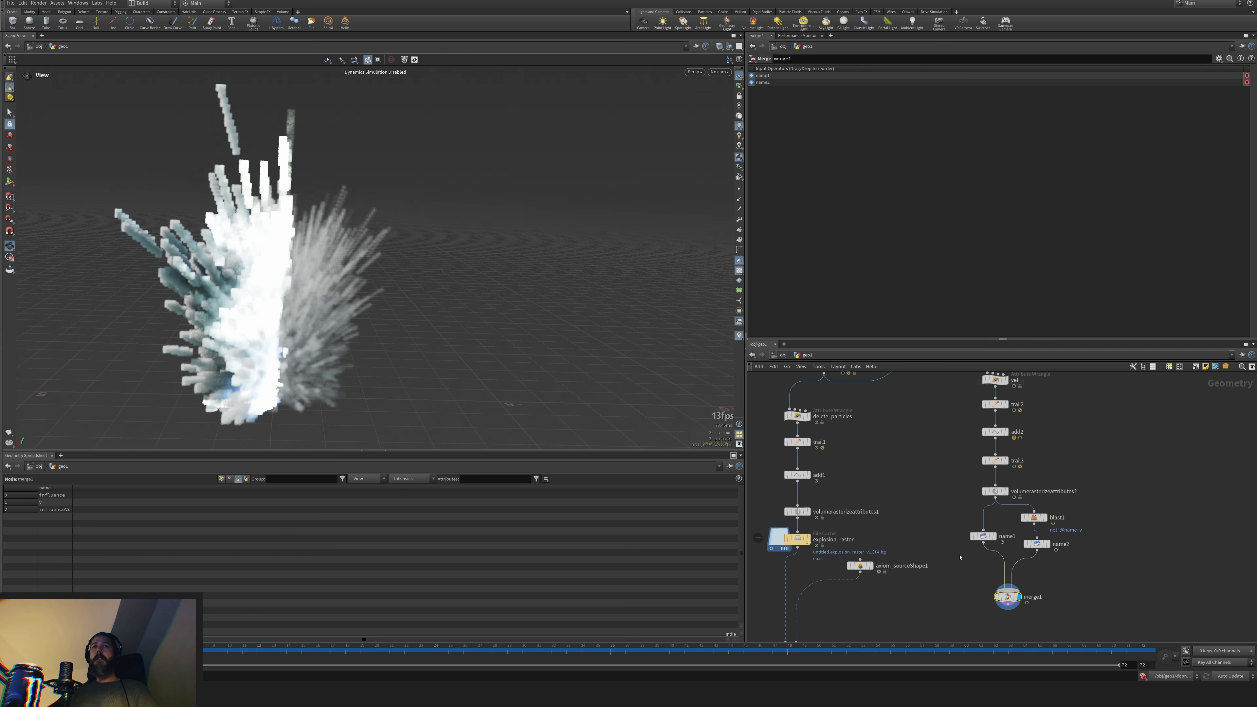
alt+drag(1034, 517, 995, 511)
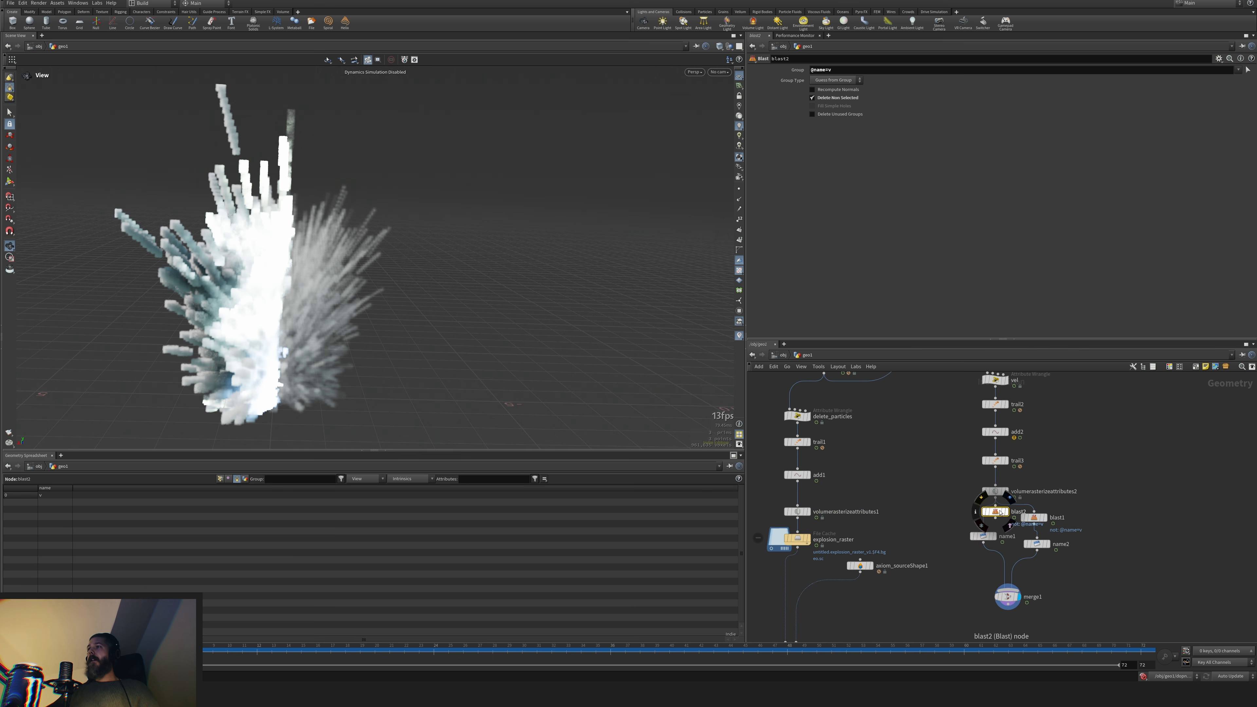
click(984, 529)
click(988, 519)
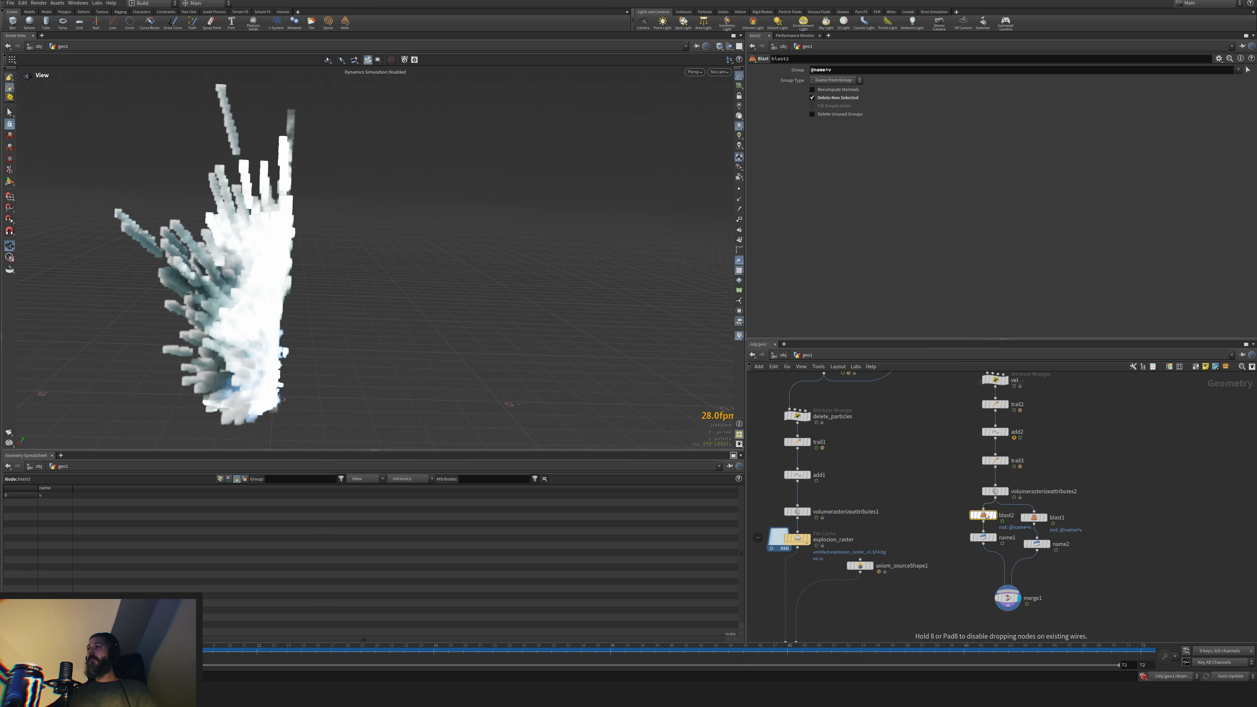
key(l)
click(1120, 69)
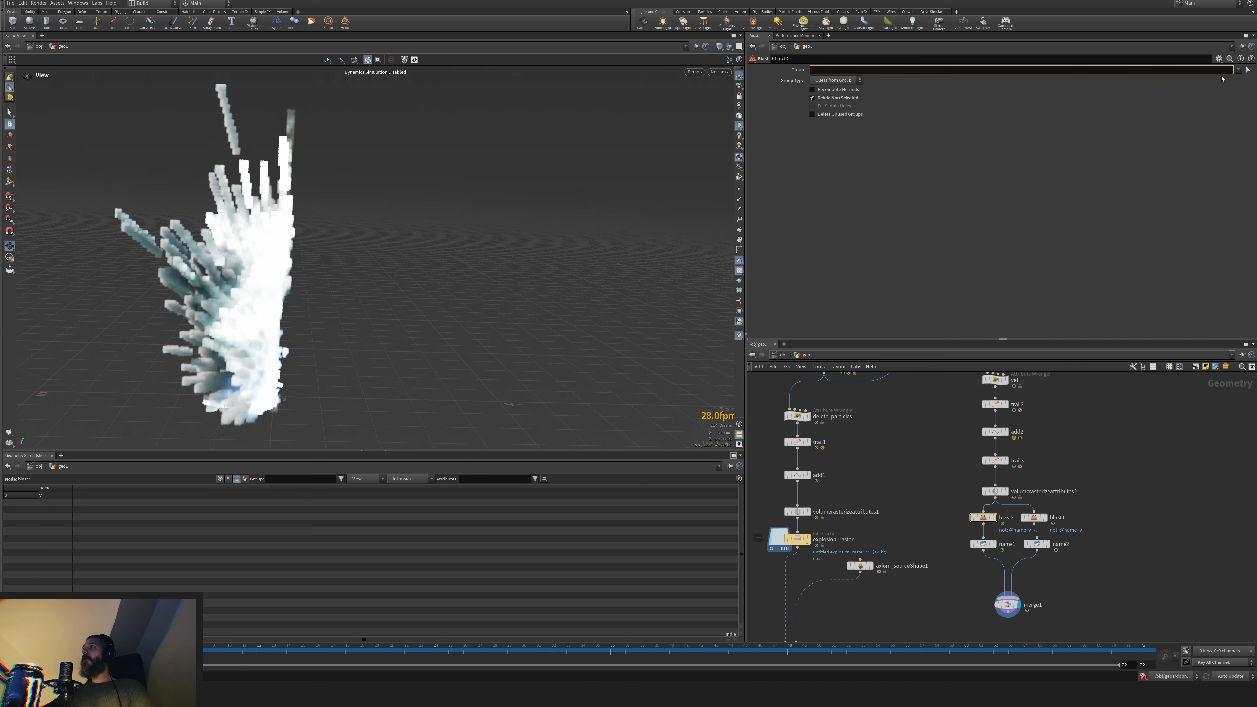
text(@name=density)
key(Return)
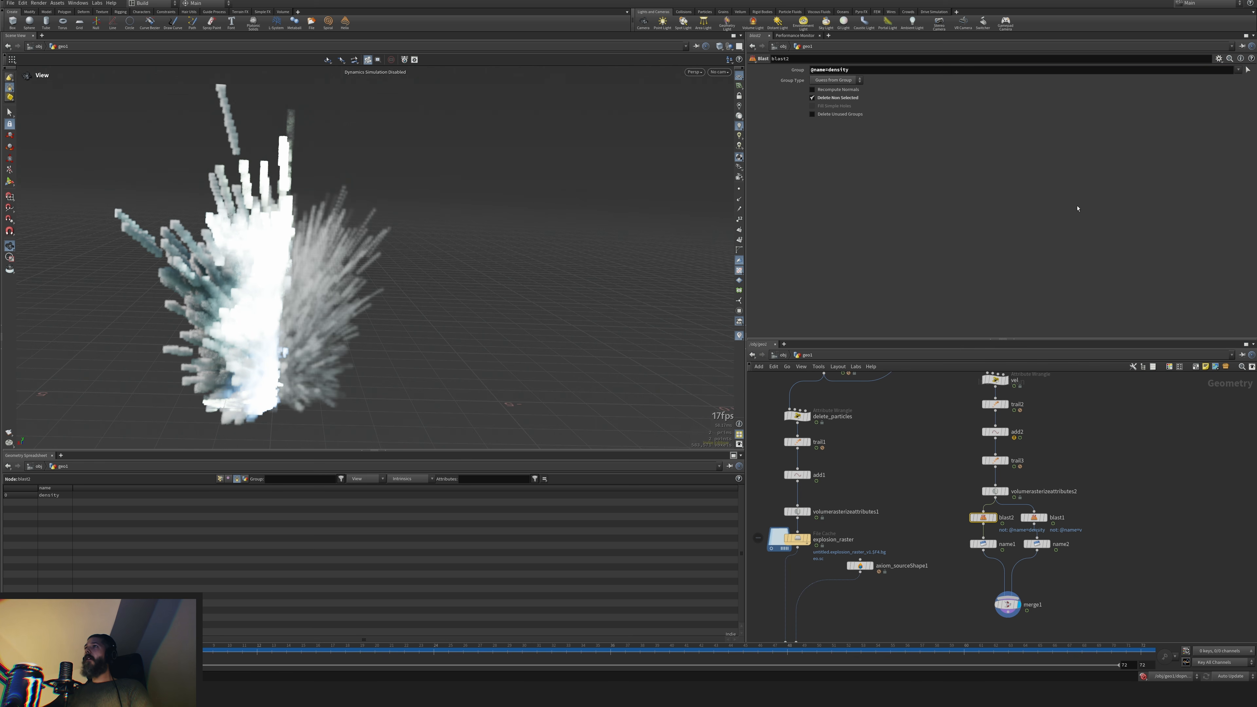
click(1008, 605)
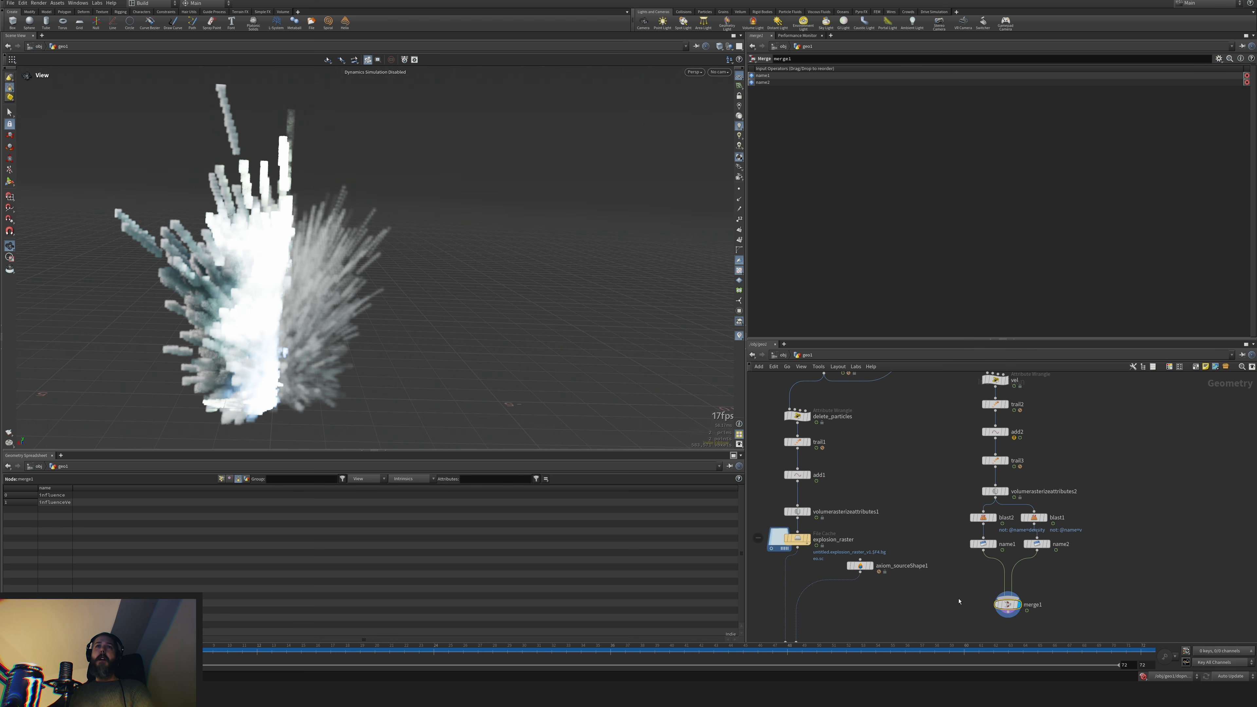
drag(103, 492, 103, 492)
Move axiom_sourceShape1 slightly down and place a File Cache node beneath merge1
middle_drag(902, 598, 896, 538)
drag(853, 506, 855, 521)
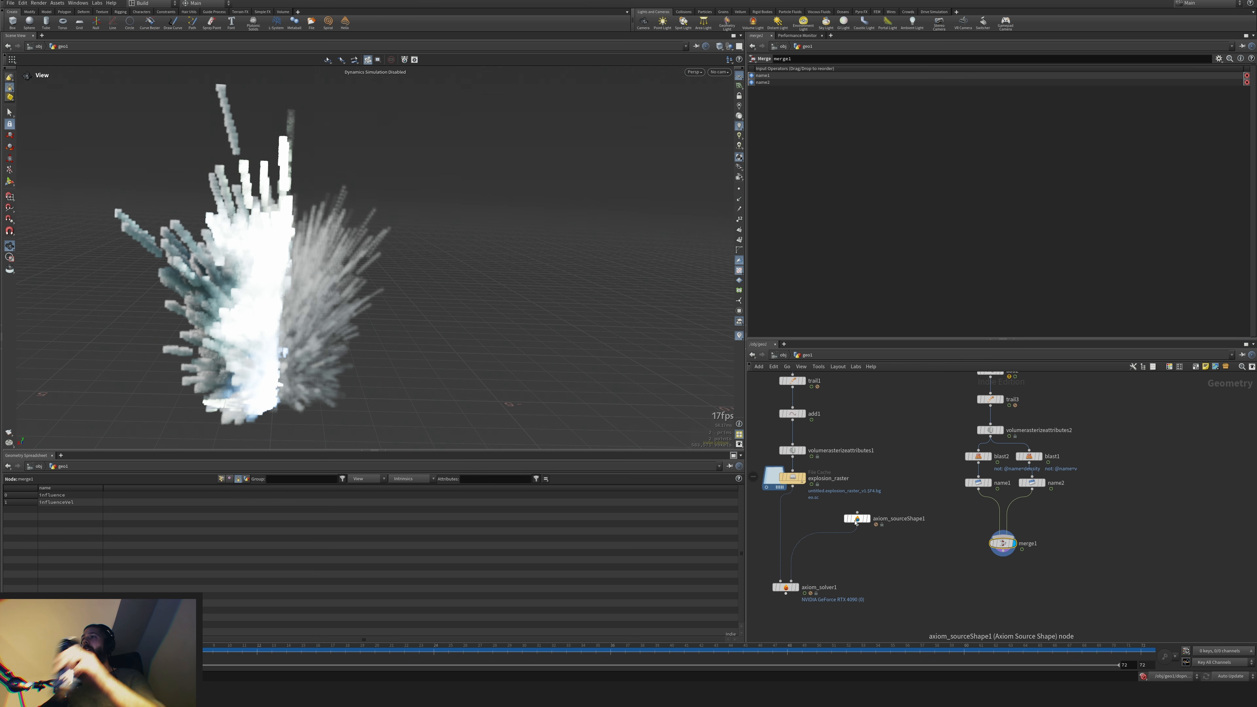
mouse_move(853, 520)
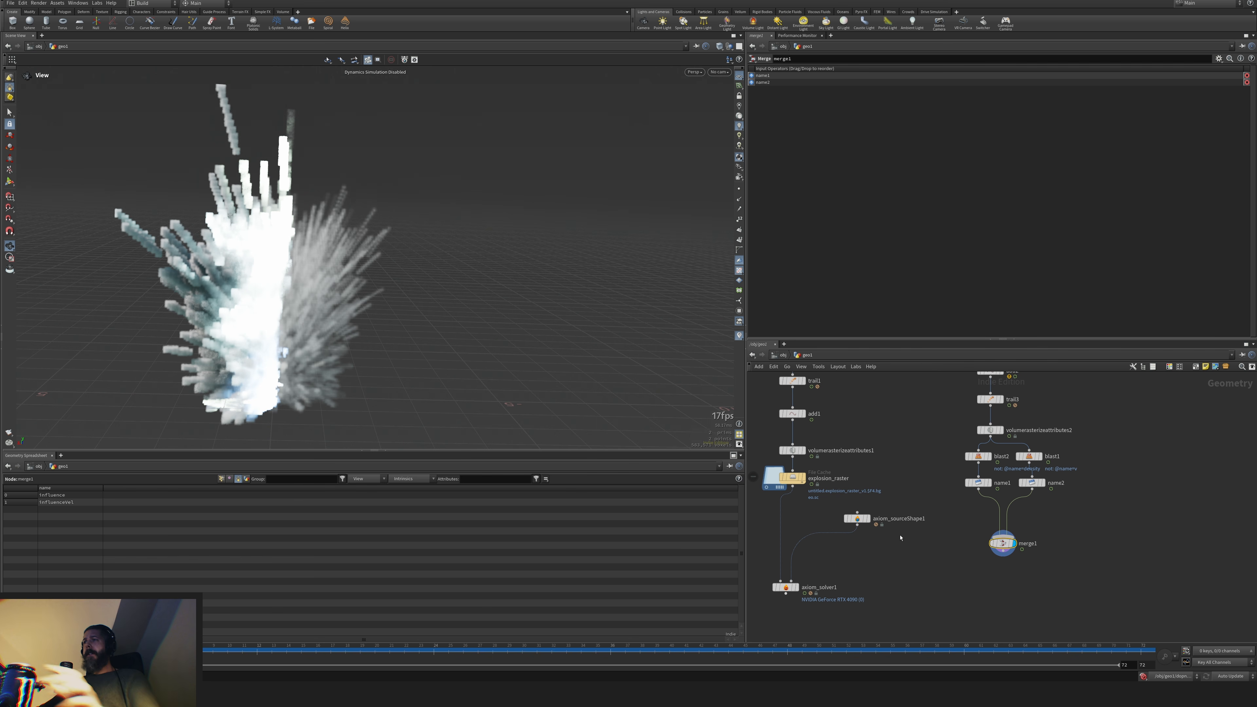
key(Tab)
text(filec)
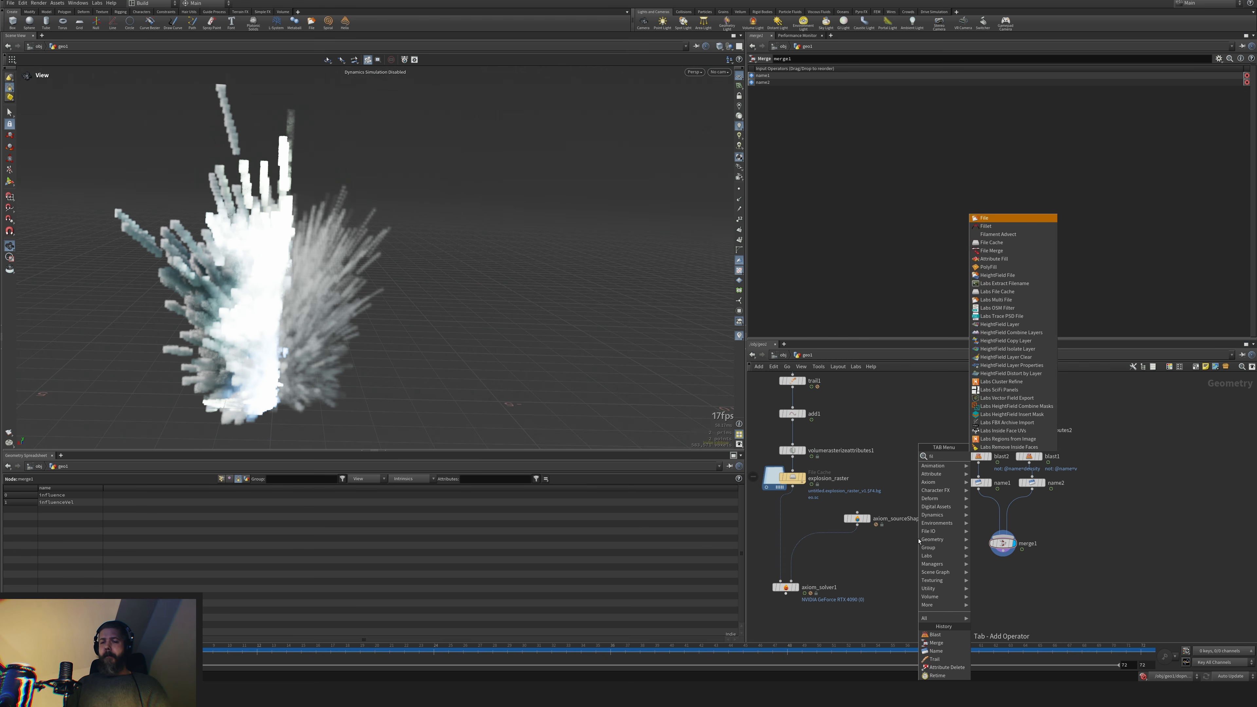
key(Return)
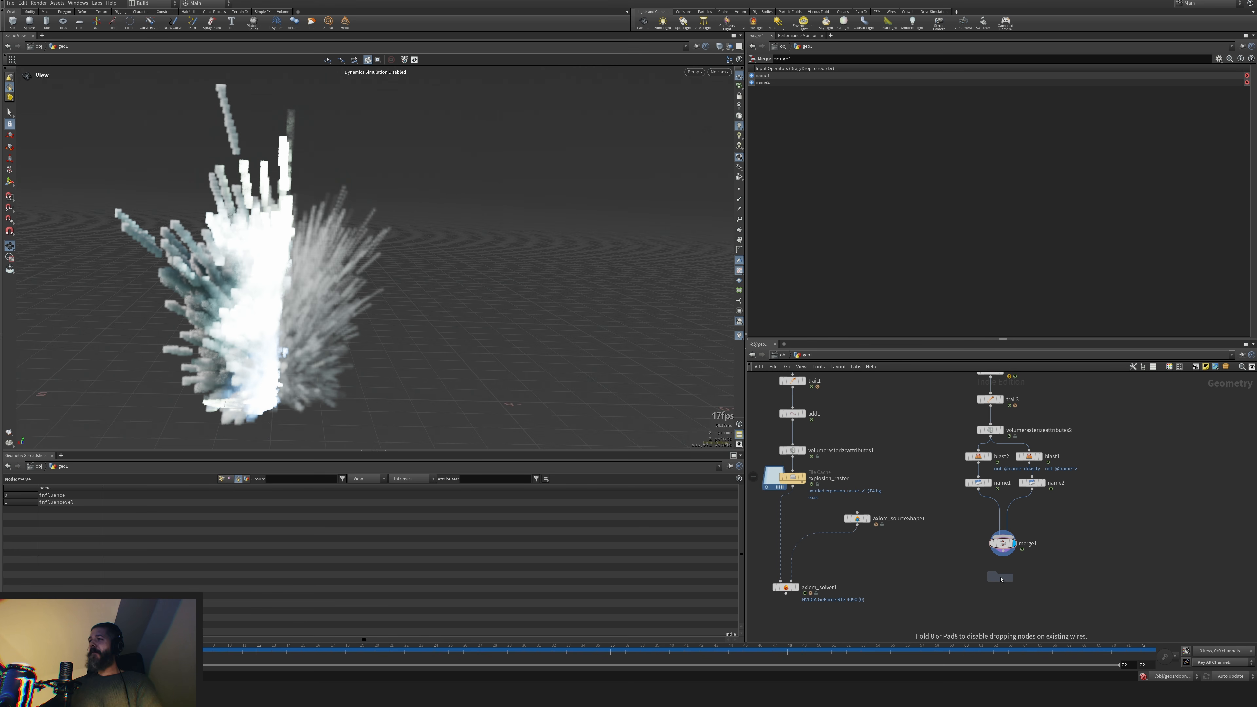
click(1003, 578)
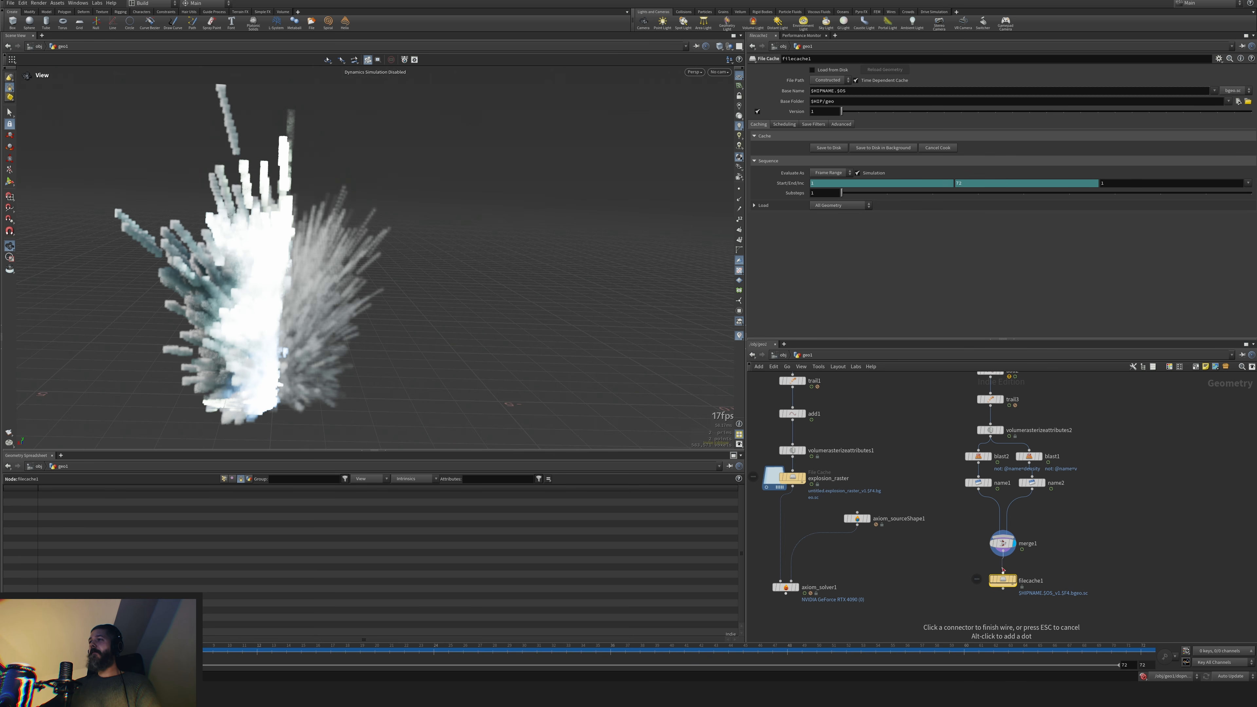
Connect merge1 to the File Cache node beneath it, display that node, and rename it explosion_velocities
drag(1004, 568, 1003, 551)
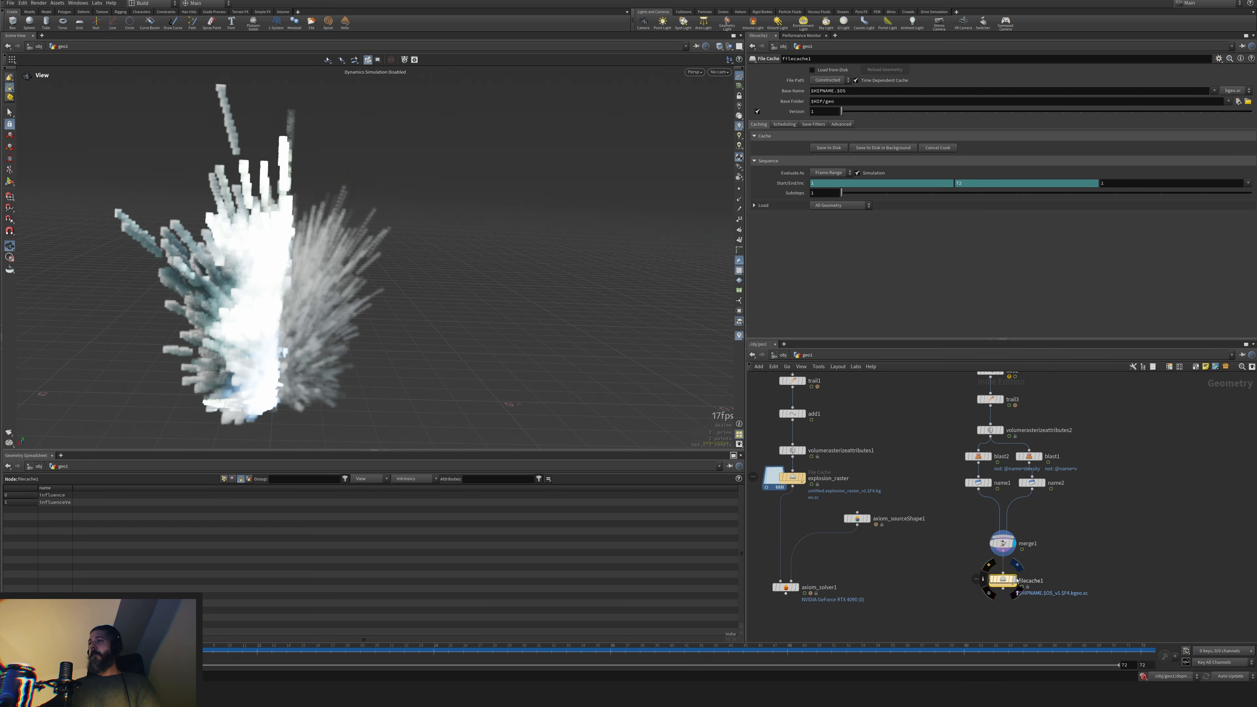
click(1014, 580)
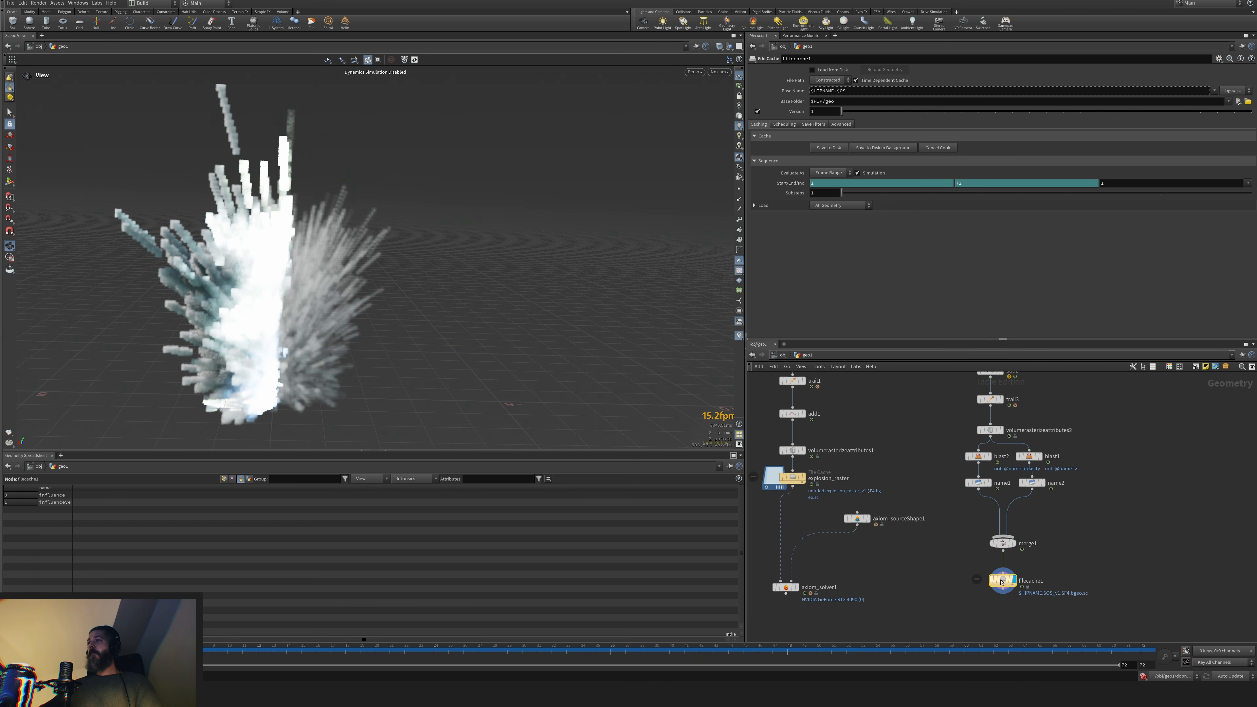
double_click(1029, 575)
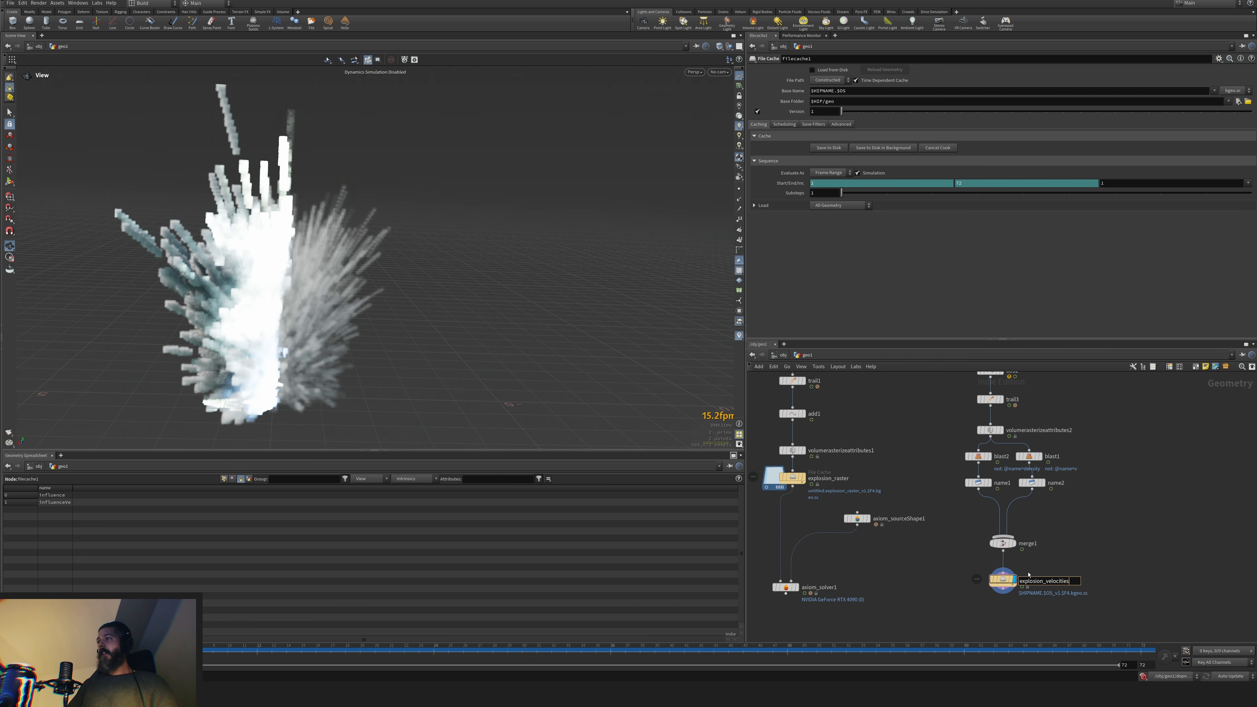
text(explosion_velocities)
key(Return)
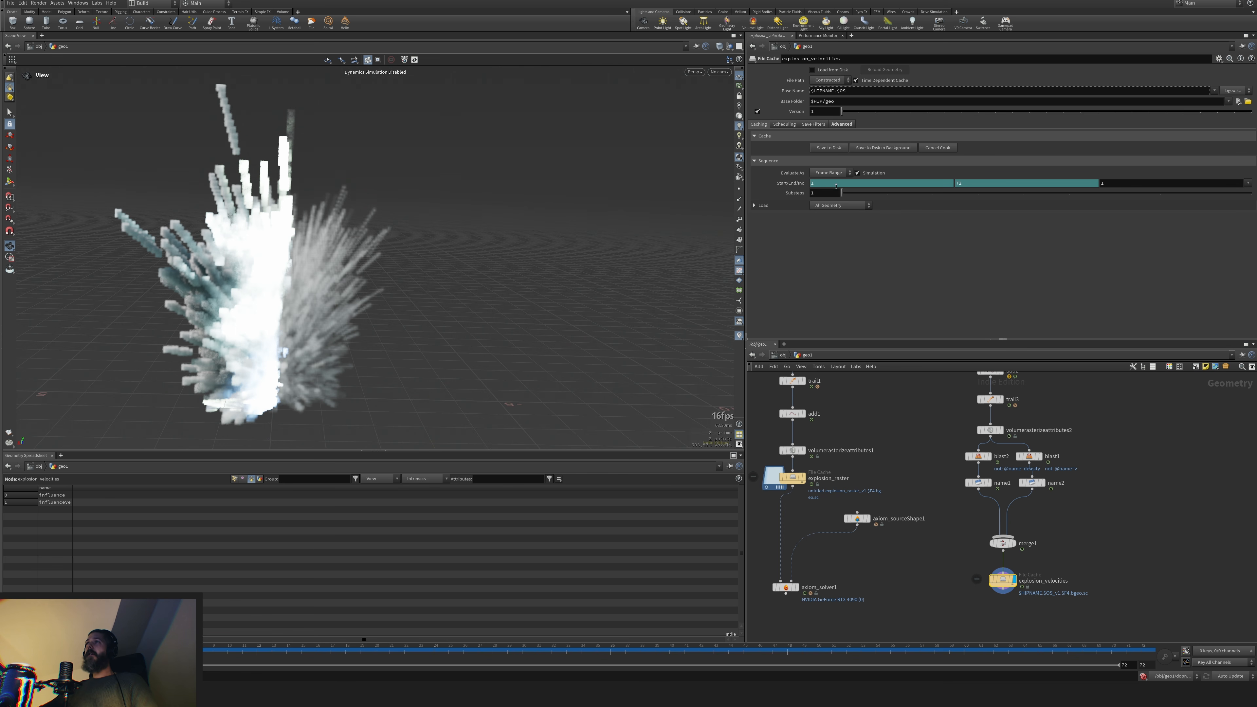
Save the explosion_velocities cache to disk and step through its frames to check it
click(832, 149)
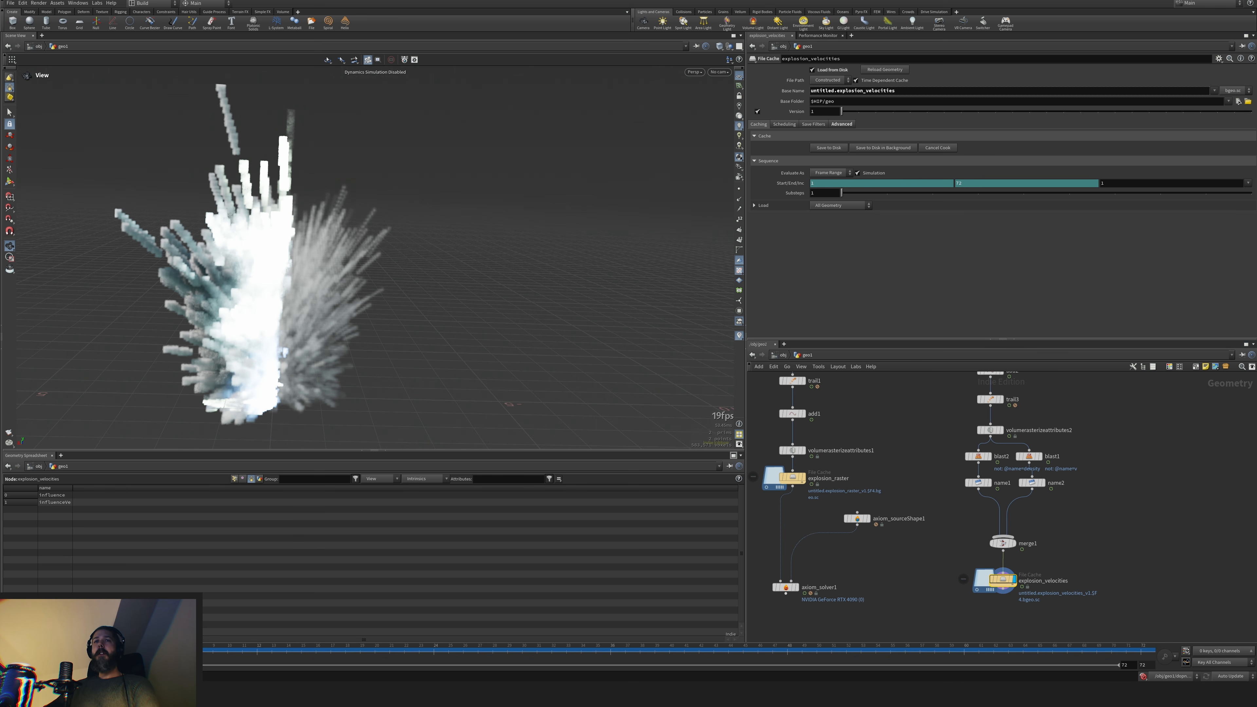
key(Right)
key(Right)
key(Left)
key(Left)
key(Left)
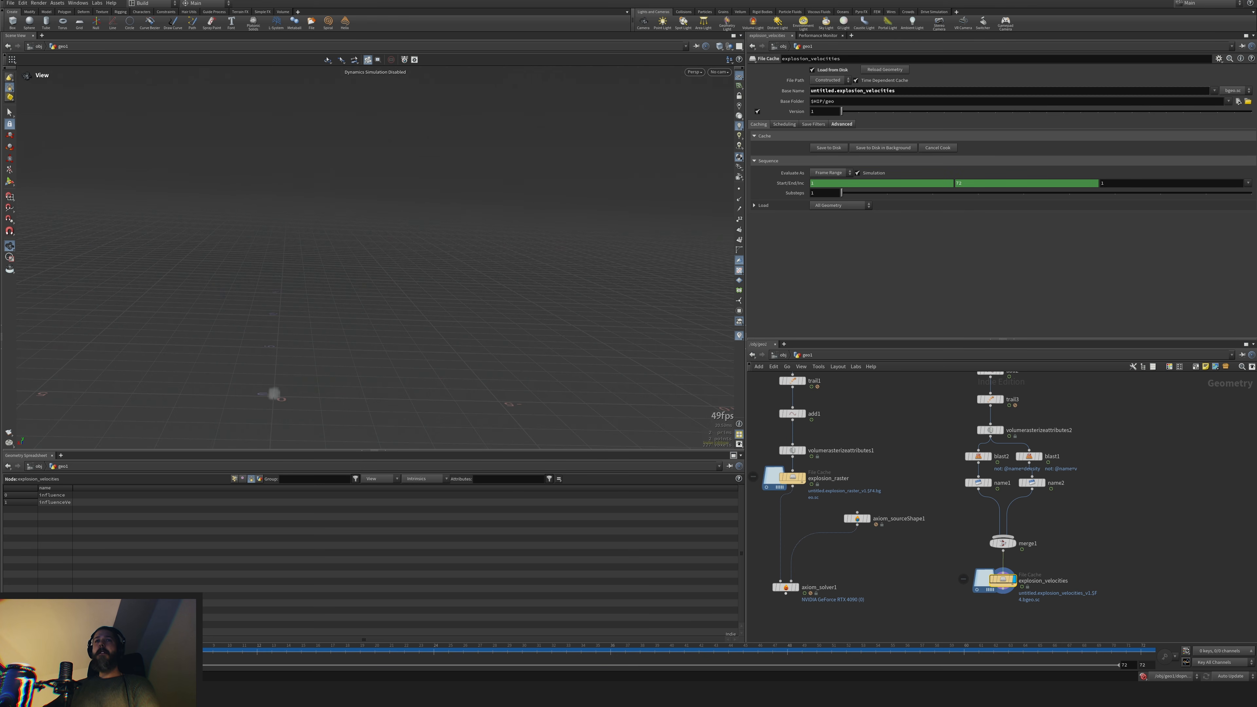
Insert a Merge node between explosion_raster and axiom_solver1, and connect explosion_velocities as its second input
key(Tab)
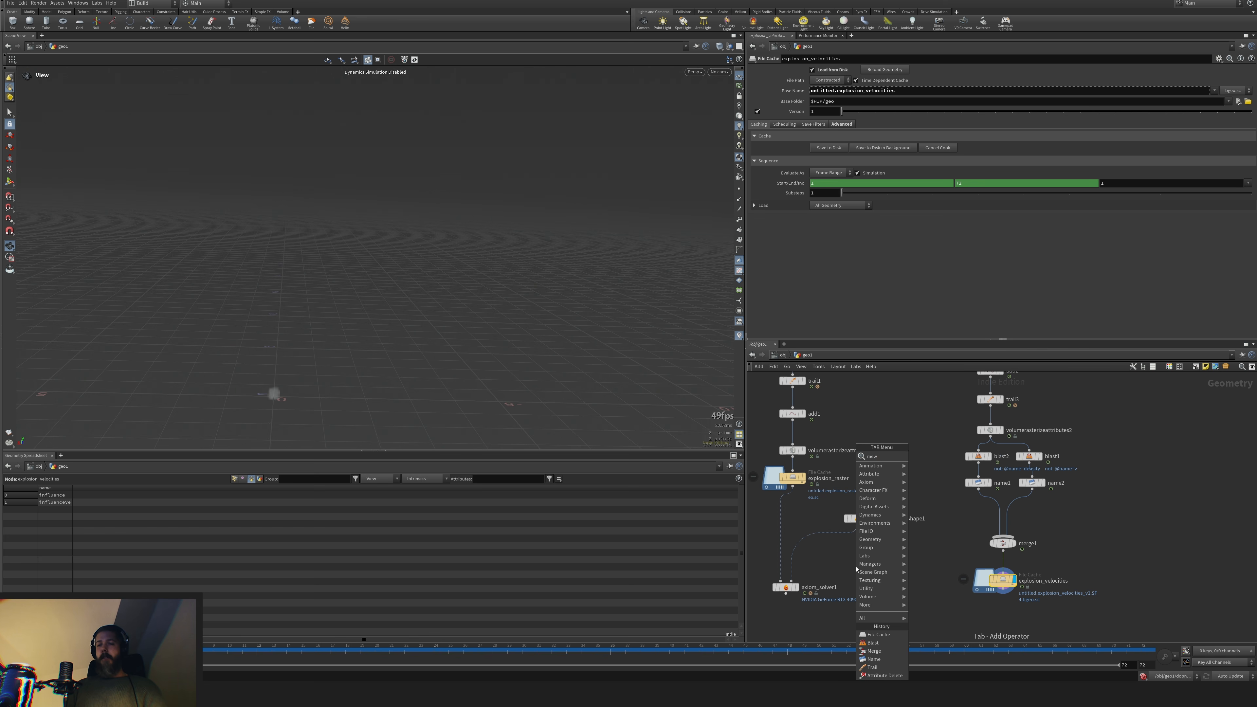
text(mew)
key(BackSpace)
text(r)
key(Return)
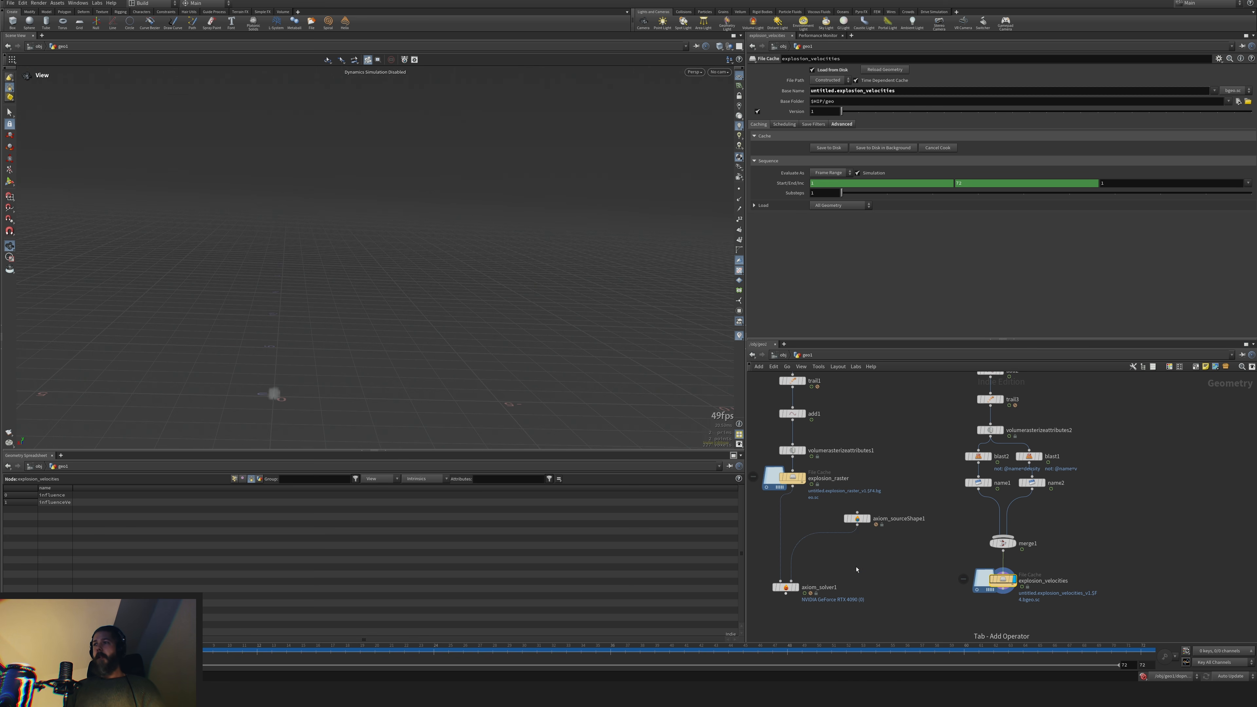
click(778, 527)
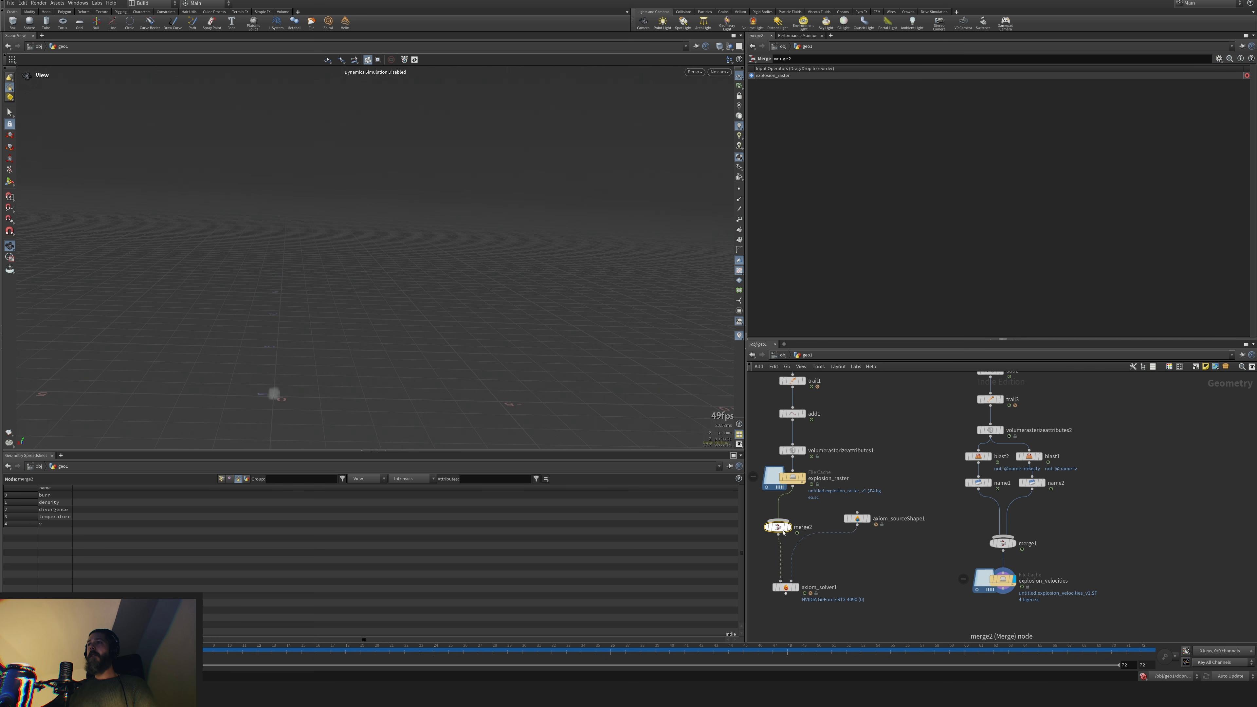
drag(778, 520, 1003, 590)
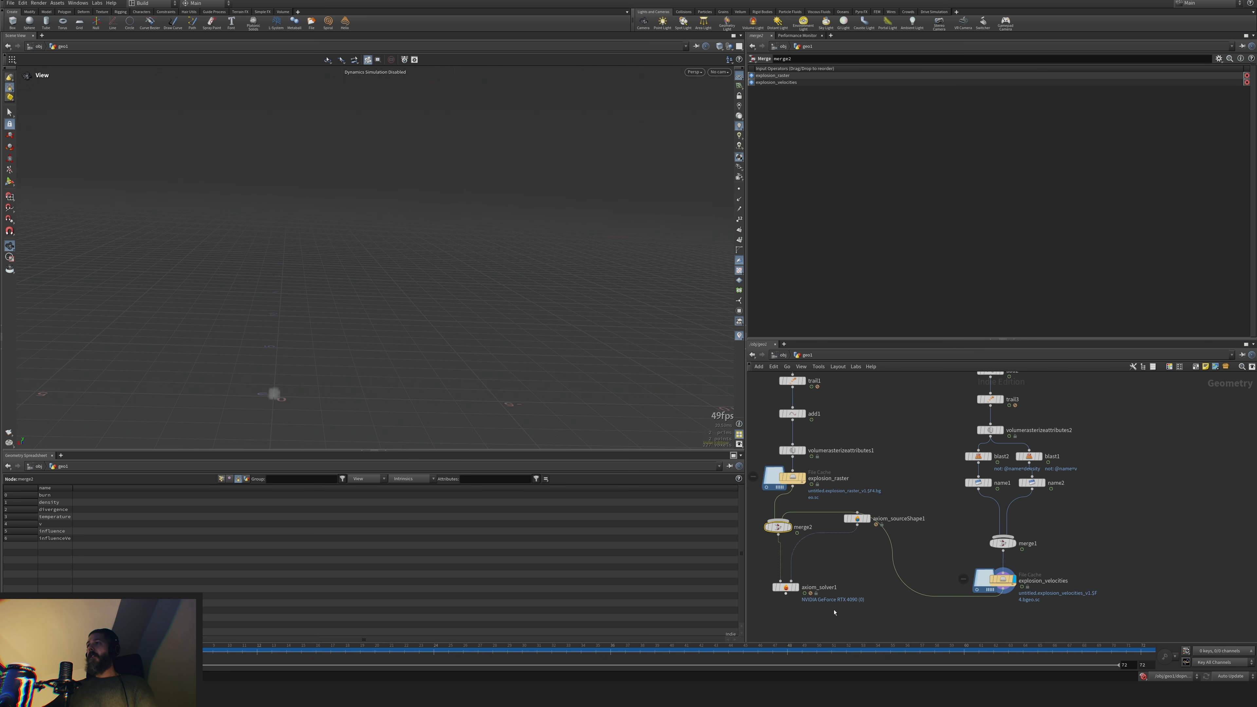
Display axiom_solver1 and preview the smoke simulation with the merged sources
click(798, 587)
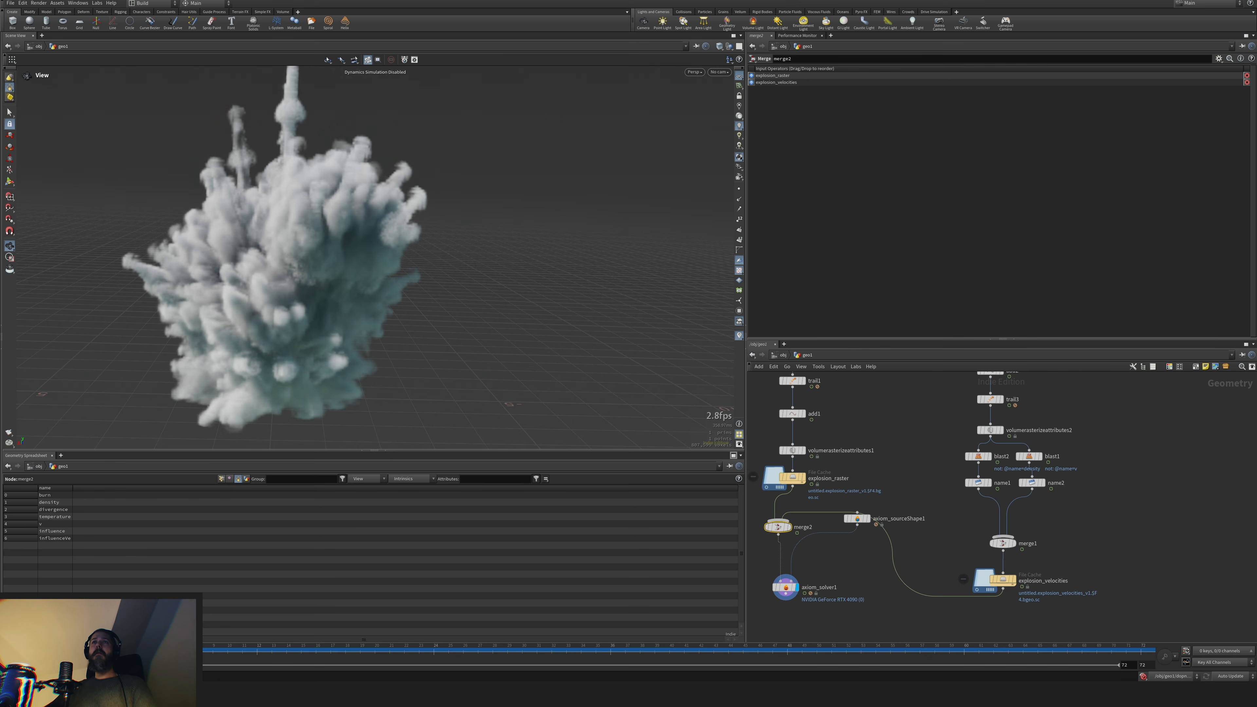
drag(342, 404, 336, 374)
right_drag(336, 373, 329, 446)
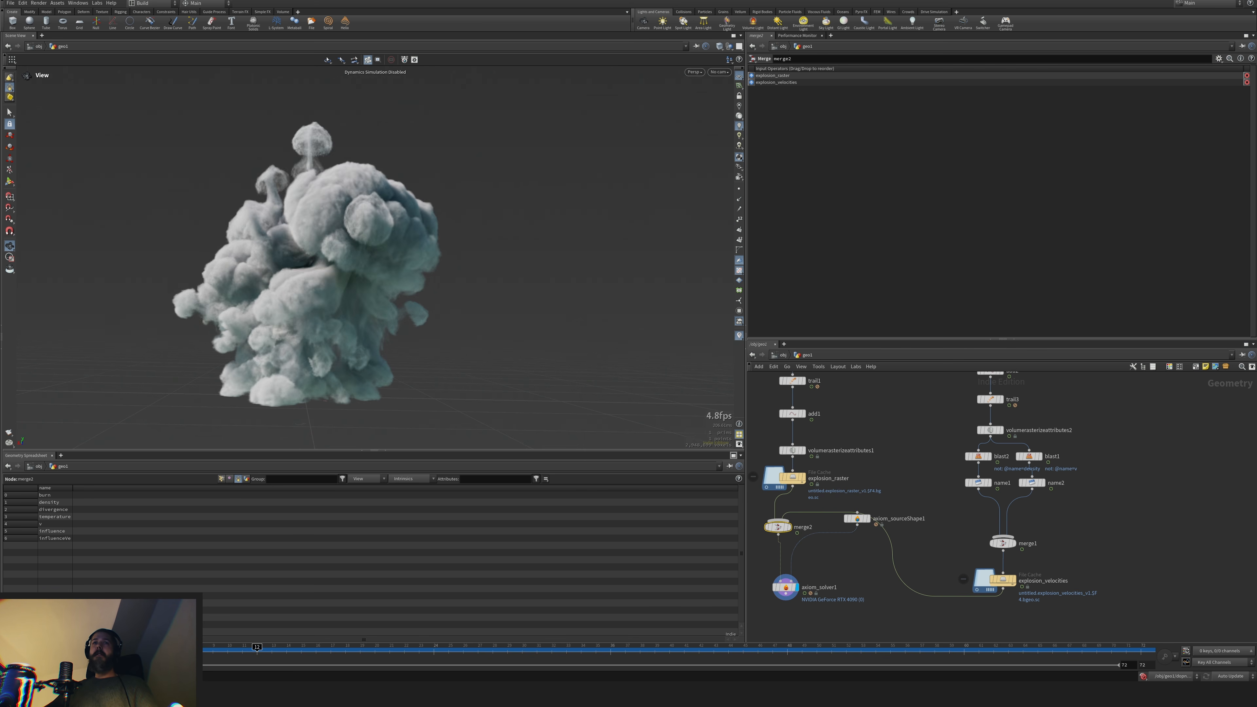
In axiom_solver1's sourcing parameters, set the Influence temperature, fuel and pressure to 0 and the Influence velocity to 10
click(785, 588)
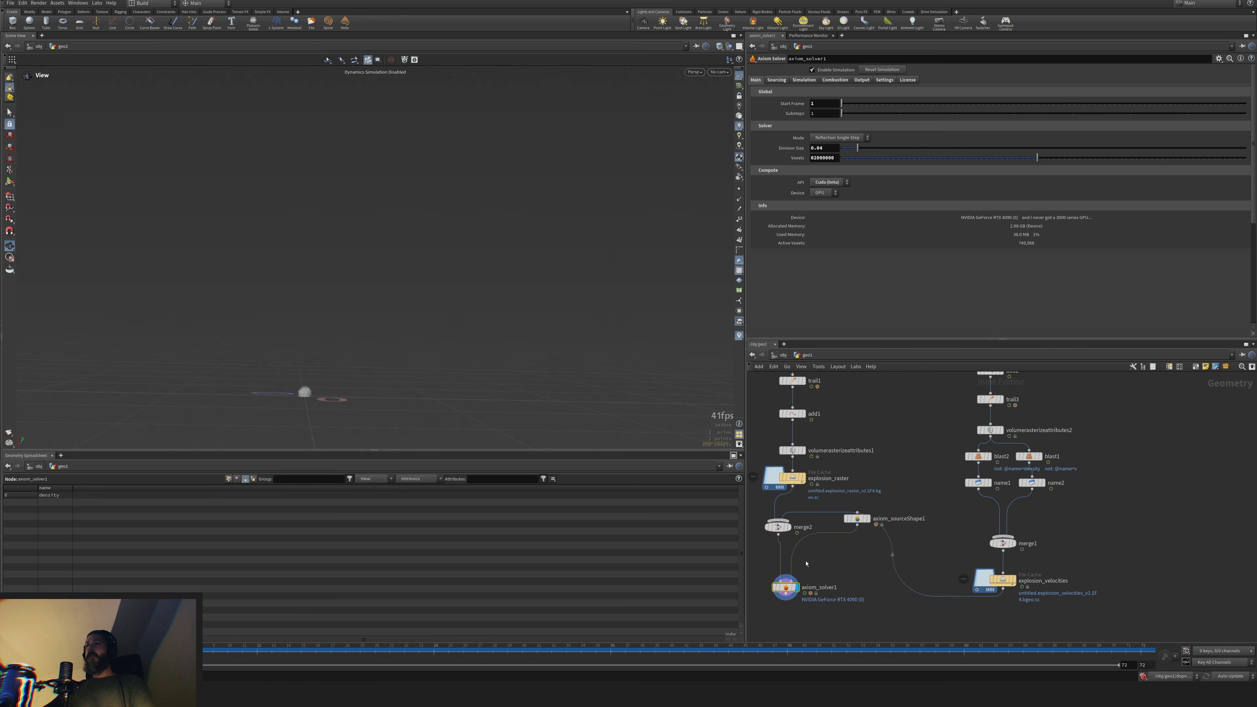
click(777, 80)
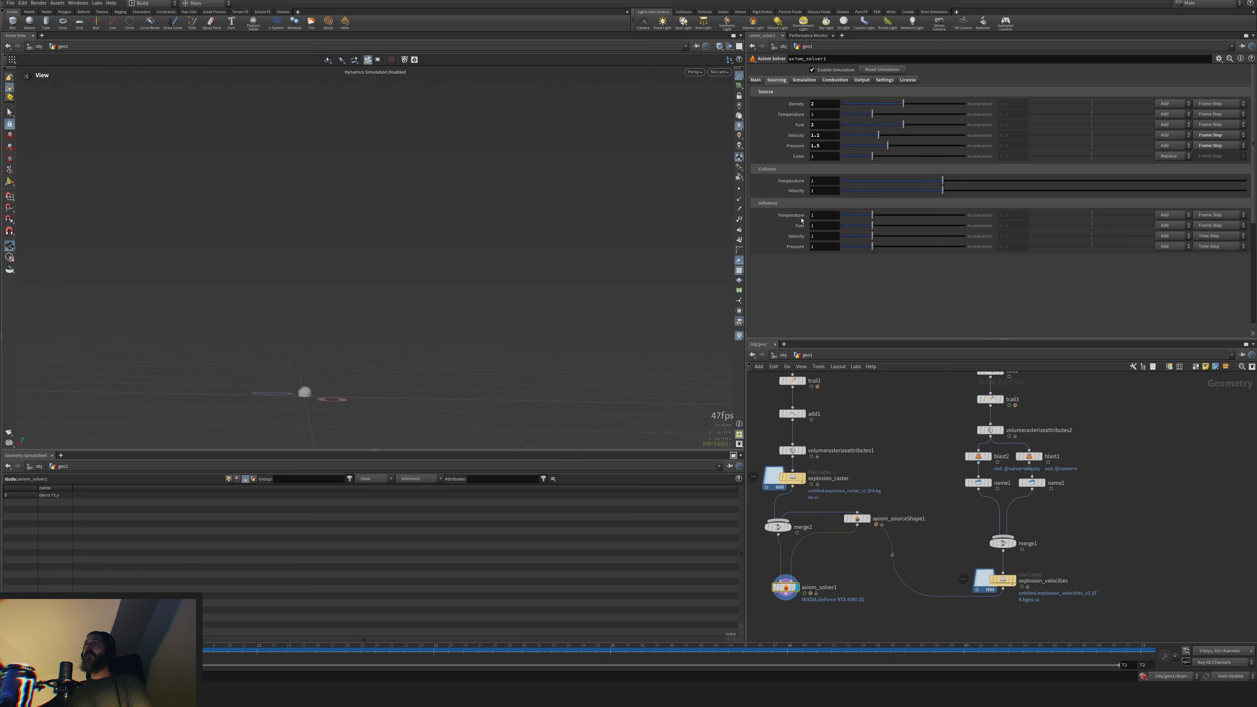
key(BackSpace)
text(0)
key(Tab)
text(0)
key(Tab)
text(10)
key(Tab)
text(0)
key(Tab)
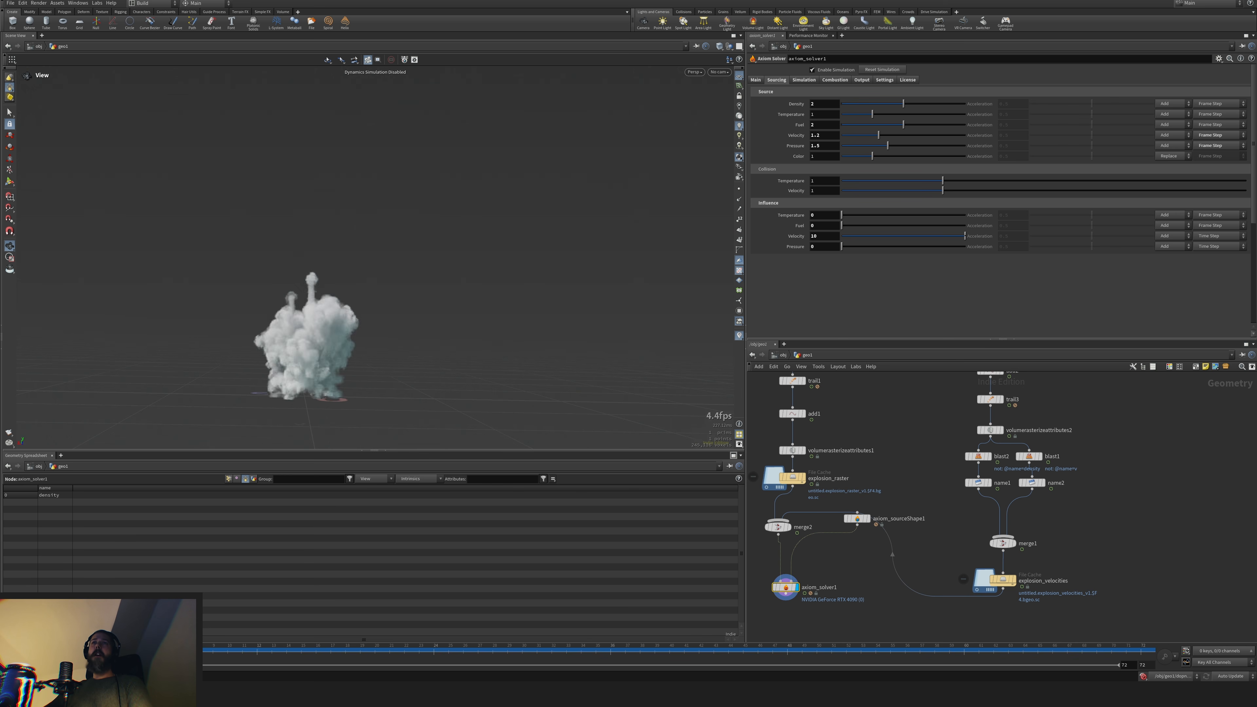
Set the solver's Influence velocity to 50, preview the simulation, and return to the first frame
click(9, 651)
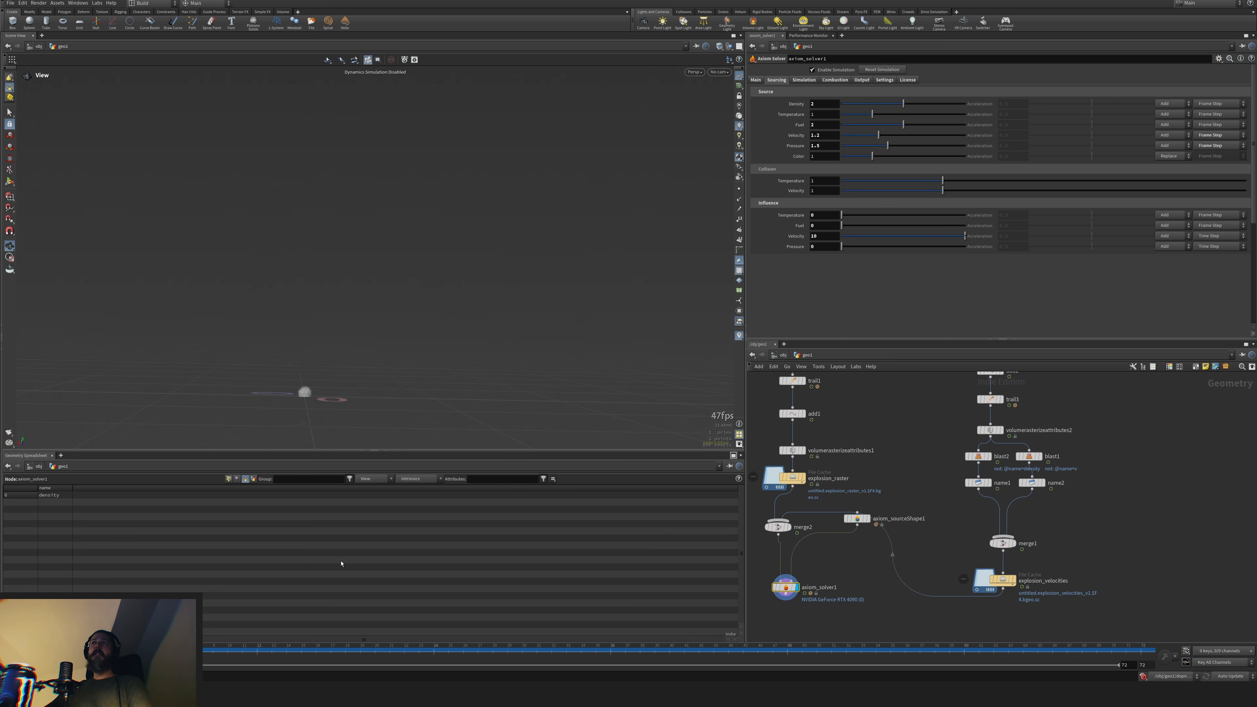
text(0)
key(Return)
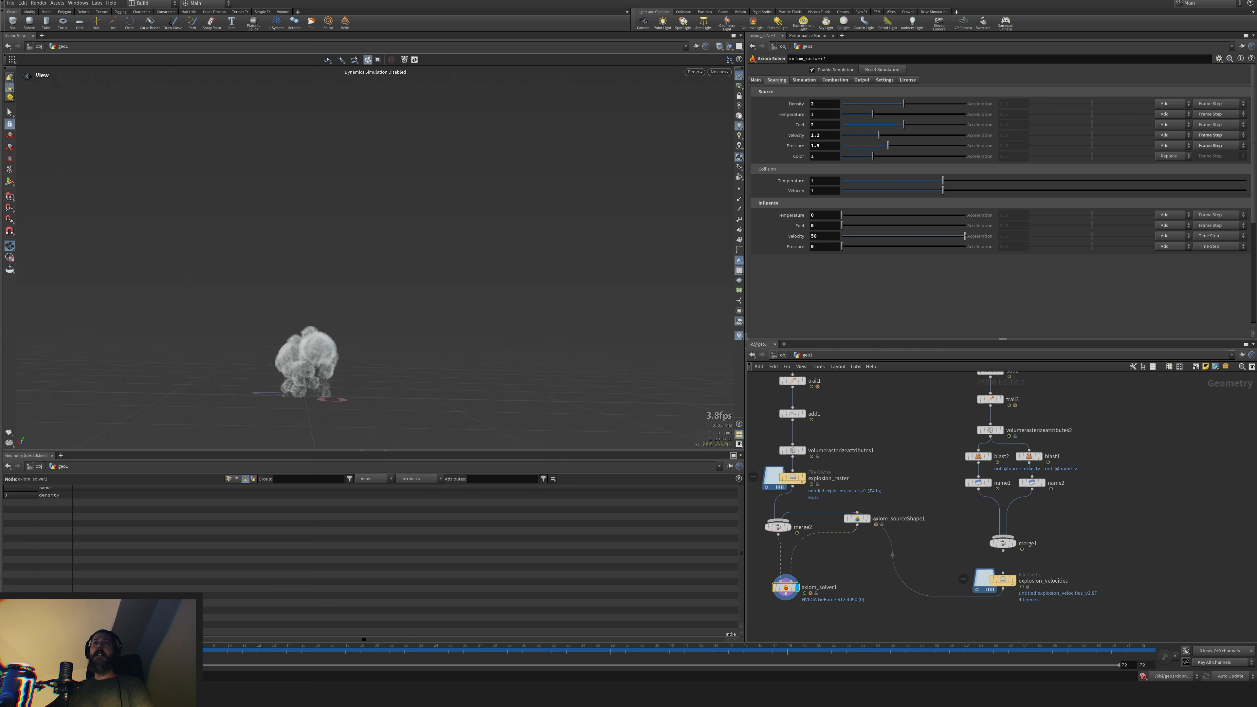
click(9, 651)
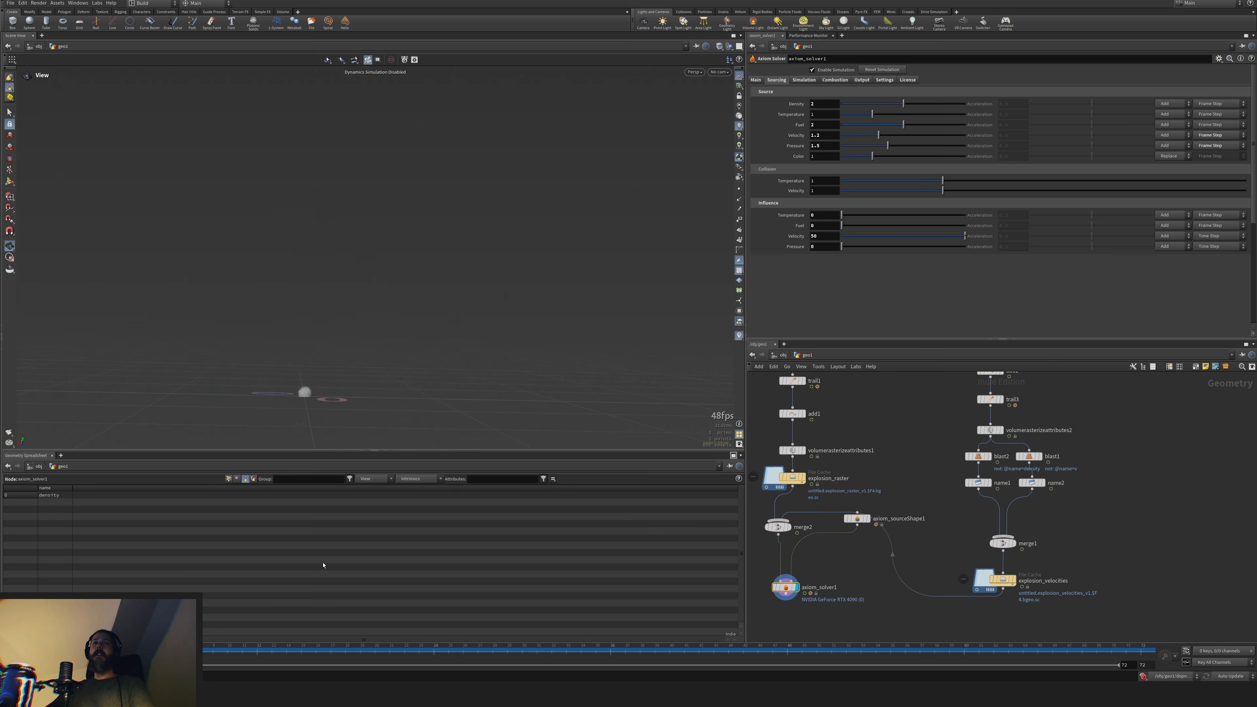
Set the Influence velocity to 2 with Frame Step scaling, preview the simulation, and rewind to the first frame
click(824, 236)
text(2)
key(Return)
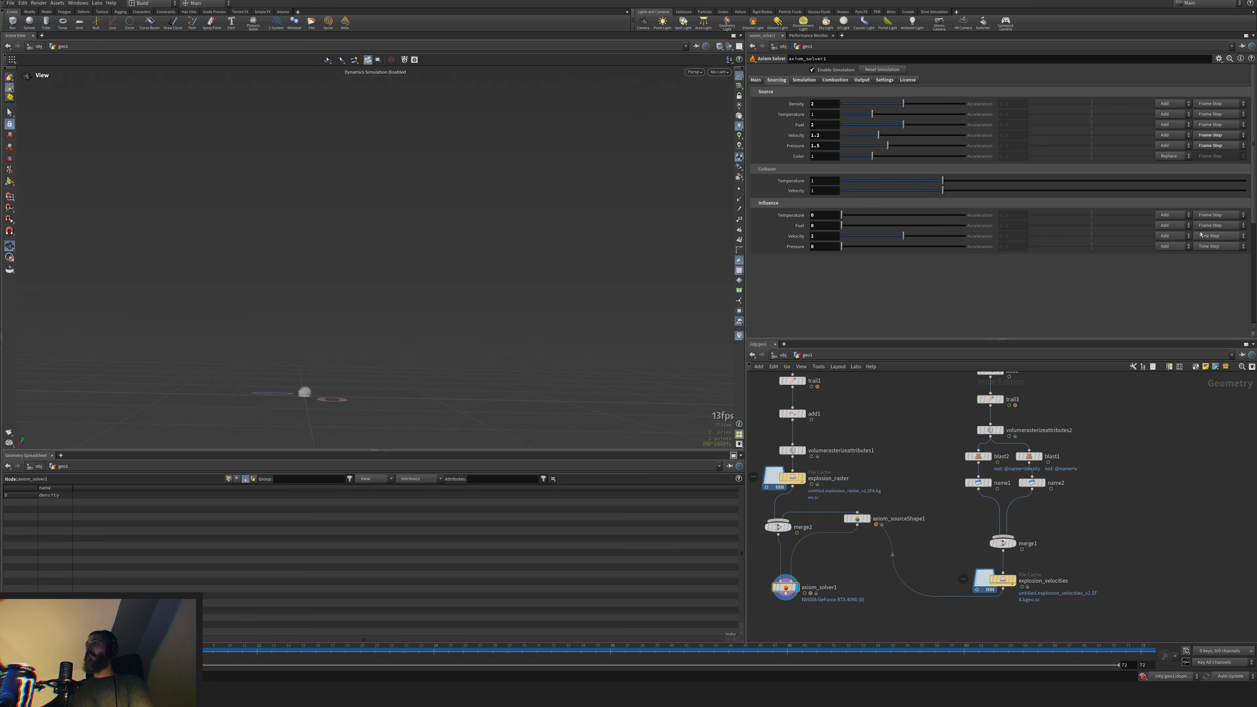
click(1218, 236)
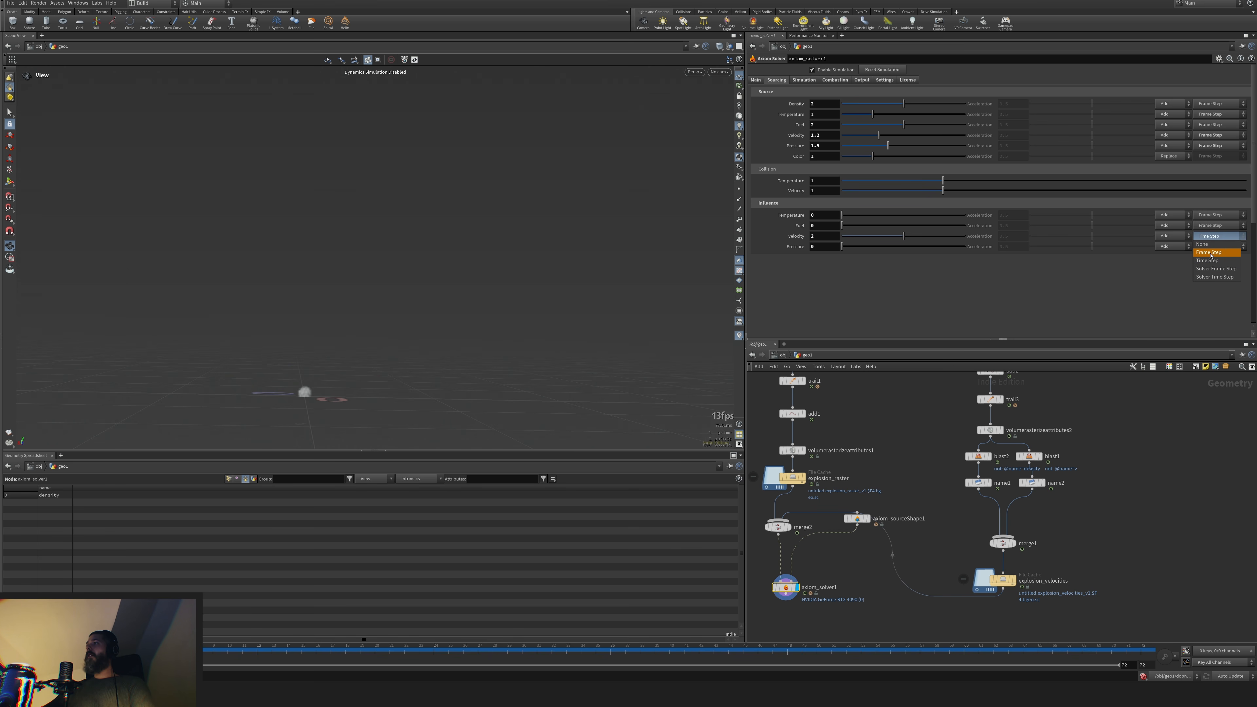
click(1211, 252)
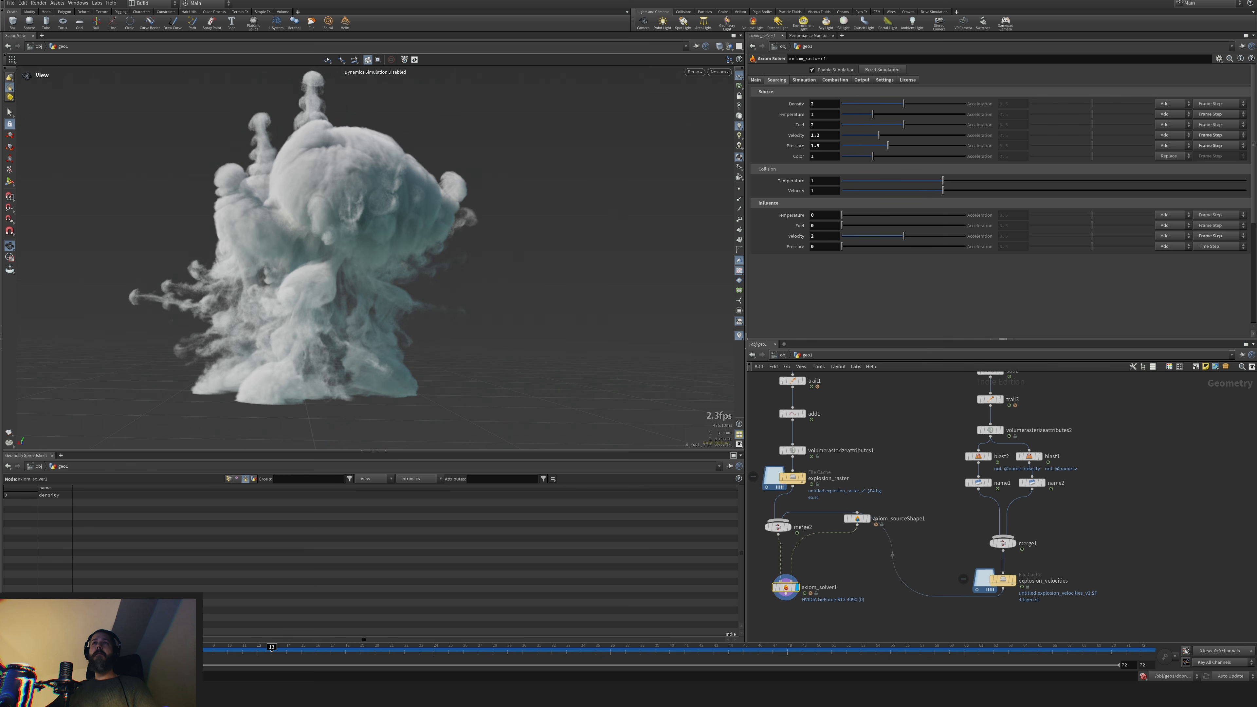
key(ctrl+Up)
scroll(381, 441, down, 1)
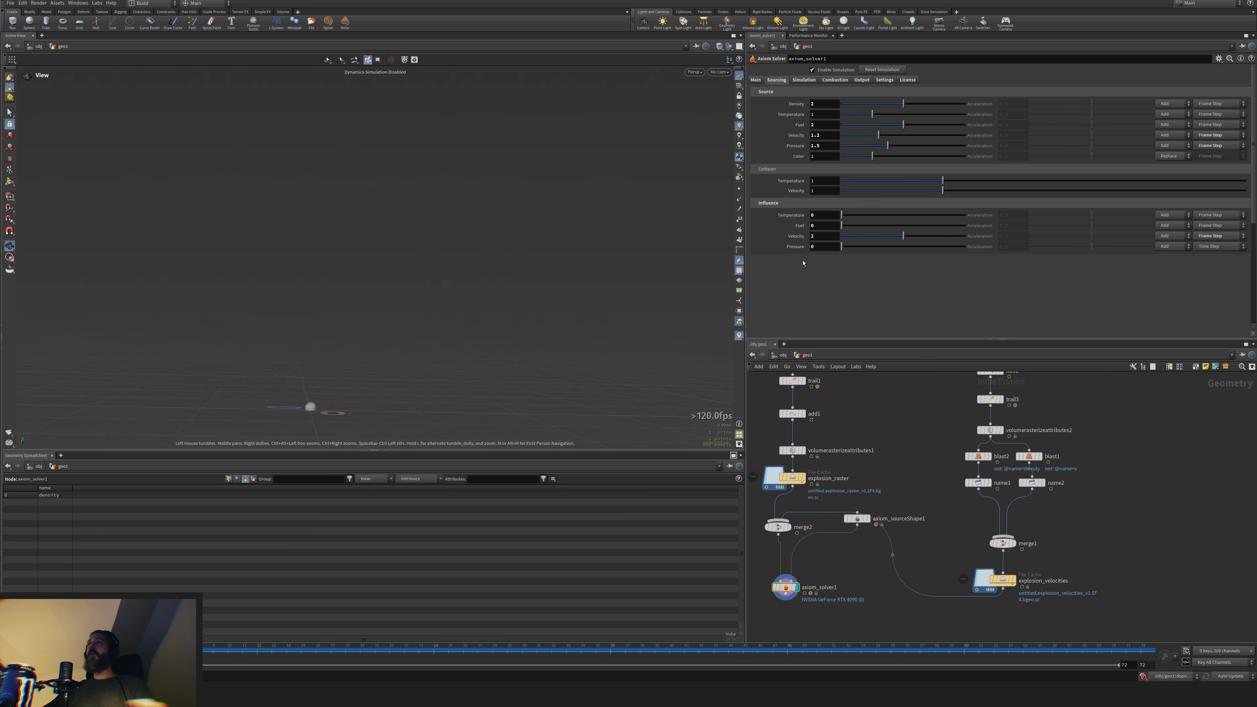
Set the Influence velocity to 0.5, play the simulation repeatedly from the start, and rewind it
drag(820, 236, 781, 242)
text(0.5)
key(Return)
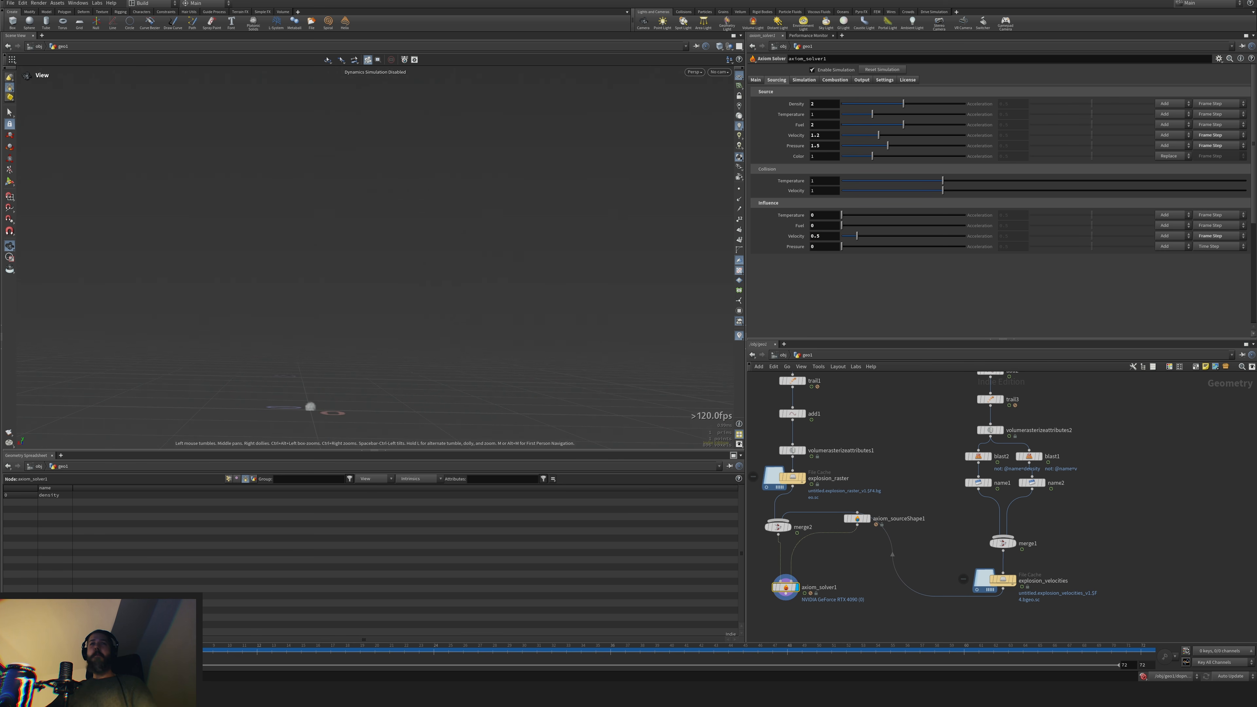
key(Up)
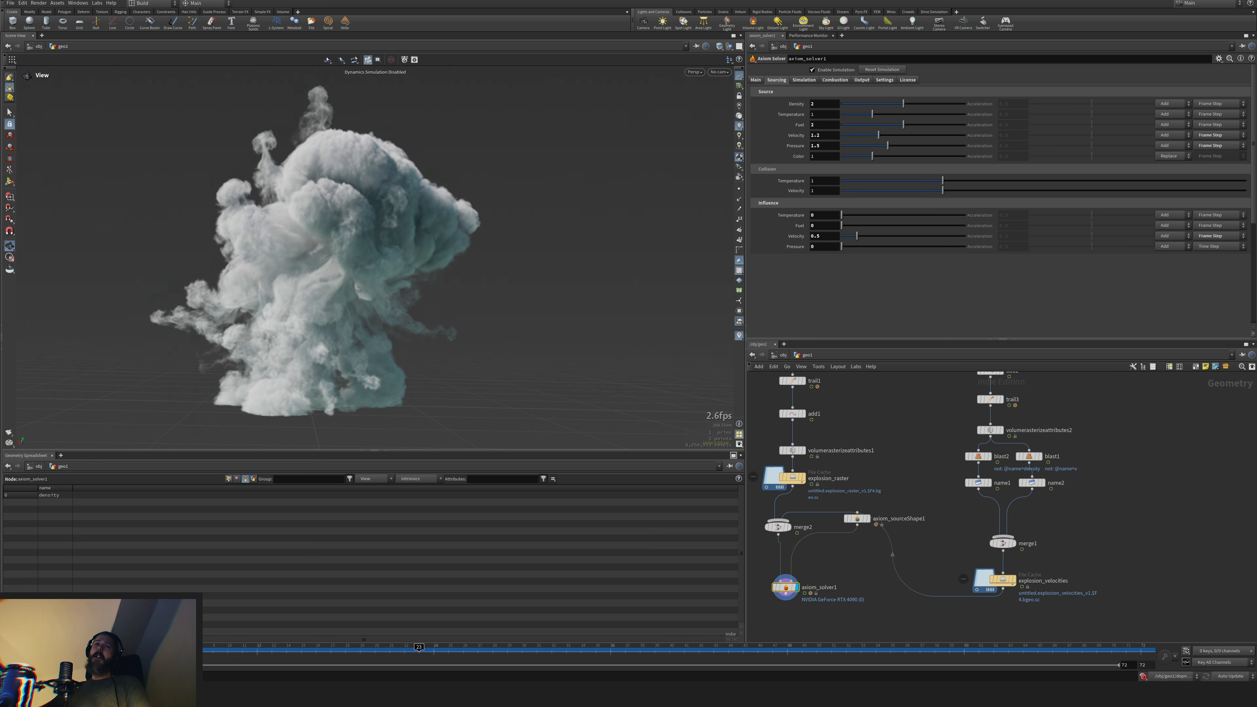
key(ctrl+Up)
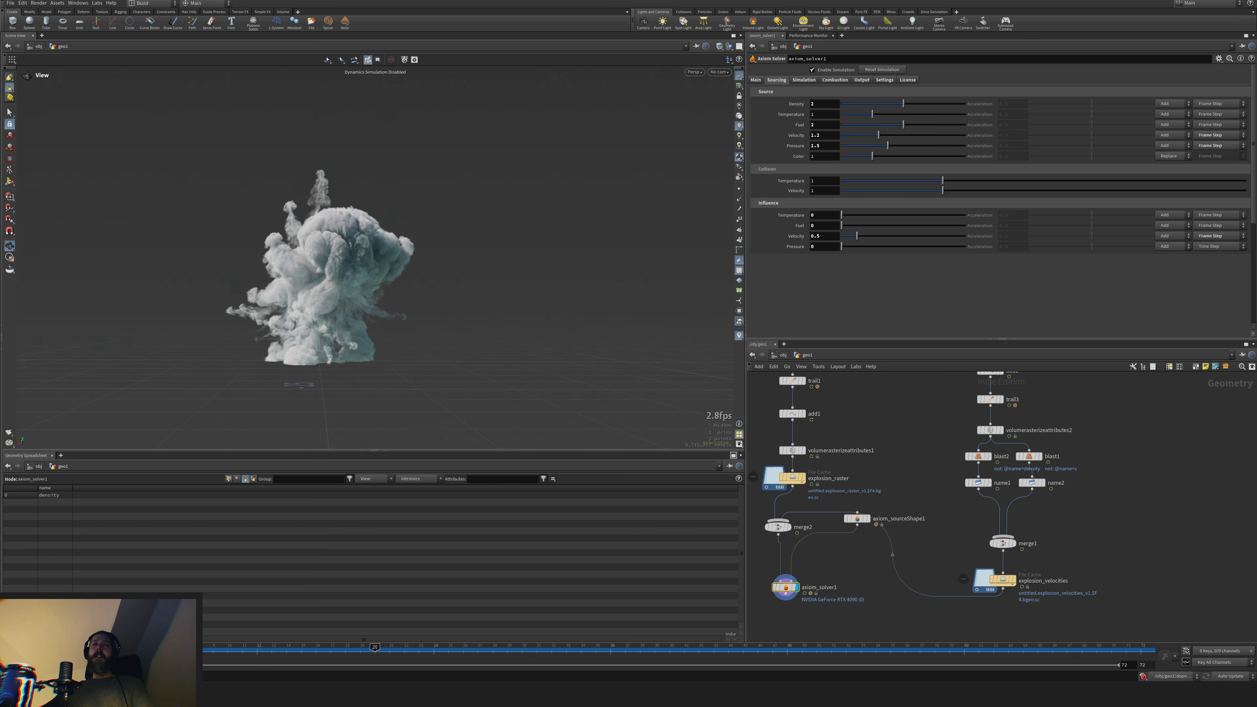
click(11, 652)
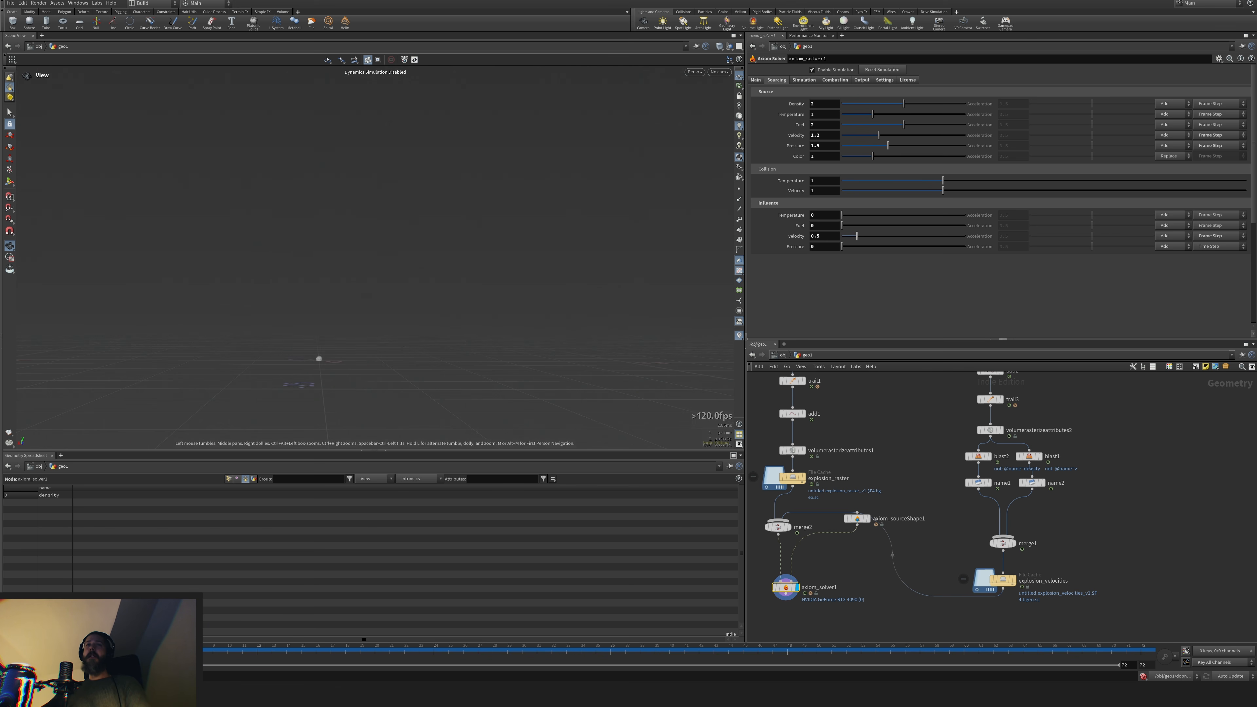
key(Up)
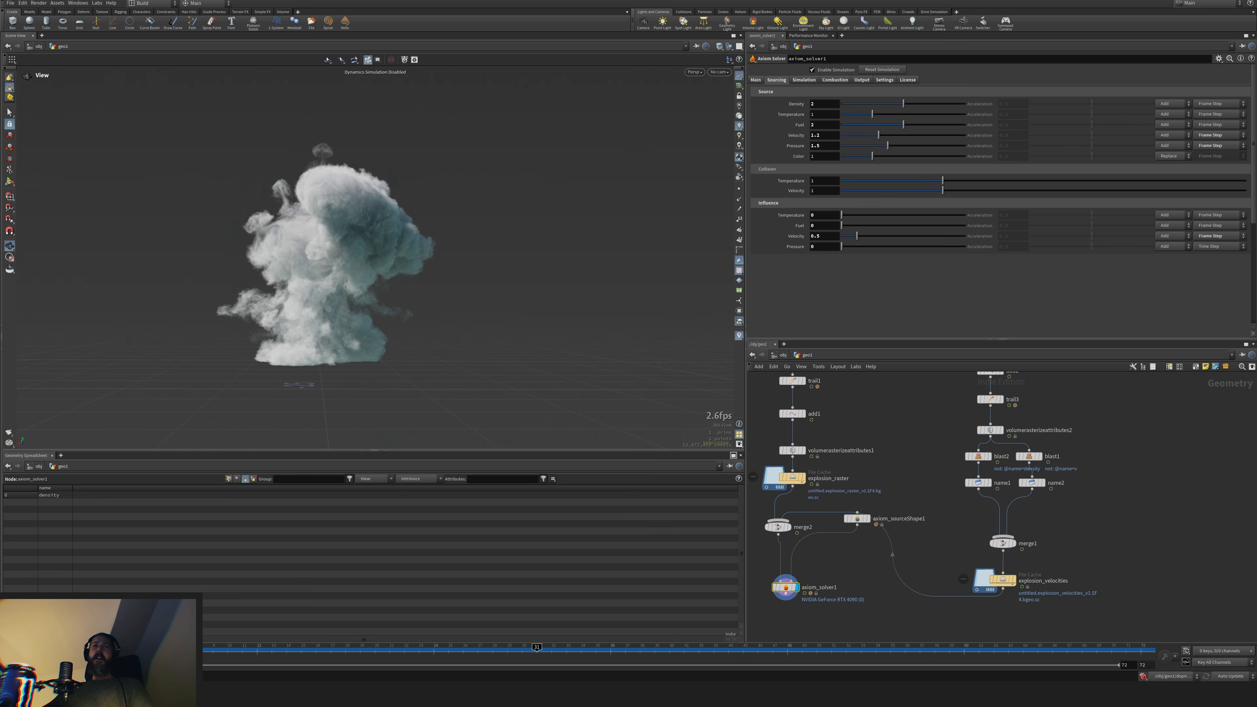
key(ctrl+Up)
Enable the Temperature output field on axiom_solver1 and set its Division Size to 0.03
middle_drag(753, 612, 822, 540)
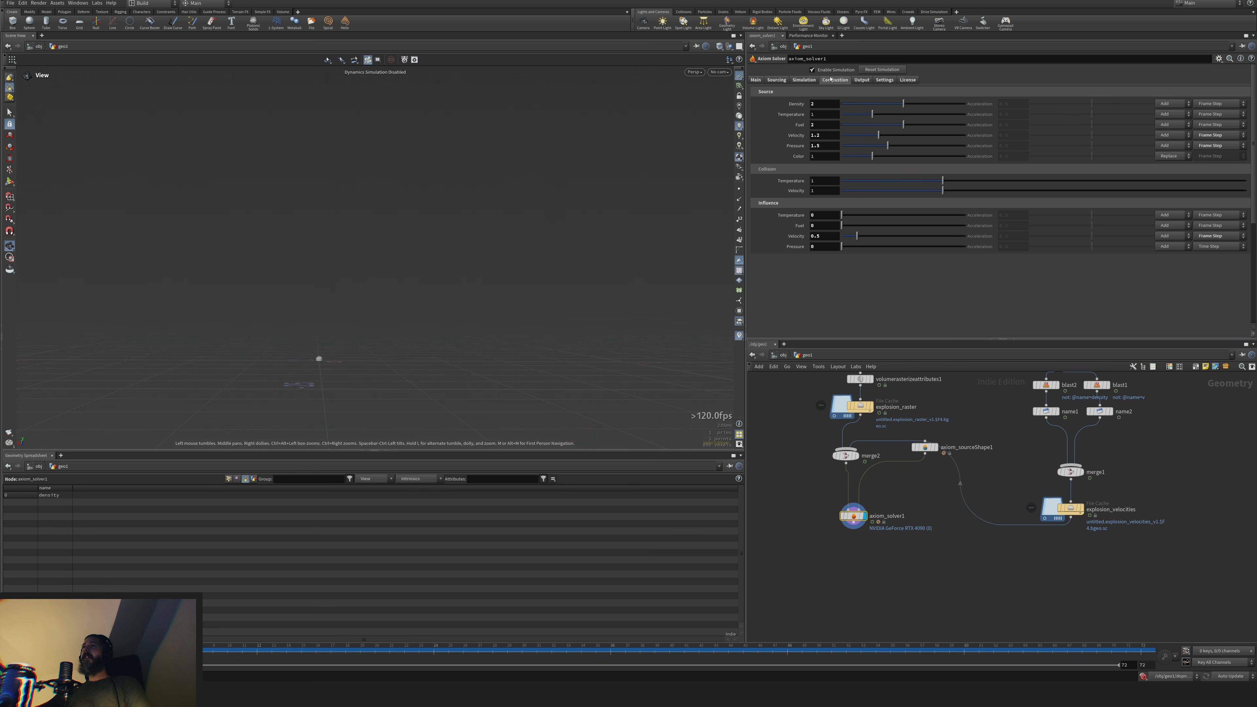
click(835, 79)
click(861, 80)
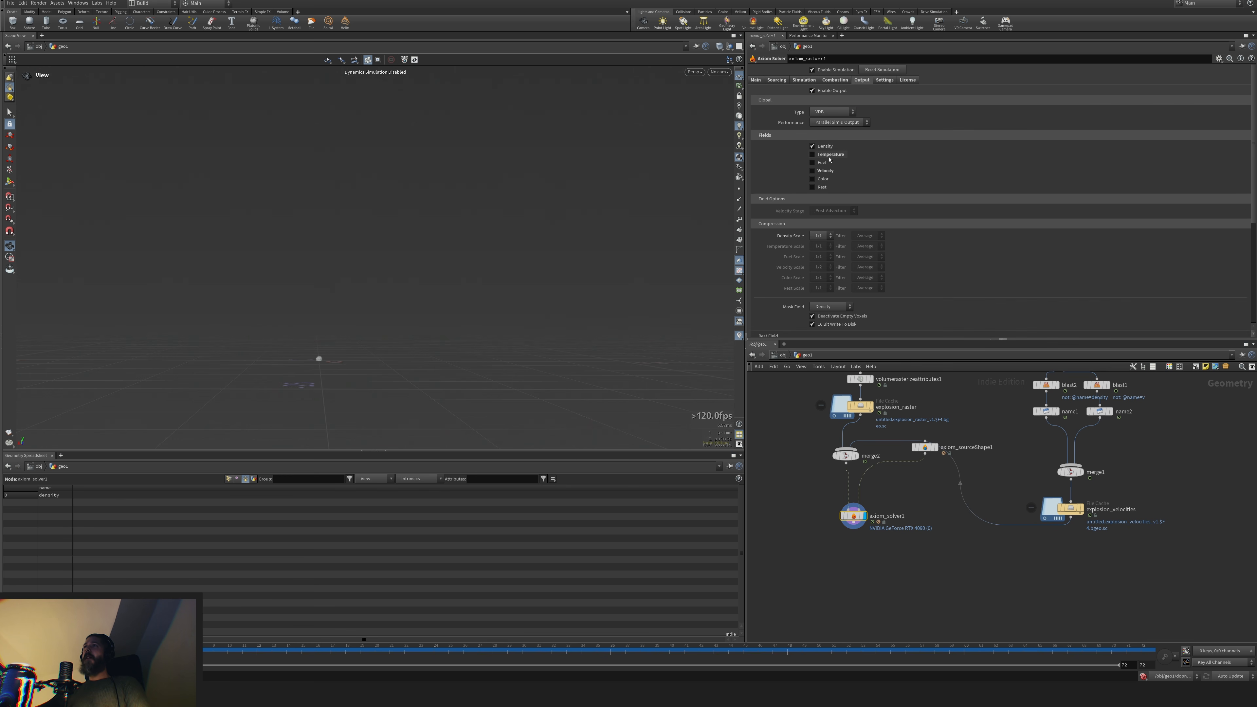
click(830, 155)
click(756, 80)
click(823, 148)
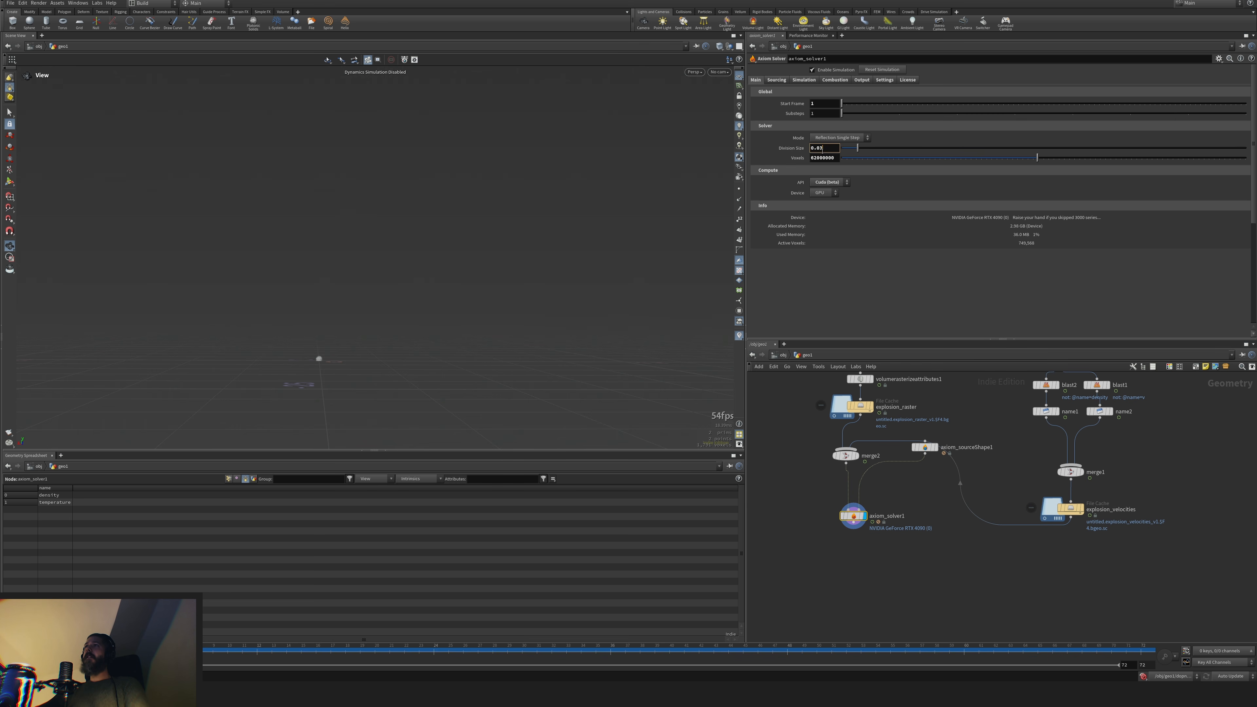
key(Return)
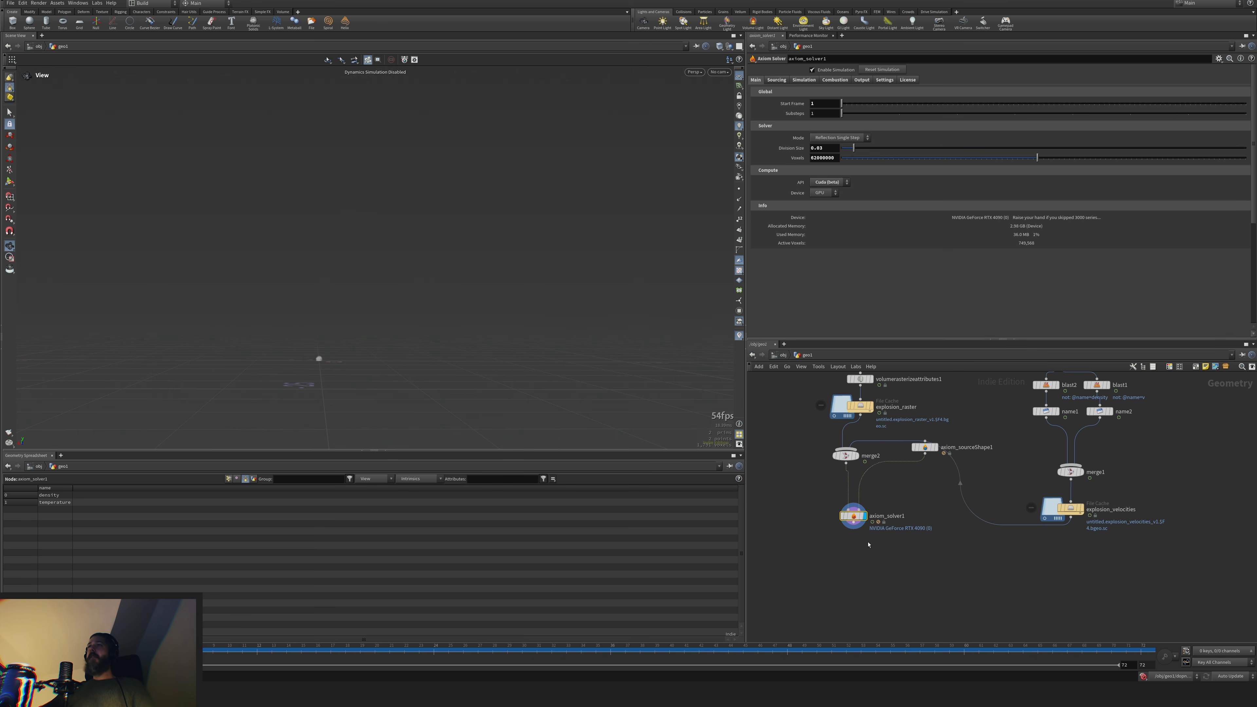
Add a File Cache node below axiom_solver1, connect it to the solver's output, and display it
middle_drag(848, 639, 882, 552)
key(Tab)
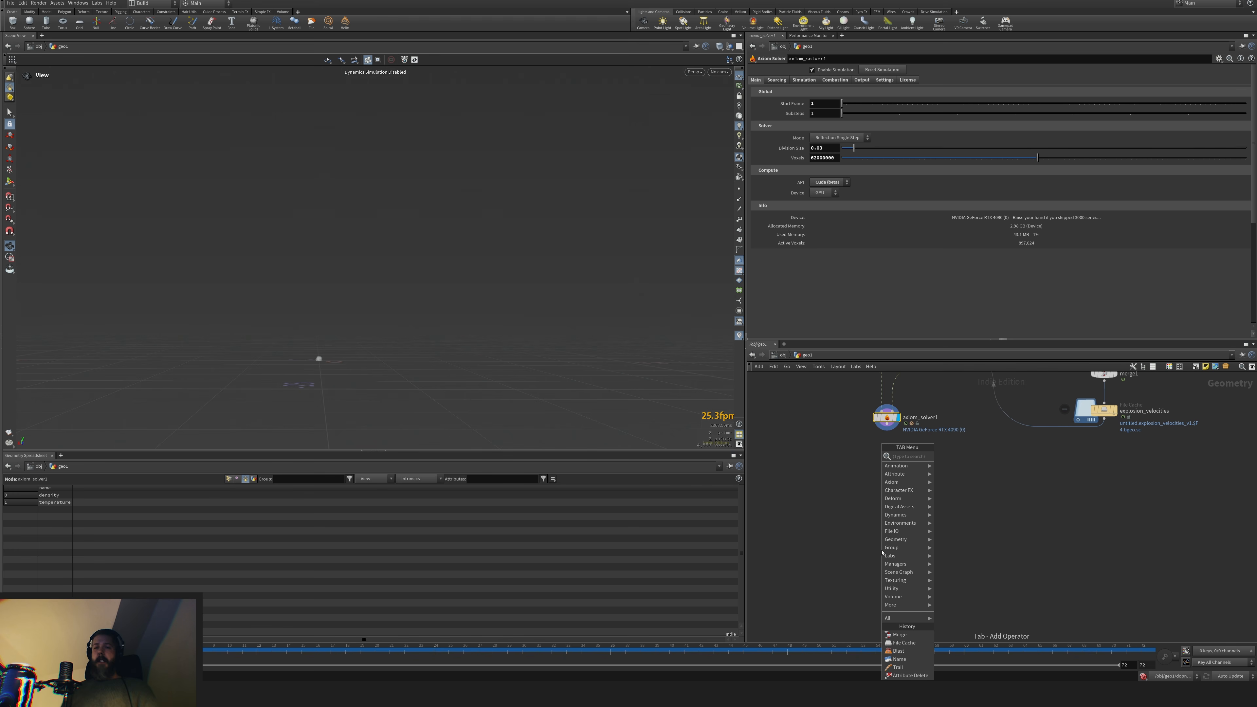
text(name)
key(Return)
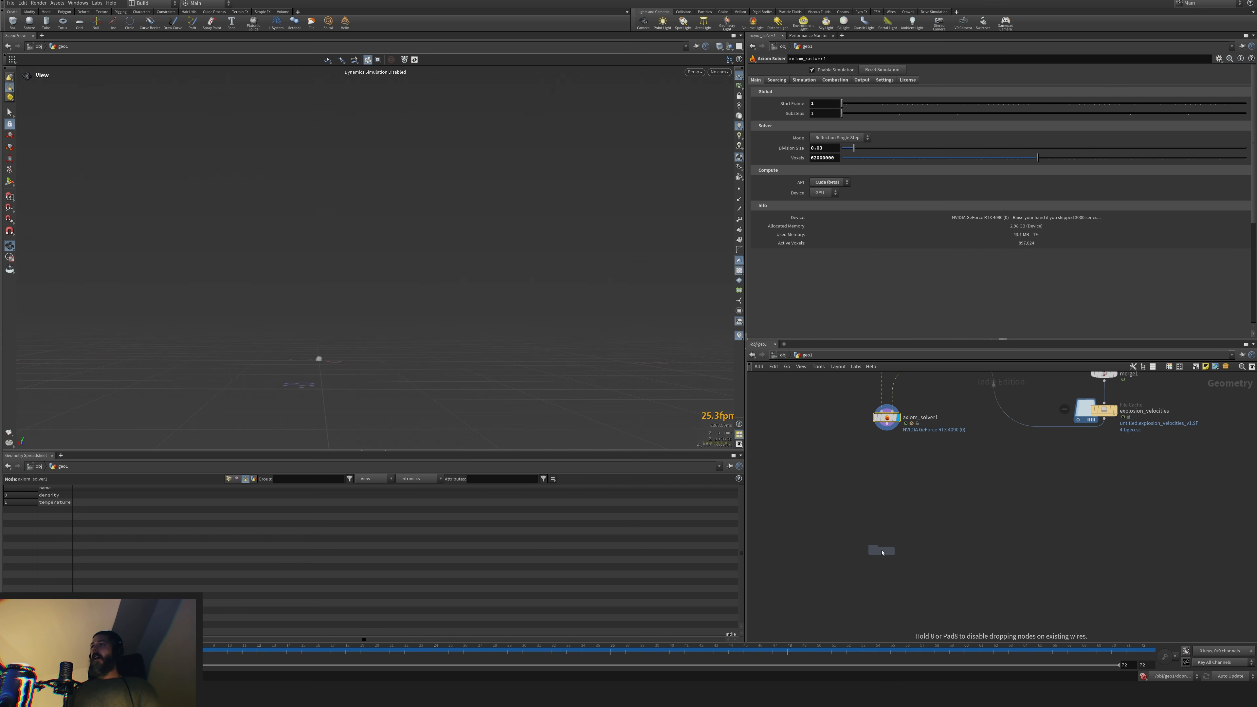
click(900, 484)
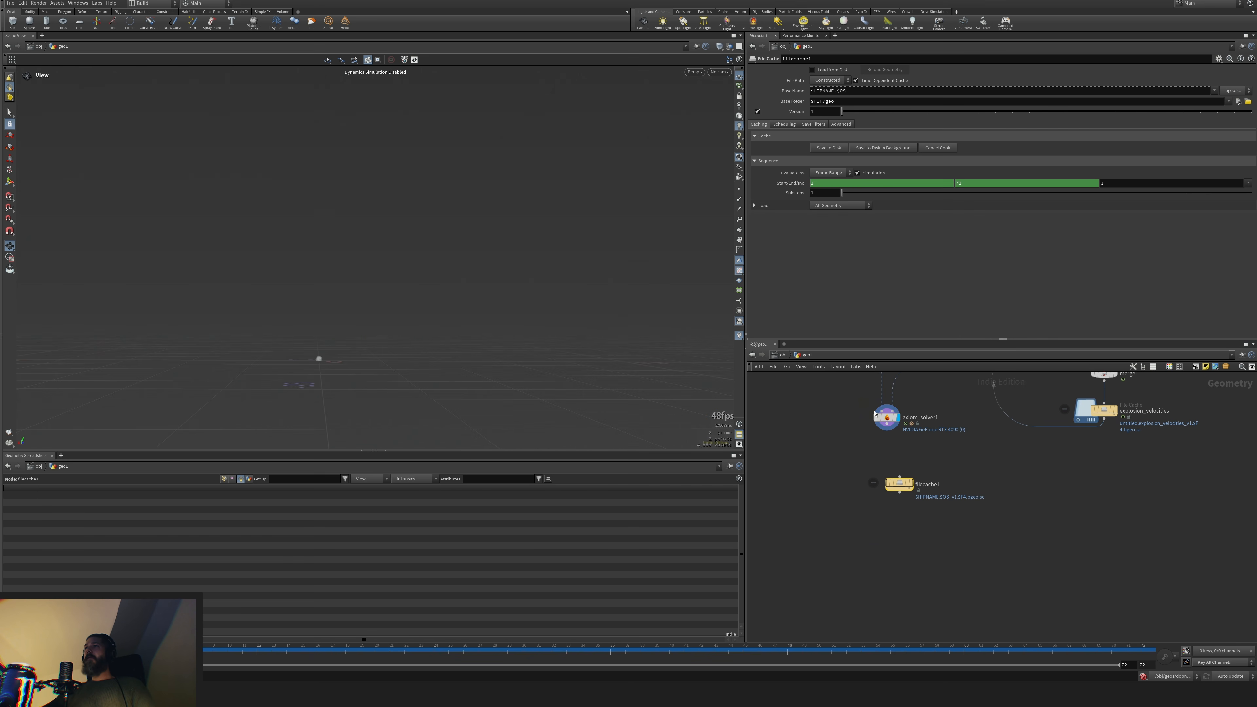
drag(898, 486, 886, 476)
click(897, 474)
Rename the new File Cache node as axiom_save
click(911, 478)
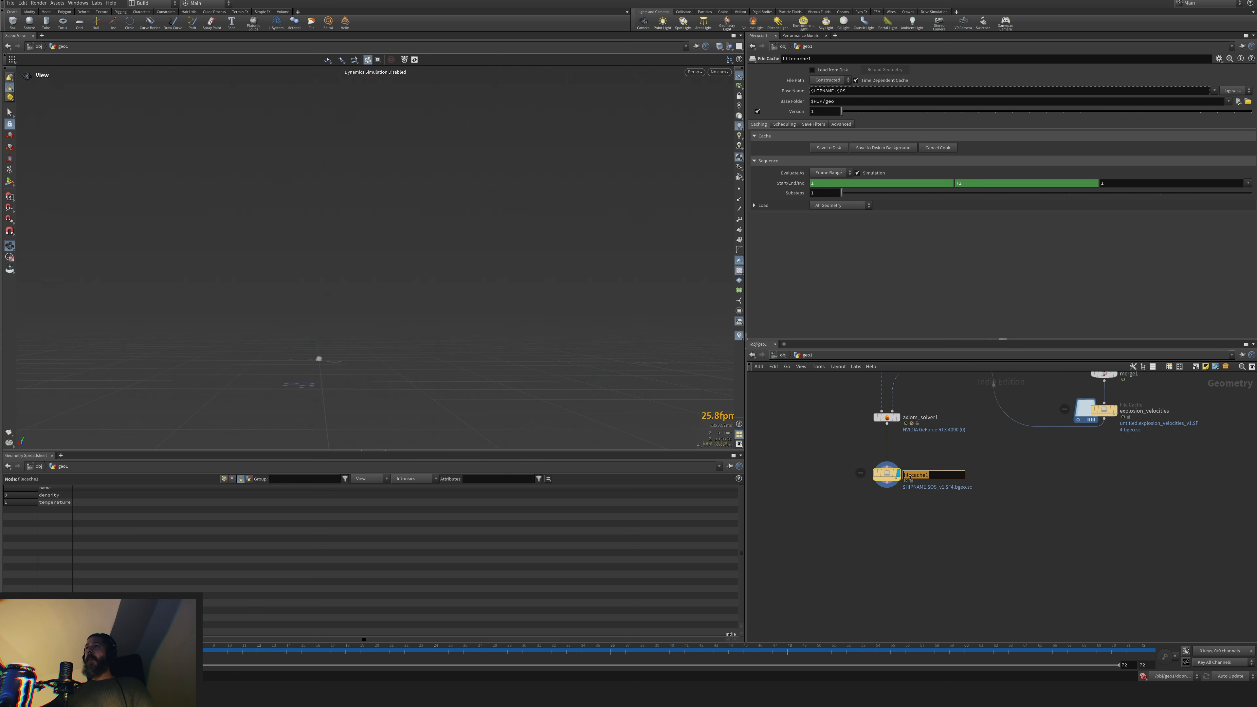
text(axiom)
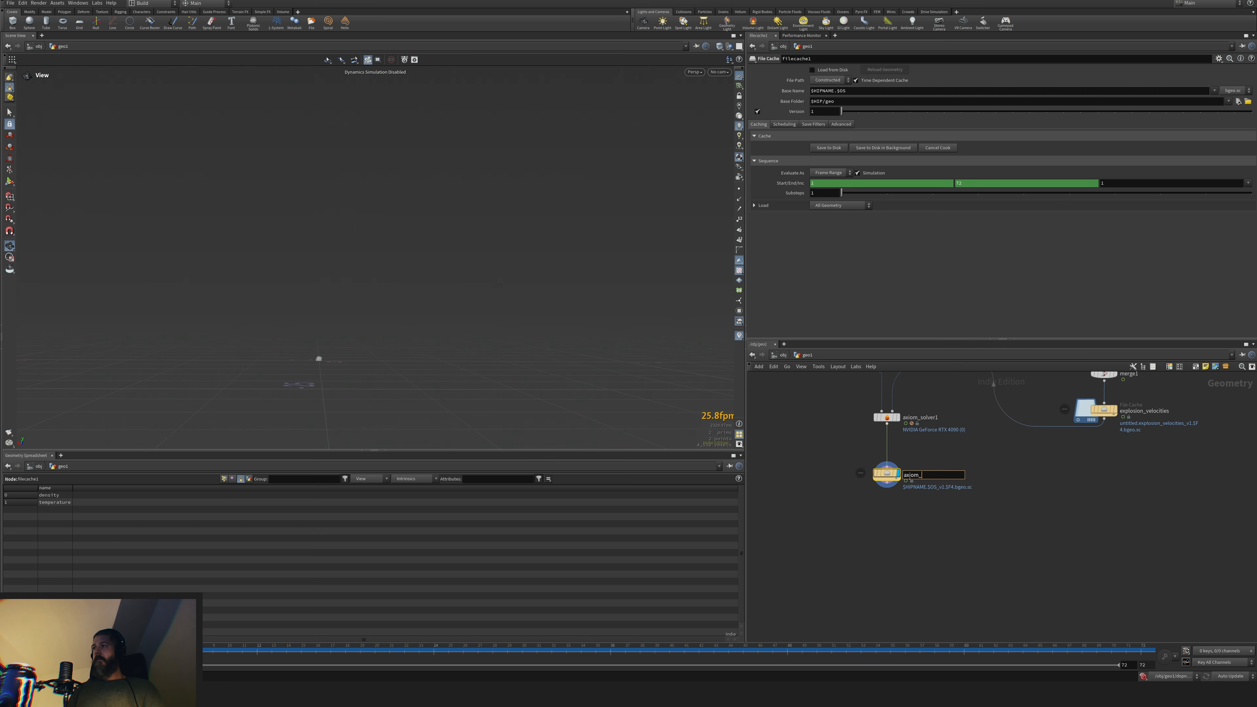
text(_save)
key(Return)
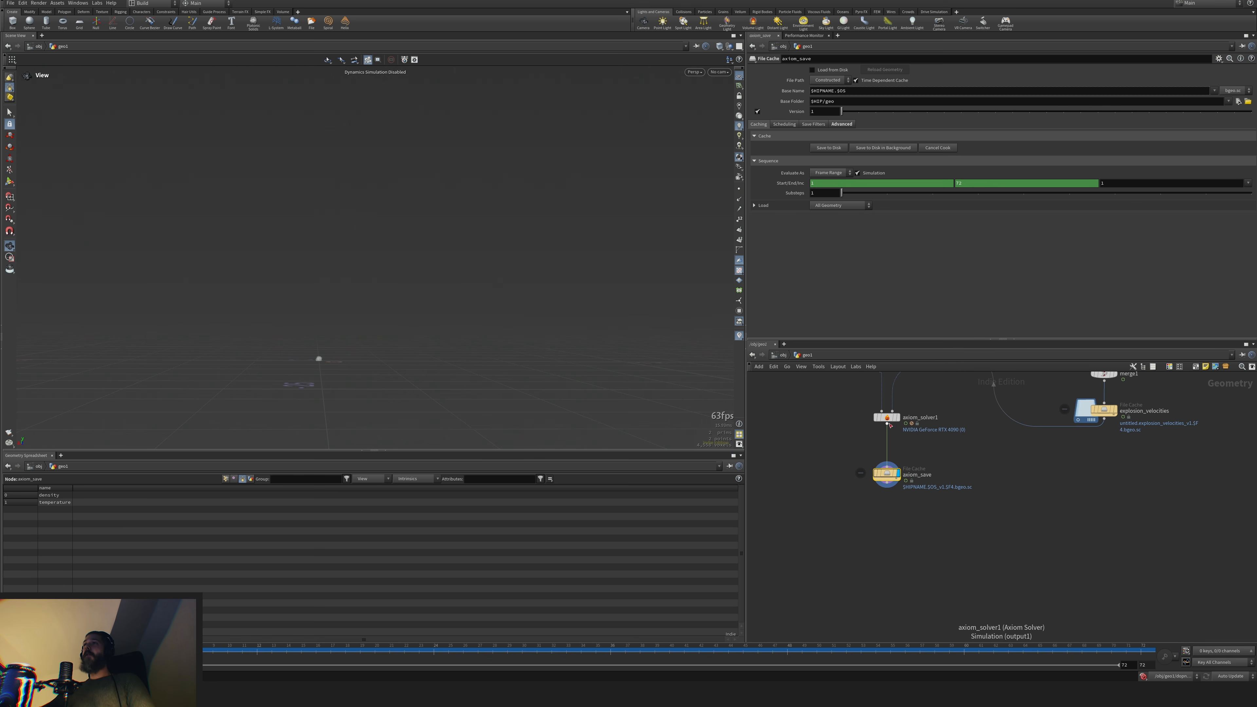
Check the fields on merge2 against those on axiom_save, and save the axiom_save cache to disk
middle_drag(975, 449, 973, 539)
click(877, 447)
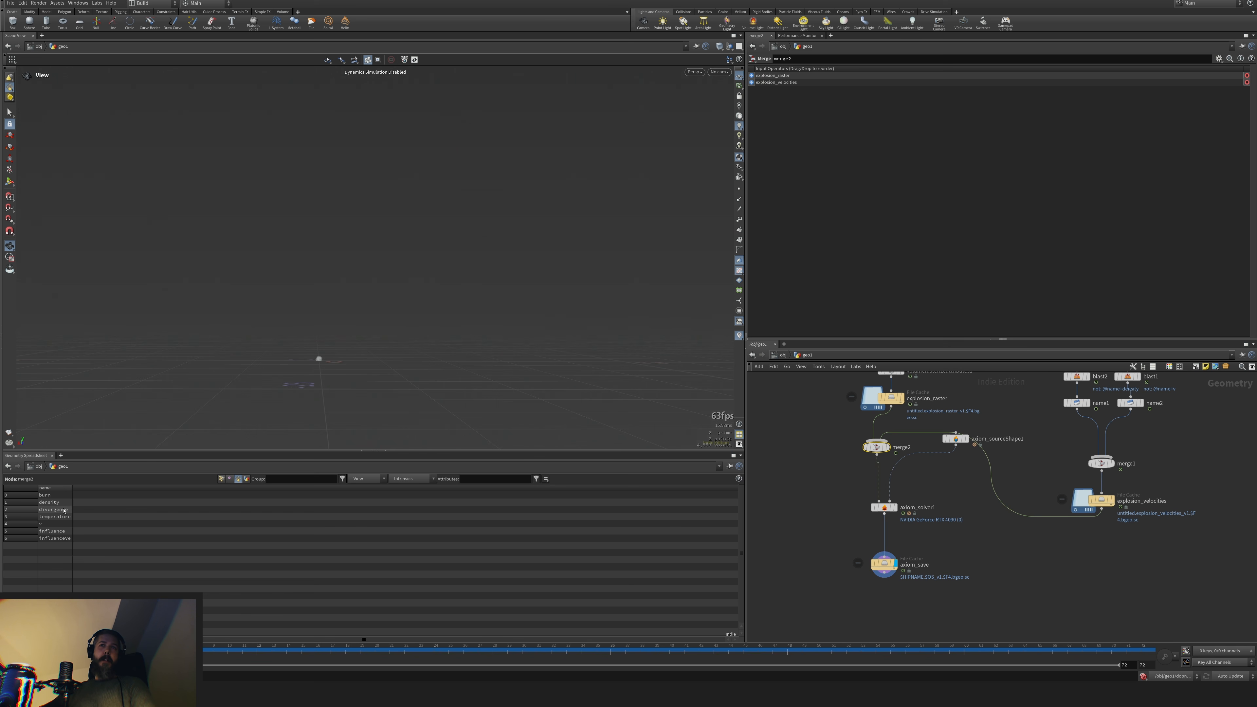
click(884, 556)
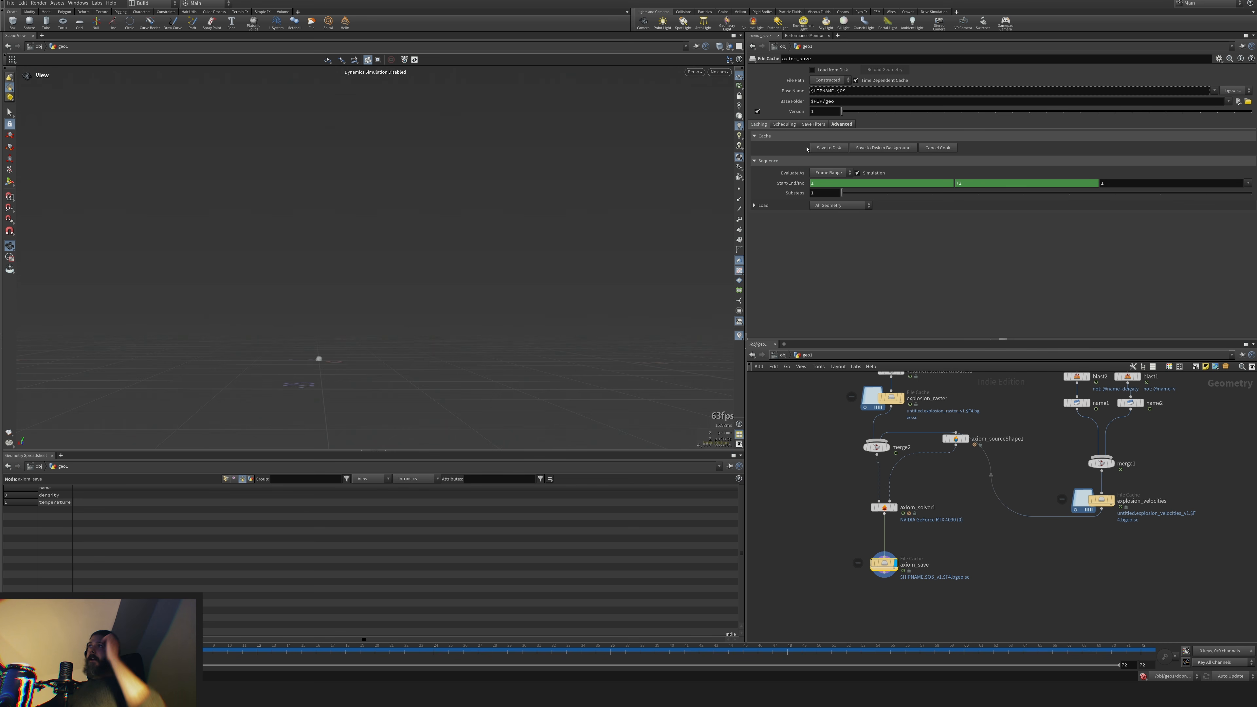
click(826, 149)
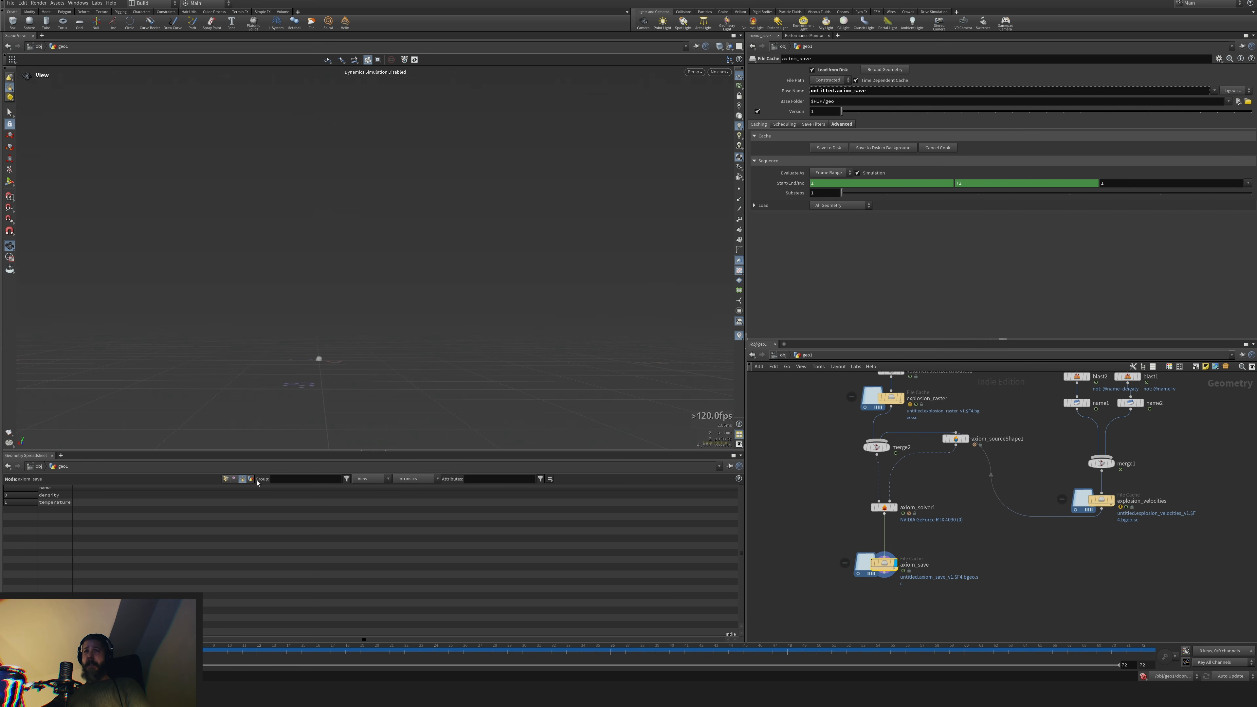
Show the detail attributes of axiom_save and inspect the cached explosion from its early frames to the end of the timeline
click(251, 479)
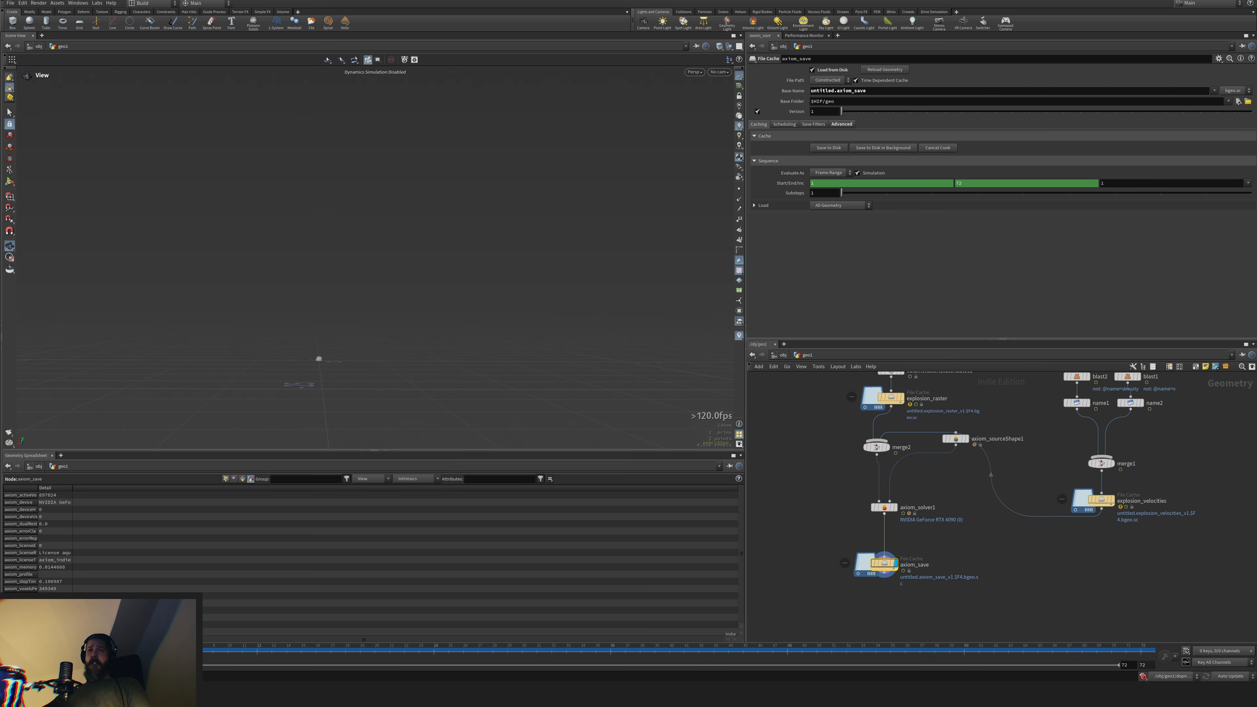
drag(97, 655, 243, 655)
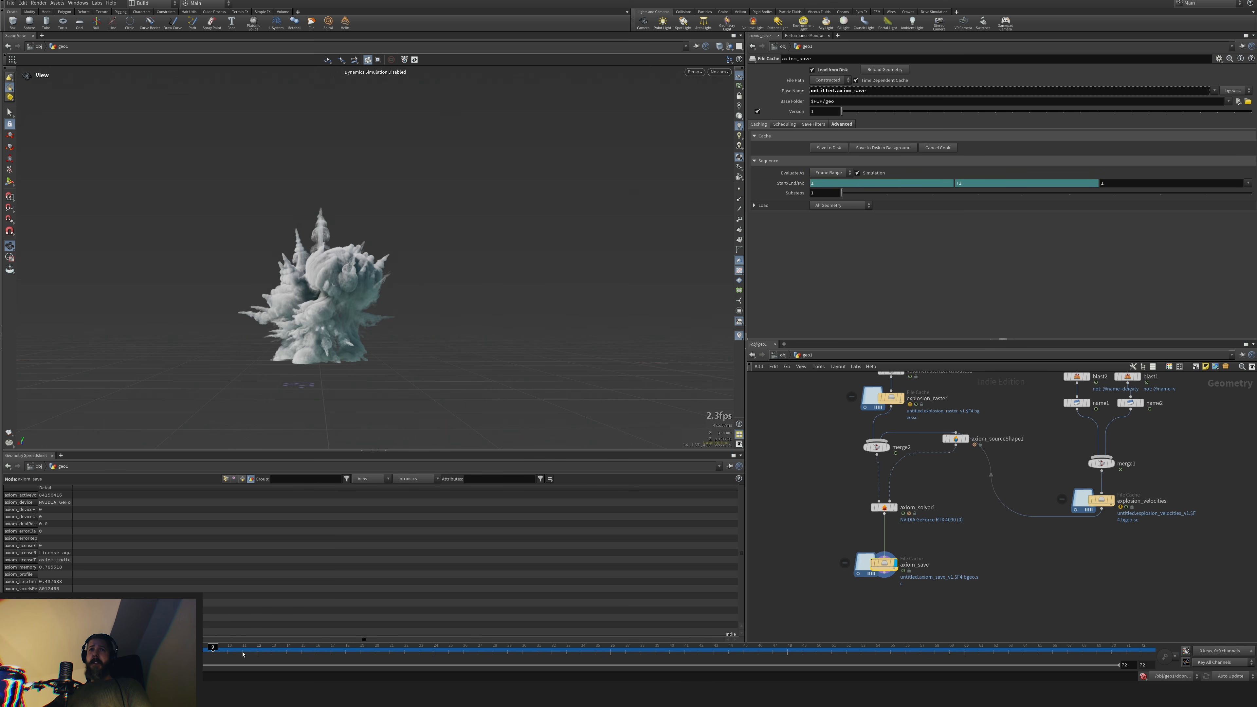
click(1140, 652)
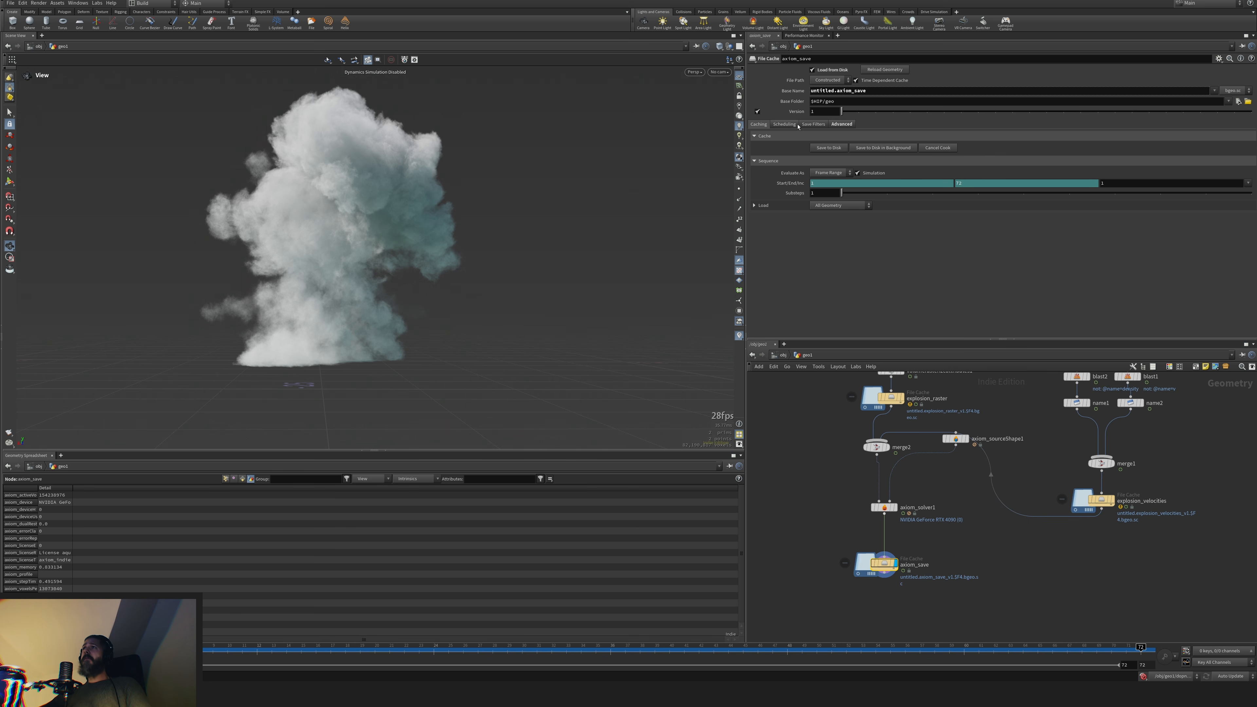
Review the Output and Main settings of axiom_solver1, and return to the axiom_save node
click(885, 507)
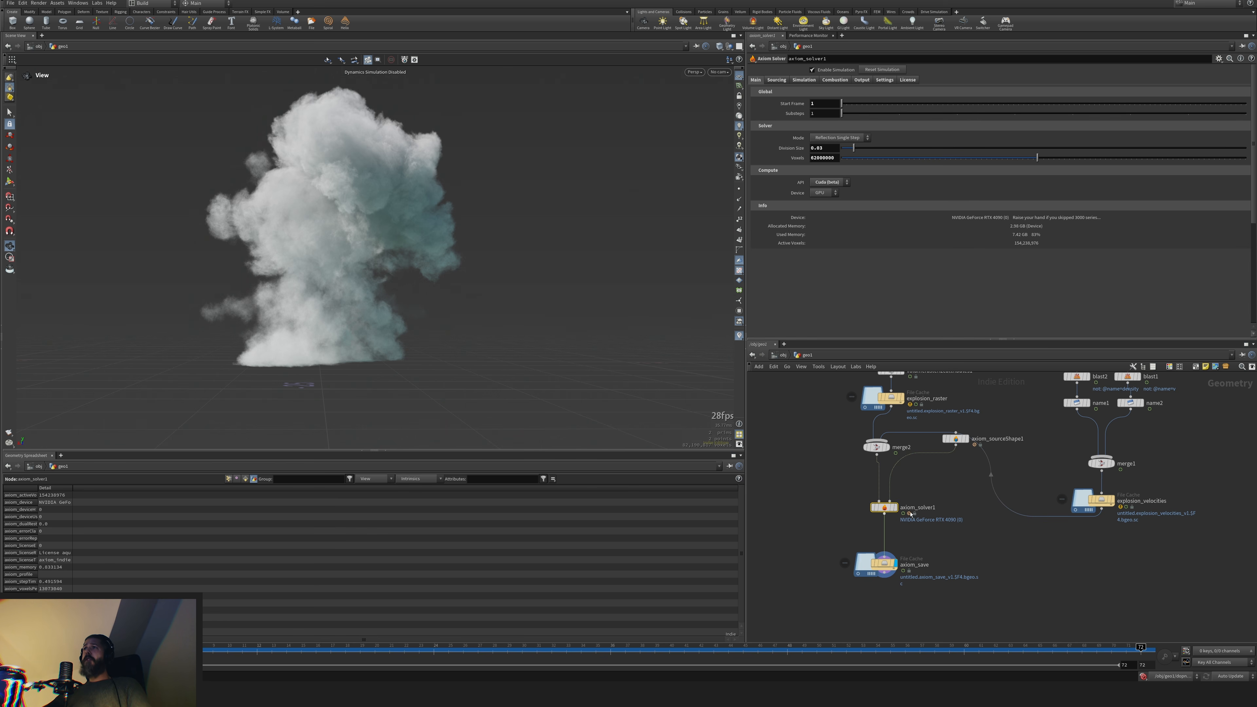
click(863, 81)
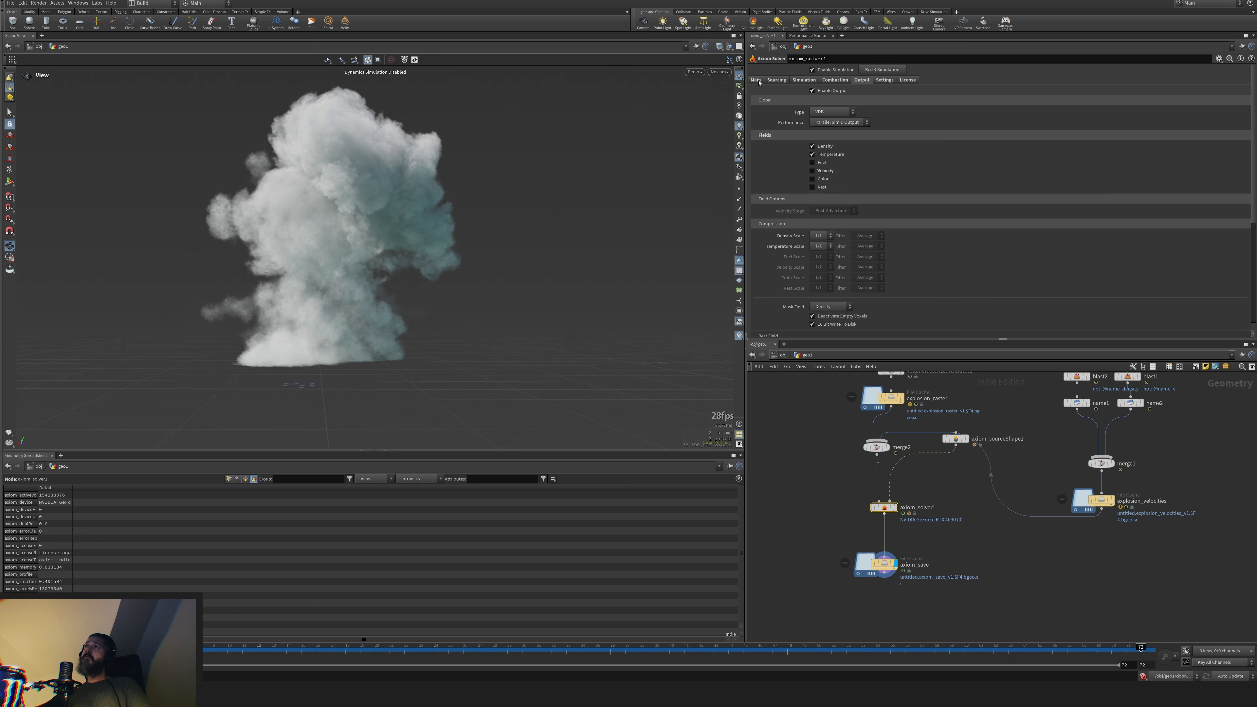
click(756, 80)
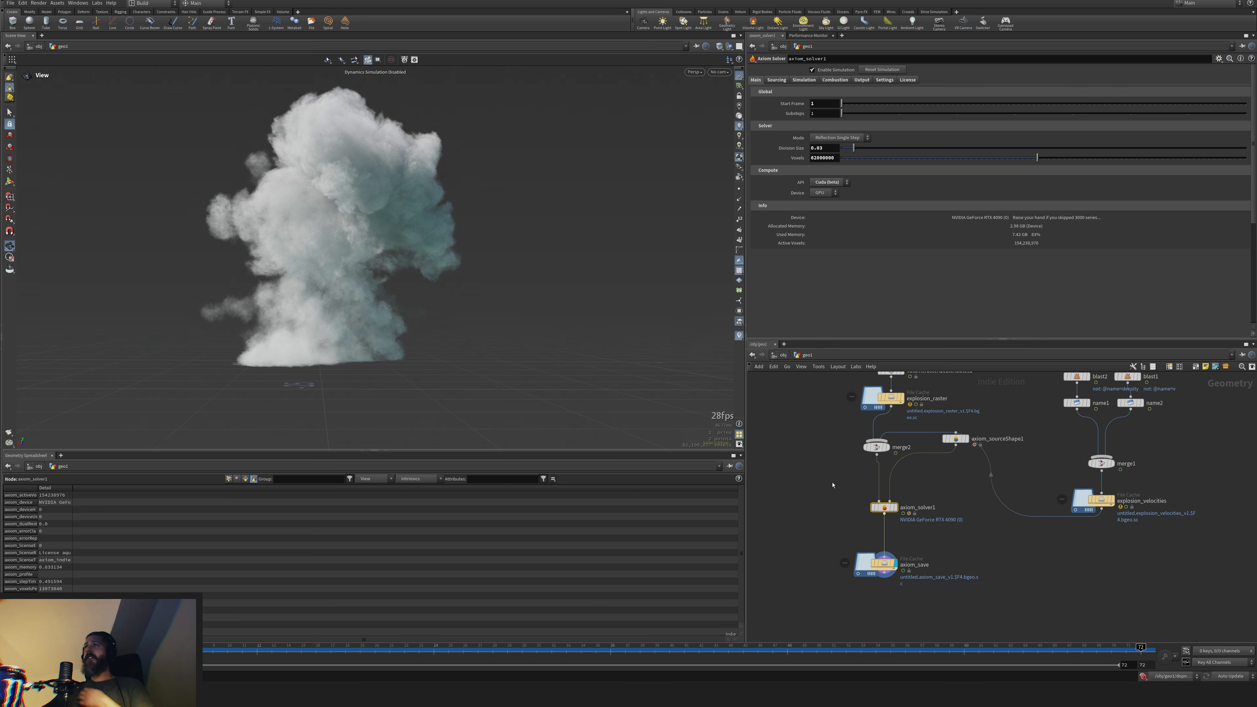
click(884, 563)
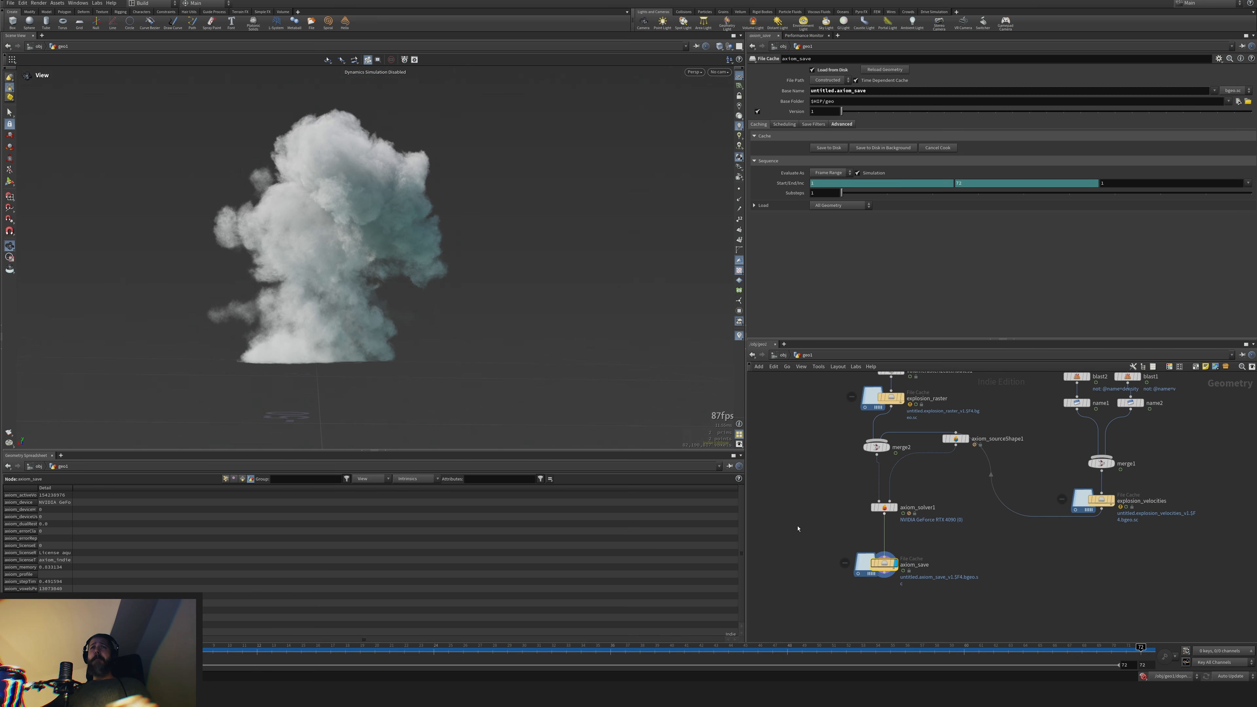
middle_drag(862, 608, 852, 562)
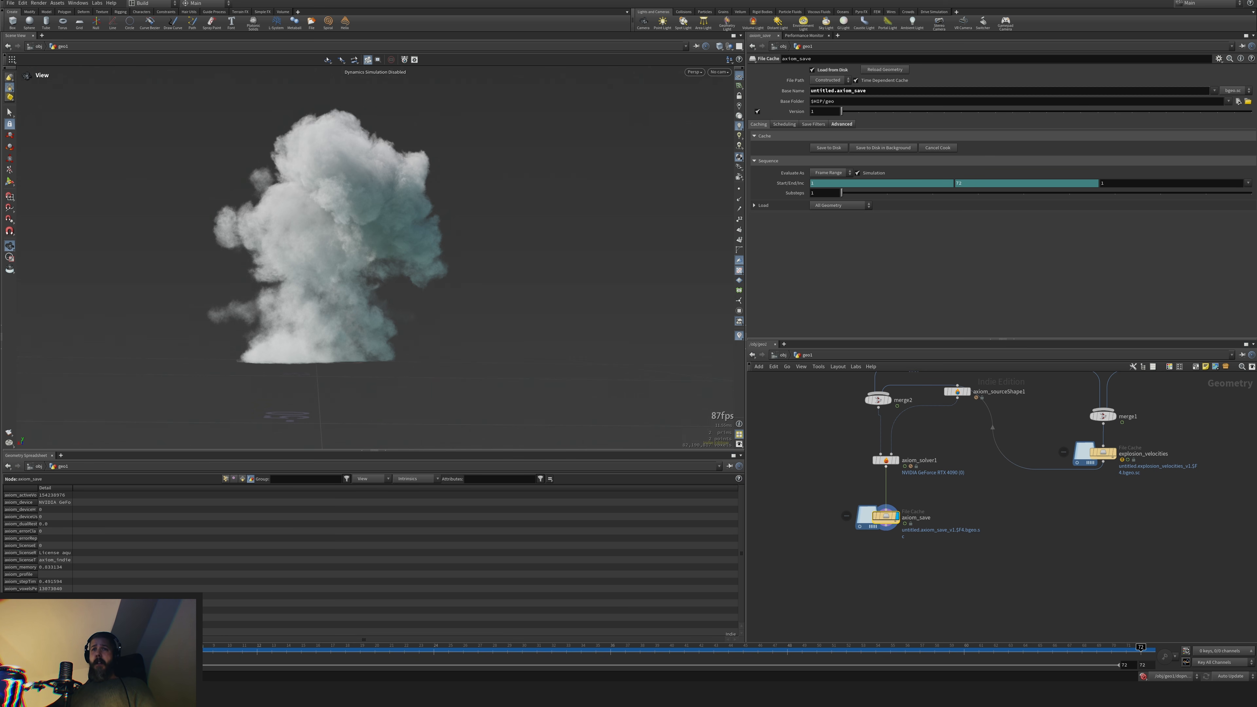
key(Tab)
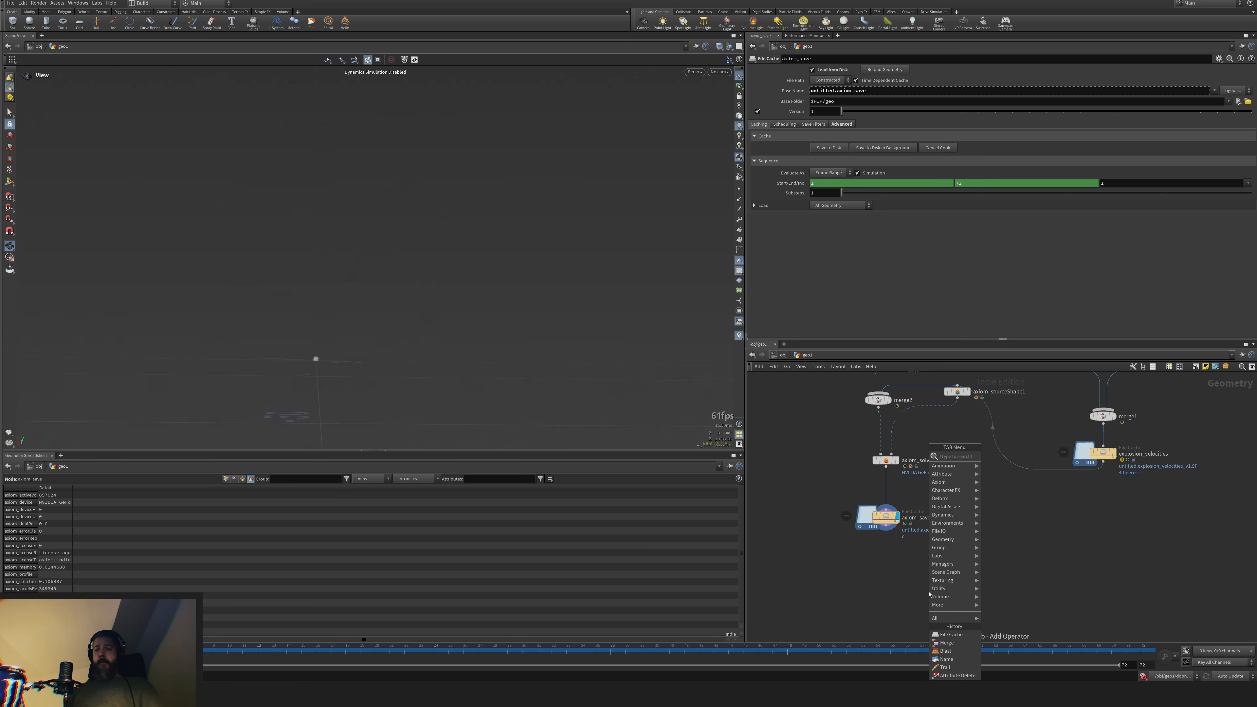
text(time)
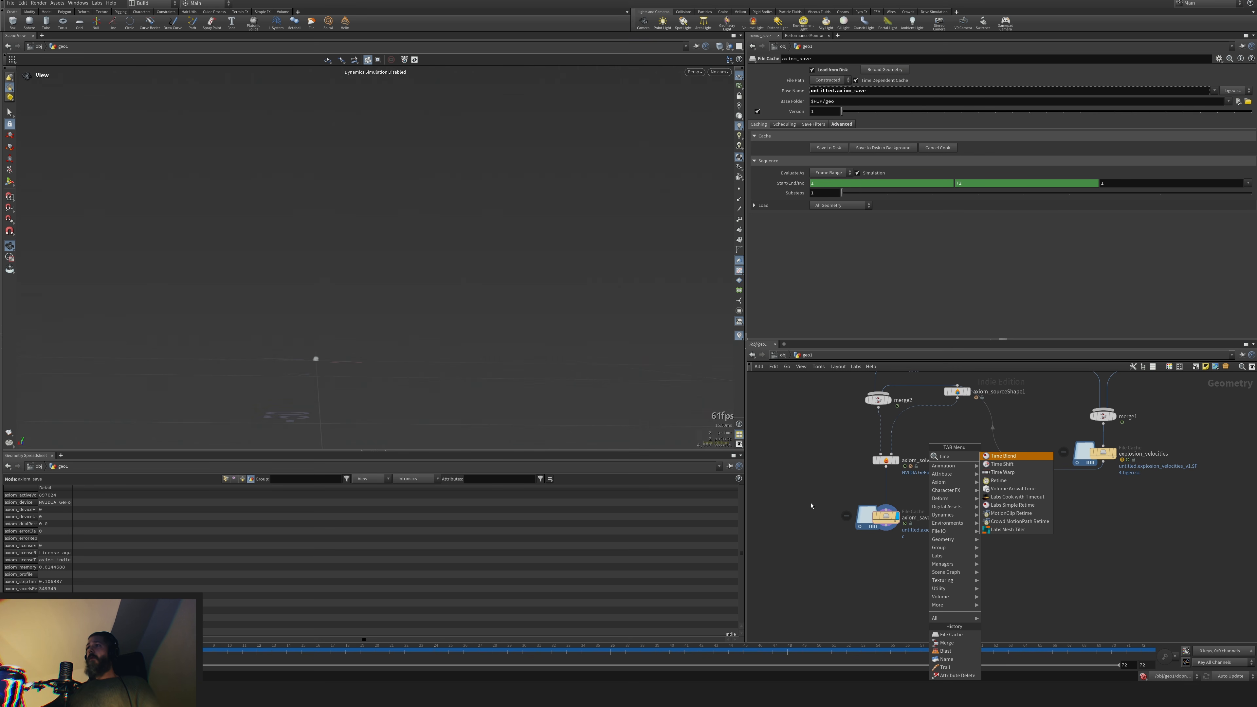
Disable the simulation on axiom_solver1
drag(828, 473, 909, 457)
click(813, 69)
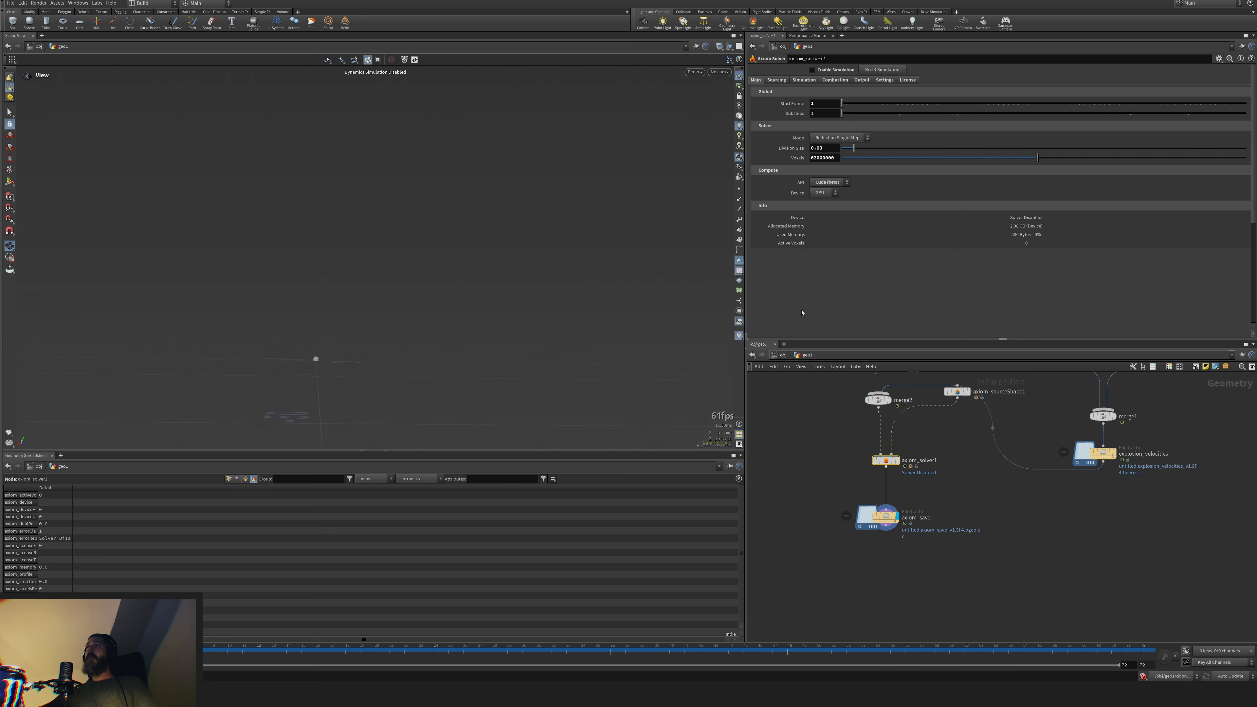
Add a Retime node after axiom_save and display it
middle_drag(838, 497, 843, 453)
drag(846, 454, 939, 505)
key(Tab)
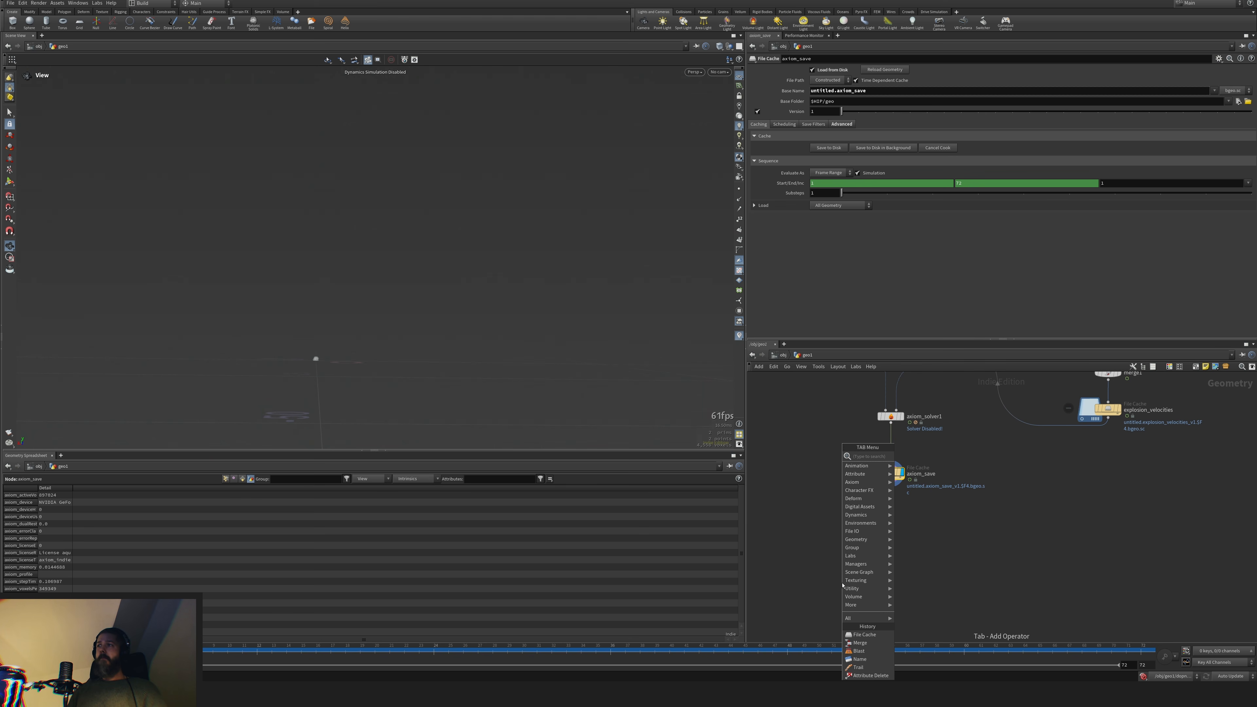
text(timere)
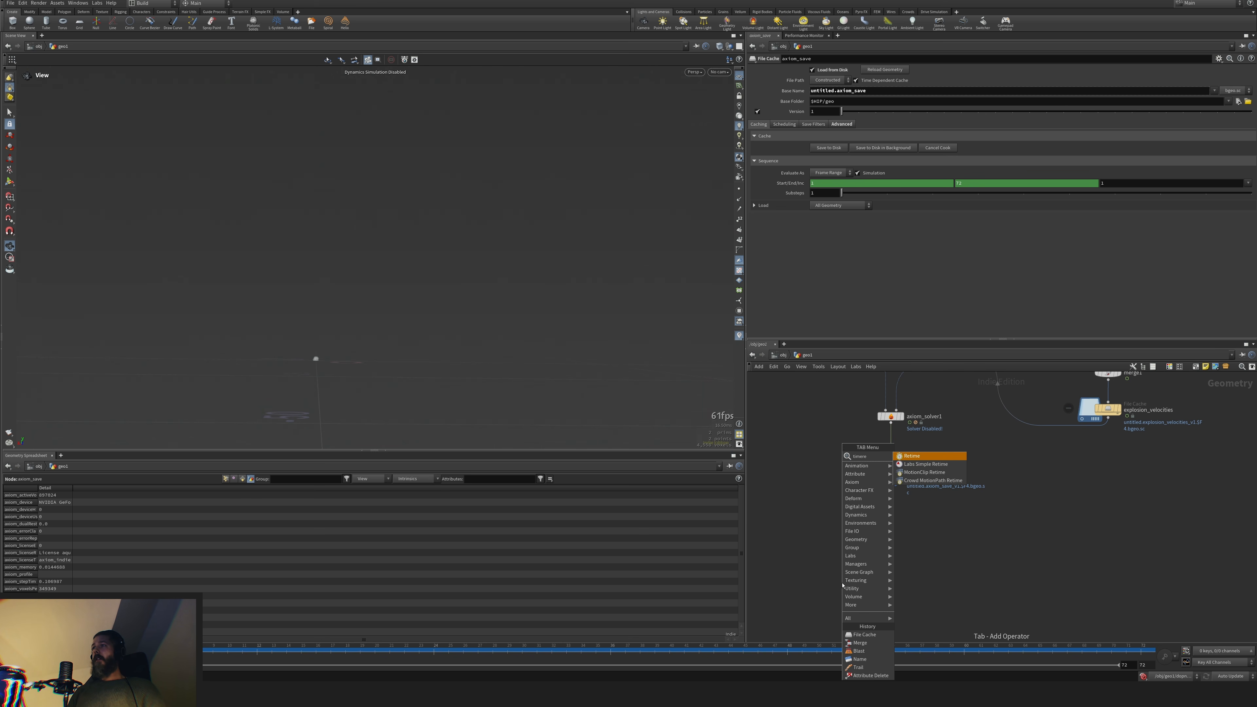
key(Return)
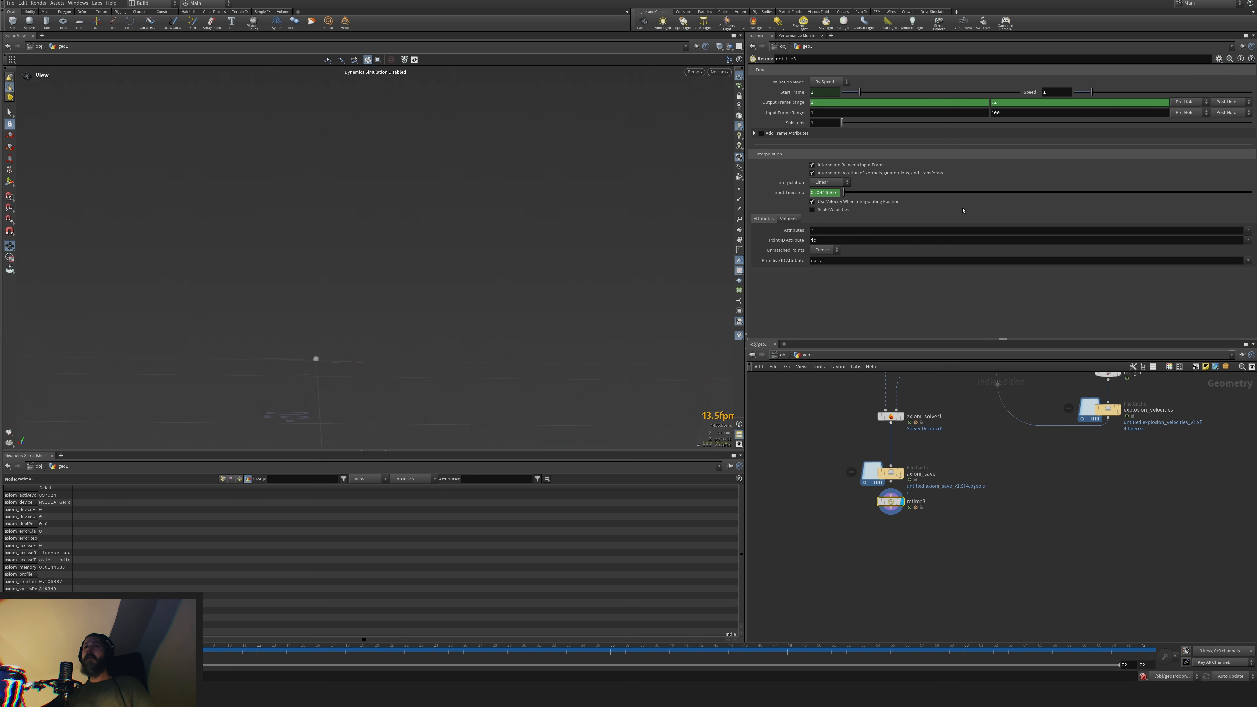
Set the Retime node's Speed to 2.5 and keyframe it at the first frame
drag(1017, 93, 1013, 96)
text(2)
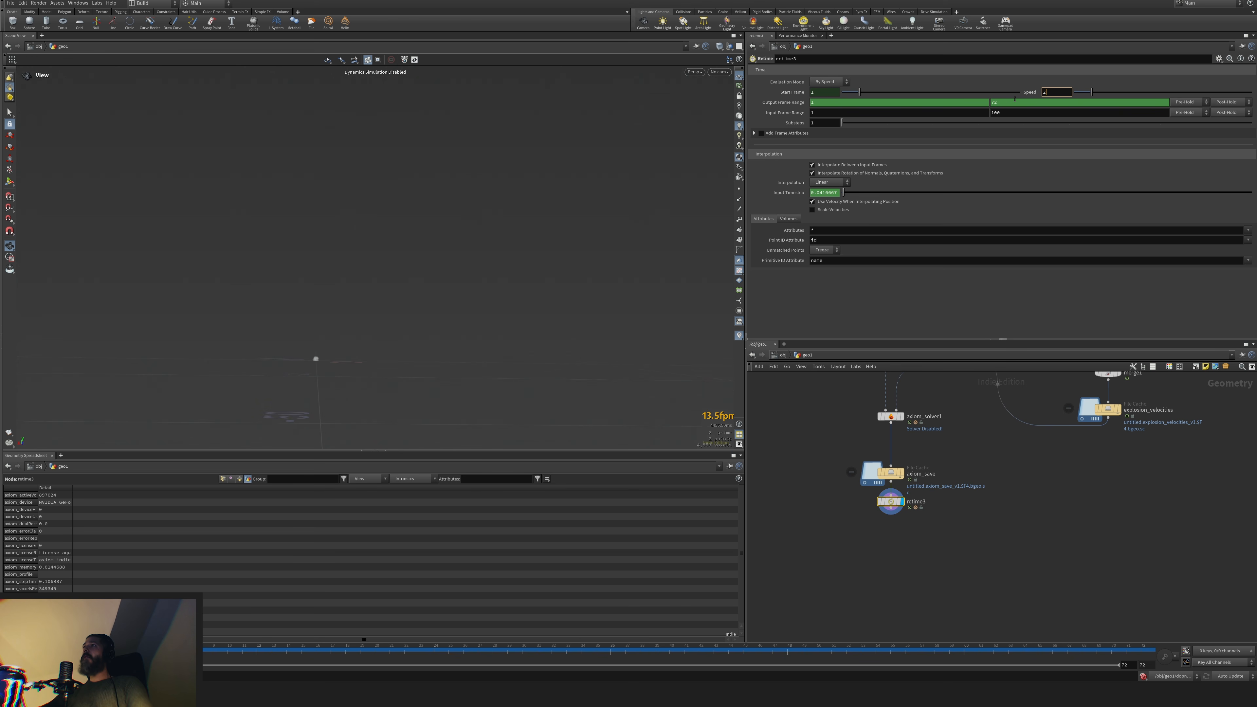
text(.5)
key(Return)
alt+click(1045, 93)
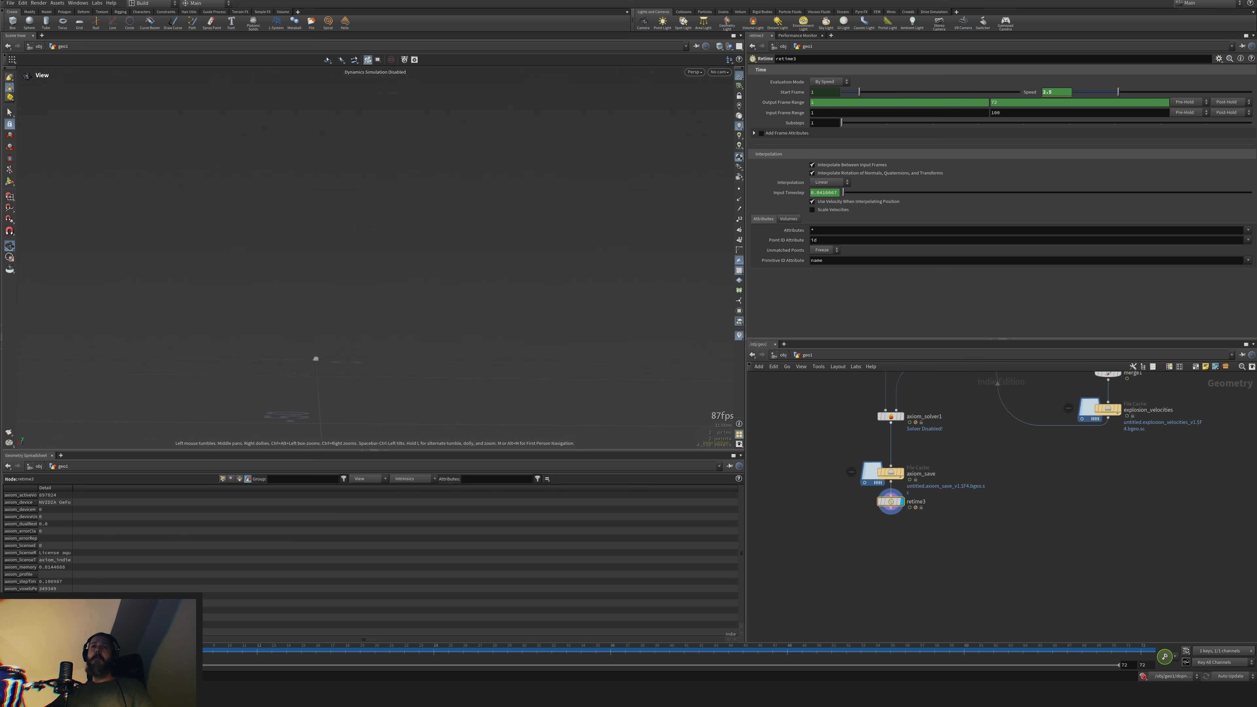
Preview the retimed explosion, go to frame 10, and key the Retime Speed at 1 there
key(Up)
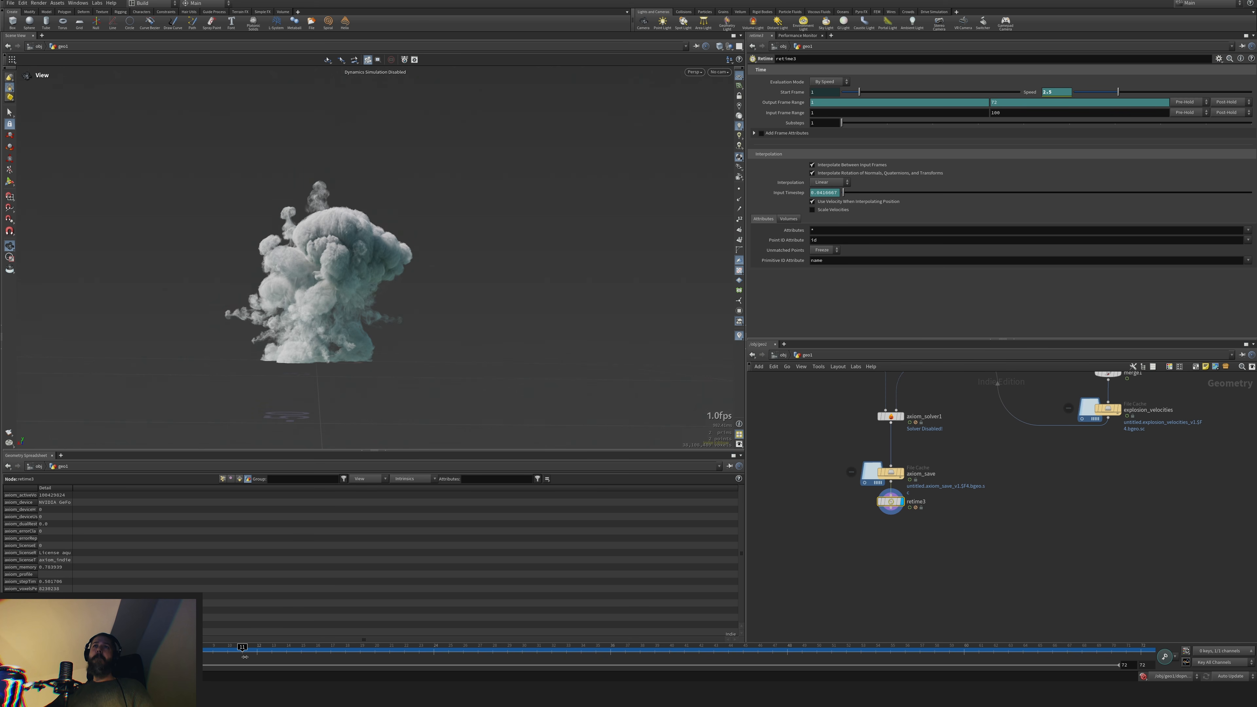
drag(242, 657, 233, 654)
text(1)
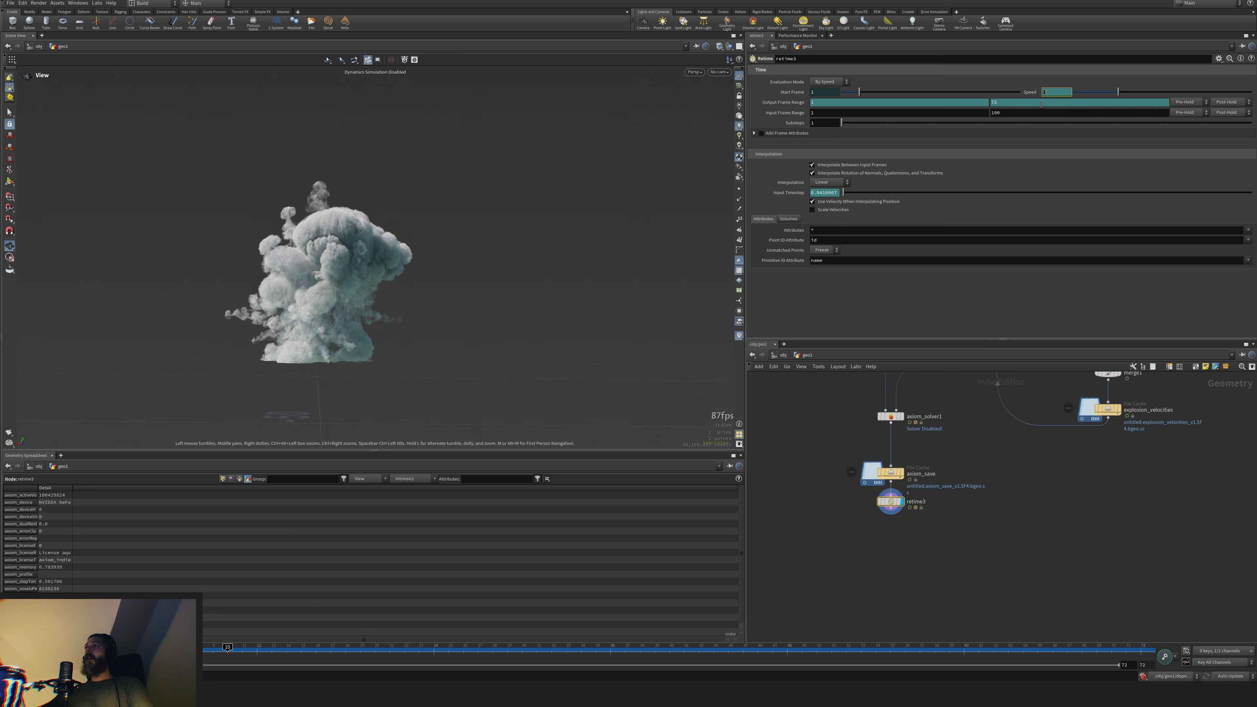
key(Return)
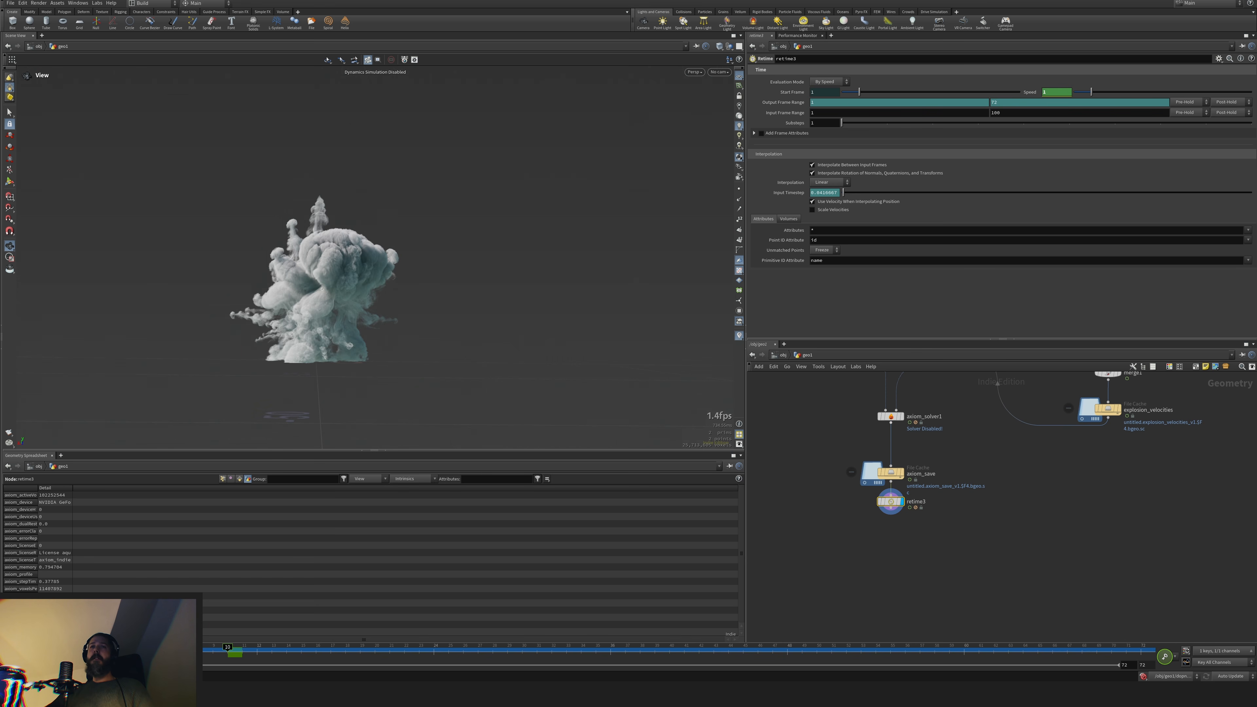
Set the first-frame Retime Speed key to 3, preview the result, and return to the first frame
click(112, 650)
click(103, 650)
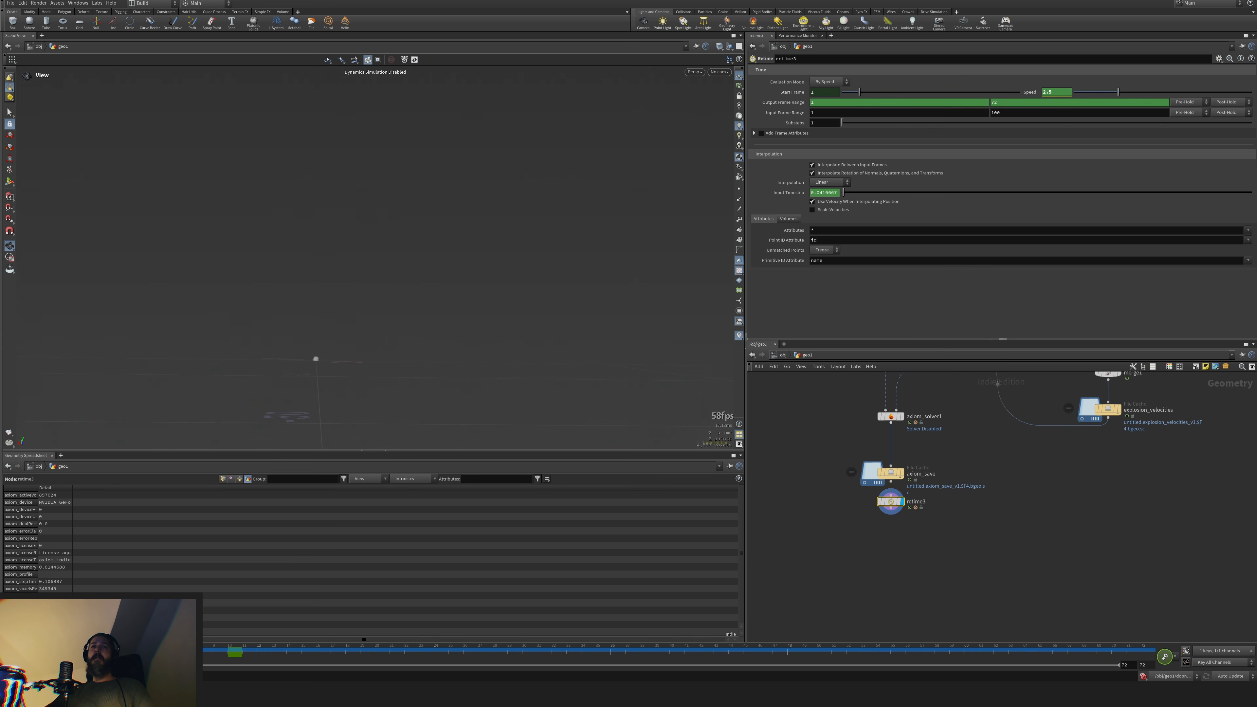
drag(1055, 92, 1019, 105)
text(3)
key(Return)
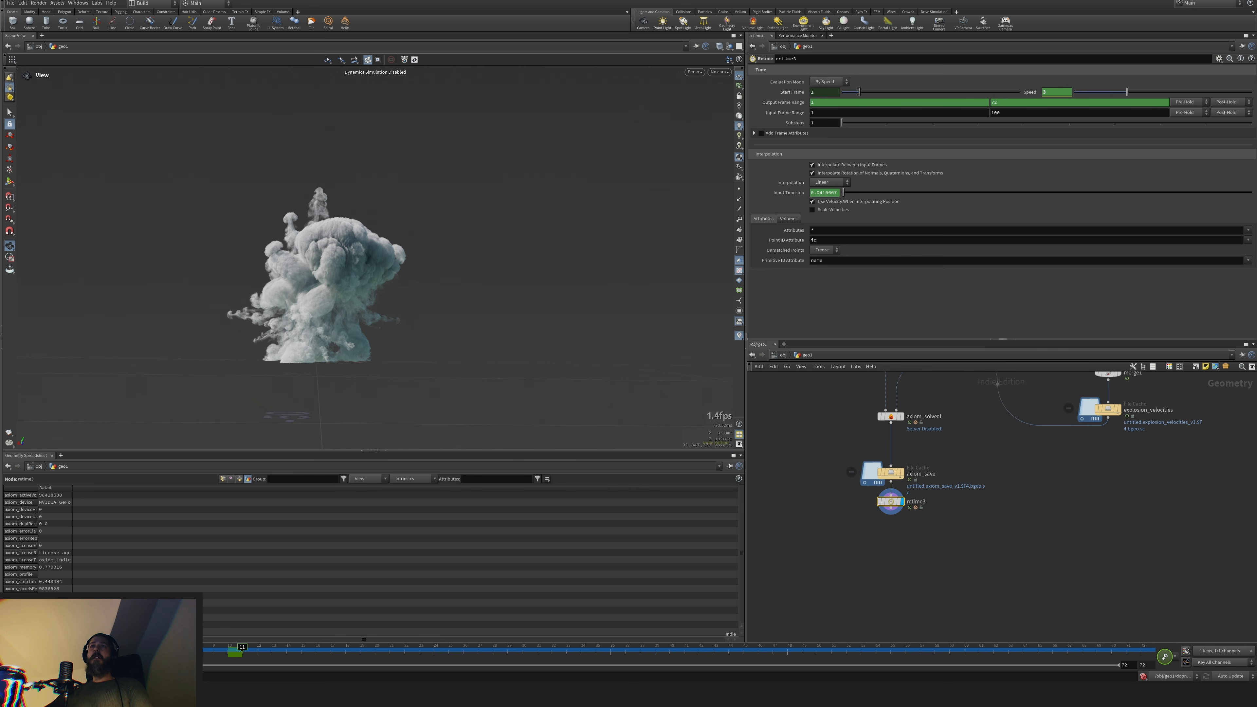
click(10, 651)
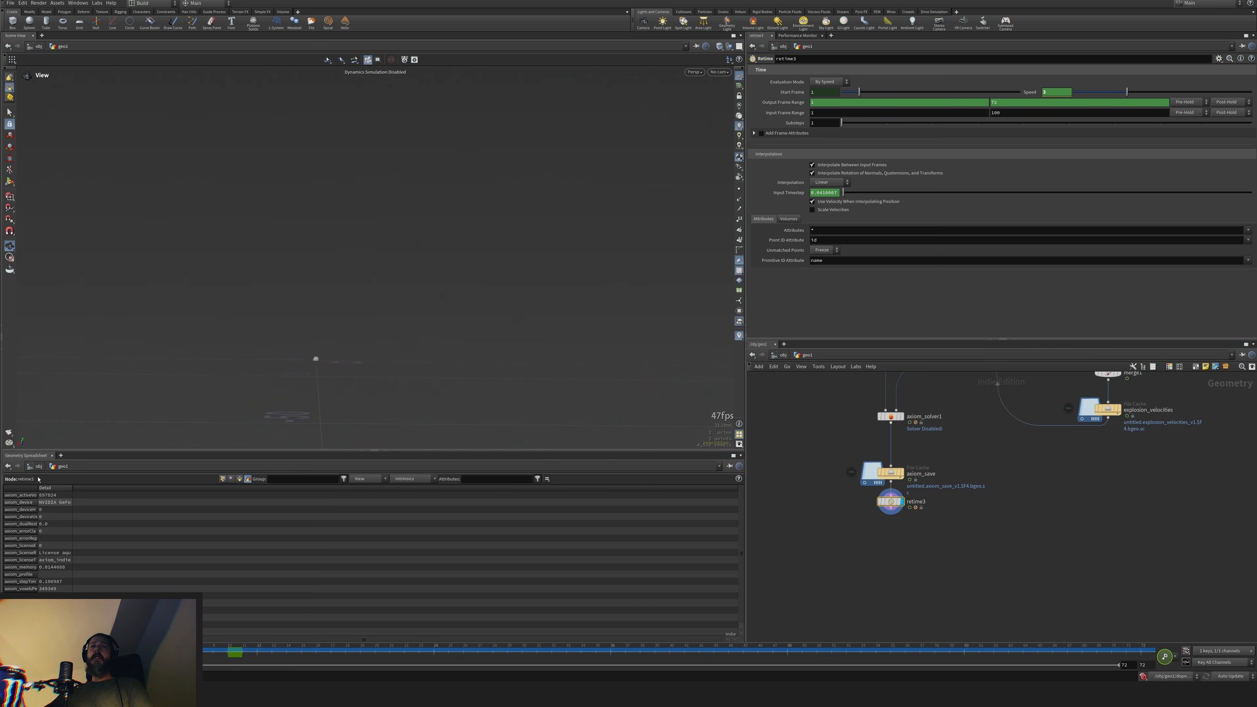
Render a viewport flipbook with the Resolution override turned off, and play back the rendered frames
click(10, 433)
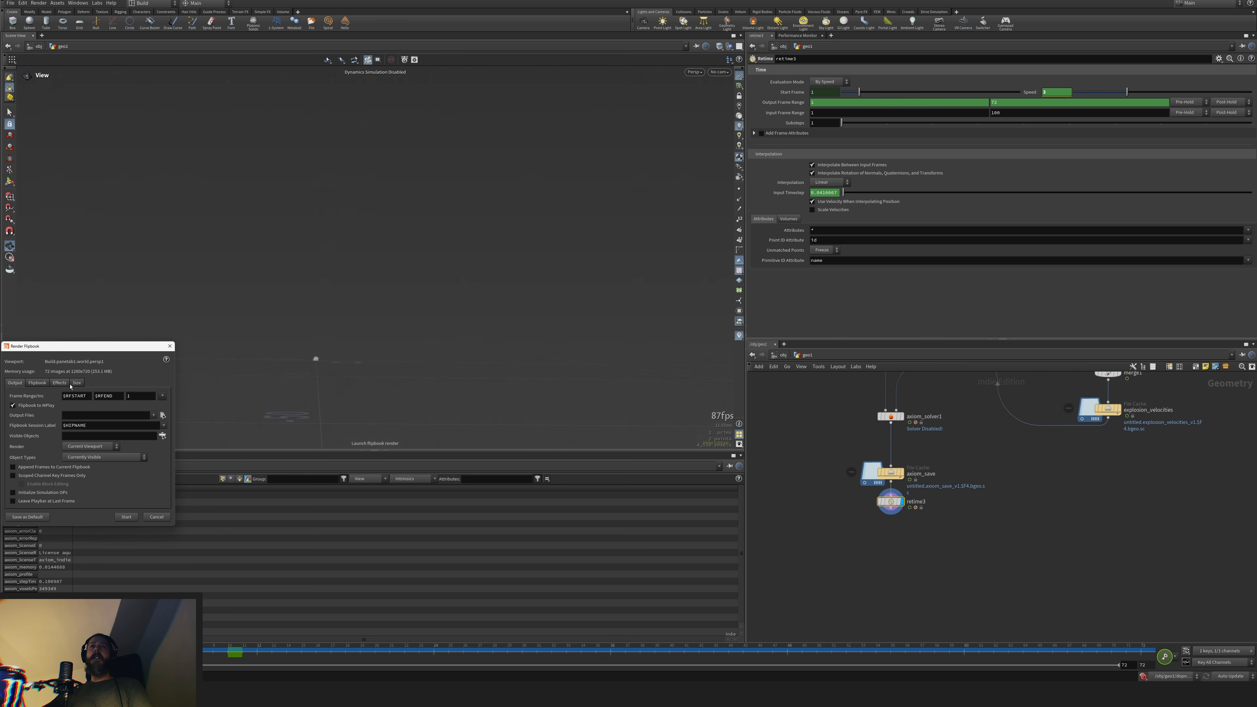
click(77, 384)
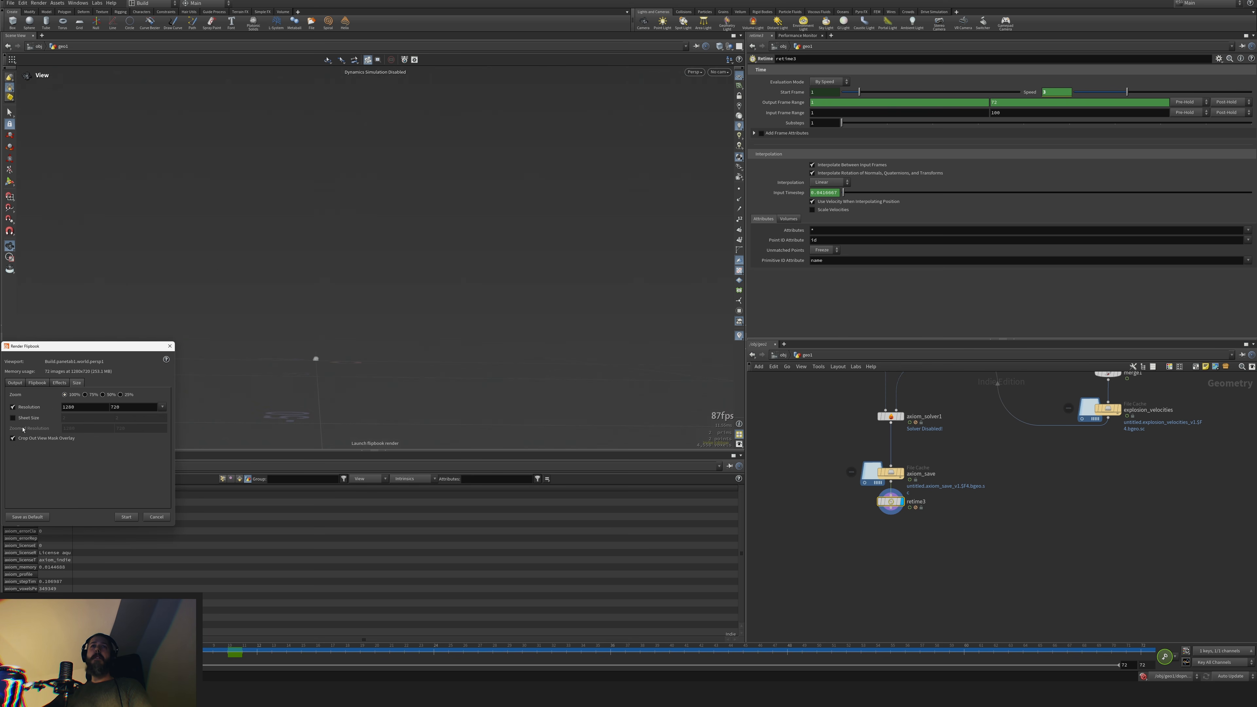
click(13, 407)
click(126, 517)
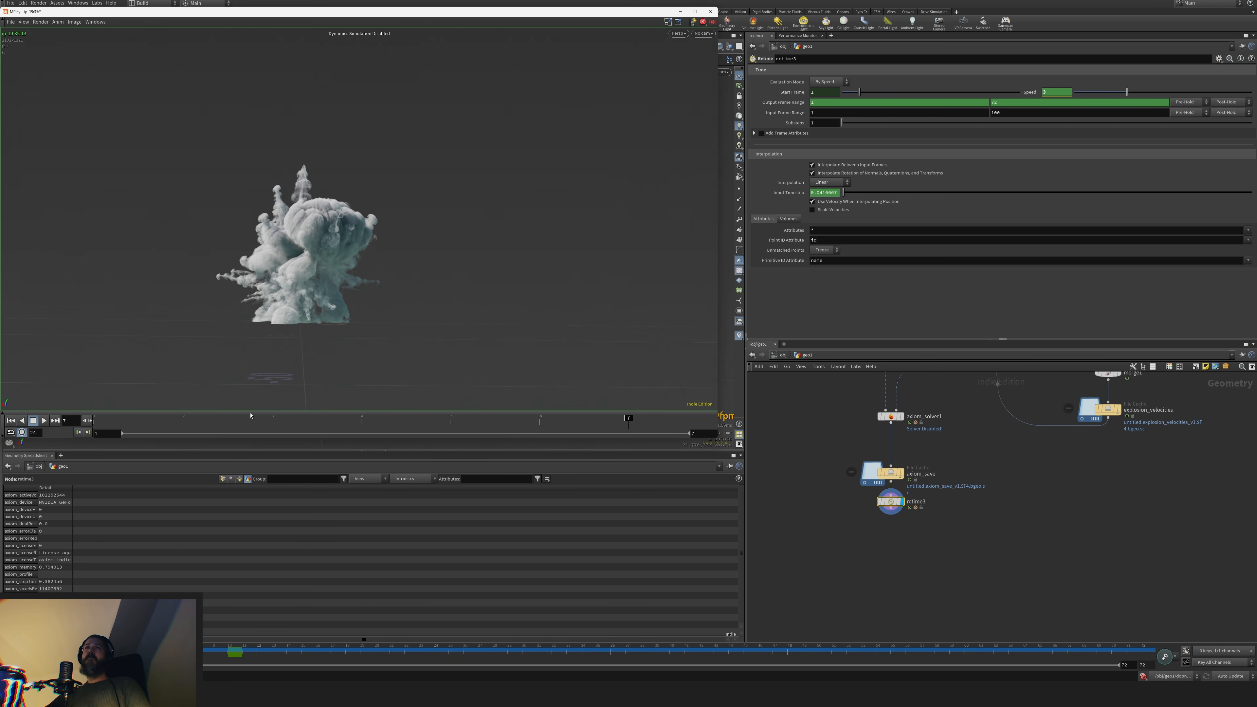
click(44, 420)
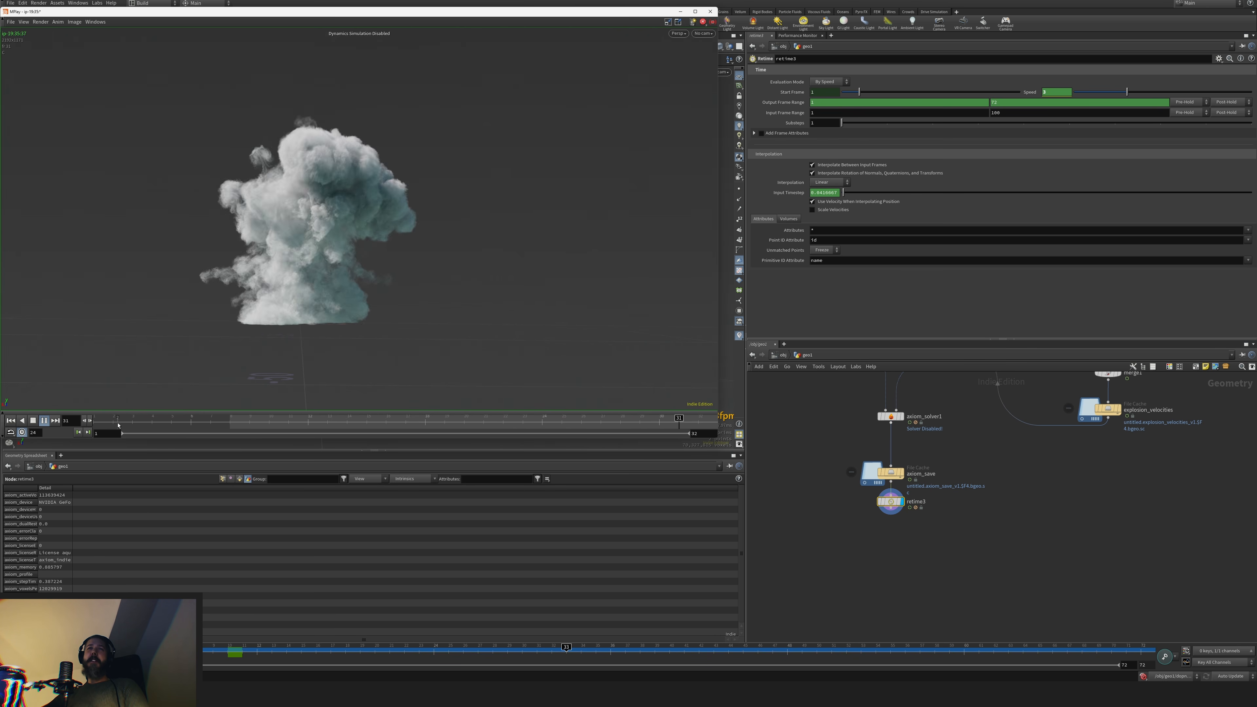
Scrub the flipbook back near its start, close the playback window, and move the retime3 node slightly farther below axiom_save
click(104, 422)
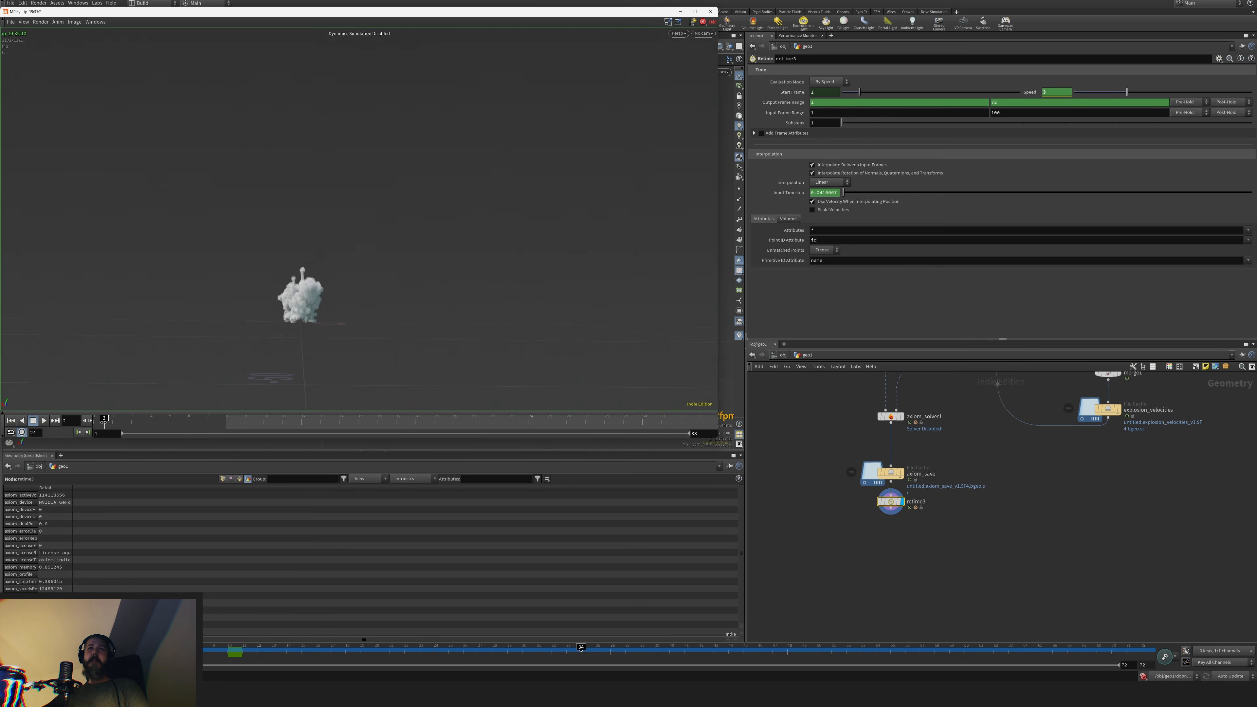
click(710, 10)
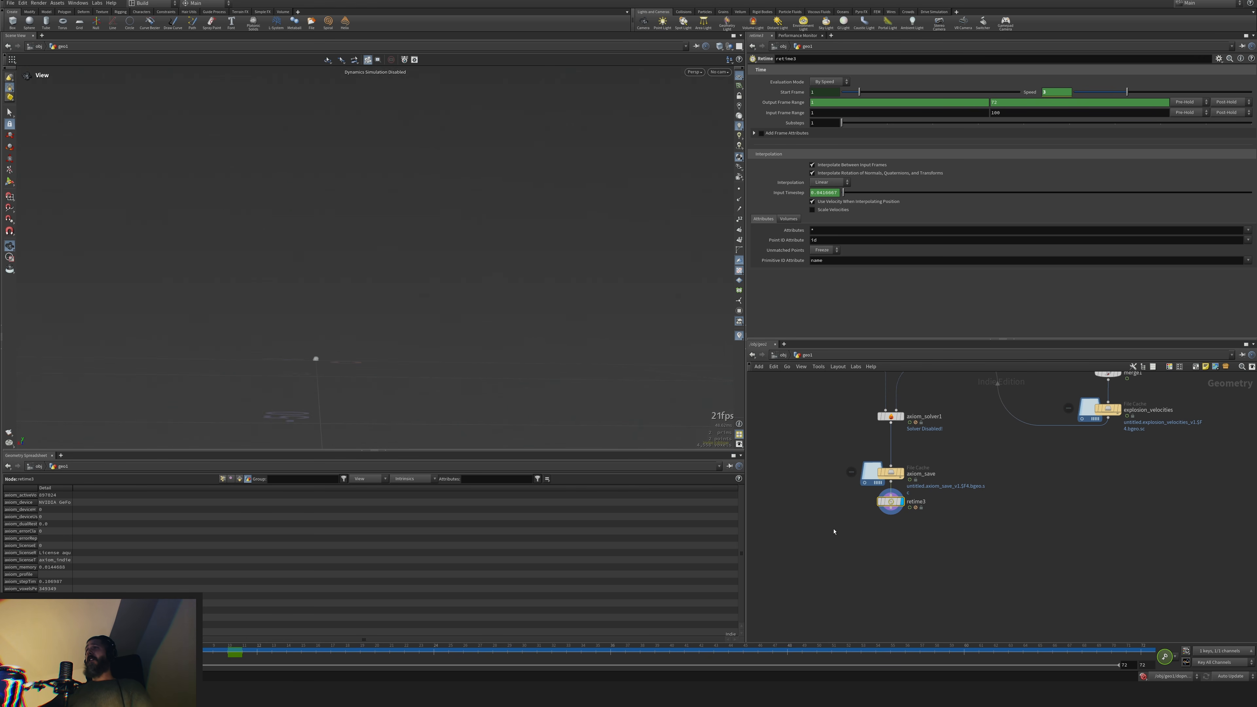
drag(891, 501, 891, 518)
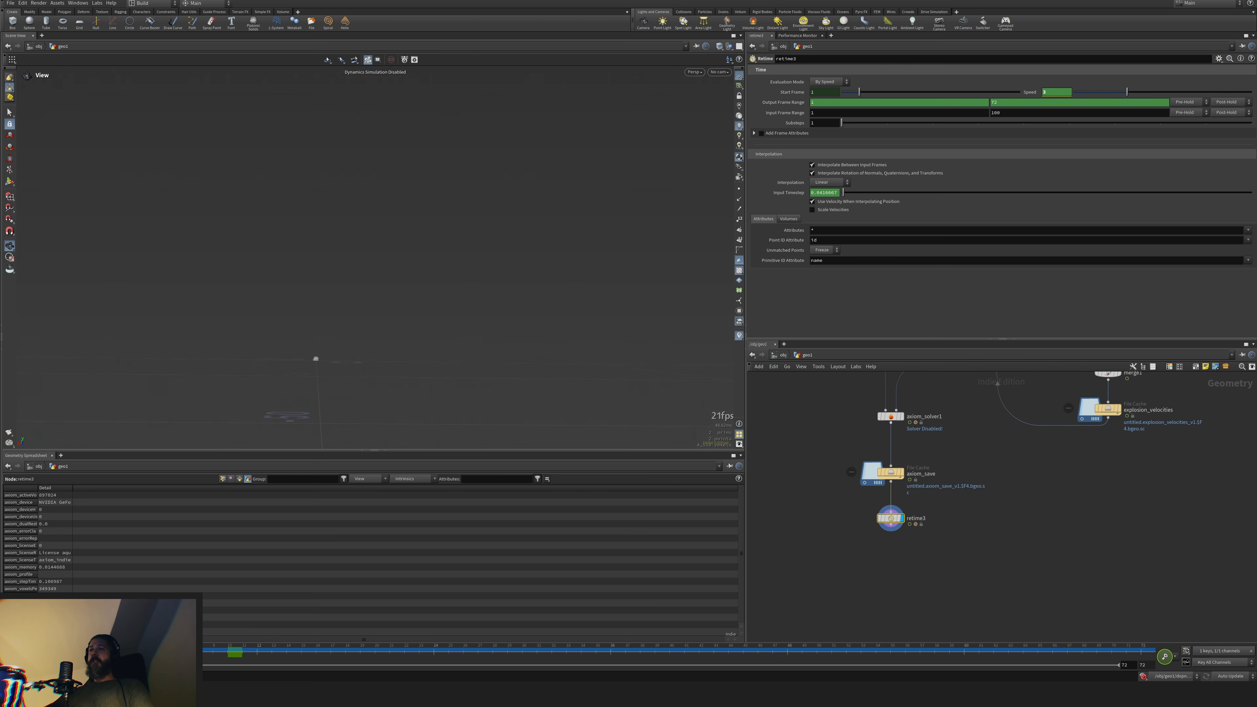
mouse_move(657, 694)
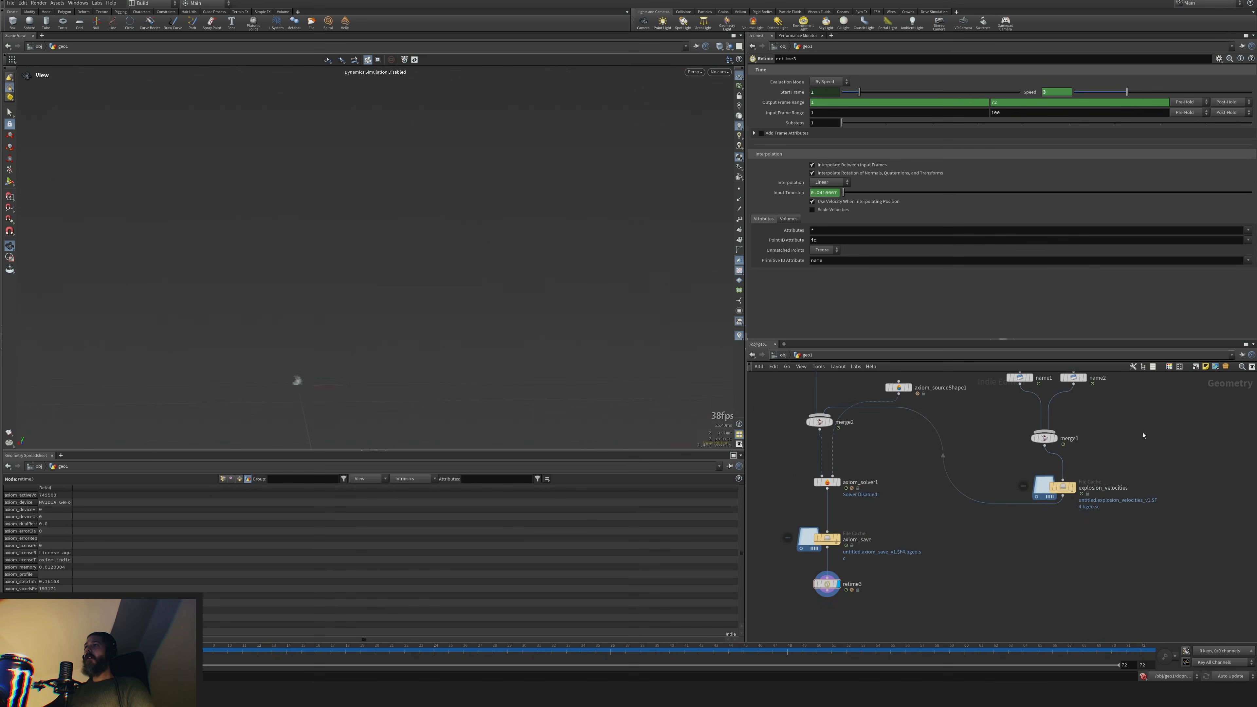
Review the attribdelete2 settings in the velocity branch, then display the add2 node and check its By Attribute polygon setup
middle_drag(1145, 435, 1156, 520)
middle_drag(1154, 469, 1150, 561)
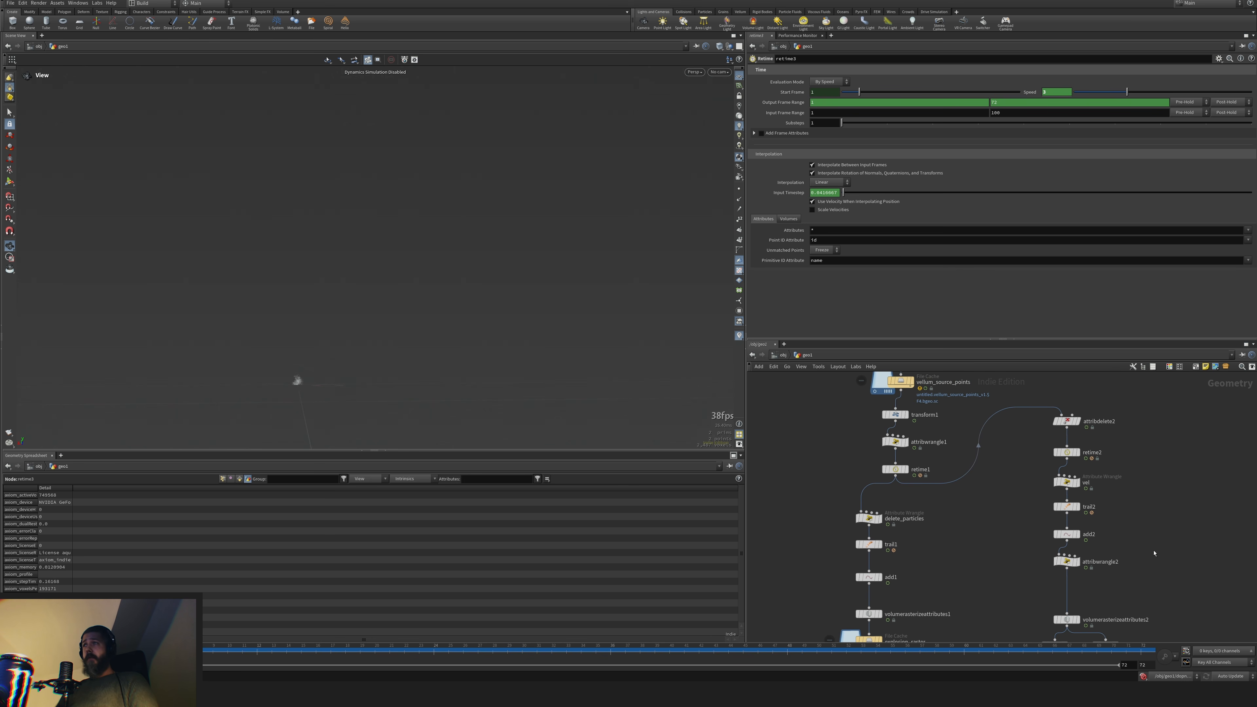
click(1067, 421)
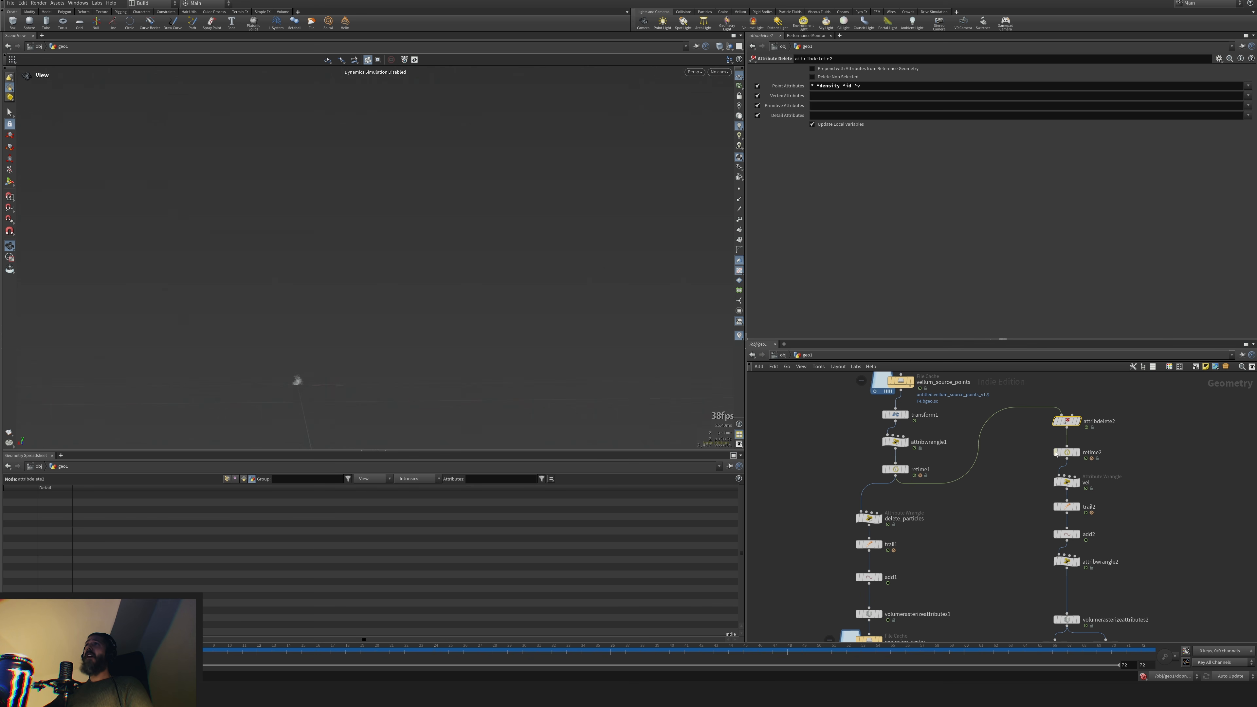
middle_drag(1056, 455, 1063, 416)
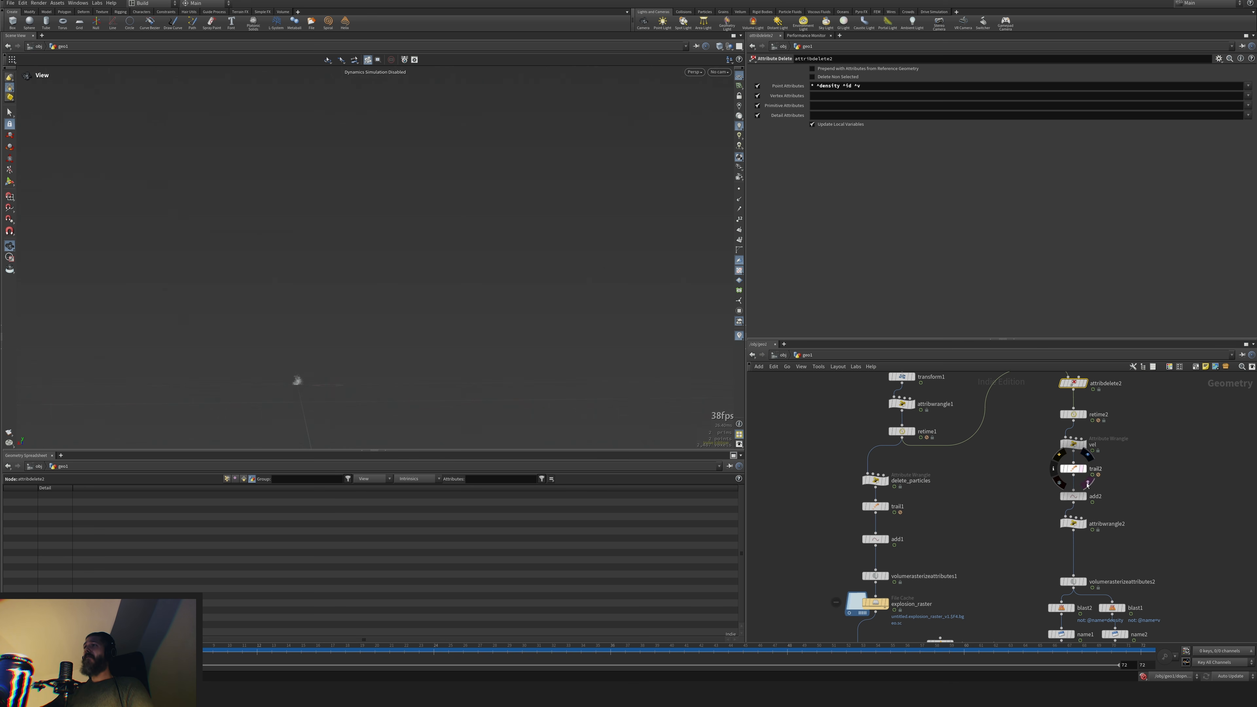
click(1087, 497)
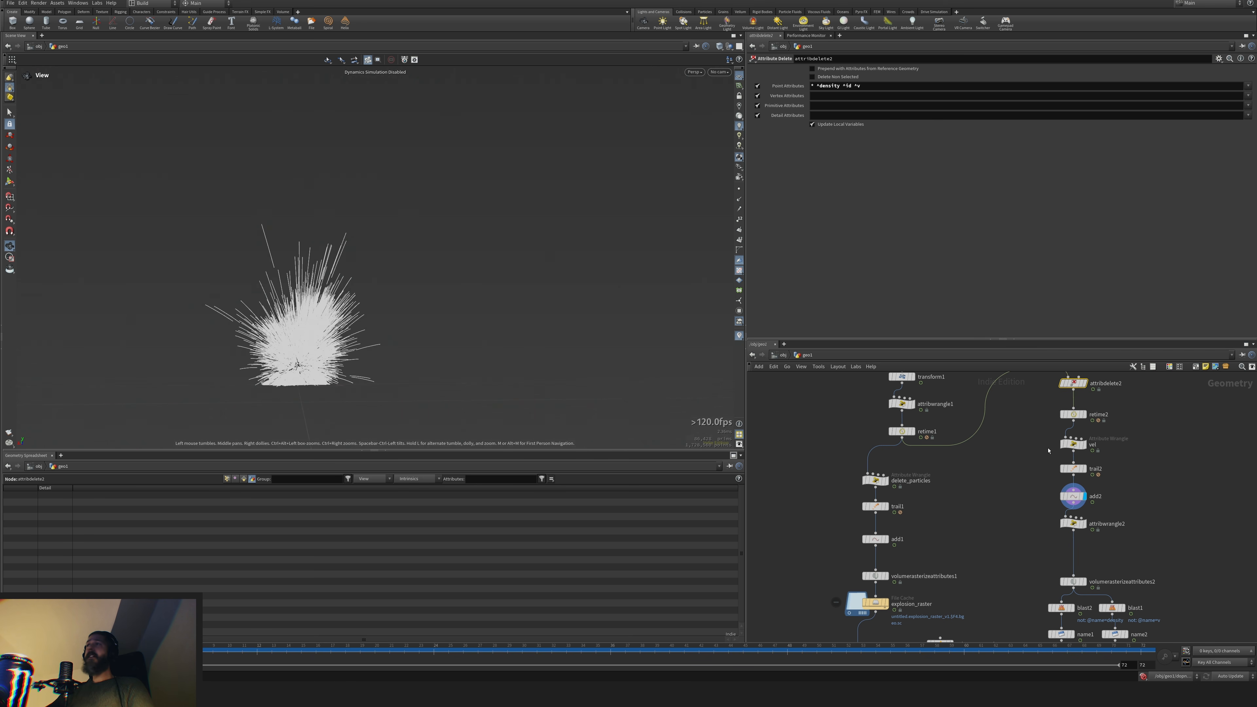
click(1072, 496)
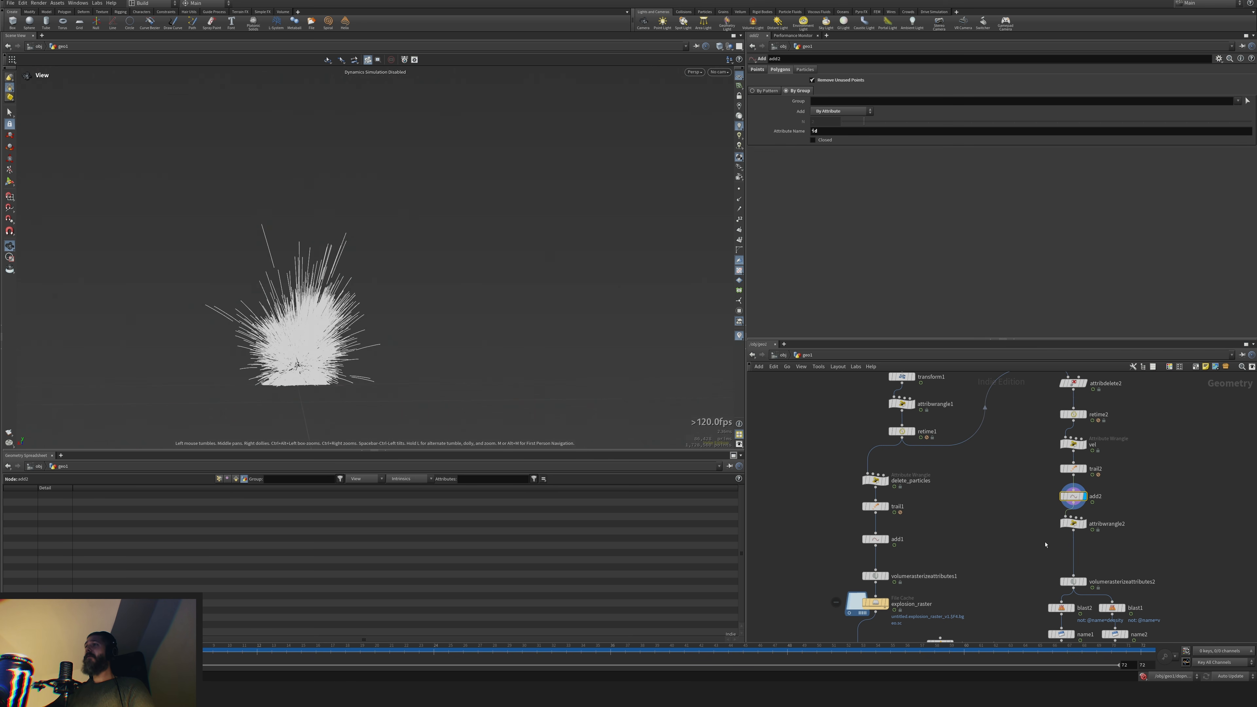
middle_drag(1014, 484, 1011, 498)
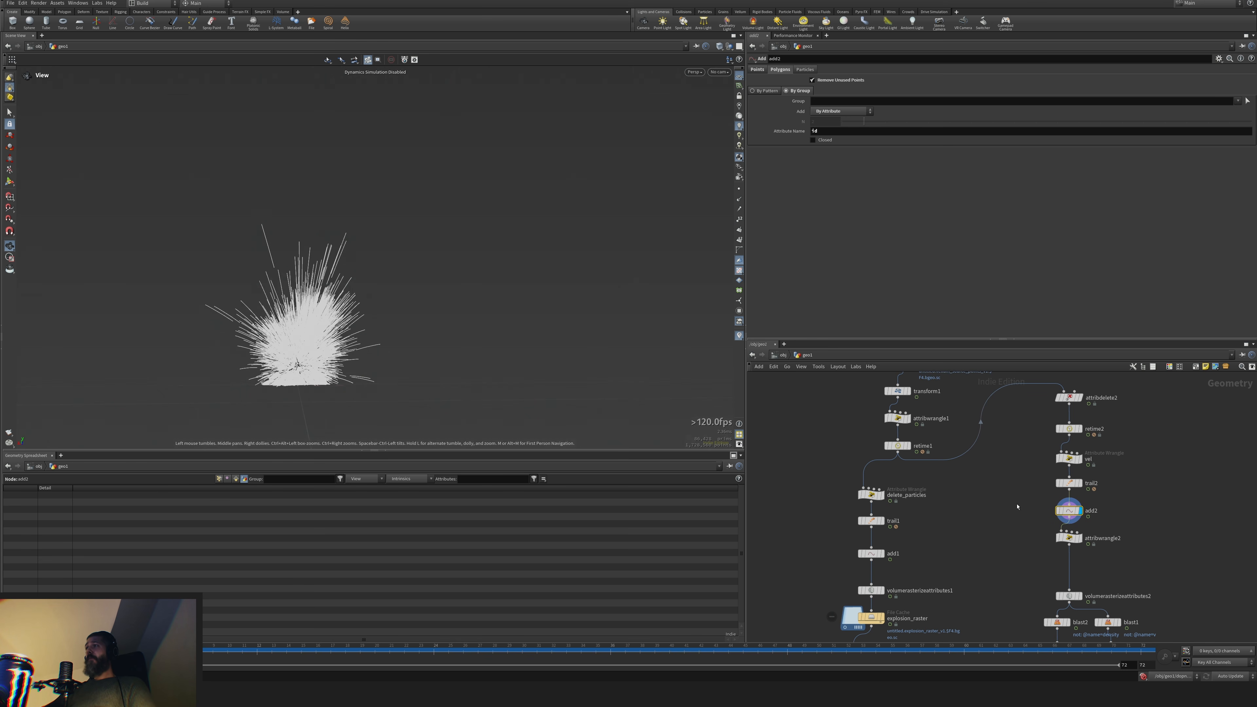
Inspect the settings of retime2, the vel wrangle, trail2's Trail Length and attribwrangle2 in the velocity branch
click(1070, 482)
click(1062, 429)
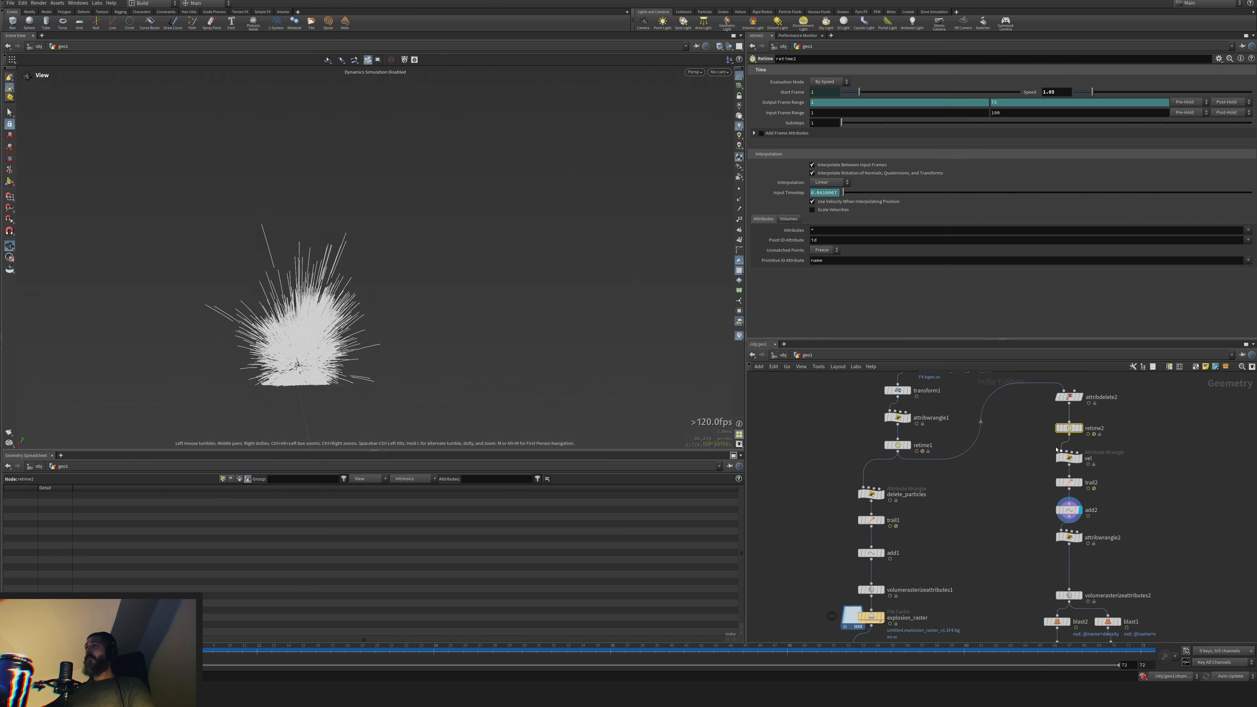
click(1069, 458)
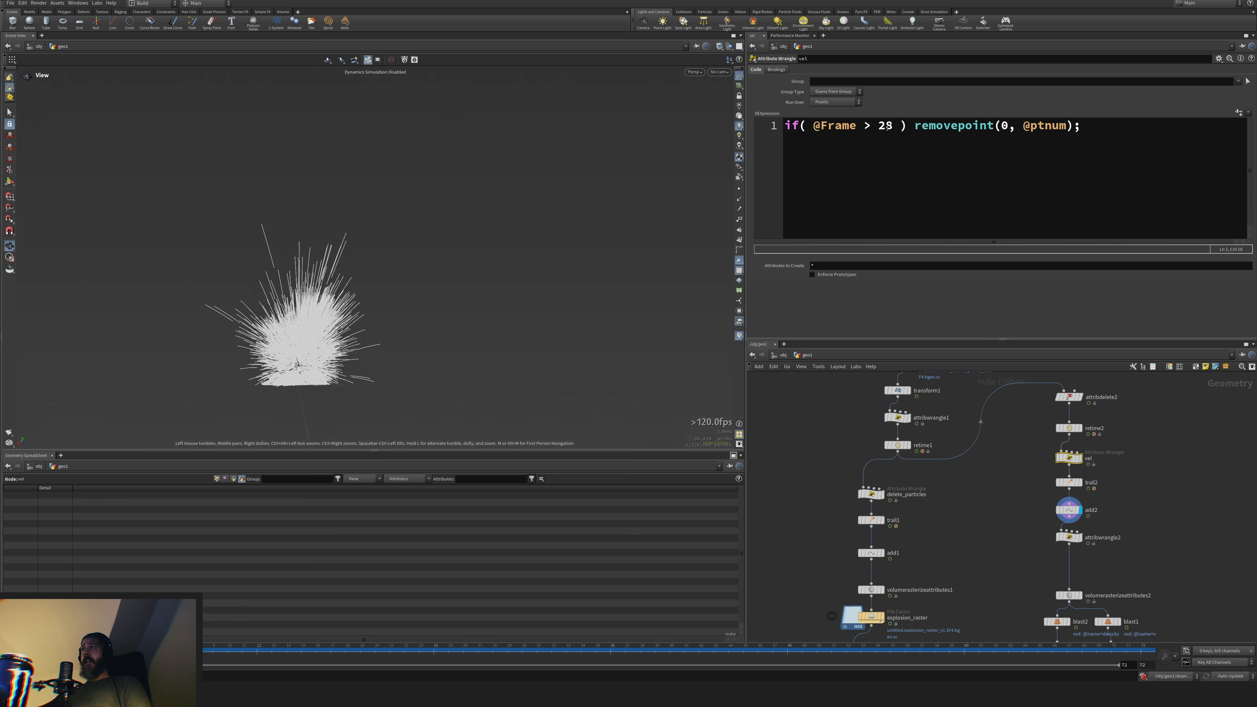
click(1068, 482)
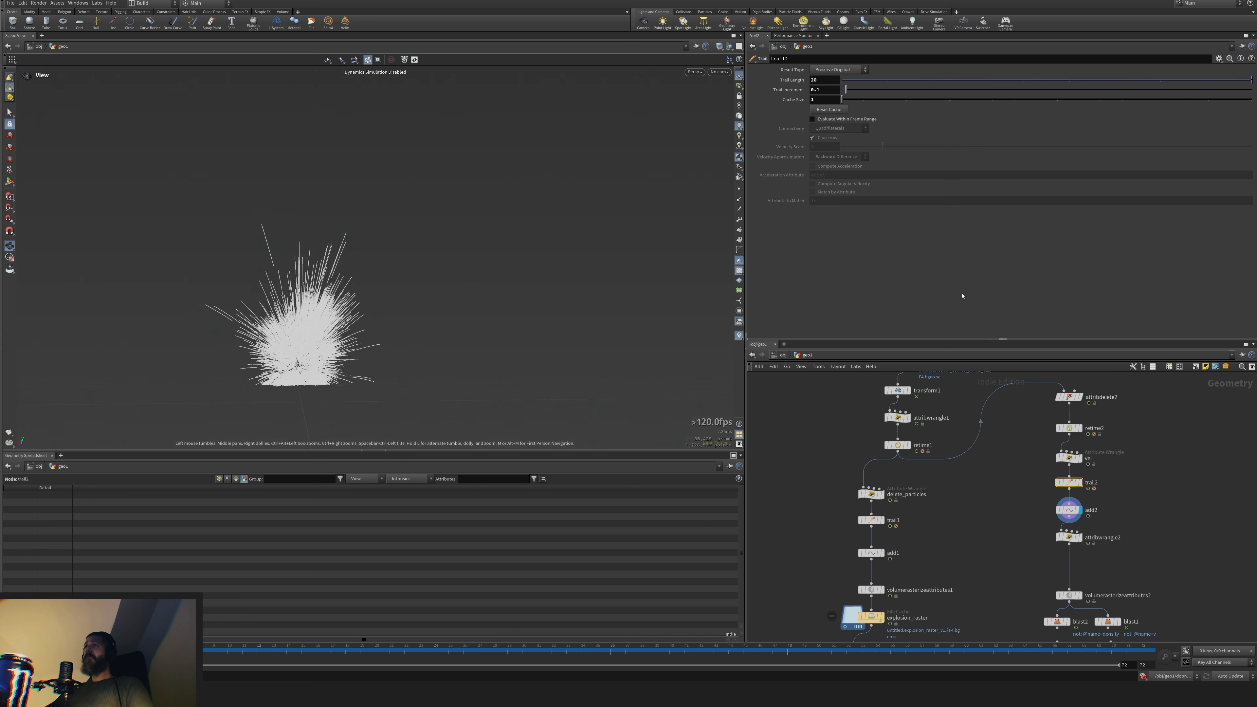
click(826, 80)
middle_drag(973, 546, 940, 432)
click(1037, 426)
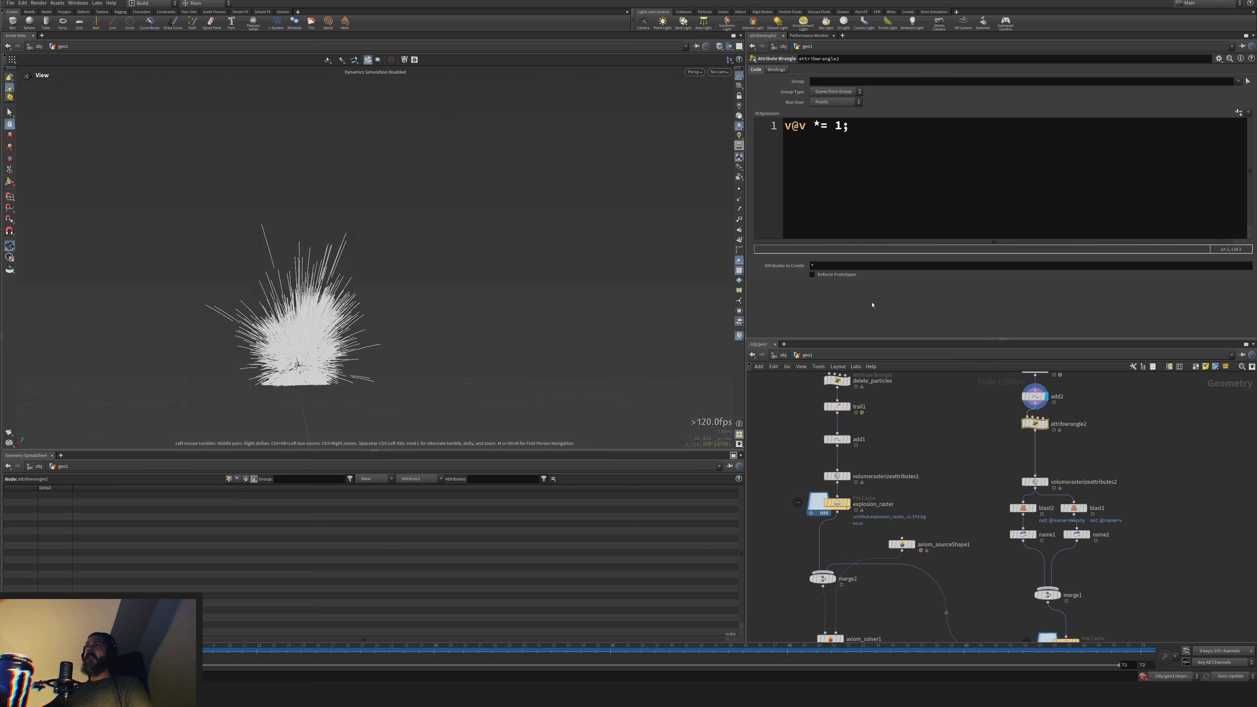
Check the v entry in the Point Attributes pattern of the attribdelete2 node
middle_drag(936, 520, 932, 464)
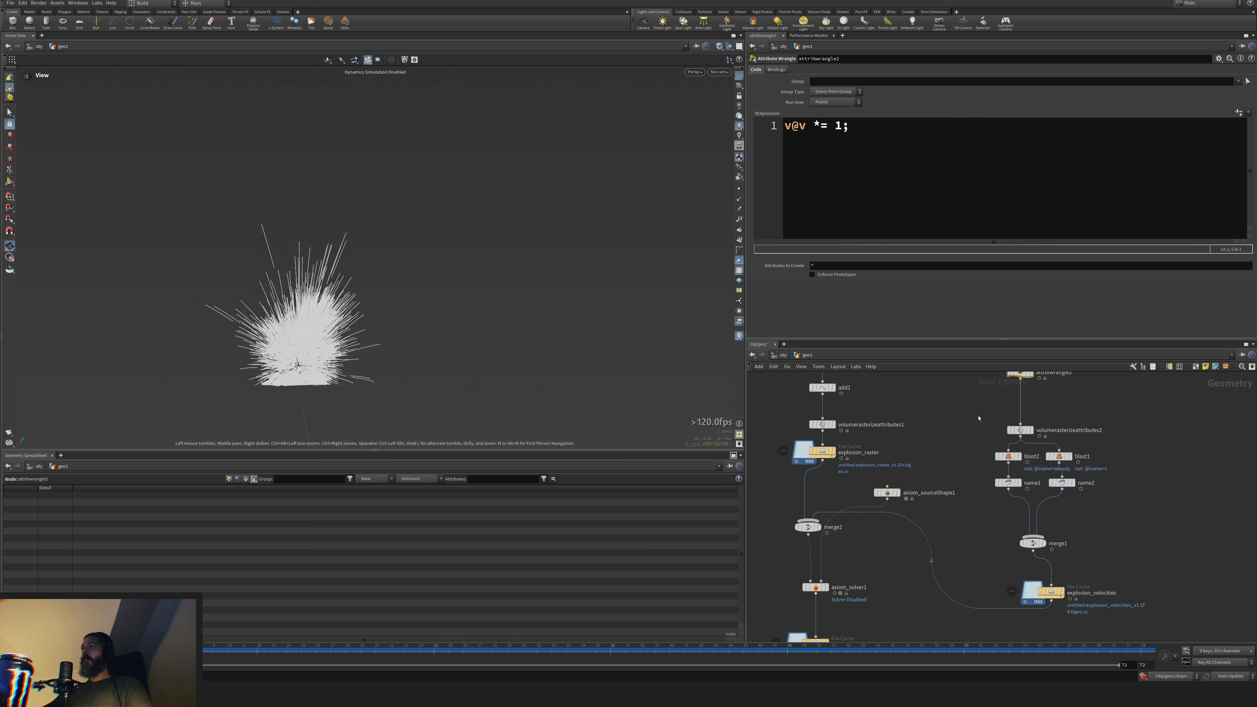
middle_drag(988, 395, 953, 582)
click(996, 417)
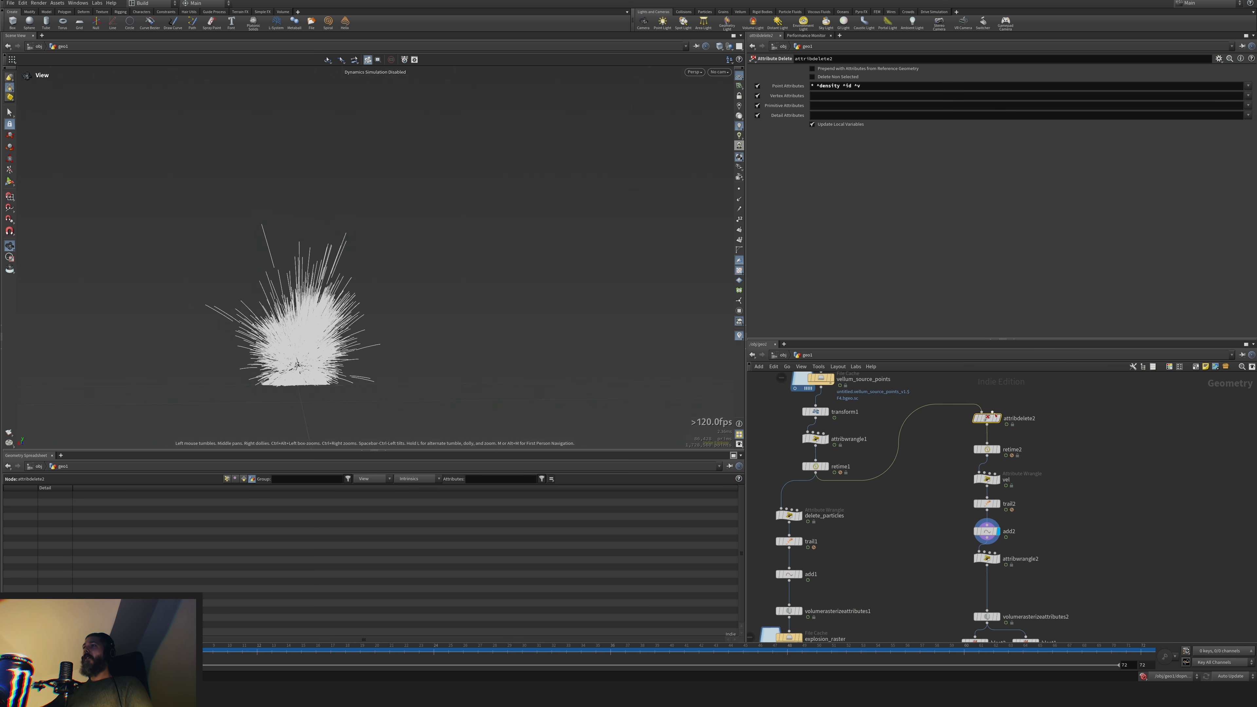
double_click(863, 86)
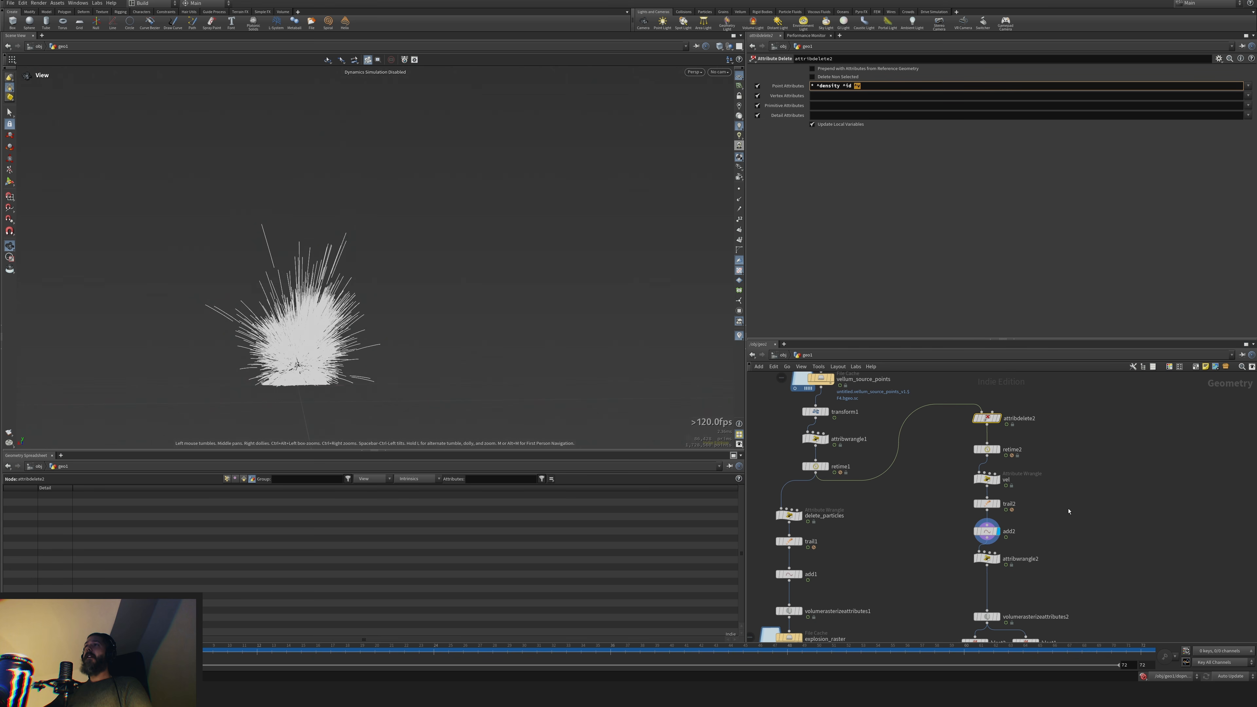
Move the volumerasterizeattributes2 node closer to attribwrangle2 and review its attributes and filter settings
middle_drag(1076, 551, 1080, 463)
middle_drag(1089, 519, 1097, 462)
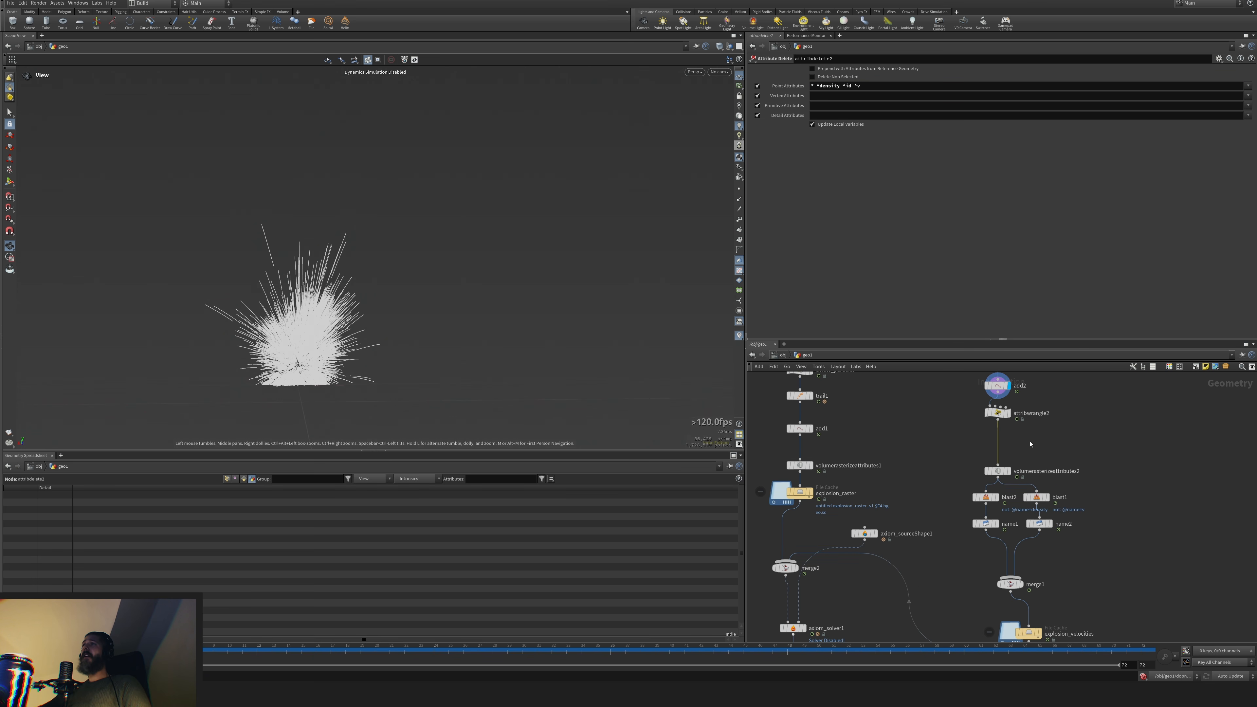
middle_drag(1031, 444, 1044, 408)
drag(1012, 437, 1018, 425)
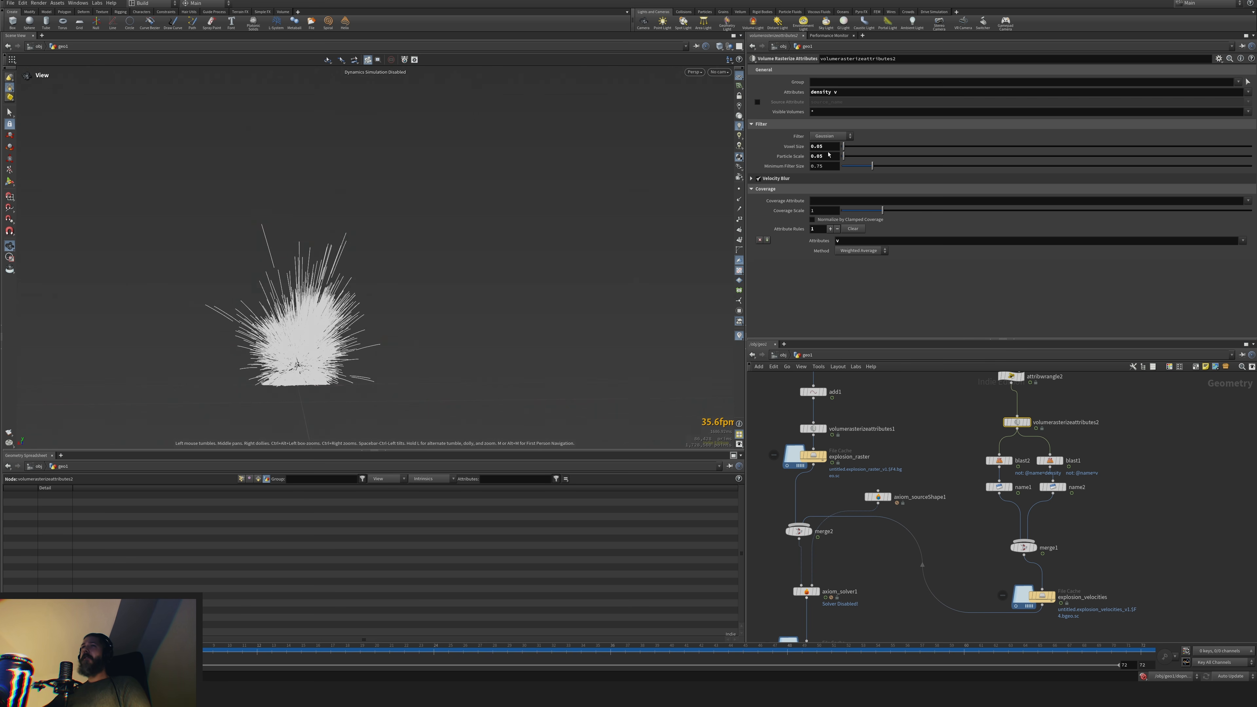
middle_drag(955, 565, 965, 524)
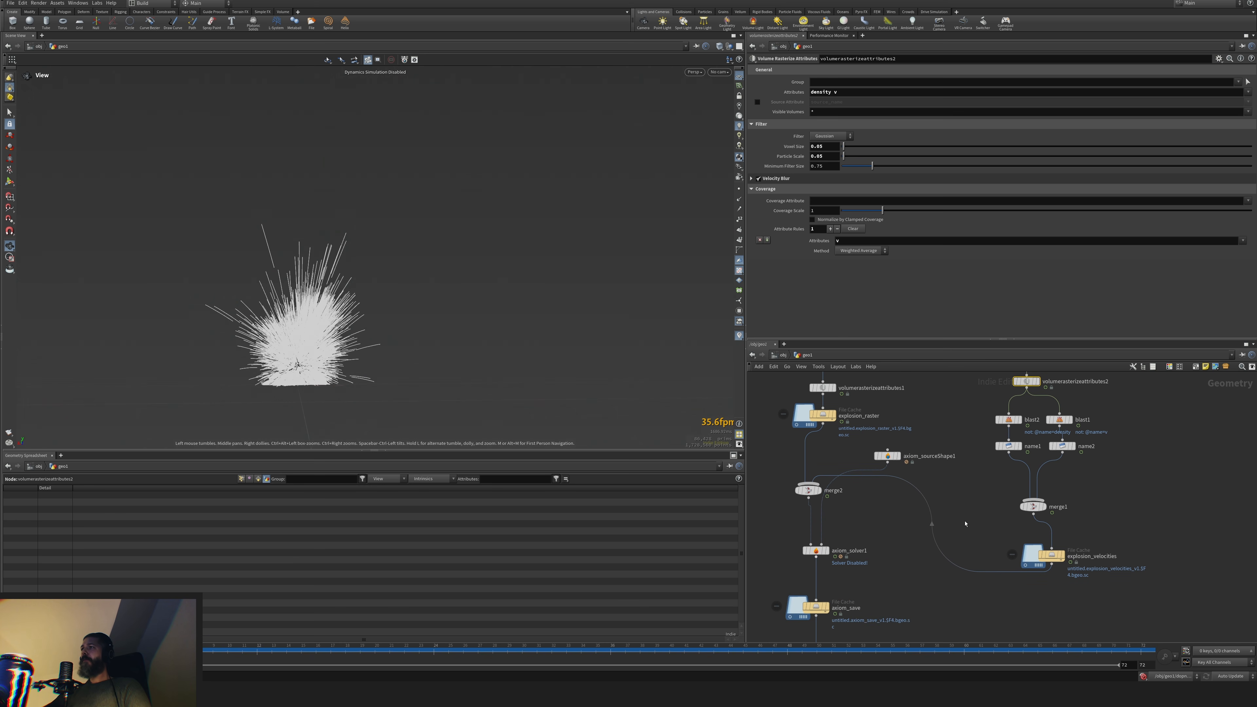
Examine axiom_solver1's main, sourcing and simulation settings, including the velocity disturbance, turbulence and control field values
middle_drag(875, 557, 942, 533)
click(884, 526)
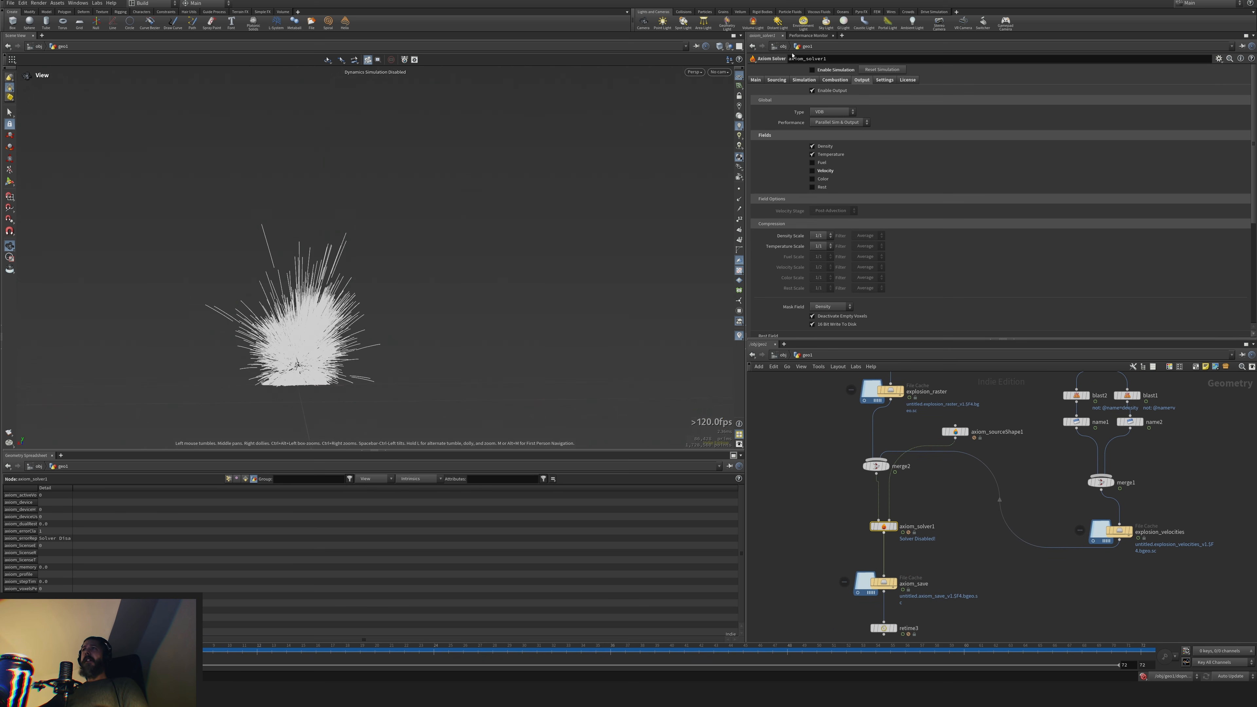
click(755, 79)
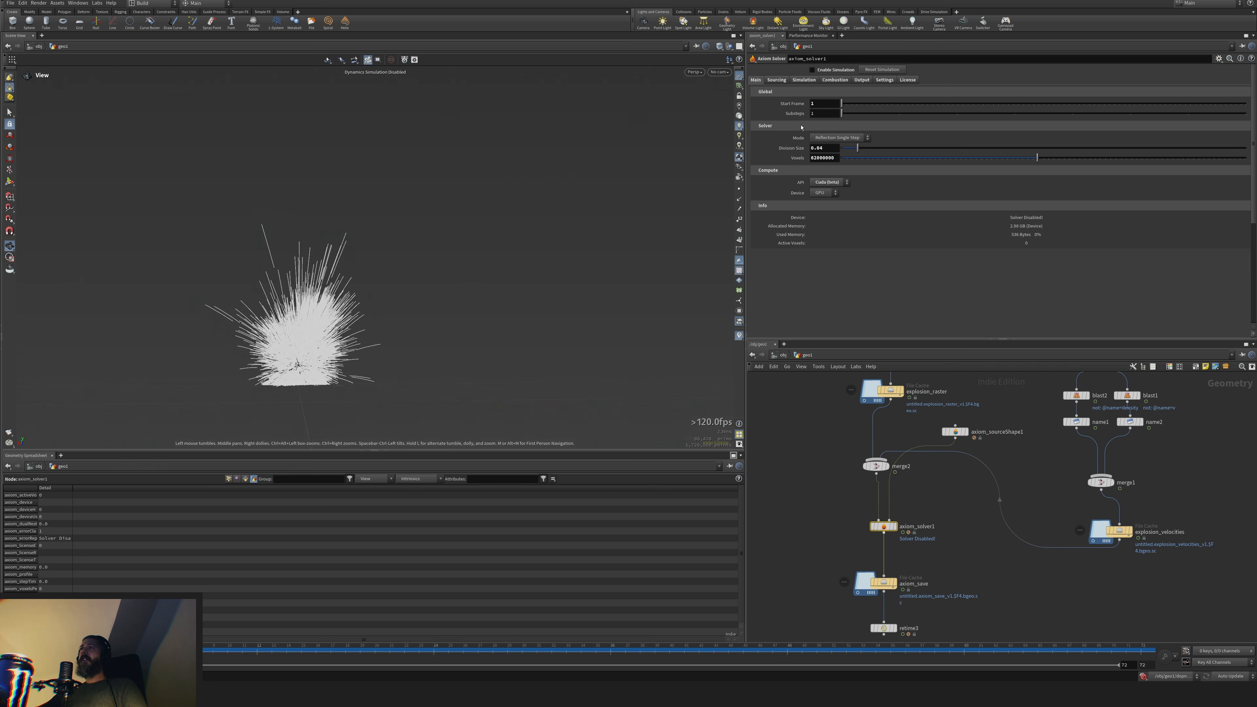
click(777, 79)
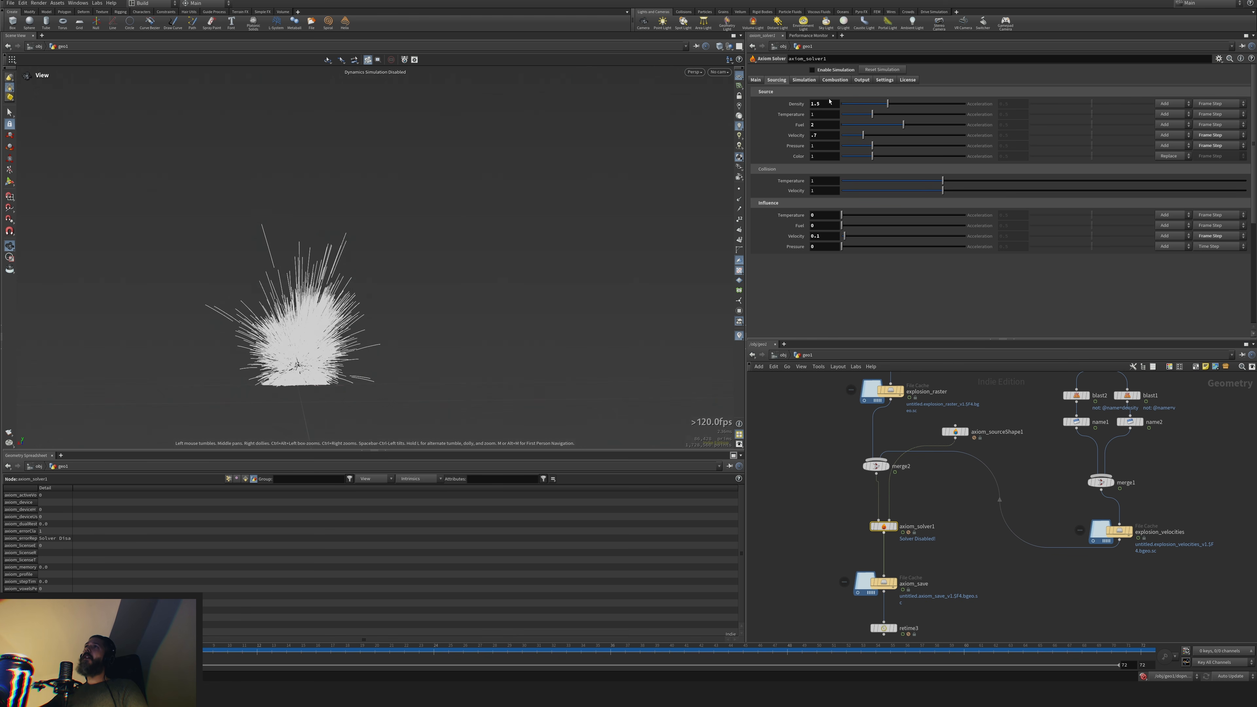
click(804, 80)
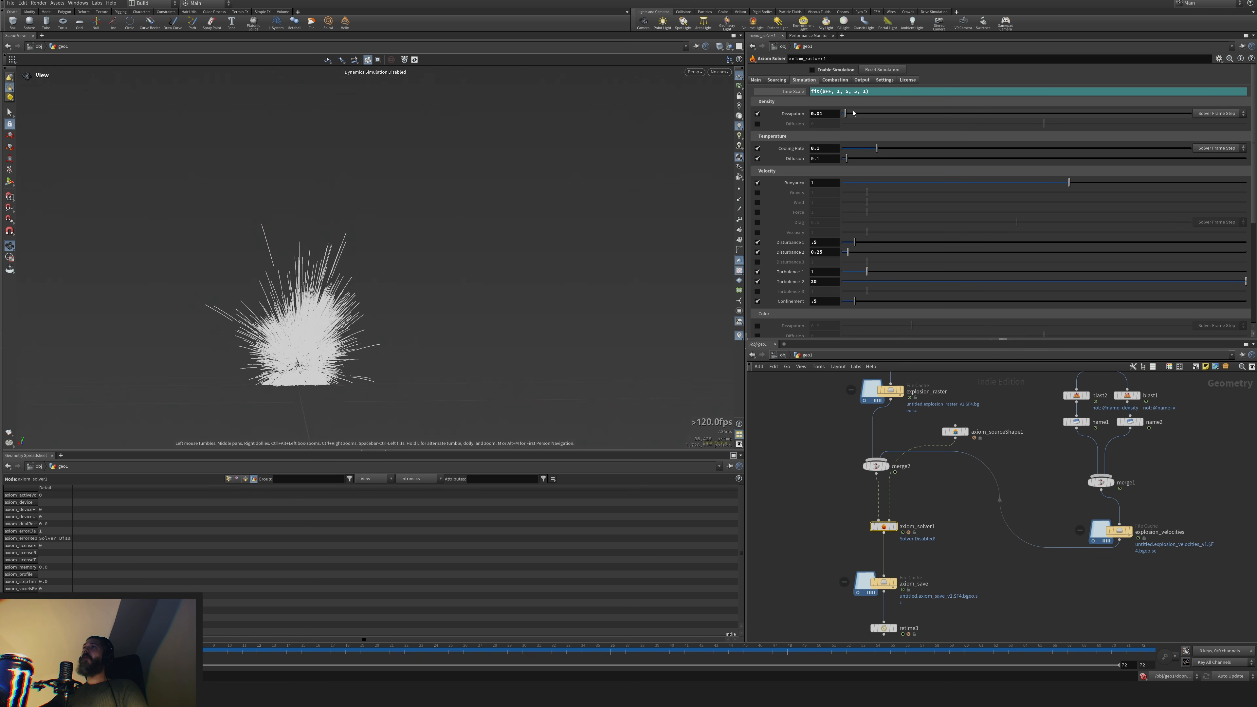
scroll(793, 200, down, 5)
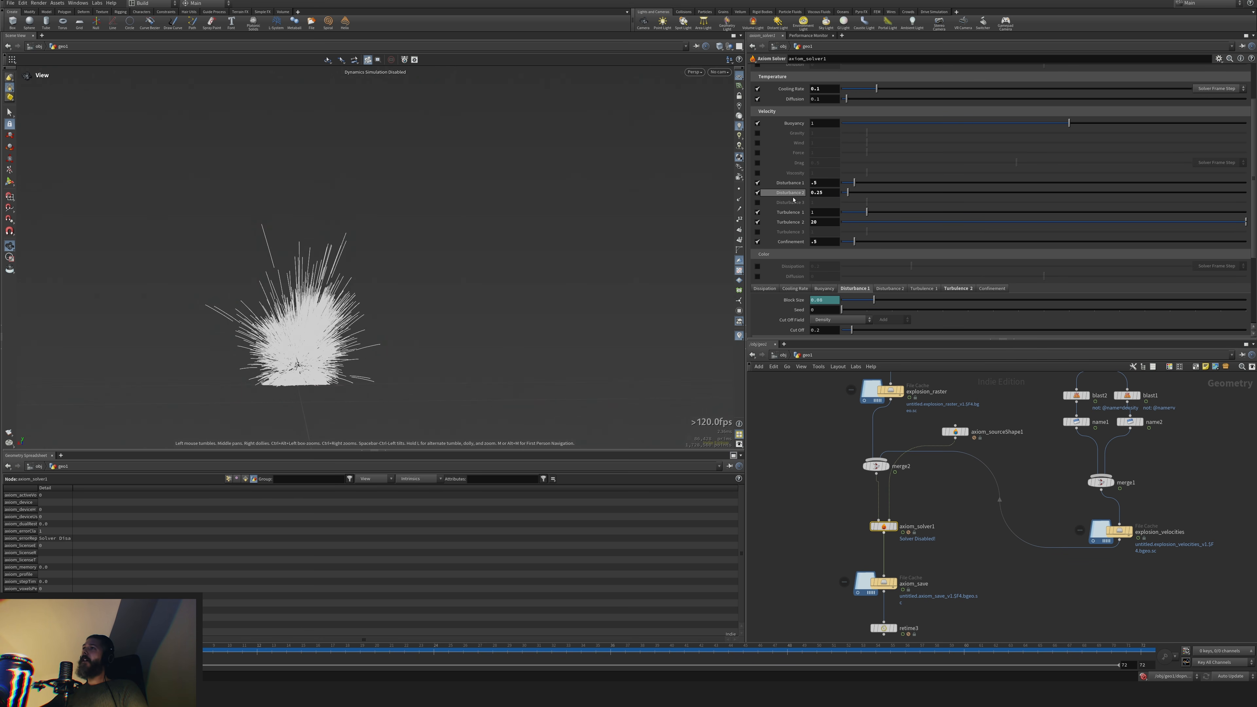
scroll(793, 202, down, 1)
scroll(796, 218, up, 2)
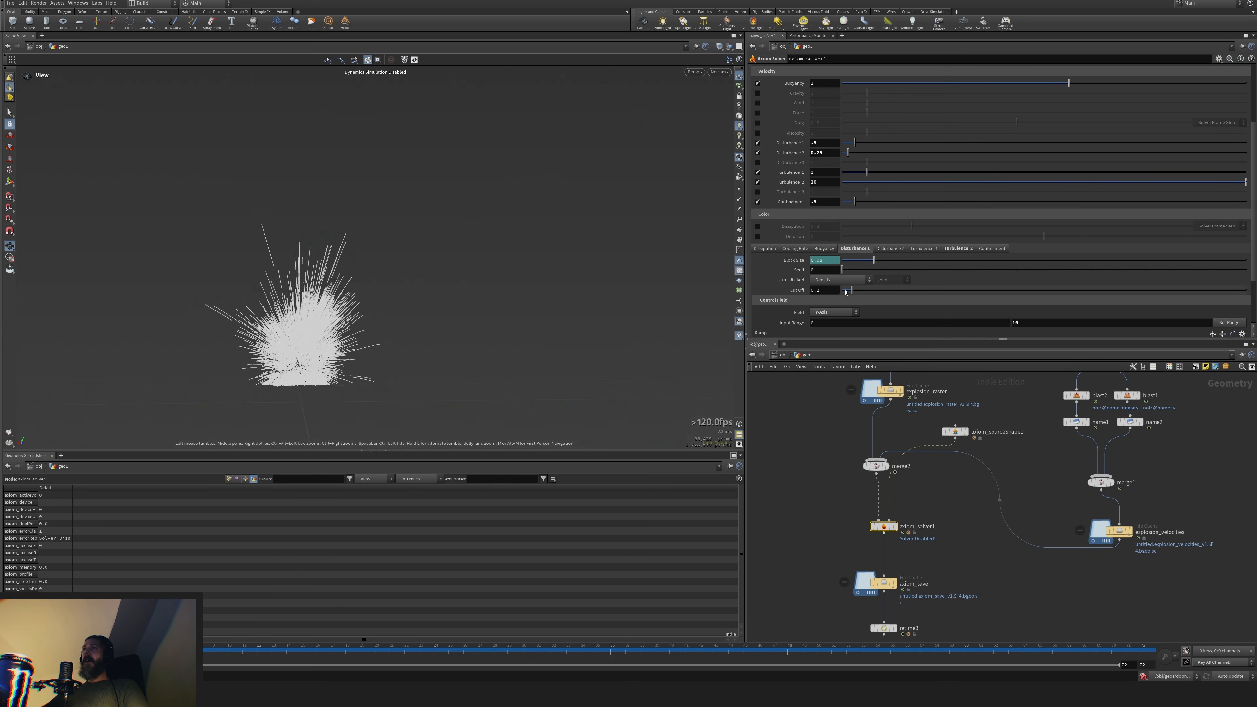
scroll(834, 283, down, 2)
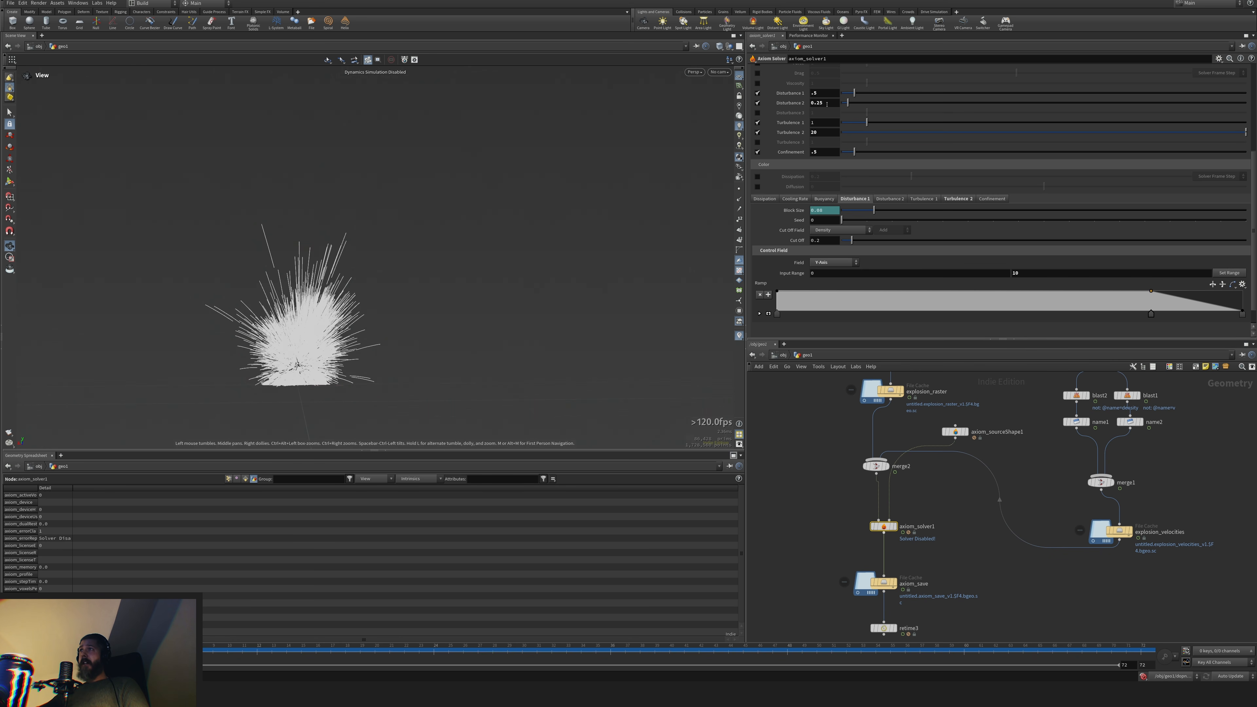
Set Disturbance 2 to 0.75 on axiom_solver1 and look over the solver's sourcing and combustion settings
click(821, 102)
scroll(809, 178, up, 6)
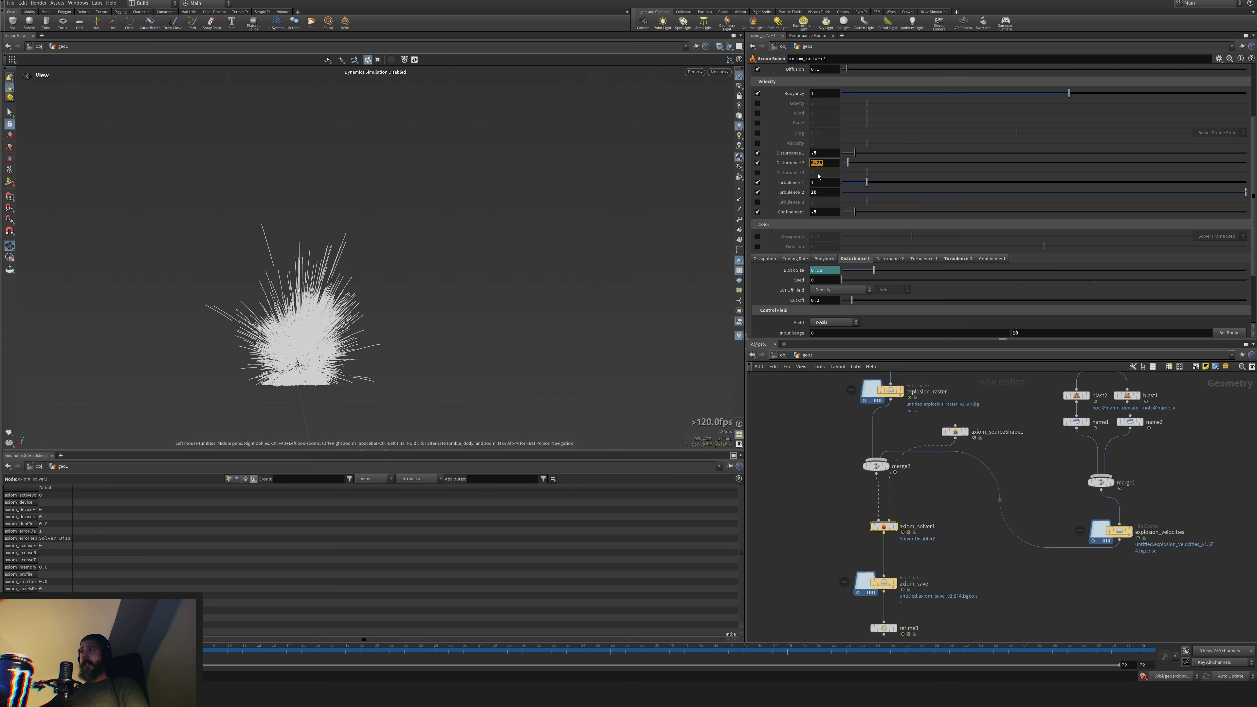
scroll(815, 172, up, 6)
scroll(815, 172, up, 5)
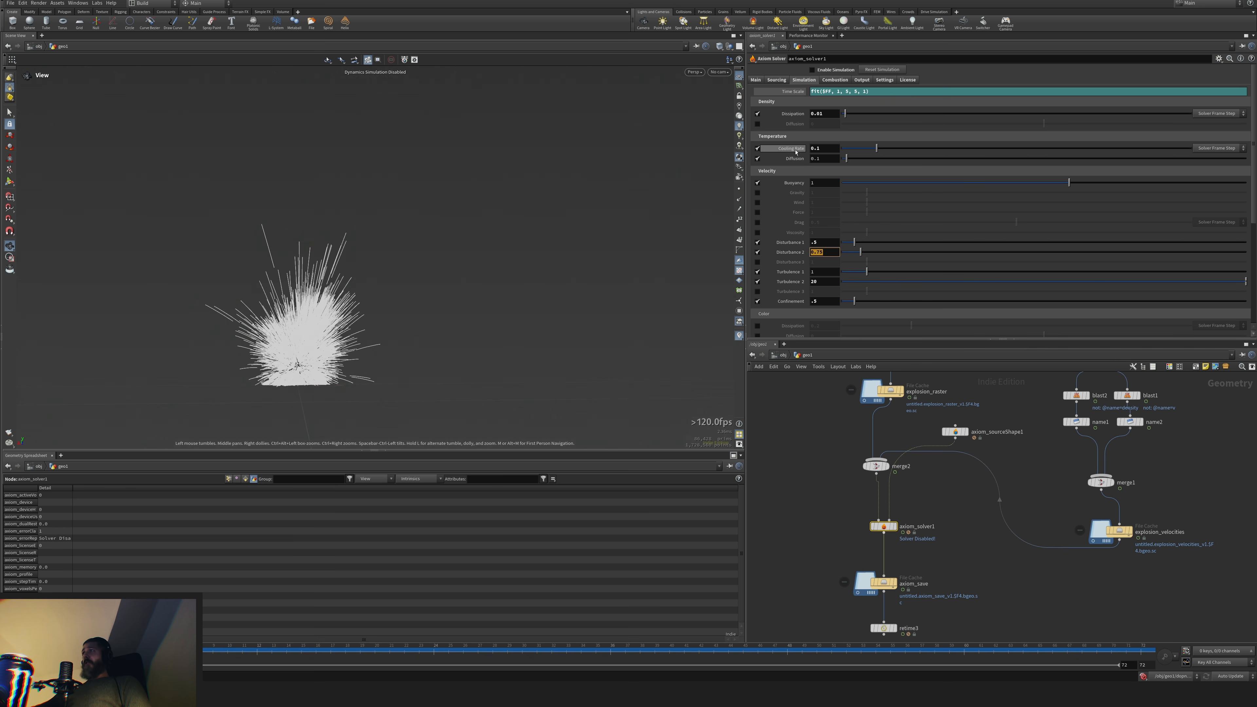
click(777, 80)
click(835, 80)
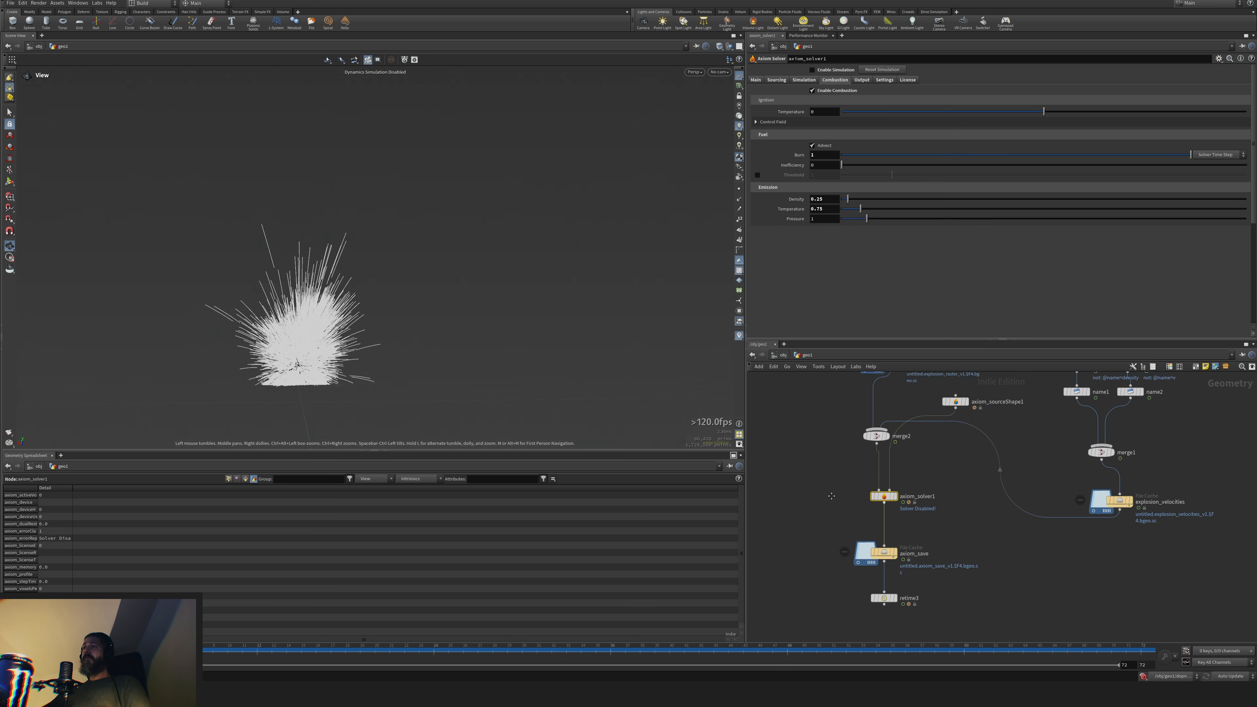
Display the retime3 node, play the retimed explosion from the first frame, and scrub back to the start
middle_drag(886, 634, 888, 512)
click(888, 512)
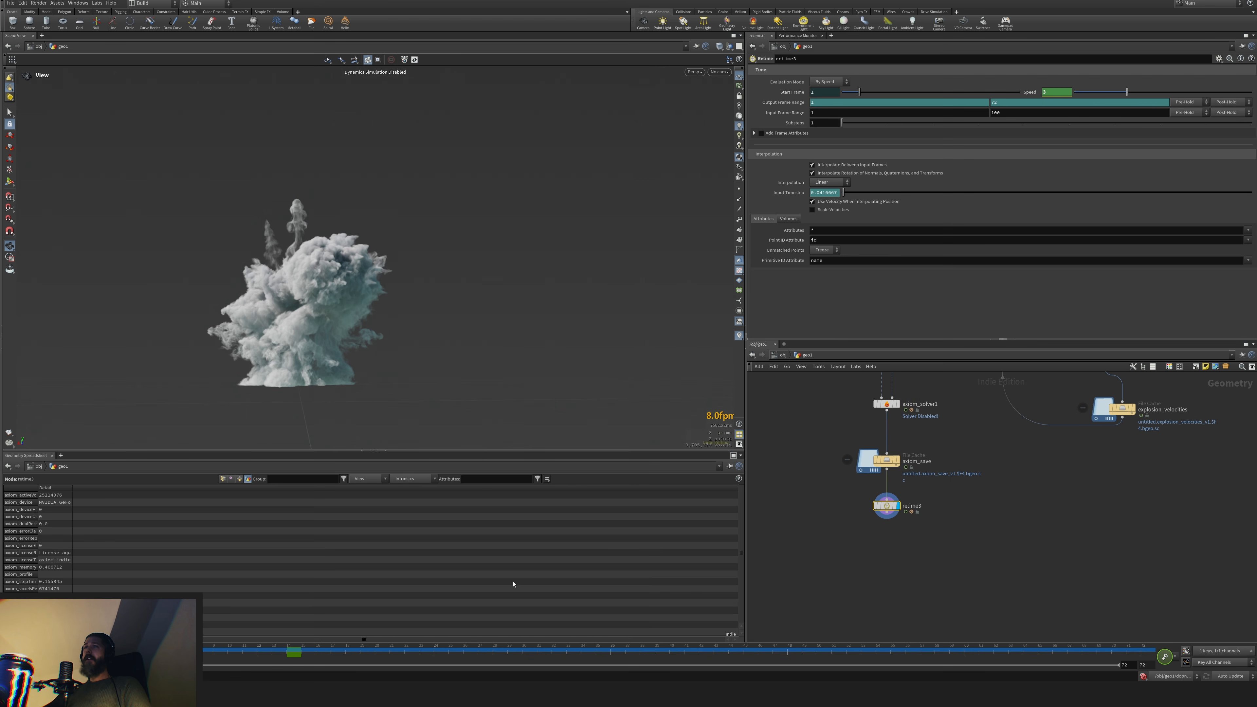
key(ctrl+Up)
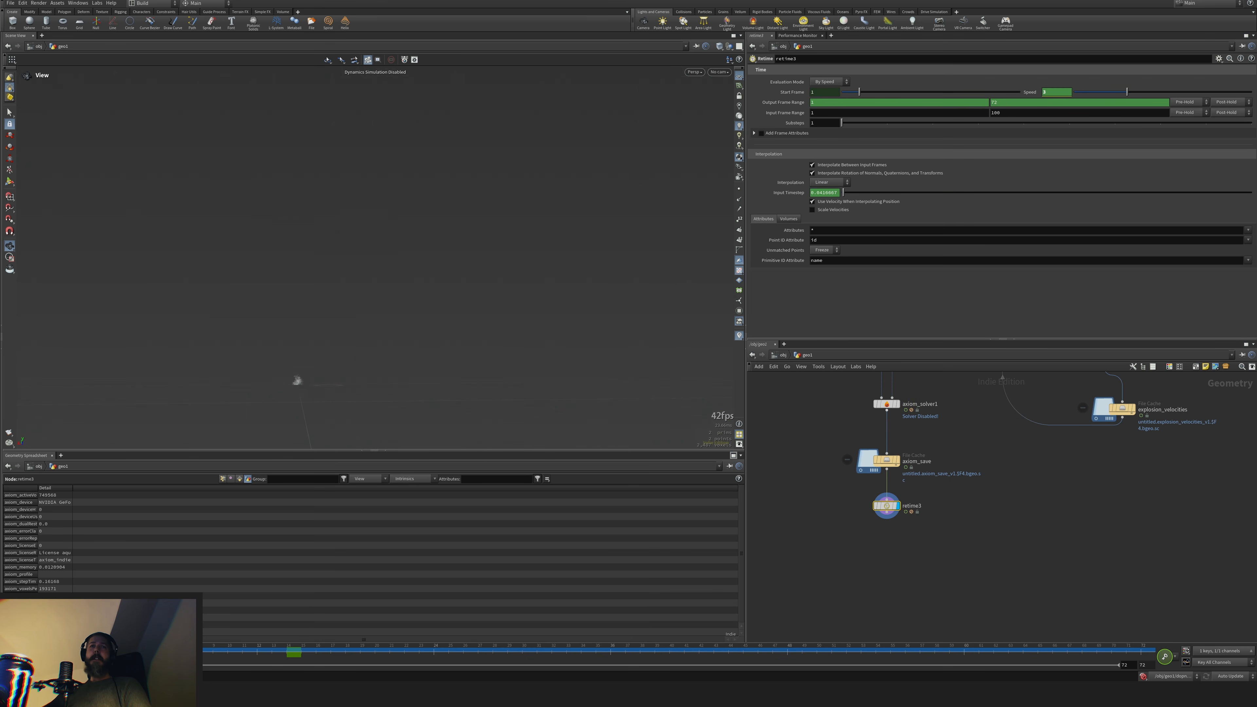
key(Up)
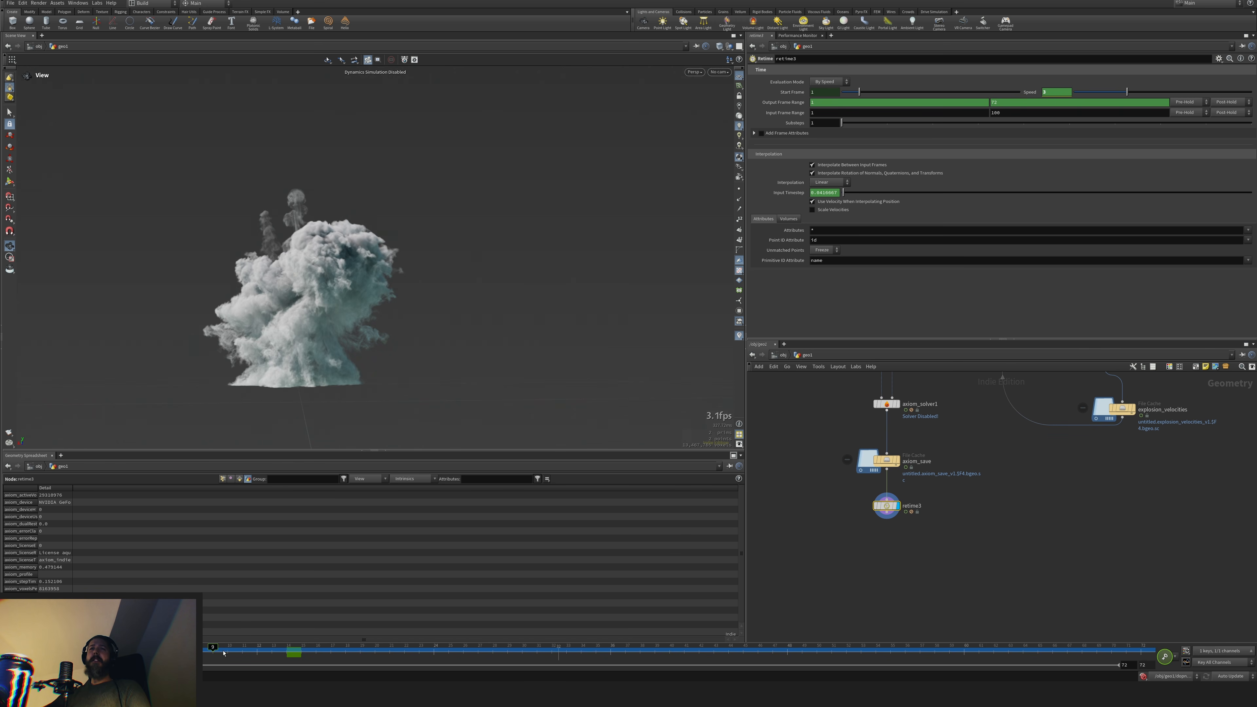
drag(213, 651, 95, 651)
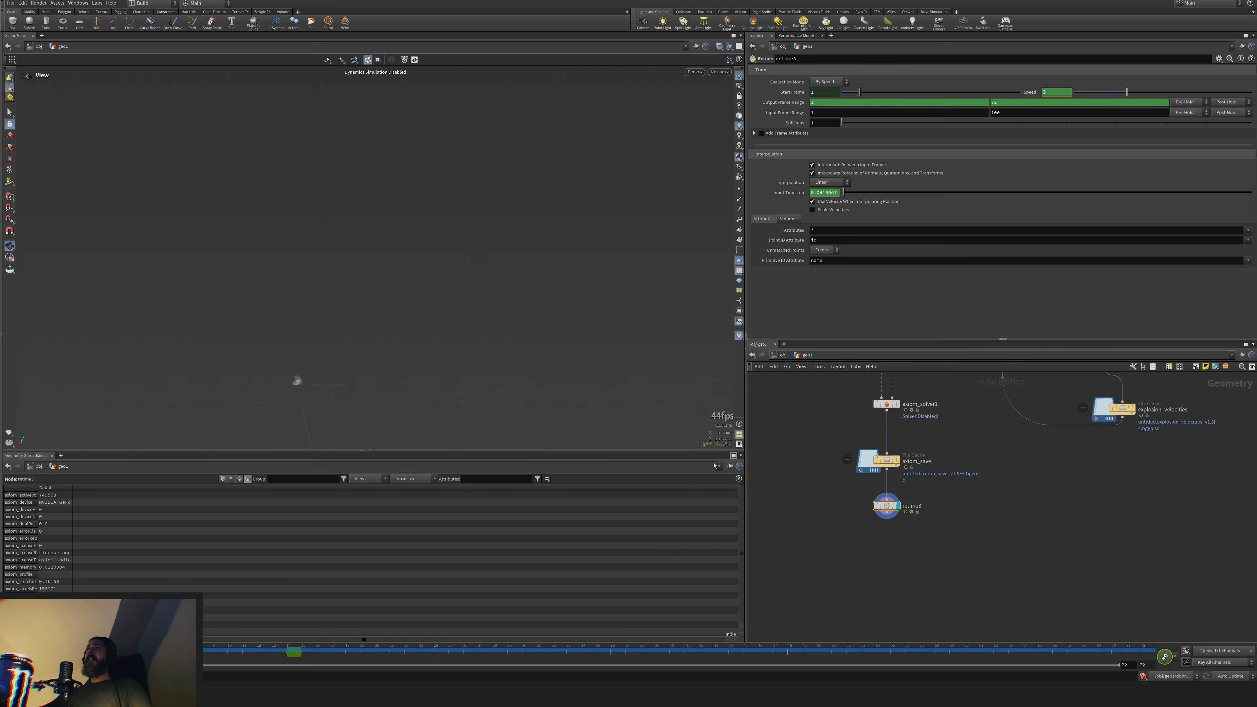
middle_drag(1006, 467, 1003, 512)
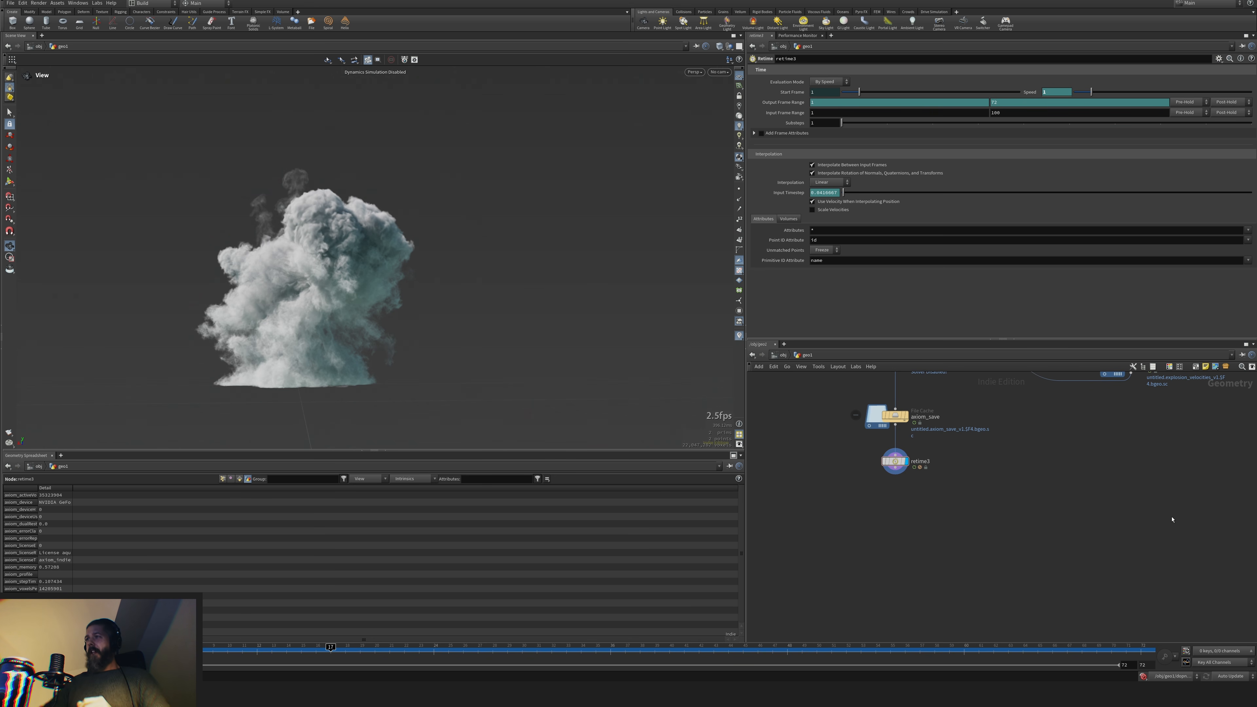
Add a Pyro Bake Volume node fed by retime3, line it up below and display it
middle_drag(963, 545, 968, 545)
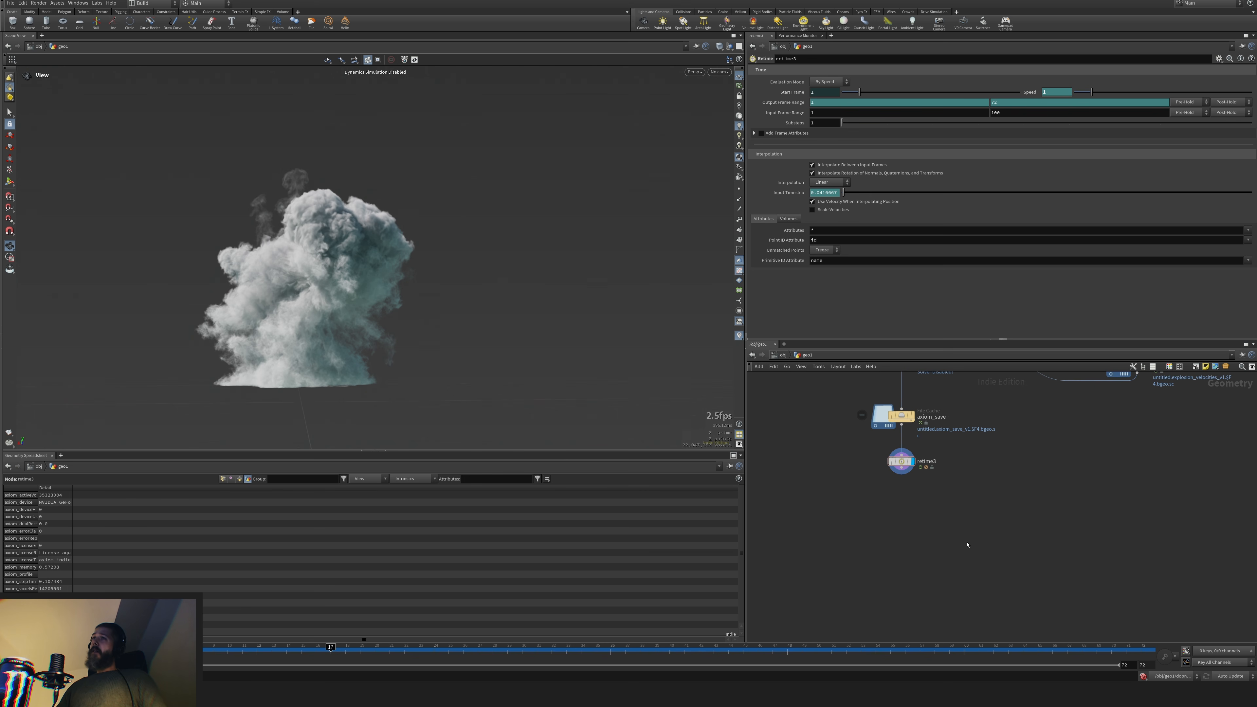
key(Tab)
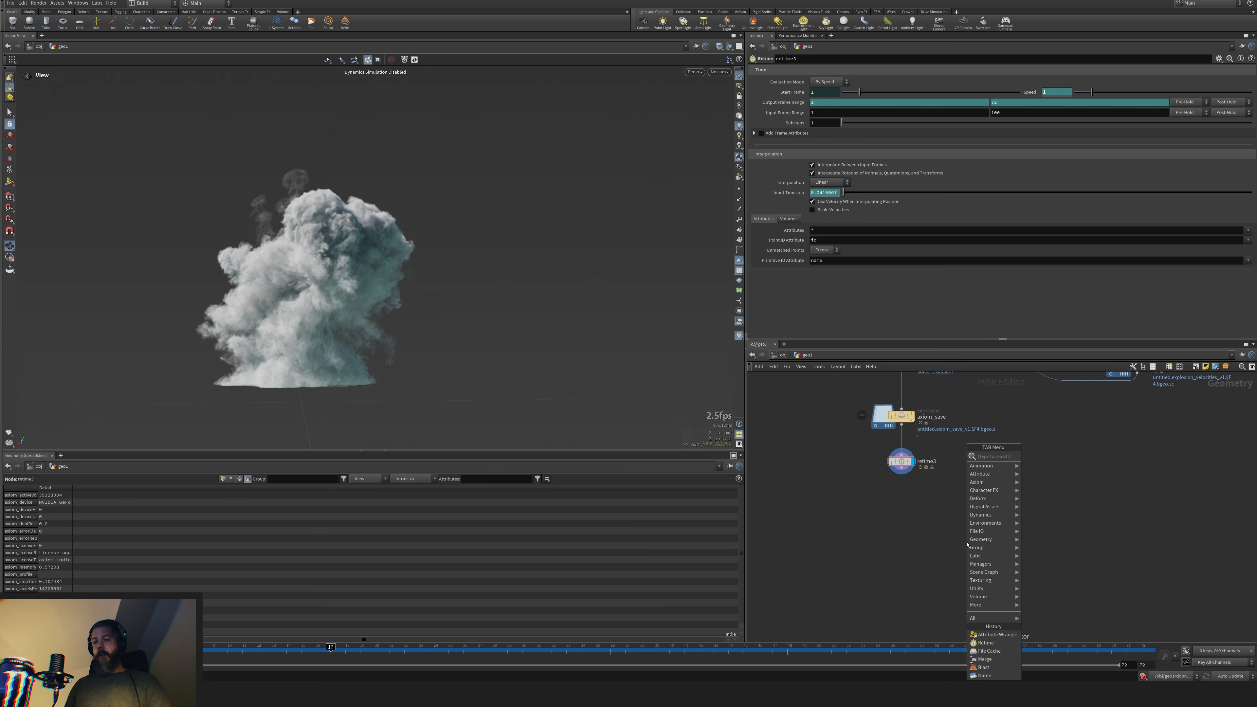
text(py)
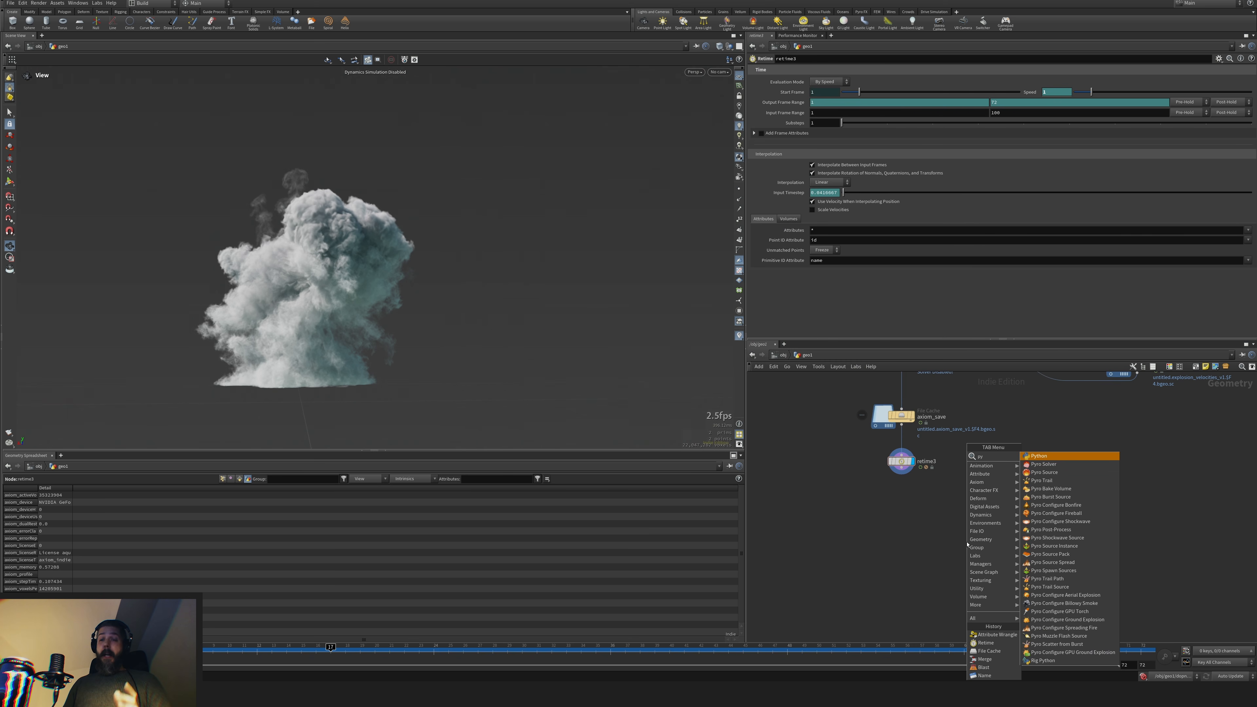
text(bak)
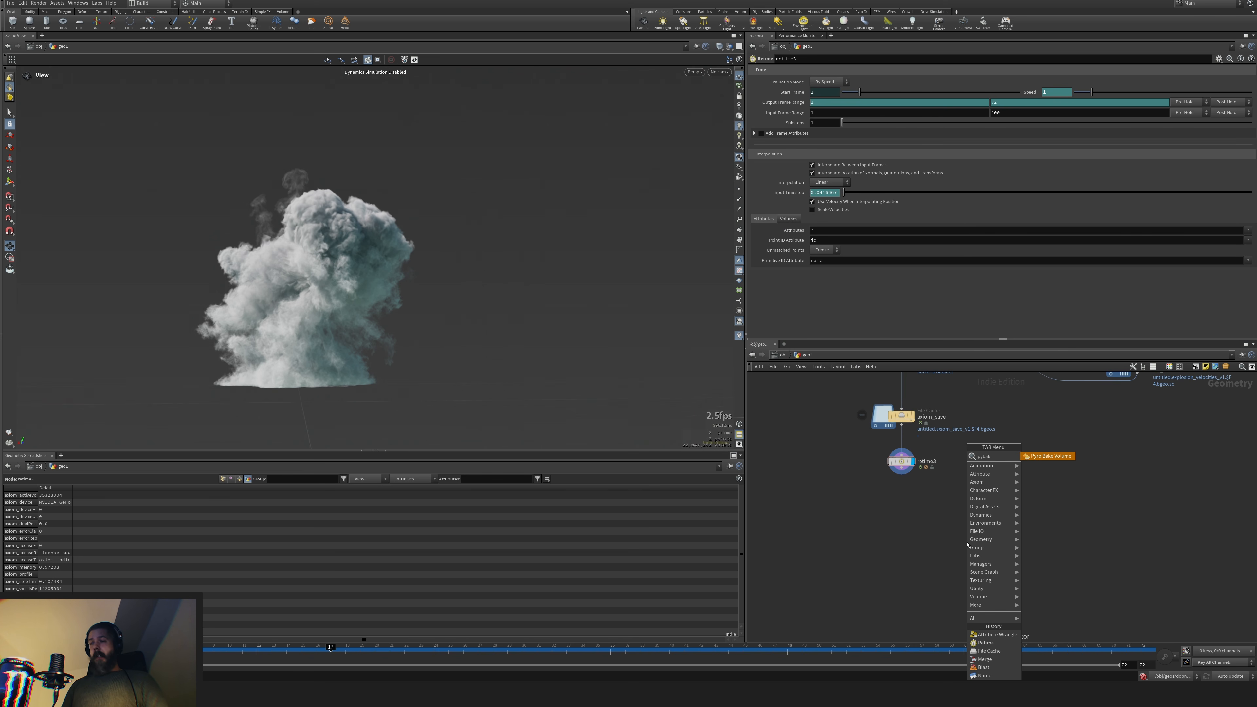
key(Return)
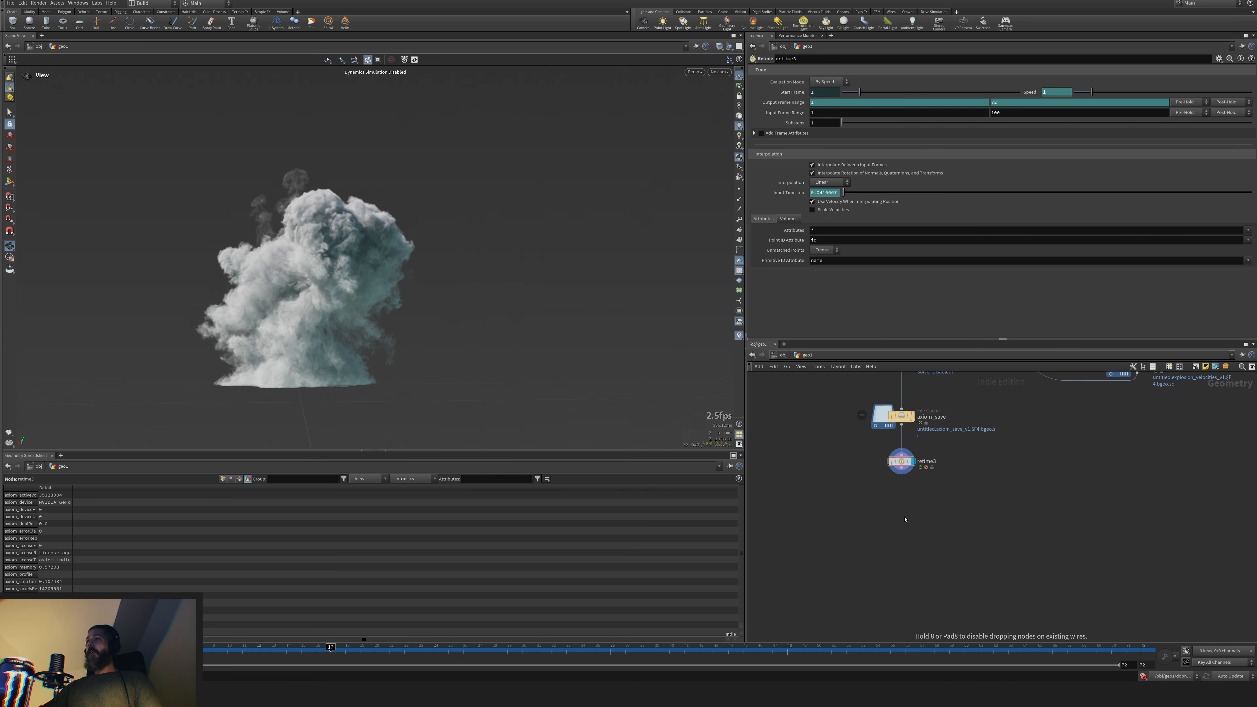
click(906, 515)
click(907, 512)
click(901, 468)
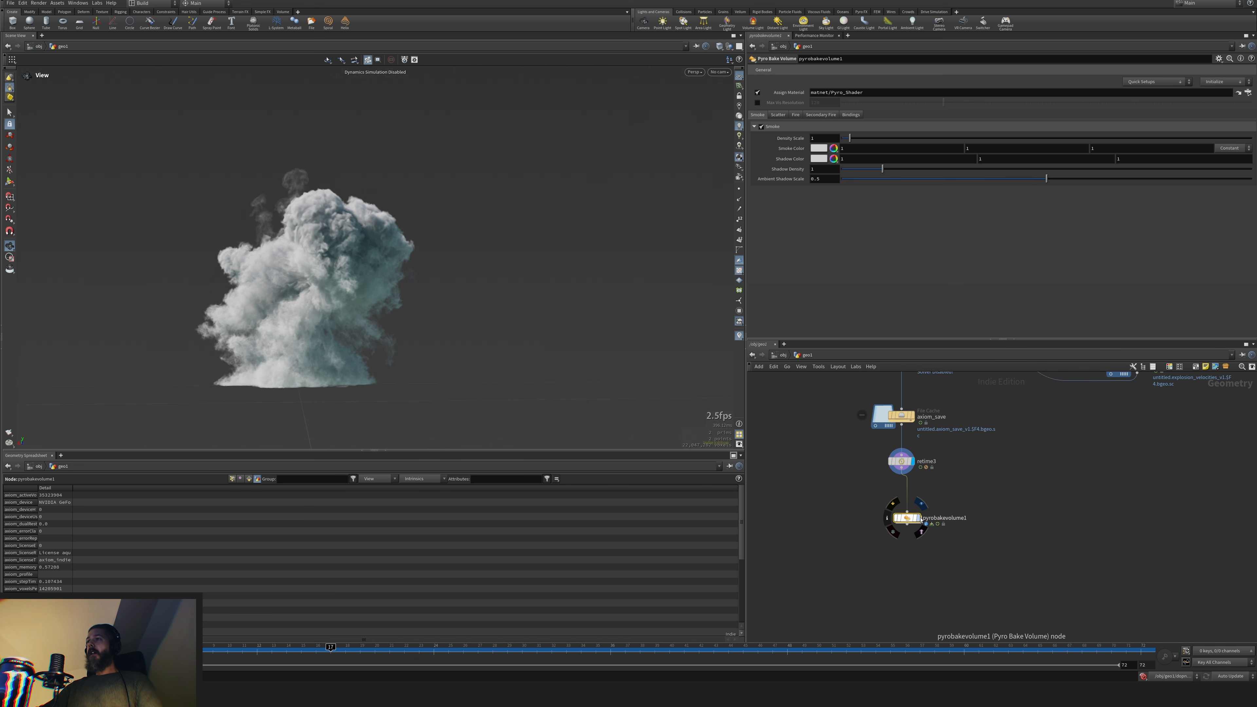
click(921, 504)
drag(912, 524, 907, 520)
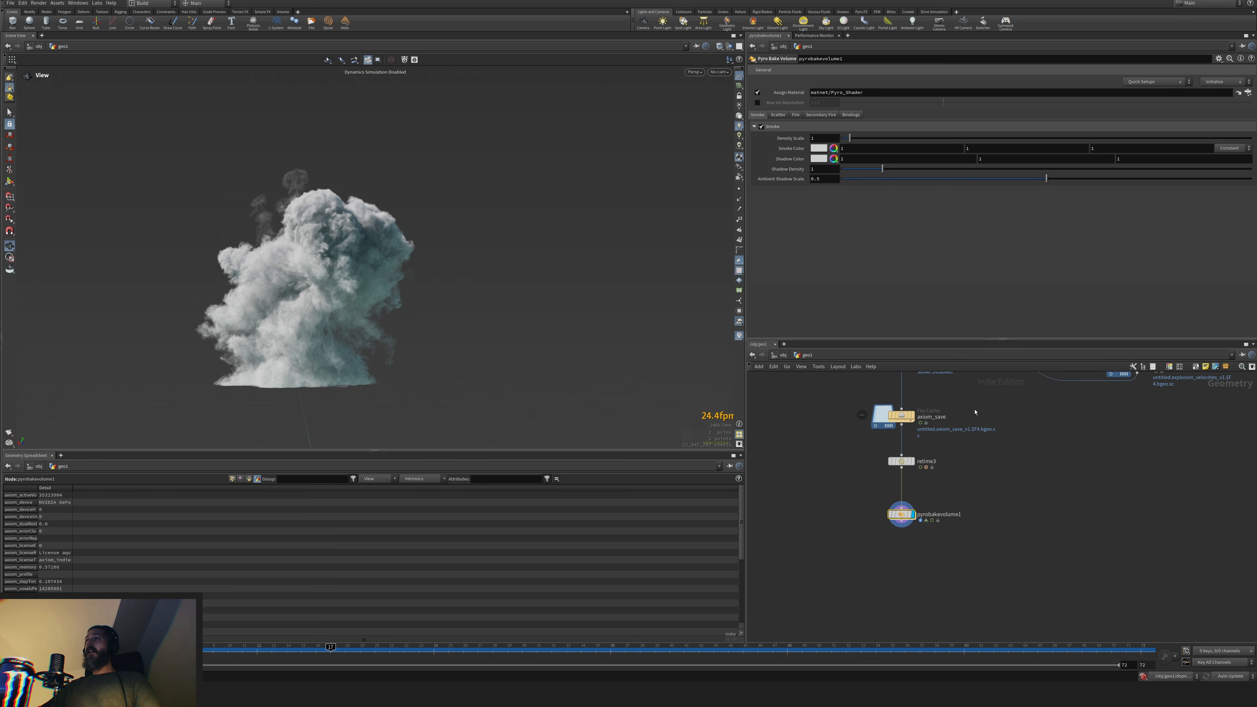
Enable Scatter on pyrobakevolume1 and set its smoke Density Scale to 2
click(778, 115)
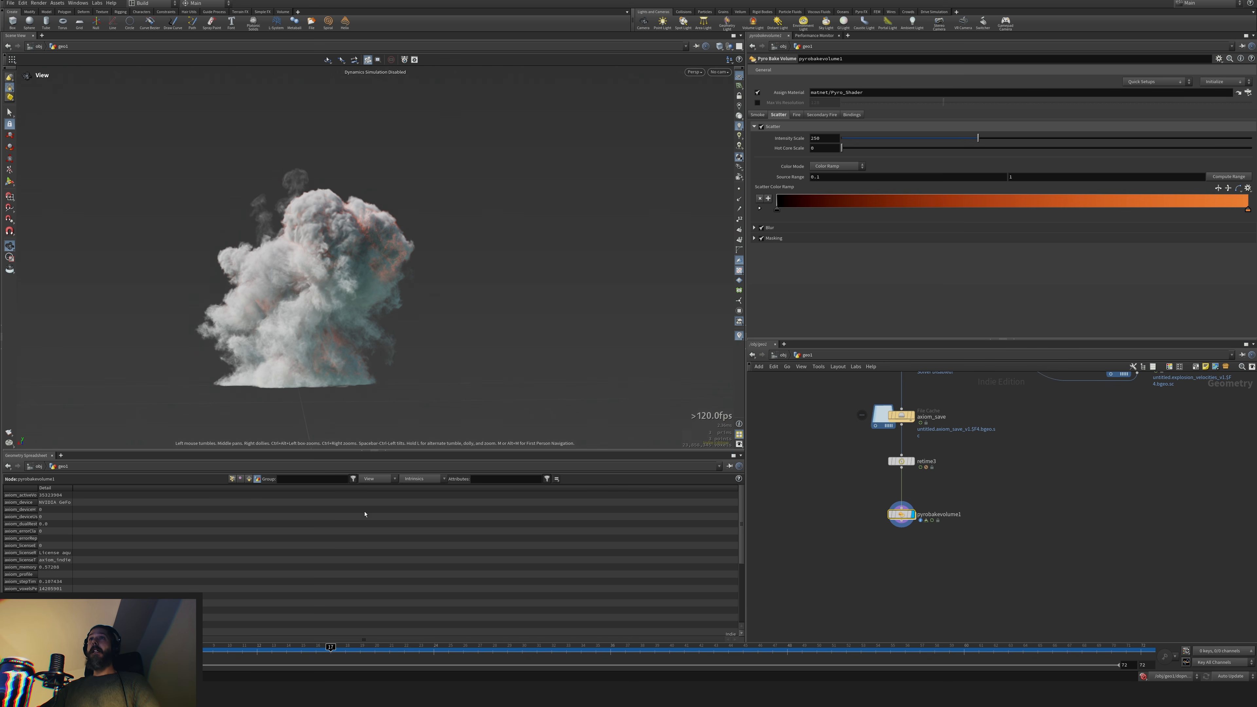
click(757, 115)
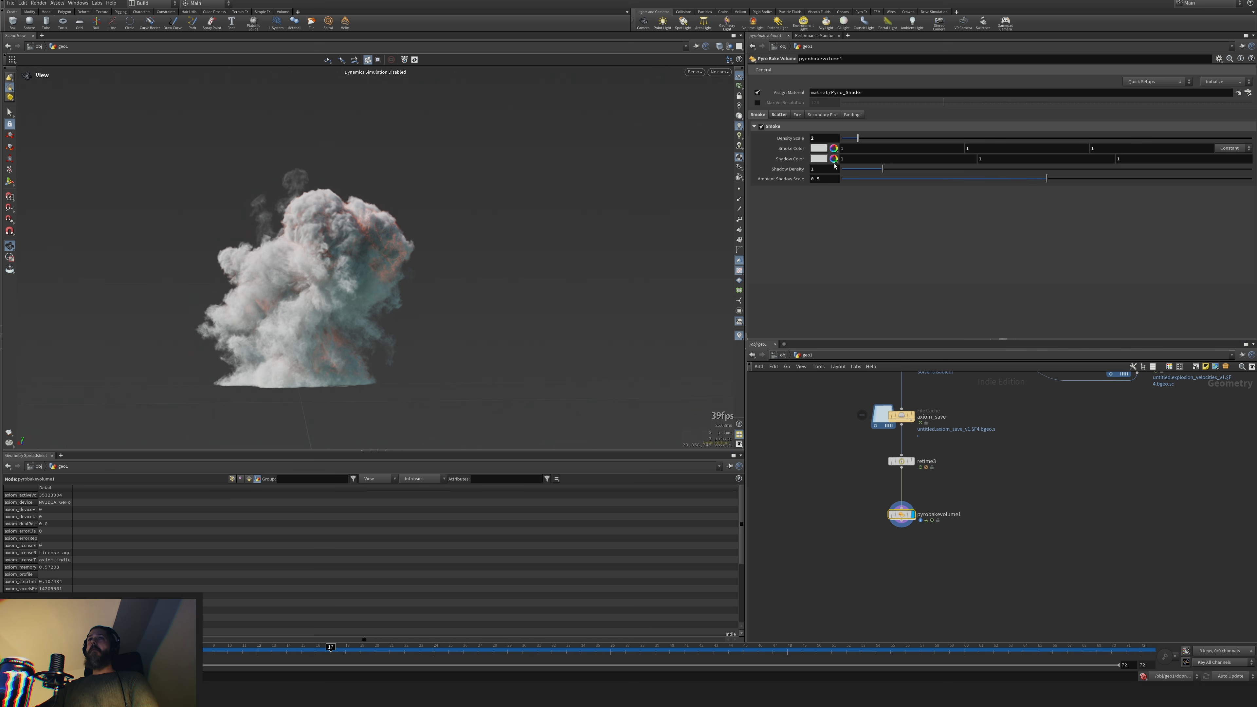
Set the Smoke Color of pyrobakevolume1 to a dark grey of 0.172 in all channels
click(824, 149)
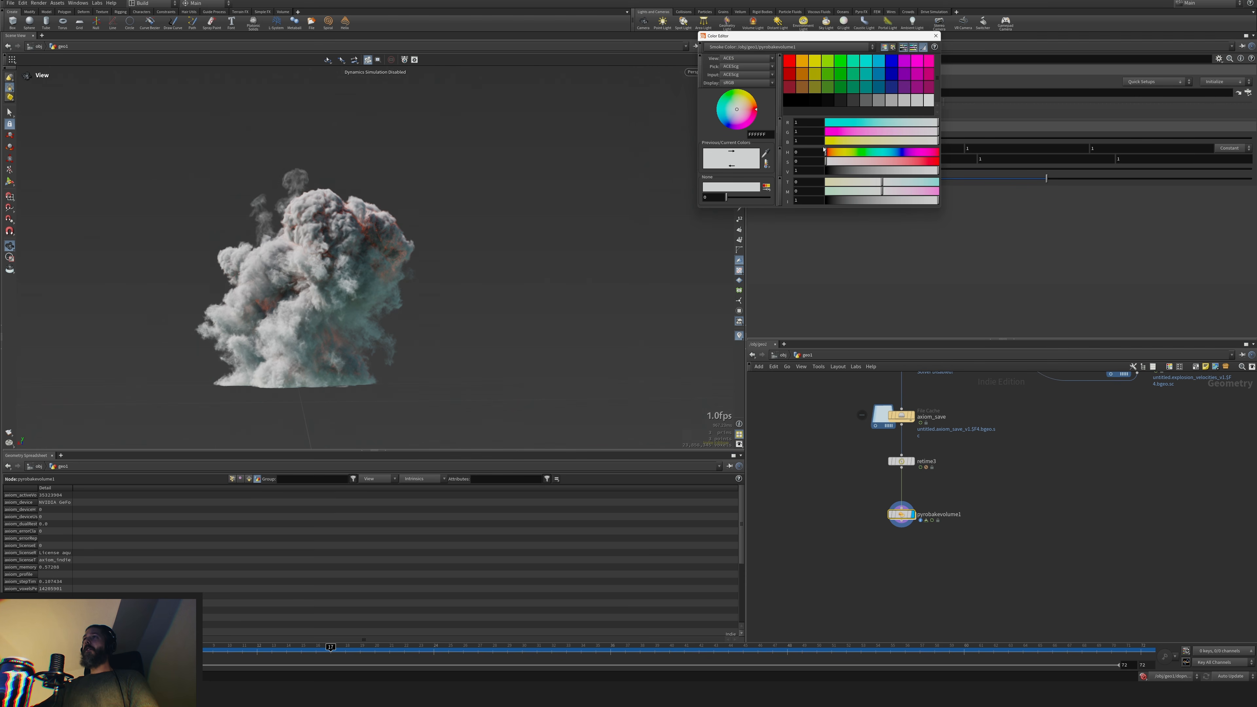
click(853, 100)
click(867, 100)
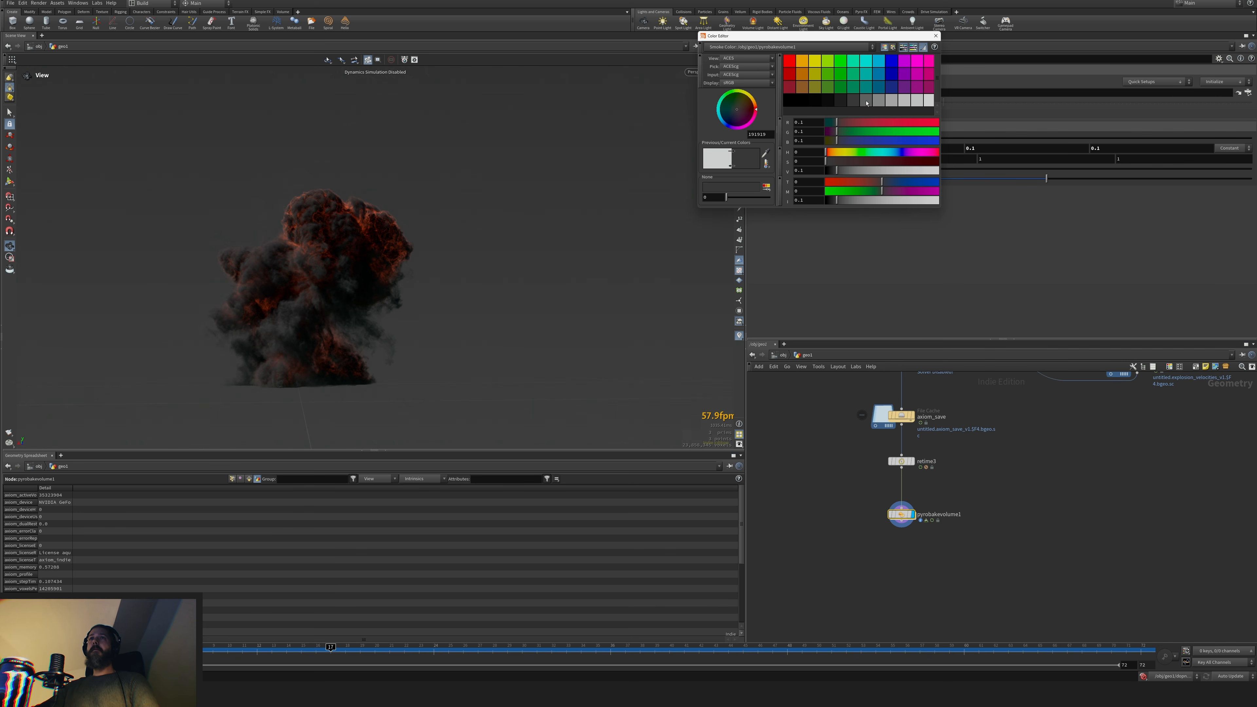
click(851, 102)
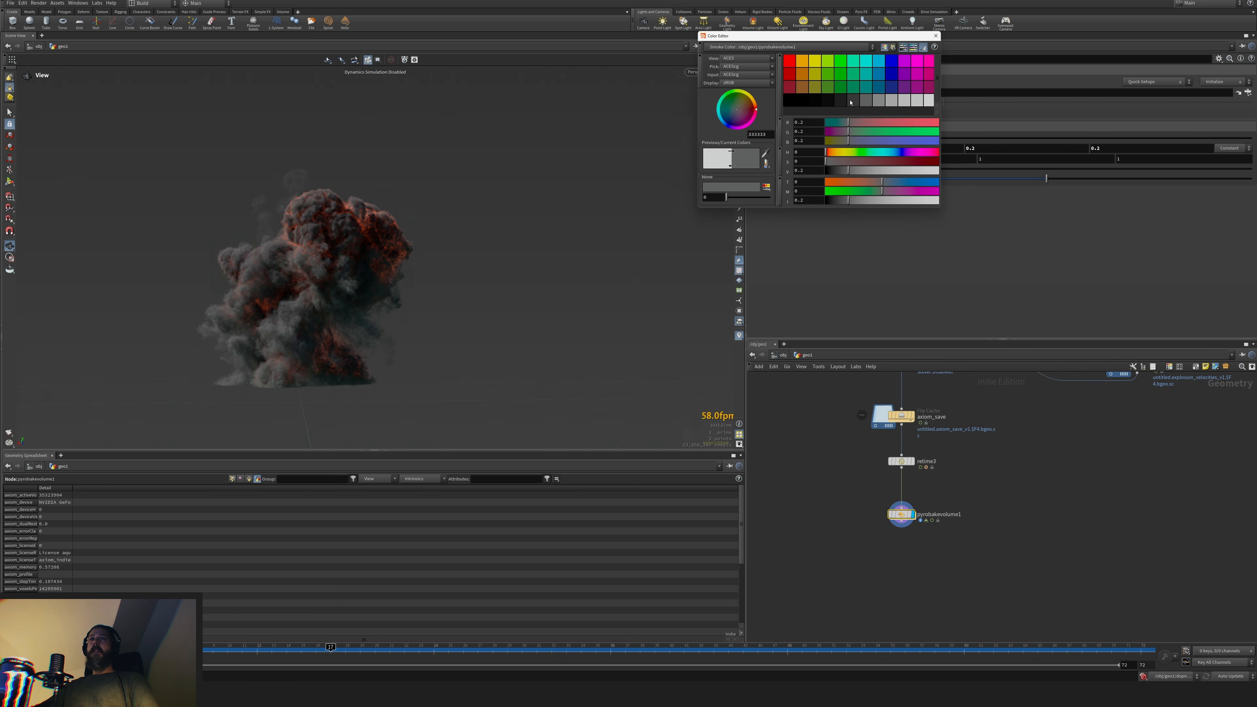
click(846, 171)
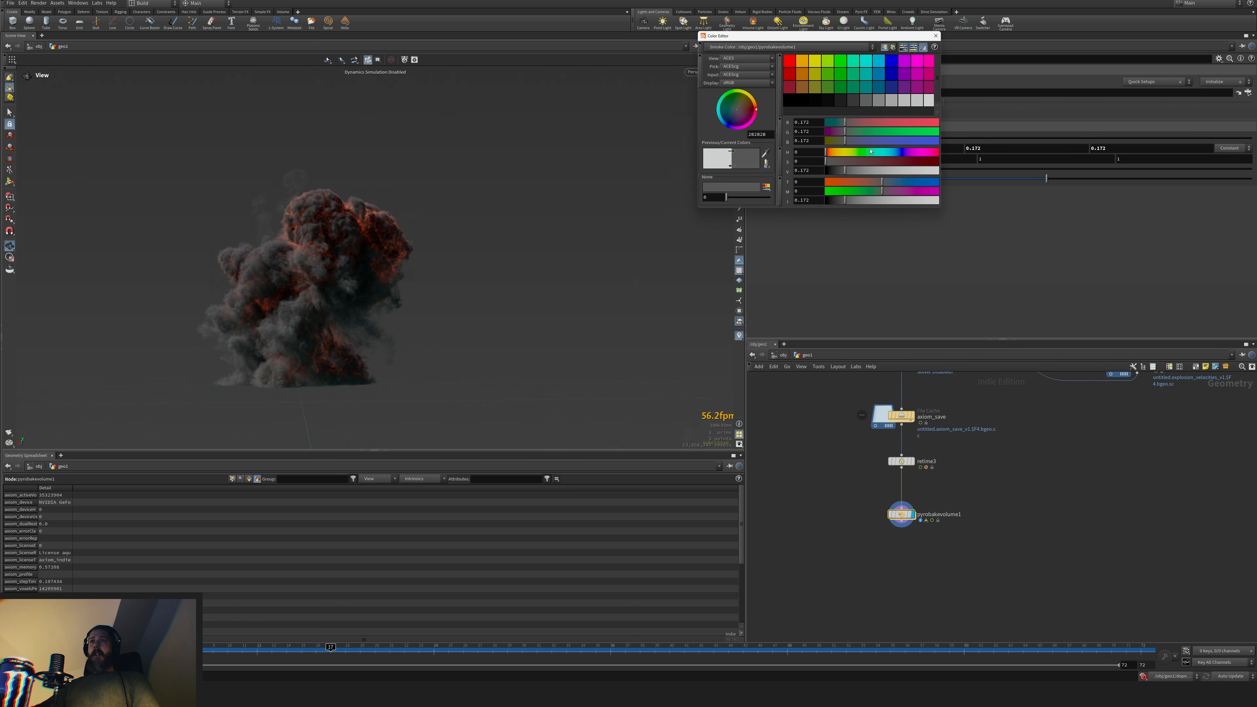
click(936, 36)
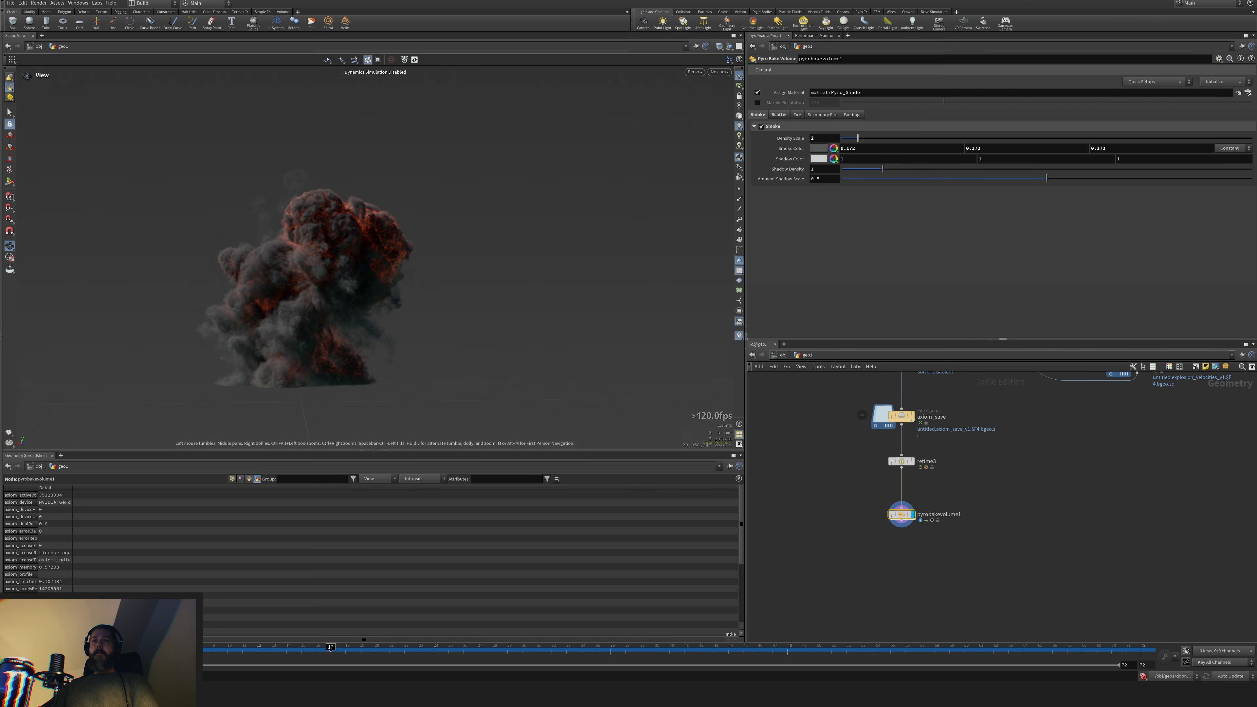
Rewind to the first frame and scrub through the early frames to check the shaded fire and smoke
key(ctrl+Up)
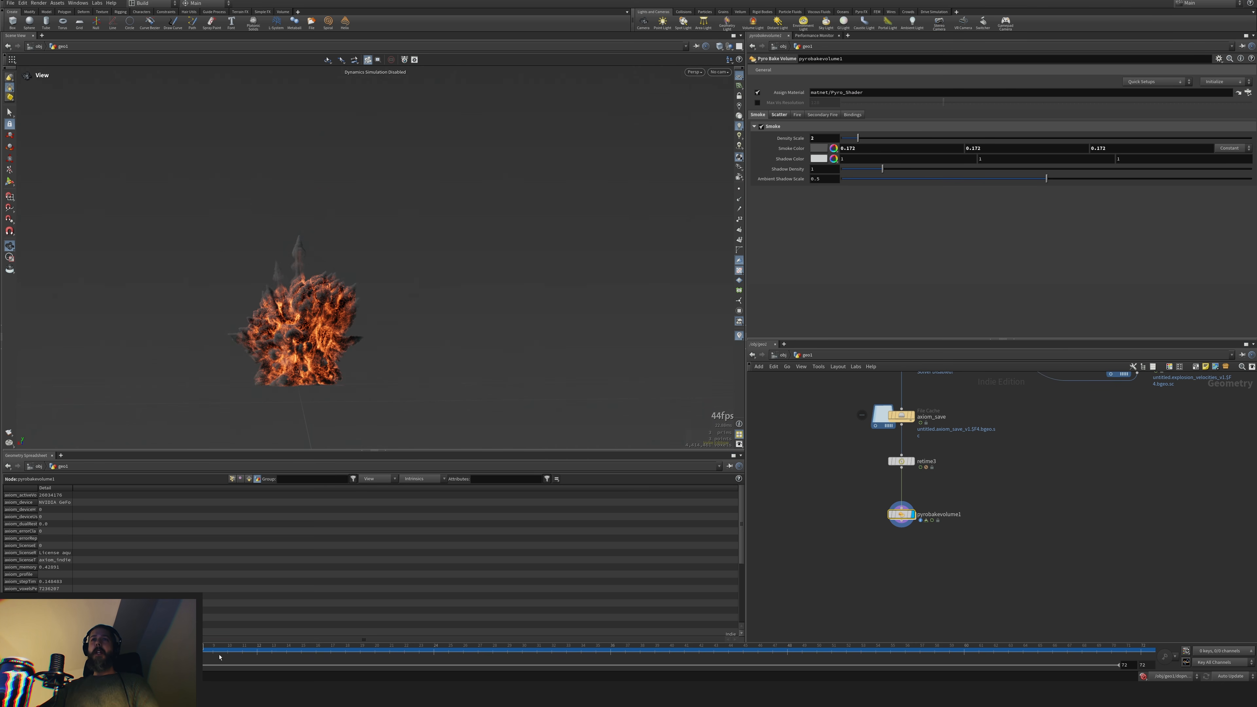
click(228, 647)
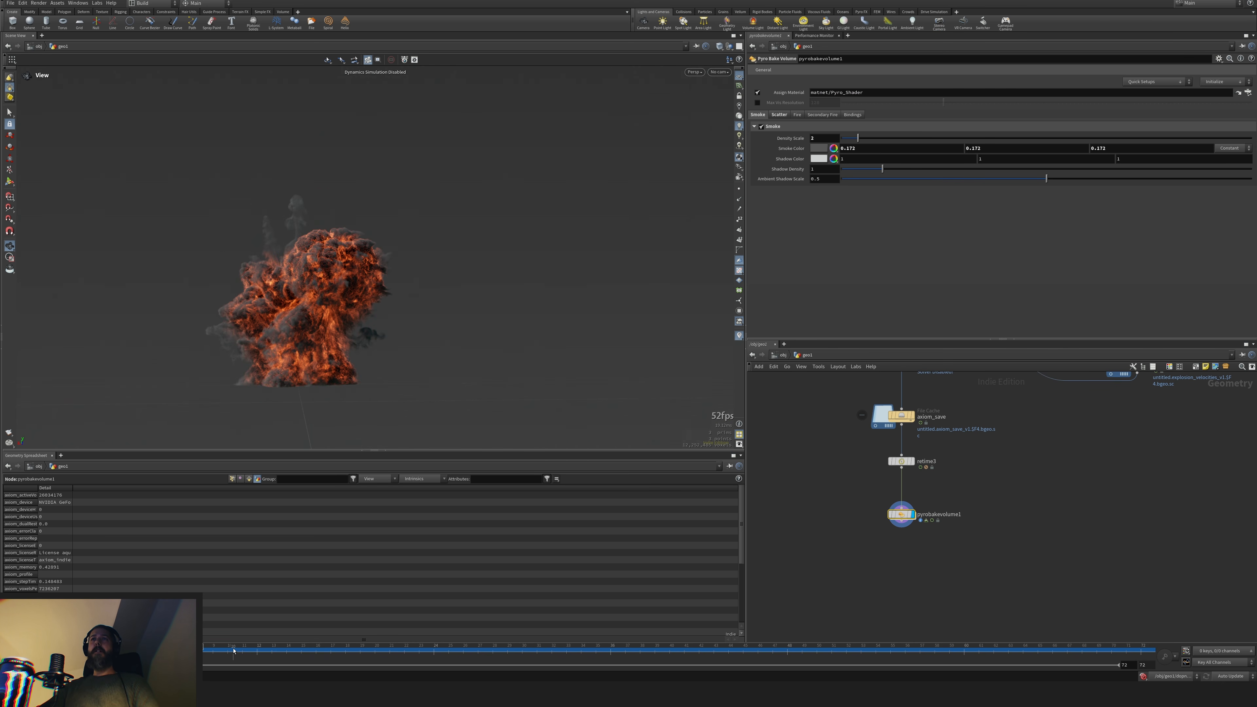
click(271, 650)
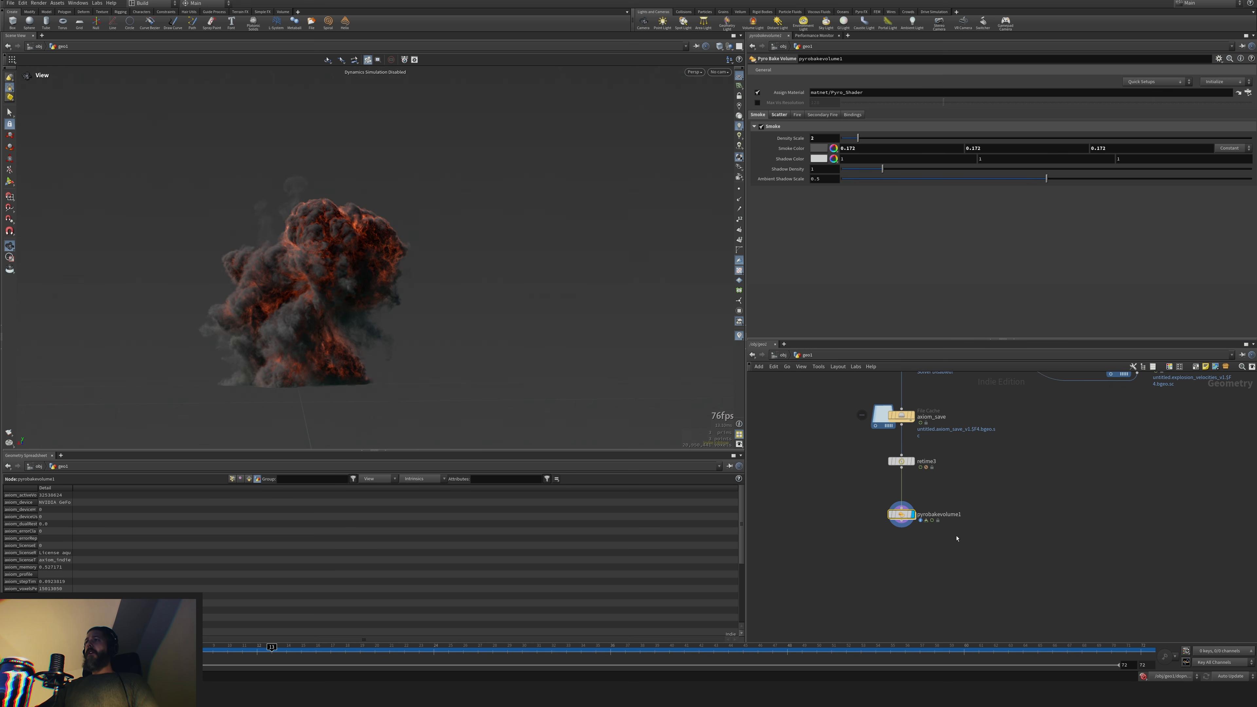
Switch to the stage network and add a Scene Import node
click(784, 355)
click(813, 356)
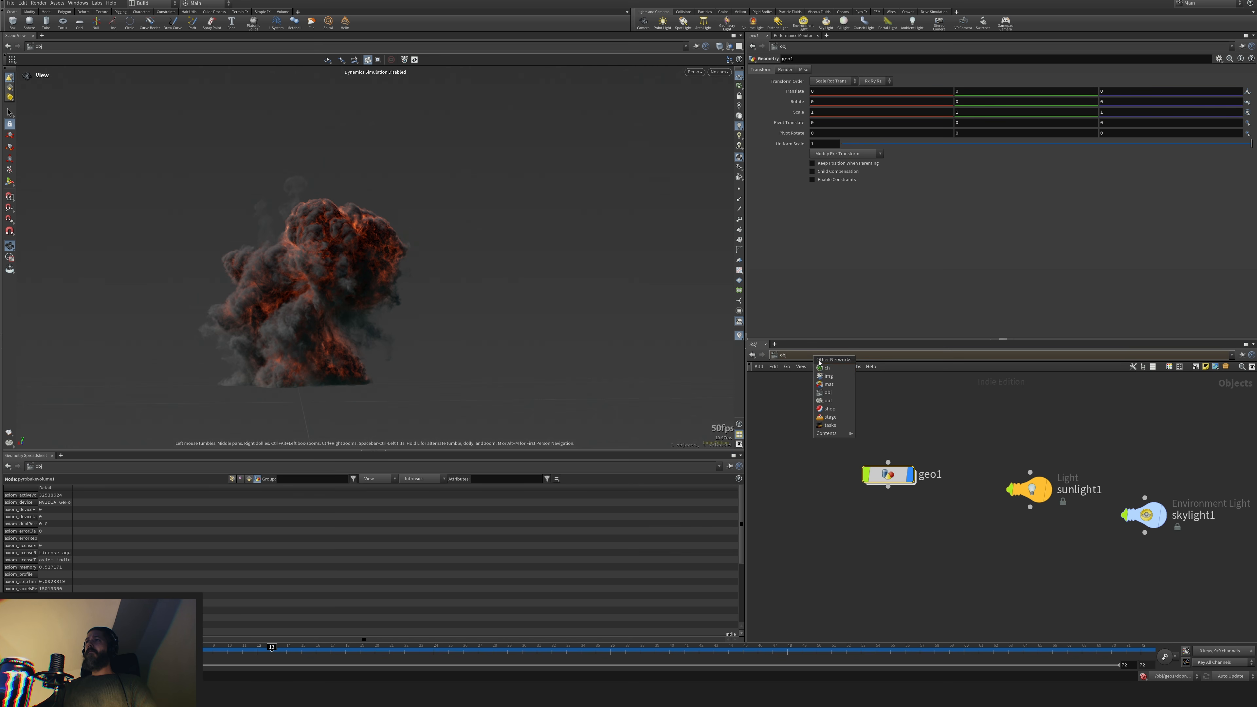
click(831, 416)
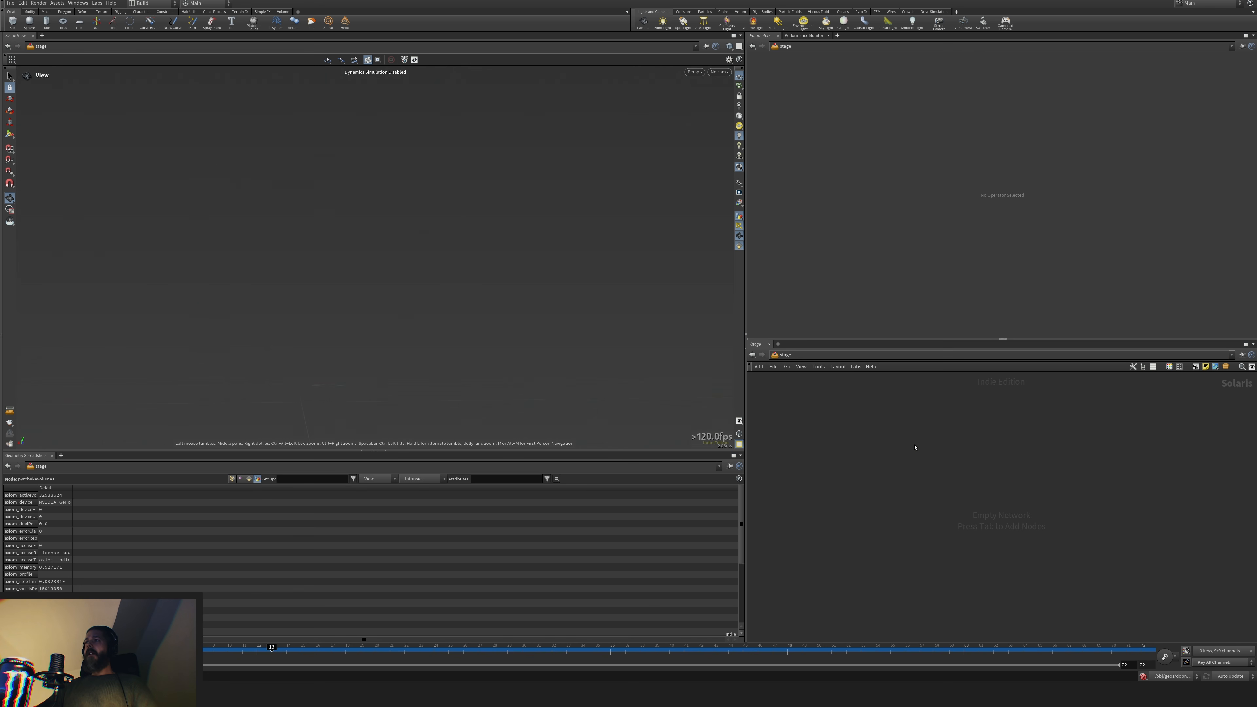
key(Tab)
text(sce)
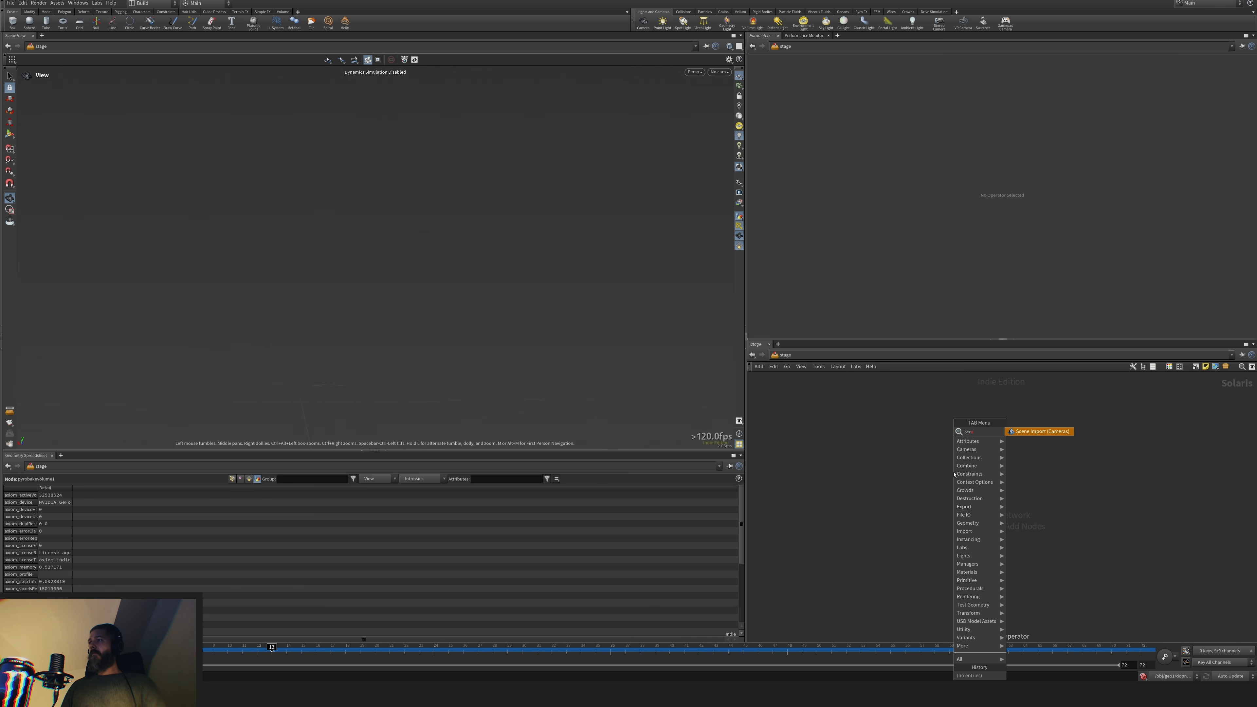
key(BackSpace)
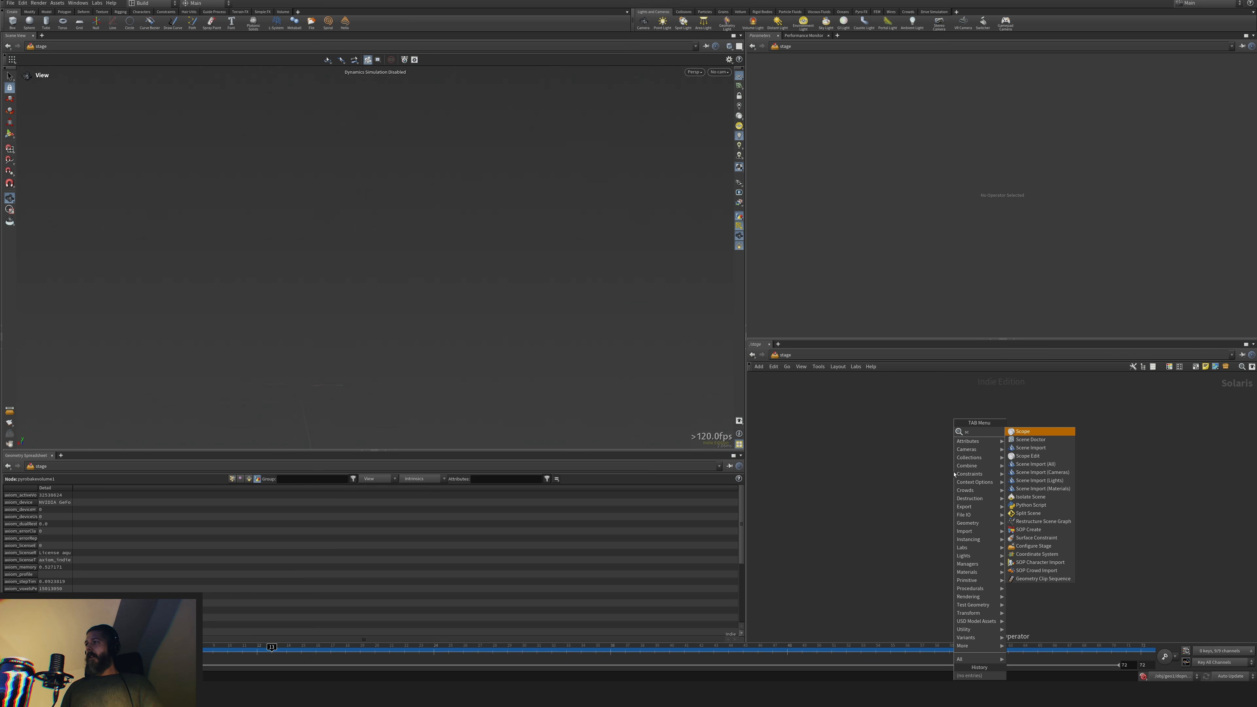
key(Down)
key(Down)
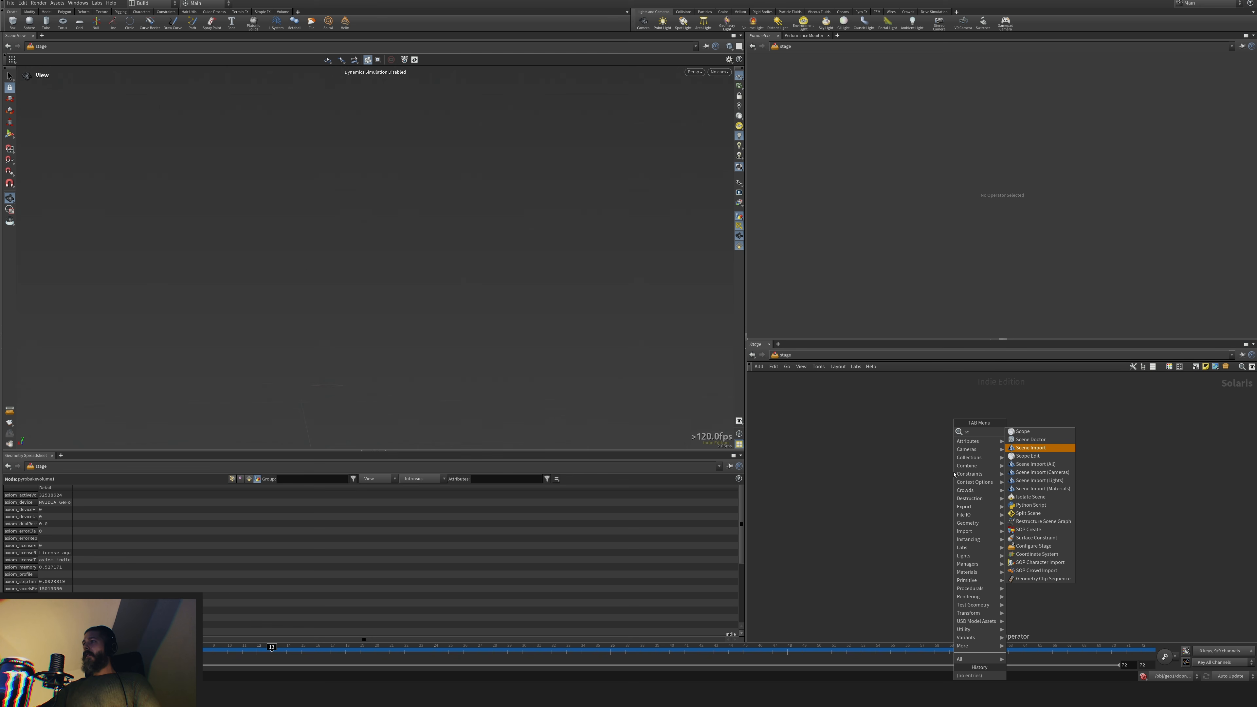
key(Return)
click(902, 449)
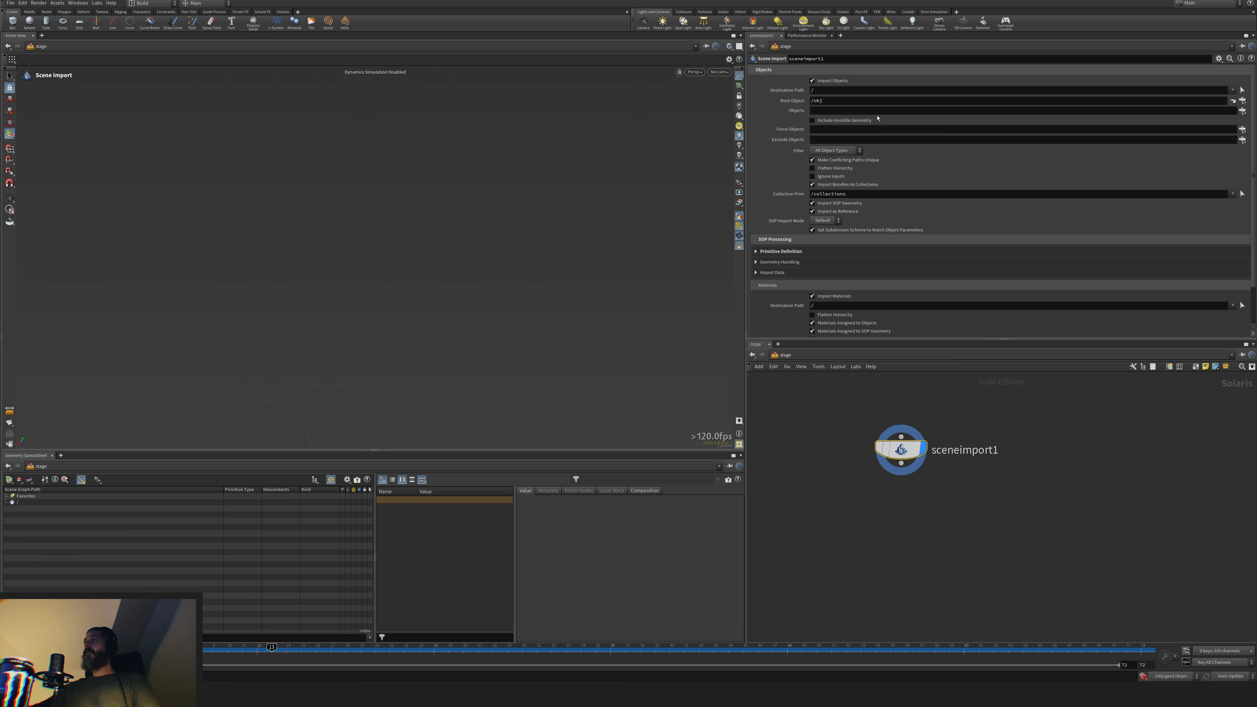
Set the Objects to import on sceneimport1 to /obj/geo1
click(1243, 111)
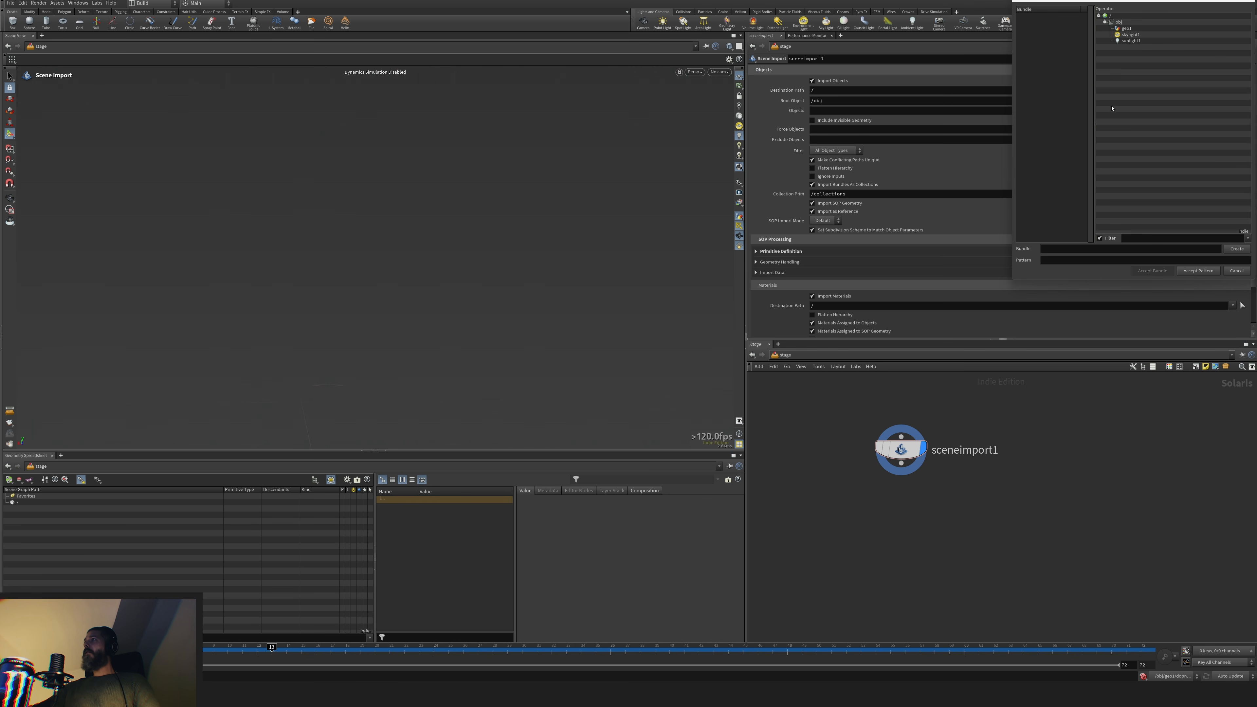
click(1122, 29)
double_click(1122, 29)
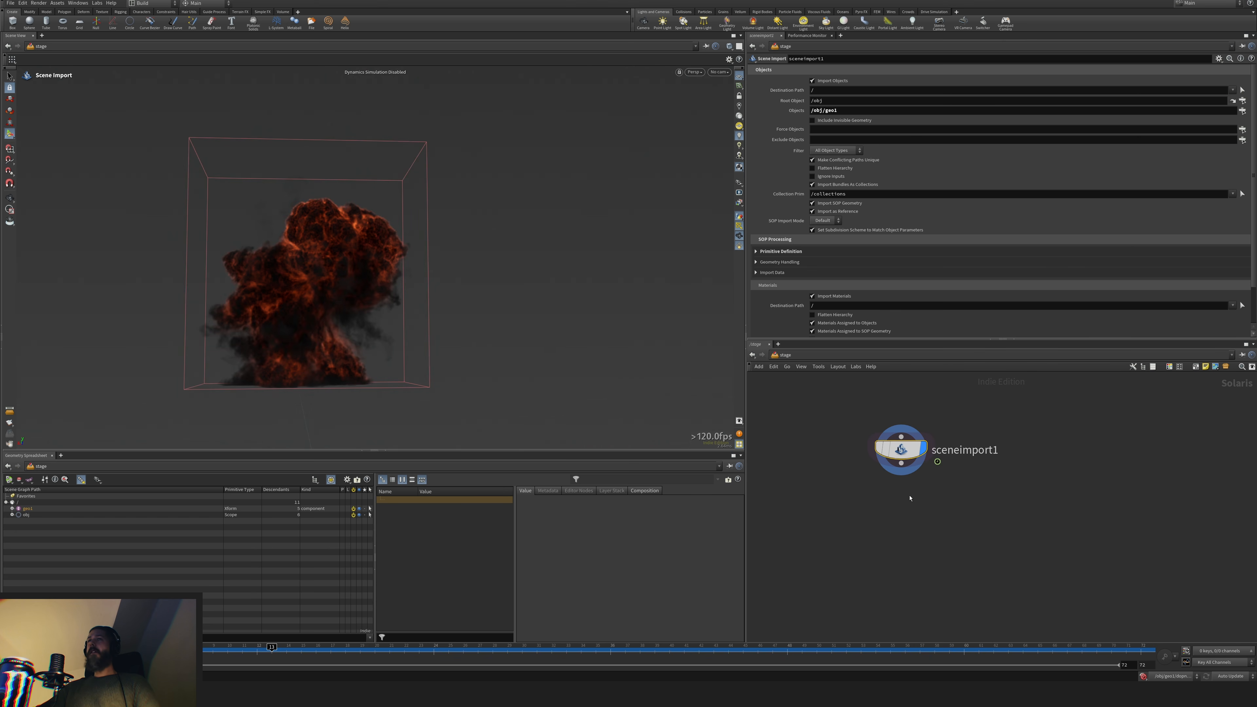
Add a Material Library node connected below sceneimport1
key(Tab)
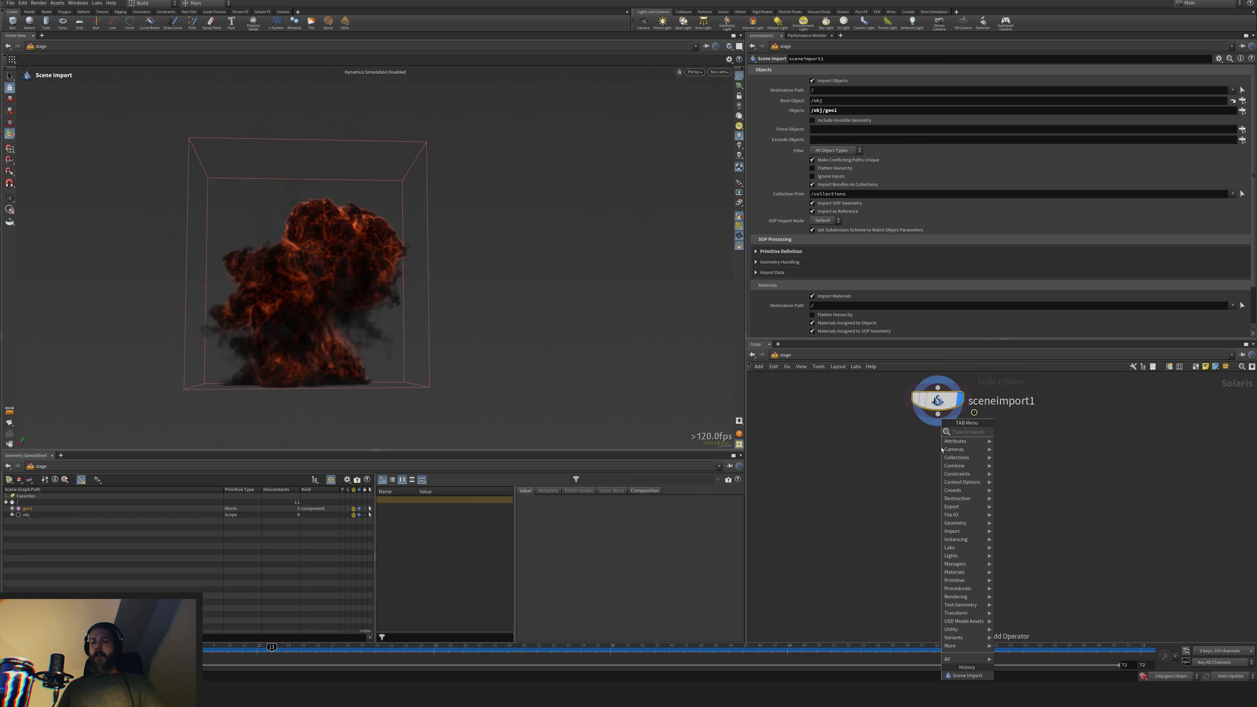
text(mater)
key(Return)
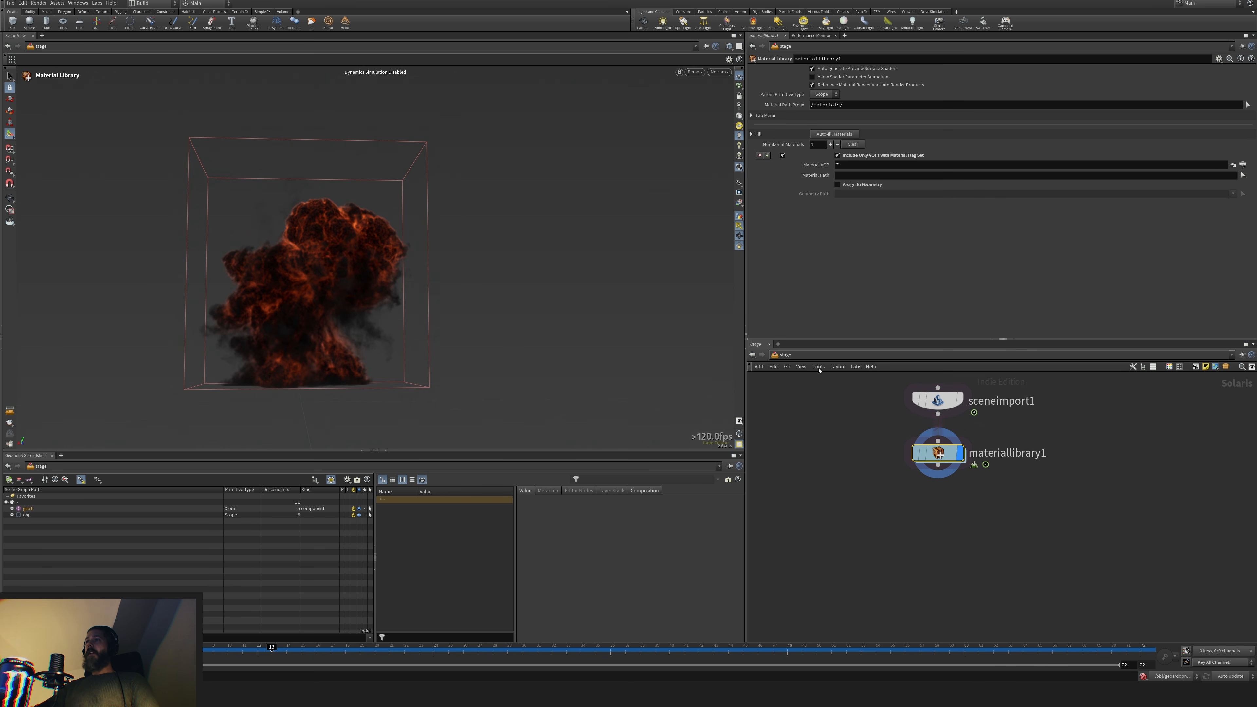
Return to geo1 and create the pyro shader material from pyrobakevolume1, choosing the stage's materiallibrary1 as its custom location
click(817, 356)
click(834, 396)
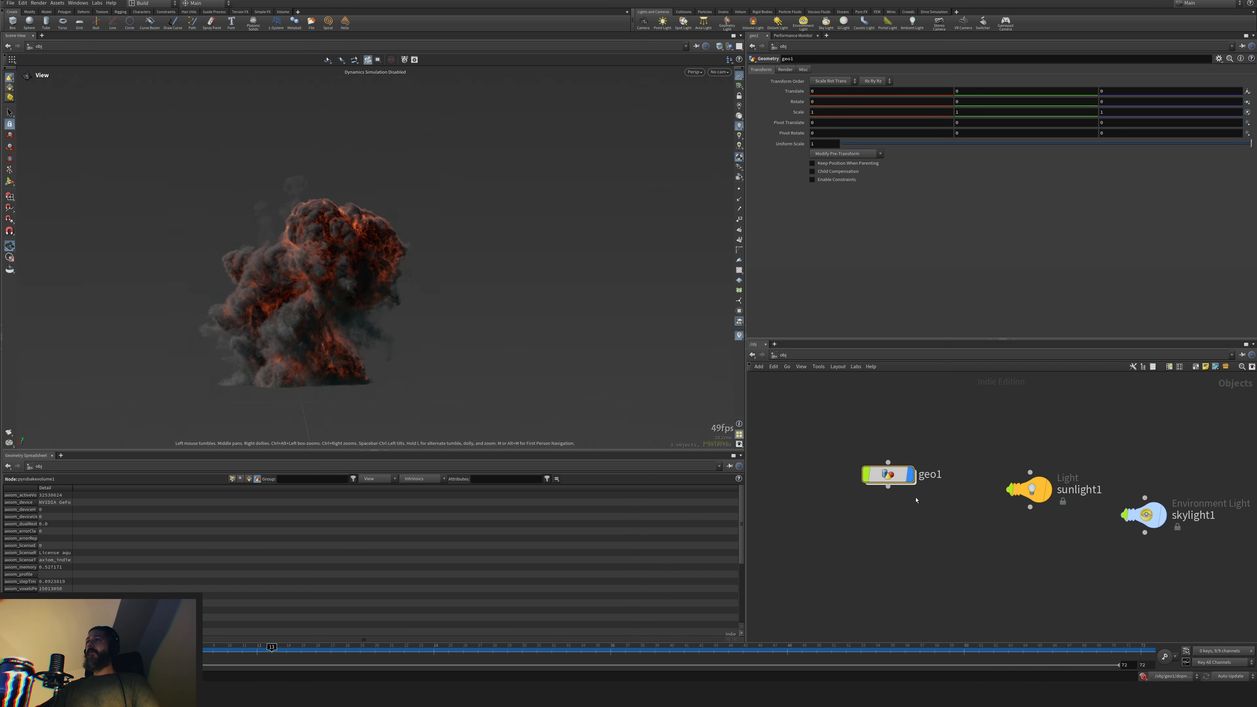
double_click(889, 475)
click(1163, 83)
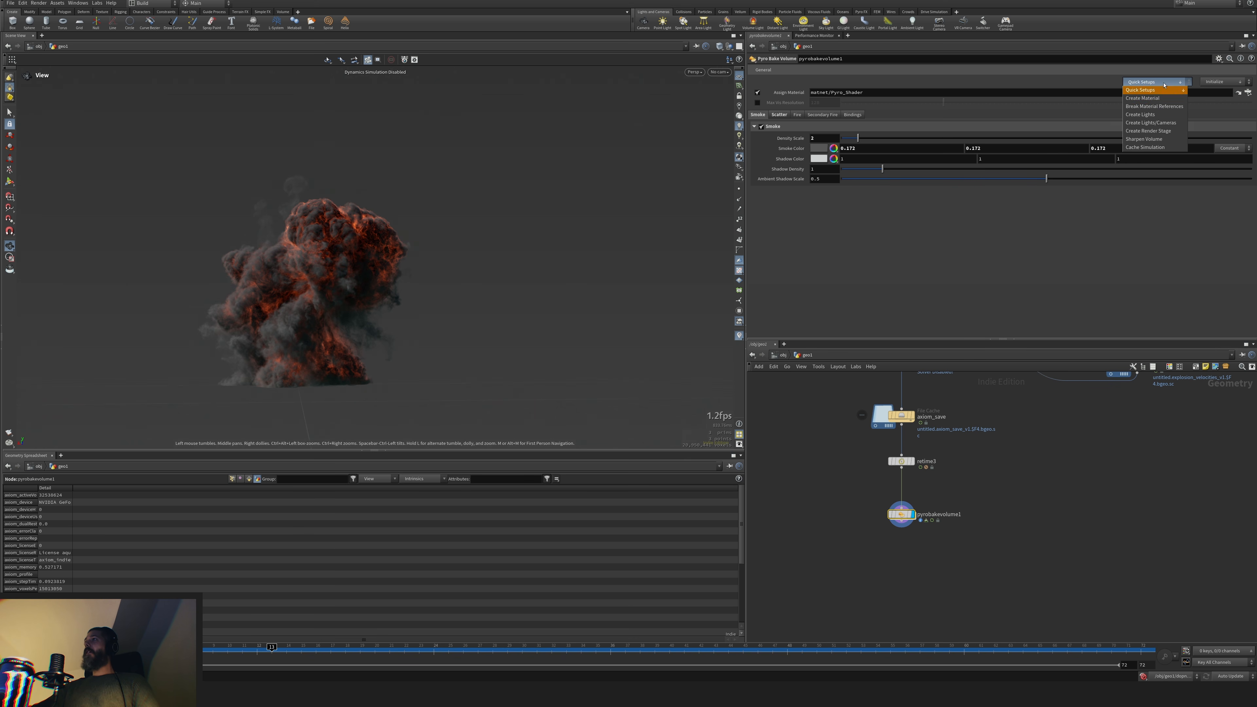
click(1143, 98)
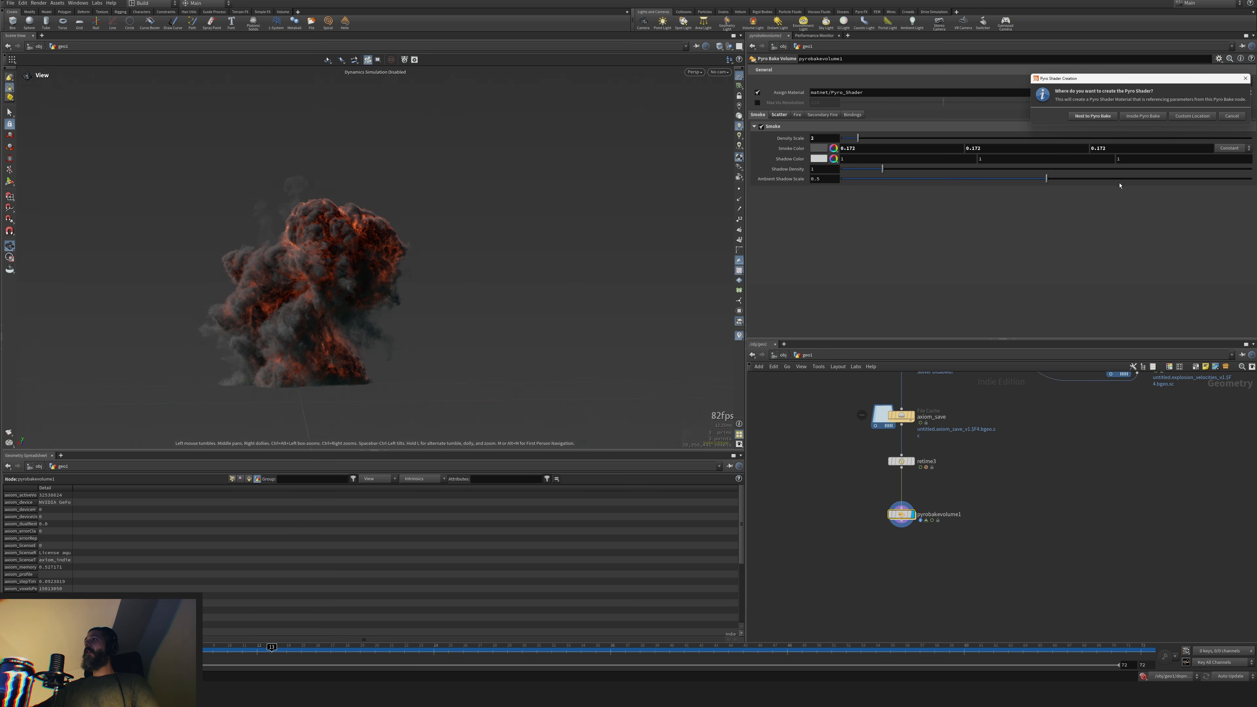
click(1191, 116)
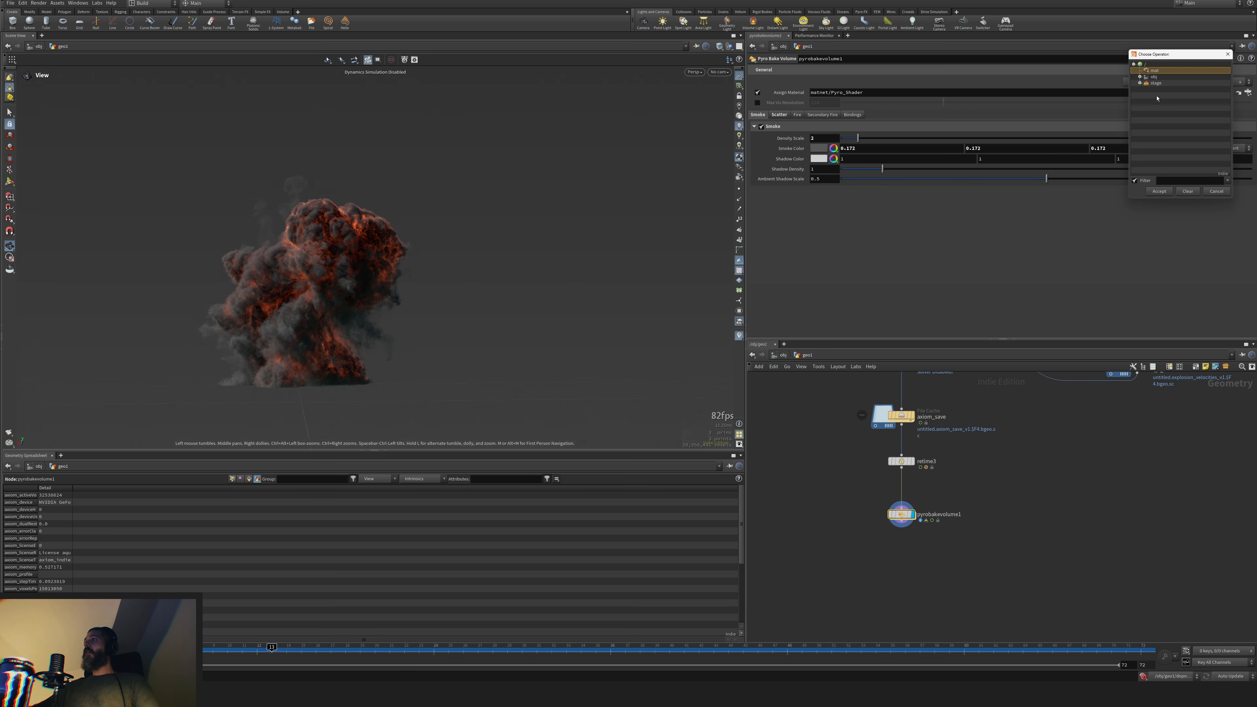
click(1140, 83)
double_click(1163, 89)
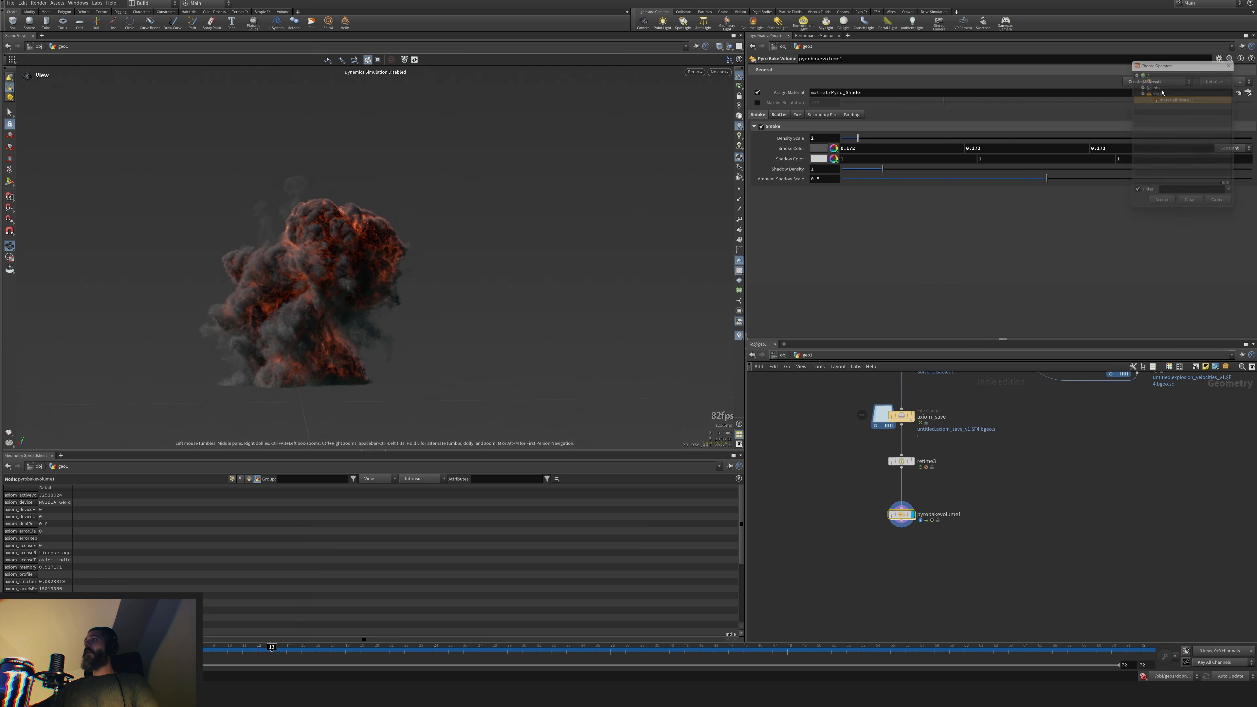
Open materiallibrary1 in the stage network and spread out the Pyro_Shader, XPU_Pyro_Preview_Shader and Combined_Pyro_Shaders nodes
click(783, 355)
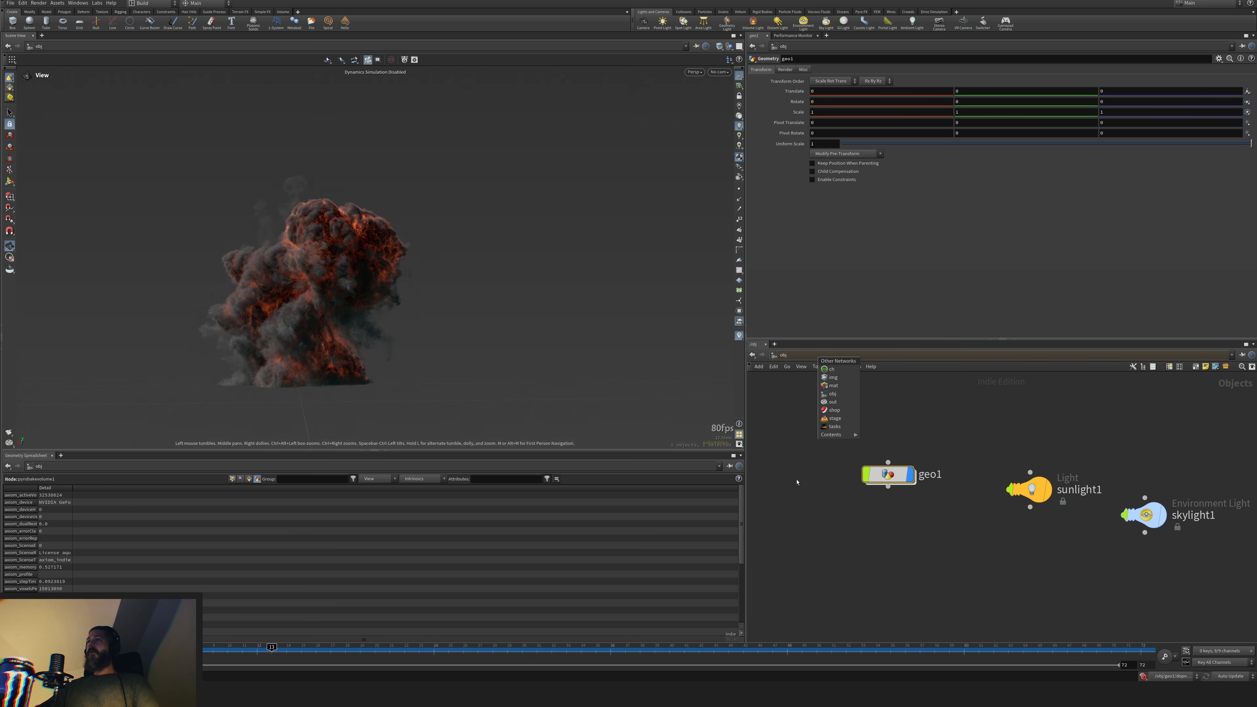
click(835, 419)
double_click(940, 452)
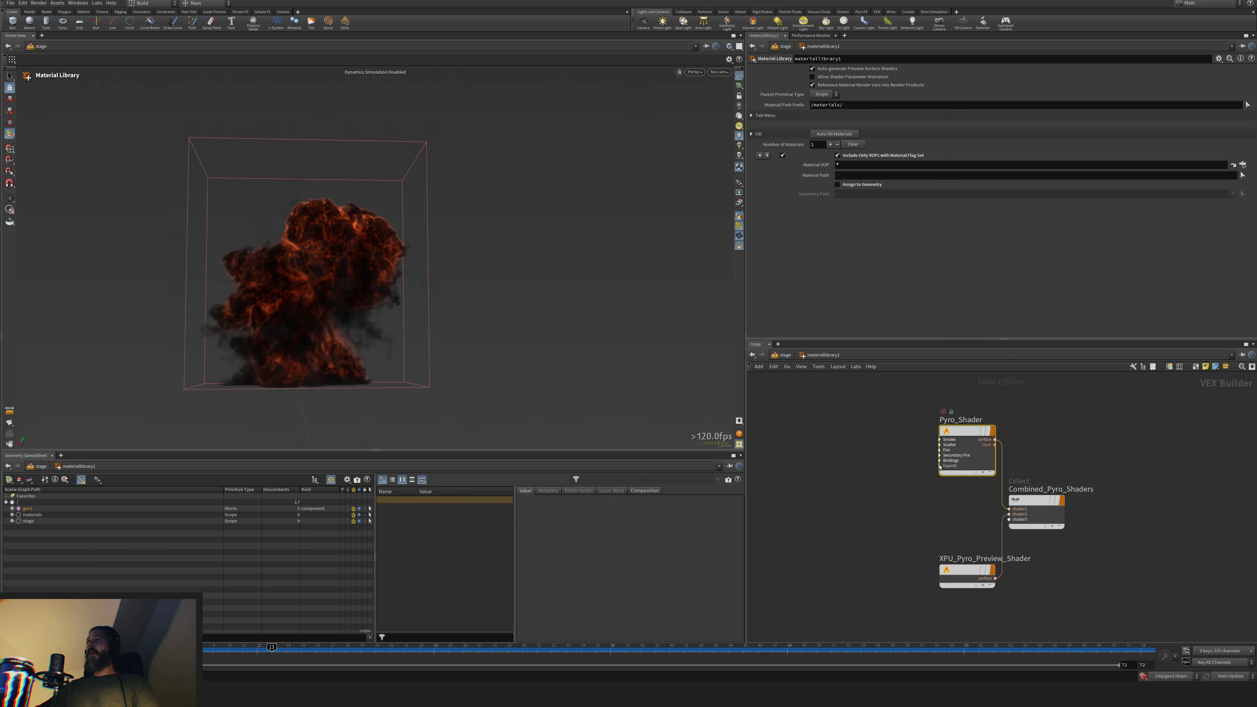
drag(834, 536, 814, 539)
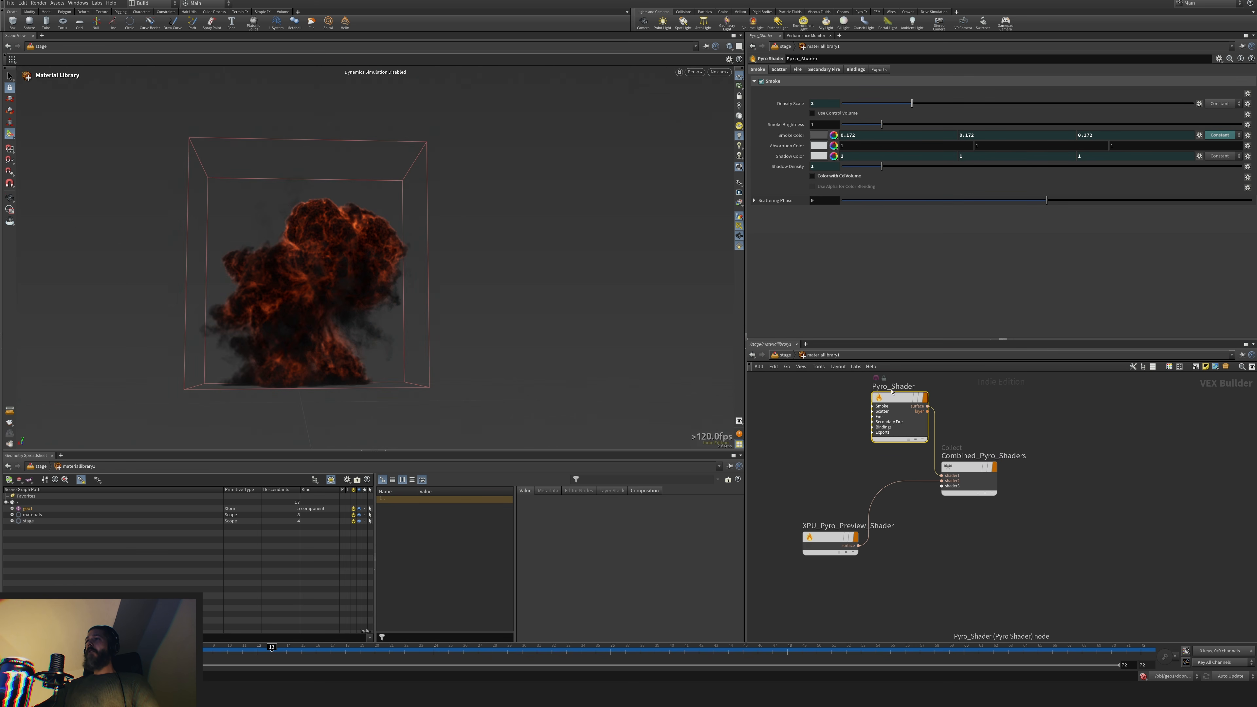
drag(891, 398, 822, 405)
drag(973, 471, 1012, 477)
mouse_move(1013, 478)
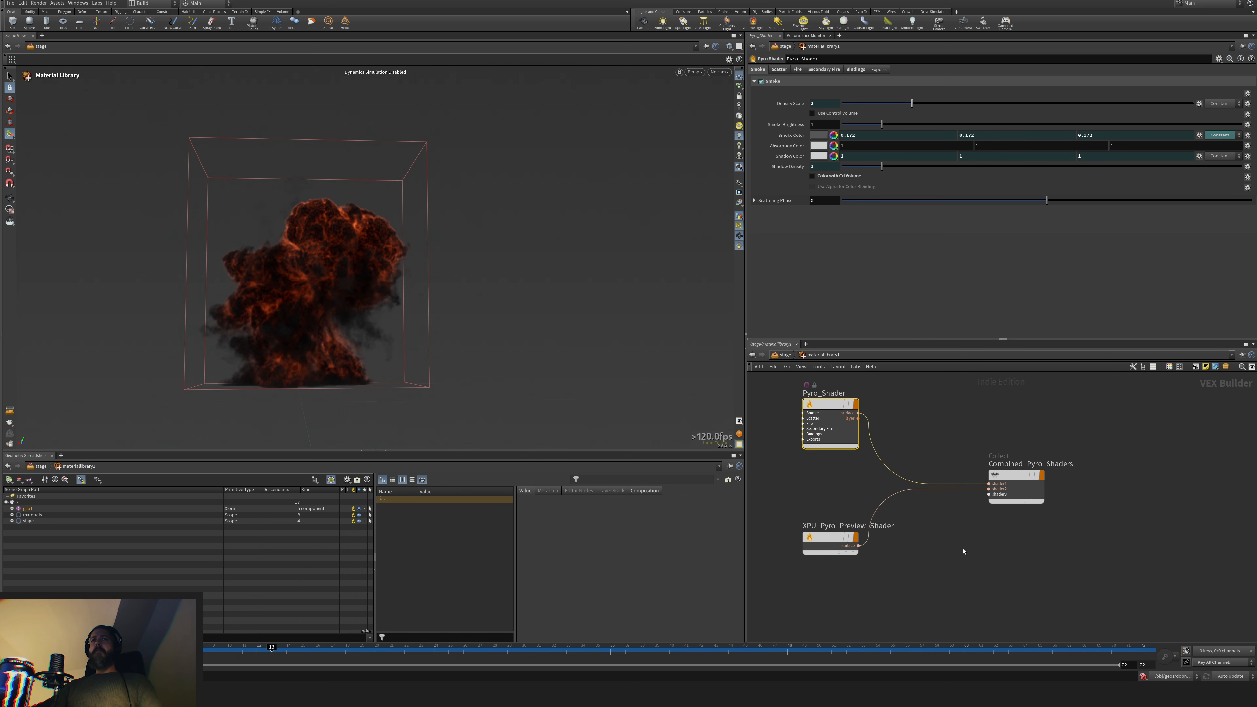
Go back up to the stage network and expand the materials branch of the scene graph to inspect its shaders
key(u)
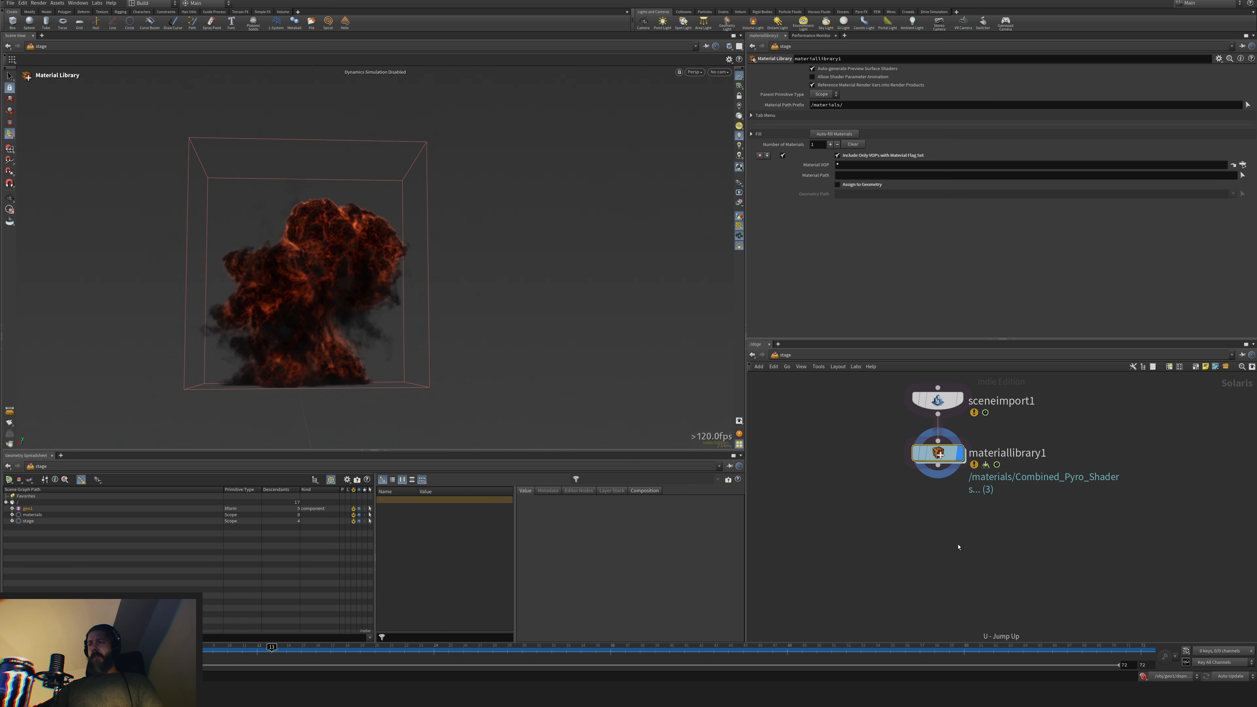
click(872, 175)
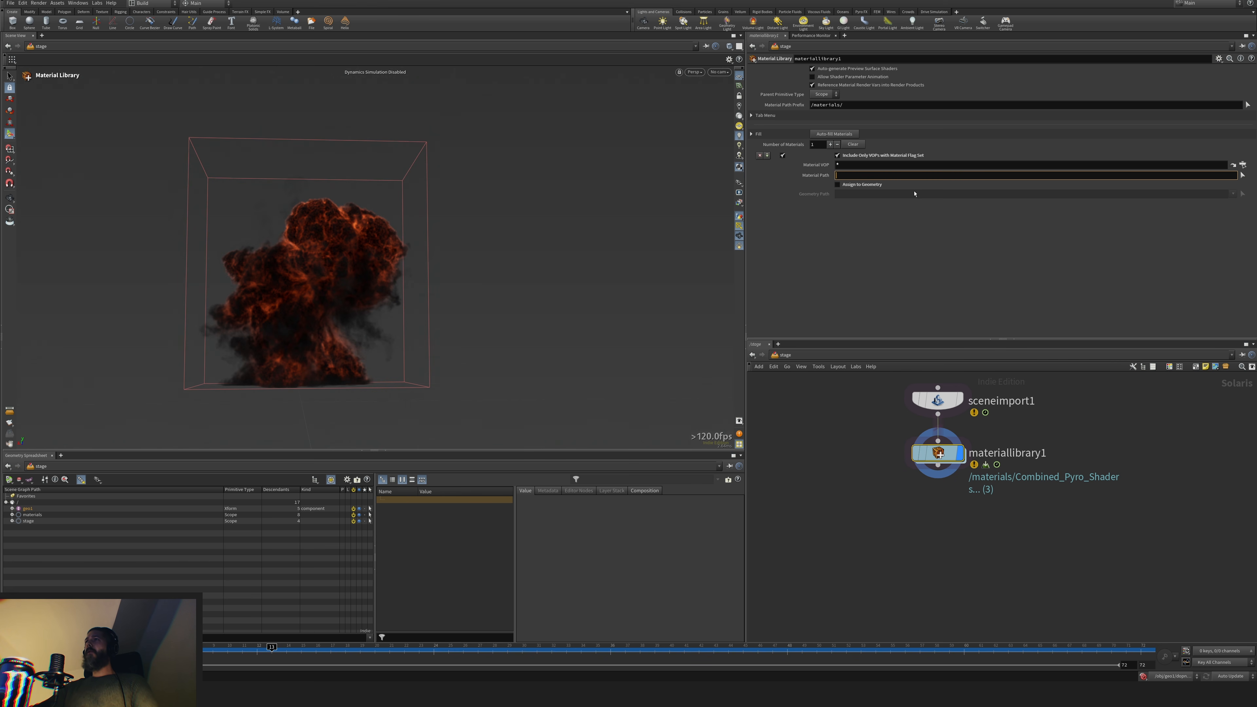
click(12, 514)
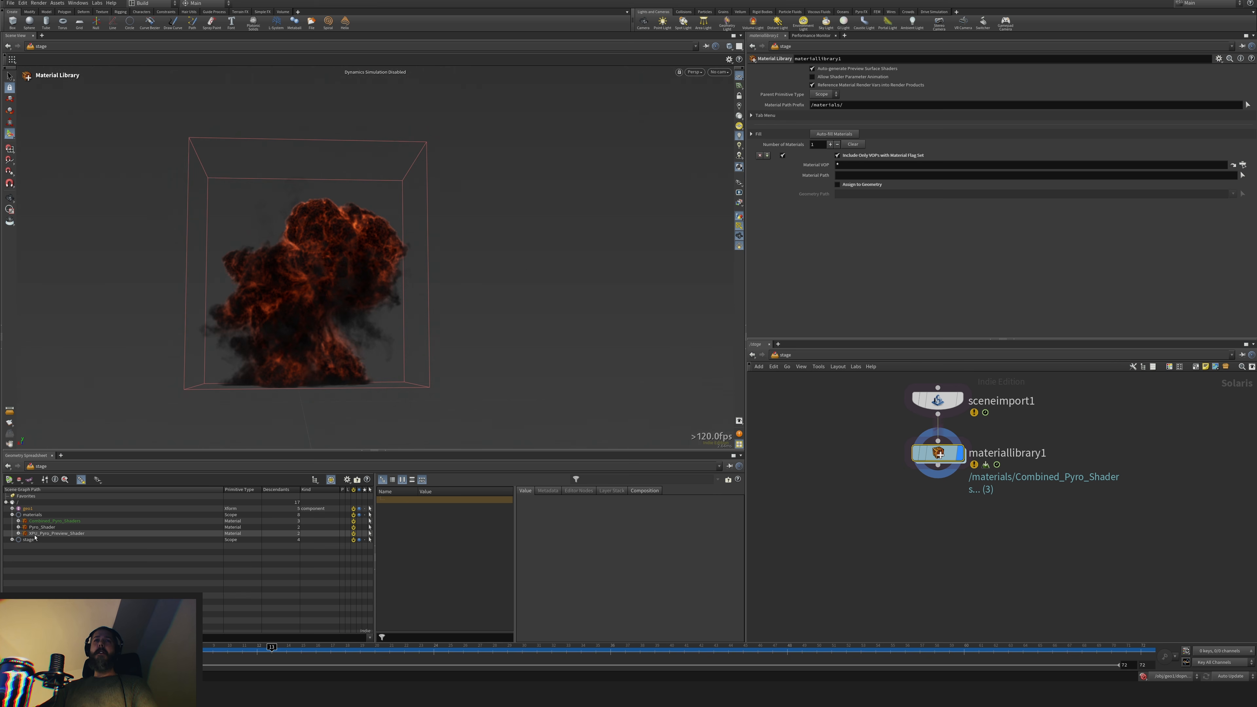
Assign the XPU_Pyro_Preview_Shader material to /geo1/volume_0 in the material library
drag(55, 534, 256, 486)
drag(862, 171, 860, 176)
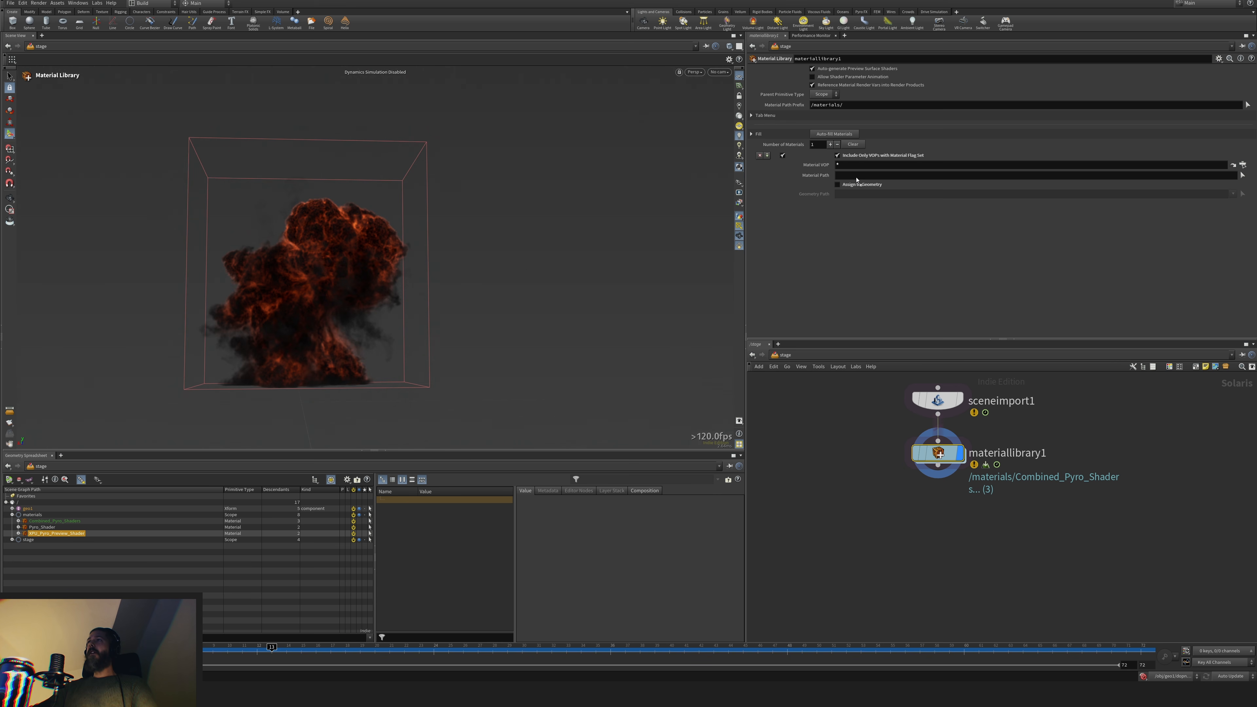
click(838, 185)
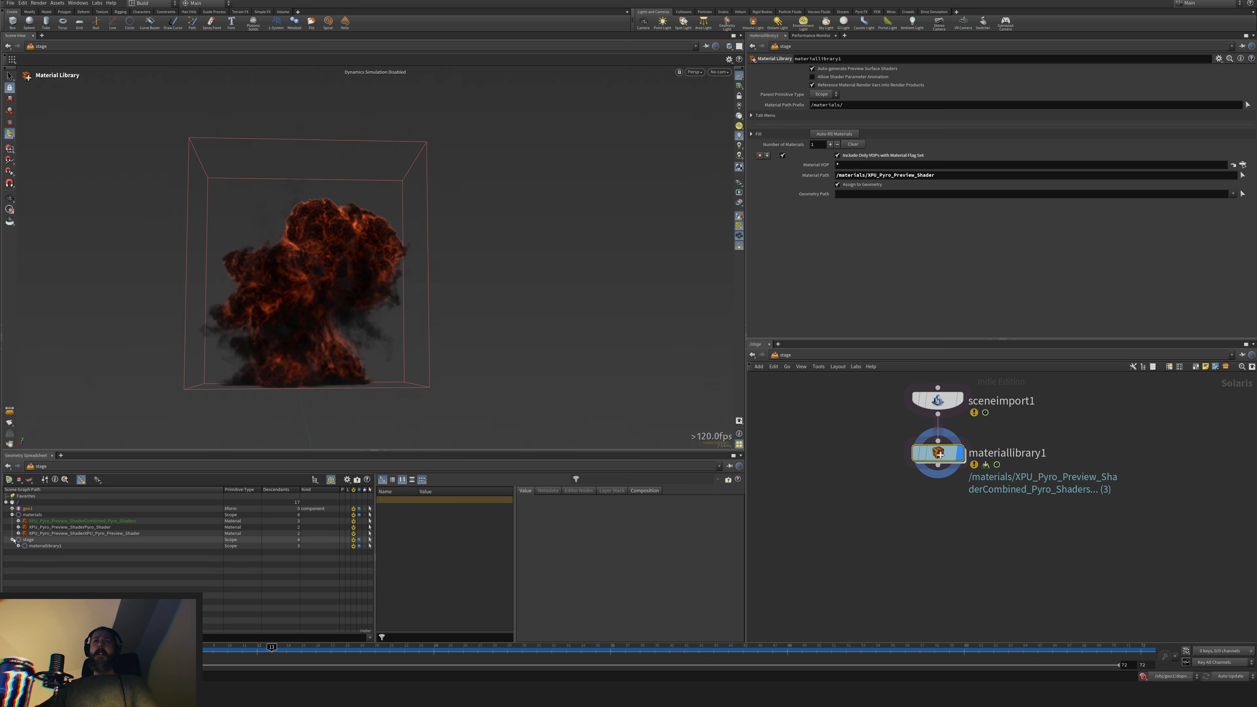
click(12, 508)
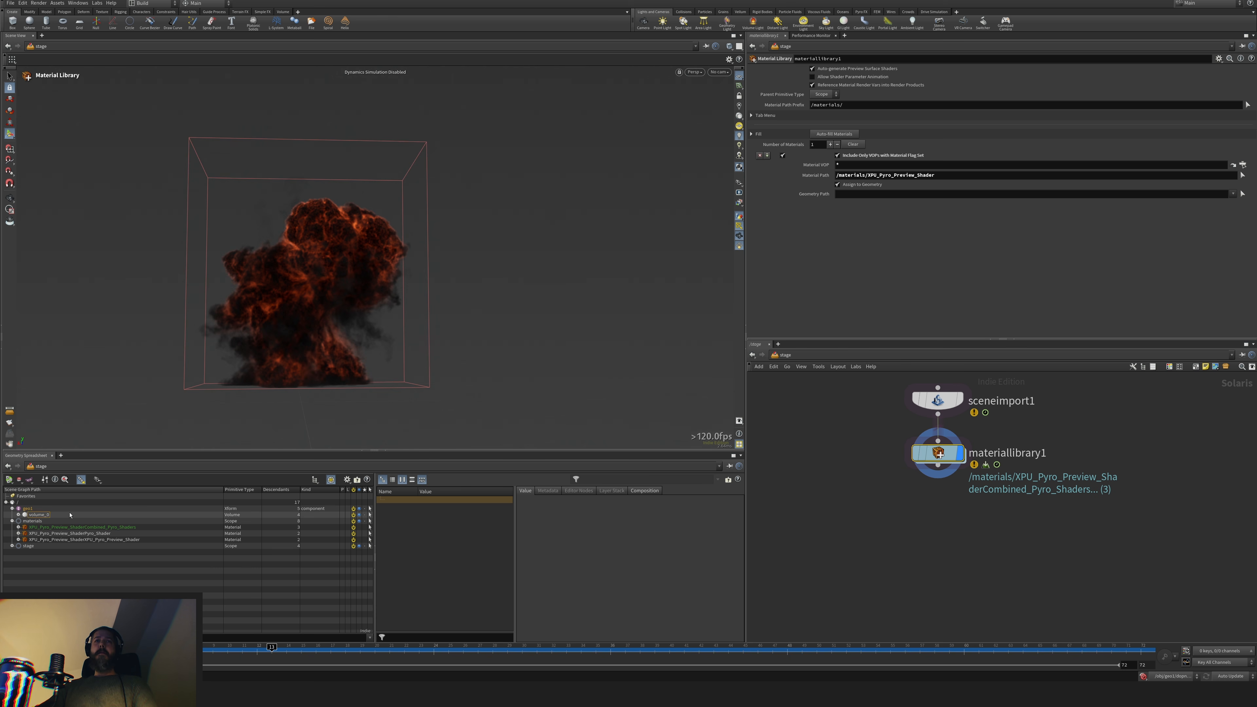
drag(868, 199, 870, 197)
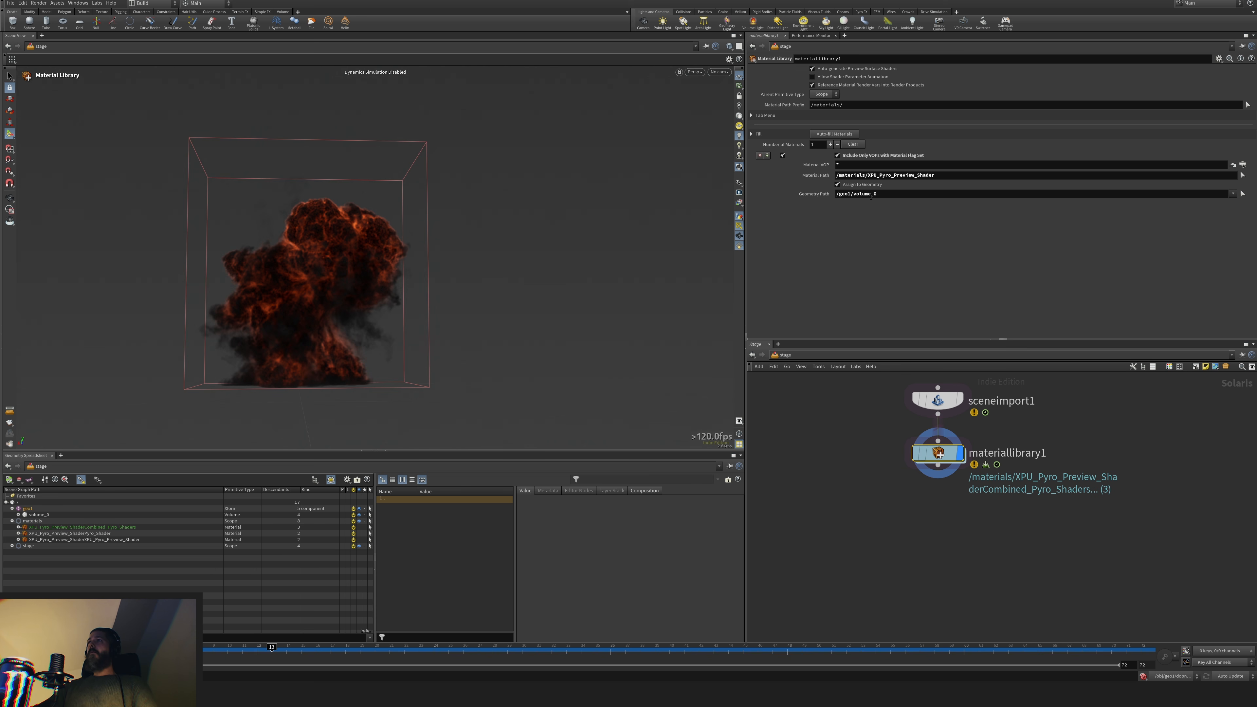
Delete the materiallibrary1 node from the stage network
click(894, 456)
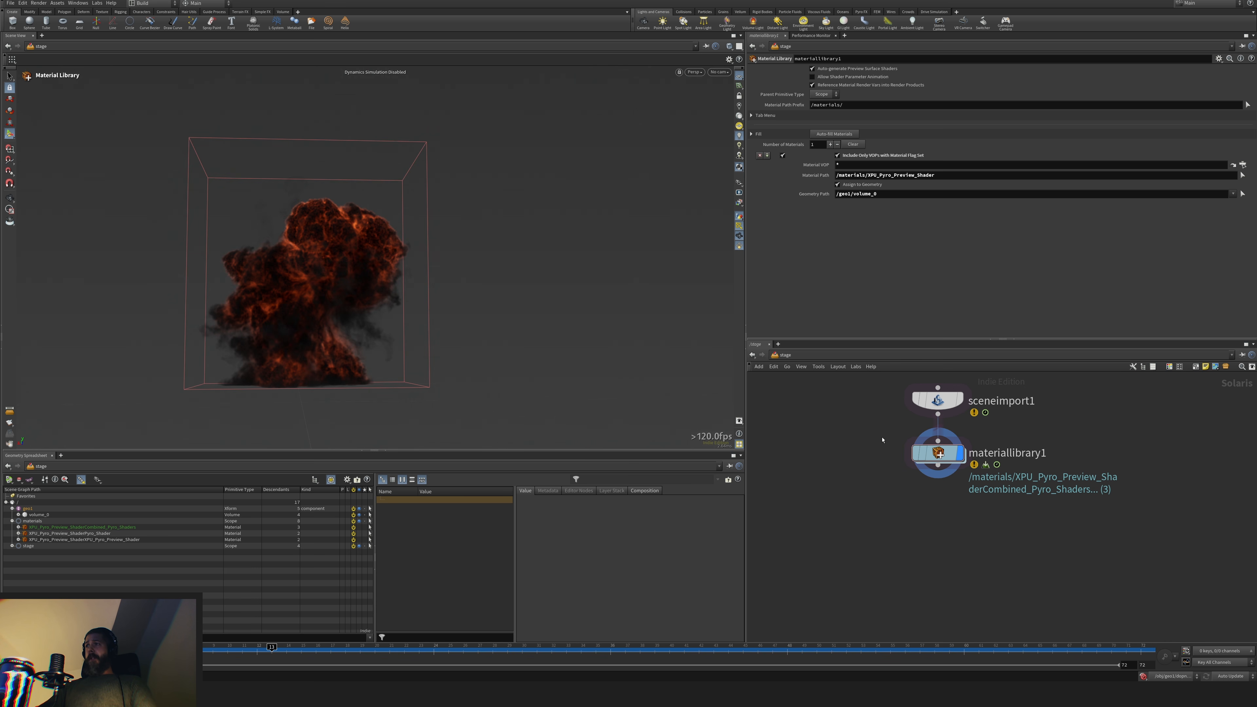
drag(883, 440, 967, 469)
key(Delete)
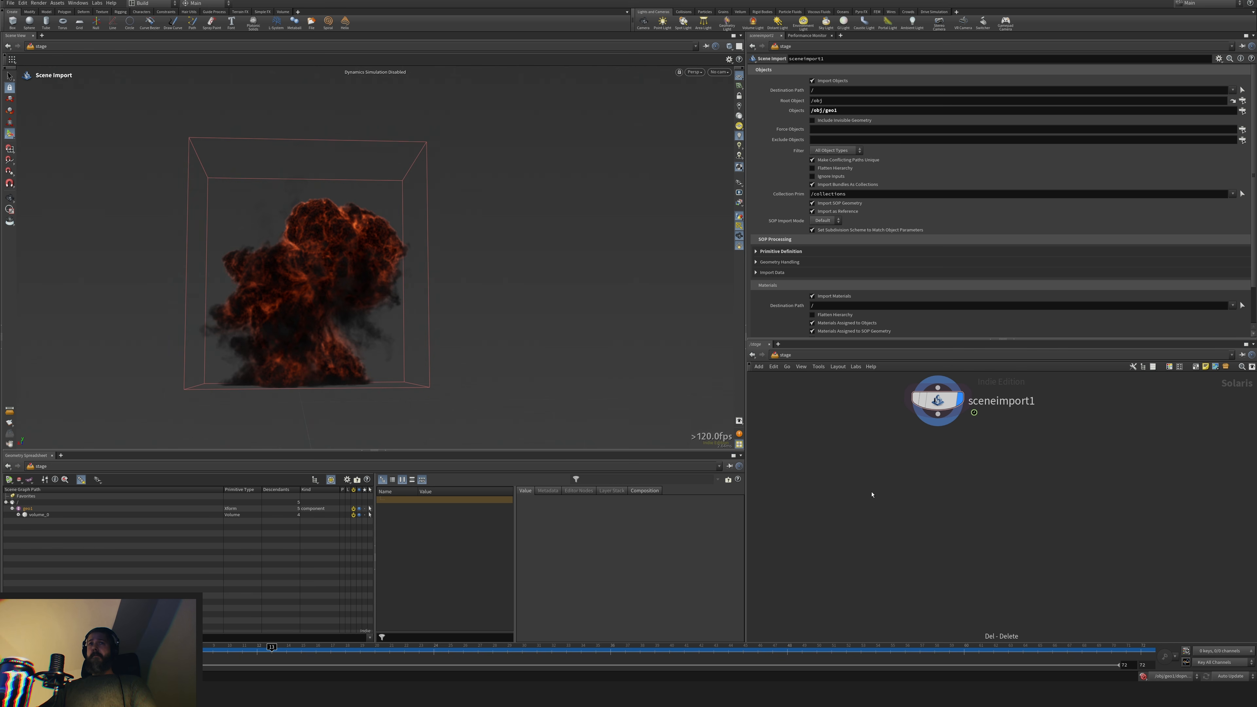
Go to the geo1 object's geometry network and delete its Pyro Bake Volume node
click(788, 366)
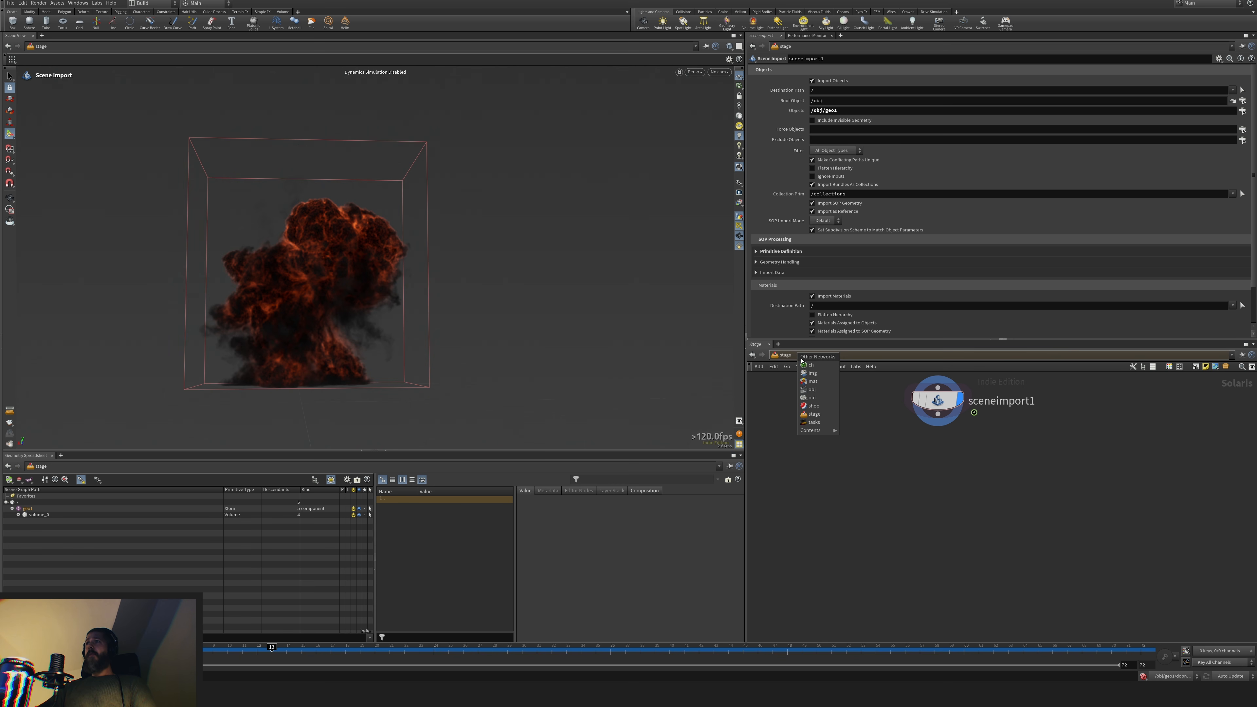
click(819, 390)
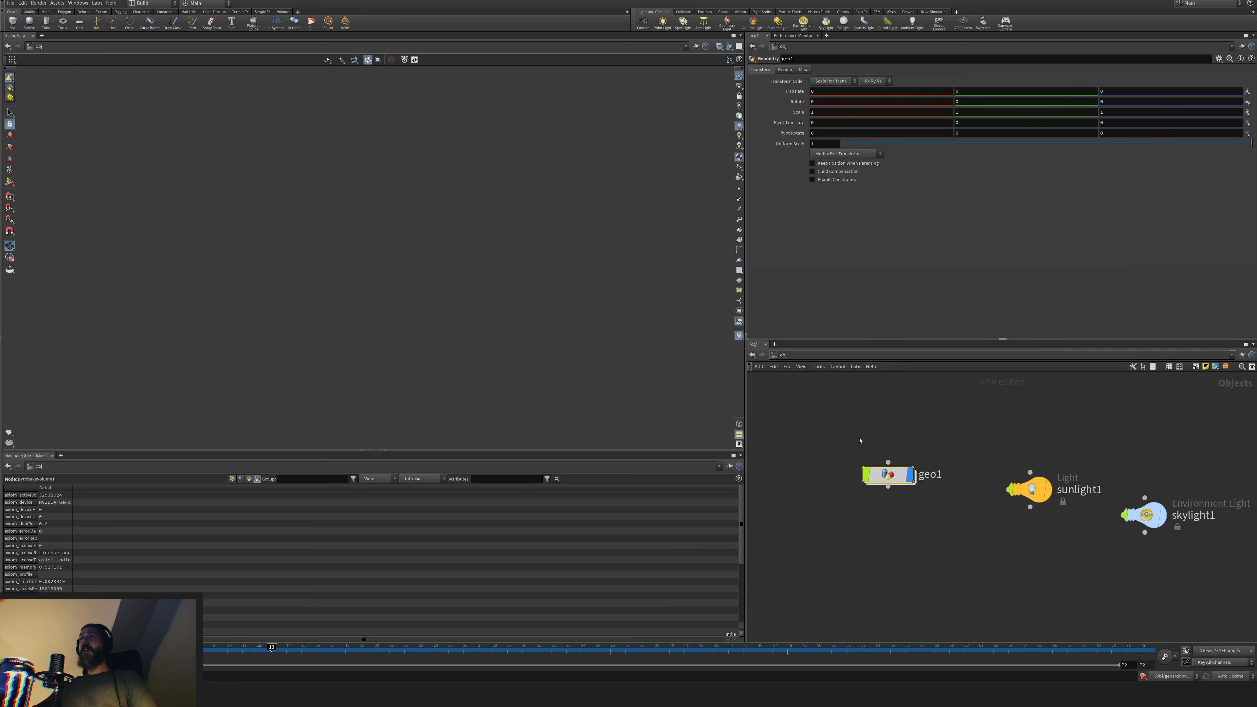
double_click(887, 478)
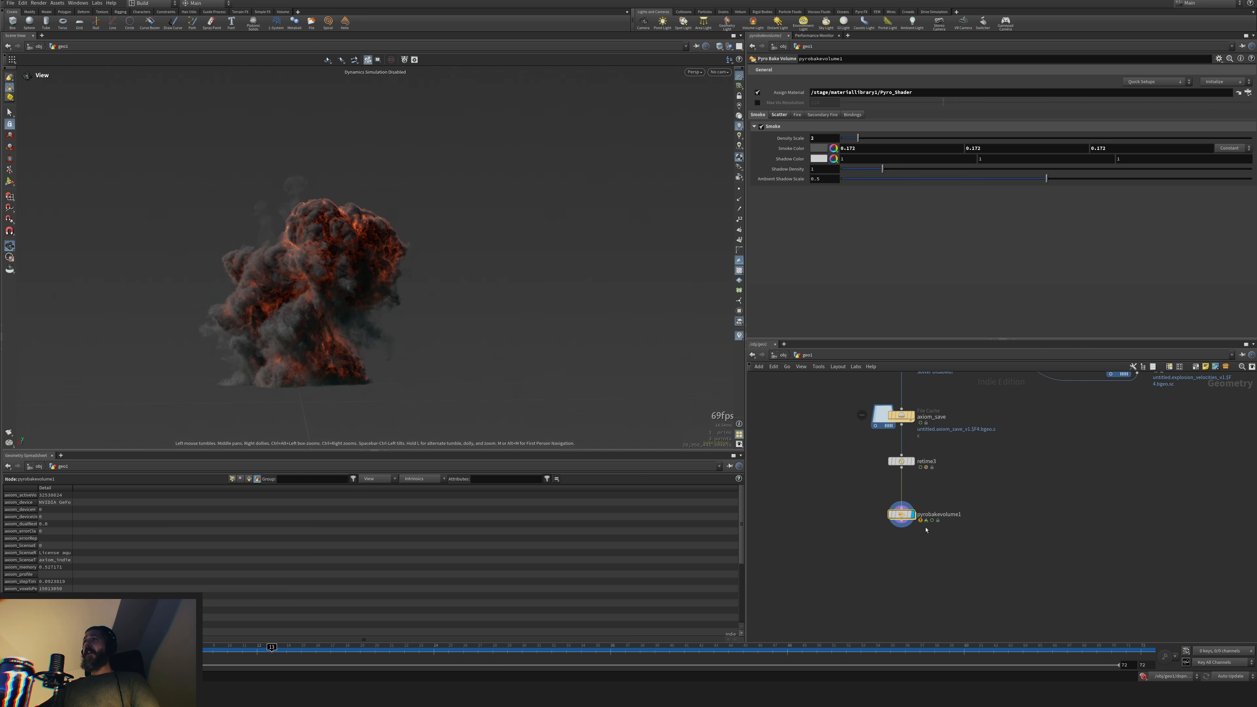
key(Delete)
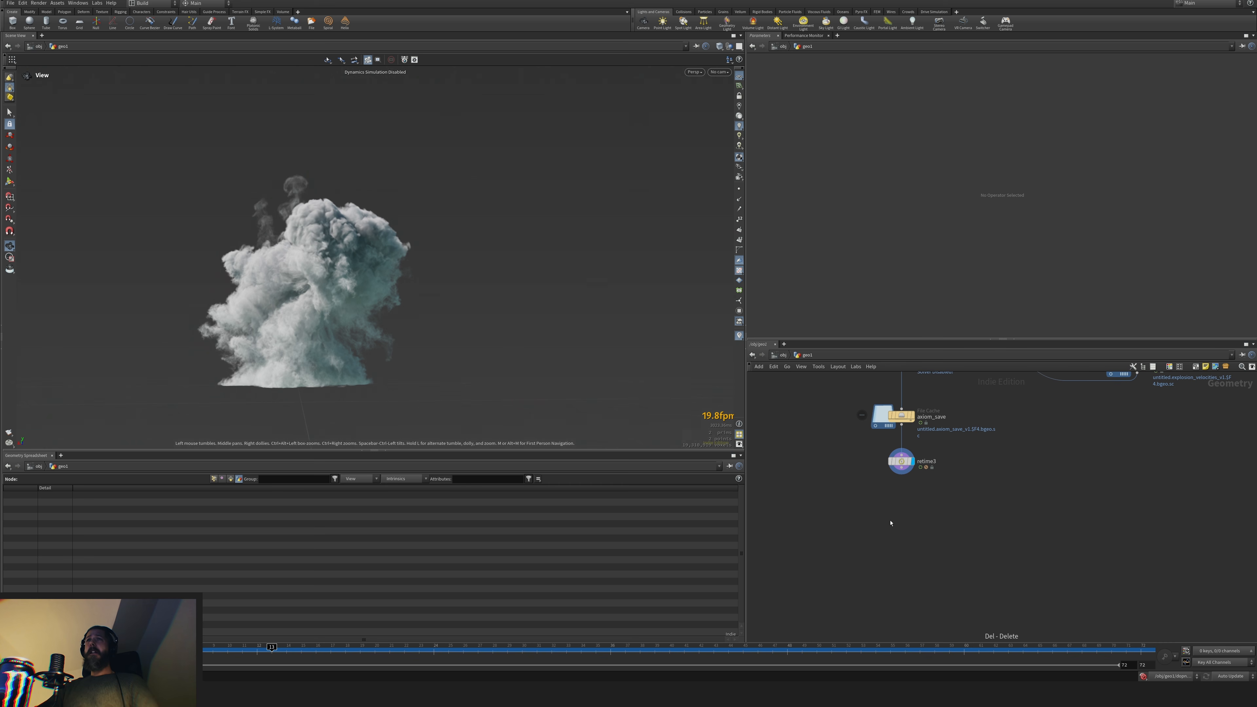
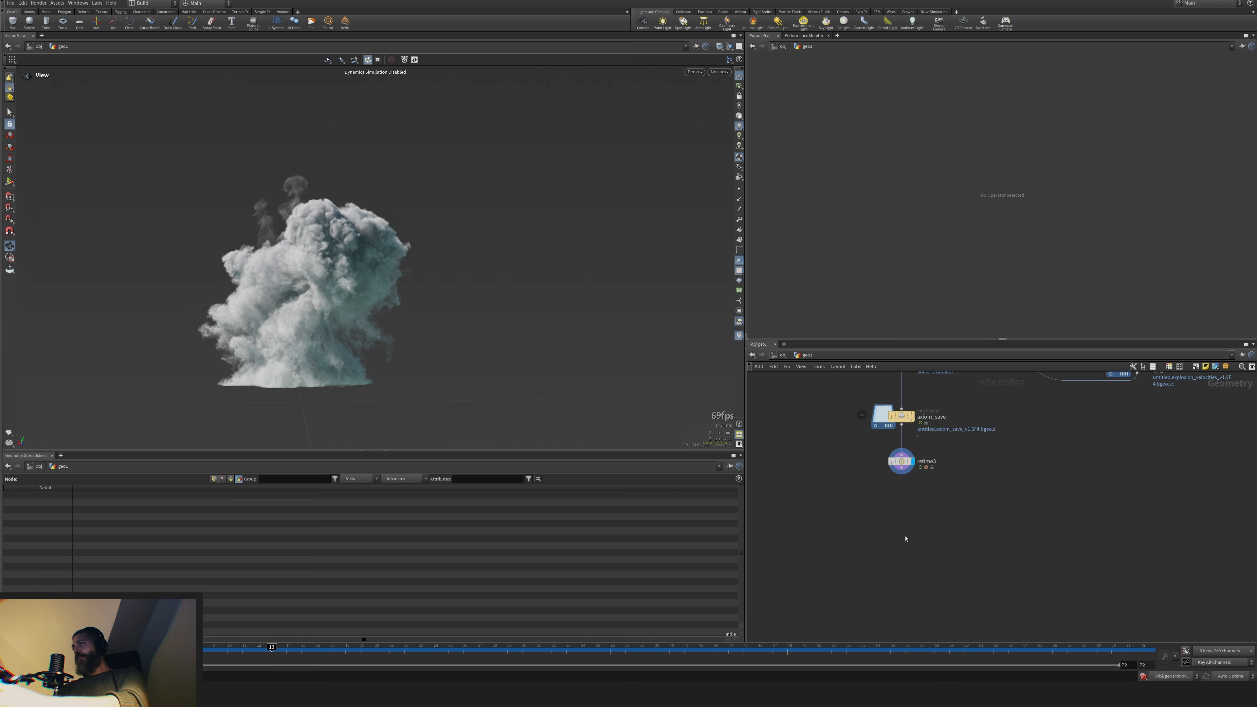
Examine the primitive names output by the retime3 node in the geometry spreadsheet
middle_drag(928, 529, 904, 532)
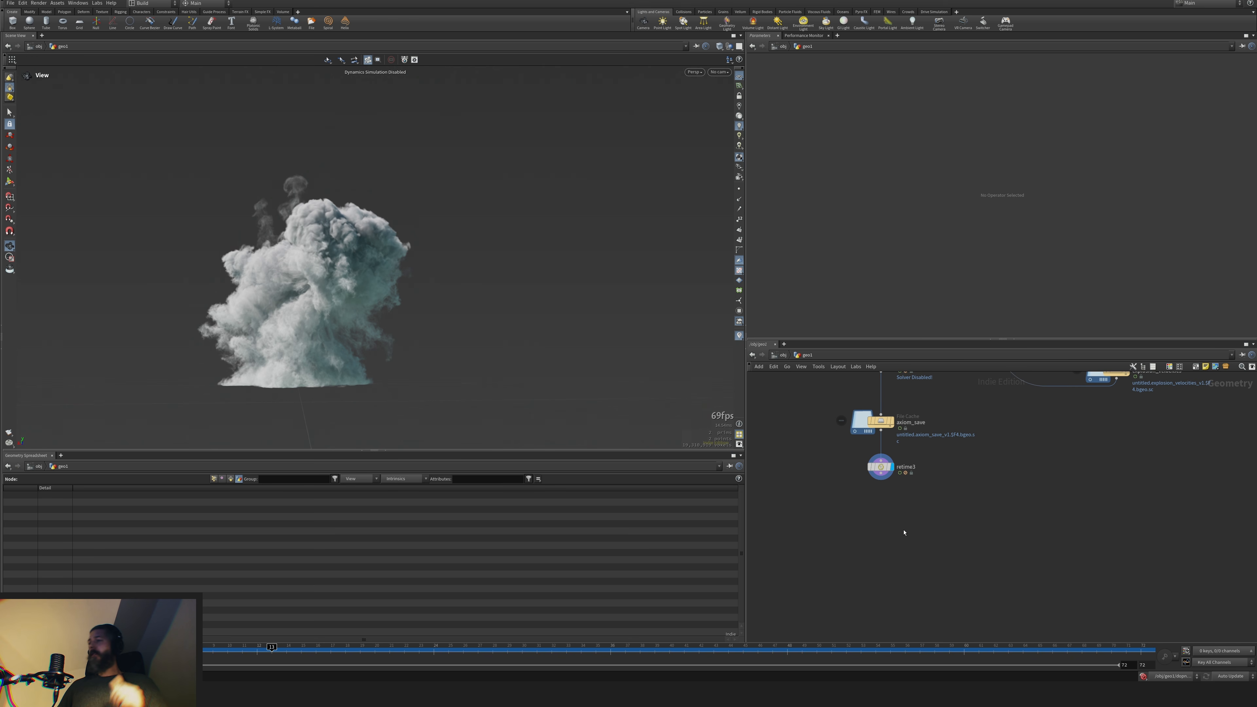
click(231, 479)
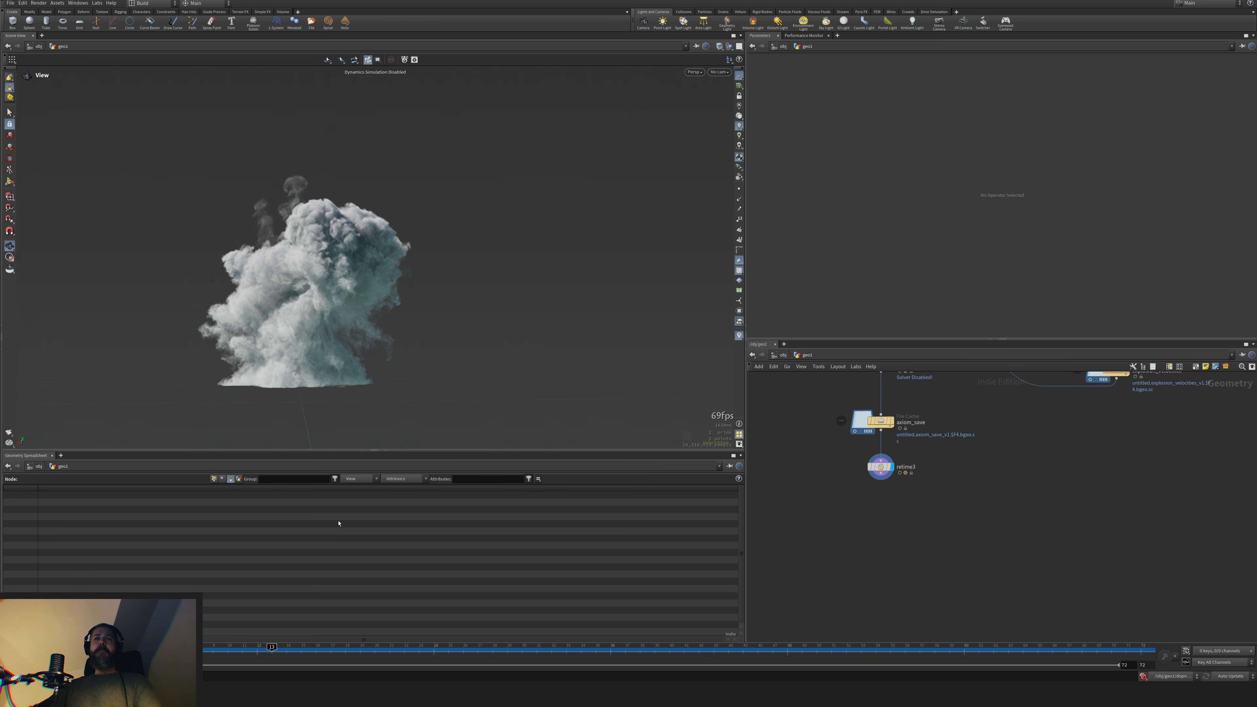
click(881, 467)
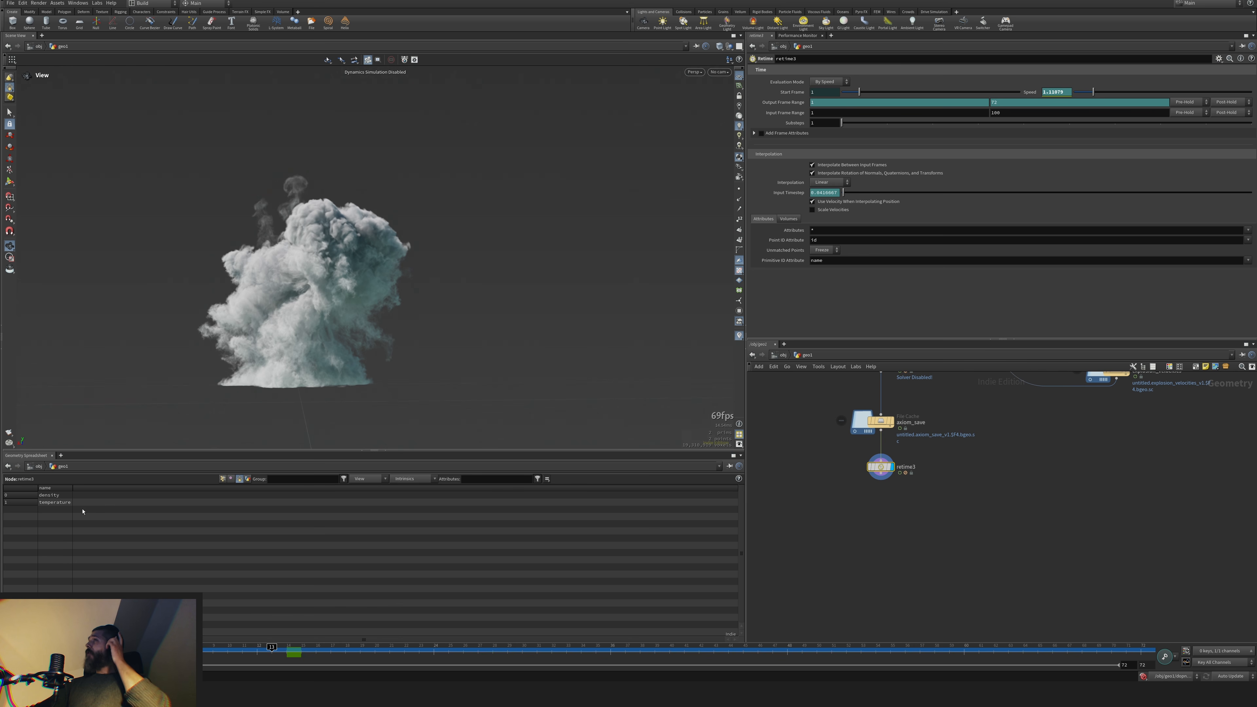
middle_drag(951, 537, 943, 509)
click(923, 531)
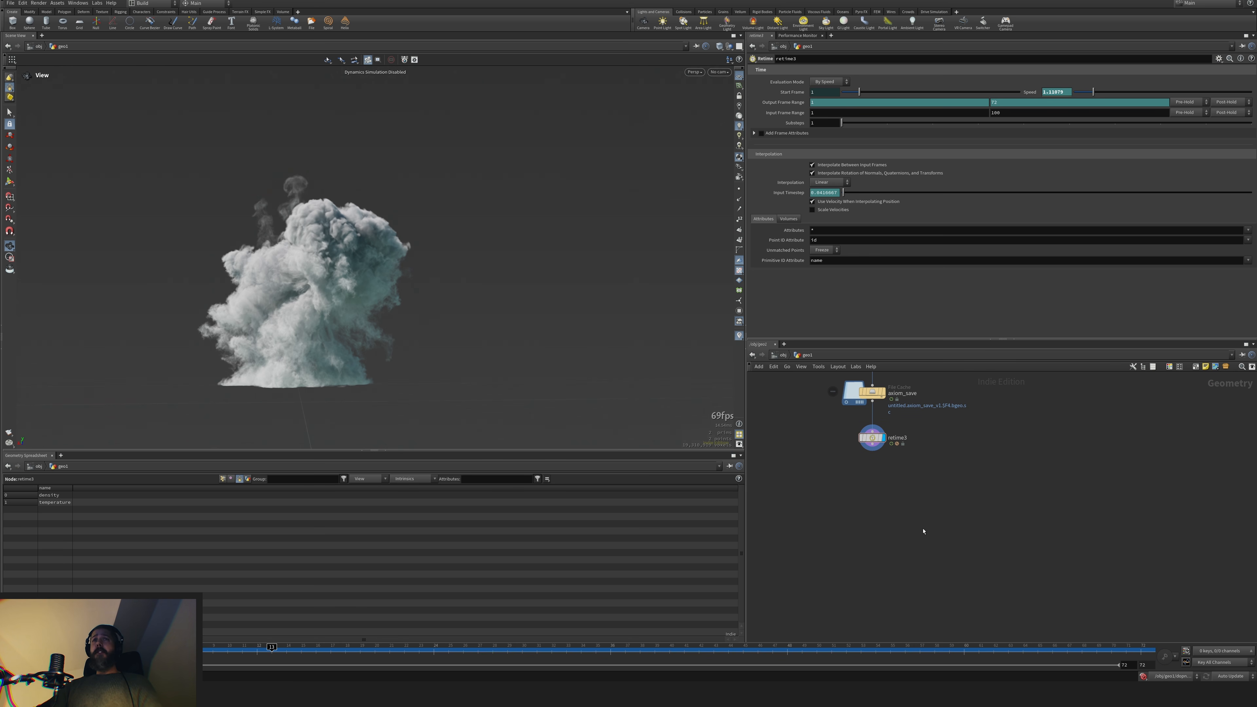
key(Tab)
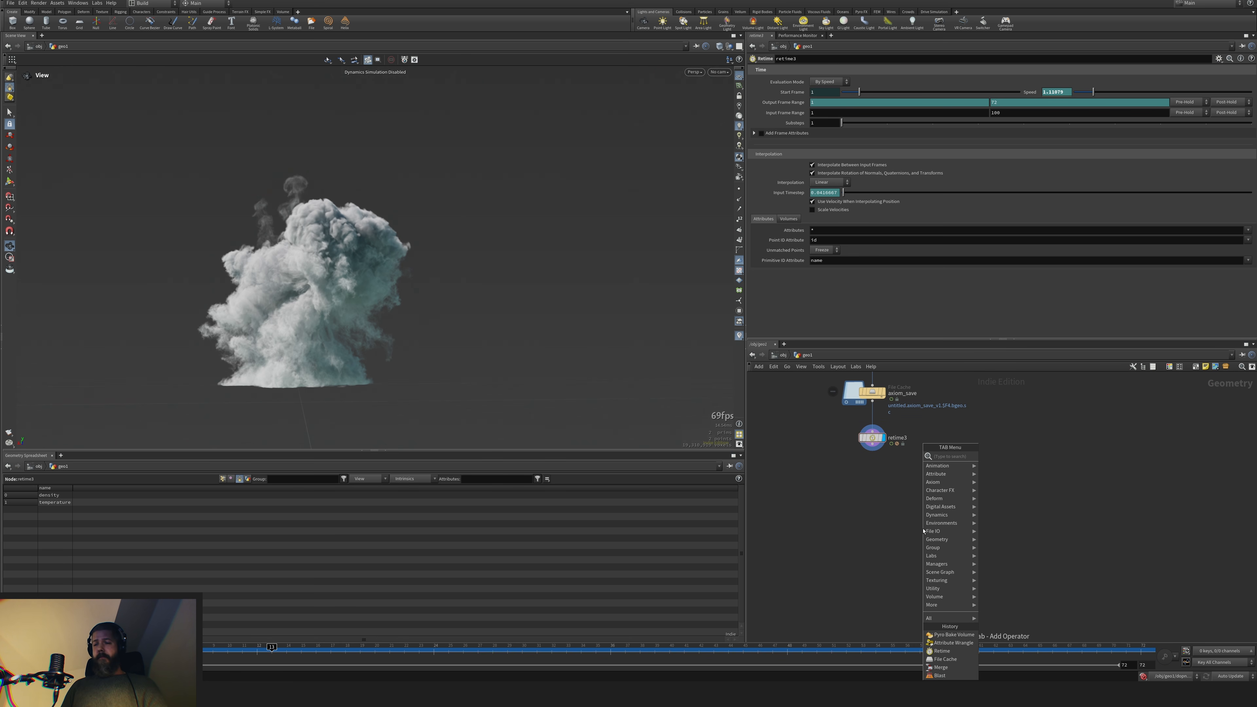
text(null)
key(Return)
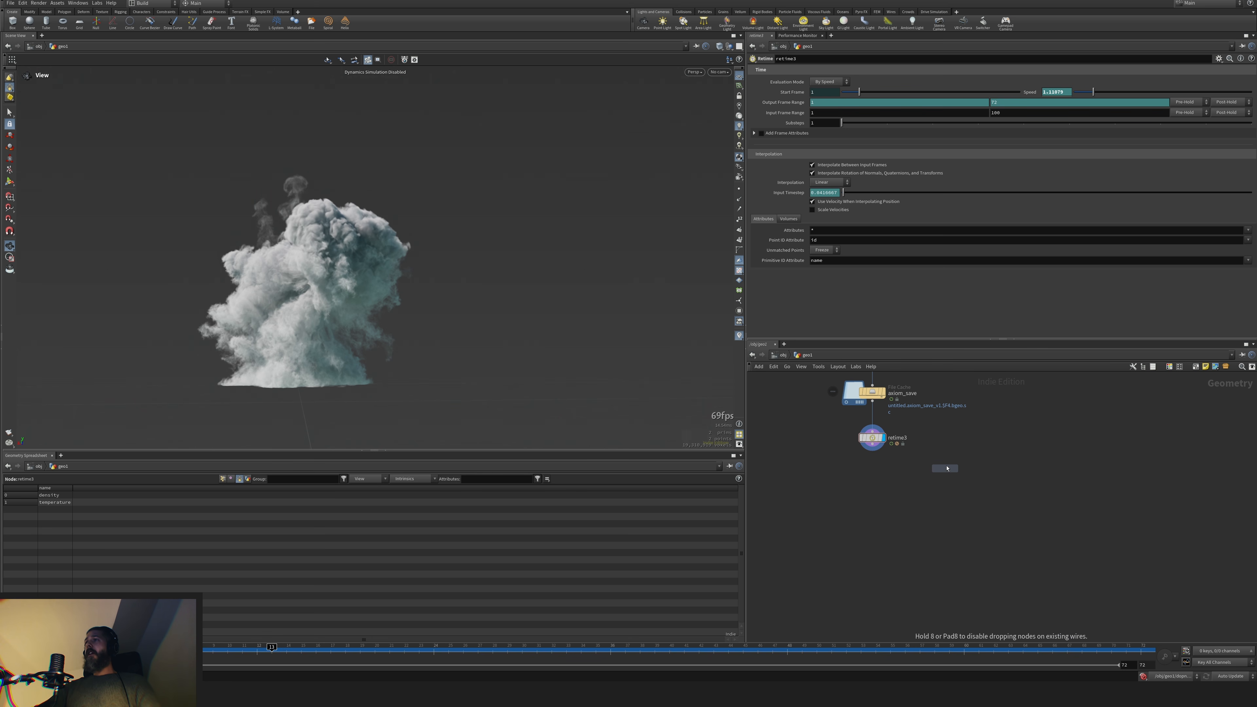
click(947, 468)
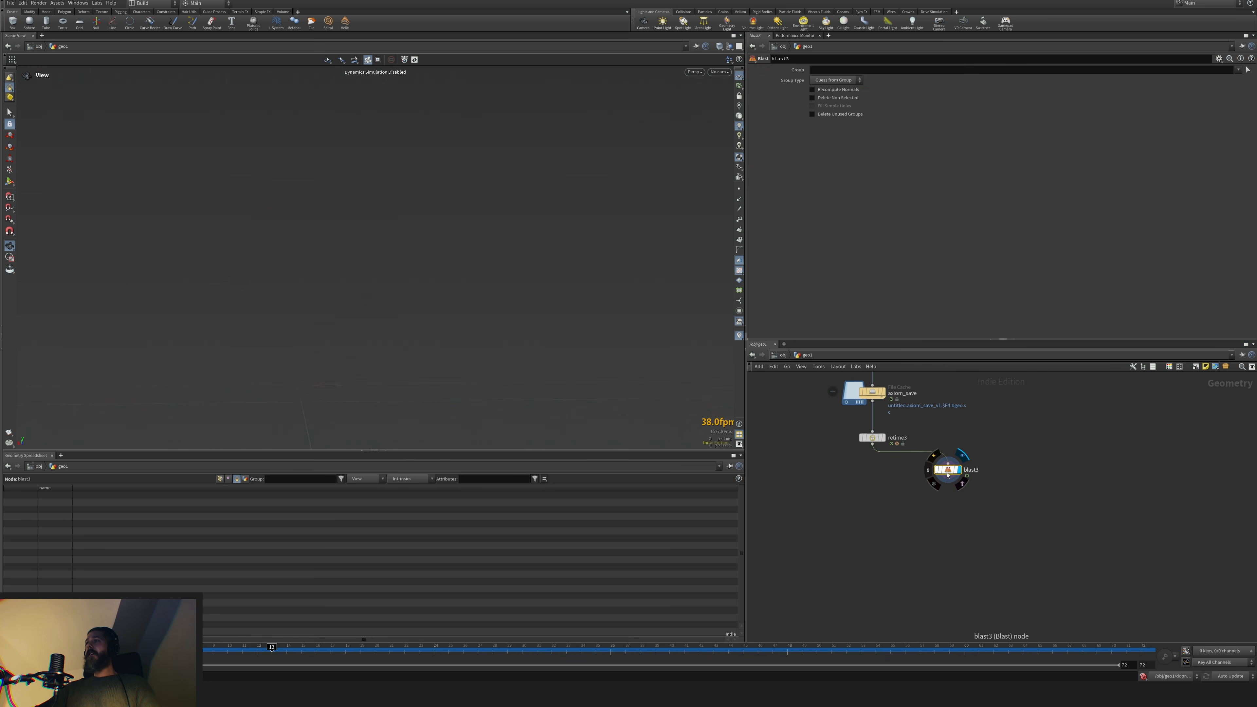
click(1238, 70)
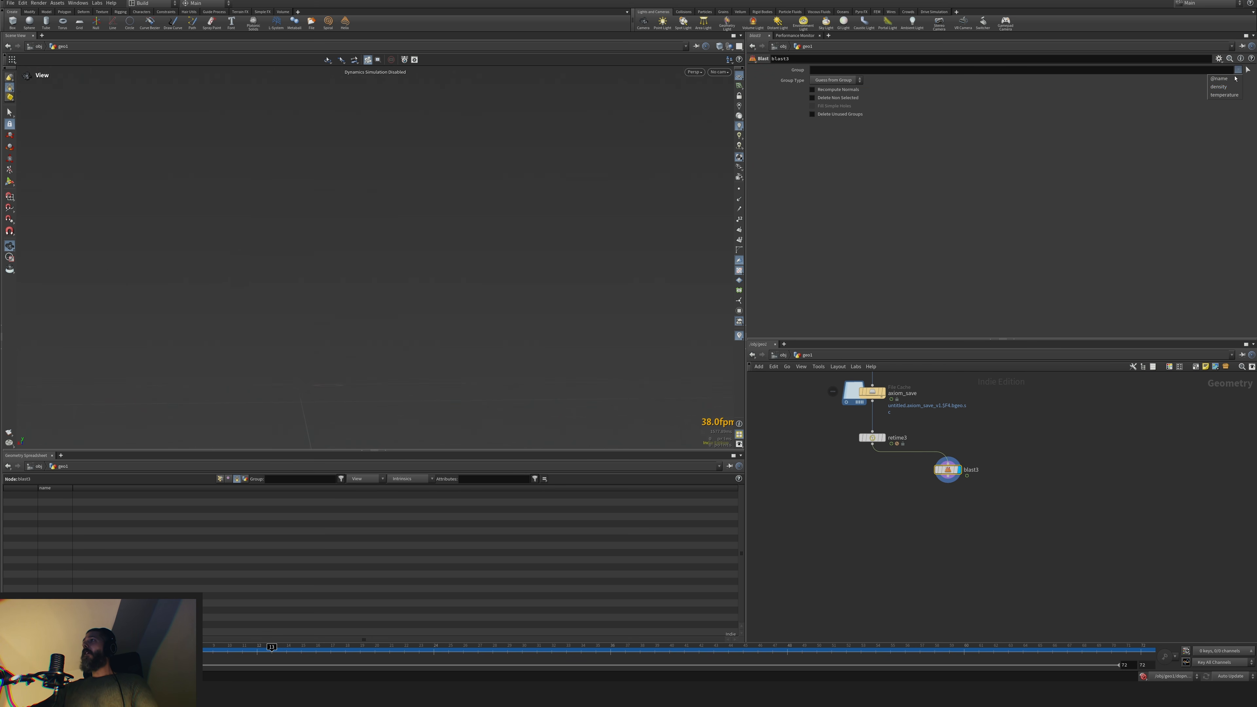
click(1224, 95)
click(812, 98)
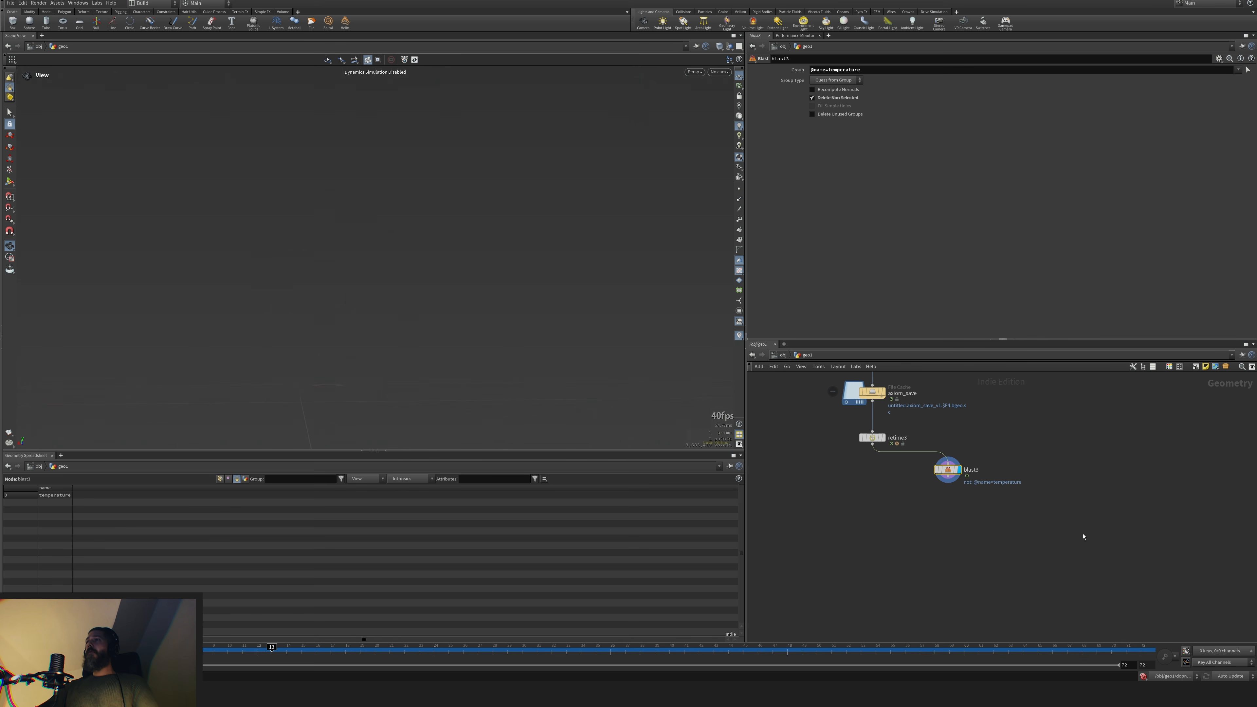
Add and display a Volume Visualization node after the Blast node, with temperature as its density field
key(Tab)
text(vovis)
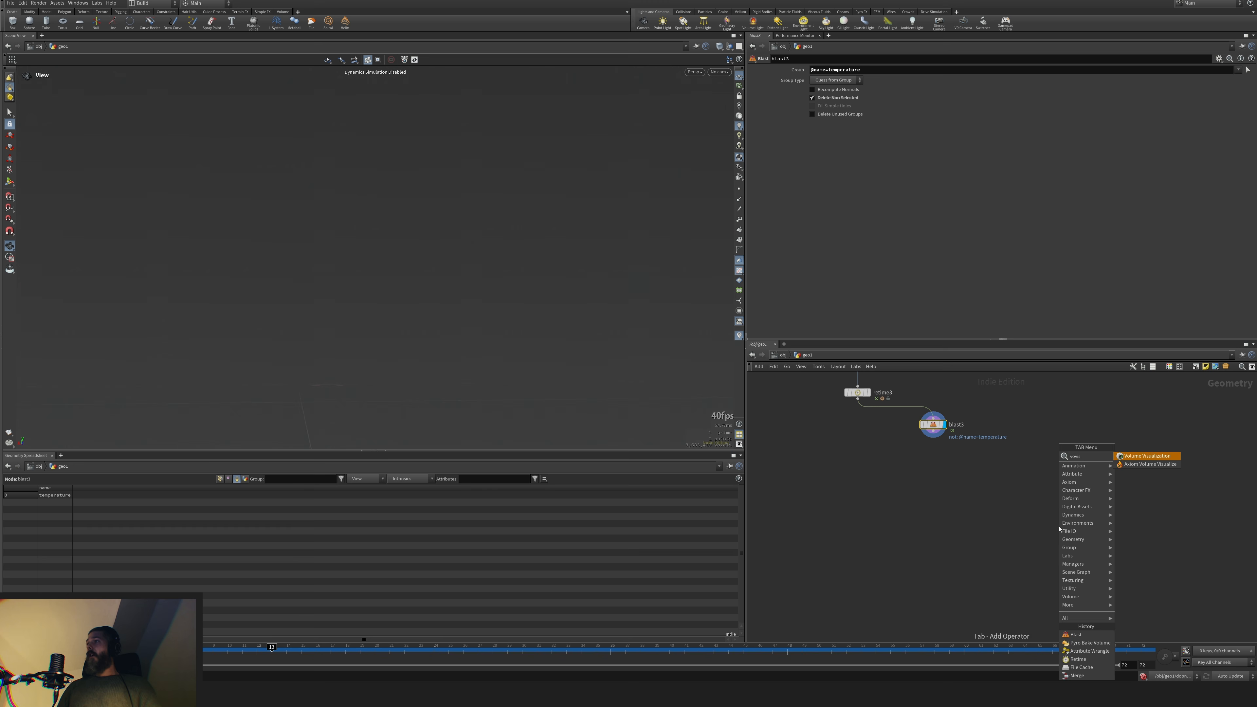
key(Return)
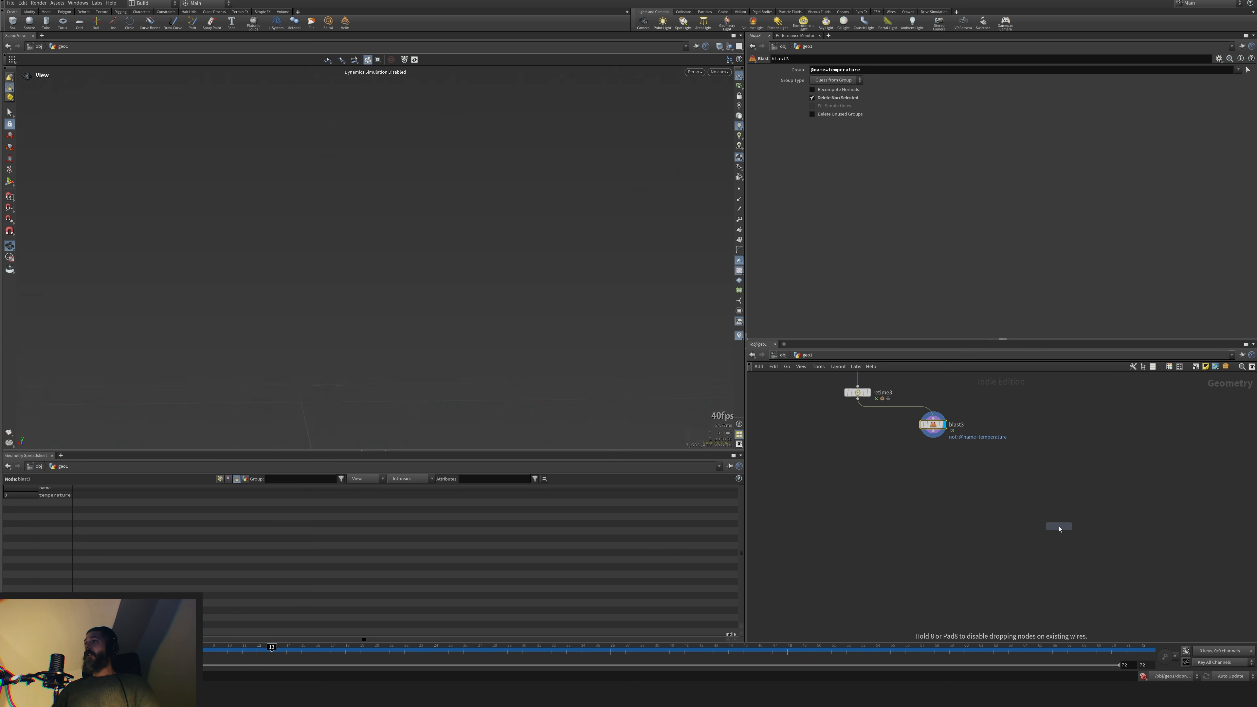
click(1016, 527)
click(1016, 518)
click(1016, 517)
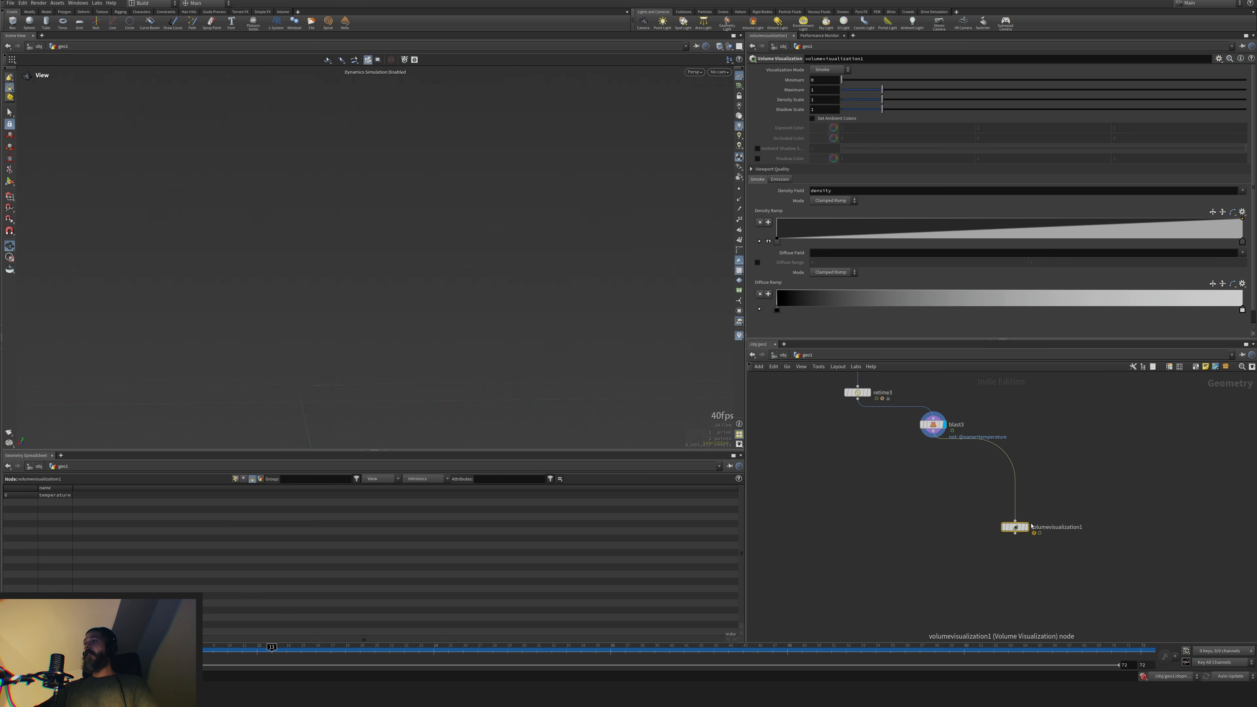
click(1031, 527)
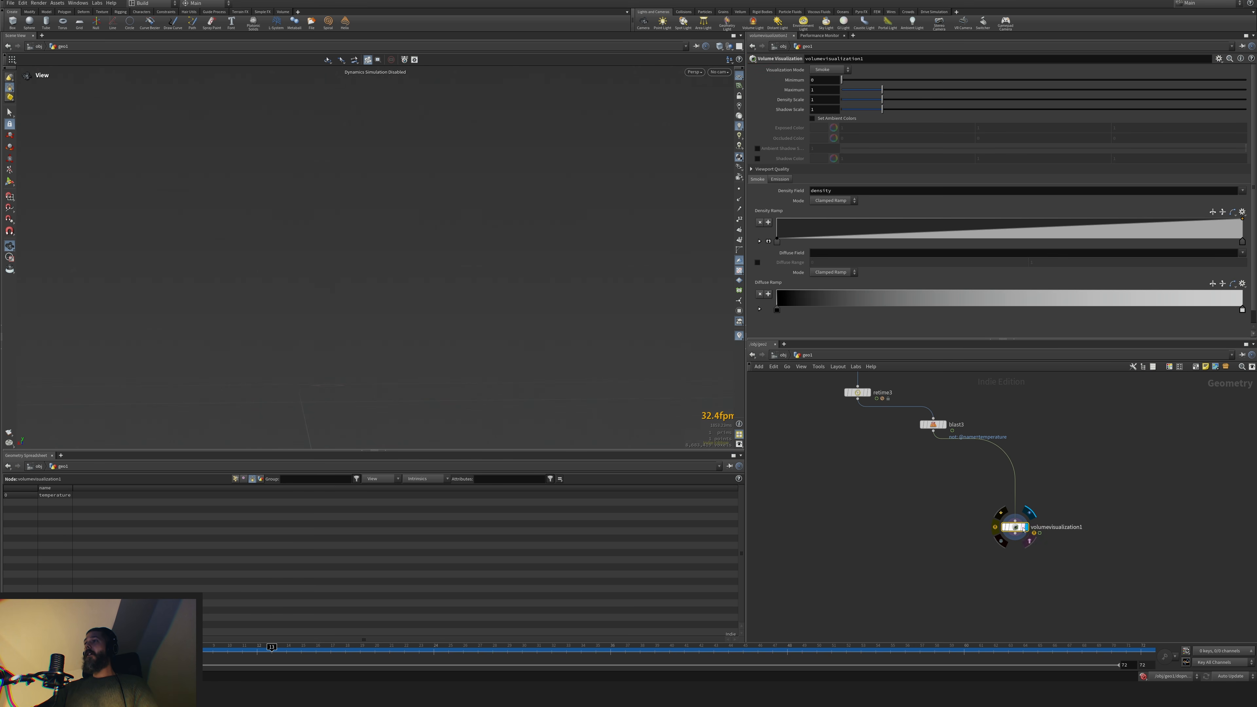
click(1242, 191)
click(1228, 200)
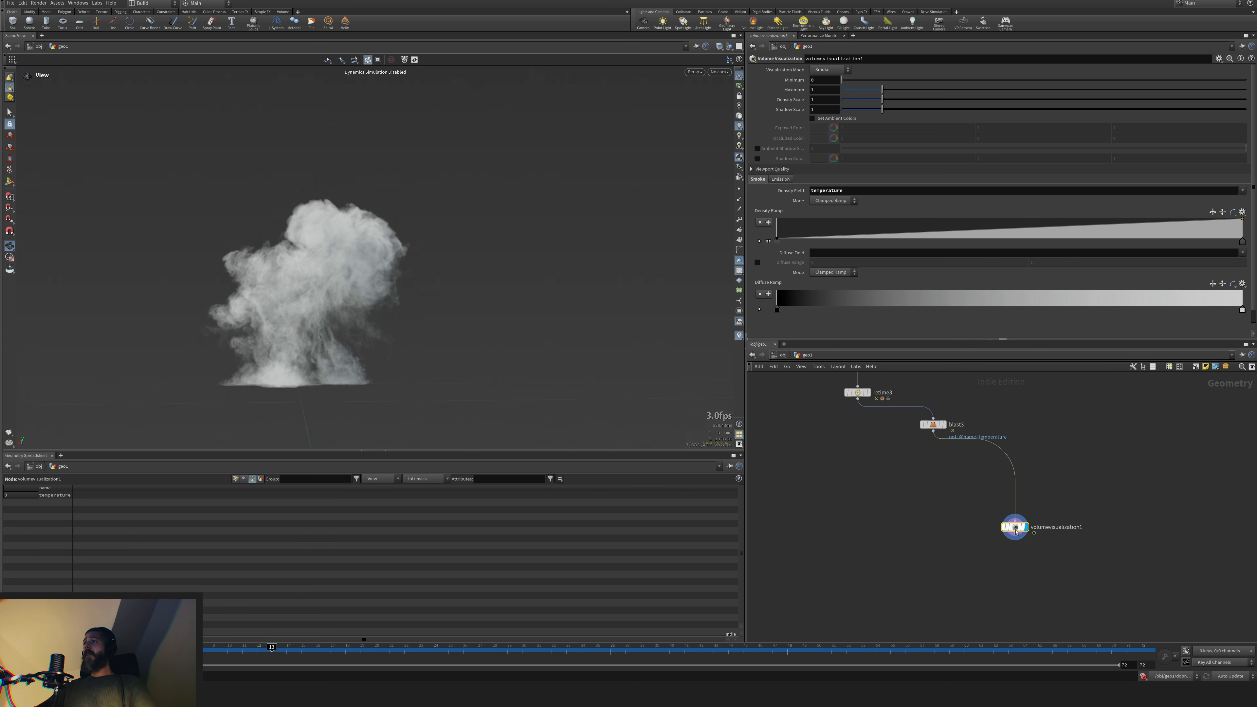
Insert a Volume Resample node between blast3 and the Volume Visualization node, and display the visualization
drag(1016, 527, 1067, 552)
click(944, 425)
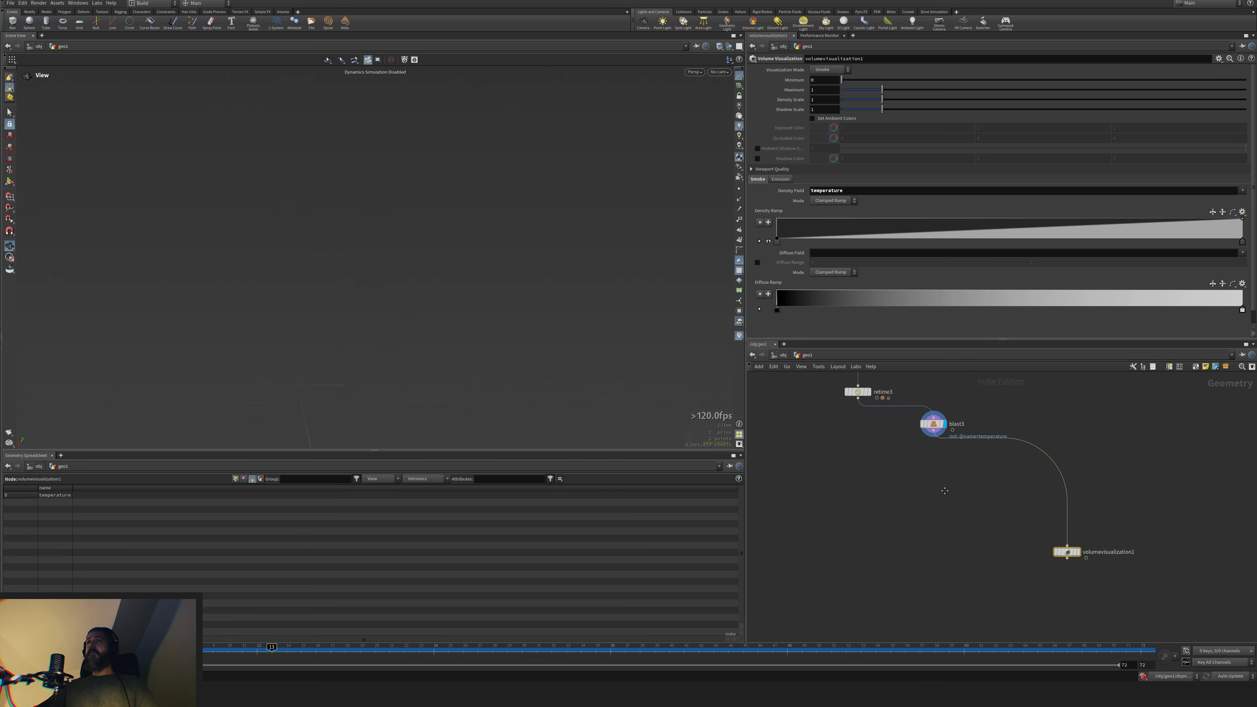
key(Tab)
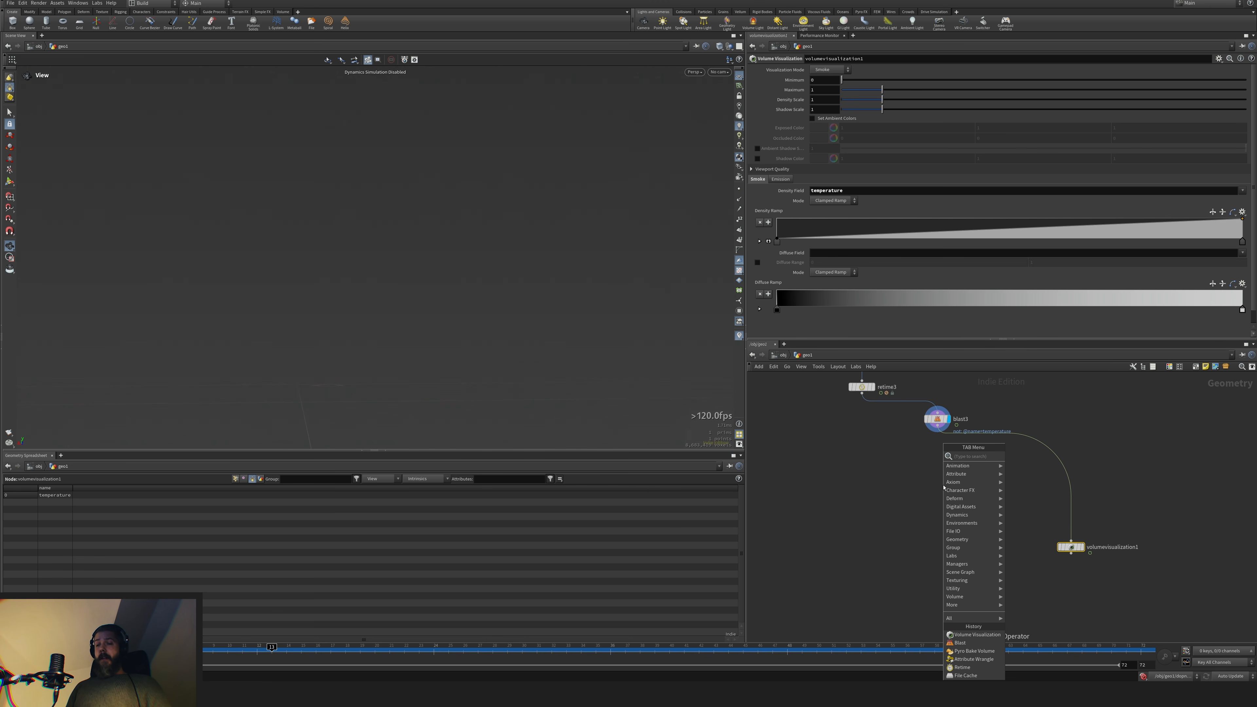
text(revol)
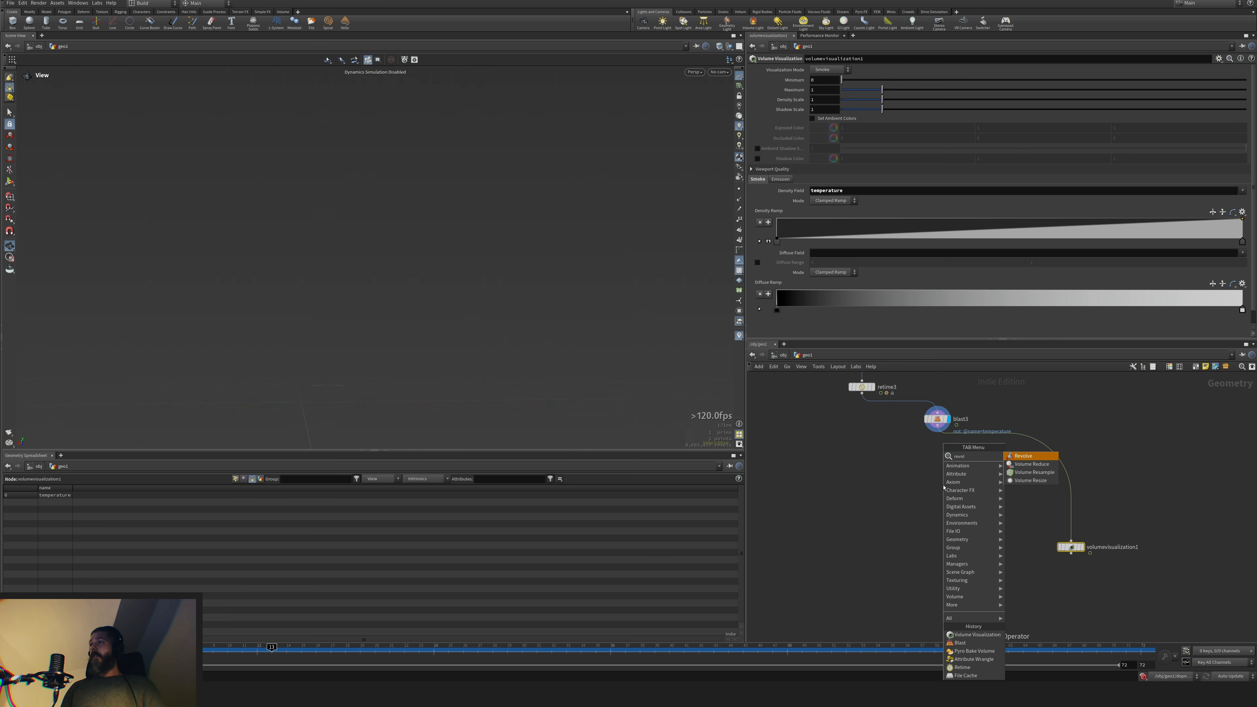
click(1021, 472)
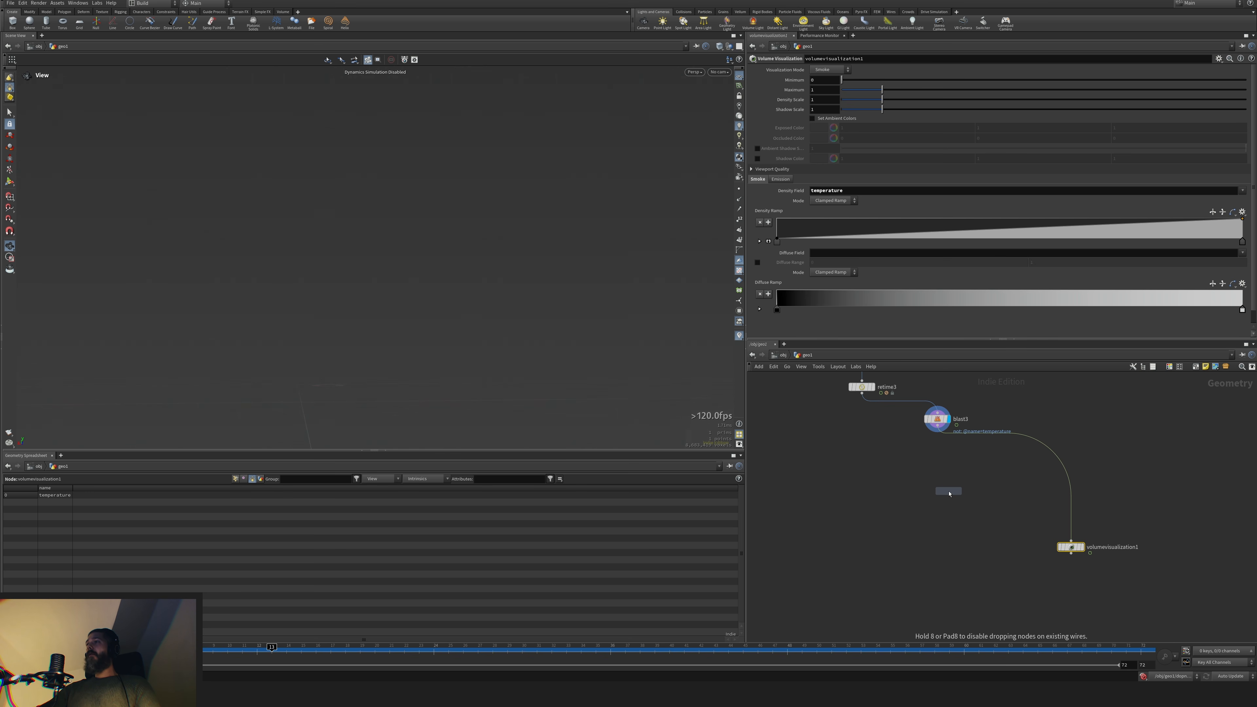
click(939, 502)
drag(940, 501, 938, 426)
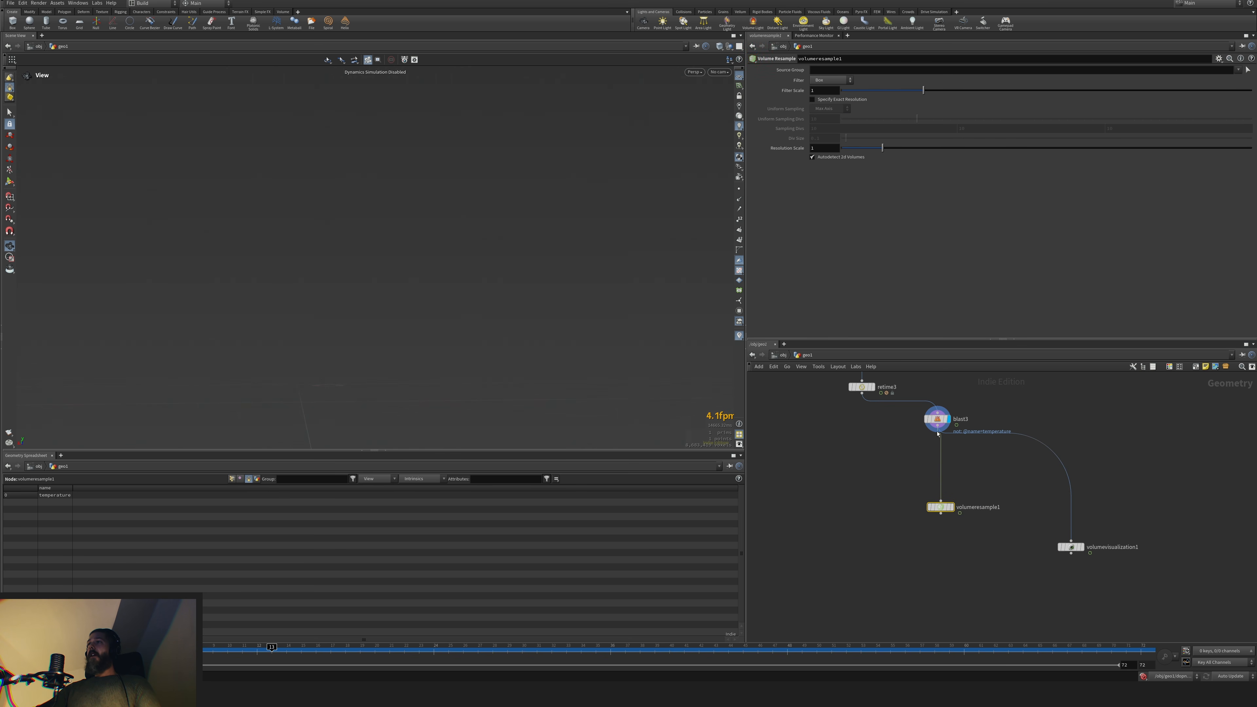
drag(941, 513, 1072, 541)
click(1082, 547)
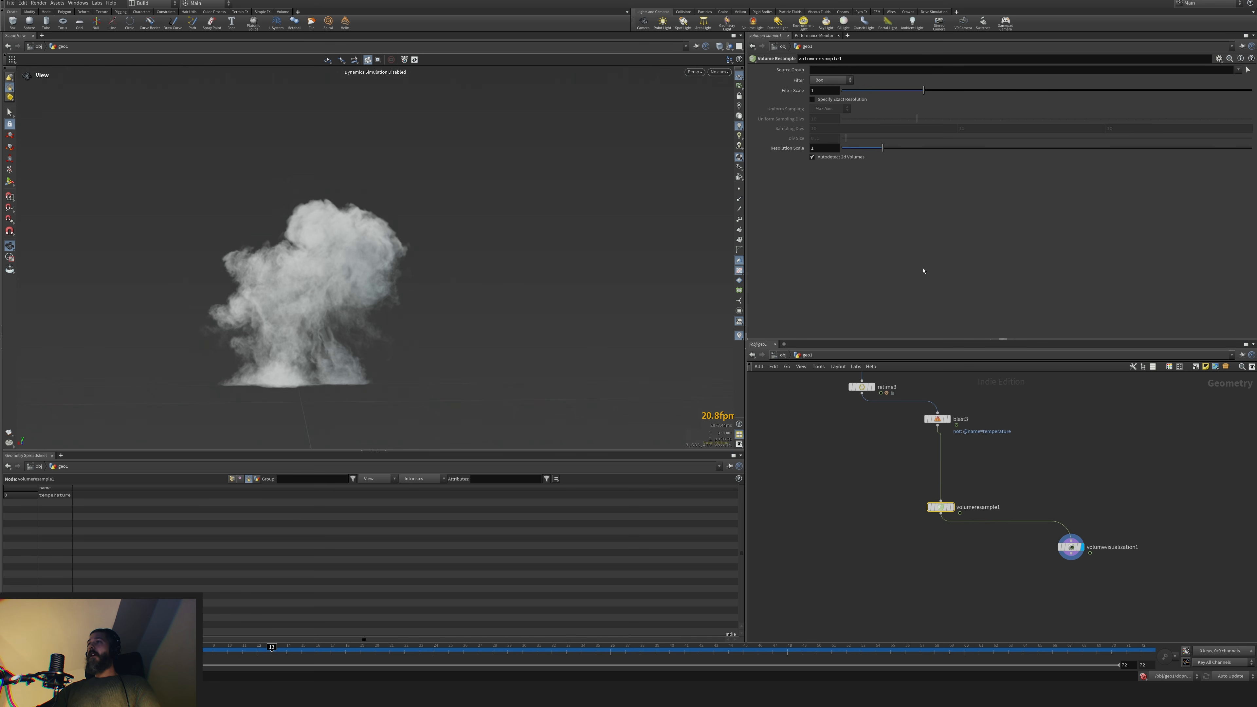
Set the Volume Resample node's resolution scale to 0.2
drag(862, 151, 847, 152)
text(2)
key(Return)
Insert a Convert VDB node set to Volume between the Blast and Volume Resample nodes, and reselect the resample node
drag(937, 419, 941, 417)
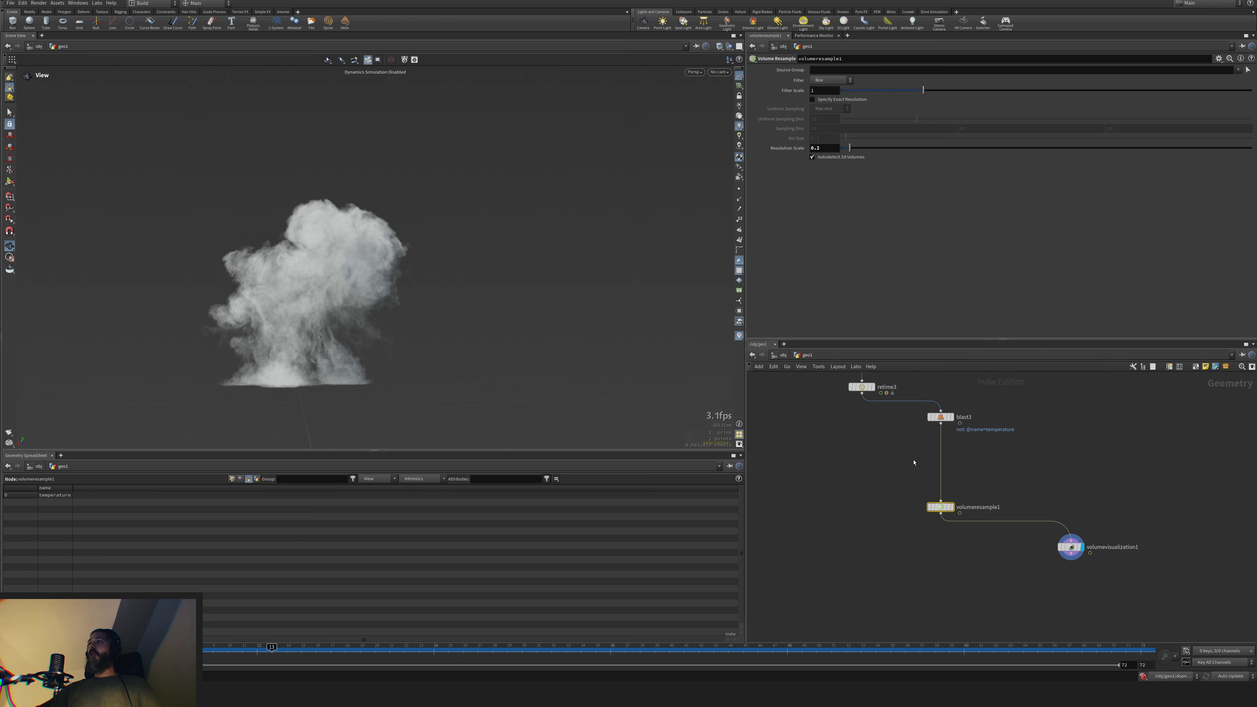
key(Tab)
text(vdcon)
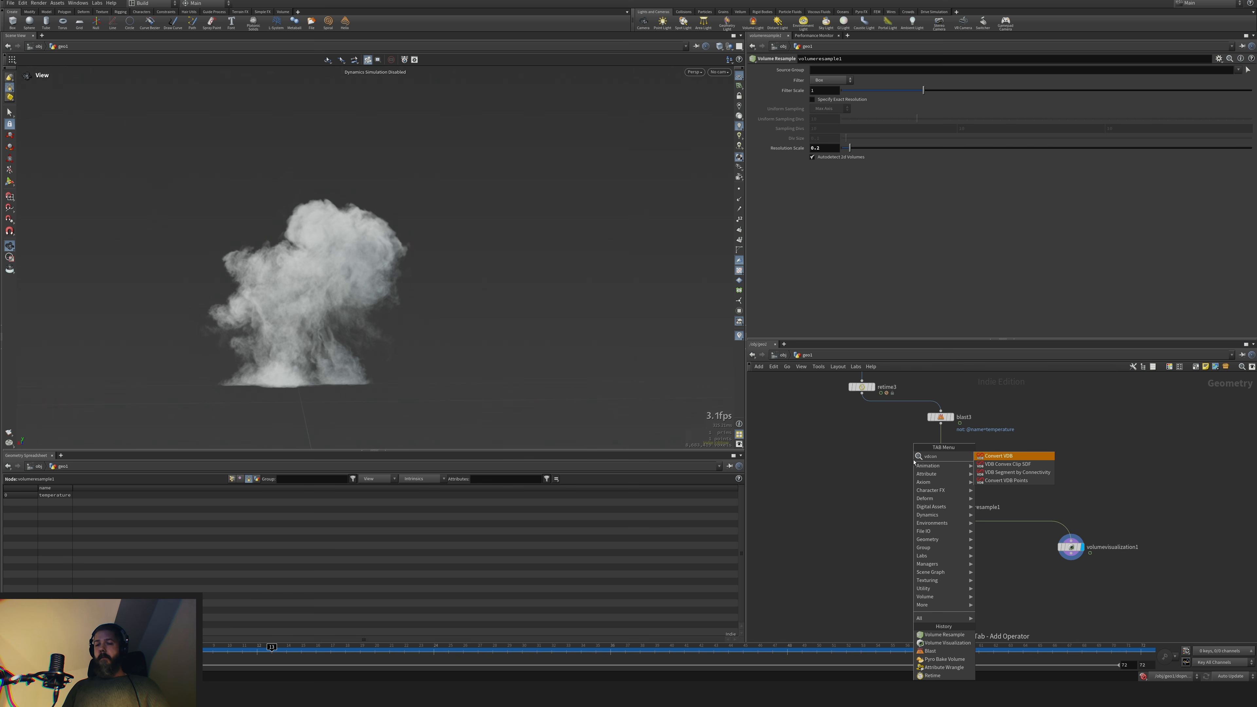
key(Return)
click(941, 467)
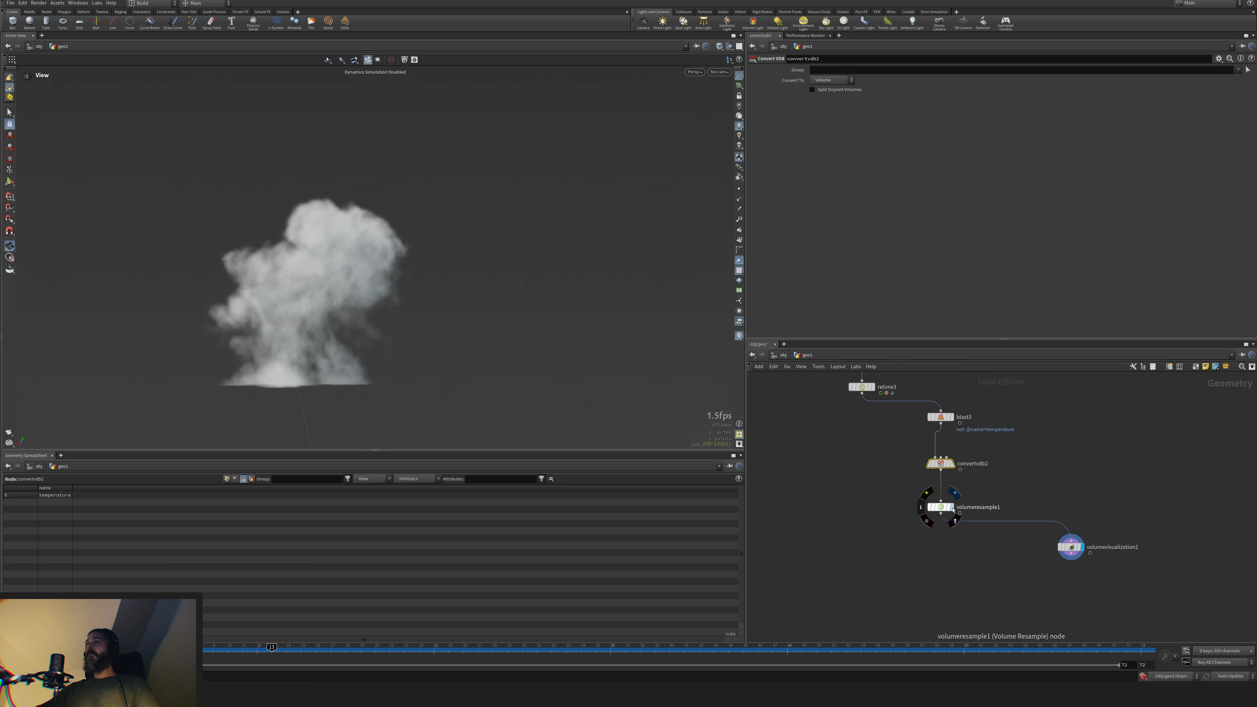
click(1069, 545)
click(946, 508)
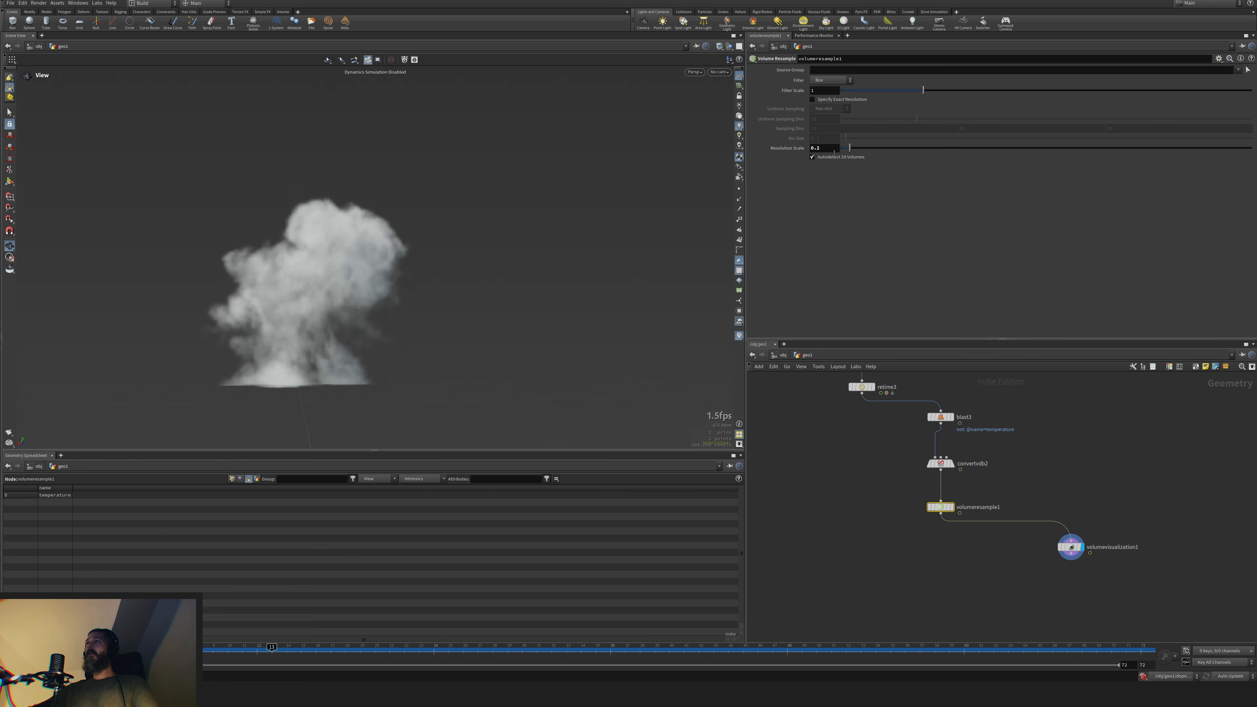
Try resolution scales of 0.1, 0.2 and 0.15 on the Volume Resample node
double_click(819, 148)
text(1)
key(Return)
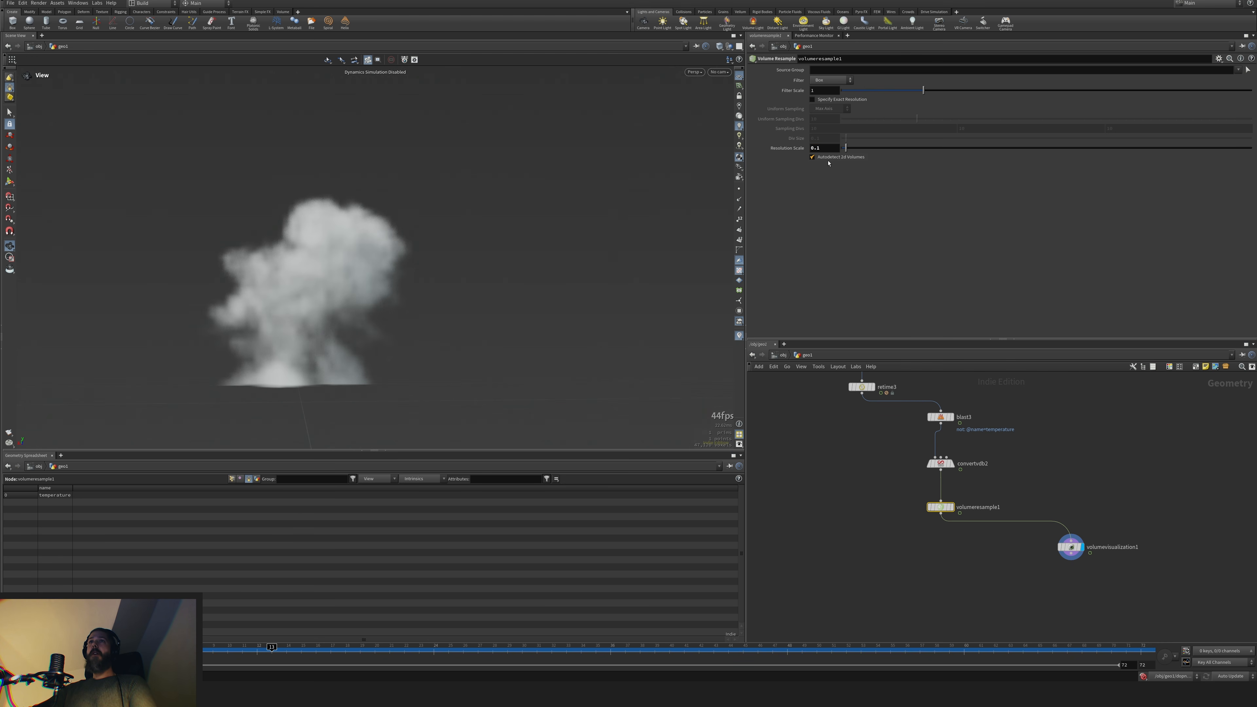
text(2)
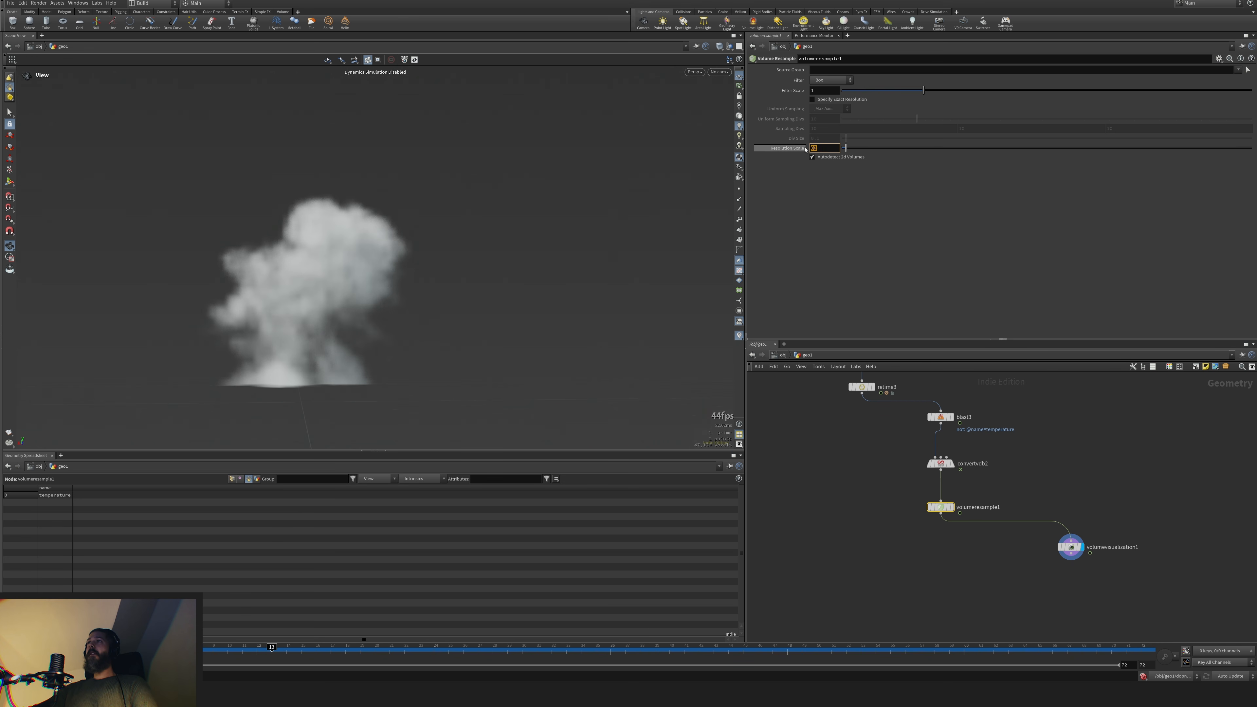
key(Return)
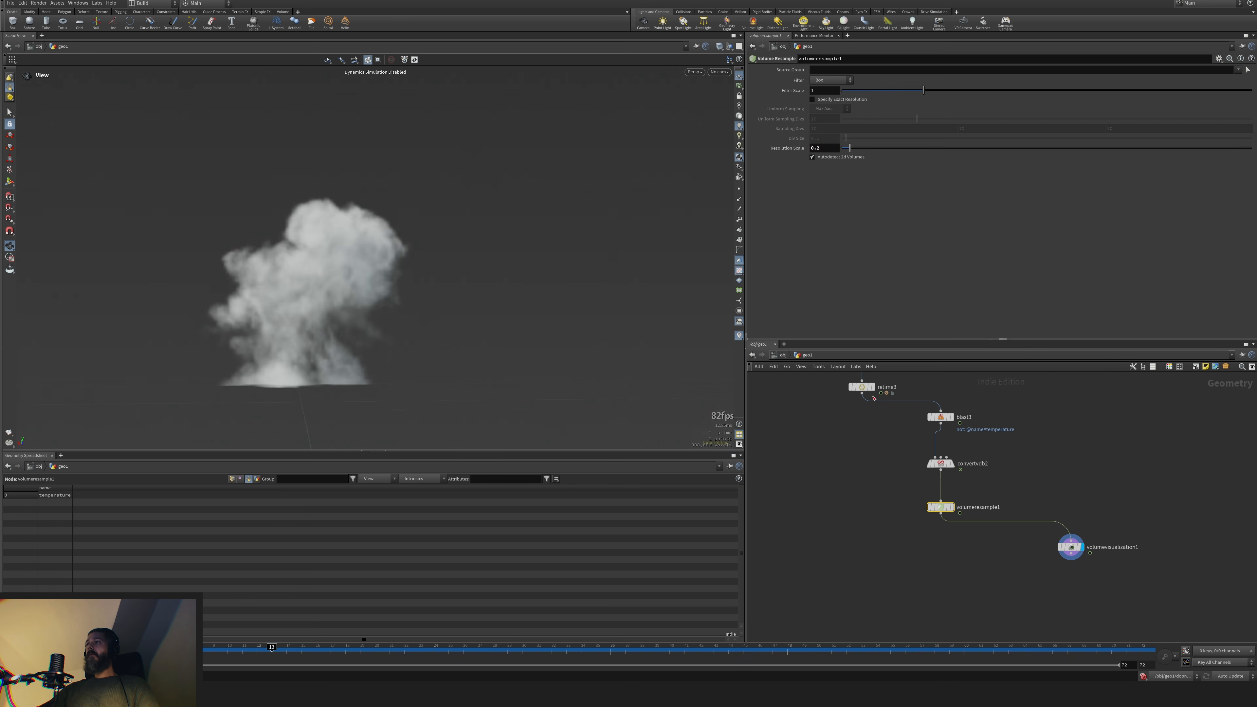
key(BackSpace)
text(15)
key(Return)
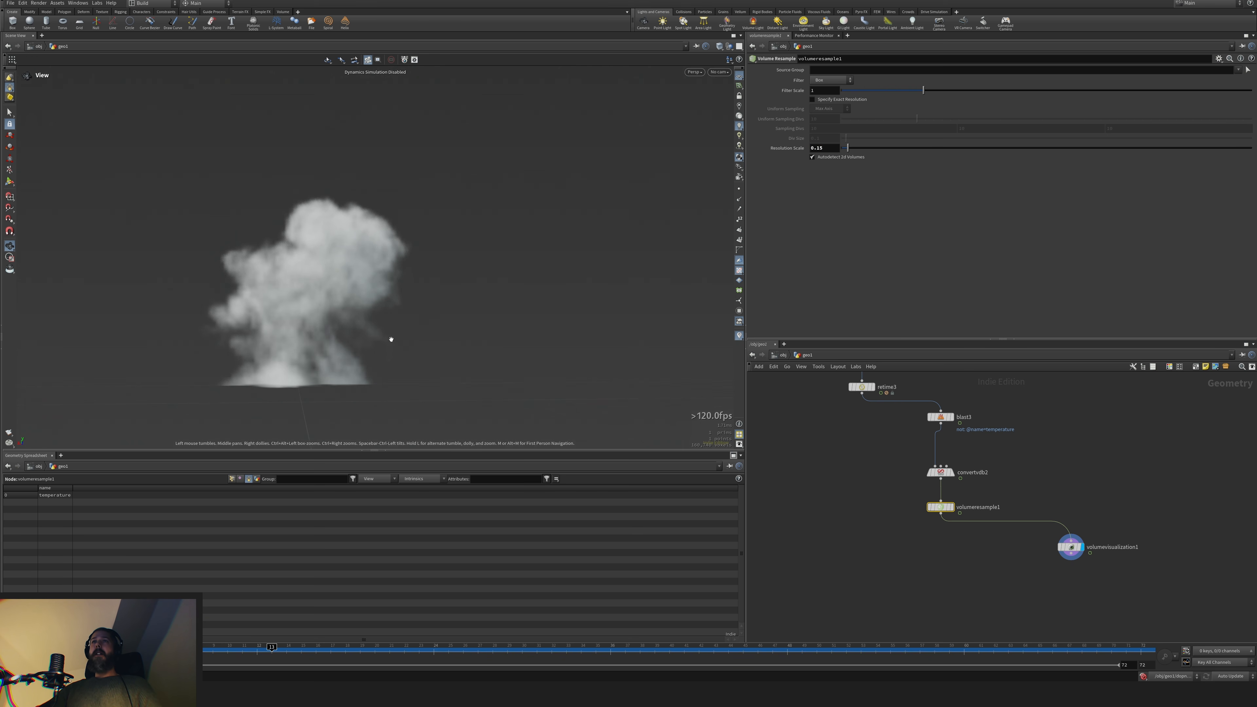
Insert a VDB Activate node between blast3 and convertvdb2, in Expand mode with 10 expand voxels
key(Tab)
text(vd)
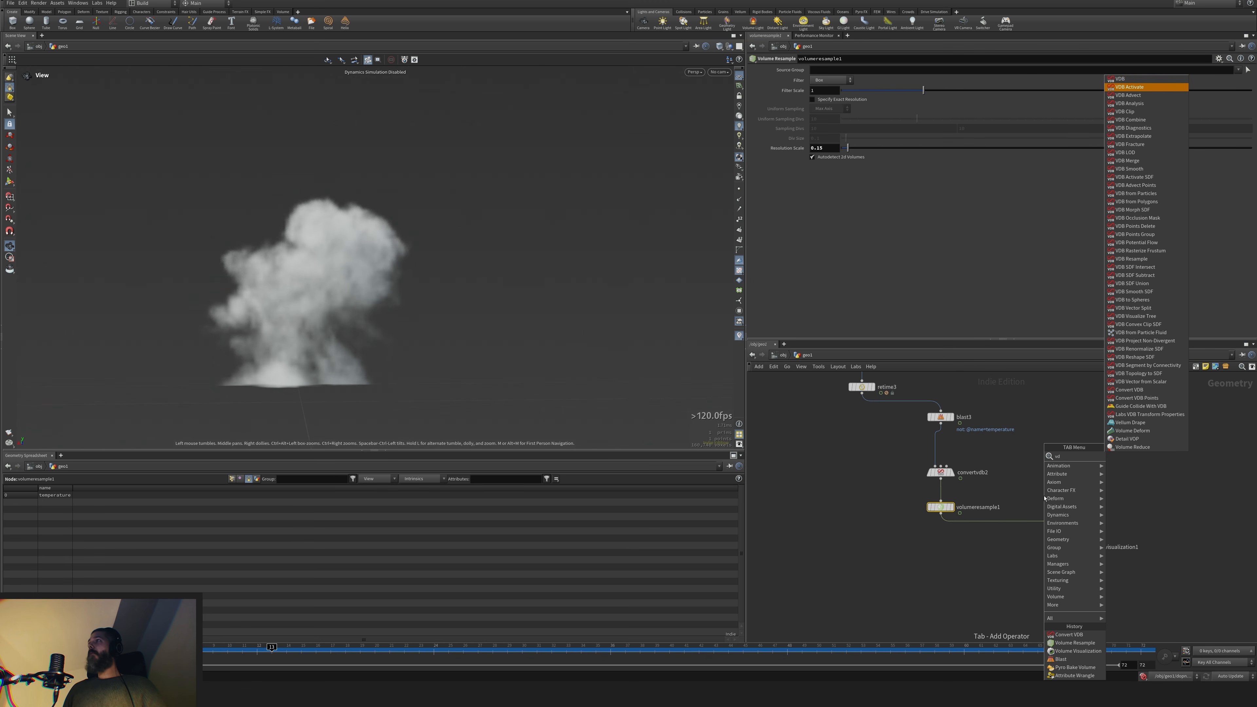
key(Escape)
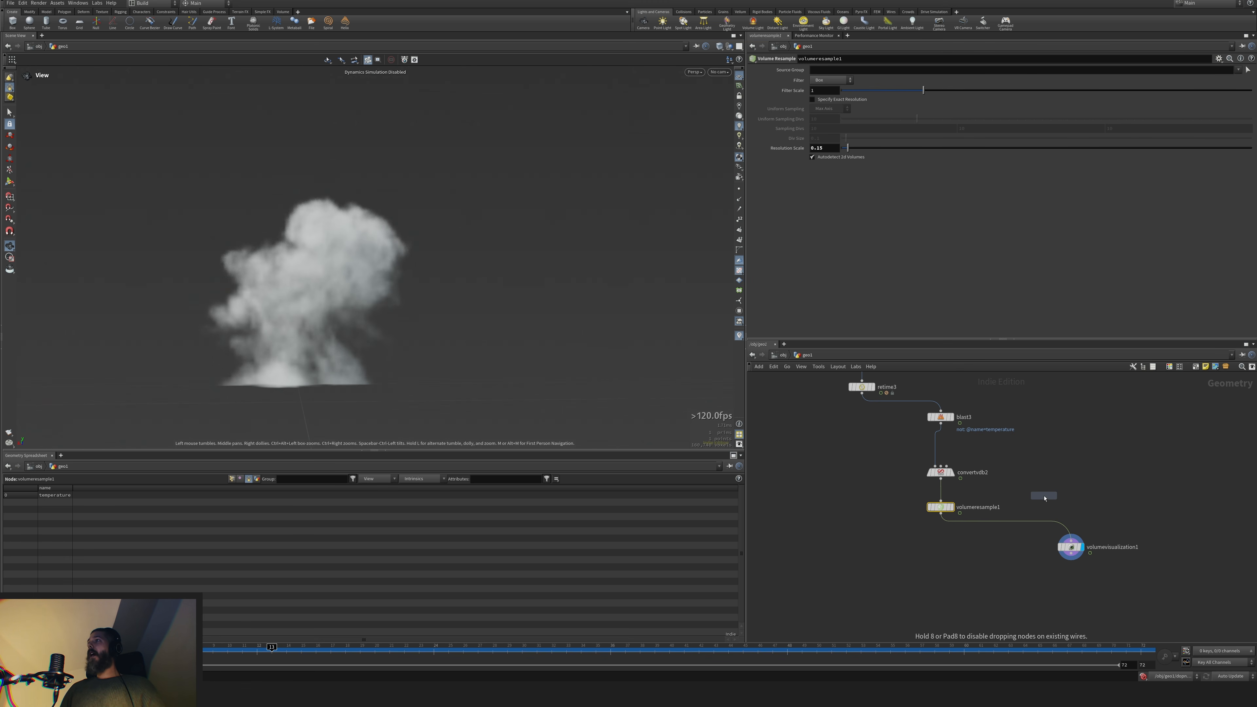
click(911, 441)
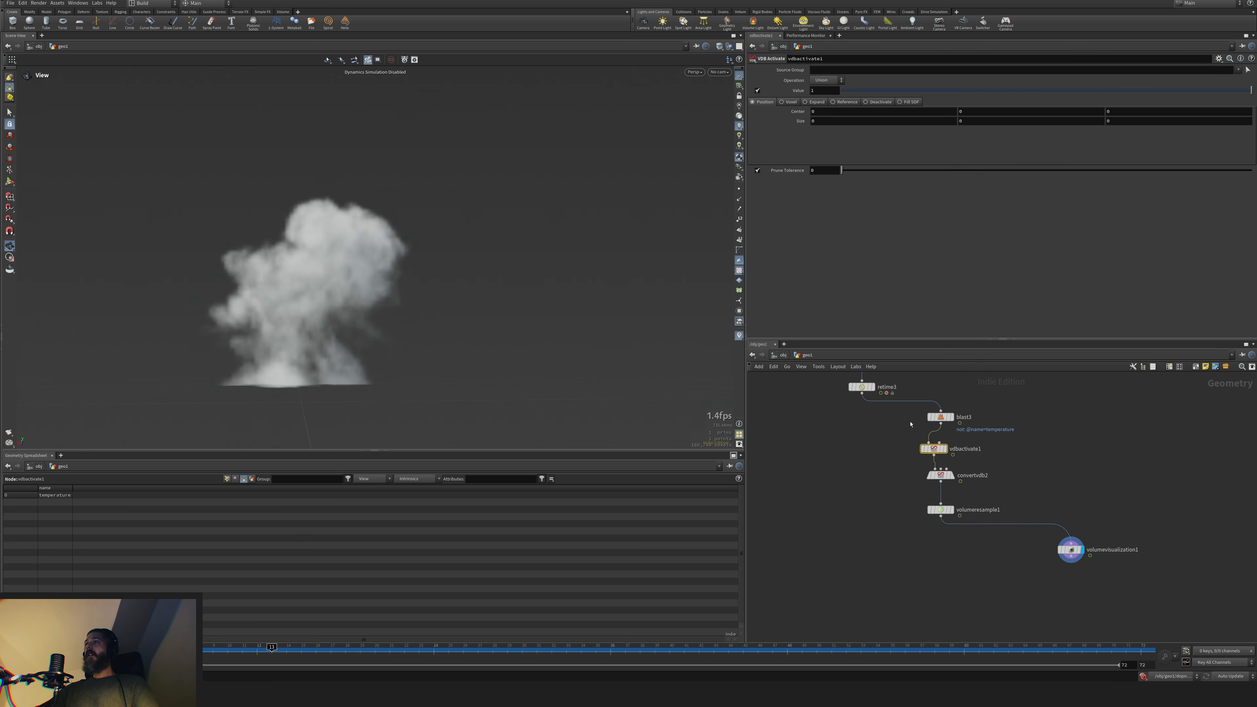
click(822, 102)
drag(822, 113, 788, 122)
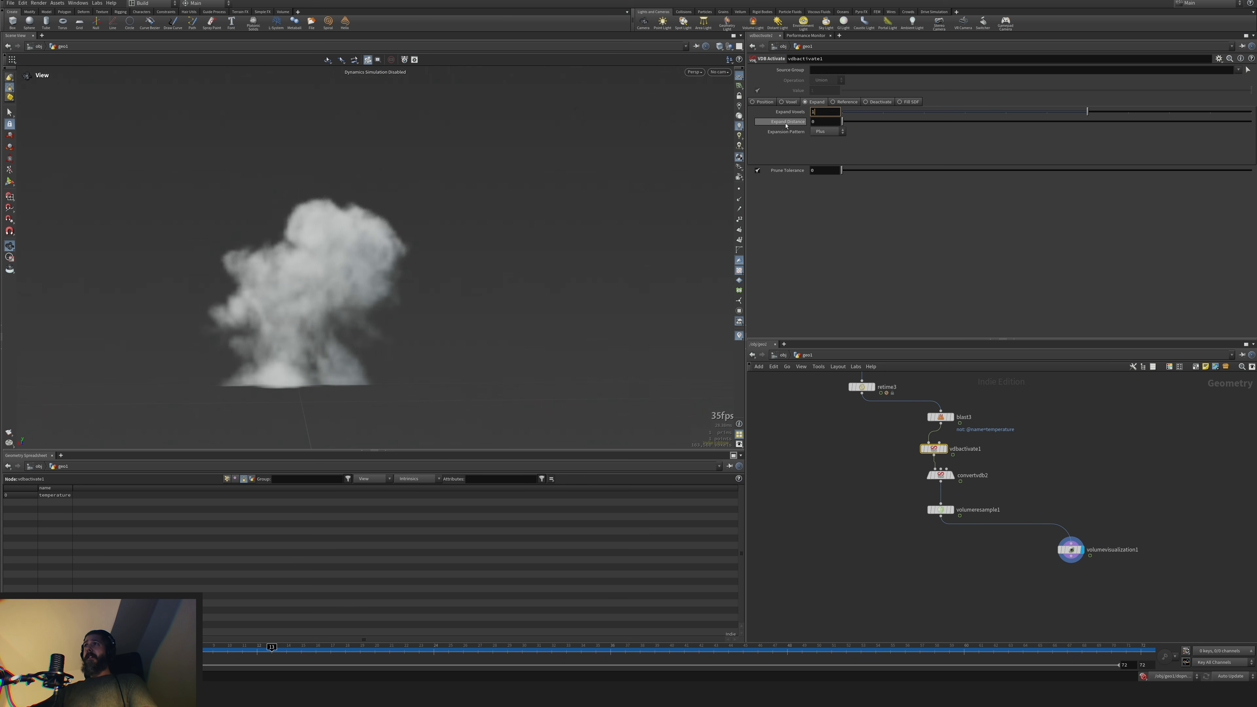
text(10)
key(Return)
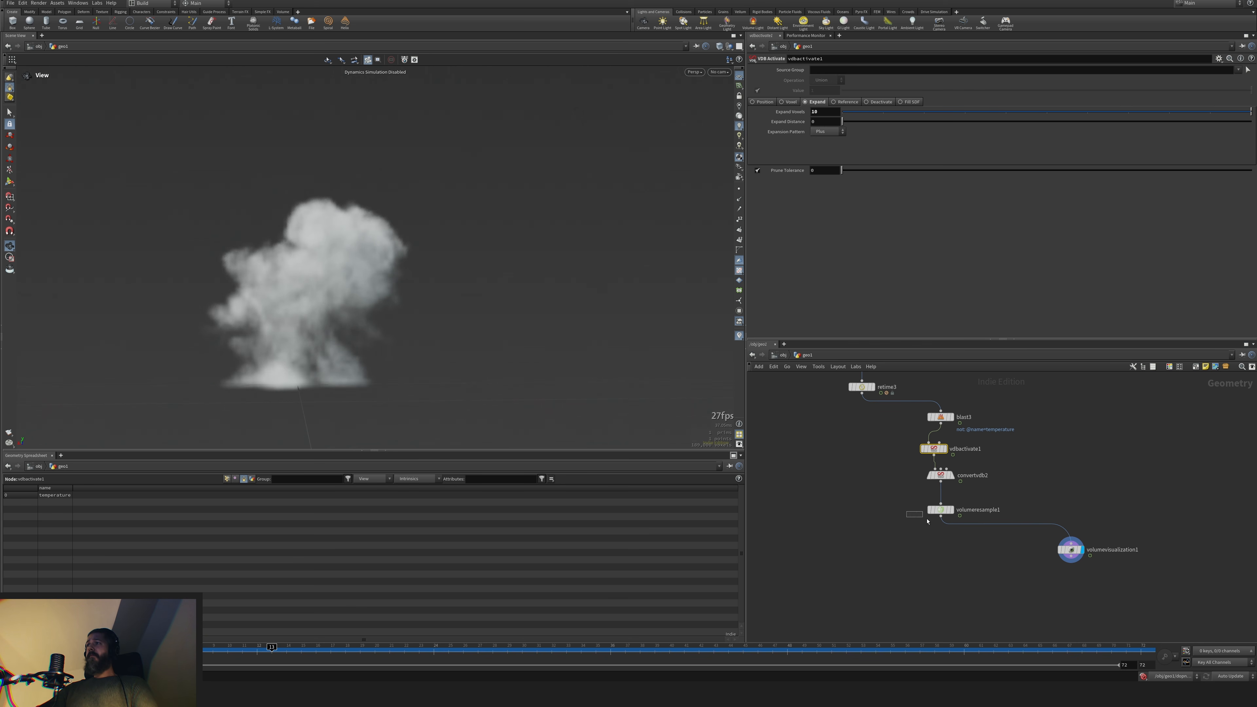
Set the Volume Resample node's resolution scale to 0.2
drag(927, 521, 931, 519)
drag(822, 148, 818, 148)
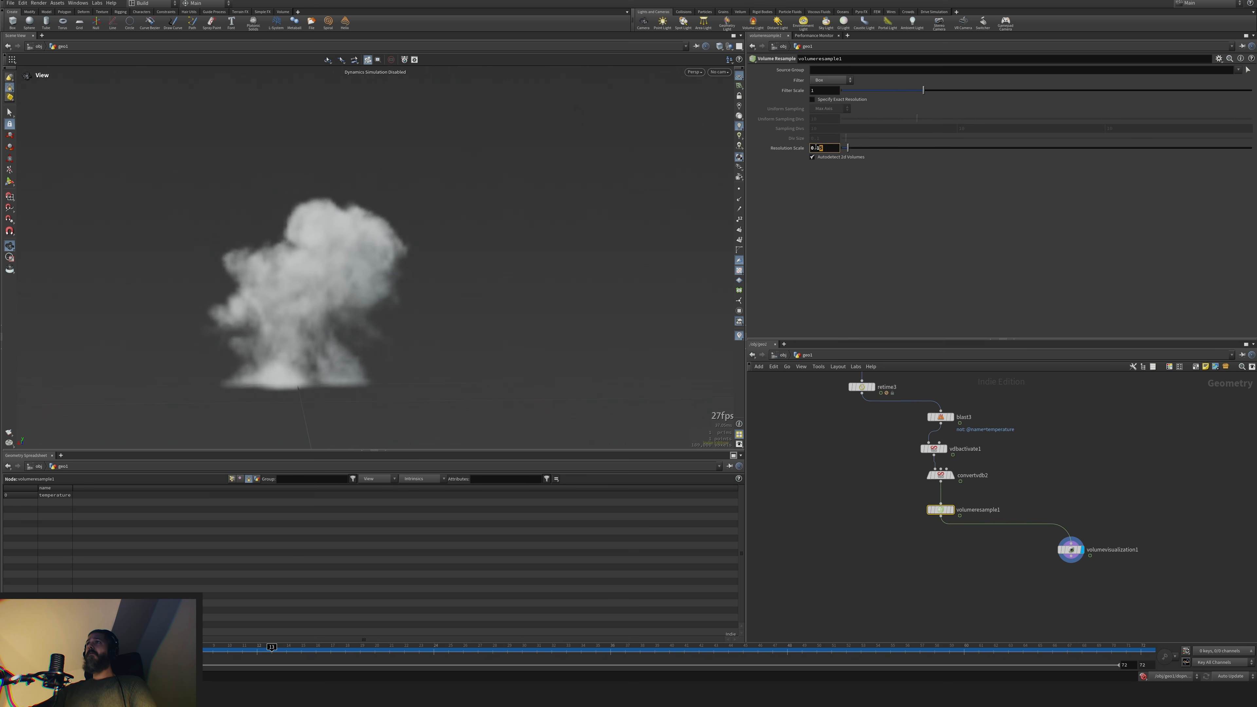
text(2)
key(Return)
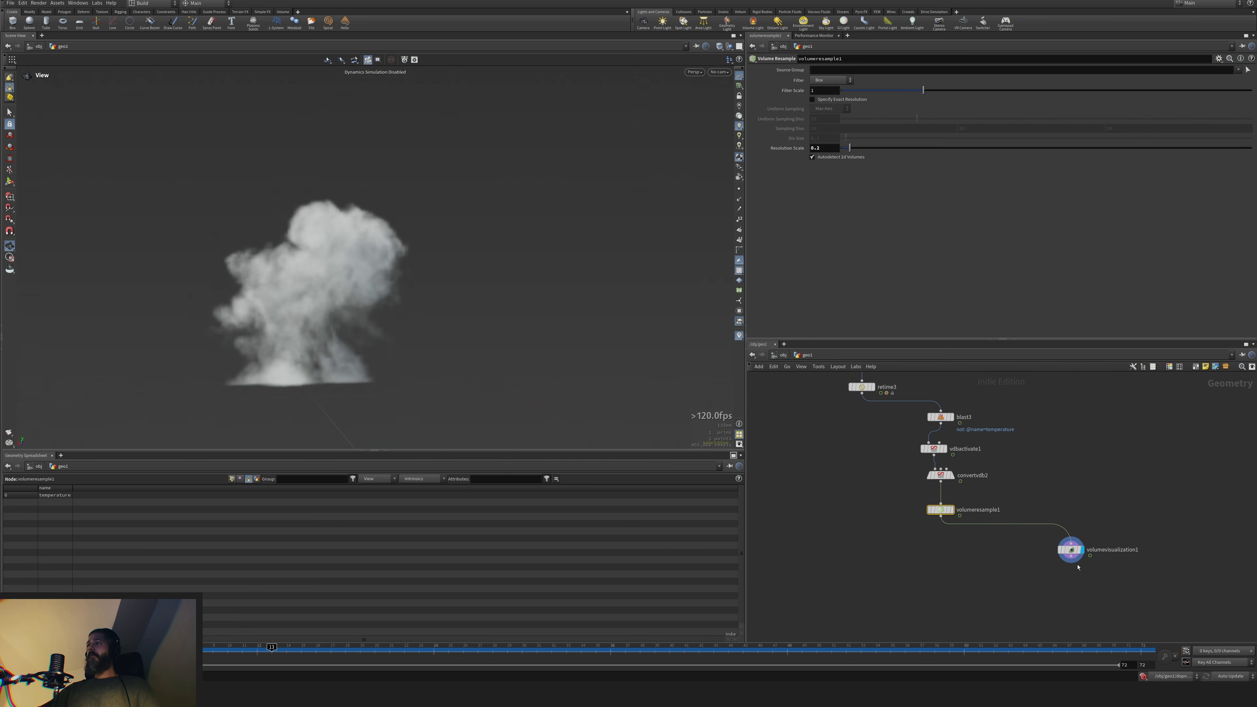
Add a Convert VDB node fed by the Volume Resample node and display it
drag(1074, 556, 1097, 592)
key(Tab)
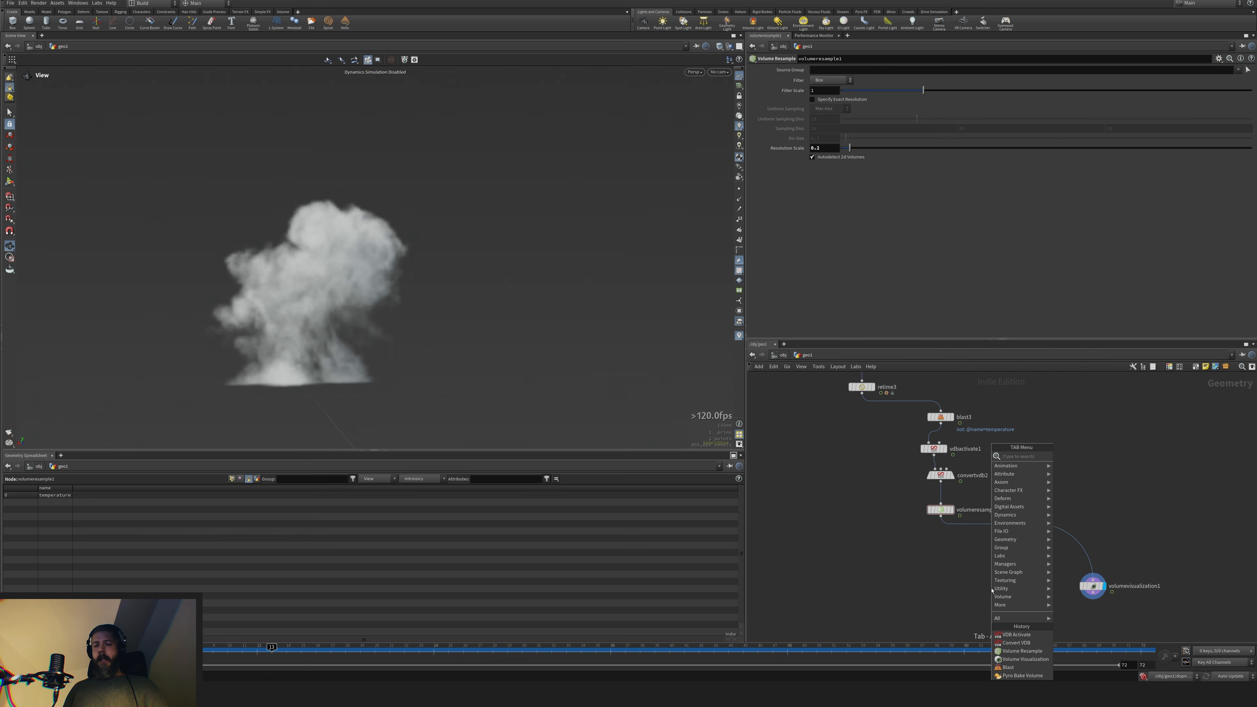
text(vdbcon)
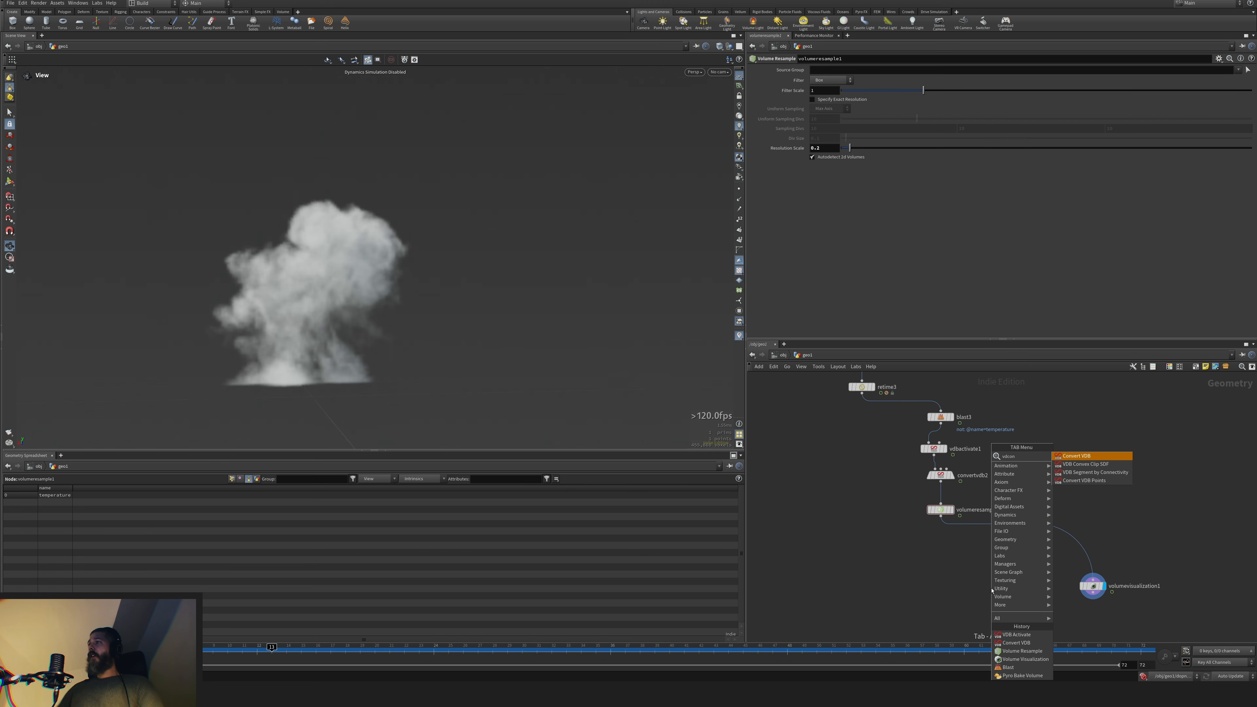
key(Return)
click(954, 555)
mouse_move(948, 549)
mouse_down()
mouse_move(941, 516)
mouse_move(948, 552)
mouse_up()
click(965, 557)
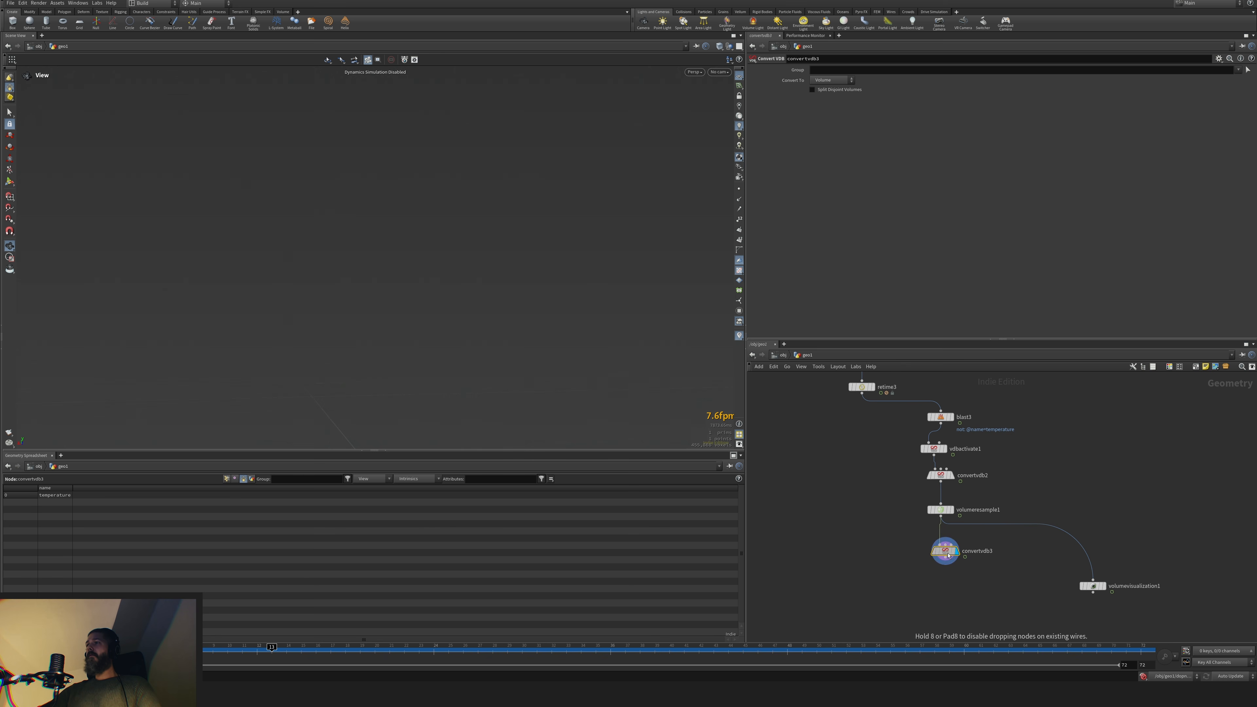
Set the new Convert VDB node to convert to VDB, and wire it into the displayed Volume Visualization node
click(831, 79)
click(826, 90)
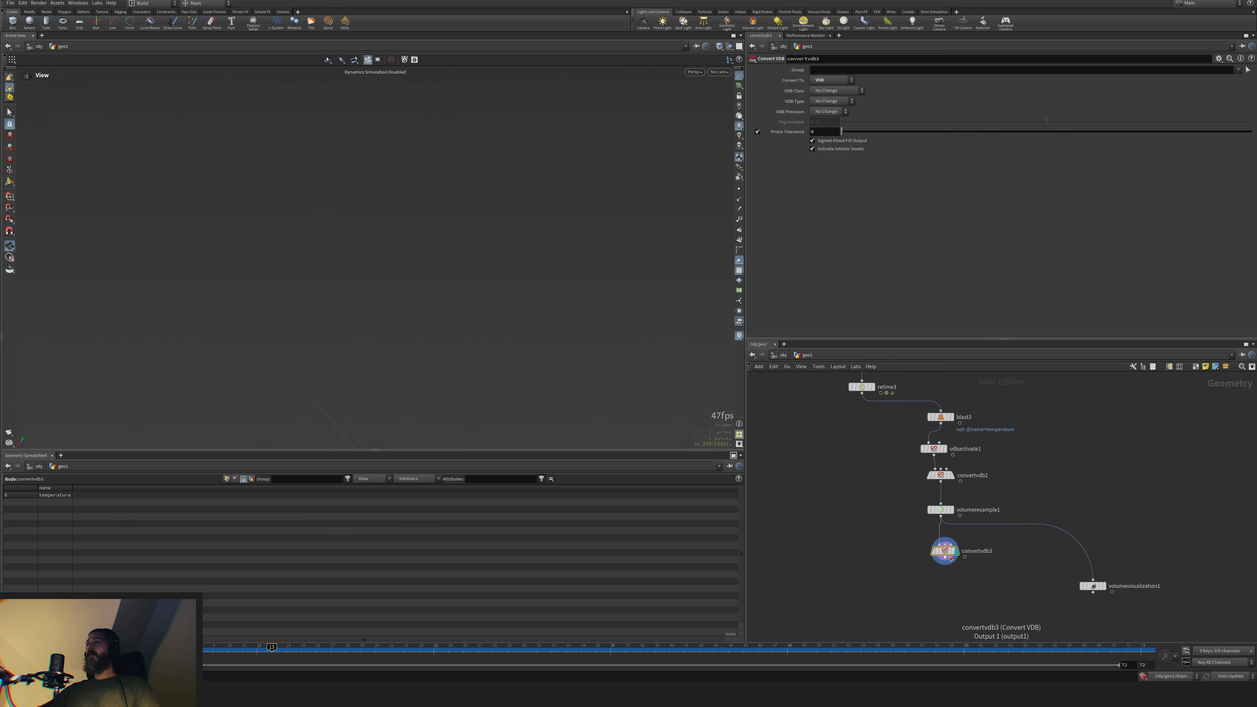
drag(949, 557, 1103, 608)
click(1104, 587)
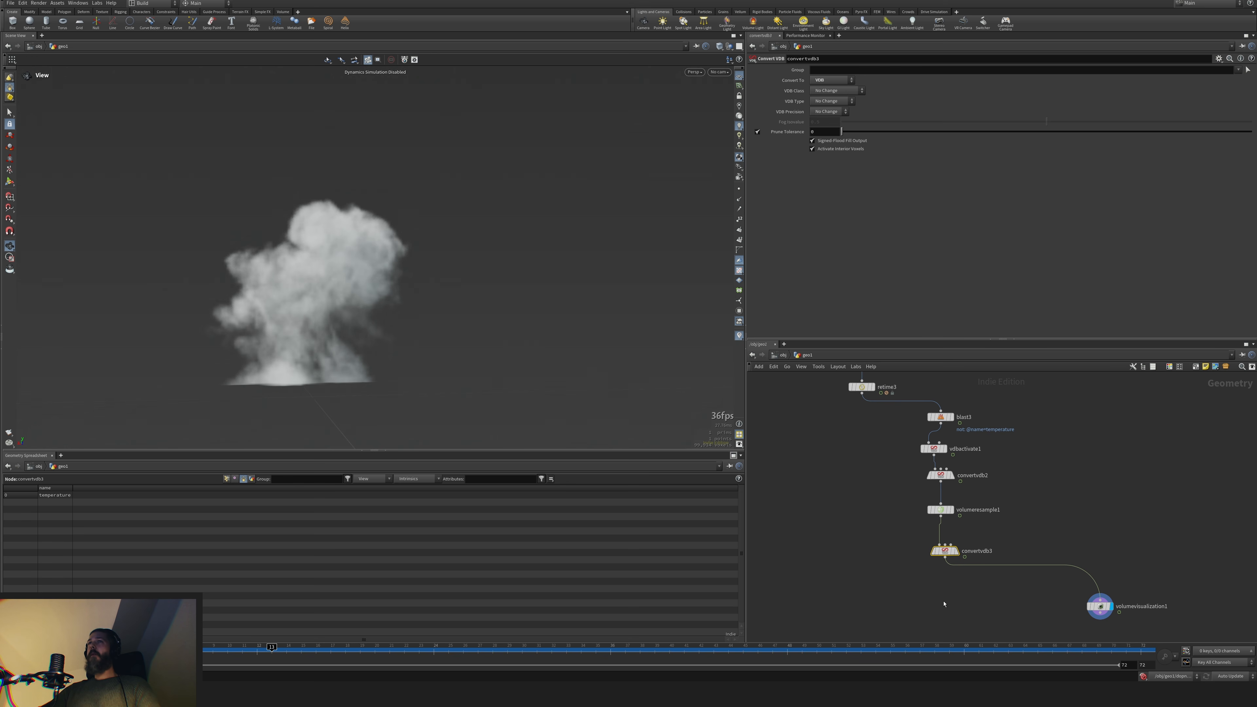
Try a resolution scale of 0.01 on the Volume Resample node, and set it back to 0.2
middle_drag(944, 604, 937, 514)
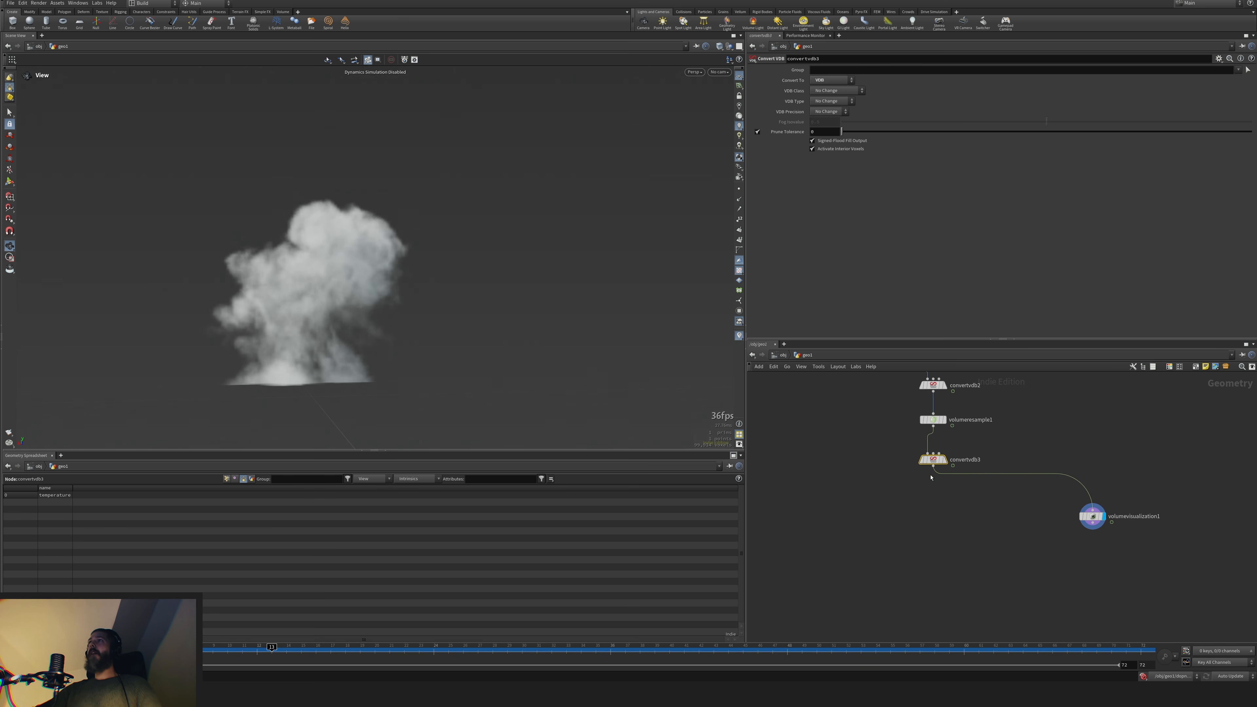
click(934, 419)
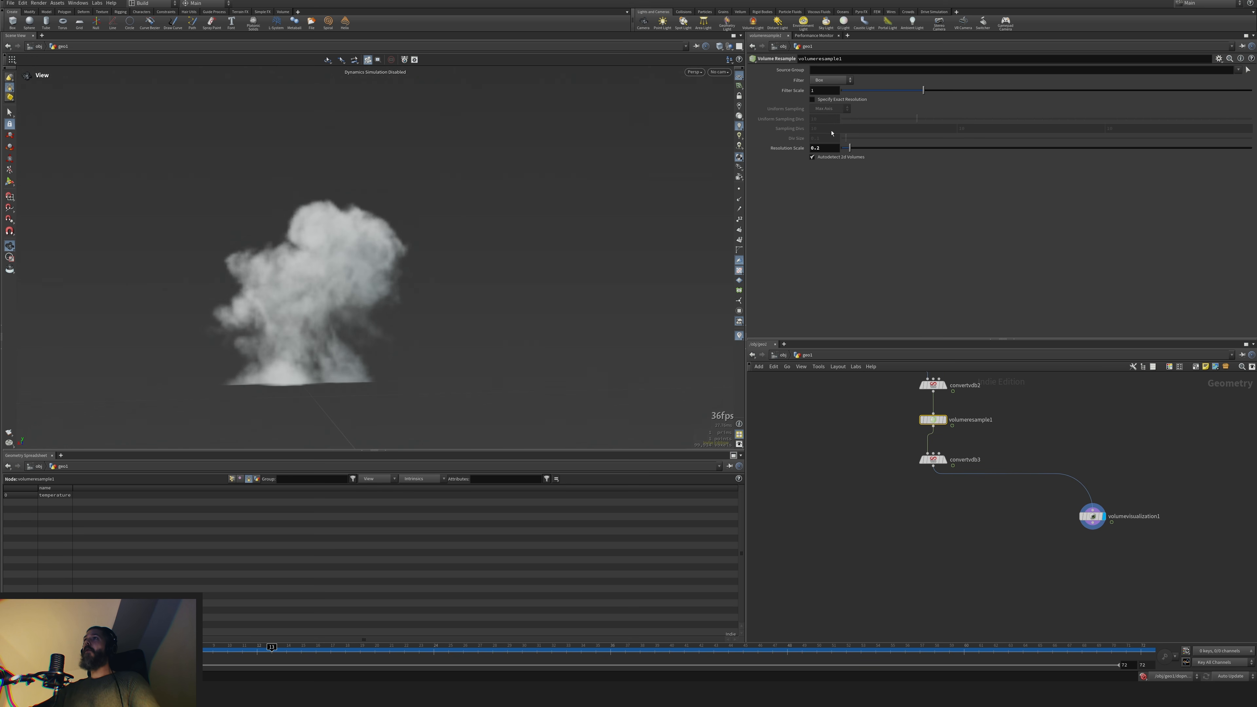
click(823, 147)
text(0.01)
key(Return)
text(2)
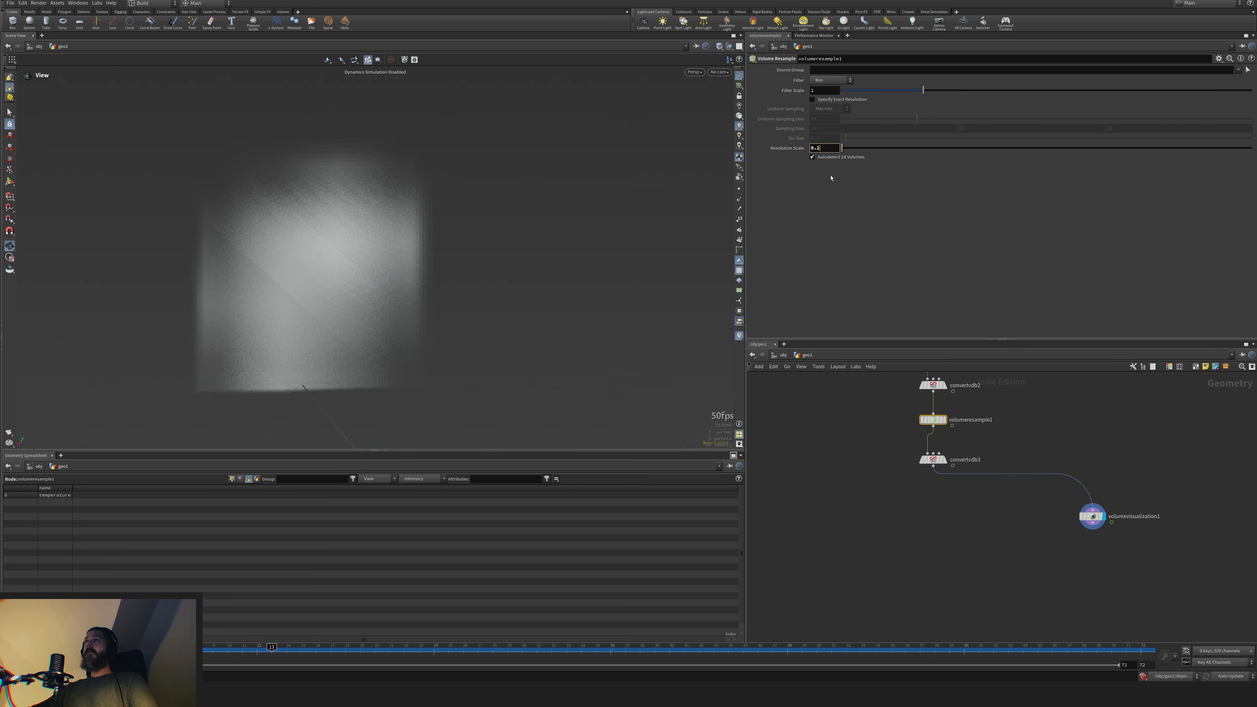
key(Return)
Add a Volume Wrangle node fed by convertvdb3 and display it
middle_drag(956, 502, 949, 452)
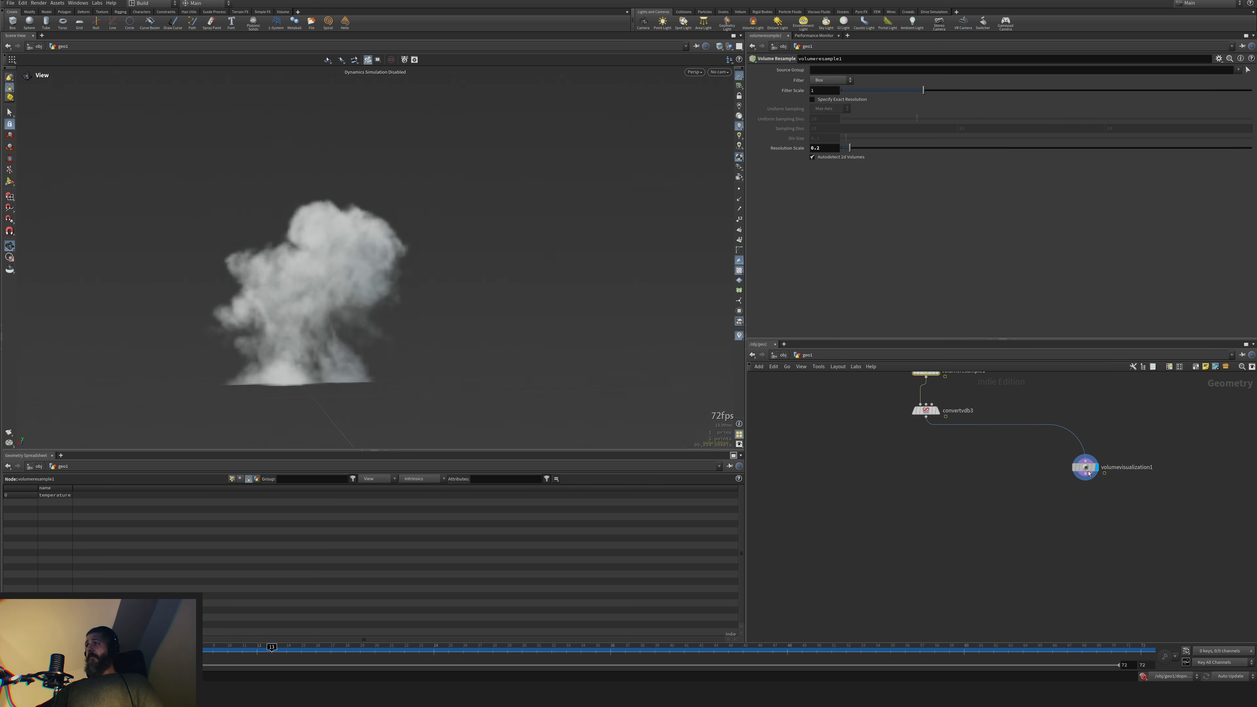
drag(1082, 474, 1094, 495)
key(Tab)
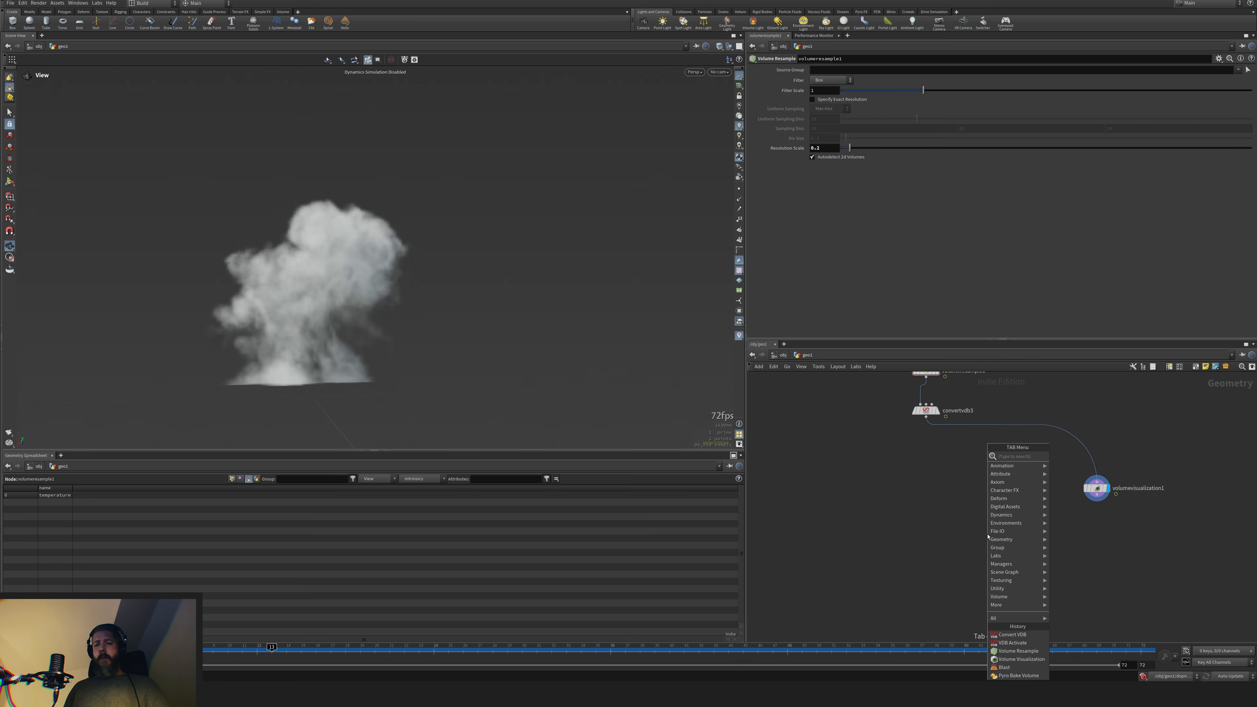
text(volwra)
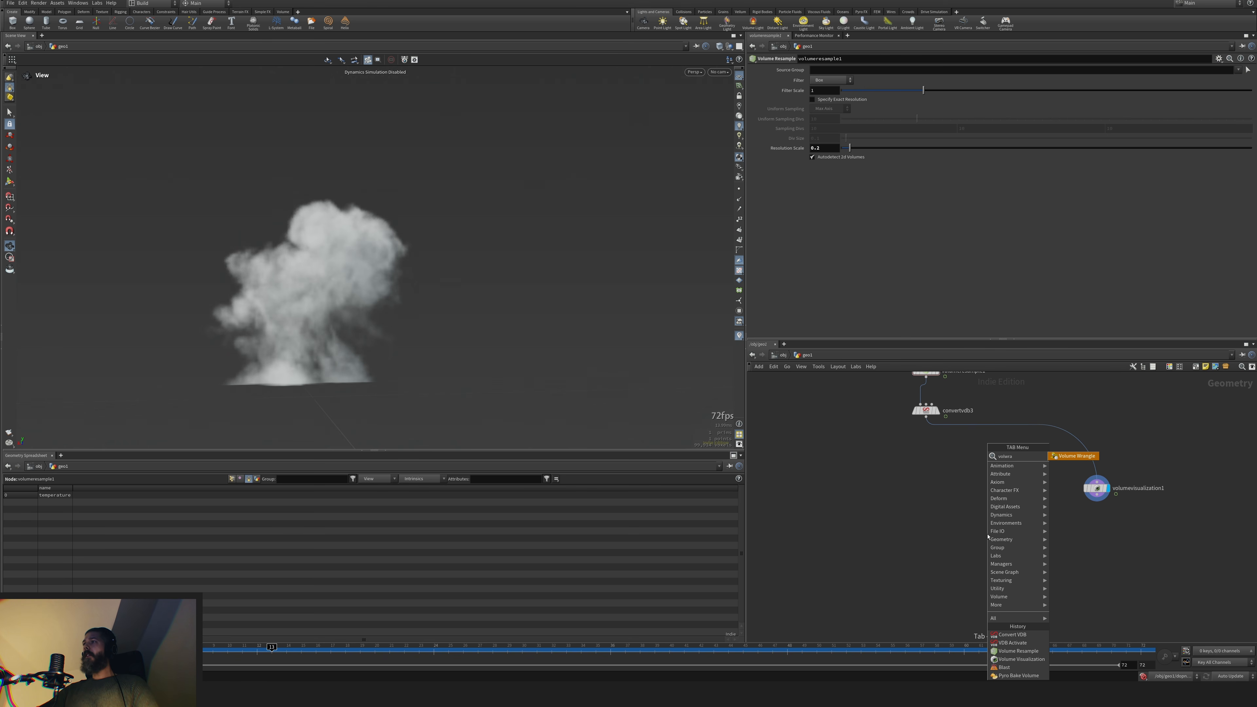
key(Return)
click(927, 463)
click(927, 417)
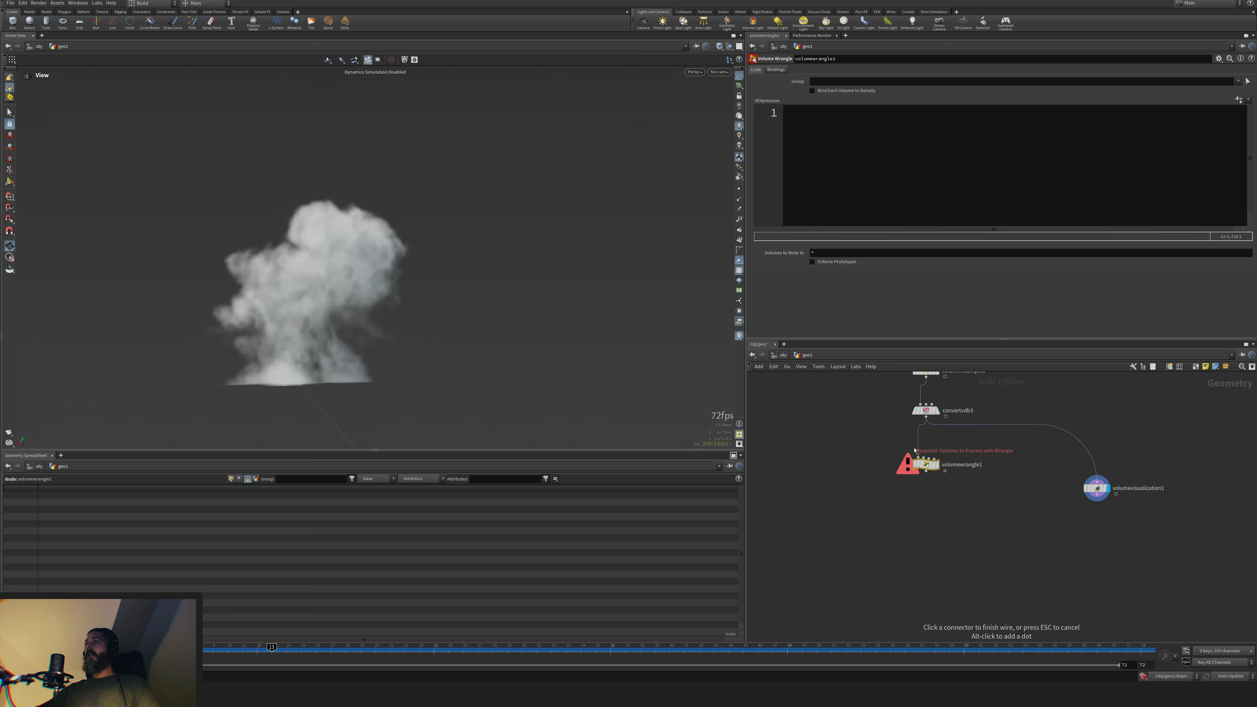
click(921, 456)
click(937, 464)
click(893, 180)
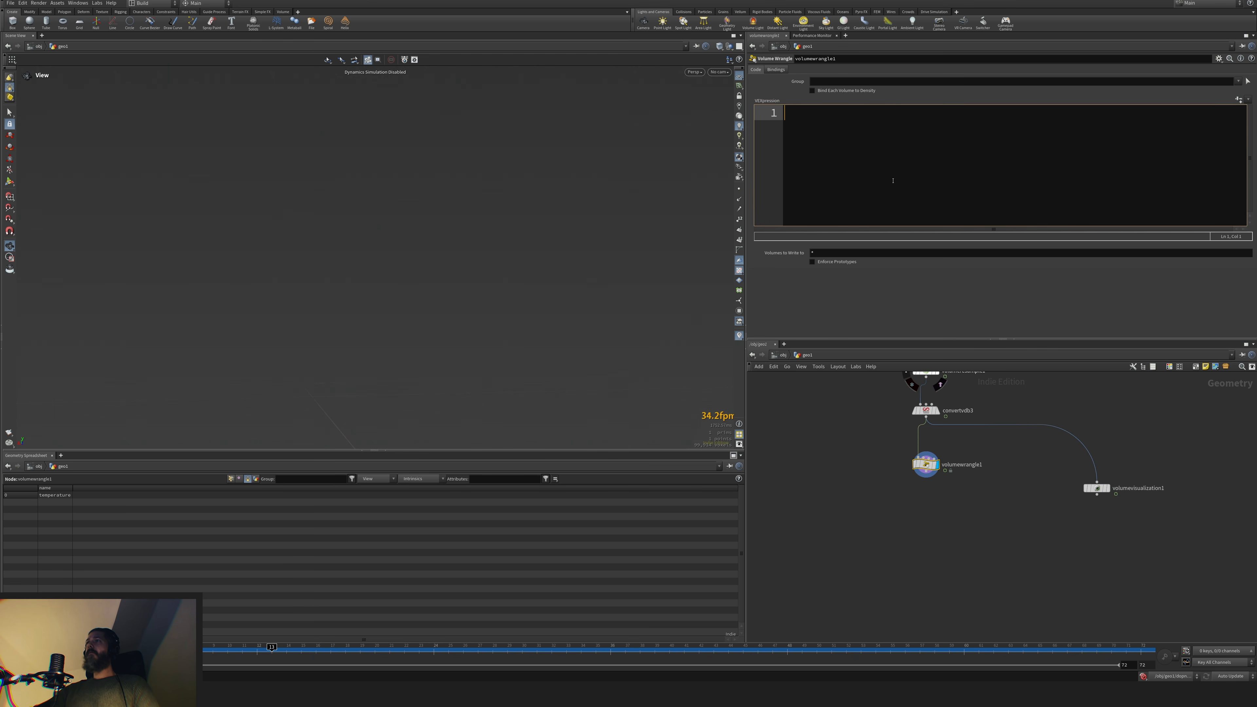
Wire the Volume Wrangle's output into the Volume Visualization node and display the visualization
click(927, 475)
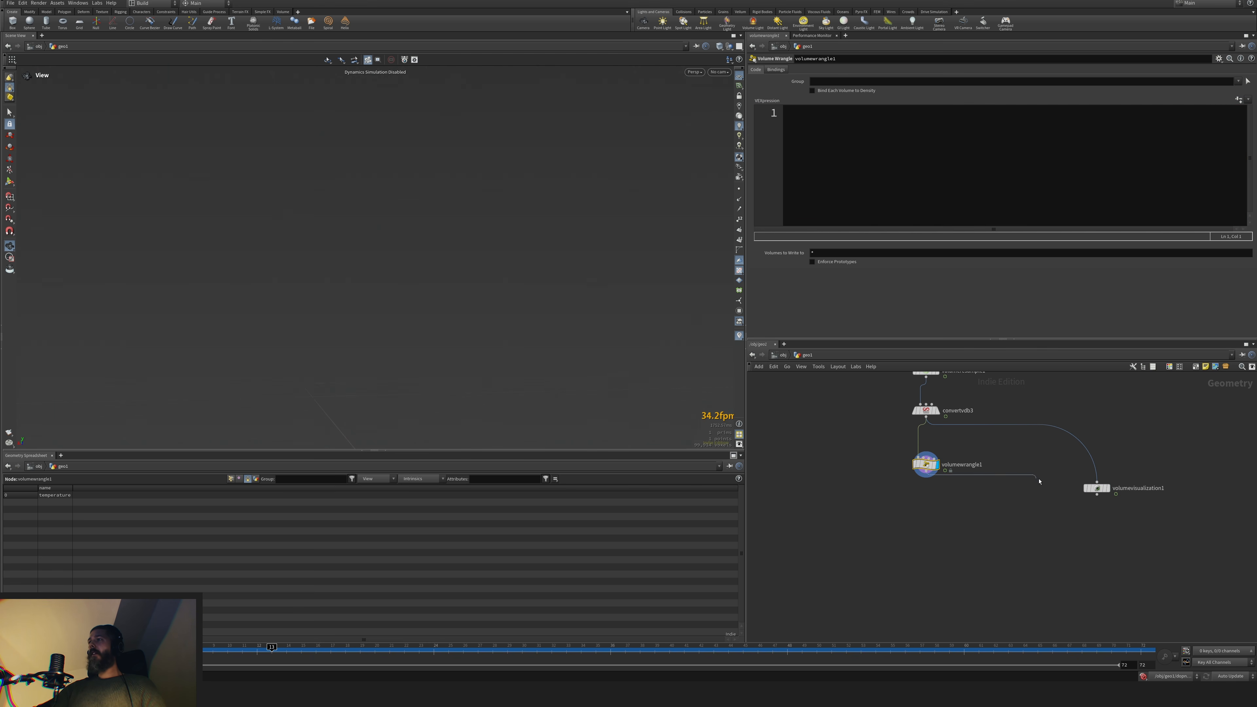
click(1097, 483)
drag(1097, 487, 1098, 561)
click(1112, 549)
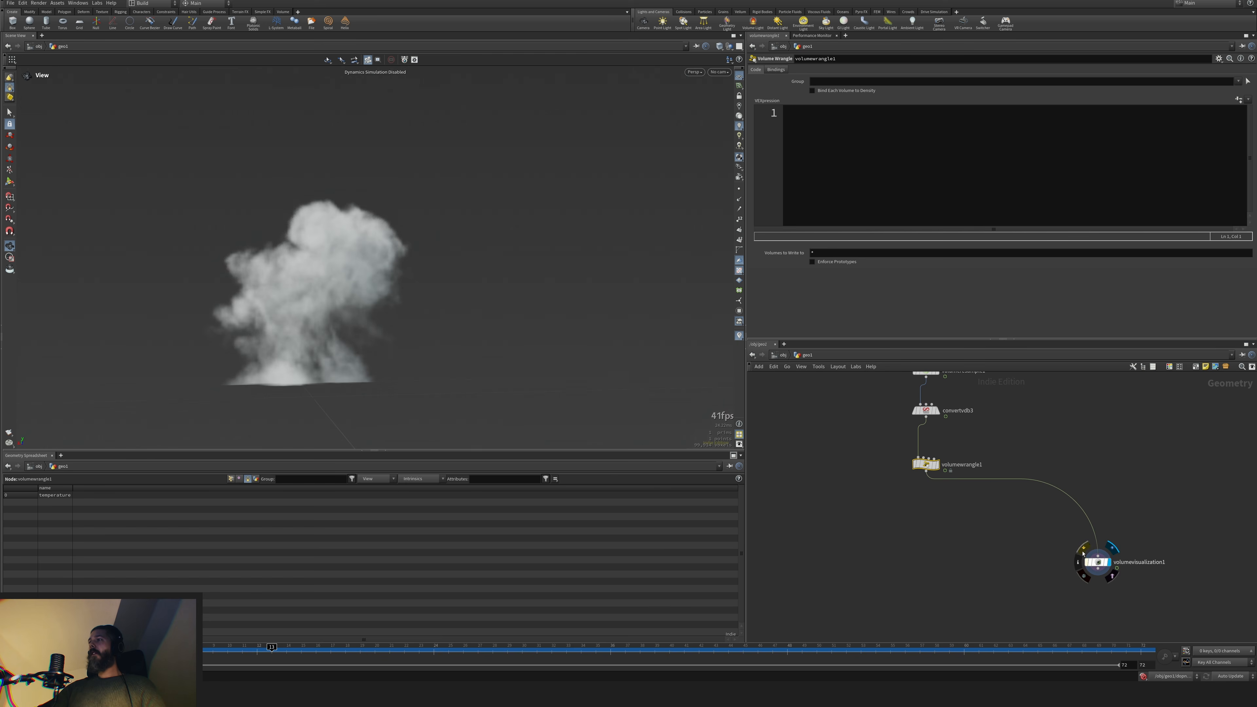
click(1091, 561)
click(933, 465)
click(865, 150)
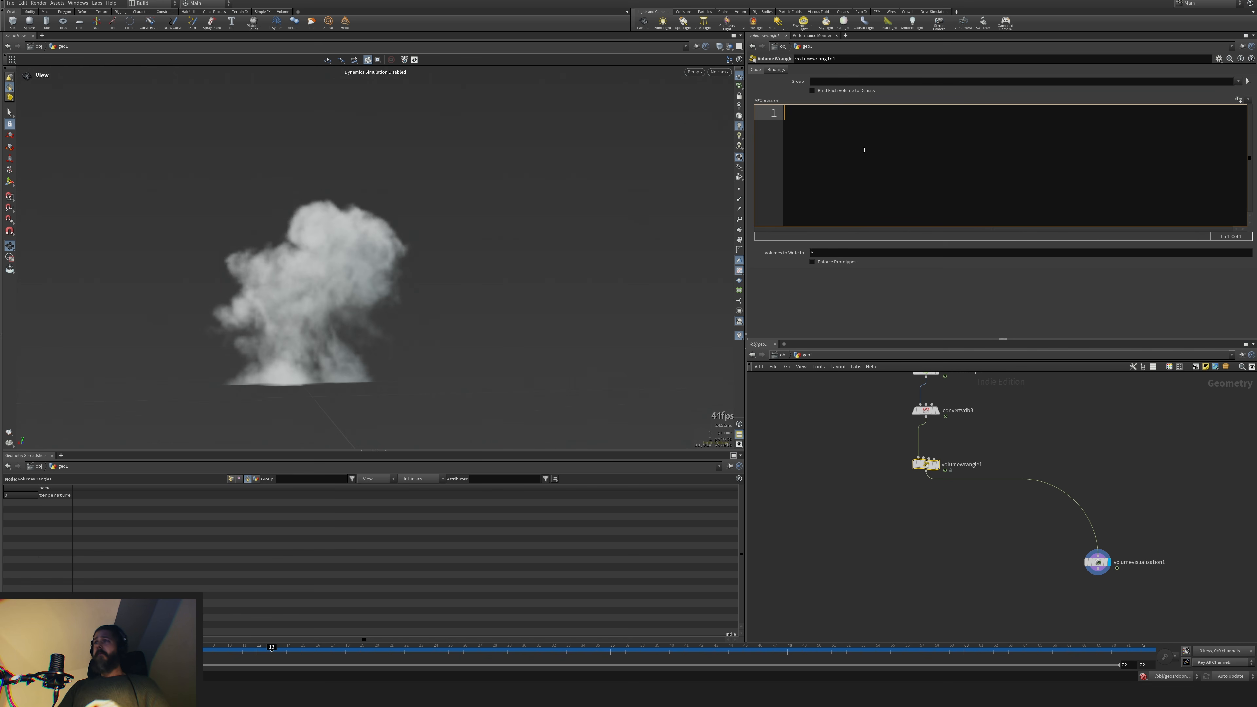
text(@tem)
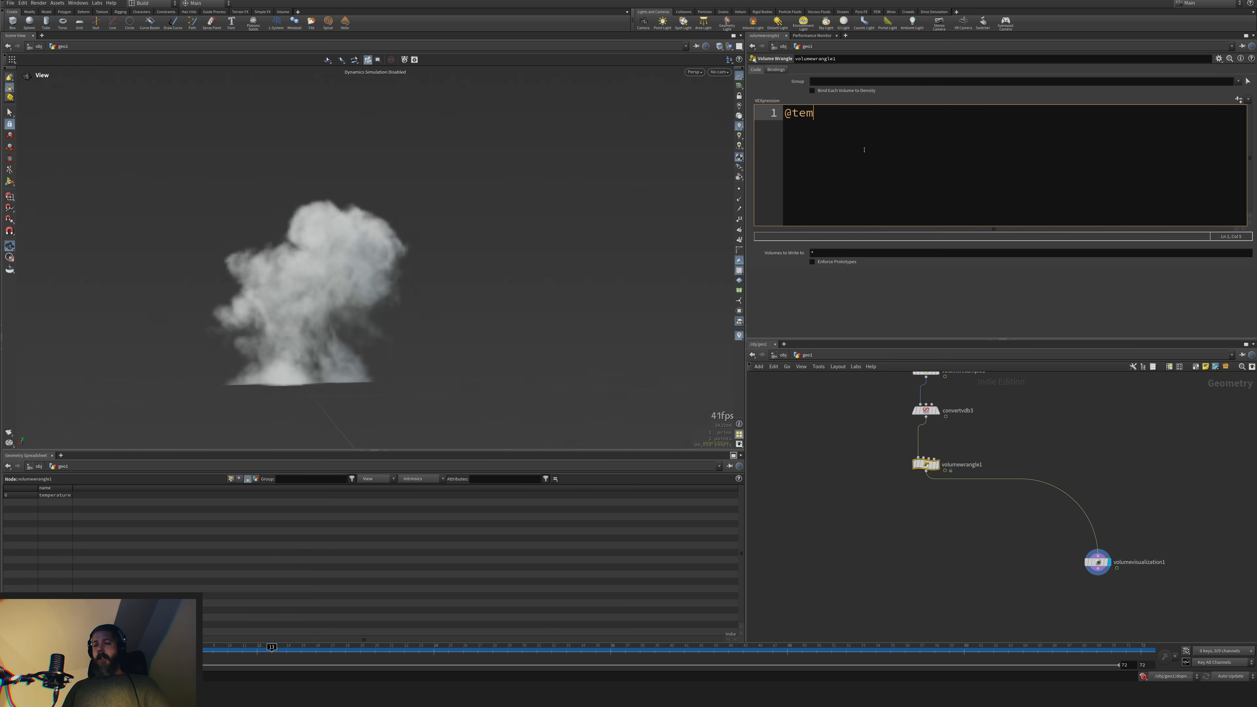
text(perat)
key(BackSpace)
key(BackSpace)
key(BackSpace)
key(BackSpace)
key(BackSpace)
key(BackSpace)
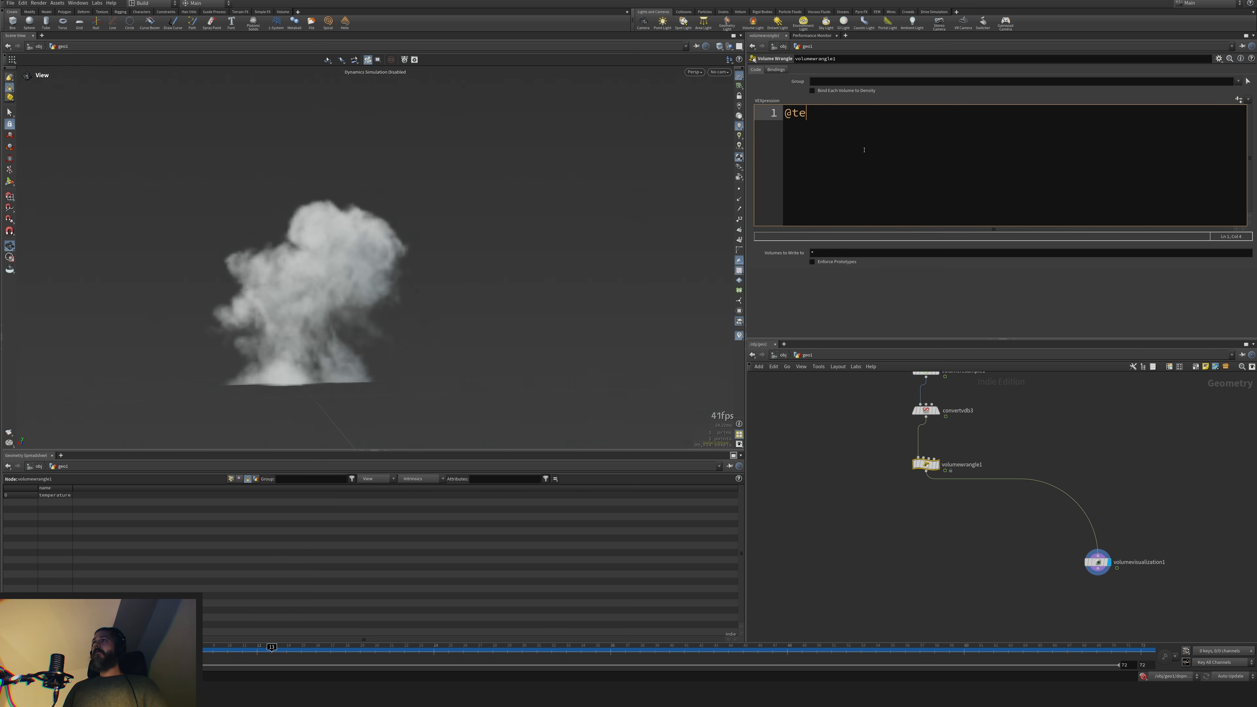
text(mpera)
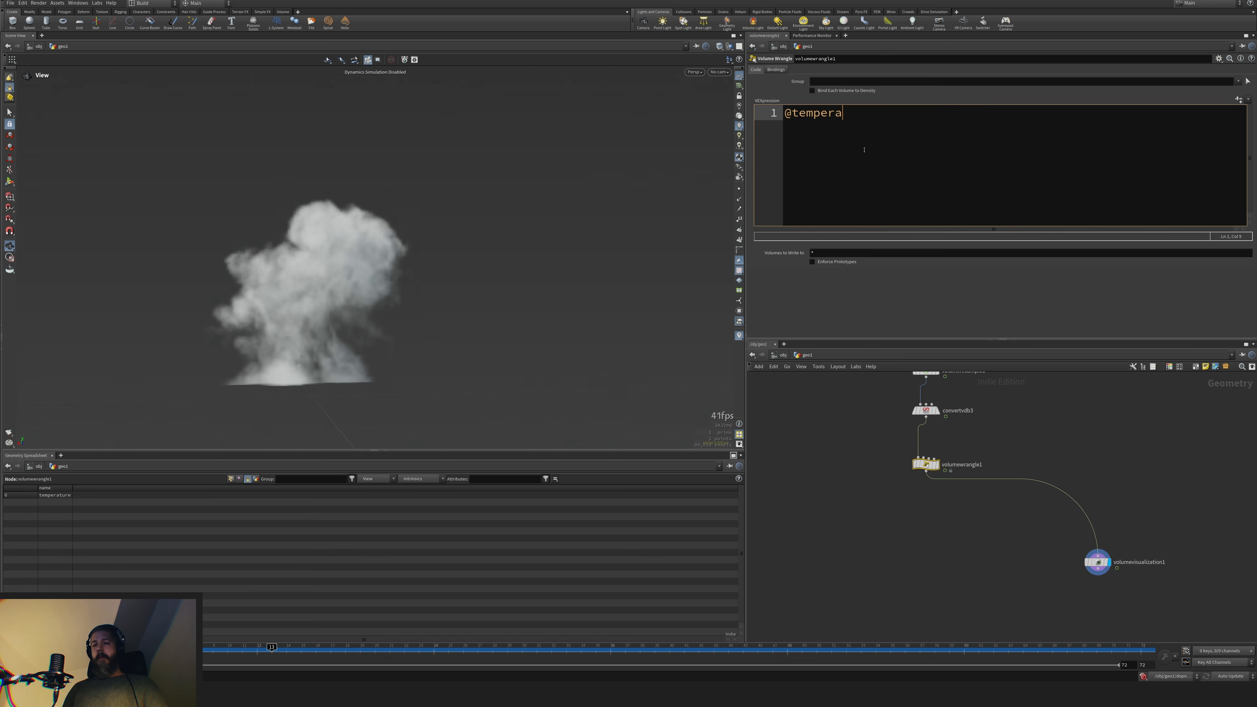
text(ture)
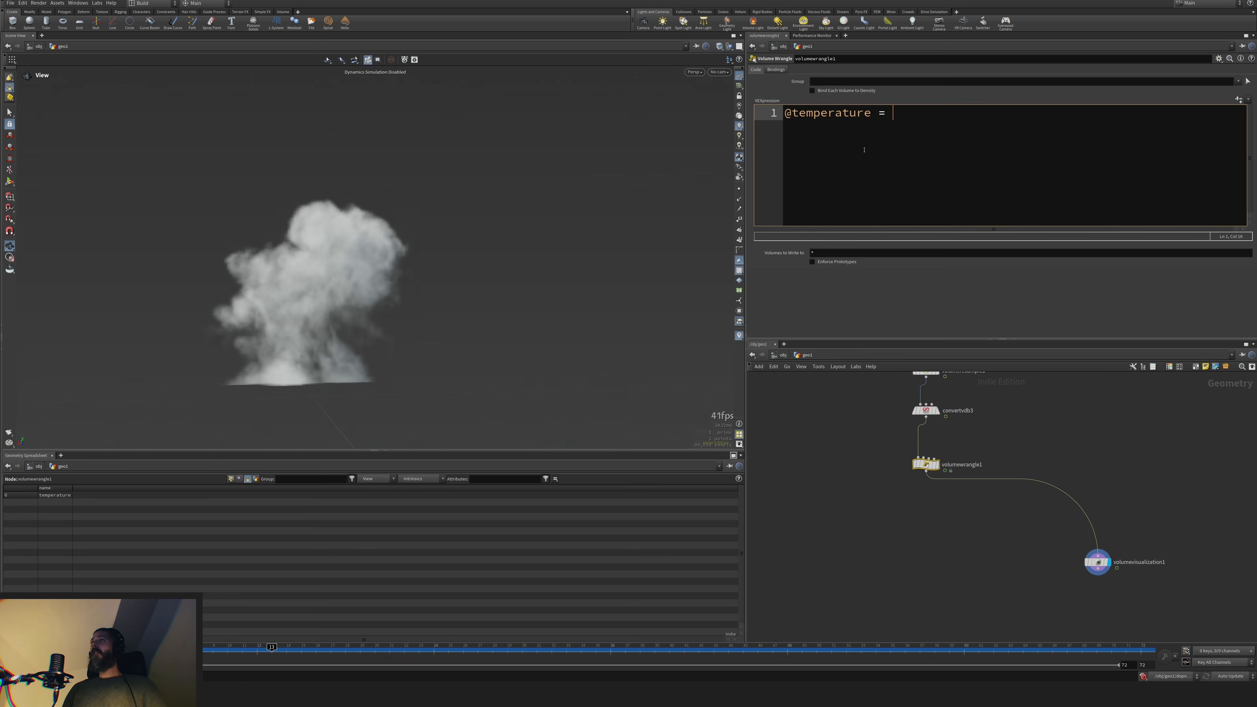
text( = )
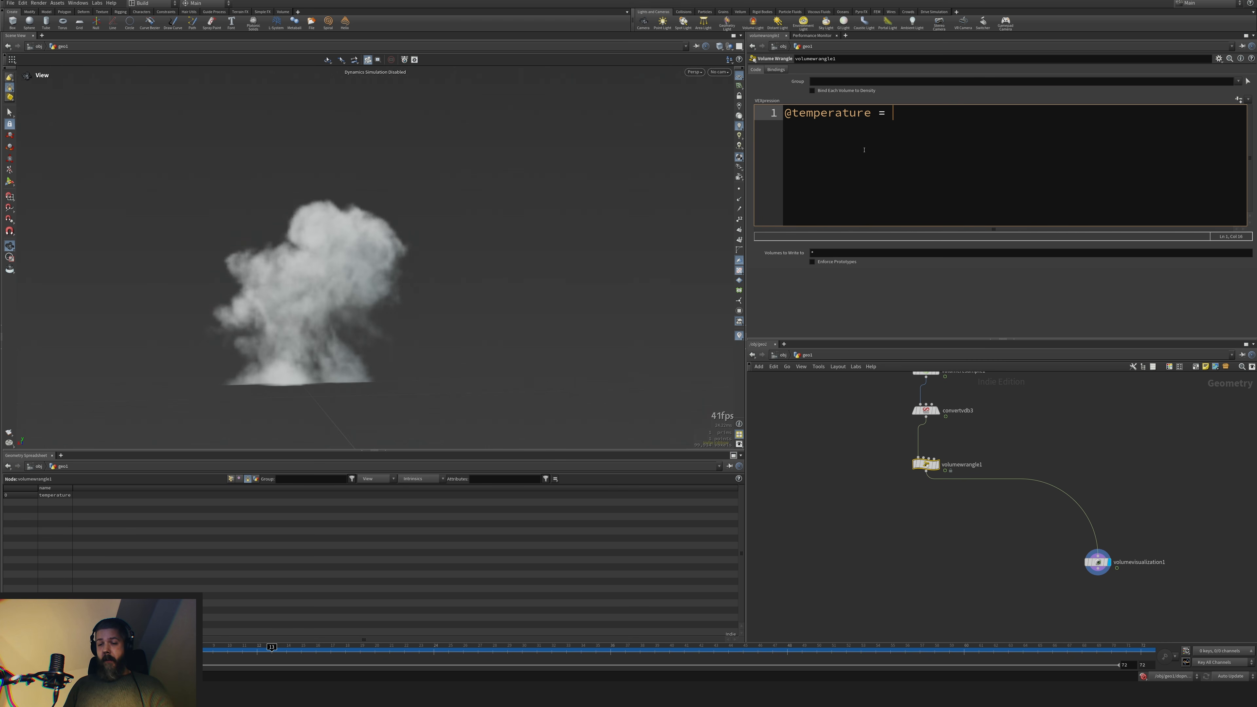
text(fit())
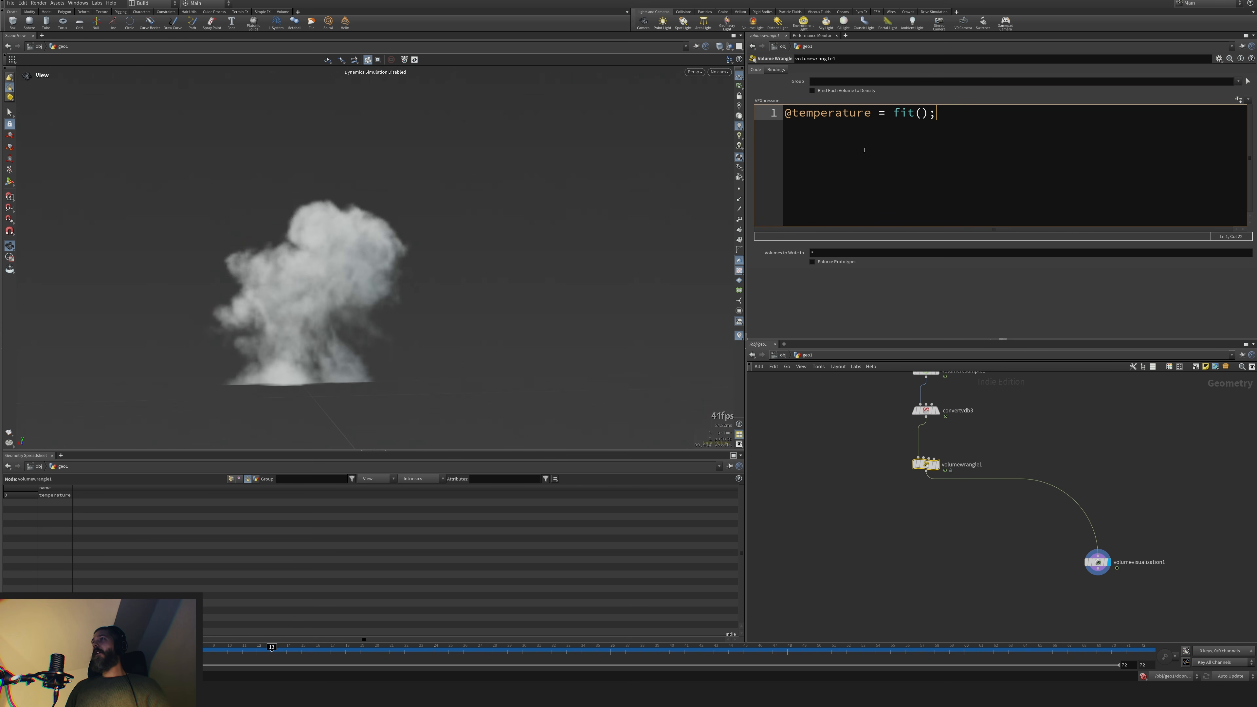
text(@temperatu)
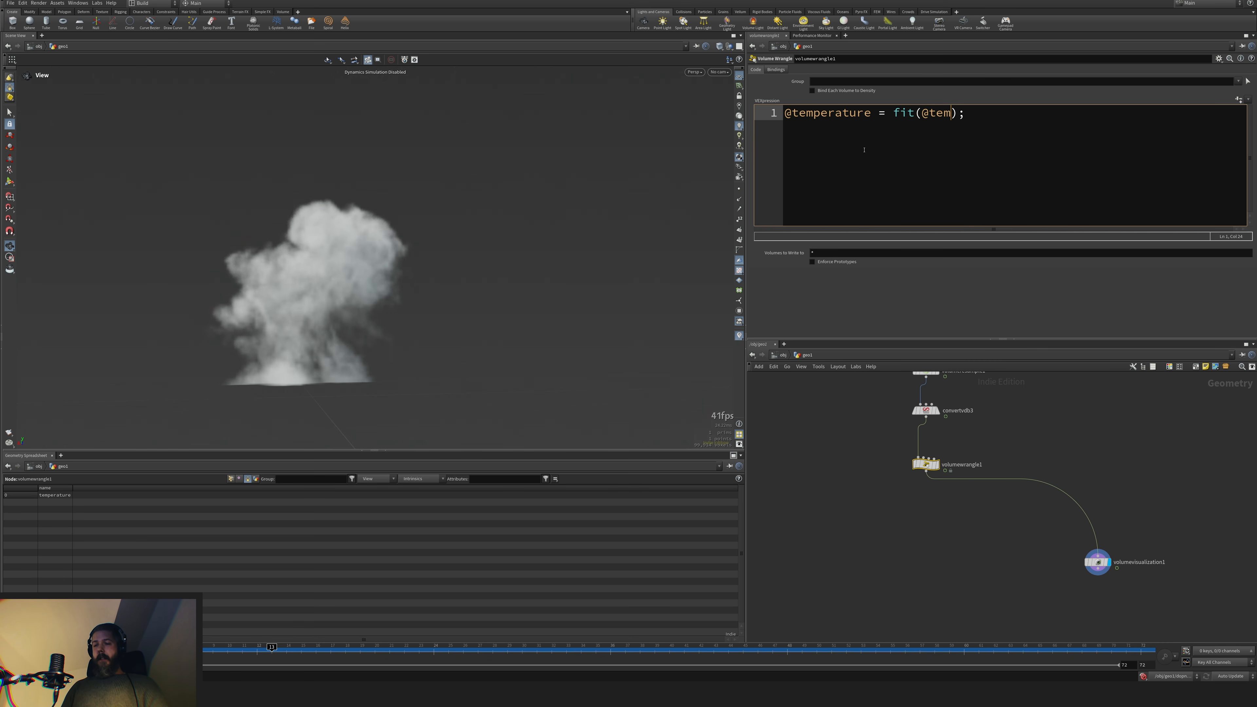
text(re, )
text(ch())
text('')
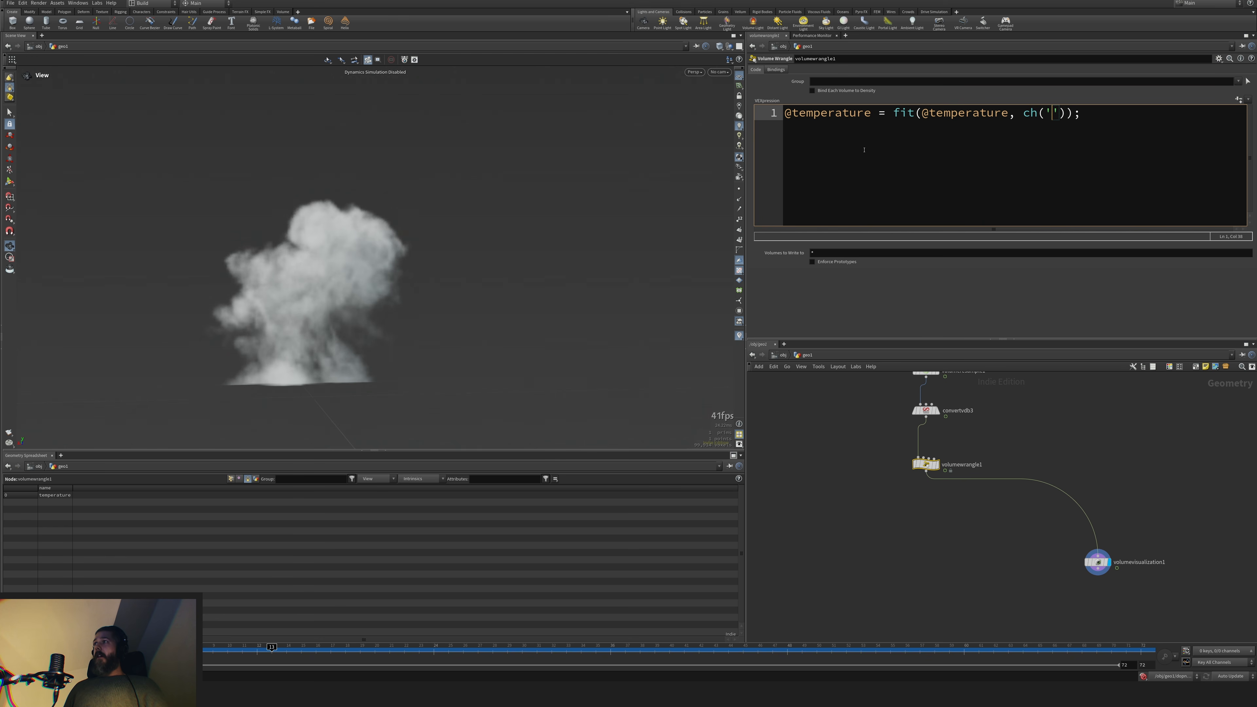
text(min)
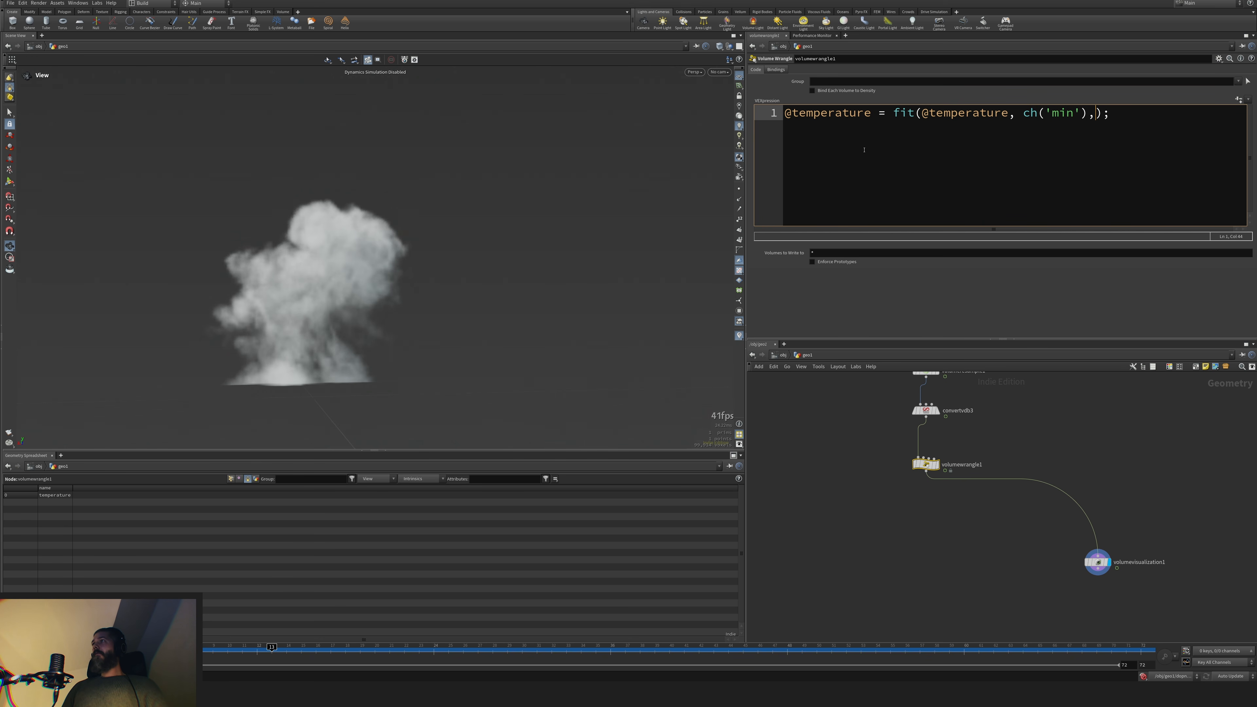
text(ch())
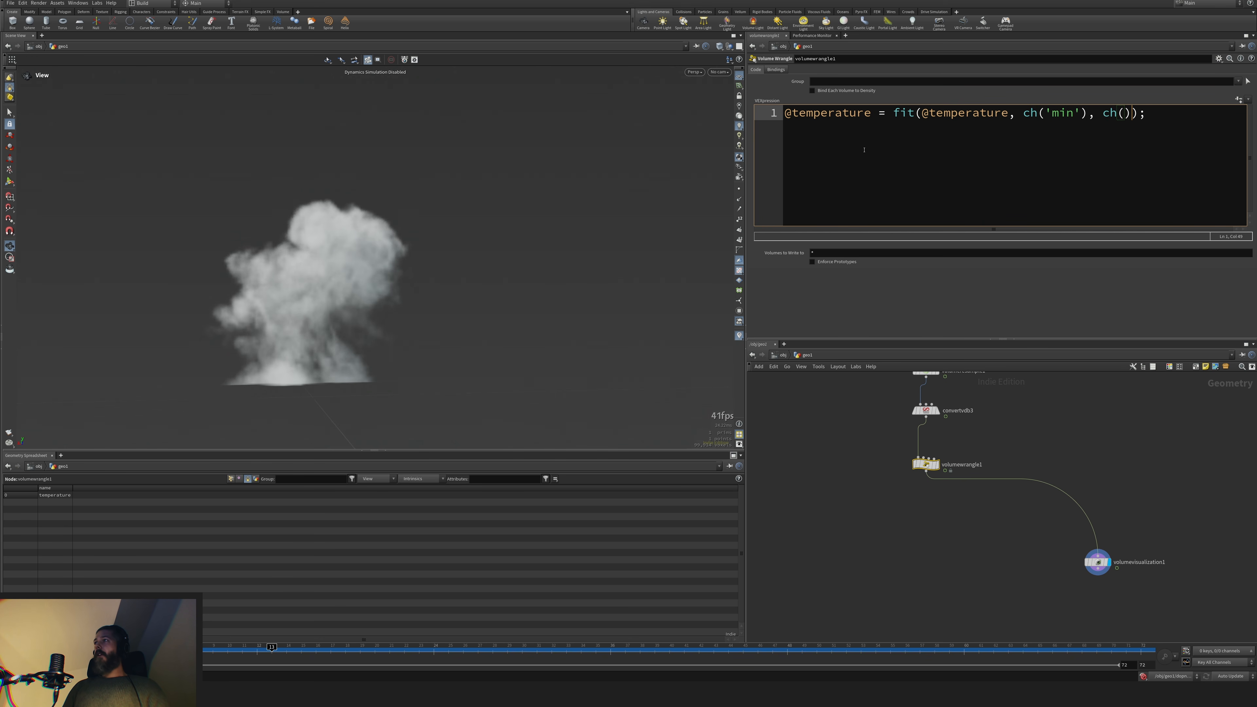
text(')
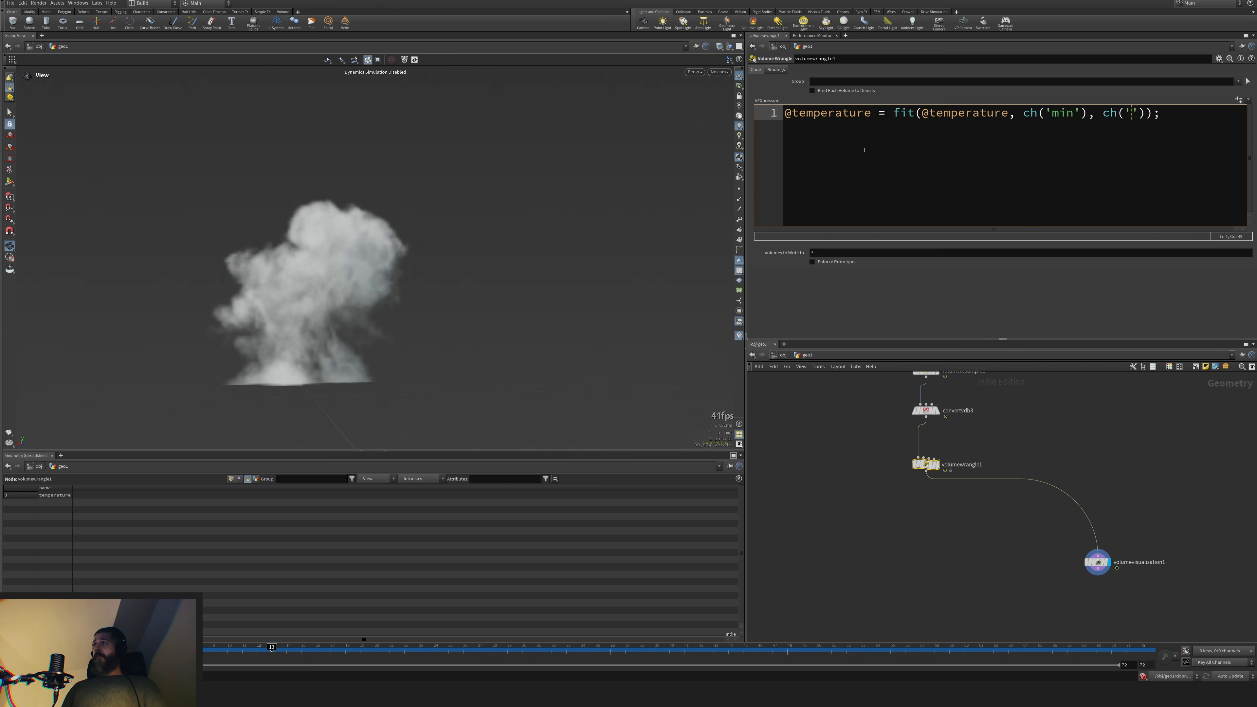
text(max)
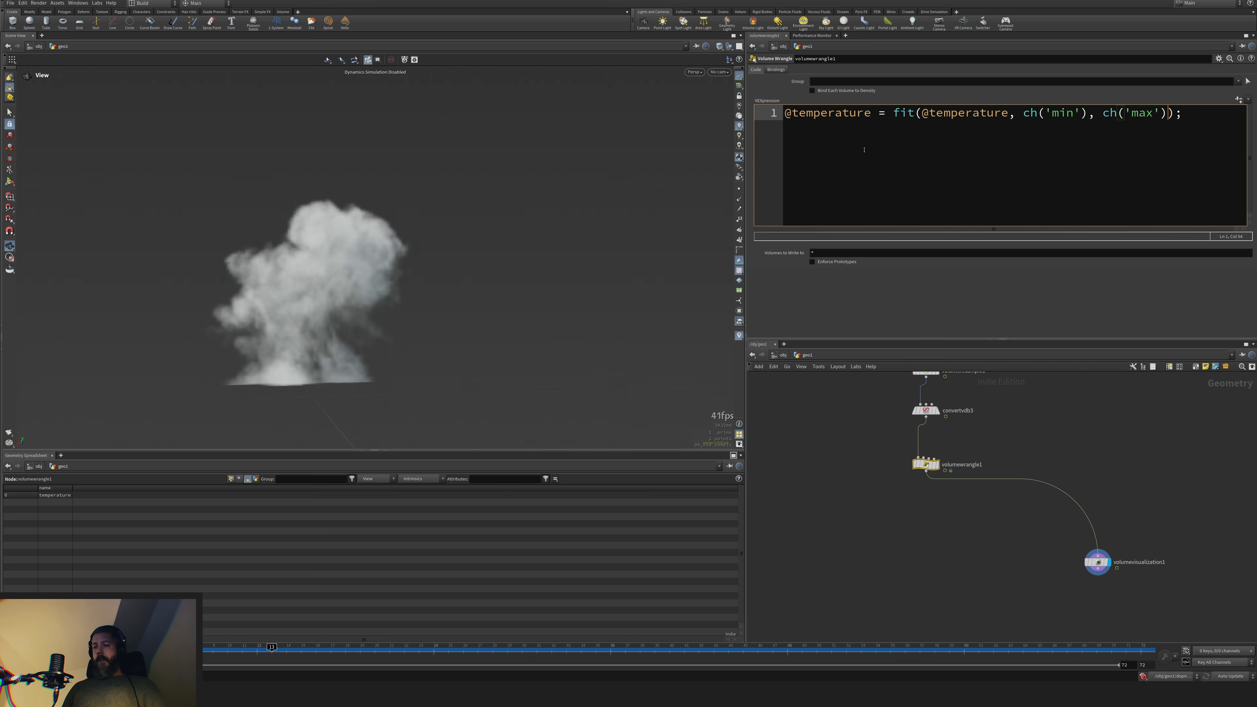
text(, 0, 1)
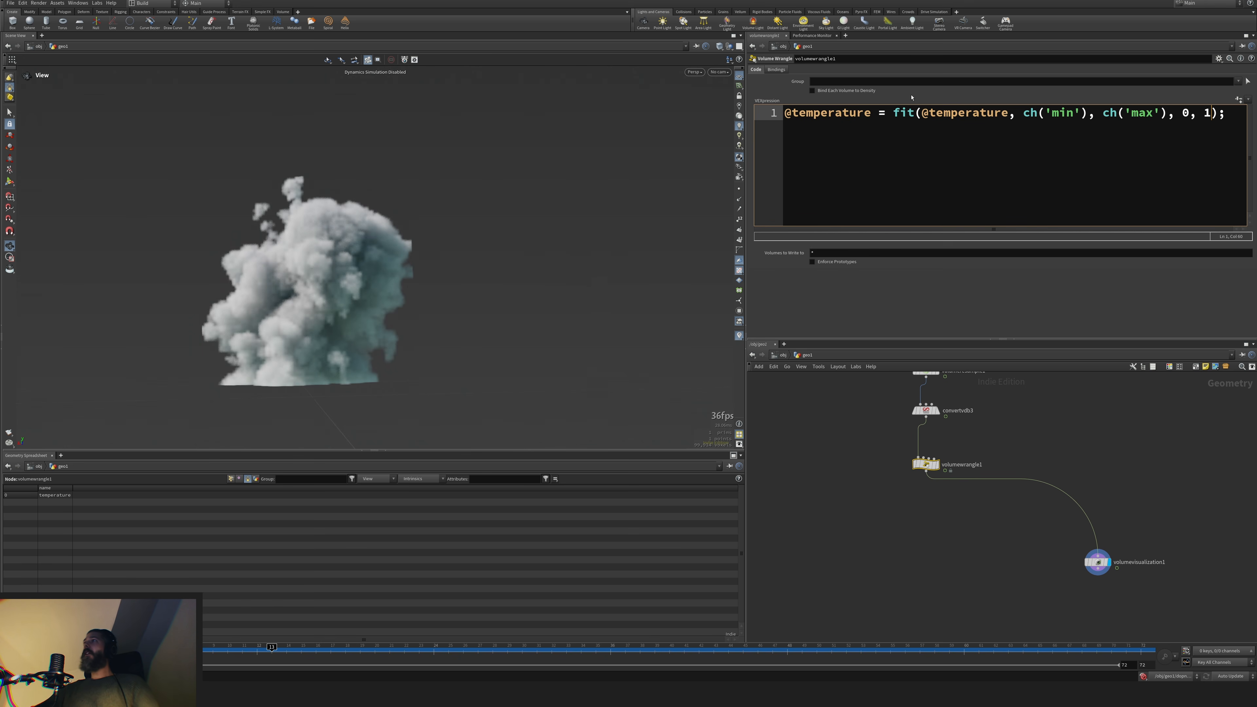
Create the Min and Max parameters from the wrangle code, and set Max to 3 and Min to 0.5
click(1239, 99)
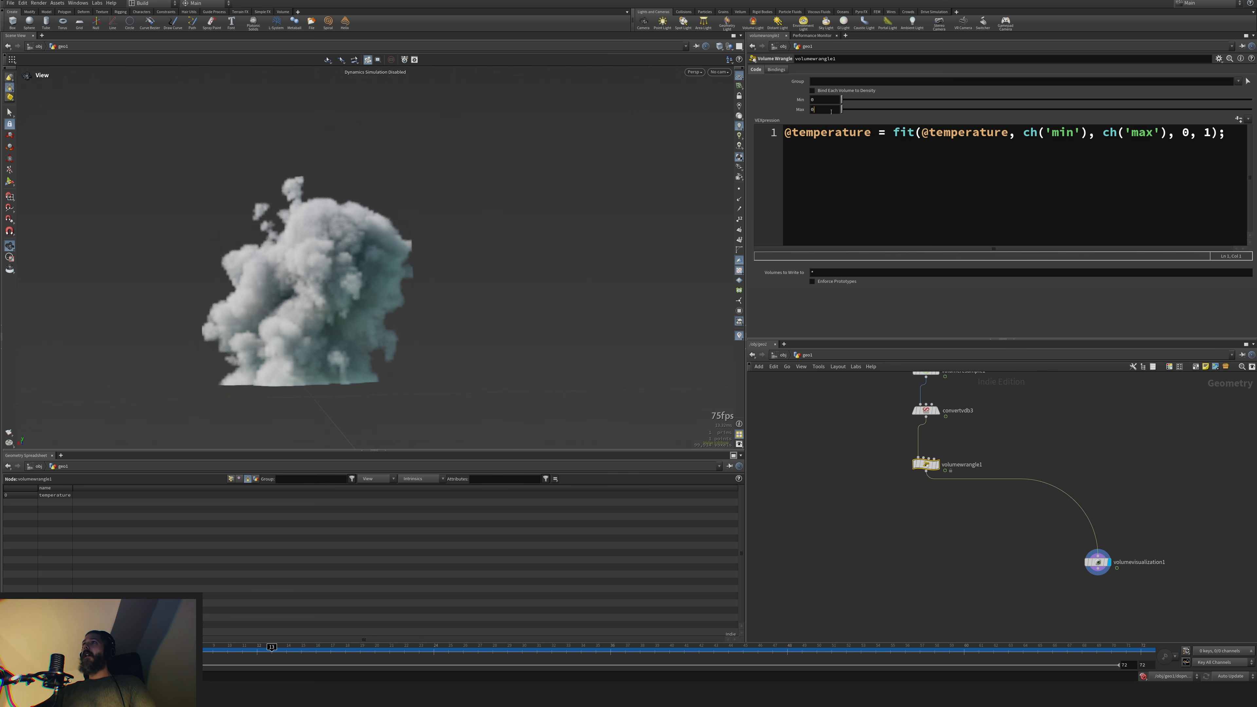
drag(831, 112, 793, 105)
text(3)
key(Return)
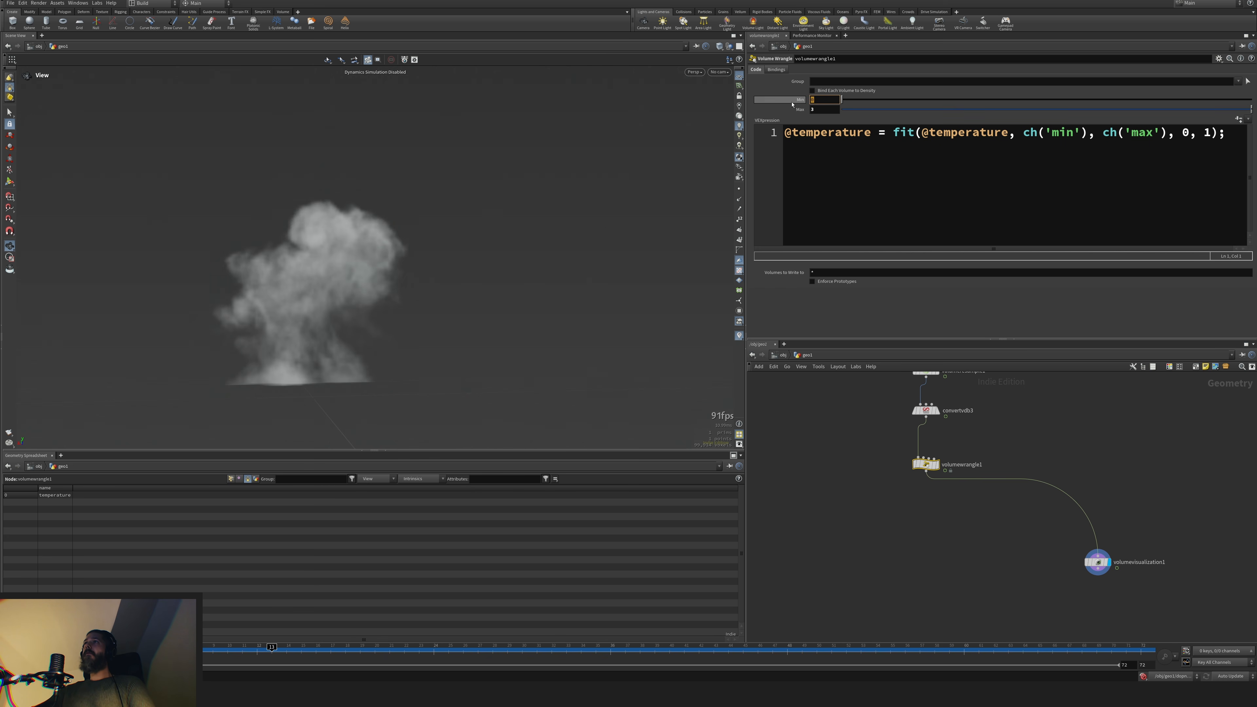
text(.2)
key(Return)
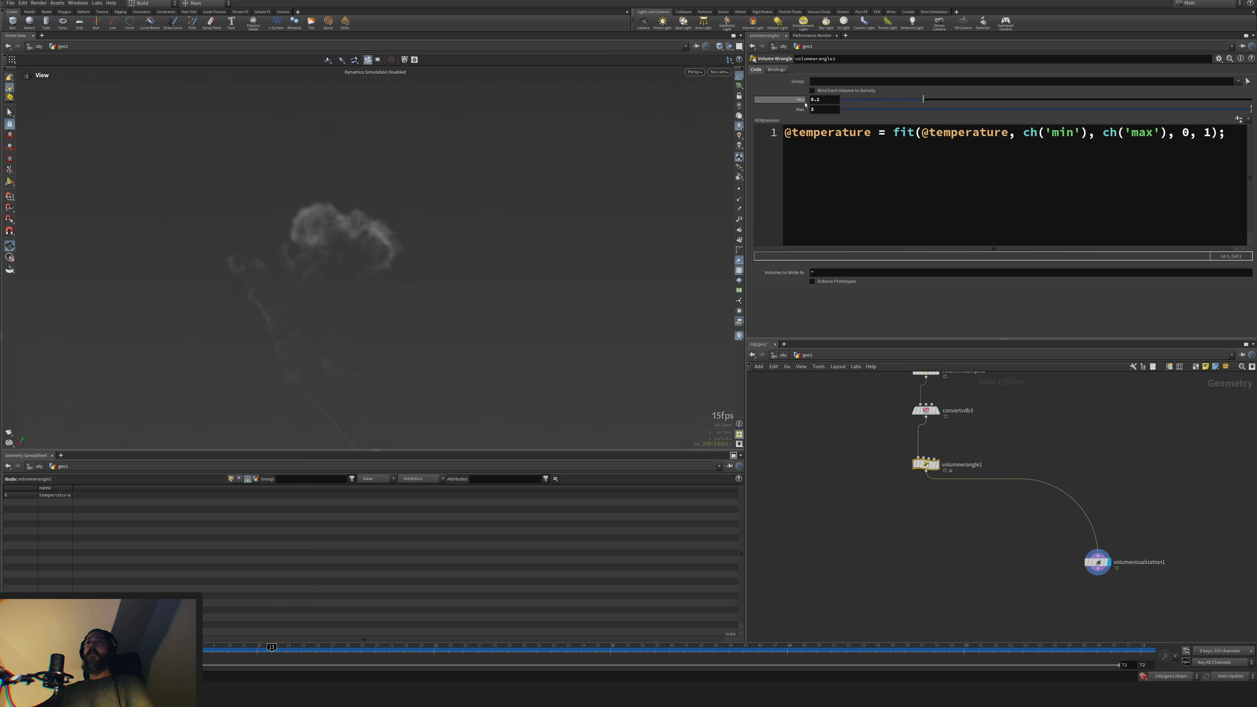
text(5)
key(Return)
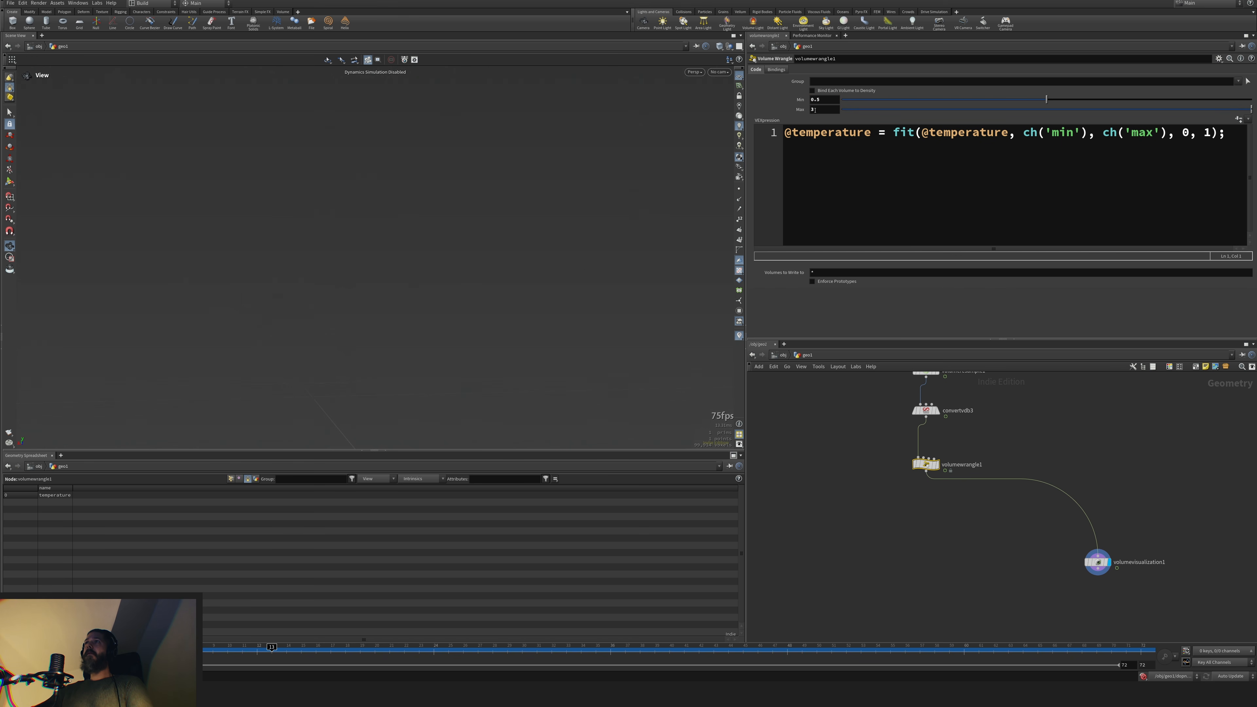
Try a Max of 4 on the Volume Wrangle and scrub back through earlier explosion frames
drag(819, 110, 811, 111)
text(4)
key(Return)
click(261, 648)
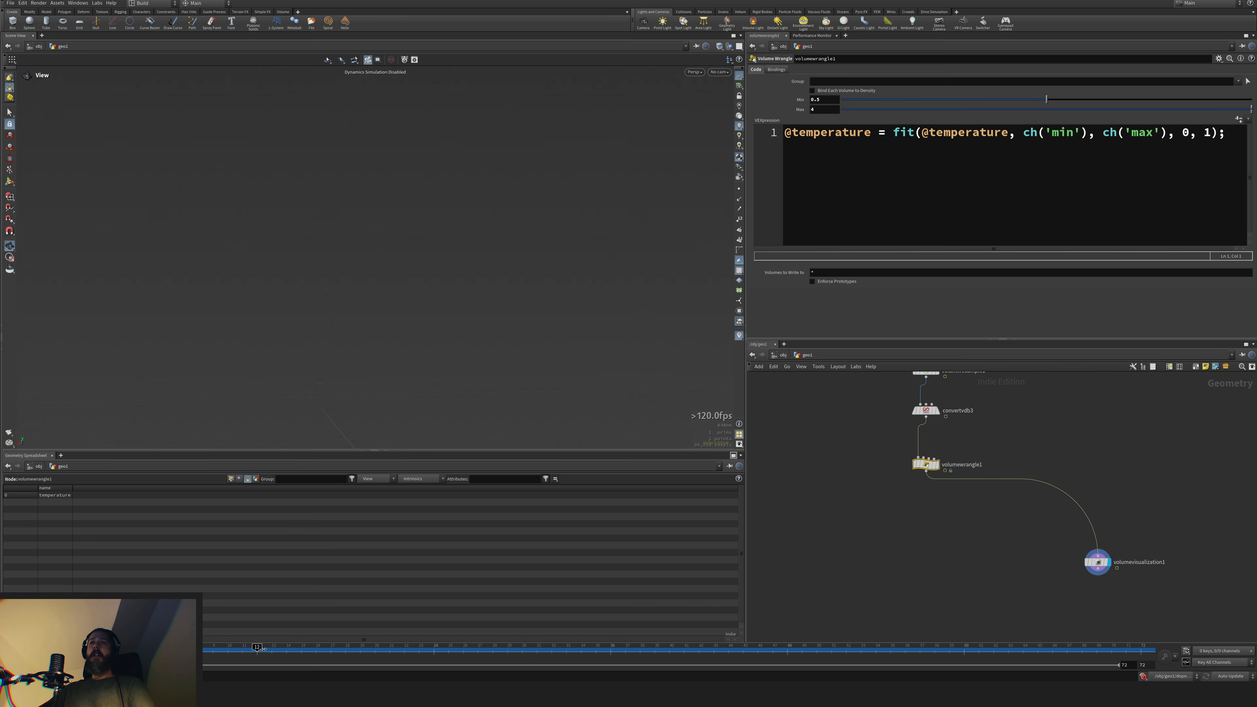
mouse_move(263, 649)
mouse_down()
mouse_move(152, 649)
mouse_move(242, 649)
mouse_move(154, 649)
mouse_move(191, 649)
mouse_up()
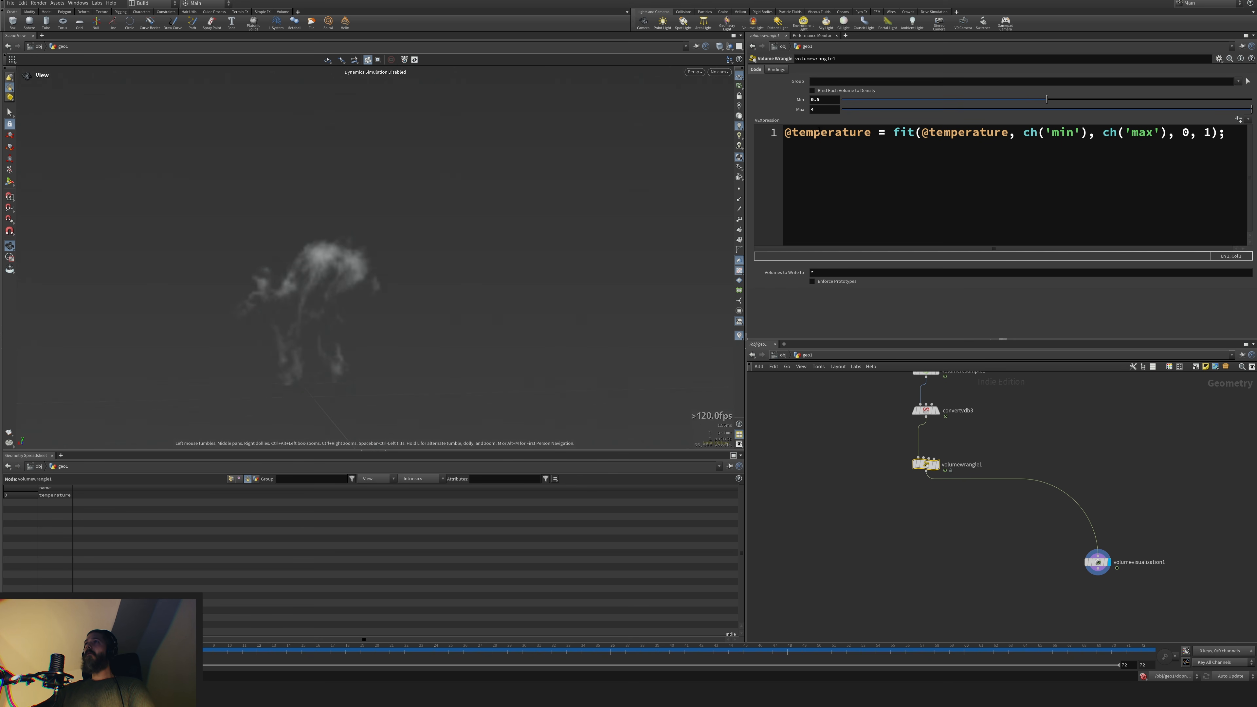
Try Max values of 3 and 1 on the Volume Wrangle while scrubbing the early frames
double_click(822, 109)
text(3)
key(Return)
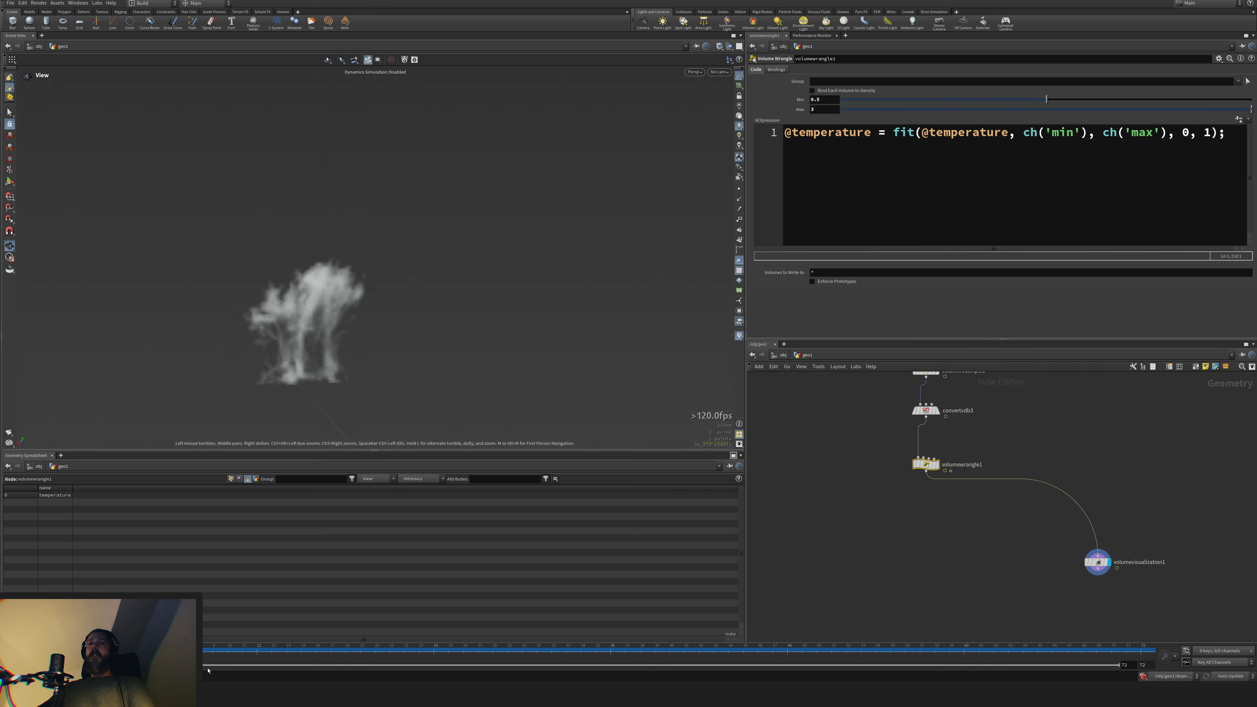
mouse_move(187, 649)
mouse_down()
mouse_move(262, 650)
mouse_move(199, 650)
mouse_up()
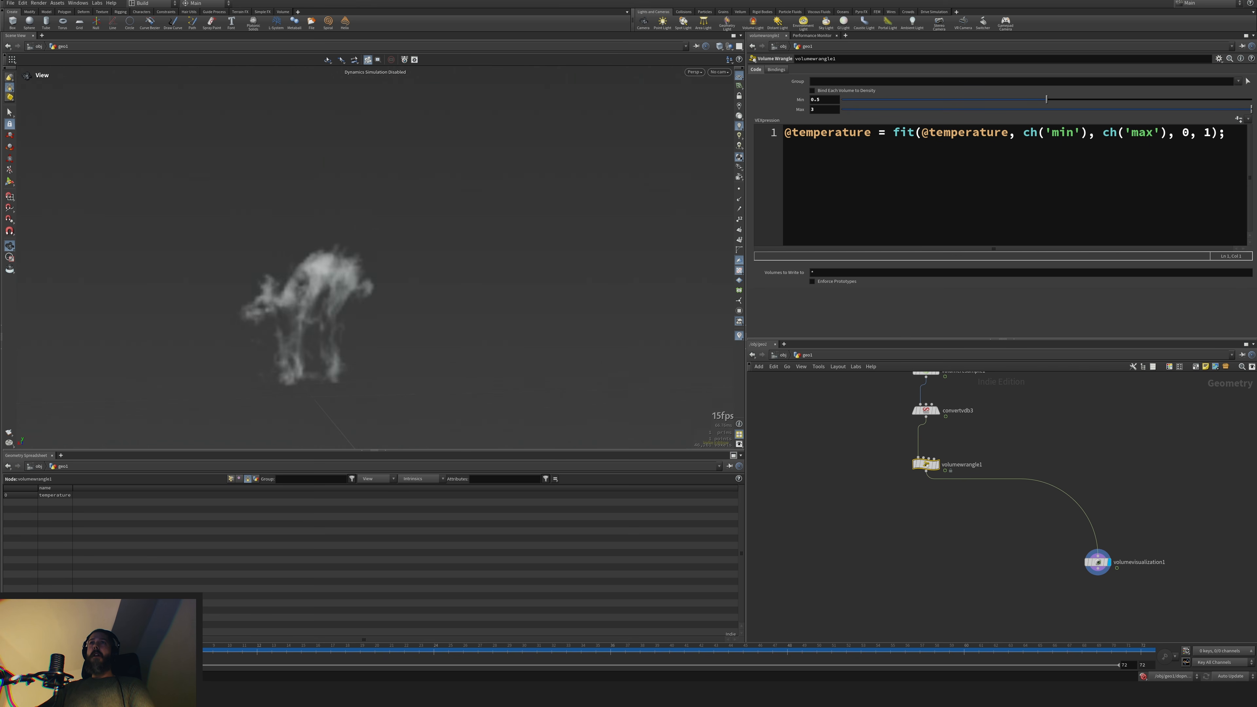
double_click(822, 110)
text(1)
key(Return)
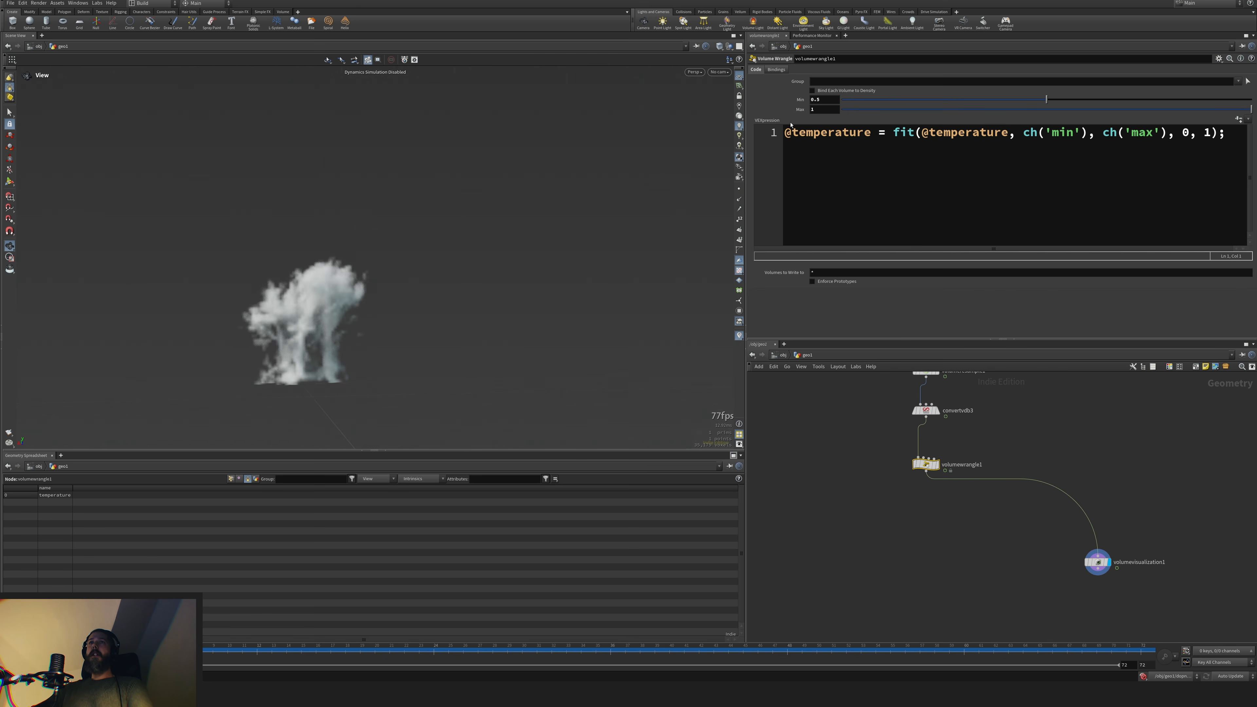
Set the Volume Wrangle's Max to 2 and scrub the timeline to check the remapped temperature
double_click(816, 109)
text(2)
key(Return)
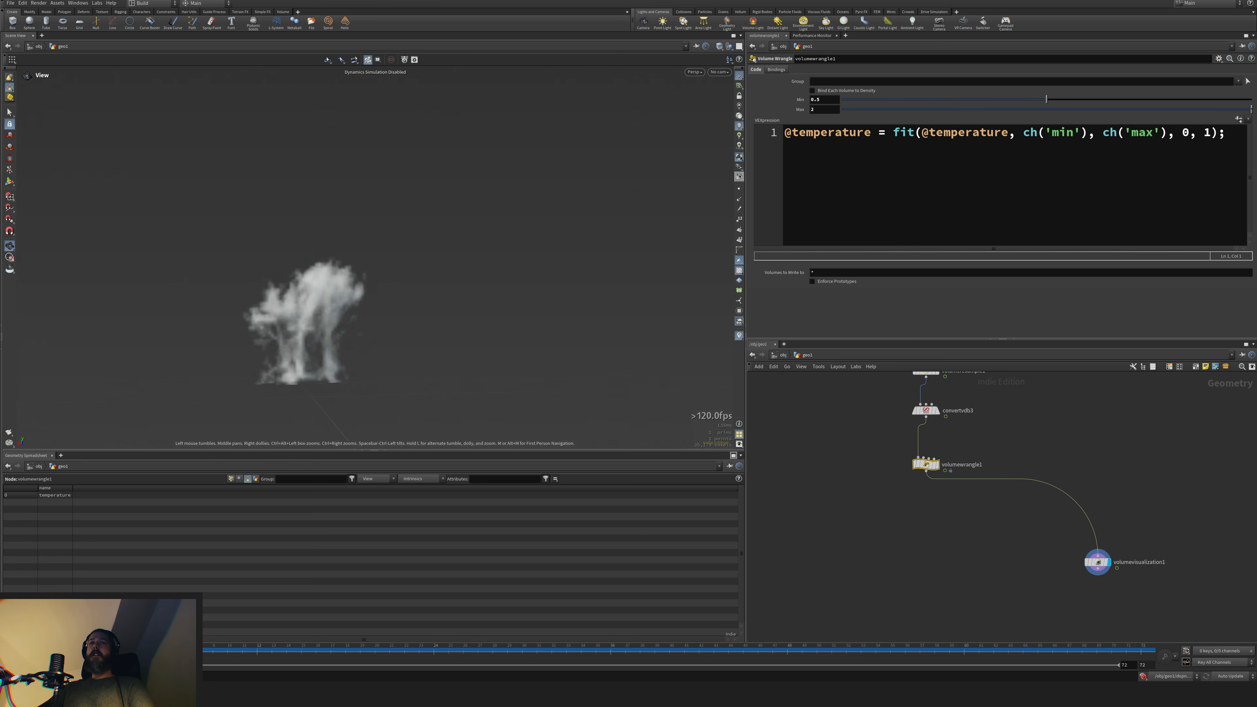
mouse_move(196, 647)
mouse_down()
mouse_move(157, 647)
mouse_move(307, 646)
mouse_move(212, 646)
mouse_up()
Add a Name node after the Volume Wrangle, with the temperature primitive as its group and scatter as the name
middle_drag(951, 548, 977, 476)
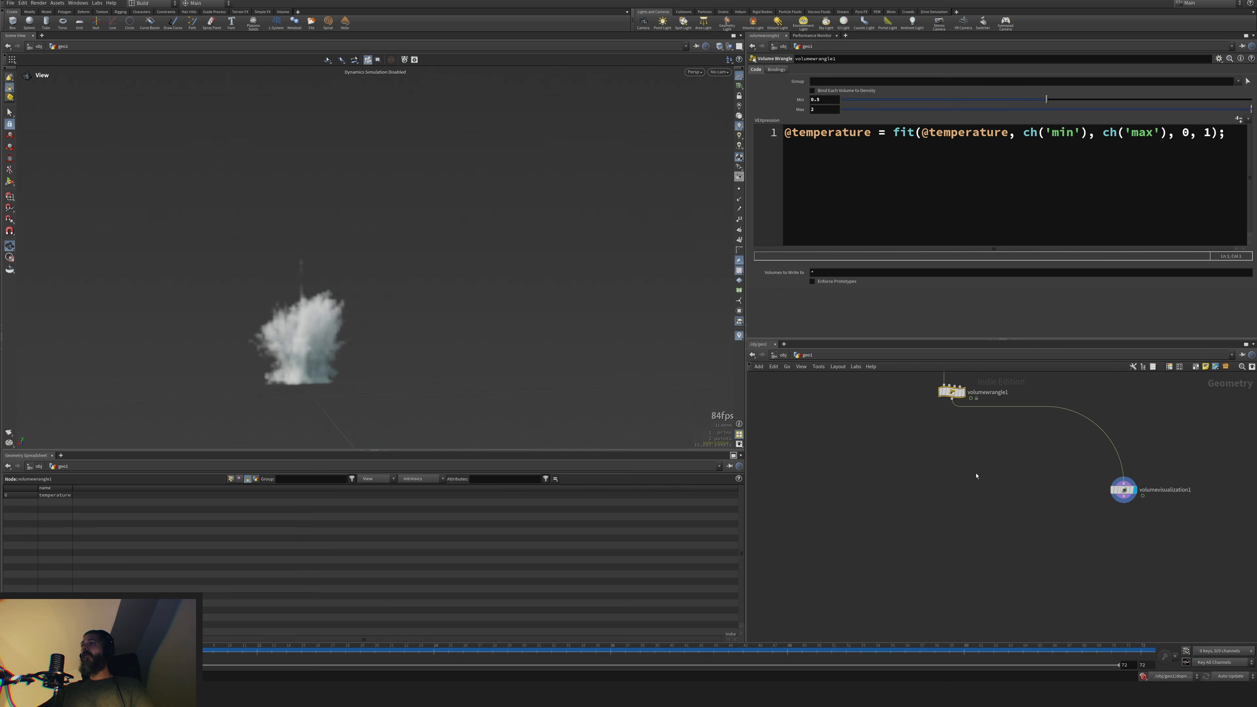
key(Tab)
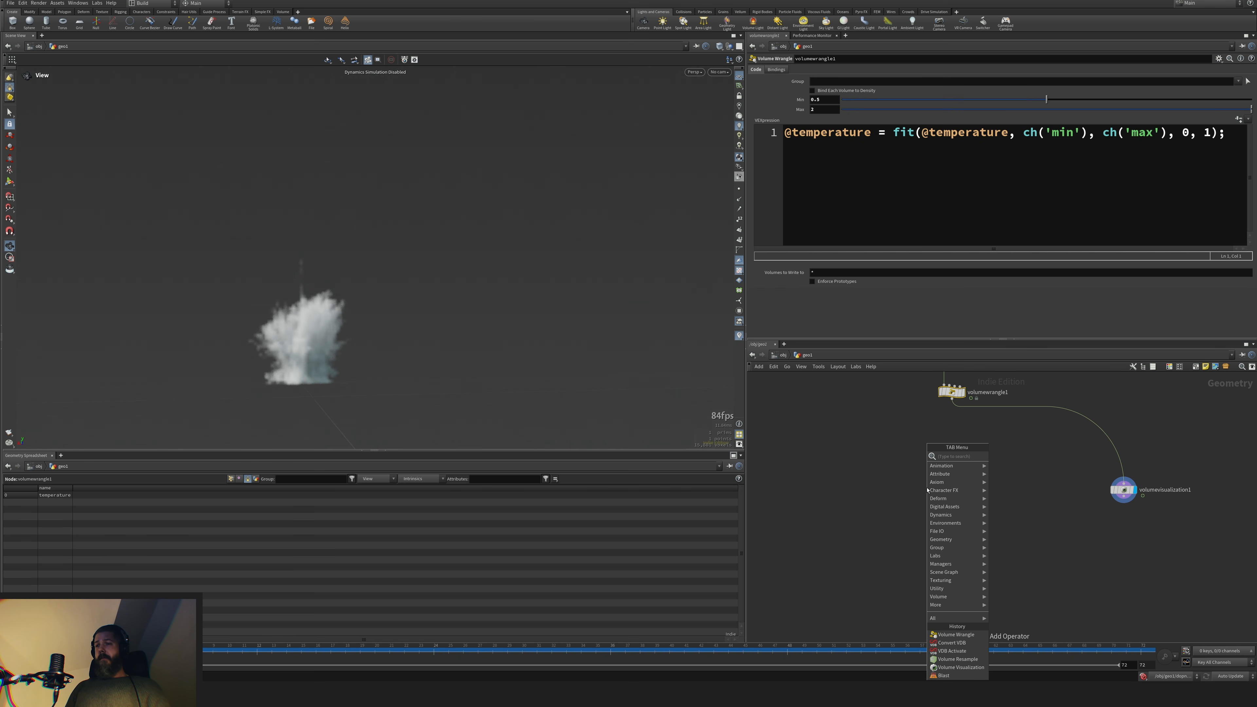
text(name)
key(Return)
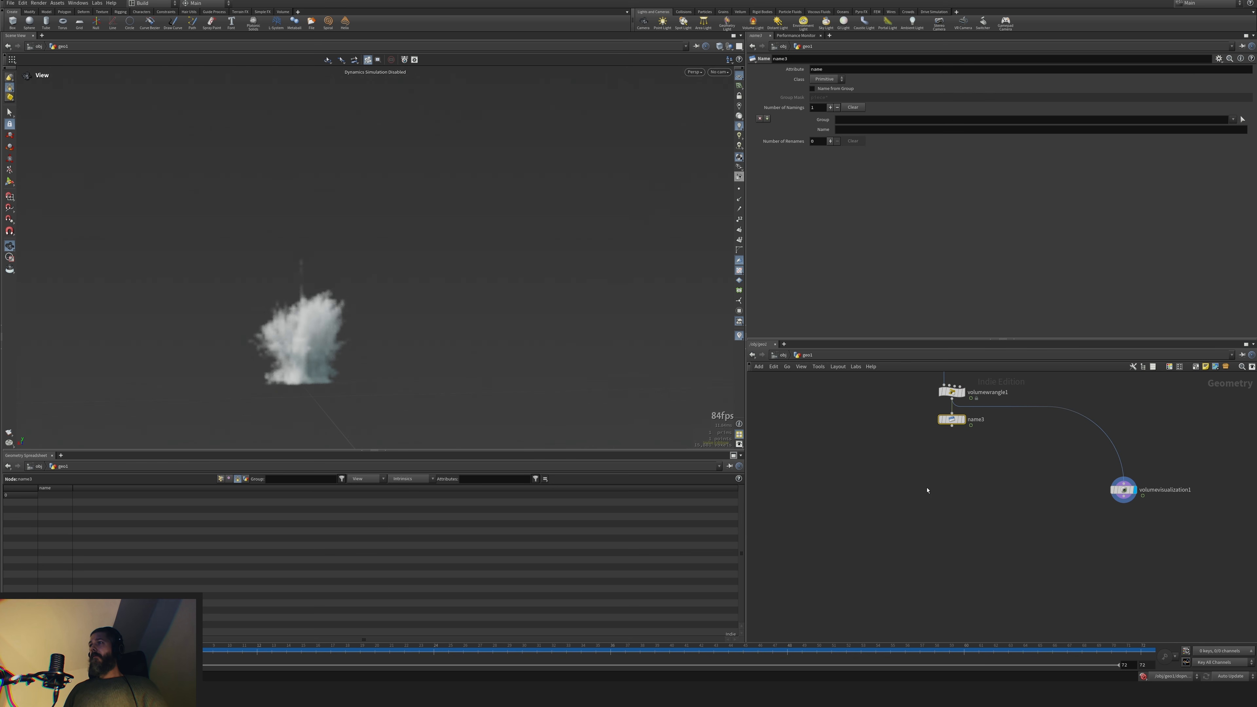
click(1233, 119)
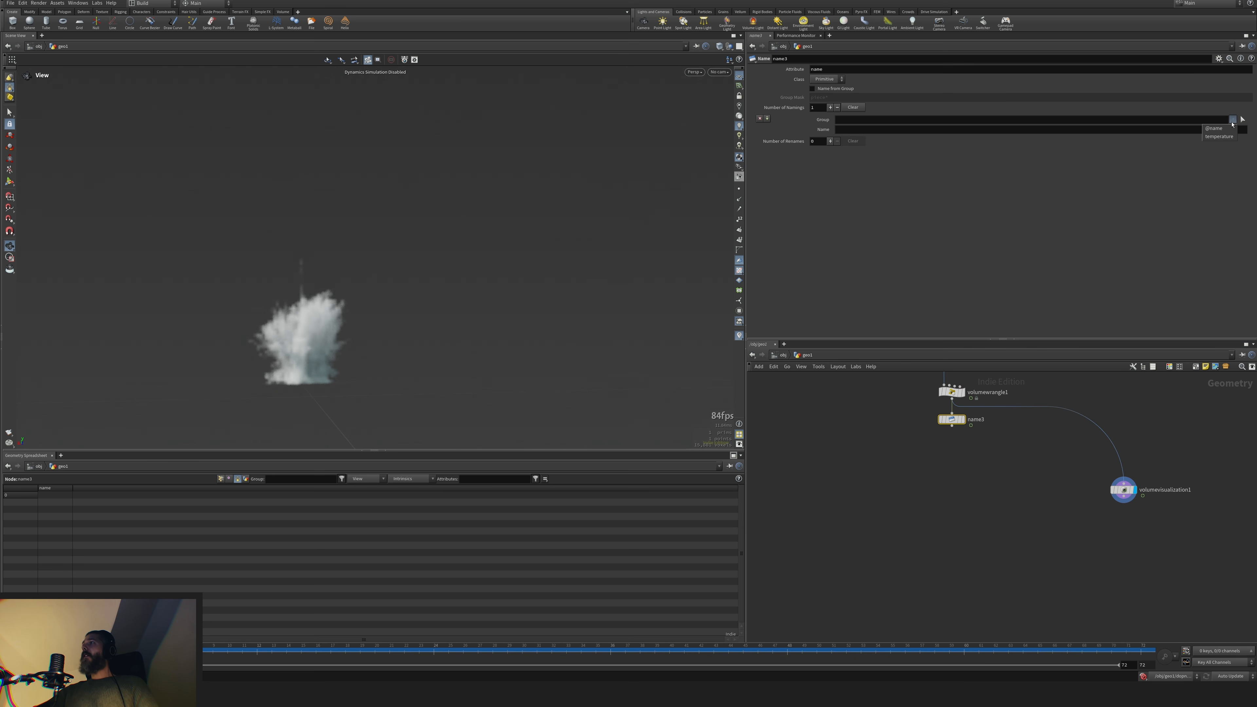
click(1220, 135)
click(1147, 131)
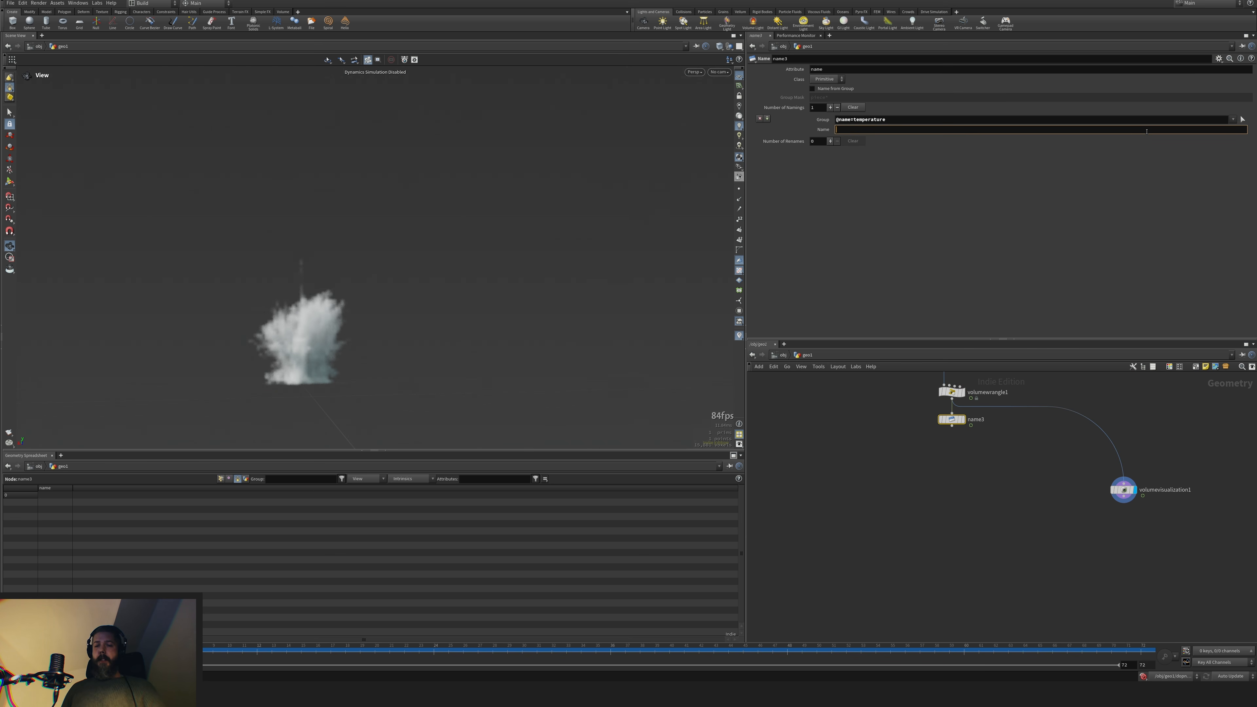
text(scatter)
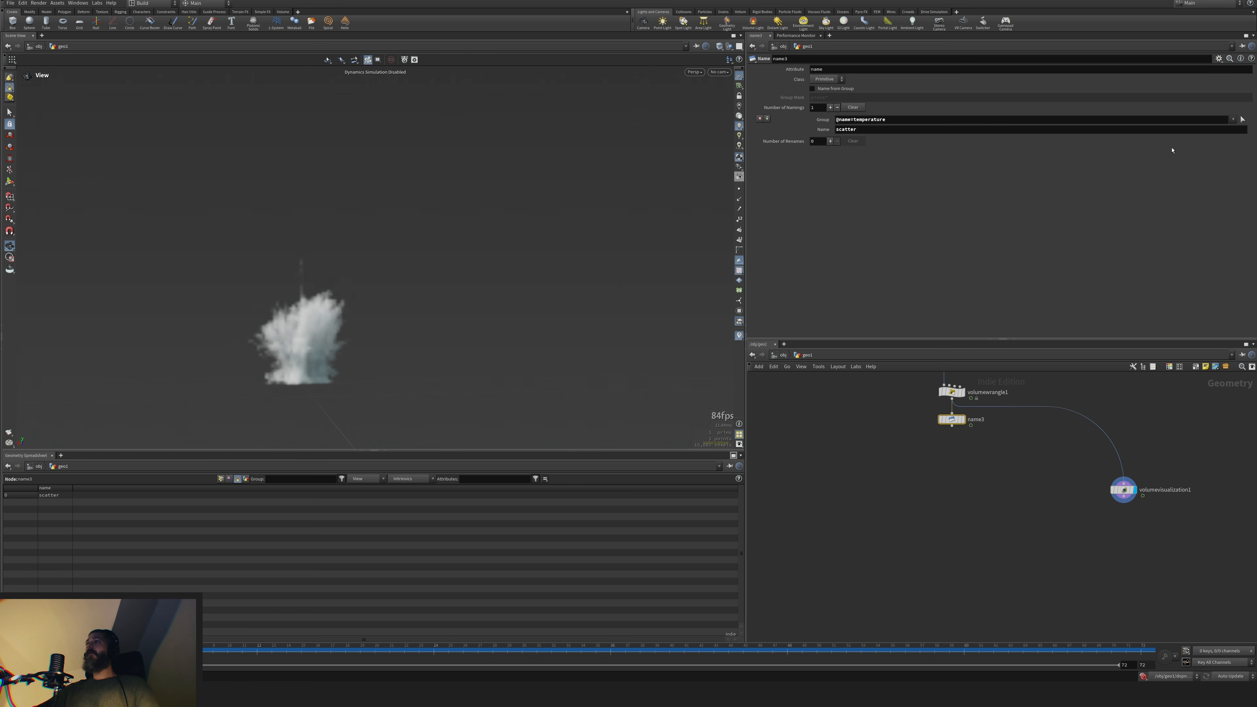
Wire the Name node into the Volume Visualization node and set its density field to scatter
drag(953, 426, 1110, 514)
double_click(956, 191)
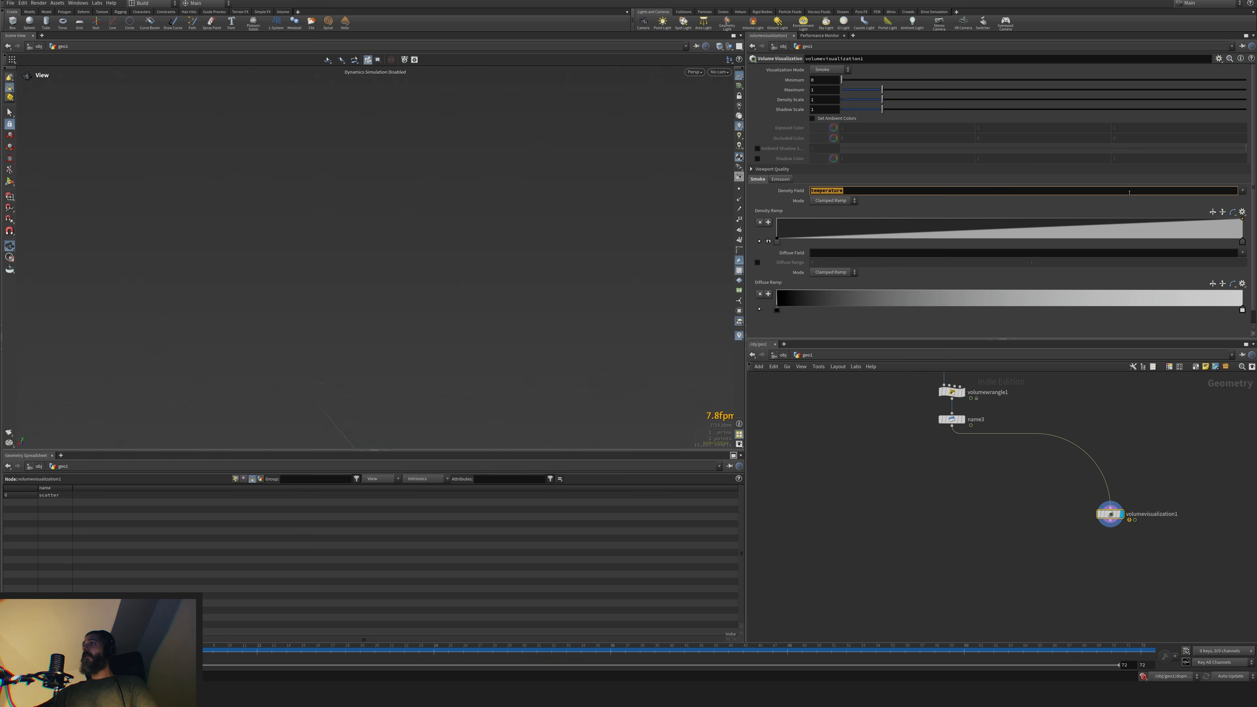
key(BackSpace)
click(1242, 191)
click(1233, 207)
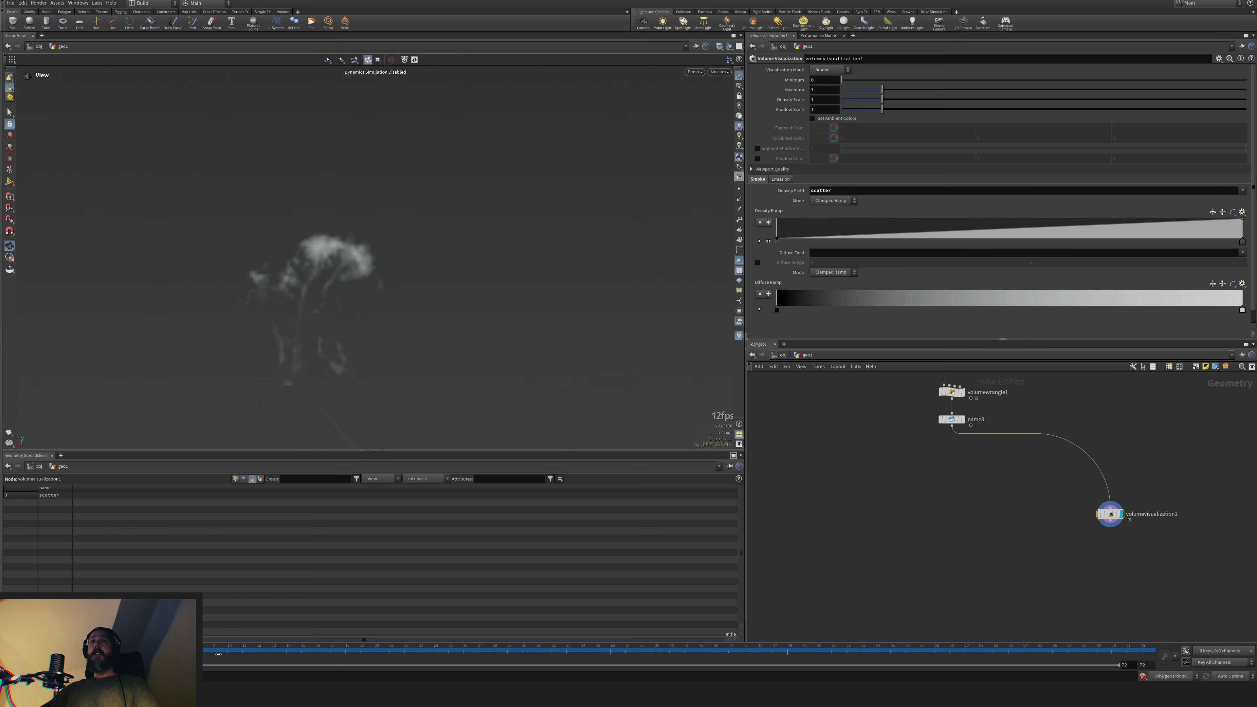
Inspect the primitive fields carried by the Retime, Name and Volume Visualization nodes
middle_drag(816, 437, 927, 615)
middle_drag(965, 394, 913, 520)
click(931, 479)
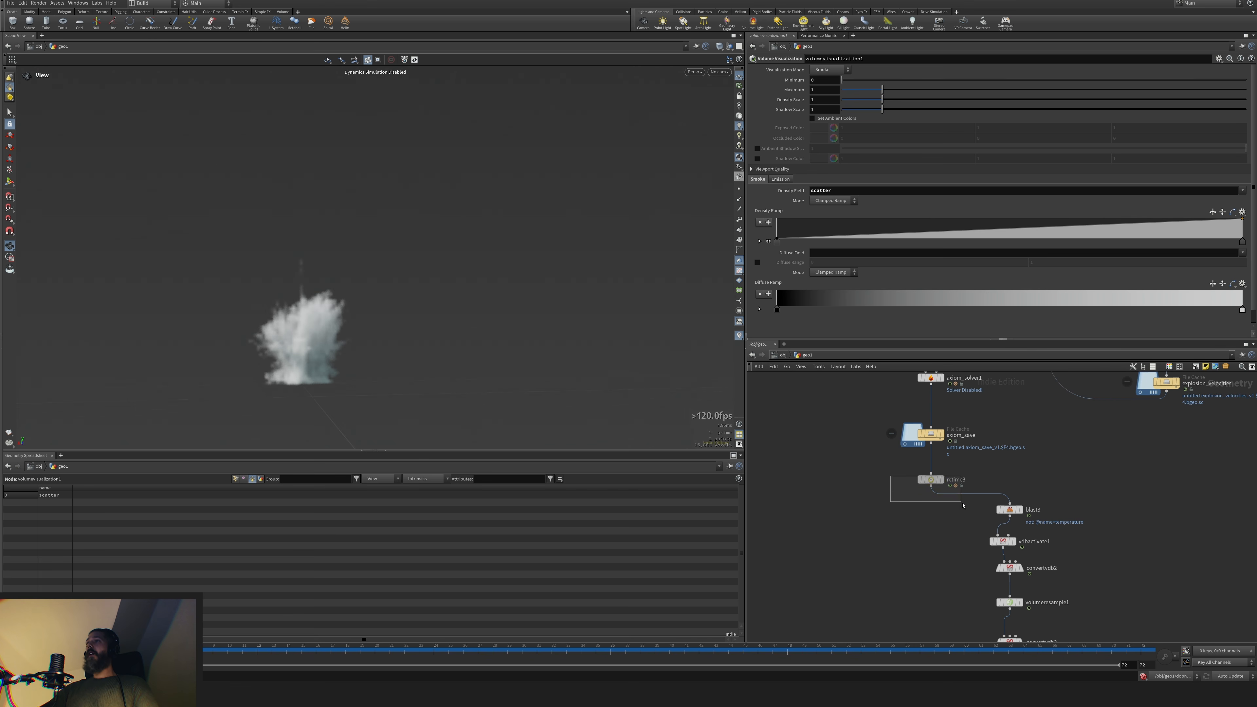
middle_drag(867, 605, 839, 350)
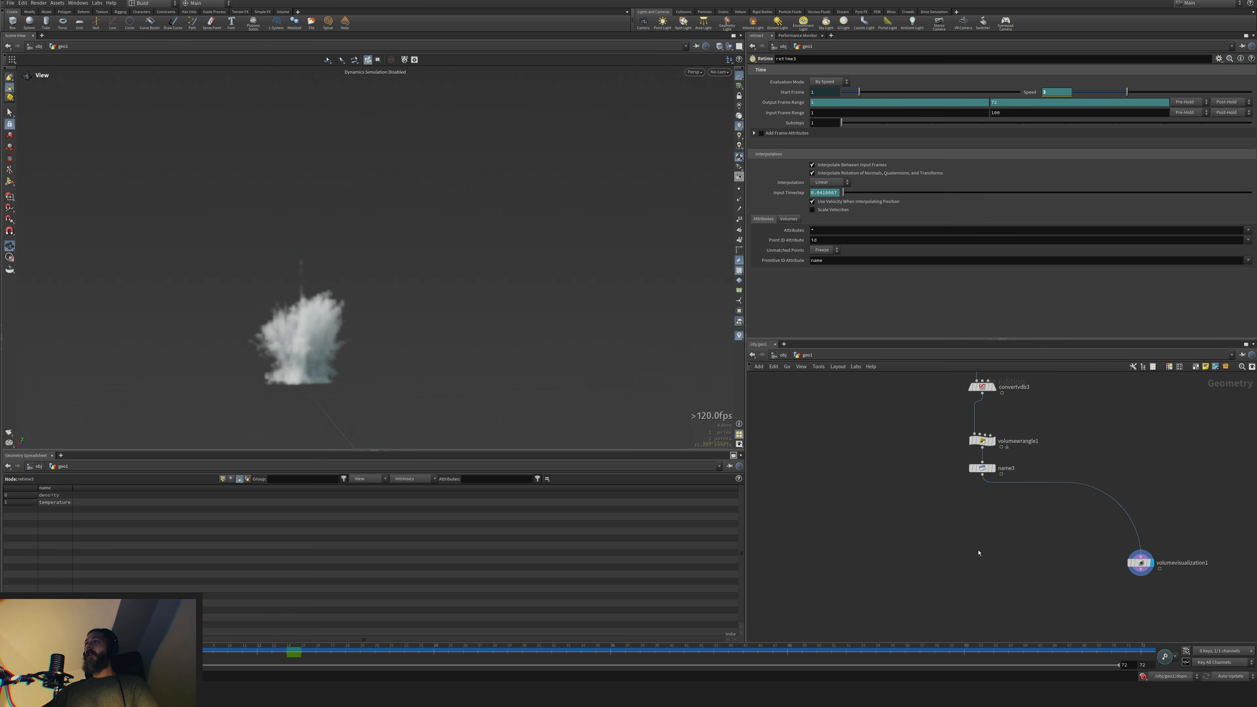
middle_drag(1006, 585, 996, 608)
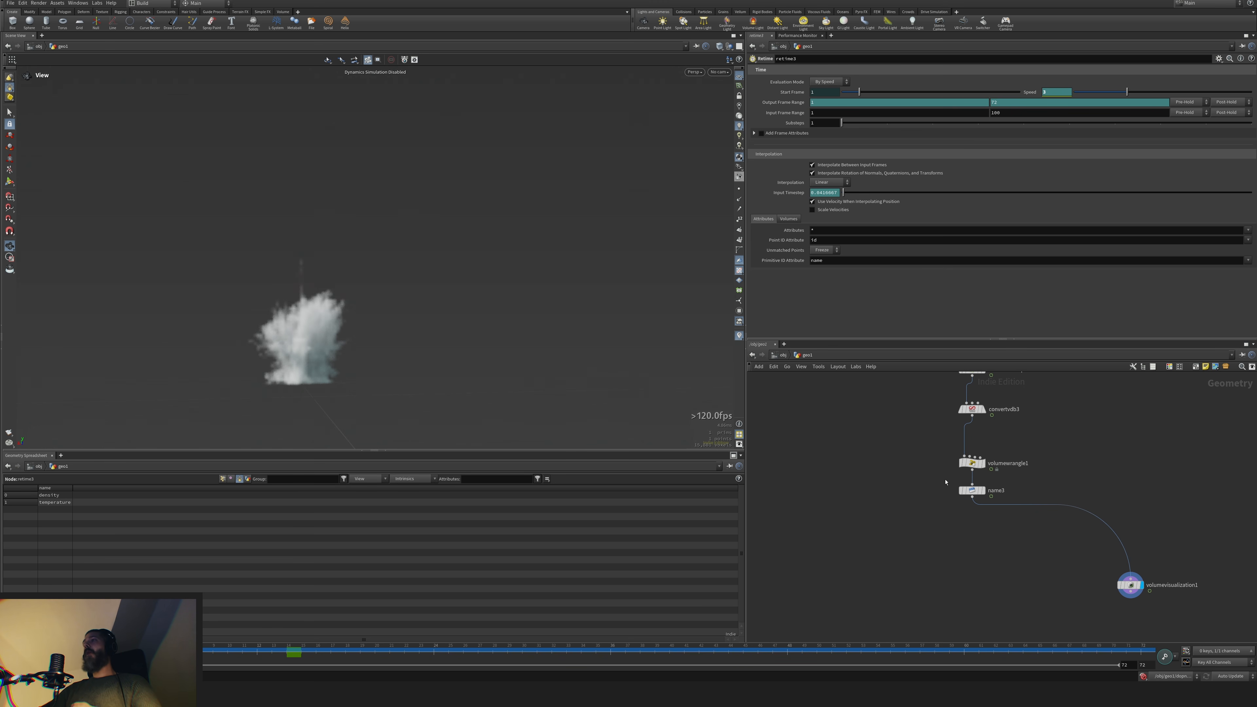
click(972, 490)
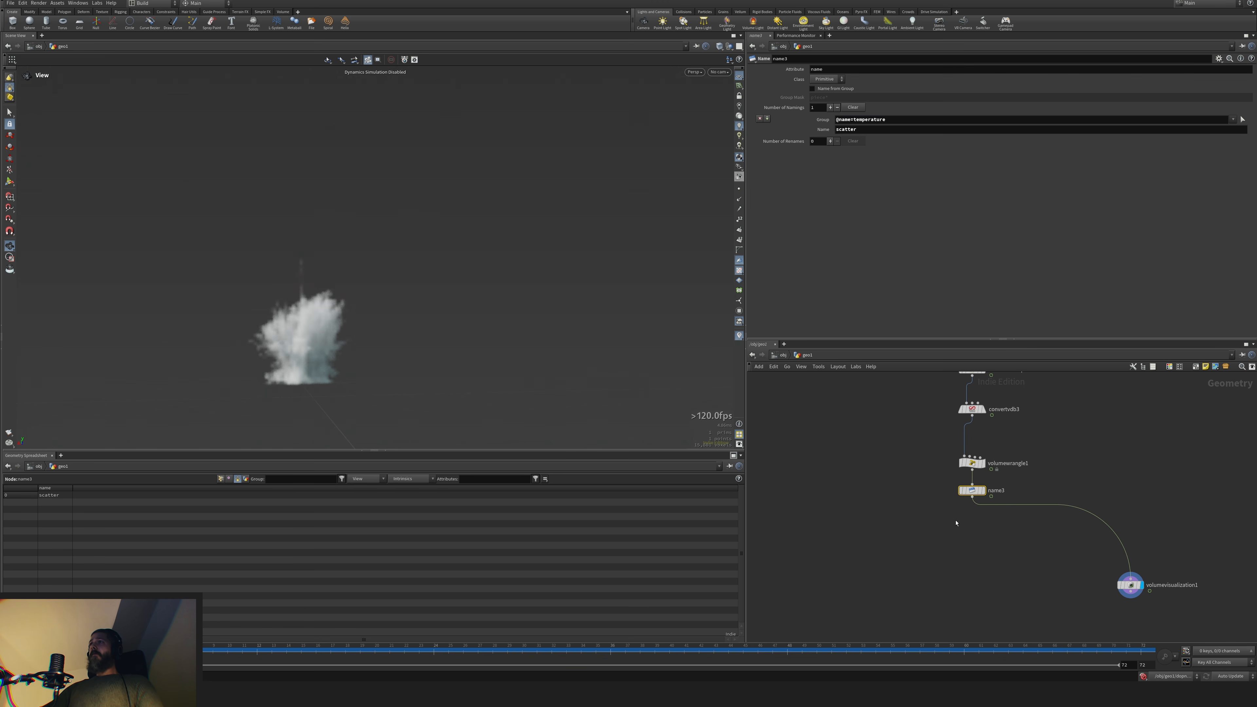
middle_drag(954, 551, 956, 520)
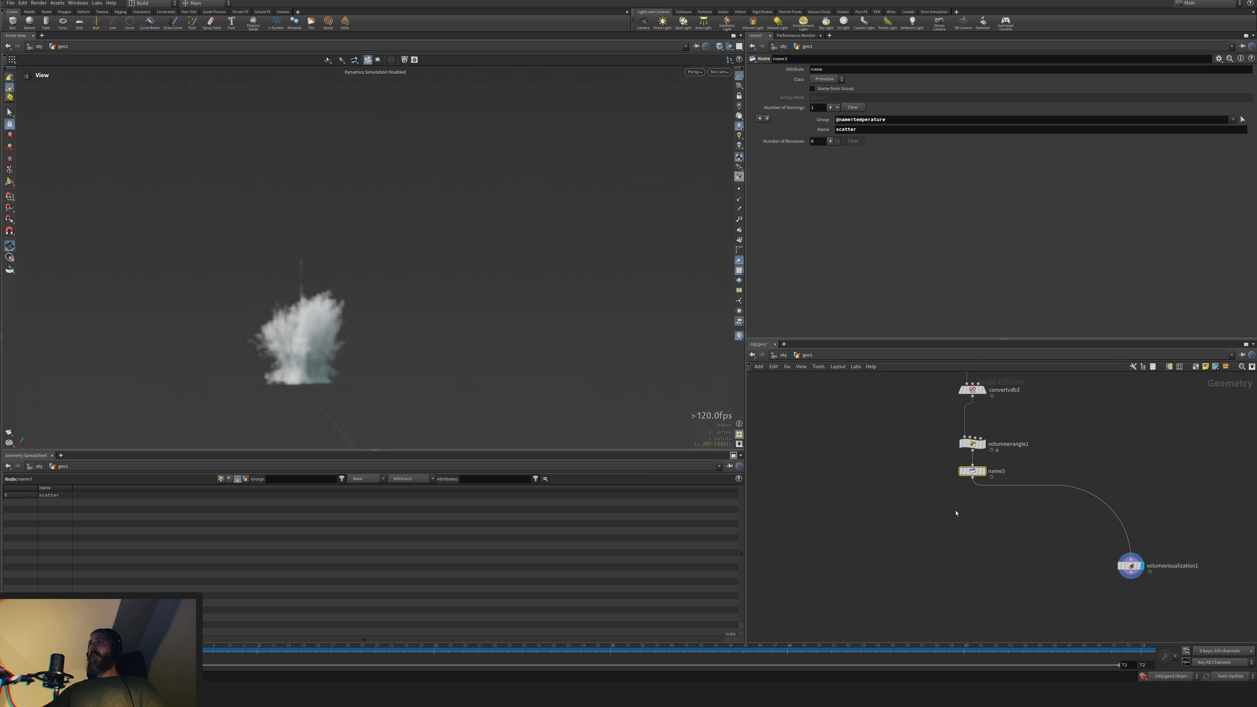
click(1129, 565)
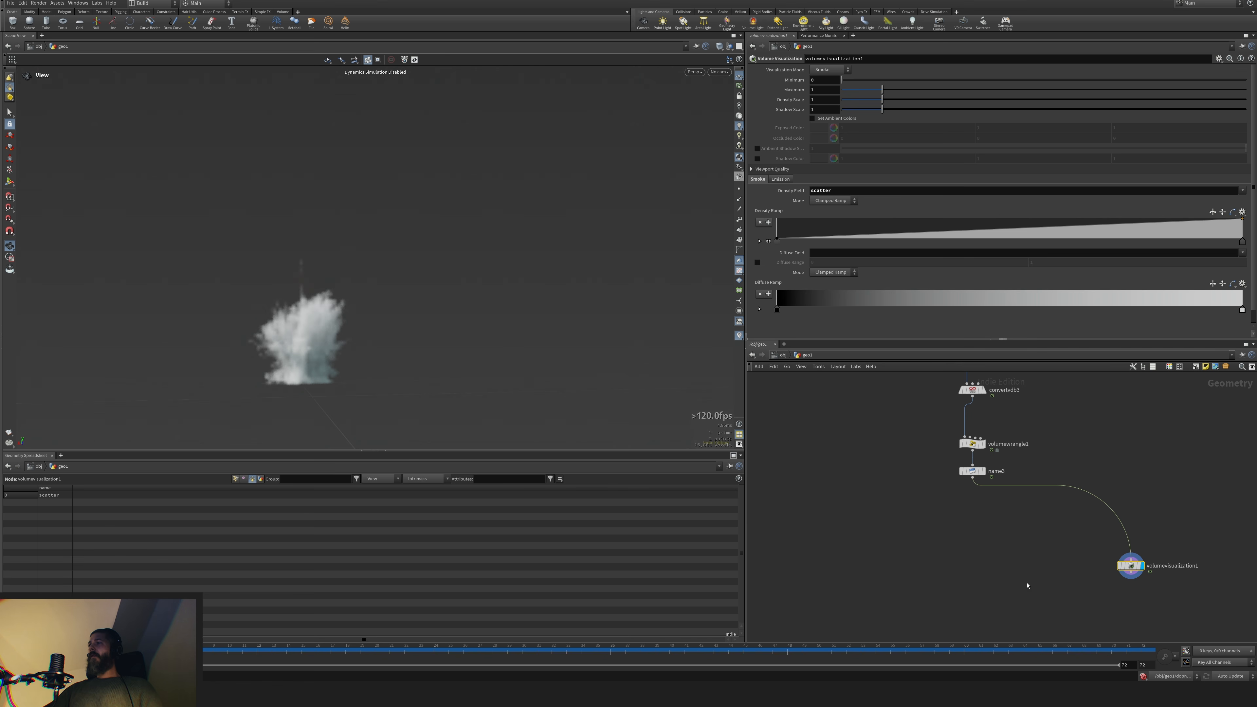
Add a VDB Smooth node after the Name node and display its output through the Volume Visualization node
middle_drag(991, 561, 998, 528)
key(Tab)
text(vd)
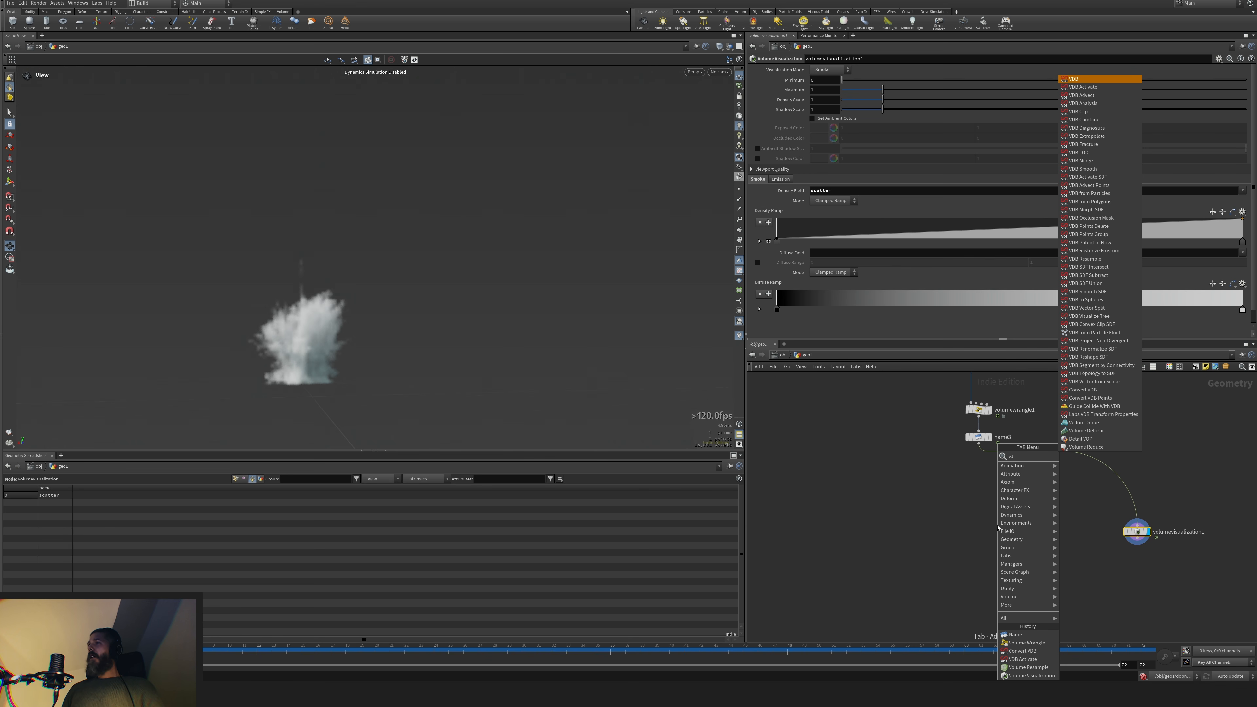
text(smoo)
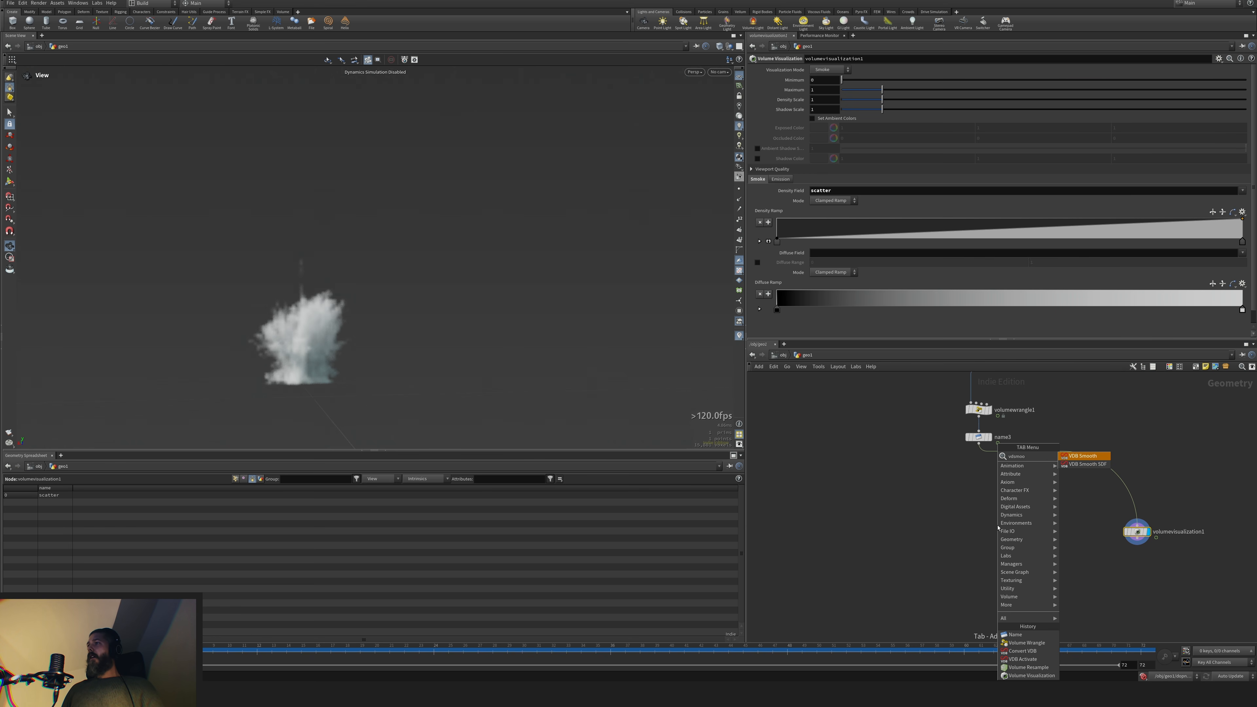
key(Return)
drag(1133, 562, 979, 508)
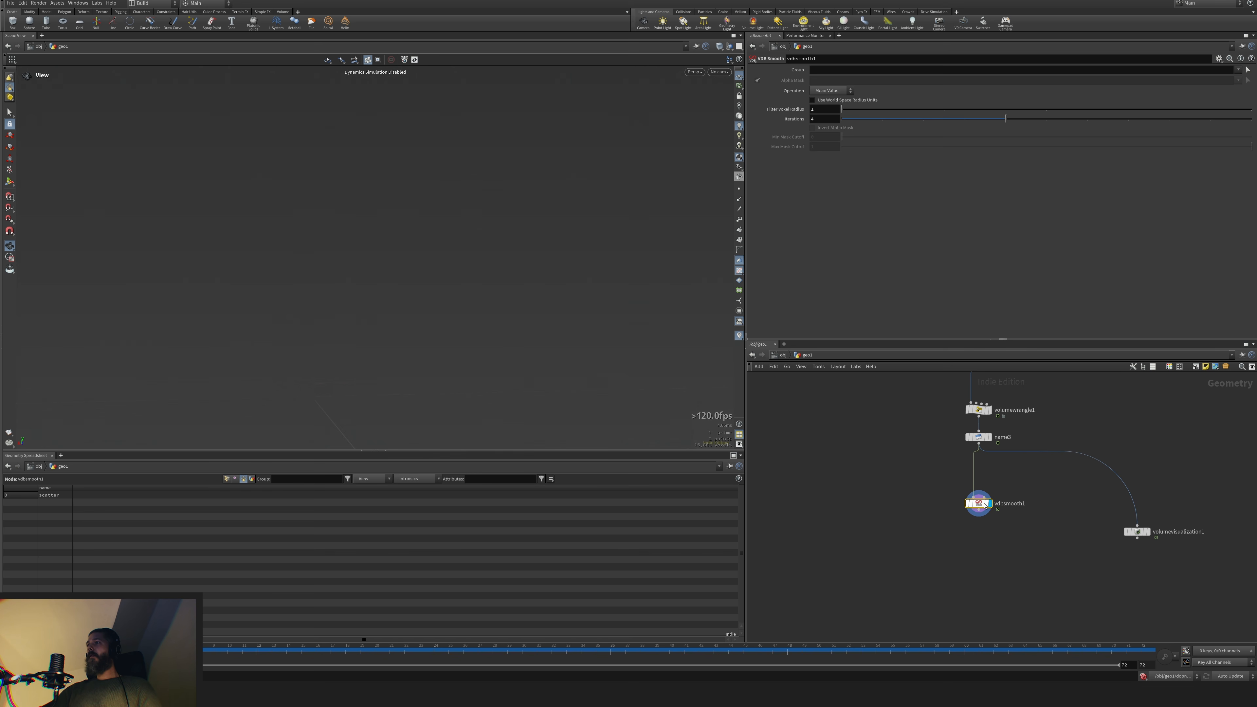
drag(1147, 532, 1138, 594)
click(1137, 594)
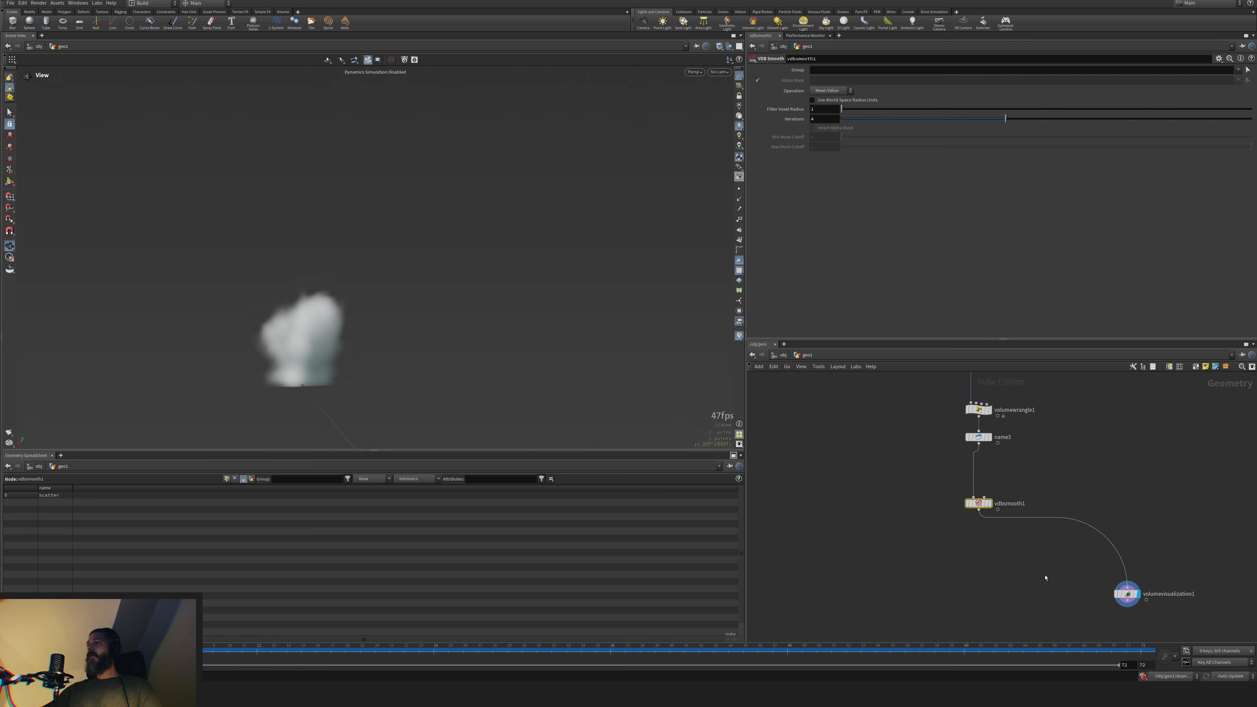
Set the VDB Smooth's Iterations to 2 and scrub the timeline to check the smoothed scatter field
drag(1008, 119, 923, 119)
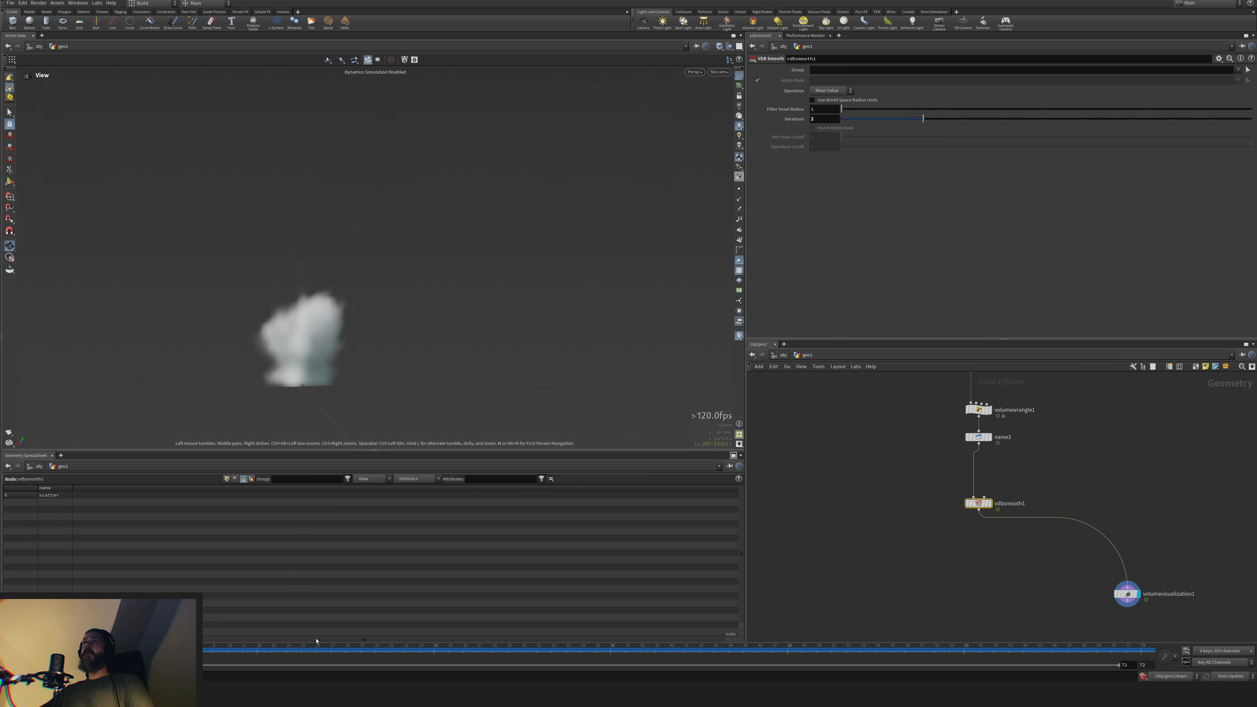
mouse_move(173, 650)
mouse_down()
mouse_move(259, 650)
mouse_move(193, 650)
mouse_up()
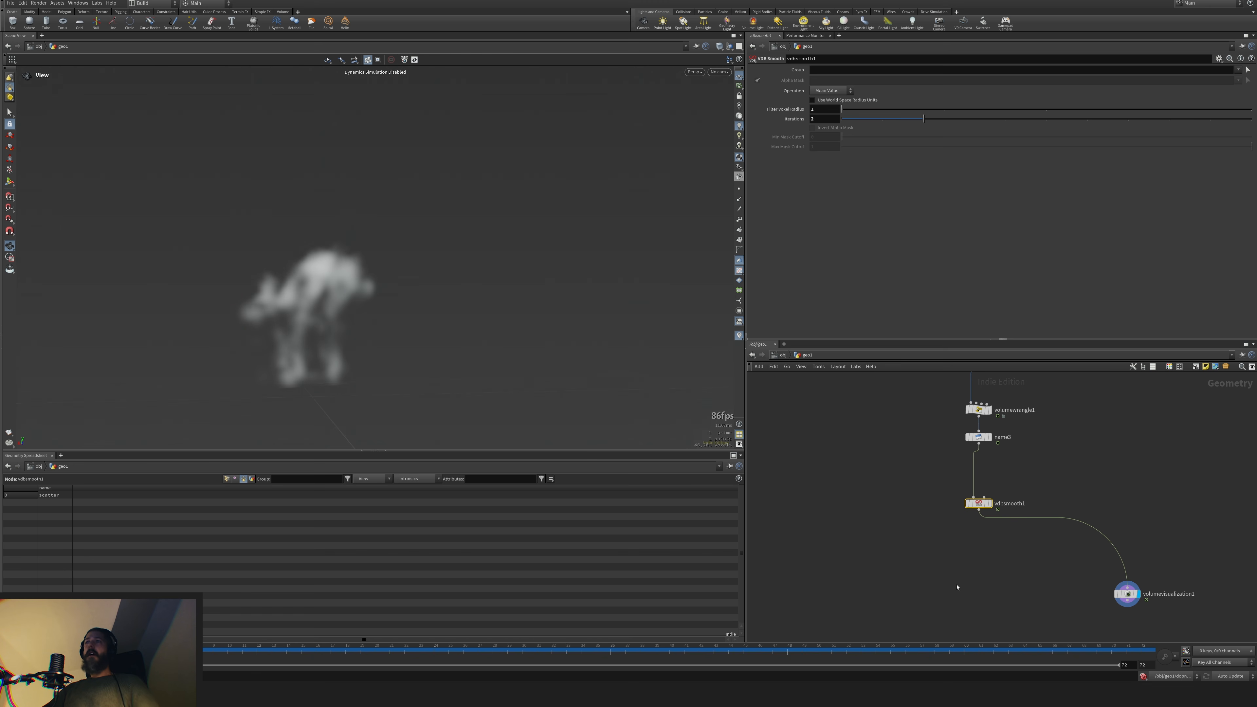
Duplicate the VDB Smooth as a parallel branch from the Name node and set the copy's Iterations to 3
middle_drag(1108, 495, 1040, 486)
alt+drag(911, 495, 1012, 471)
drag(924, 118, 955, 120)
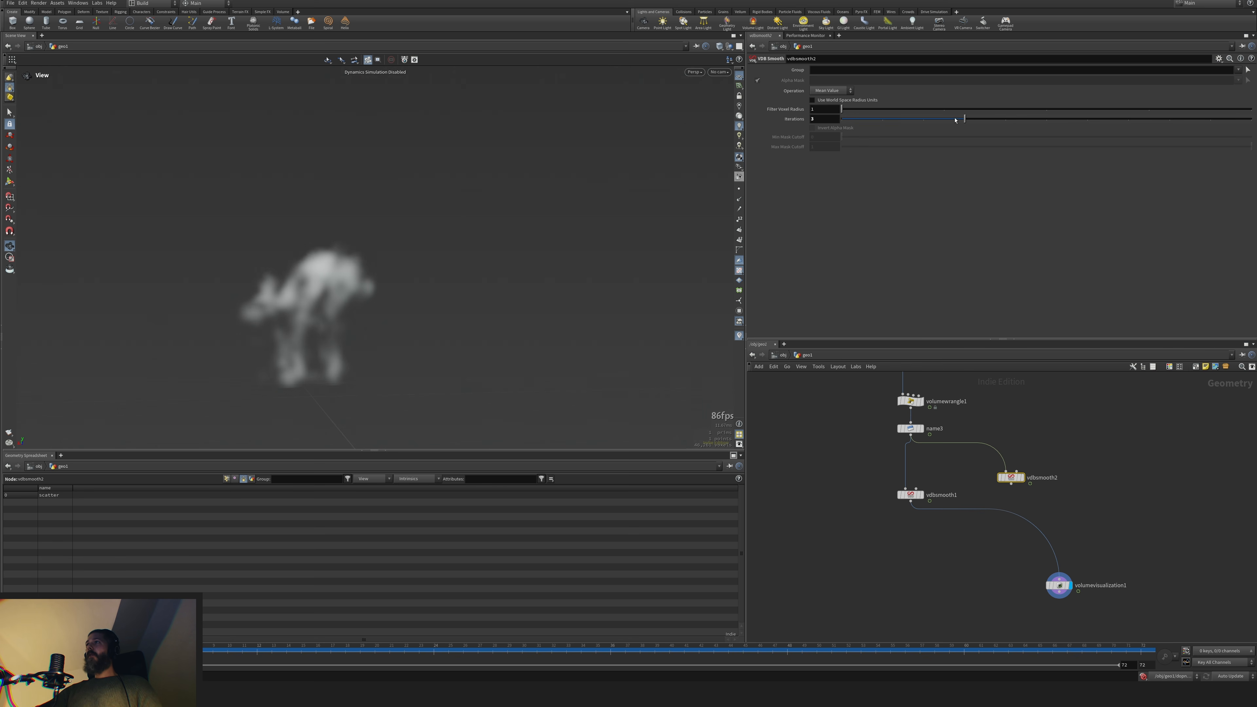
Add a VDB Combine node and wire the two VDB Smooth nodes into its A and B inputs
key(Tab)
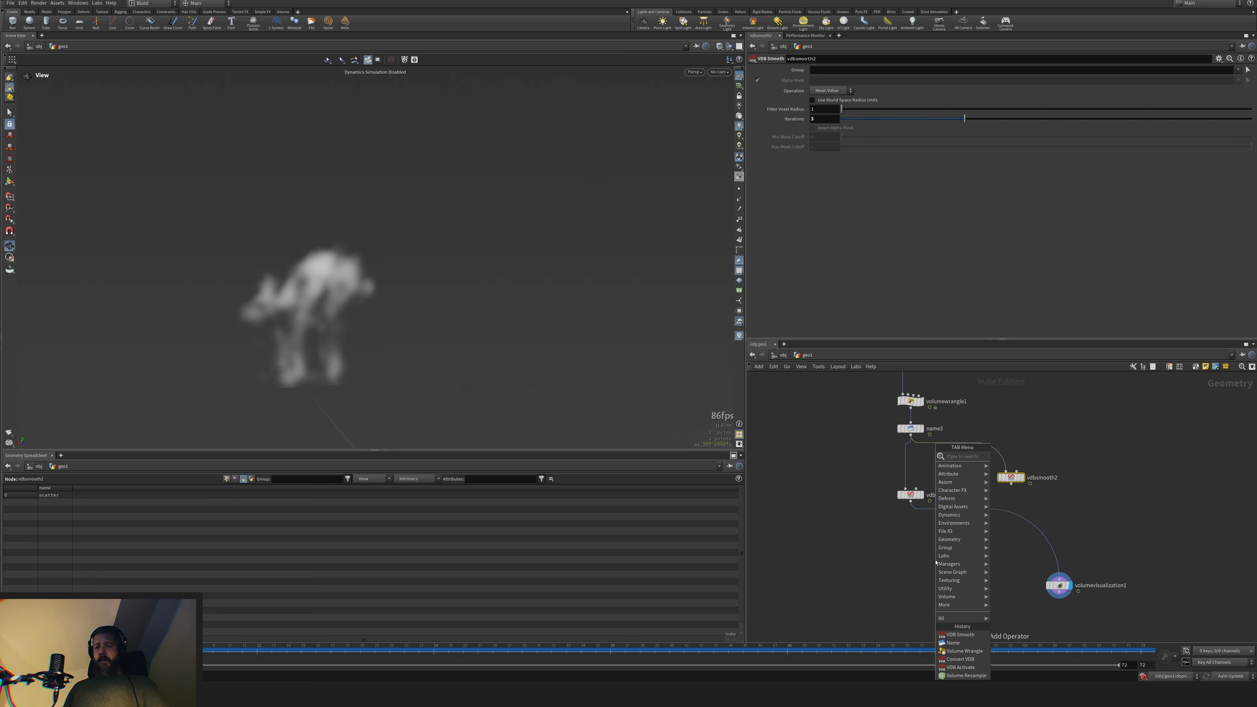
text(vd)
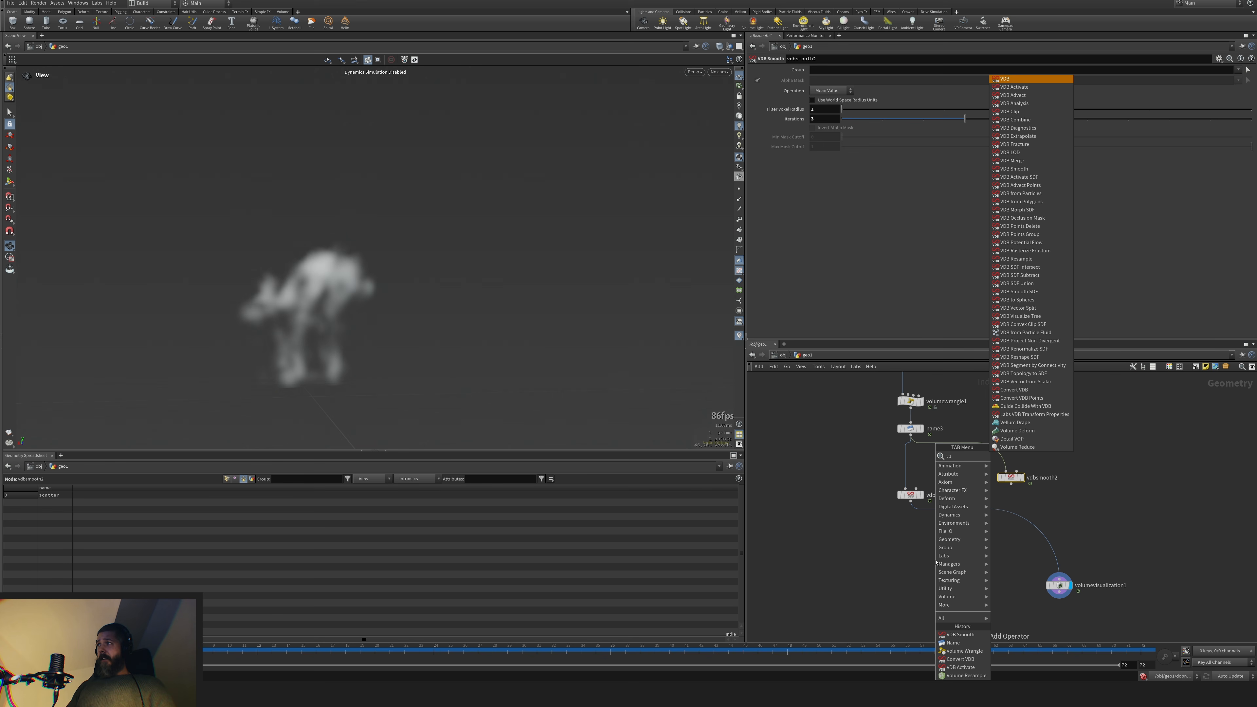
text(bcom)
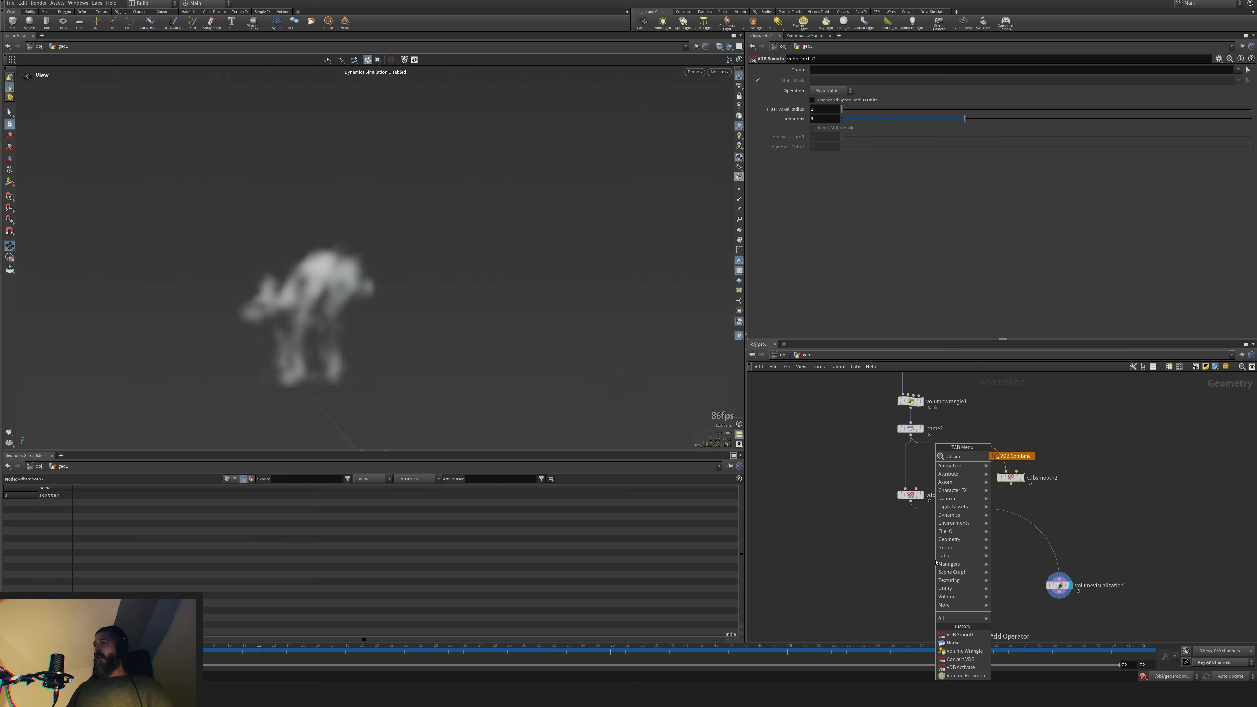
key(Return)
click(934, 535)
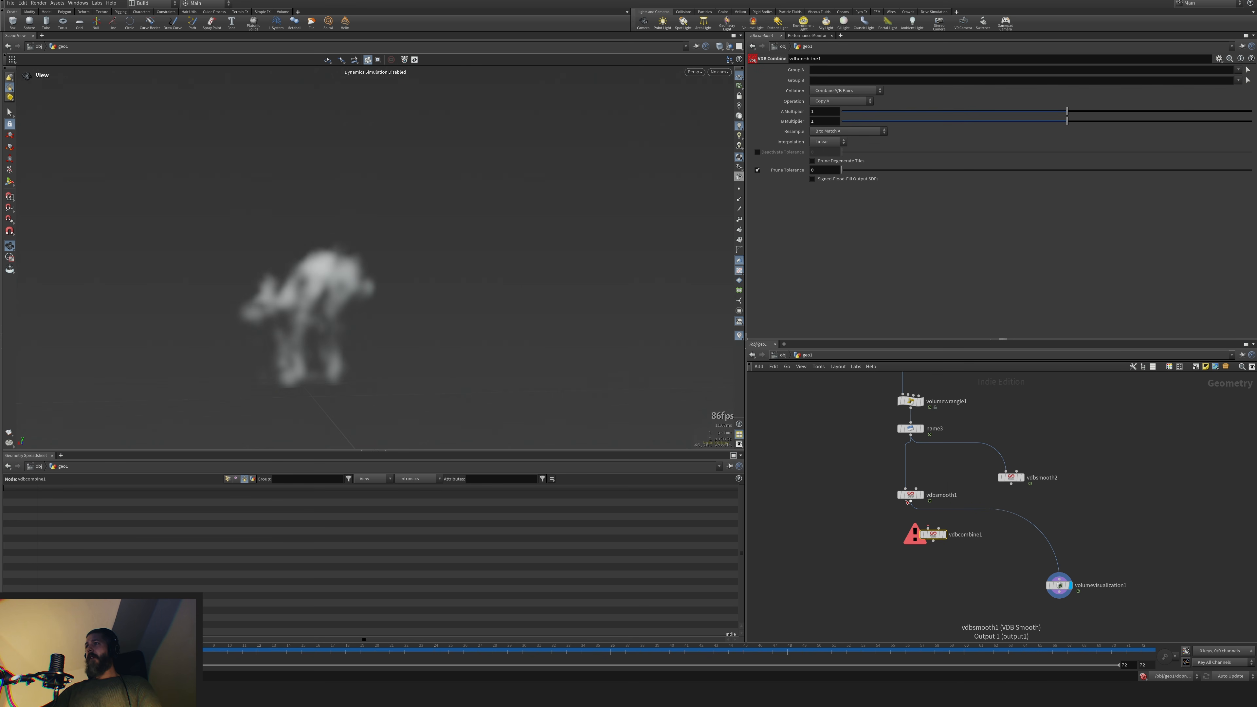
click(911, 502)
click(929, 528)
click(938, 529)
click(1012, 484)
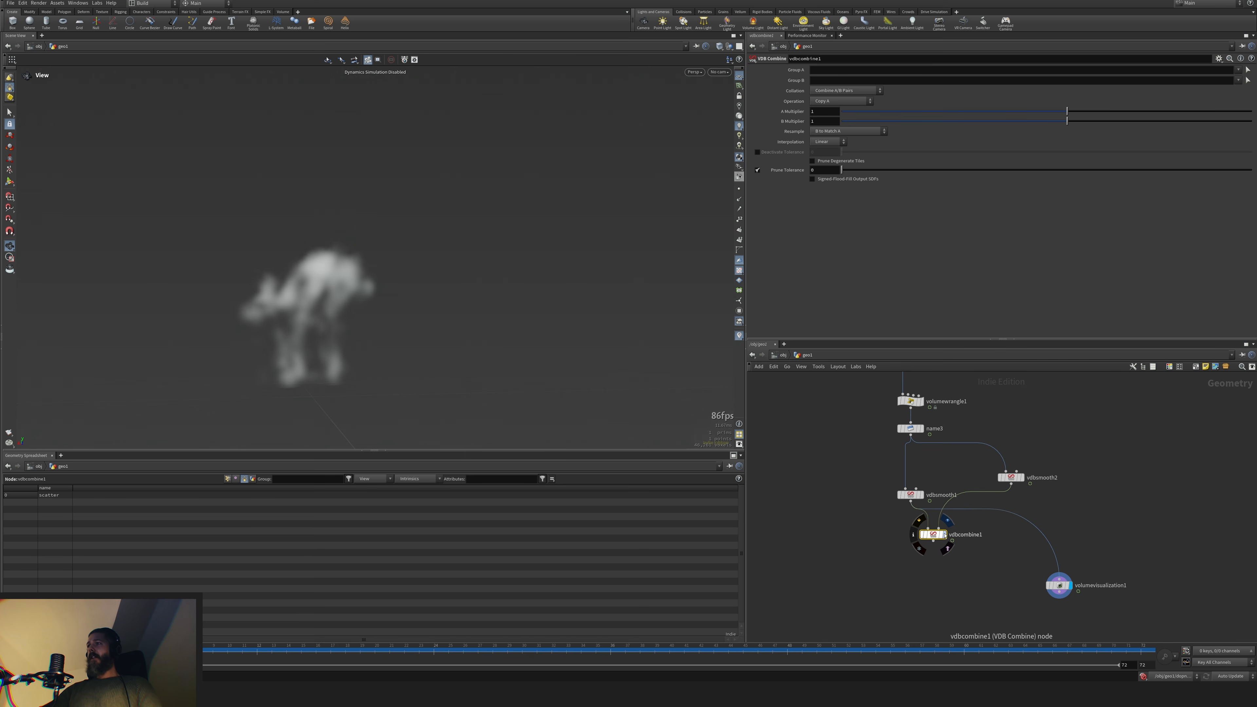
Set the VDB Combine's Operation to Add and display the result through the Volume Visualization node
click(945, 534)
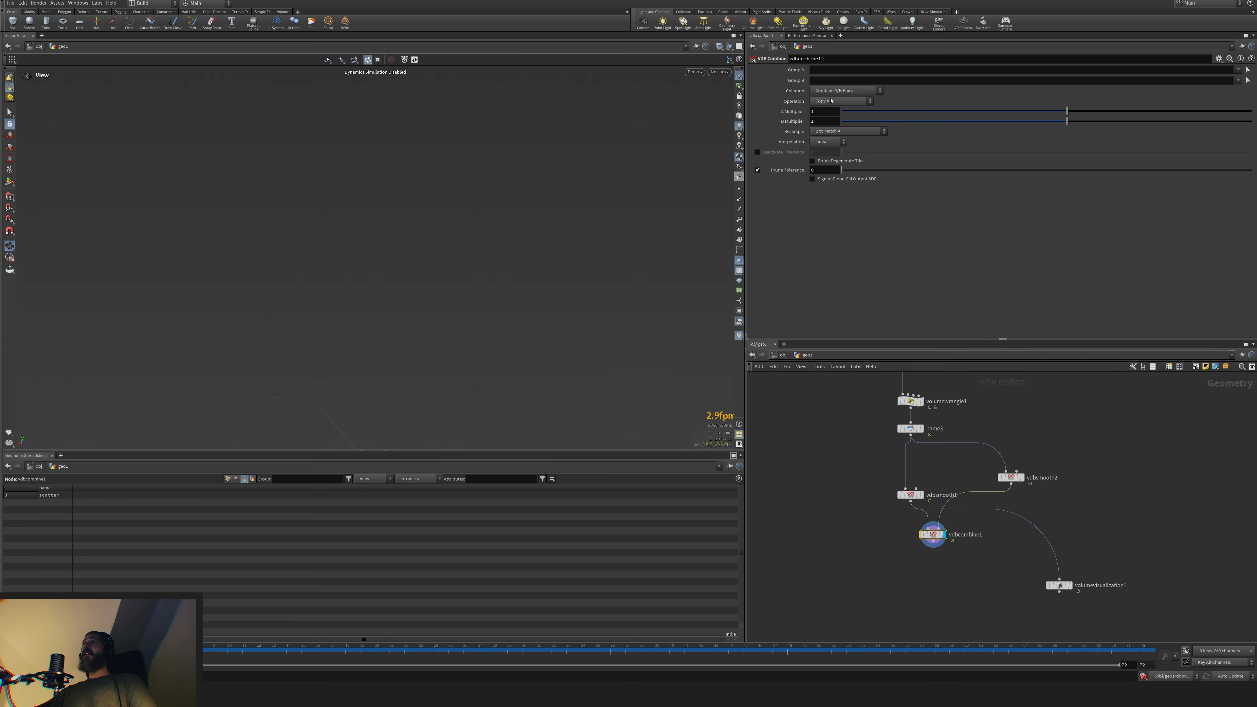
click(831, 100)
click(836, 127)
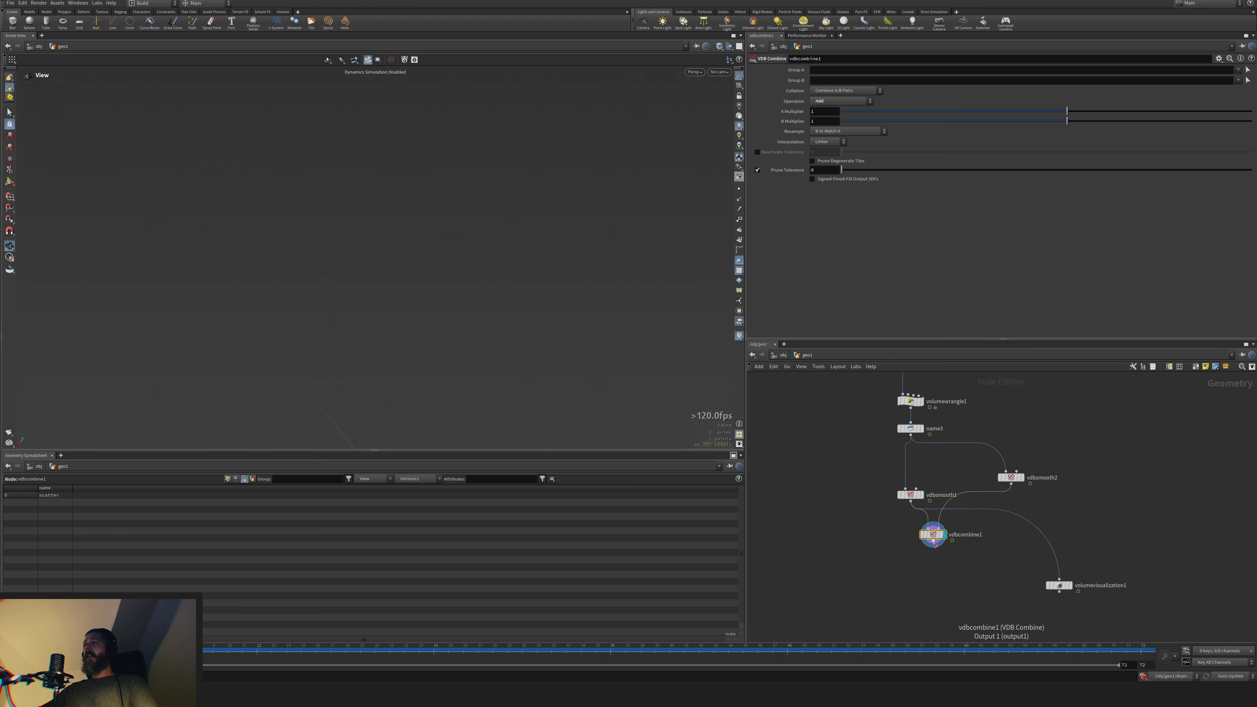
click(934, 542)
click(1059, 579)
click(1071, 585)
drag(1061, 586, 1060, 598)
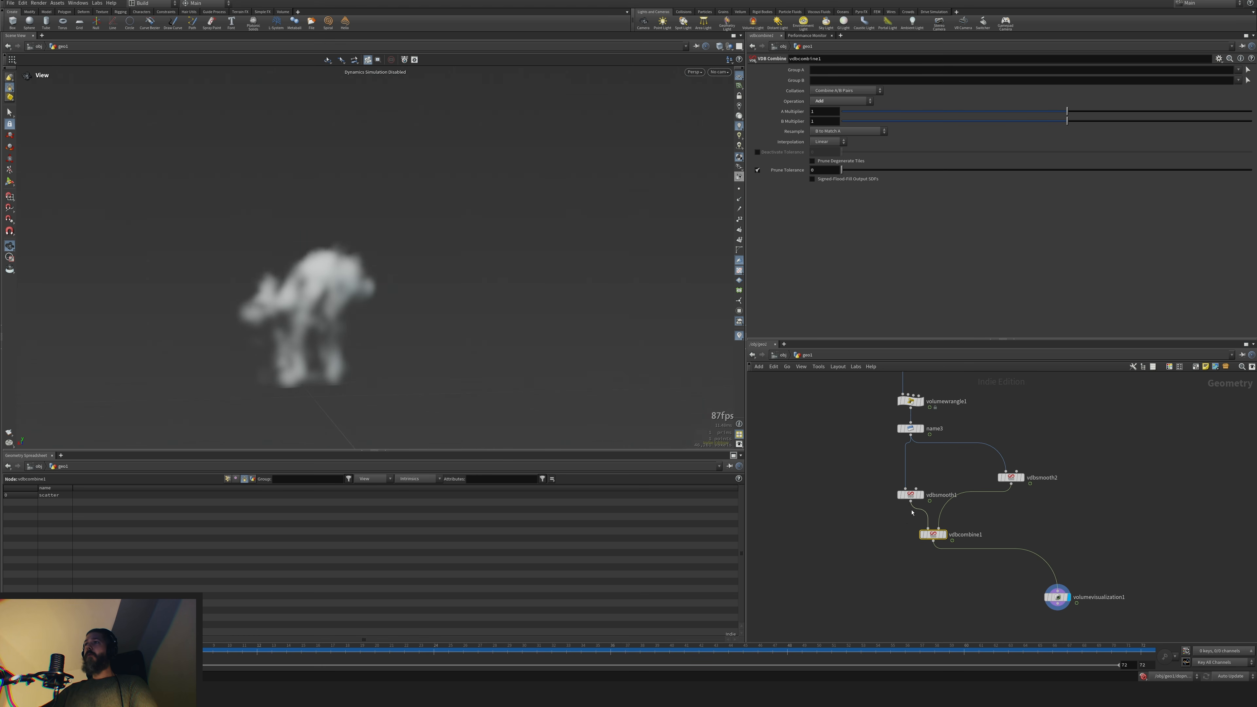
Reposition the VDB Combine node and set its B Multiplier to 1.98
drag(934, 535, 940, 544)
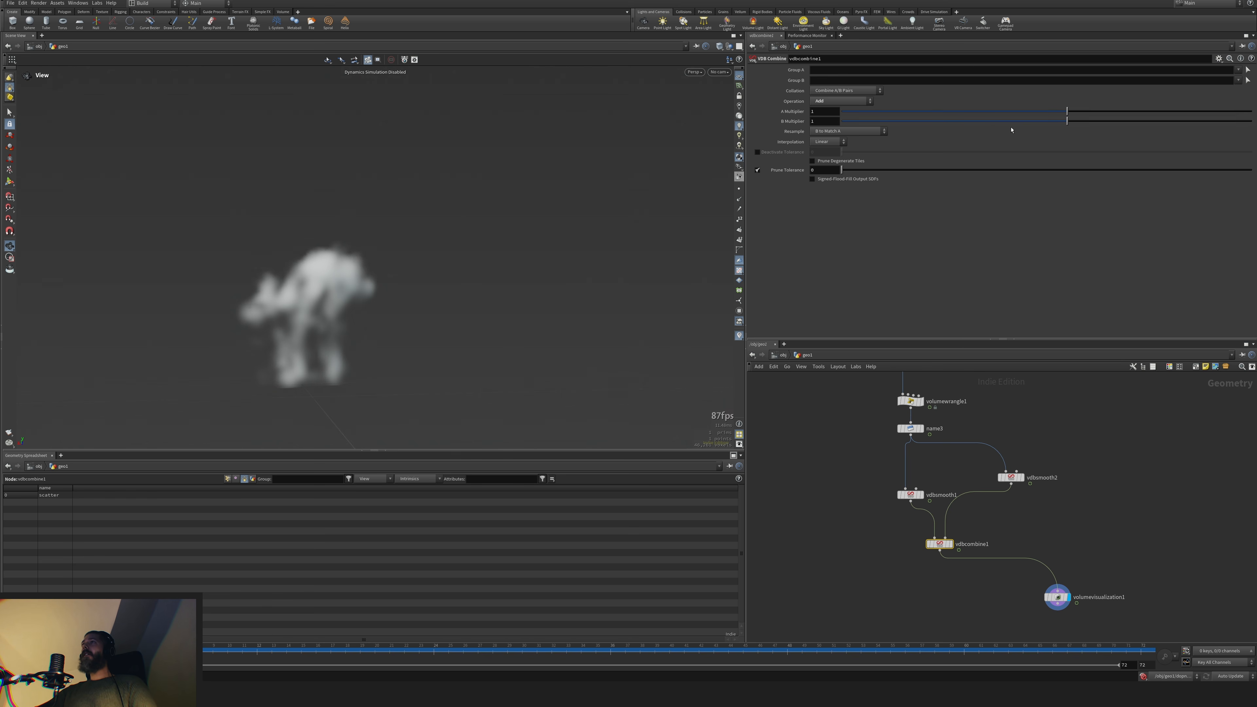
mouse_move(1072, 125)
mouse_down()
mouse_move(1134, 124)
mouse_move(1087, 128)
mouse_up()
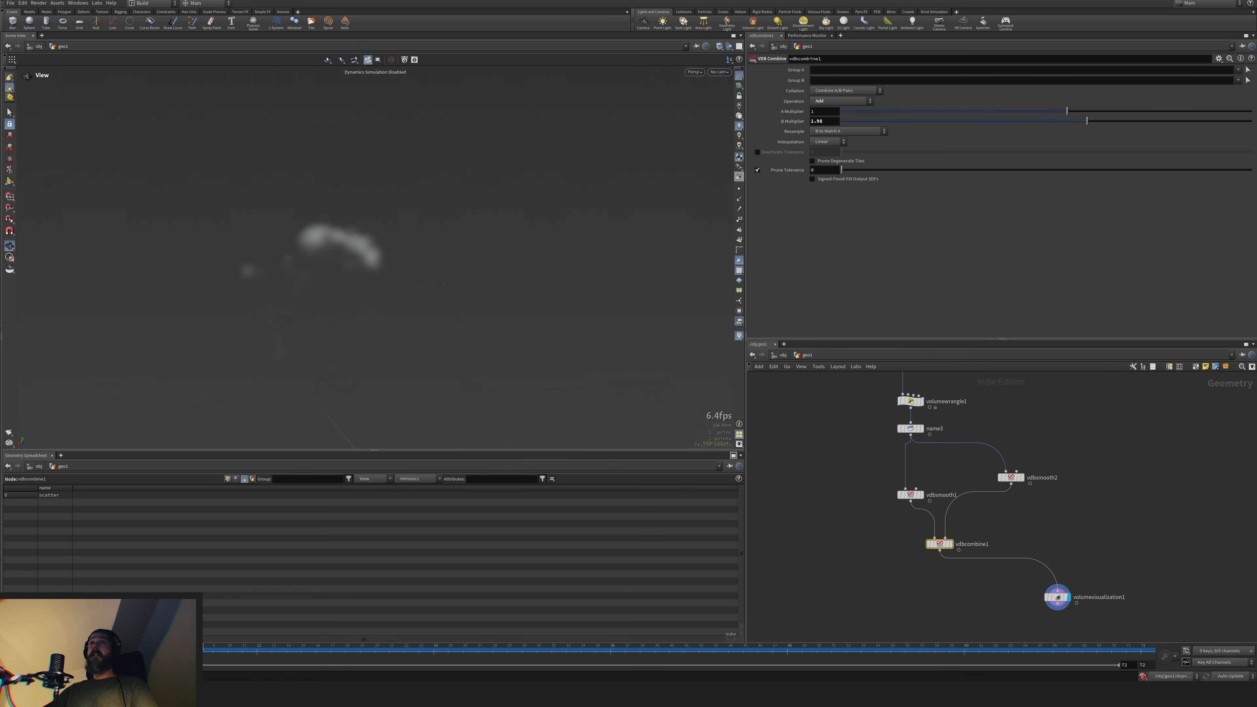
Add a Merge node below the VDB Combine and wire the Retime node's output into it
middle_drag(1012, 619, 1012, 544)
click(1082, 482)
scroll(1032, 502, down, 3)
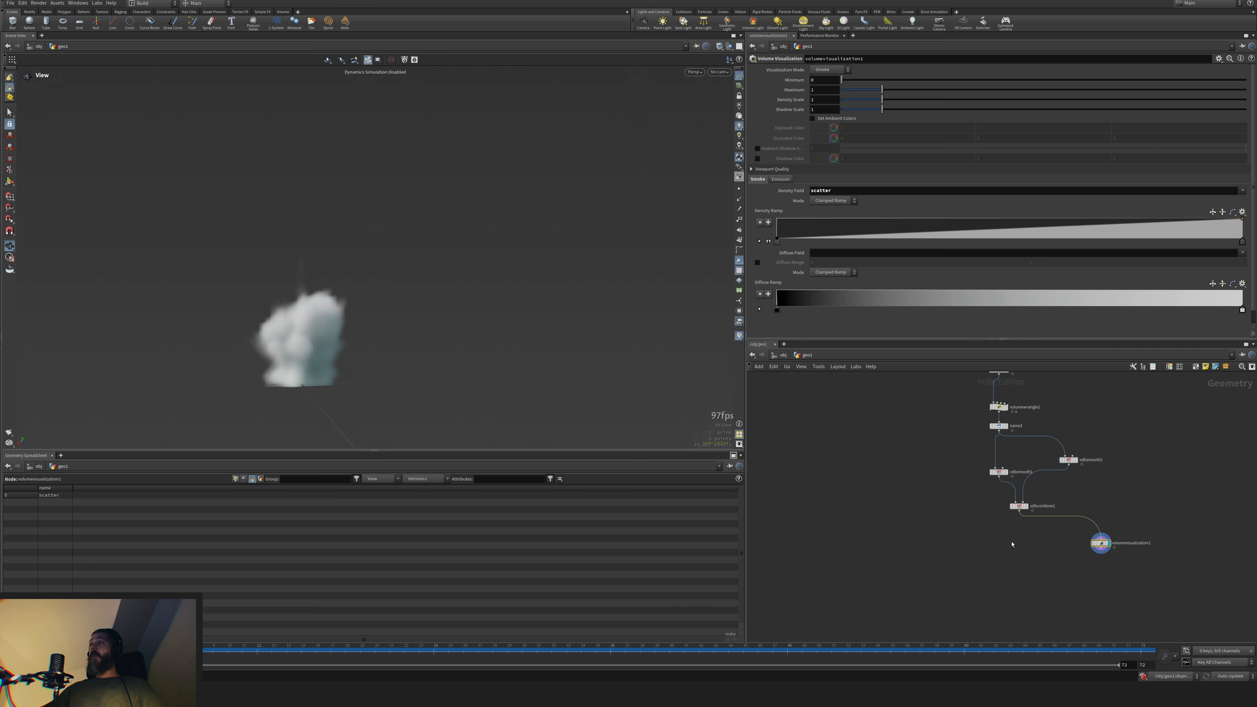
key(Tab)
text(mer)
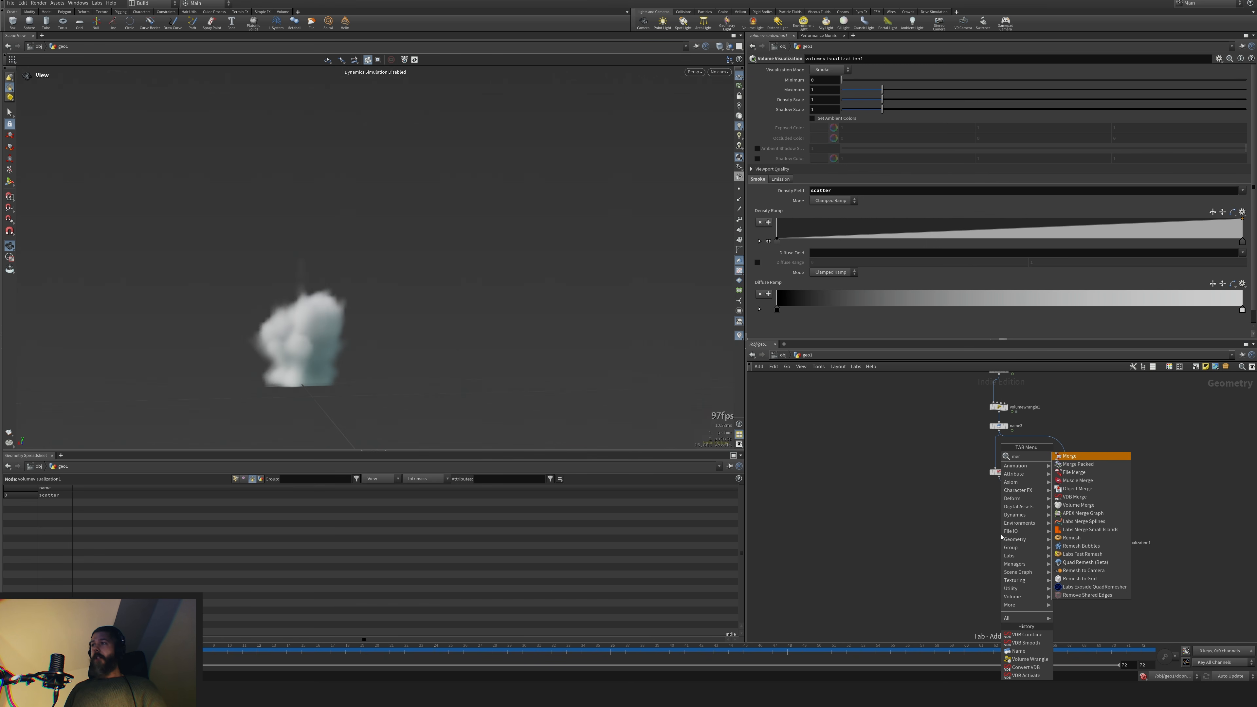
key(Return)
click(983, 552)
middle_drag(954, 446, 949, 555)
middle_drag(954, 409, 949, 431)
click(937, 394)
middle_drag(926, 603, 915, 362)
click(961, 432)
Wire the VDB Combine's scatter field into the Merge node and display the merged volumes
middle_drag(997, 458, 958, 534)
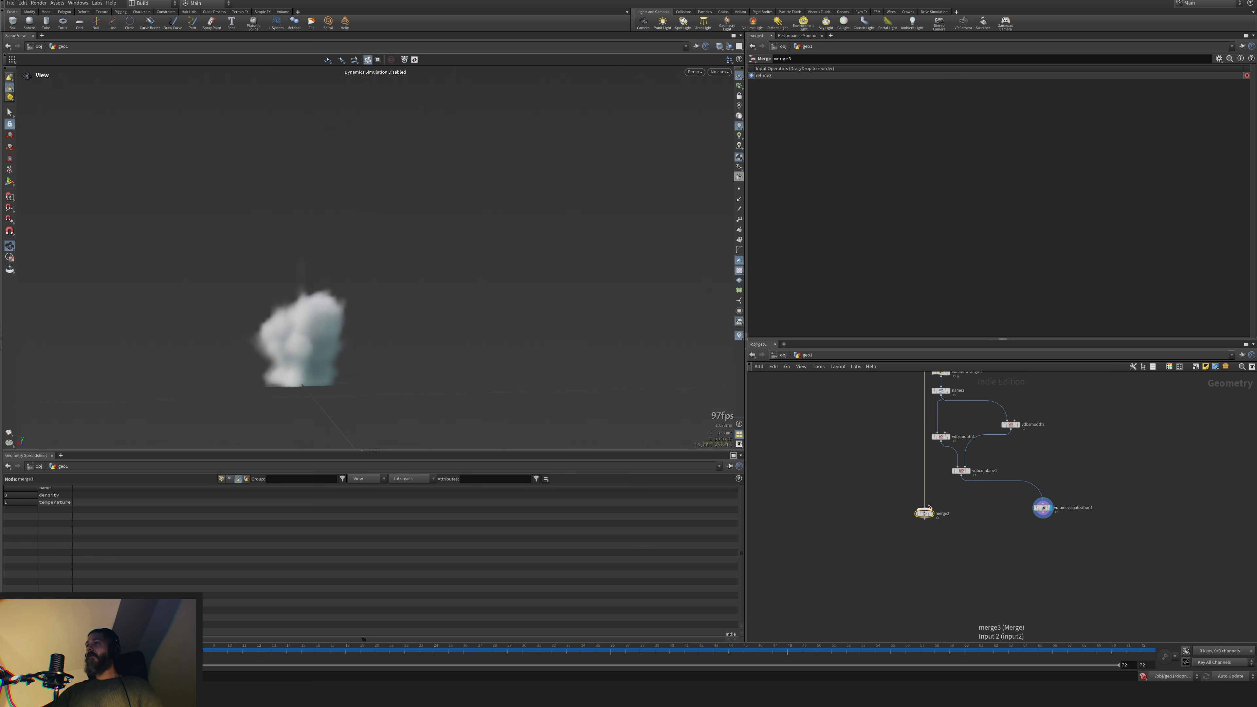
click(925, 509)
click(962, 476)
click(927, 513)
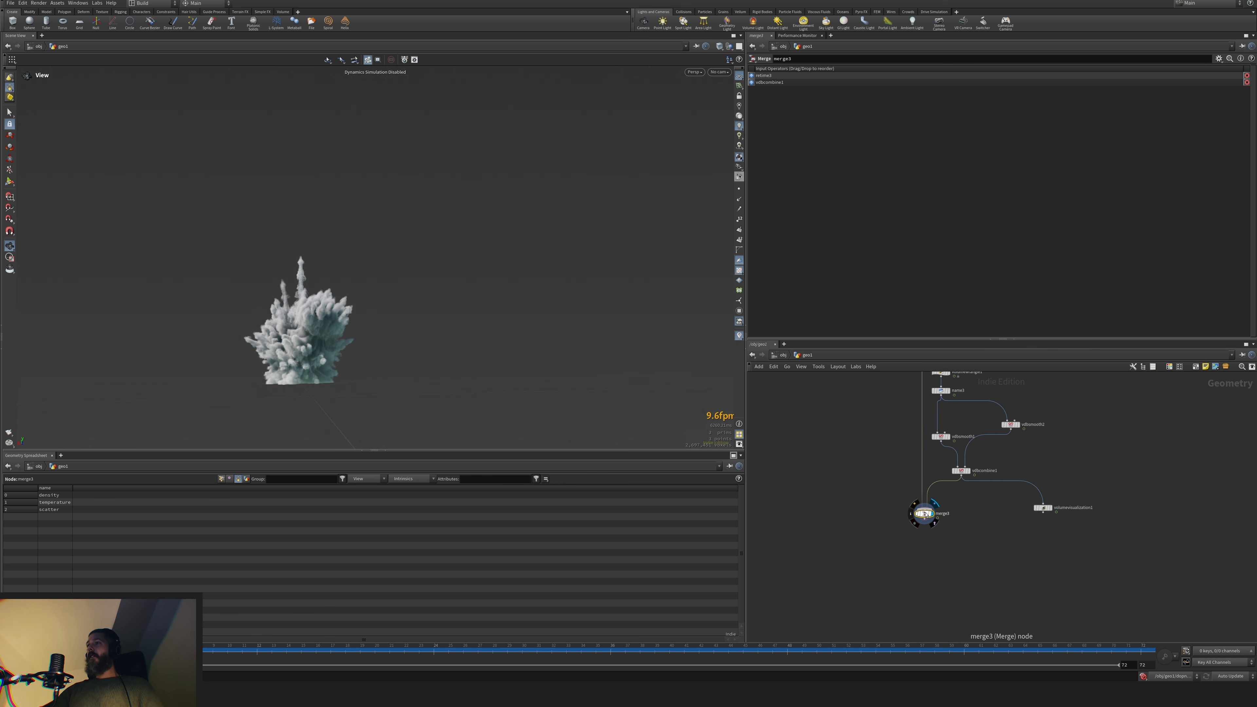
Add a second Volume Visualization node after the Merge node and display it
middle_drag(945, 527, 940, 478)
scroll(941, 477, up, 2)
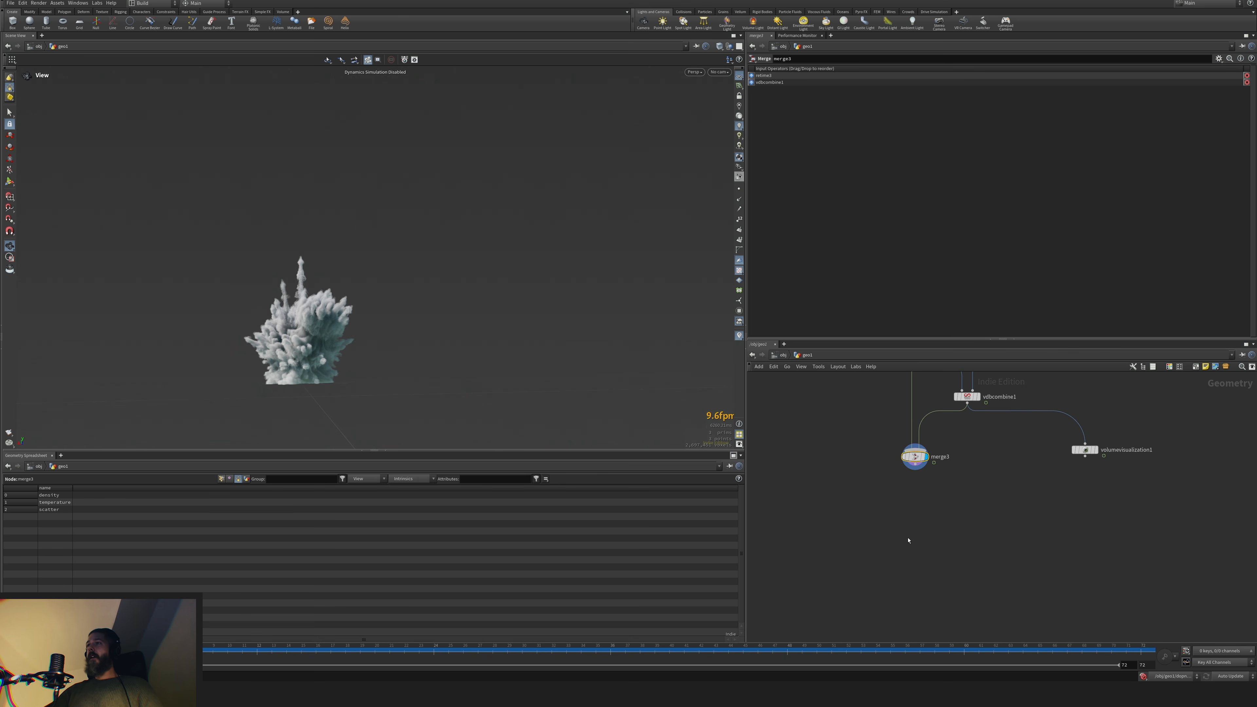
key(Tab)
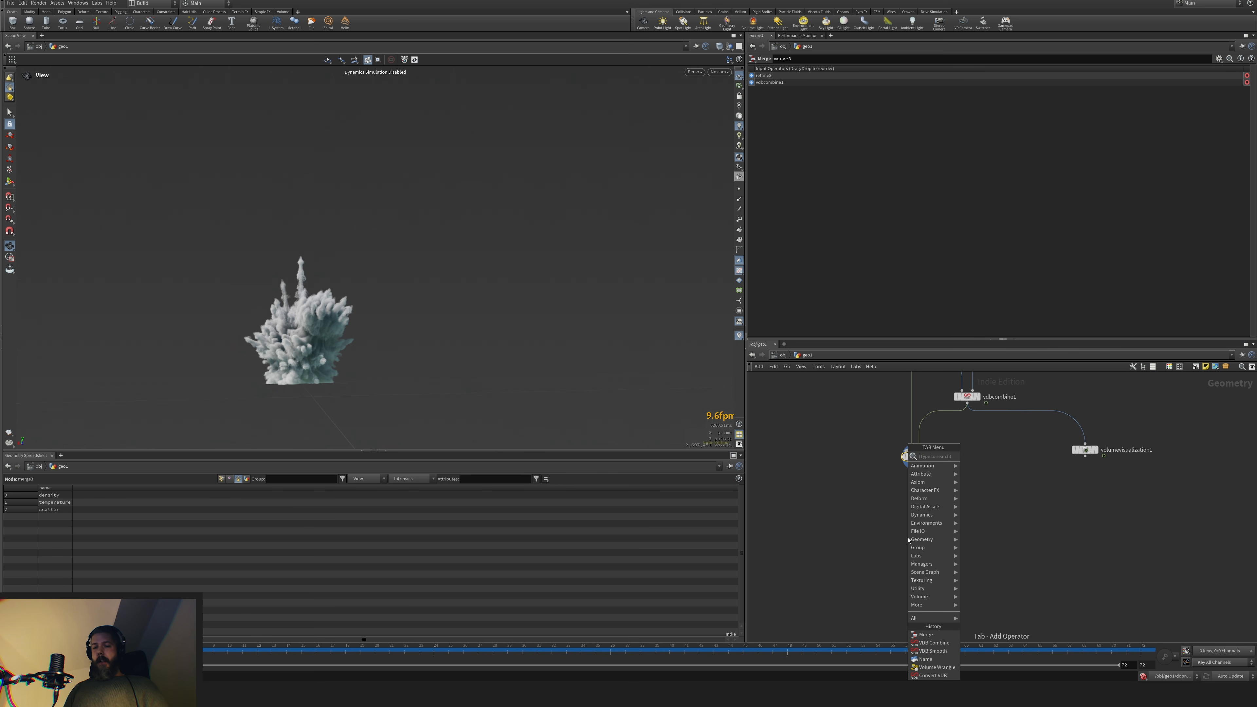
text(volvi)
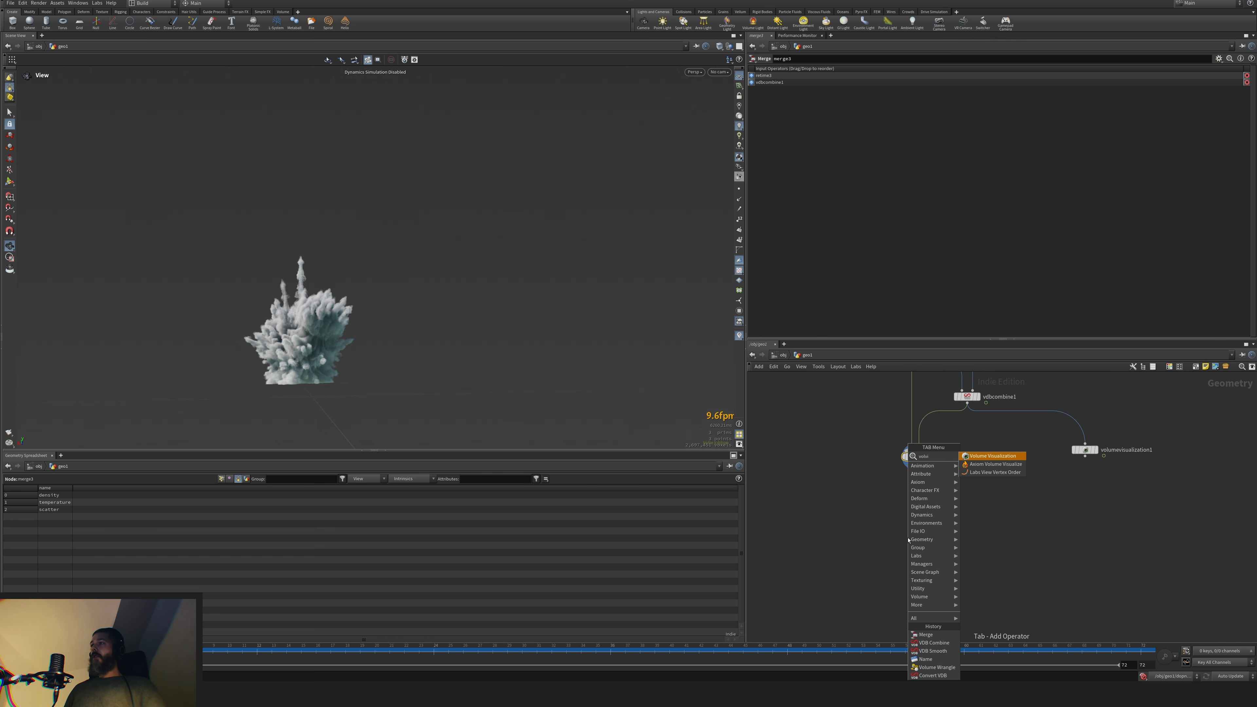
key(Return)
click(906, 525)
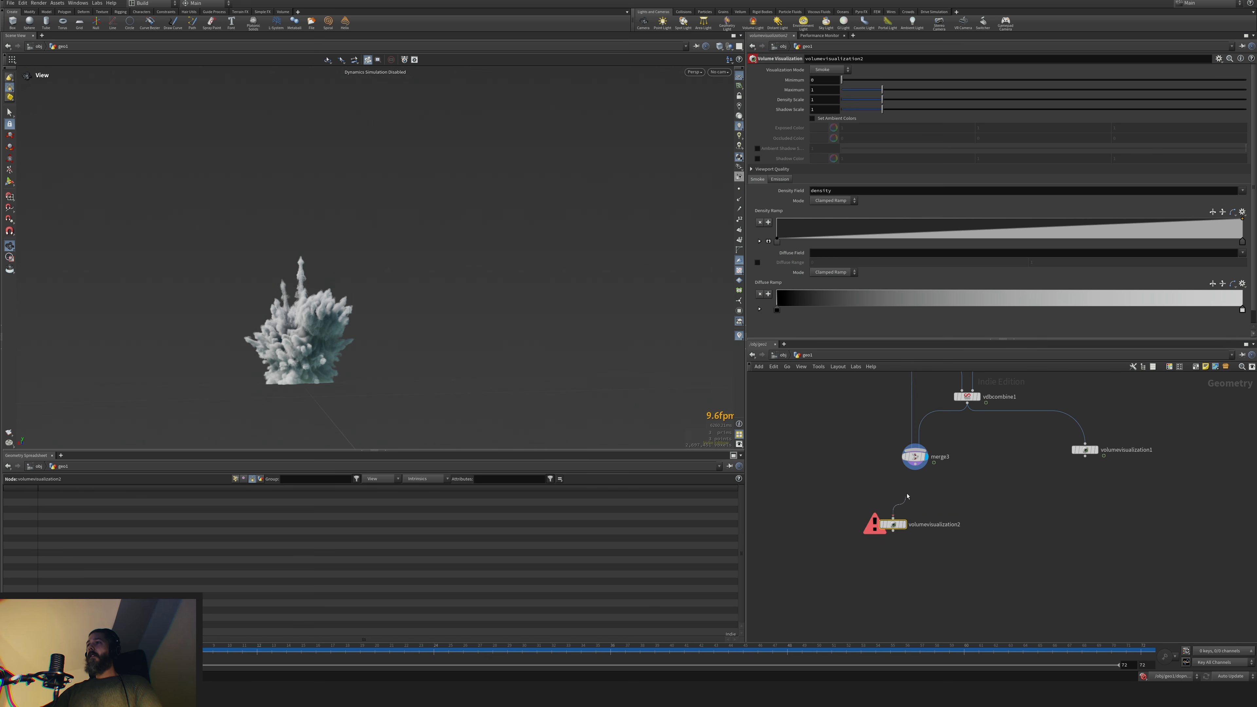
mouse_move(898, 520)
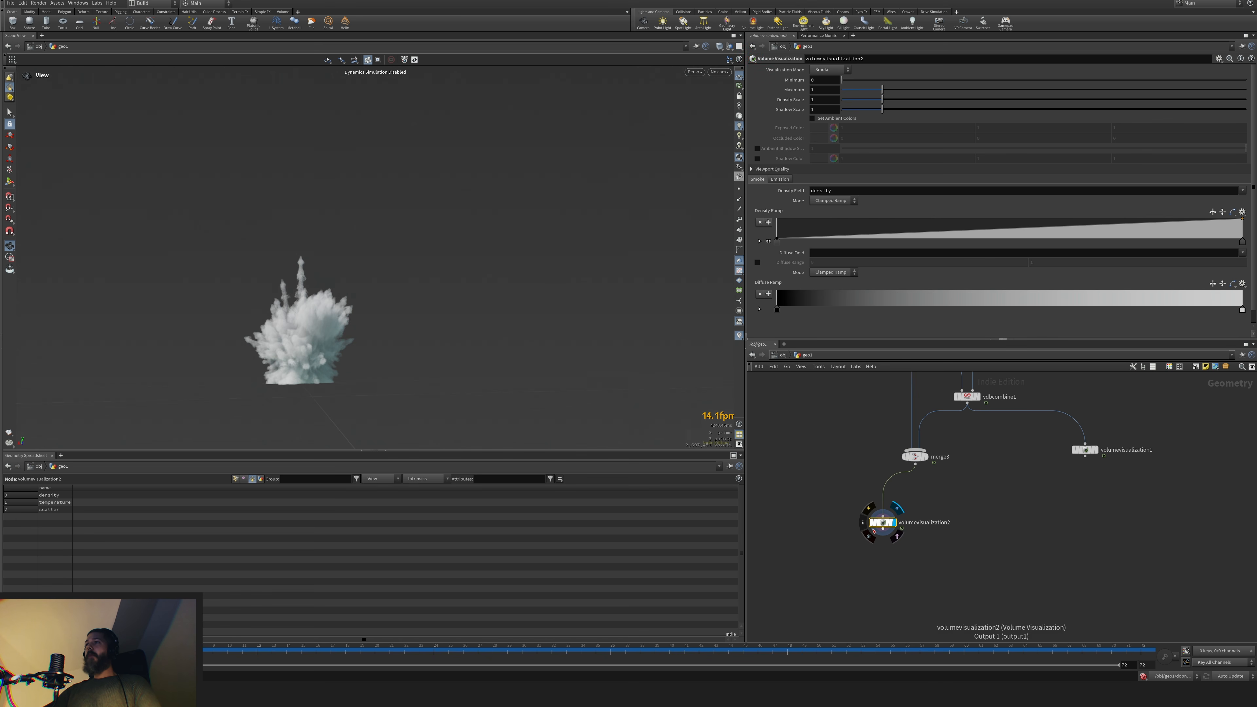
scroll(881, 501, up, 5)
drag(884, 544, 879, 498)
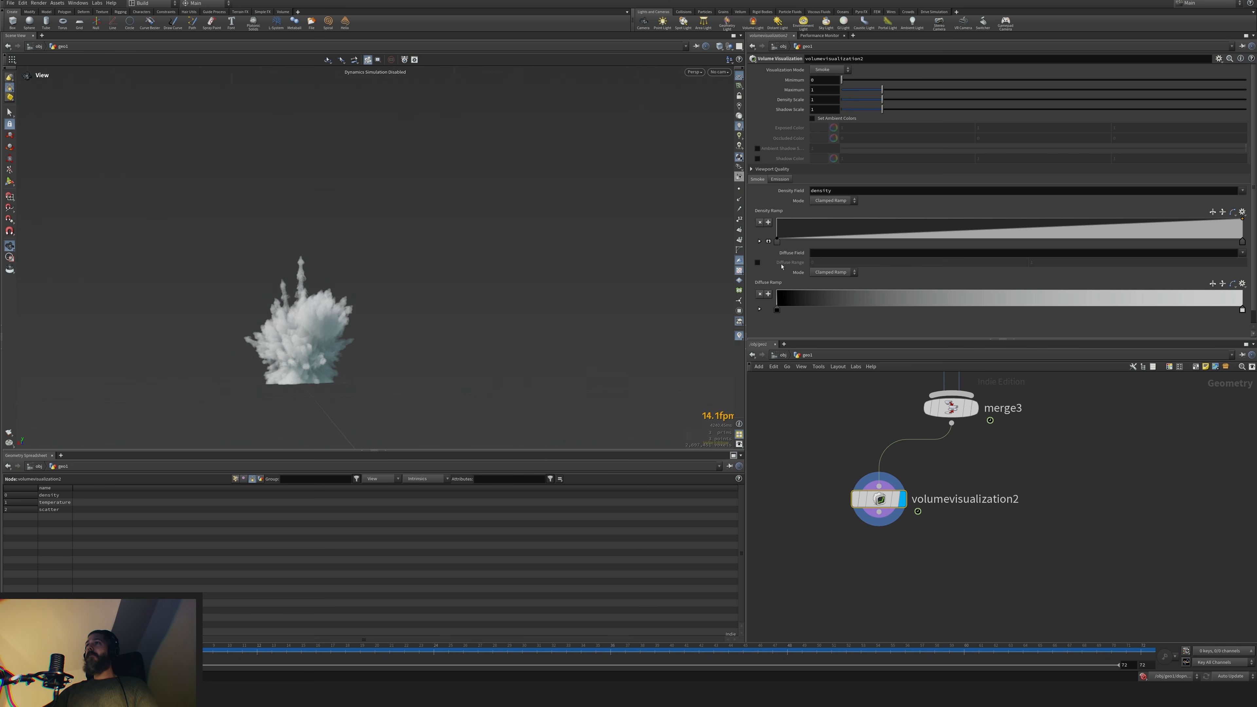
Set the new Volume Visualization's Diffuse Field to density and its density Mode to No Ramp
click(1243, 253)
click(1227, 263)
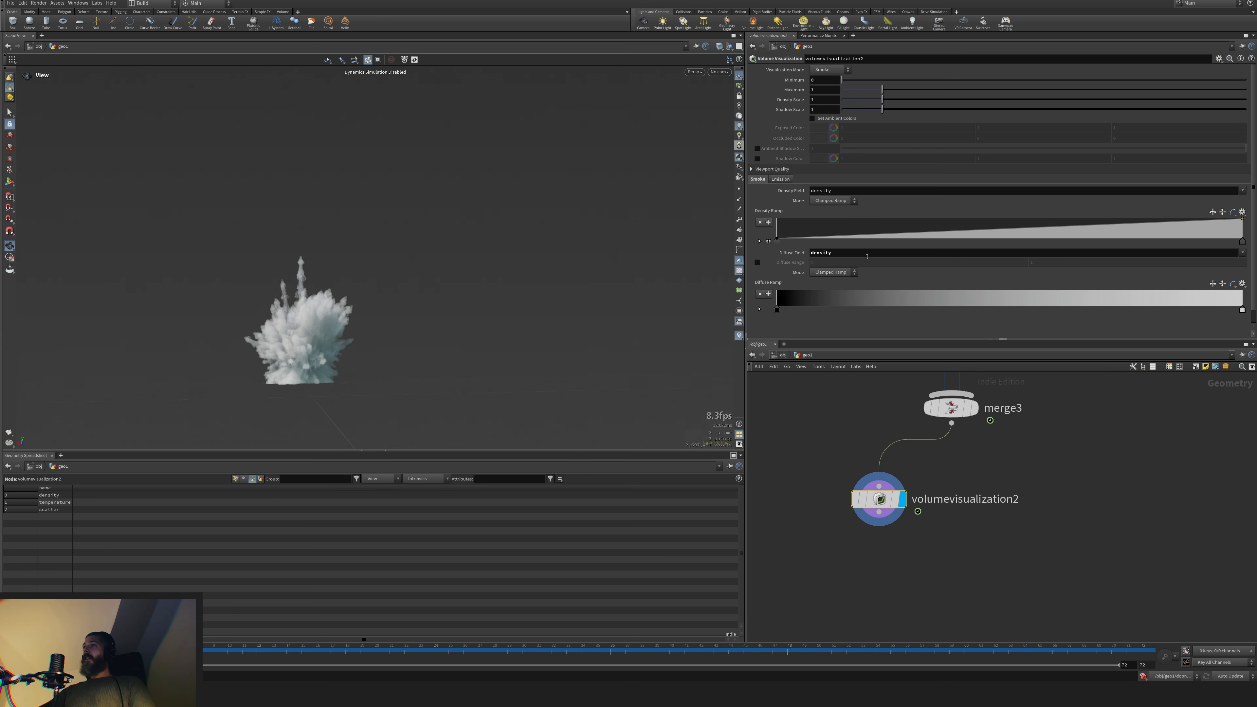
click(834, 201)
click(826, 198)
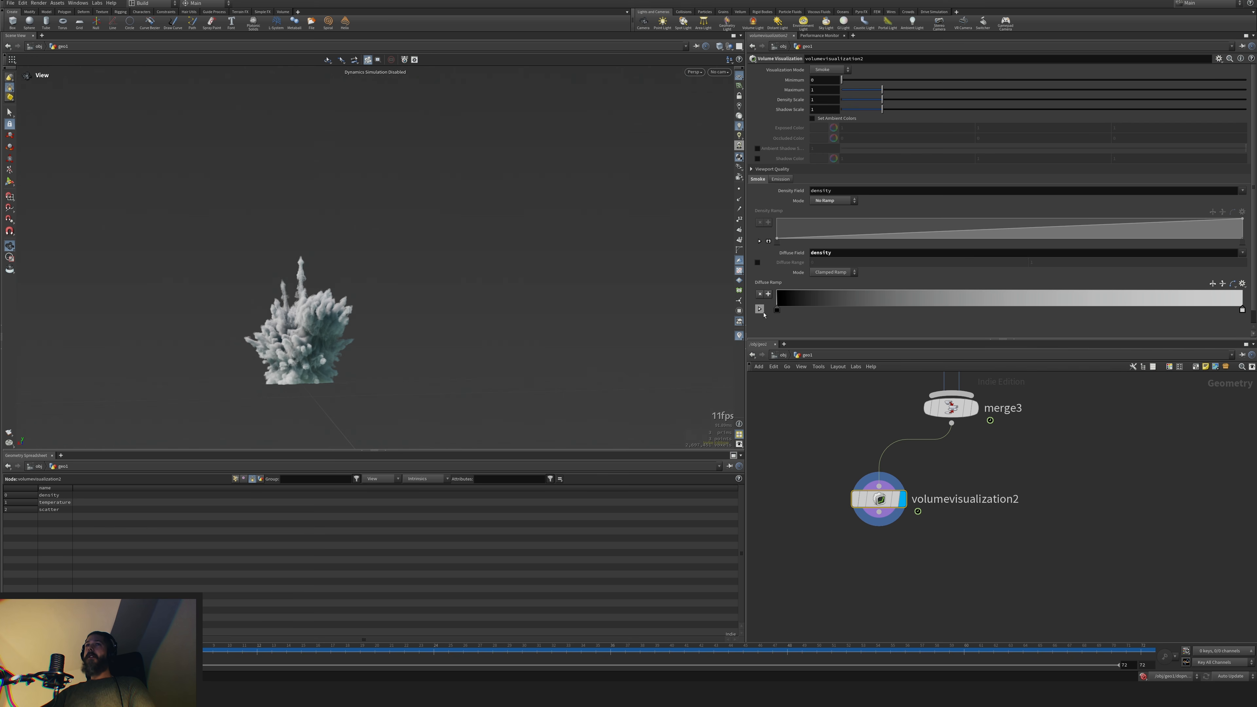
Switch the density Mode to Clamped Ramp for comparison and return it to No Ramp
click(843, 200)
click(827, 209)
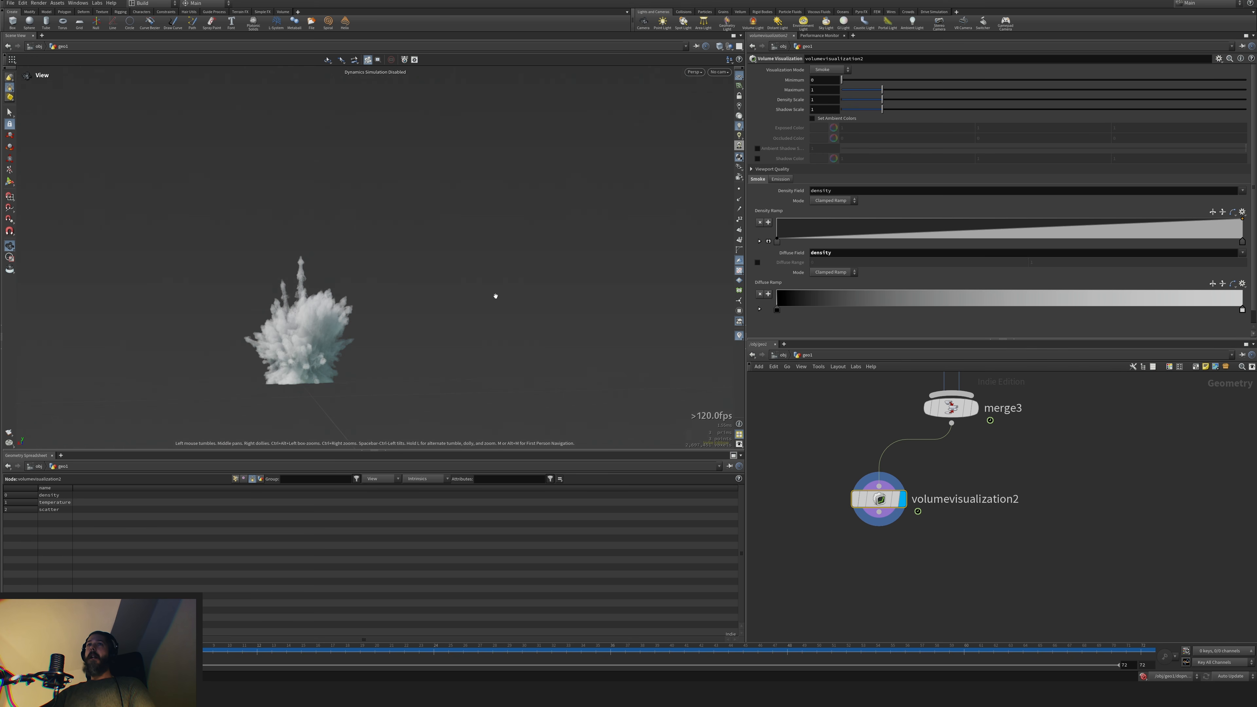
click(842, 201)
click(826, 214)
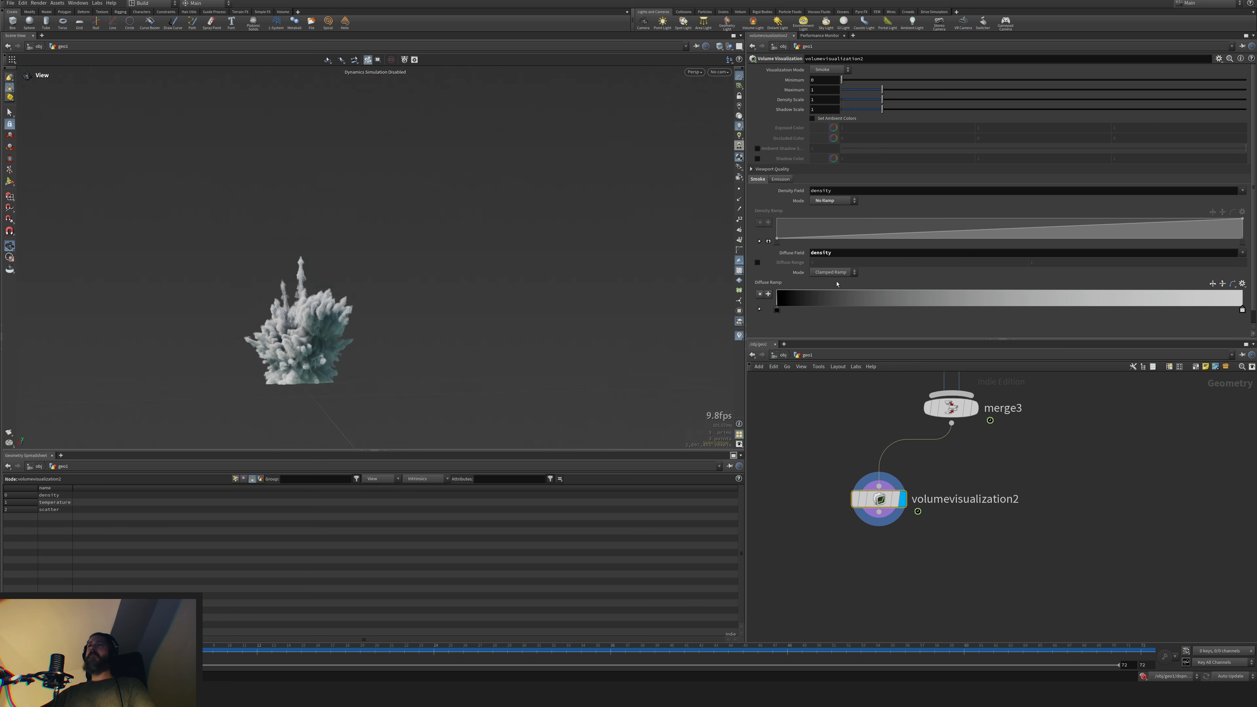
Set the end colour of the Diffuse Ramp to dark grey with a value of 0.2
double_click(1242, 310)
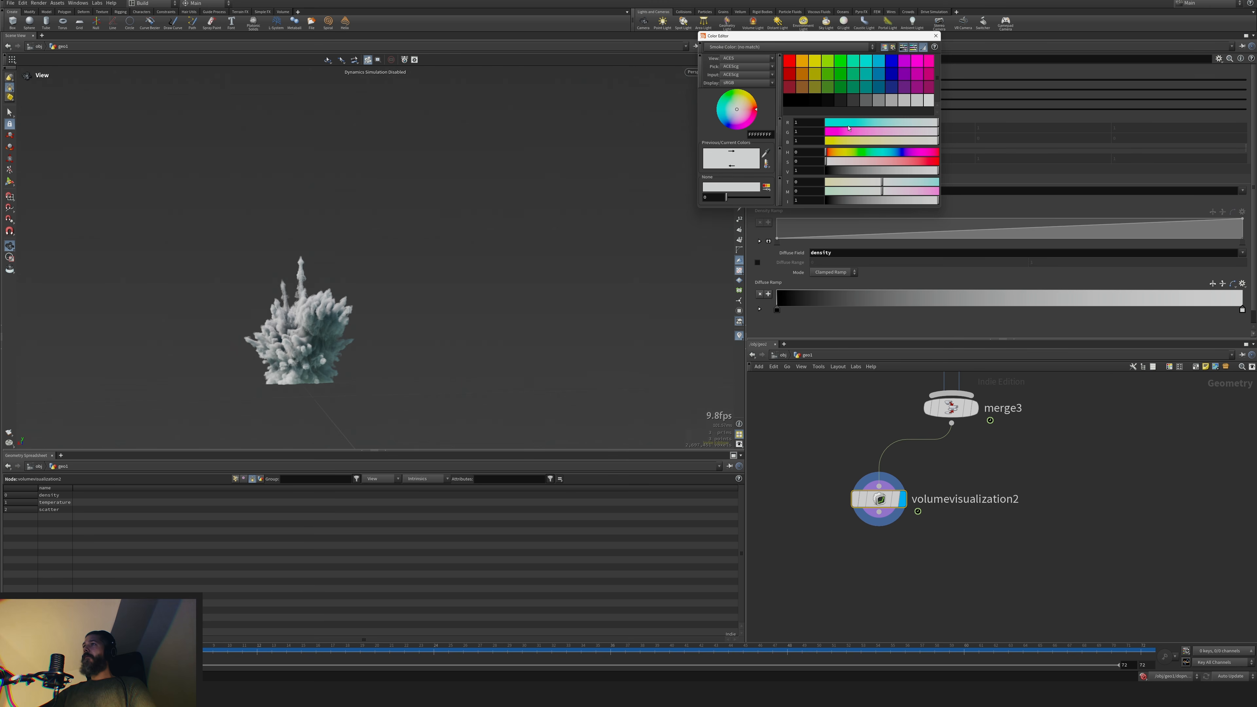
click(855, 103)
click(867, 106)
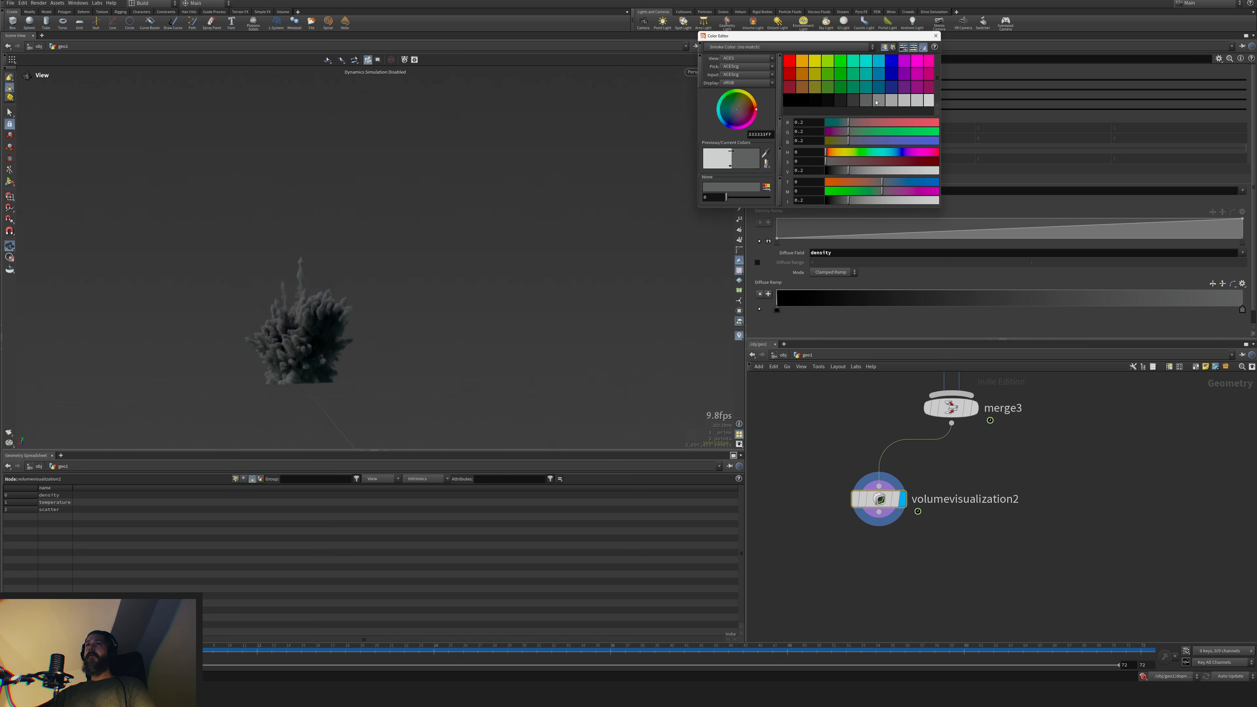
click(936, 36)
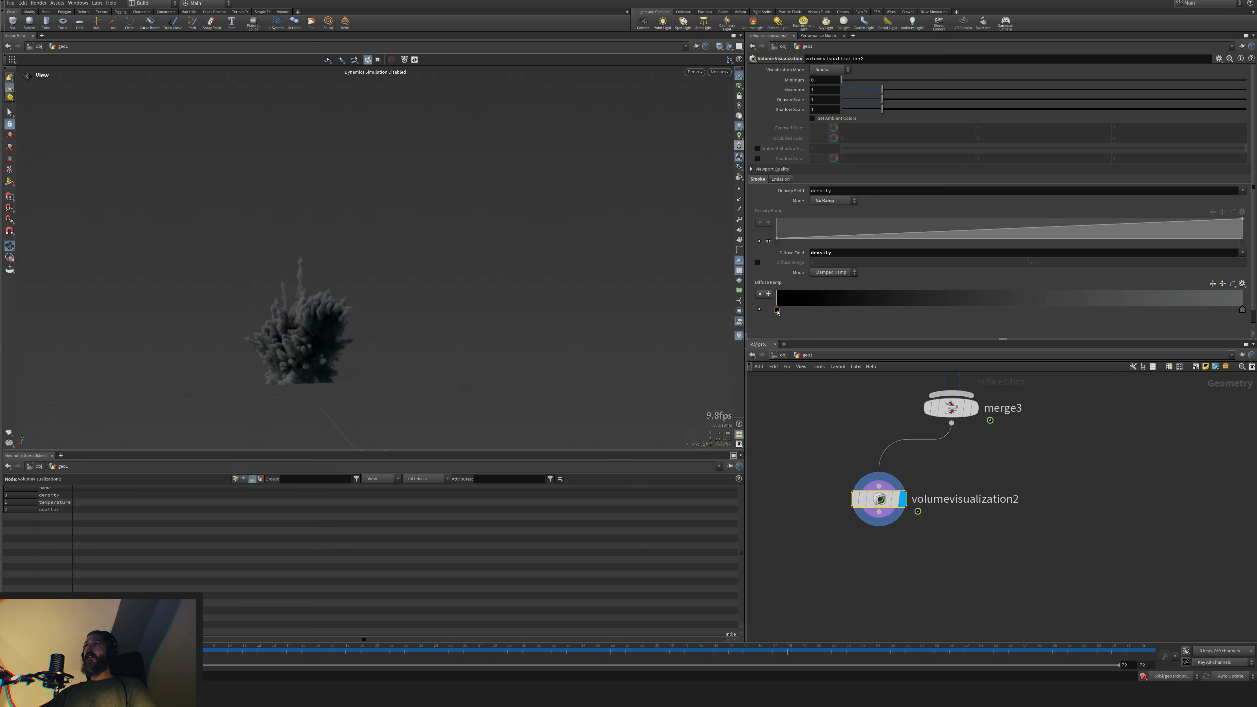
Set the start colour of the Diffuse Ramp to mid grey with a value of 0.5
double_click(776, 310)
click(884, 66)
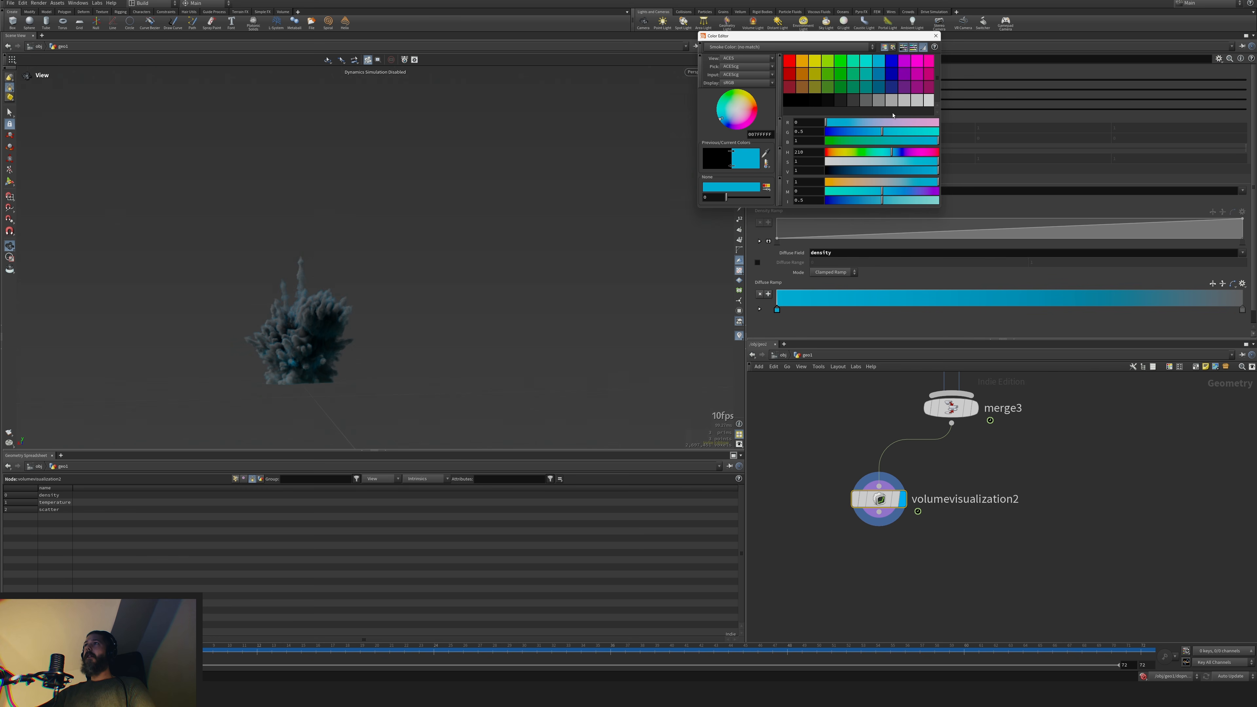
click(892, 102)
click(917, 101)
click(893, 101)
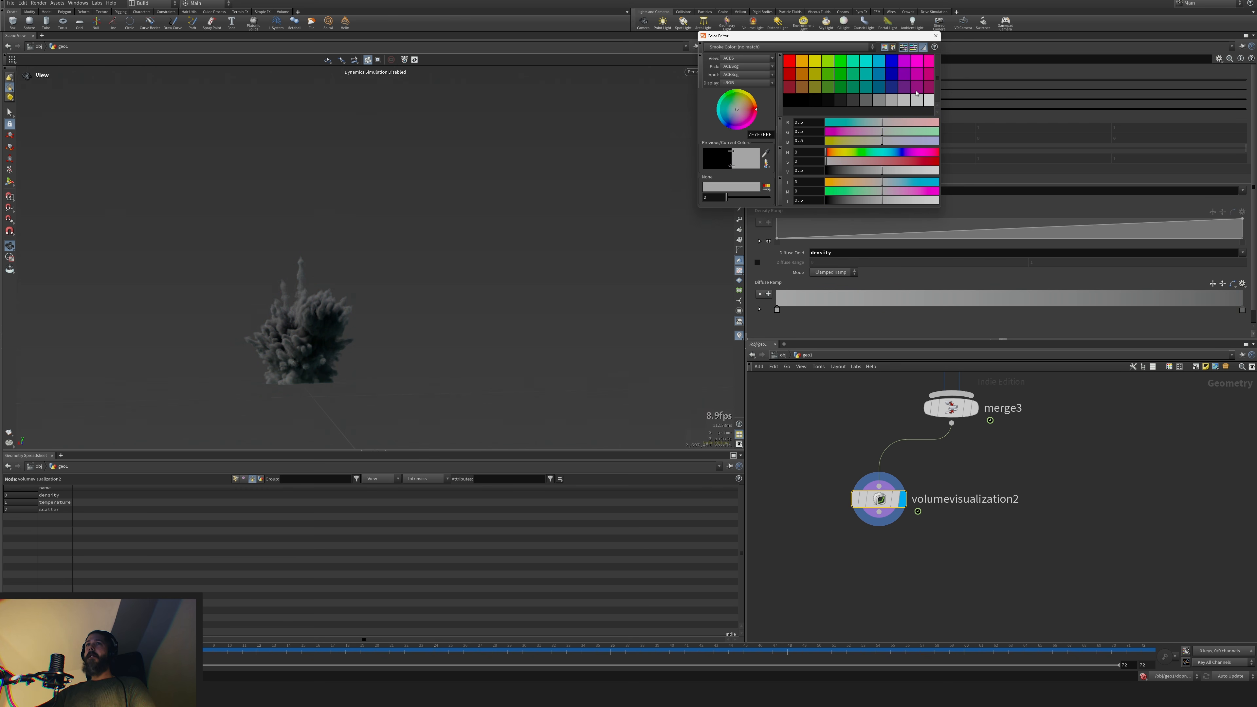
click(935, 36)
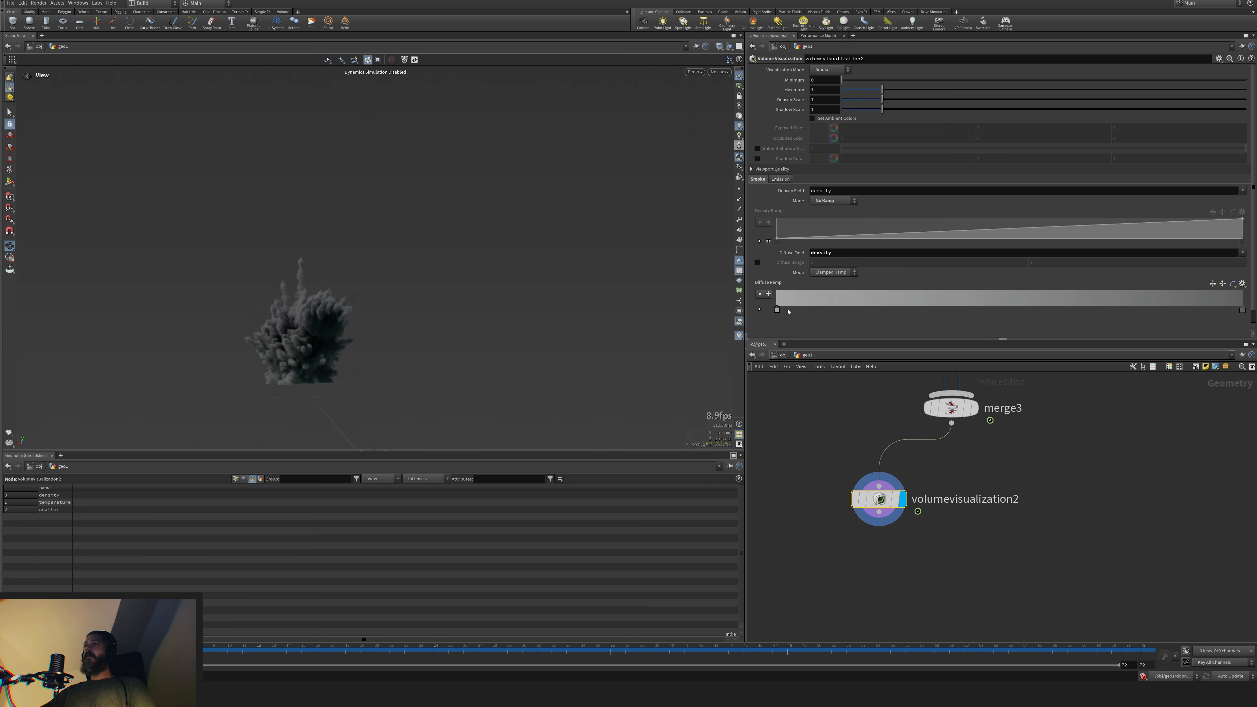
Set the Emission Field to temperature and its Mode to No Ramp
click(781, 178)
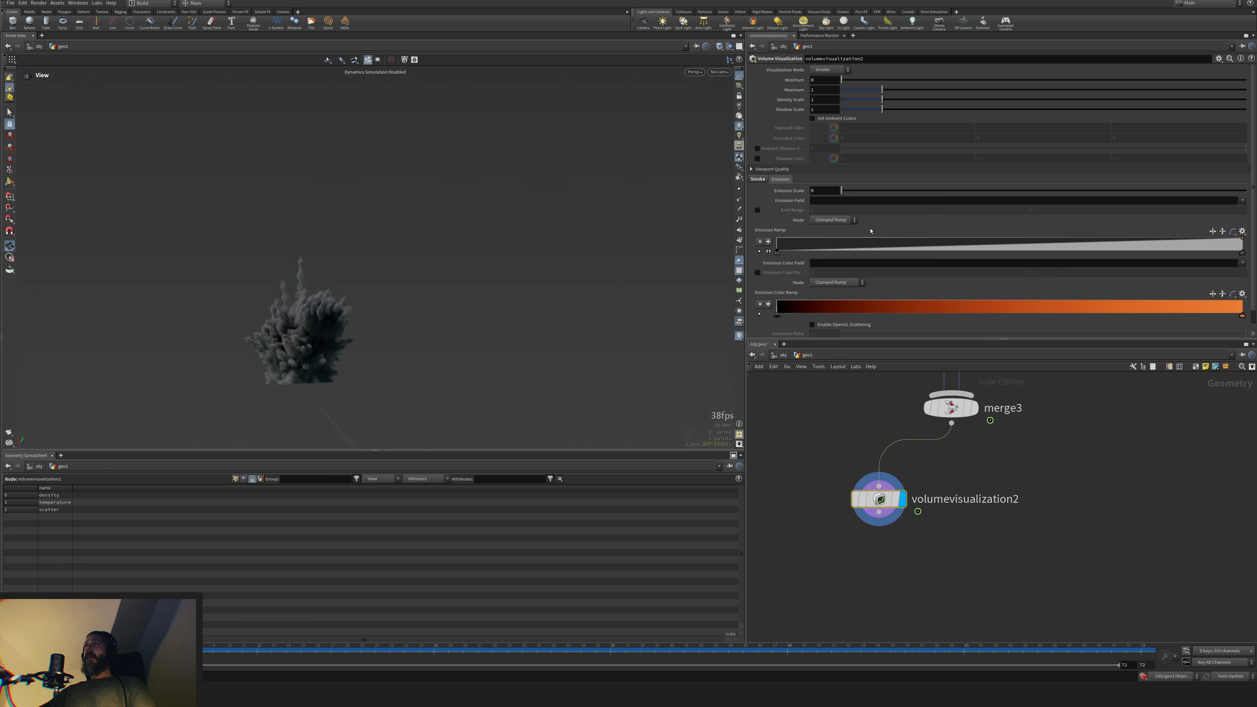
click(1243, 200)
click(1229, 233)
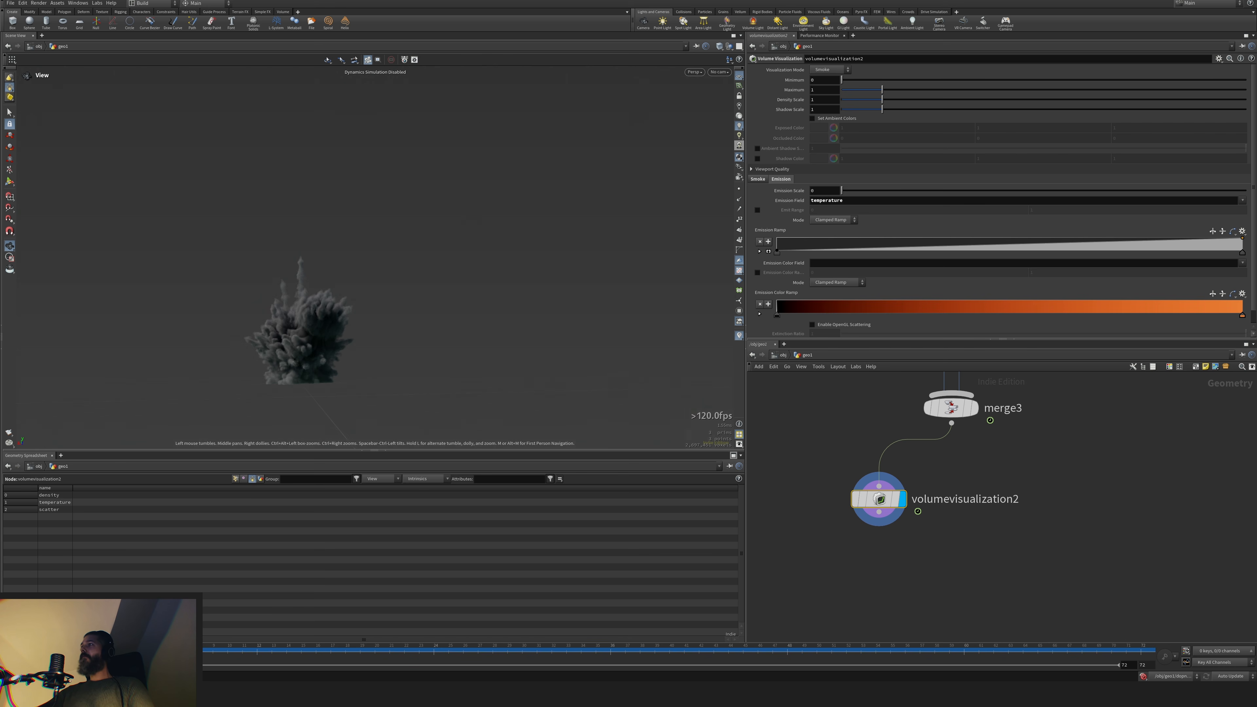
click(834, 219)
click(832, 222)
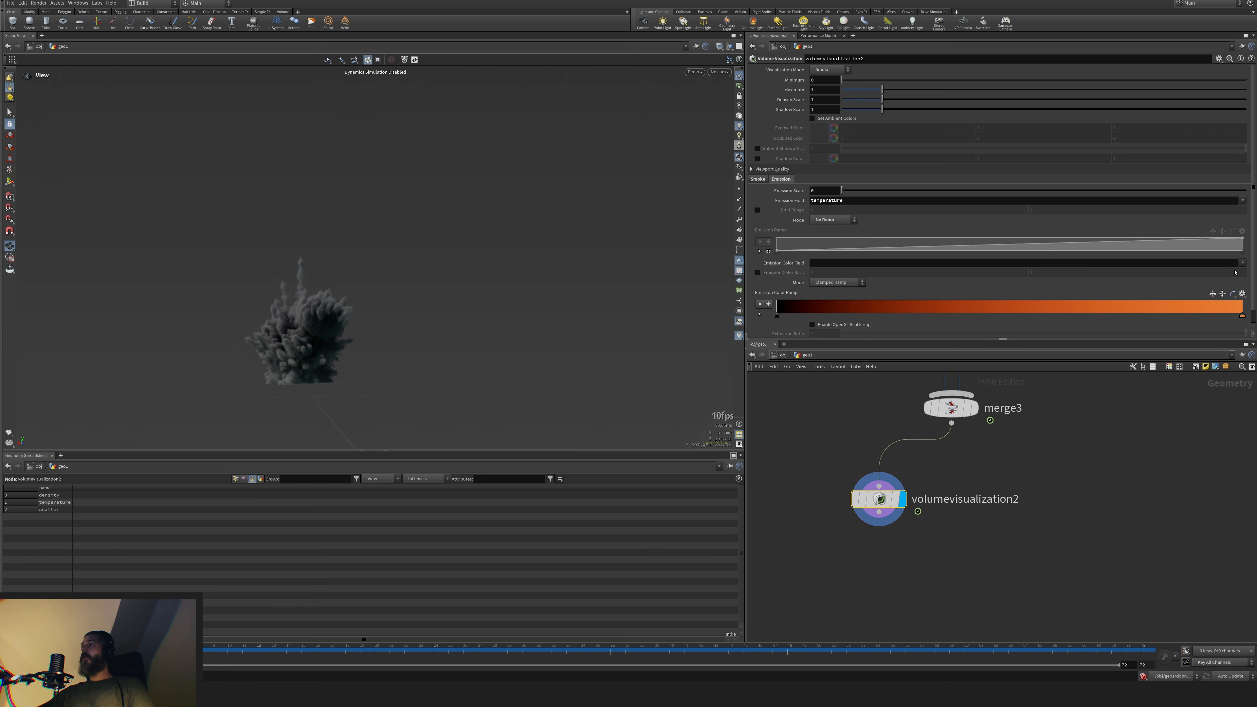
Set the Emission Color Field to scatter
click(1243, 263)
click(1163, 287)
click(1242, 263)
click(1228, 289)
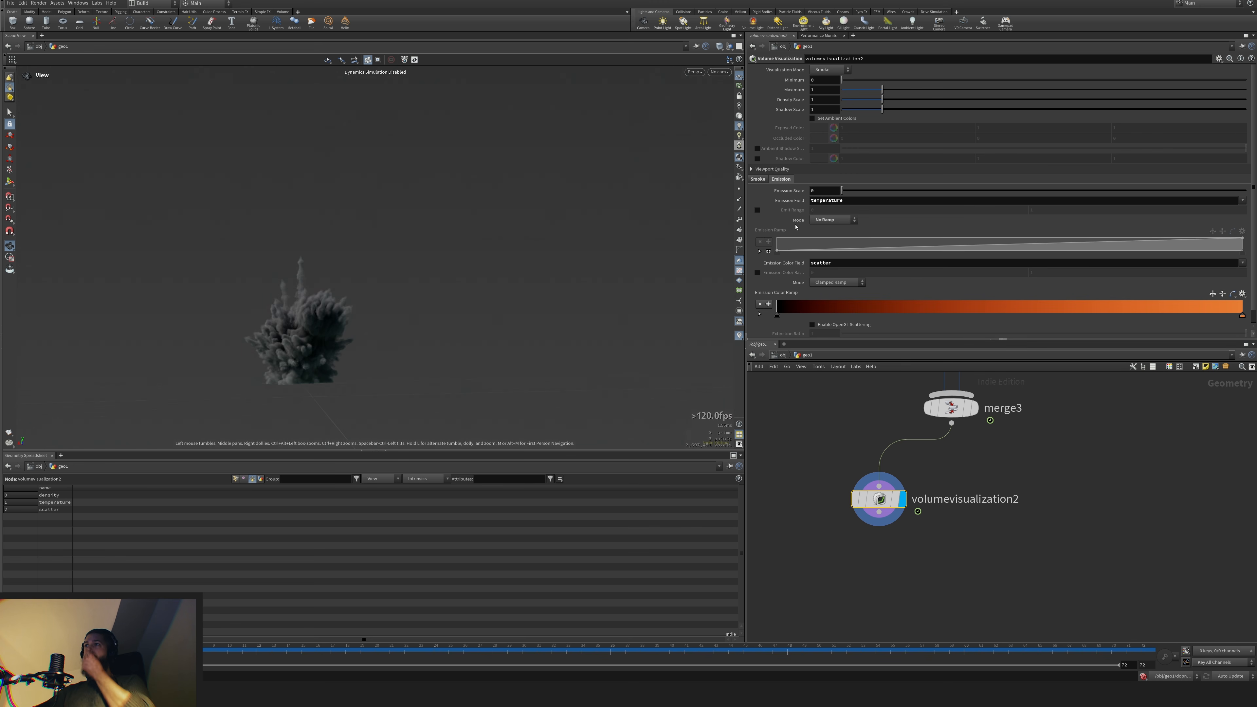
Try an Emission Scale of 120 and settle on 20
scroll(830, 285, down, 1)
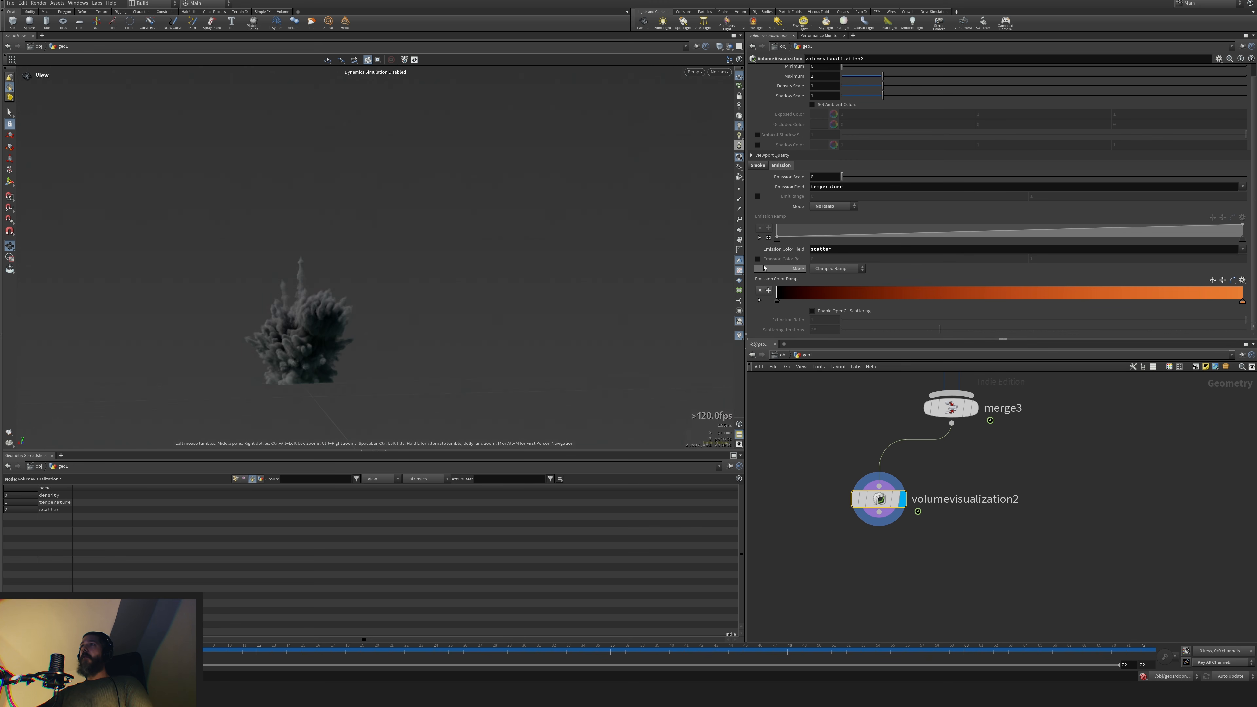
click(815, 178)
text(1)
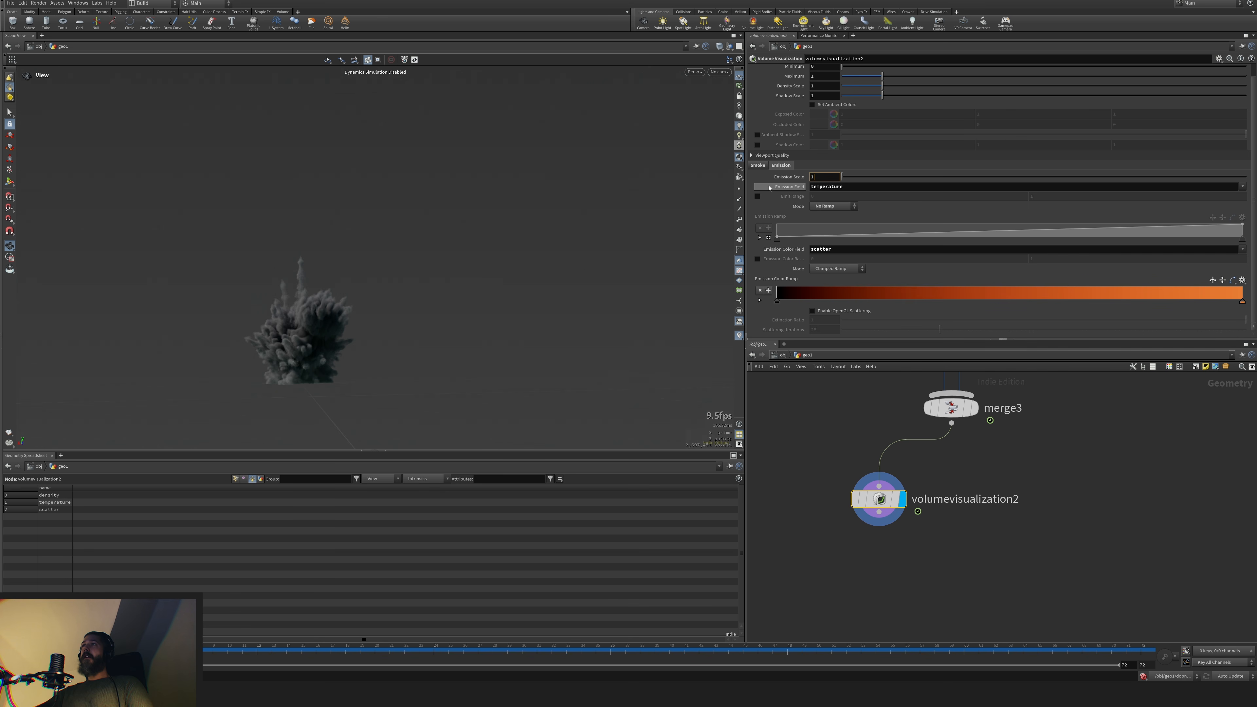
text(20)
key(Return)
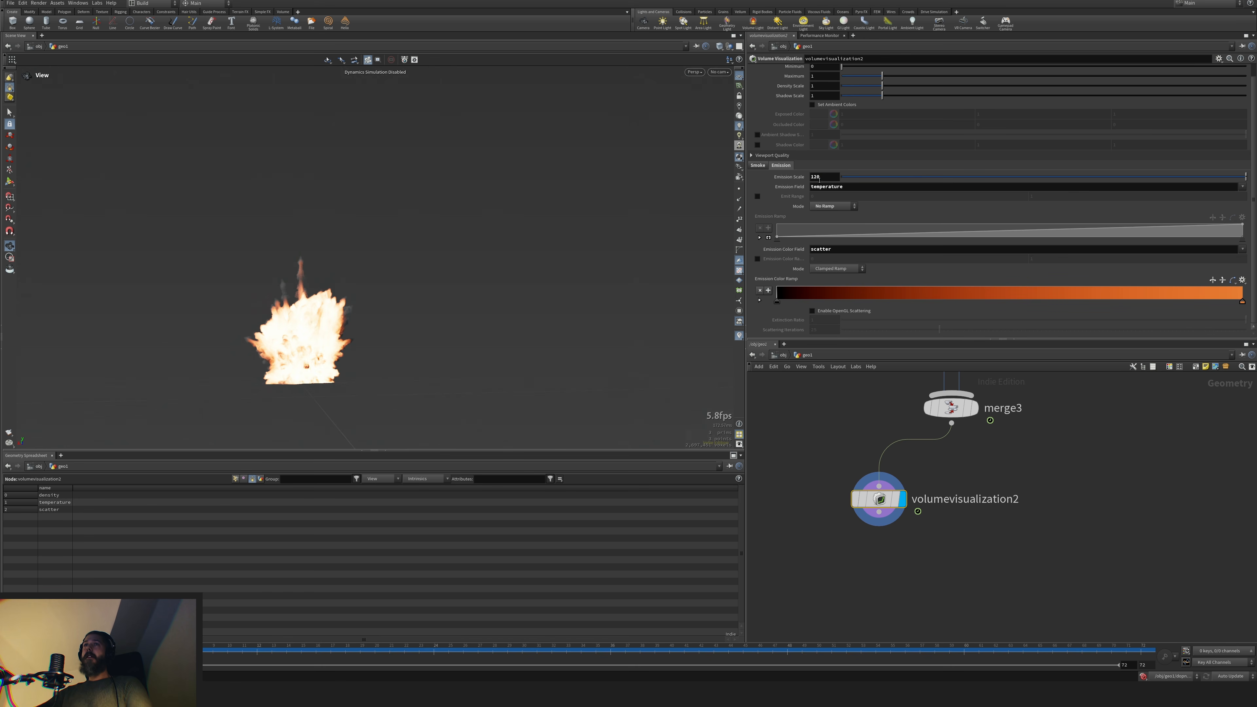
click(821, 176)
text(20)
key(Return)
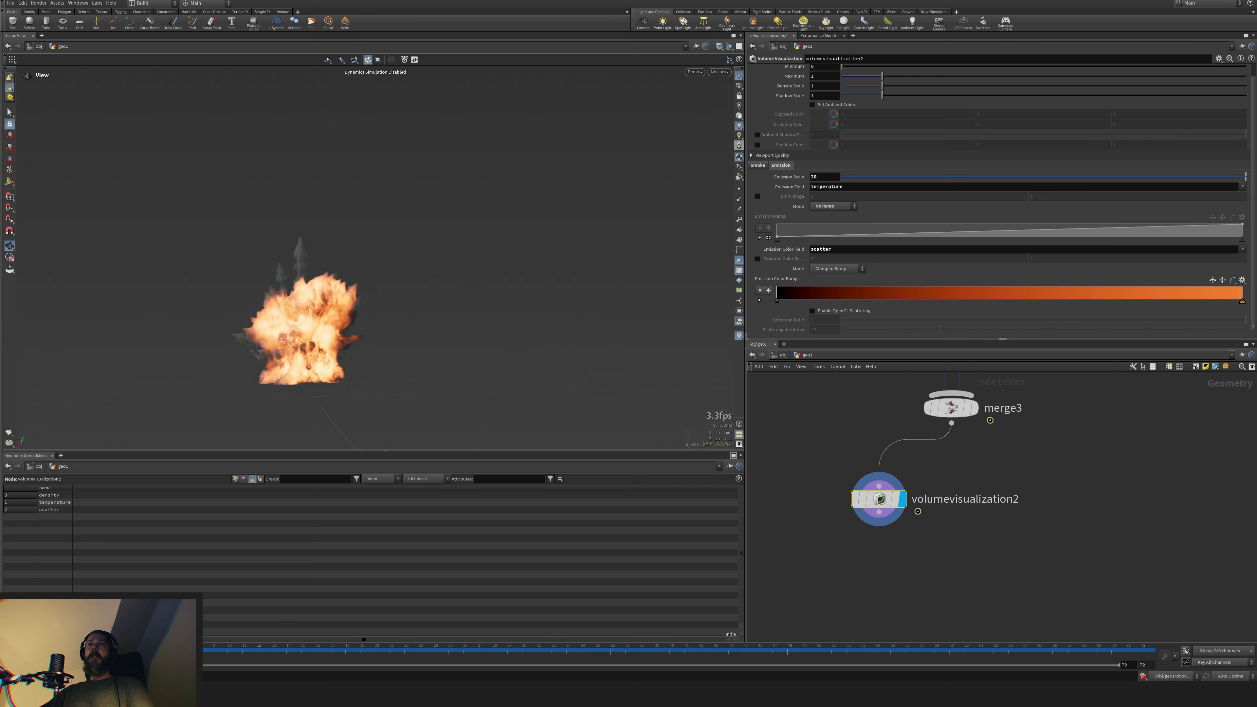
Scrub through the early frames to inspect how the explosion's emission evolves
click(213, 649)
drag(231, 654, 233, 654)
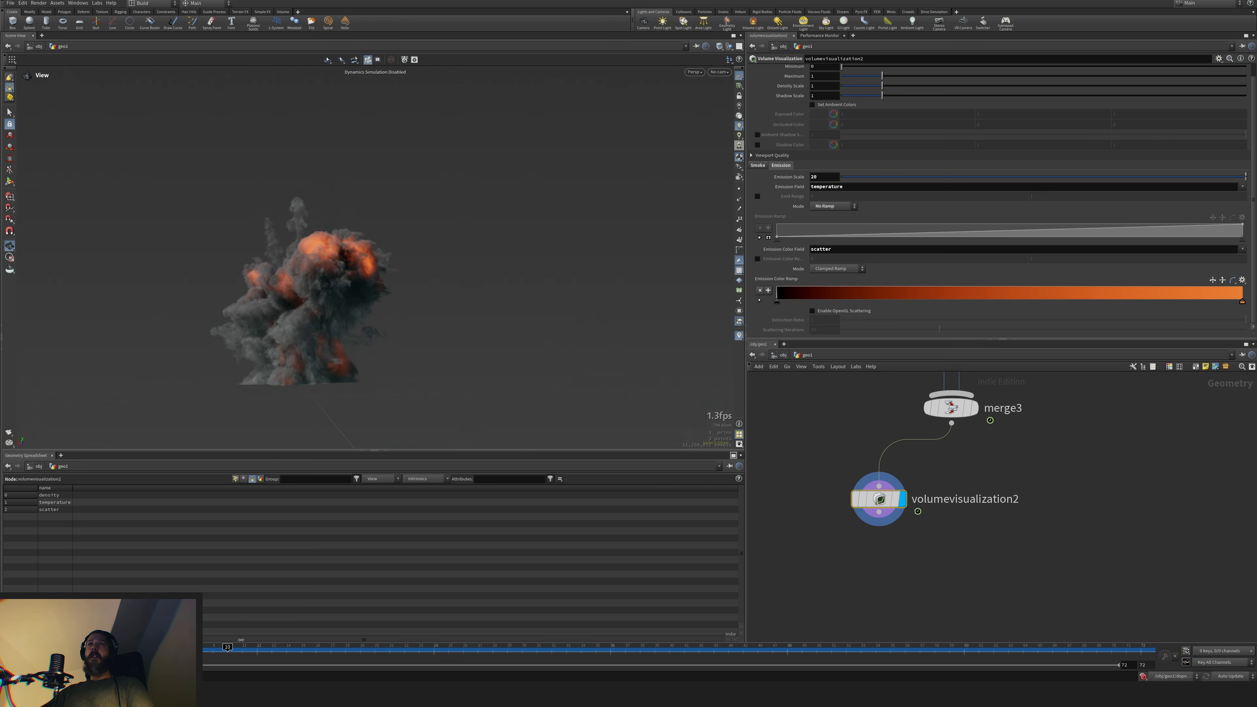
click(211, 651)
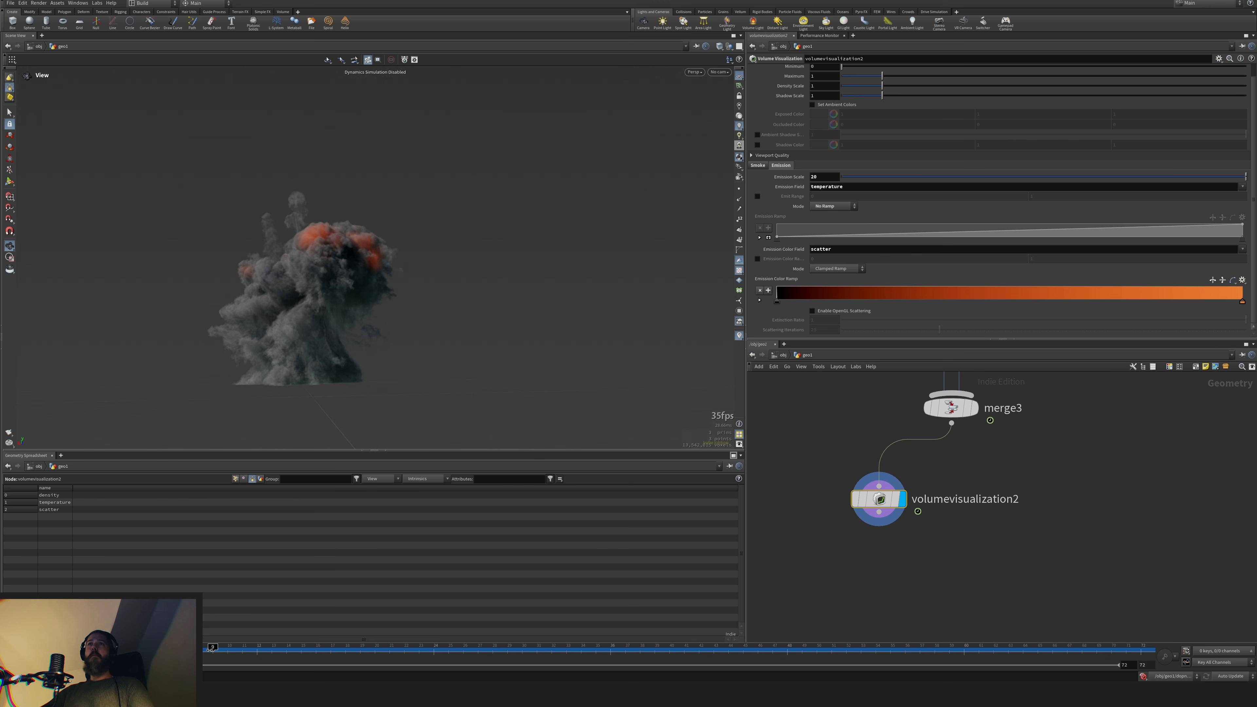
Display volumevisualization1 to view the scatter field alone, and return the display to volumevisualization2
middle_drag(1011, 467, 1013, 528)
middle_drag(1047, 447, 862, 567)
middle_drag(1032, 573, 1059, 468)
drag(1137, 474, 883, 582)
middle_drag(840, 604, 976, 547)
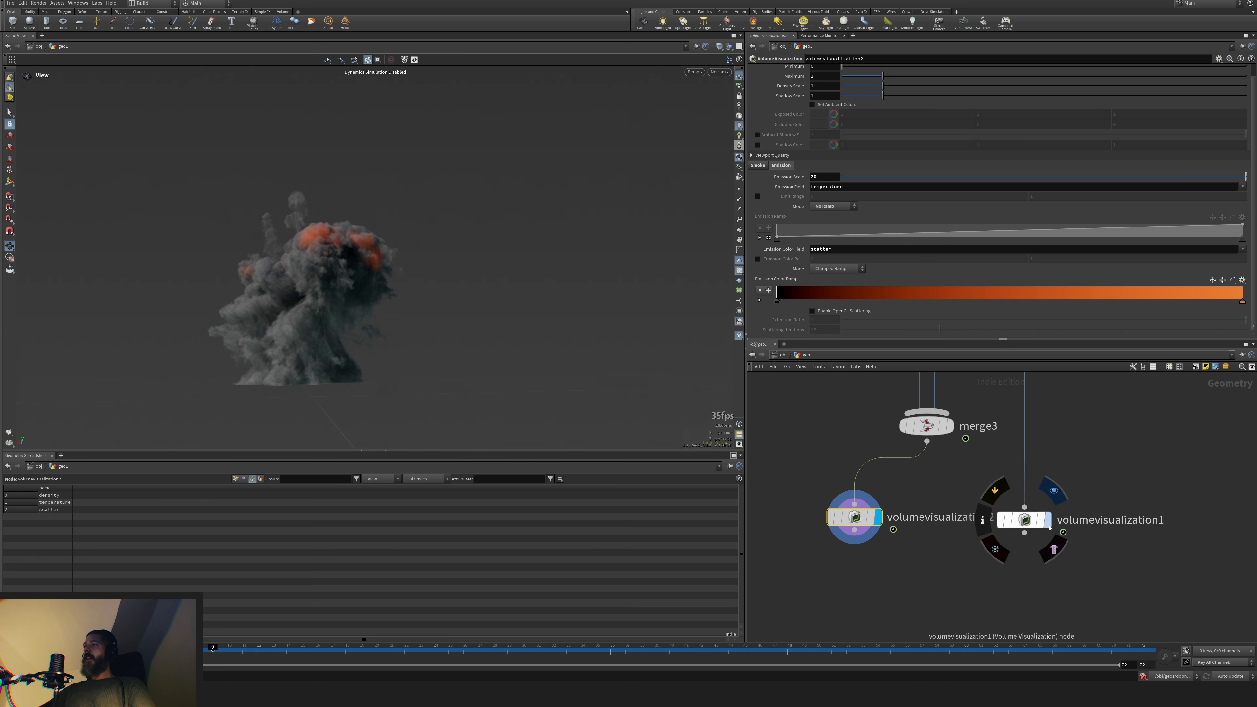
click(1048, 520)
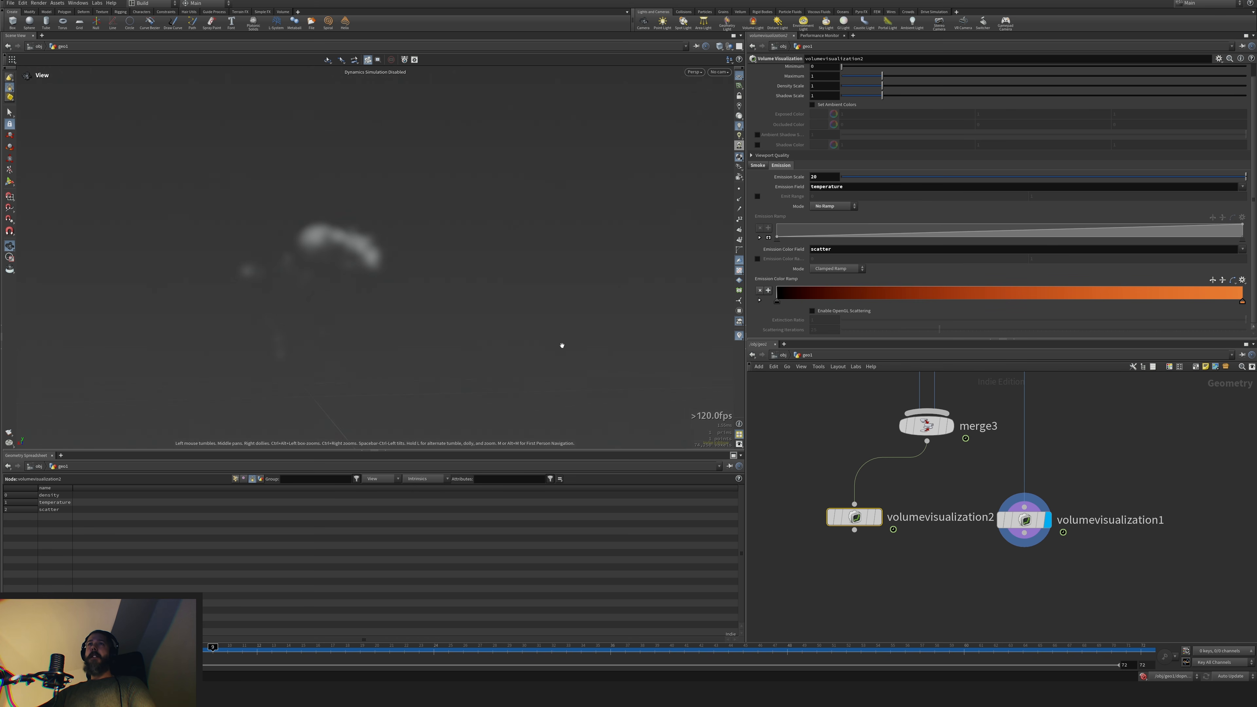
click(878, 517)
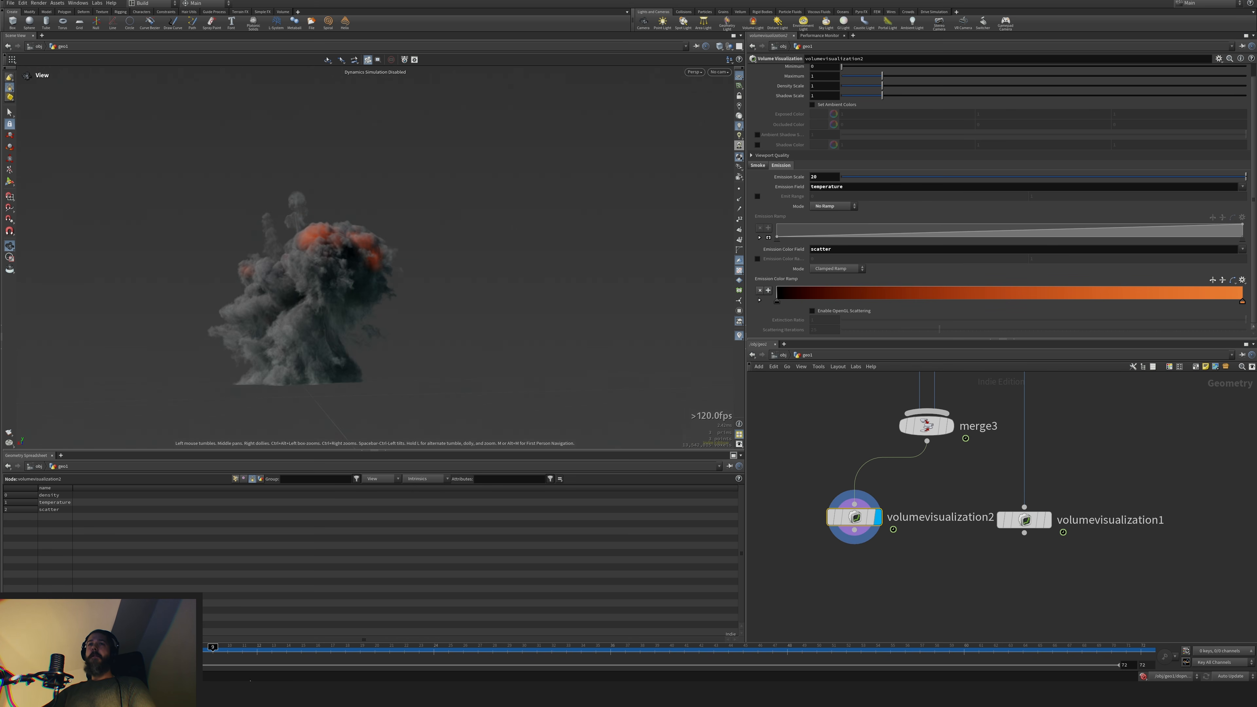
Move volumevisualization1 slightly away from volumevisualization2, reselect volumevisualization2 and scrub the explosion's frames
drag(214, 653, 237, 653)
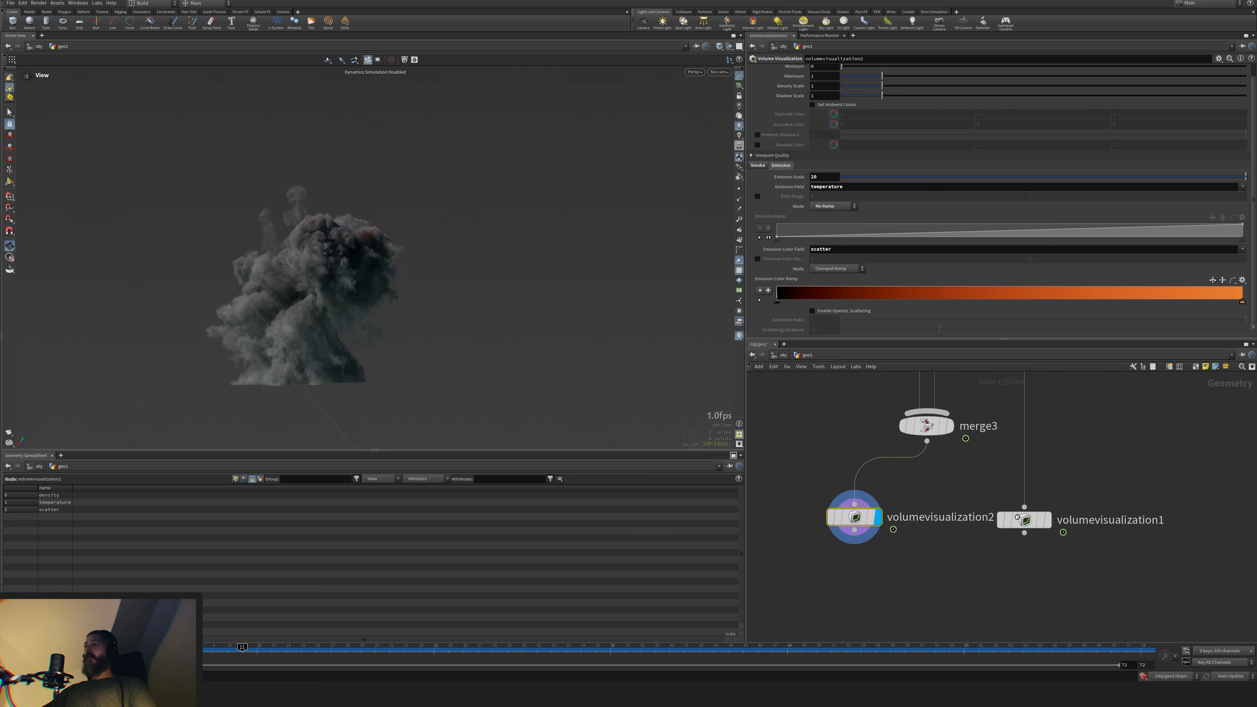
click(1032, 522)
drag(1031, 521, 1049, 525)
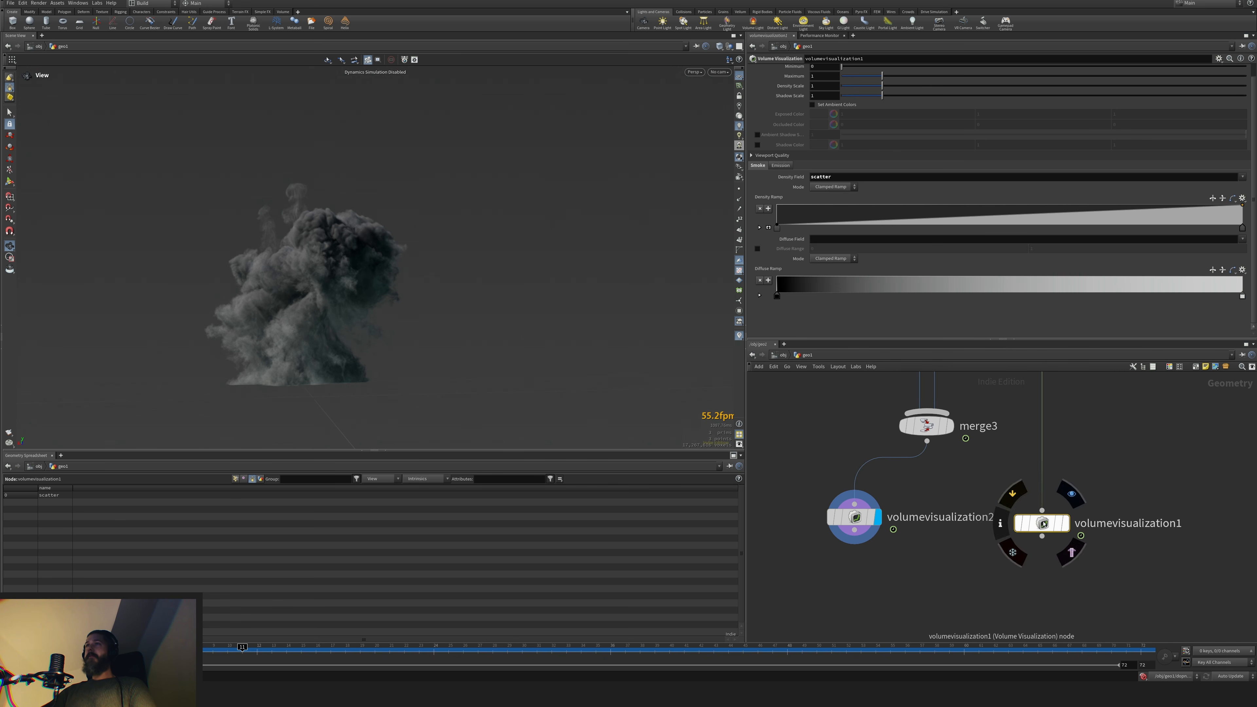
click(854, 517)
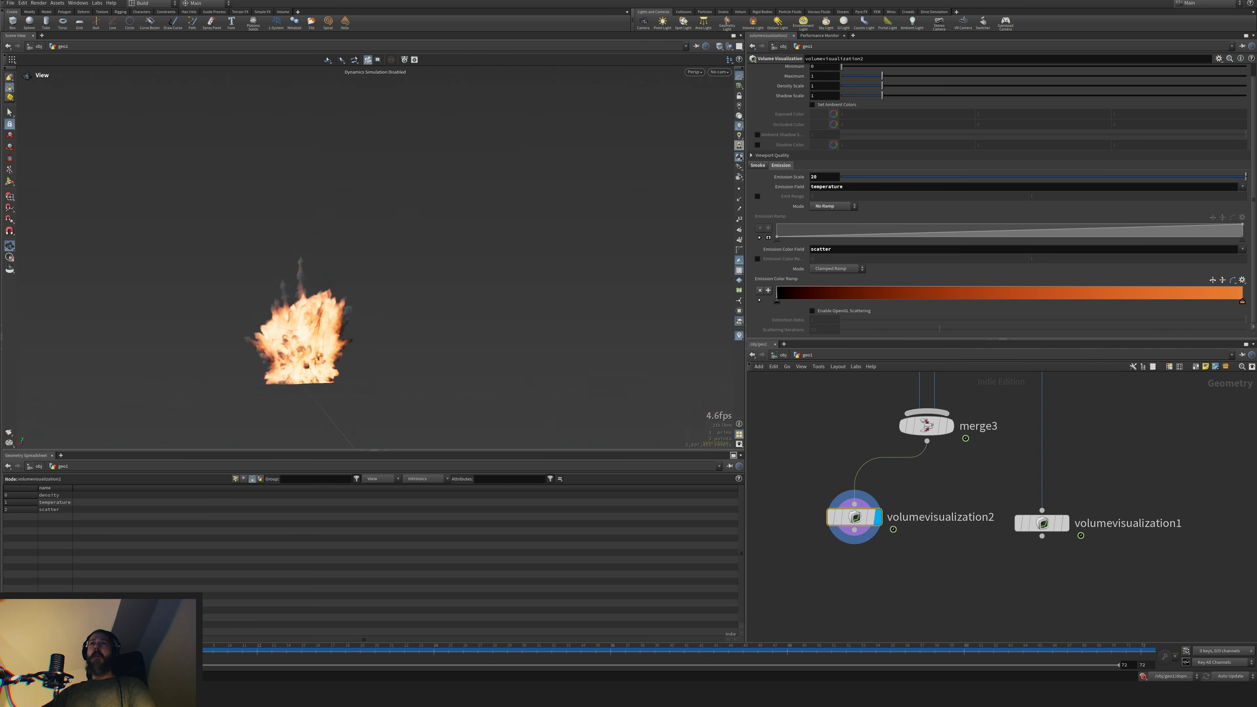
drag(221, 652, 230, 652)
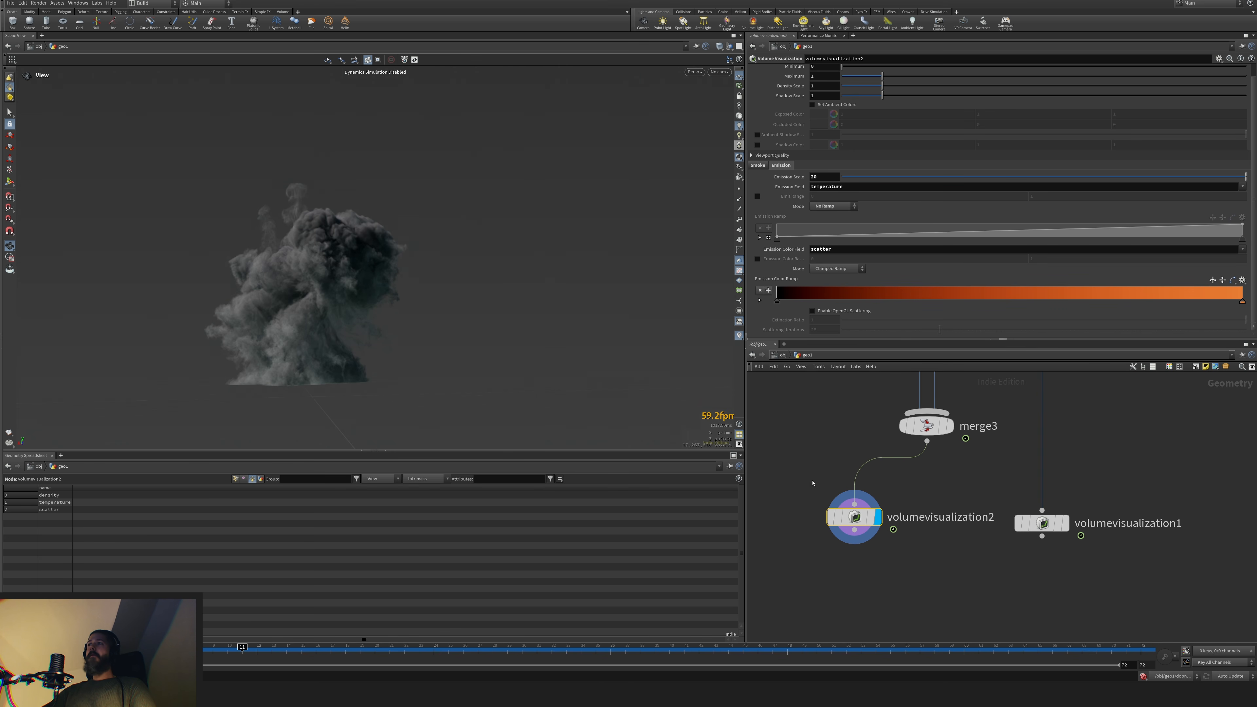
Try a Density Scale of 2, set it to 1.5 and scrub the frames to check the smoke's look
scroll(813, 105, up, 1)
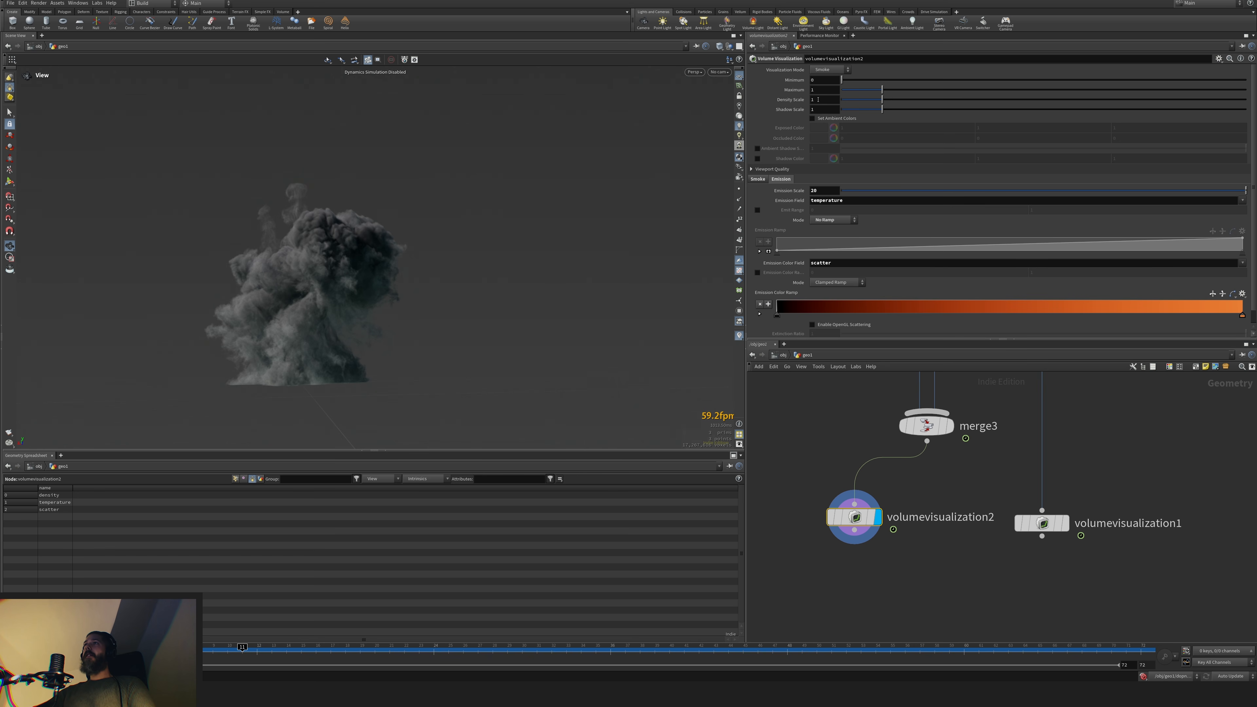
double_click(823, 102)
text(2)
key(Return)
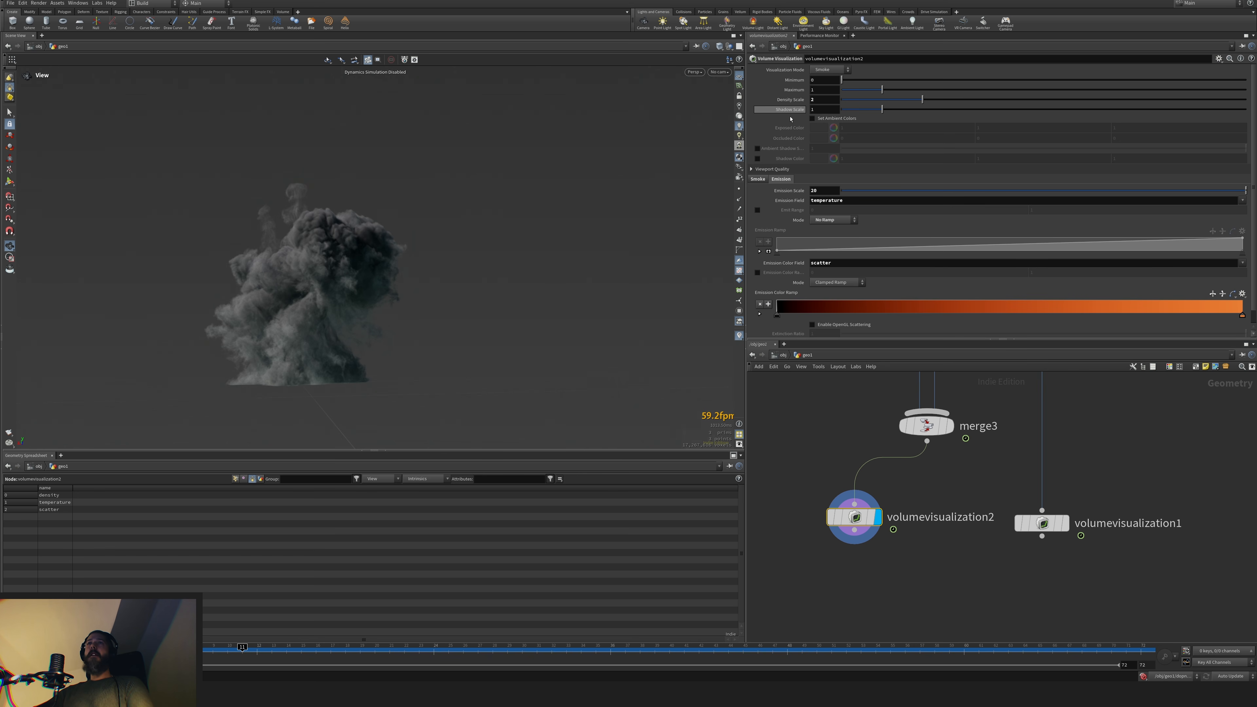
double_click(827, 99)
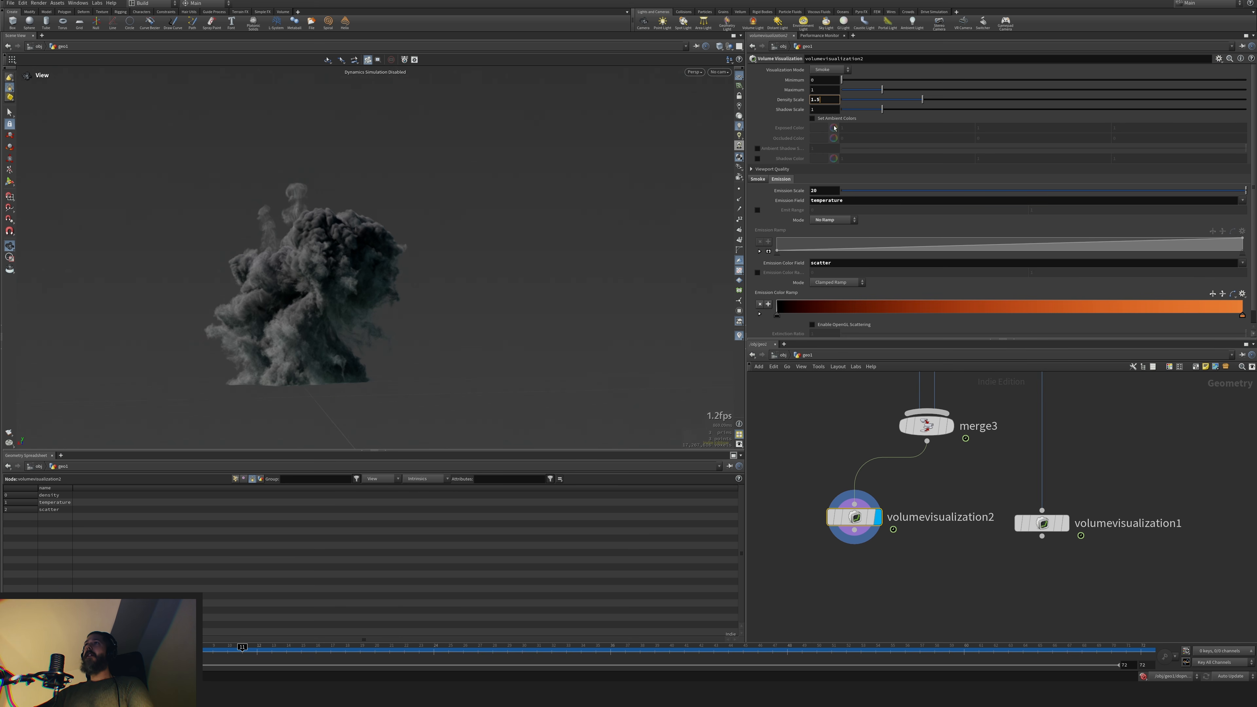
key(Return)
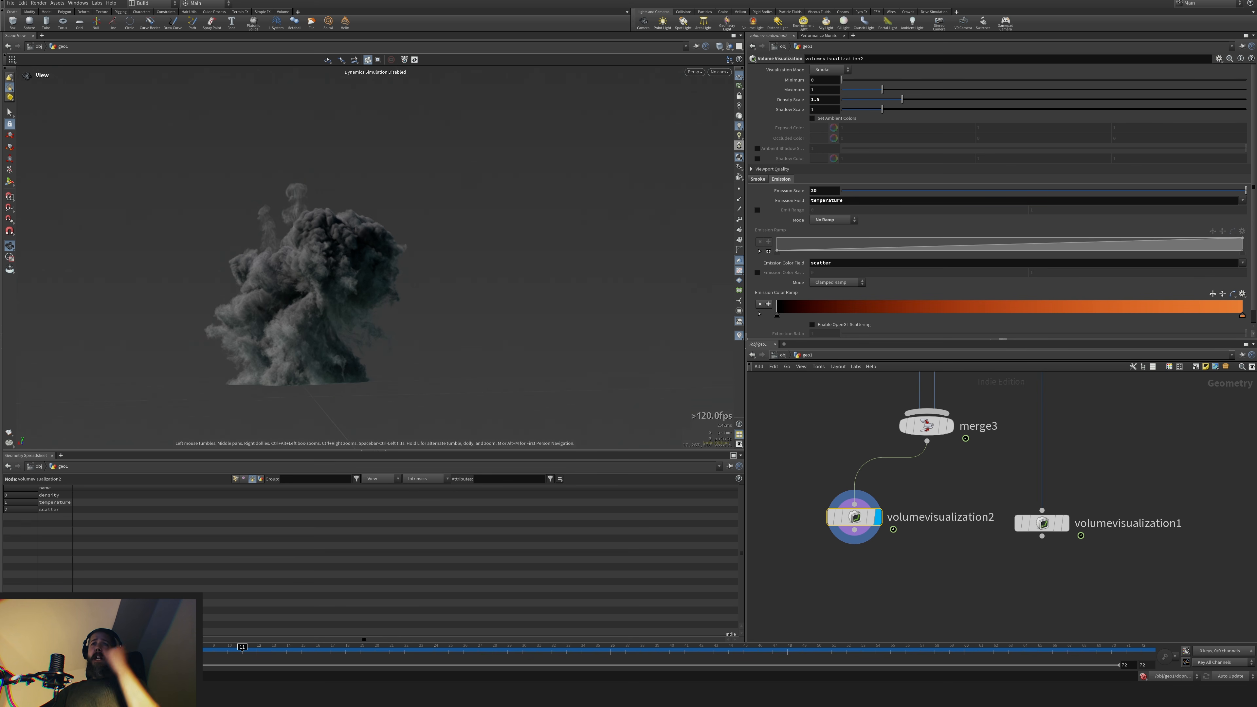
drag(242, 650, 149, 653)
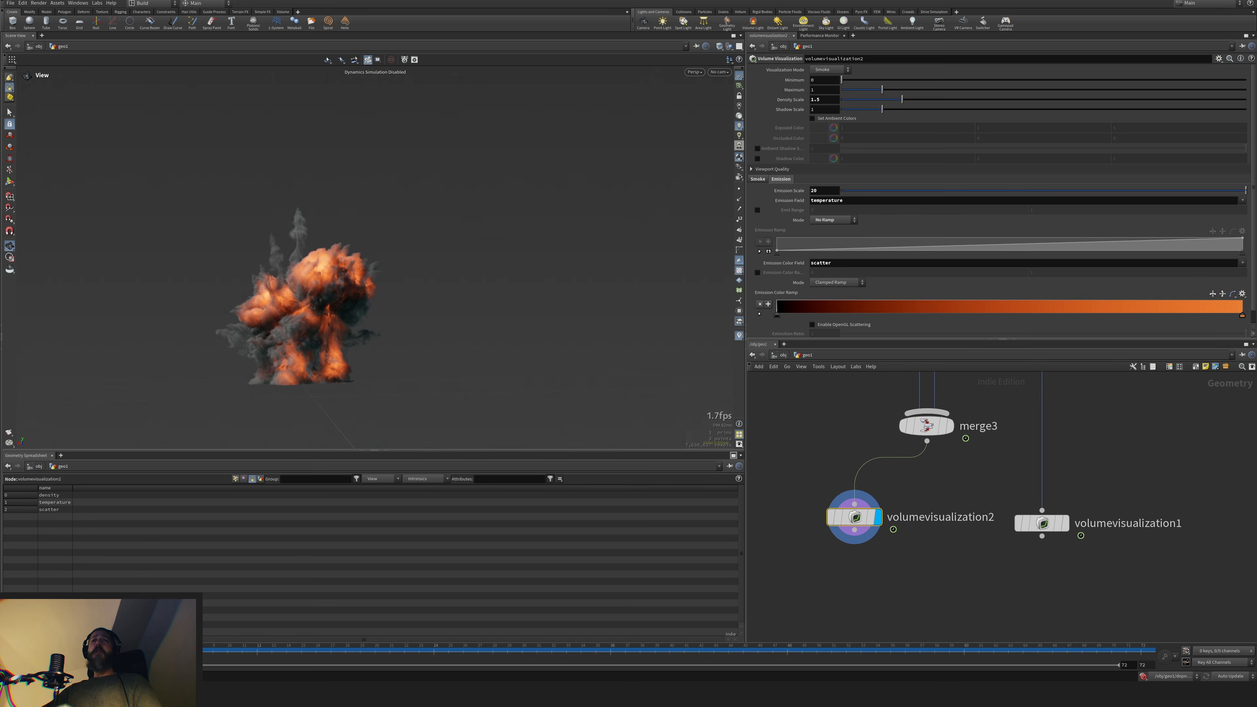
click(218, 650)
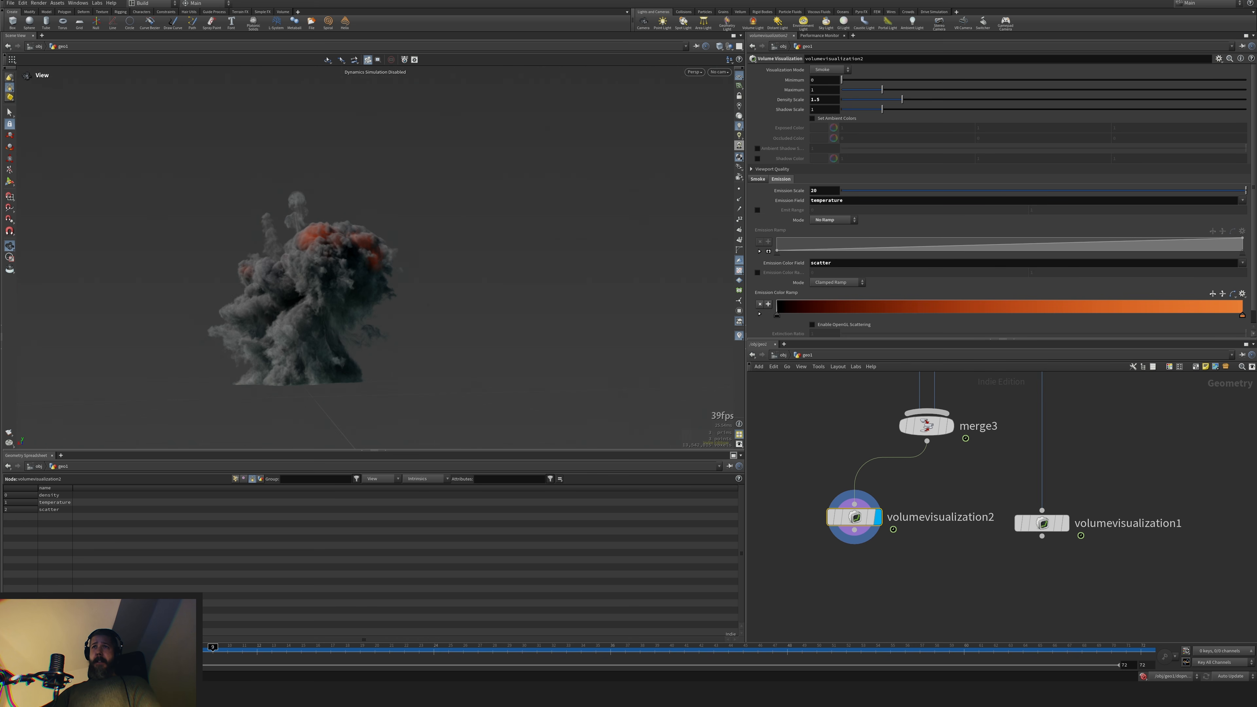
Go back up the network to pyroburstsource1 and show its Burst Components parameters
middle_drag(855, 467, 840, 631)
scroll(825, 510, down, 5)
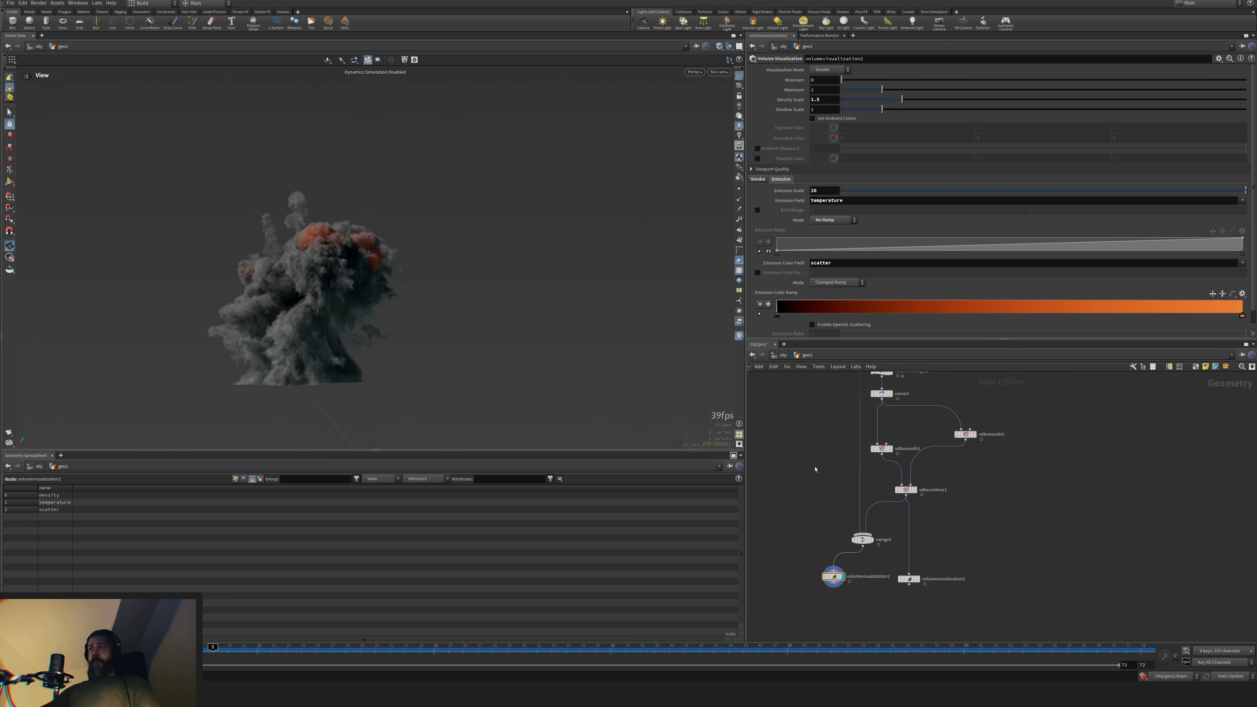
middle_drag(816, 469, 803, 639)
middle_drag(819, 427, 839, 624)
middle_drag(909, 490, 894, 609)
scroll(907, 477, down, 5)
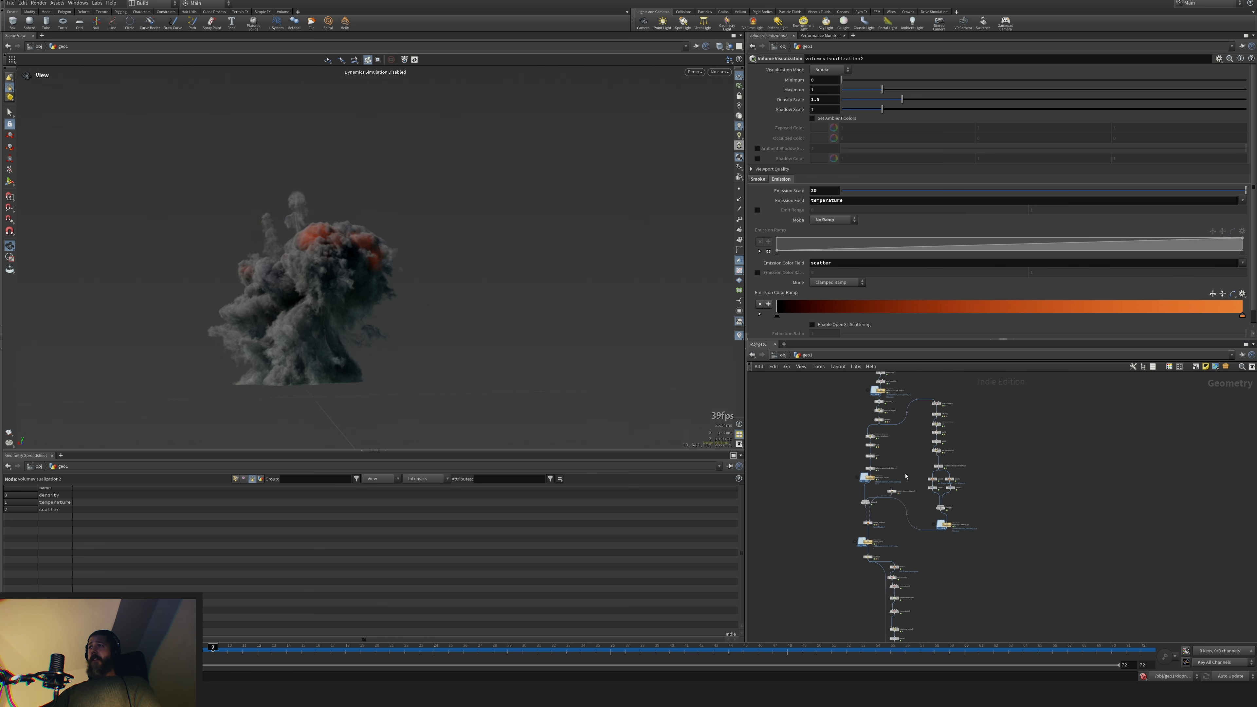
middle_drag(919, 460, 910, 618)
middle_drag(945, 410, 995, 410)
scroll(881, 431, up, 5)
click(883, 437)
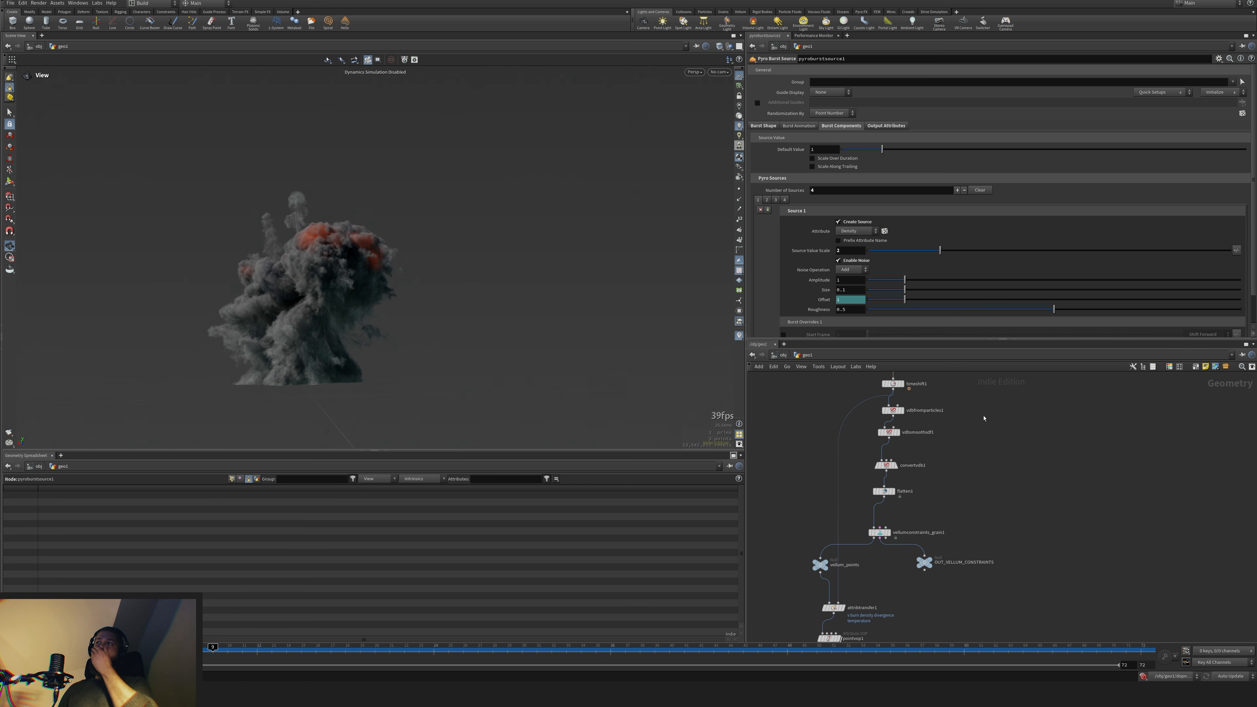
middle_drag(993, 417, 999, 503)
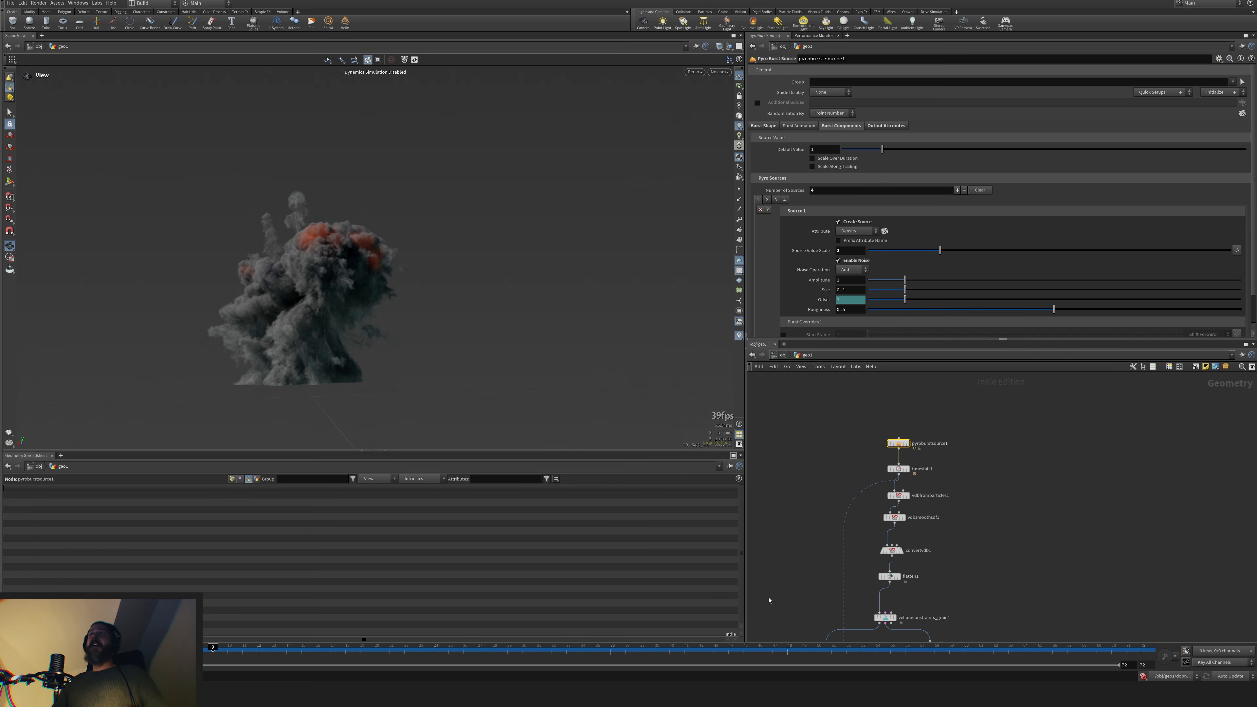
Return down the network to volumevisualization2 and shift it aside beneath the final merge node
middle_drag(1005, 561, 1033, 418)
middle_drag(1053, 523, 1049, 418)
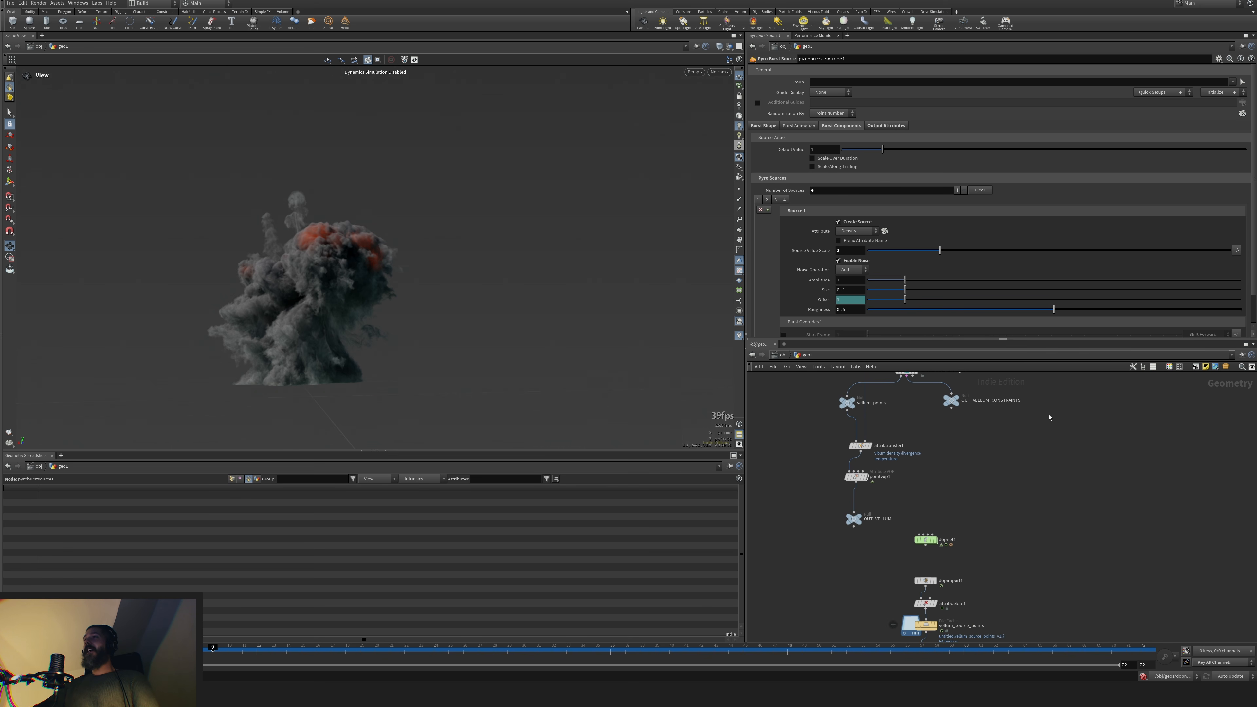
middle_drag(1026, 554, 1038, 408)
middle_drag(1040, 463, 1046, 406)
middle_drag(1035, 535, 1038, 433)
middle_drag(1017, 491, 1015, 410)
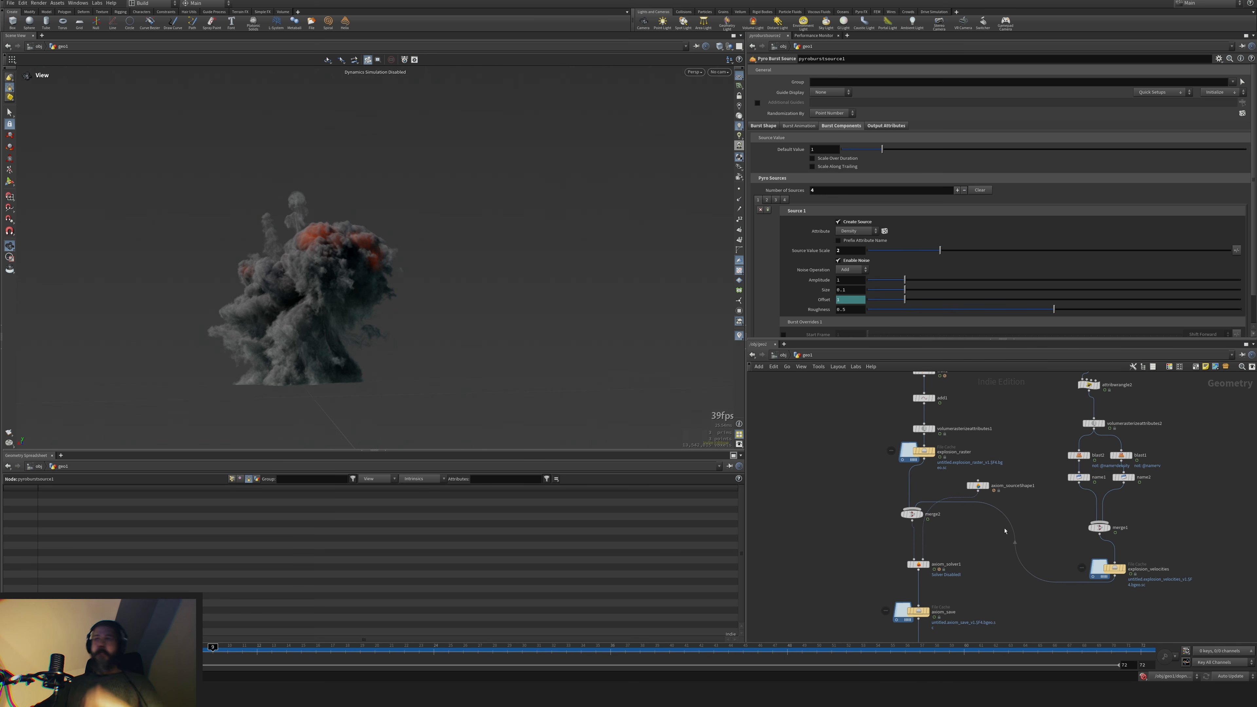
middle_drag(1001, 555, 996, 365)
mouse_move(904, 570)
middle_down()
mouse_move(892, 398)
mouse_move(879, 410)
middle_up()
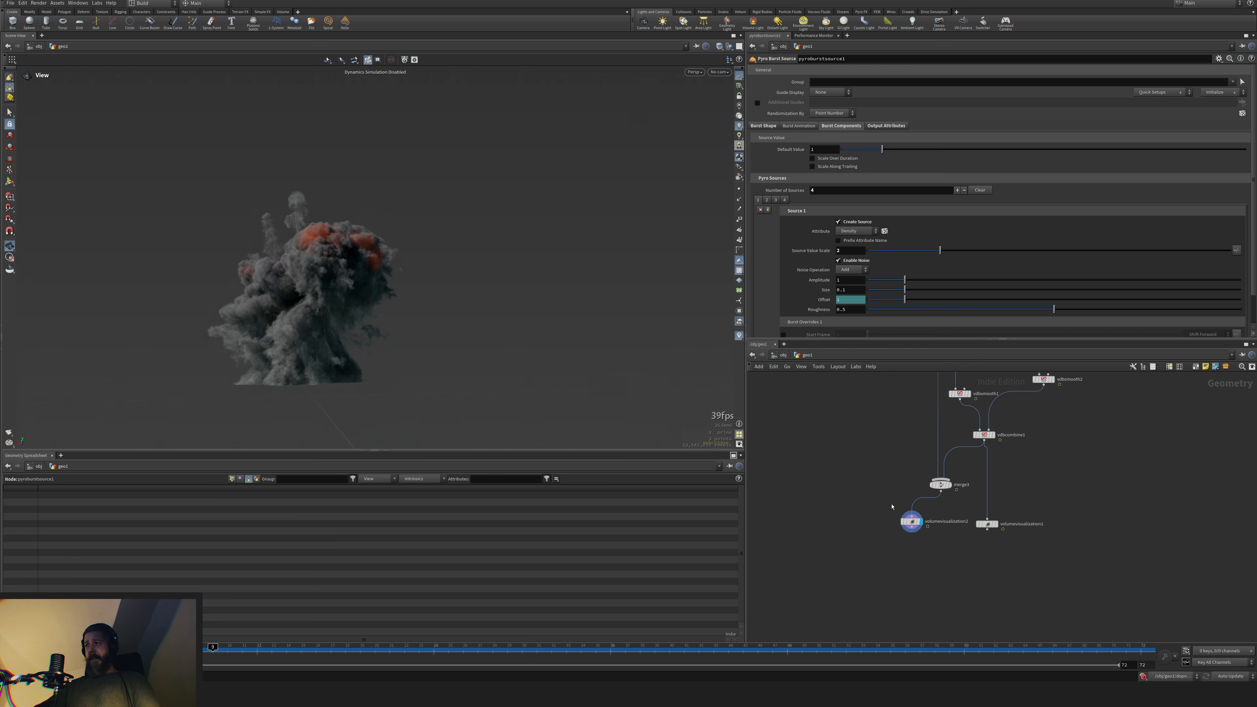
click(909, 521)
mouse_move(910, 521)
mouse_down()
mouse_move(878, 520)
mouse_move(888, 520)
mouse_up()
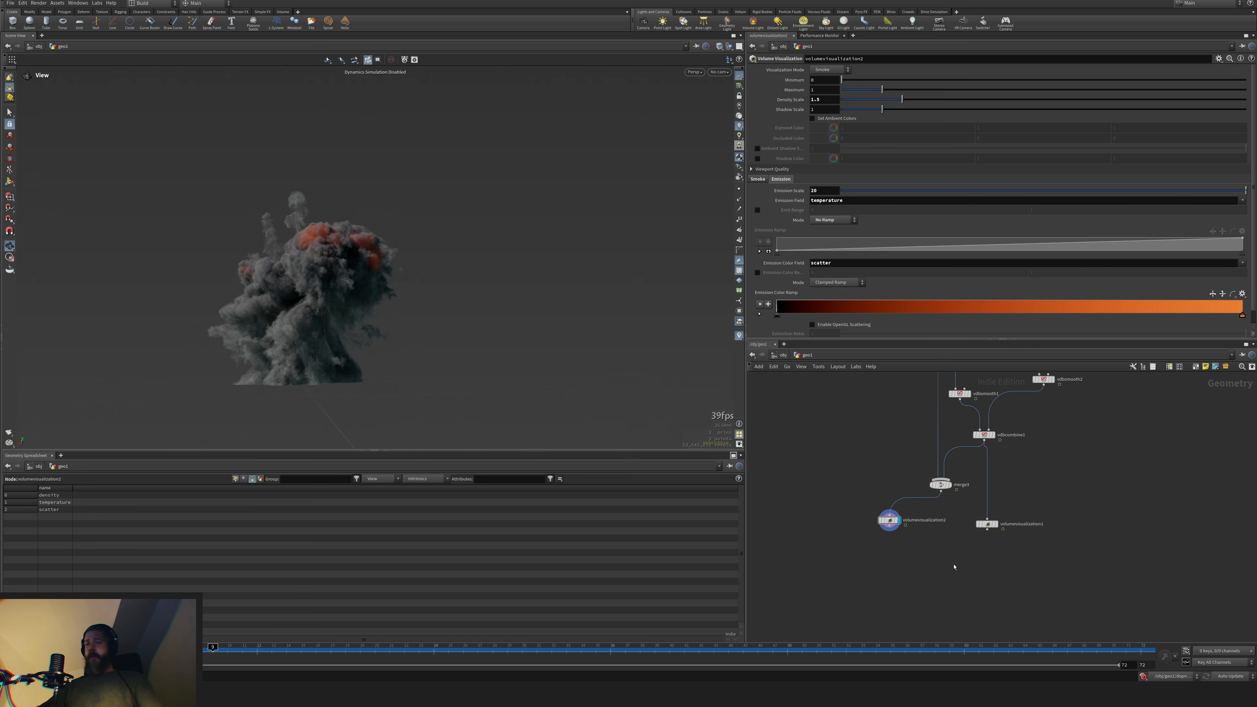
Add an Output node below the final merge and wire the merge's output into it, keeping volumevisualization2 displayed
key(Tab)
text(o)
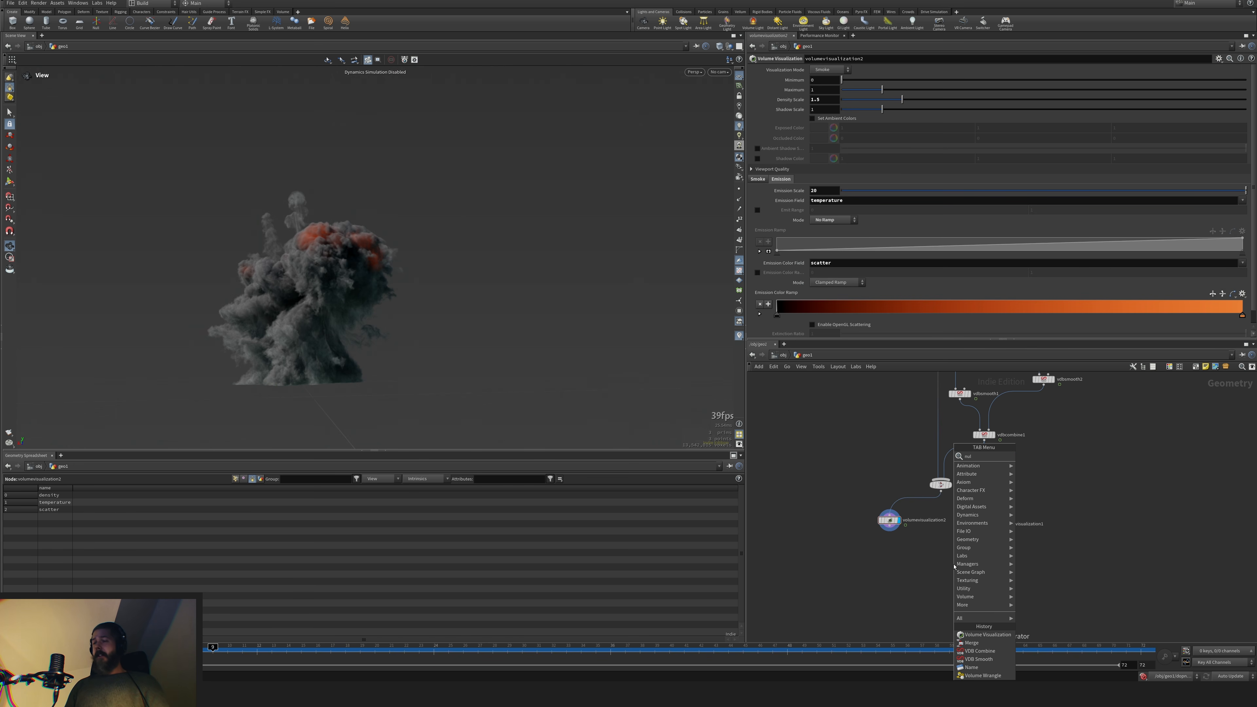
text(ut)
key(Return)
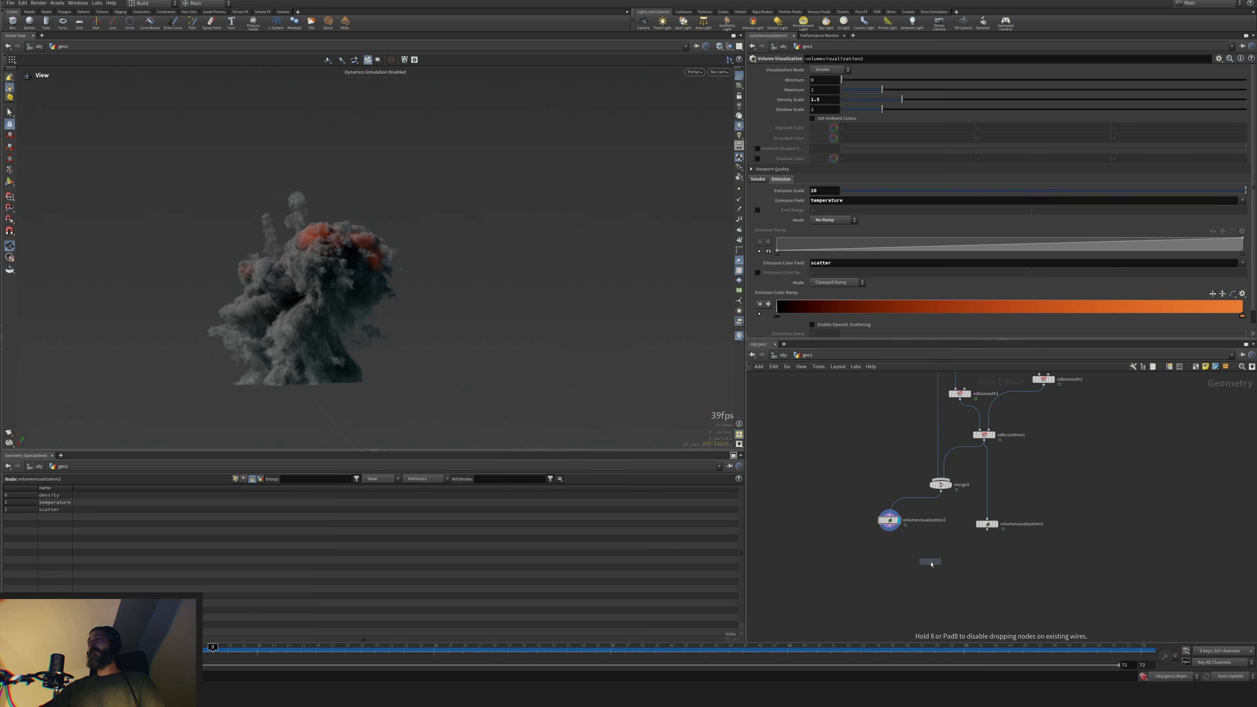
click(946, 559)
drag(944, 495, 945, 551)
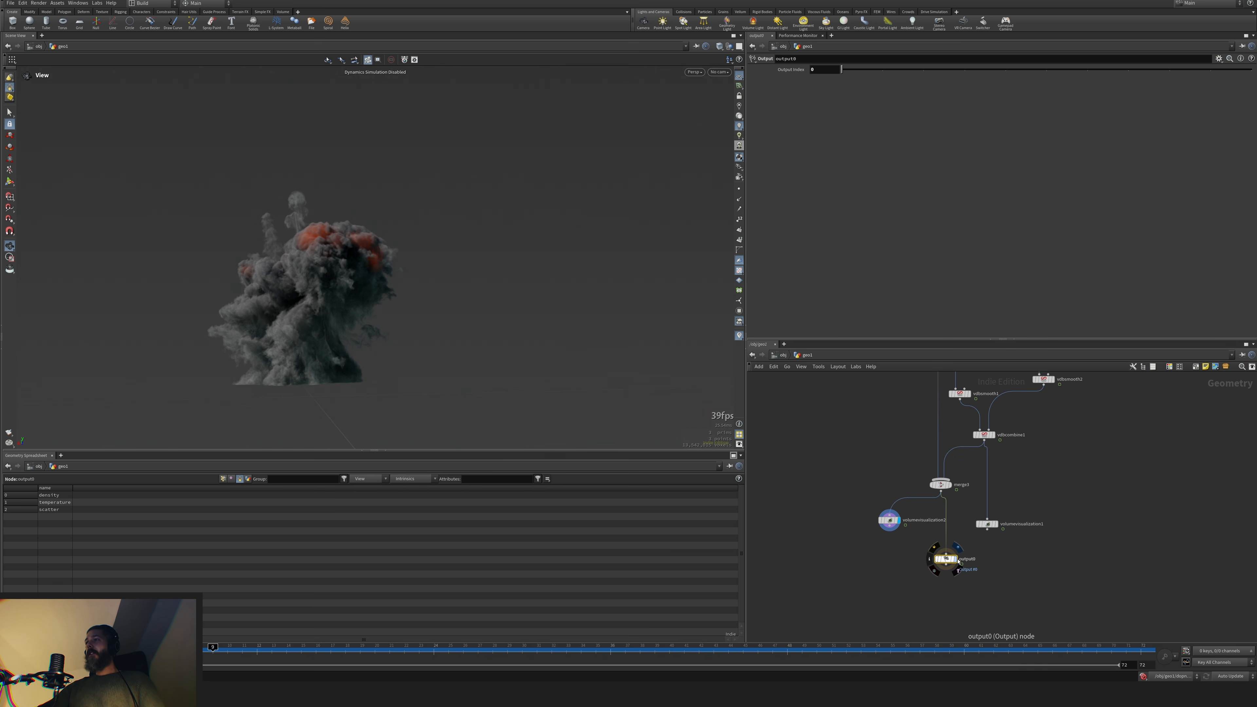
click(898, 521)
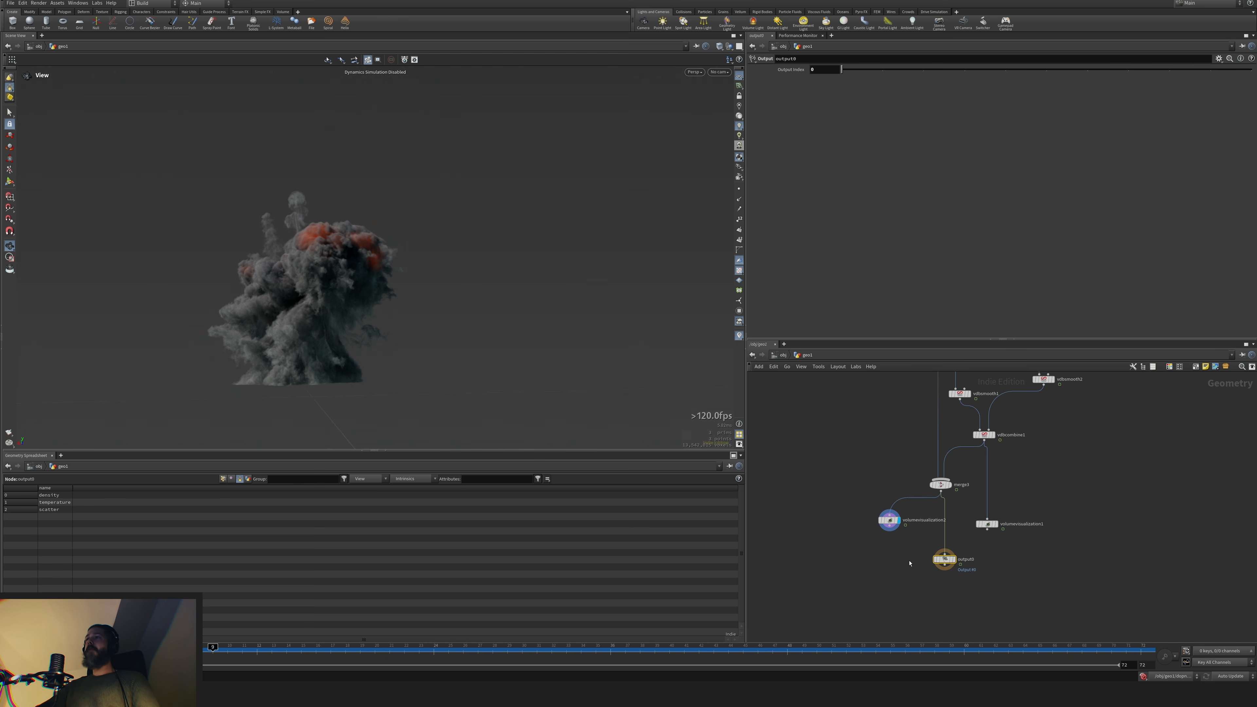
Step back and forth through the explosion's frames to review the transition from fire to smoke
key(Left)
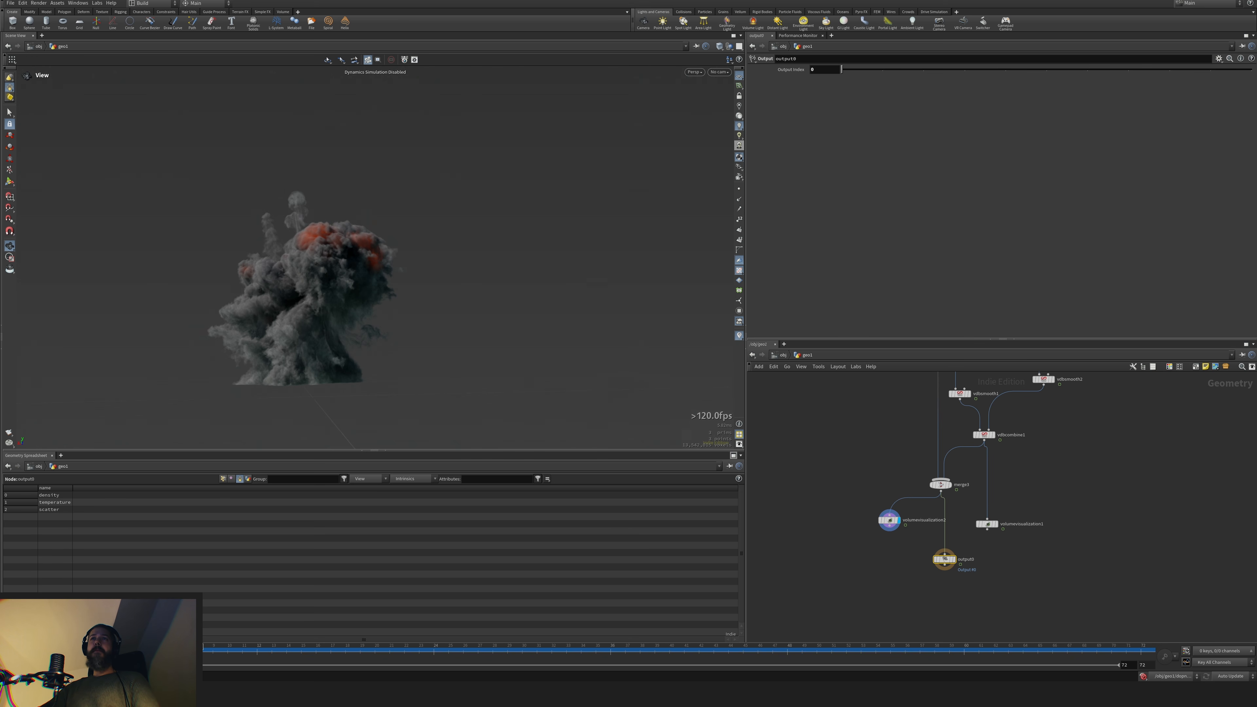
key(Left)
key(Left)
key(Left)
key(Left)
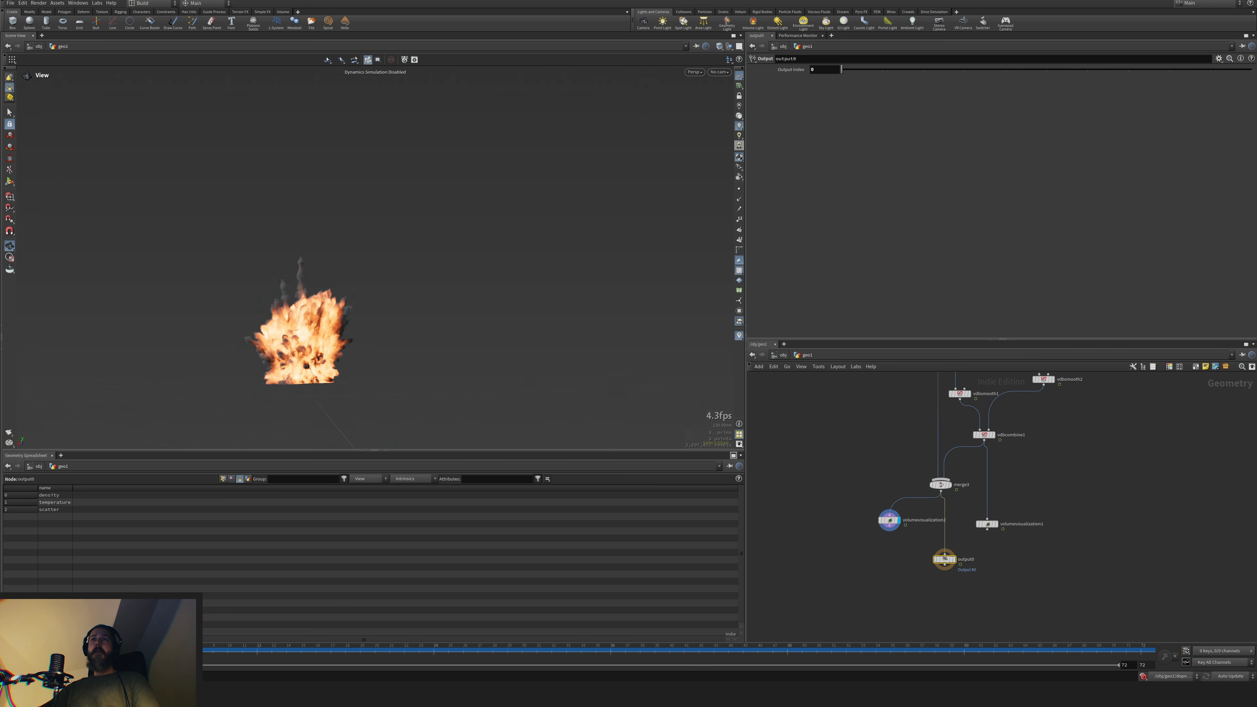
key(Right)
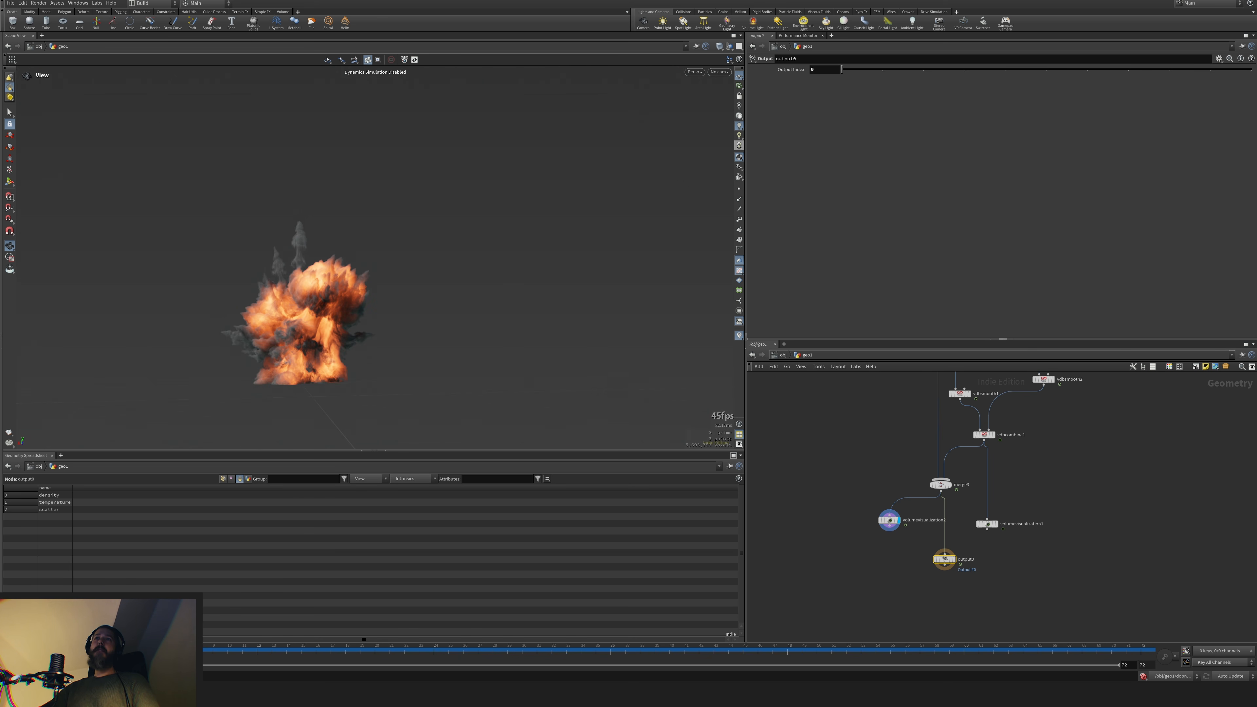
key(Right)
key(Right)
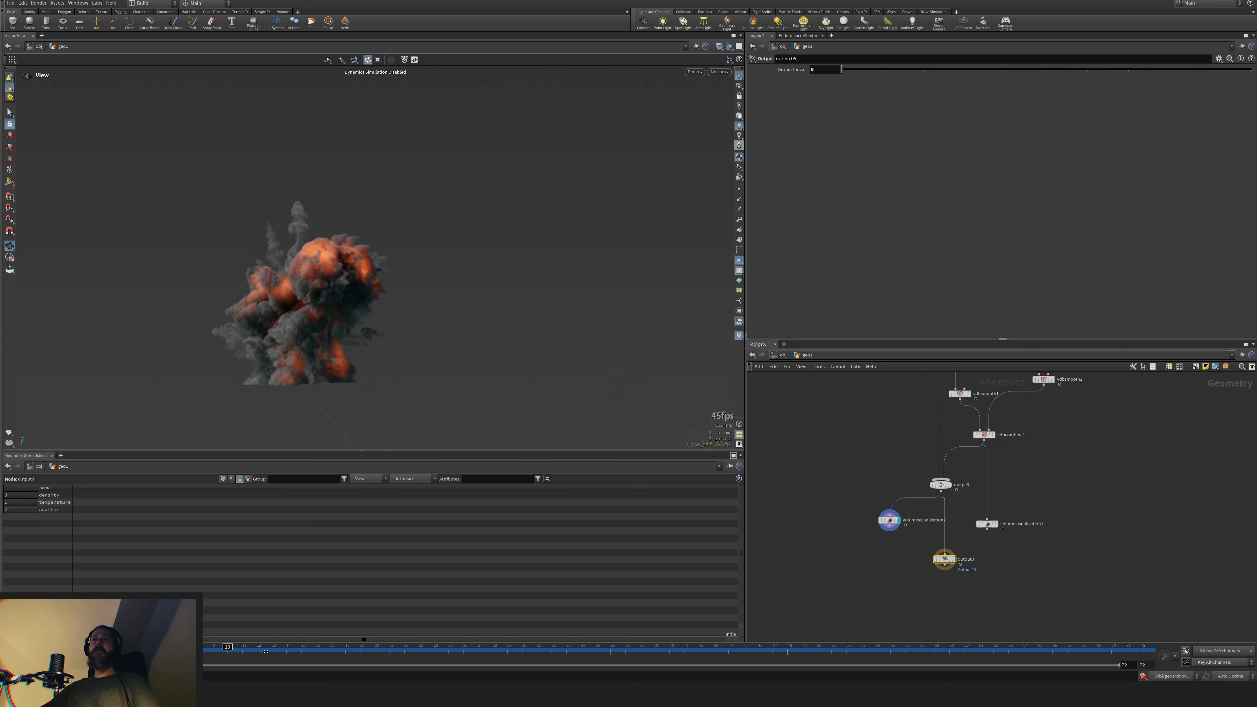
drag(266, 652, 265, 652)
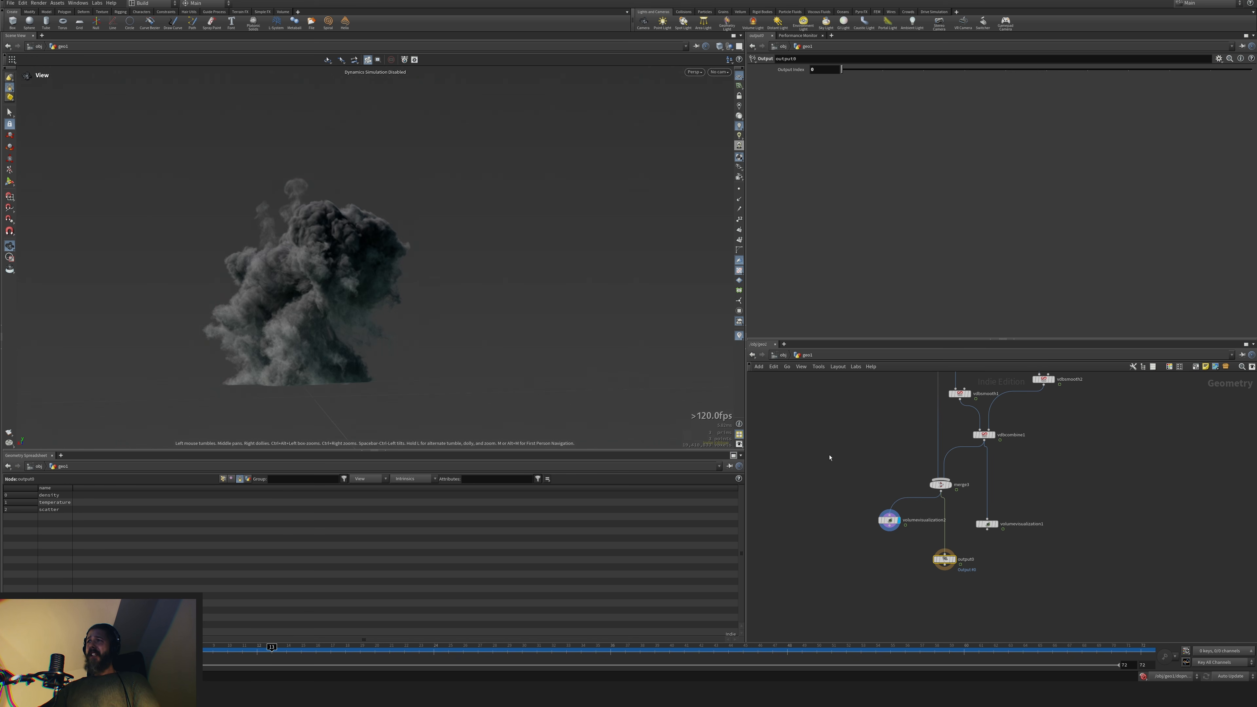
Go back up to axiom_solver1, display it and show its Simulation parameters
middle_drag(829, 458, 817, 619)
middle_drag(840, 411, 829, 609)
scroll(817, 488, down, 3)
middle_drag(796, 430, 801, 516)
scroll(819, 449, up, 4)
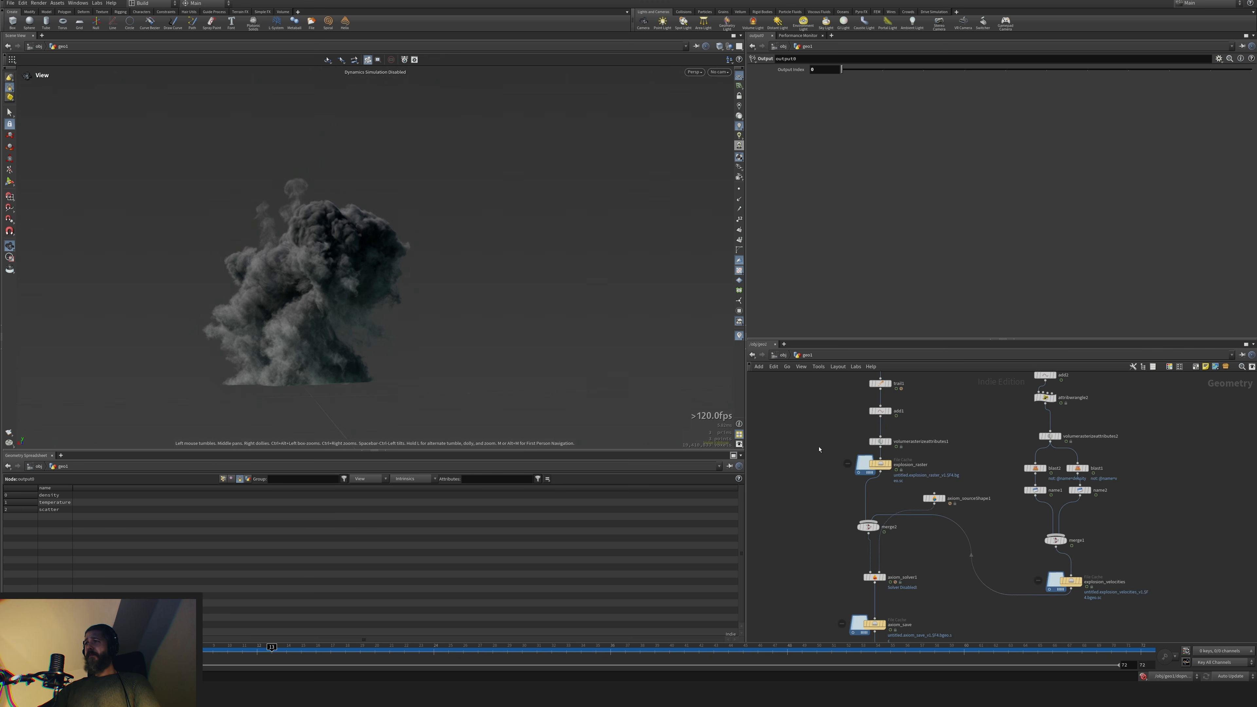
middle_drag(826, 459, 837, 376)
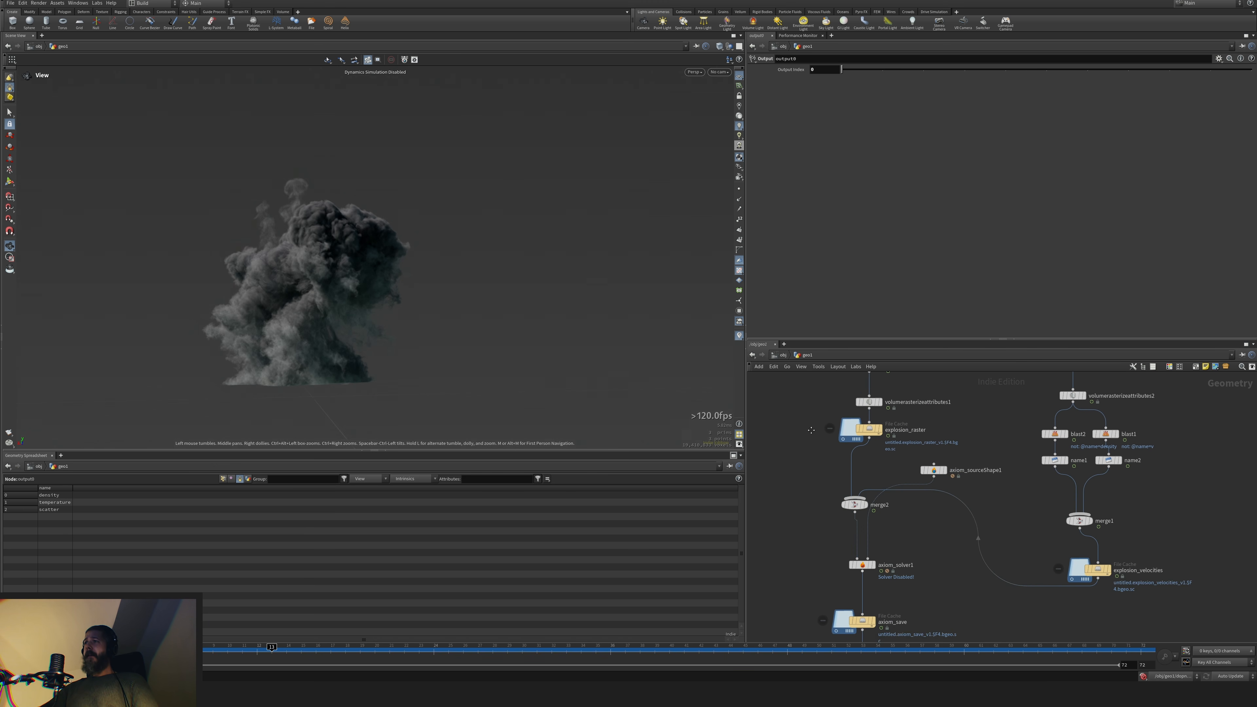
middle_drag(836, 486, 872, 396)
click(870, 422)
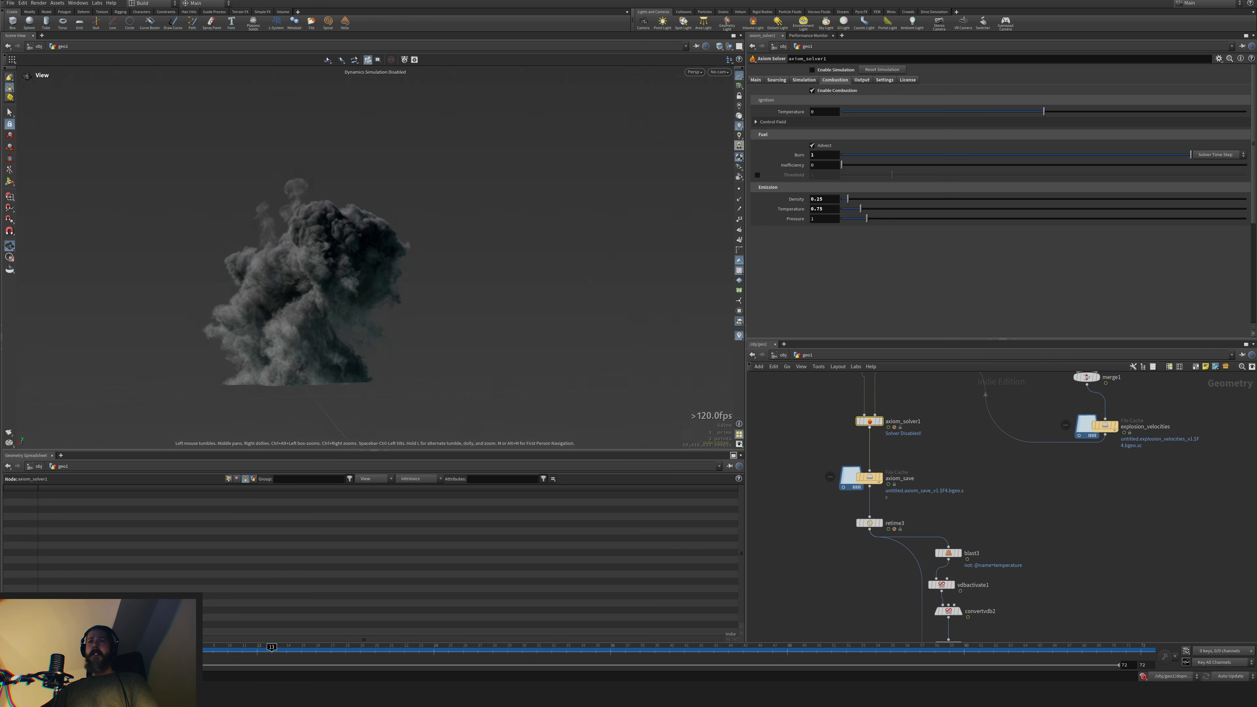
click(885, 408)
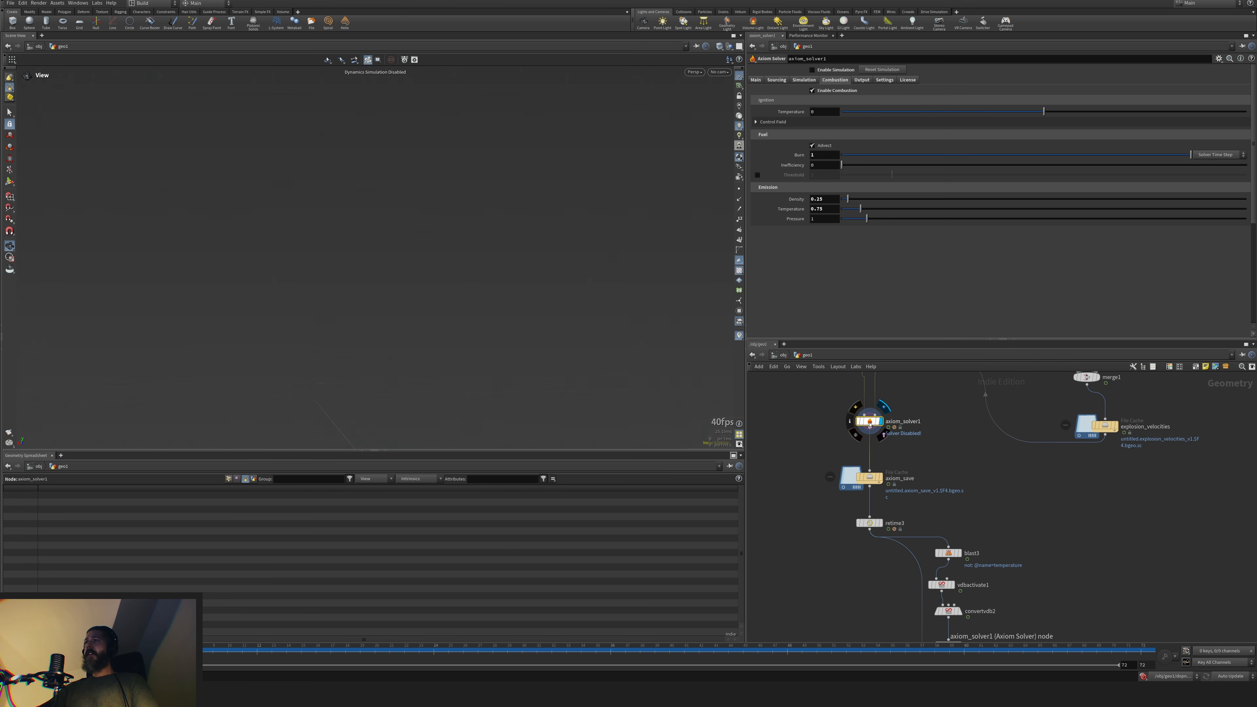
click(804, 80)
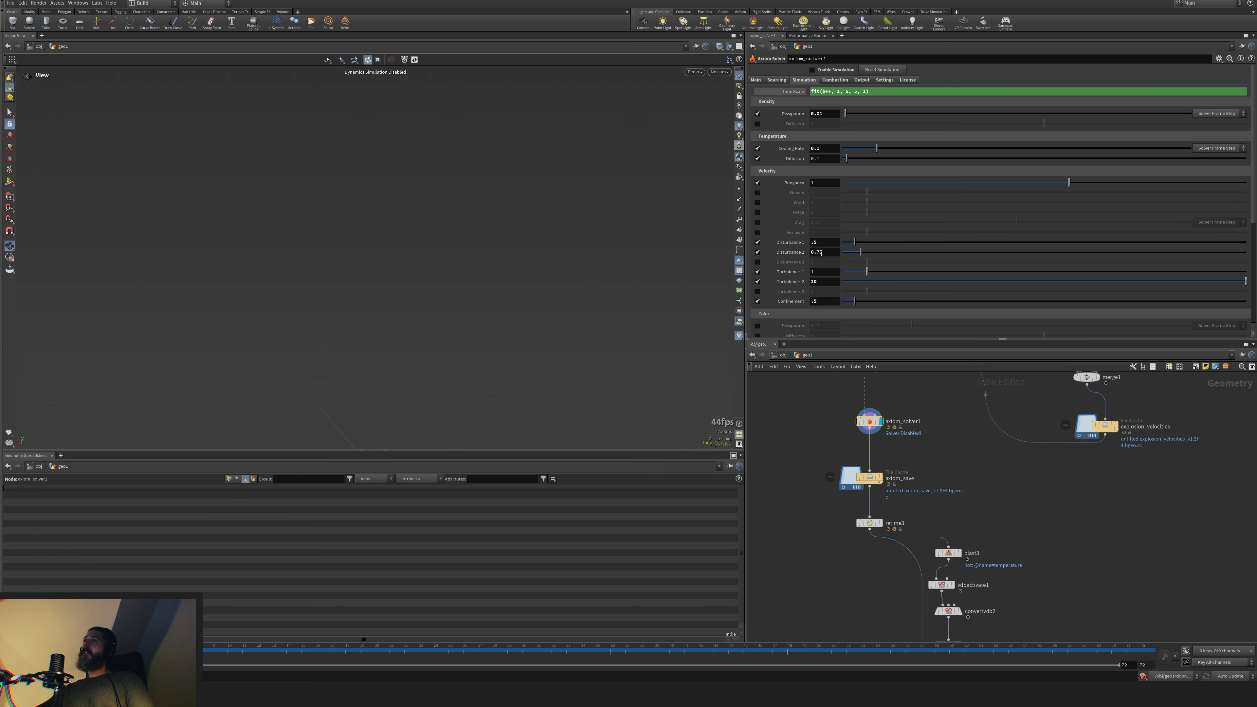
Show the Disturbance 2 settings of axiom_solver1 and set the Disturbance 2 strength to 1
scroll(821, 252, down, 3)
click(881, 269)
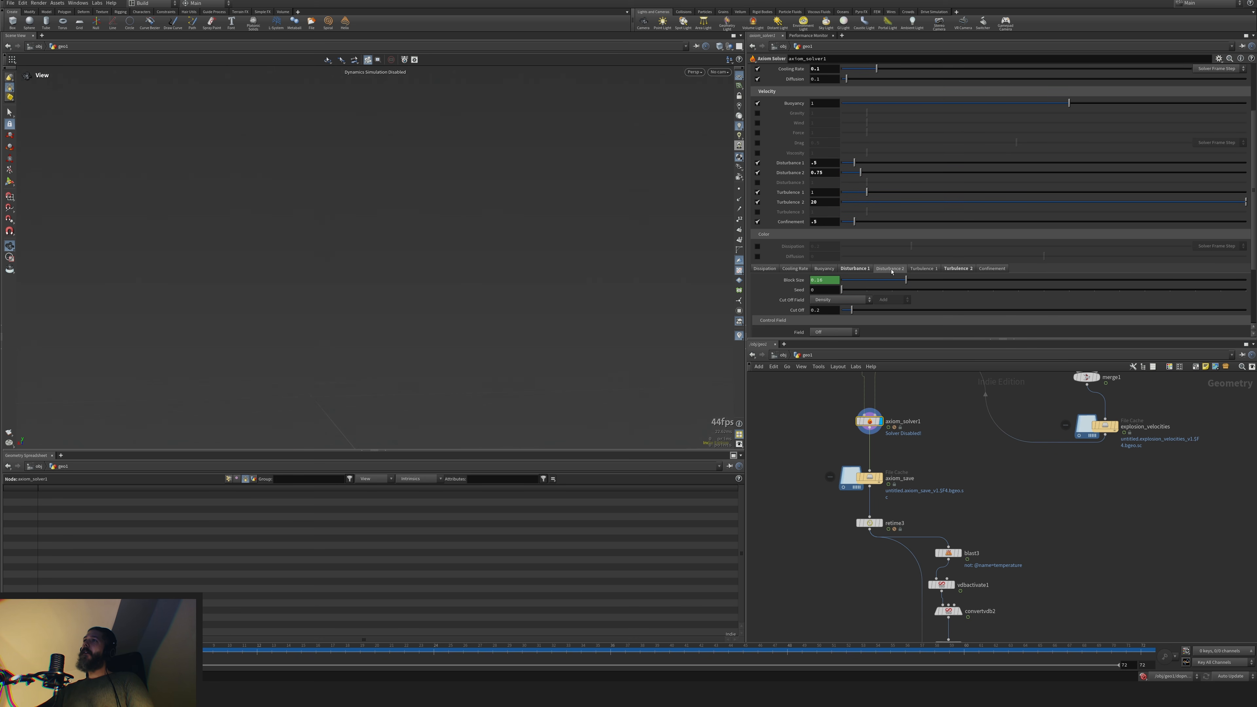
scroll(822, 257, down, 4)
scroll(816, 252, up, 4)
scroll(816, 252, up, 1)
drag(824, 173, 808, 173)
text(1)
key(Return)
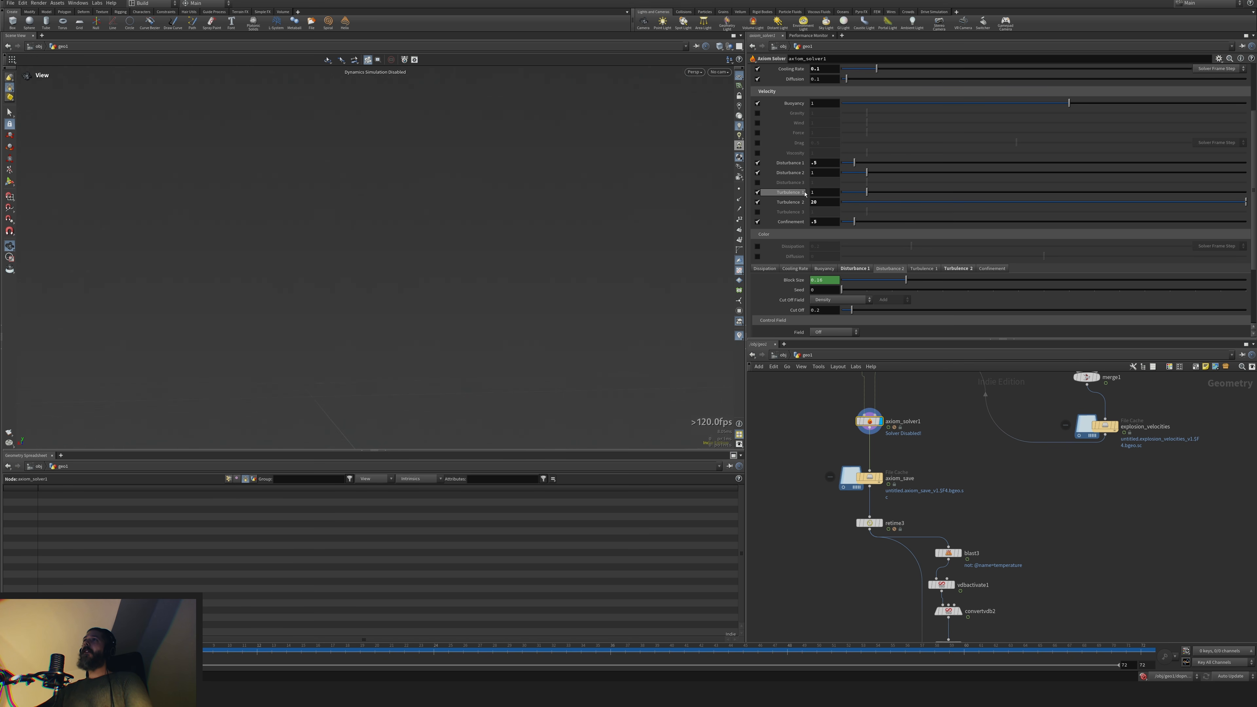
Raise the Seed of Disturbance 2 above zero and check the Disturbance 1 settings
scroll(808, 204, up, 1)
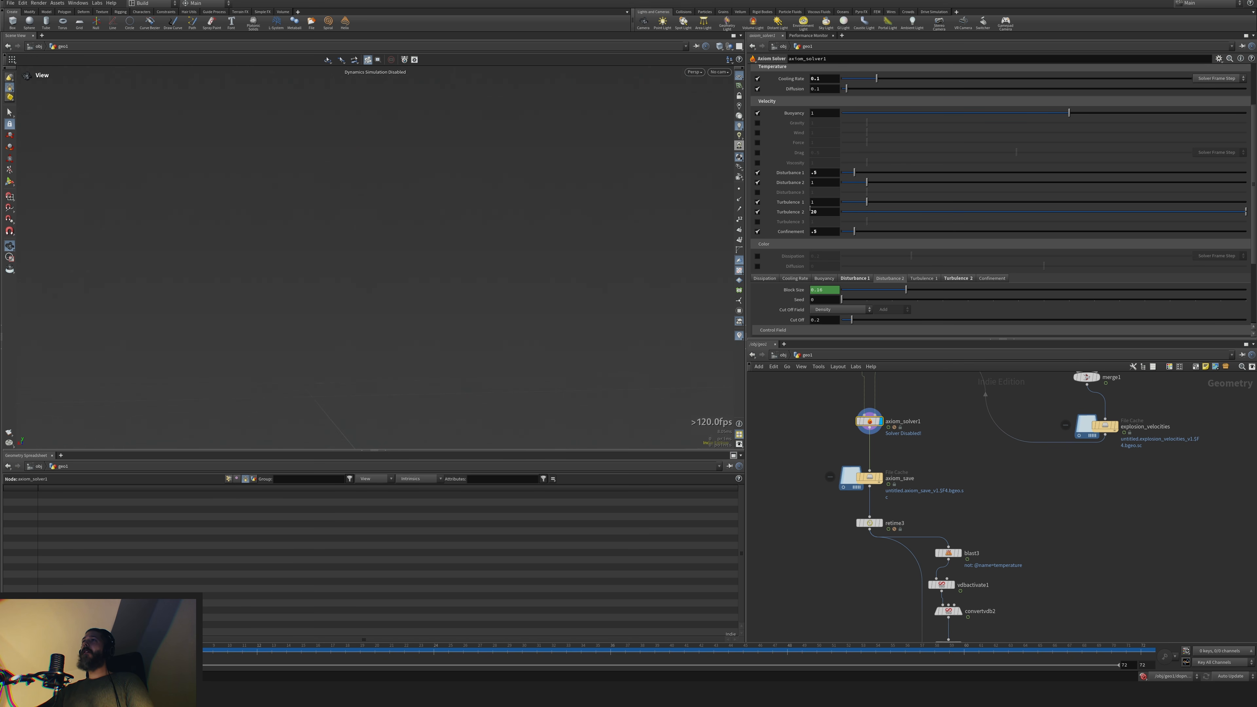
scroll(815, 243, down, 2)
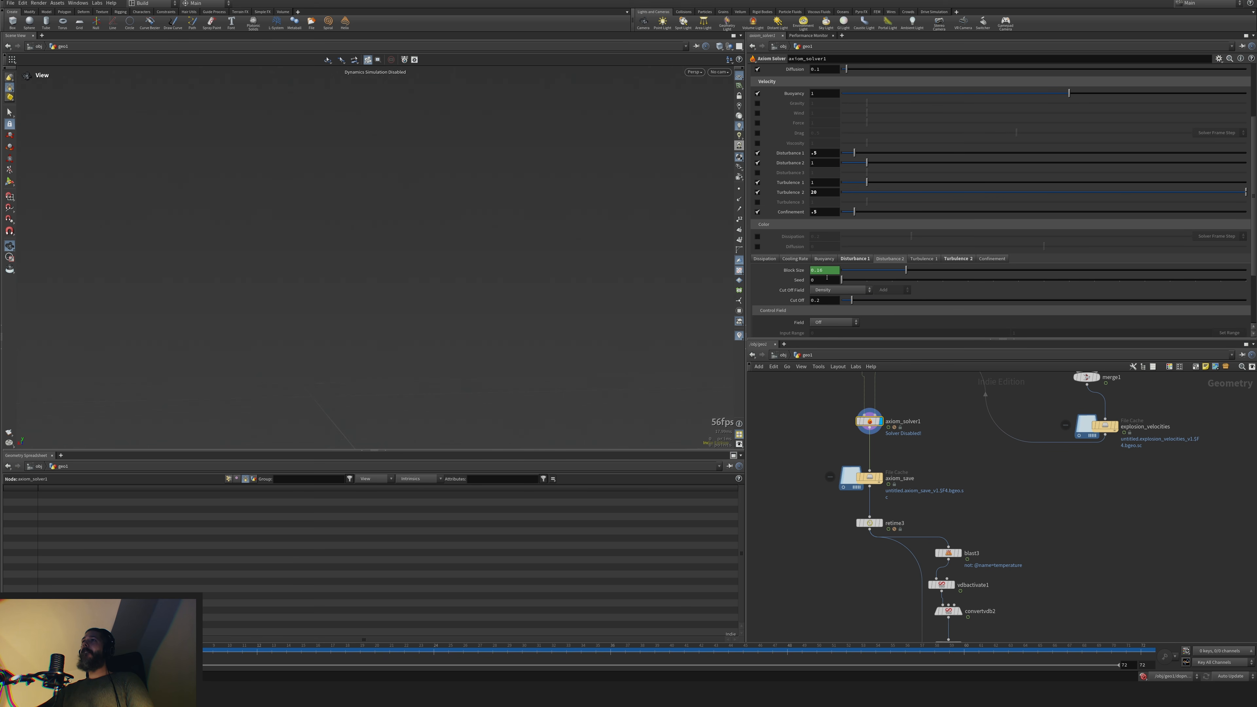
scroll(822, 282, down, 2)
drag(842, 260, 877, 263)
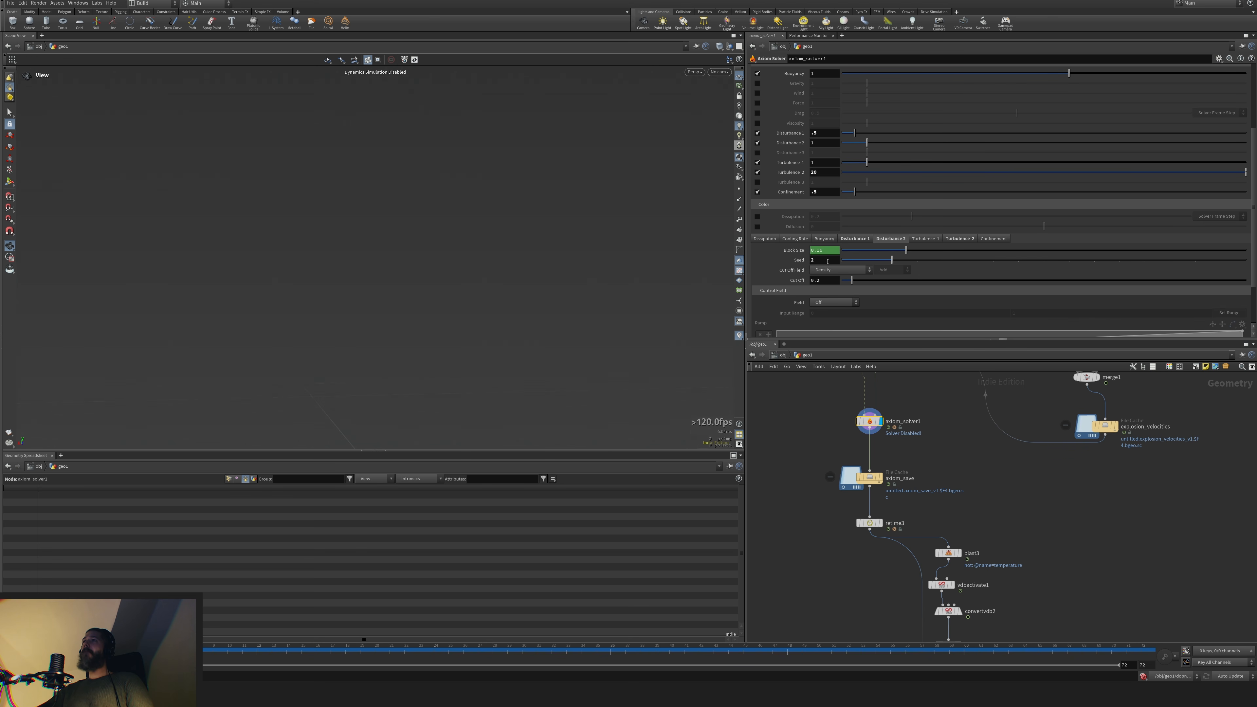
click(867, 240)
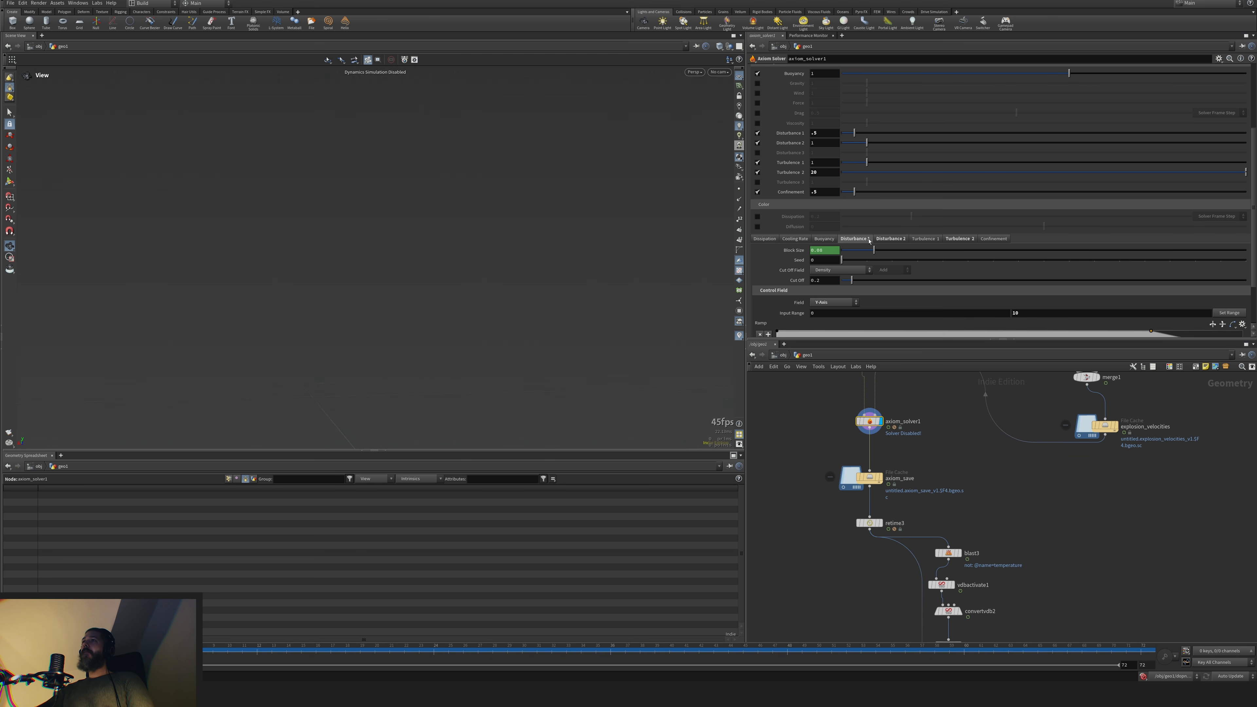
scroll(817, 164, up, 10)
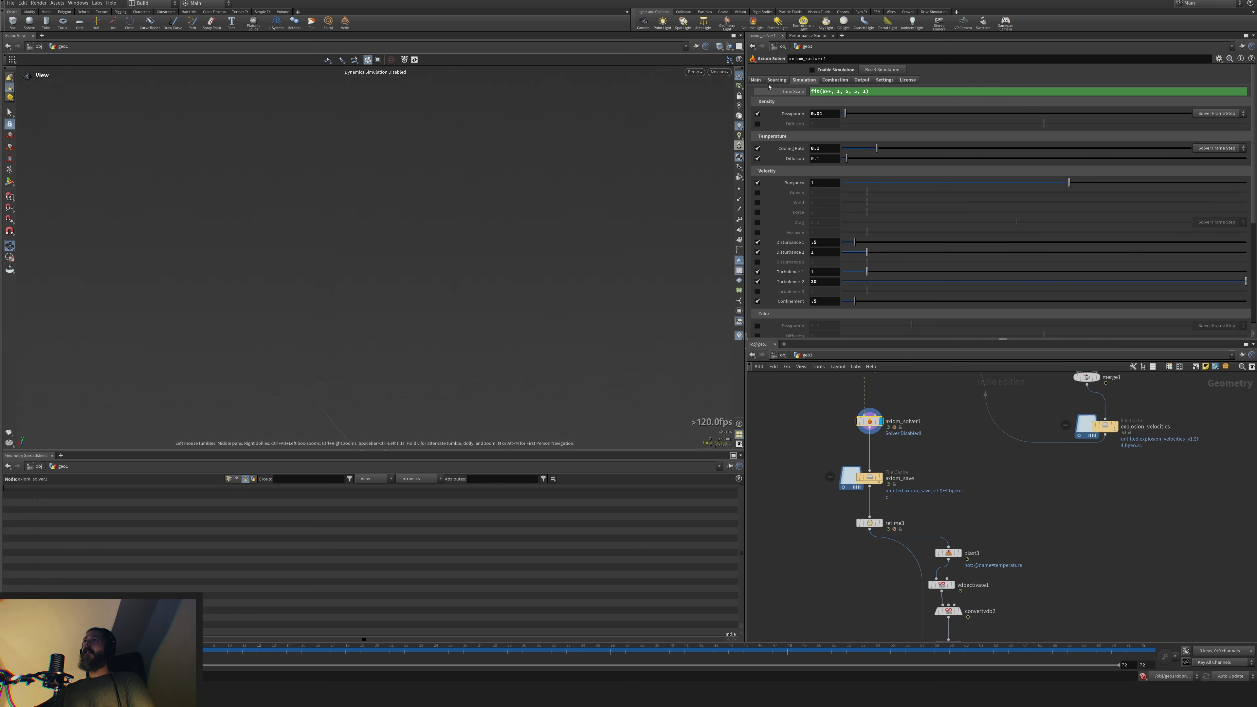
Set the Division Size of axiom_solver1 to 0.03 in its main solver settings
click(756, 80)
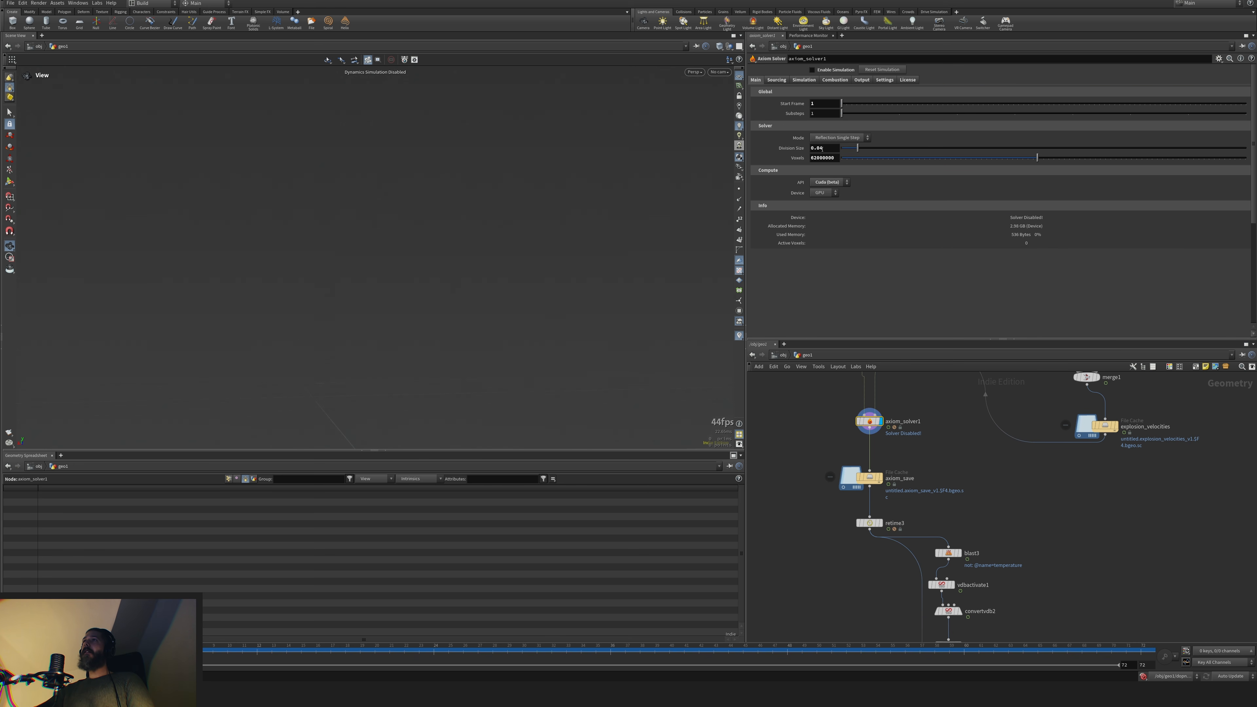
drag(823, 148, 819, 148)
text(3)
key(Return)
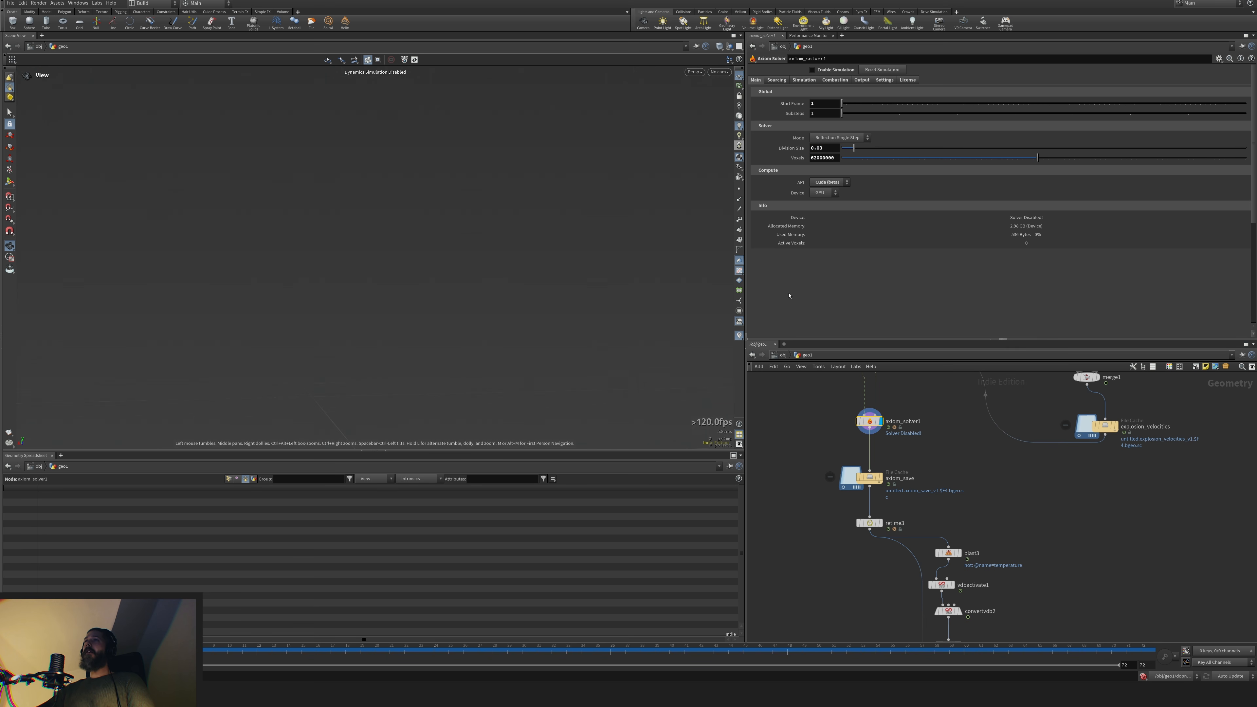
Display the axiom_save cache near the end of the frame range and list its detail attributes
click(879, 477)
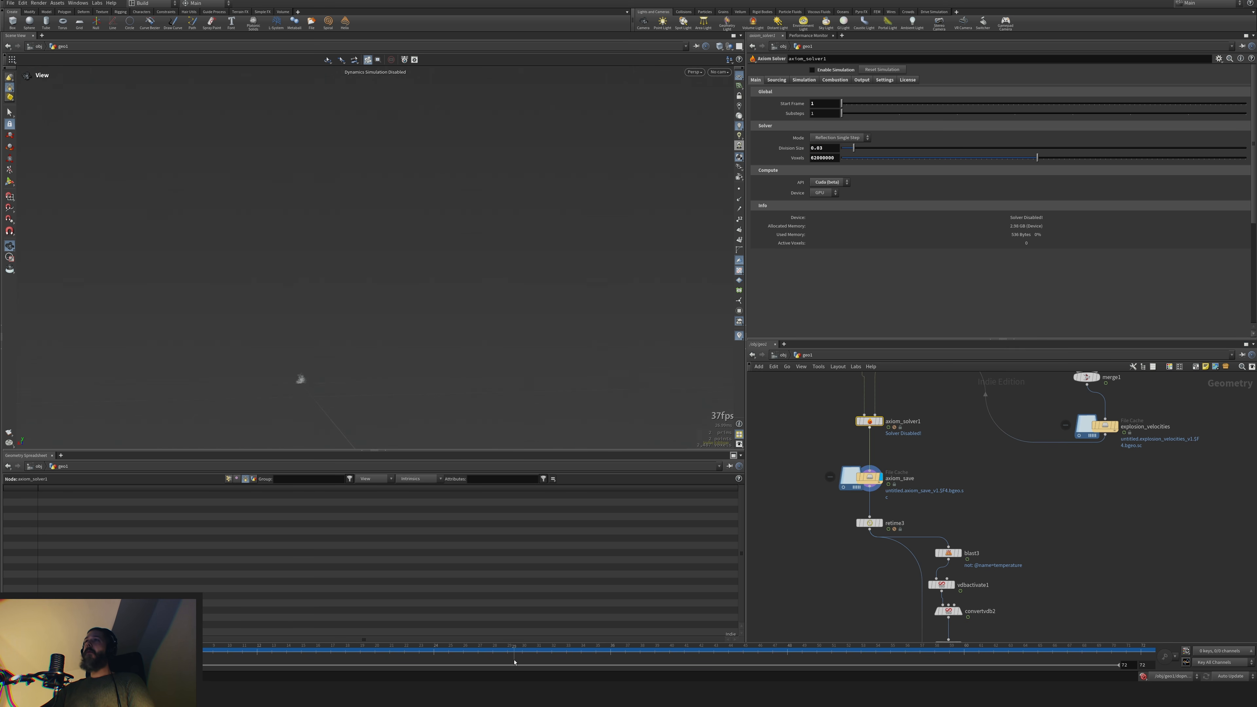
click(1097, 651)
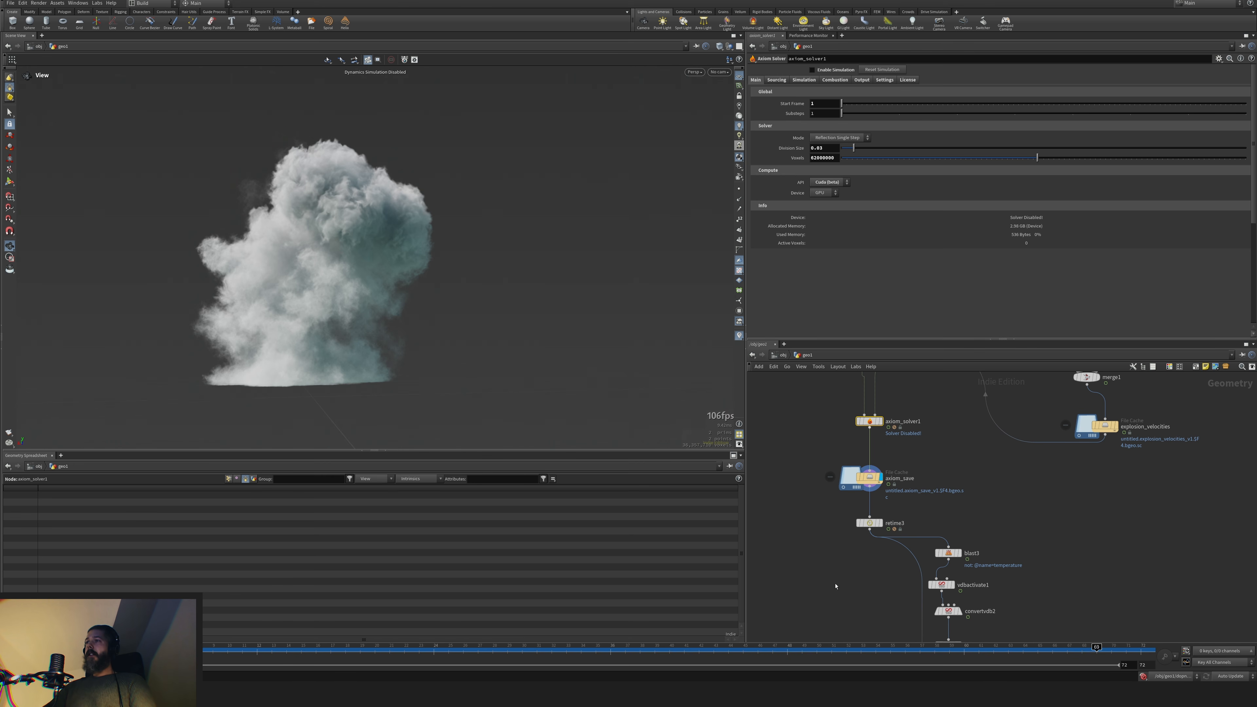
click(900, 492)
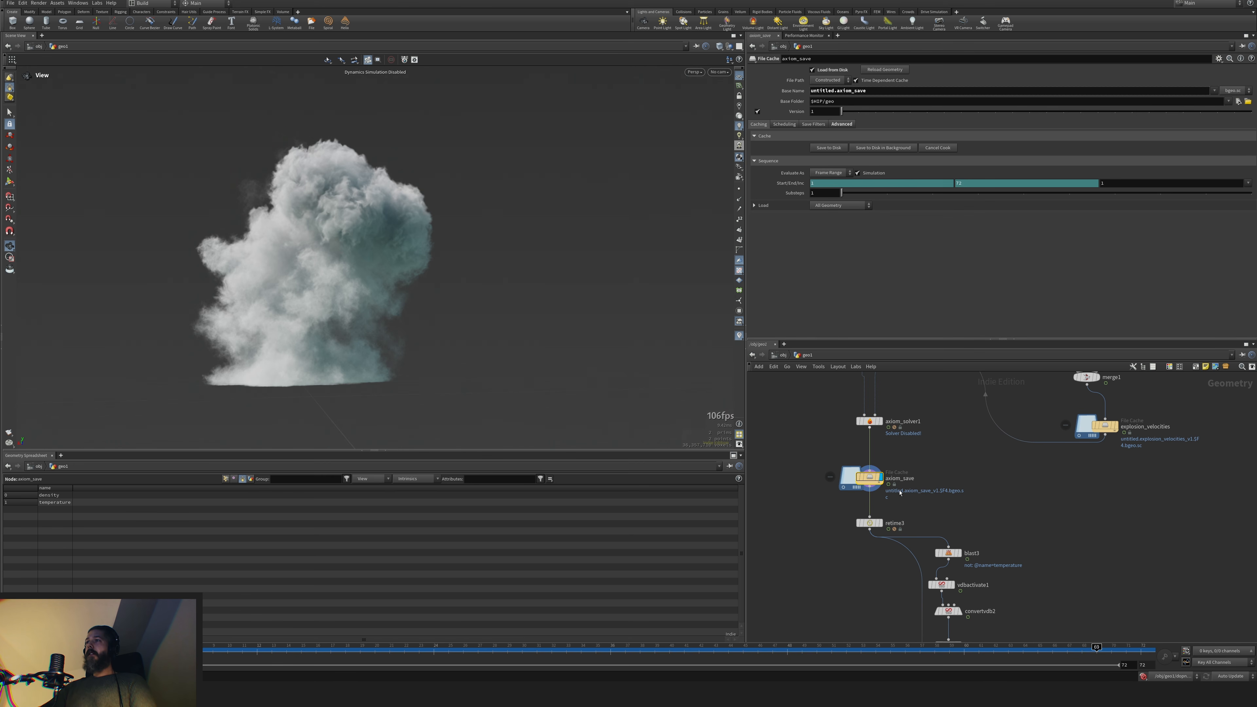
click(251, 480)
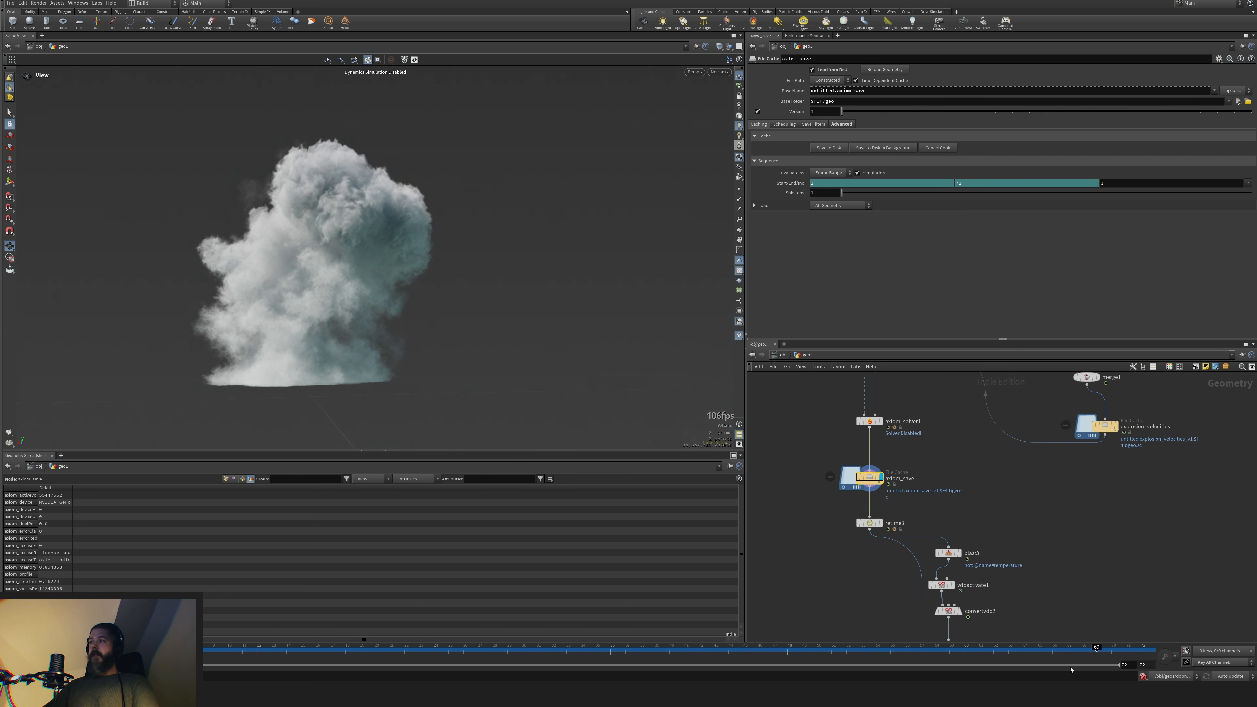
Compare axiom_save's detail attributes across the late frames, ending near the last frame with the whole smoke plume in view
click(1143, 655)
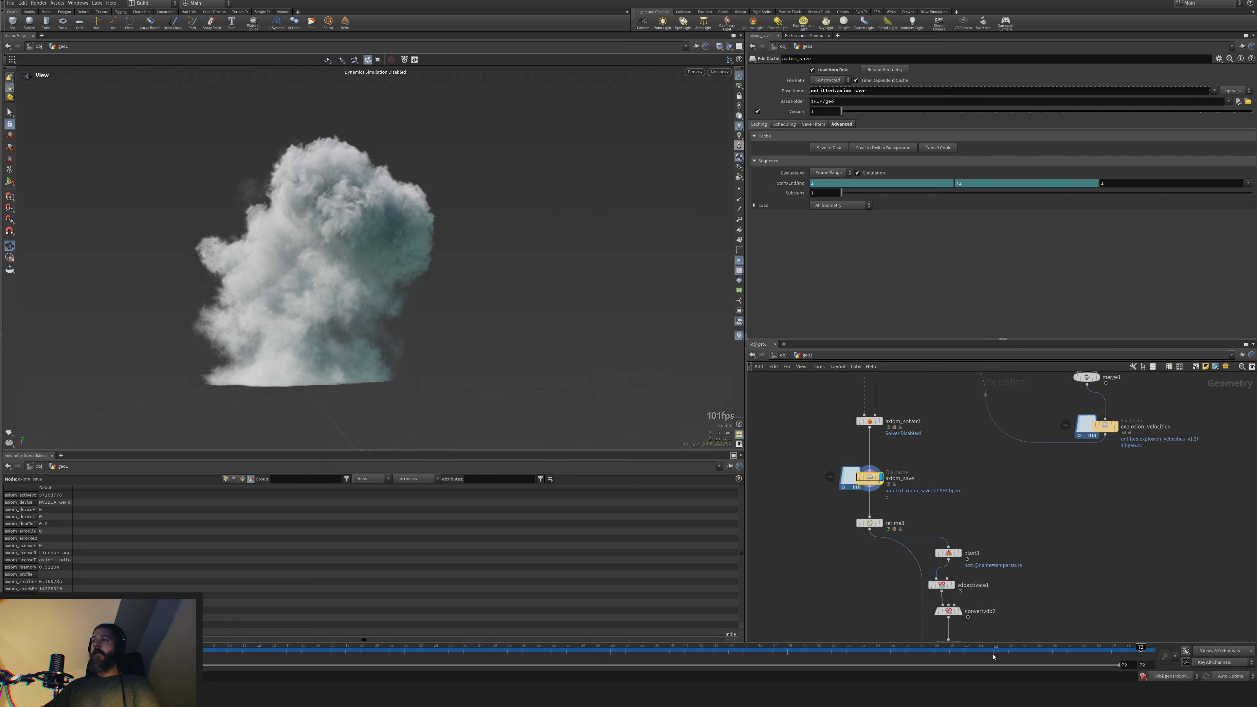
click(978, 659)
drag(979, 659, 950, 659)
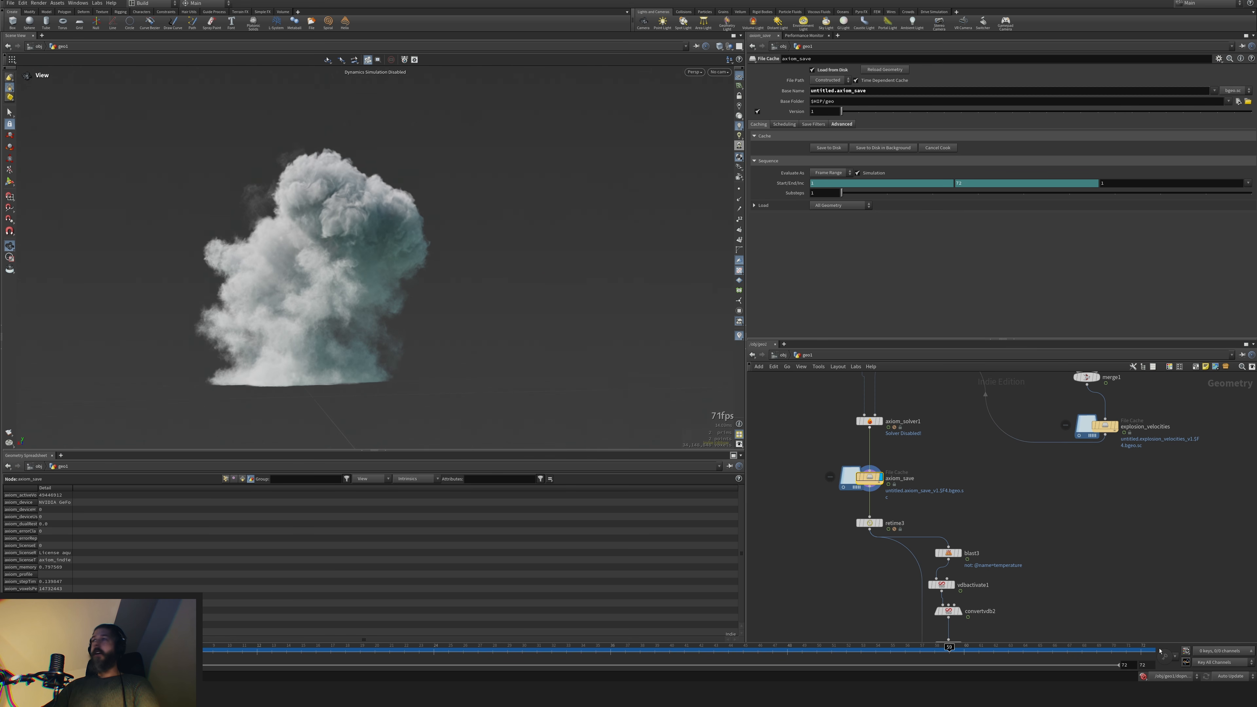
click(1138, 656)
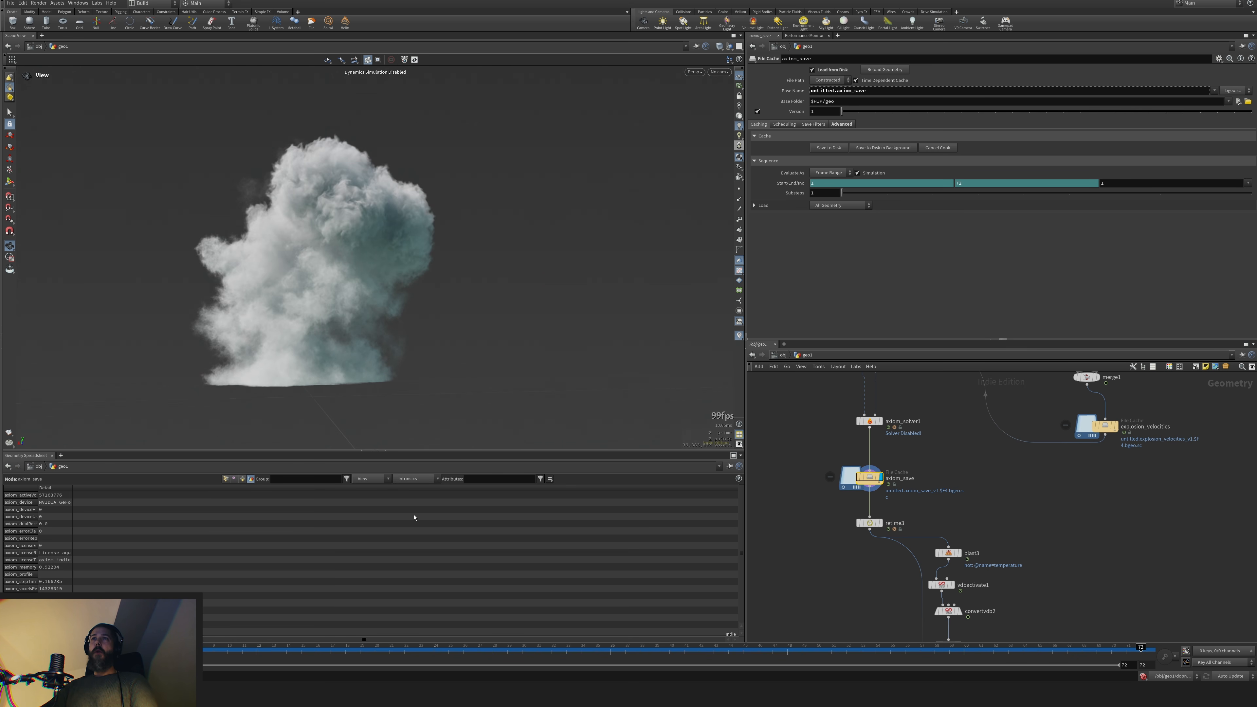
scroll(425, 480, down, 10)
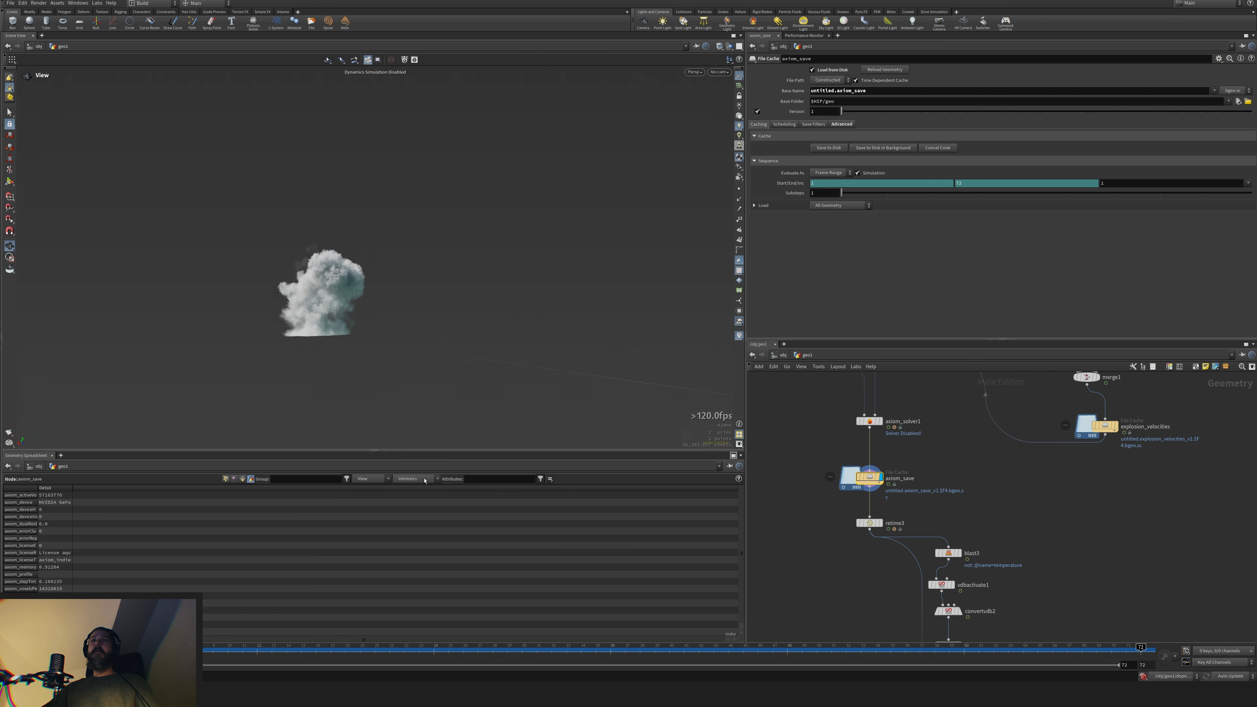
Frame the cached smoke plume more closely and examine it at frames in the first half of the range
drag(424, 480, 411, 462)
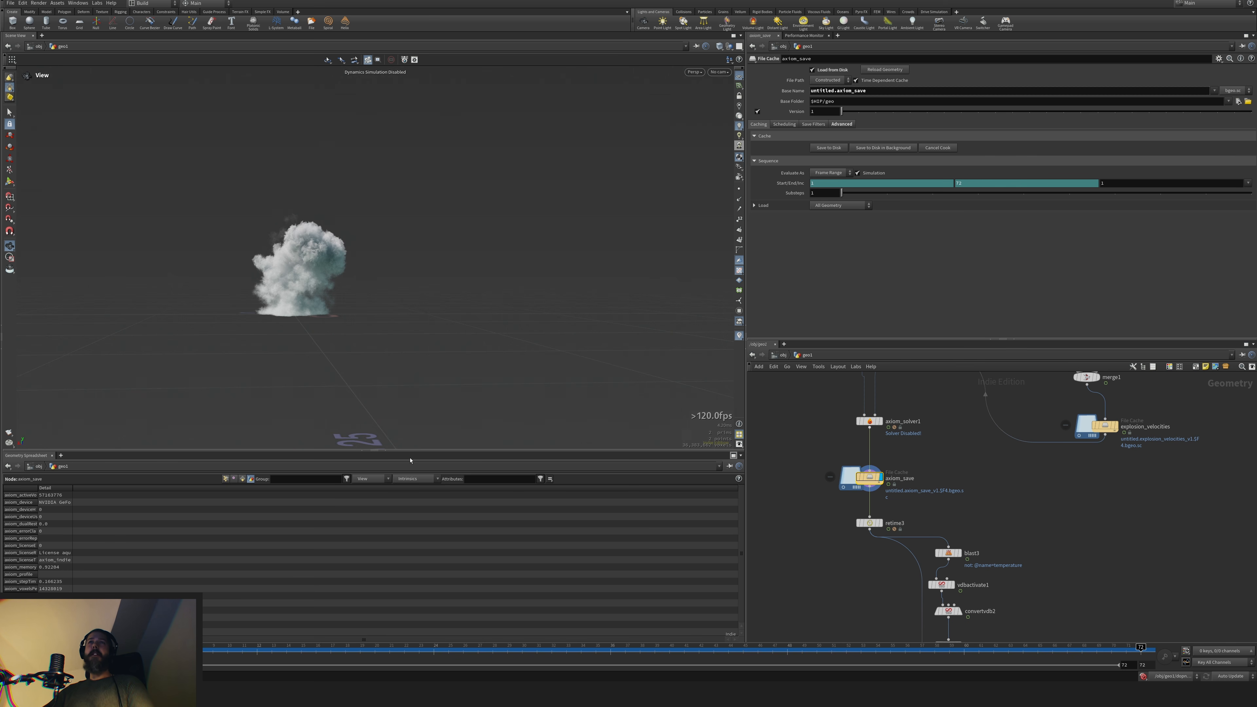
scroll(410, 422, up, 5)
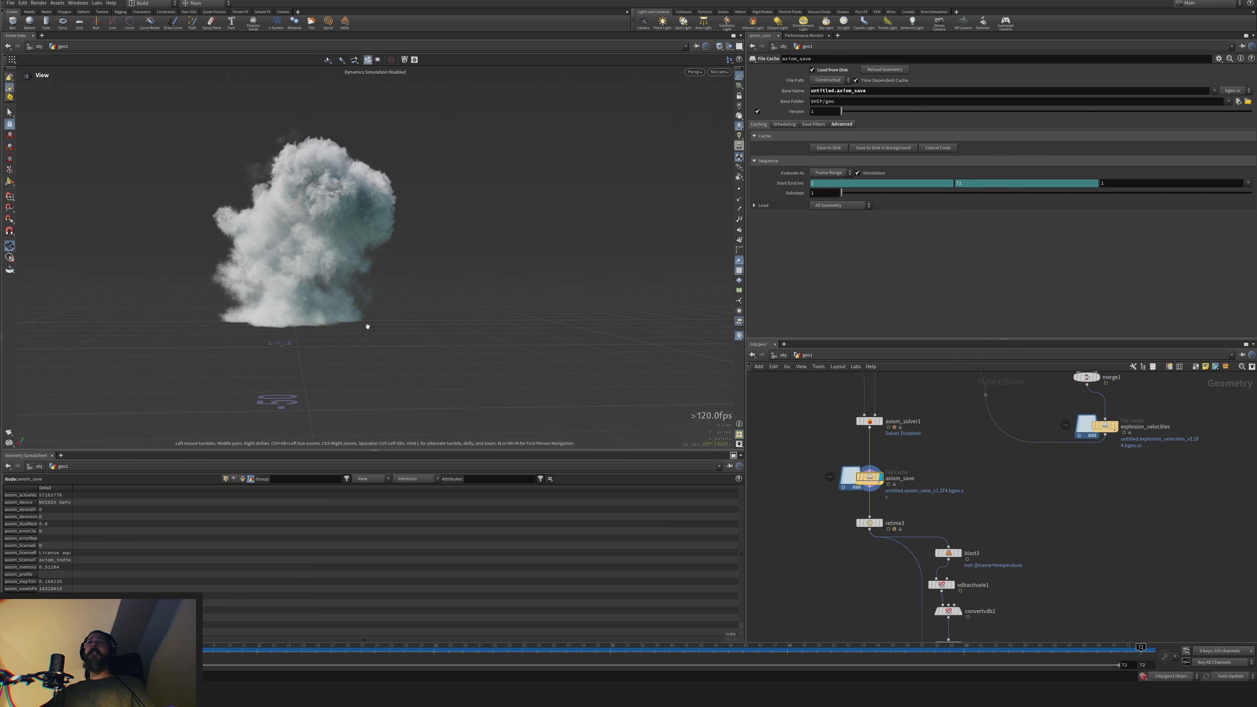
click(522, 646)
click(611, 647)
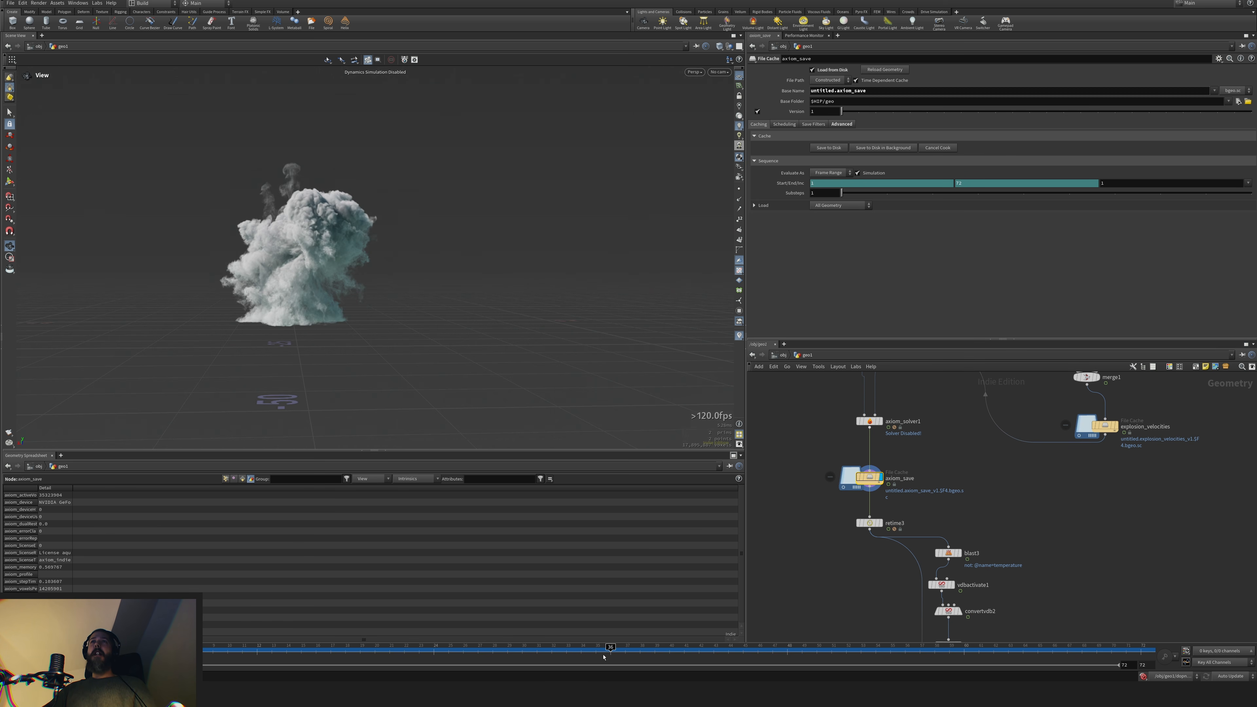
click(537, 646)
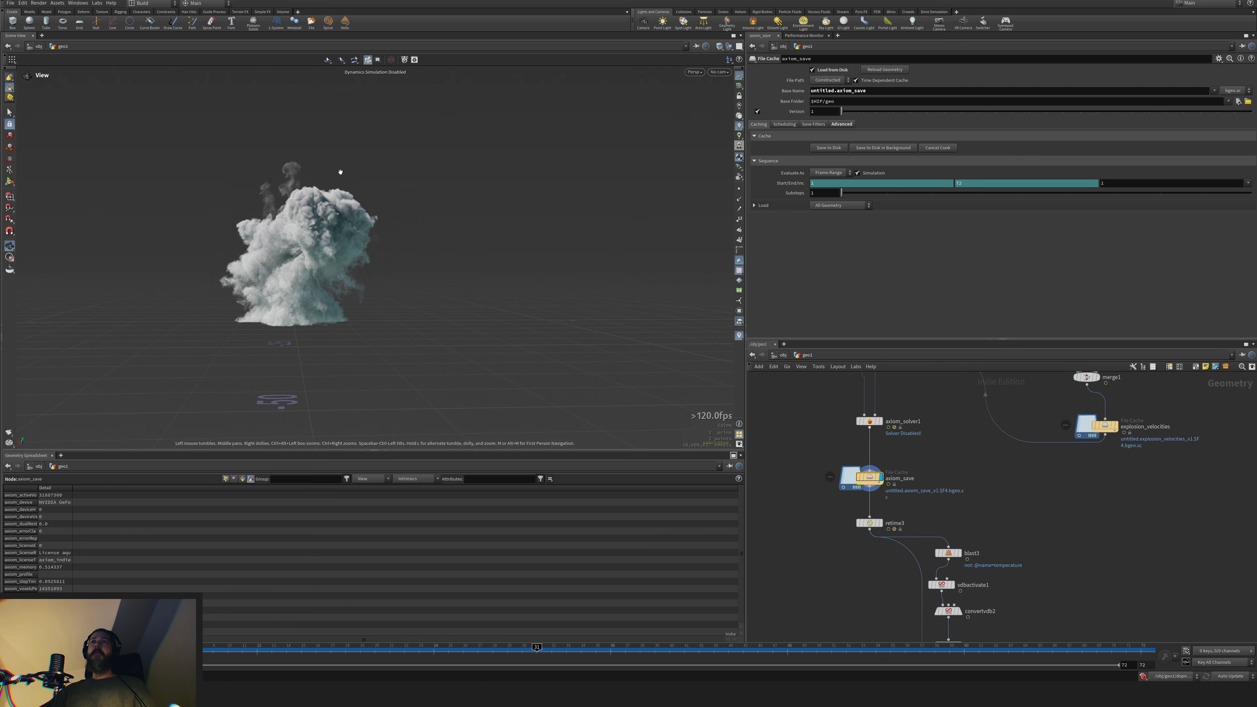
Set Disturbance 2 in axiom_solver1's simulation settings to 0.75
click(870, 421)
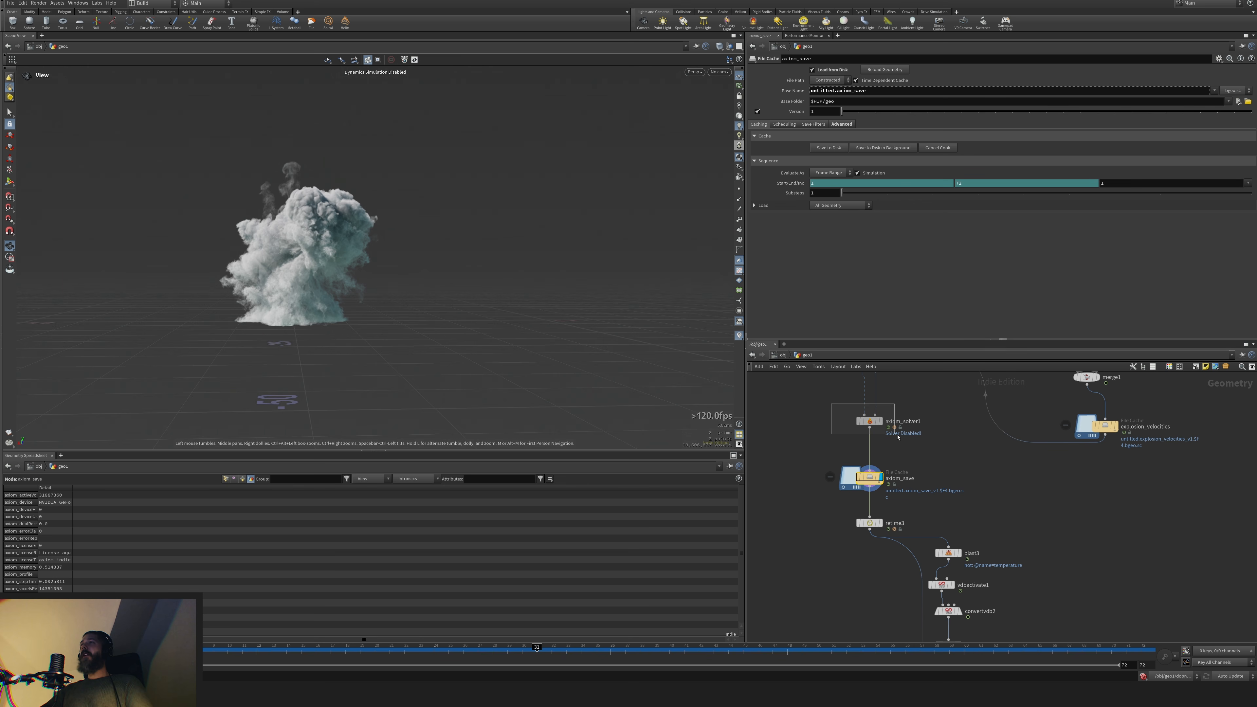
click(804, 79)
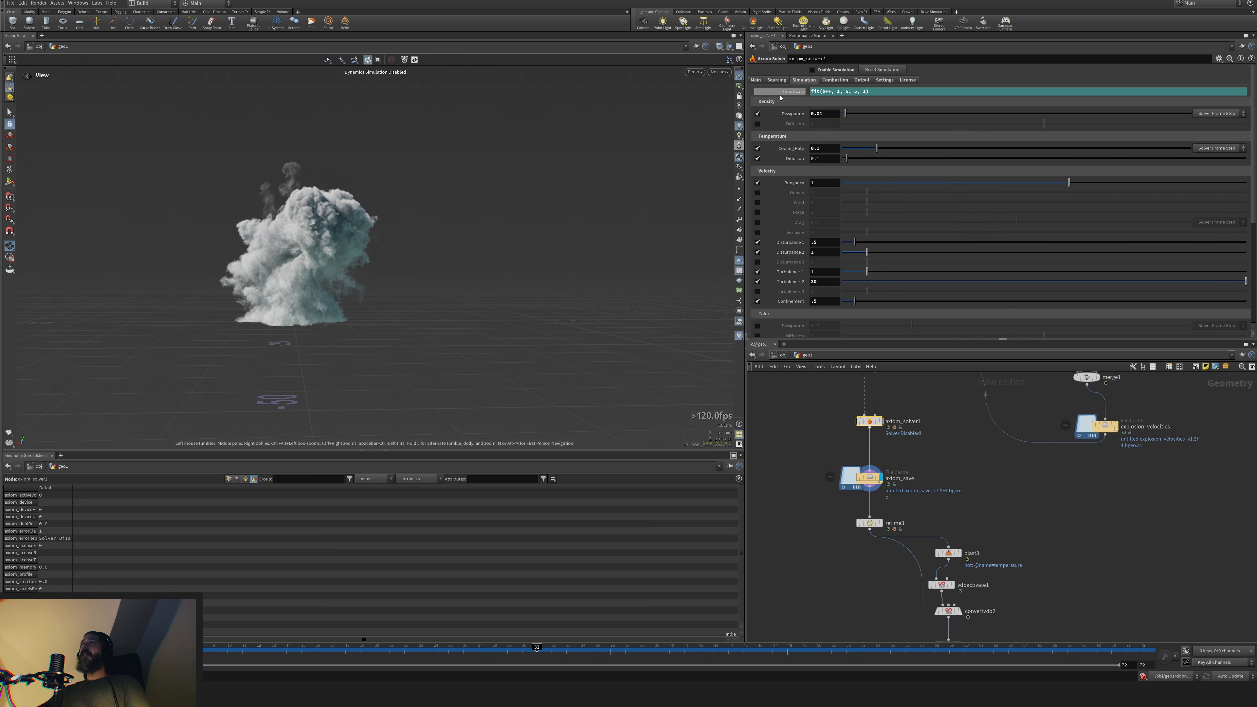
click(757, 80)
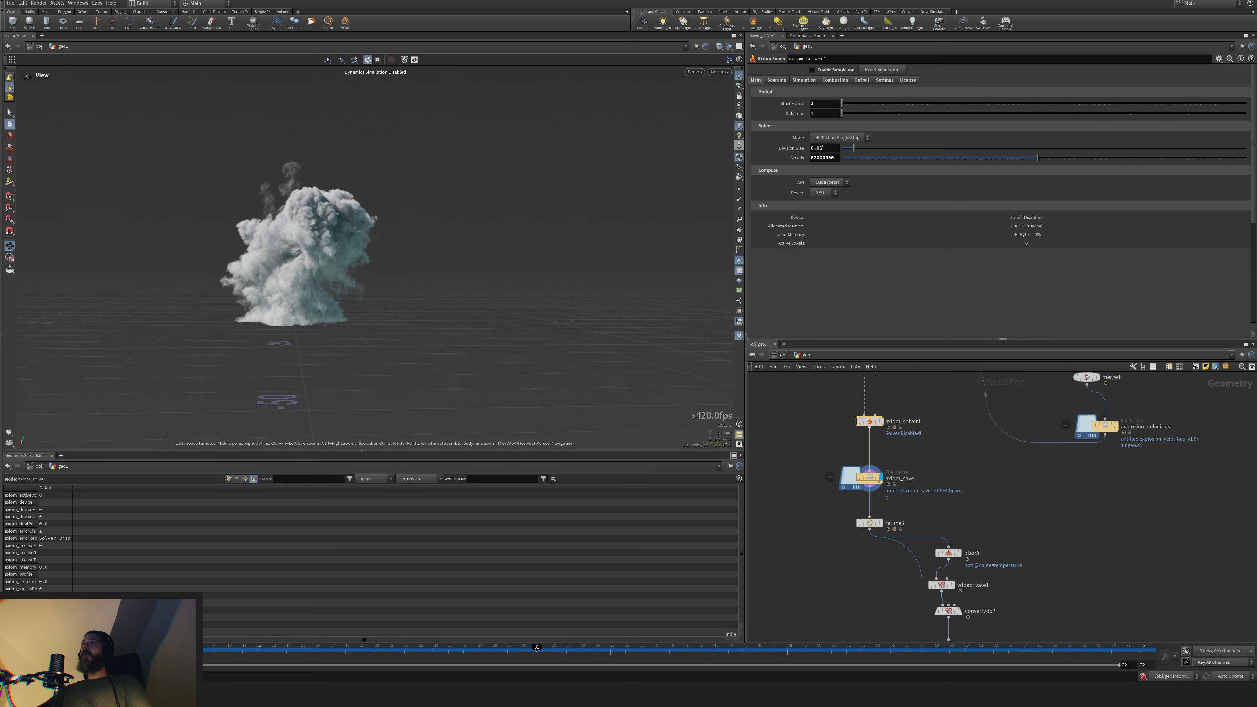
click(804, 80)
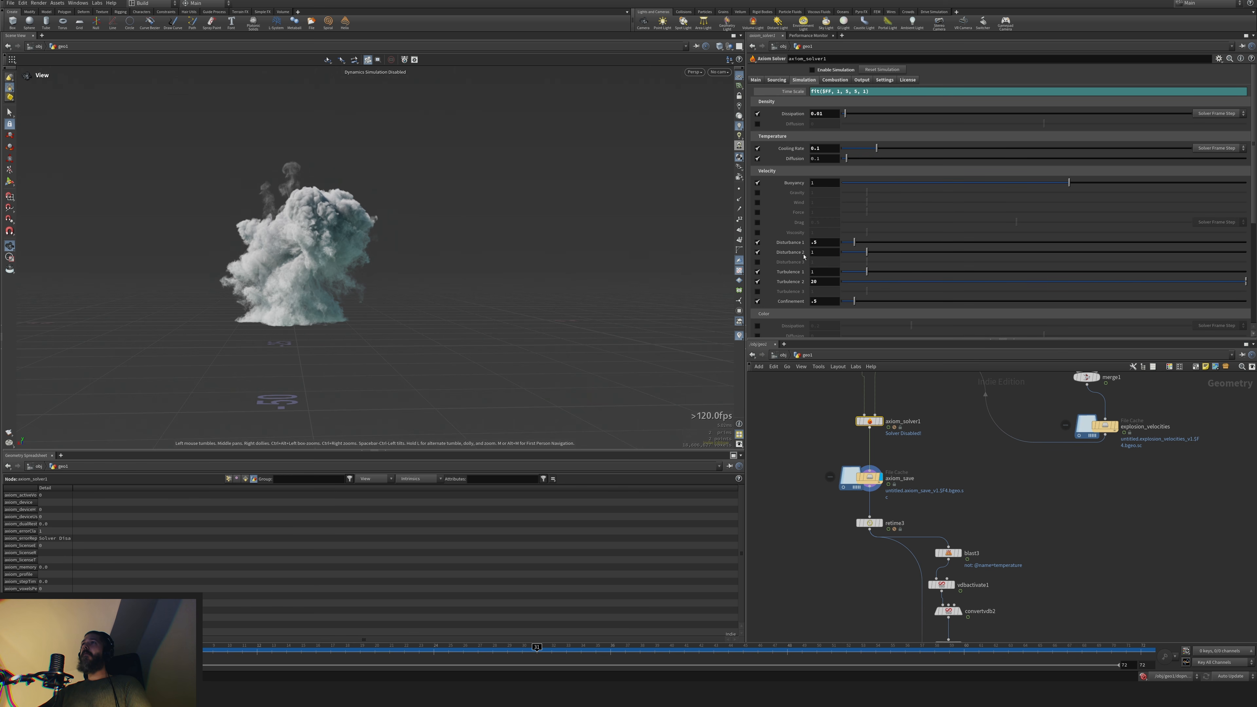
drag(819, 252, 802, 260)
text(0.75)
key(Return)
Set the Confinement of axiom_solver1 to 1
scroll(803, 265, down, 2)
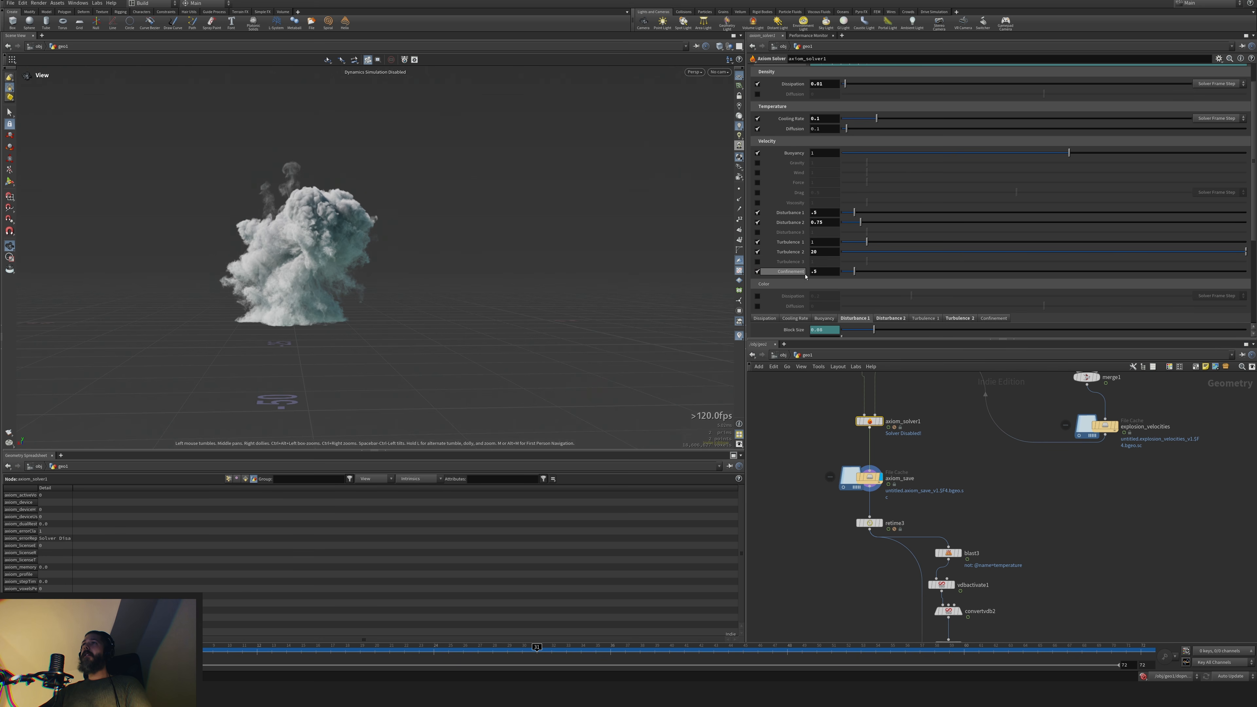
double_click(823, 271)
text(1)
key(Return)
Go to the first frame, enable the simulation on axiom_solver1 and save the axiom_save cache to disk
click(894, 480)
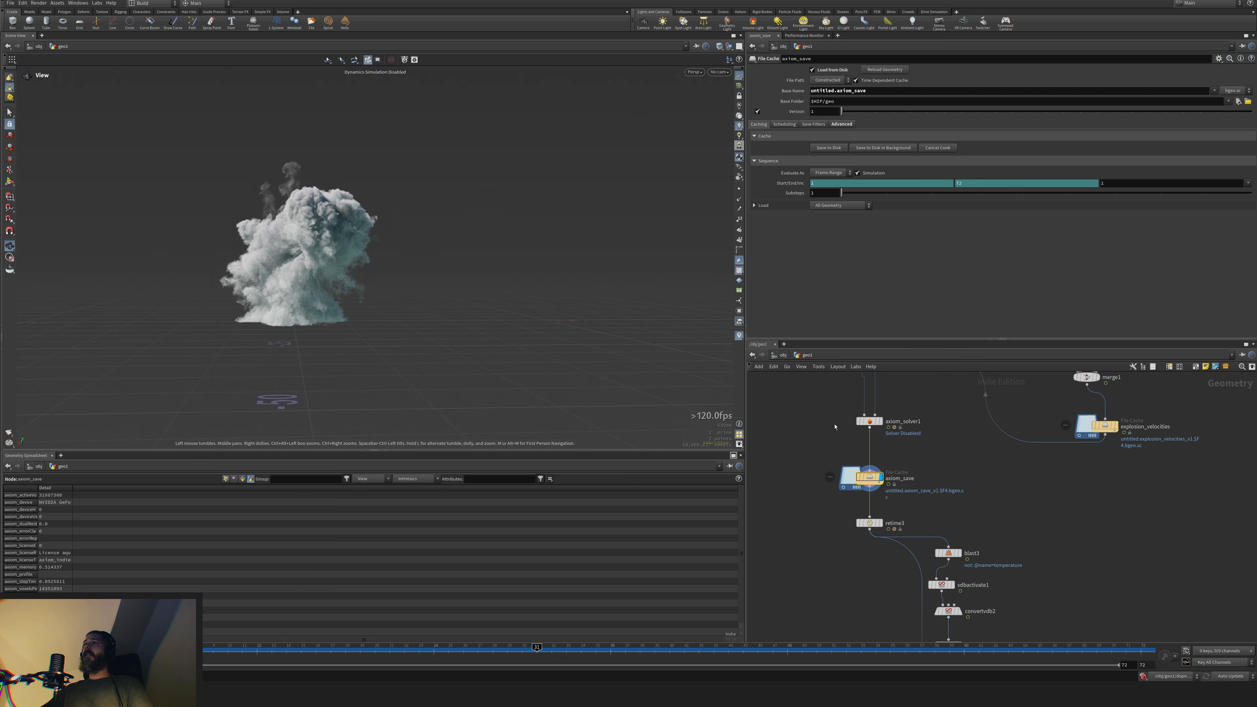
click(870, 421)
key(ctrl+Up)
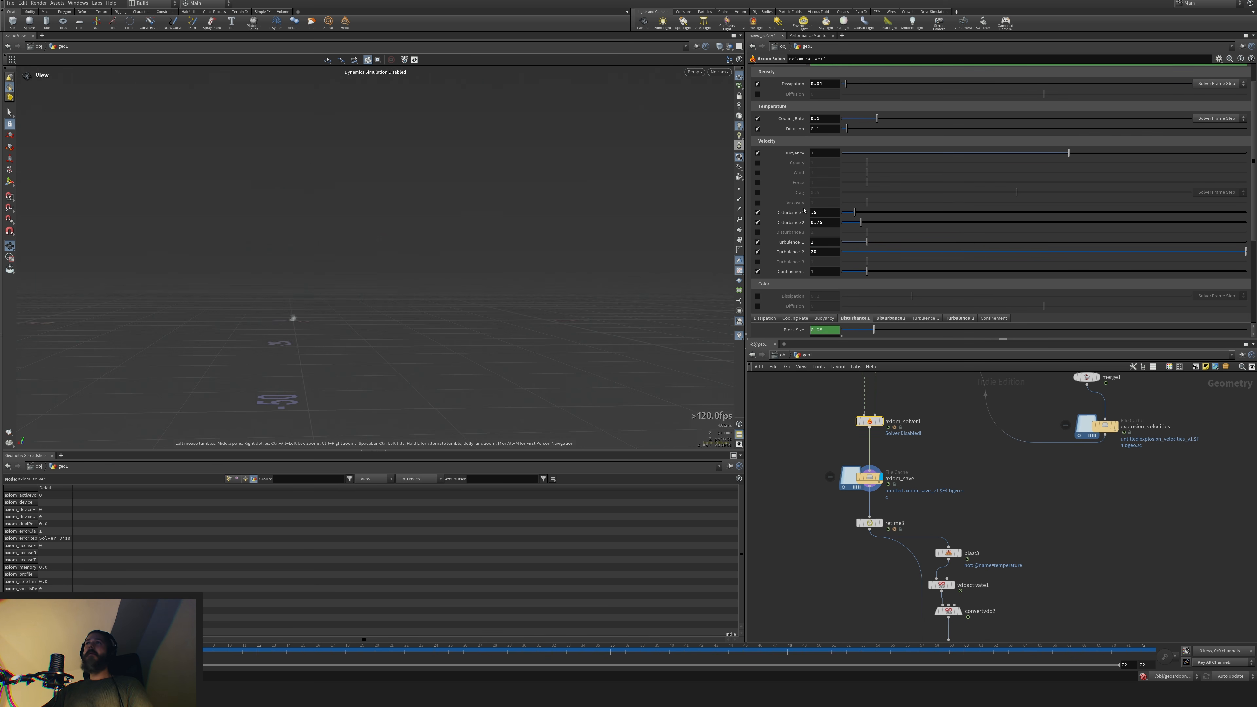
scroll(830, 163, up, 2)
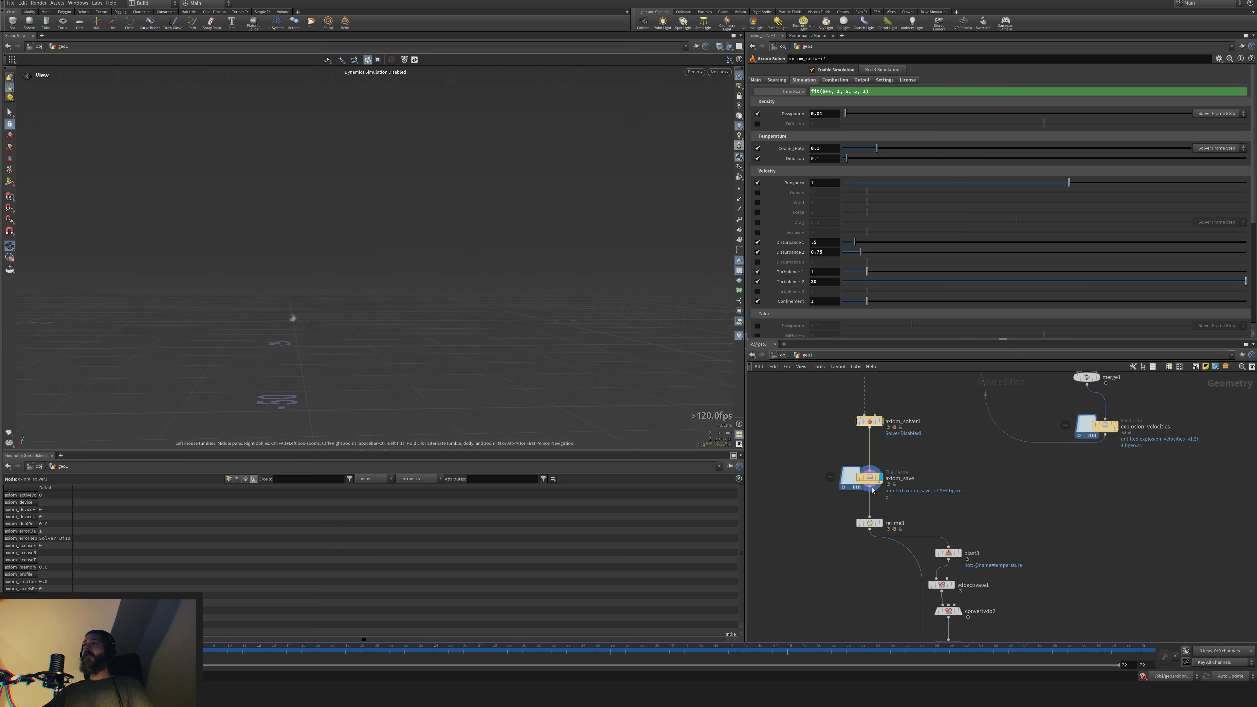
click(850, 486)
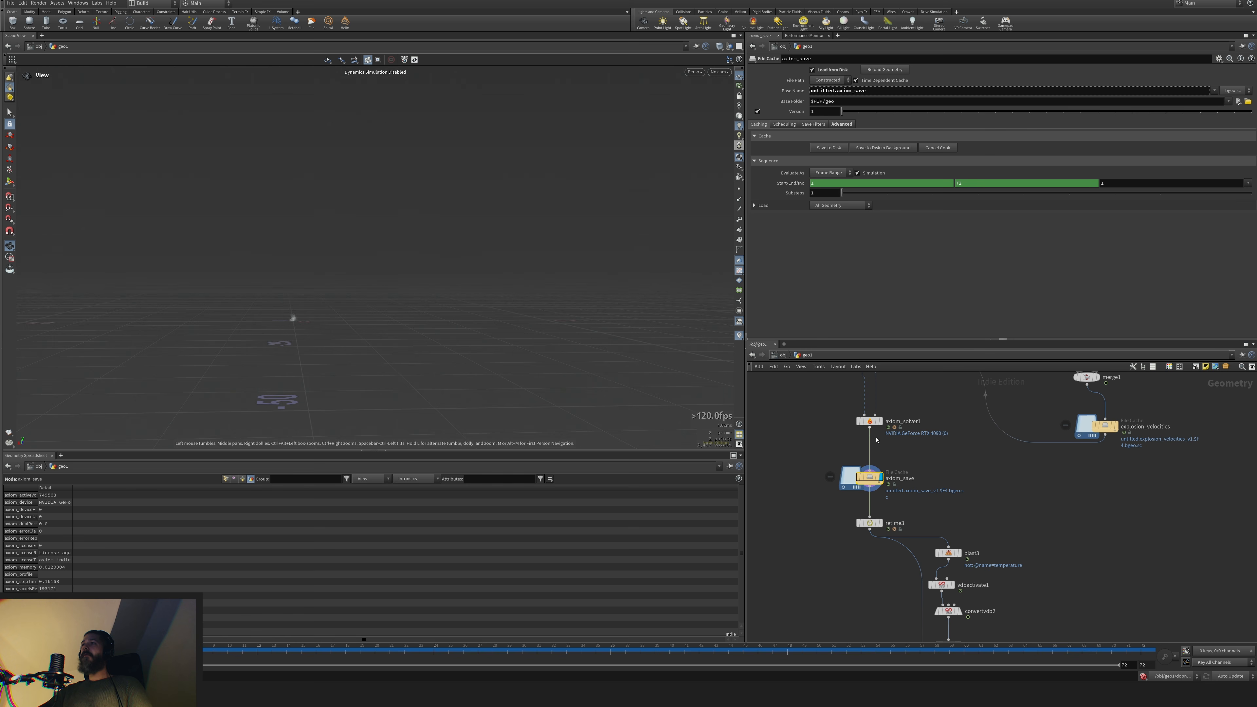
click(829, 147)
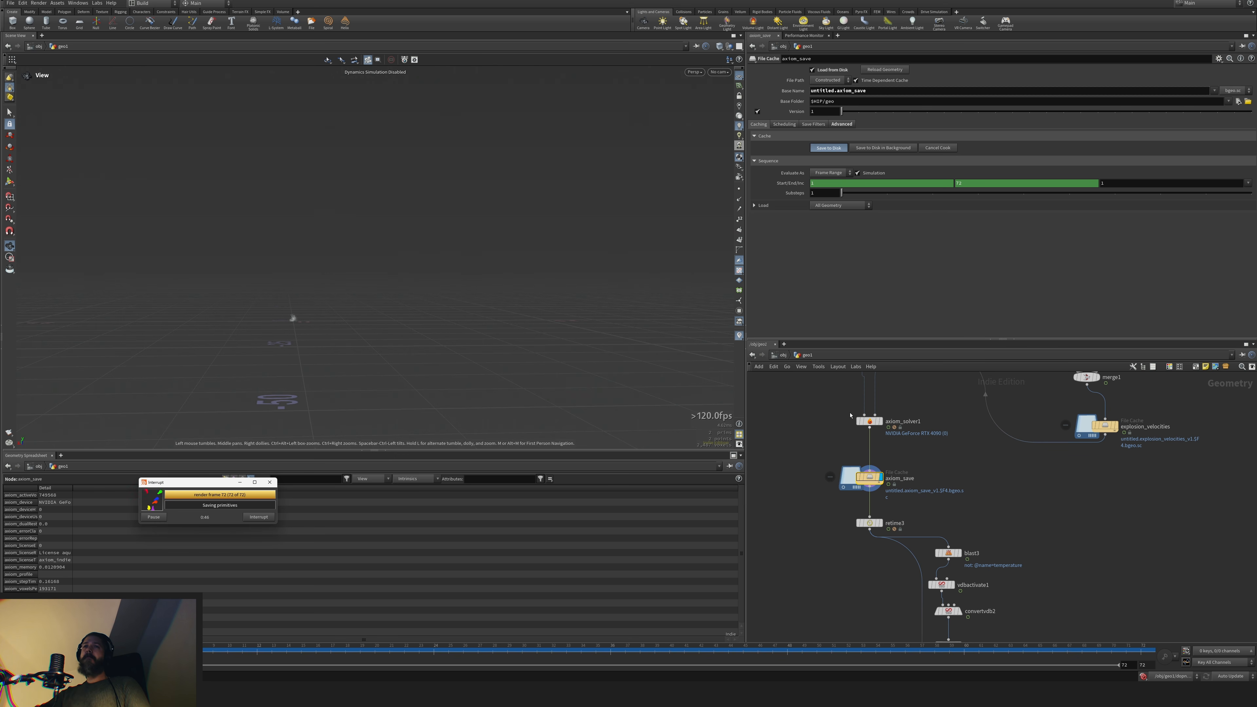
Disable the simulation on axiom_solver1 and scrub through the new axiom_save cache
click(867, 421)
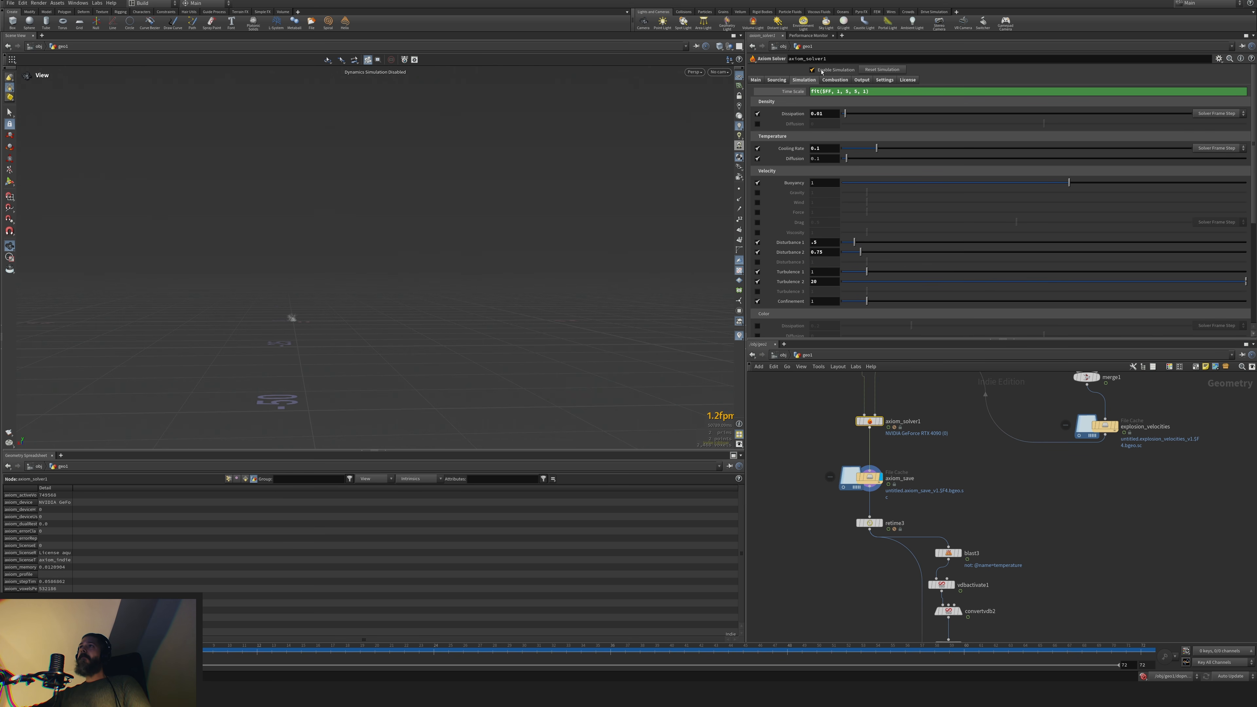
click(822, 71)
click(870, 477)
click(587, 653)
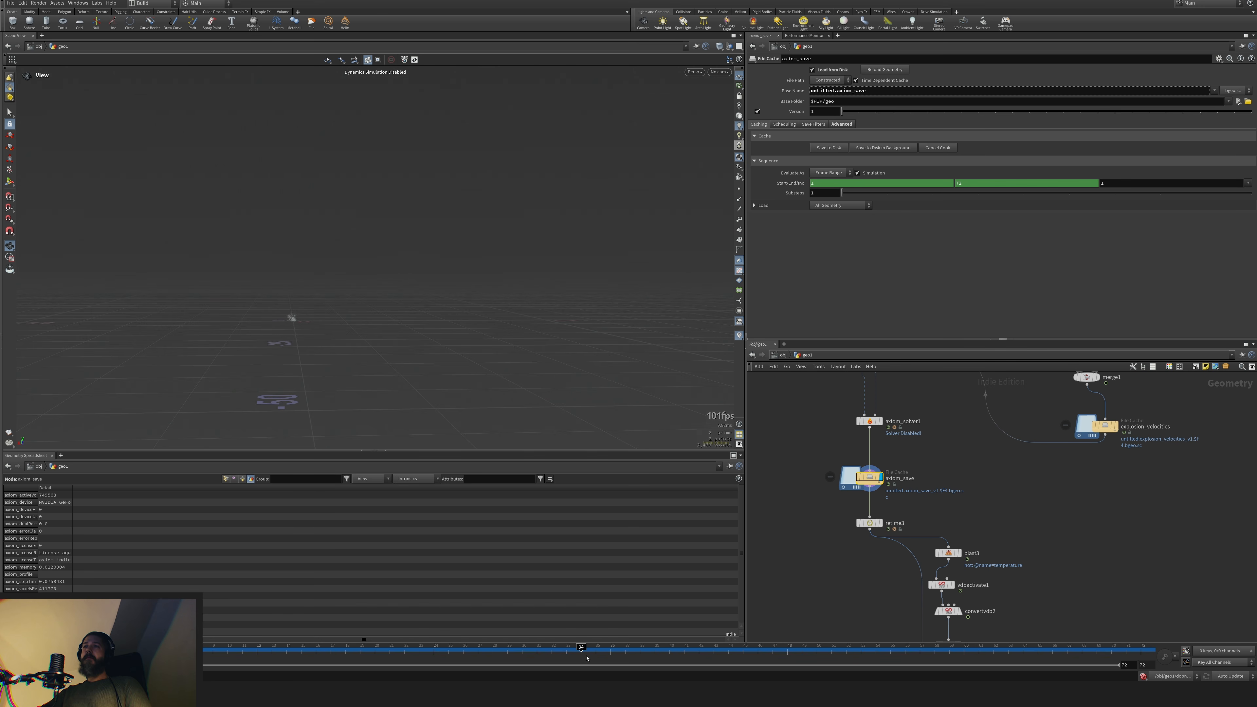
drag(587, 659, 94, 651)
Show the Confinement control field settings of axiom_solver1
click(870, 421)
scroll(814, 277, down, 5)
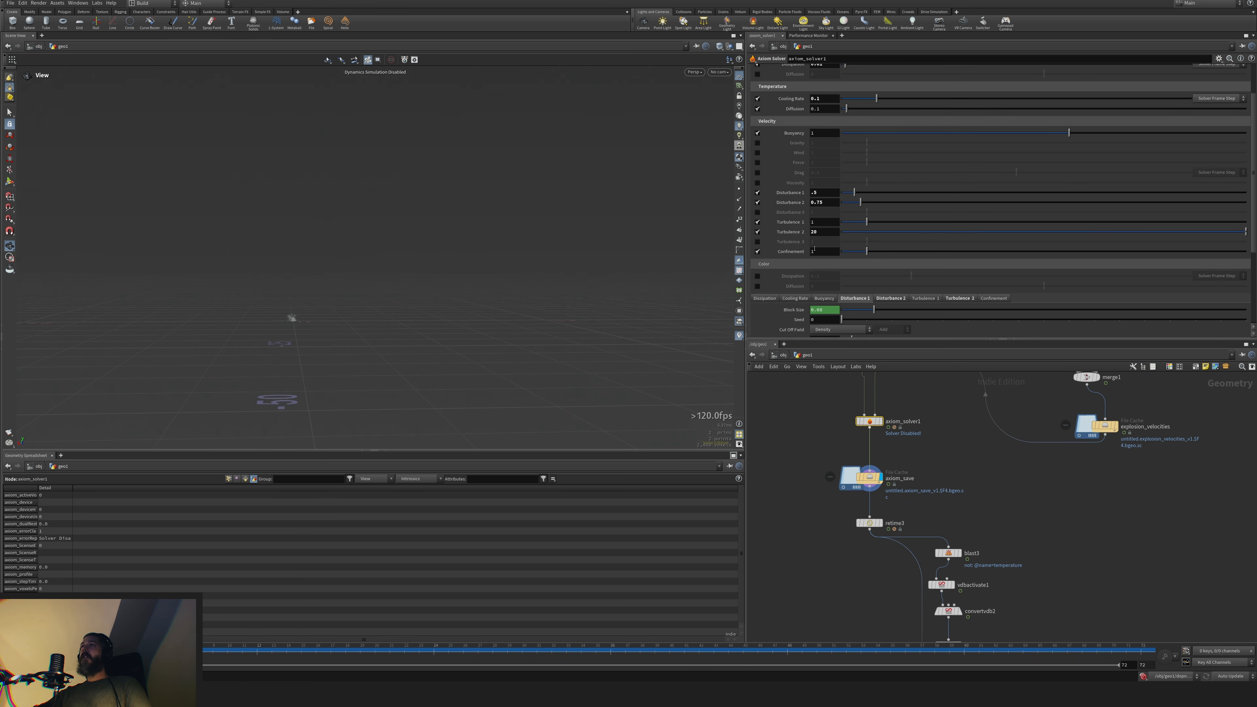
click(994, 198)
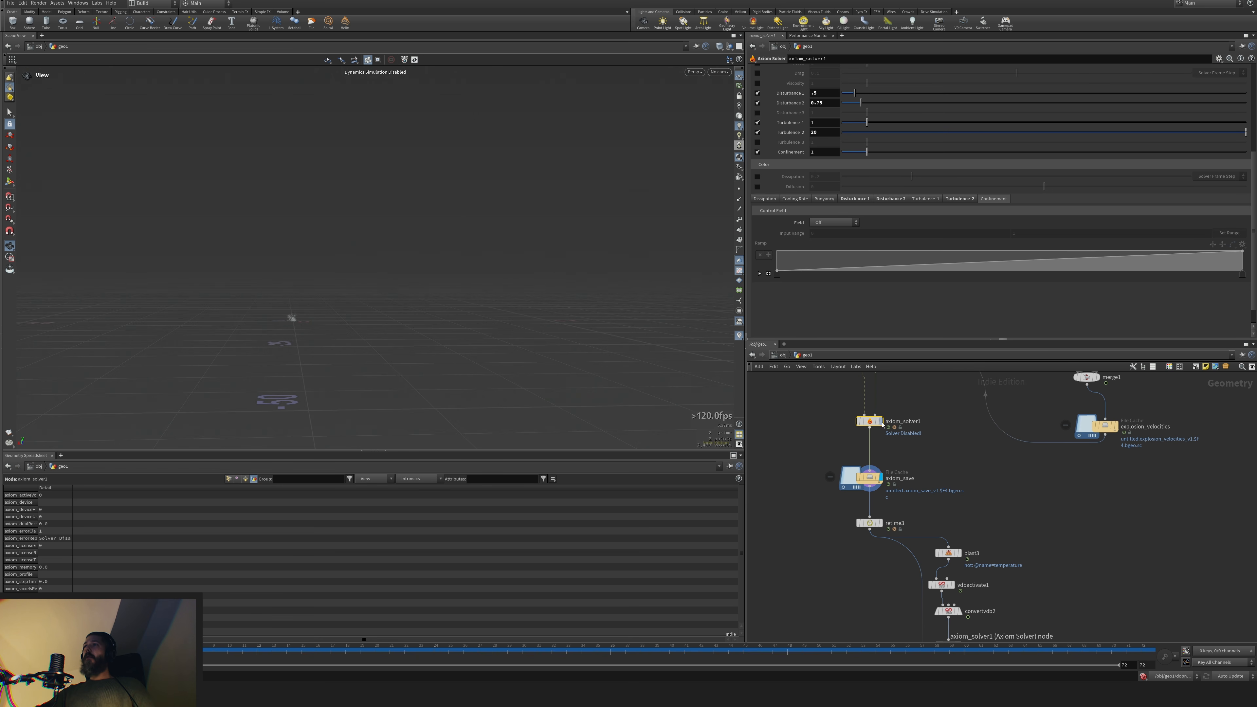
Add a Volume Visualization node beside axiom_save and feed it with axiom_save's output
middle_drag(985, 480, 951, 440)
key(Tab)
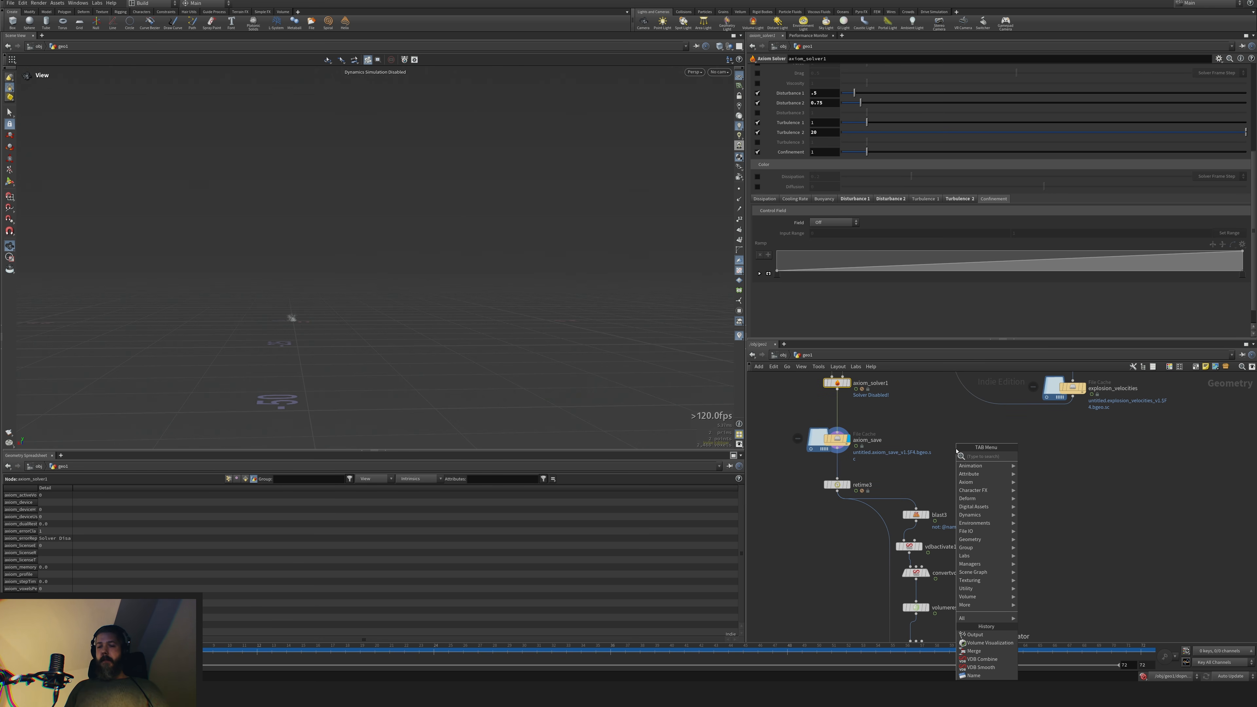
text(vovo)
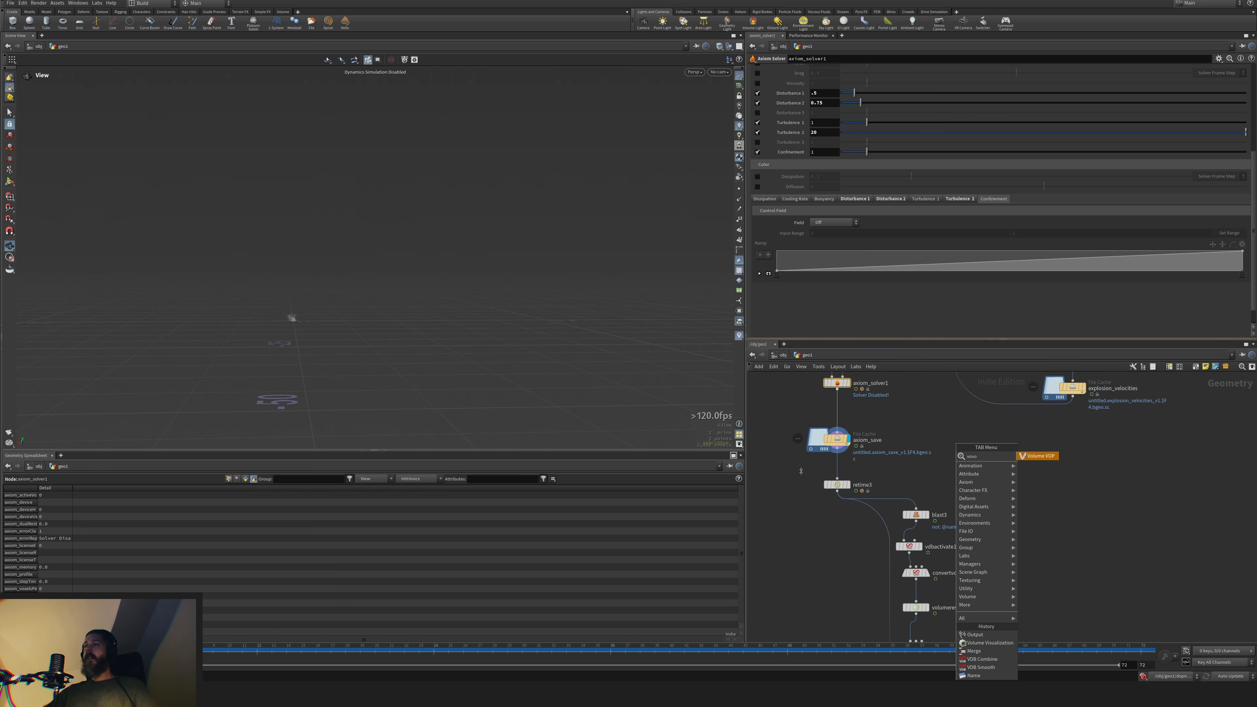
key(BackSpace)
key(BackSpace)
key(BackSpace)
key(BackSpace)
text(vovi)
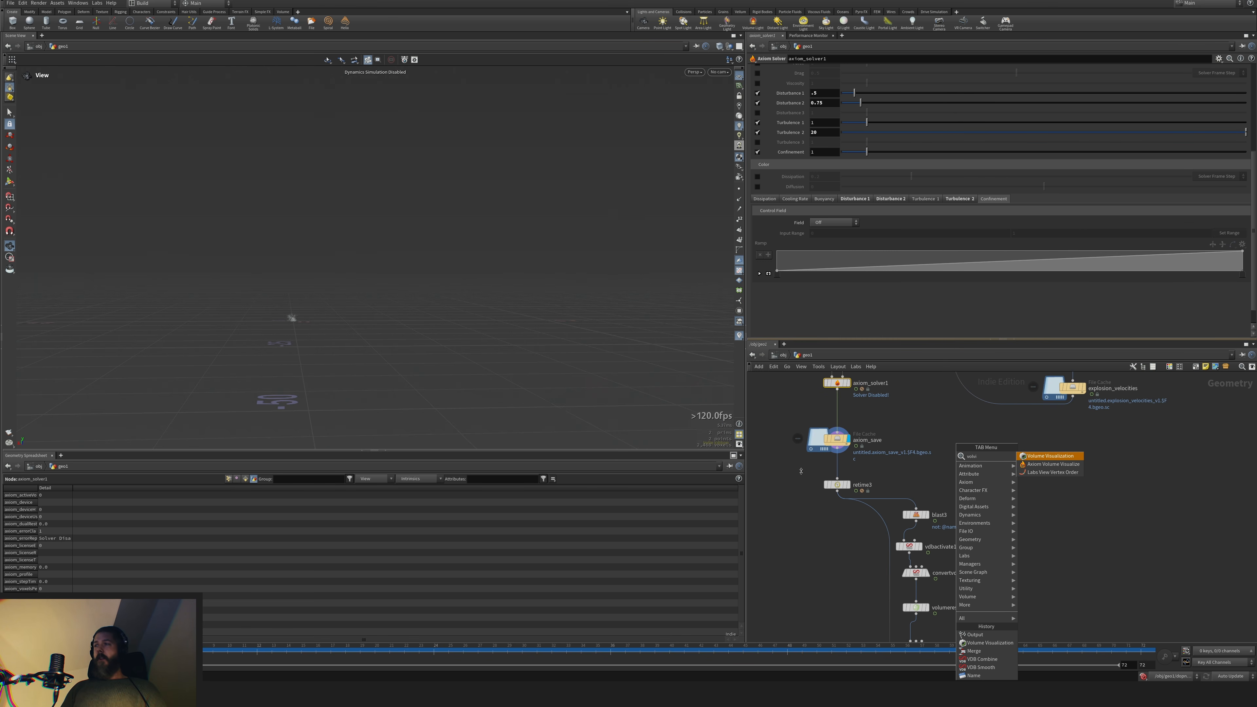
key(Return)
click(965, 468)
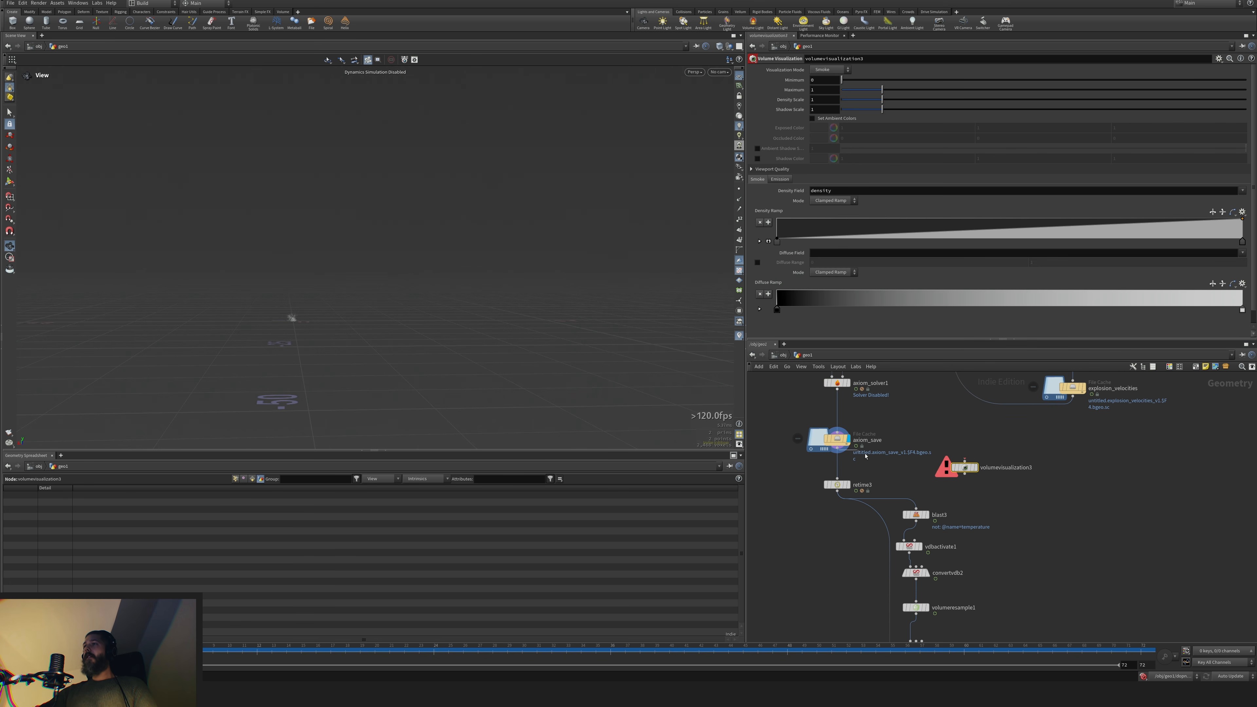
Check which fields axiom_solver1 is set to output
click(837, 383)
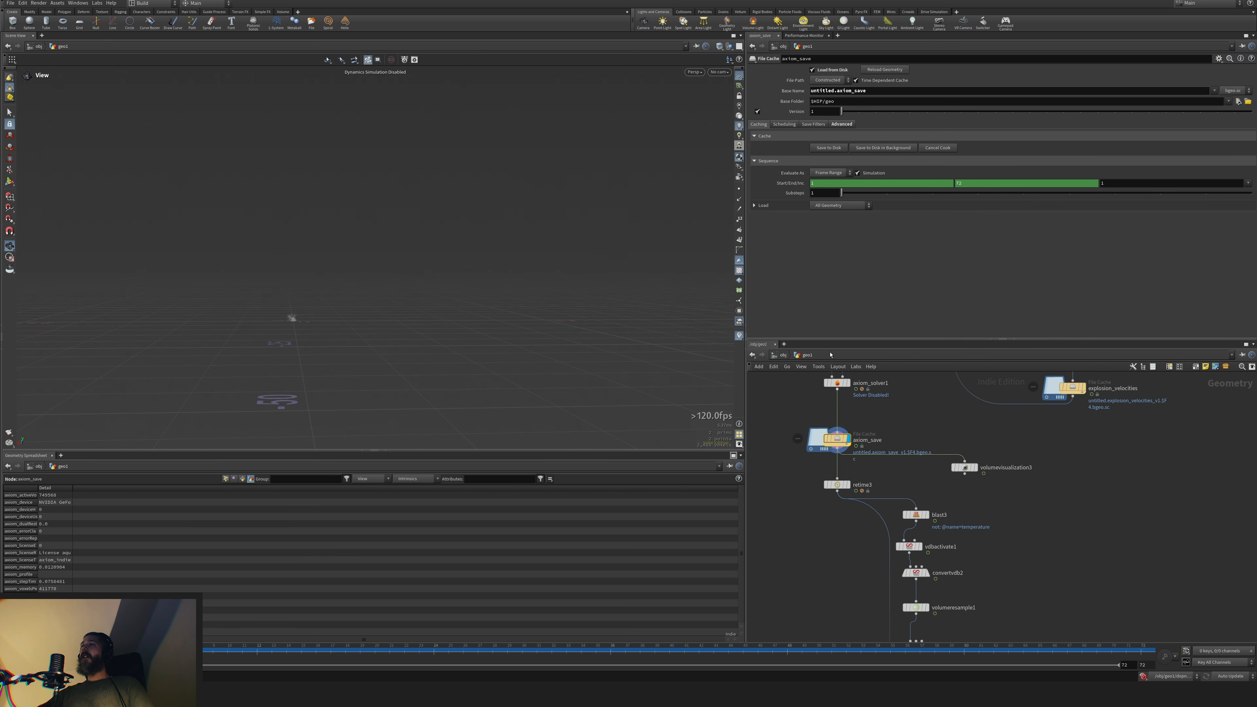
scroll(870, 129, down, 5)
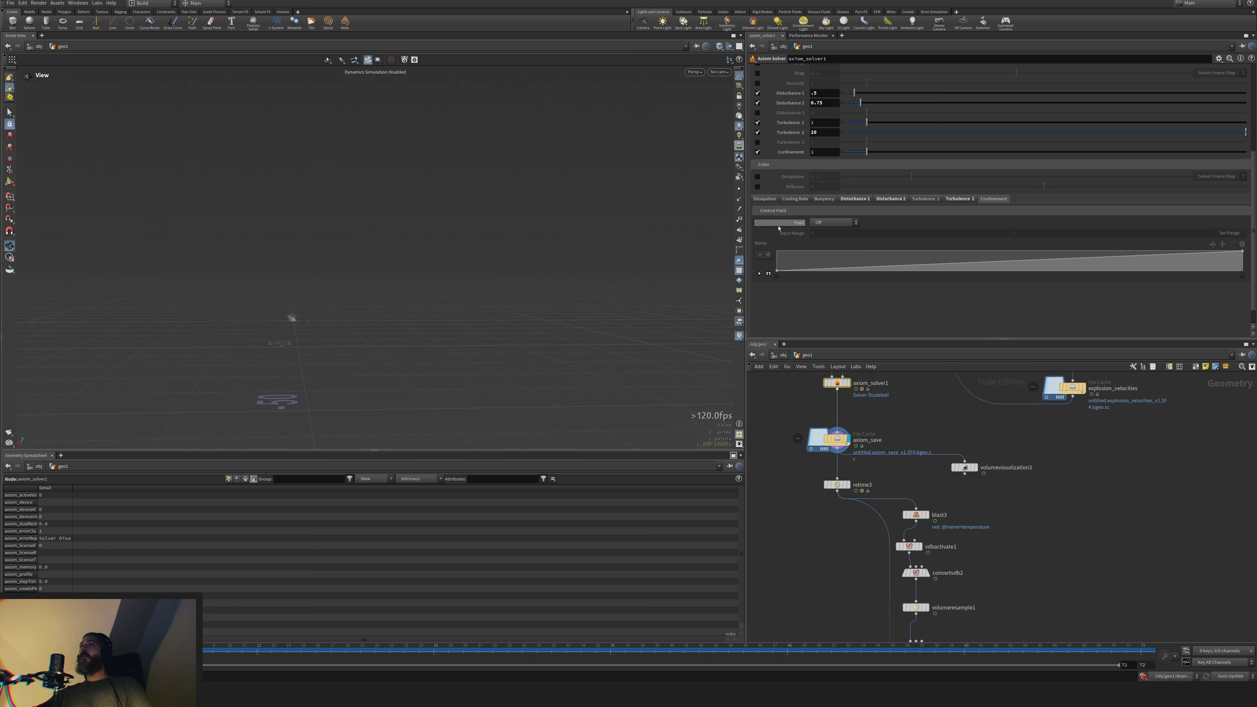
scroll(837, 136, up, 5)
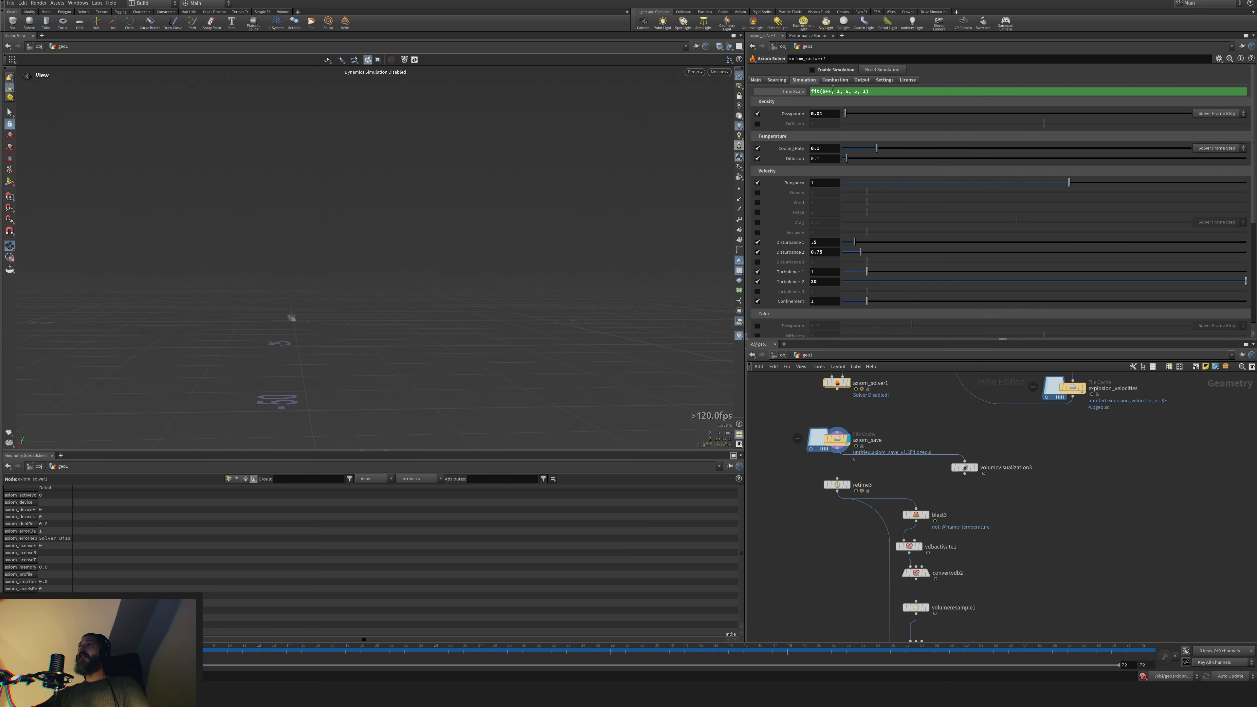
click(835, 80)
click(862, 79)
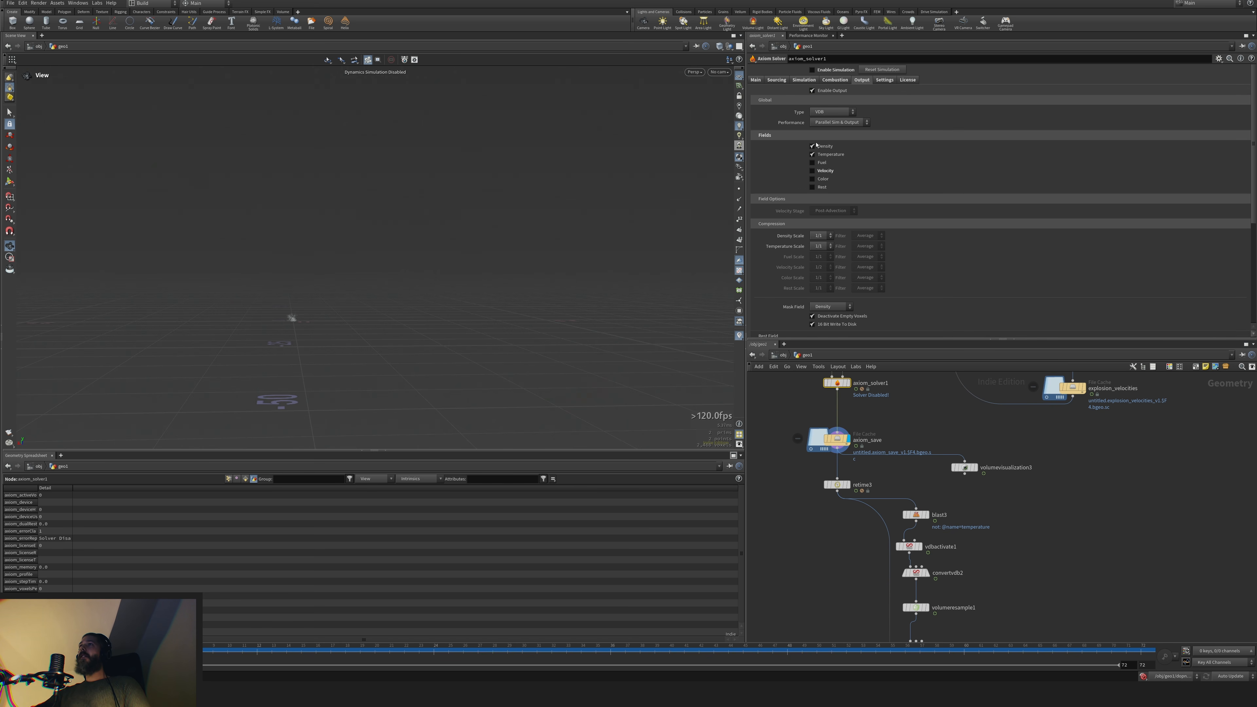
Display the new Volume Visualization node, set its Diffuse Field to temperature and scrub to about the middle of the range
click(964, 467)
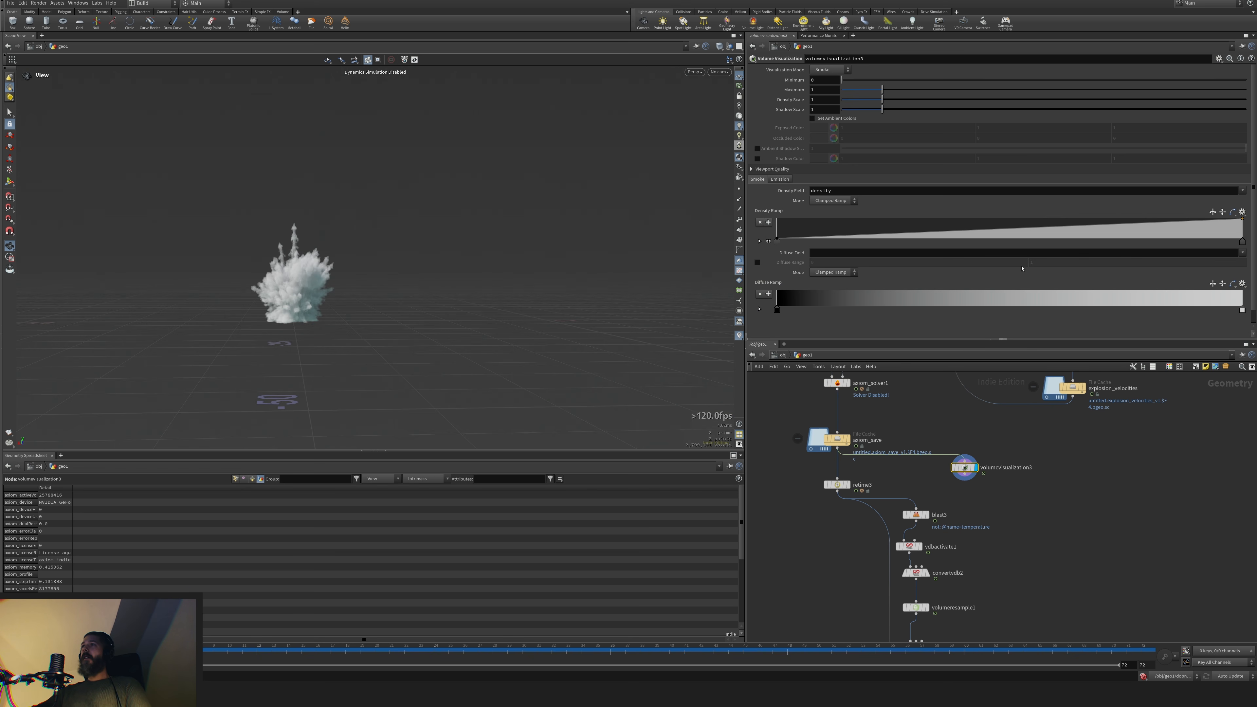
click(1242, 253)
click(1232, 270)
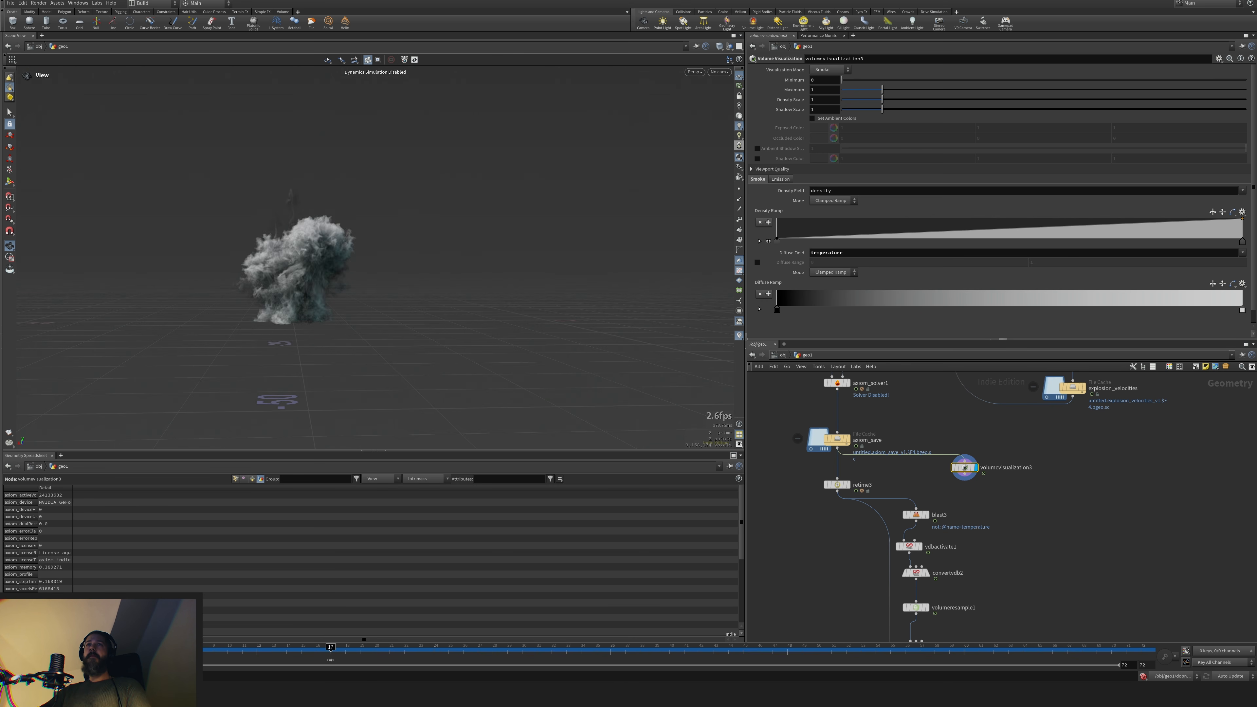
drag(345, 655, 486, 656)
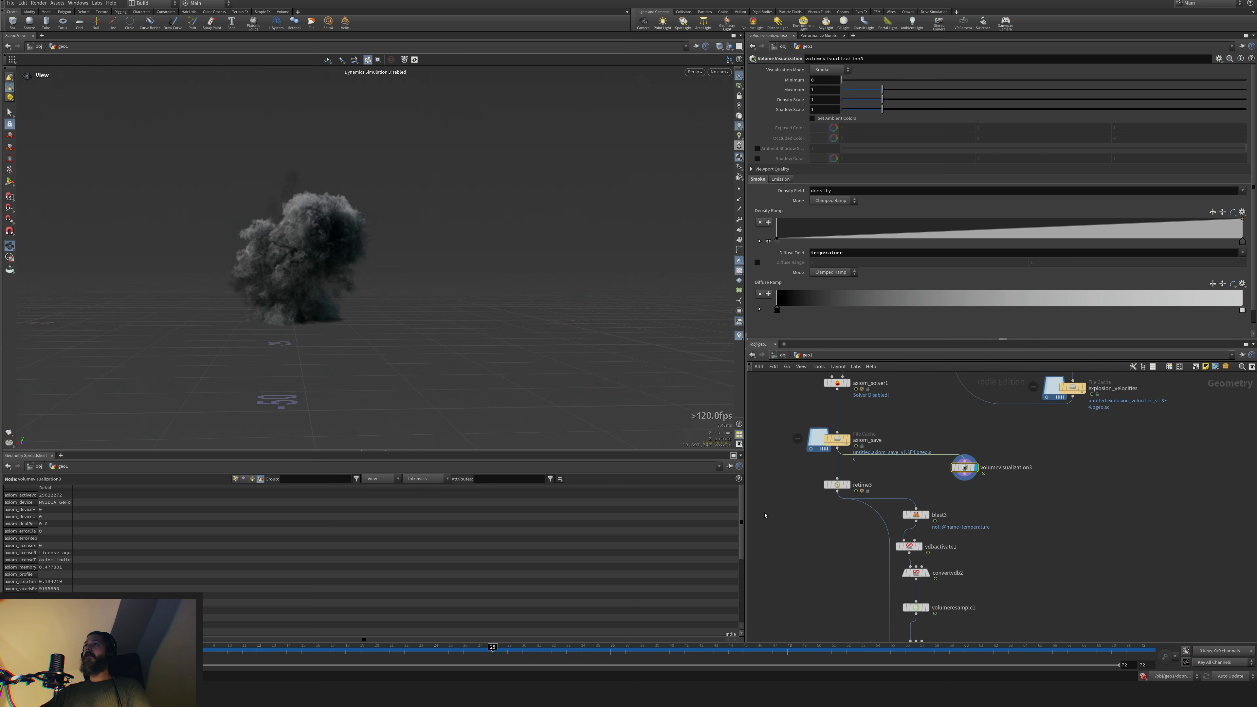
Enable the Diffuse Range, entering 10 as its maximum and 2 as its minimum
click(758, 263)
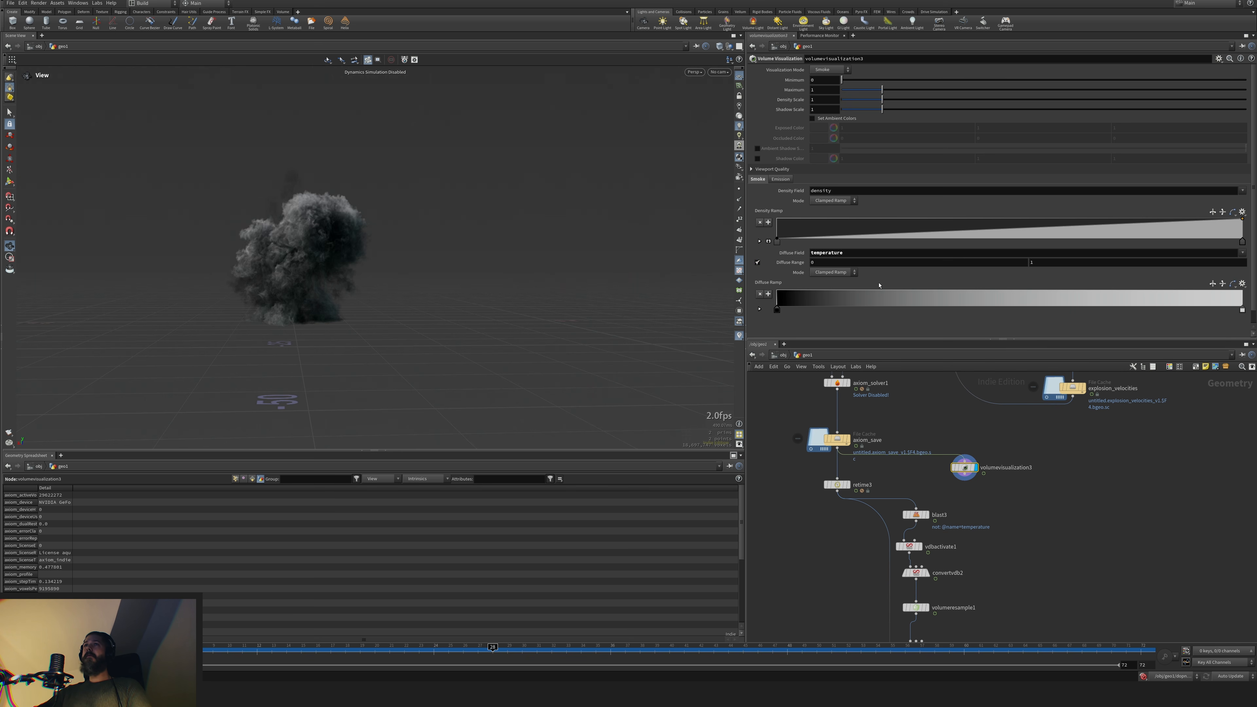
click(1033, 265)
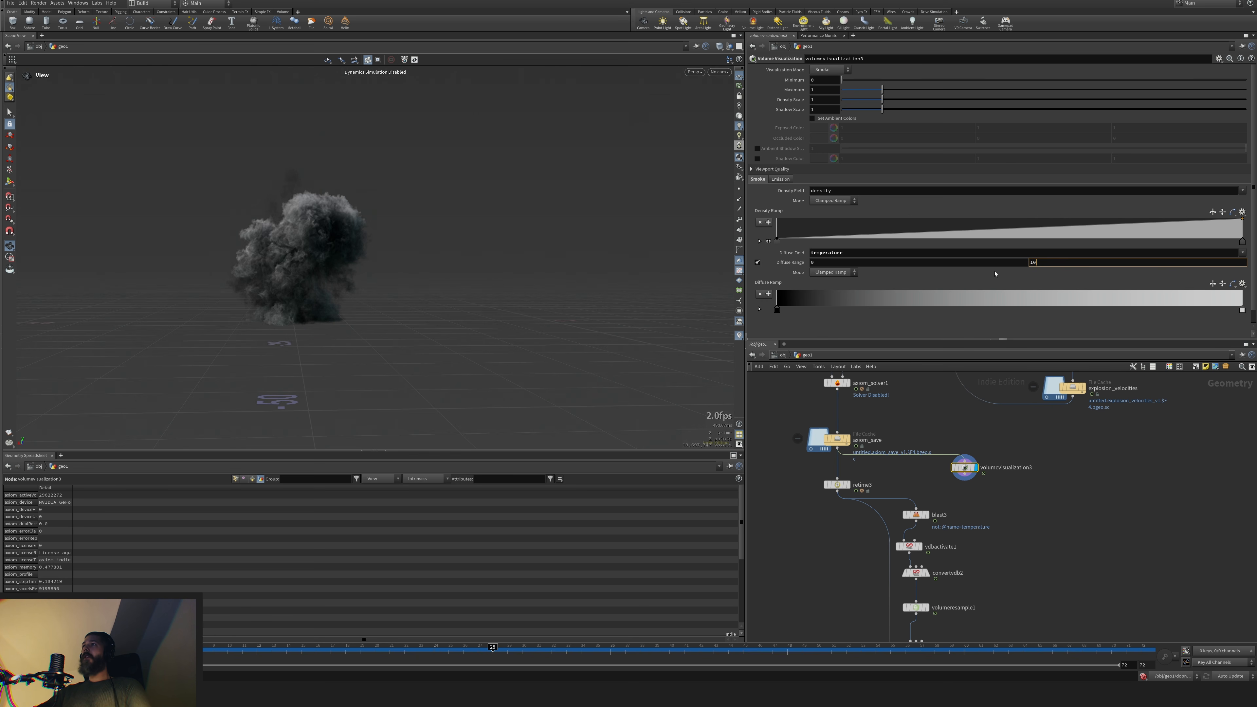
key(Return)
click(835, 266)
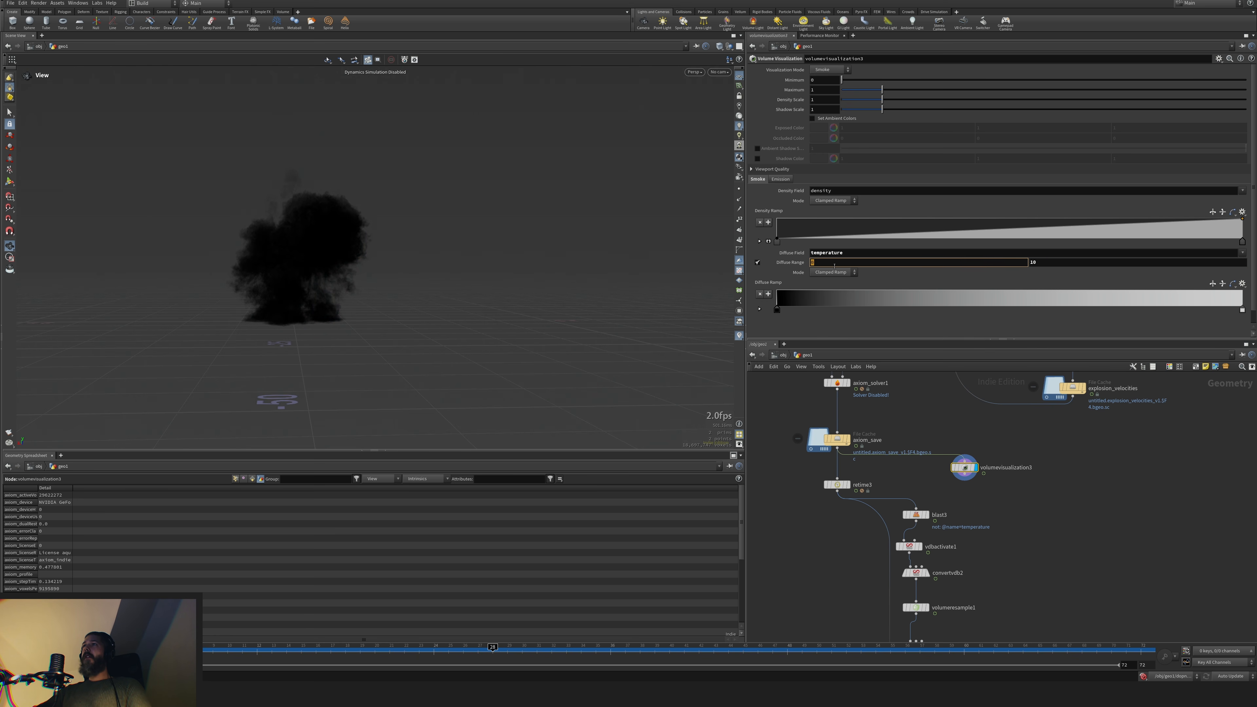
text(2)
key(Return)
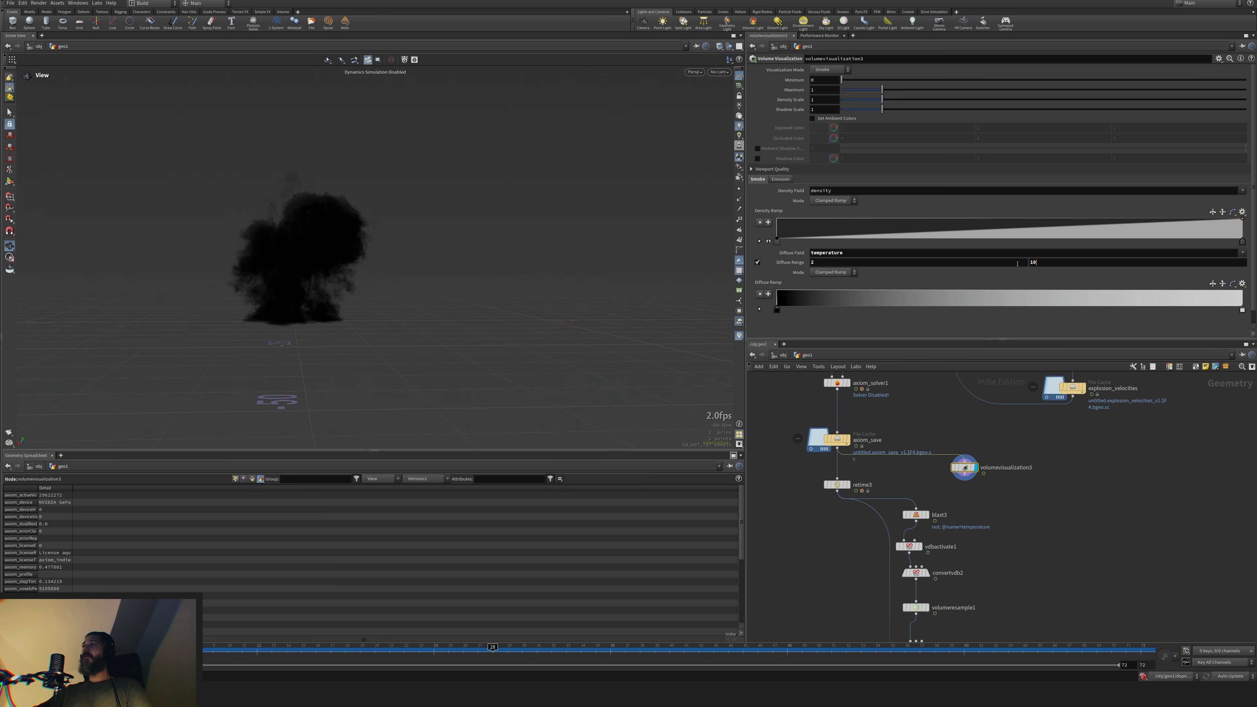
Set the Diffuse Range maximum to 0, reverse the Diffuse Ramp and check the result at an early frame
click(1045, 264)
text(0)
key(Return)
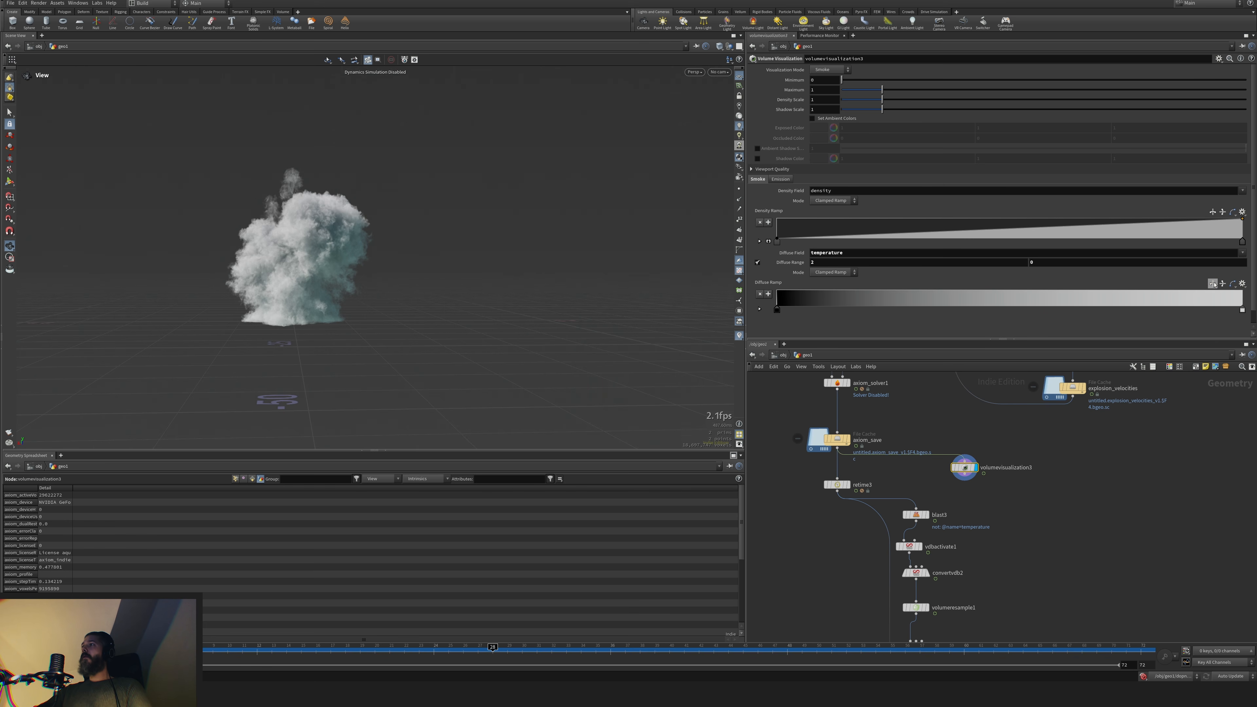
click(1213, 284)
click(268, 647)
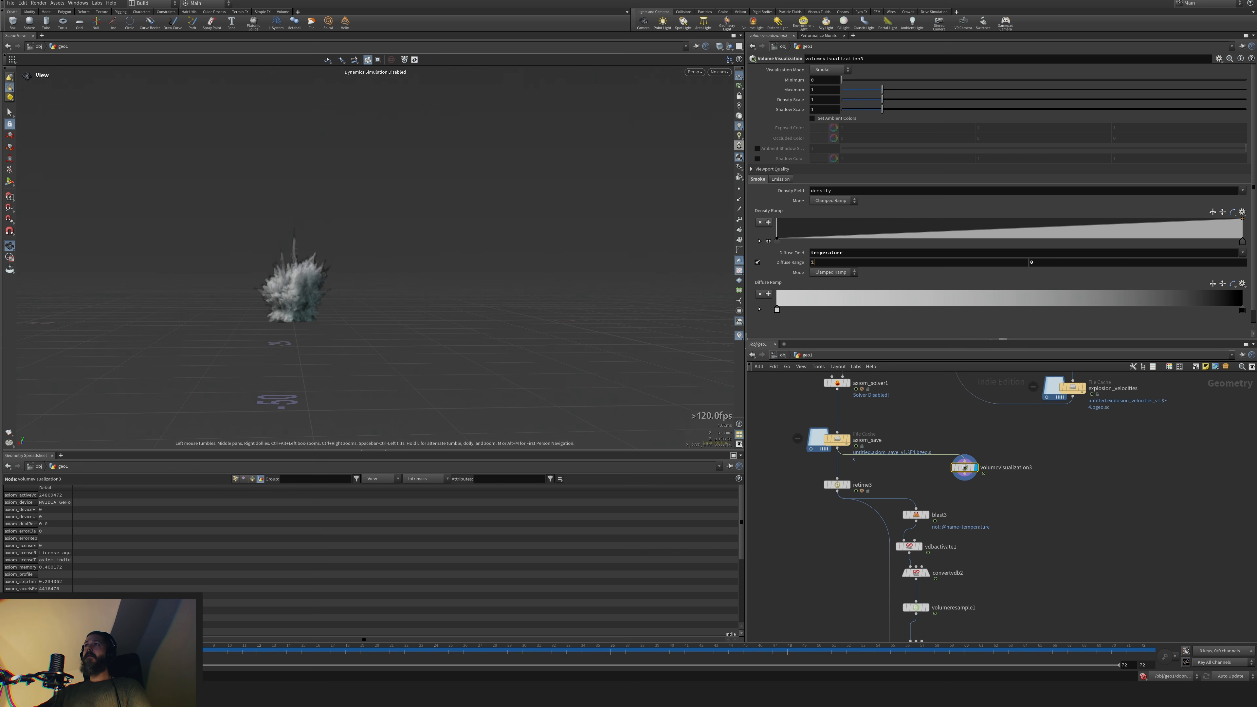
Set the Diffuse Range to minimum 0 and maximum 10, and scrub through the early explosion frames
text(0)
key(Tab)
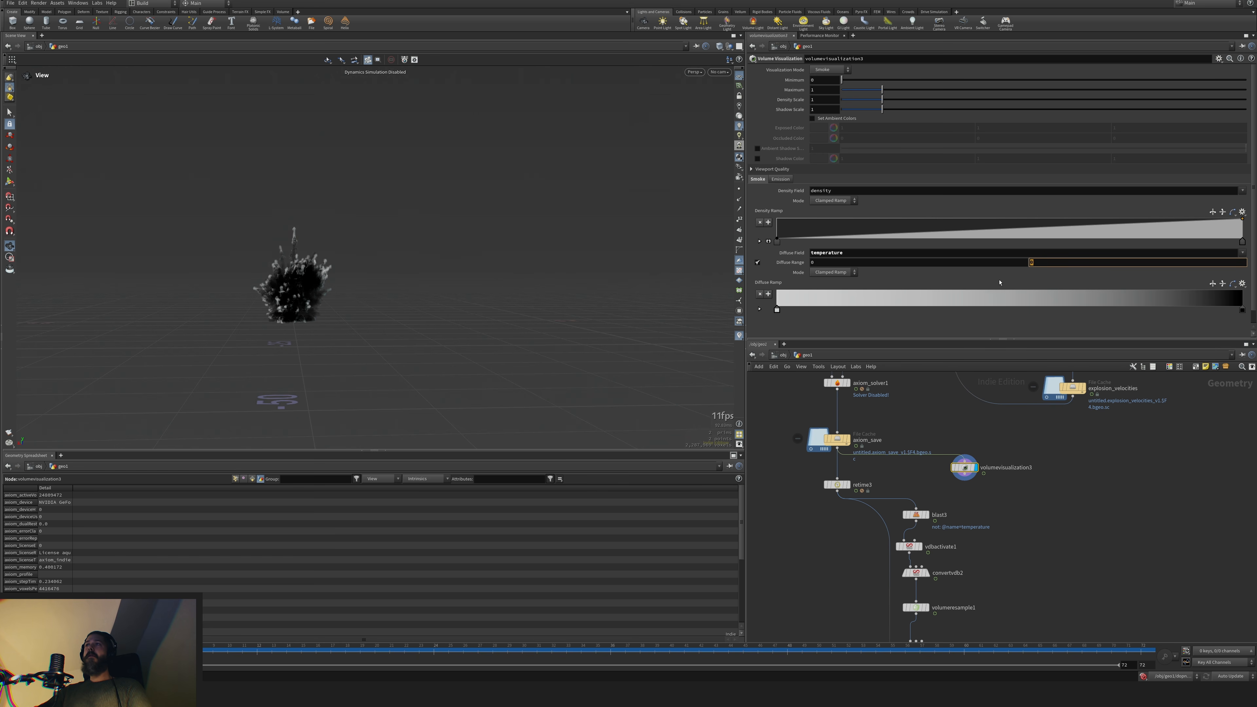
text(0)
key(Return)
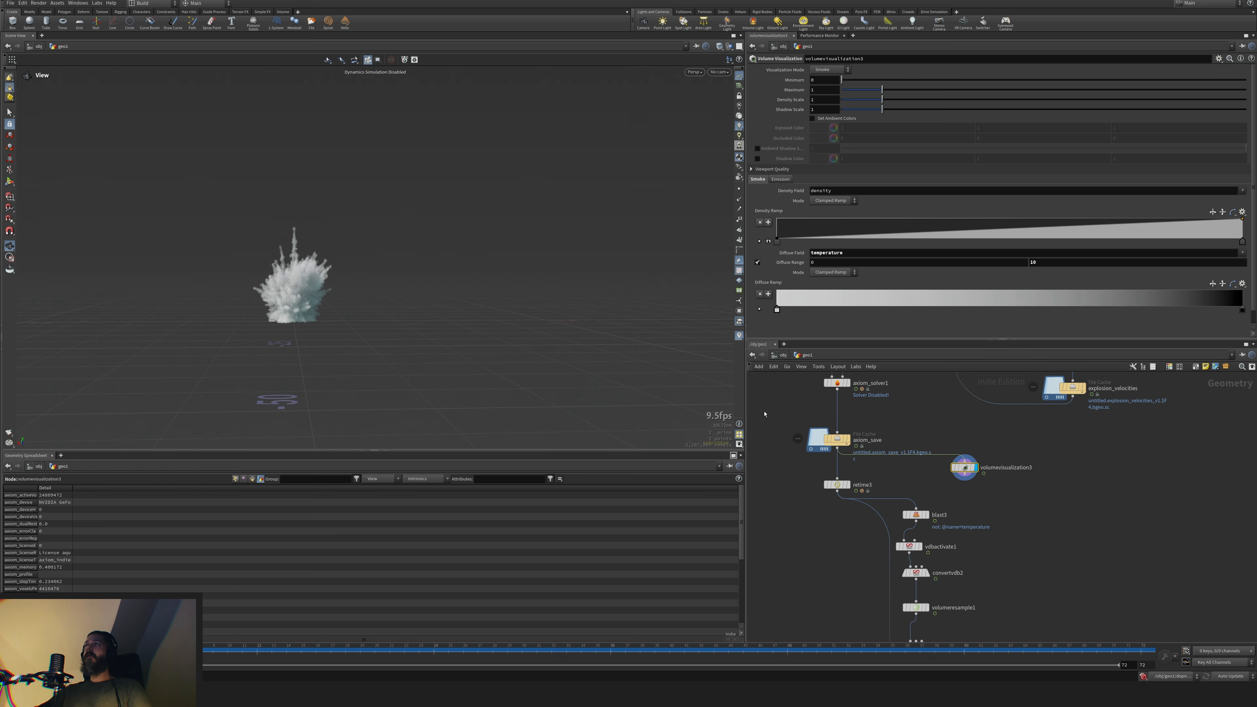
mouse_move(199, 654)
mouse_down()
mouse_move(743, 659)
mouse_move(176, 655)
mouse_up()
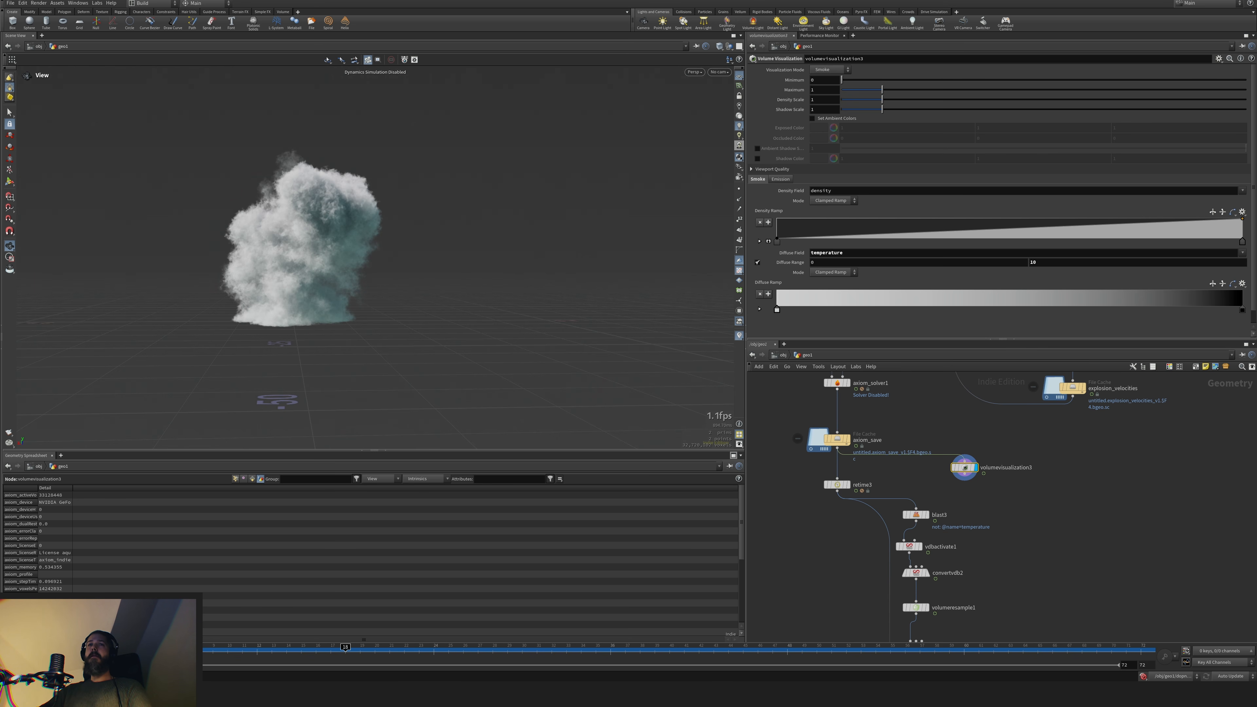
Set the Diffuse Range to minimum 1 and maximum 0, and scrub back and forth through the explosion to check the temperature
click(835, 262)
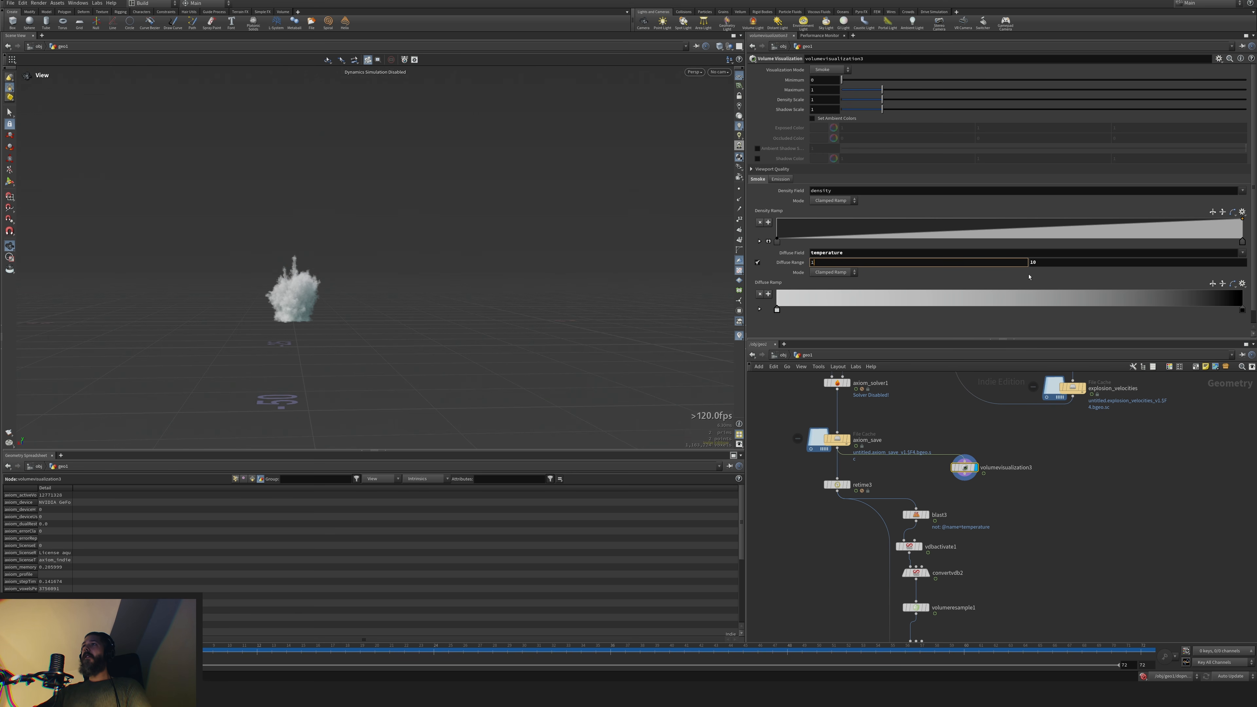
text(1)
key(Tab)
text(0)
key(Return)
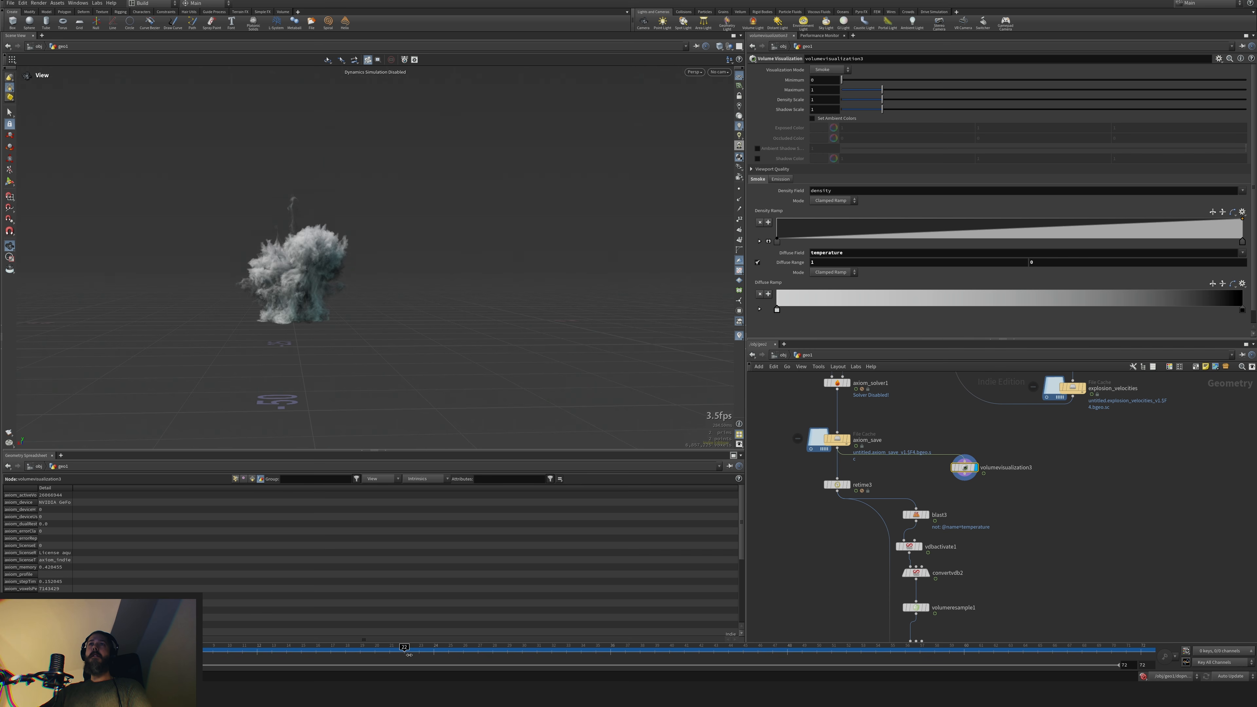
drag(609, 655, 746, 646)
drag(567, 649, 211, 649)
Set the Control Field of axiom_solver1's Confinement to Temperature
mouse_move(818, 446)
middle_drag(810, 406, 806, 446)
click(834, 422)
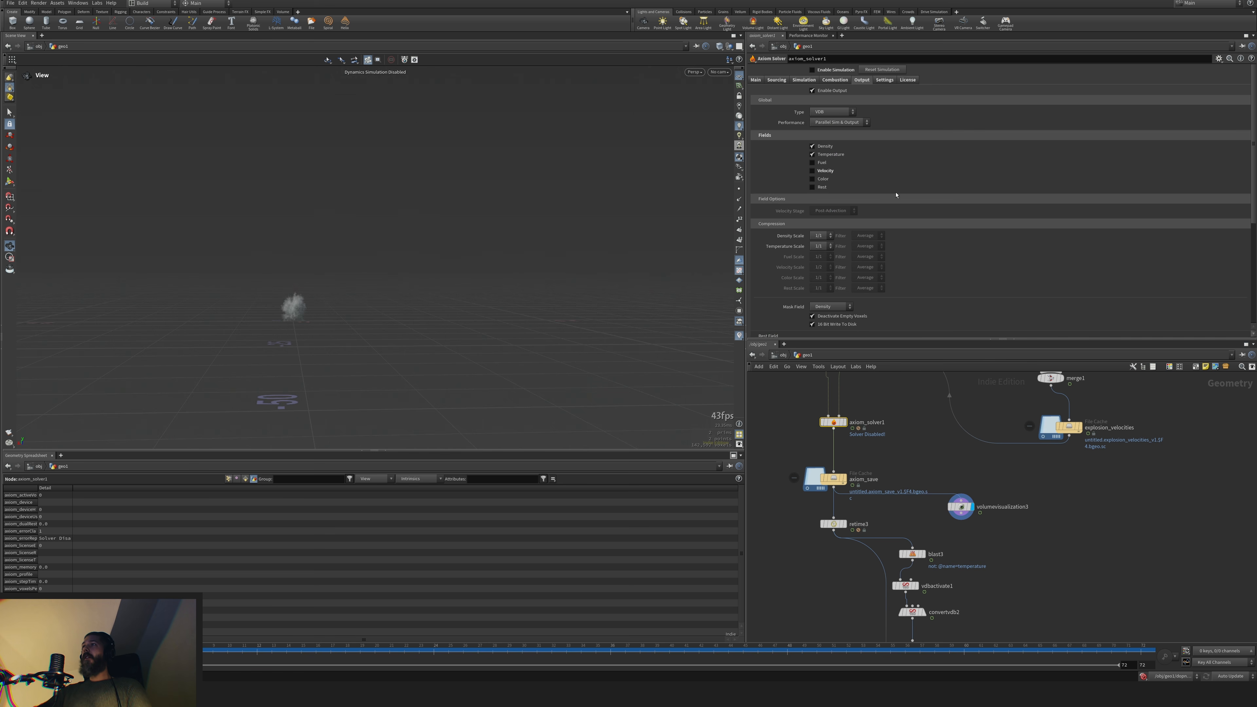
click(835, 81)
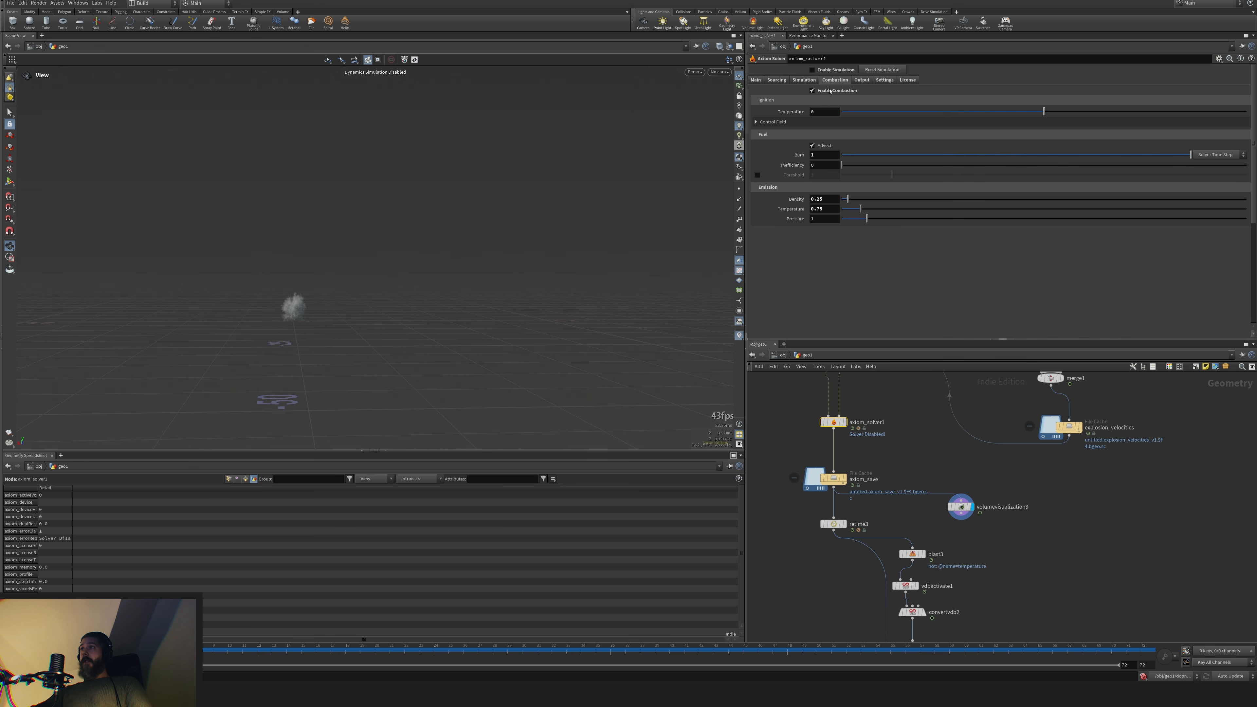
click(804, 79)
scroll(868, 216, down, 3)
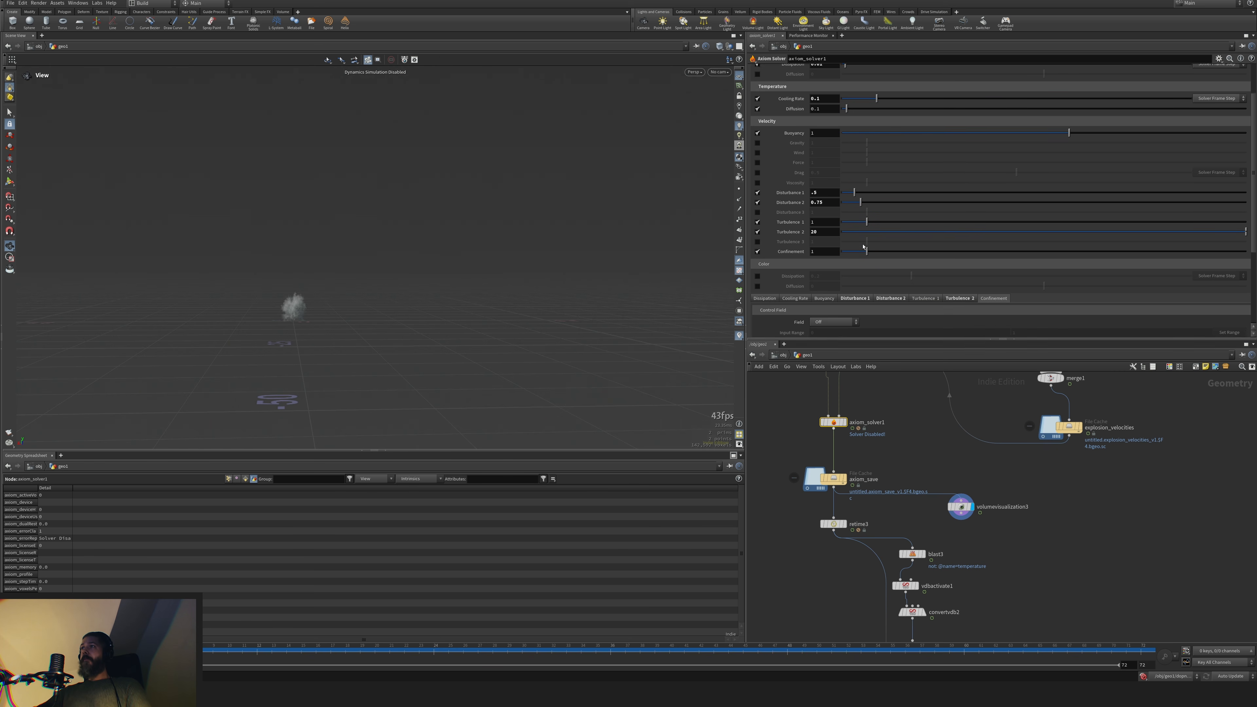
click(835, 302)
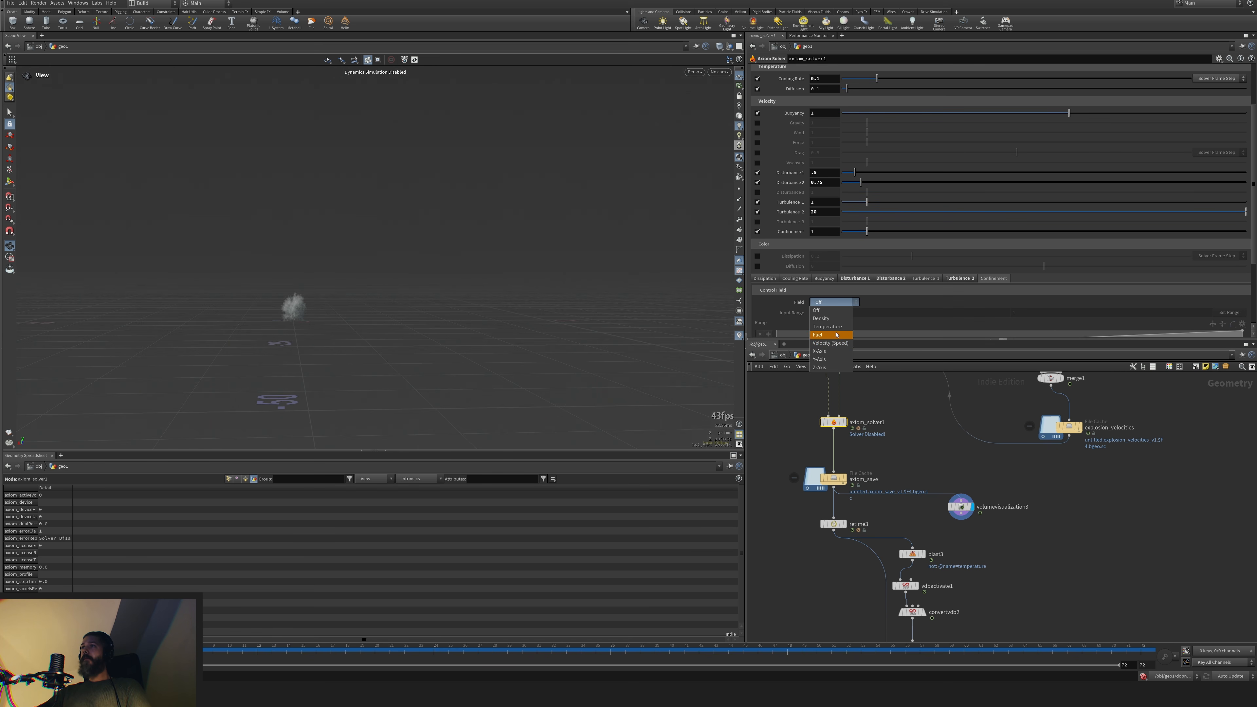
click(831, 326)
Set the Confinement control field's Input Range from 1 to 0 and reverse its ramp
scroll(871, 298, down, 1)
click(905, 283)
text(1)
key(Tab)
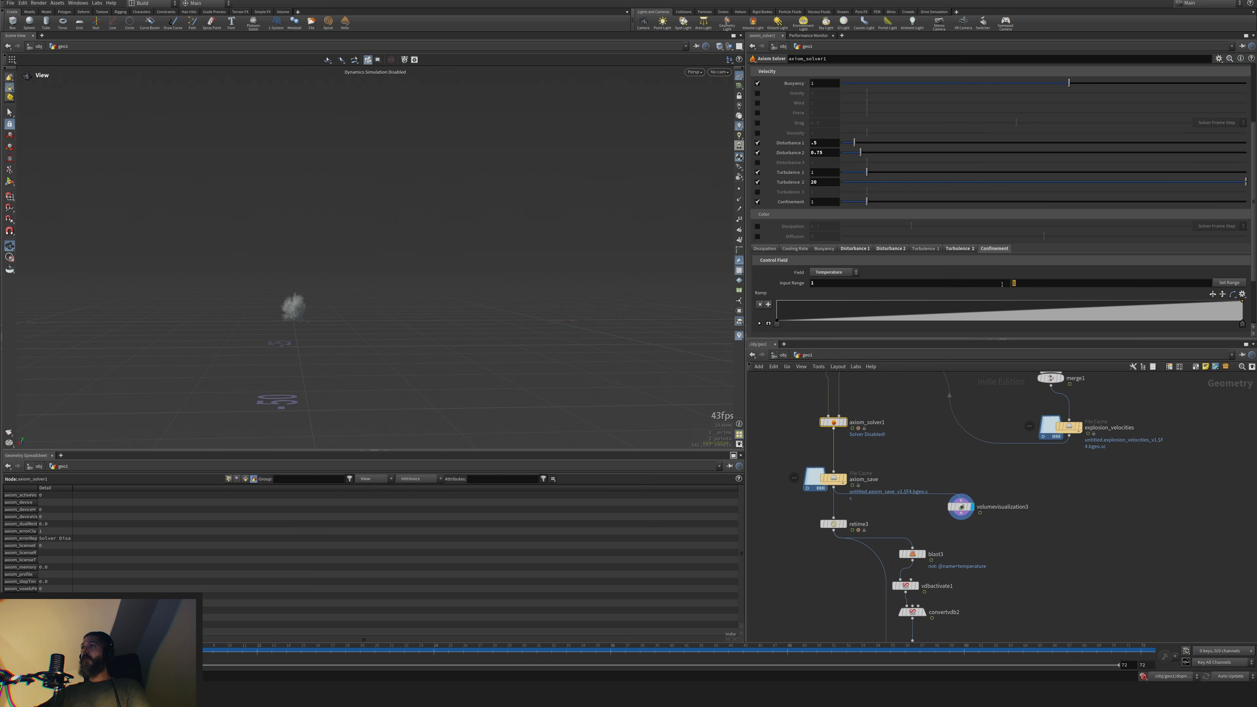
text(0)
click(1213, 295)
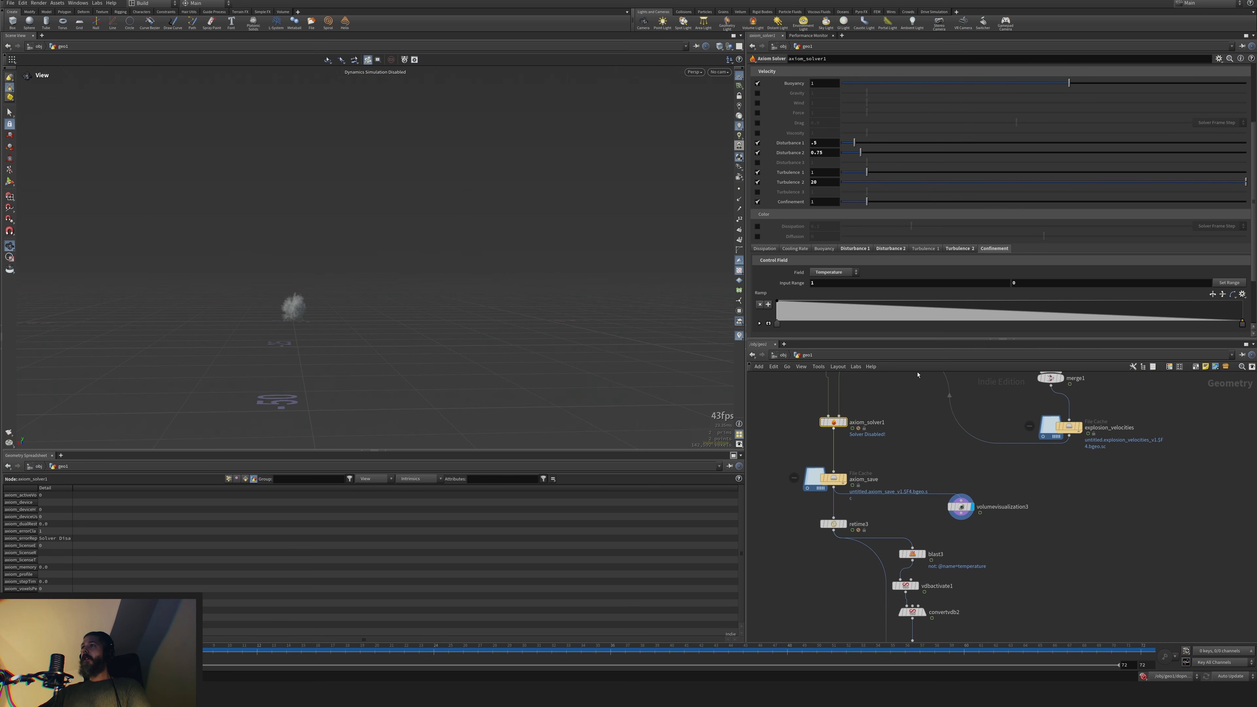
Try to save the axiom_save cache to disk
scroll(1038, 467, down, 3)
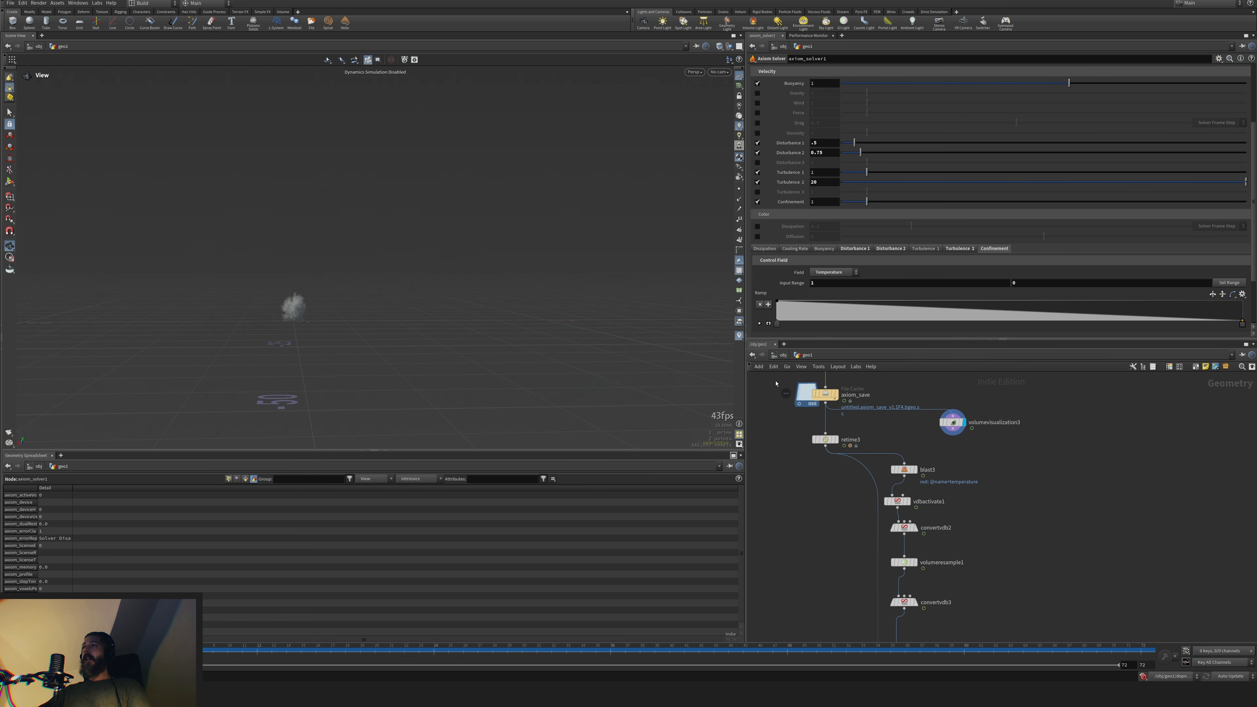
click(825, 394)
click(829, 148)
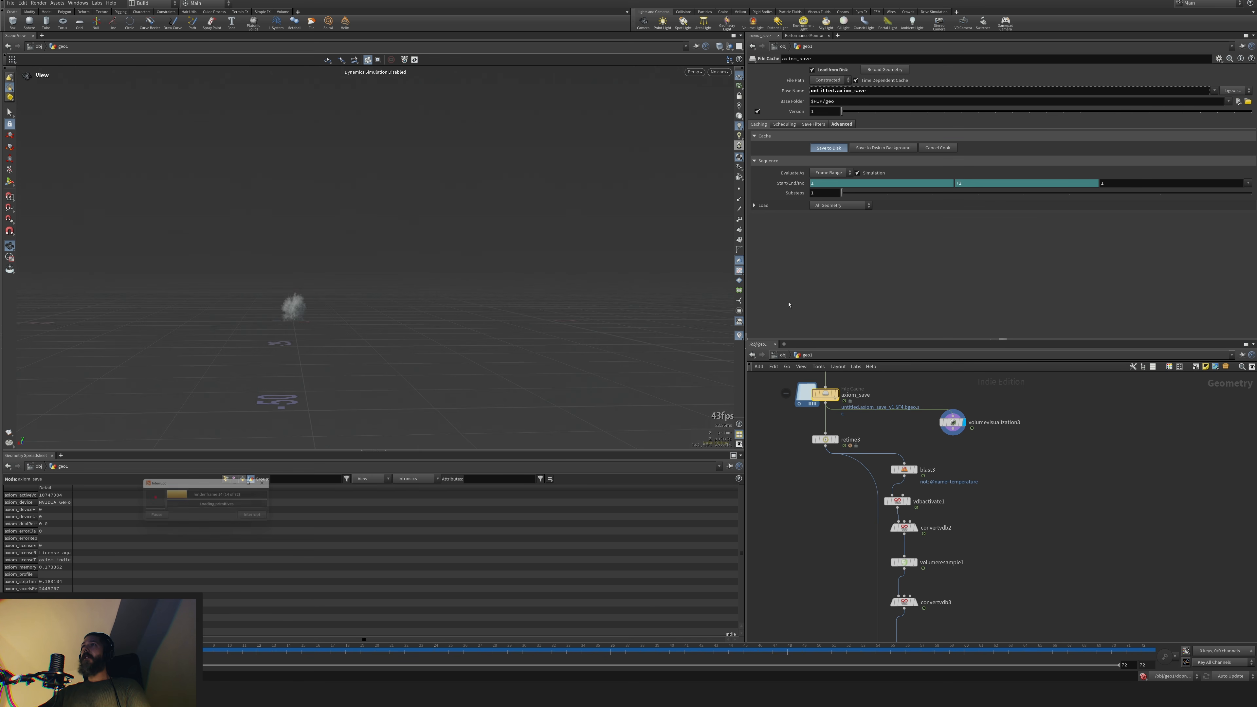
Enable the simulation on axiom_solver1 and save the axiom_save cache to disk
middle_drag(812, 396, 801, 498)
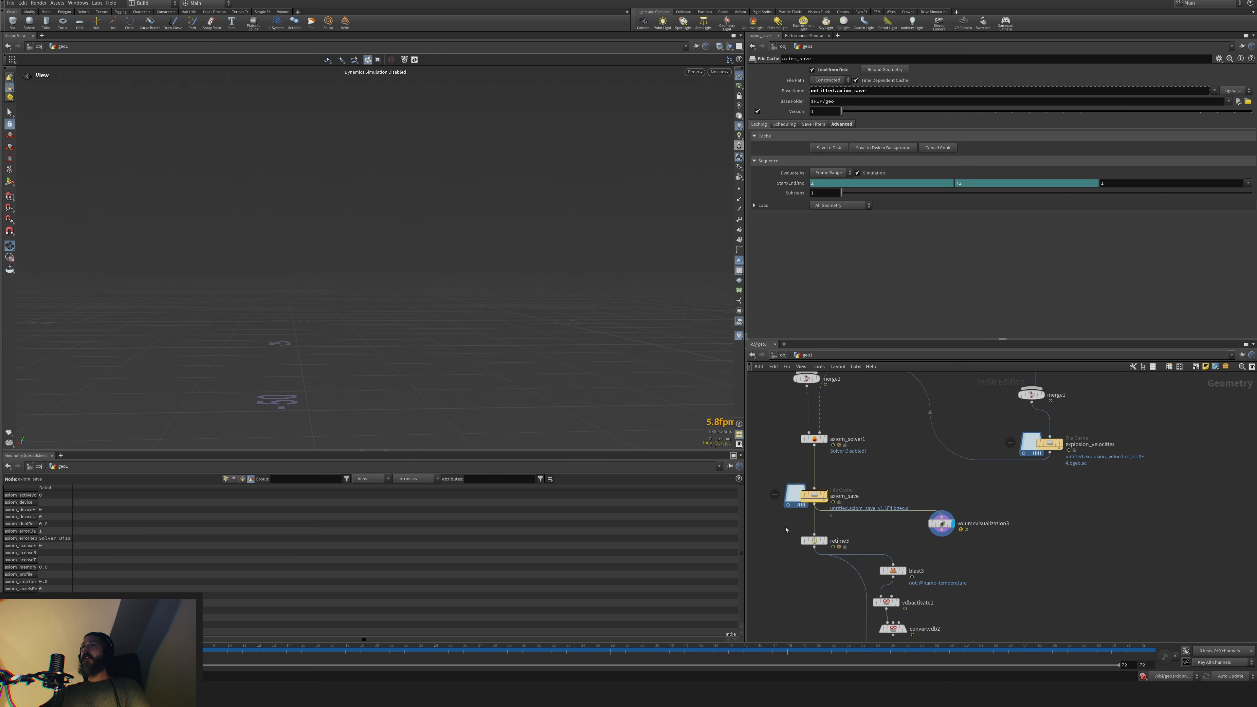
click(815, 439)
scroll(817, 177, up, 5)
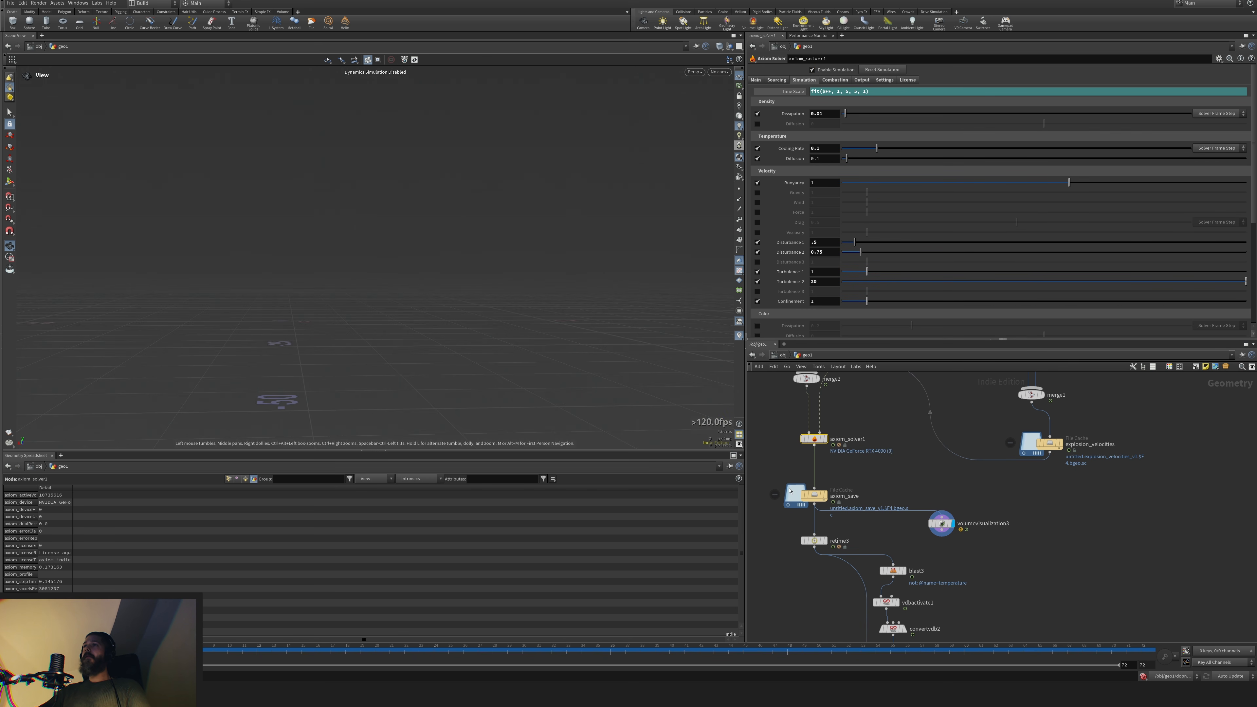
click(815, 495)
click(827, 148)
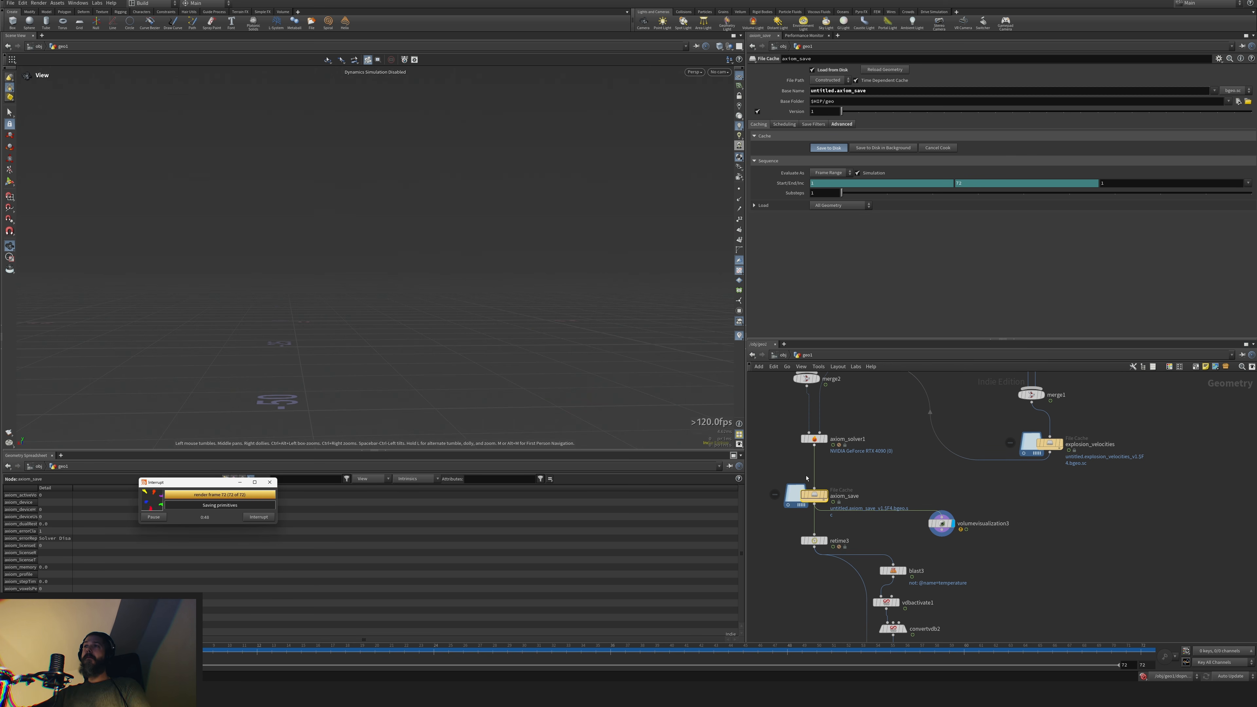
Disable the simulation on axiom_solver1, then display axiom_save and review the re-cached explosion across the frame range
click(814, 439)
click(813, 70)
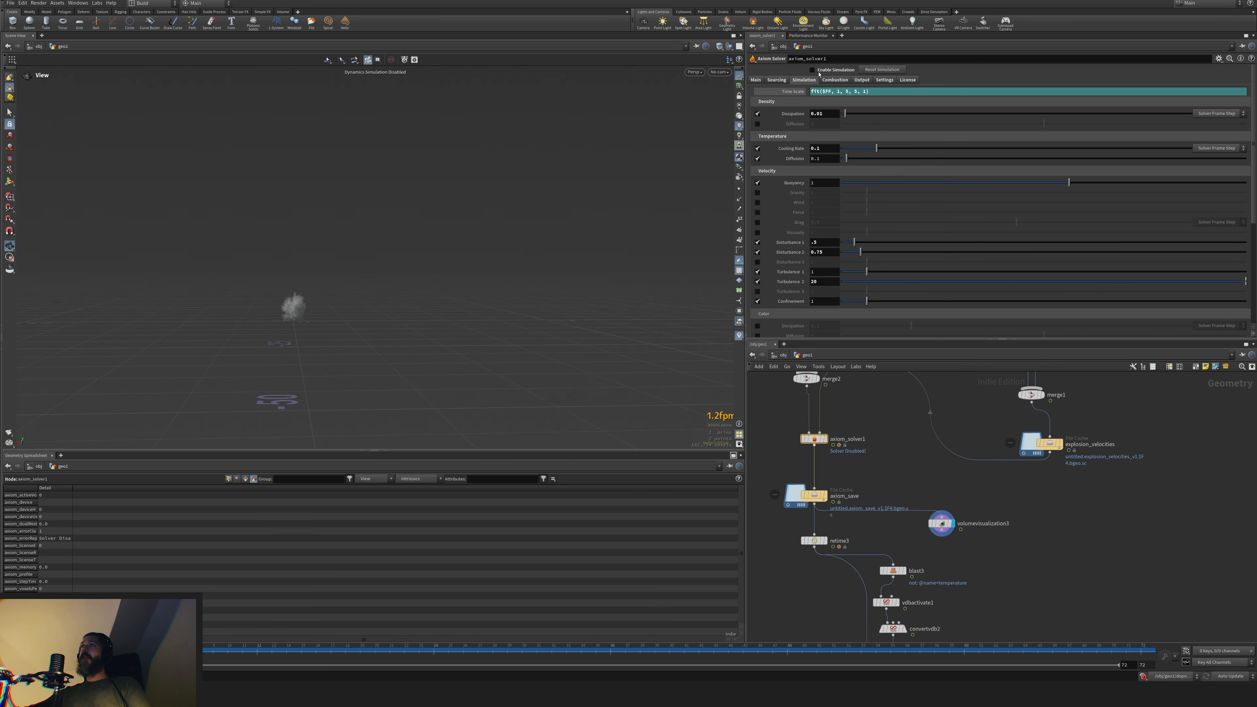
click(815, 495)
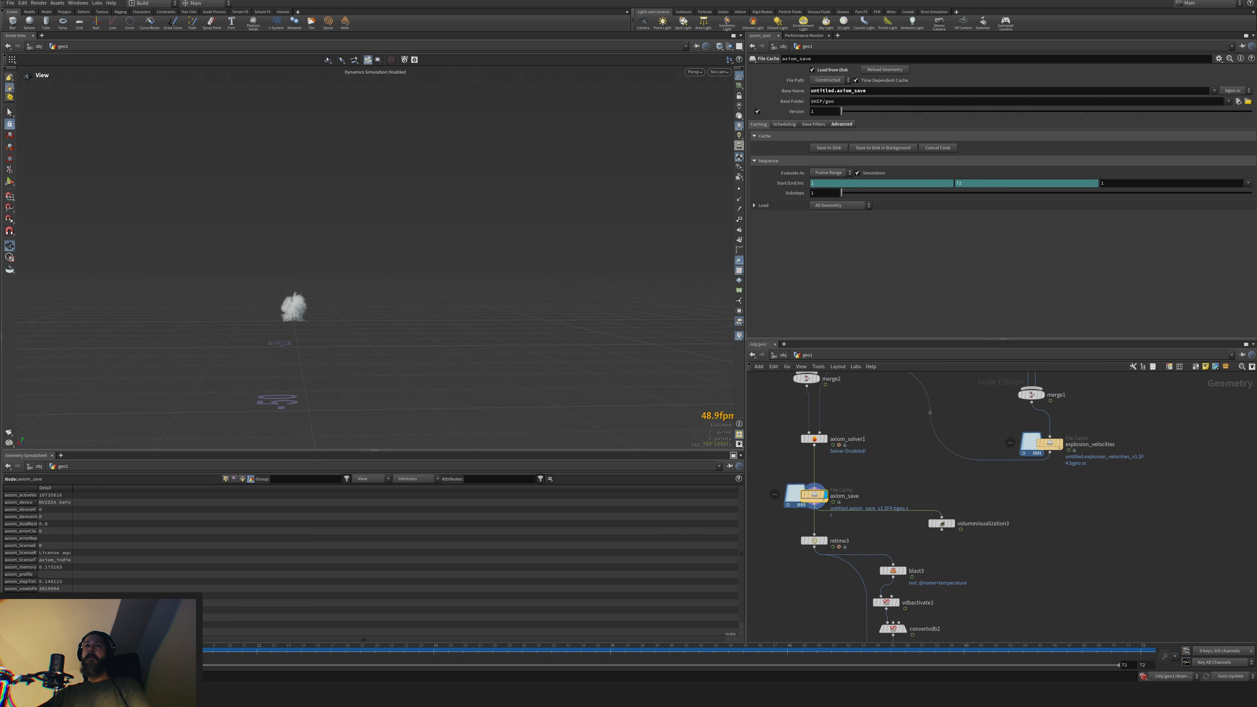
key(Up)
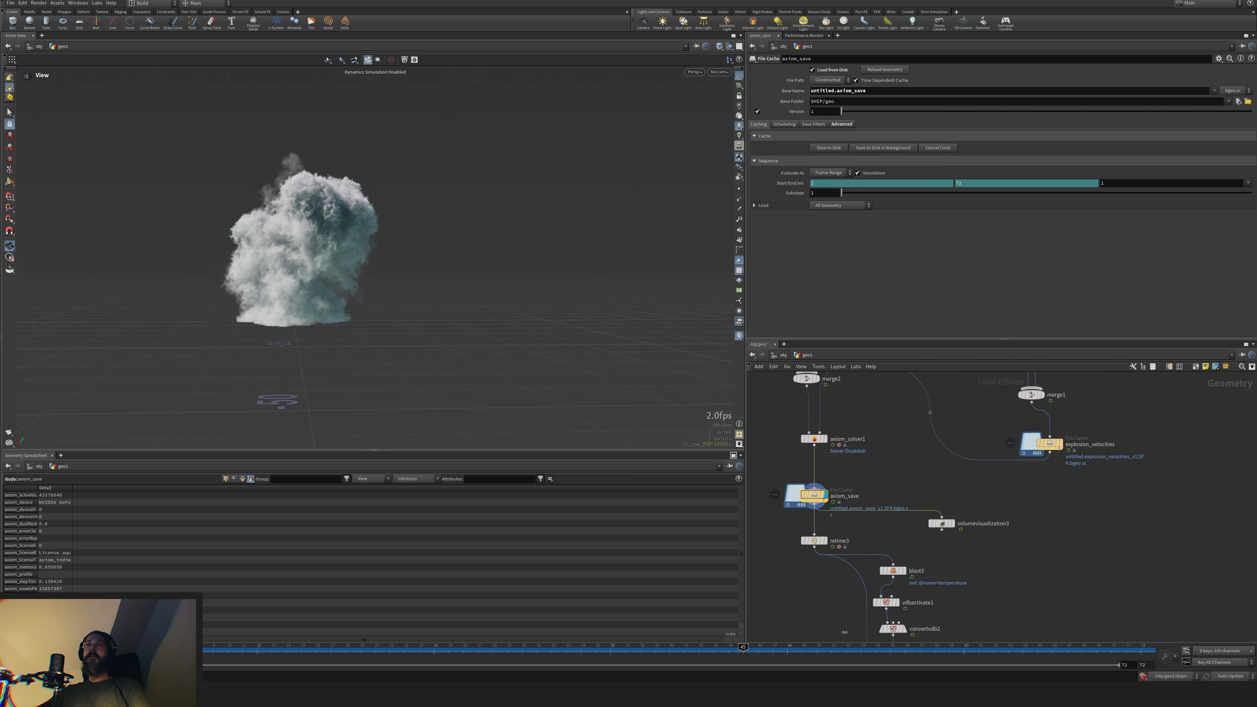
drag(772, 650, 96, 652)
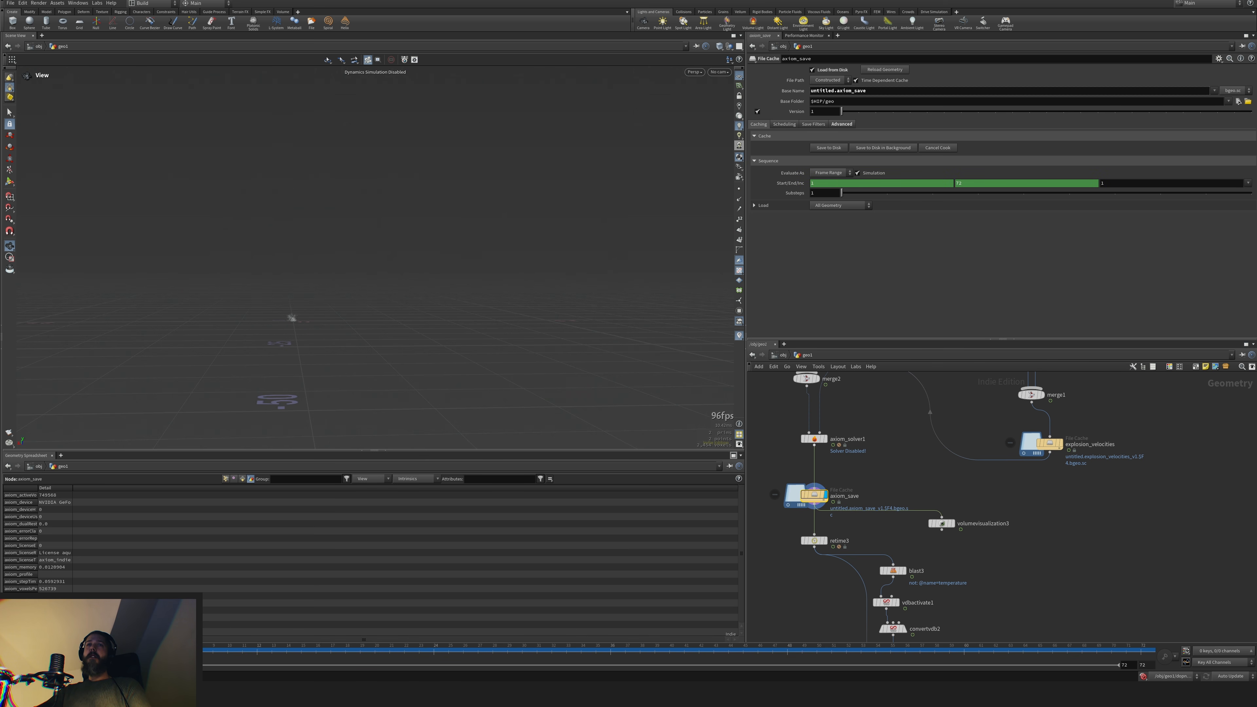
Check axiom_solver1's output fields and its main settings, including the Division Size
middle_drag(890, 473, 929, 441)
click(847, 411)
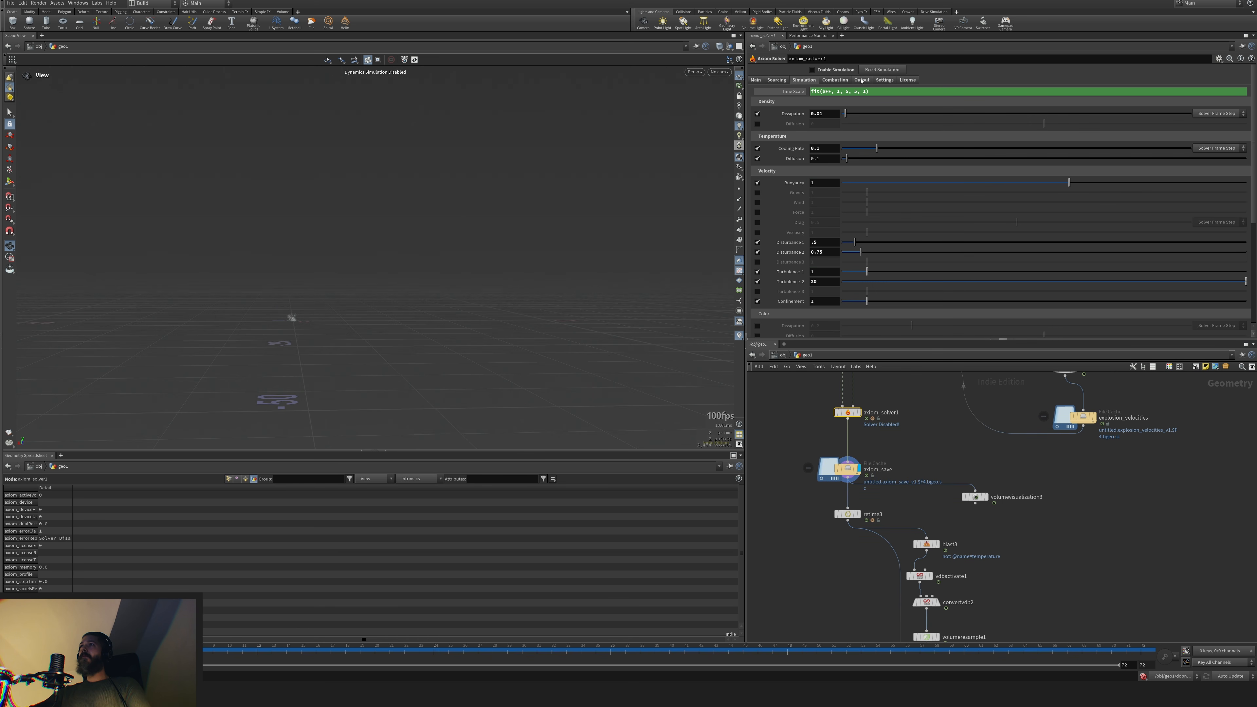
click(861, 80)
click(820, 155)
click(806, 80)
click(757, 81)
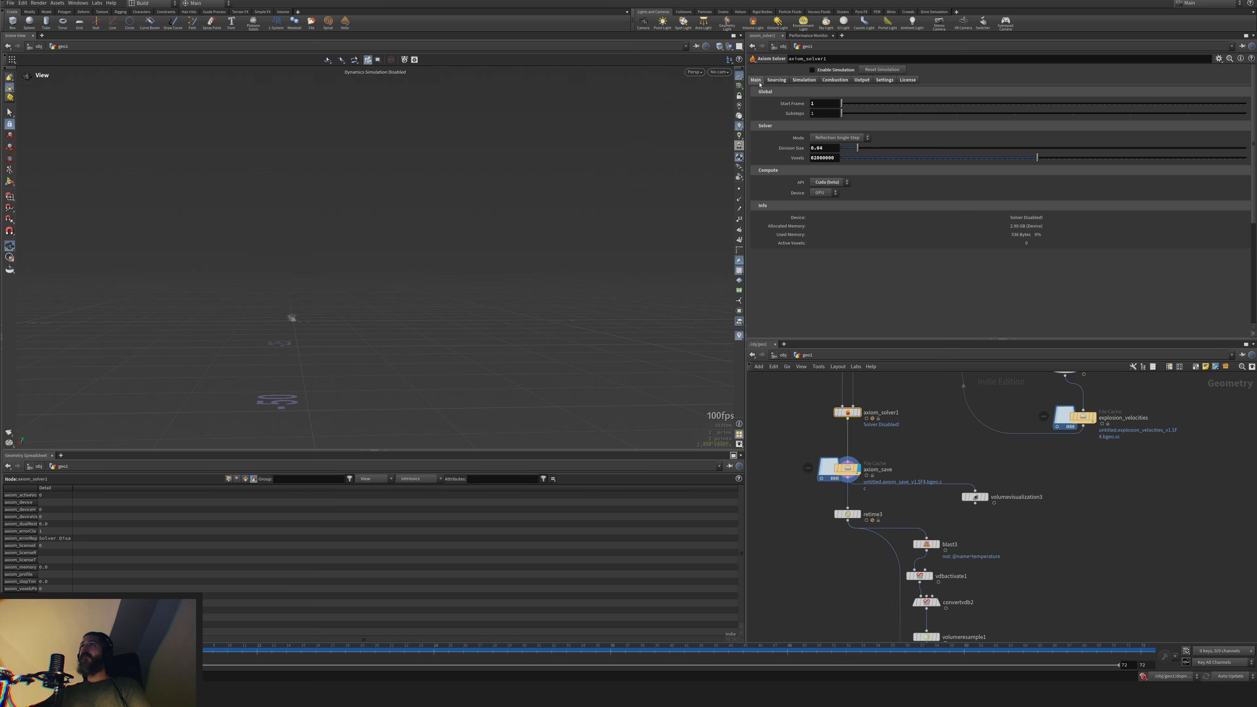
click(821, 148)
key(Return)
Set the Control Field of axiom_solver1's Turbulence 2 to Temperature
click(805, 81)
scroll(810, 199, down, 2)
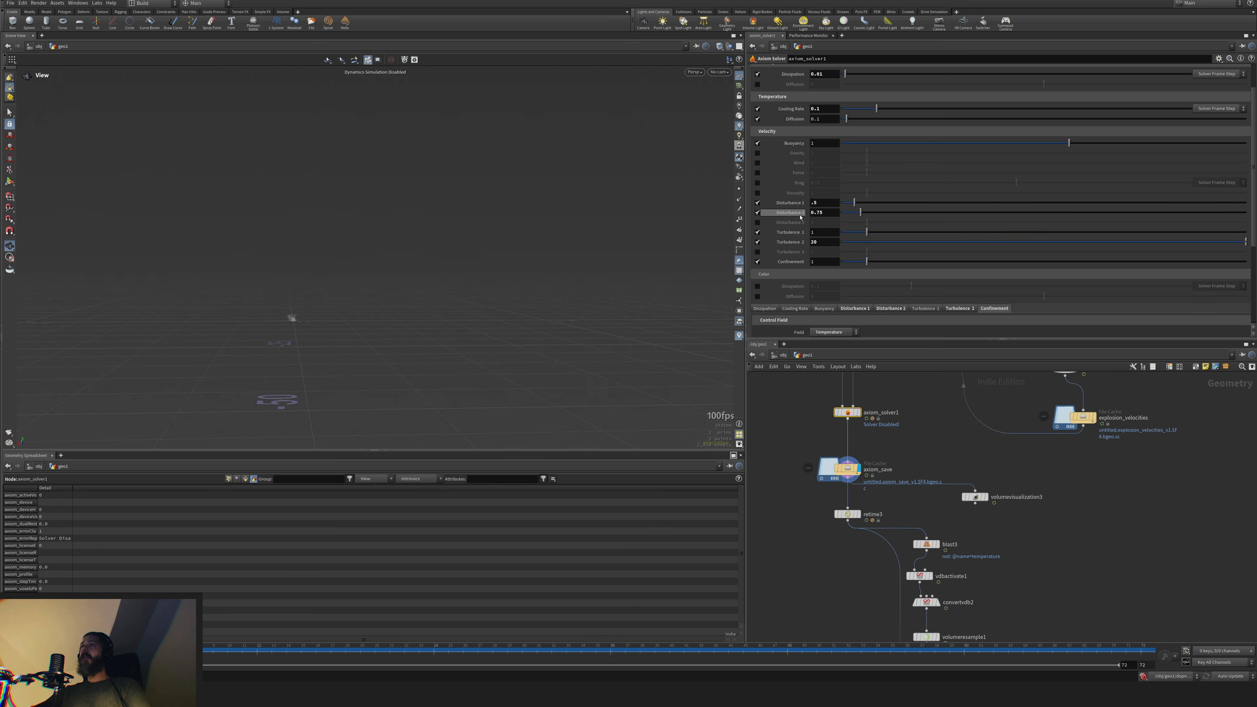
scroll(805, 216, down, 1)
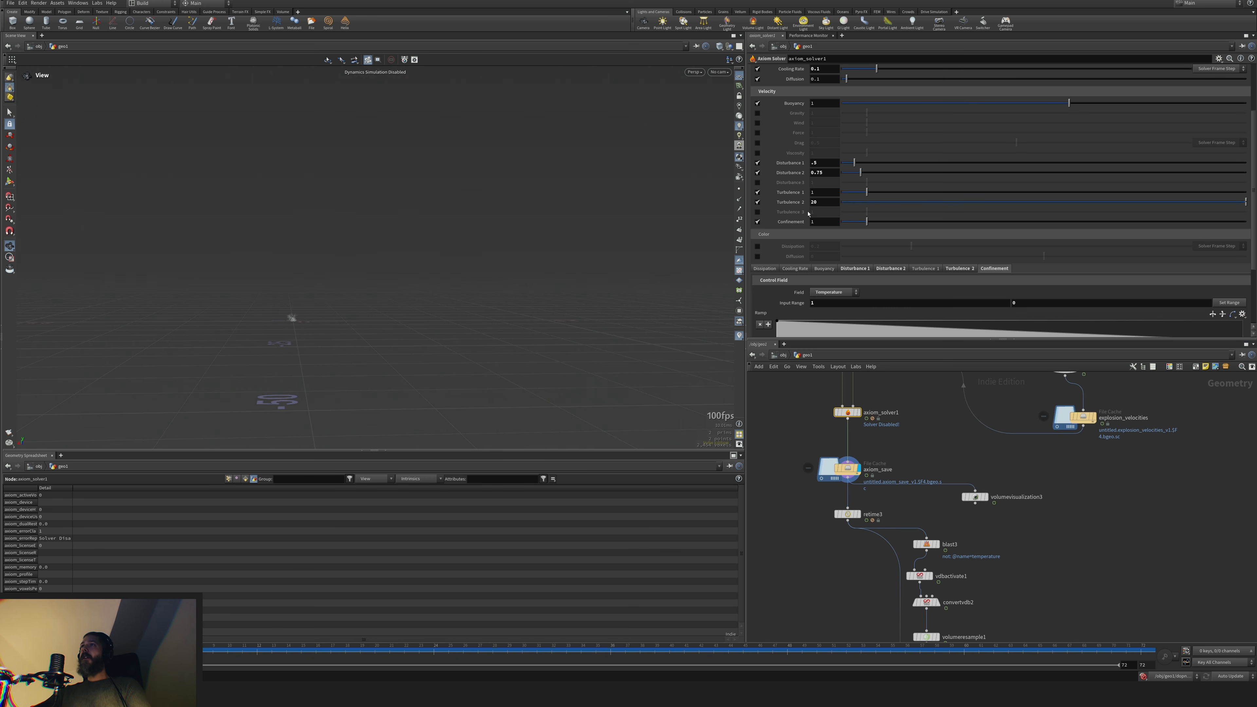
click(826, 203)
scroll(903, 240, down, 1)
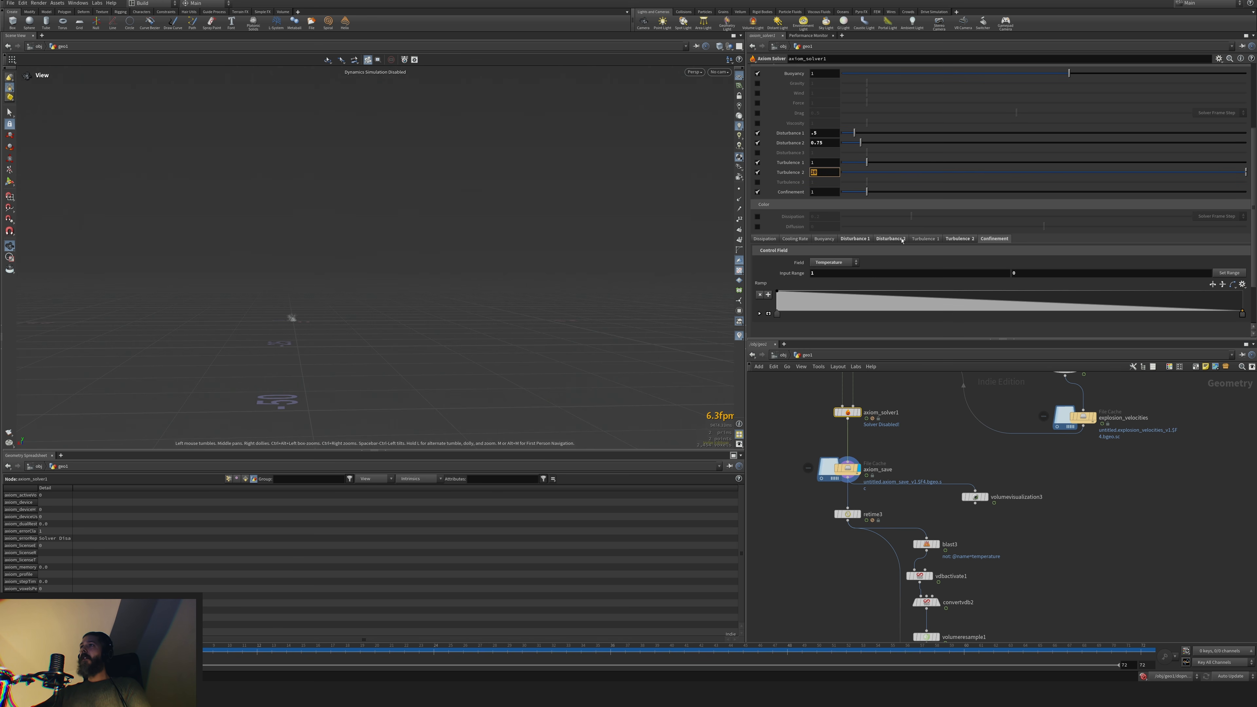
click(899, 239)
click(962, 238)
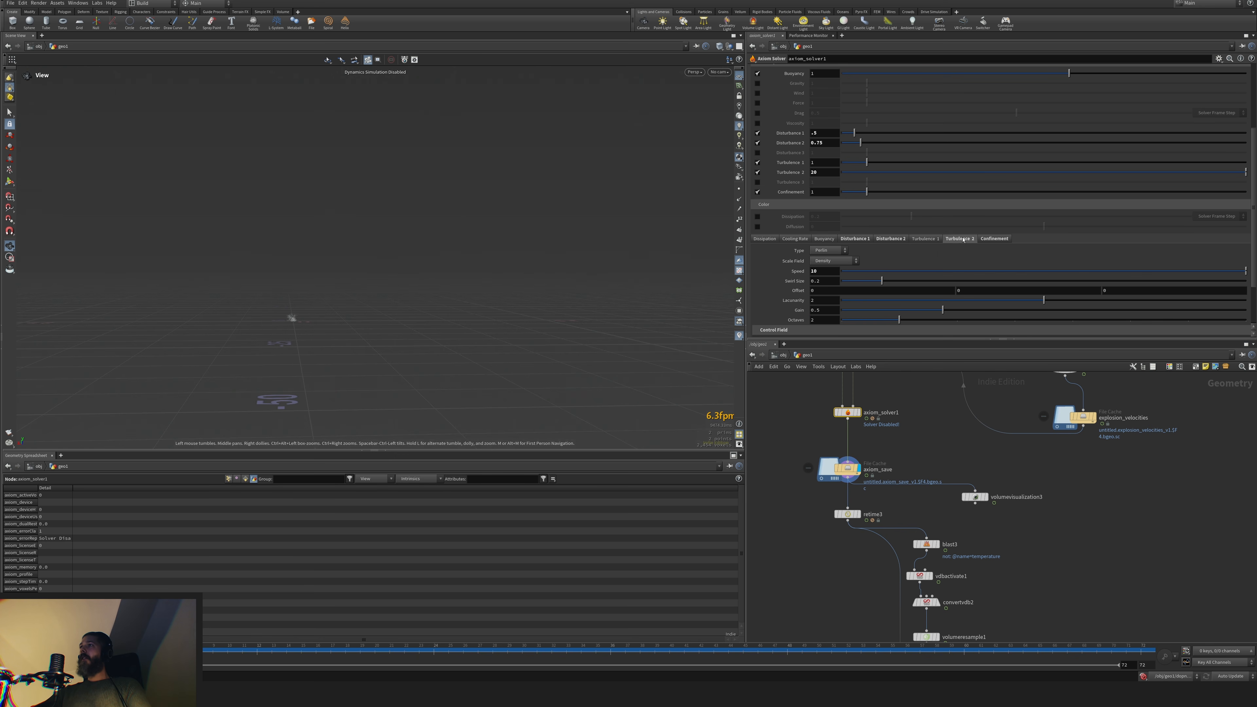
scroll(843, 265, down, 2)
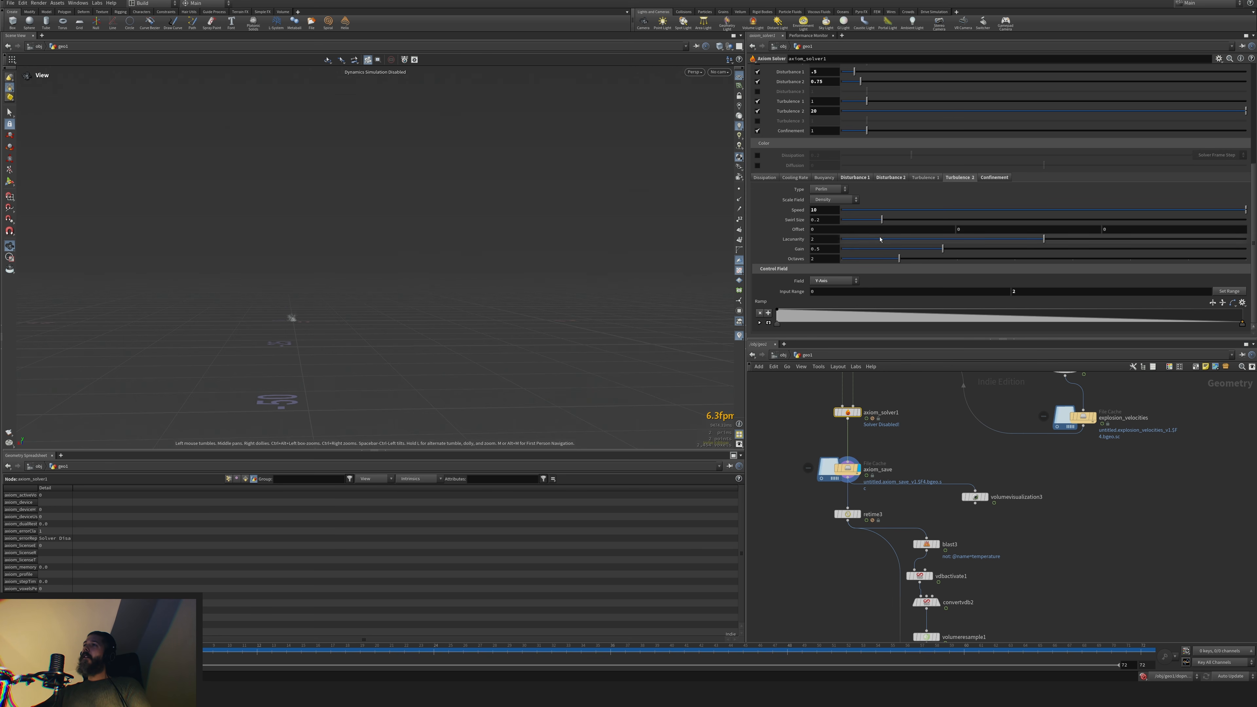
click(834, 282)
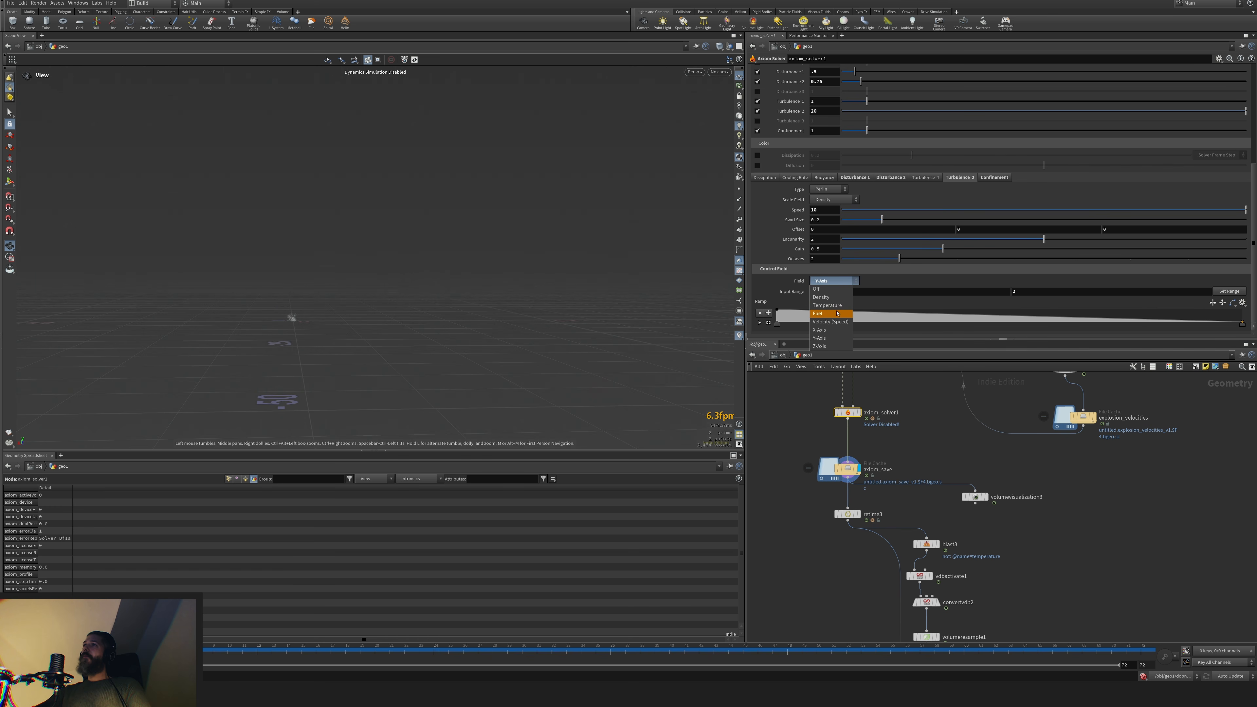
click(830, 305)
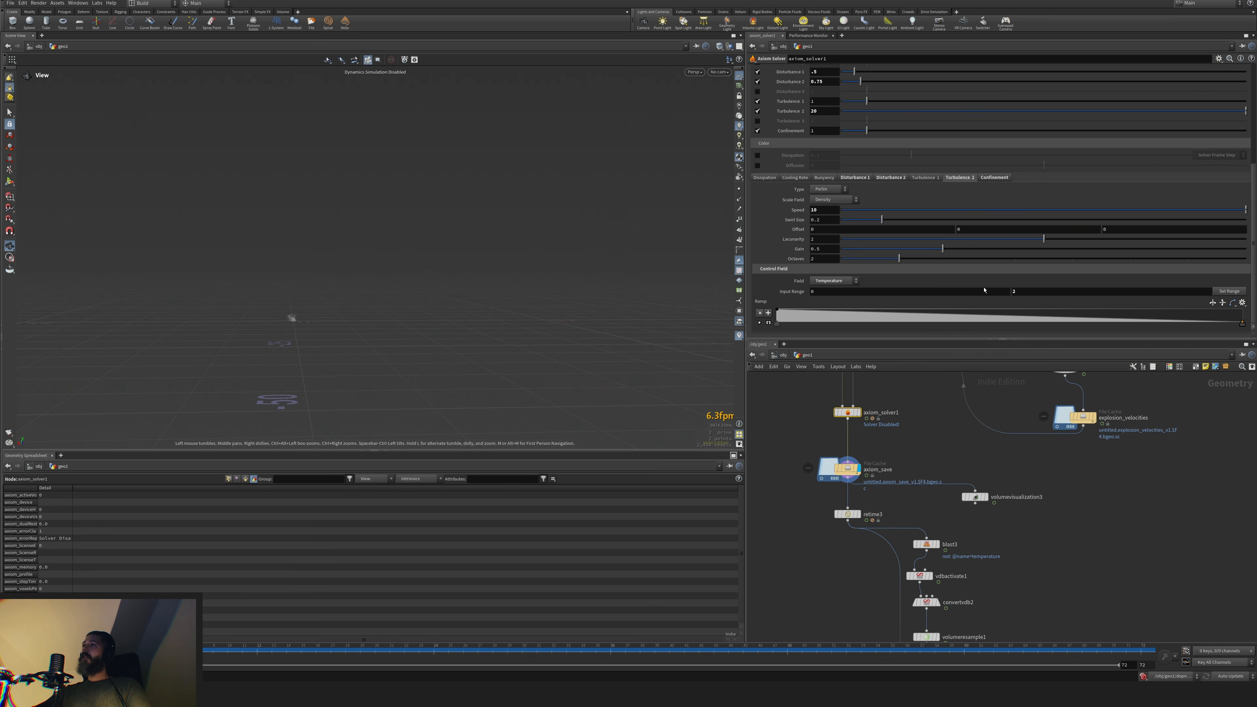
click(866, 291)
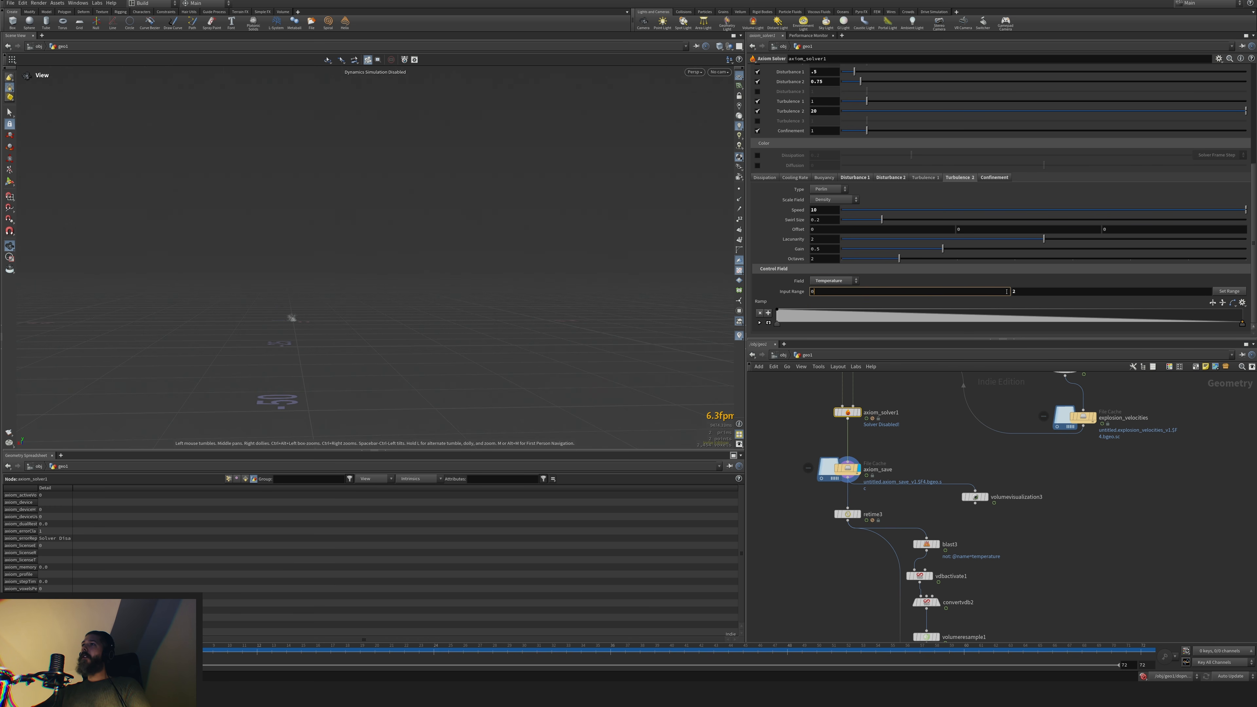
Enable the simulation on axiom_solver1, display the solver and set its Turbulence 2 to 10
middle_drag(1026, 545, 1035, 494)
click(856, 418)
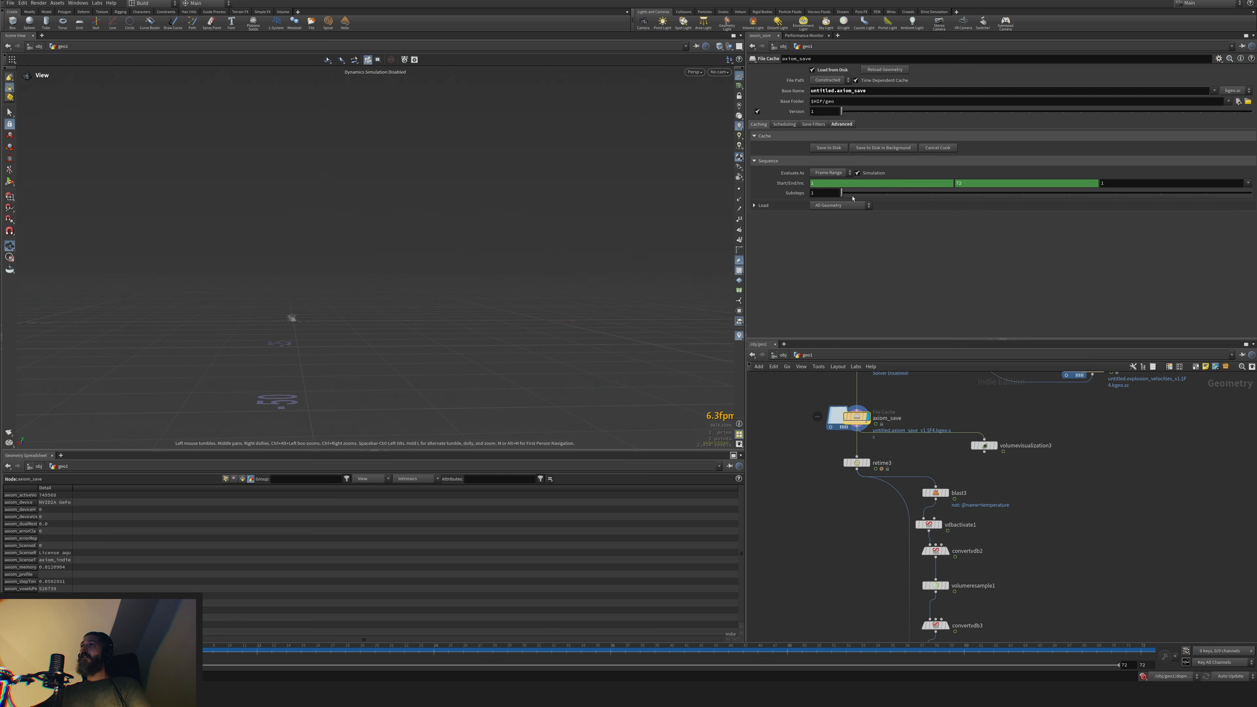
middle_drag(930, 446, 905, 529)
click(830, 444)
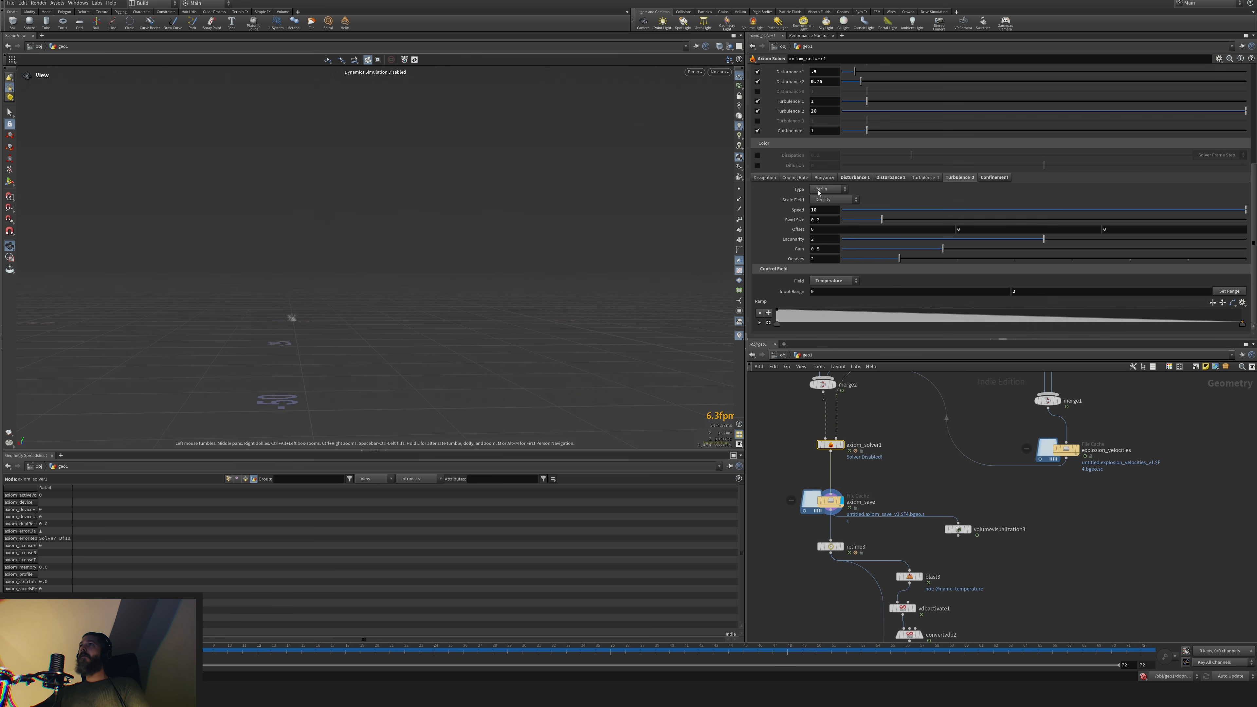
scroll(819, 193, up, 6)
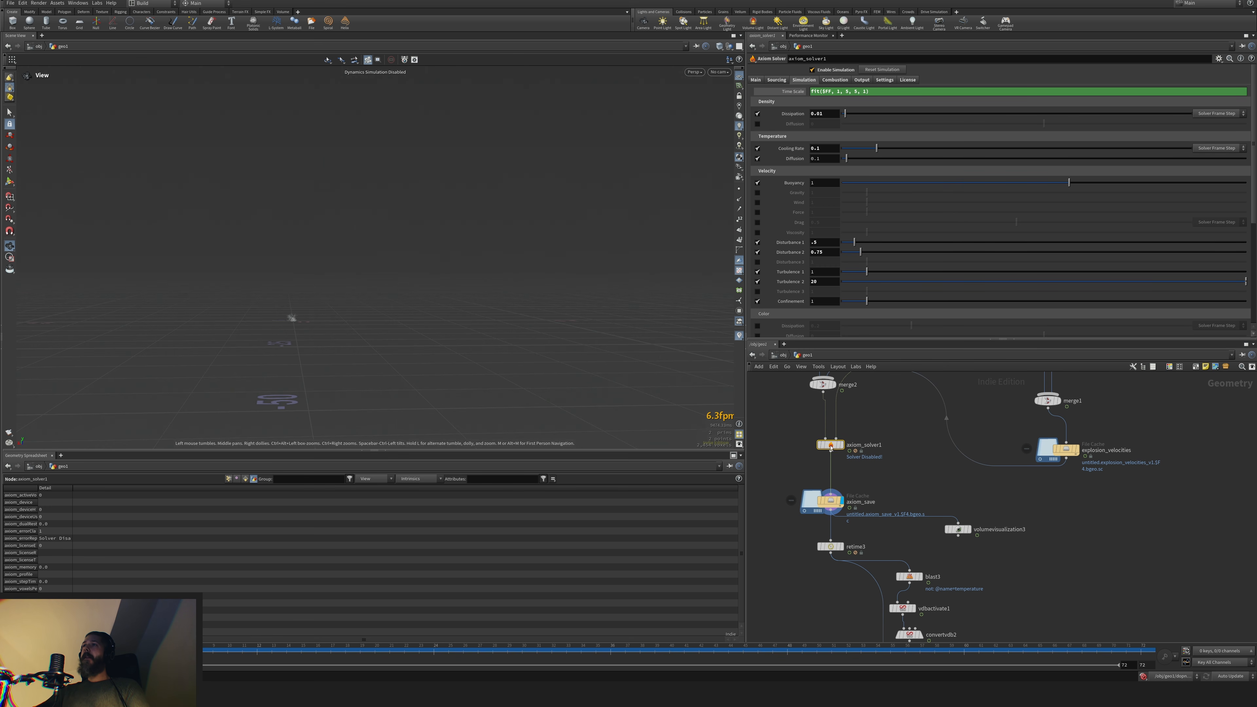
click(841, 446)
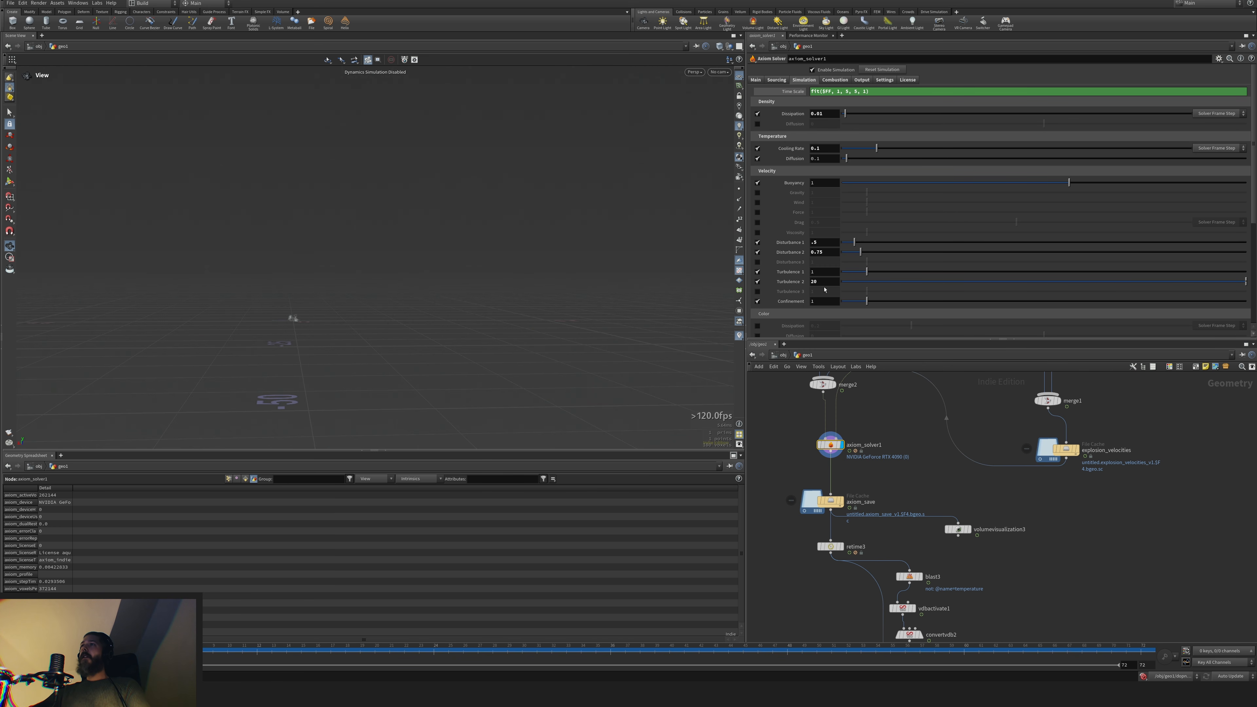
key(Return)
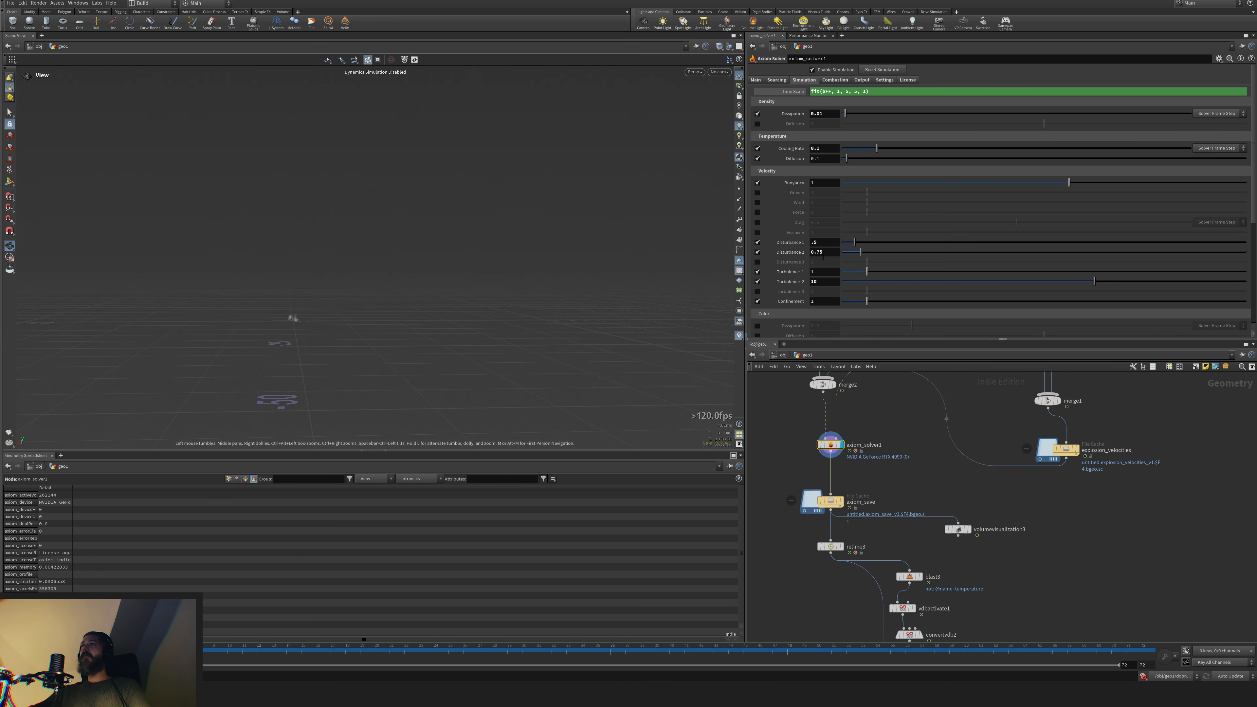
Compare the simulation with Disturbance 2 disabled on axiom_solver1, then re-enable Disturbance 2 and set it to 0.125
click(757, 252)
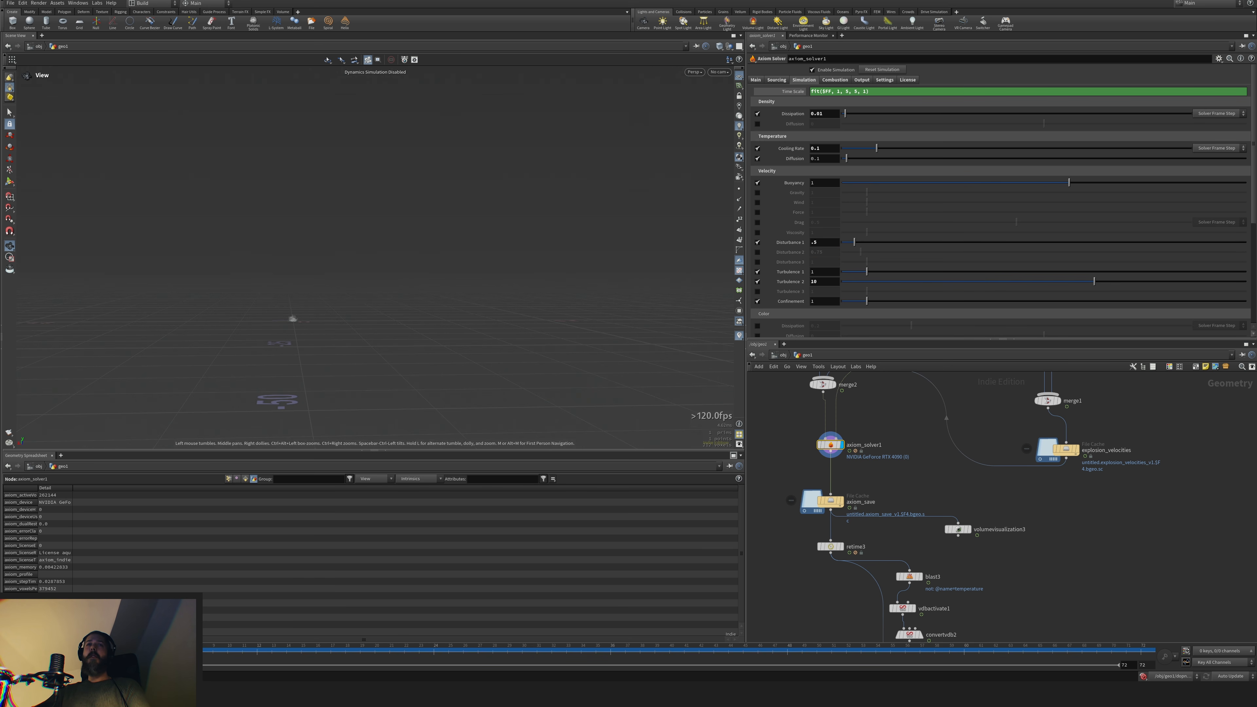
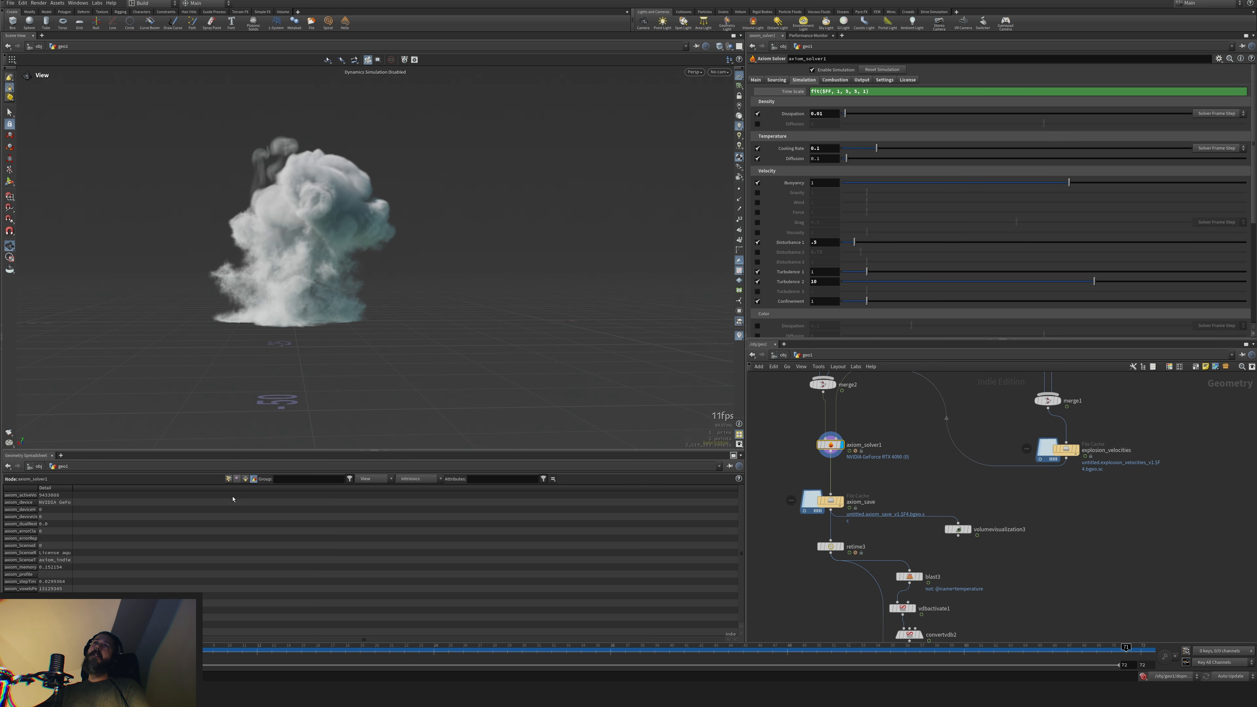
click(758, 252)
text(1)
key(Return)
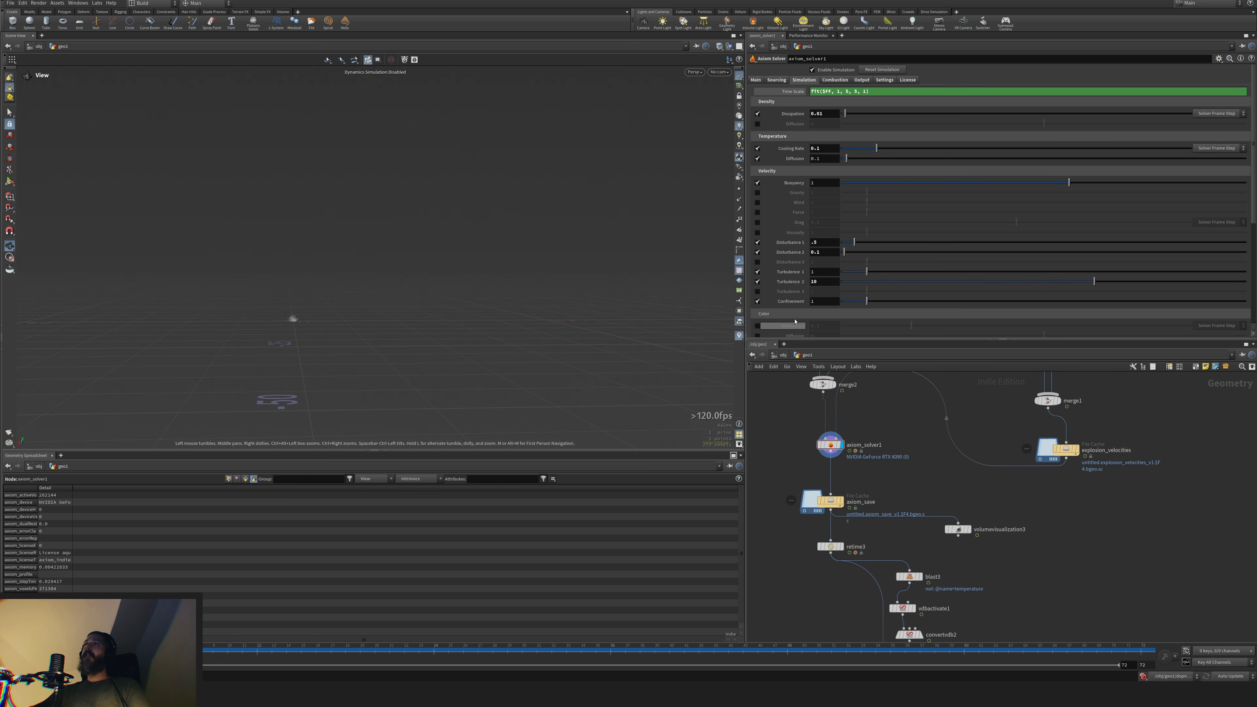
text(25)
key(Return)
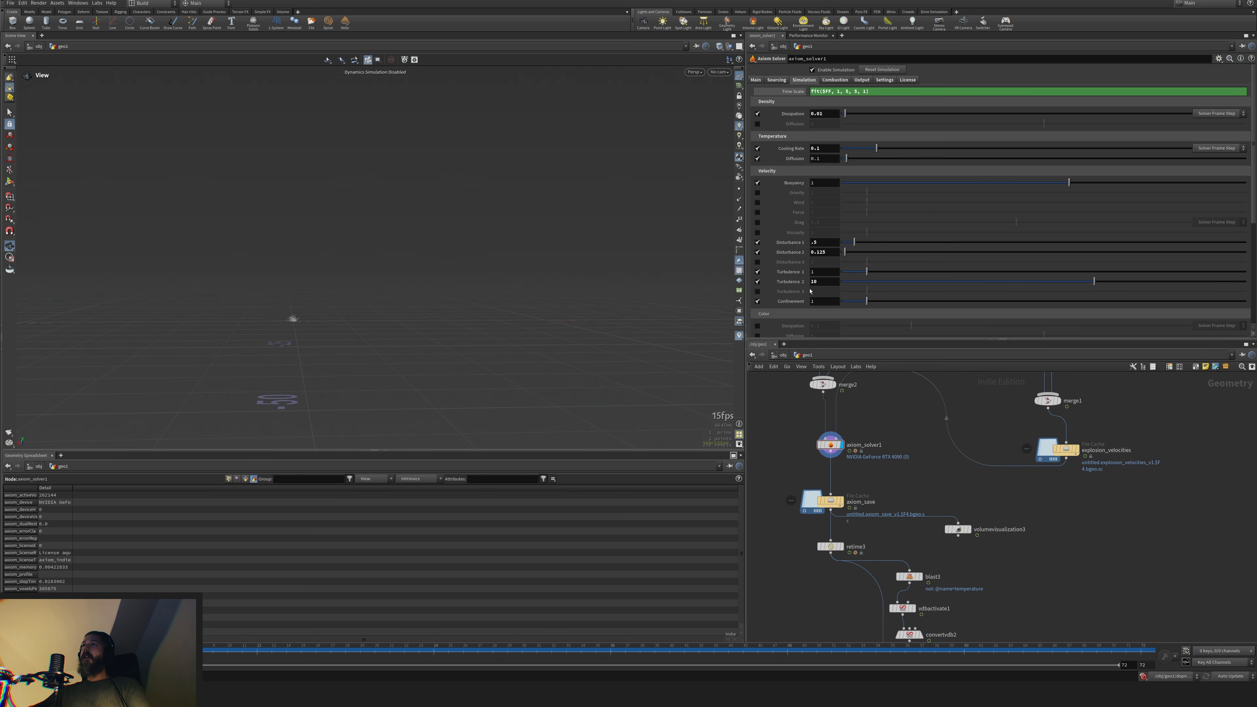
Set the Confinement of axiom_solver1 to 2
double_click(820, 282)
double_click(822, 301)
text(2)
key(Return)
Set the Input Range of the Confinement control field to 0 through 2 and play the simulation
scroll(990, 276, down, 3)
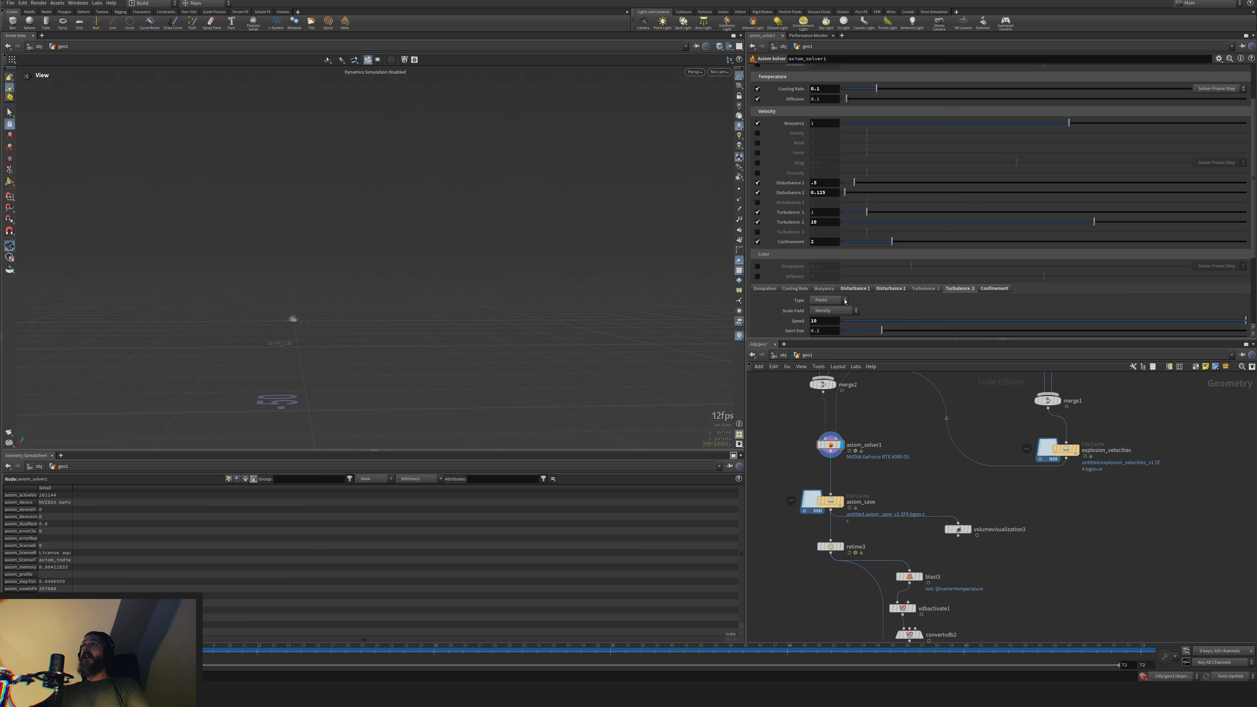
click(992, 270)
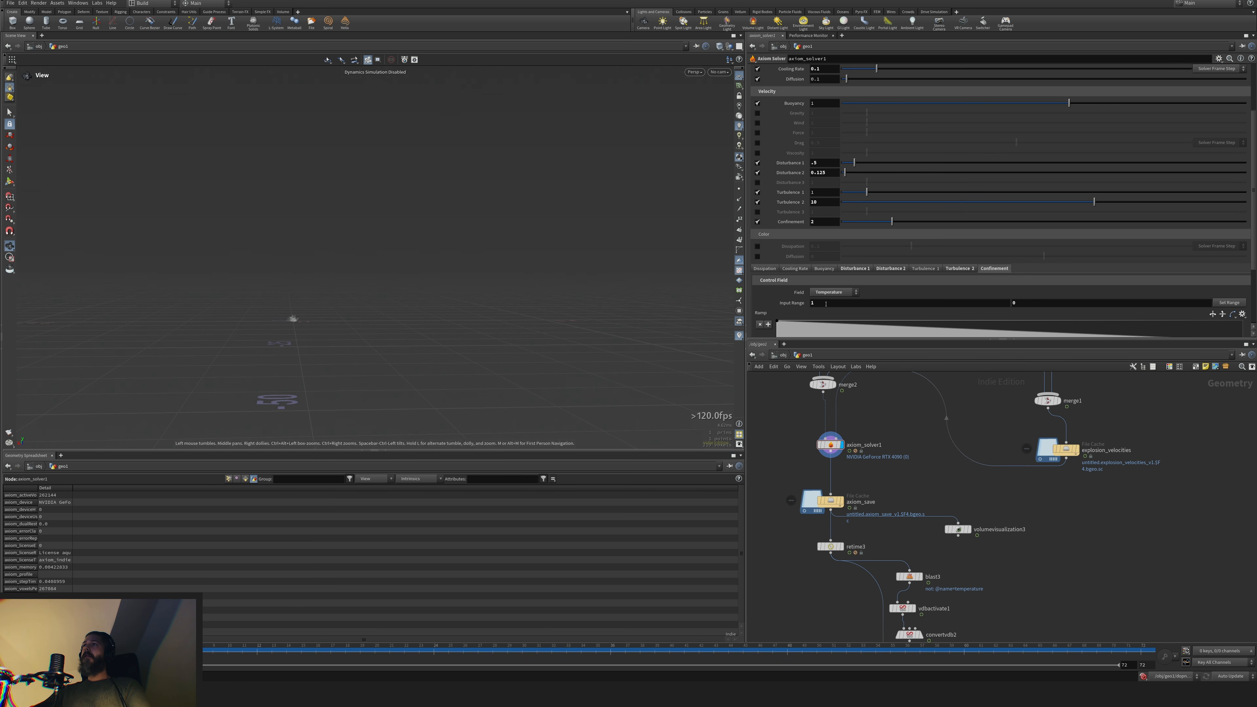
scroll(827, 309, down, 1)
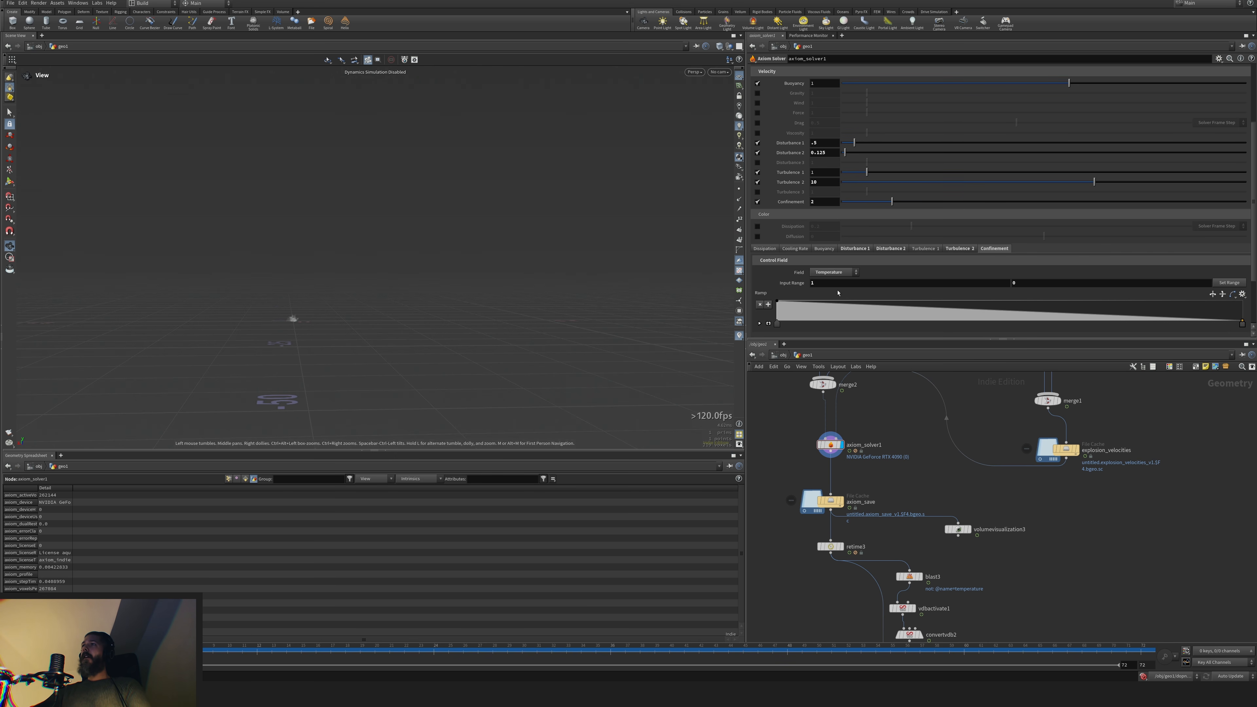
drag(825, 284, 792, 285)
text(0)
key(Tab)
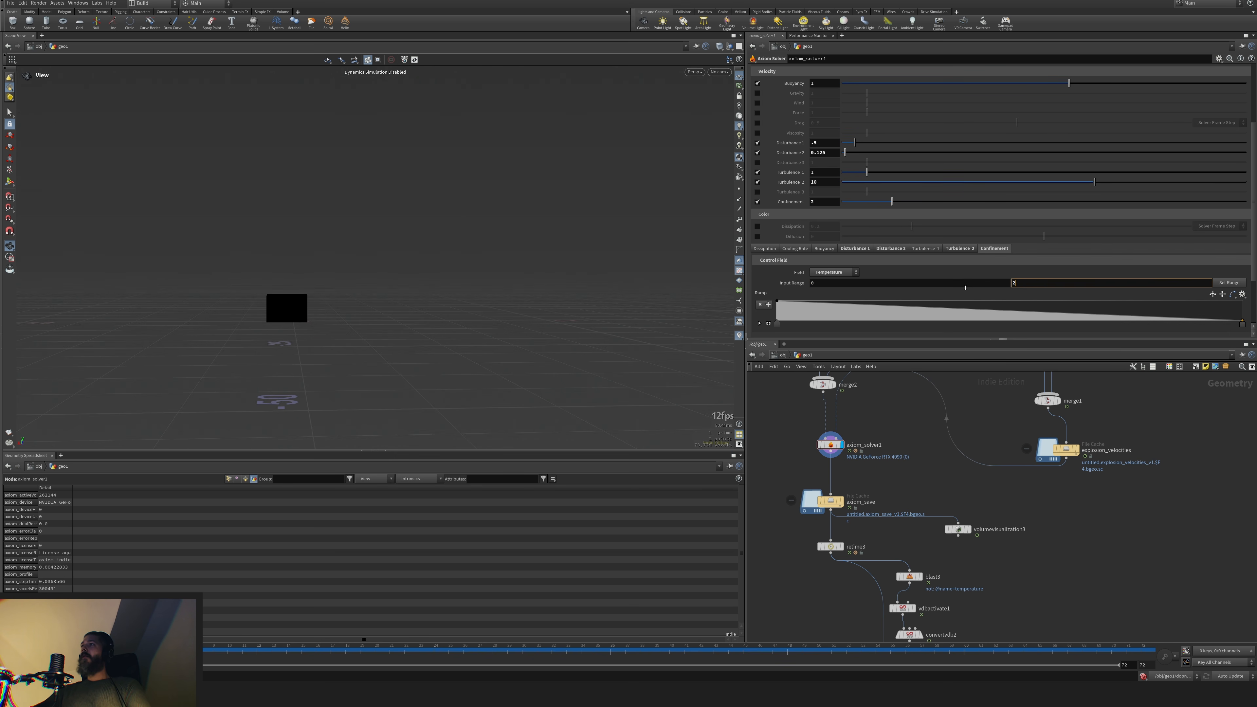
text(2)
key(Return)
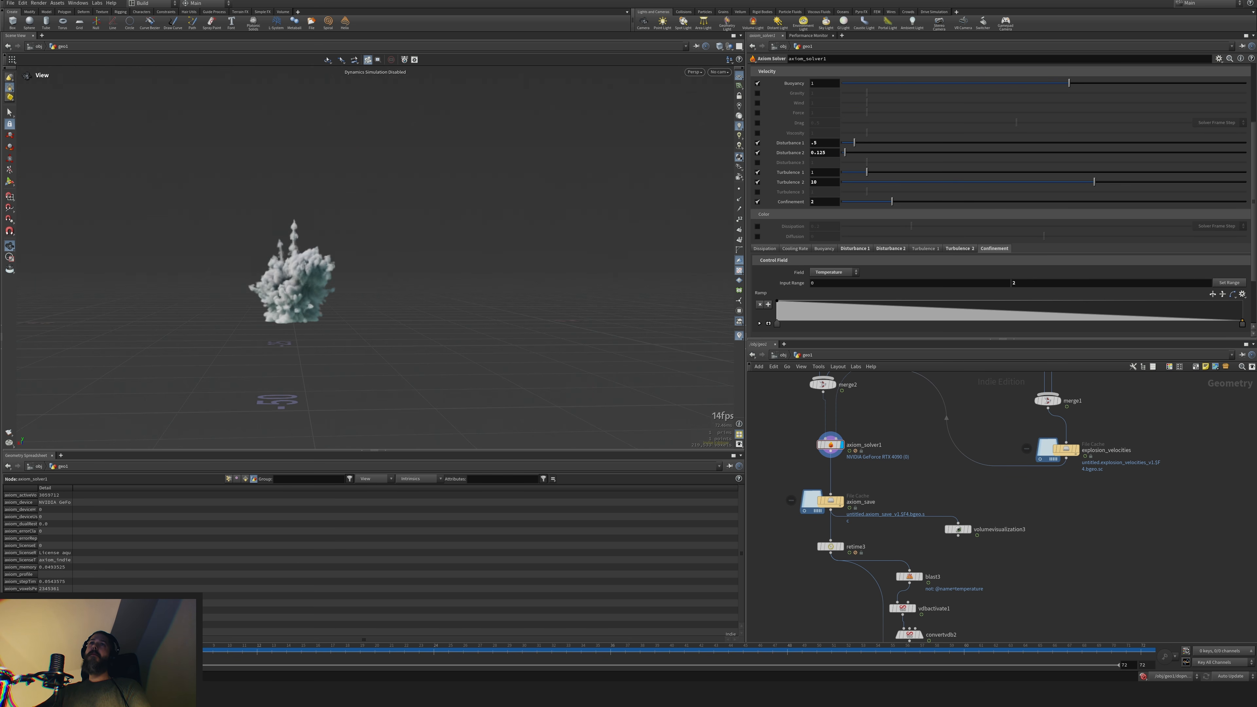
Return to the first frame and set the upper Input Range of the Confinement control field to 1
key(ctrl+Up)
drag(1027, 283, 963, 309)
text(1)
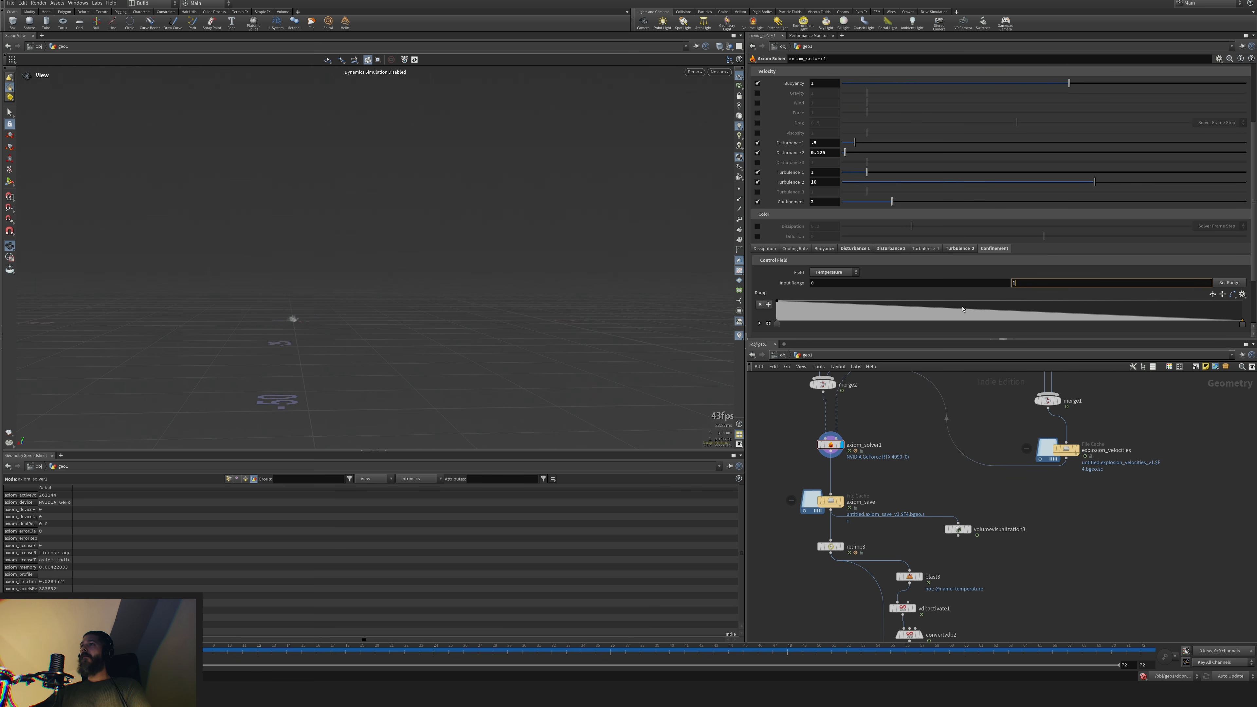
key(Return)
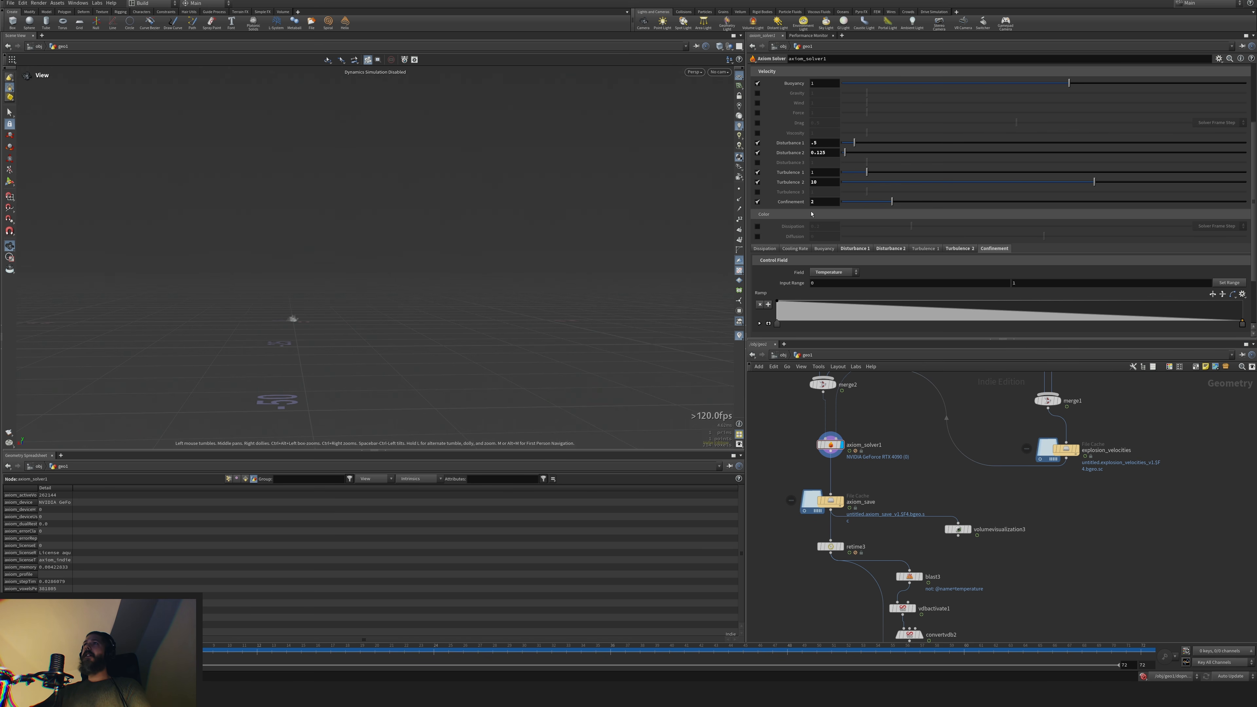
Edit the Division Size in axiom_solver1's main settings, then open its output settings
scroll(812, 214, up, 4)
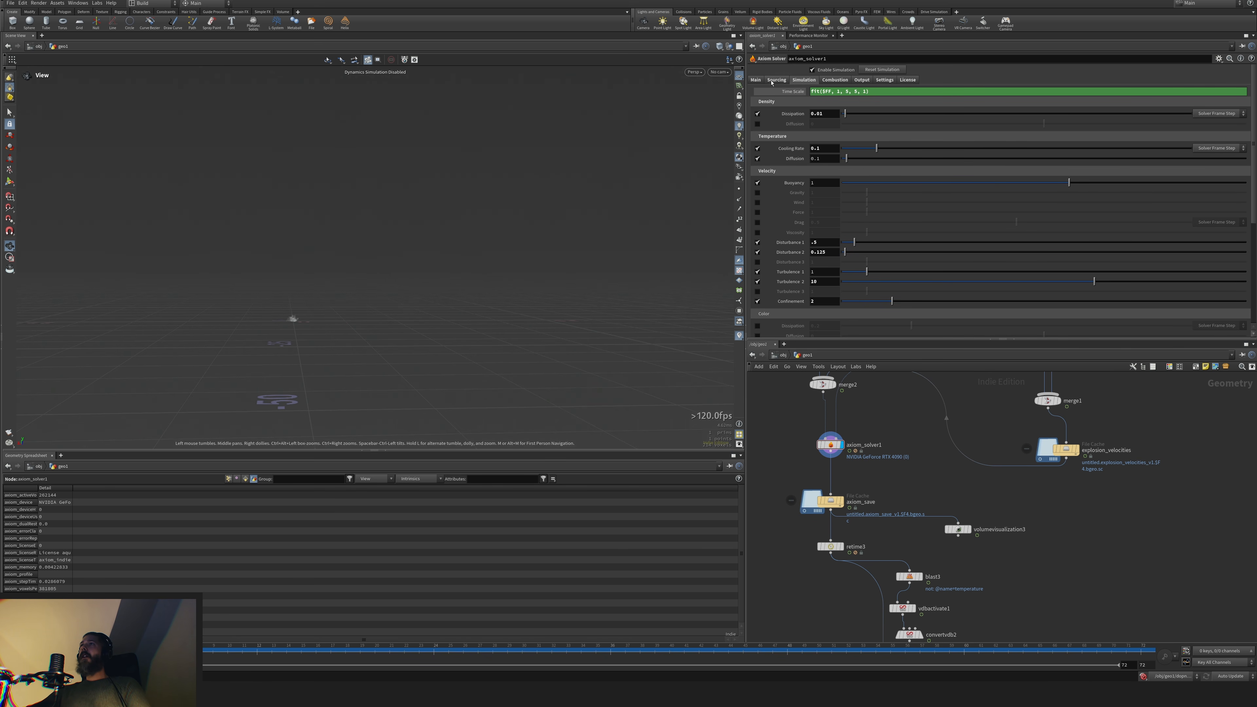
click(756, 80)
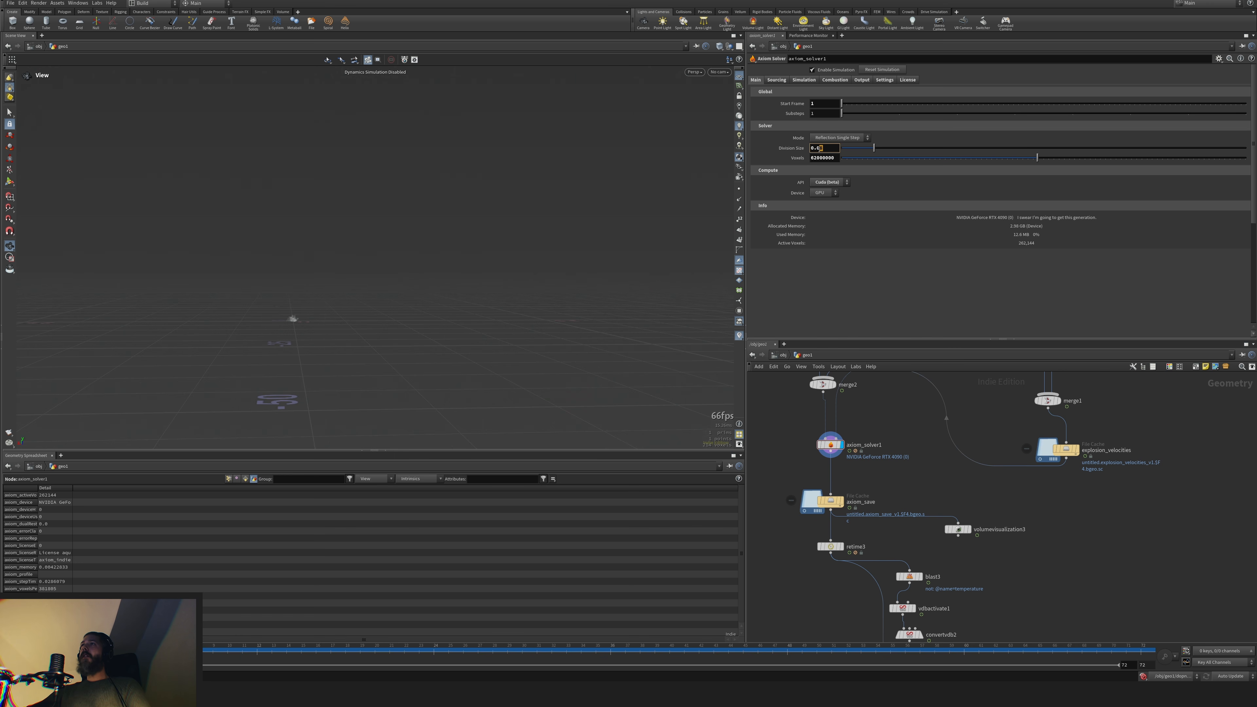
key(Return)
click(862, 80)
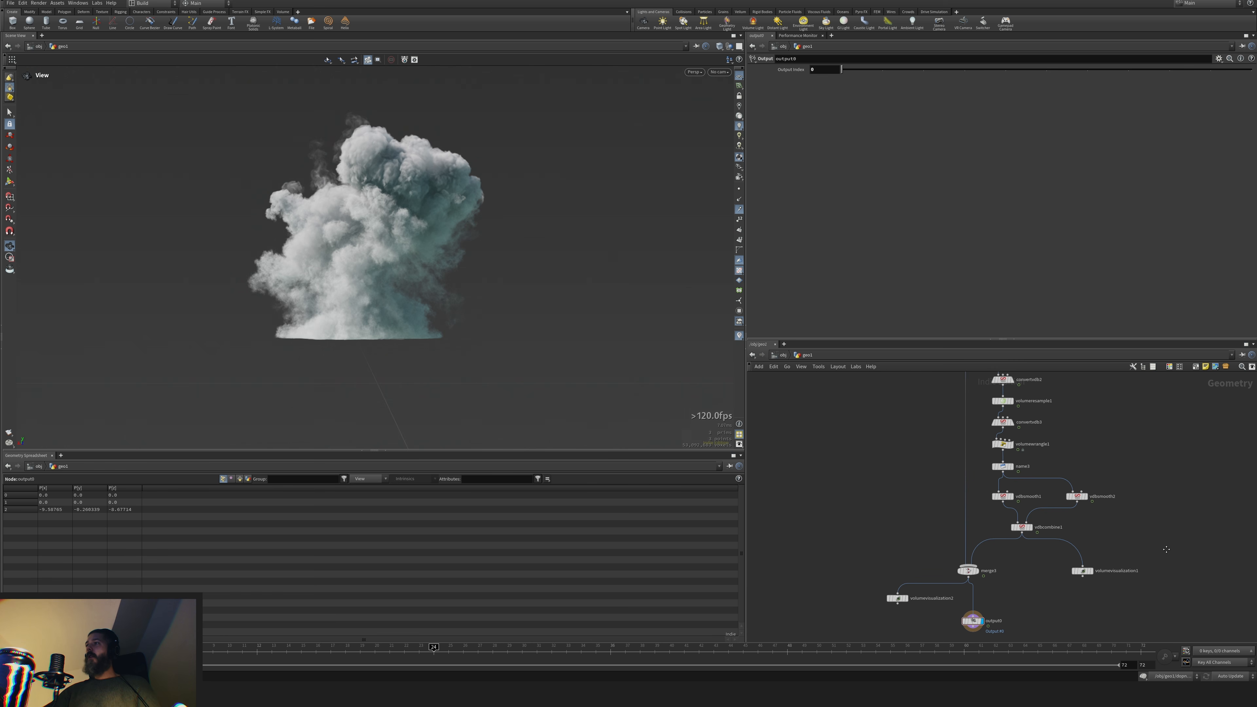
Review the post-processing nodes from the retime down to the output, including the settings of vdbsmooth1
middle_drag(1167, 549, 1165, 497)
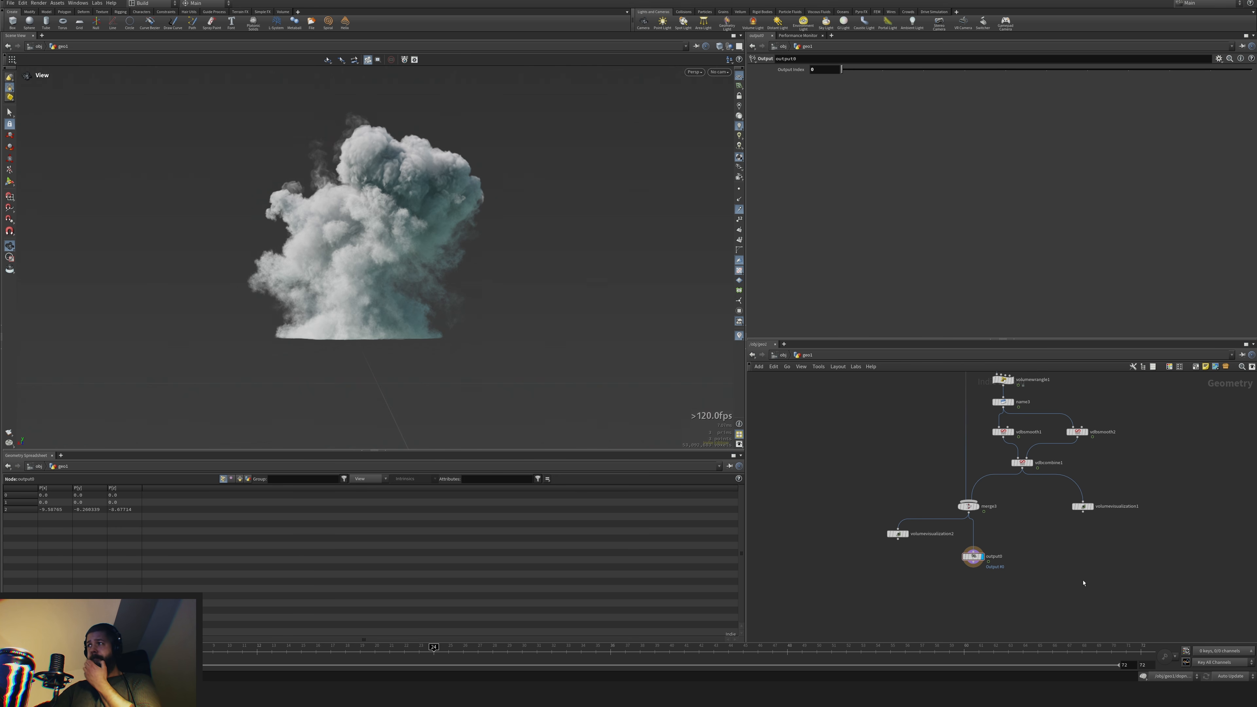
middle_drag(1071, 544, 1061, 593)
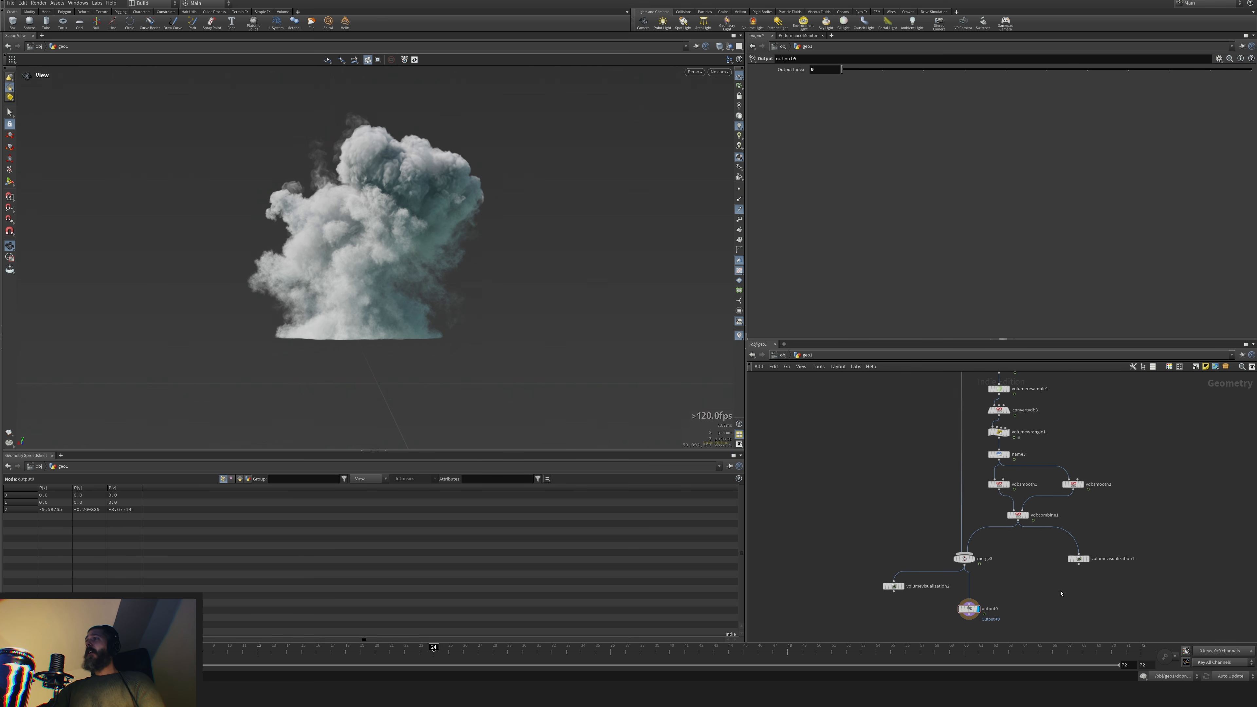
middle_drag(1137, 500, 1139, 524)
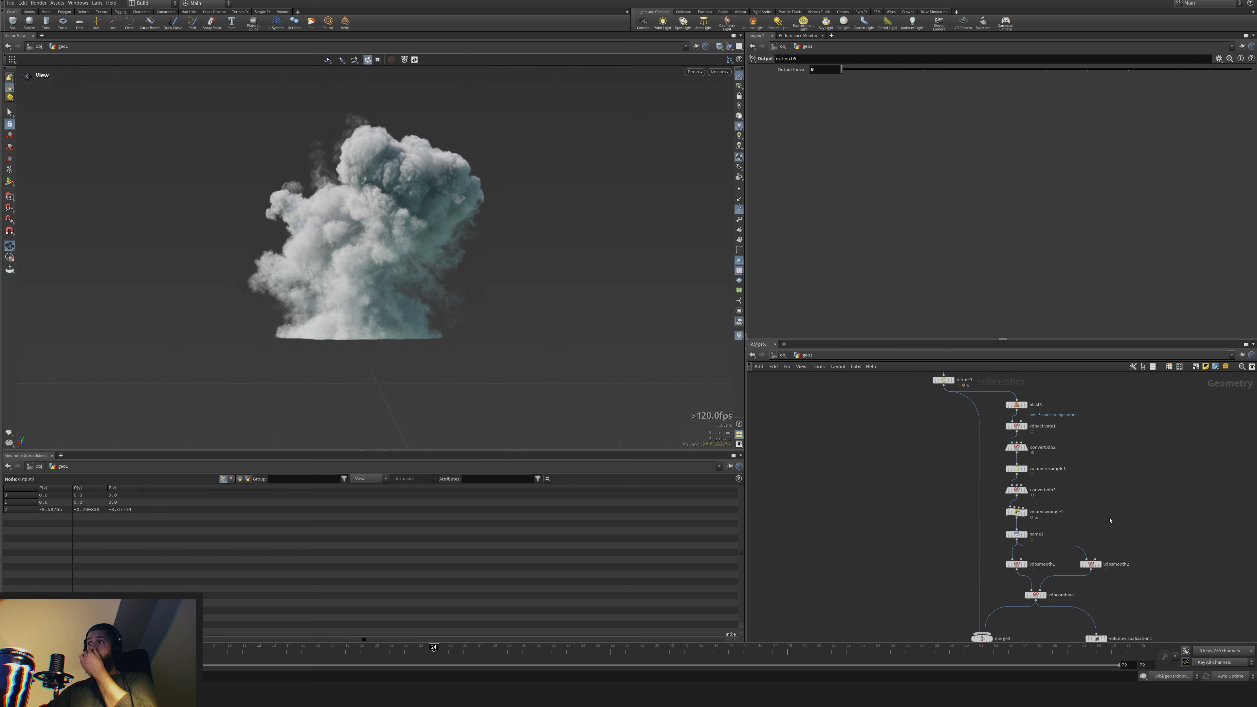
click(1017, 564)
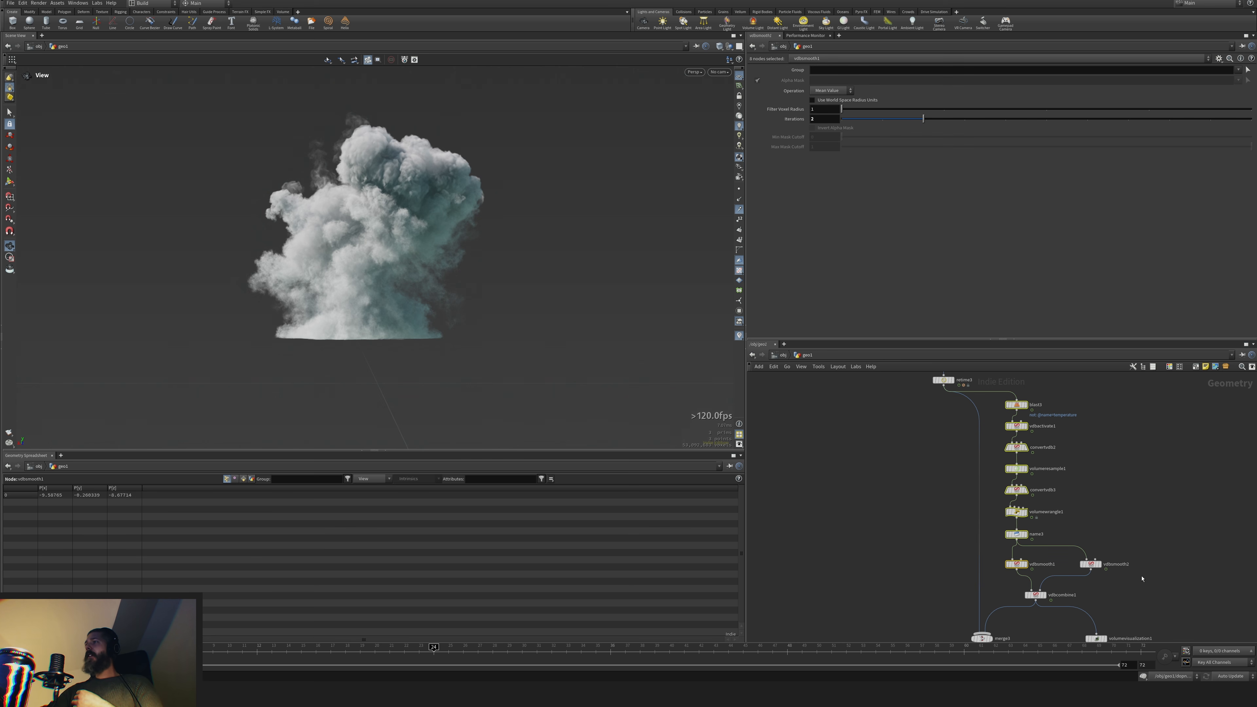
middle_drag(1145, 581, 1145, 527)
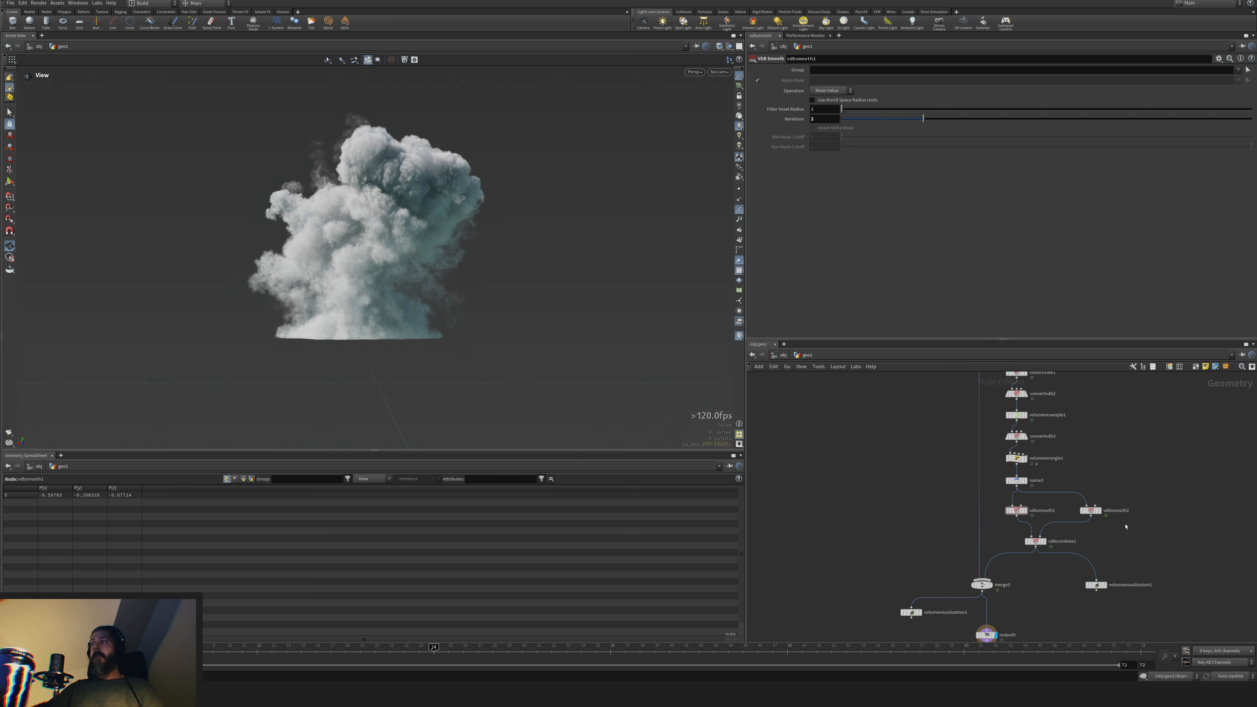
middle_drag(1126, 527, 1130, 480)
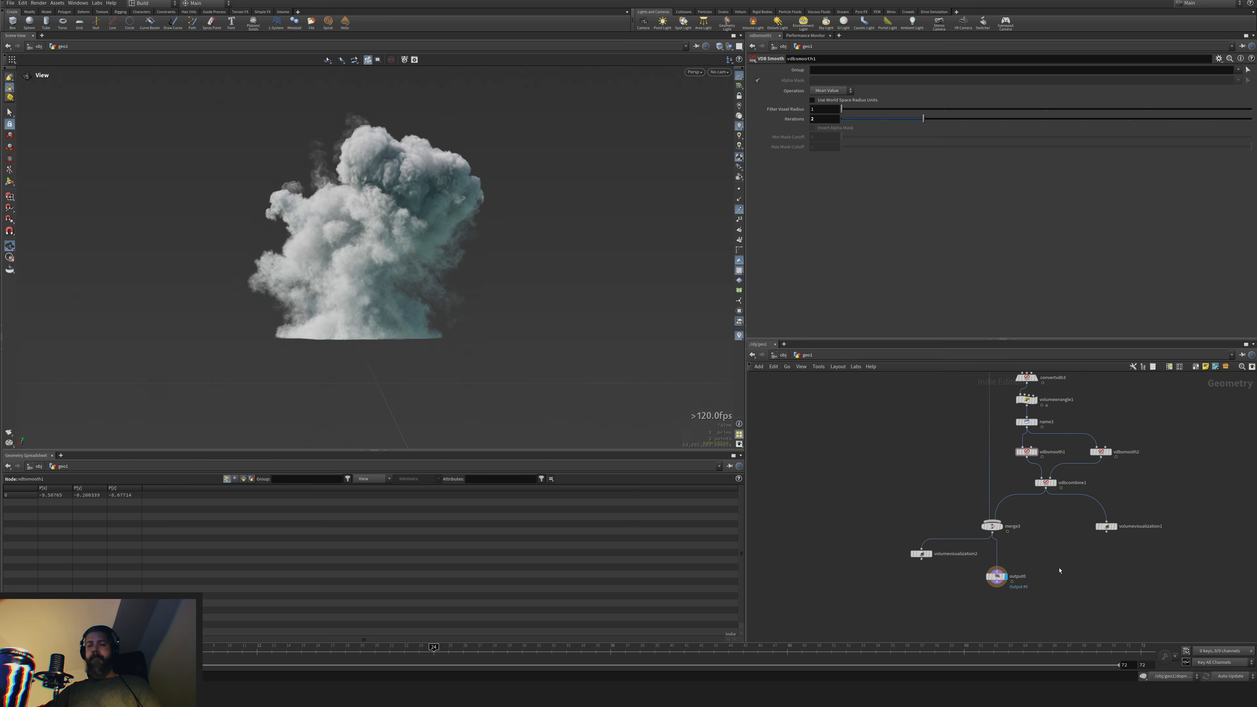
Leave the geo1 network and switch to the Solaris stage context
click(782, 356)
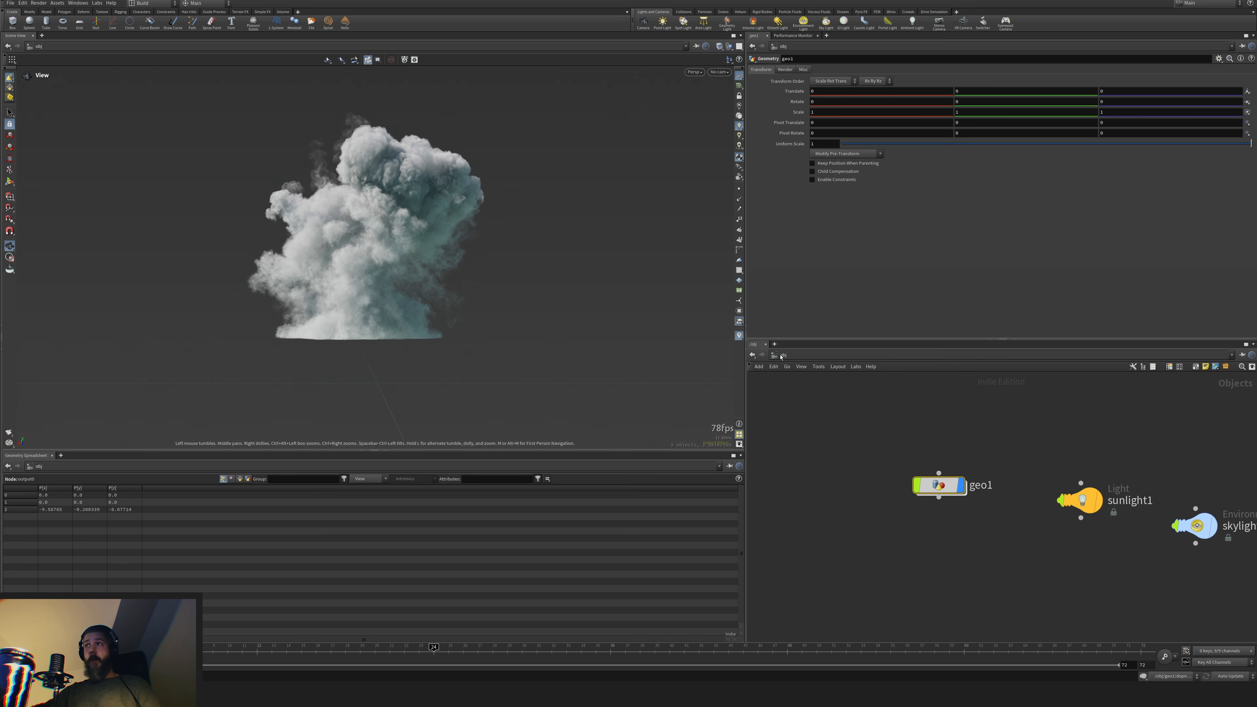
click(809, 357)
click(837, 417)
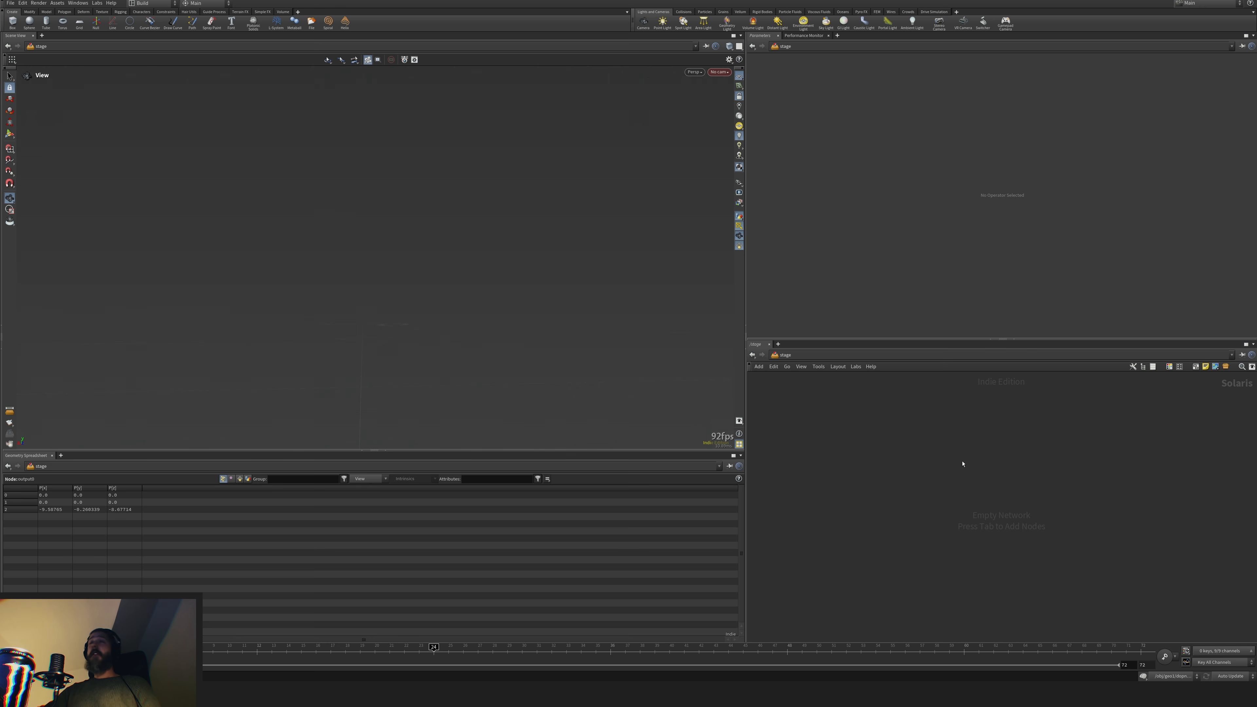
Add a Scene Import node to the stage and set its Objects to /obj/geo1
key(Tab)
text(sc)
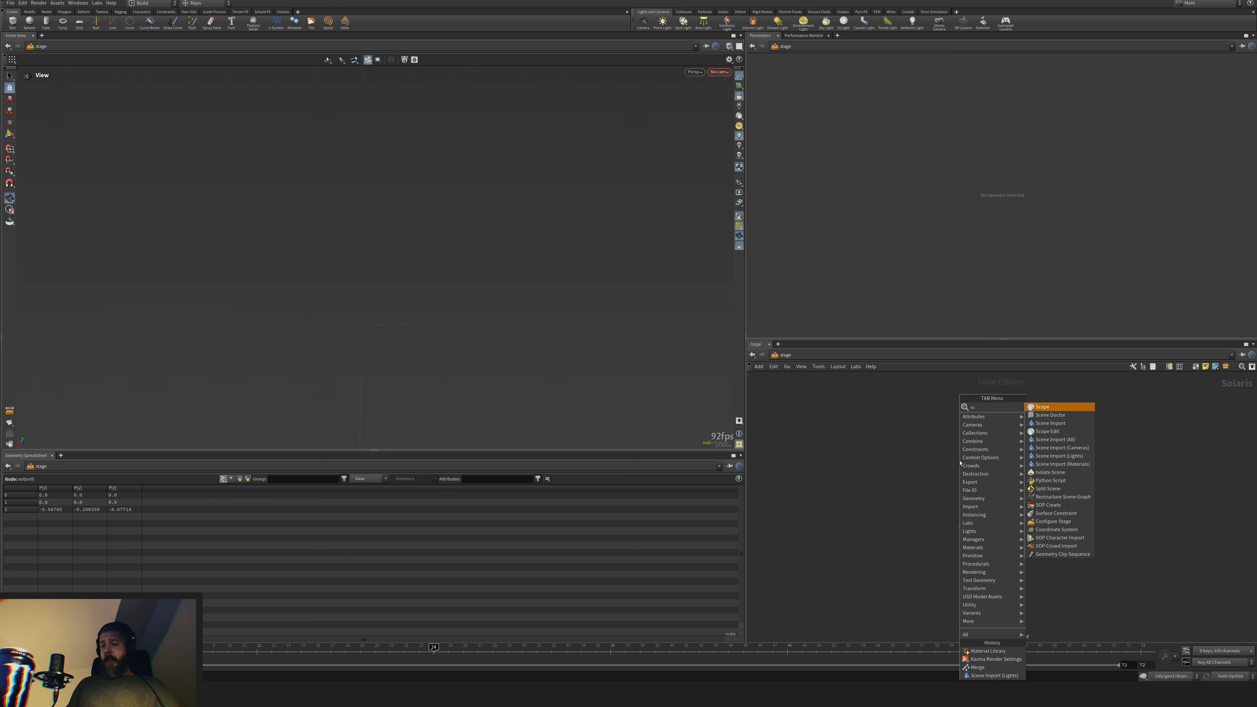
key(Down)
key(Down)
key(Down)
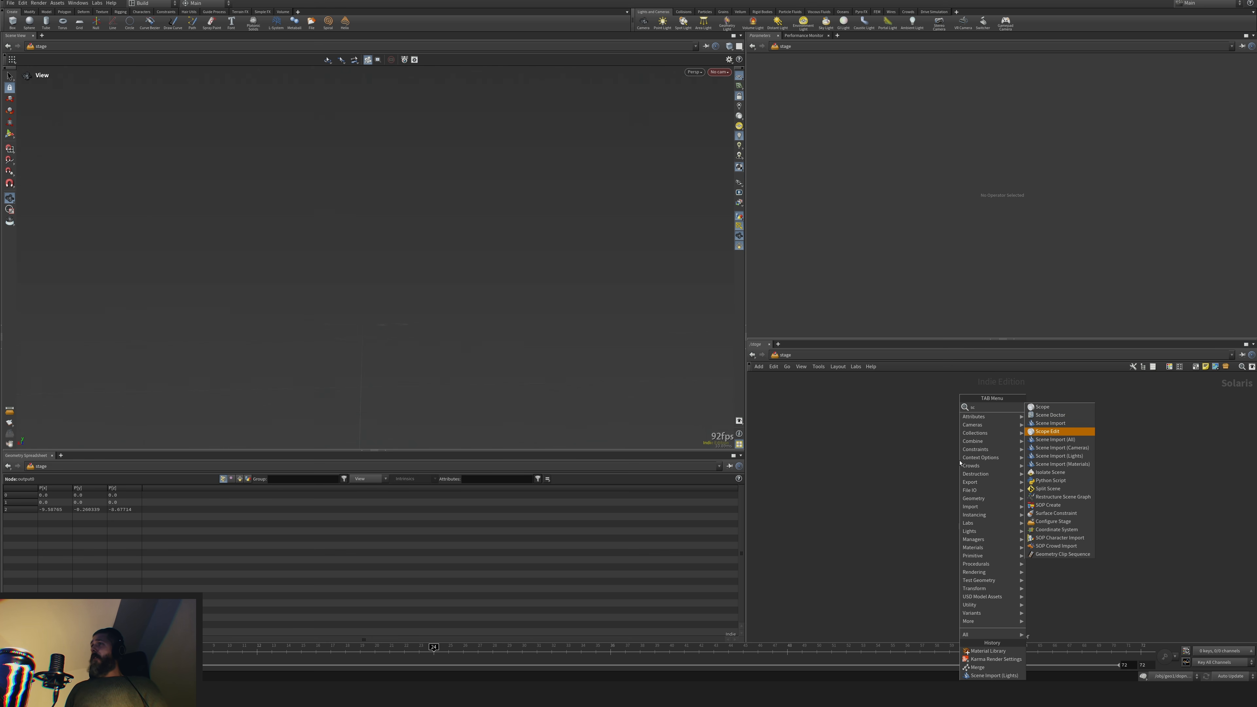
key(Down)
key(Down)
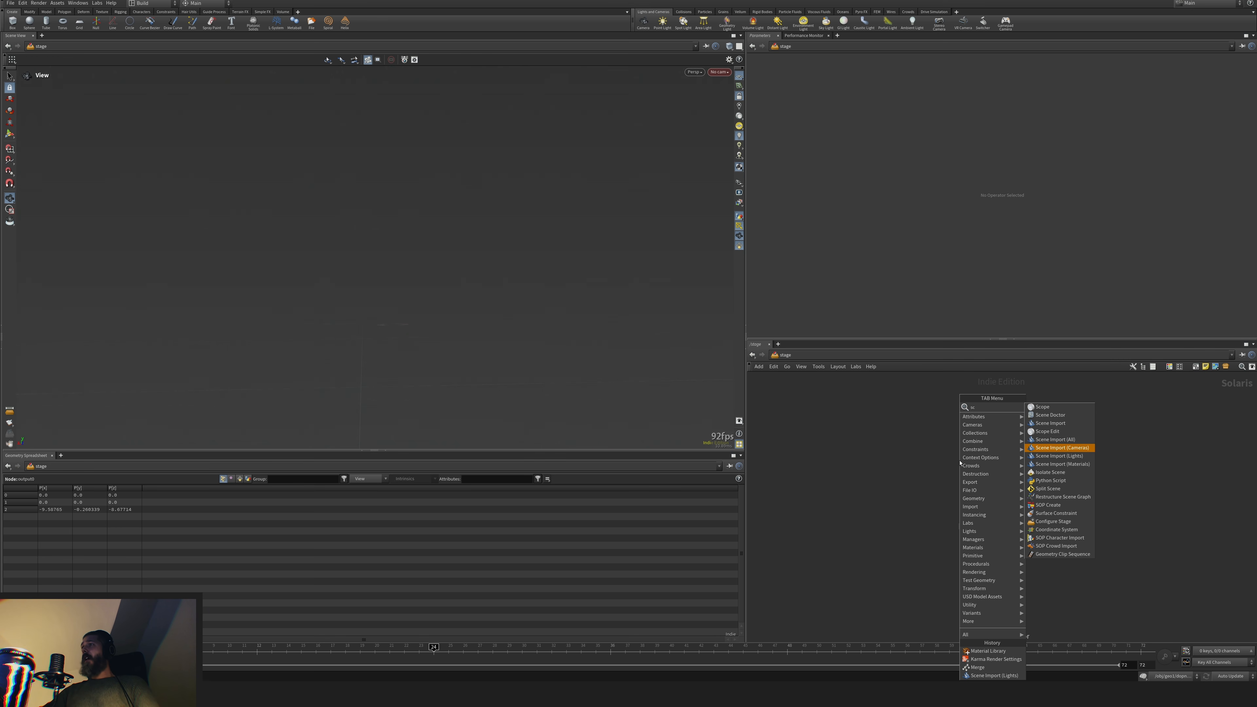
key(Up)
key(Up)
key(Up)
key(Return)
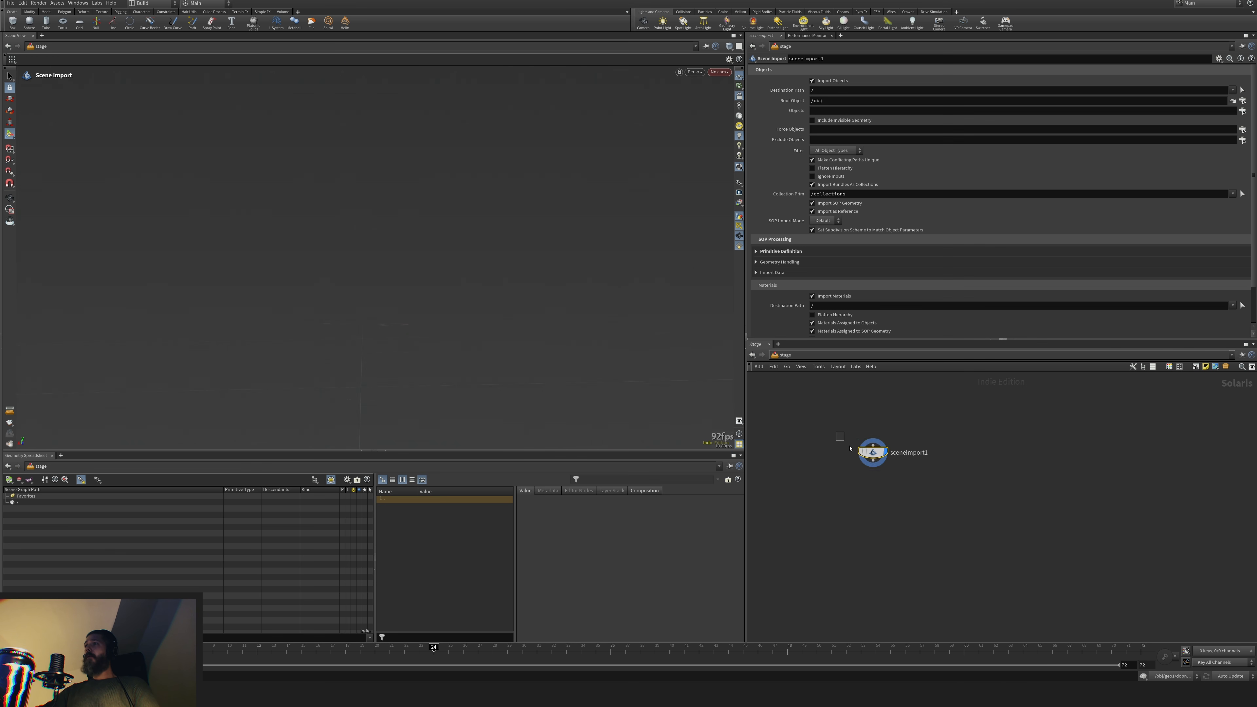
click(1242, 111)
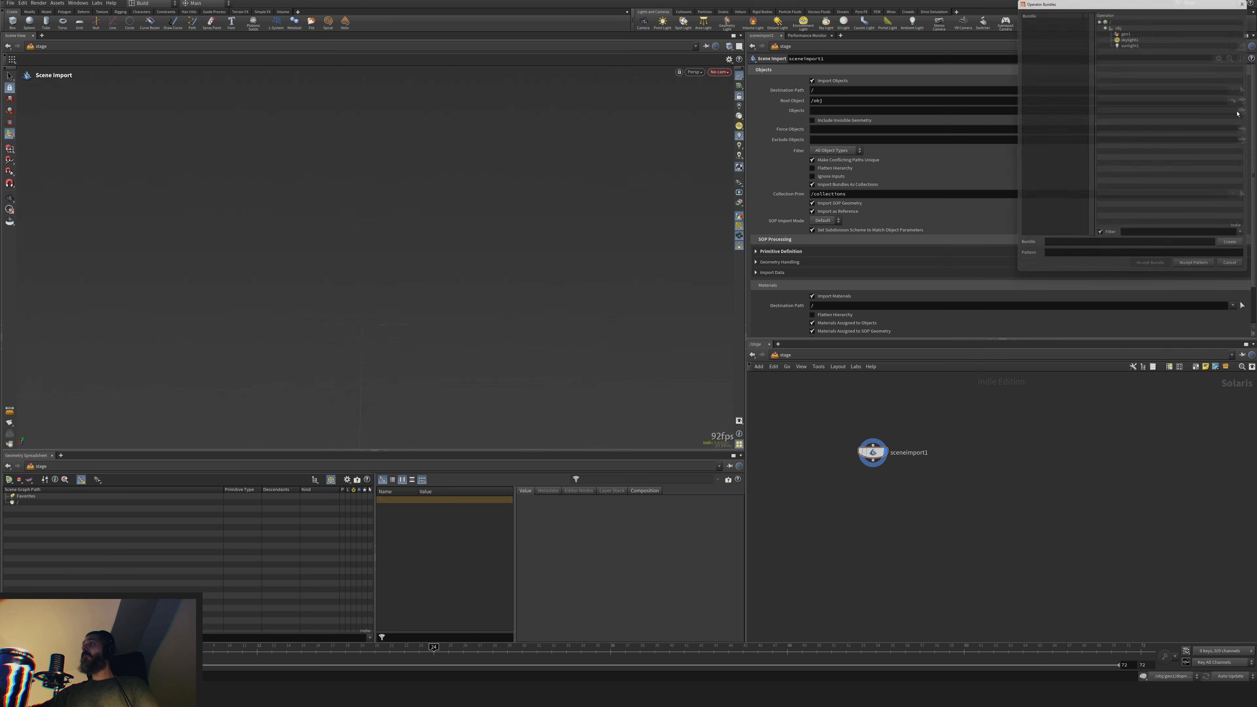
double_click(1134, 29)
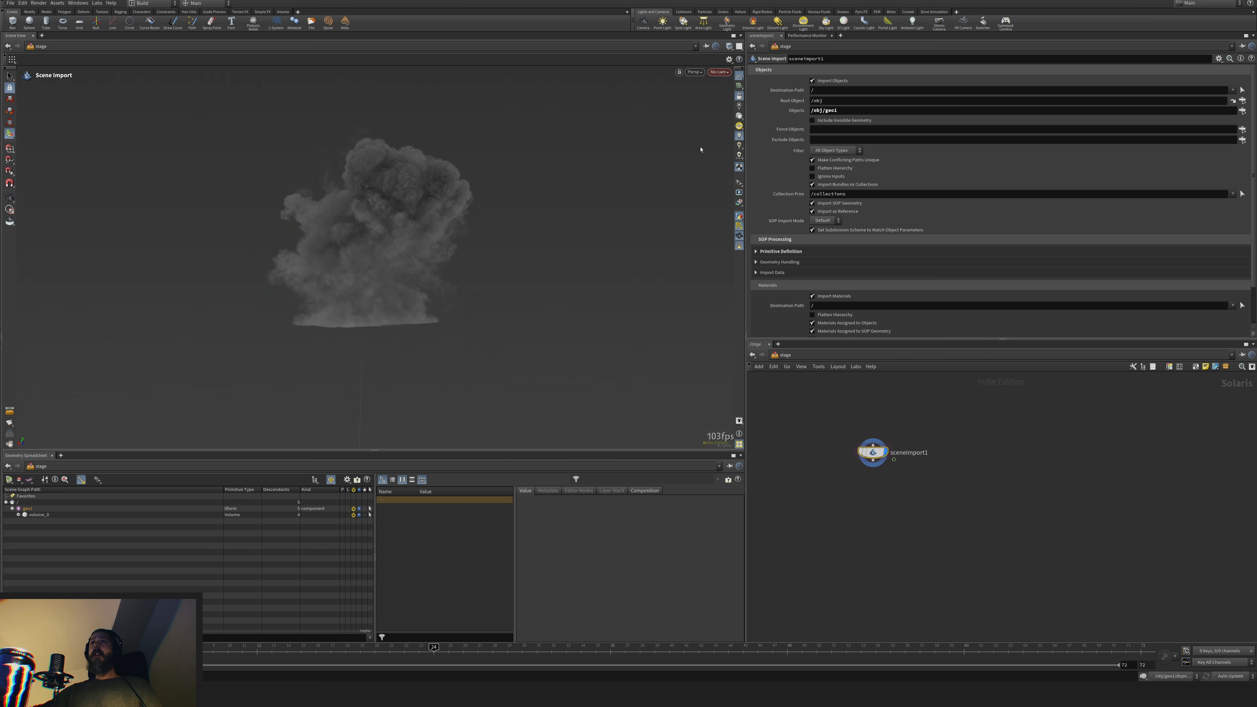
Create a new camera from the current view and adjust its framing around the explosion
click(721, 73)
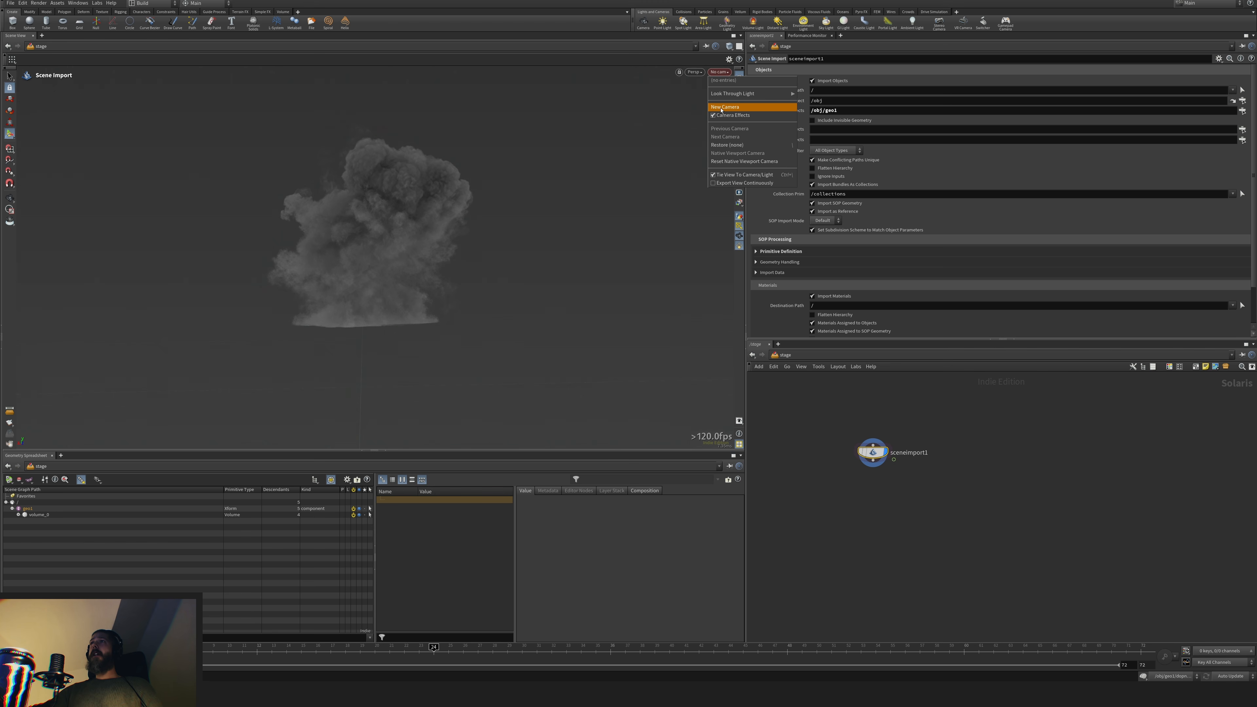
click(723, 107)
alt+right_drag(575, 223, 578, 221)
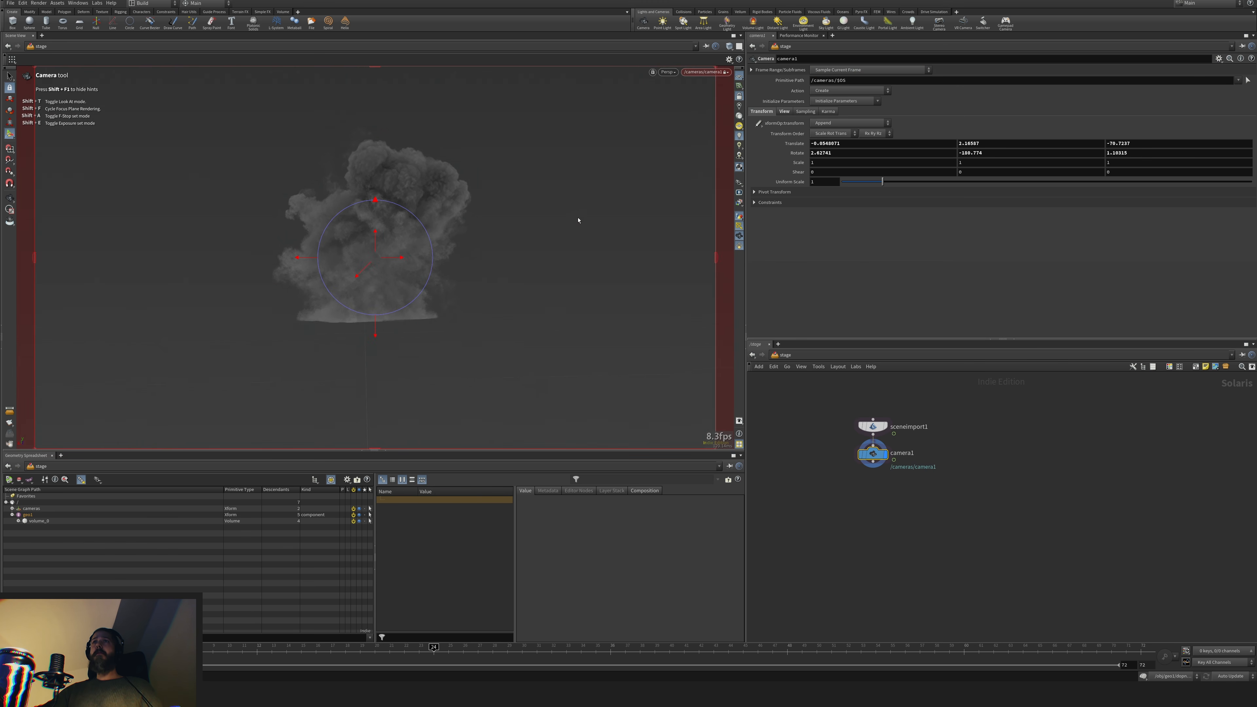
alt+drag(578, 219, 583, 211)
key(Escape)
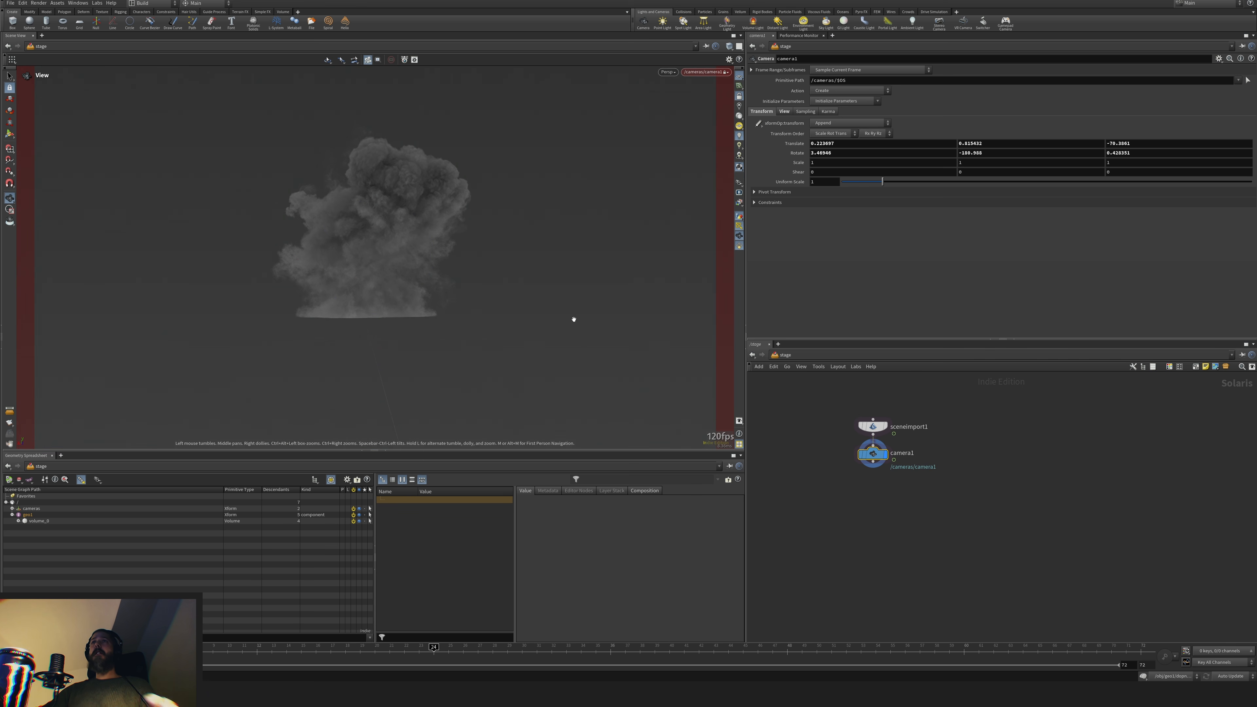
middle_drag(573, 317, 585, 331)
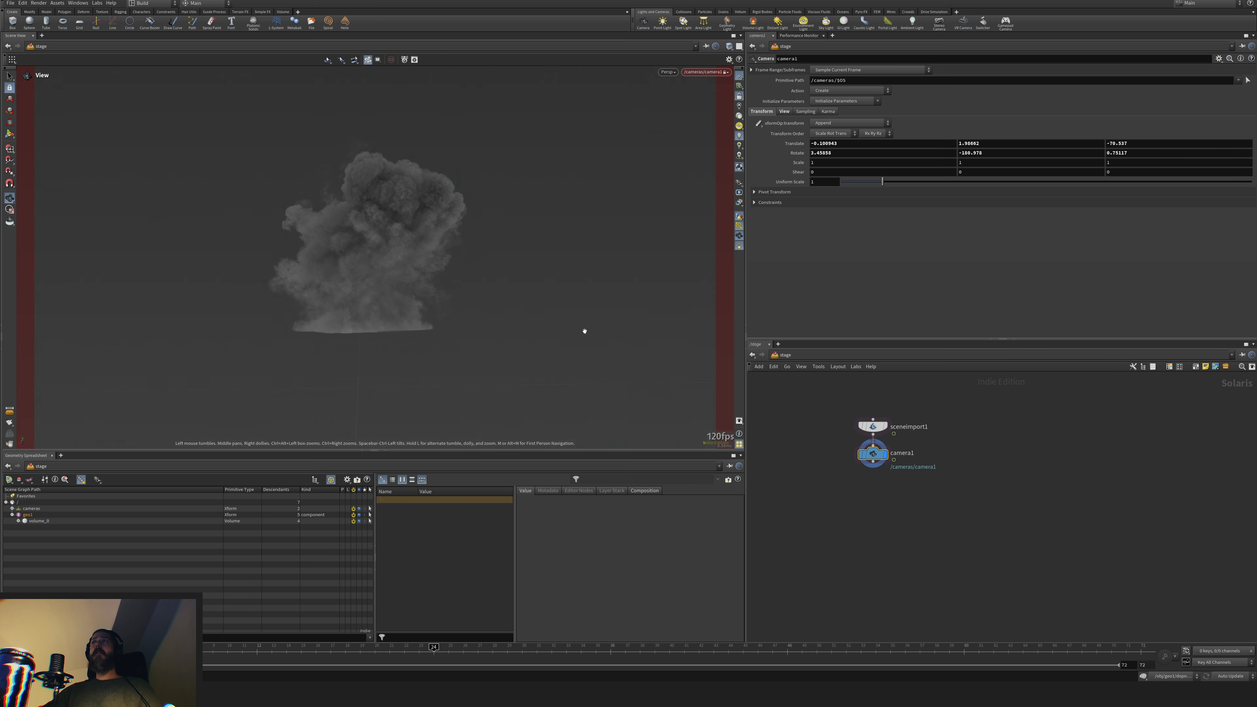
Detach camera1 from the scene import by moving it aside, and place a Scene Import (Lights) node between the two nodes
drag(873, 454, 1067, 421)
key(Tab)
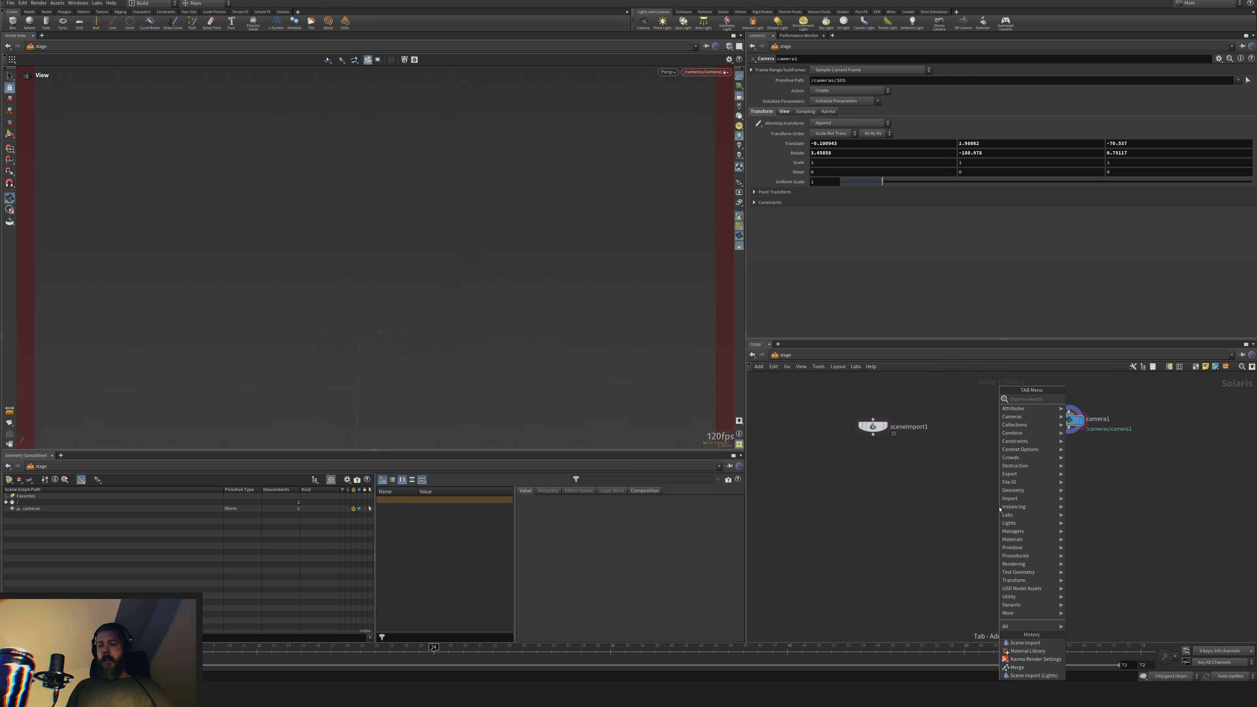
text(slig)
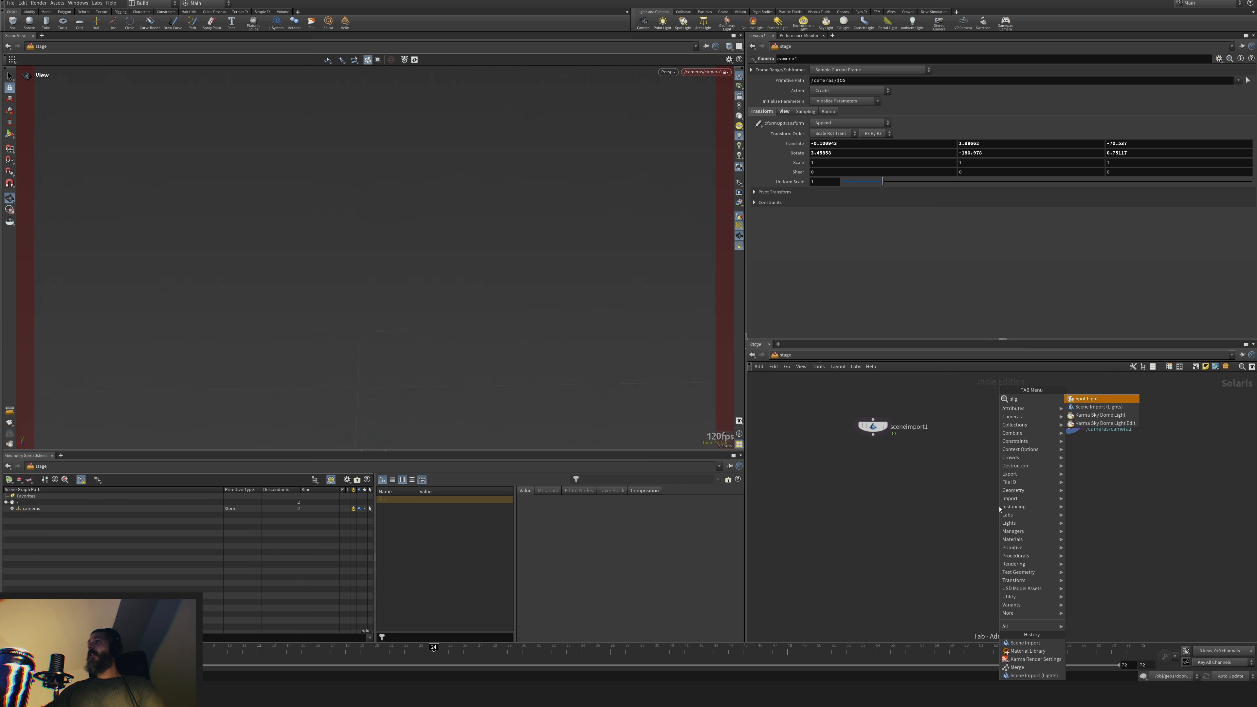
click(1093, 407)
click(996, 420)
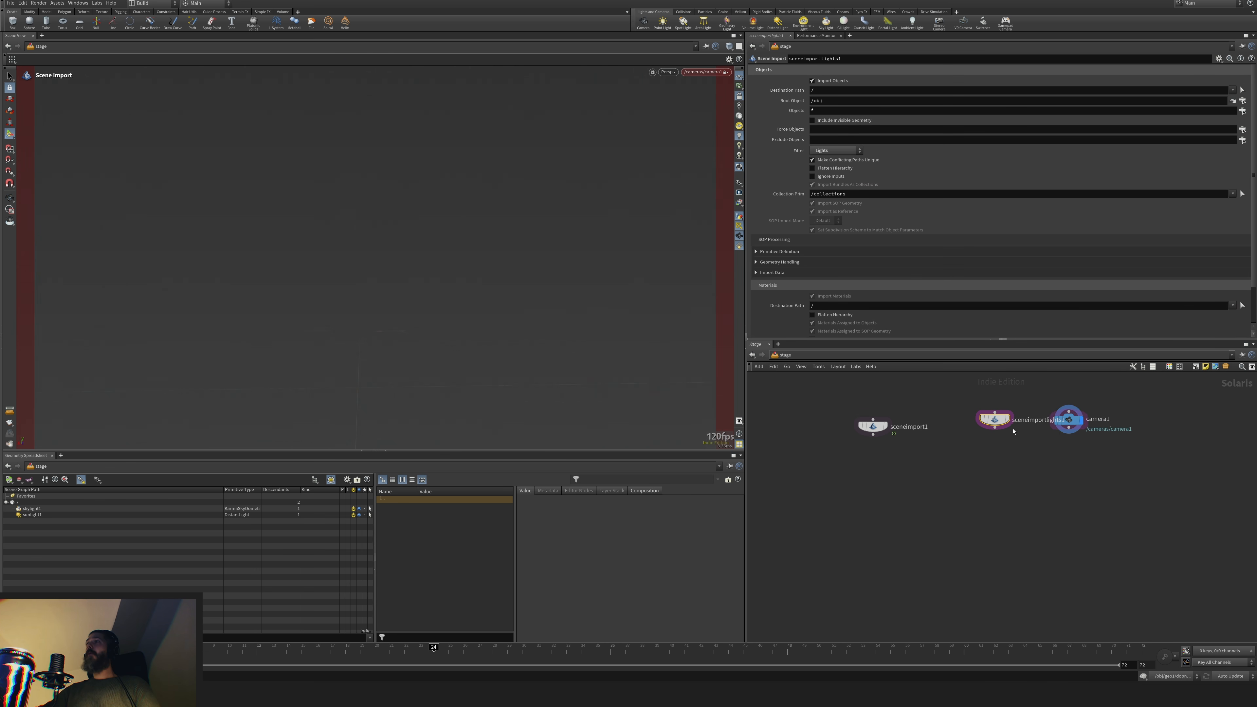
Add a Merge node and connect sceneimport1, sceneimportlights1 and camera1 into it
mouse_move(995, 422)
scroll(990, 458, down, 2)
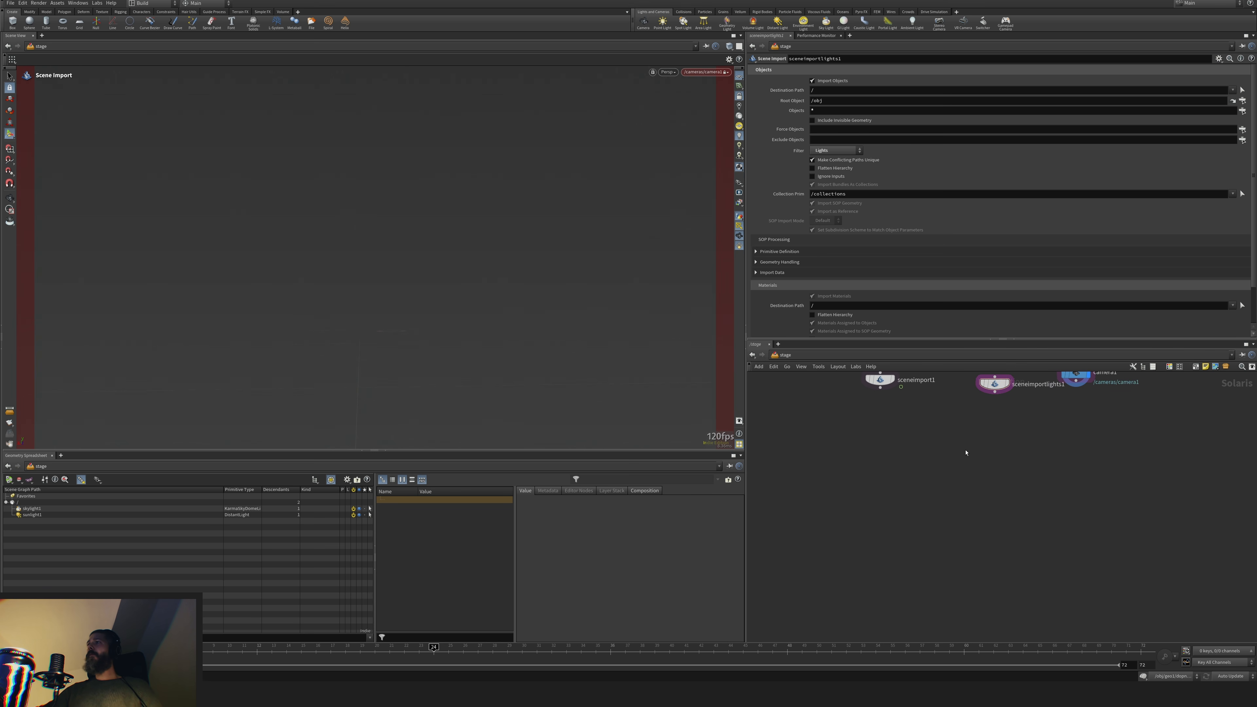
key(Tab)
text(mer)
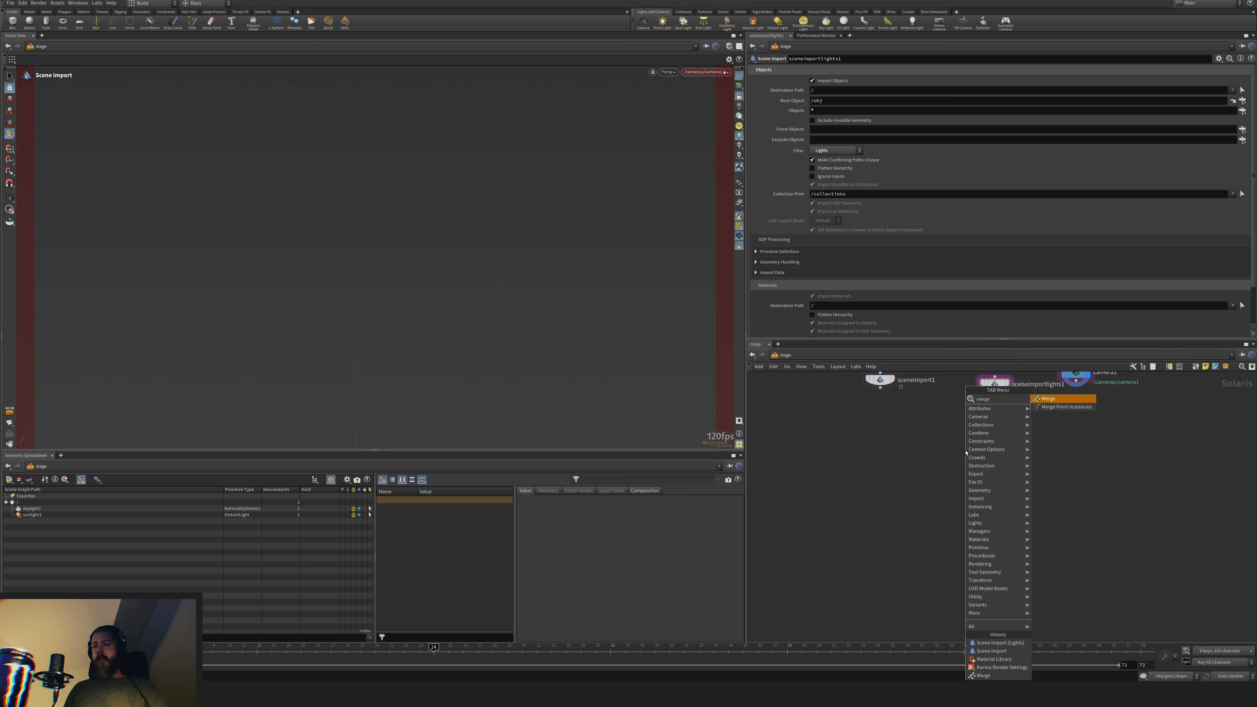
key(Return)
click(965, 465)
middle_drag(966, 467, 954, 552)
drag(817, 423, 1079, 491)
drag(984, 476, 960, 560)
click(966, 550)
middle_drag(959, 559, 962, 508)
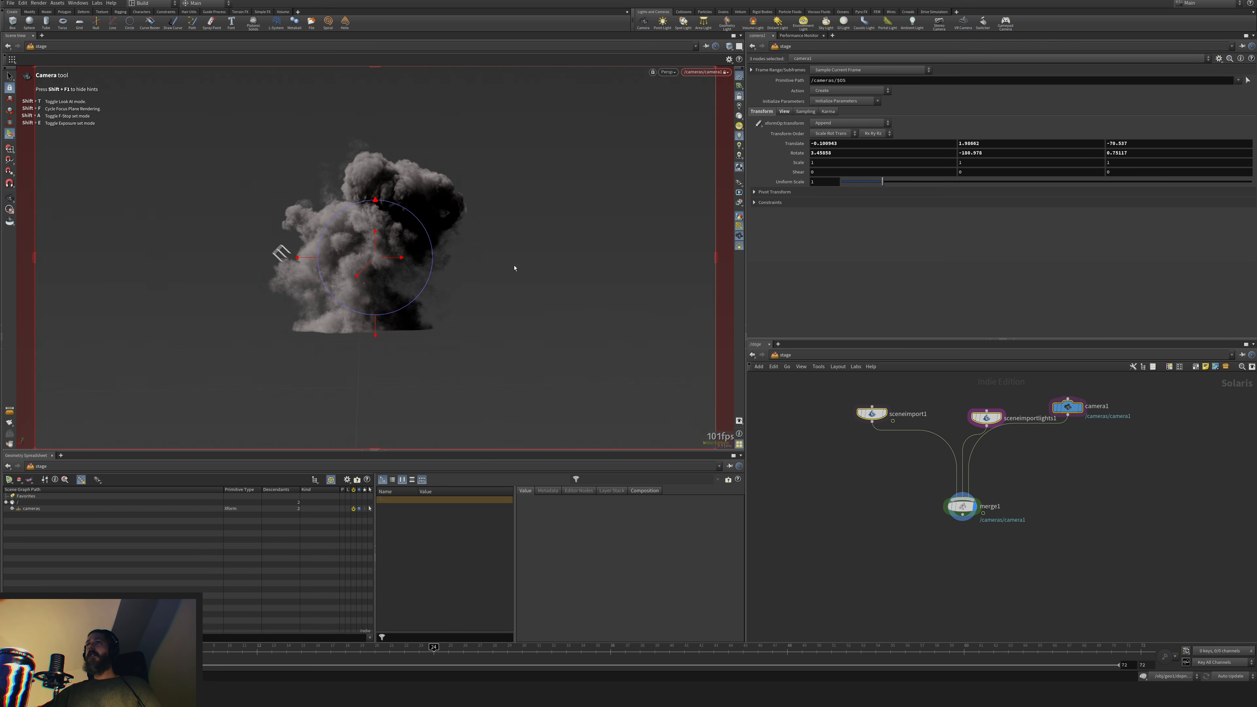
Add a Karma Render Settings node under merge1, wire it to the merge and display its result
key(Escape)
click(888, 551)
key(Tab)
text(ka)
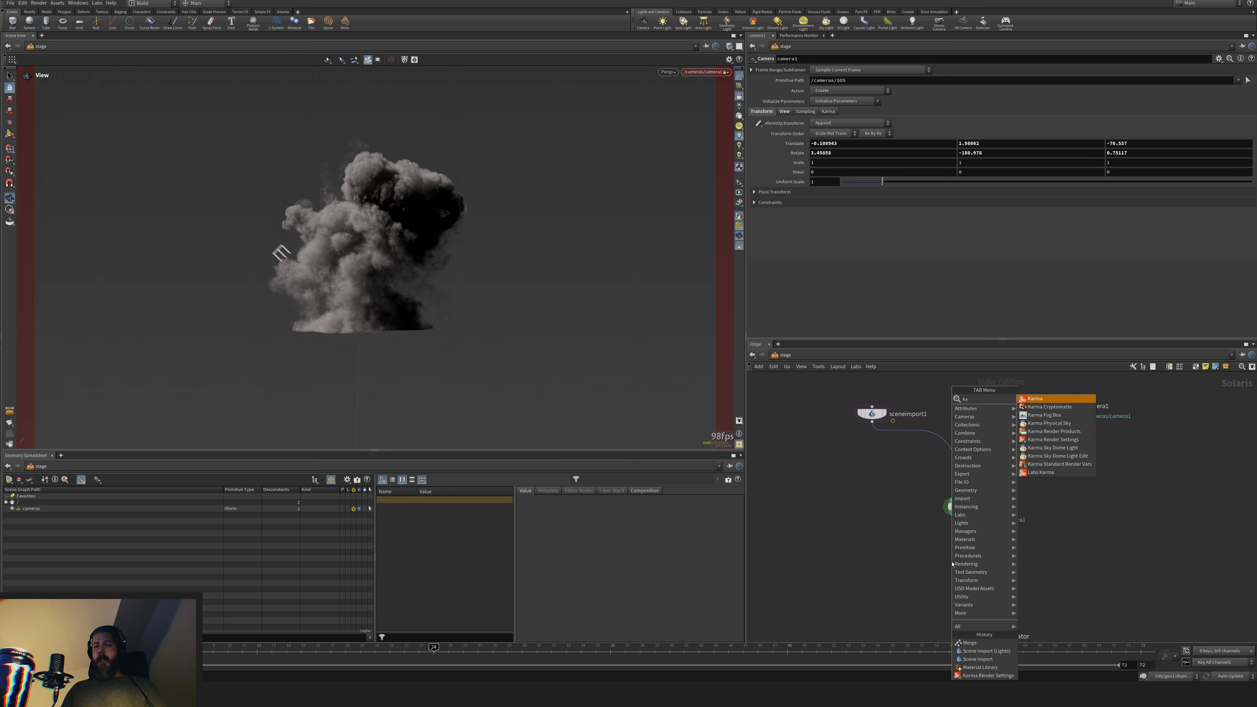
text(rms)
key(Down)
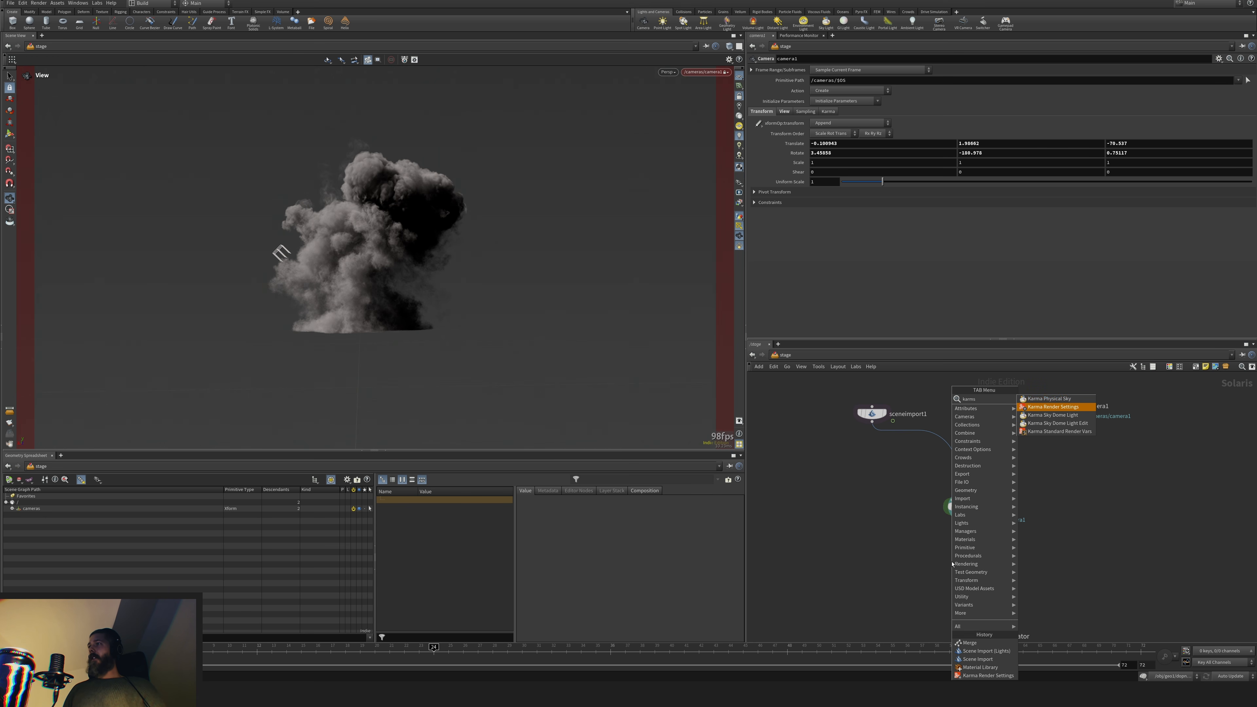
key(Return)
key(Return)
drag(1067, 437, 966, 569)
click(974, 565)
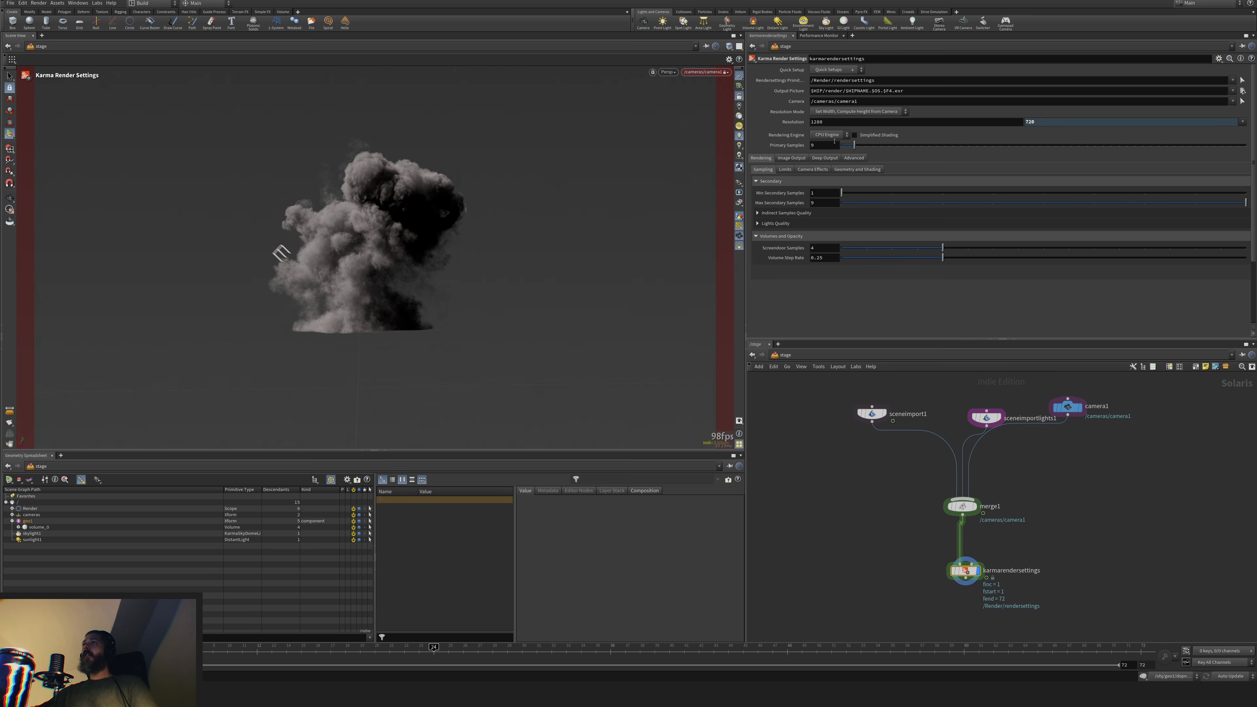
Switch the Karma rendering engine to XPU and set the path traced samples to 16
click(828, 134)
drag(825, 145, 795, 146)
text(16)
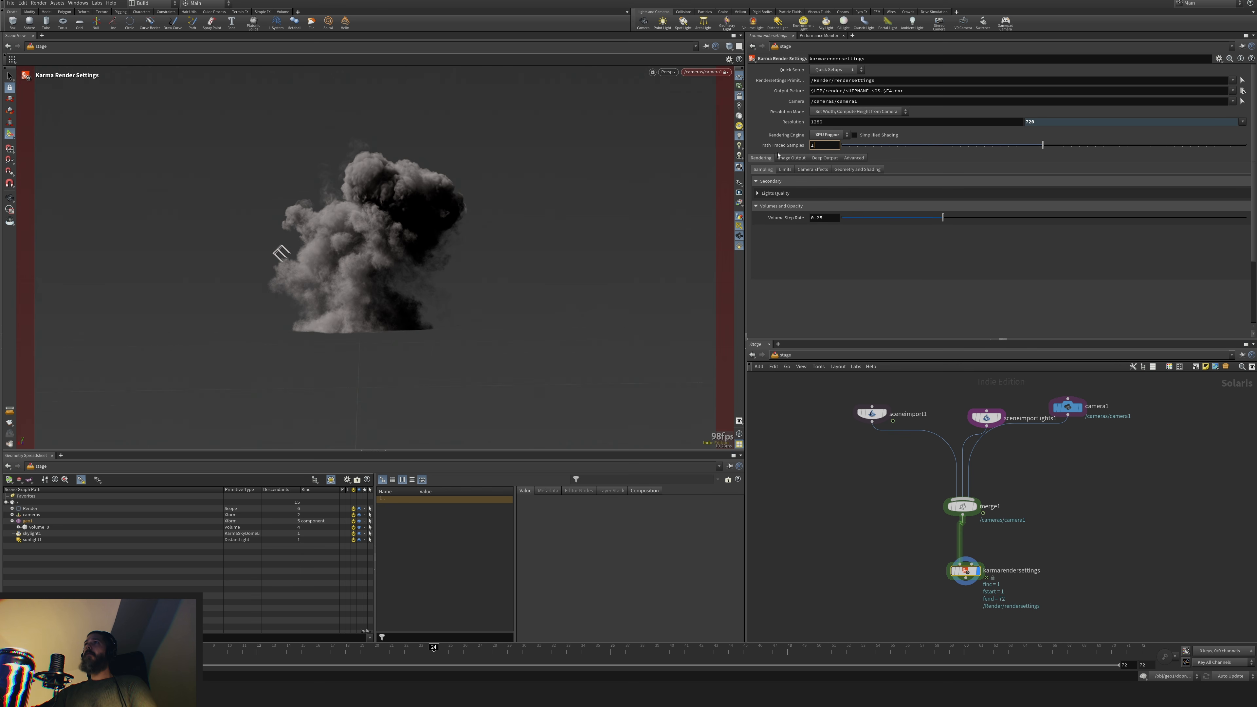
key(Return)
Turn off motion blur for the Karma render and bring up the ray limit settings
click(812, 169)
click(764, 189)
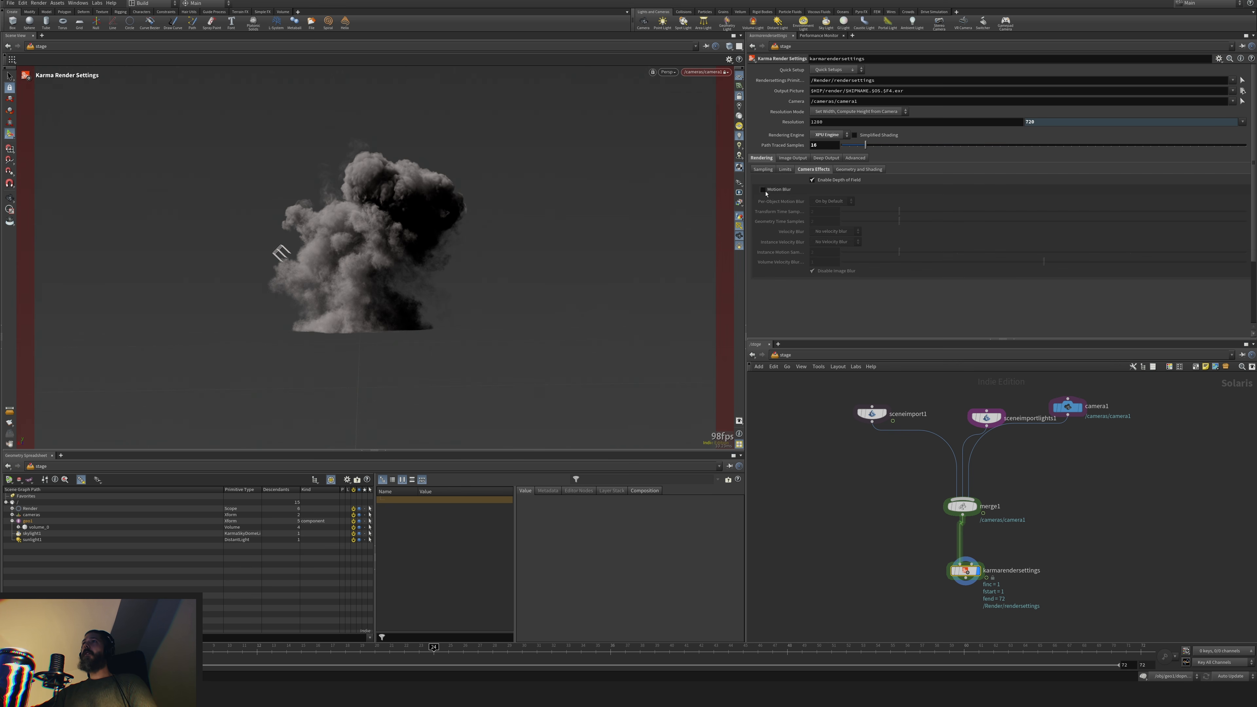
click(792, 170)
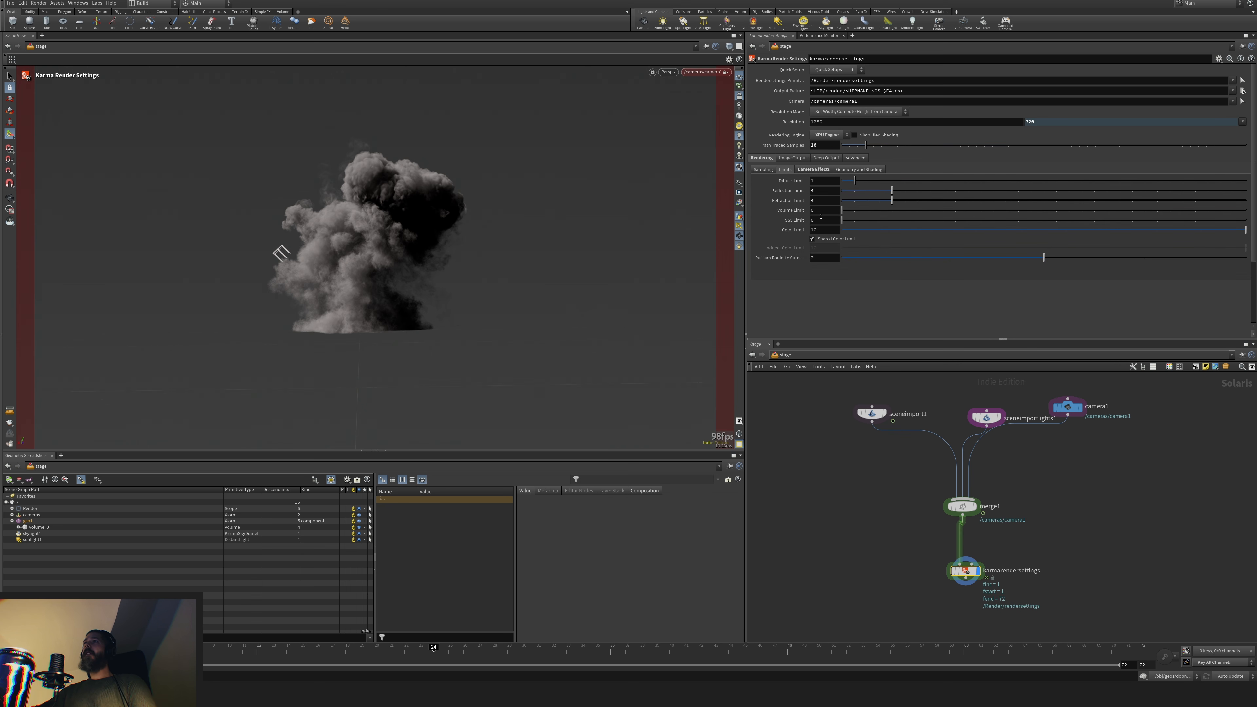
click(821, 220)
text(3)
key(Return)
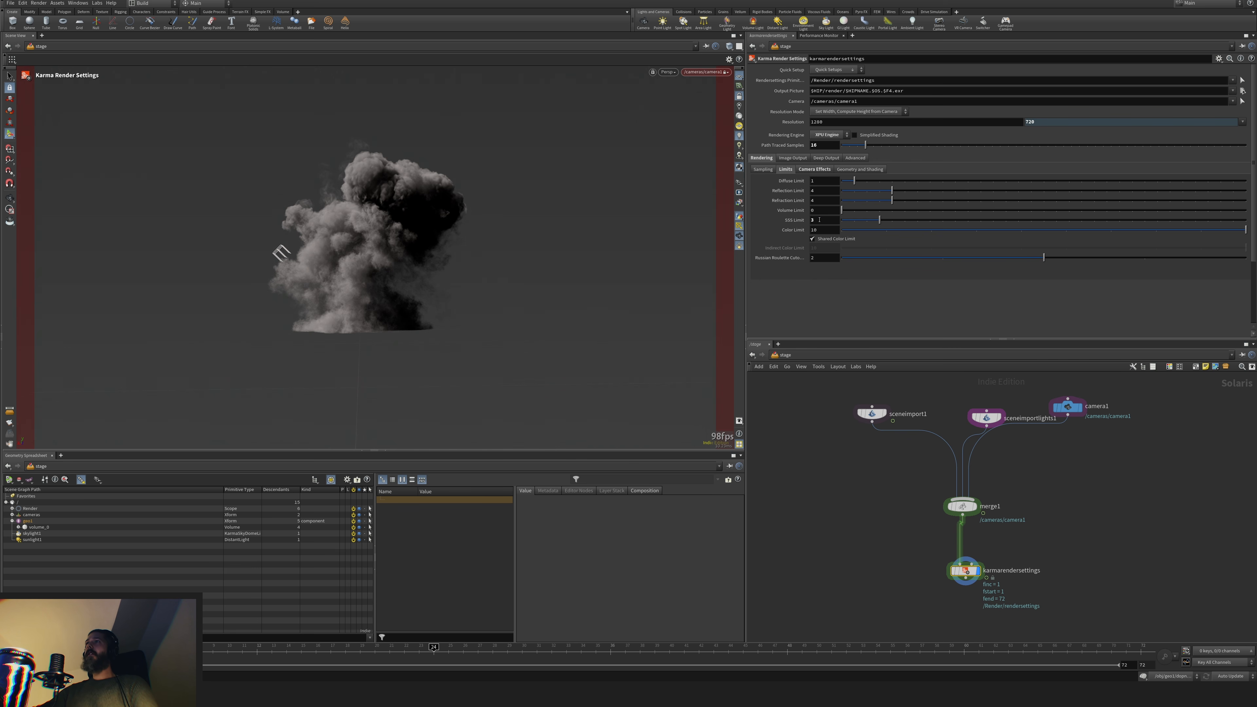
double_click(820, 220)
text(0)
Set the Karma volume limit to 3
double_click(819, 210)
text(3)
key(Return)
middle_drag(854, 535, 843, 489)
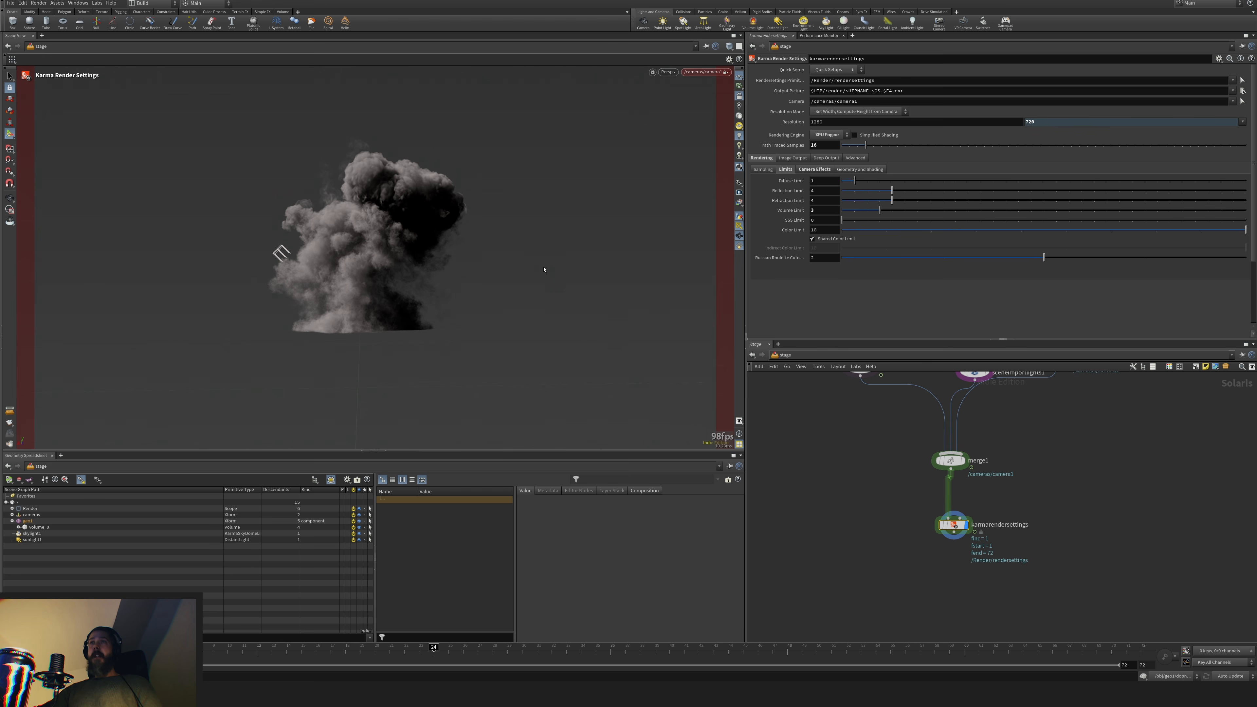
Set the image resolution in the viewport display options to Viewport Size and close the dialog
key(d)
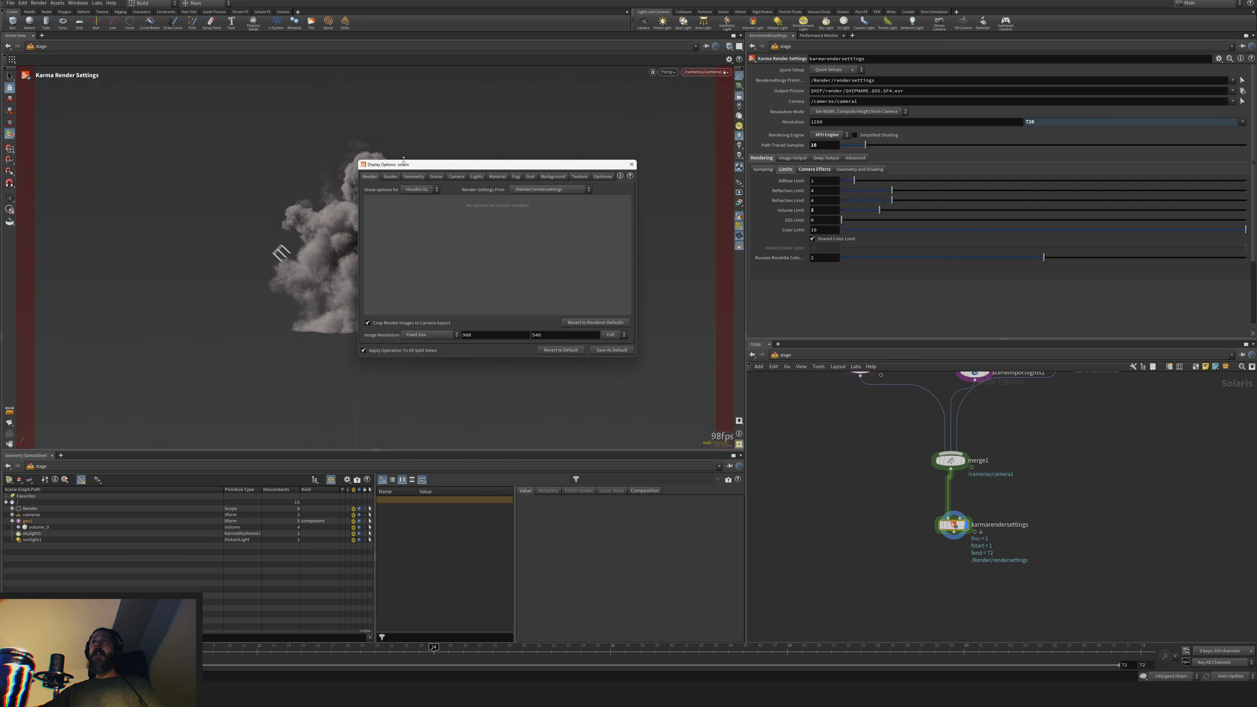
click(424, 341)
click(424, 352)
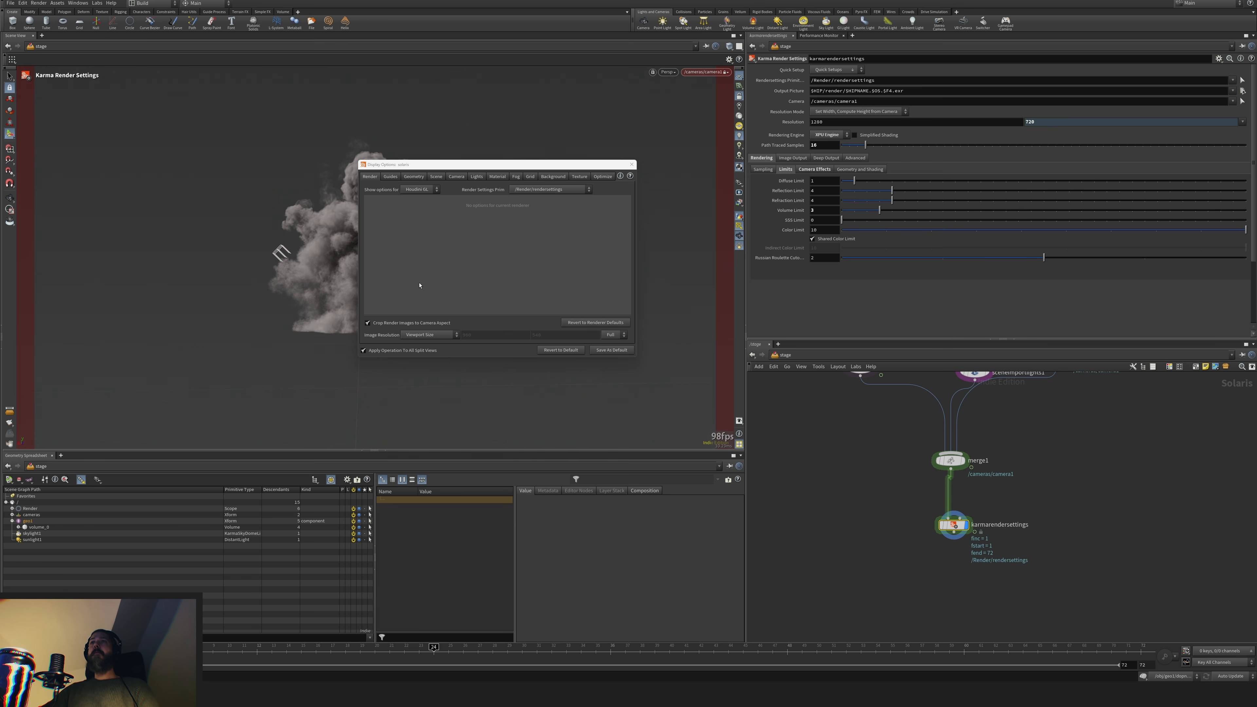
click(414, 177)
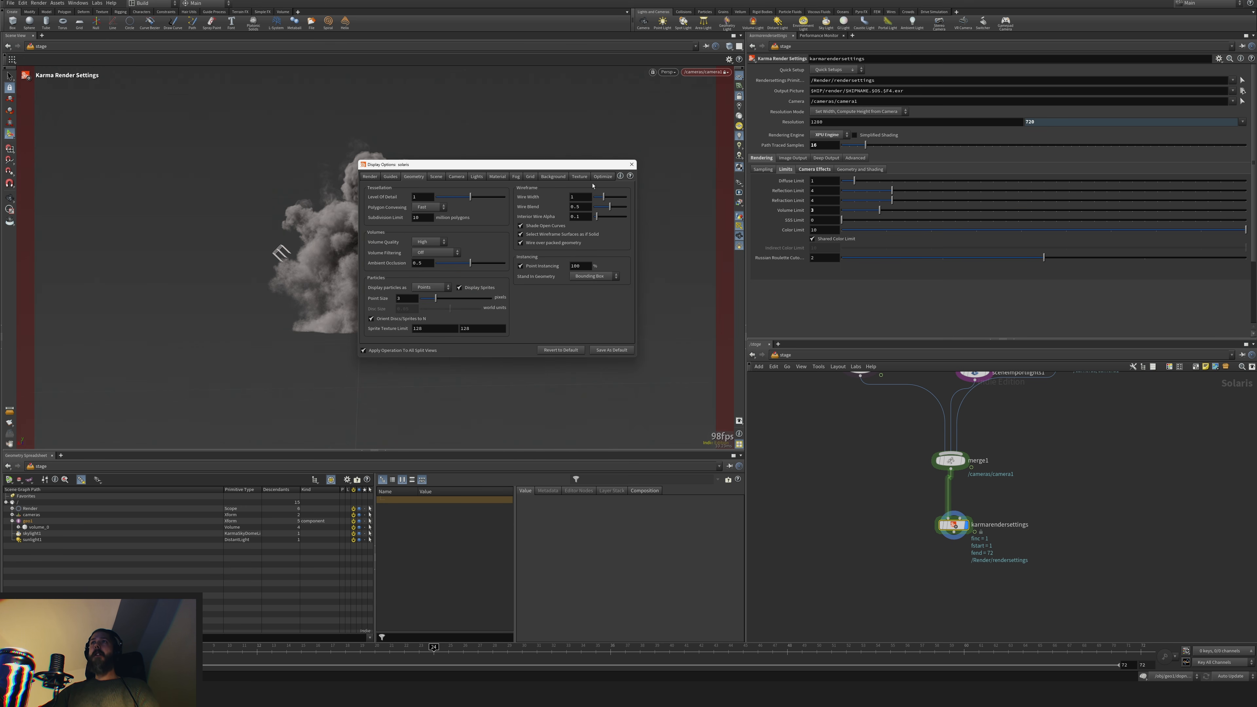
click(631, 165)
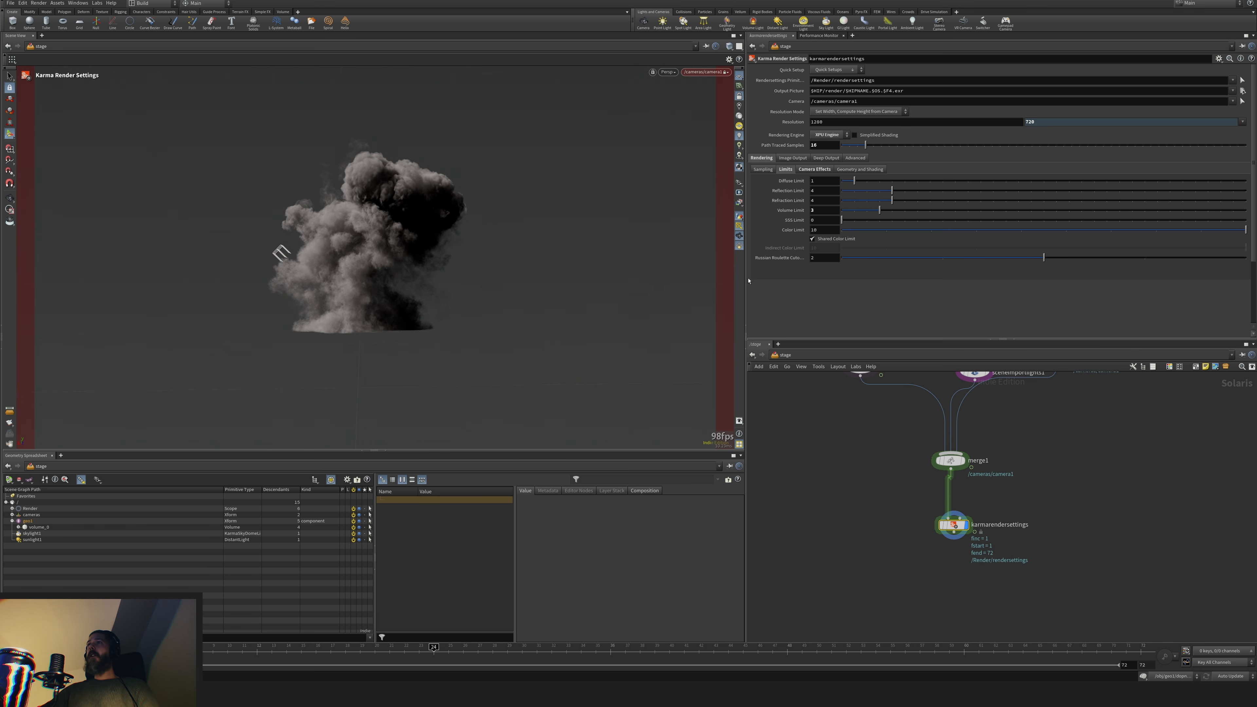
Resize the scene view to fit the camera frame and reframe the camera closer around the explosion
drag(749, 280, 557, 302)
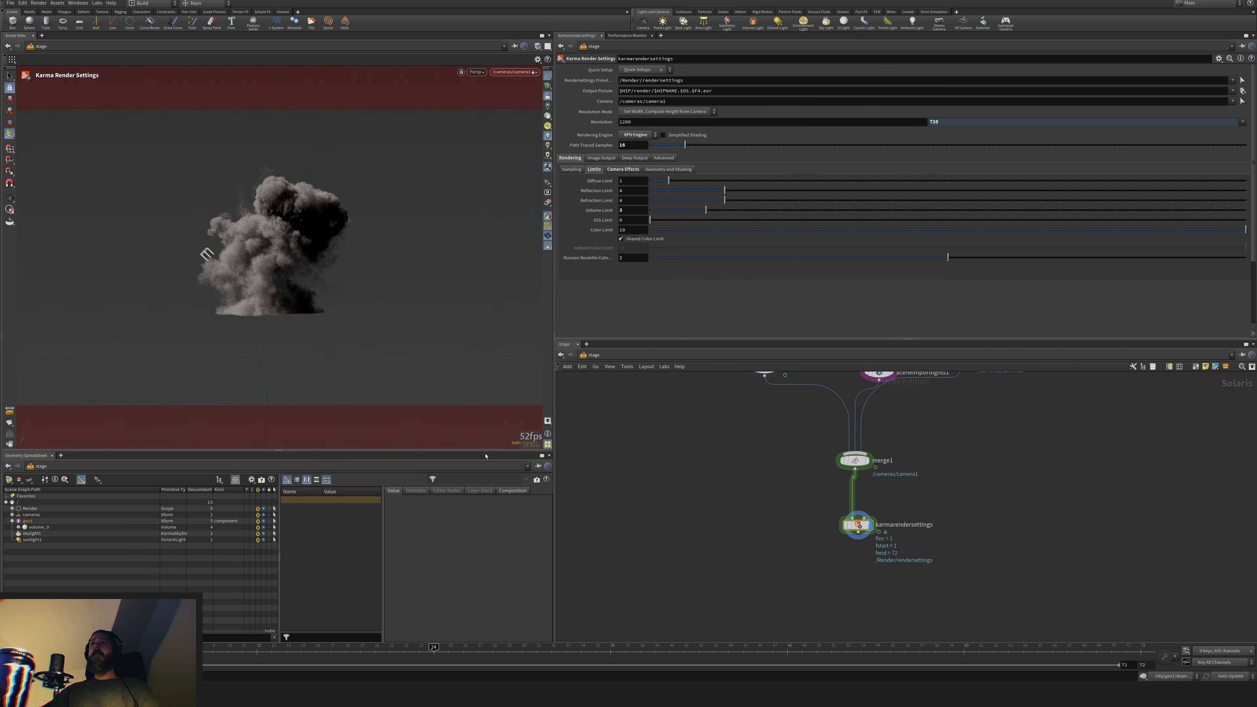
drag(486, 456, 512, 365)
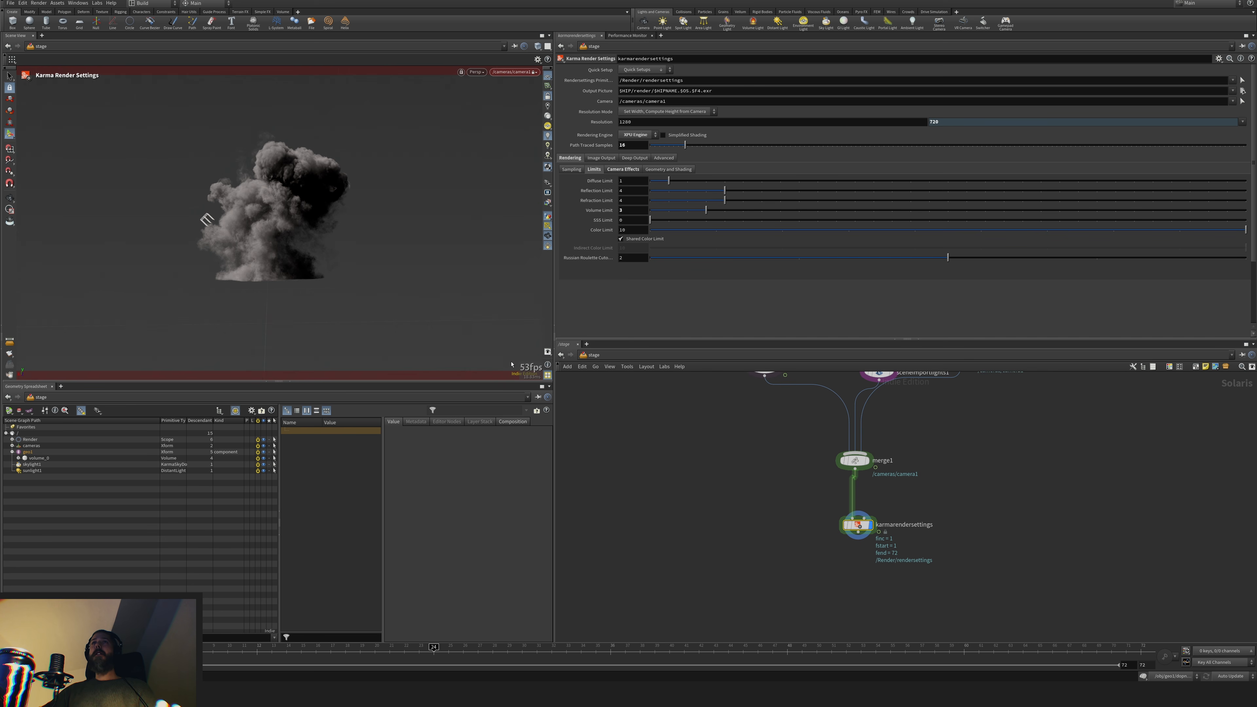
scroll(448, 230, up, 3)
middle_drag(448, 231, 448, 242)
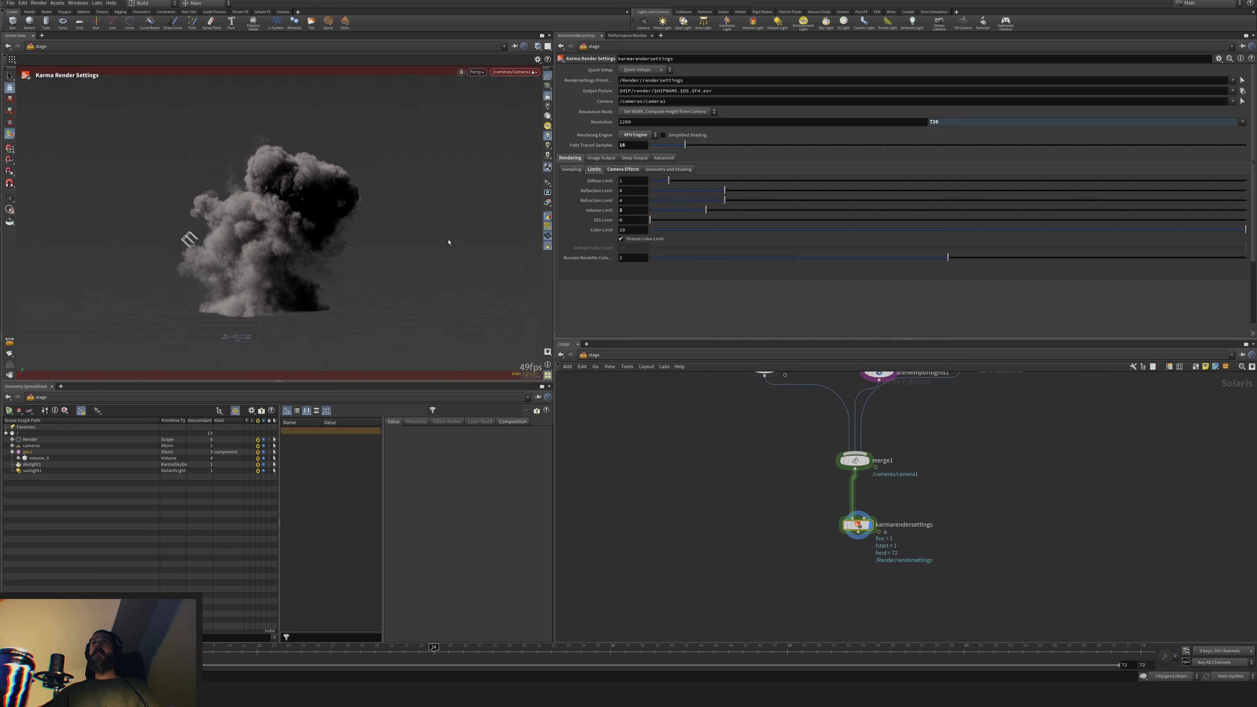
alt+drag(449, 242, 448, 244)
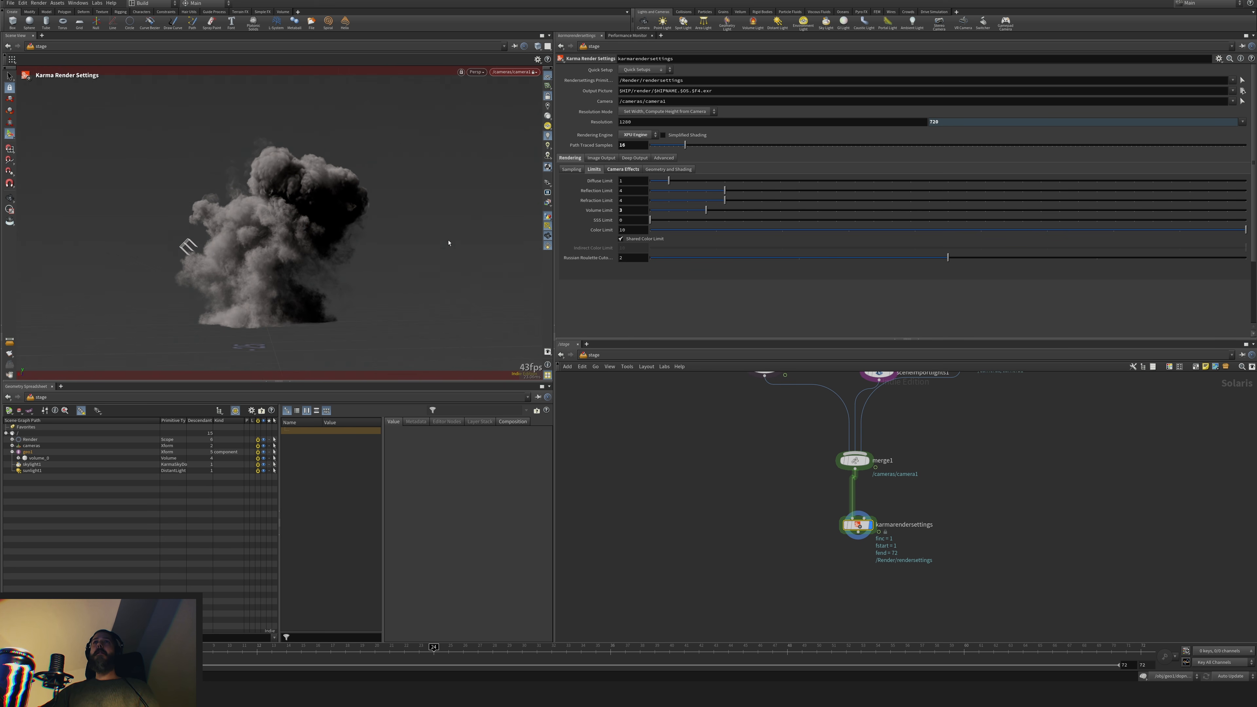
alt+right_drag(448, 243, 450, 248)
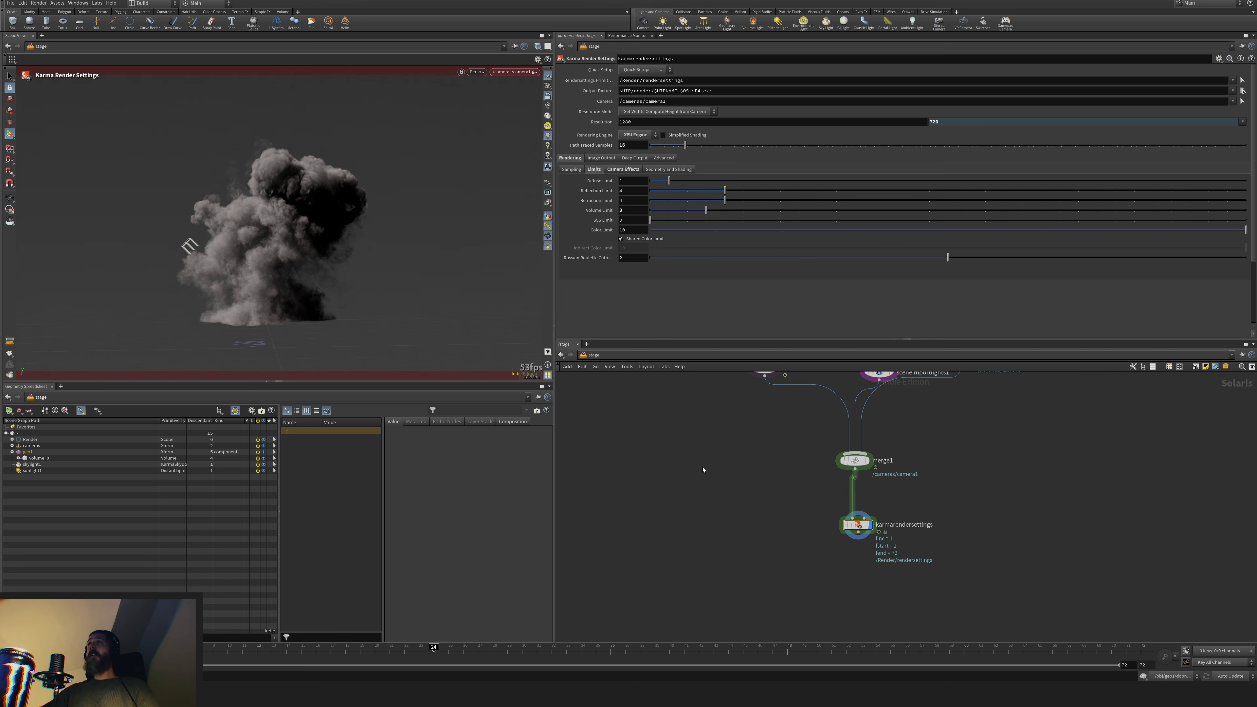
Insert a Material Library node between sceneimport1 and merge1 and enable its geometry assignment for /geo1/volume_0
middle_drag(701, 463, 722, 577)
drag(764, 505, 722, 477)
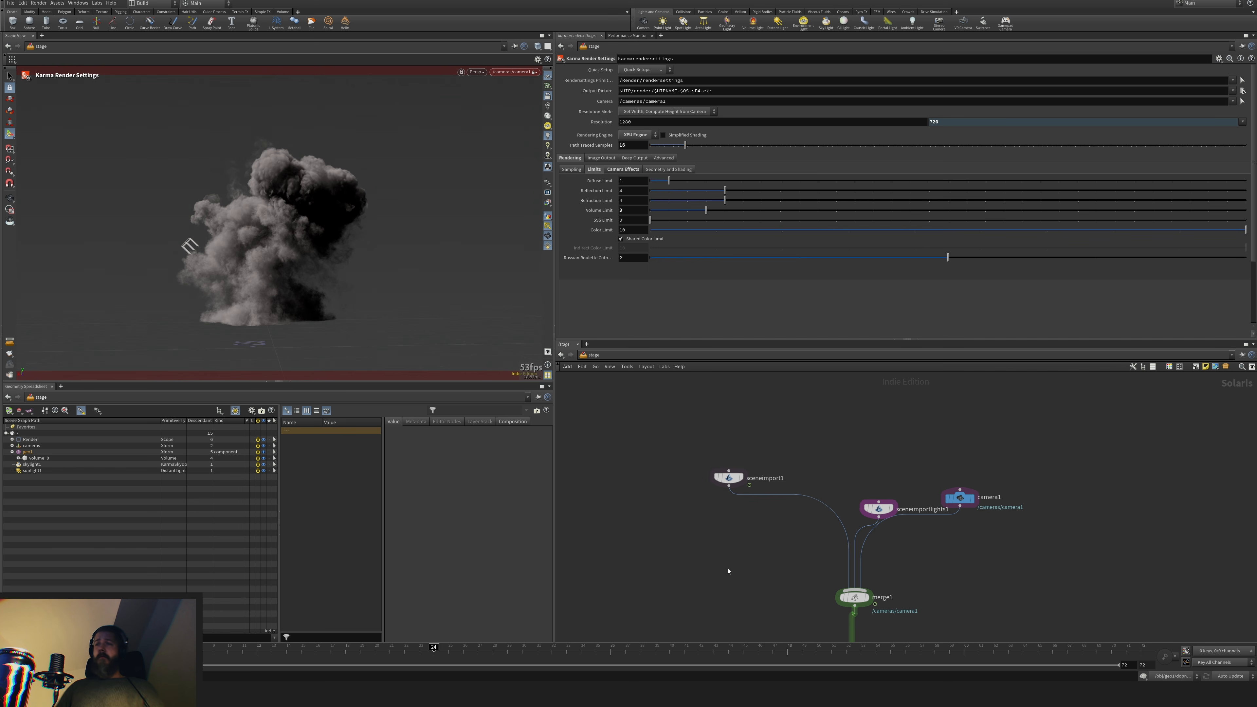
key(Tab)
text(matl)
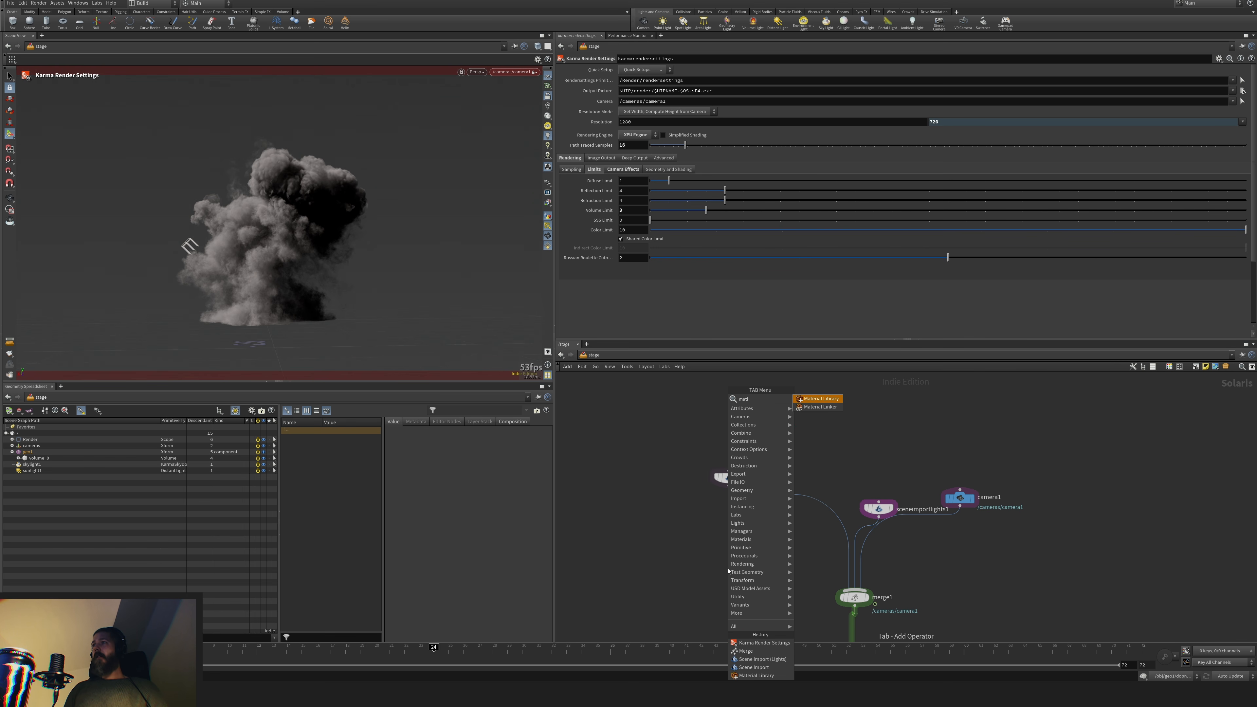
key(Return)
click(767, 506)
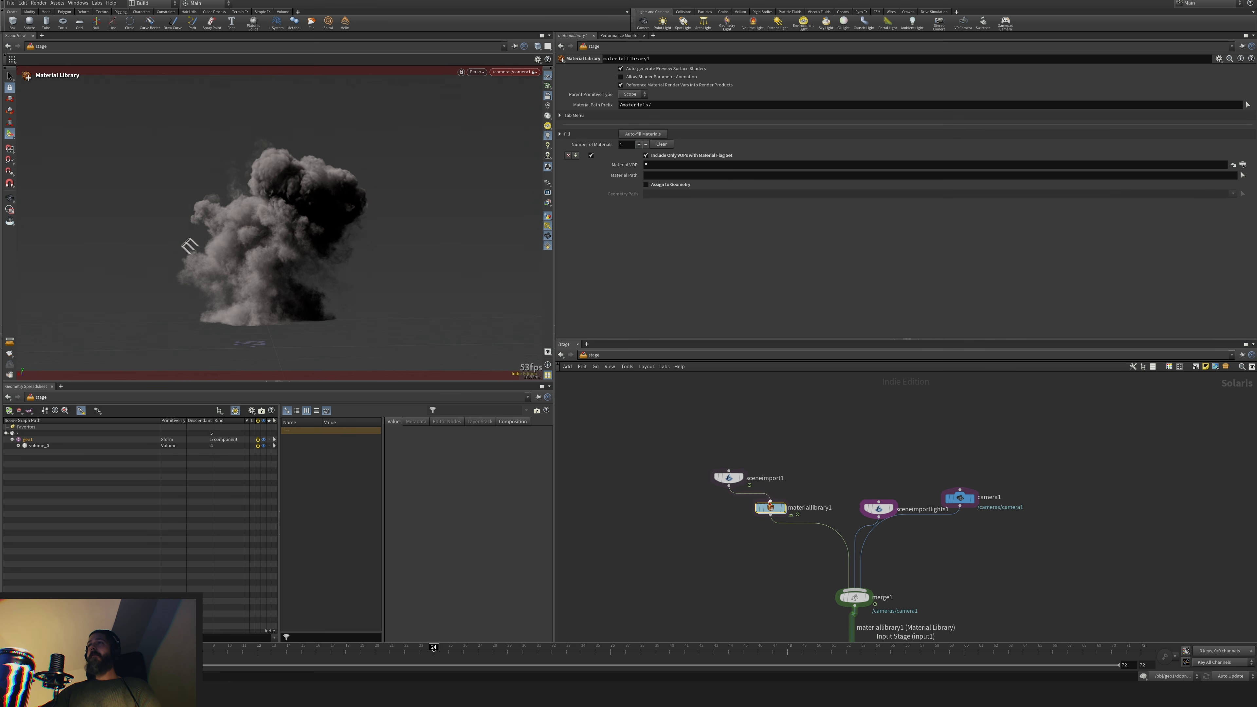
drag(767, 508, 726, 530)
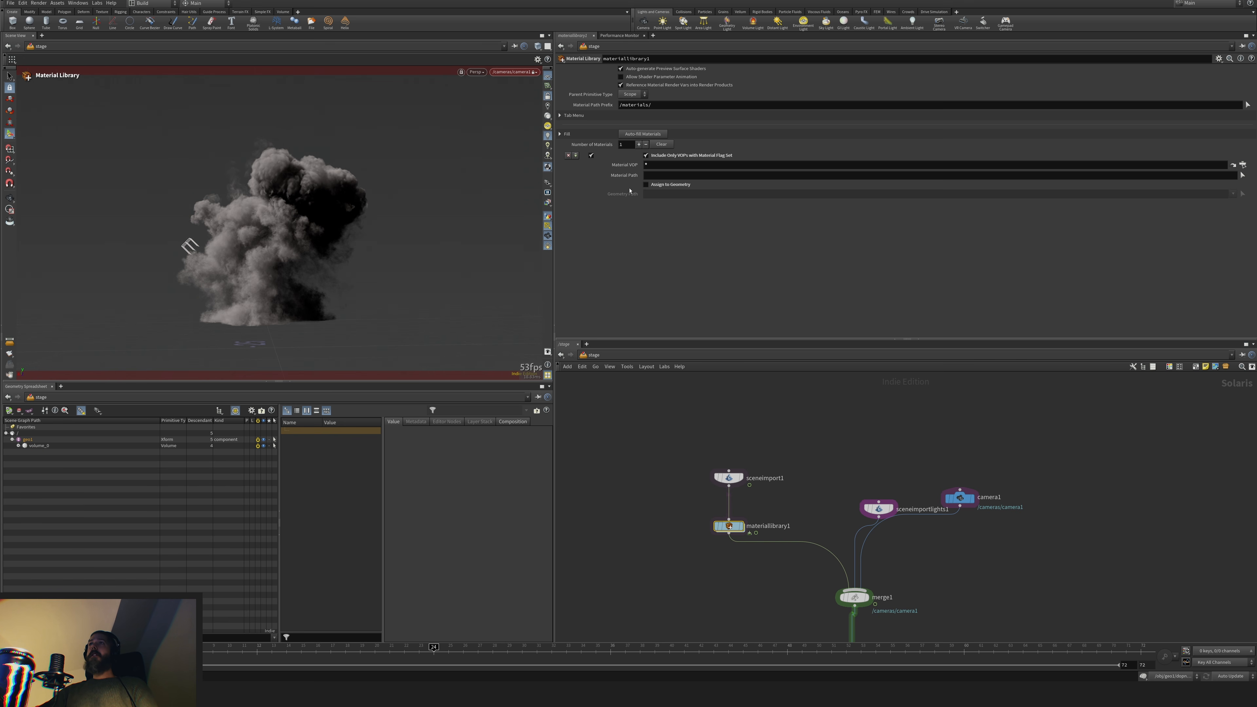
click(646, 184)
drag(39, 446, 645, 194)
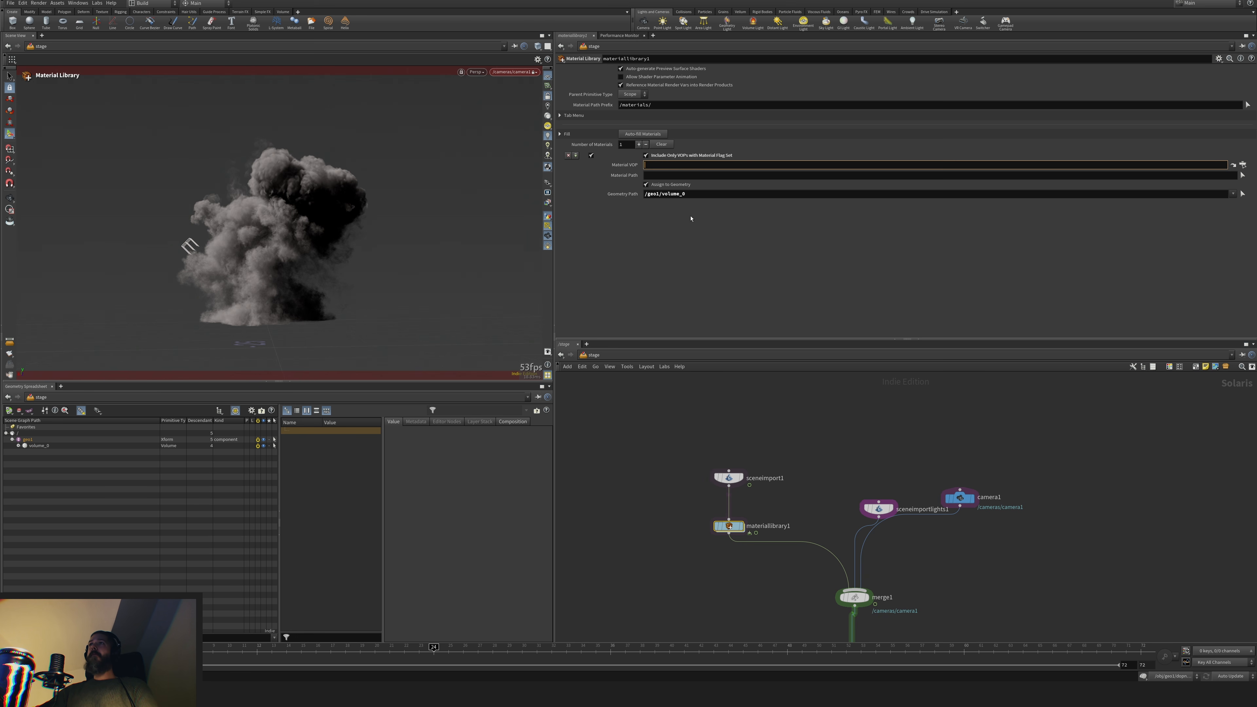
Create a Karma Material Builder named pyro inside materiallibrary1 and return to the stage
double_click(730, 526)
key(Tab)
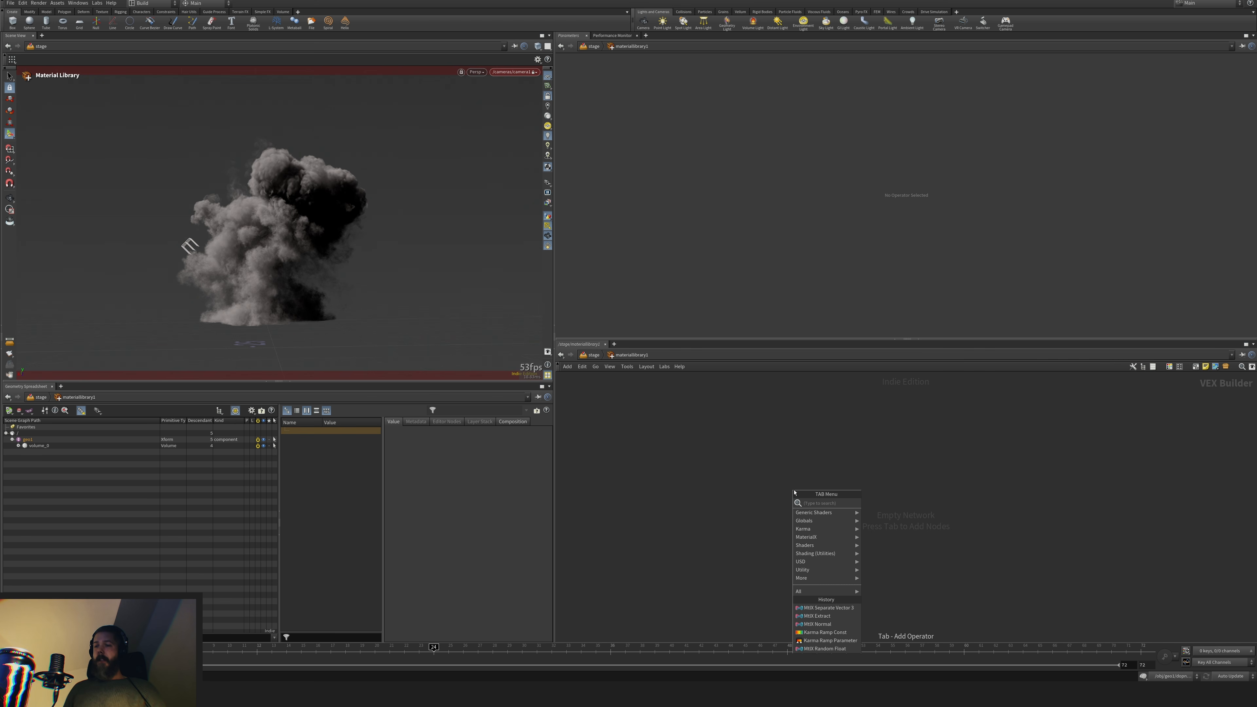
text(km)
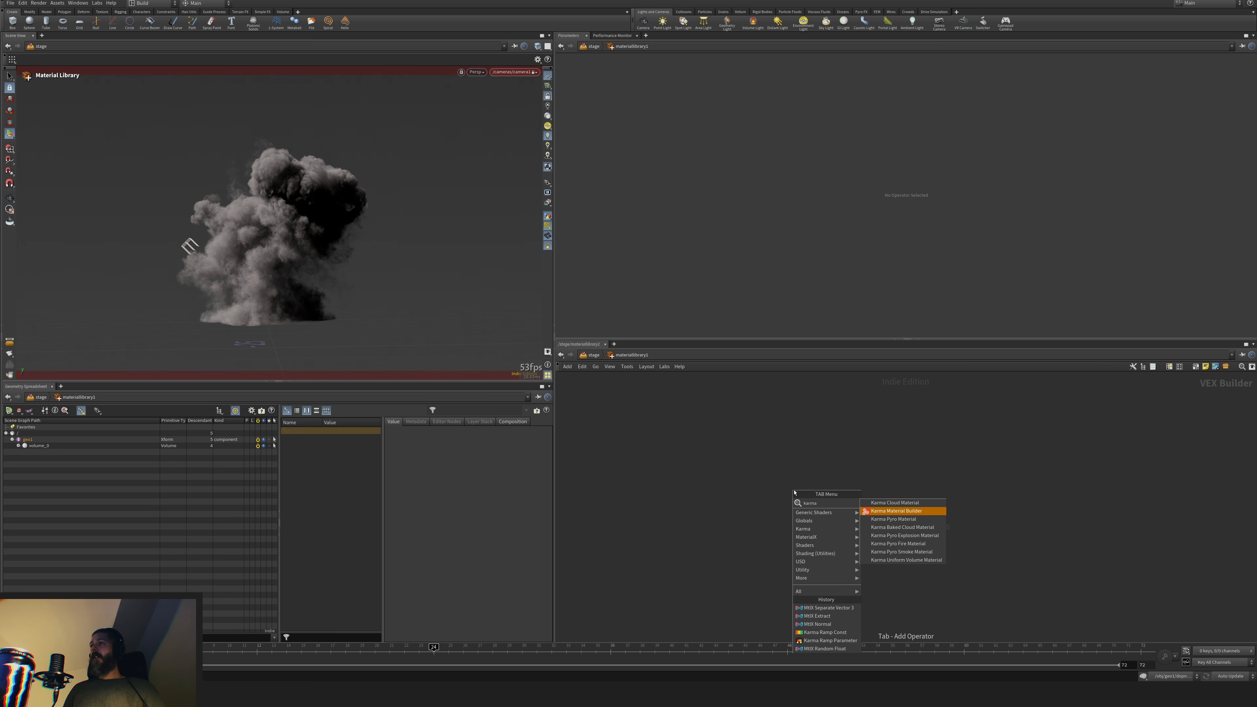
key(Return)
click(794, 493)
double_click(781, 480)
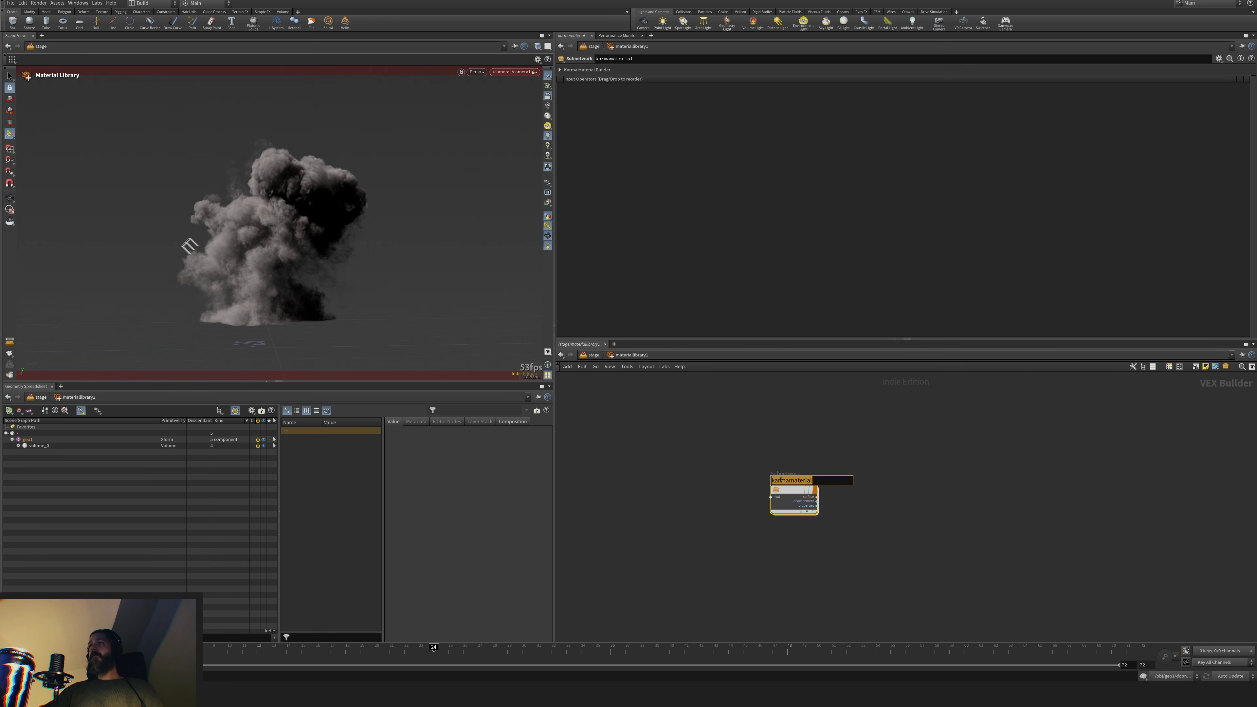
text(pyr)
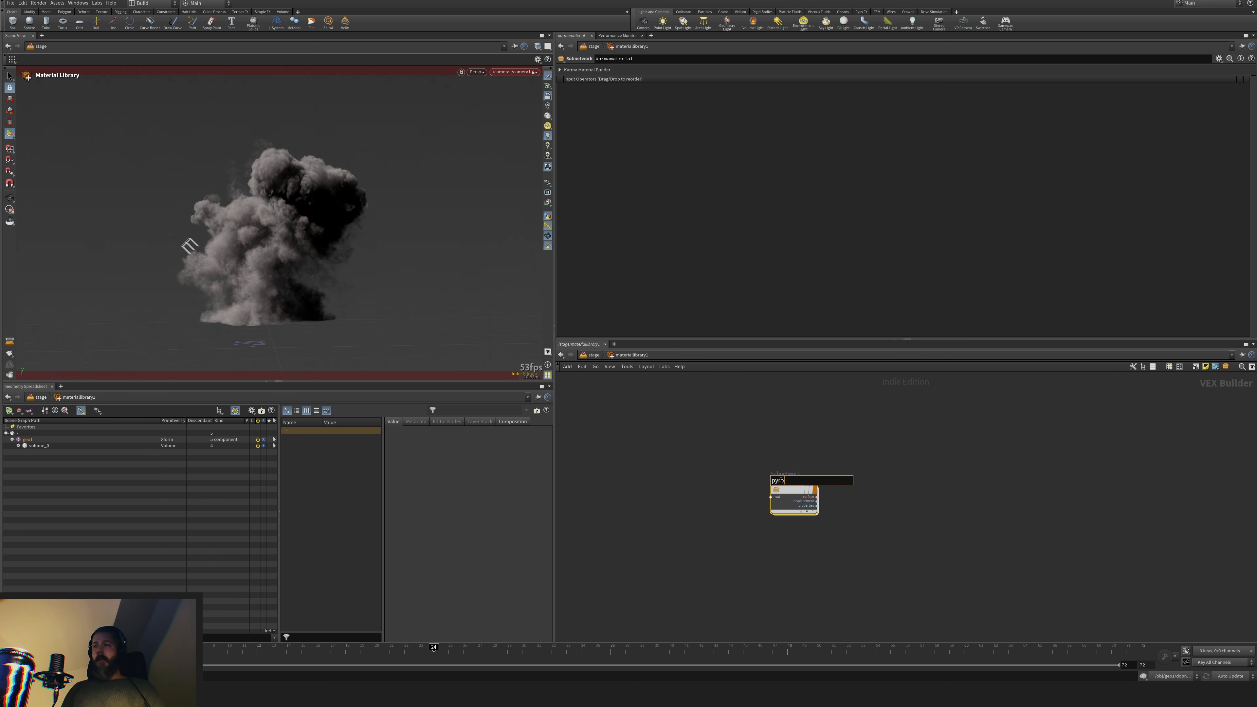
text(o)
key(Return)
key(u)
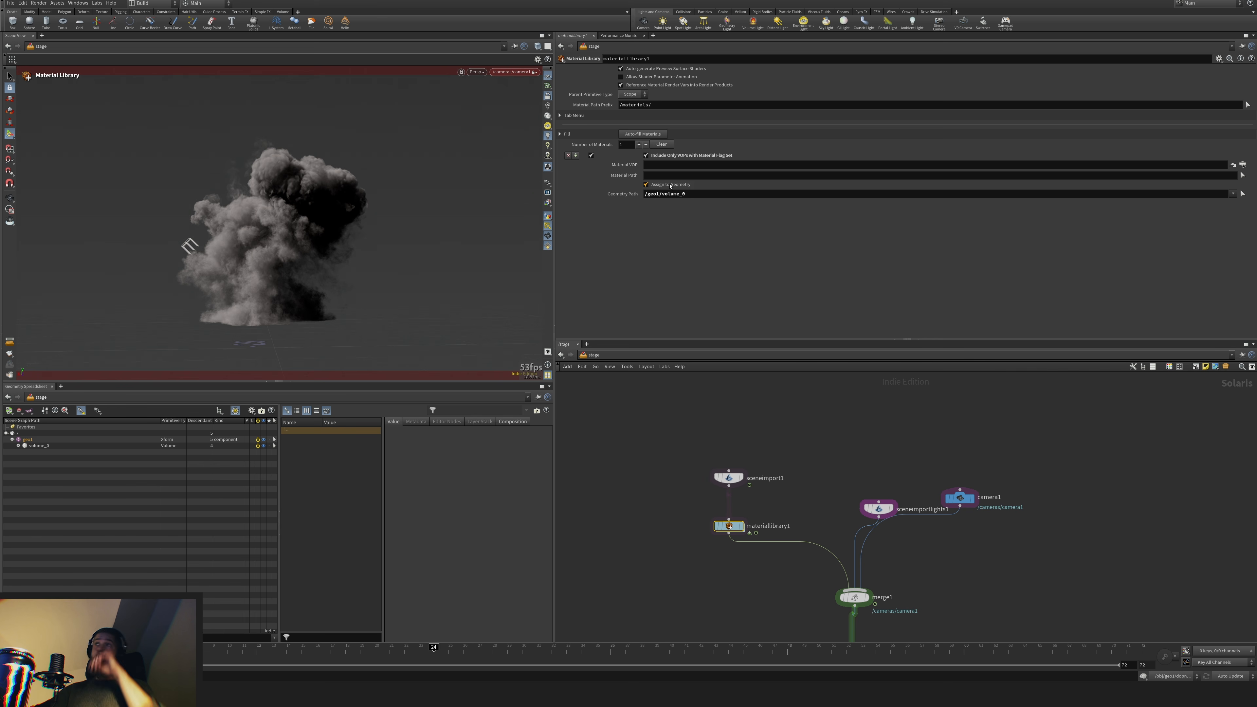
Auto-fill the materials of materiallibrary1 so that it uses the pyro material
click(666, 134)
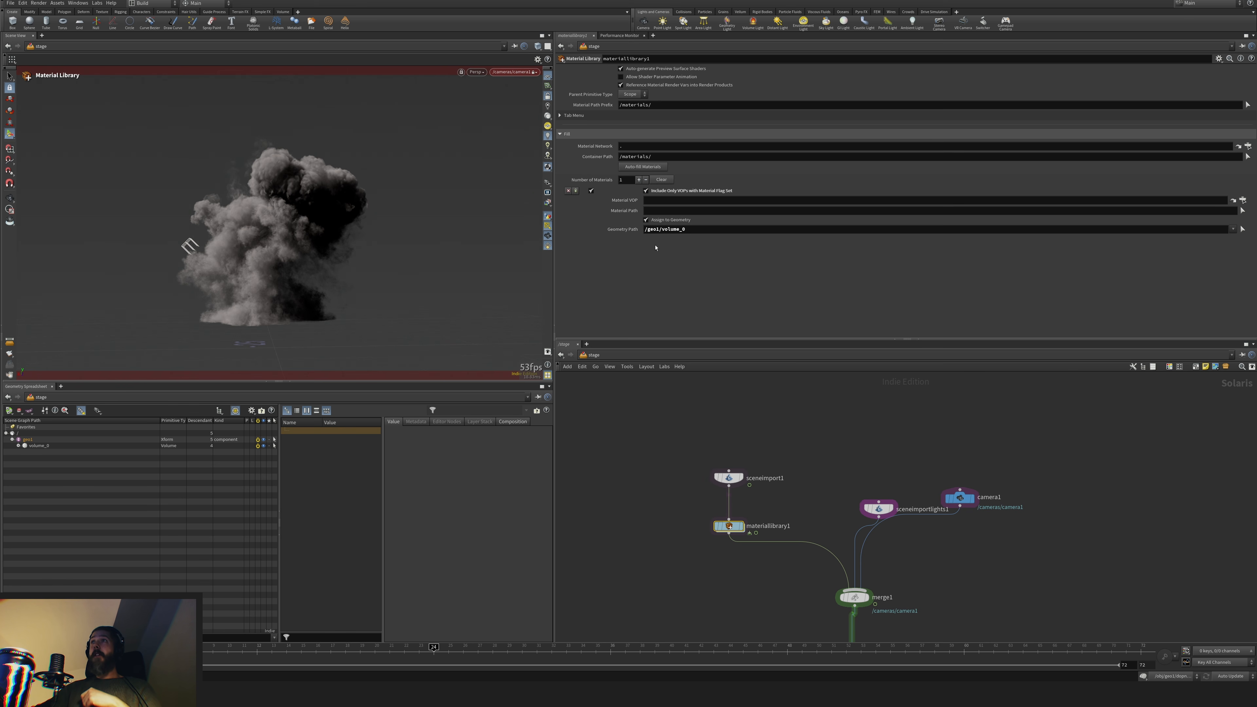
click(630, 168)
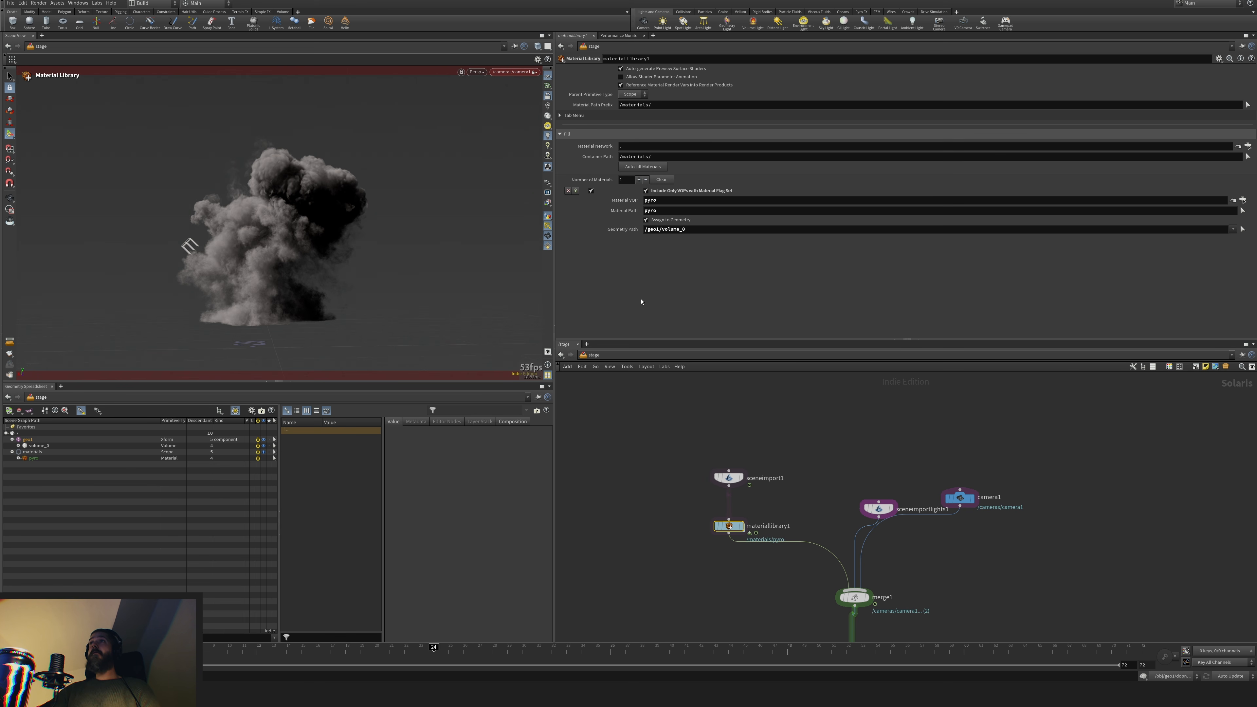
mouse_move(730, 529)
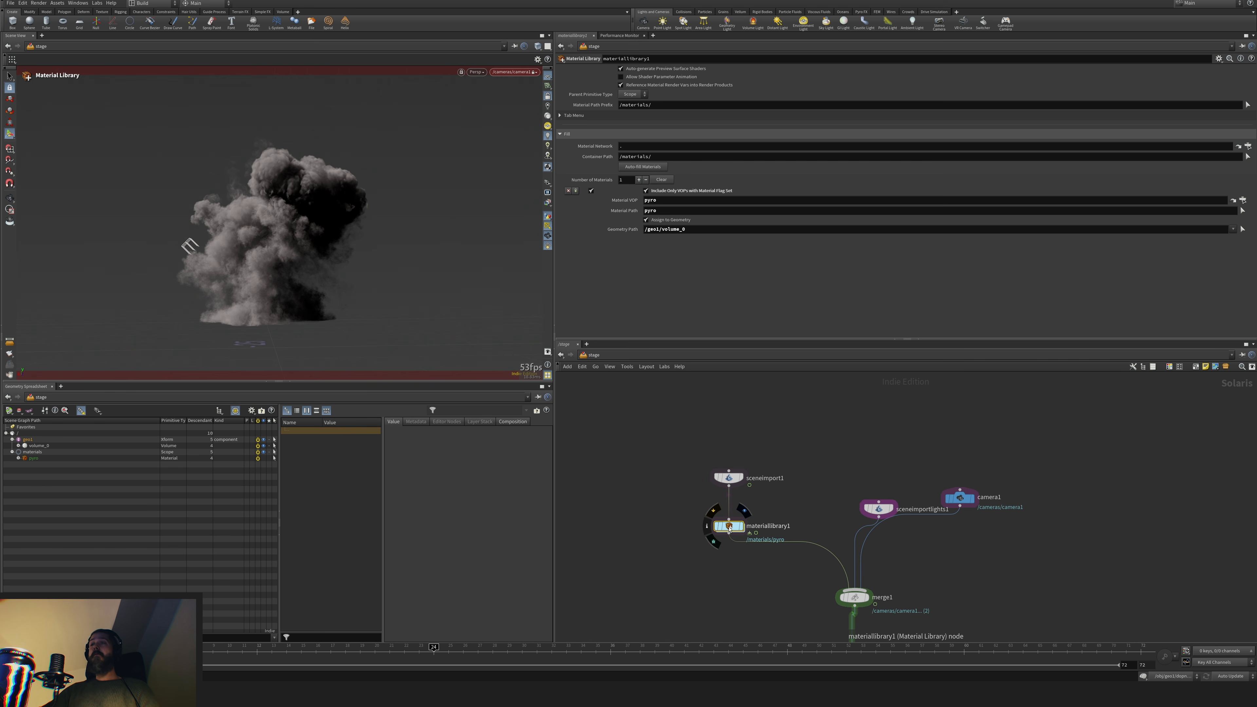
middle_drag(709, 572, 714, 544)
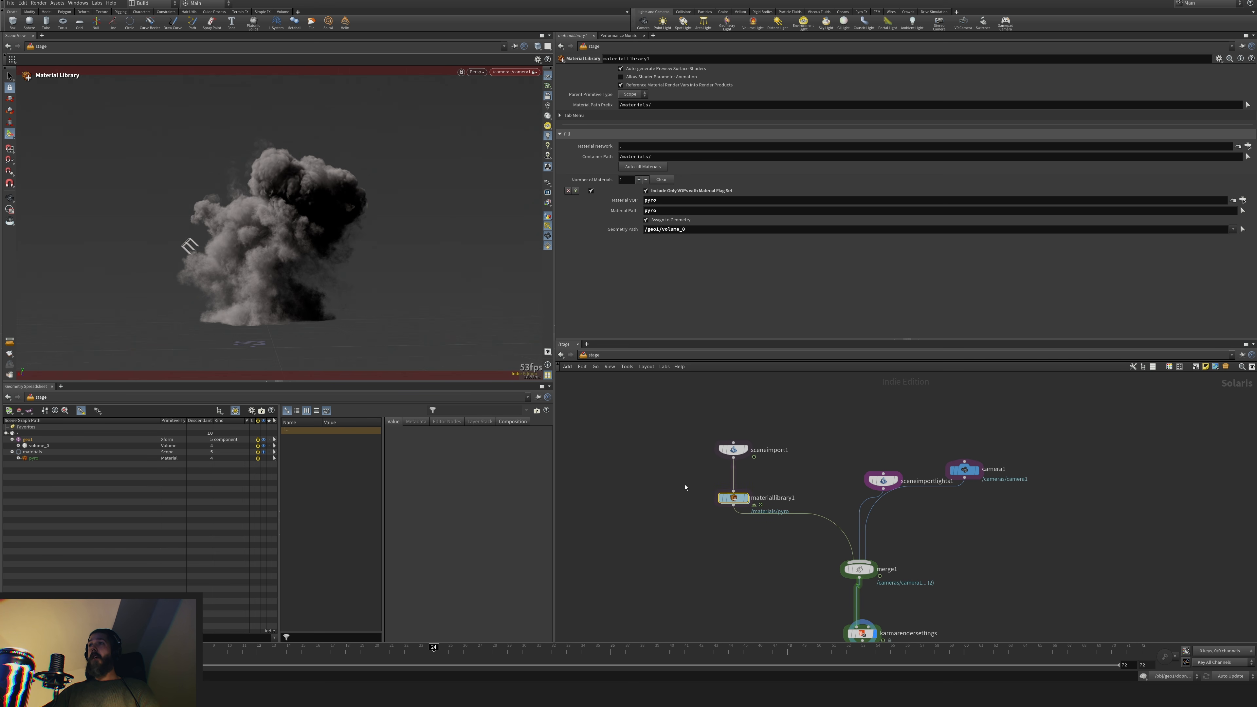
Save the current scene file
click(10, 3)
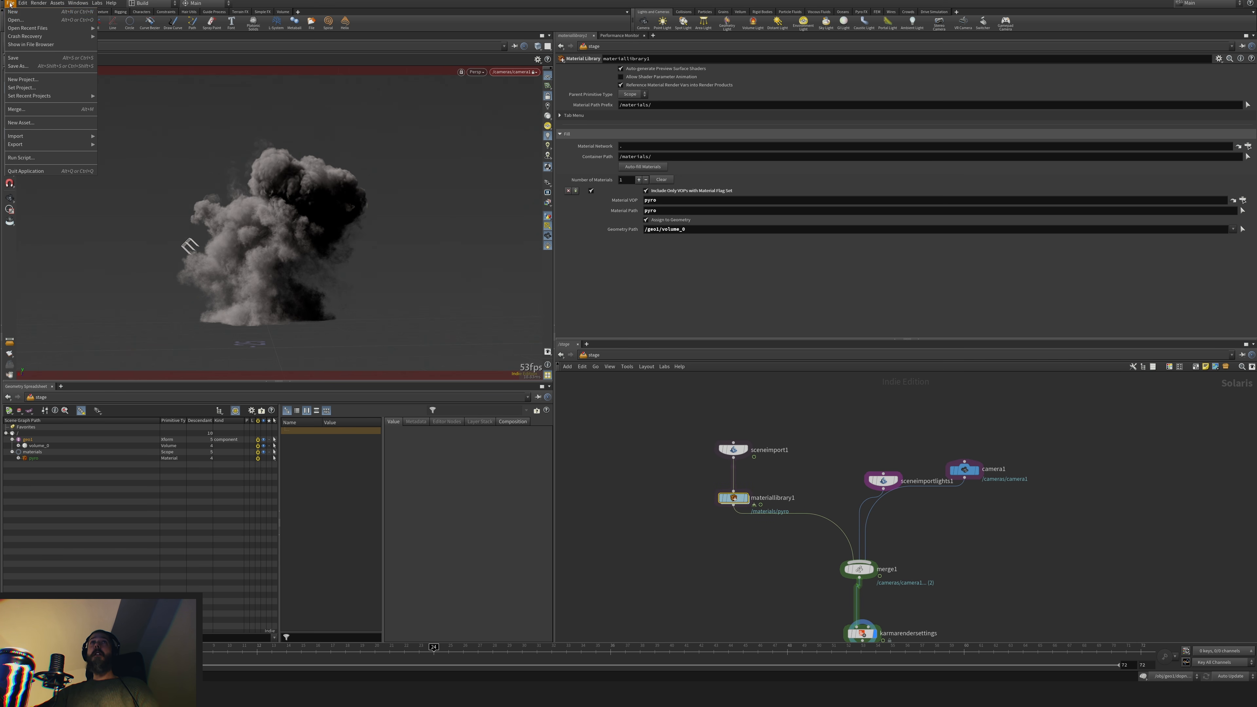
click(23, 58)
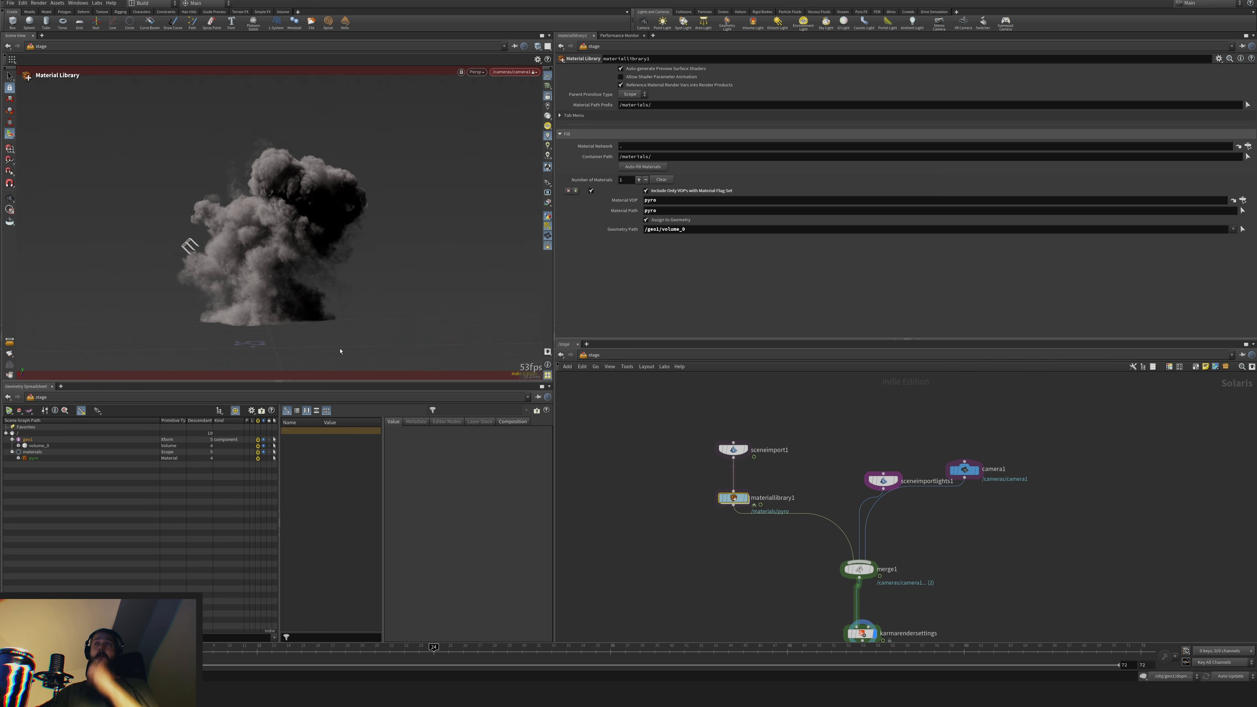
Go inside the pyro material in materiallibrary1 and delete all of its default nodes
double_click(736, 500)
double_click(794, 497)
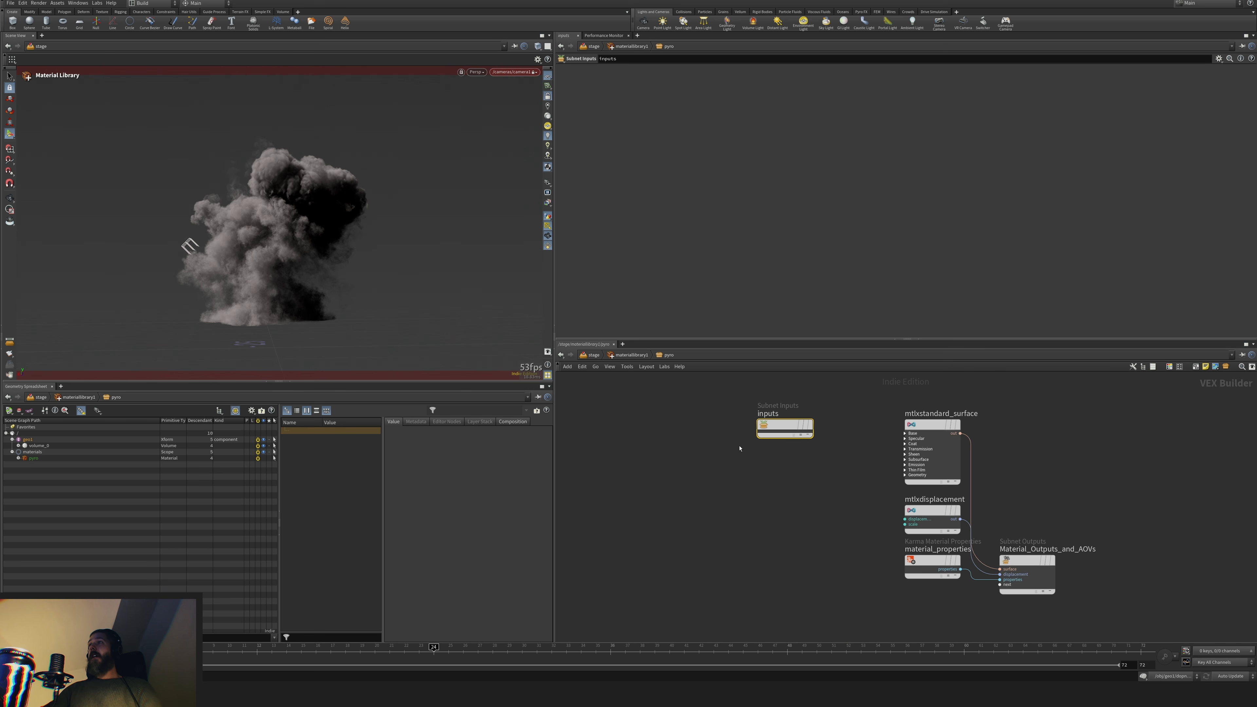
drag(632, 417, 1023, 613)
key(Delete)
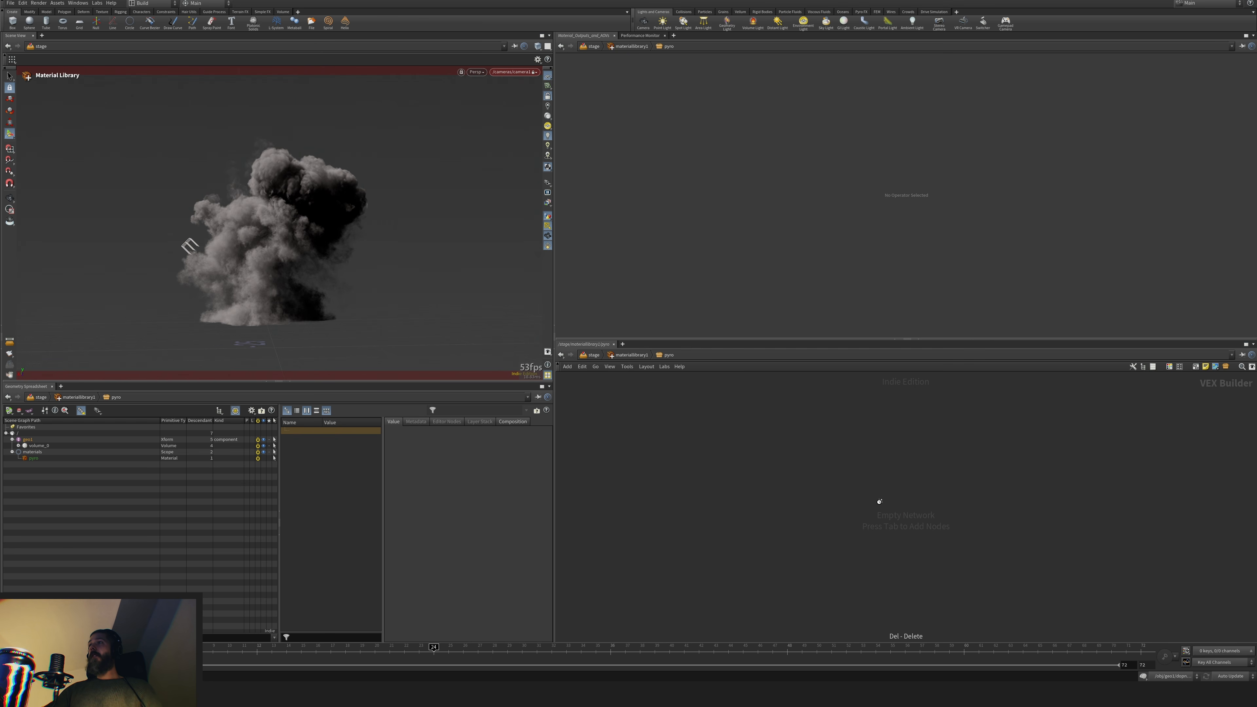
Add a Subnet Output Connector node to the empty pyro material network
key(Tab)
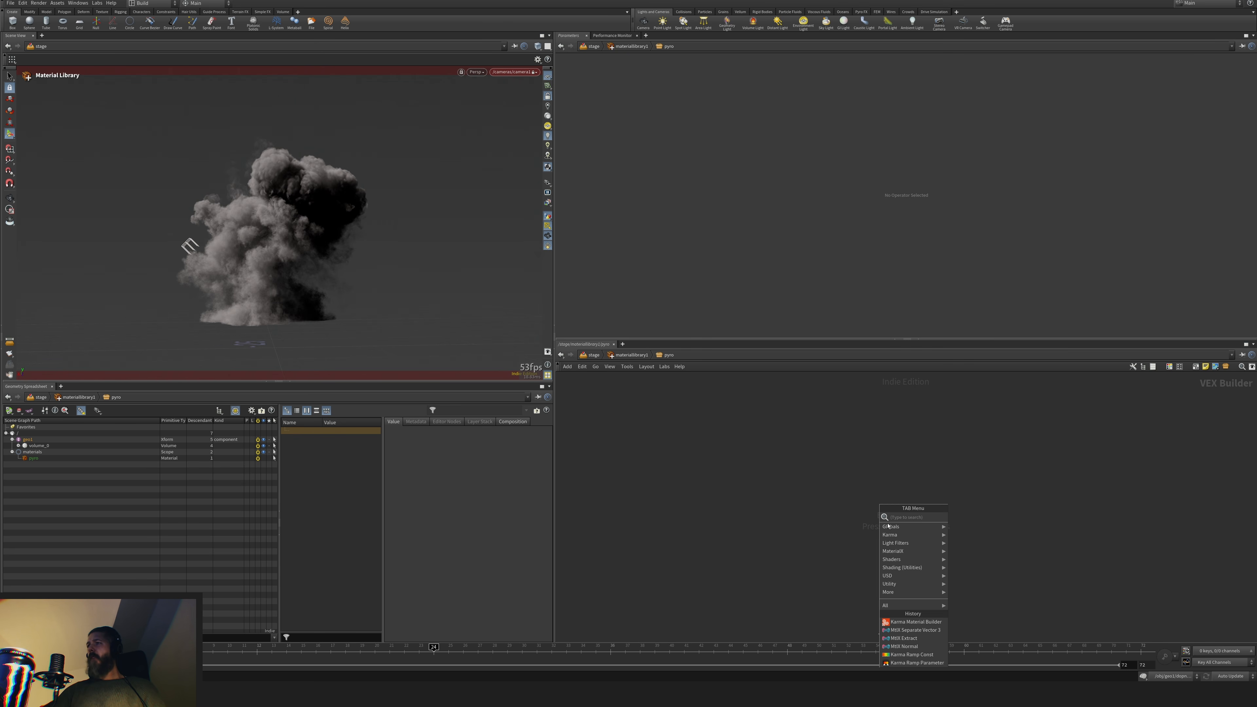
mouse_move(911, 589)
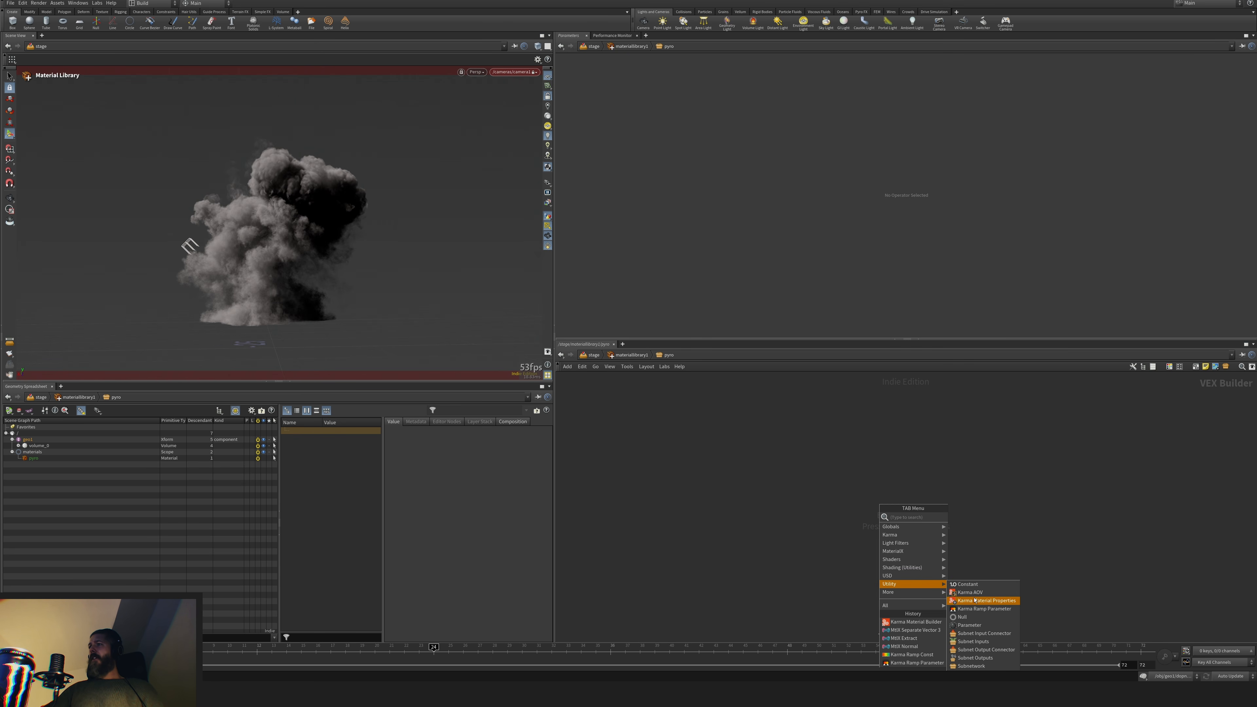
click(981, 651)
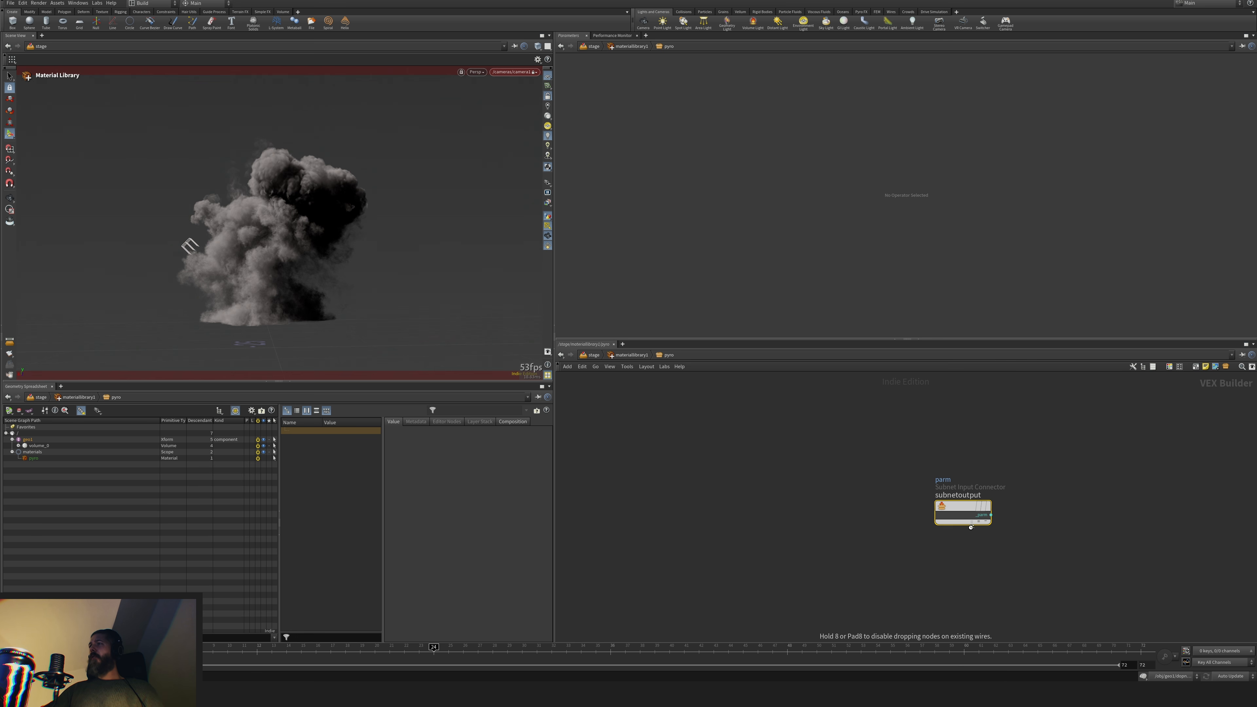
Set the subnet output connector's type to Volume (shader) and its name to volume
click(913, 460)
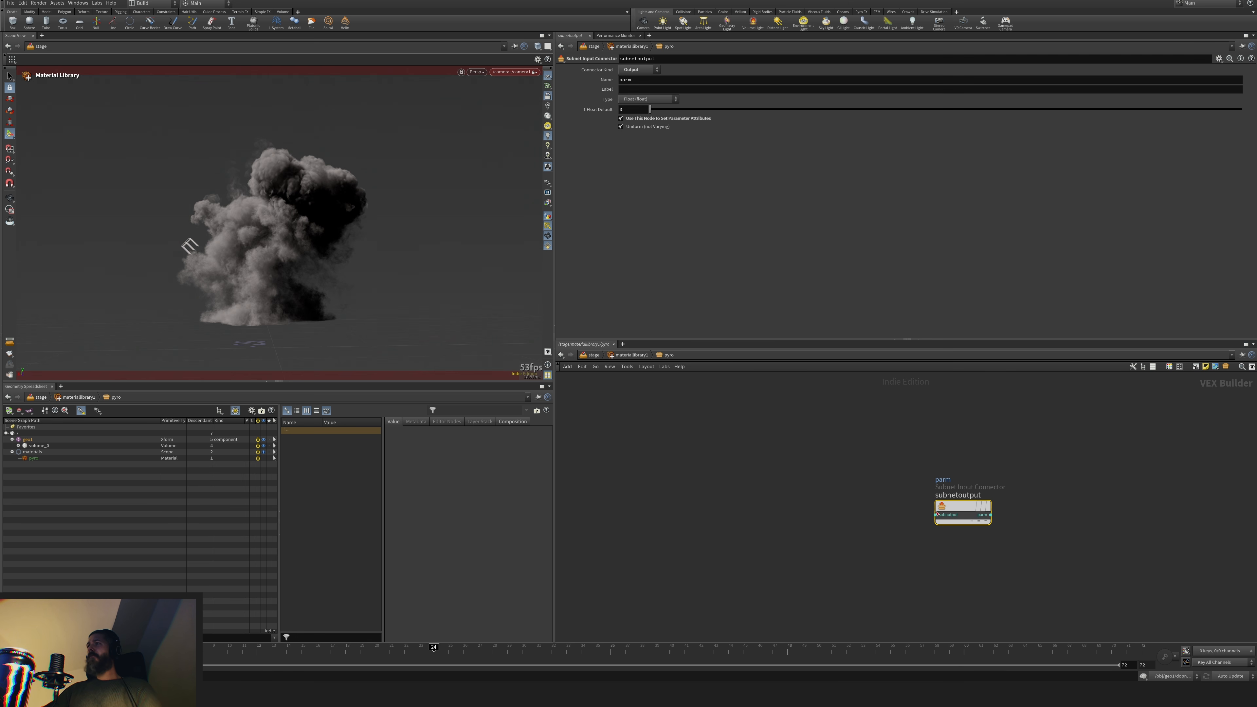
click(647, 100)
click(639, 320)
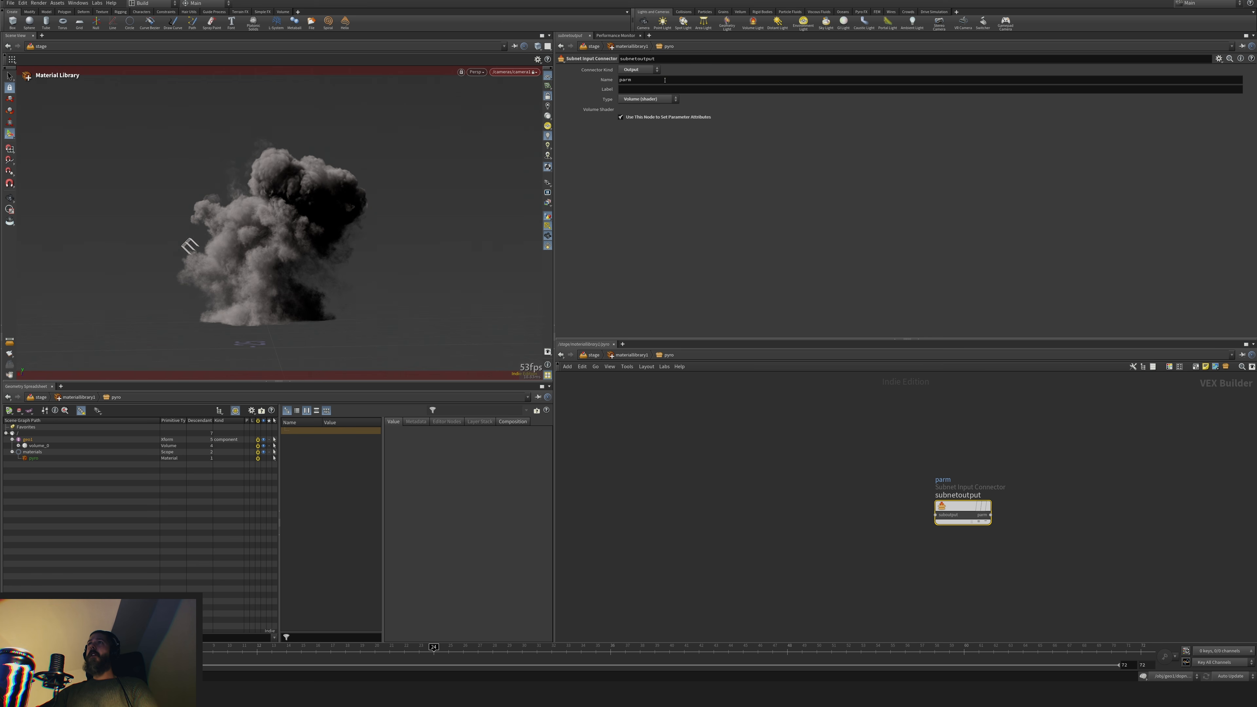
click(664, 80)
text(volume)
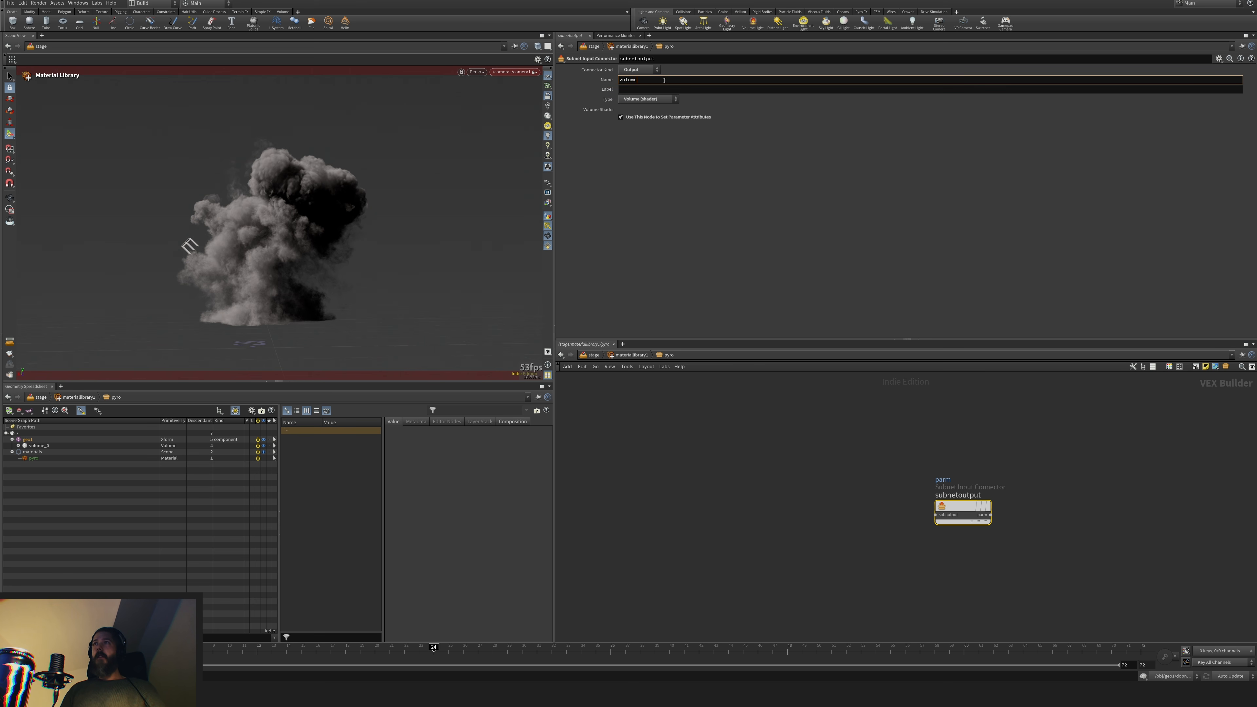
key(Return)
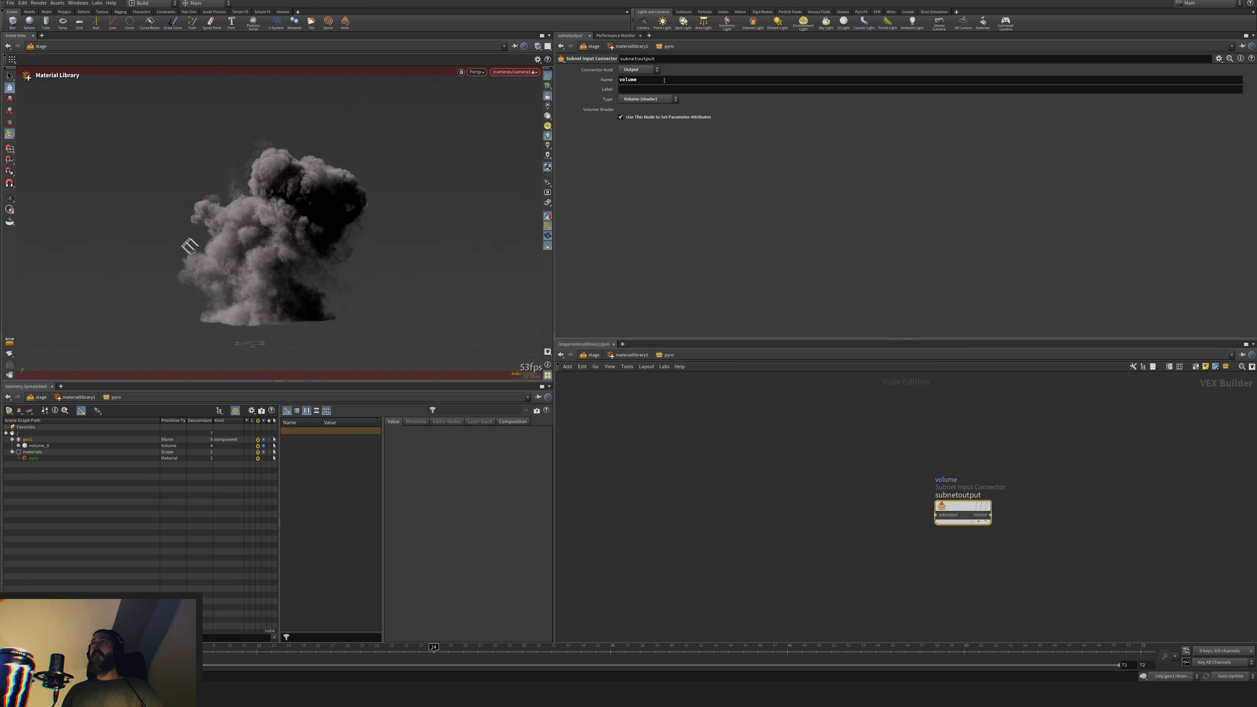
Add a Karma Volume node and connect its output to the subnet output connector
click(839, 456)
key(Tab)
text(vk)
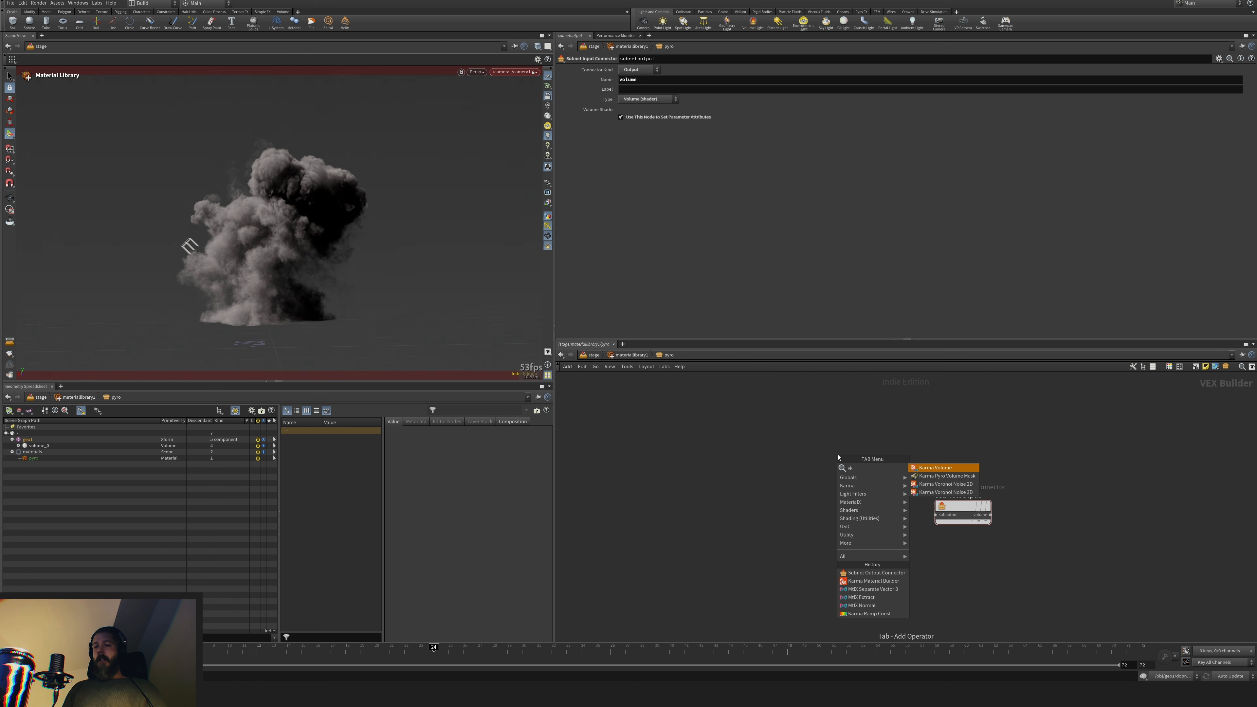
key(Return)
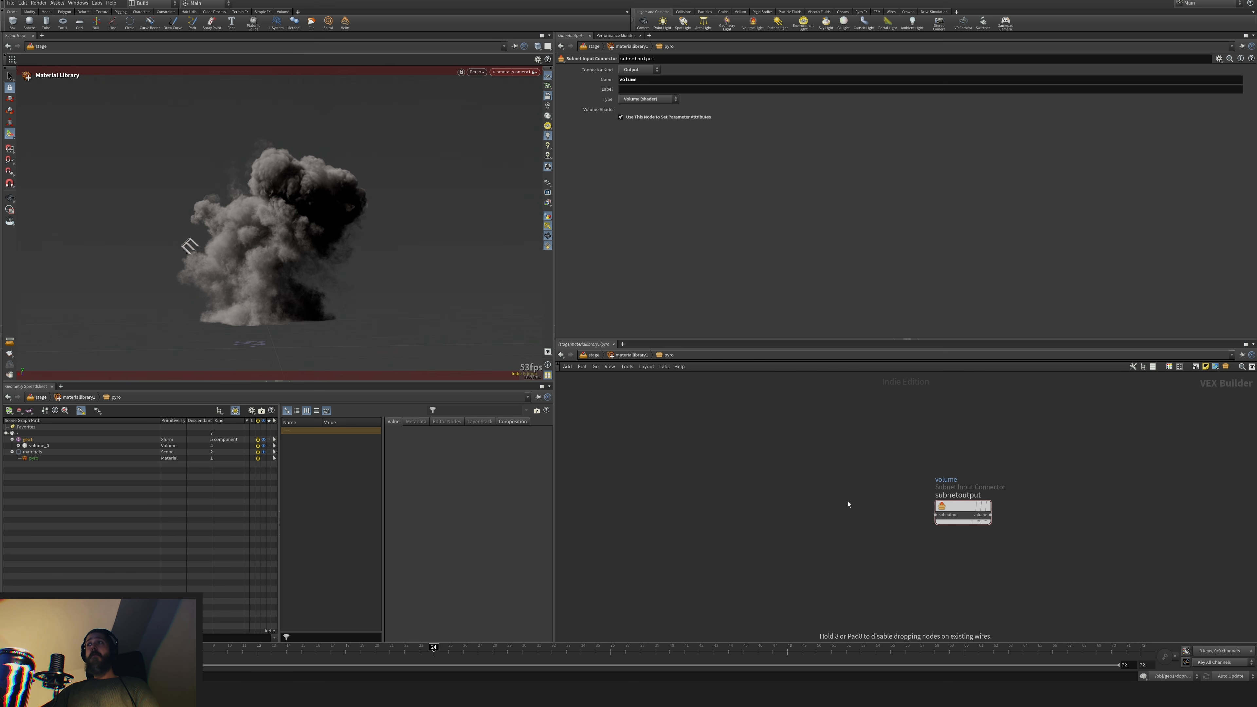
click(858, 514)
click(869, 491)
click(936, 515)
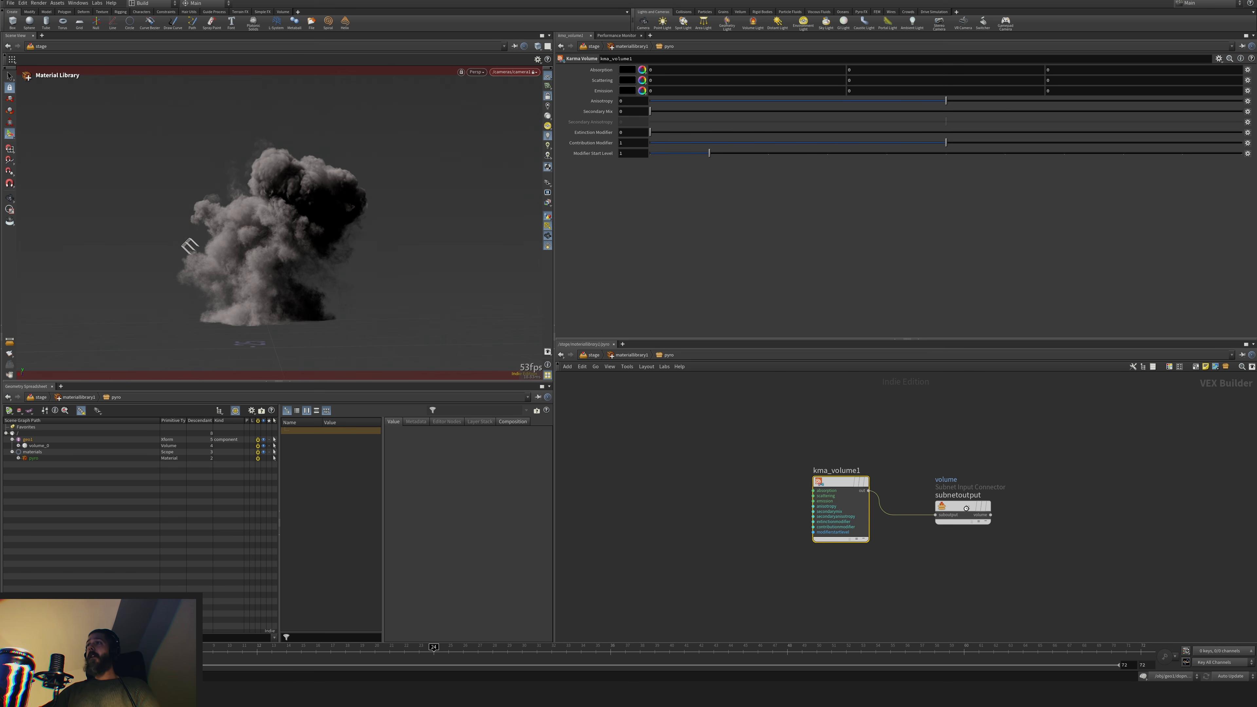
Reposition the output connector and the Karma Volume node to free space for upstream nodes
drag(966, 509, 1135, 500)
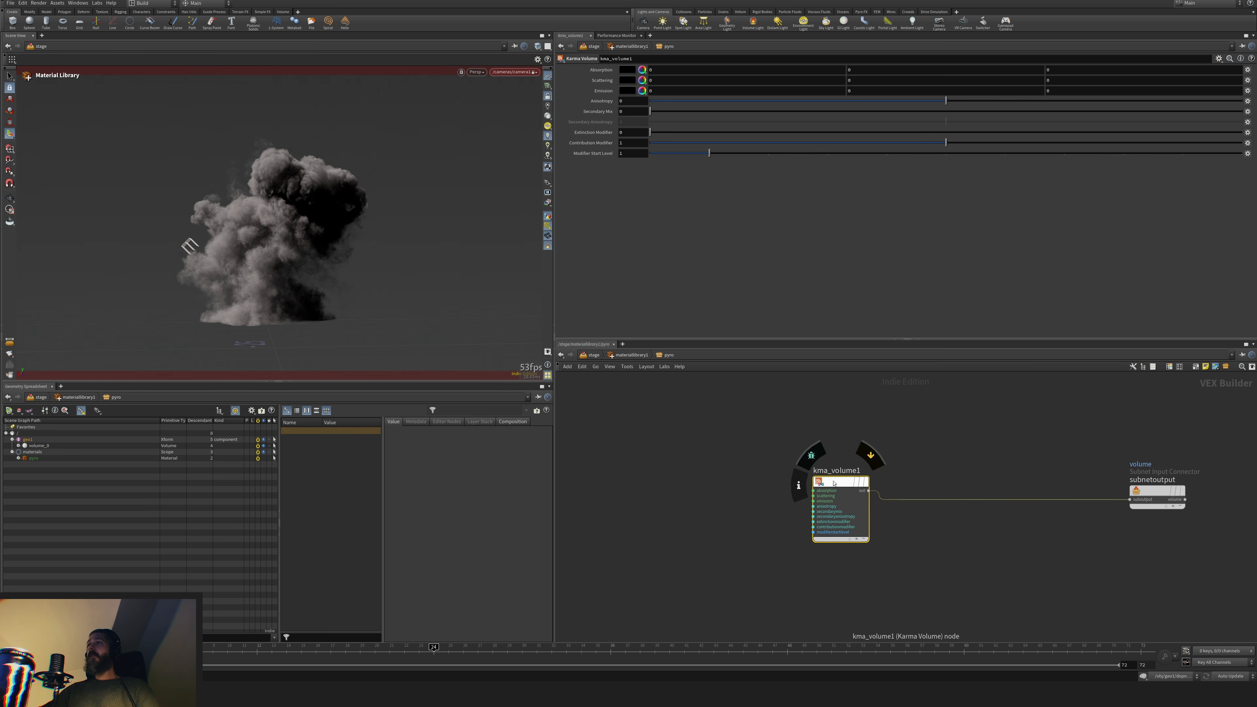
drag(833, 479, 1005, 489)
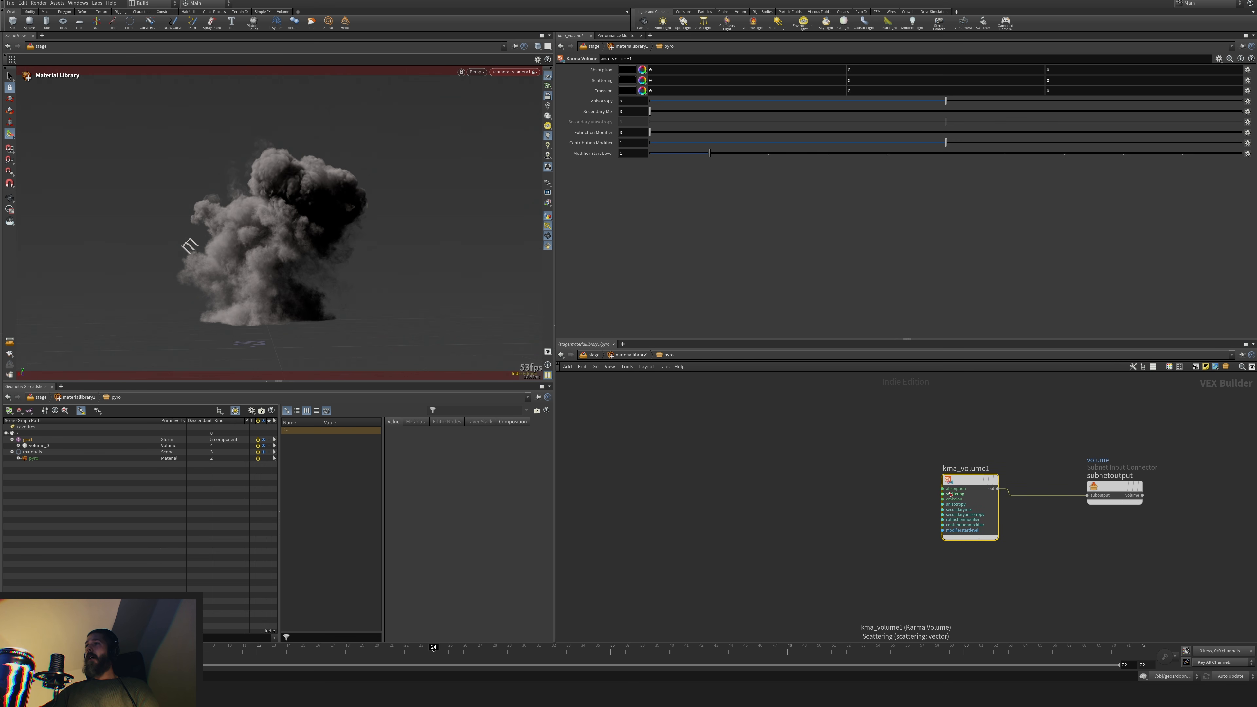
scroll(952, 487, up, 4)
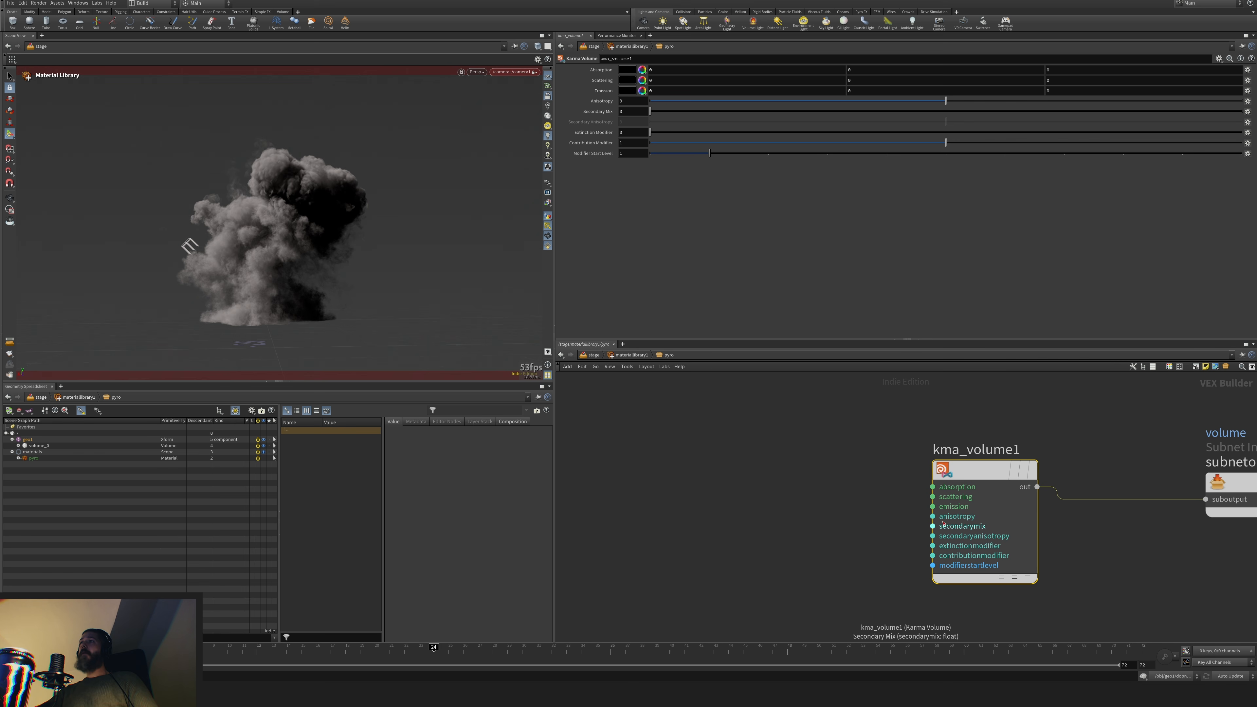
scroll(797, 551, down, 3)
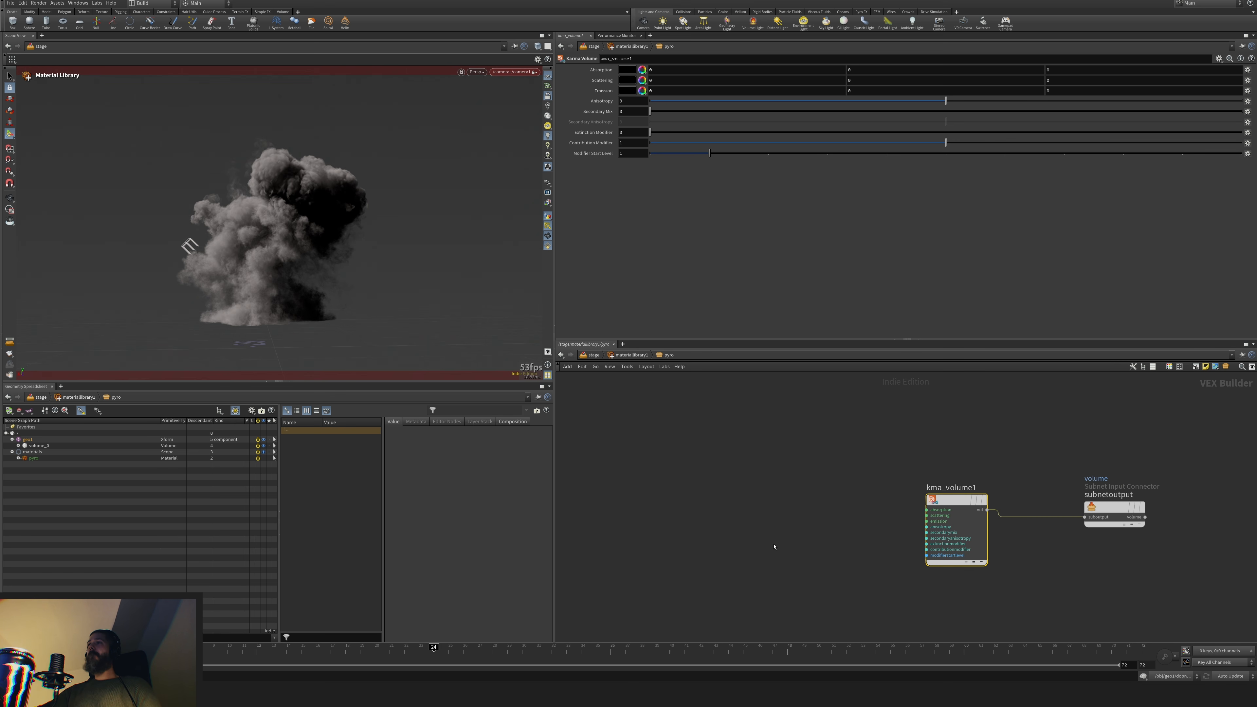
scroll(774, 547, down, 2)
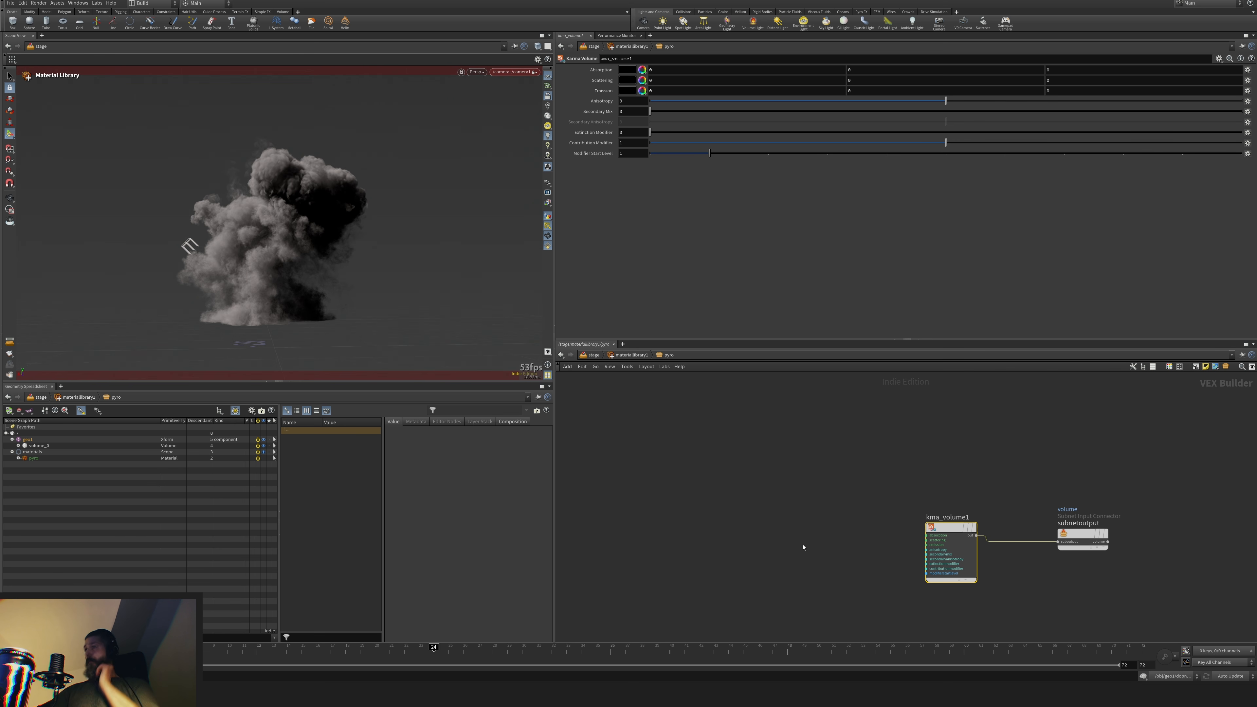
Add a MtlX Geometry Property Value node with its geomprop set to density and its default to 1
middle_drag(802, 547, 805, 506)
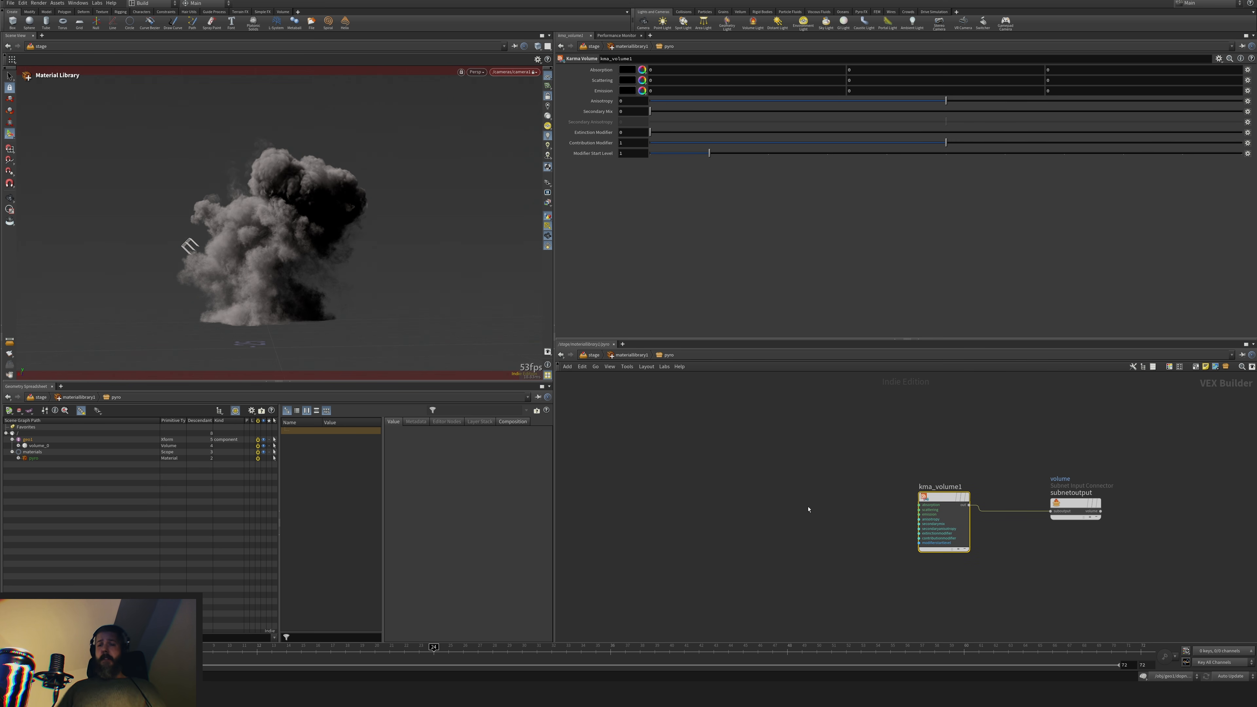
key(Tab)
text(val)
key(Return)
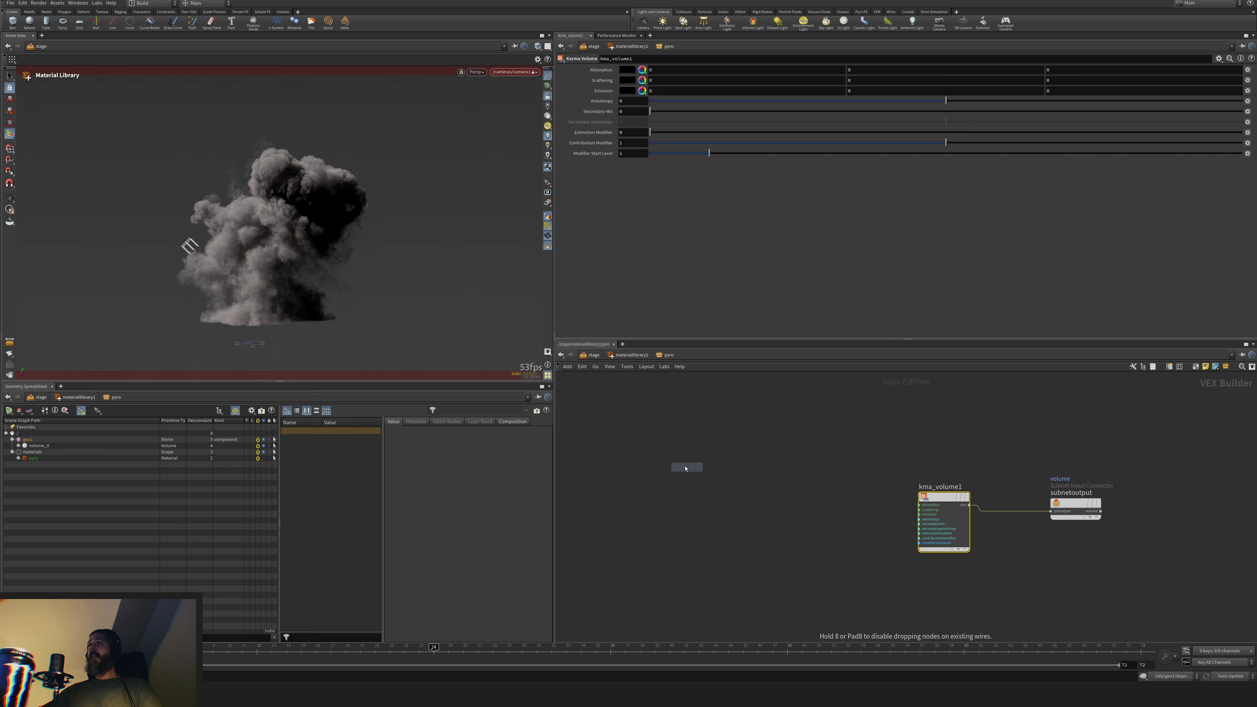
click(685, 473)
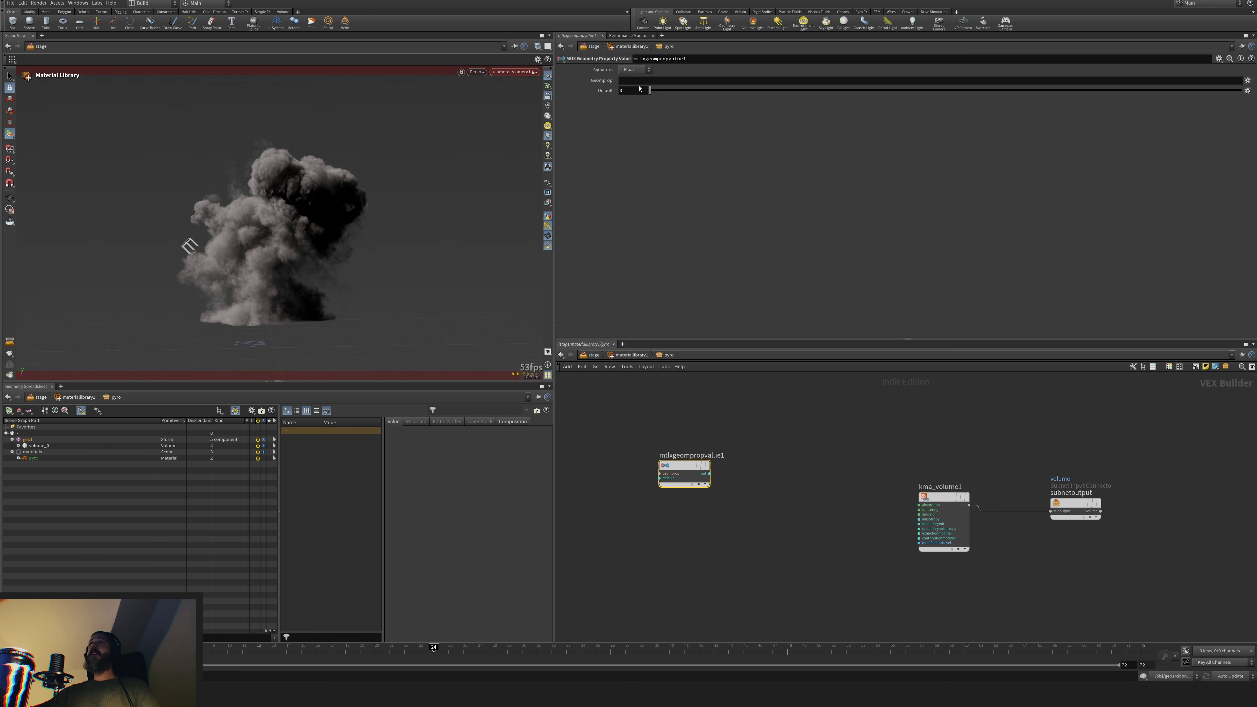
click(644, 81)
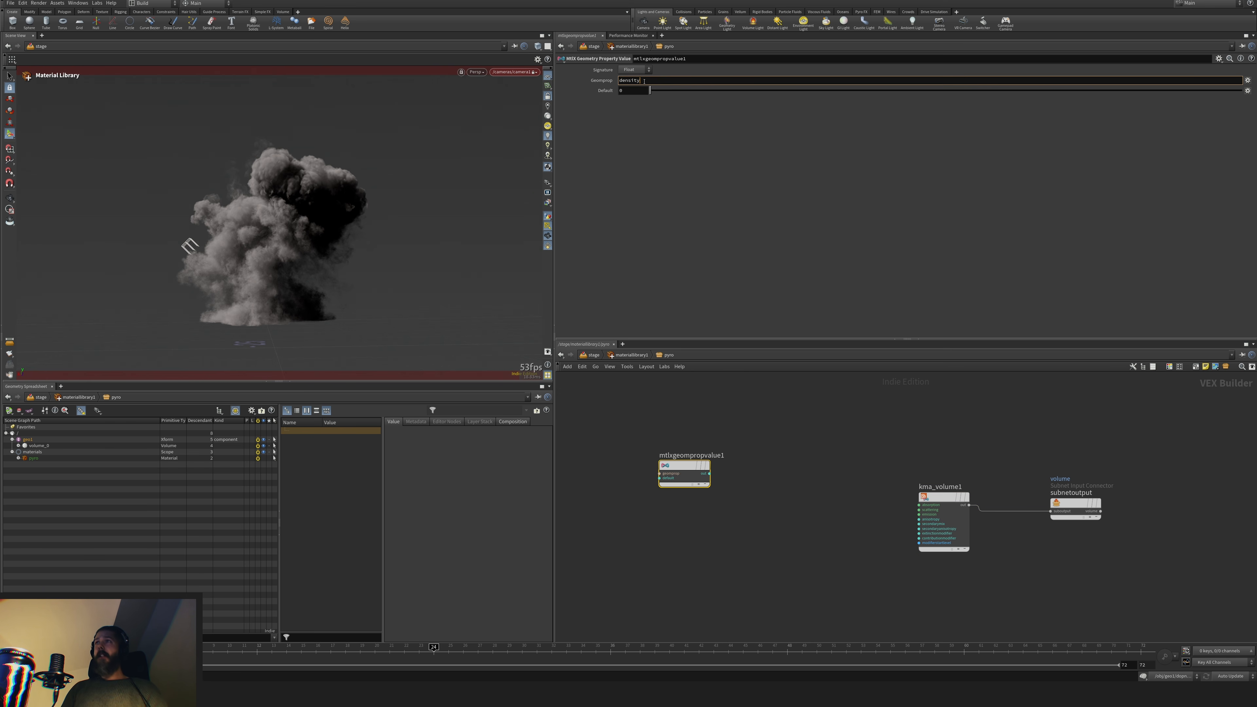
key(Tab)
text(1)
key(Return)
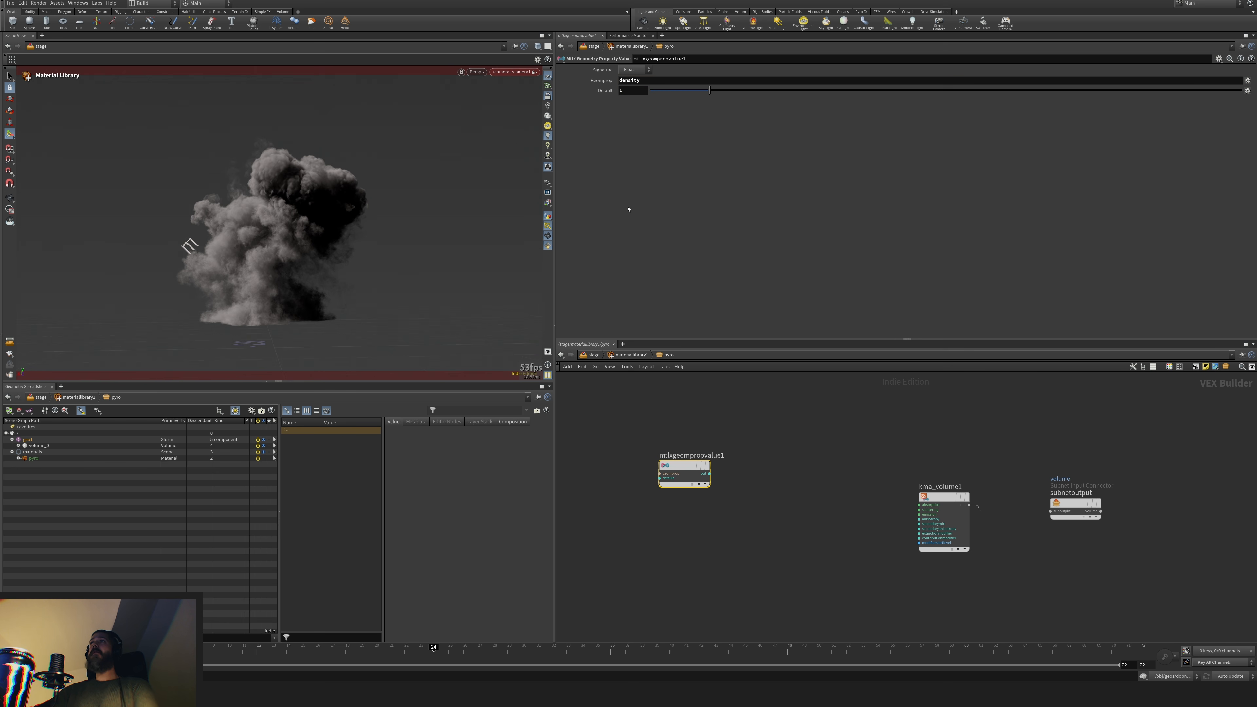
Duplicate the geometry property node below itself, naming the original density and the copy scatter
drag(686, 465, 641, 438)
alt+drag(641, 437, 645, 556)
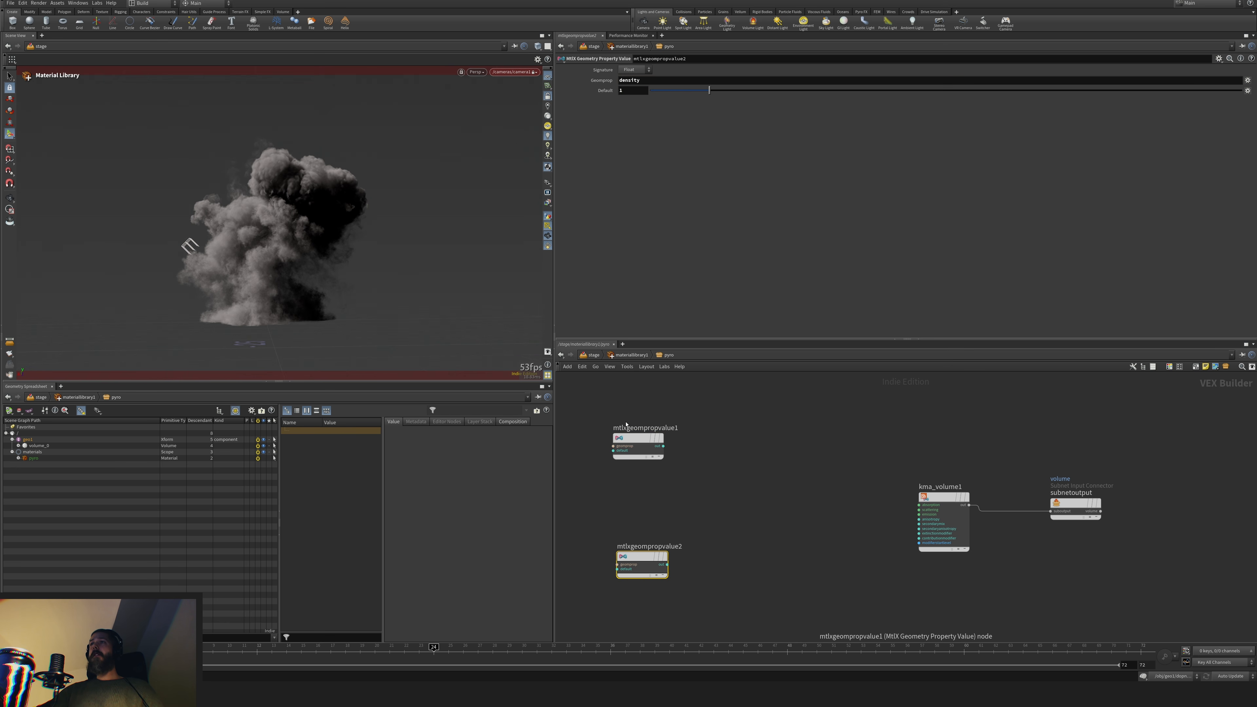
click(626, 425)
double_click(633, 427)
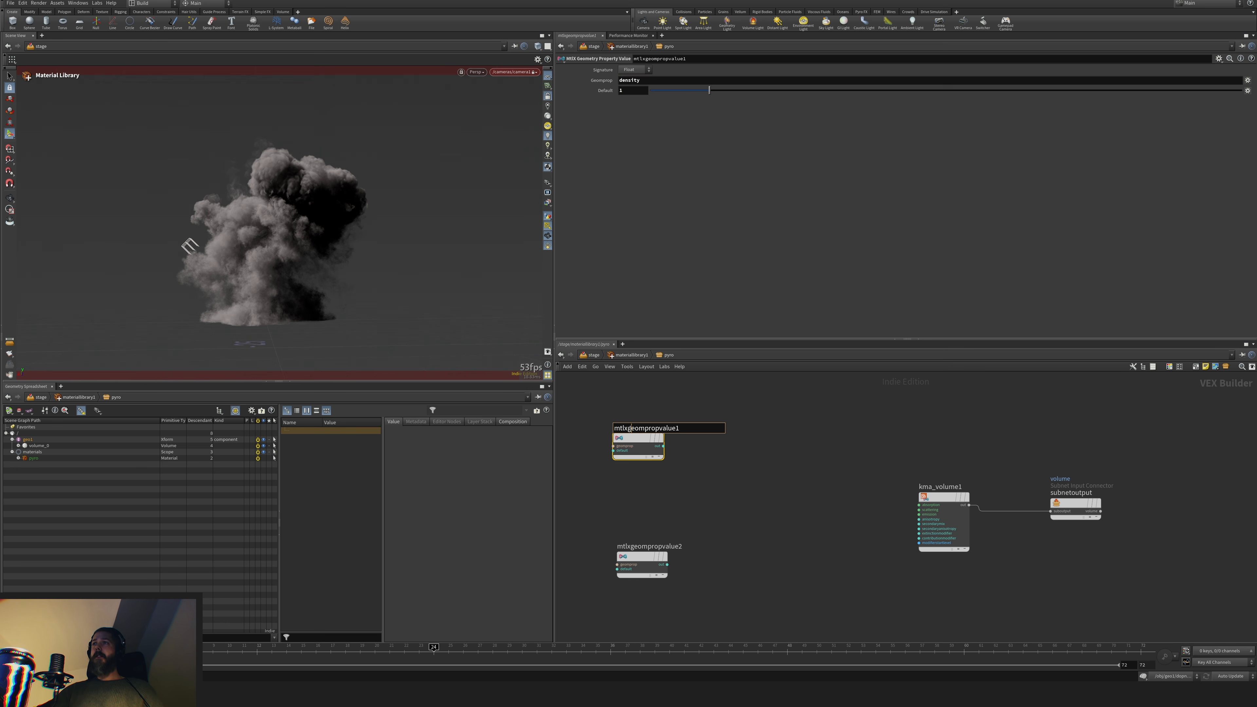
text(density)
key(Return)
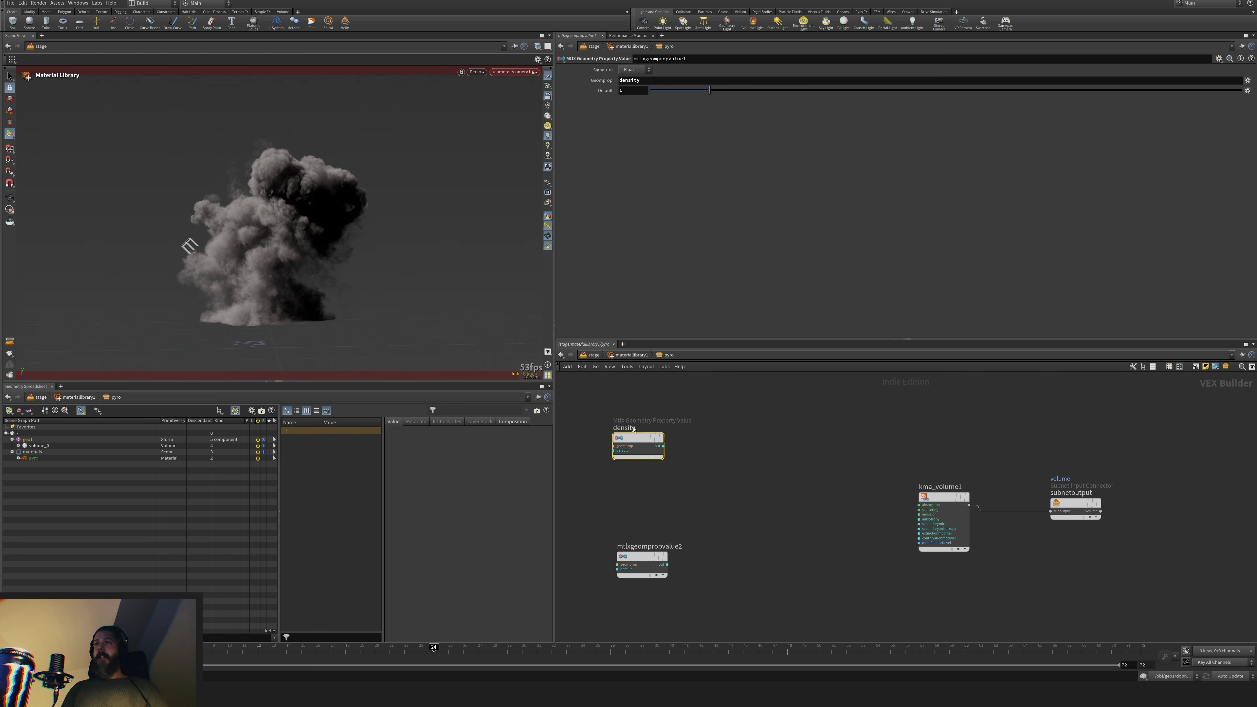
double_click(631, 541)
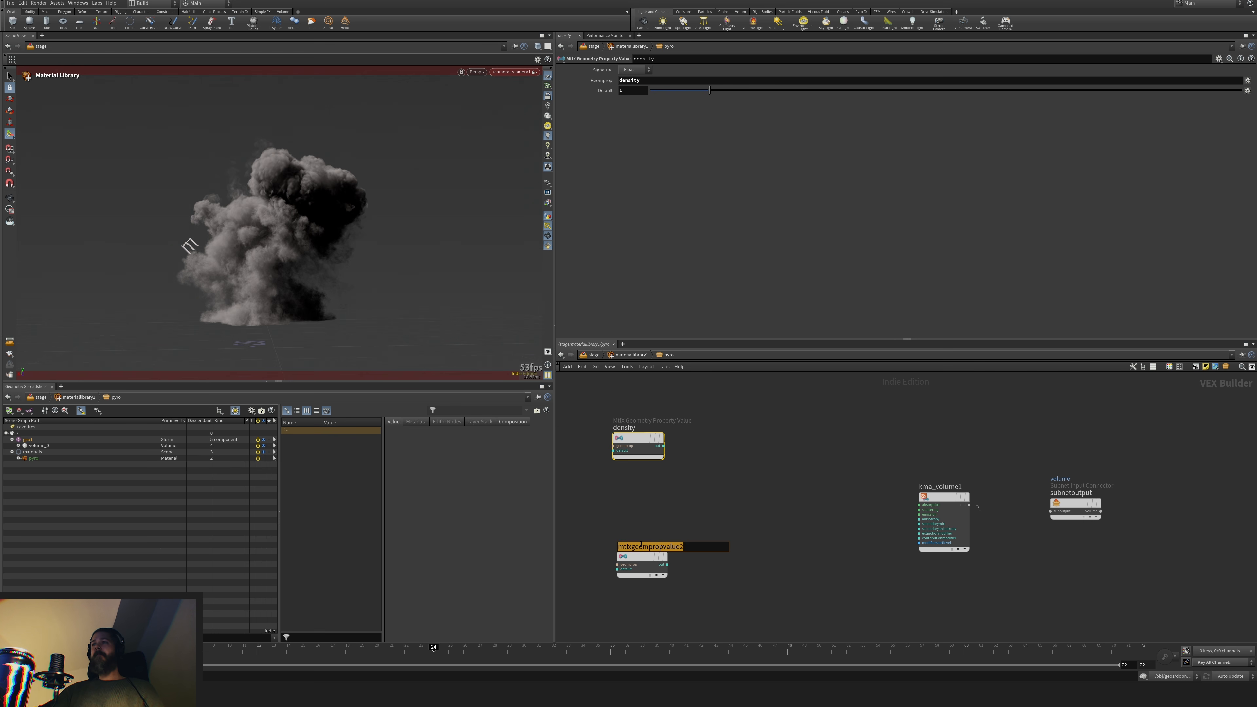
text(scatter)
key(Return)
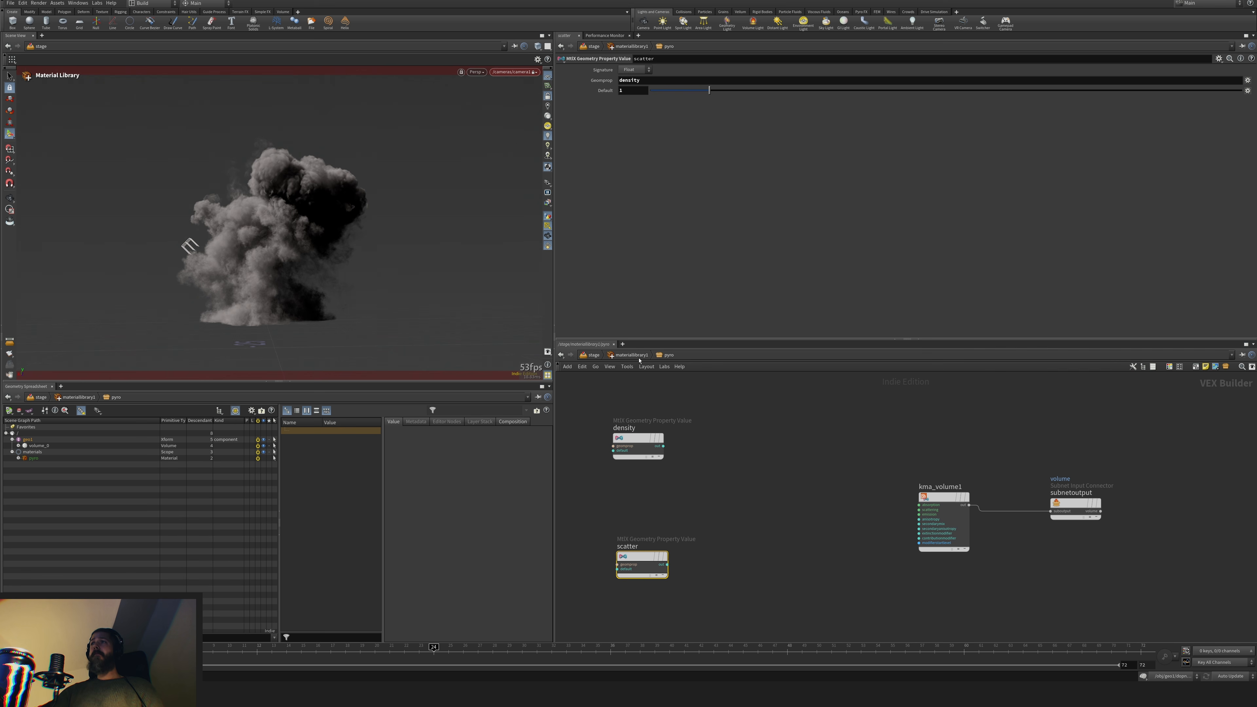
Set the scatter node's geomprop to scatter and align it vertically with the density node, farther from Karma Volume
double_click(629, 80)
text(scatter)
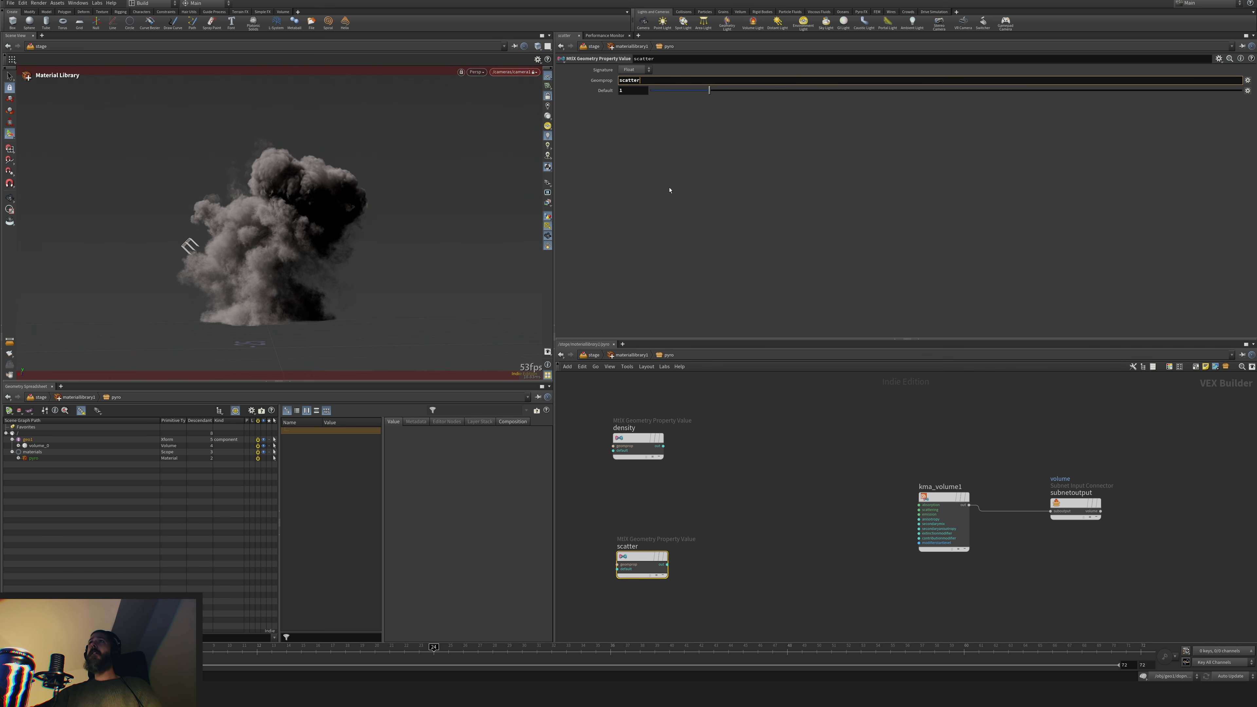
key(Return)
drag(644, 557, 597, 574)
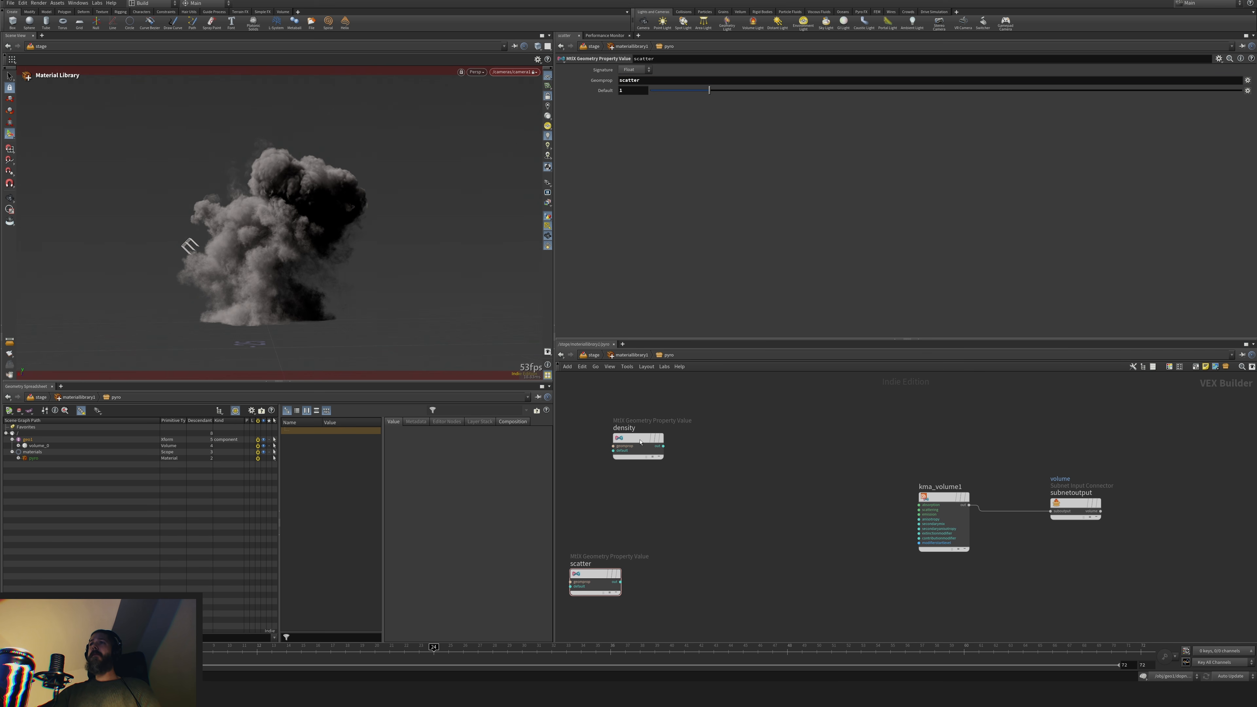
drag(636, 444, 593, 407)
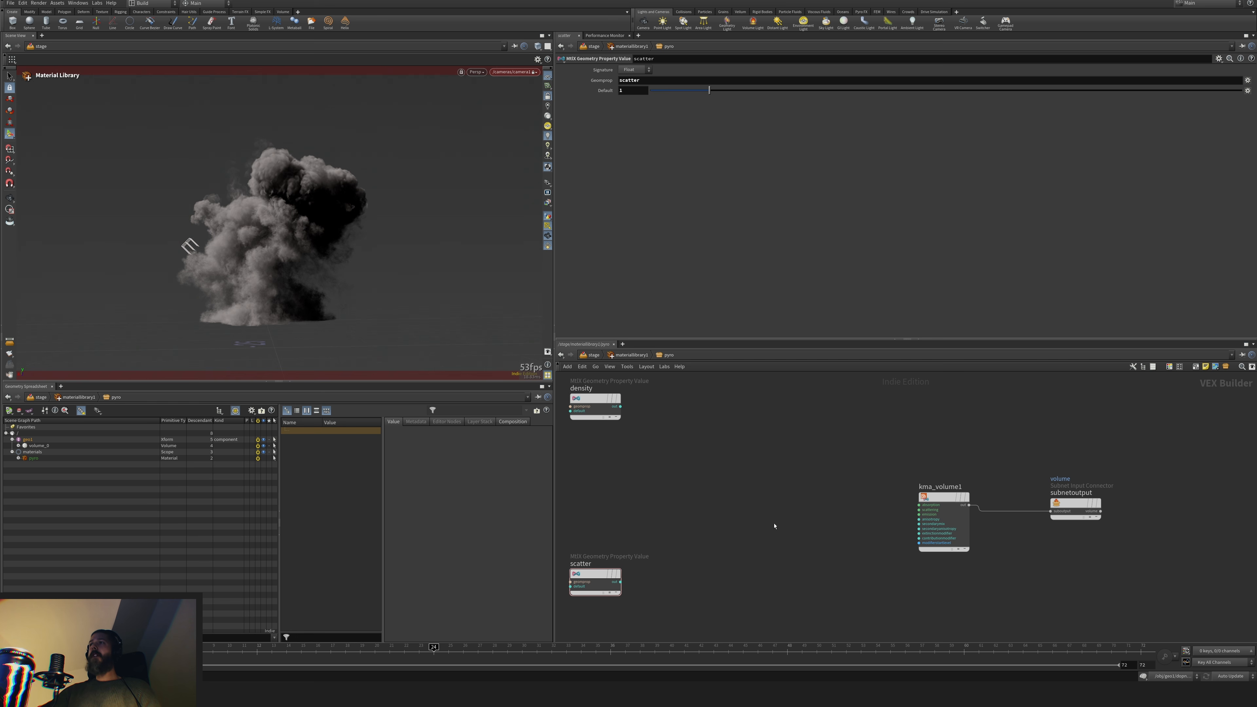
mouse_move(772, 509)
middle_down()
mouse_move(792, 528)
mouse_move(784, 504)
middle_up()
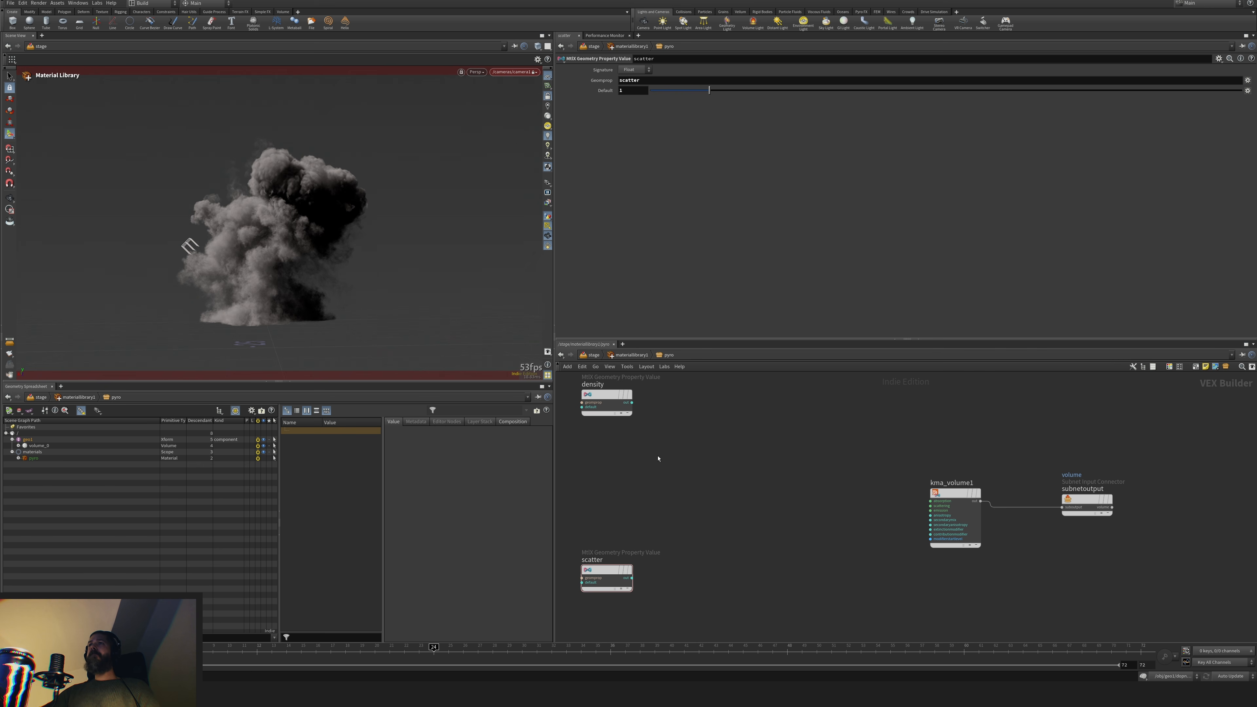
drag(596, 395, 597, 407)
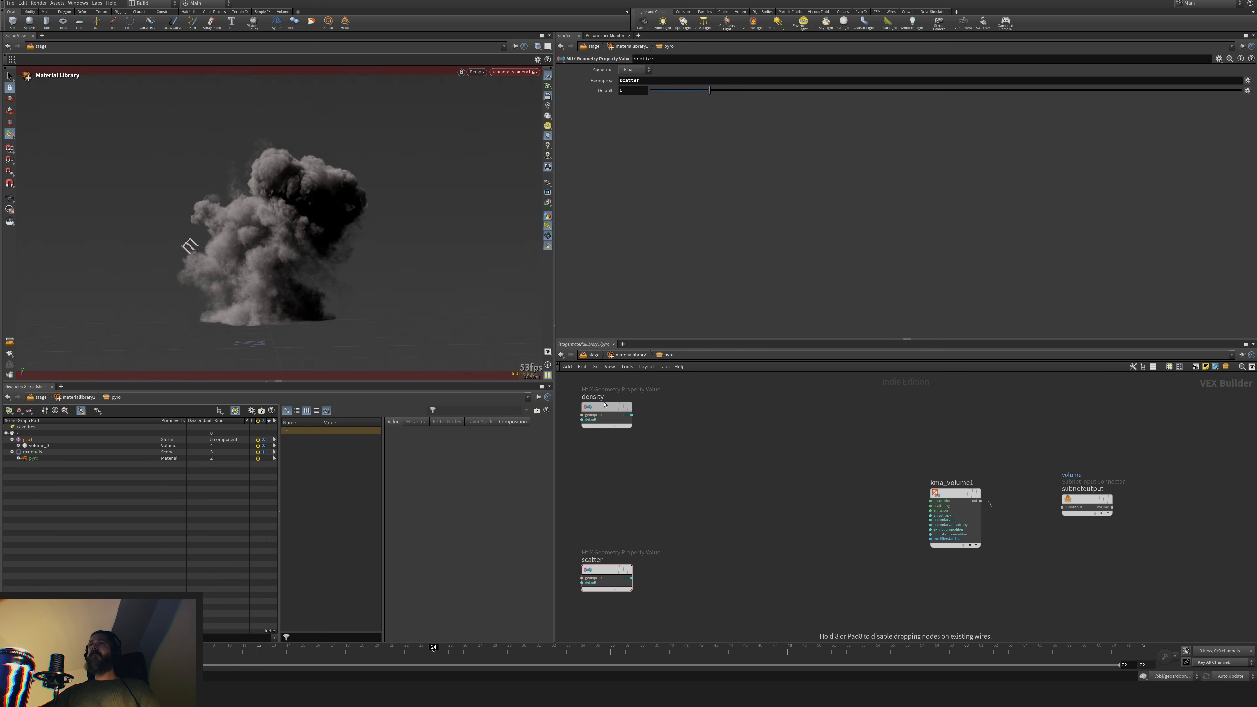
Switch the viewport renderer to Karma XPU and connect the density output to Karma Volume's absorption and scattering inputs
click(480, 72)
click(495, 119)
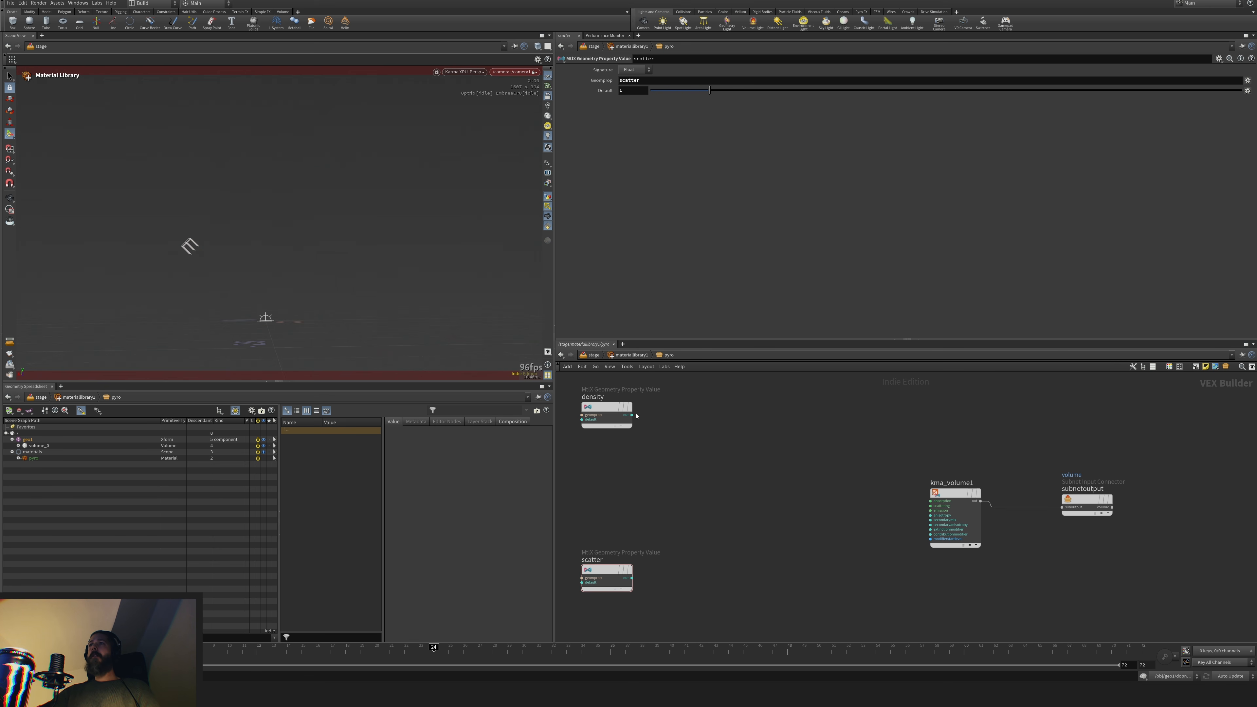
drag(632, 415, 931, 500)
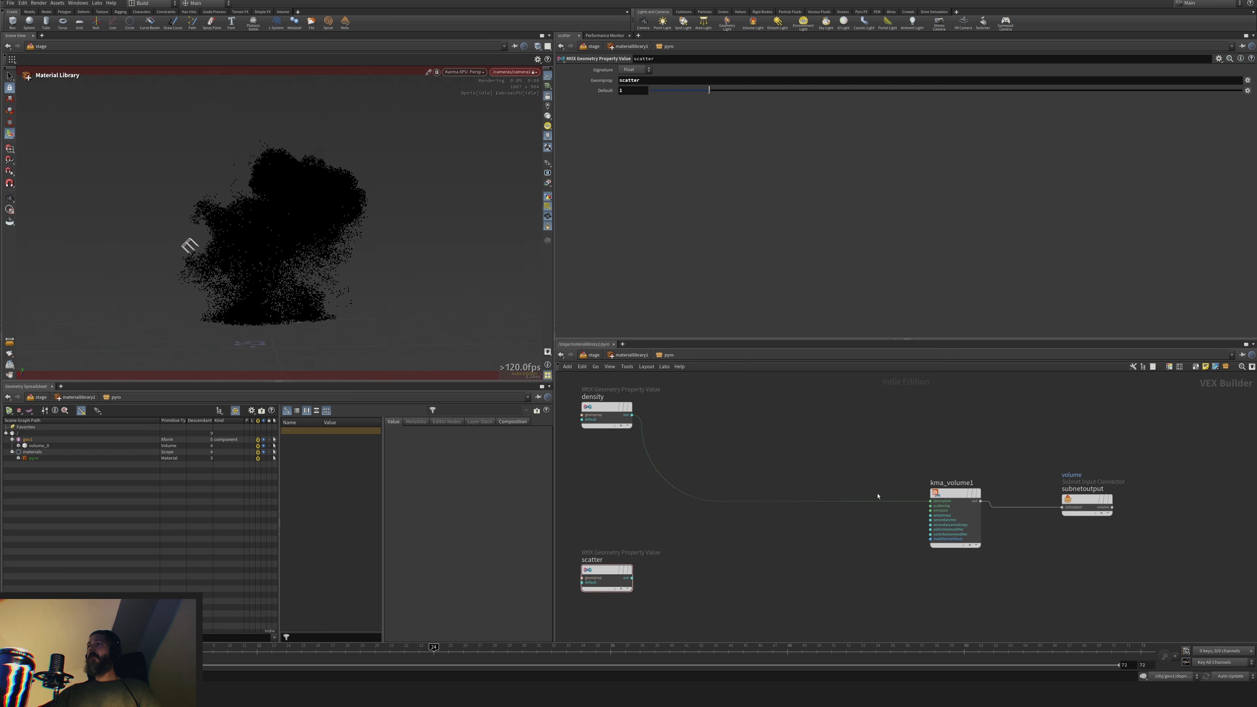
click(632, 416)
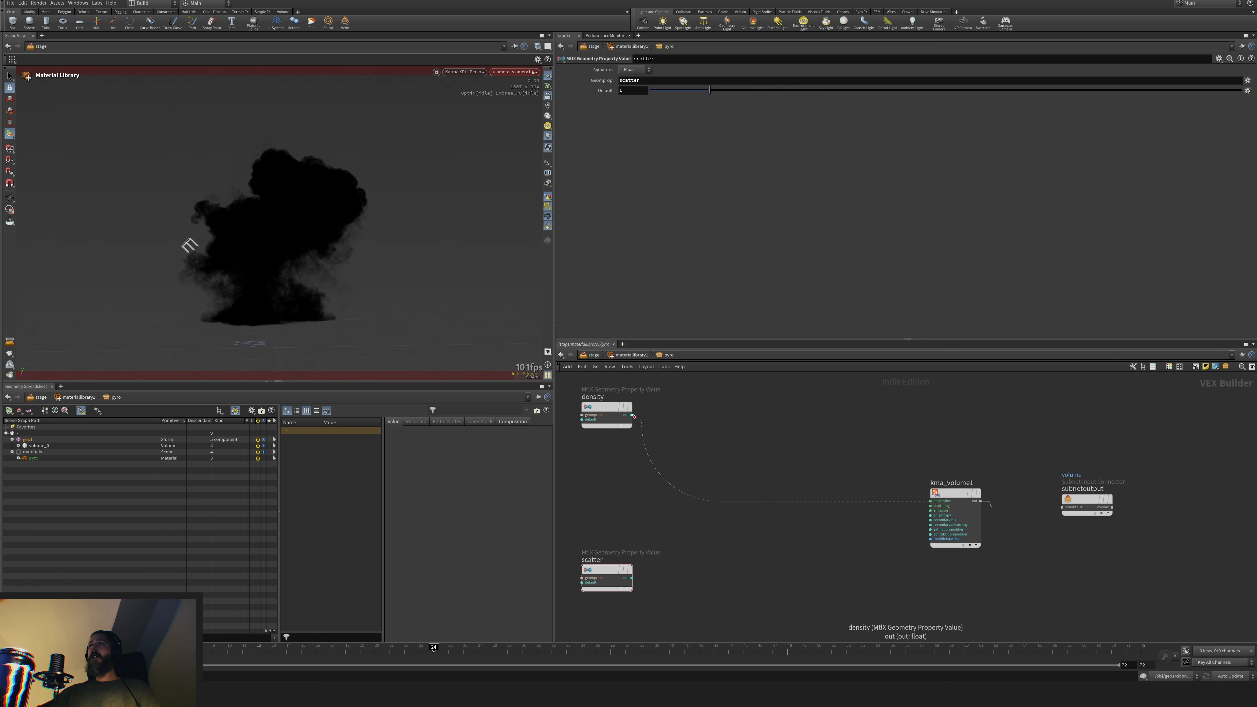
click(930, 506)
drag(958, 491, 955, 492)
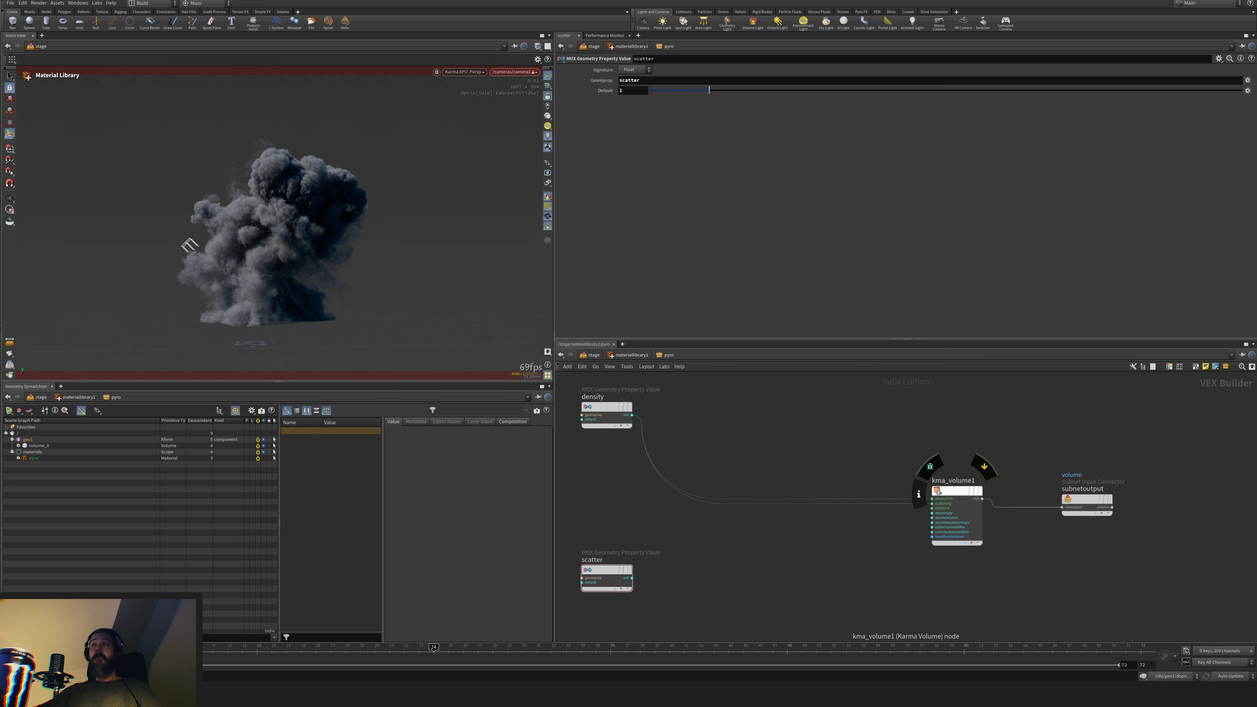
Add a Karma Ramp Const node above the wires between the density and Karma Volume nodes
middle_drag(816, 412, 814, 474)
key(Tab)
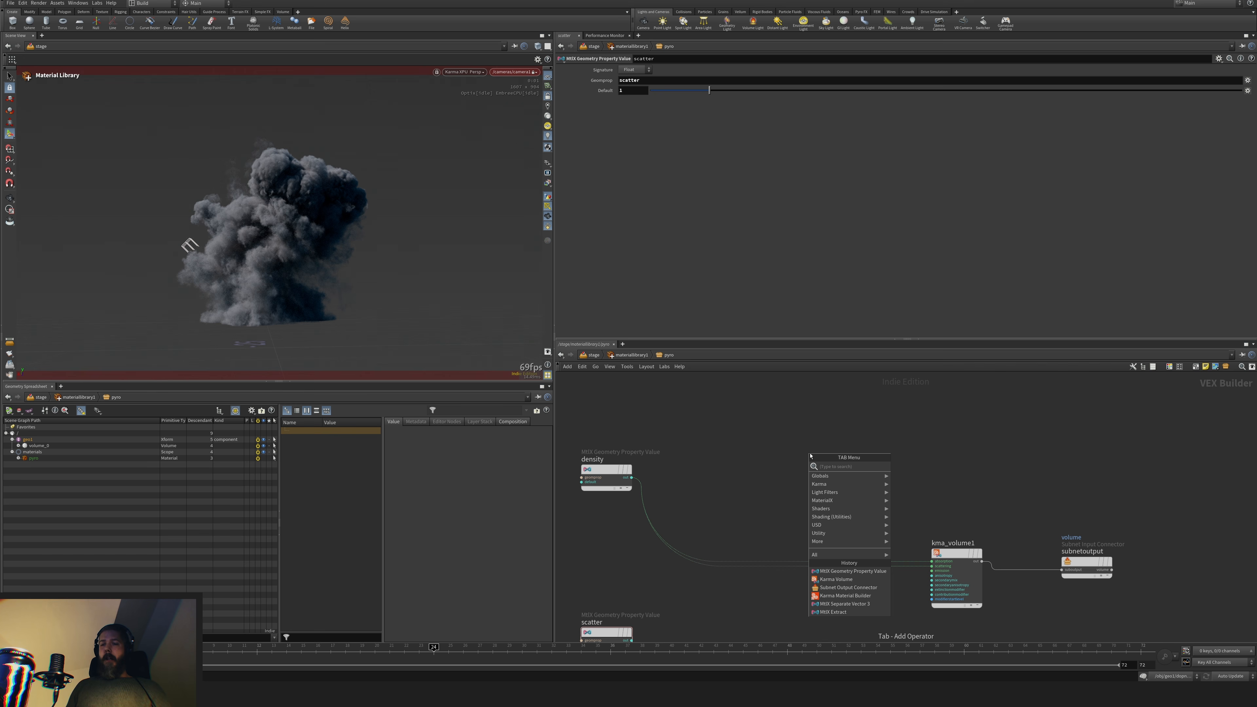
text(ramp)
key(Down)
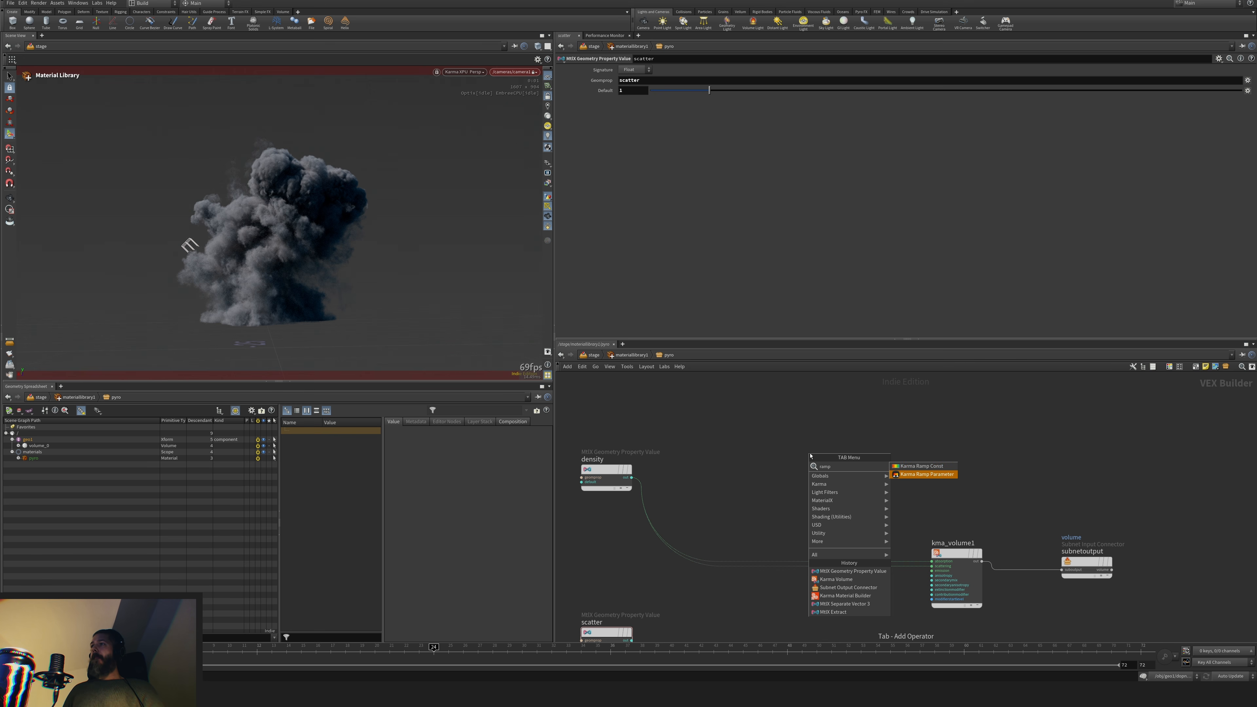
key(Up)
key(Return)
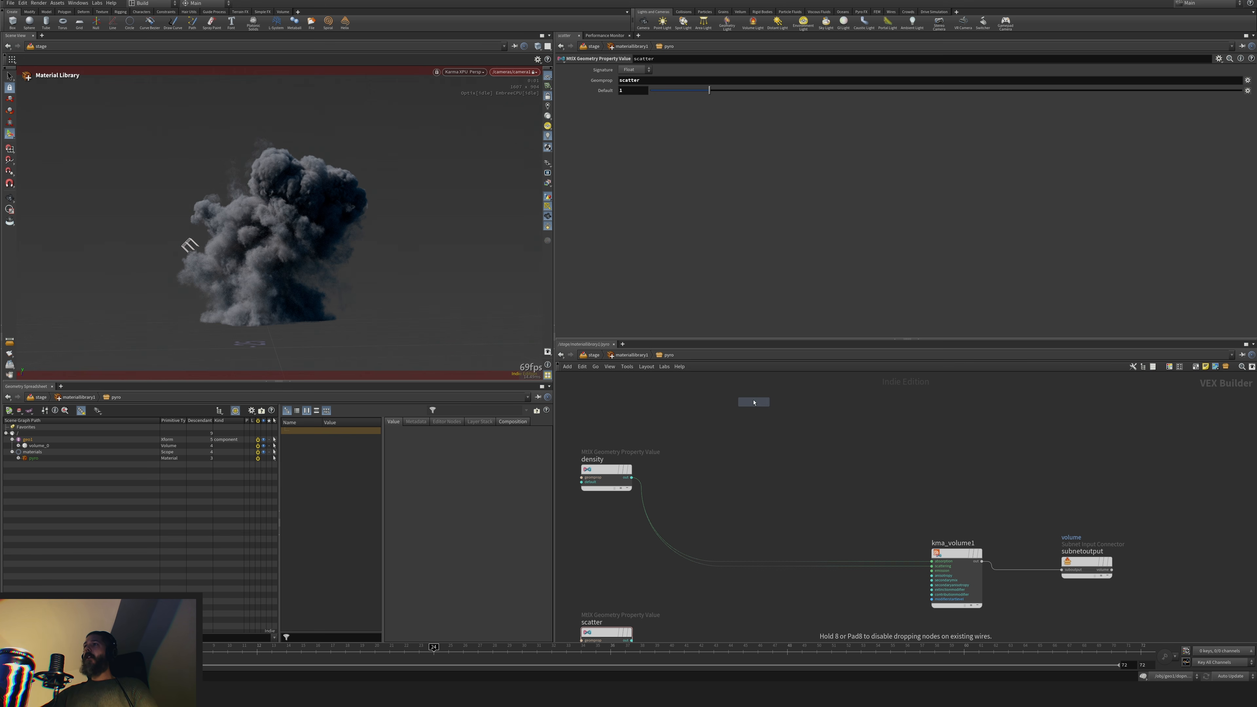
click(753, 401)
drag(755, 401, 773, 414)
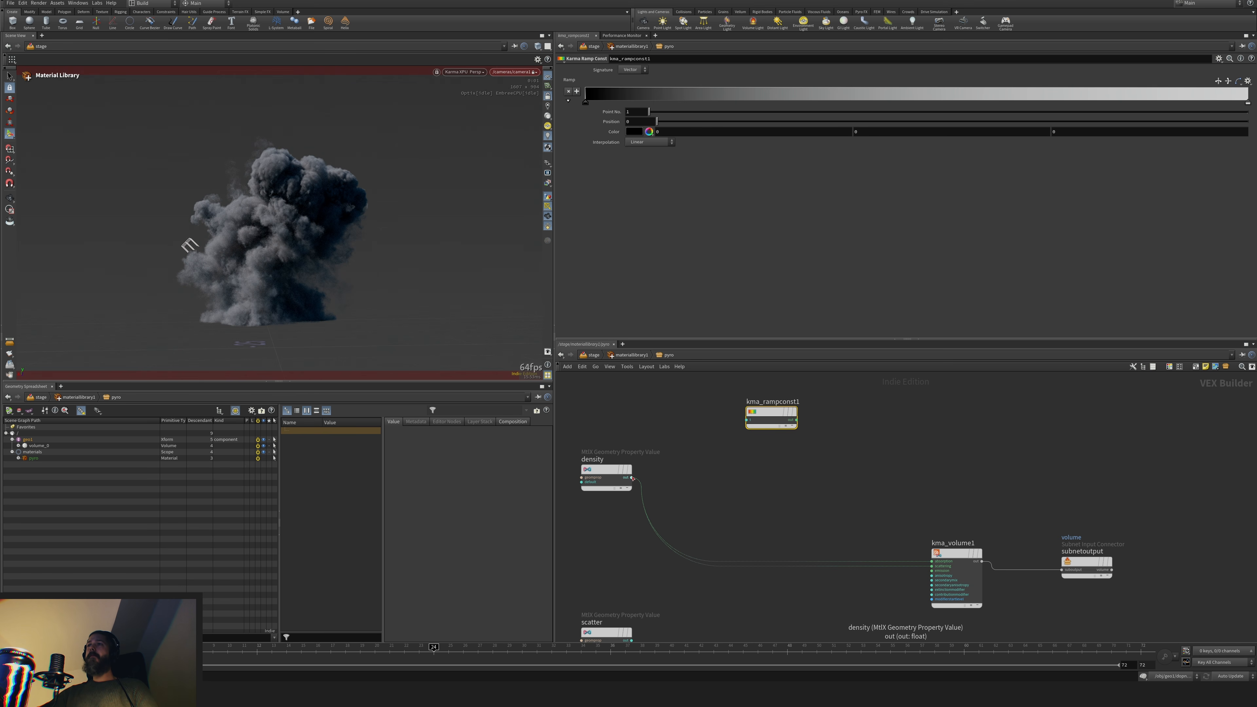
Feed the density output into the Karma Ramp Const node and delete the ramp's white end point
drag(631, 478, 755, 406)
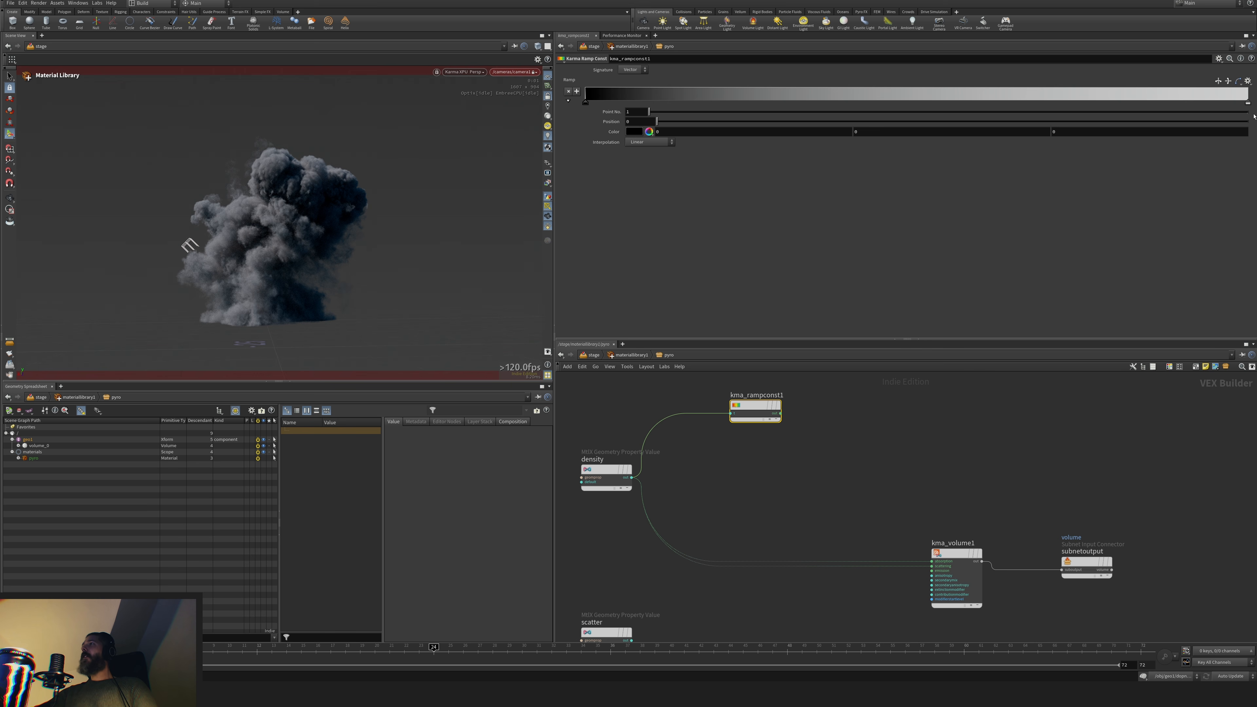
click(1248, 103)
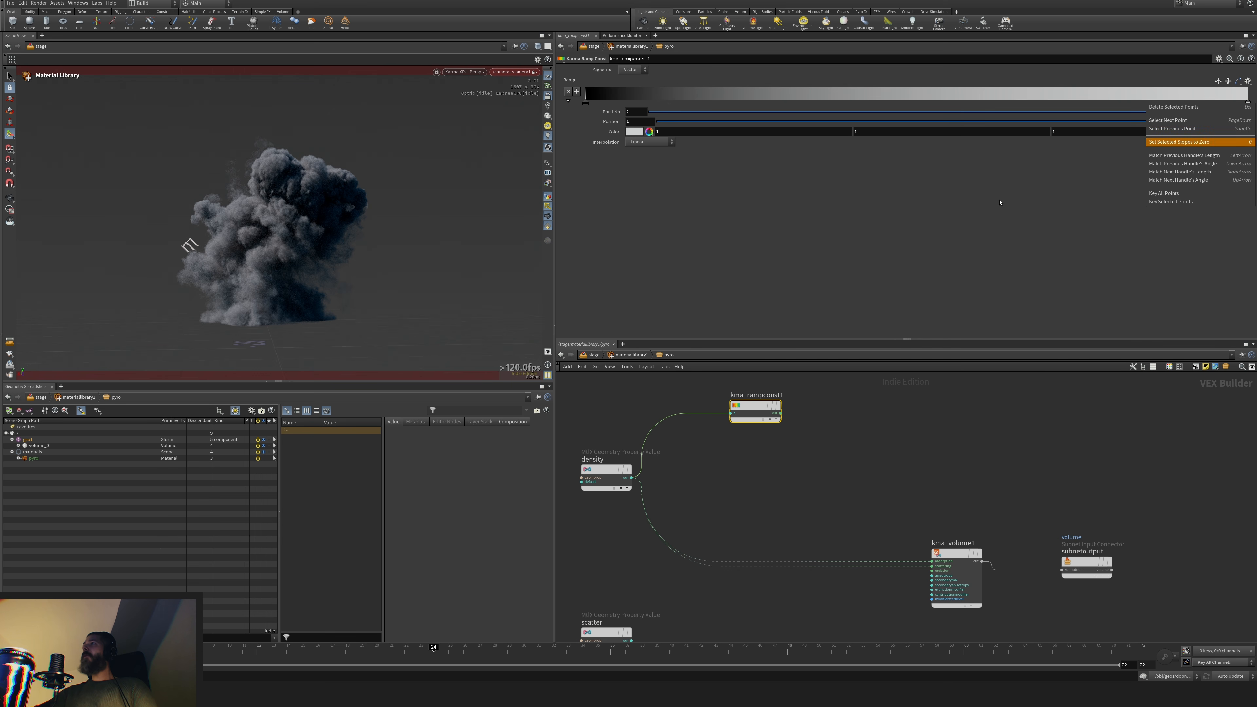
right_click(1248, 103)
click(1213, 117)
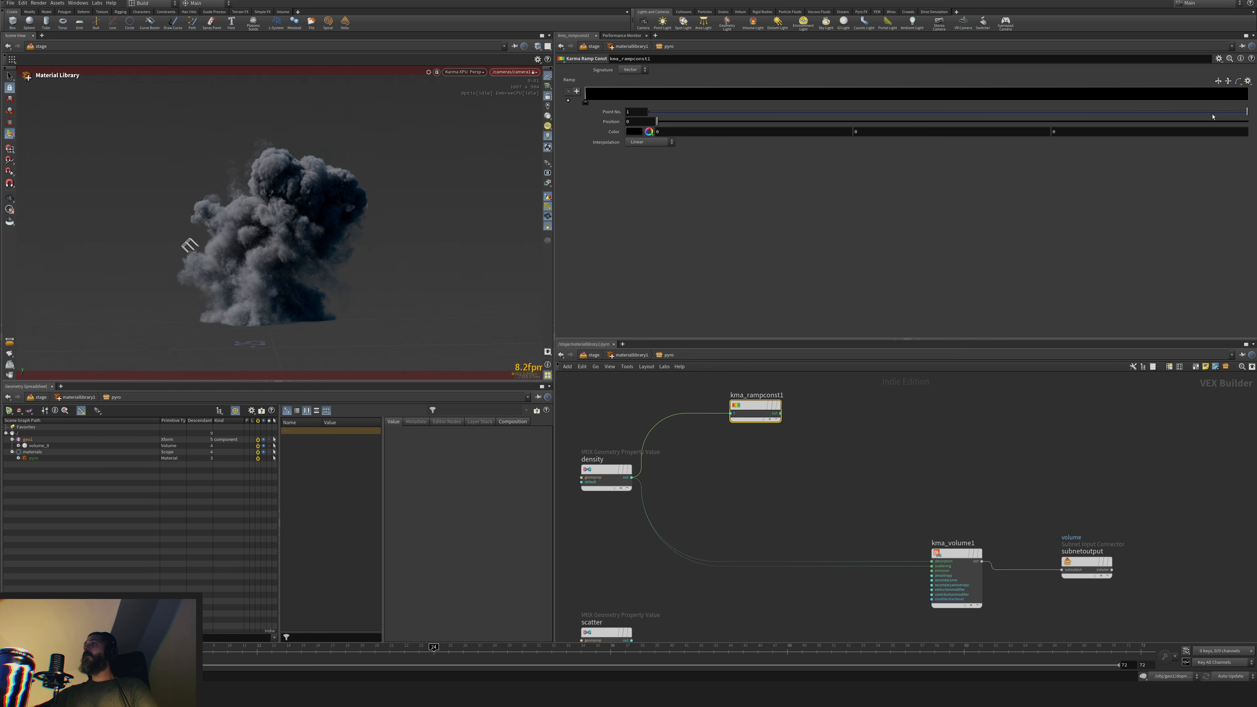
Set the remaining ramp point to brown (0.299, 0.228, 0.157) and connect the ramp to Karma Volume's scattering input
double_click(585, 103)
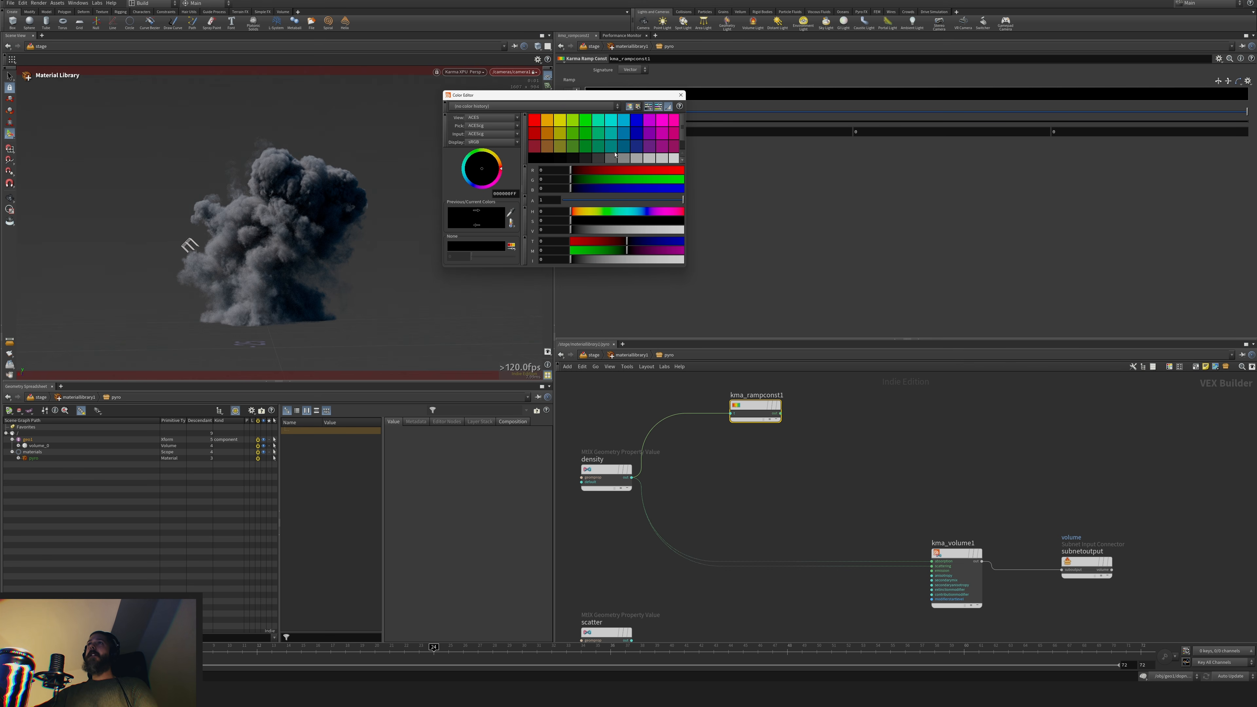
click(618, 159)
click(547, 146)
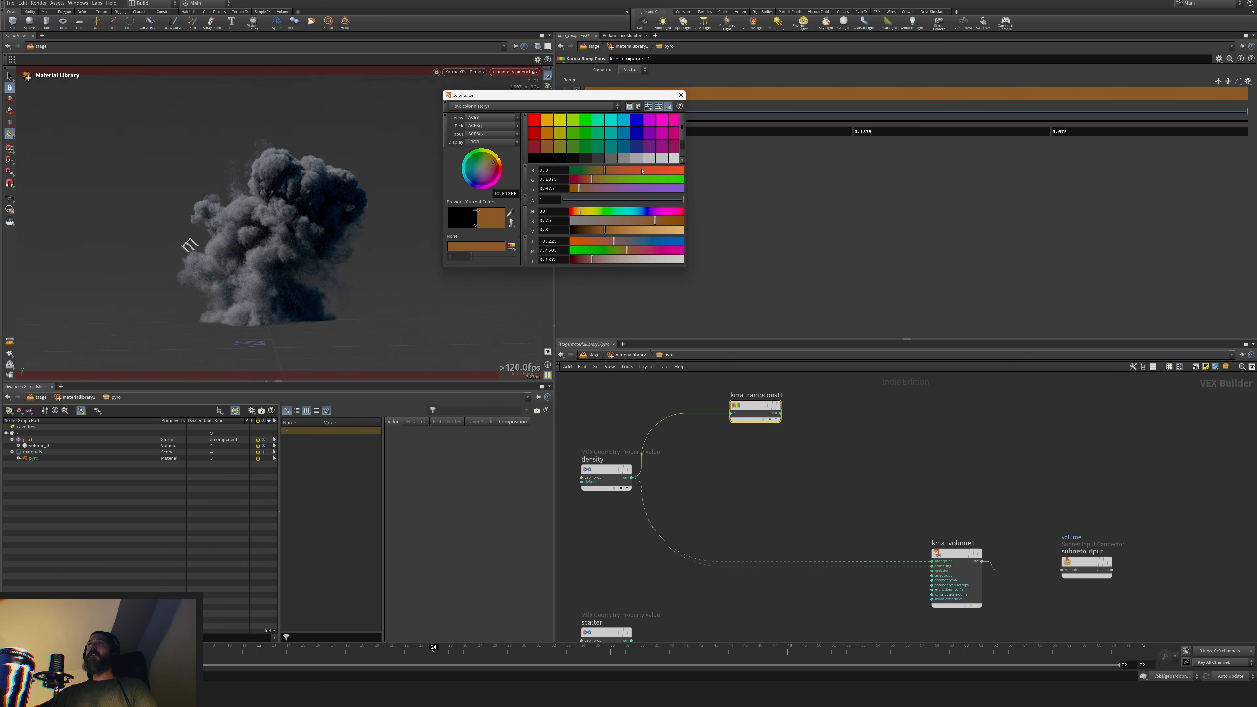
drag(635, 223, 604, 232)
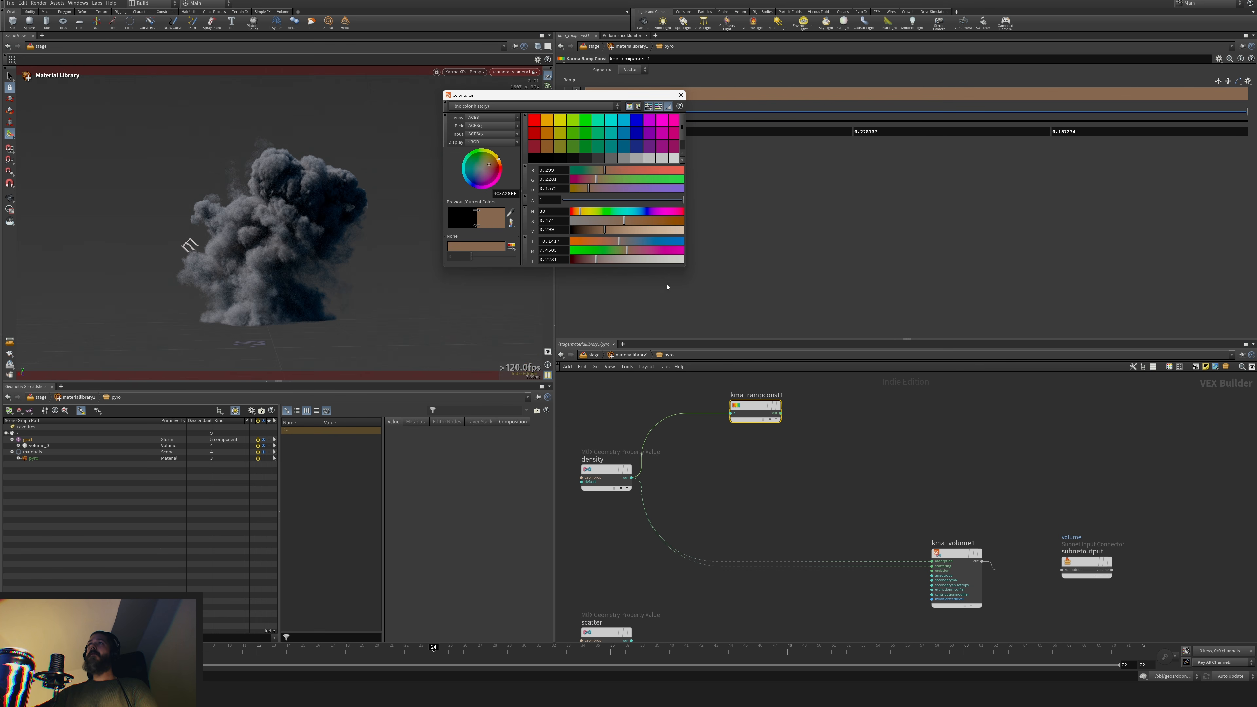
middle_drag(786, 429, 739, 400)
drag(735, 384, 886, 536)
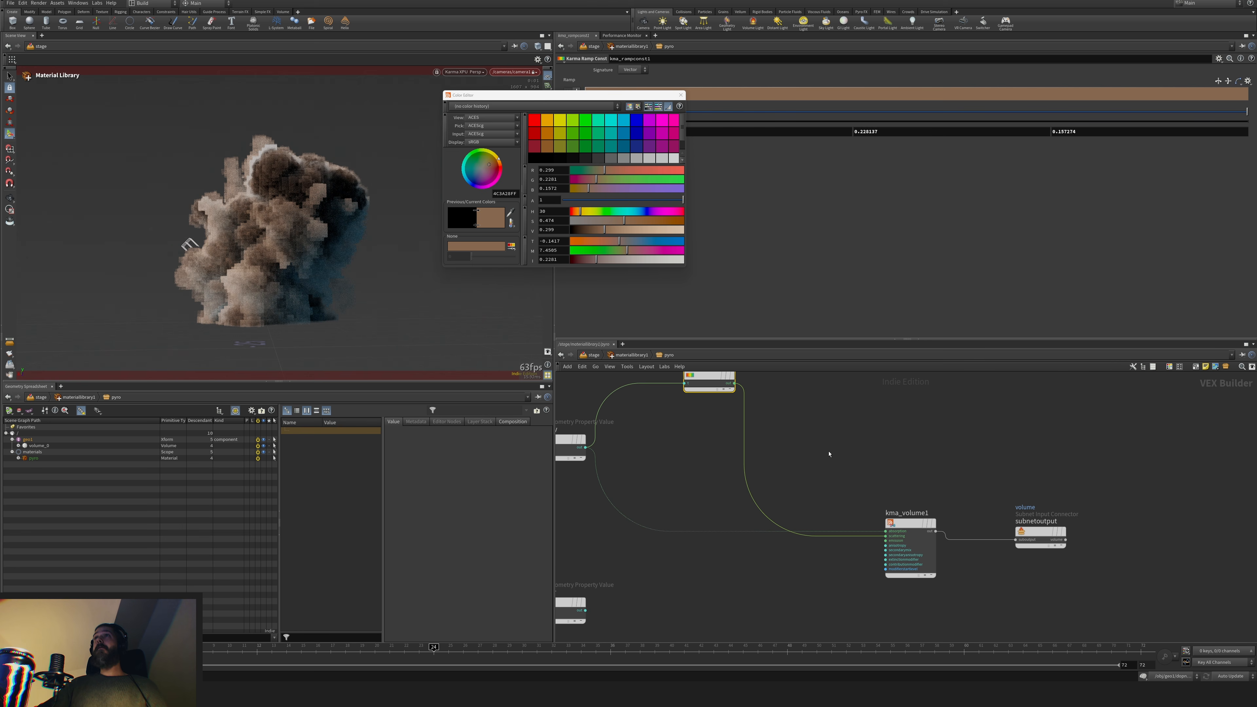
click(680, 94)
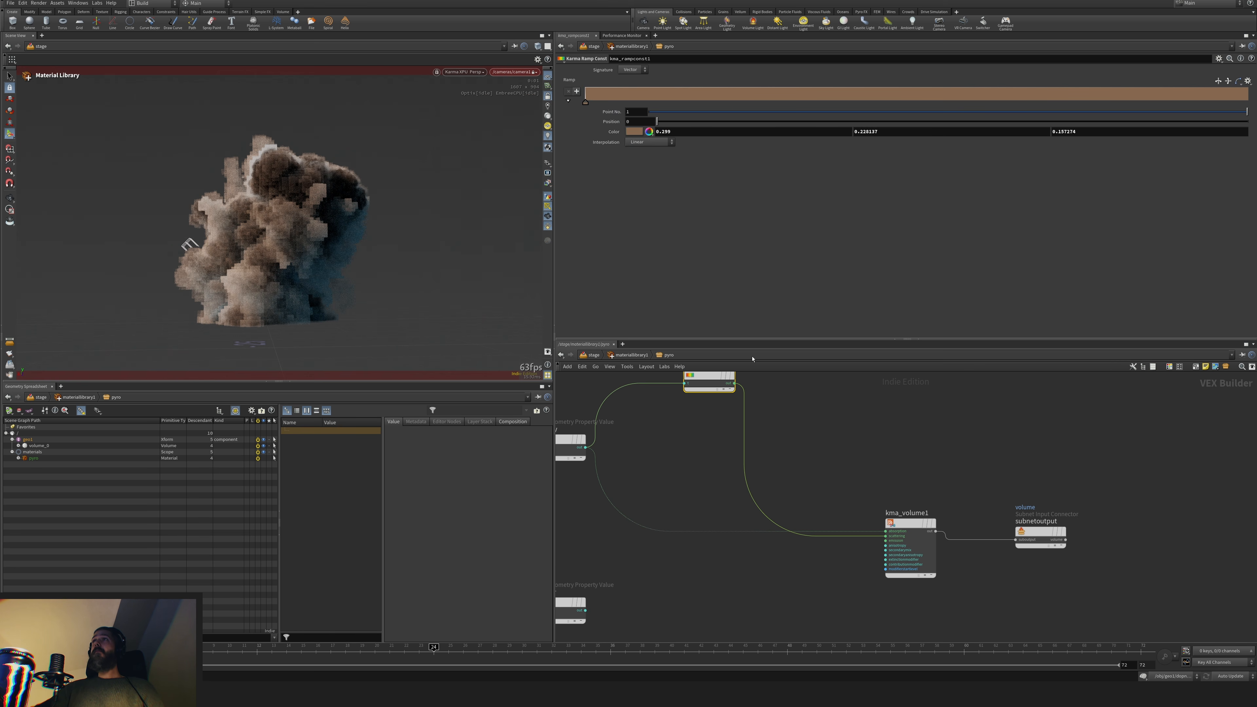
Add an MtlX Multiply node combining the ramp and density outputs, and feed its result into Karma Volume's scattering input
key(Tab)
text(mult)
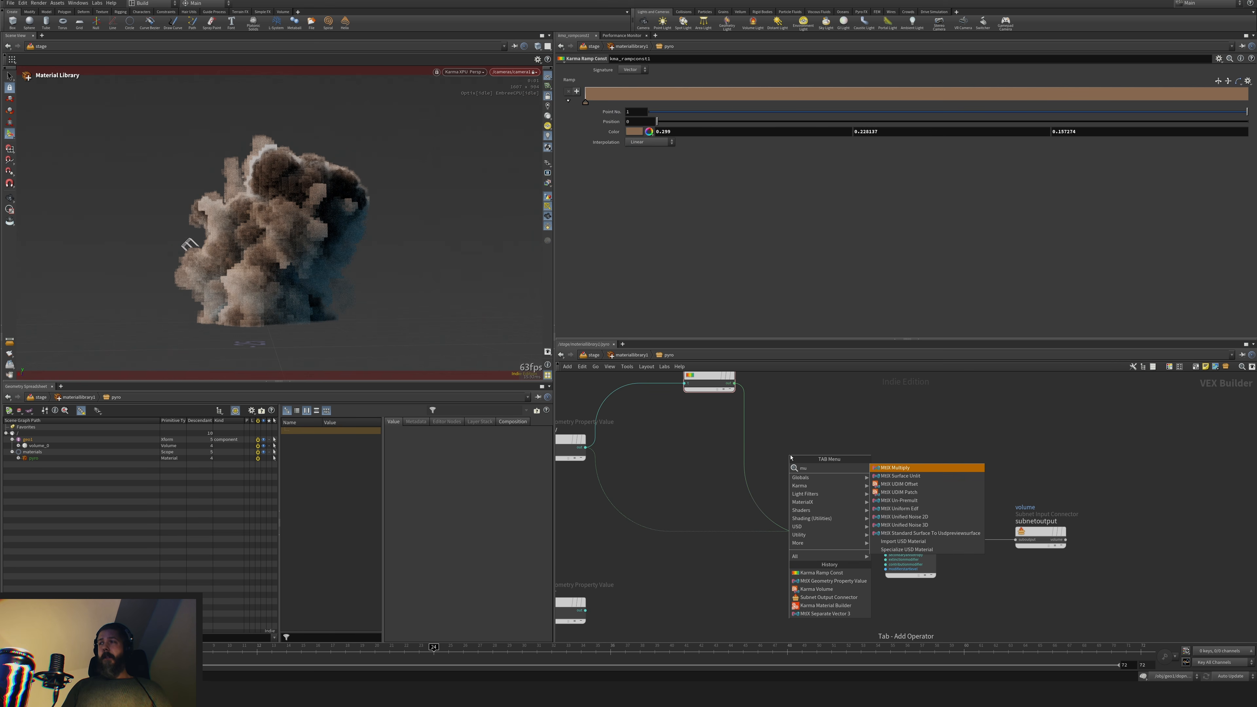
key(Return)
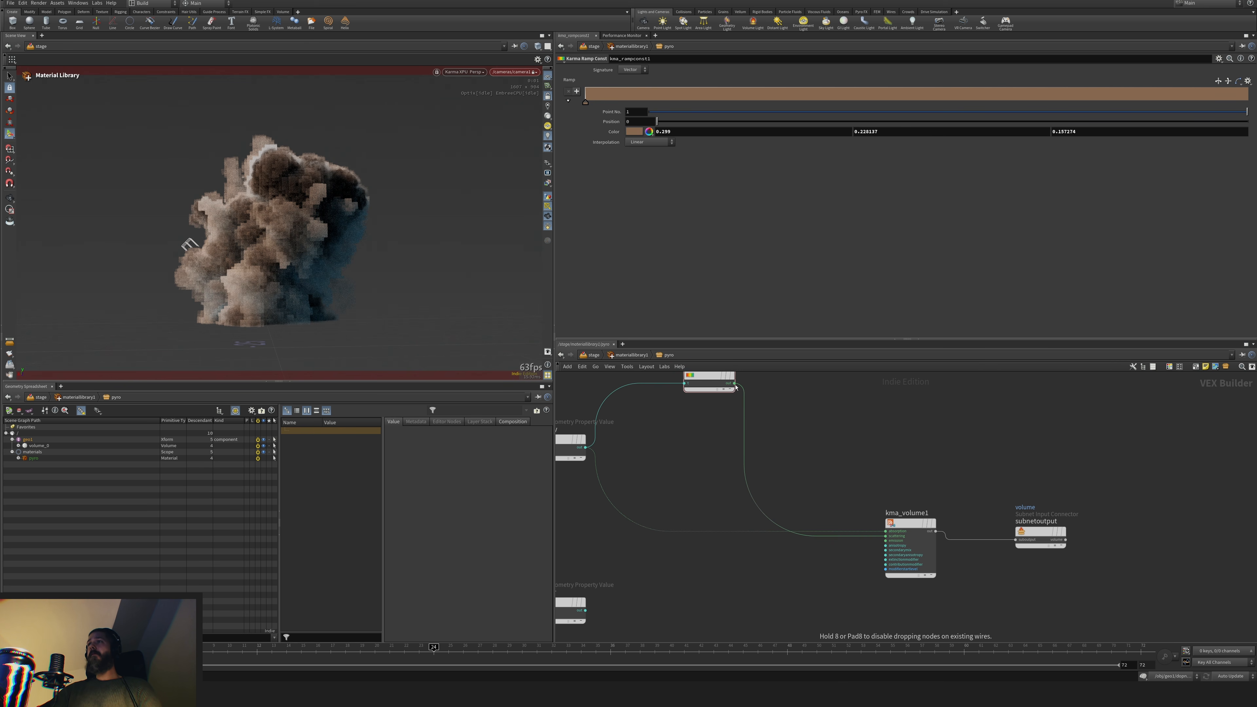
click(812, 429)
click(806, 437)
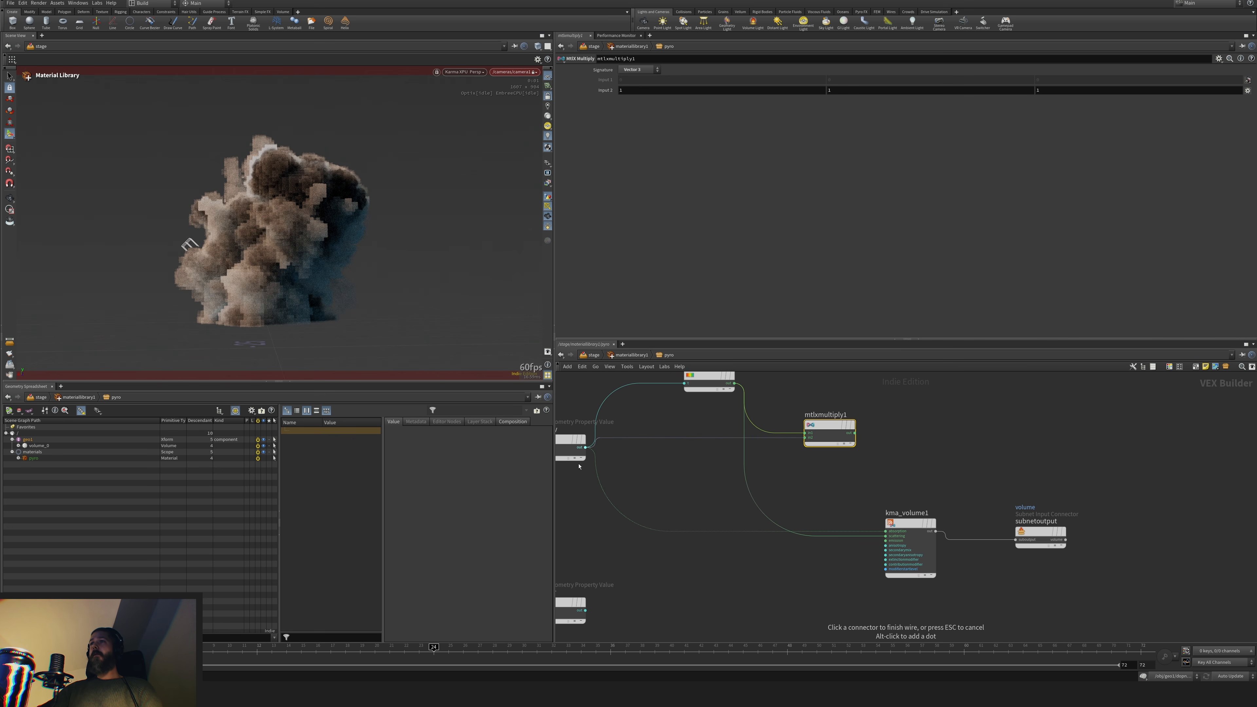
drag(857, 464, 886, 536)
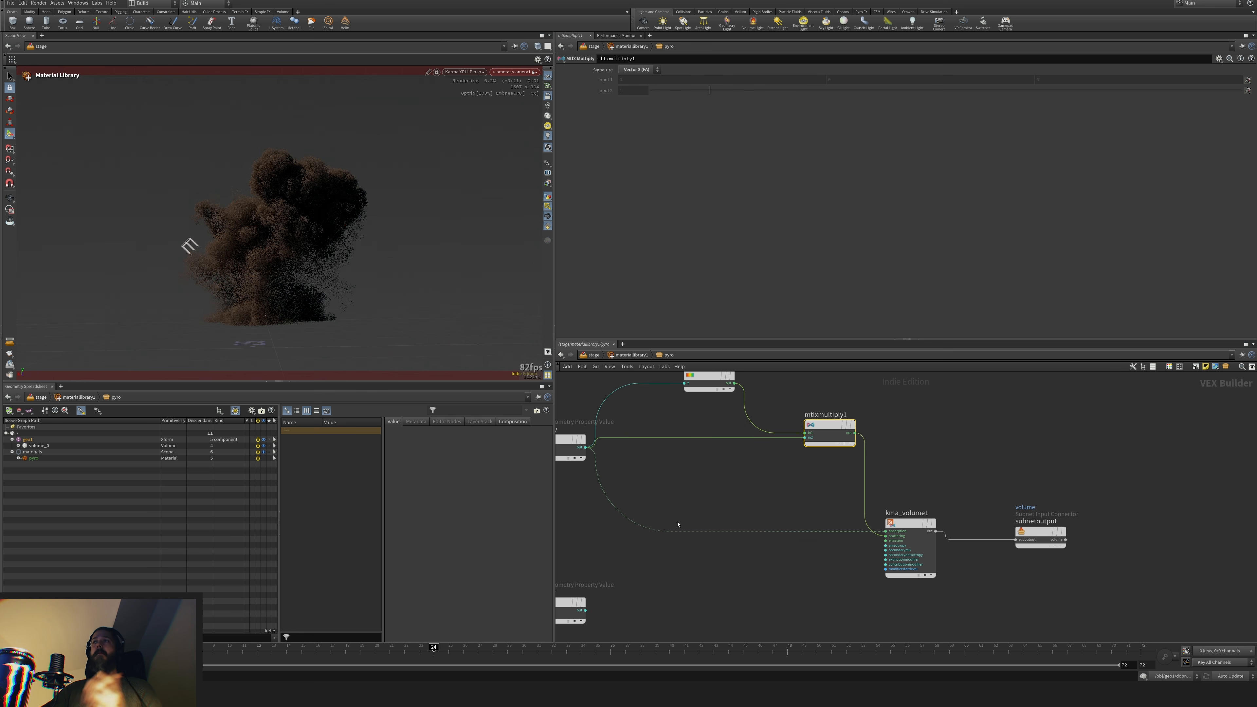
middle_drag(729, 463, 722, 526)
mouse_move(703, 451)
mouse_down()
mouse_move(689, 394)
mouse_move(683, 457)
mouse_up()
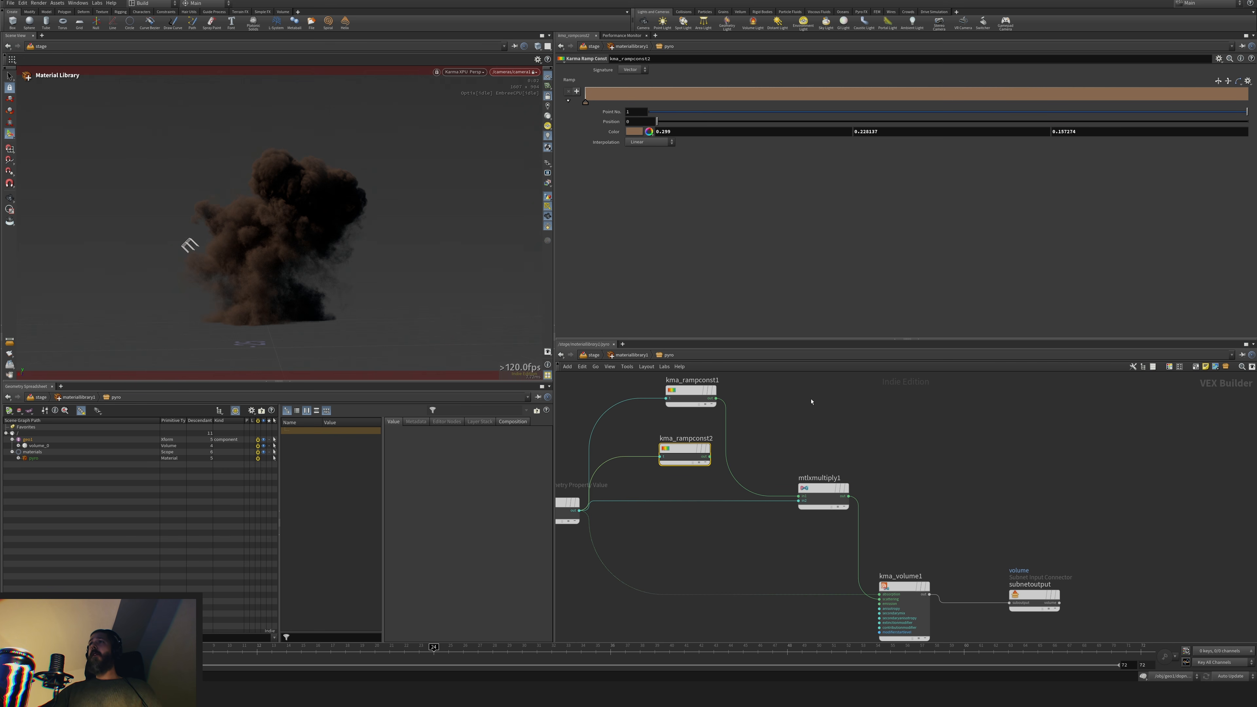
key(Tab)
text(mix)
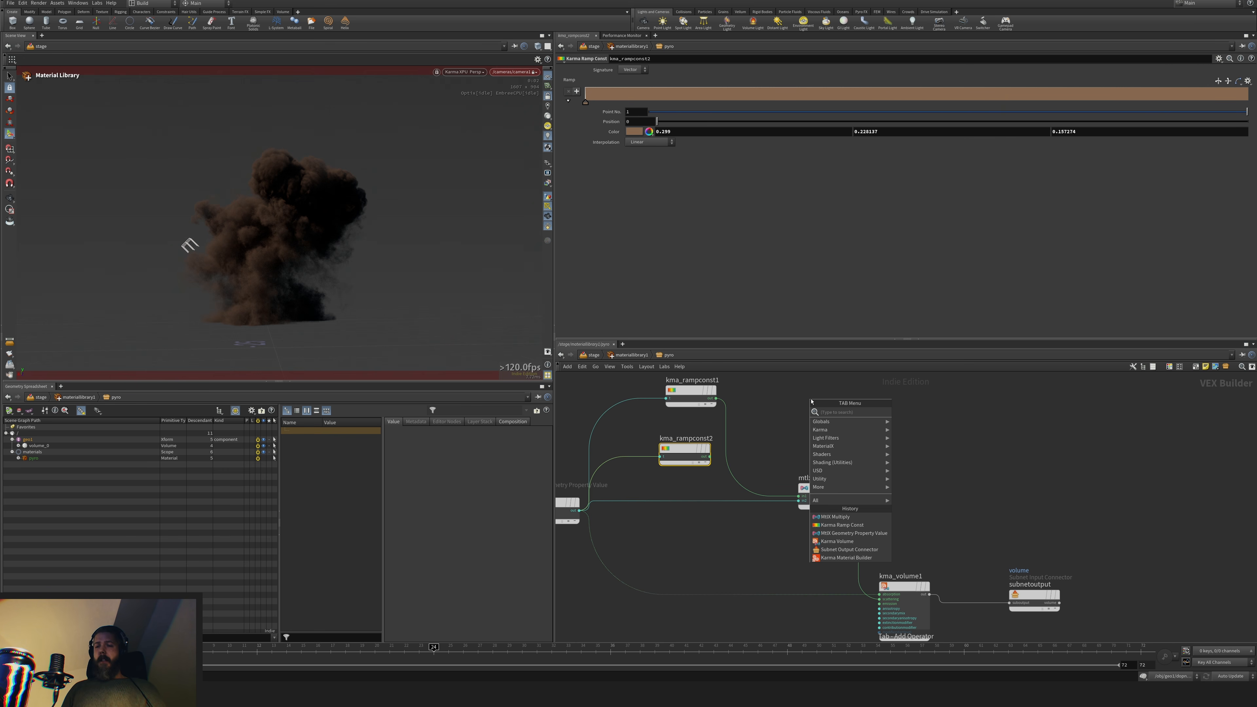
key(Return)
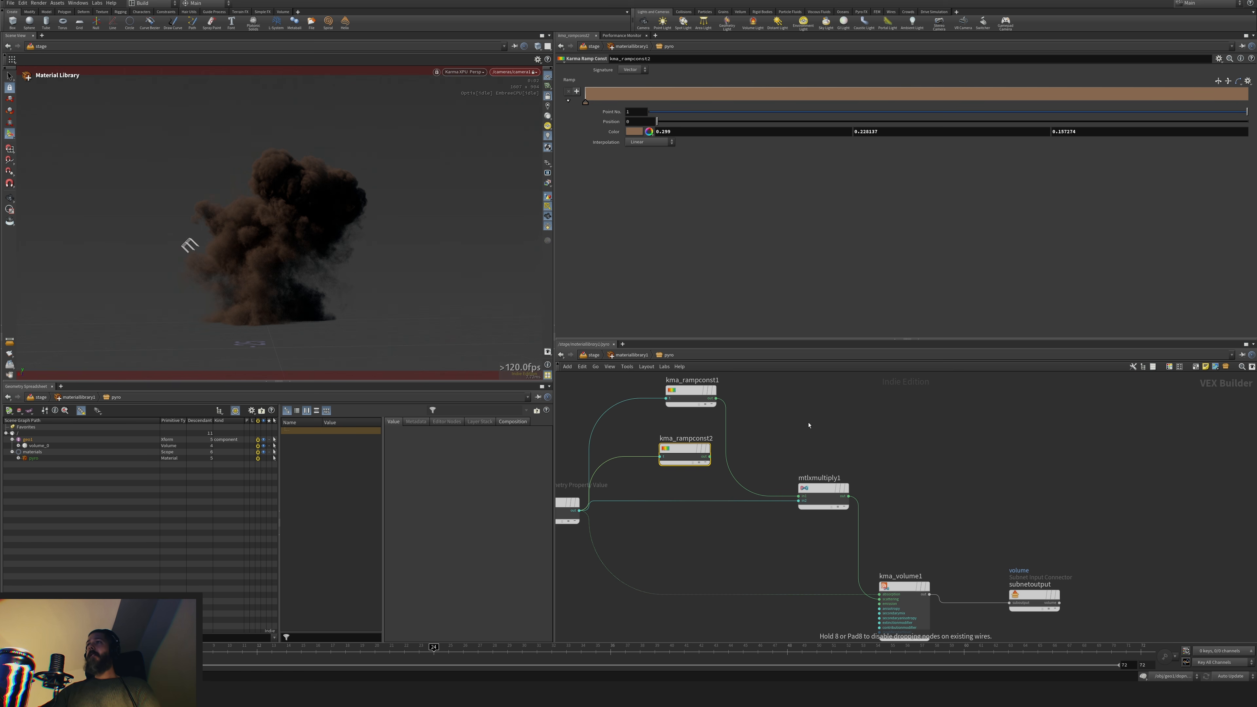
click(809, 425)
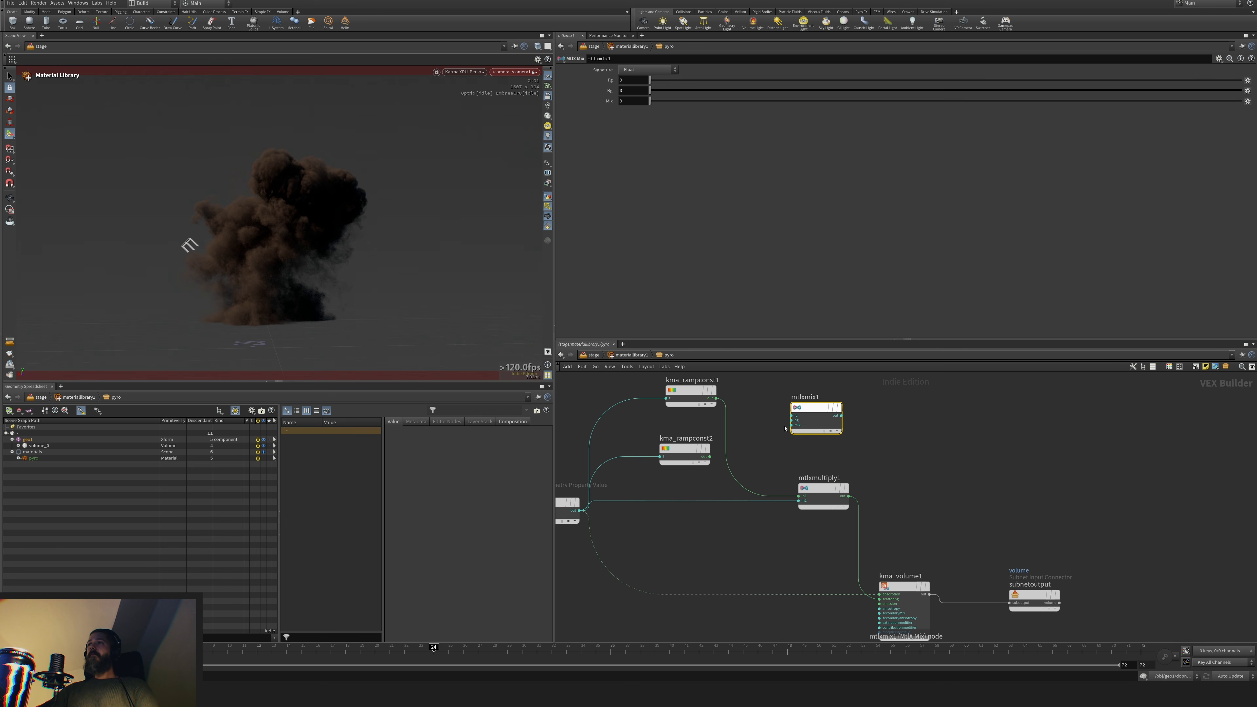
key(Delete)
Change the Karma Ramp Const colour to neutral grey, 0.2 in all channels
click(689, 395)
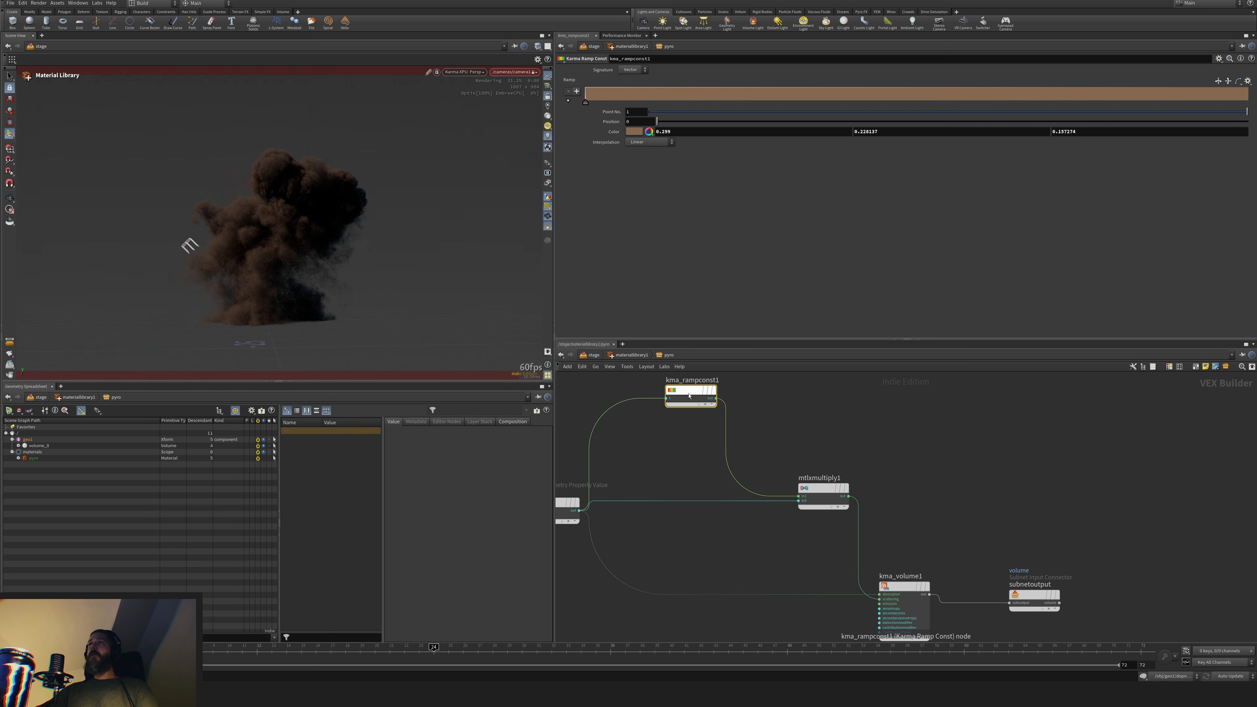
double_click(585, 105)
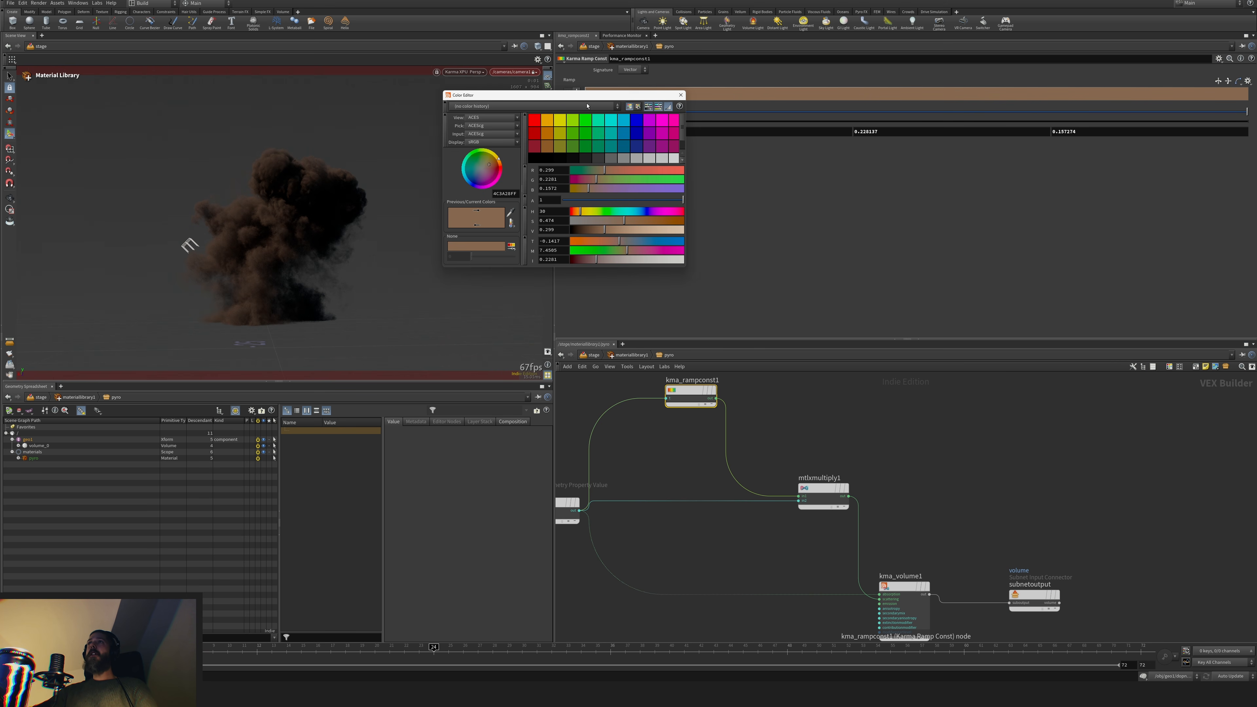
click(611, 161)
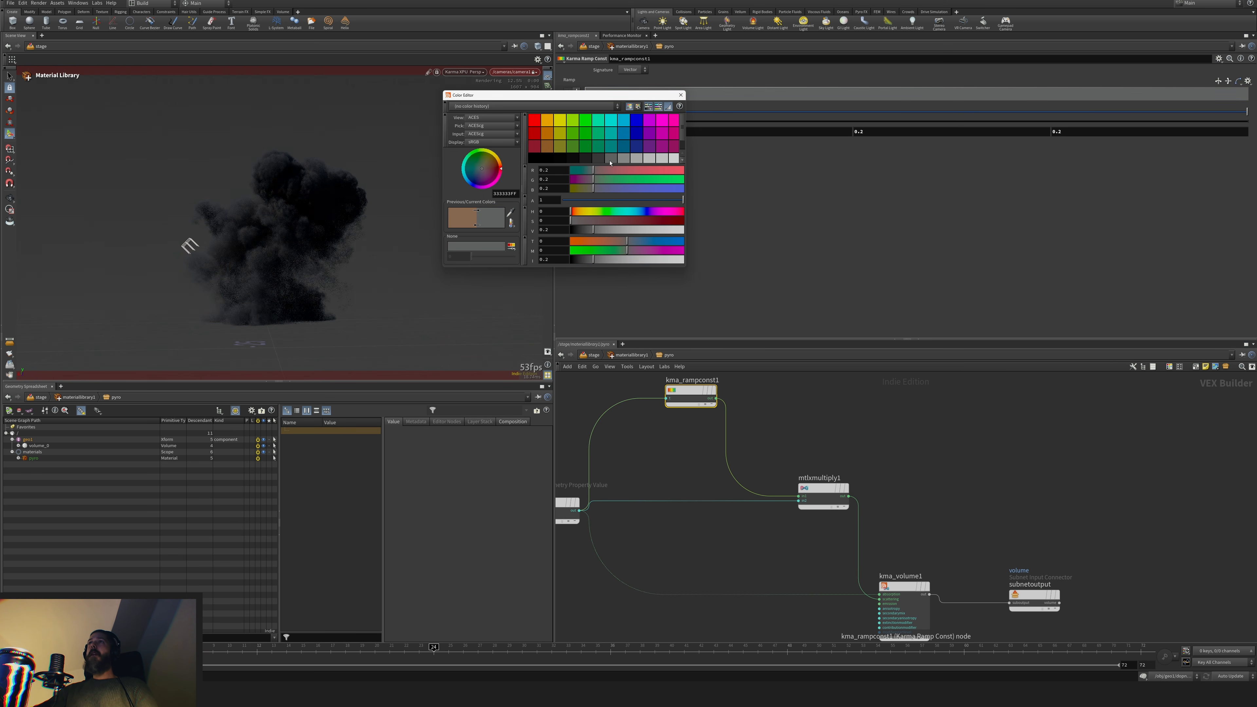
click(681, 95)
Add a second MtlX Multiply node below the first and connect the density output to its first input
middle_drag(835, 499, 860, 460)
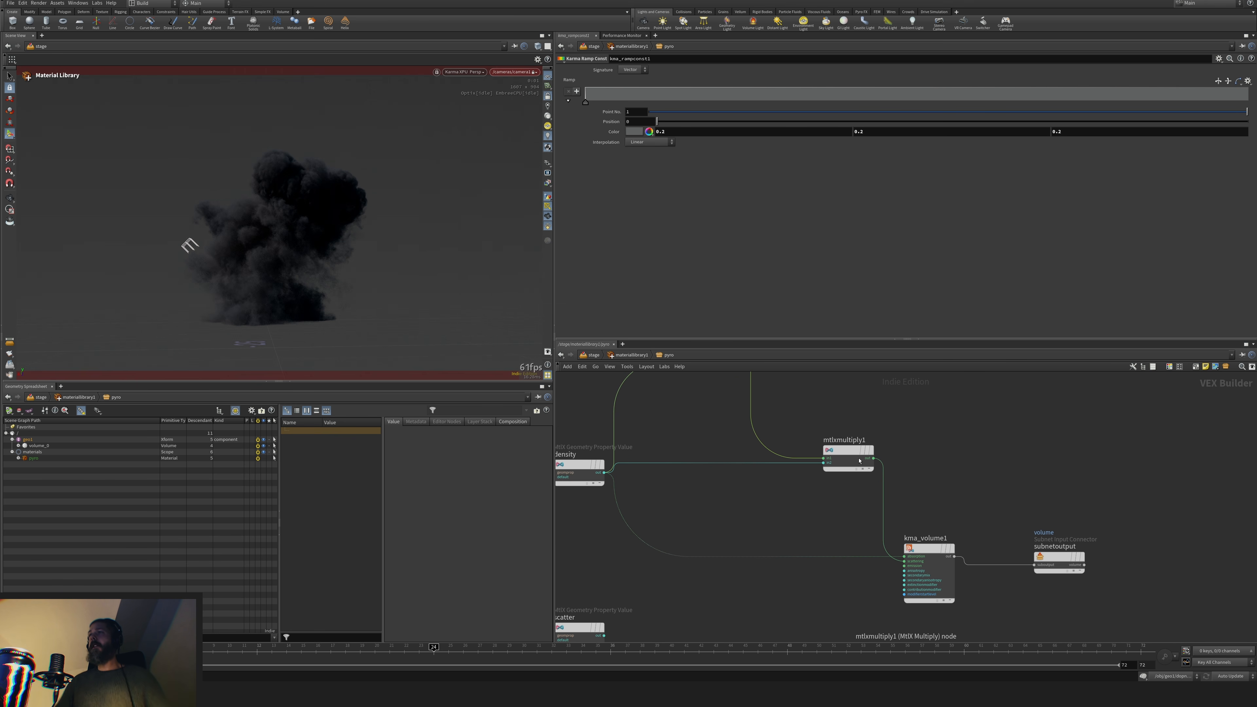
drag(856, 458, 828, 450)
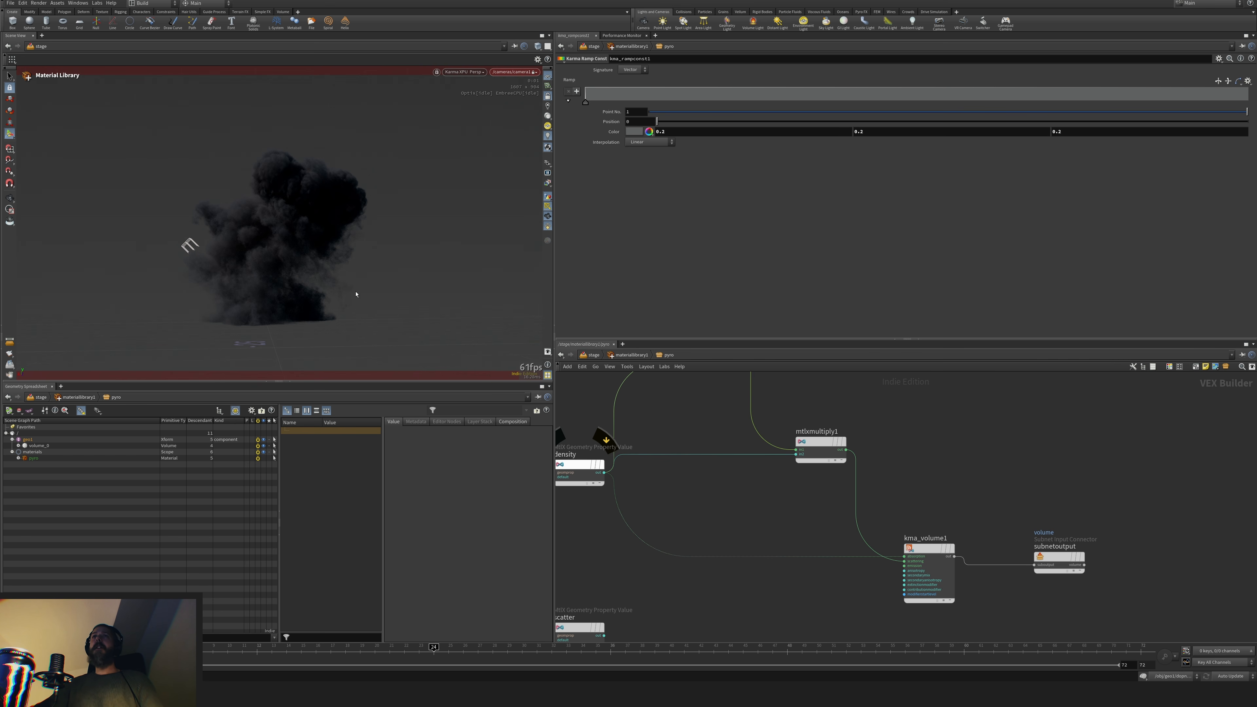
middle_drag(573, 457, 593, 434)
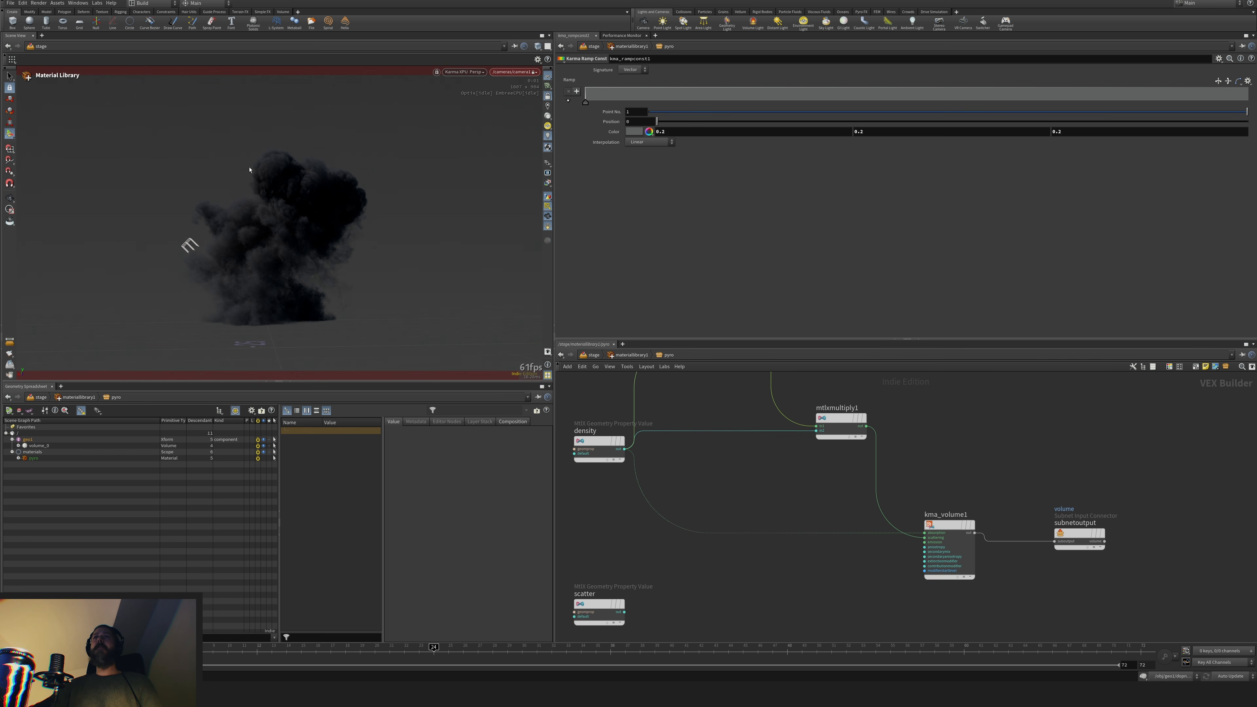
key(Tab)
text(mult)
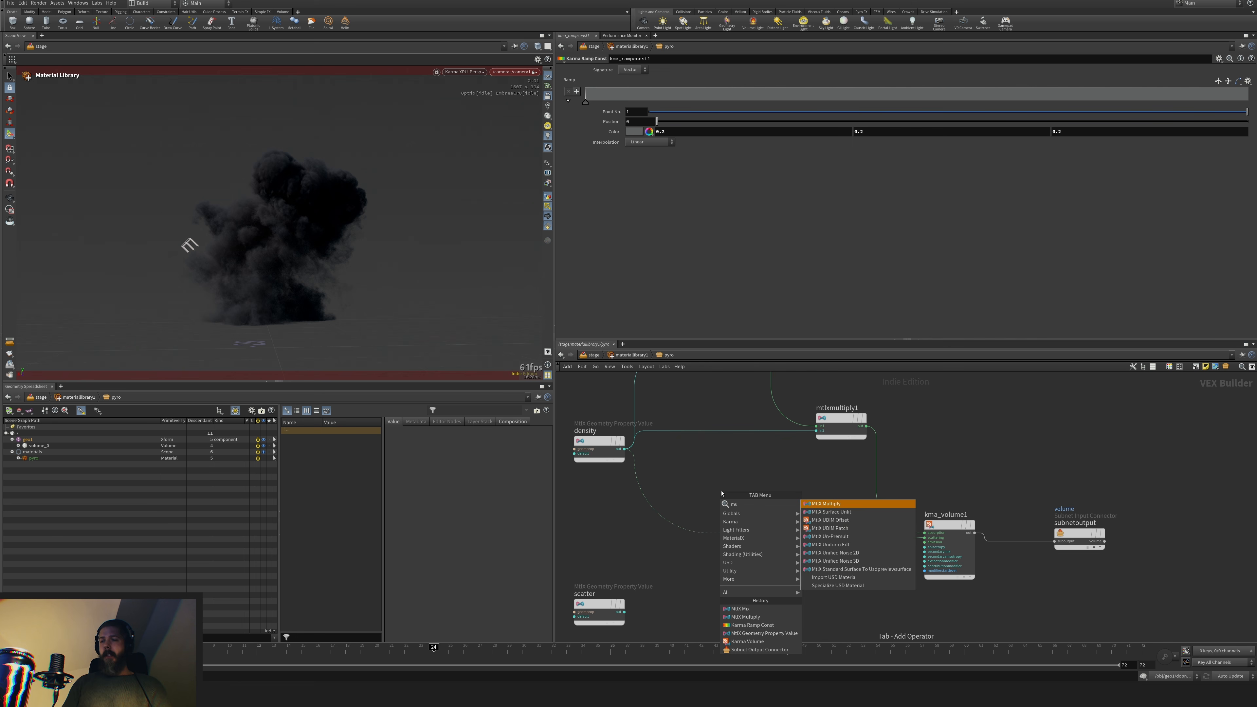
key(Return)
click(722, 493)
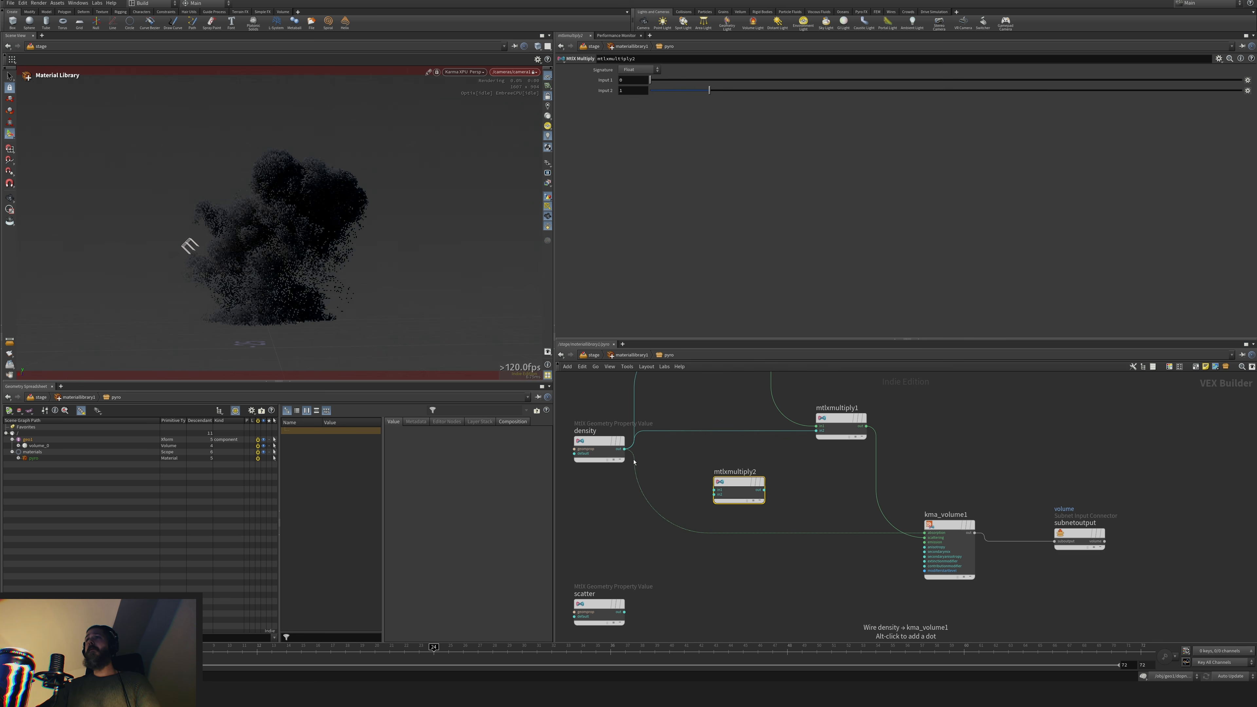
drag(625, 449, 792, 483)
click(715, 490)
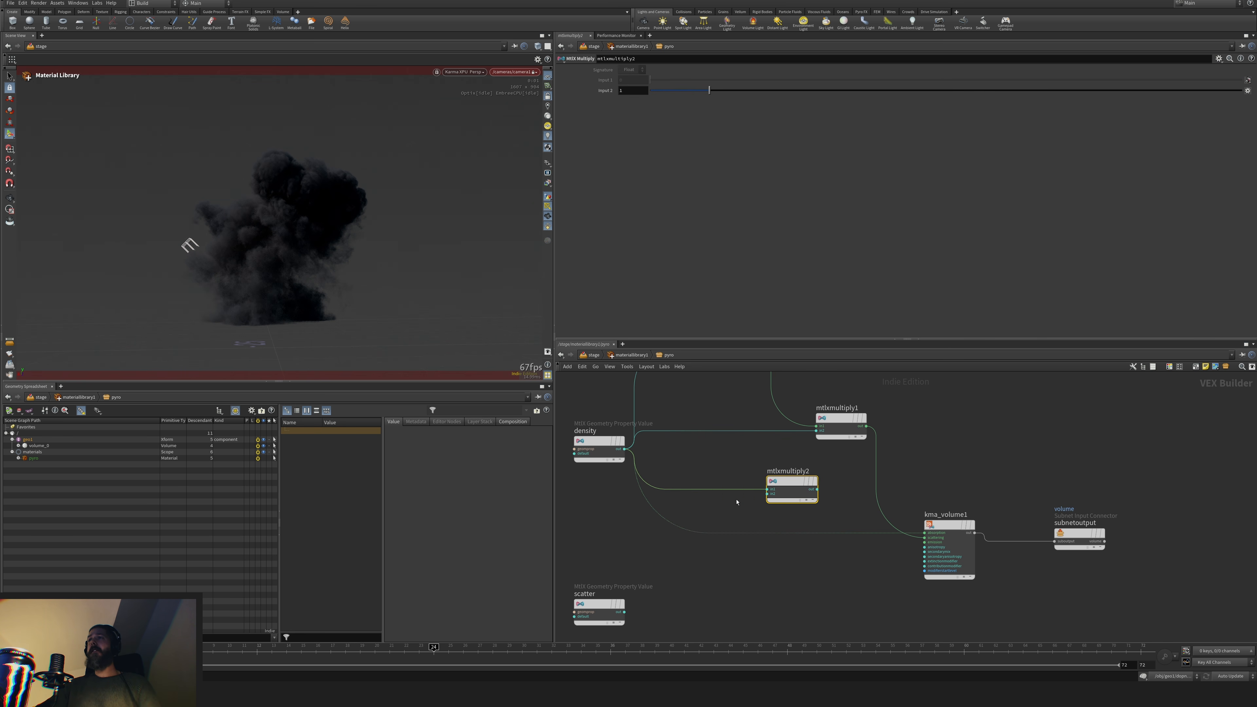
Add a Constant node between density and the second multiply, and wire it into that multiply's second input
key(Tab)
text(cons)
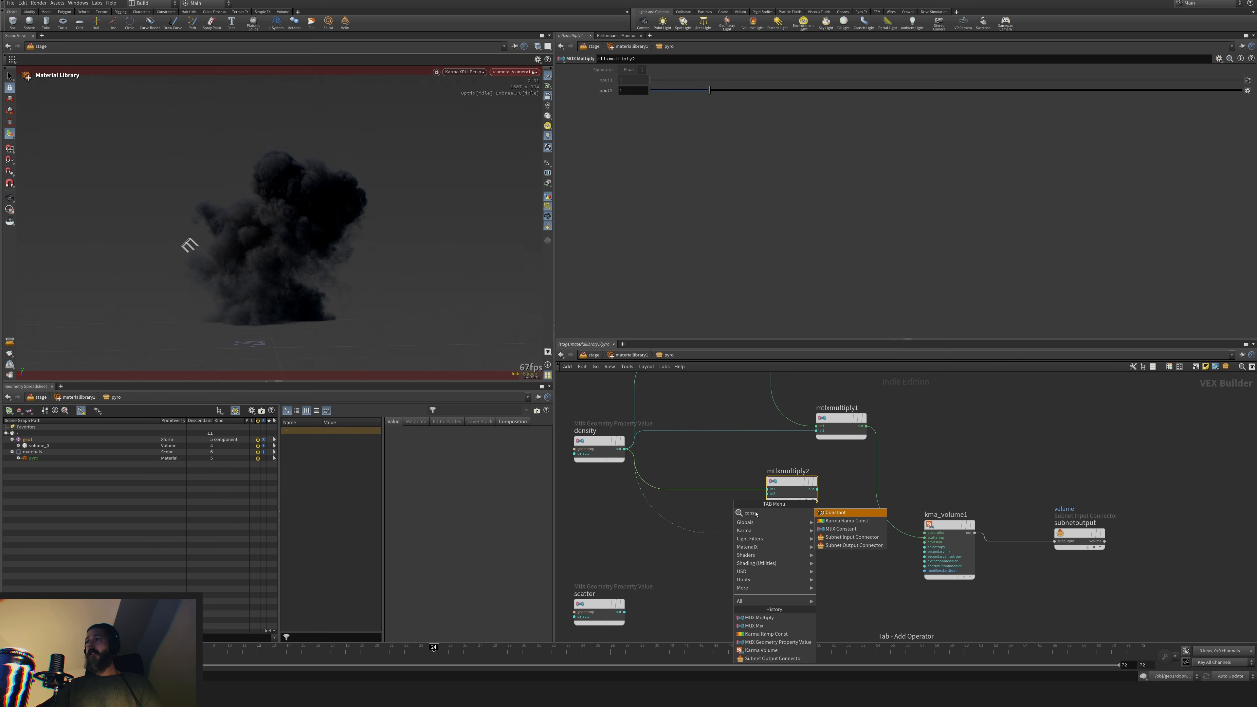
click(830, 514)
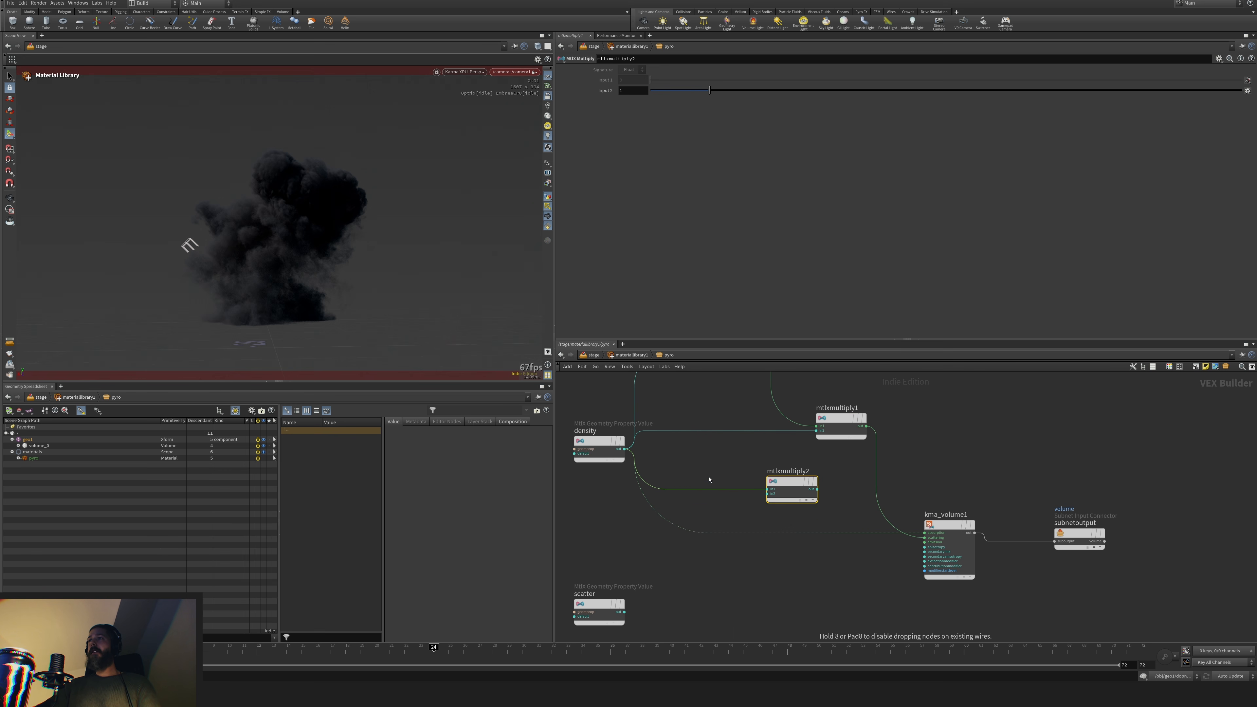
click(722, 483)
drag(723, 484, 802, 480)
Spread out the downstream nodes and connect the second multiply to Karma Volume's absorption and the first multiply's second input
drag(841, 419, 859, 442)
drag(935, 460, 1112, 555)
click(1173, 525)
drag(1005, 469, 1206, 565)
click(1010, 531)
middle_drag(931, 478, 942, 499)
drag(800, 503, 1124, 556)
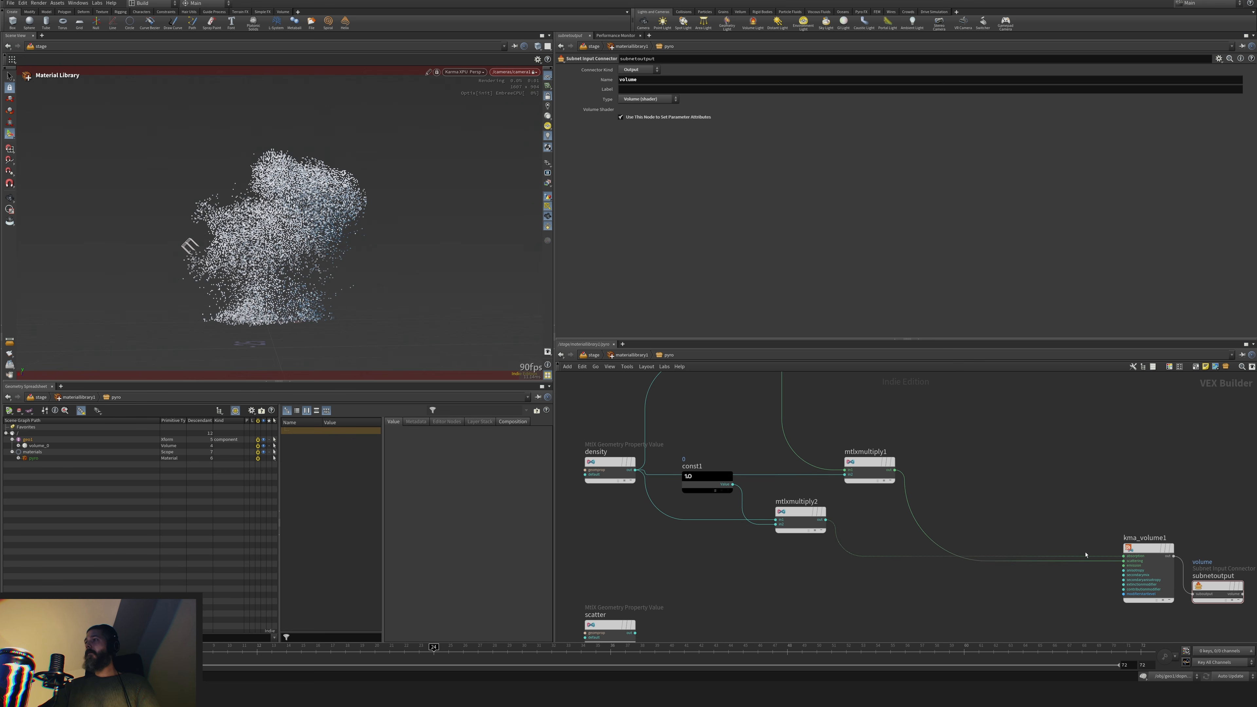
drag(826, 520, 845, 475)
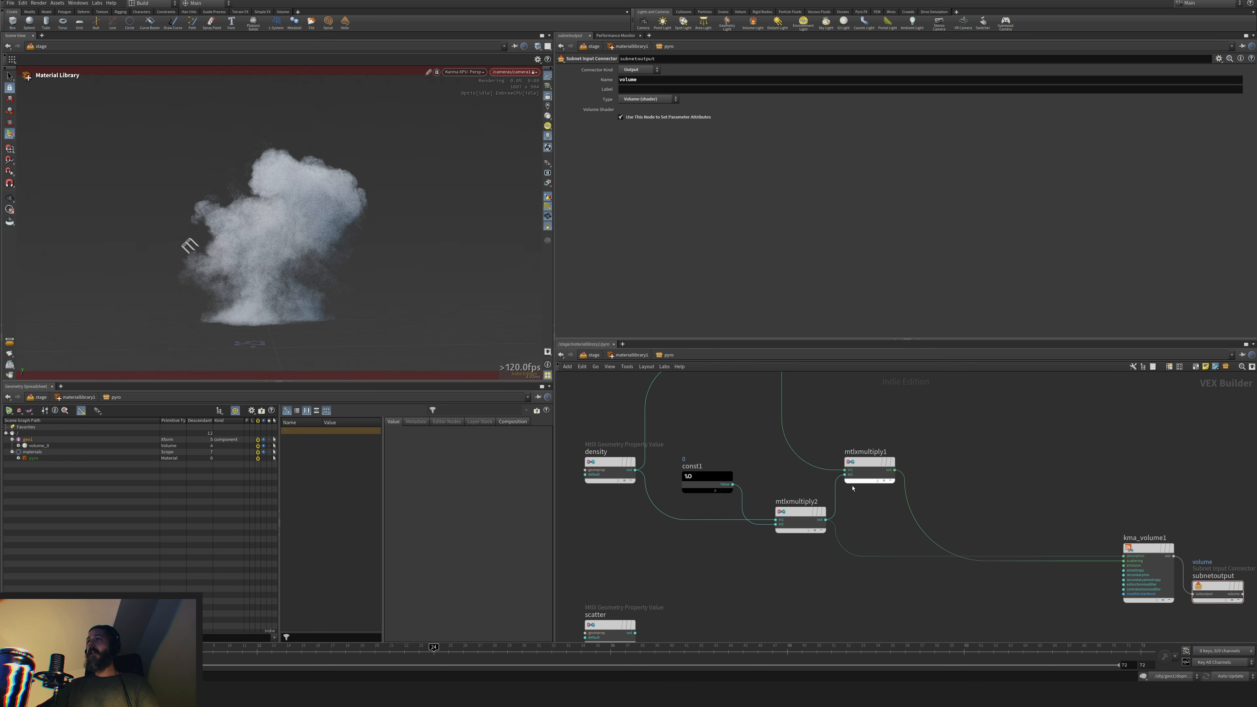
middle_drag(1082, 553, 1025, 520)
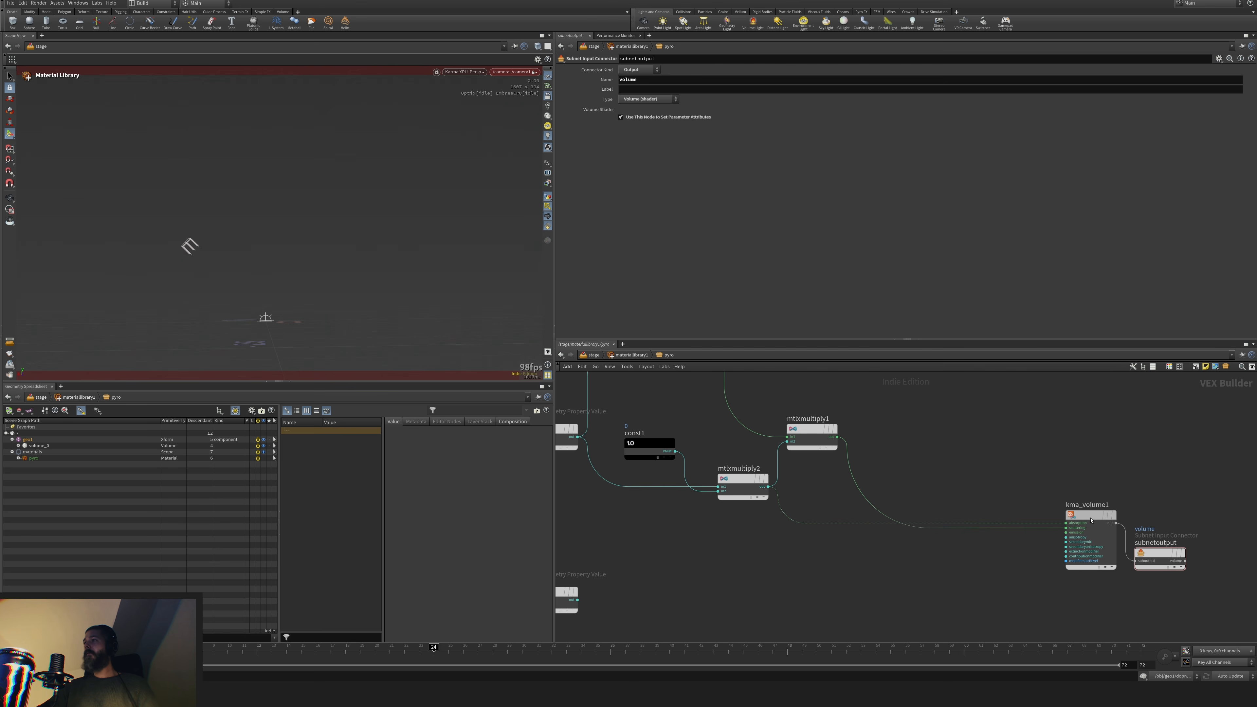
click(1092, 524)
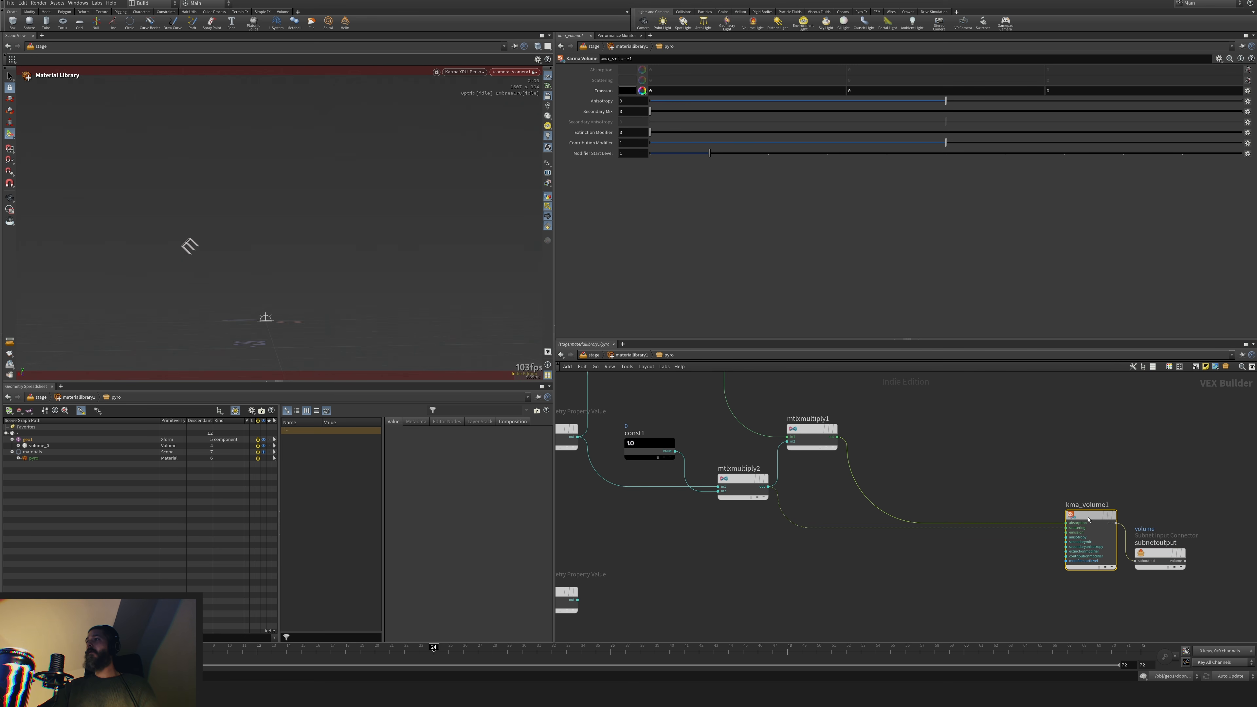
key(shift+r)
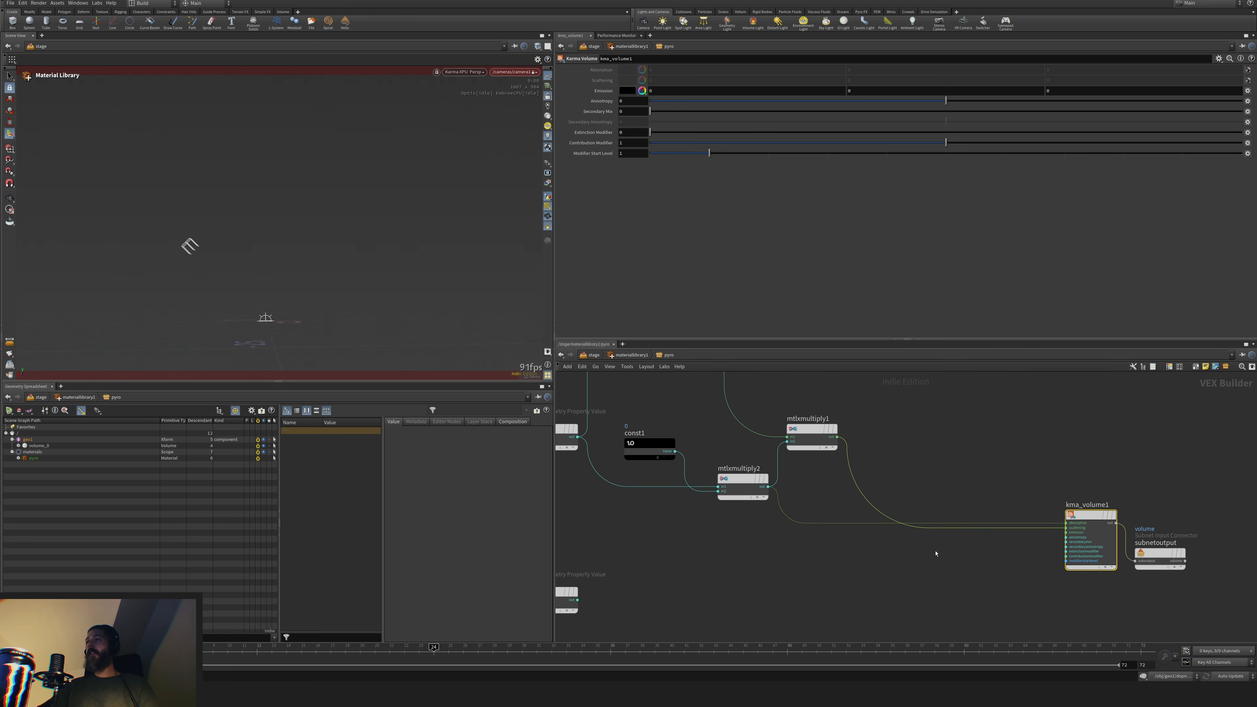
Reposition the first multiply node, and set the Constant node's float default to 1 before raising it to 2
middle_drag(953, 453, 1011, 526)
drag(873, 516, 898, 473)
click(711, 529)
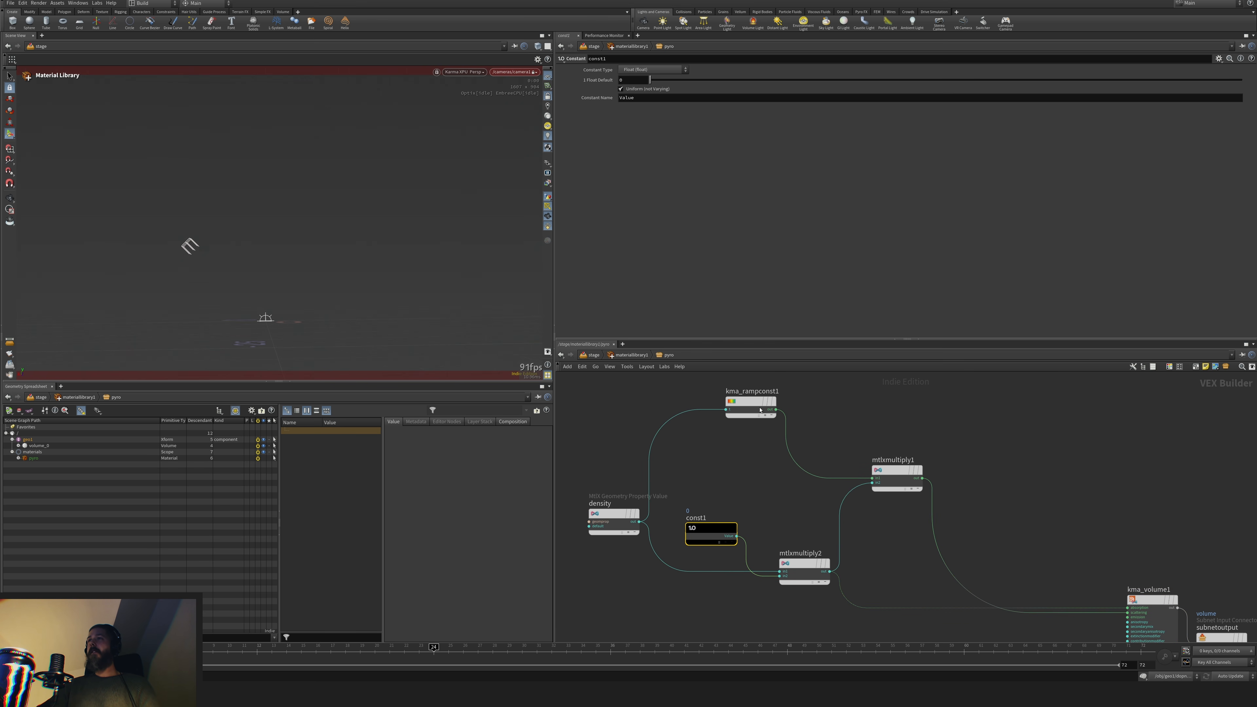
click(634, 79)
text(1)
key(Return)
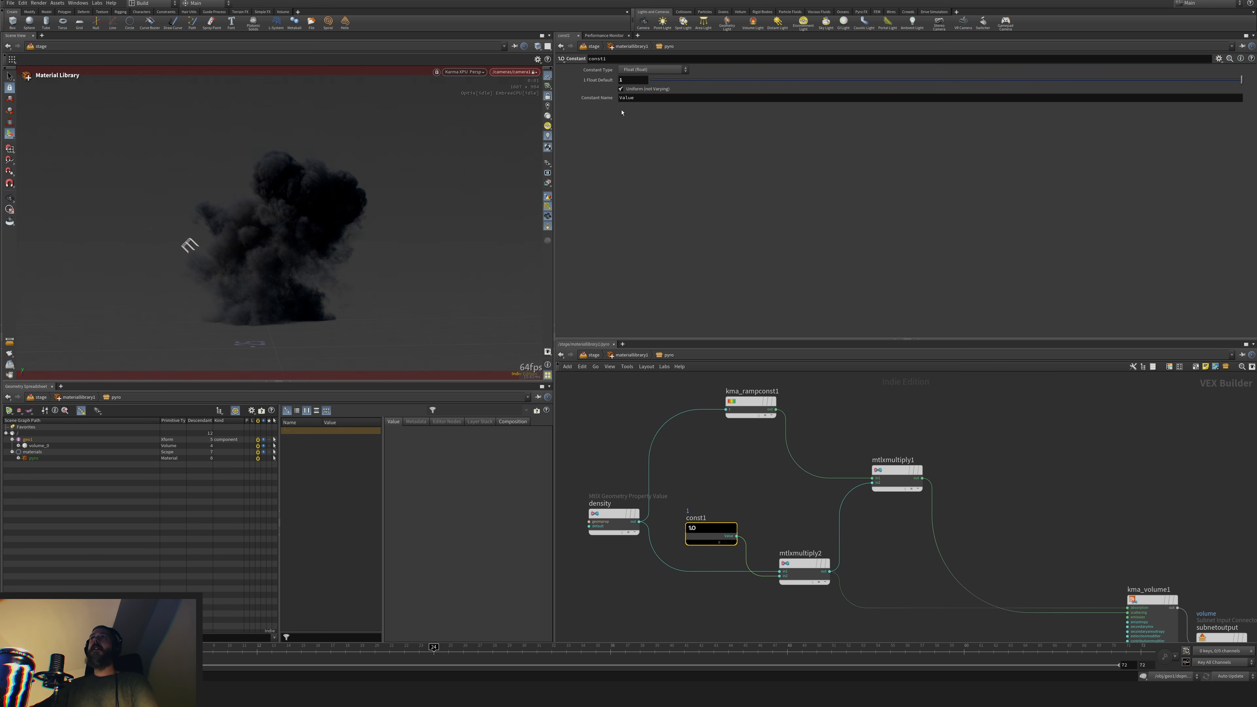
key(Return)
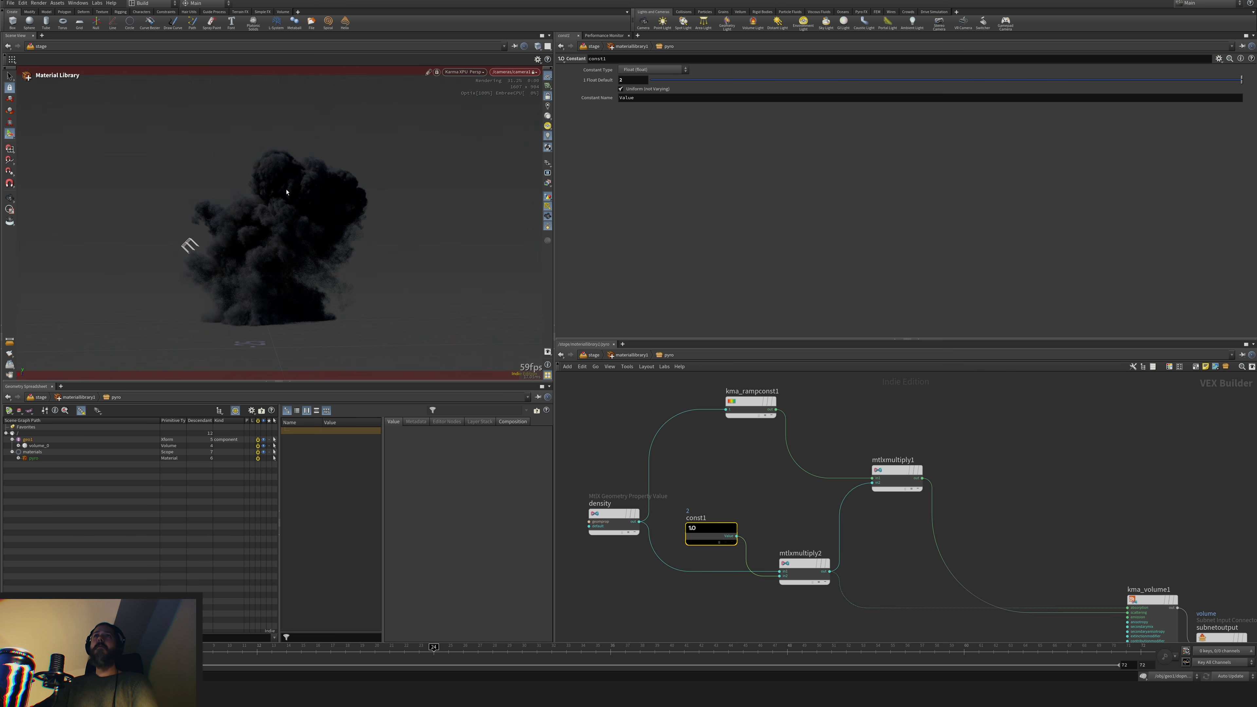
Set the Constant node's float default to 10
text(10)
key(Return)
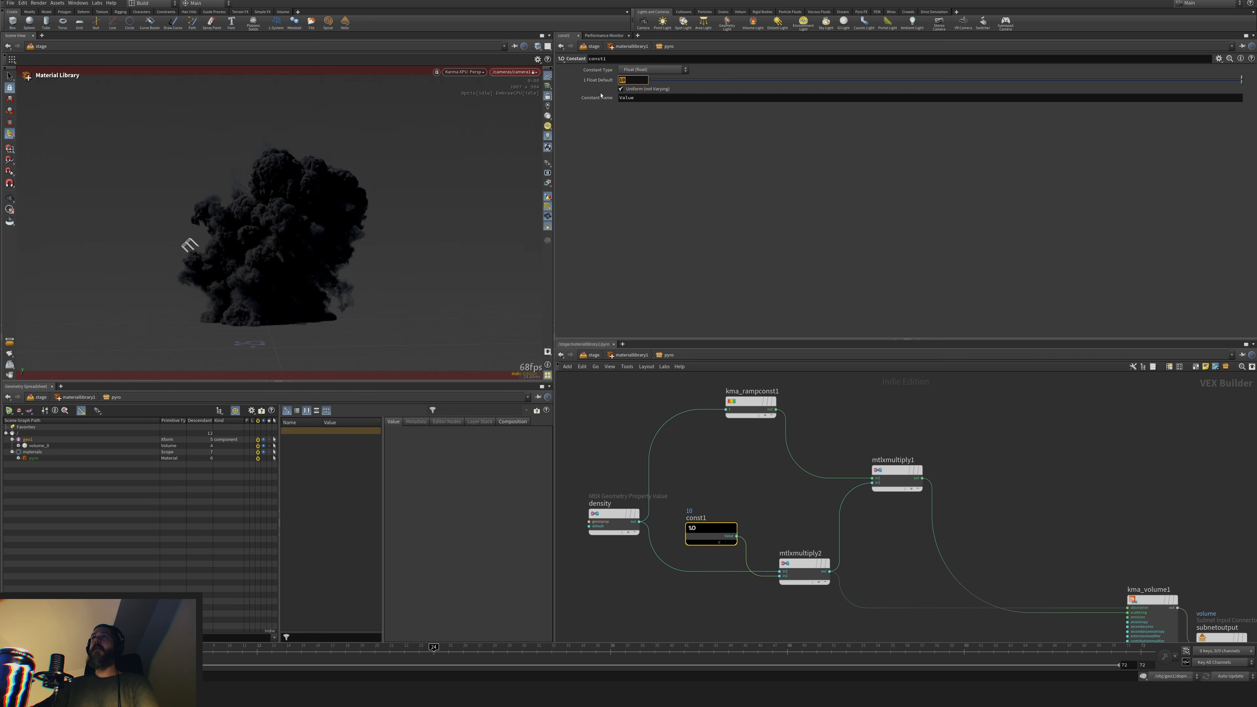
click(762, 534)
Duplicate the second multiply node, then wire density into the copy's first input and the second multiply into its second input
middle_drag(783, 532, 755, 499)
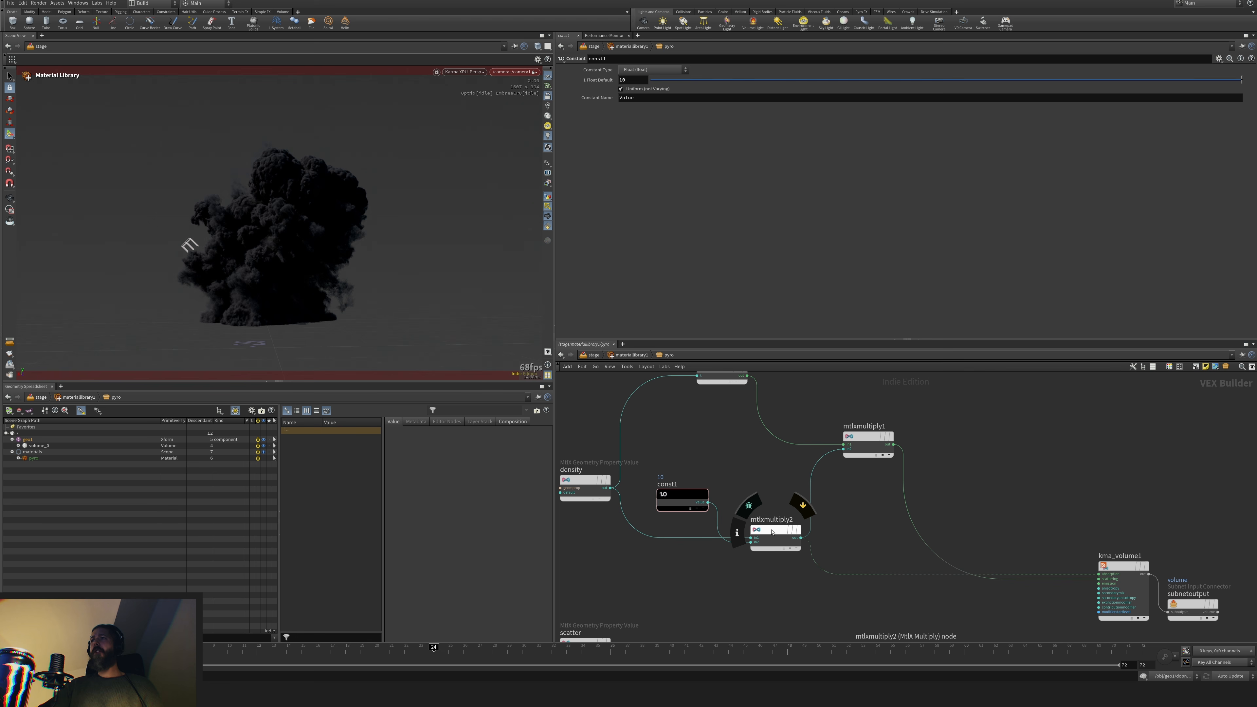
alt+drag(772, 532, 840, 552)
key(y)
click(780, 532)
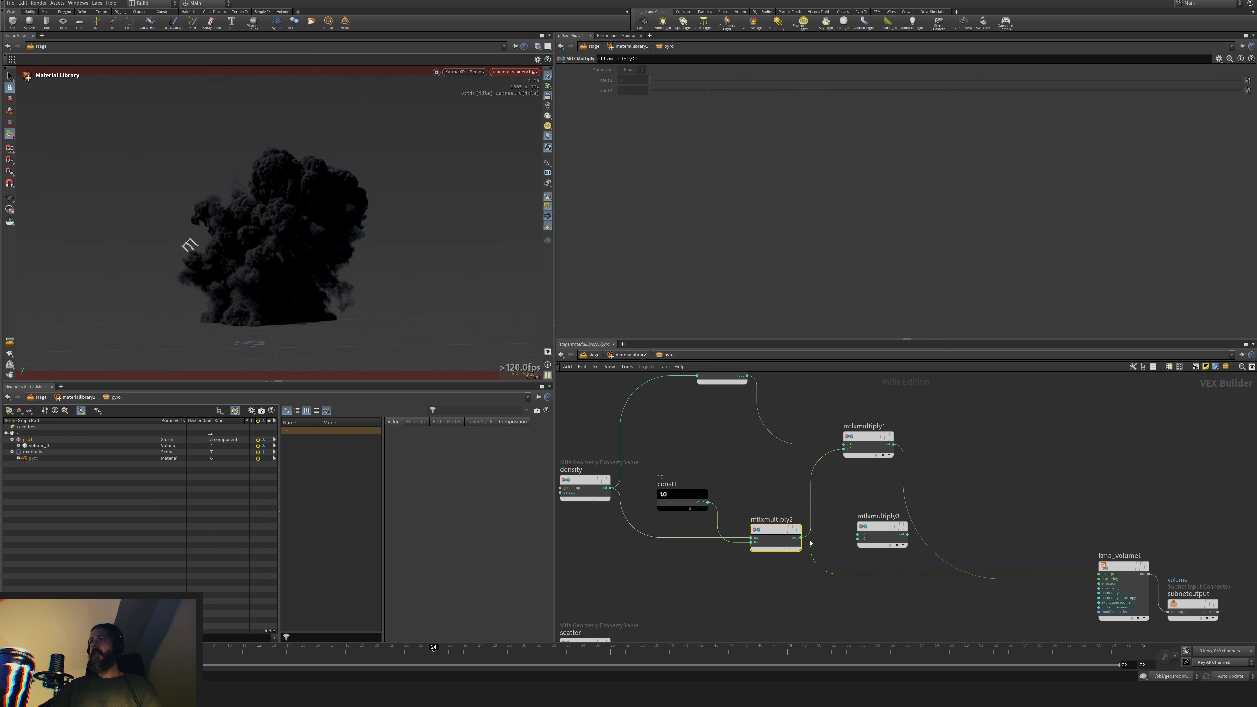
click(858, 544)
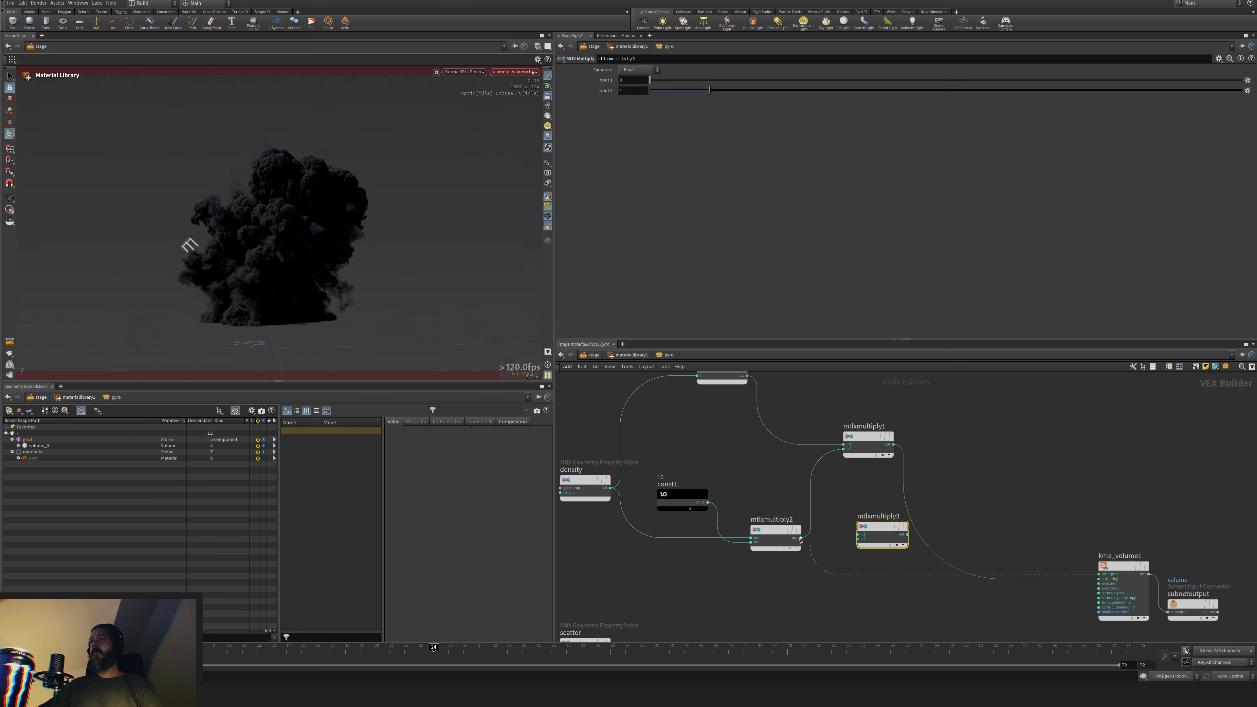
drag(801, 538, 858, 541)
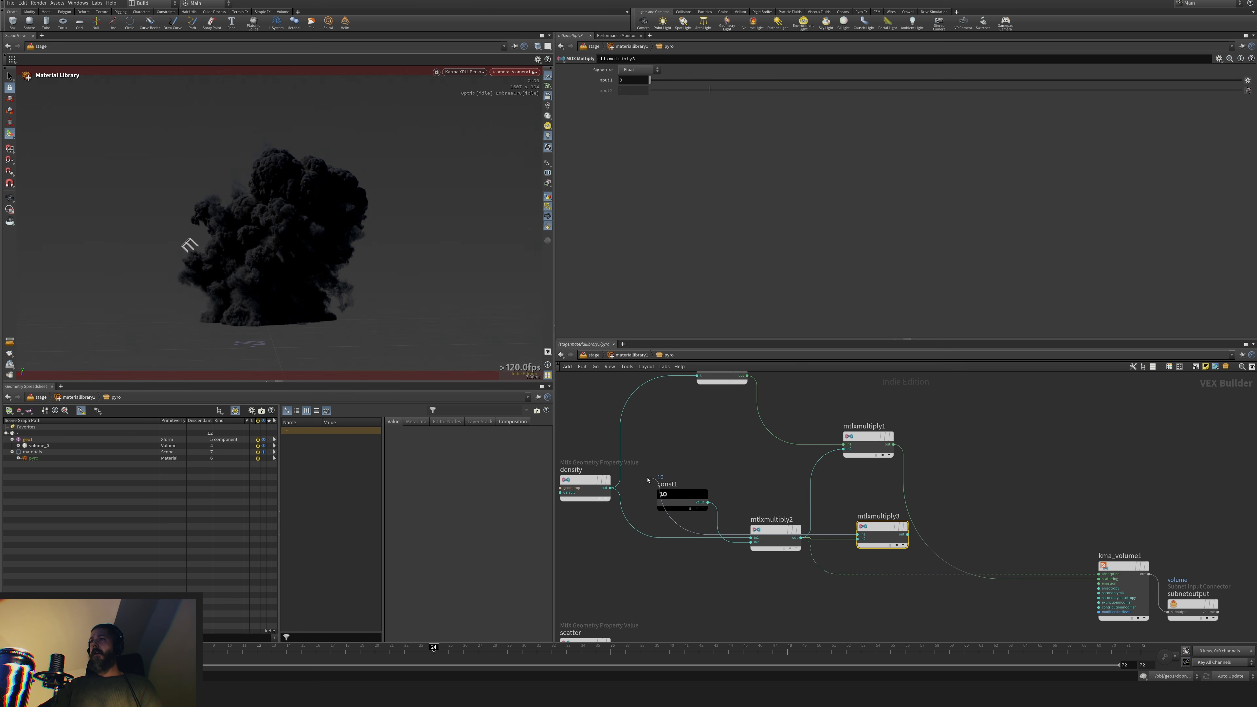
drag(647, 480, 611, 488)
Space out the first and third multiply nodes, and connect the third multiply to the first multiply's second input and Karma Volume's absorption
drag(881, 526, 843, 515)
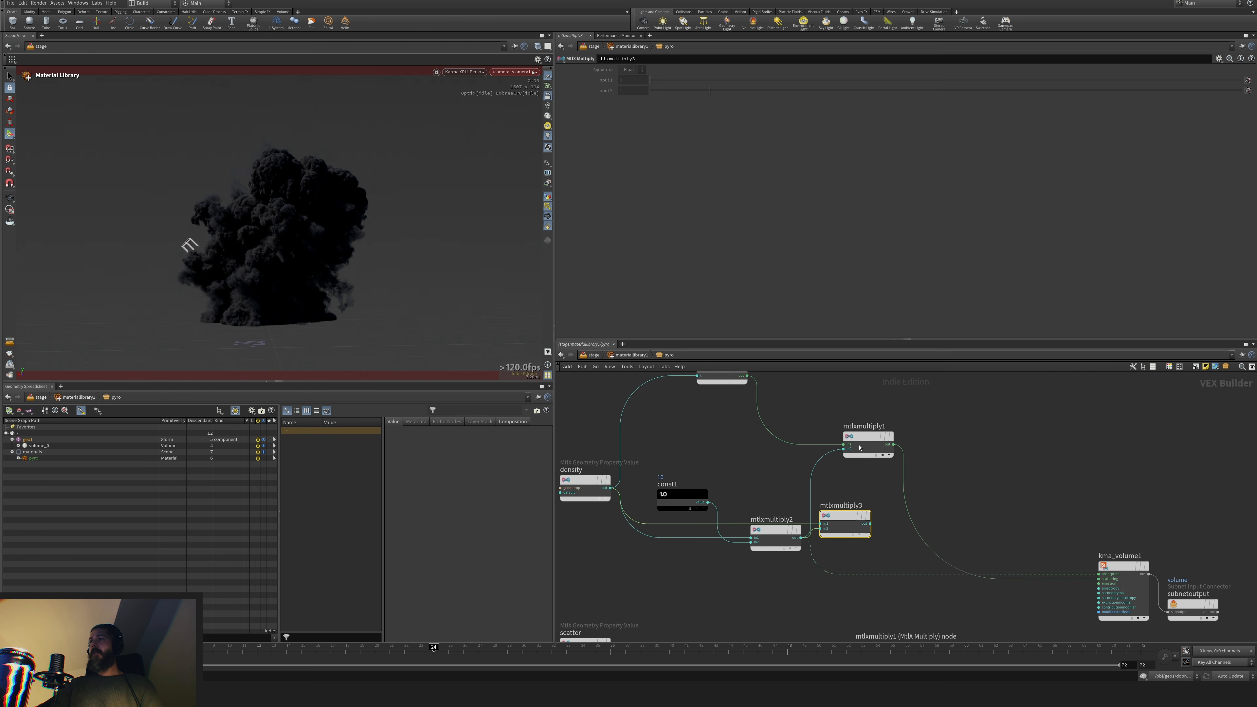
drag(860, 447, 946, 449)
click(870, 524)
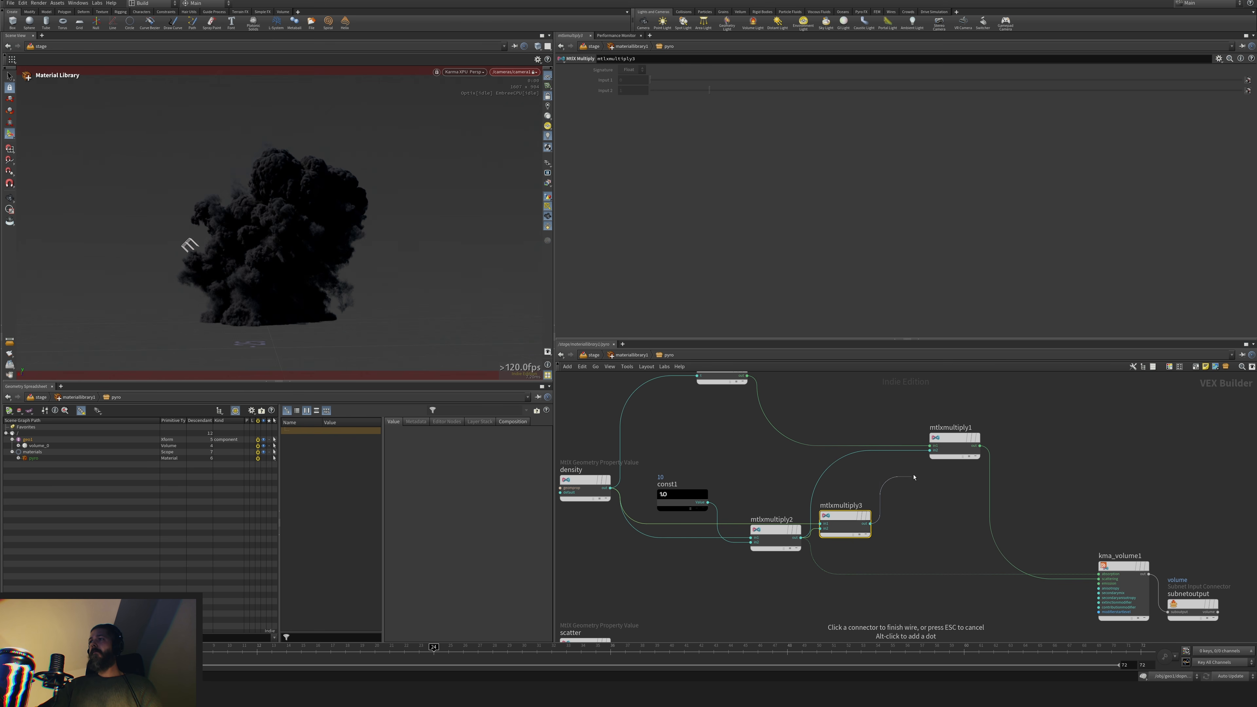
click(925, 462)
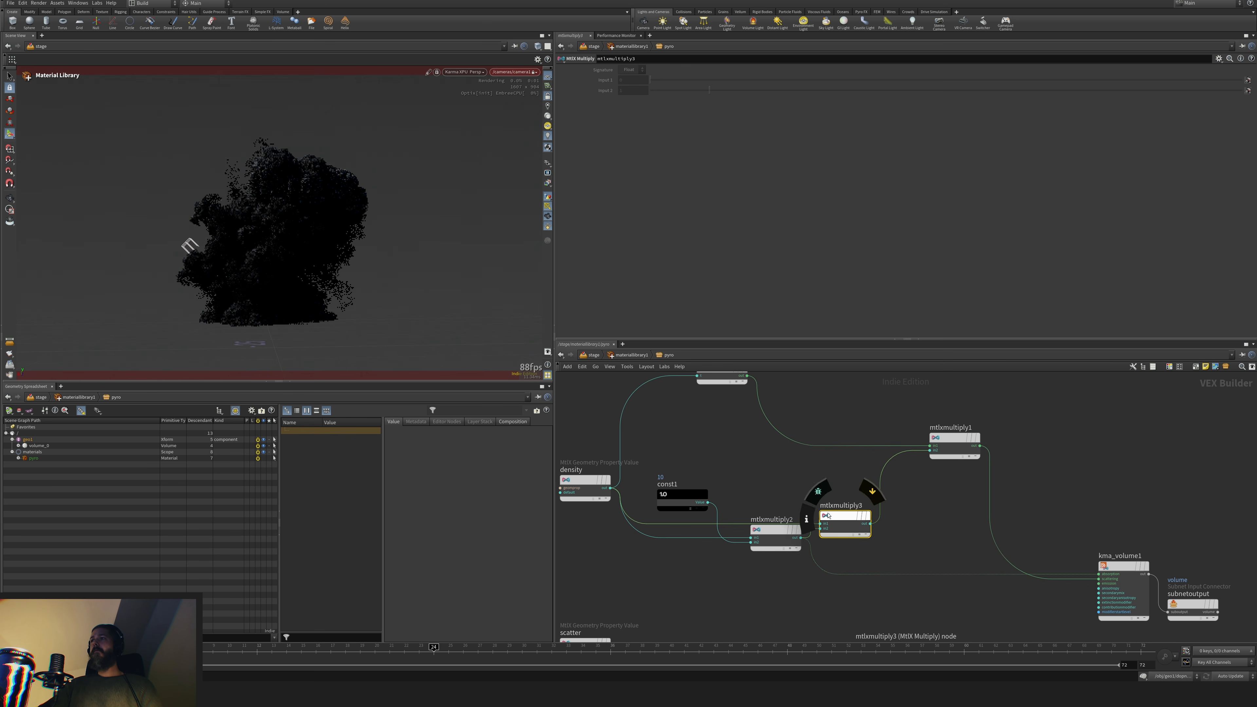
drag(842, 520, 871, 520)
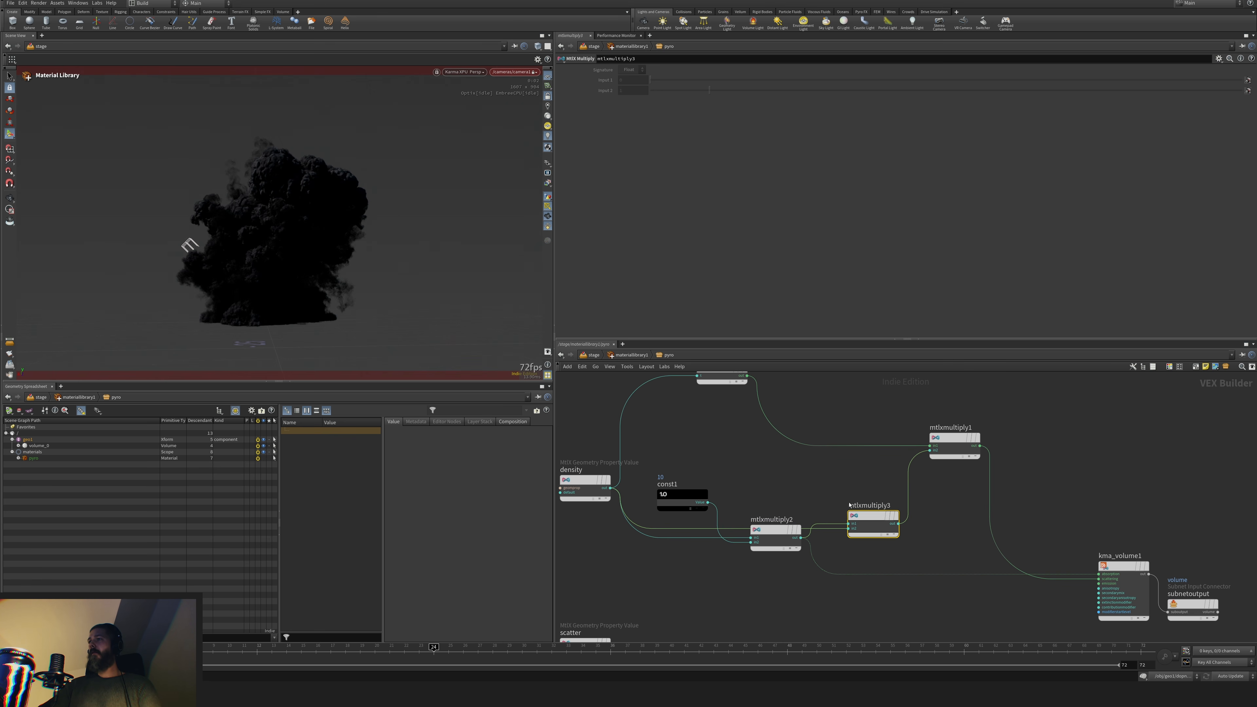
drag(899, 524, 1099, 575)
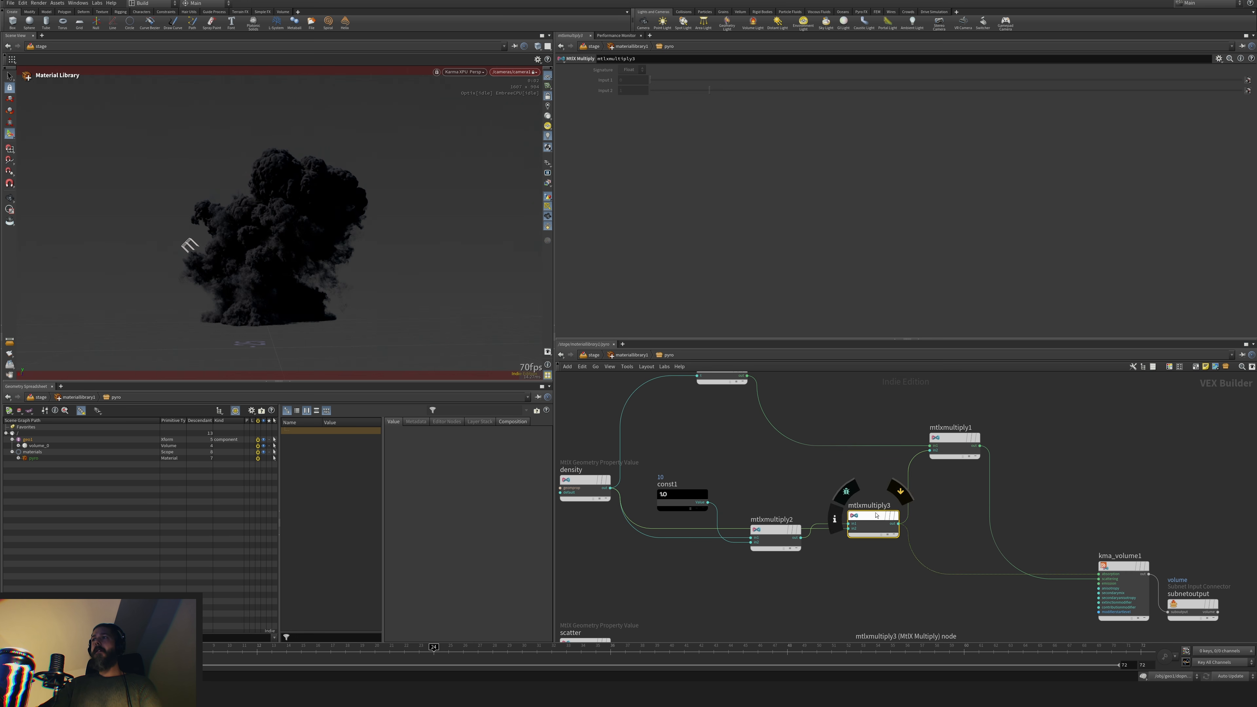
Compare the render with the third multiply bypassed and enabled, then swap its inputs and rearrange the second and third multiply nodes
click(902, 492)
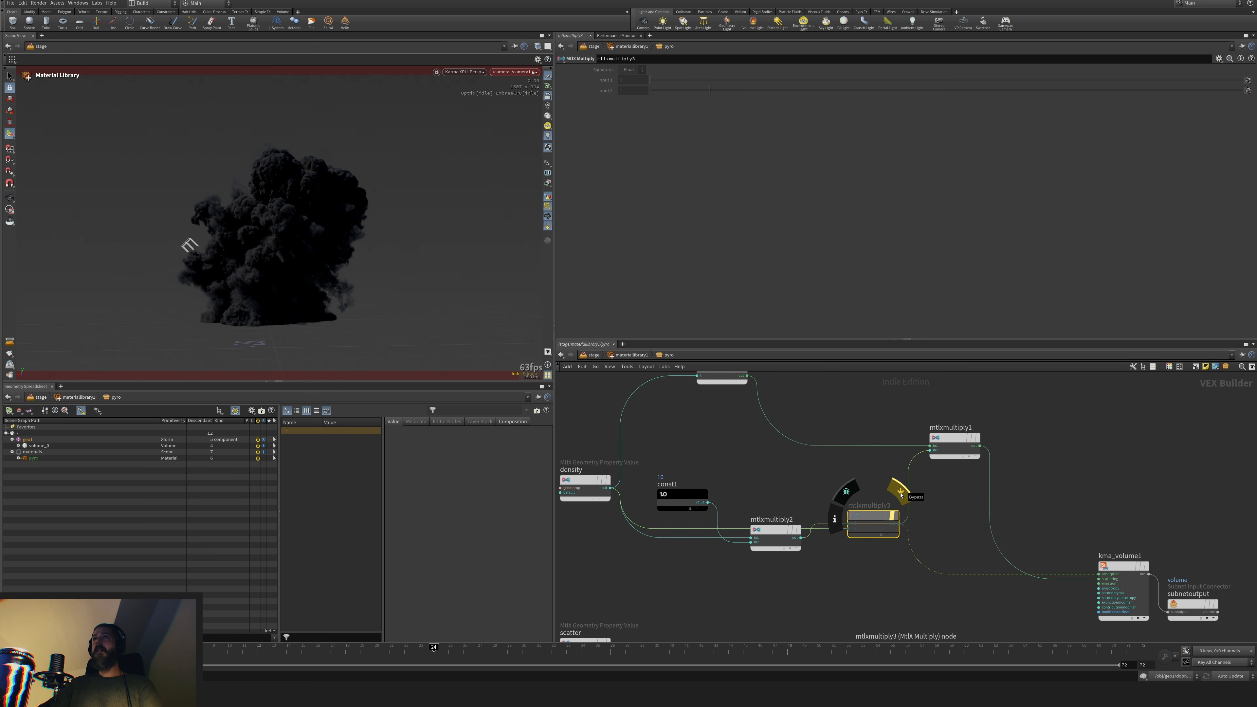
click(901, 494)
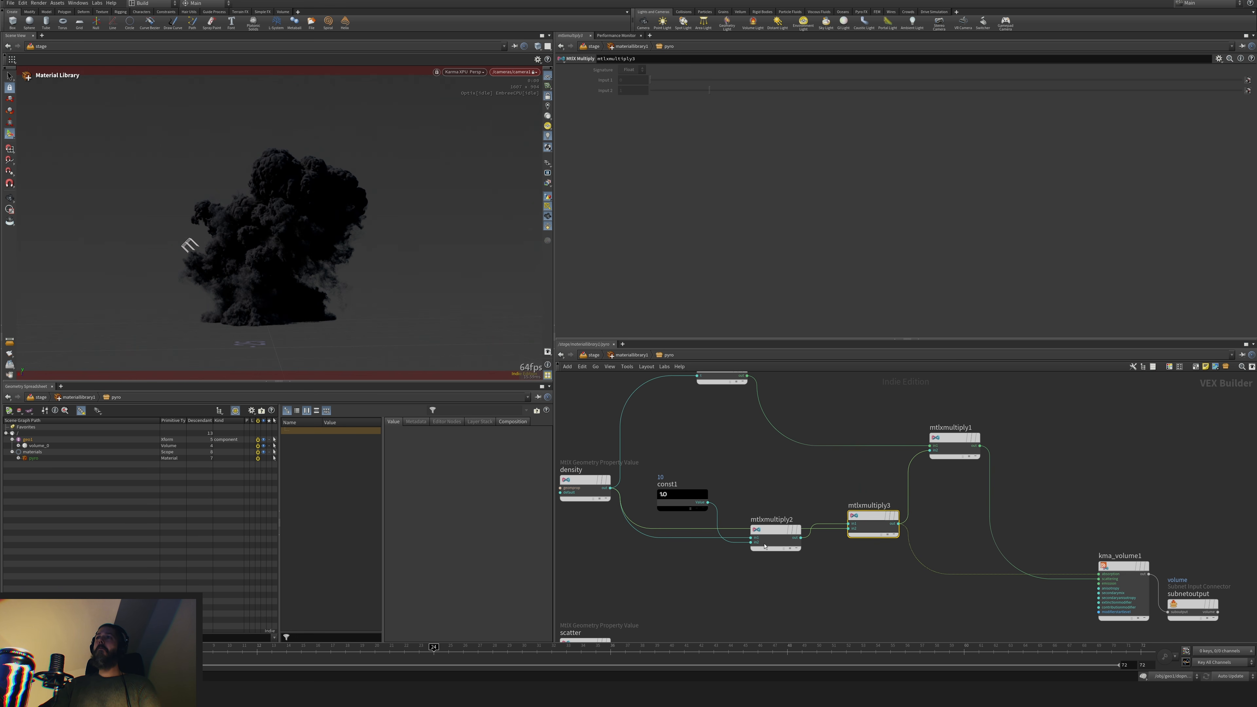
drag(765, 546, 743, 582)
drag(872, 518, 865, 524)
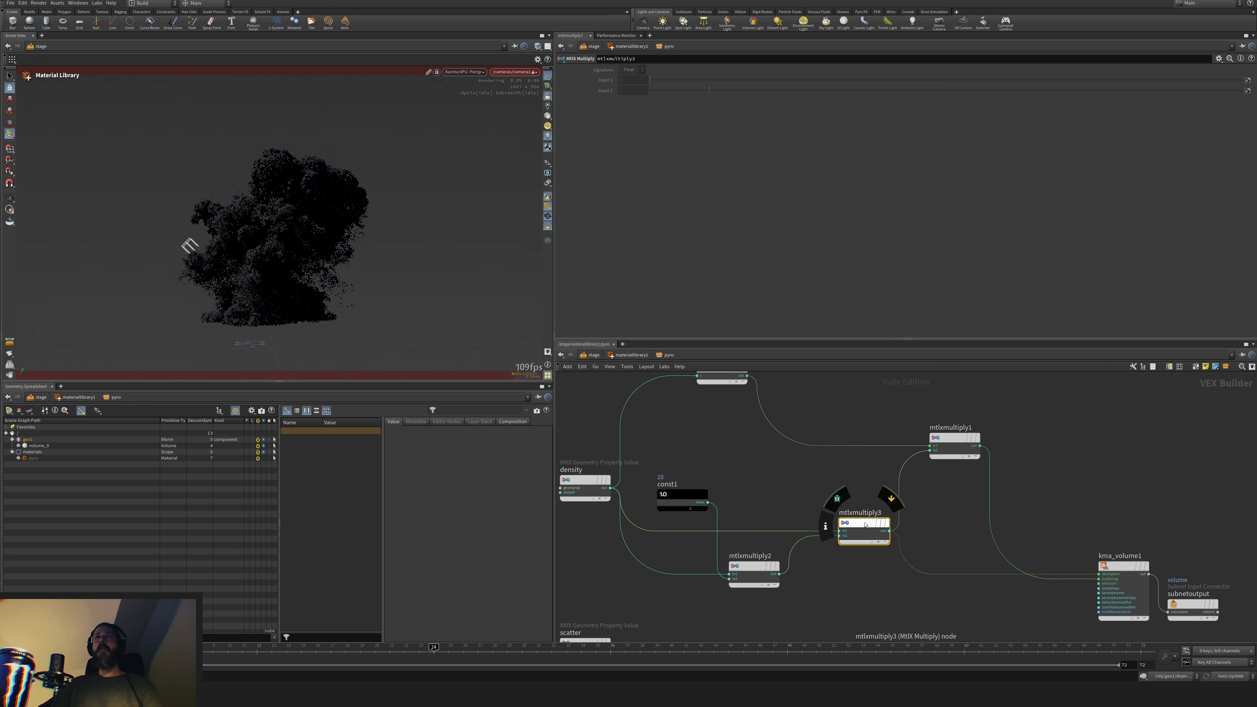
key(shift+r)
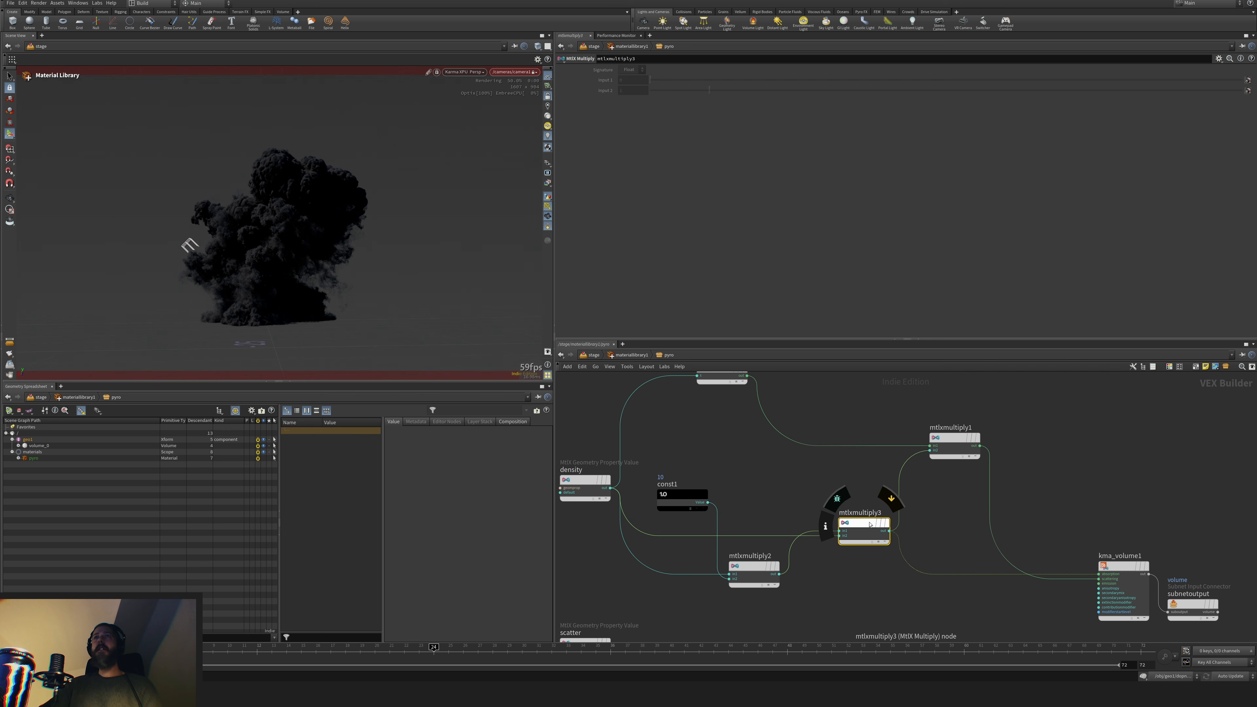
drag(871, 525, 857, 531)
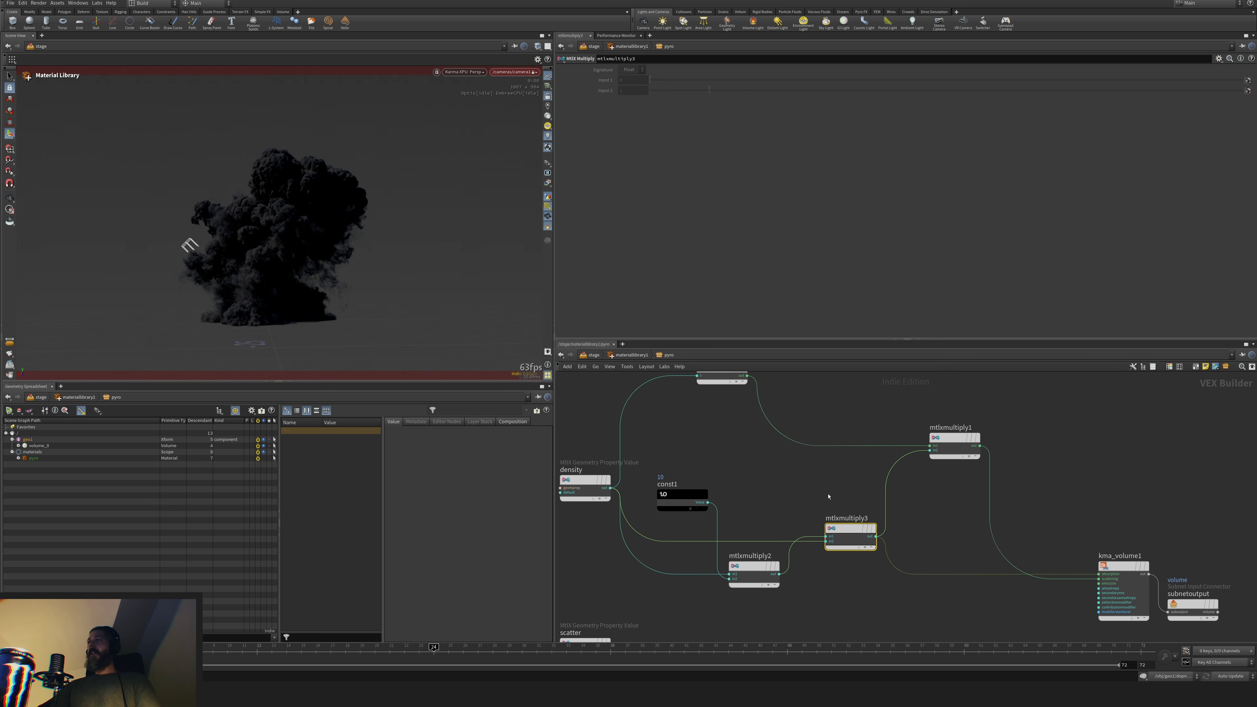
Set the Constant node's float default to 2
middle_drag(829, 497, 839, 551)
click(733, 425)
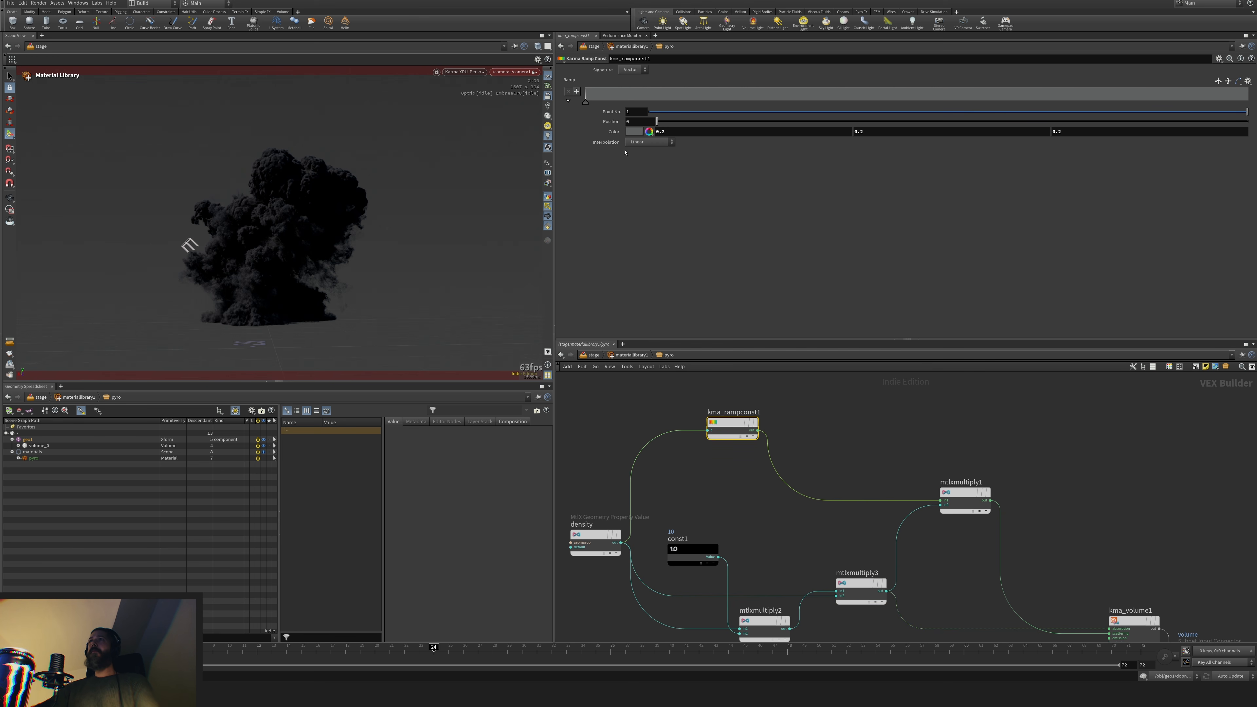
click(693, 551)
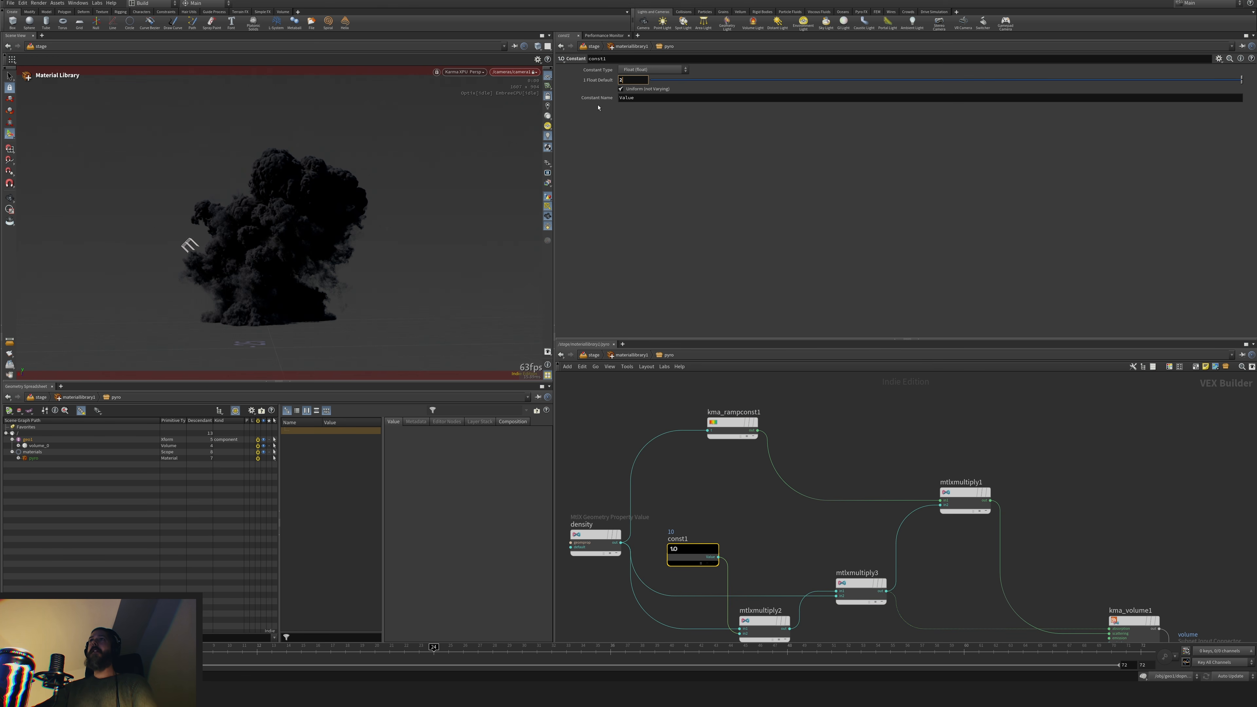
key(Return)
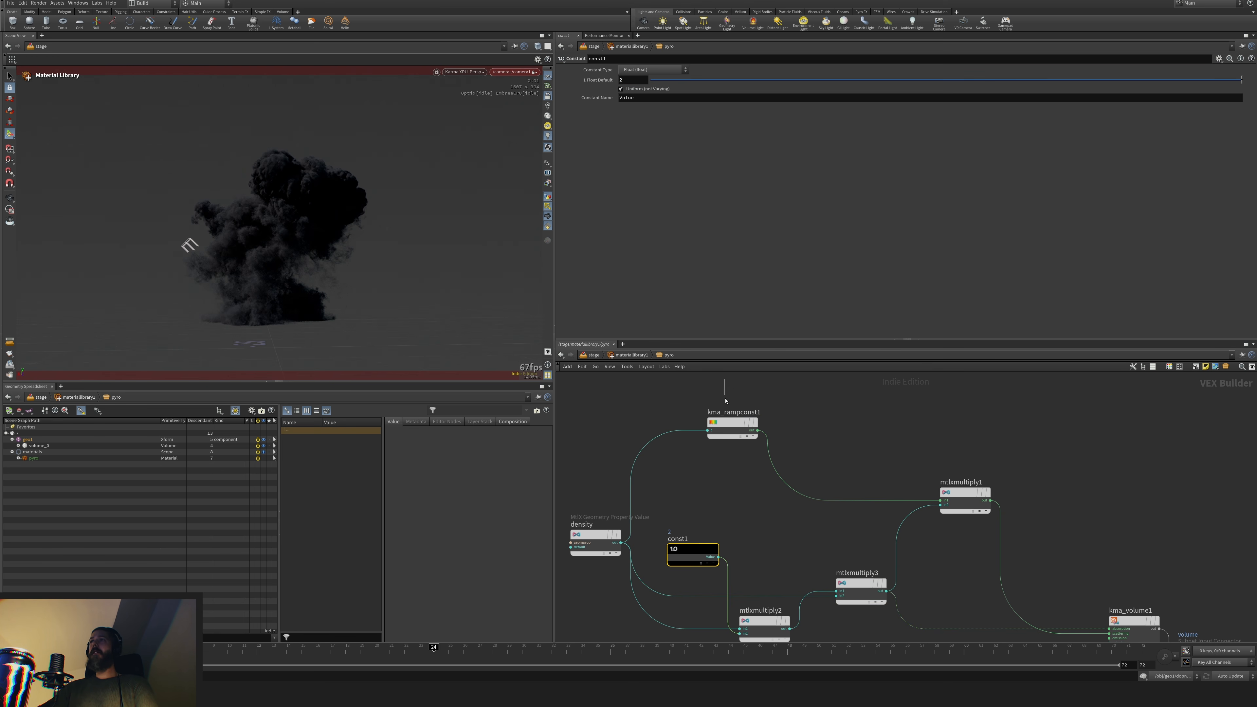
Try a teal colour on the Karma Ramp Const node's ramp point, then set the point to grey 0.2
click(732, 423)
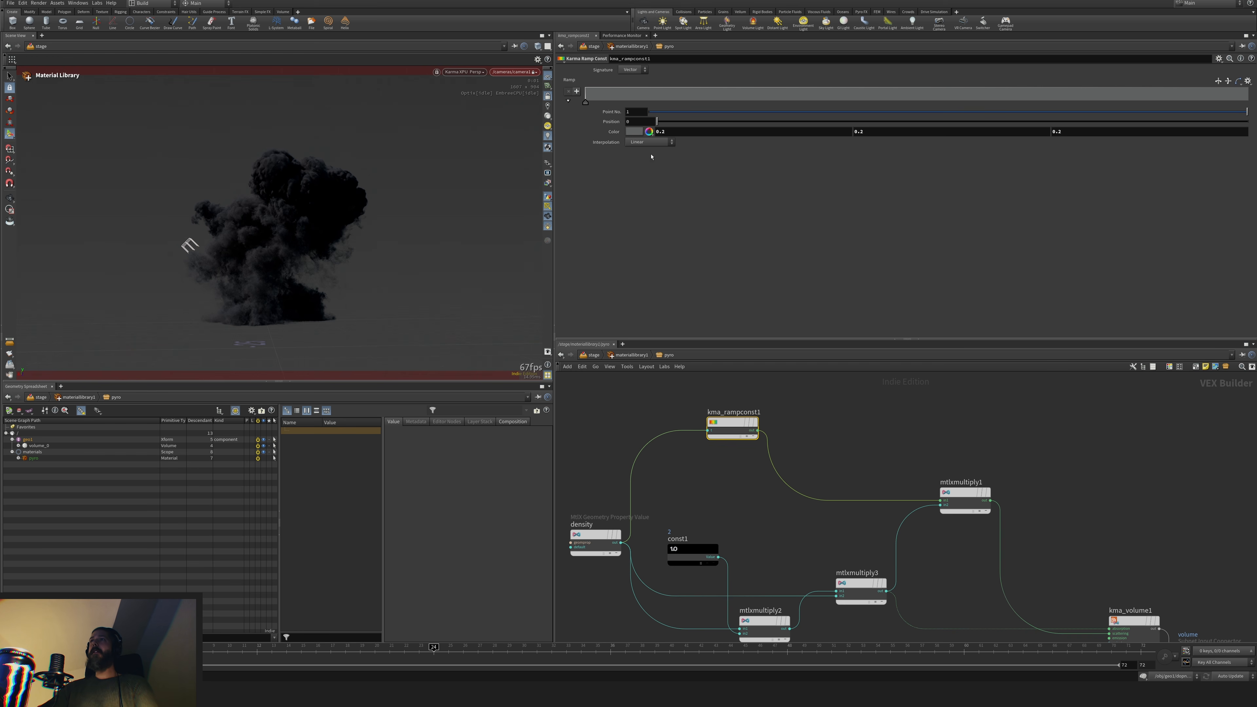
double_click(585, 104)
click(603, 122)
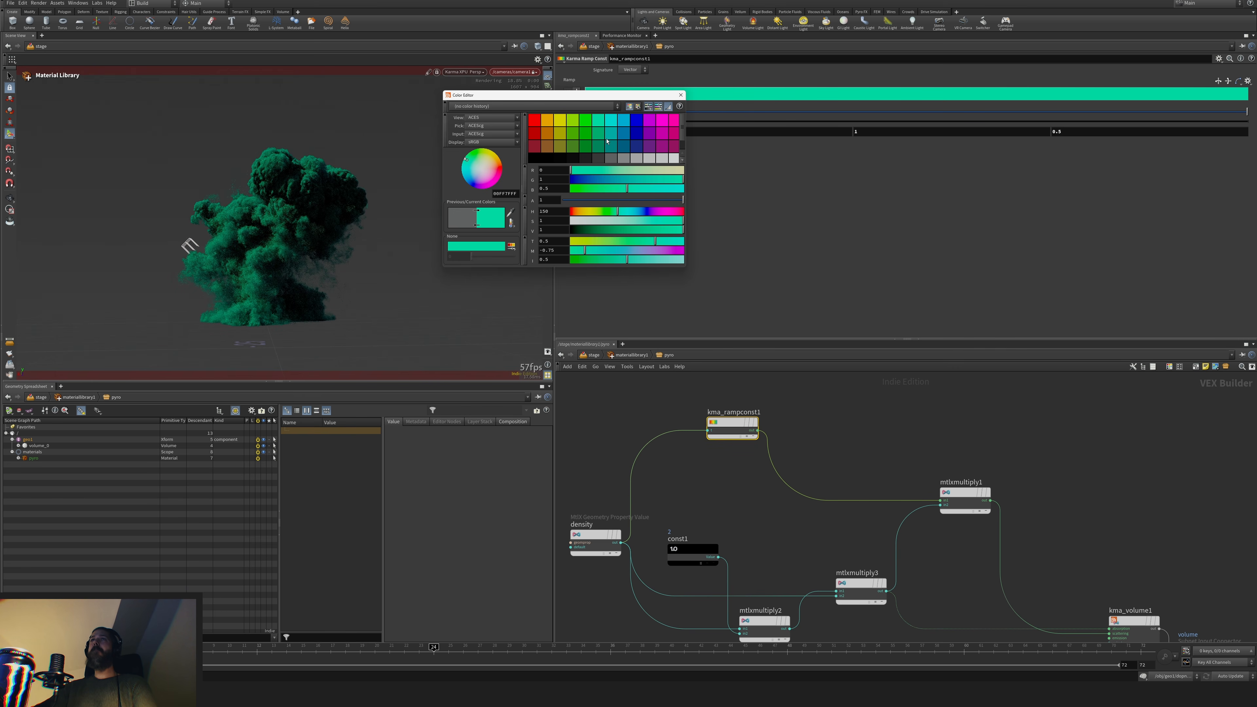
click(597, 160)
click(610, 160)
click(623, 160)
click(610, 161)
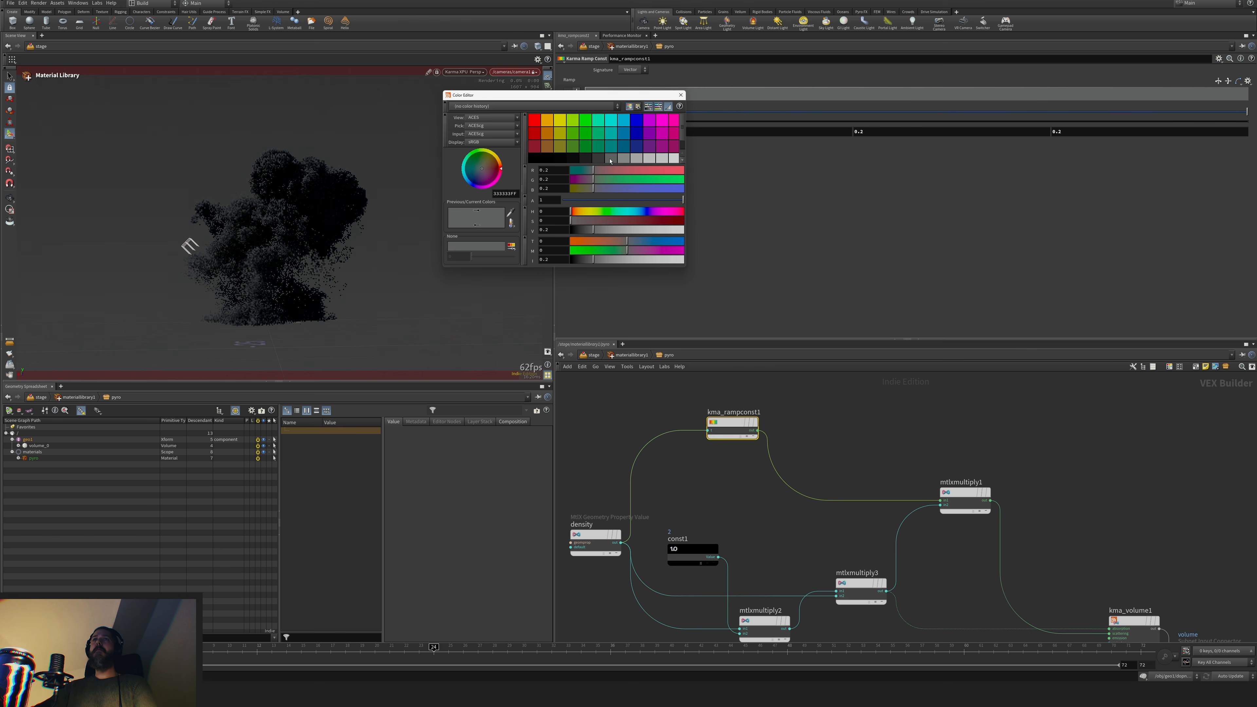
click(680, 95)
Reposition the Karma Volume node closer to the multiplies and move the scatter node slightly away from density
middle_drag(1114, 640, 1010, 474)
drag(1024, 456, 992, 464)
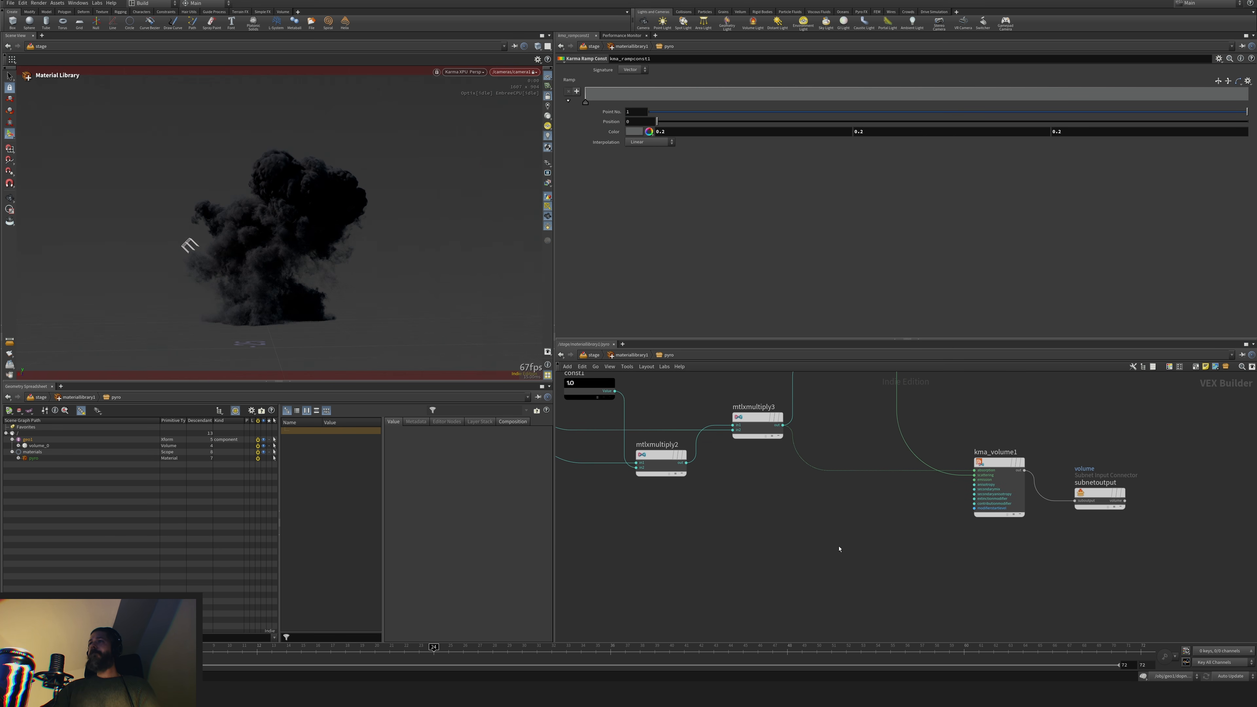
middle_drag(802, 524, 894, 552)
scroll(894, 594, down, 1)
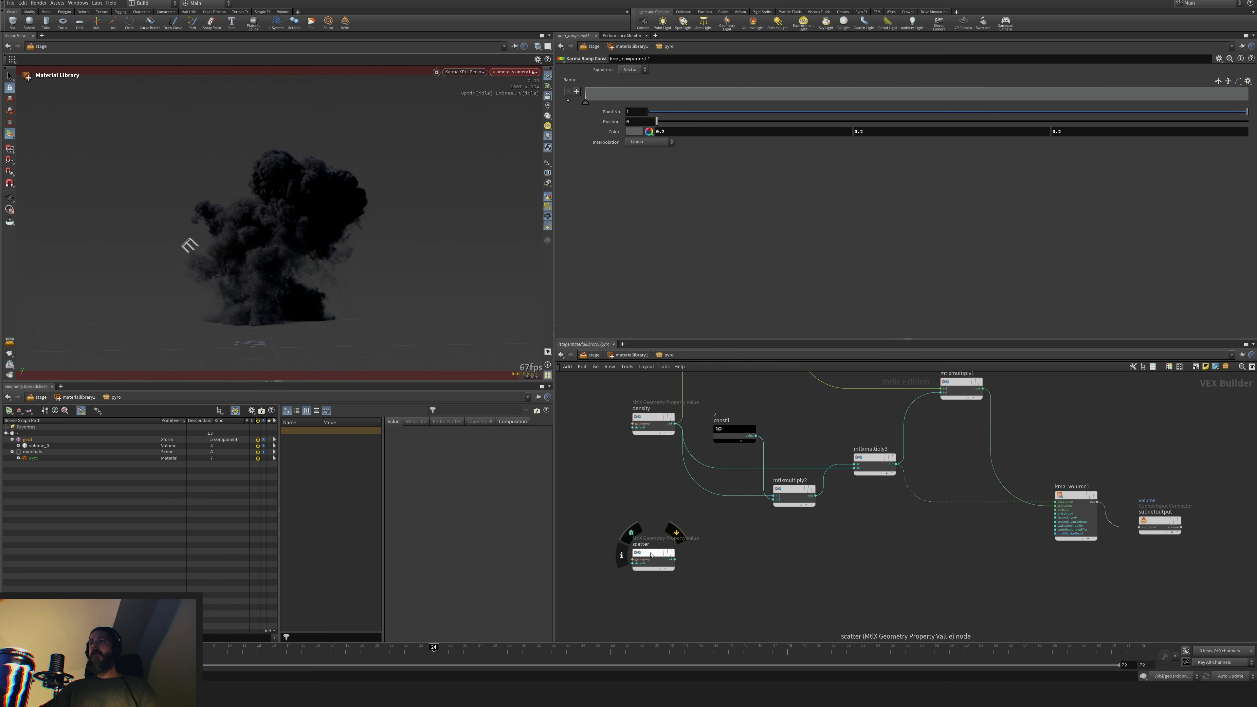
mouse_move(651, 555)
mouse_down()
mouse_move(660, 578)
mouse_move(665, 569)
mouse_up()
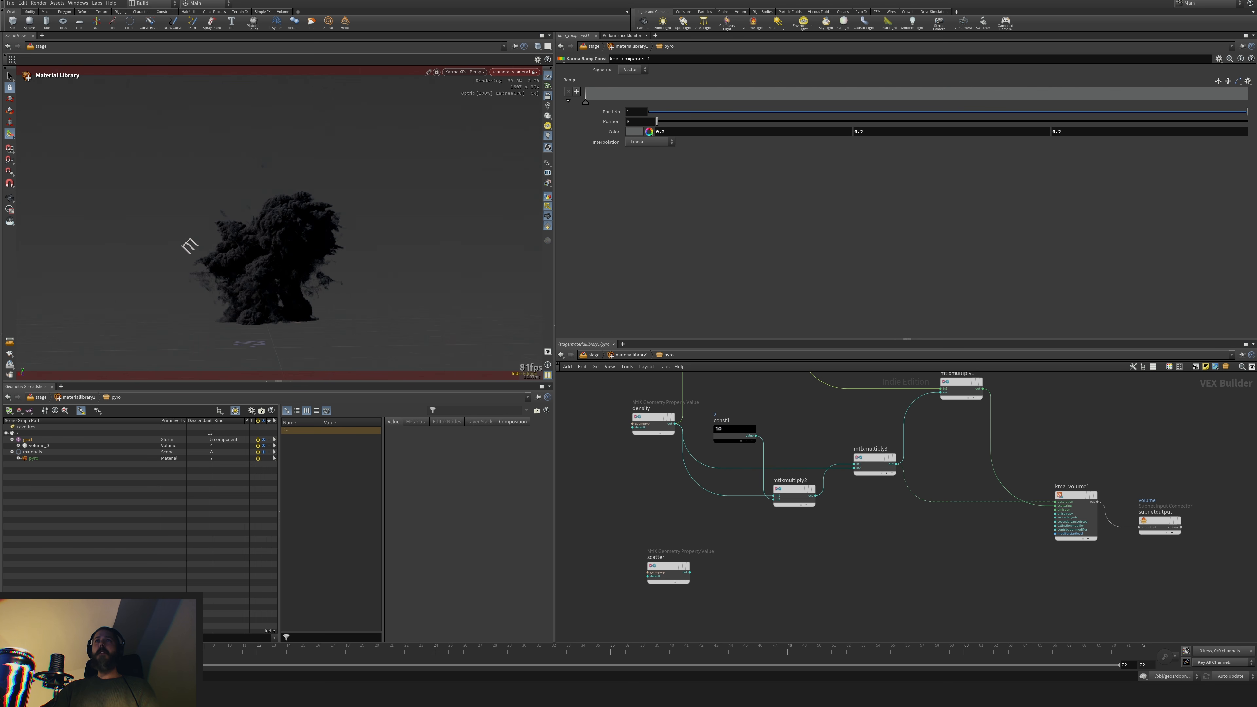
Check the render with the third multiply bypassed, then delete that node from the network
middle_drag(822, 564, 804, 571)
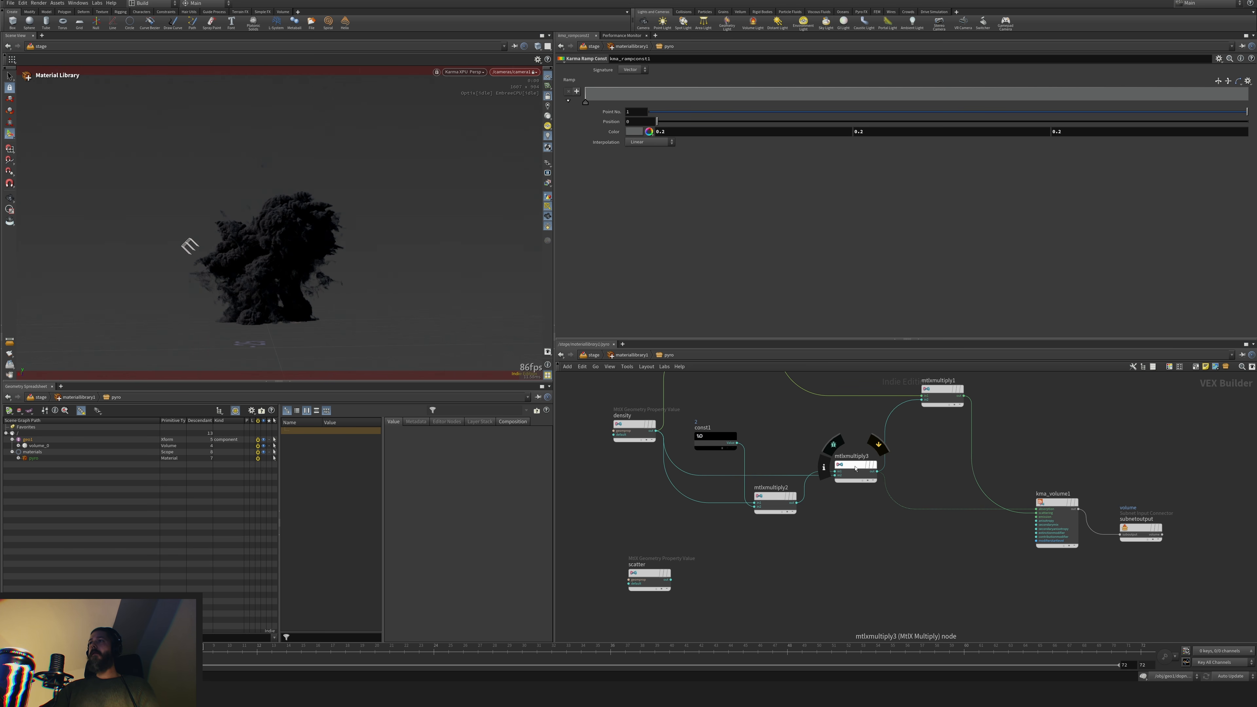
click(880, 447)
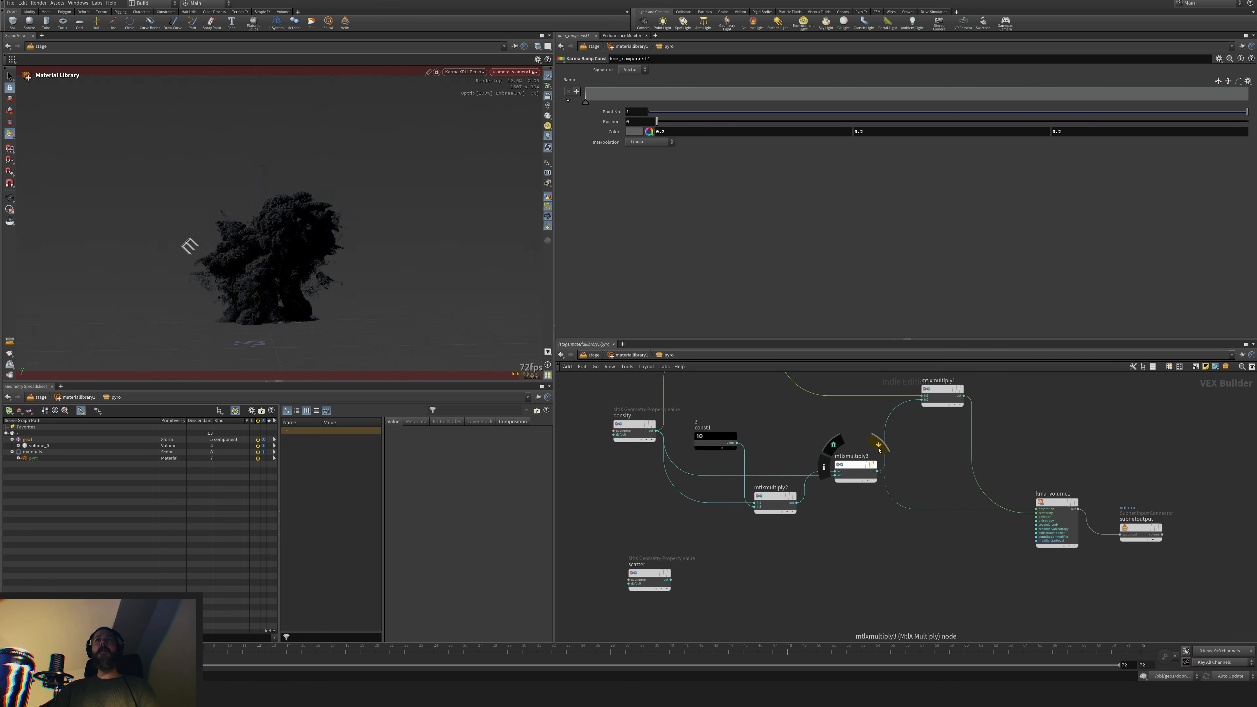
click(879, 448)
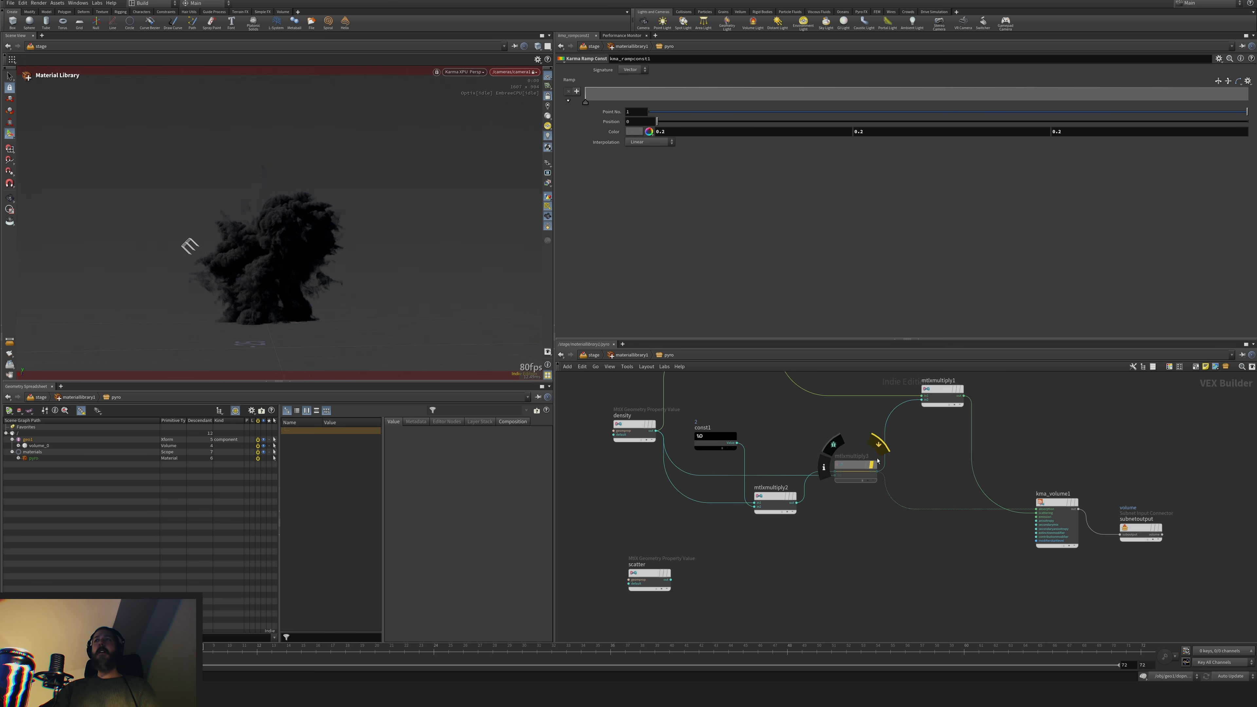
key(Delete)
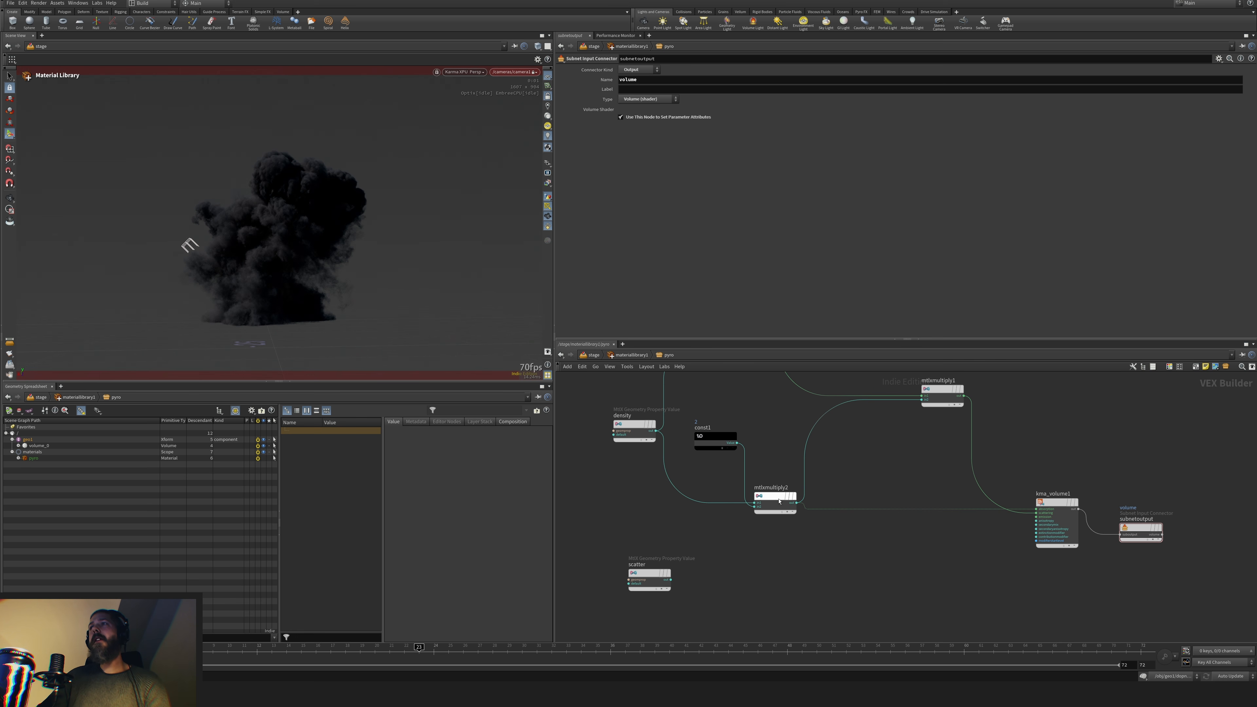
Try 1 and 5 as the Constant node's float default, then set it to 2
click(718, 436)
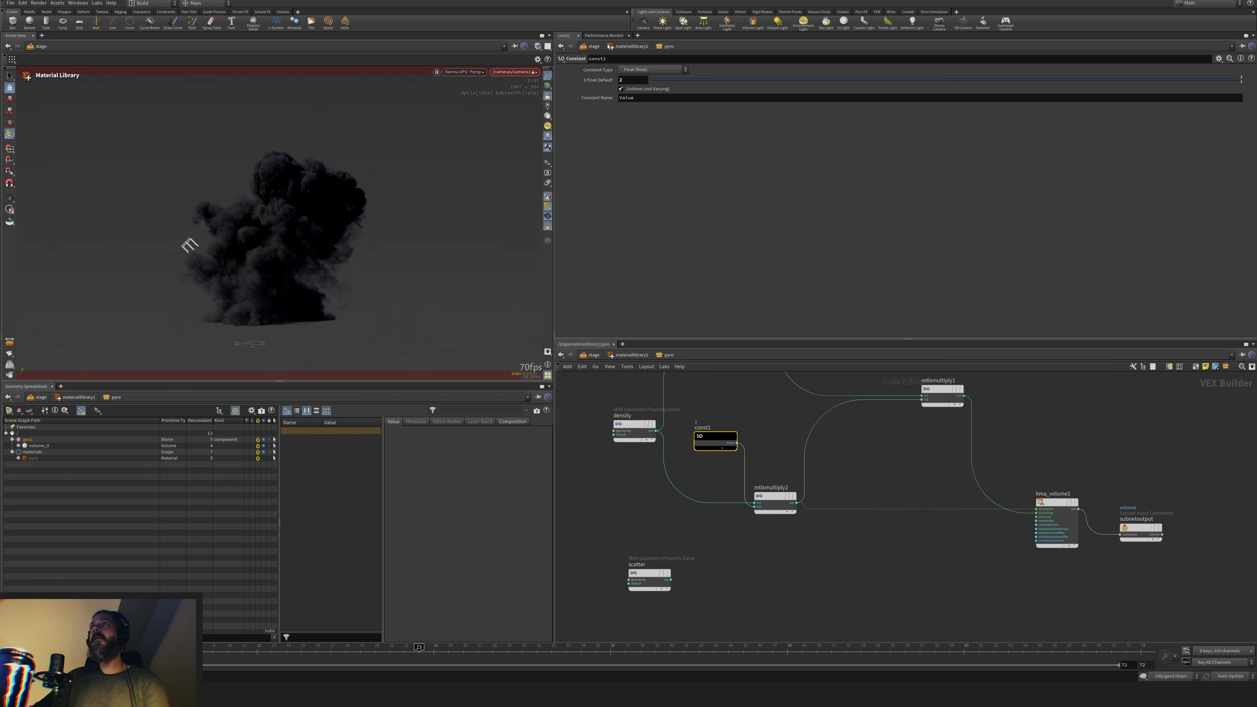
key(BackSpace)
text(1)
key(Return)
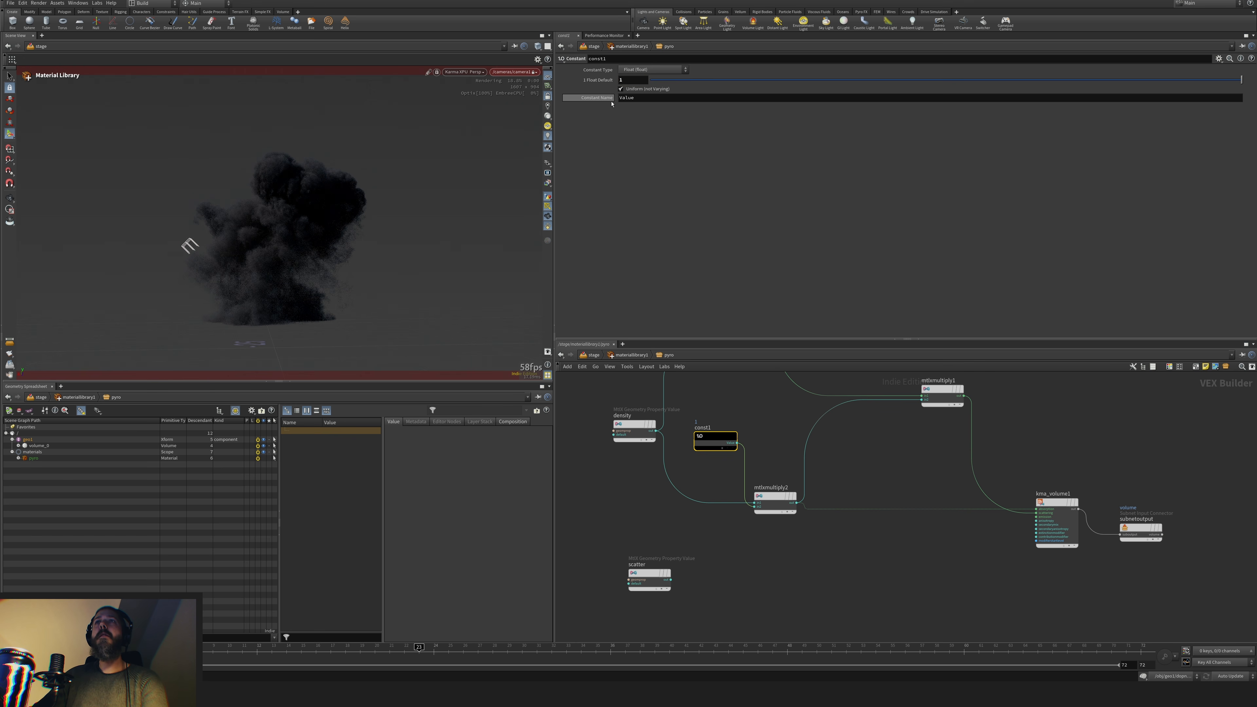
key(Return)
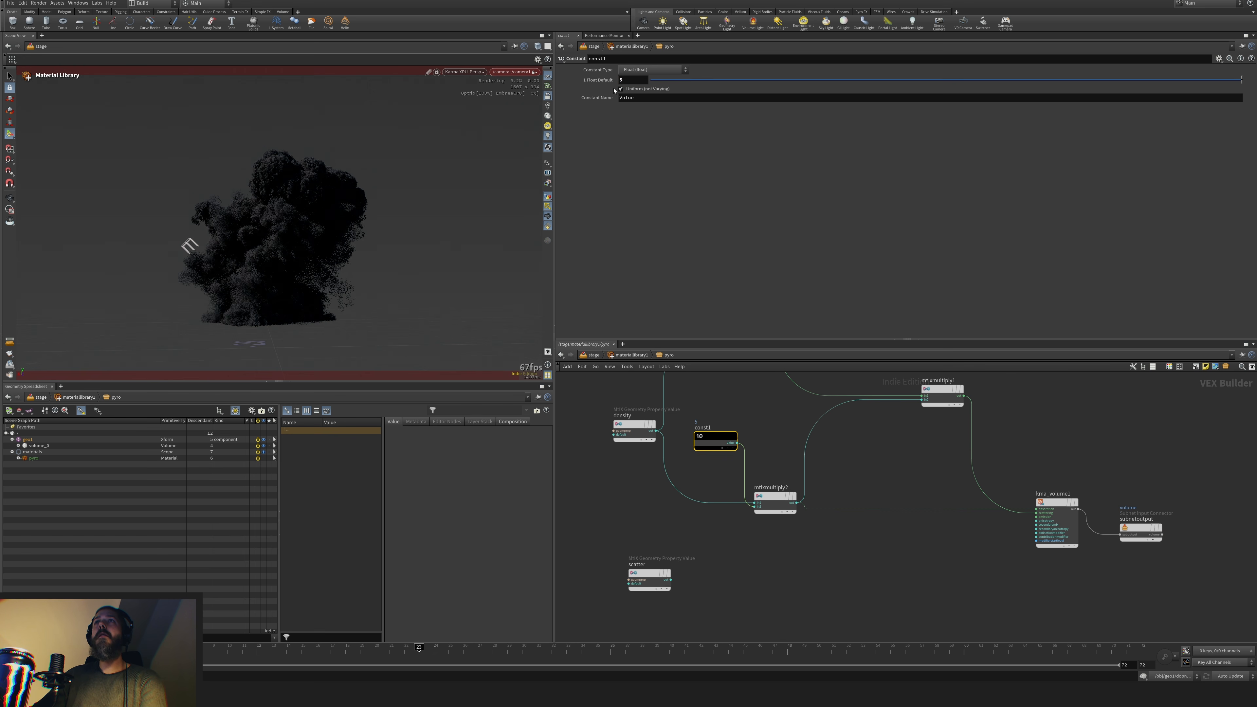
double_click(629, 80)
text(2)
key(Return)
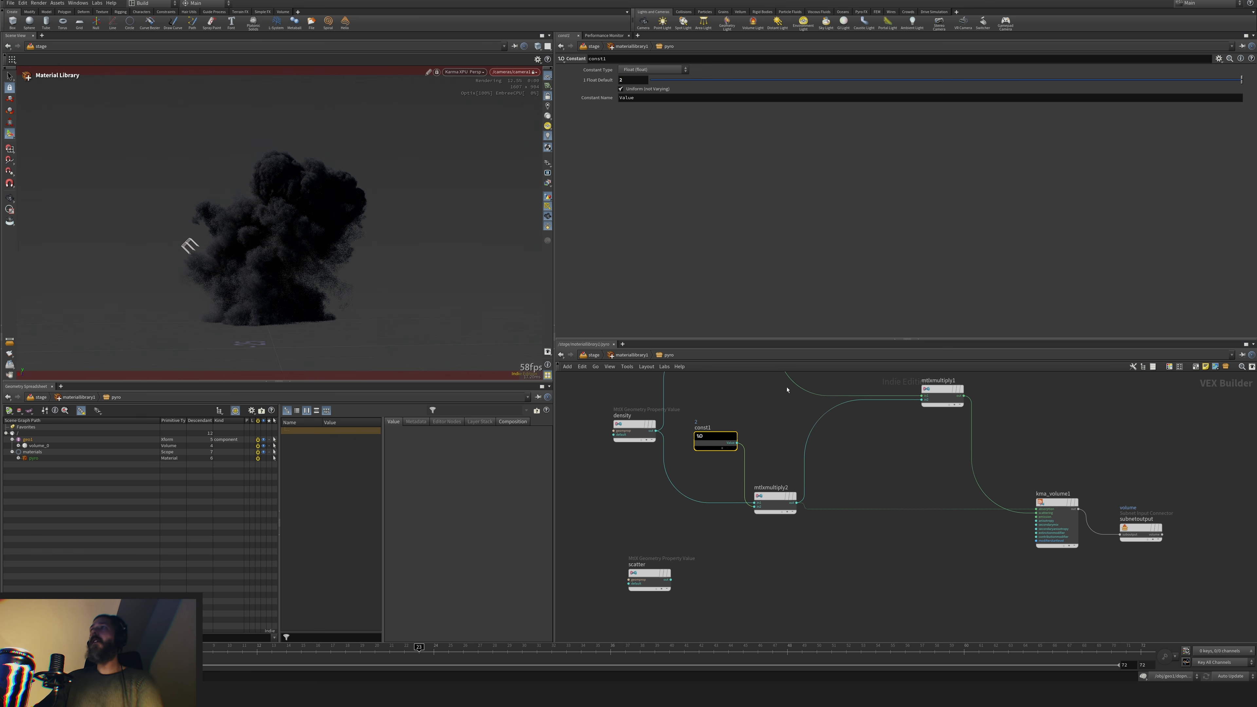
Wire the scatter node's output directly into the third input of the Karma Volume node and place scatter clear of the other nodes
middle_drag(898, 478, 872, 442)
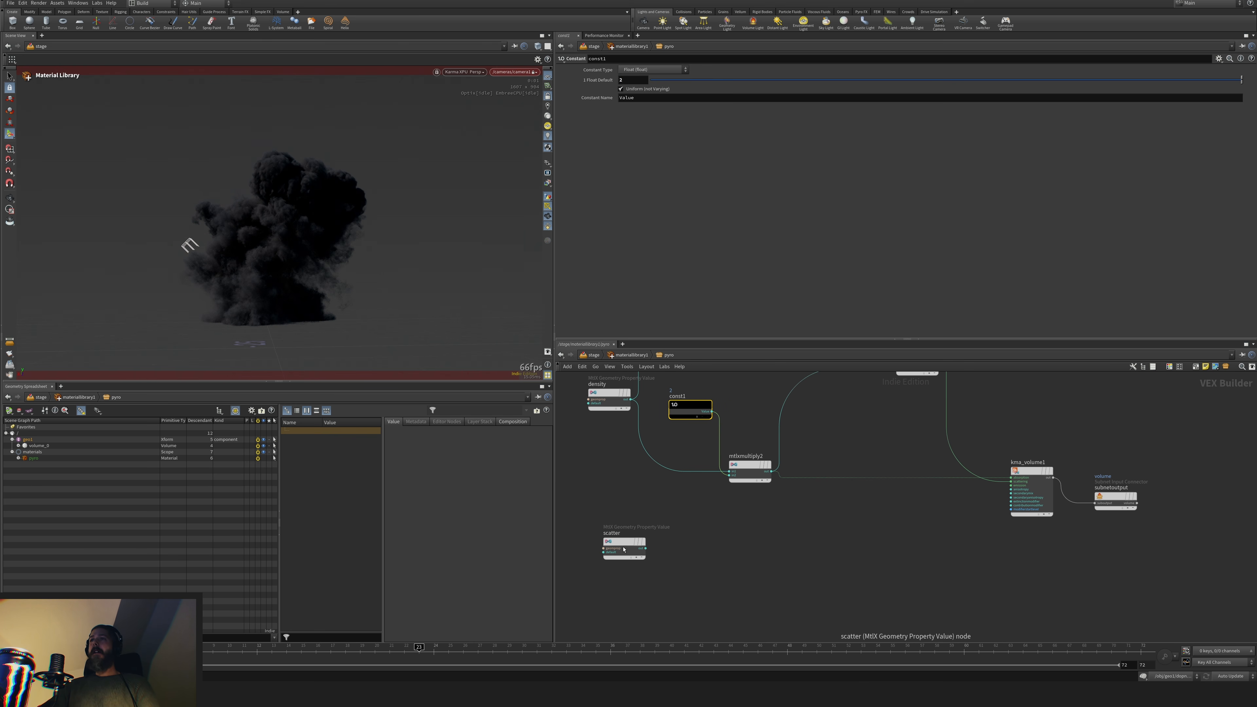
drag(623, 544, 652, 578)
middle_drag(800, 563, 725, 523)
middle_drag(609, 535, 624, 534)
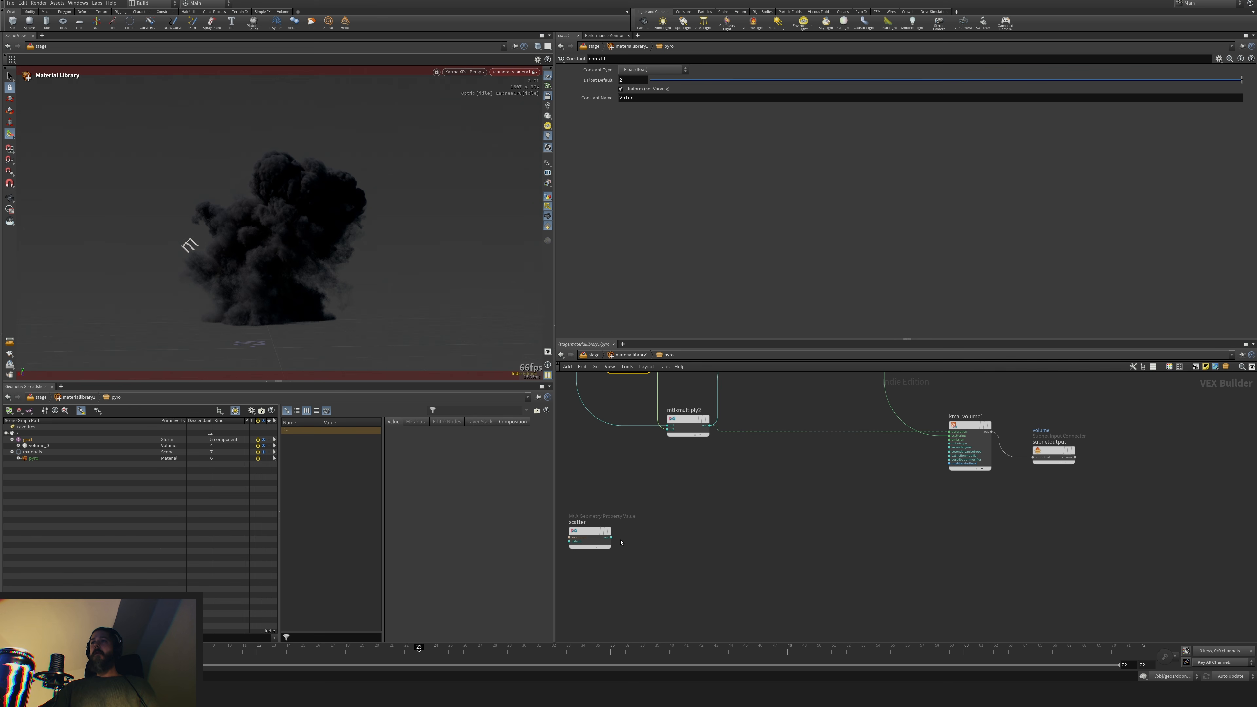
drag(614, 537, 950, 436)
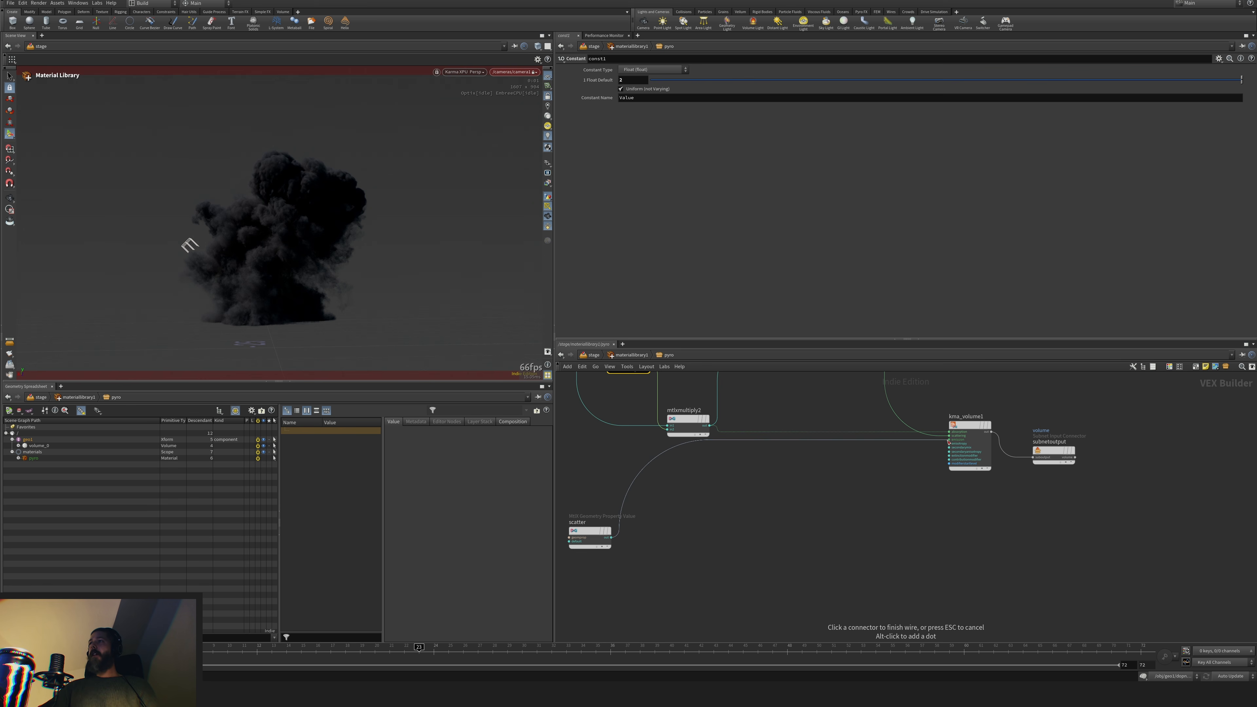
drag(591, 532, 601, 545)
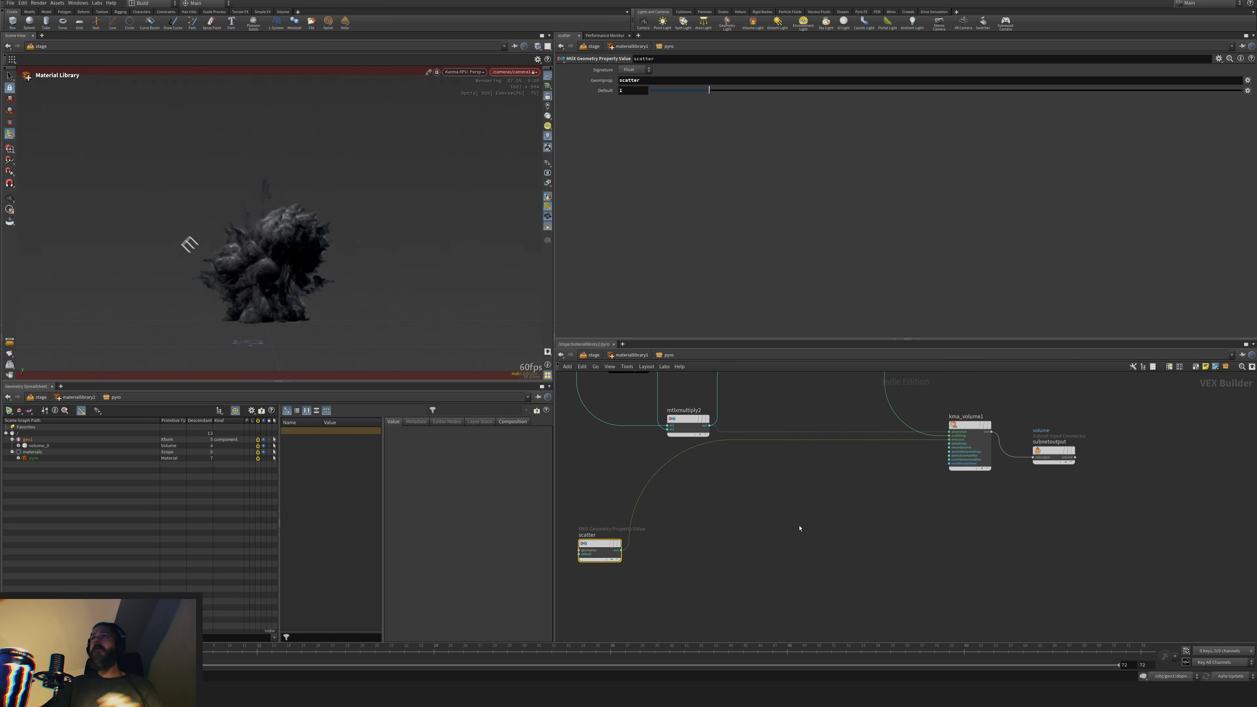
Add an MtlX Multiply node just before the Karma Volume node, with the scatter node moved slightly lower
middle_drag(796, 523, 799, 502)
drag(601, 535, 599, 559)
key(Tab)
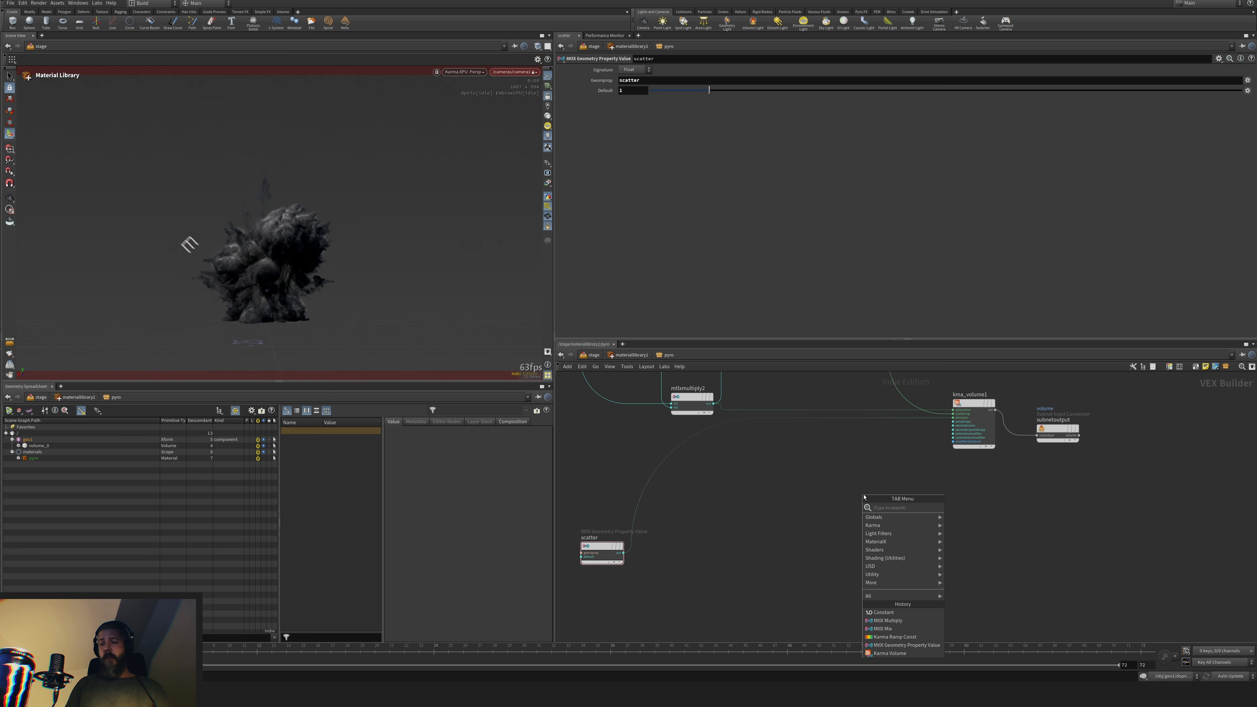
text(mul)
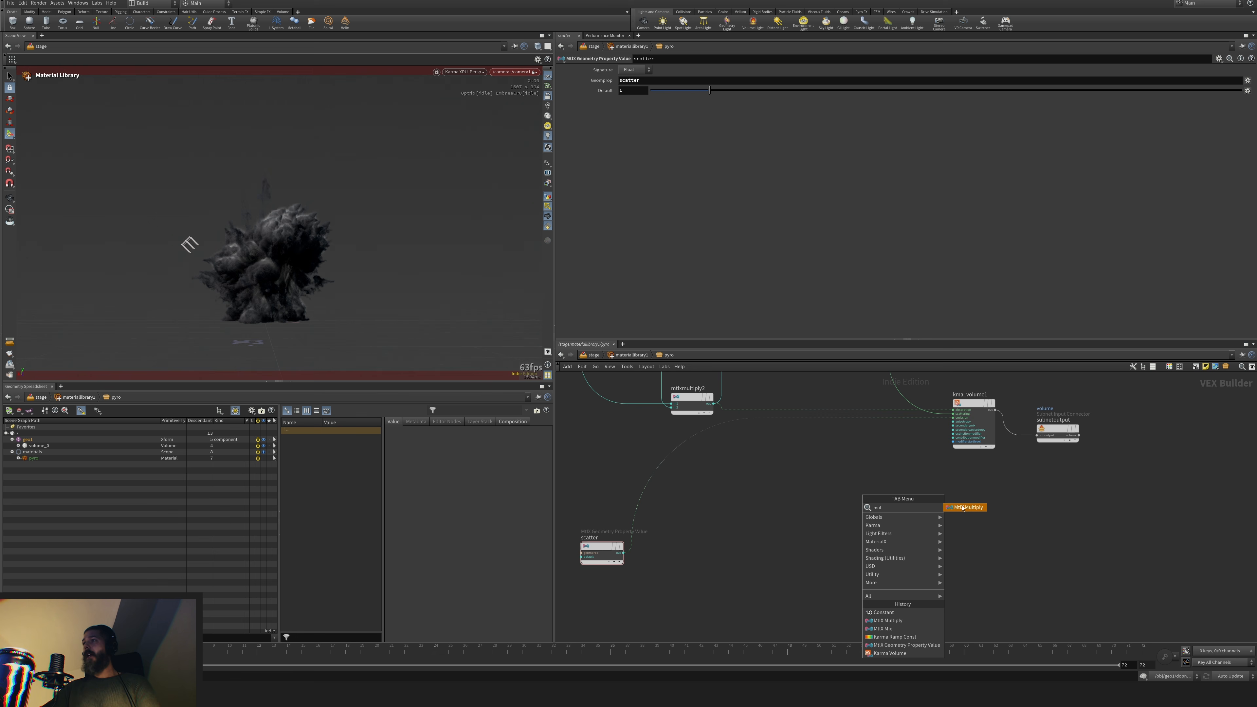
click(966, 509)
click(901, 471)
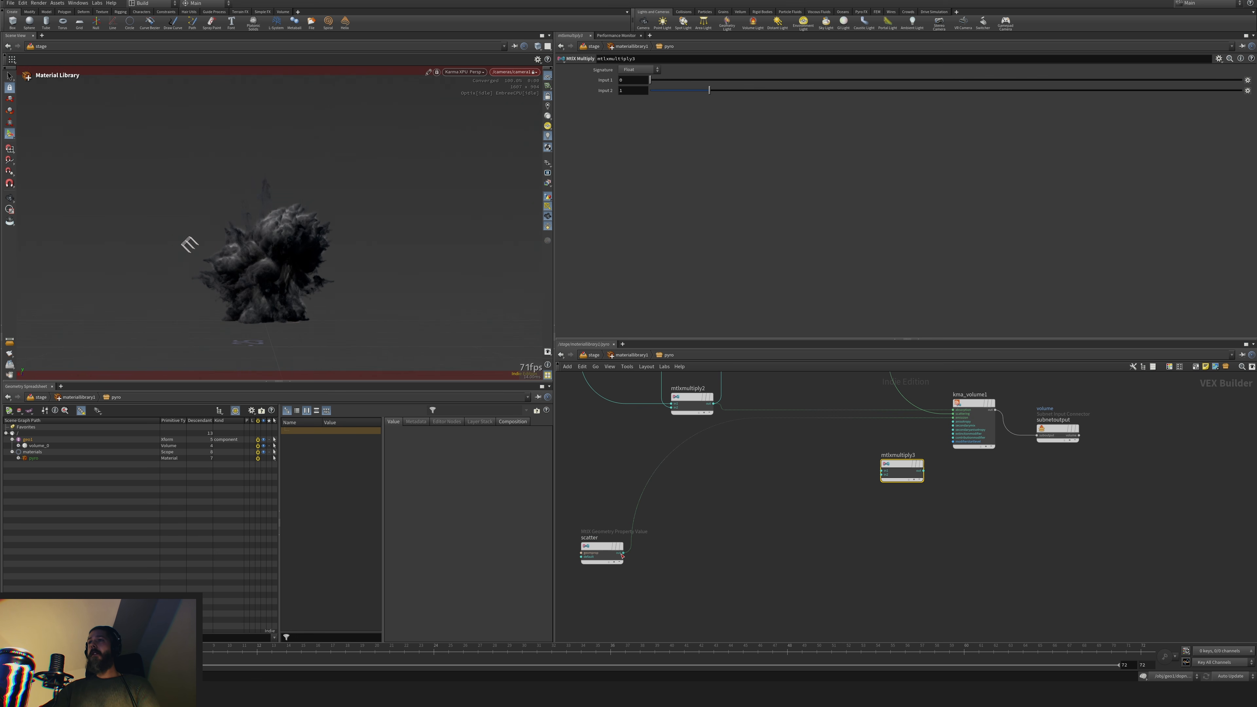
Multiply the mtlxmultiply2 output by scatter in the new multiply node and feed the result into Karma Volume's third input
click(623, 554)
click(883, 474)
click(883, 470)
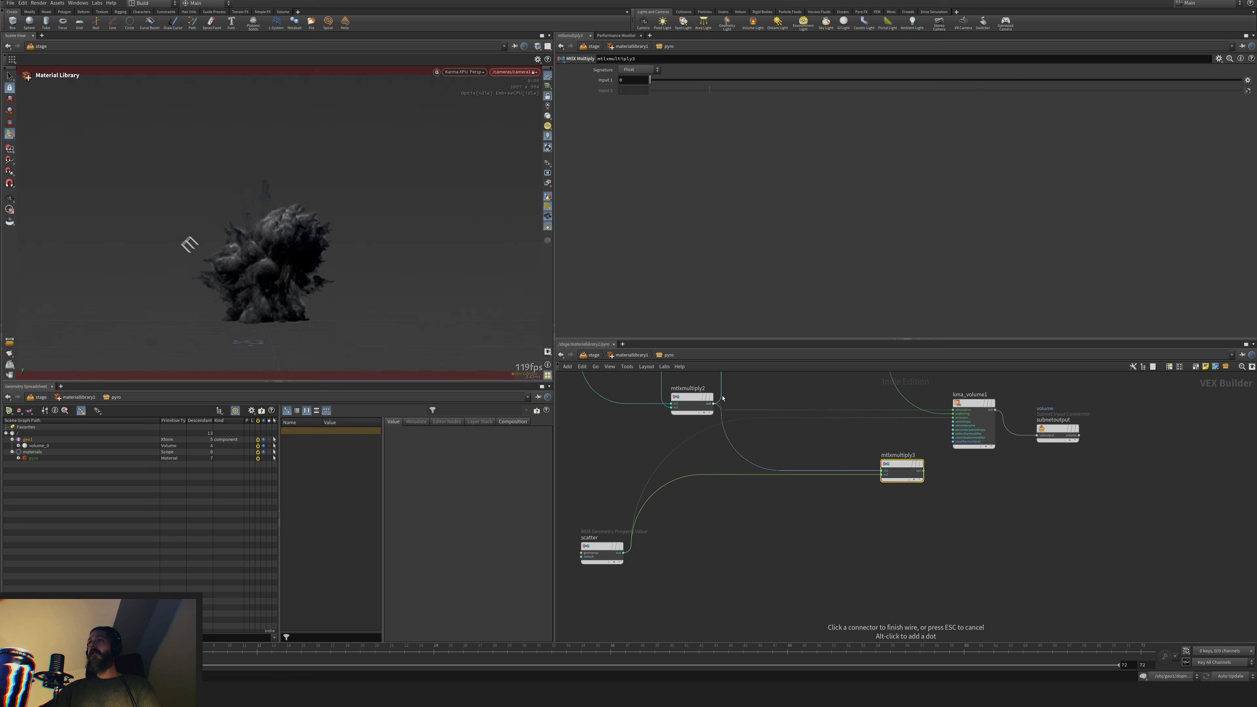
click(714, 404)
click(924, 471)
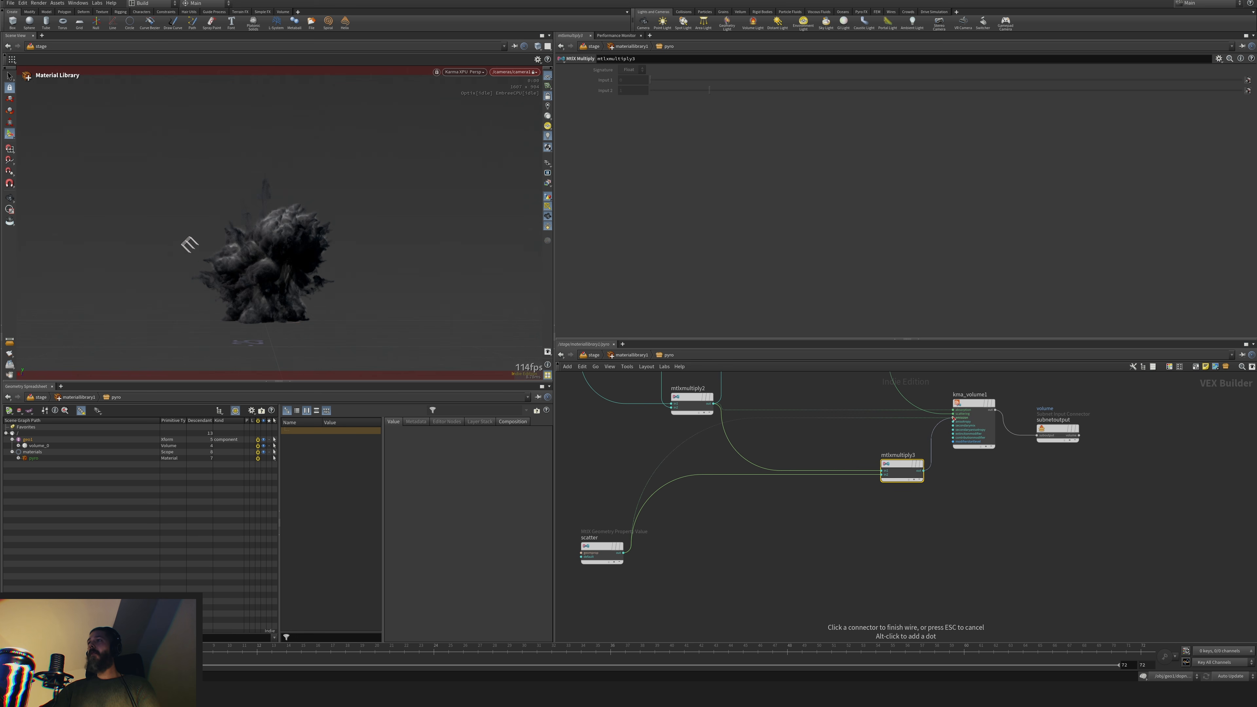
click(953, 419)
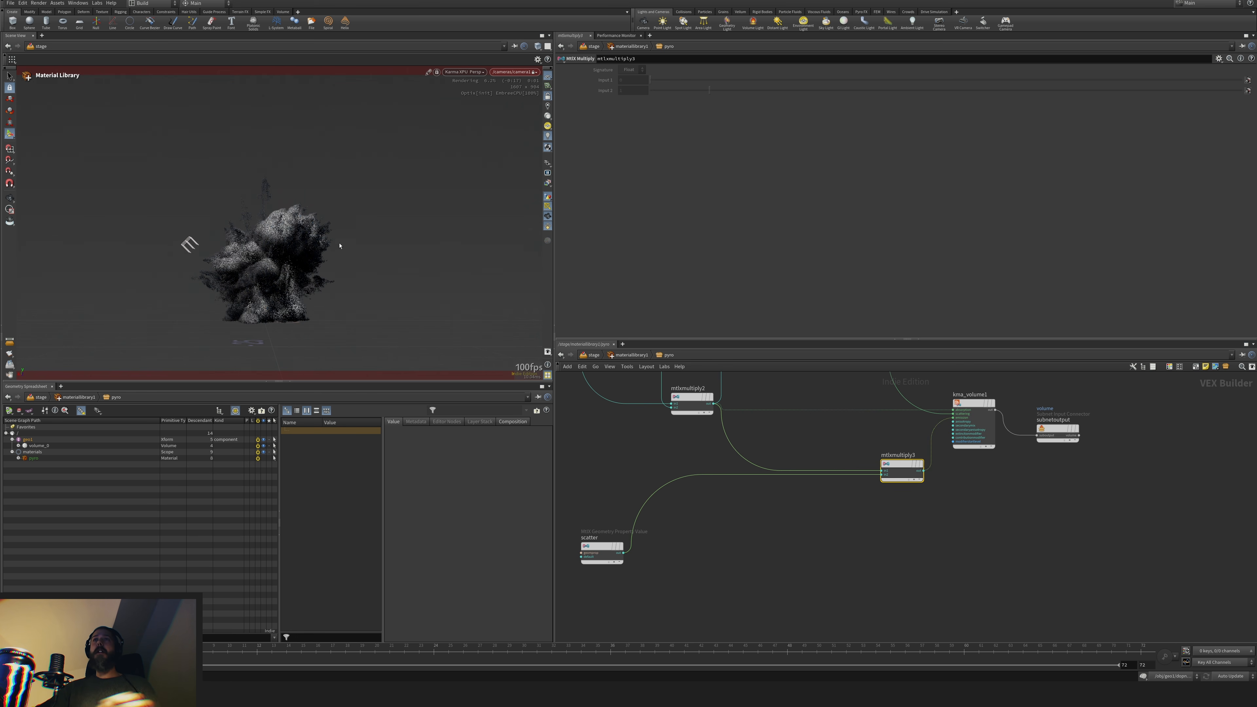
Replace the first input of mtlxmultiply3 with the output taken directly from the density node
middle_drag(866, 436, 863, 441)
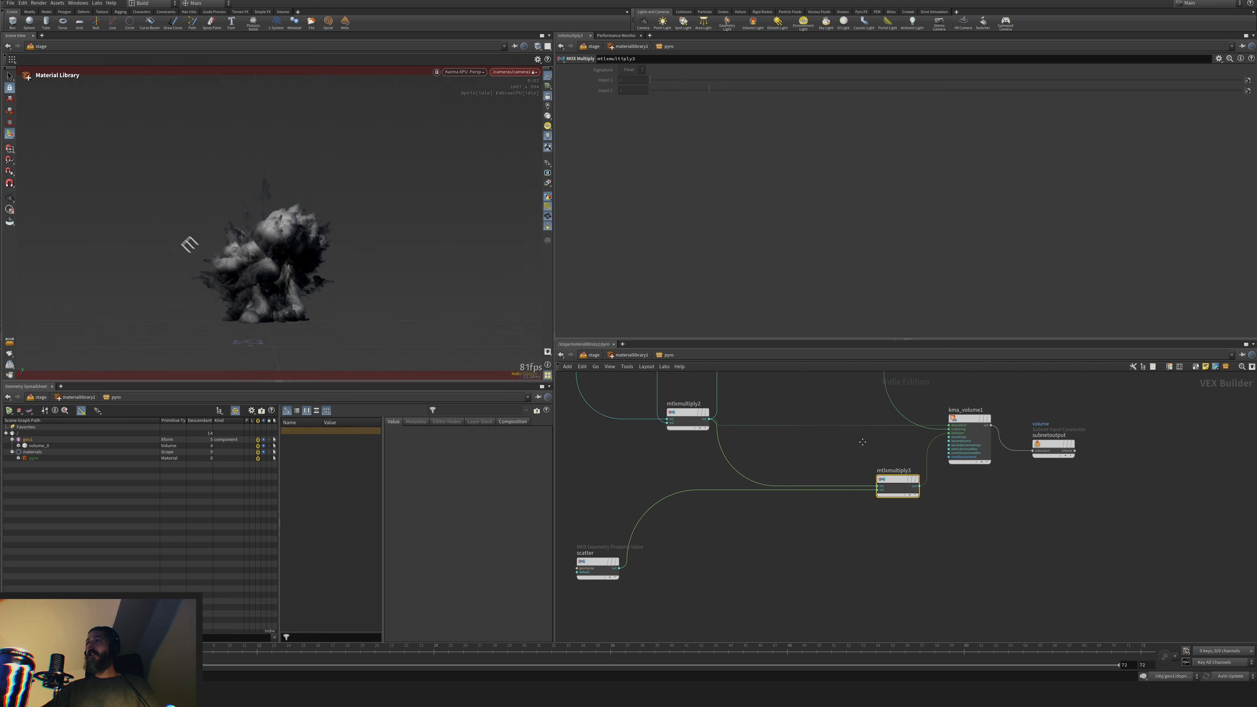
middle_drag(618, 406, 628, 485)
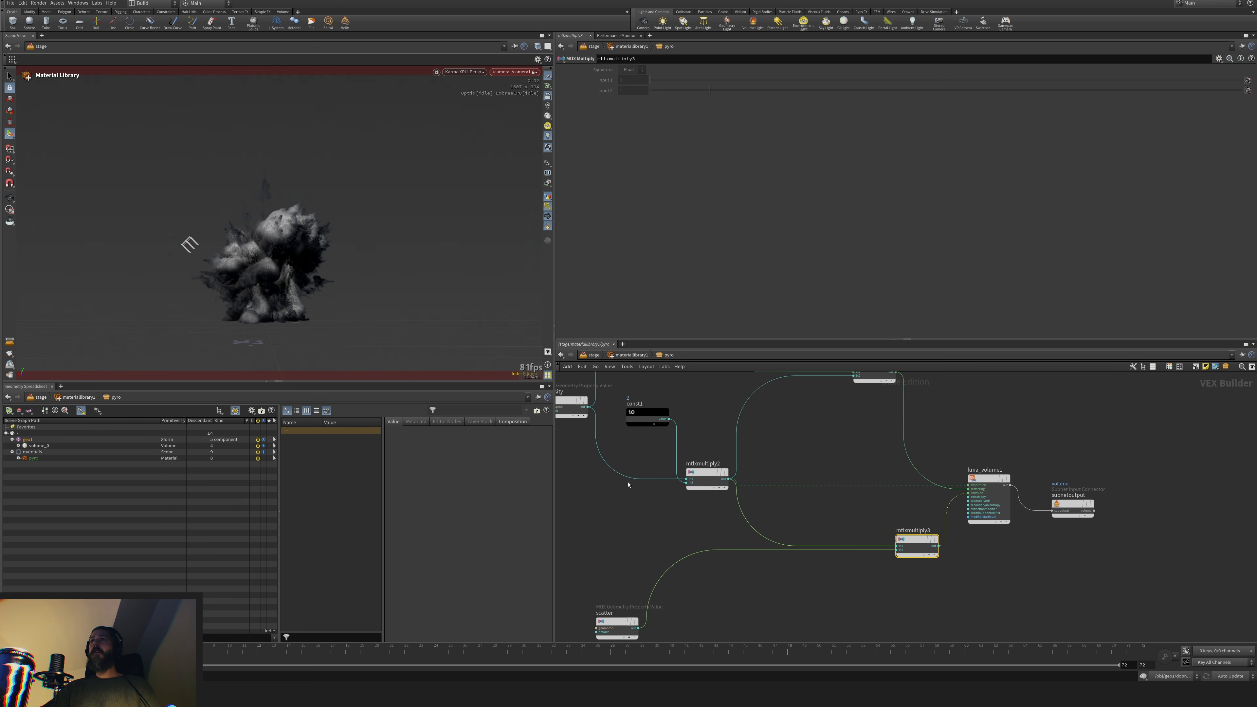
click(588, 407)
click(895, 547)
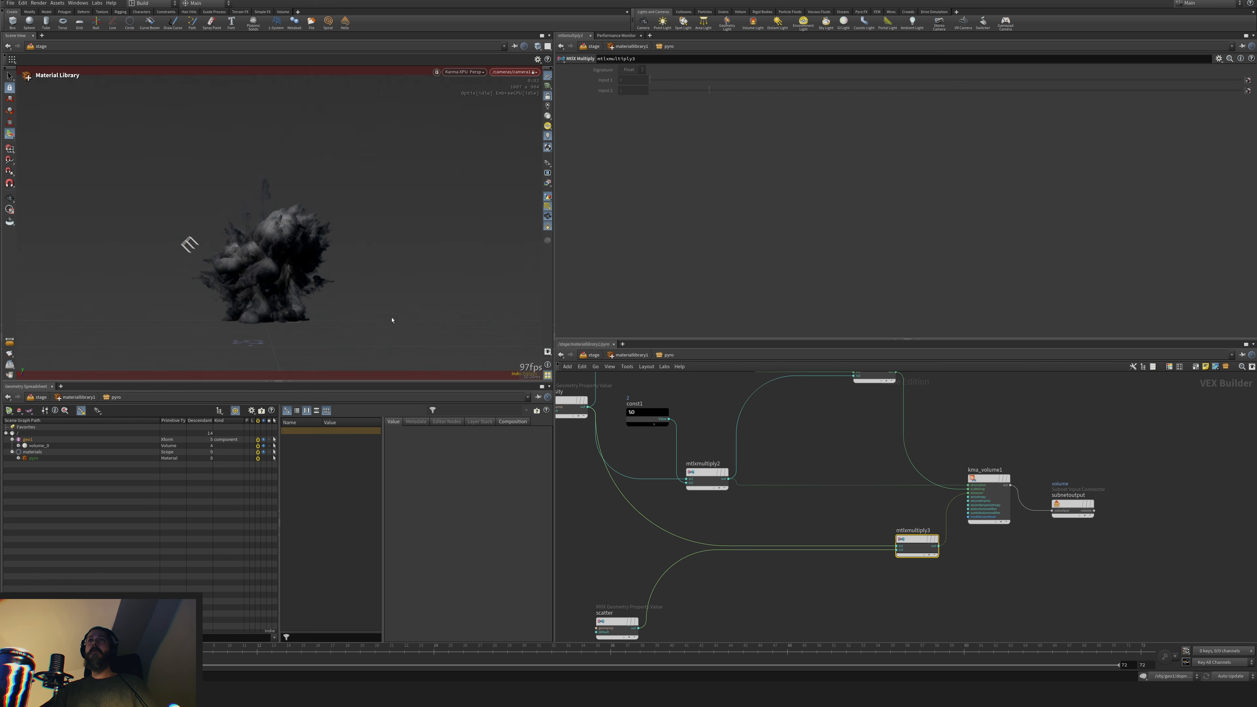
Compare the render with mtlxmultiply3 bypassed and enabled
mouse_move(919, 541)
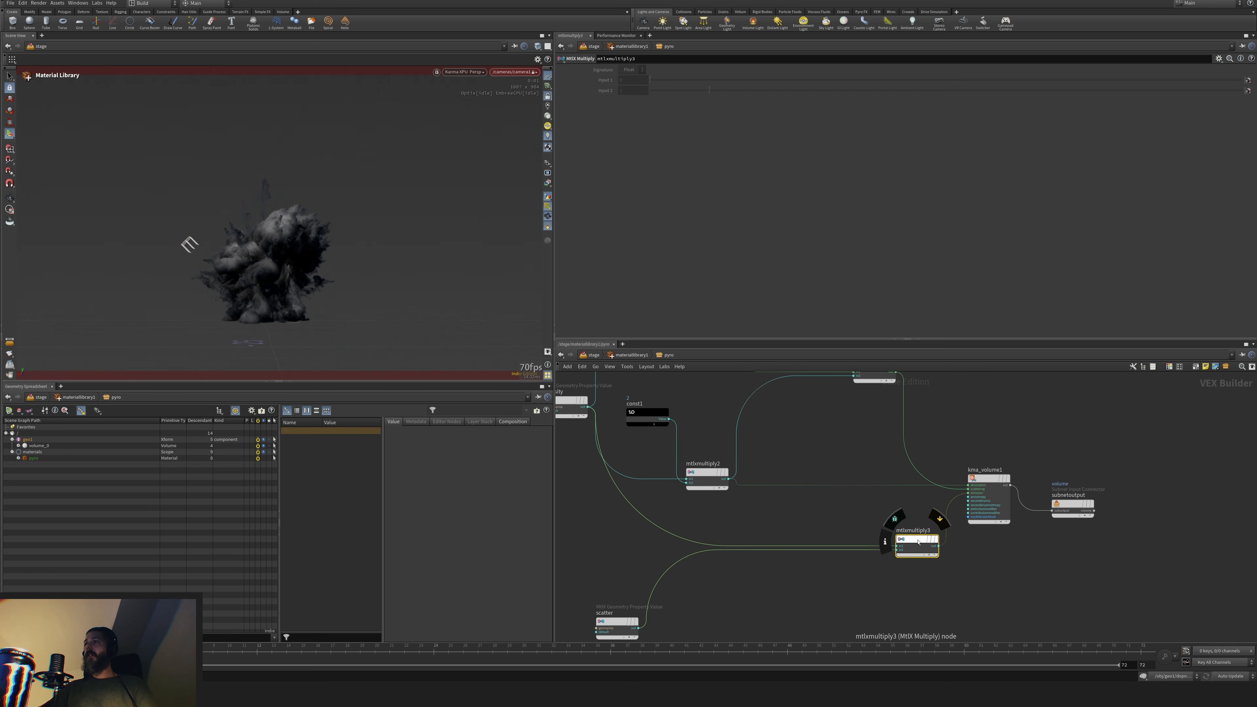
click(940, 520)
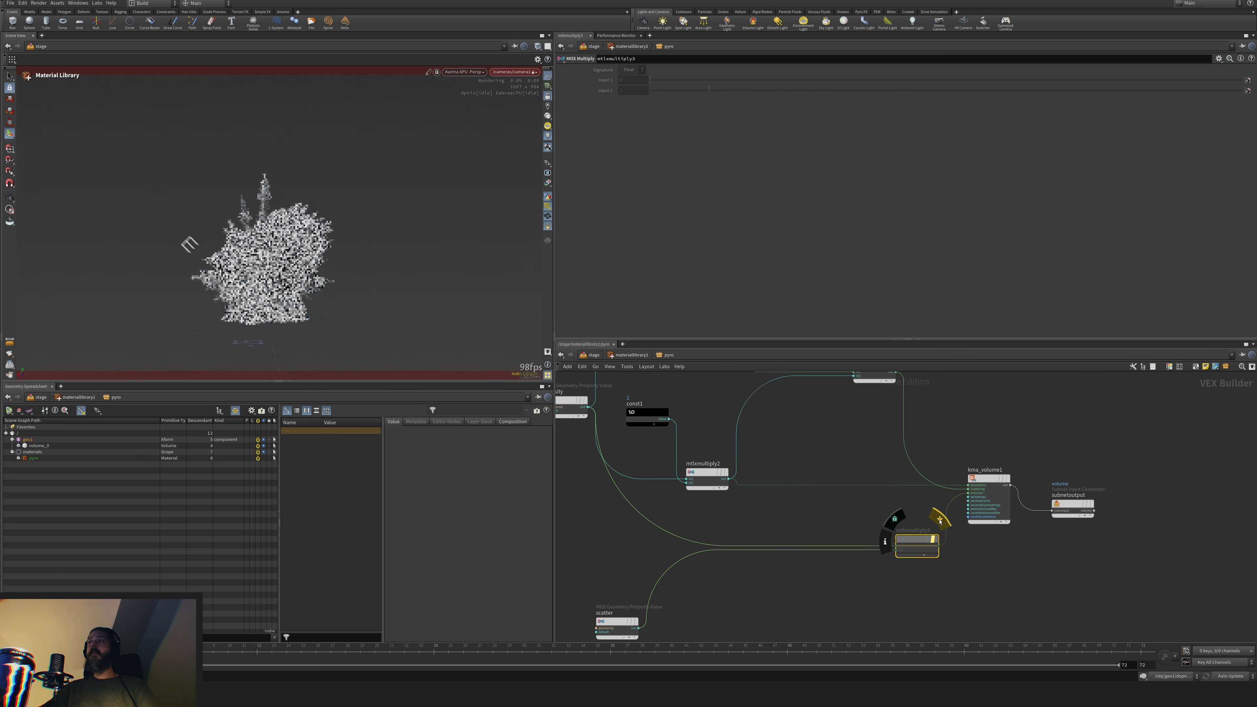
click(940, 522)
Make room around scatter and mtlxmultiply3, then add a Karma Ramp Const node fed by the scatter output
drag(915, 543, 918, 565)
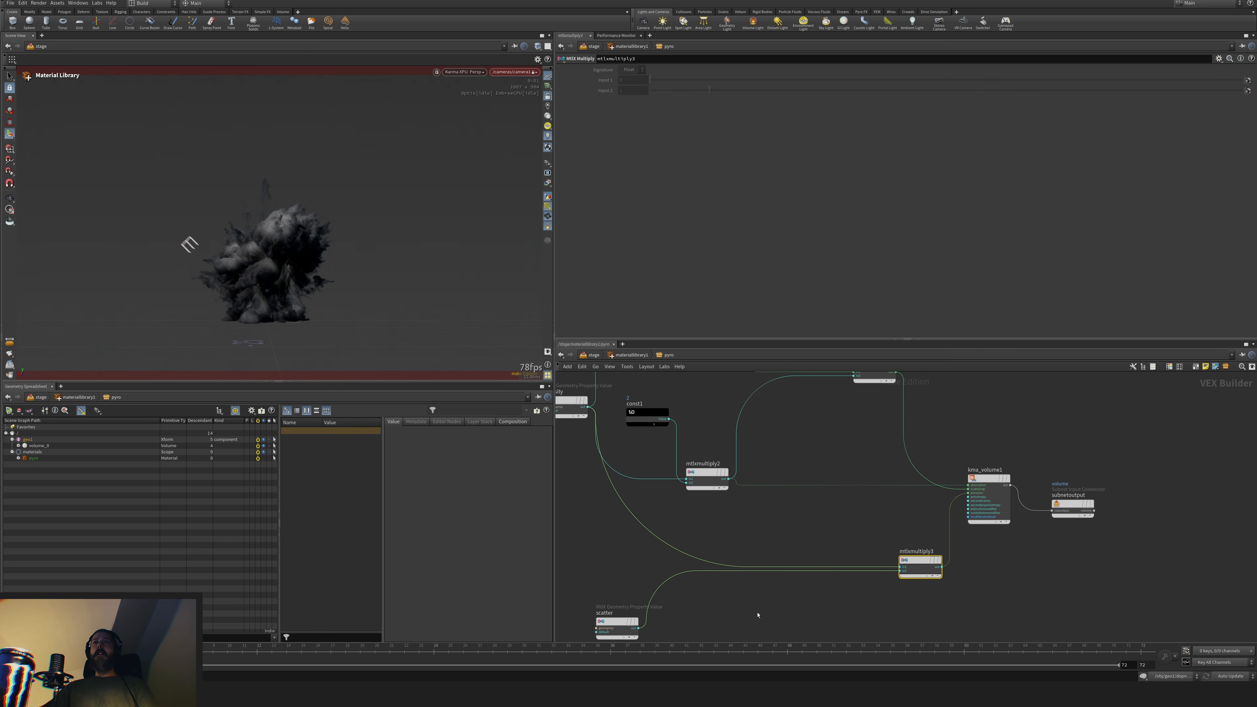
middle_drag(819, 607, 818, 515)
drag(617, 530, 603, 532)
click(750, 571)
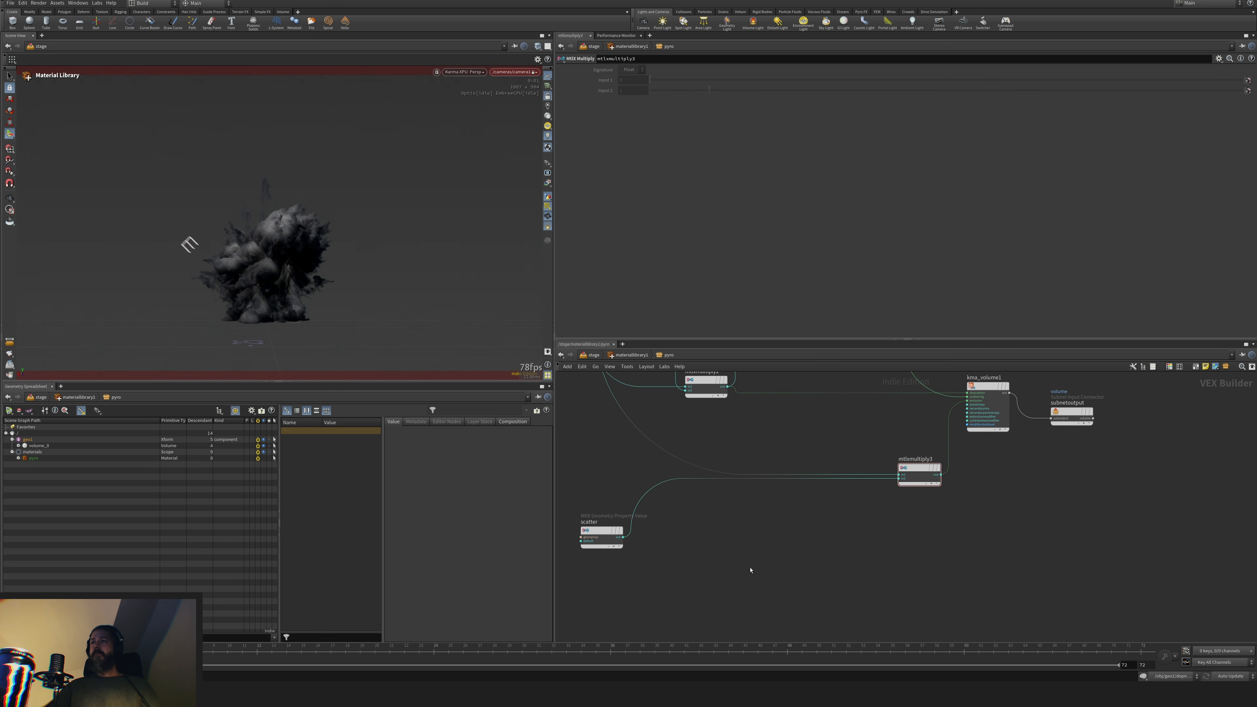
key(Tab)
text(ramp)
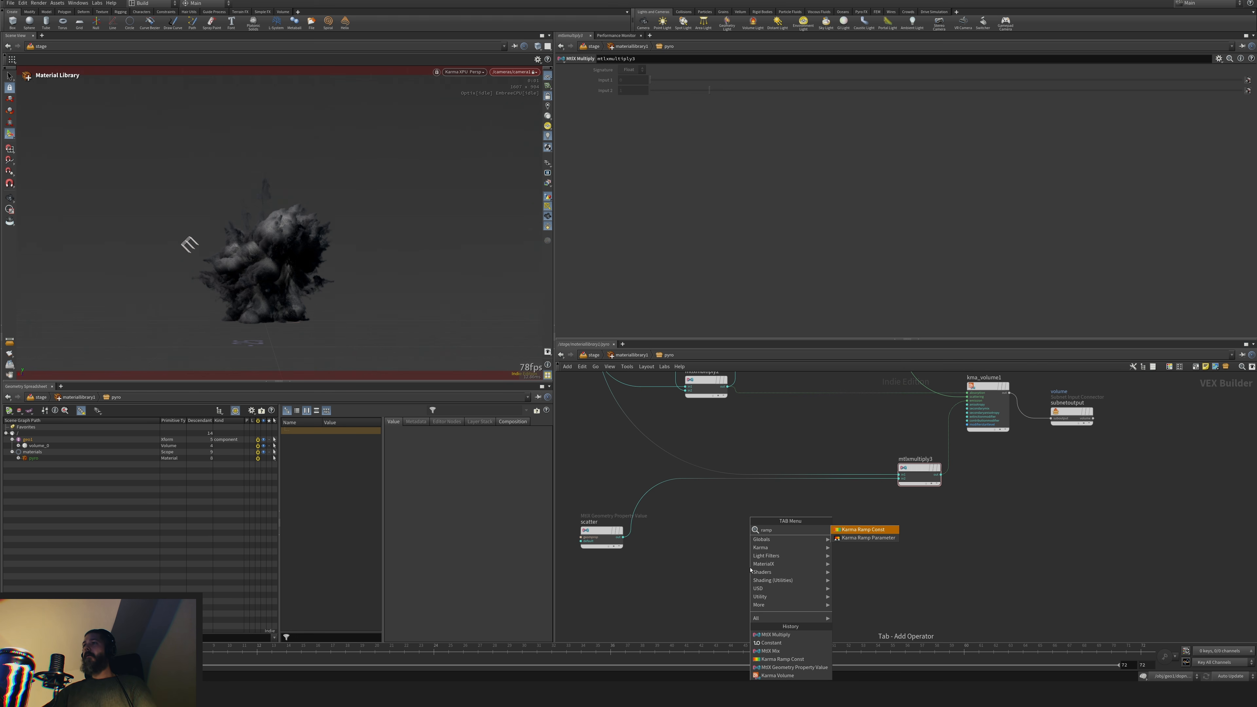
key(Return)
click(722, 559)
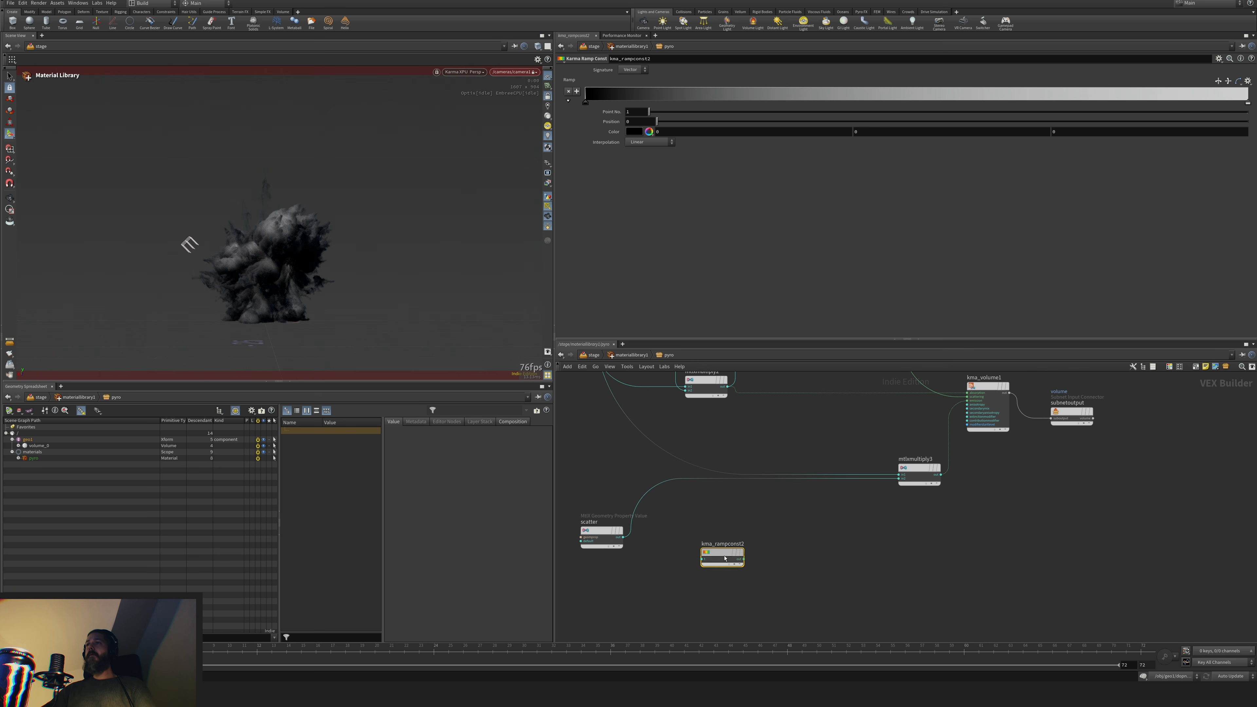
drag(725, 556, 725, 546)
click(624, 537)
click(702, 542)
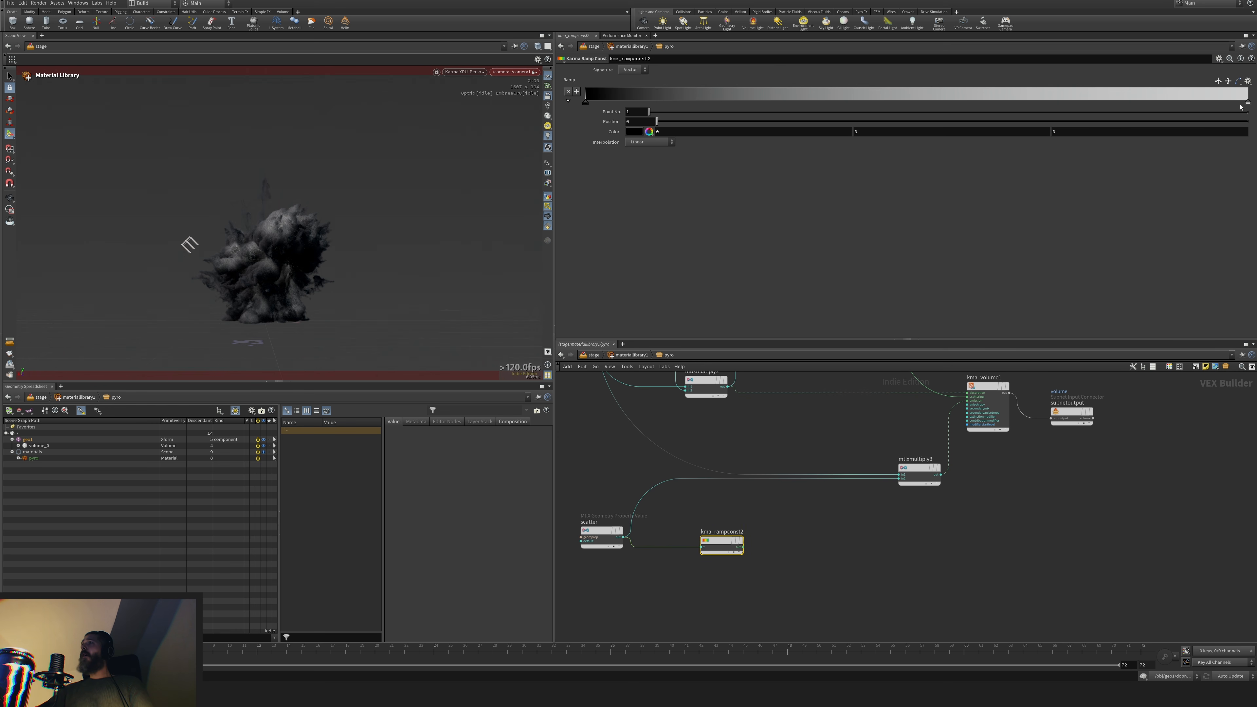
Apply a black-to-orange preset to the new ramp and wire its output into the second input of mtlxmultiply3
click(1248, 82)
click(1232, 90)
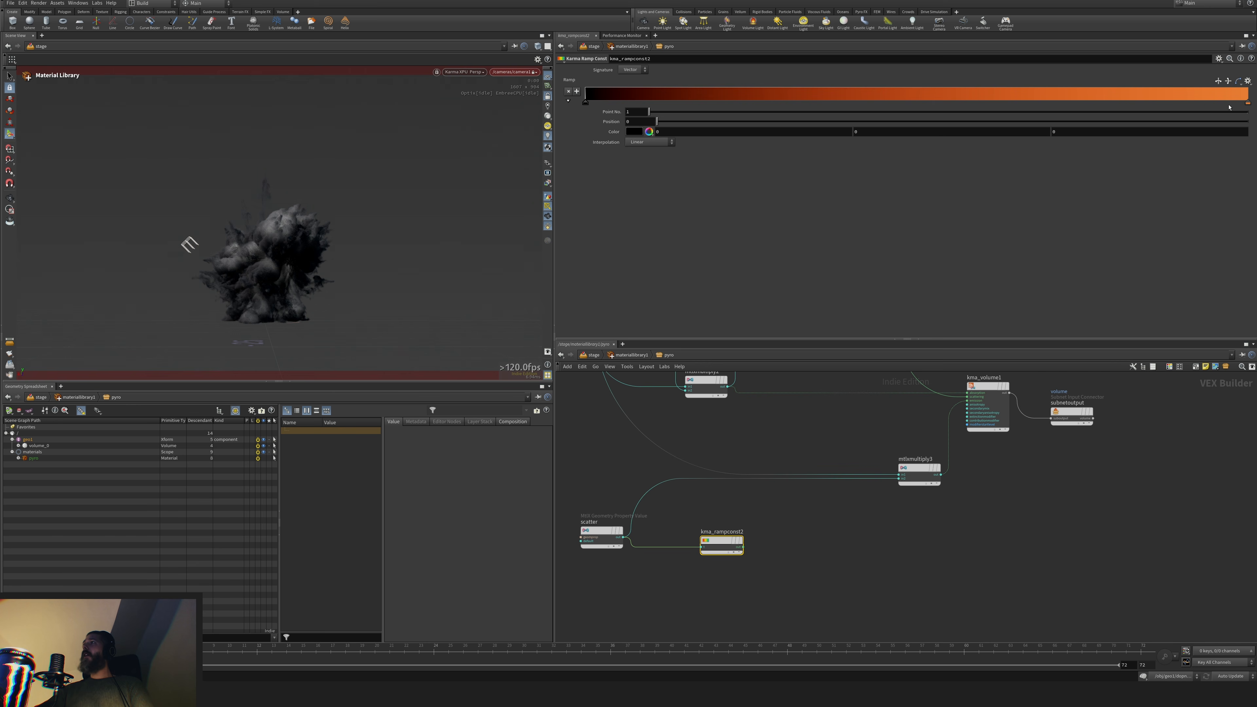
drag(722, 548, 737, 554)
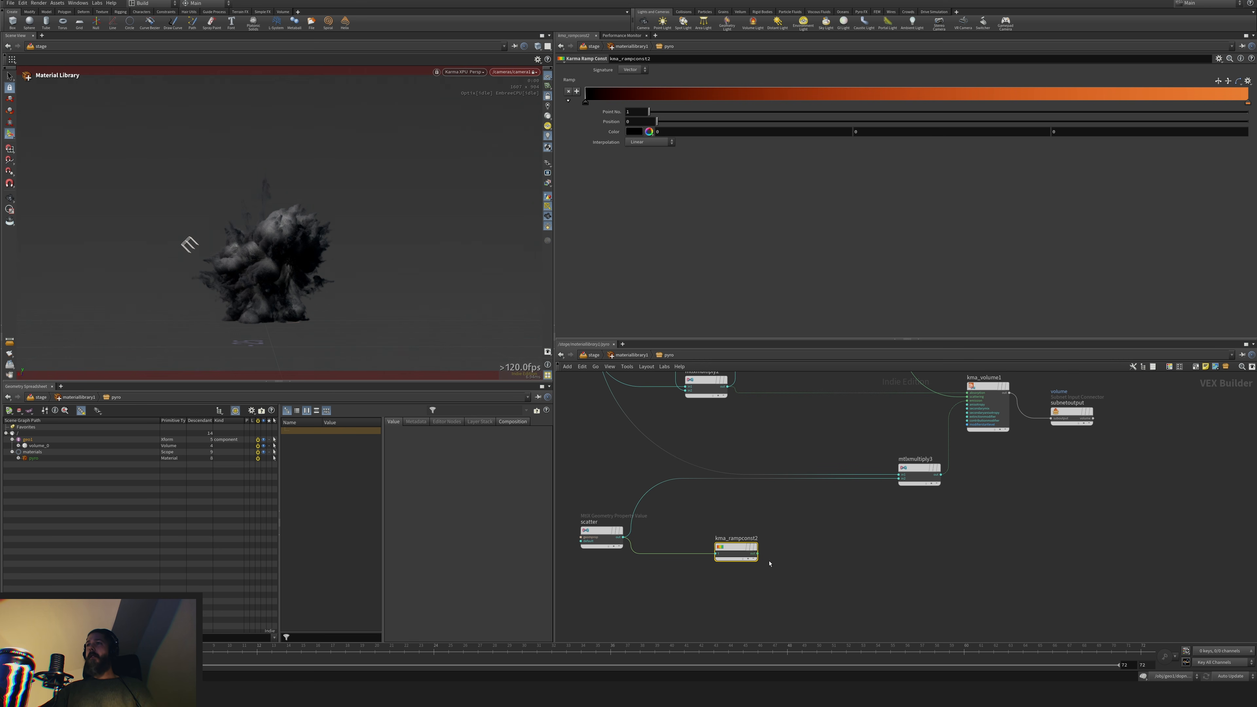
drag(859, 509, 898, 479)
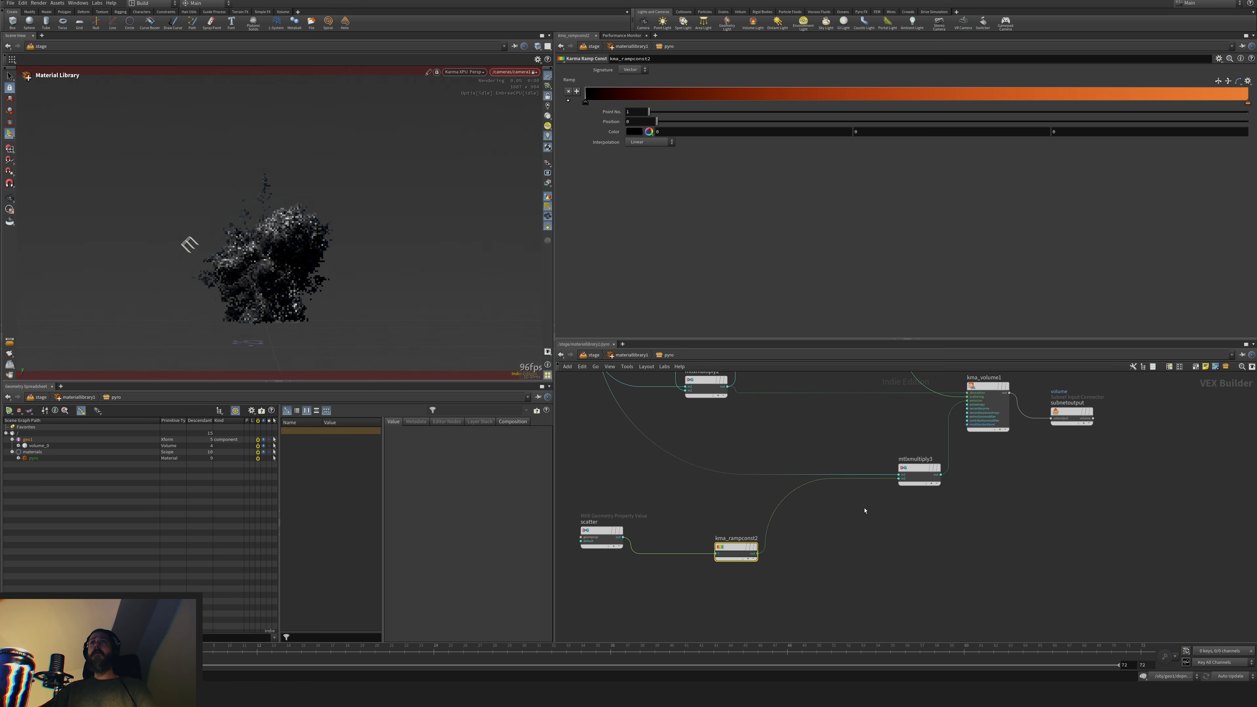
mouse_move(732, 548)
mouse_down()
mouse_move(756, 561)
mouse_move(732, 554)
mouse_up()
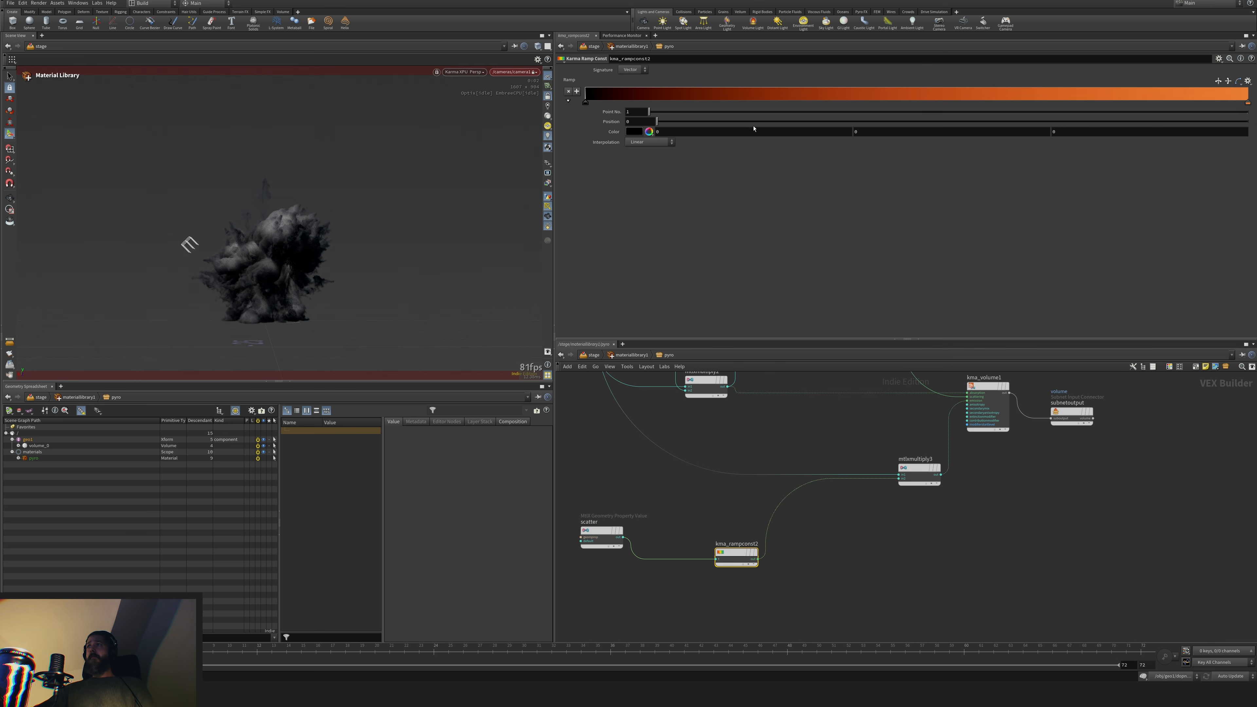
Add an MtlX Multiply node after the scatter ramp, rearranging the nearby nodes, and connect the ramp output to its first input
click(920, 475)
drag(920, 474, 907, 474)
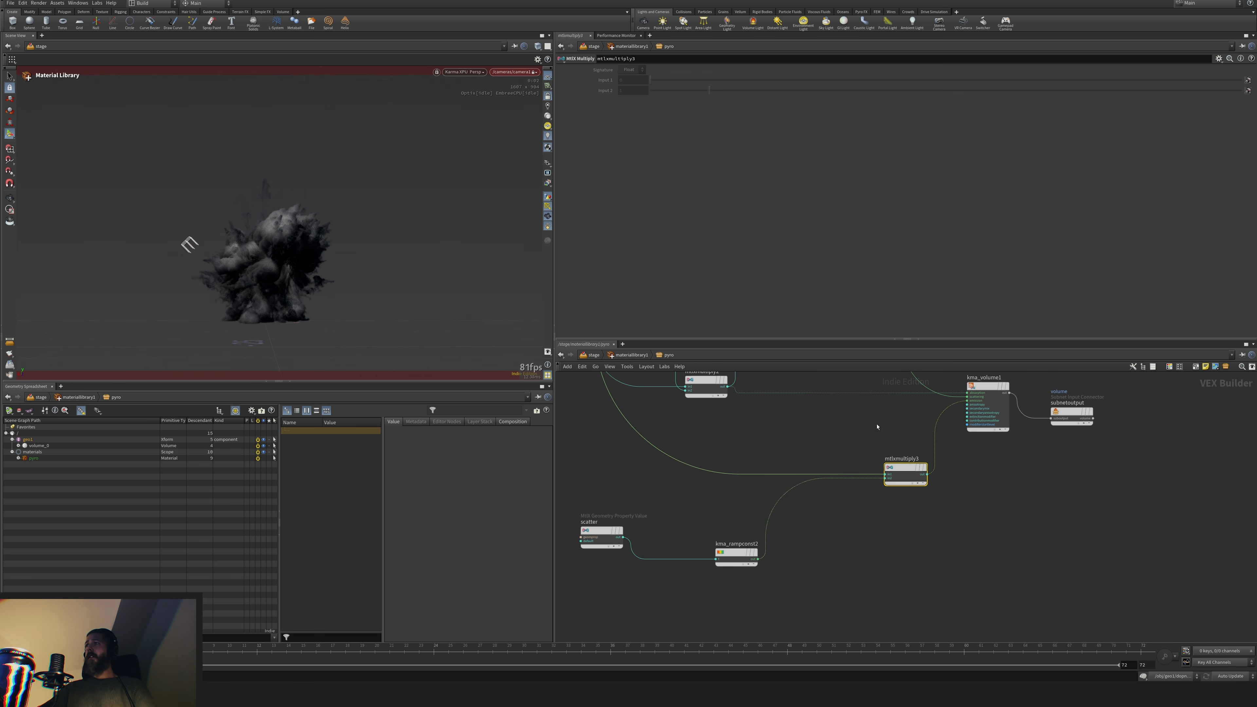
middle_drag(807, 474, 821, 473)
drag(750, 552, 755, 578)
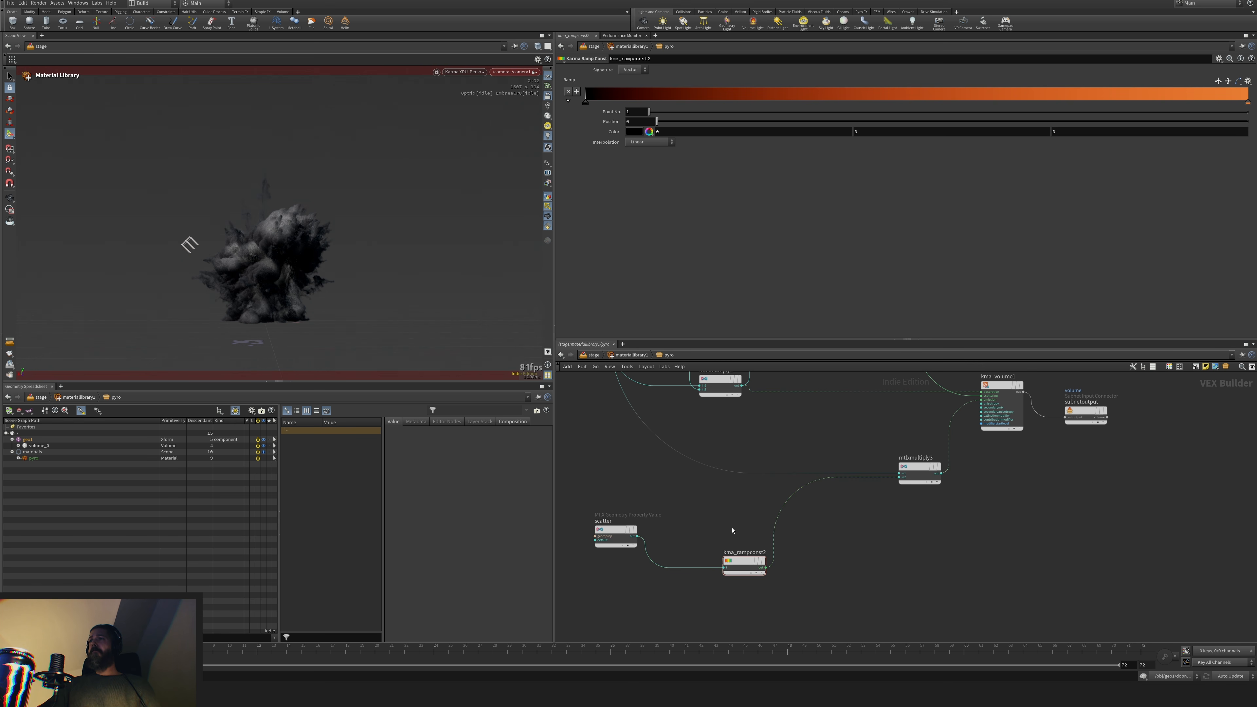
key(Tab)
text(mul)
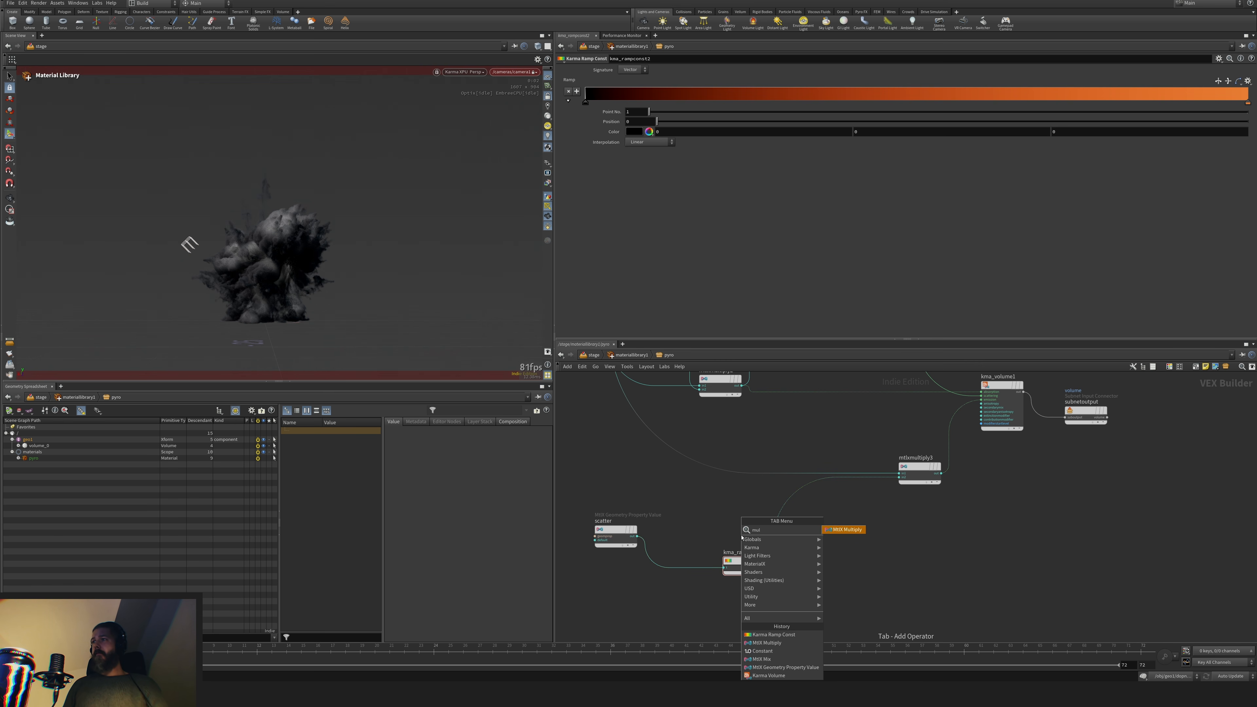
key(Return)
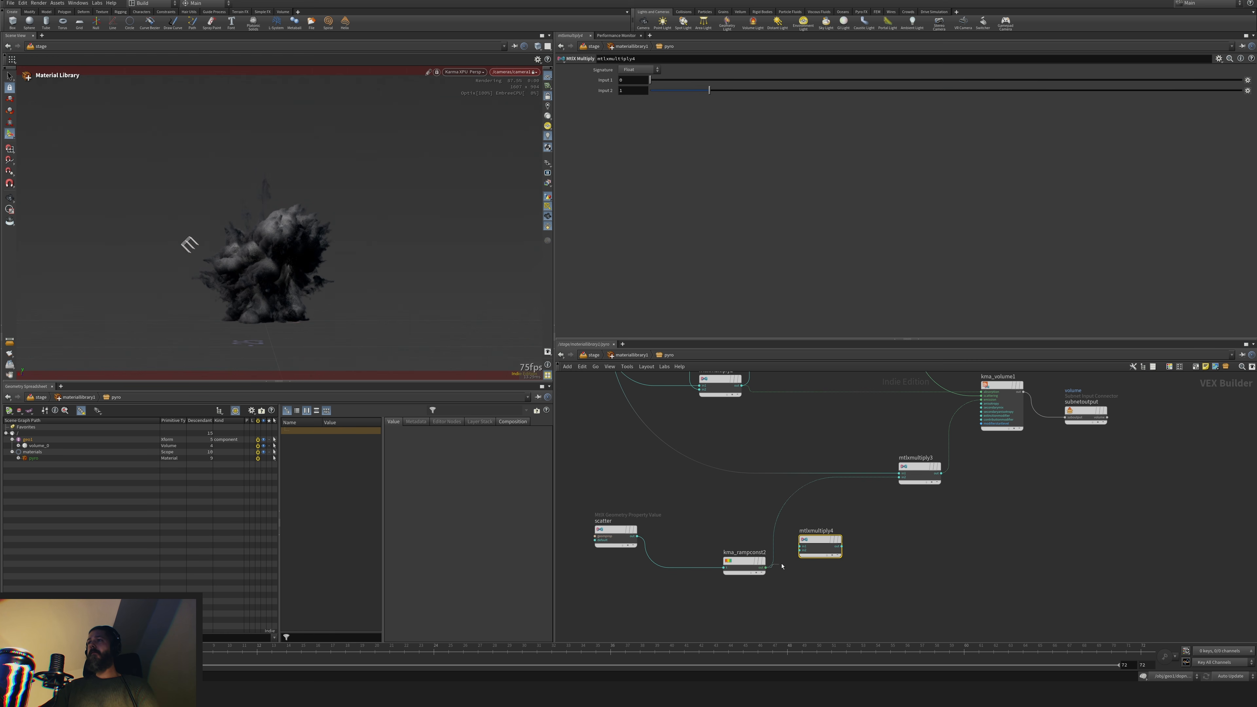
click(820, 543)
drag(820, 543, 852, 545)
Add a Constant node below the scatter ramp, connected to the second input of mtlxmultiply4
key(Tab)
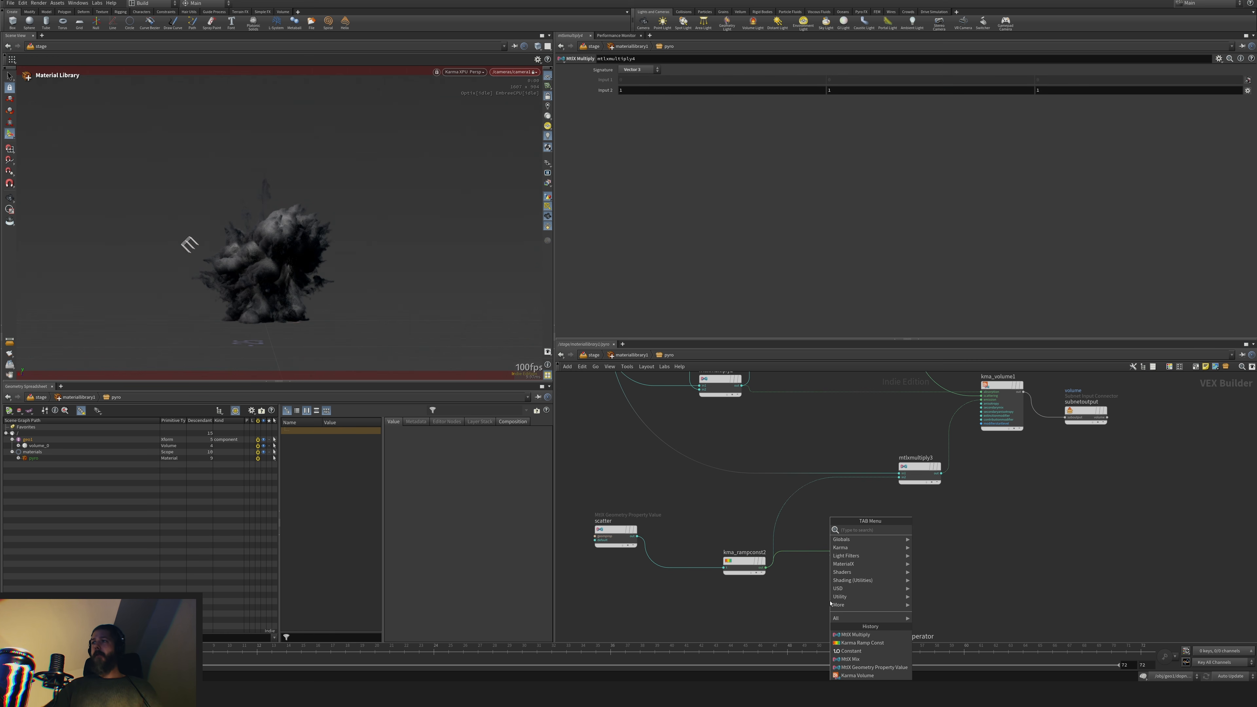
text(const)
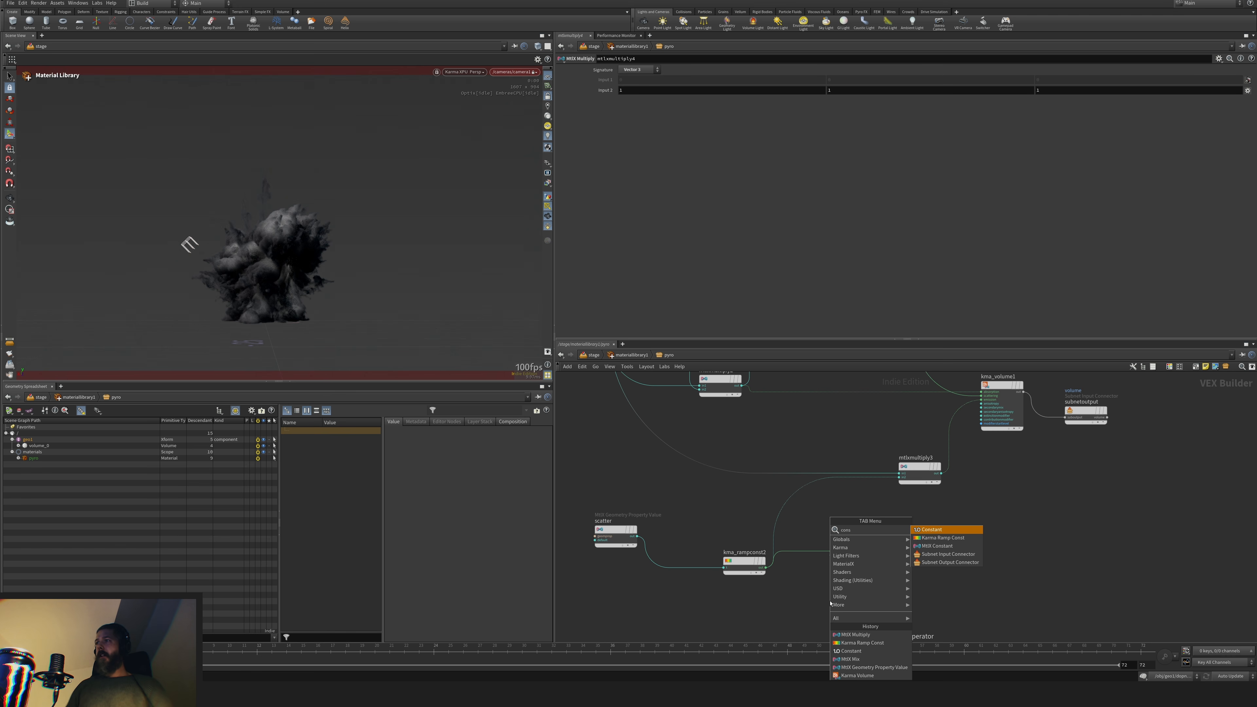
key(Return)
click(790, 590)
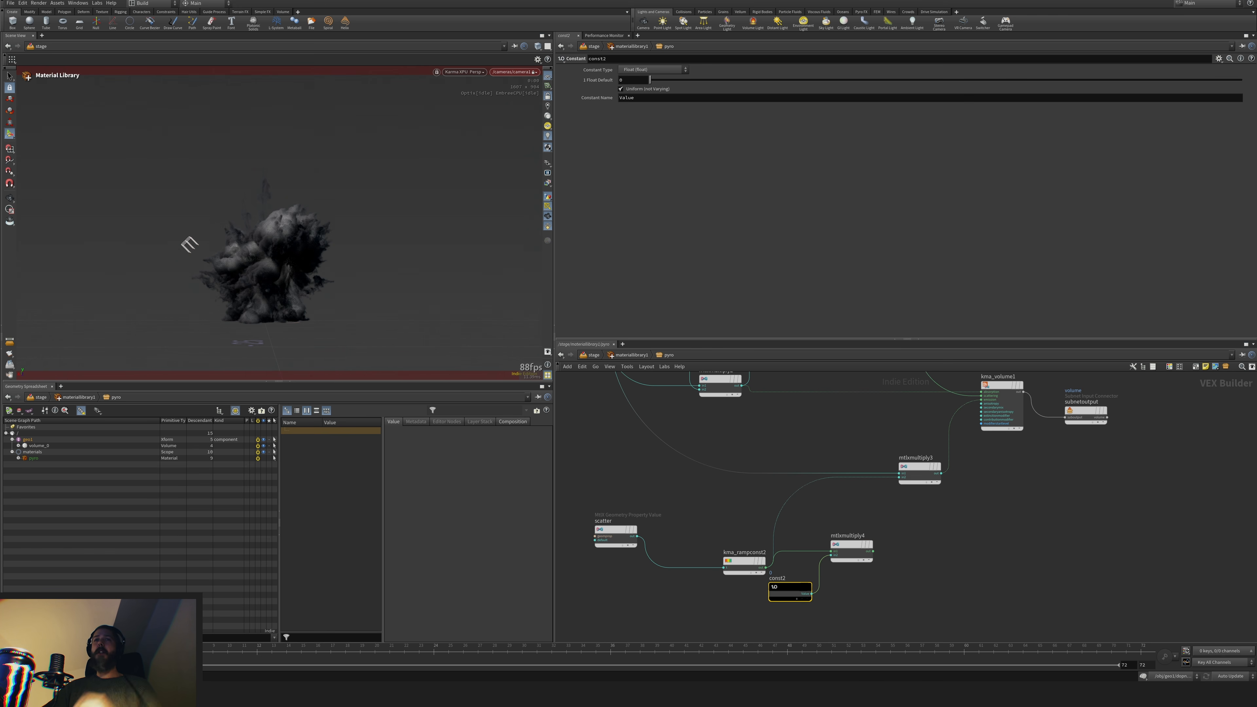
drag(791, 588, 751, 607)
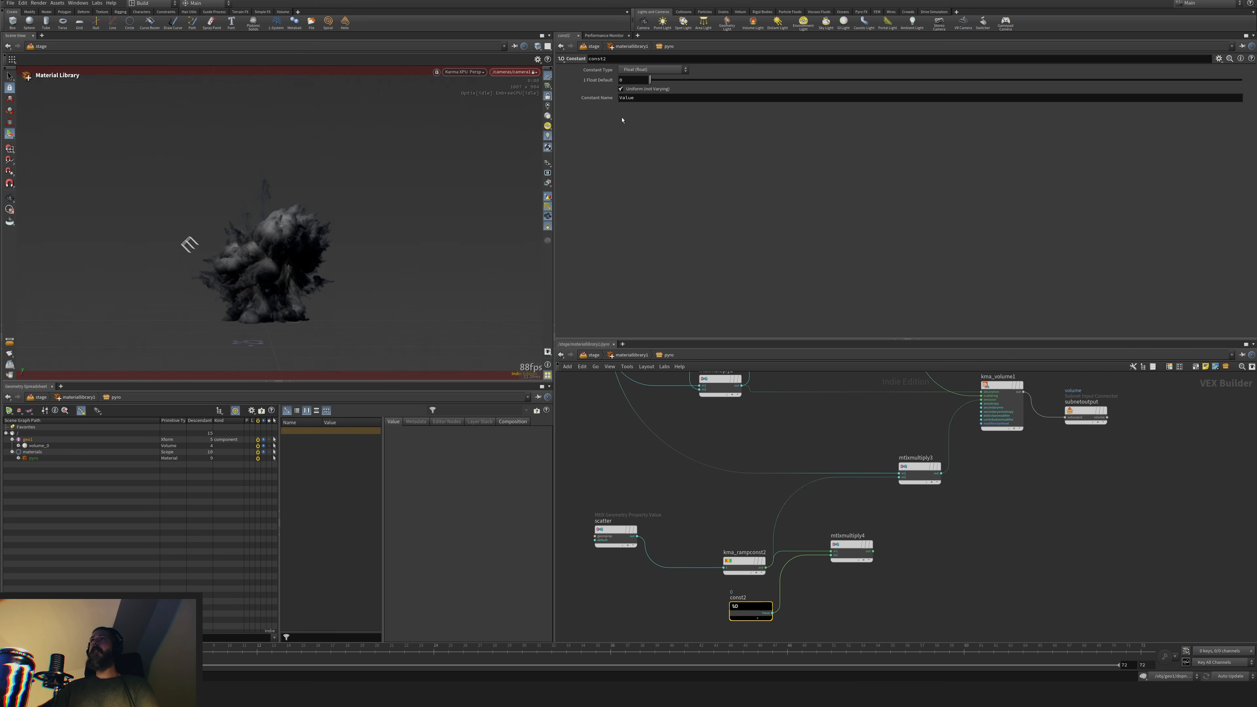
Set the new Constant's float default to 250 and wire mtlxmultiply4's output into the second input of mtlxmultiply3
text(250)
key(Return)
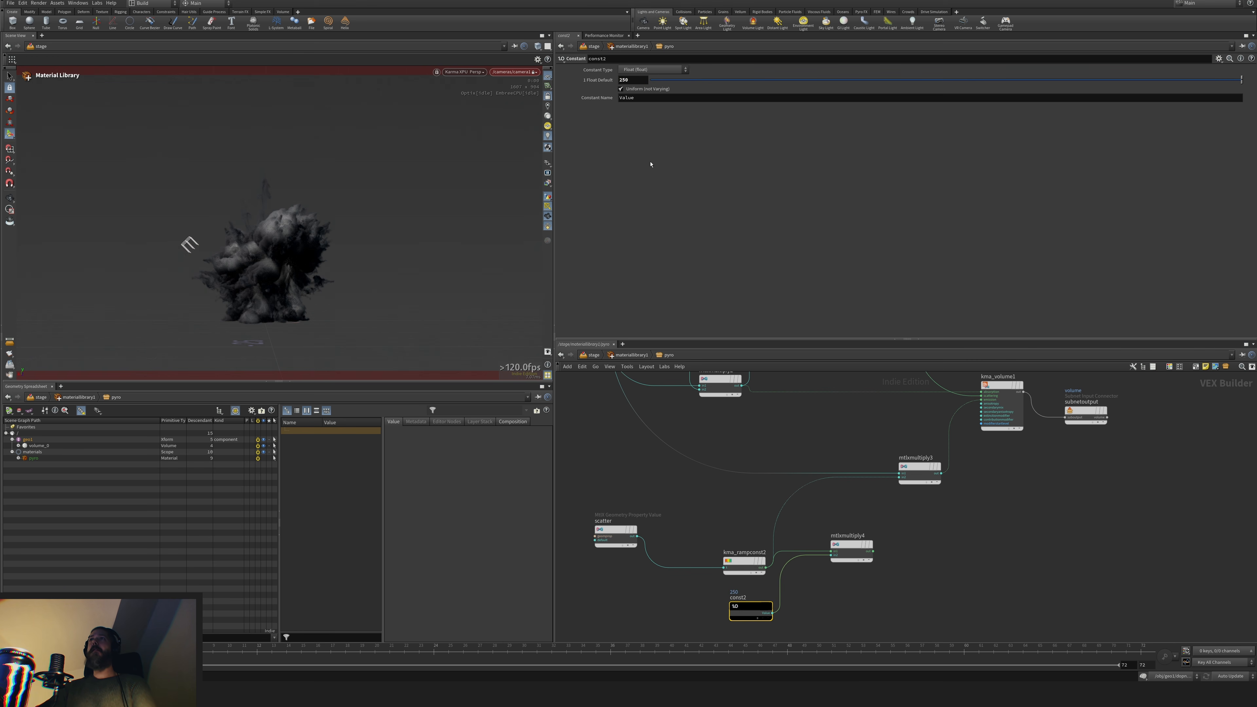
drag(850, 546, 899, 477)
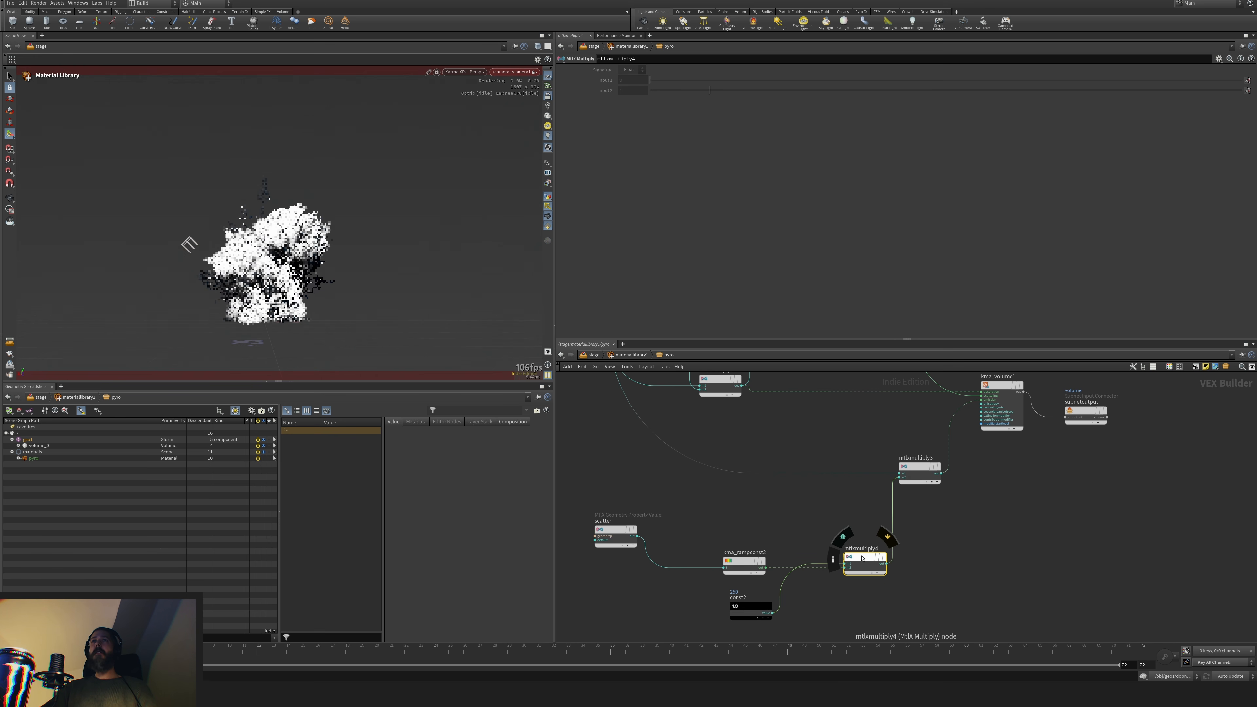
drag(862, 559, 848, 543)
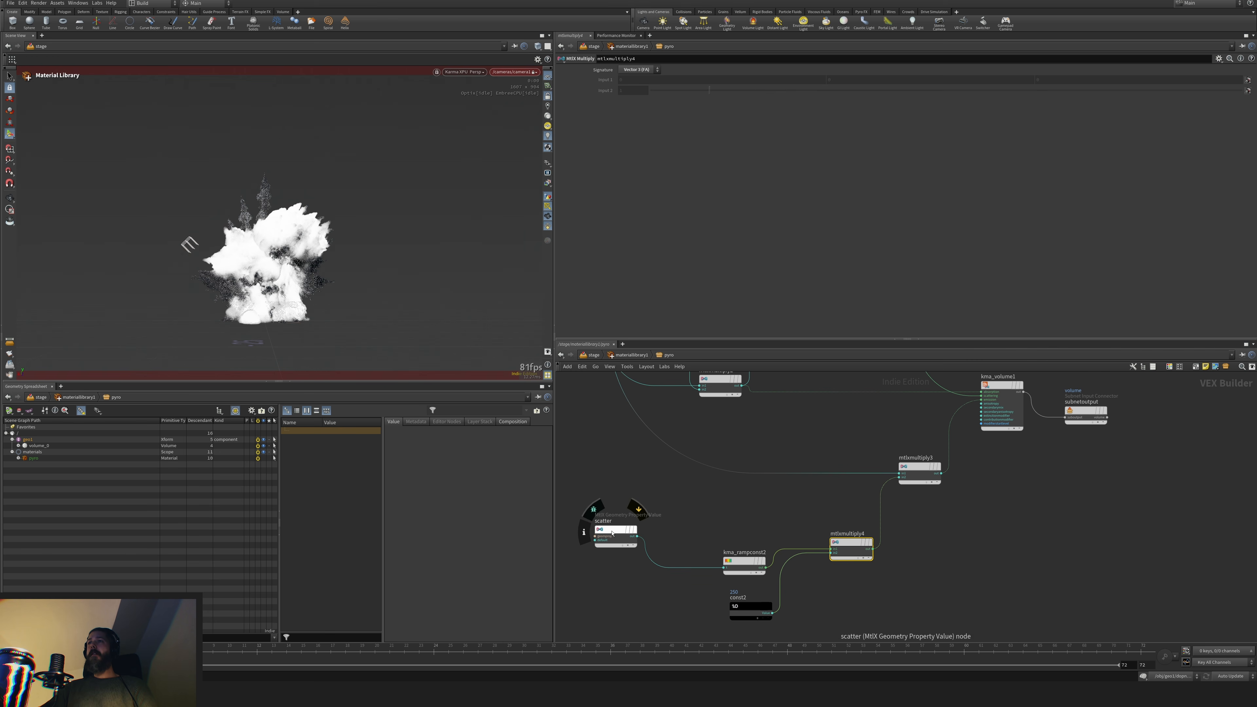
Shift the scatter and kma_rampconst2 nodes further away from mtlxmultiply4
drag(612, 533, 606, 535)
drag(742, 562, 719, 555)
click(719, 554)
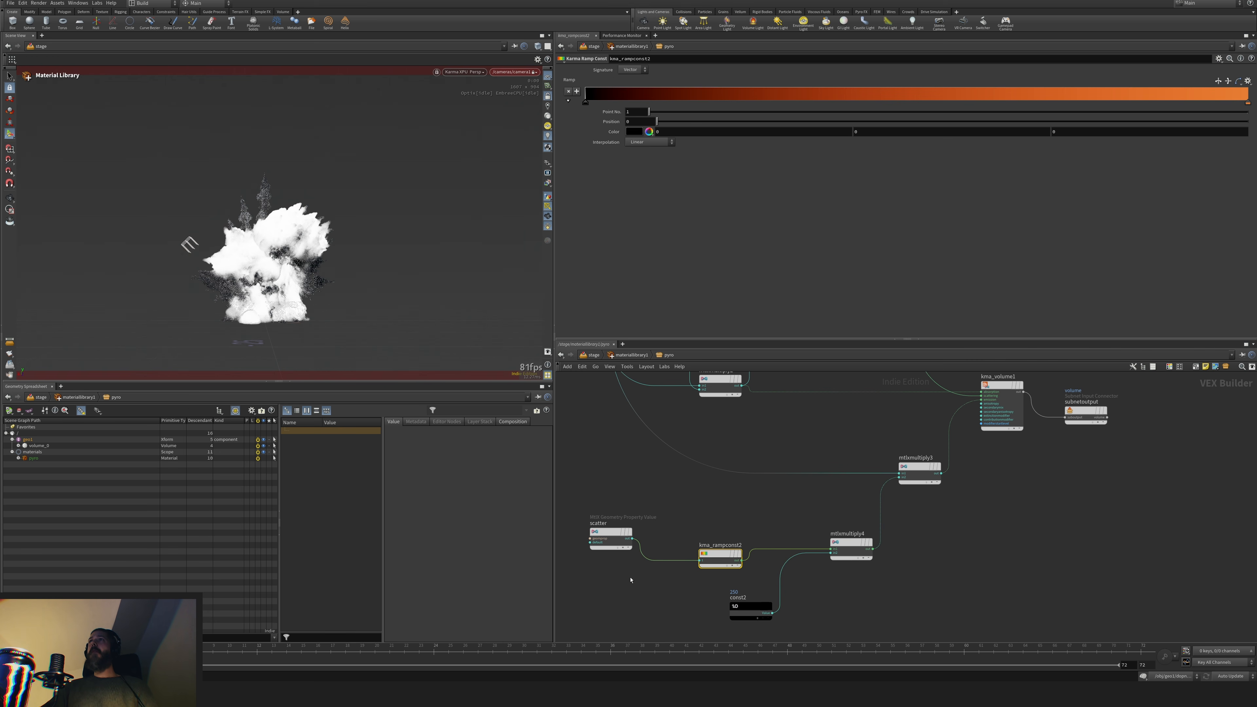
Try a Karma Ramp Parameter between scatter and mtlxmultiply4's first input in place of kma_rampconst2
key(Tab)
text(ramp)
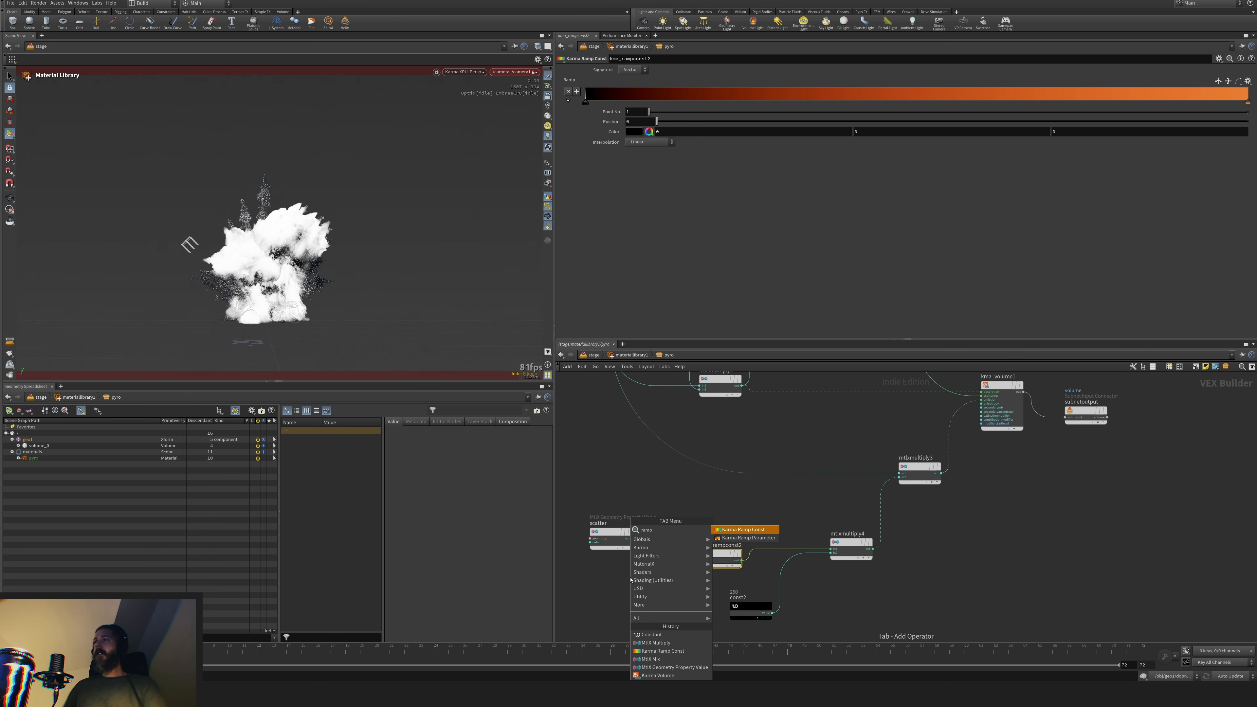
click(749, 538)
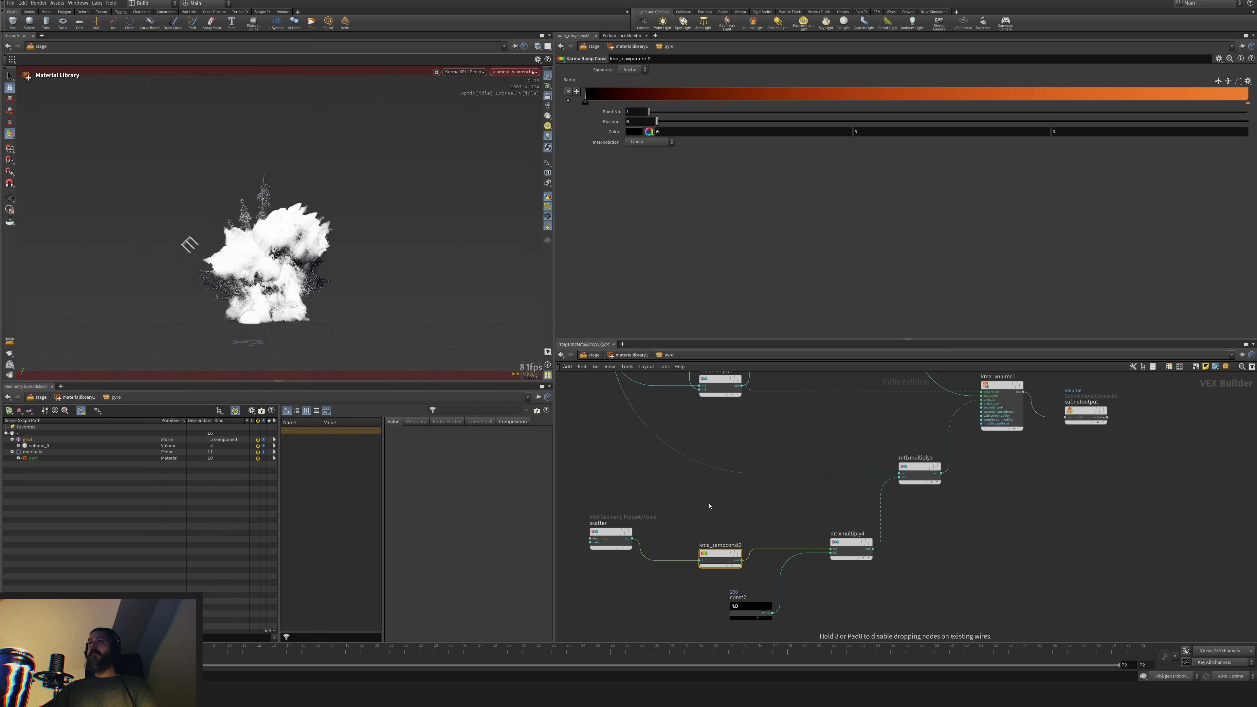
click(714, 507)
click(633, 539)
click(695, 508)
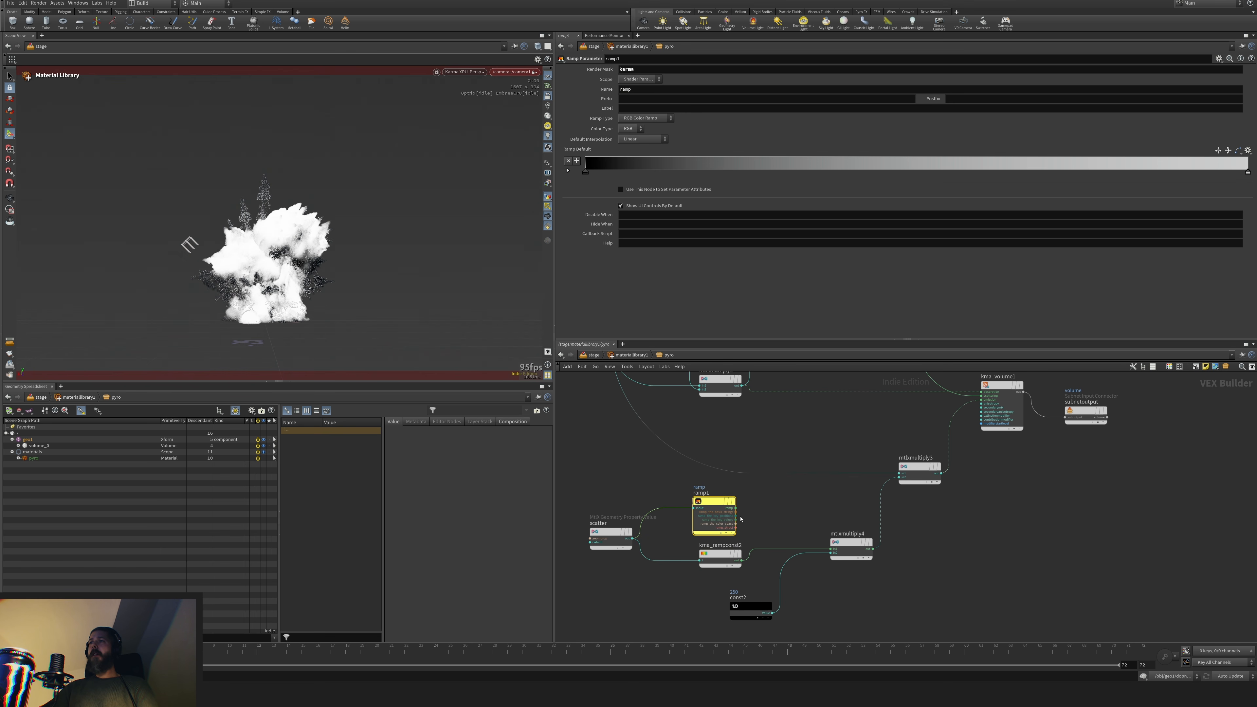
click(736, 508)
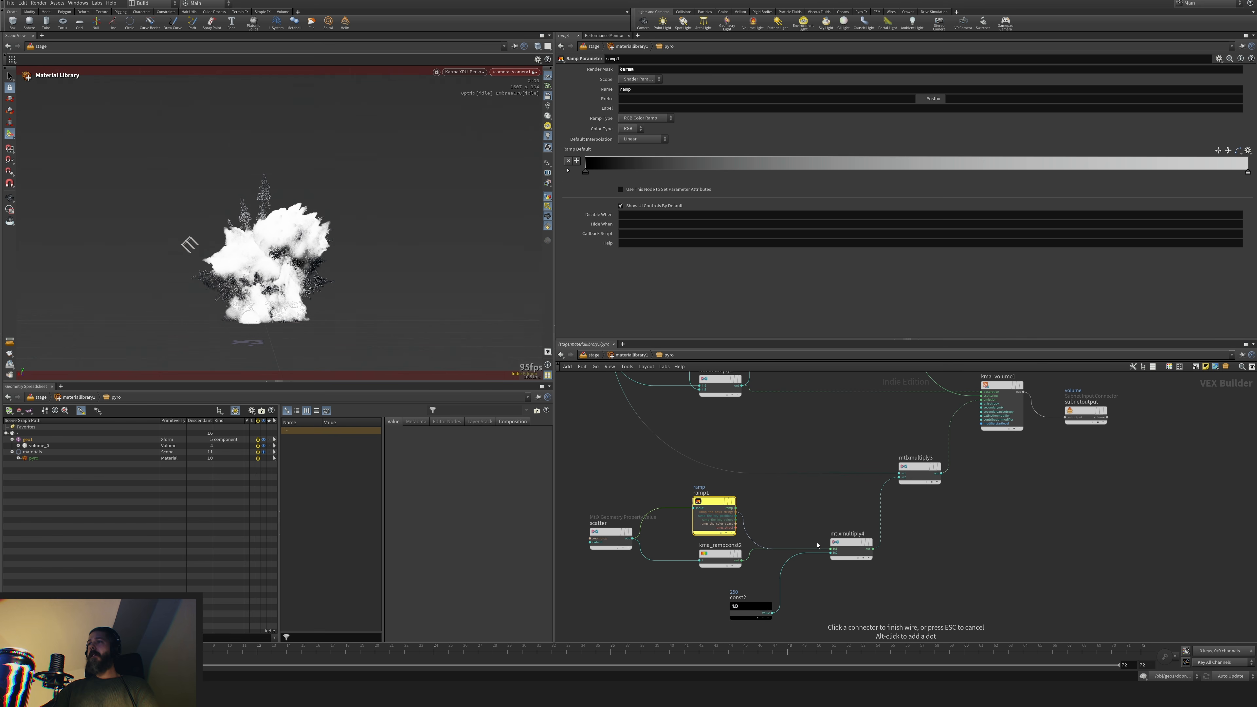
click(832, 549)
drag(719, 553, 663, 596)
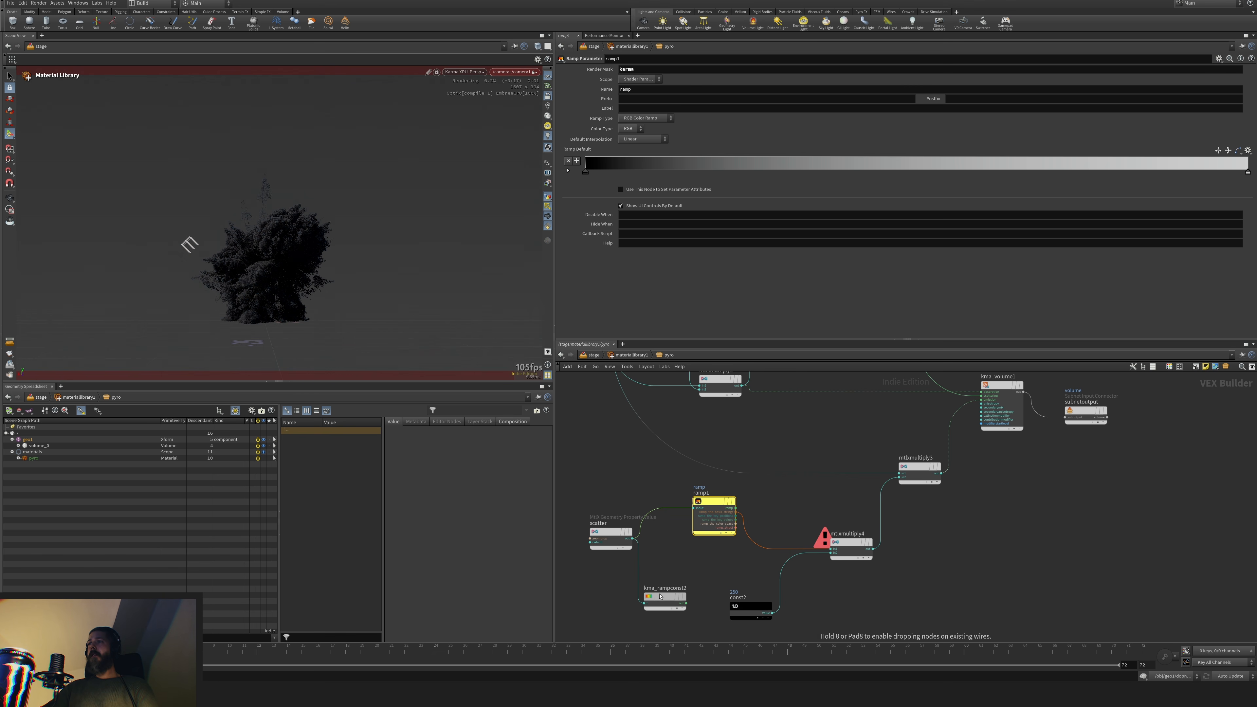
click(716, 511)
drag(717, 512, 712, 520)
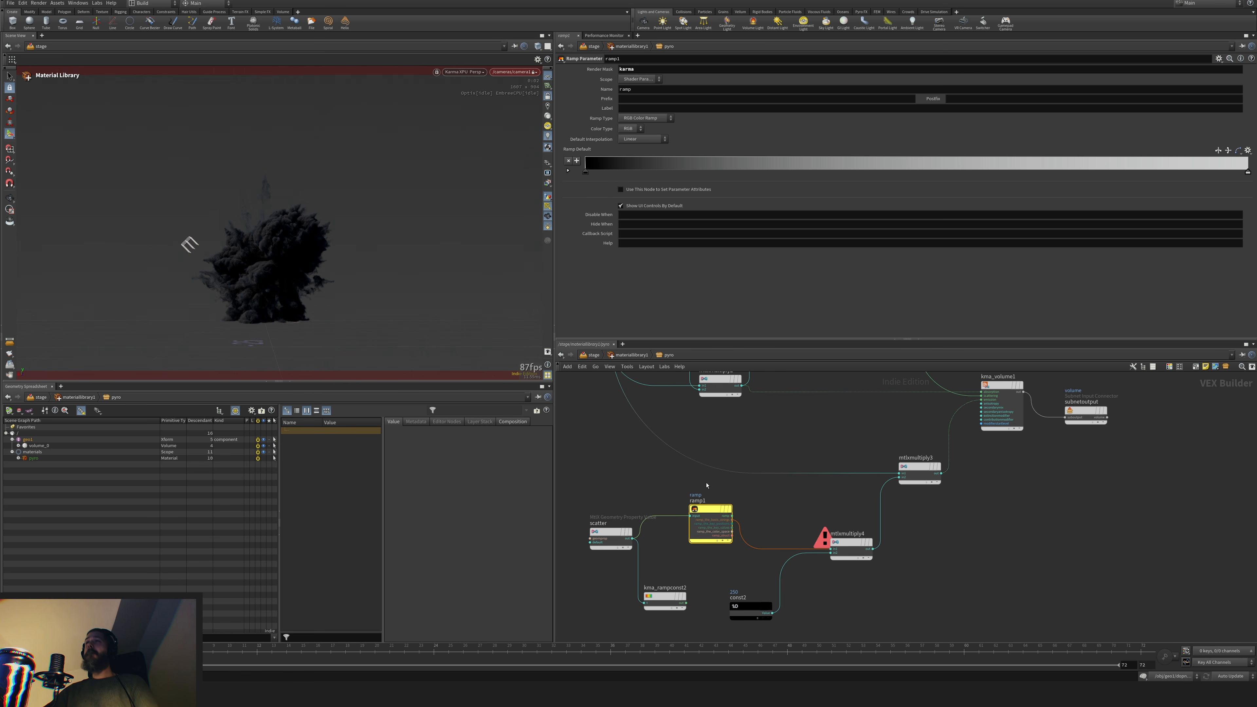
Delete the ramp parameter node and put kma_rampconst2 back between scatter and mtlxmultiply4
key(Delete)
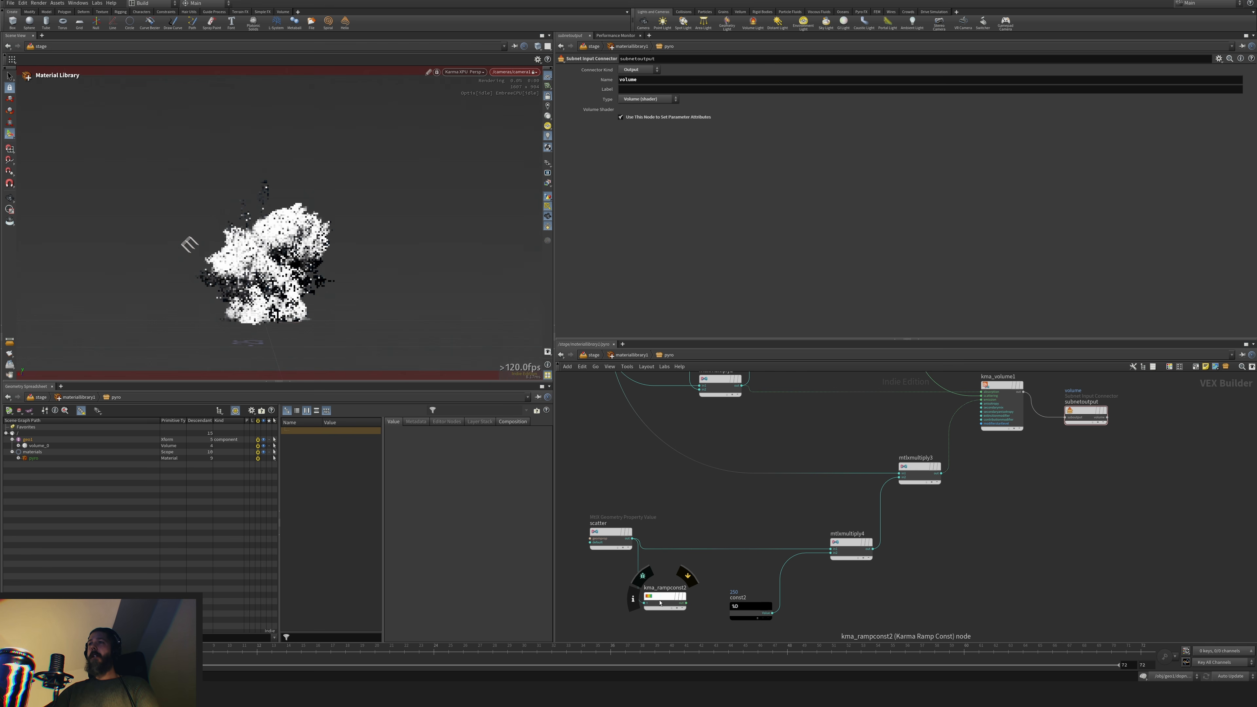
drag(674, 598, 785, 534)
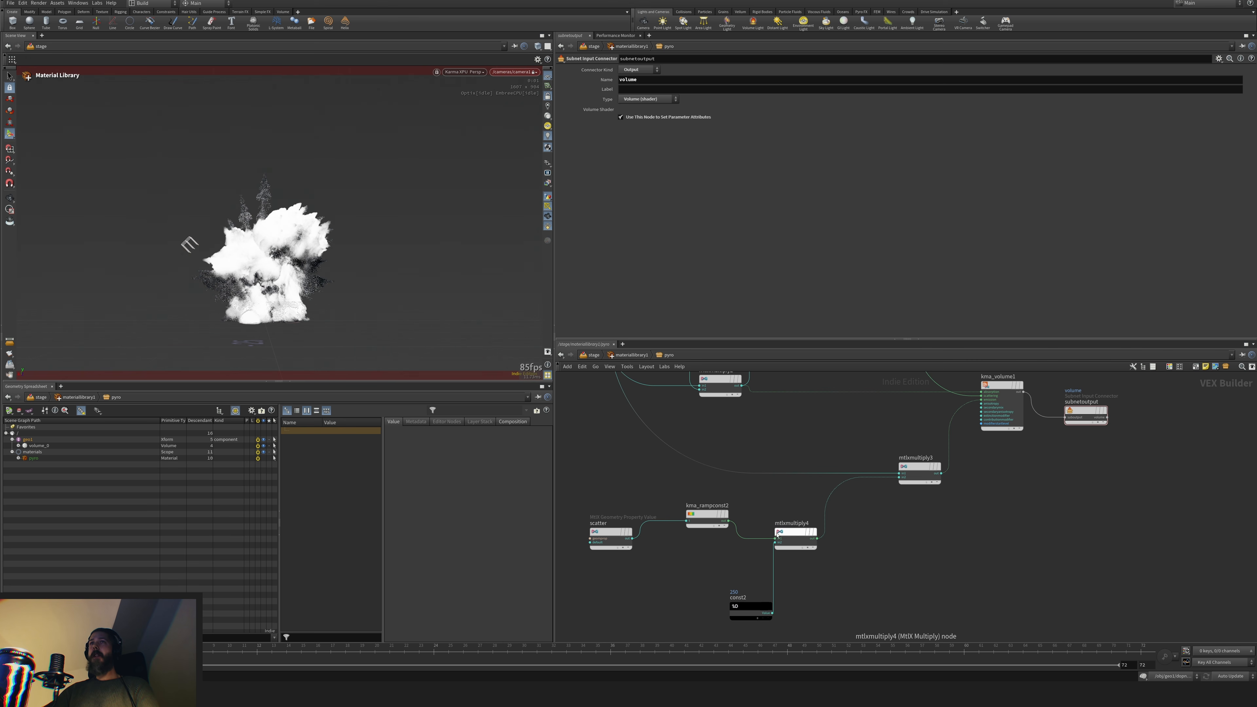
click(707, 515)
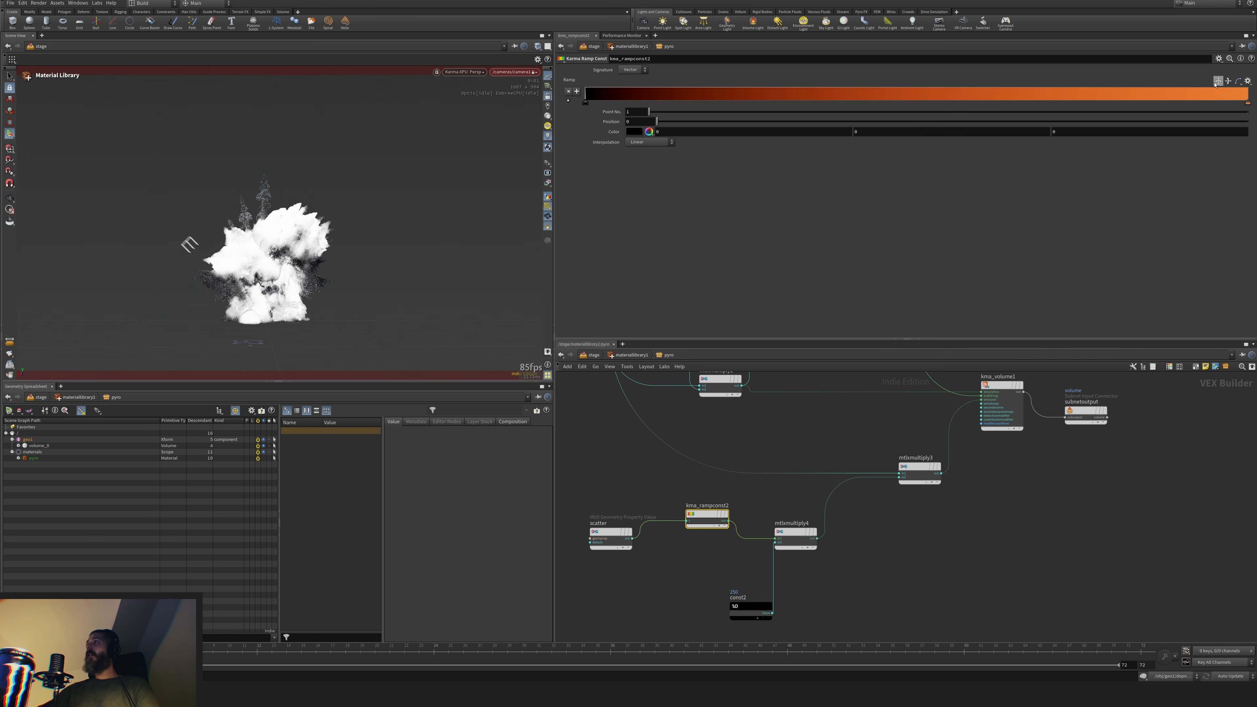
click(1216, 83)
click(1216, 83)
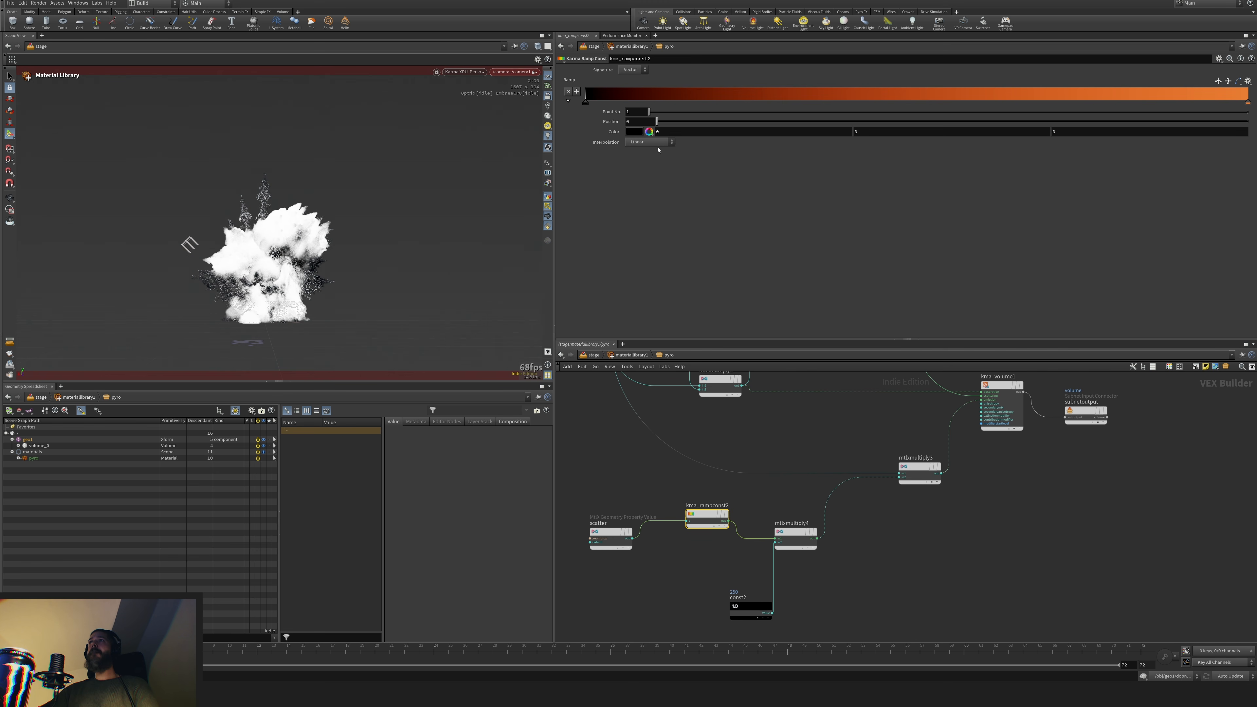
Align the scatter node with kma_rampconst2 and move mtlxmultiply3 closer to the scatter branch
drag(613, 534, 601, 516)
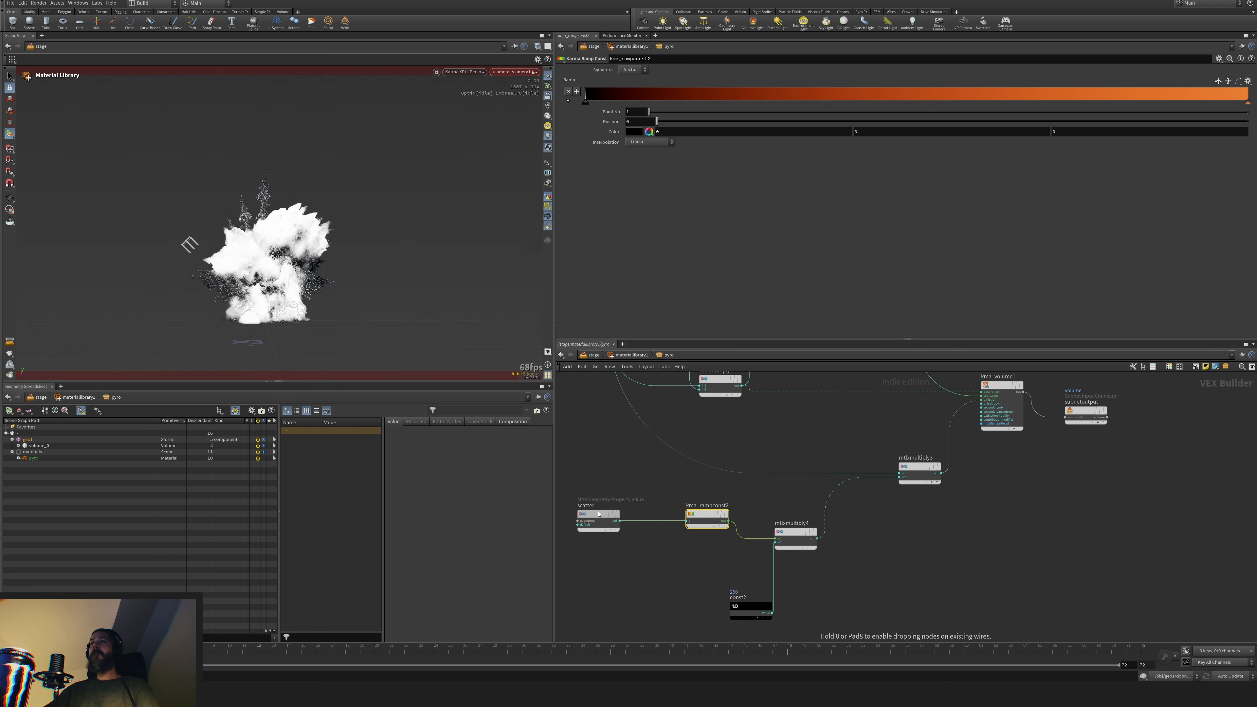
middle_drag(617, 481, 624, 521)
scroll(664, 509, down, 1)
middle_drag(761, 475, 764, 497)
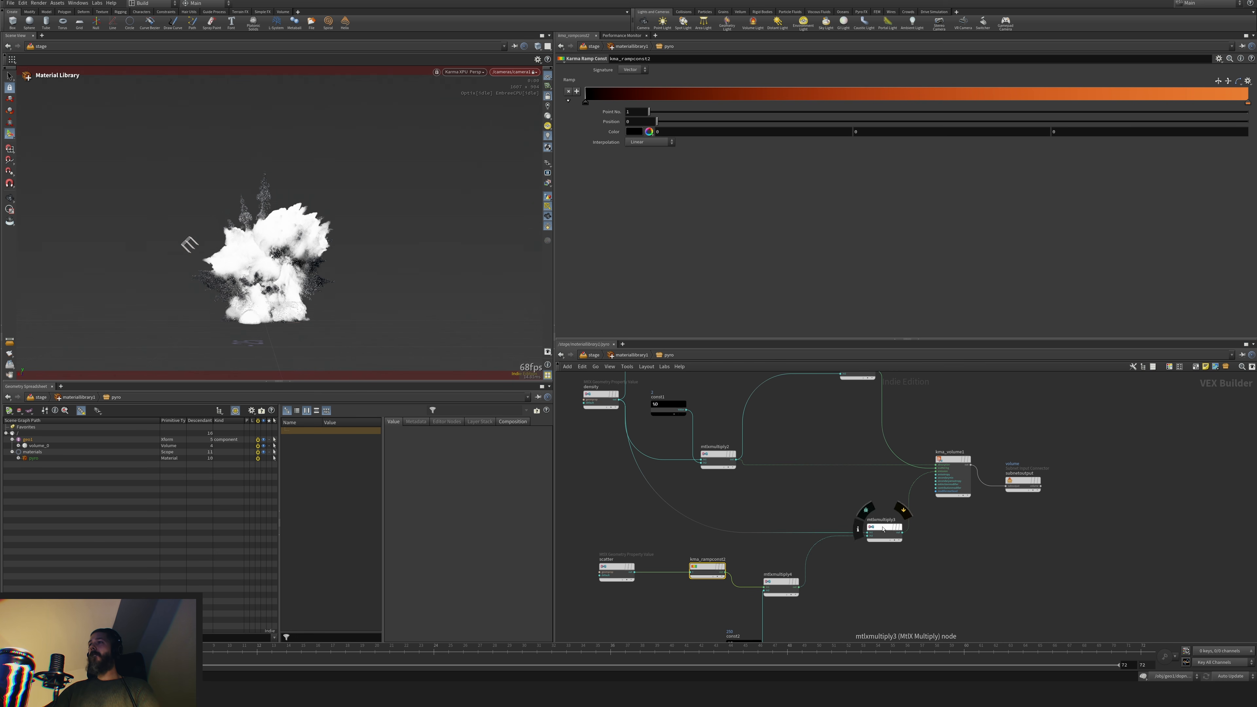
drag(884, 526, 881, 543)
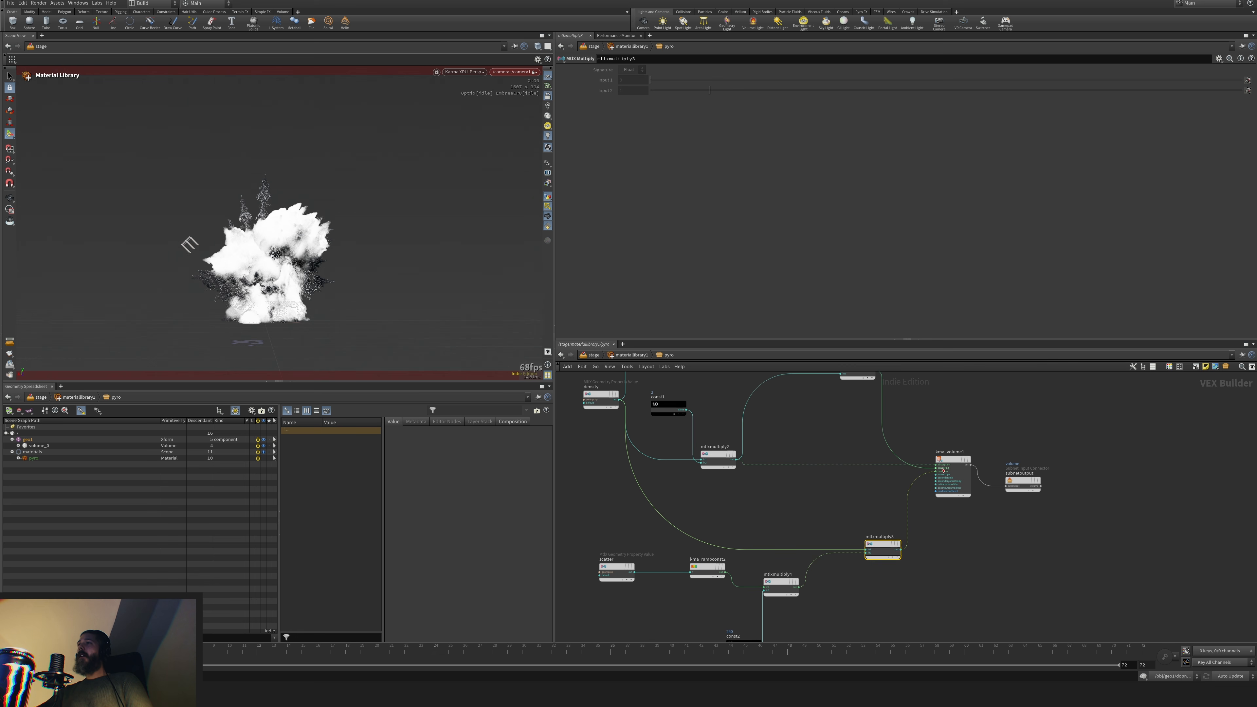
Try reordering the connected inputs of kma_volume1, cycling through the arrangements
scroll(940, 465, up, 3)
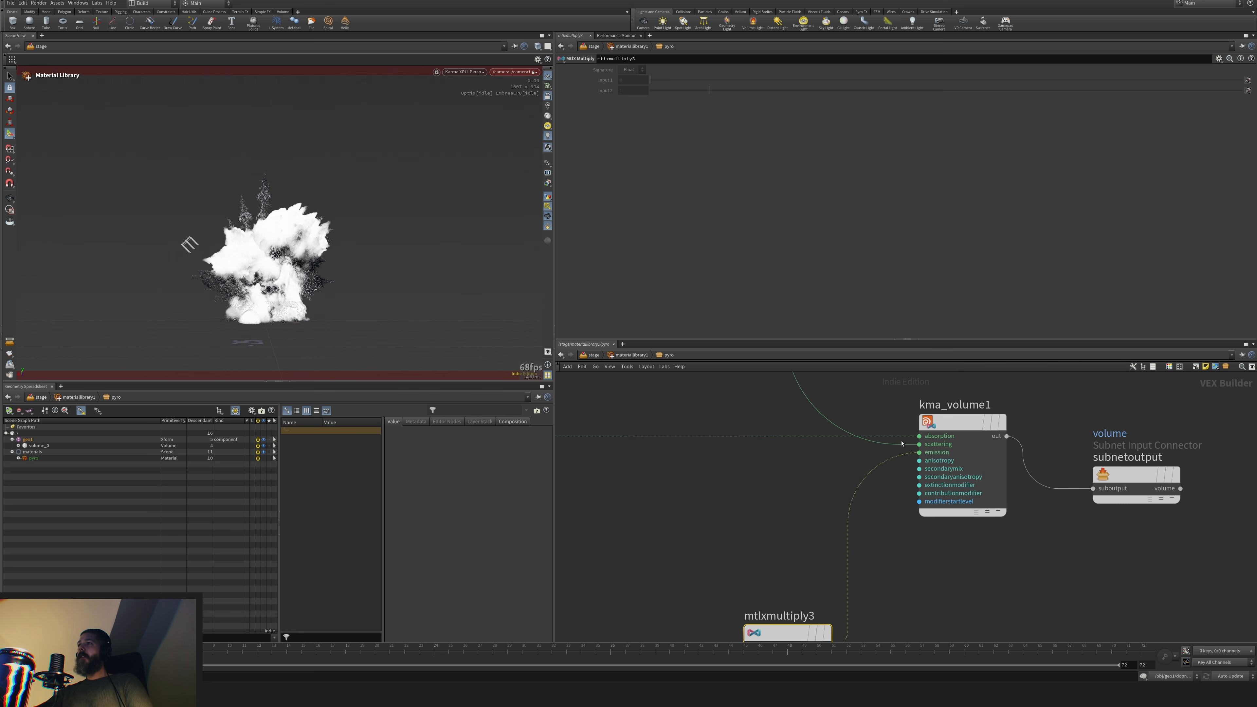
click(948, 431)
key(shift+r)
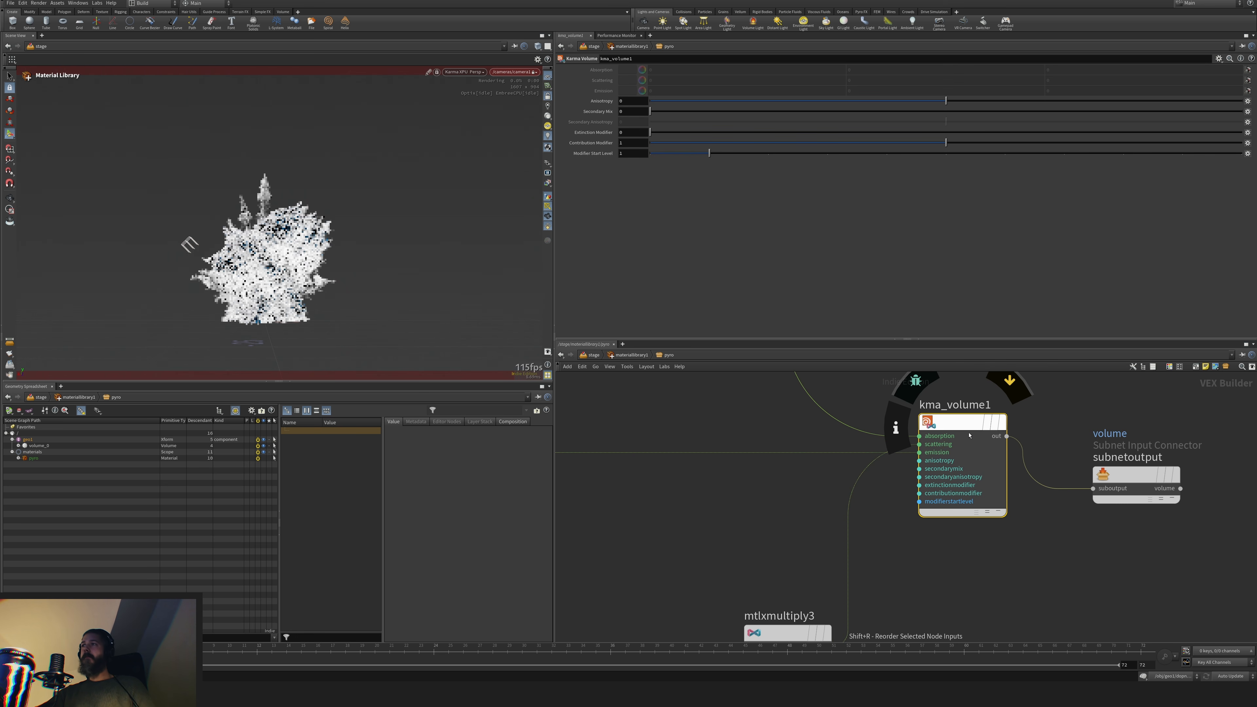
key(shift+r)
key(shift+r)
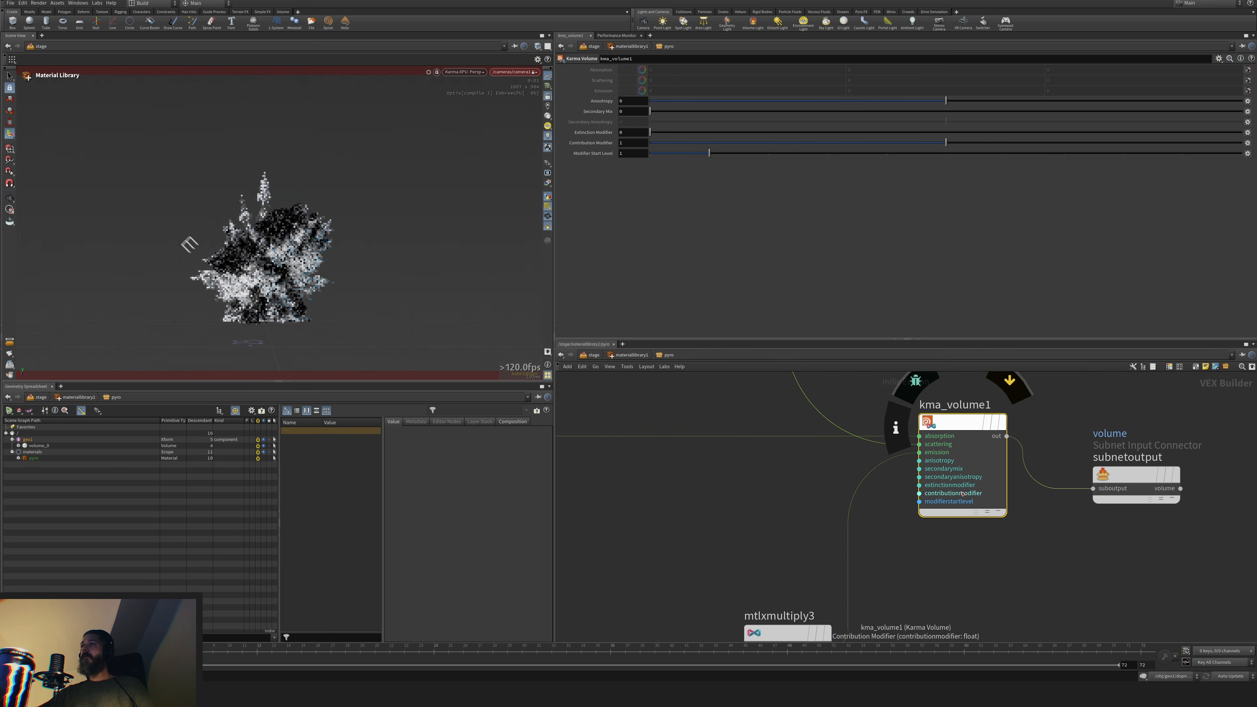
Spread out the scatter, kma_rampconst2 and mtlxmultiply4 nodes and check the settings of const2, mtlxmultiply4 and the ramp
scroll(822, 553, down, 4)
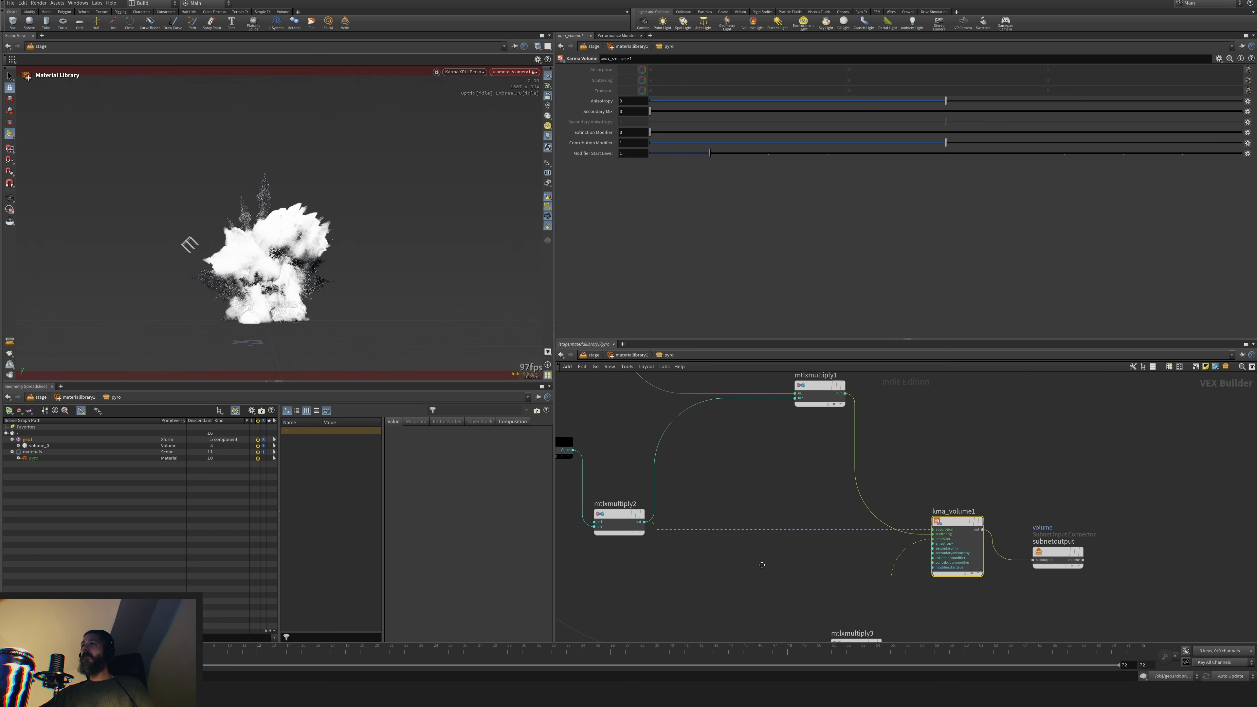
middle_drag(797, 521, 859, 449)
drag(819, 544, 832, 553)
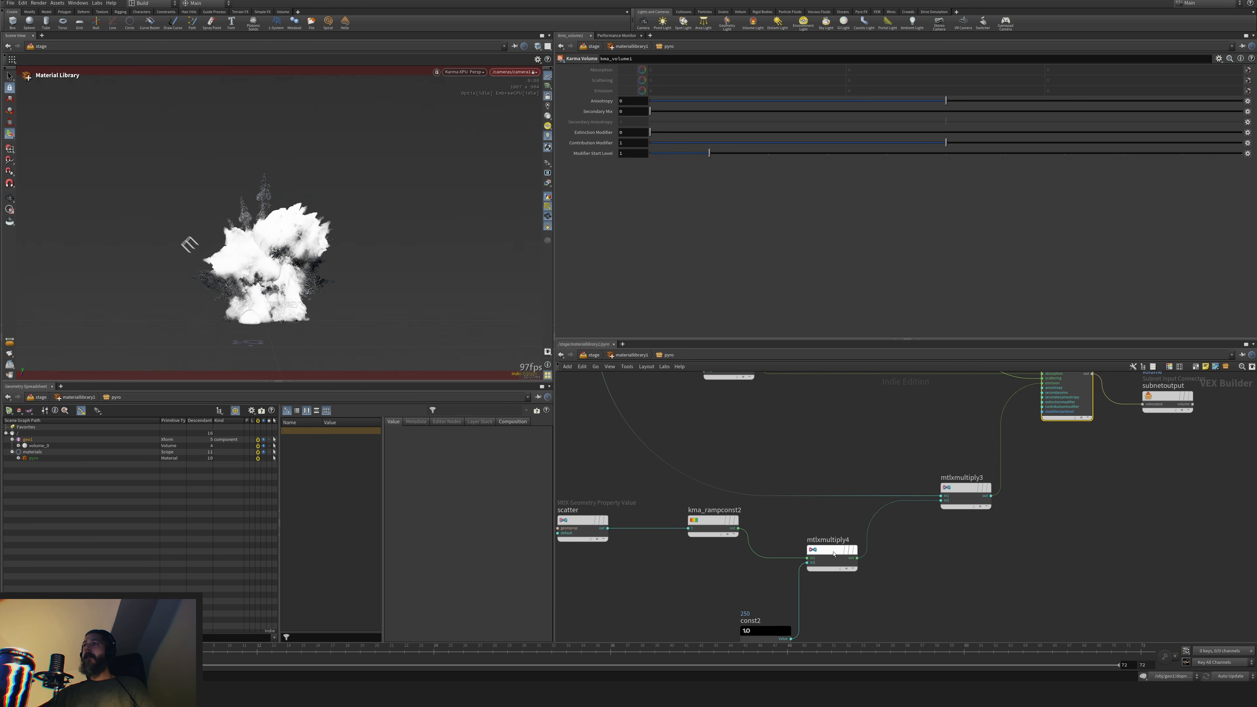
drag(736, 533, 711, 551)
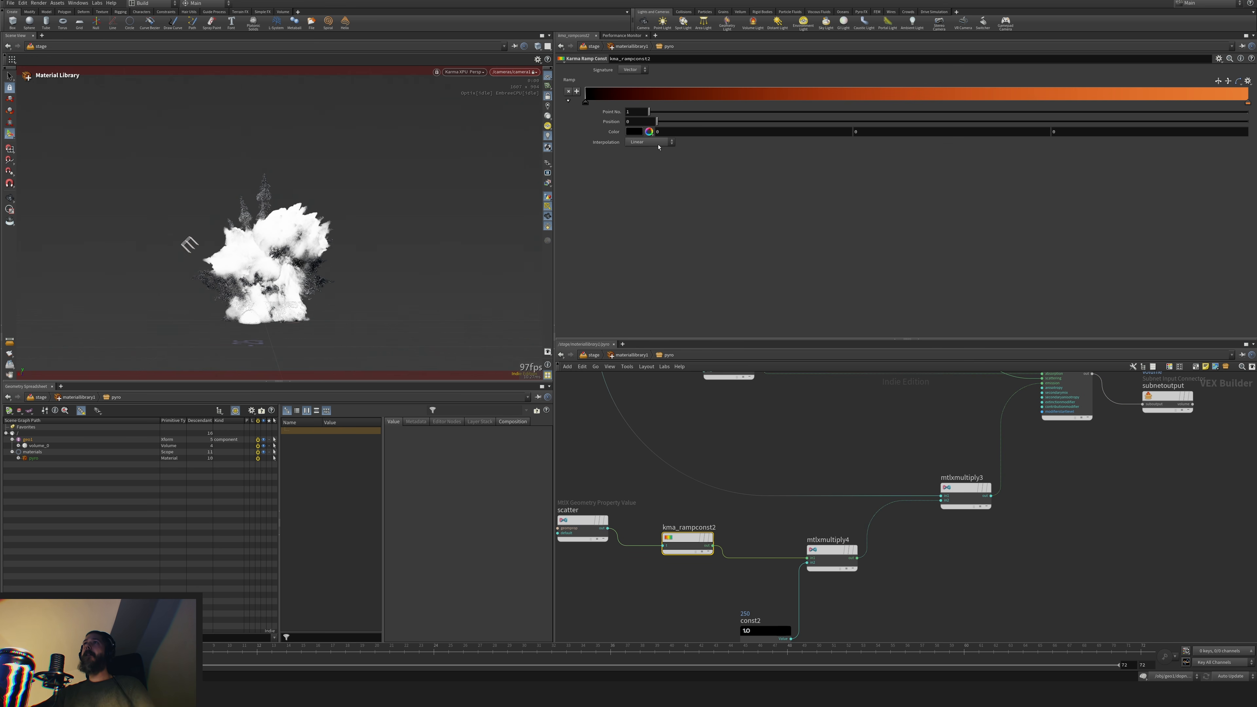
drag(592, 520, 607, 488)
middle_drag(691, 598, 637, 496)
click(714, 530)
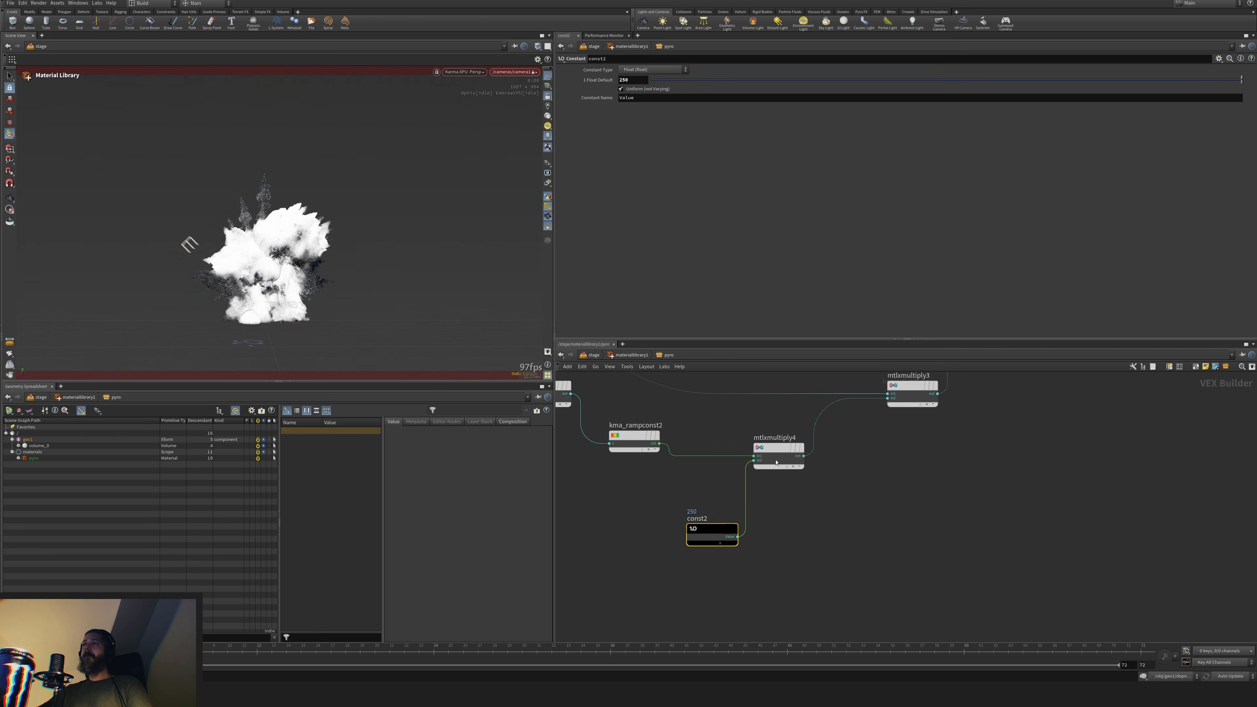
drag(776, 462, 775, 476)
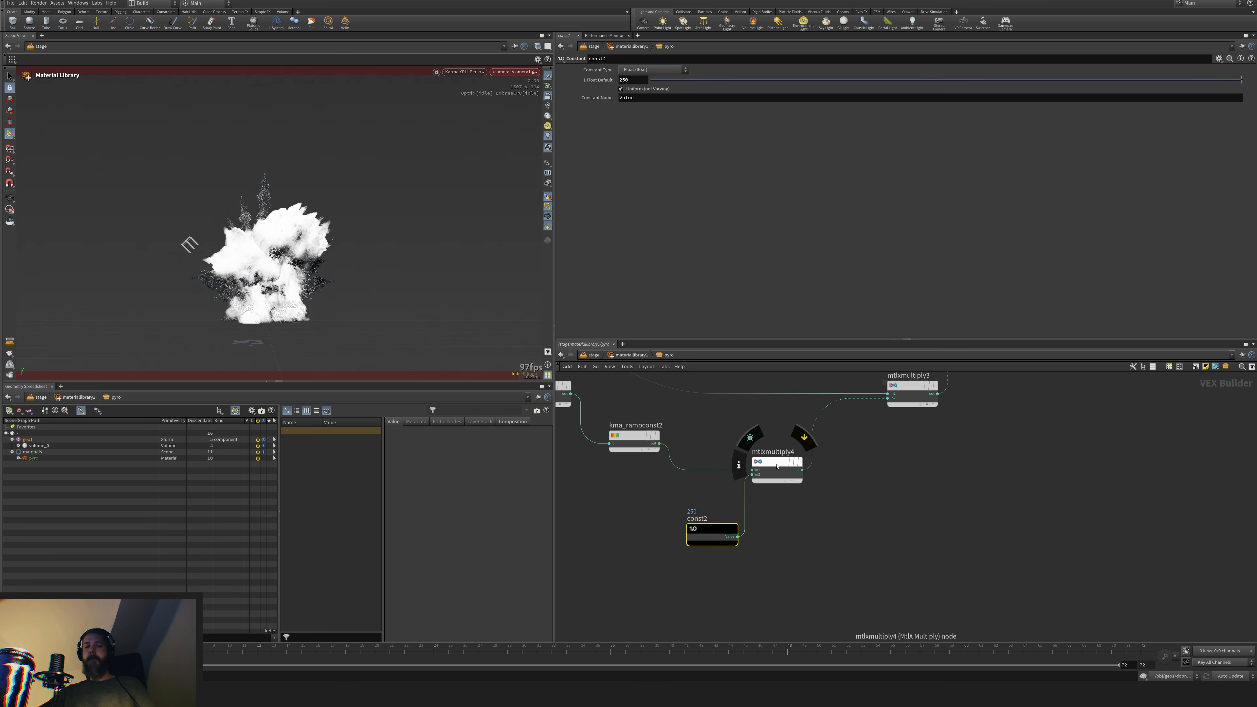
click(780, 465)
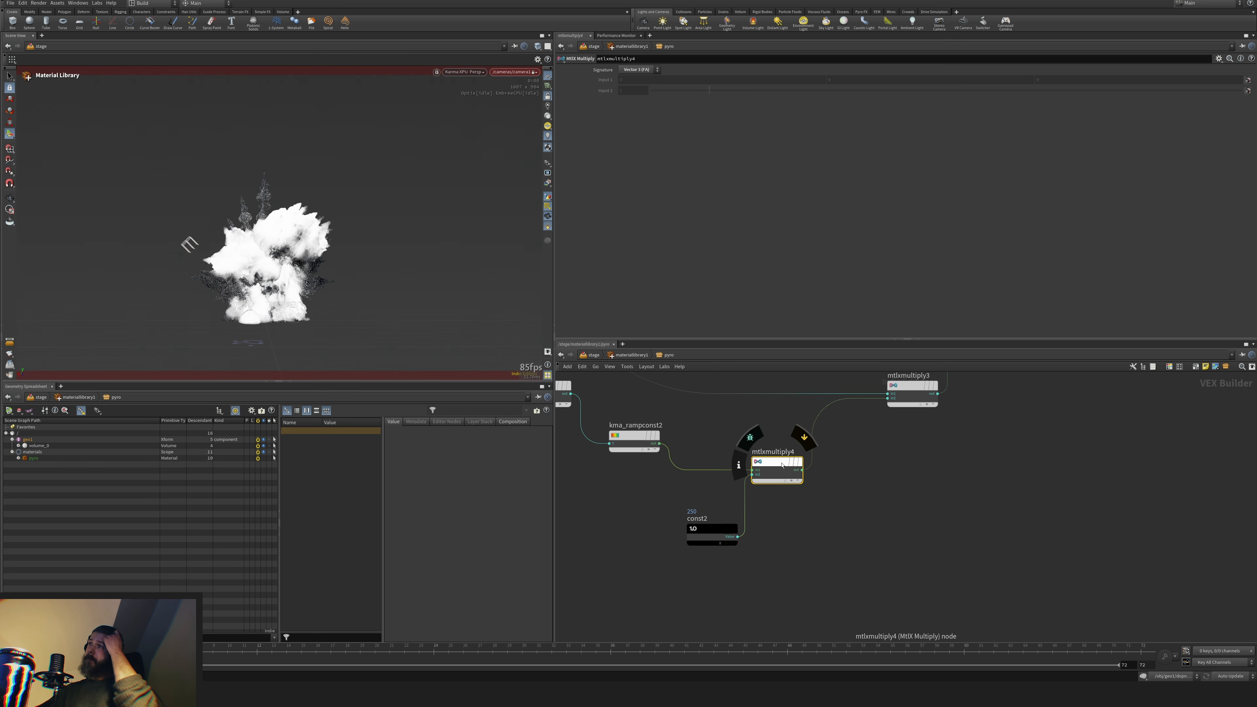
click(639, 436)
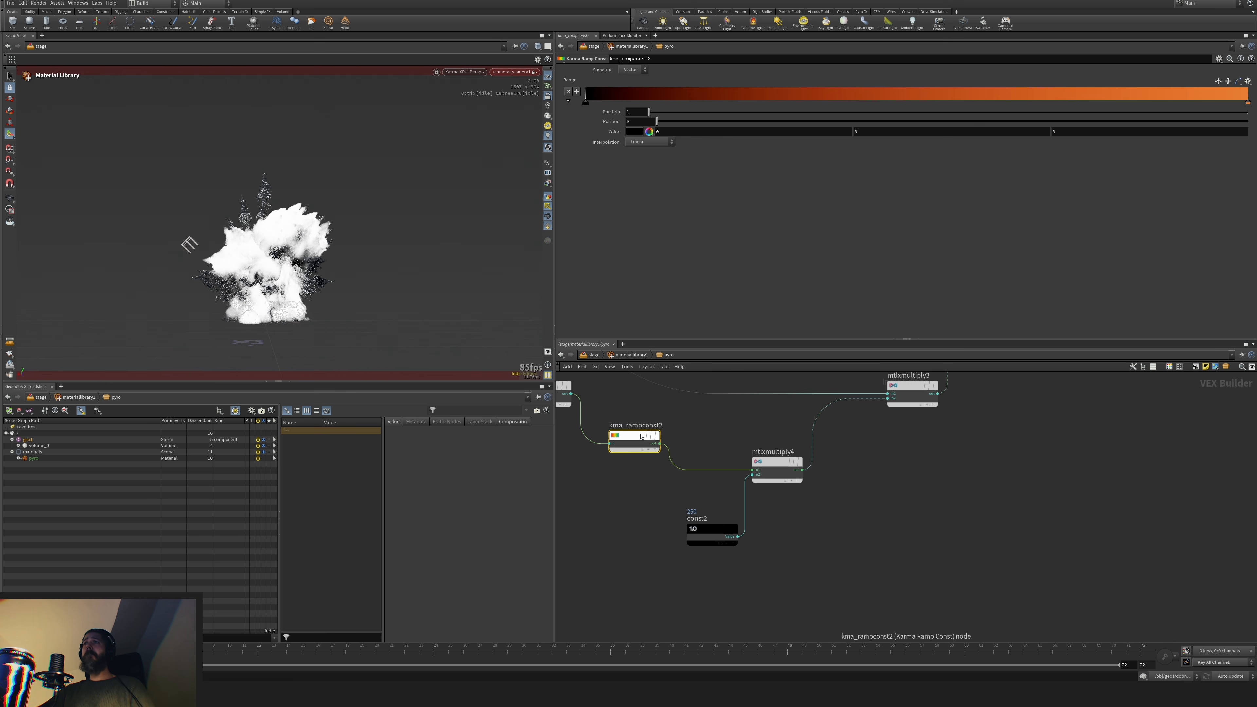
Search the available operators for color nodes
key(Tab)
text(color)
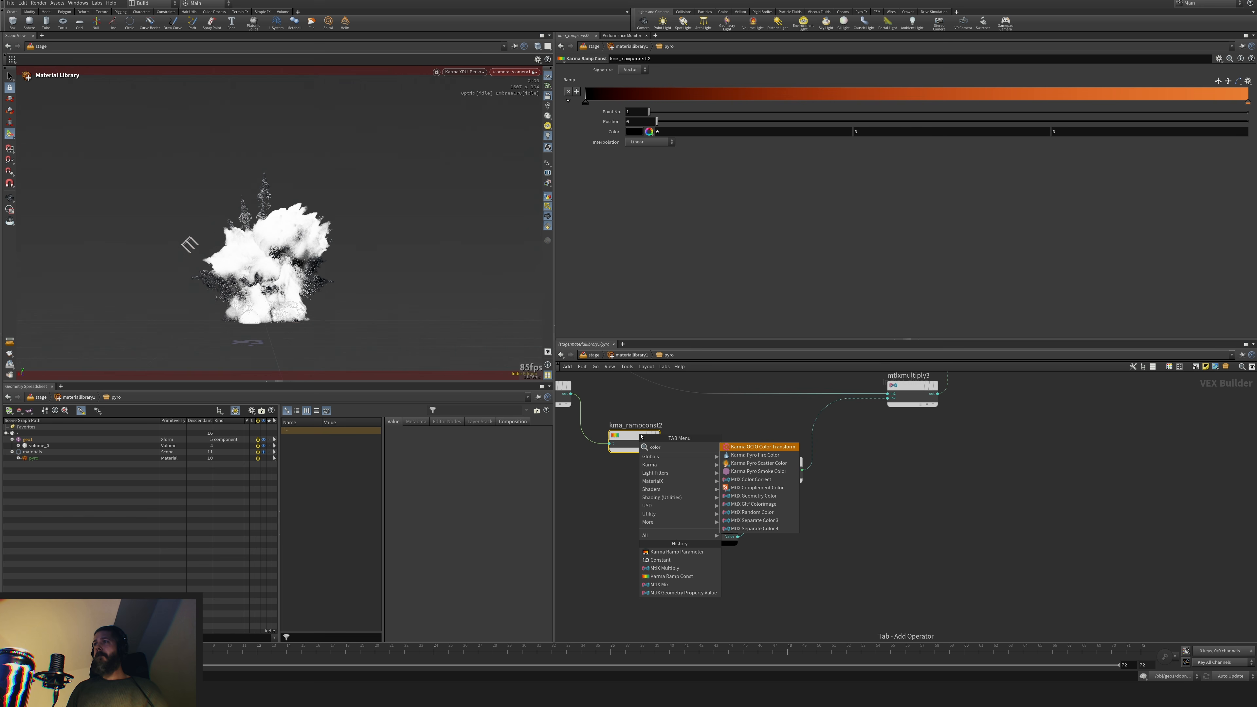
key(BackSpace)
key(BackSpace)
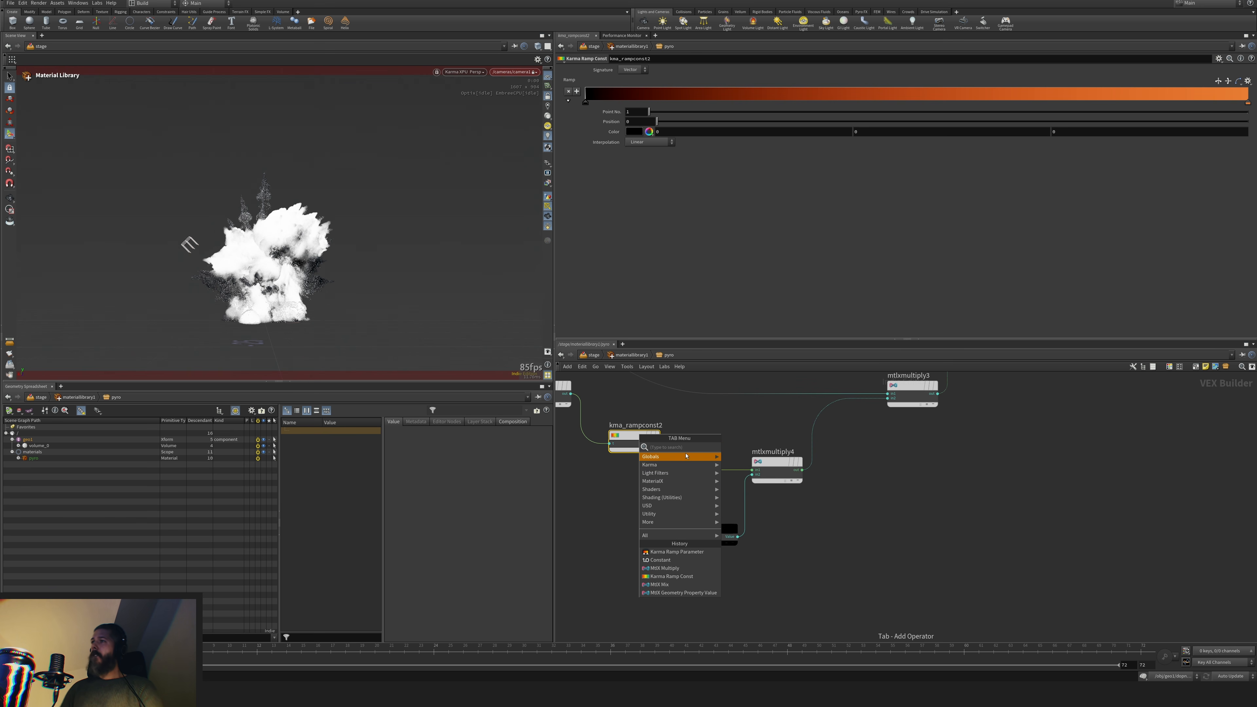
text(or)
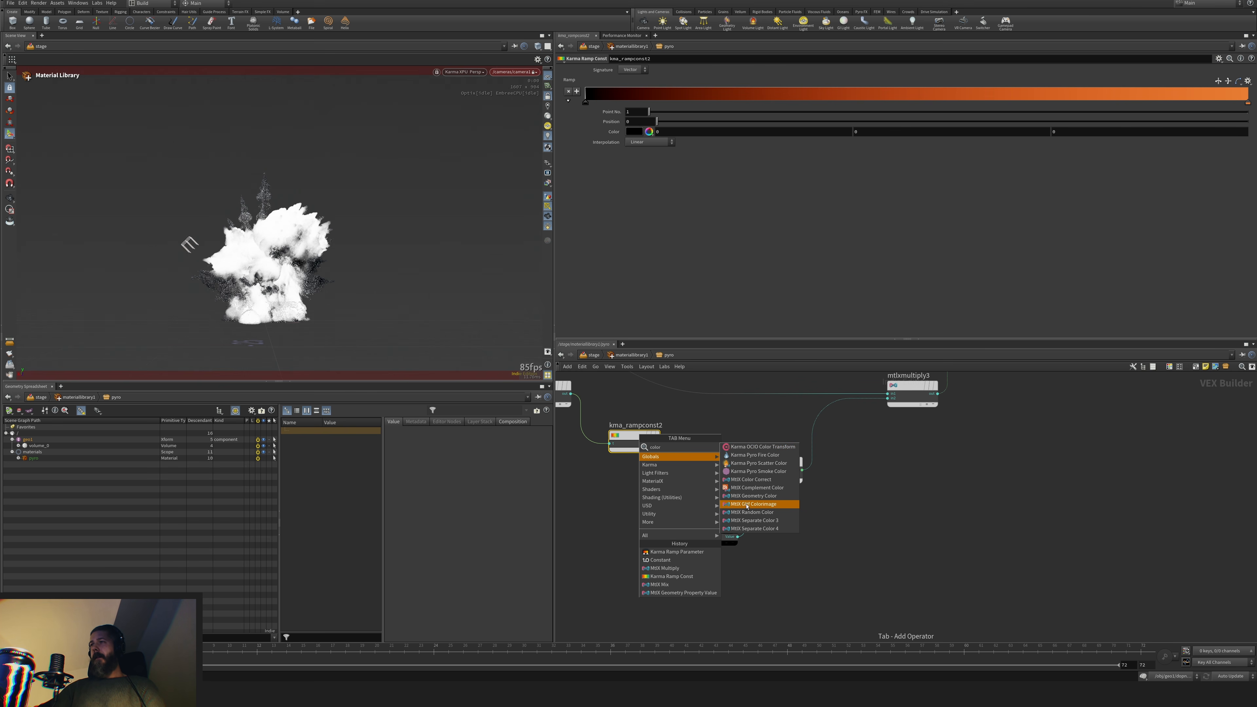
click(595, 524)
Wire kma_rampconst2's output directly into kma_volume1's emission input and move mtlxmultiply3 clear of the new wire
middle_drag(689, 423, 736, 494)
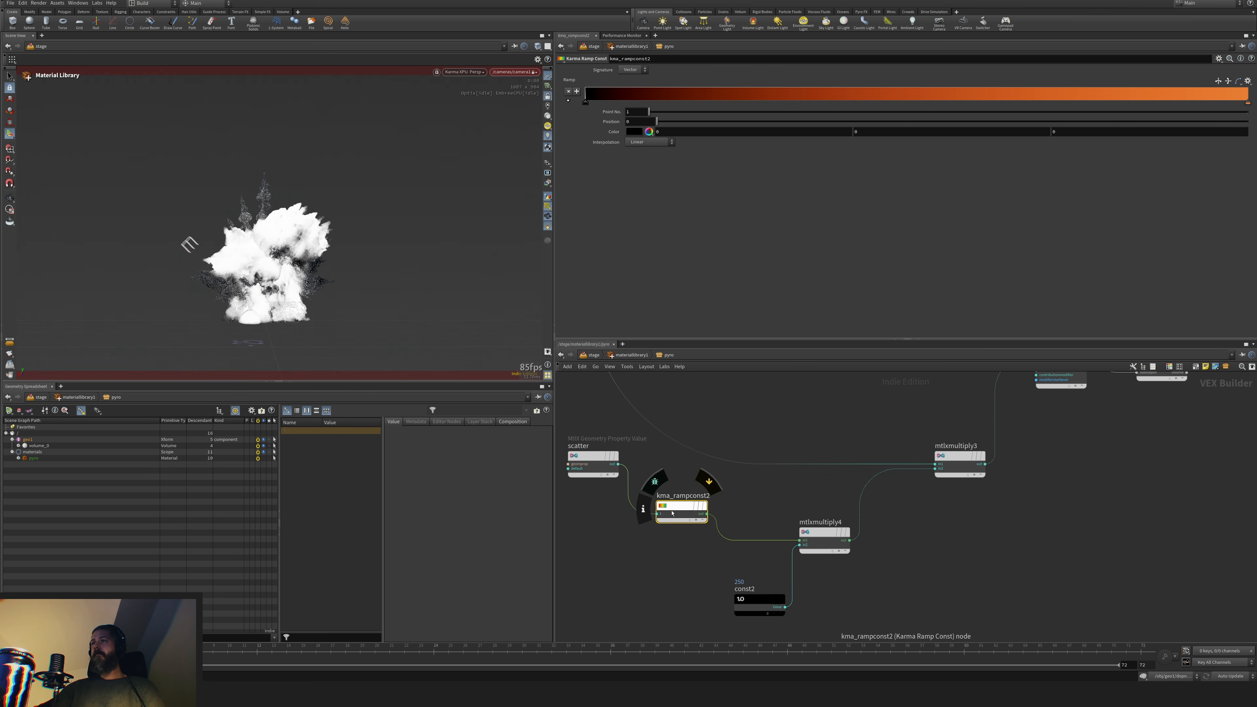
drag(676, 506, 669, 498)
click(700, 505)
middle_drag(869, 421, 793, 507)
click(889, 467)
drag(864, 535, 890, 483)
Wire kma_rampconst2's output into mtlxmultiply3's second input and mtlxmultiply3's output into kma_volume1's emission input
click(601, 585)
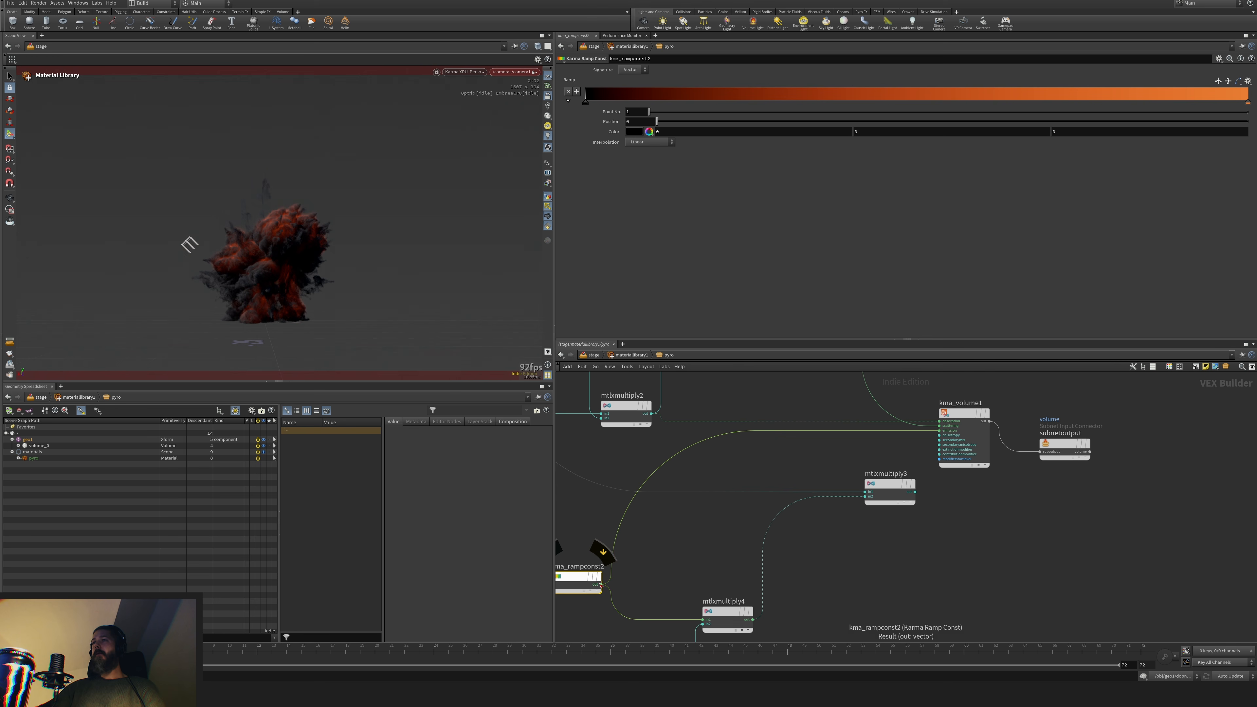
click(865, 497)
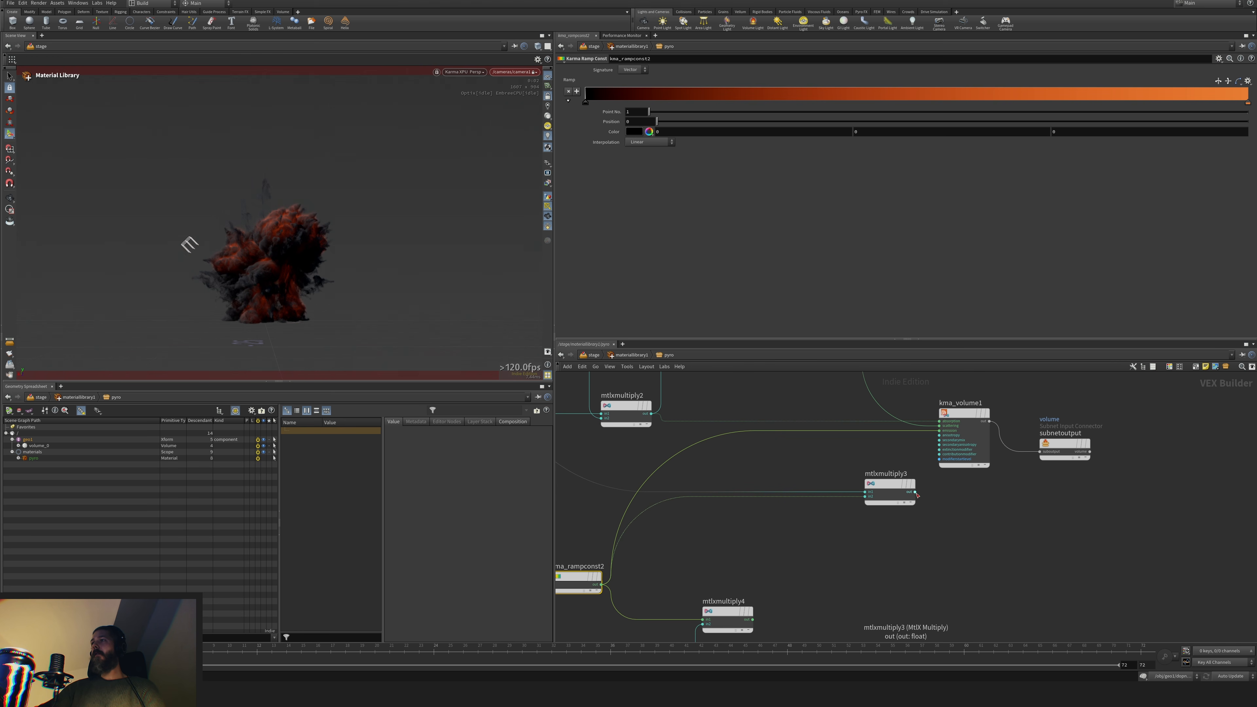
click(916, 492)
click(938, 432)
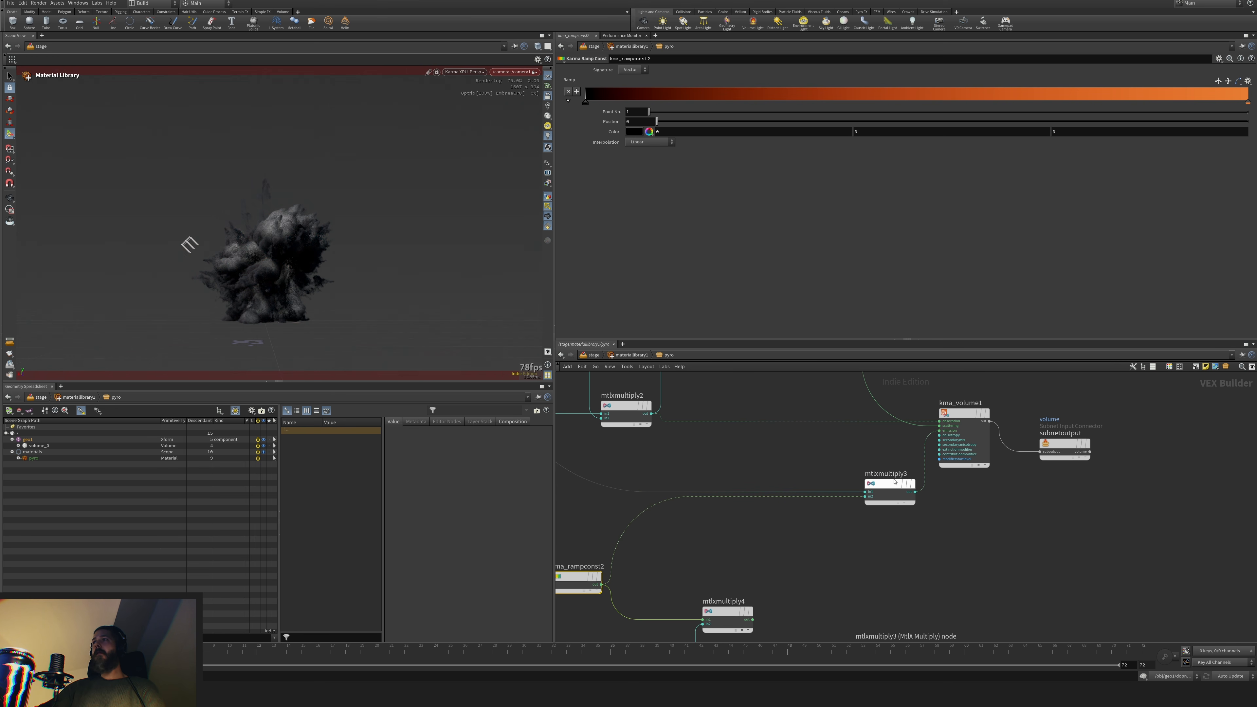
Swap mtlxmultiply3's two inputs, wire mtlxmultiply4's output into its second input, and move it near mtlxmultiply4
click(887, 487)
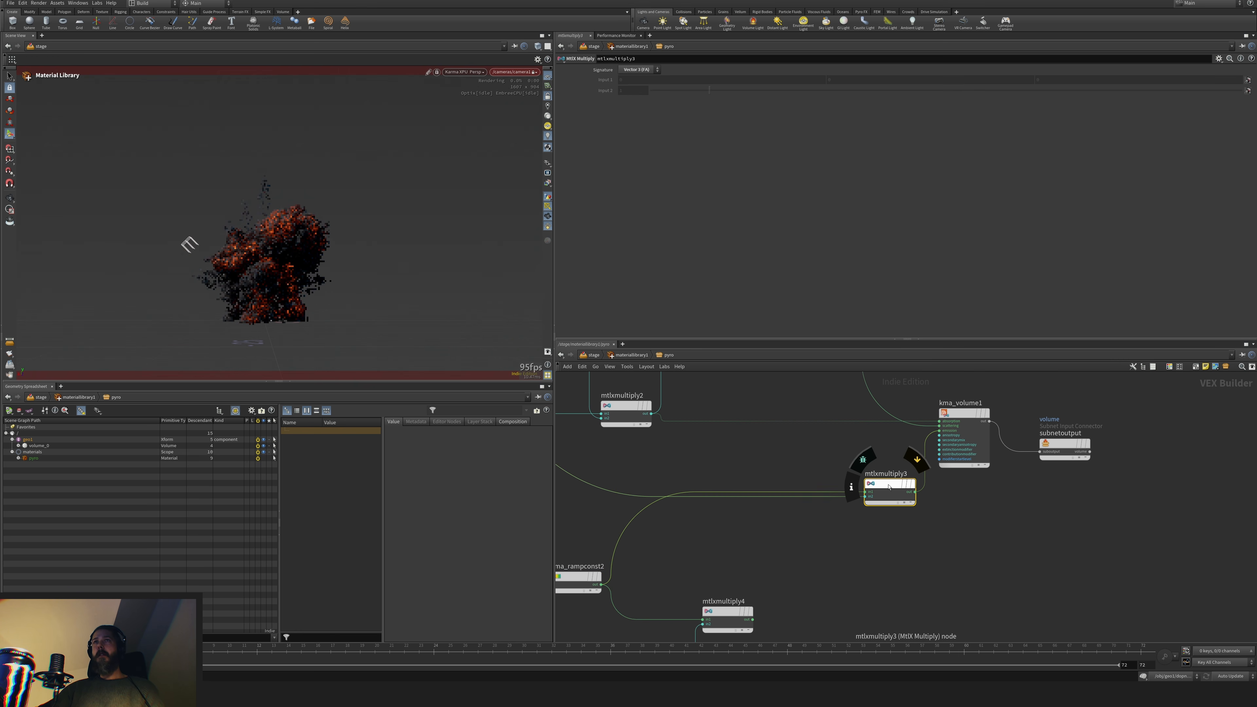
middle_drag(848, 564, 856, 517)
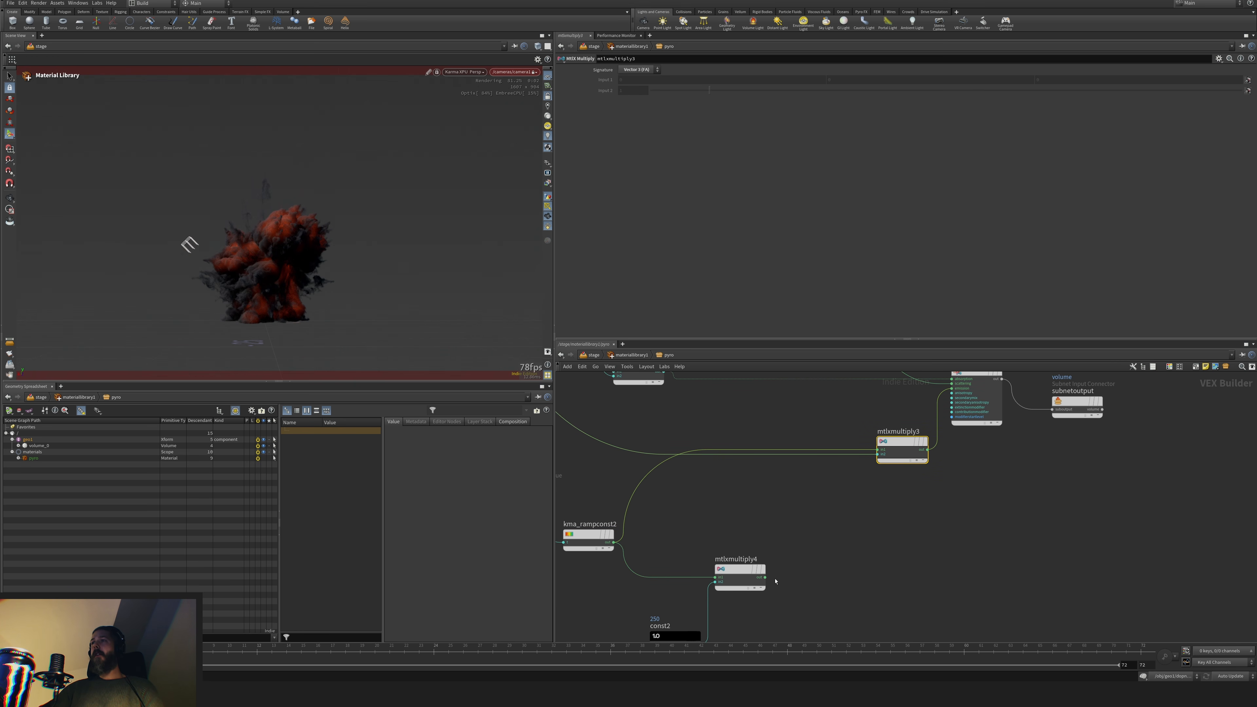
click(878, 455)
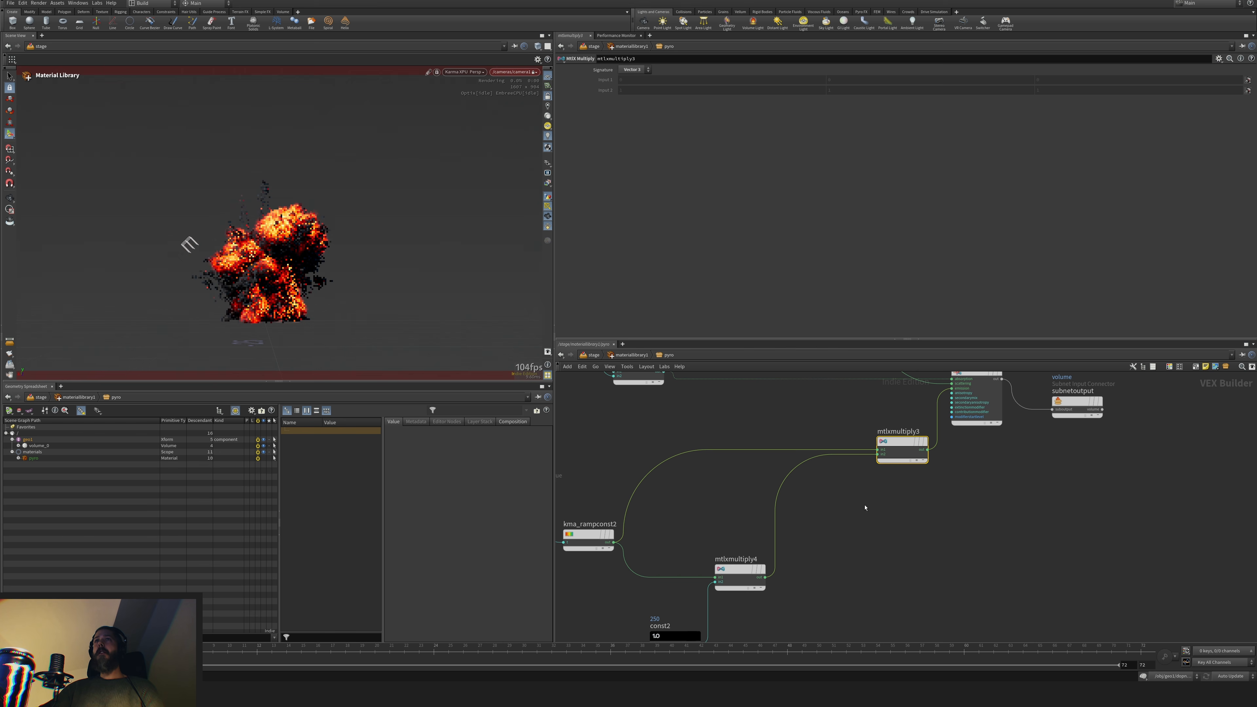
mouse_move(705, 509)
middle_down()
mouse_move(716, 471)
mouse_move(692, 524)
middle_up()
drag(884, 458, 796, 519)
mouse_move(796, 518)
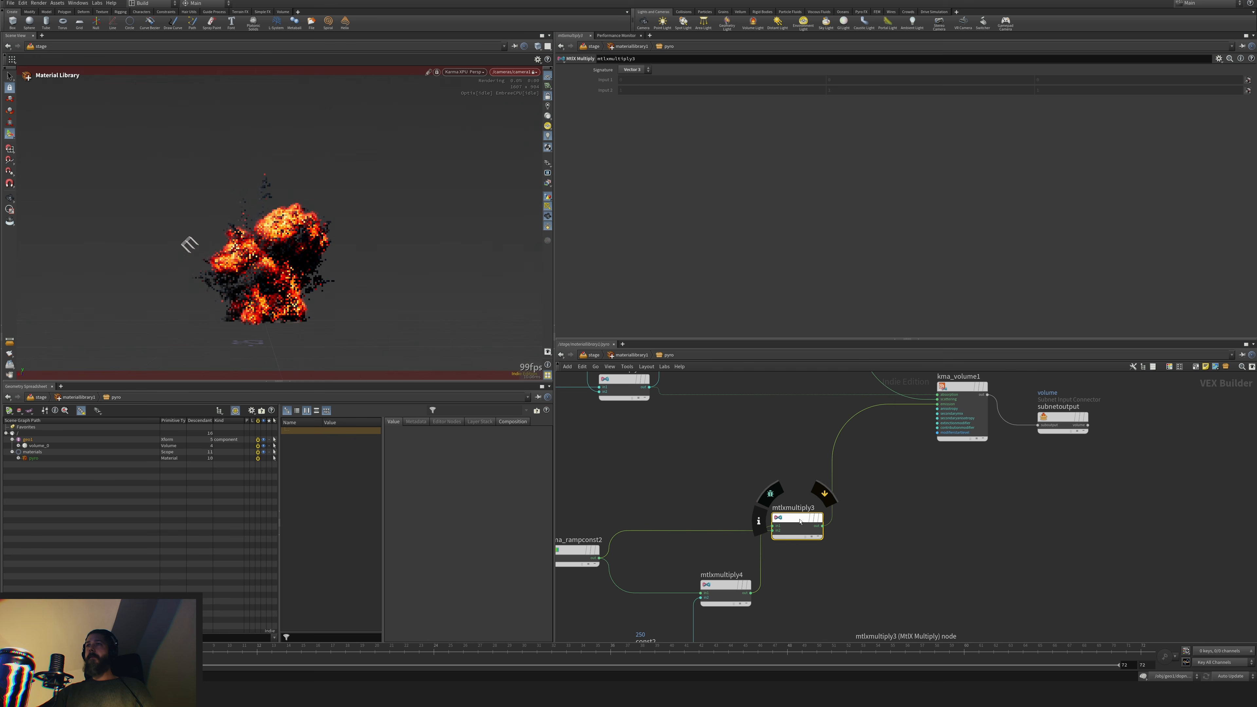
Wire mtlxmultiply2's output into mtlxmultiply3 in place of kma_rampconst2, and swap mtlxmultiply3's inputs so mtlxmultiply4 comes first
drag(801, 521, 803, 523)
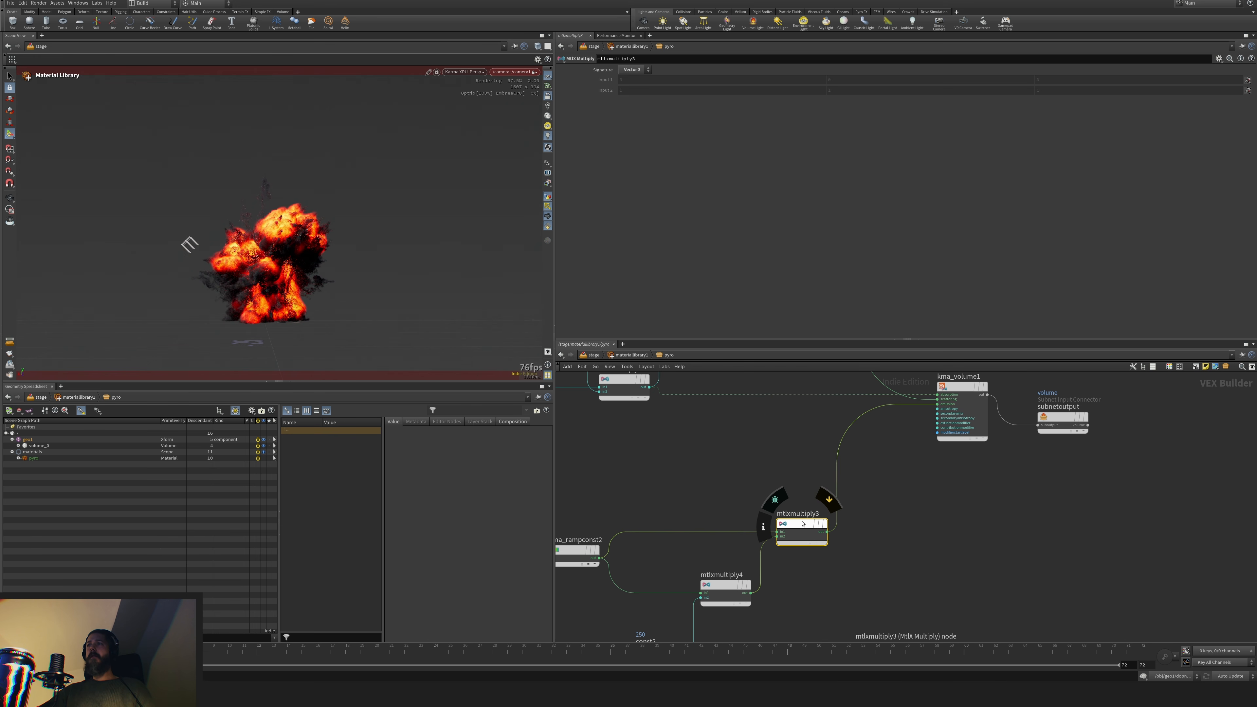
middle_drag(800, 444, 847, 521)
middle_drag(680, 511, 785, 555)
middle_drag(860, 576, 790, 493)
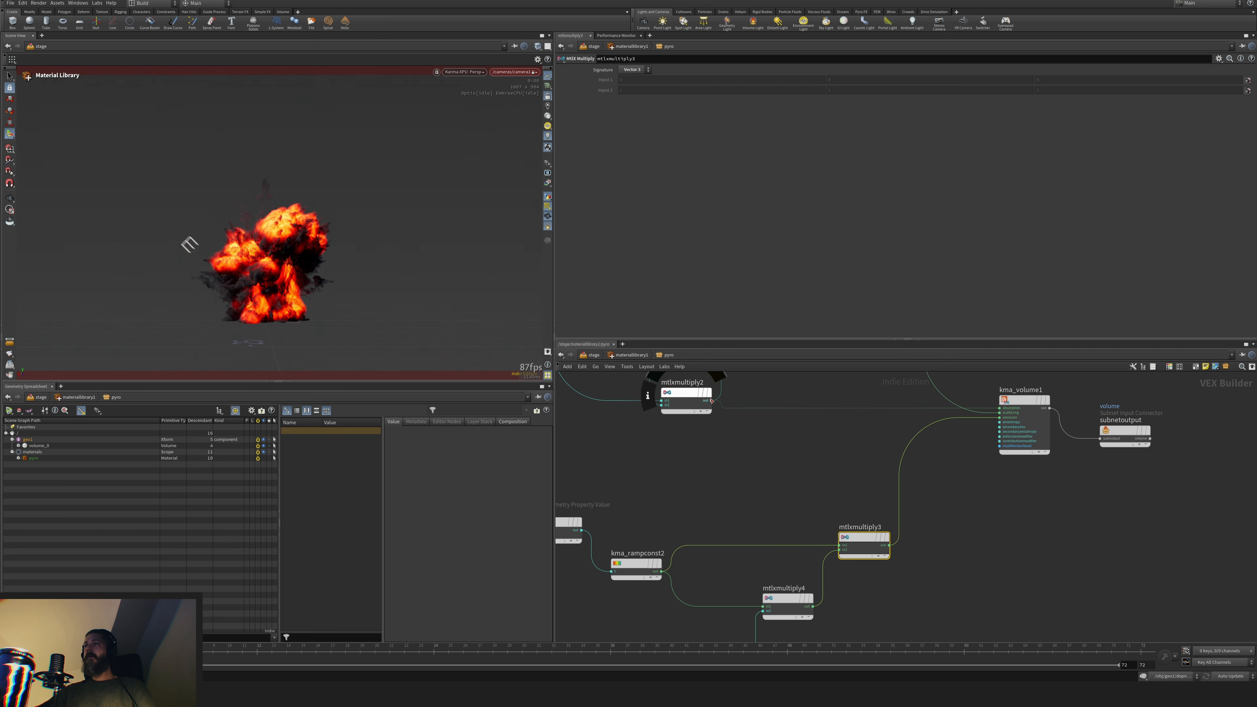
click(840, 549)
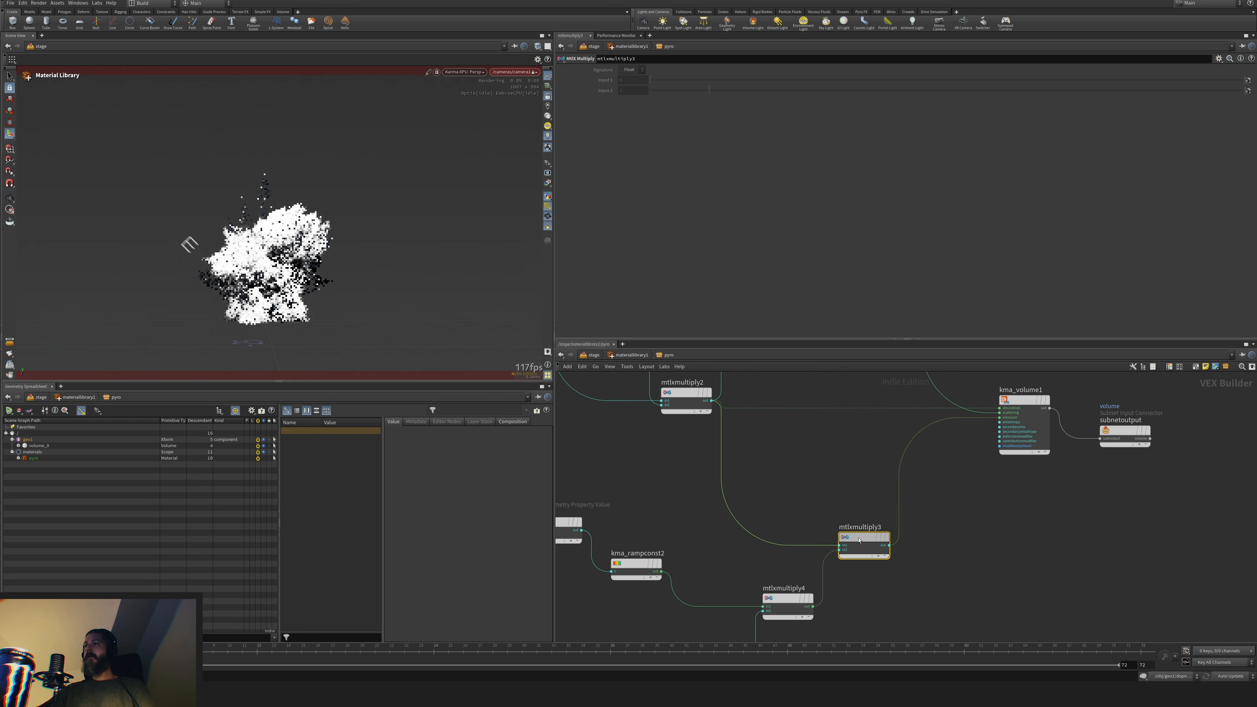
drag(861, 537, 859, 505)
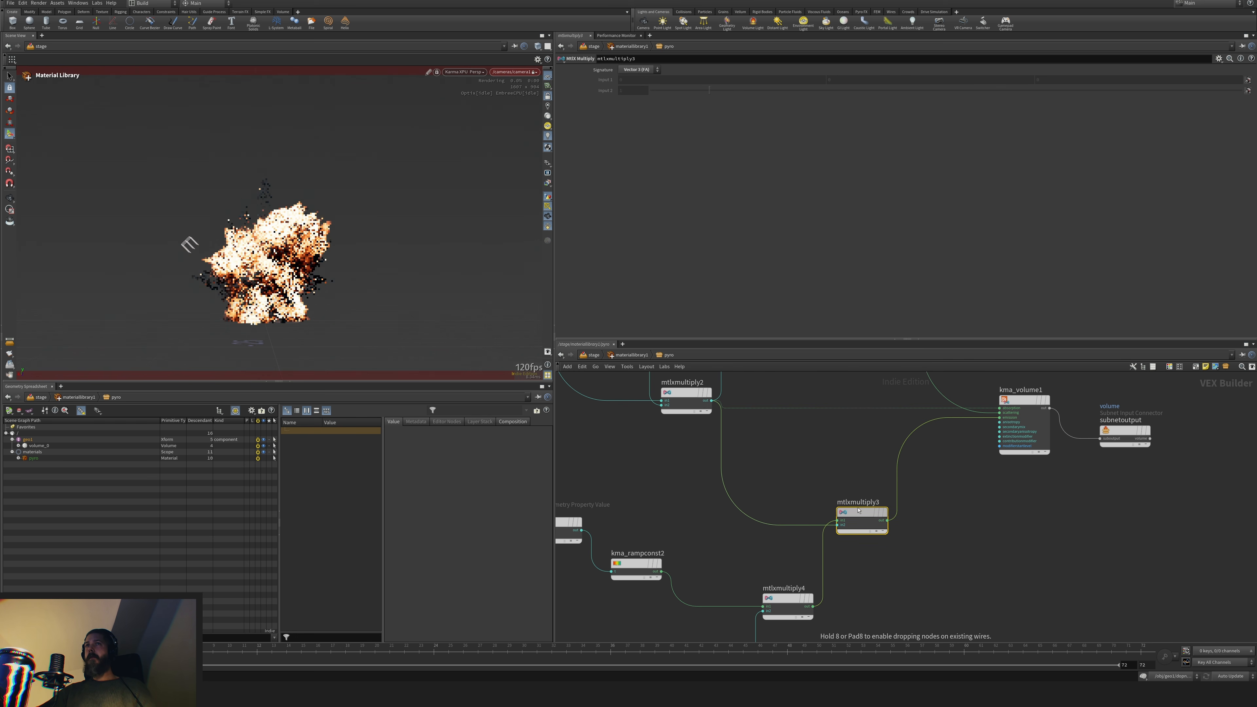
Replace mtlxmultiply3's second input with the output of the property node feeding mtlxmultiply2, and preview an early frame of the explosion
middle_drag(614, 415, 692, 477)
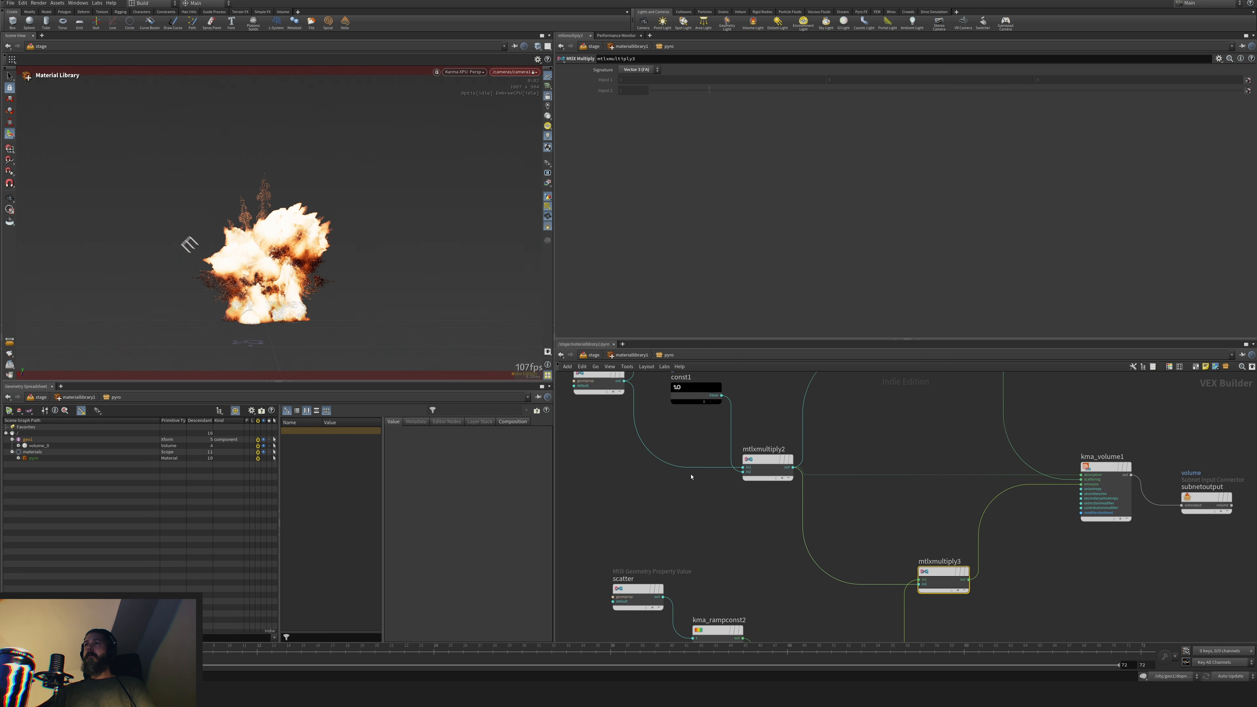
click(917, 582)
middle_drag(789, 577, 743, 484)
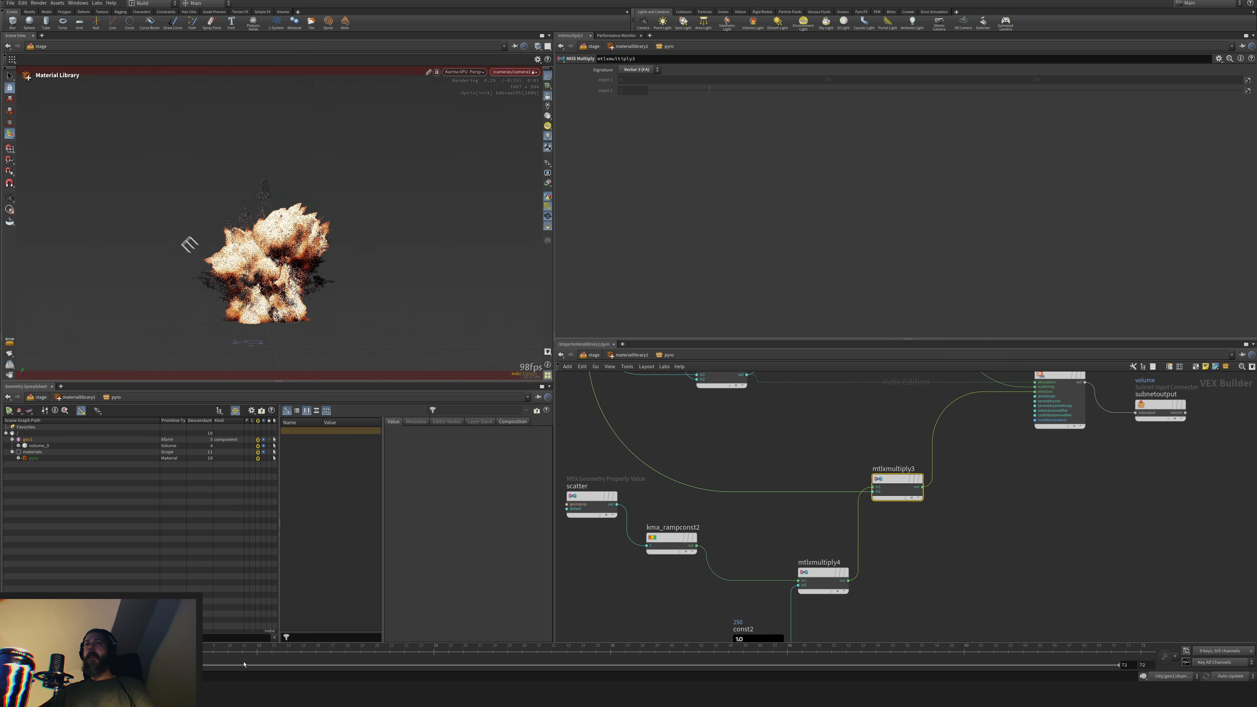
click(212, 652)
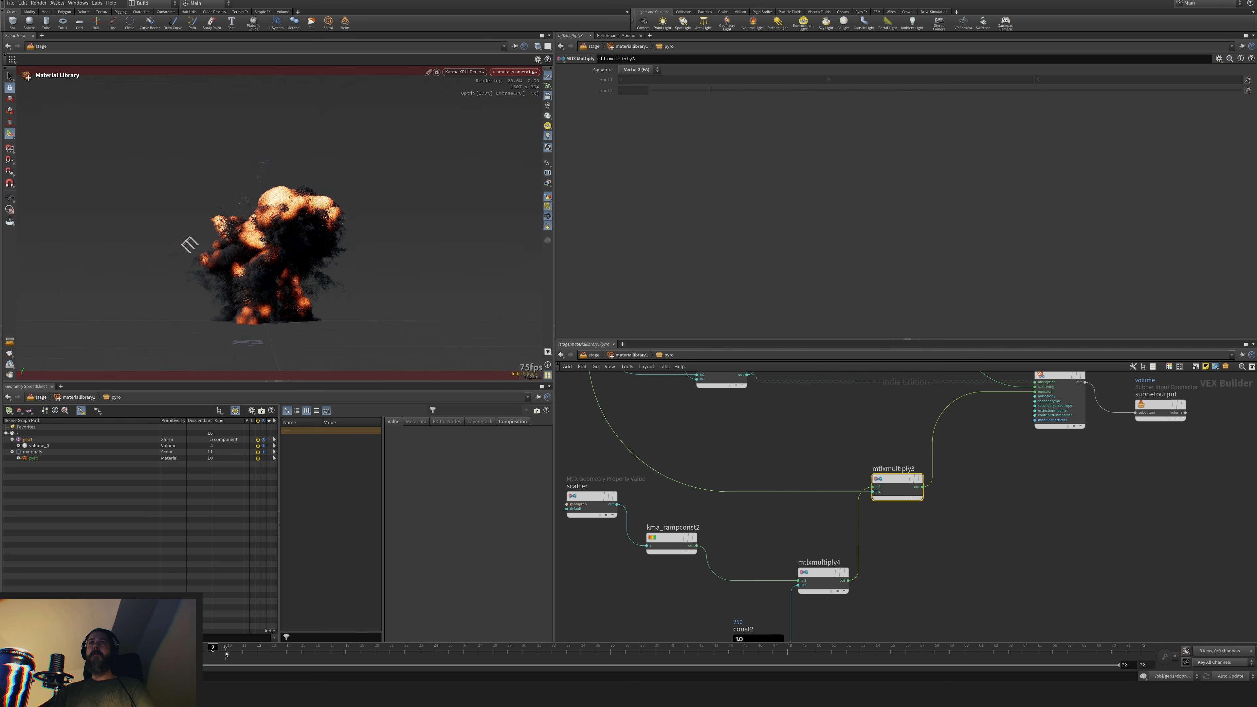
Set const2's float default to 25, move it clear of mtlxmultiply4, and scrub the timeline to check the fire
middle_drag(879, 548, 884, 495)
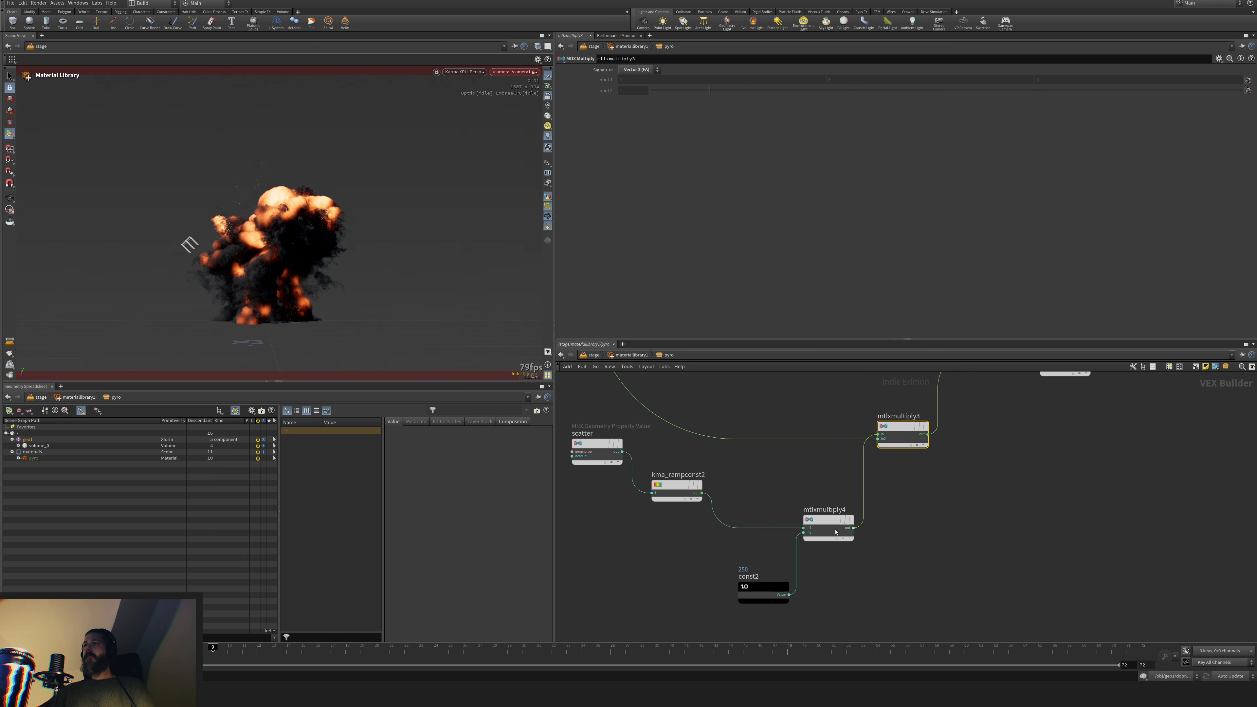
drag(761, 591, 709, 590)
click(709, 590)
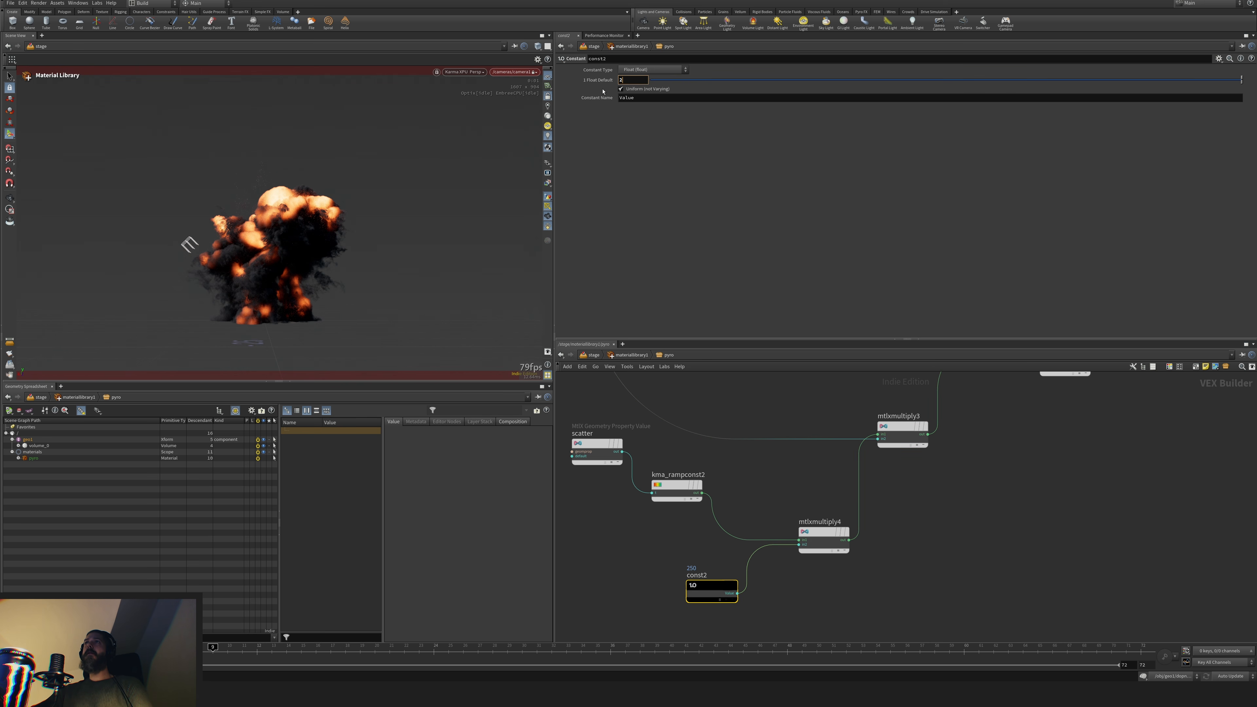
text(5)
key(Return)
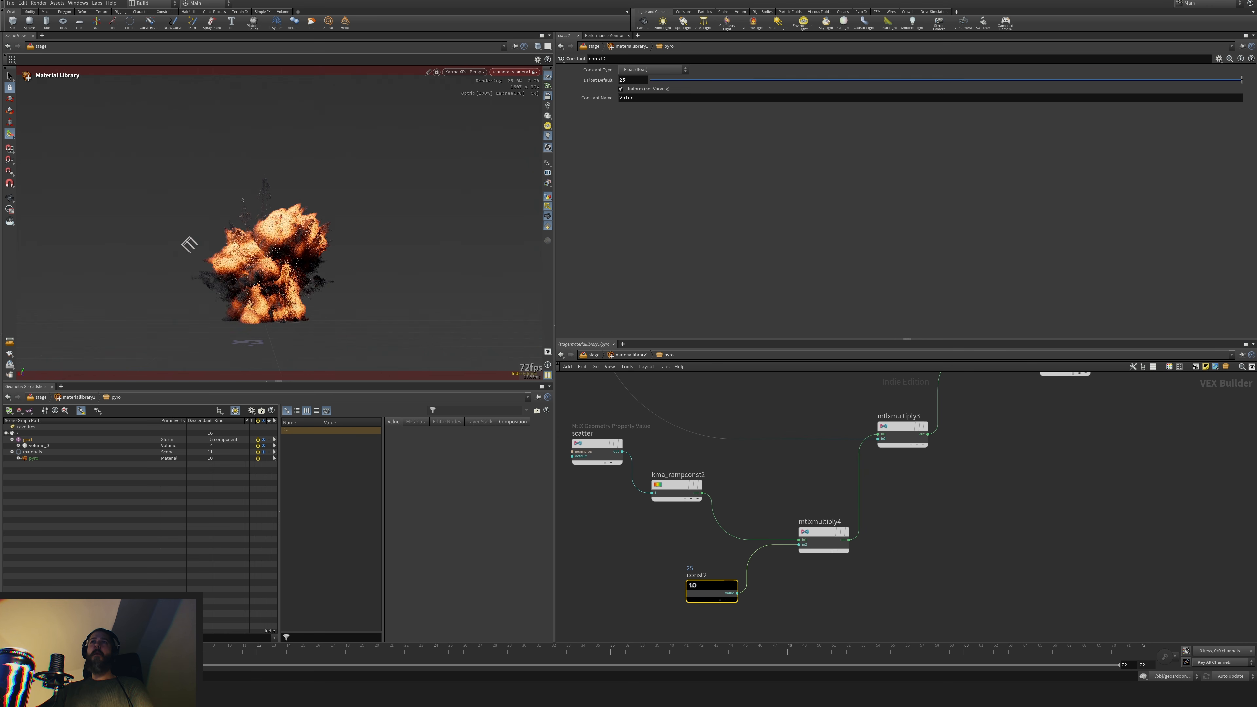
drag(213, 650, 286, 651)
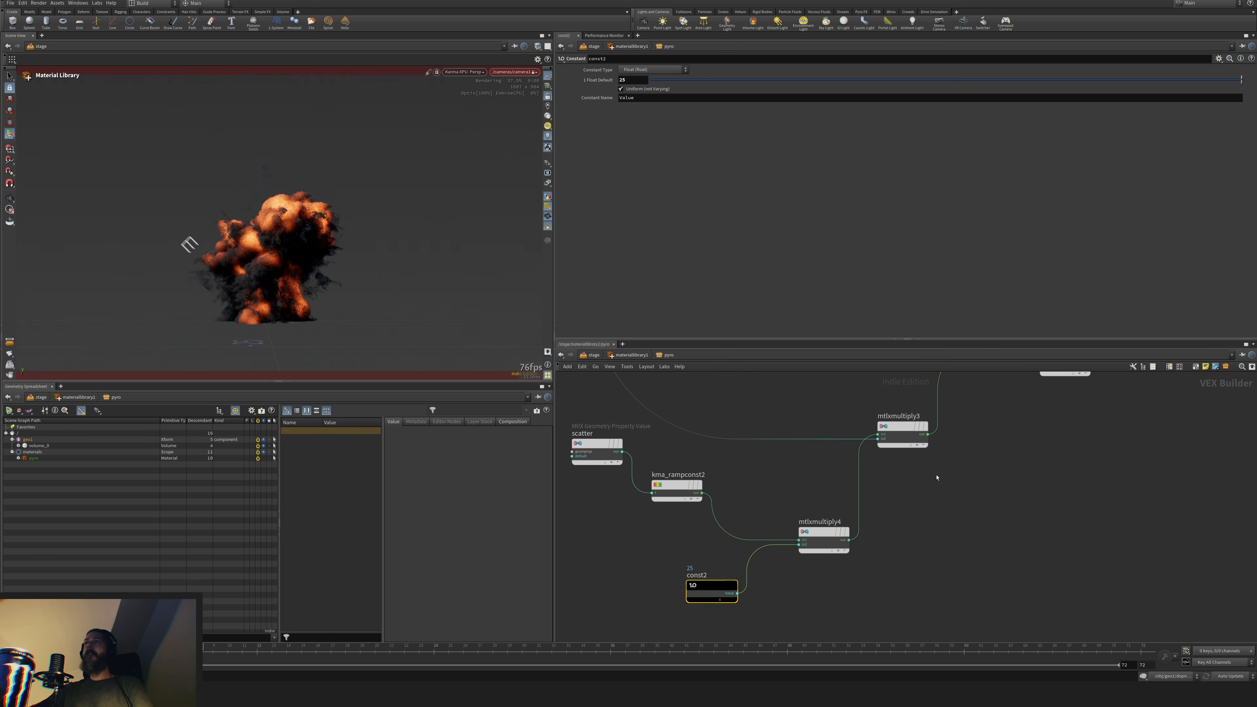
Tidy the network by repositioning kma_volume1, mtlxmultiply3, mtlxmultiply4 and const2
middle_drag(934, 475, 931, 561)
drag(1042, 416, 1048, 451)
drag(879, 524, 903, 532)
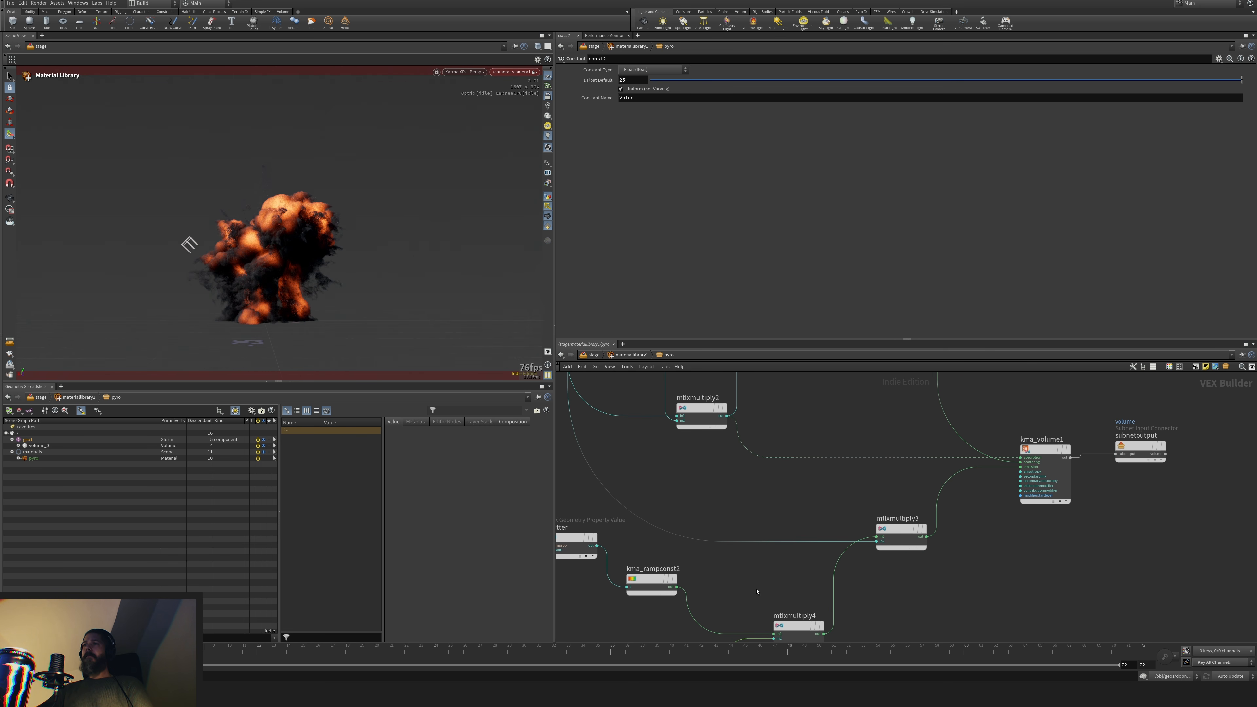
middle_drag(739, 575, 754, 467)
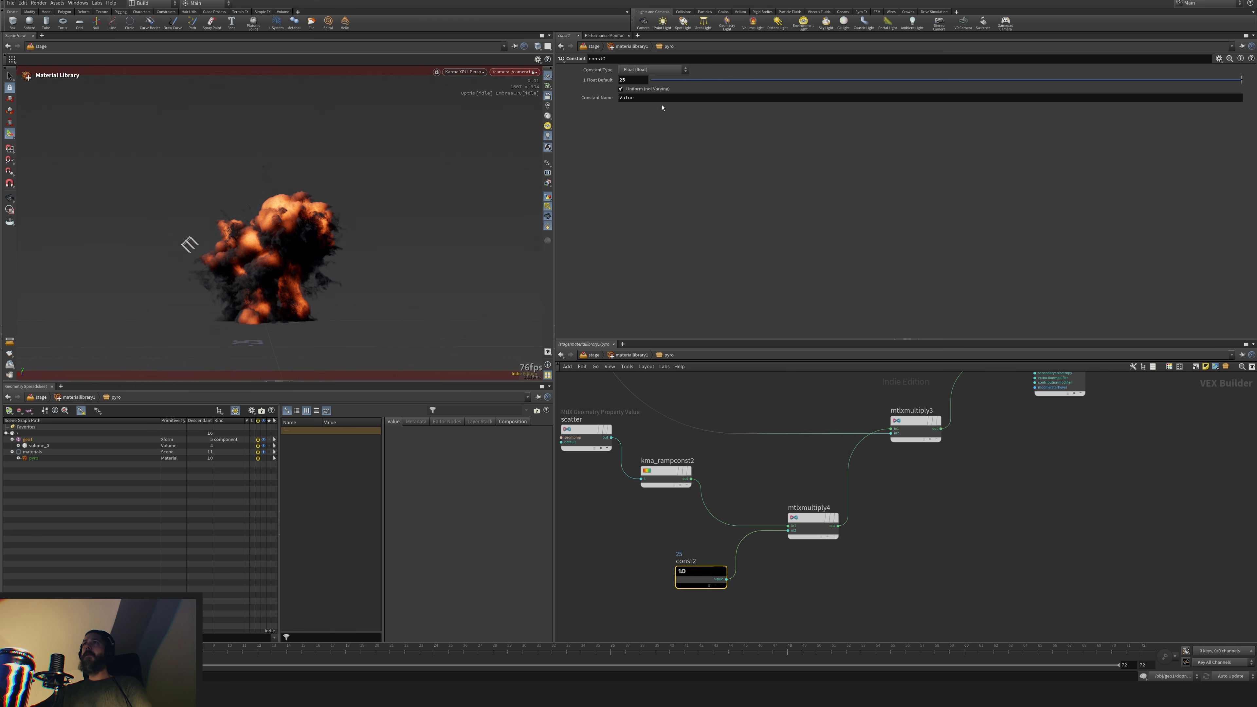
drag(812, 519, 796, 525)
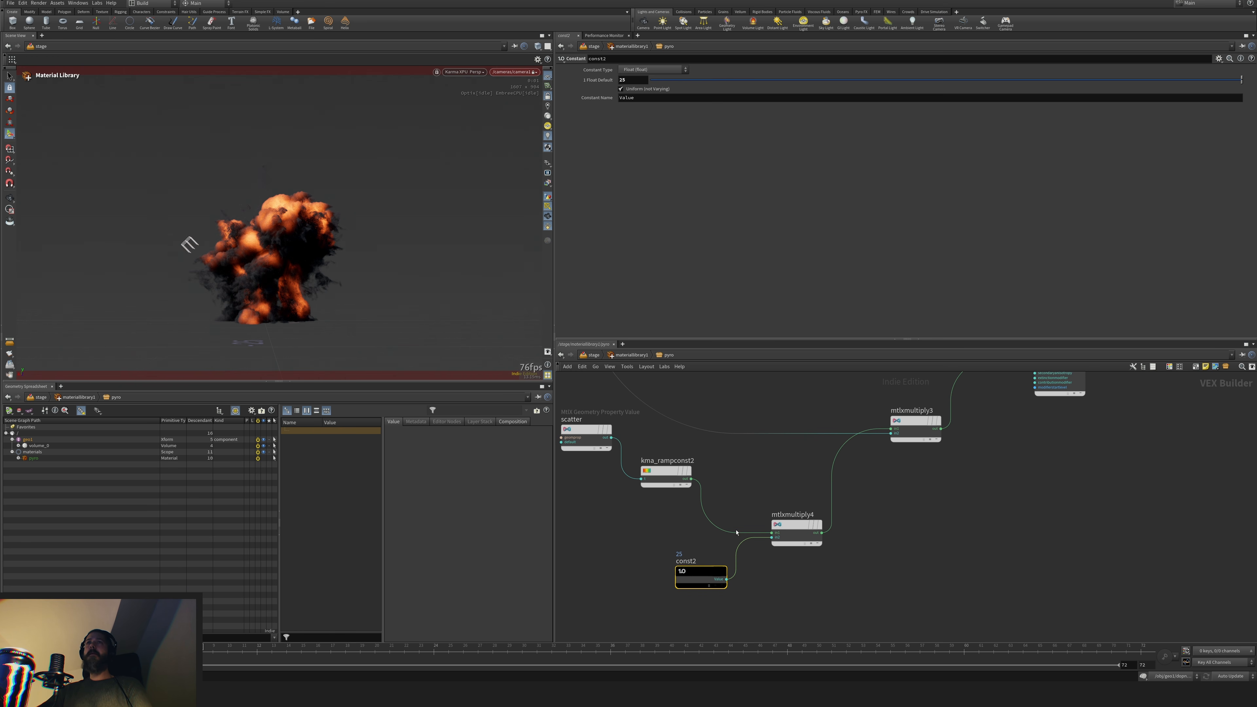
drag(704, 582, 679, 568)
Add an MtlX Geometry Property Value node beside const2 and set its geomprop to temperature
scroll(859, 554, down, 2)
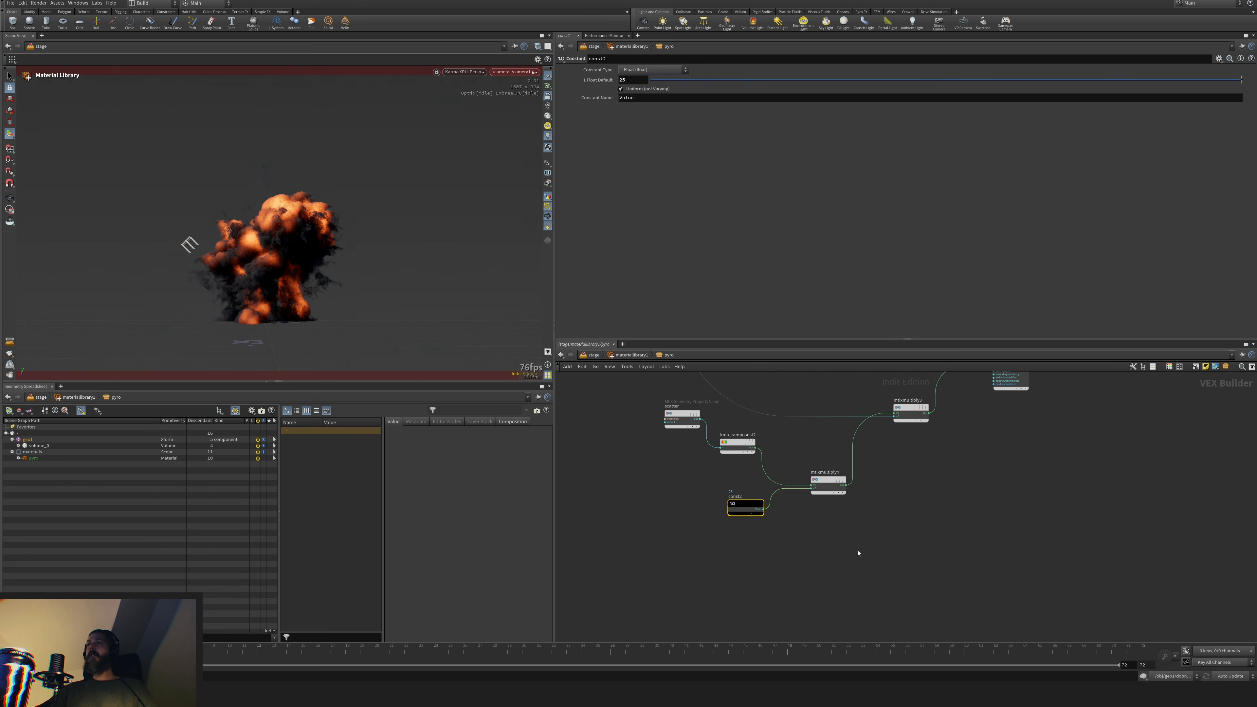
key(Tab)
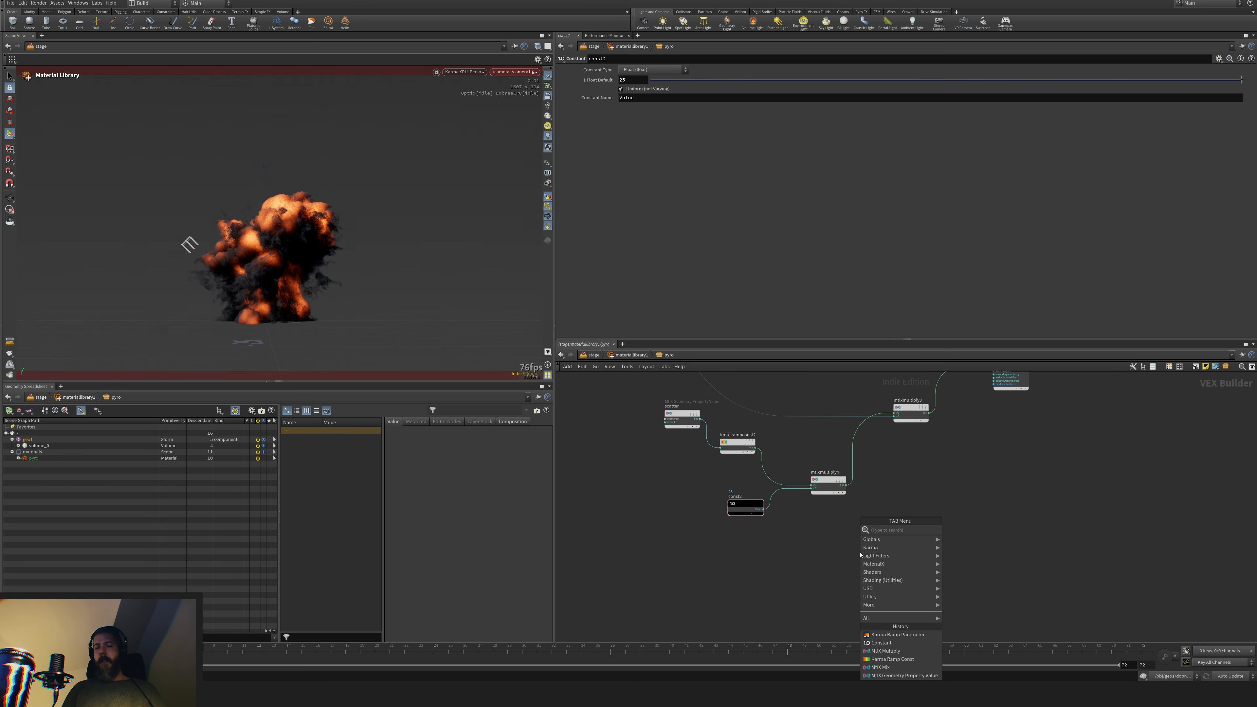
text(value)
key(Return)
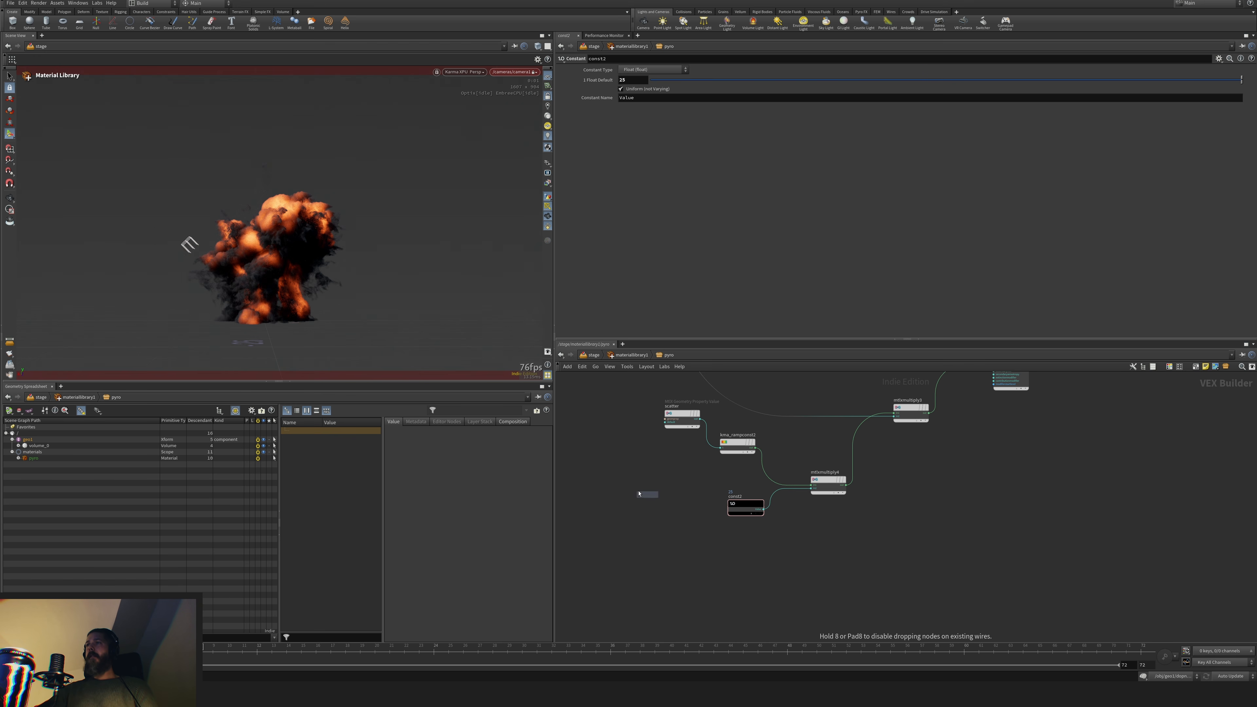
click(615, 482)
click(643, 81)
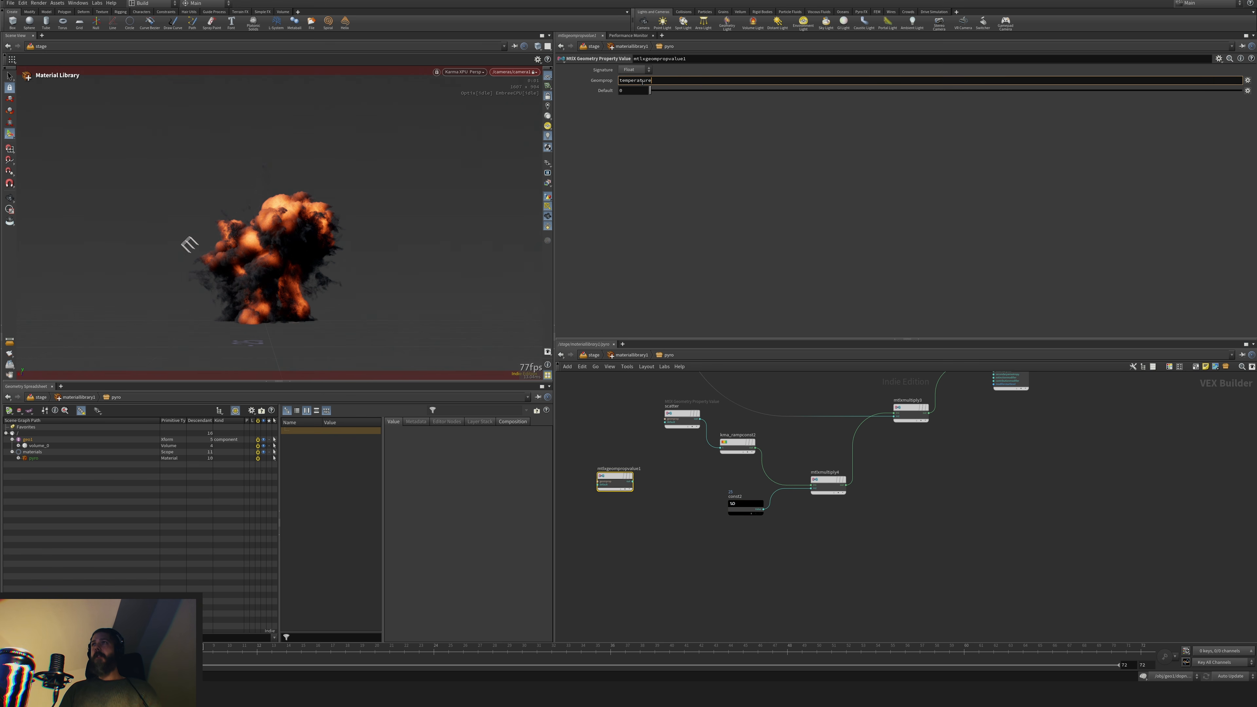
key(Return)
Add an MtlX Multiply node below mtlxmultiply3 and wire the temperature property node's output into its first input
click(828, 547)
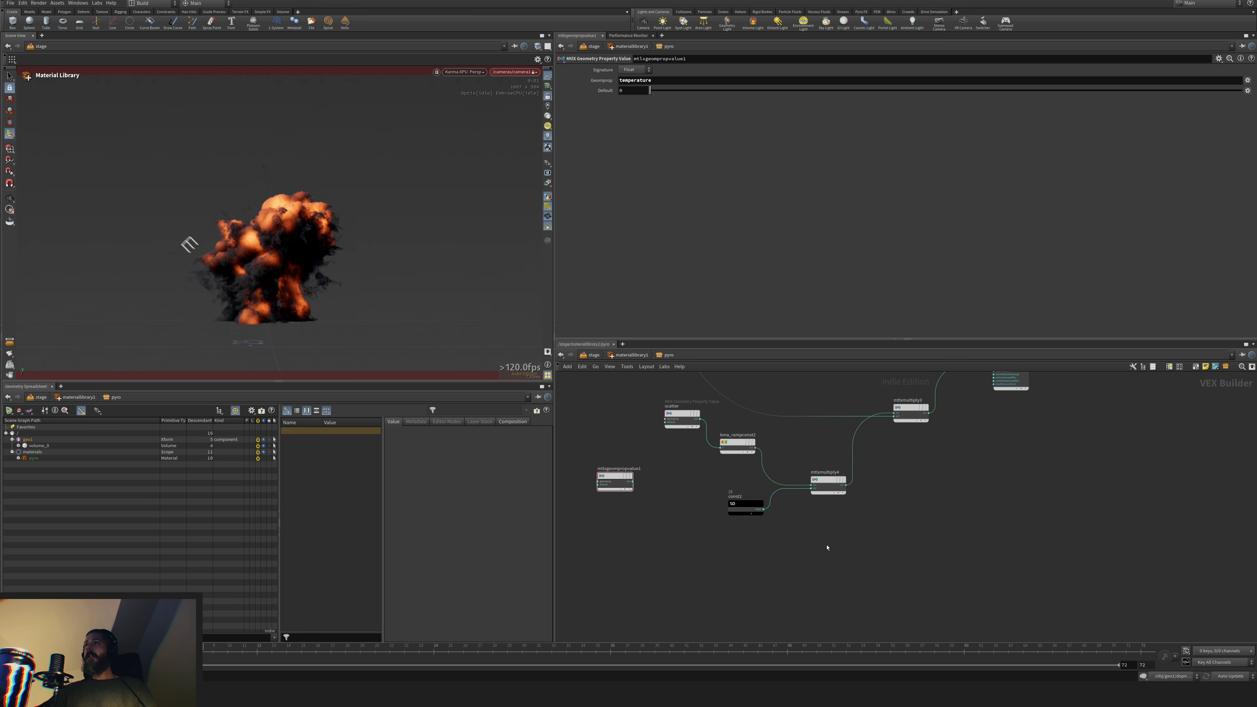
key(Tab)
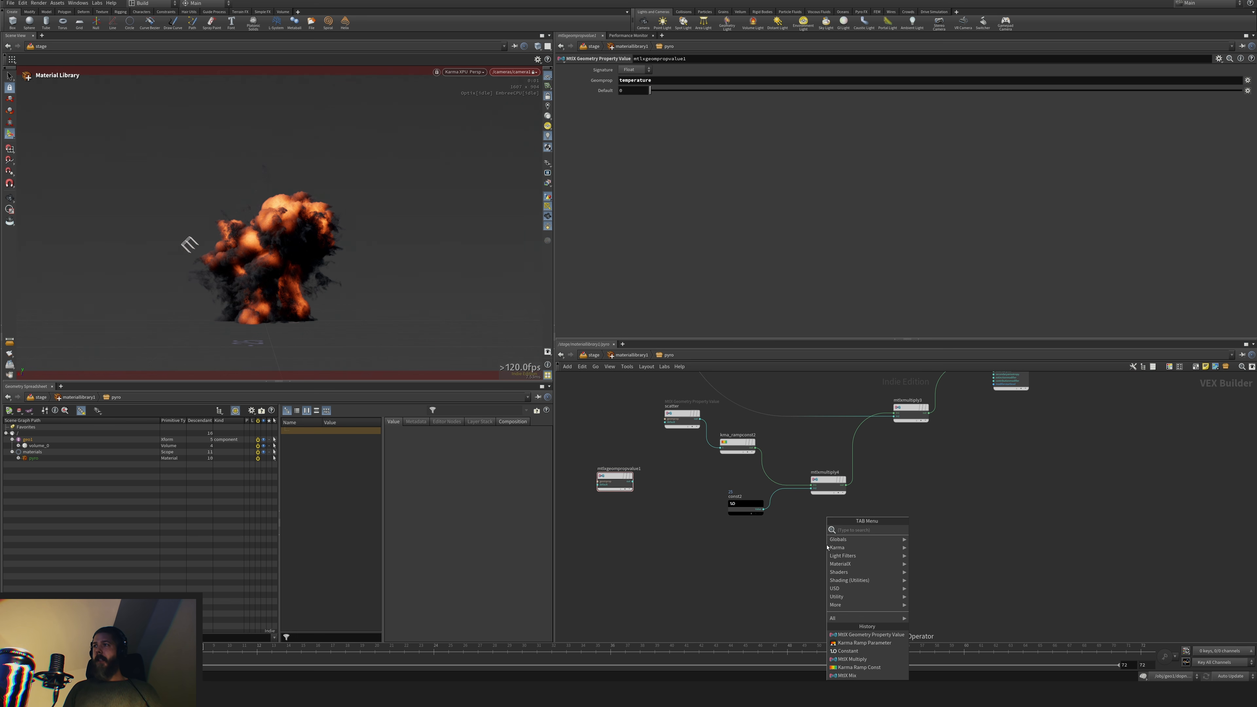
text(mul)
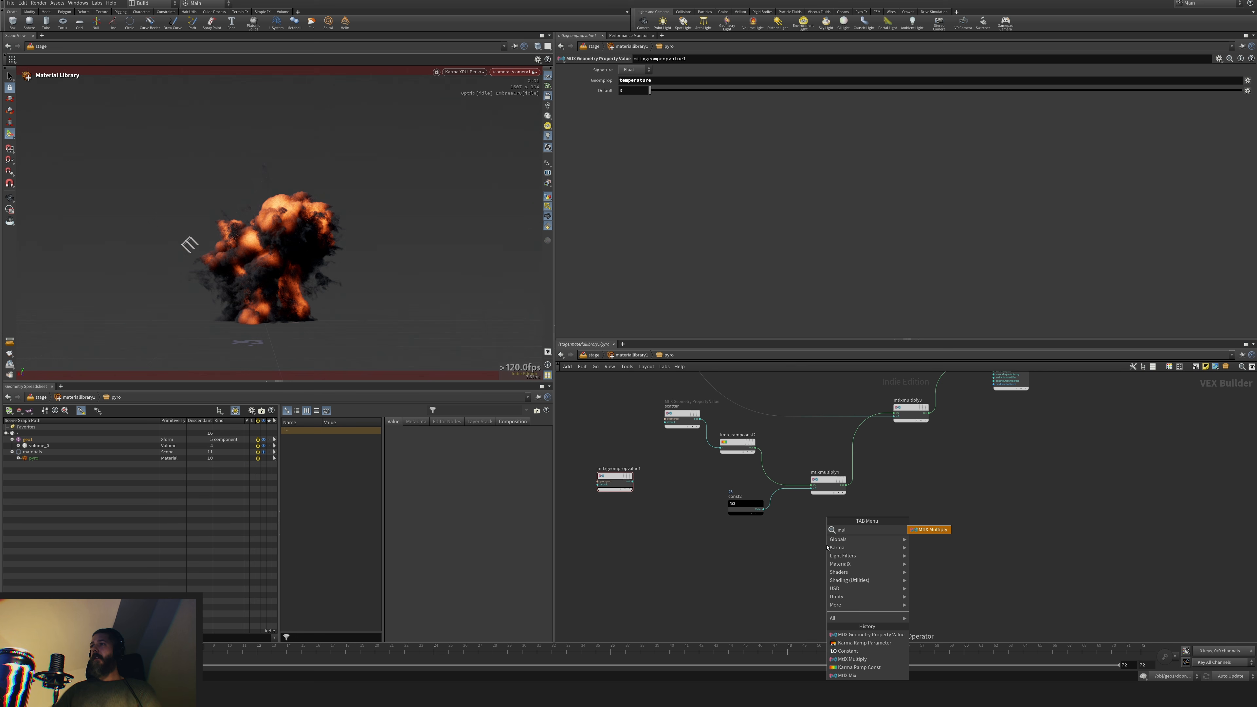
key(Return)
click(911, 547)
drag(631, 481, 896, 548)
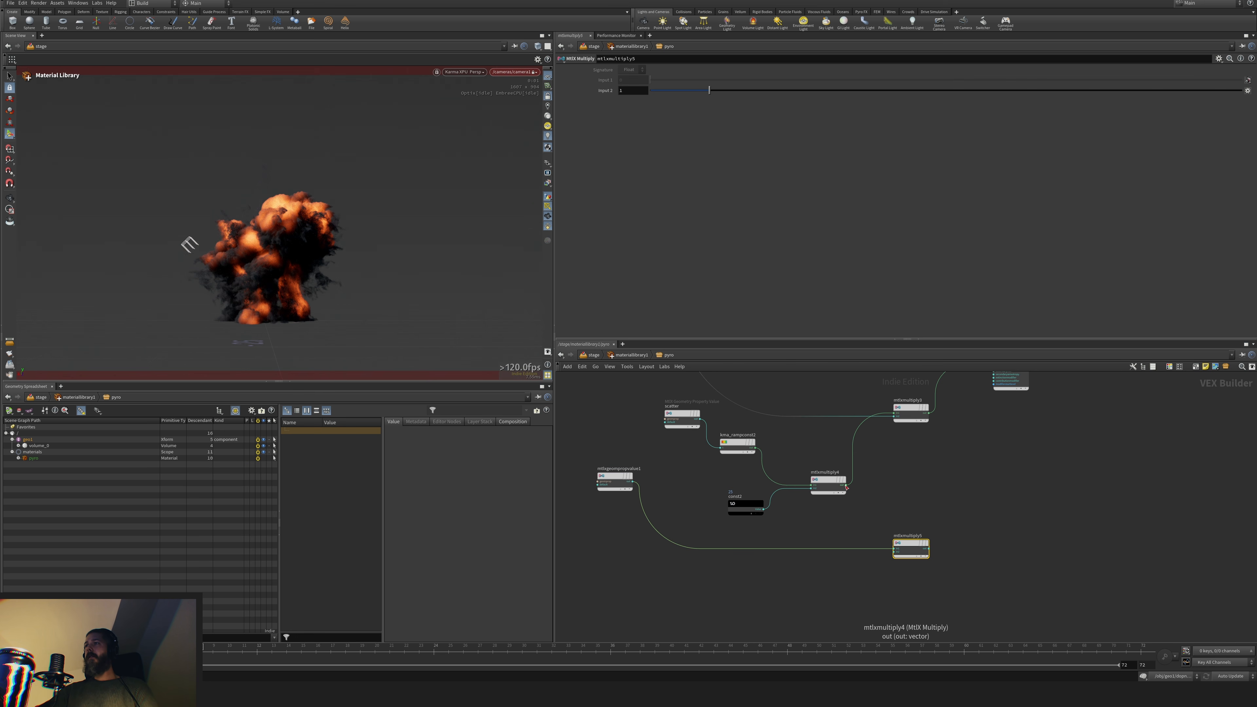
Route mtlxmultiply4's output through mtlxmultiply5 into mtlxmultiply3's first input, and swap mtlxmultiply5's inputs so mtlxmultiply4 comes first
drag(847, 485, 927, 549)
click(929, 549)
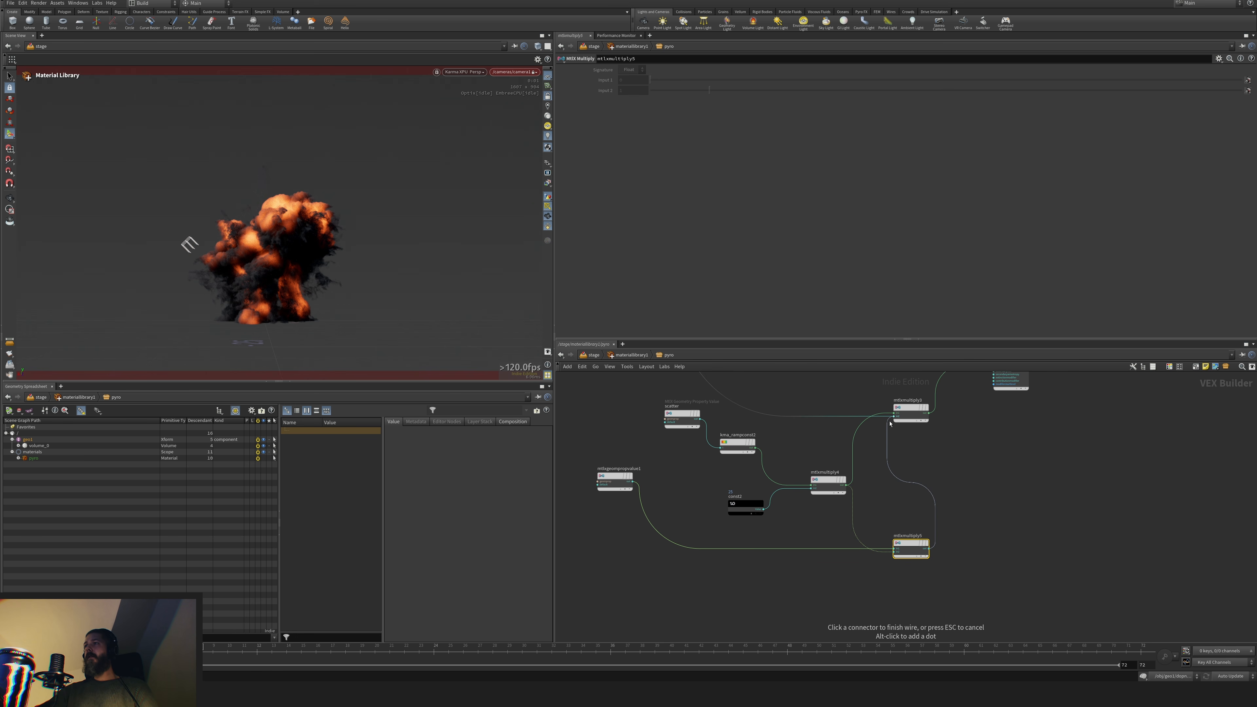
click(893, 416)
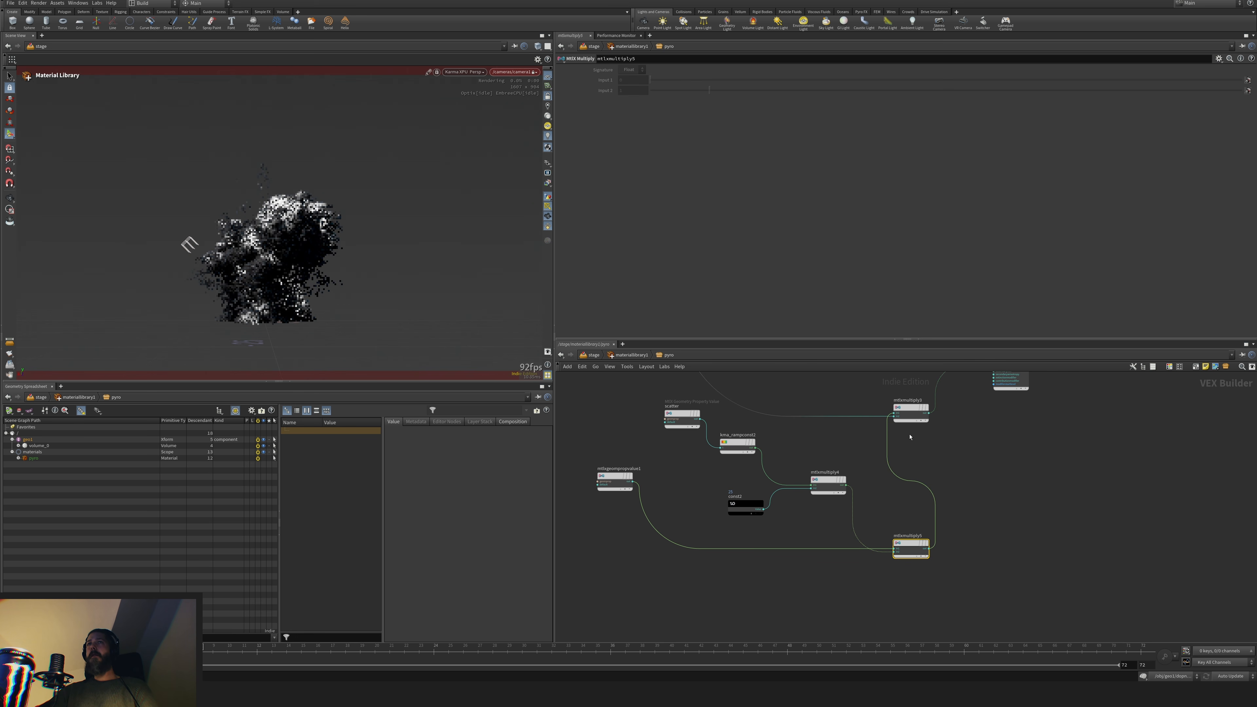
click(919, 411)
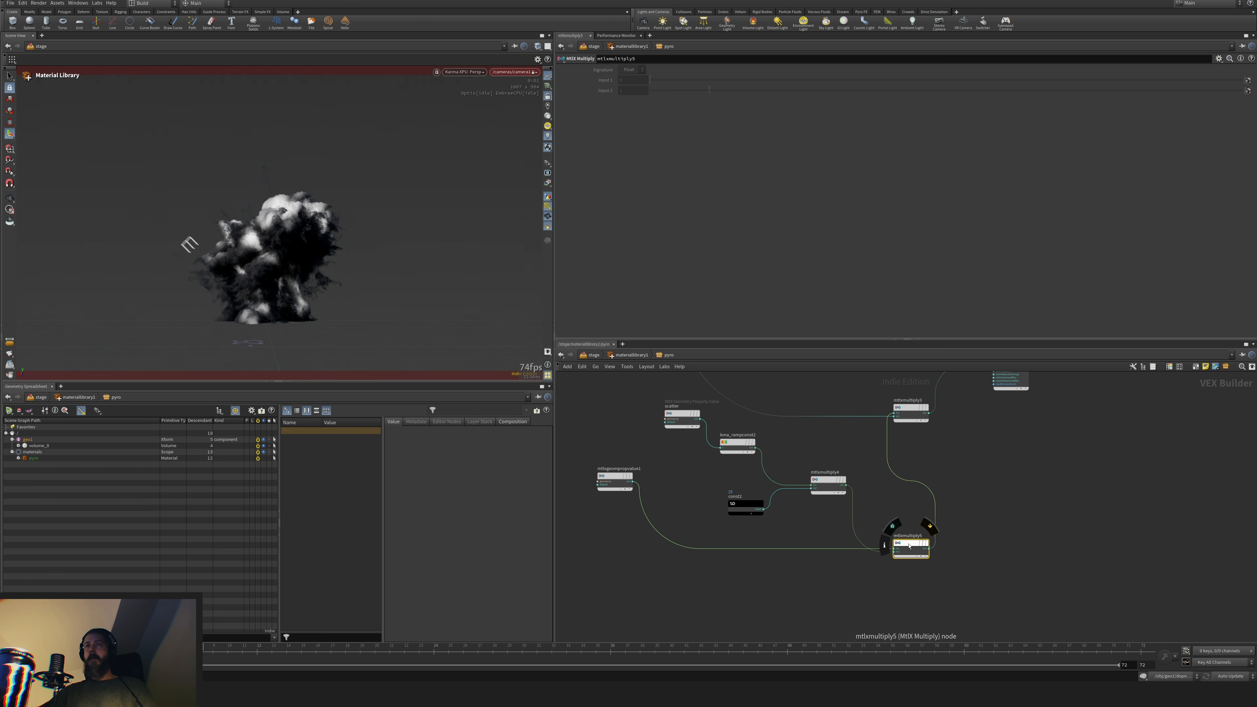
click(910, 545)
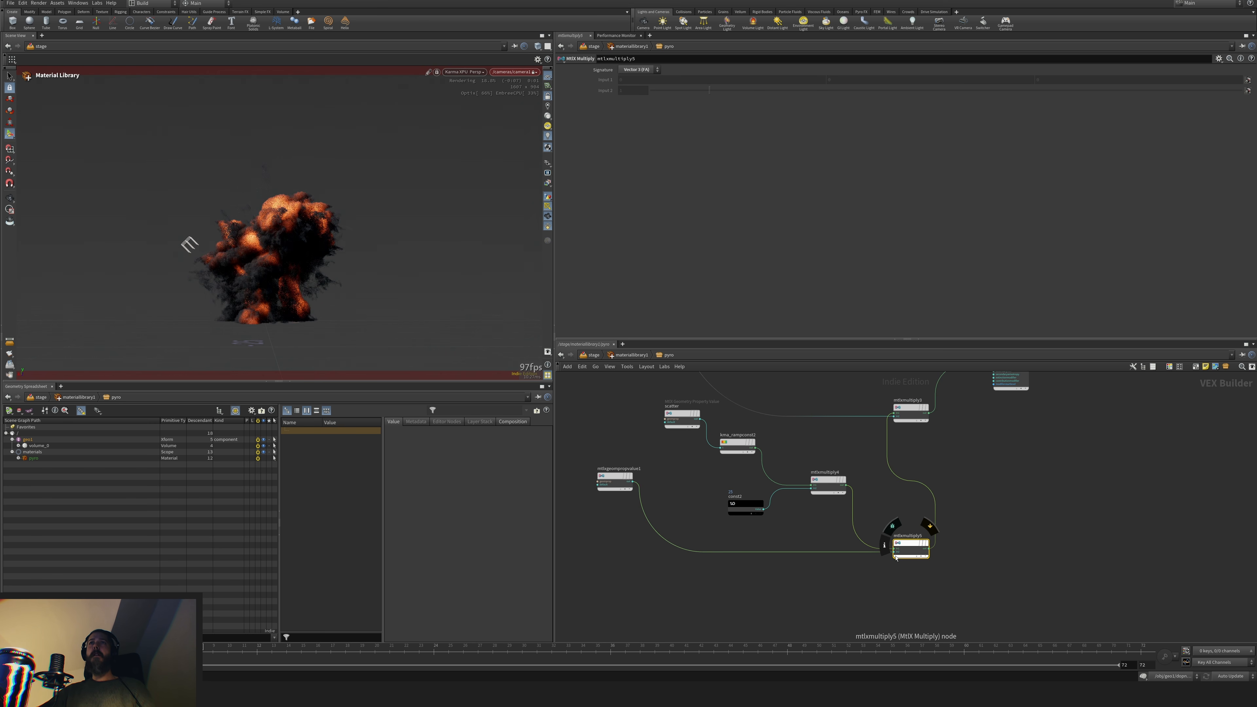
Compare the render with mtlxmultiply4 wired directly into mtlxmultiply3's first input, and restore mtlxmultiply5's connection there
middle_drag(1003, 563, 938, 573)
scroll(880, 557, up, 1)
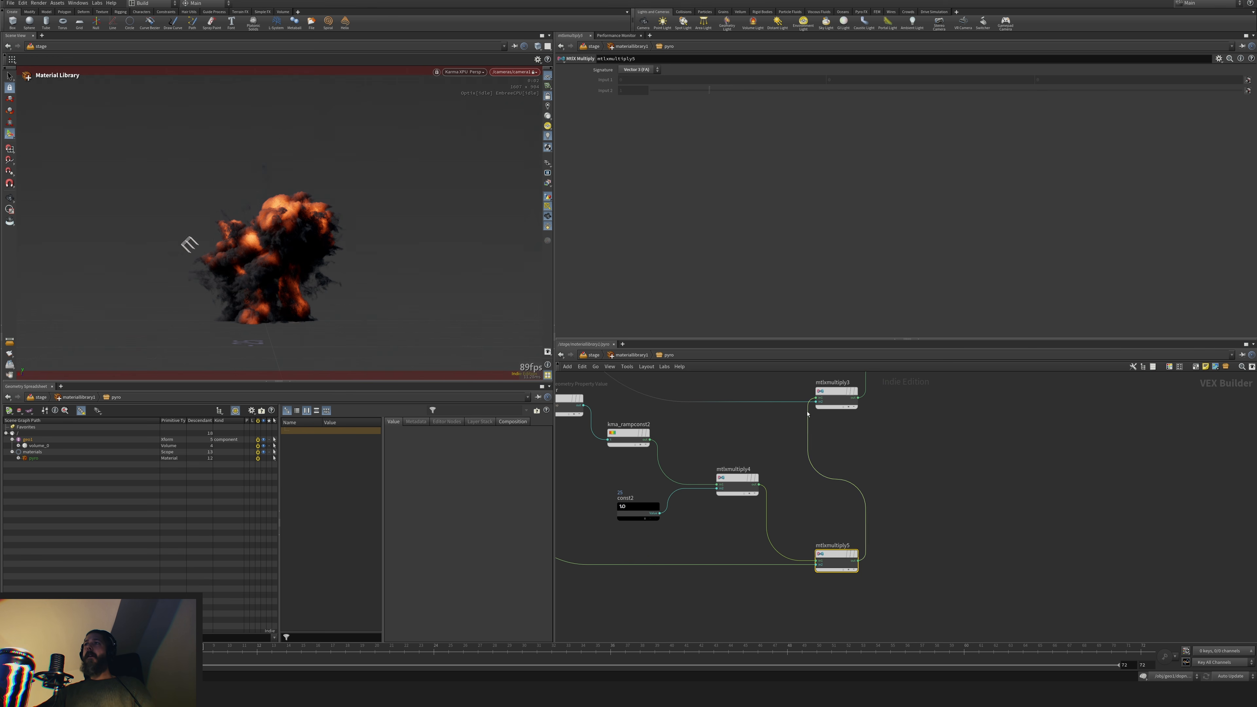
click(760, 486)
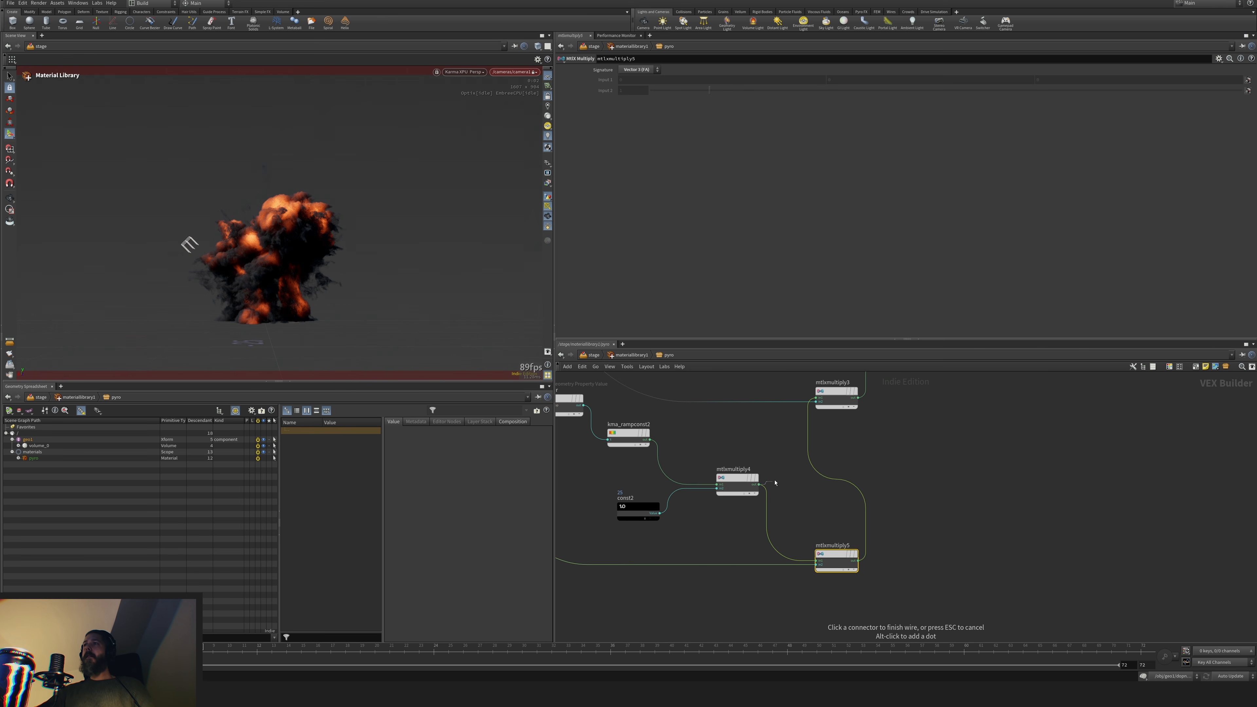
click(816, 399)
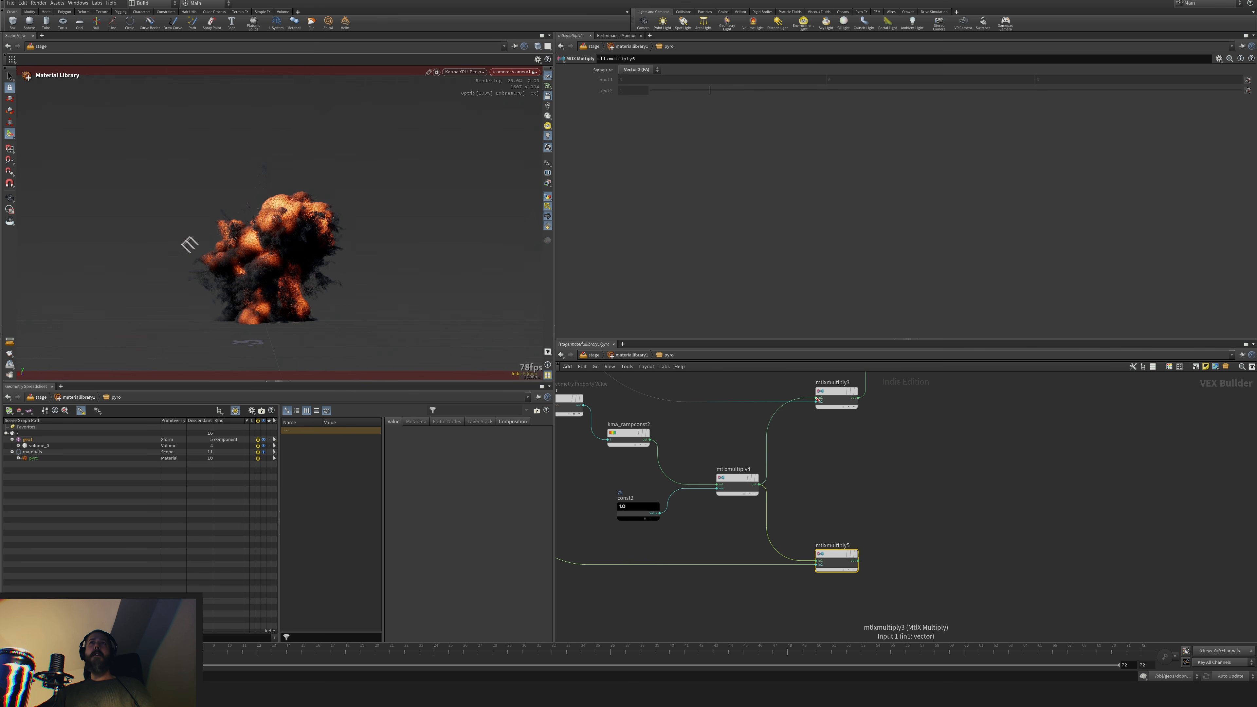
click(860, 564)
click(817, 399)
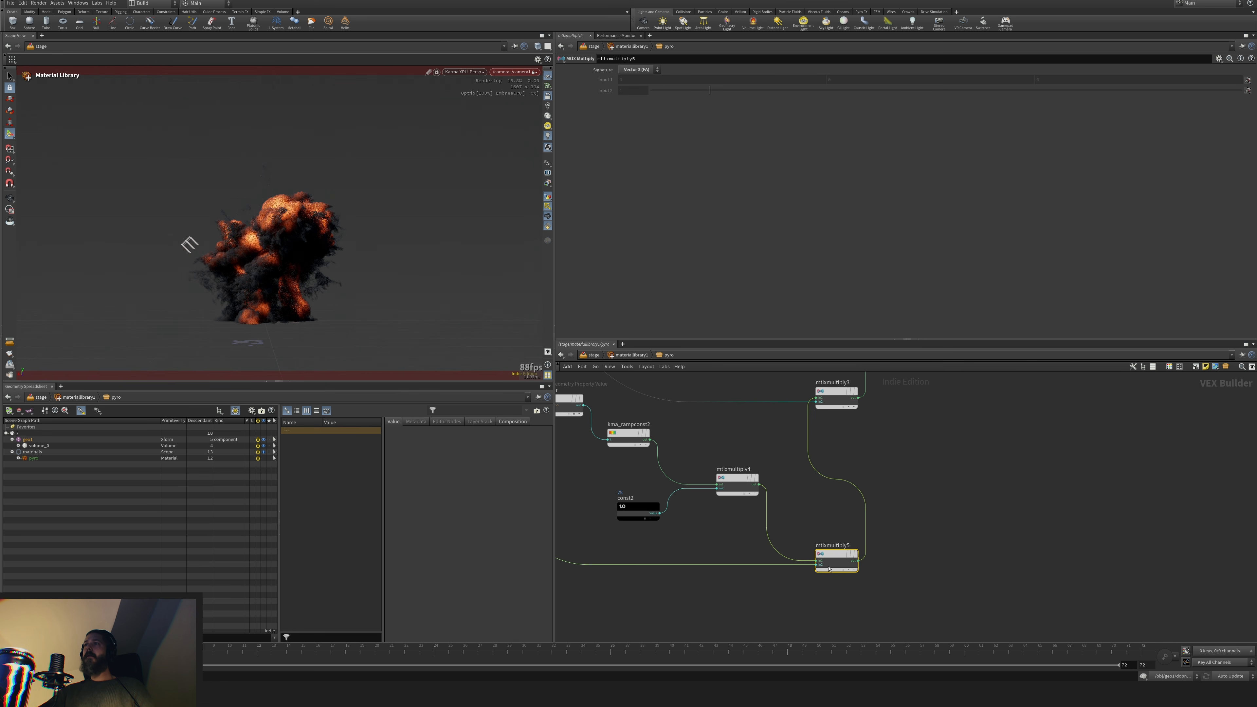
Move mtlxmultiply5 closer to mtlxmultiply4 and scrub the timeline to check the explosion on other frames
drag(831, 562, 770, 570)
middle_drag(910, 512, 882, 662)
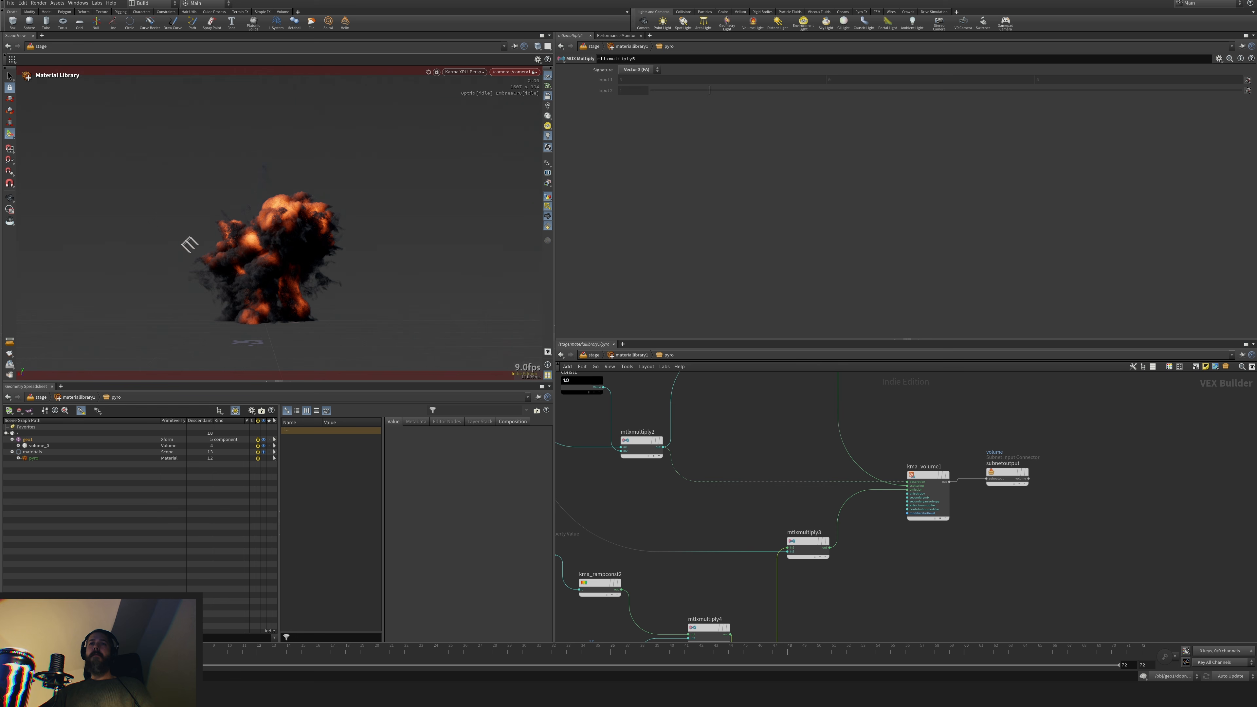
mouse_move(194, 658)
mouse_down()
mouse_move(135, 659)
mouse_move(269, 662)
mouse_move(96, 654)
mouse_move(269, 660)
mouse_up()
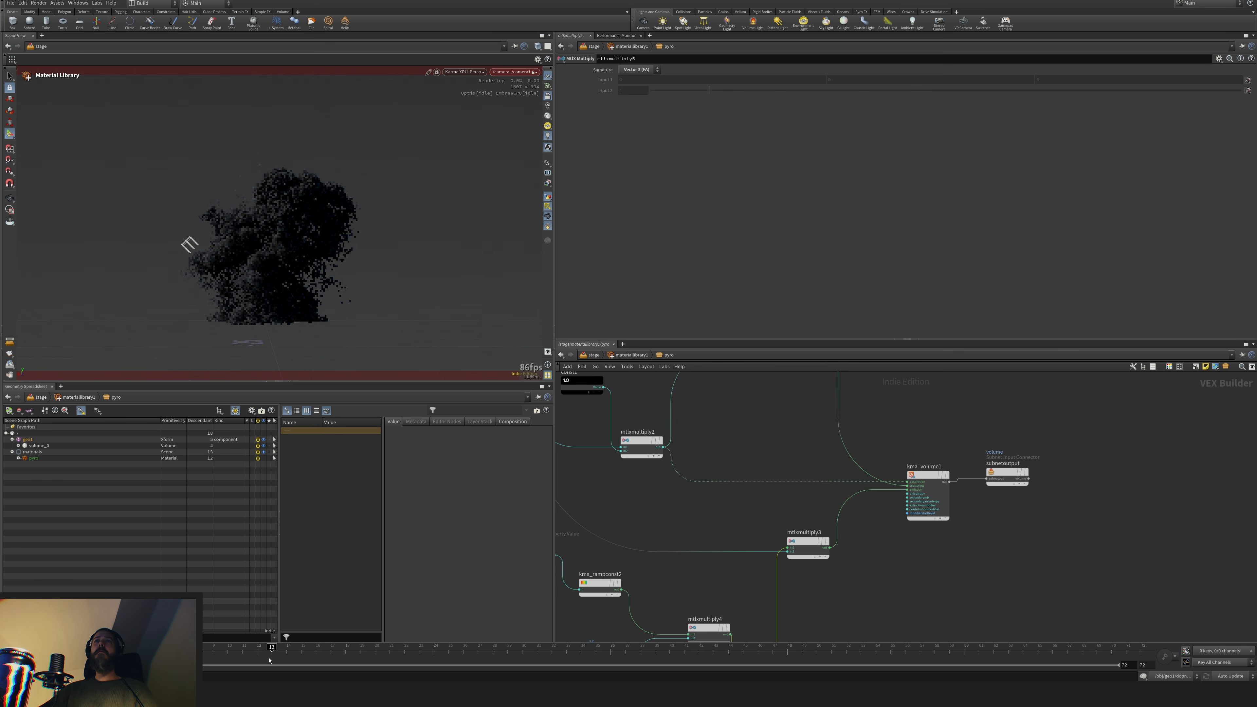
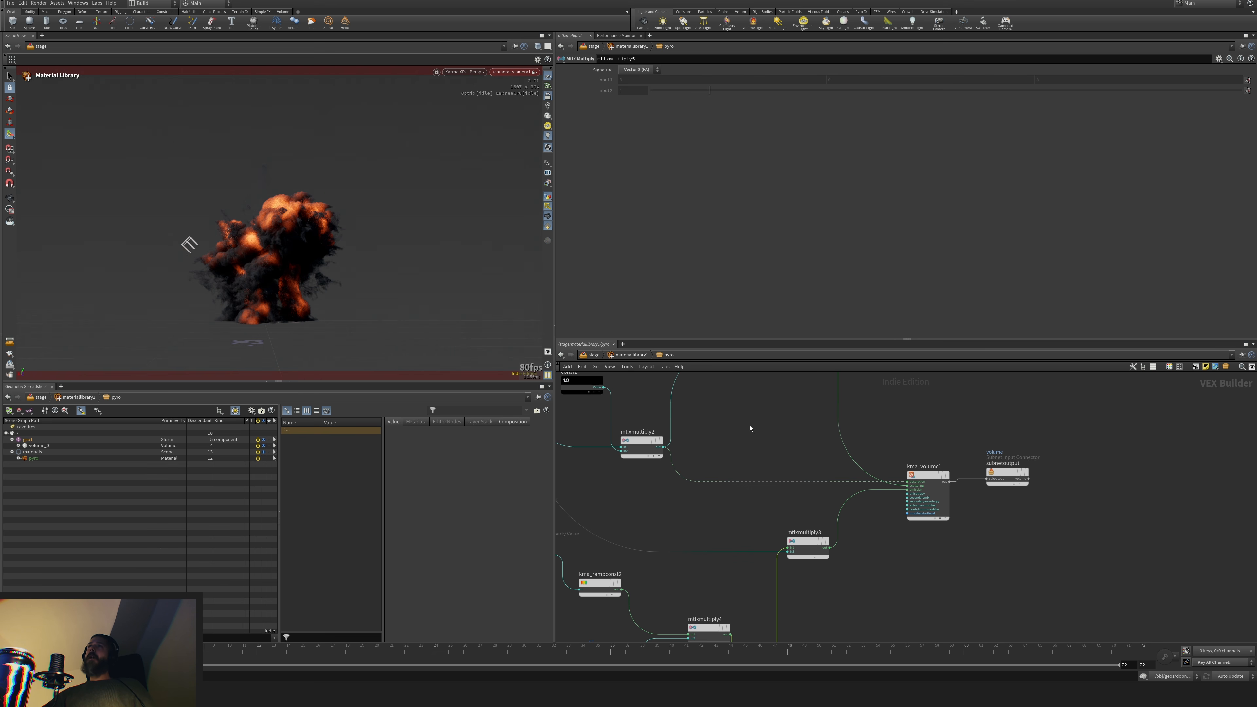
Cut the wire from mtlxmultiply3 to kma_volume1's emission input
mouse_move(751, 423)
middle_down()
mouse_move(834, 480)
mouse_move(749, 417)
middle_up()
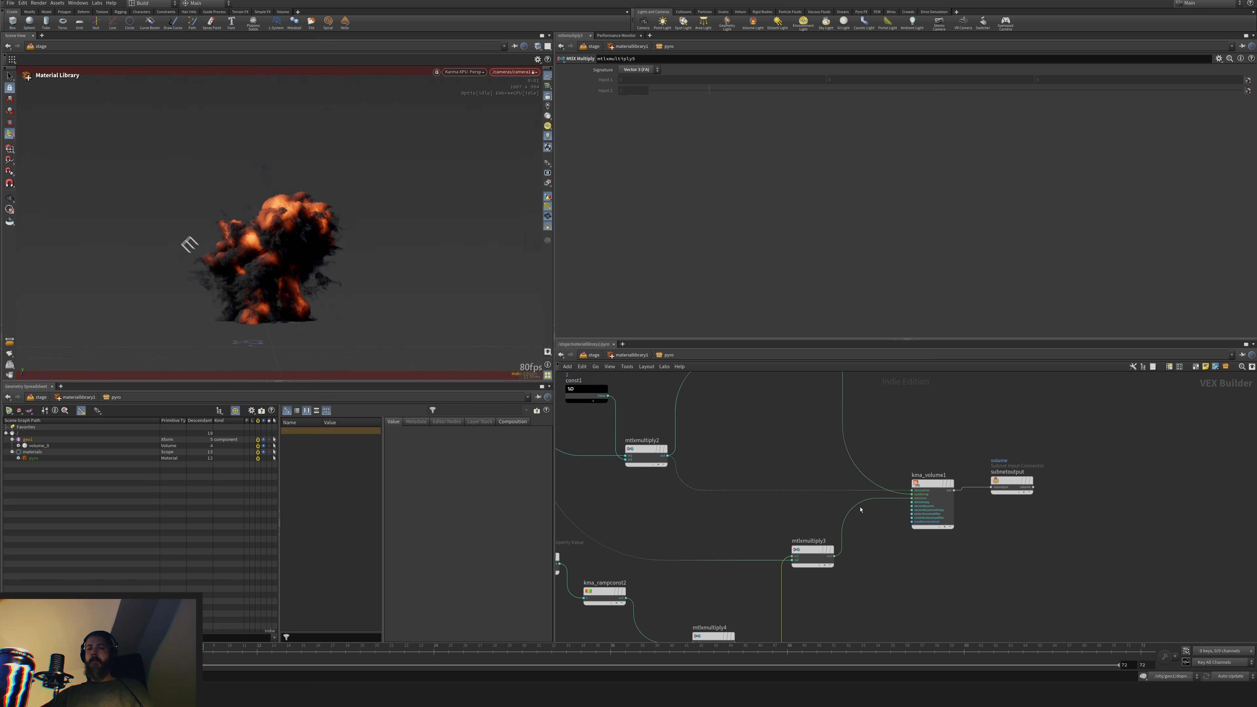
key(y)
drag(844, 497, 864, 517)
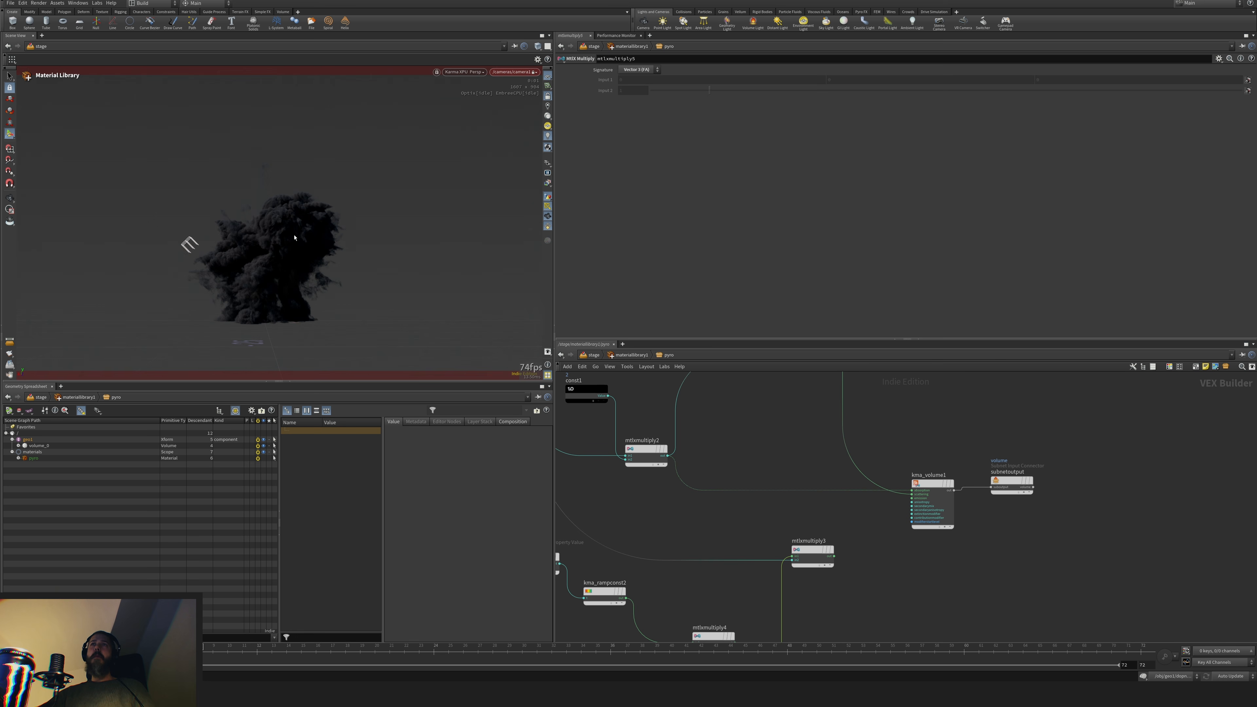
Reconnect mtlxmultiply3's output to kma_volume1's emission input and shift mtlxmultiply3 slightly away from kma_volume1
click(834, 556)
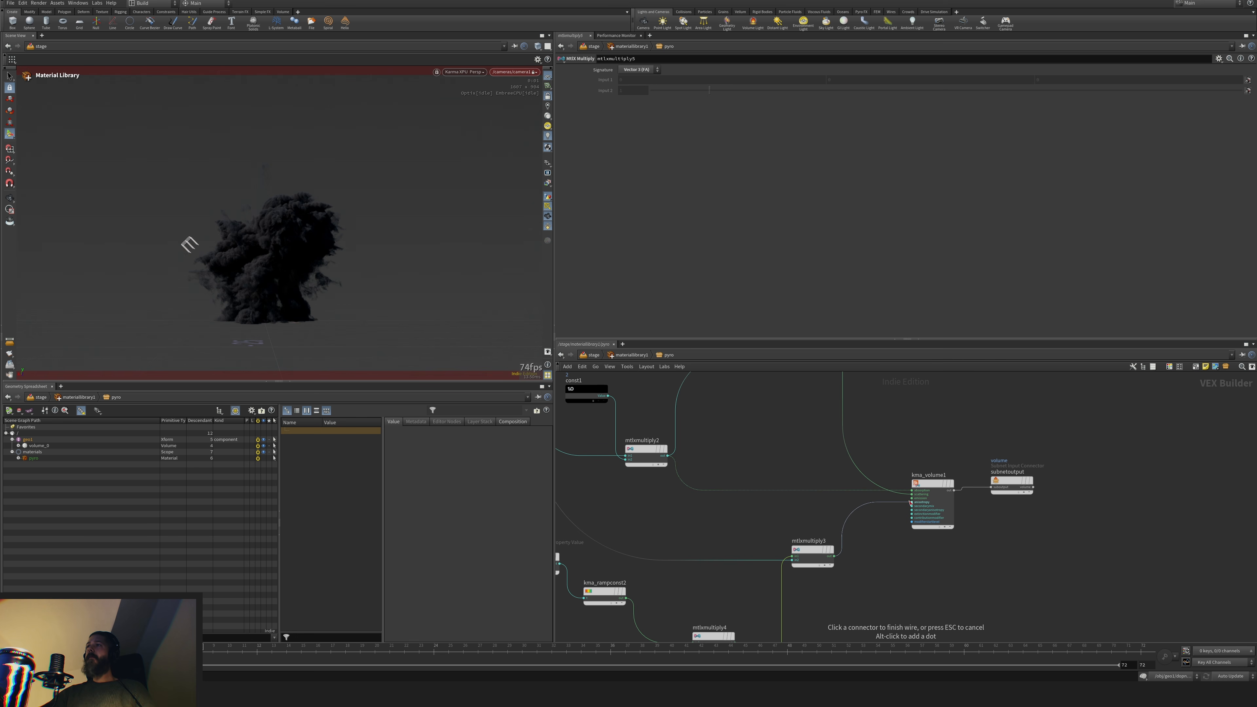
click(914, 499)
middle_drag(749, 514, 786, 532)
scroll(802, 518, down, 2)
drag(841, 562, 819, 577)
Add an MtlX Power node and insert it into the density wire feeding mtlxmultiply3
key(Tab)
text(powe)
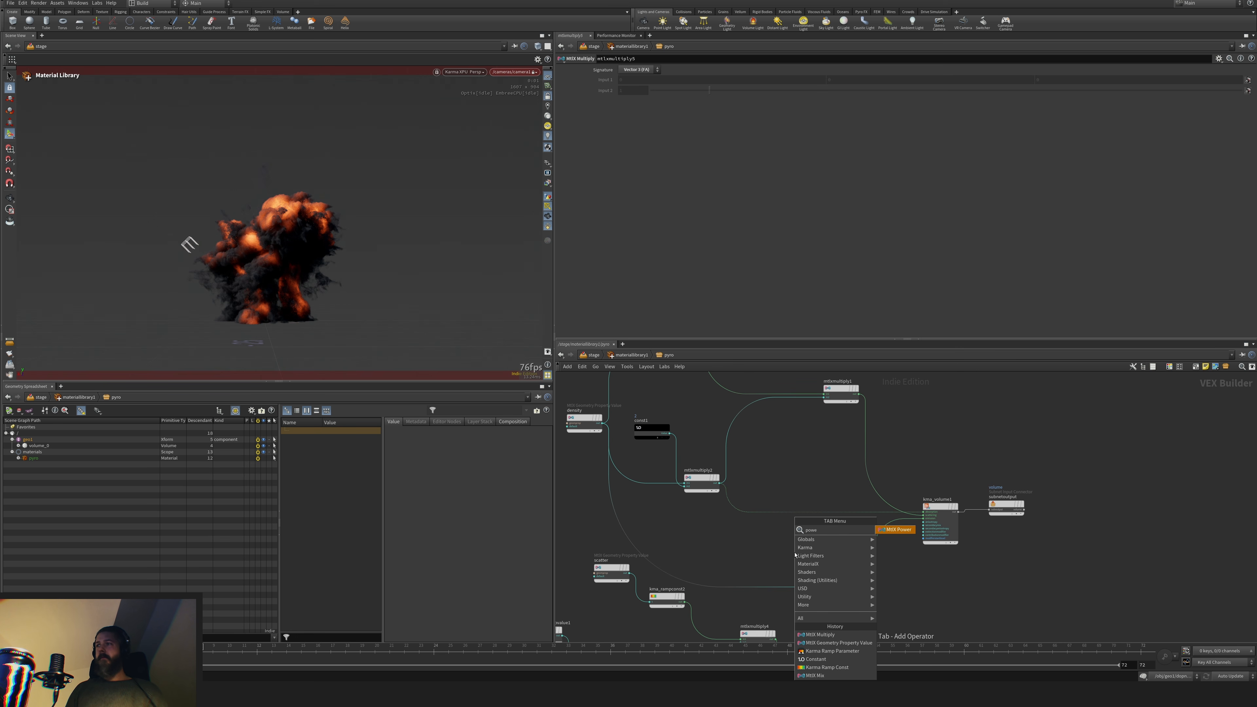
key(Return)
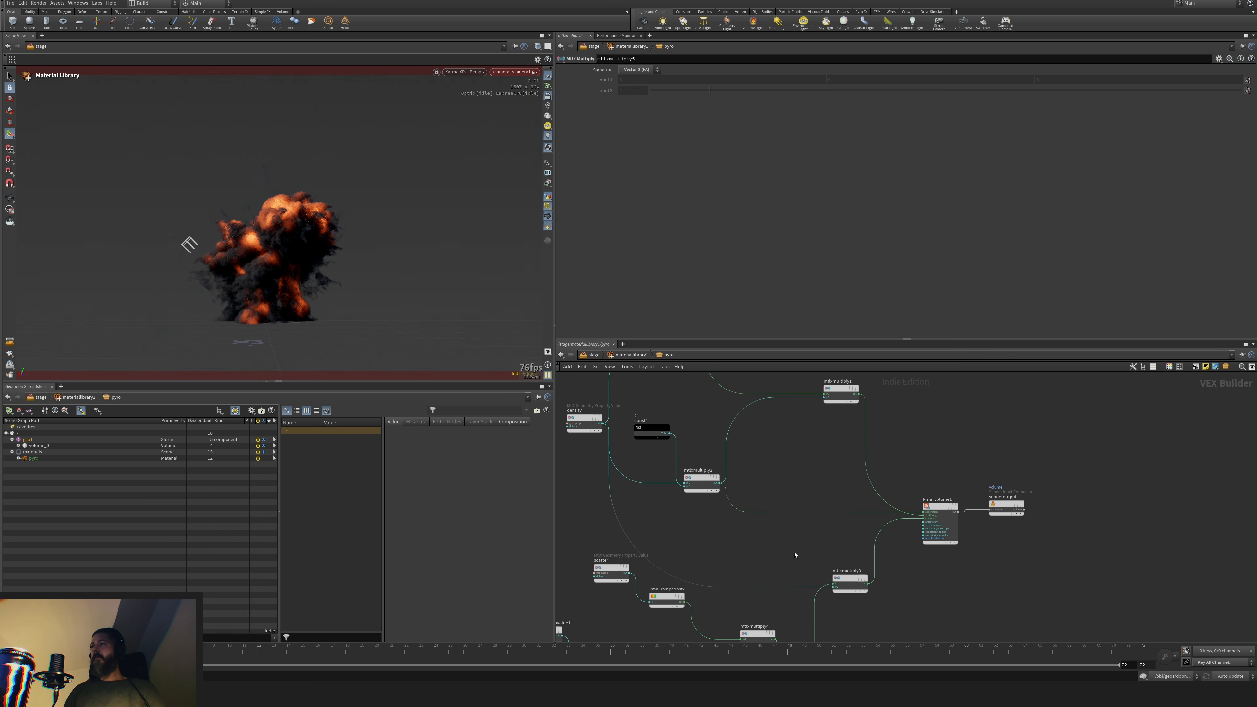
click(756, 559)
mouse_move(756, 558)
mouse_down()
mouse_move(756, 596)
mouse_move(779, 550)
mouse_up()
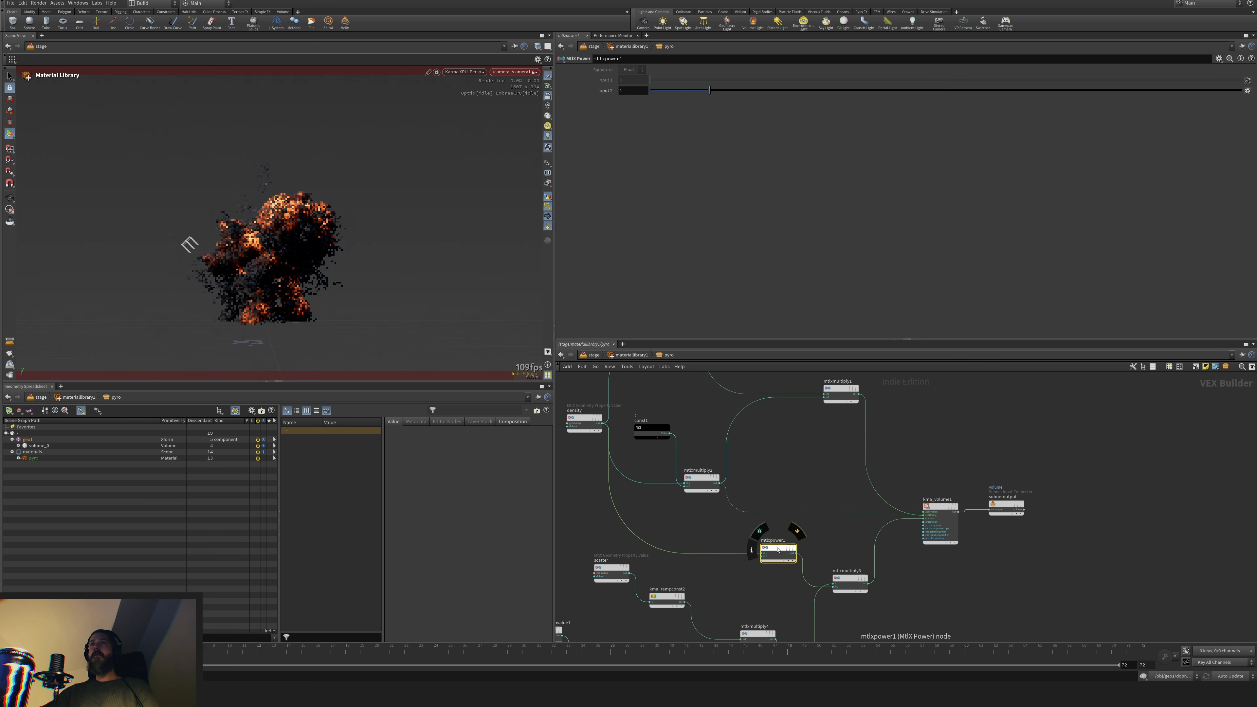
Try exponents 3 and 2 on mtlxpower1's second input, settle on 2.5, and check the explosion on another frame
click(628, 90)
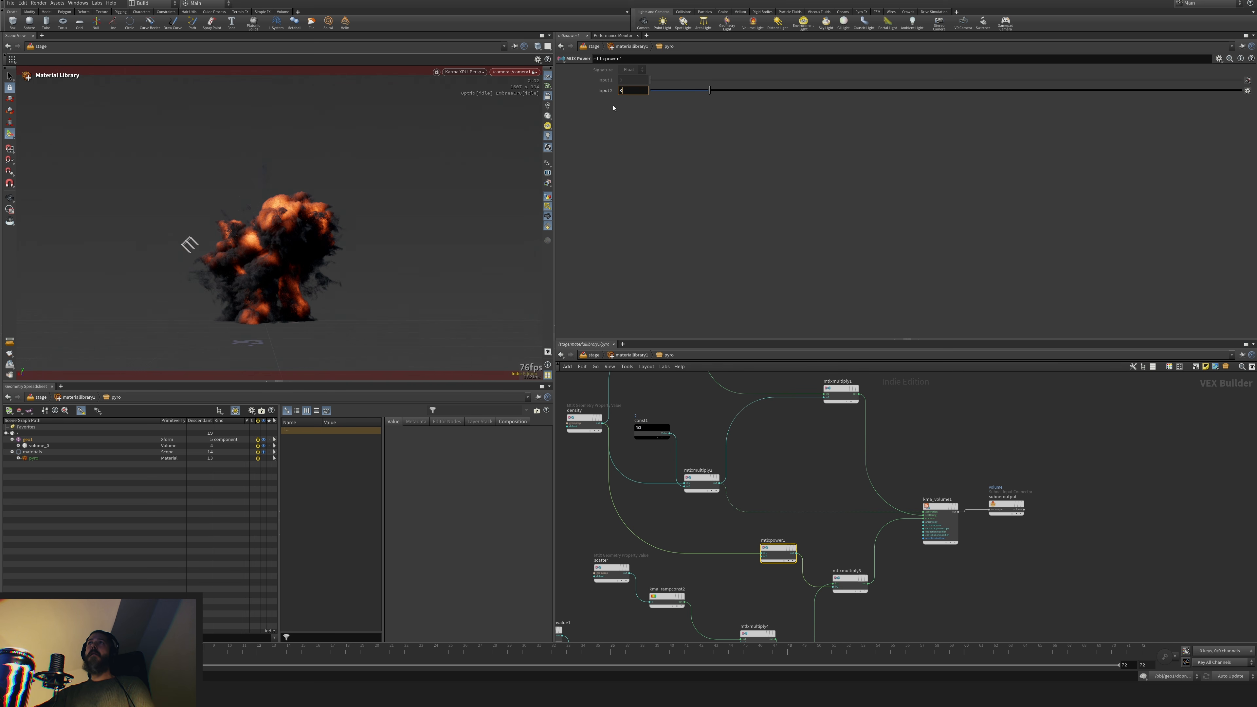
text(3)
key(Return)
click(631, 92)
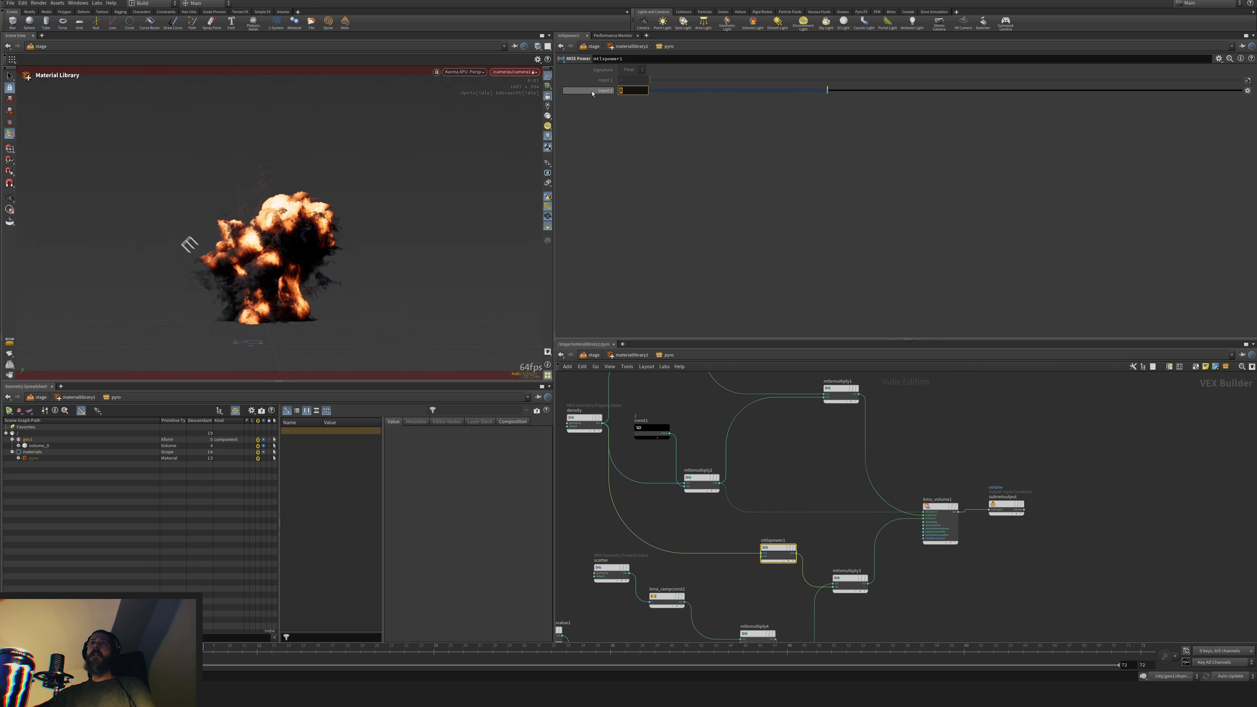
text(2)
key(Return)
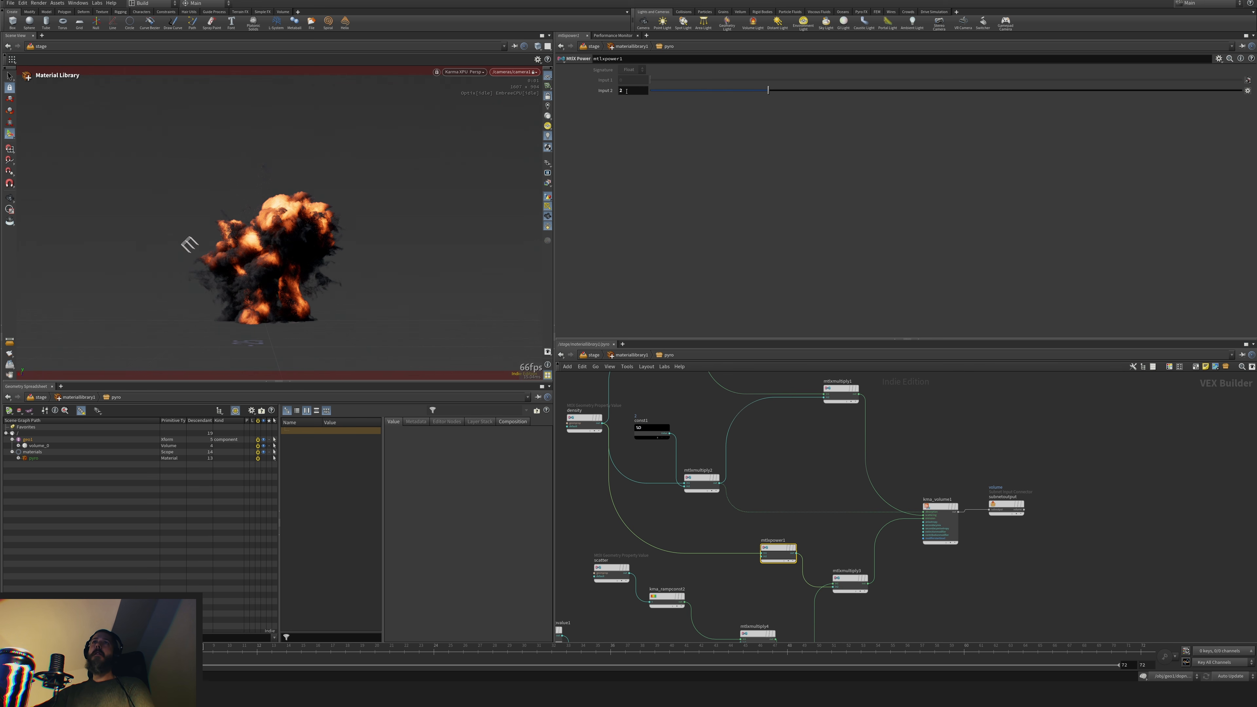
click(628, 90)
text(.5)
key(Return)
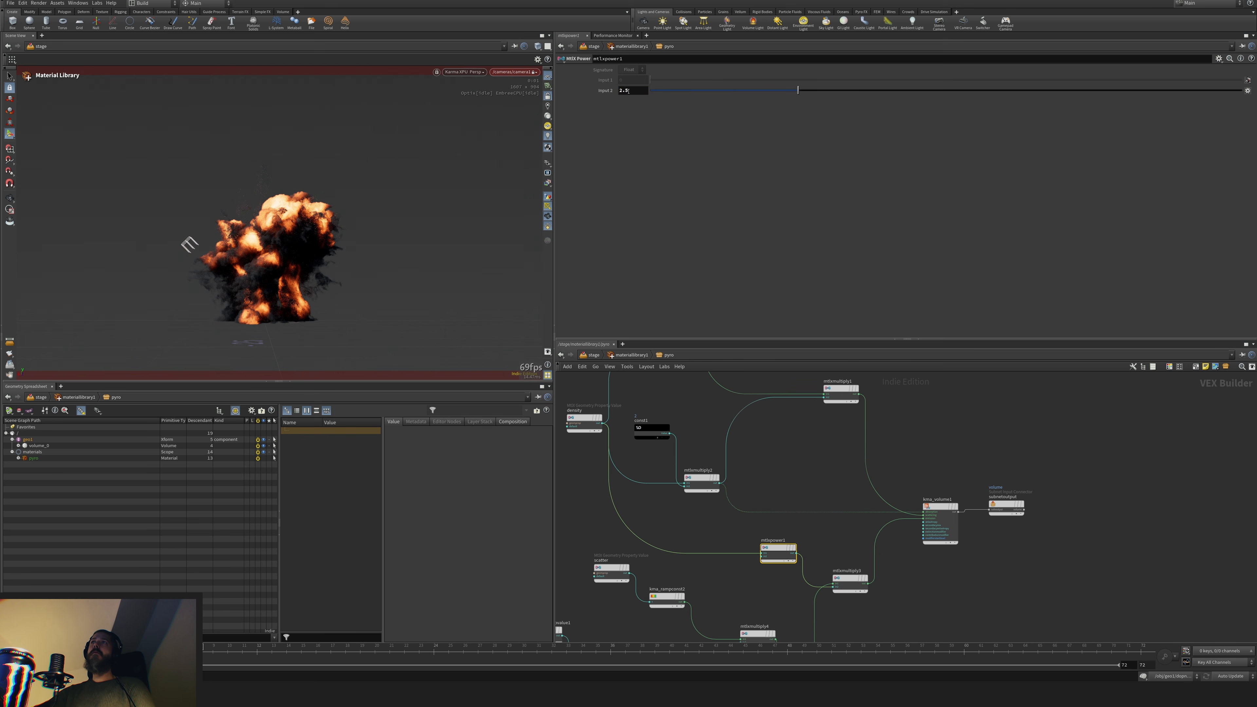
drag(223, 656, 268, 650)
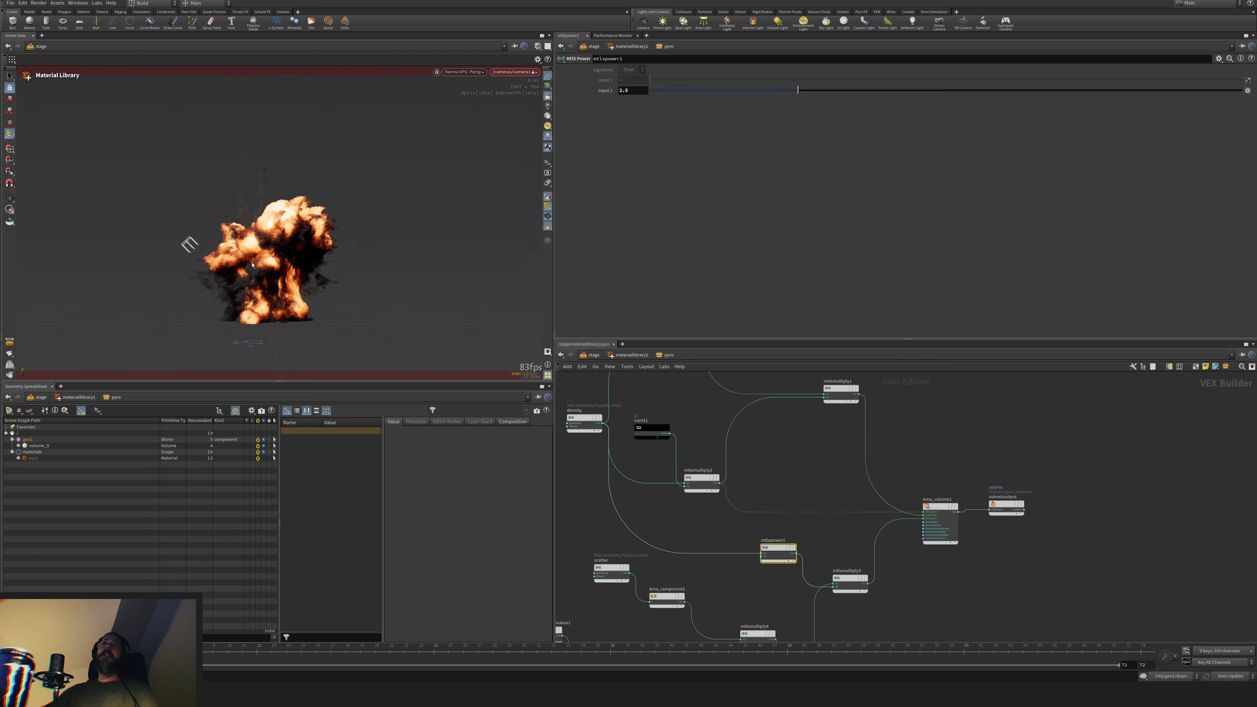
click(257, 656)
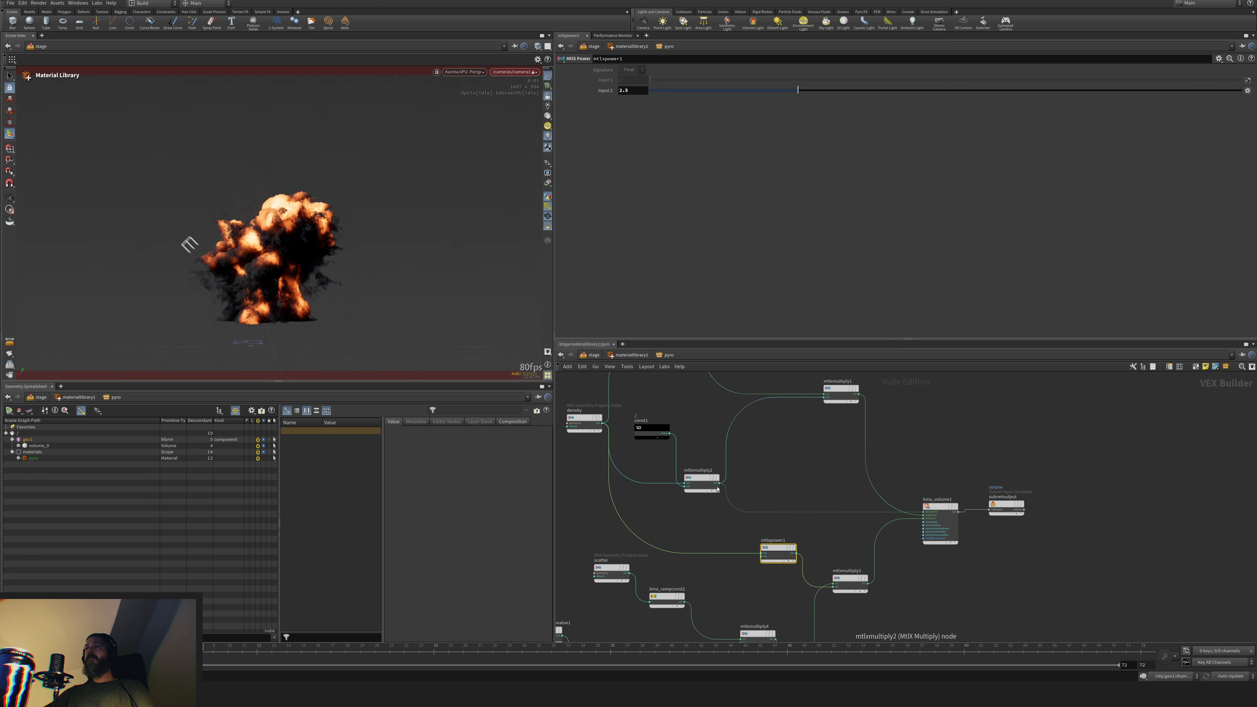
Compare the render with mtlxmultiply2 wired into mtlxpower1's first input, and restore the density connection there
click(726, 458)
click(720, 539)
mouse_move(726, 478)
mouse_down()
mouse_move(739, 521)
mouse_move(734, 492)
mouse_up()
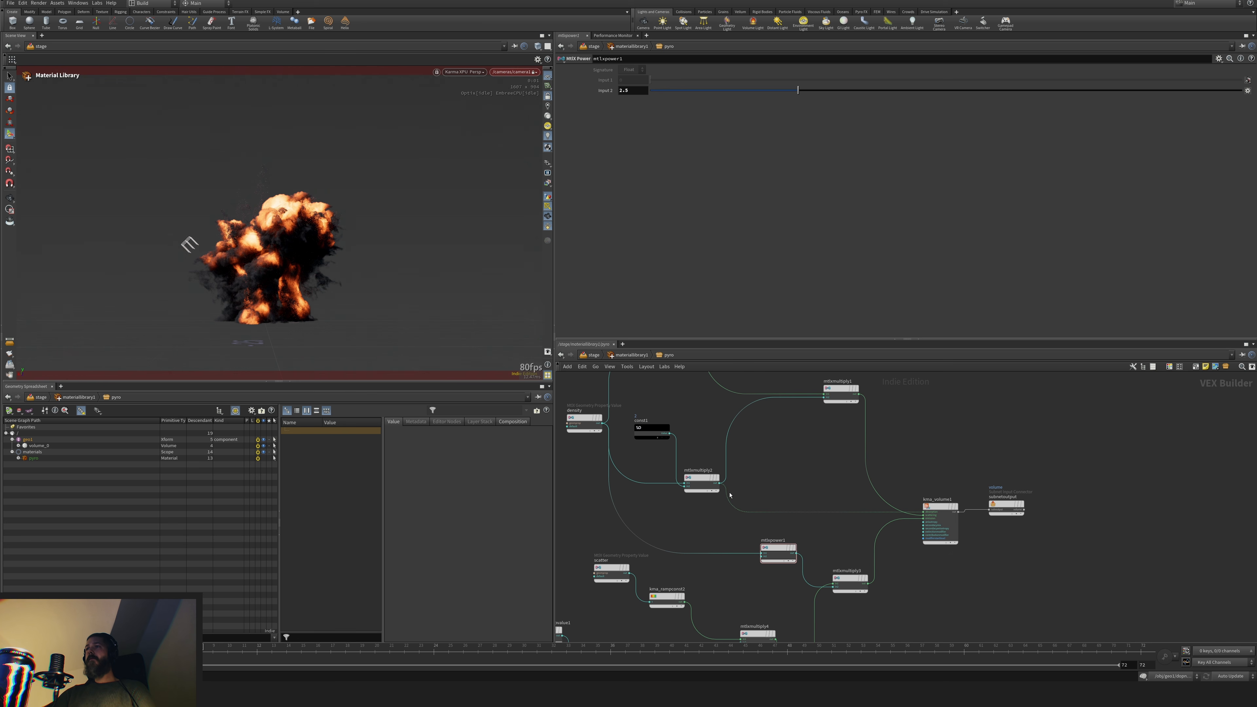
click(721, 484)
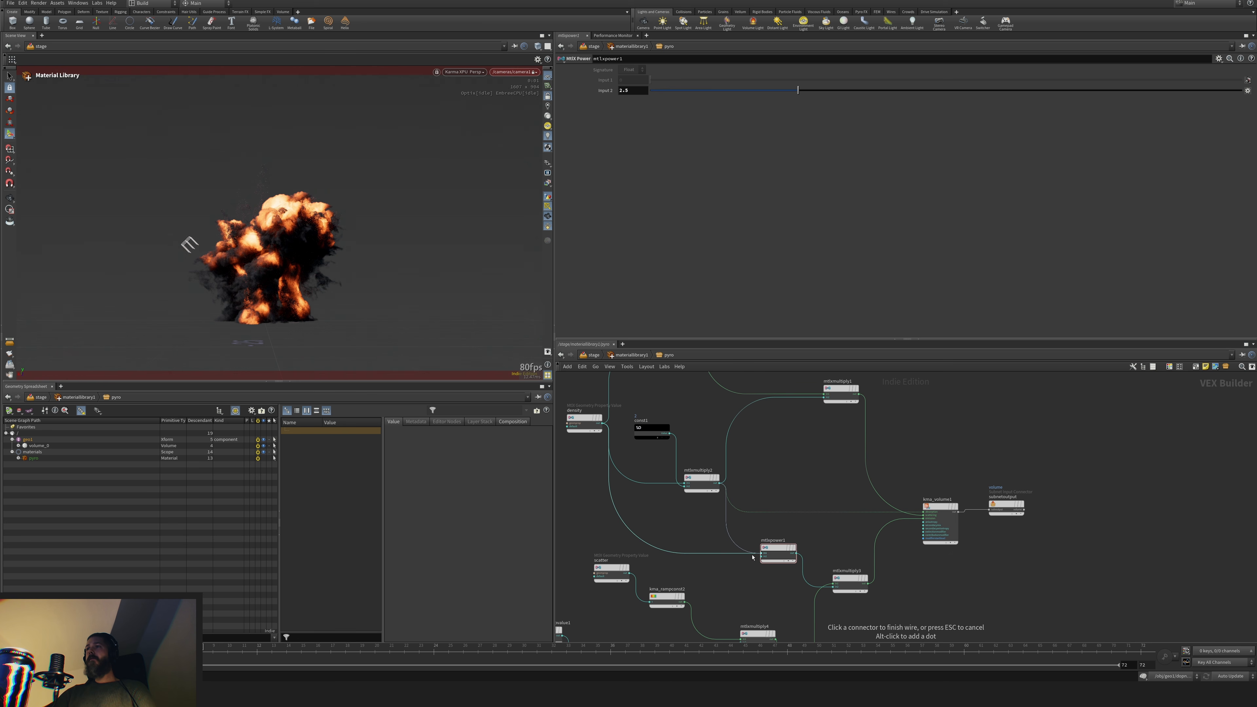
click(757, 554)
mouse_move(774, 540)
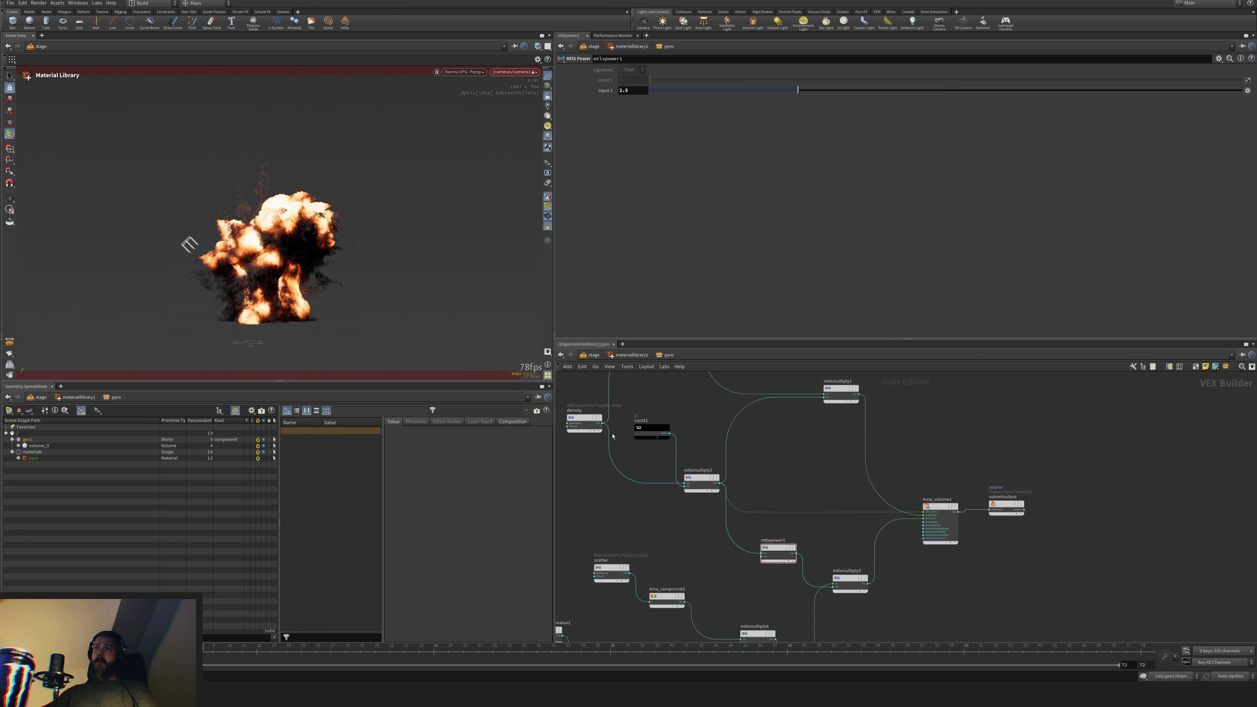
drag(601, 424, 762, 552)
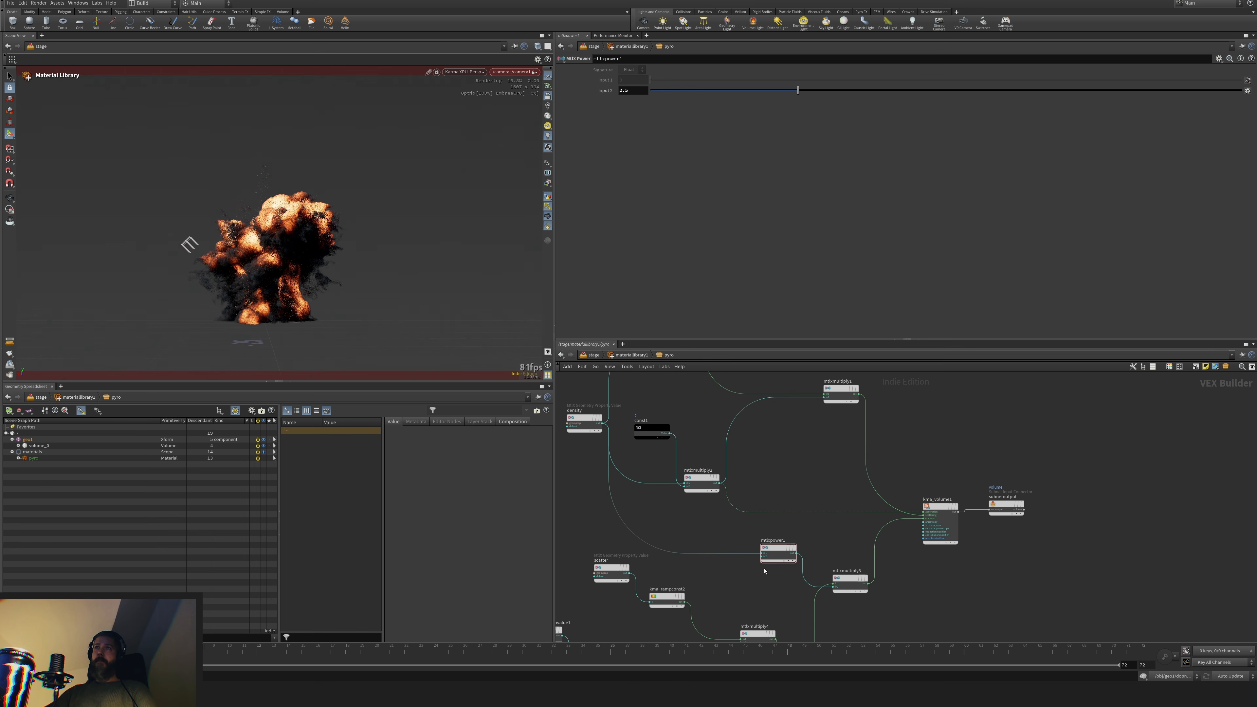
mouse_move(767, 544)
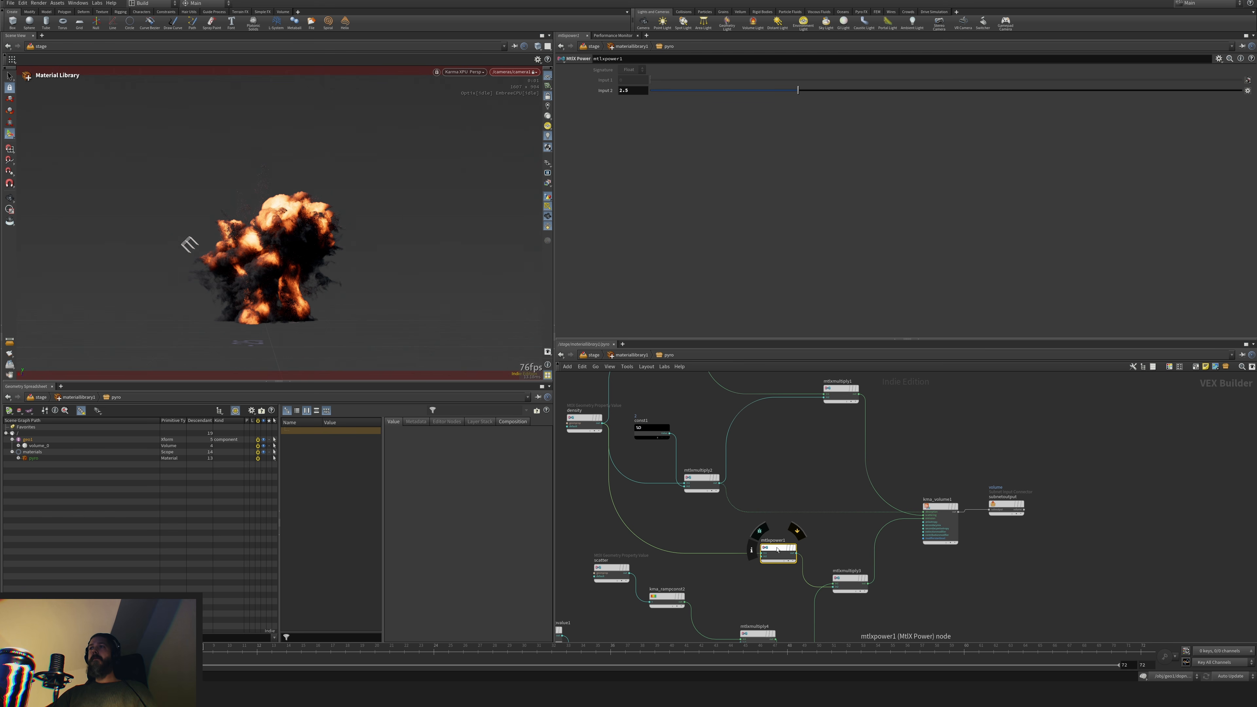
Move mtlxpower1 farther from mtlxmultiply3 and set the Karma render settings' path traced samples to 64
drag(779, 550, 752, 547)
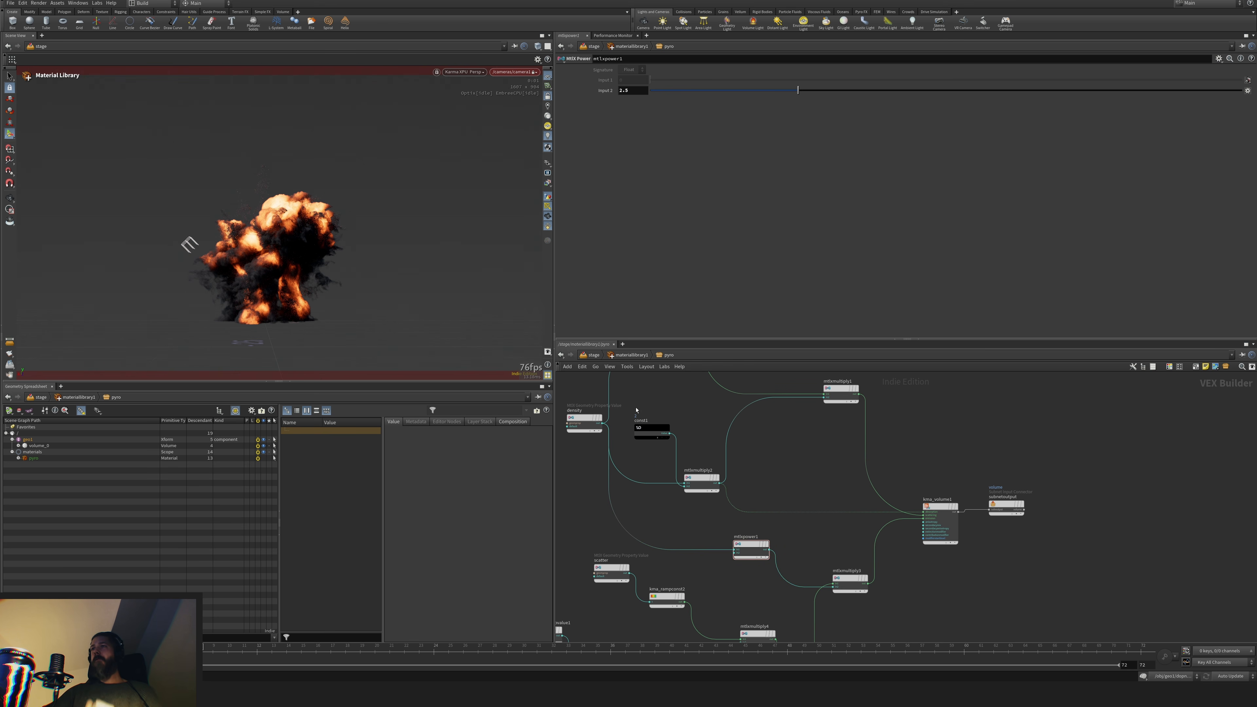
key(u)
key(u)
middle_drag(760, 601, 702, 514)
click(804, 545)
click(632, 144)
text(64)
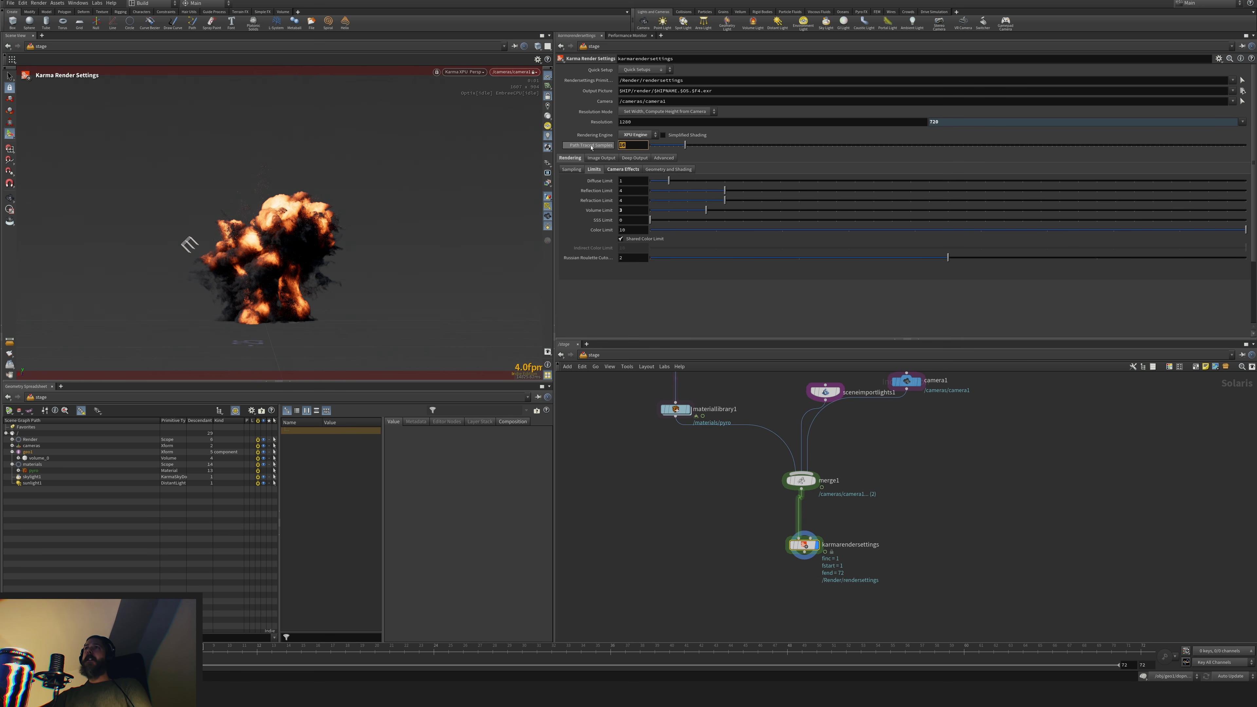
key(Return)
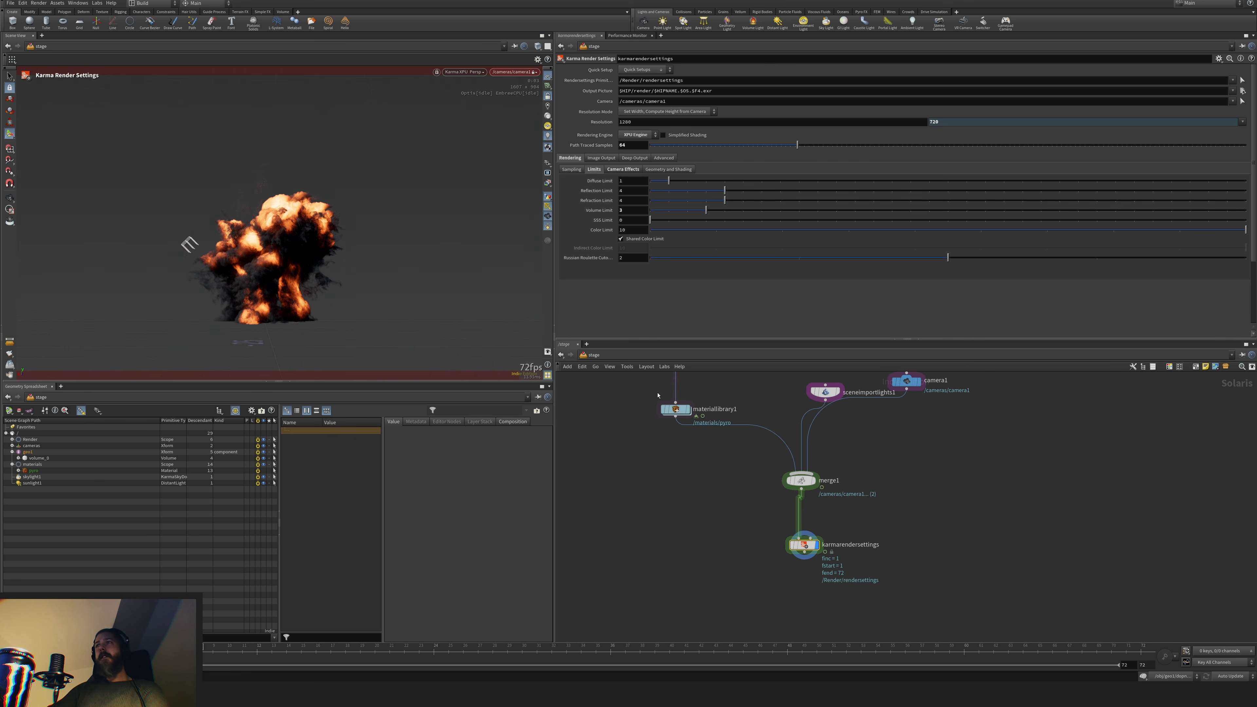
Inside the pyro material network, move subnetoutput and kma_volume1 well away from the multiply nodes
double_click(677, 410)
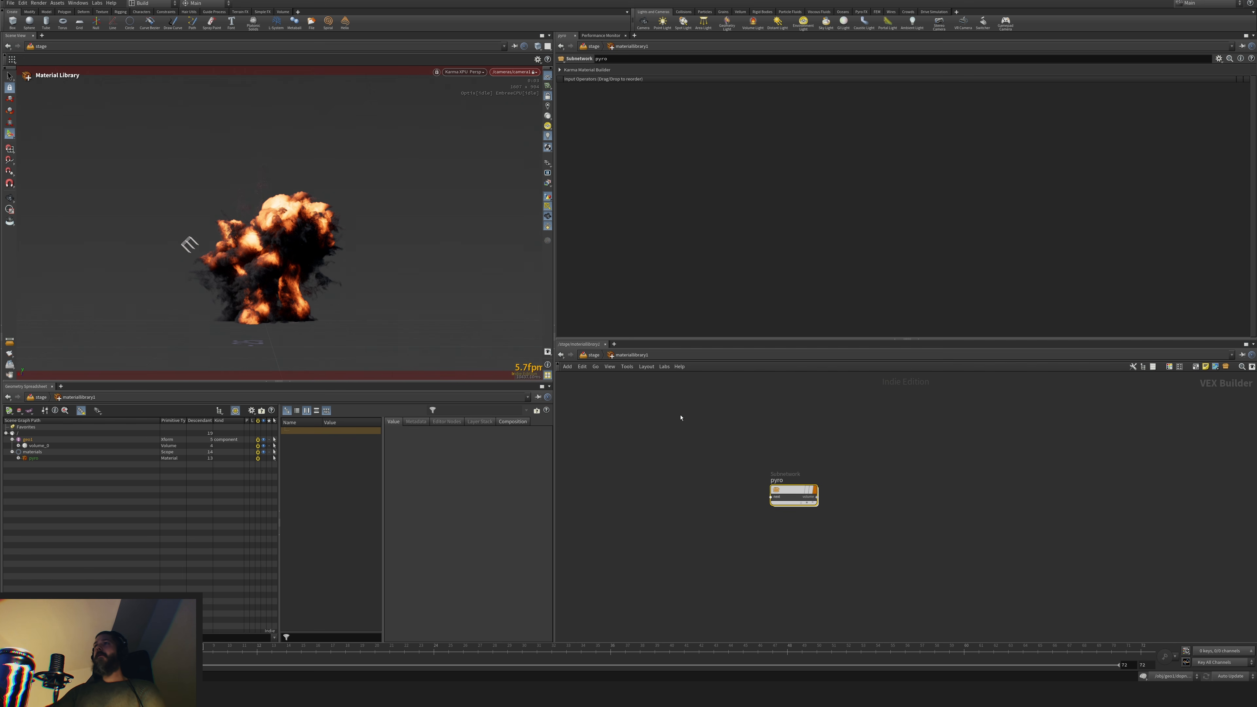
double_click(785, 493)
click(969, 559)
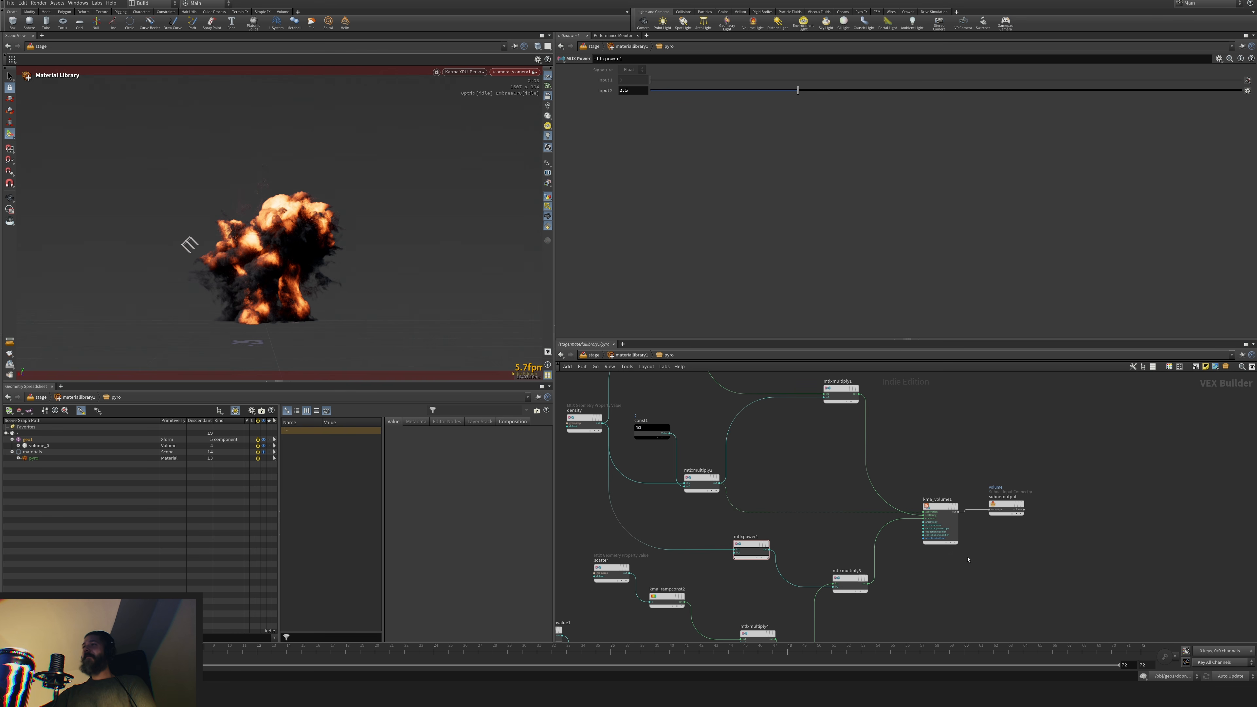
drag(1011, 515, 1171, 517)
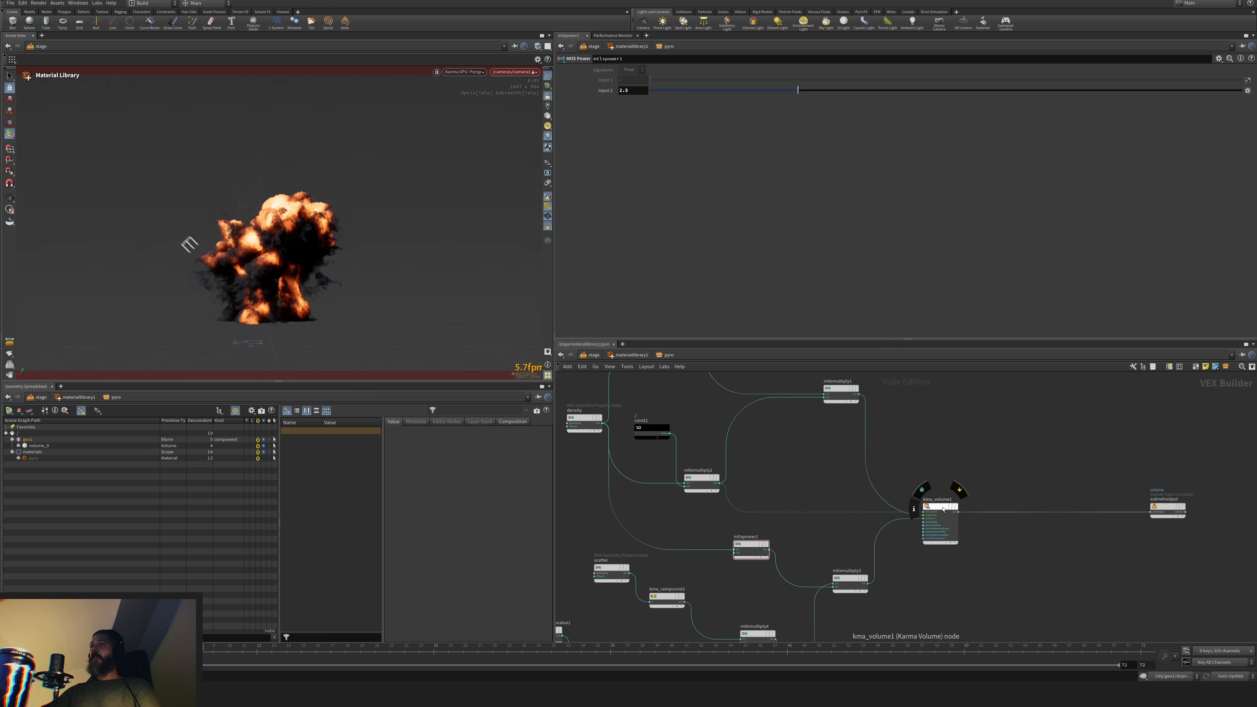
drag(948, 511, 1118, 510)
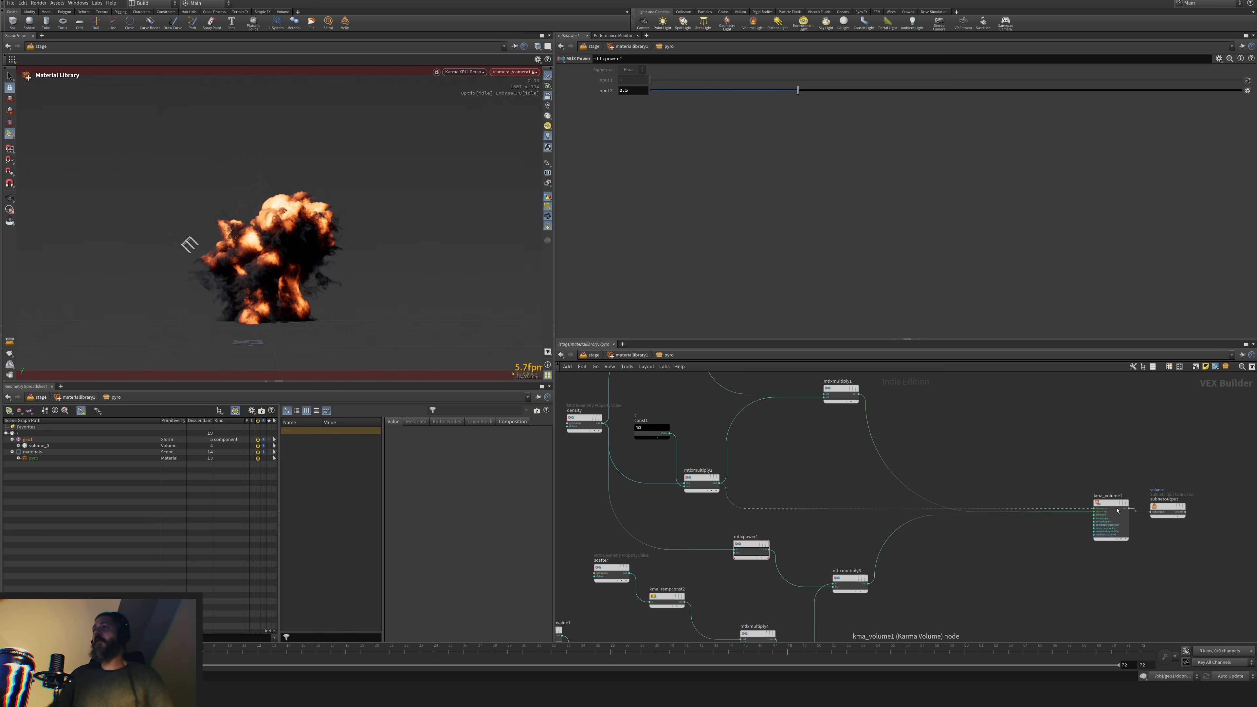
middle_drag(1016, 569, 1038, 536)
scroll(989, 540, up, 2)
scroll(1040, 537, up, 1)
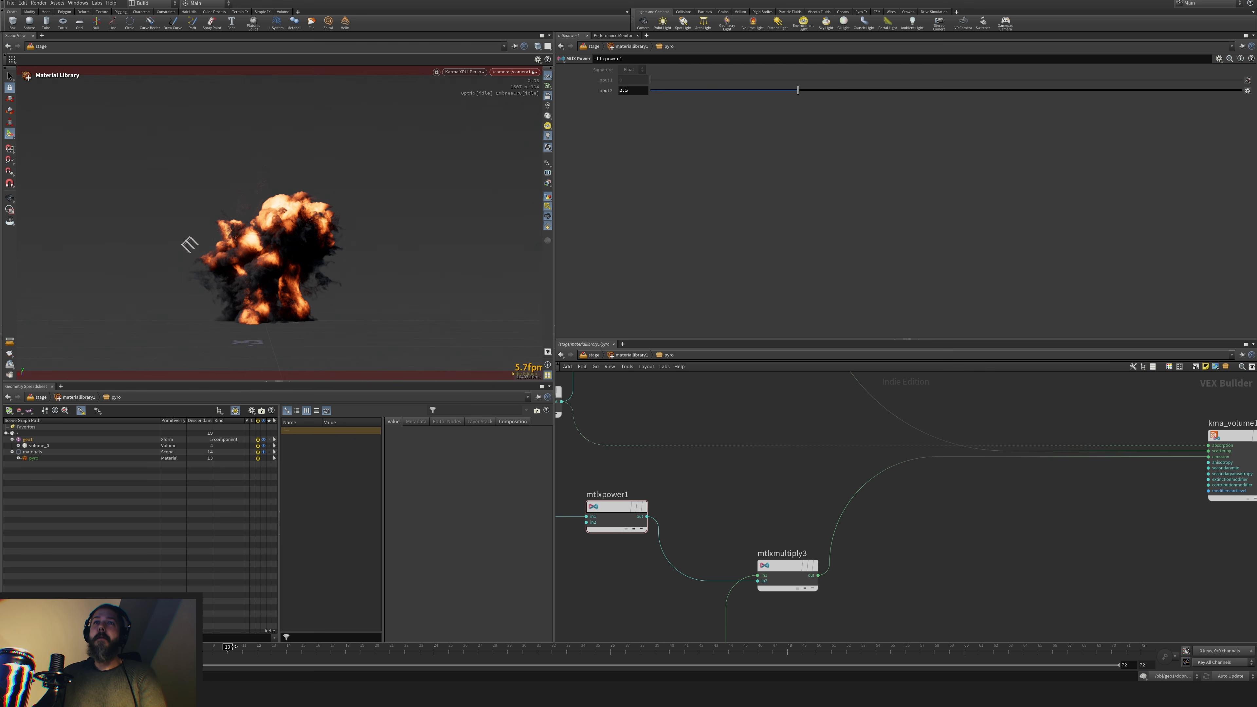
Place kma_volume1 lower and subnetoutput higher, and check the explosion on a later and an earlier frame
mouse_move(235, 647)
mouse_down()
mouse_move(272, 648)
mouse_move(238, 653)
mouse_up()
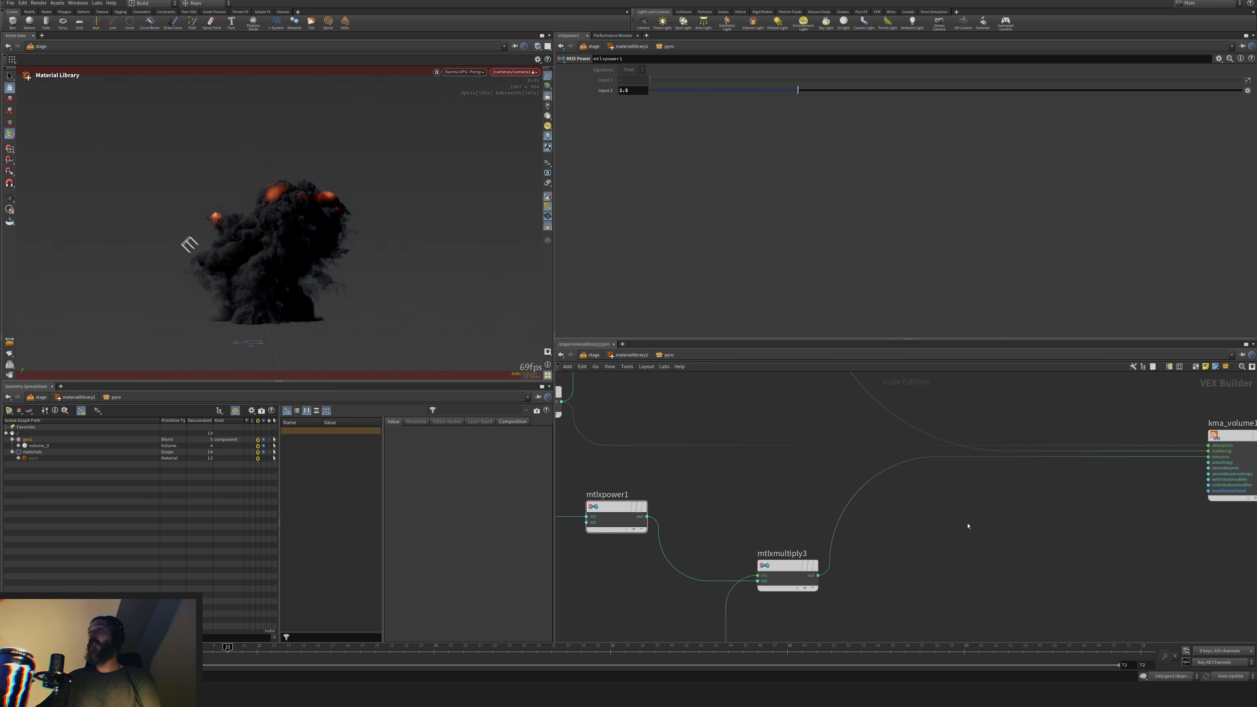
middle_drag(968, 526, 834, 538)
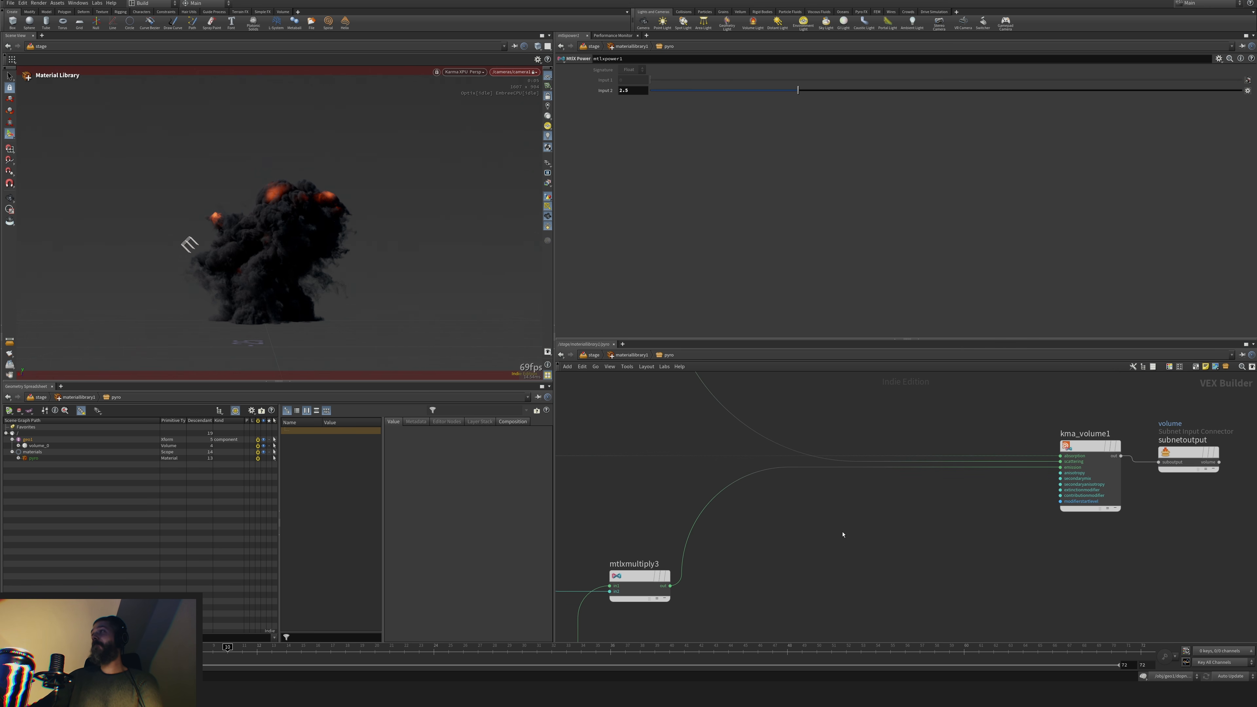
drag(1089, 449, 1085, 479)
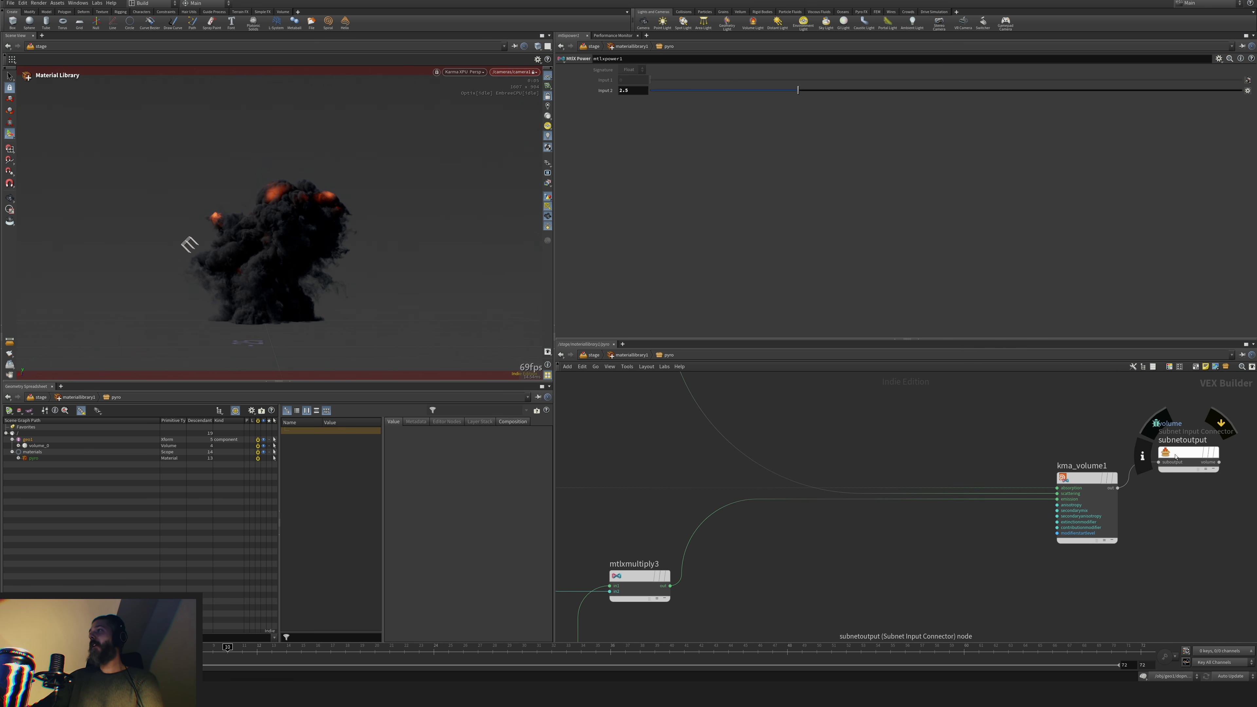
mouse_move(1181, 452)
mouse_down()
mouse_move(1183, 466)
mouse_move(1183, 432)
mouse_up()
middle_drag(742, 554, 825, 528)
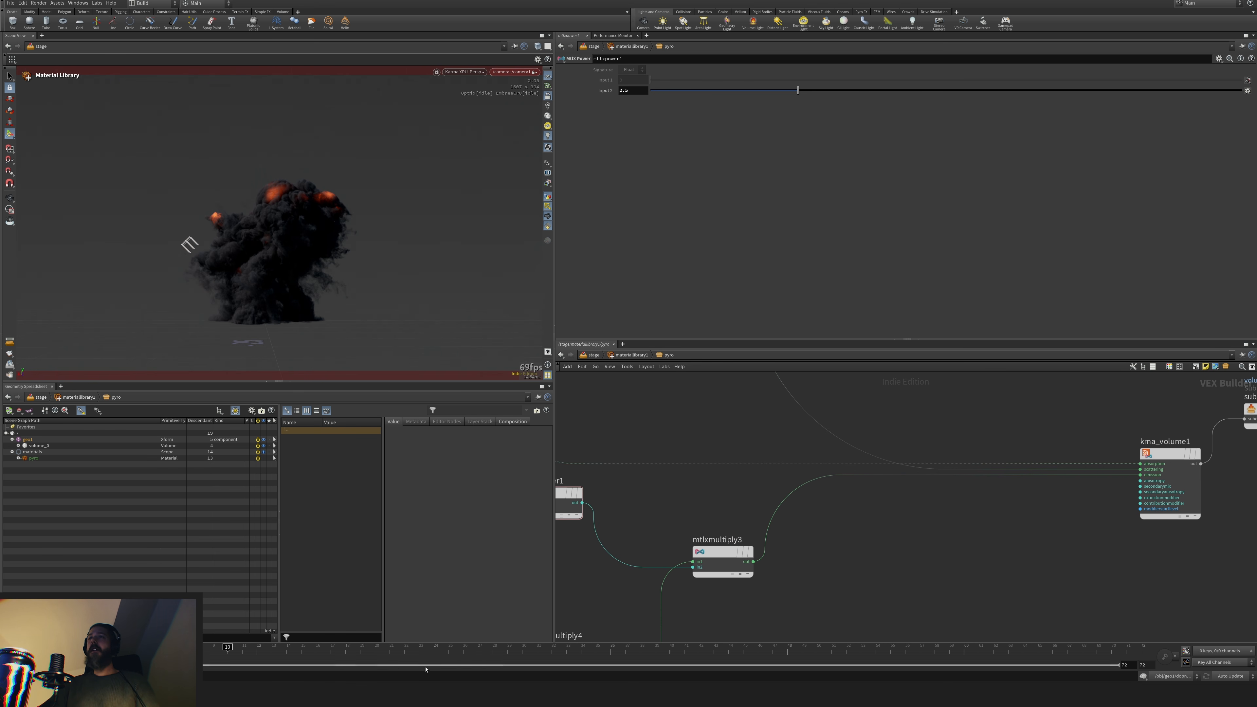
click(161, 650)
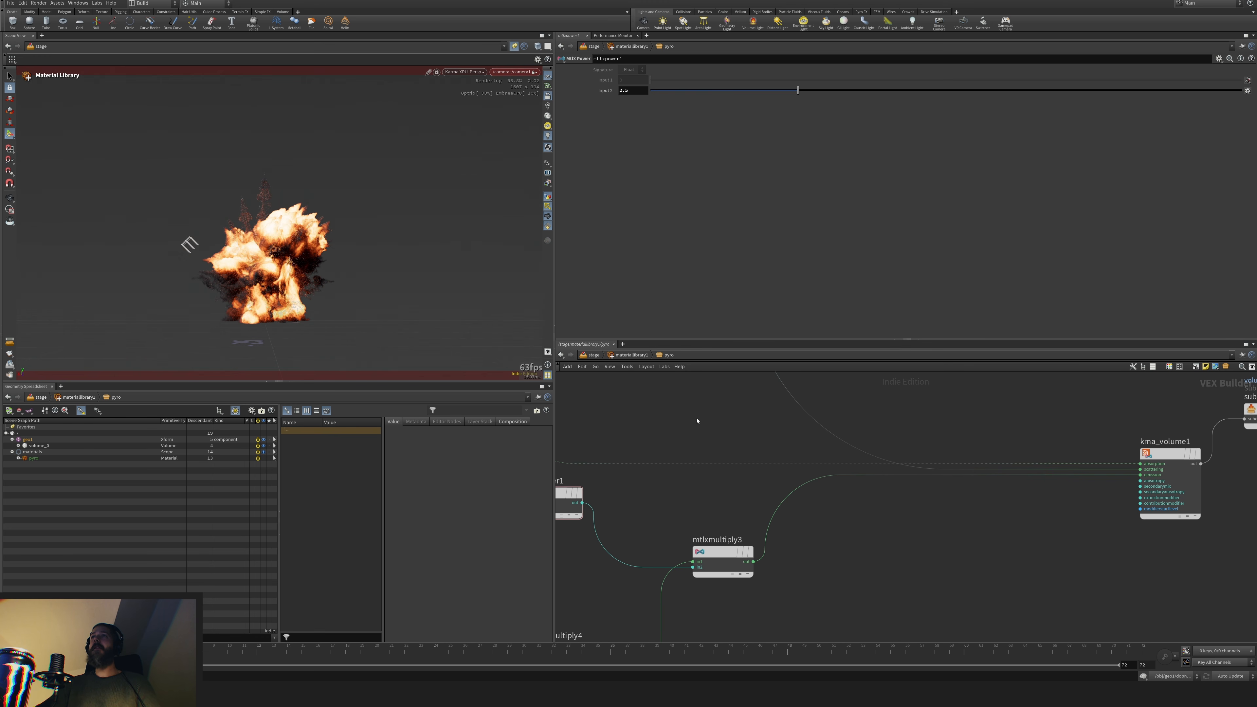
Reduce the Karma render settings' path traced samples to 16, and raise them to 32
click(594, 355)
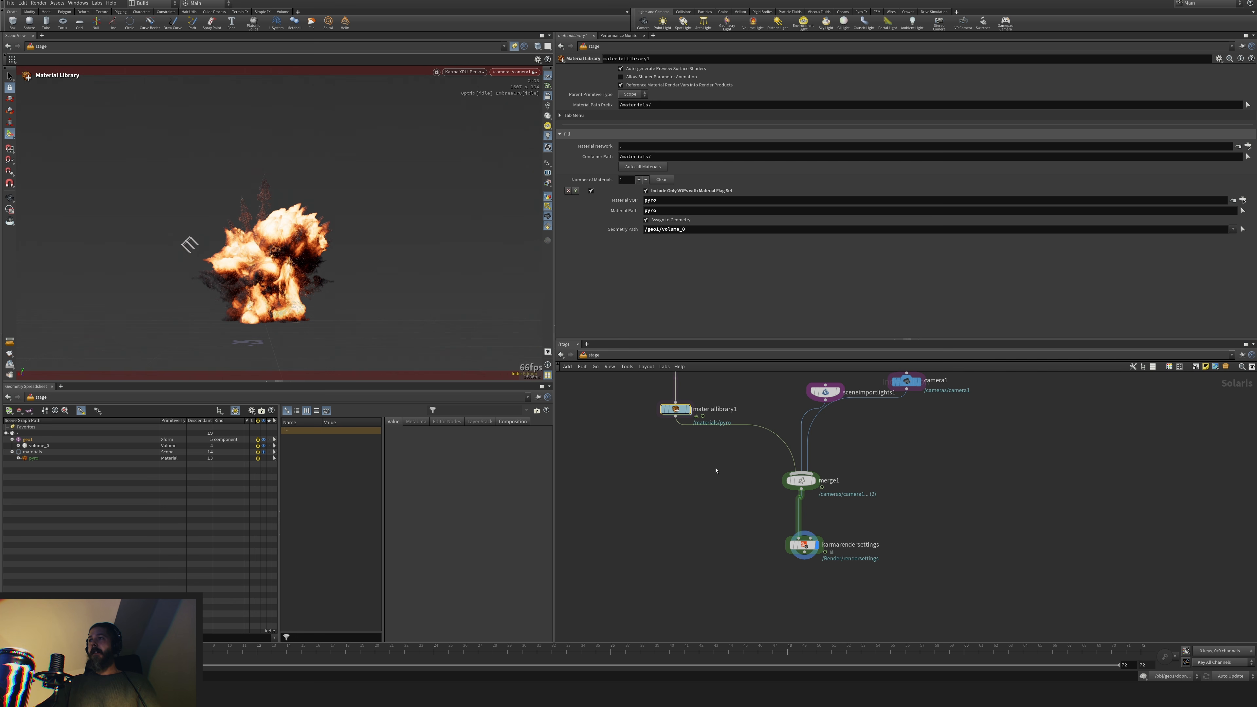
click(805, 545)
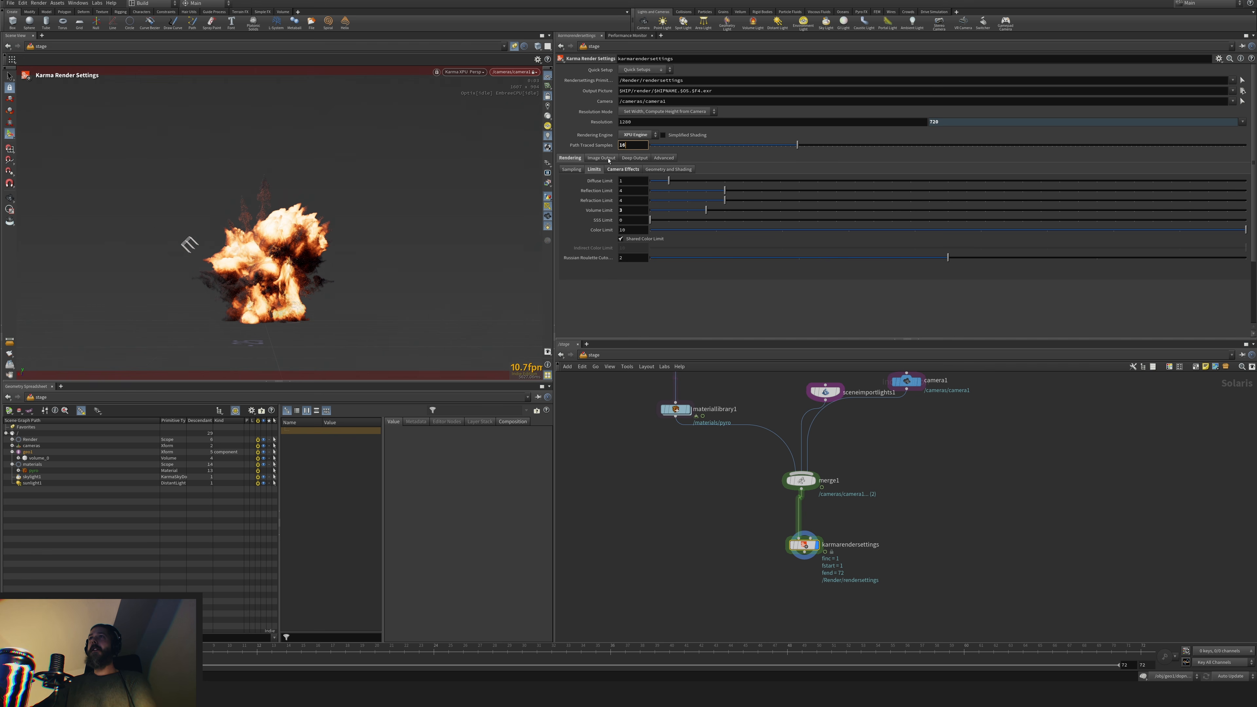
text(16)
key(Return)
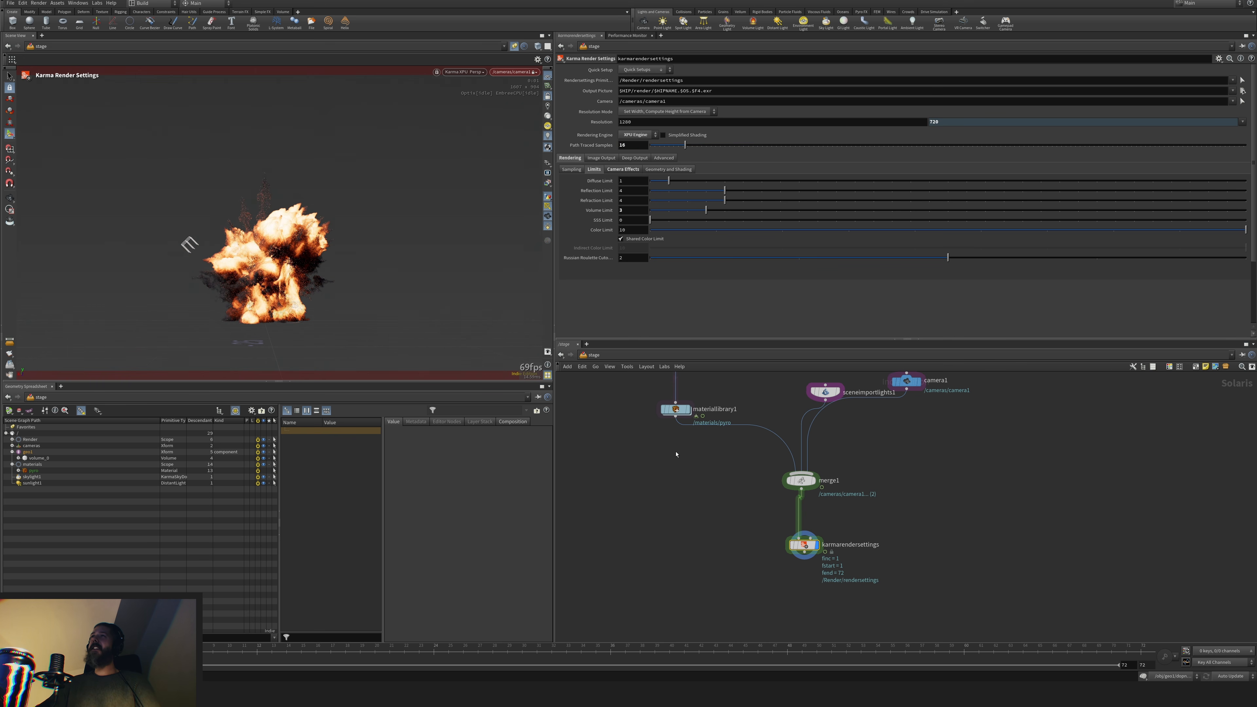
click(631, 144)
text(32)
key(Return)
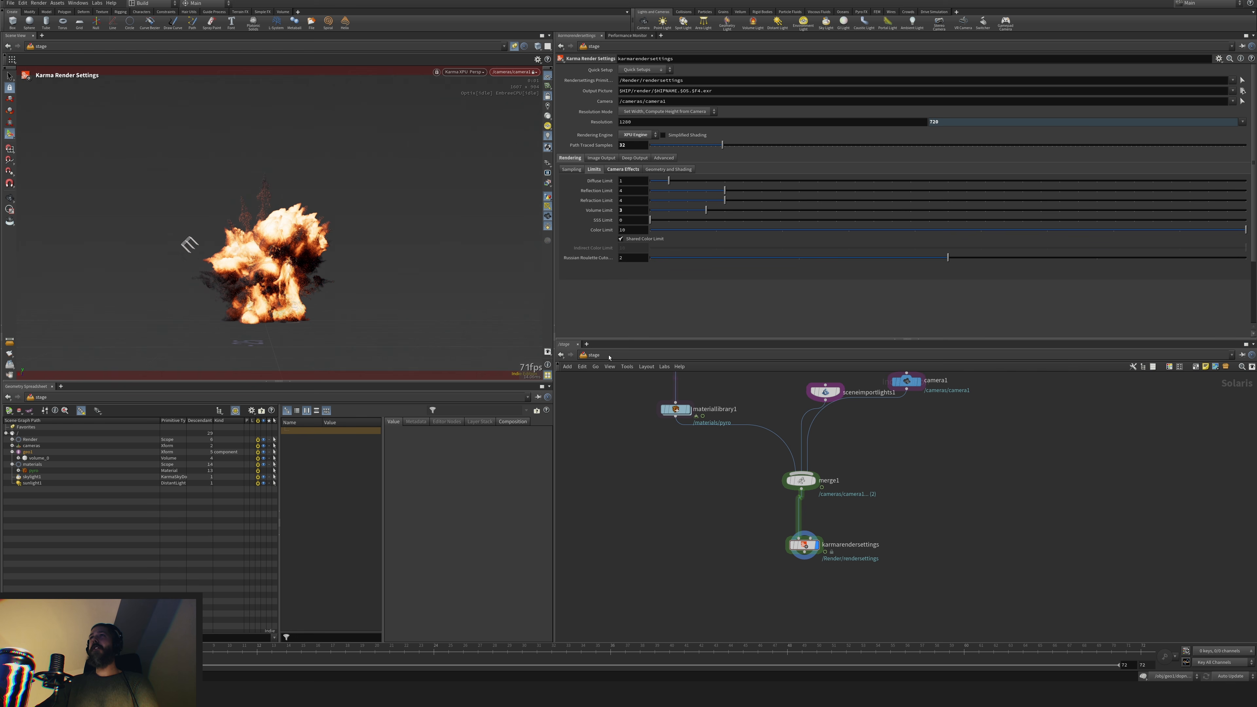
Open the geo1 geometry network from the stage and go to the VDB smoothing and combine nodes
click(622, 356)
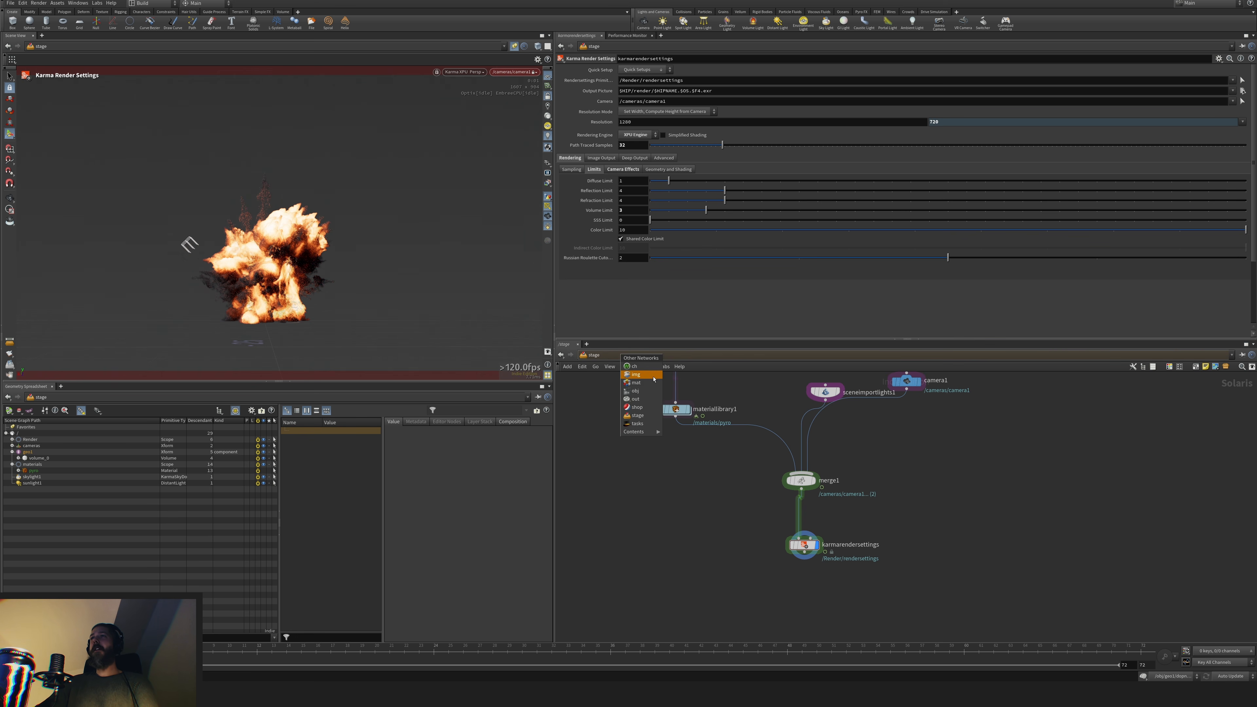
click(639, 392)
double_click(855, 492)
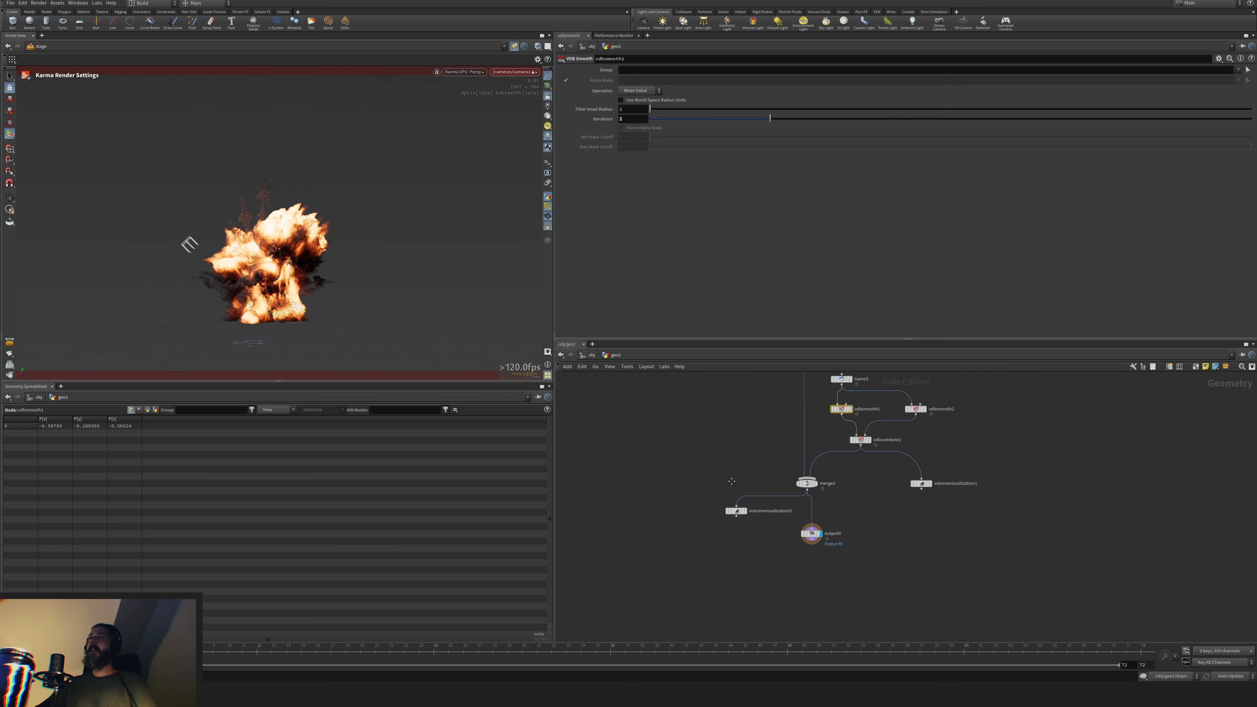
drag(812, 535, 802, 557)
middle_drag(859, 509, 808, 569)
right_drag(808, 570, 971, 545)
middle_drag(970, 545, 969, 551)
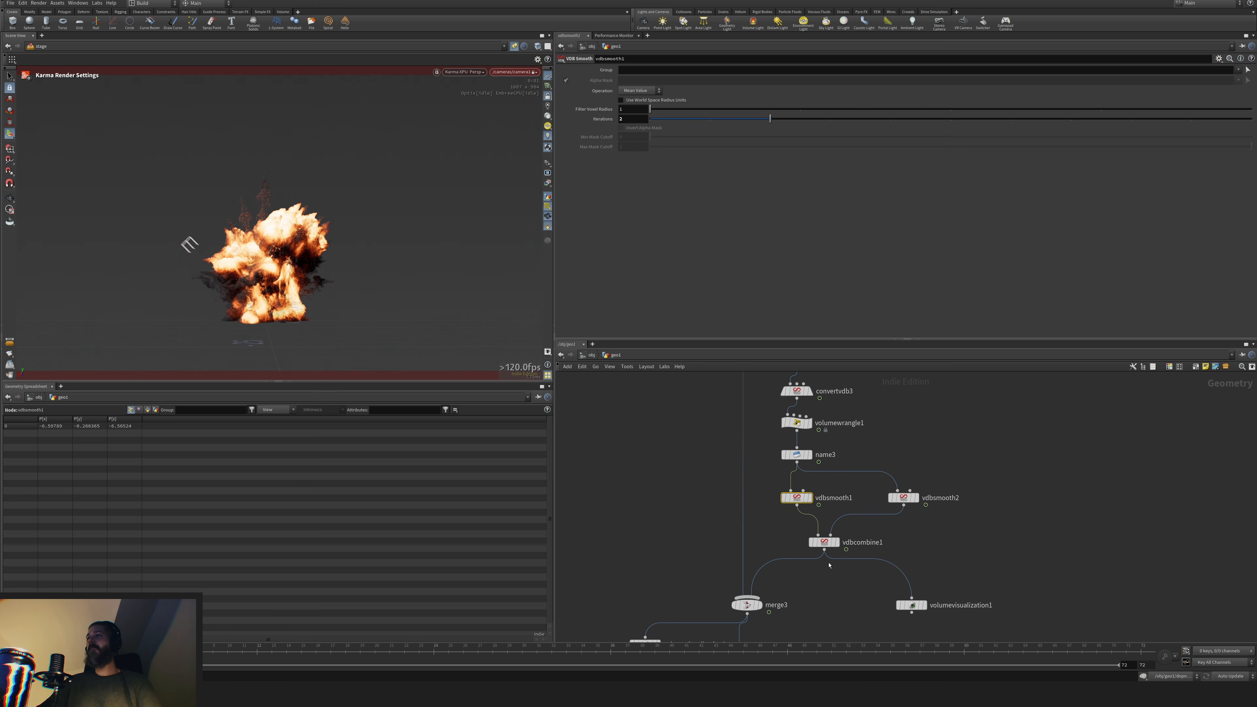
Try 0 iterations on vdbsmooth1, set them to 2 again, and check the explosion on a later frame
click(669, 121)
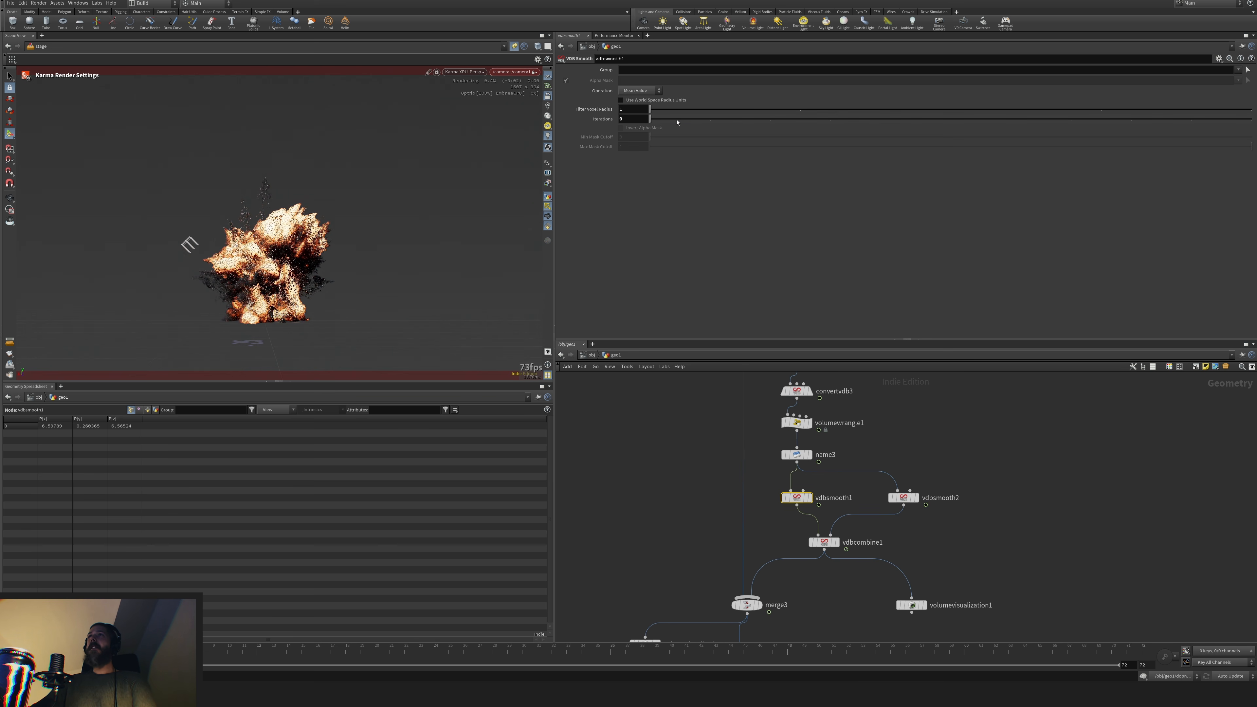
click(767, 120)
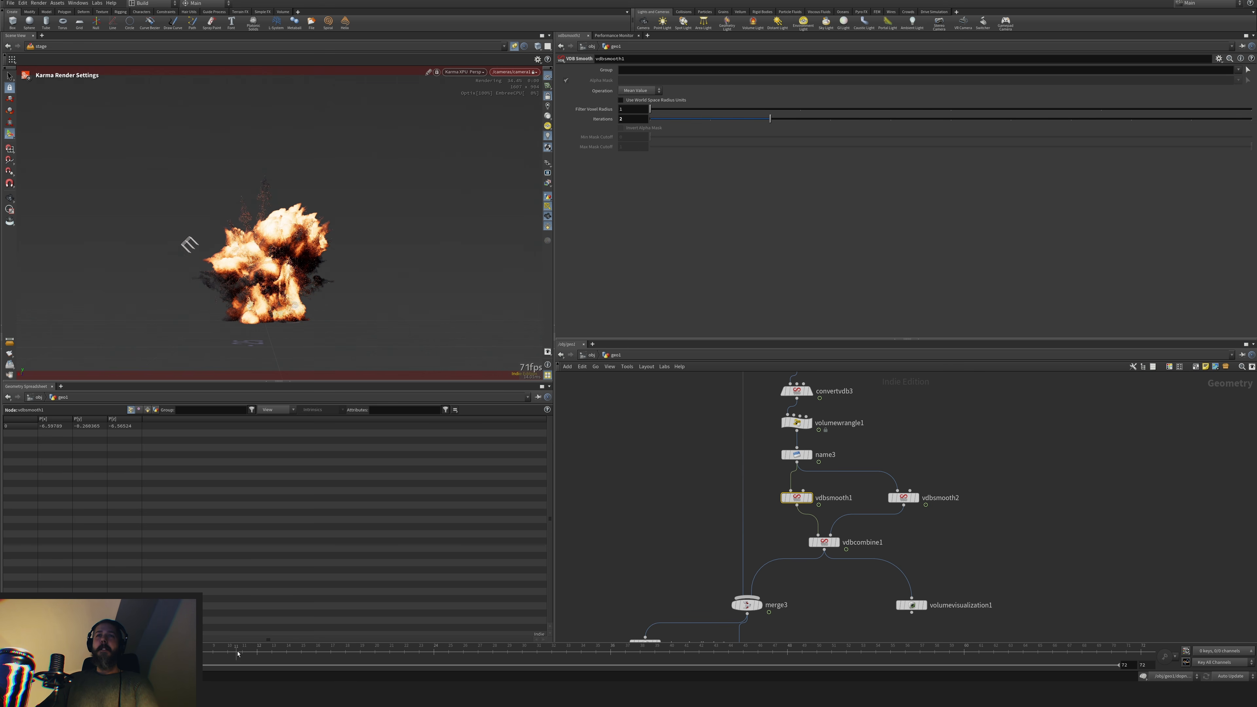
drag(221, 650, 209, 651)
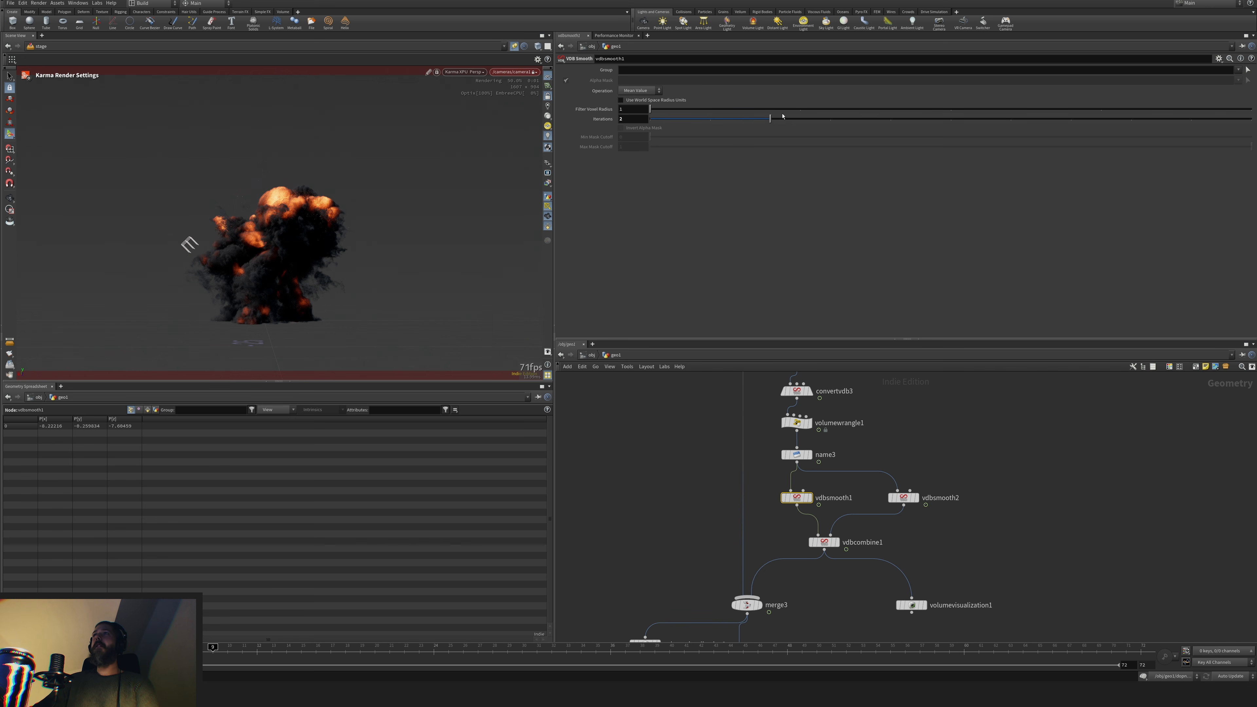
Set the B Multiplier of vdbcombine1 to 3.9 and keep vdbsmooth1 at 2 iterations
click(904, 498)
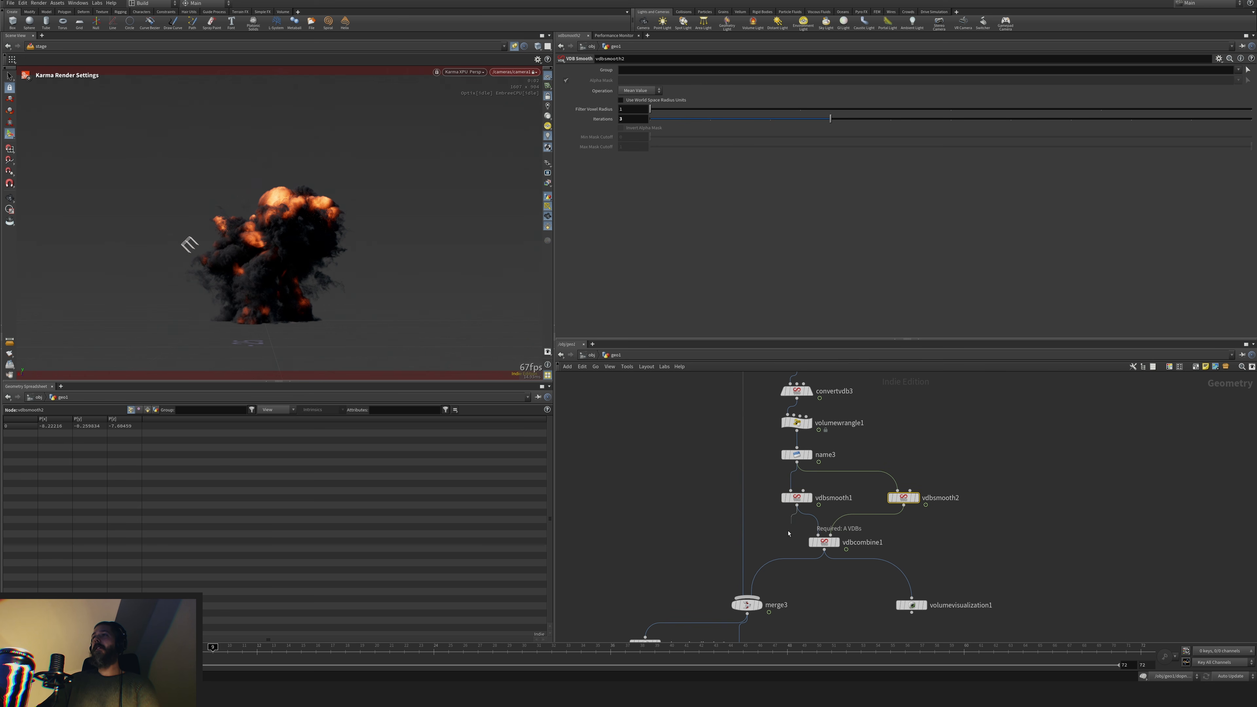
click(824, 542)
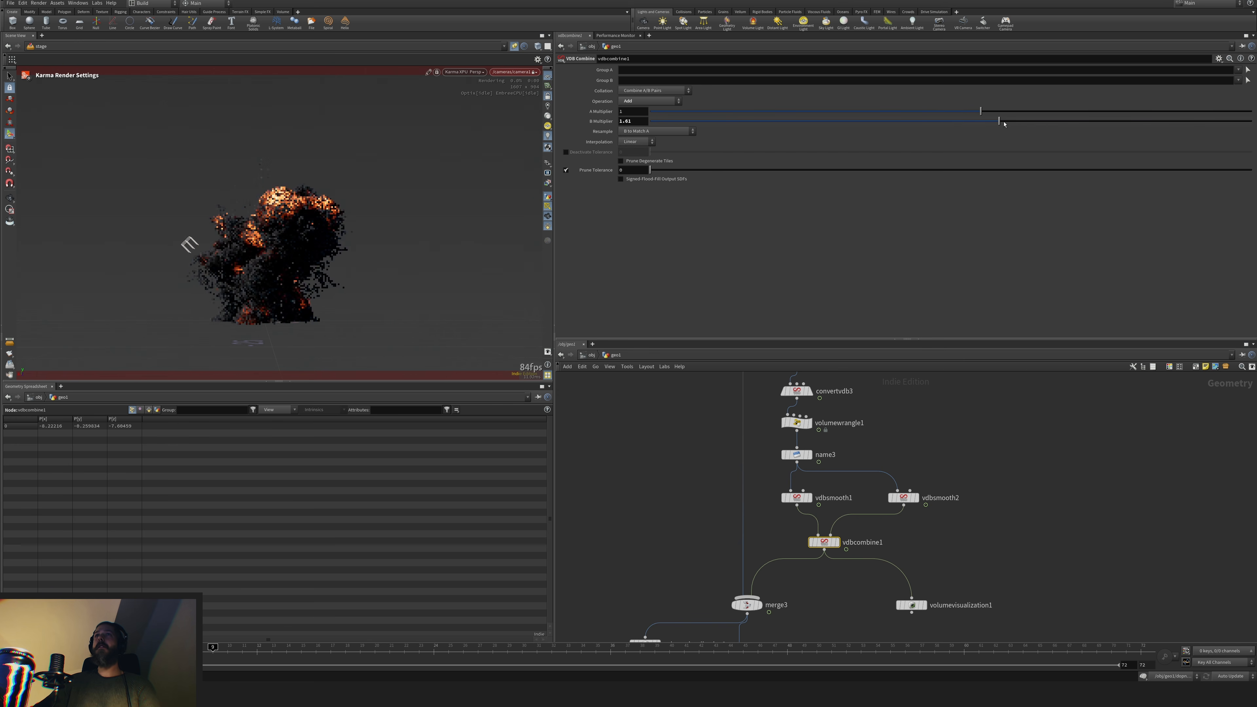
drag(1108, 121, 1068, 121)
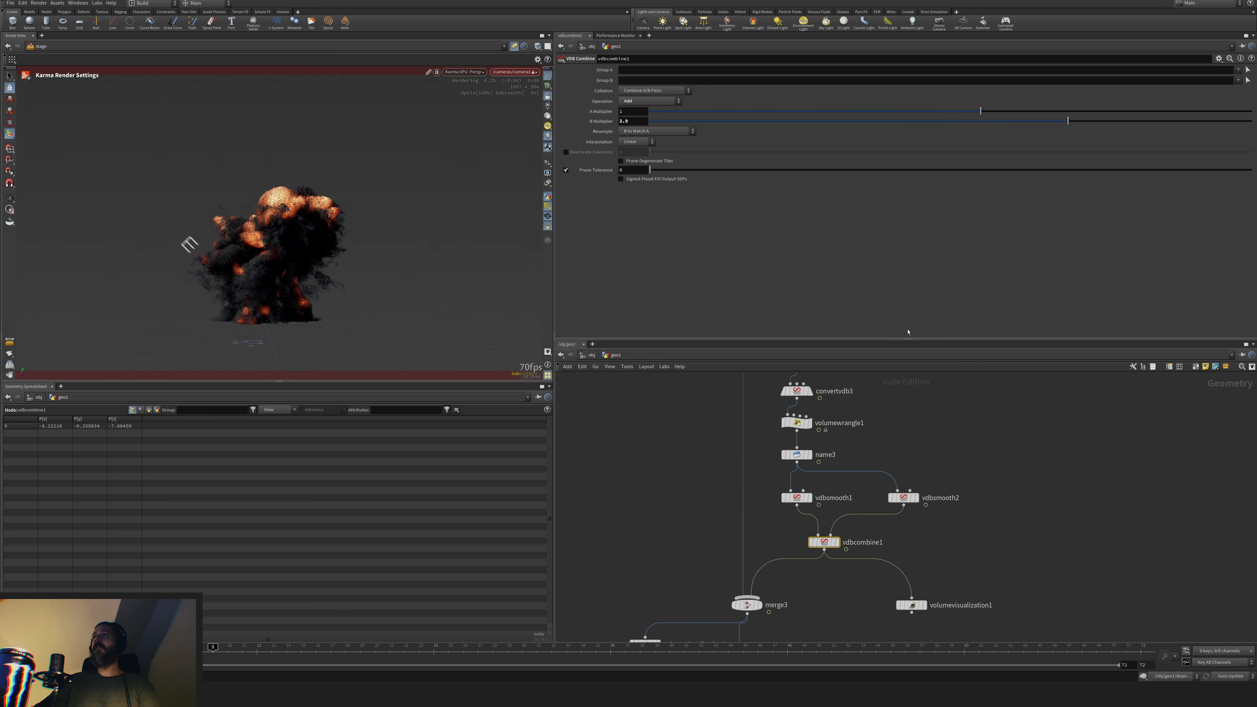
click(797, 498)
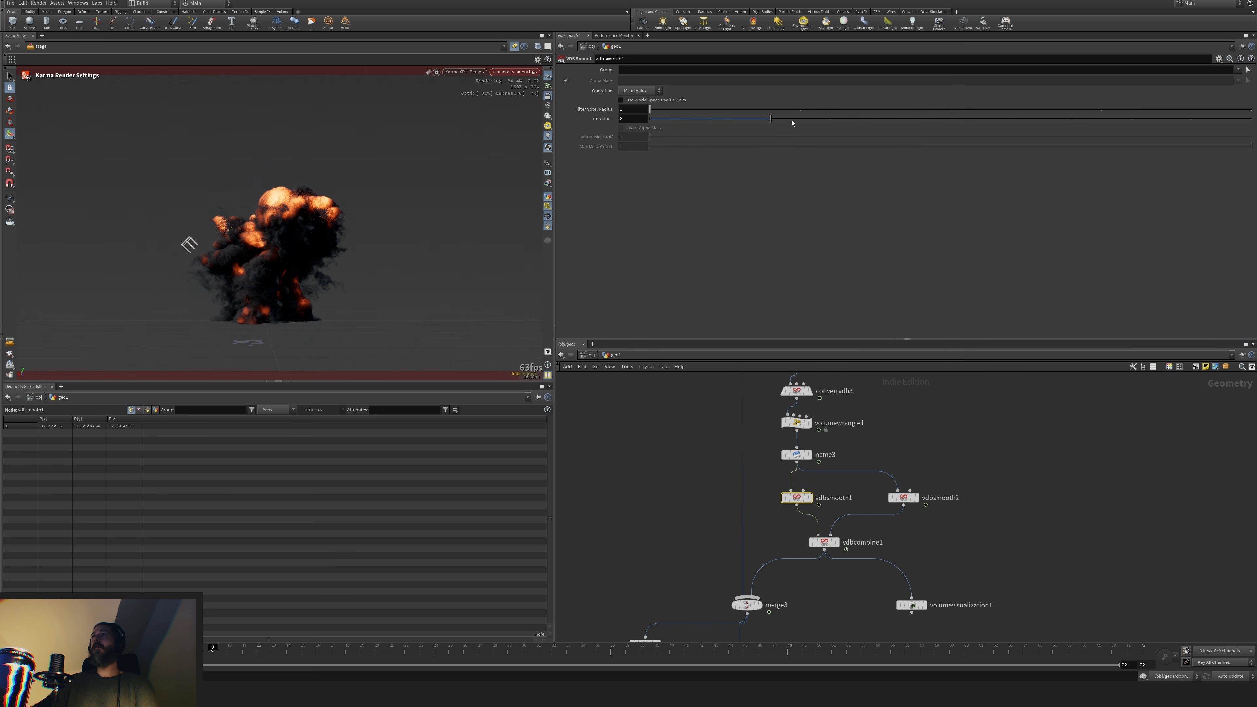
mouse_move(793, 123)
mouse_down()
mouse_move(990, 123)
mouse_move(792, 125)
mouse_up()
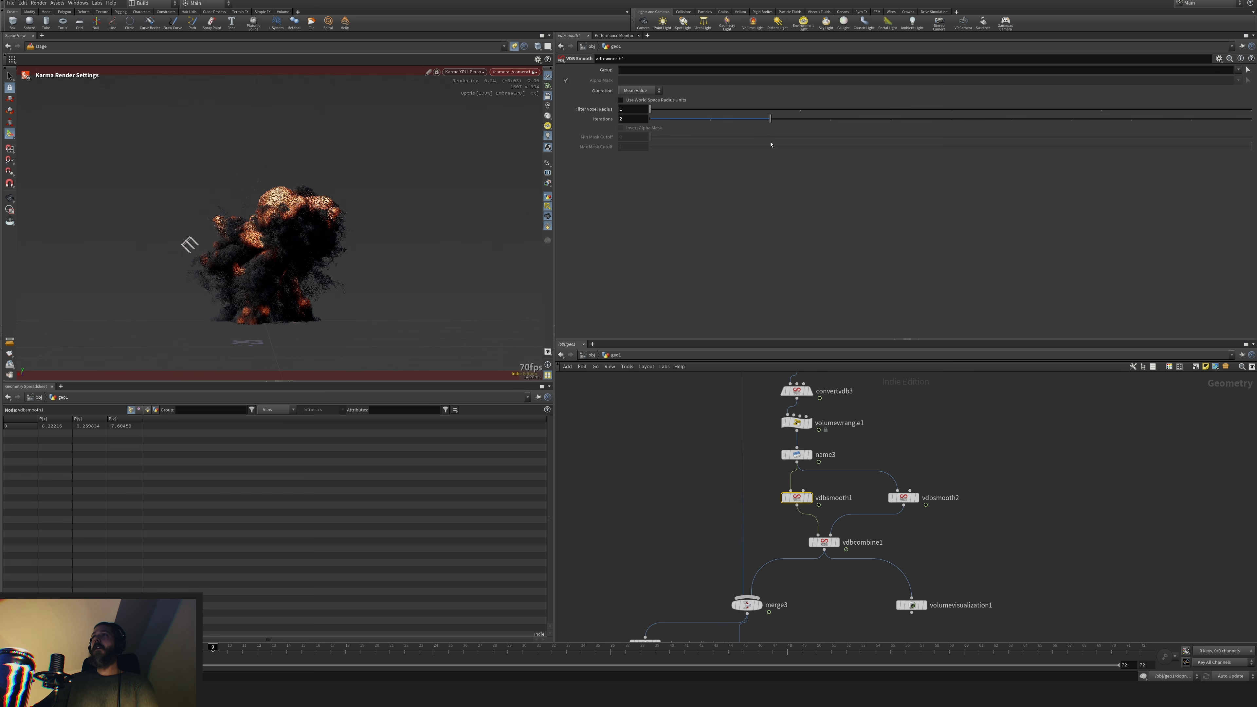
Duplicate the volumevisualization1 node beside the temperature chain and unlink the viewport from the stage to show geo1
middle_drag(938, 422, 921, 496)
scroll(948, 443, down, 1)
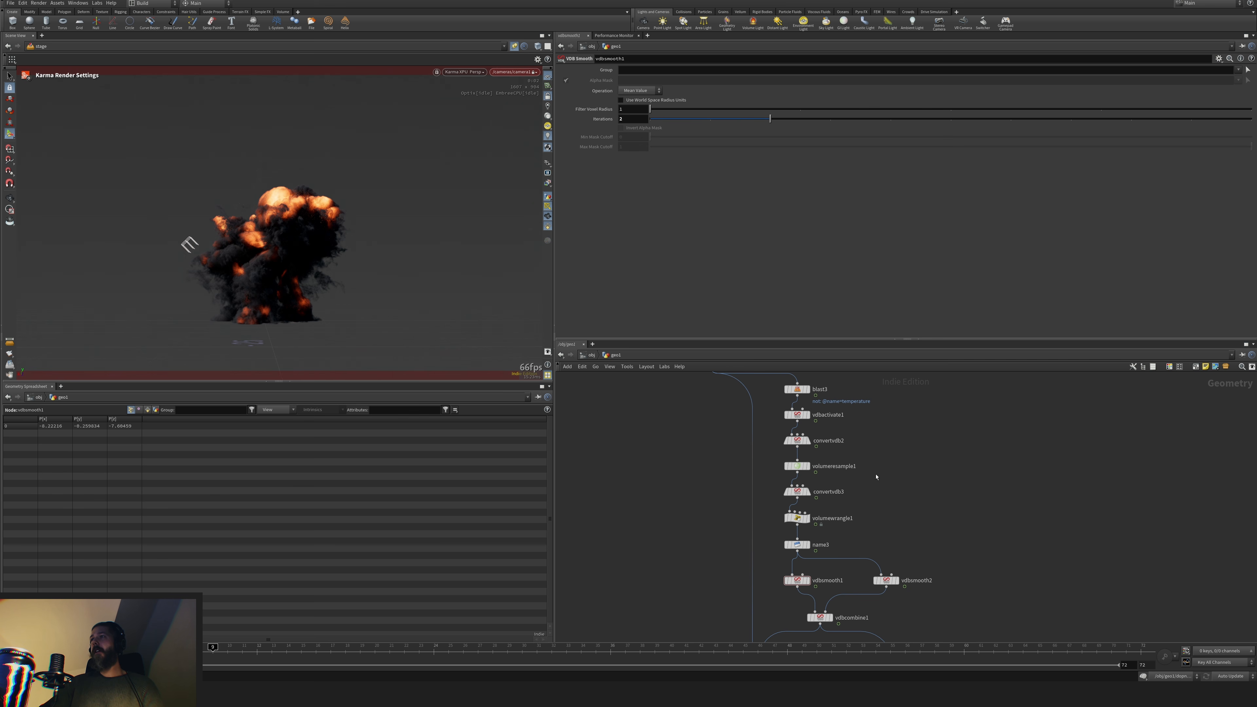
middle_drag(930, 455, 929, 447)
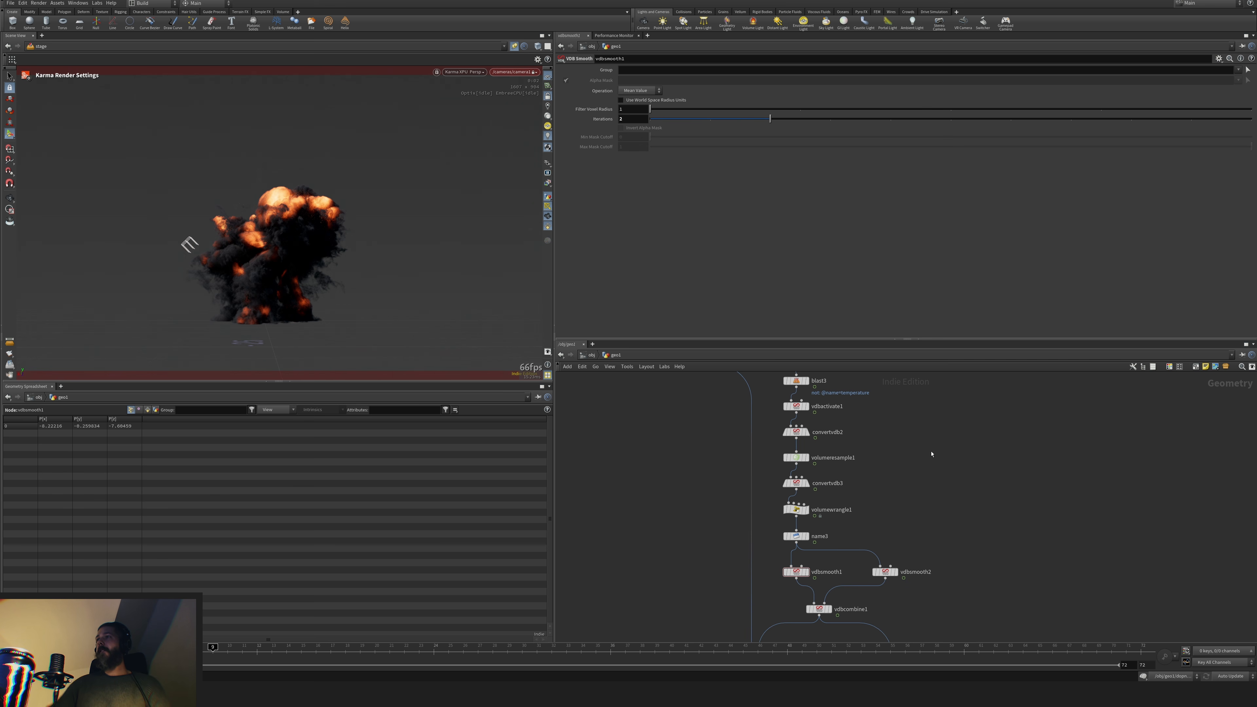
middle_drag(982, 583, 966, 485)
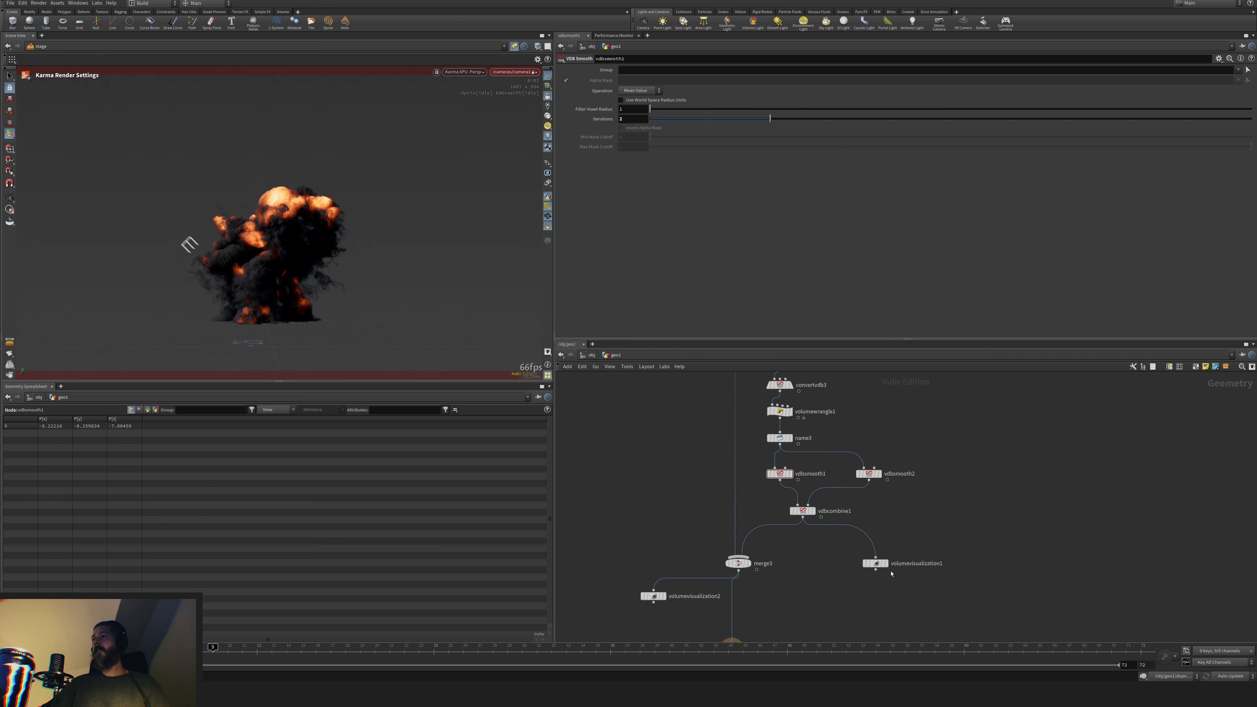
alt+drag(876, 564, 960, 431)
middle_drag(893, 411, 886, 544)
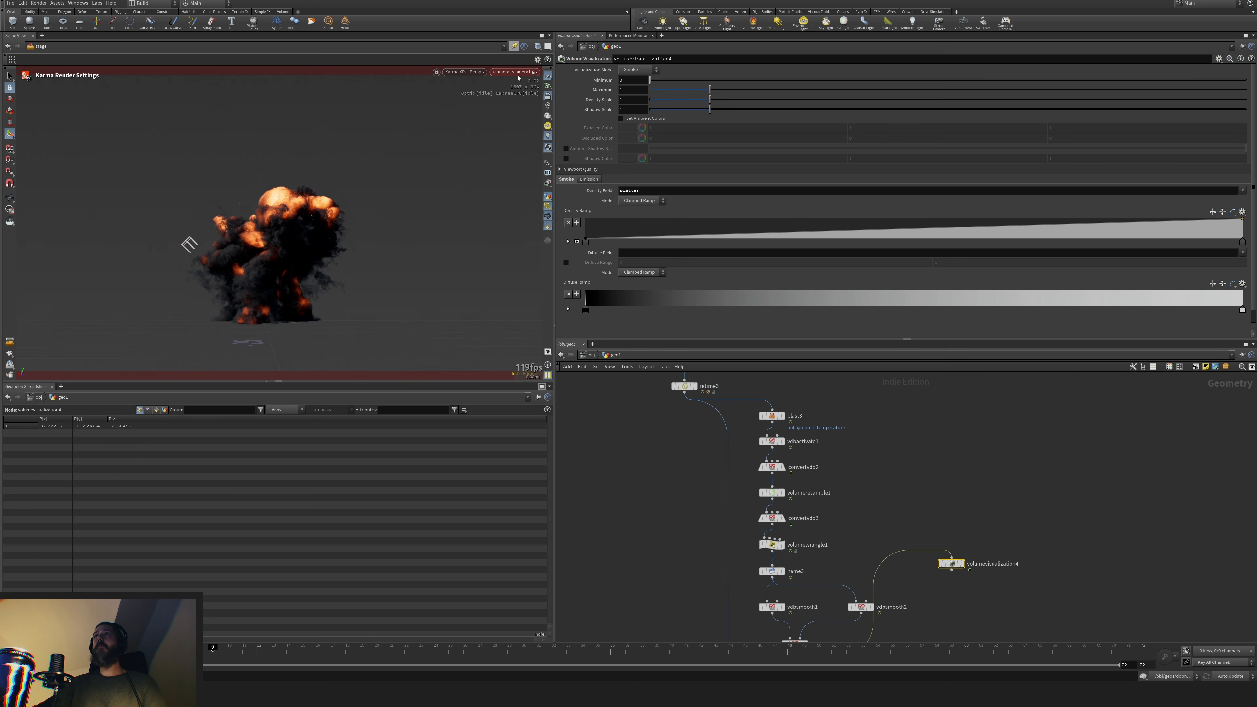
click(514, 47)
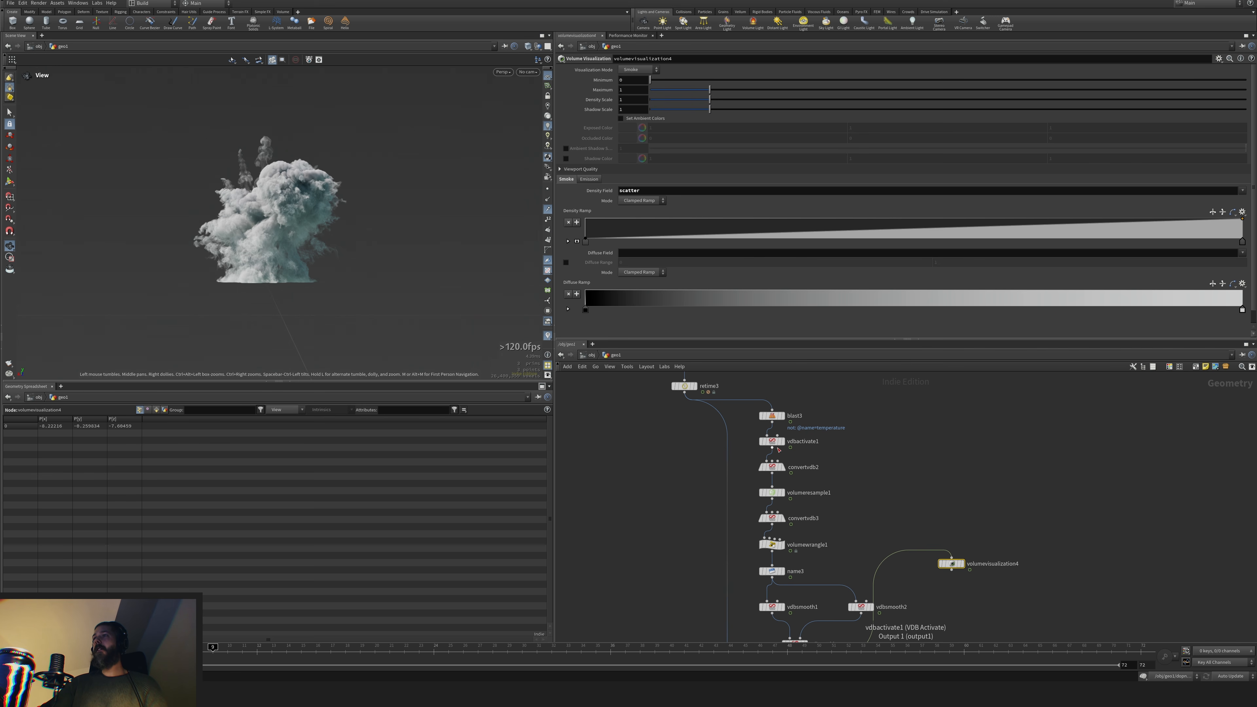
Feed volumevisualization4 from vdbactivate1, display it, and set its smoke Density Field to temperature
drag(791, 447, 983, 558)
key(ctrl+a)
key(BackSpace)
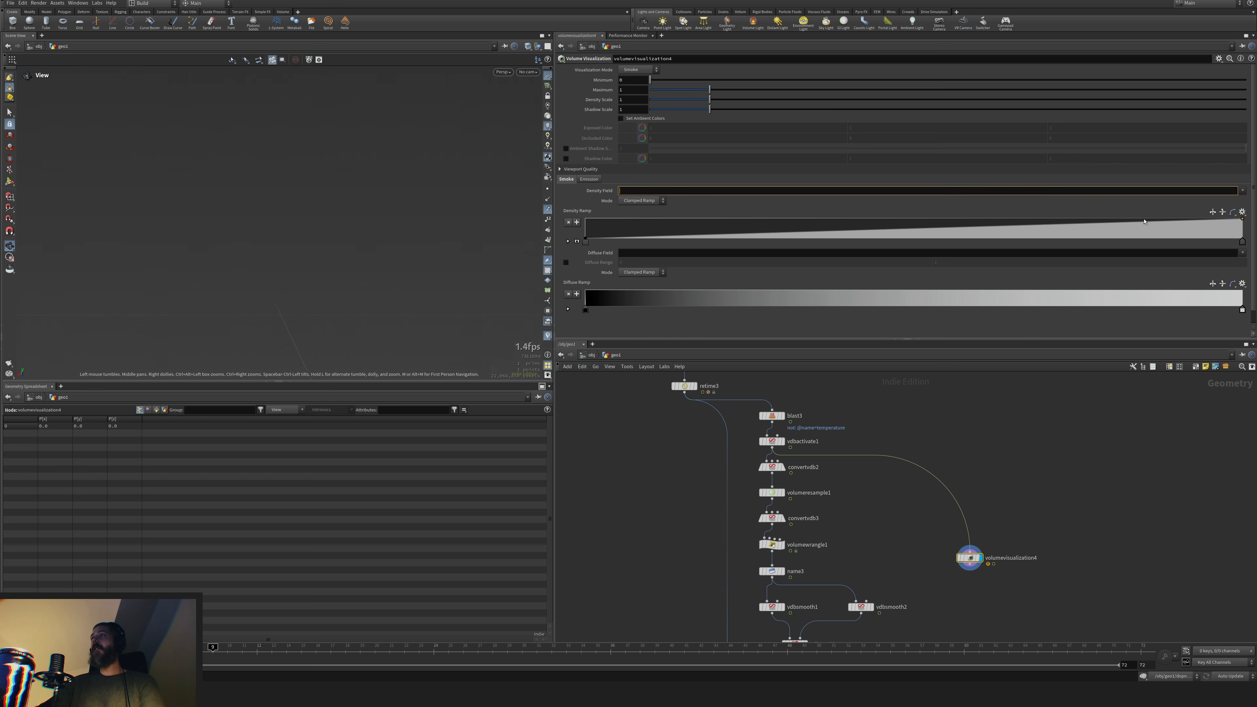
click(1244, 191)
click(1231, 209)
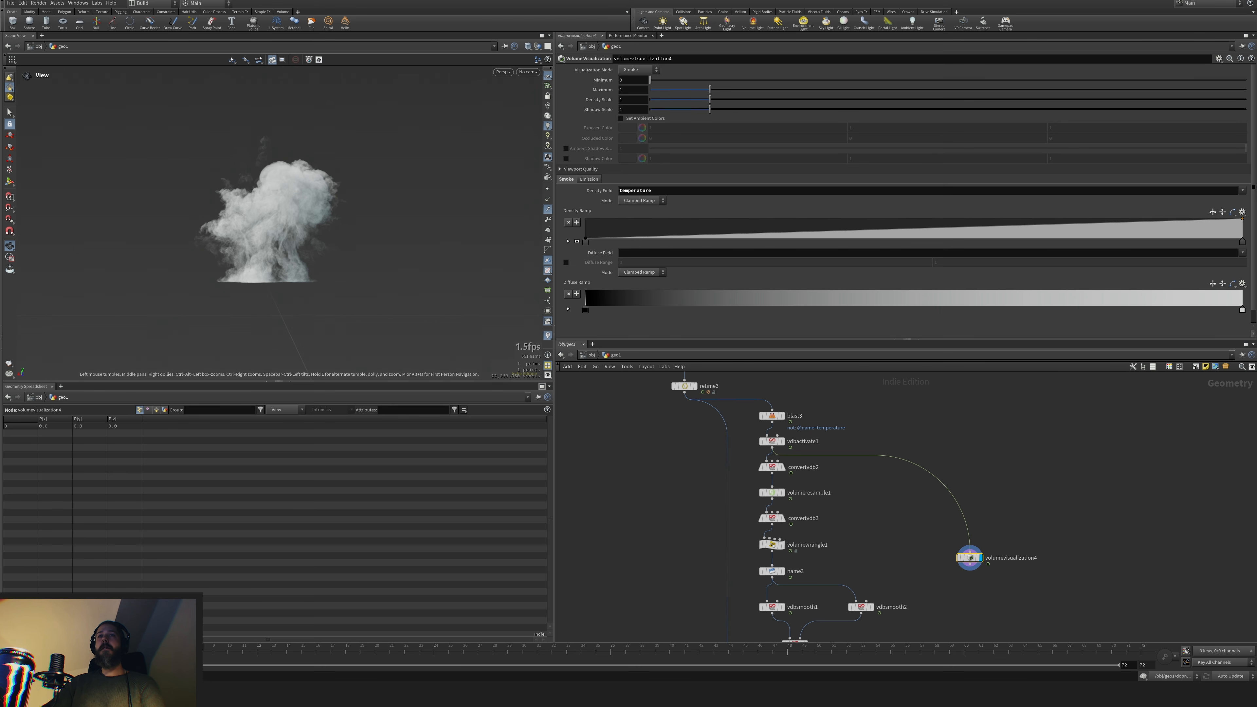
click(220, 651)
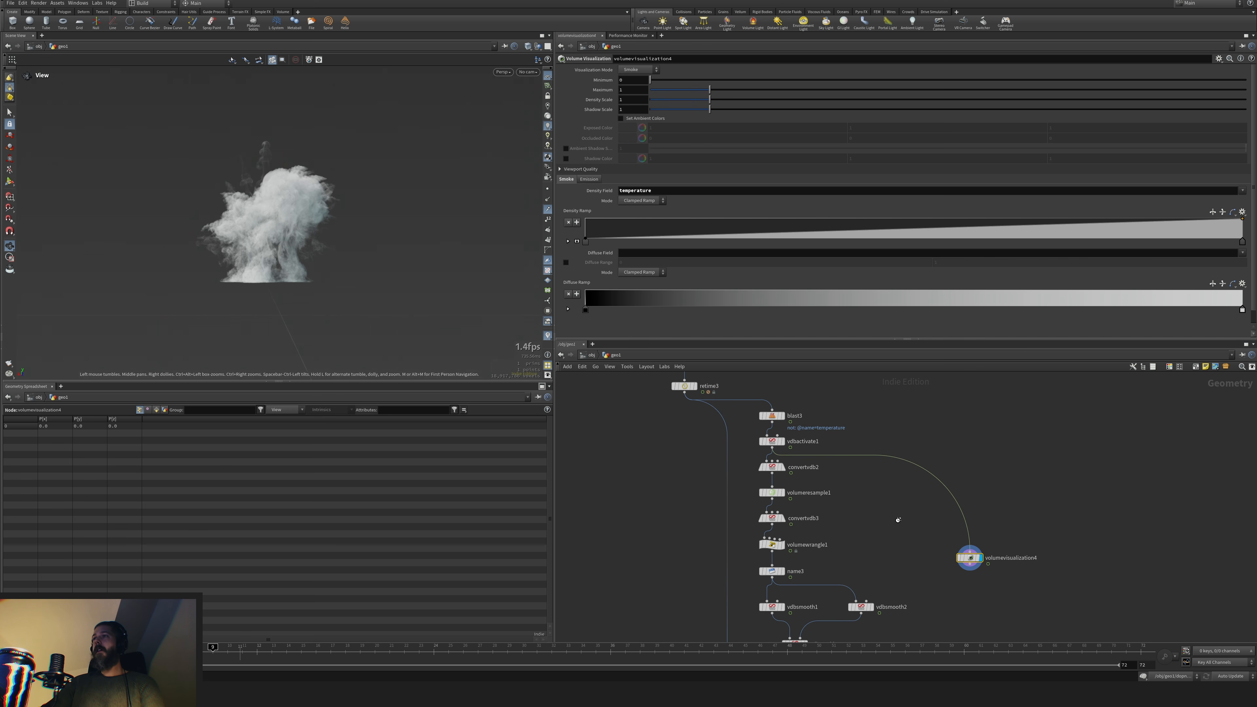
Insert a copy of volumewrangle1 between vdbactivate1 and volumevisualization4, with Min set to 0.5 and Max to 1
middle_drag(892, 567, 876, 517)
alt+drag(757, 496, 913, 440)
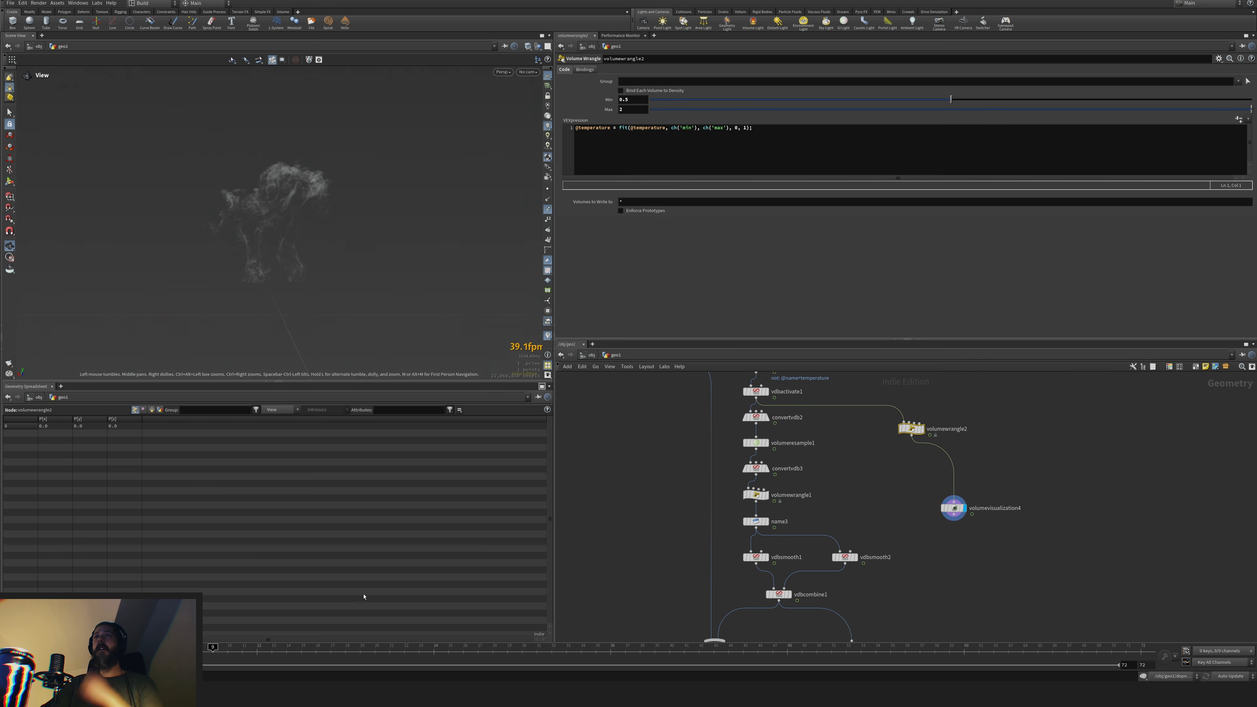
drag(951, 99, 914, 101)
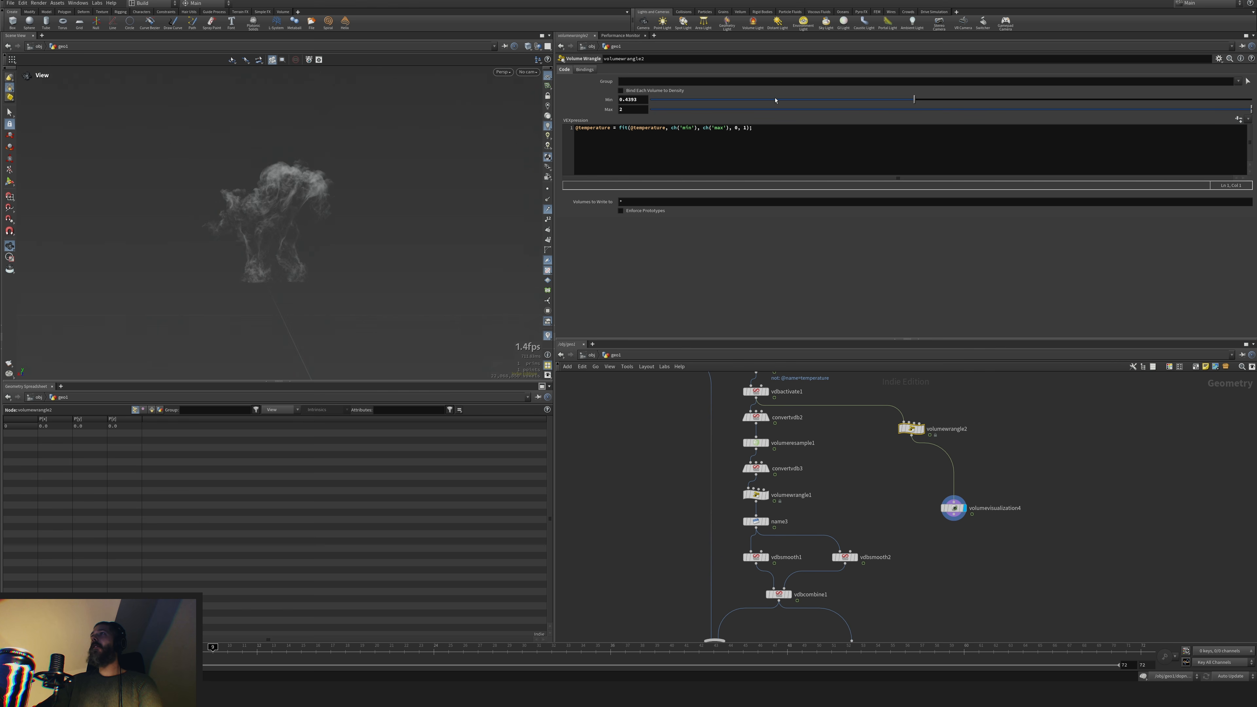
ctrl+middle_click(609, 100)
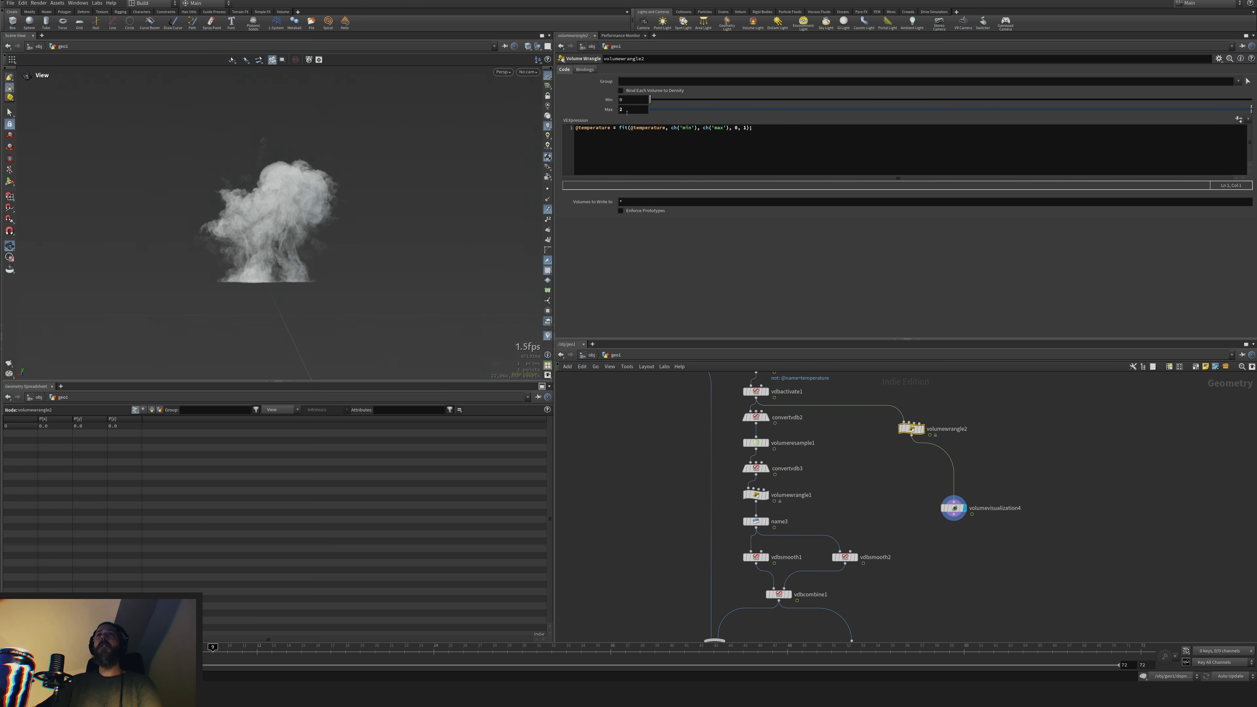
text(0.5)
key(Return)
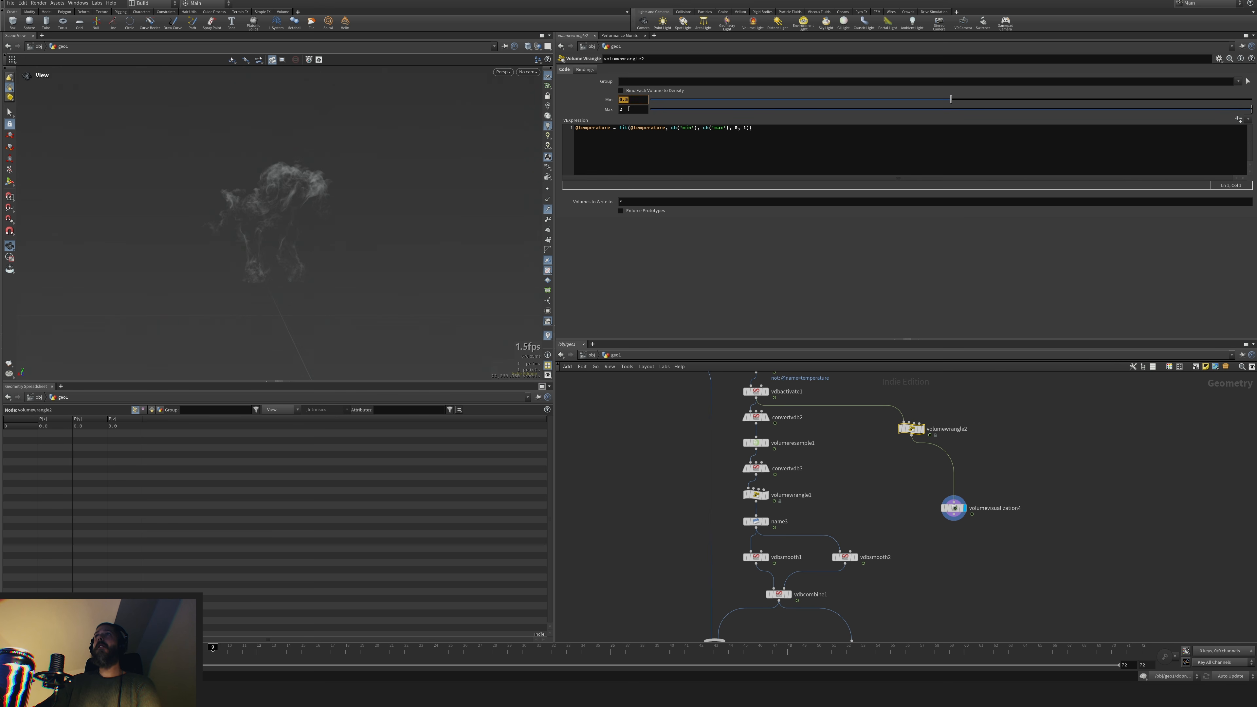
click(629, 109)
text(1)
key(Return)
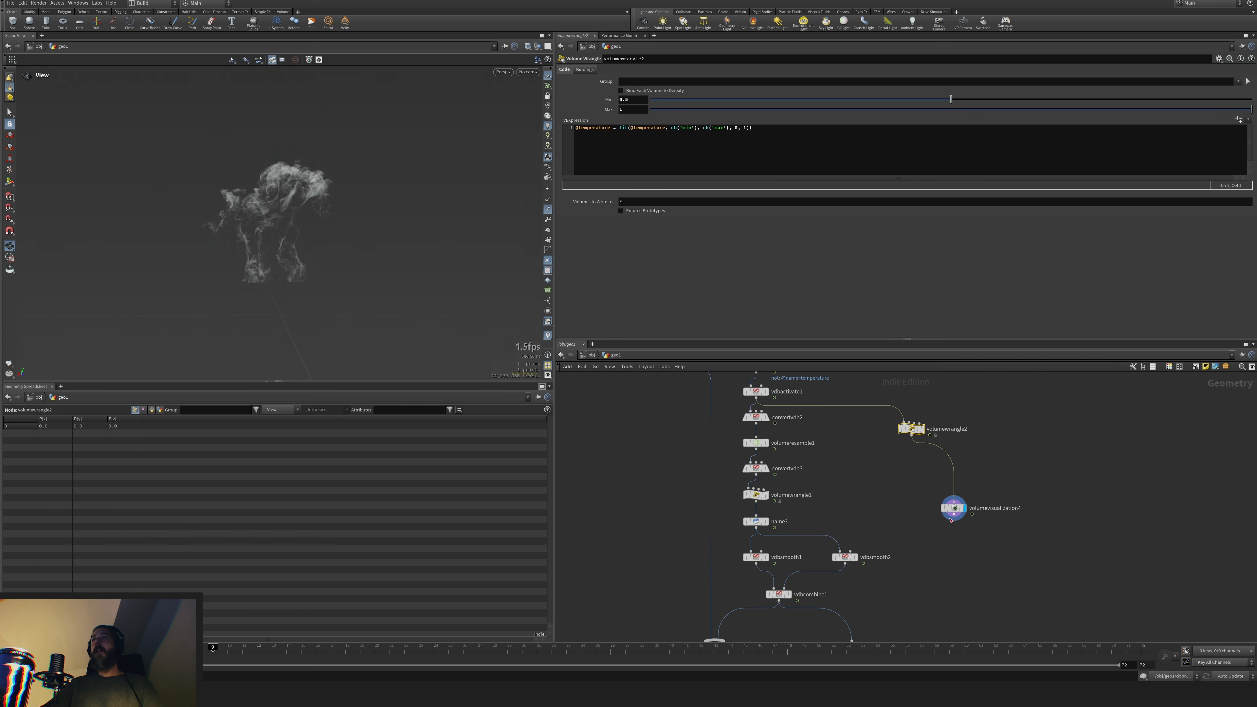
Insert a Name node between volumewrangle2 and volumevisualization4
drag(954, 509, 956, 519)
middle_drag(943, 547, 965, 511)
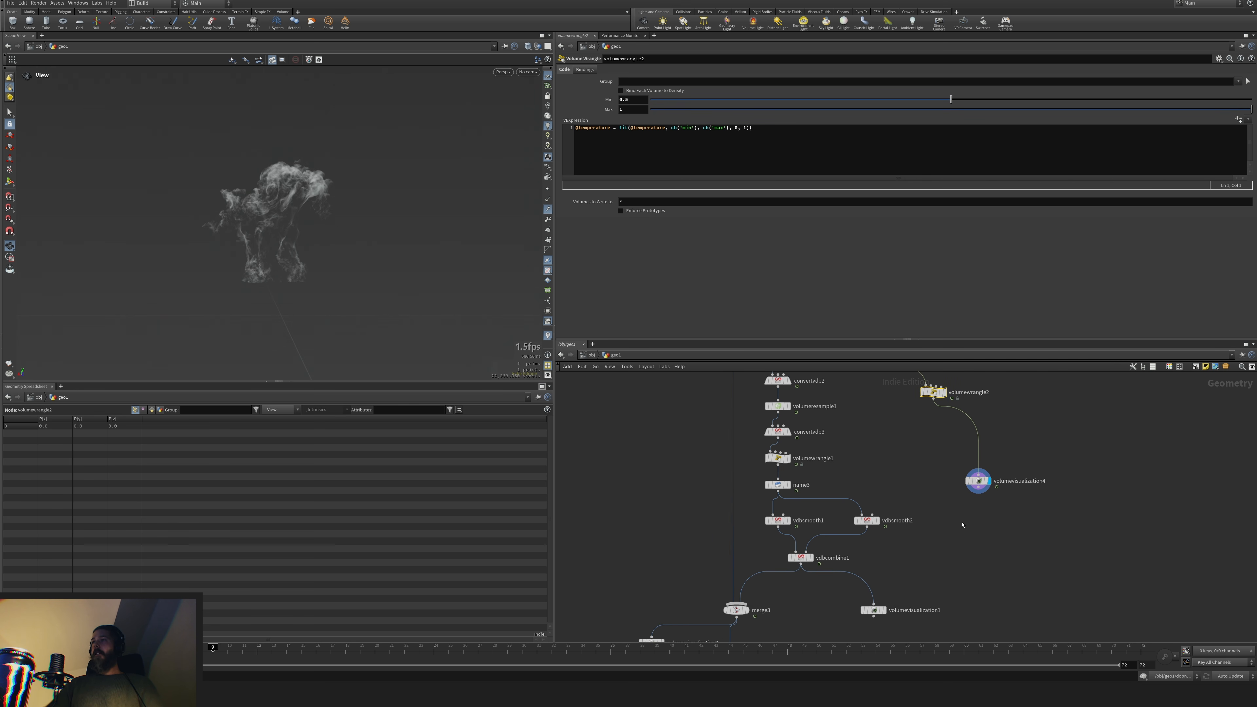
key(Tab)
text(name)
key(Return)
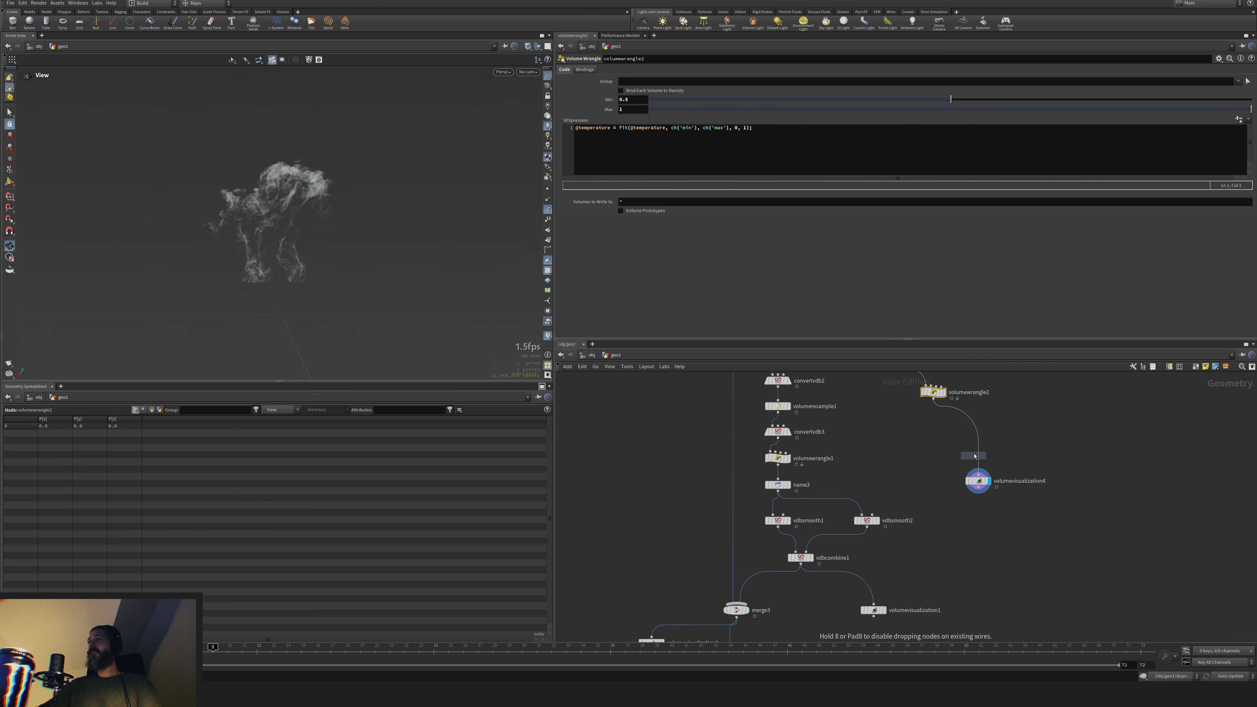
click(974, 430)
drag(975, 437, 945, 440)
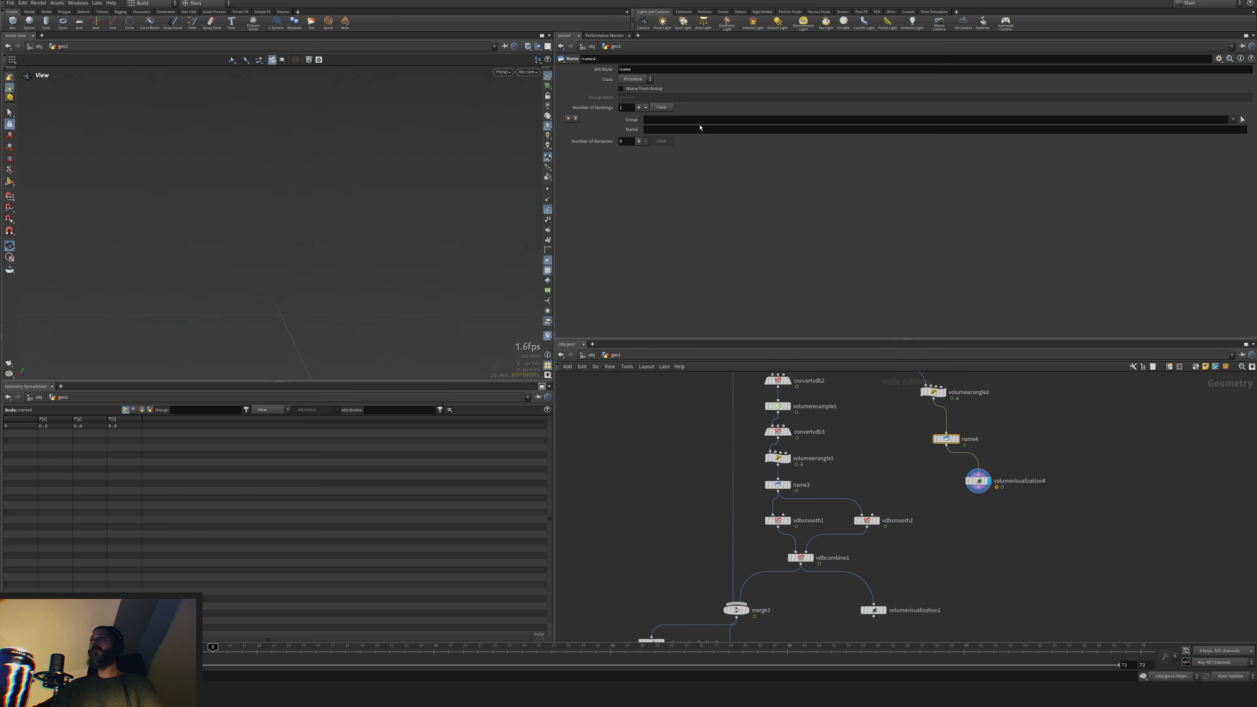
click(748, 120)
click(1234, 120)
click(1218, 128)
click(1128, 129)
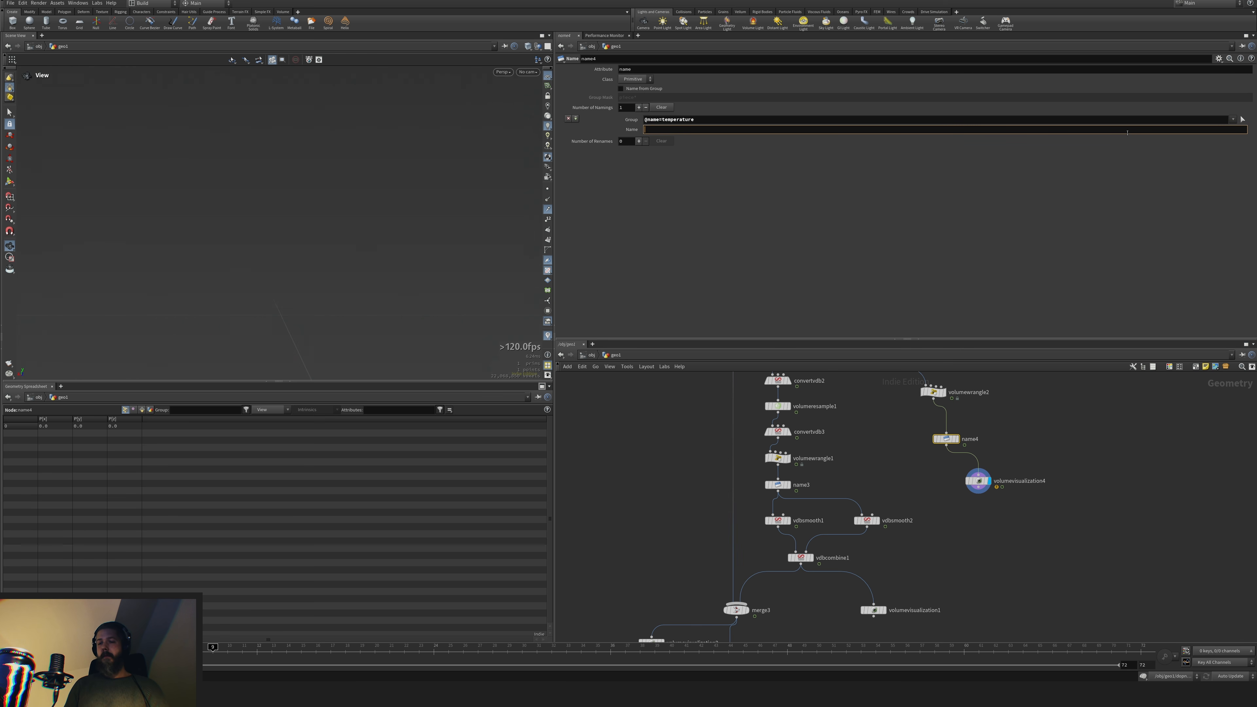
key(Return)
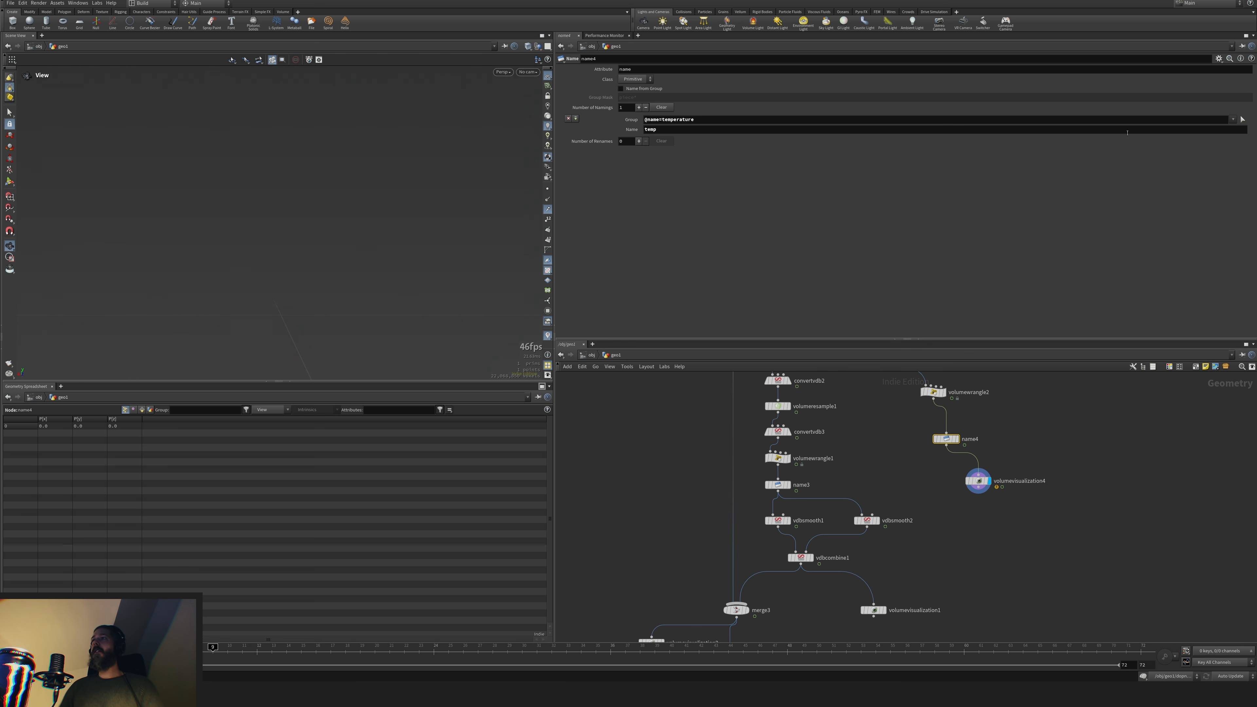
Connect name4 into merge3 and list the merged volumes' primitive attributes
drag(986, 486, 1028, 486)
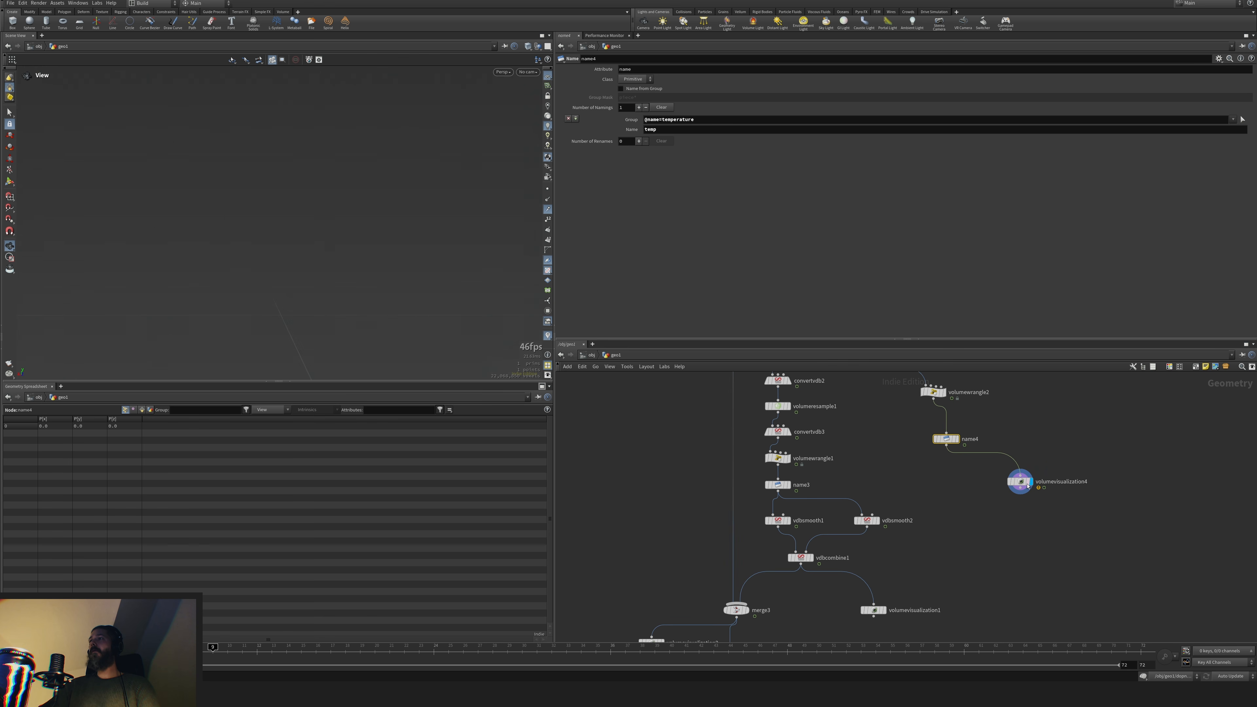
click(946, 448)
middle_drag(946, 497, 987, 391)
click(778, 503)
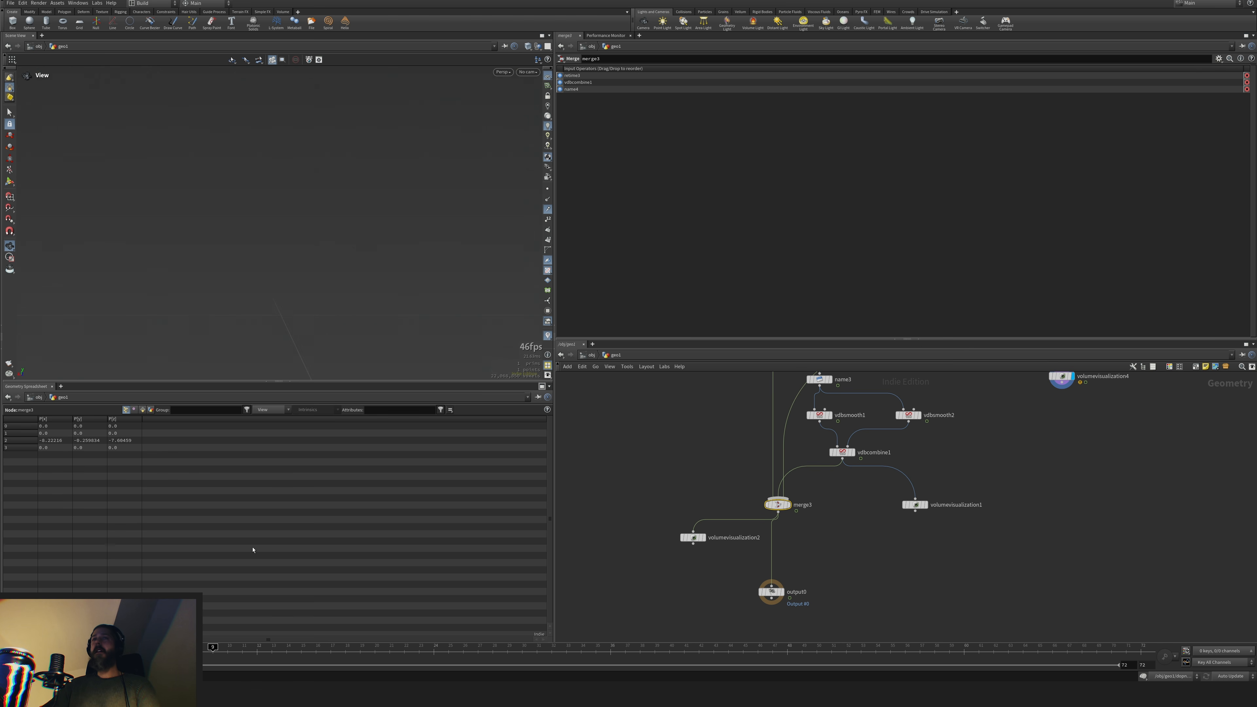
click(142, 410)
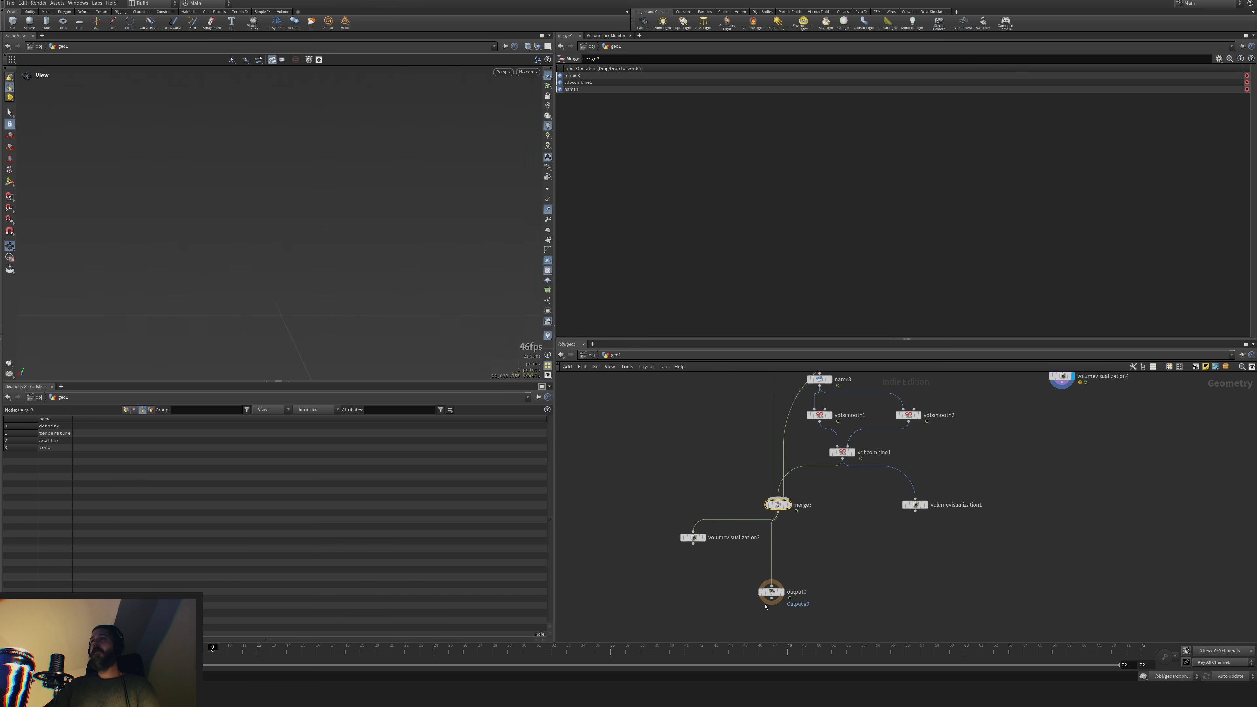
Set output0 as the displayed node of geo1, and open materiallibrary1 in the stage network
click(782, 592)
click(588, 356)
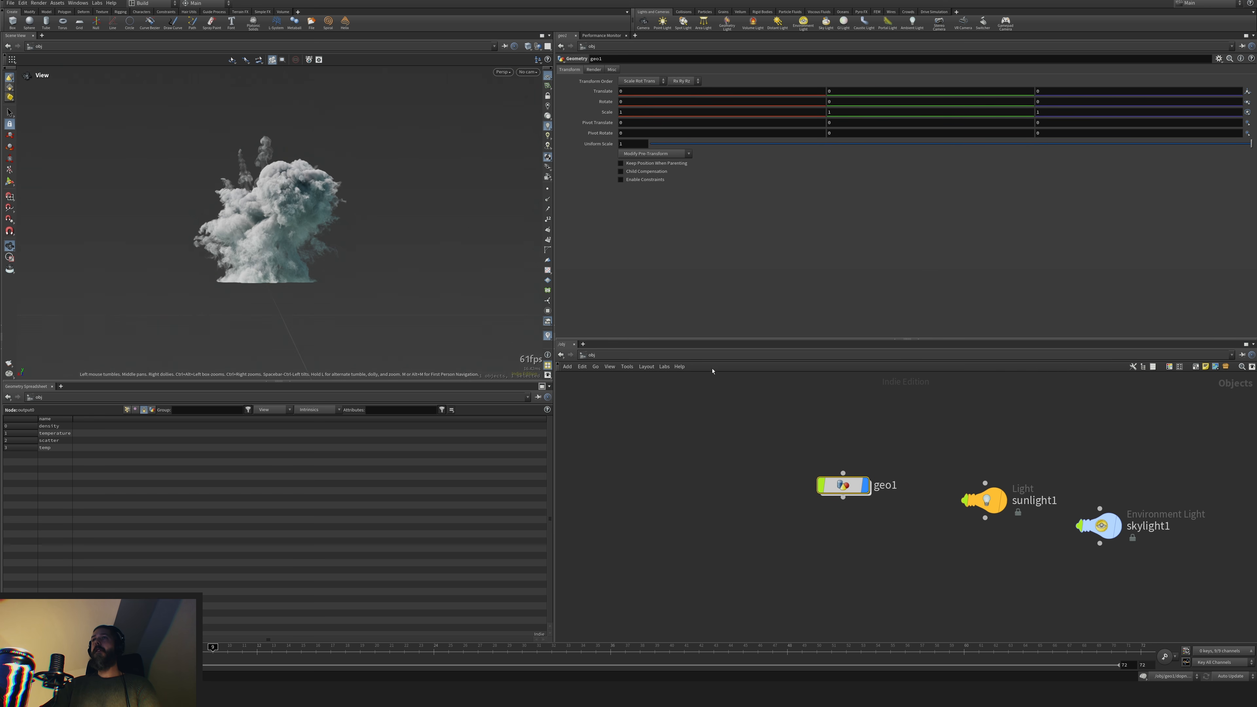
click(725, 356)
click(726, 423)
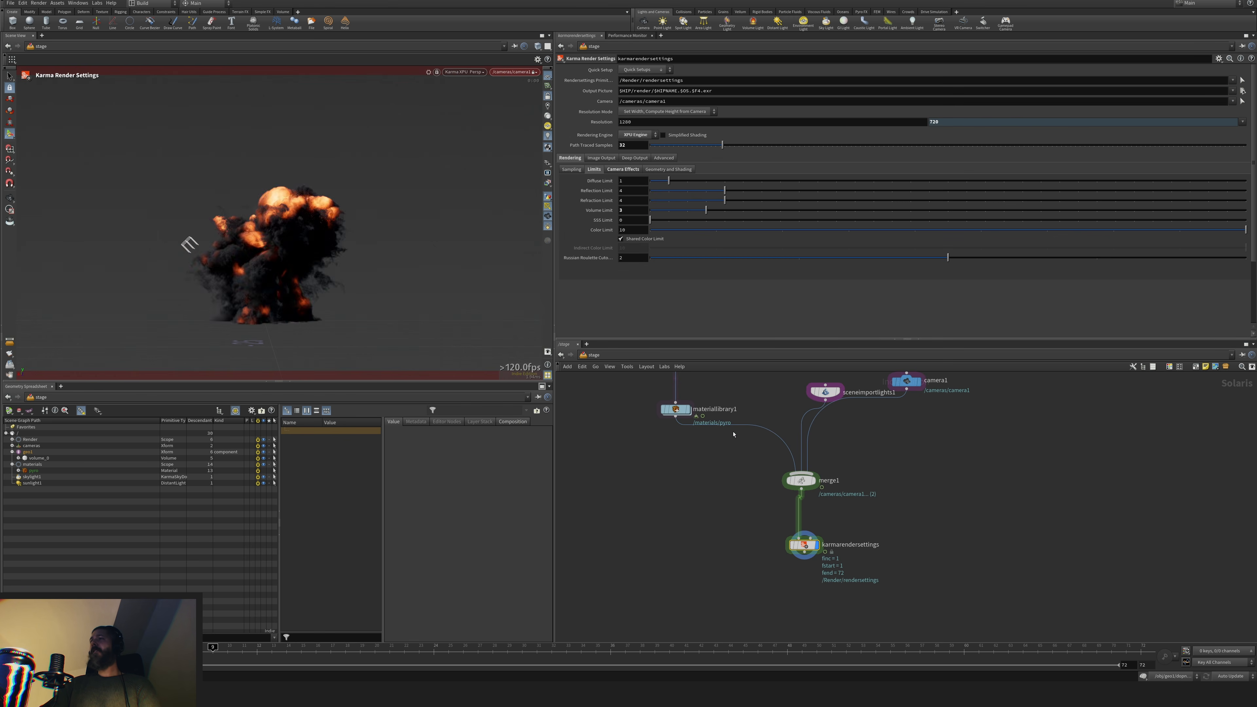
middle_drag(689, 438, 696, 566)
double_click(684, 537)
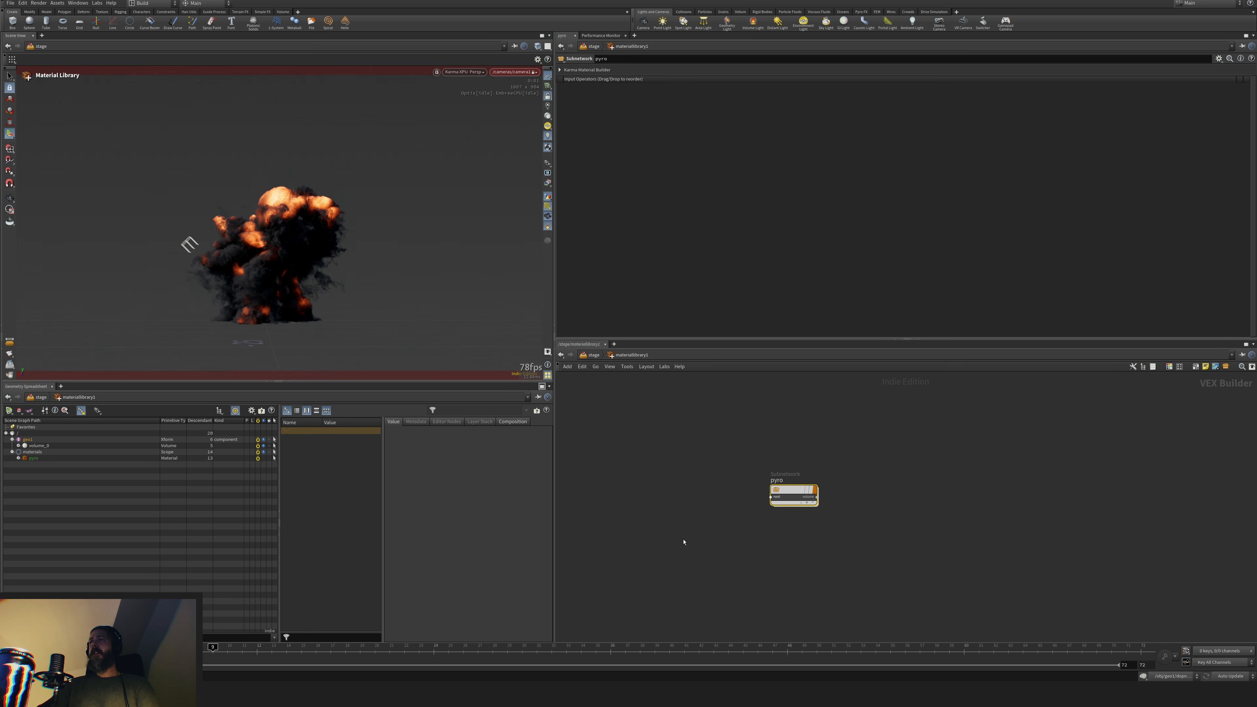
Add an MtlX Geometry Property Value node inside the pyro material and set its Geomprop to temp
double_click(788, 498)
scroll(1011, 531, down, 5)
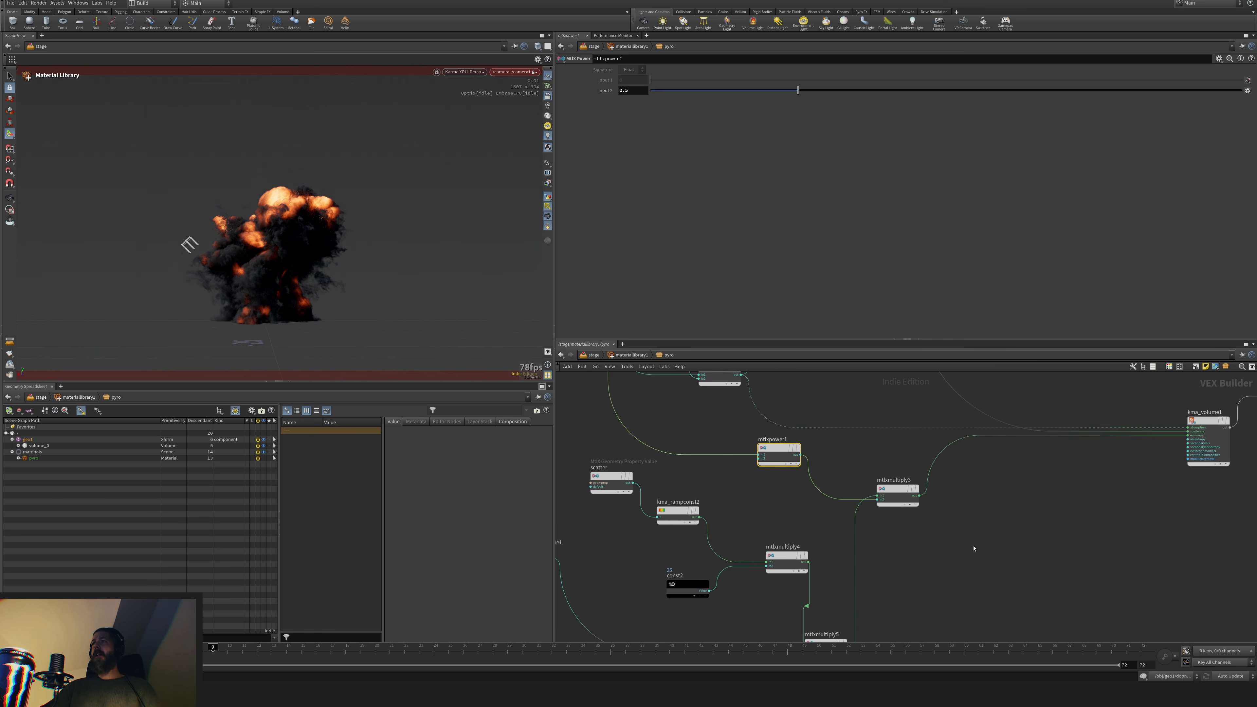
key(Tab)
text(va)
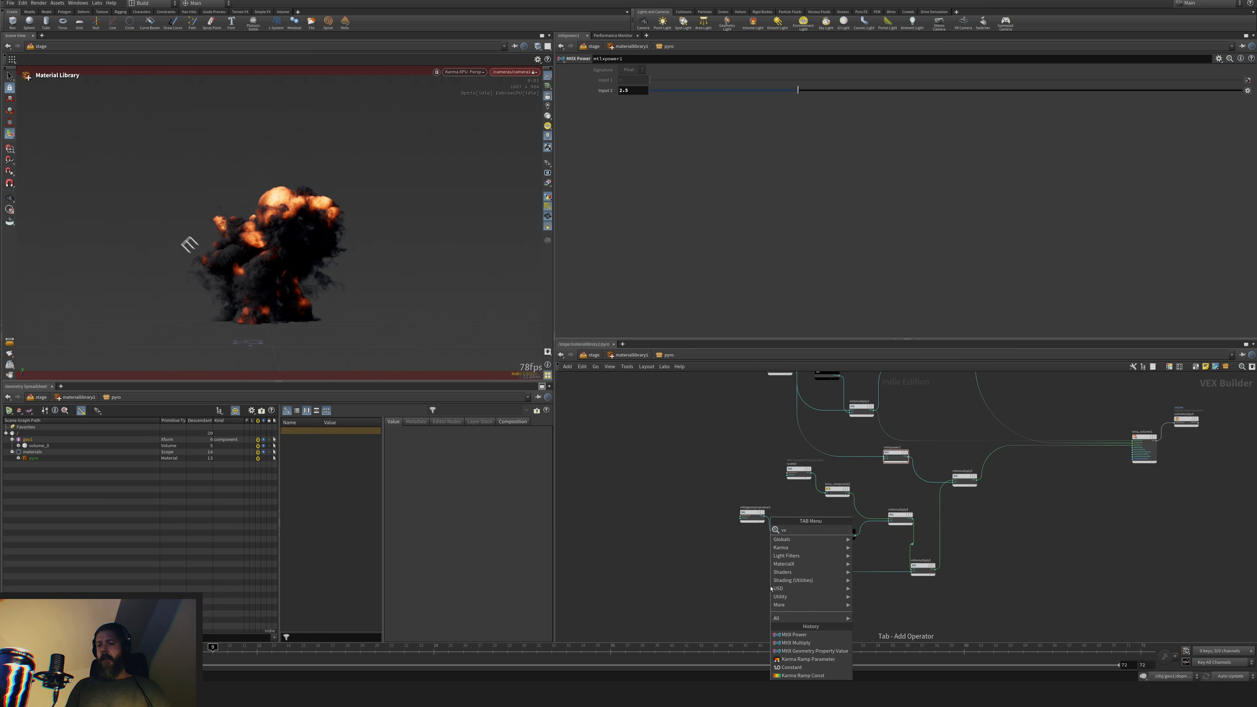
text(lu)
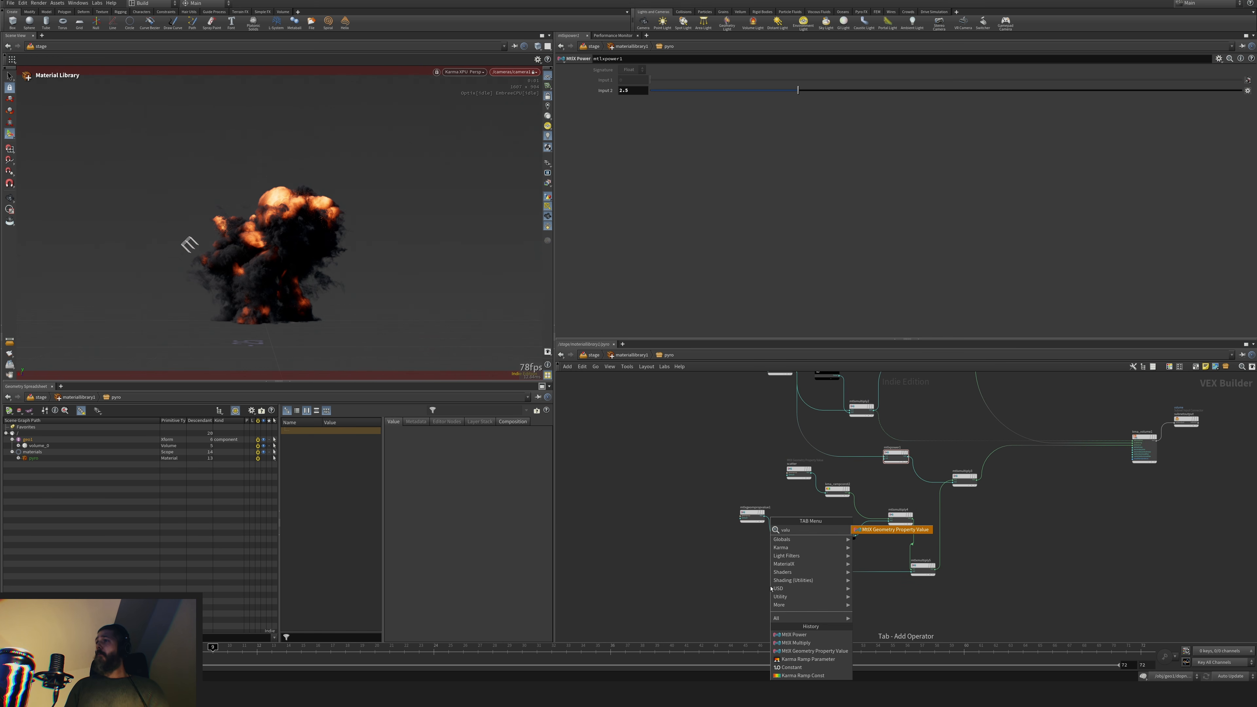
click(895, 529)
click(744, 565)
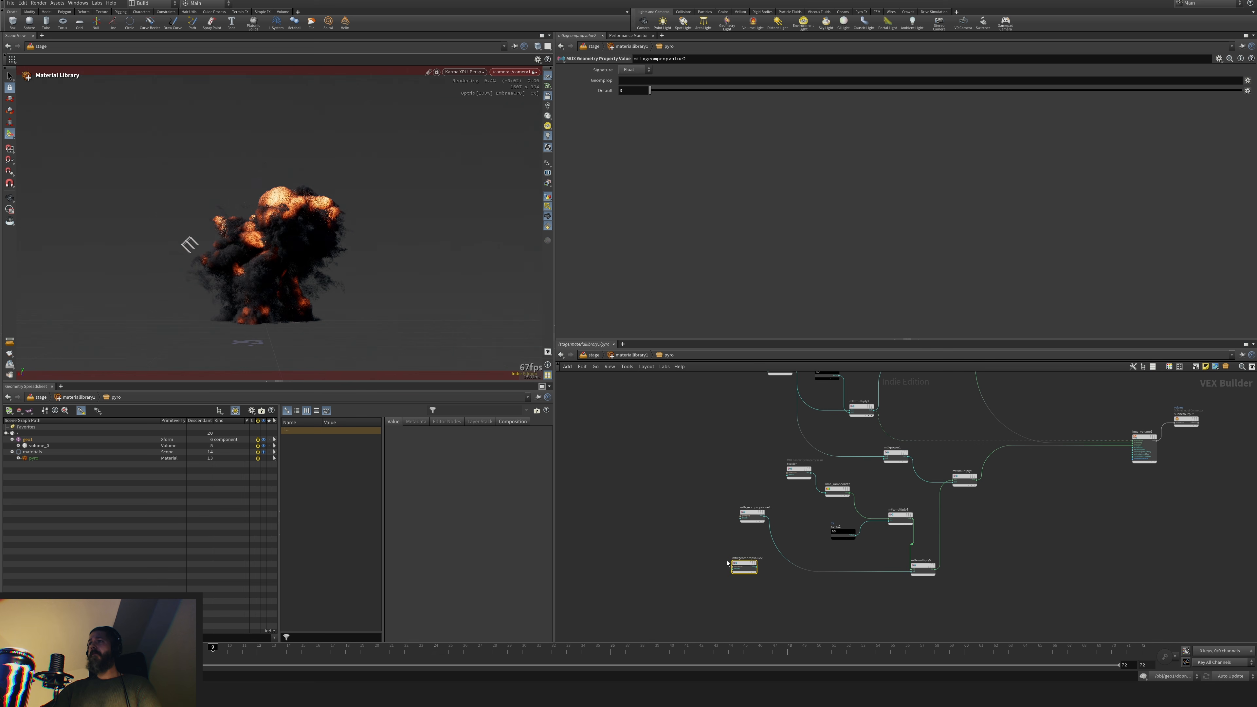
click(644, 81)
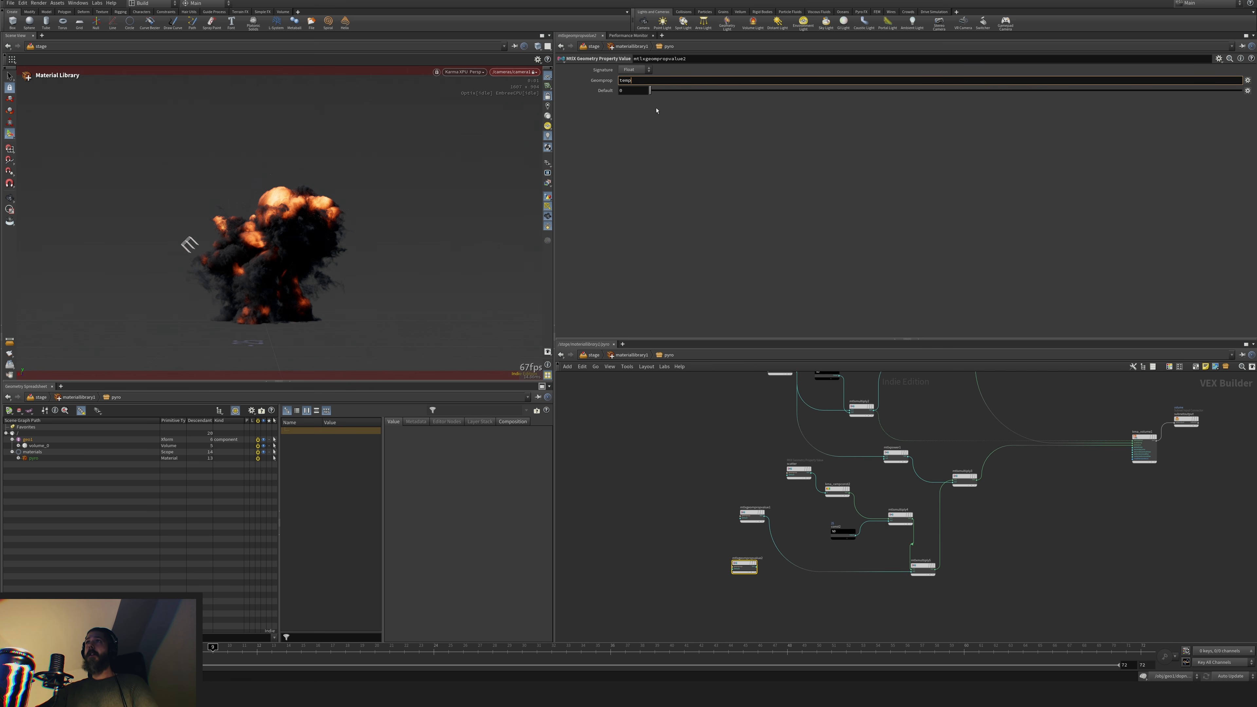
key(Return)
Place mtlxgeompropvalue2 between kma_rampconst2 and mtlxpower1, and shift mtlxmultiply3 further along the network to make room
middle_drag(675, 405, 608, 389)
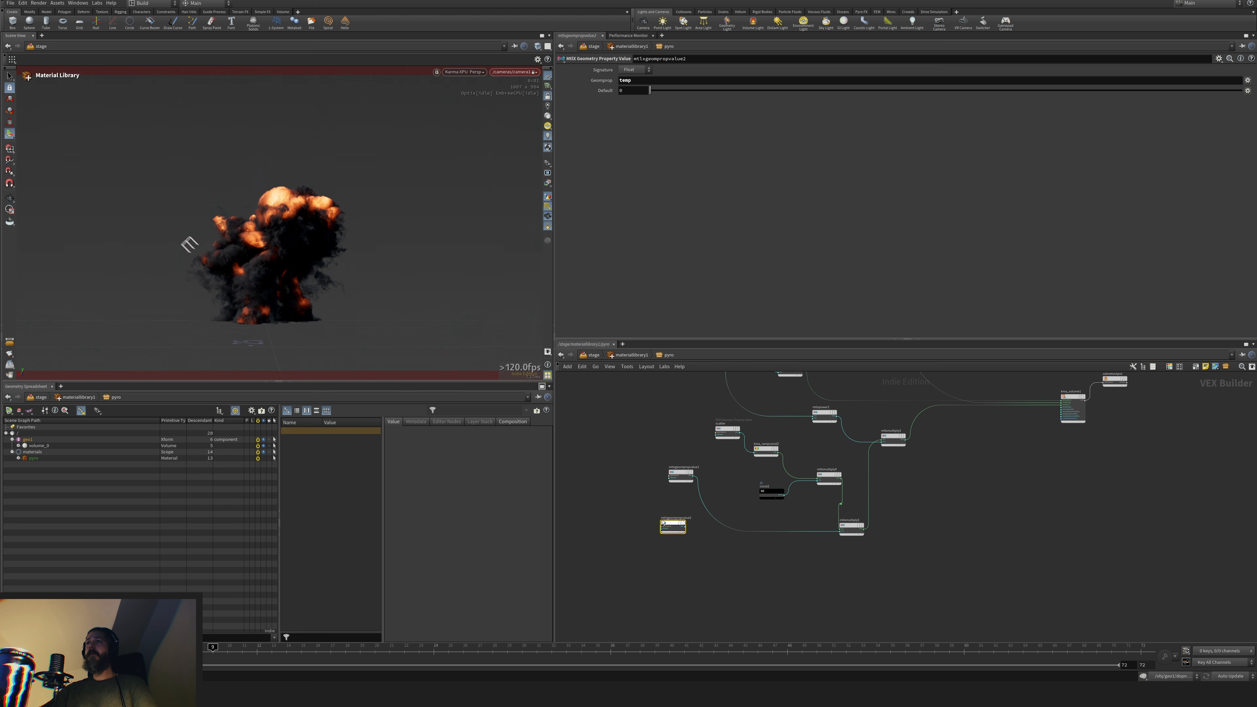
drag(663, 523, 929, 475)
scroll(928, 475, up, 3)
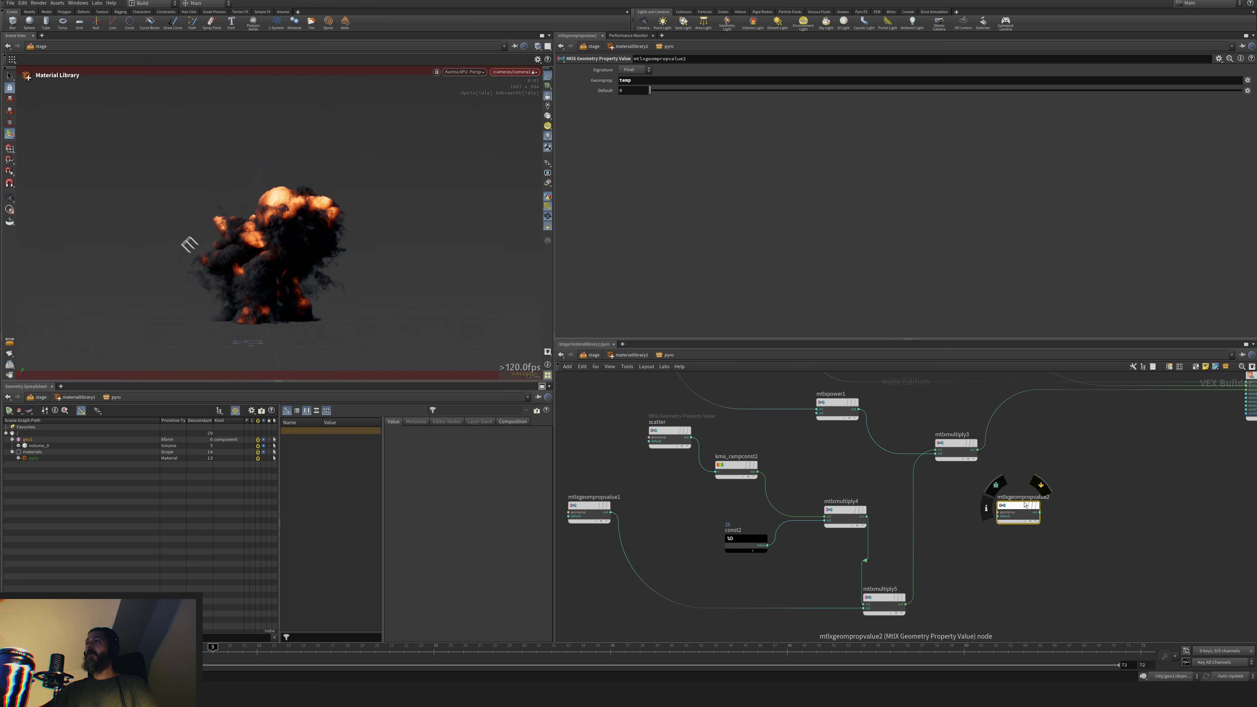
drag(1025, 505, 805, 447)
drag(962, 447, 1059, 465)
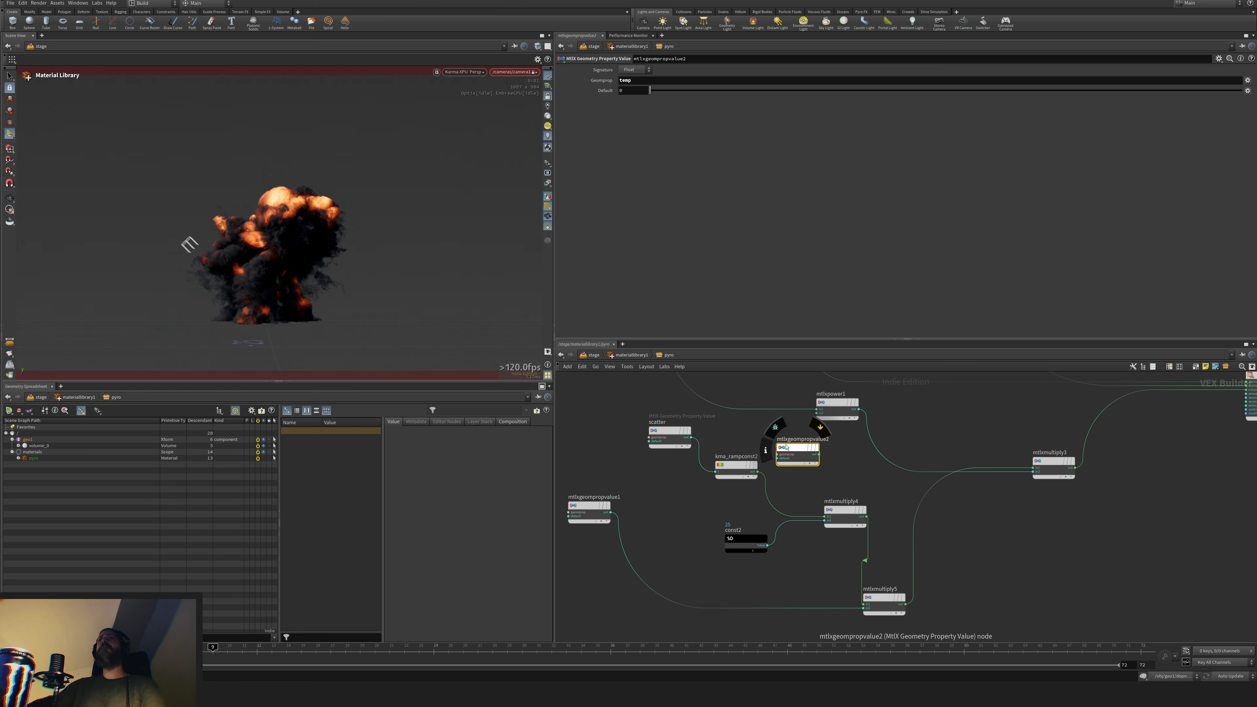
Return to the geo1 network and detach name4 so volumewrangle2 feeds merge3 and volumevisualization4 directly
click(596, 354)
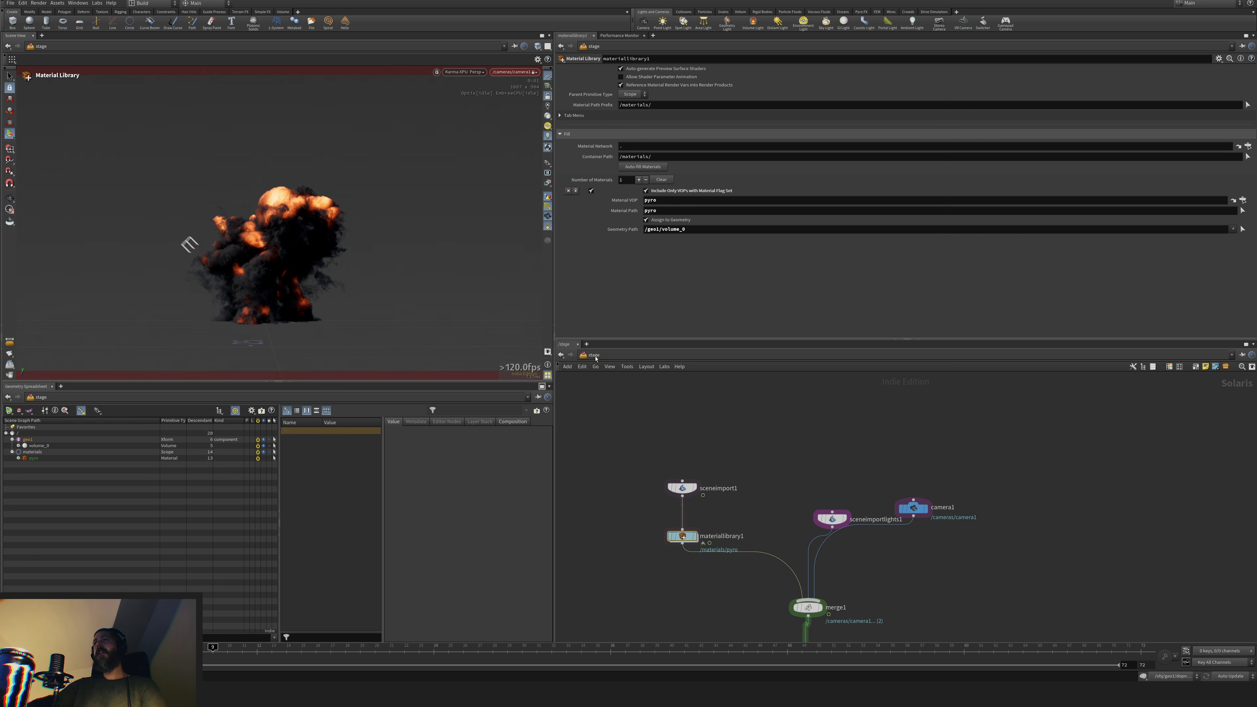
click(591, 355)
click(653, 397)
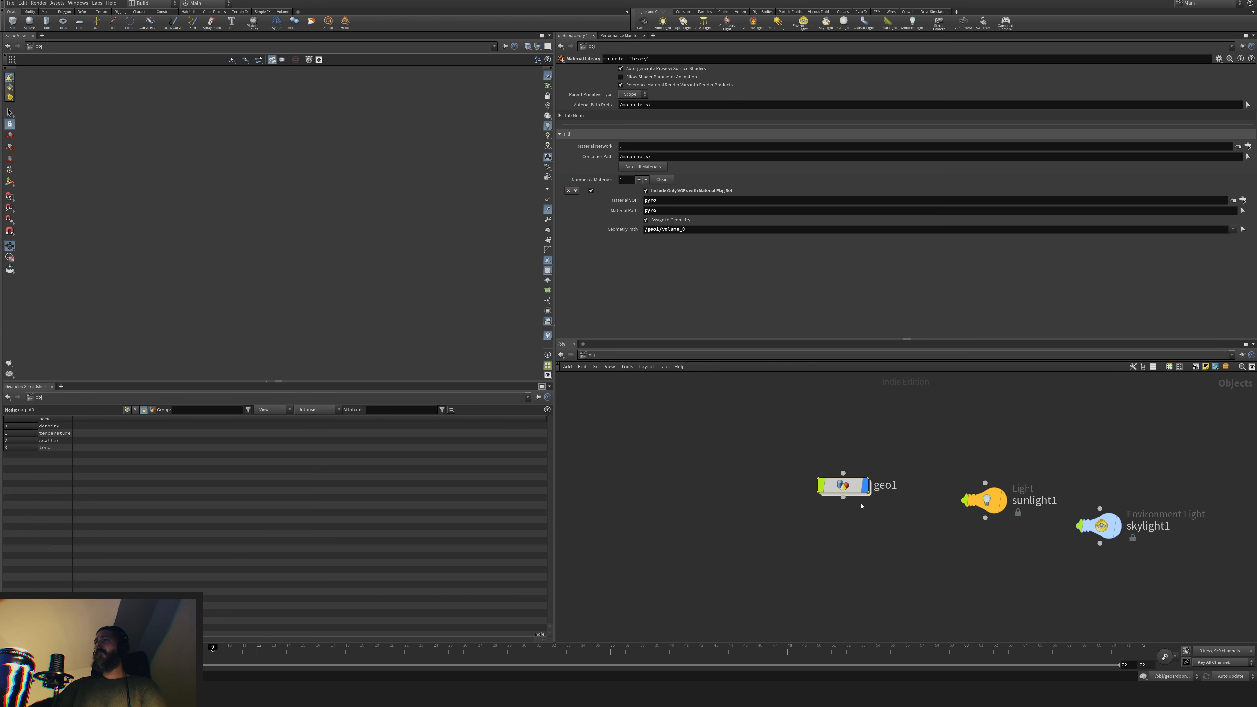
double_click(843, 487)
middle_drag(1032, 446, 1024, 550)
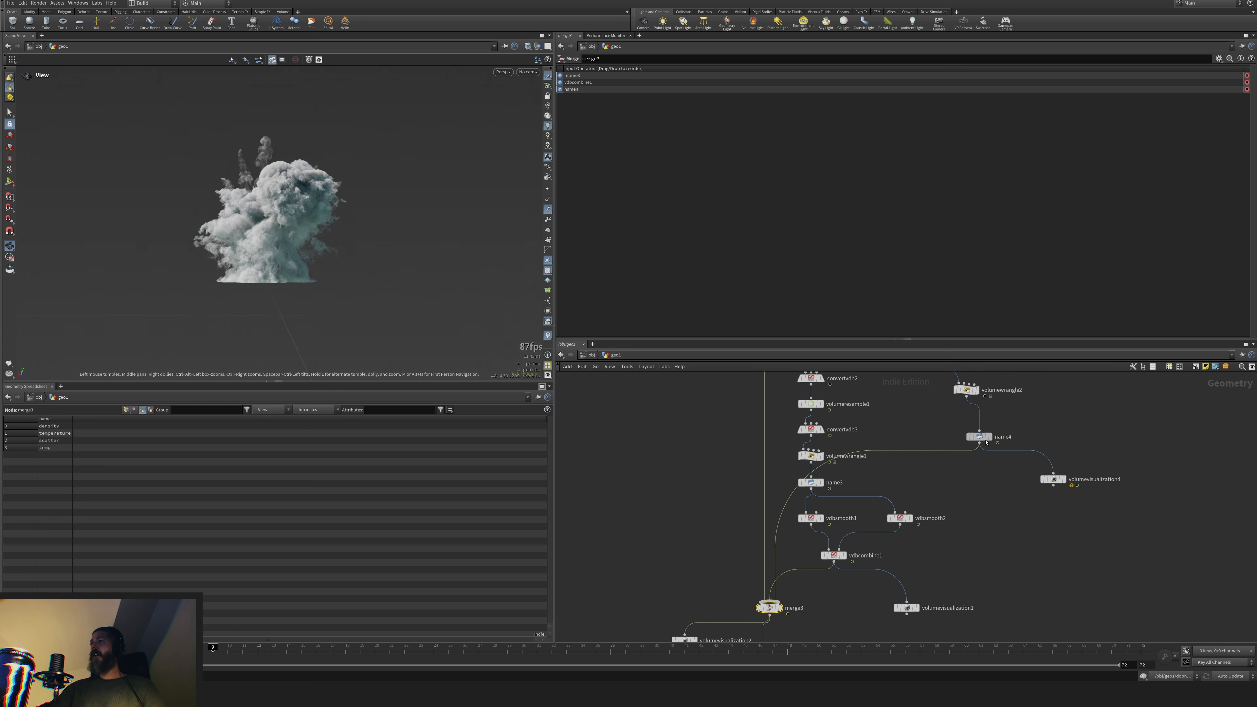
drag(982, 441, 1134, 424)
middle_drag(1062, 456, 1087, 432)
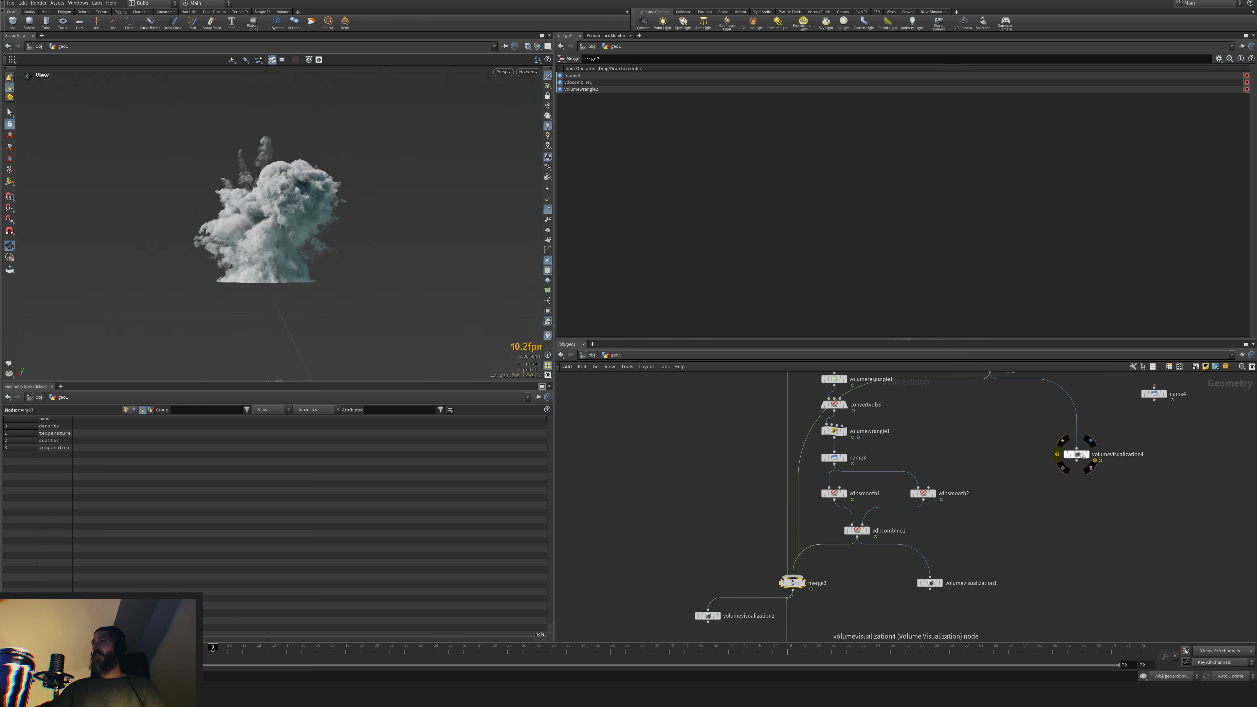
Move volumevisualization4 level with the lower nodes and make volumevisualization1 the displayed node
drag(1075, 452, 1048, 564)
click(930, 581)
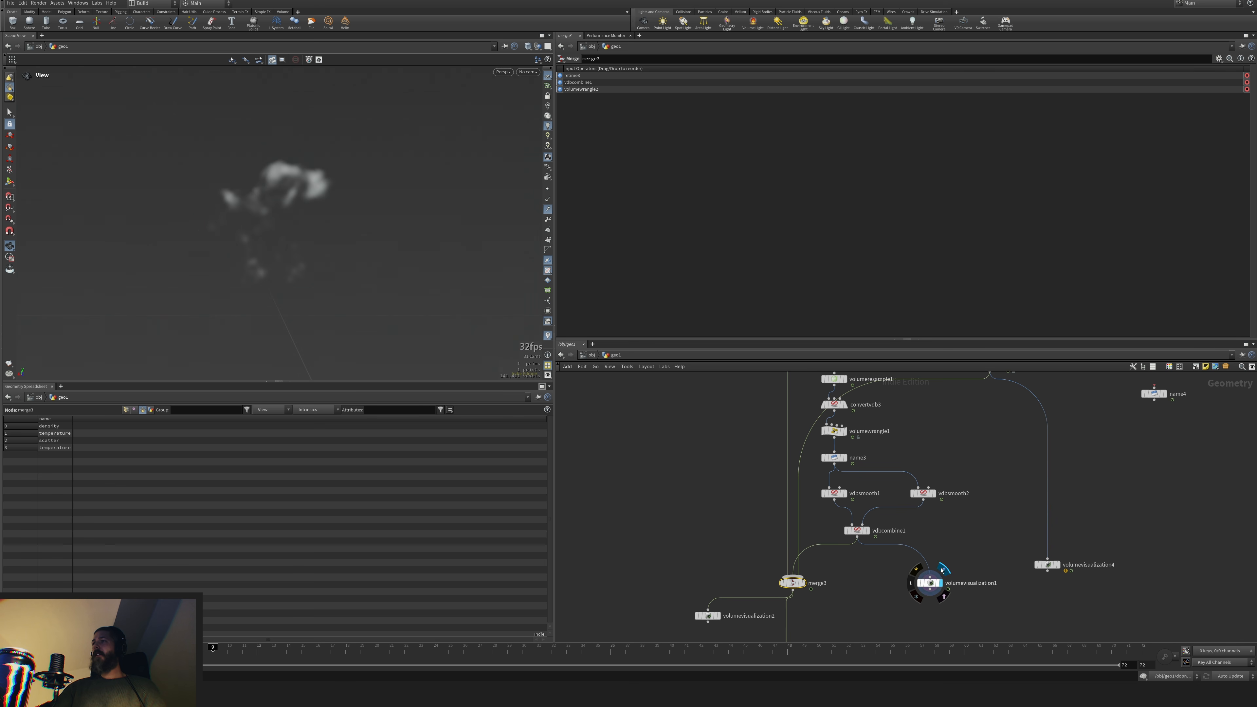
middle_drag(926, 577, 933, 580)
mouse_move(863, 537)
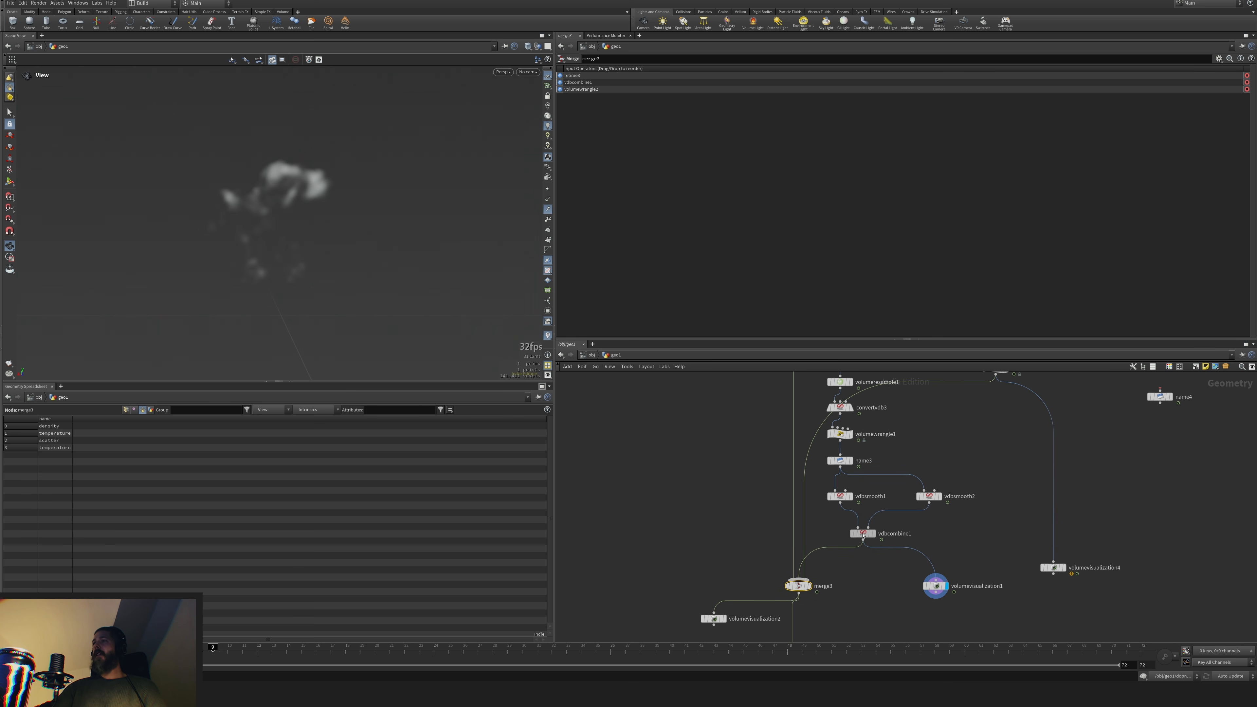
Duplicate vdbcombine1 as vdbcombine2, feed it from vdbcombine1 and volumewrangle2, and connect it to volumevisualization1
drag(889, 538, 962, 550)
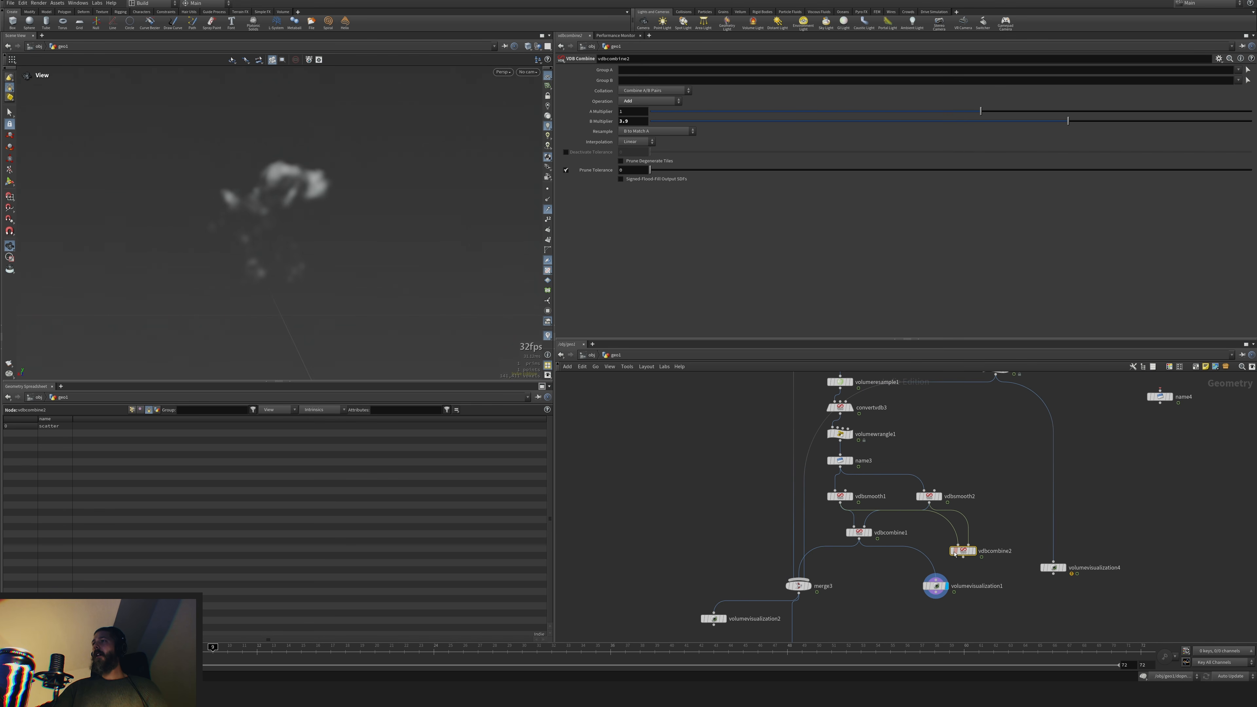
click(969, 544)
middle_drag(997, 384, 990, 427)
click(989, 421)
drag(989, 412, 988, 527)
middle_drag(983, 587, 992, 506)
click(965, 520)
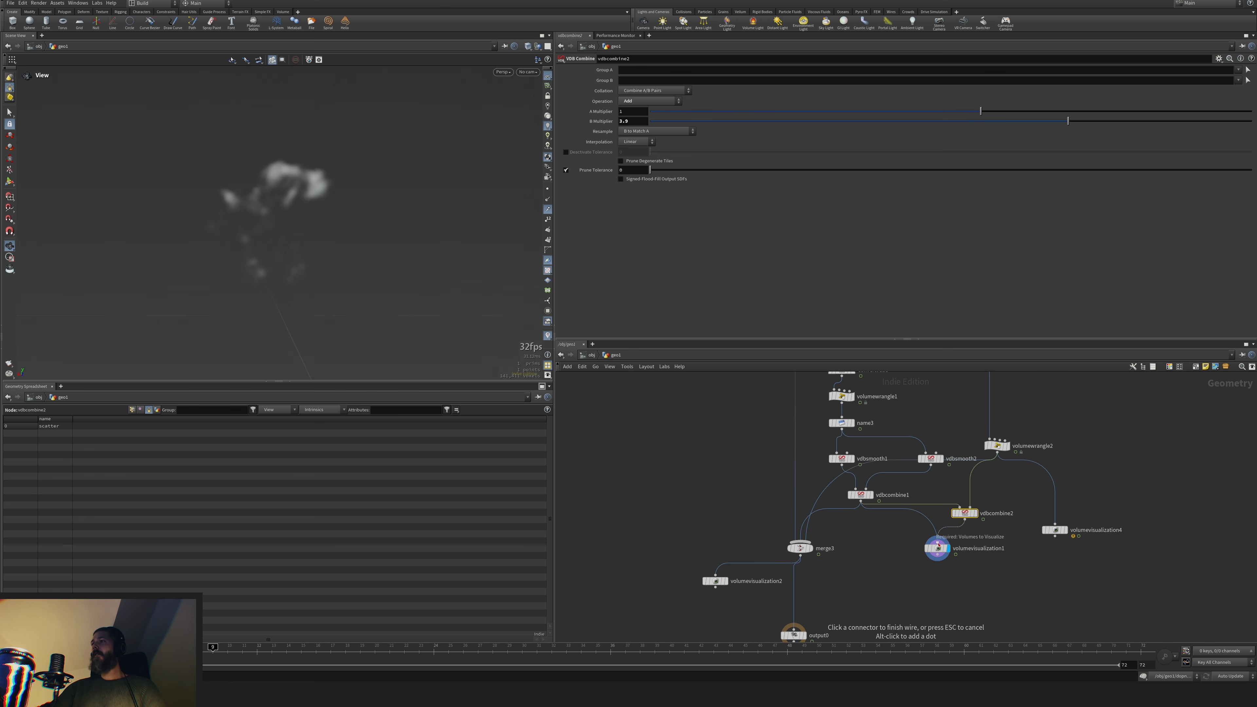
click(937, 542)
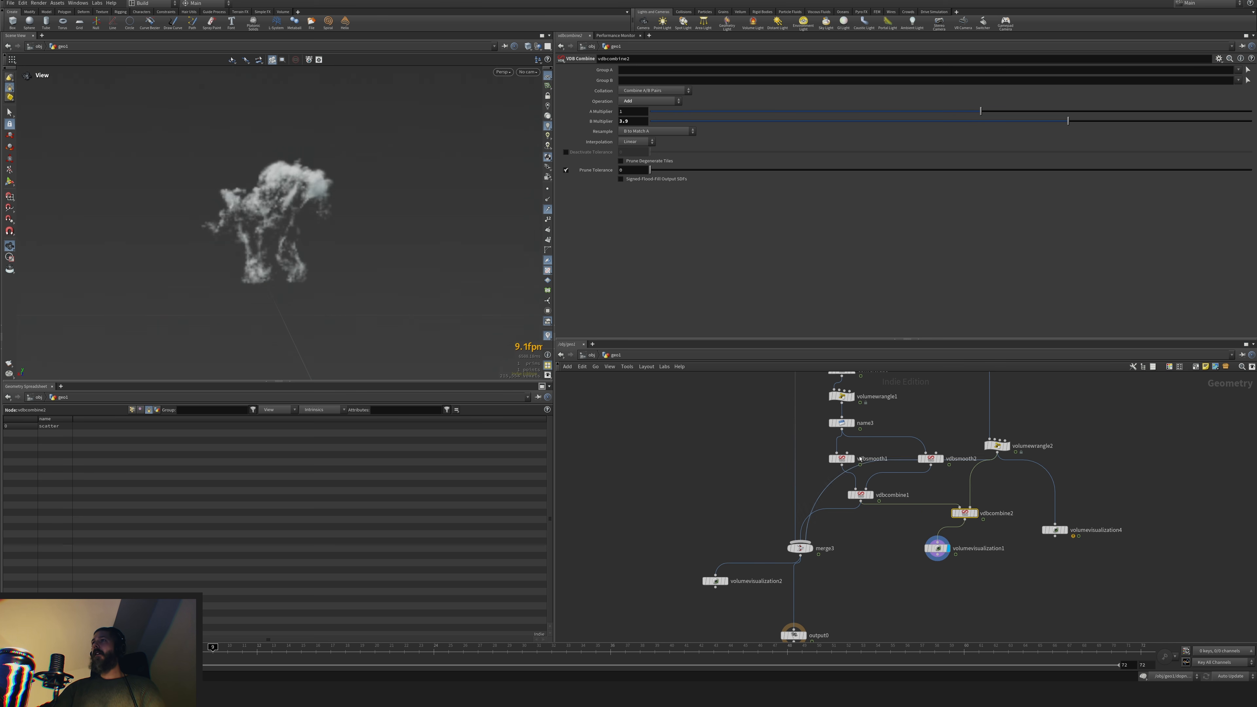
Try the Subtract, Multiply and Divide operations on vdbcombine2
click(644, 101)
click(640, 142)
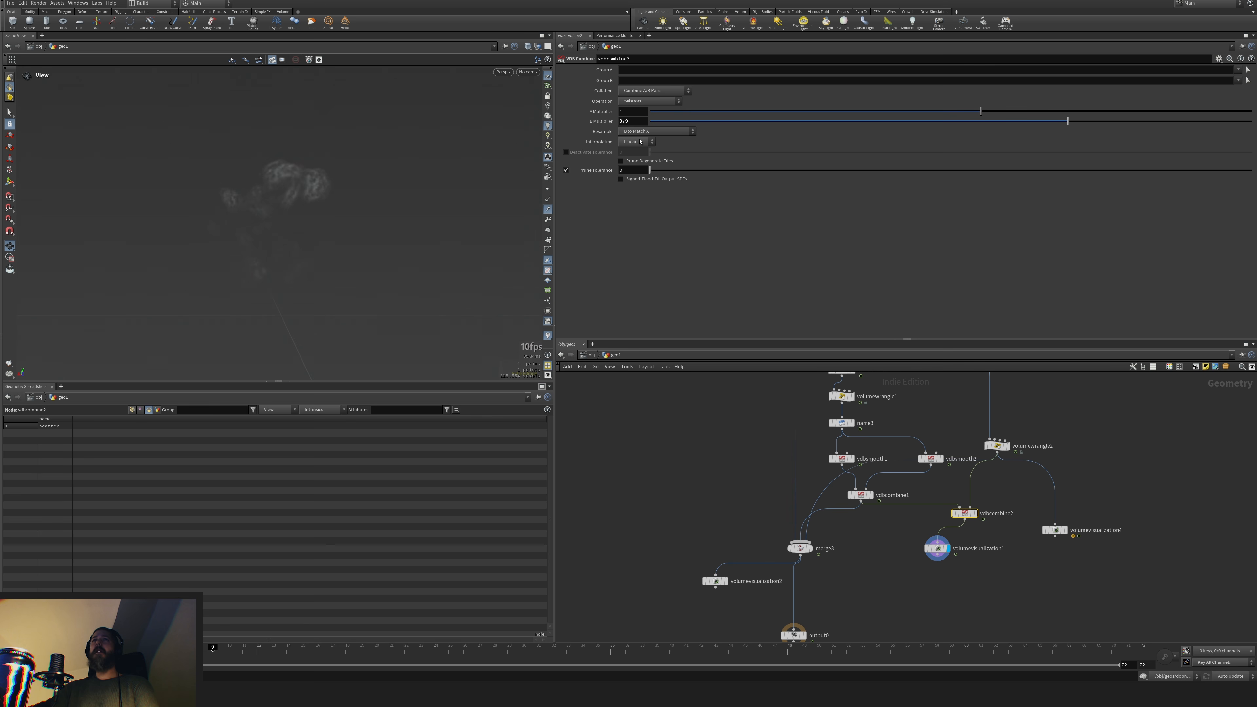
click(643, 101)
click(643, 151)
click(643, 101)
click(642, 159)
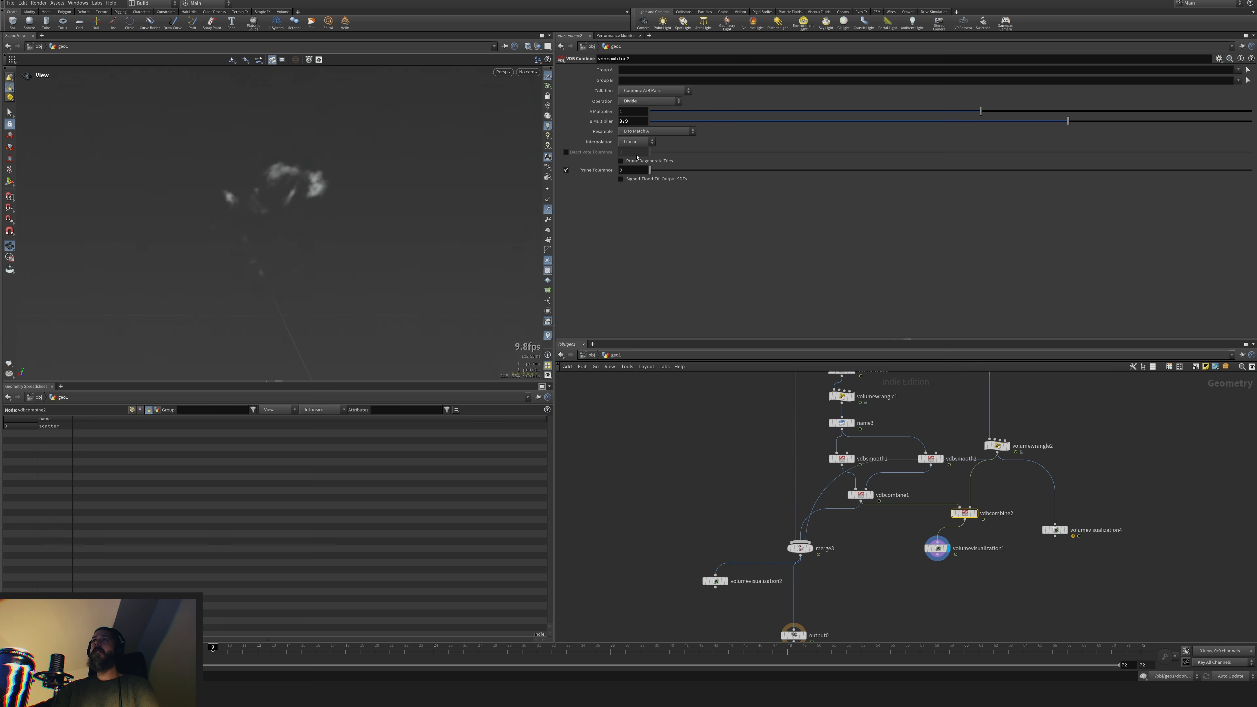
click(646, 102)
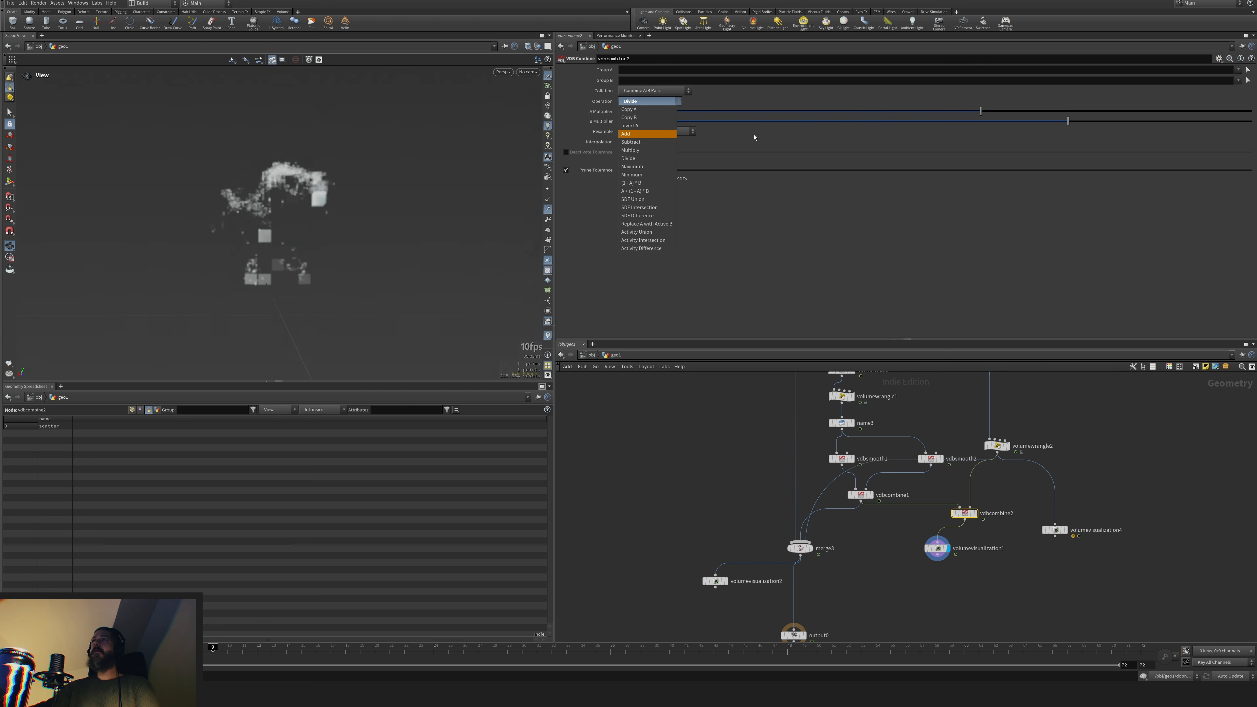
click(755, 138)
Reset vdbcombine2's B Multiplier to 1 and set its Operation to Maximum
ctrl+middle_click(597, 122)
click(636, 102)
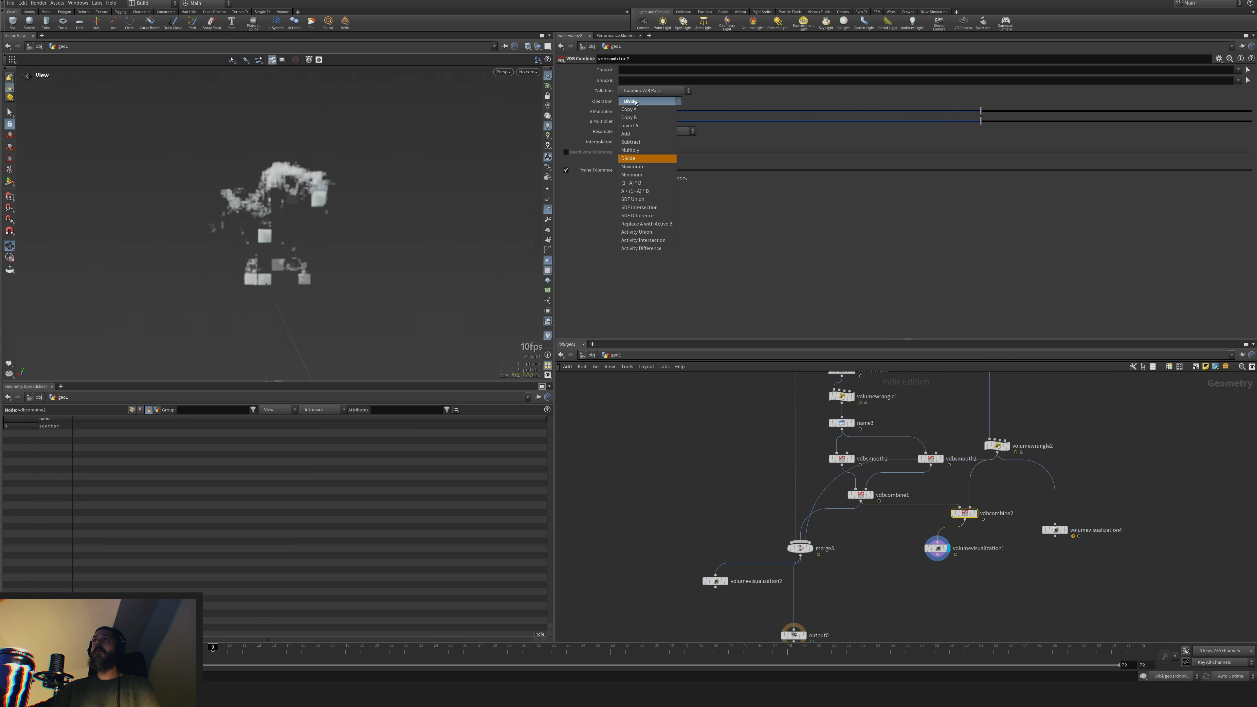
click(637, 167)
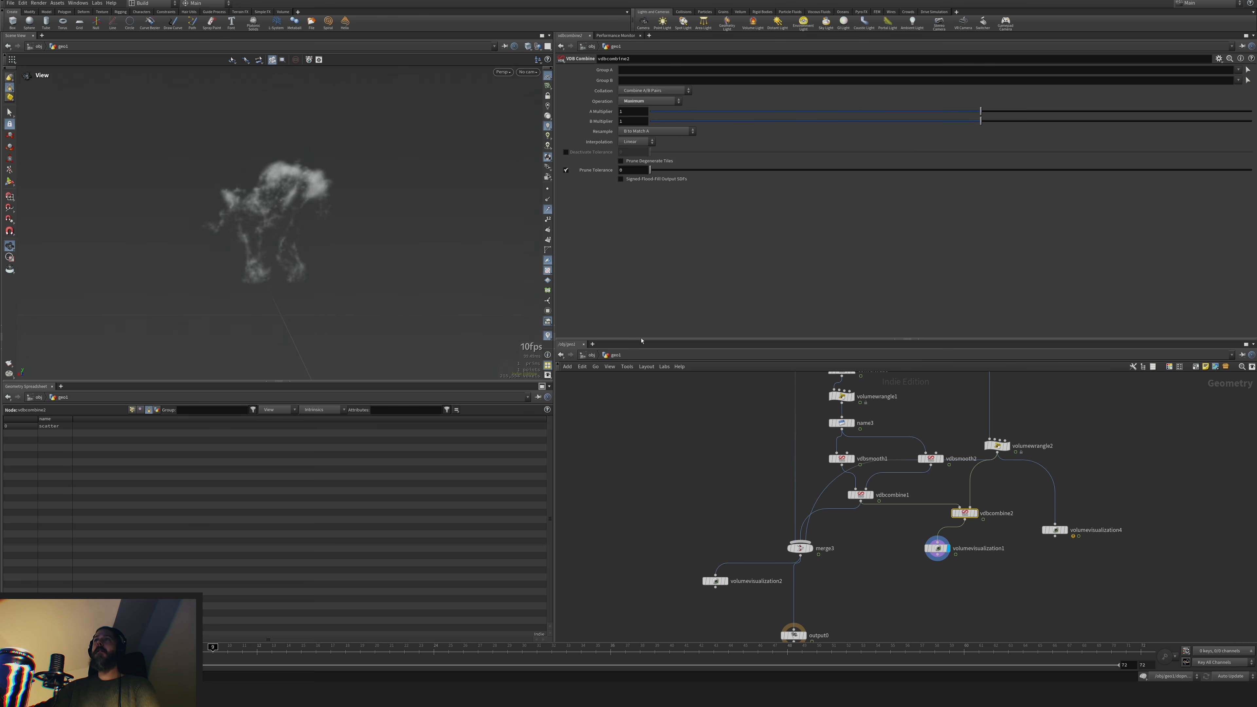
Scrub to another frame and compare the vdbcombine1 and vdbcombine2 outputs through volumevisualization1
drag(199, 658, 233, 659)
drag(861, 501, 938, 542)
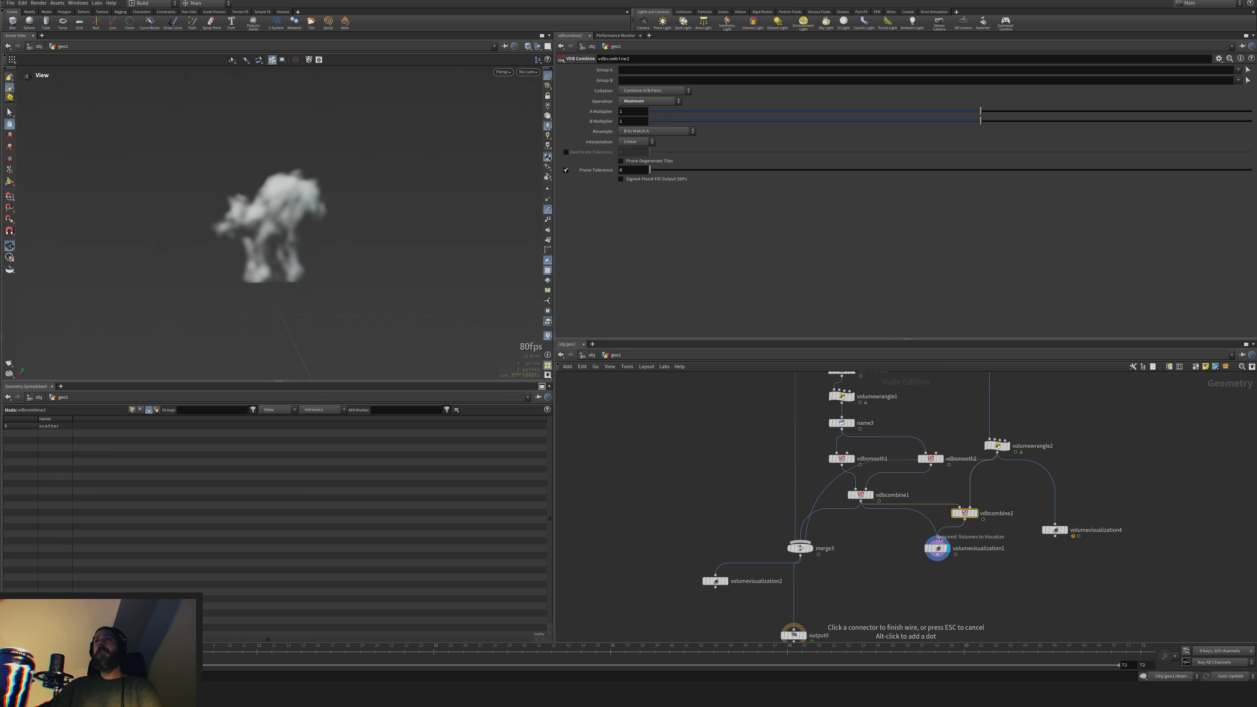
click(940, 539)
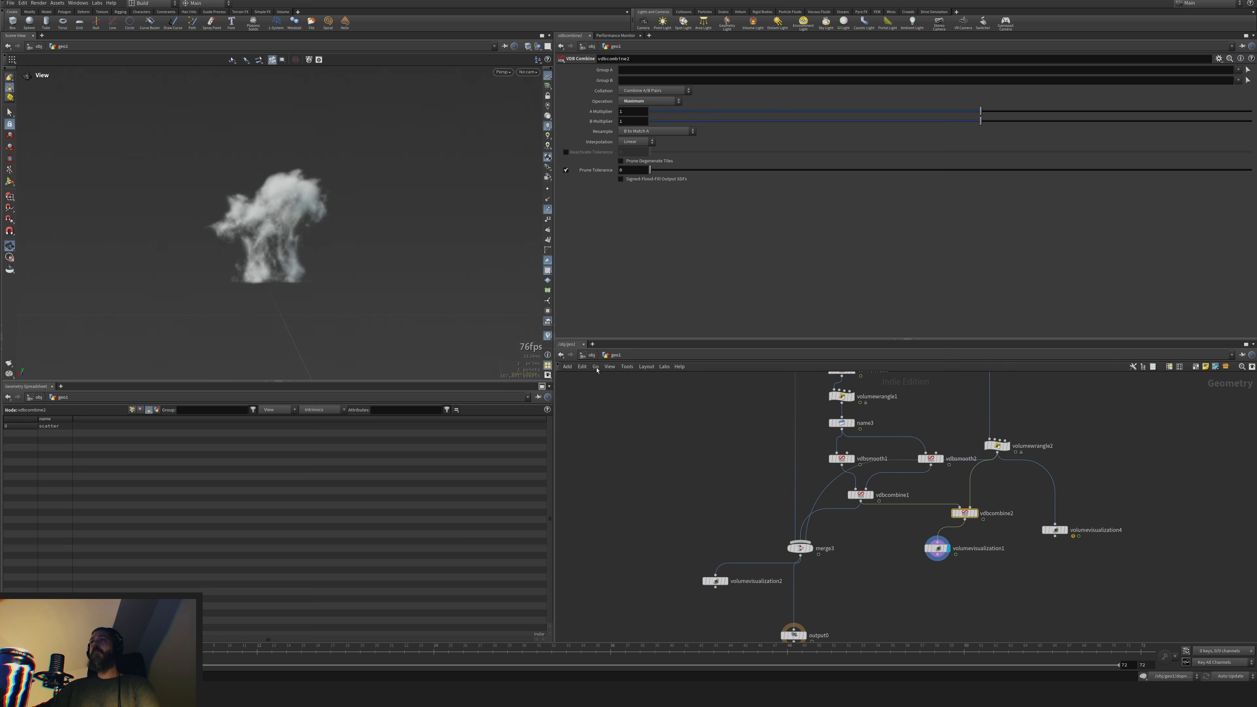
Go to the stage network, open the pyro material in materiallibrary1 and inspect the property read by mtlxgeompropvalue1
click(591, 356)
click(621, 356)
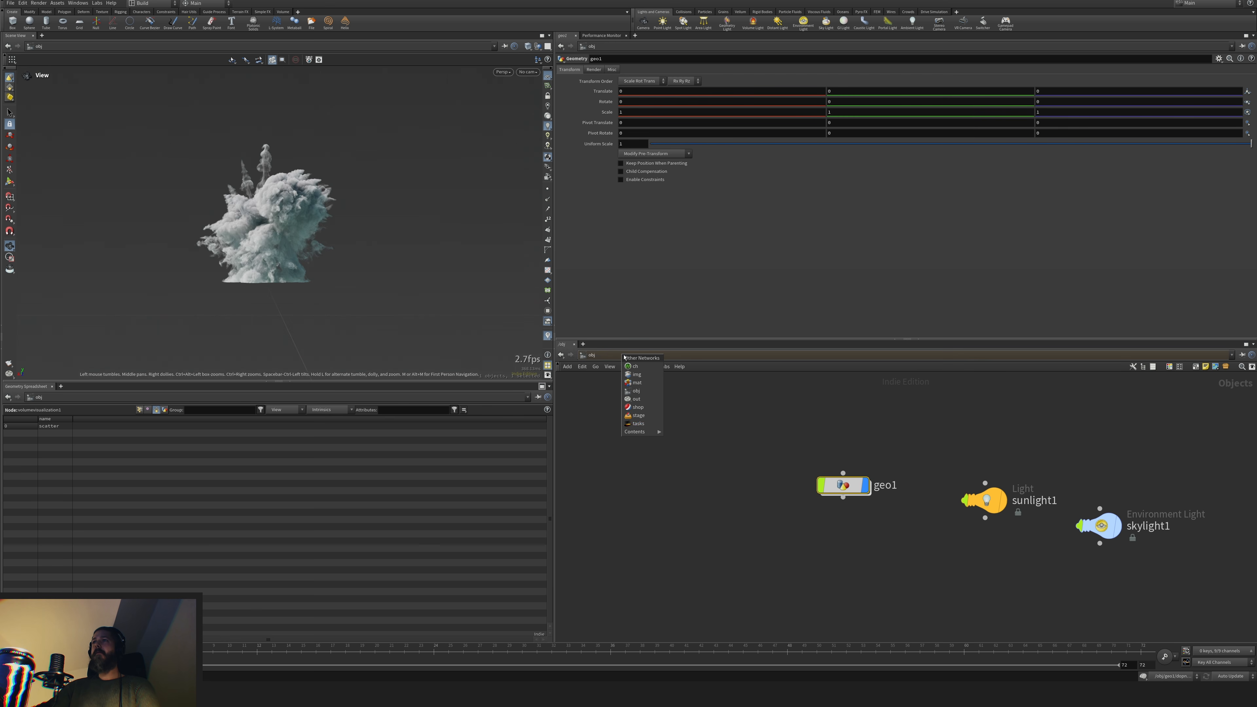
click(639, 415)
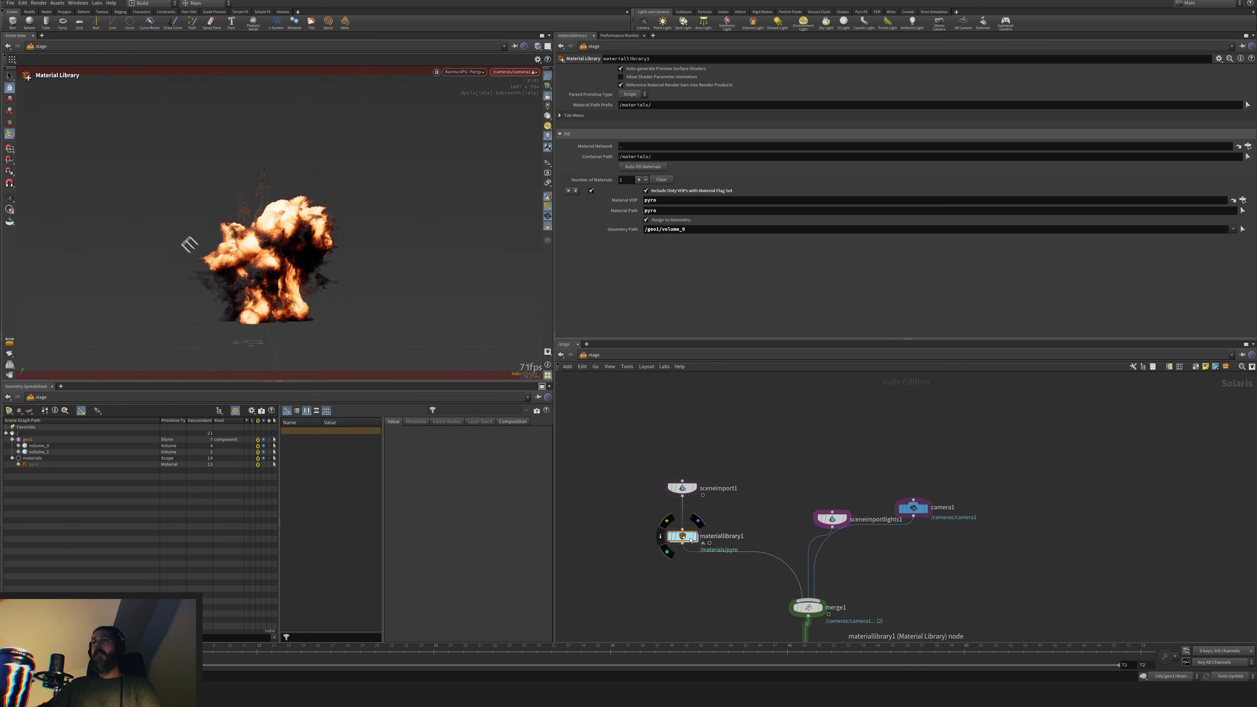
double_click(682, 536)
double_click(784, 496)
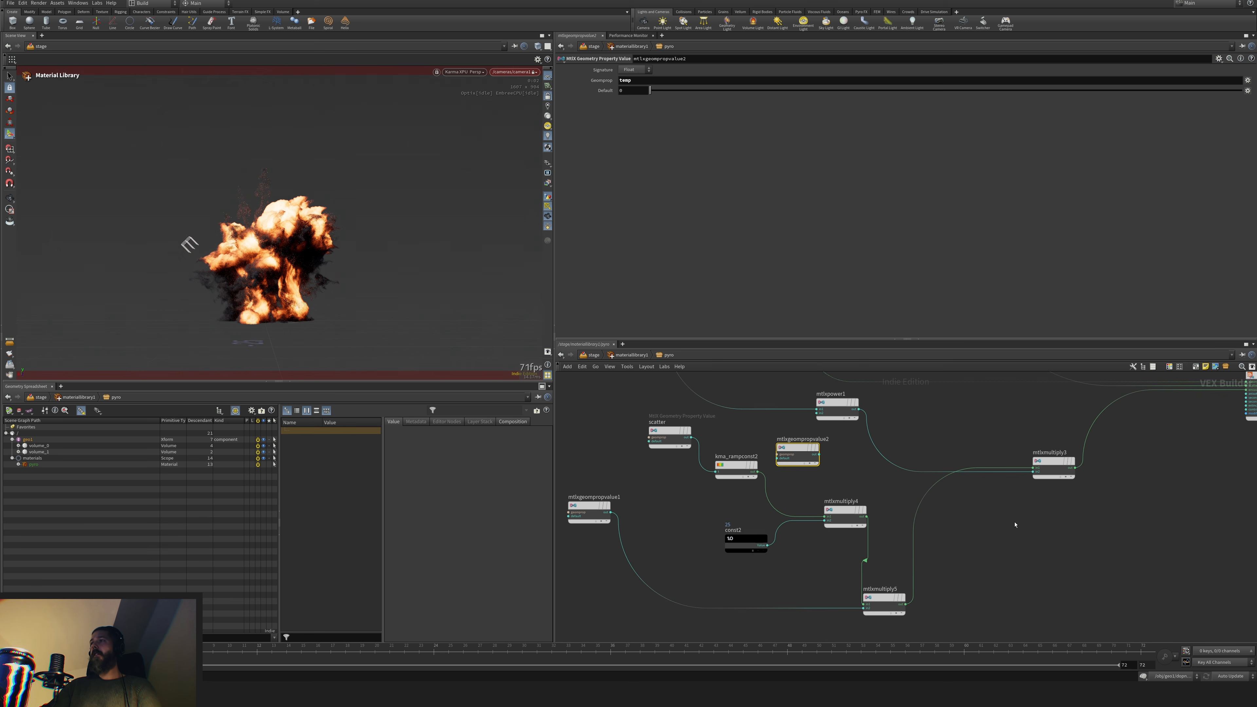
middle_drag(982, 533, 1100, 521)
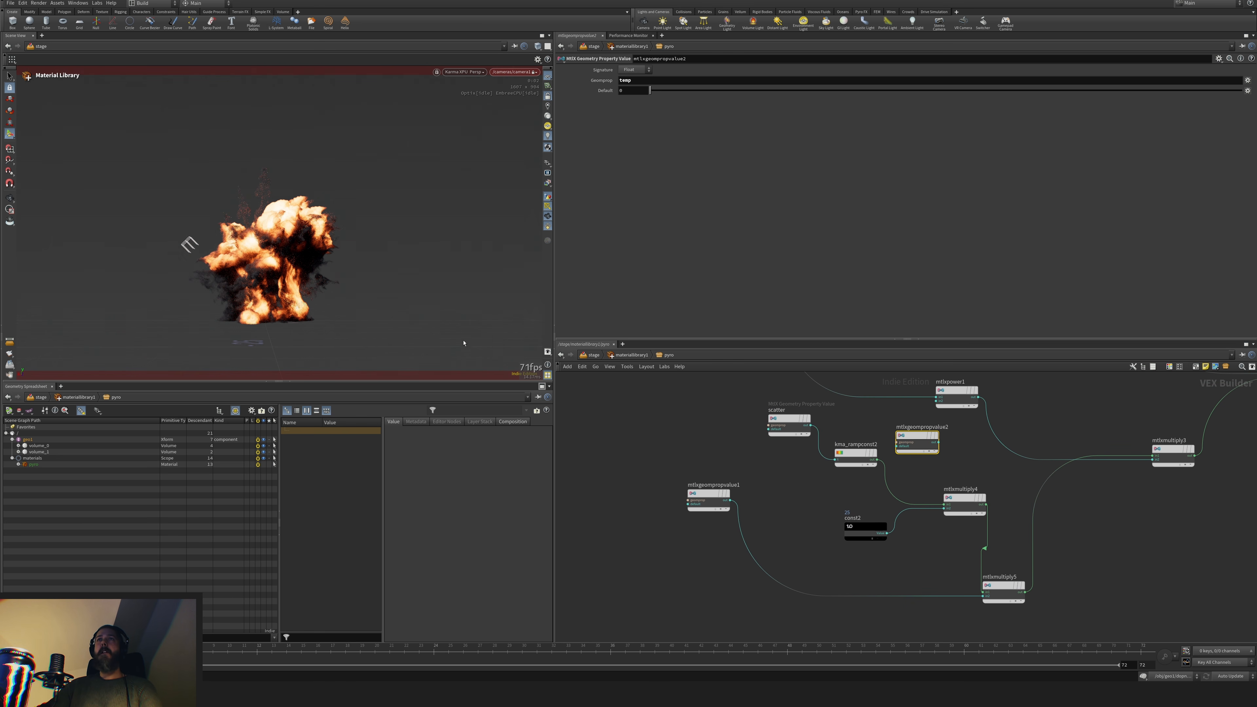
middle_drag(685, 457, 677, 464)
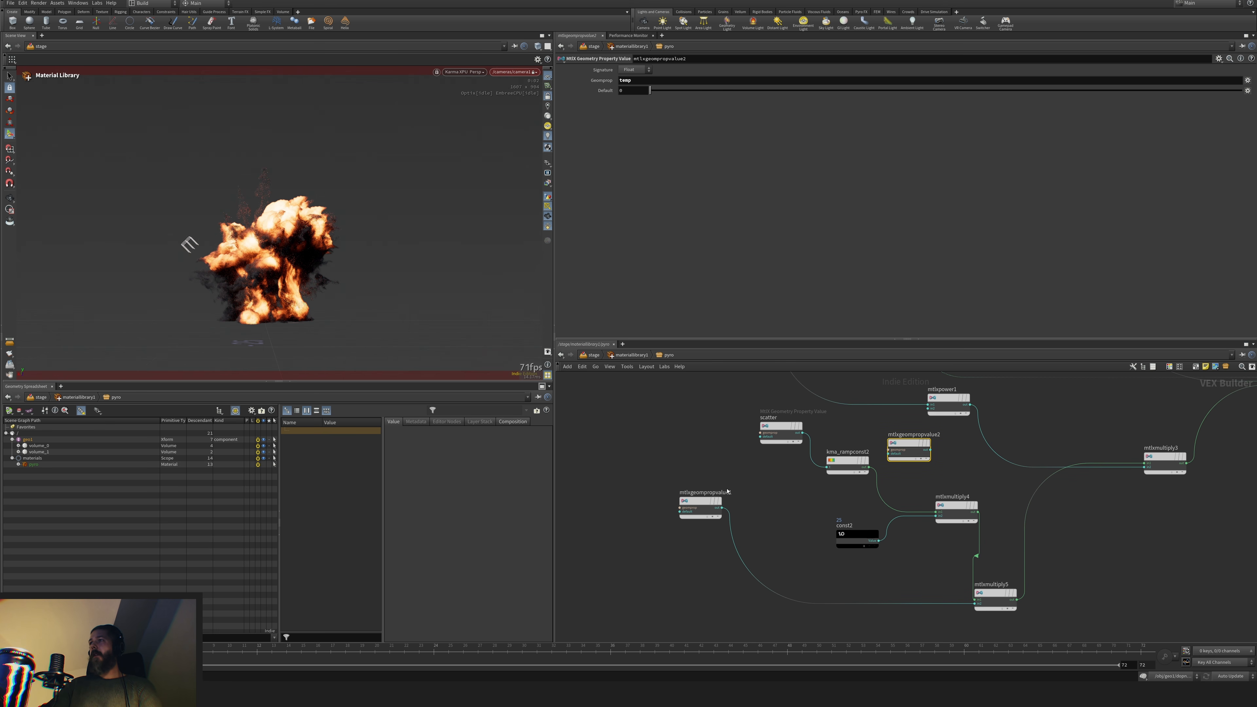
click(781, 487)
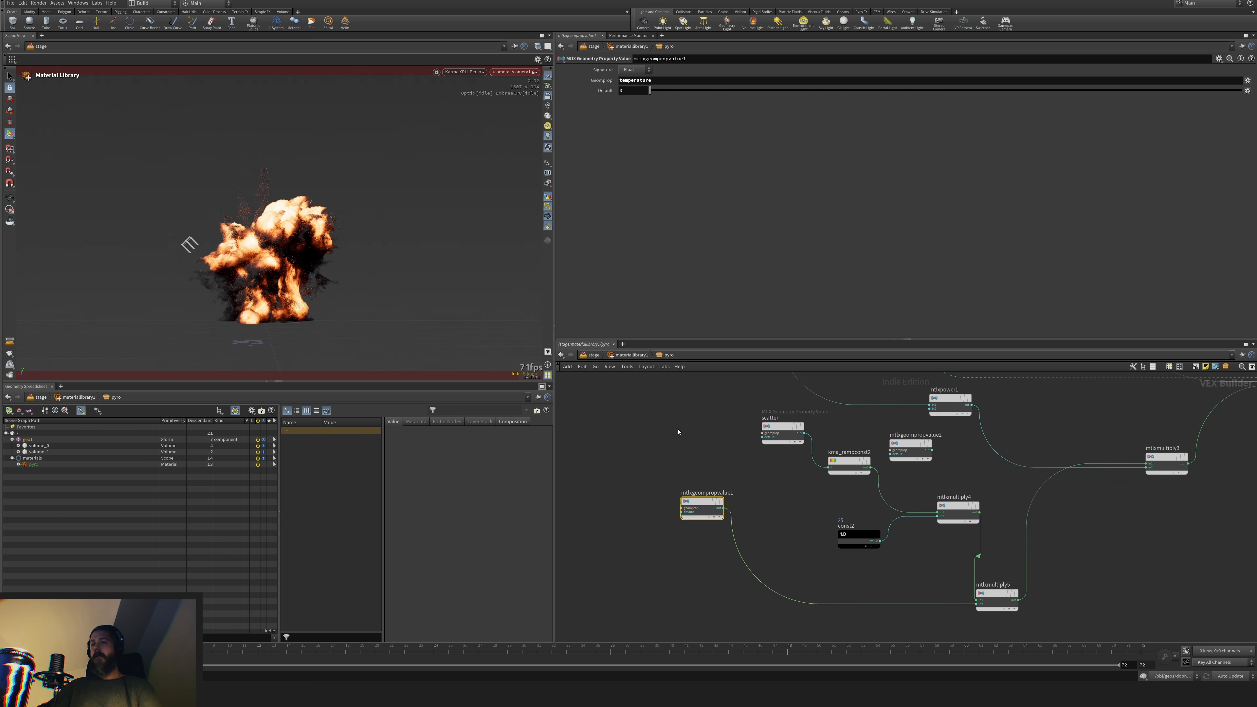
Return to the stage network and set the Path Traced Samples of karmarendersettings to 64
key(u)
key(u)
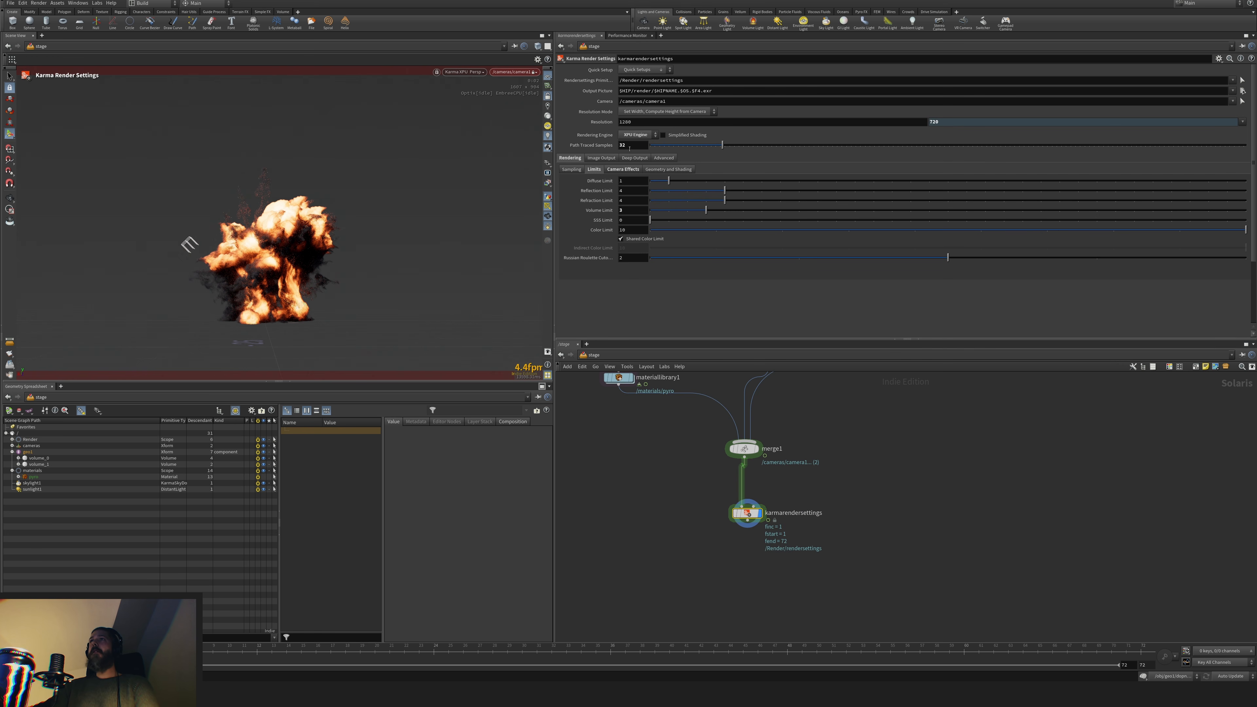
double_click(629, 148)
text(64)
key(Return)
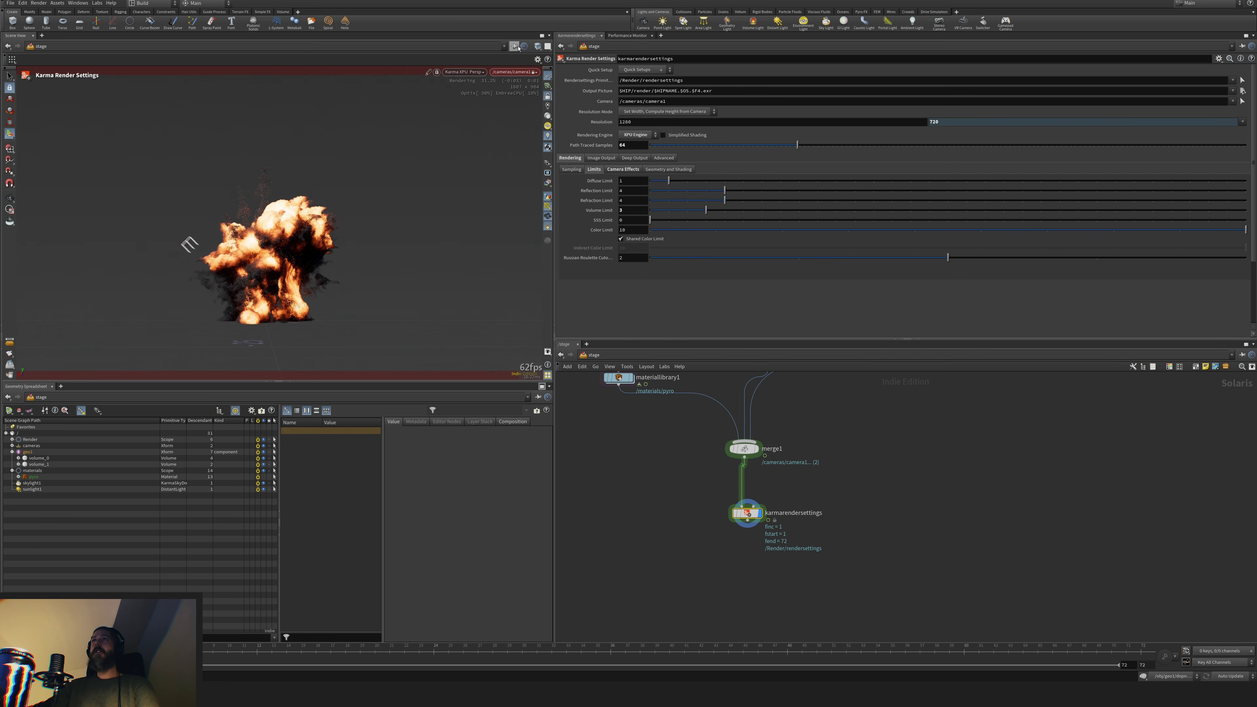
Go to the geometry network of geo1 and set vdbcombine2's Operation to Multiply
click(643, 352)
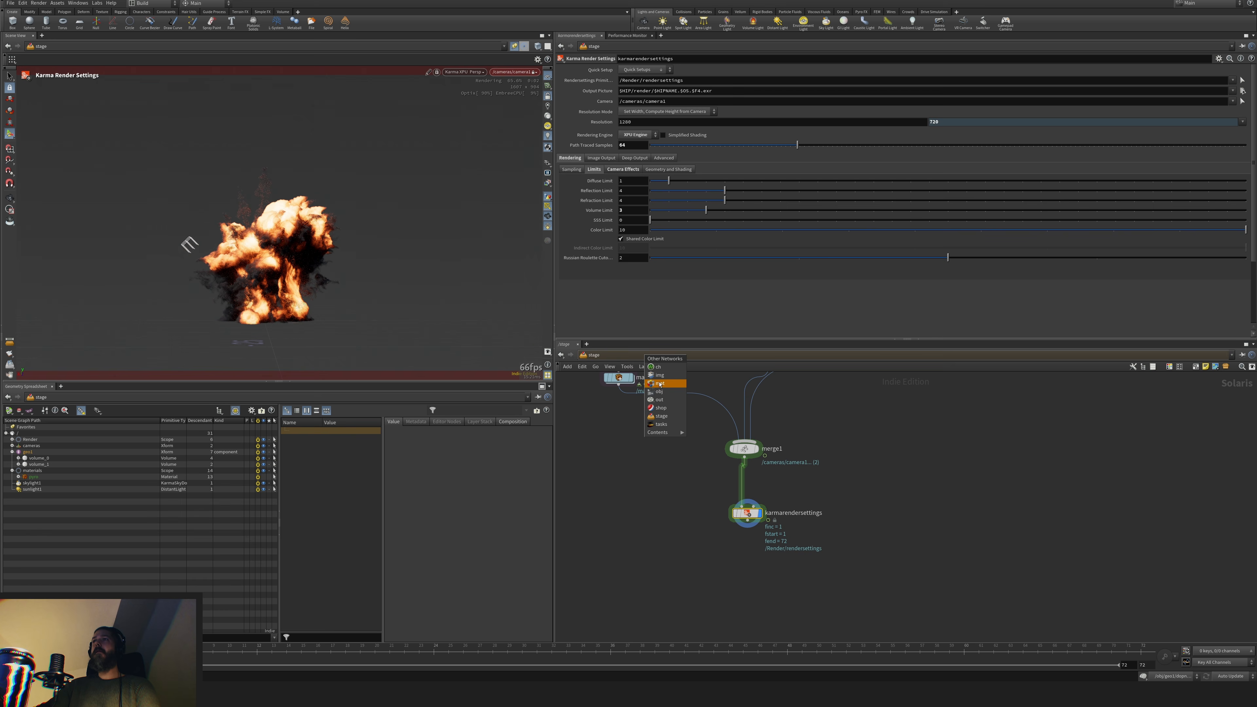
click(666, 400)
double_click(849, 487)
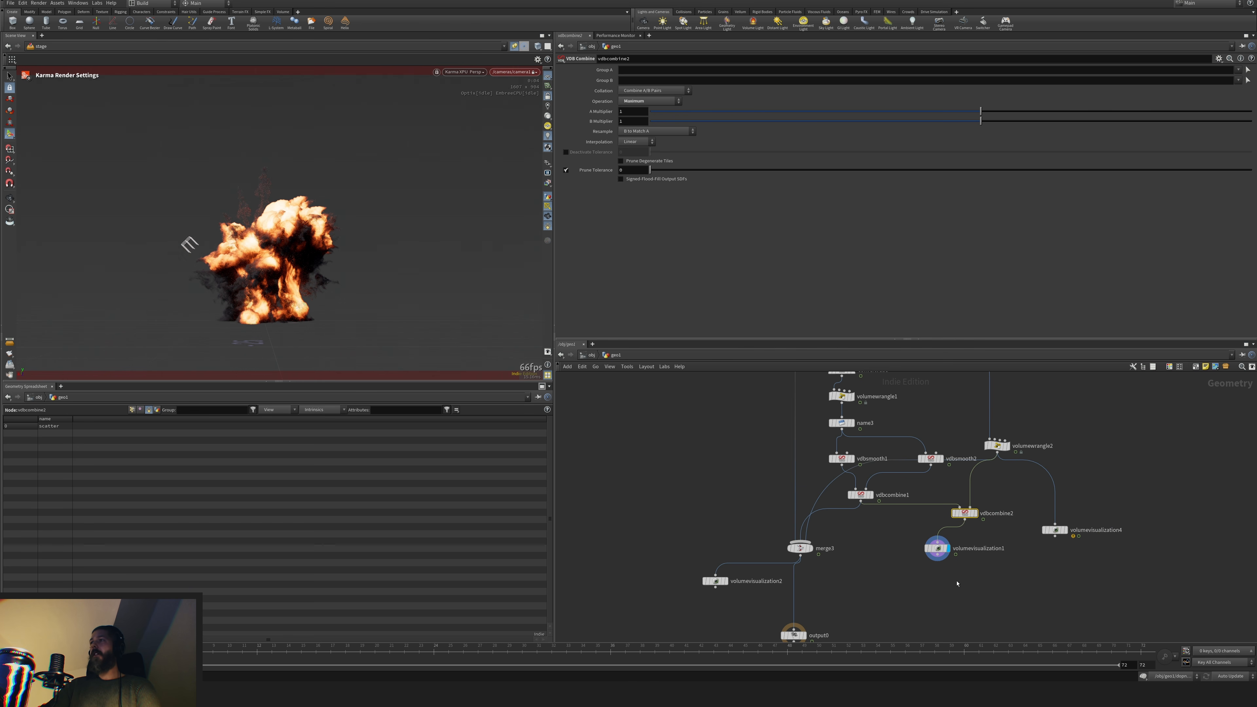
click(650, 101)
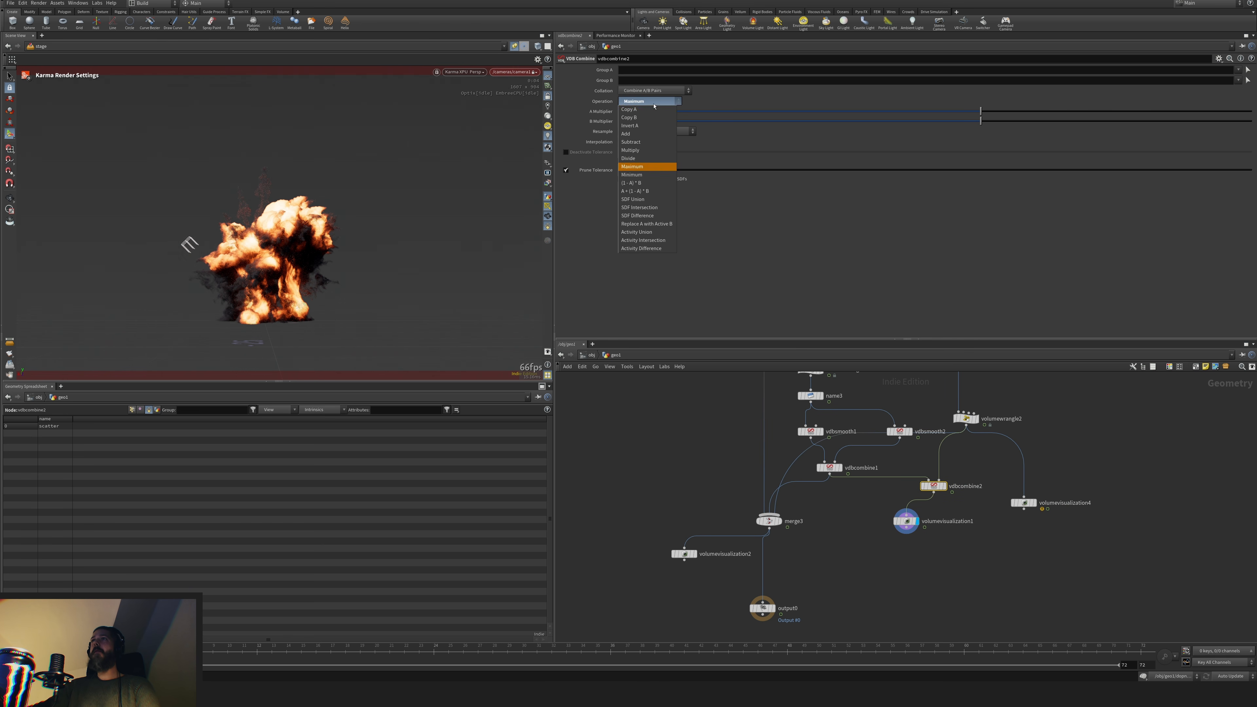
click(650, 151)
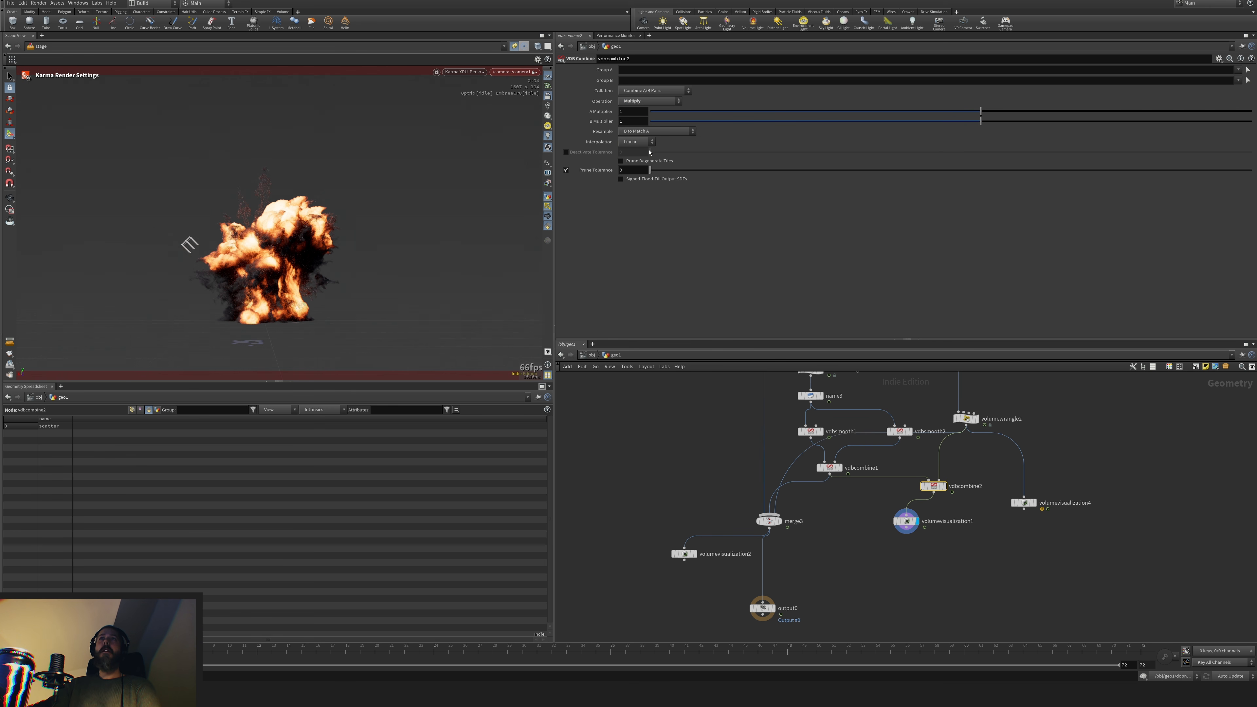
click(646, 101)
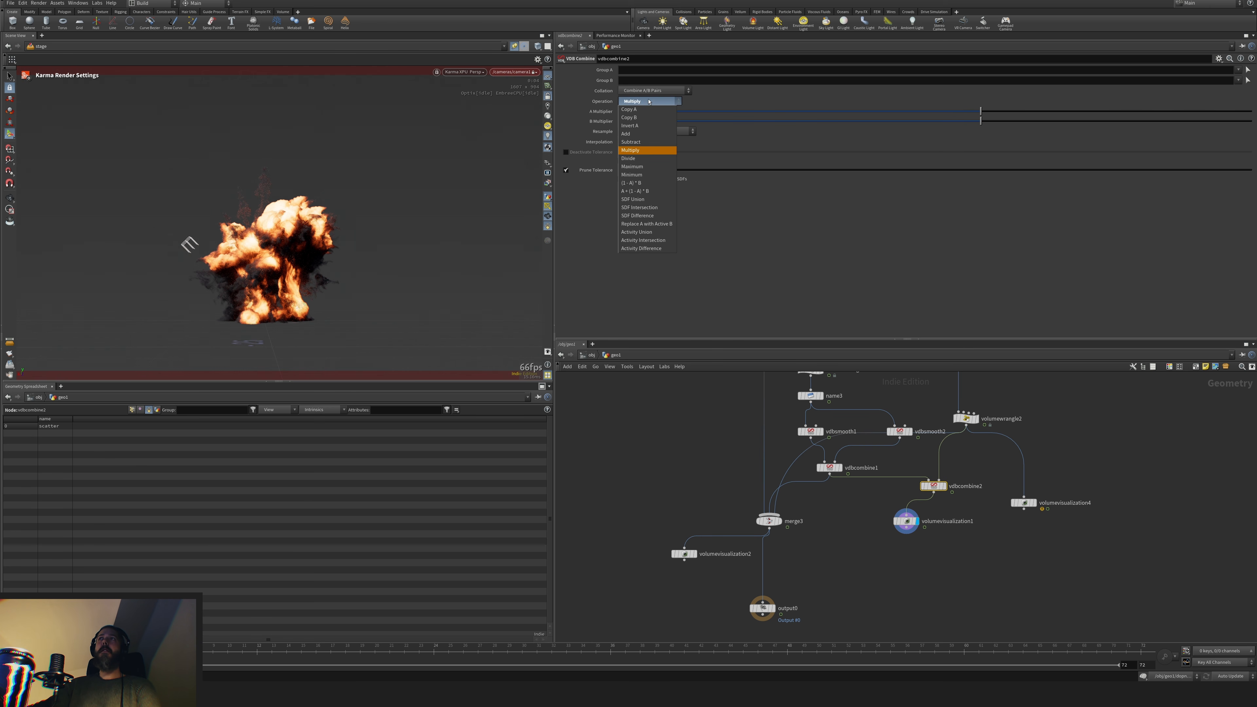
click(649, 102)
click(651, 102)
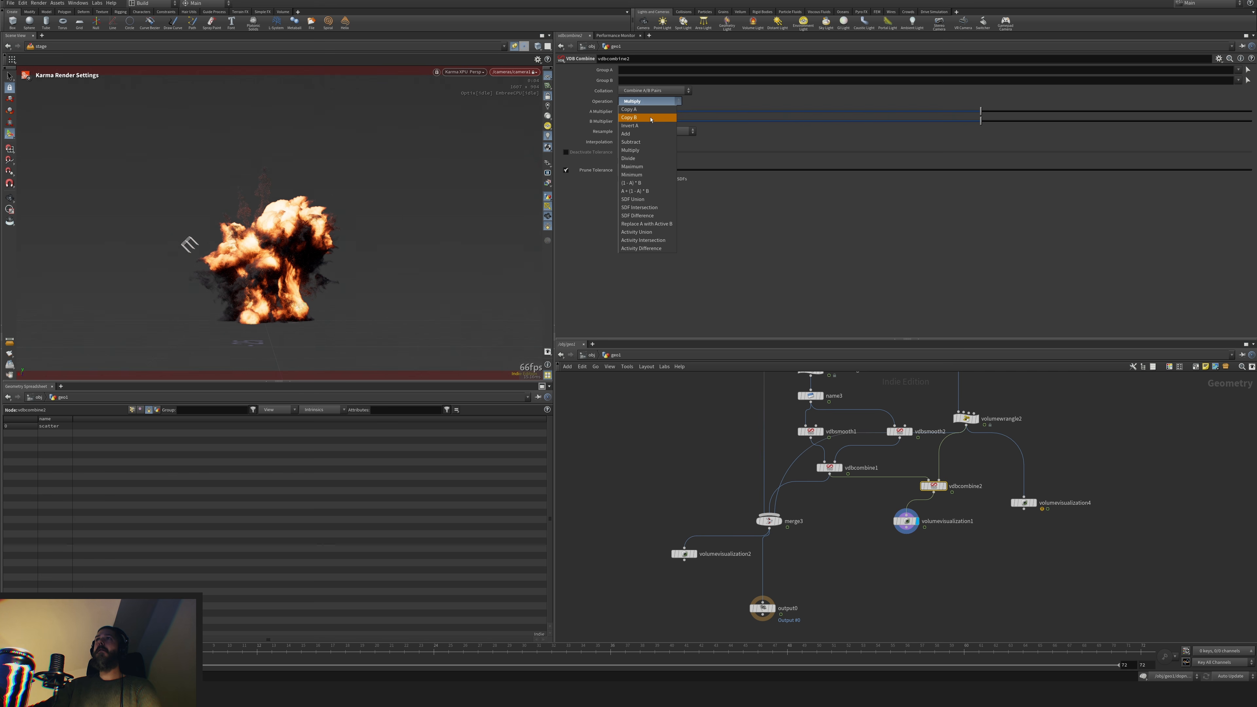
Cut the vdbcombine1 wire into merge3 and connect vdbcombine2's output to merge3 instead
click(808, 519)
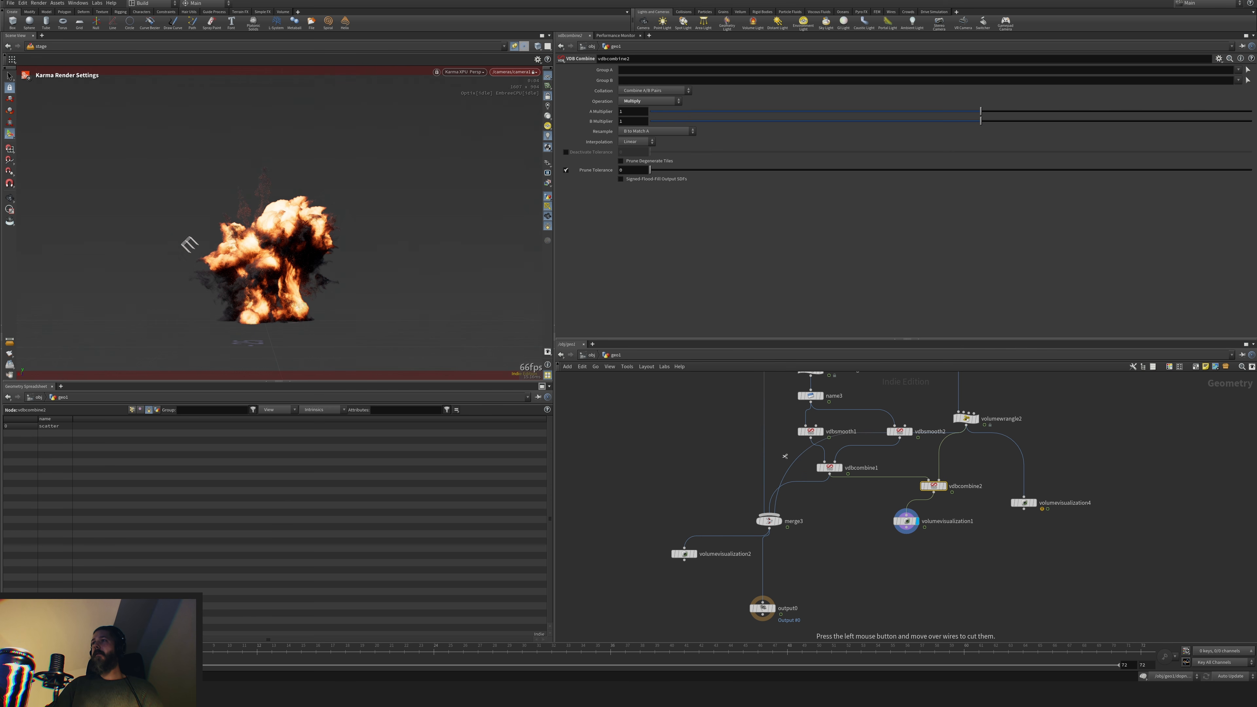
drag(785, 455, 808, 490)
drag(934, 493, 792, 503)
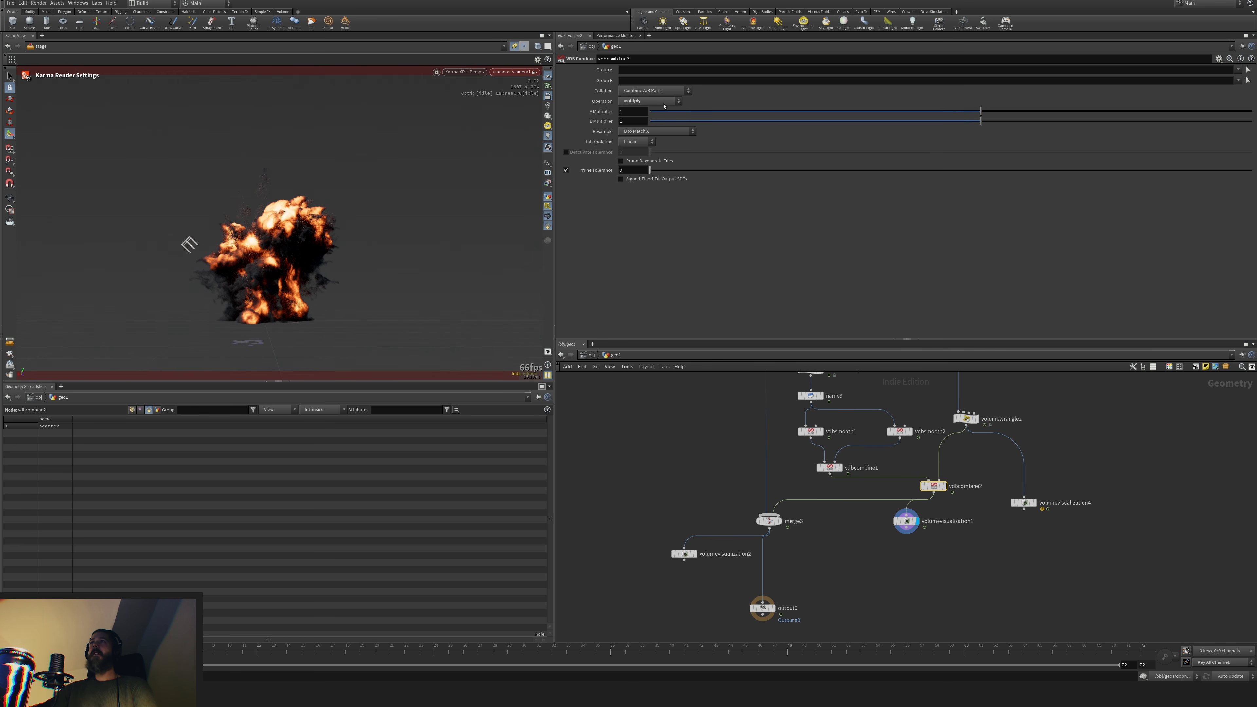
Try Divide, Maximum, Minimum and Add as vdbcombine2's Operation and compare the rendered explosion
click(650, 100)
click(657, 161)
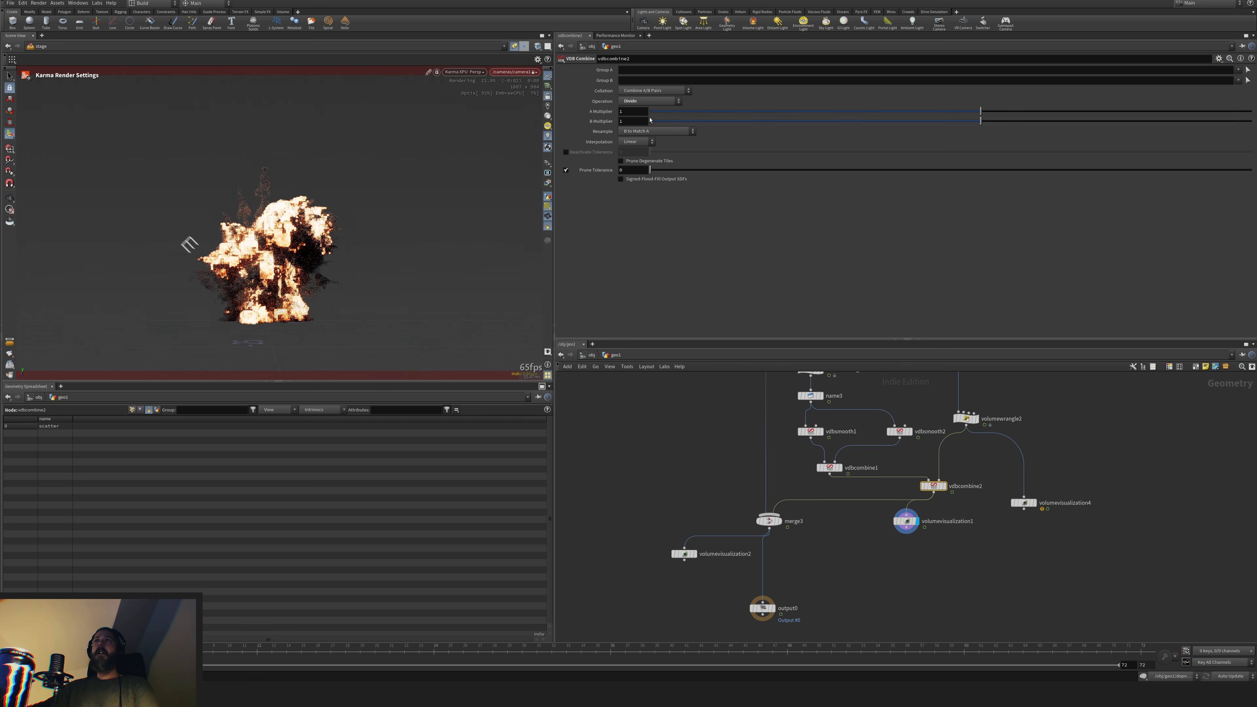
click(650, 101)
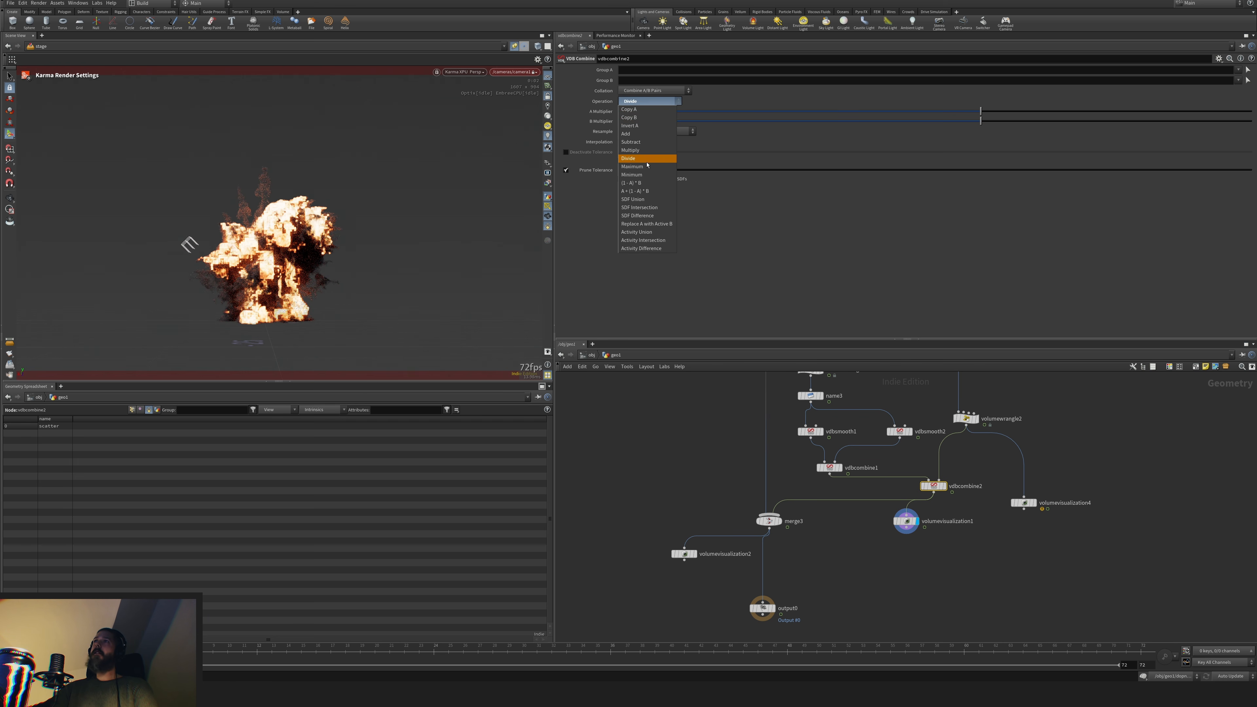
click(637, 166)
click(650, 100)
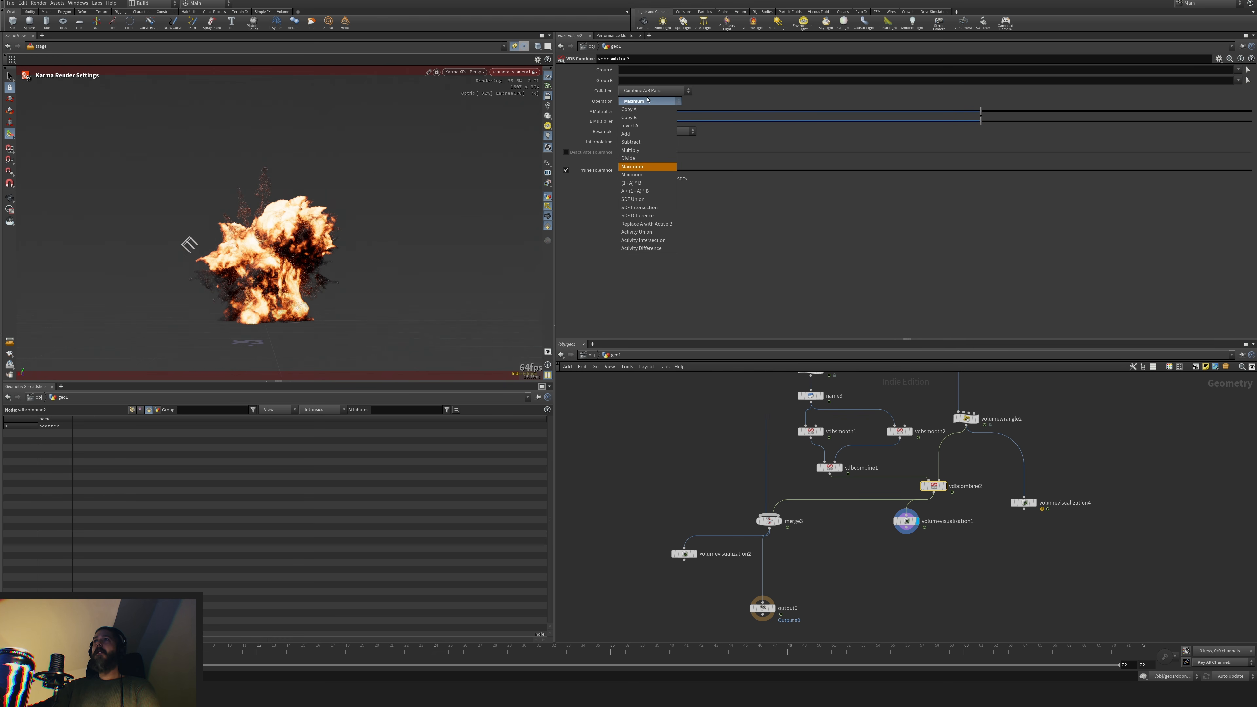
click(644, 172)
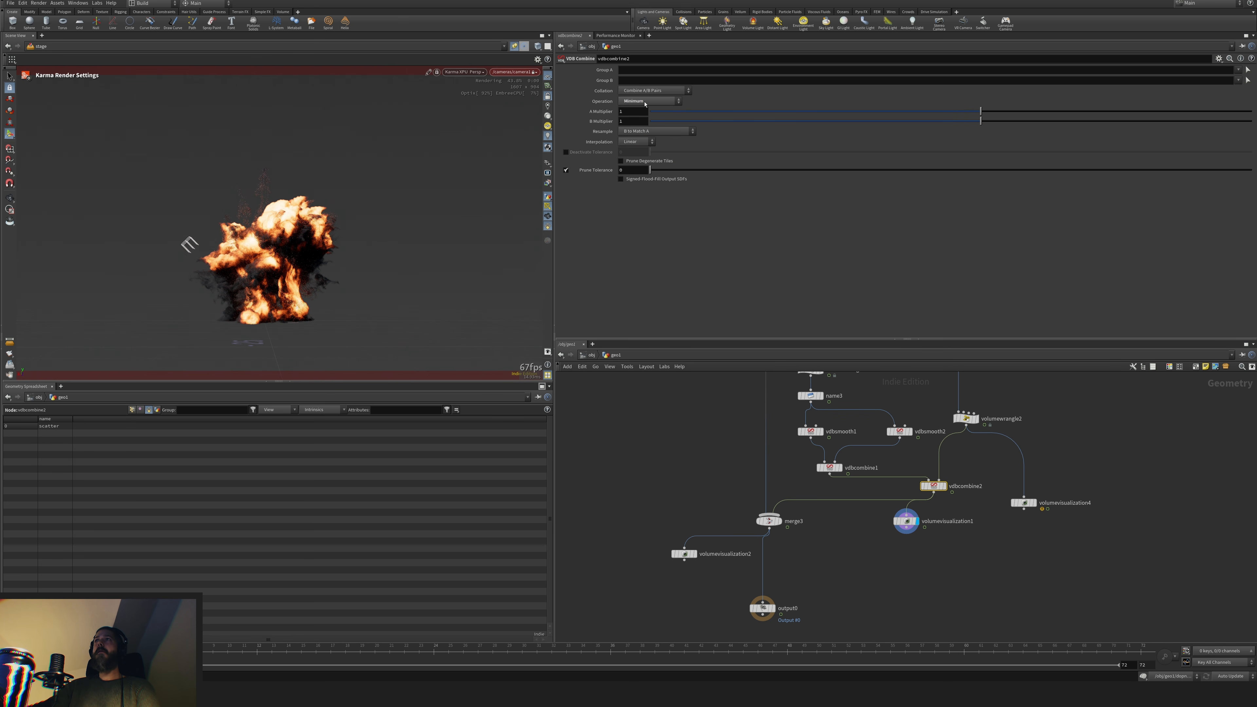
click(650, 100)
click(654, 102)
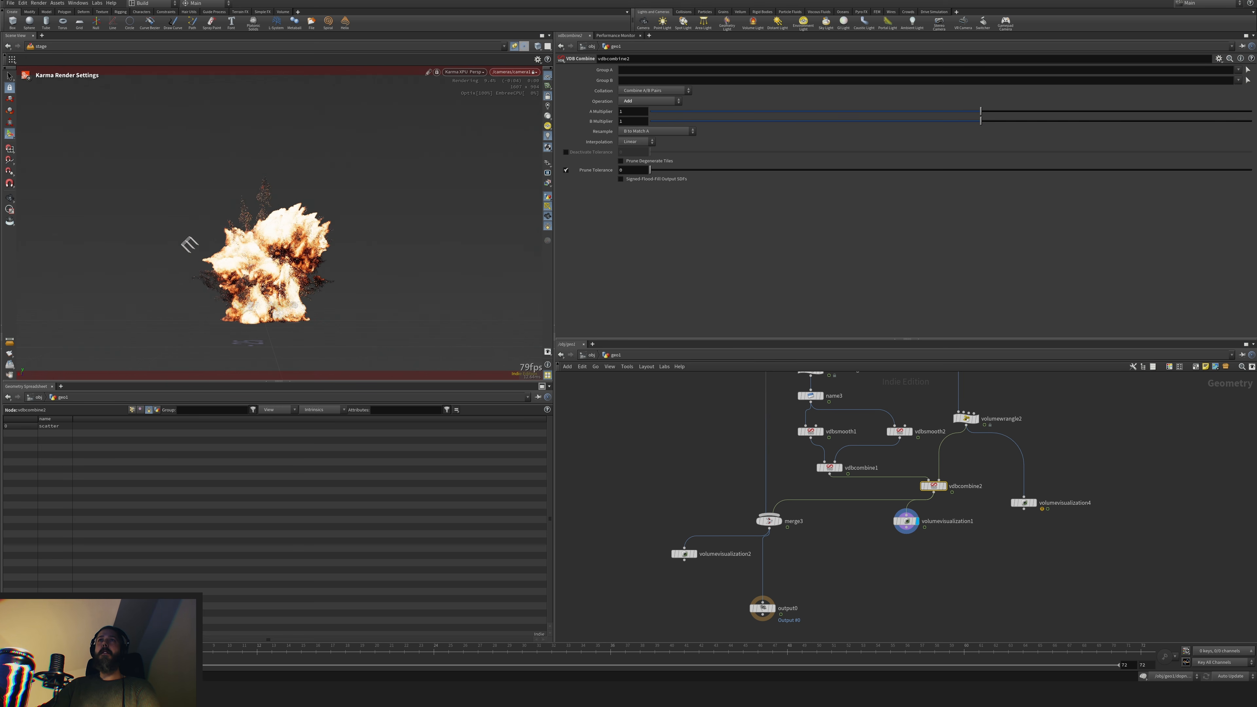
Move to a later frame and set vdbcombine2's Operation to Subtract
click(215, 652)
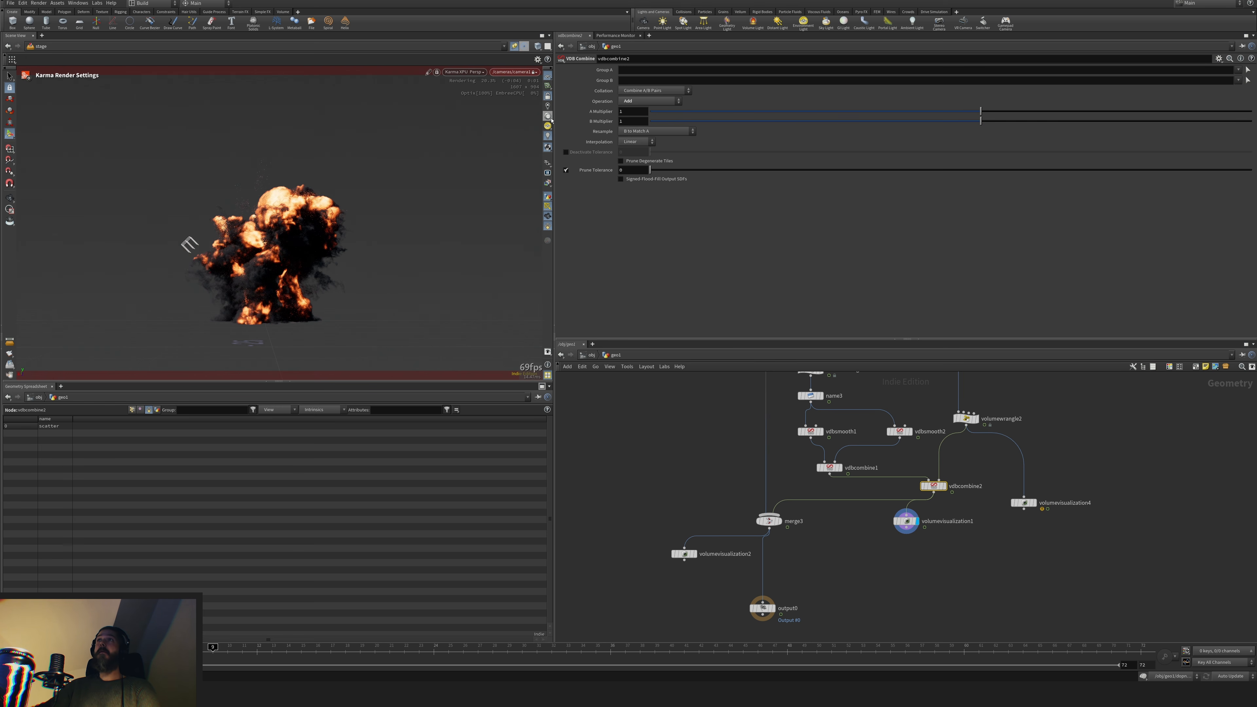
click(646, 101)
click(637, 142)
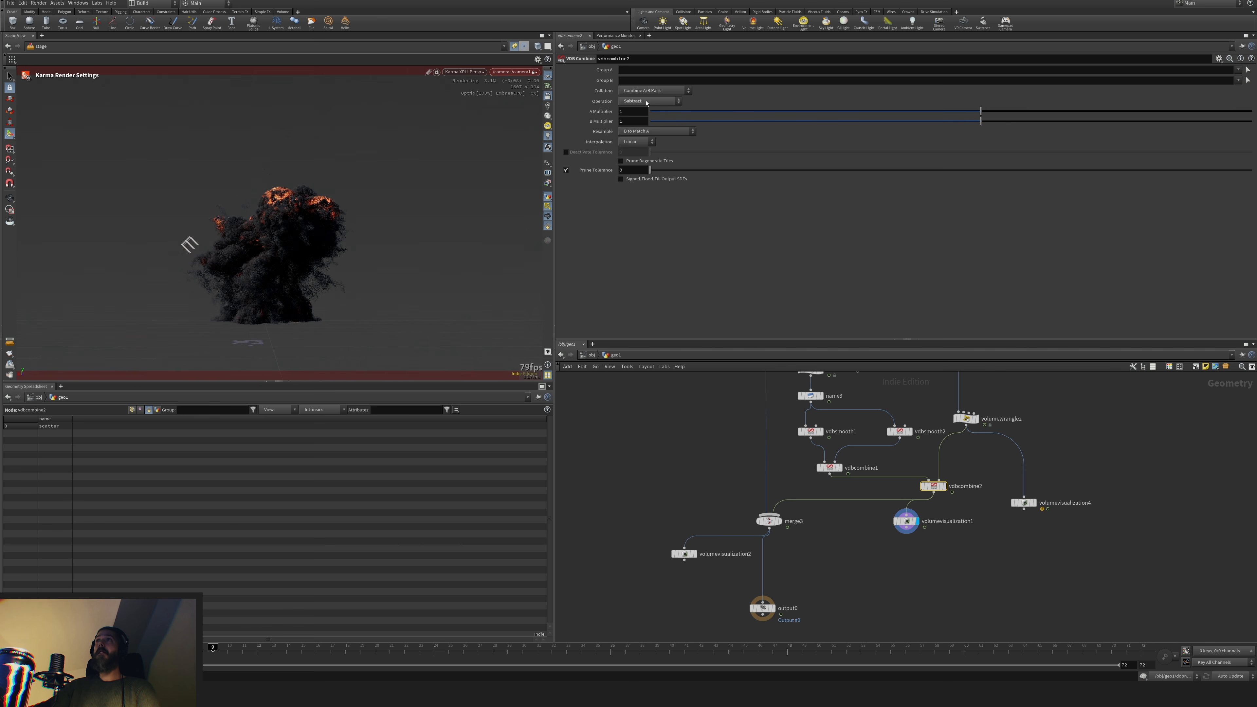
click(648, 101)
click(637, 142)
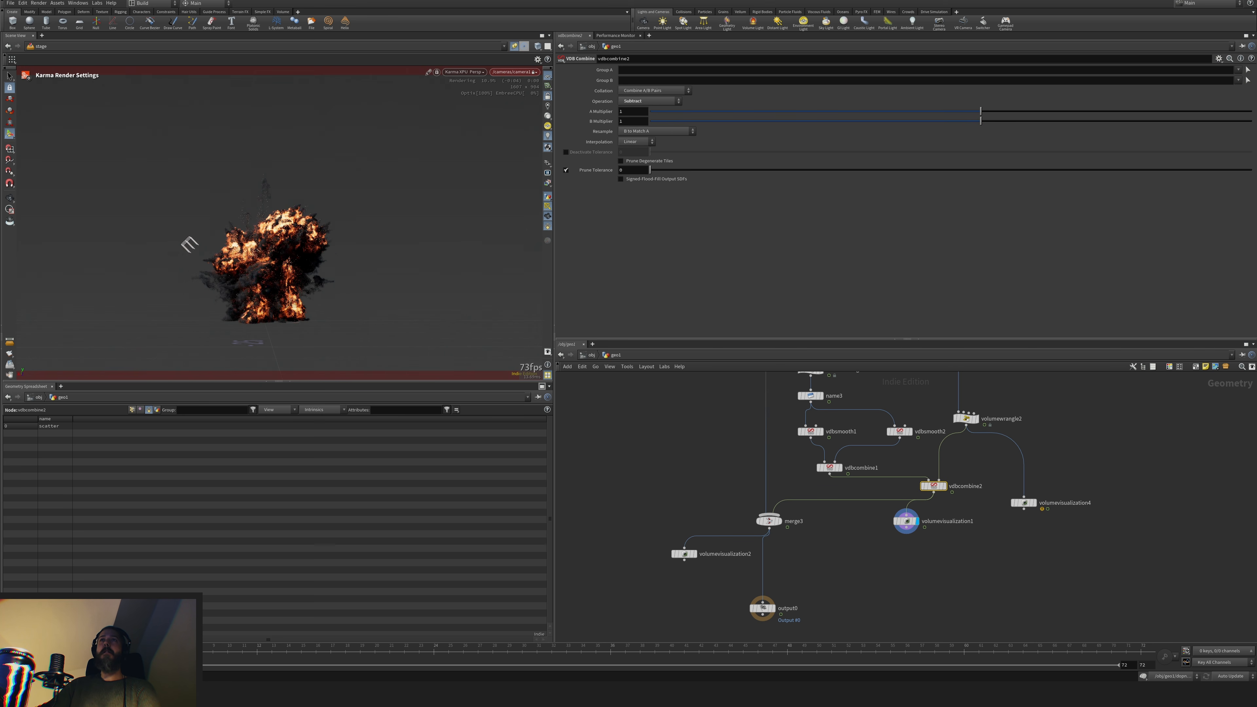
Scrub through several frames to examine how the fire fades in the Karma render
drag(154, 655, 237, 655)
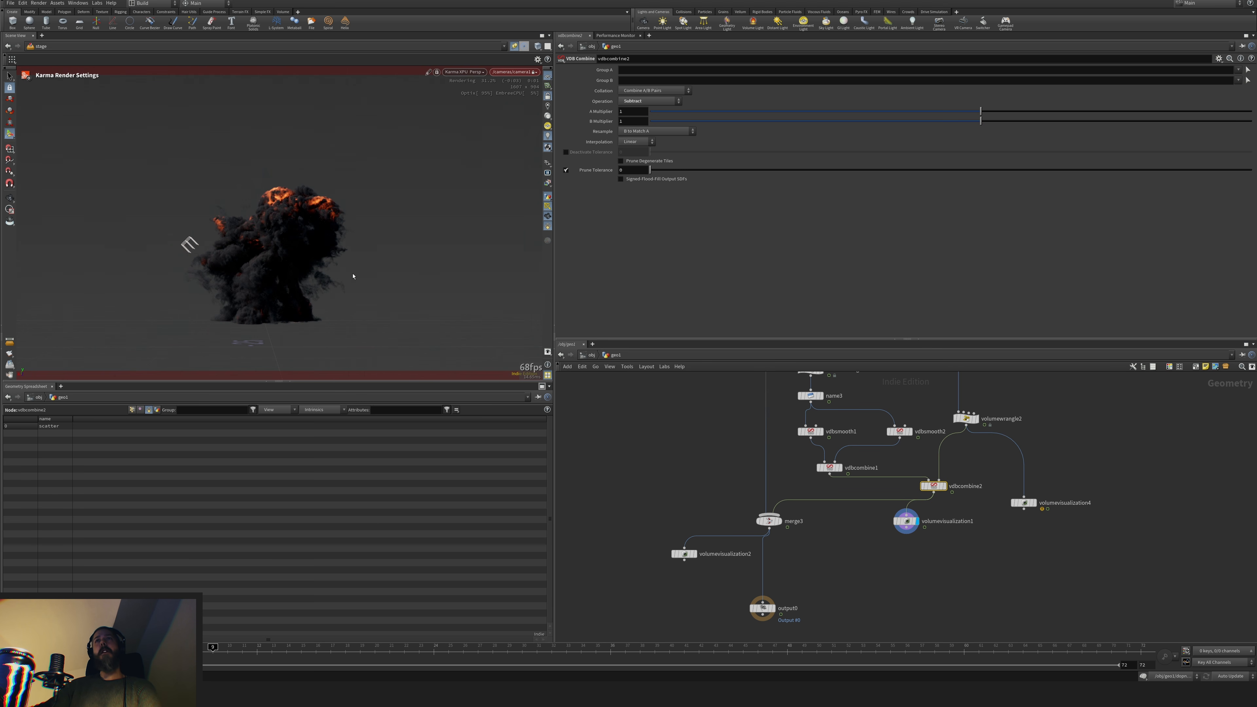
click(286, 658)
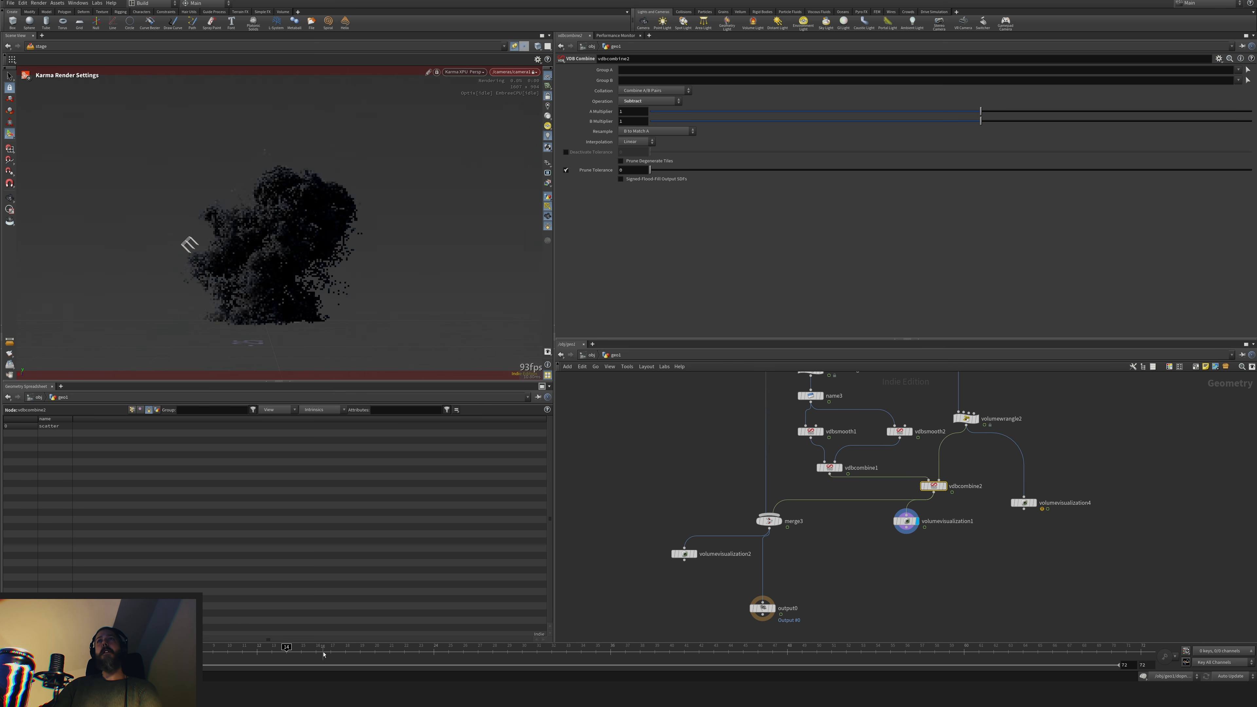
click(237, 654)
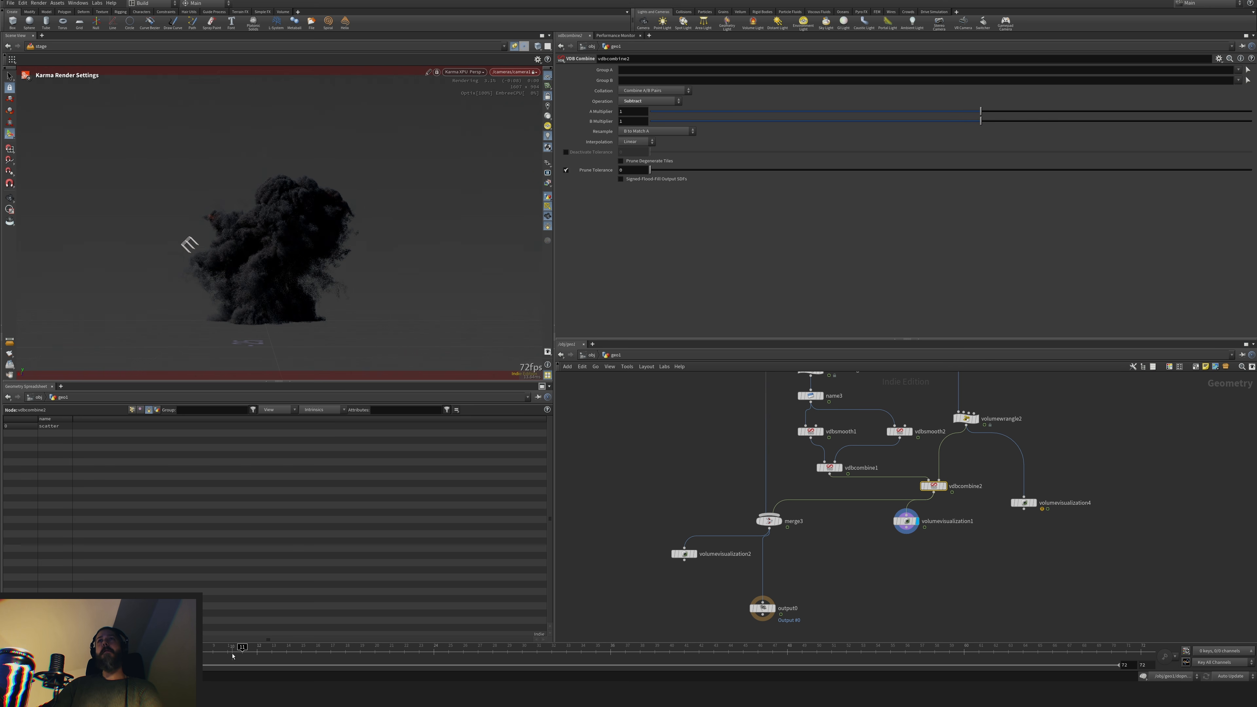
click(213, 657)
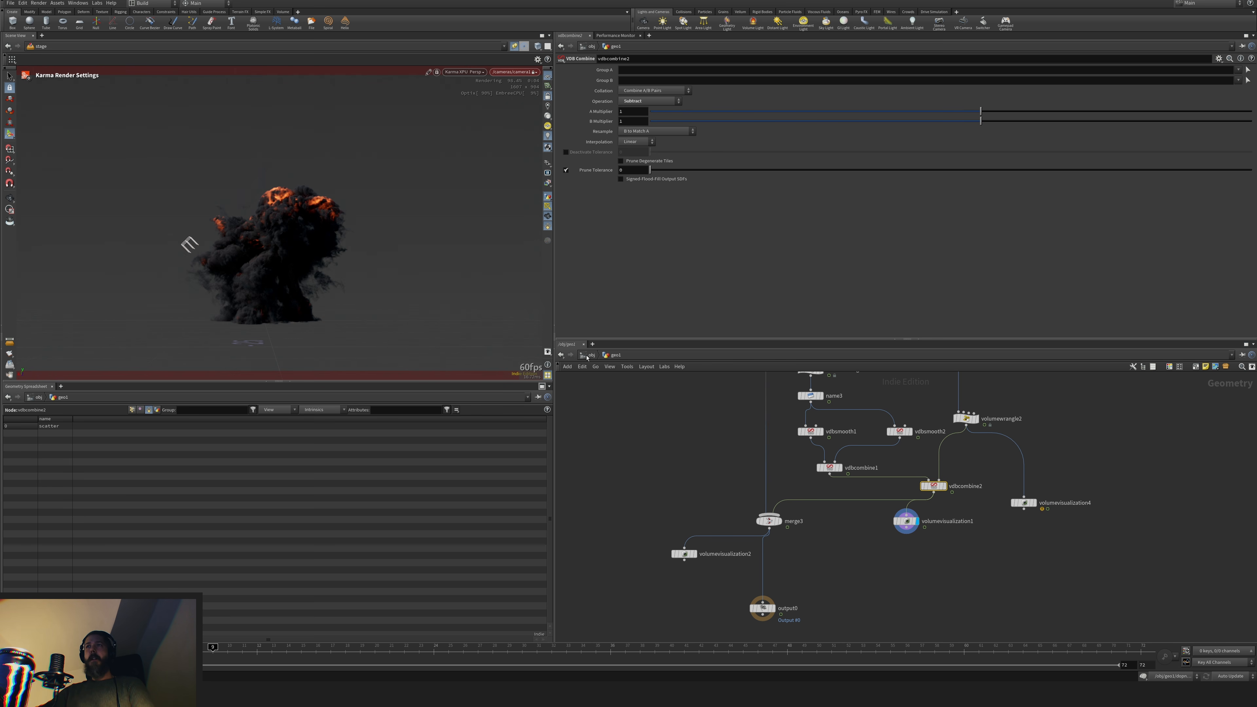
Go to the stage network, open the pyro material in materiallibrary1 and move kma_rampconst1 further up
click(589, 355)
click(677, 355)
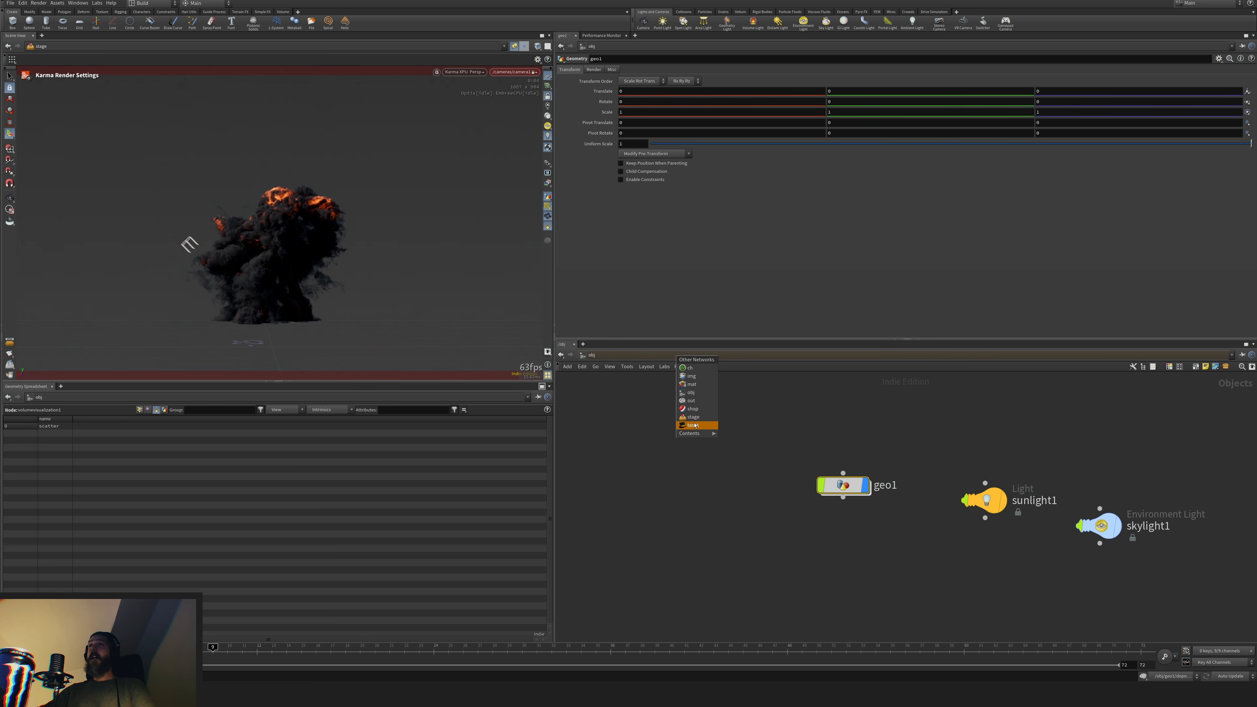
click(693, 417)
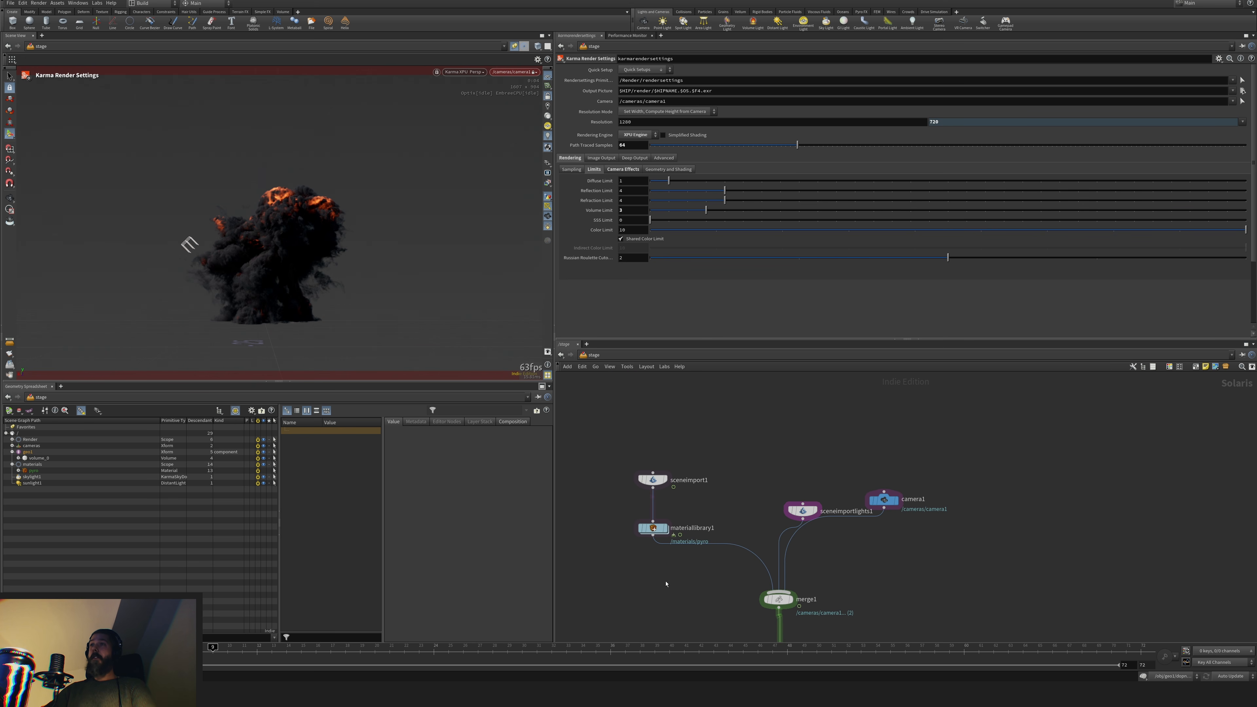
double_click(654, 529)
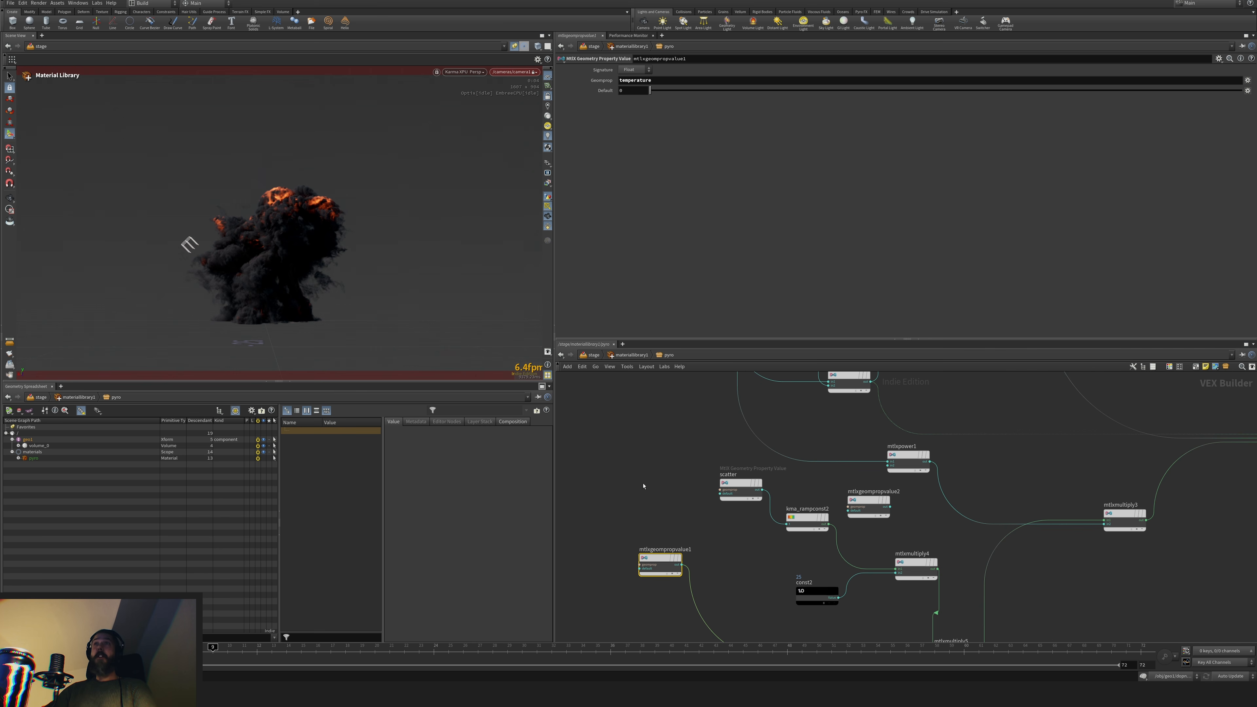
click(760, 502)
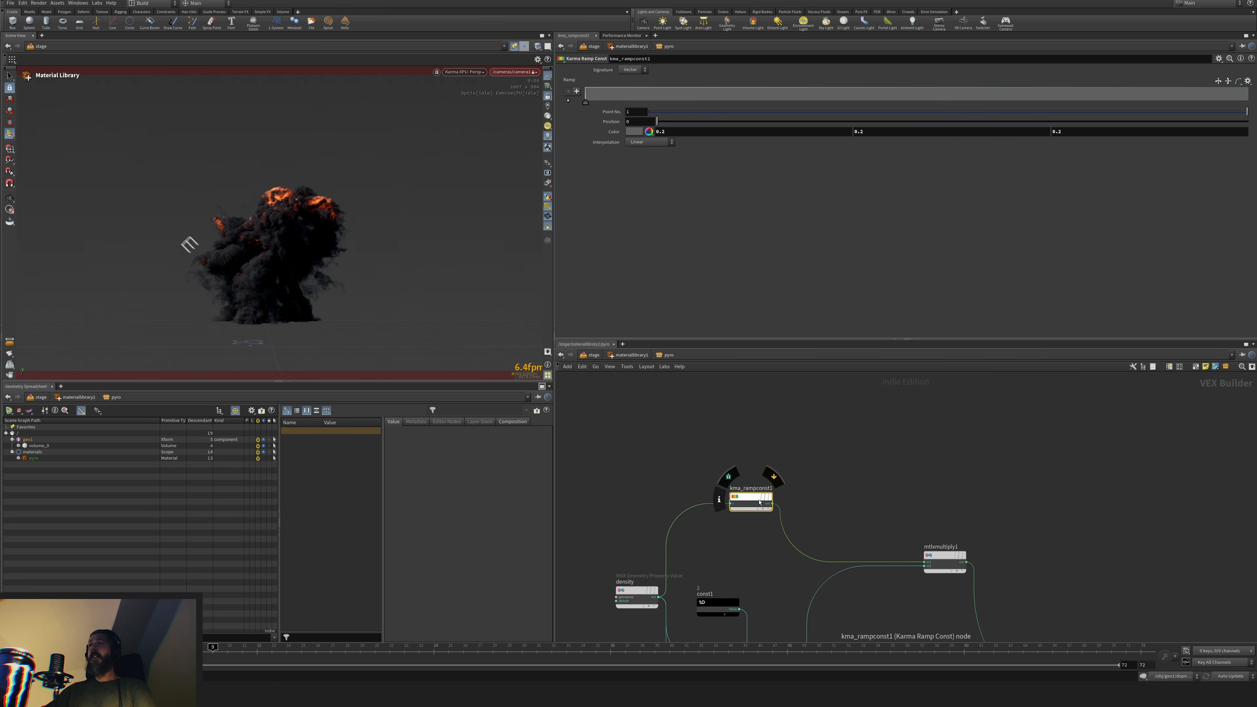
drag(760, 501, 763, 447)
Try different grey values such as 0.333, 0.5 and 0.025 for the ramp color of kma_rampconst1
double_click(586, 104)
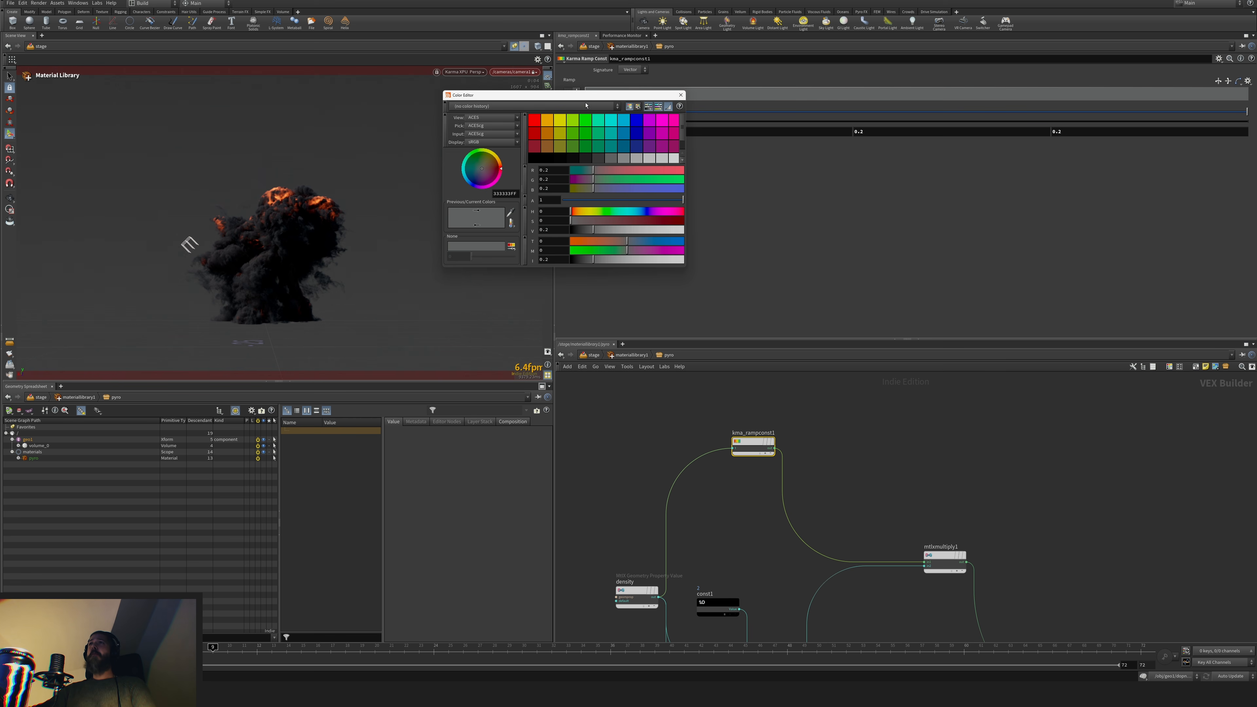
click(624, 159)
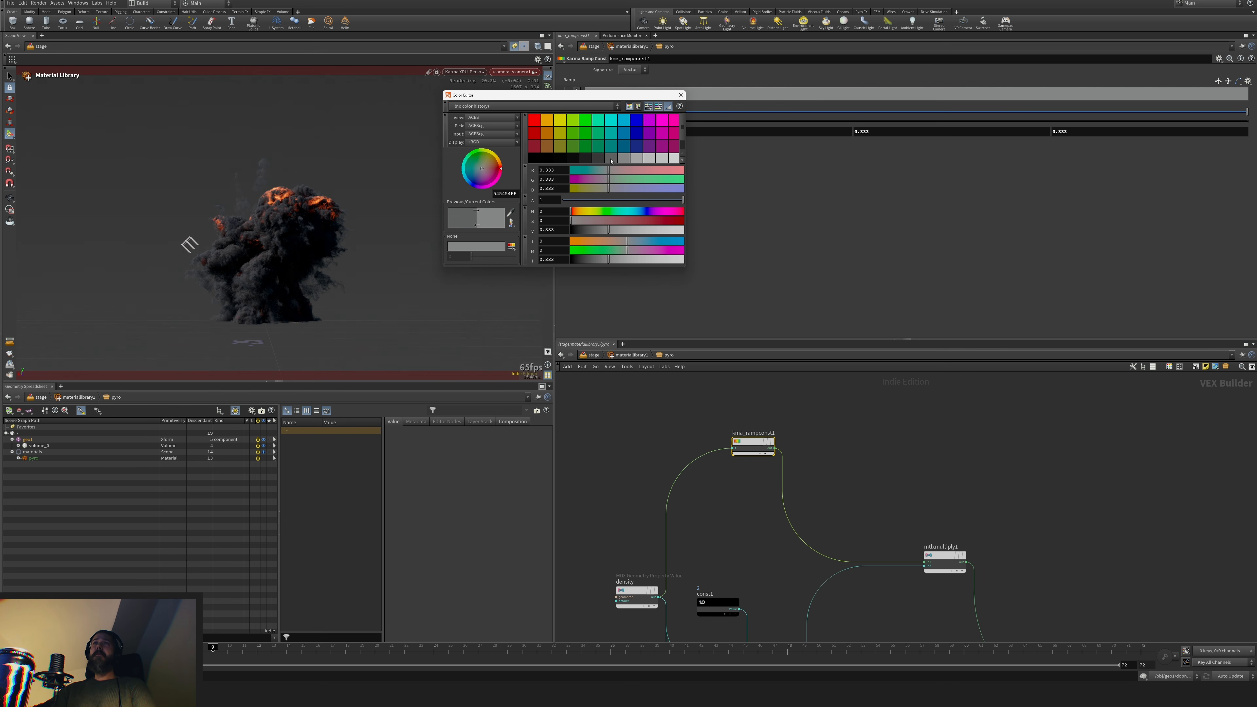
click(637, 160)
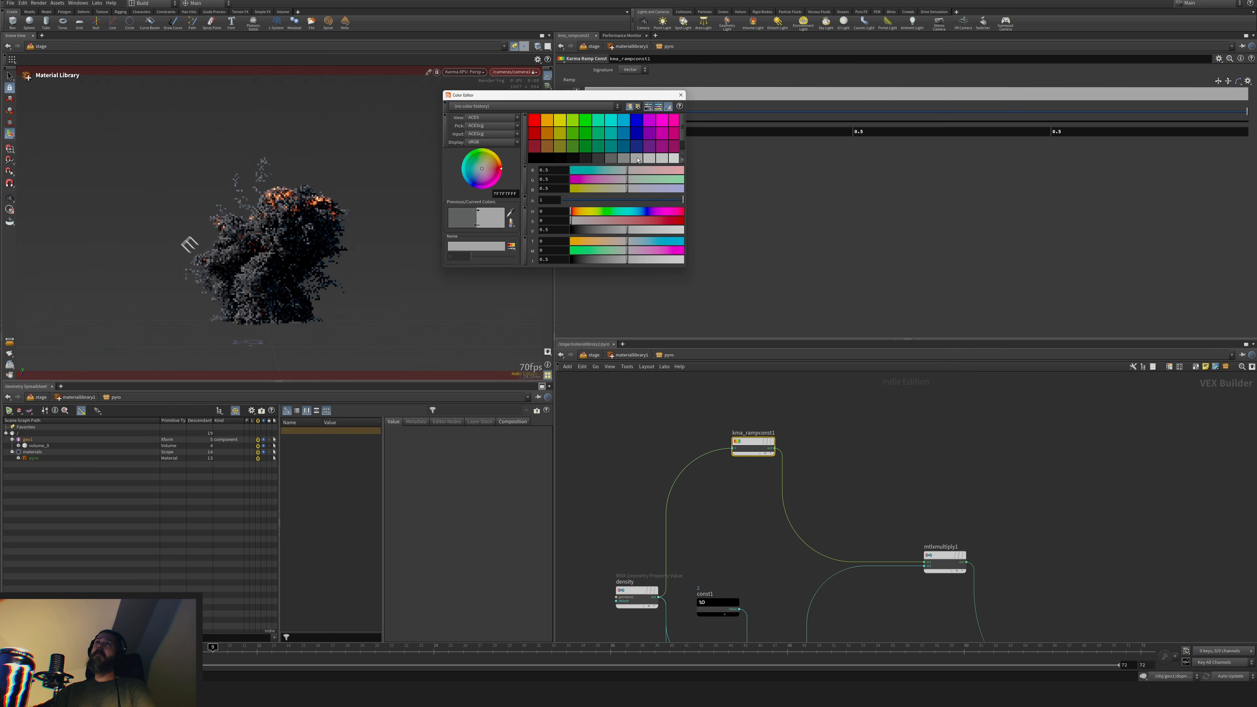
click(625, 162)
click(590, 158)
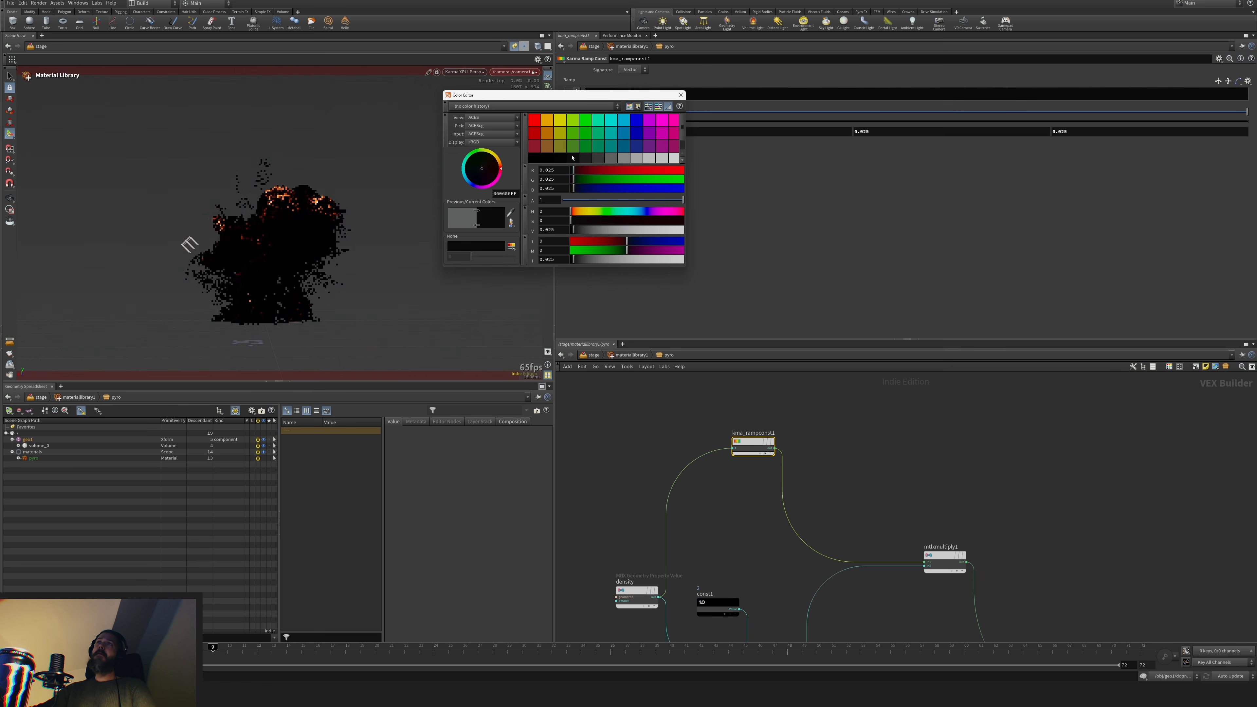
click(620, 159)
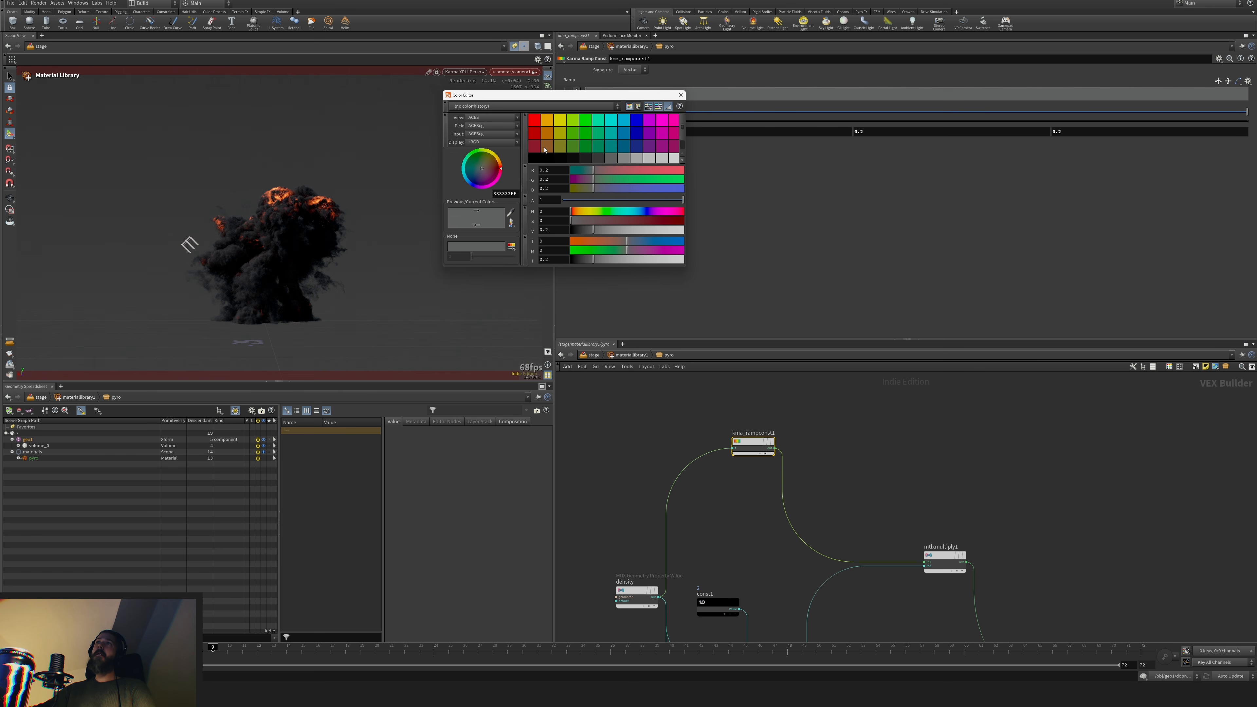
Set kma_rampconst1's ramp color to a desaturated brown of about 0.215, 0.183, 0.152
click(545, 148)
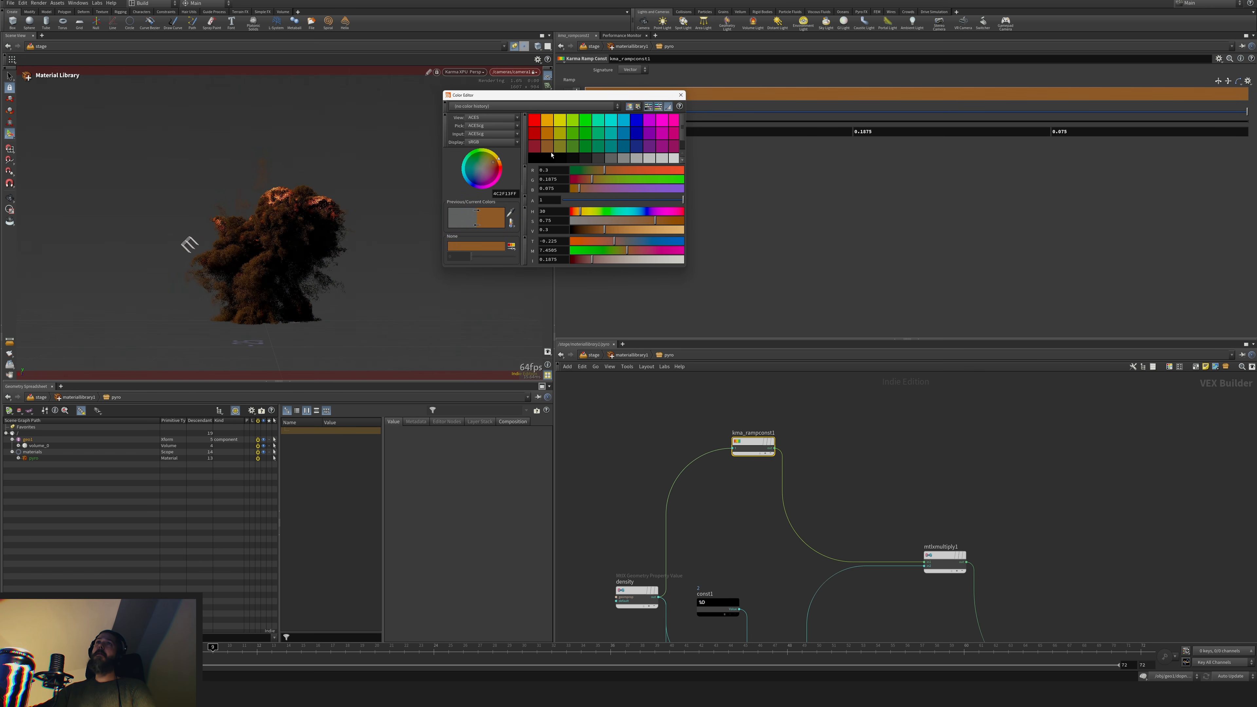
click(604, 221)
click(600, 230)
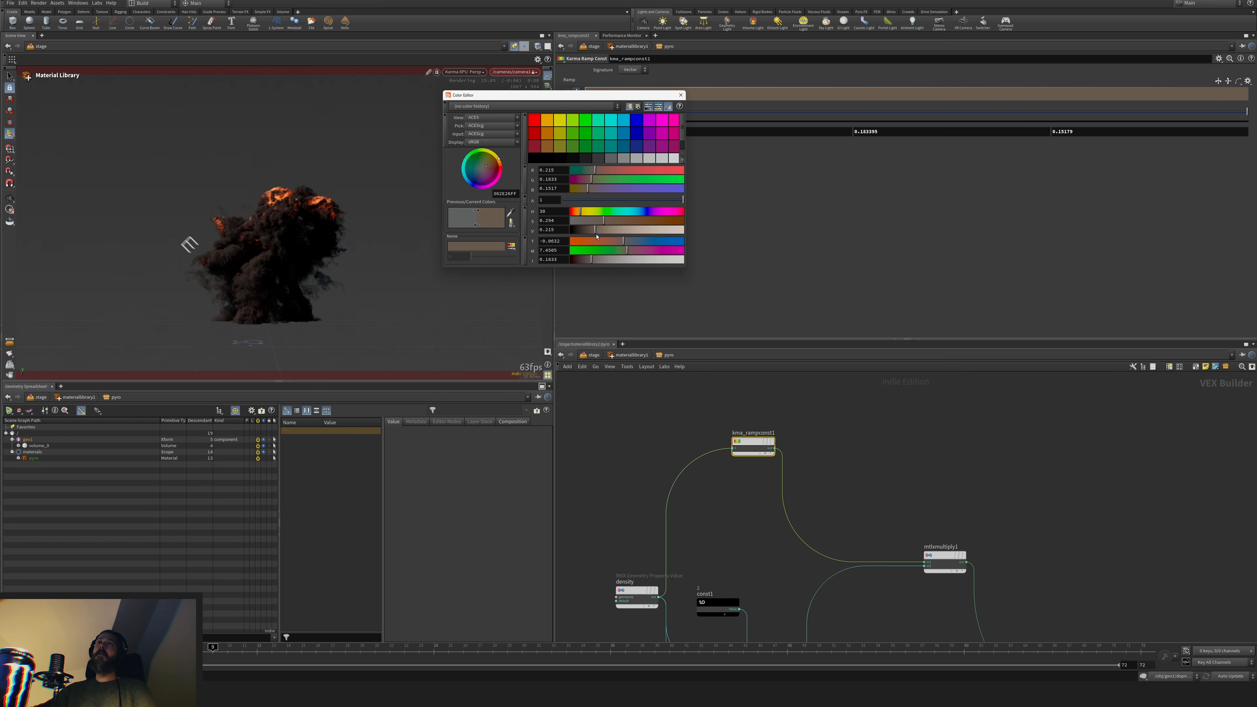
click(681, 95)
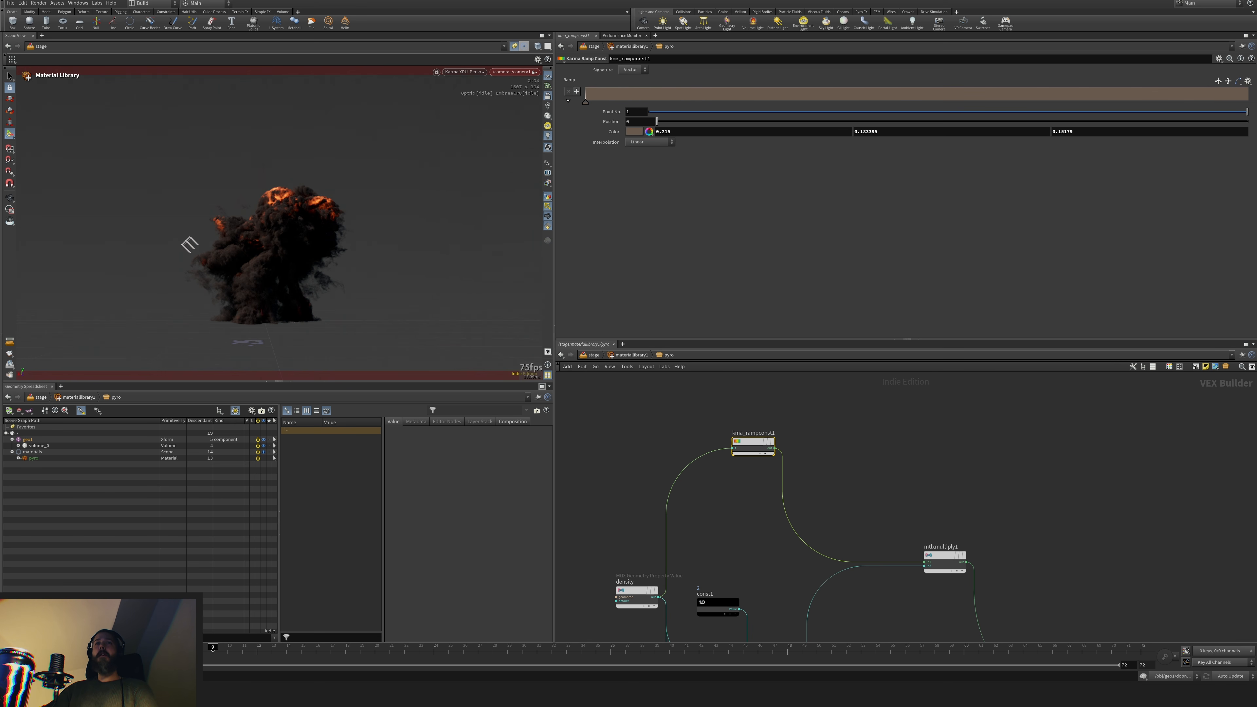
Check the brown smoke at a later frame, look over the pyro material network and return to the stage network
drag(129, 651, 262, 652)
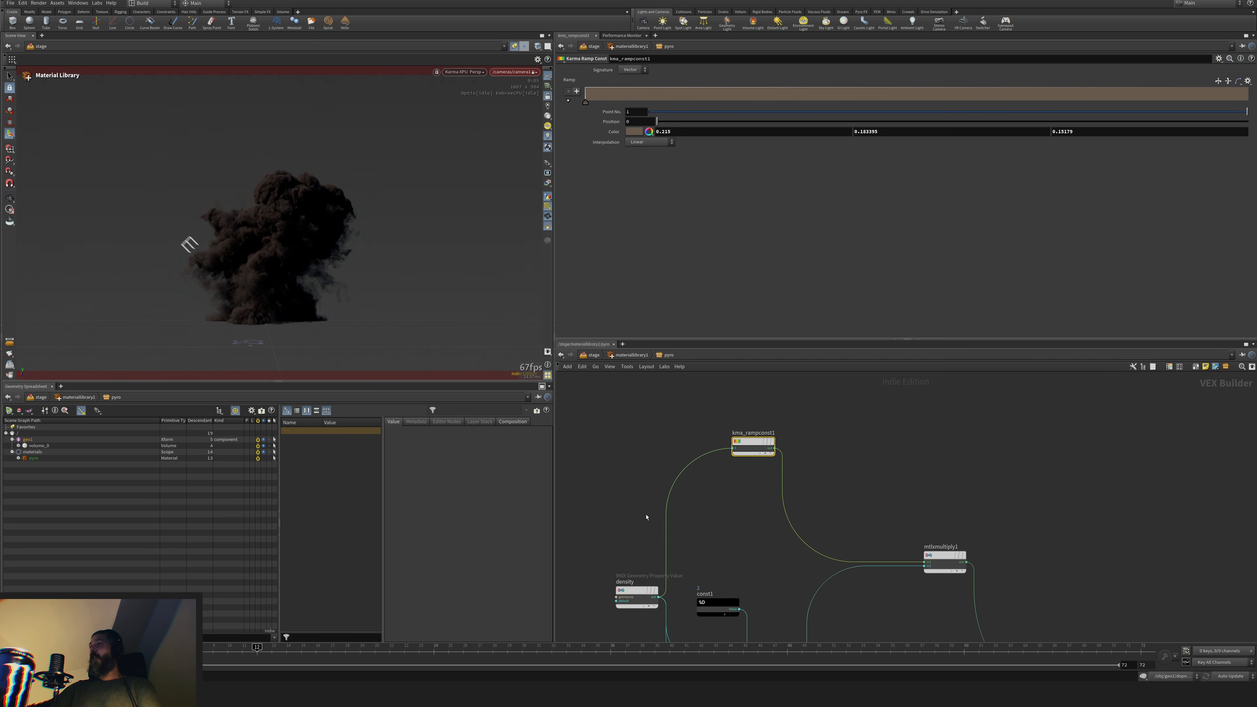
middle_drag(725, 553, 747, 478)
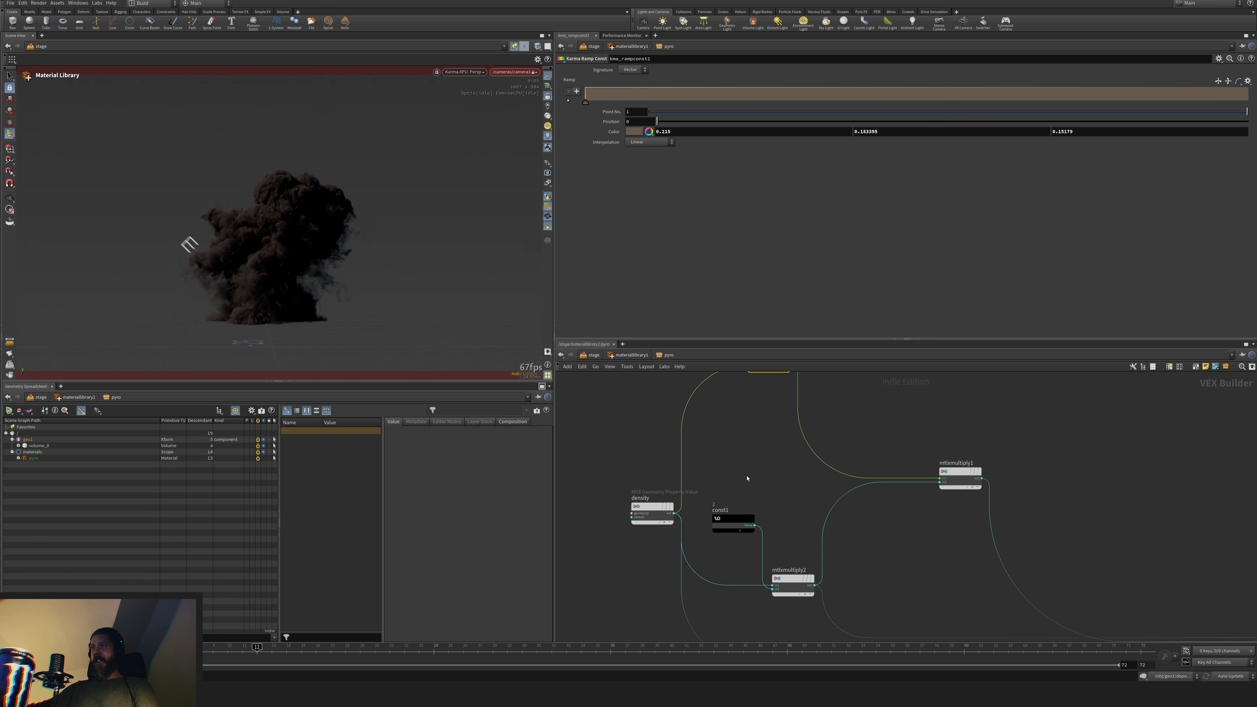
middle_drag(907, 614, 864, 512)
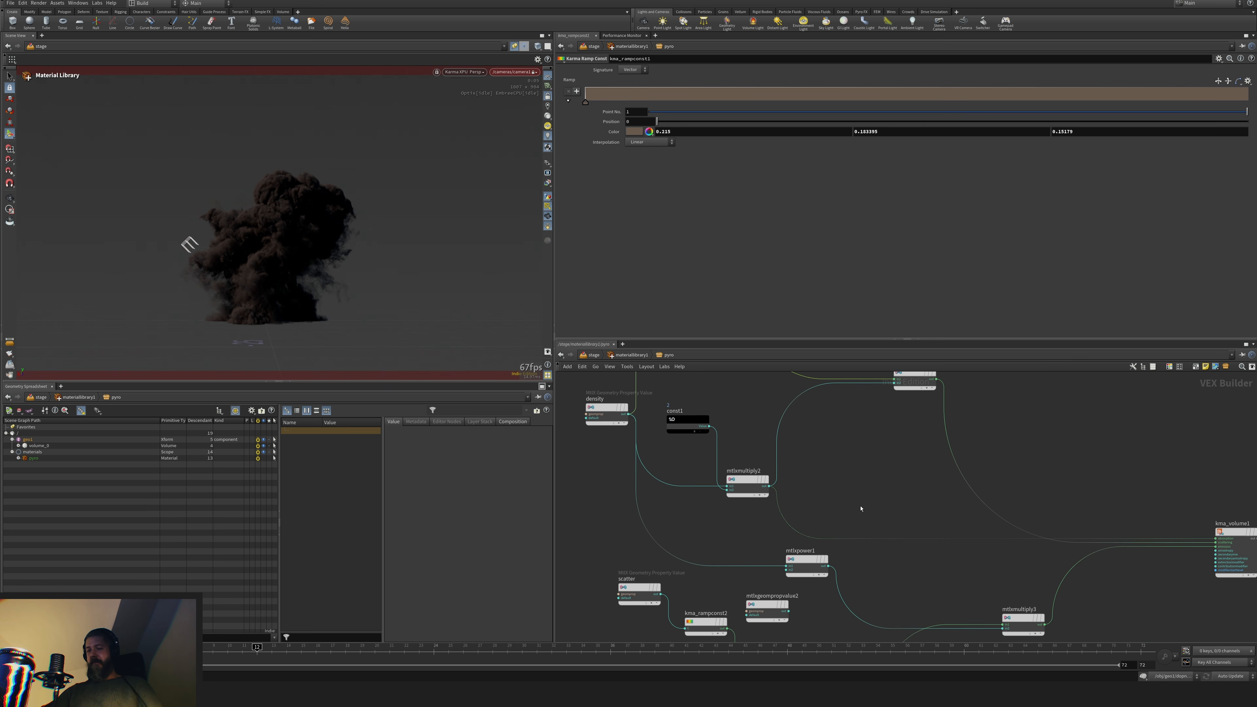
key(u)
key(u)
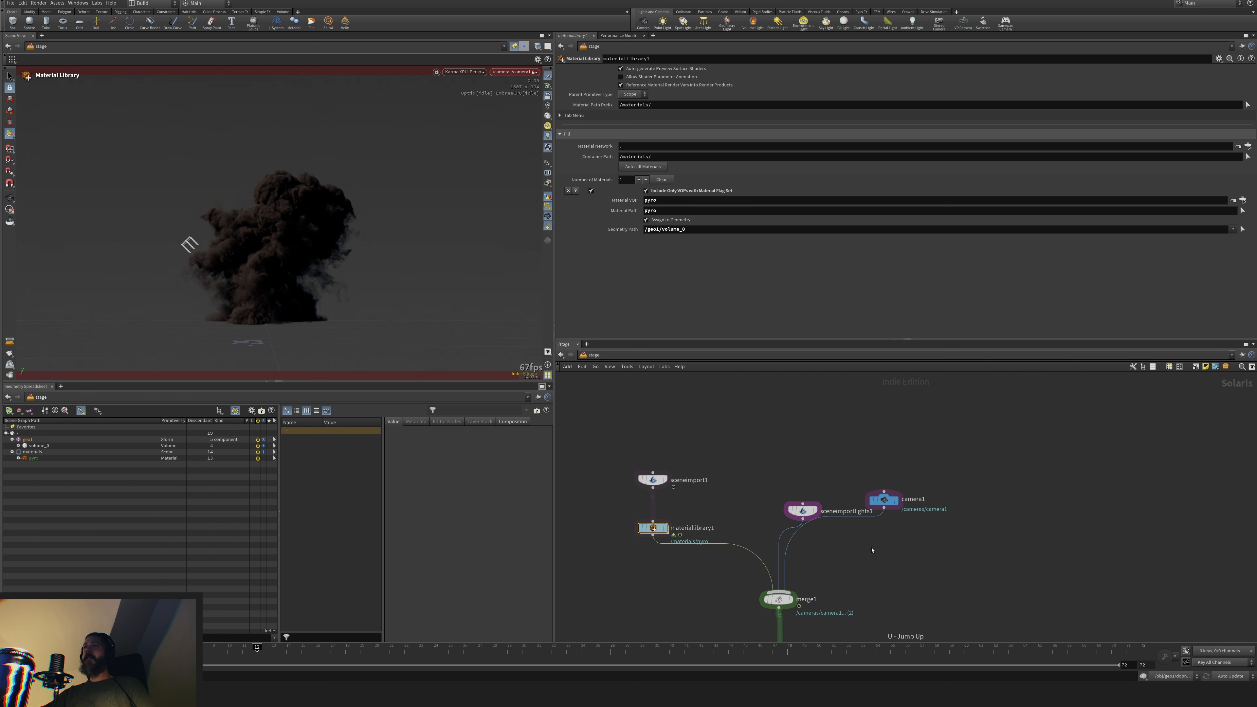
middle_drag(872, 550, 897, 485)
Move to a later frame and switch the viewport from Karma XPU to the standard non-Karma renderer
click(317, 647)
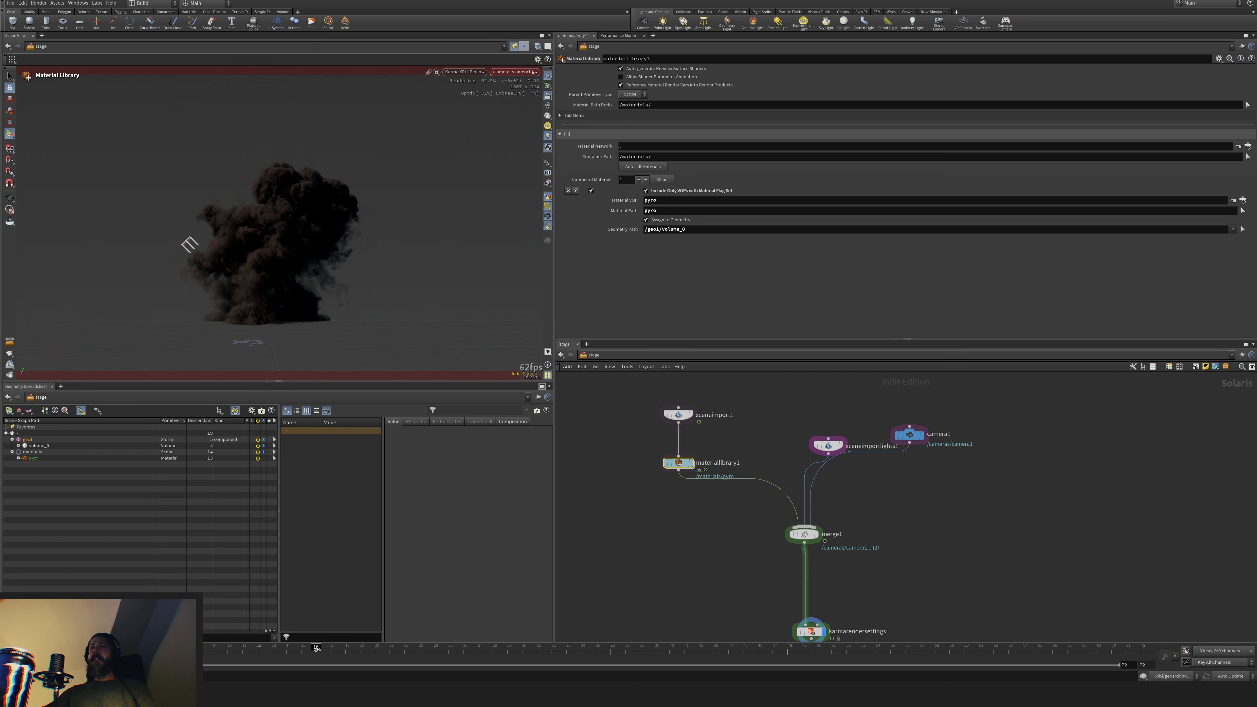
click(483, 72)
click(470, 102)
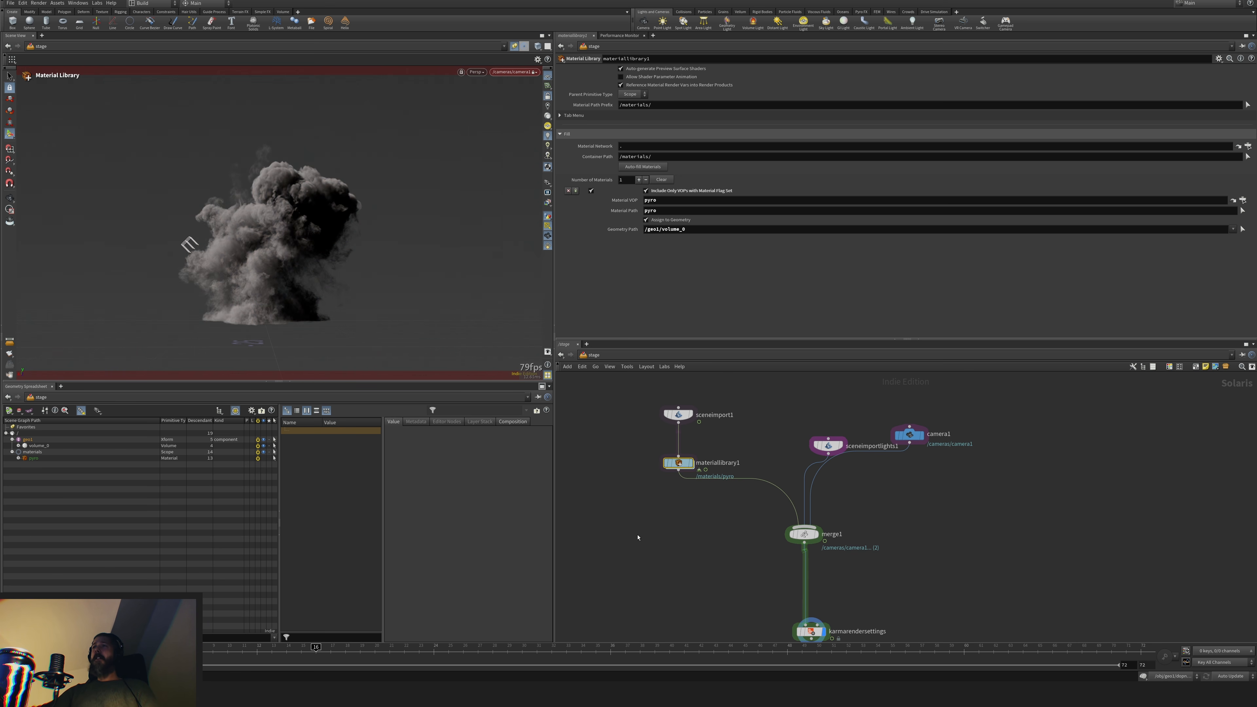